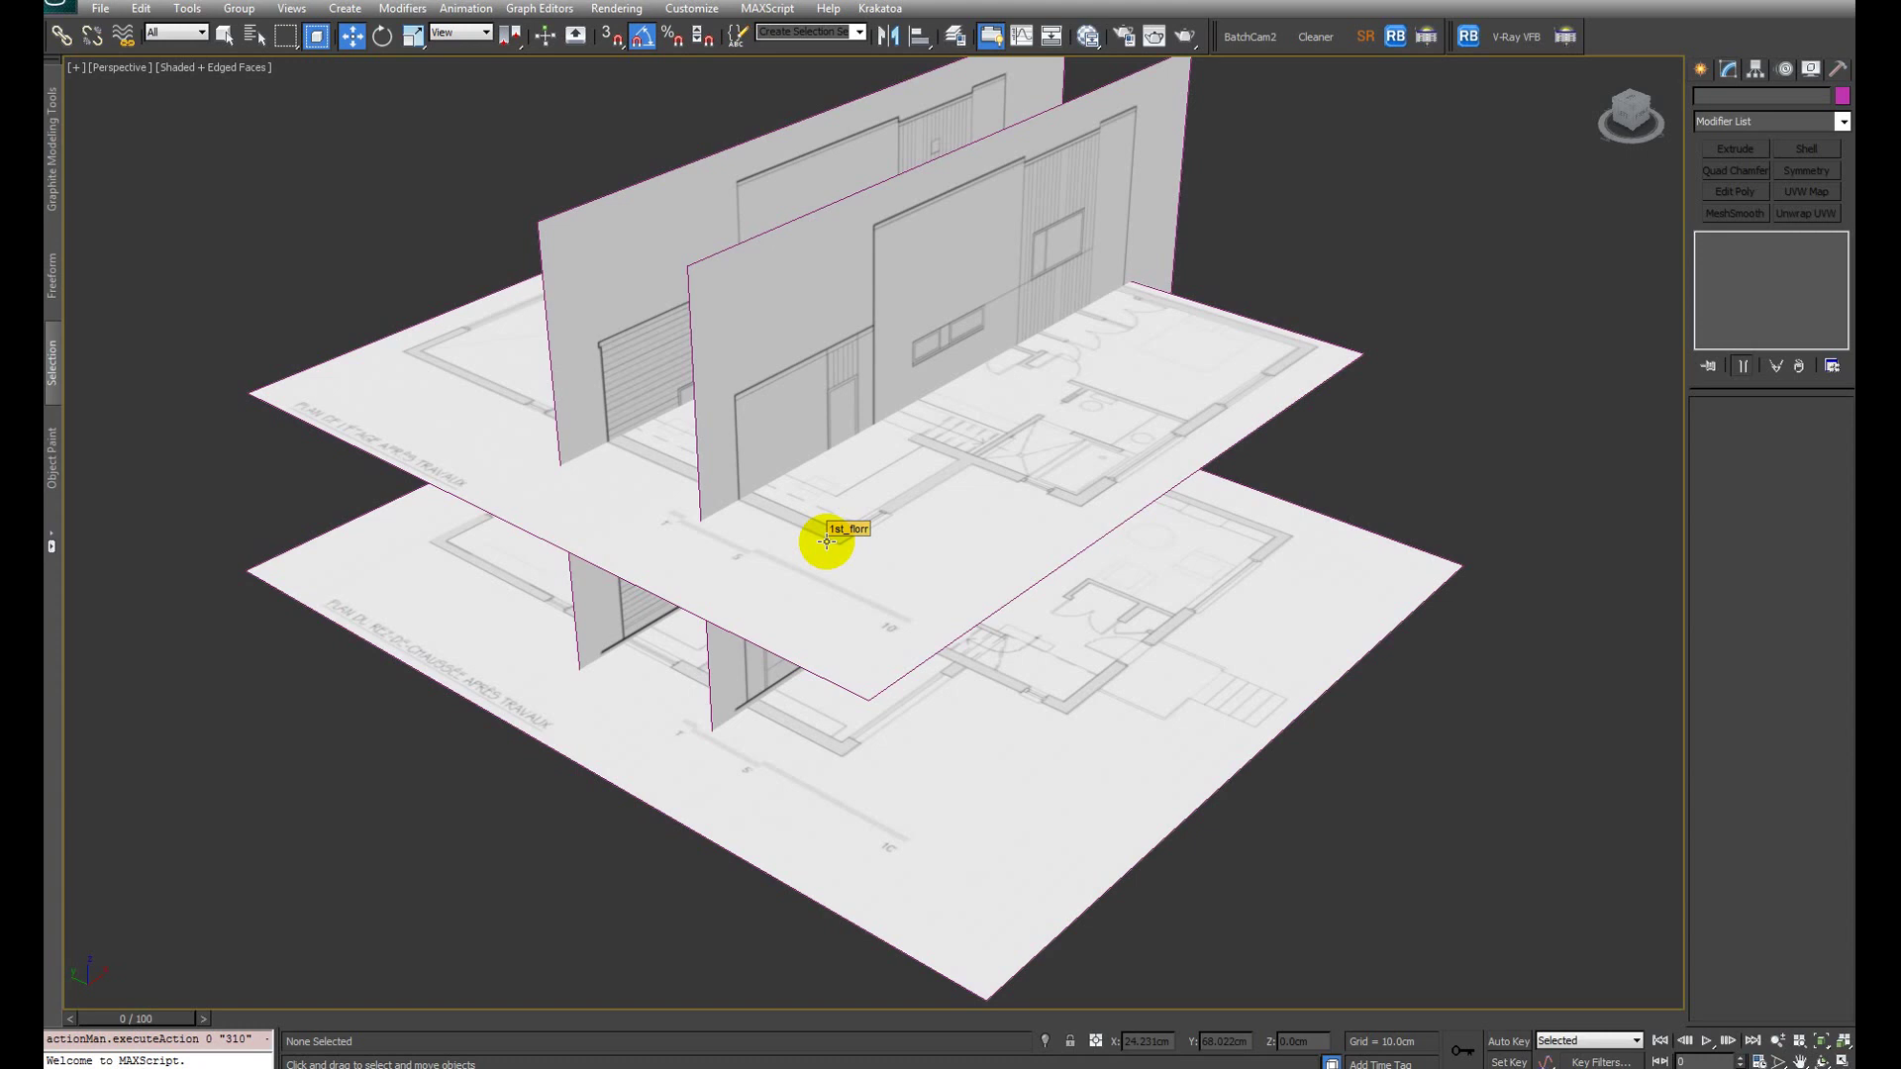
Step: Inspect the scale bar on the floor plans and check the 10 feet to centimetres conversion in the browser
{"action": "middle_click_drag", "start_coordinate": [1061, 636], "coordinate": [984, 530]}
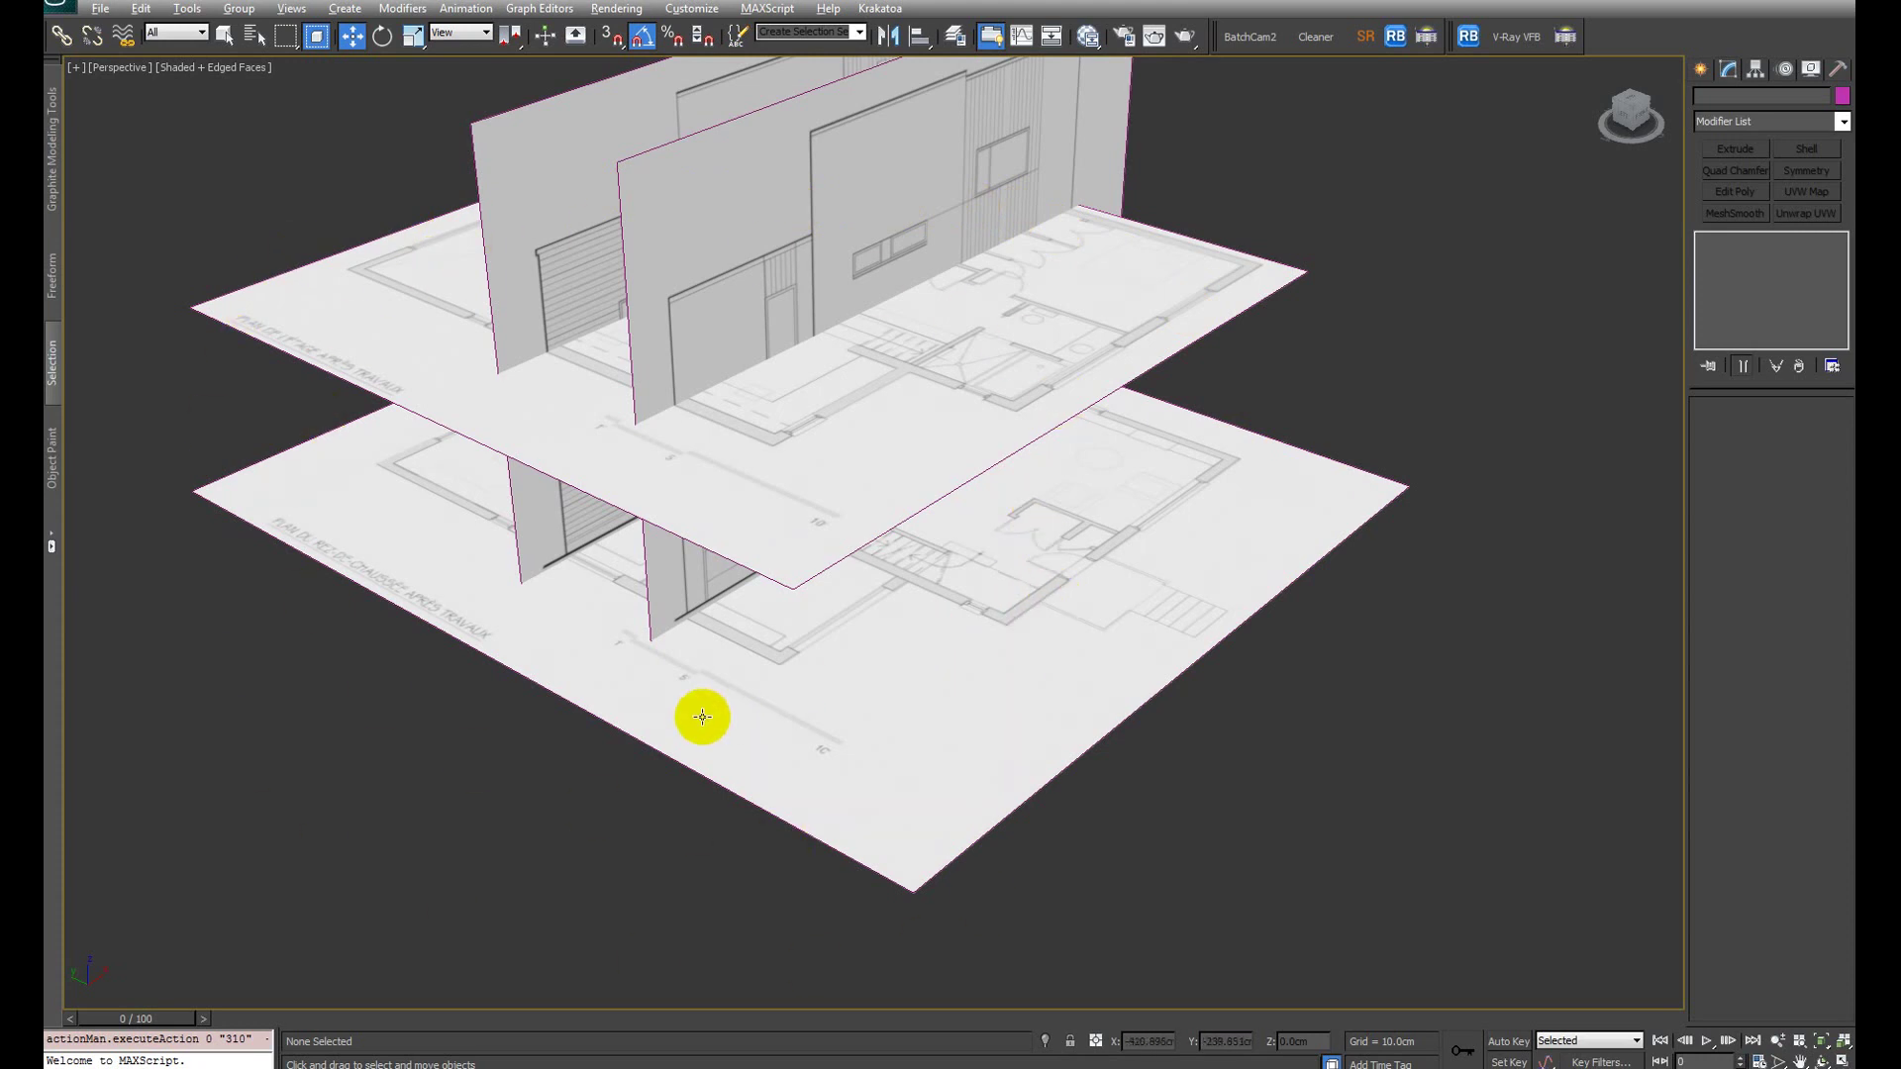
{"action": "middle_click_drag", "start_coordinate": [695, 713], "coordinate": [725, 722], "text": "alt"}
{"action": "scroll", "coordinate": [806, 730], "scroll_direction": "up", "scroll_amount": 5}
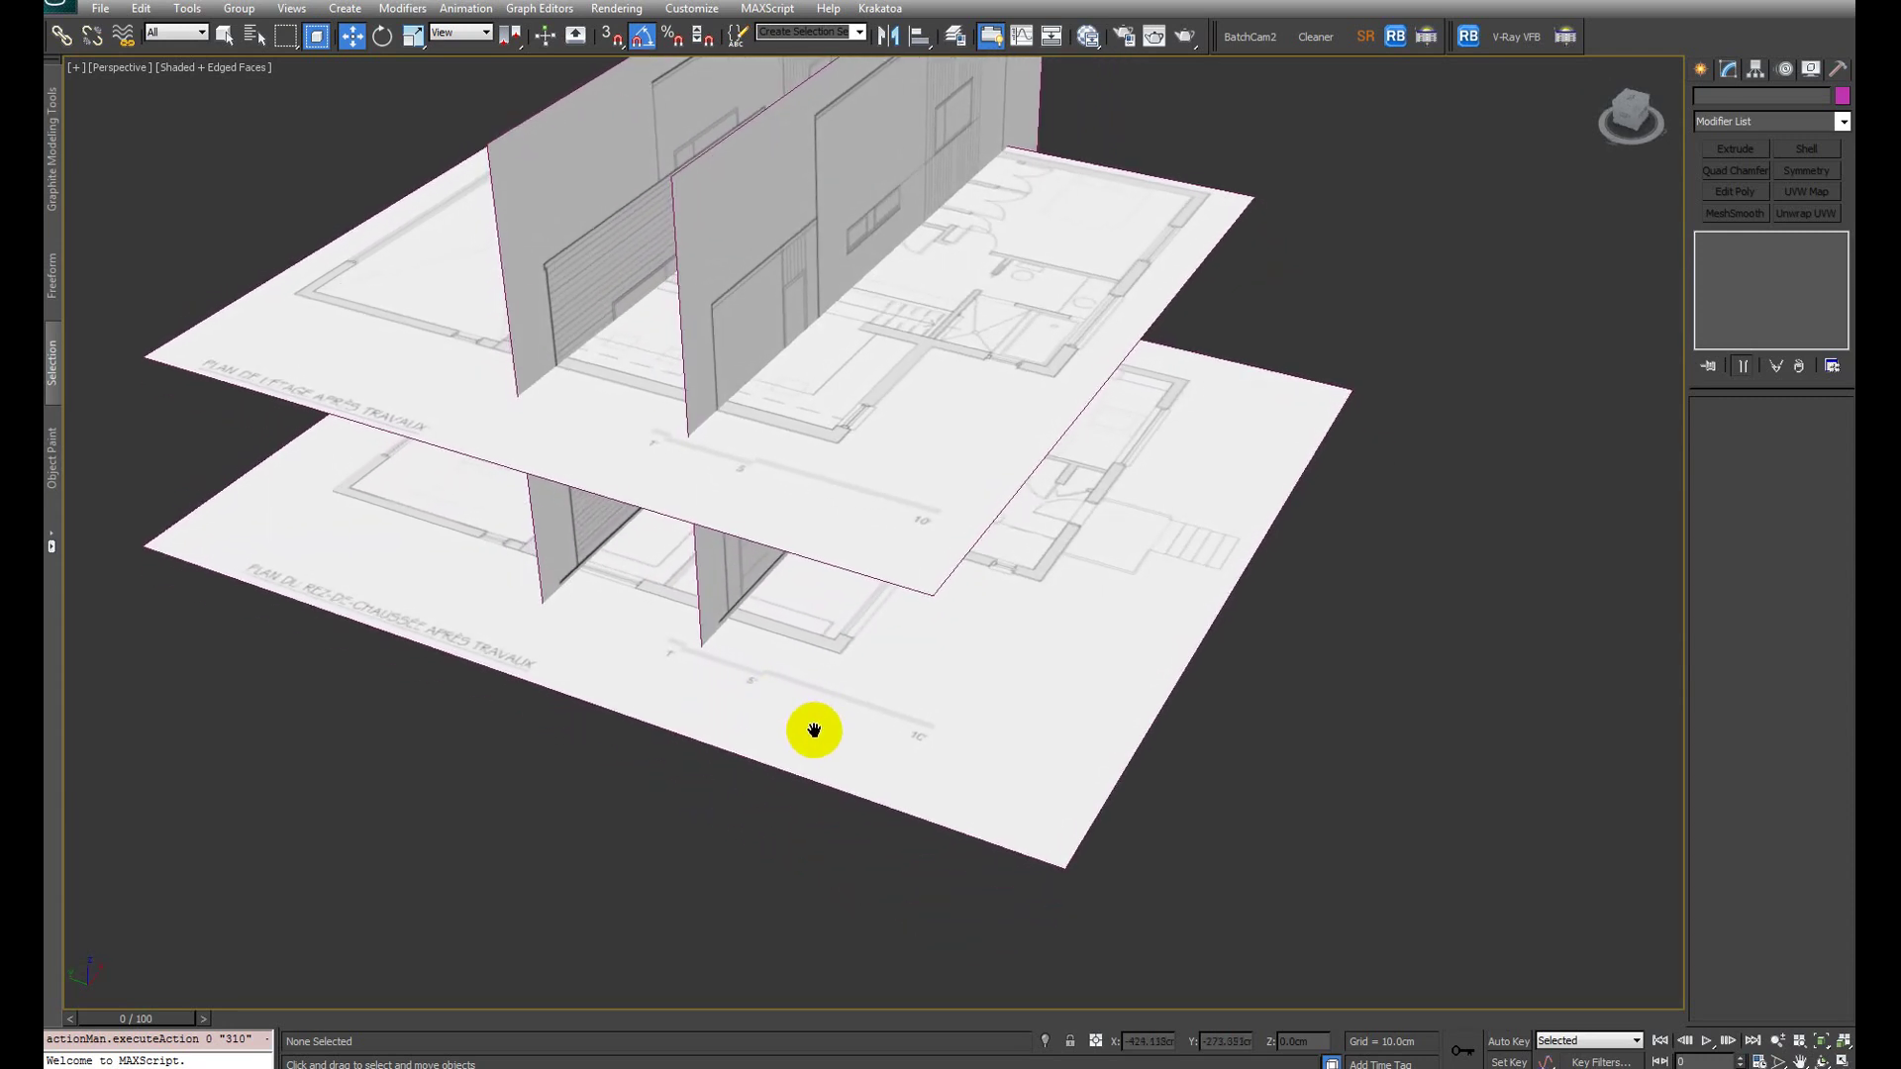
{"action": "middle_click_drag", "start_coordinate": [870, 768], "coordinate": [651, 670], "text": "alt"}
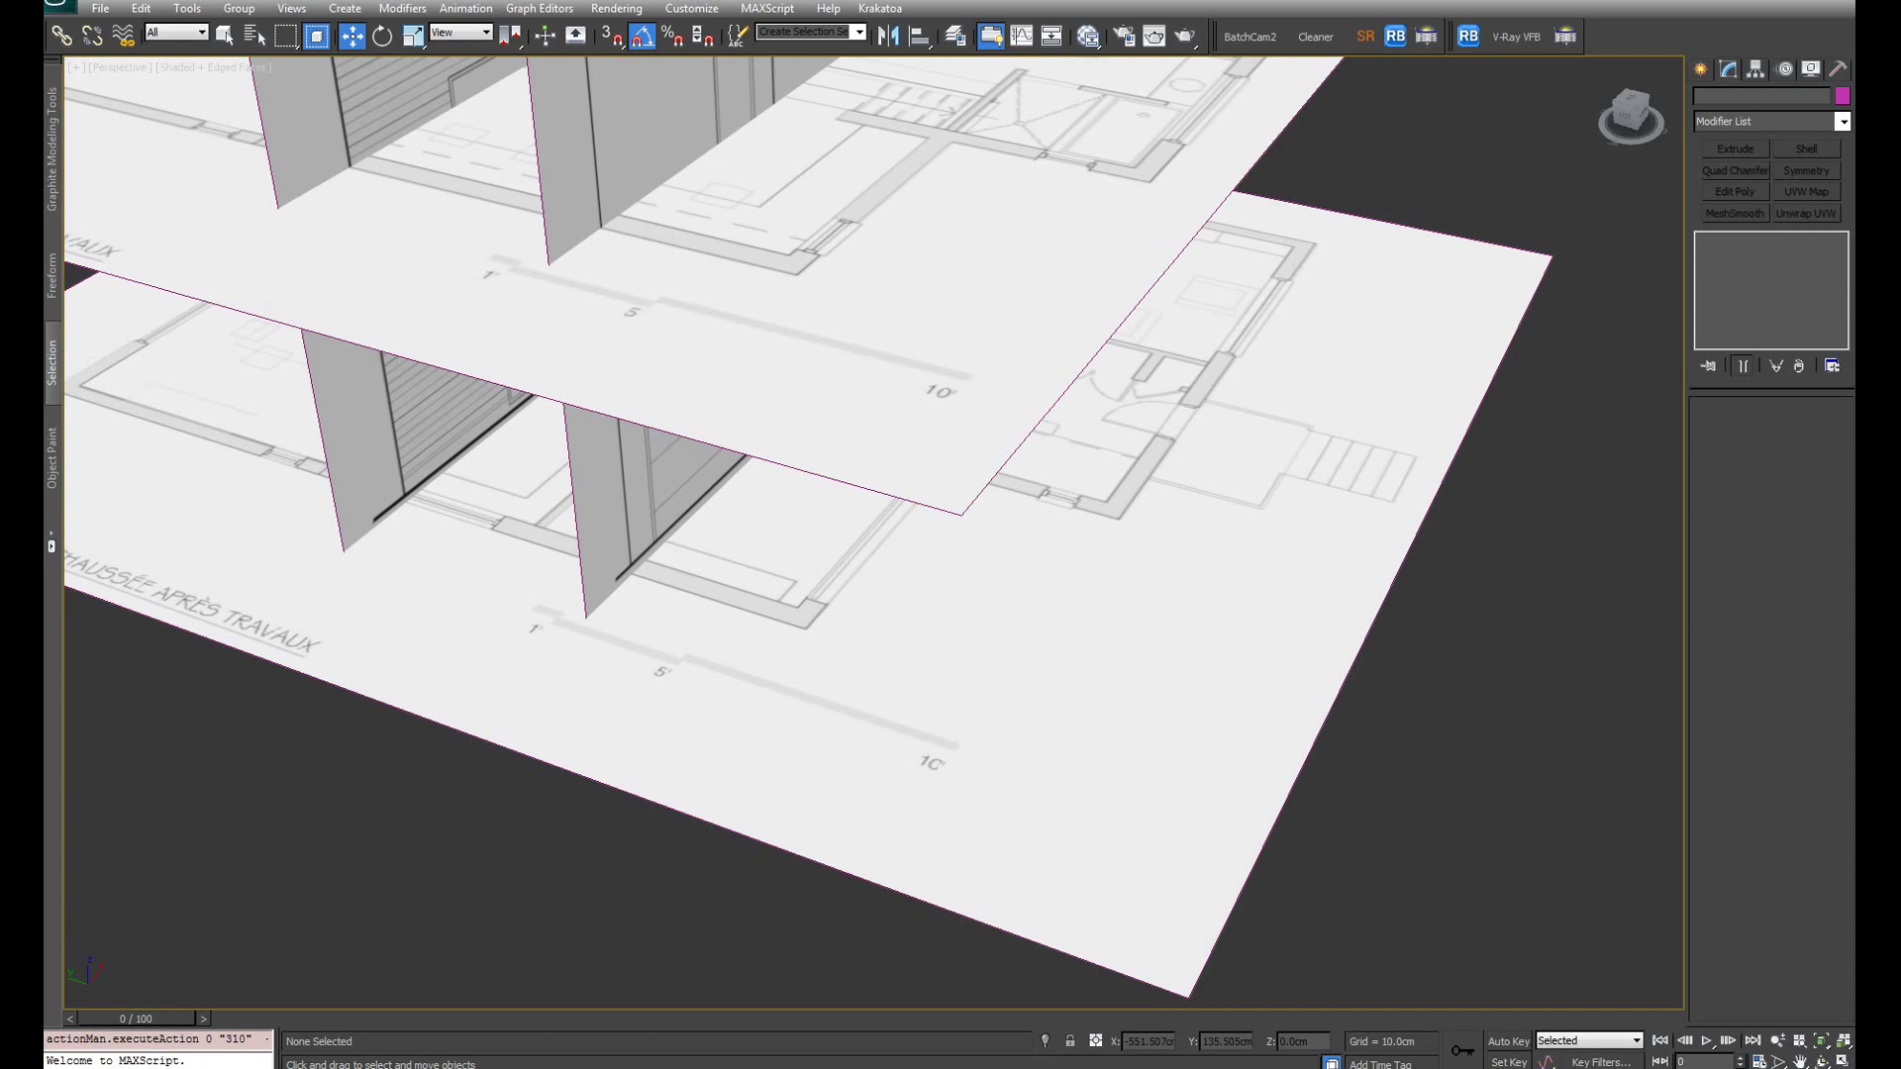
{"action": "left_click_drag", "start_coordinate": [45, 158], "coordinate": [541, 2]}
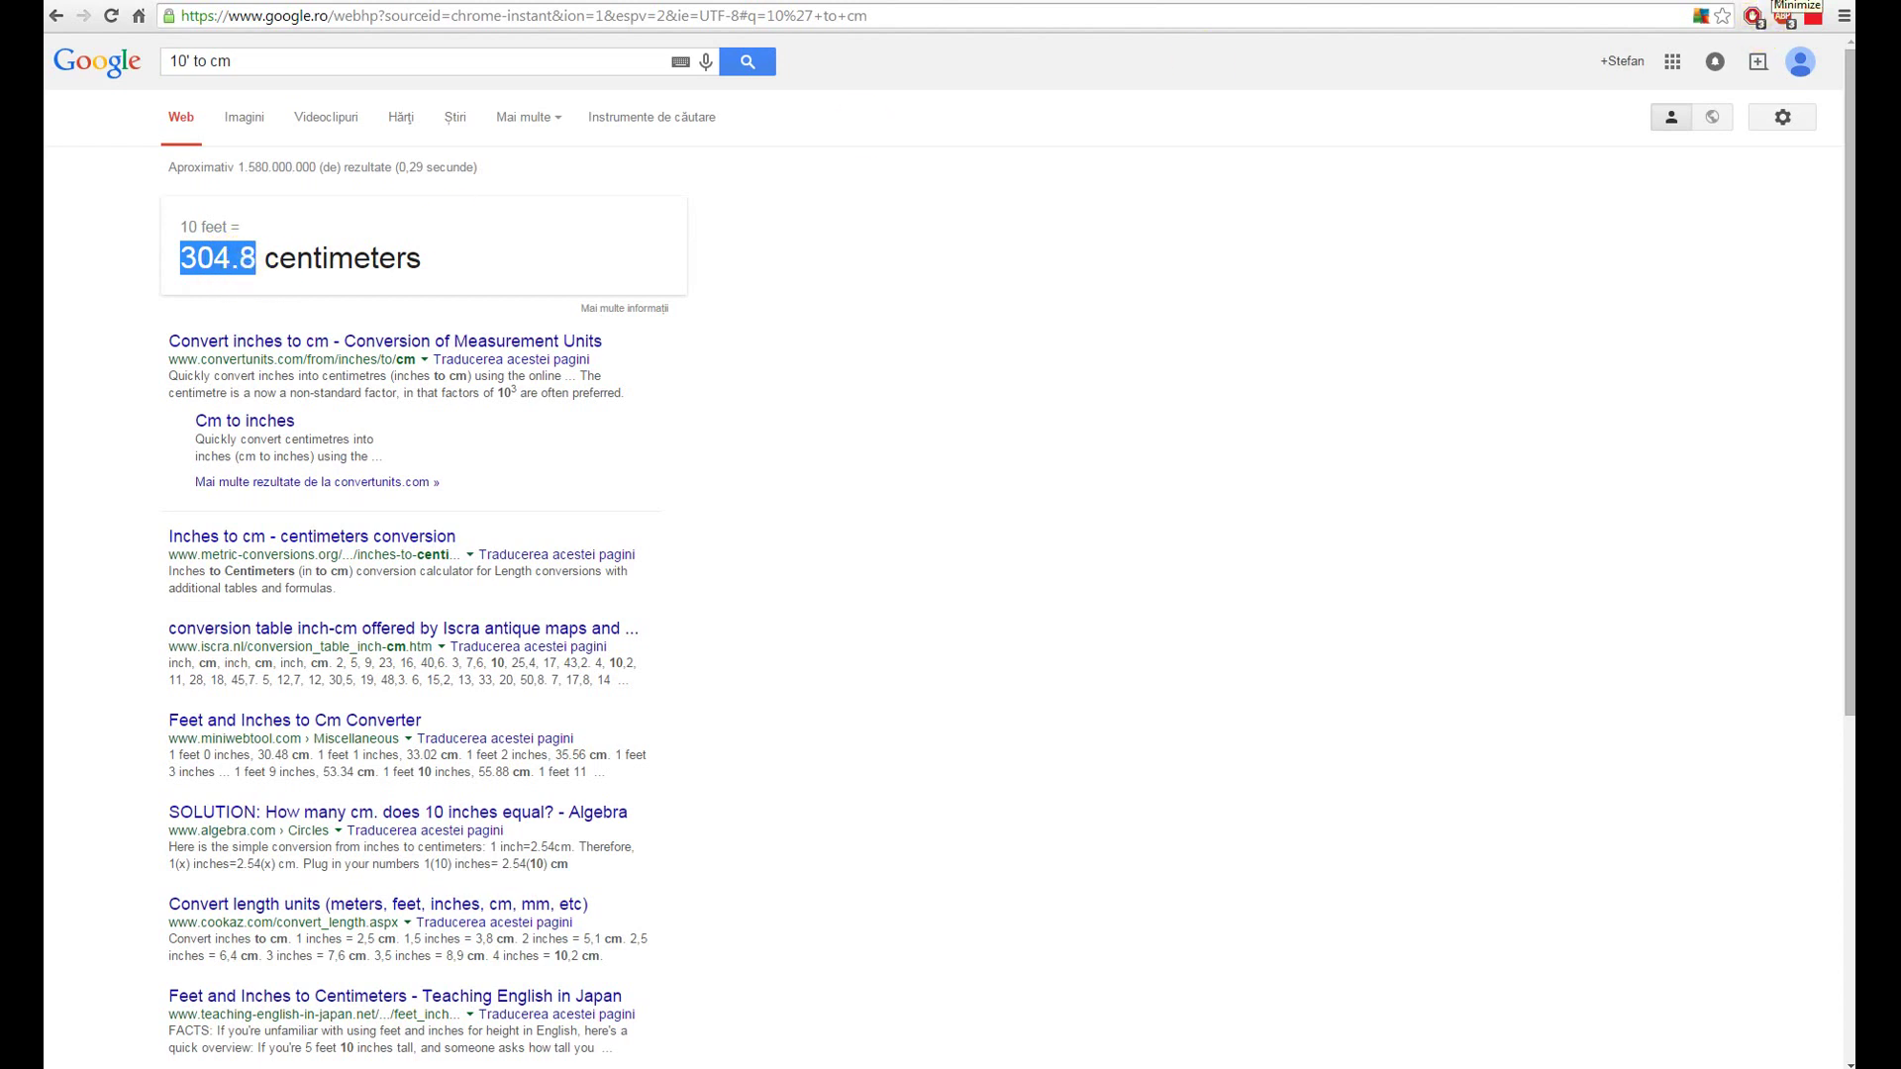
{"action": "left_click", "coordinate": [1786, 8]}
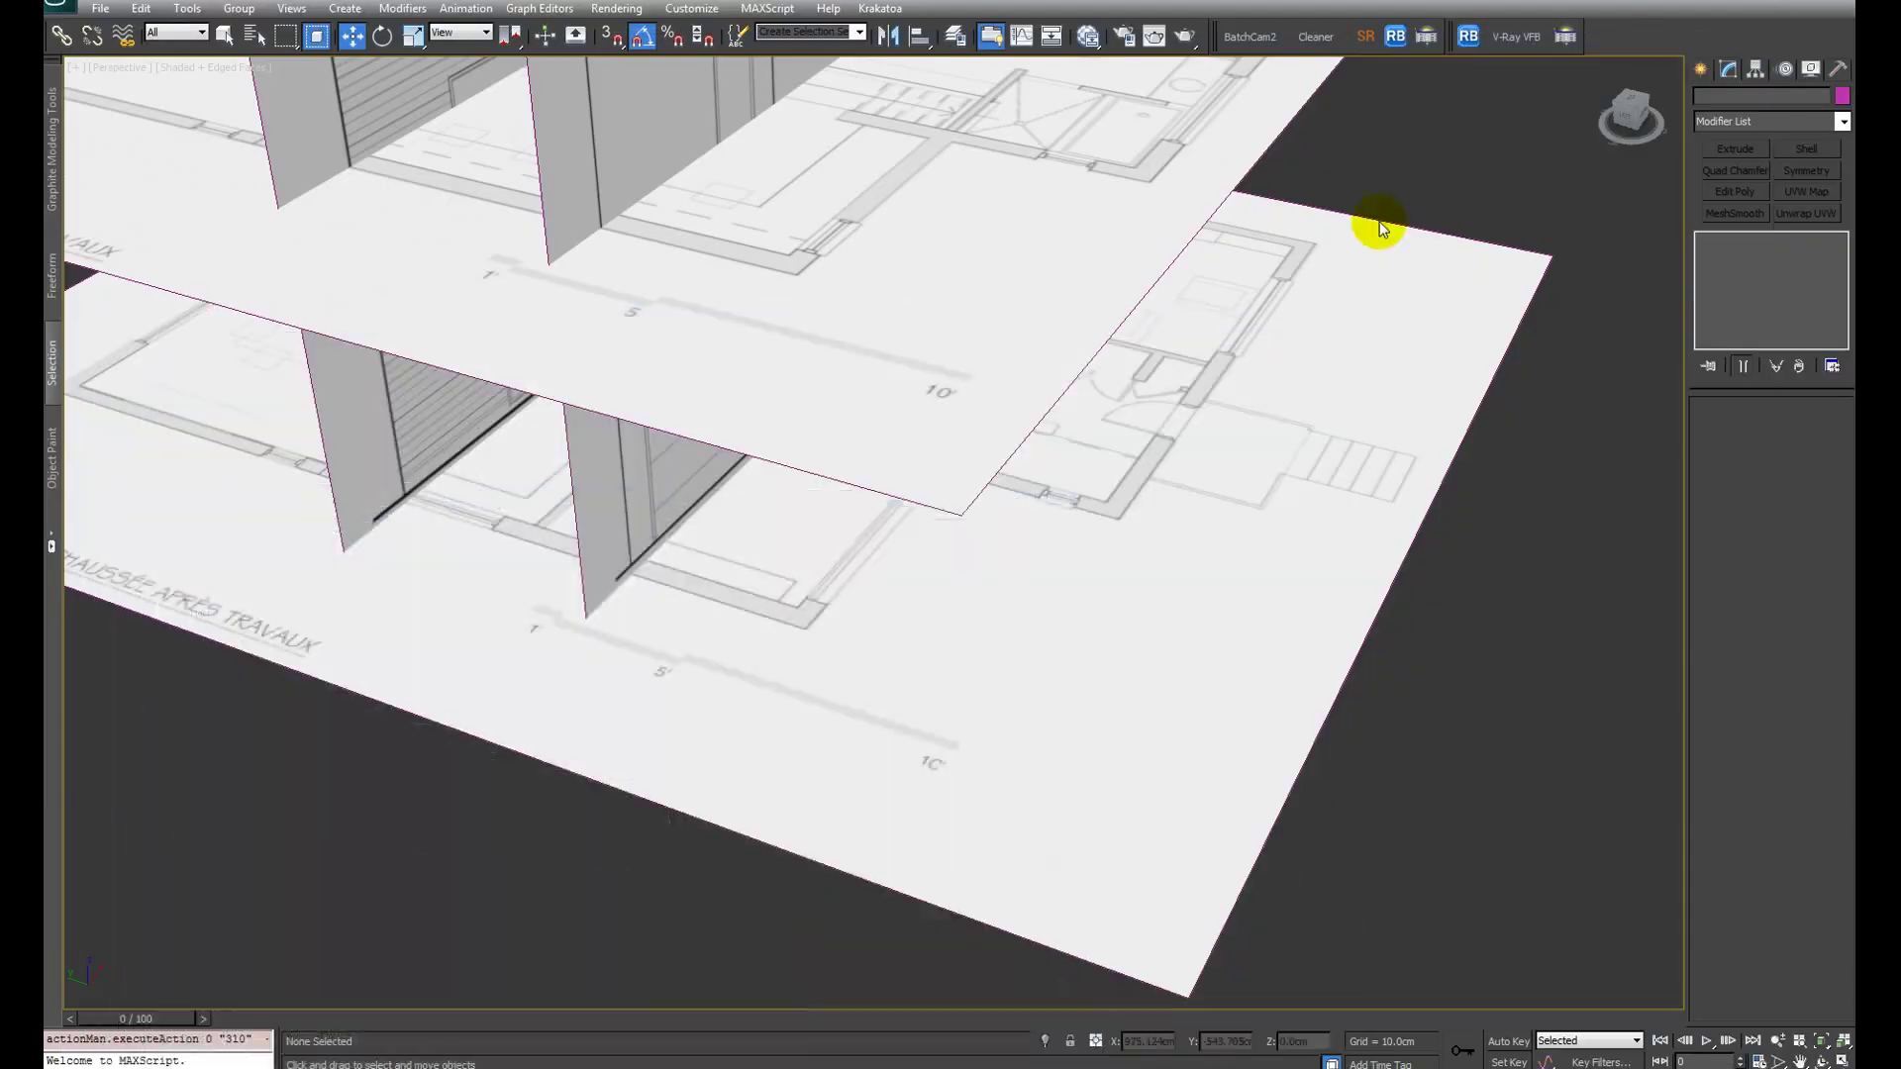
Step: Create a box on the ground floor plan beside the scale bar, about 224 × 109 cm and 125 cm high
{"action": "left_click", "coordinate": [1701, 72]}
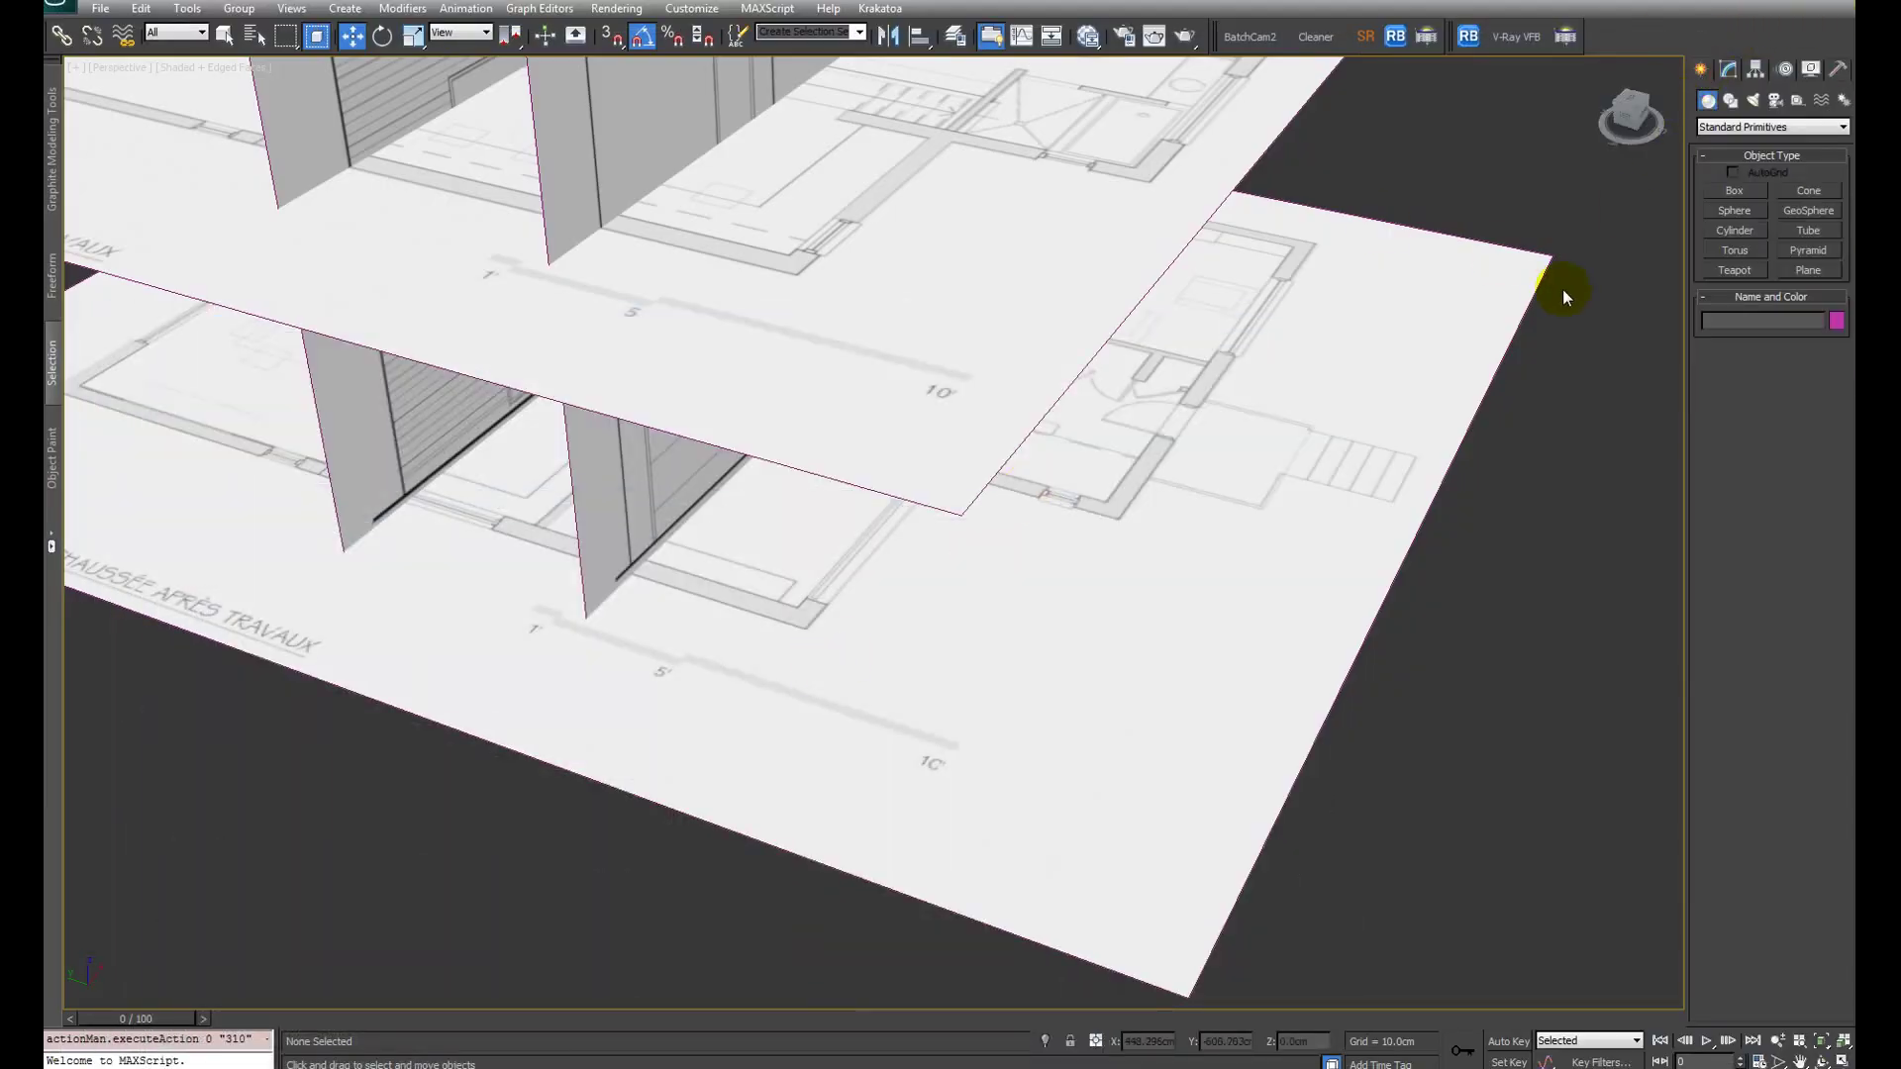
{"action": "left_click", "coordinate": [1731, 192]}
{"action": "middle_click_drag", "start_coordinate": [700, 730], "coordinate": [798, 564]}
{"action": "left_click_drag", "start_coordinate": [876, 574], "coordinate": [1111, 763]}
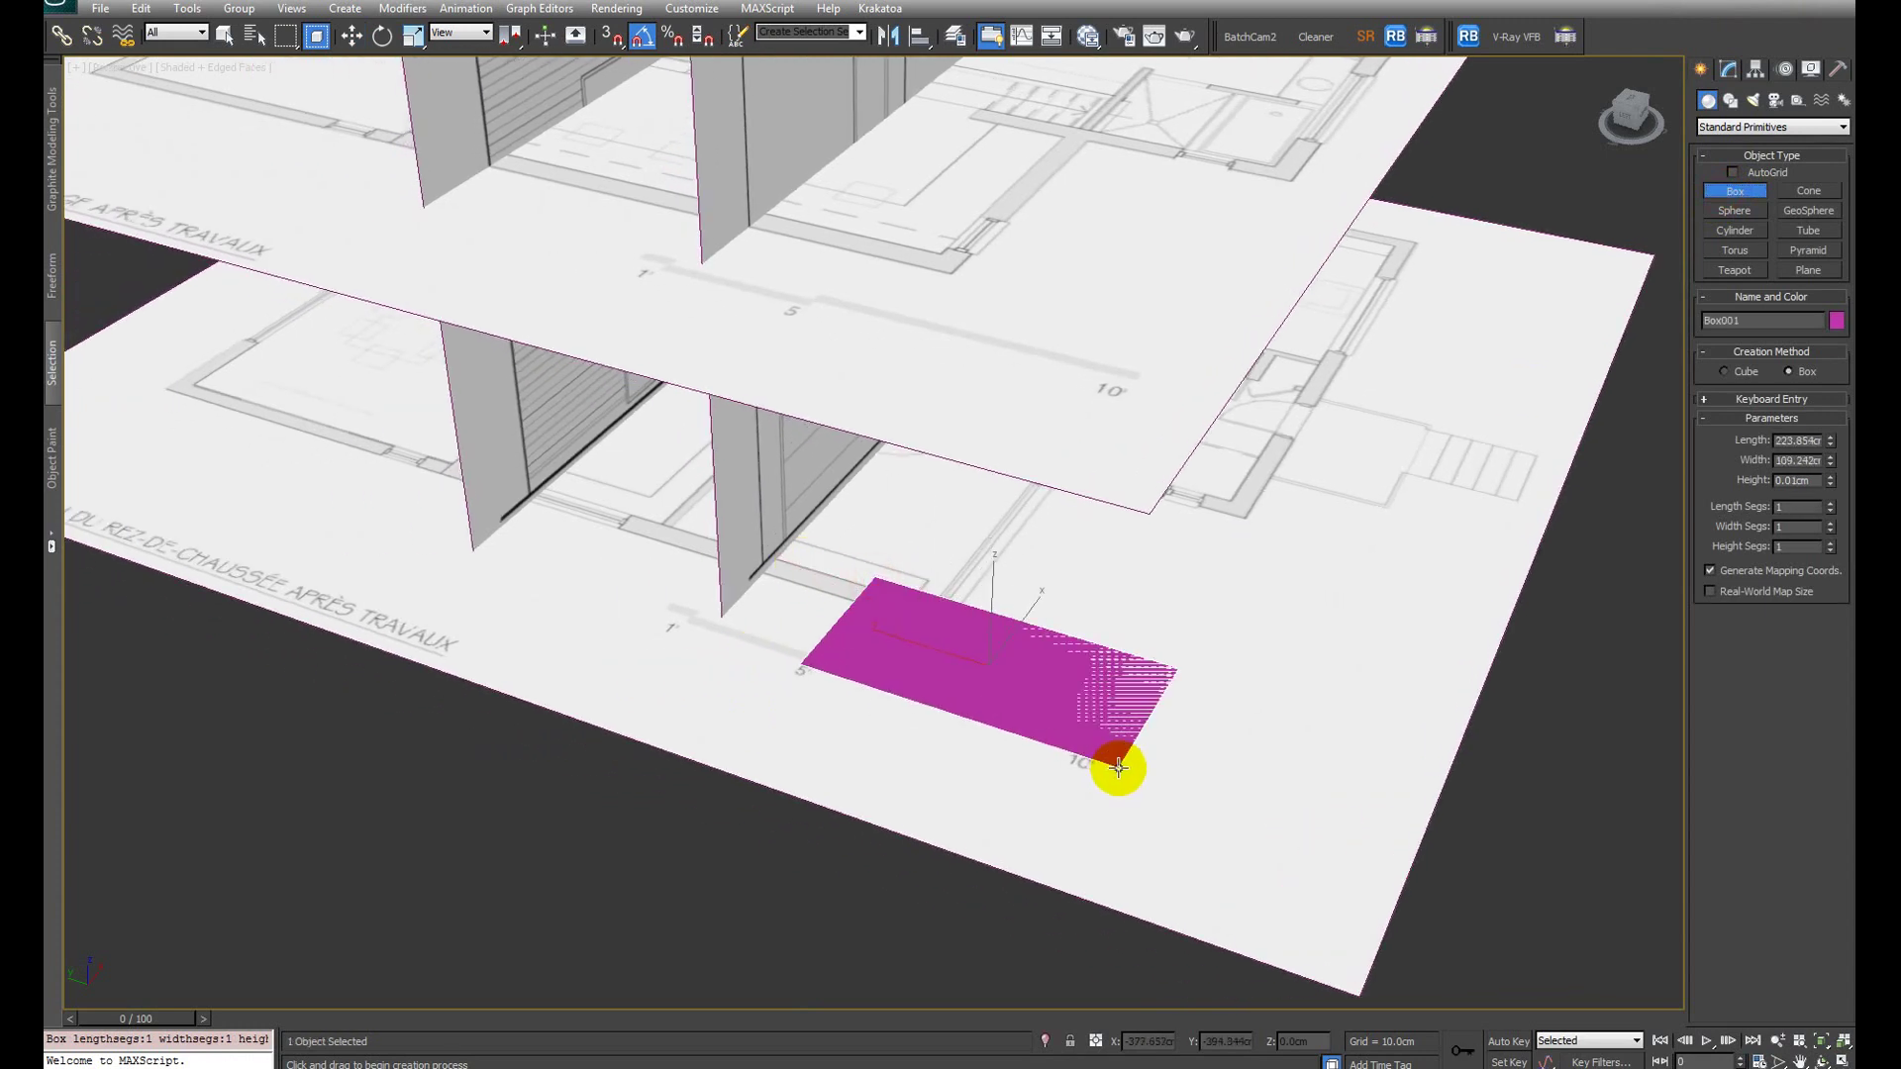
{"action": "left_click", "coordinate": [1088, 599]}
Step: Set the box's length and width to 304.8 cm and reduce its height to about 10 cm
{"action": "key", "text": "w"}
{"action": "mouse_move", "coordinate": [1079, 680]}
{"action": "middle_mouse_down", "text": "alt"}
{"action": "mouse_move", "coordinate": [1057, 637]}
{"action": "mouse_move", "coordinate": [1066, 657]}
{"action": "middle_mouse_up", "text": "alt"}
{"action": "key", "text": "1"}
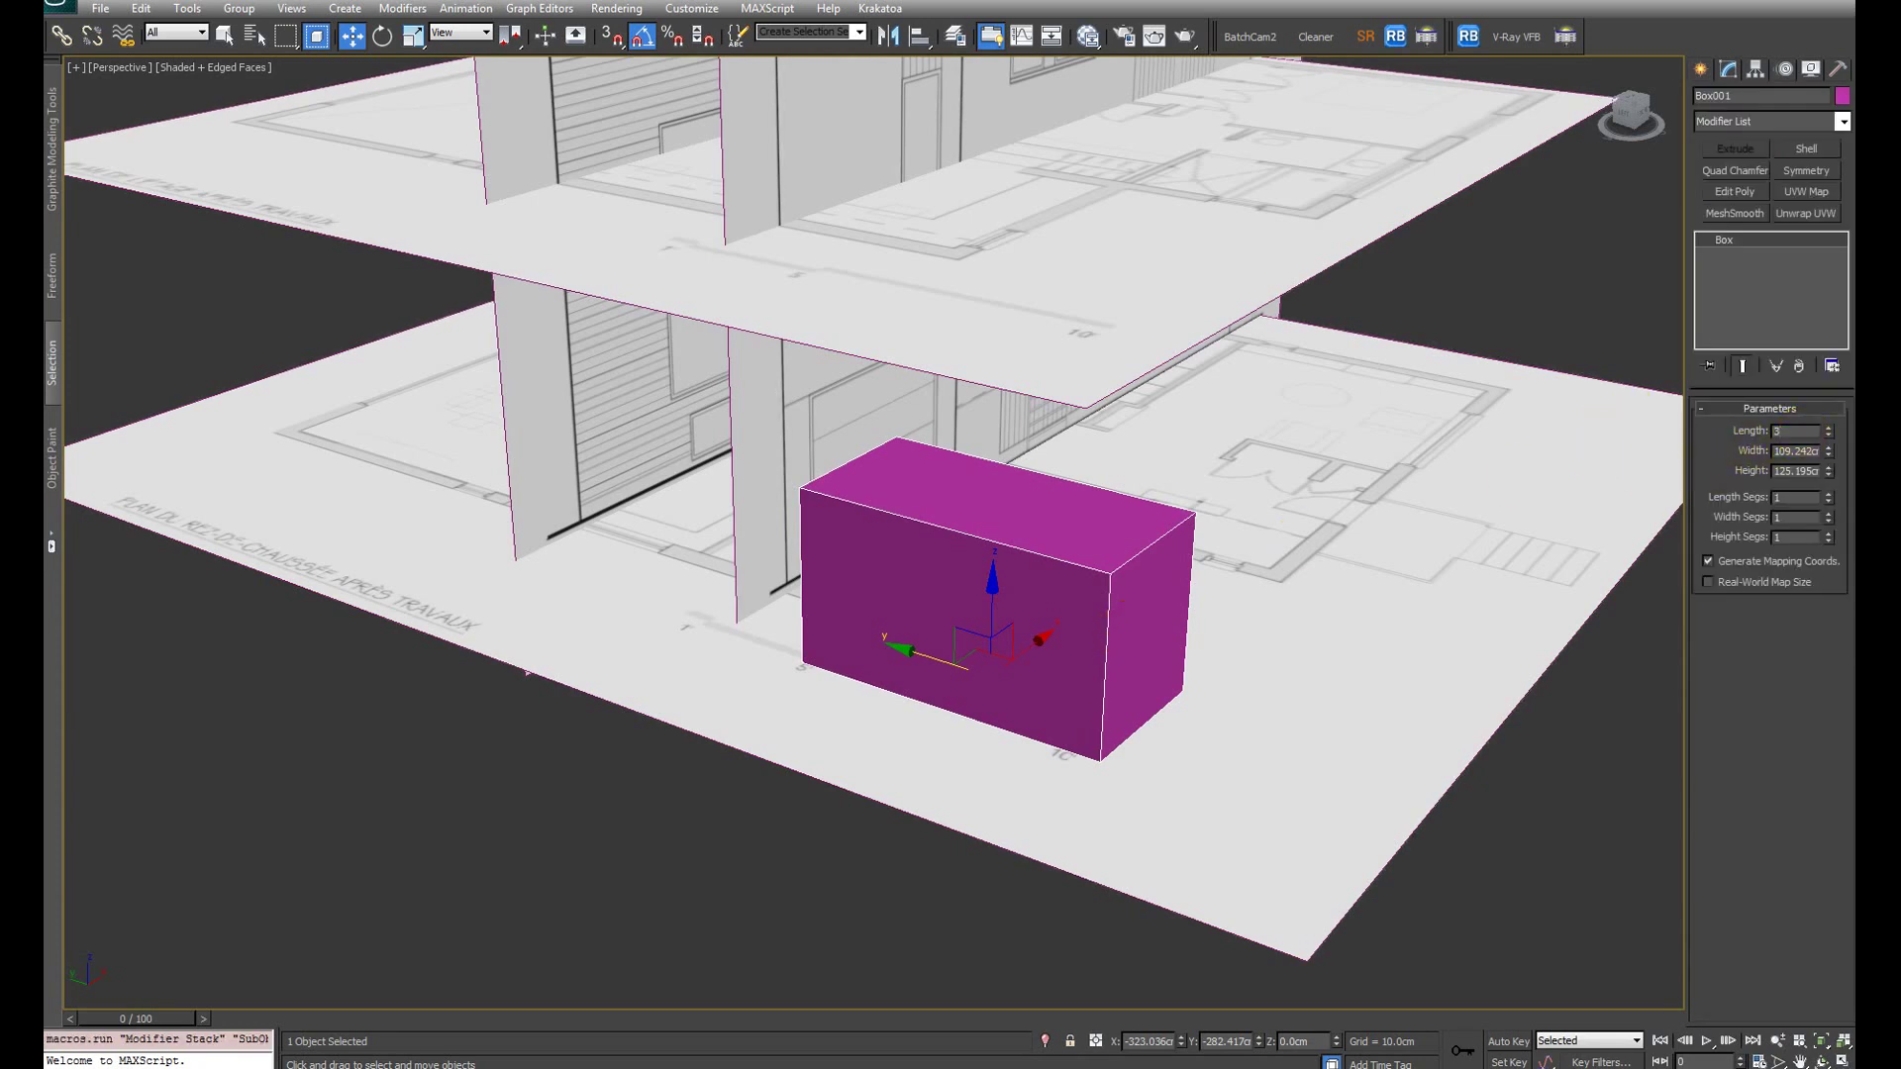
{"action": "type", "text": "304.8"}
{"action": "key", "text": "Return"}
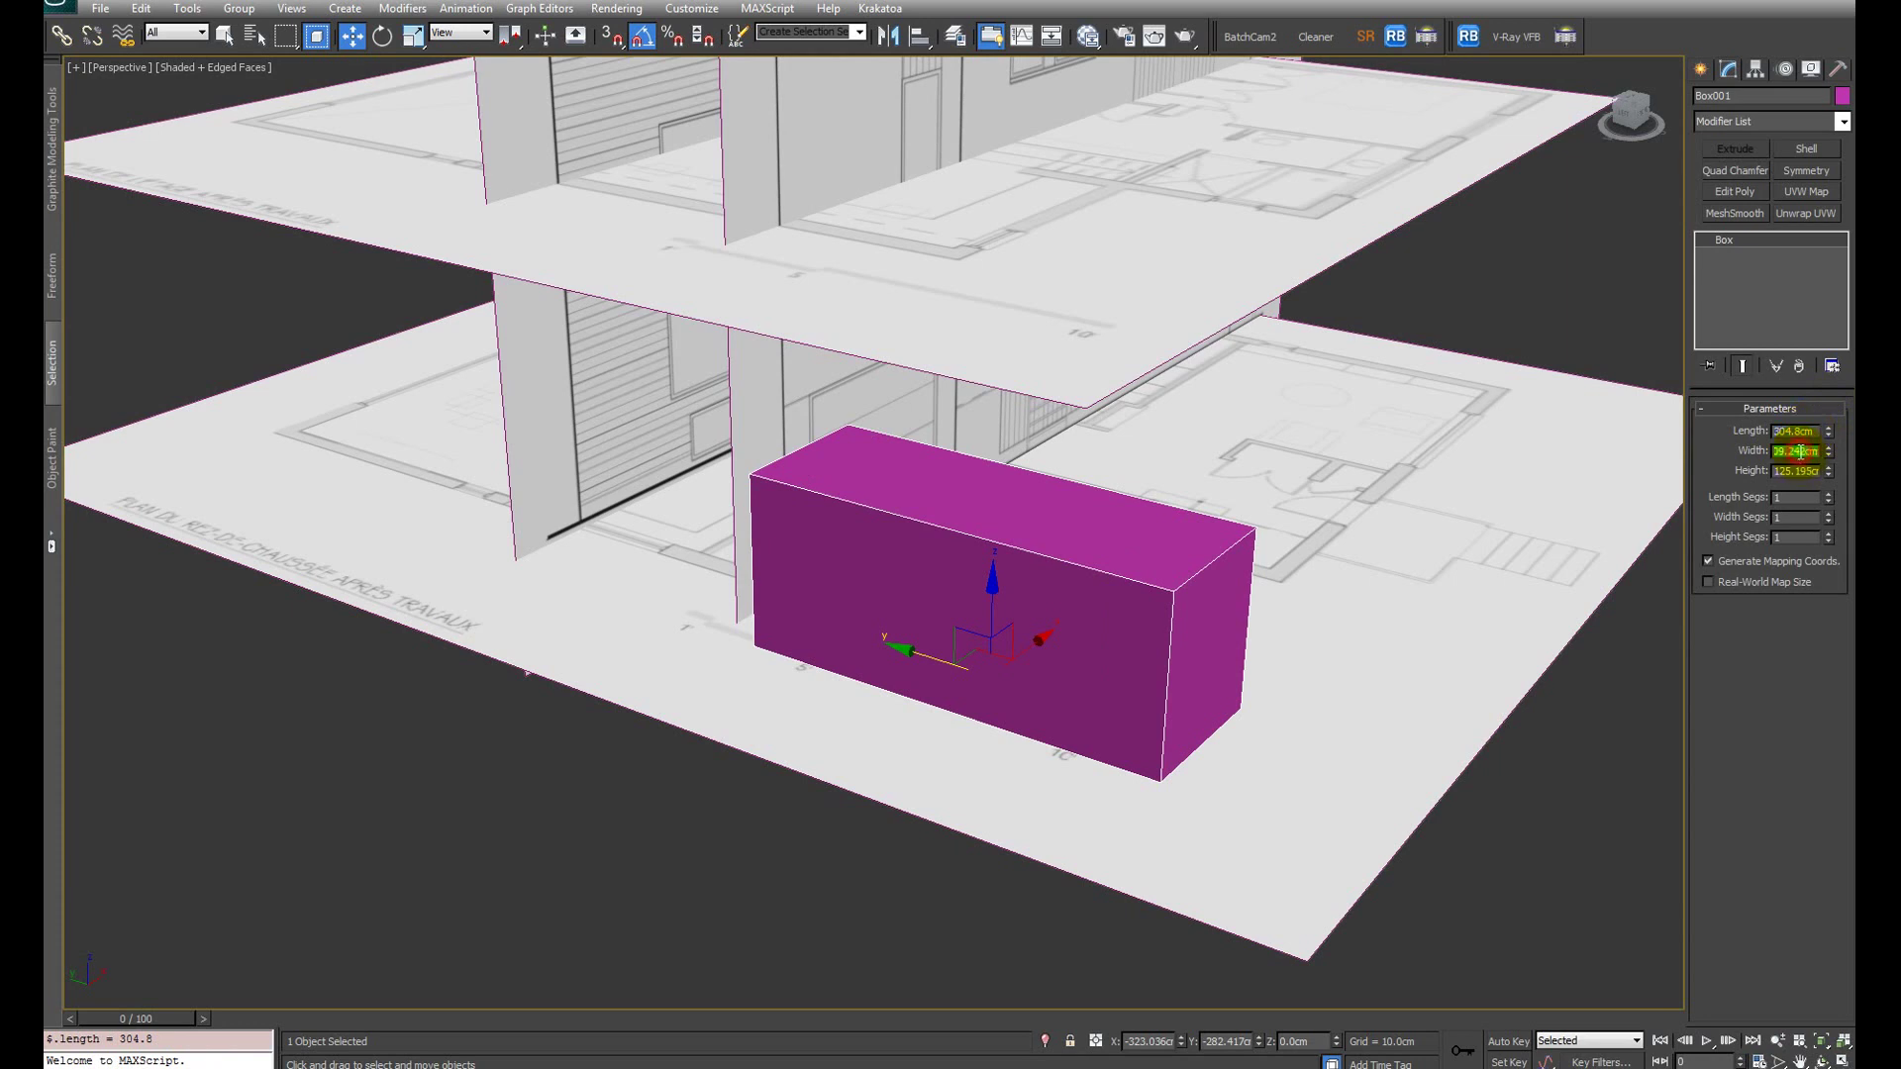
{"action": "key", "text": "Return"}
{"action": "middle_click_drag", "start_coordinate": [1104, 688], "coordinate": [1001, 671]}
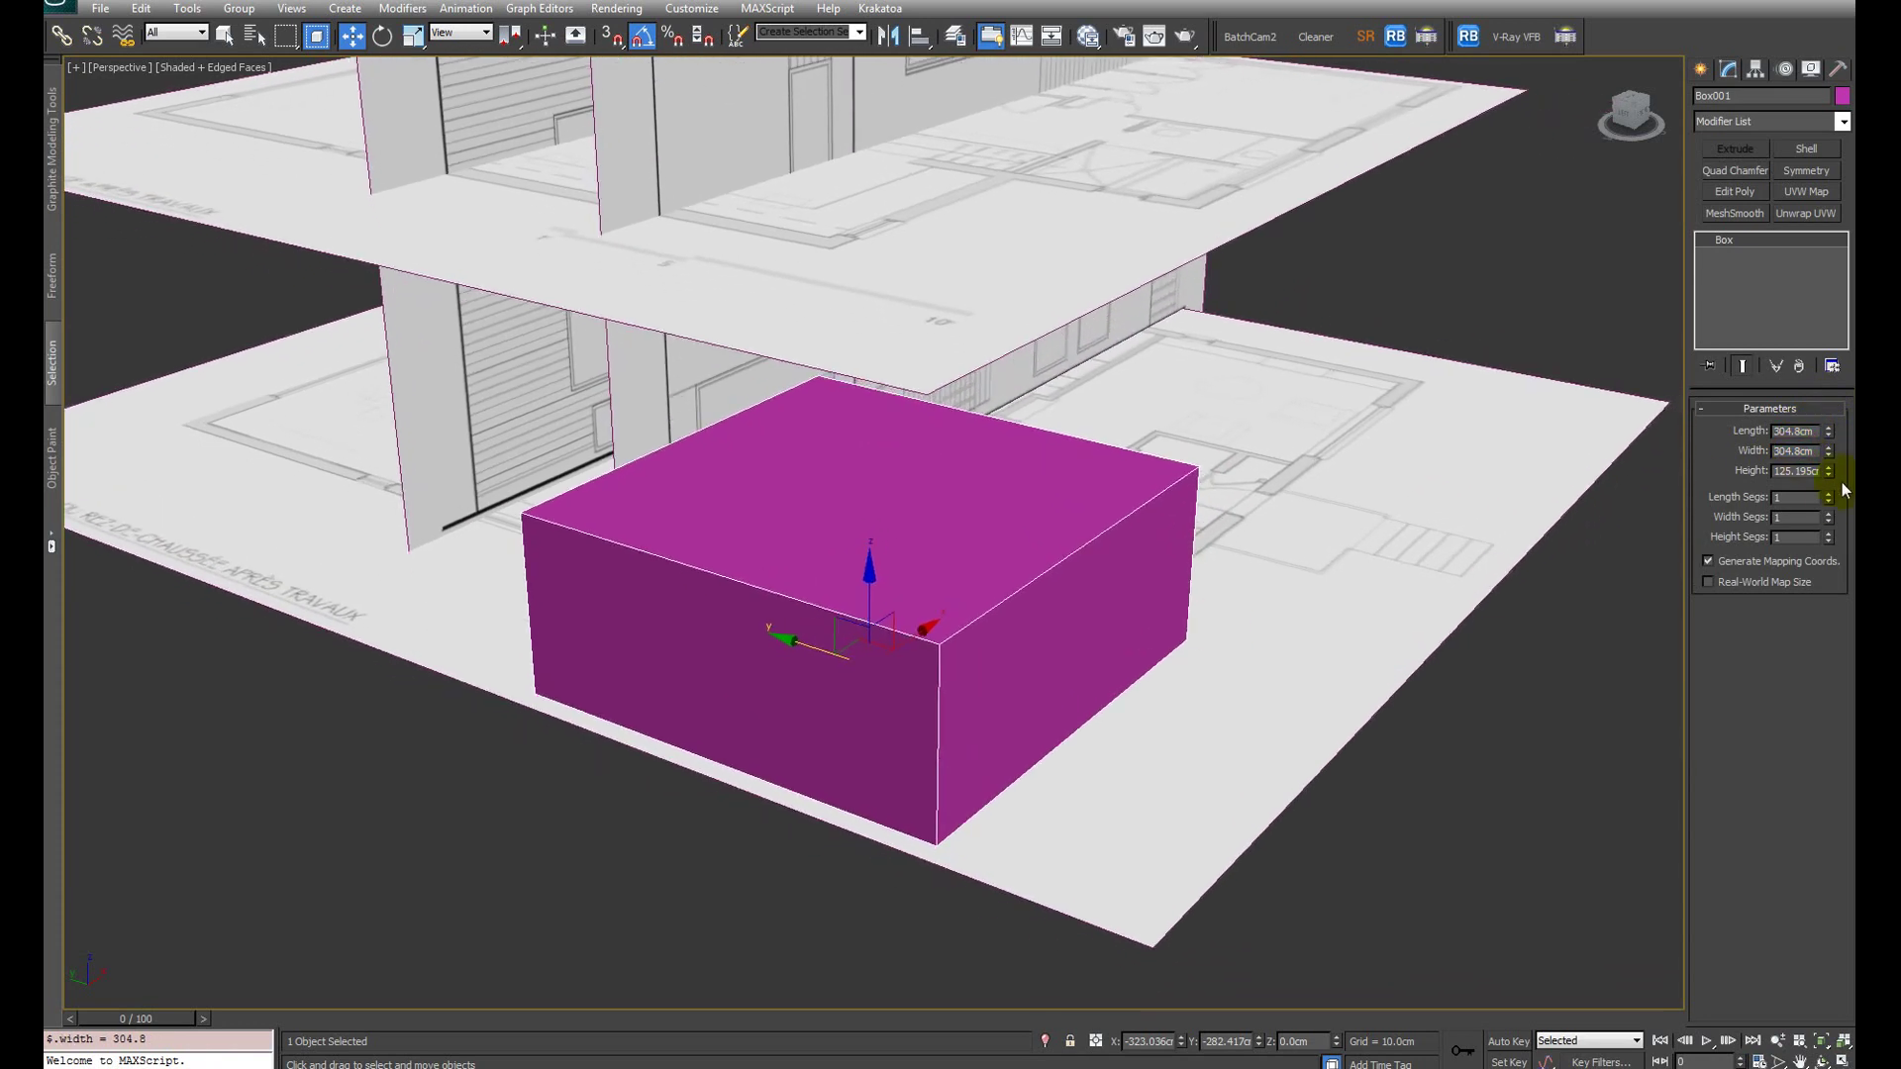
{"action": "left_click_drag", "start_coordinate": [1828, 473], "coordinate": [1802, 539]}
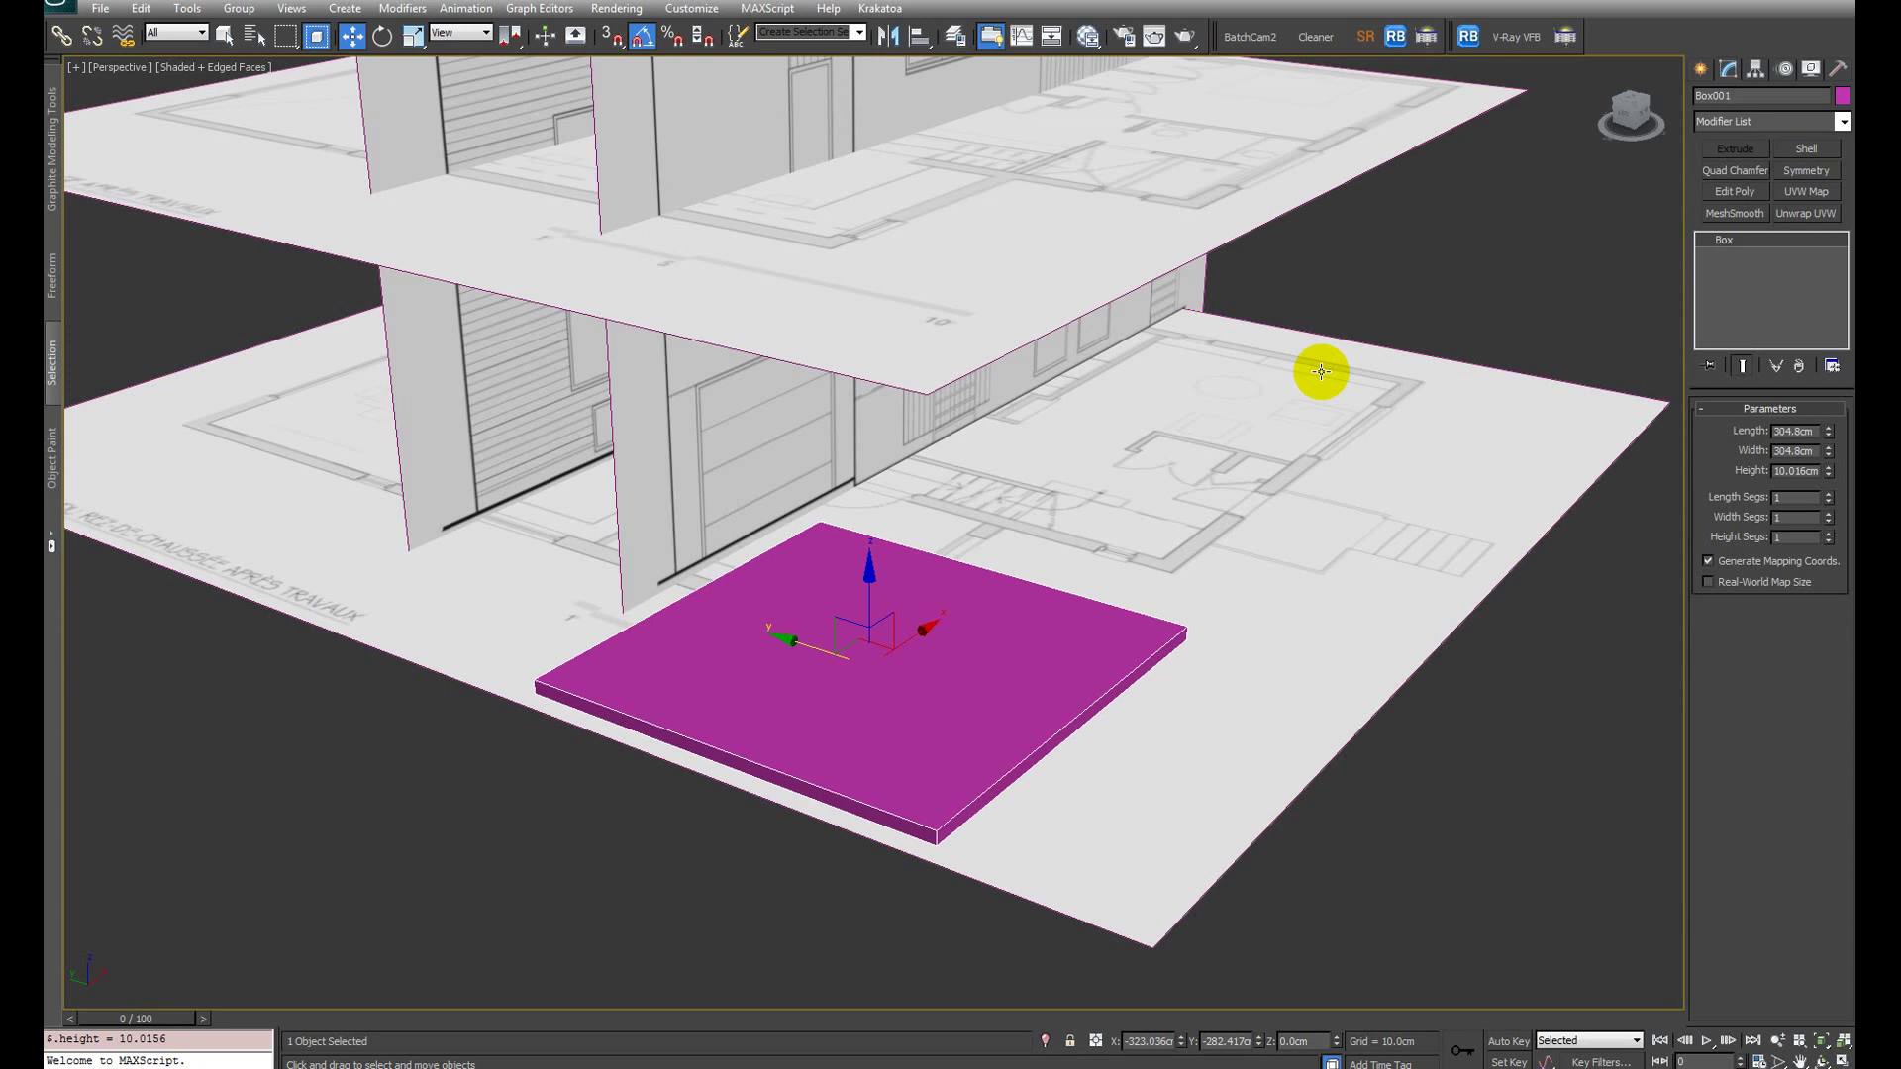
Step: Move the box across the ground floor plan to the 5'–10' segment of the scale bar
{"action": "mouse_move", "coordinate": [909, 651]}
{"action": "middle_mouse_down", "text": "alt"}
{"action": "mouse_move", "coordinate": [956, 688]}
{"action": "mouse_move", "coordinate": [947, 662]}
{"action": "mouse_move", "coordinate": [888, 638]}
{"action": "middle_mouse_up", "text": "alt"}
{"action": "left_click_drag", "start_coordinate": [869, 601], "coordinate": [869, 608]}
{"action": "middle_click_drag", "start_coordinate": [1023, 760], "coordinate": [1069, 764], "text": "alt"}
{"action": "left_click_drag", "start_coordinate": [861, 641], "coordinate": [968, 545]}
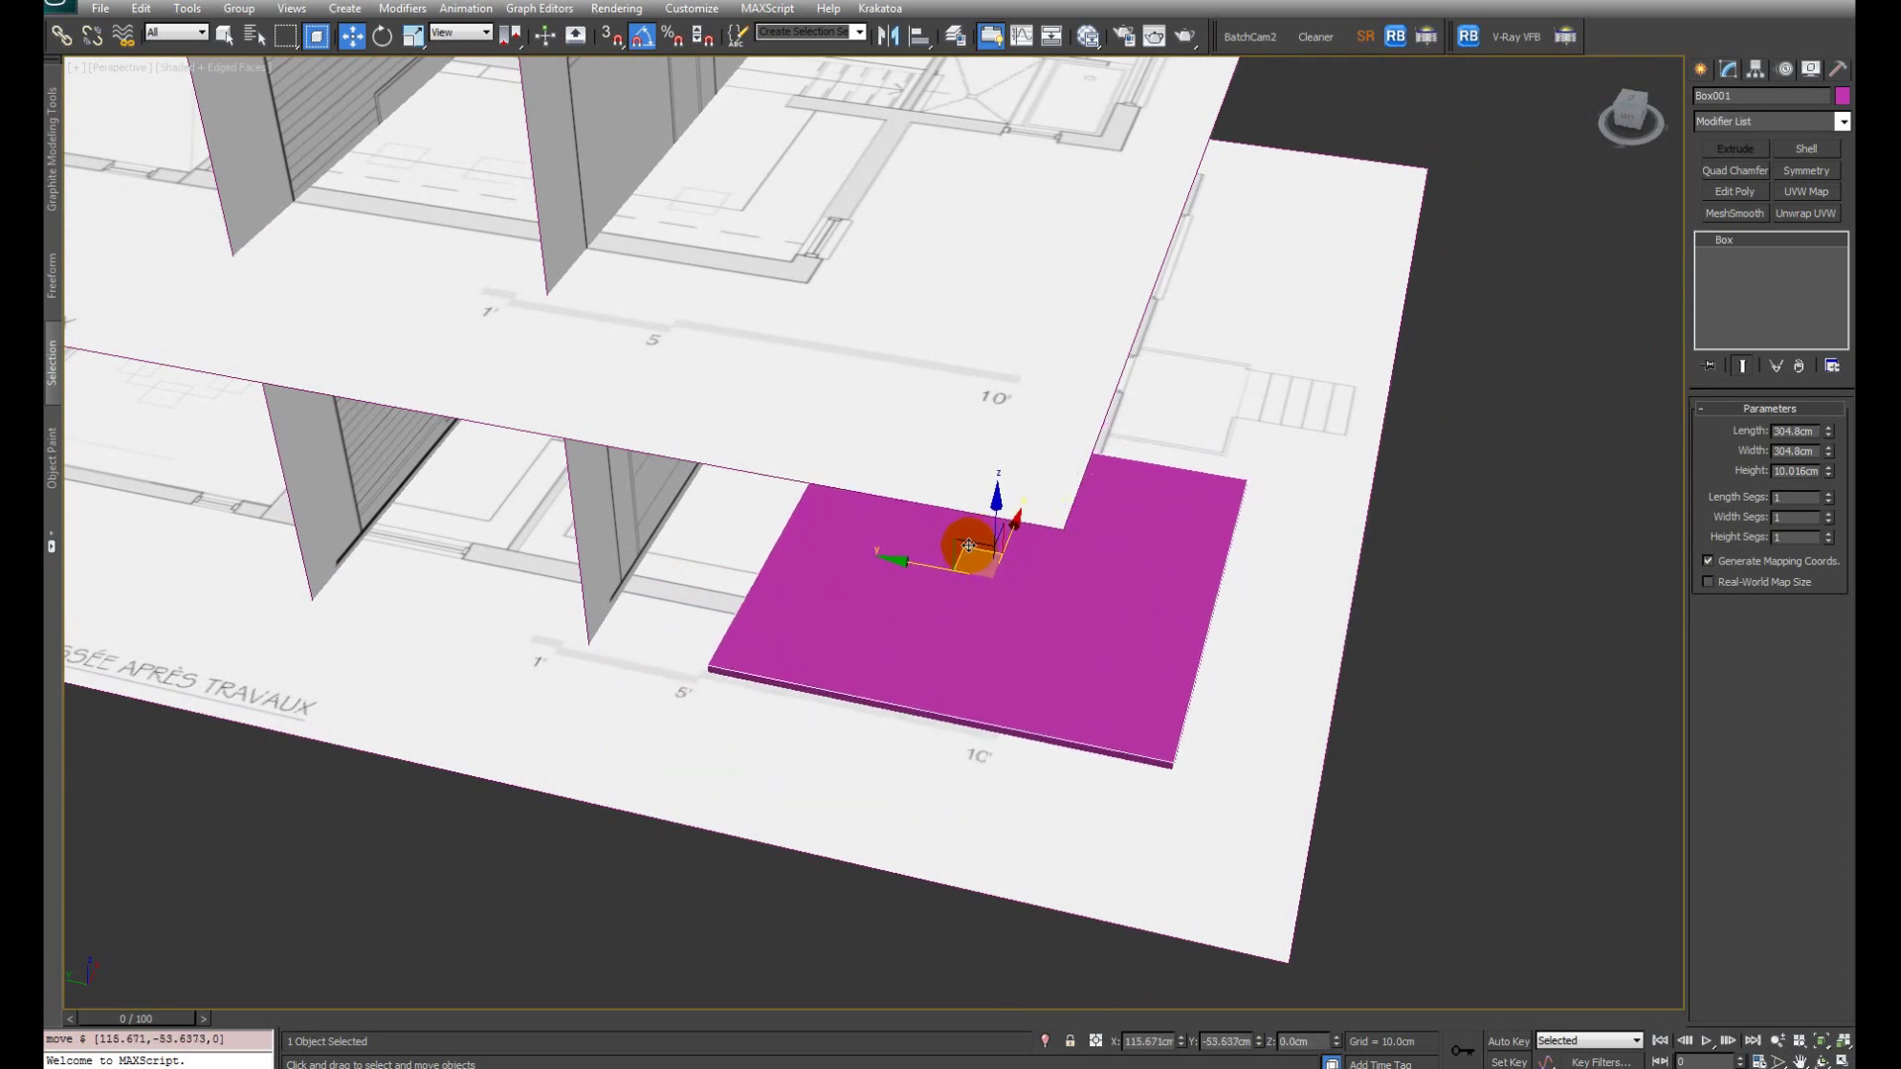
Step: Fine-tune the box's position so its corner meets the 5' mark and its edge follows the scale bar
{"action": "scroll", "coordinate": [940, 604], "scroll_direction": "up", "scroll_amount": 3}
{"action": "middle_click_drag", "start_coordinate": [947, 620], "coordinate": [963, 594], "text": "alt"}
{"action": "middle_click_drag", "start_coordinate": [1096, 604], "coordinate": [1037, 618], "text": "alt"}
{"action": "scroll", "coordinate": [1044, 609], "scroll_direction": "up", "scroll_amount": 3}
{"action": "left_click_drag", "start_coordinate": [1223, 634], "coordinate": [1204, 637]}
{"action": "scroll", "coordinate": [1137, 692], "scroll_direction": "up", "scroll_amount": 1}
{"action": "middle_click_drag", "start_coordinate": [1137, 692], "coordinate": [1060, 531]}
{"action": "scroll", "coordinate": [1083, 514], "scroll_direction": "down", "scroll_amount": 5}
{"action": "scroll", "coordinate": [1016, 456], "scroll_direction": "up", "scroll_amount": 3}
{"action": "left_click_drag", "start_coordinate": [1018, 459], "coordinate": [905, 491]}
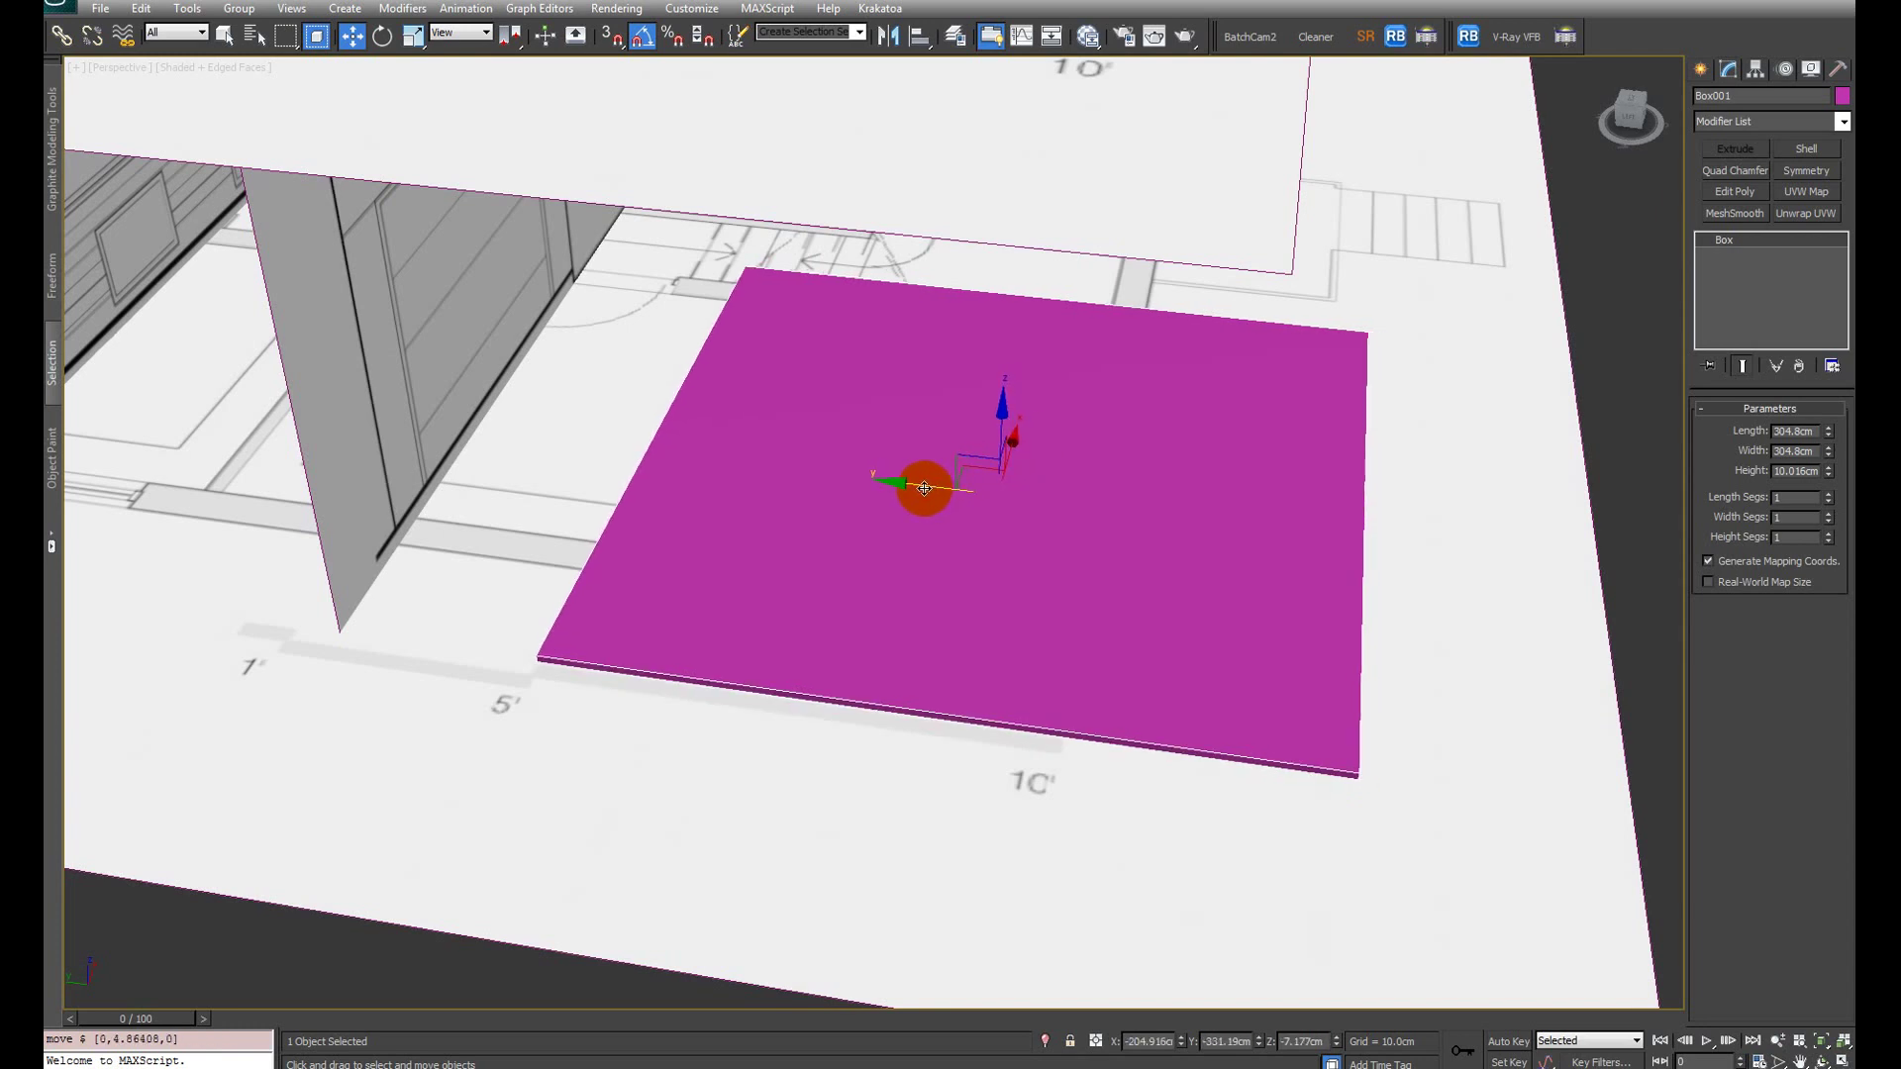
{"action": "left_click_drag", "start_coordinate": [1011, 443], "coordinate": [1030, 458]}
{"action": "key", "text": "ctrl+z"}
{"action": "middle_click_drag", "start_coordinate": [1031, 459], "coordinate": [709, 588], "text": "alt"}
Step: Select the four floor plan and elevation planes without the box and group them under the default name
{"action": "scroll", "coordinate": [758, 561], "scroll_direction": "down", "scroll_amount": 6}
{"action": "scroll", "coordinate": [715, 596], "scroll_direction": "up", "scroll_amount": 3}
{"action": "left_click", "coordinate": [747, 742]}
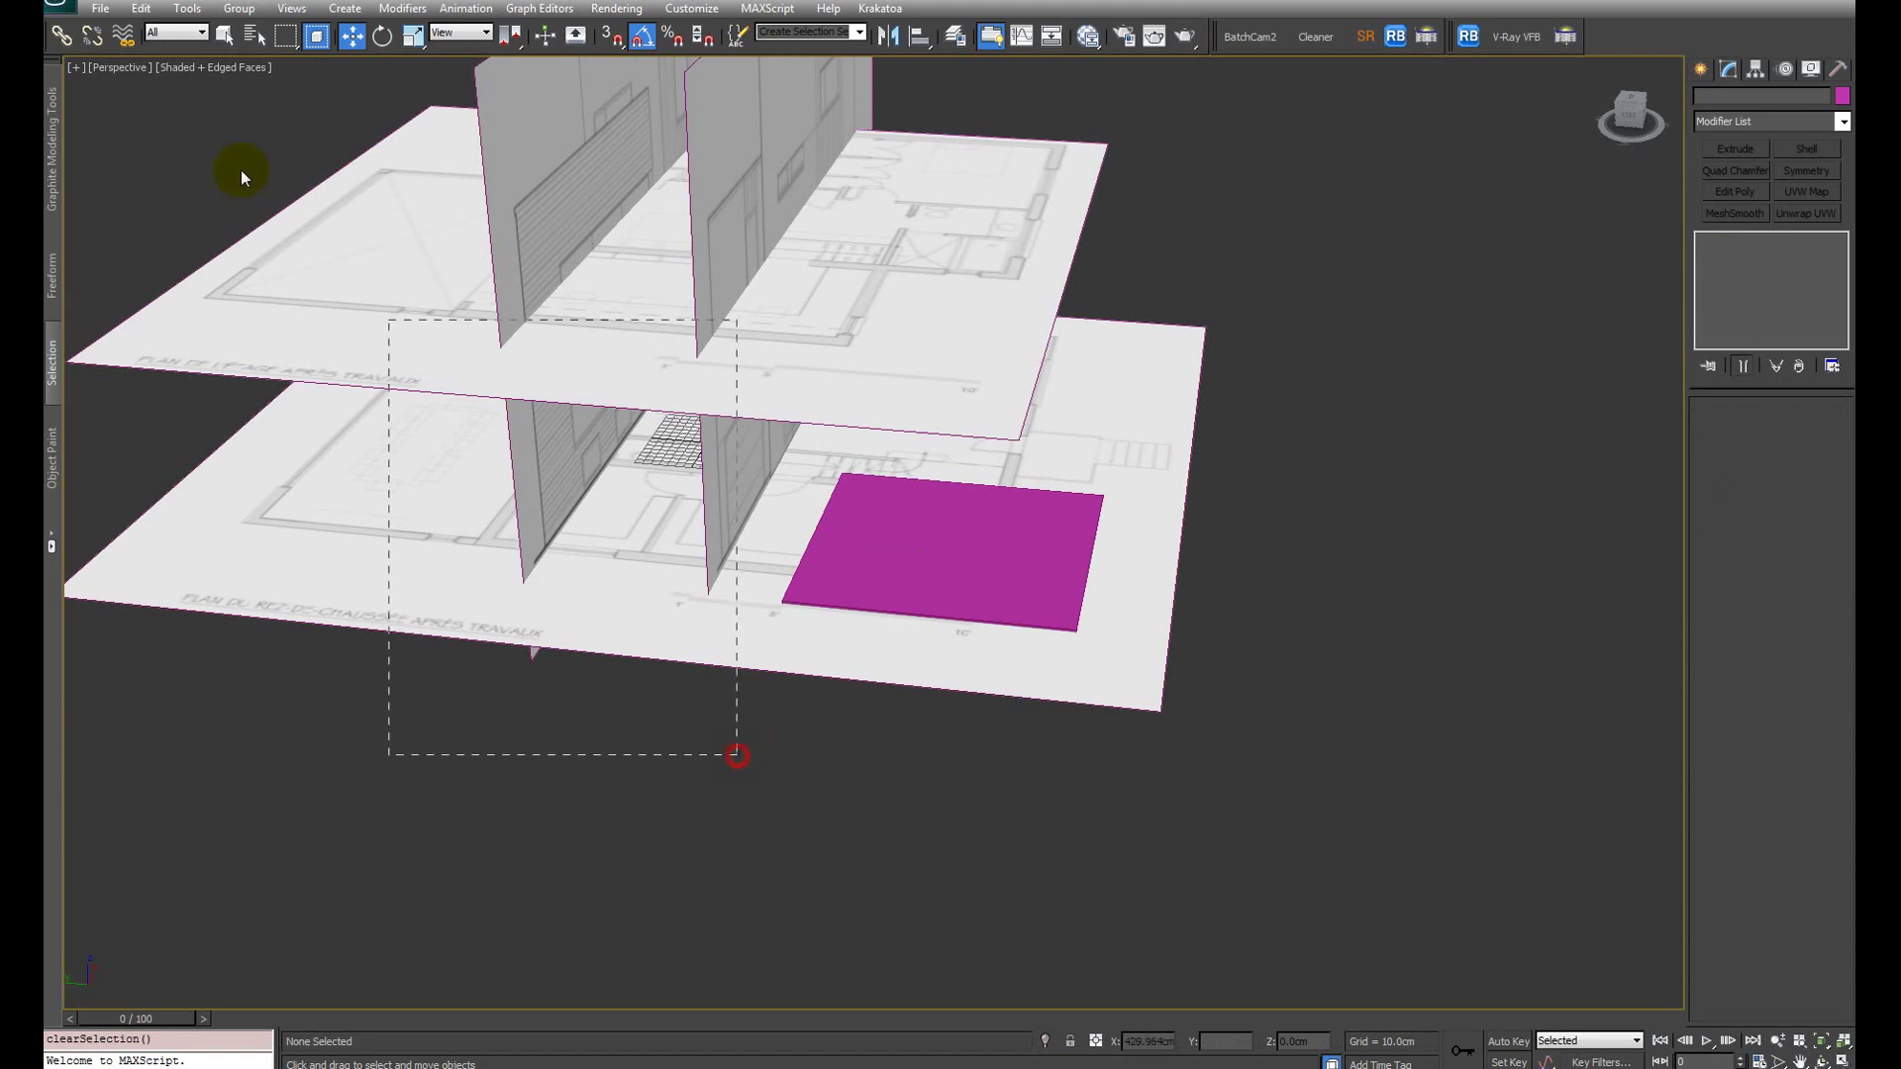
{"action": "left_click_drag", "start_coordinate": [738, 755], "coordinate": [388, 320]}
{"action": "left_click", "coordinate": [238, 8]}
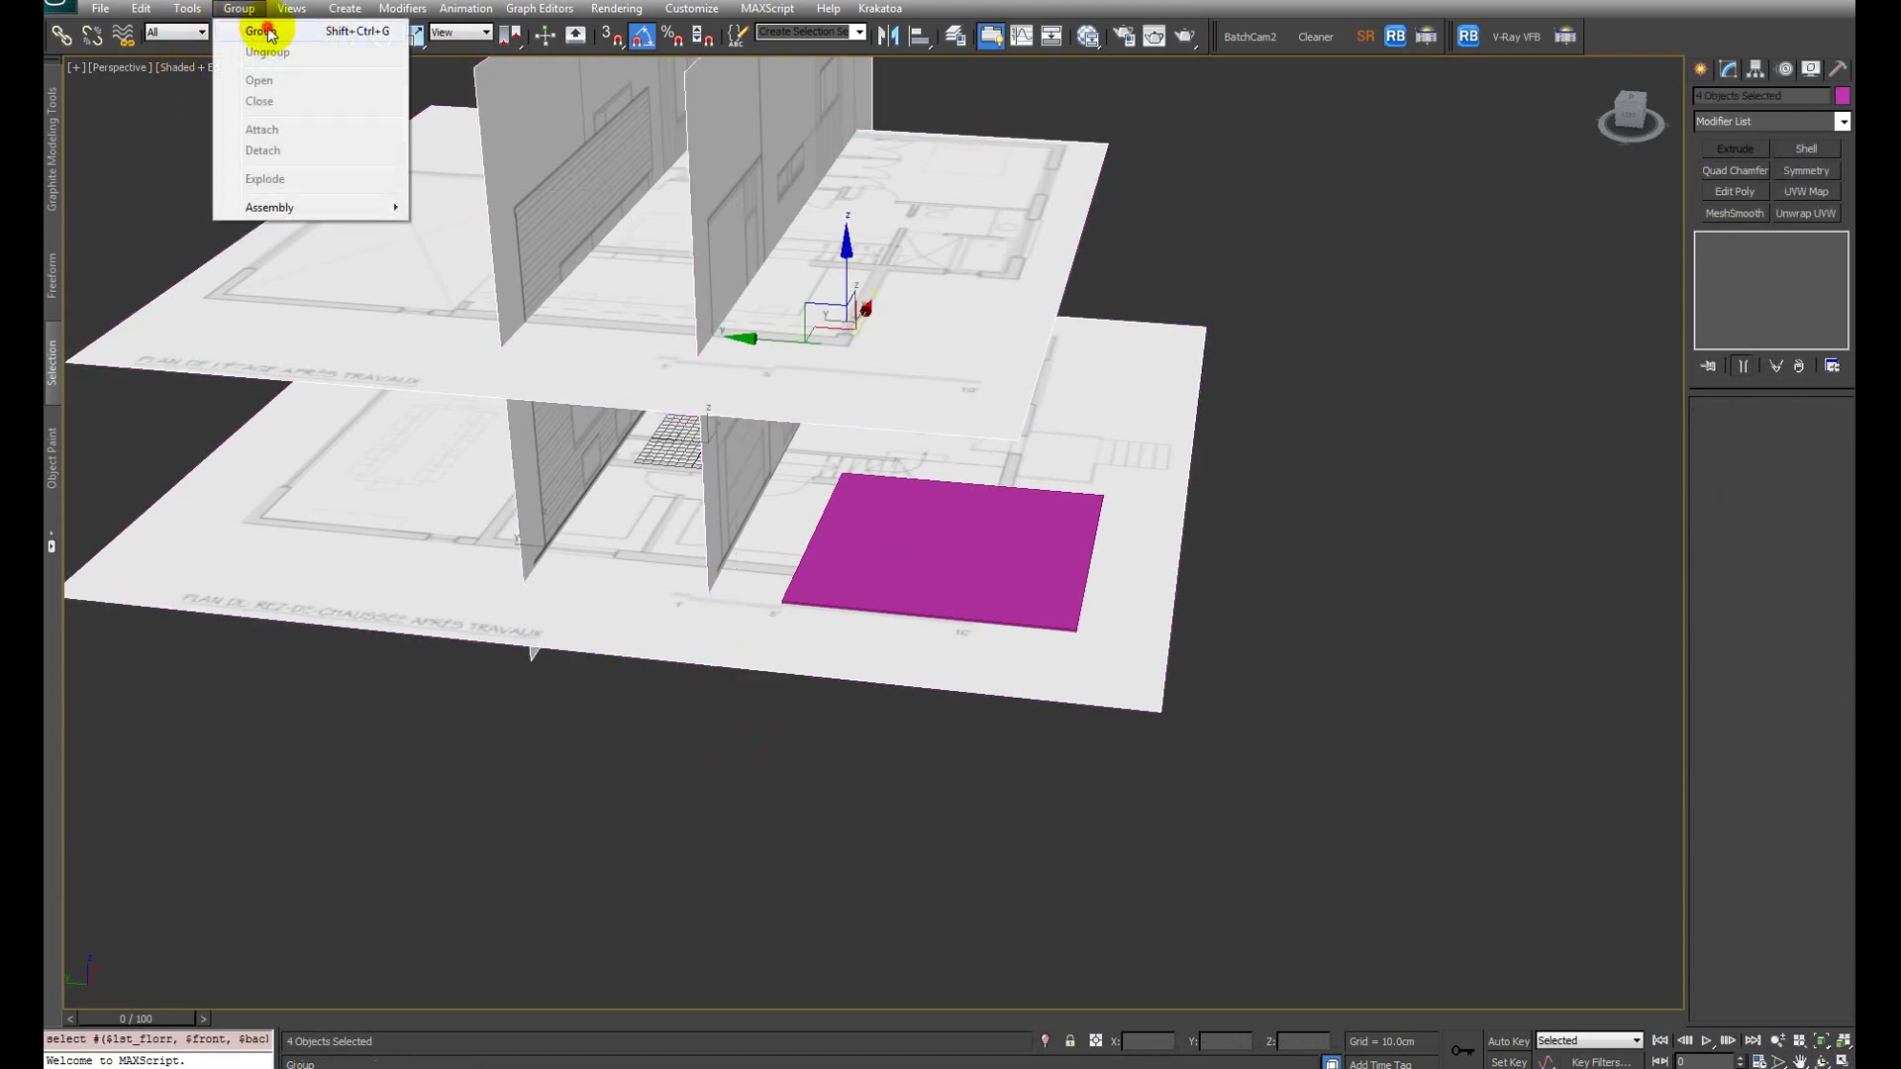
{"action": "left_click", "coordinate": [266, 33]}
{"action": "key", "text": "Return"}
Step: Turn on pivot-only editing for the plan group
{"action": "middle_click_drag", "start_coordinate": [857, 560], "coordinate": [782, 534], "text": "alt"}
{"action": "left_click", "coordinate": [1754, 70]}
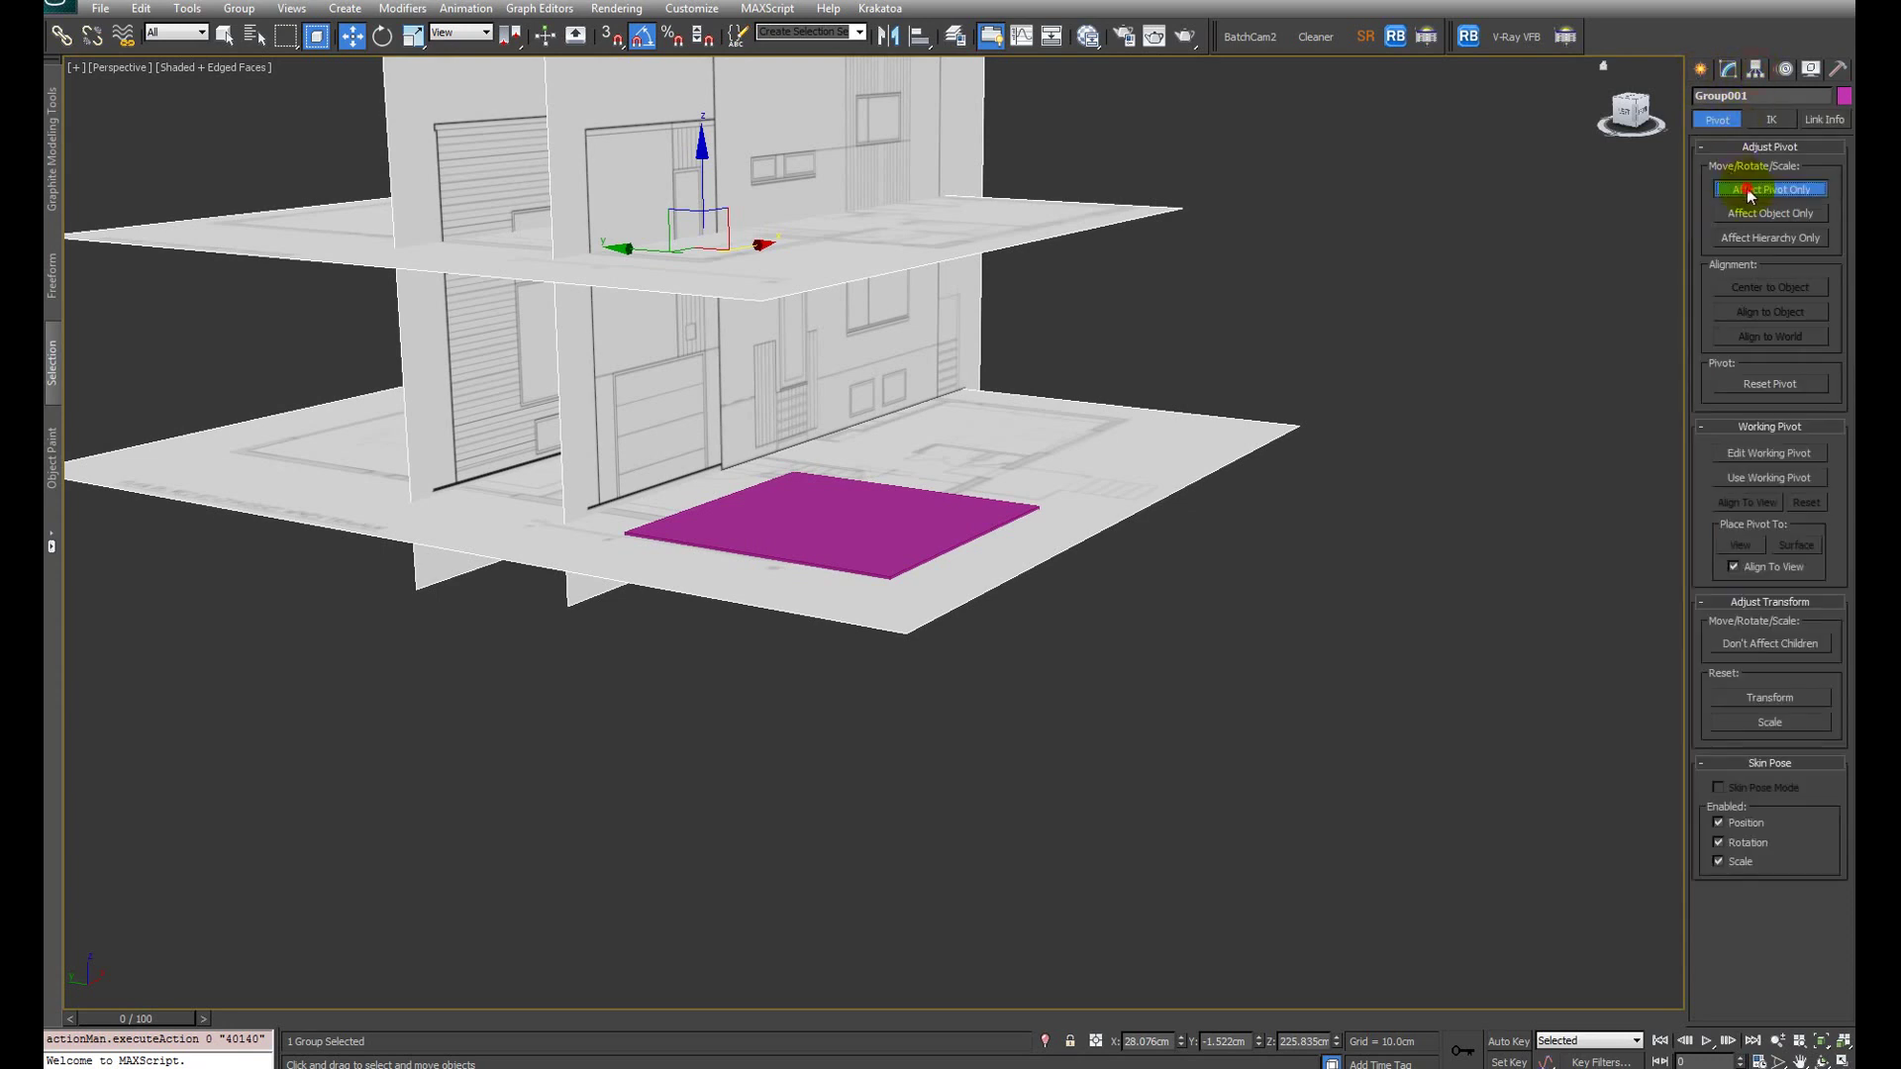
{"action": "middle_click_drag", "start_coordinate": [834, 411], "coordinate": [864, 445], "text": "alt"}
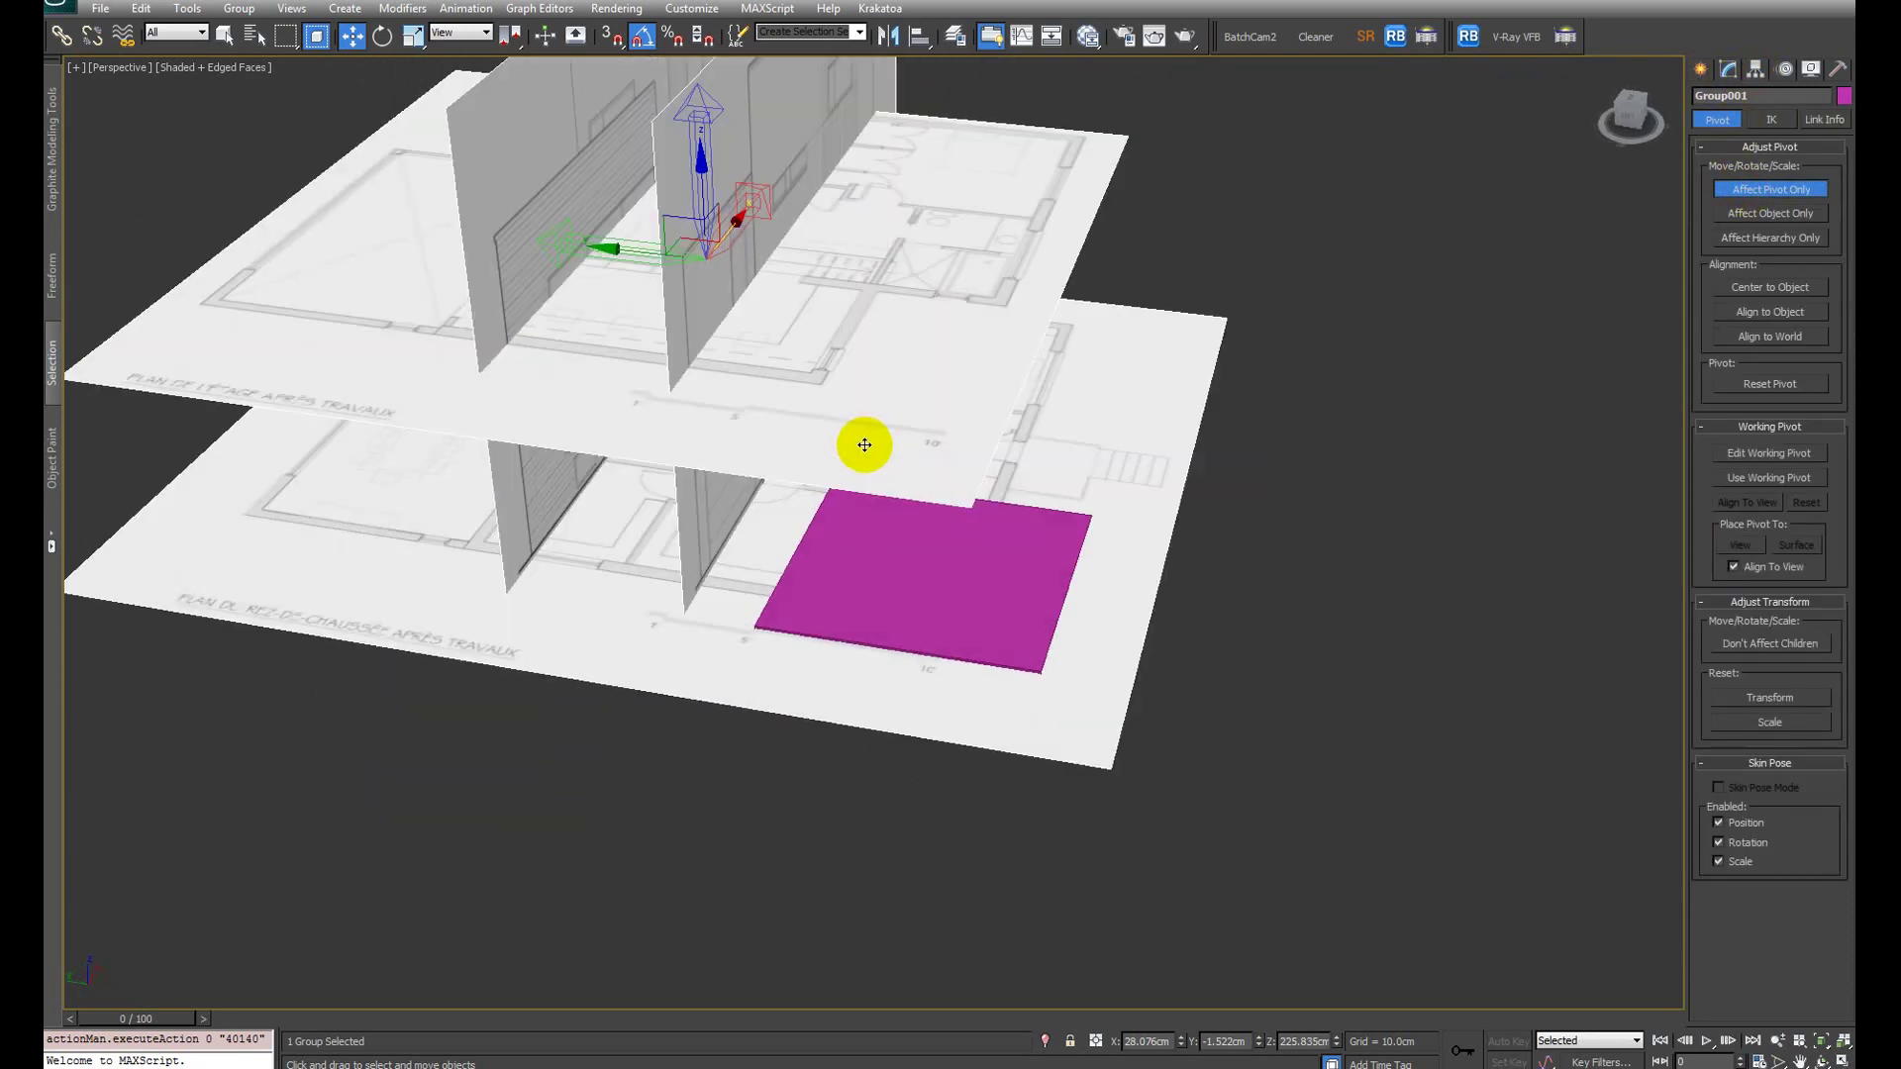
{"action": "scroll", "coordinate": [755, 642], "scroll_direction": "up", "scroll_amount": 5}
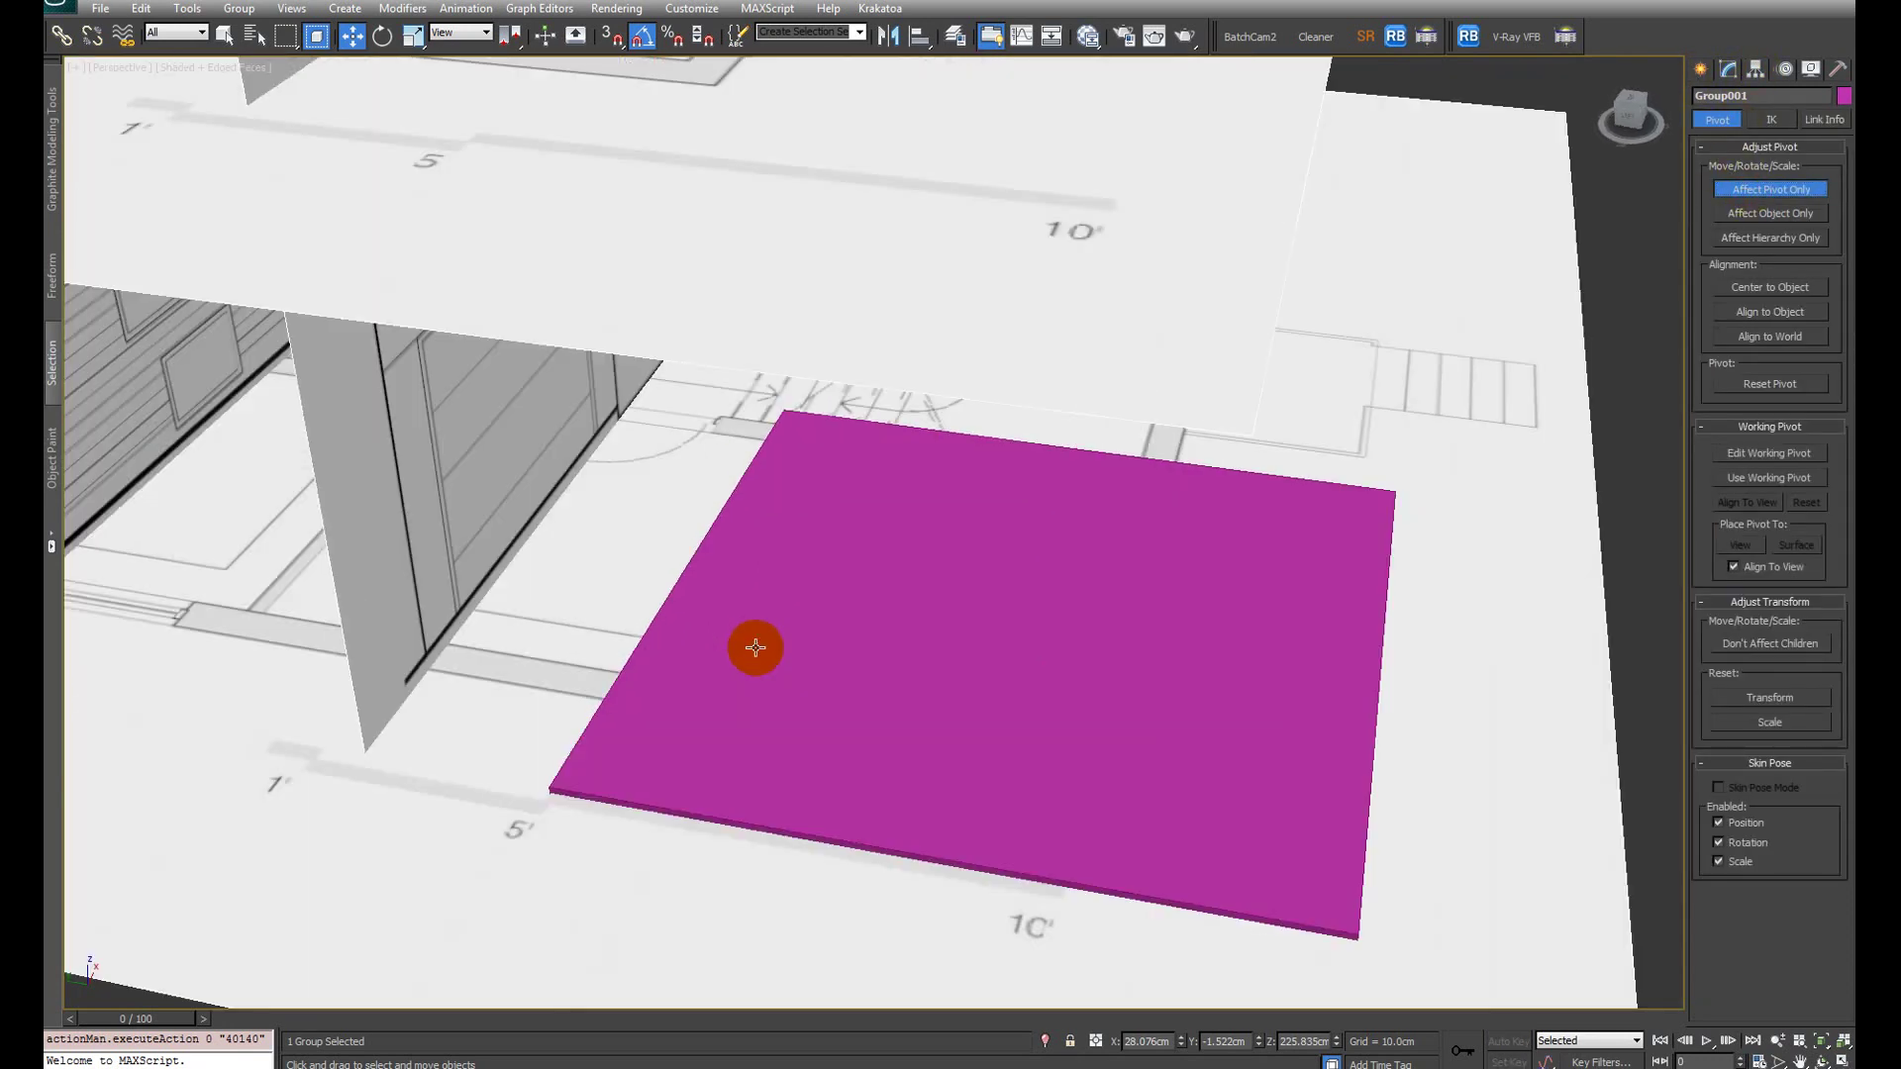
{"action": "scroll", "coordinate": [628, 713], "scroll_direction": "down", "scroll_amount": 6}
{"action": "scroll", "coordinate": [789, 611], "scroll_direction": "up", "scroll_amount": 2}
{"action": "scroll", "coordinate": [580, 671], "scroll_direction": "down", "scroll_amount": 3}
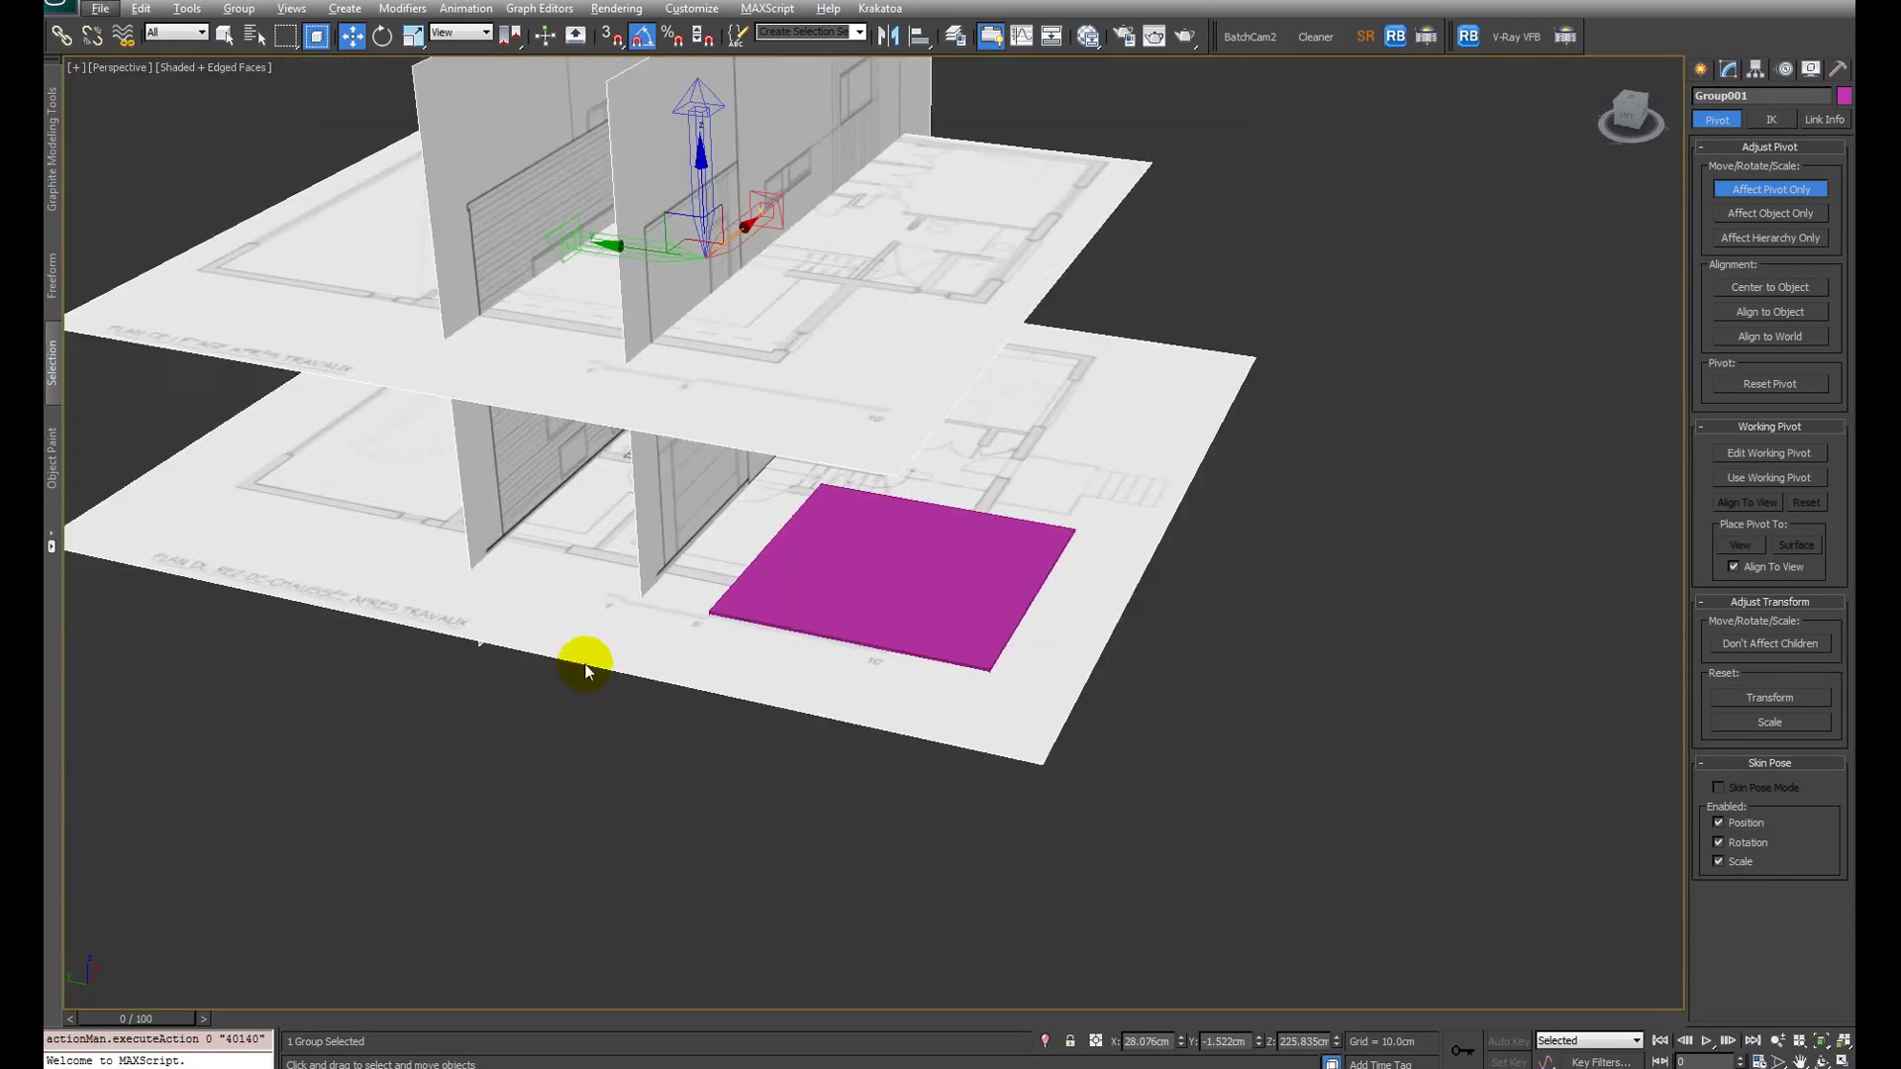
Step: Lower the group's pivot to ground level at Z 0 cm
{"action": "key", "text": "f"}
{"action": "left_click_drag", "start_coordinate": [881, 478], "coordinate": [924, 865]}
{"action": "scroll", "coordinate": [925, 865], "scroll_direction": "up", "scroll_amount": 3}
{"action": "left_click_drag", "start_coordinate": [997, 575], "coordinate": [985, 475]}
{"action": "scroll", "coordinate": [976, 735], "scroll_direction": "down", "scroll_amount": 3}
{"action": "middle_click_drag", "start_coordinate": [976, 734], "coordinate": [1309, 1002], "text": "alt"}
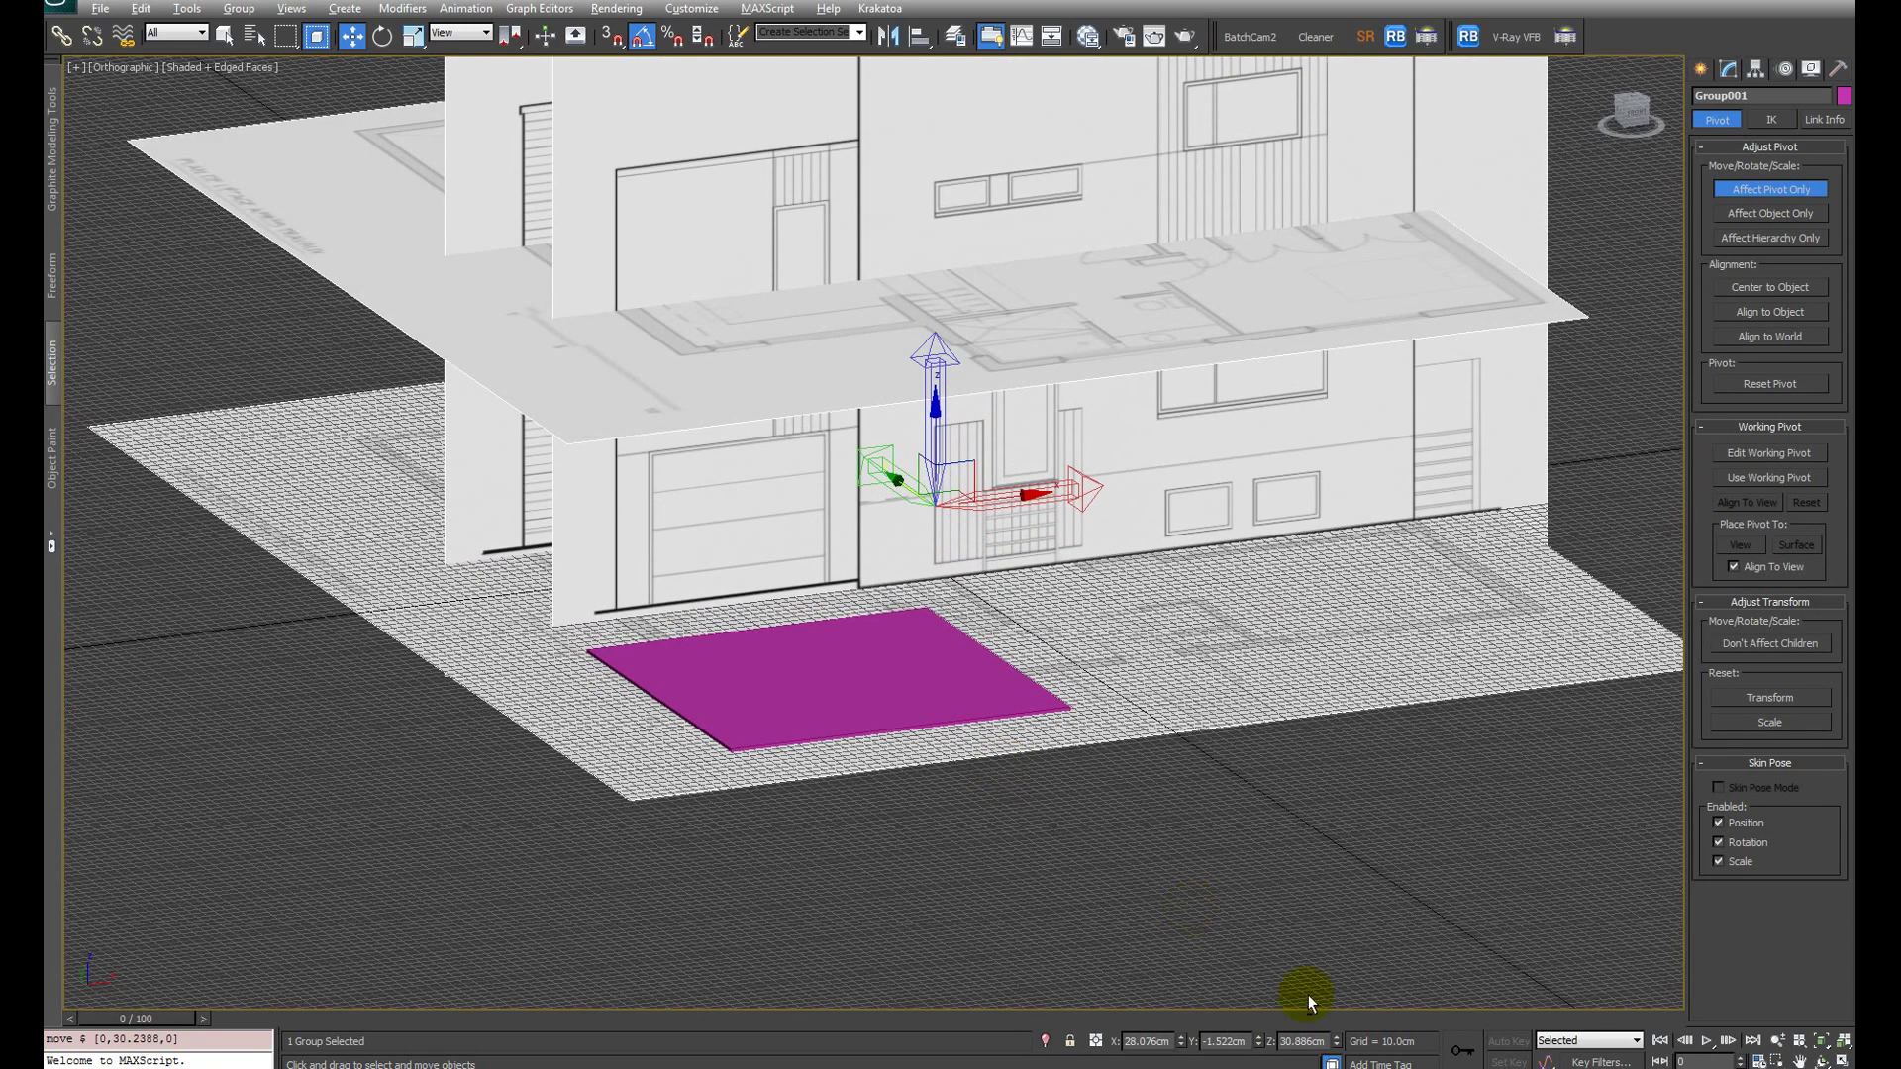
{"action": "right_click", "coordinate": [1336, 1047]}
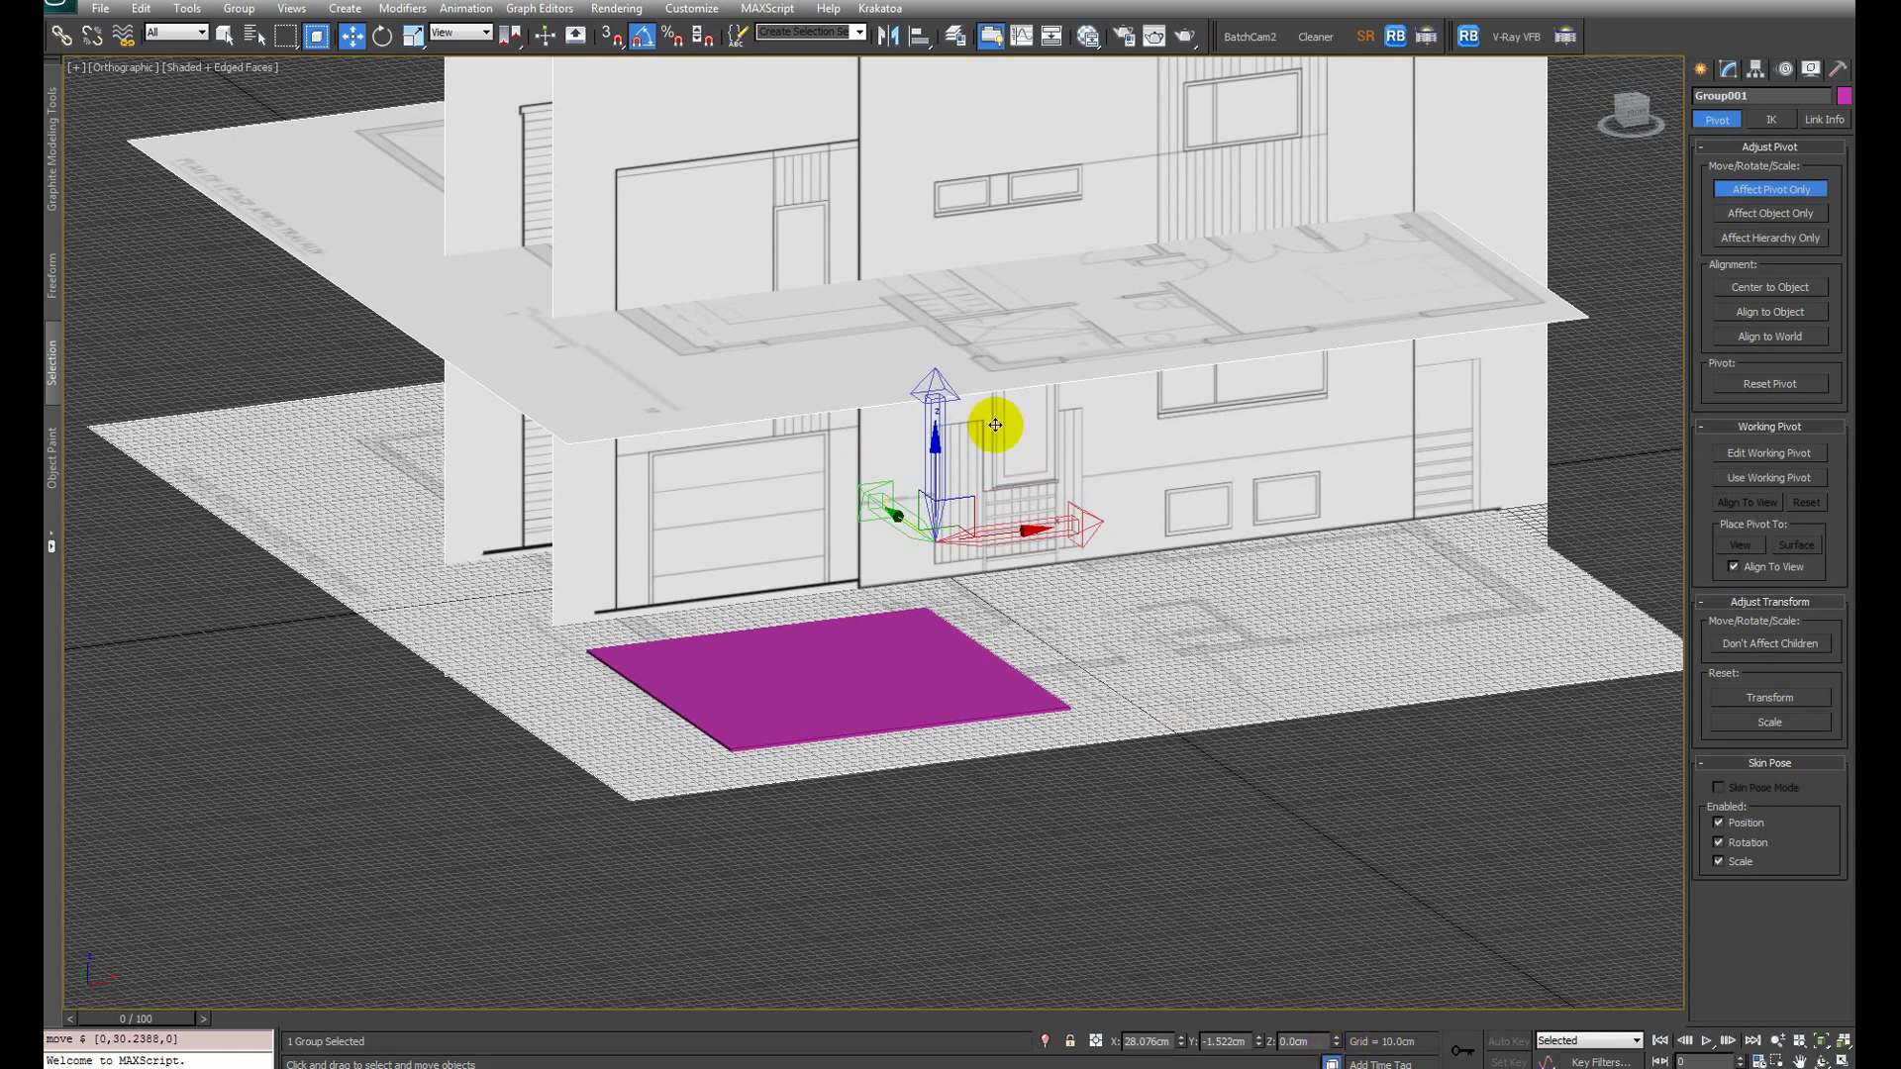
Step: Move the group's pivot in X and Y toward the box corner at the 5' mark, to Y about -182.8 cm
{"action": "middle_click_drag", "start_coordinate": [995, 425], "coordinate": [1210, 914], "text": "alt"}
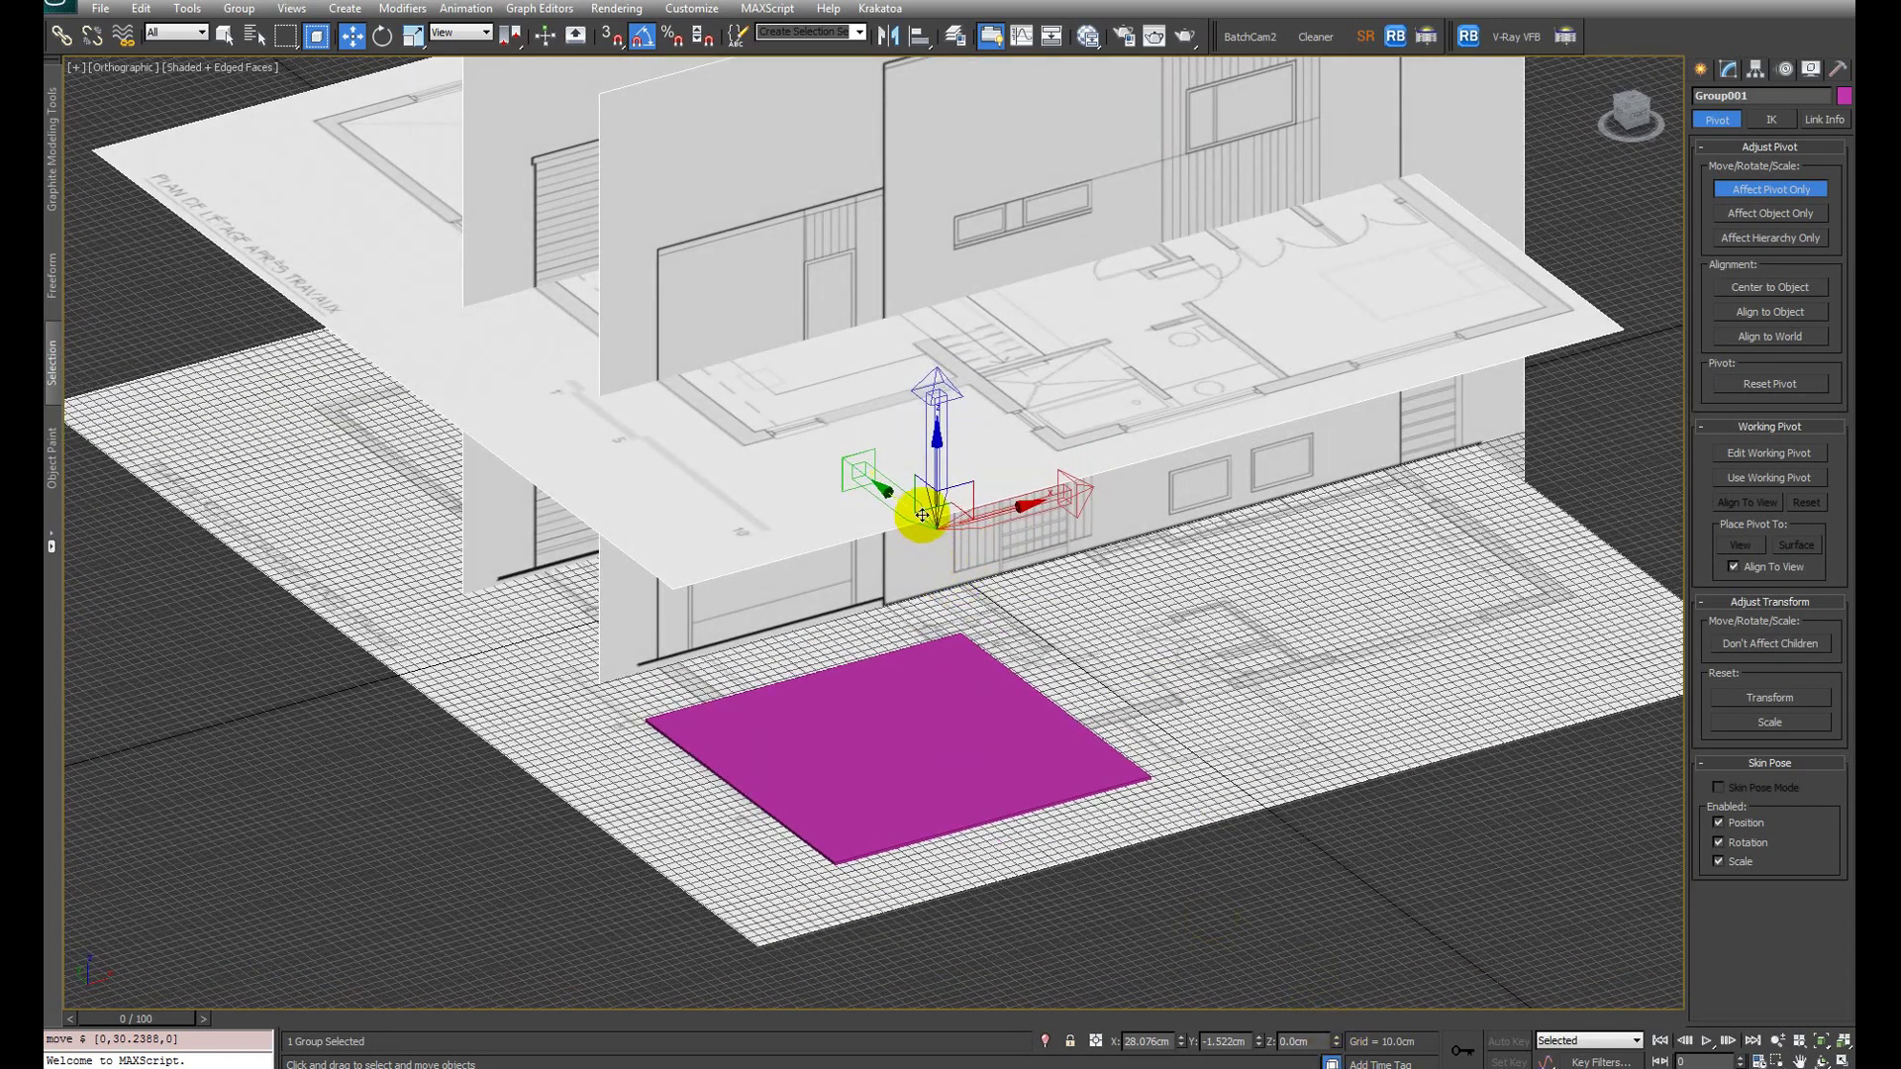
{"action": "left_click_drag", "start_coordinate": [908, 495], "coordinate": [707, 695]}
{"action": "middle_click_drag", "start_coordinate": [699, 759], "coordinate": [896, 764], "text": "alt"}
{"action": "scroll", "coordinate": [1143, 772], "scroll_direction": "up", "scroll_amount": 3}
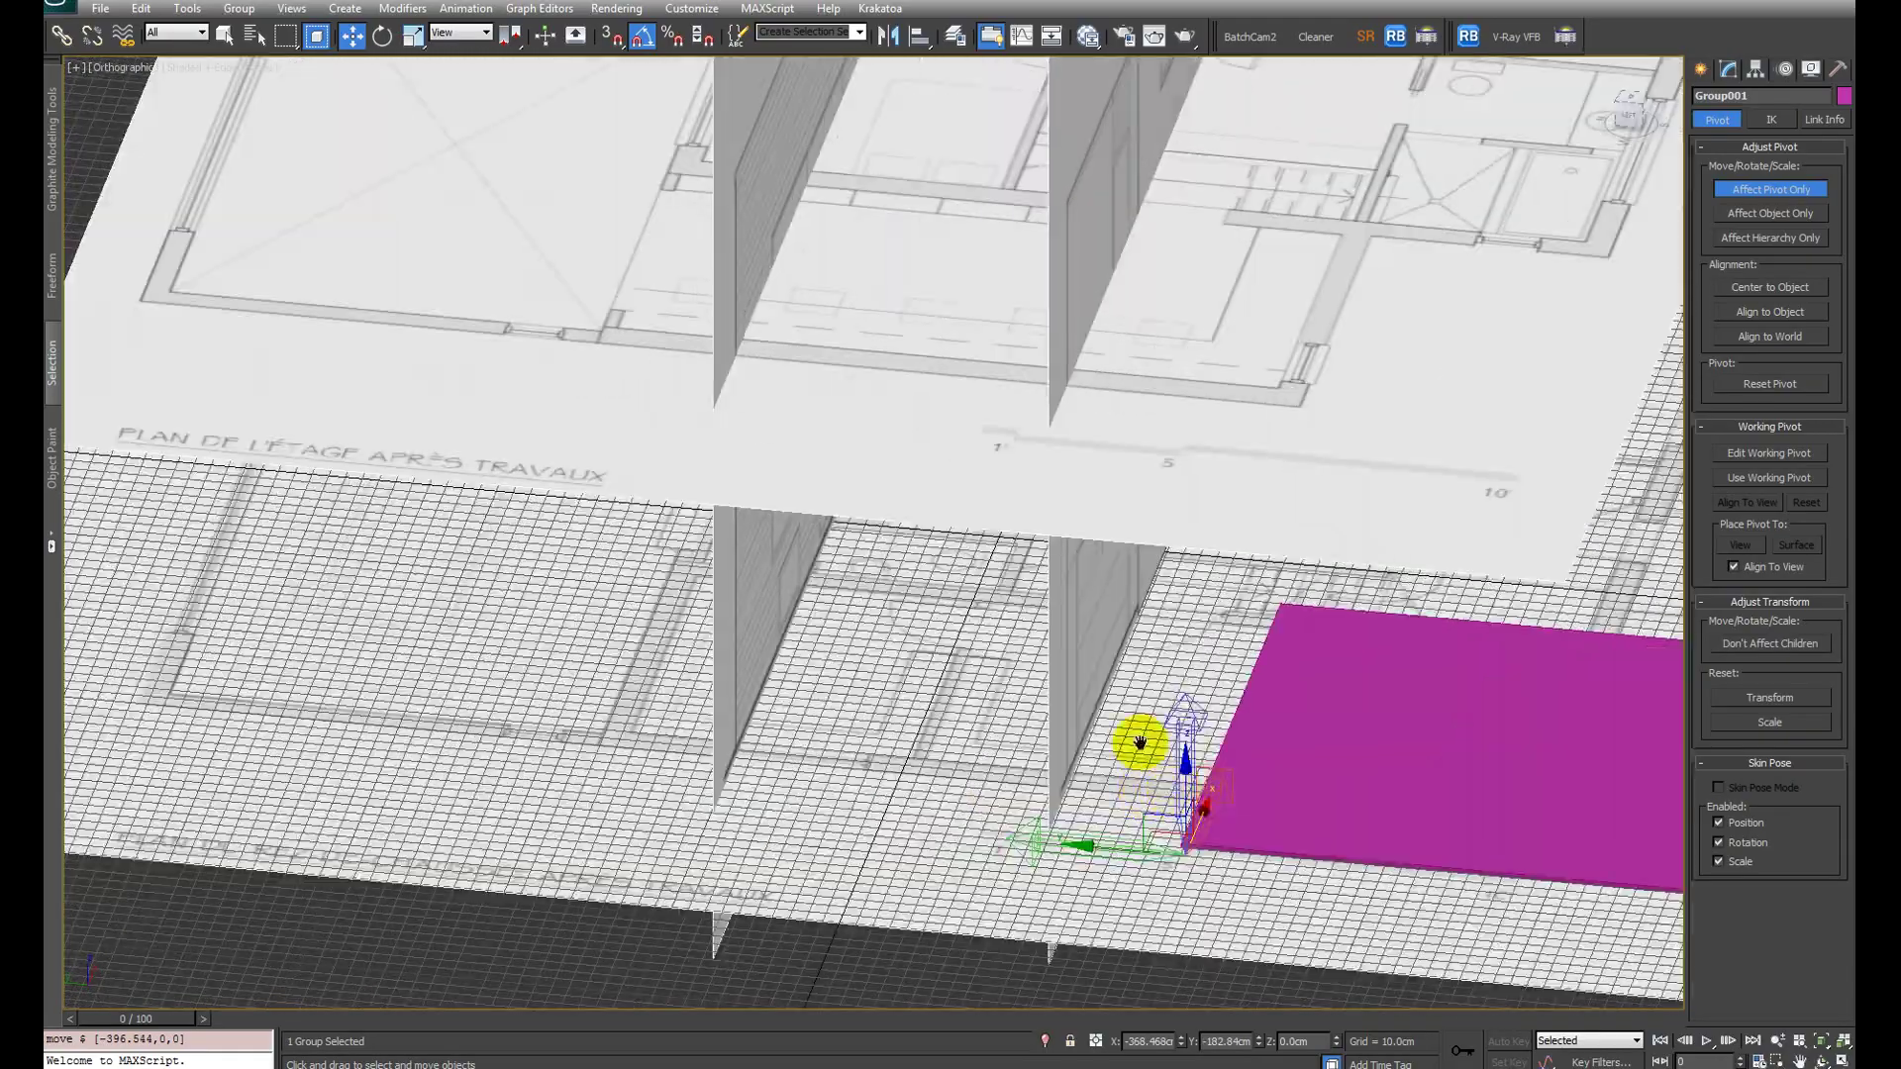
Step: Try to snap the group's pivot onto the box corner at the 5' mark, and undo the move
{"action": "middle_click_drag", "start_coordinate": [1137, 743], "coordinate": [1018, 613]}
{"action": "middle_click_drag", "start_coordinate": [925, 683], "coordinate": [891, 793], "text": "alt"}
{"action": "scroll", "coordinate": [891, 793], "scroll_direction": "up", "scroll_amount": 2}
{"action": "middle_click_drag", "start_coordinate": [1045, 797], "coordinate": [997, 704]}
{"action": "scroll", "coordinate": [997, 704], "scroll_direction": "up", "scroll_amount": 4}
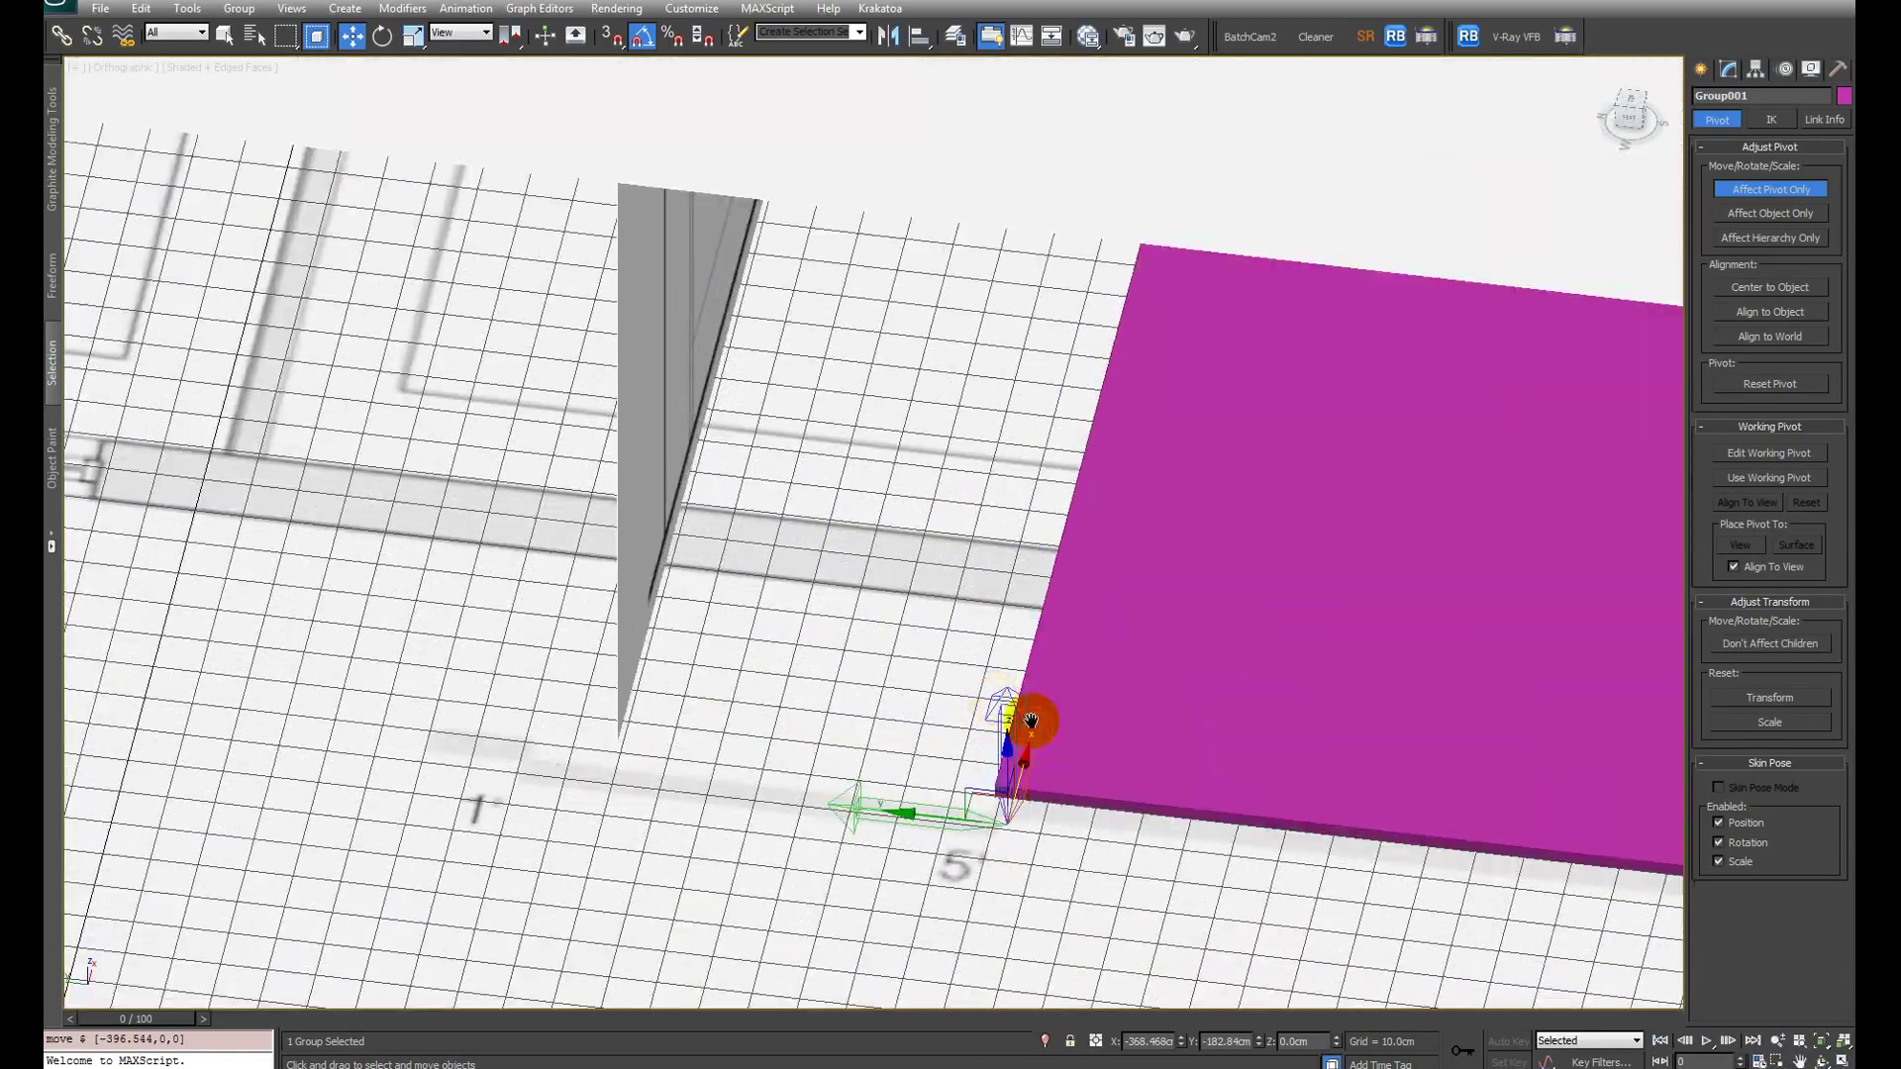
{"action": "middle_click_drag", "start_coordinate": [1050, 772], "coordinate": [962, 556]}
{"action": "key", "text": "s"}
{"action": "mouse_move", "coordinate": [927, 564]}
{"action": "left_mouse_down"}
{"action": "mouse_move", "coordinate": [958, 493]}
{"action": "mouse_move", "coordinate": [921, 544]}
{"action": "left_mouse_up"}
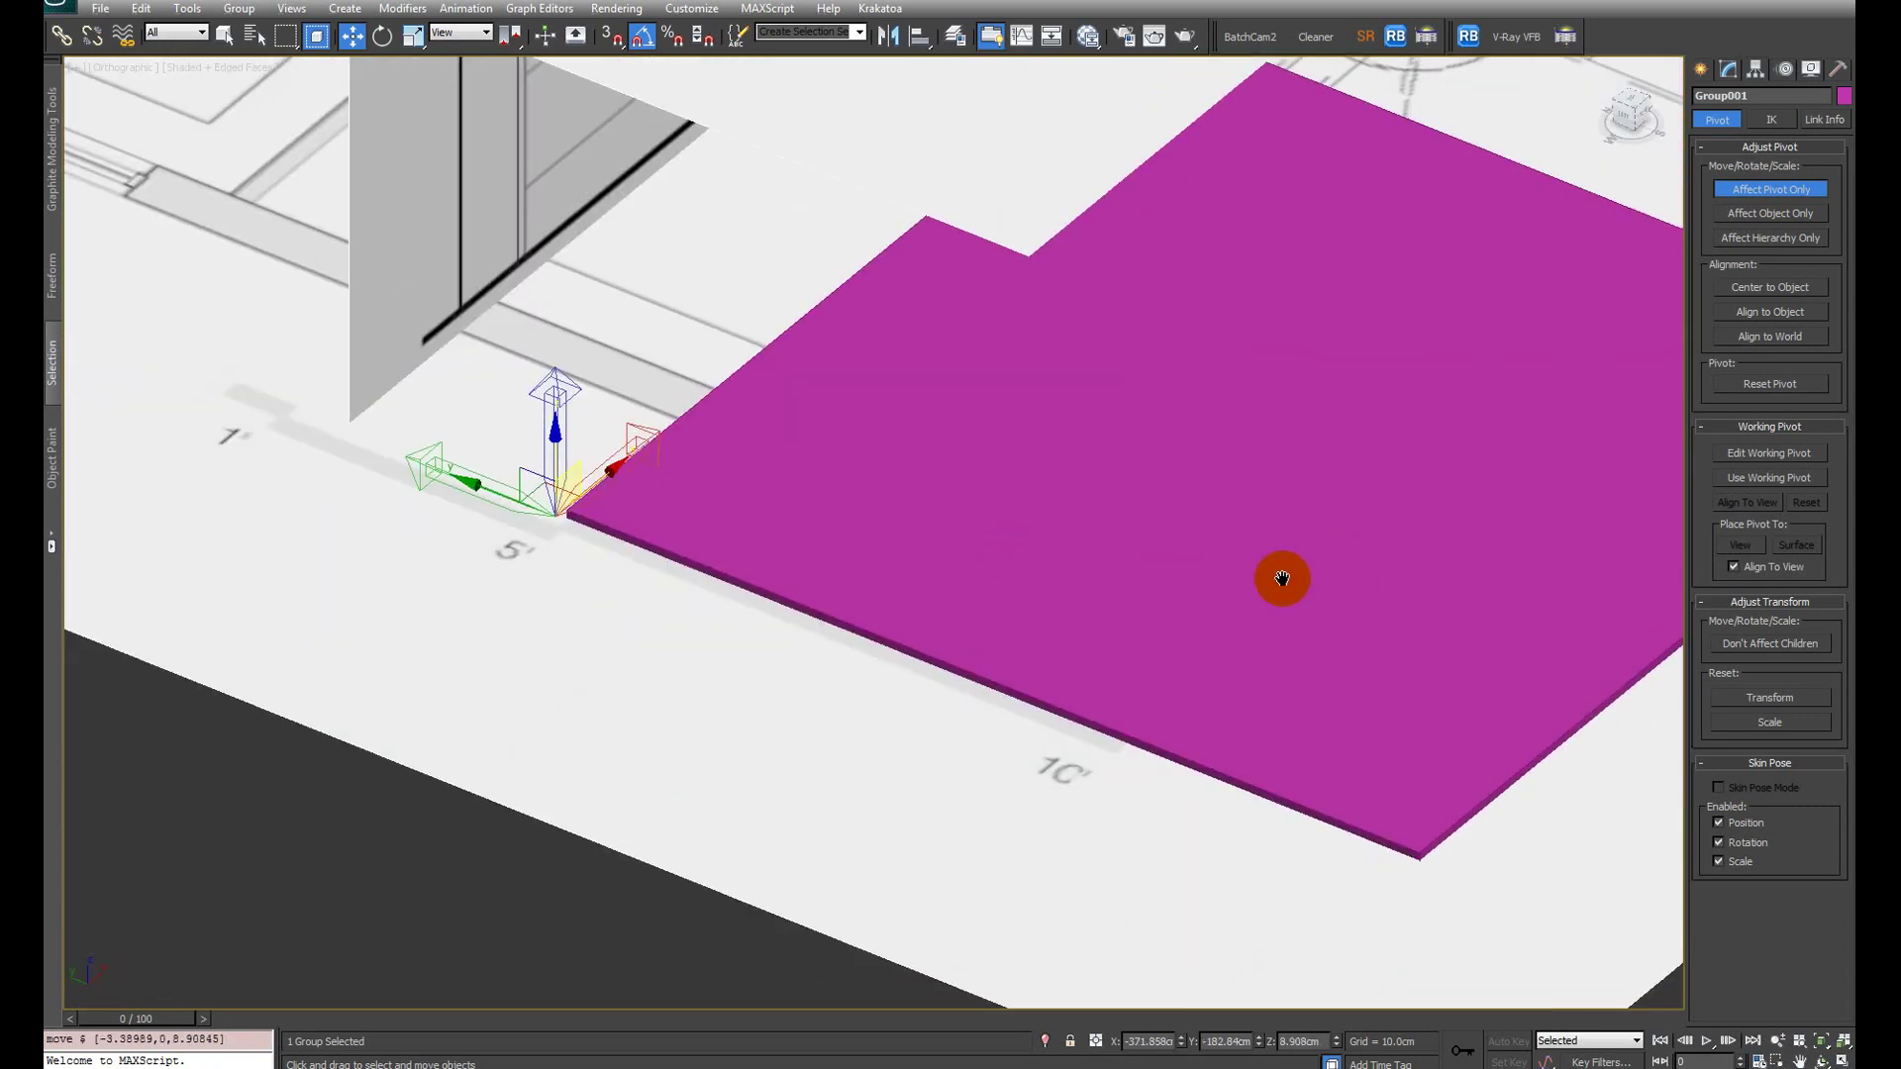
{"action": "key", "text": "ctrl+z"}
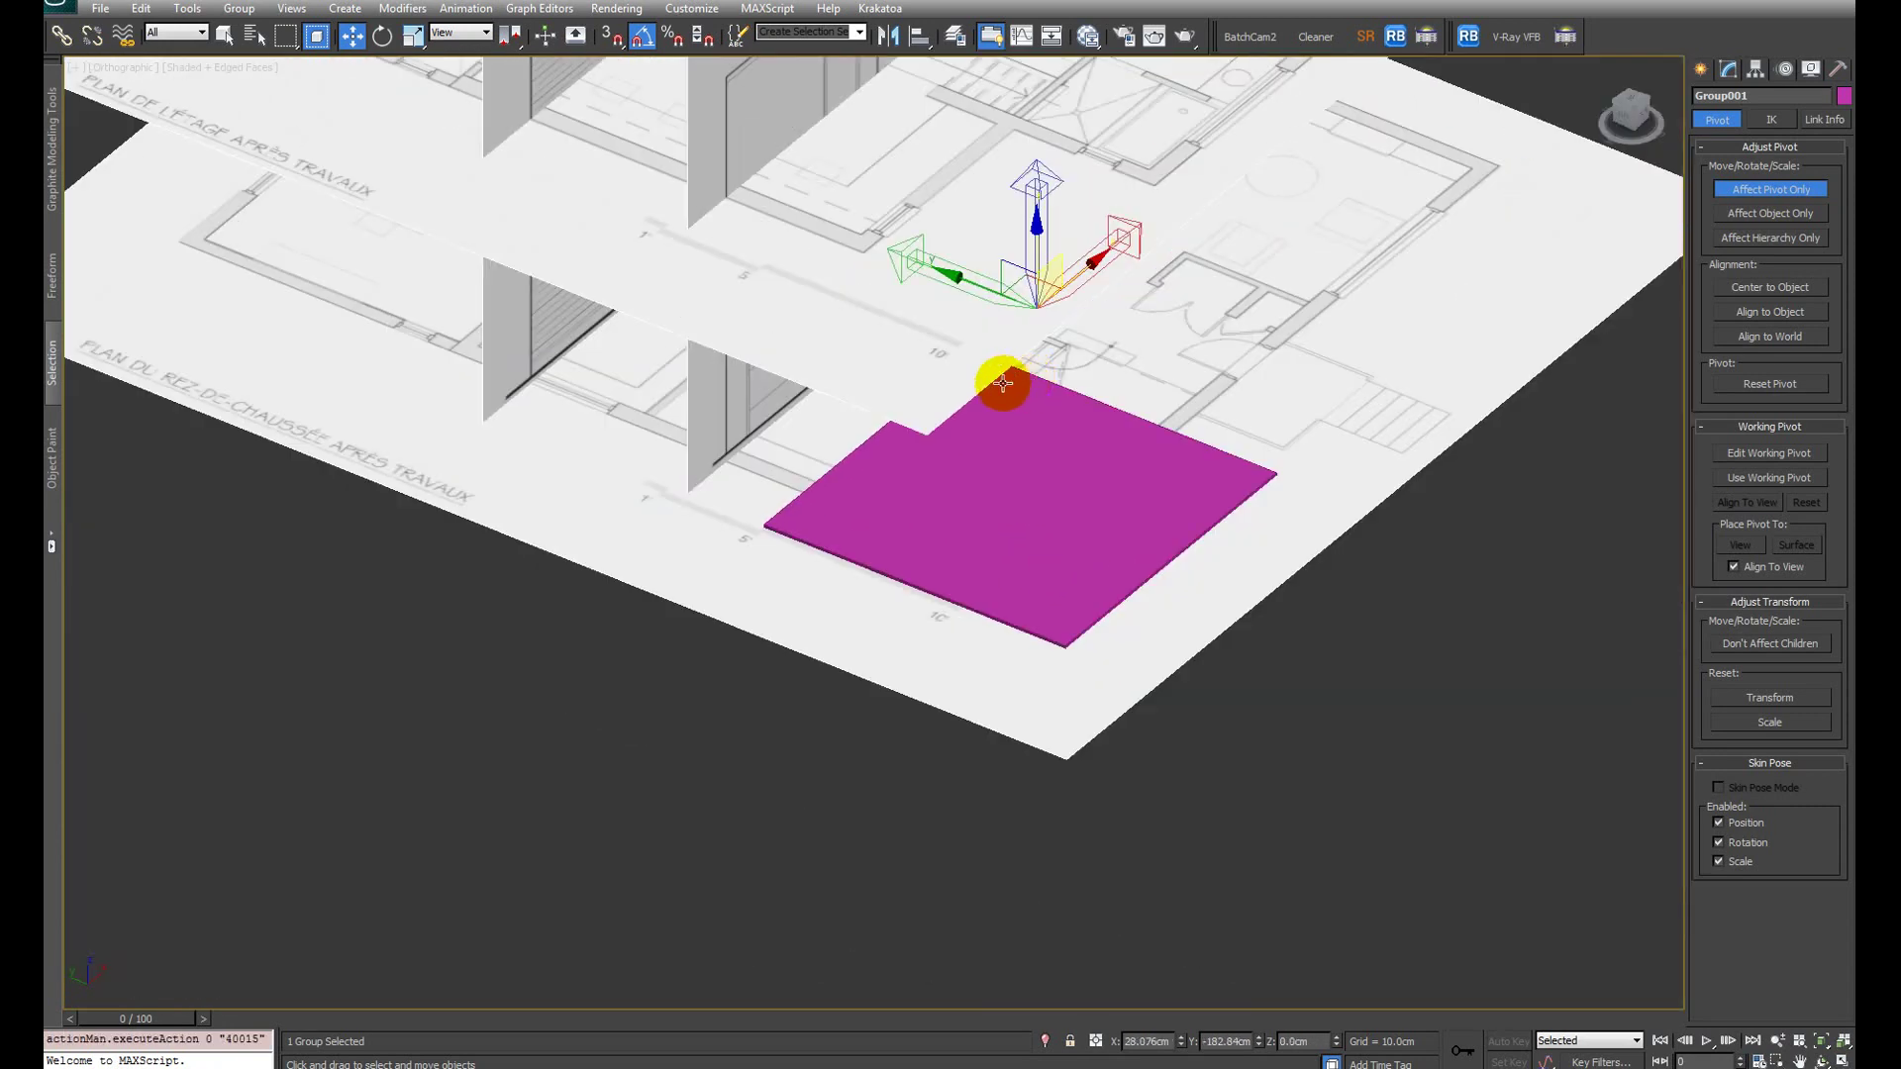
Step: Place the group's pivot near the box corner at the 5' mark, at about X -363.9 cm and Y -178.4 cm
{"action": "left_click_drag", "start_coordinate": [1069, 288], "coordinate": [765, 510]}
{"action": "key", "text": "z"}
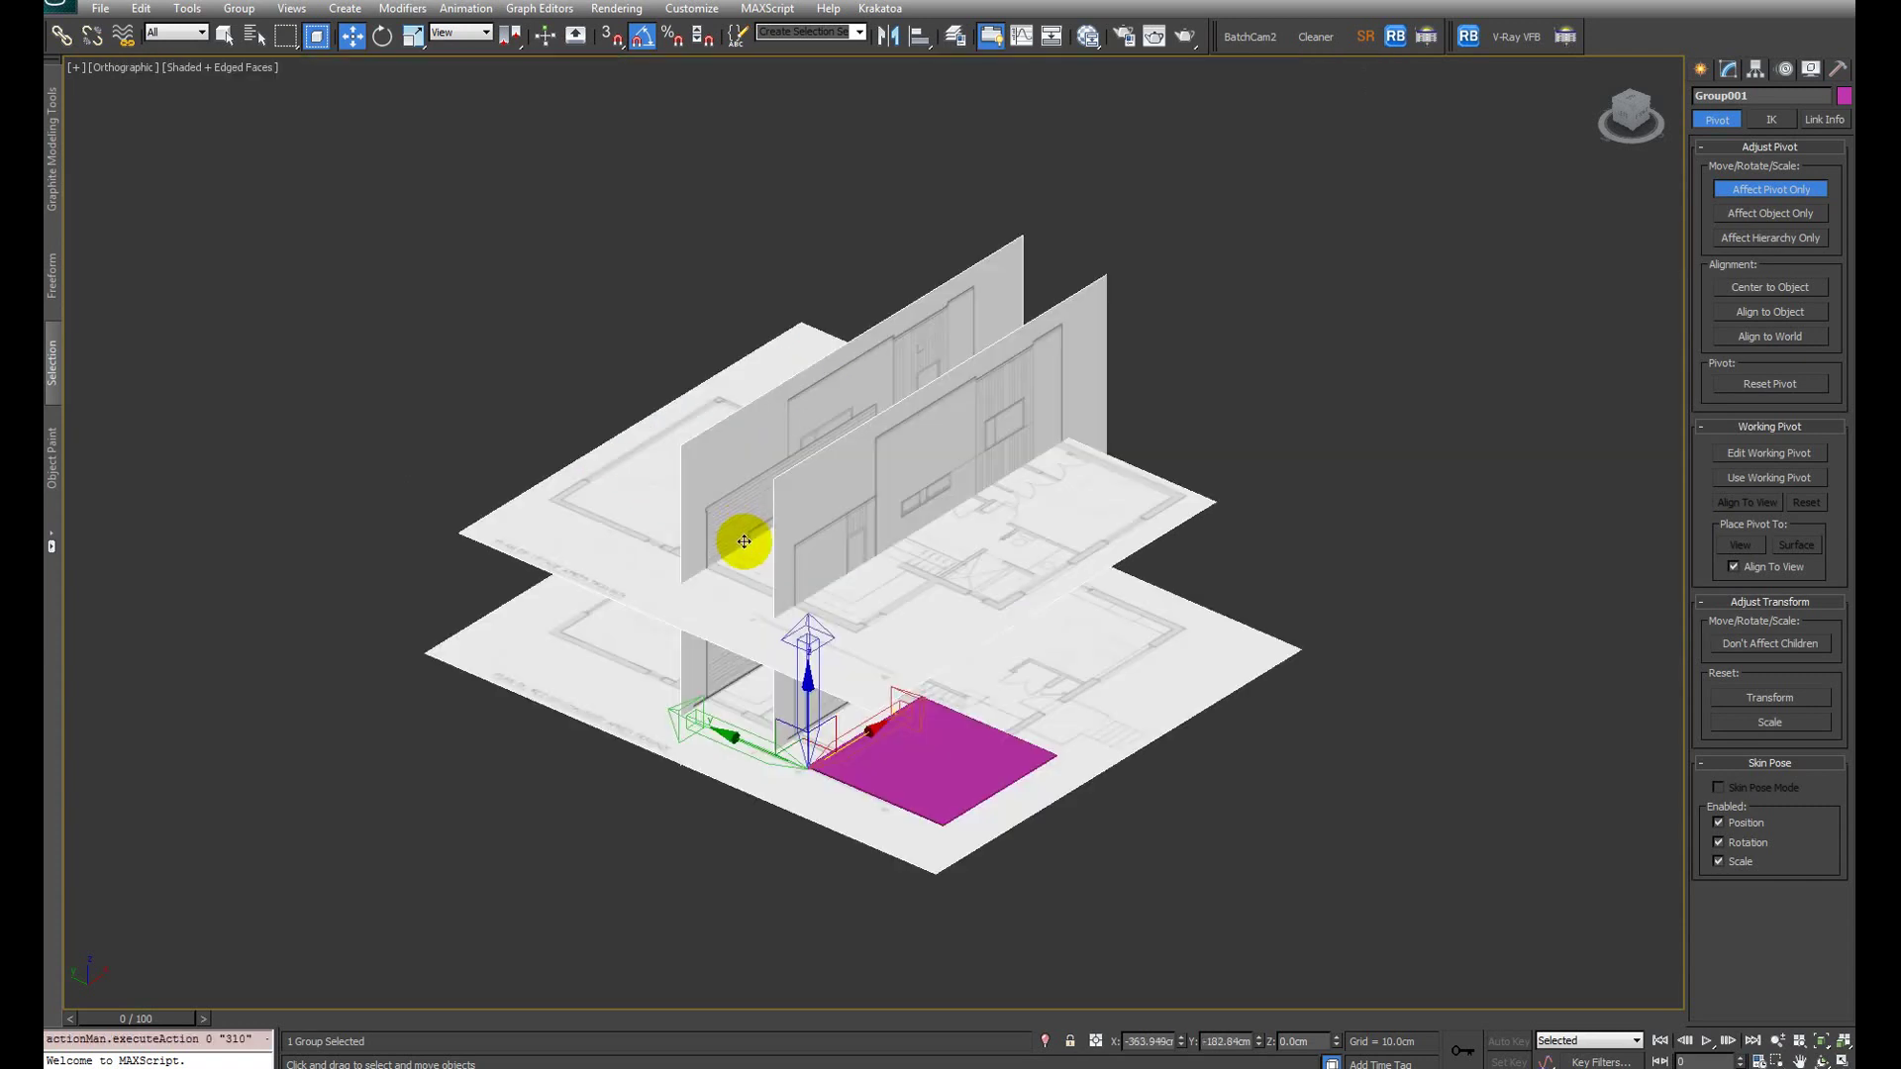
{"action": "middle_click_drag", "start_coordinate": [742, 538], "coordinate": [904, 840], "text": "alt"}
{"action": "scroll", "coordinate": [841, 684], "scroll_direction": "up", "scroll_amount": 4}
{"action": "middle_click_drag", "start_coordinate": [852, 959], "coordinate": [882, 645]}
{"action": "scroll", "coordinate": [882, 644], "scroll_direction": "up", "scroll_amount": 5}
{"action": "scroll", "coordinate": [894, 565], "scroll_direction": "up", "scroll_amount": 5}
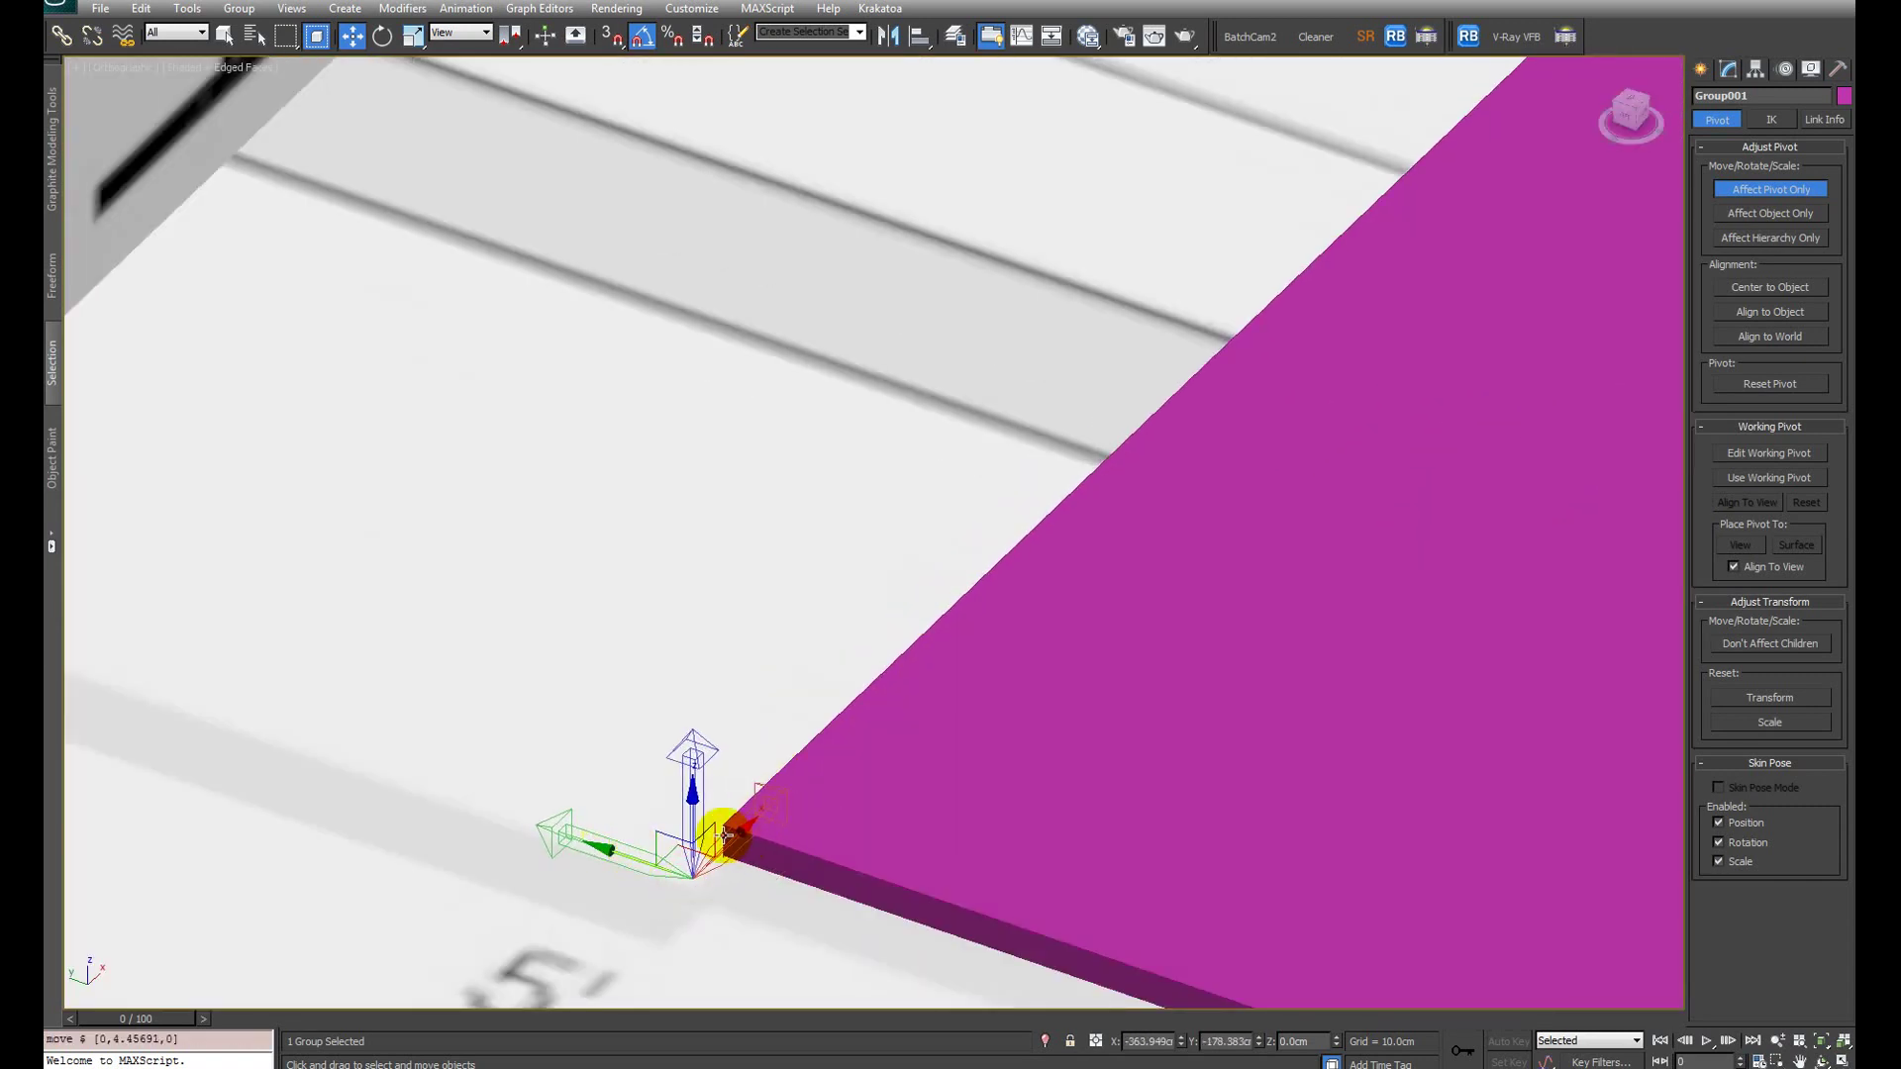
Step: Fine-tune the pivot onto the box corner, at about X -360.1 cm and Y -179.0 cm
{"action": "left_click_drag", "start_coordinate": [774, 856], "coordinate": [752, 817]}
{"action": "middle_click_drag", "start_coordinate": [752, 817], "coordinate": [1120, 840], "text": "alt"}
{"action": "middle_click_drag", "start_coordinate": [1120, 841], "coordinate": [918, 502]}
{"action": "scroll", "coordinate": [1013, 603], "scroll_direction": "down", "scroll_amount": 4}
{"action": "scroll", "coordinate": [951, 486], "scroll_direction": "up", "scroll_amount": 4}
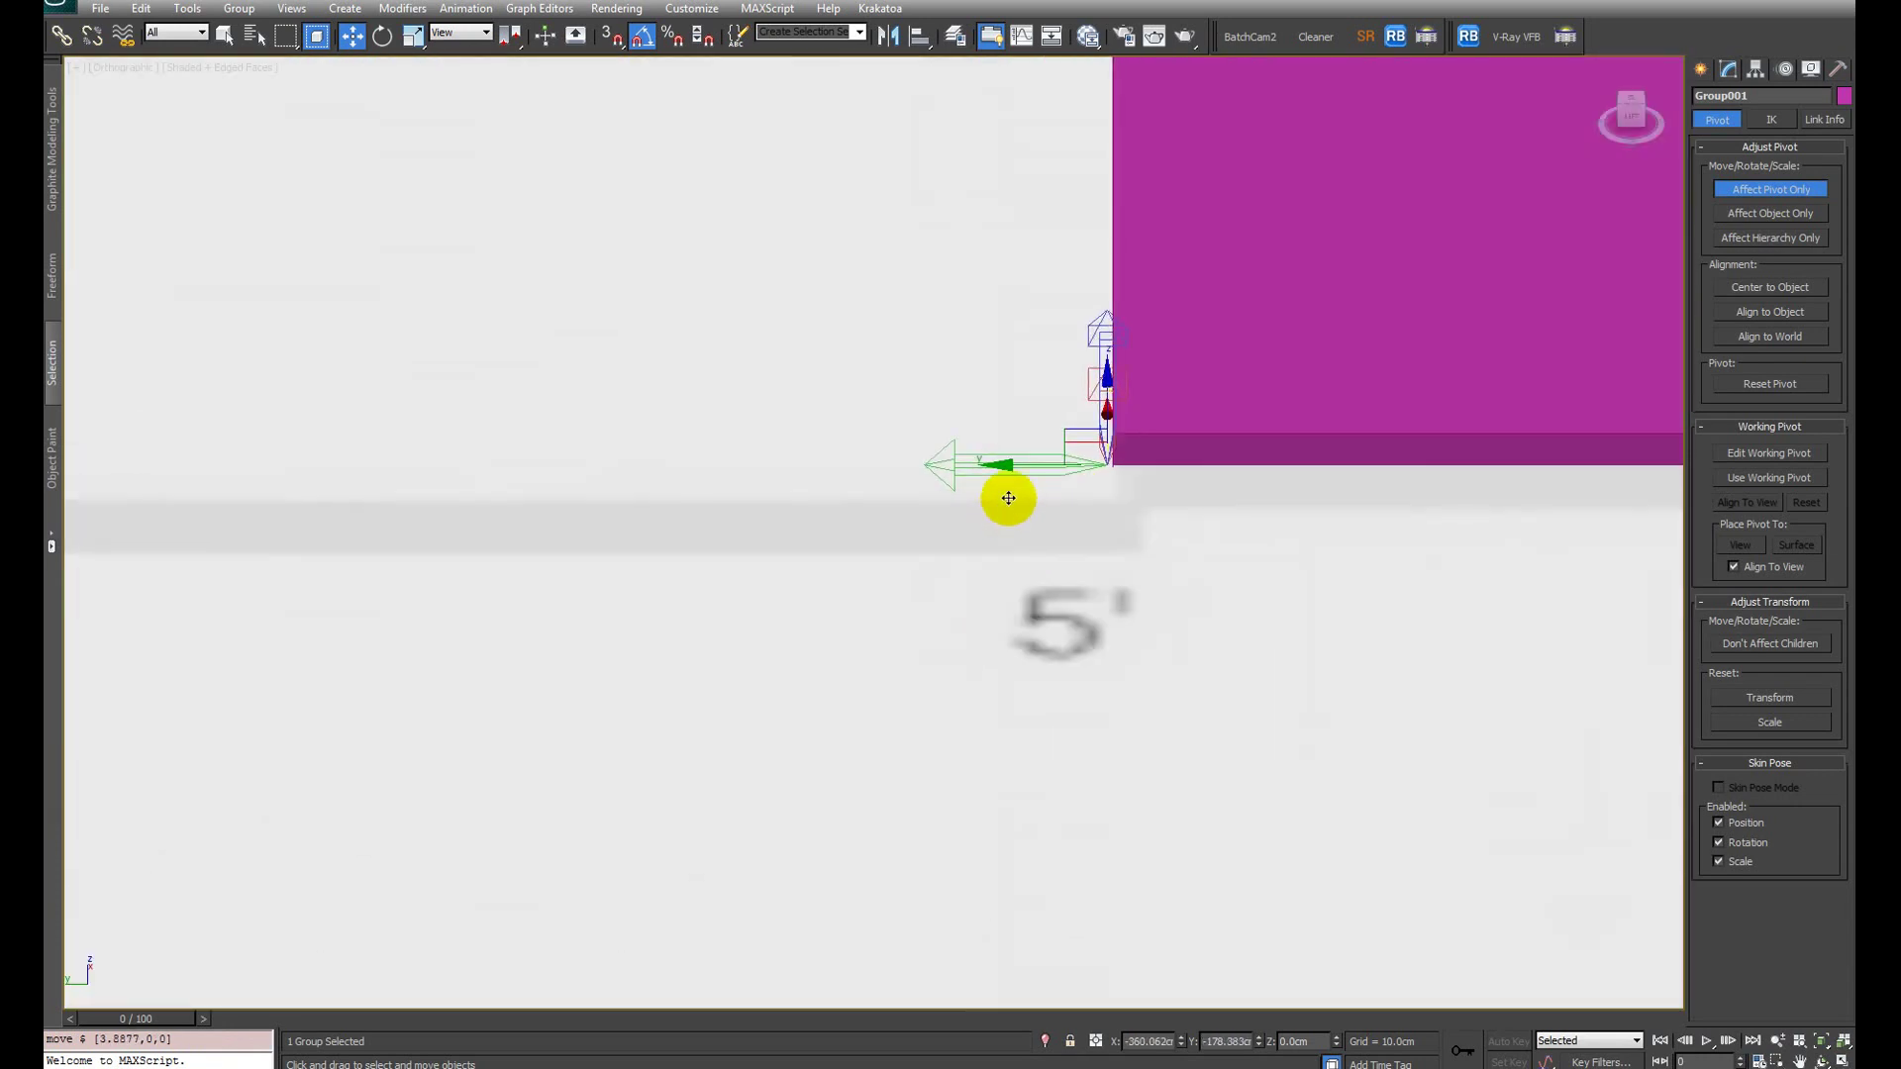
{"action": "left_click_drag", "start_coordinate": [1018, 464], "coordinate": [1025, 464]}
{"action": "scroll", "coordinate": [1125, 454], "scroll_direction": "down", "scroll_amount": 4}
{"action": "middle_click_drag", "start_coordinate": [1125, 455], "coordinate": [1036, 657]}
{"action": "scroll", "coordinate": [827, 526], "scroll_direction": "down", "scroll_amount": 3}
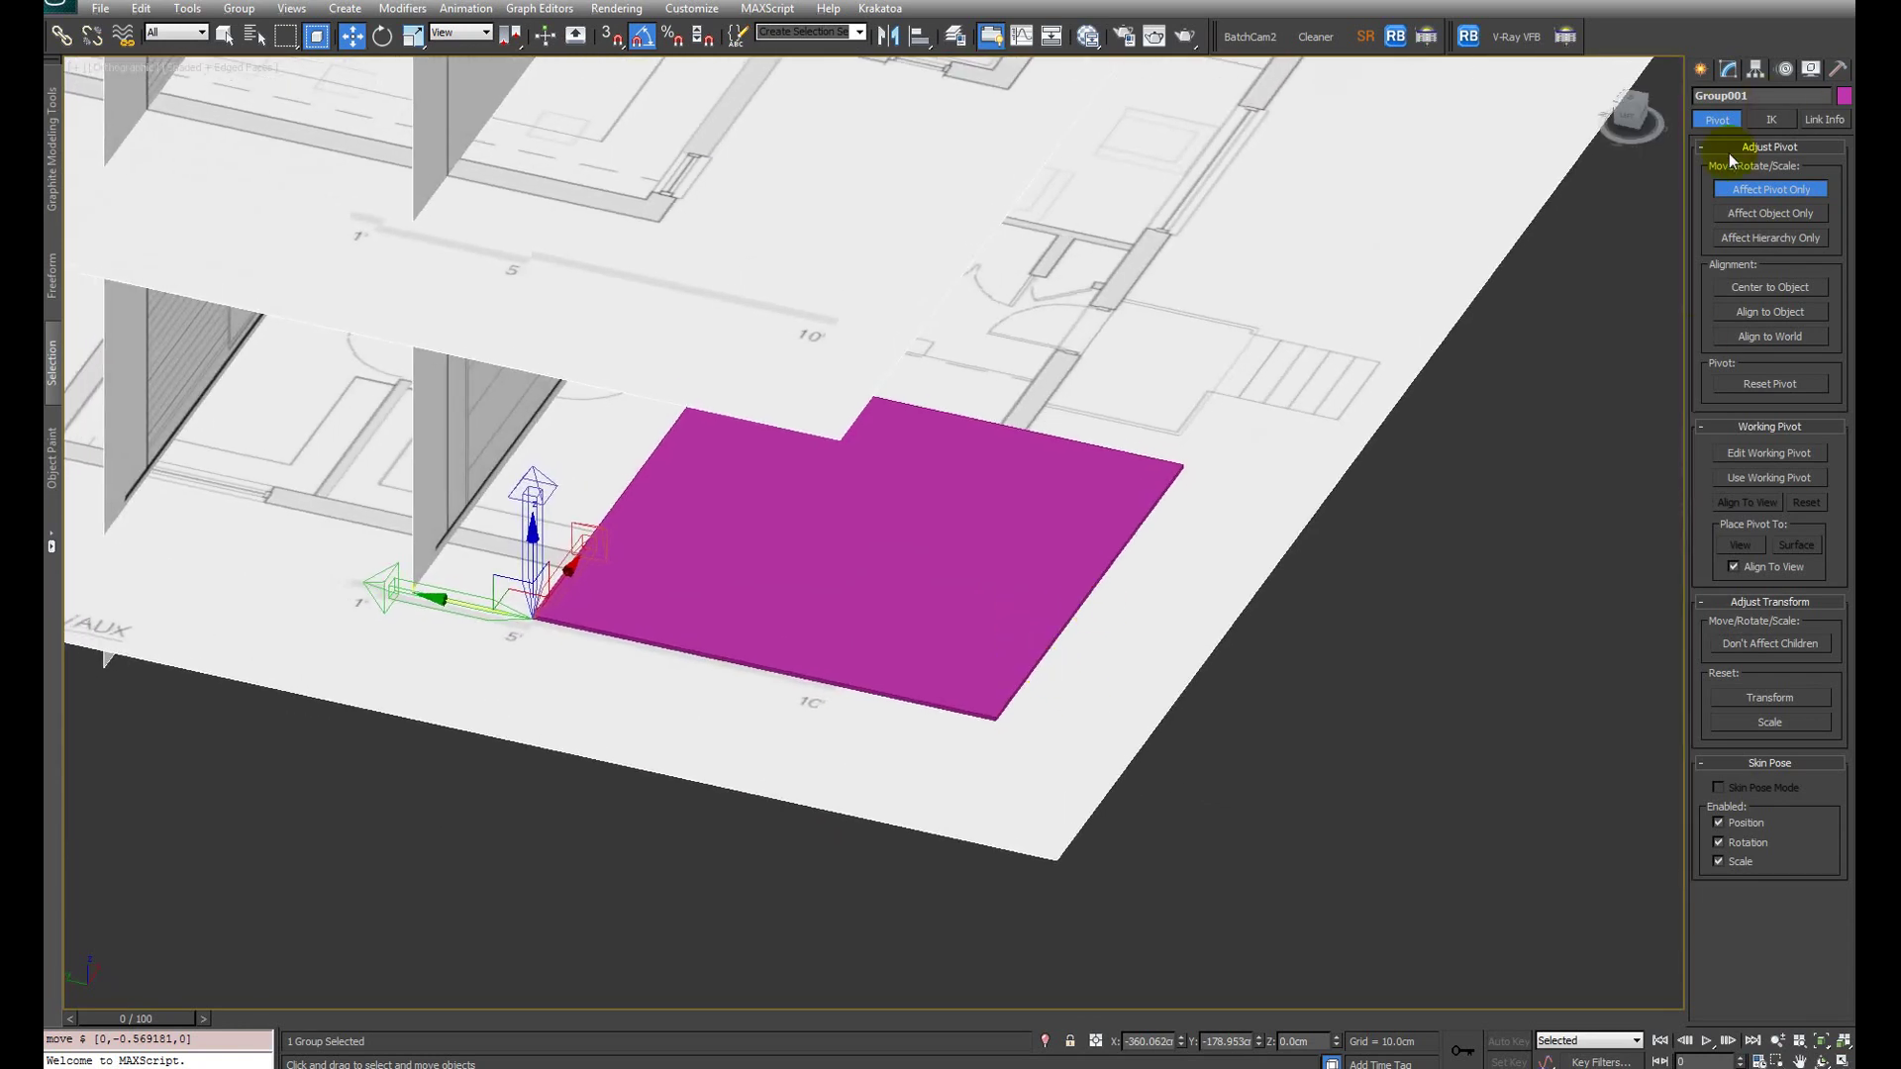
Step: Leave pivot-only editing and scale the plan group uniformly to about 153% so its 5'–10' segment matches the box edge
{"action": "key", "text": "r"}
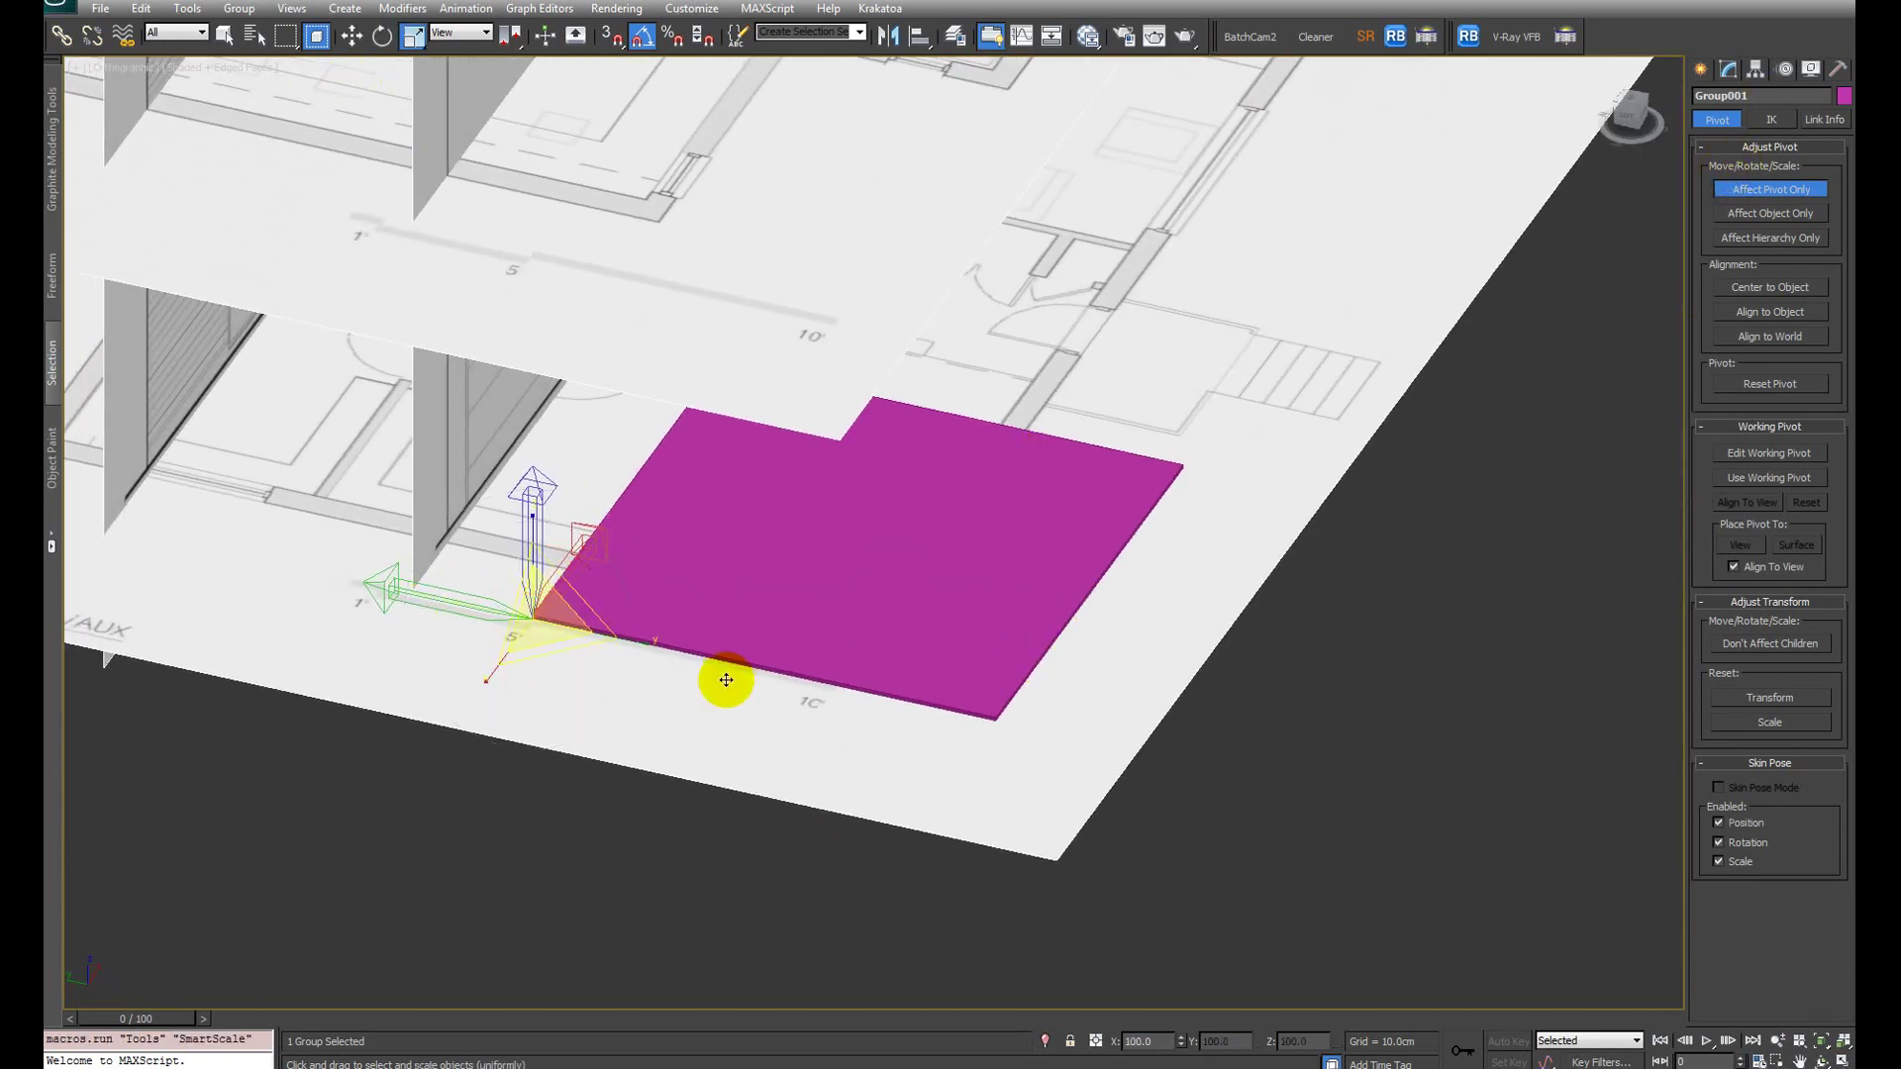
{"action": "middle_click_drag", "start_coordinate": [782, 609], "coordinate": [803, 608]}
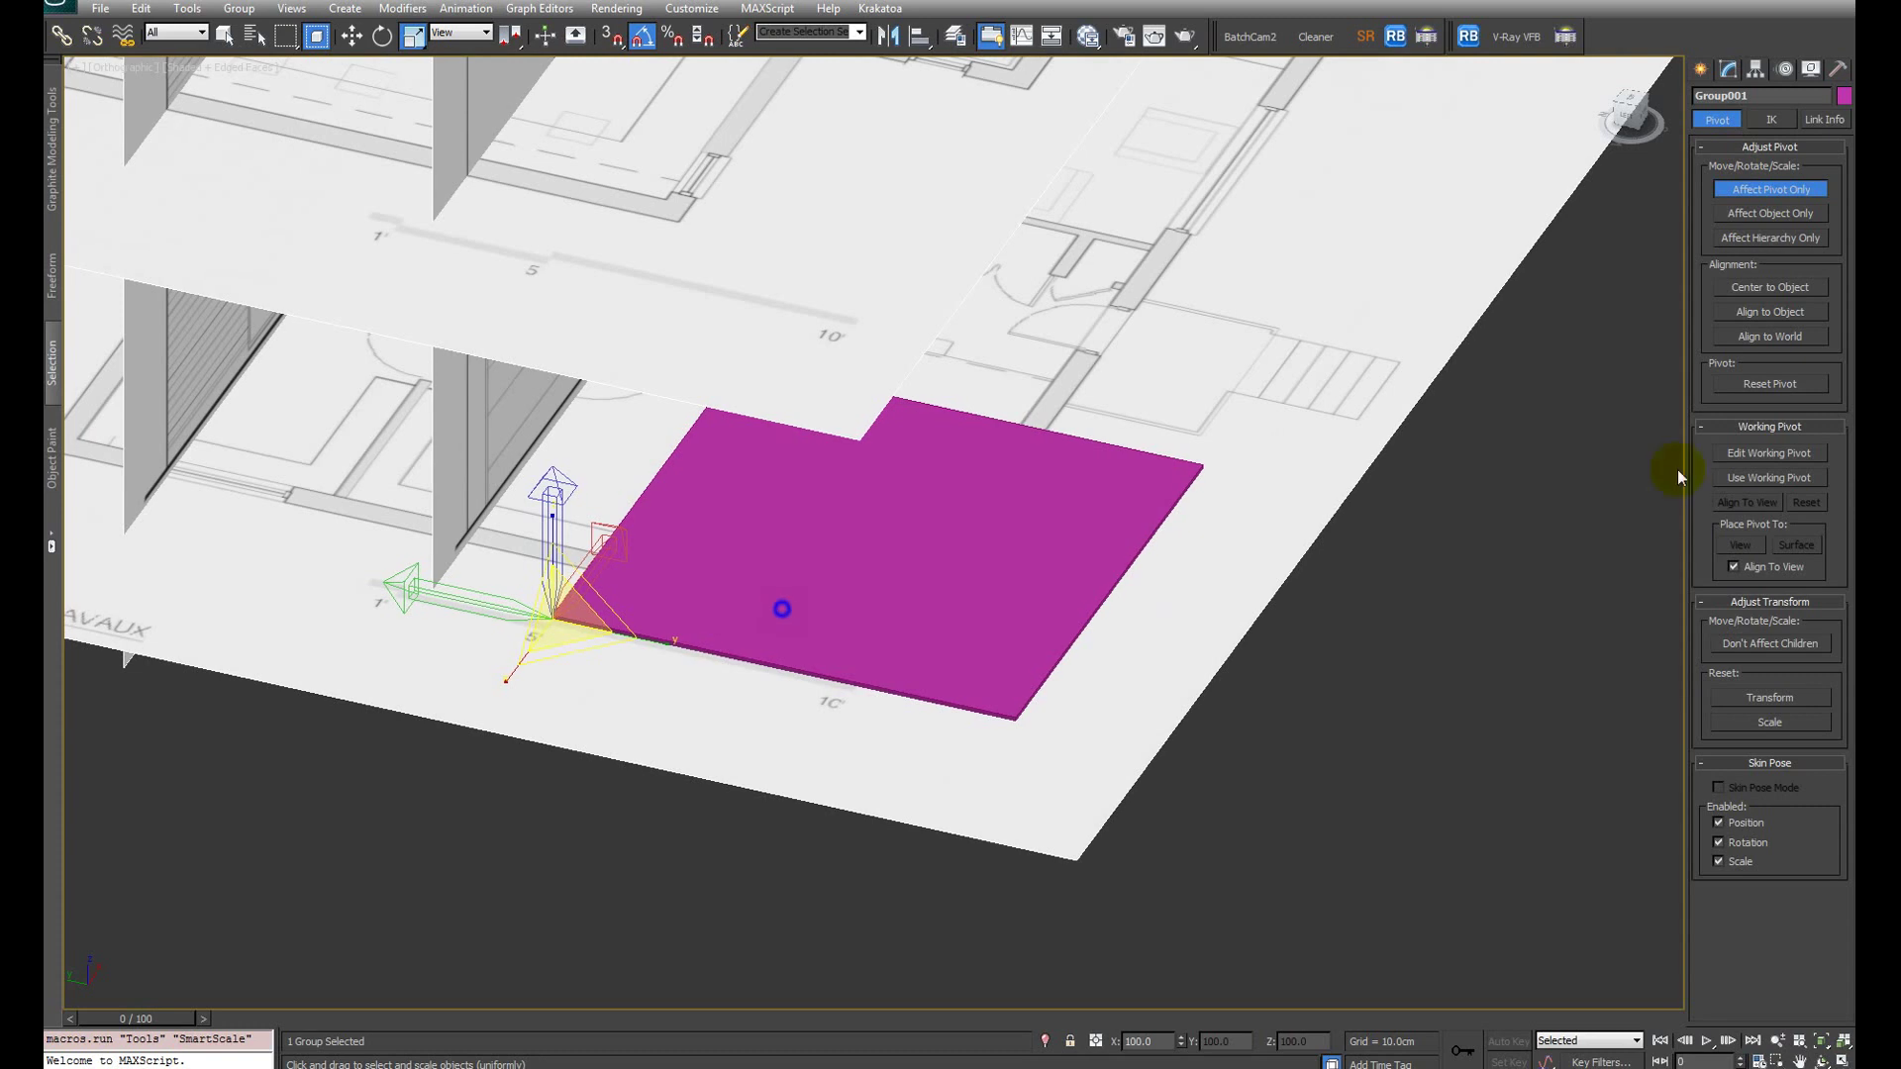
{"action": "left_click", "coordinate": [1819, 191]}
{"action": "middle_click_drag", "start_coordinate": [689, 598], "coordinate": [768, 598]}
{"action": "scroll", "coordinate": [847, 564], "scroll_direction": "up", "scroll_amount": 3}
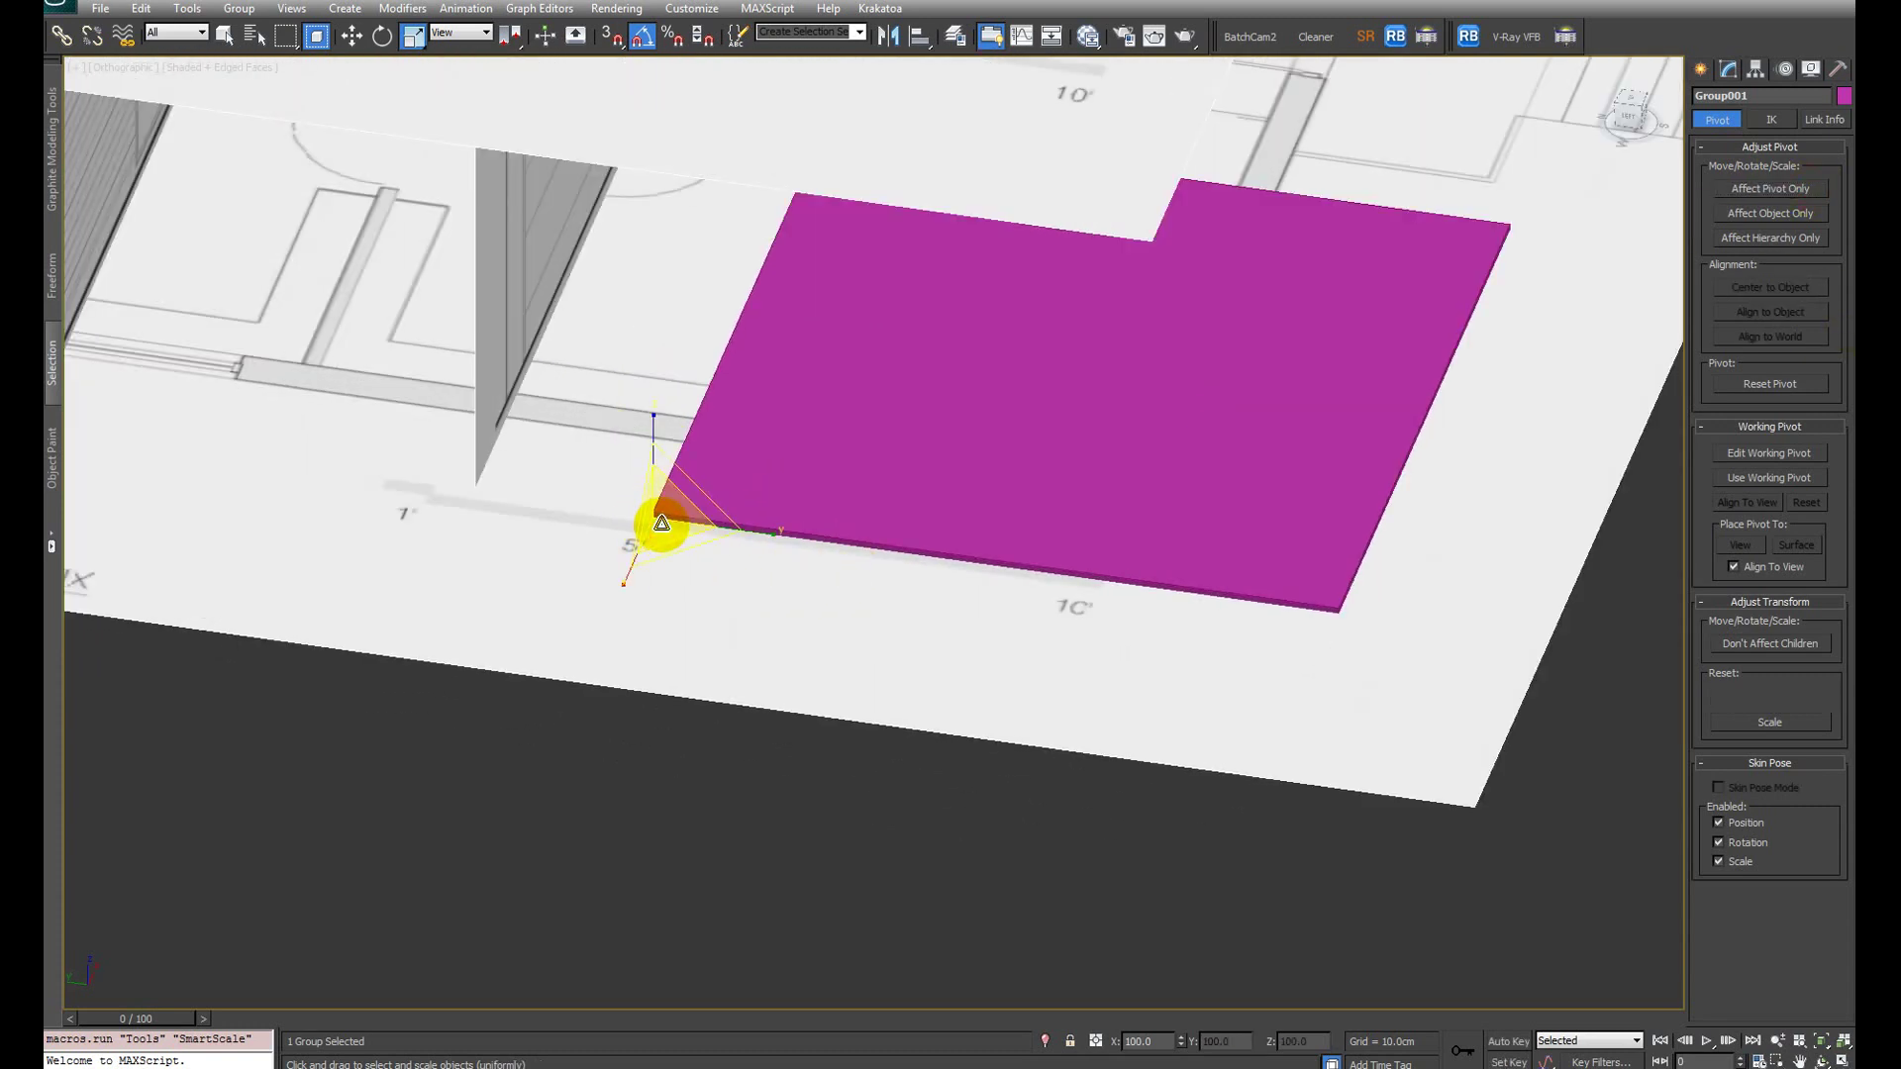
{"action": "left_click_drag", "start_coordinate": [661, 523], "coordinate": [649, 472]}
{"action": "scroll", "coordinate": [1209, 568], "scroll_direction": "up", "scroll_amount": 5}
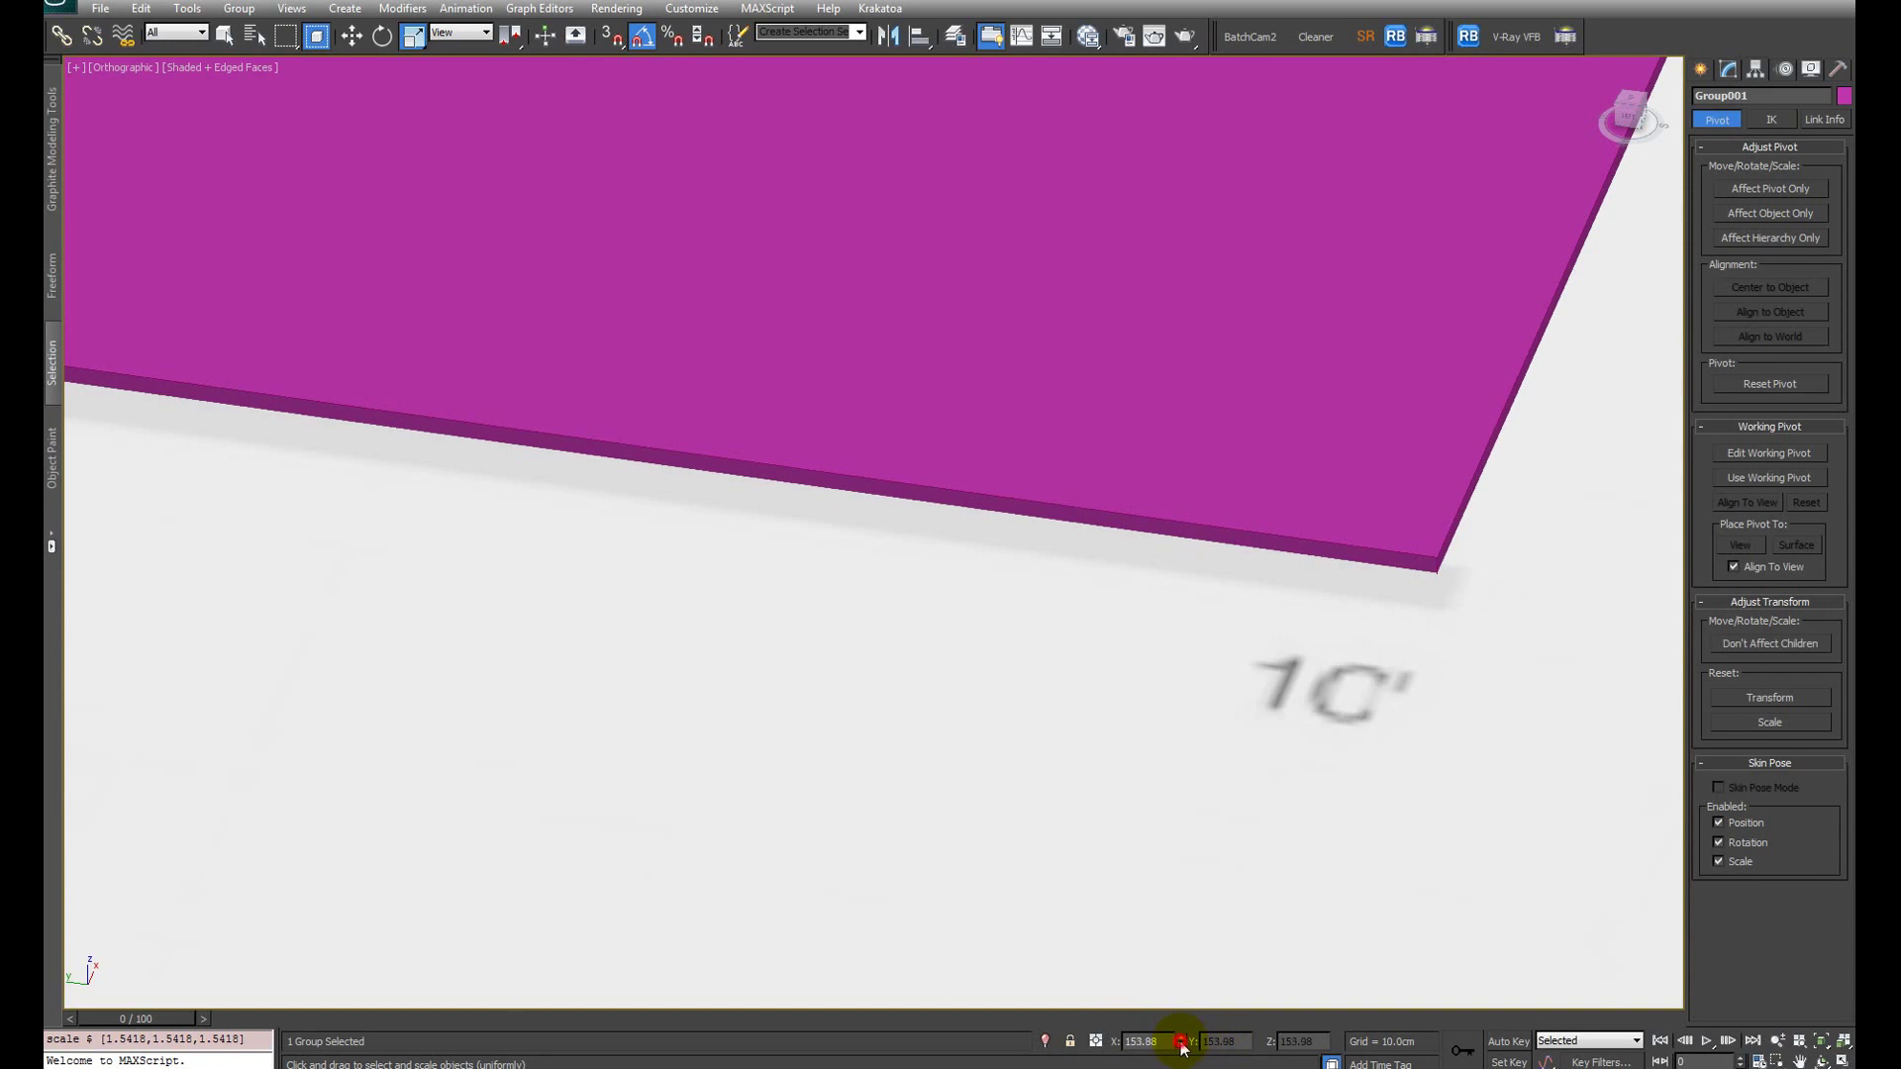
{"action": "scroll", "coordinate": [1260, 636], "scroll_direction": "down", "scroll_amount": 5}
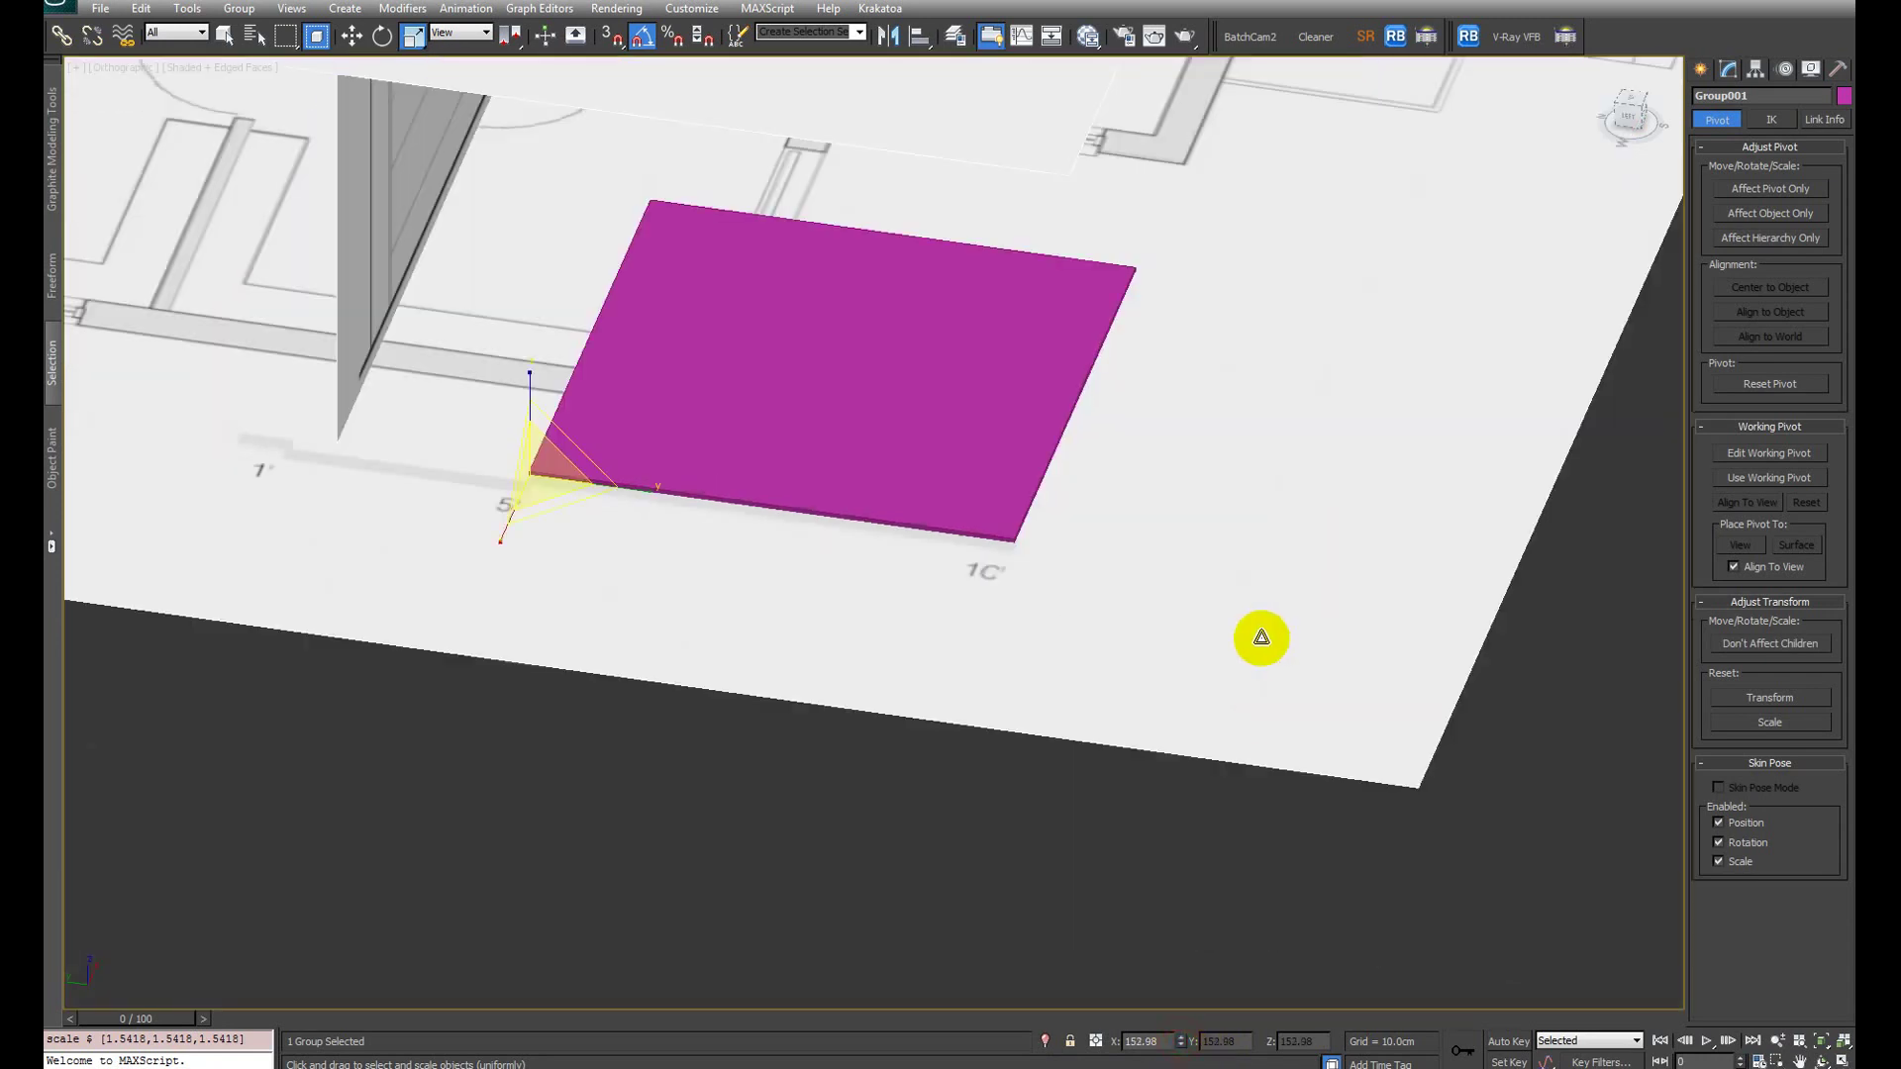
Step: Select all objects in the scene and ungroup the floor plan and elevation planes
{"action": "scroll", "coordinate": [1260, 637], "scroll_direction": "down", "scroll_amount": 1}
{"action": "middle_click_drag", "start_coordinate": [904, 564], "coordinate": [1005, 586]}
{"action": "scroll", "coordinate": [1230, 687], "scroll_direction": "down", "scroll_amount": 1}
{"action": "key", "text": "ctrl+a"}
{"action": "left_click", "coordinate": [239, 8]}
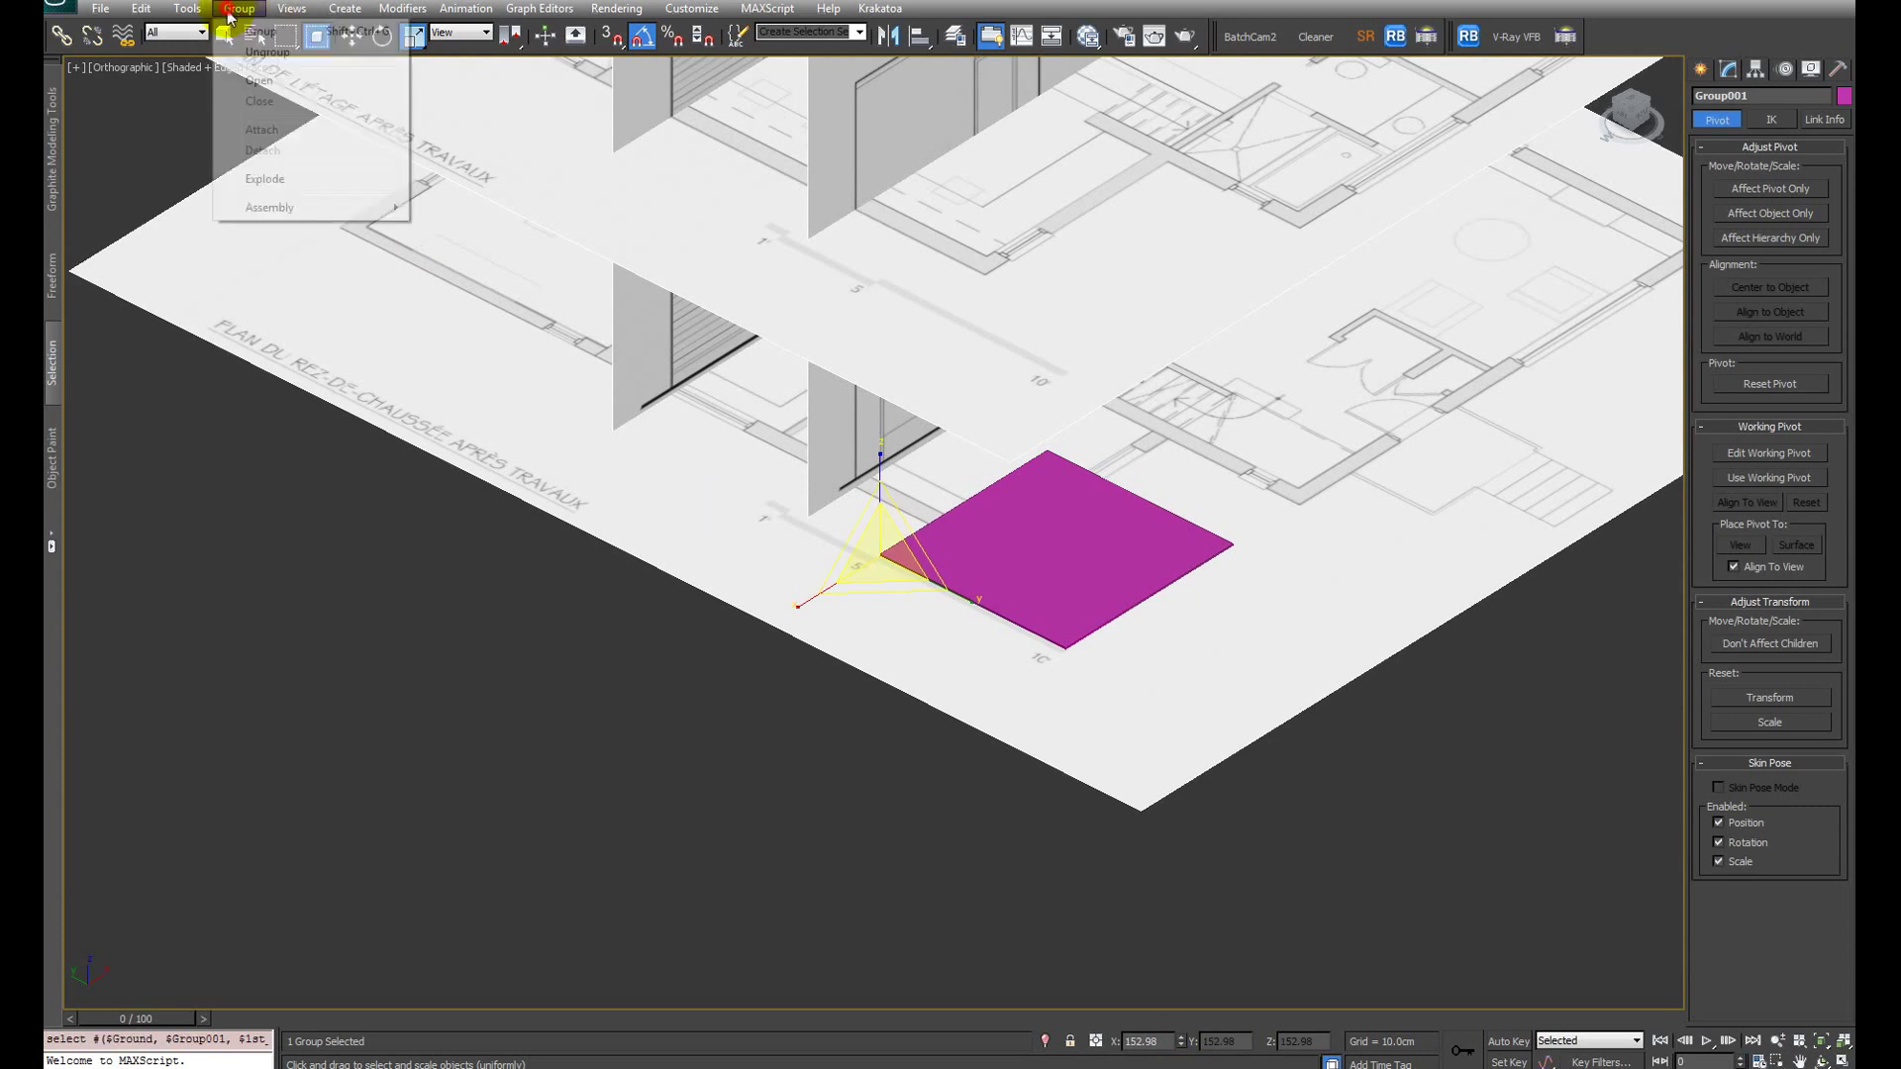
{"action": "left_click", "coordinate": [252, 68]}
Step: Set the reference box's length and width to 90 cm
{"action": "left_click", "coordinate": [1233, 569]}
{"action": "middle_click_drag", "start_coordinate": [1234, 569], "coordinate": [1095, 560], "text": "alt"}
{"action": "key", "text": "w"}
{"action": "middle_click_drag", "start_coordinate": [765, 573], "coordinate": [862, 568], "text": "alt"}
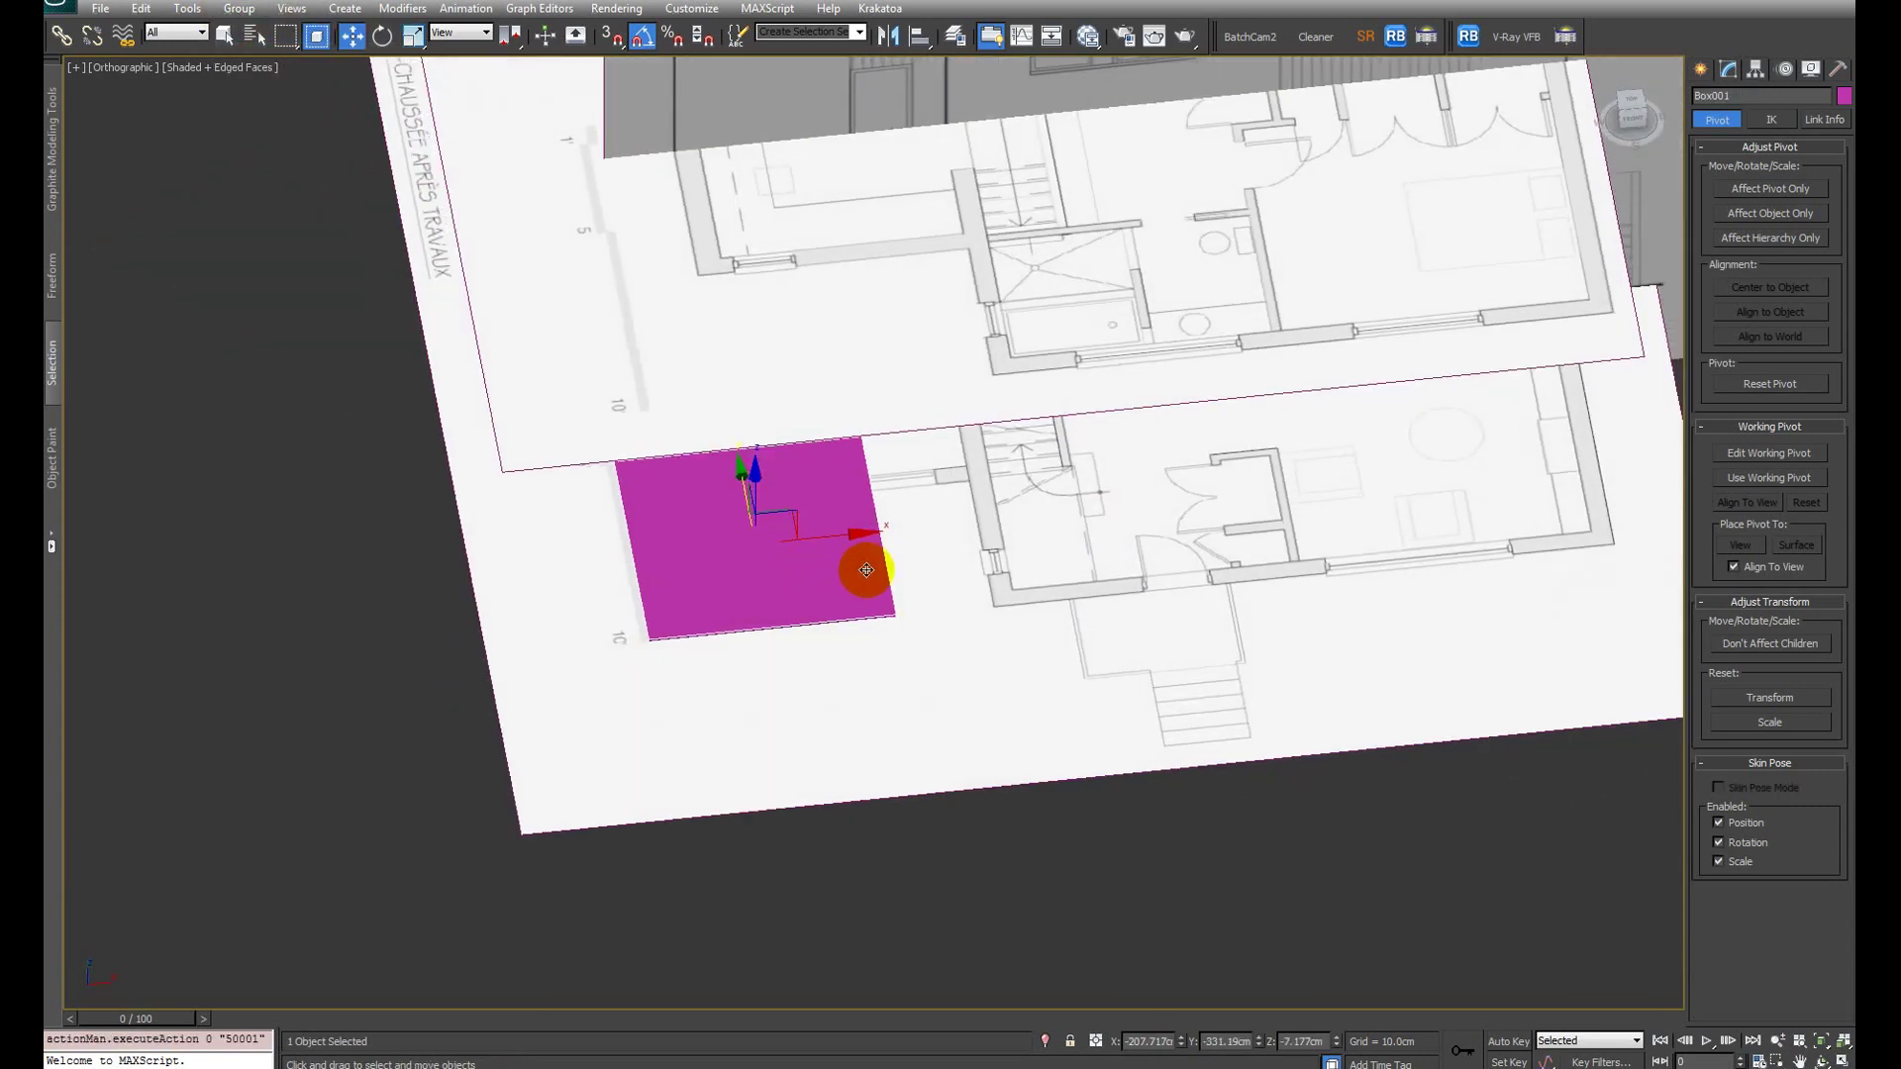
{"action": "key", "text": "1"}
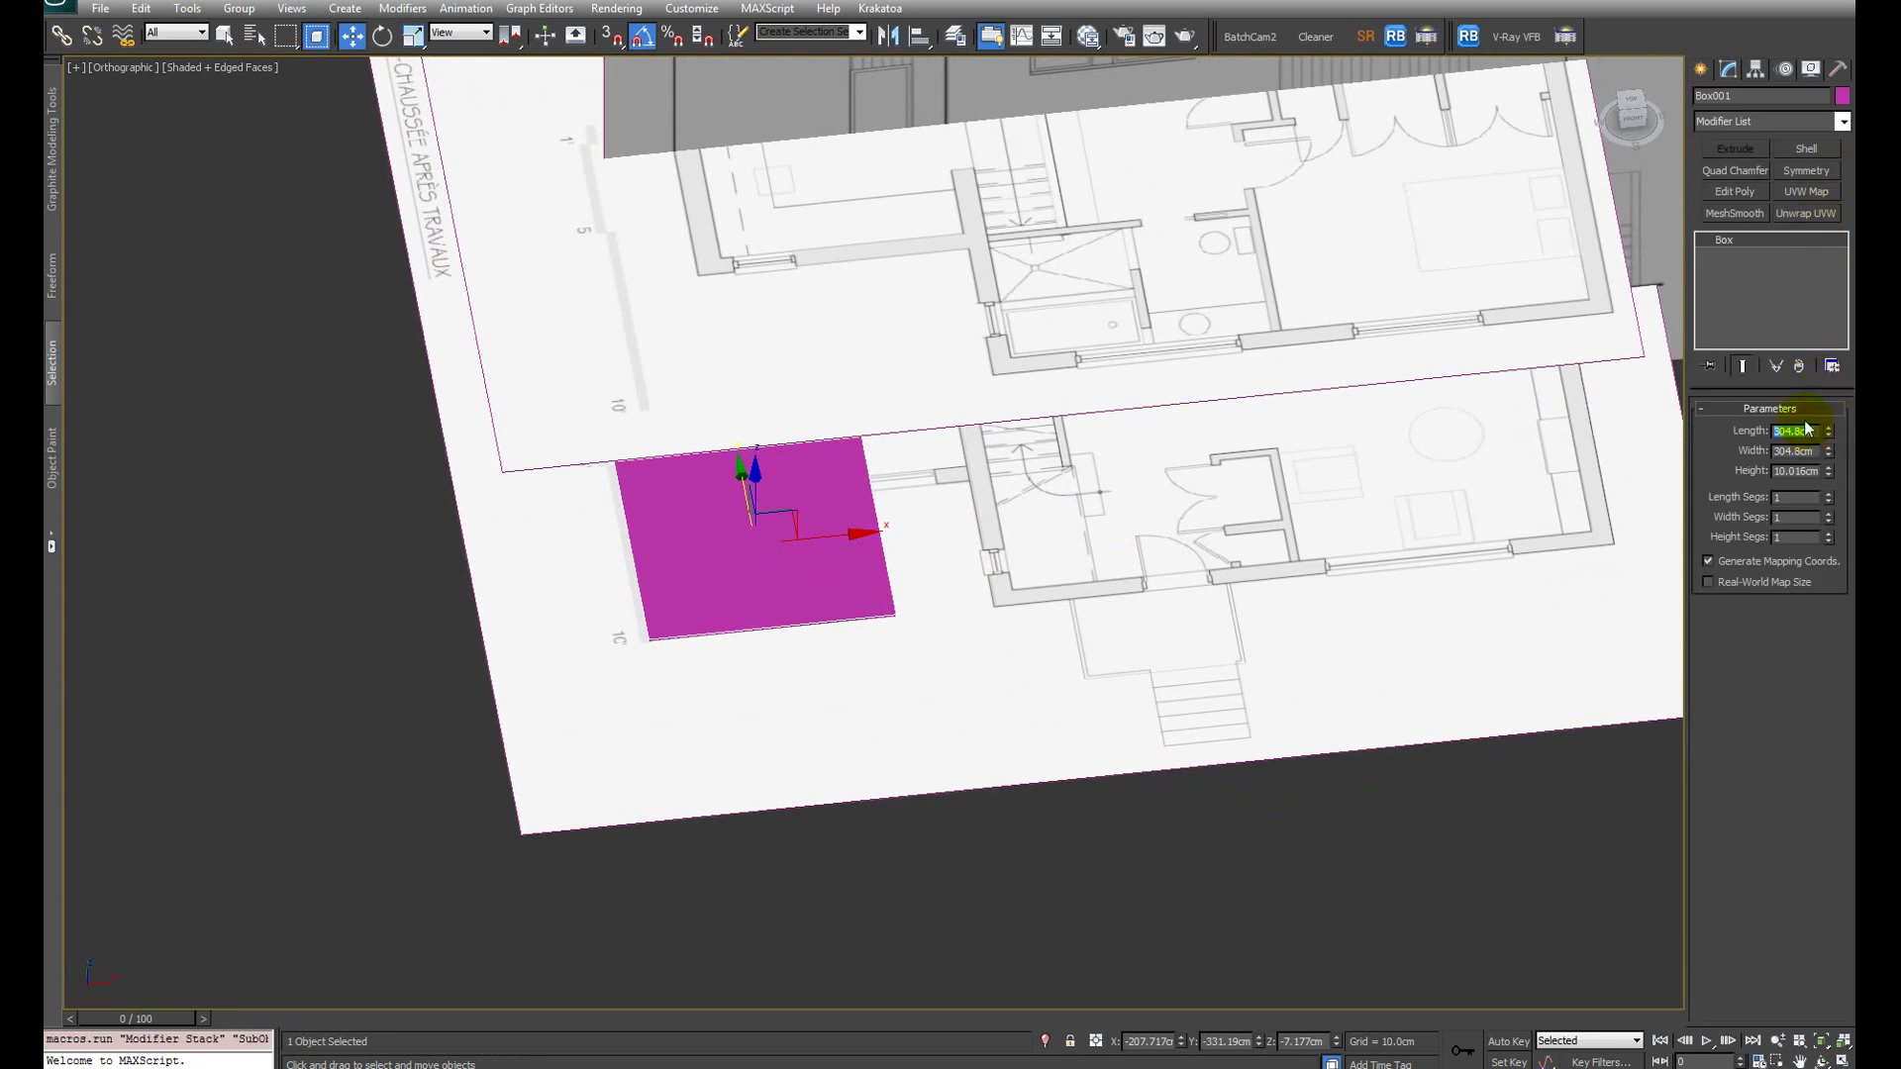
{"action": "type", "text": "0"}
{"action": "key", "text": "Tab"}
{"action": "type", "text": "90"}
{"action": "key", "text": "Return"}
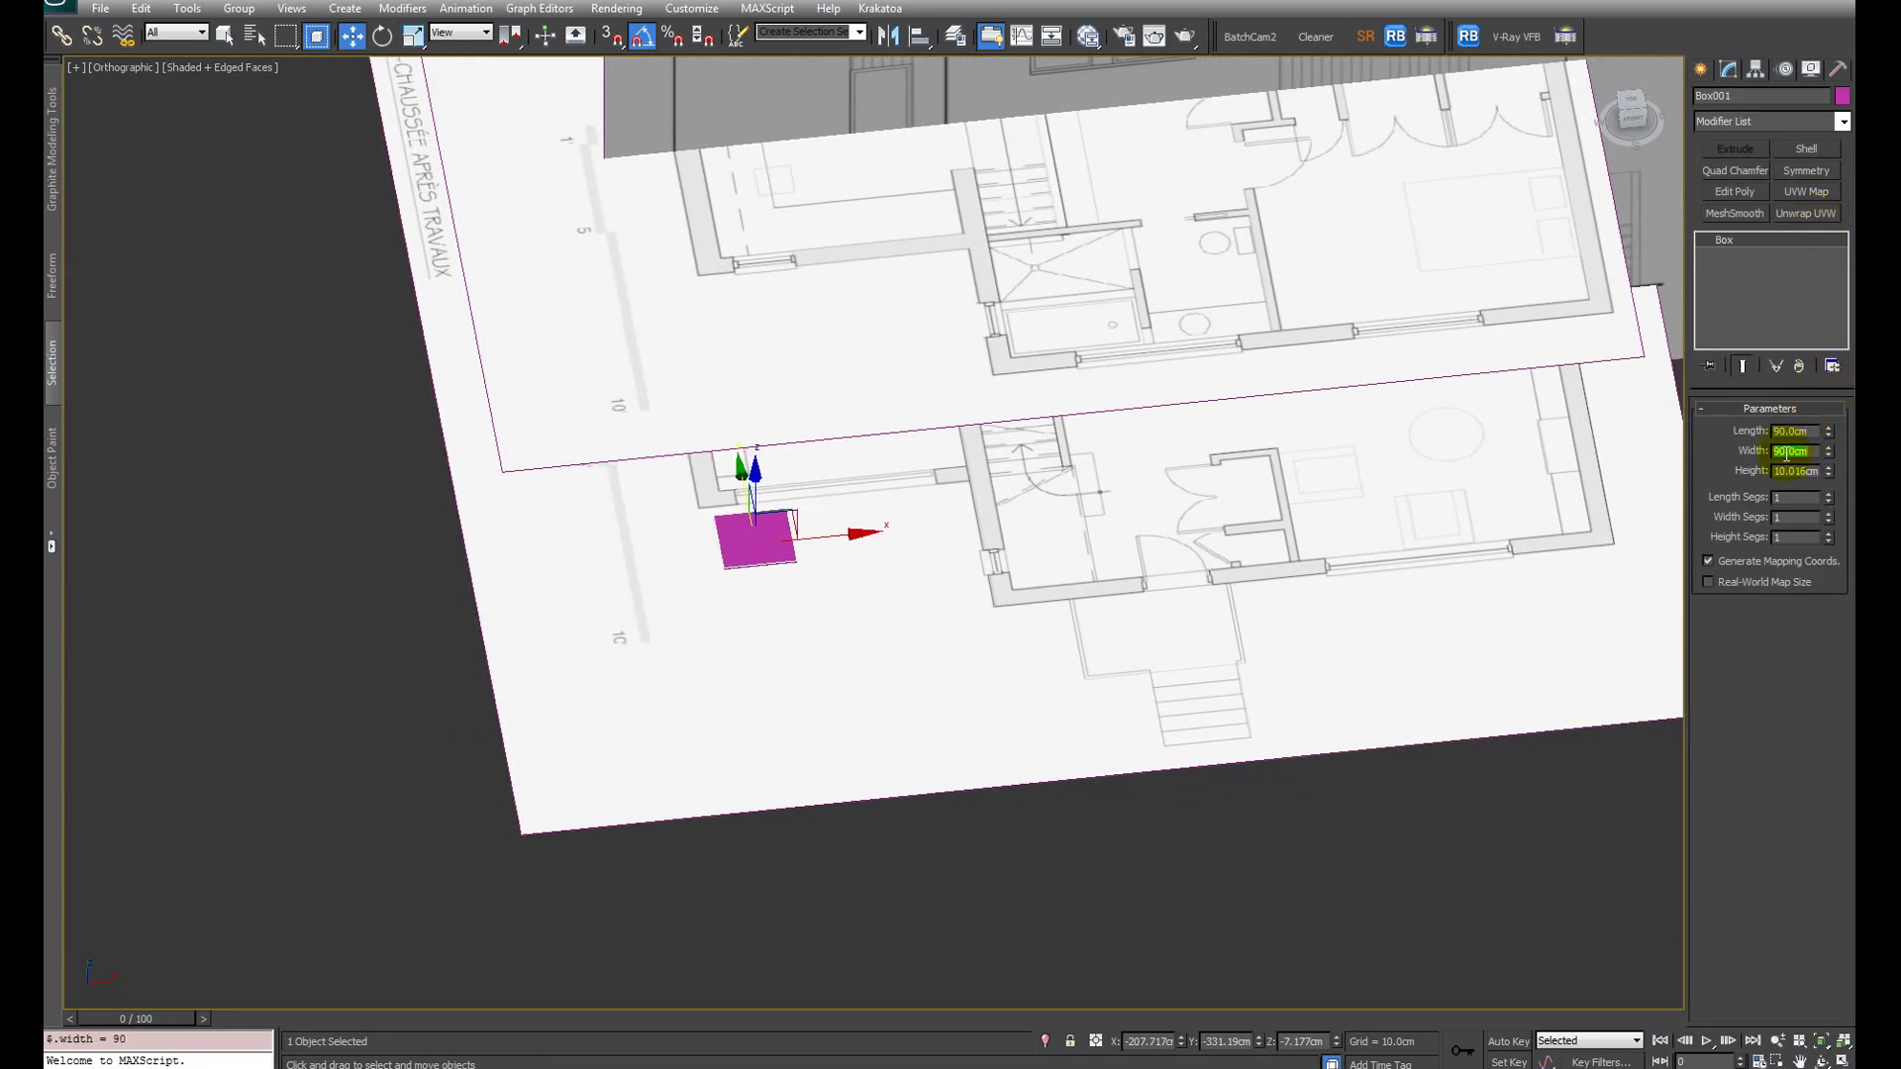
Step: Move the 90 cm box over the ground-floor entrance door opening, at about X 294.5 cm and Y -428.2 cm, to compare their widths
{"action": "left_click_drag", "start_coordinate": [825, 534], "coordinate": [1239, 509]}
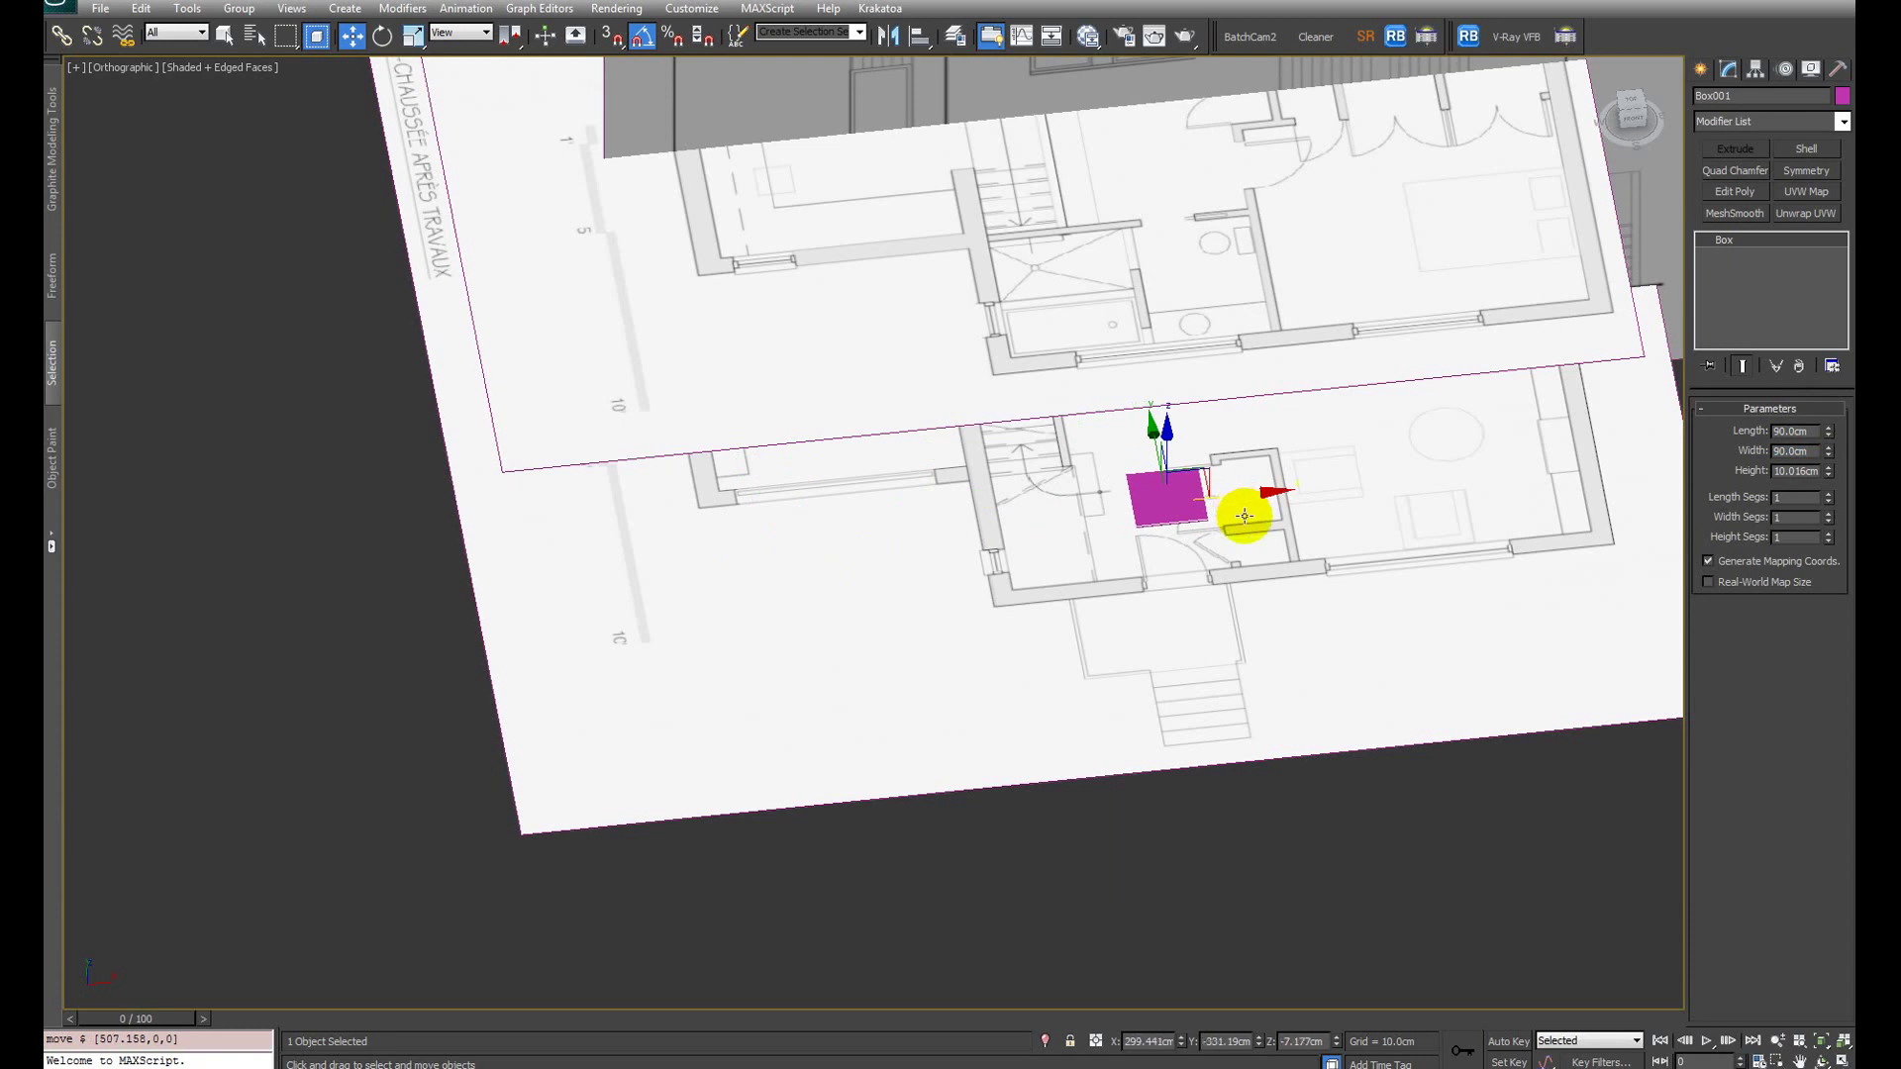
{"action": "middle_click_drag", "start_coordinate": [1244, 516], "coordinate": [922, 512], "text": "alt"}
{"action": "scroll", "coordinate": [1111, 480], "scroll_direction": "up", "scroll_amount": 4}
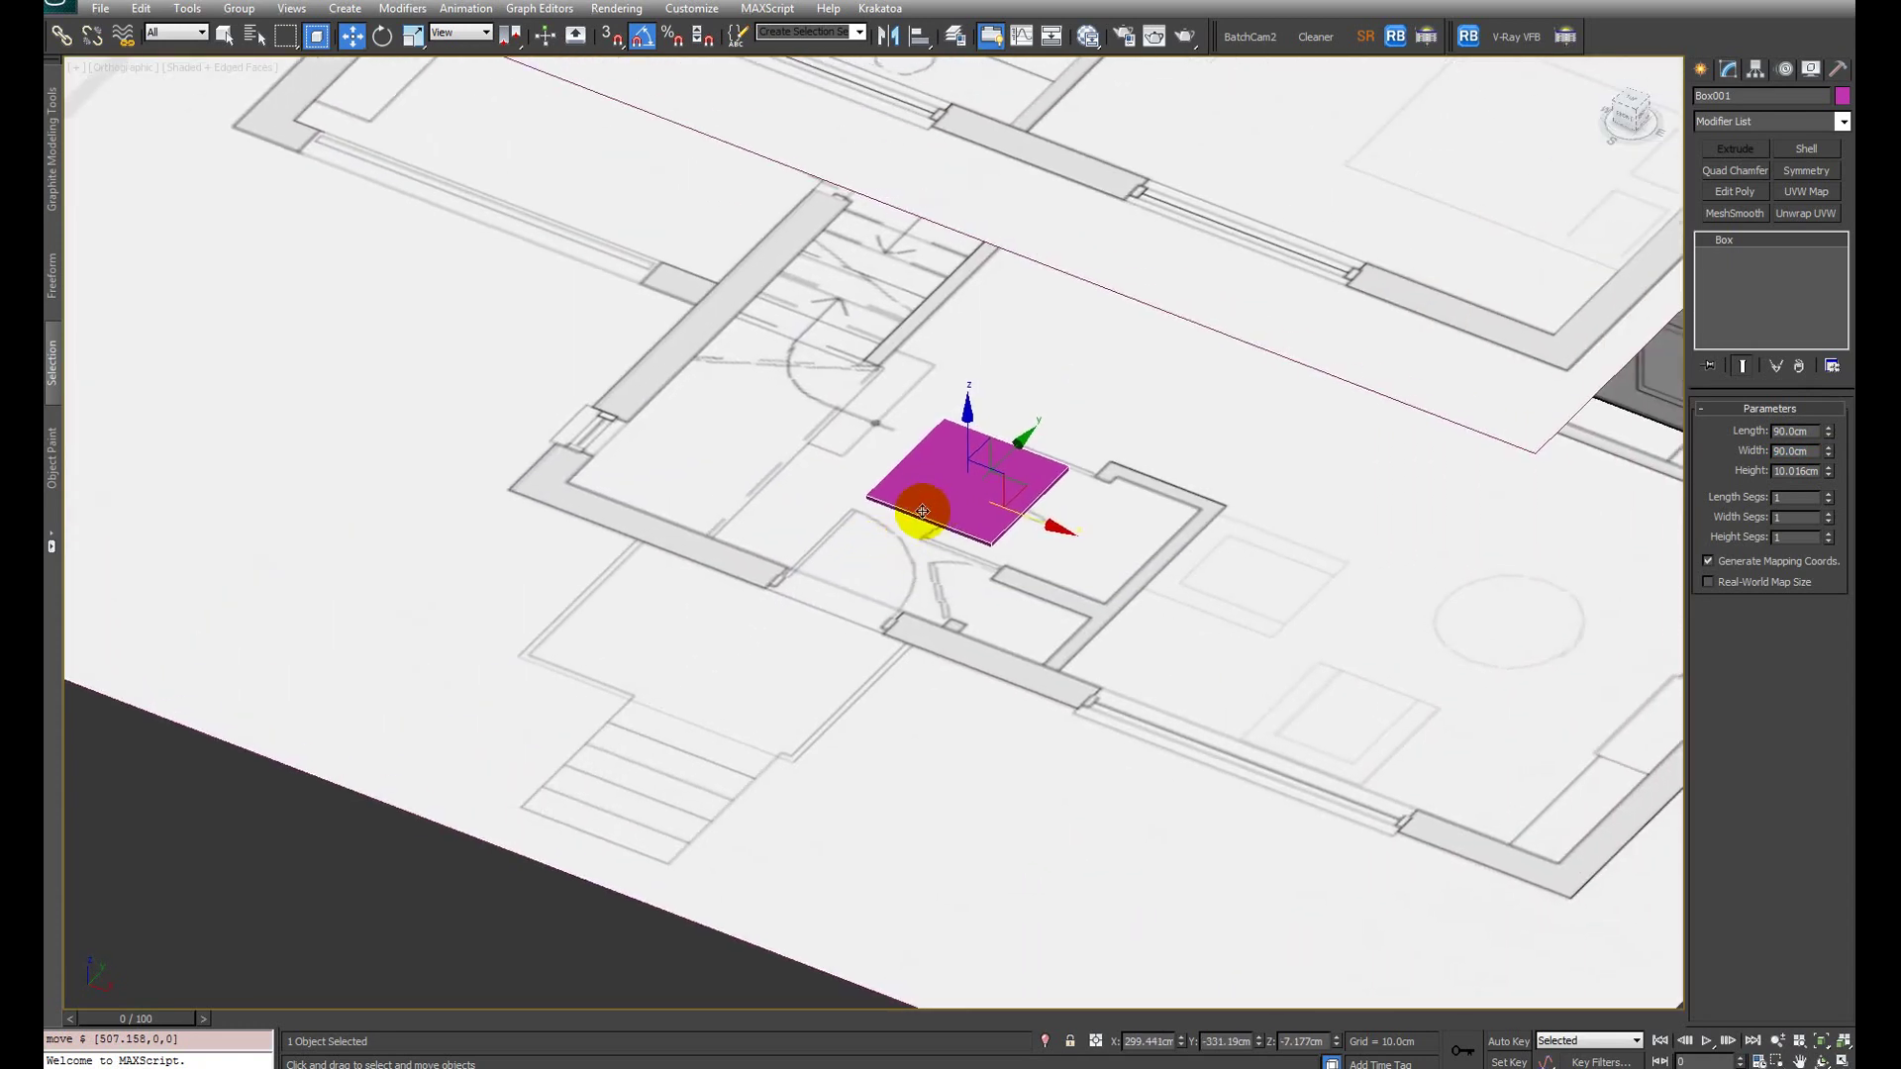
{"action": "left_click_drag", "start_coordinate": [1011, 450], "coordinate": [905, 500]}
{"action": "middle_click_drag", "start_coordinate": [998, 530], "coordinate": [921, 525], "text": "alt"}
{"action": "scroll", "coordinate": [967, 535], "scroll_direction": "up", "scroll_amount": 2}
{"action": "left_click_drag", "start_coordinate": [931, 527], "coordinate": [901, 554]}
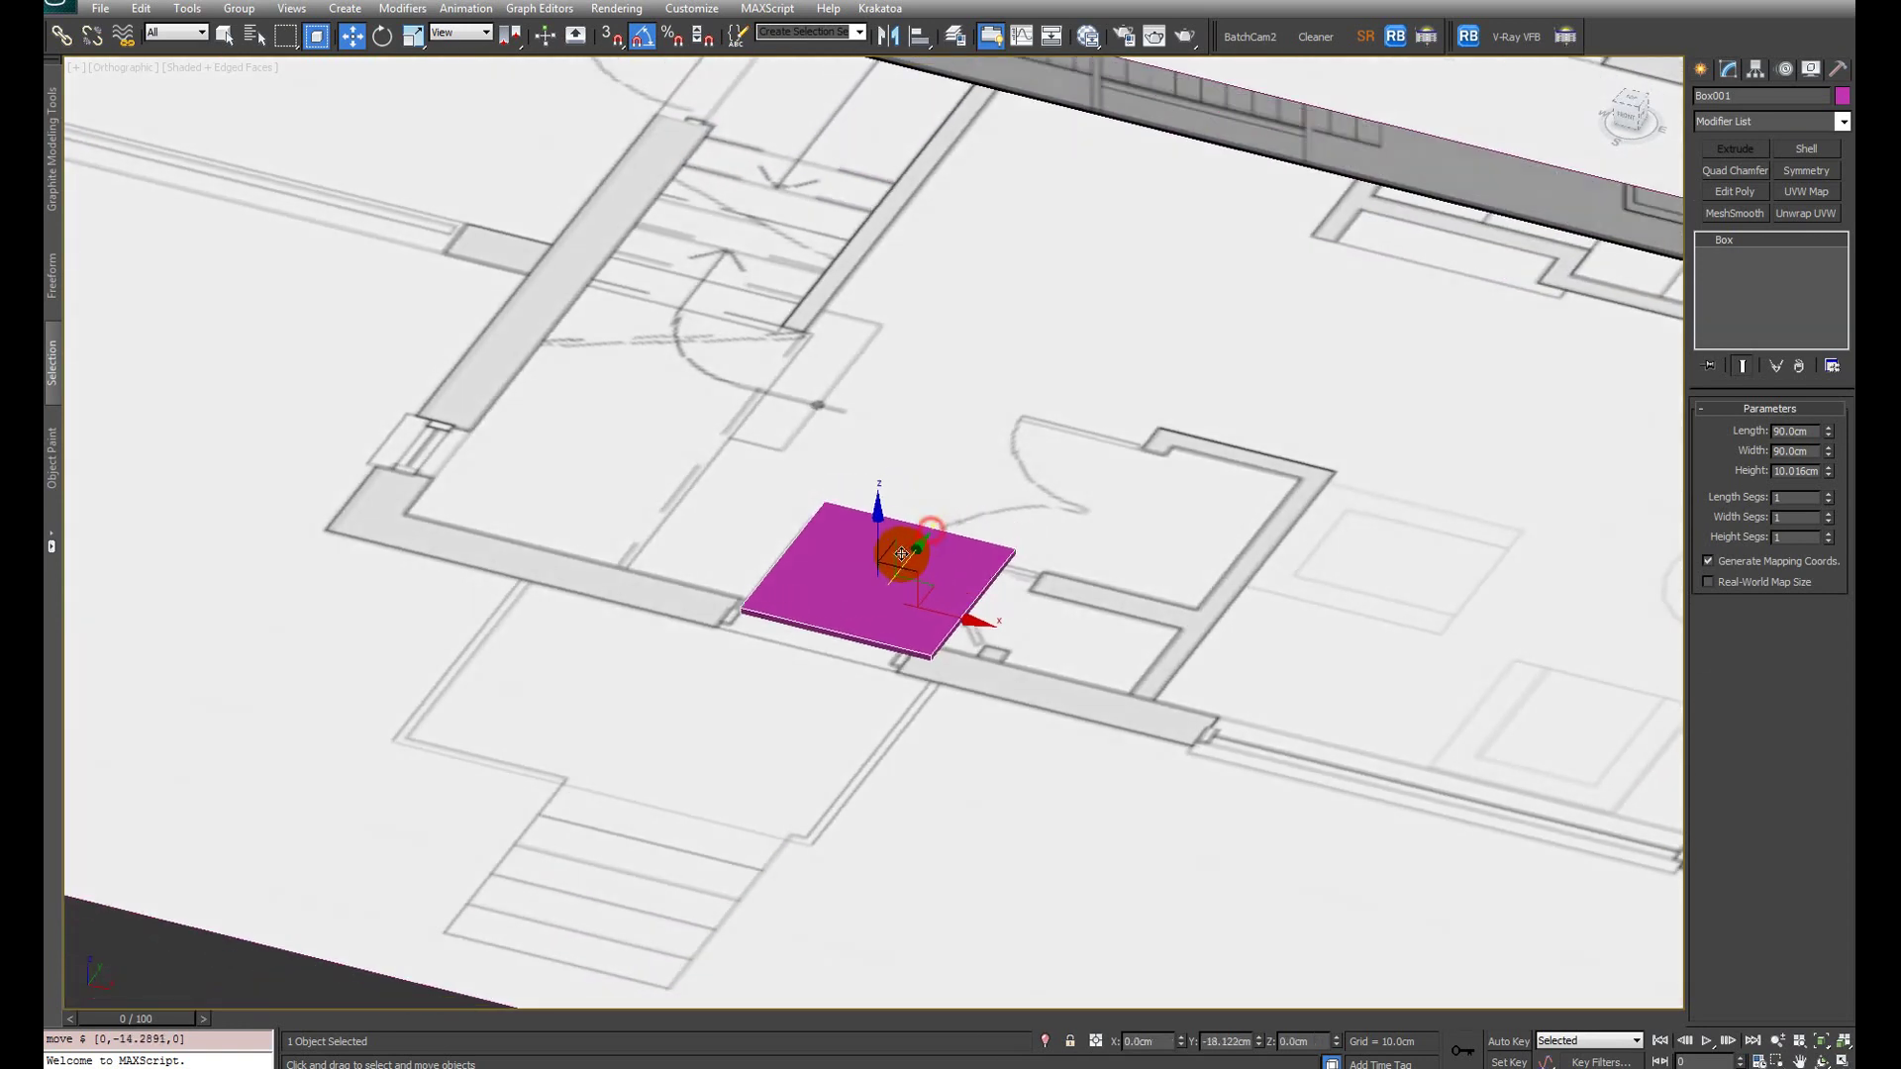
{"action": "middle_click_drag", "start_coordinate": [903, 553], "coordinate": [1004, 580], "text": "alt"}
{"action": "left_click_drag", "start_coordinate": [961, 597], "coordinate": [950, 596]}
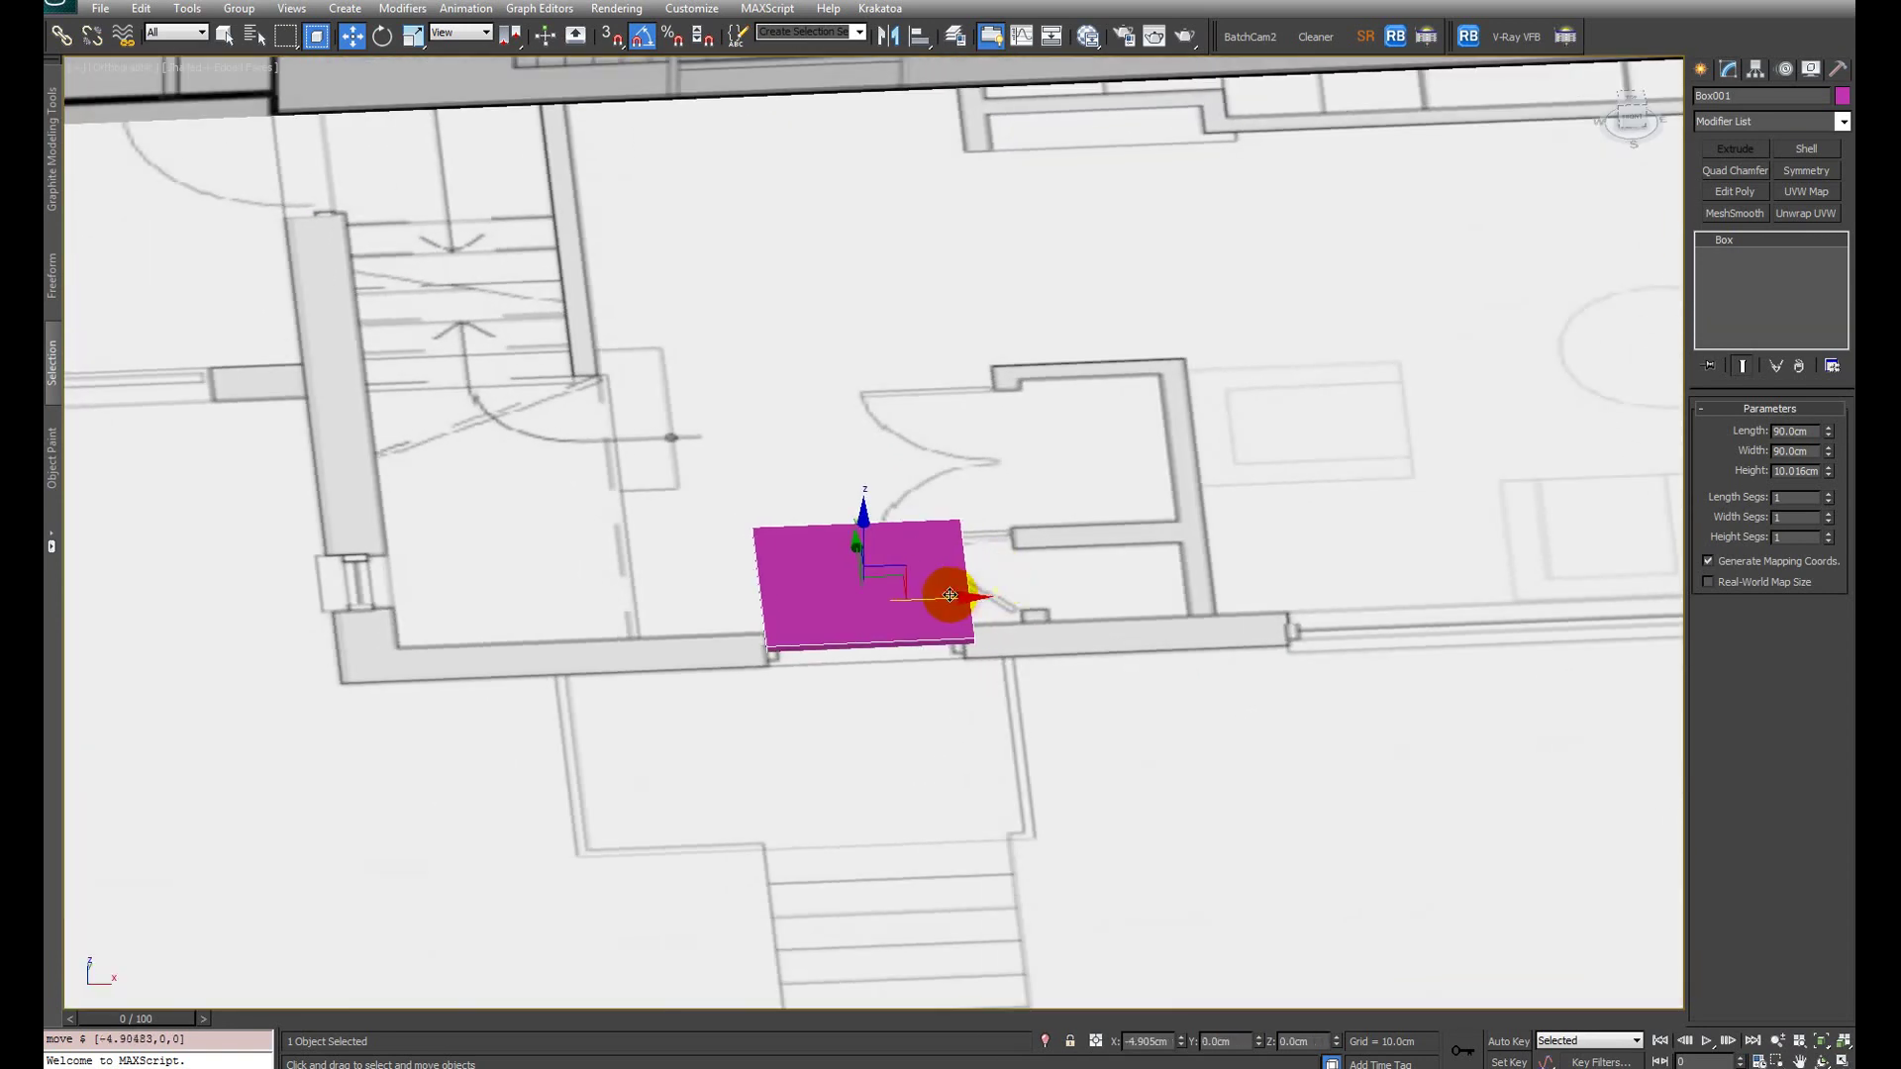
{"action": "middle_click_drag", "start_coordinate": [1024, 613], "coordinate": [1018, 647], "text": "alt"}
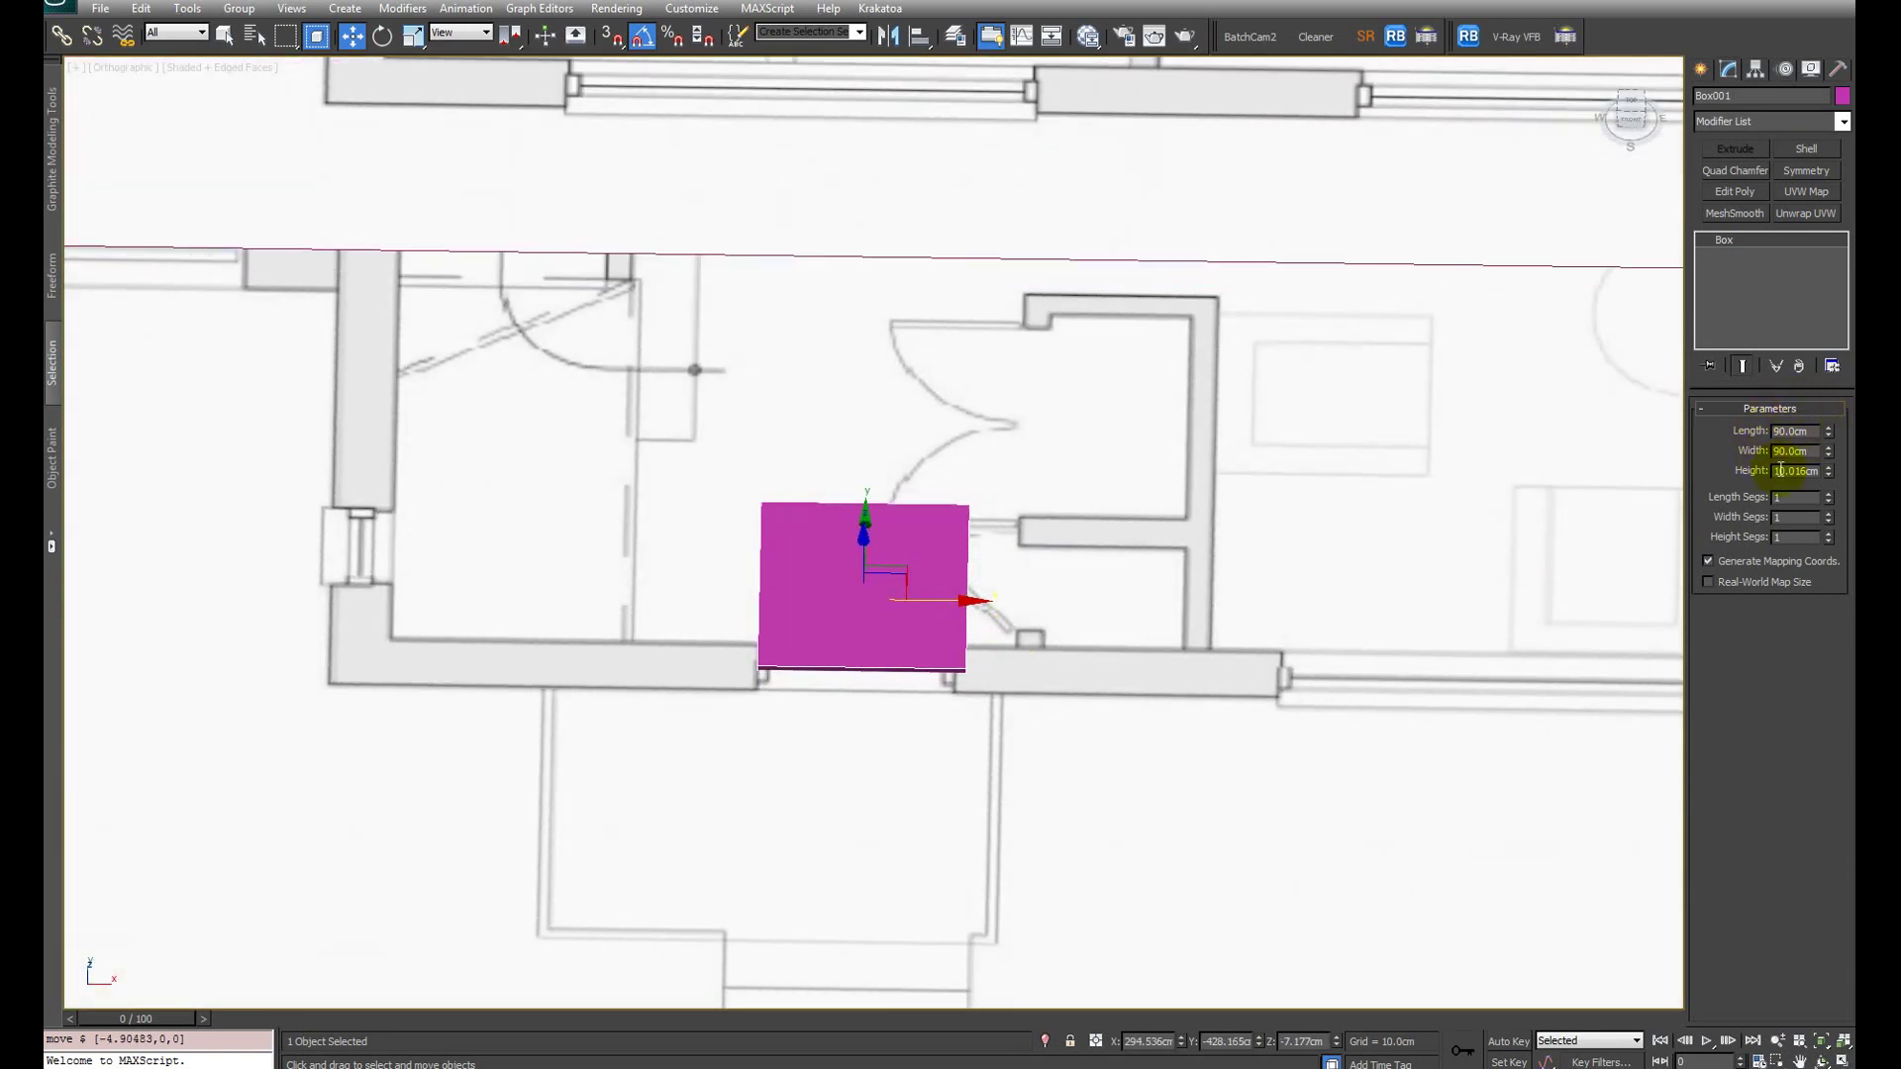
Step: Try nudging the box about 1.3 cm in the negative X direction to fit the door opening, and undo the move
{"action": "middle_click_drag", "start_coordinate": [1016, 579], "coordinate": [928, 614], "text": "alt"}
{"action": "scroll", "coordinate": [892, 618], "scroll_direction": "down", "scroll_amount": 3}
{"action": "scroll", "coordinate": [881, 616], "scroll_direction": "up", "scroll_amount": 3}
{"action": "left_click_drag", "start_coordinate": [935, 607], "coordinate": [932, 610]}
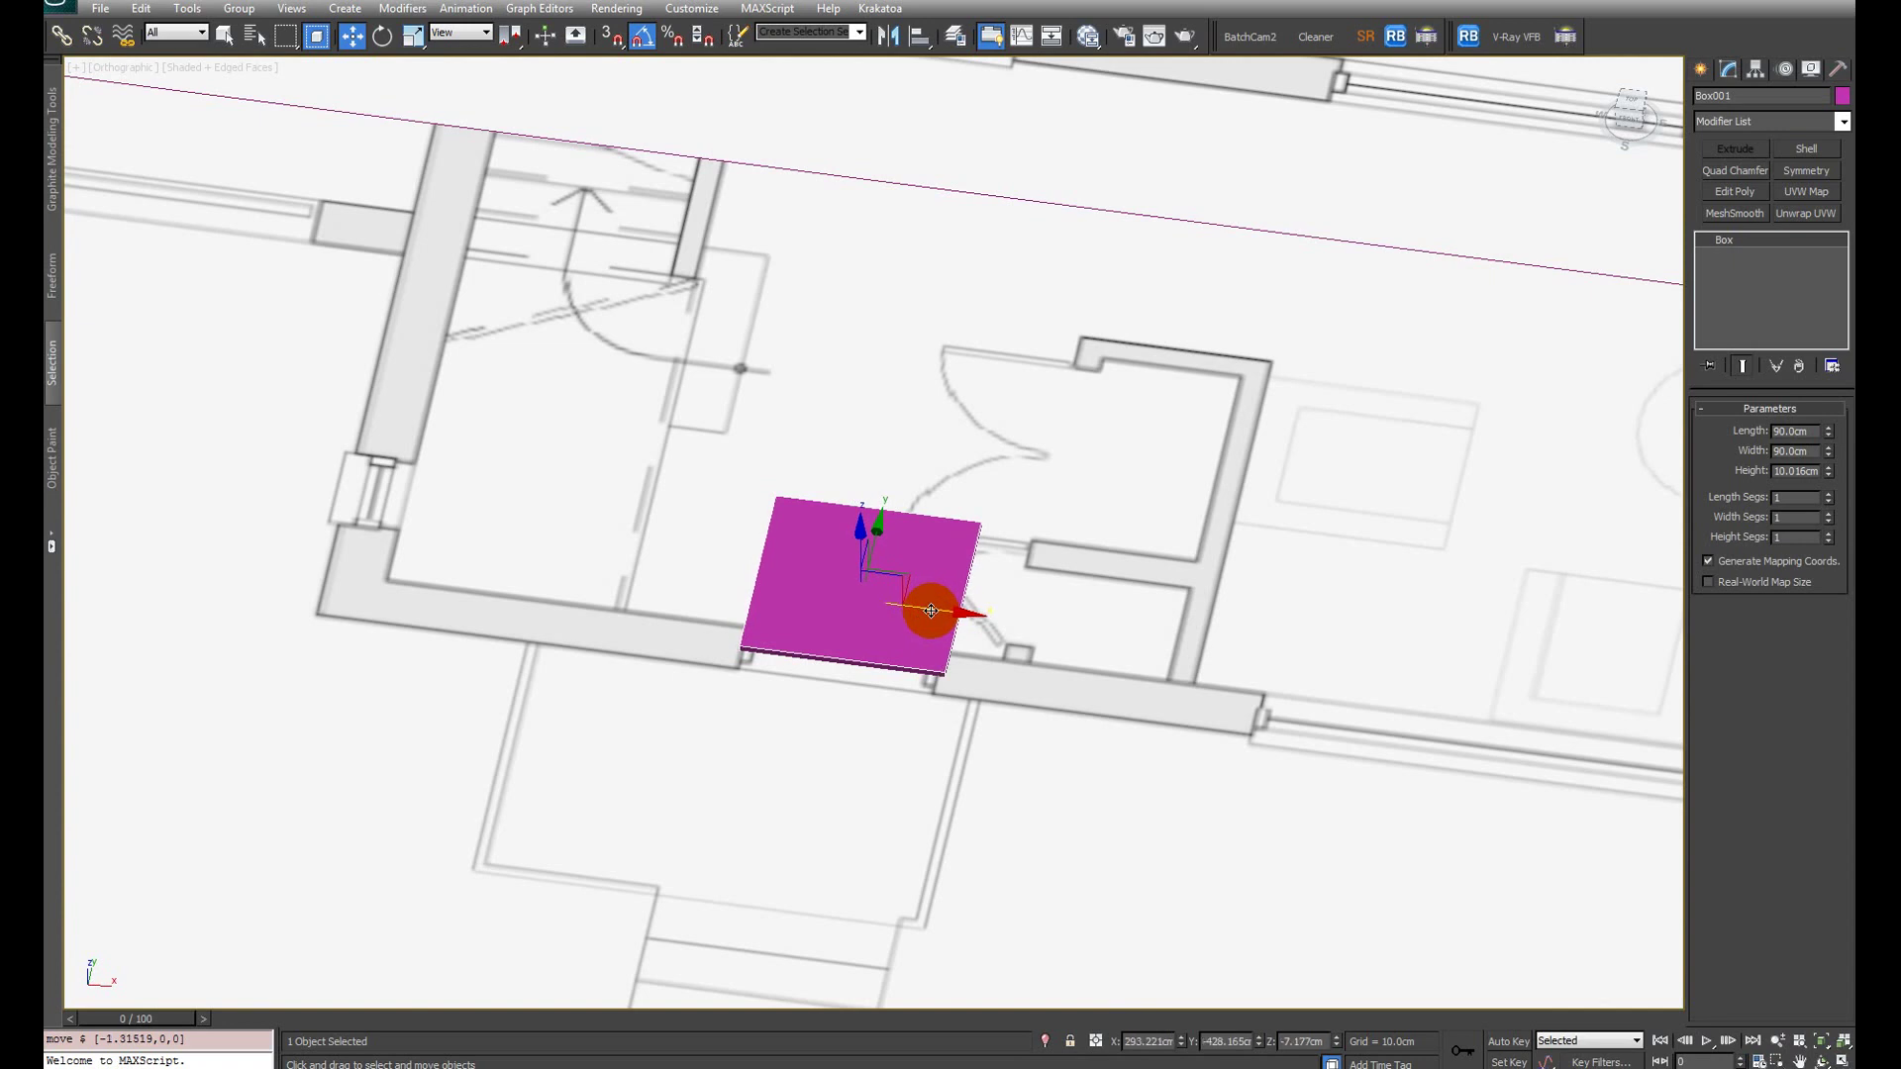
{"action": "mouse_move", "coordinate": [902, 712]}
{"action": "middle_mouse_down", "text": "alt"}
{"action": "mouse_move", "coordinate": [935, 711]}
{"action": "mouse_move", "coordinate": [891, 730]}
{"action": "middle_mouse_up", "text": "alt"}
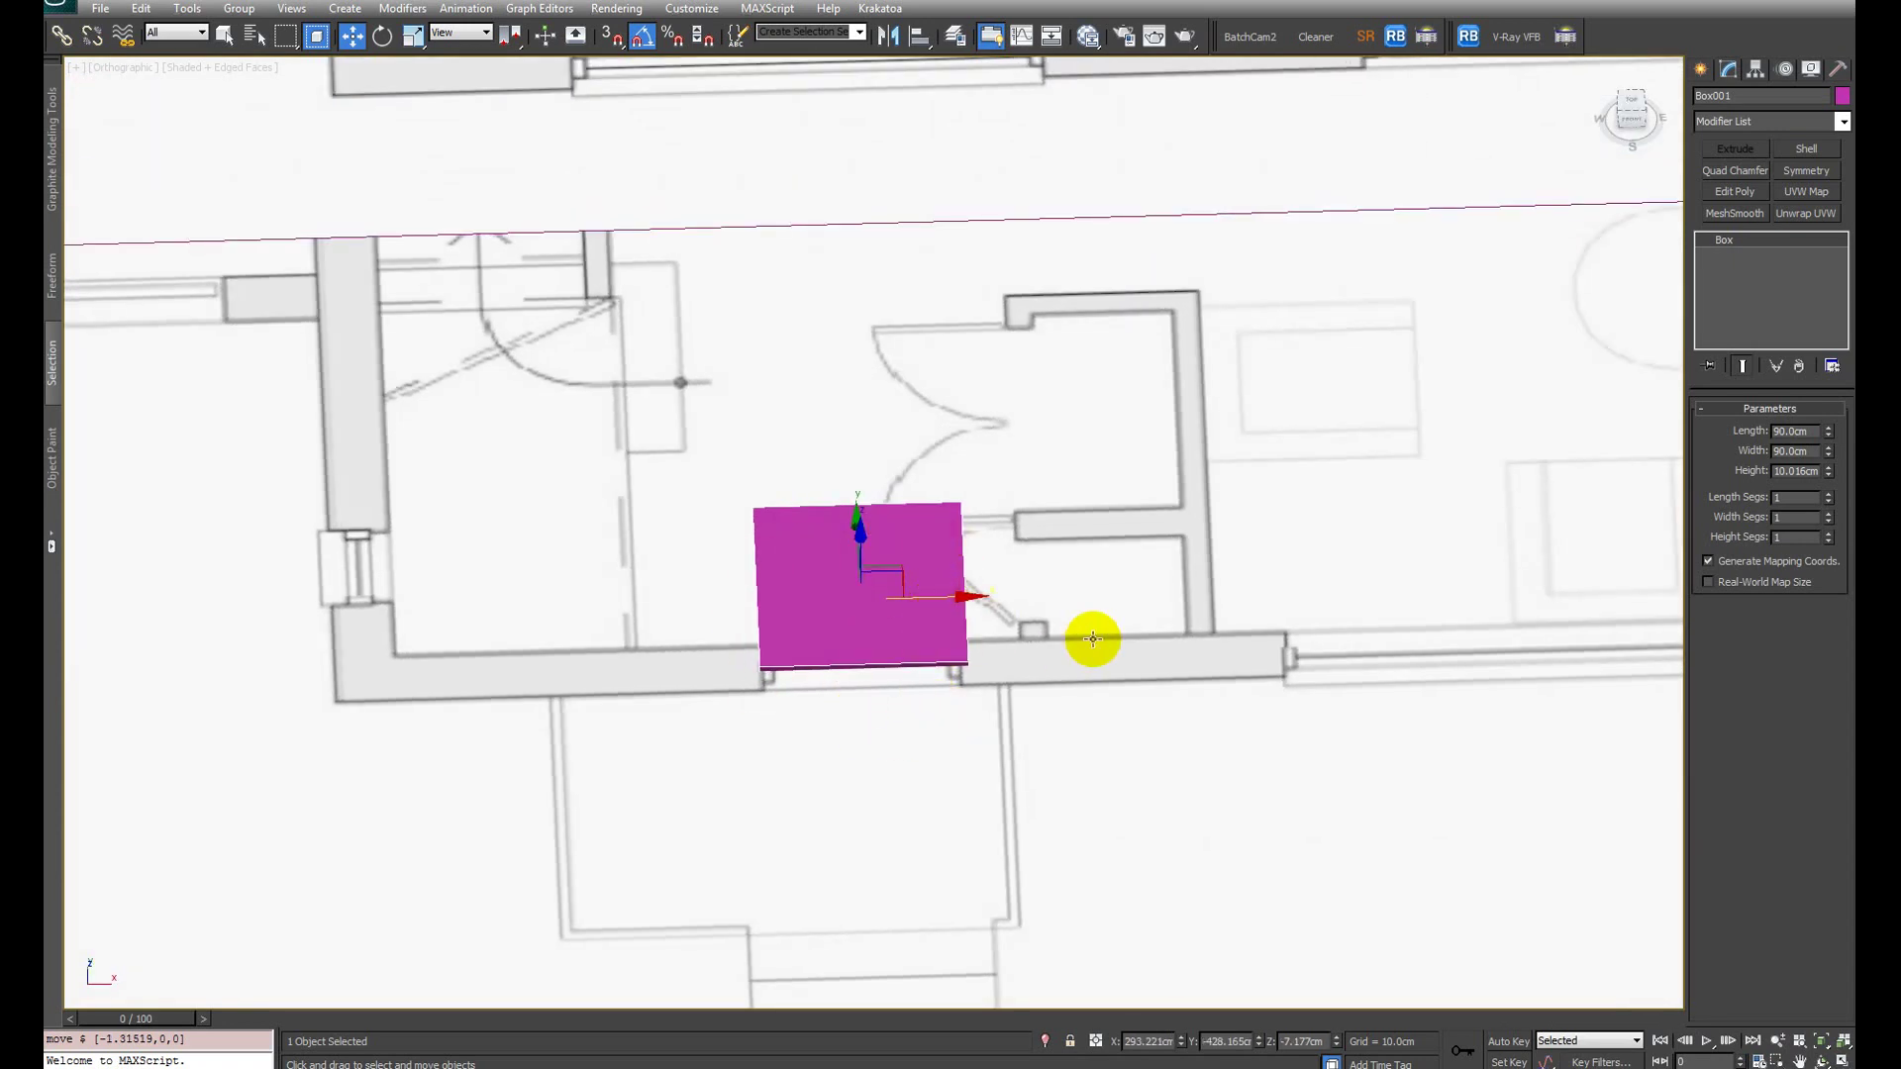
{"action": "key", "text": "ctrl+z"}
Step: Delete the reference box from the entrance door opening
{"action": "mouse_move", "coordinate": [976, 628]}
{"action": "middle_mouse_down", "text": "alt"}
{"action": "mouse_move", "coordinate": [840, 594]}
{"action": "mouse_move", "coordinate": [963, 661]}
{"action": "middle_mouse_up", "text": "alt"}
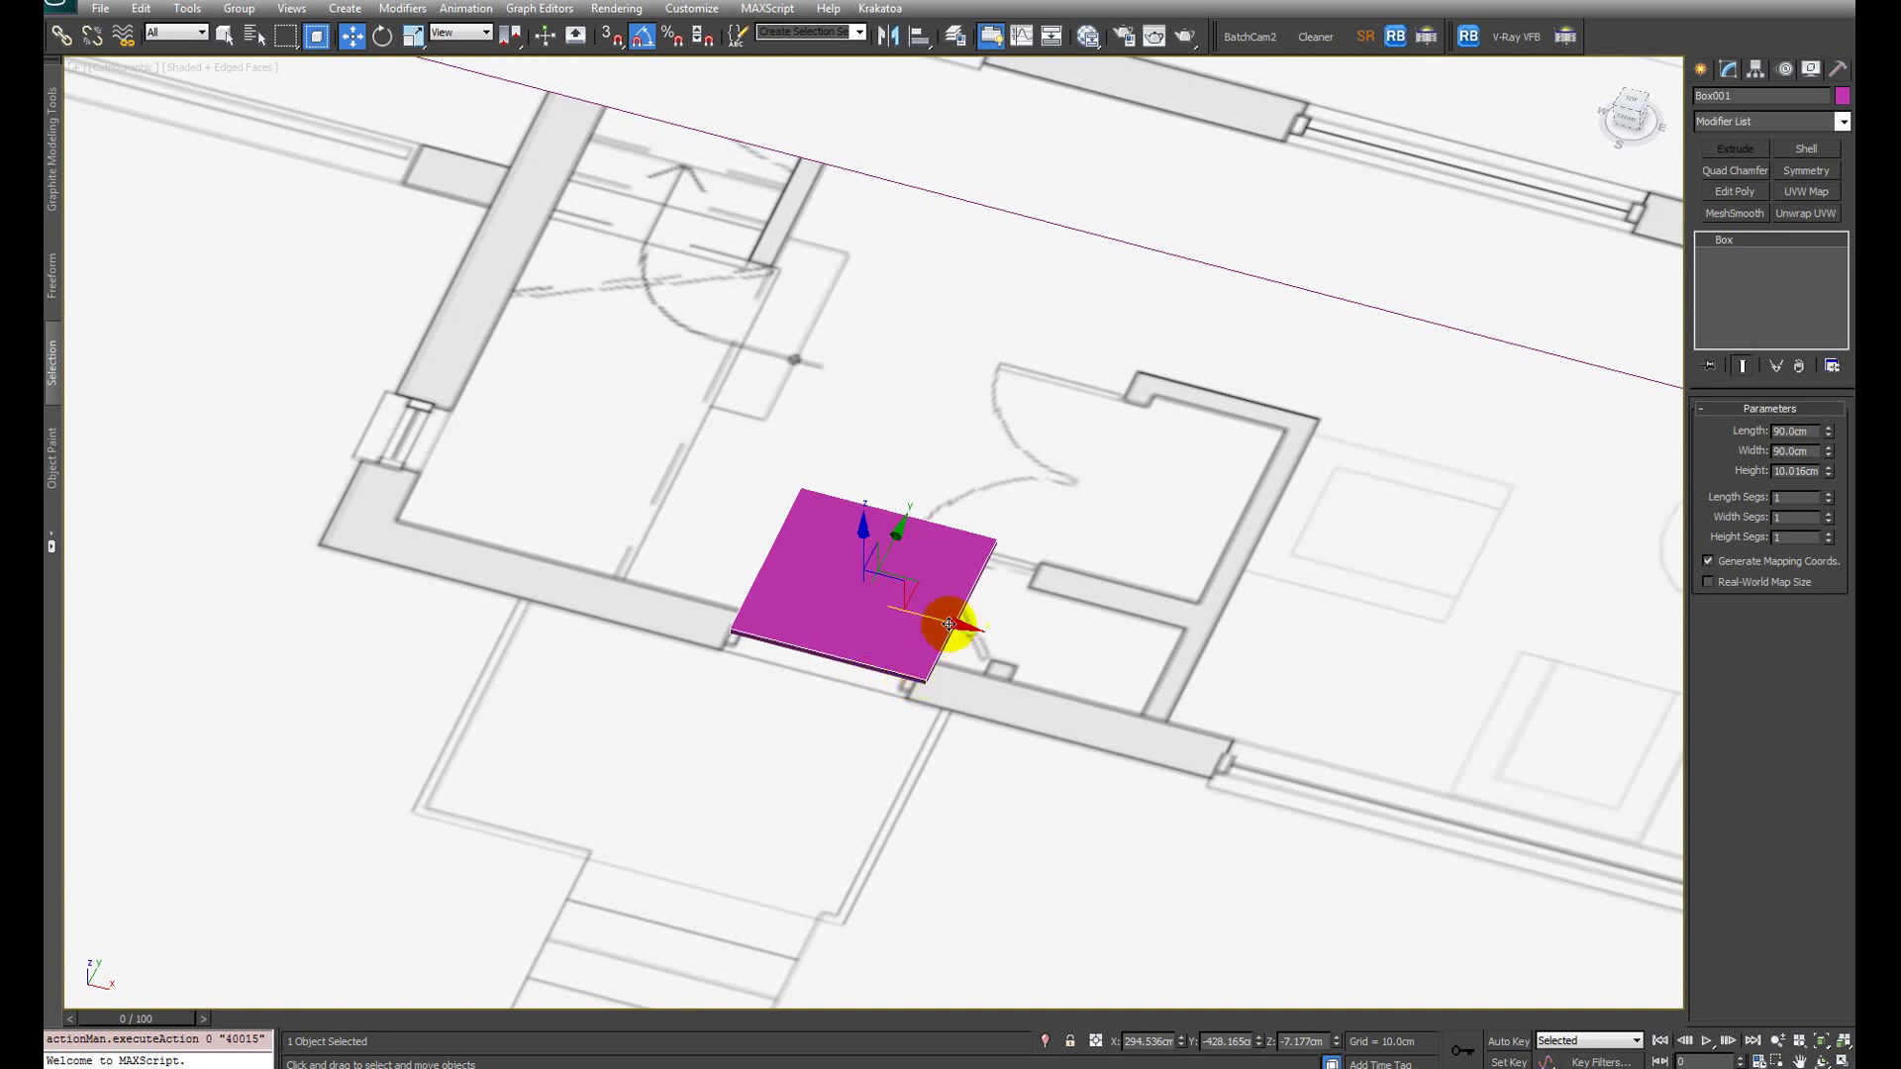
{"action": "left_click", "coordinate": [897, 666]}
{"action": "key", "text": "Delete"}
{"action": "scroll", "coordinate": [897, 666], "scroll_direction": "down", "scroll_amount": 10}
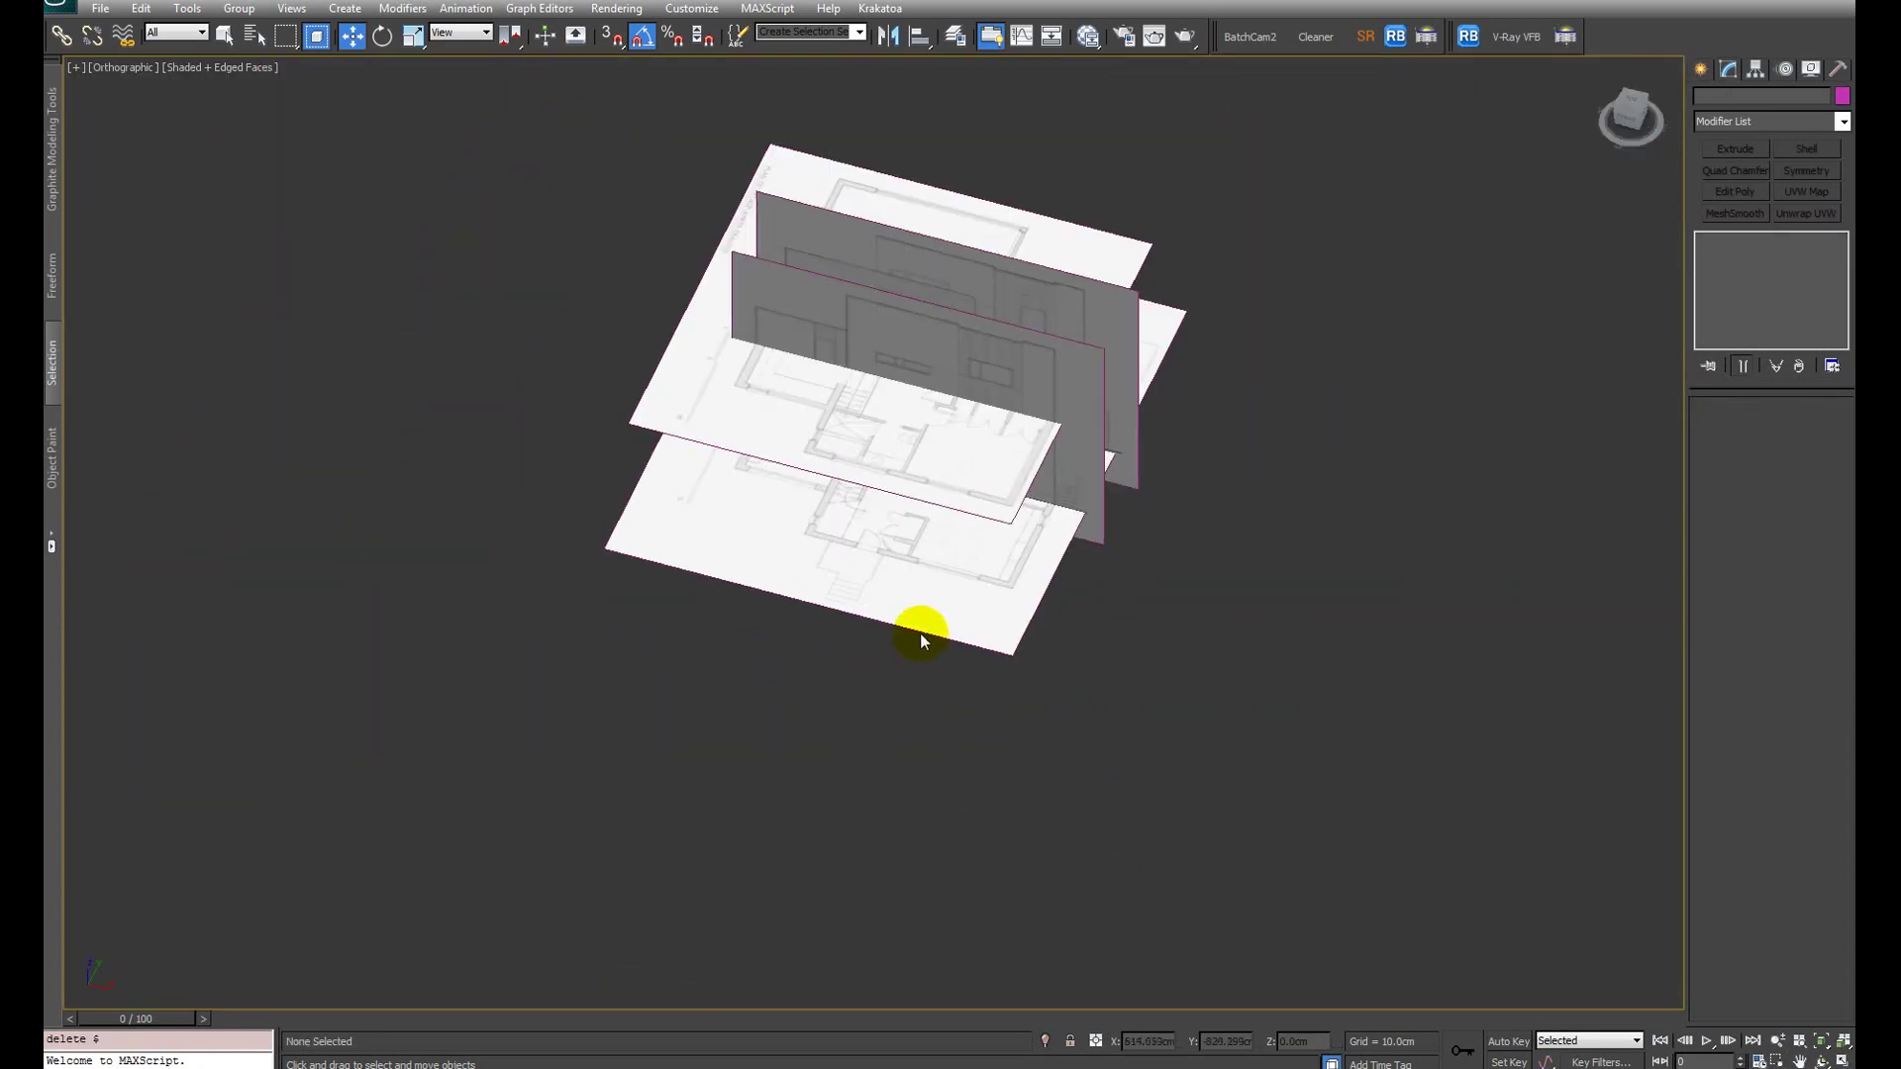
Step: Select the ground-floor plan plane and save the scene
{"action": "middle_click_drag", "start_coordinate": [920, 635], "coordinate": [932, 558], "text": "alt"}
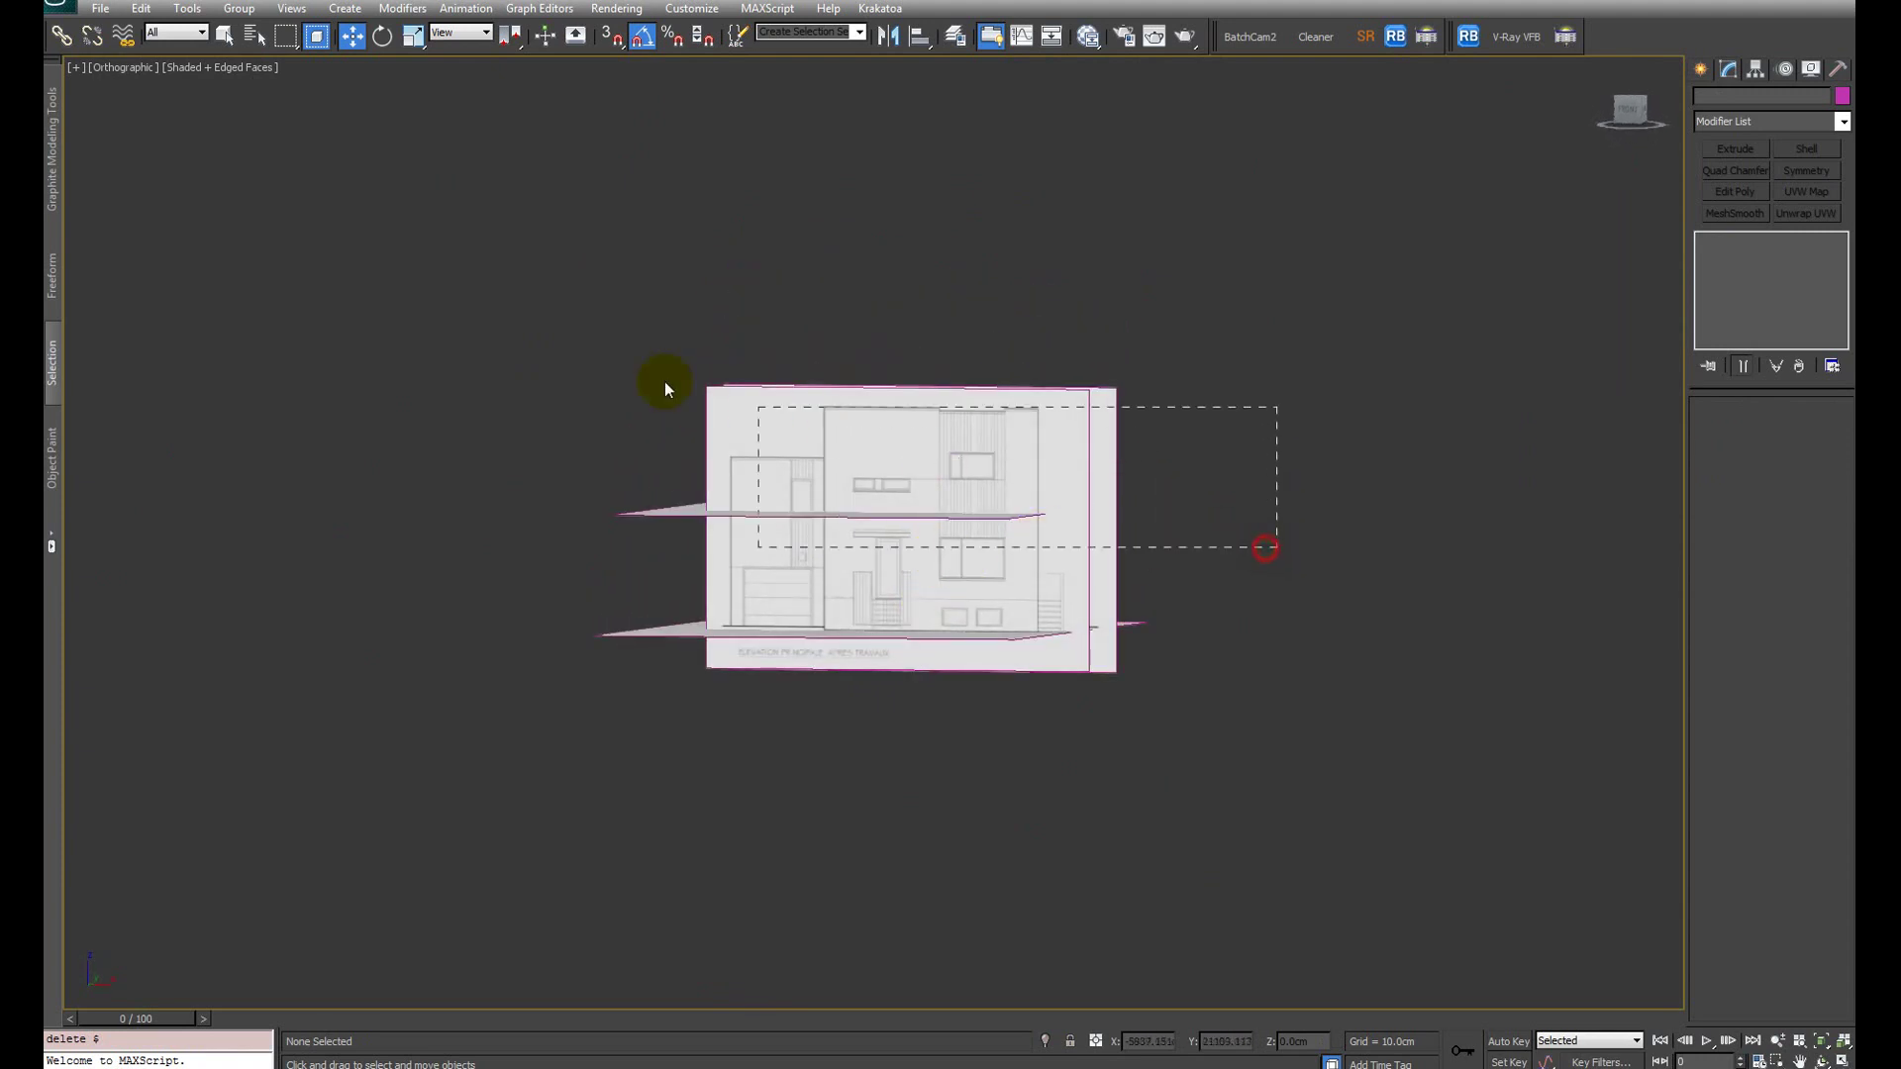
{"action": "left_click_drag", "start_coordinate": [665, 382], "coordinate": [658, 380]}
{"action": "scroll", "coordinate": [1043, 645], "scroll_direction": "up", "scroll_amount": 3}
{"action": "middle_click_drag", "start_coordinate": [1034, 594], "coordinate": [1082, 644], "text": "alt"}
{"action": "left_click", "coordinate": [1055, 783]}
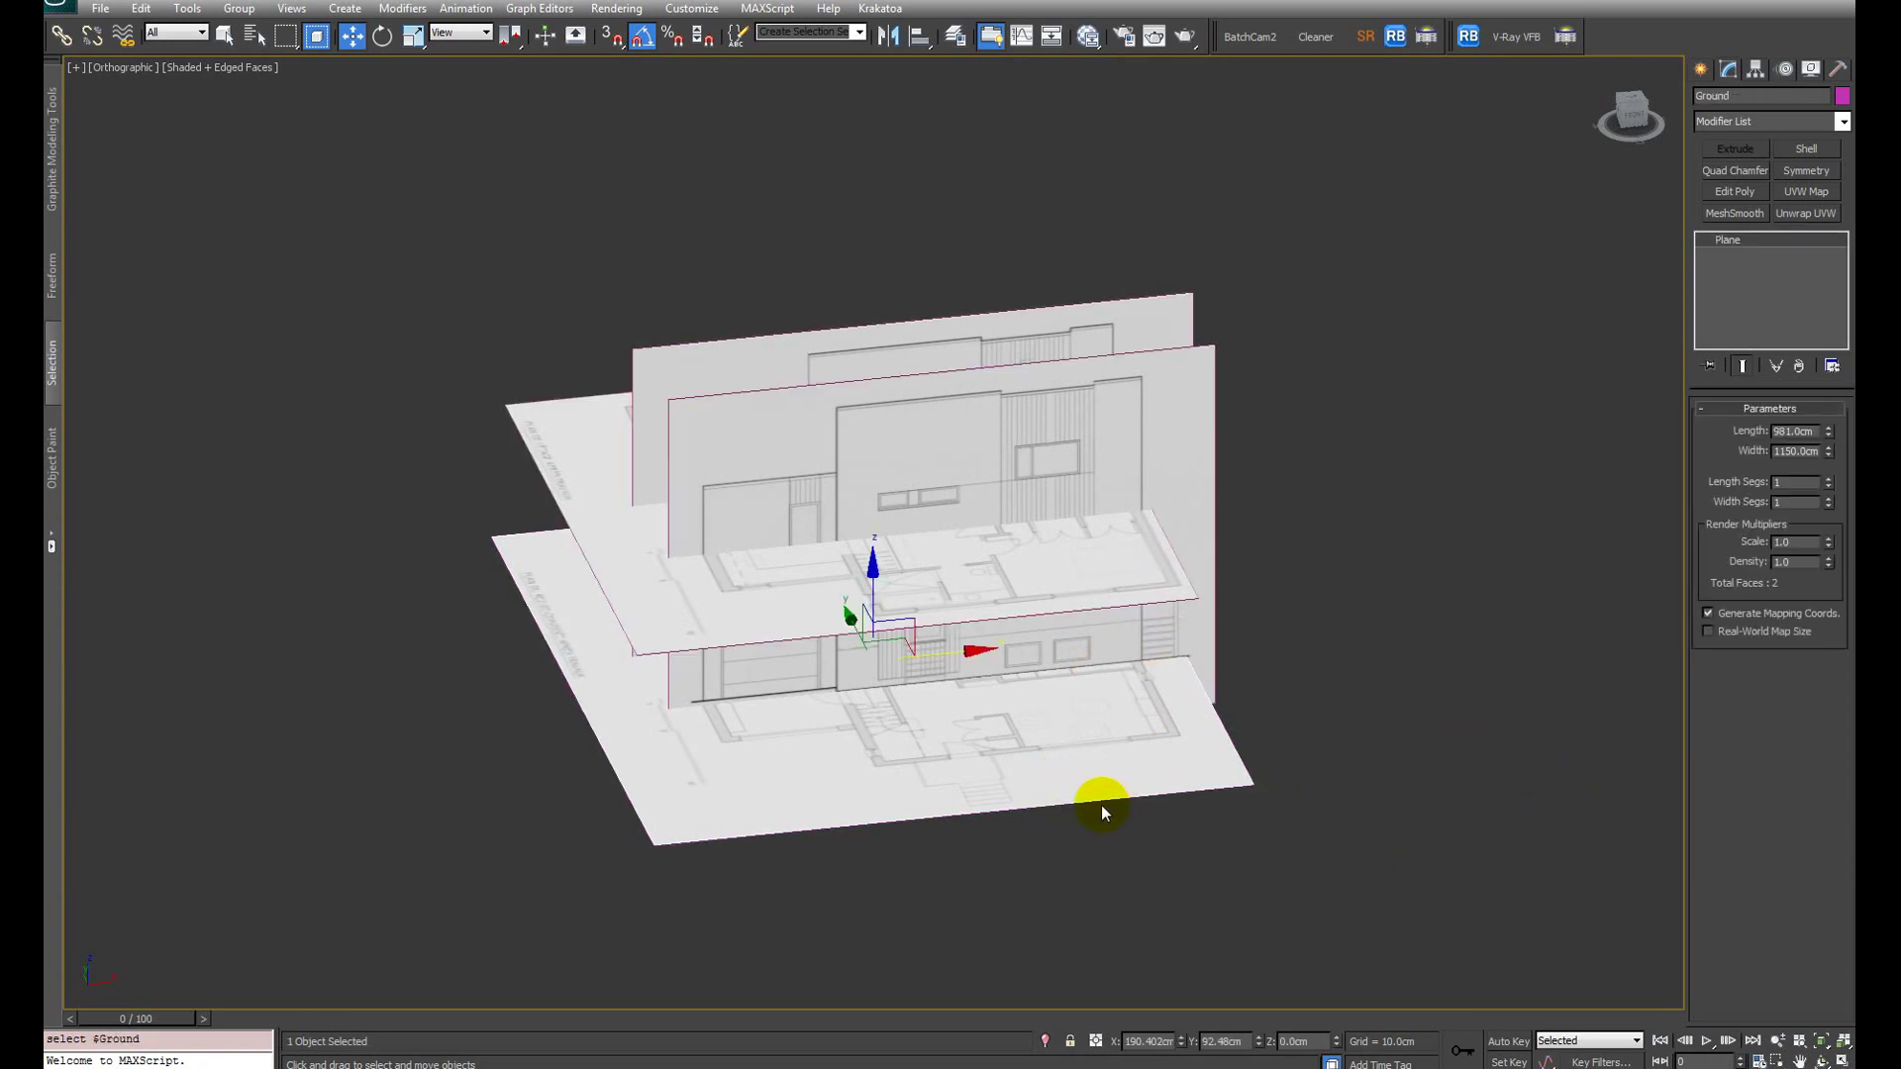
{"action": "middle_click_drag", "start_coordinate": [1077, 606], "coordinate": [921, 658], "text": "alt"}
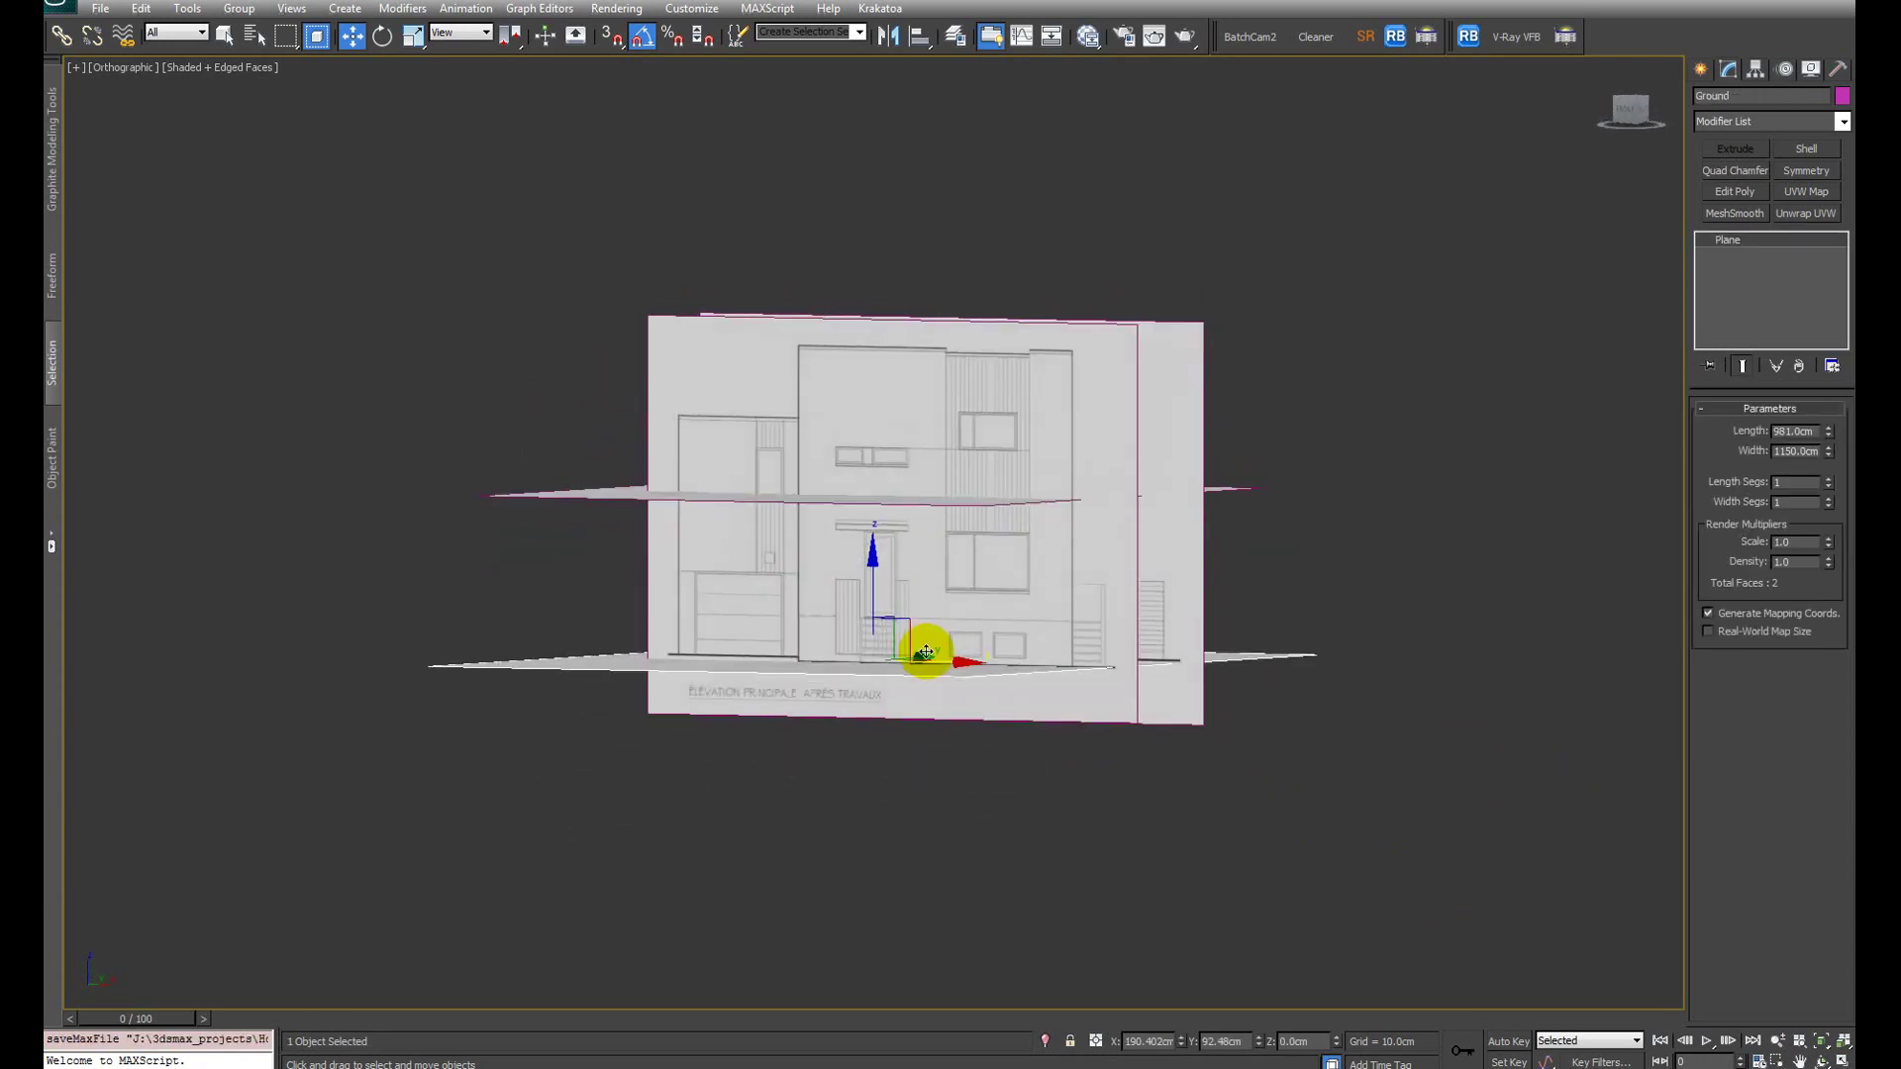
Step: Isolate the ground-floor plan plane so the other reference planes are hidden
{"action": "left_click", "coordinate": [1477, 544]}
{"action": "left_click_drag", "start_coordinate": [1398, 561], "coordinate": [386, 240]}
{"action": "middle_click_drag", "start_coordinate": [554, 317], "coordinate": [849, 441], "text": "alt"}
{"action": "middle_click_drag", "start_coordinate": [1251, 578], "coordinate": [1255, 582], "text": "alt"}
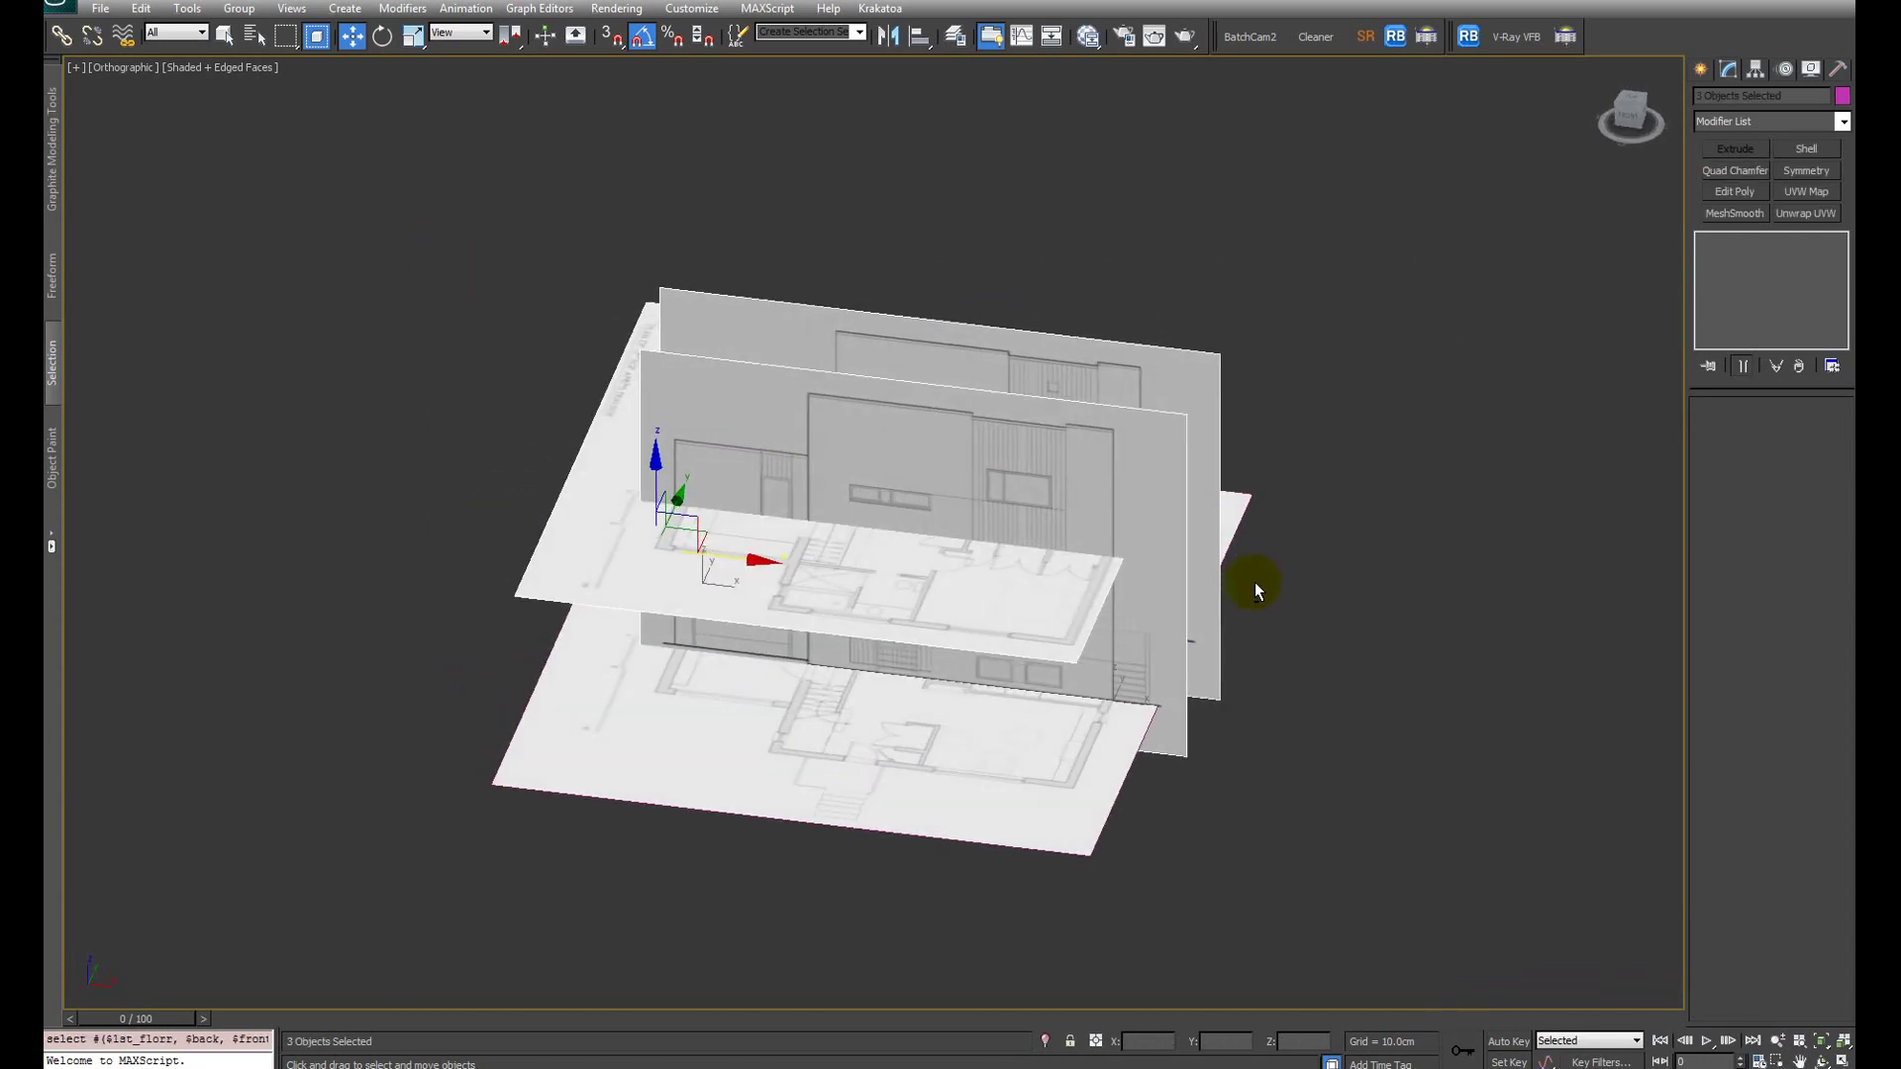
{"action": "left_click", "coordinate": [679, 819]}
{"action": "middle_click_drag", "start_coordinate": [1081, 759], "coordinate": [1040, 770], "text": "alt"}
{"action": "key", "text": "alt+q"}
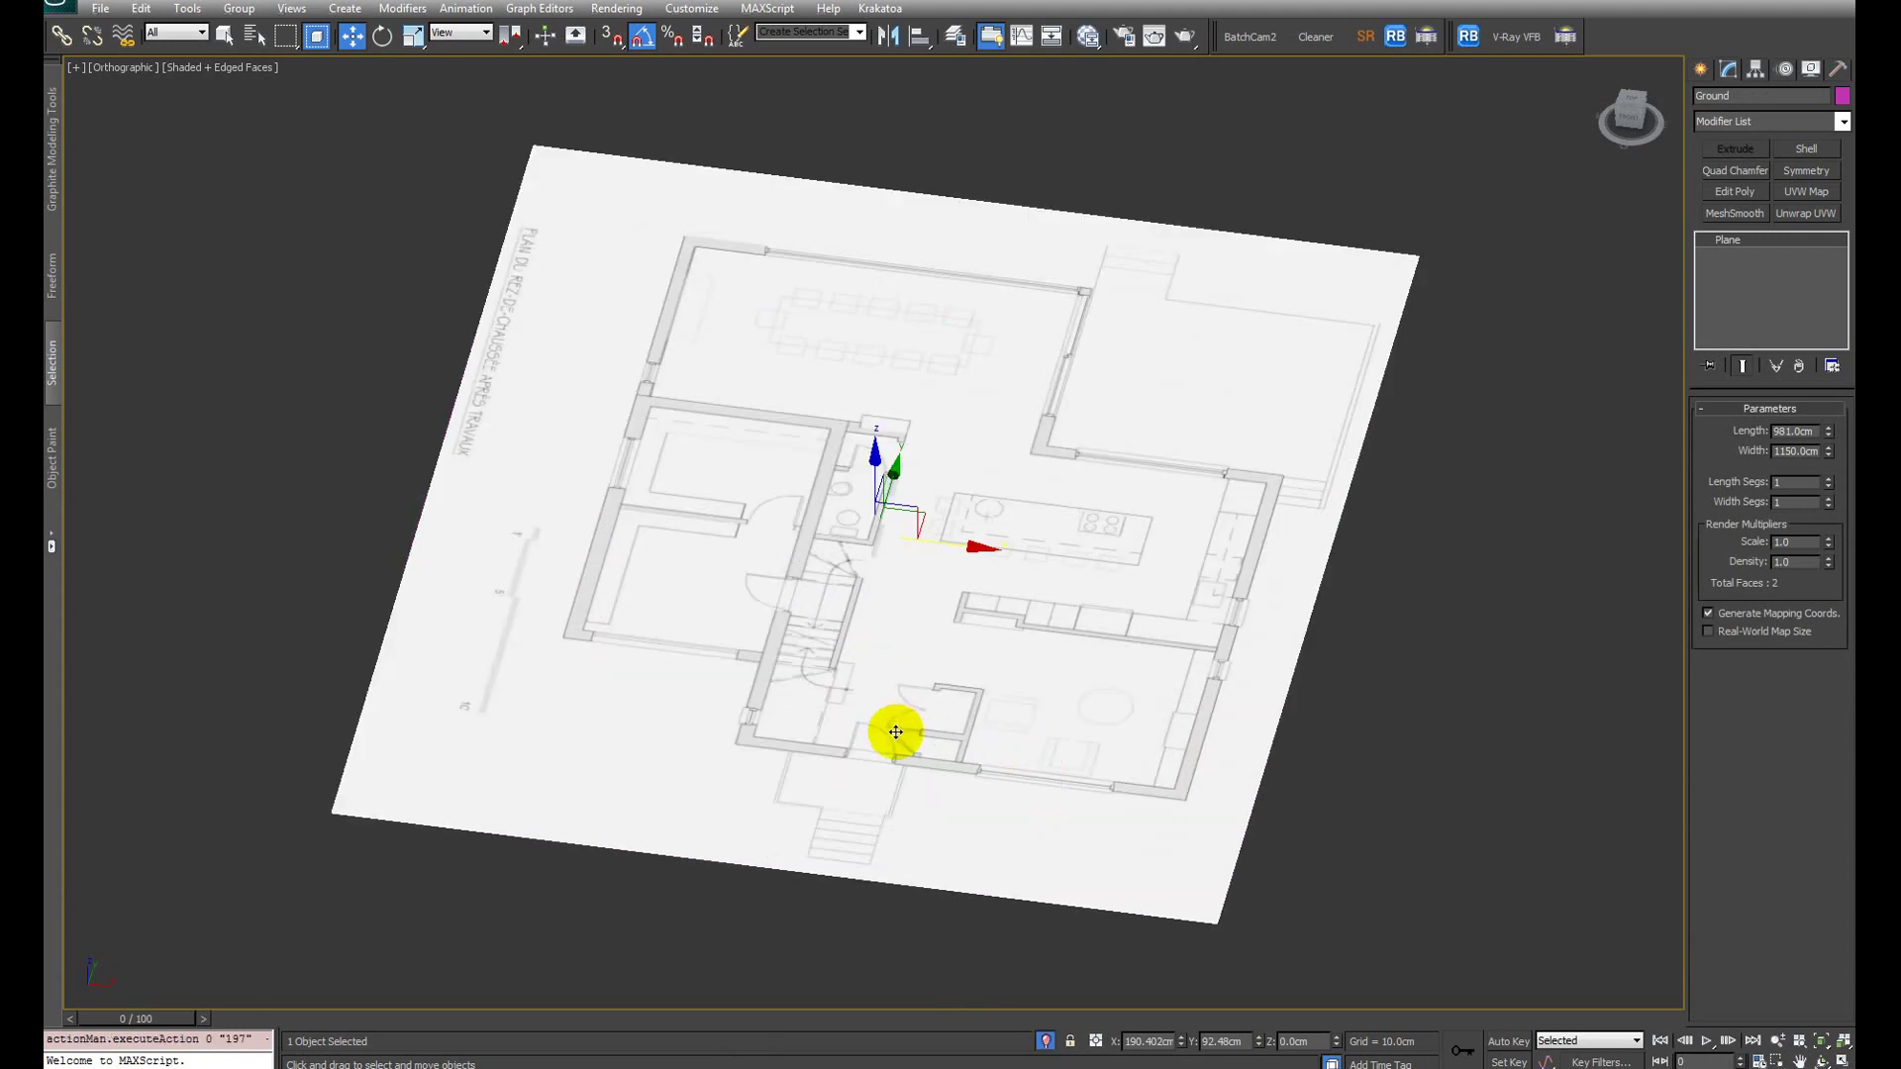
Step: Lower the ground-floor plan plane to about Z -20 cm, checking it against the grid in Front view, and hide the grid
{"action": "middle_click_drag", "start_coordinate": [890, 730], "coordinate": [1044, 721], "text": "alt"}
{"action": "key", "text": "f"}
{"action": "key", "text": "g"}
{"action": "scroll", "coordinate": [964, 671], "scroll_direction": "up", "scroll_amount": 3}
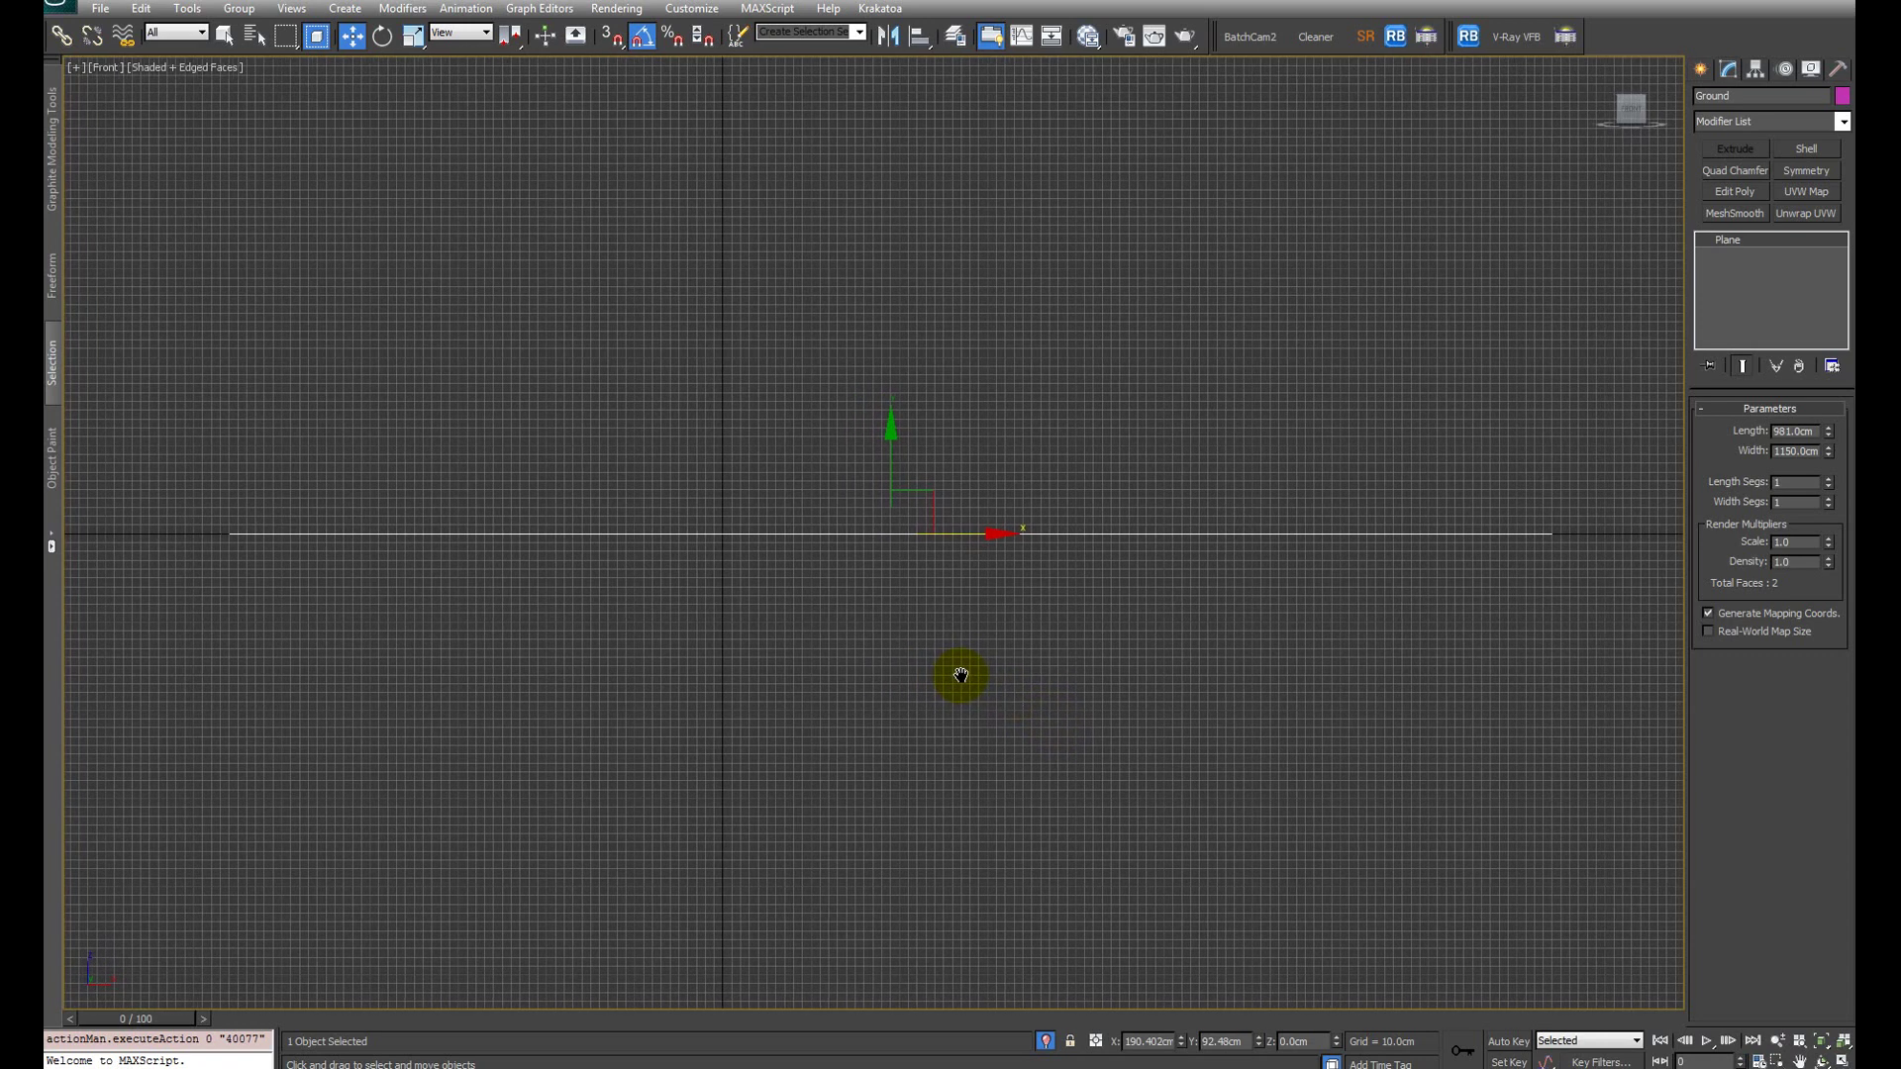
{"action": "scroll", "coordinate": [938, 571], "scroll_direction": "up", "scroll_amount": 3}
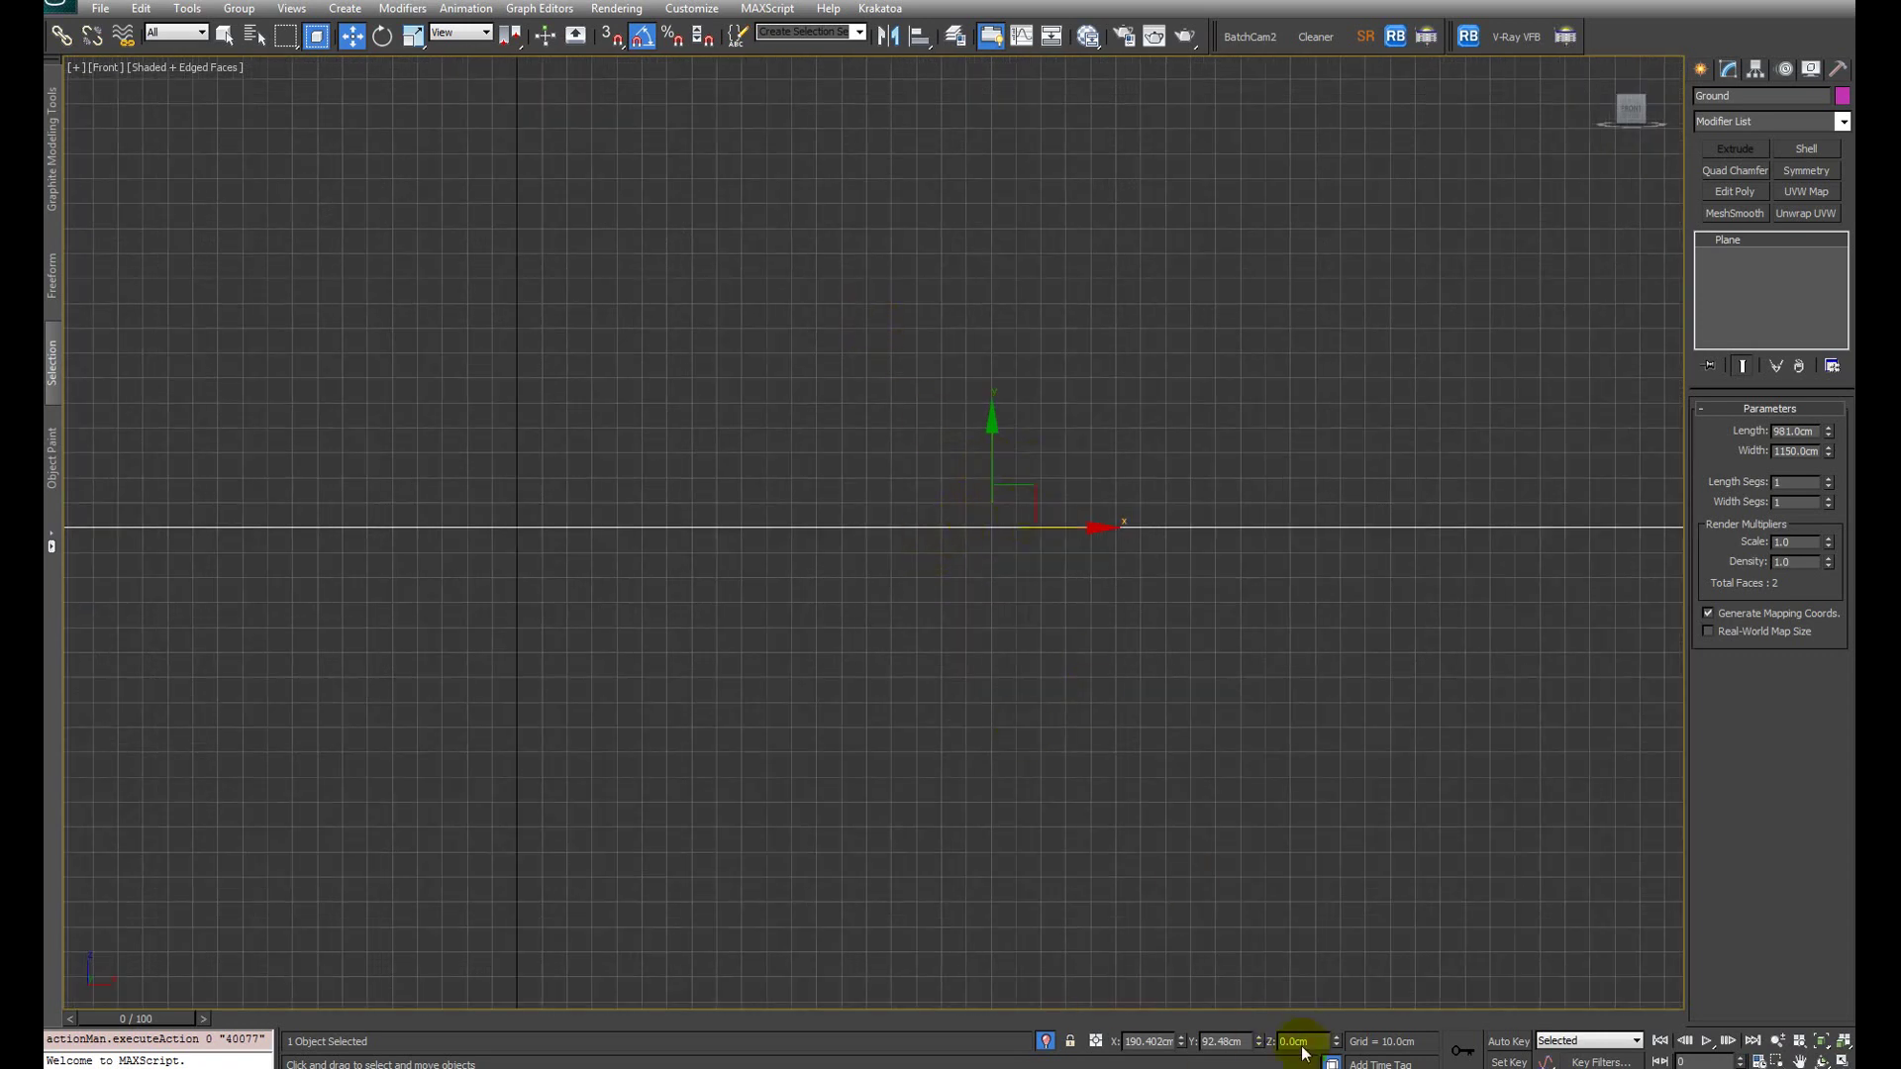
{"action": "type", "text": "0"}
{"action": "key", "text": "Return"}
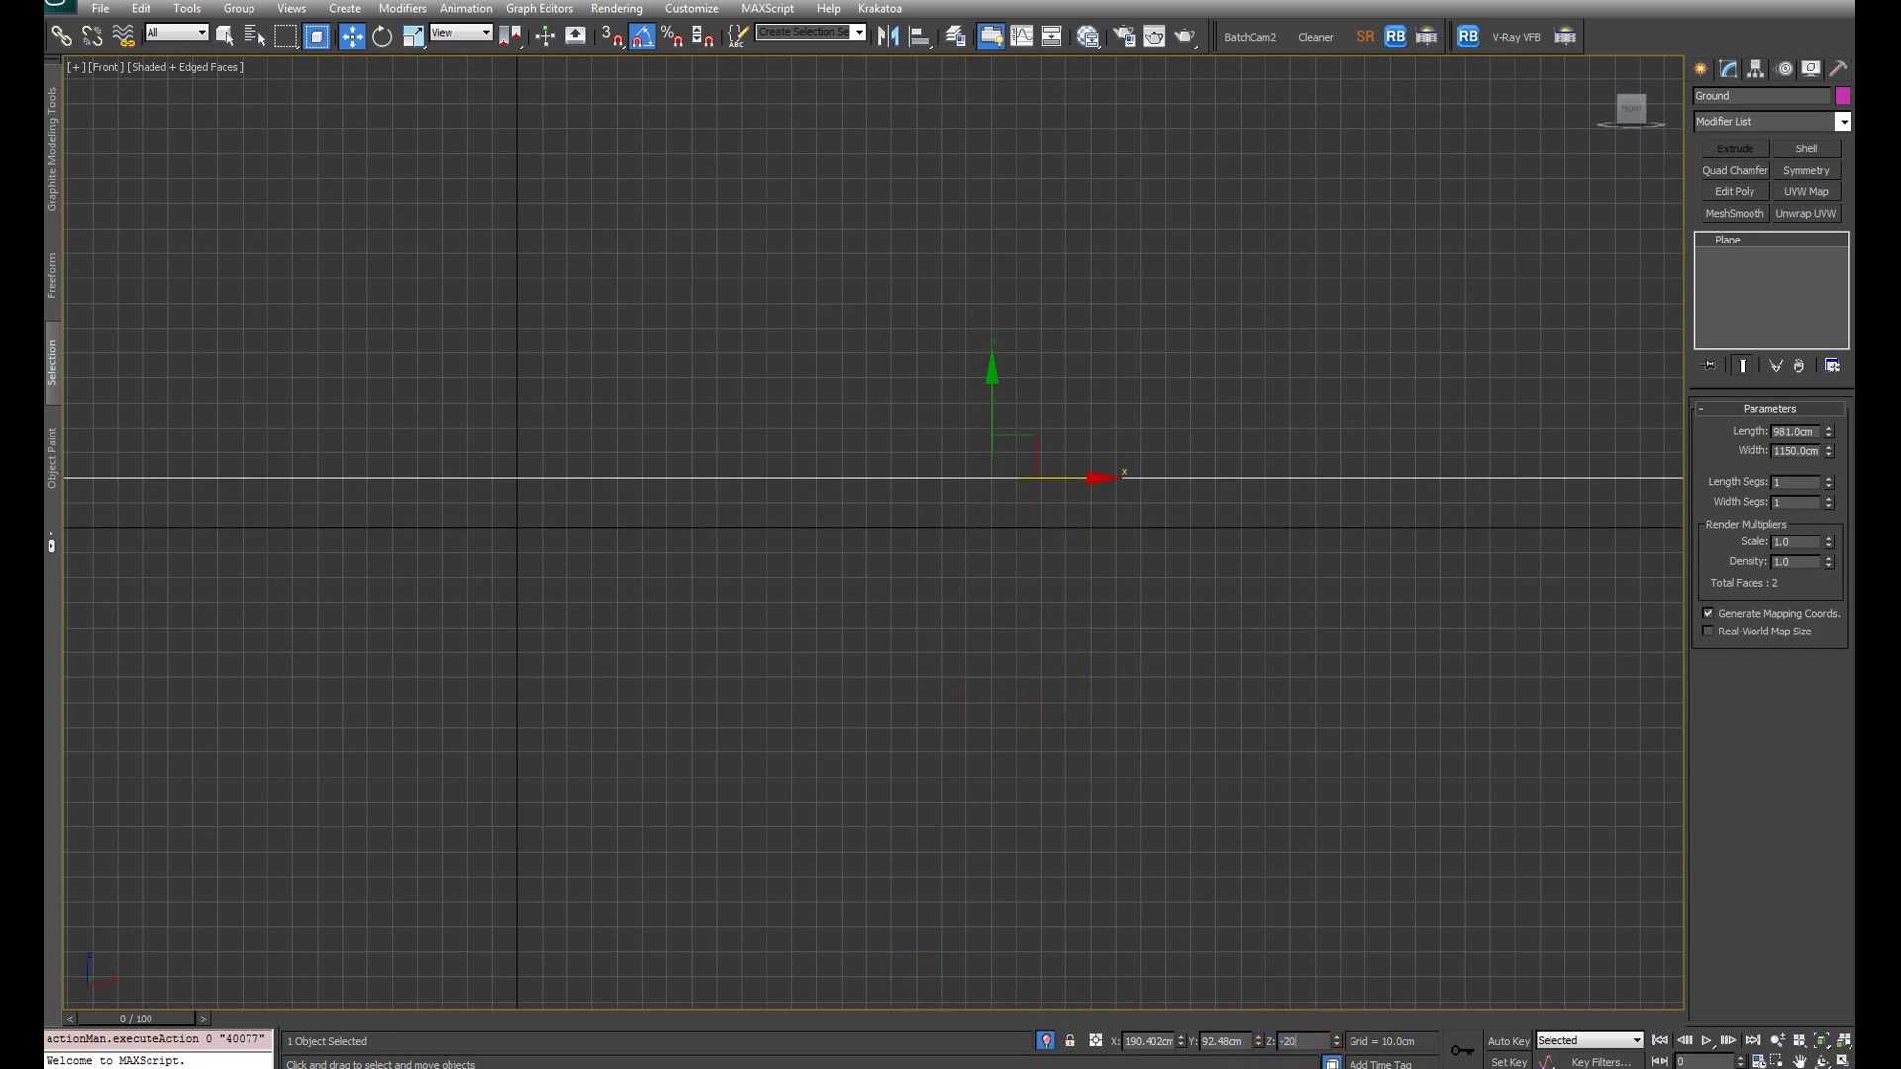
{"action": "middle_click_drag", "start_coordinate": [1025, 647], "coordinate": [986, 633], "text": "alt"}
{"action": "scroll", "coordinate": [986, 600], "scroll_direction": "down", "scroll_amount": 5}
{"action": "key", "text": "g"}
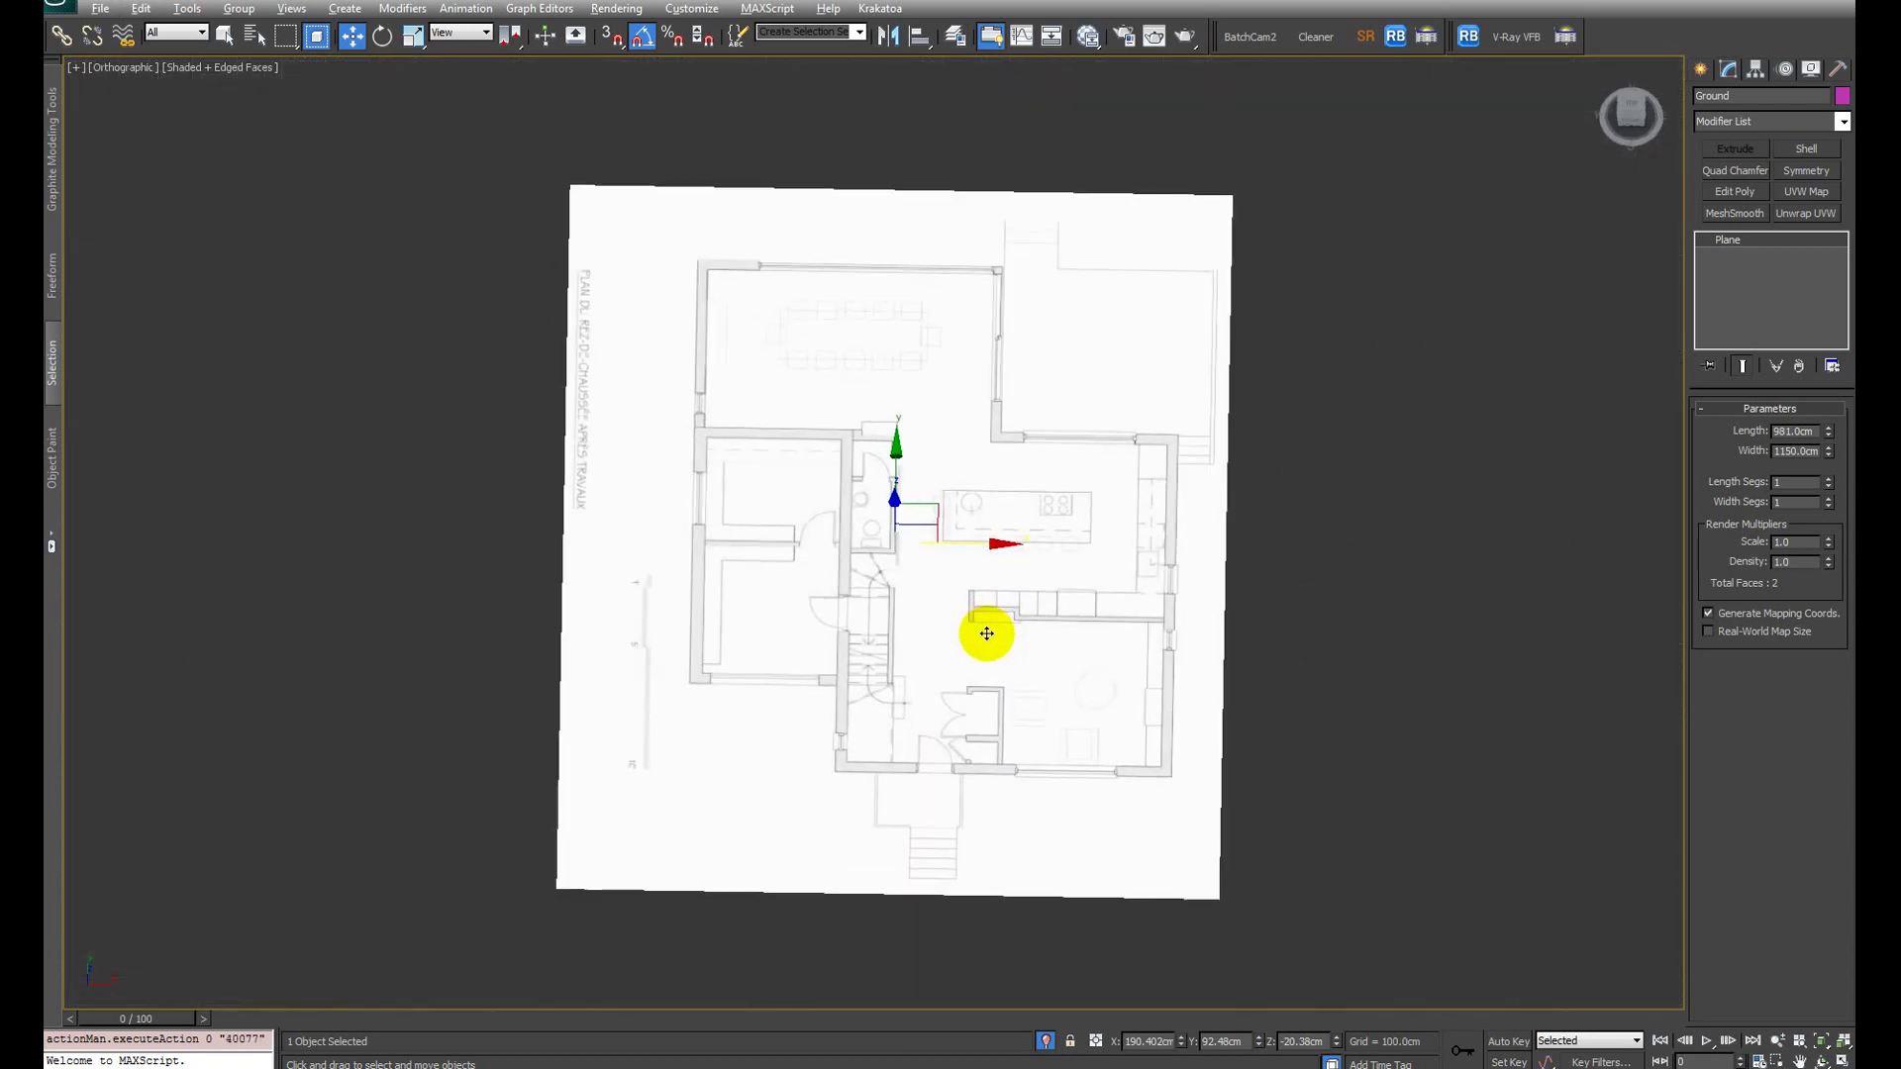
Step: In Top view, draw a plane about 25 cm wide and 30 cm long across the east wall, just below the living room's side window
{"action": "key", "text": "t"}
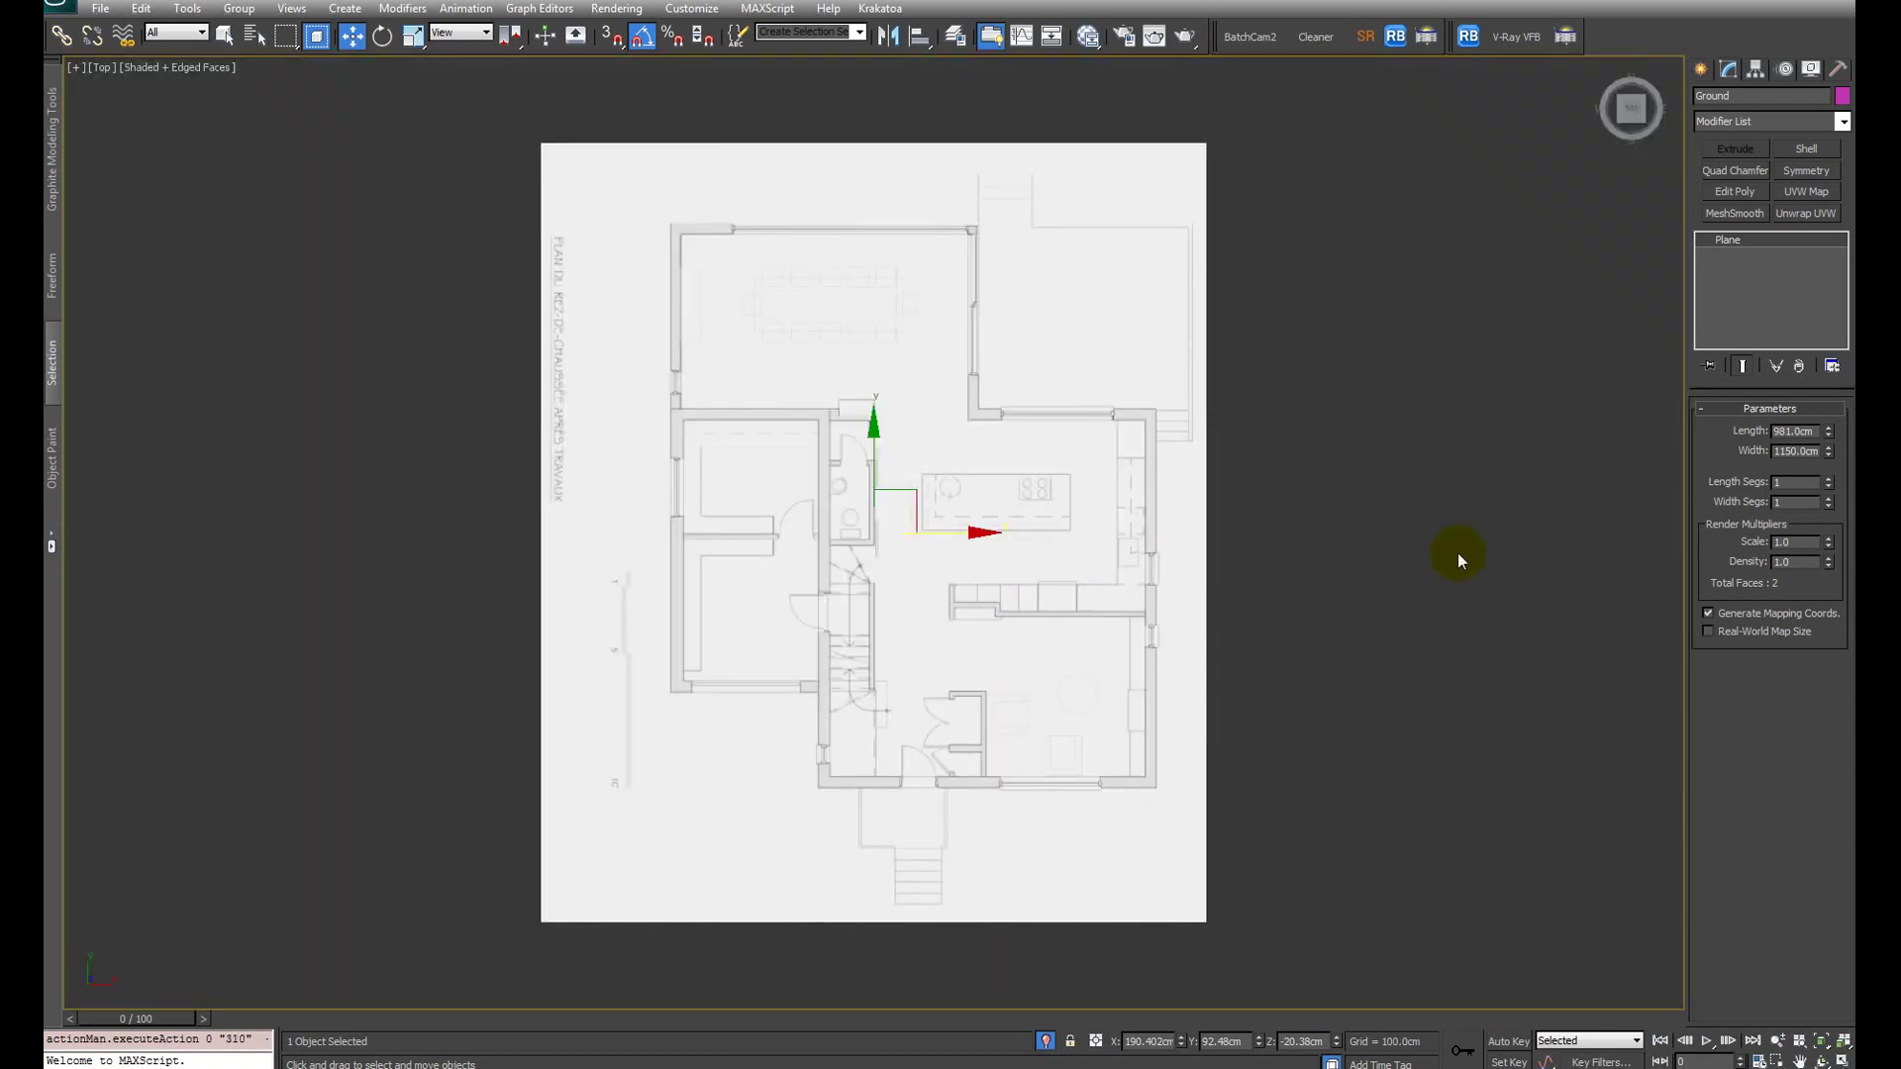
{"action": "left_click", "coordinate": [1457, 552]}
{"action": "left_click", "coordinate": [1701, 71]}
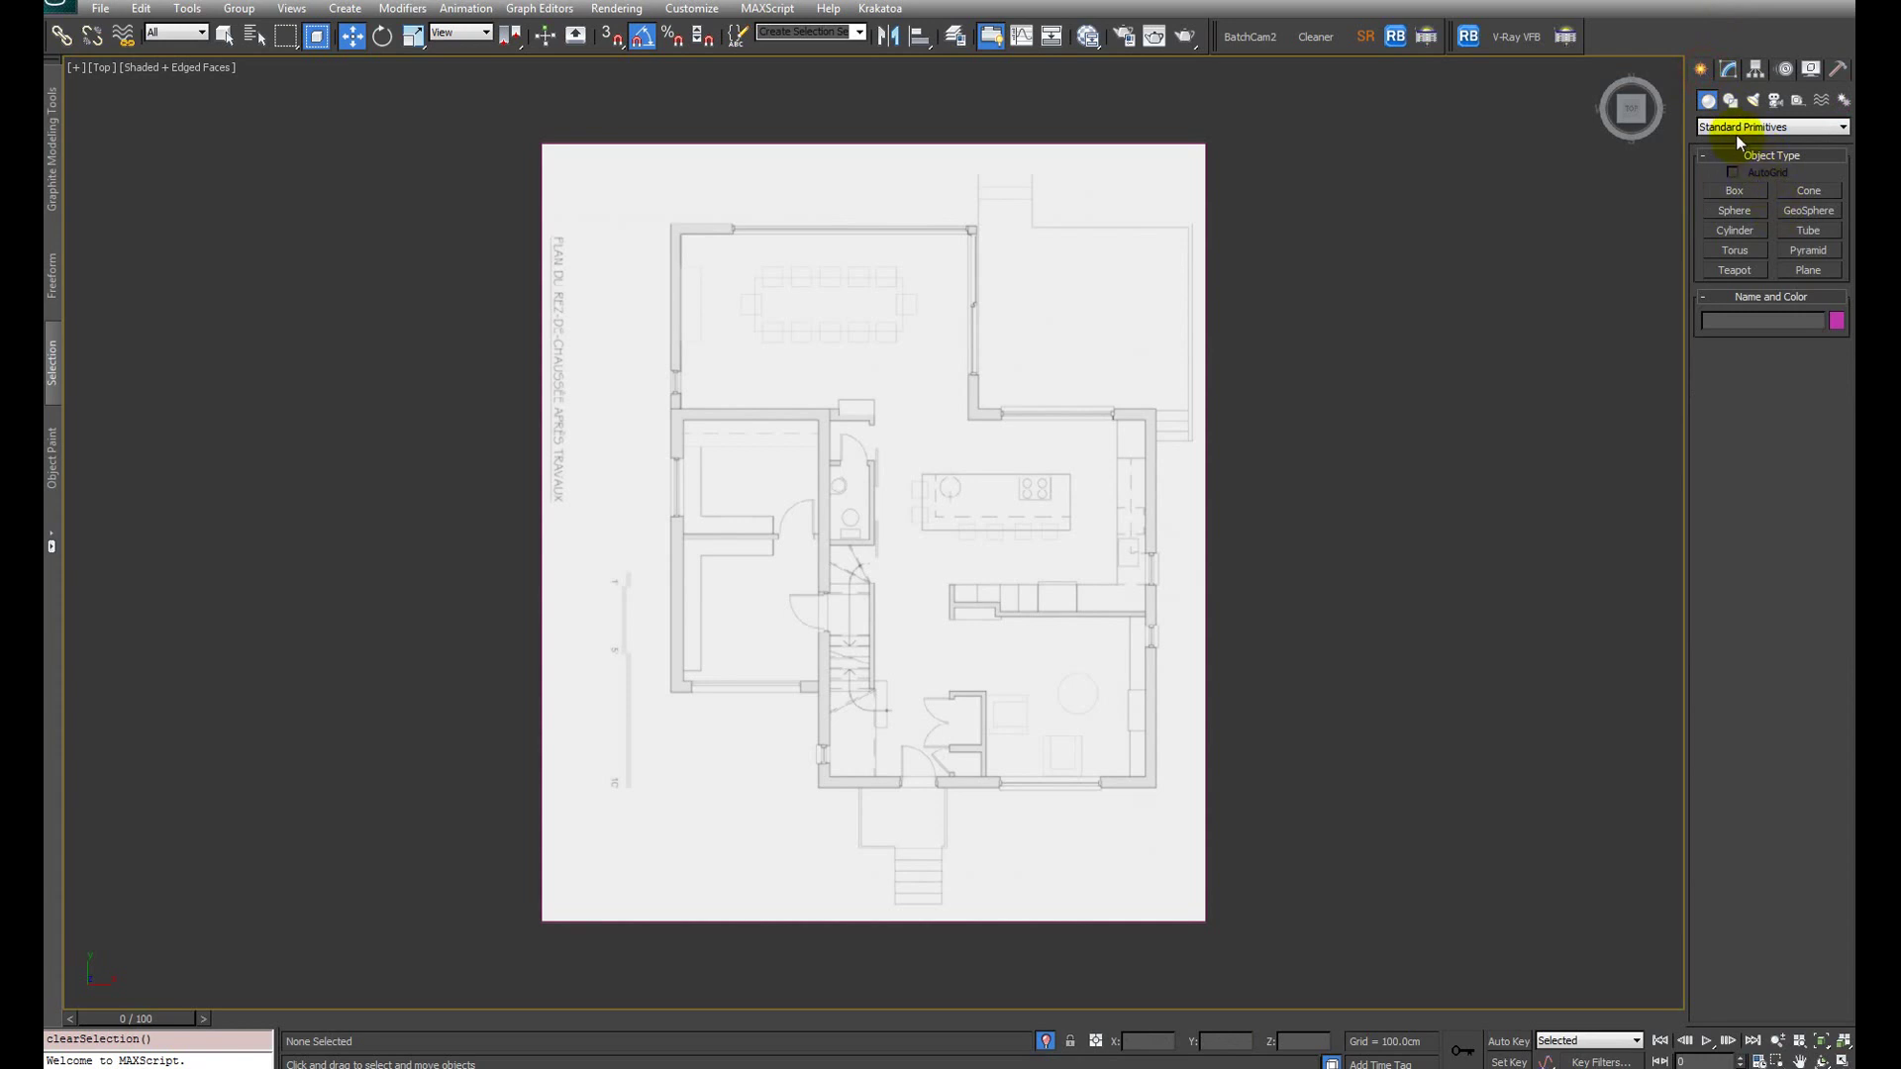
{"action": "left_click", "coordinate": [1807, 271]}
{"action": "scroll", "coordinate": [1214, 722], "scroll_direction": "up", "scroll_amount": 3}
{"action": "scroll", "coordinate": [852, 412], "scroll_direction": "up", "scroll_amount": 5}
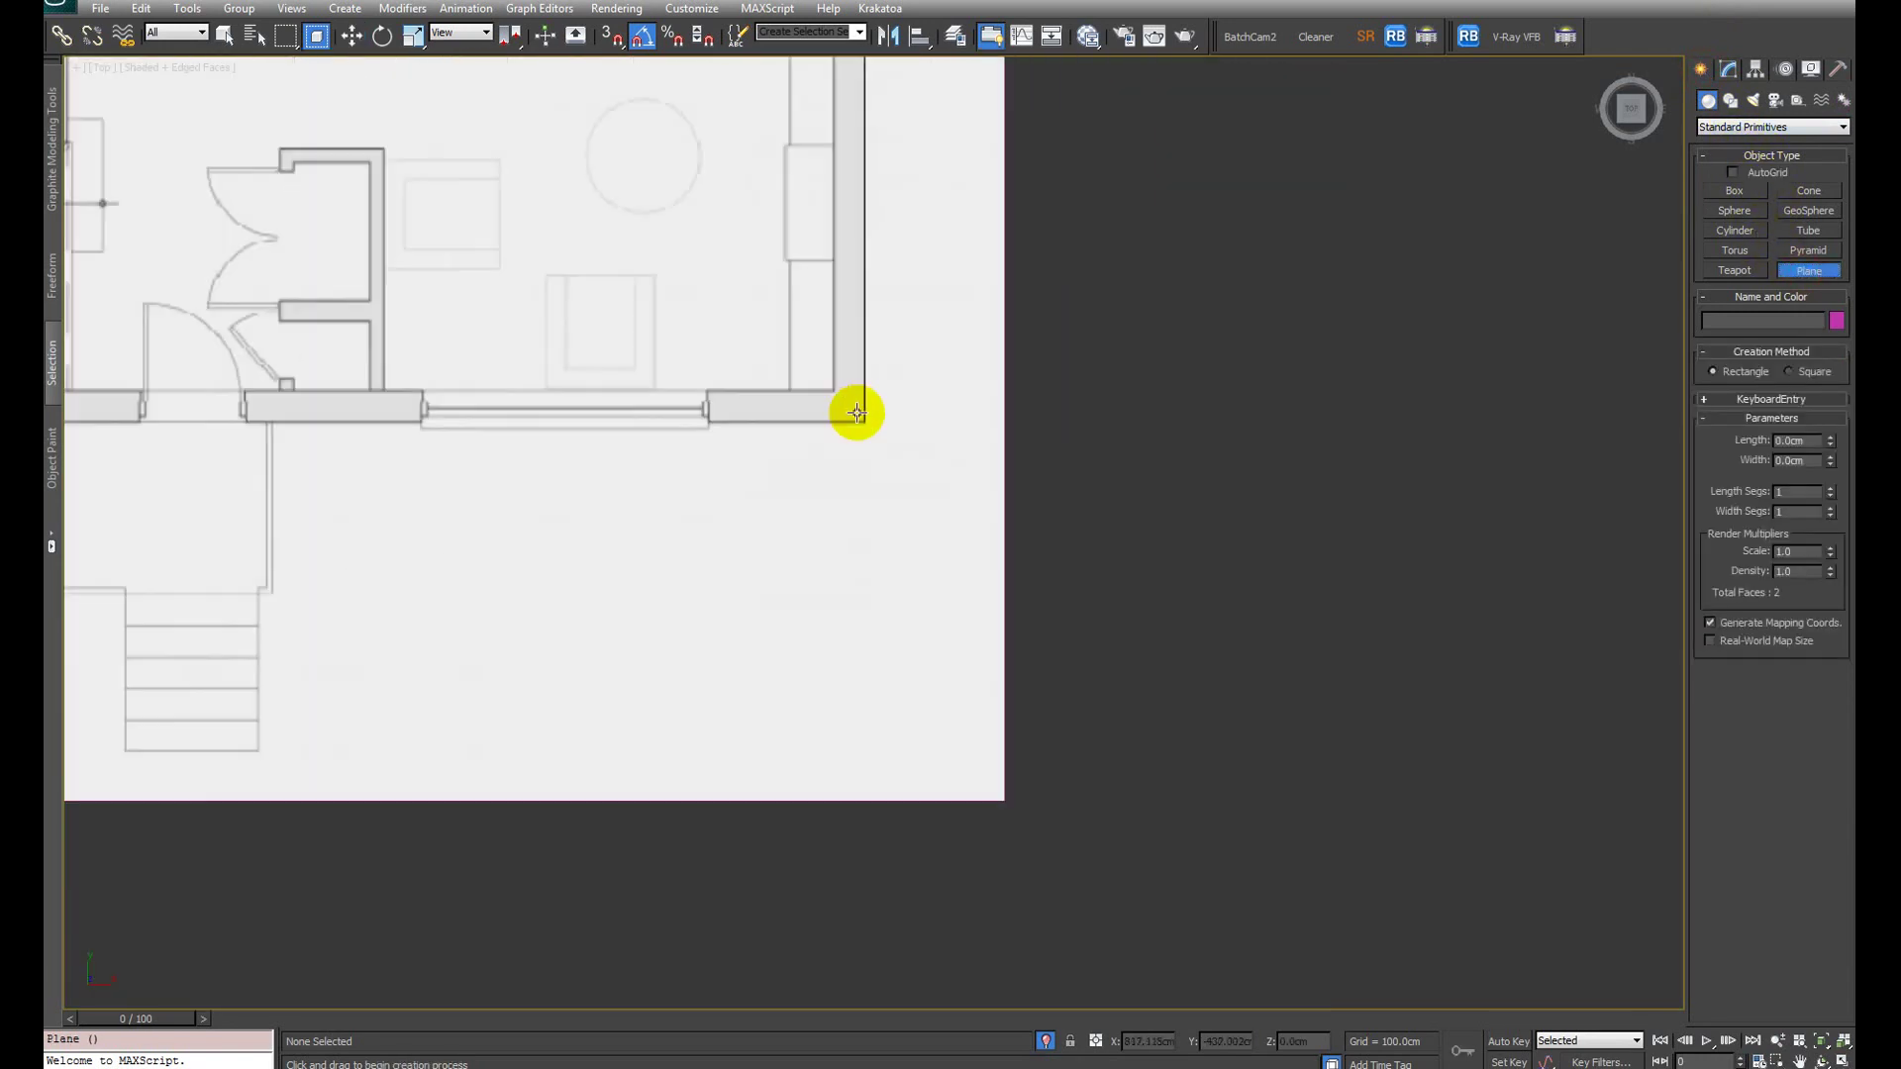
{"action": "middle_click_drag", "start_coordinate": [853, 412], "coordinate": [819, 670]}
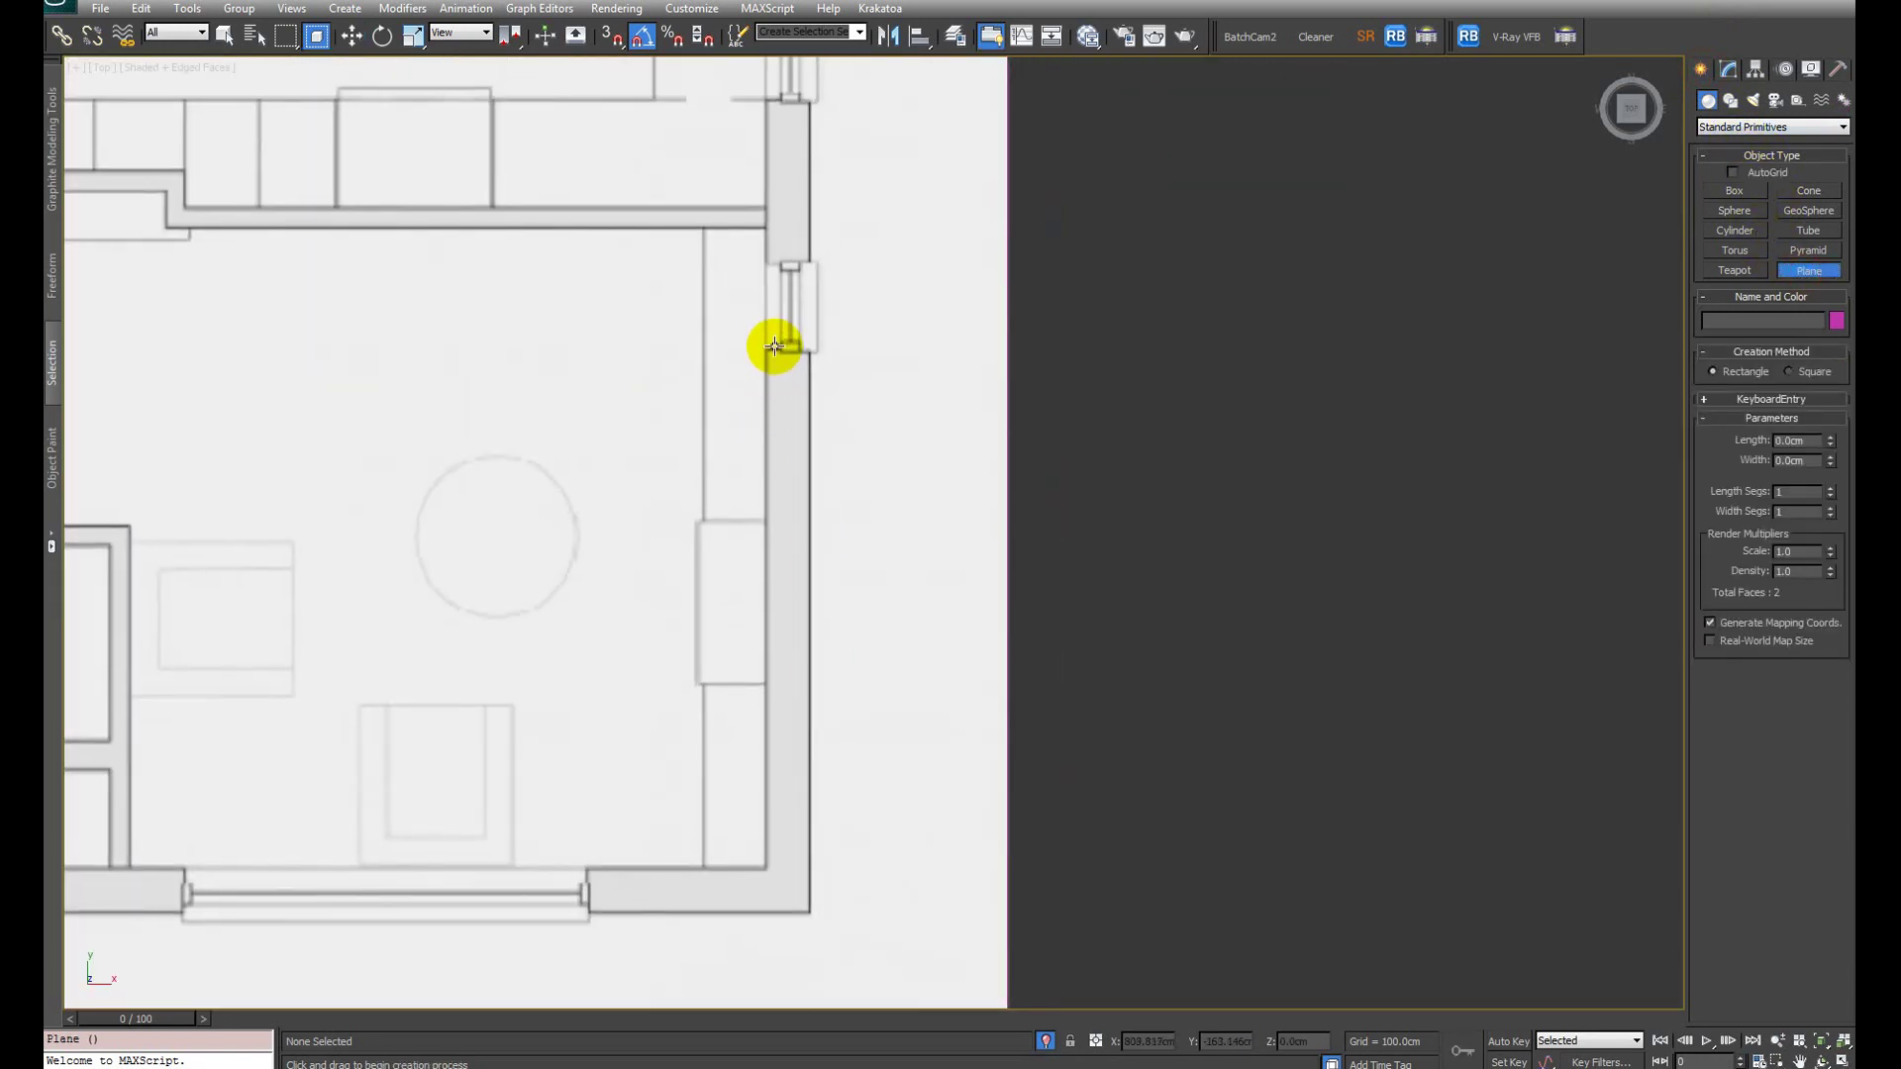
{"action": "left_click_drag", "start_coordinate": [767, 348], "coordinate": [812, 402]}
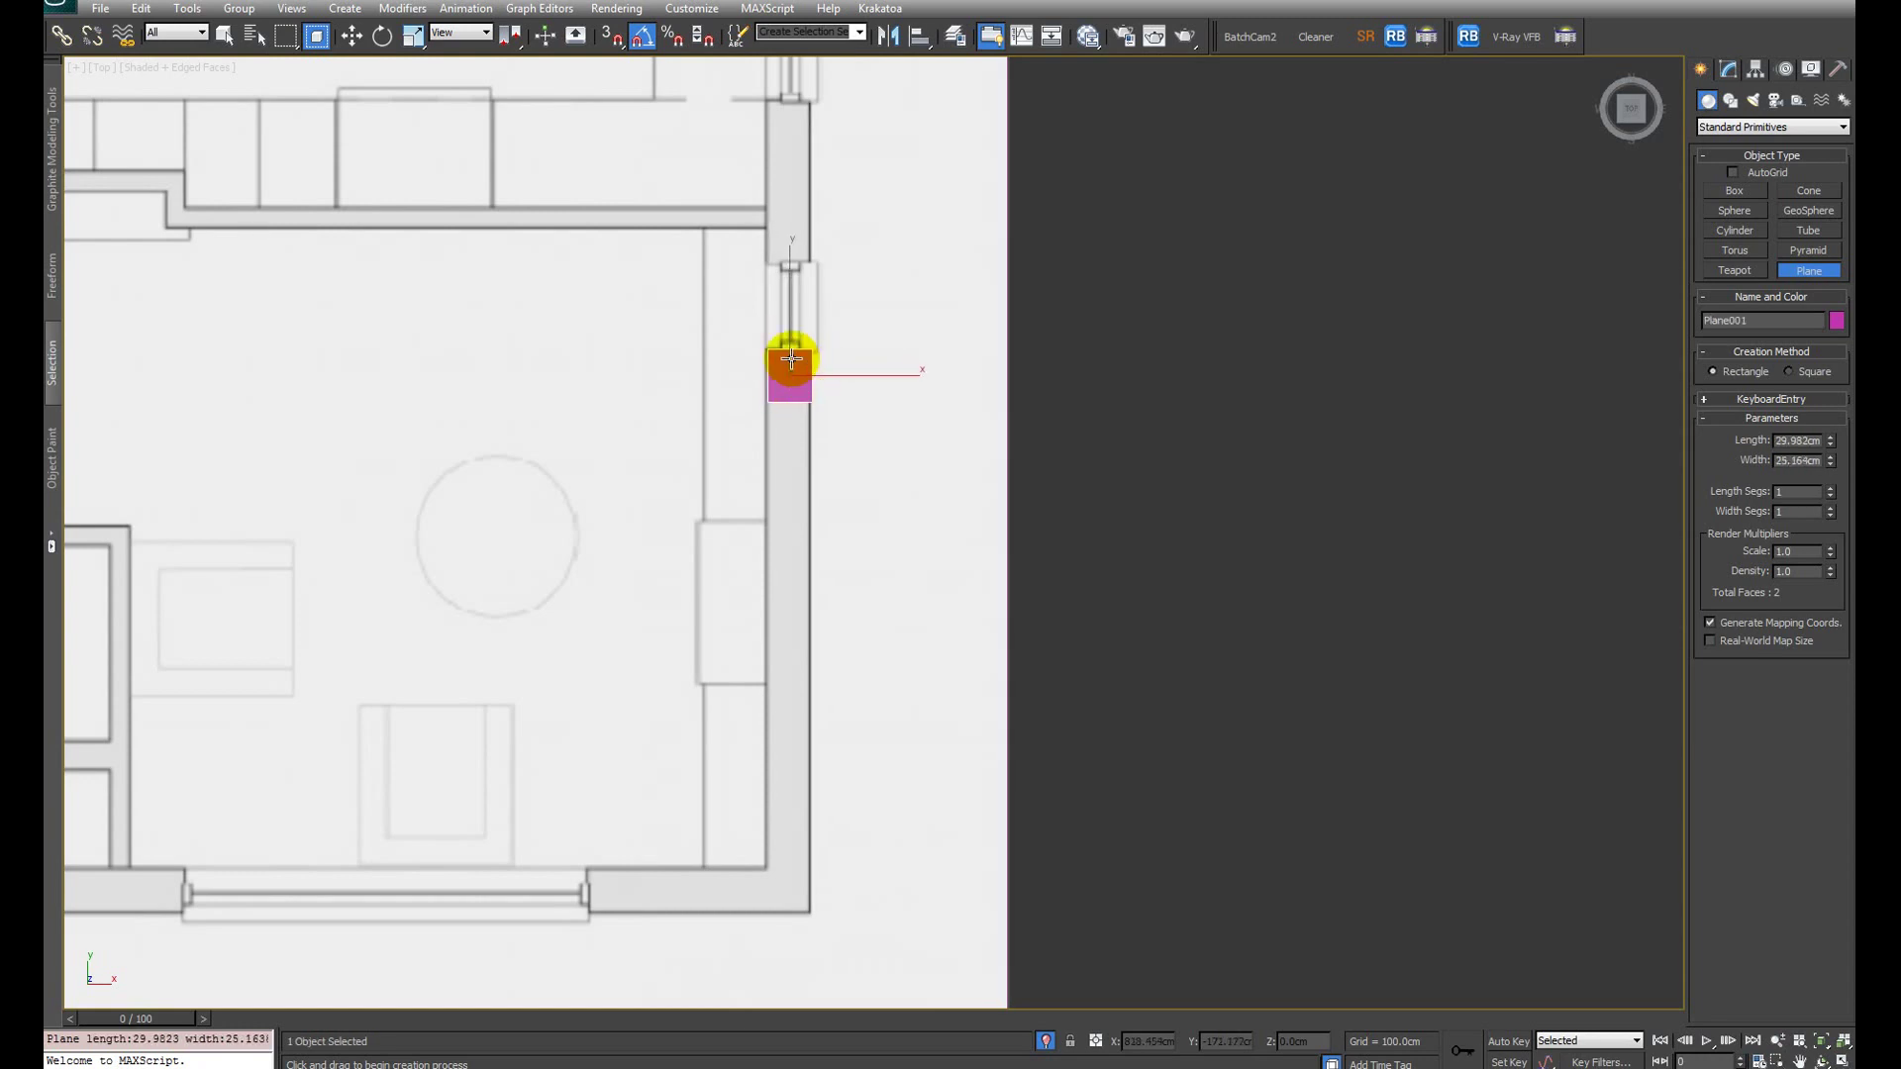
Step: Align the small plane with the wall end below the side window, at about X 816.6 cm and Y -180.8 cm
{"action": "key", "text": "w"}
{"action": "scroll", "coordinate": [838, 419], "scroll_direction": "up", "scroll_amount": 3}
{"action": "middle_click_drag", "start_coordinate": [838, 420], "coordinate": [805, 497]}
{"action": "scroll", "coordinate": [804, 498], "scroll_direction": "up", "scroll_amount": 4}
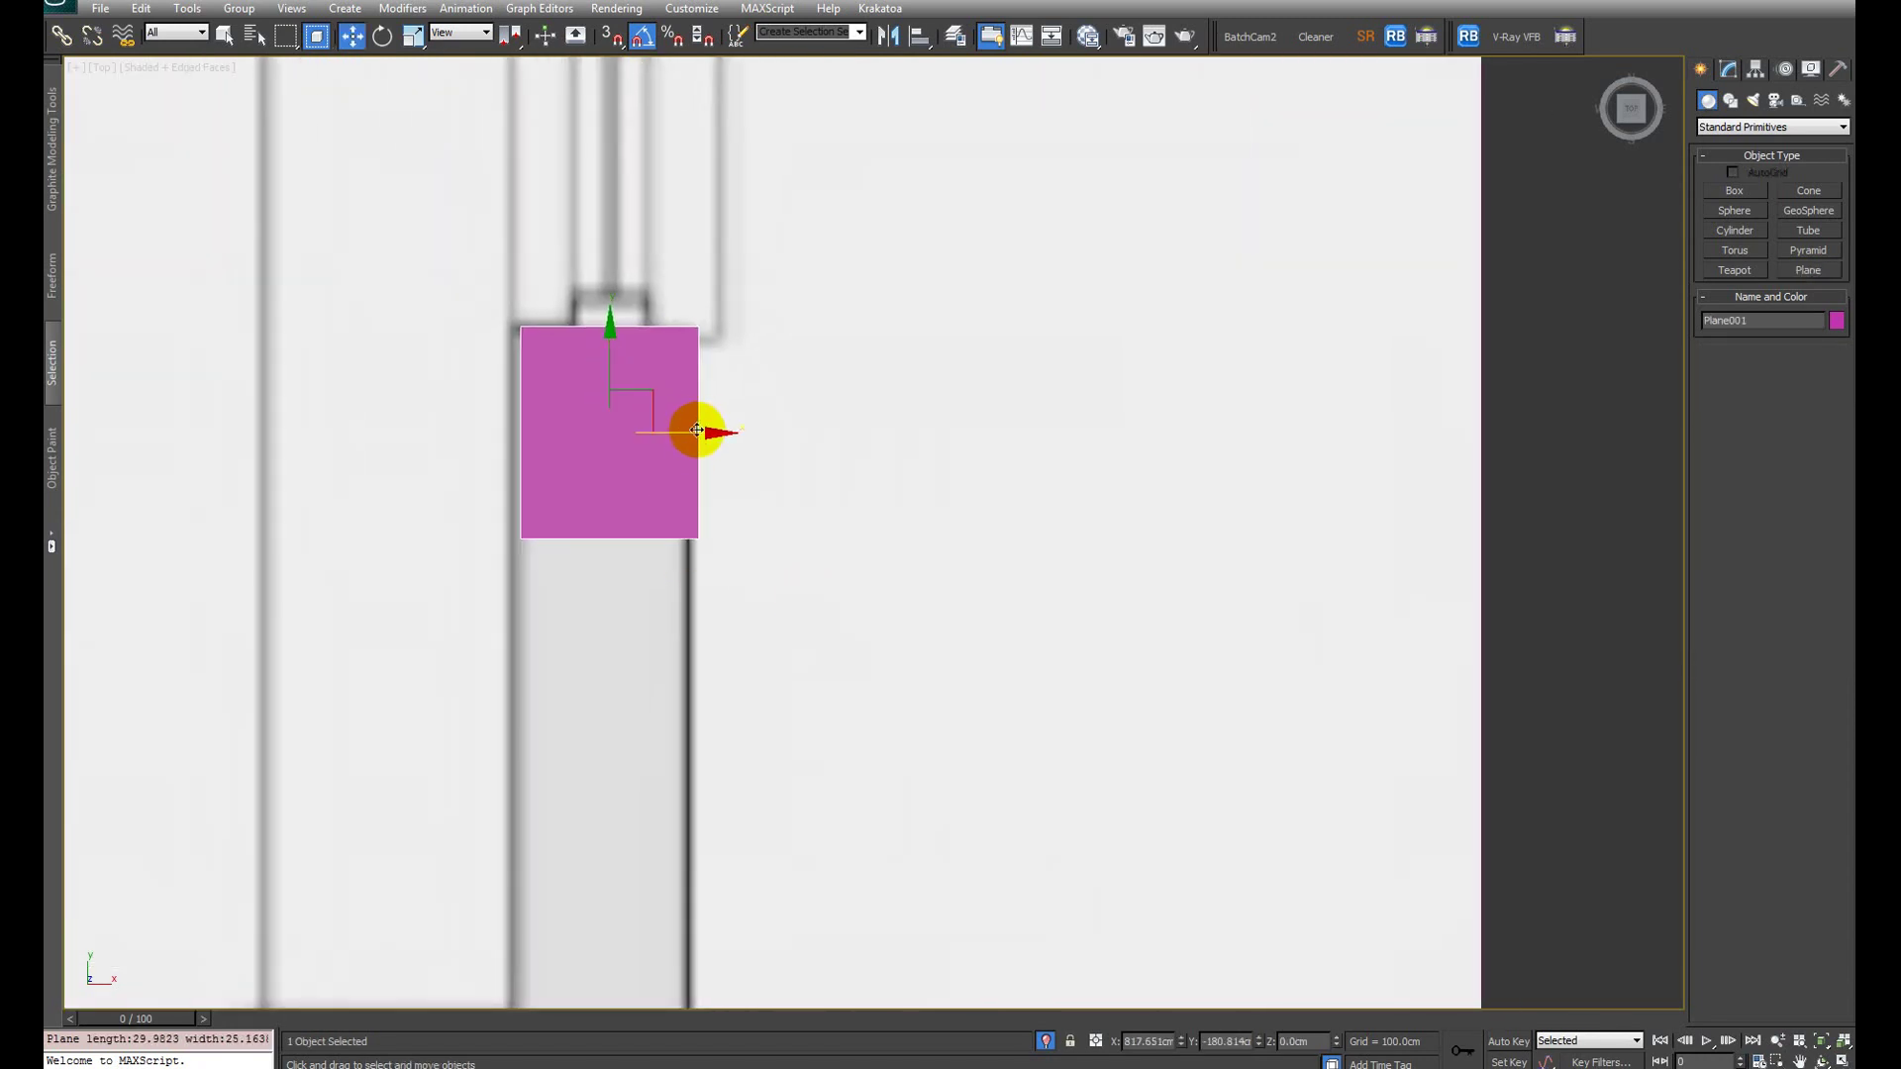
{"action": "left_click_drag", "start_coordinate": [687, 428], "coordinate": [689, 442]}
{"action": "scroll", "coordinate": [851, 515], "scroll_direction": "down", "scroll_amount": 8}
Step: Convert the small plane to an Editable Poly and switch to edge-level editing
{"action": "right_click", "coordinate": [842, 513]}
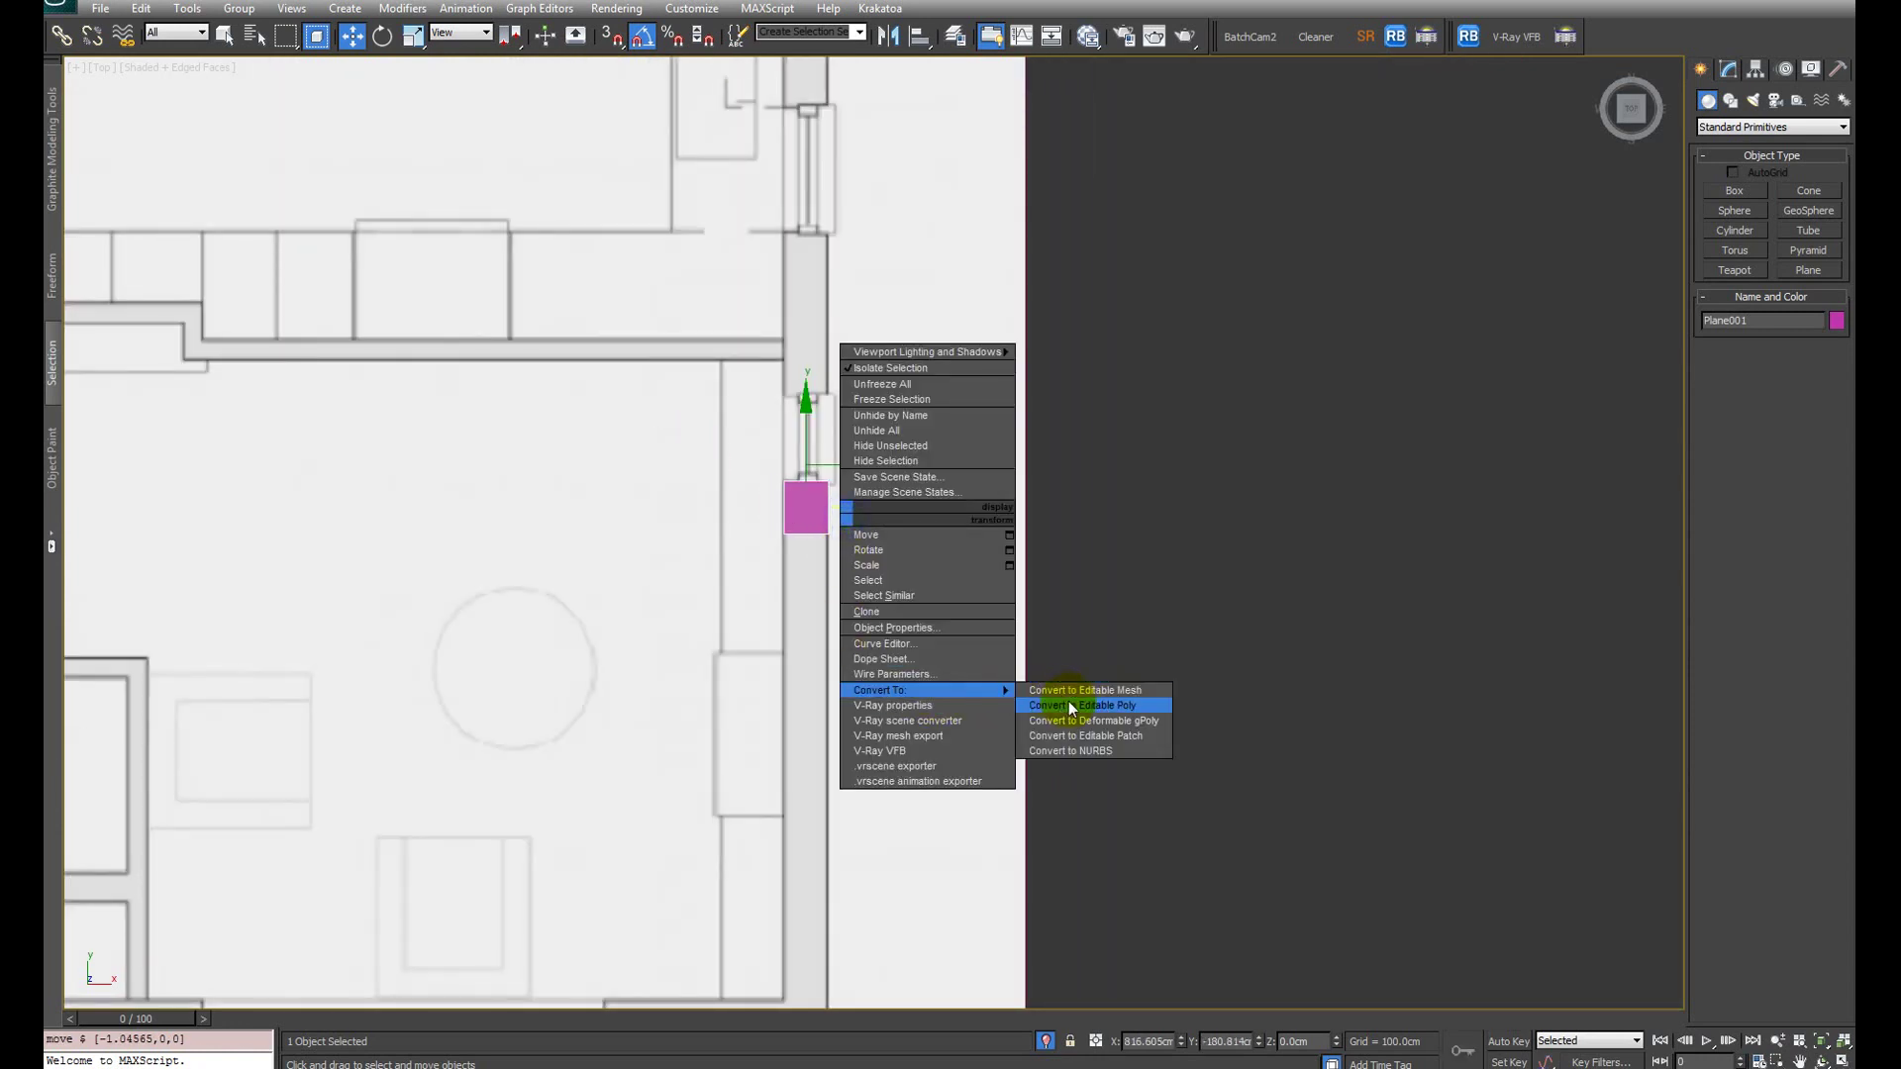
{"action": "left_click", "coordinate": [1067, 706]}
{"action": "left_click_drag", "start_coordinate": [1680, 413], "coordinate": [1523, 469]}
{"action": "left_click", "coordinate": [1570, 432]}
{"action": "middle_click_drag", "start_coordinate": [1031, 534], "coordinate": [896, 331]}
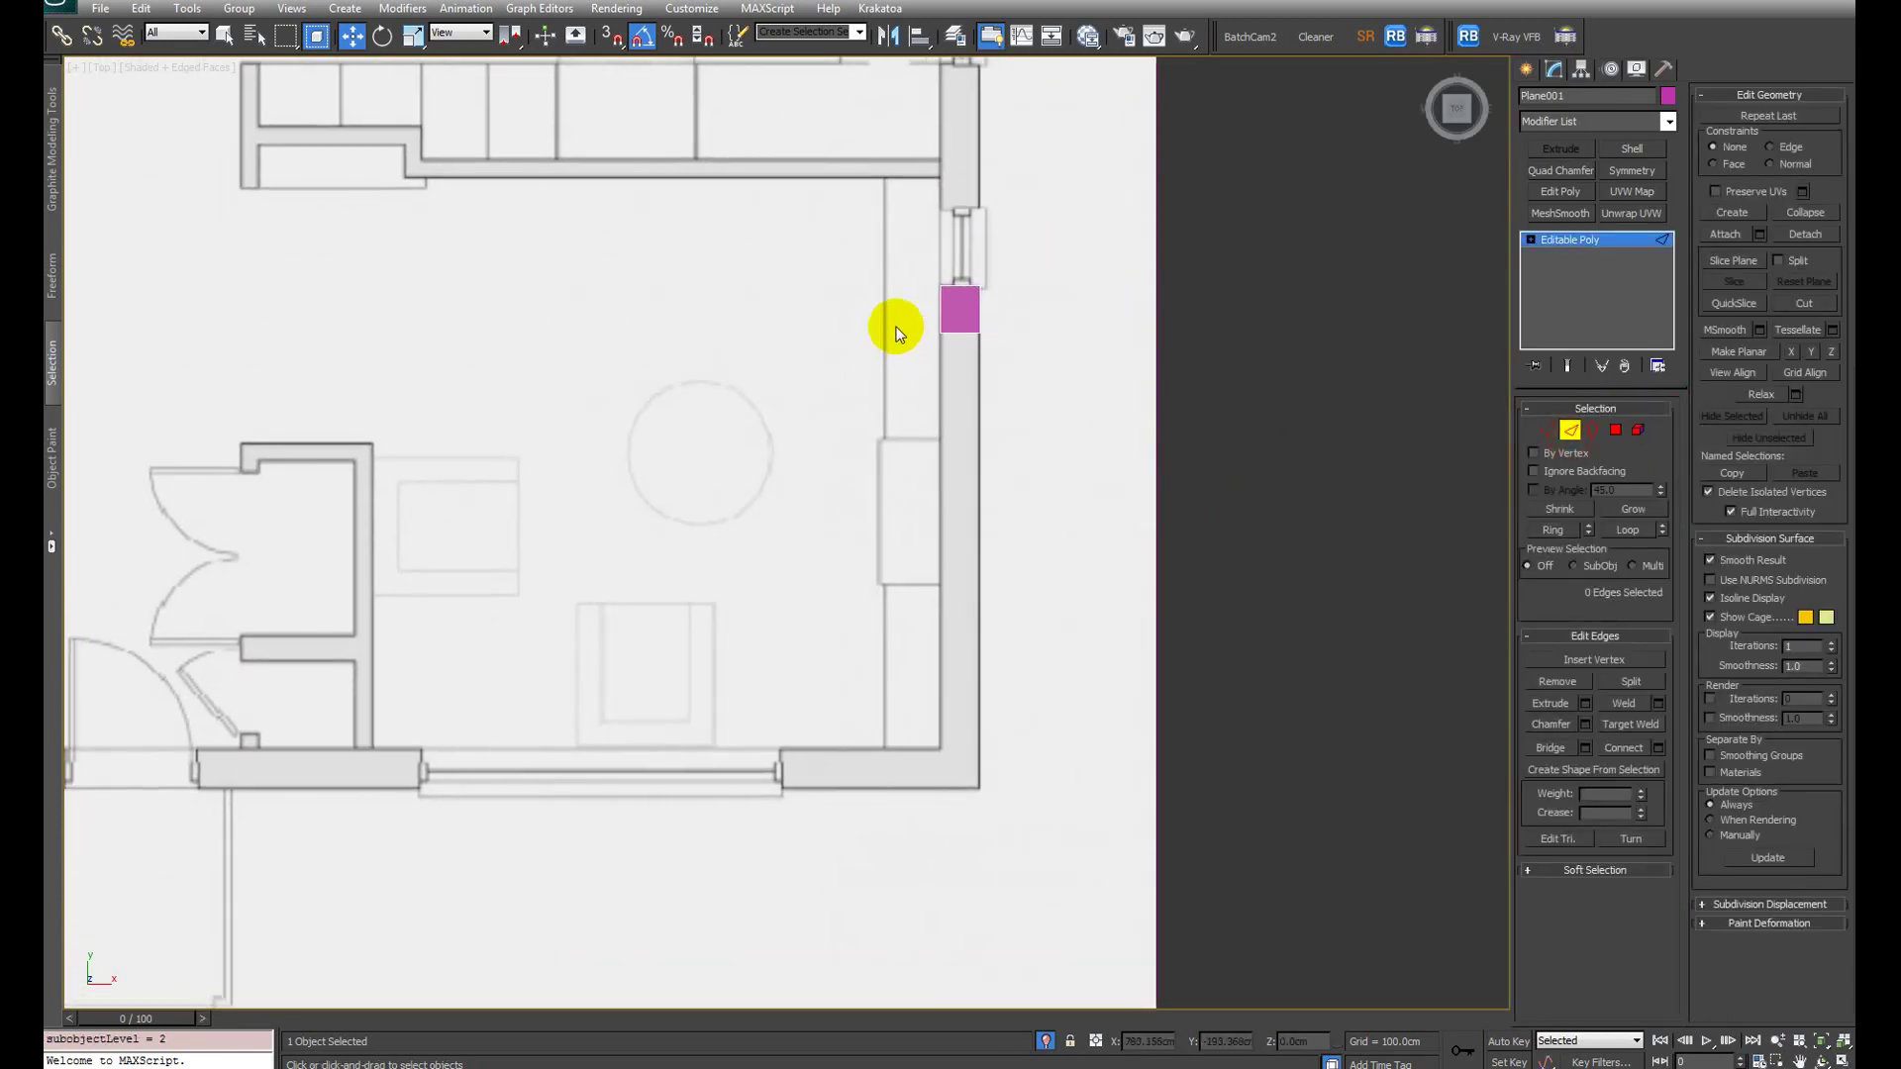
{"action": "key", "text": "2"}
{"action": "key", "text": "2"}
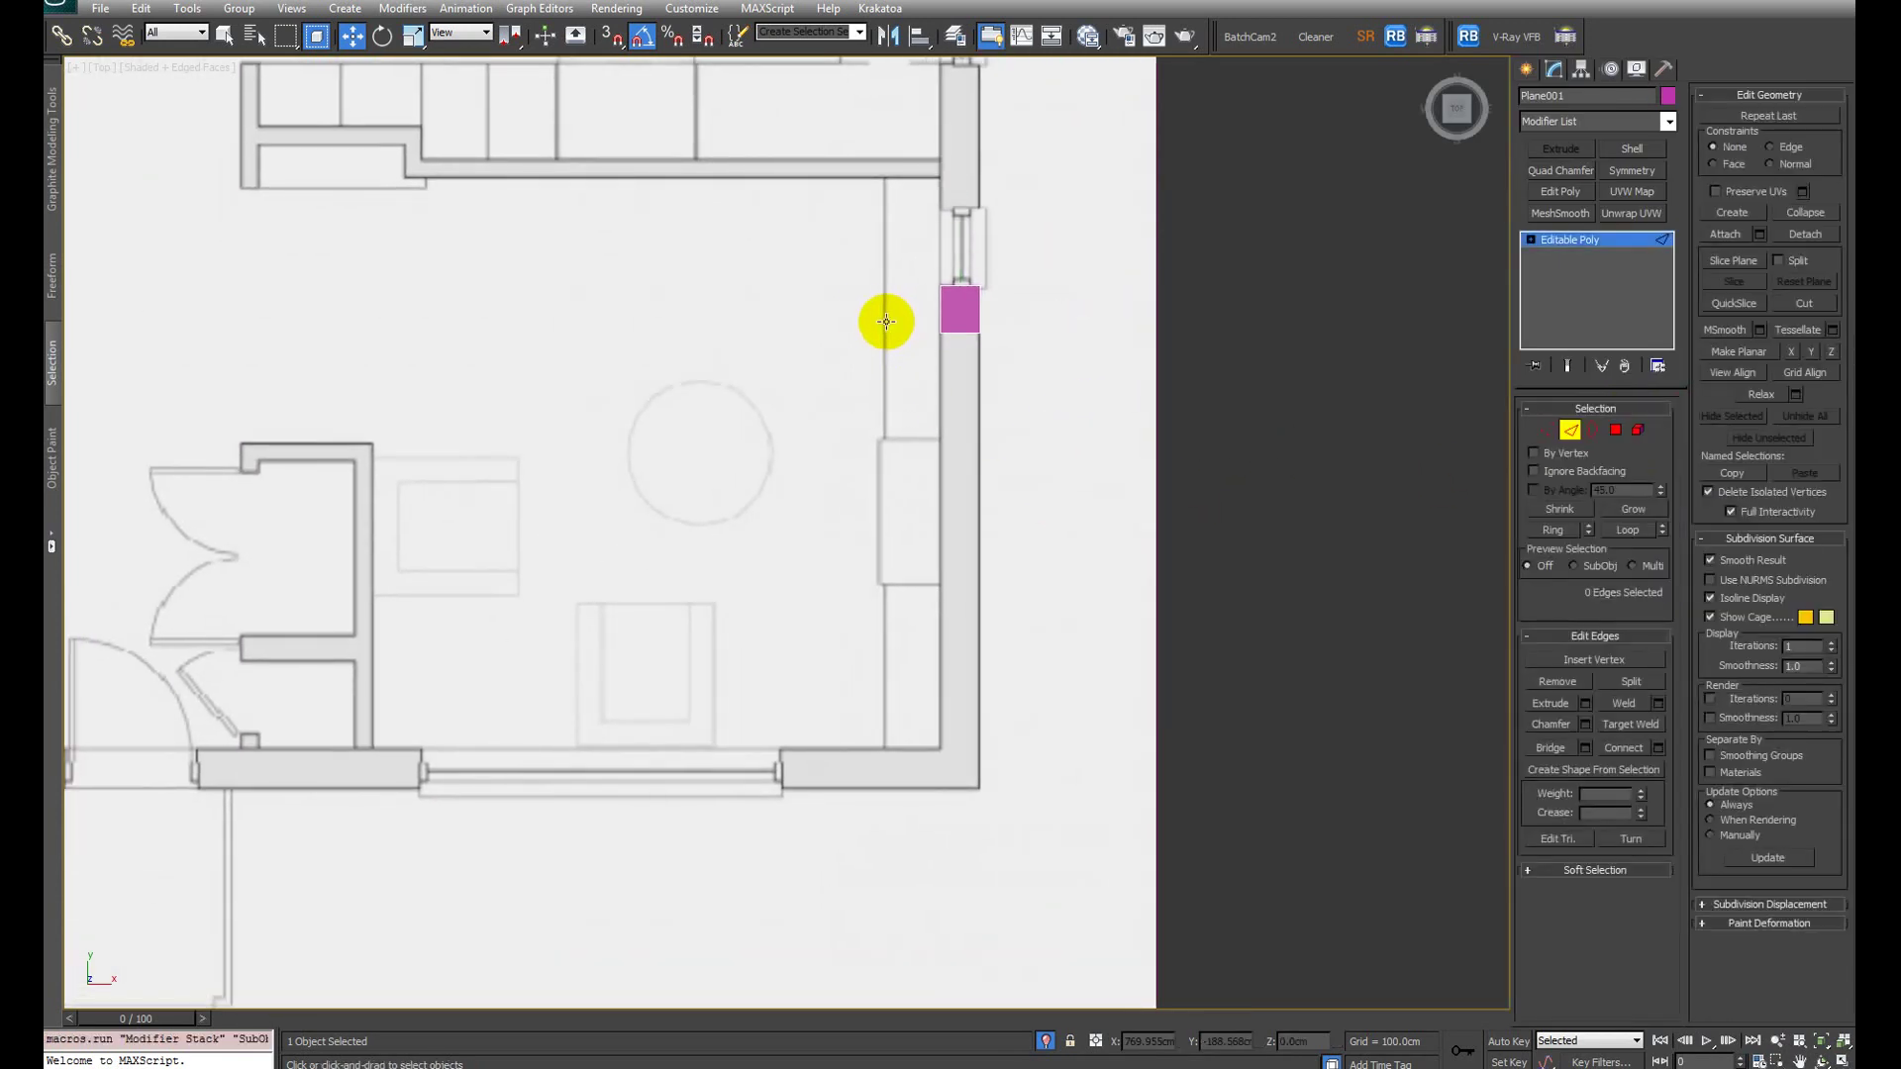
Step: Stretch the wall strip's lower edge to the front wall's inner line and extend a new segment to the outer corner, about Y -483.1 cm
{"action": "left_click", "coordinate": [965, 314]}
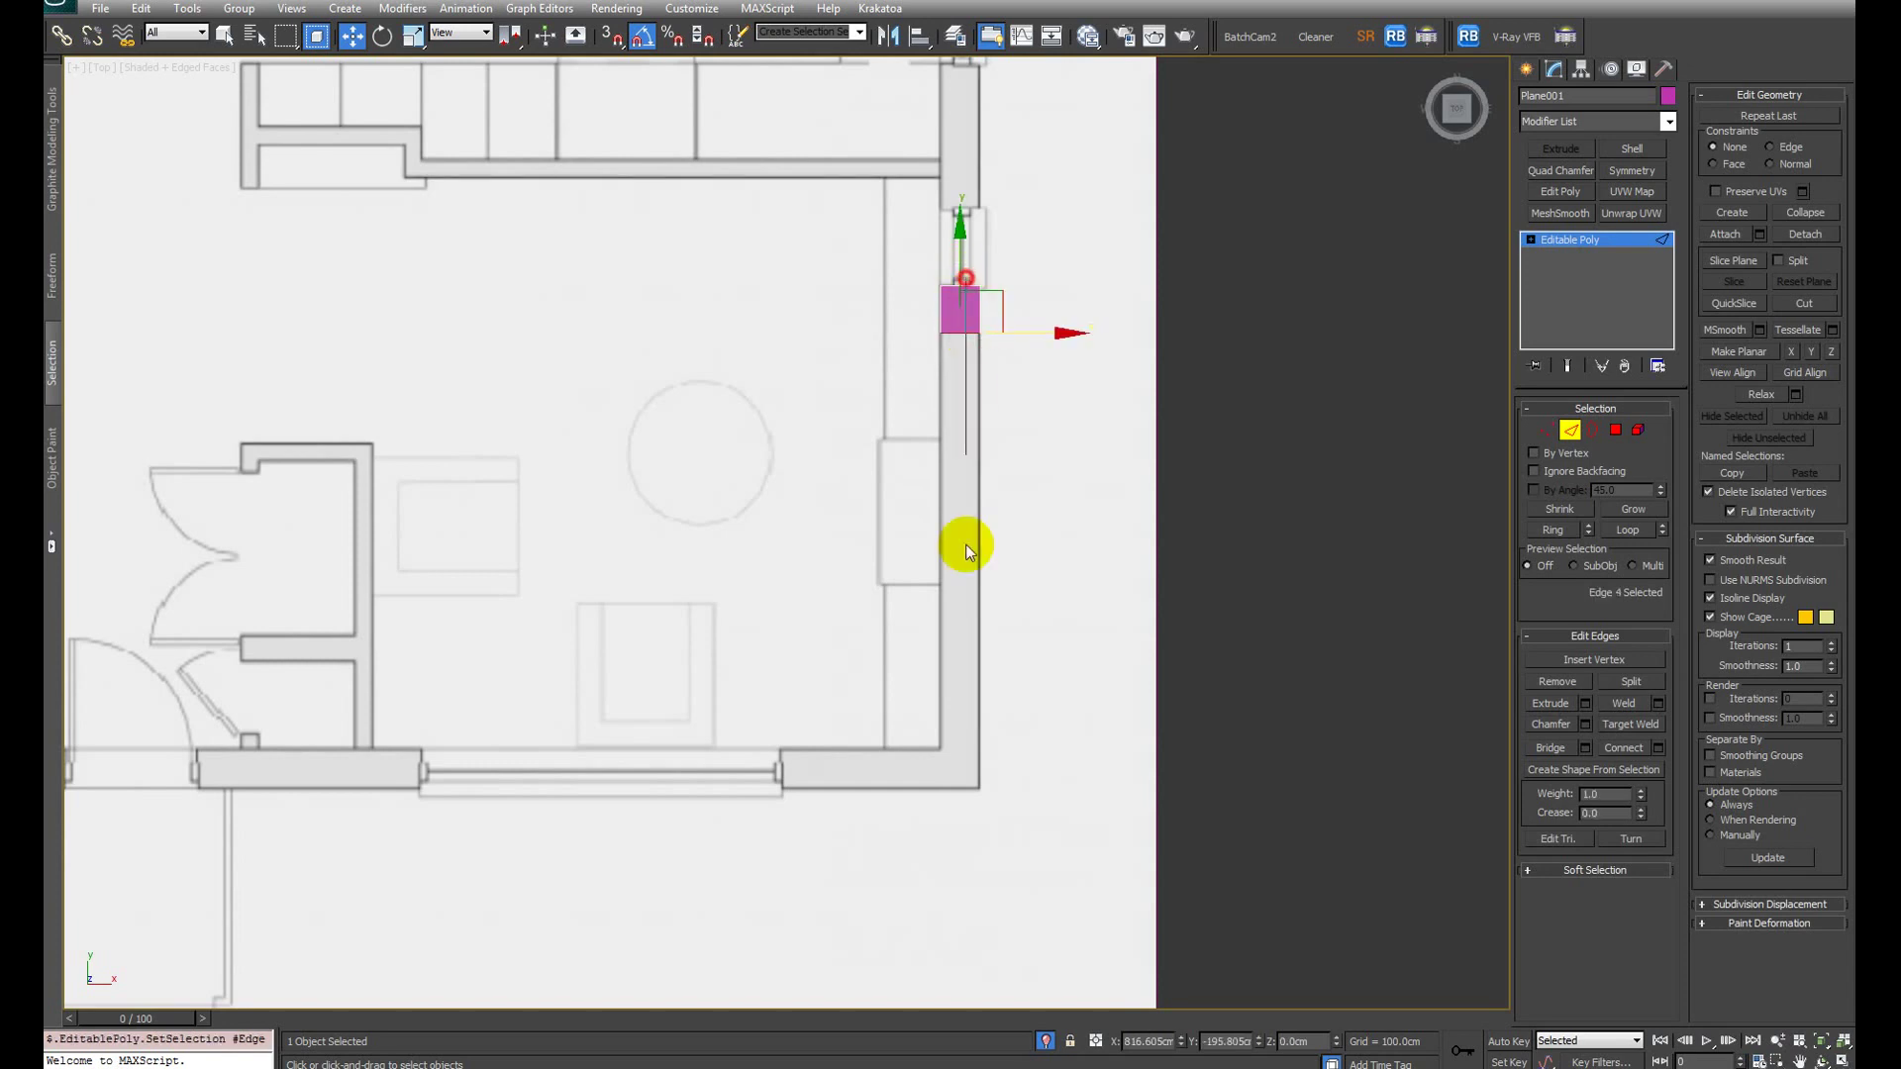
{"action": "left_click_drag", "start_coordinate": [958, 305], "coordinate": [945, 690]}
{"action": "middle_click_drag", "start_coordinate": [1014, 589], "coordinate": [1020, 563]}
{"action": "scroll", "coordinate": [1020, 562], "scroll_direction": "up", "scroll_amount": 1}
{"action": "middle_click_drag", "start_coordinate": [986, 723], "coordinate": [809, 570]}
{"action": "scroll", "coordinate": [959, 285], "scroll_direction": "up", "scroll_amount": 2}
{"action": "left_click_drag", "start_coordinate": [1081, 362], "coordinate": [1063, 474], "text": "shift"}
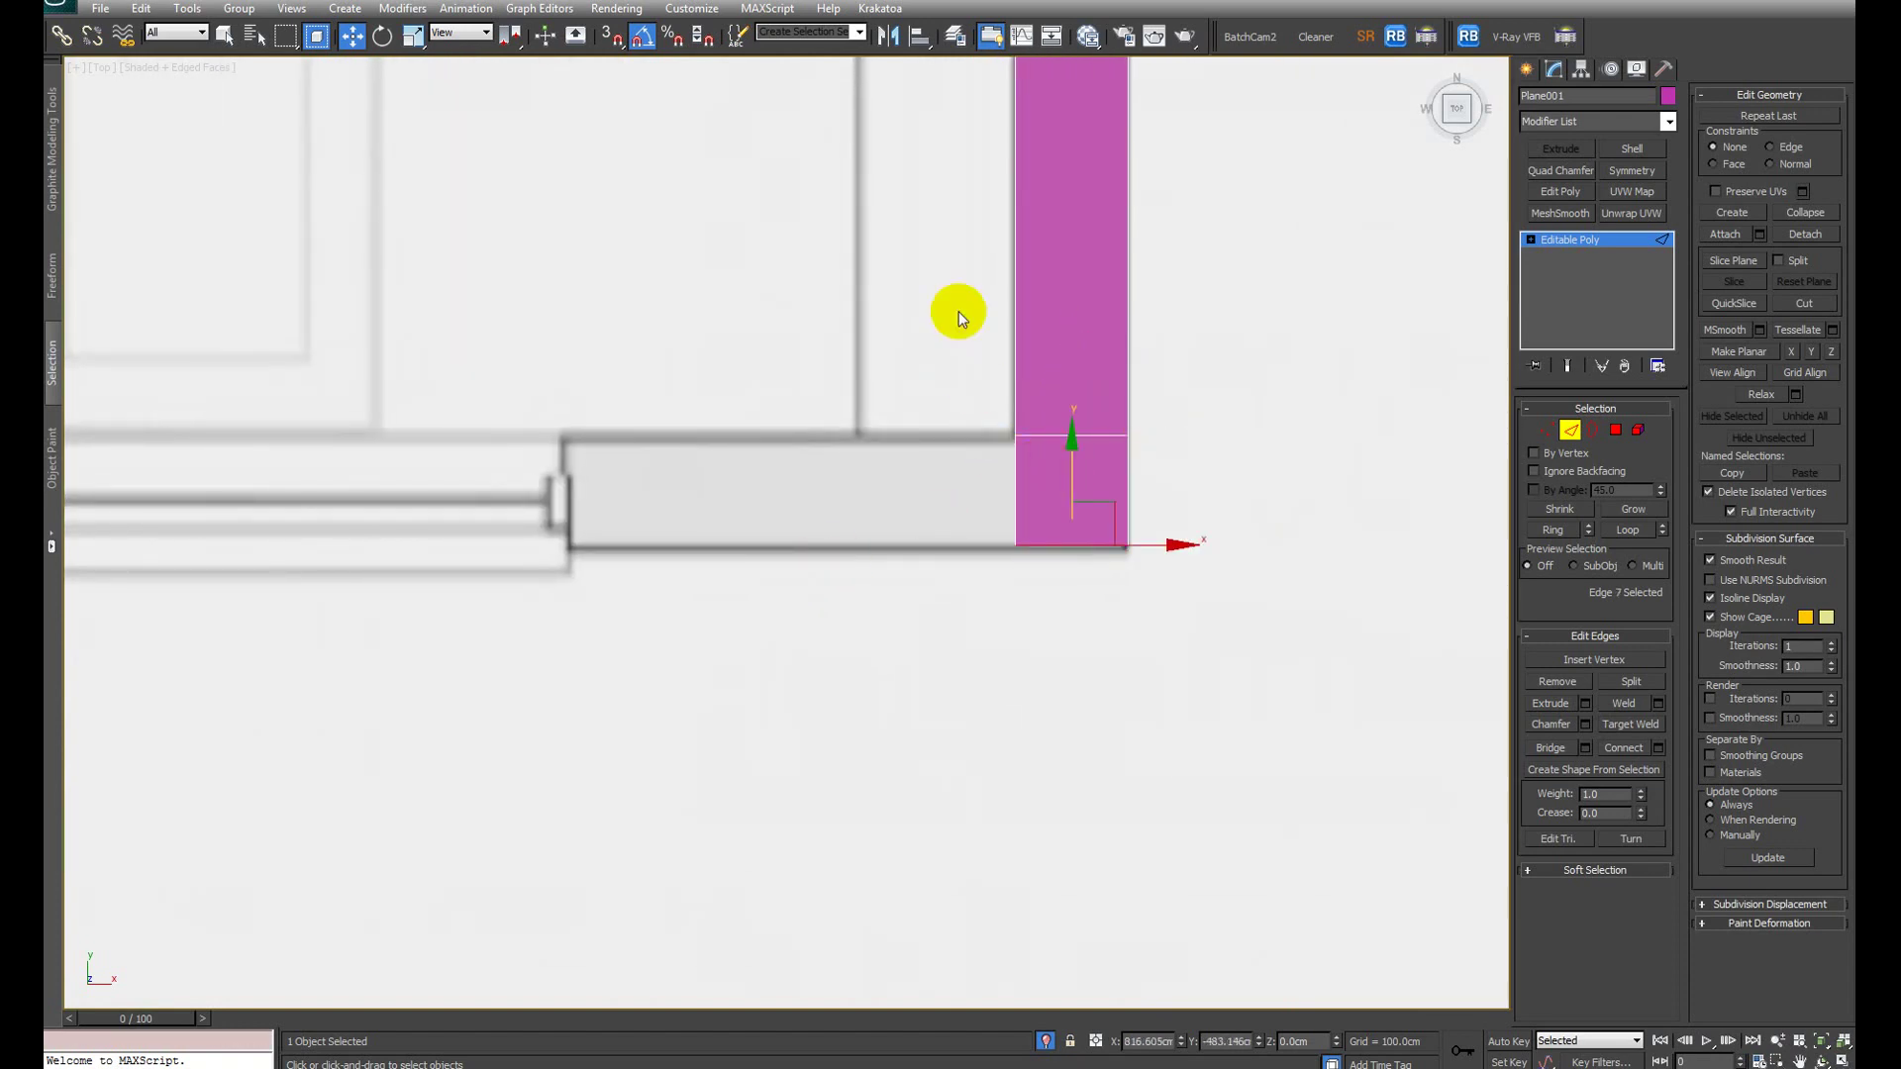
Step: Extend the corner segment's inner side edge along the front wall to the near jamb of the front window, at about X 703.2 cm
{"action": "left_click_drag", "start_coordinate": [946, 306], "coordinate": [1079, 654]}
{"action": "scroll", "coordinate": [1049, 654], "scroll_direction": "down", "scroll_amount": 2}
{"action": "middle_click_drag", "start_coordinate": [1039, 643], "coordinate": [1061, 666]}
{"action": "left_click_drag", "start_coordinate": [1093, 562], "coordinate": [792, 573], "text": "shift"}
{"action": "scroll", "coordinate": [790, 572], "scroll_direction": "down", "scroll_amount": 4}
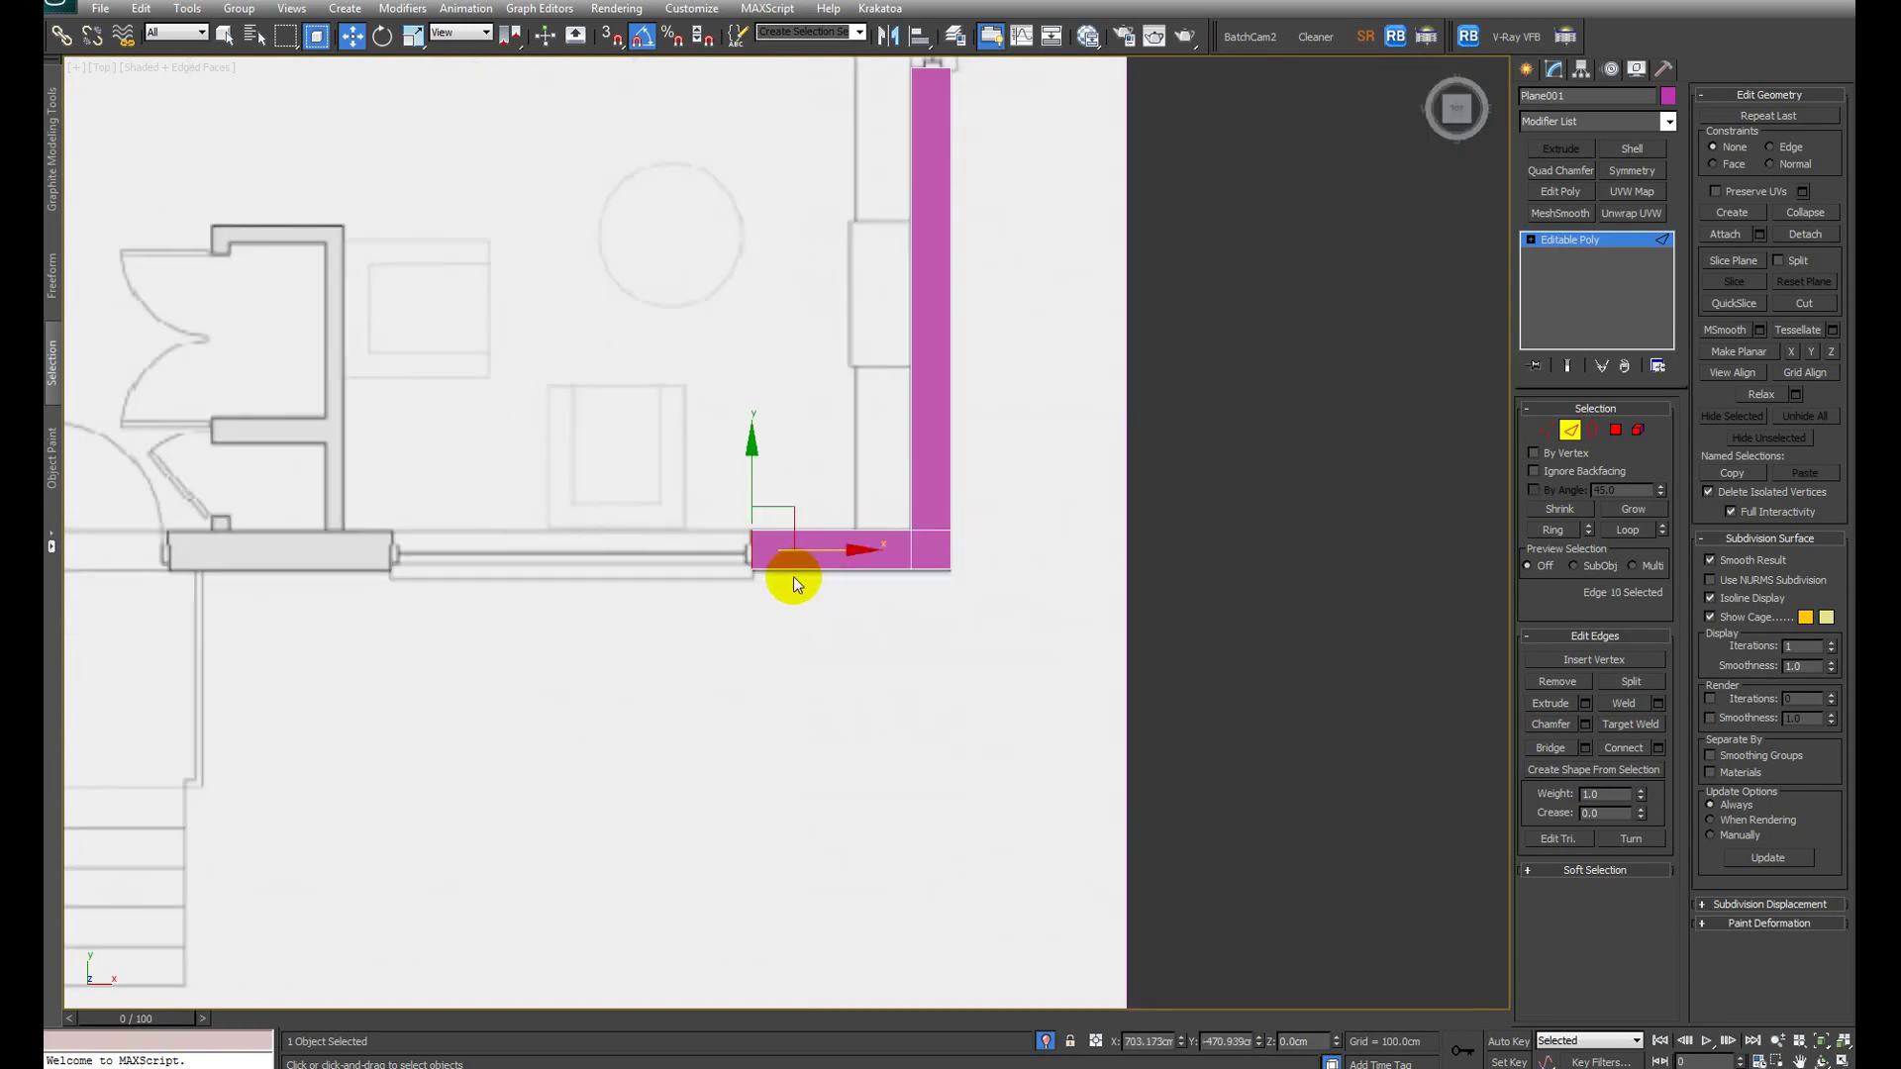
Step: Extend another wall segment across the front window opening to its far jamb, at about X 473.2 cm
{"action": "middle_click_drag", "start_coordinate": [789, 568], "coordinate": [1125, 598]}
{"action": "left_click_drag", "start_coordinate": [1154, 585], "coordinate": [794, 606], "text": "shift"}
{"action": "middle_click_drag", "start_coordinate": [657, 632], "coordinate": [894, 640]}
{"action": "scroll", "coordinate": [896, 640], "scroll_direction": "up", "scroll_amount": 4}
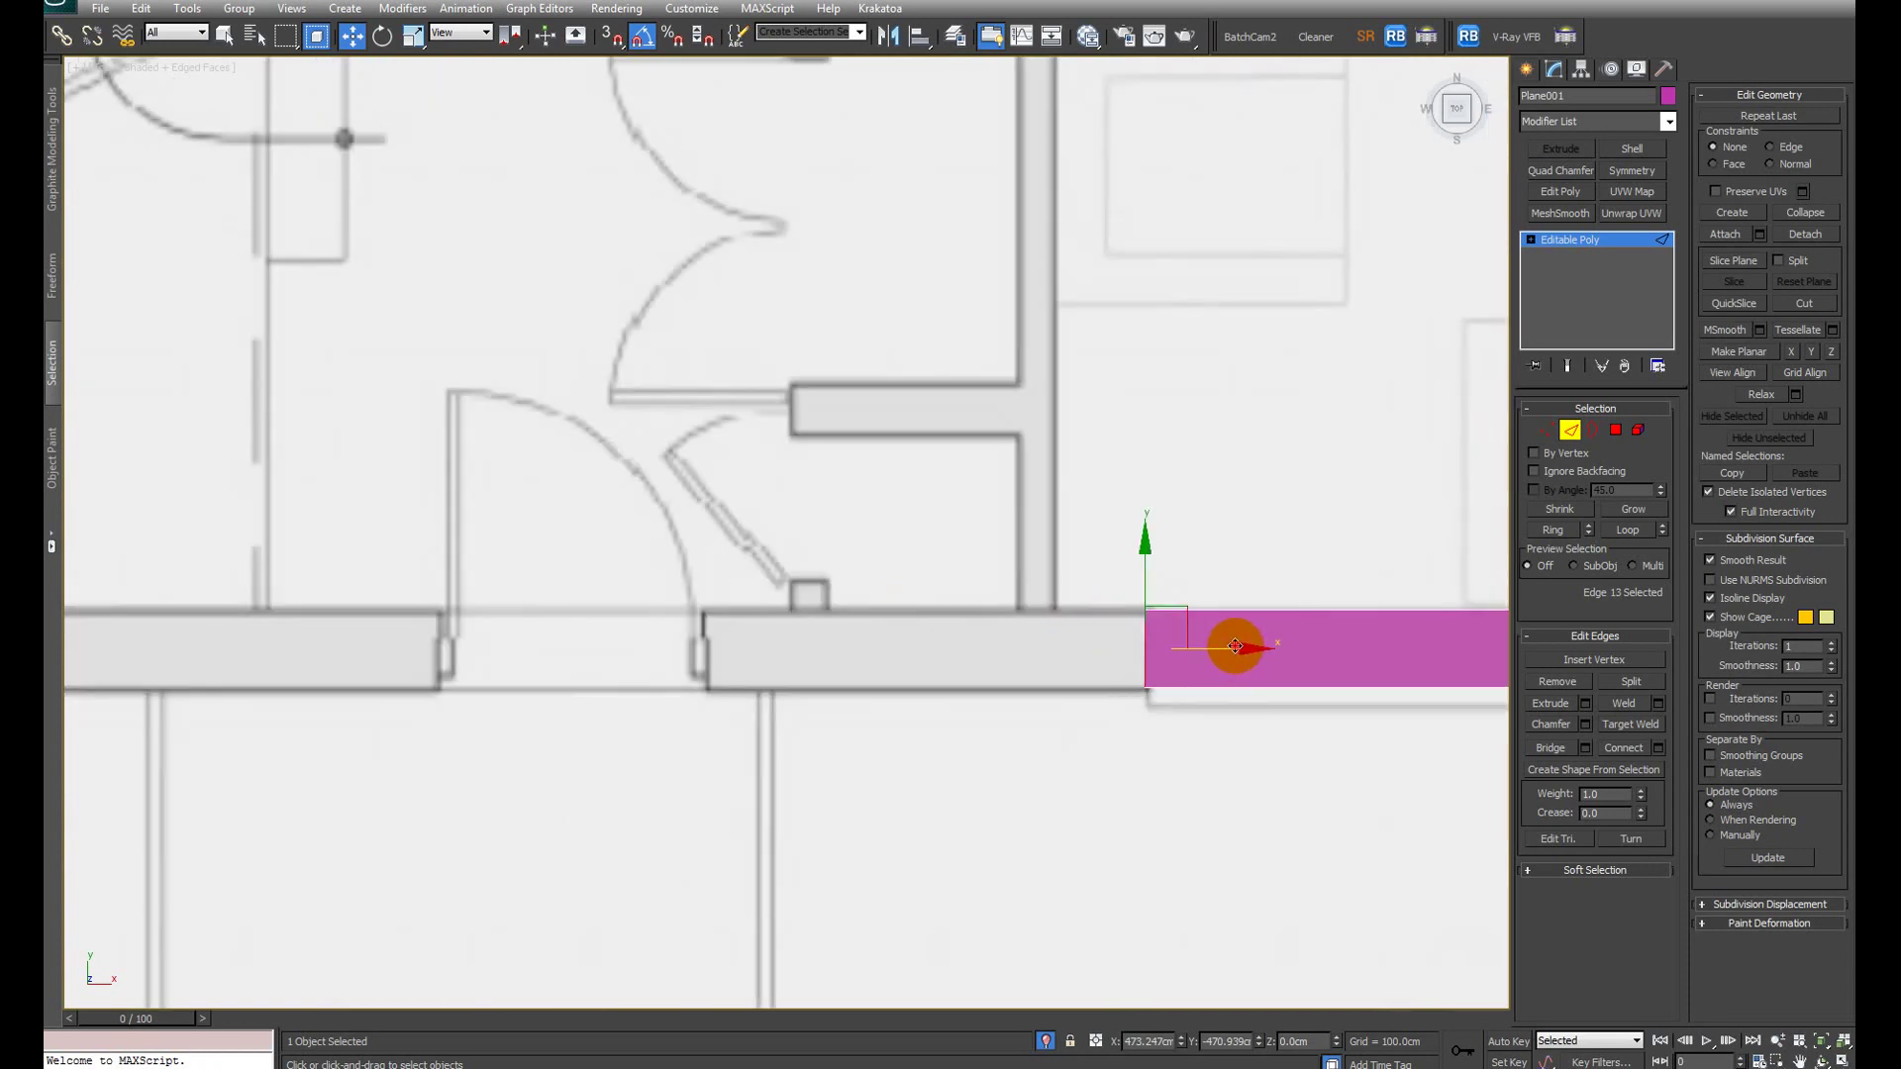
Step: Extend the front wall to the entrance door's near jamb, about X 333.7 cm, and across the opening to its far jamb, about X 249.4 cm
{"action": "left_click_drag", "start_coordinate": [1235, 645], "coordinate": [791, 645], "text": "shift"}
{"action": "middle_click_drag", "start_coordinate": [769, 687], "coordinate": [937, 668]}
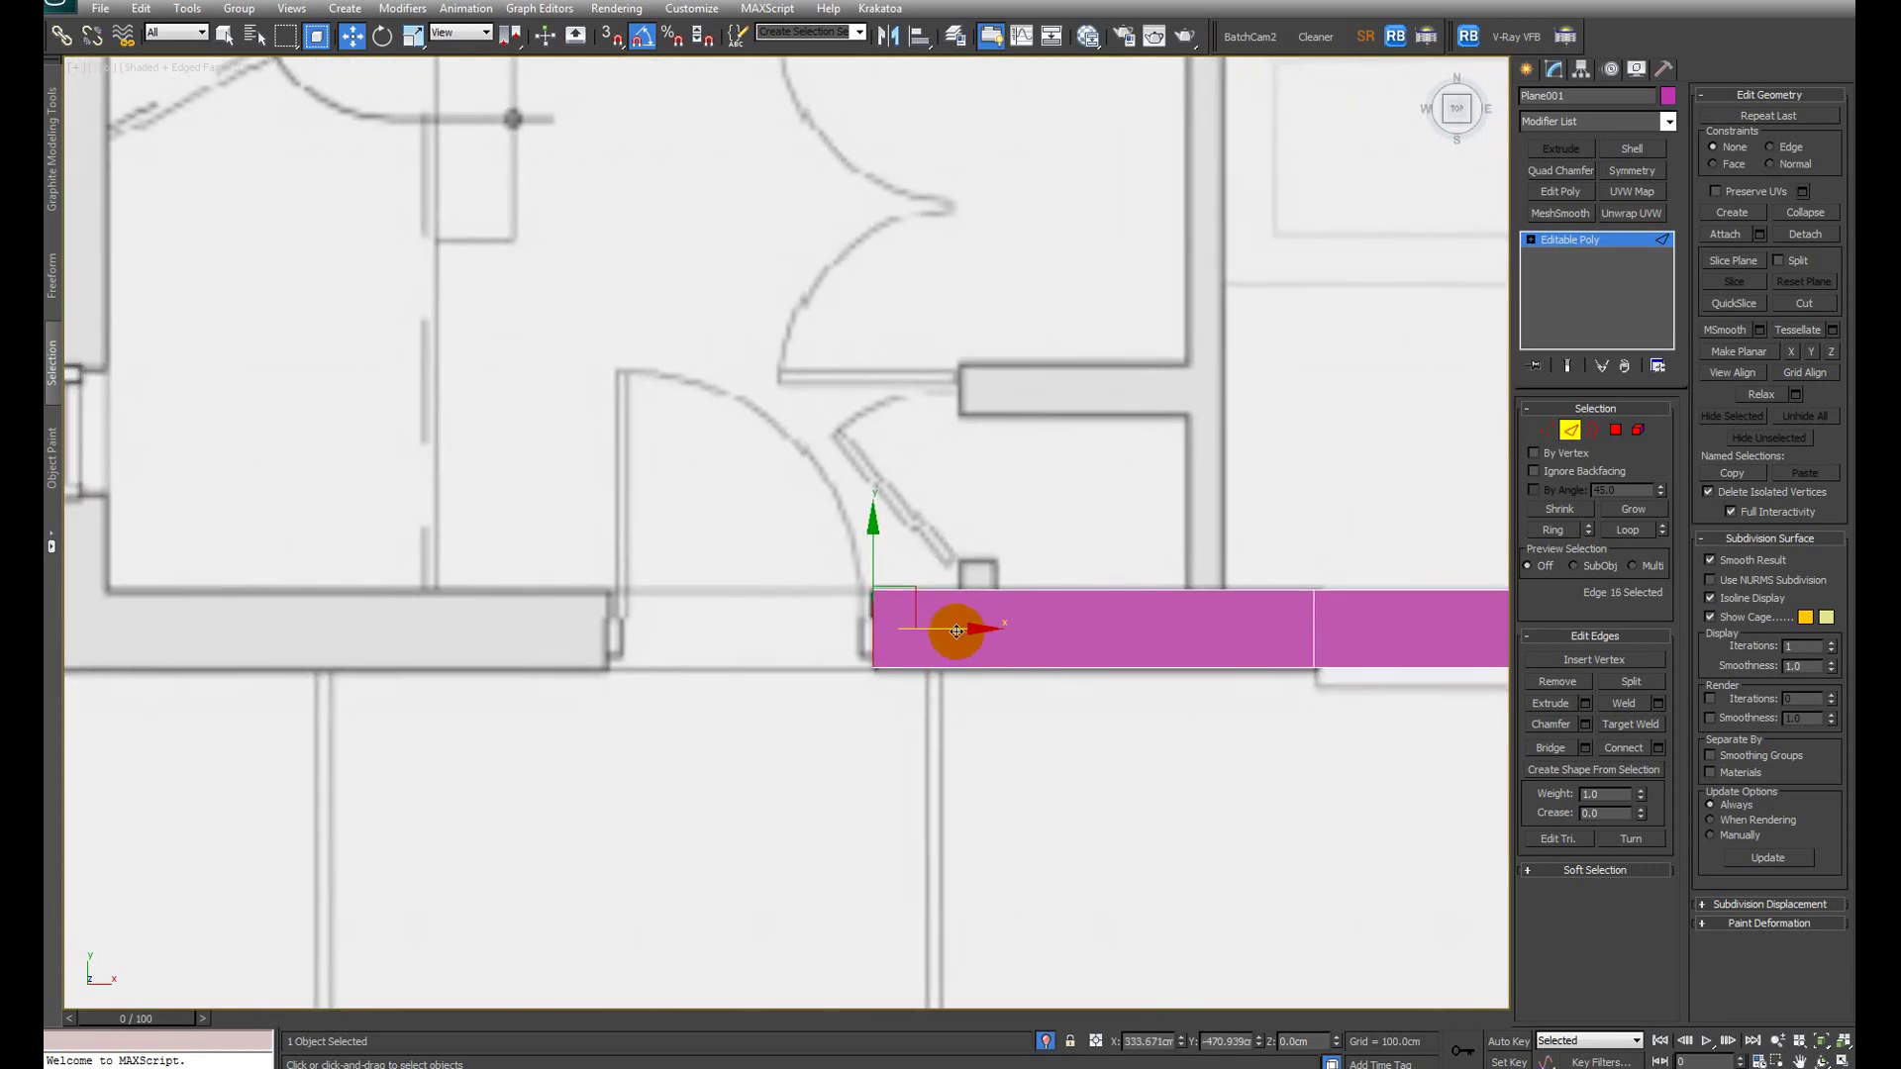
{"action": "left_click_drag", "start_coordinate": [956, 630], "coordinate": [687, 648], "text": "shift"}
{"action": "middle_click_drag", "start_coordinate": [687, 648], "coordinate": [1000, 652]}
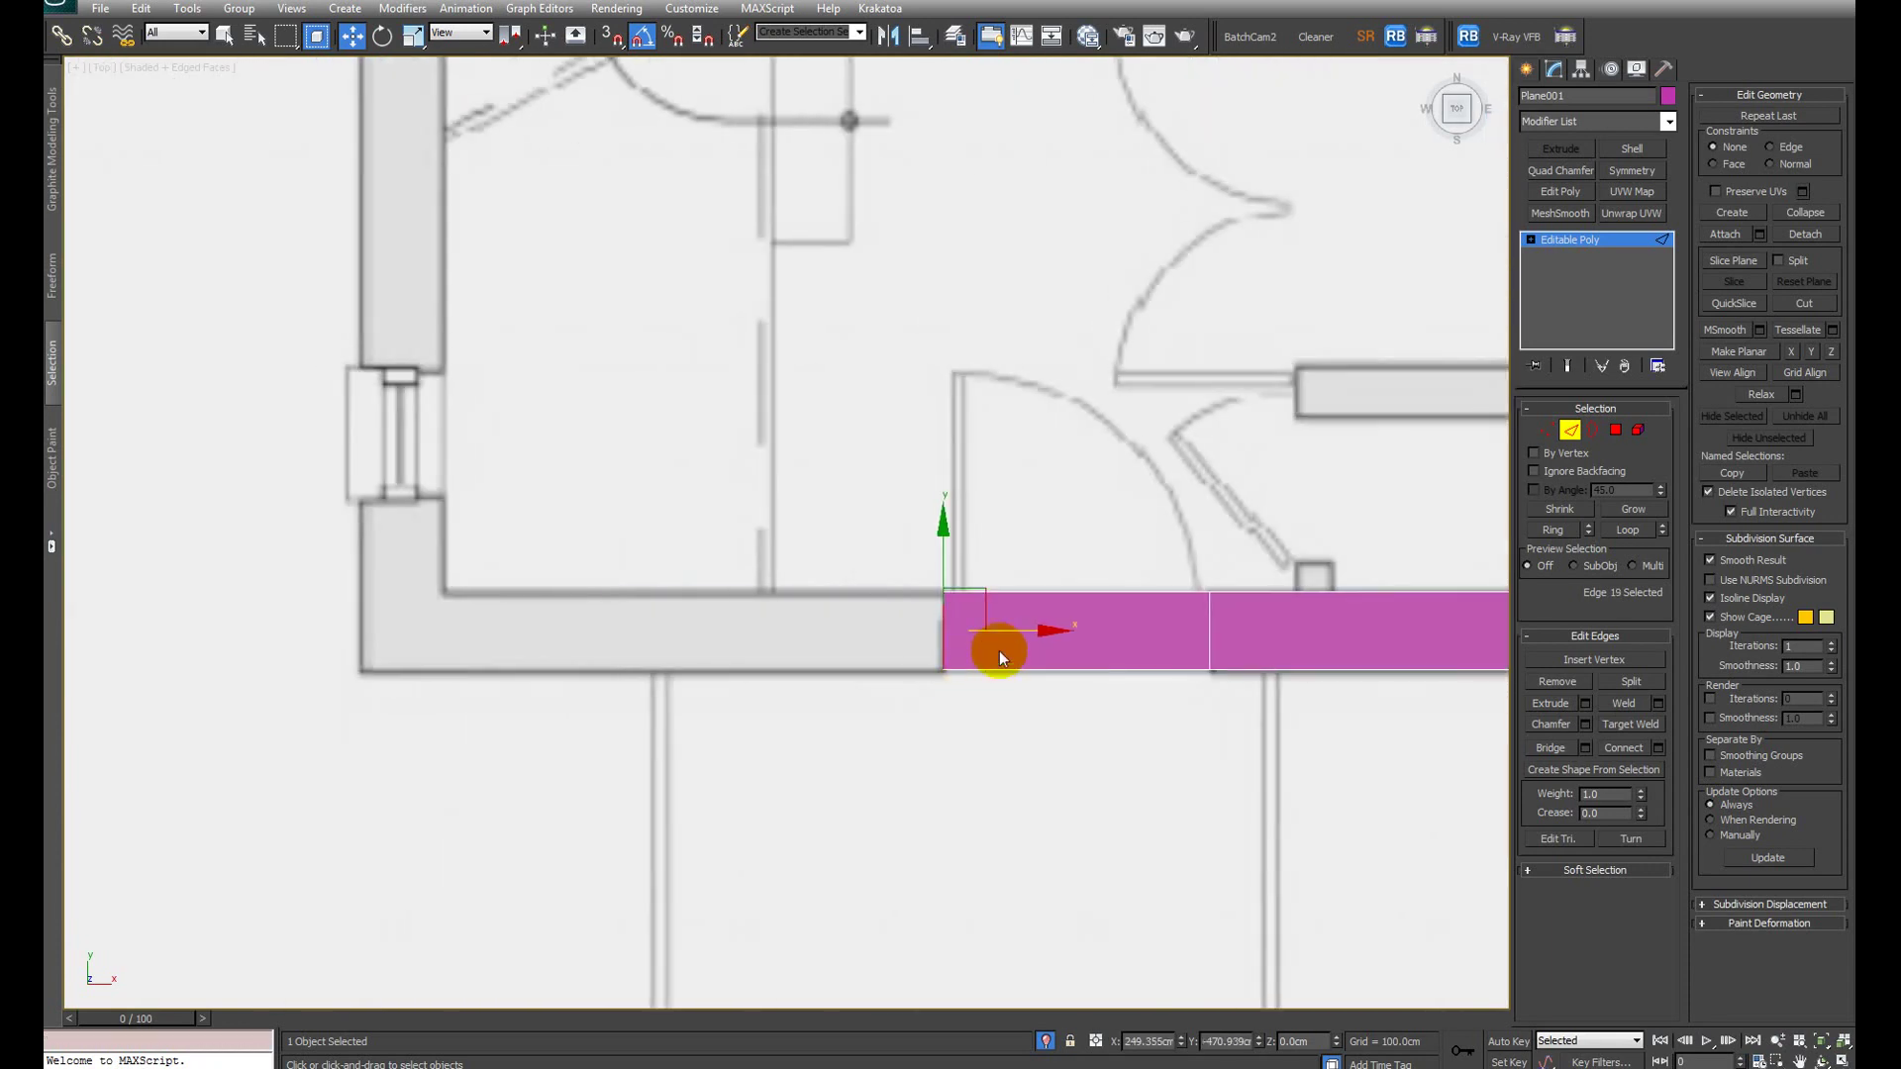
Step: Extend the front wall to the left side wall's inner line, about X 92.7 cm, and add a corner segment reaching the outer corner
{"action": "left_click_drag", "start_coordinate": [1019, 632], "coordinate": [525, 639], "text": "shift"}
{"action": "scroll", "coordinate": [930, 554], "scroll_direction": "down", "scroll_amount": 3}
{"action": "middle_click_drag", "start_coordinate": [942, 550], "coordinate": [991, 624]}
{"action": "scroll", "coordinate": [876, 616], "scroll_direction": "up", "scroll_amount": 3}
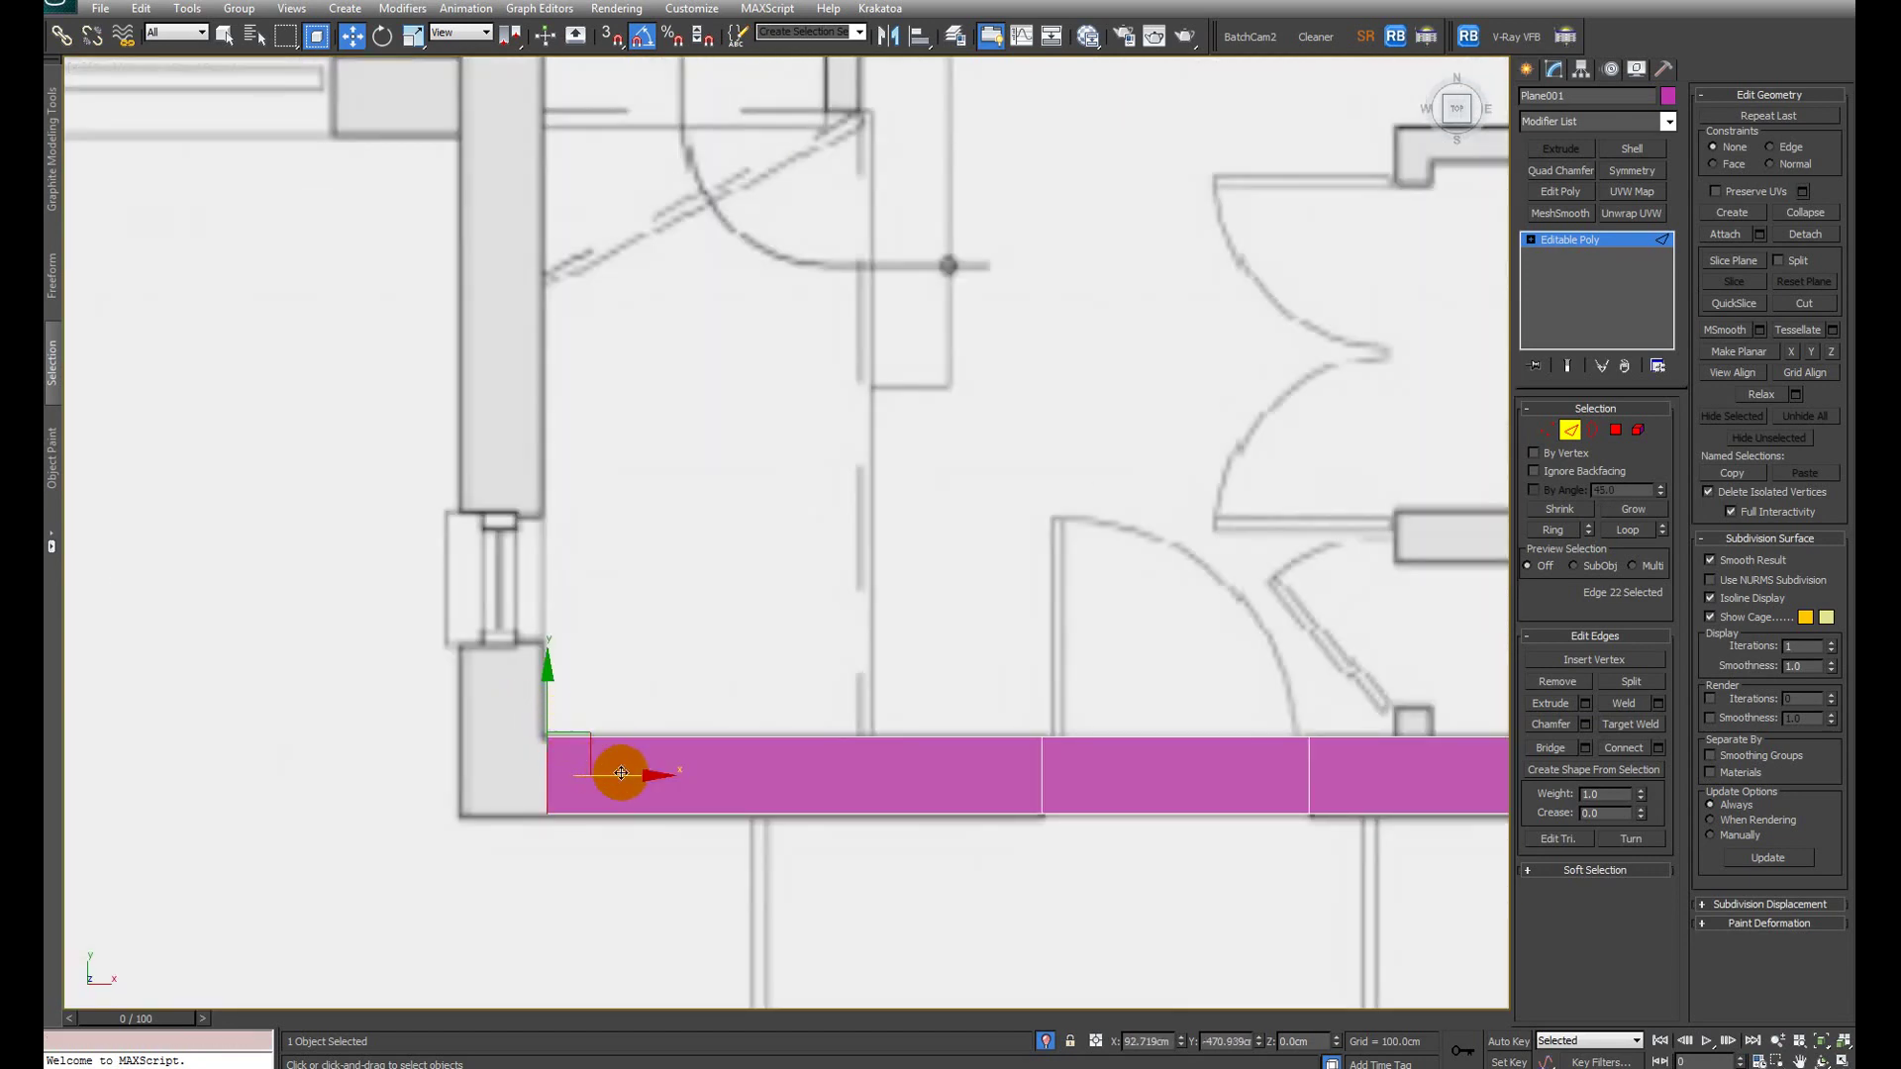
{"action": "left_click_drag", "start_coordinate": [620, 773], "coordinate": [535, 776], "text": "shift"}
Step: Extend the corner's upper edge along the left side wall to the small window's near jamb, about Y -429.2 cm, and across its opening
{"action": "left_click_drag", "start_coordinate": [327, 638], "coordinate": [622, 768]}
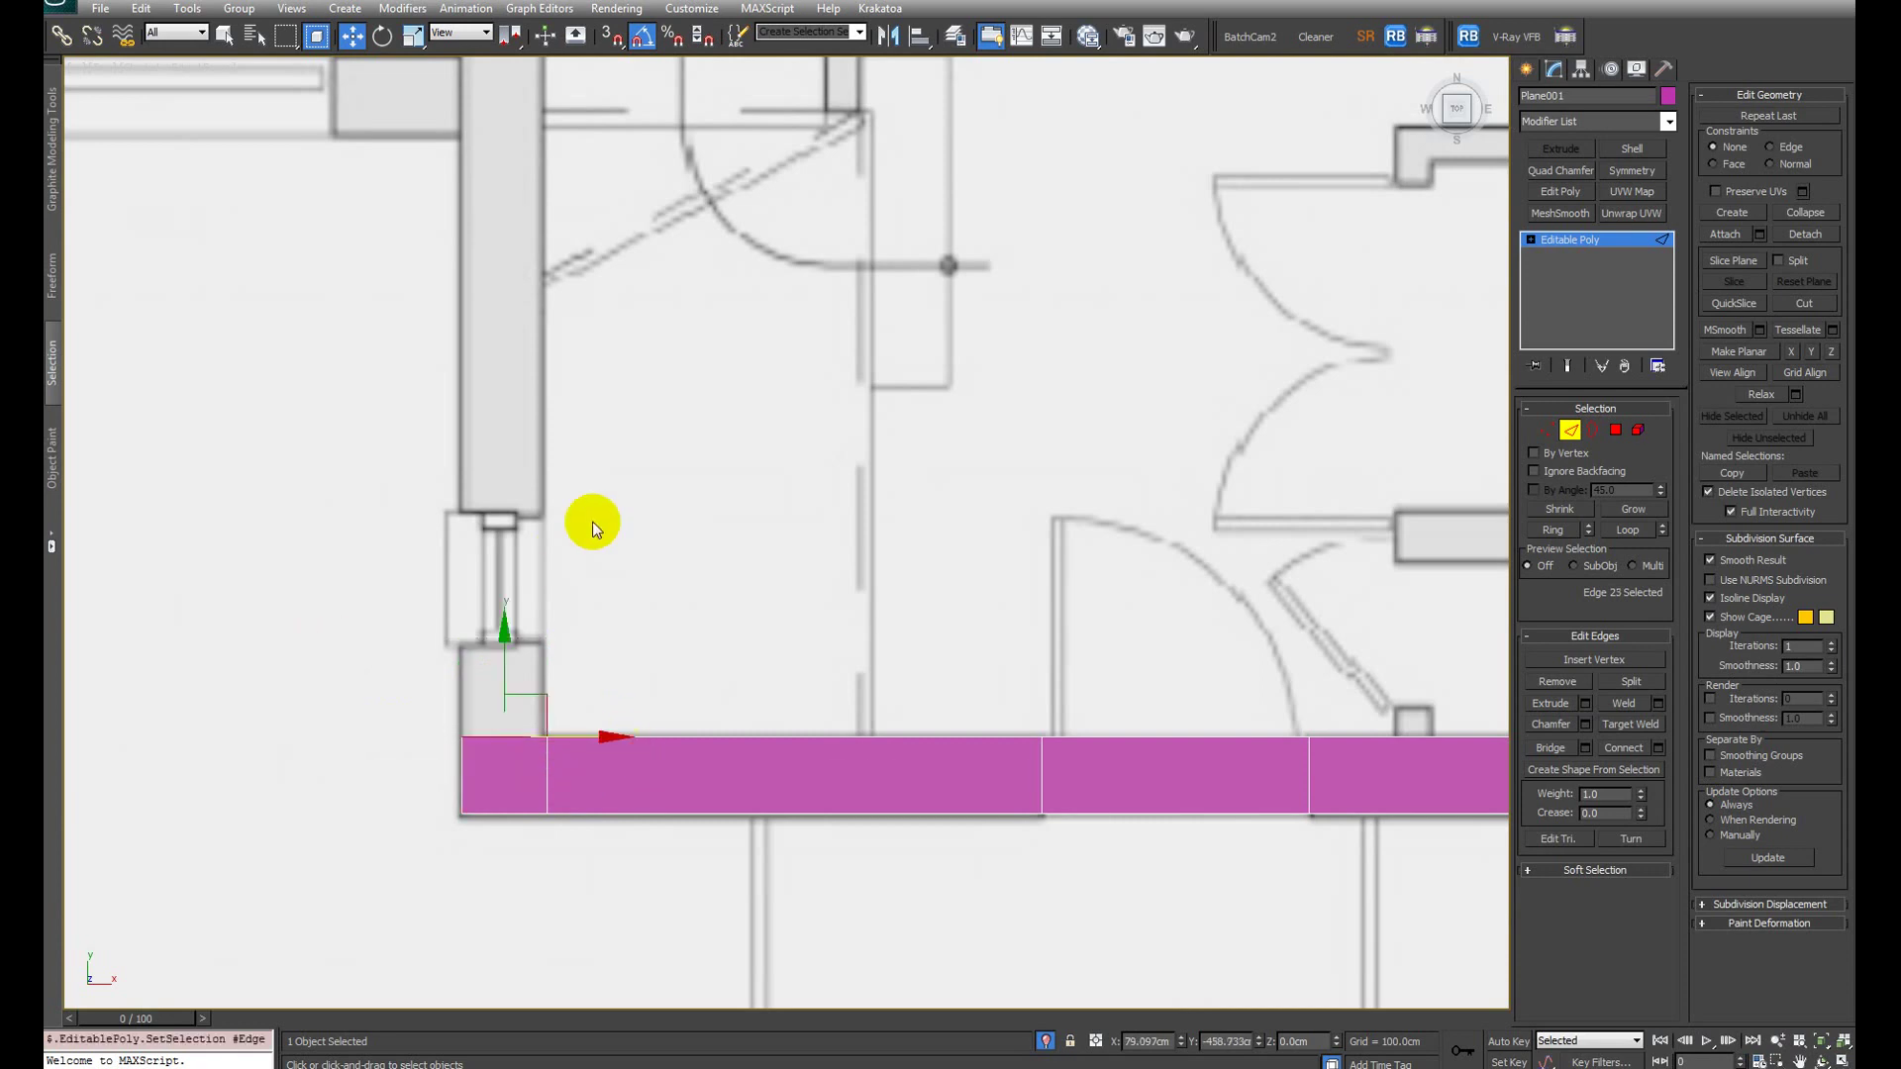
{"action": "middle_click_drag", "start_coordinate": [592, 528], "coordinate": [665, 645]}
{"action": "left_click_drag", "start_coordinate": [582, 837], "coordinate": [589, 693], "text": "shift"}
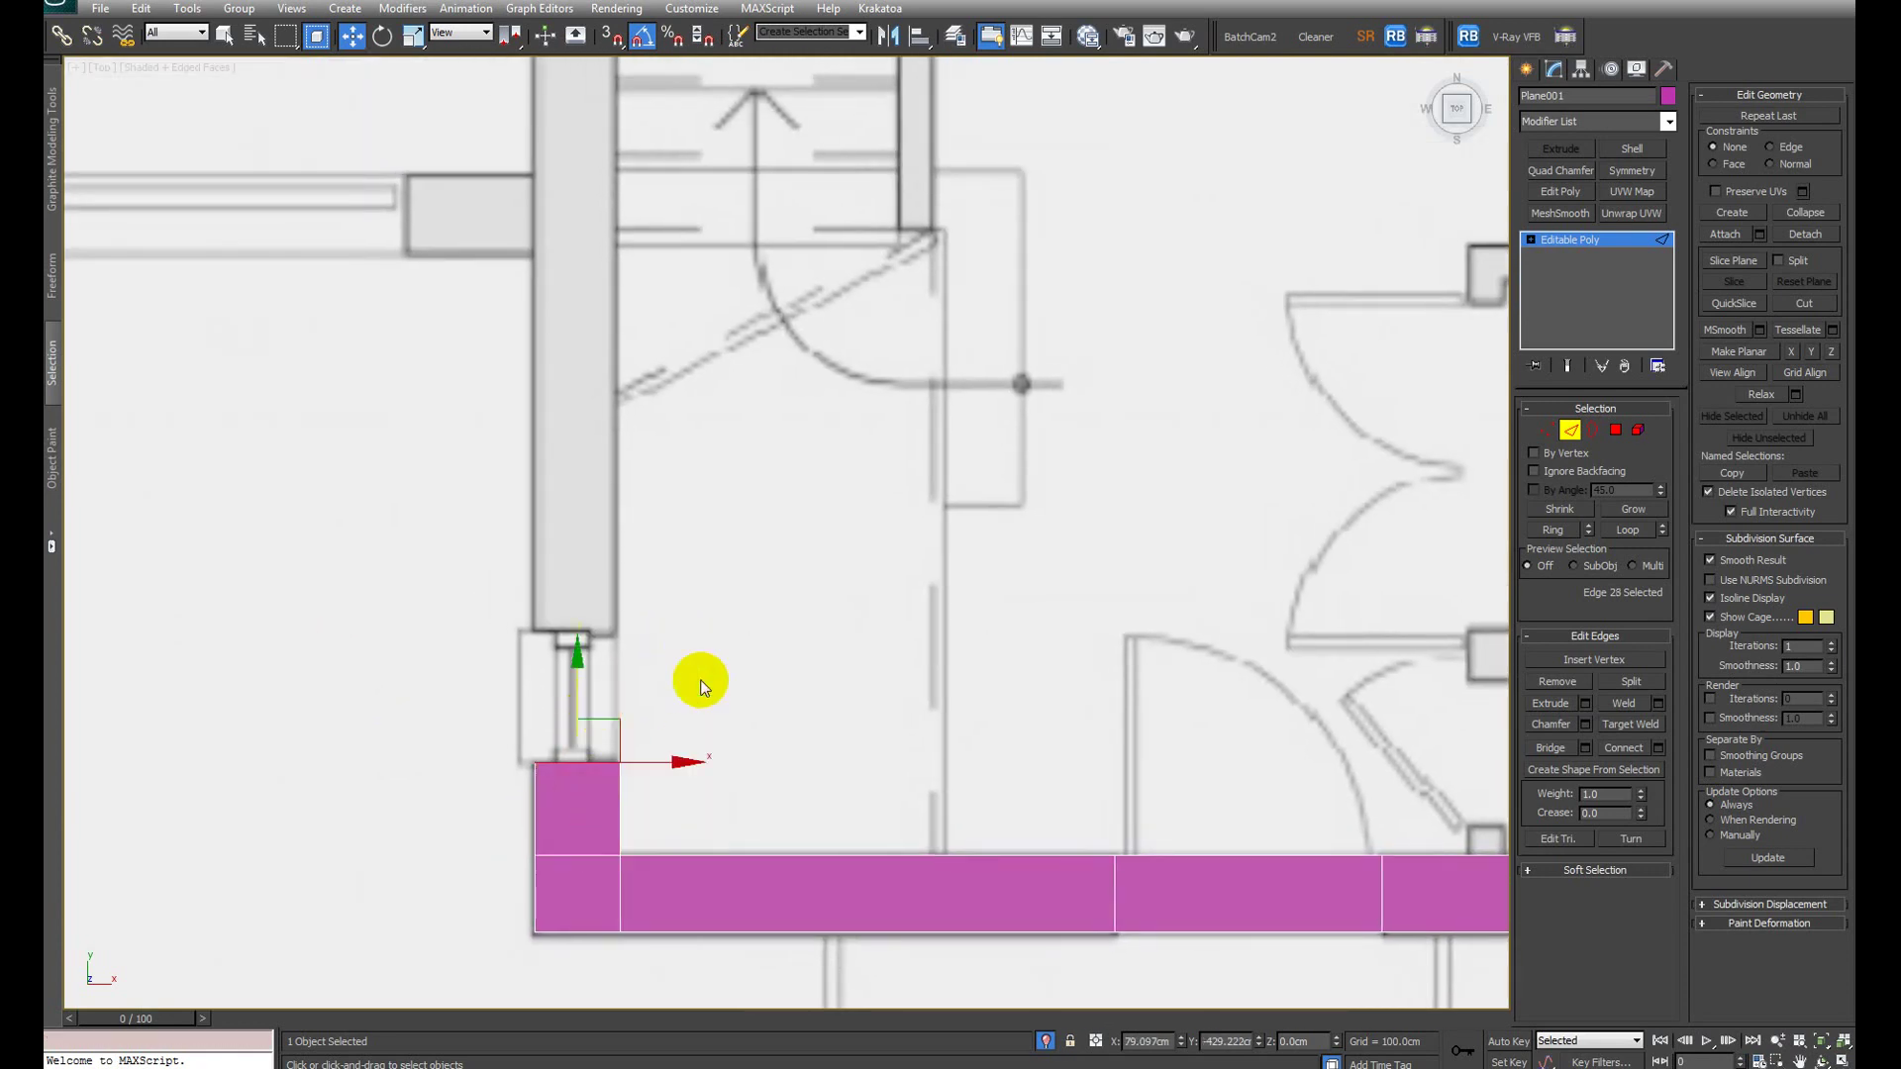
{"action": "middle_click_drag", "start_coordinate": [701, 683], "coordinate": [703, 752]}
{"action": "left_click_drag", "start_coordinate": [580, 771], "coordinate": [590, 641], "text": "shift"}
Step: Extend the left side wall to the side door's near jamb, about Y -134.6 cm, and across the opening to its far jamb
{"action": "scroll", "coordinate": [684, 638], "scroll_direction": "down", "scroll_amount": 5}
{"action": "middle_click_drag", "start_coordinate": [712, 586], "coordinate": [716, 765]}
{"action": "left_click_drag", "start_coordinate": [719, 730], "coordinate": [755, 441], "text": "shift"}
{"action": "scroll", "coordinate": [760, 729], "scroll_direction": "up", "scroll_amount": 2}
{"action": "middle_click_drag", "start_coordinate": [756, 441], "coordinate": [934, 531]}
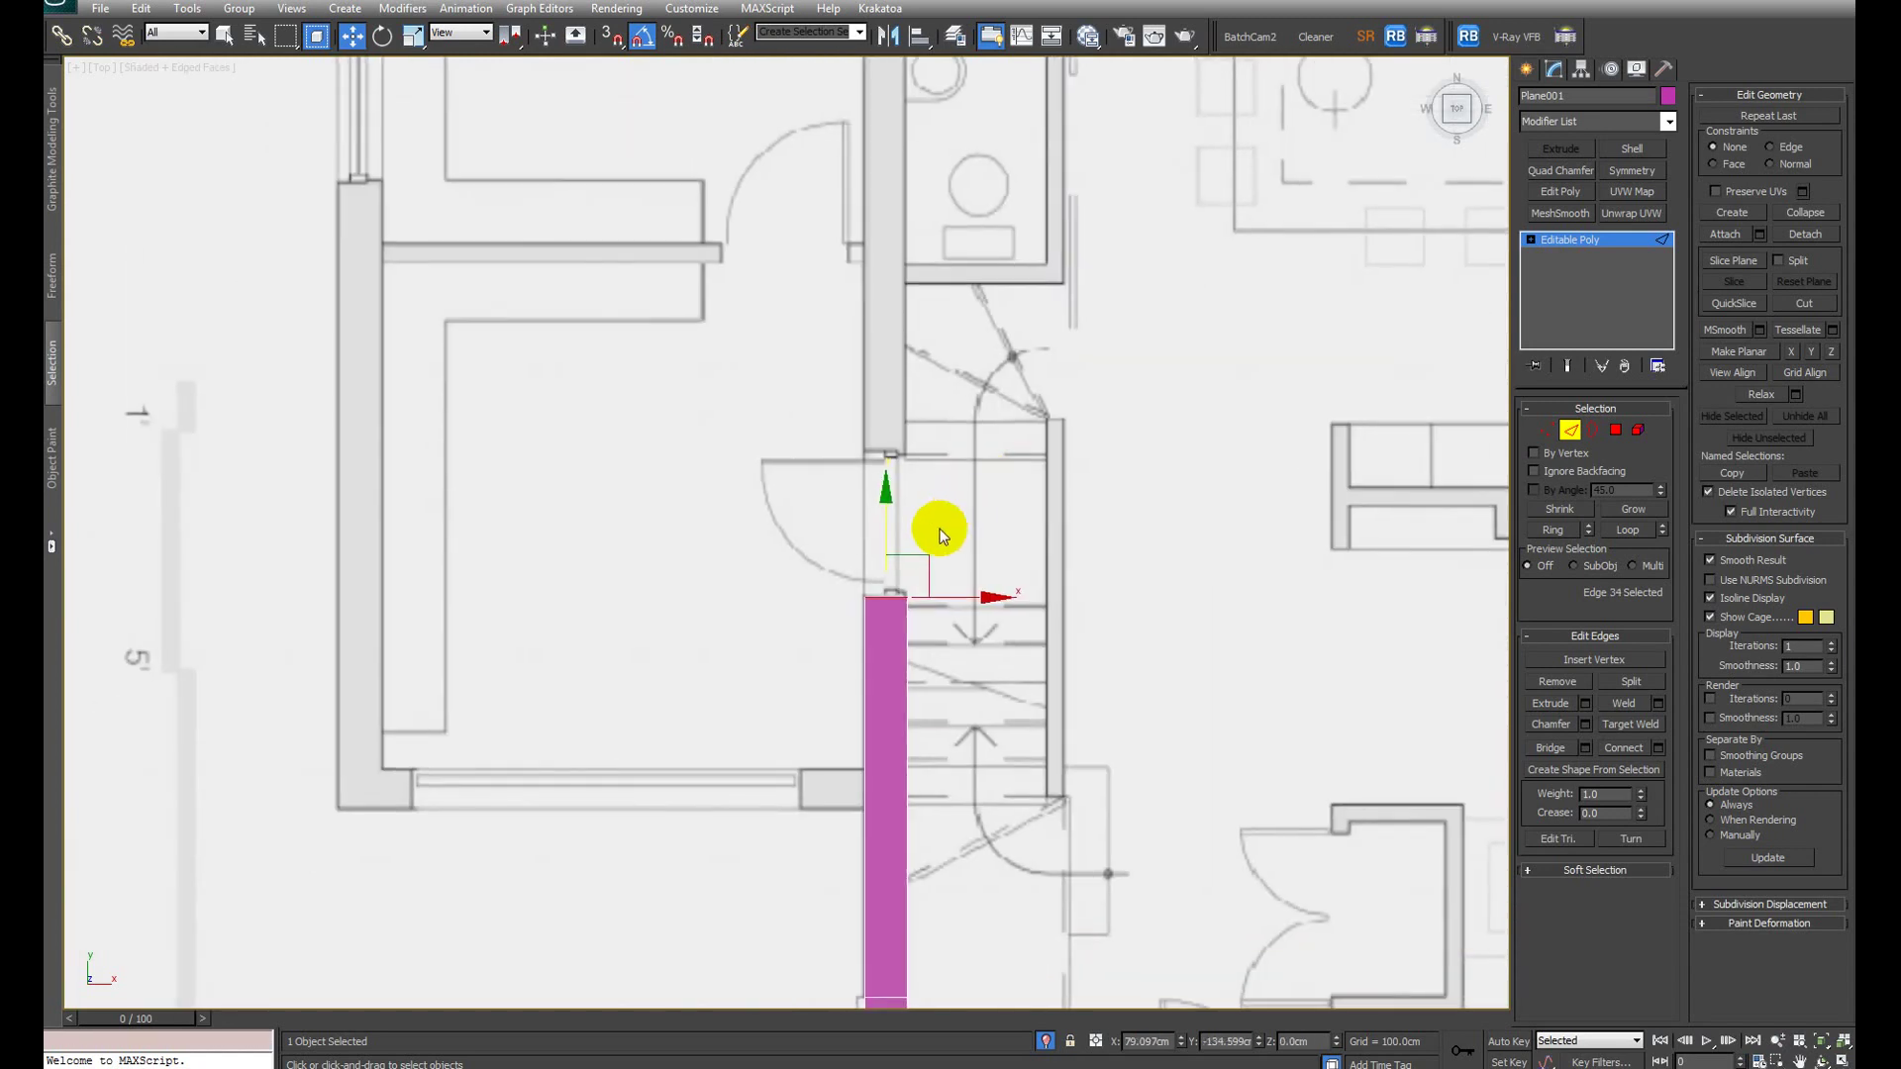
{"action": "scroll", "coordinate": [729, 607], "scroll_direction": "up", "scroll_amount": 4}
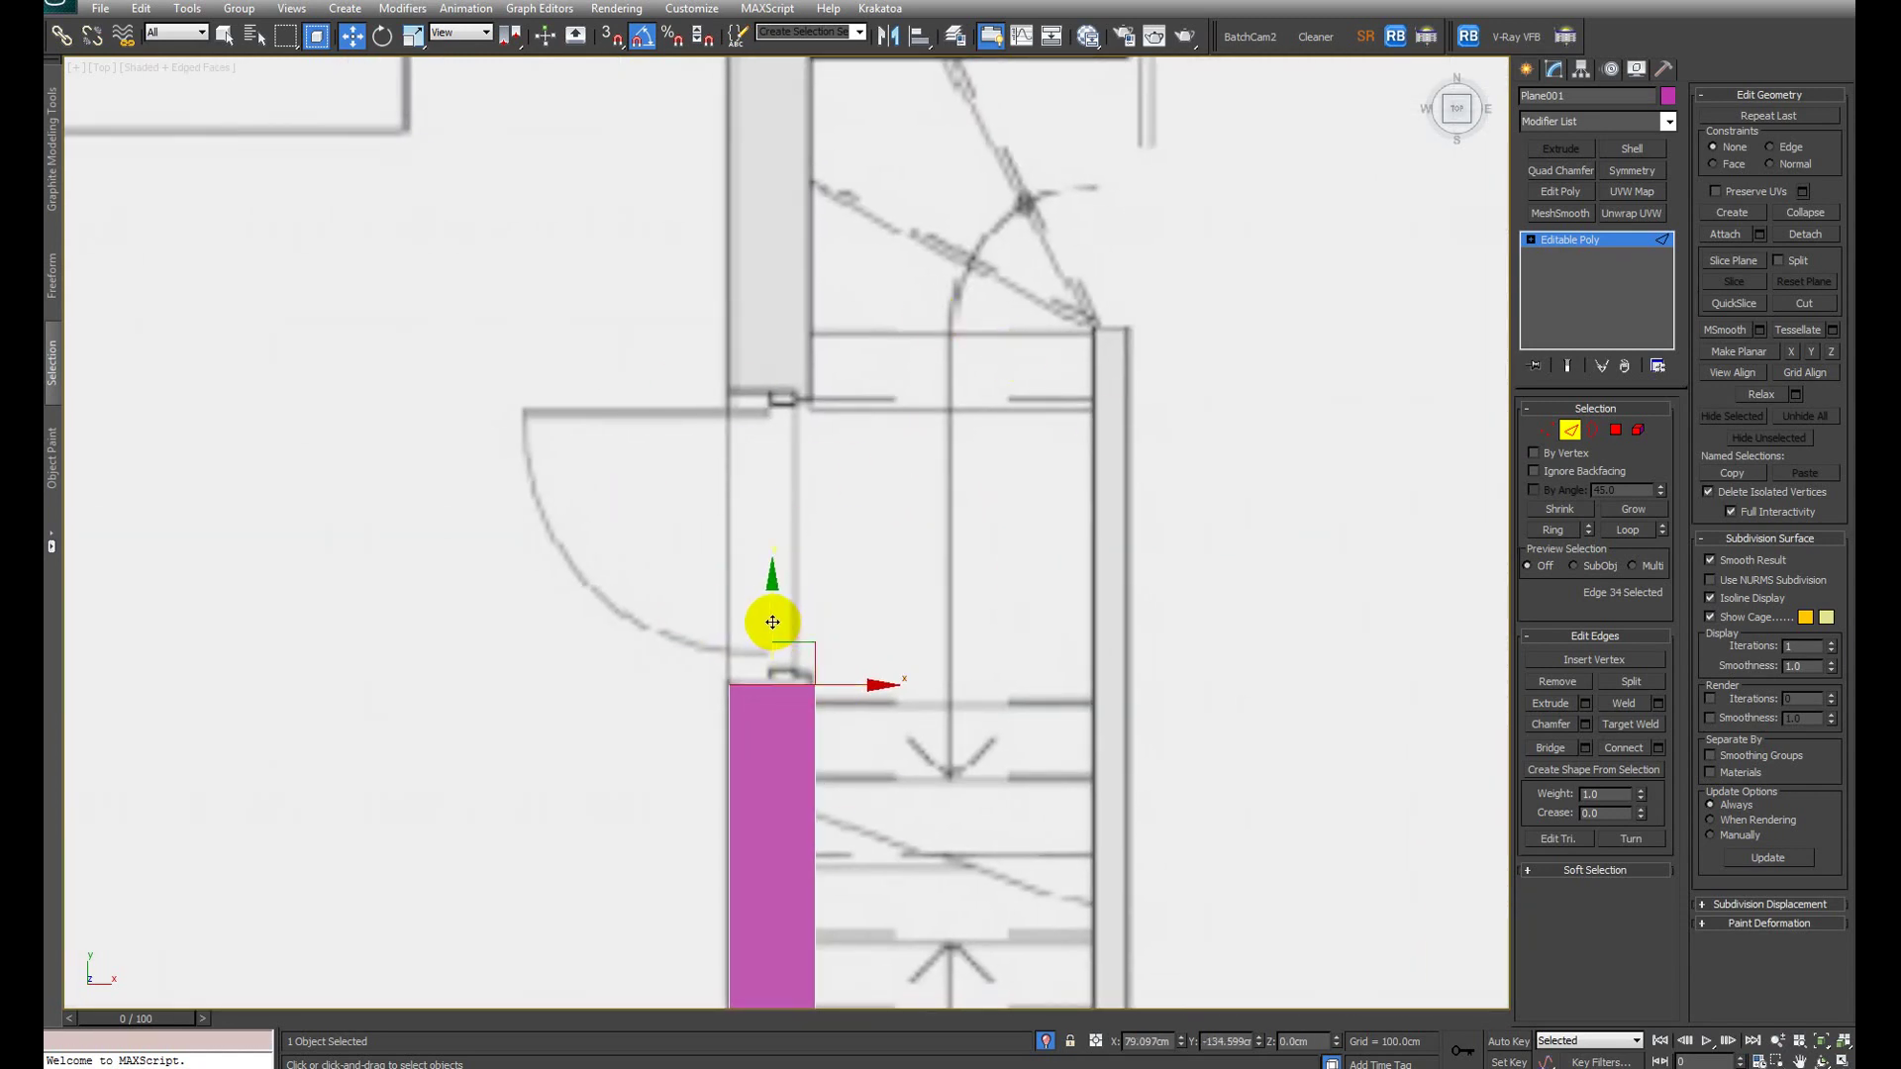
{"action": "left_click_drag", "start_coordinate": [772, 621], "coordinate": [768, 319], "text": "shift"}
Step: Extend the left side wall up to the back wall's inner line and add a corner segment up to its outer line
{"action": "scroll", "coordinate": [705, 501], "scroll_direction": "down", "scroll_amount": 5}
{"action": "middle_click_drag", "start_coordinate": [705, 501], "coordinate": [793, 509]}
{"action": "scroll", "coordinate": [793, 509], "scroll_direction": "up", "scroll_amount": 2}
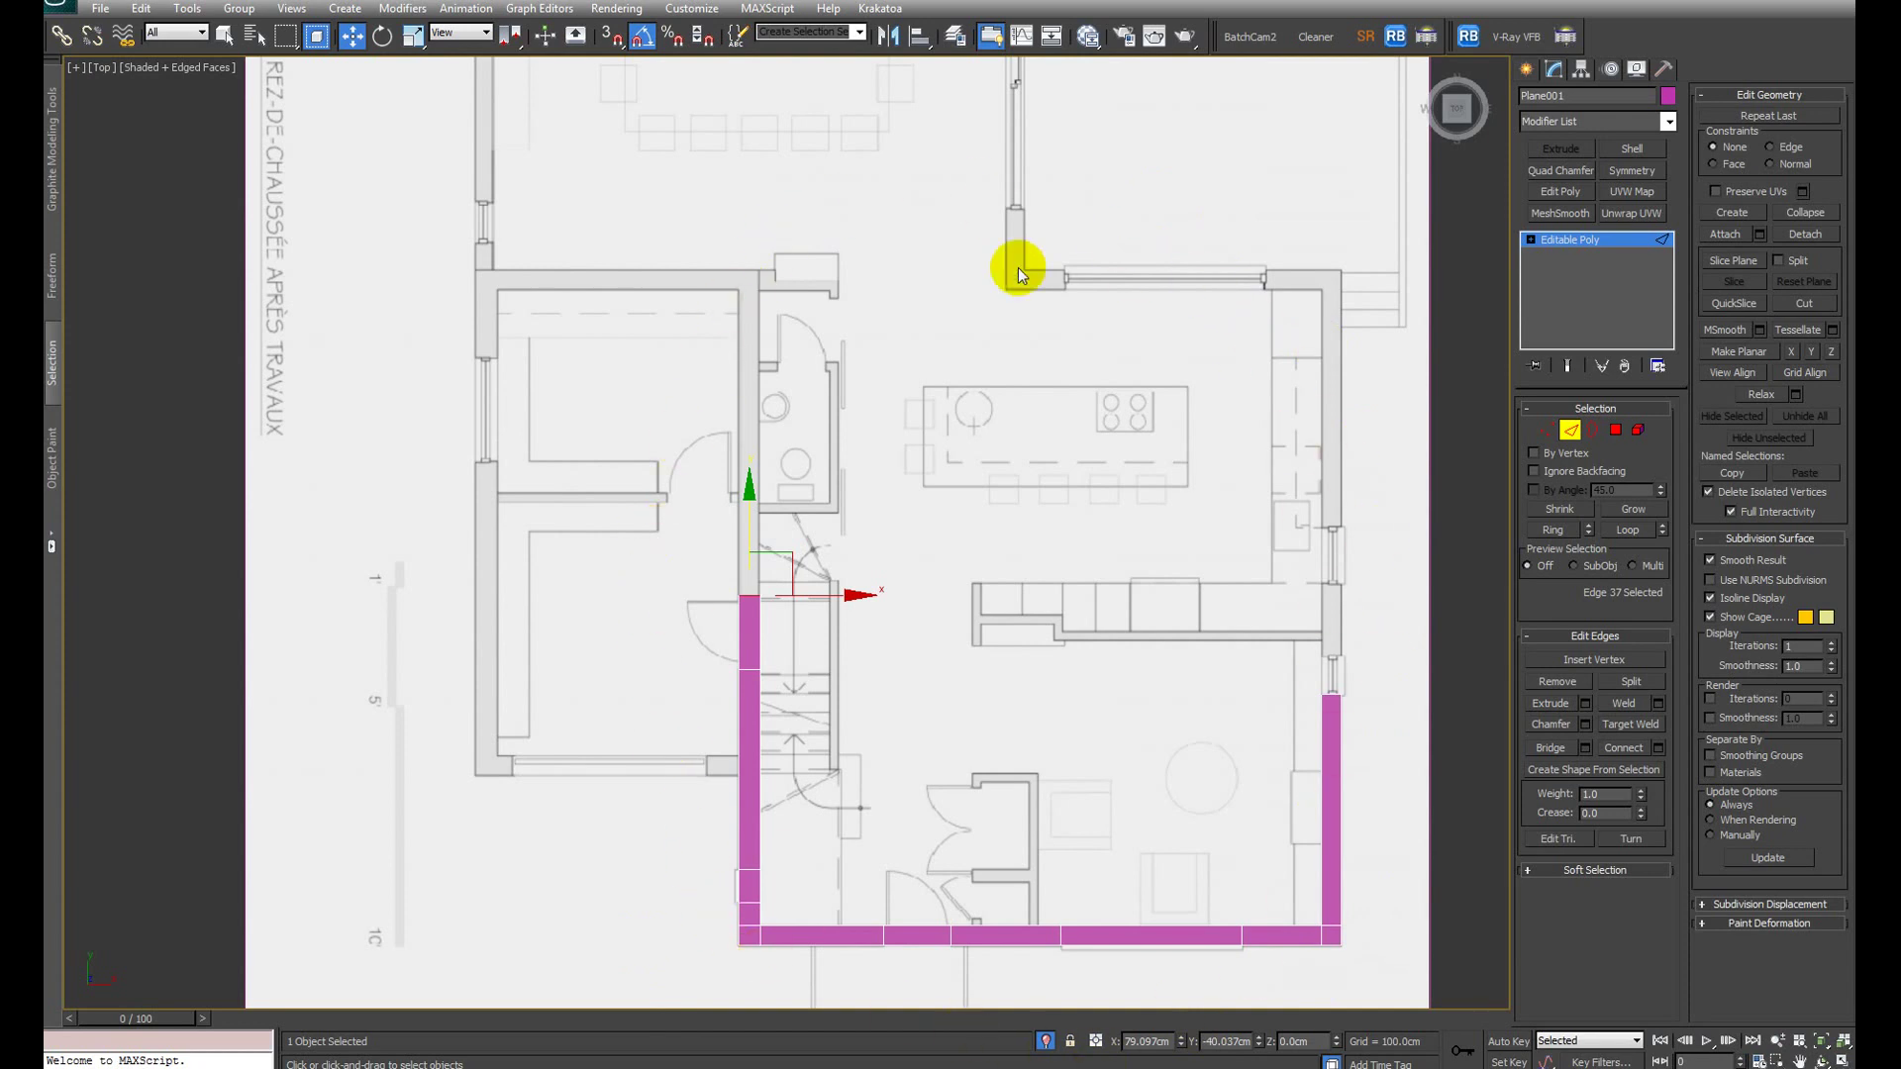
{"action": "scroll", "coordinate": [614, 728], "scroll_direction": "down", "scroll_amount": 5}
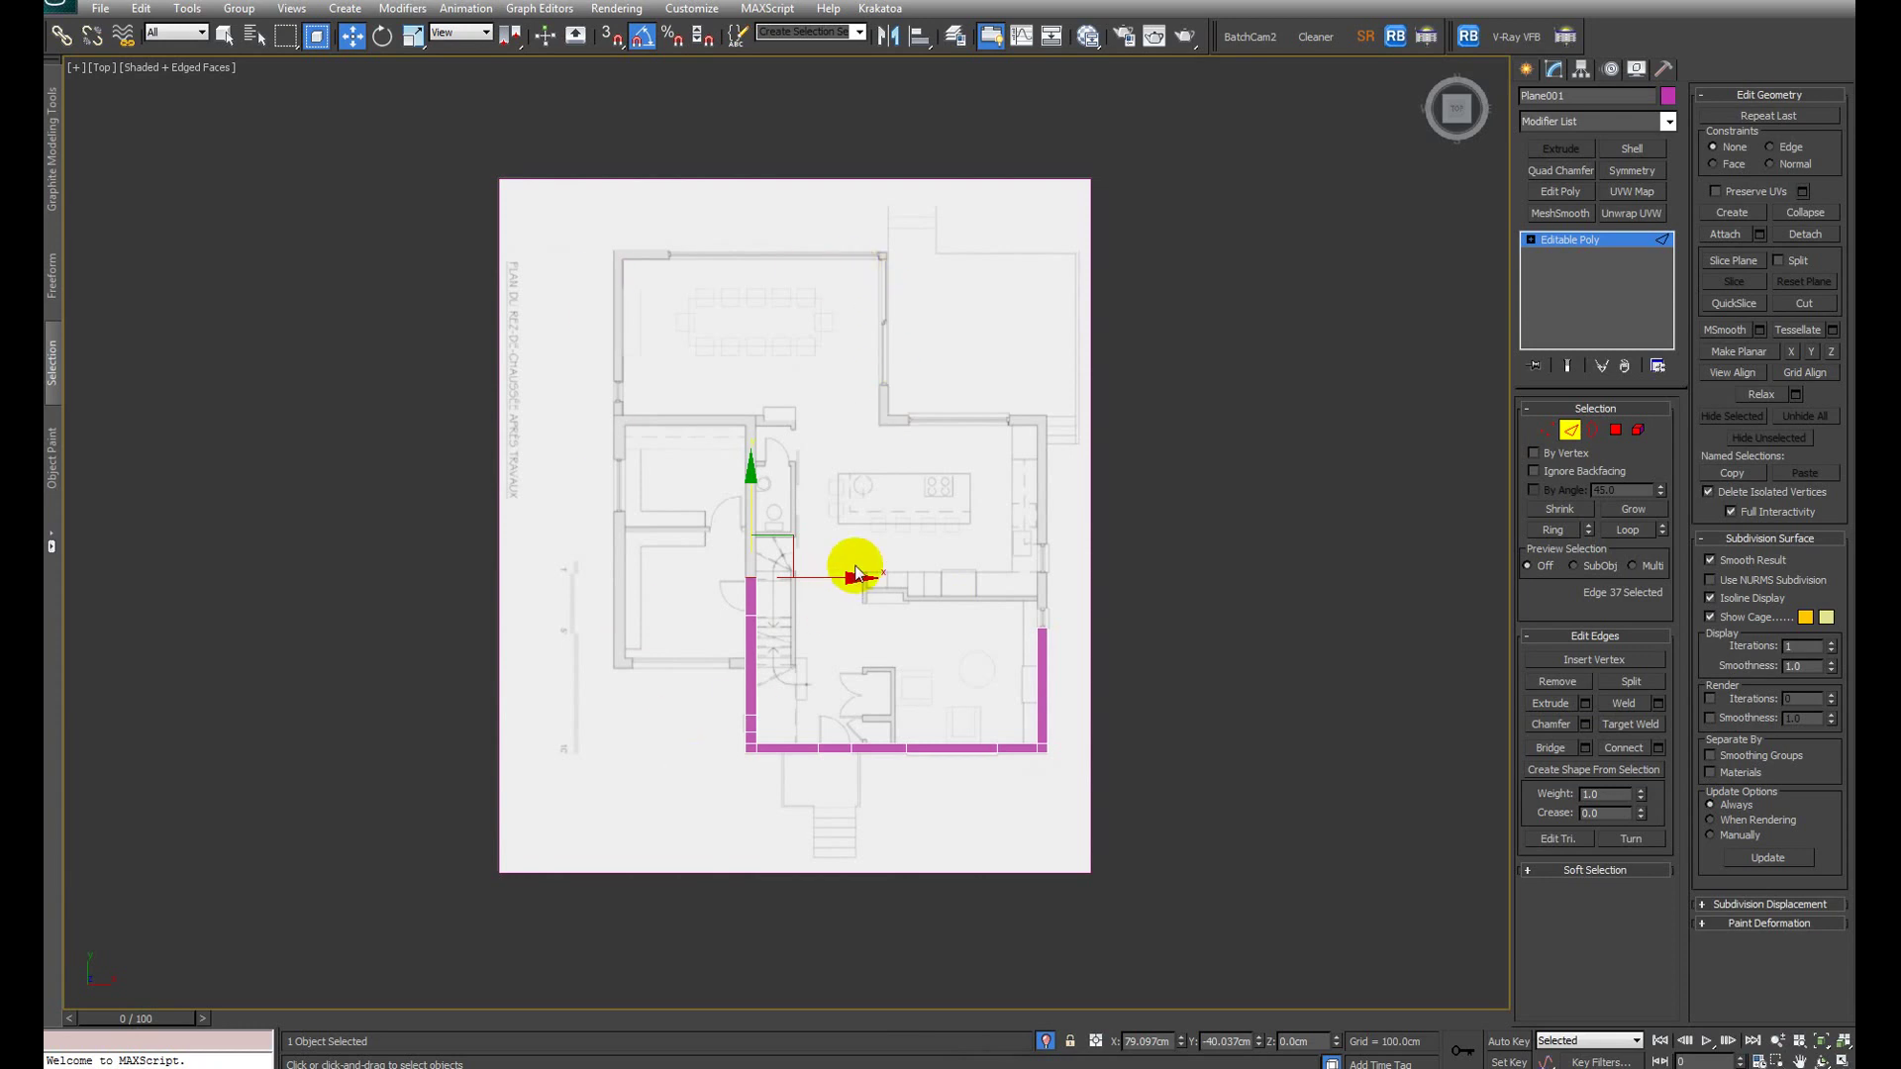
{"action": "scroll", "coordinate": [852, 555], "scroll_direction": "up", "scroll_amount": 5}
{"action": "left_click_drag", "start_coordinate": [736, 608], "coordinate": [790, 287], "text": "shift"}
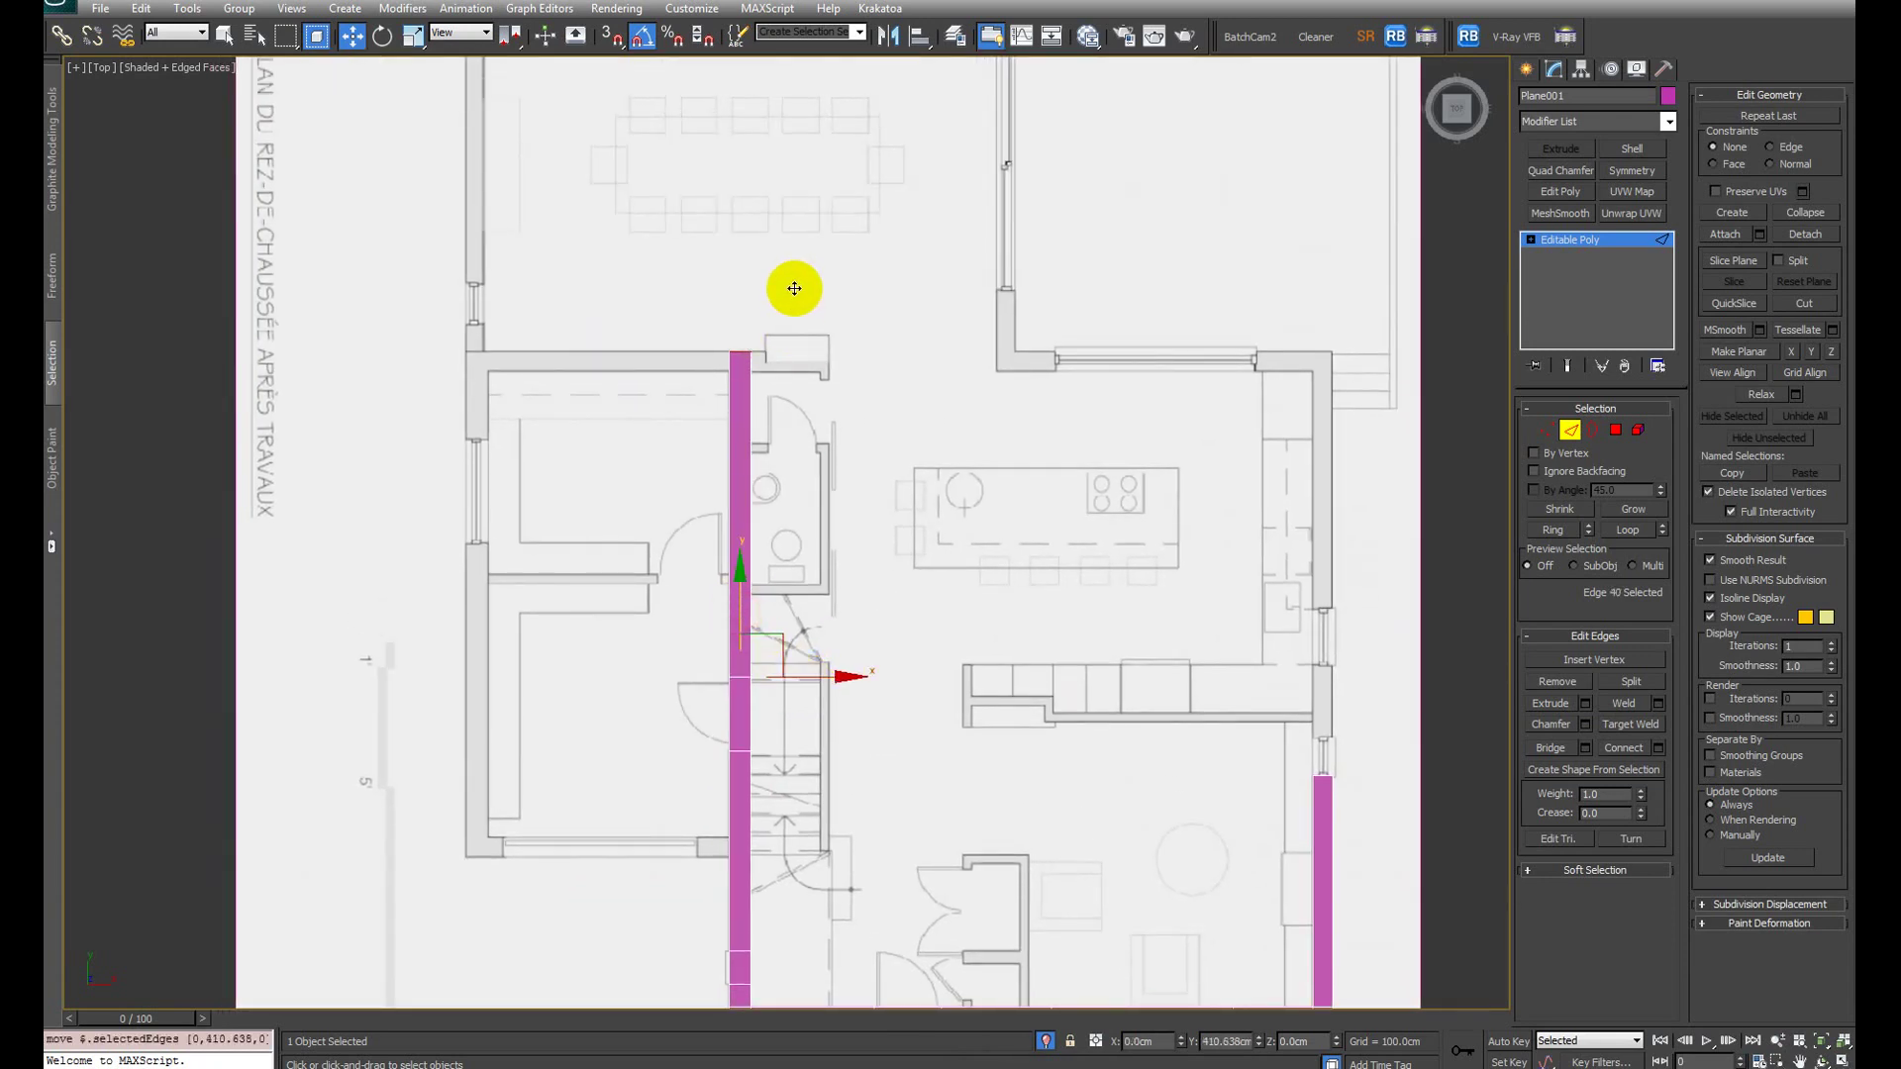
{"action": "scroll", "coordinate": [772, 285], "scroll_direction": "up", "scroll_amount": 2}
{"action": "middle_click_drag", "start_coordinate": [772, 286], "coordinate": [742, 432]}
{"action": "scroll", "coordinate": [694, 390], "scroll_direction": "up", "scroll_amount": 2}
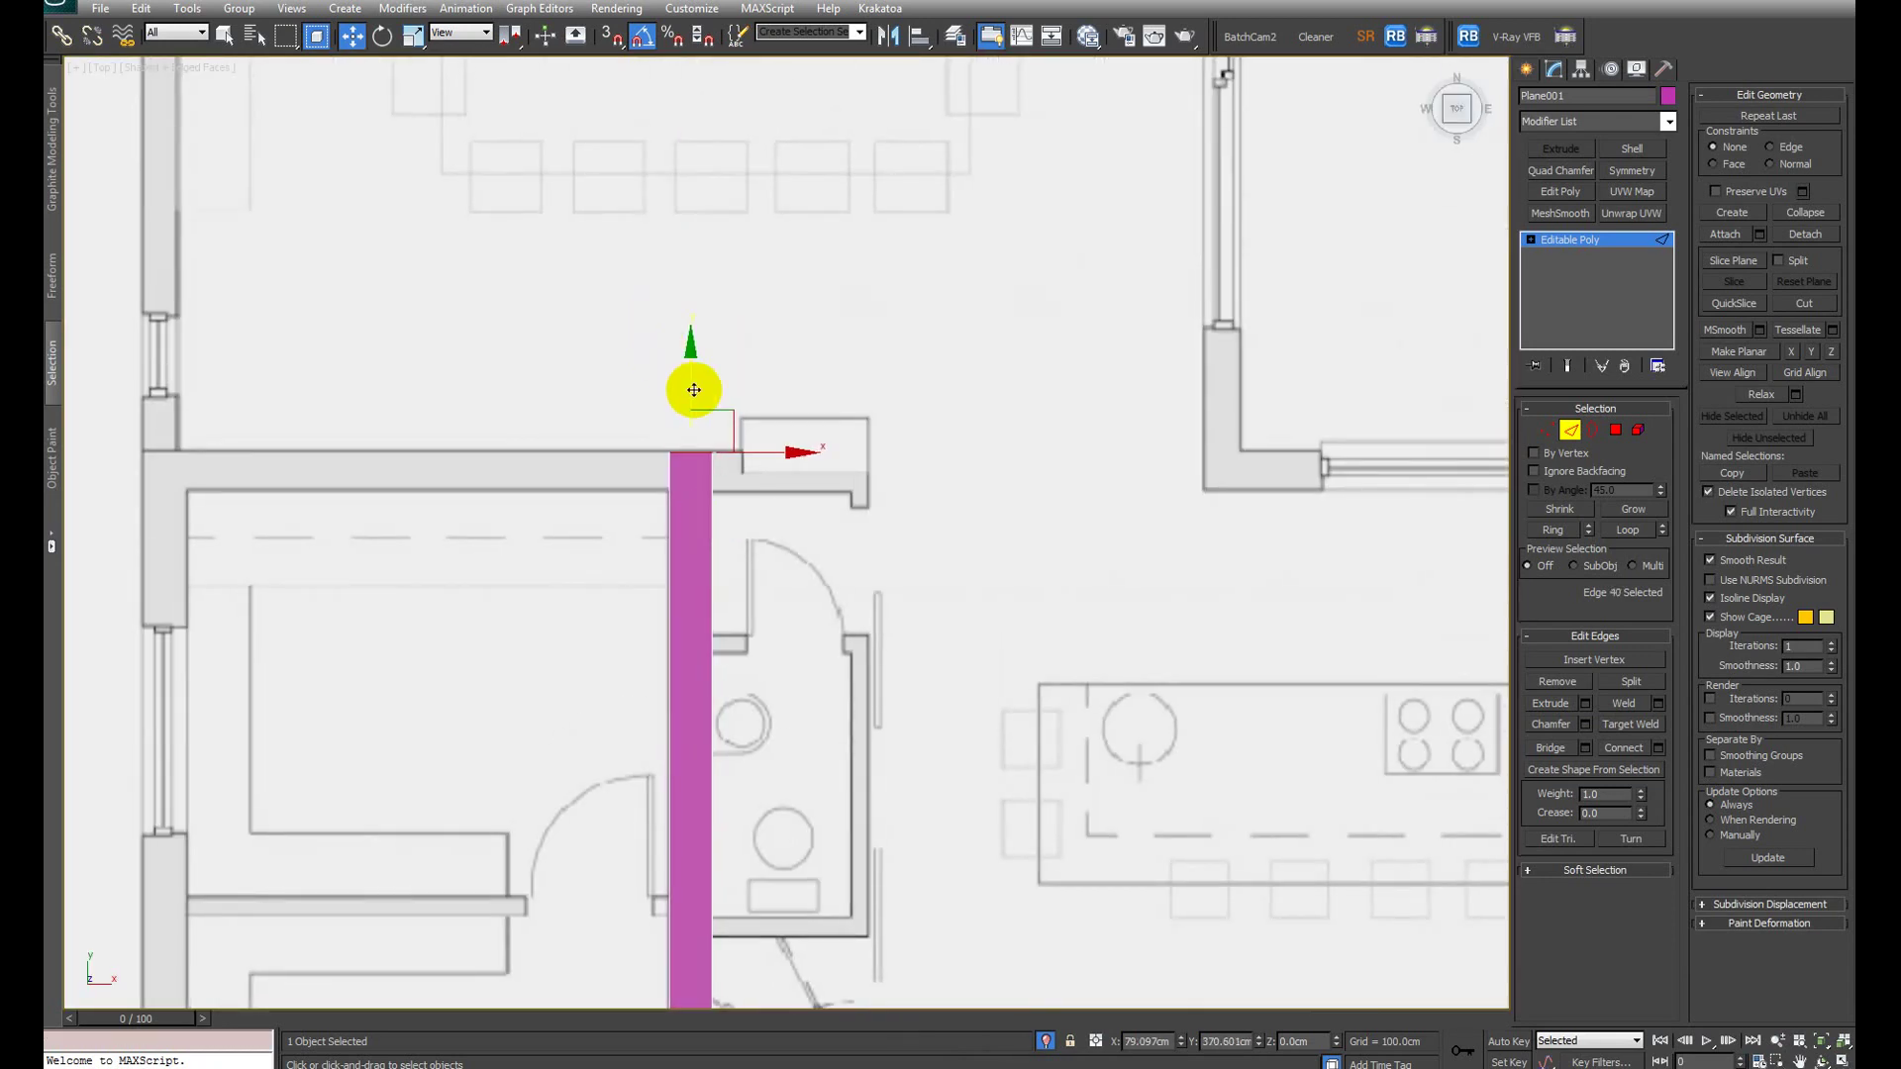
{"action": "mouse_move", "coordinate": [686, 391]}
{"action": "left_mouse_down"}
{"action": "mouse_move", "coordinate": [686, 419]}
{"action": "mouse_move", "coordinate": [690, 378]}
{"action": "left_mouse_up"}
Step: Extend the corner's inner side edge along the back wall in segments to the wall junction and both window jambs, ending about X 734.4 cm
{"action": "left_click", "coordinate": [742, 285]}
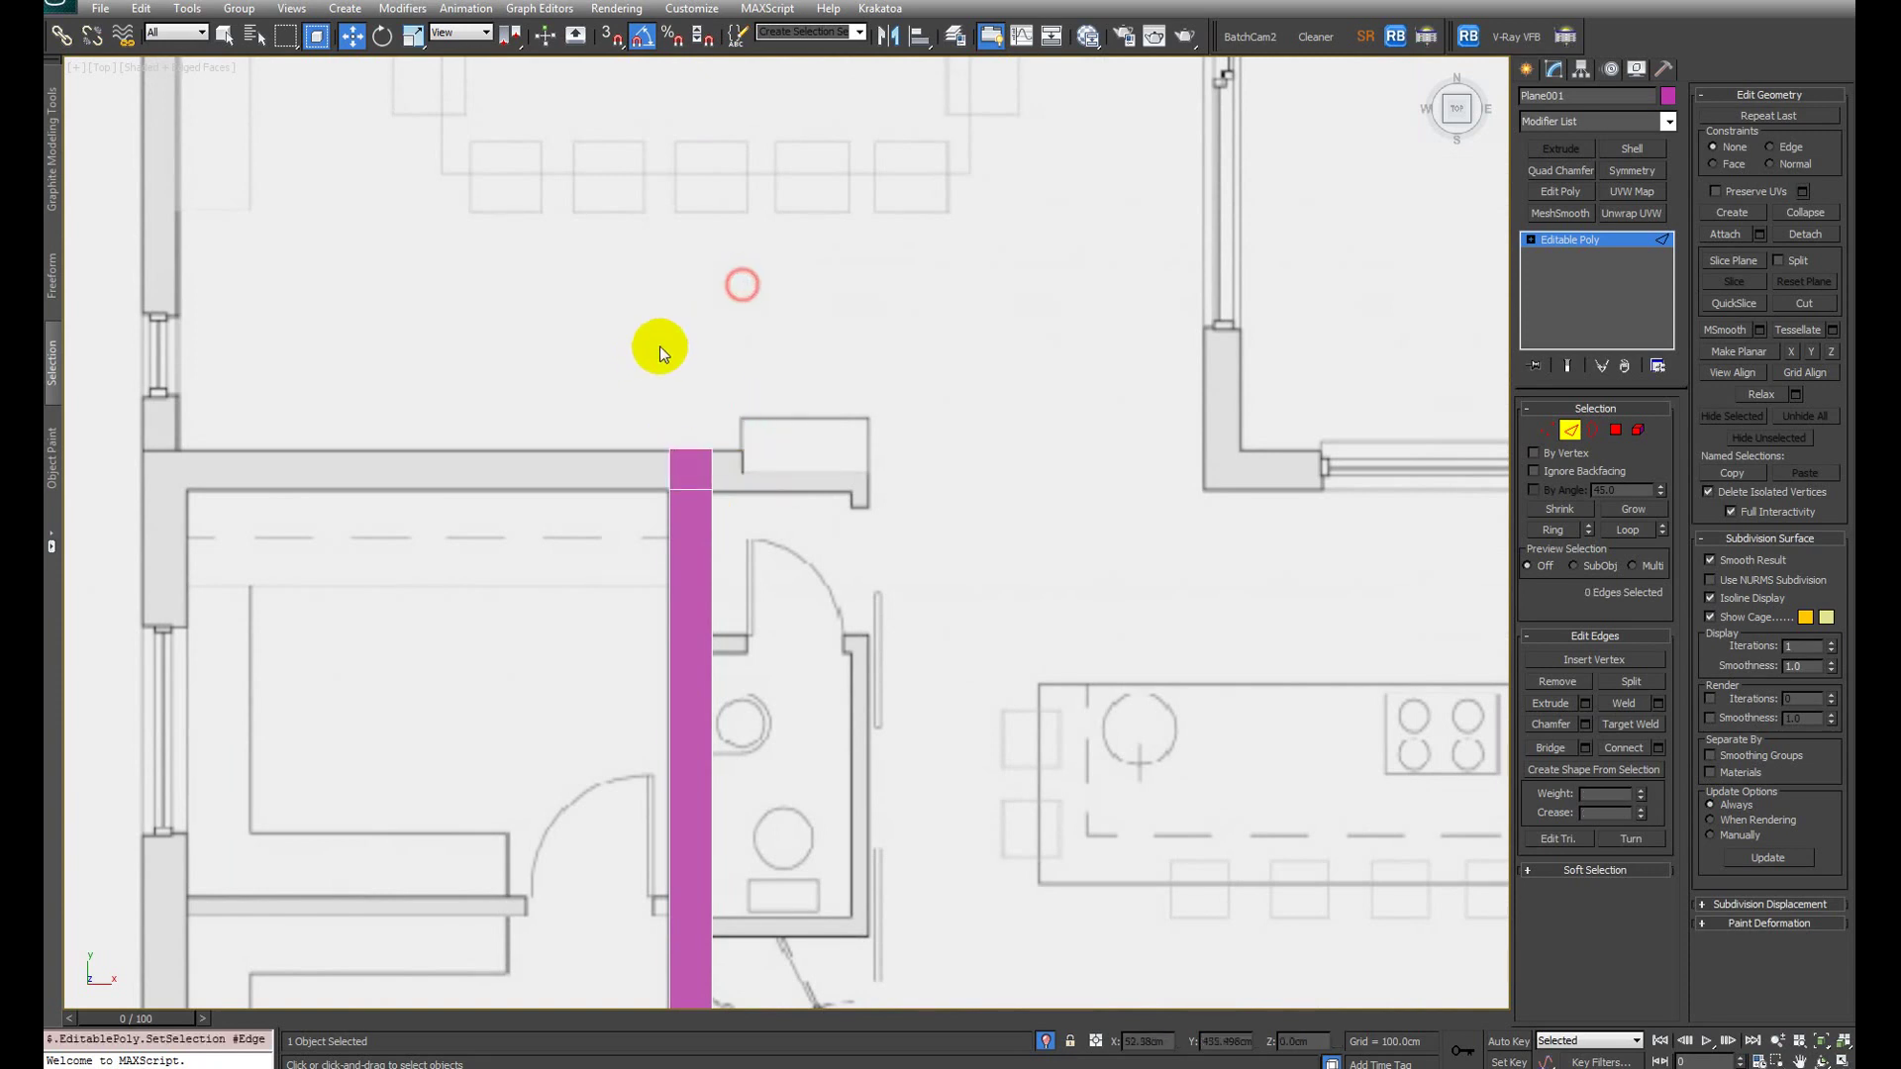
{"action": "left_click", "coordinate": [709, 470]}
{"action": "middle_click_drag", "start_coordinate": [991, 580], "coordinate": [873, 576]}
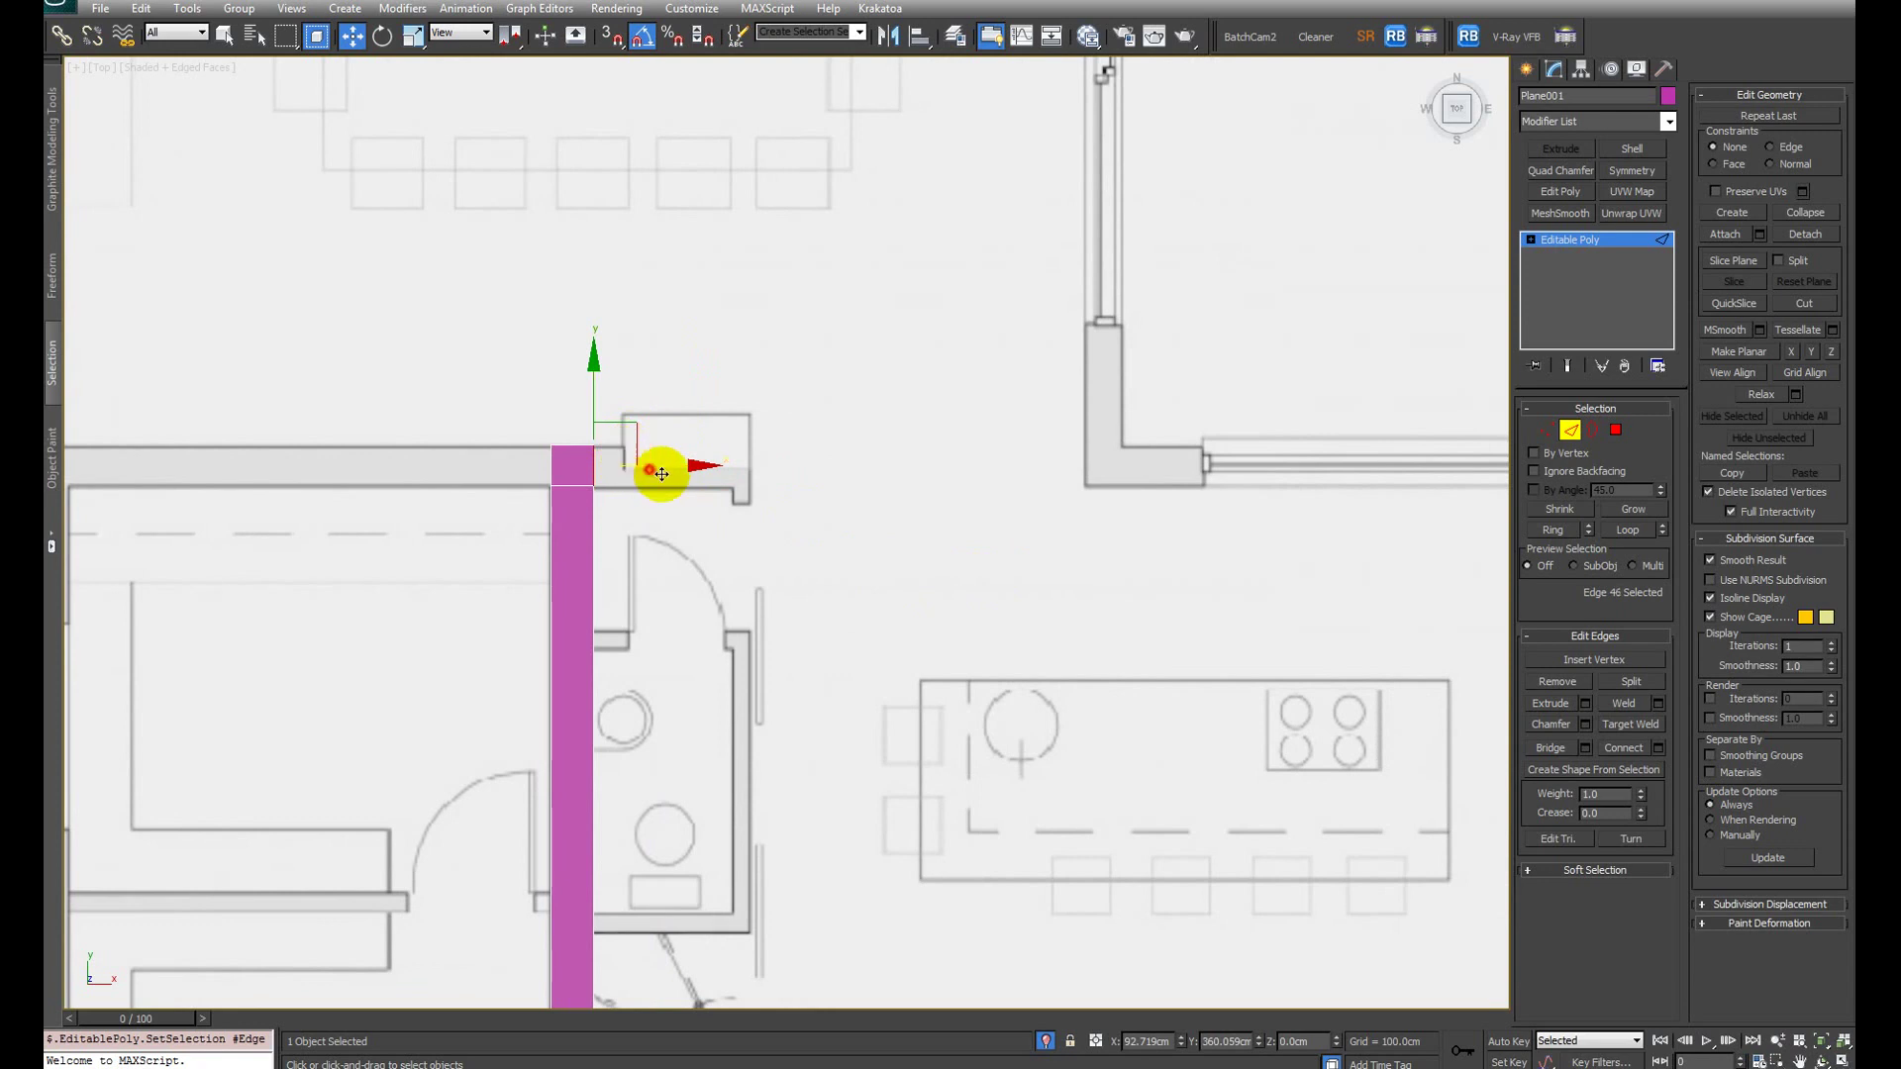
{"action": "left_click_drag", "start_coordinate": [662, 468], "coordinate": [1146, 522], "text": "shift"}
{"action": "middle_click_drag", "start_coordinate": [1336, 530], "coordinate": [897, 580]}
{"action": "left_click_drag", "start_coordinate": [729, 509], "coordinate": [1223, 544], "text": "shift"}
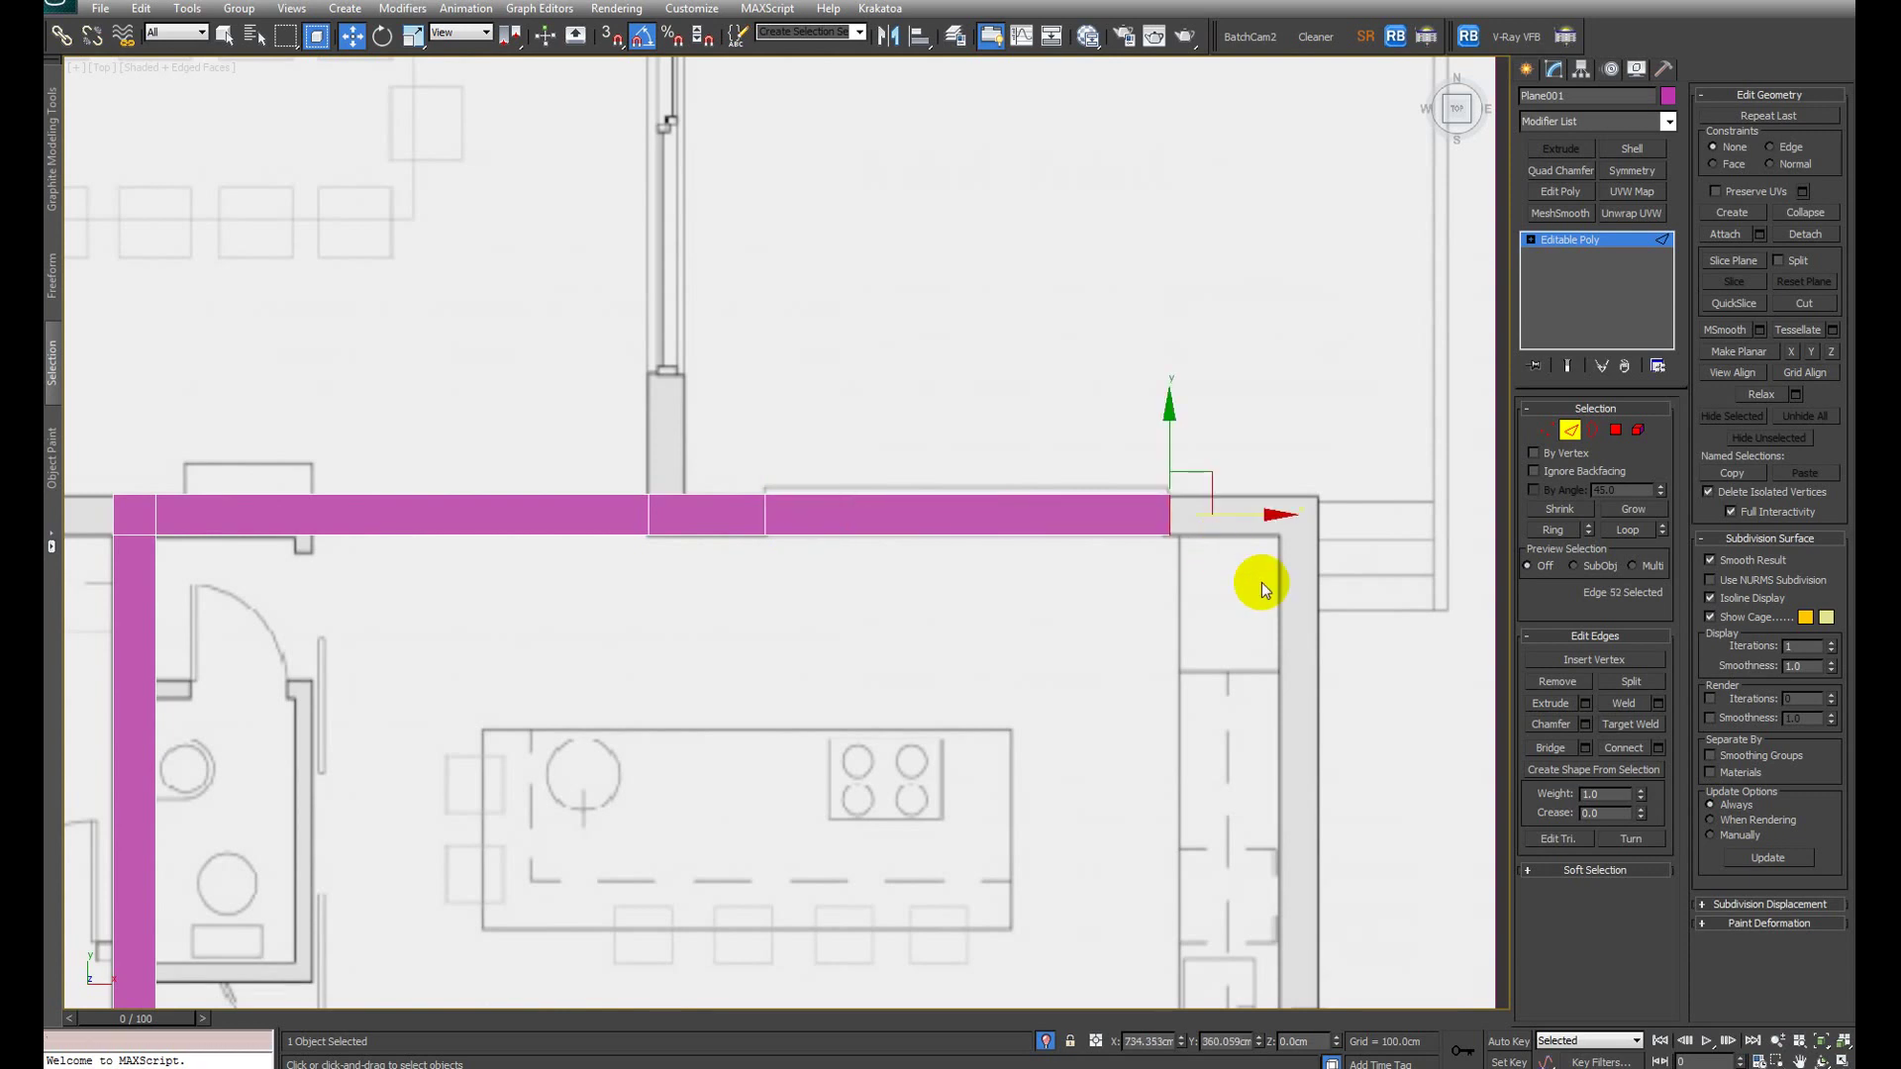
Step: Extend the back wall to the right side wall's inner line and add a corner segment about 25 cm wide to the outer corner
{"action": "middle_click_drag", "start_coordinate": [1260, 585], "coordinate": [859, 562]}
{"action": "scroll", "coordinate": [855, 557], "scroll_direction": "up", "scroll_amount": 2}
{"action": "left_click_drag", "start_coordinate": [861, 479], "coordinate": [1026, 496], "text": "shift"}
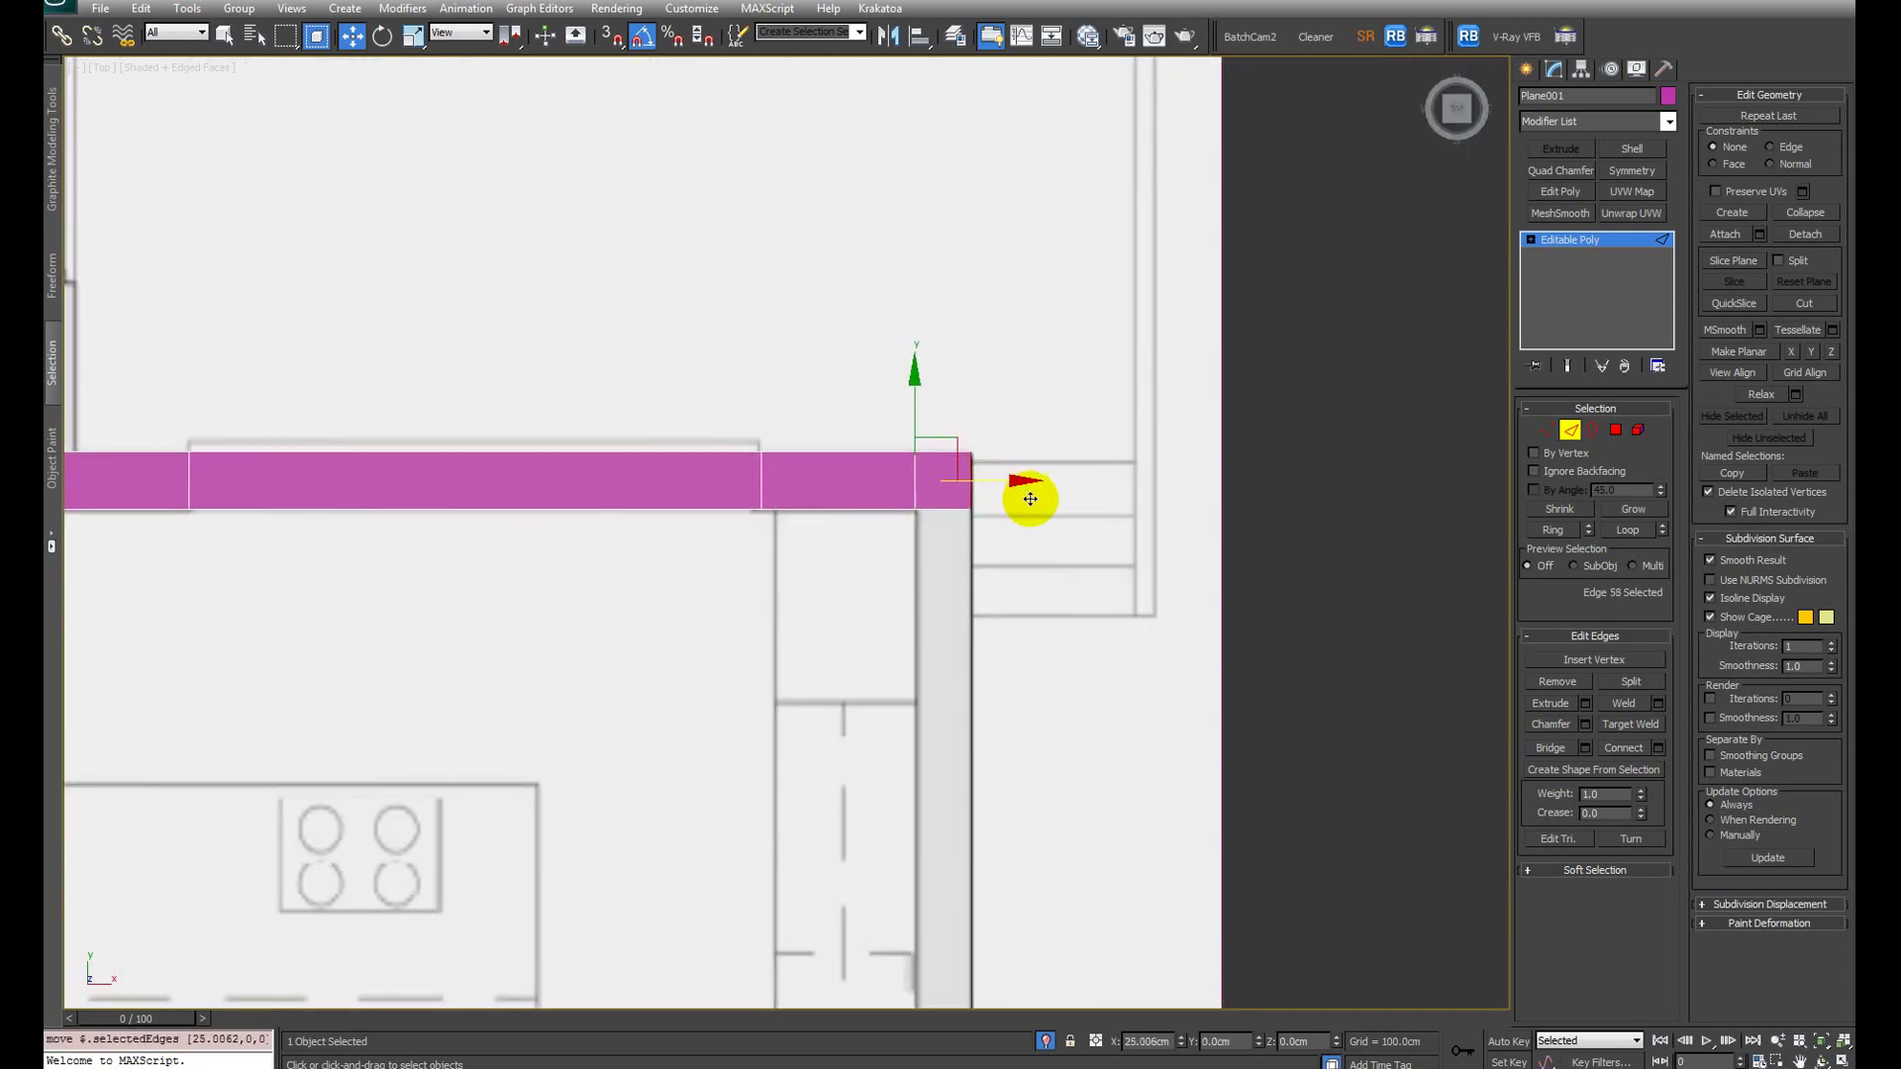
Step: Extend the back corner's lower edge down the right side wall to the kitchen window's near jamb
{"action": "left_click", "coordinate": [944, 508]}
{"action": "scroll", "coordinate": [1032, 548], "scroll_direction": "down", "scroll_amount": 3}
{"action": "middle_click_drag", "start_coordinate": [1032, 549], "coordinate": [971, 348]}
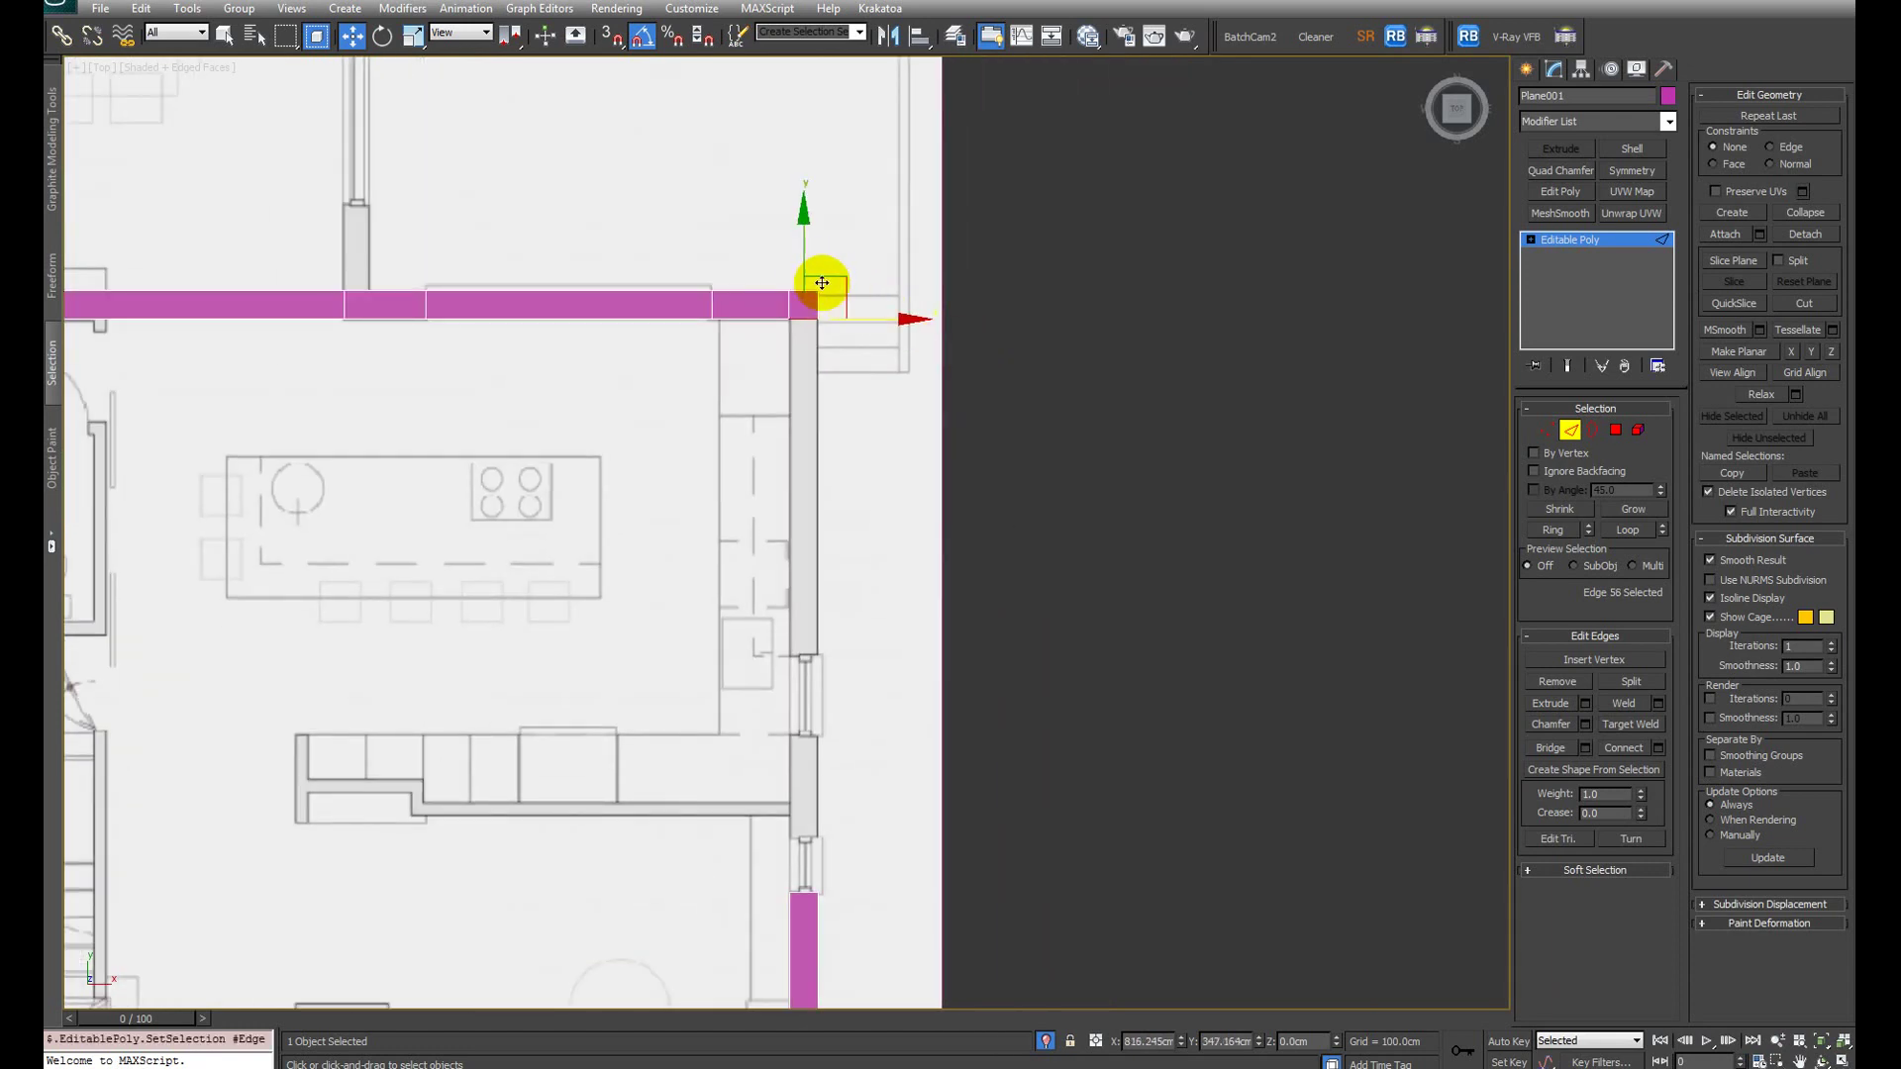
{"action": "left_click_drag", "start_coordinate": [807, 261], "coordinate": [808, 597], "text": "shift"}
Step: Extend the right side wall across the kitchen window to about Y -25.6 cm, and on to the next window's near jamb, about Y -116.8 cm
{"action": "scroll", "coordinate": [878, 416], "scroll_direction": "up", "scroll_amount": 4}
{"action": "middle_click_drag", "start_coordinate": [839, 742], "coordinate": [858, 525]}
{"action": "left_click_drag", "start_coordinate": [826, 273], "coordinate": [835, 429], "text": "shift"}
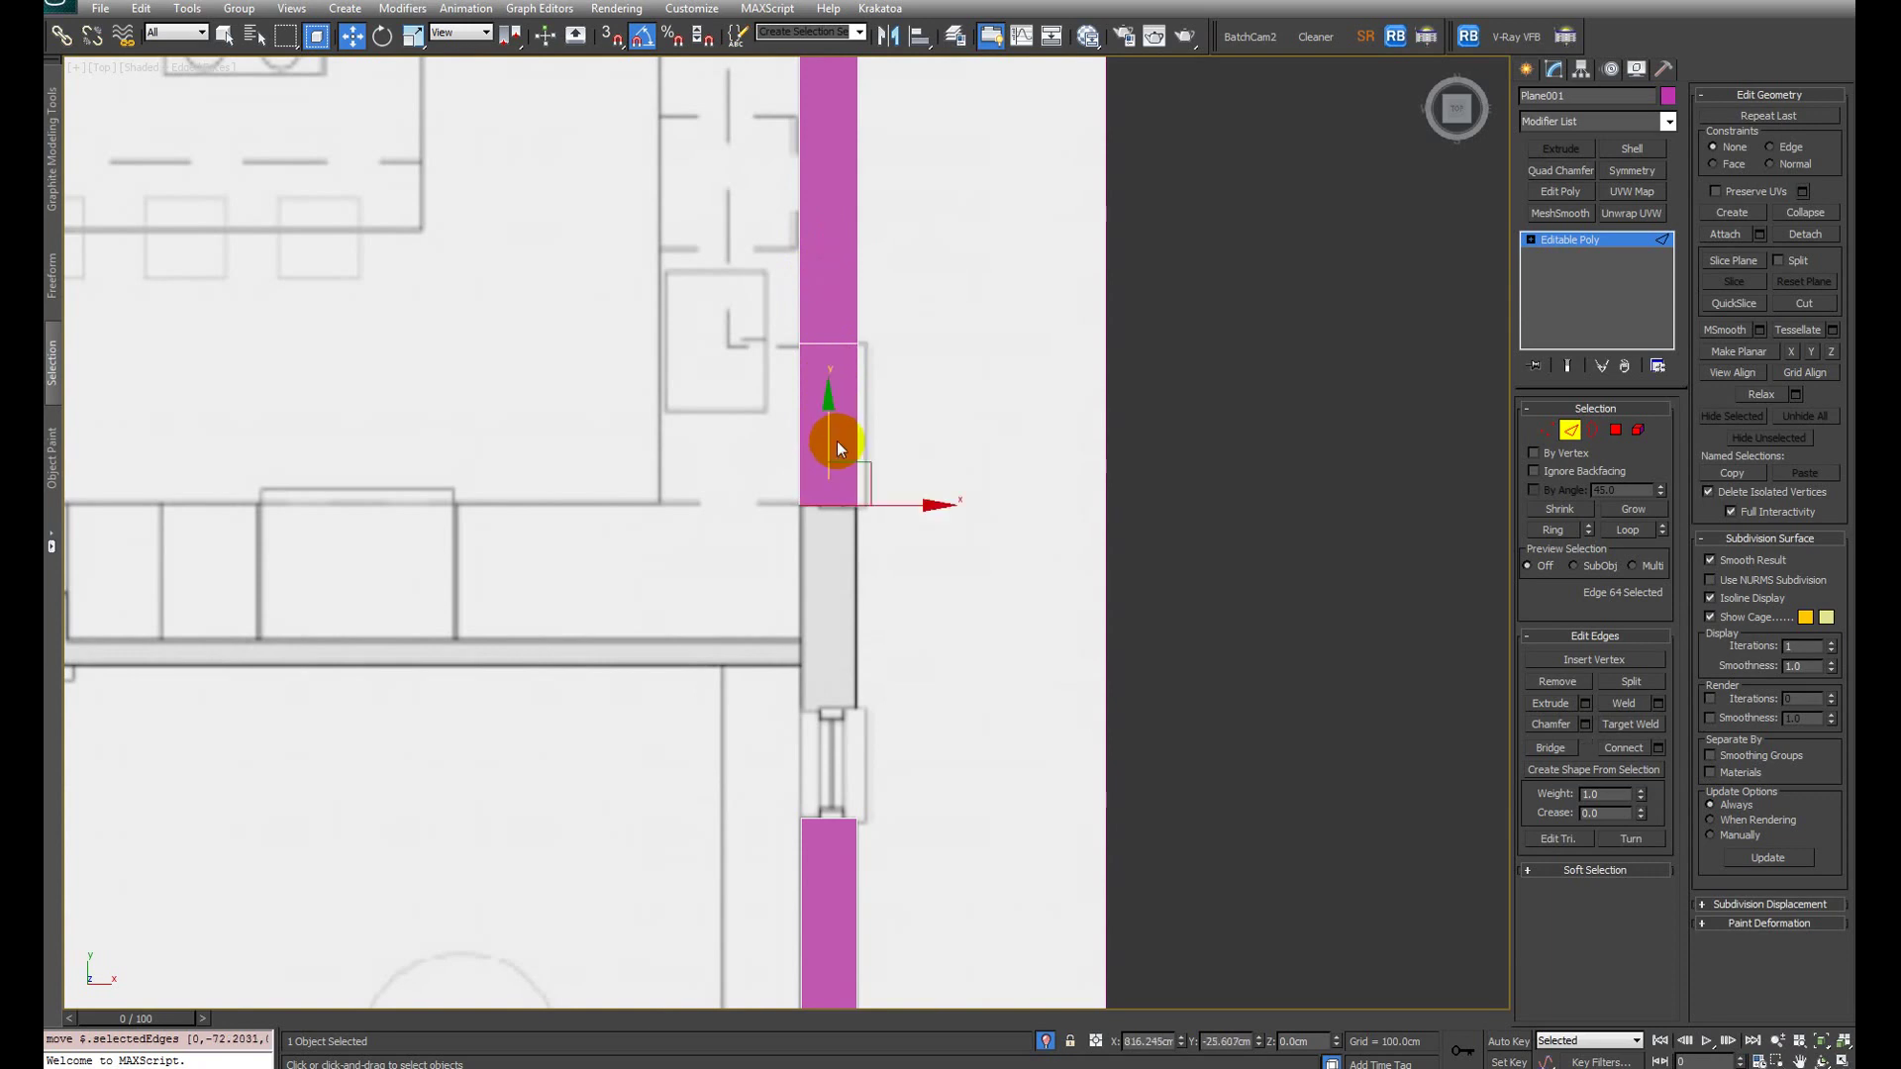
{"action": "middle_click_drag", "start_coordinate": [835, 429], "coordinate": [832, 424]}
{"action": "left_click_drag", "start_coordinate": [824, 425], "coordinate": [823, 628], "text": "shift"}
Step: Examine the traced wall loop and the remaining gap at the small window in the right side wall
{"action": "scroll", "coordinate": [721, 341], "scroll_direction": "down", "scroll_amount": 5}
{"action": "middle_click_drag", "start_coordinate": [721, 341], "coordinate": [709, 460]}
{"action": "scroll", "coordinate": [835, 653], "scroll_direction": "up", "scroll_amount": 2}
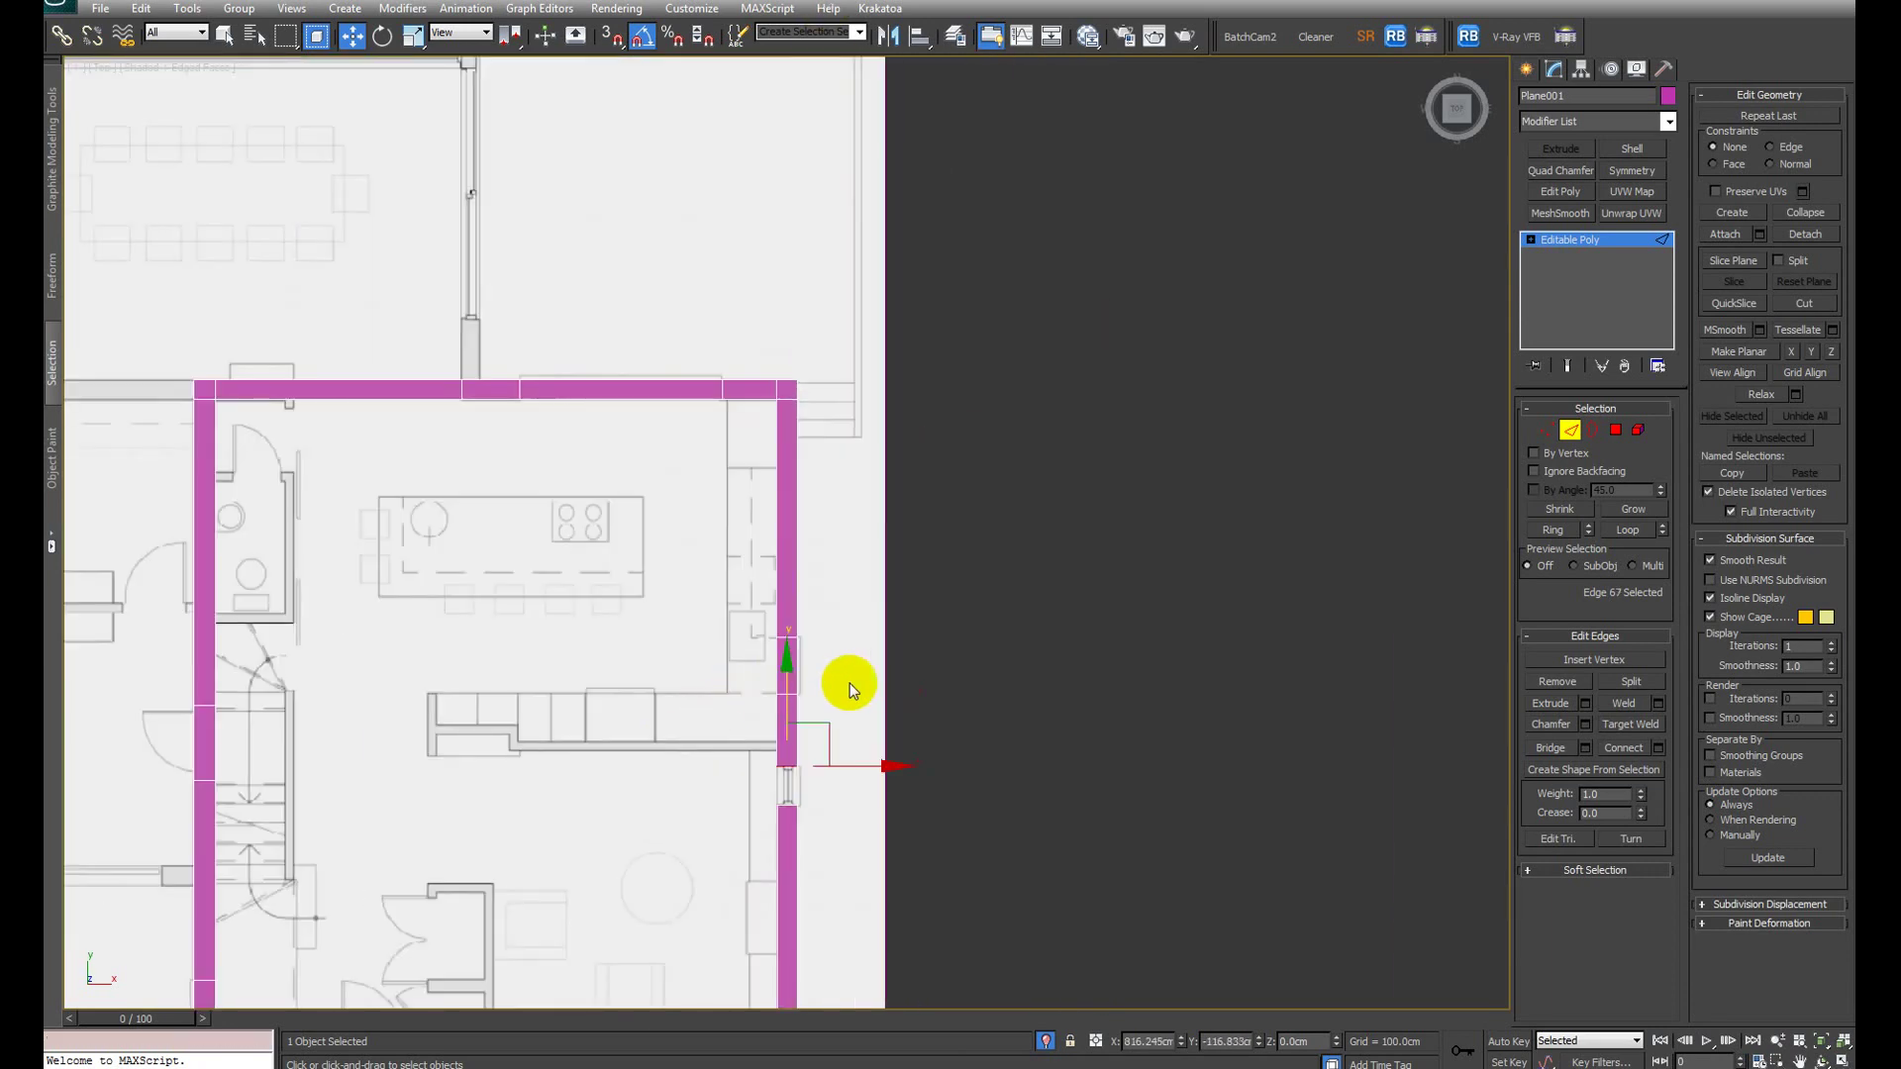
{"action": "middle_click_drag", "start_coordinate": [812, 761], "coordinate": [947, 280]}
{"action": "scroll", "coordinate": [946, 281], "scroll_direction": "up", "scroll_amount": 2}
{"action": "scroll", "coordinate": [885, 391], "scroll_direction": "up", "scroll_amount": 4}
{"action": "middle_click_drag", "start_coordinate": [885, 391], "coordinate": [675, 693]}
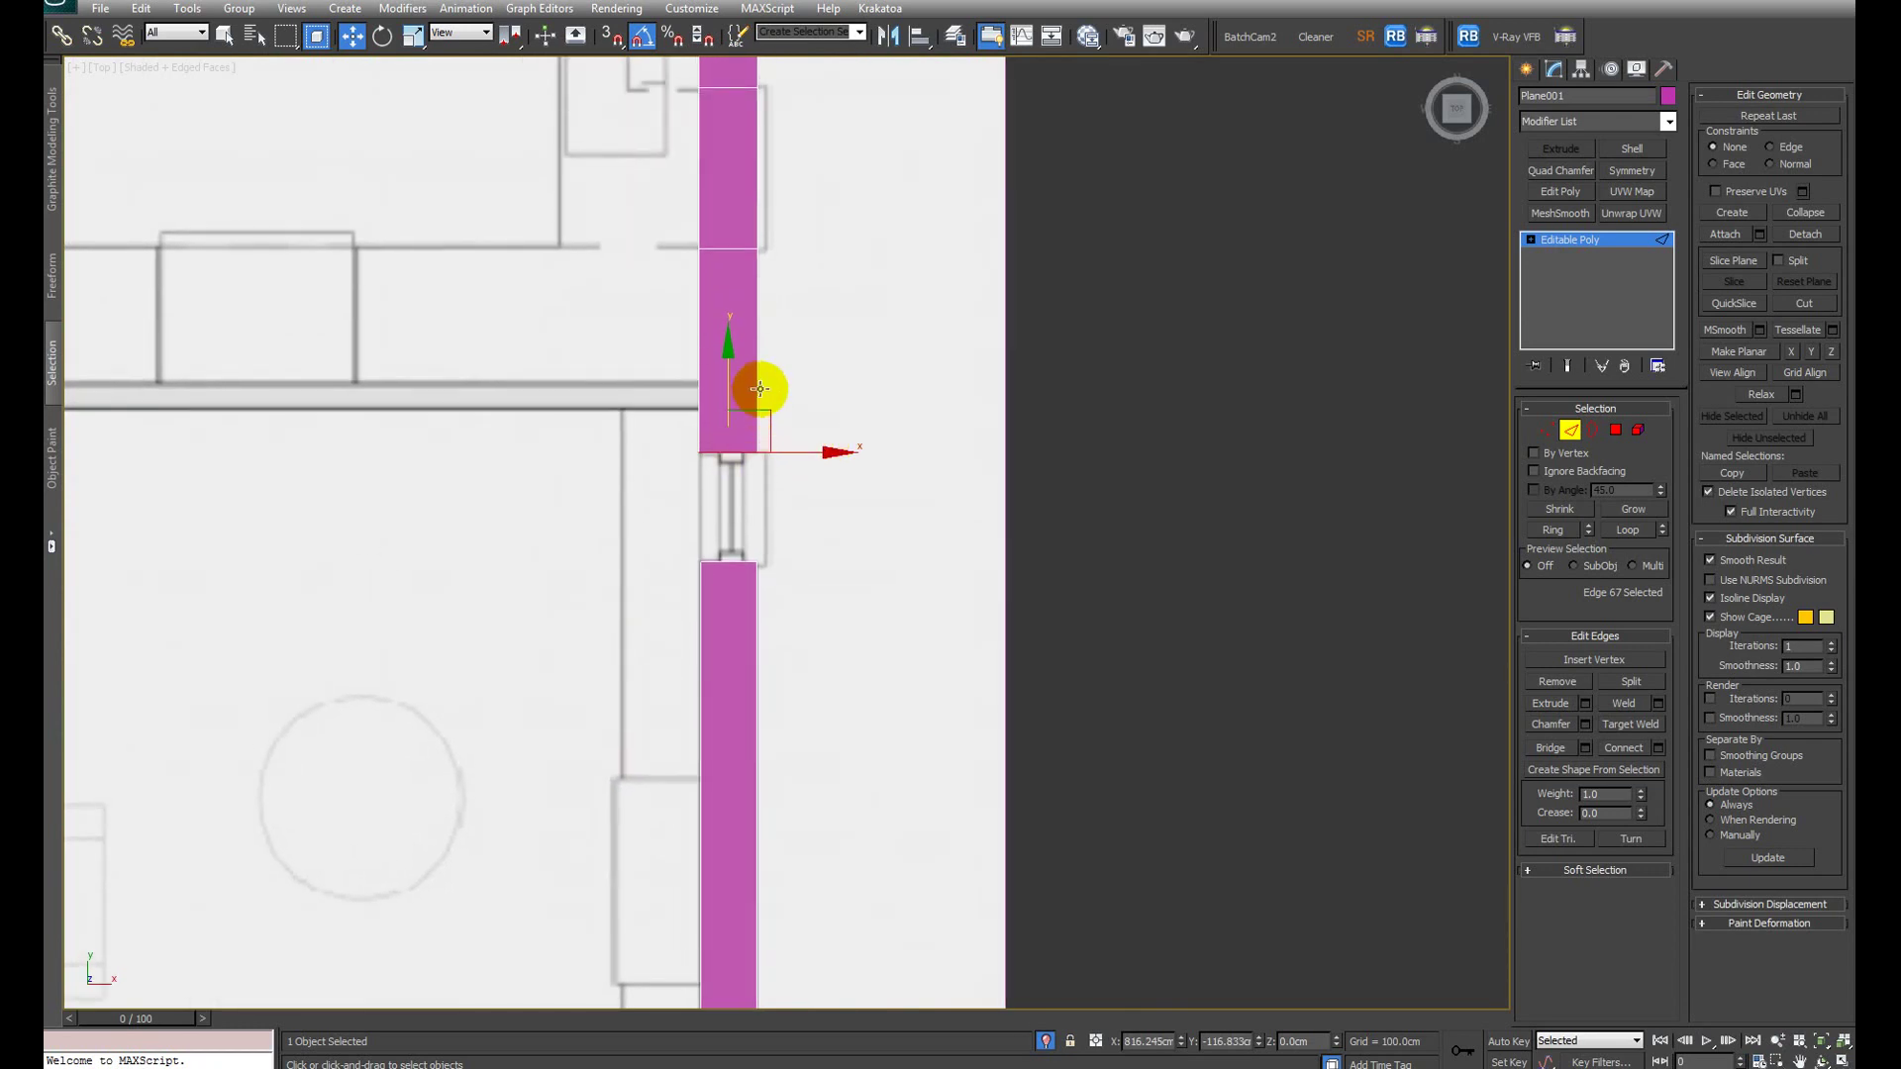
{"action": "scroll", "coordinate": [679, 374], "scroll_direction": "down", "scroll_amount": 6}
{"action": "middle_click_drag", "start_coordinate": [673, 417], "coordinate": [767, 457]}
{"action": "scroll", "coordinate": [1010, 582], "scroll_direction": "up", "scroll_amount": 3}
{"action": "middle_click_drag", "start_coordinate": [1023, 588], "coordinate": [1050, 592]}
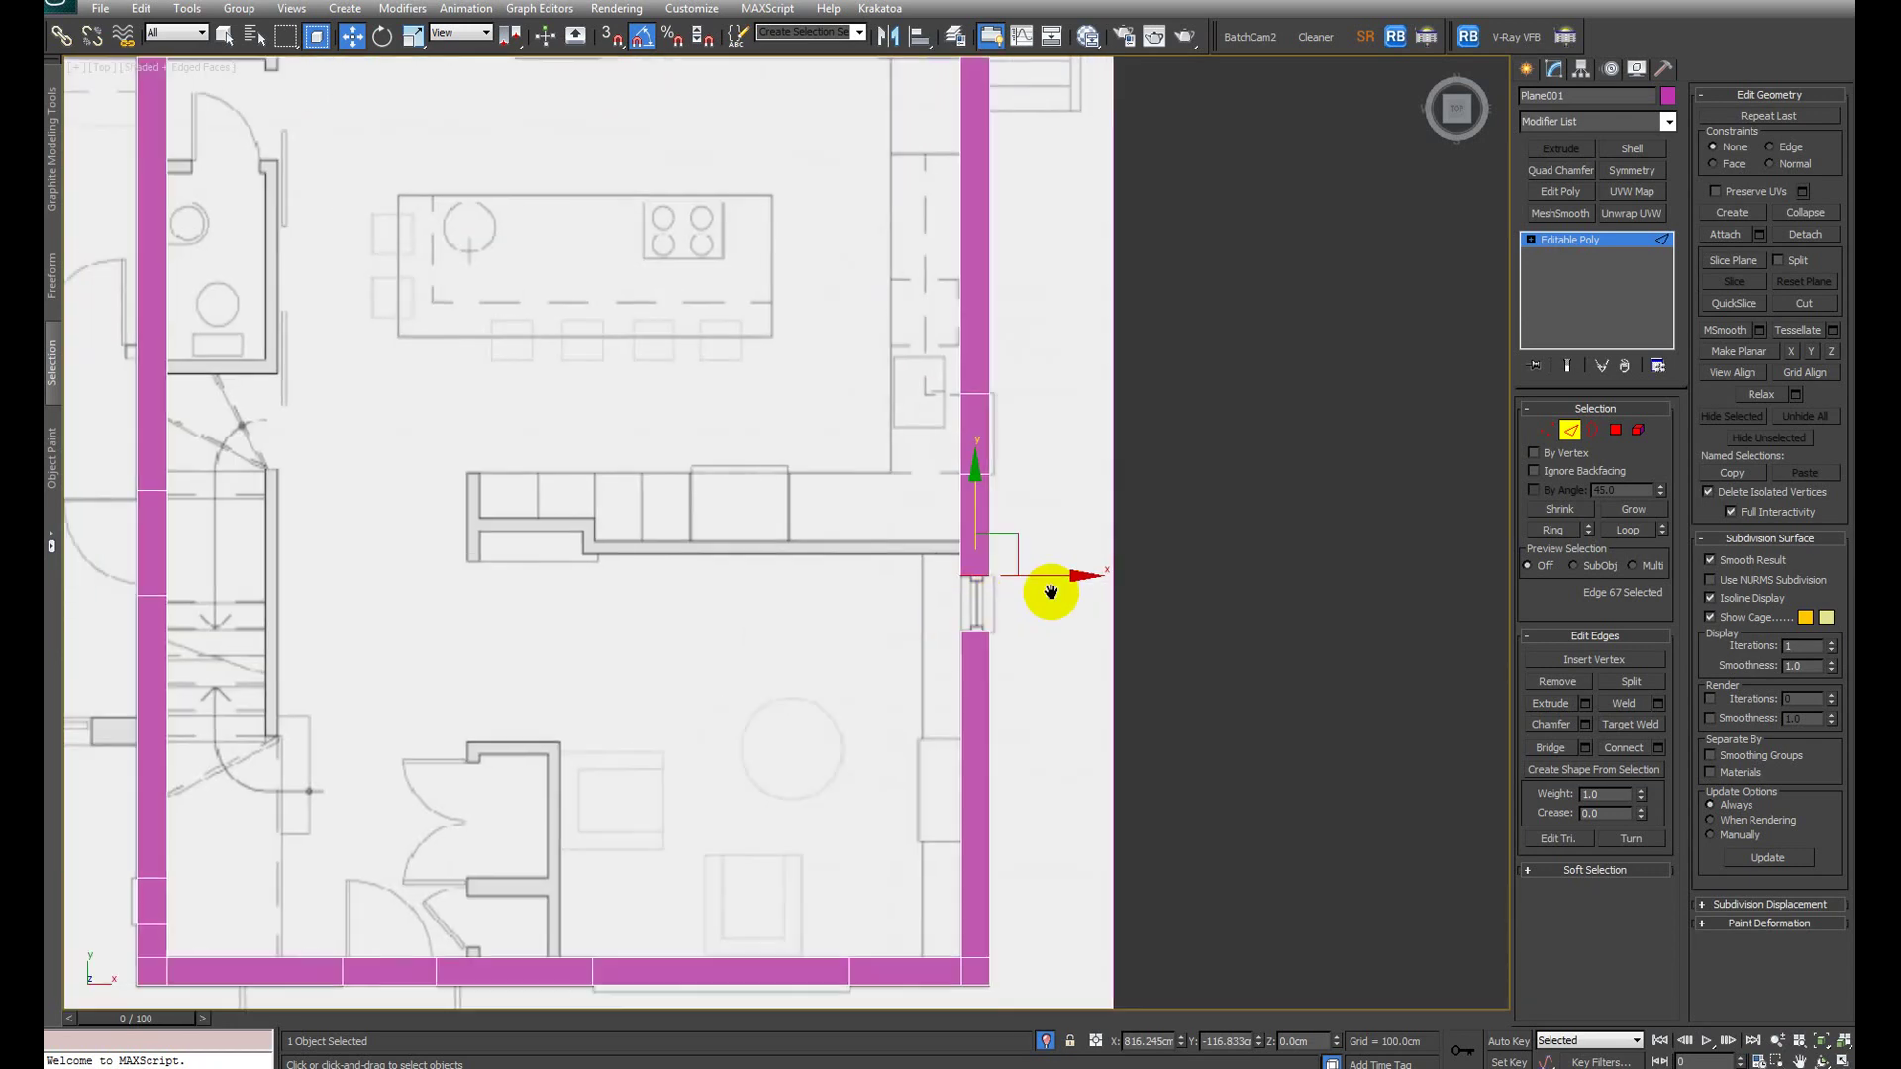
{"action": "scroll", "coordinate": [1095, 597], "scroll_direction": "up", "scroll_amount": 6}
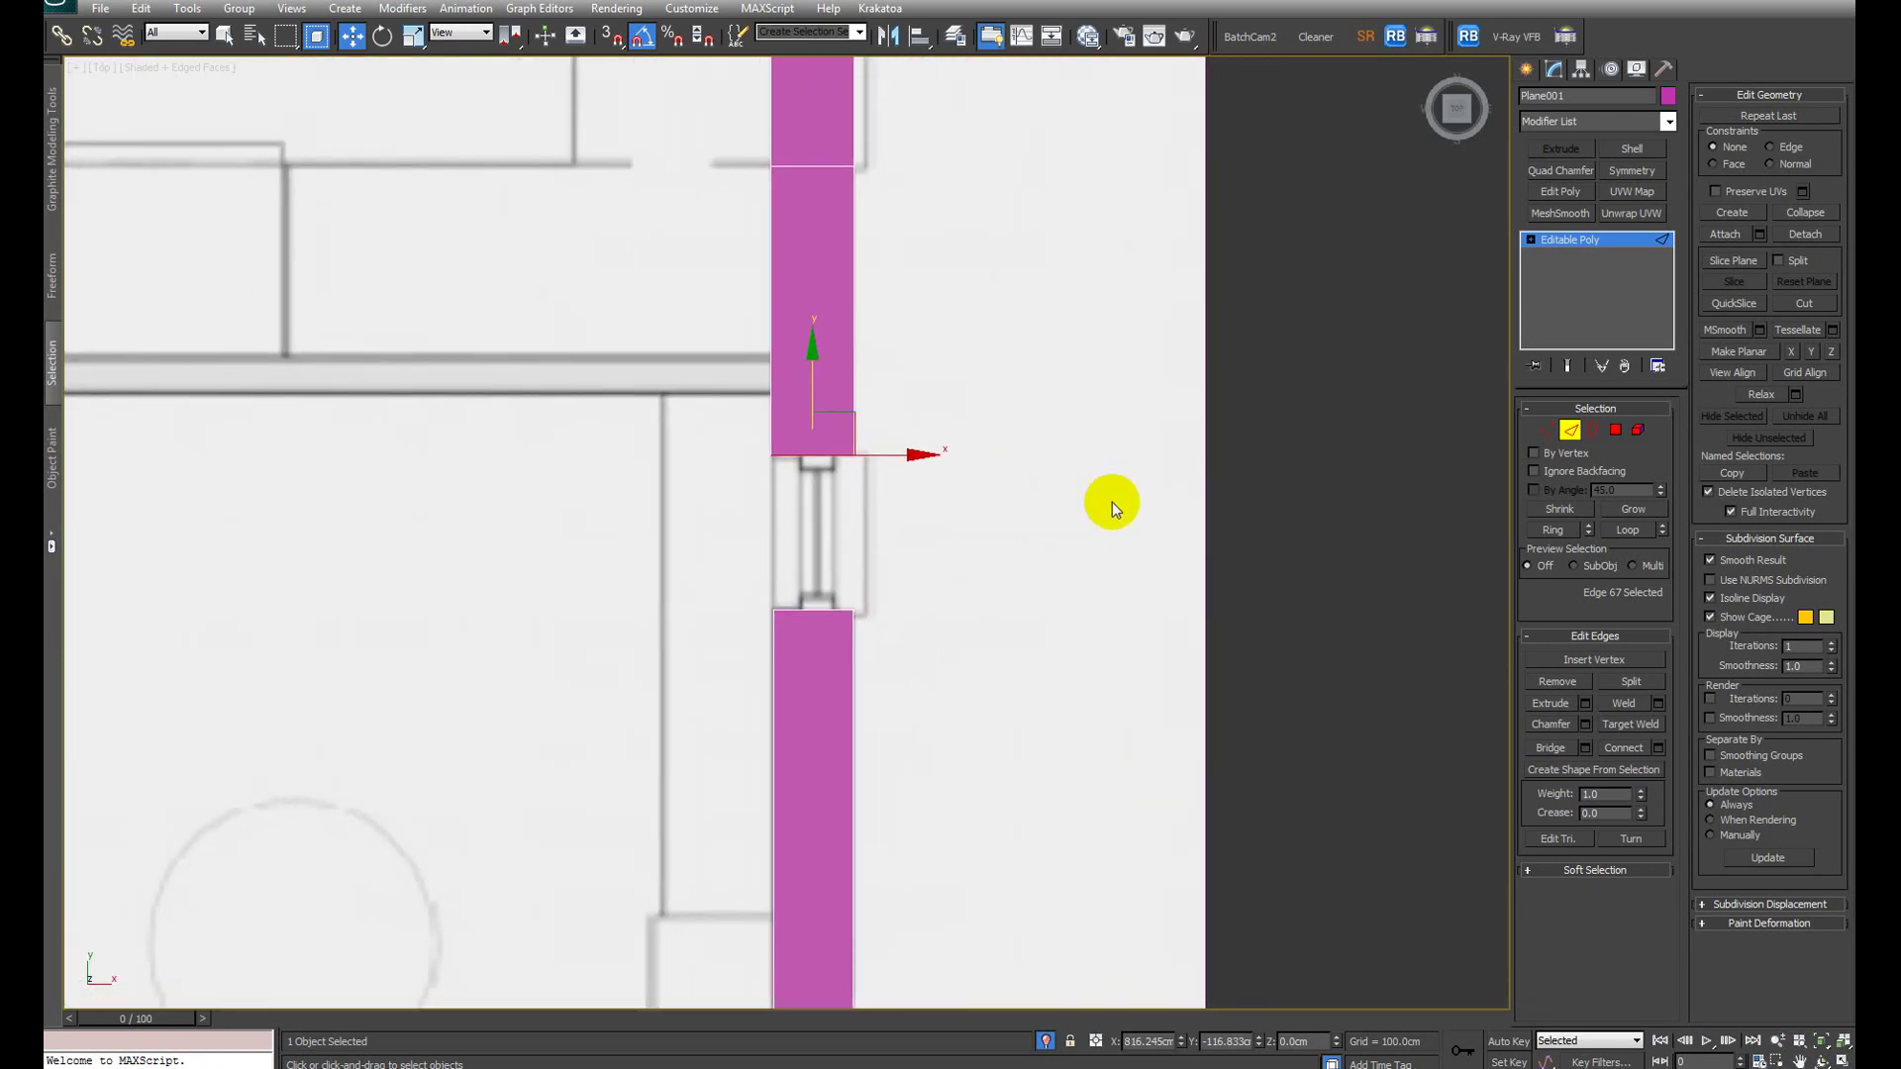
Step: Select the two facing open edges at the right side wall's window gap and display the viewport in wireframe
{"action": "left_click", "coordinate": [1113, 502]}
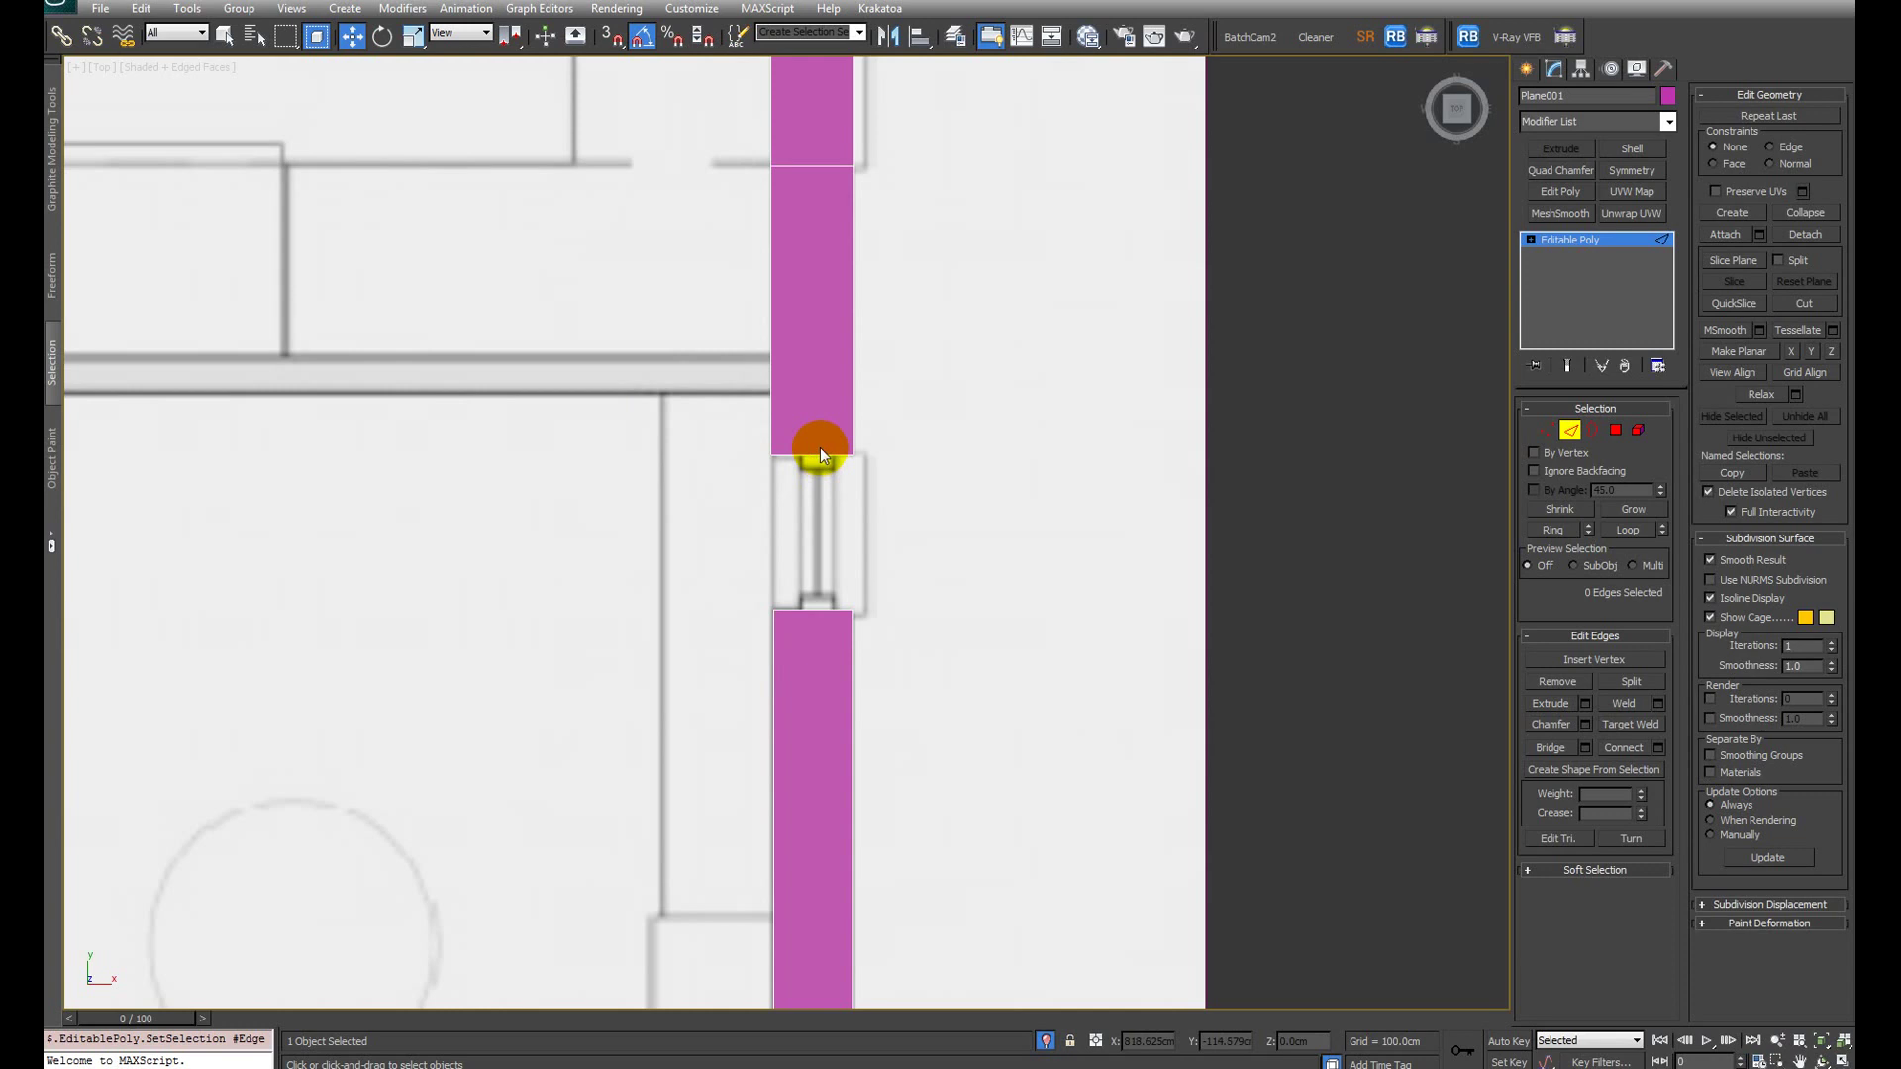
{"action": "middle_click_drag", "start_coordinate": [841, 454], "coordinate": [818, 459]}
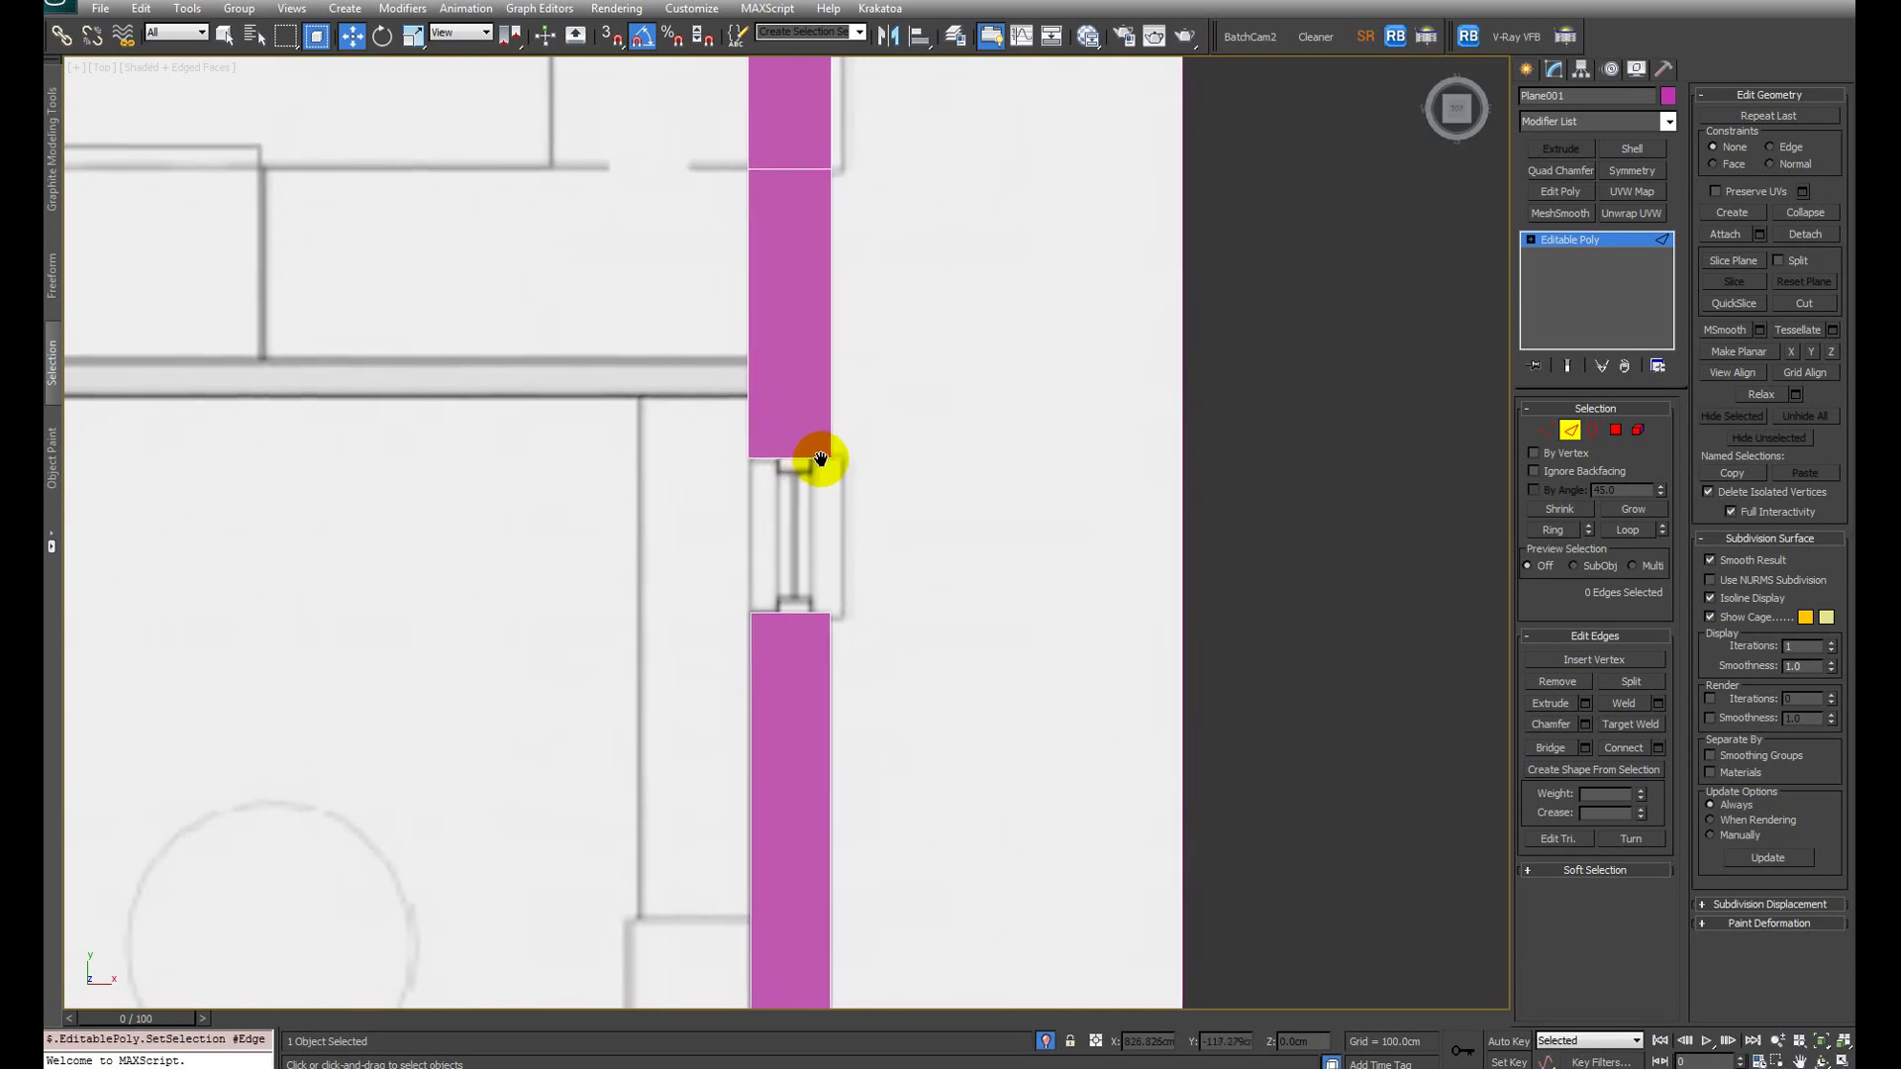
{"action": "middle_click_drag", "start_coordinate": [952, 519], "coordinate": [949, 518]}
{"action": "left_click_drag", "start_coordinate": [525, 400], "coordinate": [1023, 754]}
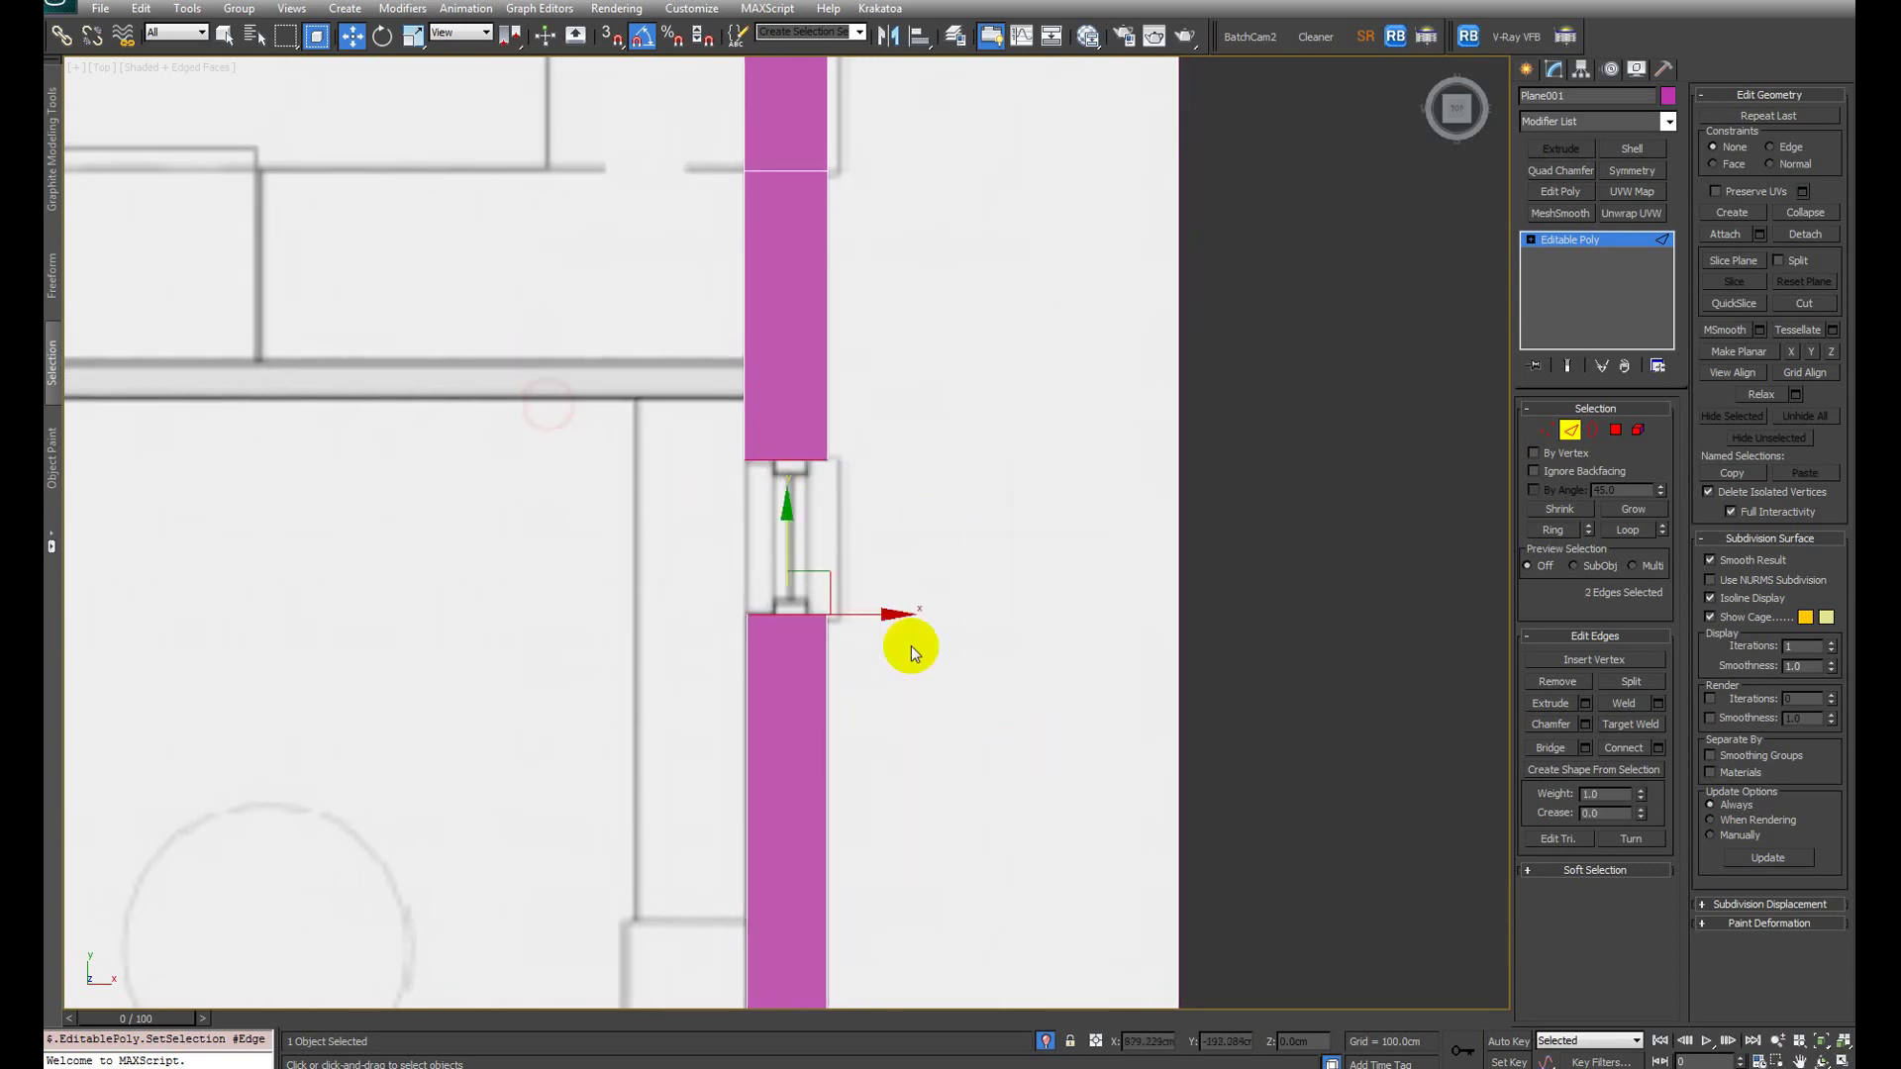
{"action": "left_click_drag", "start_coordinate": [597, 417], "coordinate": [1085, 750]}
{"action": "key", "text": "F3"}
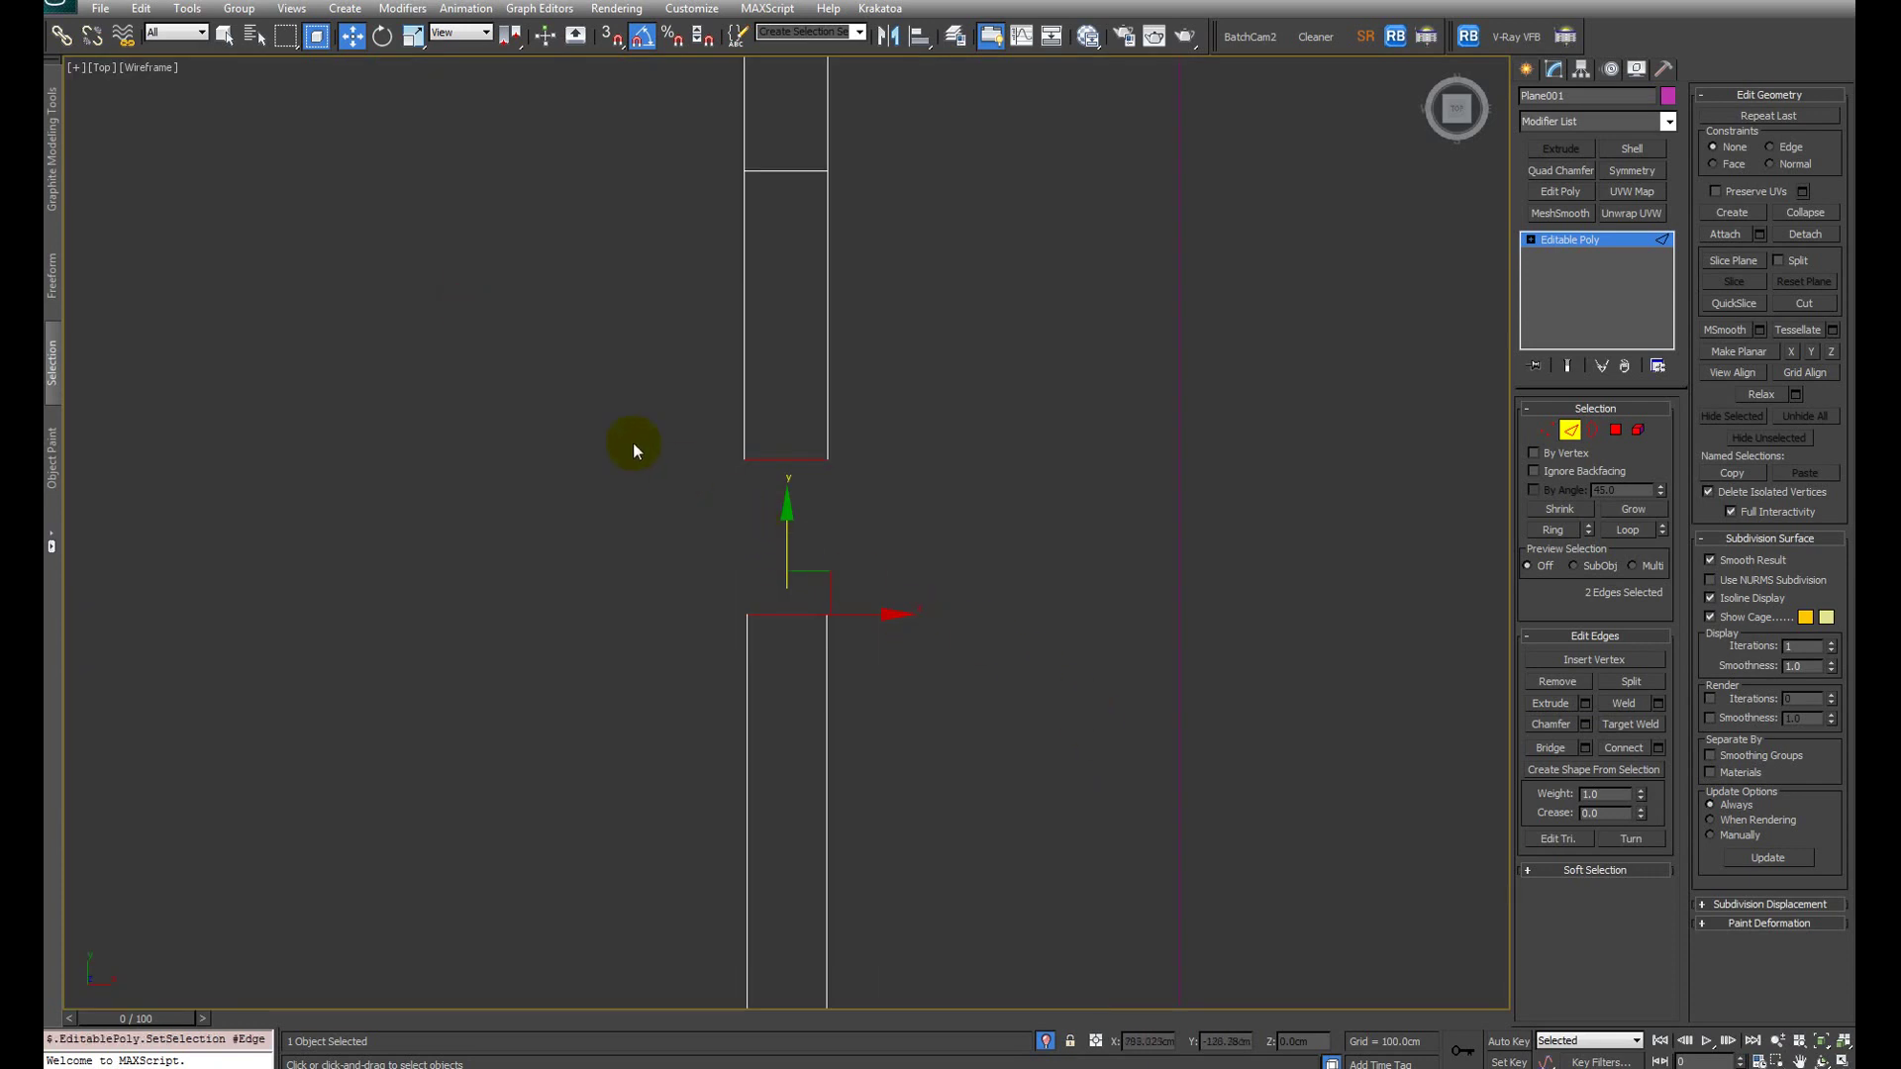
{"action": "key", "text": "F3"}
{"action": "key", "text": "F3"}
Step: Try a crossing selection around the window gap, and reselect only the two open wall edges with an enclosing selection
{"action": "left_click_drag", "start_coordinate": [612, 420], "coordinate": [1001, 695]}
{"action": "left_click_drag", "start_coordinate": [580, 354], "coordinate": [1029, 734]}
{"action": "left_click_drag", "start_coordinate": [578, 359], "coordinate": [1099, 691]}
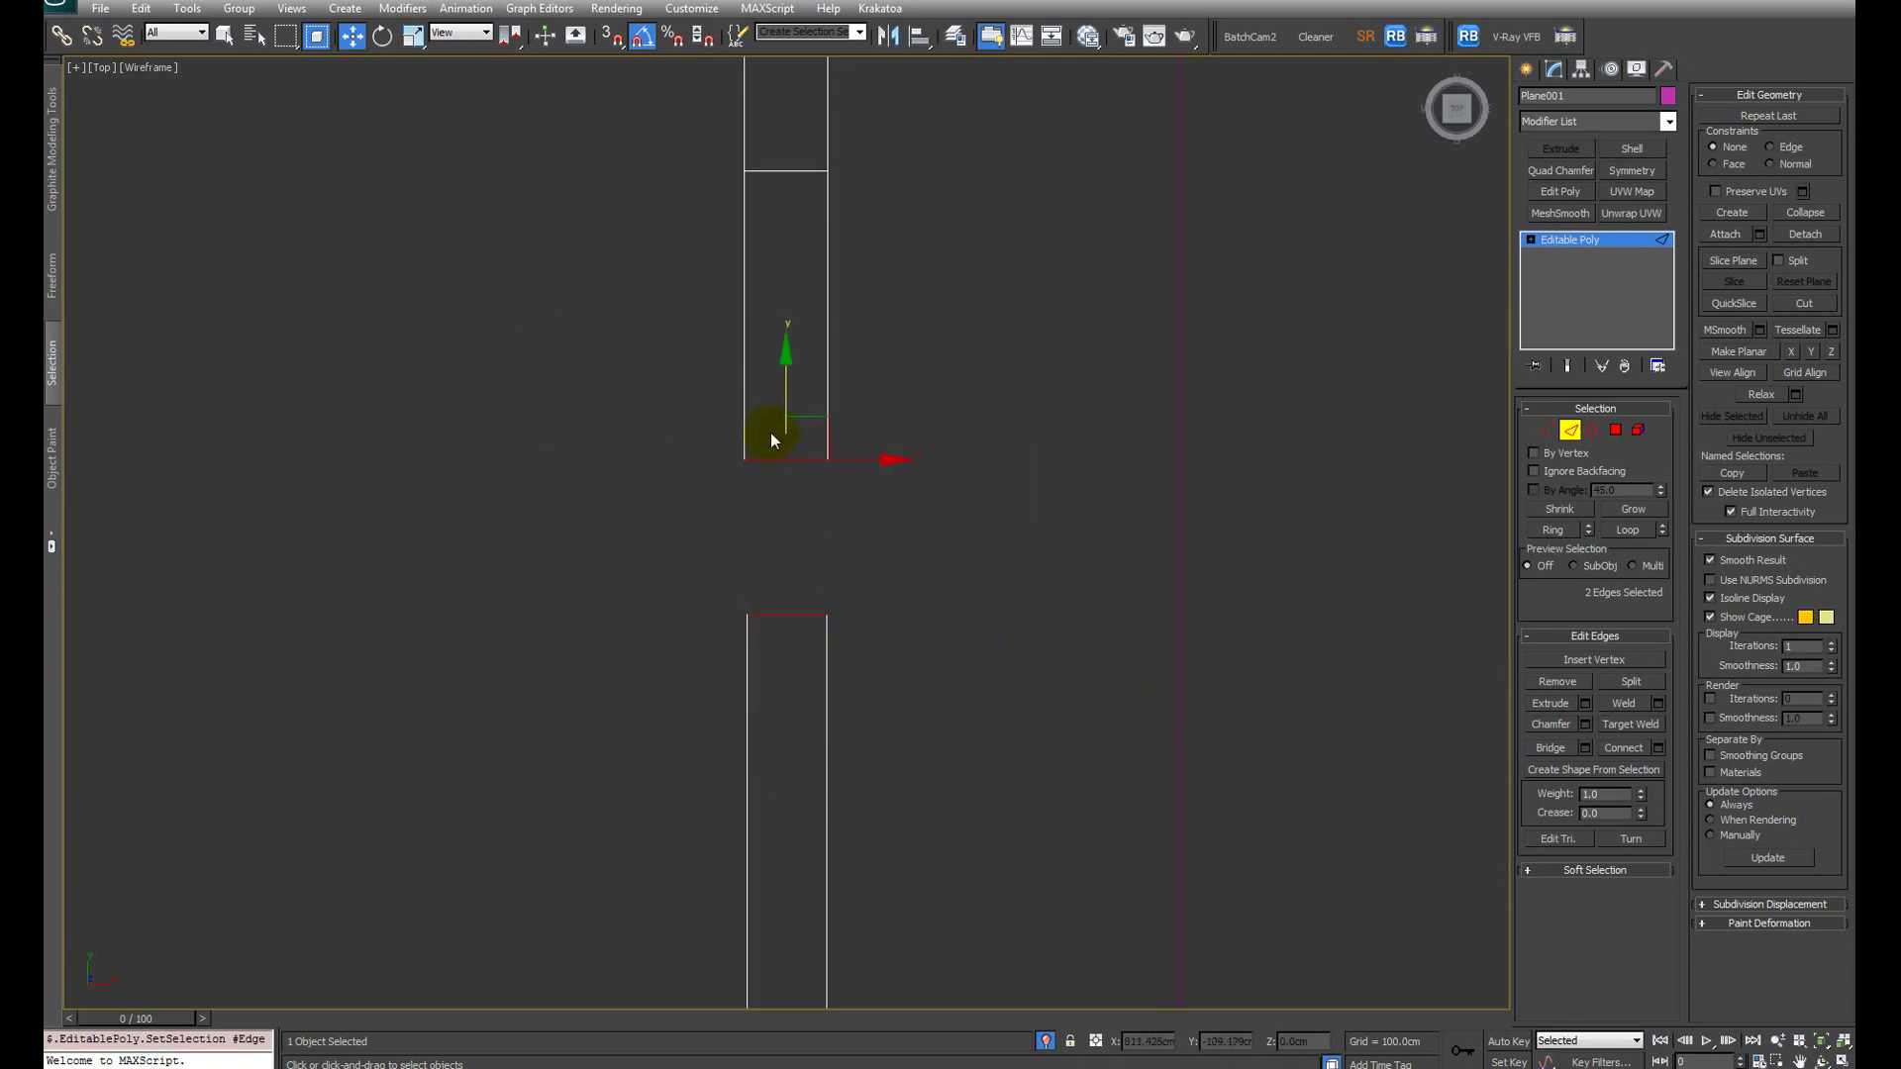
{"action": "left_click_drag", "start_coordinate": [1042, 730], "coordinate": [430, 293]}
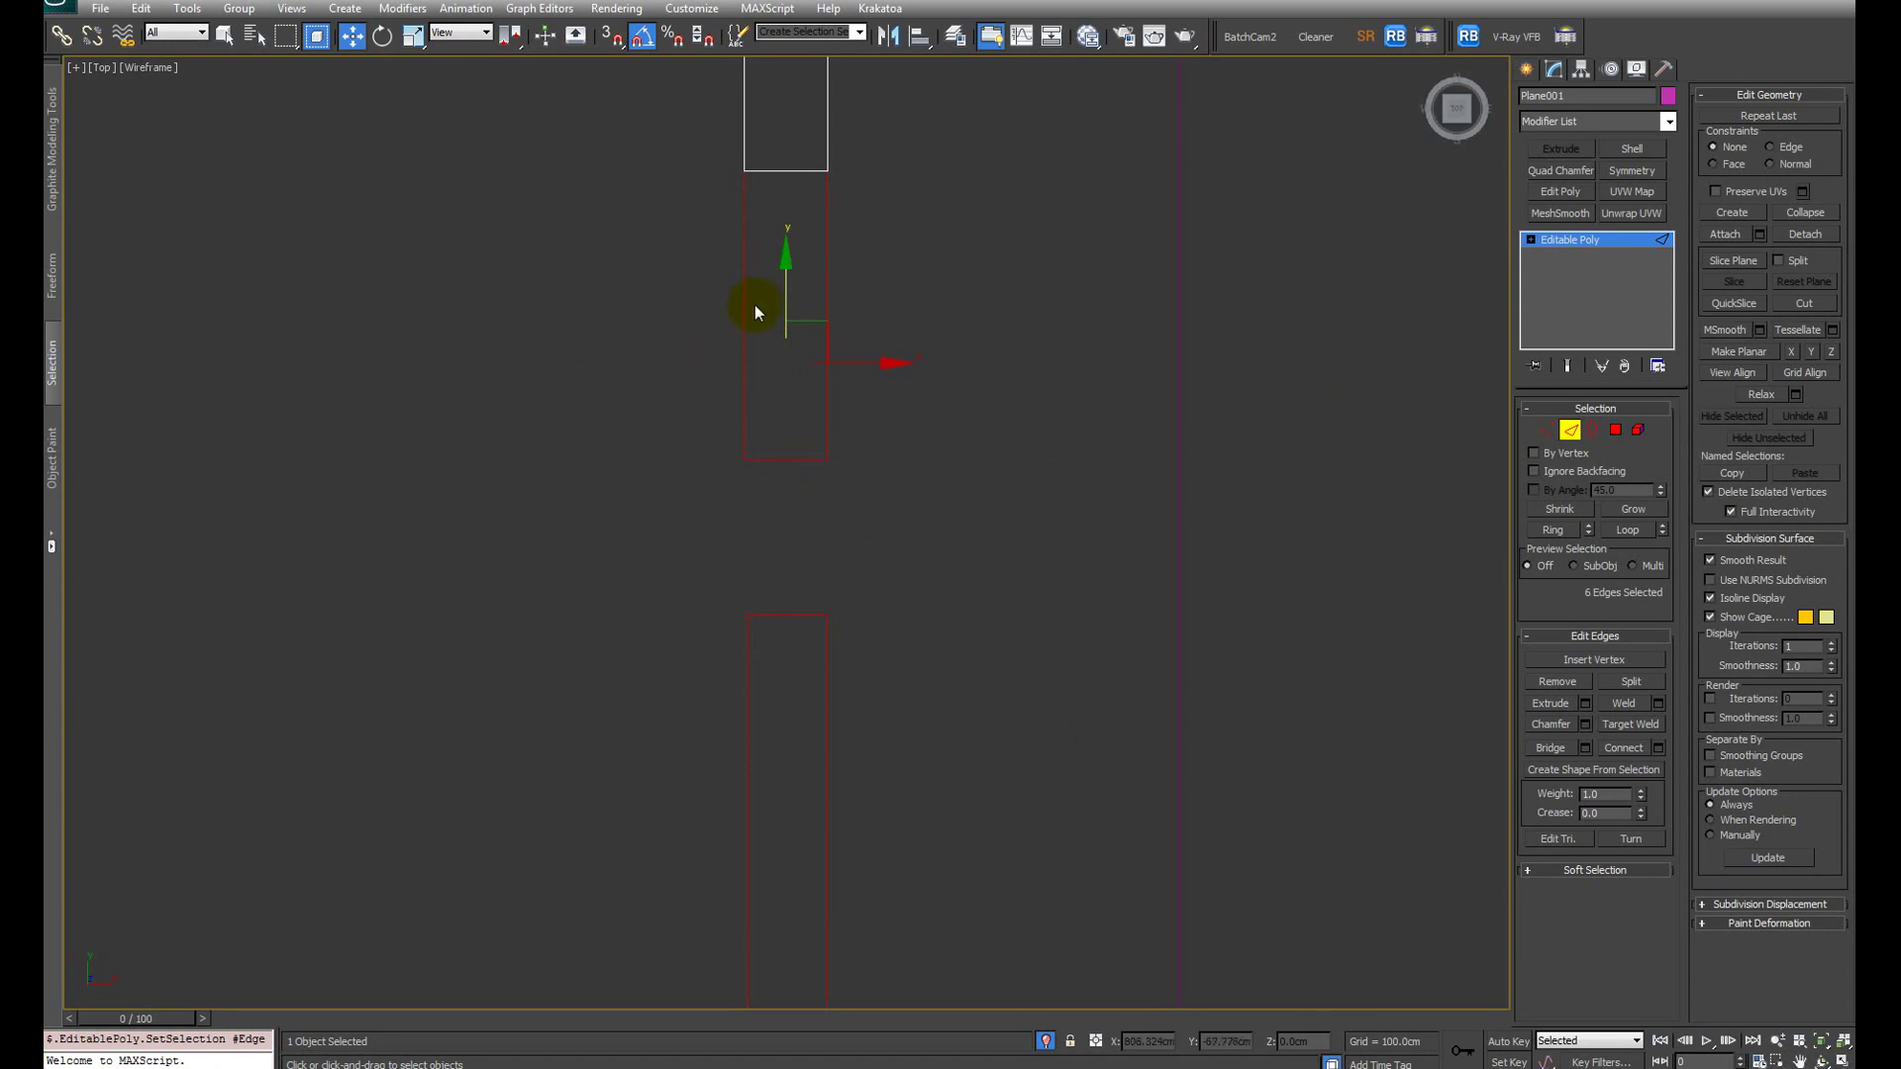
{"action": "left_click_drag", "start_coordinate": [354, 270], "coordinate": [1061, 732]}
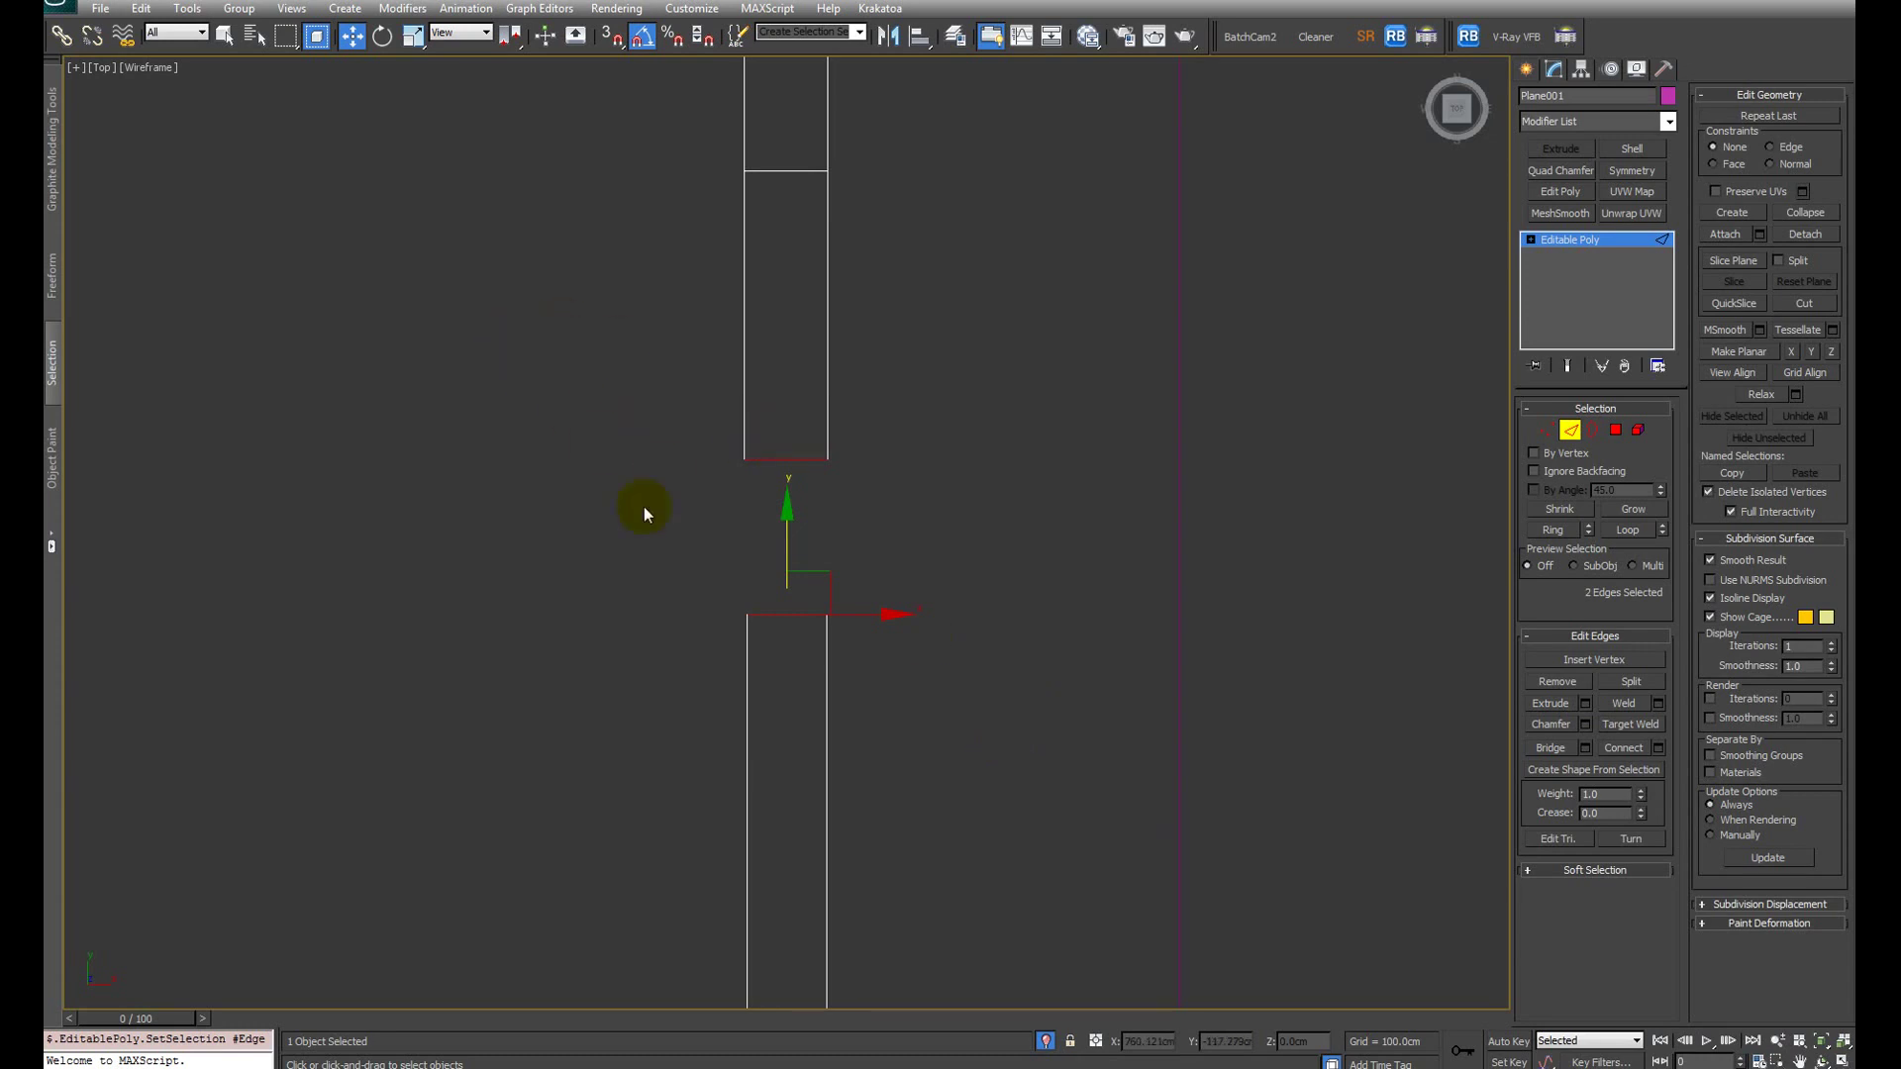
{"action": "left_click_drag", "start_coordinate": [620, 426], "coordinate": [920, 661]}
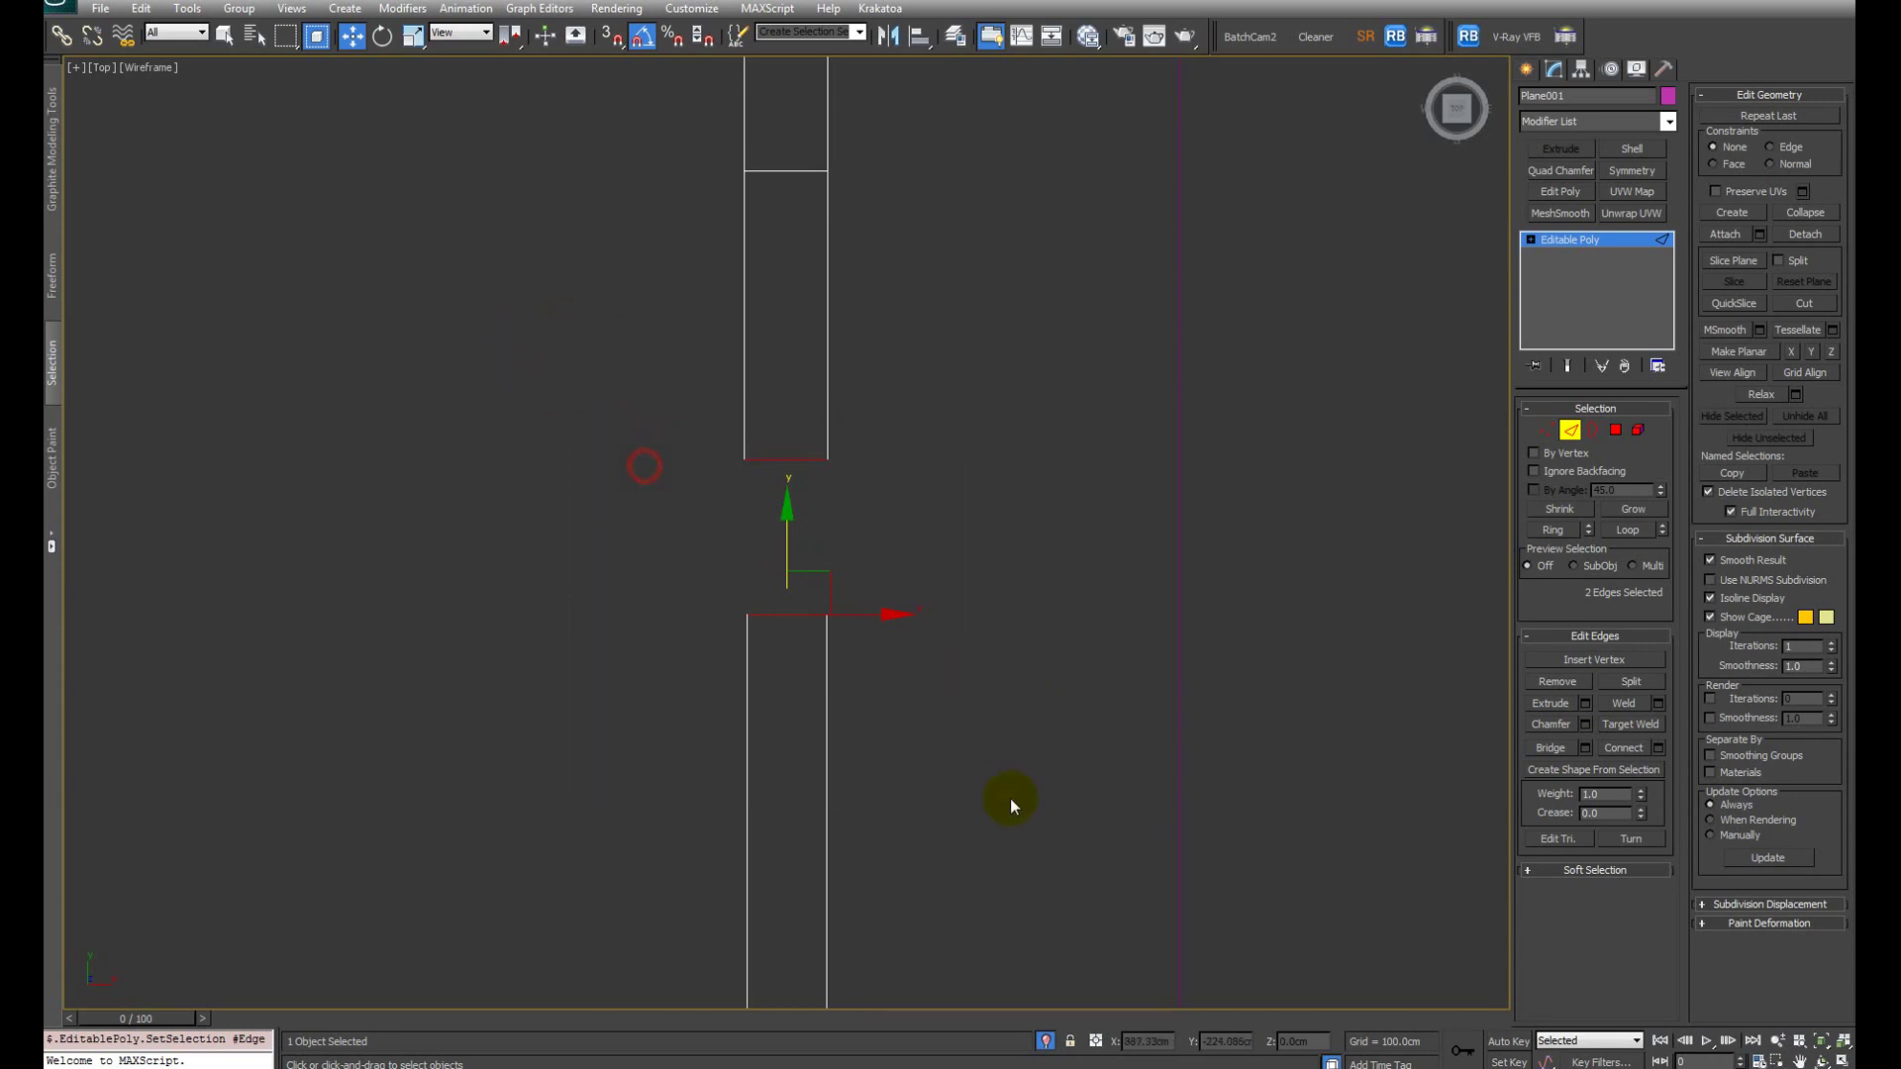
Step: Check the Auto Window/Crossing by Direction option in the general preferences
{"action": "middle_click_drag", "start_coordinate": [684, 381], "coordinate": [718, 383]}
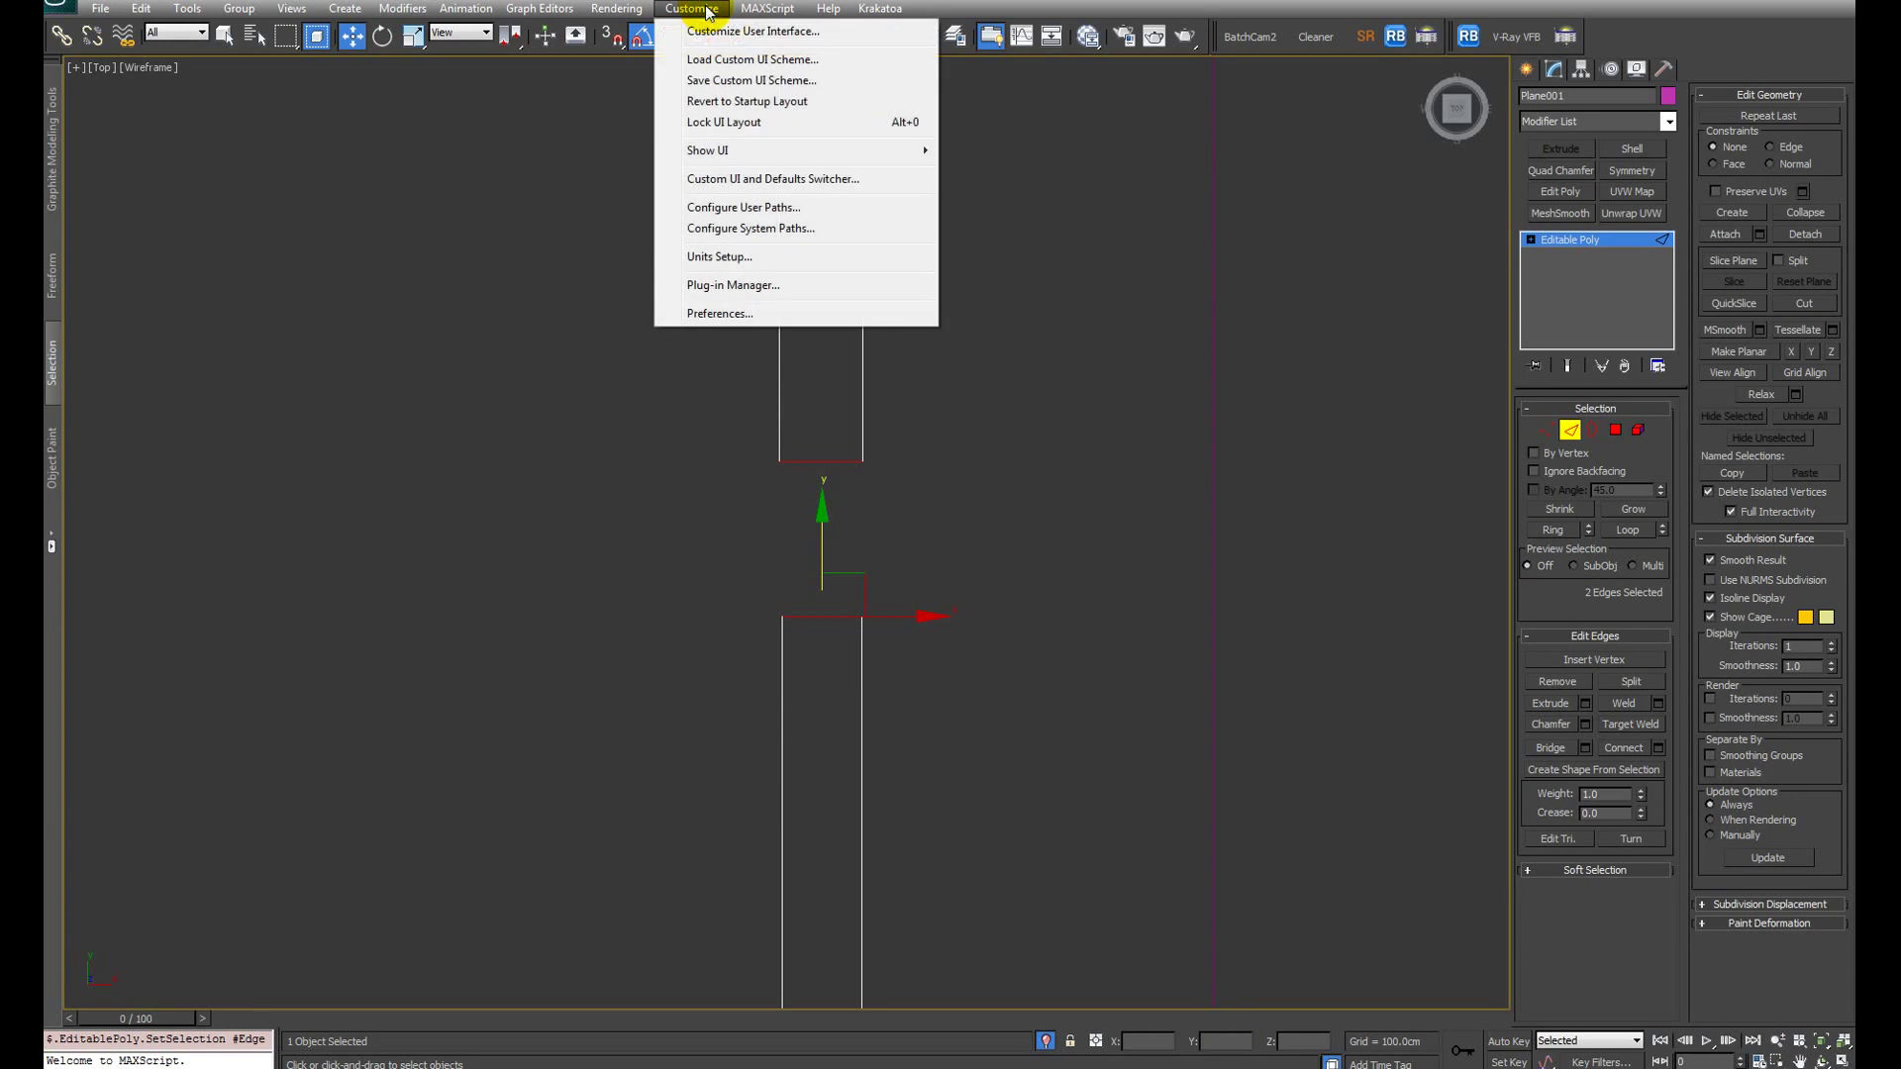
{"action": "left_click", "coordinate": [774, 315]}
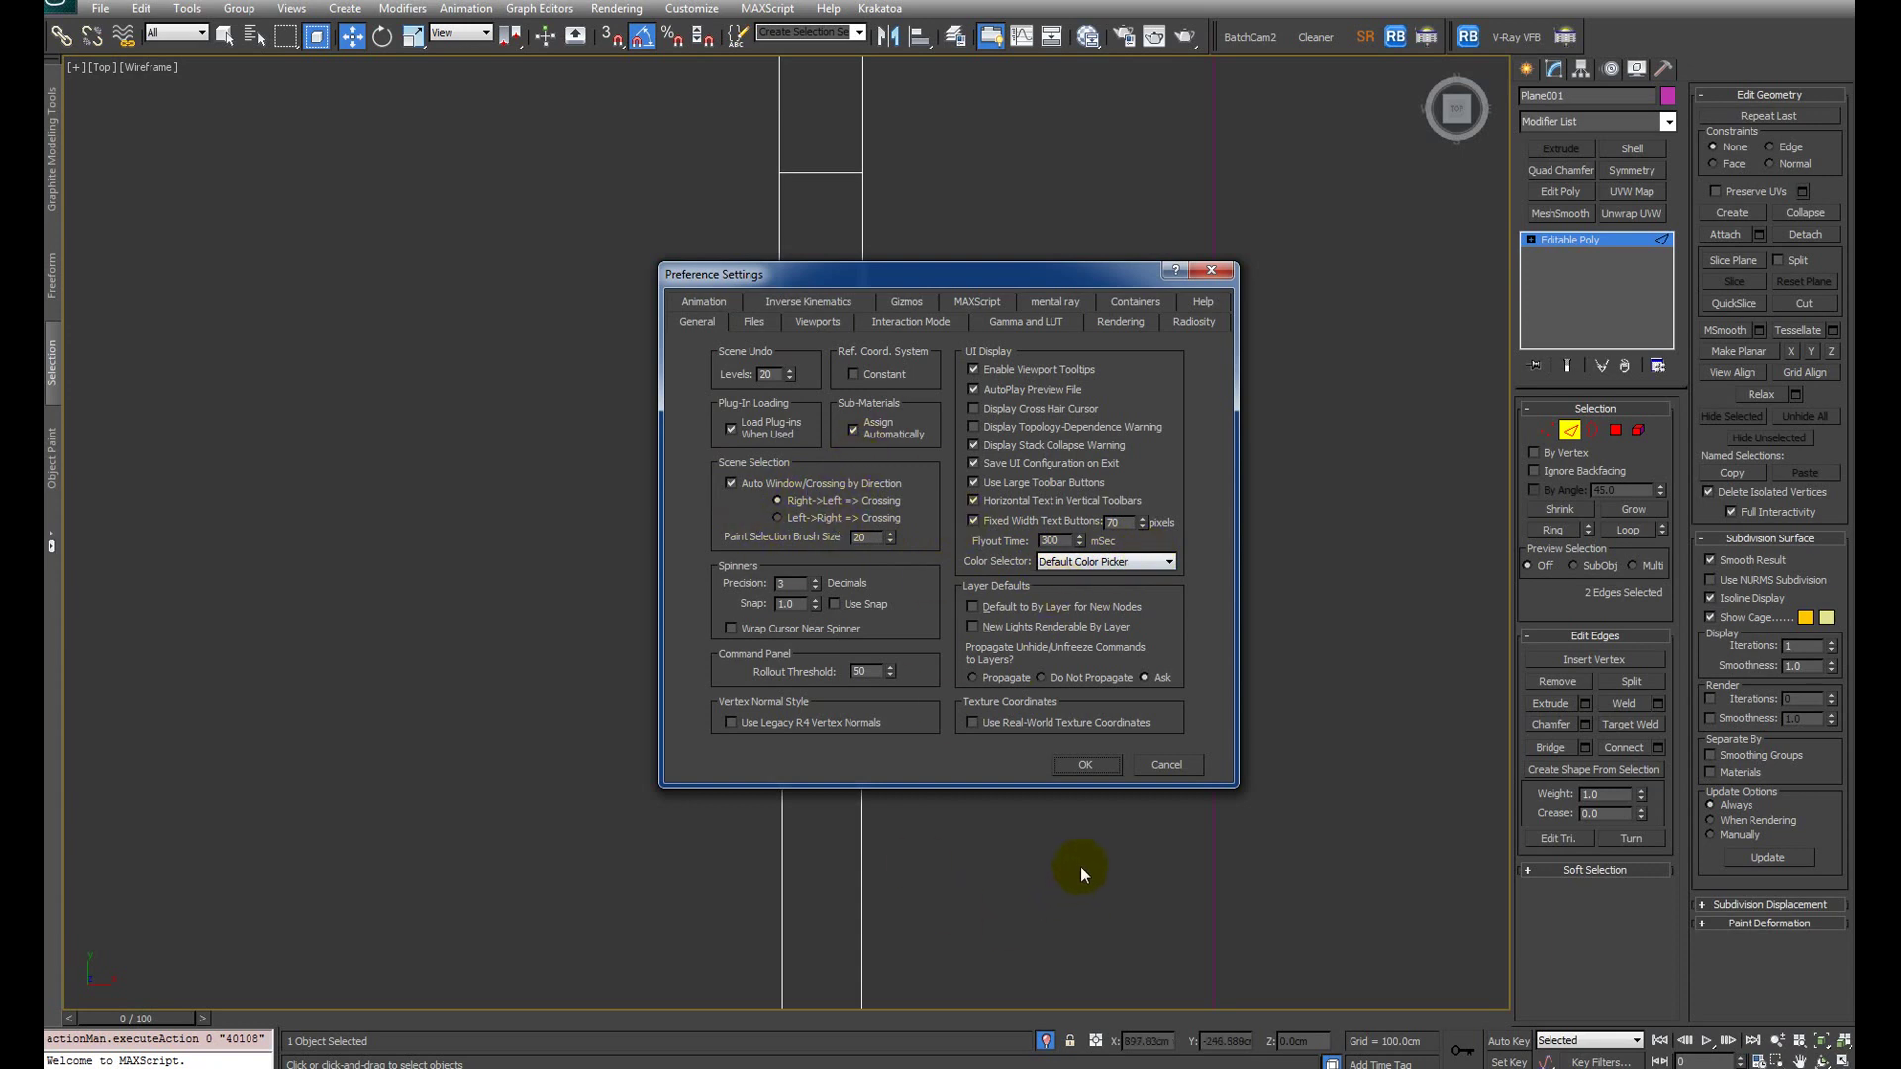
Step: Bridge the two selected open edges to close the window gap in the right side wall
{"action": "left_click_drag", "start_coordinate": [606, 327], "coordinate": [1111, 793]}
{"action": "left_click_drag", "start_coordinate": [644, 383], "coordinate": [1081, 738]}
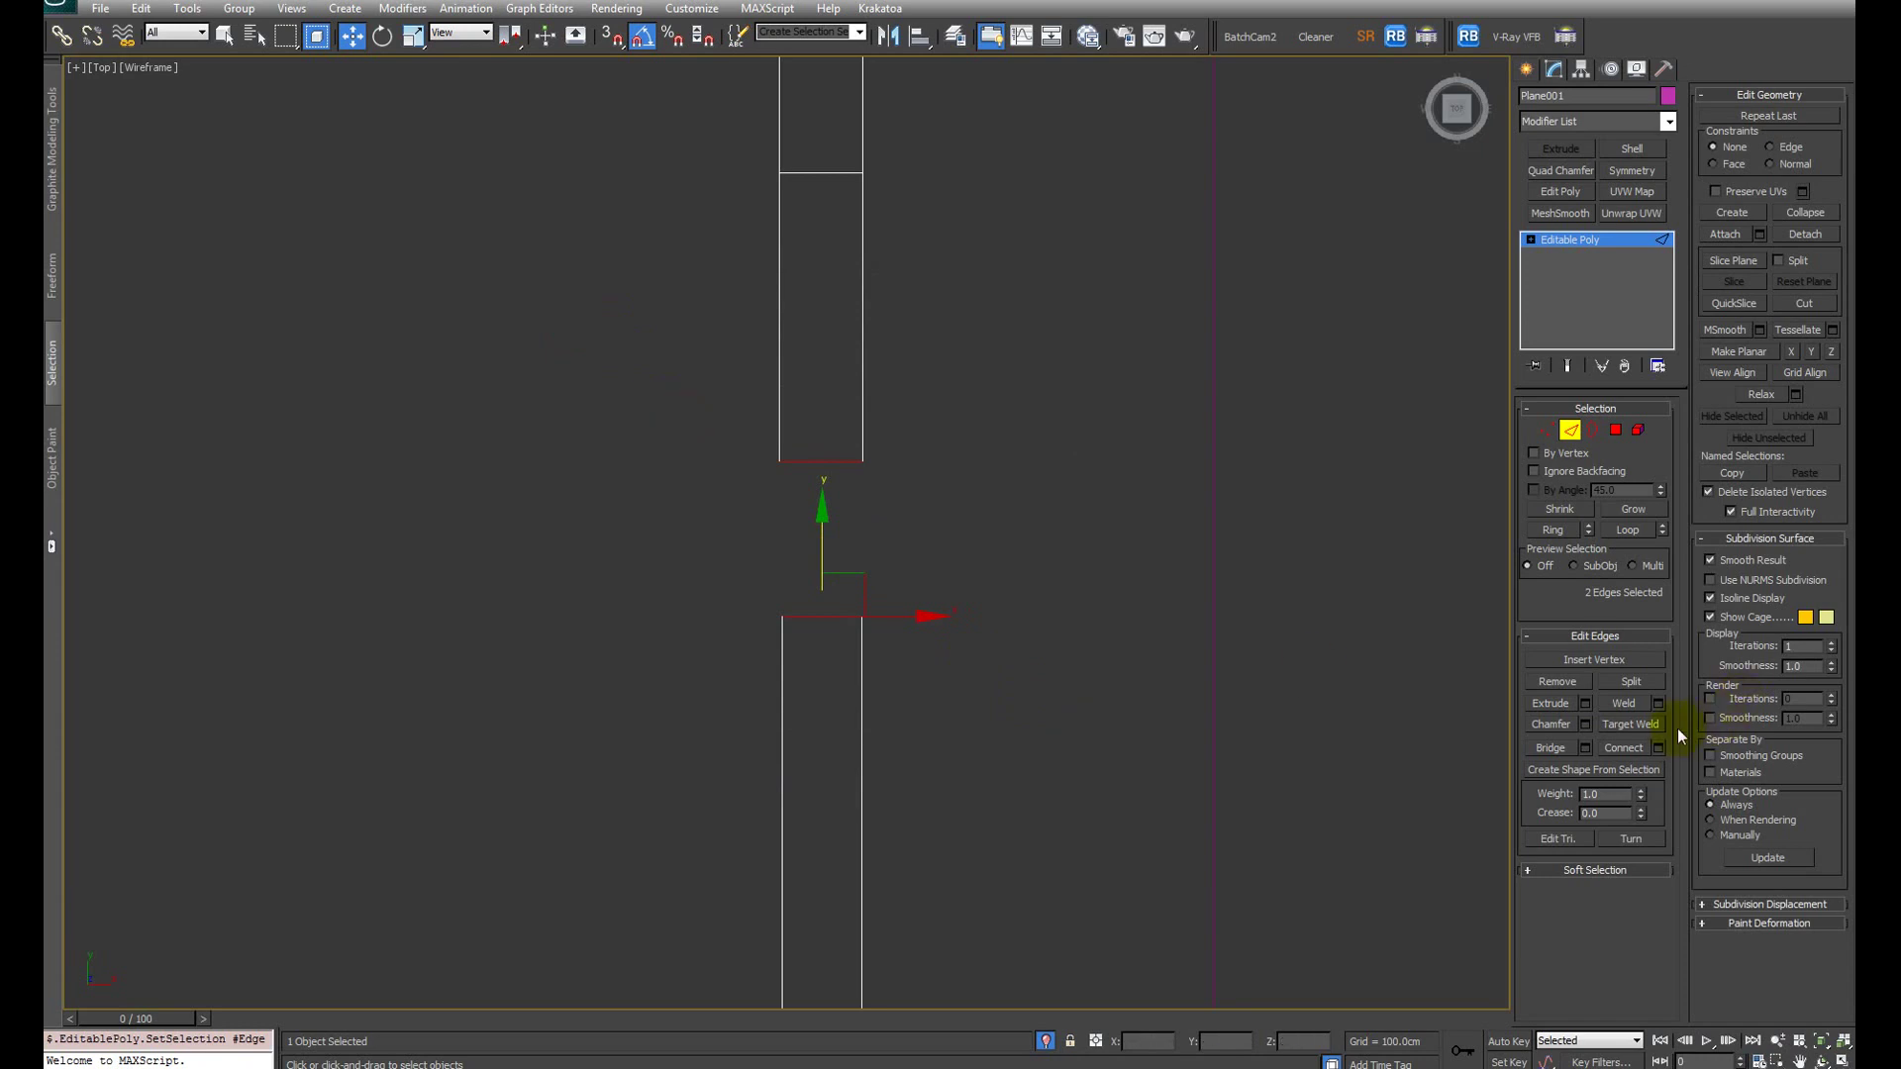
{"action": "middle_click_drag", "start_coordinate": [1091, 586], "coordinate": [1077, 586]}
{"action": "scroll", "coordinate": [1077, 586], "scroll_direction": "down", "scroll_amount": 4}
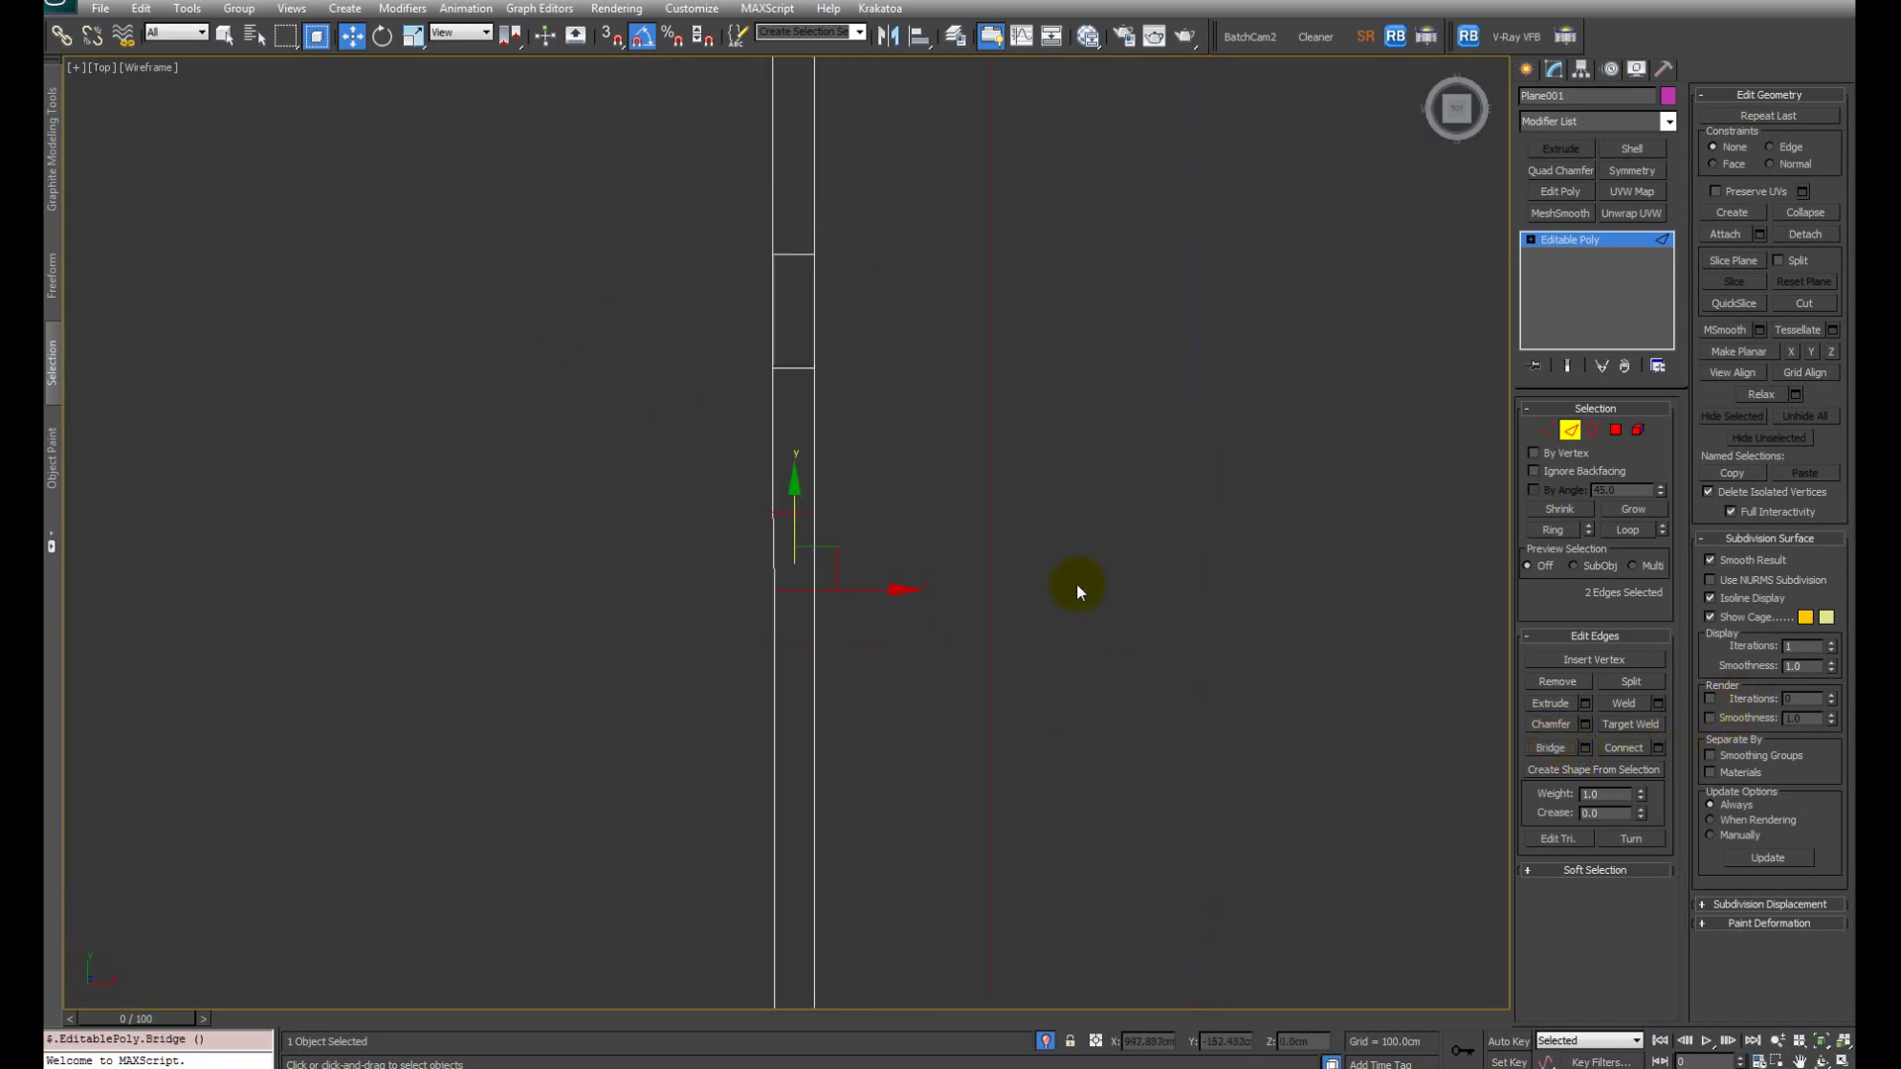
{"action": "scroll", "coordinate": [832, 594], "scroll_direction": "up", "scroll_amount": 4}
{"action": "scroll", "coordinate": [817, 586], "scroll_direction": "down", "scroll_amount": 5}
{"action": "scroll", "coordinate": [780, 743], "scroll_direction": "up", "scroll_amount": 5}
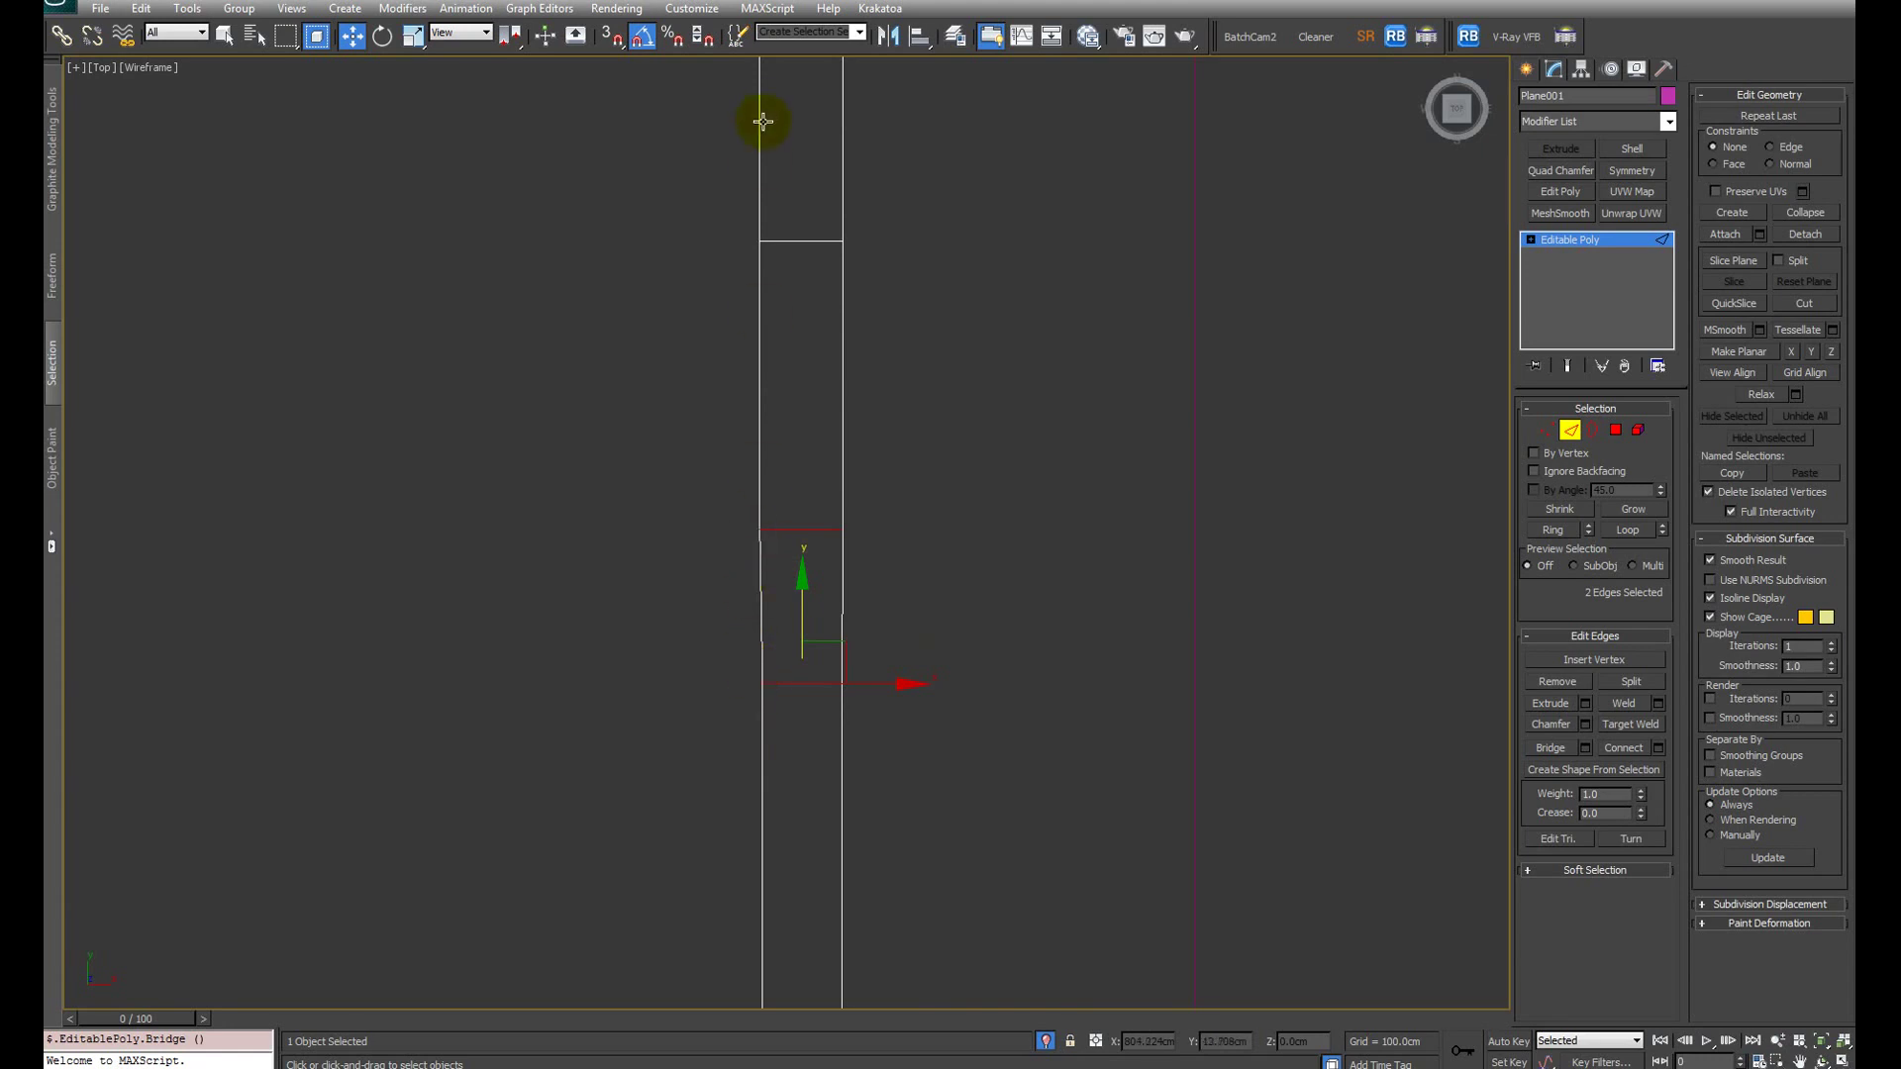
{"action": "scroll", "coordinate": [717, 423], "scroll_direction": "down", "scroll_amount": 5}
{"action": "scroll", "coordinate": [786, 752], "scroll_direction": "up", "scroll_amount": 2}
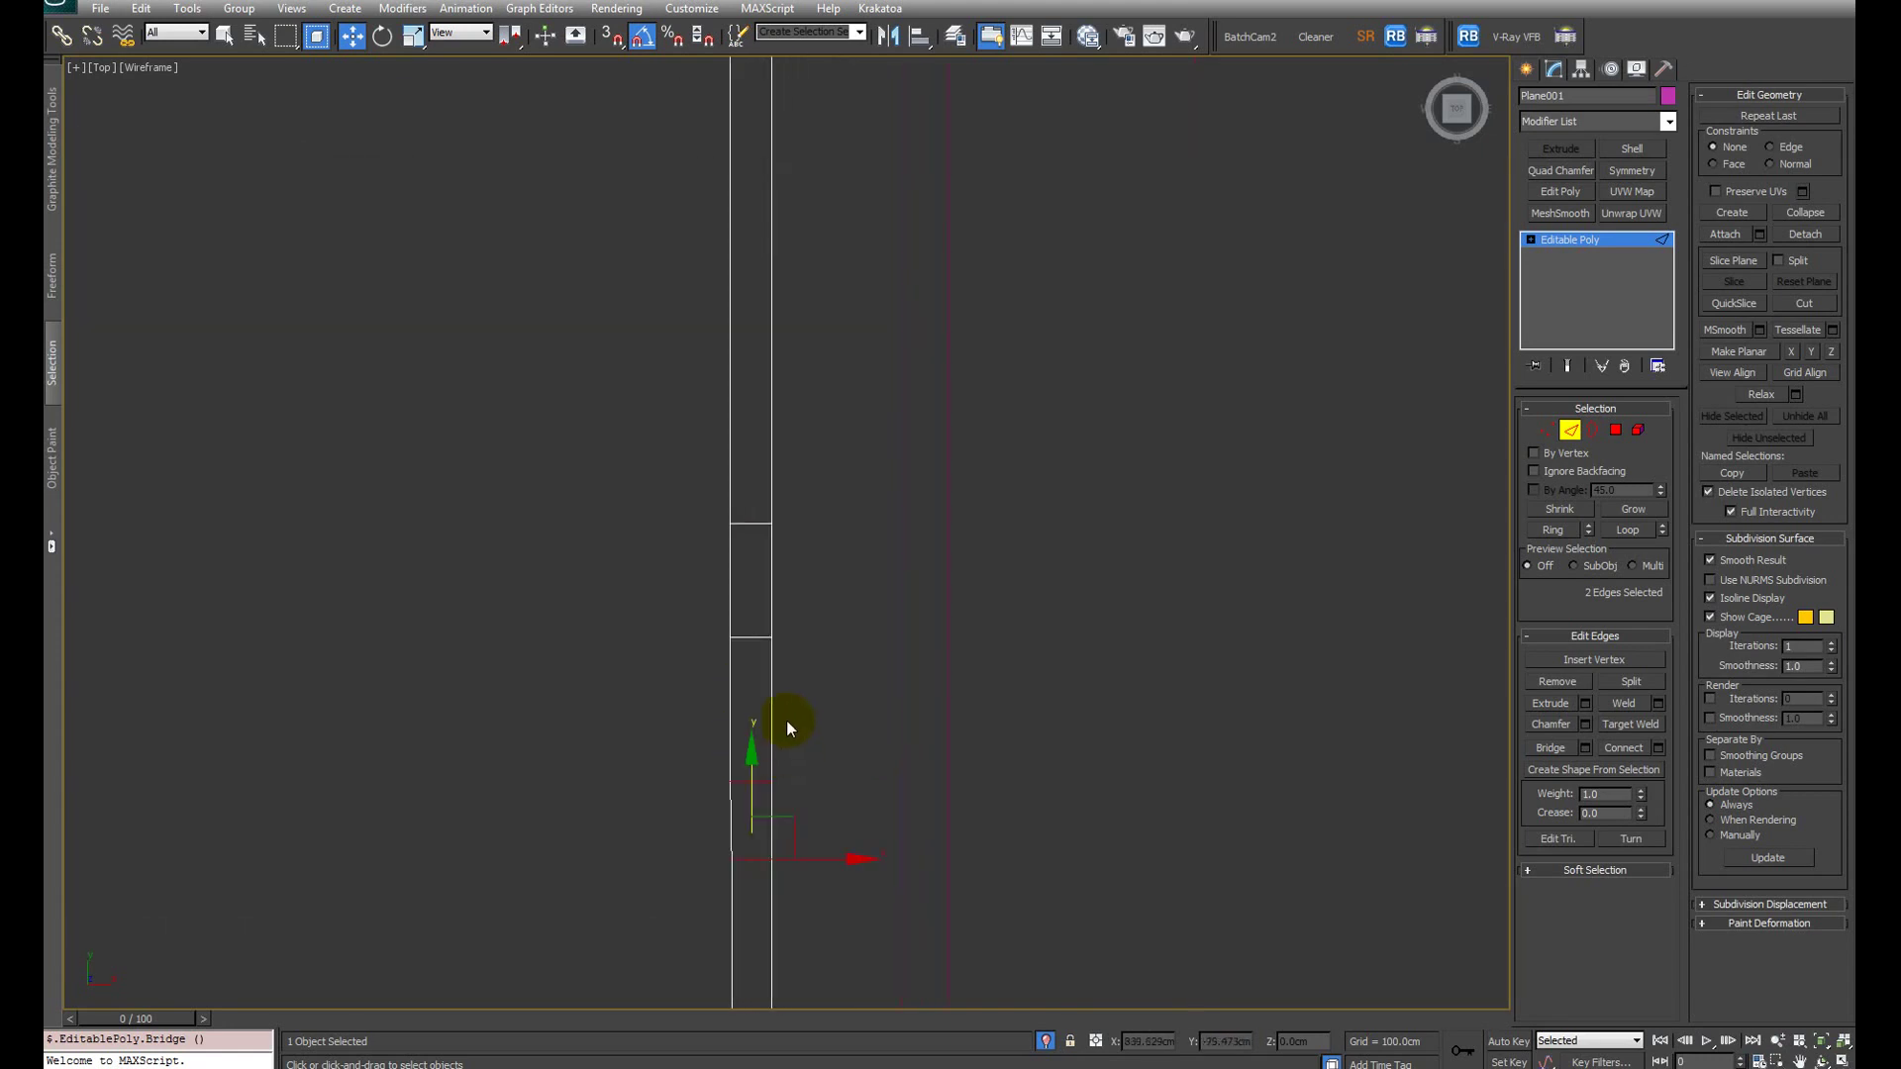
{"action": "scroll", "coordinate": [754, 763], "scroll_direction": "down", "scroll_amount": 3}
Step: Select the right side wall's inner vertices and align them along X with the wall's lower inner vertex, using 2.5D vertex snapping
{"action": "key", "text": "1"}
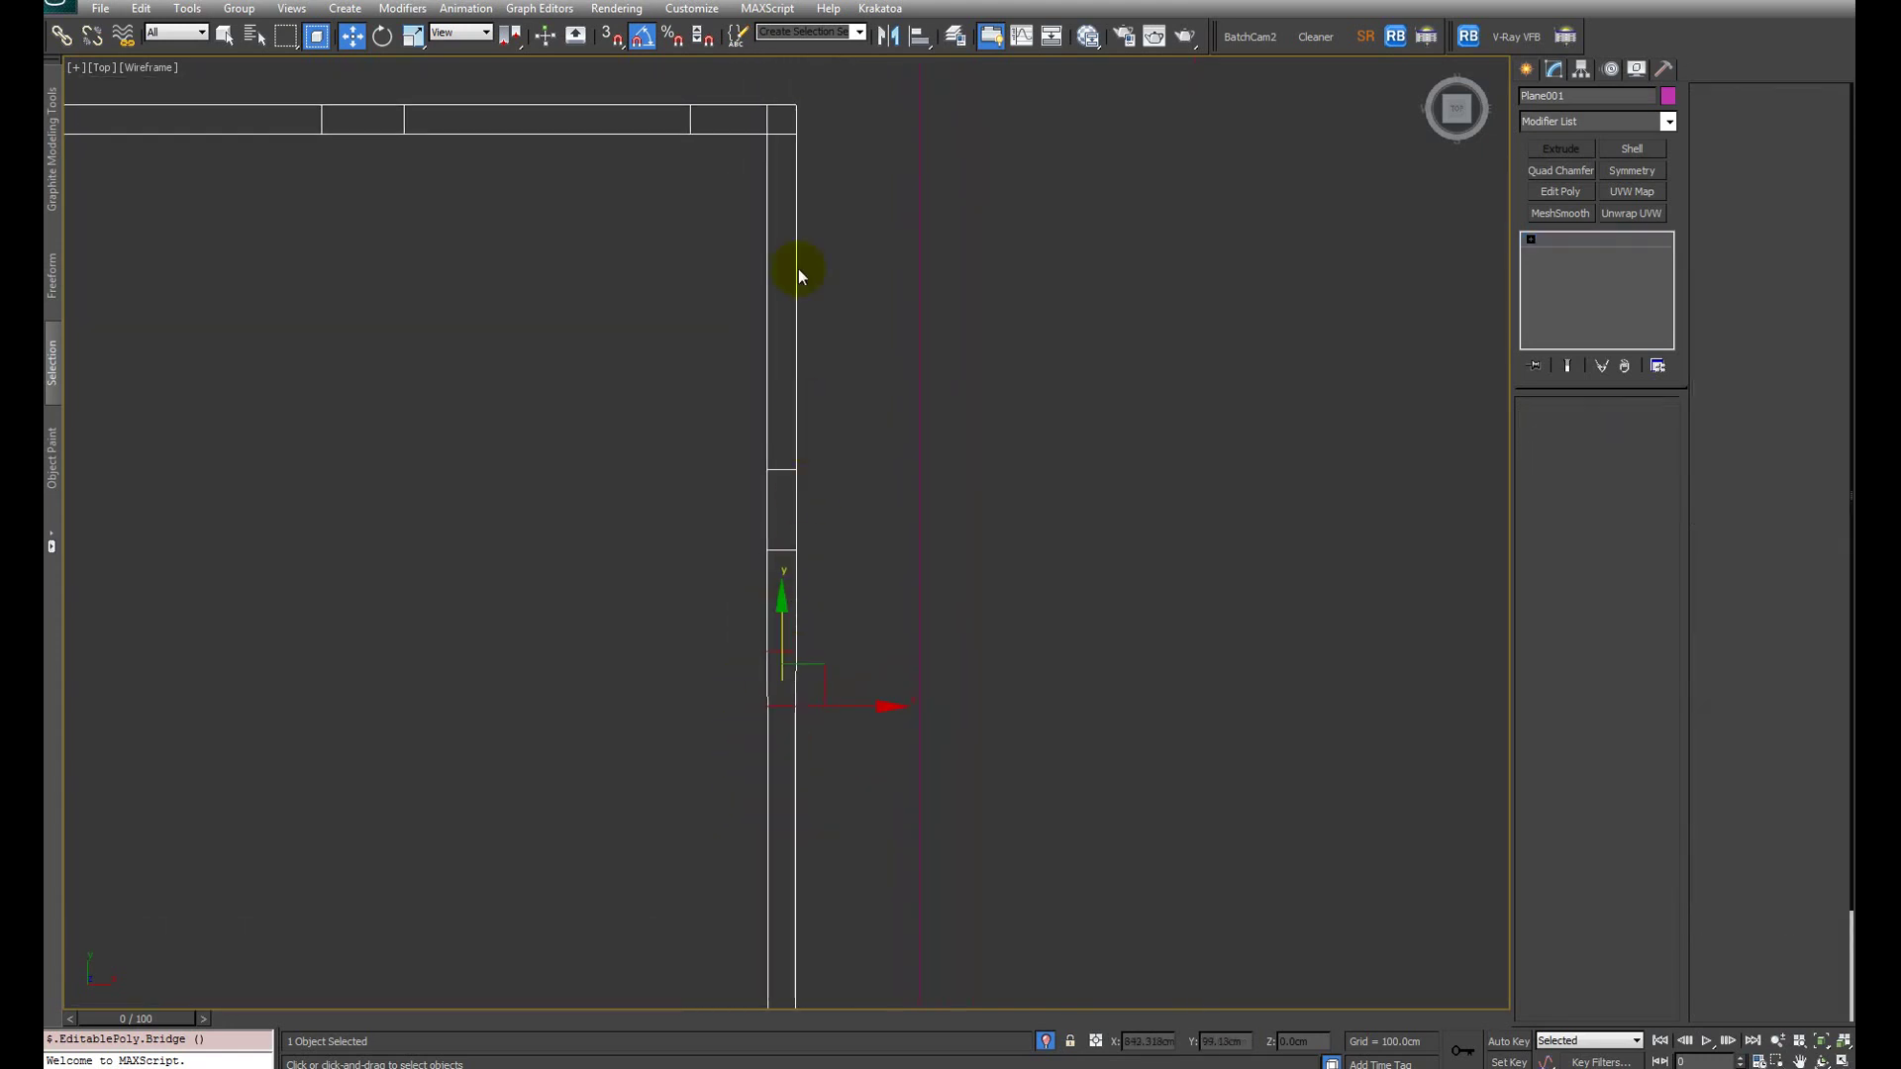
{"action": "left_click_drag", "start_coordinate": [805, 574], "coordinate": [783, 691]}
{"action": "scroll", "coordinate": [840, 585], "scroll_direction": "up", "scroll_amount": 2}
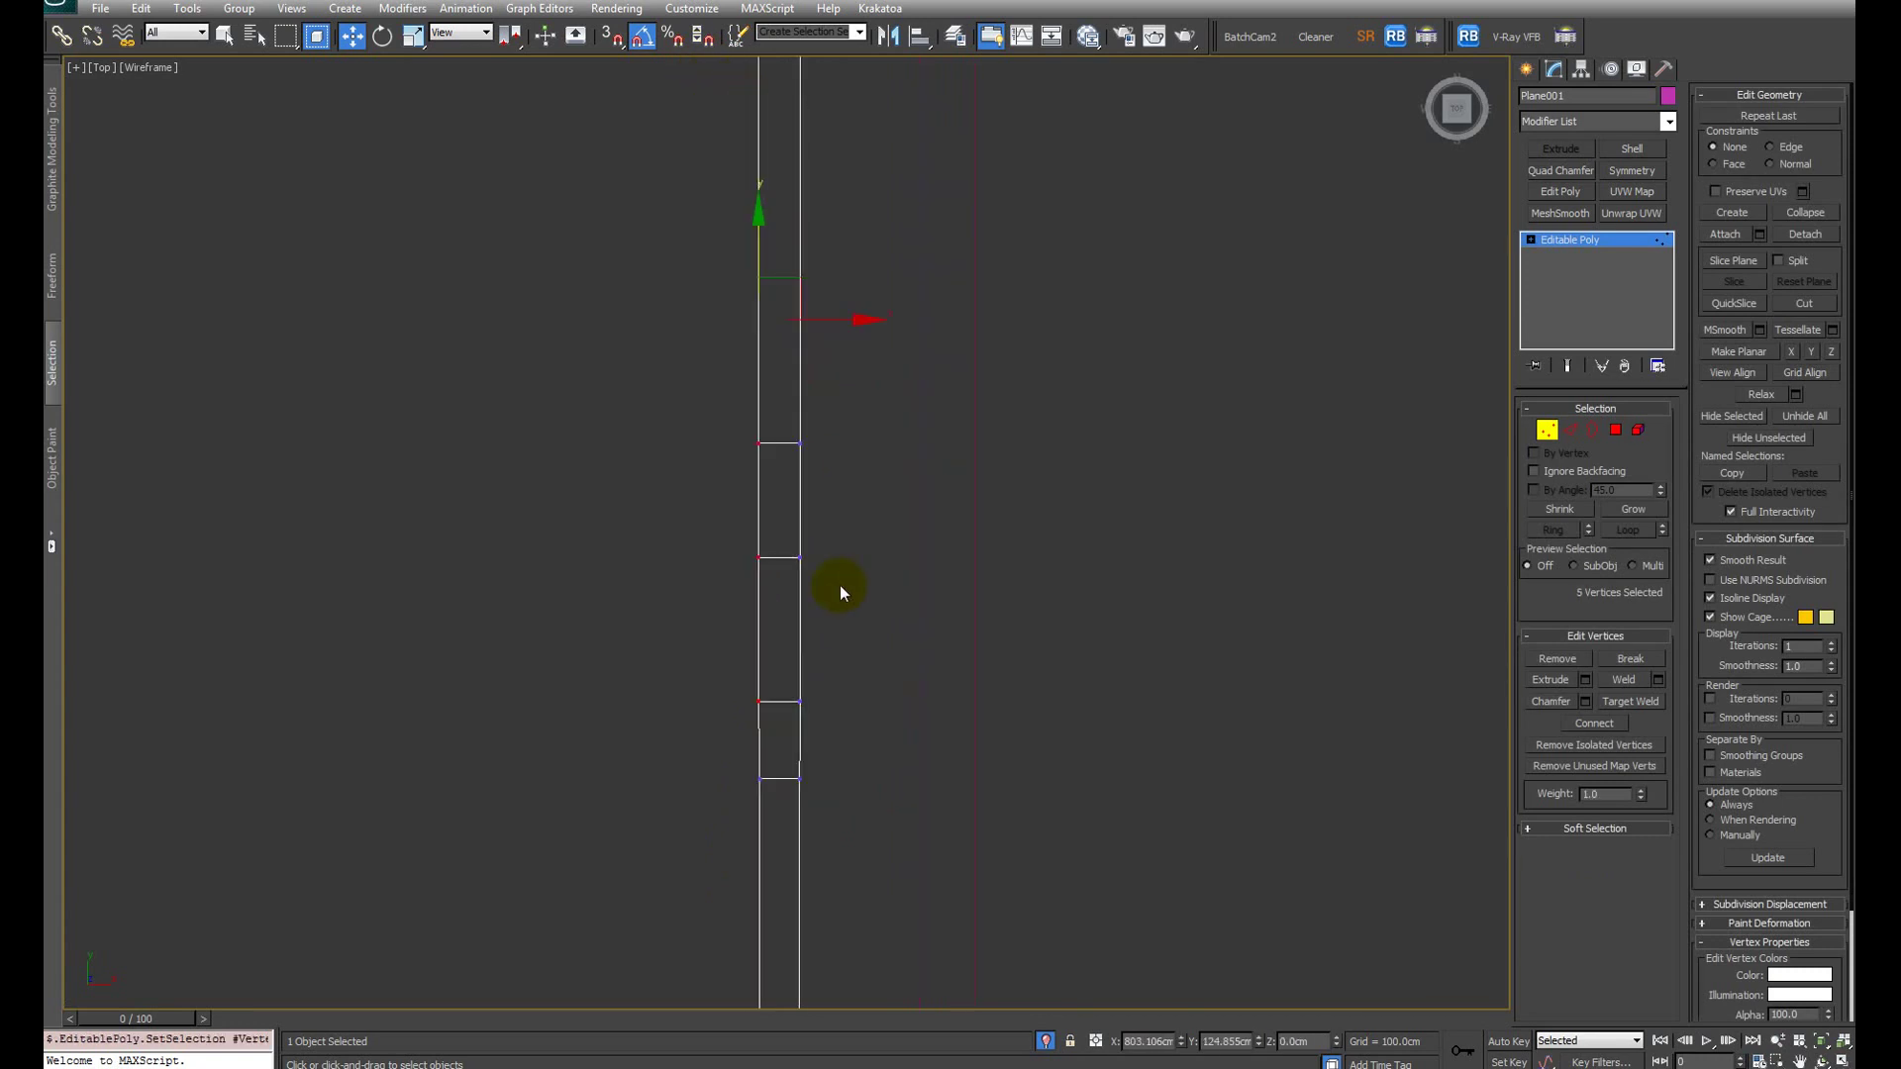
{"action": "middle_click_drag", "start_coordinate": [855, 570], "coordinate": [847, 646]}
{"action": "key", "text": "s"}
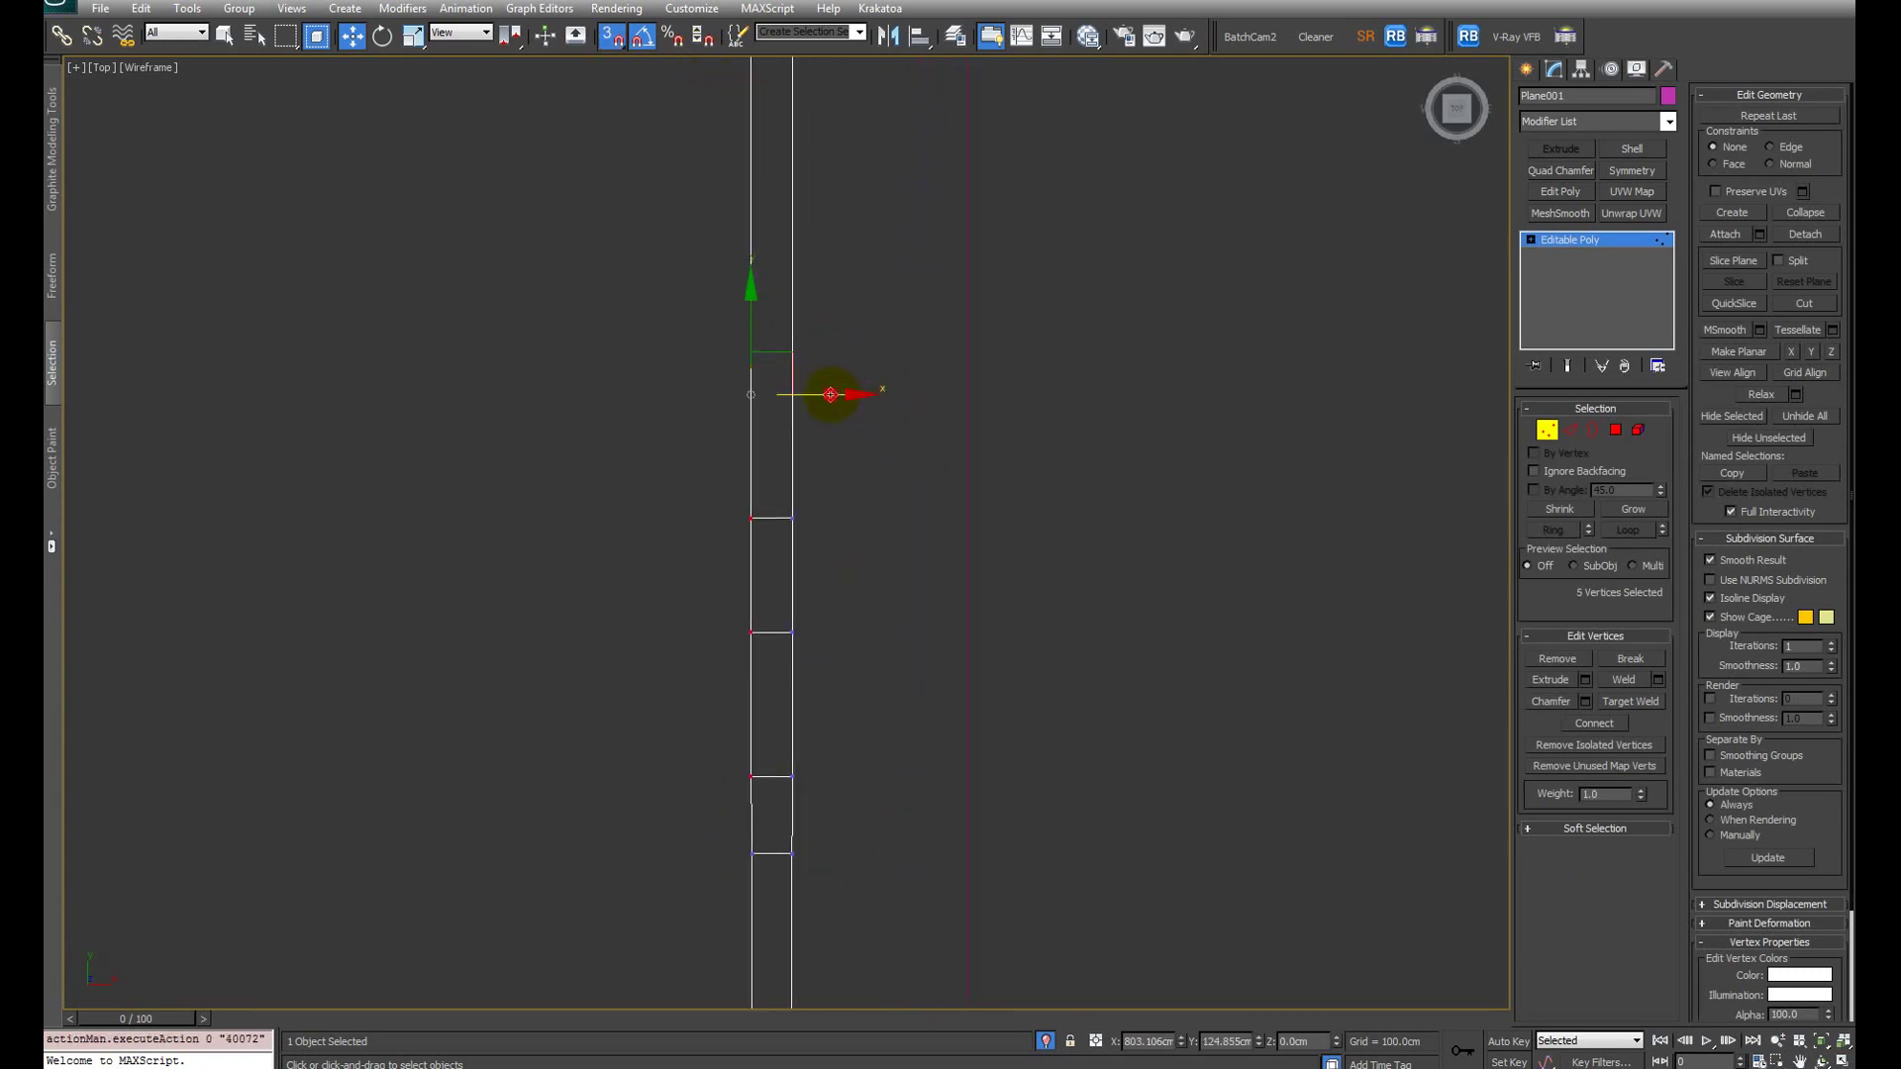
{"action": "left_click_drag", "start_coordinate": [836, 395], "coordinate": [751, 389]}
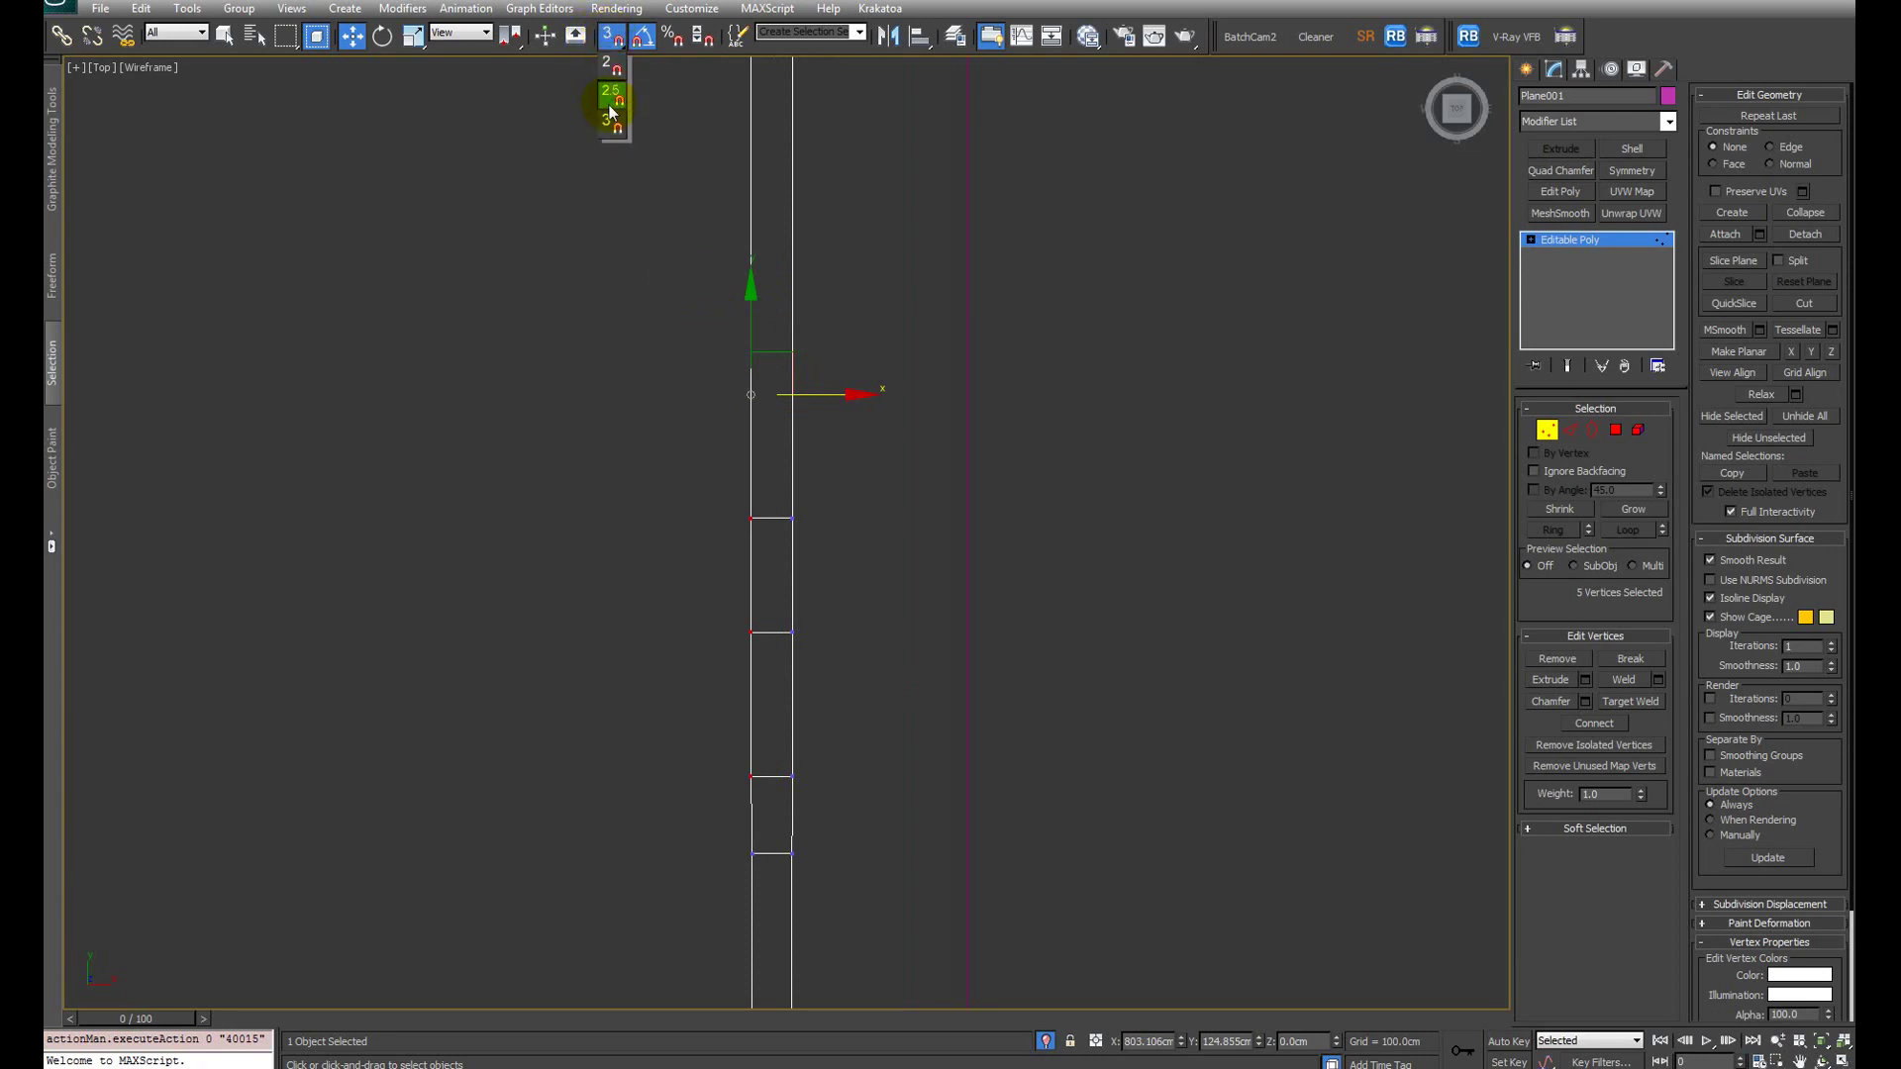
{"action": "right_click", "coordinate": [609, 45]}
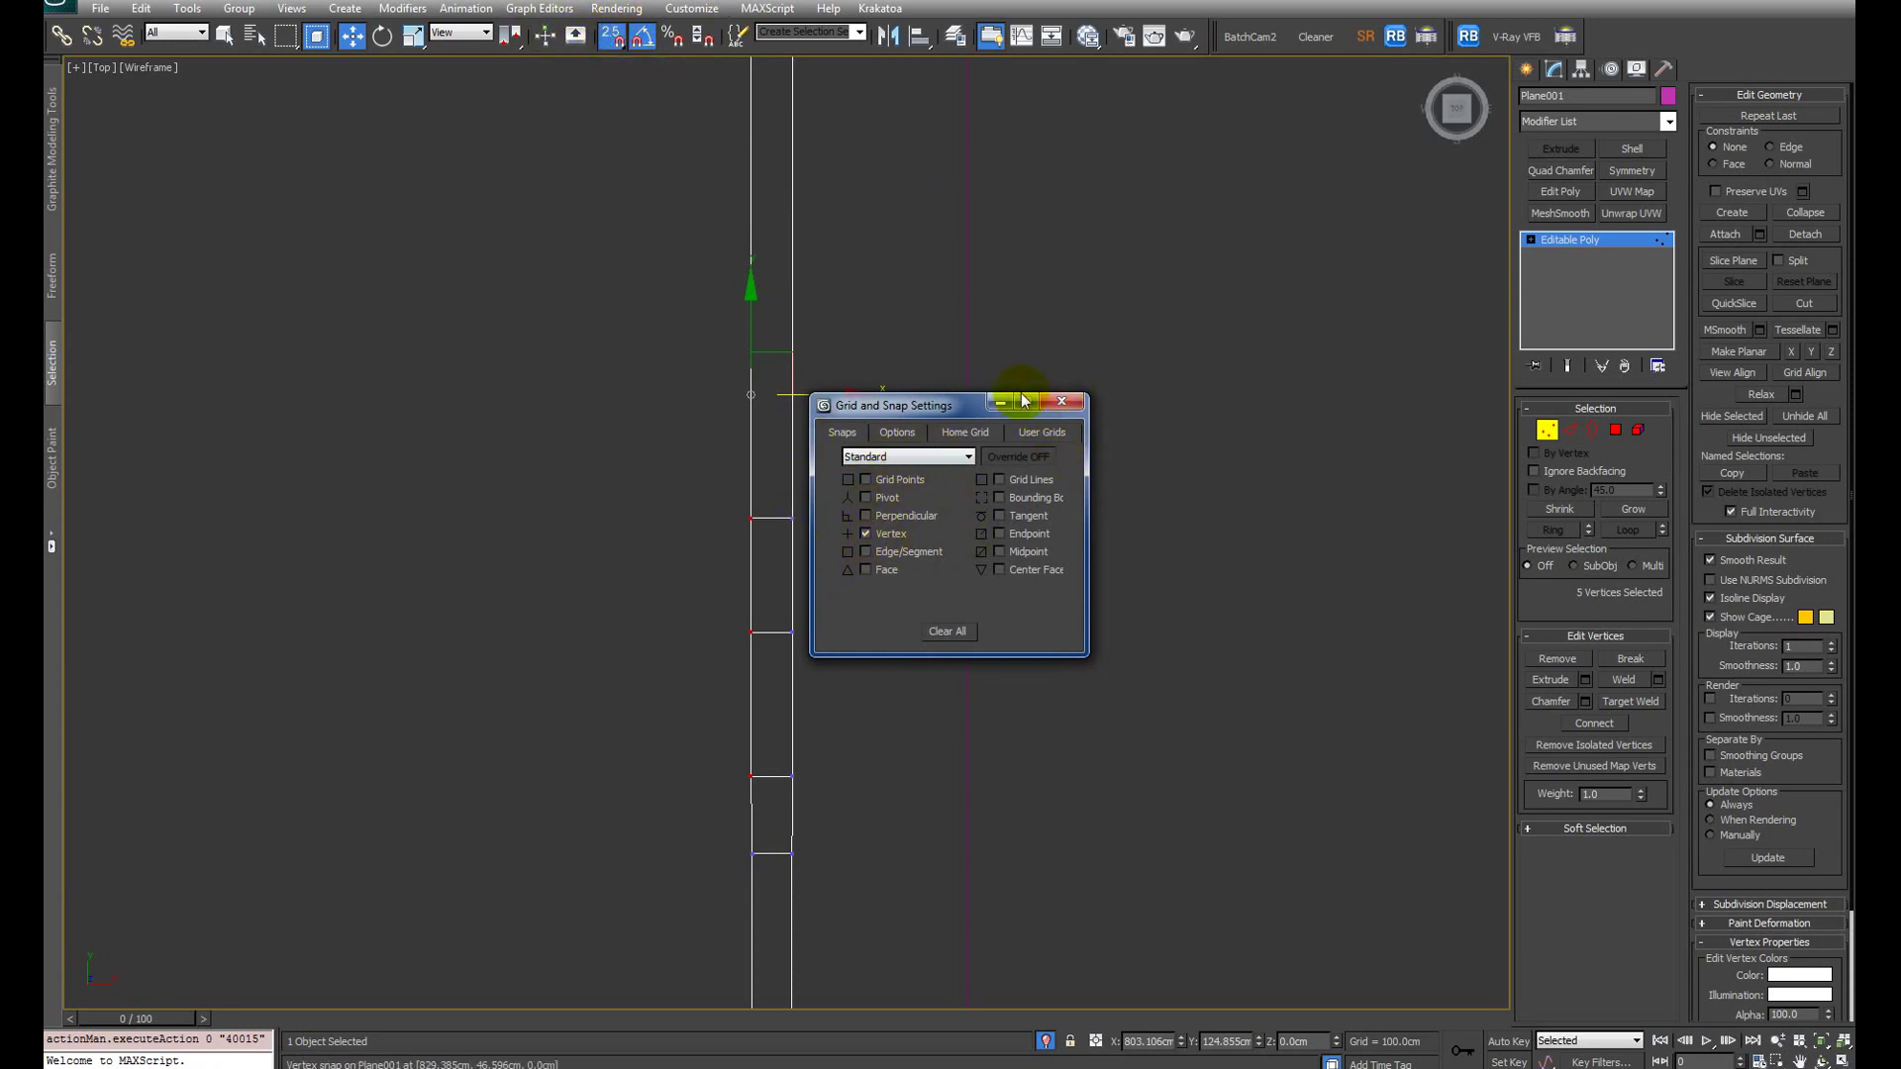
{"action": "left_click", "coordinate": [1075, 408]}
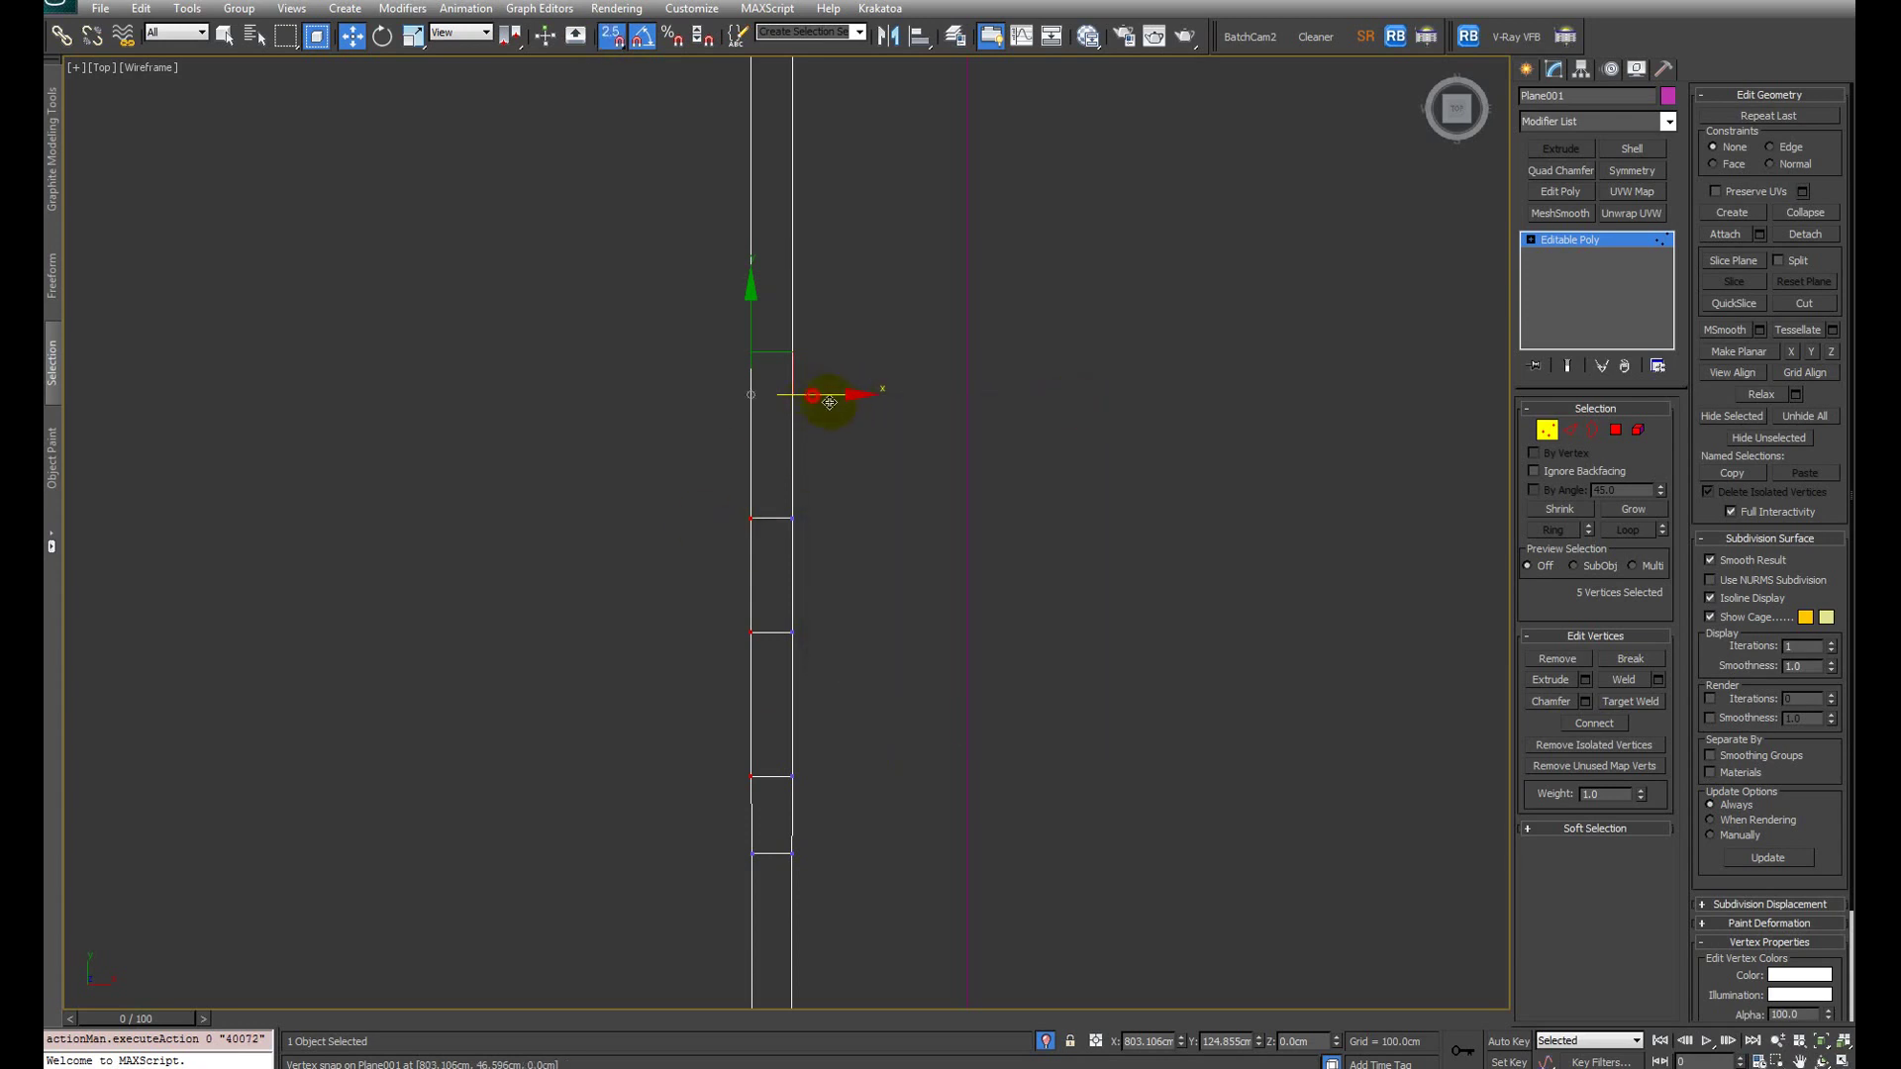
{"action": "left_click_drag", "start_coordinate": [829, 402], "coordinate": [753, 866]}
Step: Snap the right side wall's outer vertices into line along X, leave vertex editing and return to shaded display
{"action": "scroll", "coordinate": [953, 527], "scroll_direction": "down", "scroll_amount": 3}
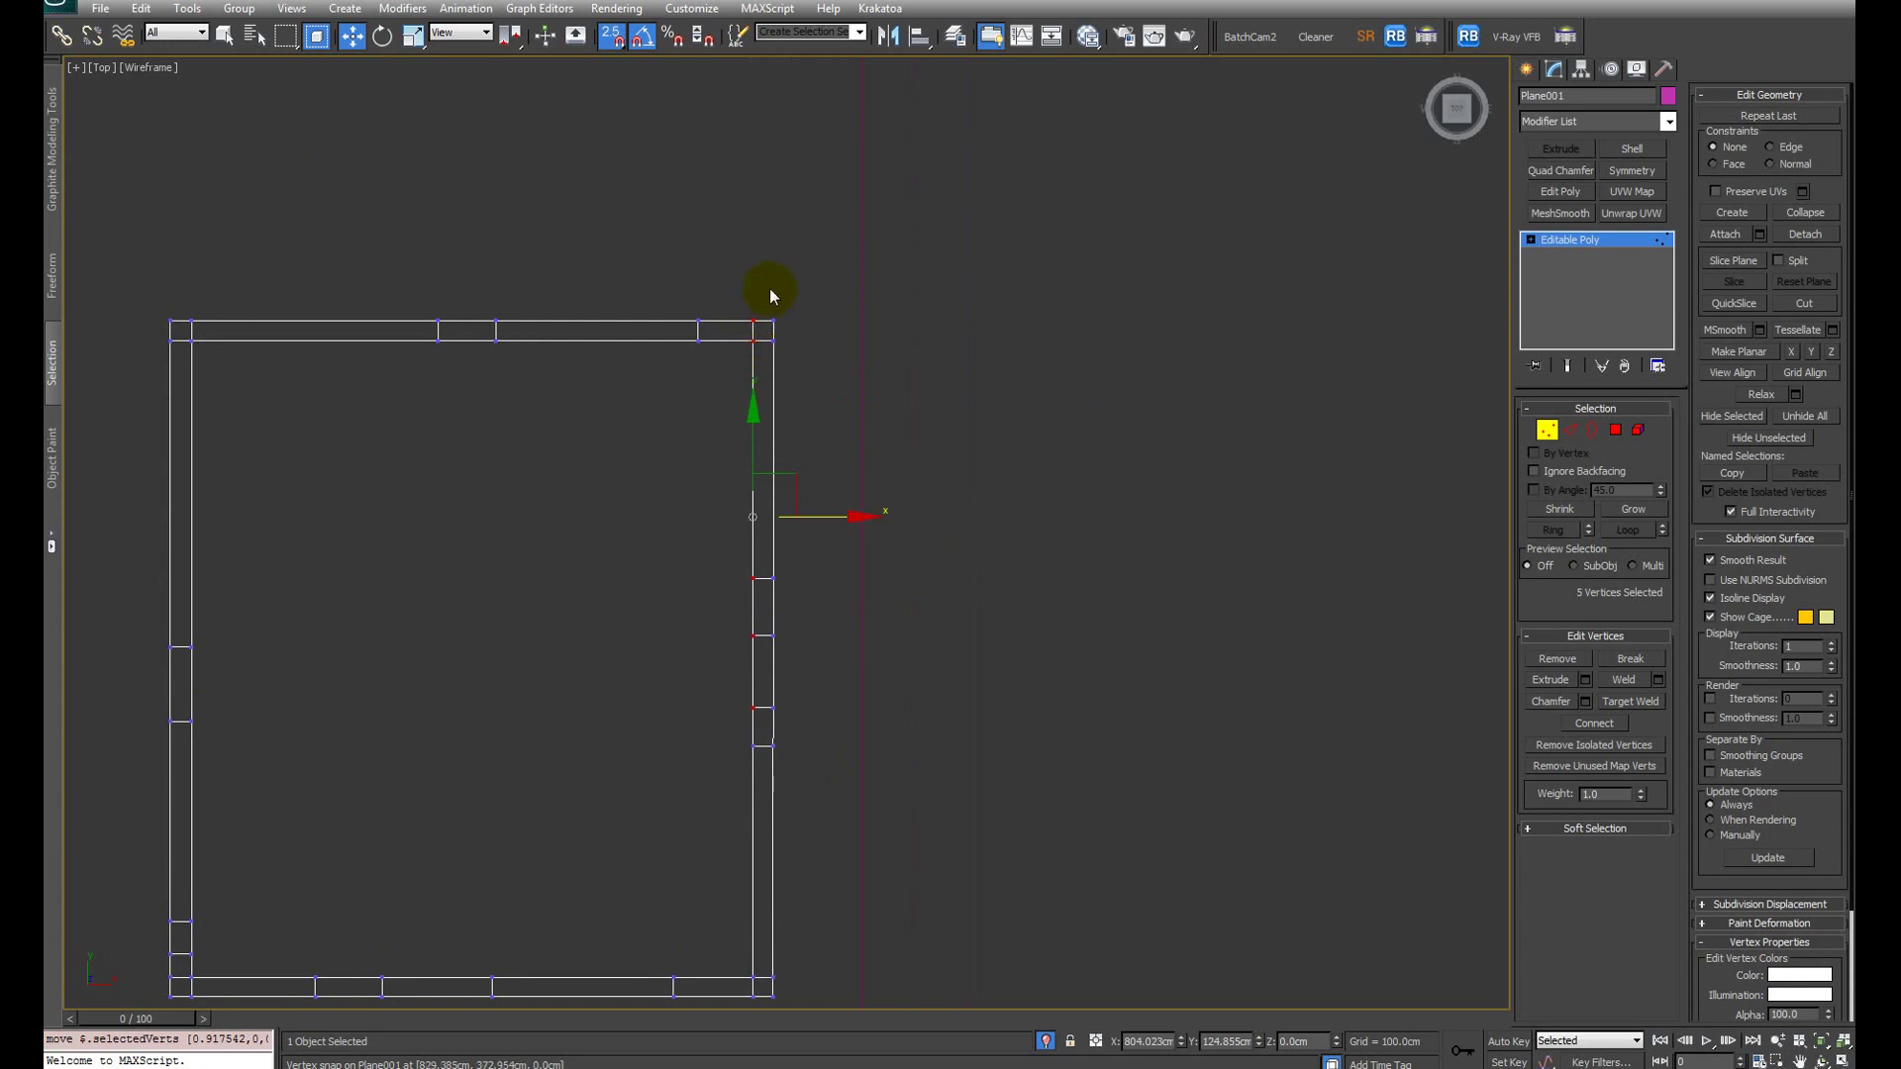
{"action": "left_click_drag", "start_coordinate": [876, 675], "coordinate": [879, 677]}
{"action": "scroll", "coordinate": [917, 594], "scroll_direction": "up", "scroll_amount": 3}
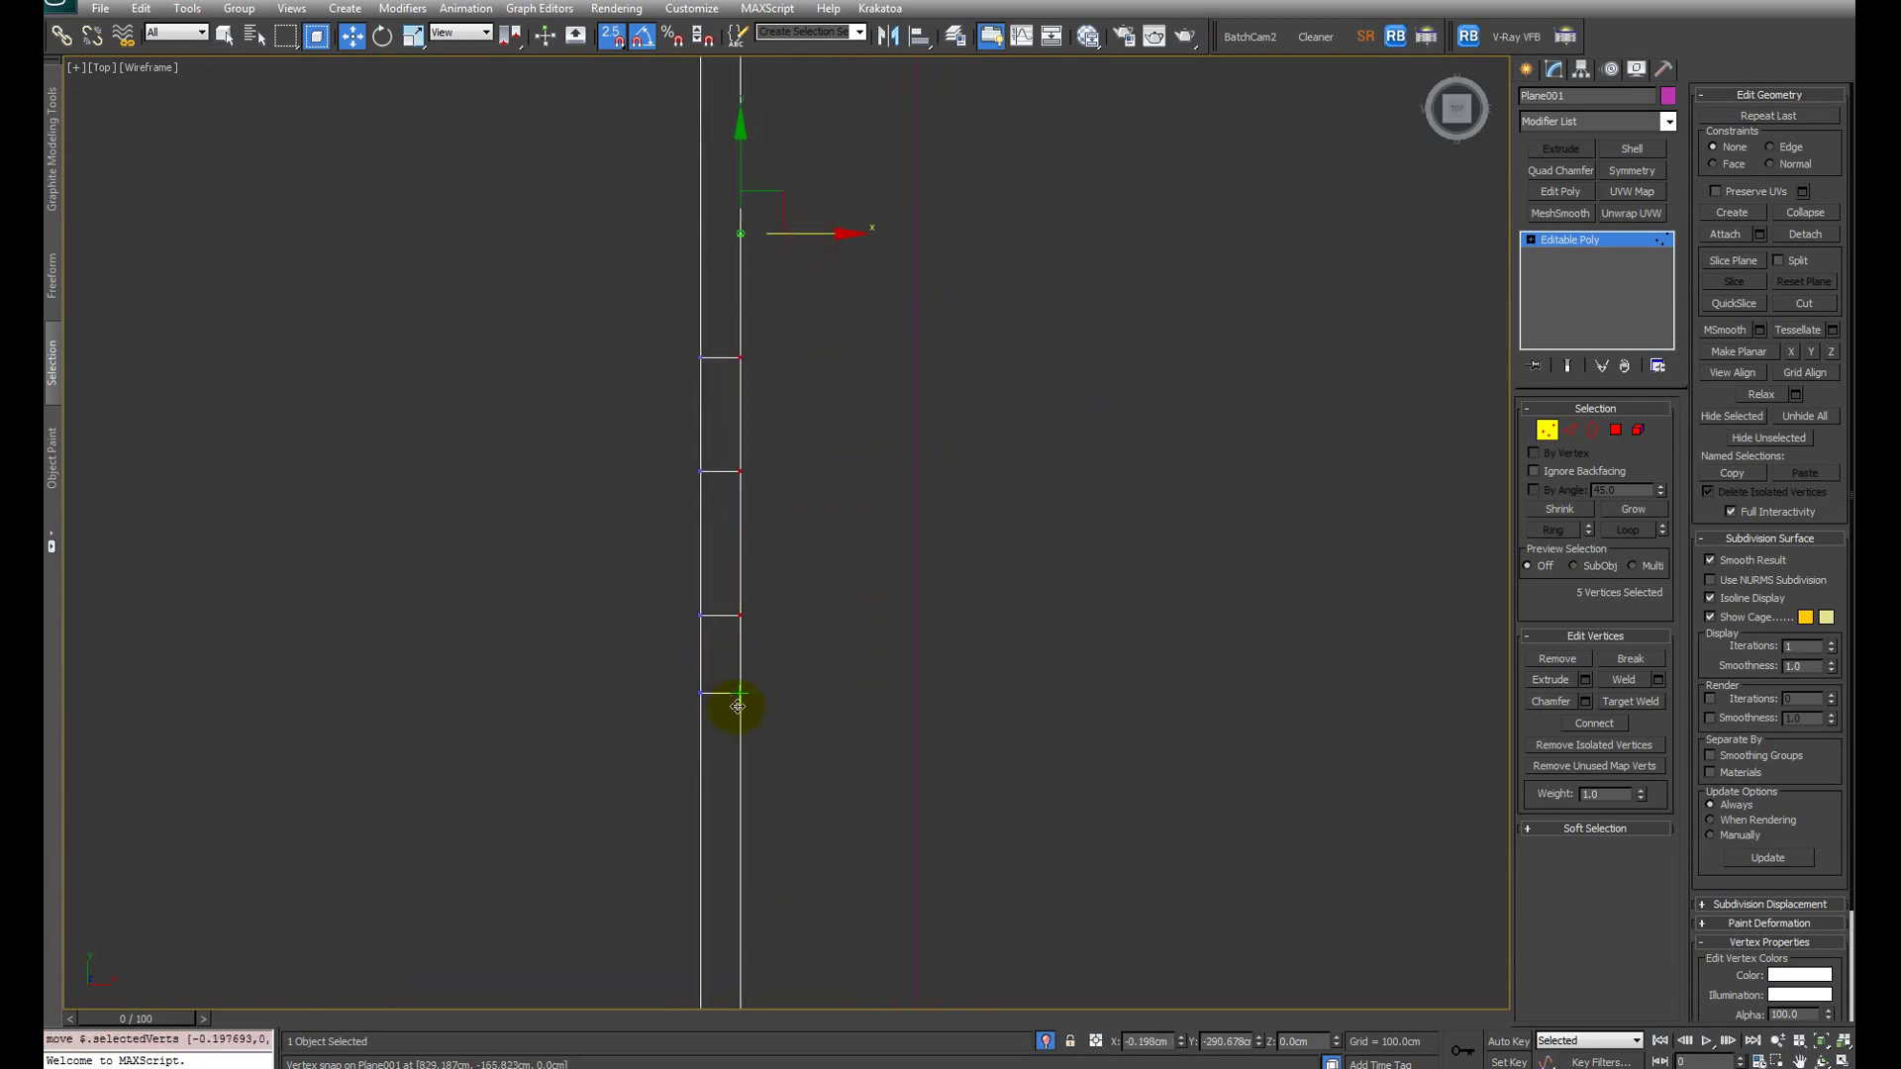
{"action": "mouse_move", "coordinate": [729, 700]}
{"action": "middle_mouse_down", "text": "alt"}
{"action": "mouse_move", "coordinate": [819, 438]}
{"action": "mouse_move", "coordinate": [802, 446]}
{"action": "mouse_move", "coordinate": [941, 598]}
{"action": "mouse_move", "coordinate": [870, 526]}
{"action": "mouse_move", "coordinate": [915, 525]}
{"action": "middle_mouse_up", "text": "alt"}
{"action": "key", "text": "F3"}
{"action": "key", "text": "1"}
{"action": "scroll", "coordinate": [915, 524], "scroll_direction": "up", "scroll_amount": 4}
{"action": "scroll", "coordinate": [903, 721], "scroll_direction": "down", "scroll_amount": 1}
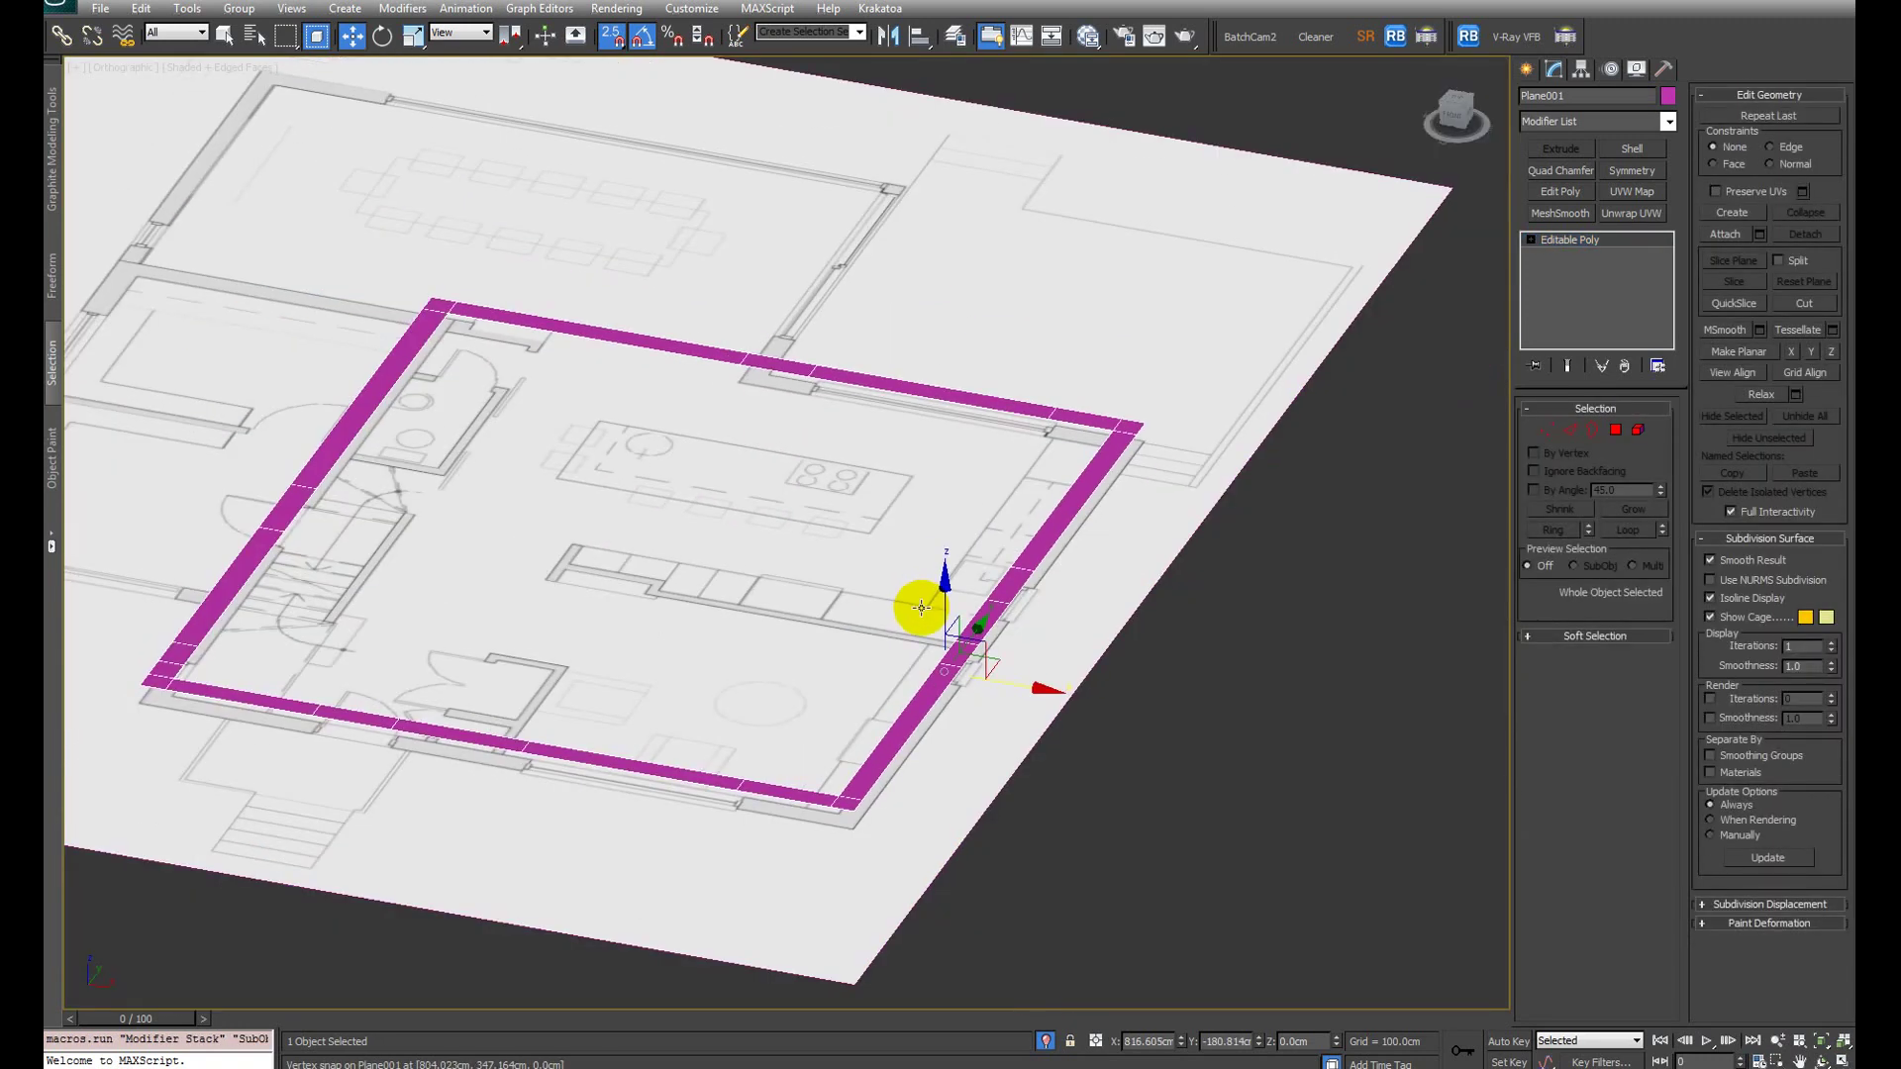
Step: Reset the ground plan plane's Z position to 0 cm and compare its overlap with the walls in wireframe and shaded display
{"action": "left_click", "coordinate": [884, 854]}
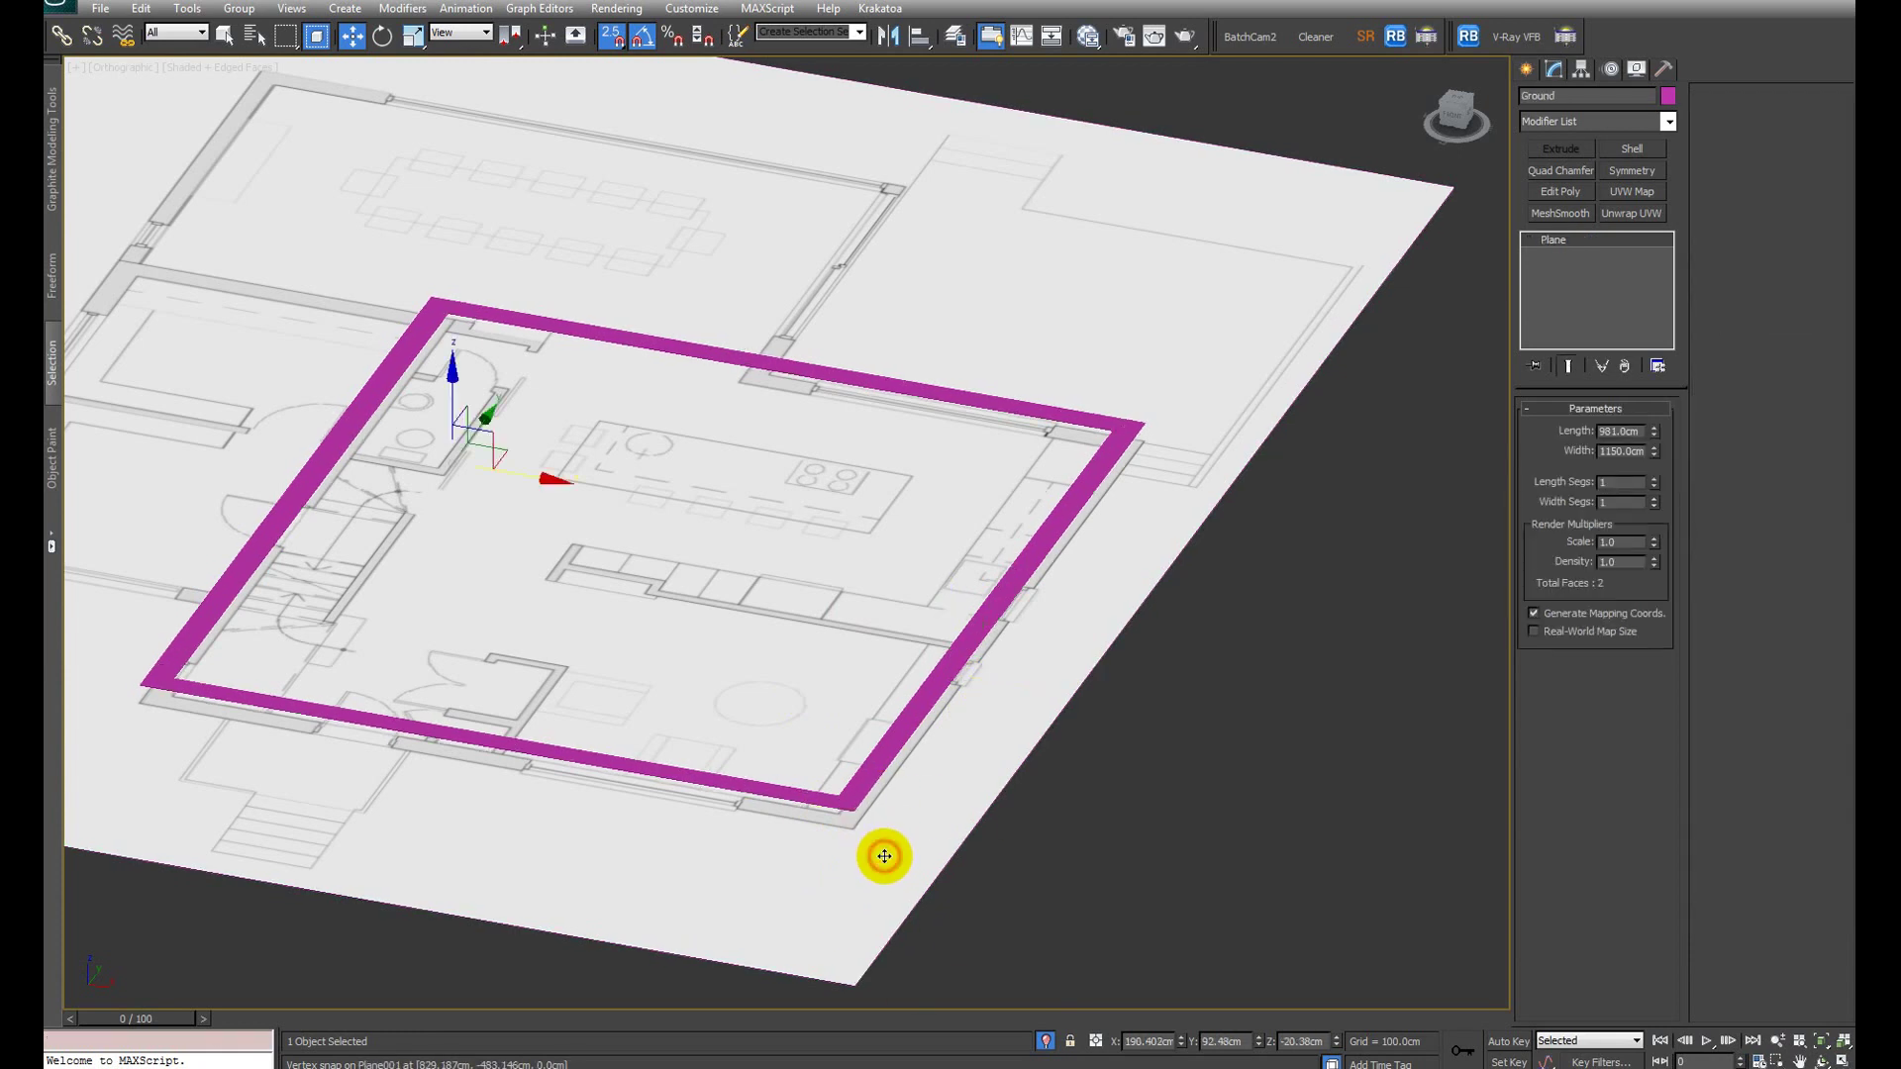
{"action": "right_click", "coordinate": [1337, 1044]}
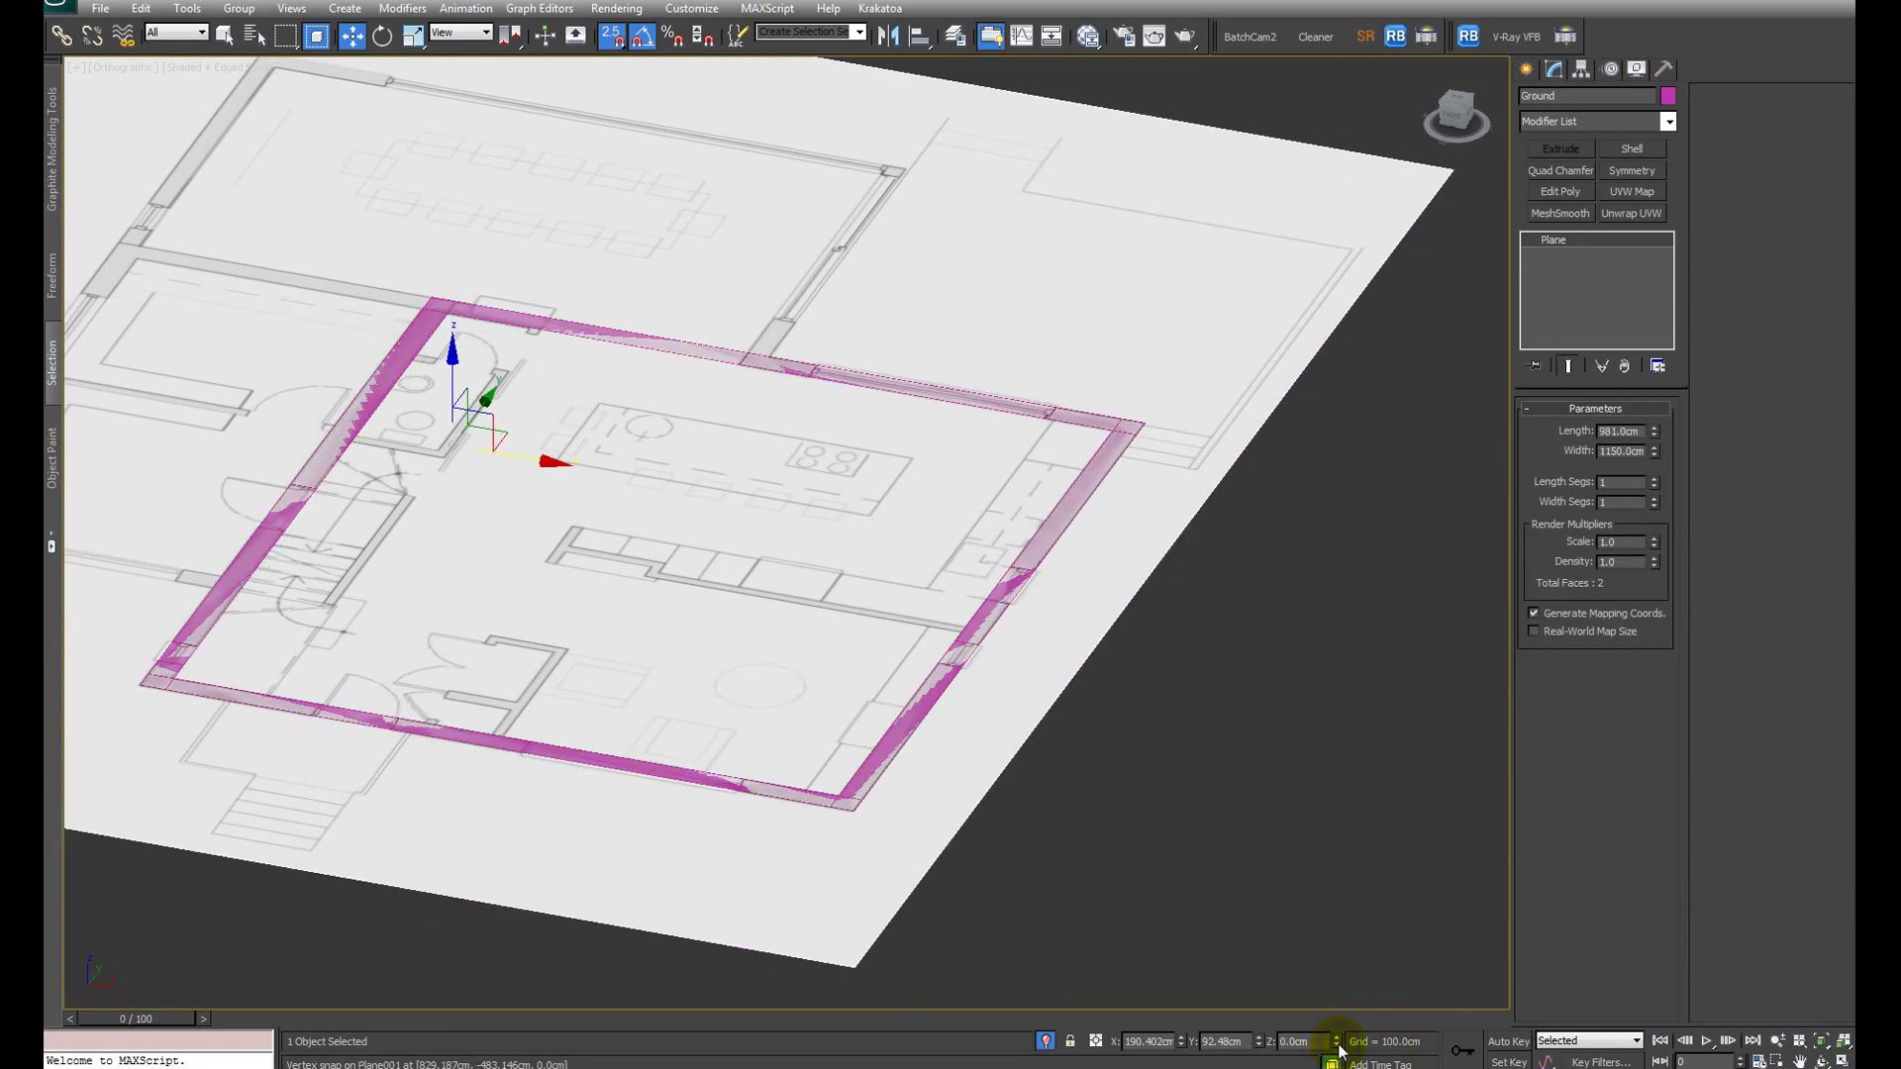
{"action": "middle_click_drag", "start_coordinate": [1146, 763], "coordinate": [924, 615], "text": "alt"}
{"action": "key", "text": "F3"}
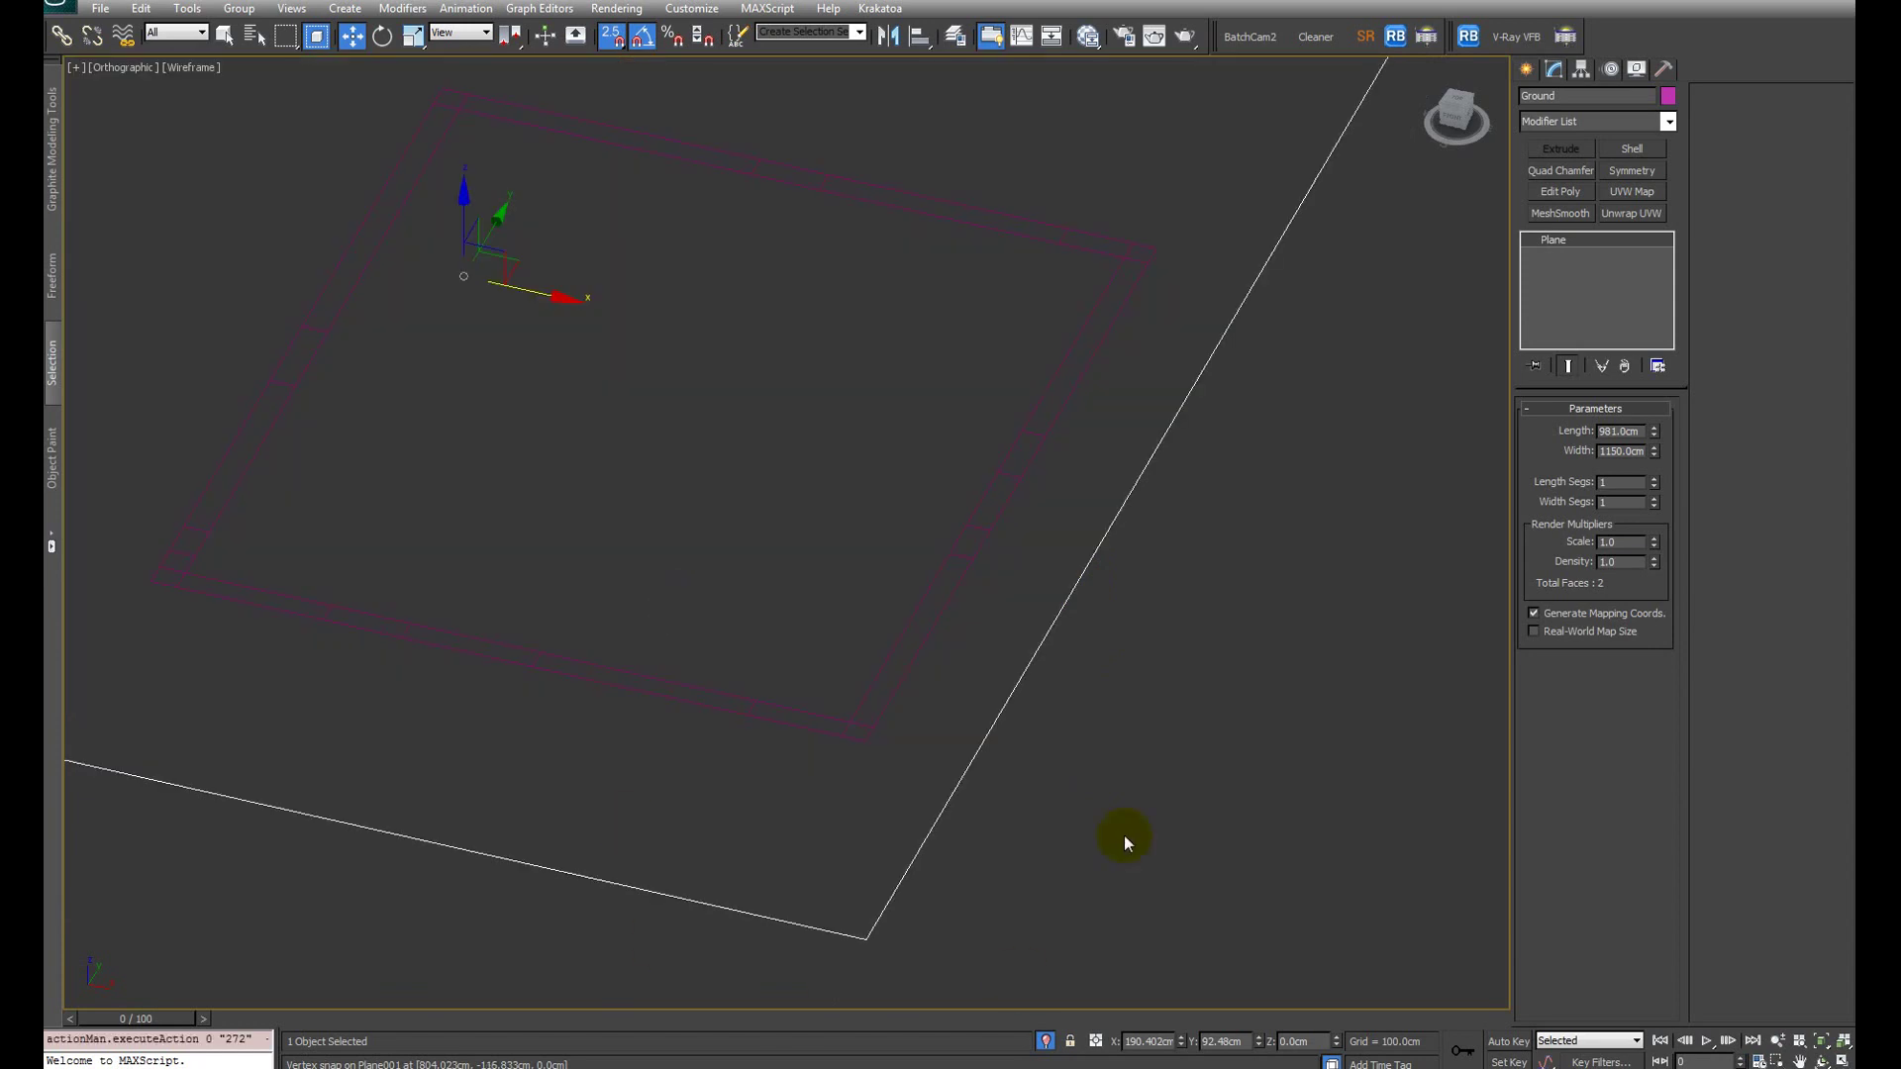
{"action": "key", "text": "F3"}
{"action": "middle_click_drag", "start_coordinate": [822, 585], "coordinate": [954, 613]}
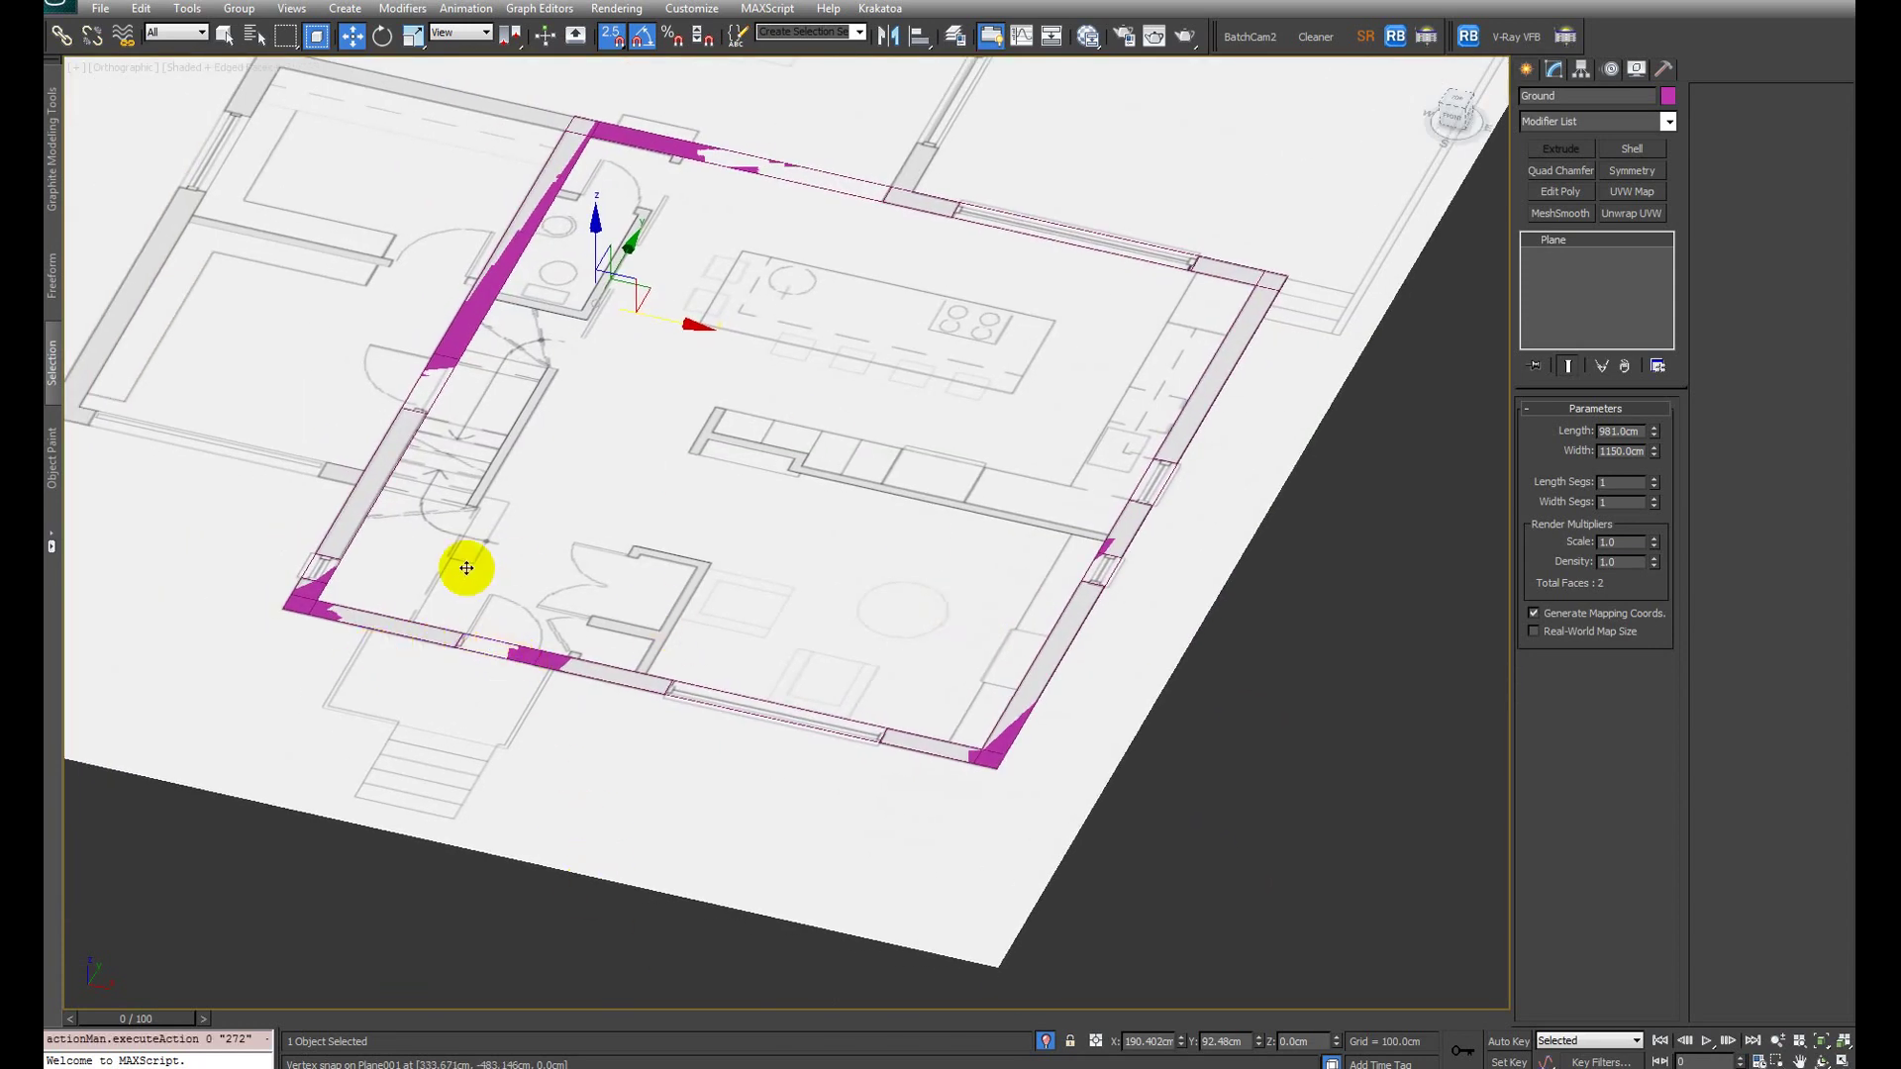
Step: Turn off snapping and lower the ground plan plane to 20 cm beneath the walls
{"action": "key", "text": "s"}
{"action": "middle_click_drag", "start_coordinate": [814, 386], "coordinate": [908, 488], "text": "alt"}
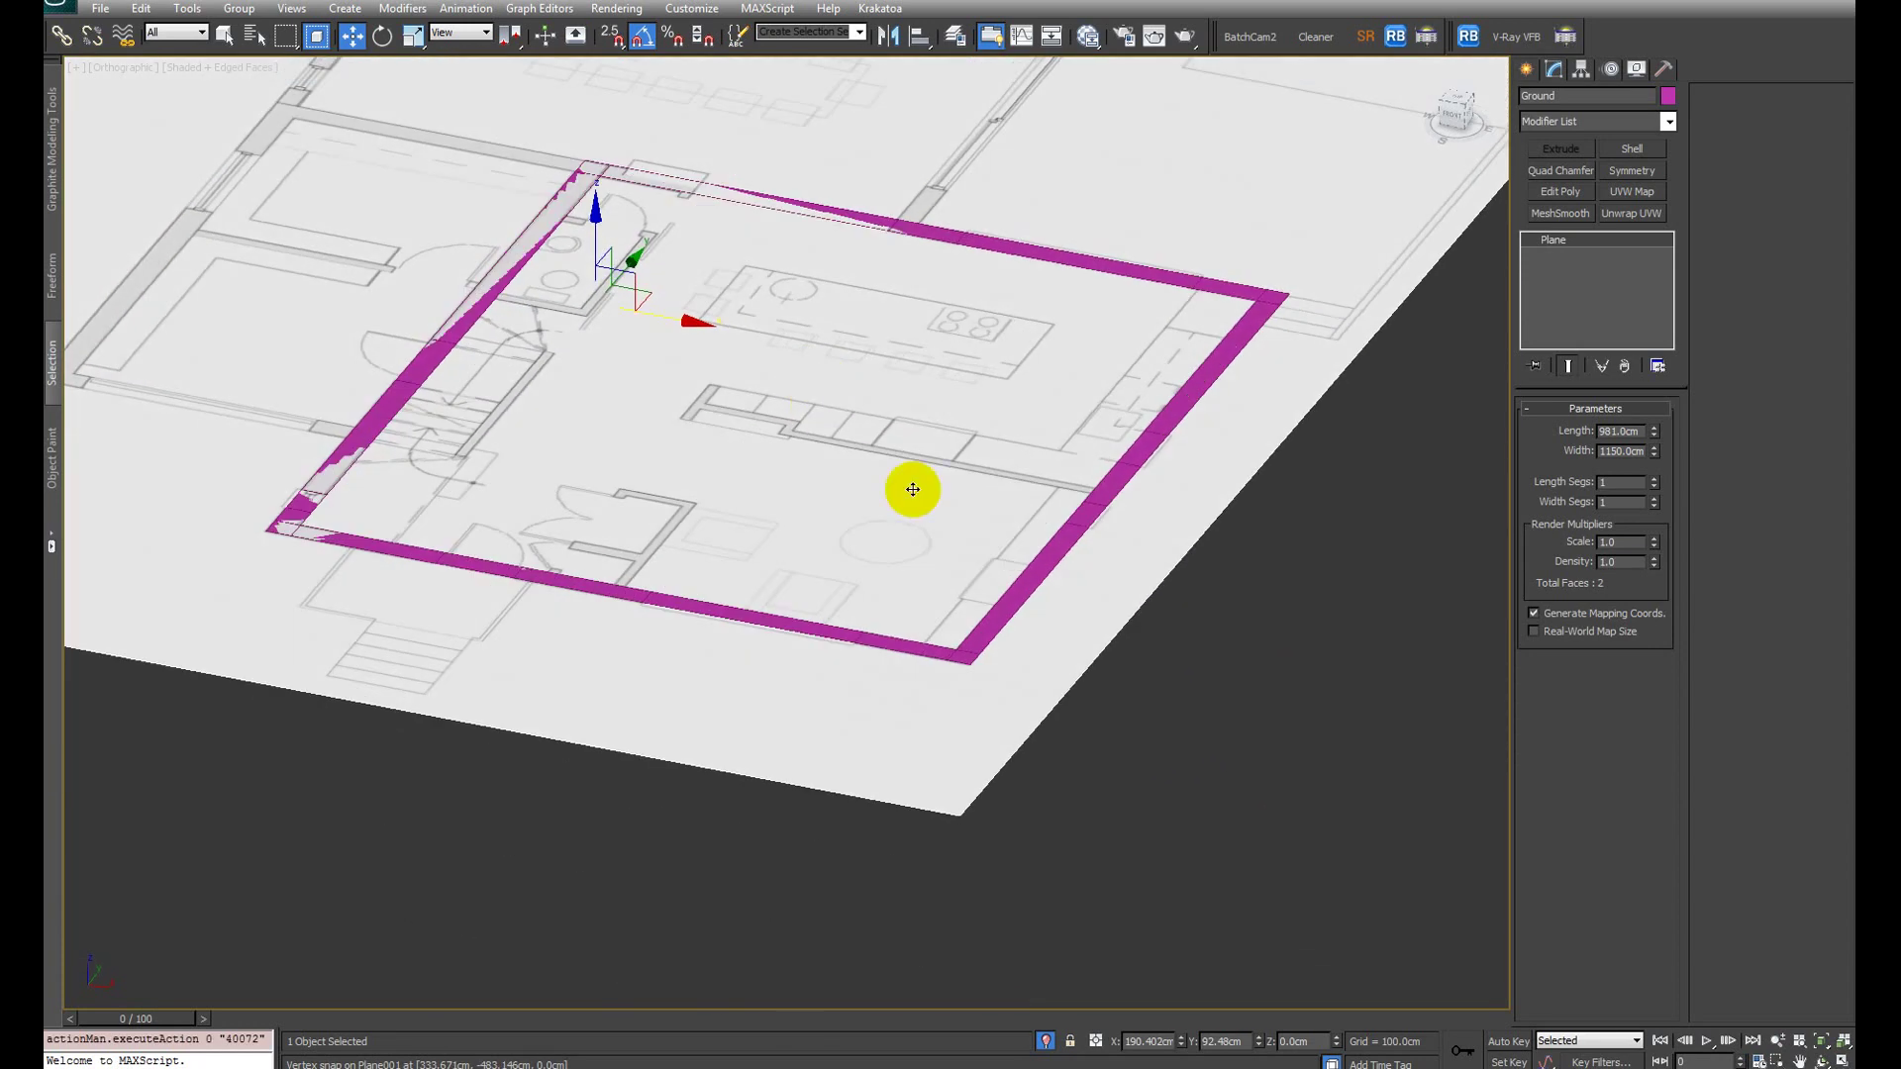
{"action": "middle_click_drag", "start_coordinate": [865, 730], "coordinate": [1065, 660], "text": "alt"}
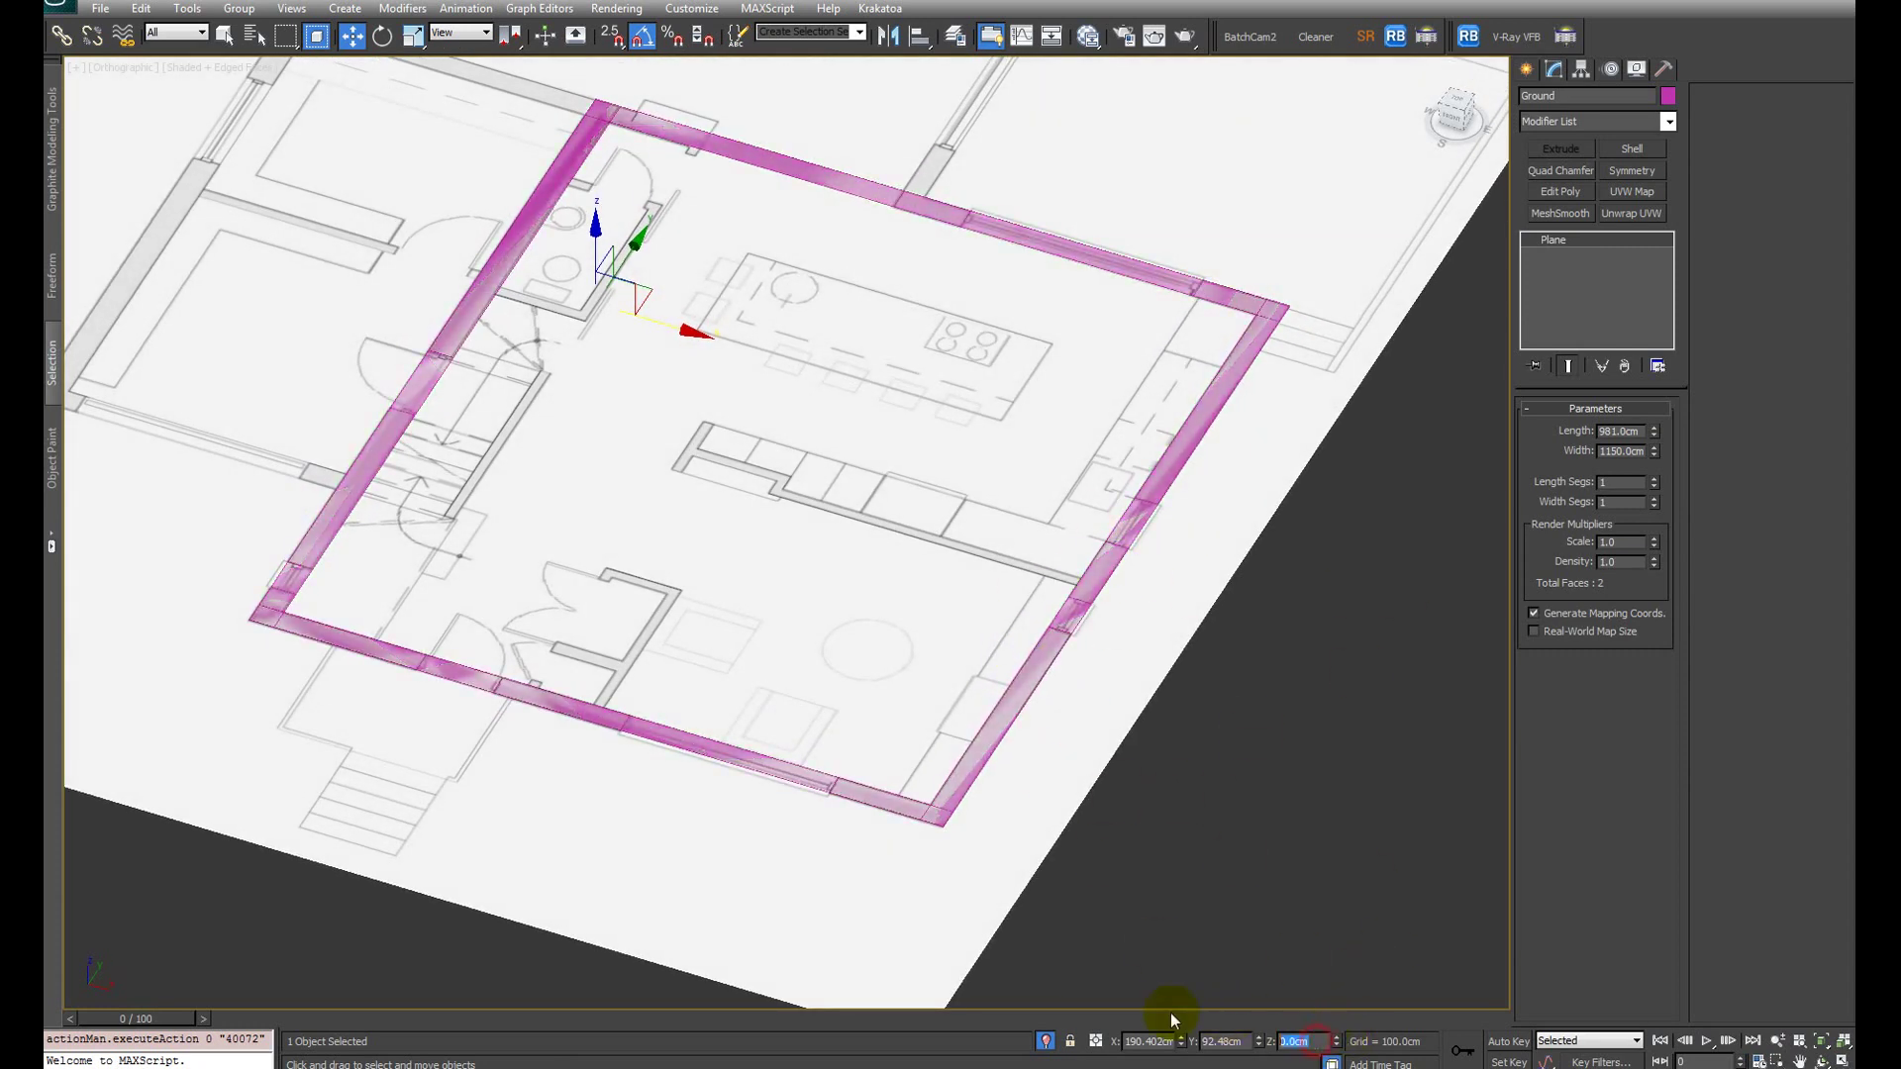
{"action": "type", "text": "20"}
{"action": "key", "text": "Return"}
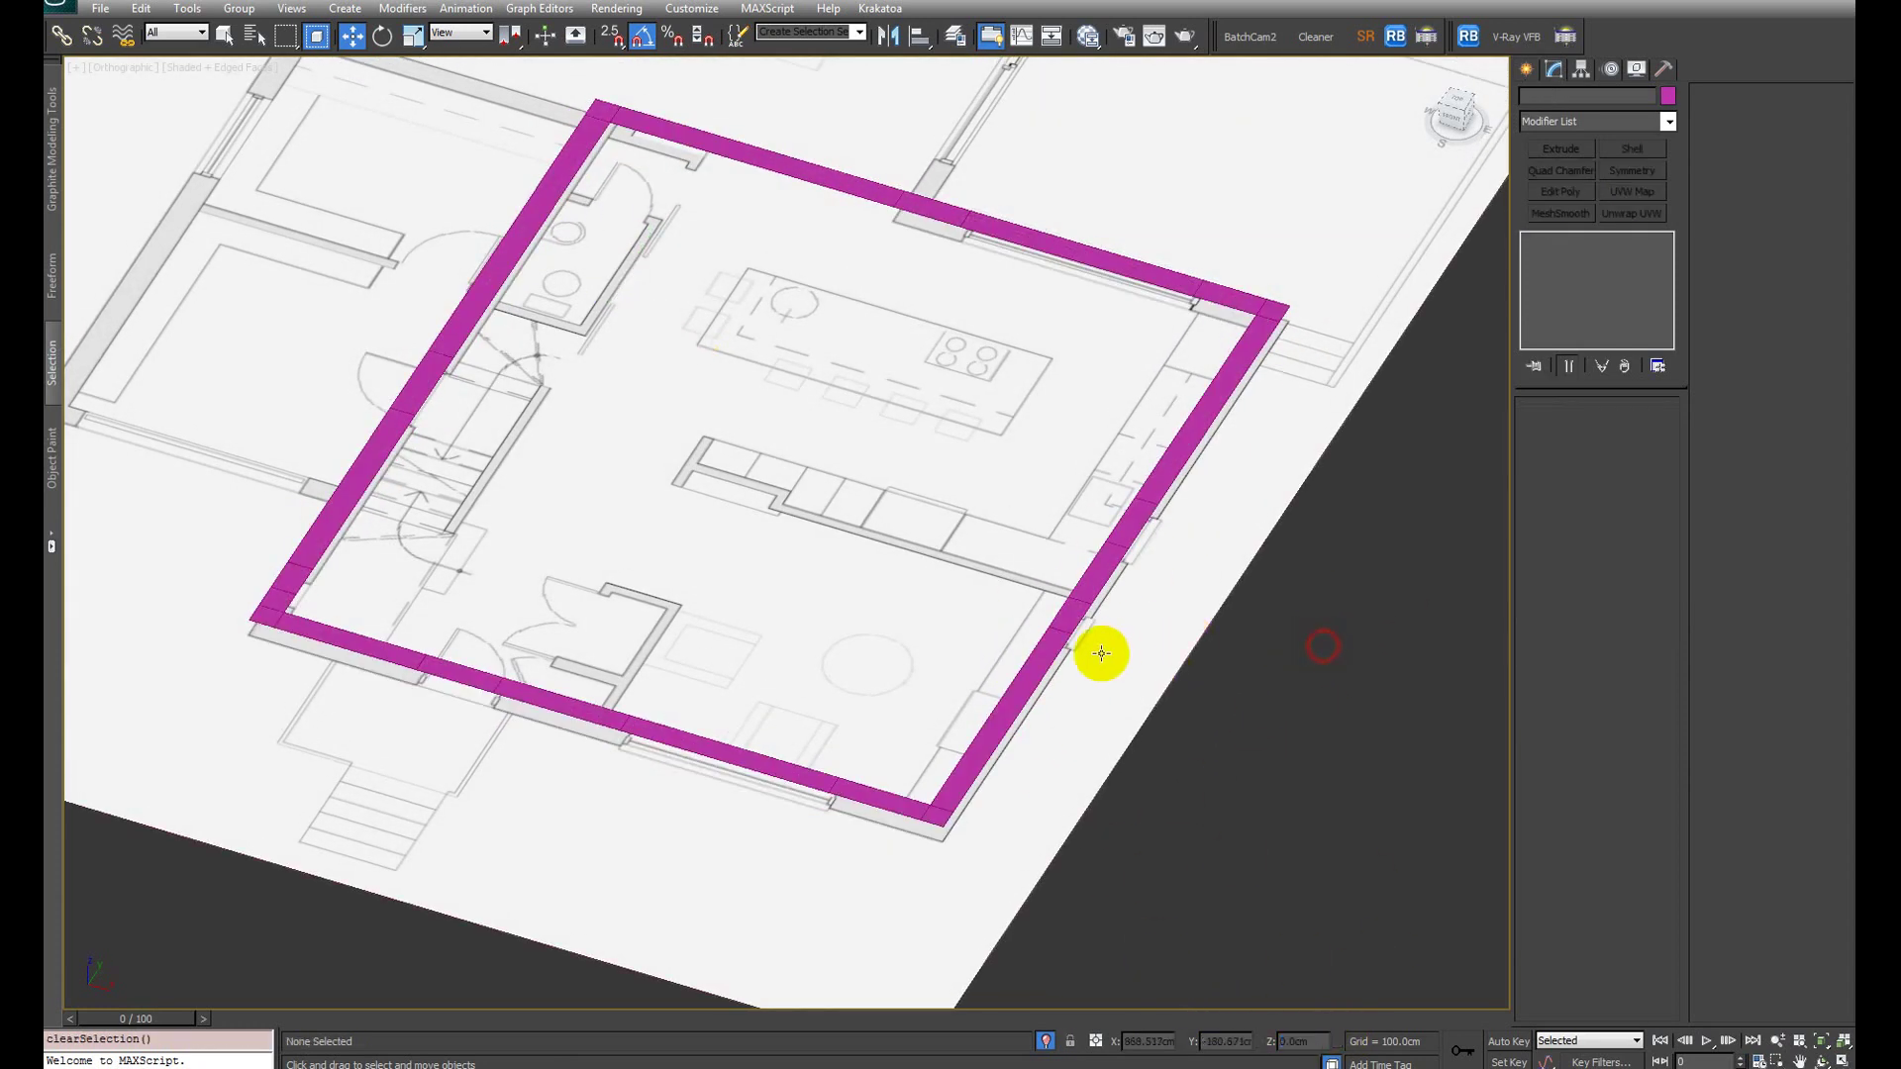
Step: Select the wall object and end isolation to bring back all the reference planes
{"action": "left_click", "coordinate": [1026, 690]}
{"action": "middle_click_drag", "start_coordinate": [1048, 687], "coordinate": [1239, 628], "text": "alt"}
{"action": "middle_click_drag", "start_coordinate": [992, 746], "coordinate": [917, 755]}
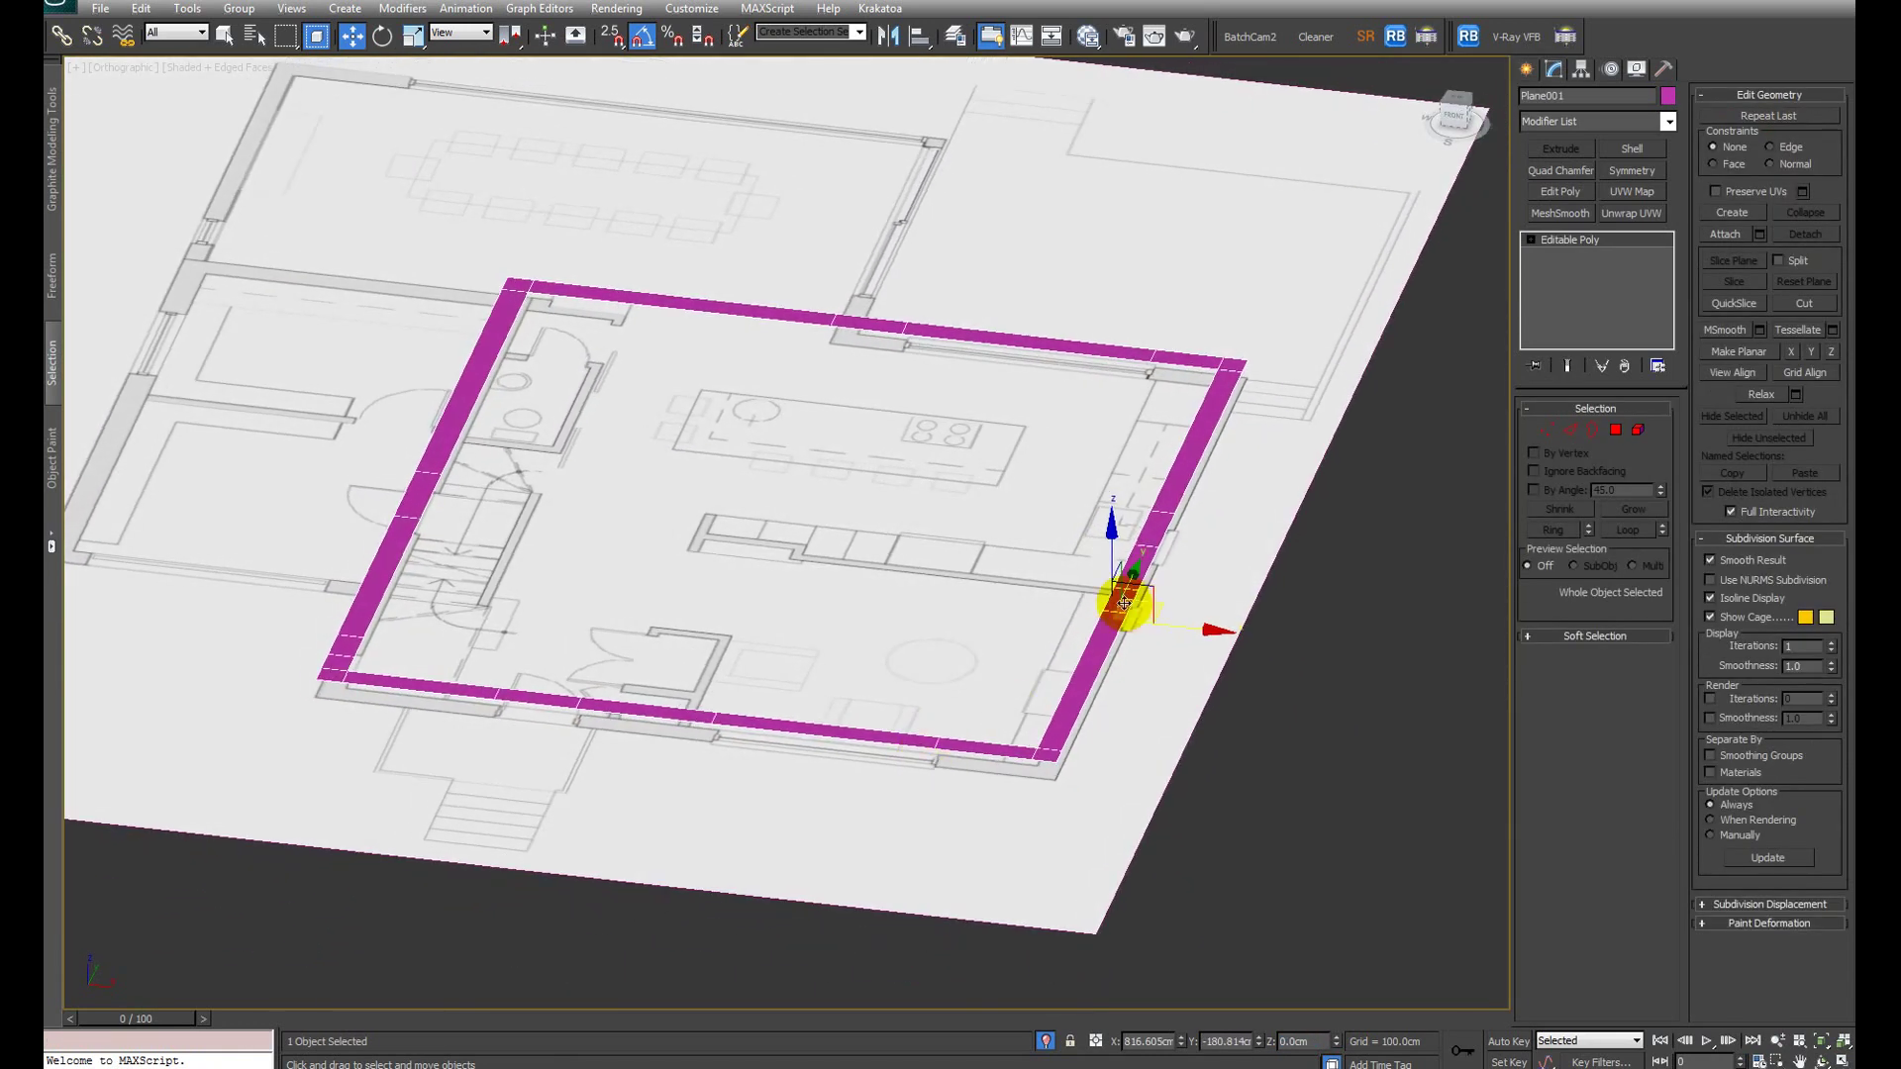
{"action": "middle_click_drag", "start_coordinate": [1037, 597], "coordinate": [819, 530], "text": "alt"}
{"action": "scroll", "coordinate": [879, 599], "scroll_direction": "down", "scroll_amount": 3}
{"action": "right_click", "coordinate": [820, 528]}
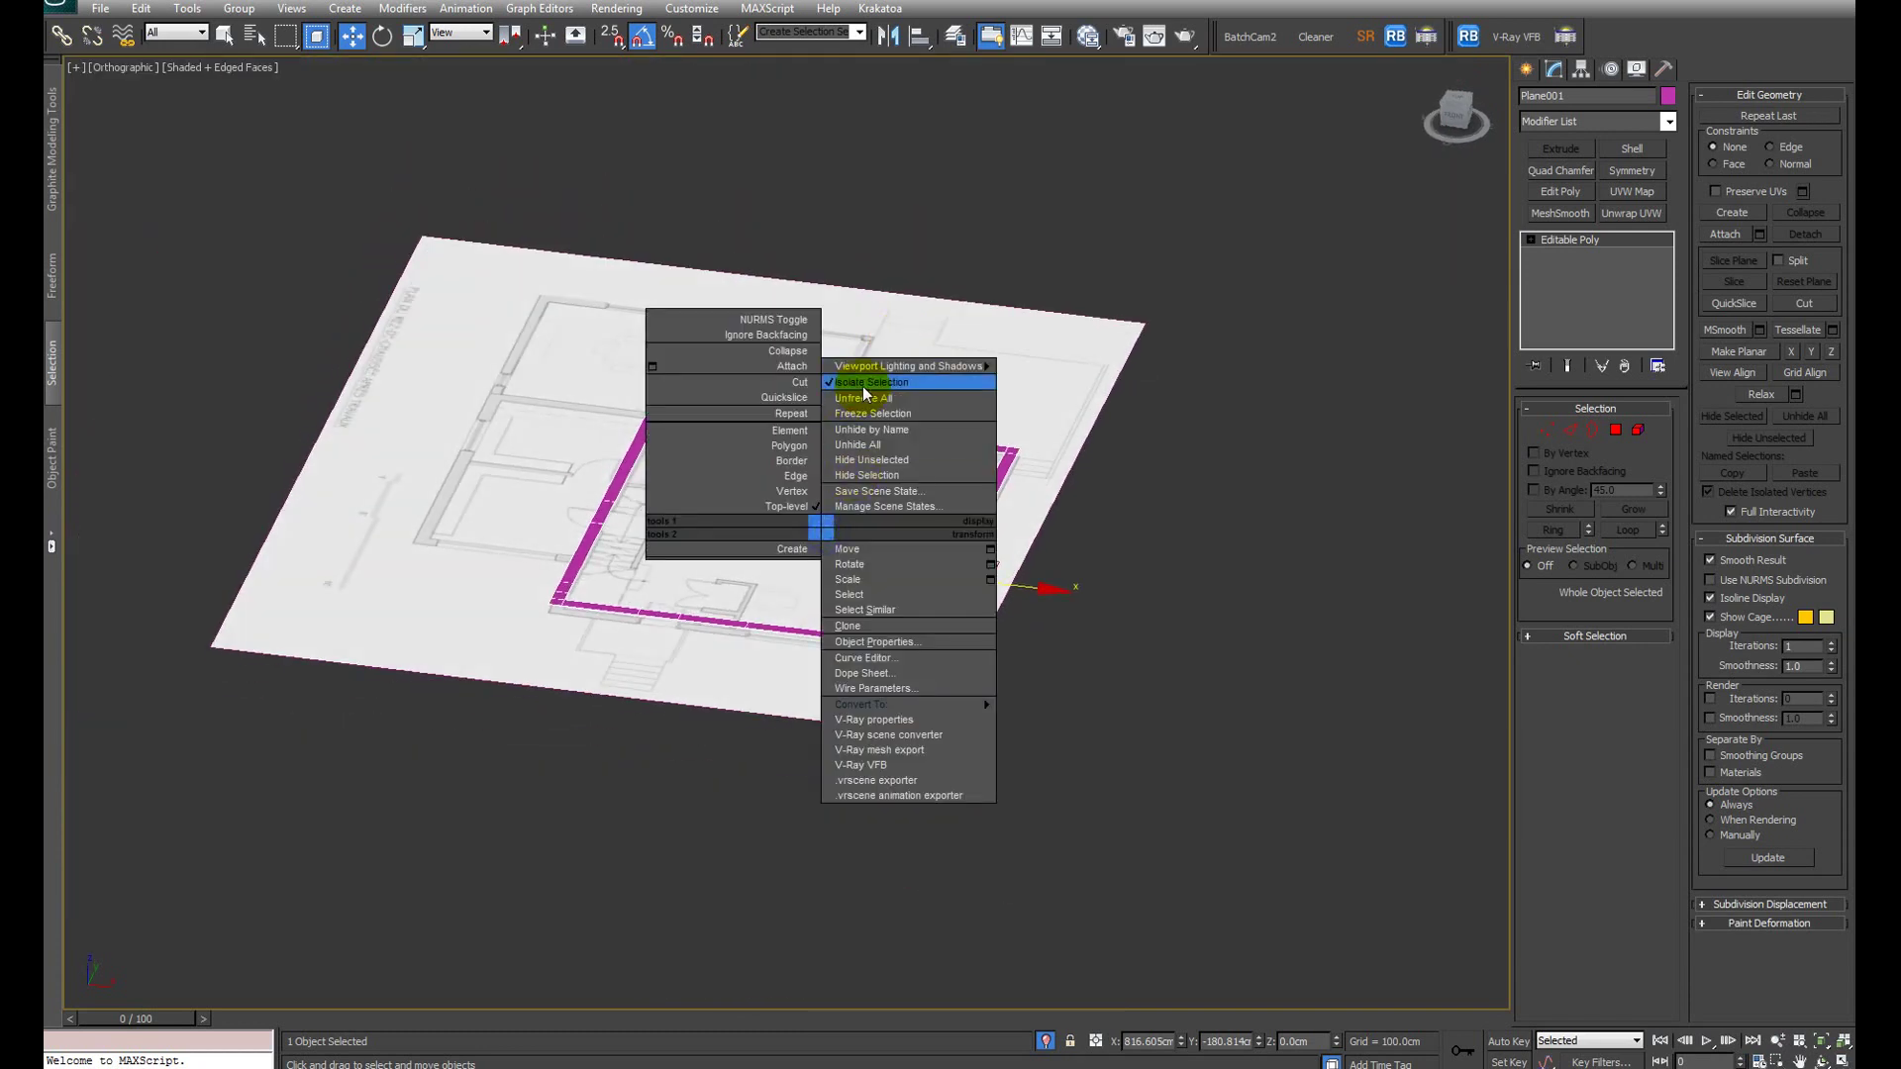
{"action": "left_click", "coordinate": [864, 385]}
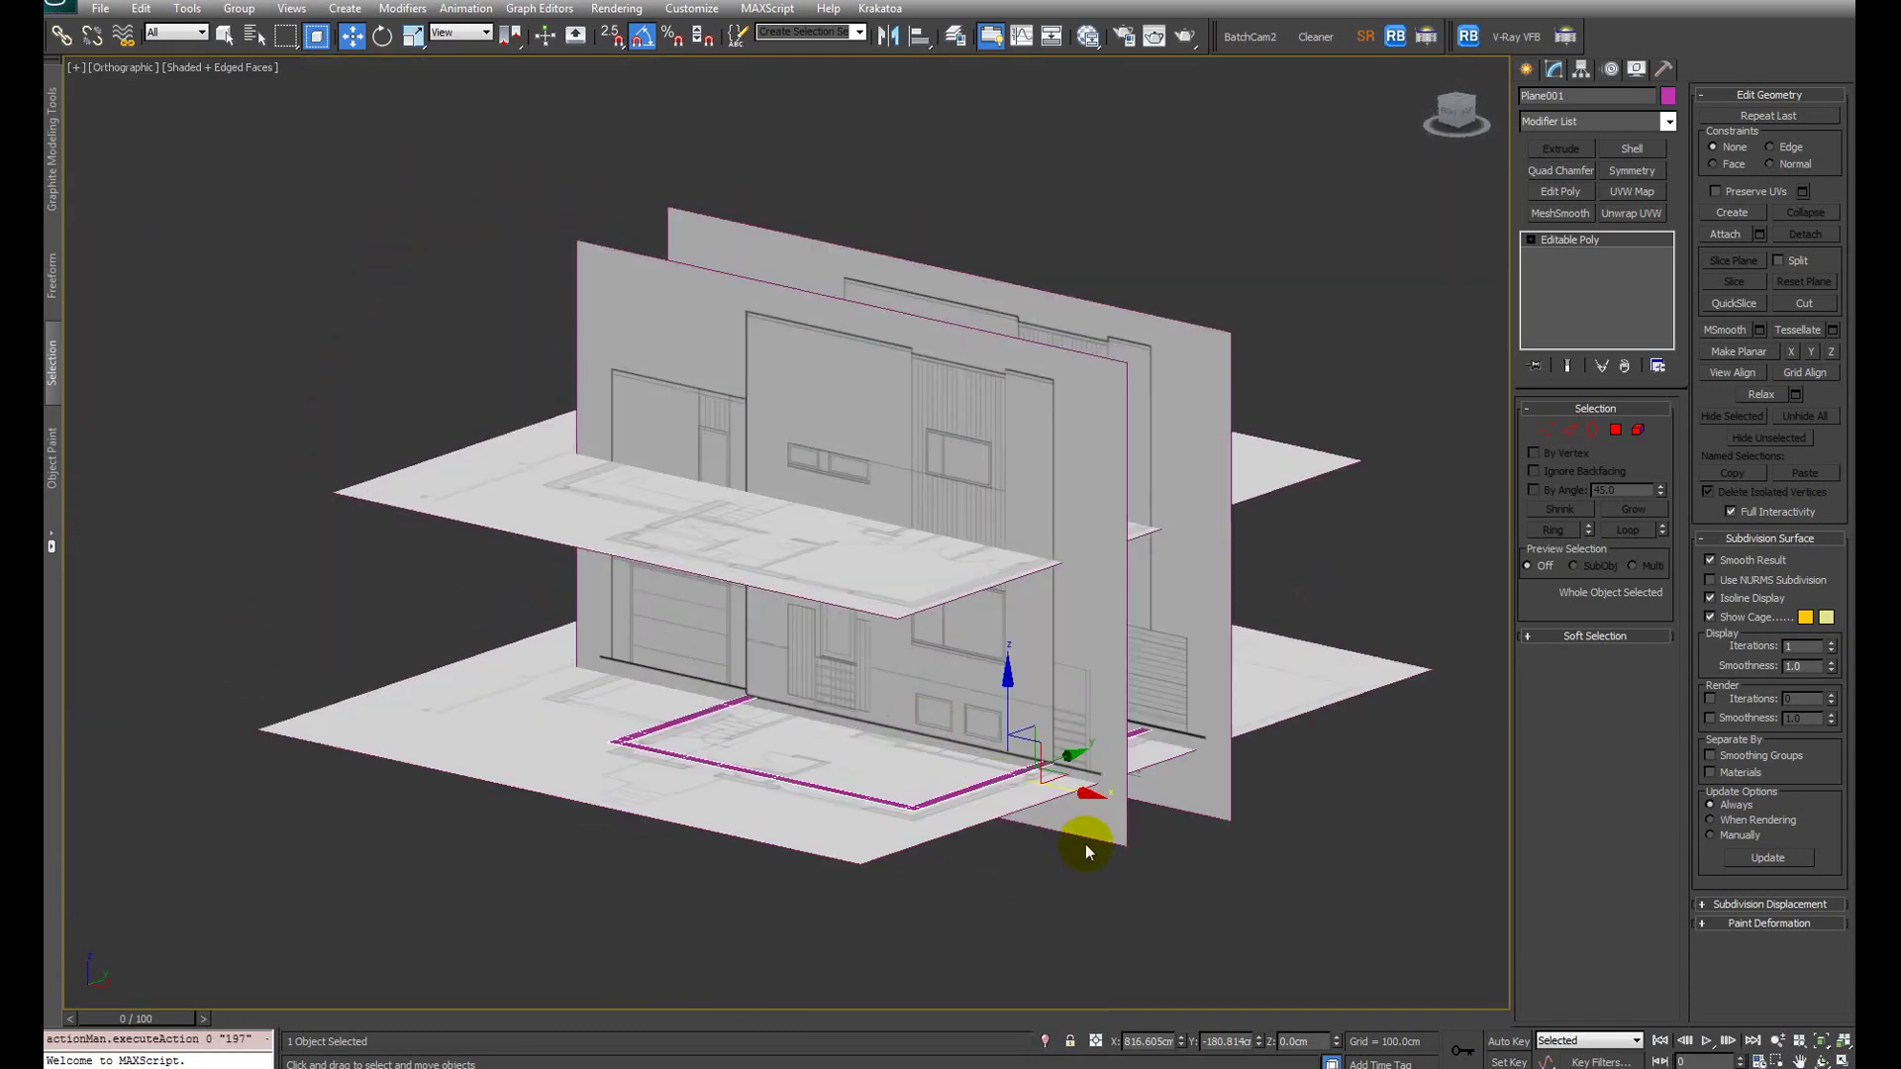
Step: Isolate the walls together with the ground plan and the front elevation plane
{"action": "left_click_drag", "start_coordinate": [969, 970], "coordinate": [795, 729]}
{"action": "middle_click_drag", "start_coordinate": [841, 837], "coordinate": [1004, 709], "text": "alt"}
{"action": "mouse_move", "coordinate": [957, 810]}
{"action": "middle_mouse_down", "text": "alt"}
{"action": "mouse_move", "coordinate": [972, 824]}
{"action": "mouse_move", "coordinate": [992, 805]}
{"action": "middle_mouse_up", "text": "alt"}
{"action": "key", "text": "alt+q"}
{"action": "middle_click_drag", "start_coordinate": [806, 758], "coordinate": [931, 663], "text": "alt"}
{"action": "middle_click_drag", "start_coordinate": [1218, 644], "coordinate": [1100, 647]}
{"action": "scroll", "coordinate": [1043, 721], "scroll_direction": "up", "scroll_amount": 2}
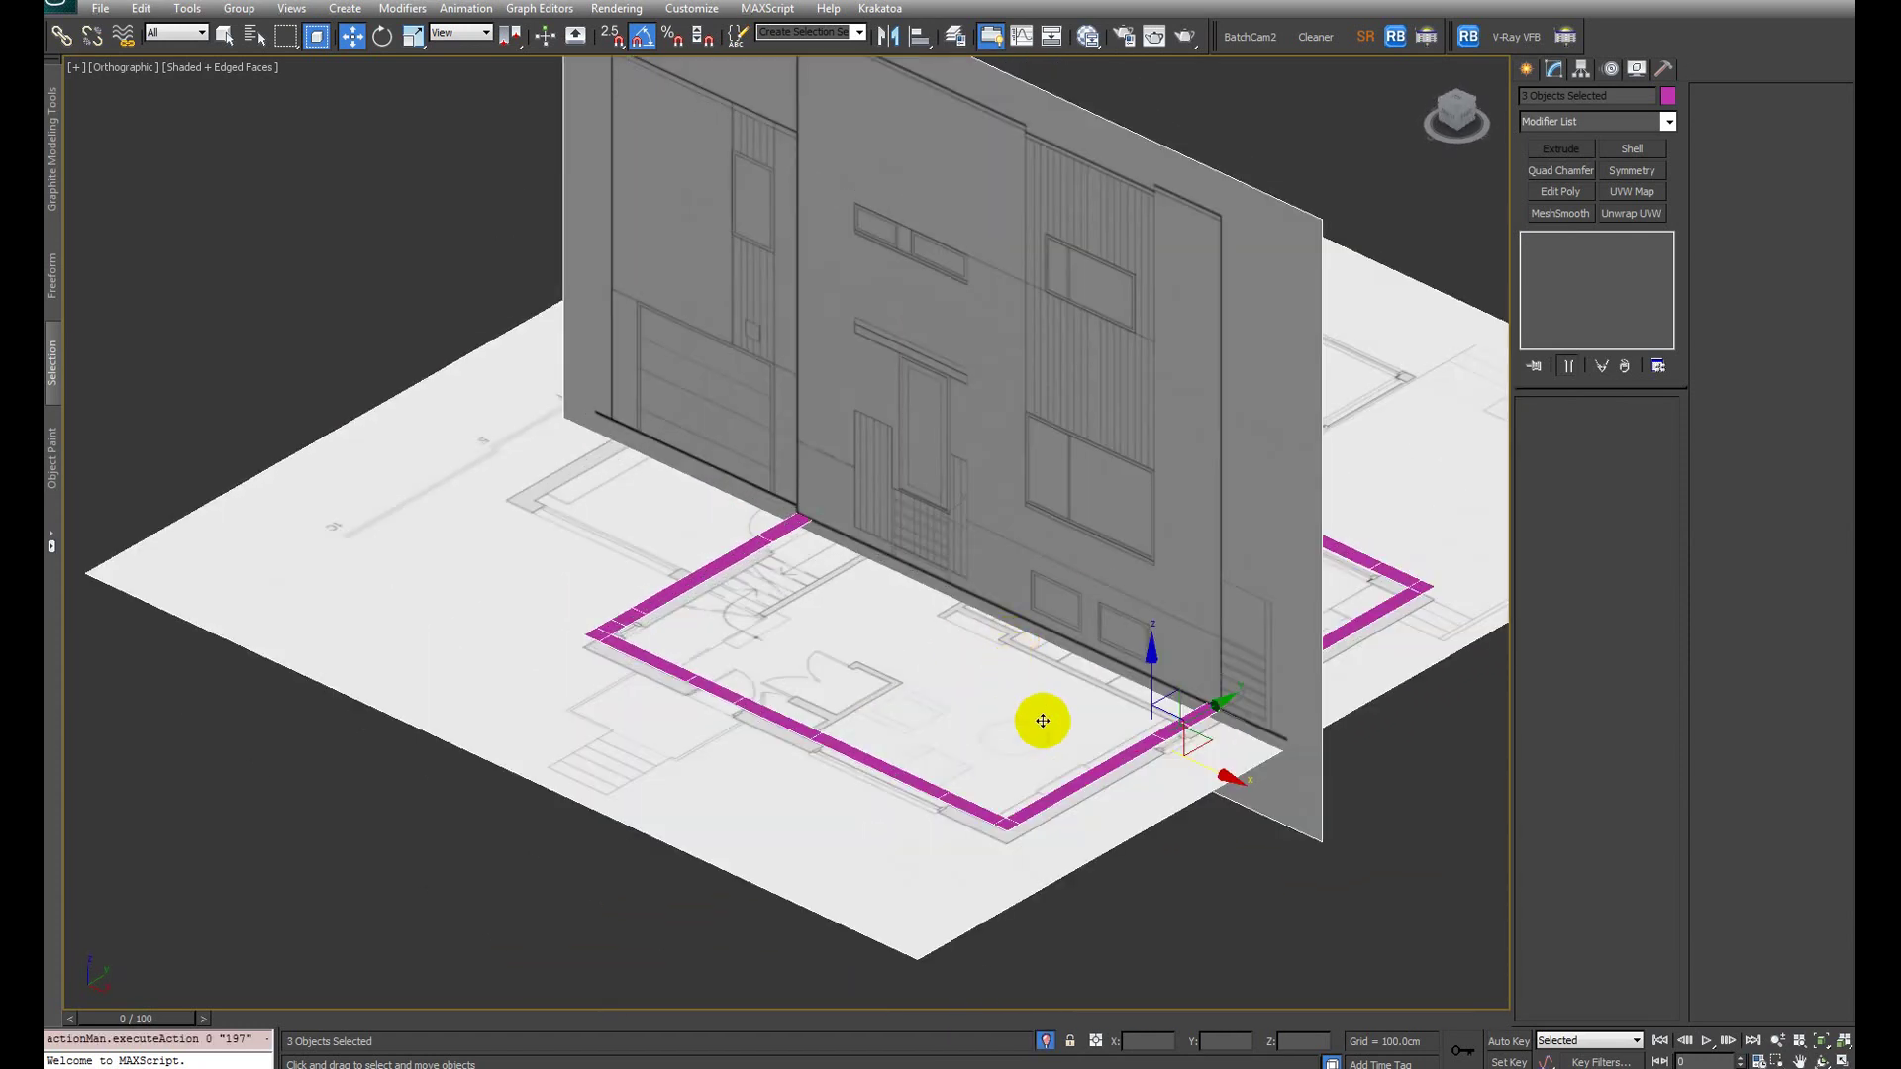
Step: Select only the wall object and select all of its polygons
{"action": "middle_click_drag", "start_coordinate": [1002, 774], "coordinate": [730, 751]}
{"action": "key", "text": "4"}
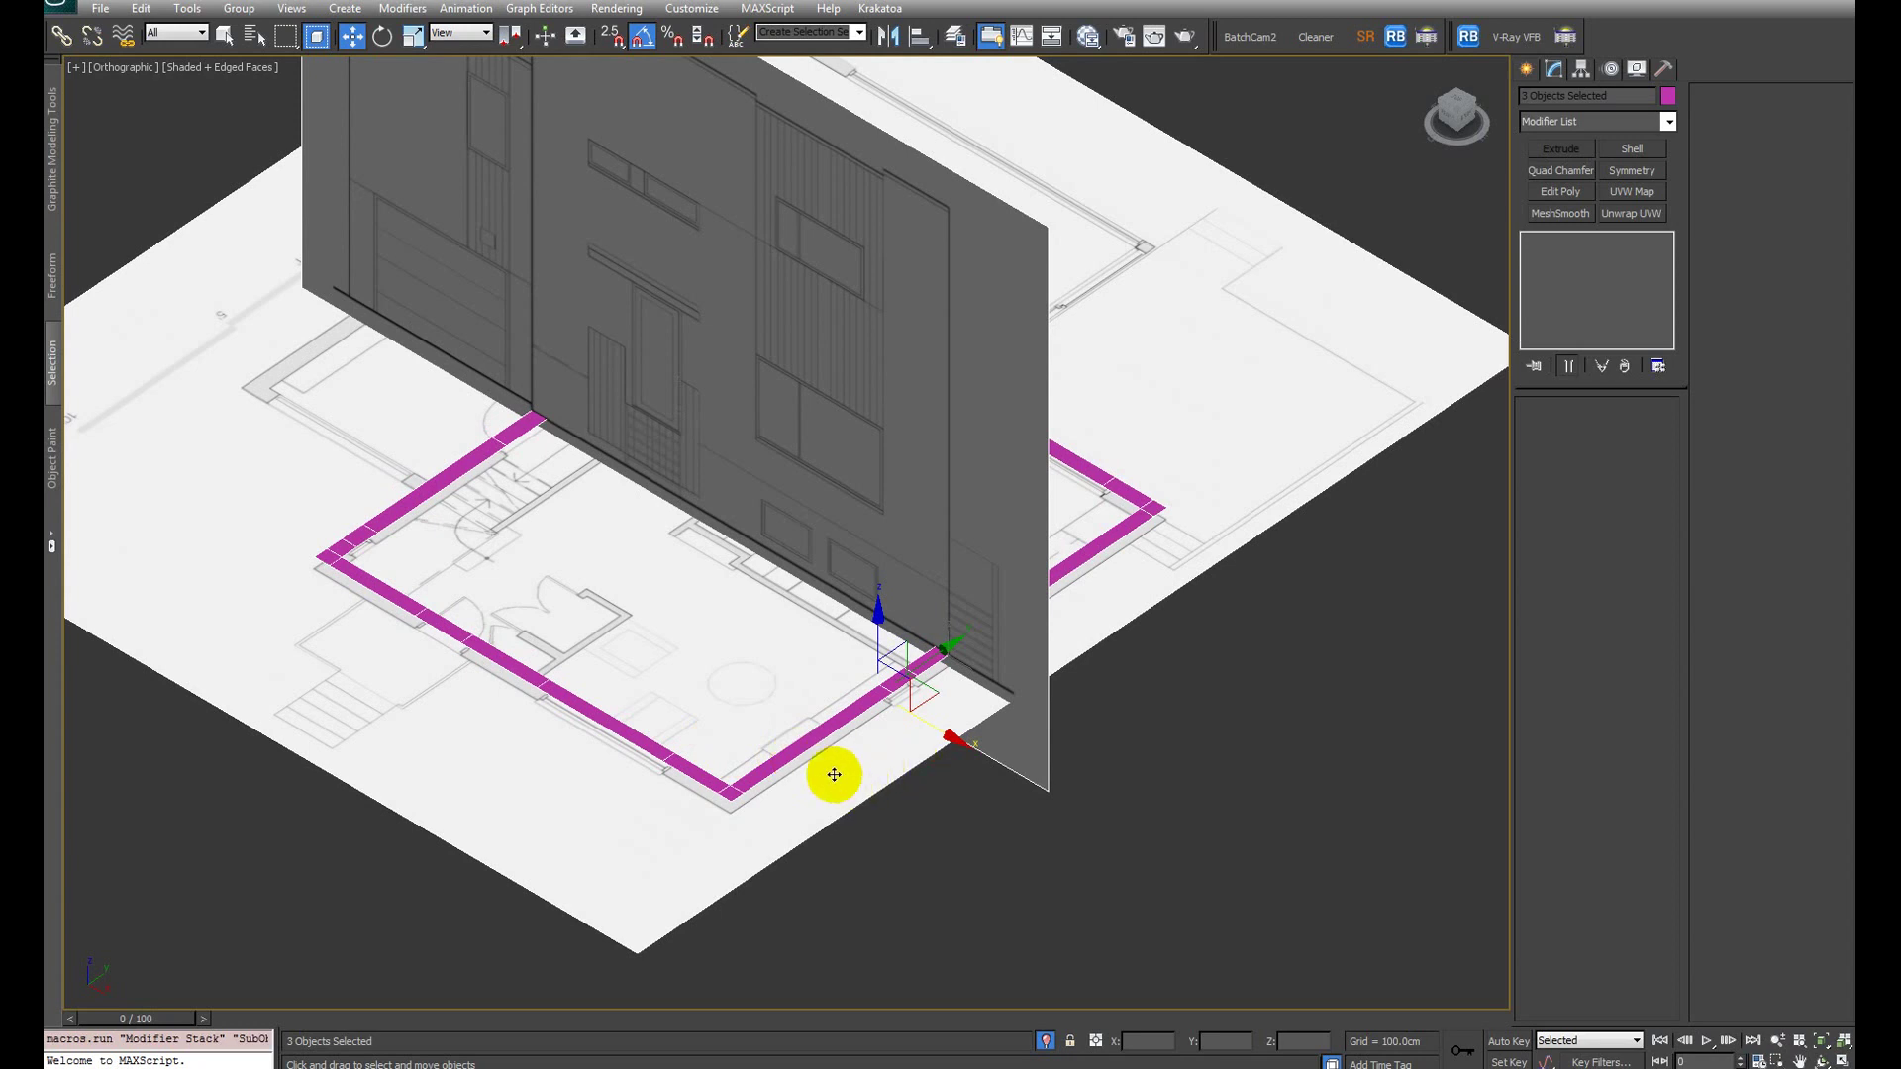
{"action": "left_click", "coordinate": [799, 750]}
{"action": "key", "text": "4"}
{"action": "mouse_move", "coordinate": [882, 743]}
{"action": "middle_mouse_down", "text": "alt"}
{"action": "mouse_move", "coordinate": [768, 729]}
{"action": "mouse_move", "coordinate": [848, 722]}
{"action": "mouse_move", "coordinate": [822, 693]}
{"action": "mouse_move", "coordinate": [822, 647]}
{"action": "middle_mouse_up", "text": "alt"}
{"action": "key", "text": "ctrl+a"}
{"action": "key", "text": "F3"}
{"action": "key", "text": "F3"}
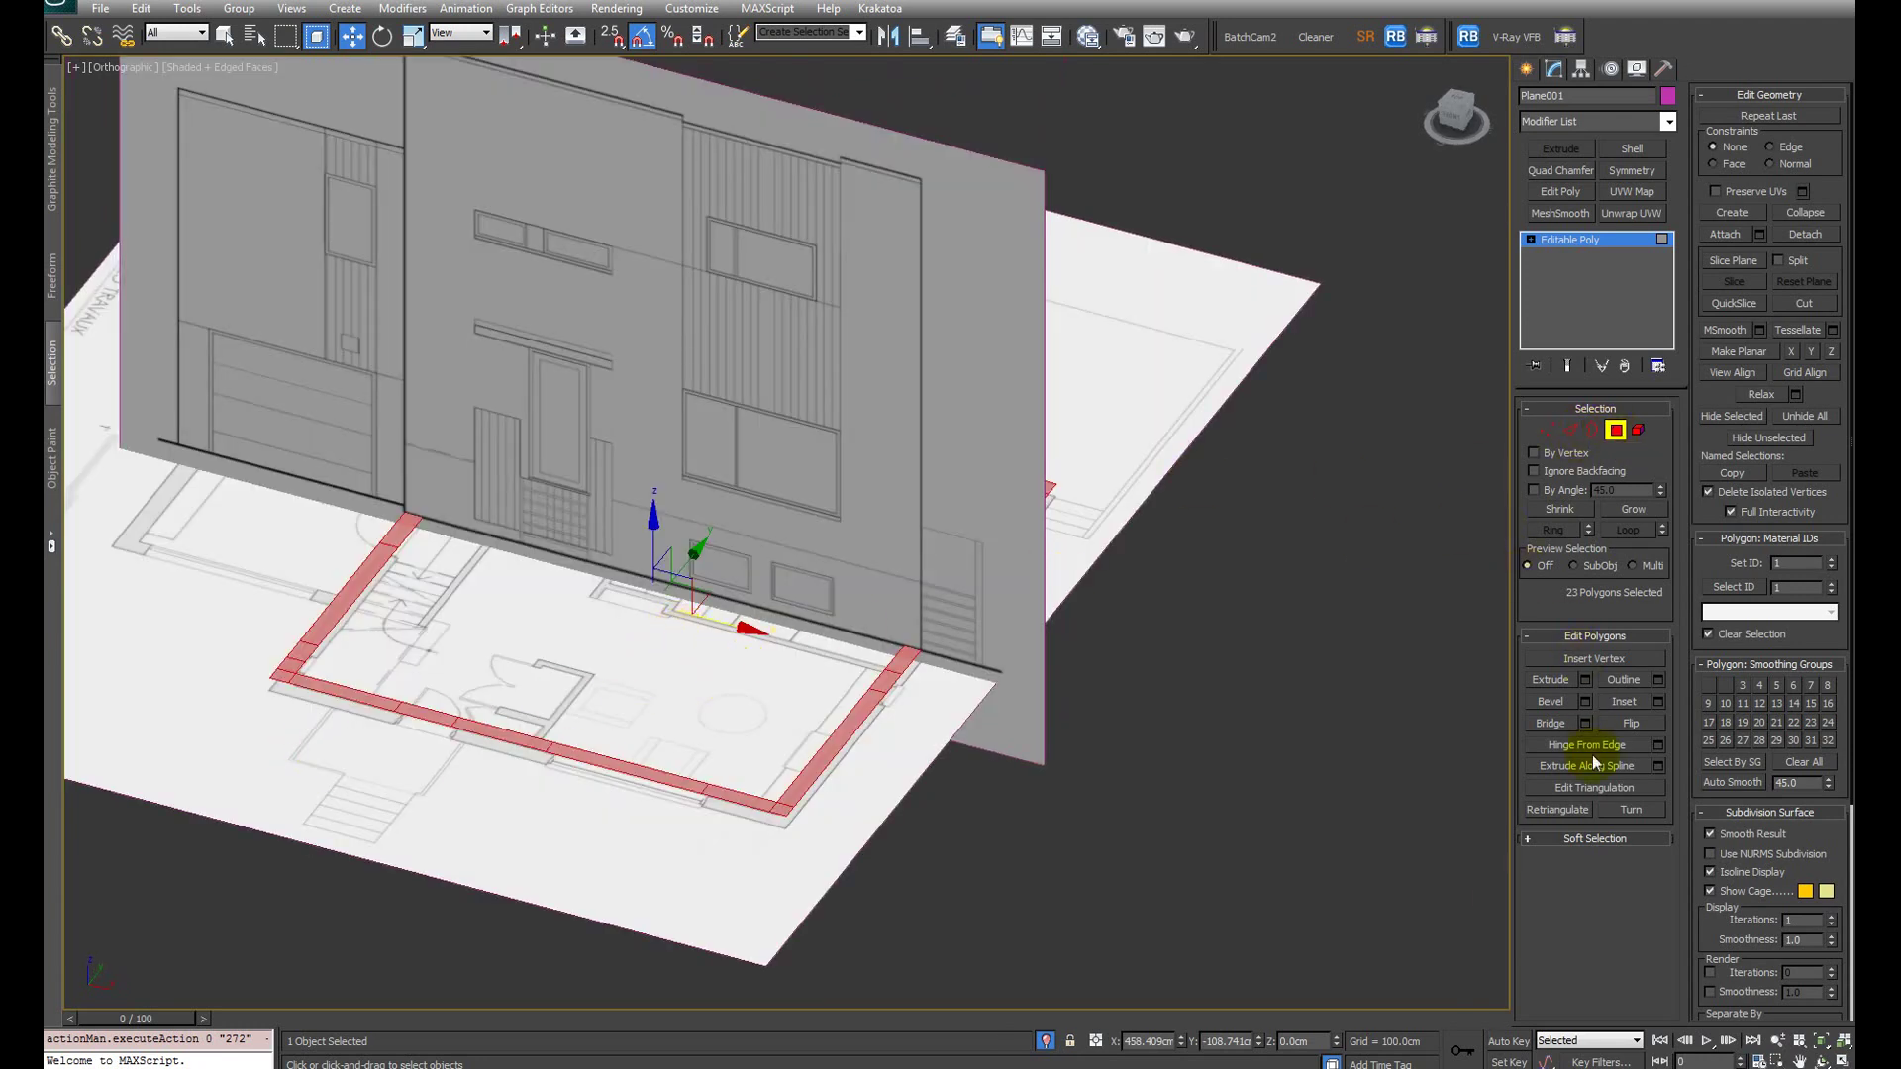
Step: Start extruding the selected wall polygons with a height of about 91.5 cm, comparing it with the front elevation
{"action": "left_click", "coordinate": [1585, 680]}
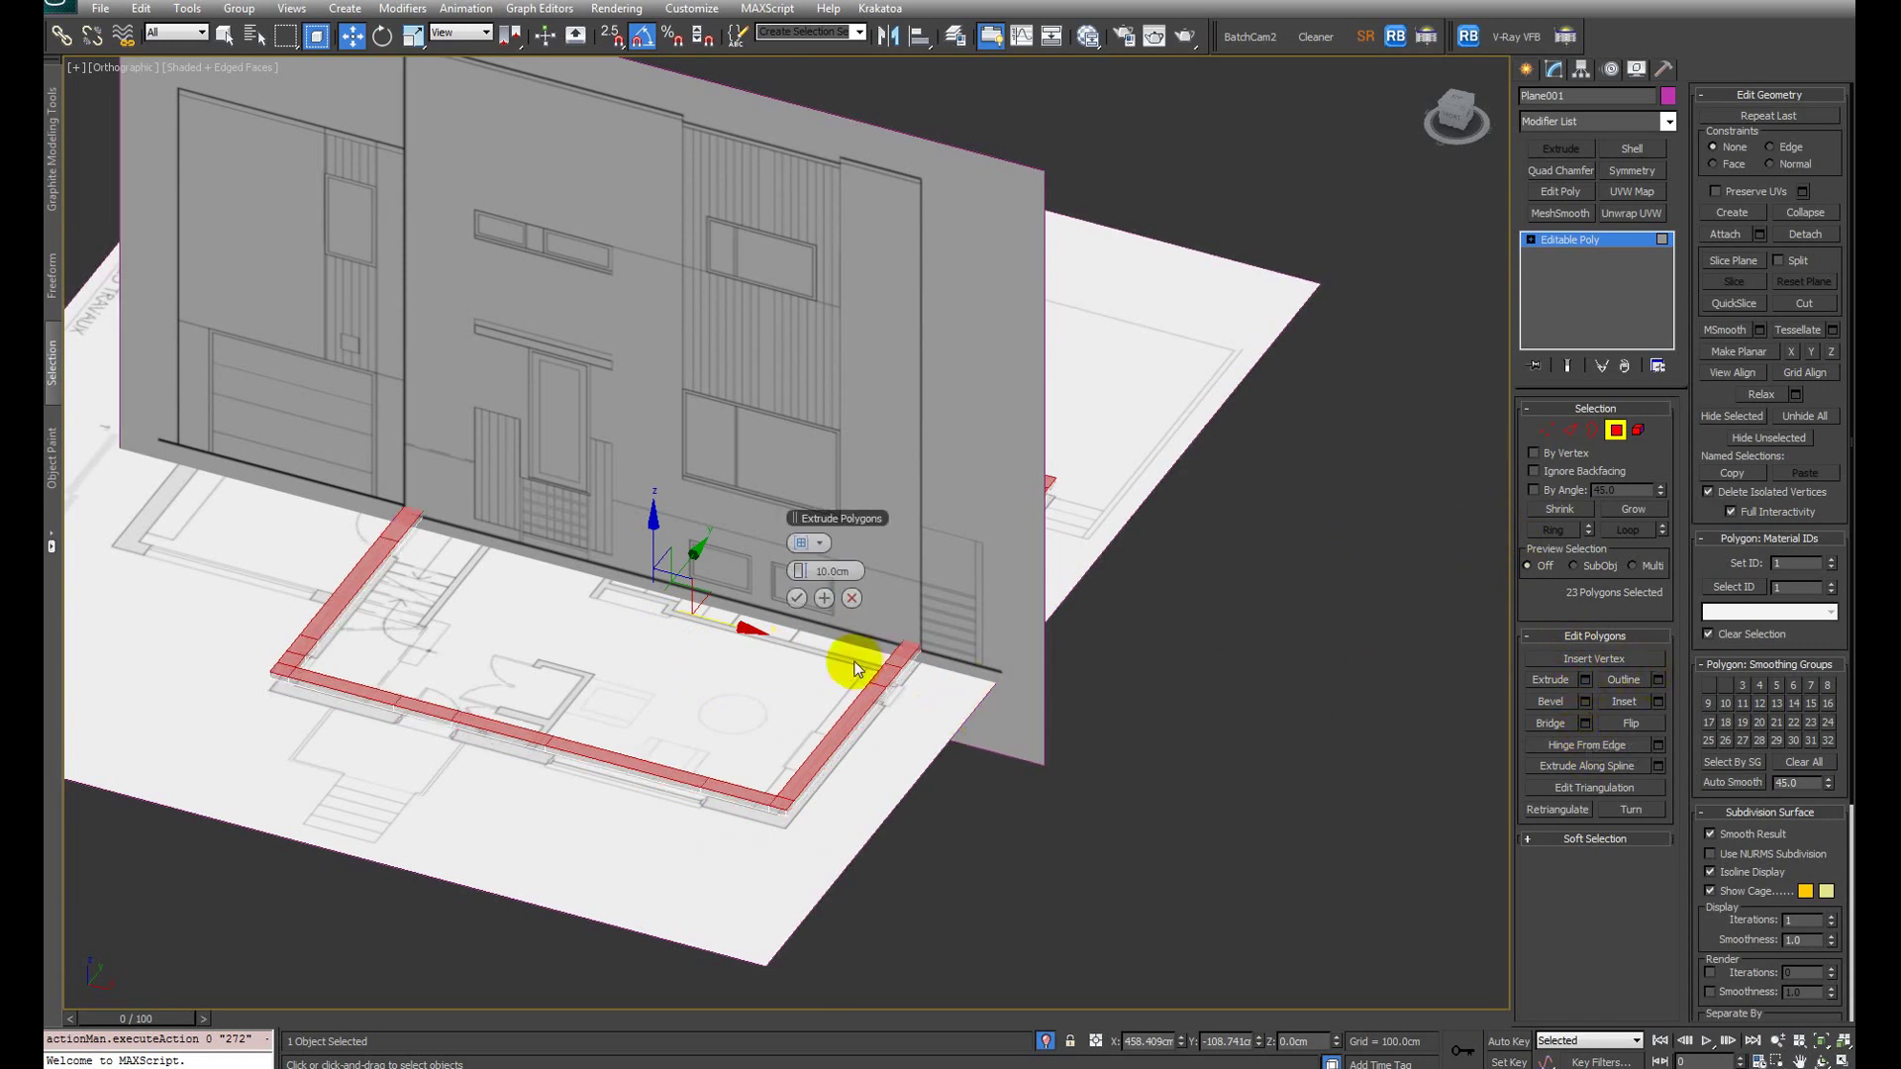
{"action": "middle_click_drag", "start_coordinate": [856, 660], "coordinate": [820, 588], "text": "alt"}
{"action": "left_click_drag", "start_coordinate": [790, 573], "coordinate": [830, 280]}
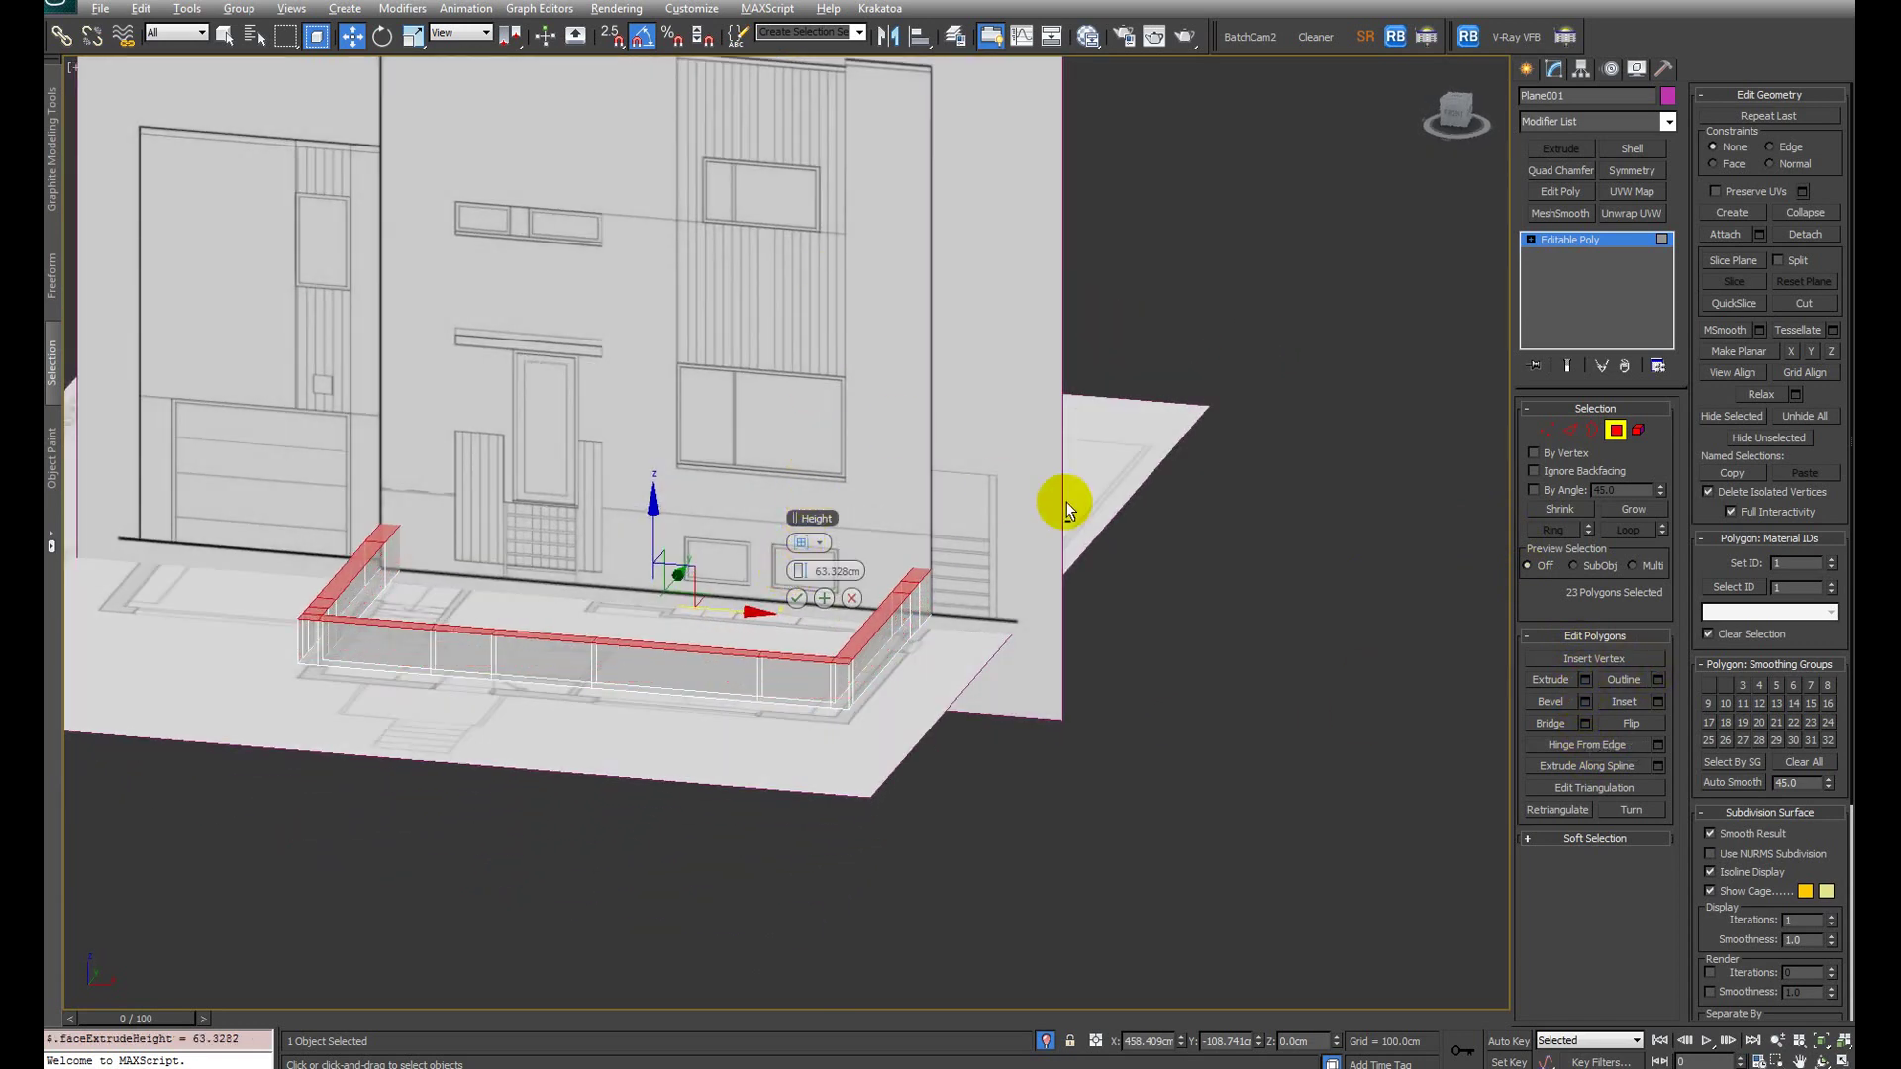
{"action": "key", "text": "f"}
{"action": "key", "text": "z"}
{"action": "middle_click_drag", "start_coordinate": [1077, 495], "coordinate": [984, 586]}
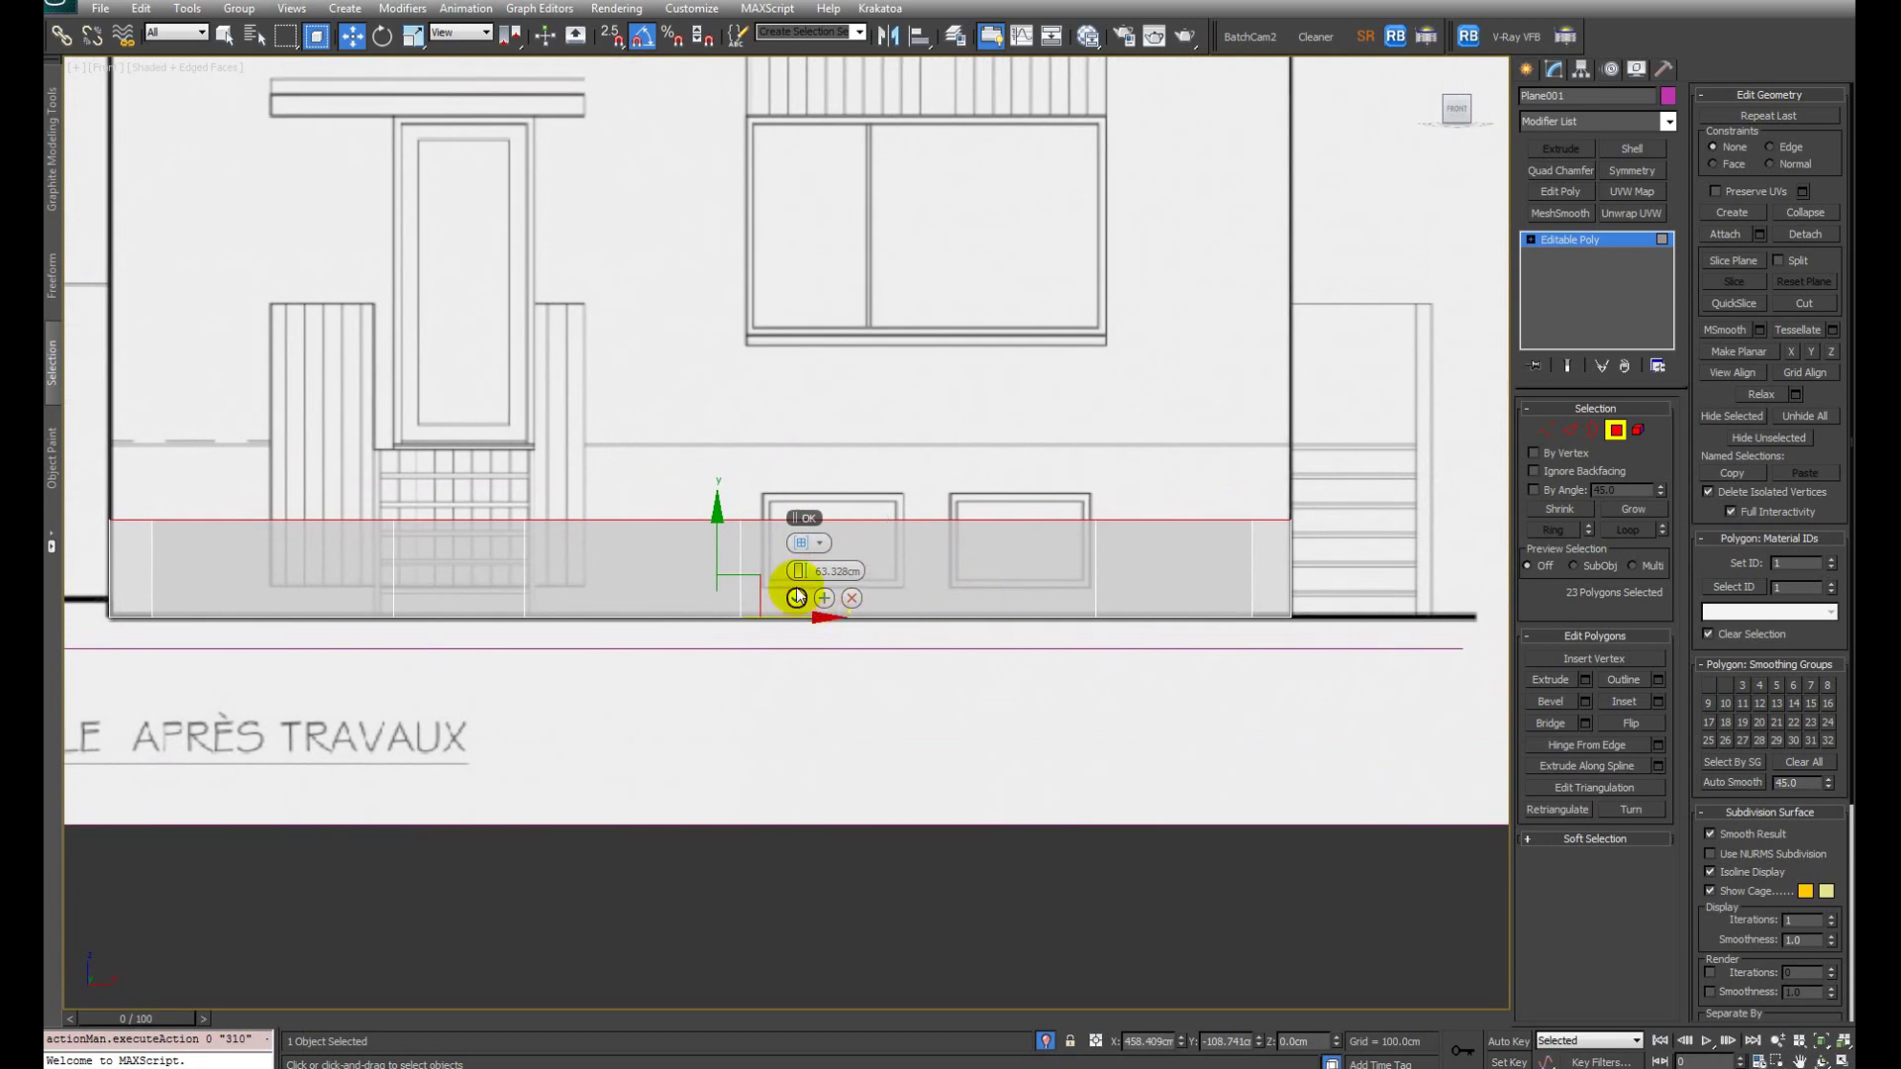
{"action": "left_click_drag", "start_coordinate": [800, 579], "coordinate": [841, 797]}
{"action": "middle_click_drag", "start_coordinate": [1071, 584], "coordinate": [1065, 624], "text": "alt"}
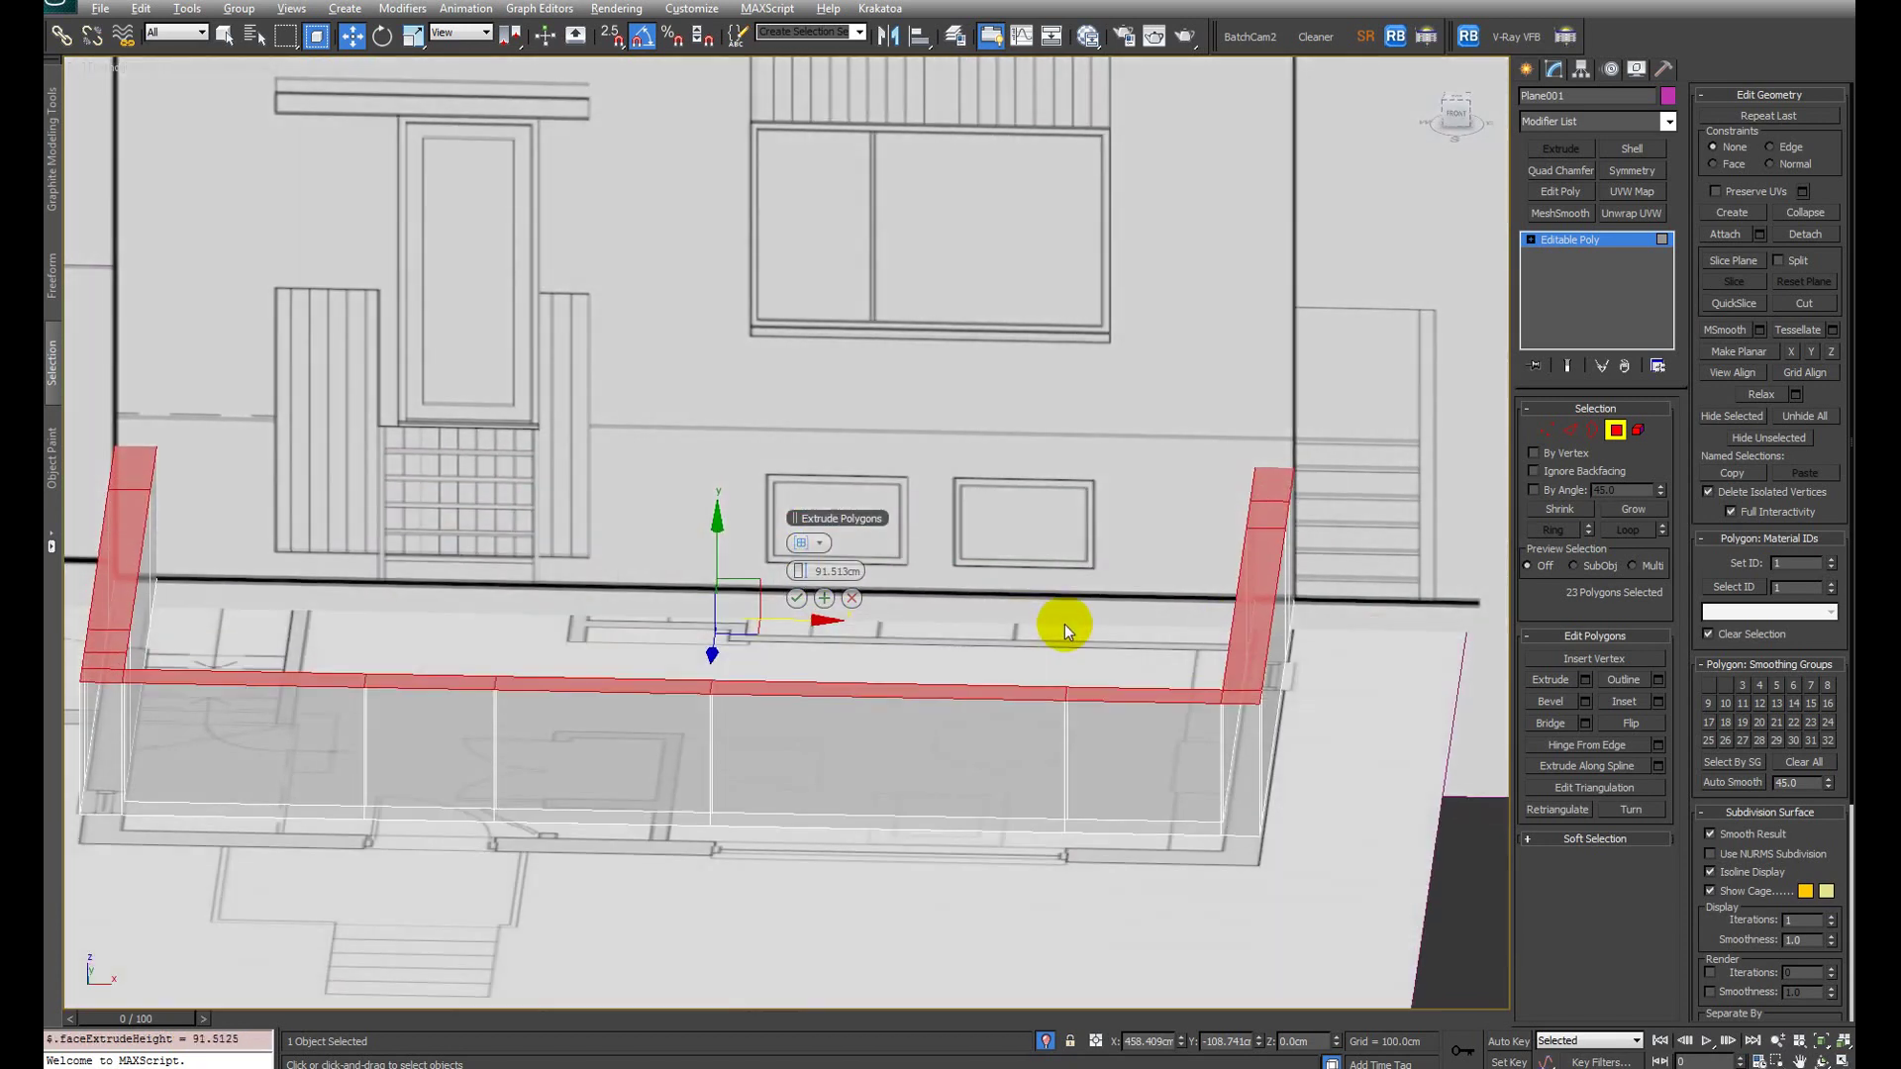
Step: Raise the extrusion height to about 112.35 cm, matching the line at the base of the front door, and apply it
{"action": "key", "text": "f"}
{"action": "key", "text": "z"}
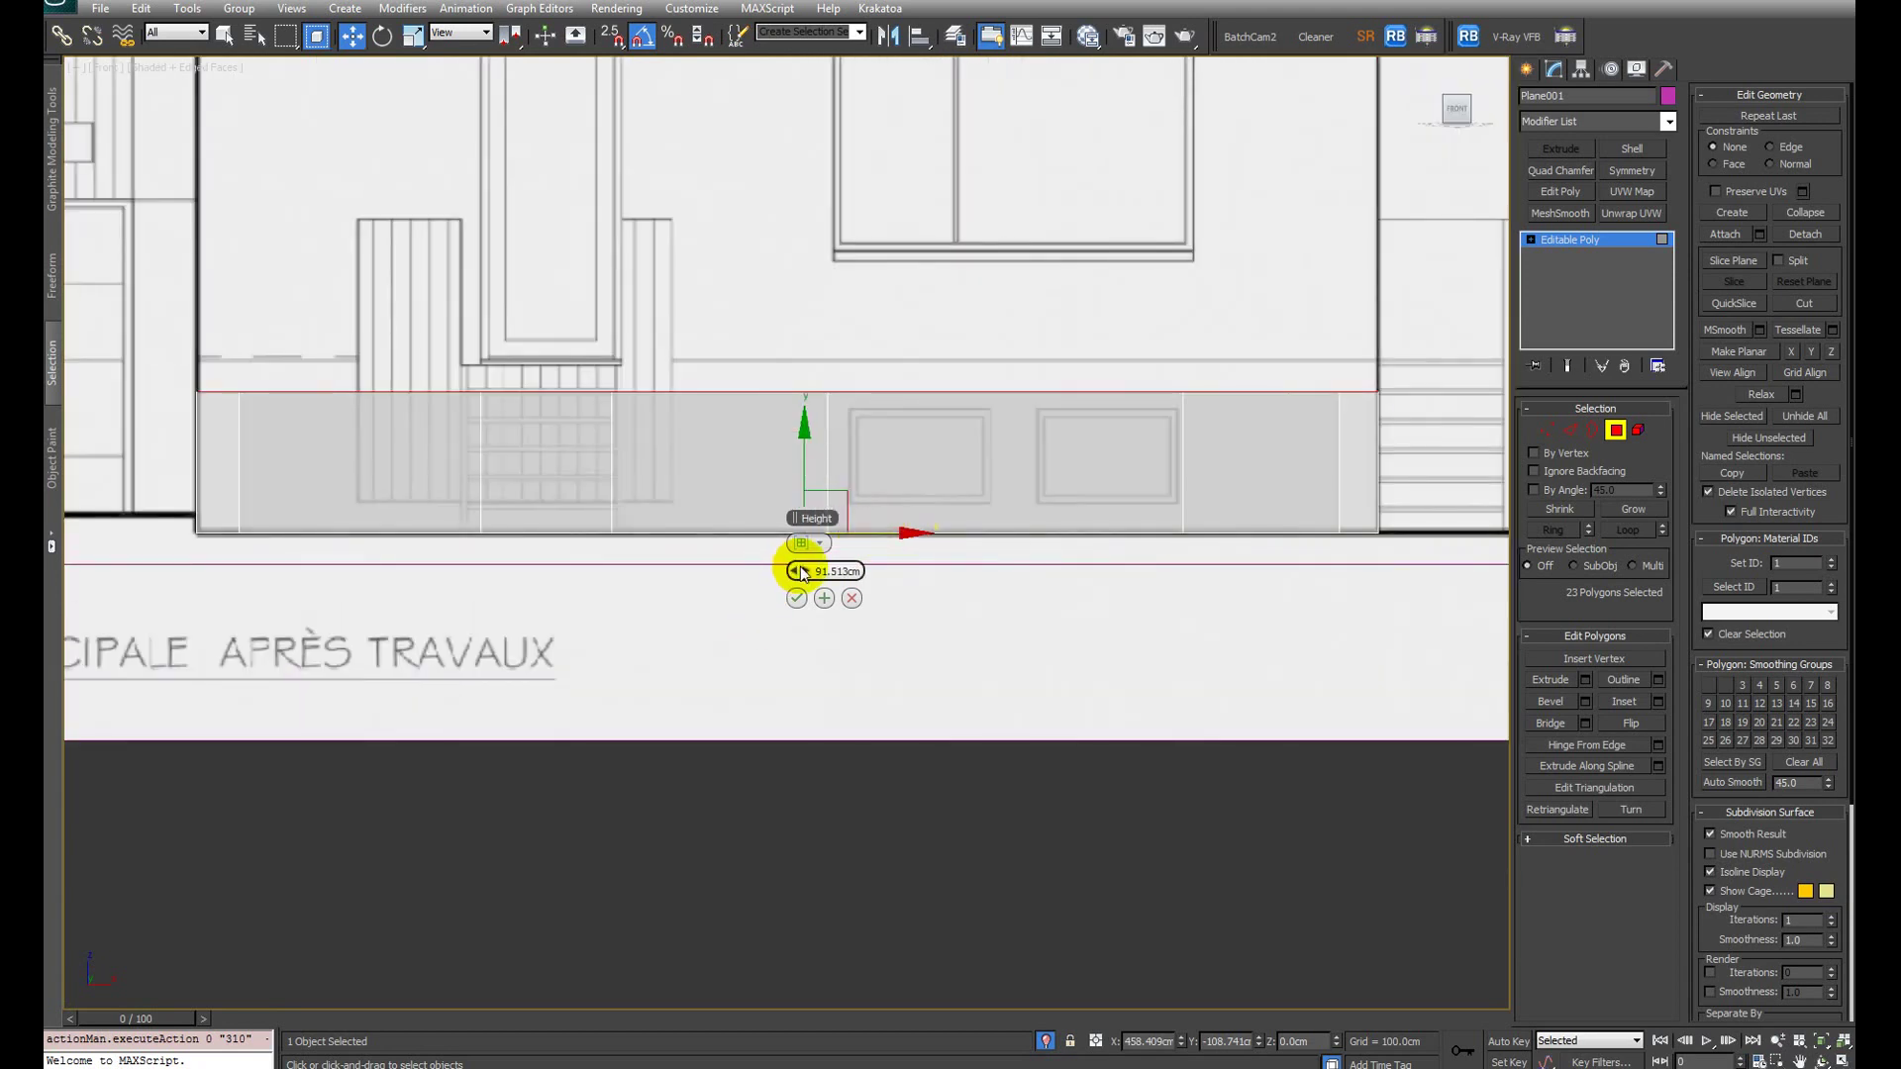
{"action": "left_click_drag", "start_coordinate": [802, 572], "coordinate": [688, 573]}
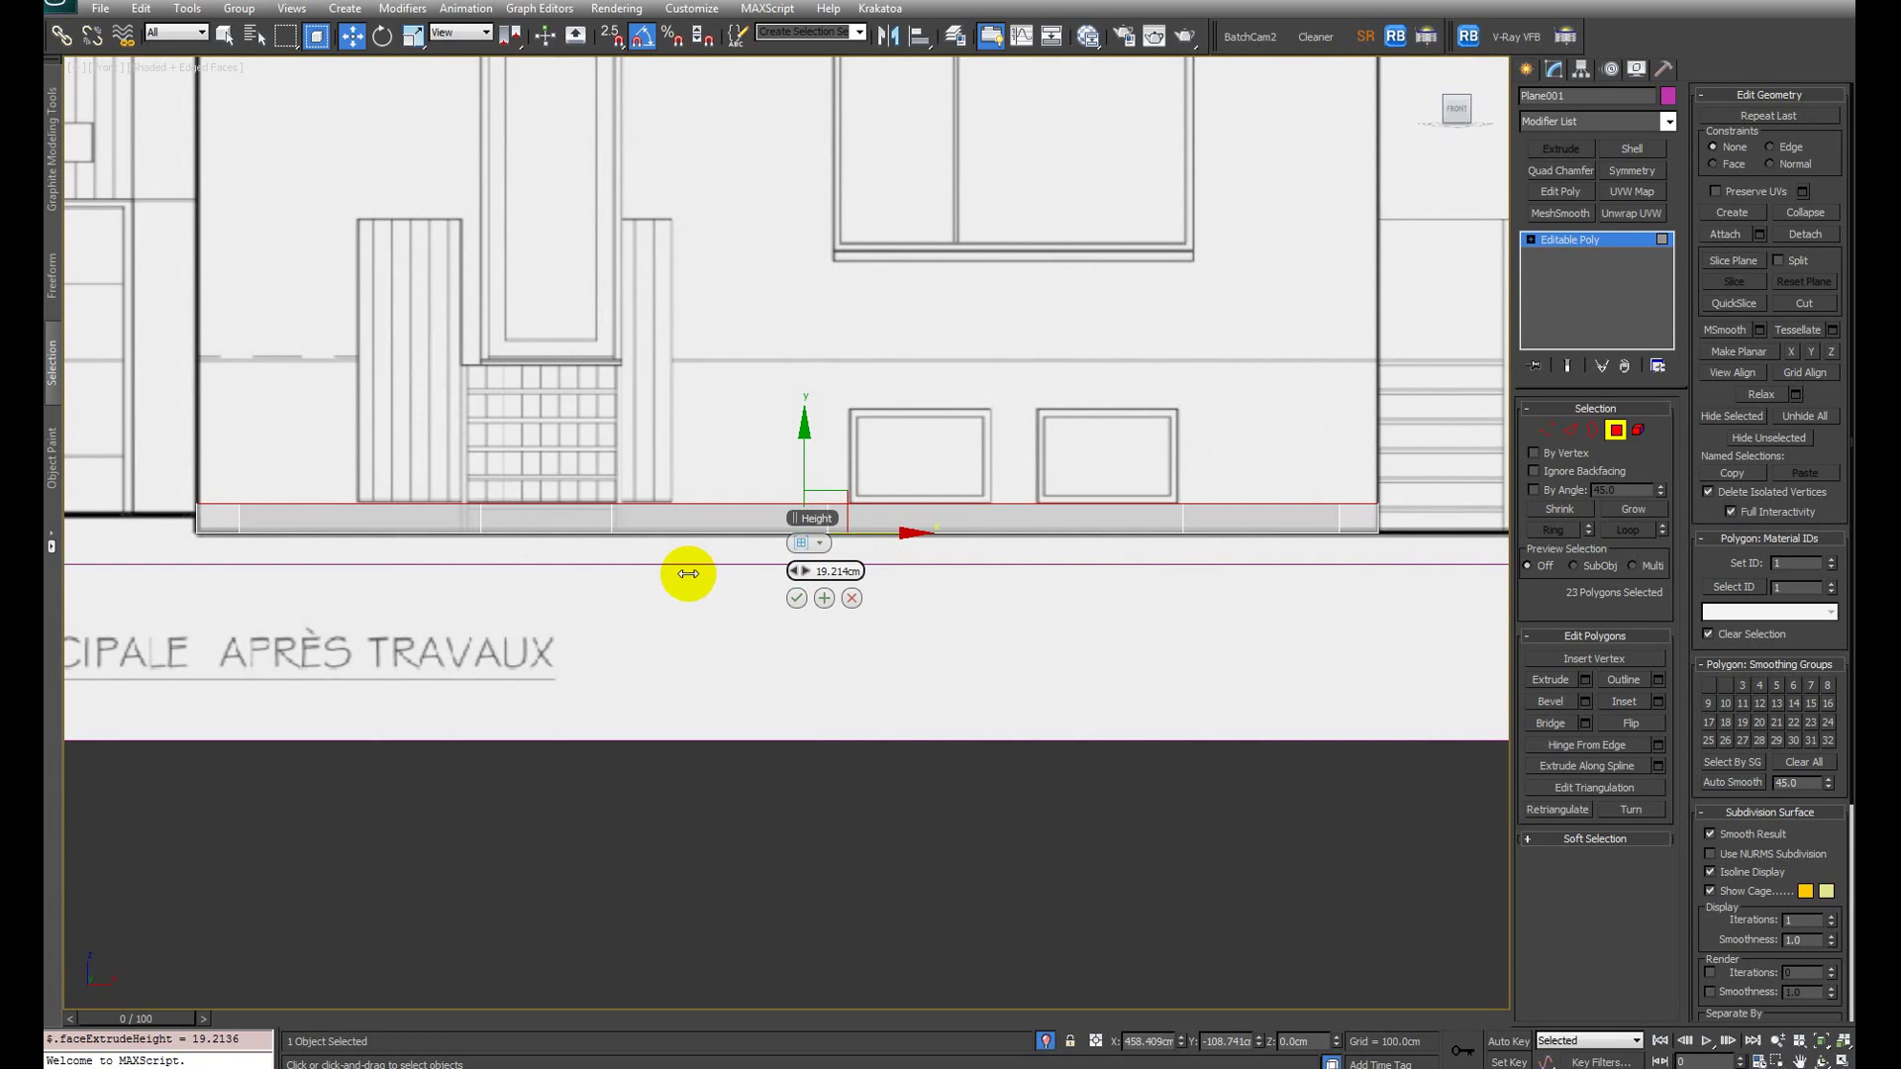
{"action": "left_click_drag", "start_coordinate": [688, 573], "coordinate": [831, 610]}
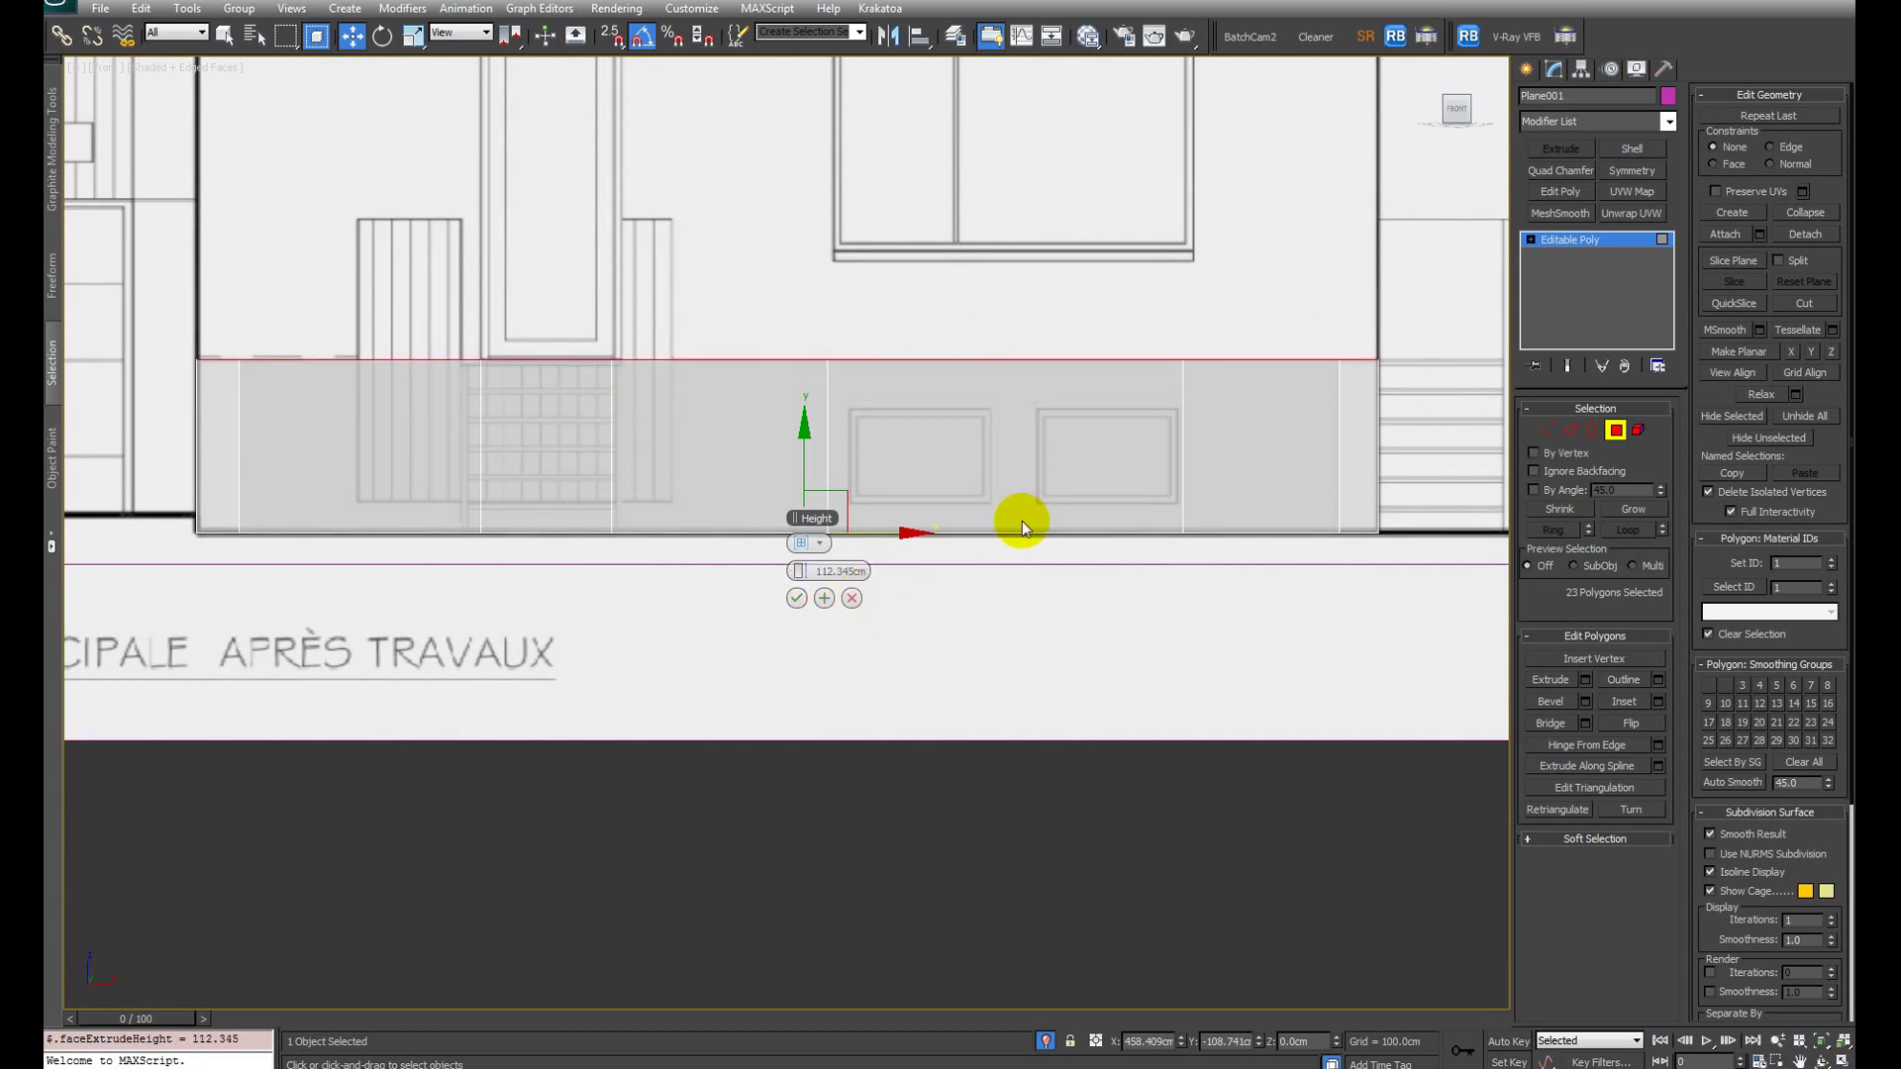
{"action": "middle_click_drag", "start_coordinate": [1021, 520], "coordinate": [1054, 653]}
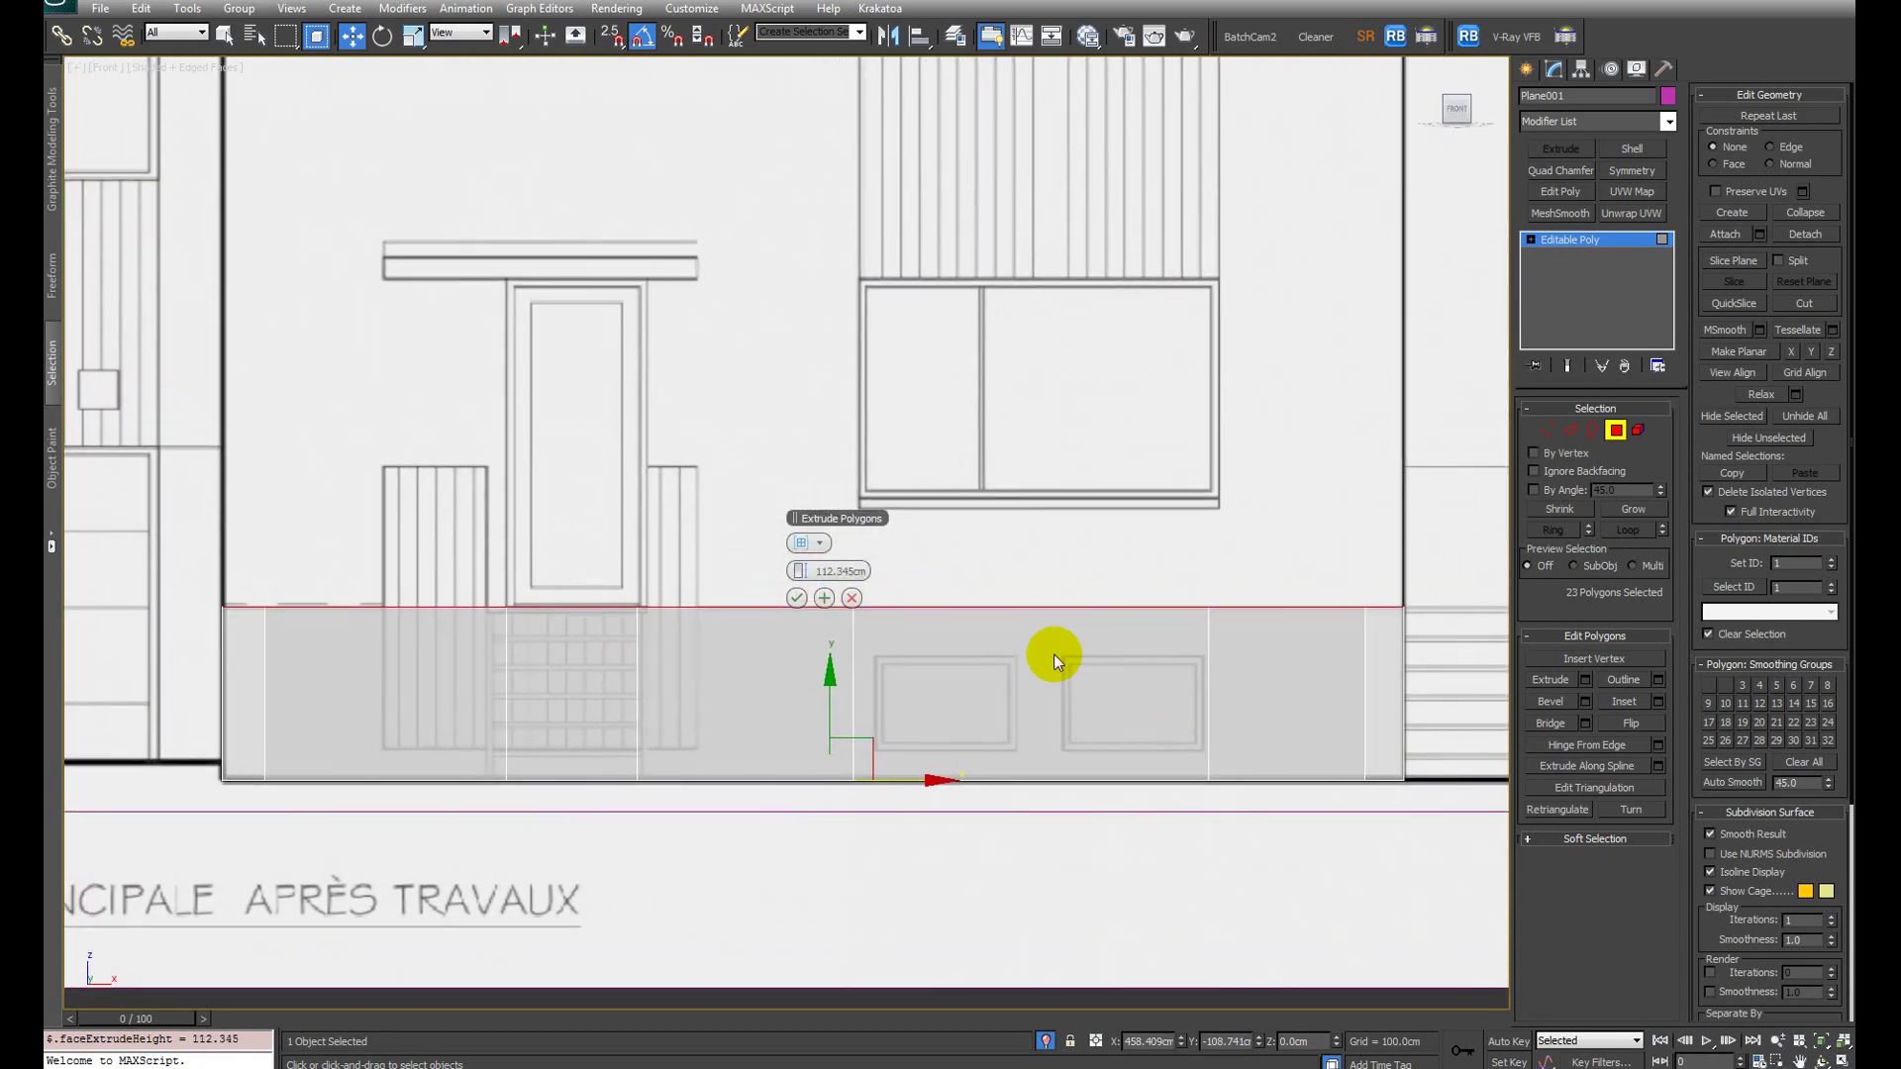
{"action": "left_click", "coordinate": [796, 599]}
{"action": "middle_click_drag", "start_coordinate": [789, 590], "coordinate": [960, 661], "text": "alt"}
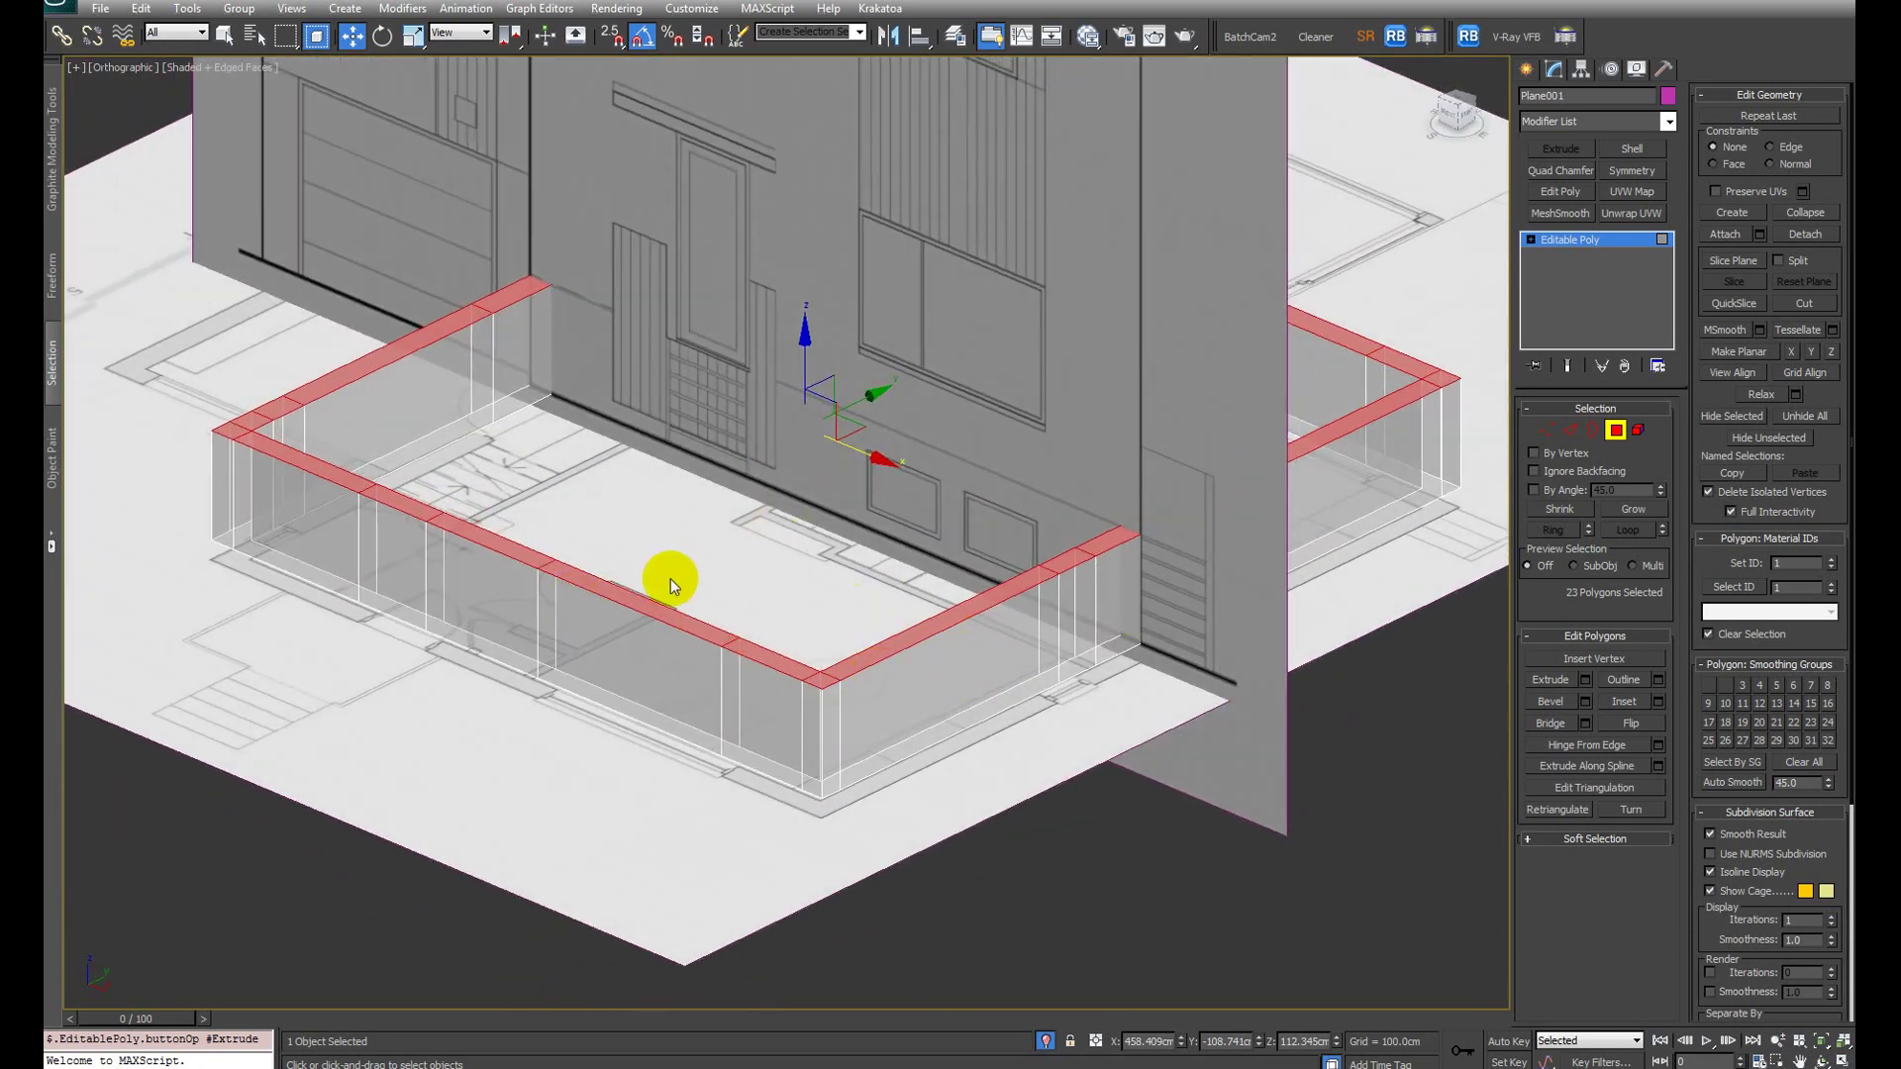
Step: Leave polygon editing and compare the see-through display of the walls with the solid one, ending with solid walls
{"action": "key", "text": "4"}
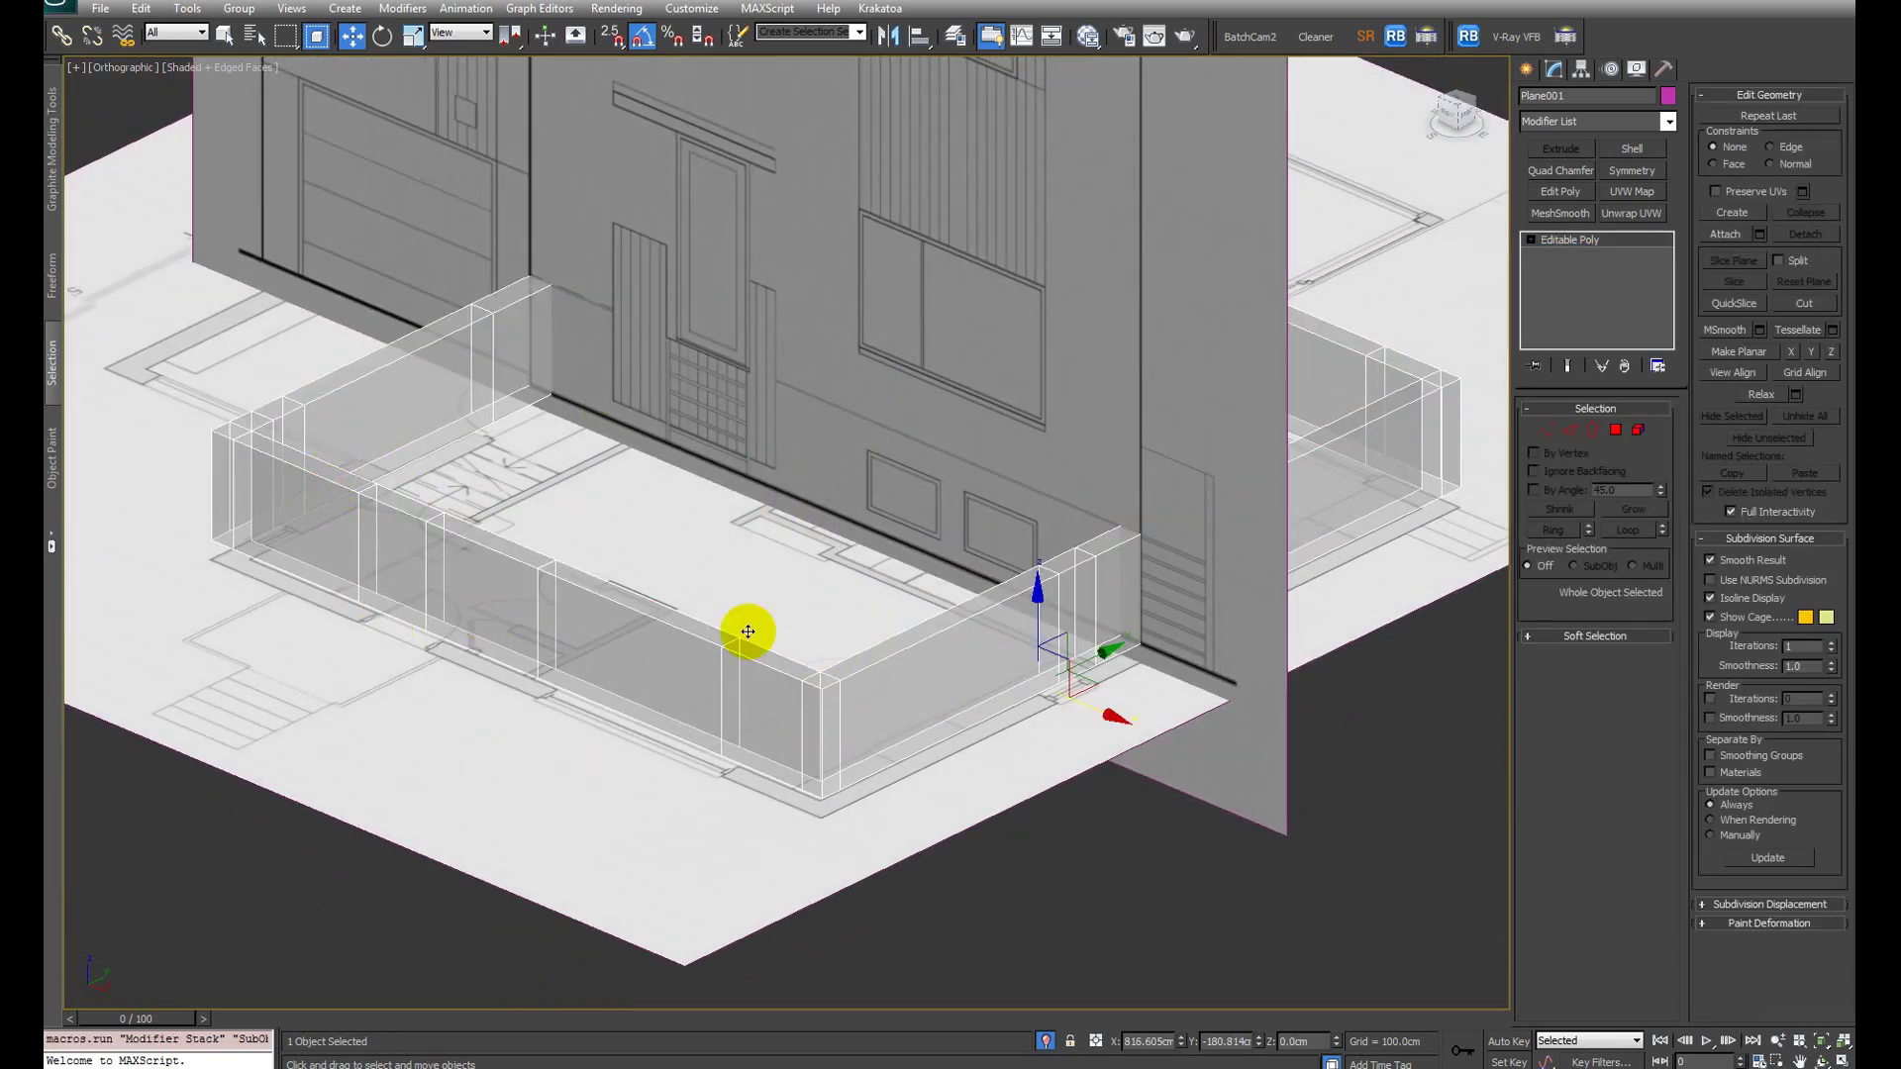
{"action": "key", "text": "alt+x"}
{"action": "key", "text": "alt+x"}
{"action": "key", "text": "alt+x"}
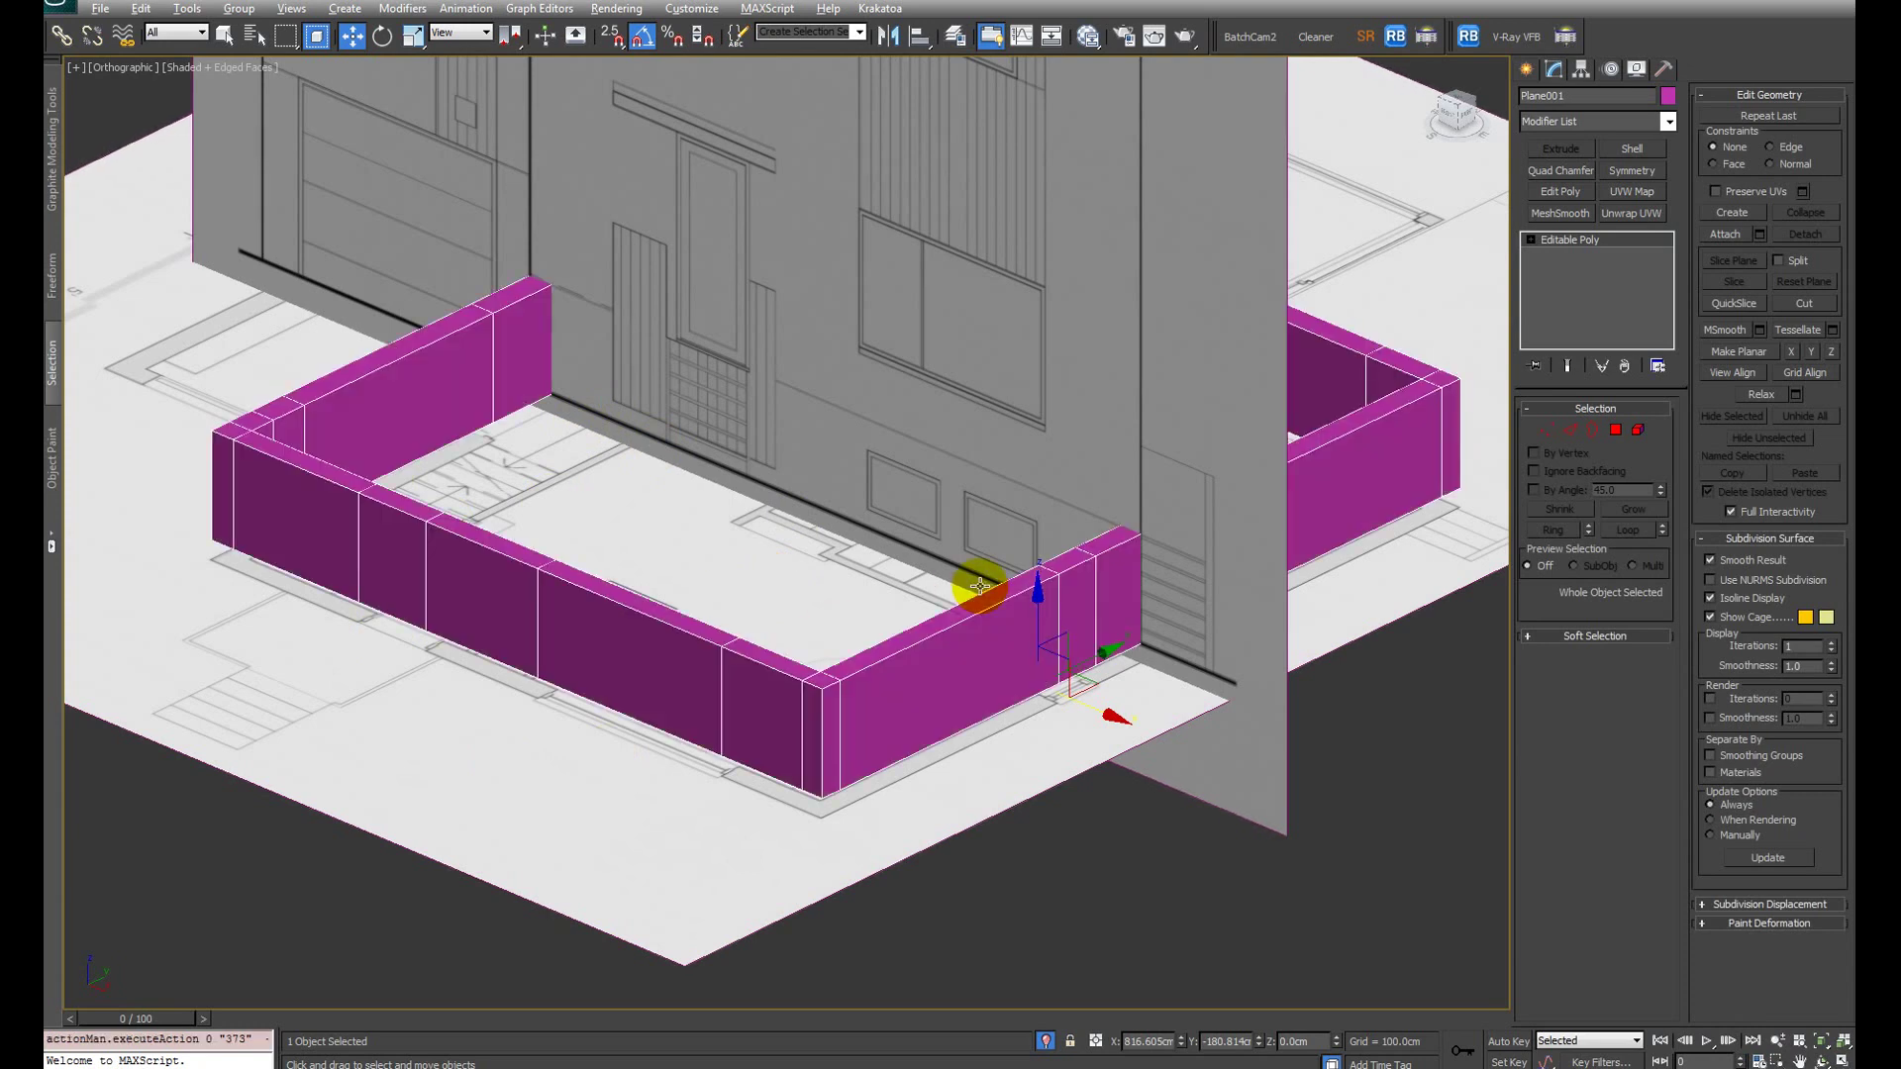
{"action": "key", "text": "alt+x"}
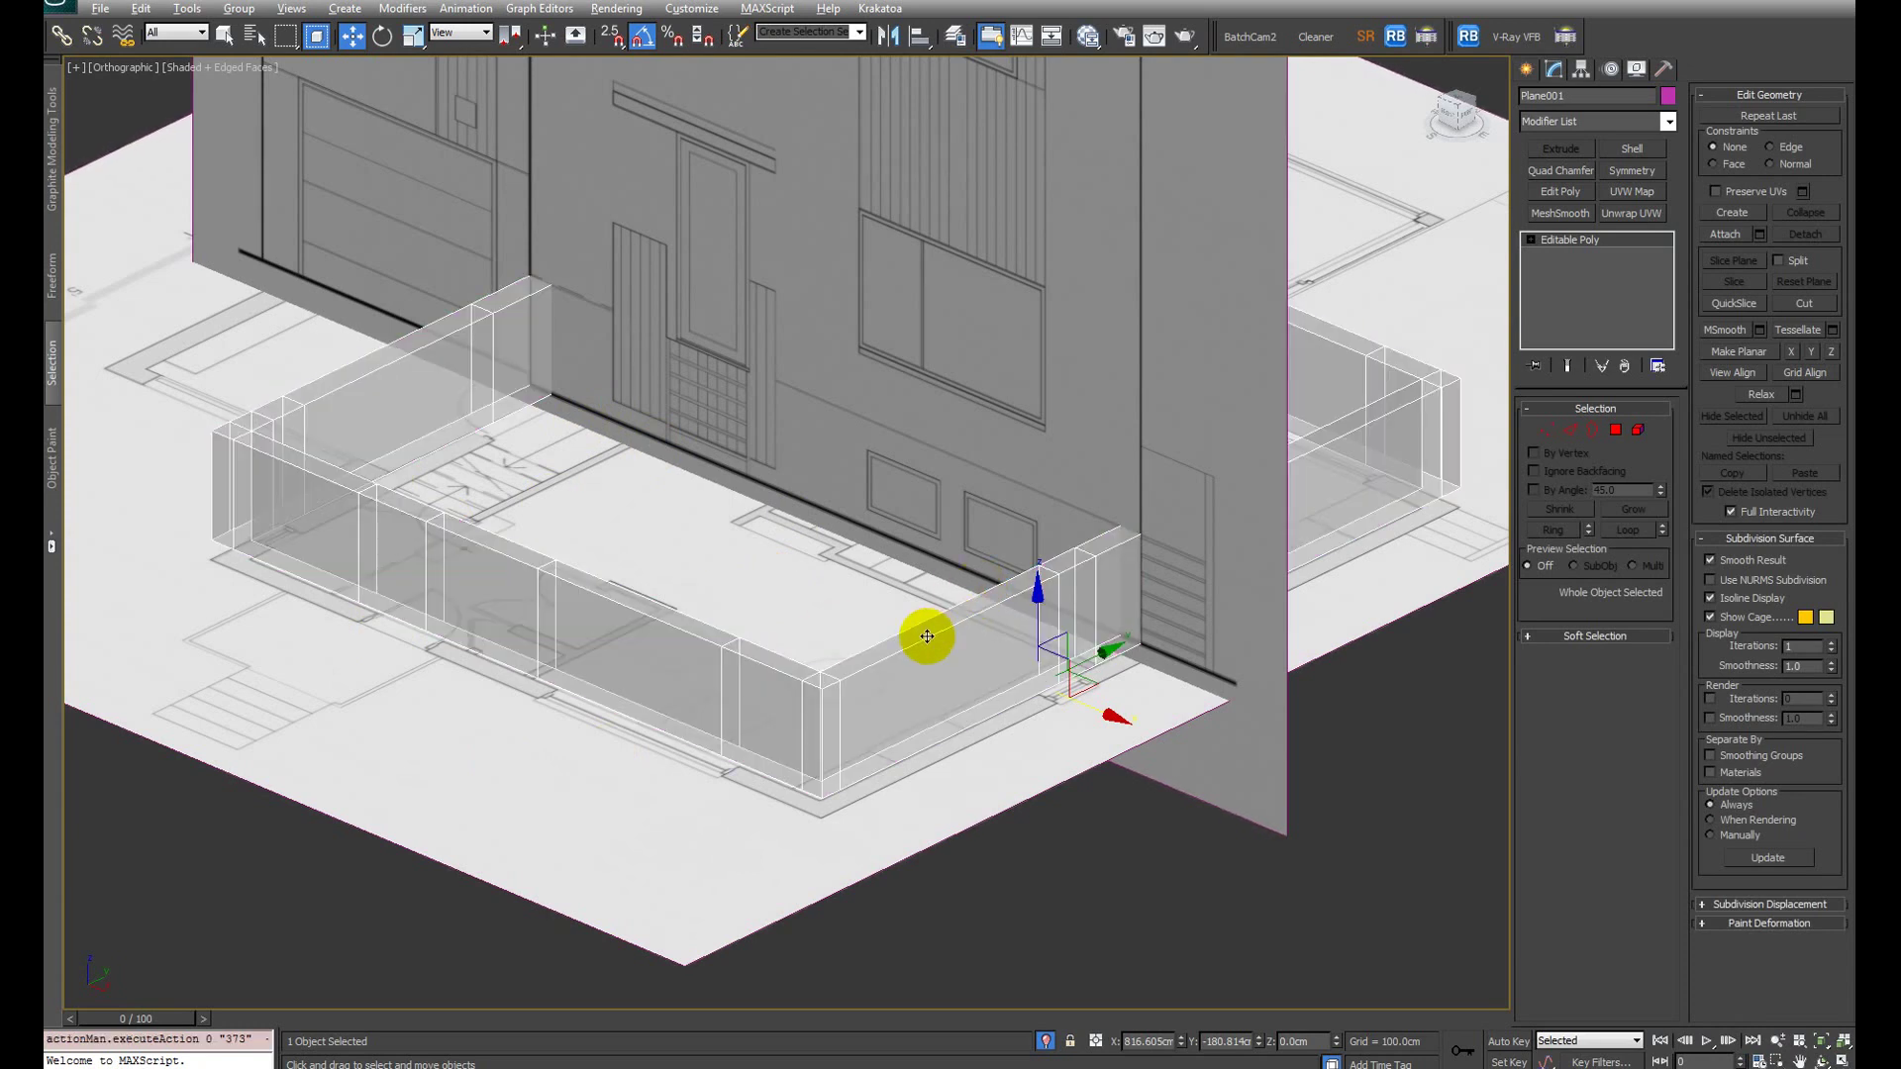
{"action": "key", "text": "alt+x"}
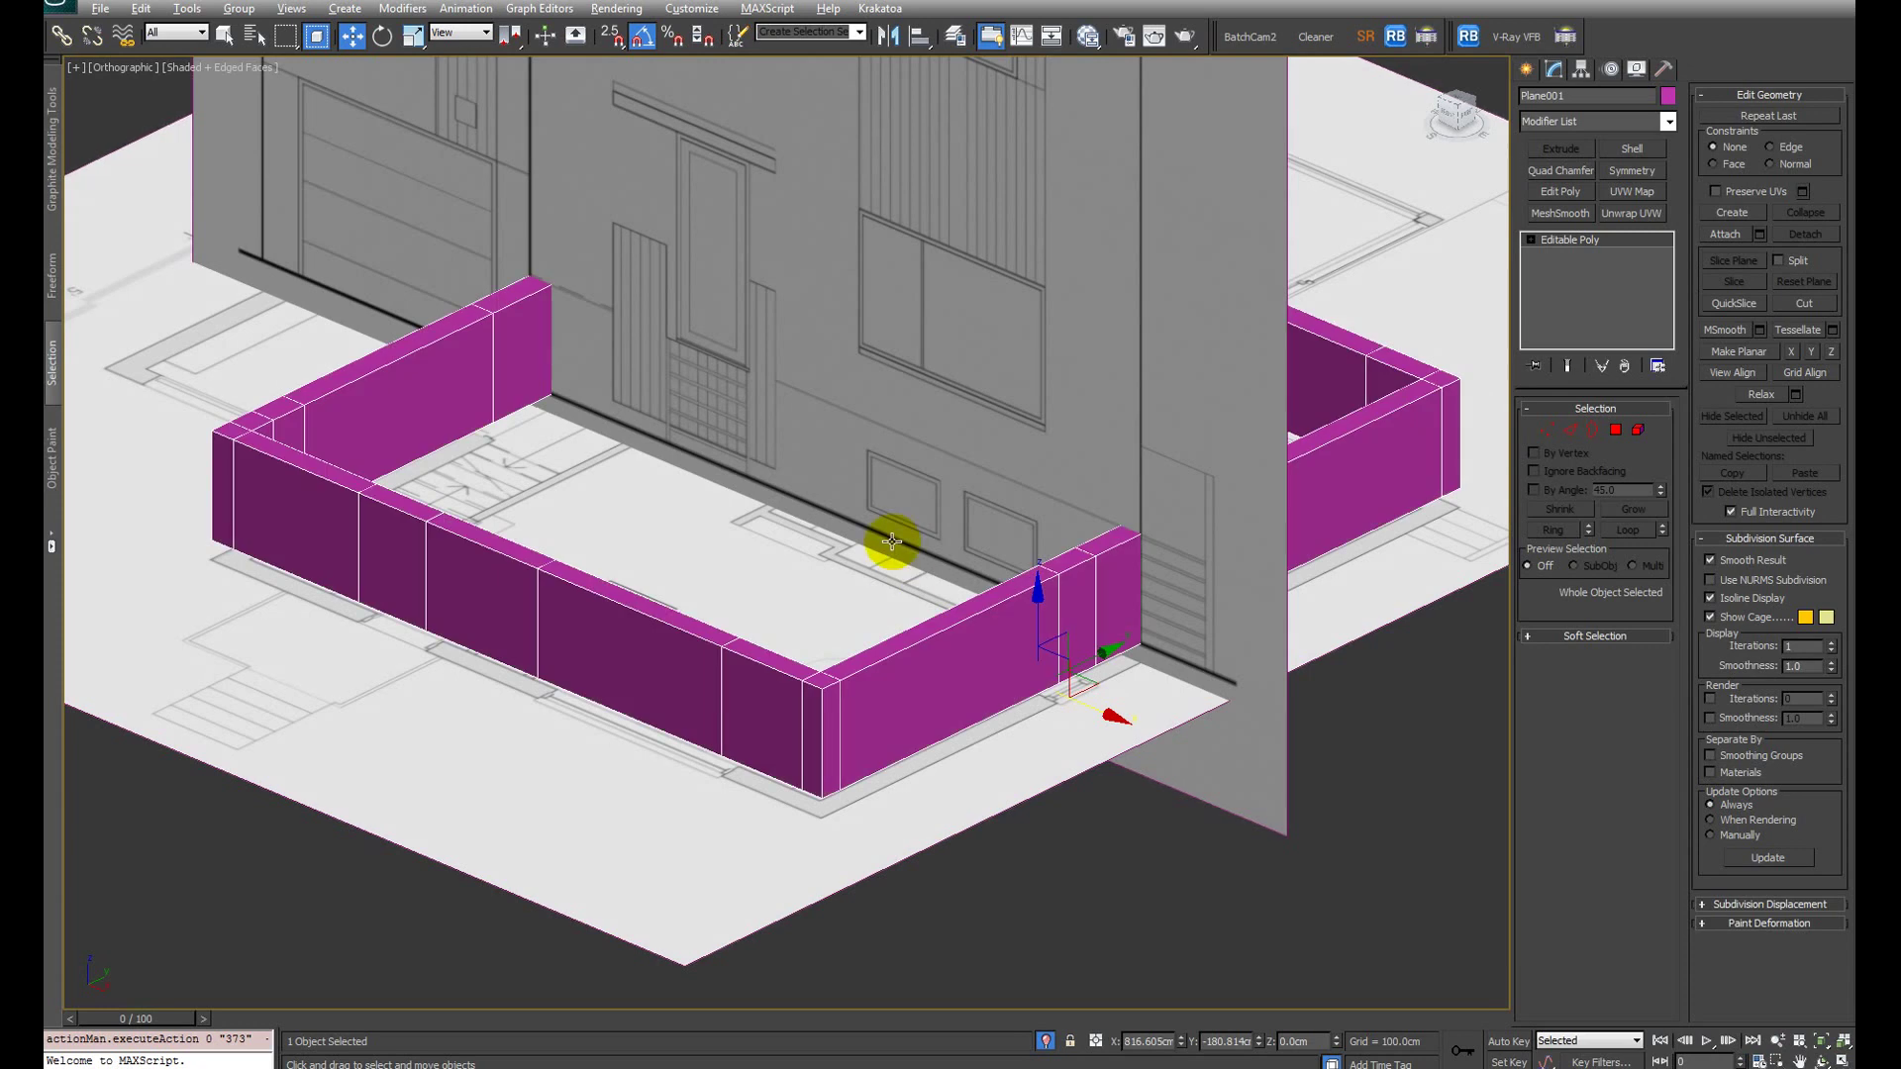
Step: Make the walls see-through, enter polygon editing and unhide the upper-floor plan and the second elevation plane
{"action": "key", "text": "alt+x"}
{"action": "middle_click_drag", "start_coordinate": [875, 652], "coordinate": [956, 634], "text": "alt"}
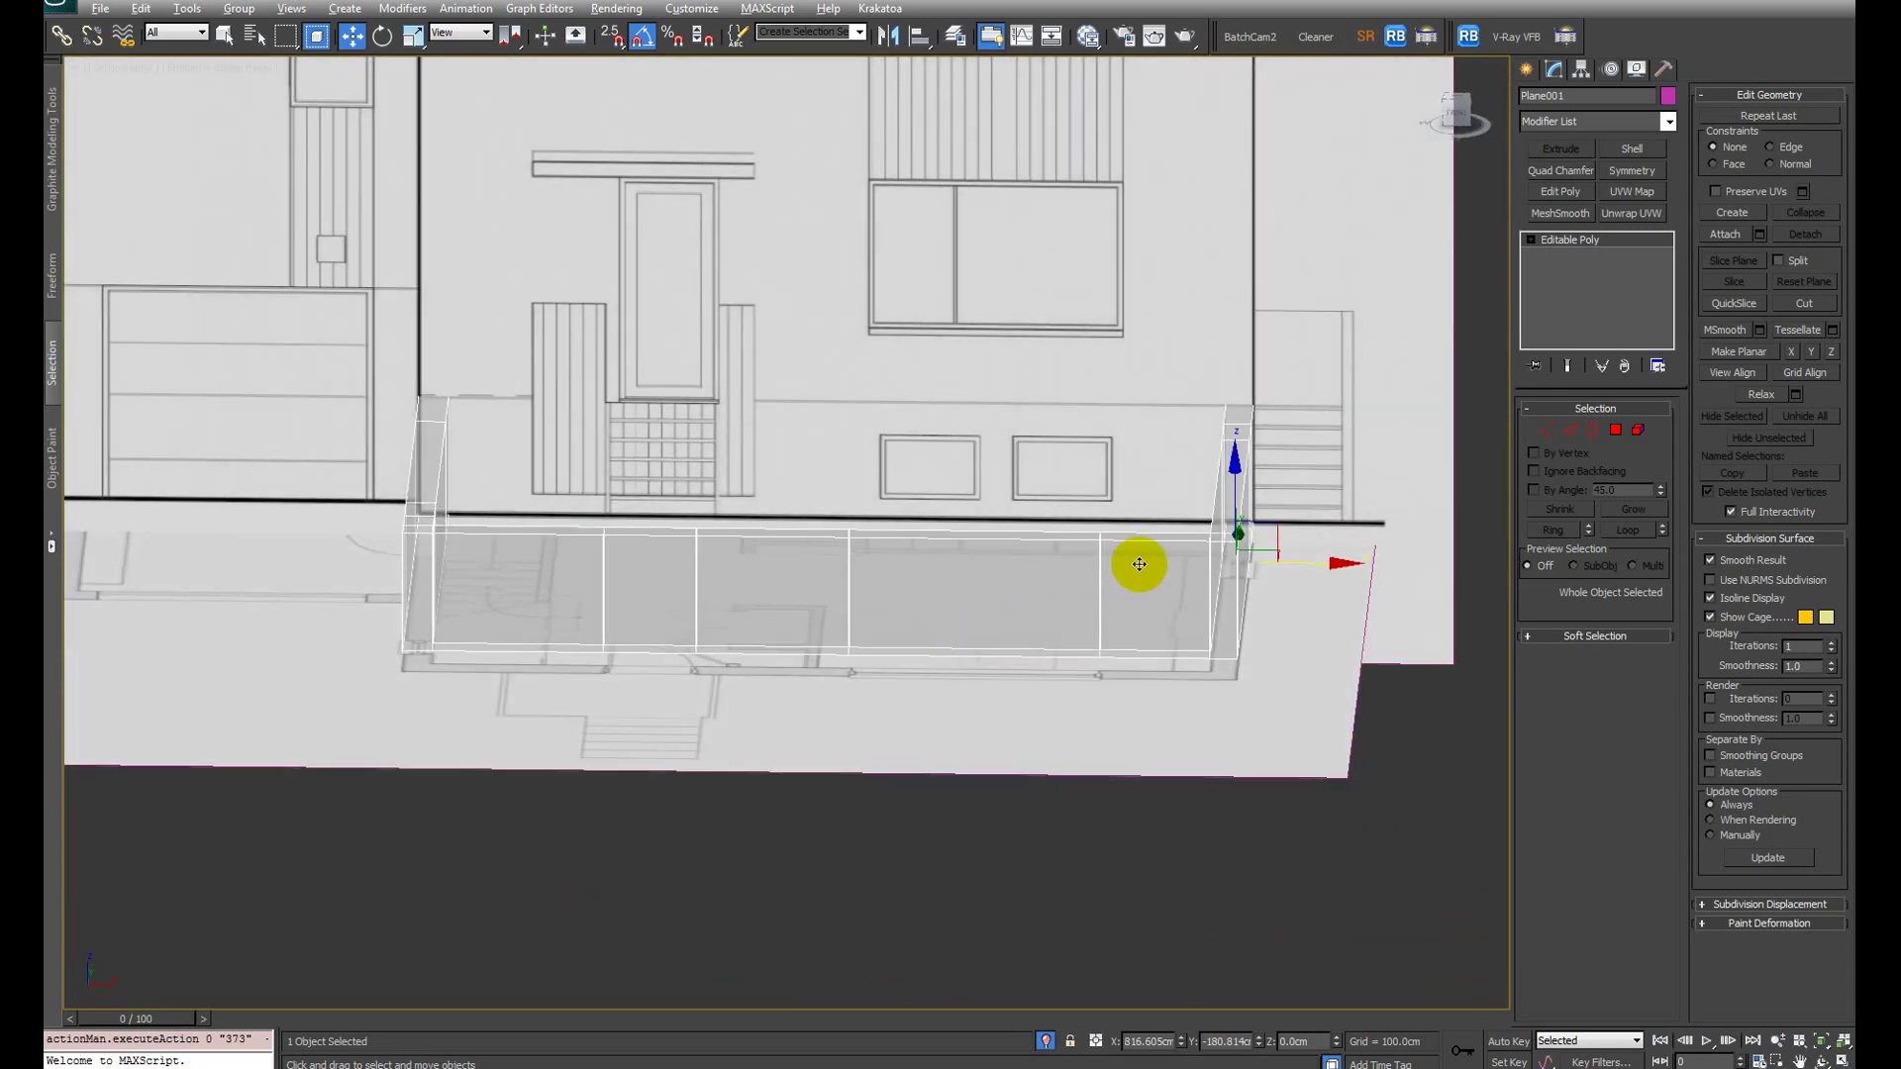
{"action": "mouse_move", "coordinate": [1137, 564]}
{"action": "middle_mouse_down", "text": "alt"}
{"action": "mouse_move", "coordinate": [1082, 555]}
{"action": "mouse_move", "coordinate": [1107, 569]}
{"action": "middle_mouse_up", "text": "alt"}
{"action": "key", "text": "4"}
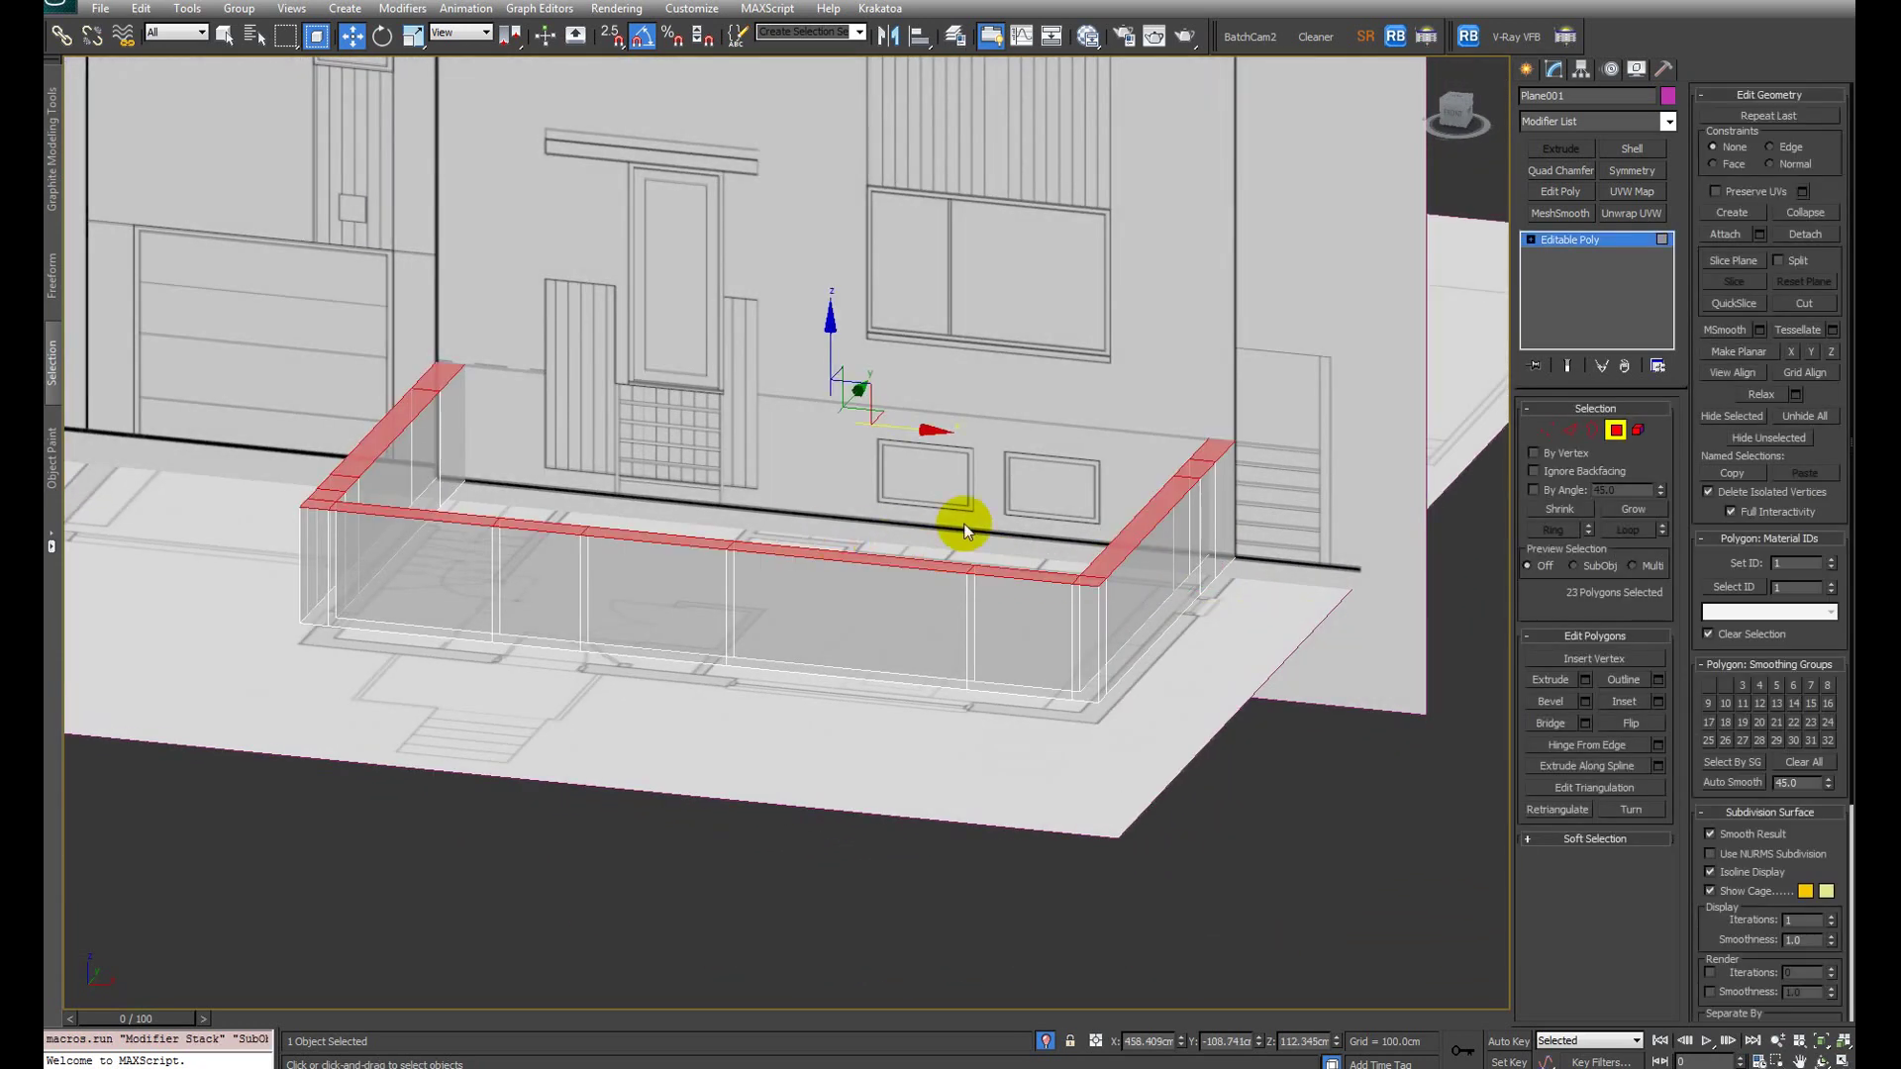
{"action": "middle_click_drag", "start_coordinate": [968, 522], "coordinate": [1044, 510], "text": "alt"}
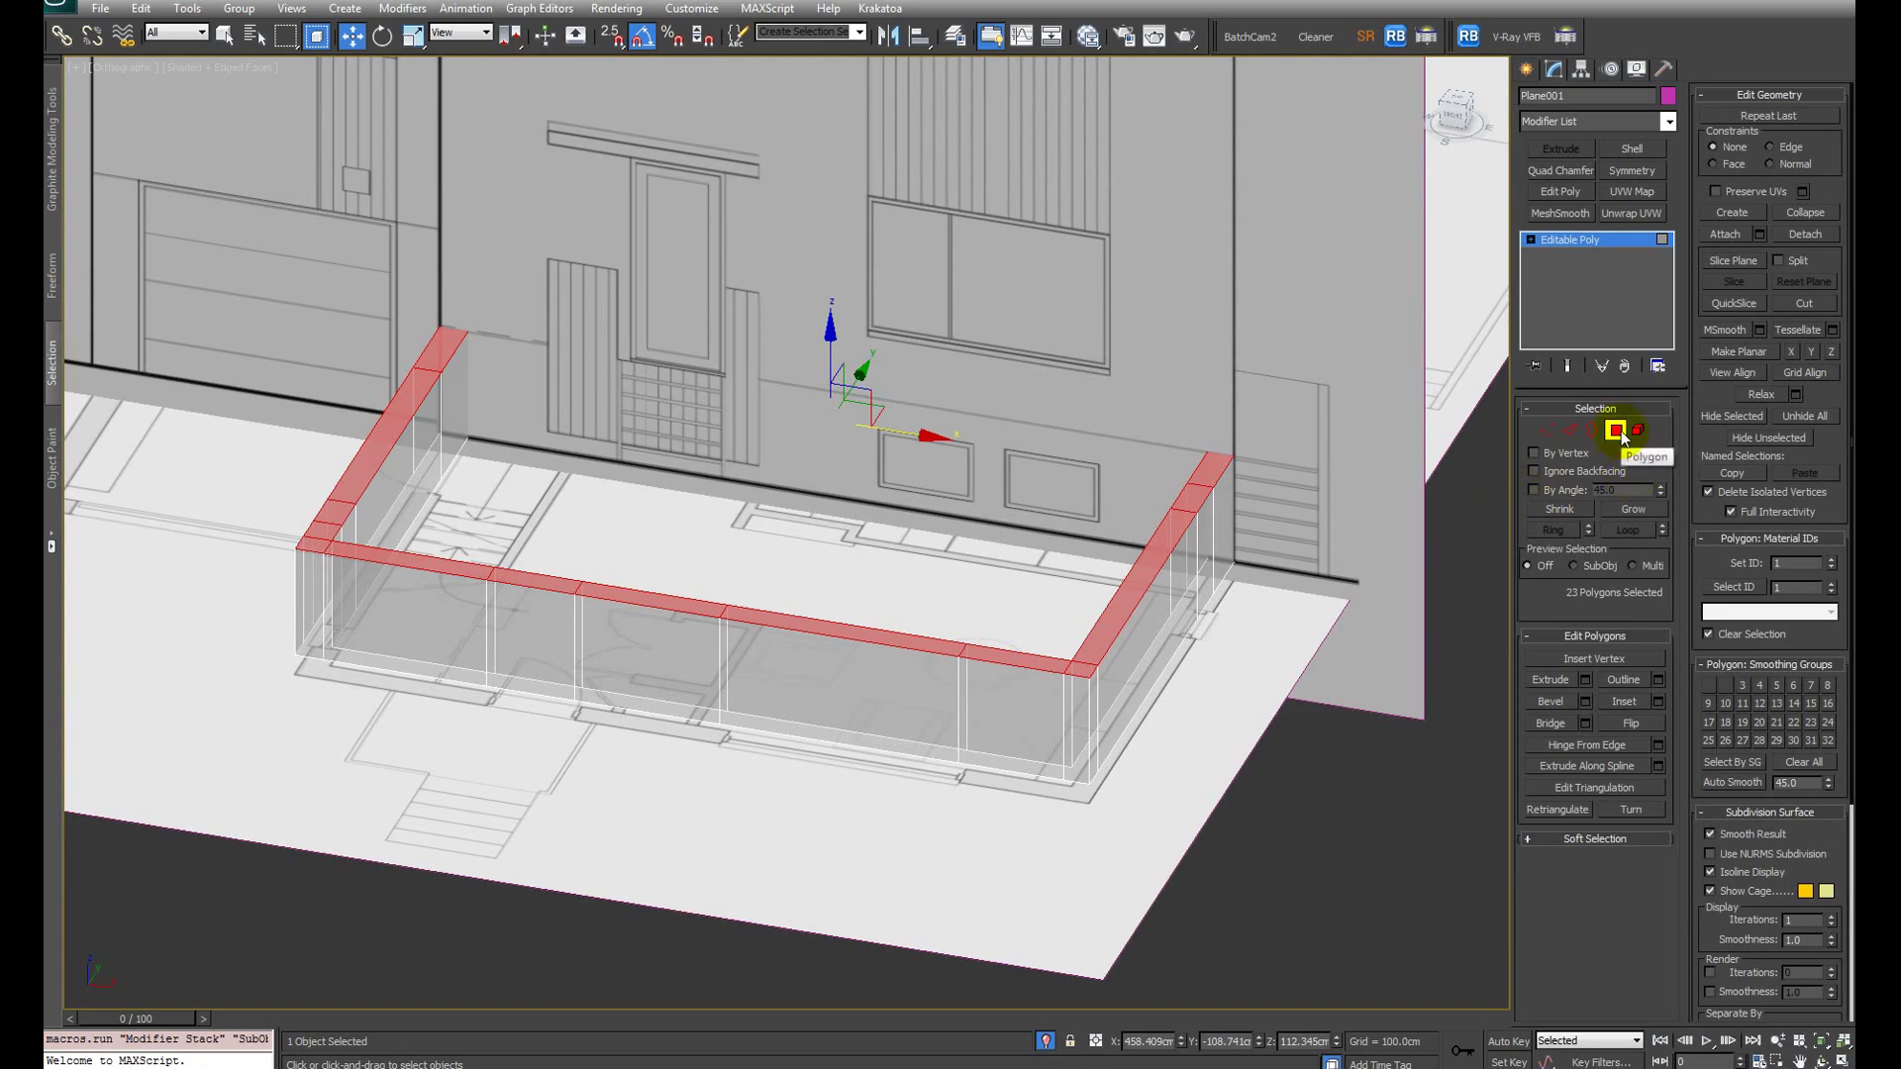
{"action": "middle_click_drag", "start_coordinate": [762, 608], "coordinate": [921, 514], "text": "alt"}
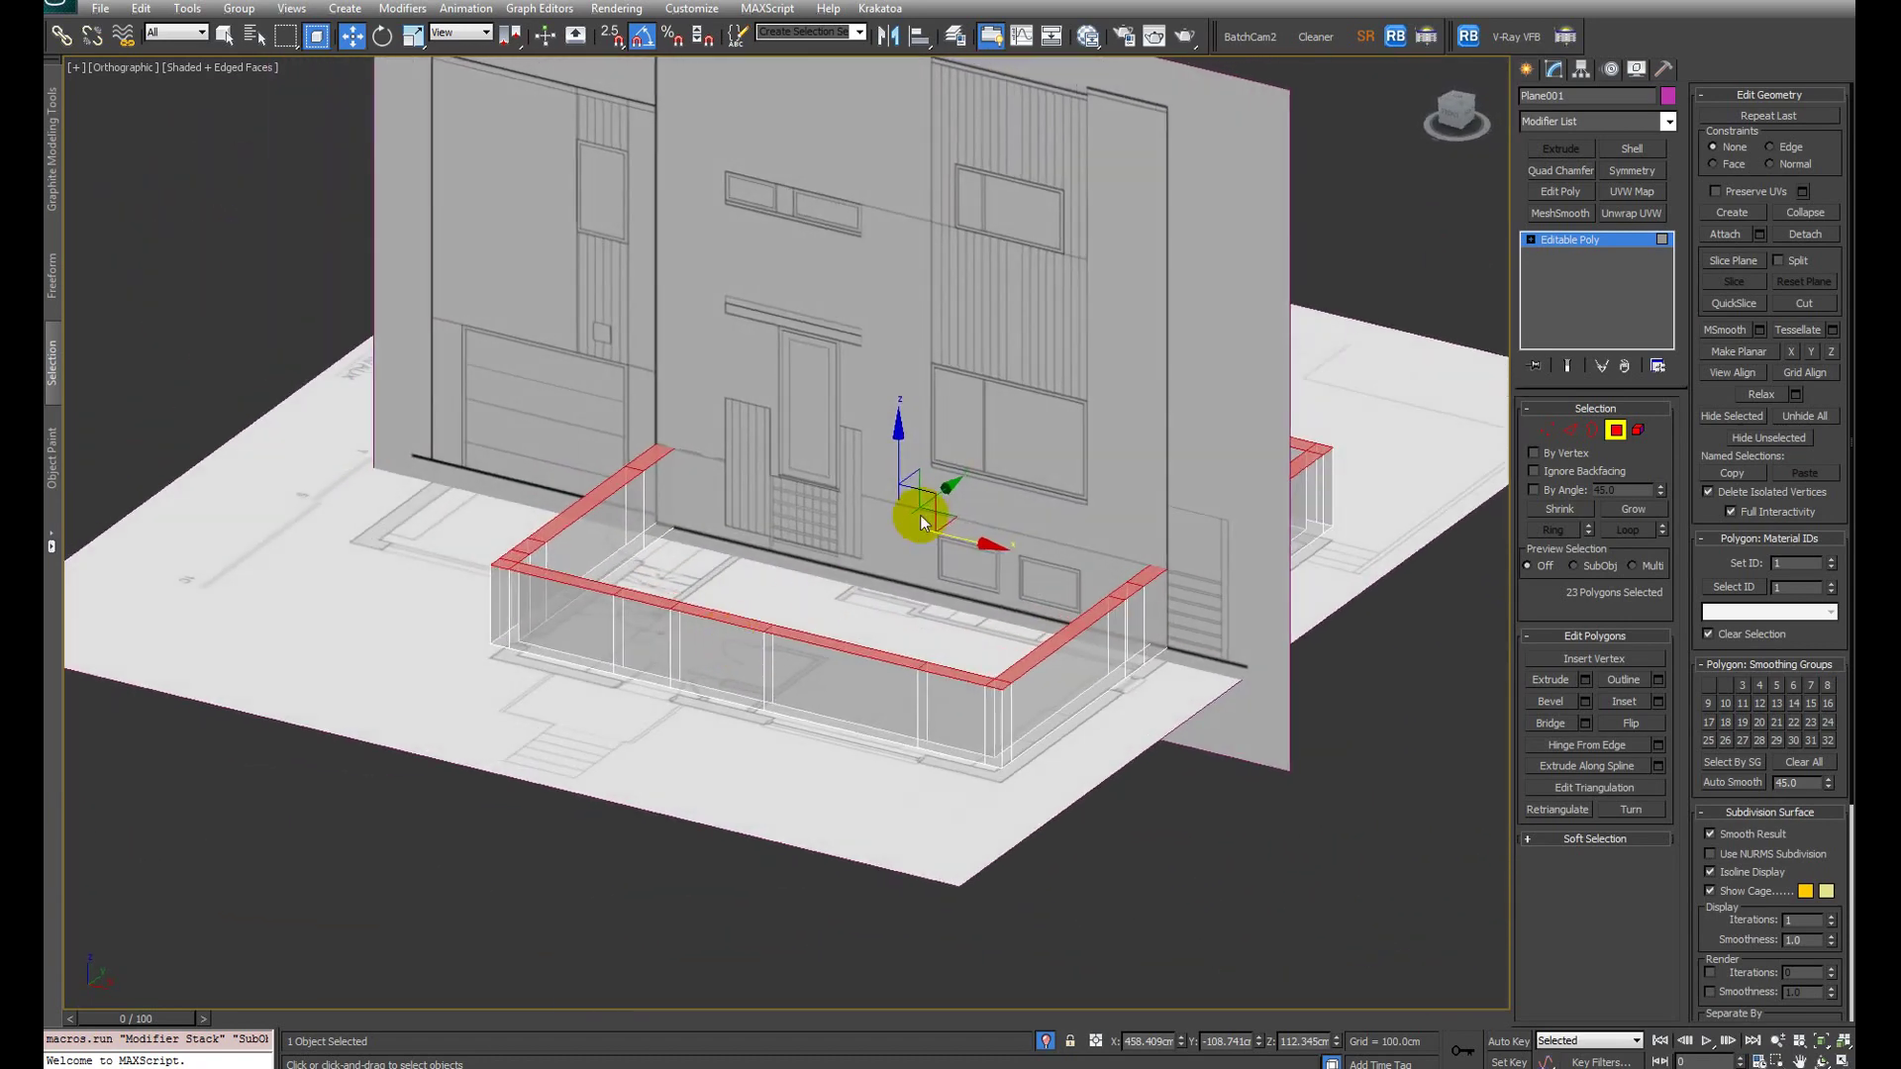
{"action": "right_click", "coordinate": [899, 503]}
{"action": "left_click", "coordinate": [962, 354]}
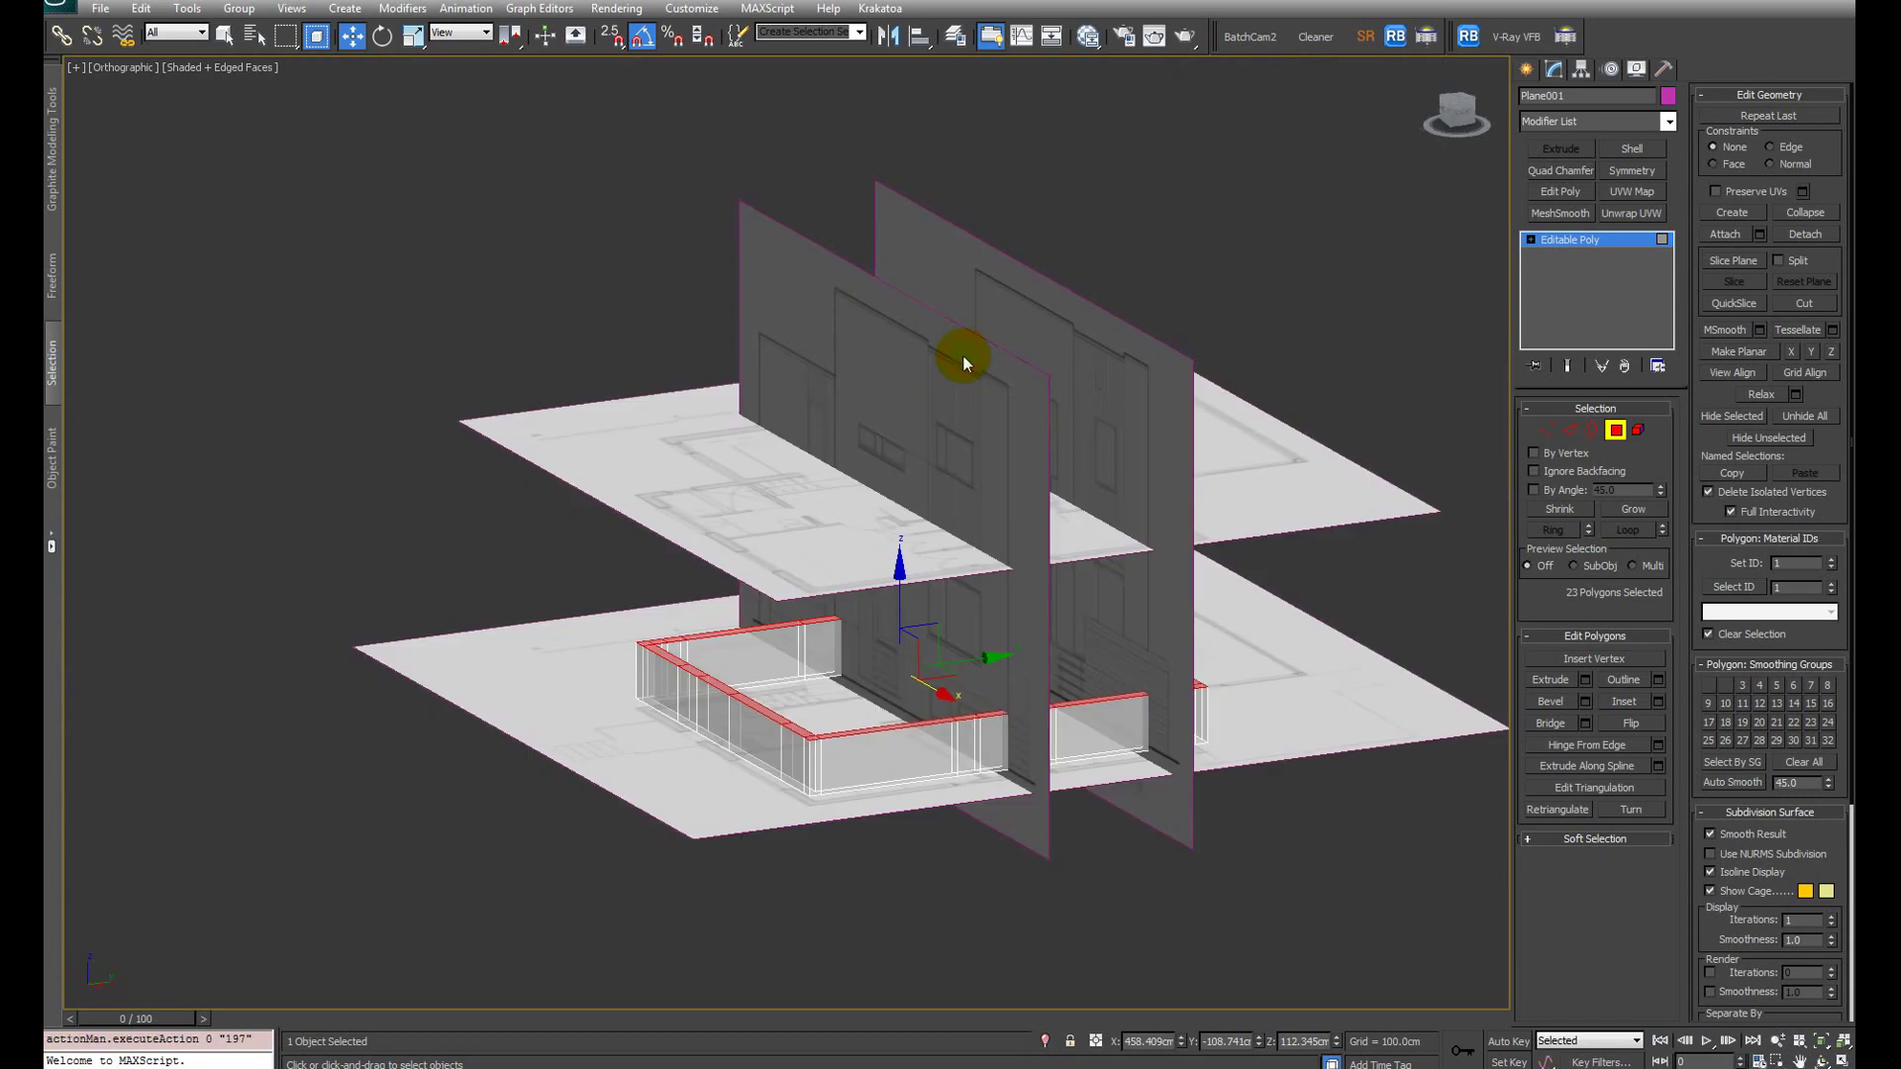
Step: Remove the polygons over the rear door and front door openings from the selected top faces of the walls
{"action": "middle_click_drag", "start_coordinate": [962, 354], "coordinate": [1006, 679], "text": "alt"}
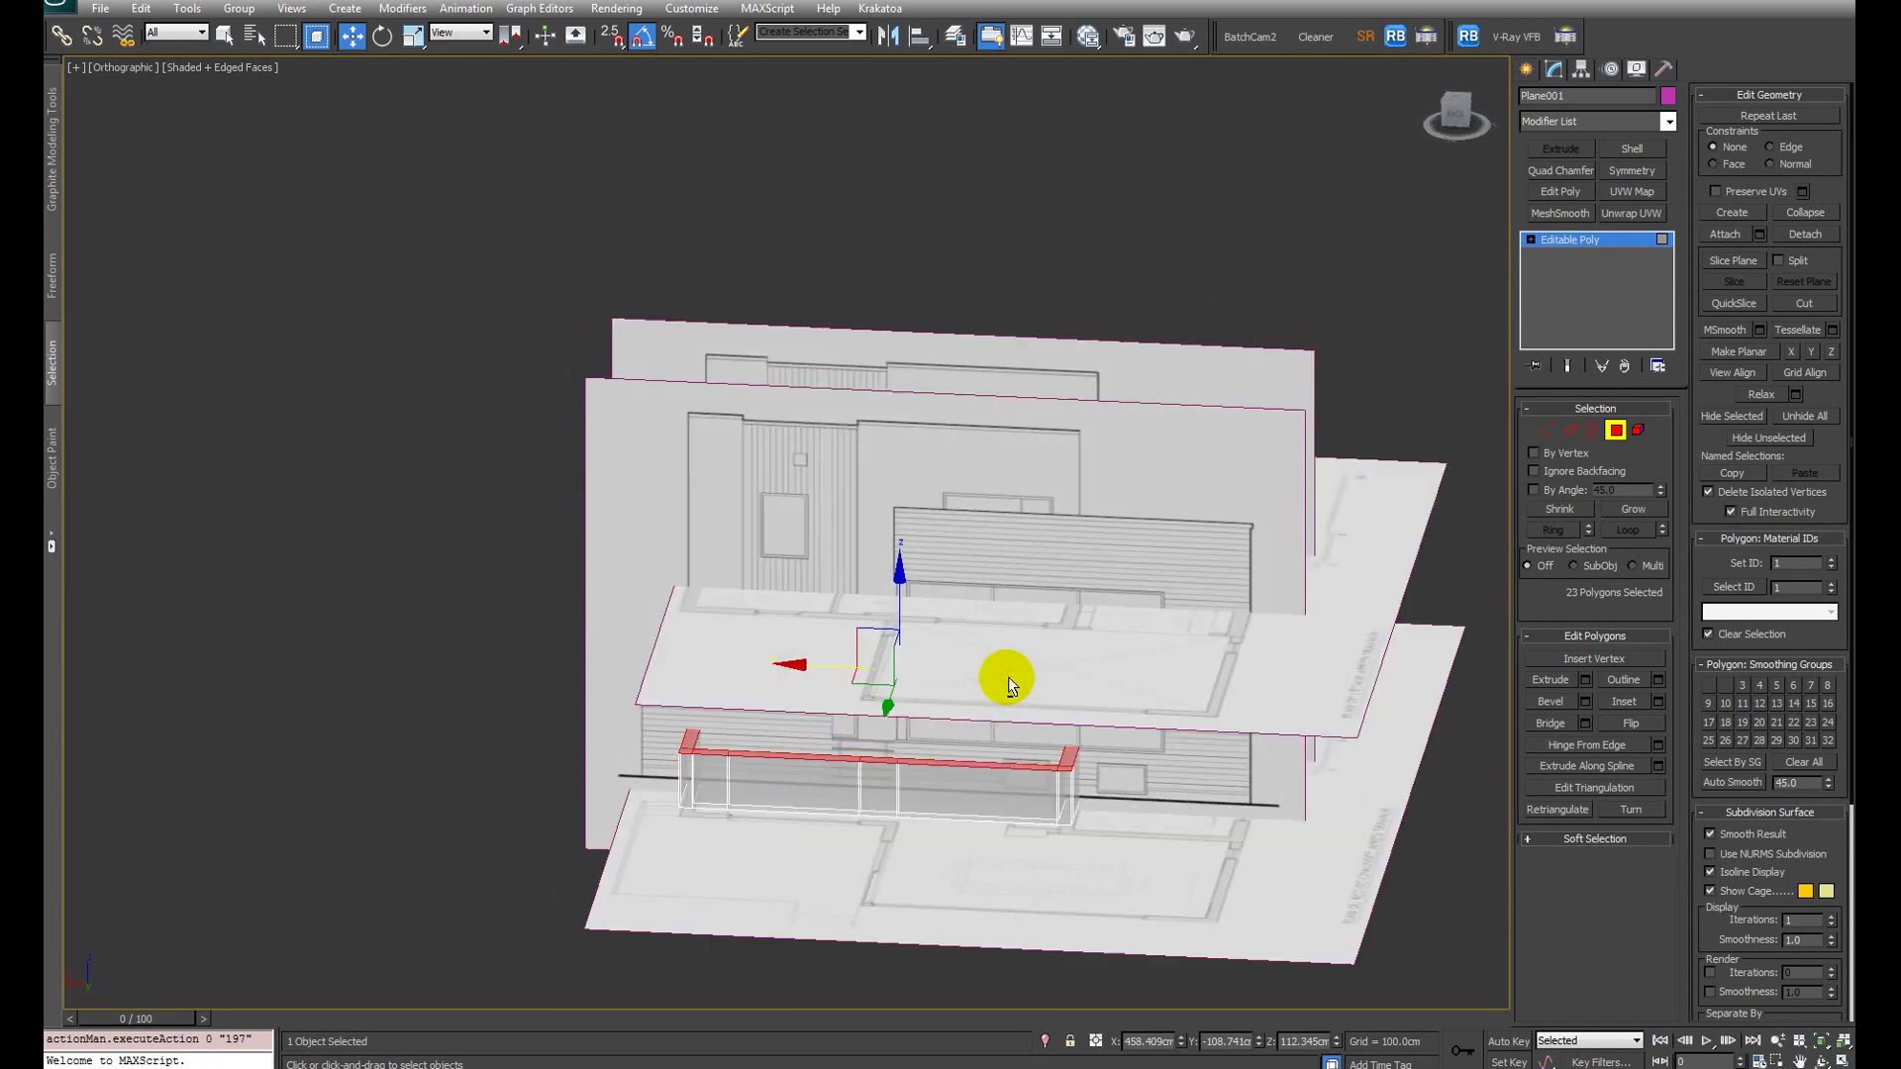
{"action": "scroll", "coordinate": [943, 785], "scroll_direction": "up", "scroll_amount": 5}
{"action": "middle_click_drag", "start_coordinate": [942, 785], "coordinate": [987, 760], "text": "alt"}
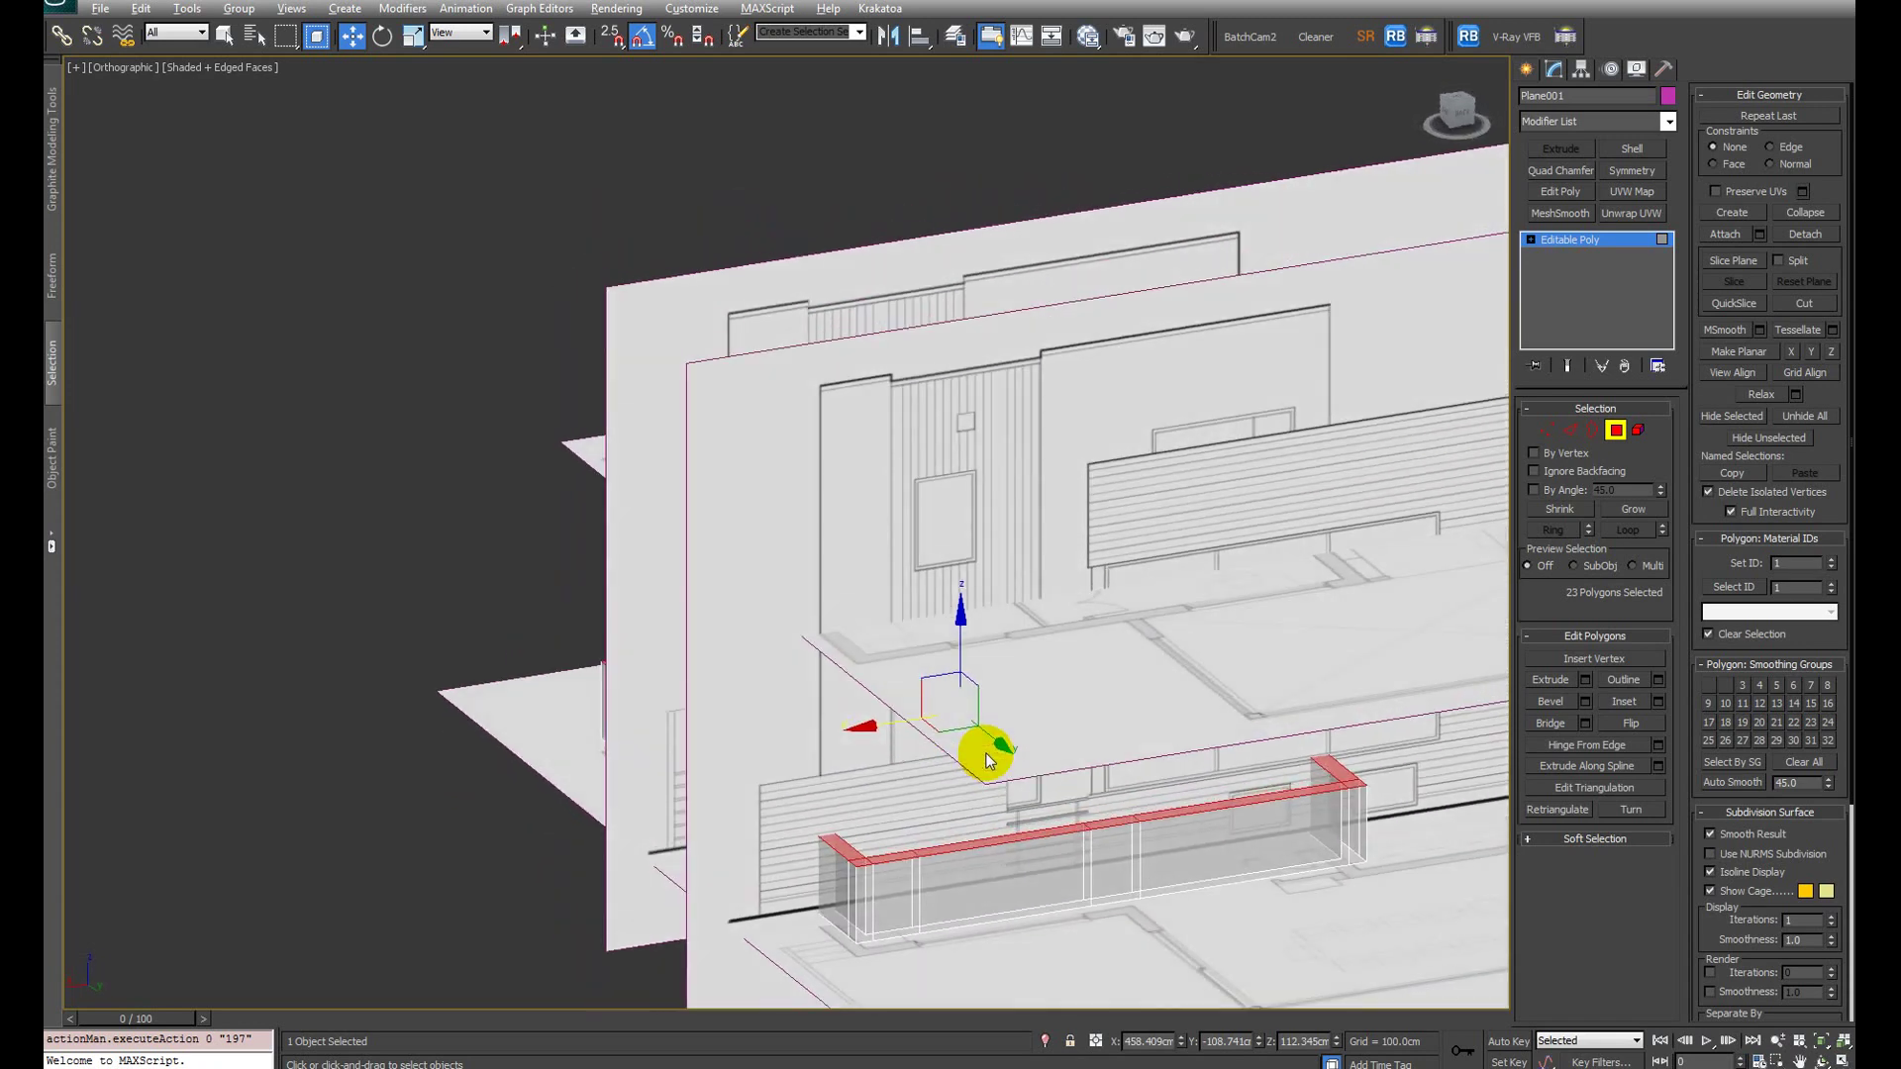
{"action": "left_click", "coordinate": [980, 839], "text": "alt"}
{"action": "middle_click_drag", "start_coordinate": [1052, 840], "coordinate": [940, 665], "text": "alt"}
{"action": "scroll", "coordinate": [1205, 789], "scroll_direction": "up", "scroll_amount": 5}
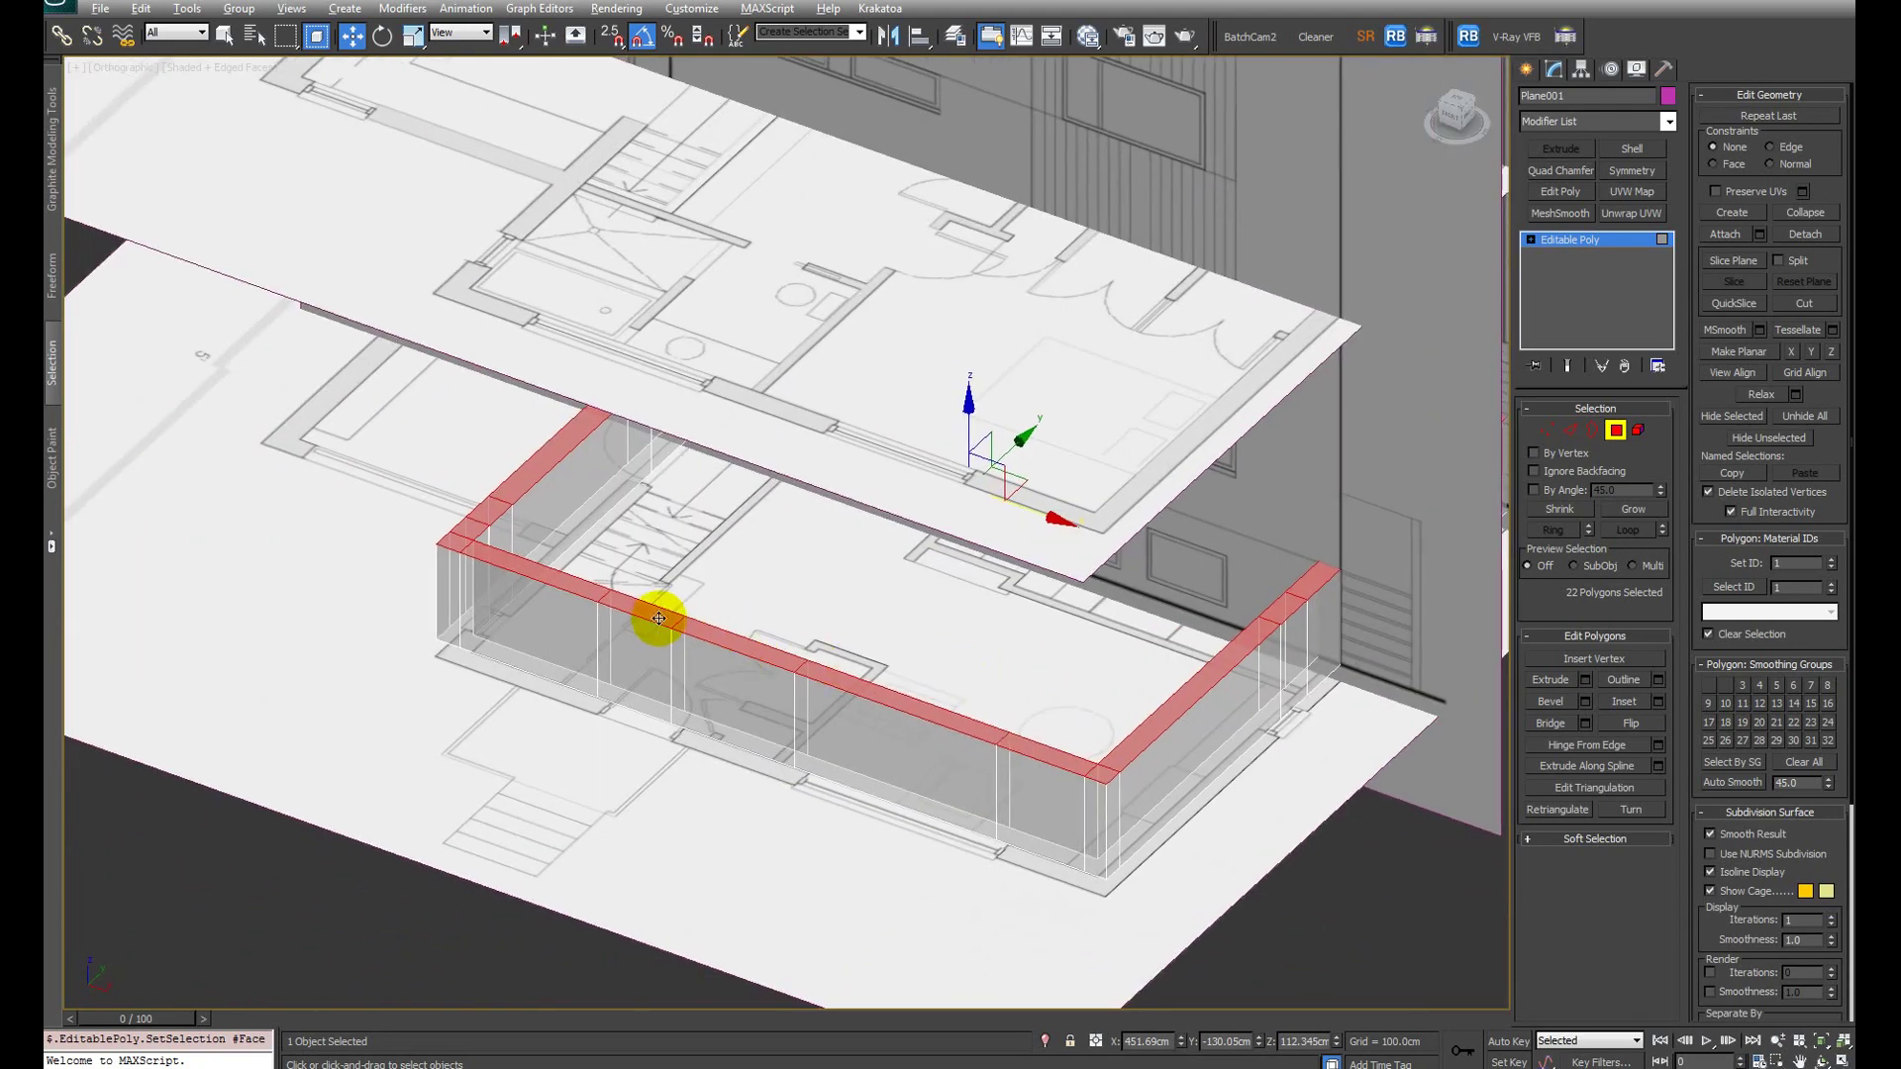
{"action": "middle_click_drag", "start_coordinate": [641, 633], "coordinate": [769, 570], "text": "alt"}
Step: Extrude the selected top polygons by 112.345 cm and lower them about 41 cm to the bottom edge of the front window
{"action": "key", "text": "shift+e"}
{"action": "left_click", "coordinate": [795, 600]}
{"action": "key", "text": "f"}
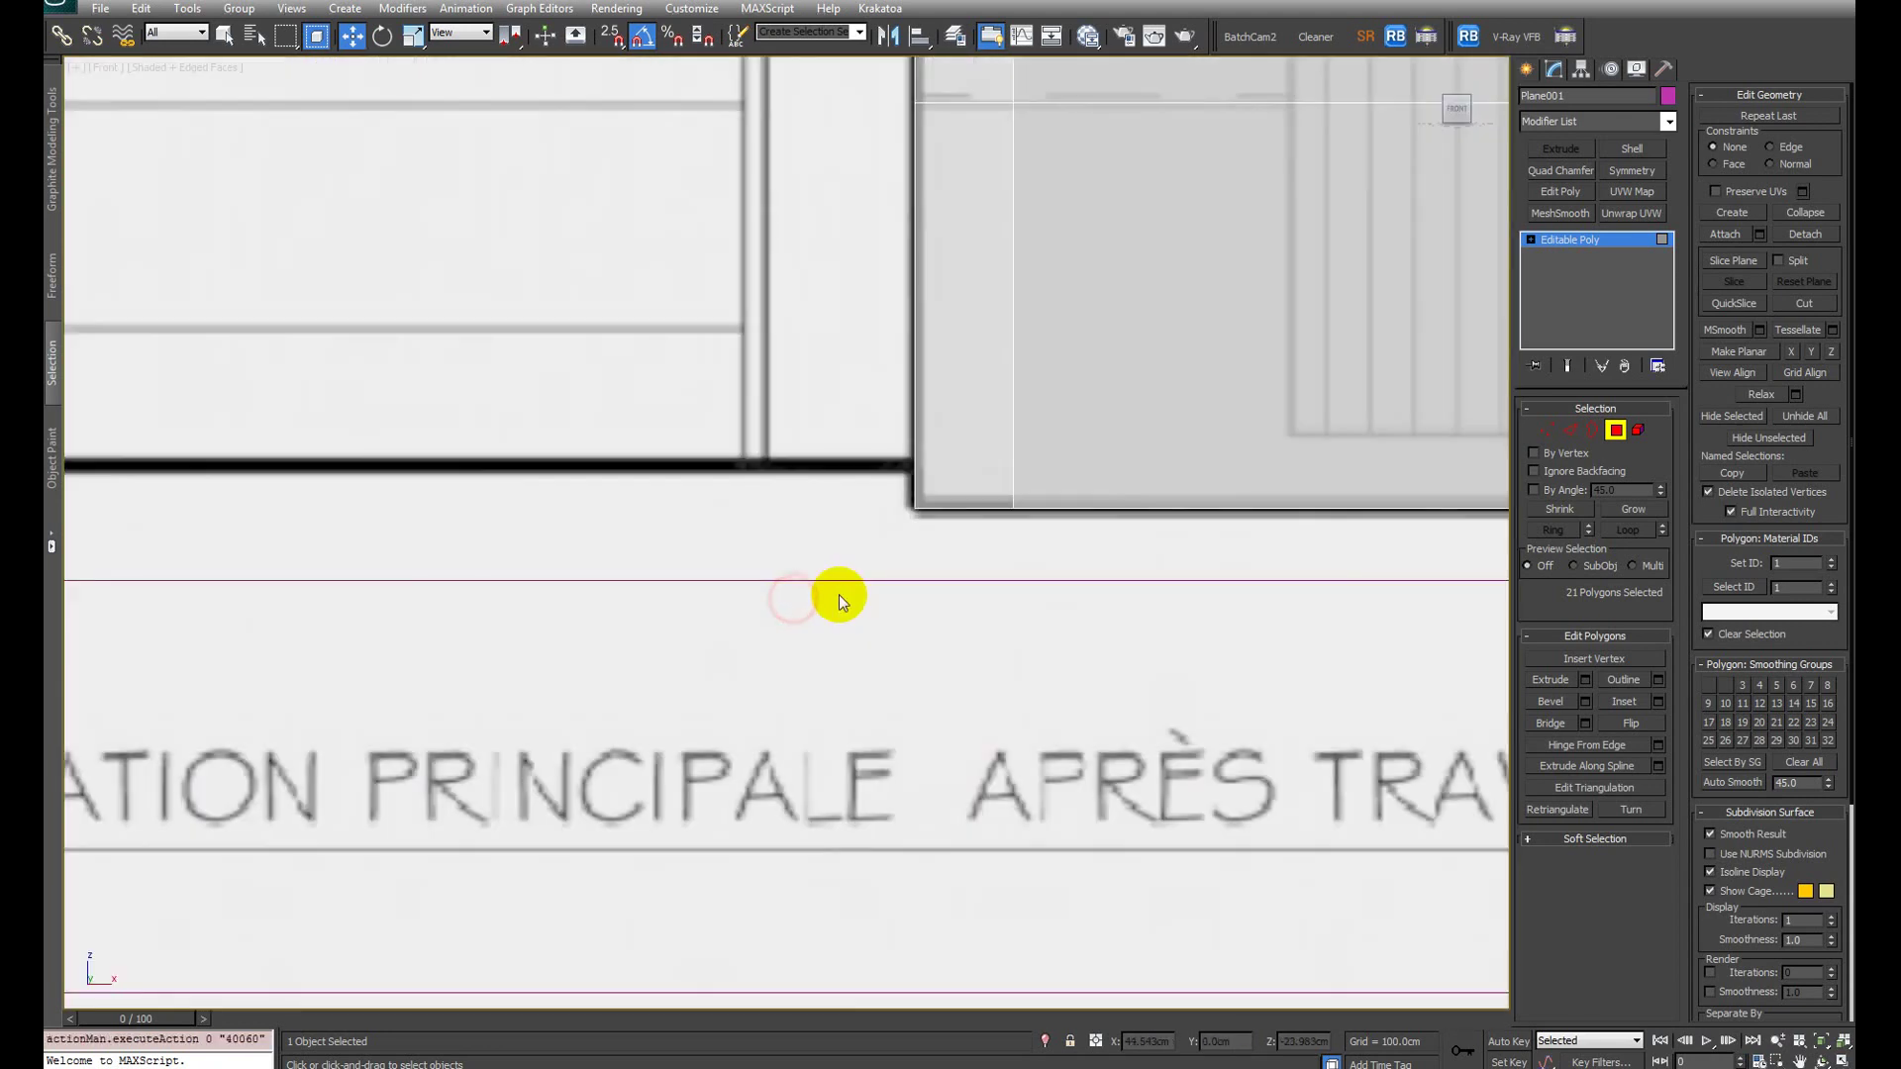
{"action": "key", "text": "z"}
{"action": "left_click_drag", "start_coordinate": [1265, 462], "coordinate": [1235, 523]}
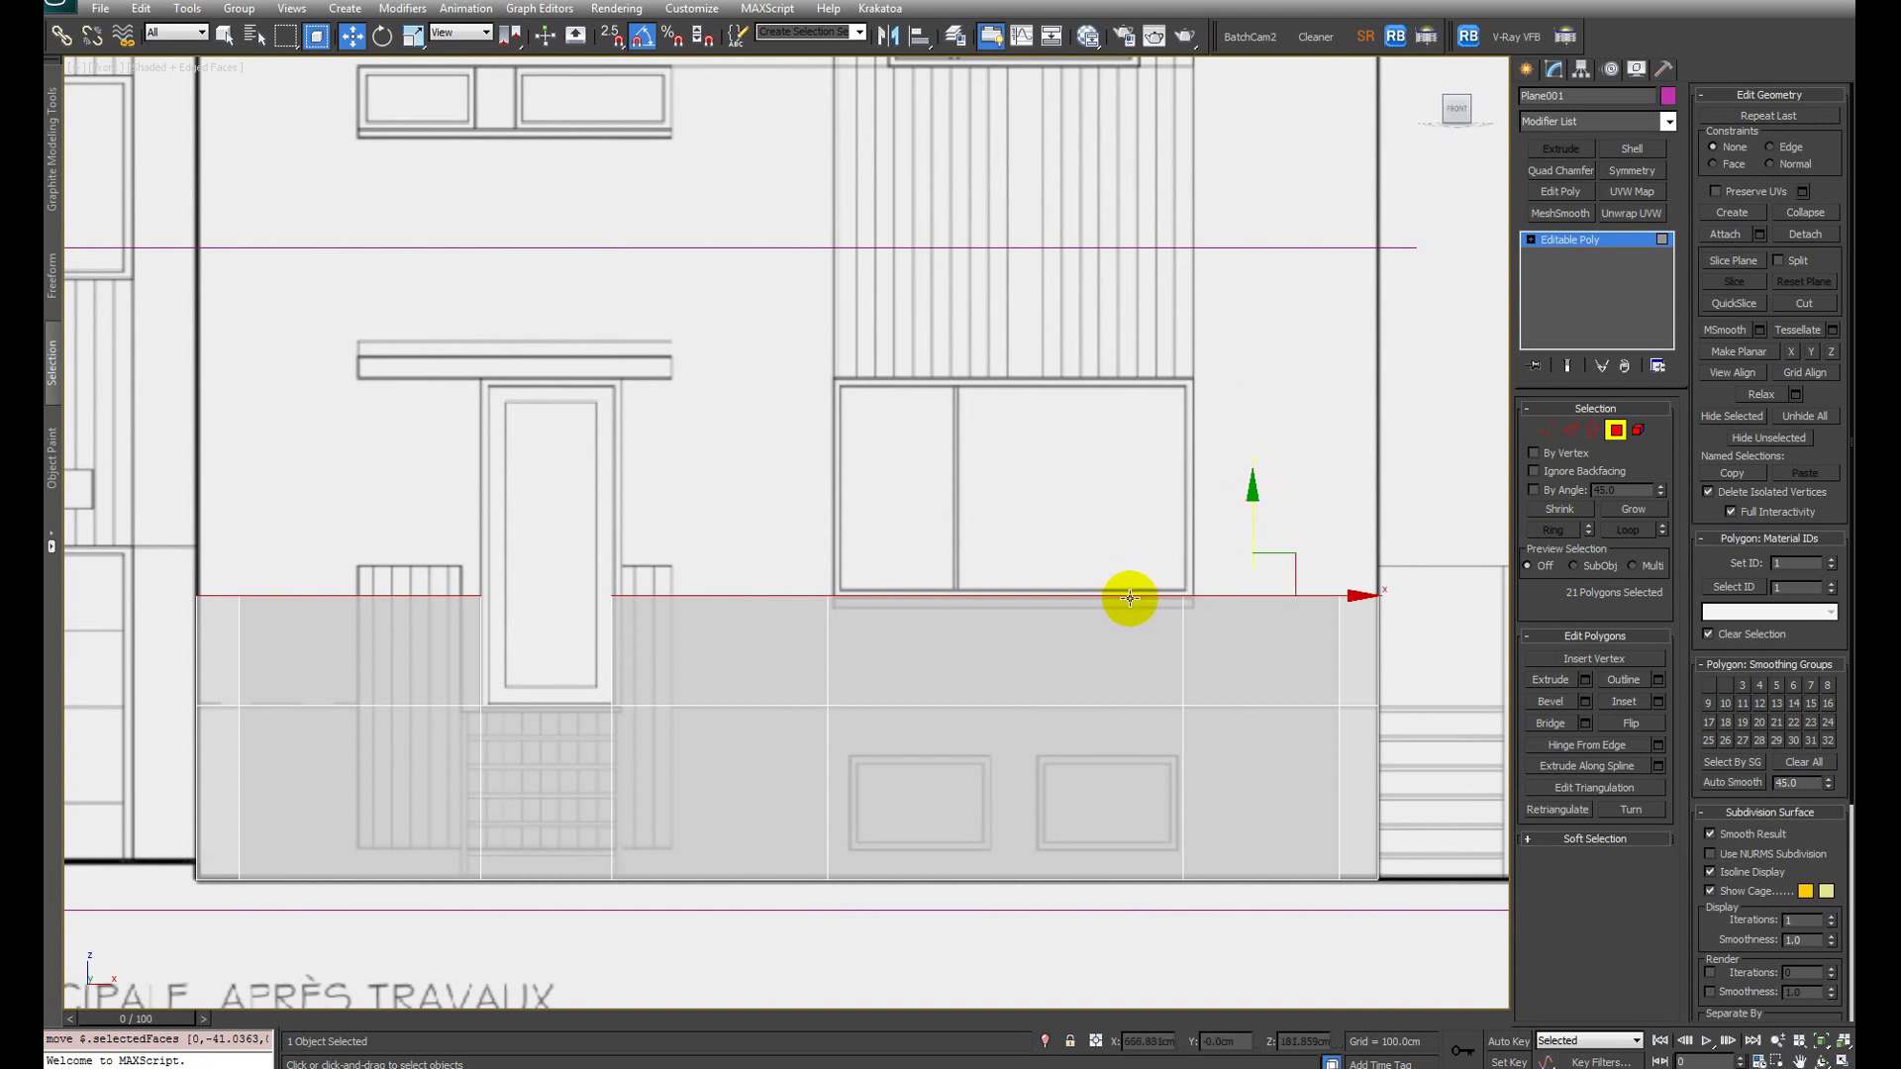
Step: Remove the polygons over the front window and the side wall window openings from the top face selection
{"action": "middle_click_drag", "start_coordinate": [1129, 598], "coordinate": [792, 711], "text": "alt"}
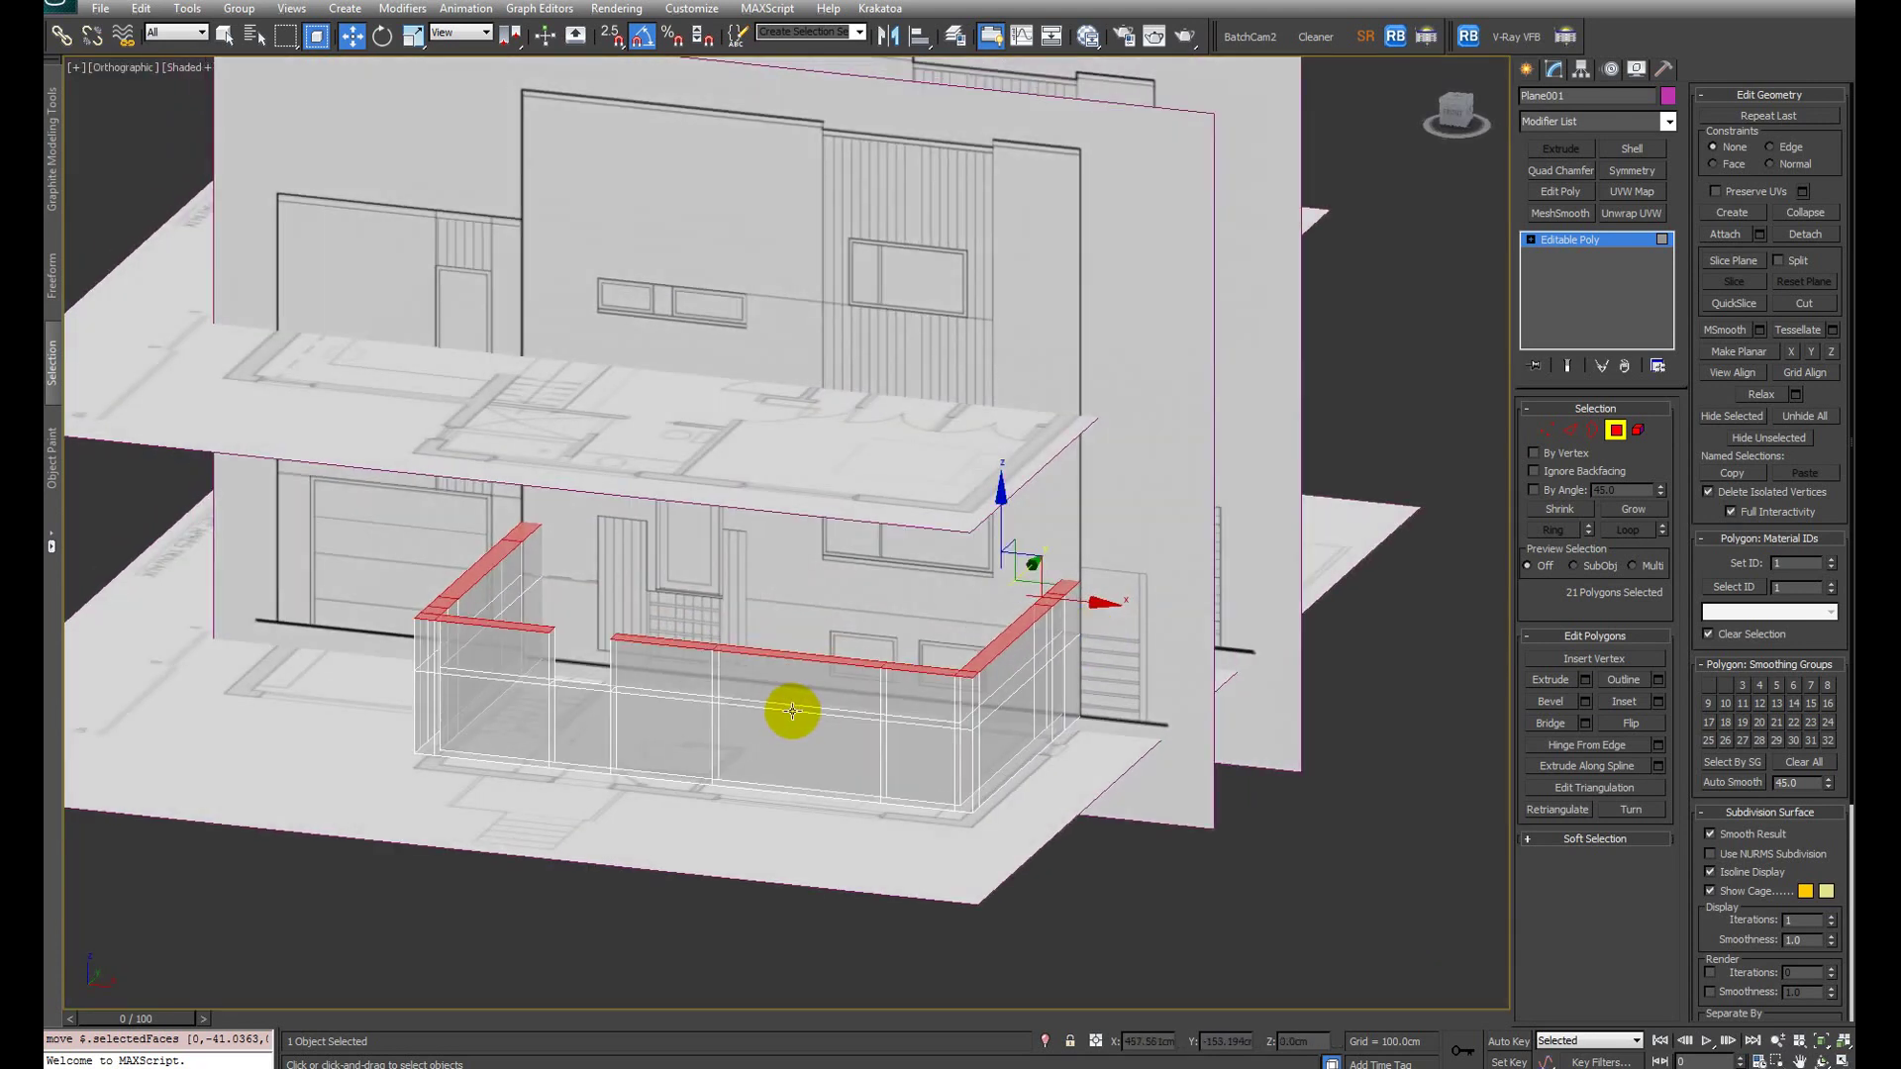
{"action": "left_click", "coordinate": [896, 673], "text": "alt"}
{"action": "middle_click_drag", "start_coordinate": [891, 666], "coordinate": [604, 543], "text": "alt"}
{"action": "left_click", "coordinate": [774, 527], "text": "alt"}
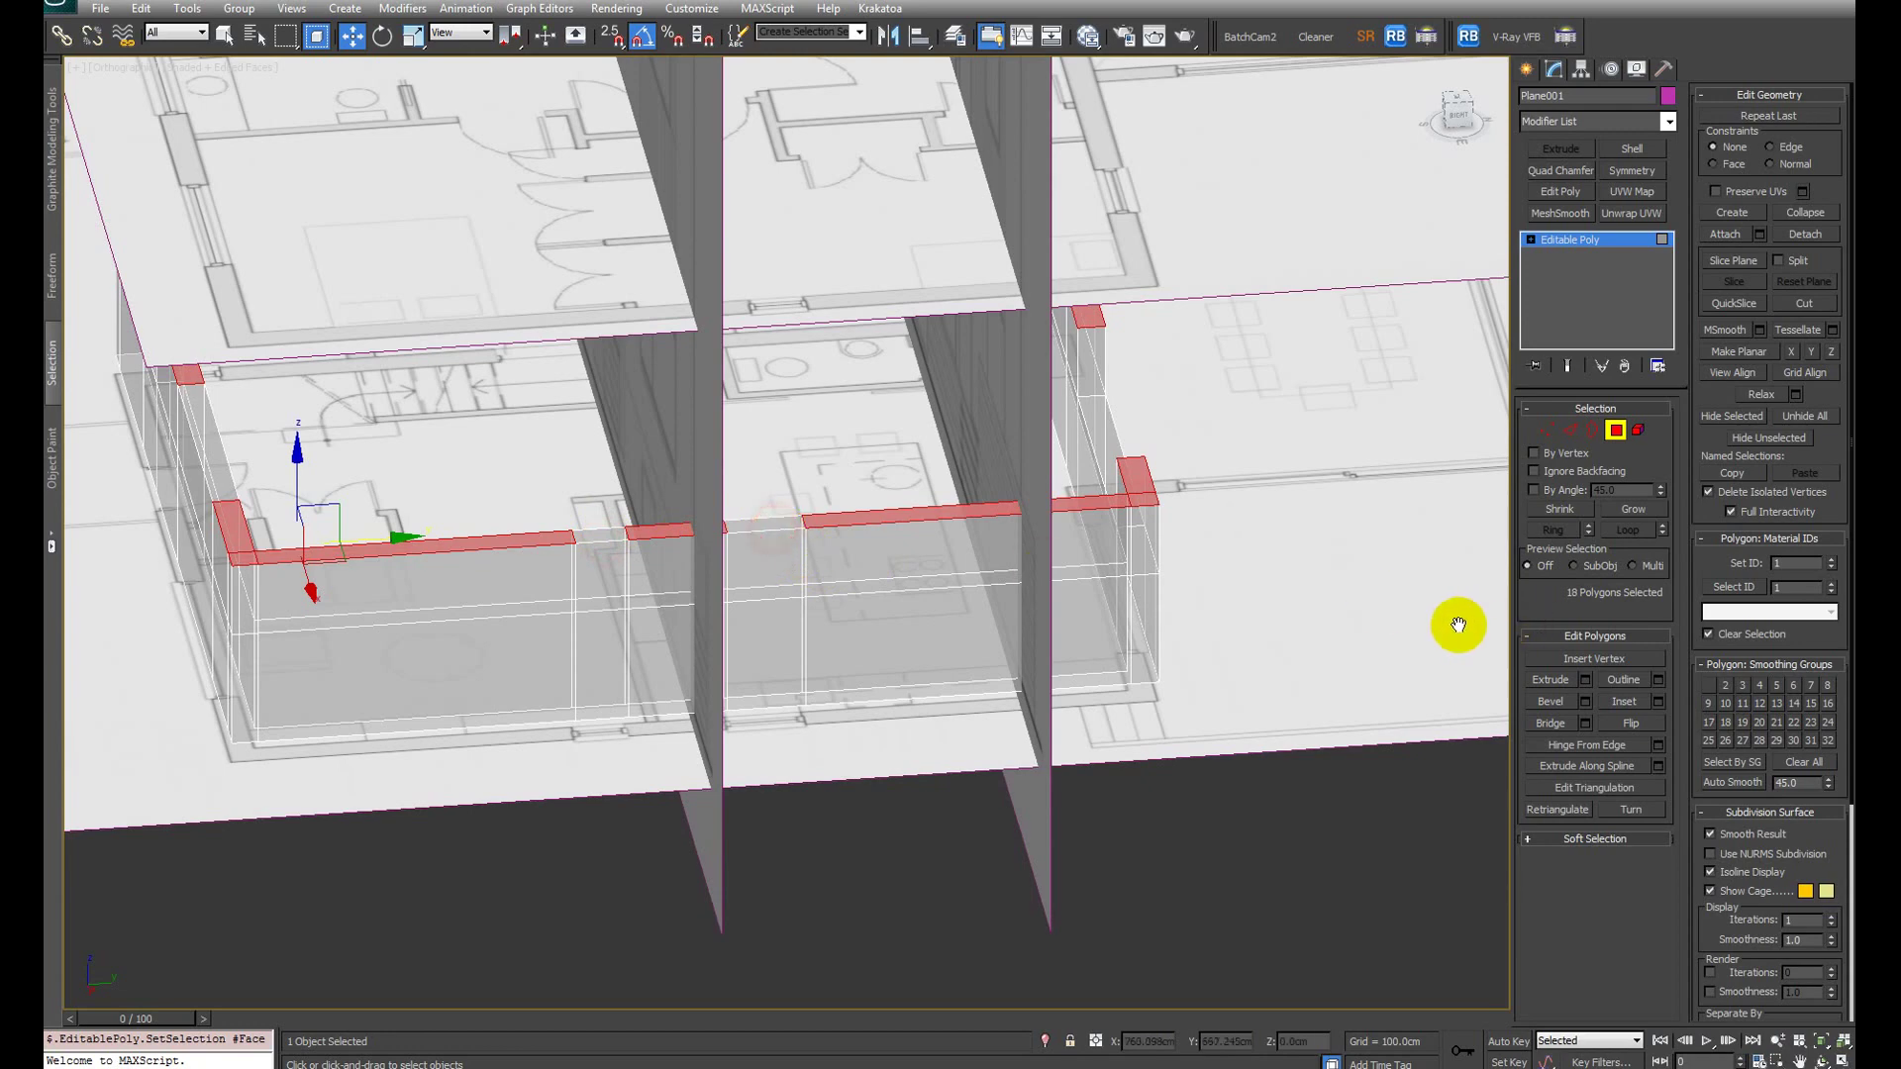
{"action": "middle_click_drag", "start_coordinate": [1456, 627], "coordinate": [792, 651], "text": "alt"}
{"action": "scroll", "coordinate": [556, 662], "scroll_direction": "up", "scroll_amount": 2}
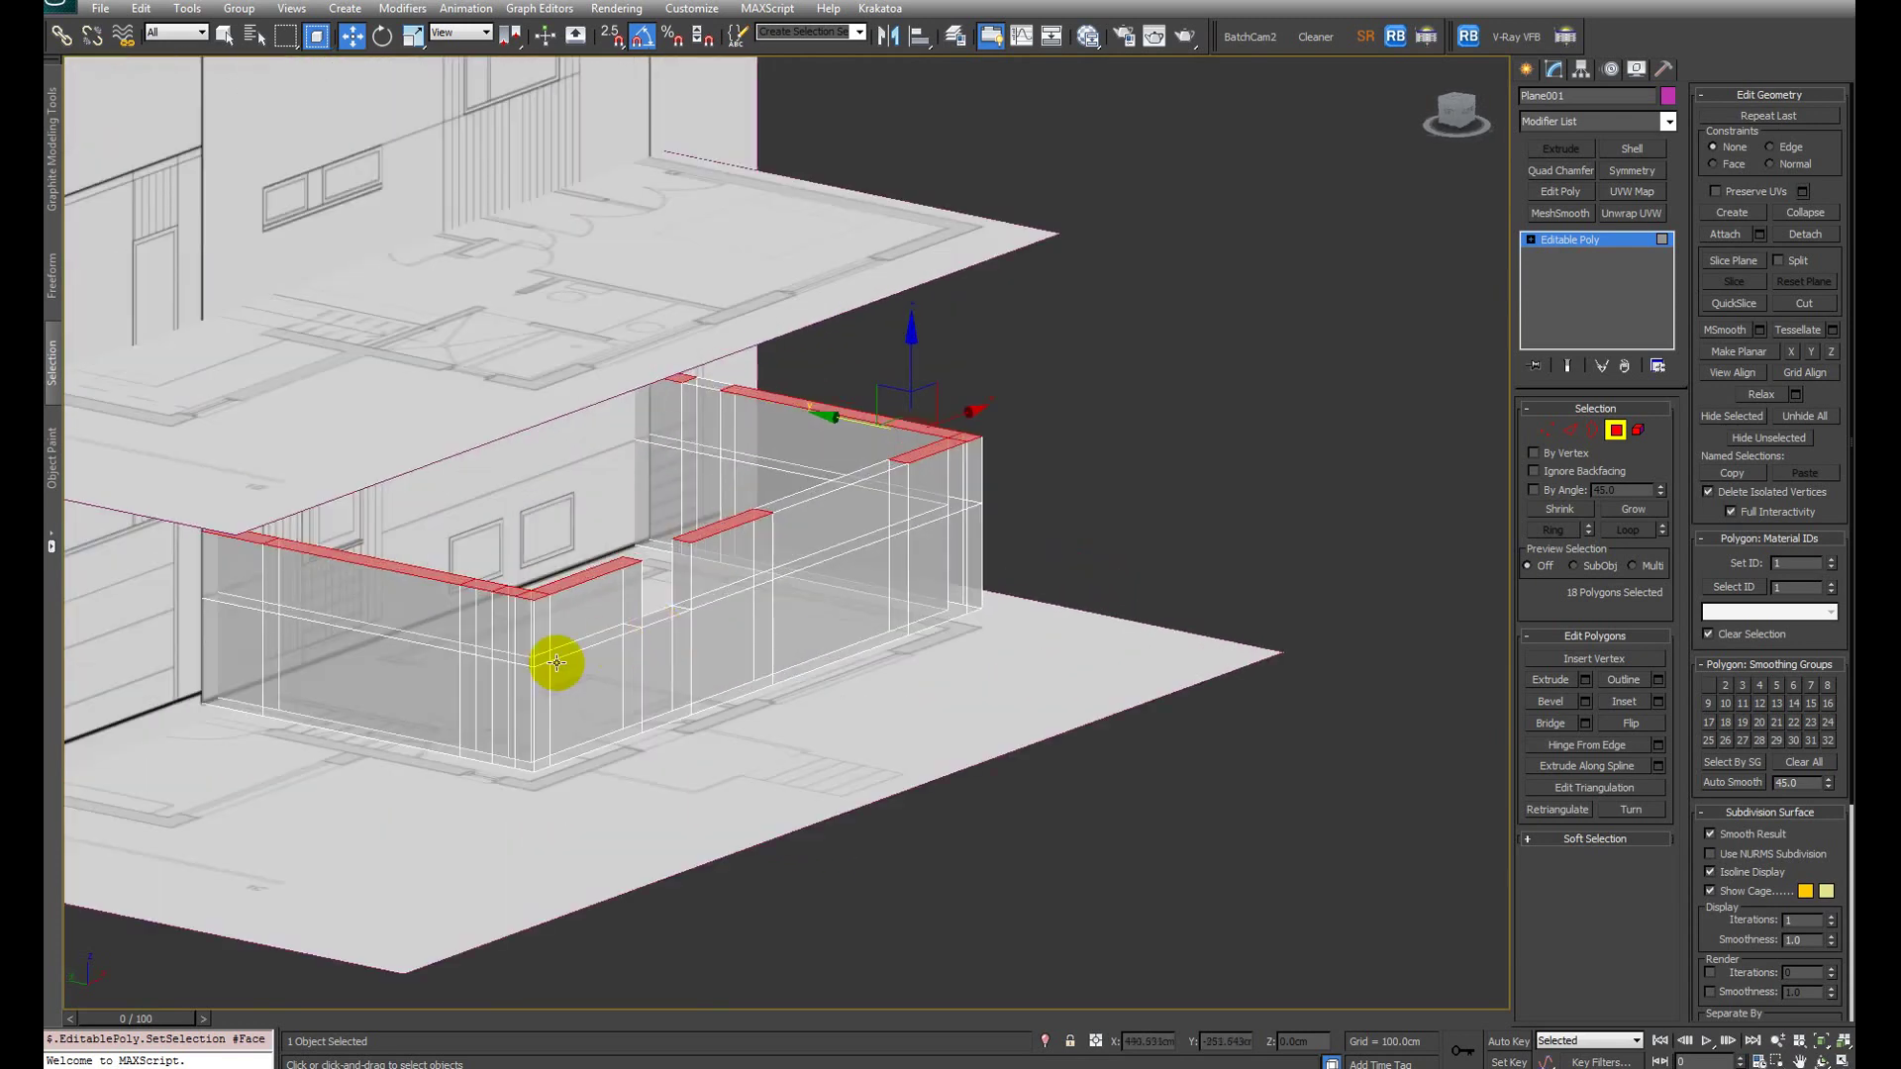
{"action": "middle_click_drag", "start_coordinate": [556, 662], "coordinate": [534, 696], "text": "alt"}
{"action": "middle_click_drag", "start_coordinate": [416, 720], "coordinate": [649, 614]}
{"action": "scroll", "coordinate": [644, 616], "scroll_direction": "up", "scroll_amount": 2}
{"action": "left_click", "coordinate": [581, 645], "text": "alt"}
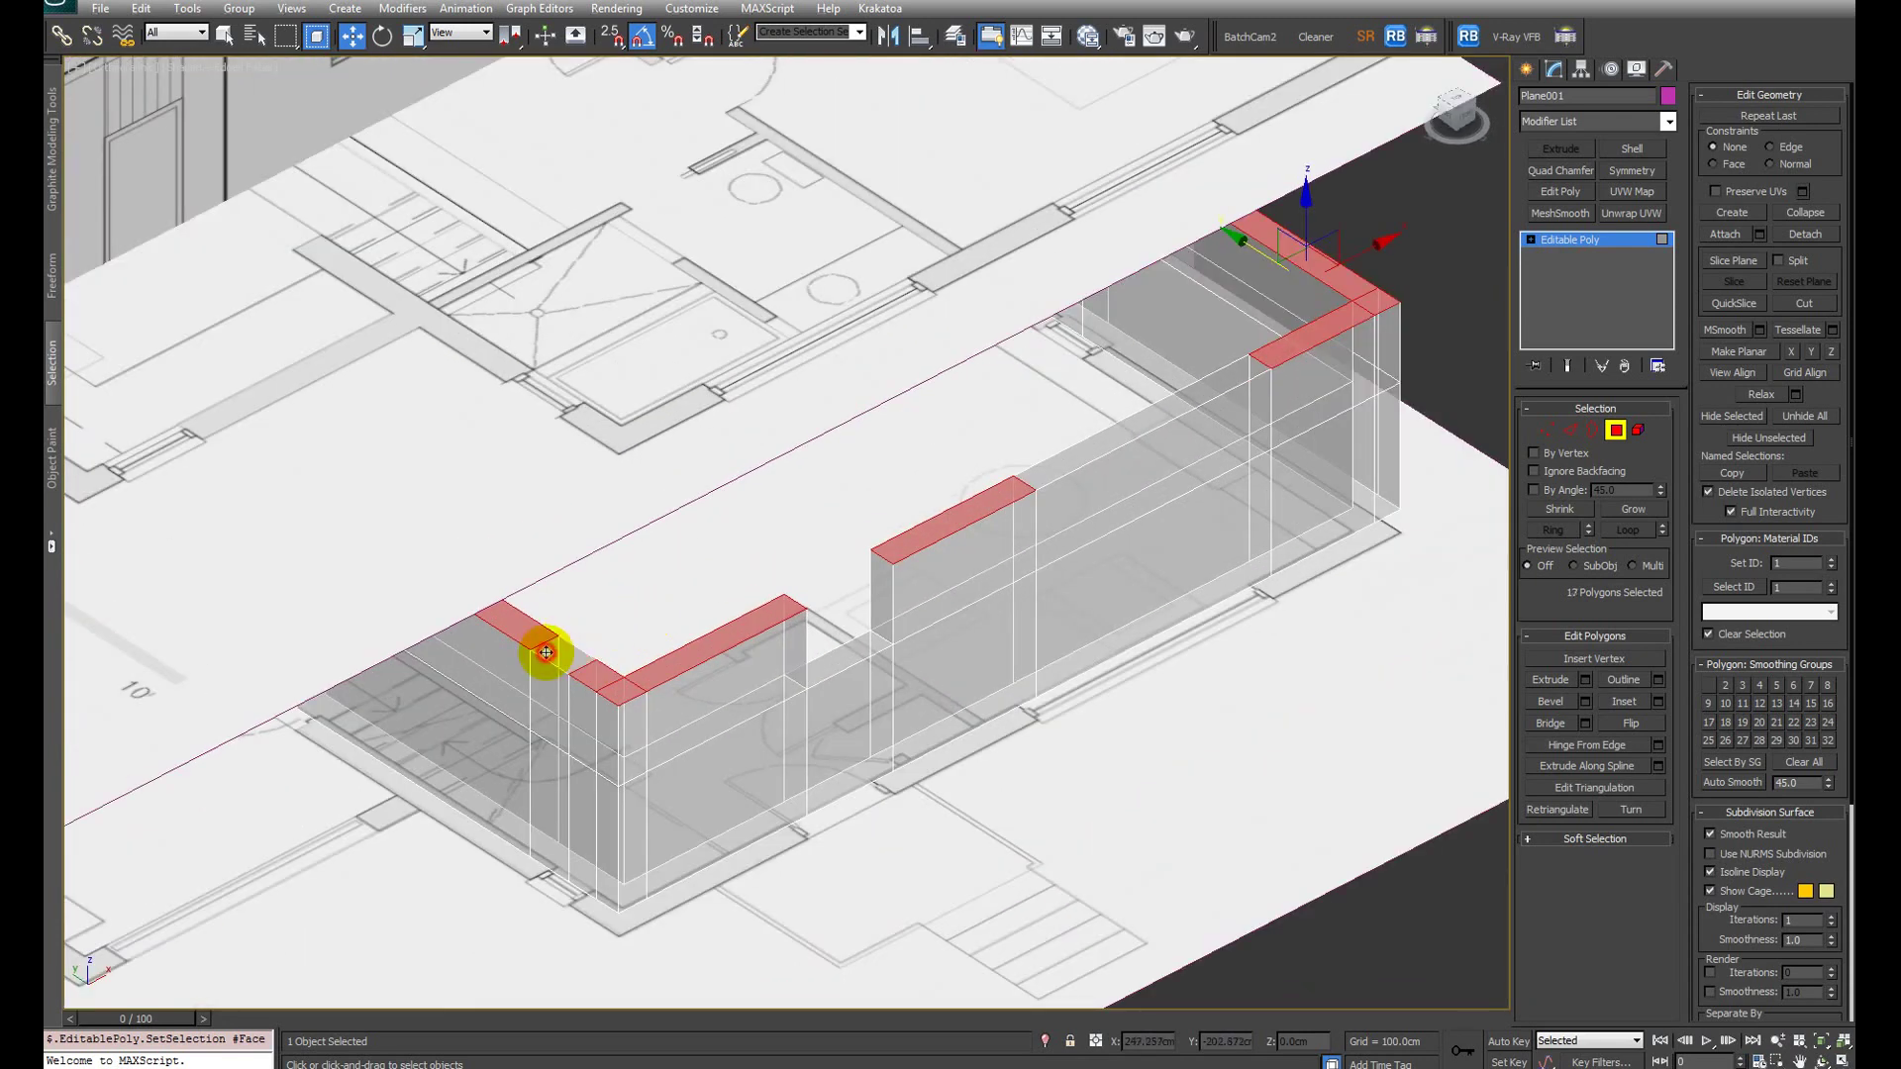
{"action": "middle_click_drag", "start_coordinate": [548, 650], "coordinate": [750, 644], "text": "alt"}
Step: Extrude the remaining top polygons by 112.345 cm and raise them about 28.6 cm to the top edge of the front window
{"action": "key", "text": "shift+e"}
{"action": "middle_click_drag", "start_coordinate": [1167, 521], "coordinate": [1091, 525], "text": "alt"}
{"action": "left_click", "coordinate": [796, 598]}
{"action": "key", "text": "f"}
{"action": "scroll", "coordinate": [994, 633], "scroll_direction": "down", "scroll_amount": 4}
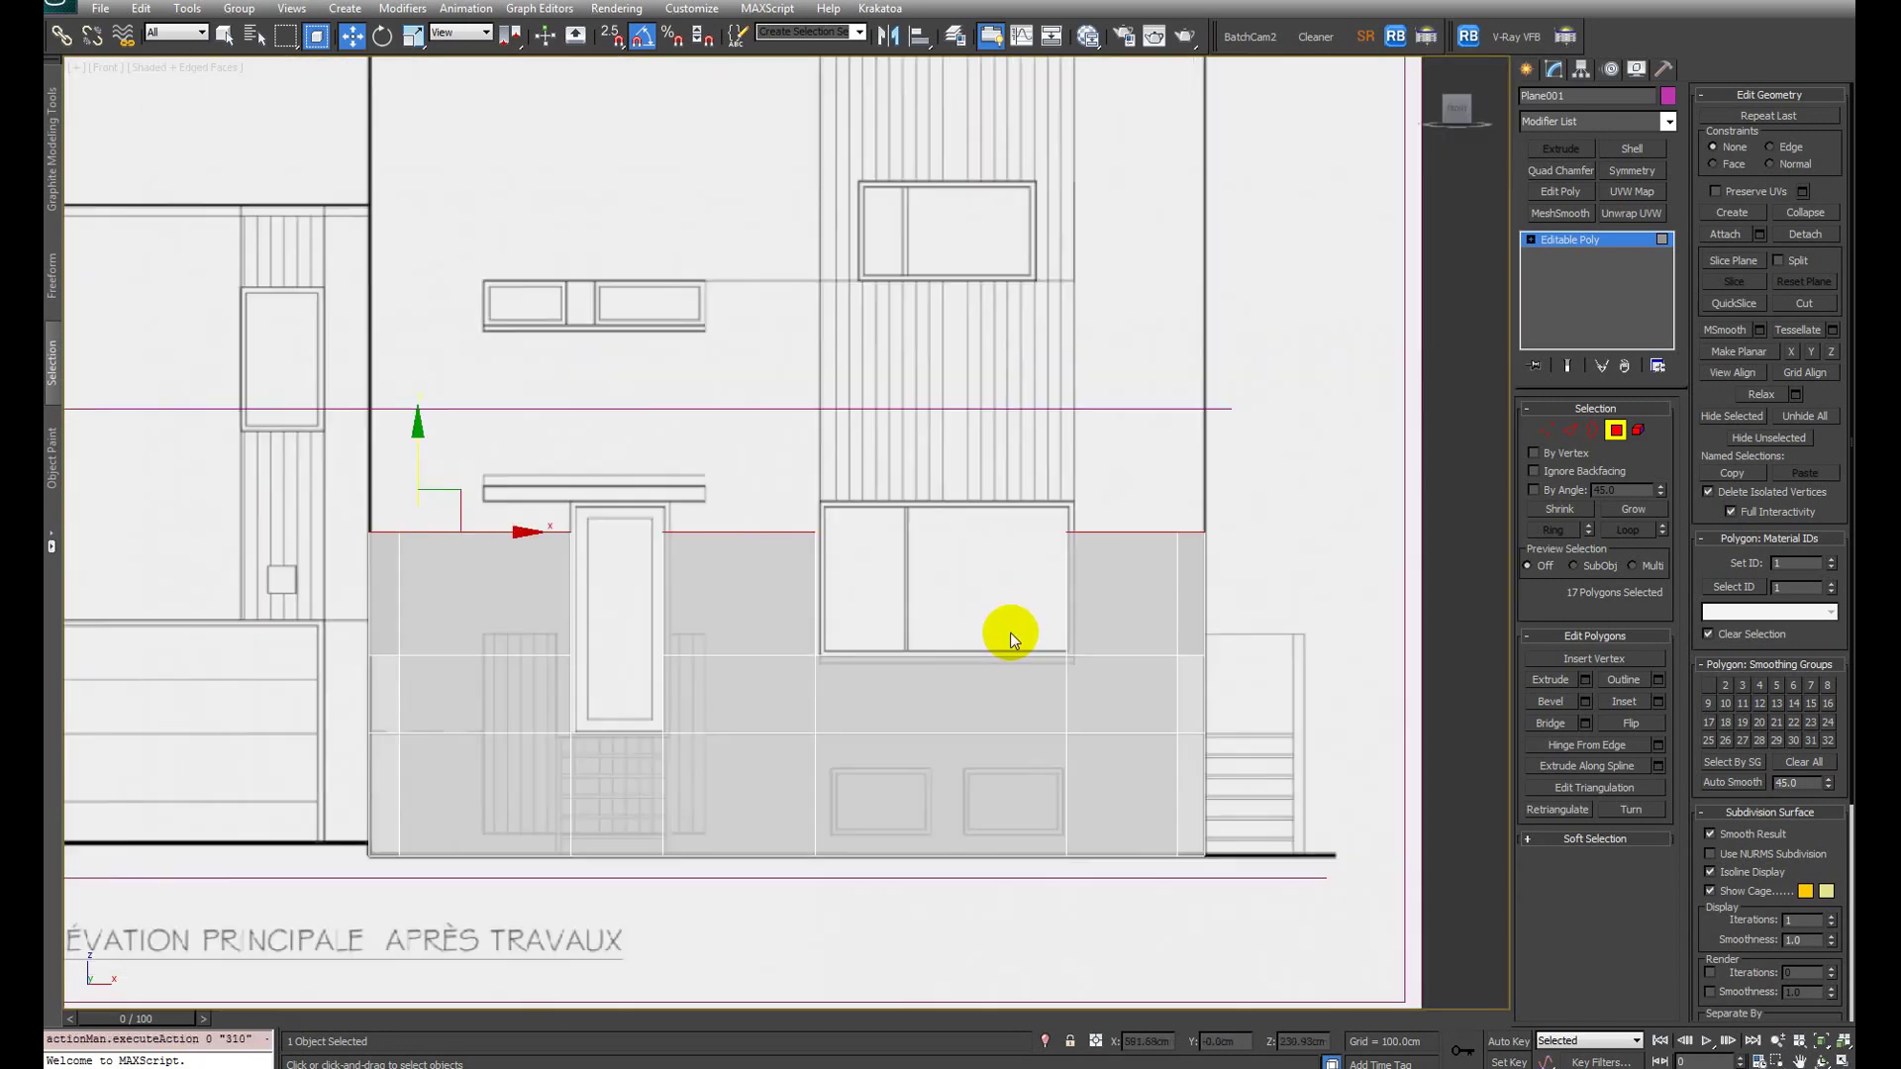
{"action": "scroll", "coordinate": [772, 705], "scroll_direction": "up", "scroll_amount": 1}
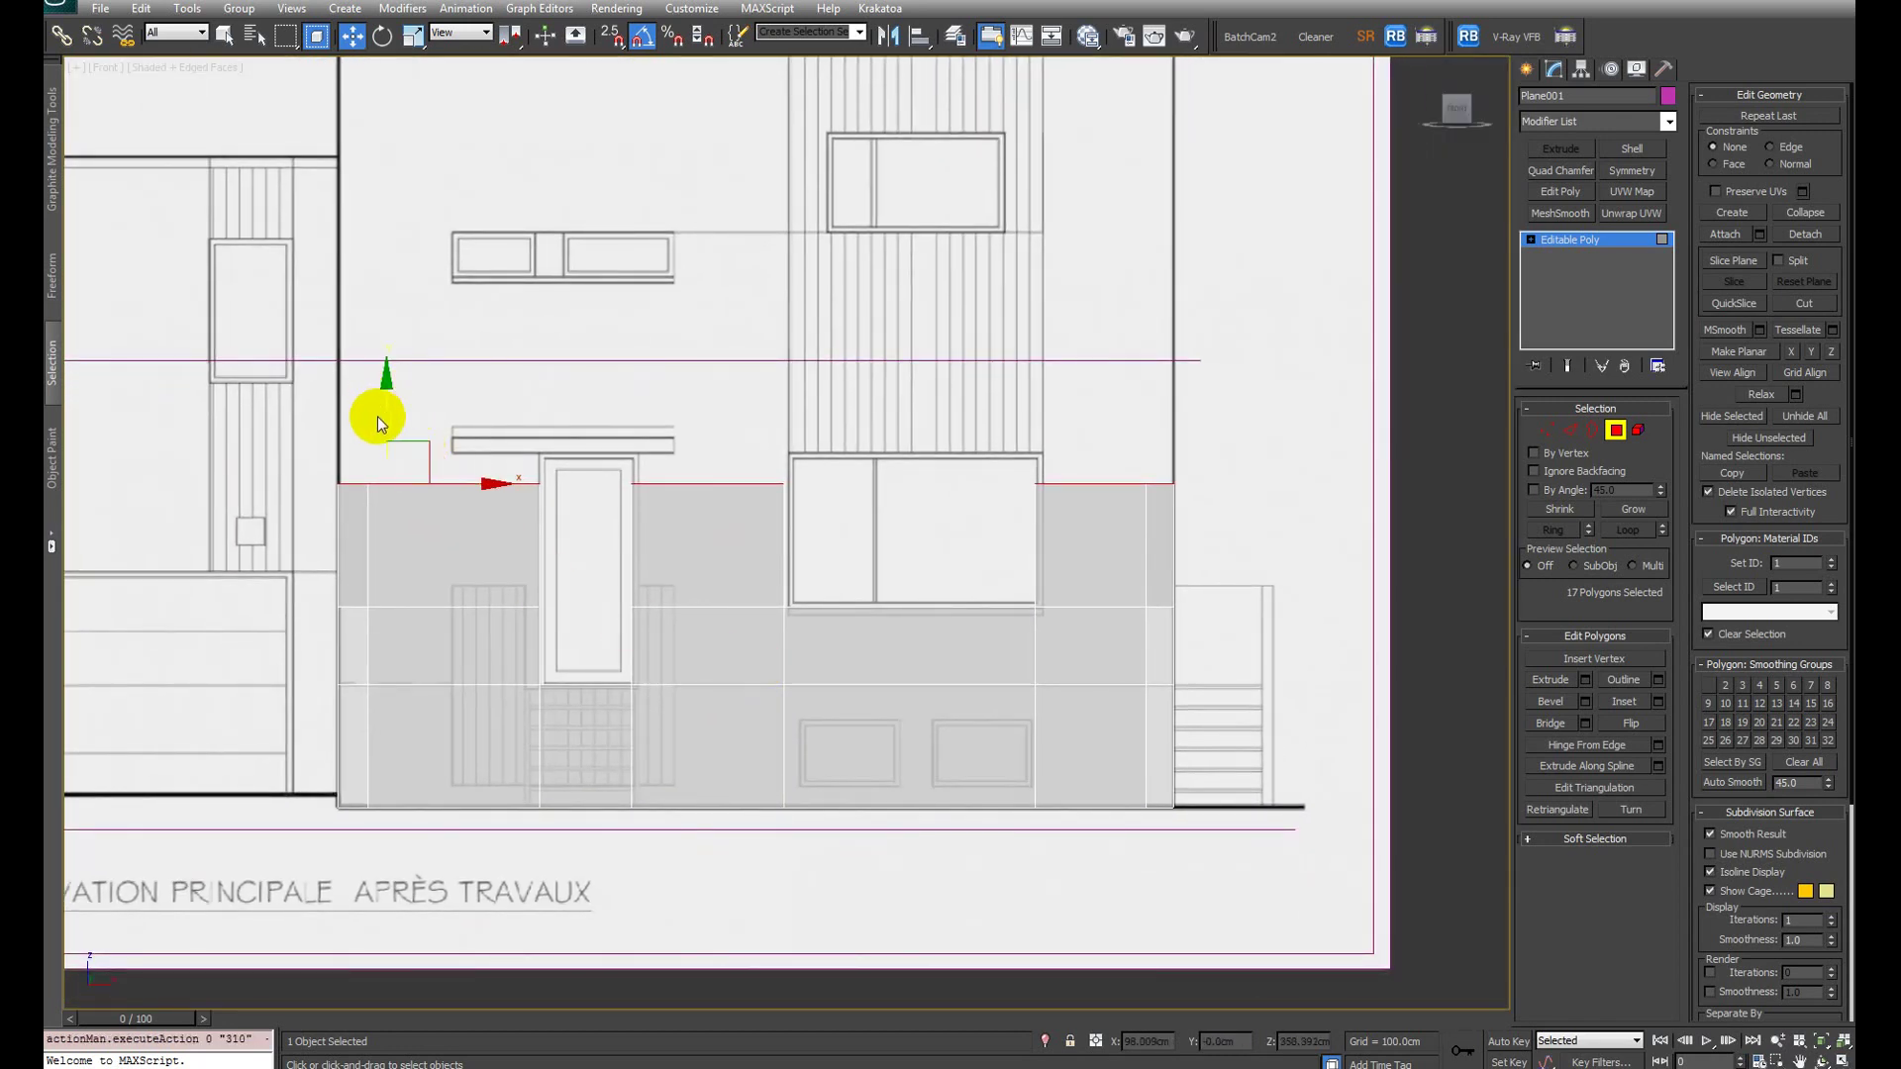
{"action": "left_click_drag", "start_coordinate": [377, 415], "coordinate": [381, 392]}
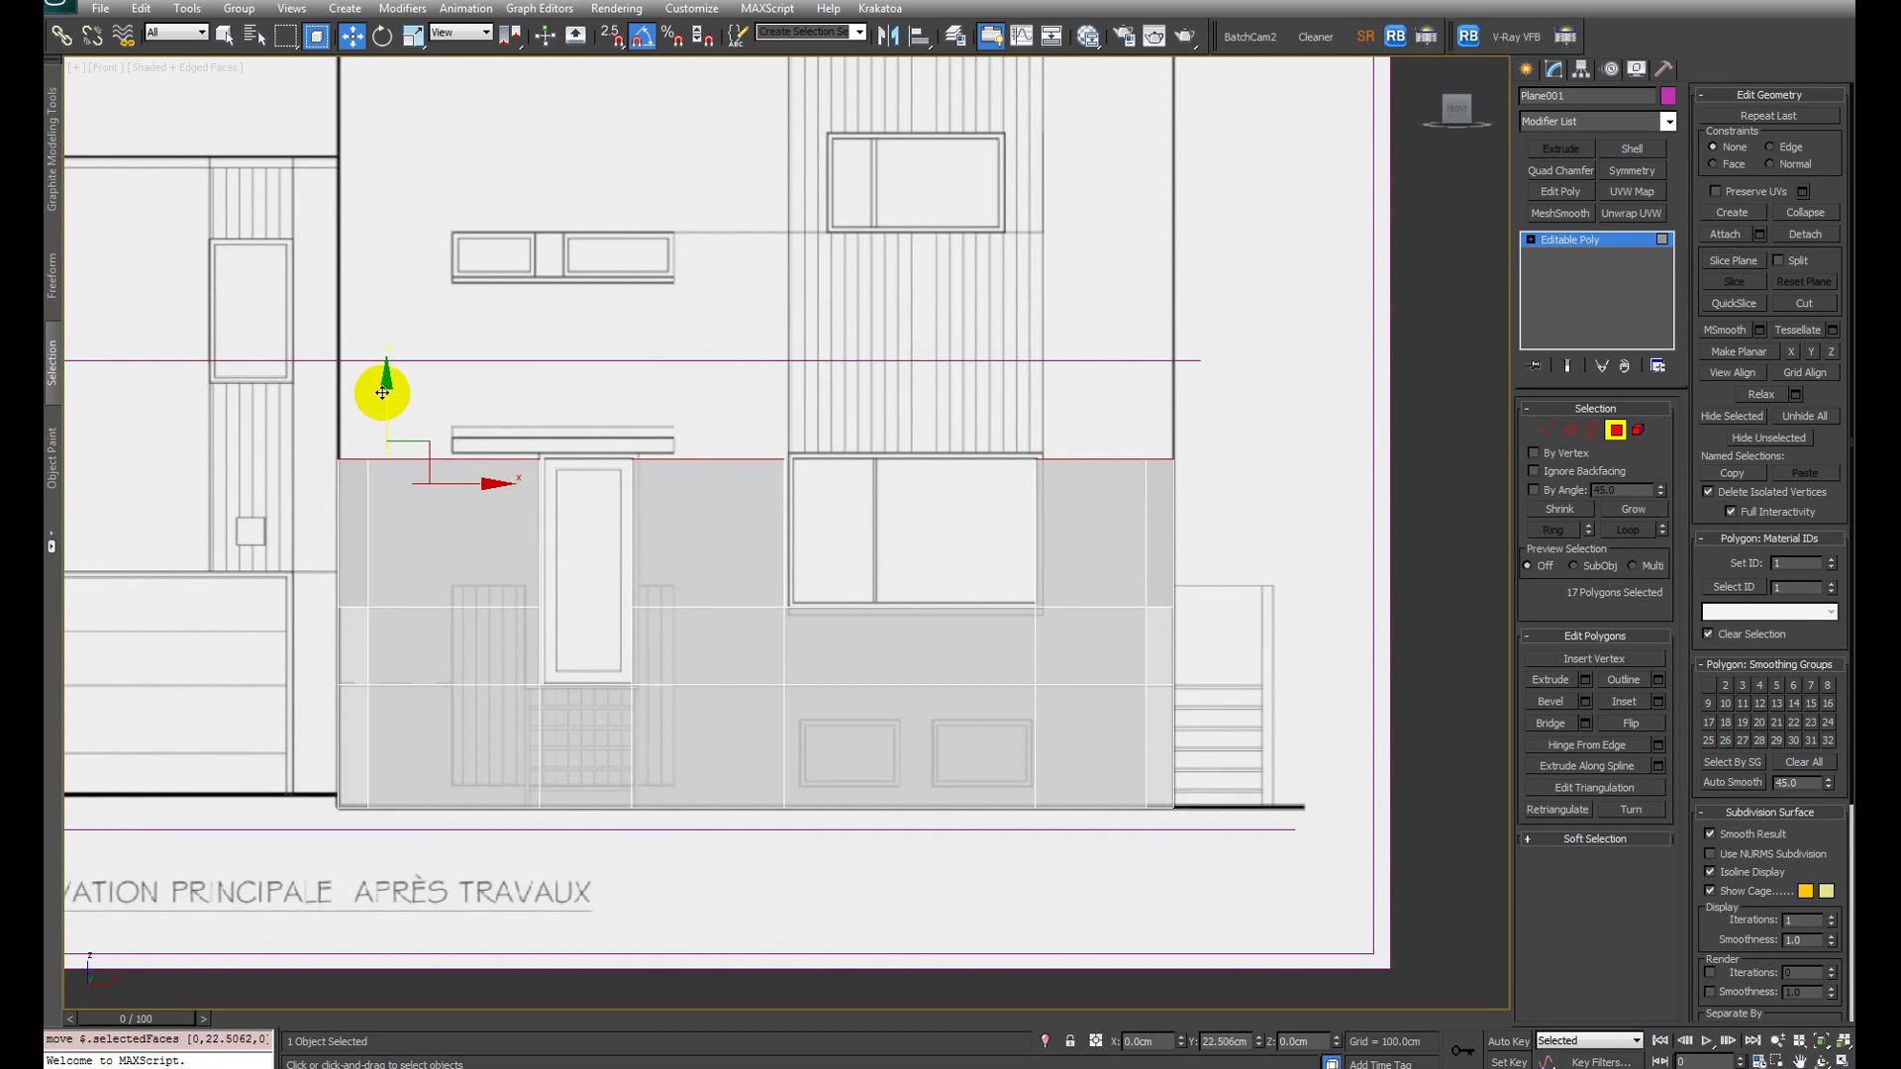
{"action": "scroll", "coordinate": [1123, 457], "scroll_direction": "up", "scroll_amount": 1}
{"action": "scroll", "coordinate": [1122, 458], "scroll_direction": "down", "scroll_amount": 2}
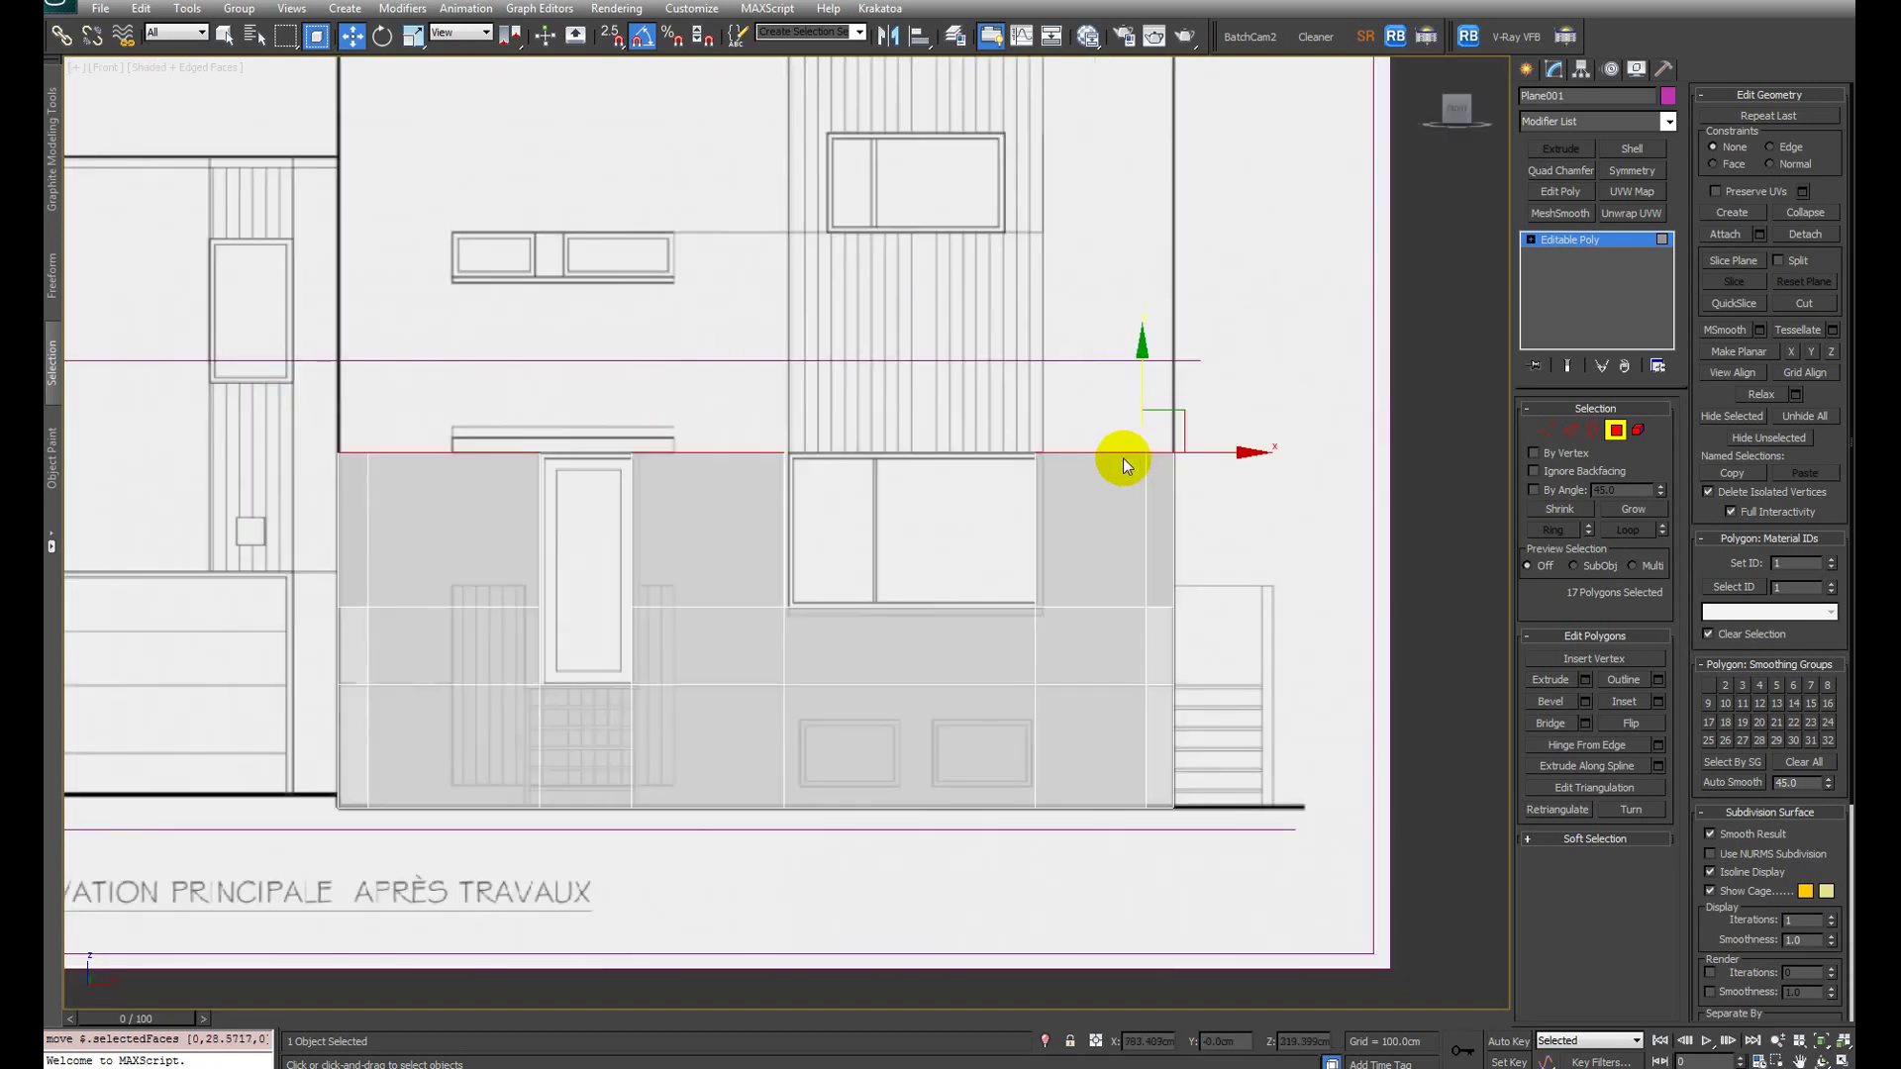
Step: Extrude the selected top polygons by another 112.345 cm and compare the walls with the front elevation
{"action": "middle_click_drag", "start_coordinate": [919, 483], "coordinate": [893, 507], "text": "alt"}
{"action": "key", "text": "shift+e"}
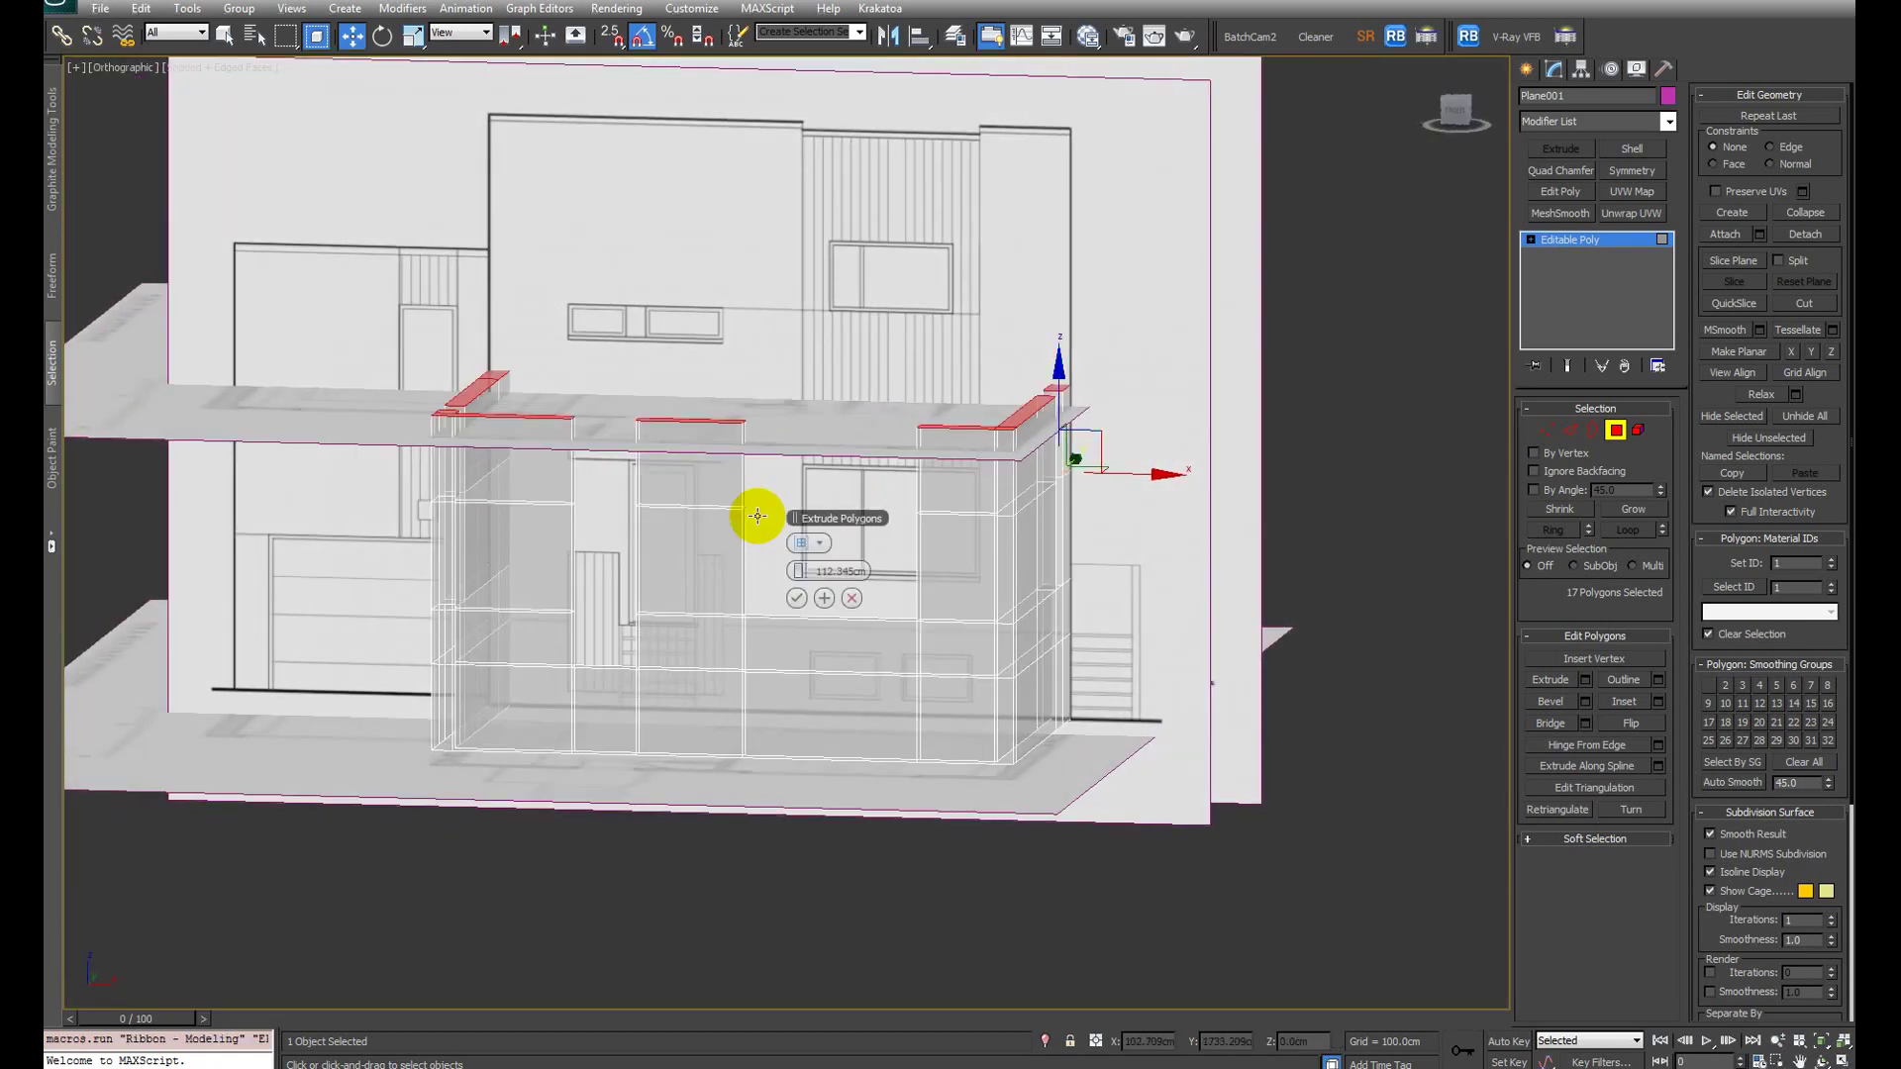
{"action": "left_click", "coordinate": [801, 601]}
{"action": "key", "text": "f"}
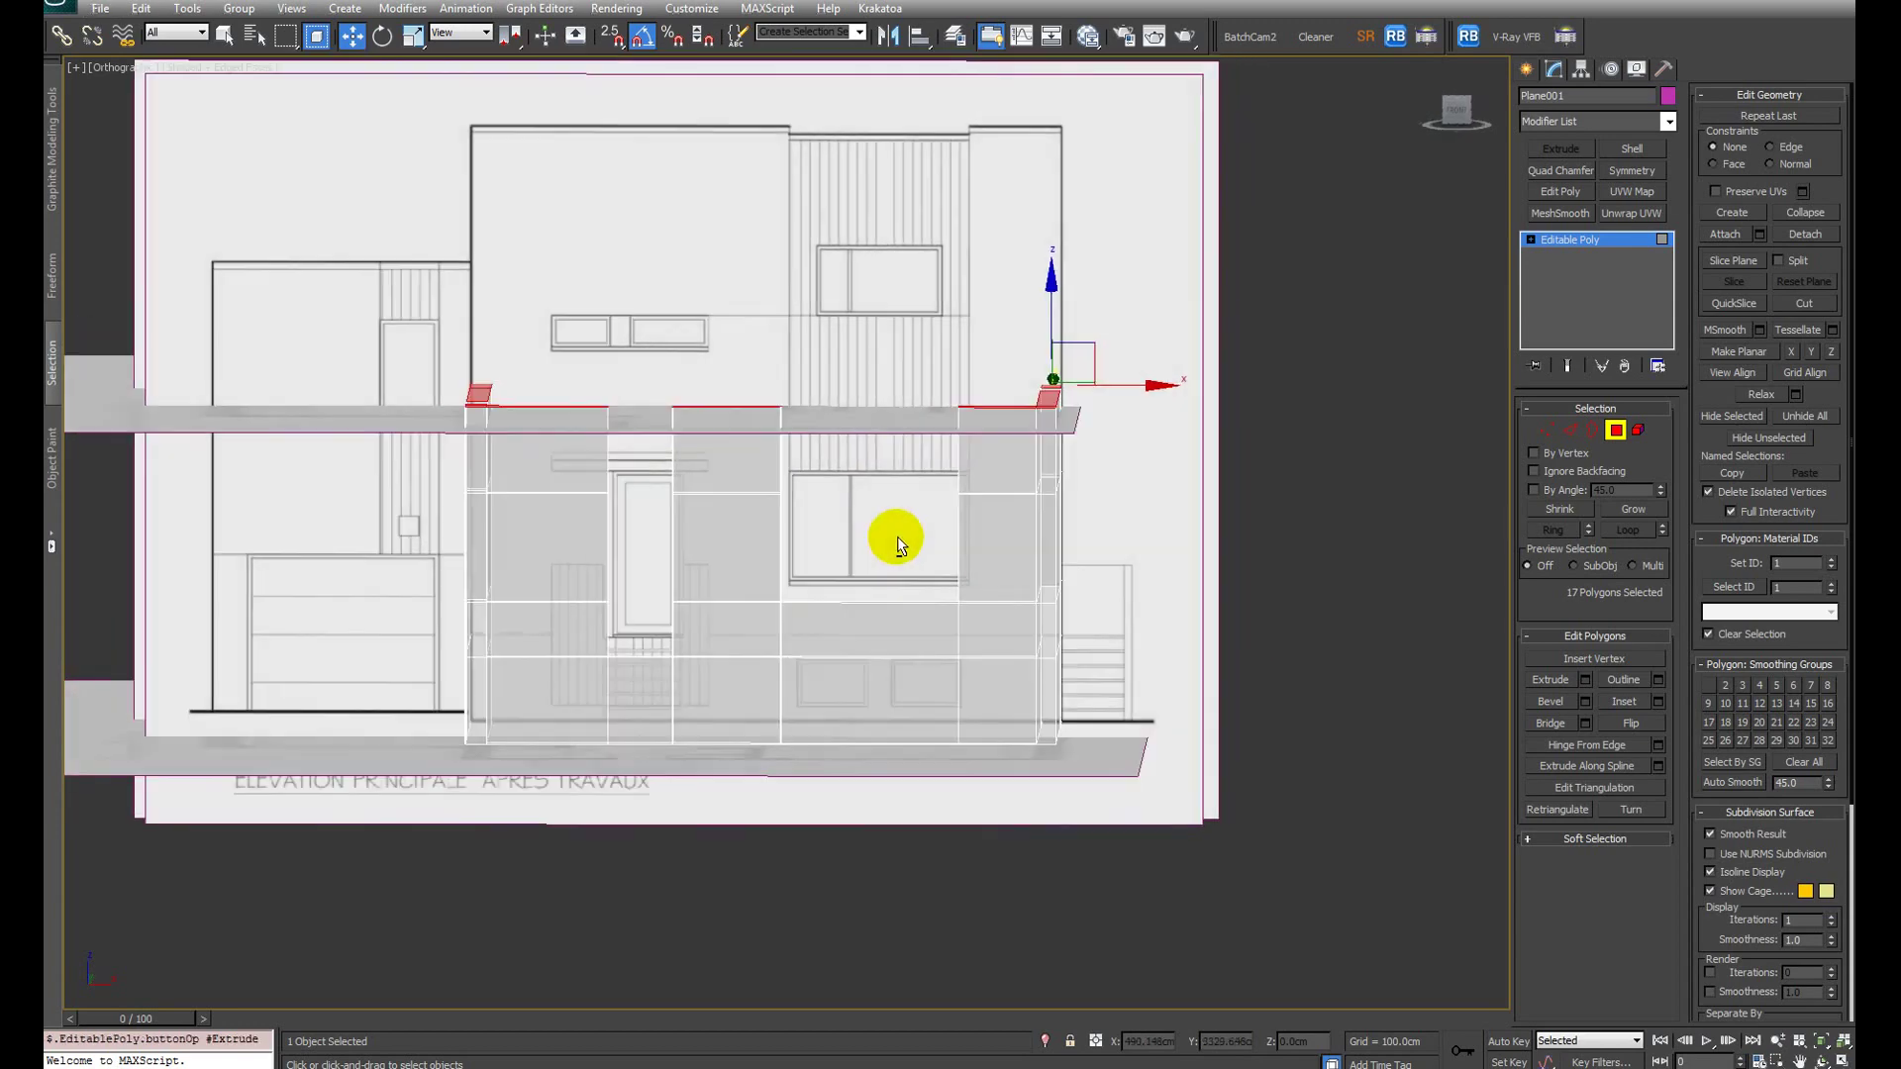
{"action": "middle_click_drag", "start_coordinate": [961, 555], "coordinate": [843, 520], "text": "alt"}
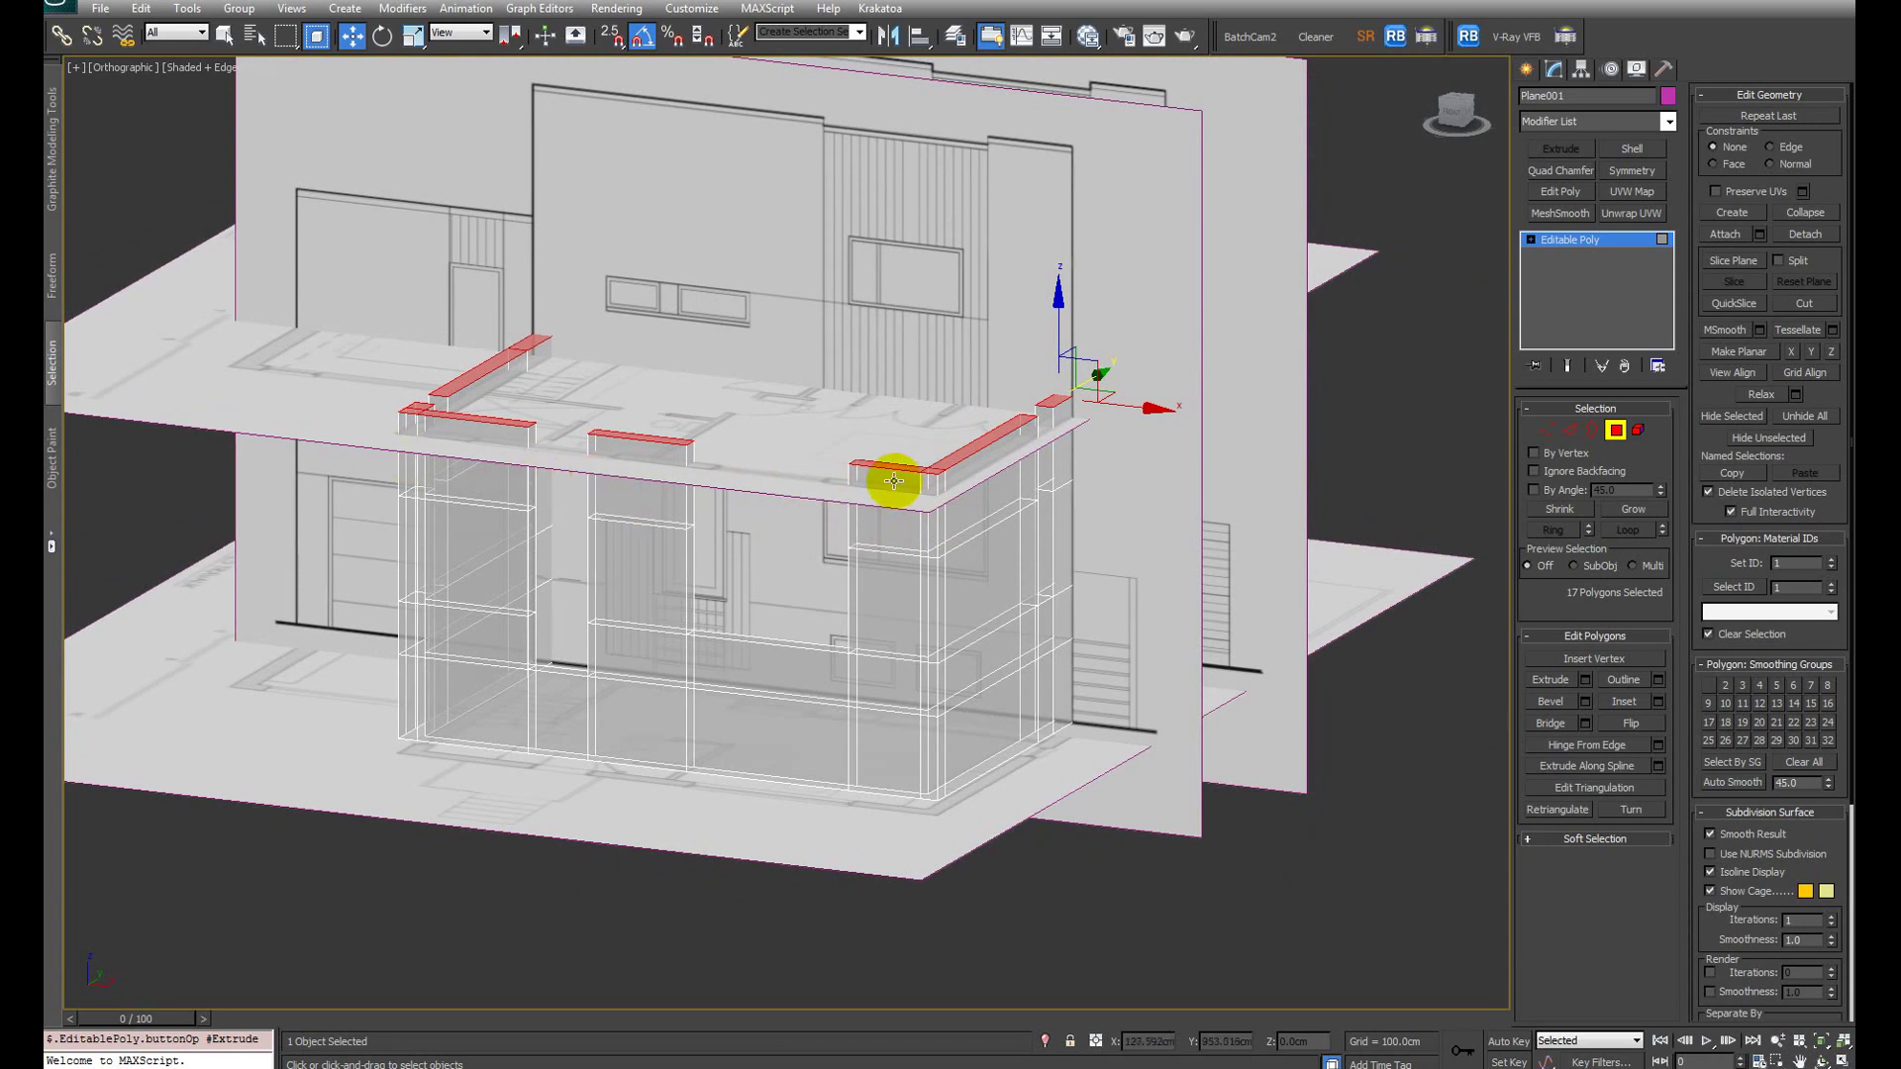
Step: Turn off the see-through display and bridge the two facing polygons above the front window opening
{"action": "key", "text": "alt+x"}
{"action": "middle_click_drag", "start_coordinate": [859, 482], "coordinate": [993, 560], "text": "alt"}
{"action": "scroll", "coordinate": [1059, 546], "scroll_direction": "up", "scroll_amount": 2}
{"action": "left_click", "coordinate": [619, 477]}
{"action": "middle_click_drag", "start_coordinate": [734, 496], "coordinate": [1132, 568], "text": "alt"}
{"action": "scroll", "coordinate": [836, 491], "scroll_direction": "up", "scroll_amount": 4}
{"action": "scroll", "coordinate": [850, 487], "scroll_direction": "up", "scroll_amount": 2}
{"action": "key", "text": "z"}
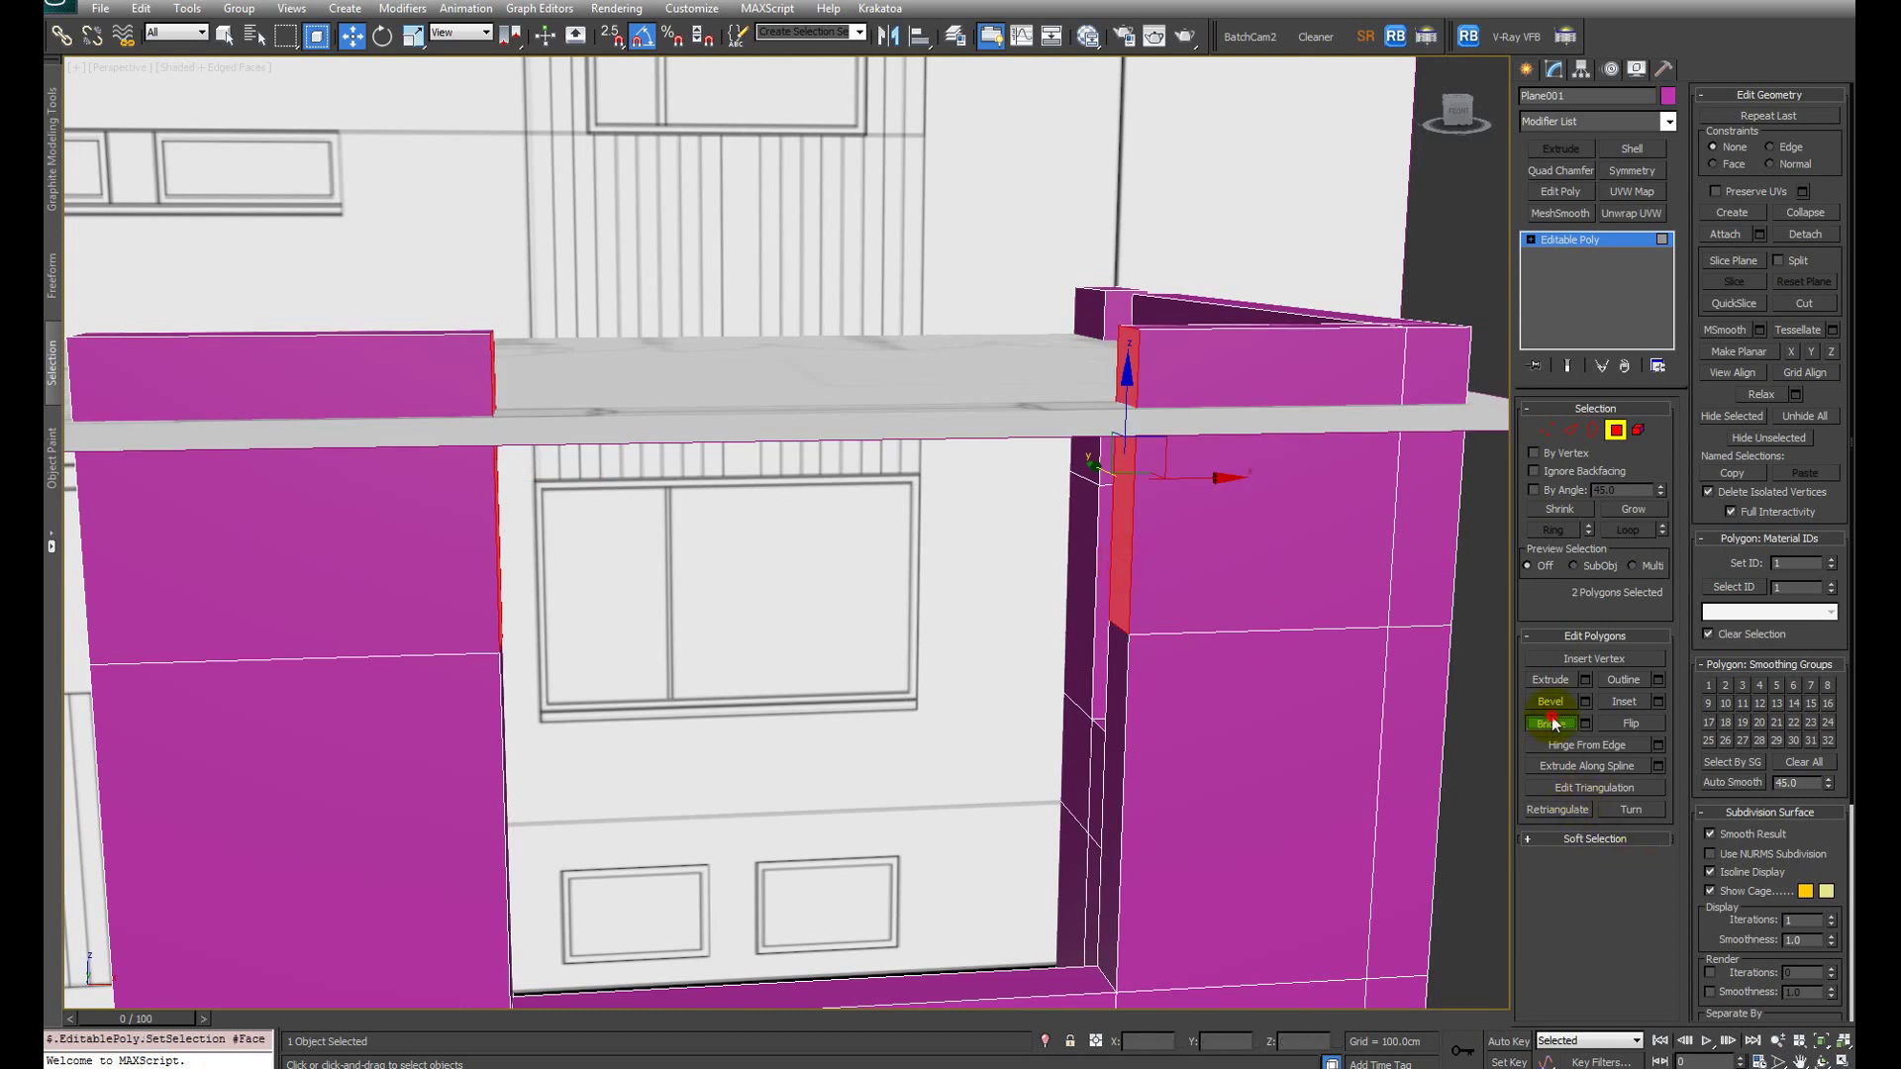
{"action": "left_click", "coordinate": [1551, 723]}
Step: Bridge the facing polygons above the window openings in the right side wall
{"action": "middle_click_drag", "start_coordinate": [1167, 649], "coordinate": [963, 538], "text": "alt"}
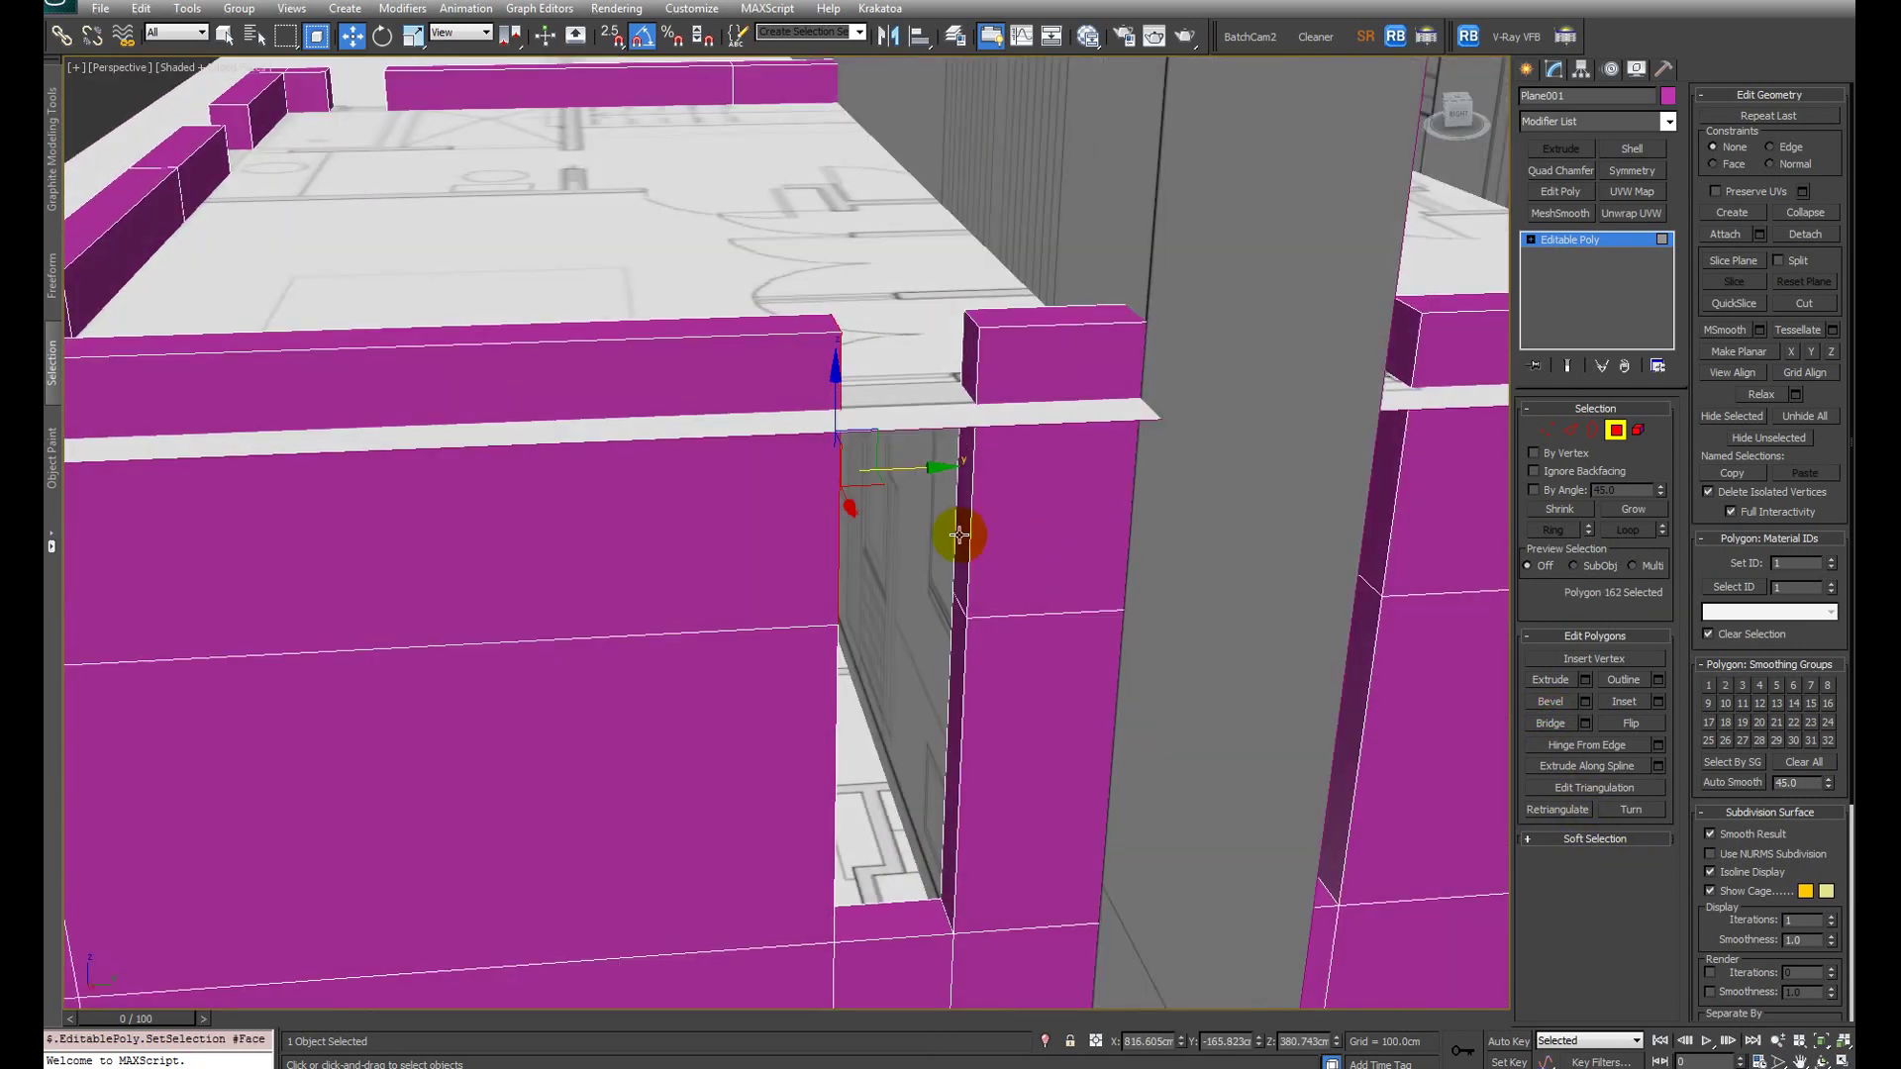
{"action": "left_click", "coordinate": [956, 534]}
{"action": "middle_click_drag", "start_coordinate": [839, 567], "coordinate": [567, 505], "text": "alt"}
{"action": "left_click", "coordinate": [985, 579]}
{"action": "left_click", "coordinate": [941, 544]}
{"action": "left_click", "coordinate": [1554, 725]}
Step: Bridge the facing polygons above the rear door opening and above the window opening in the left side wall
{"action": "left_click", "coordinate": [1053, 475]}
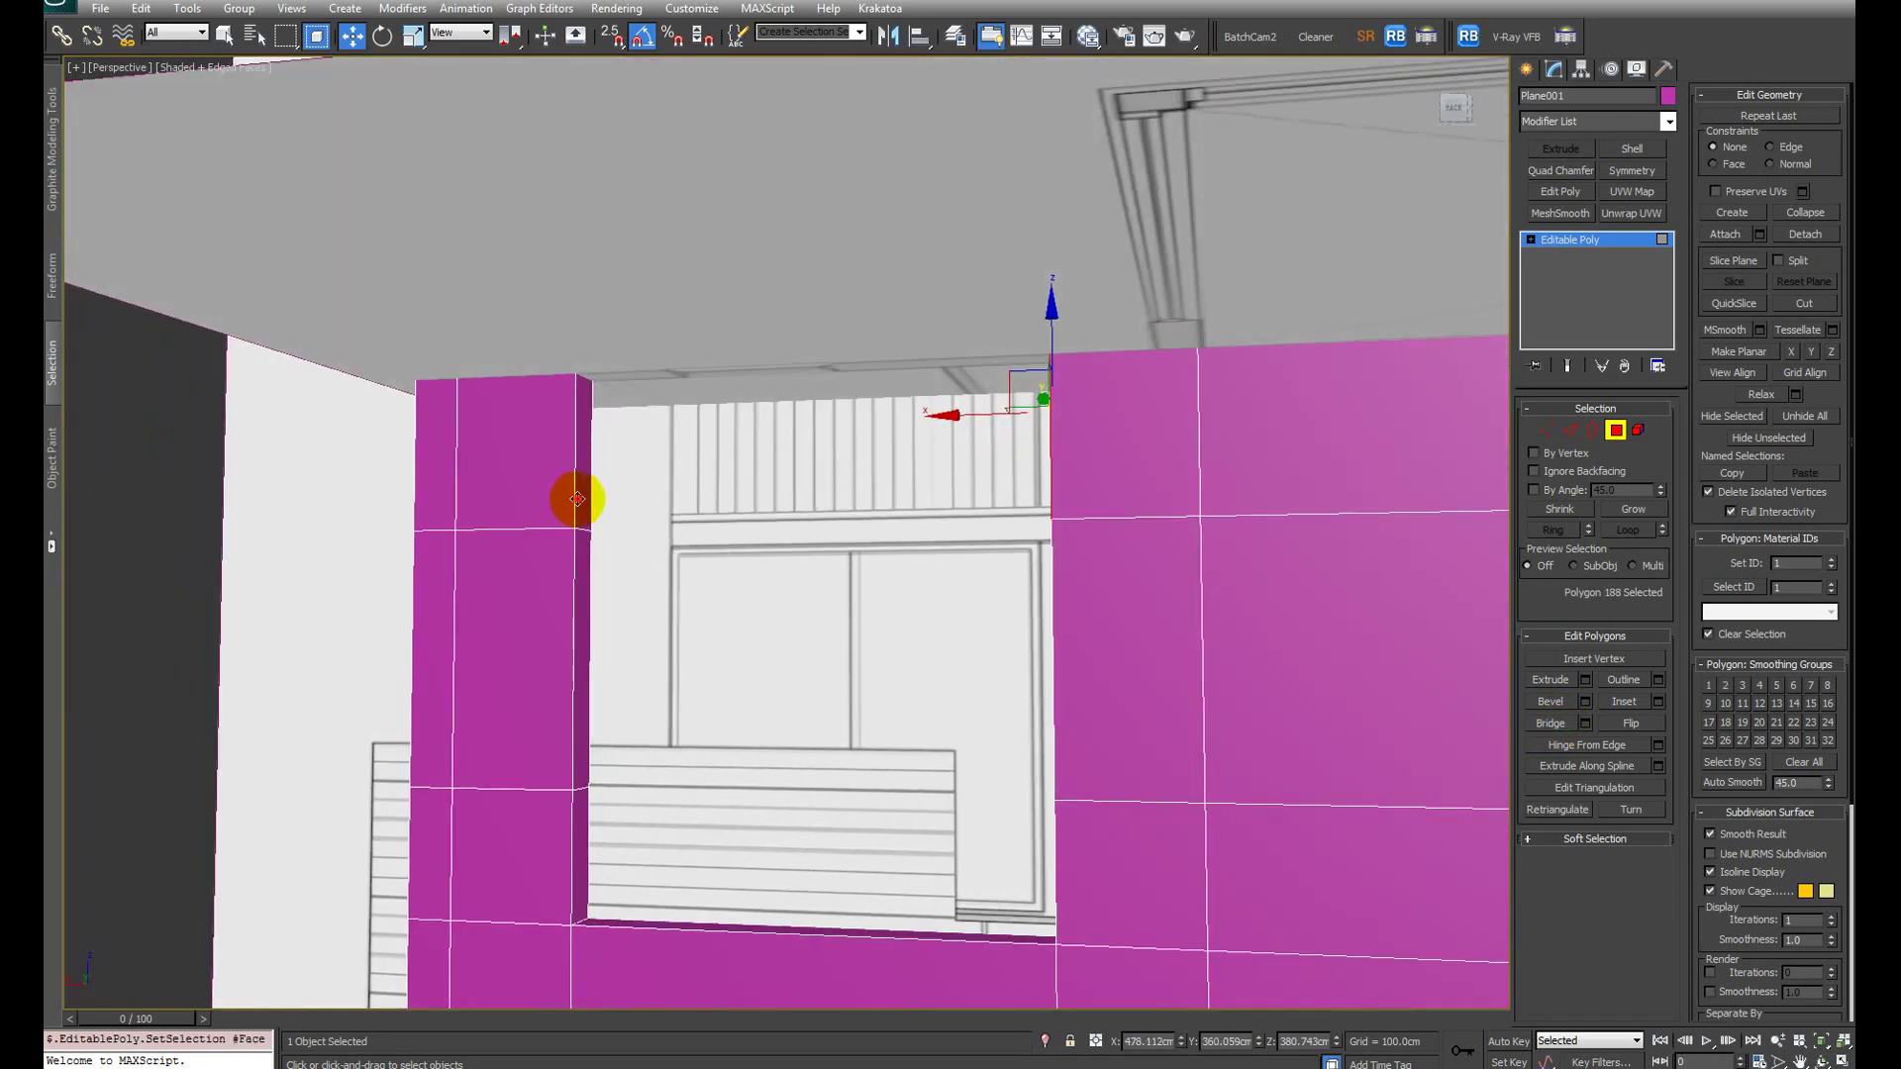
{"action": "left_click", "coordinate": [1545, 725]}
{"action": "middle_click_drag", "start_coordinate": [1089, 683], "coordinate": [953, 527], "text": "alt"}
{"action": "middle_click_drag", "start_coordinate": [1110, 508], "coordinate": [1158, 496], "text": "alt"}
{"action": "left_click", "coordinate": [1158, 492], "text": "ctrl"}
{"action": "left_click", "coordinate": [1551, 724]}
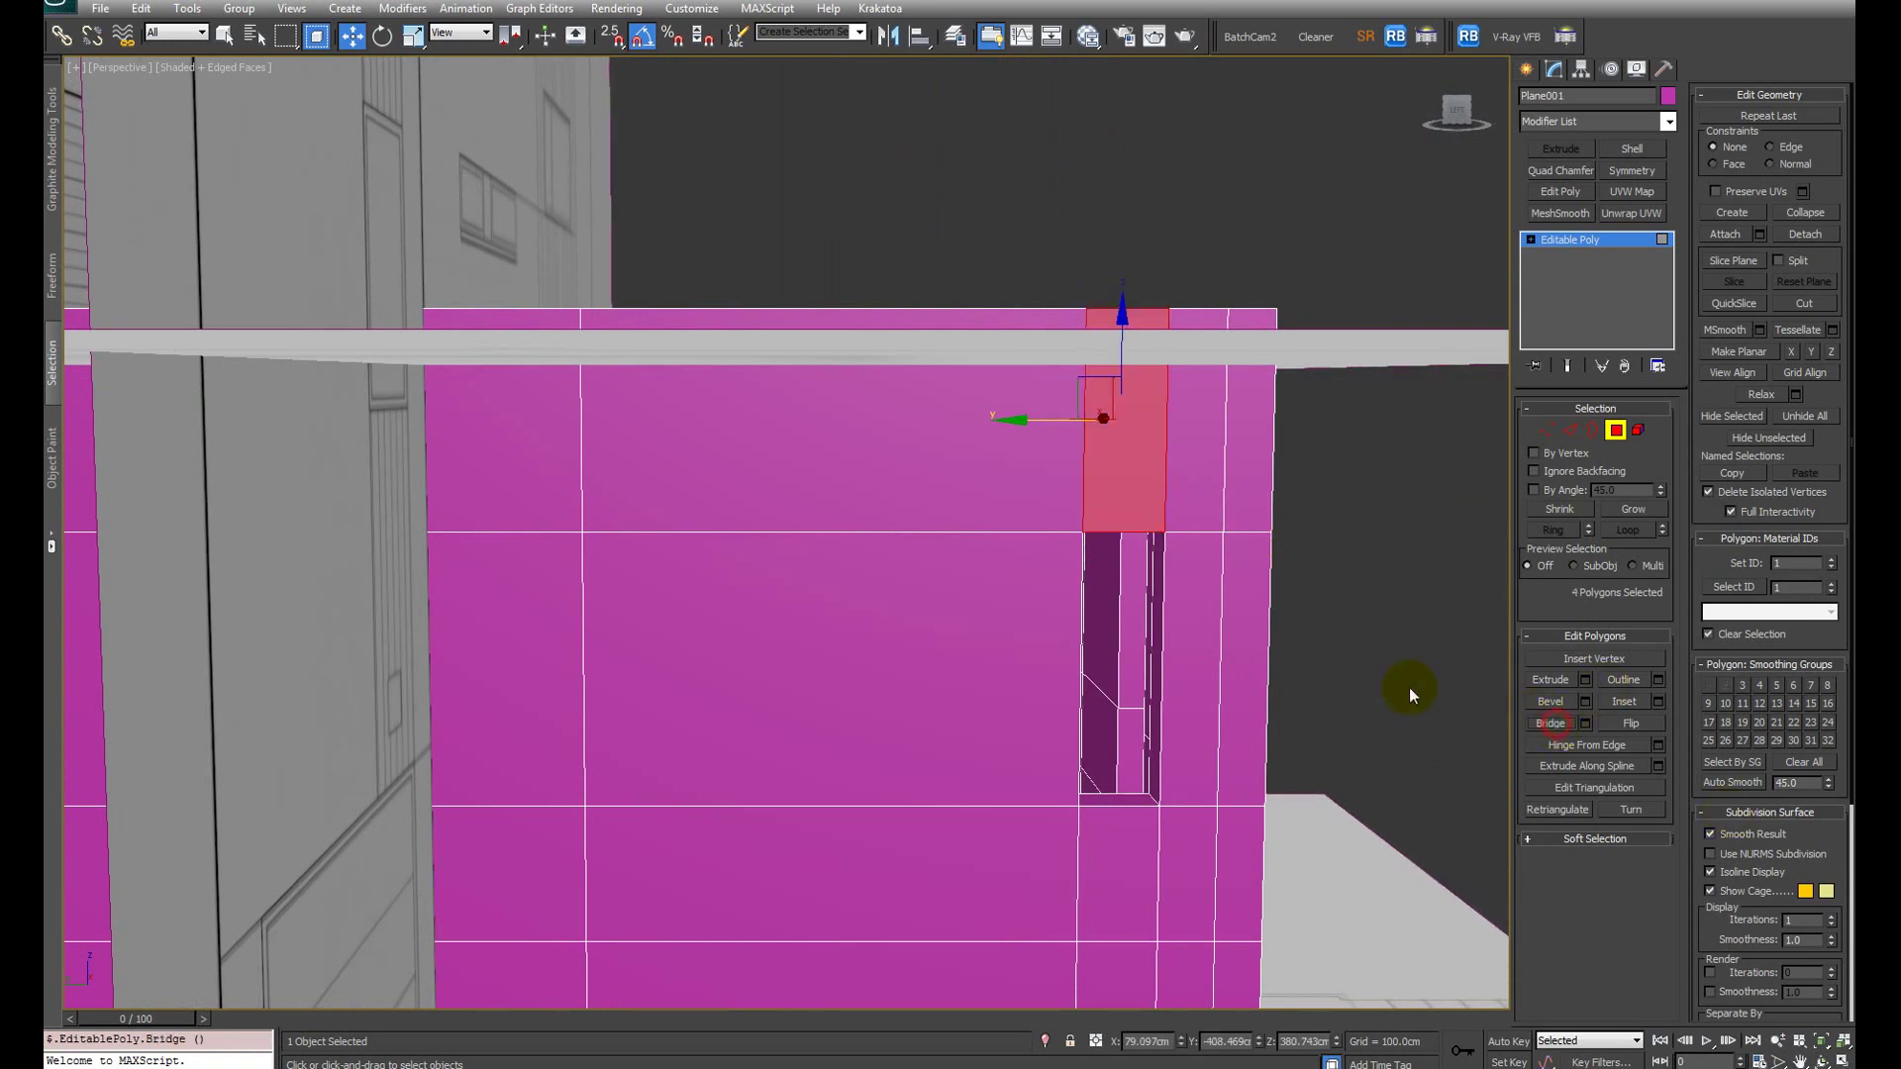
Step: Bridge the two facing polygons above the front door opening
{"action": "scroll", "coordinate": [1188, 679], "scroll_direction": "down", "scroll_amount": 8}
{"action": "middle_click_drag", "start_coordinate": [1130, 675], "coordinate": [1102, 649], "text": "alt"}
{"action": "scroll", "coordinate": [1069, 636], "scroll_direction": "down", "scroll_amount": 3}
{"action": "middle_click_drag", "start_coordinate": [857, 554], "coordinate": [836, 548], "text": "alt"}
{"action": "scroll", "coordinate": [837, 546], "scroll_direction": "up", "scroll_amount": 10}
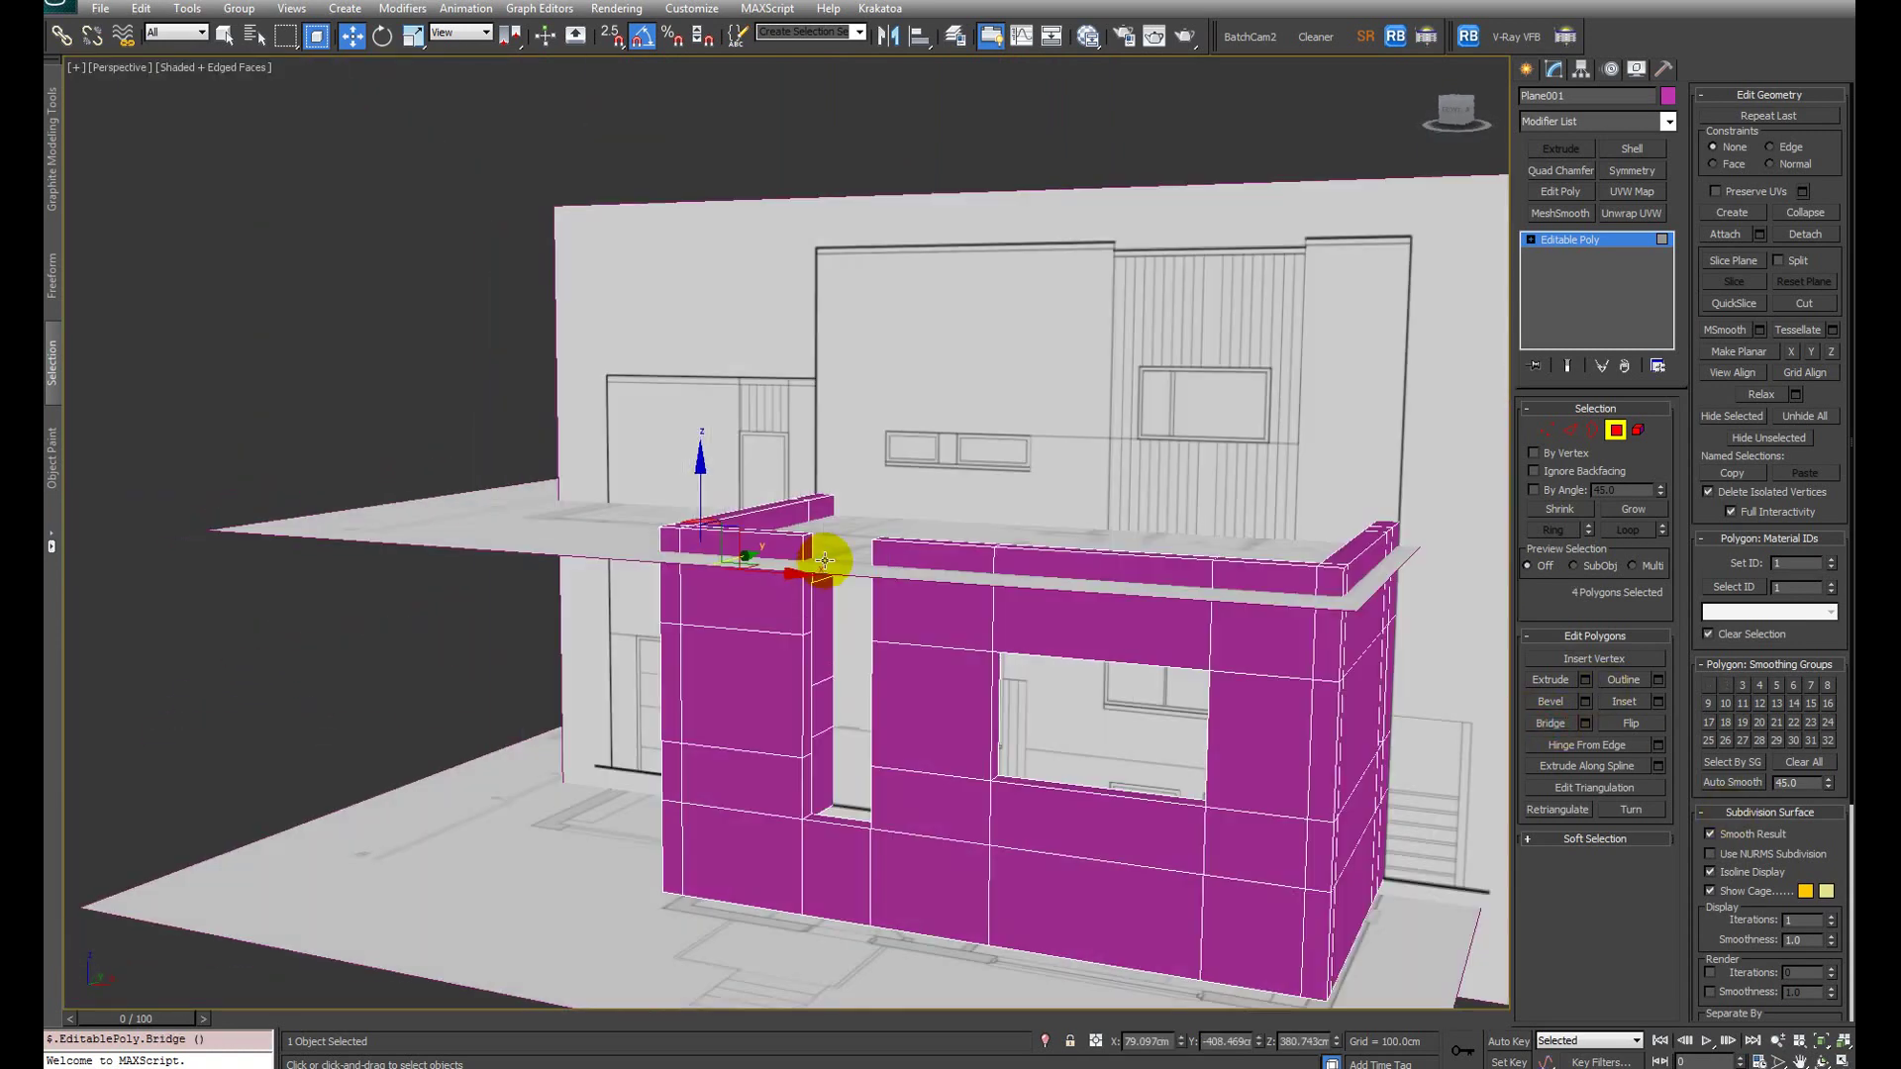
{"action": "scroll", "coordinate": [806, 644], "scroll_direction": "down", "scroll_amount": 5}
{"action": "left_click", "coordinate": [787, 601]}
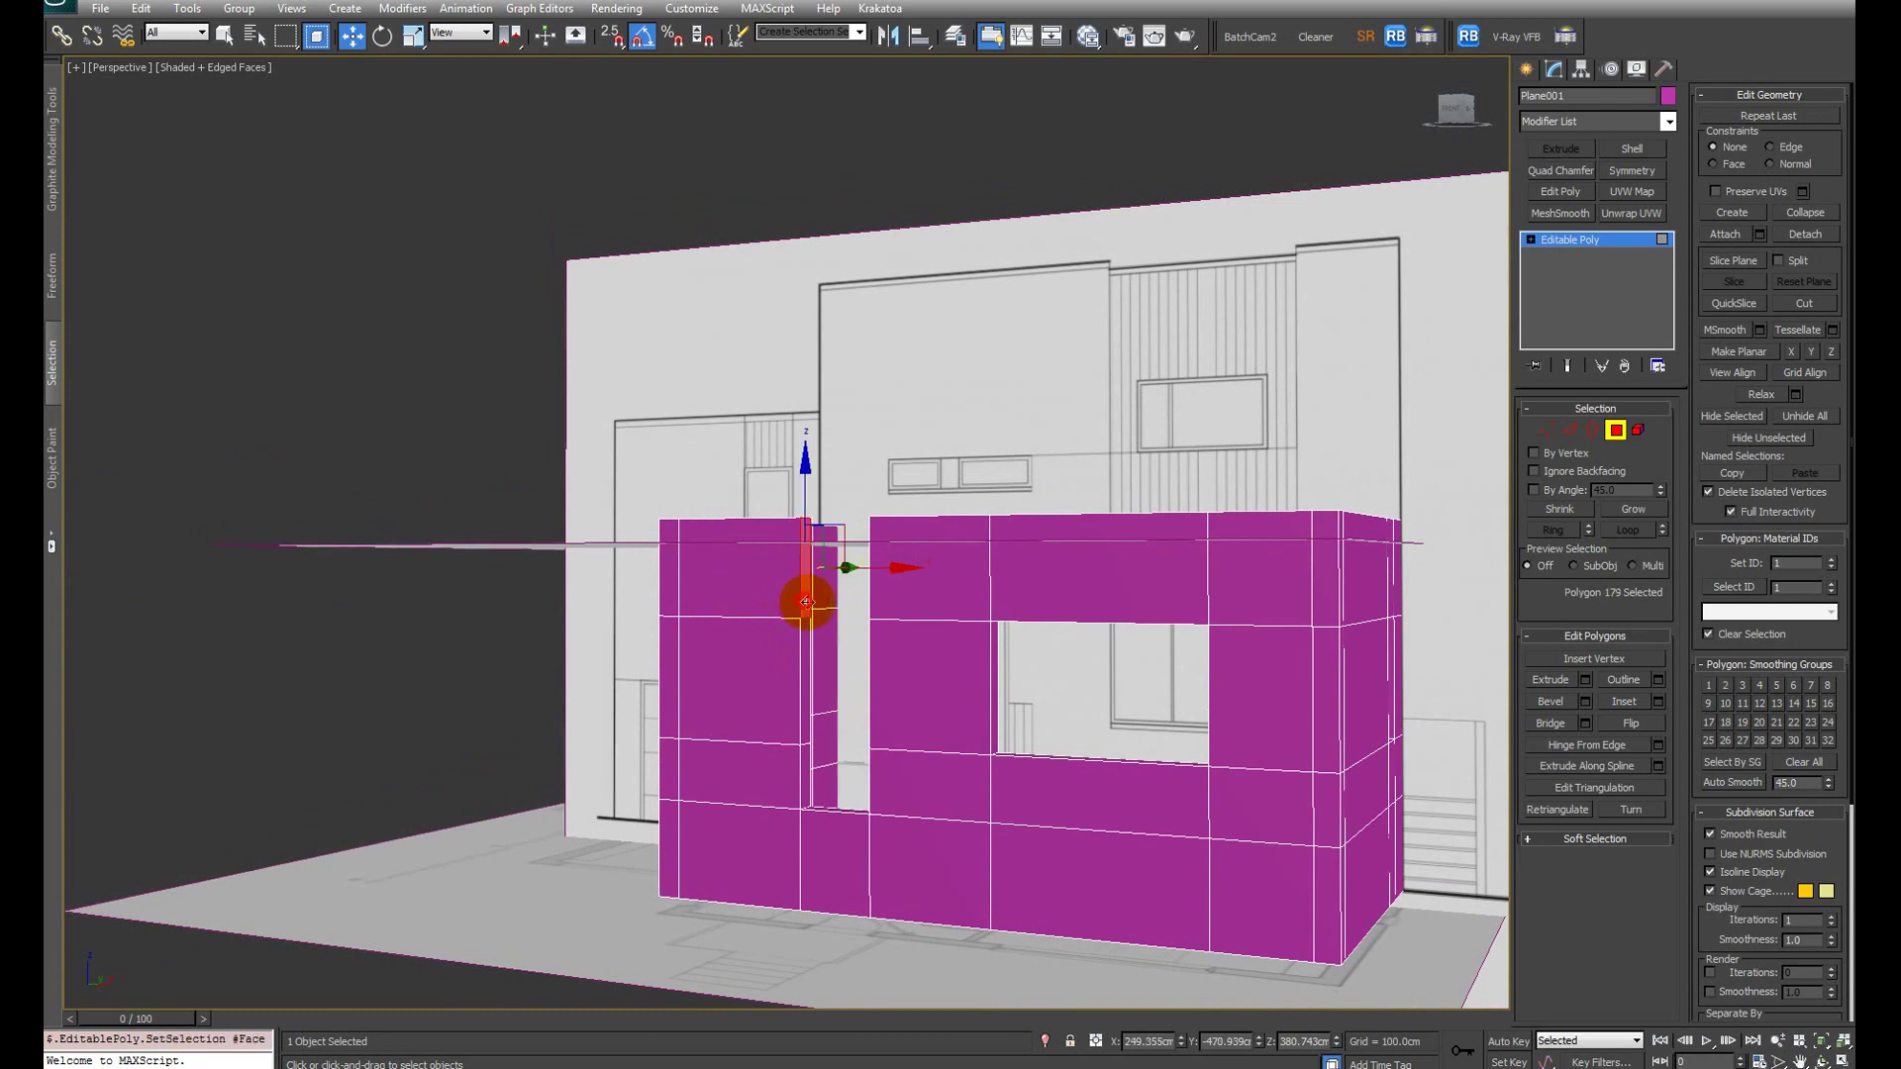
{"action": "middle_click_drag", "start_coordinate": [793, 598], "coordinate": [966, 624], "text": "alt"}
{"action": "left_click", "coordinate": [866, 579], "text": "ctrl"}
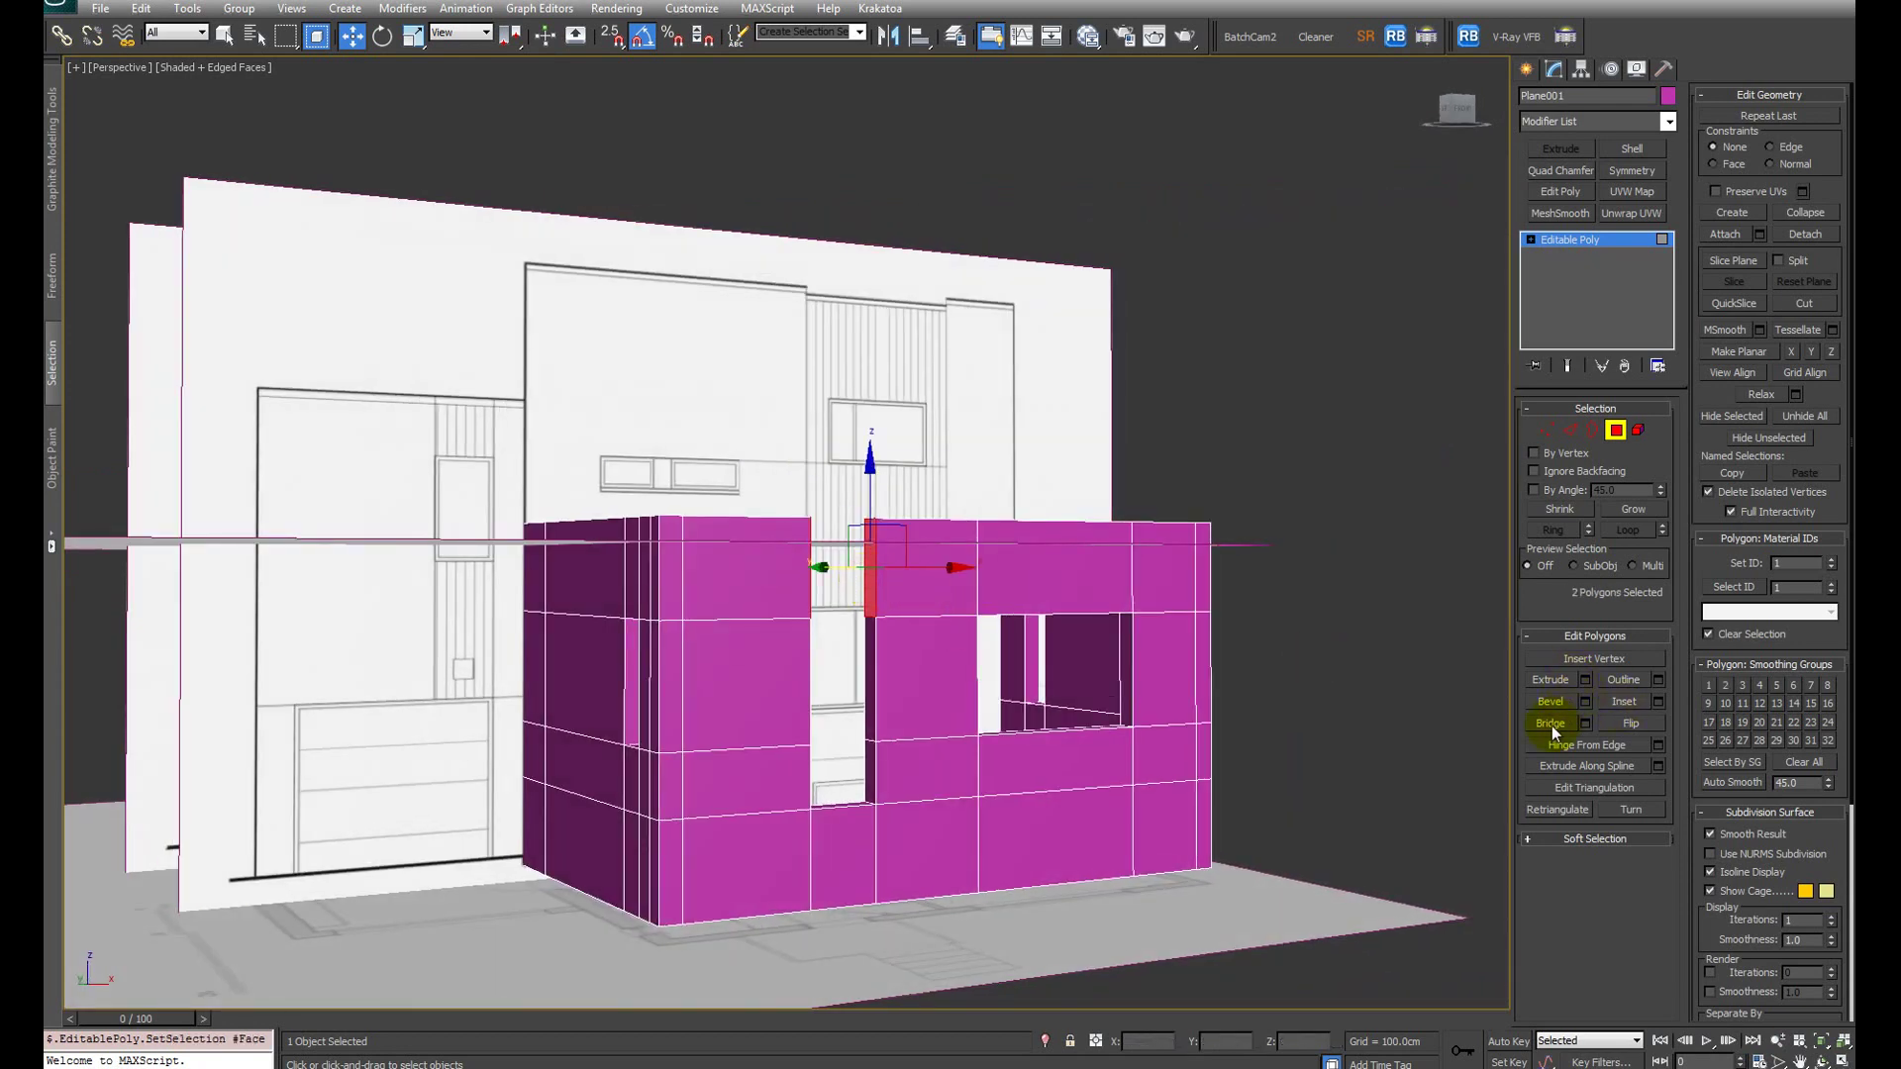
{"action": "left_click", "coordinate": [1552, 726]}
Step: Show the walls as wireframe in the front view with polygon editing active
{"action": "middle_click_drag", "start_coordinate": [851, 547], "coordinate": [728, 541], "text": "alt"}
{"action": "middle_click_drag", "start_coordinate": [1089, 576], "coordinate": [893, 581]}
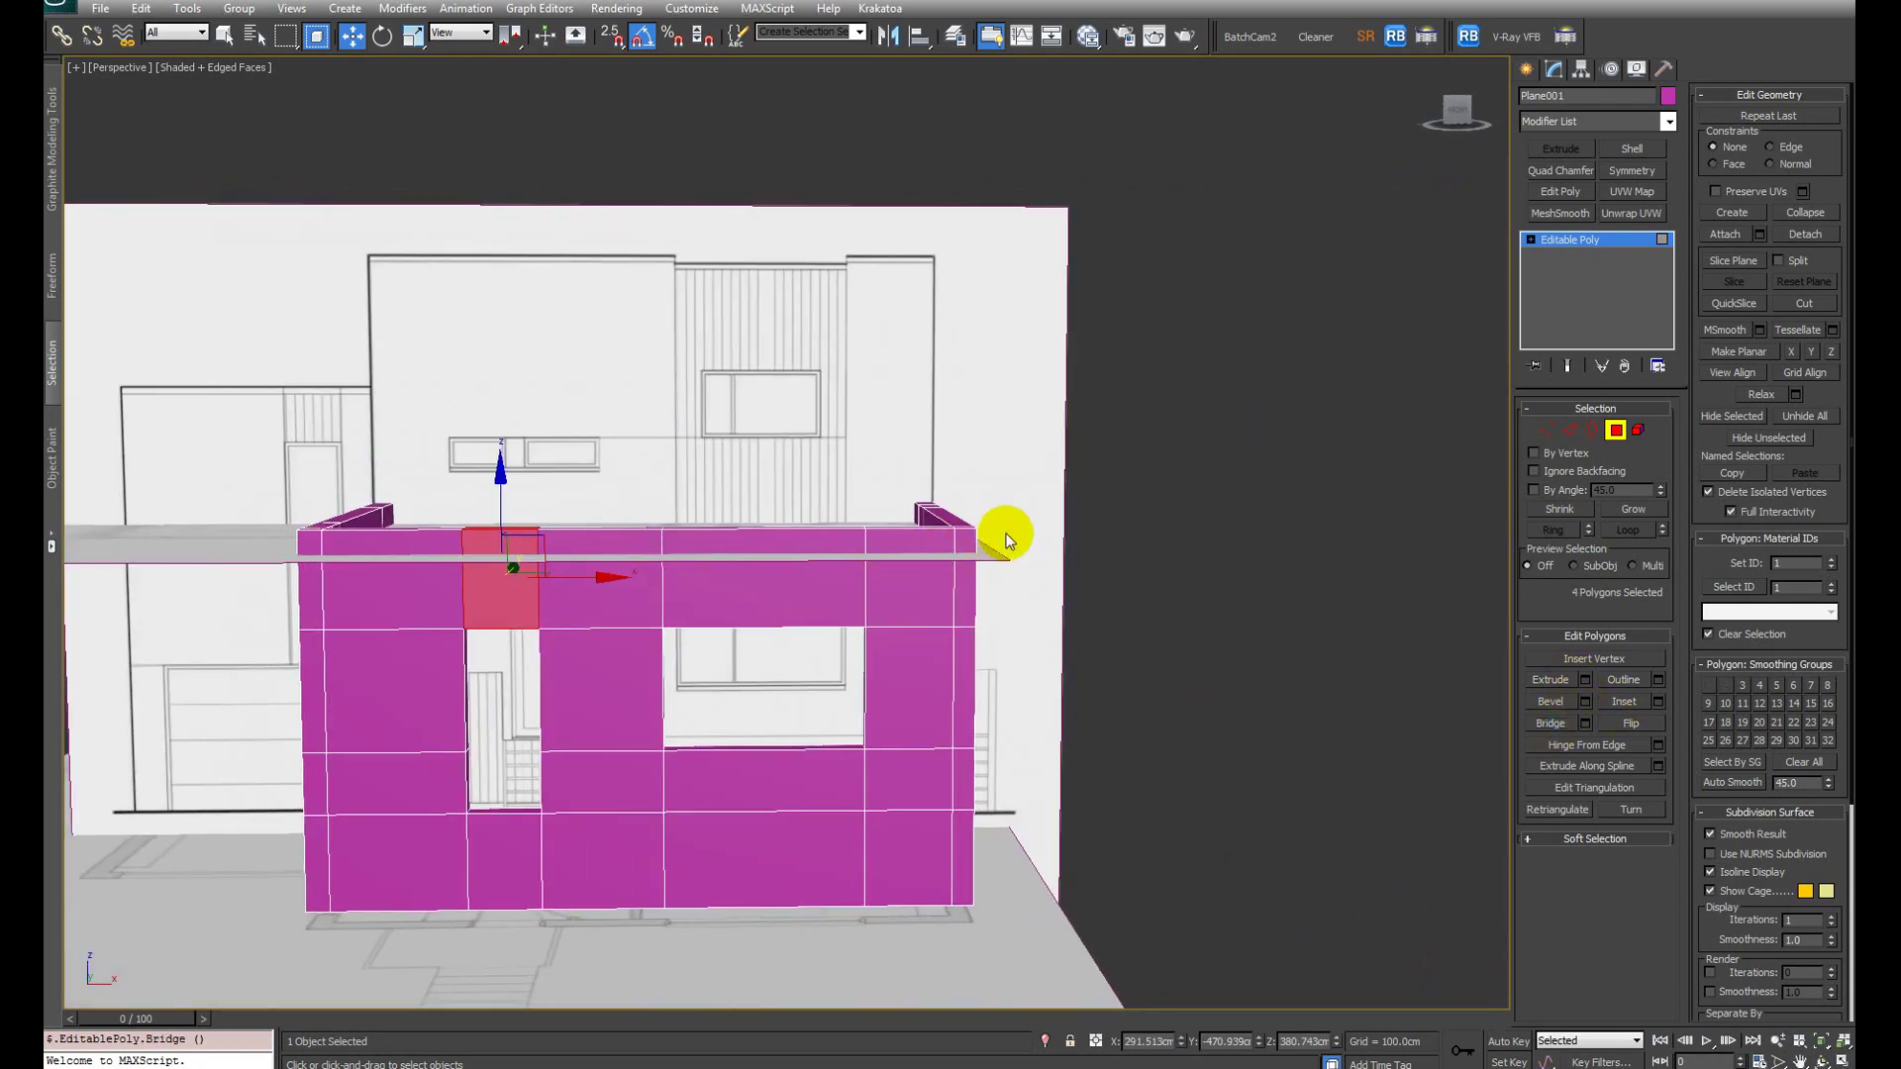
{"action": "key", "text": "4"}
{"action": "middle_click_drag", "start_coordinate": [711, 594], "coordinate": [713, 603], "text": "alt"}
{"action": "key", "text": "f"}
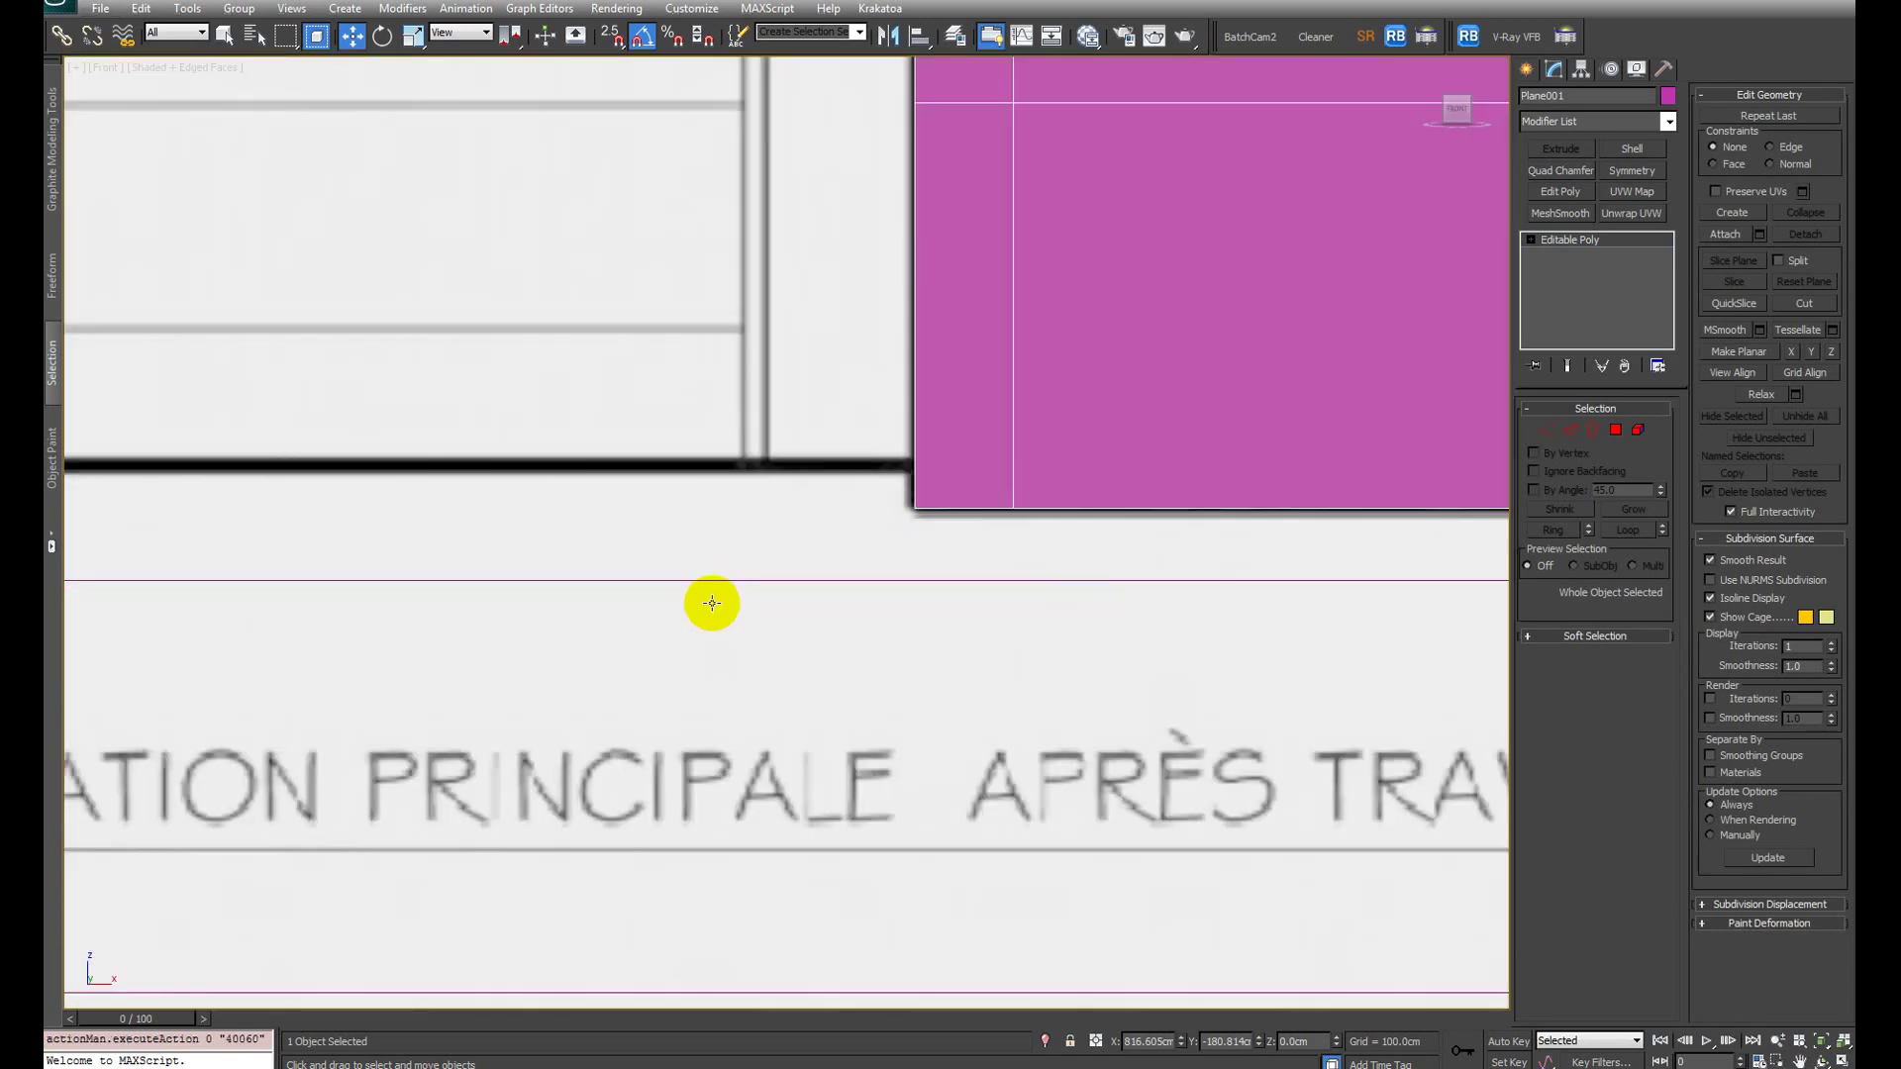
{"action": "key", "text": "F3"}
{"action": "scroll", "coordinate": [712, 603], "scroll_direction": "down", "scroll_amount": 10}
{"action": "key", "text": "4"}
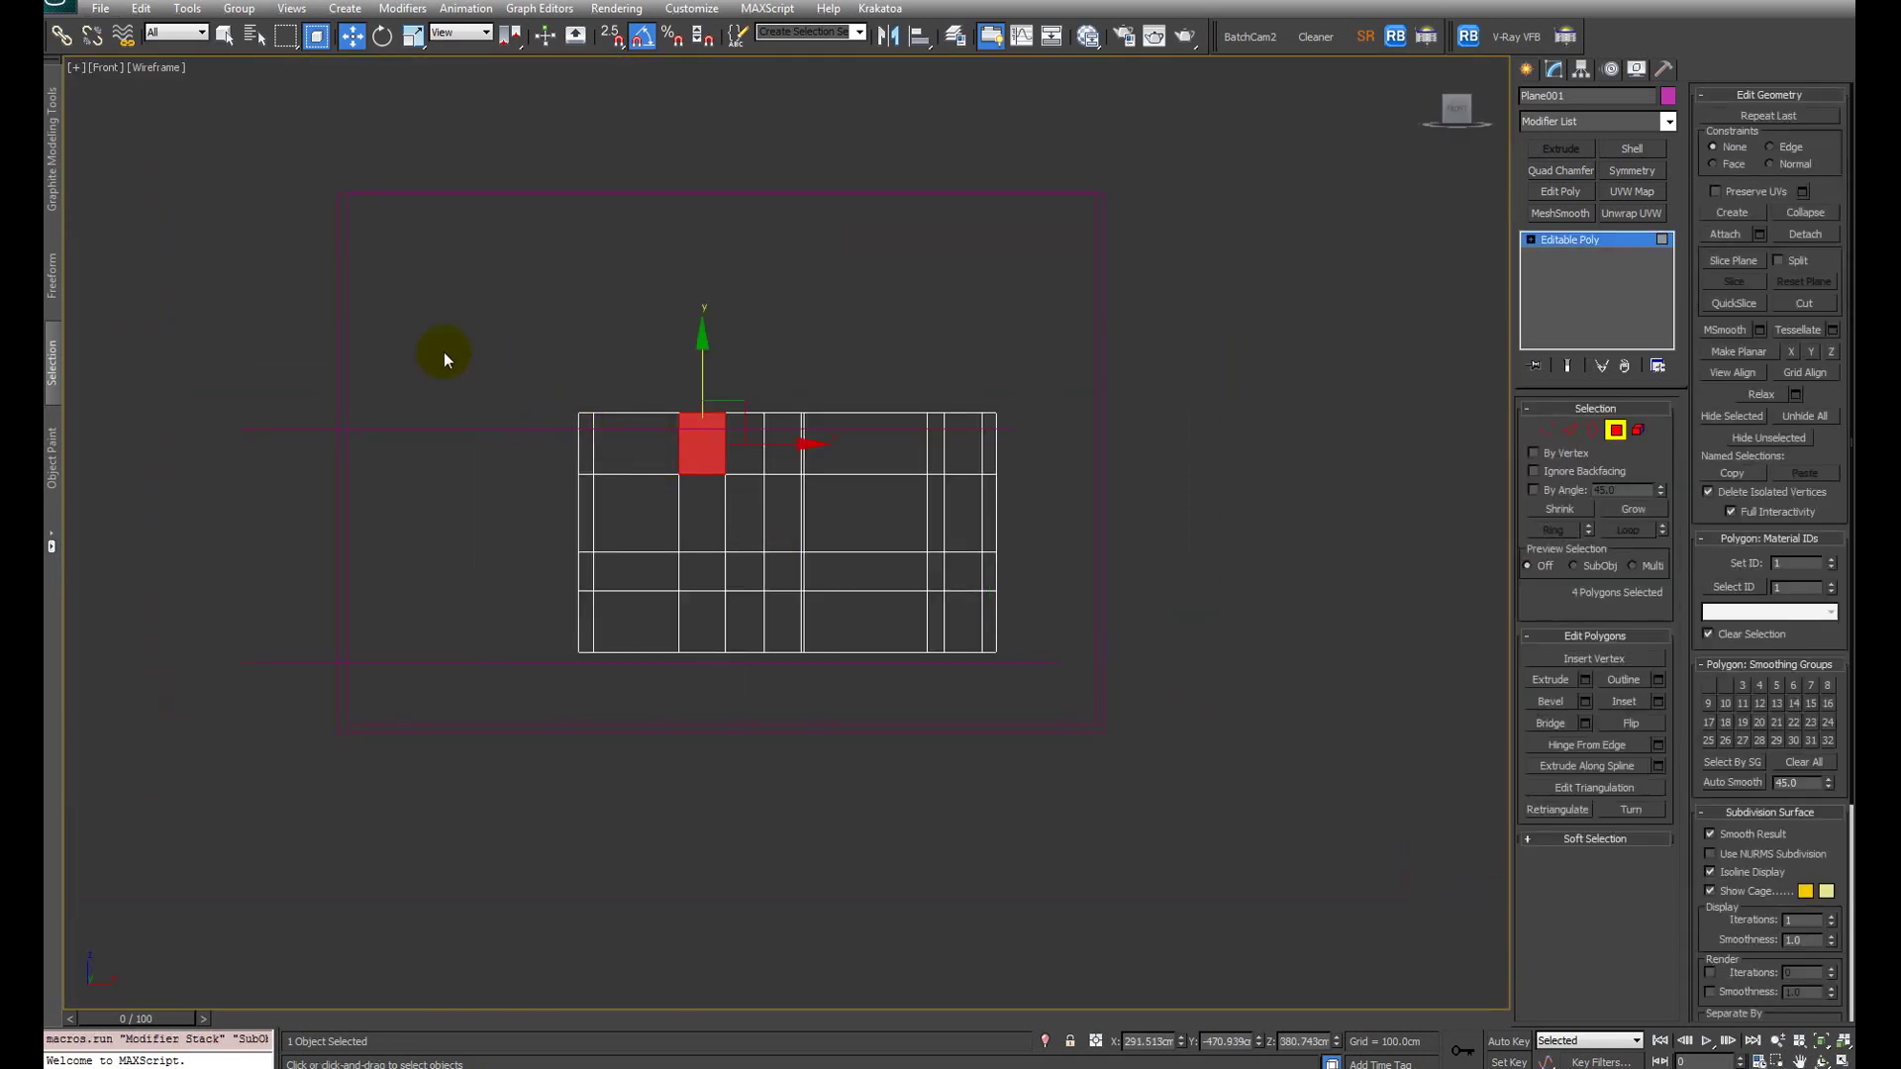
Step: Select all the uppermost polygons of the walls with a window selection enclosing only their top edge
{"action": "left_click_drag", "start_coordinate": [444, 352], "coordinate": [1247, 472]}
{"action": "scroll", "coordinate": [780, 454], "scroll_direction": "up", "scroll_amount": 2}
{"action": "left_click_drag", "start_coordinate": [329, 265], "coordinate": [1266, 468]}
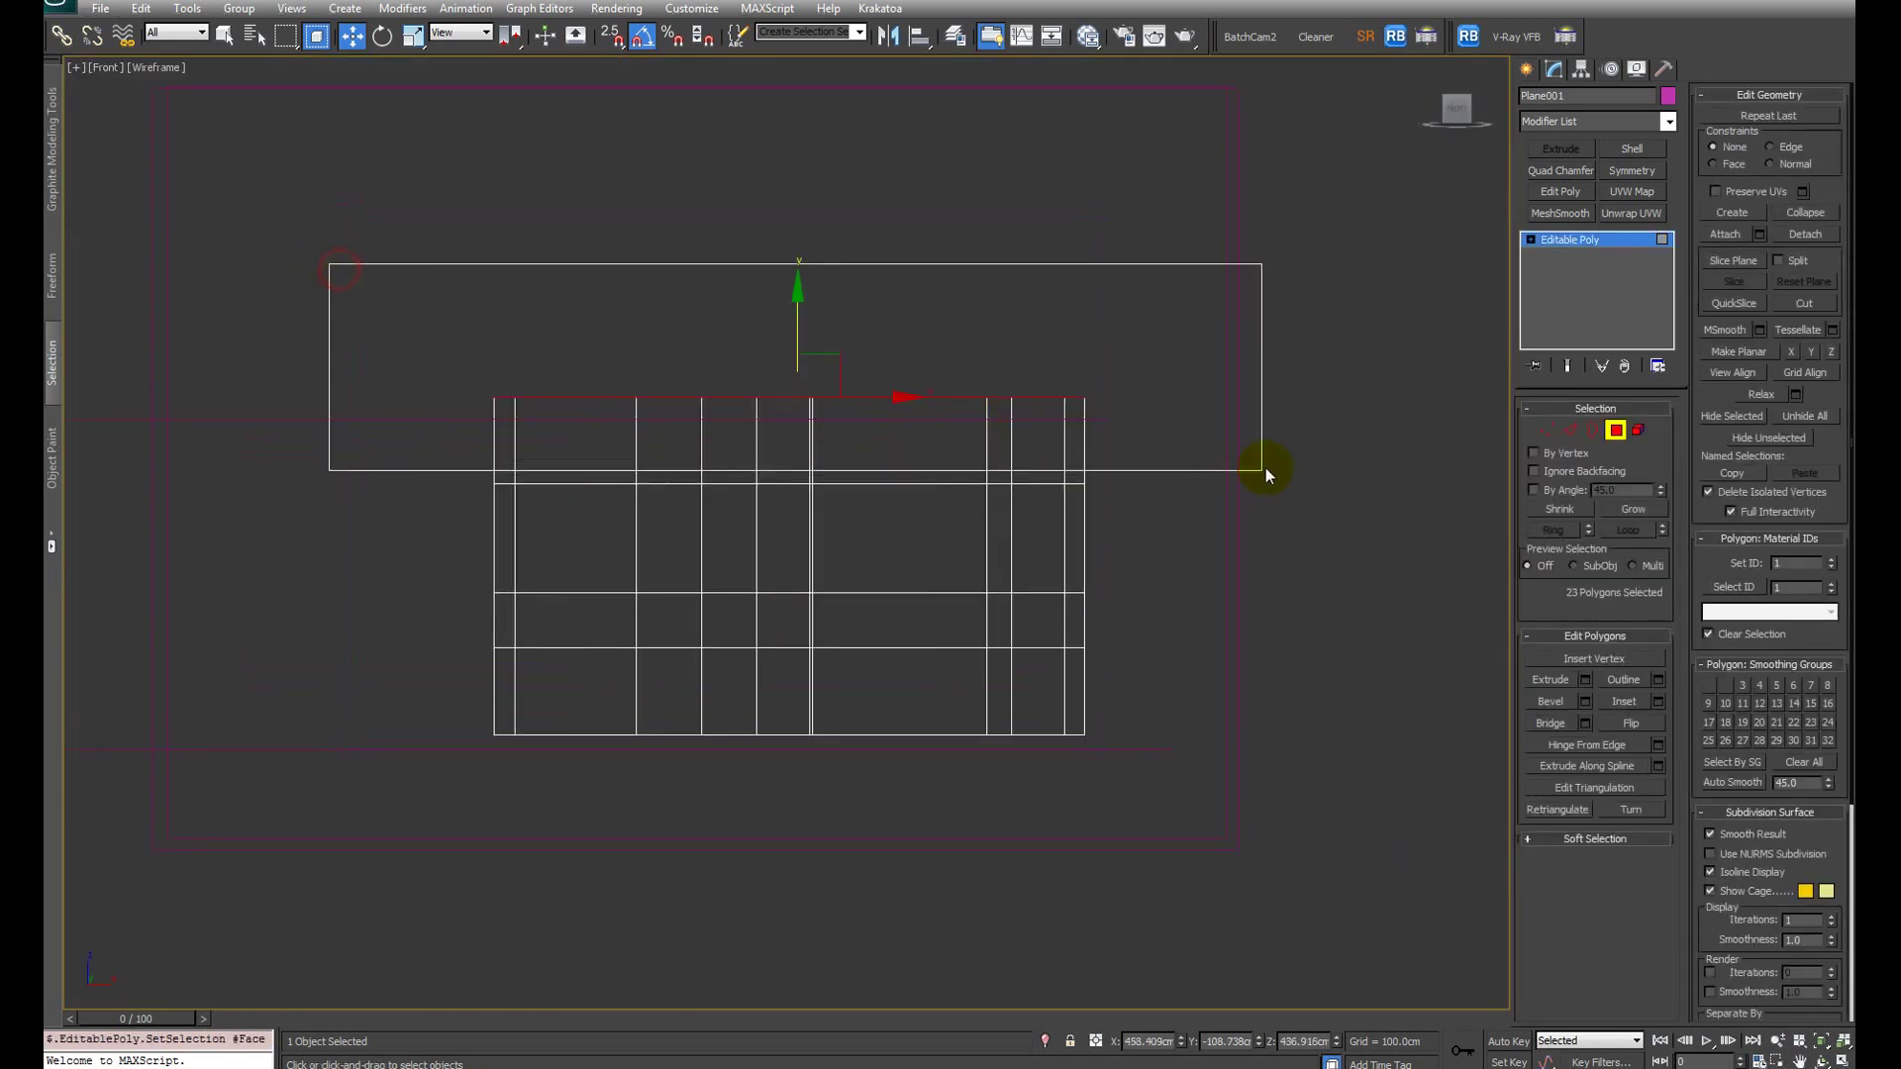
{"action": "left_click_drag", "start_coordinate": [338, 306], "coordinate": [1269, 466]}
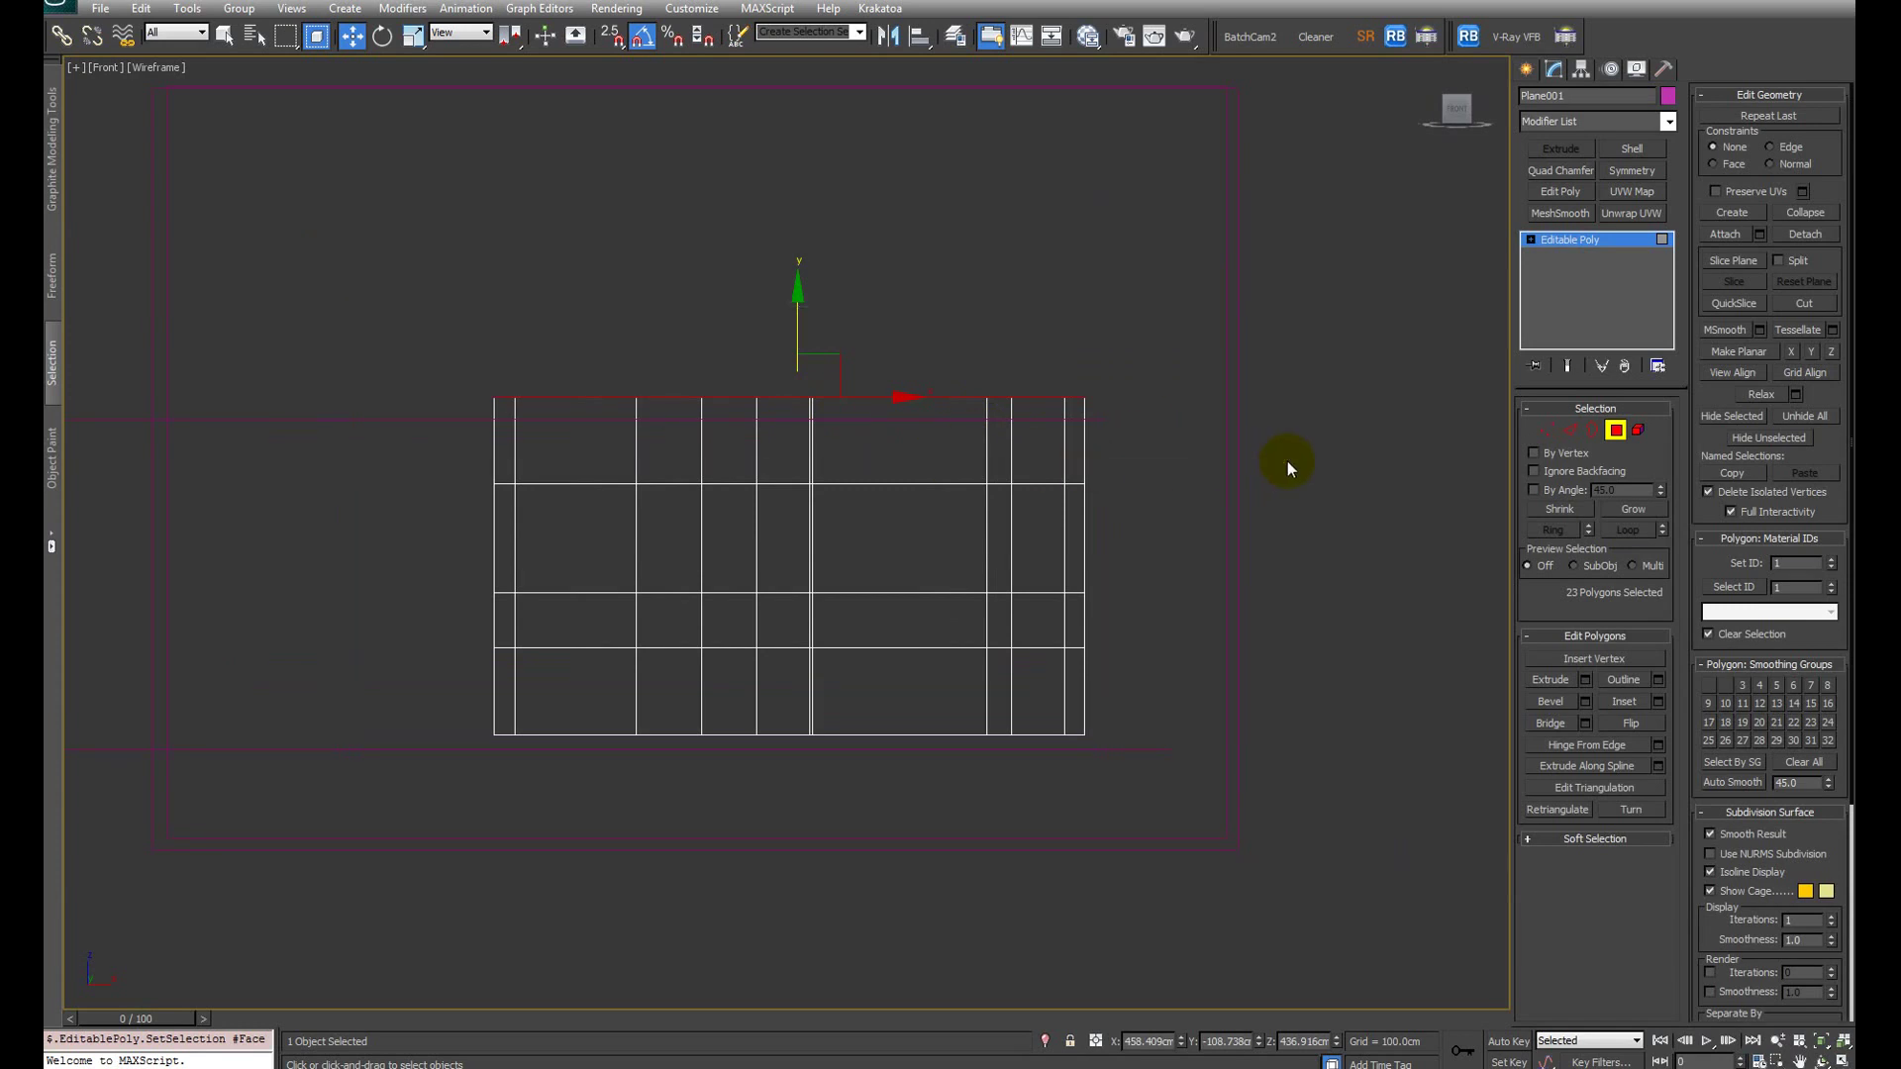
{"action": "left_click", "coordinate": [443, 256]}
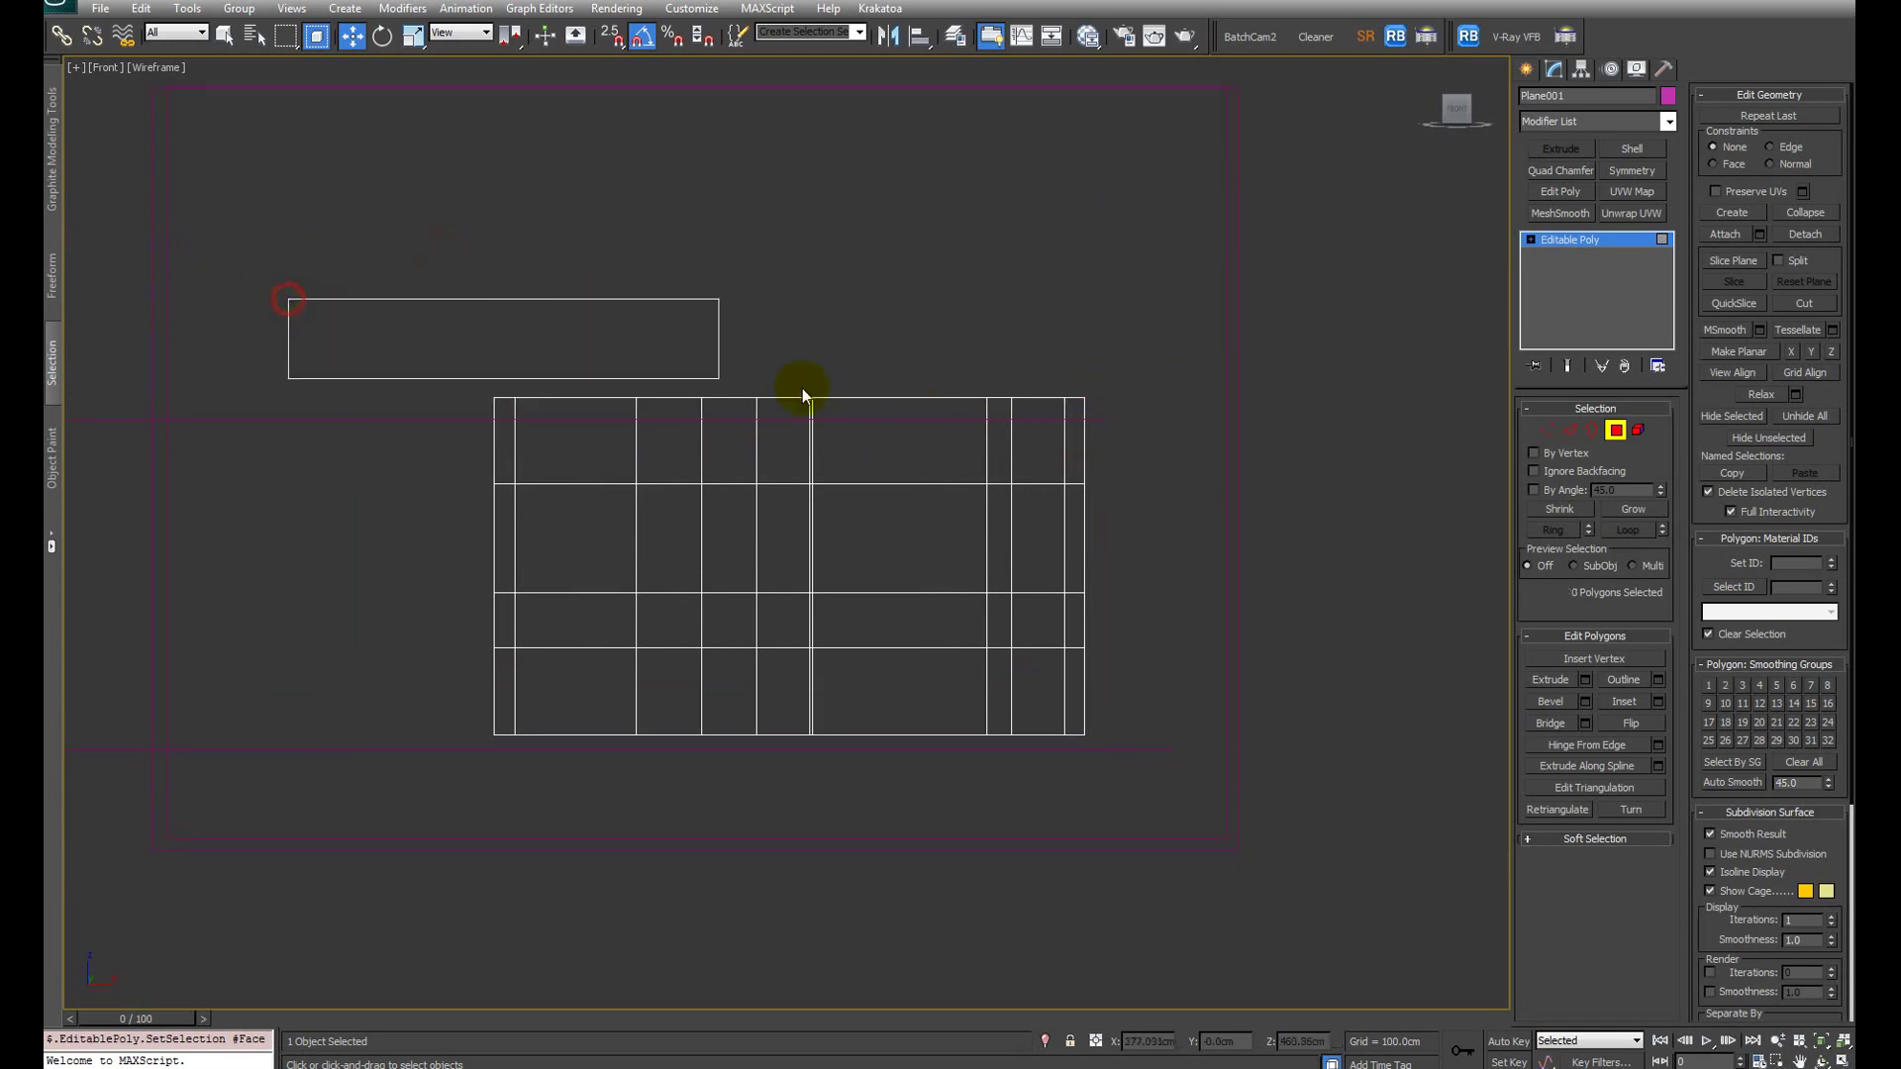
{"action": "left_click_drag", "start_coordinate": [802, 388], "coordinate": [1234, 437]}
{"action": "left_click_drag", "start_coordinate": [925, 372], "coordinate": [1279, 442]}
{"action": "left_click_drag", "start_coordinate": [295, 243], "coordinate": [1291, 477]}
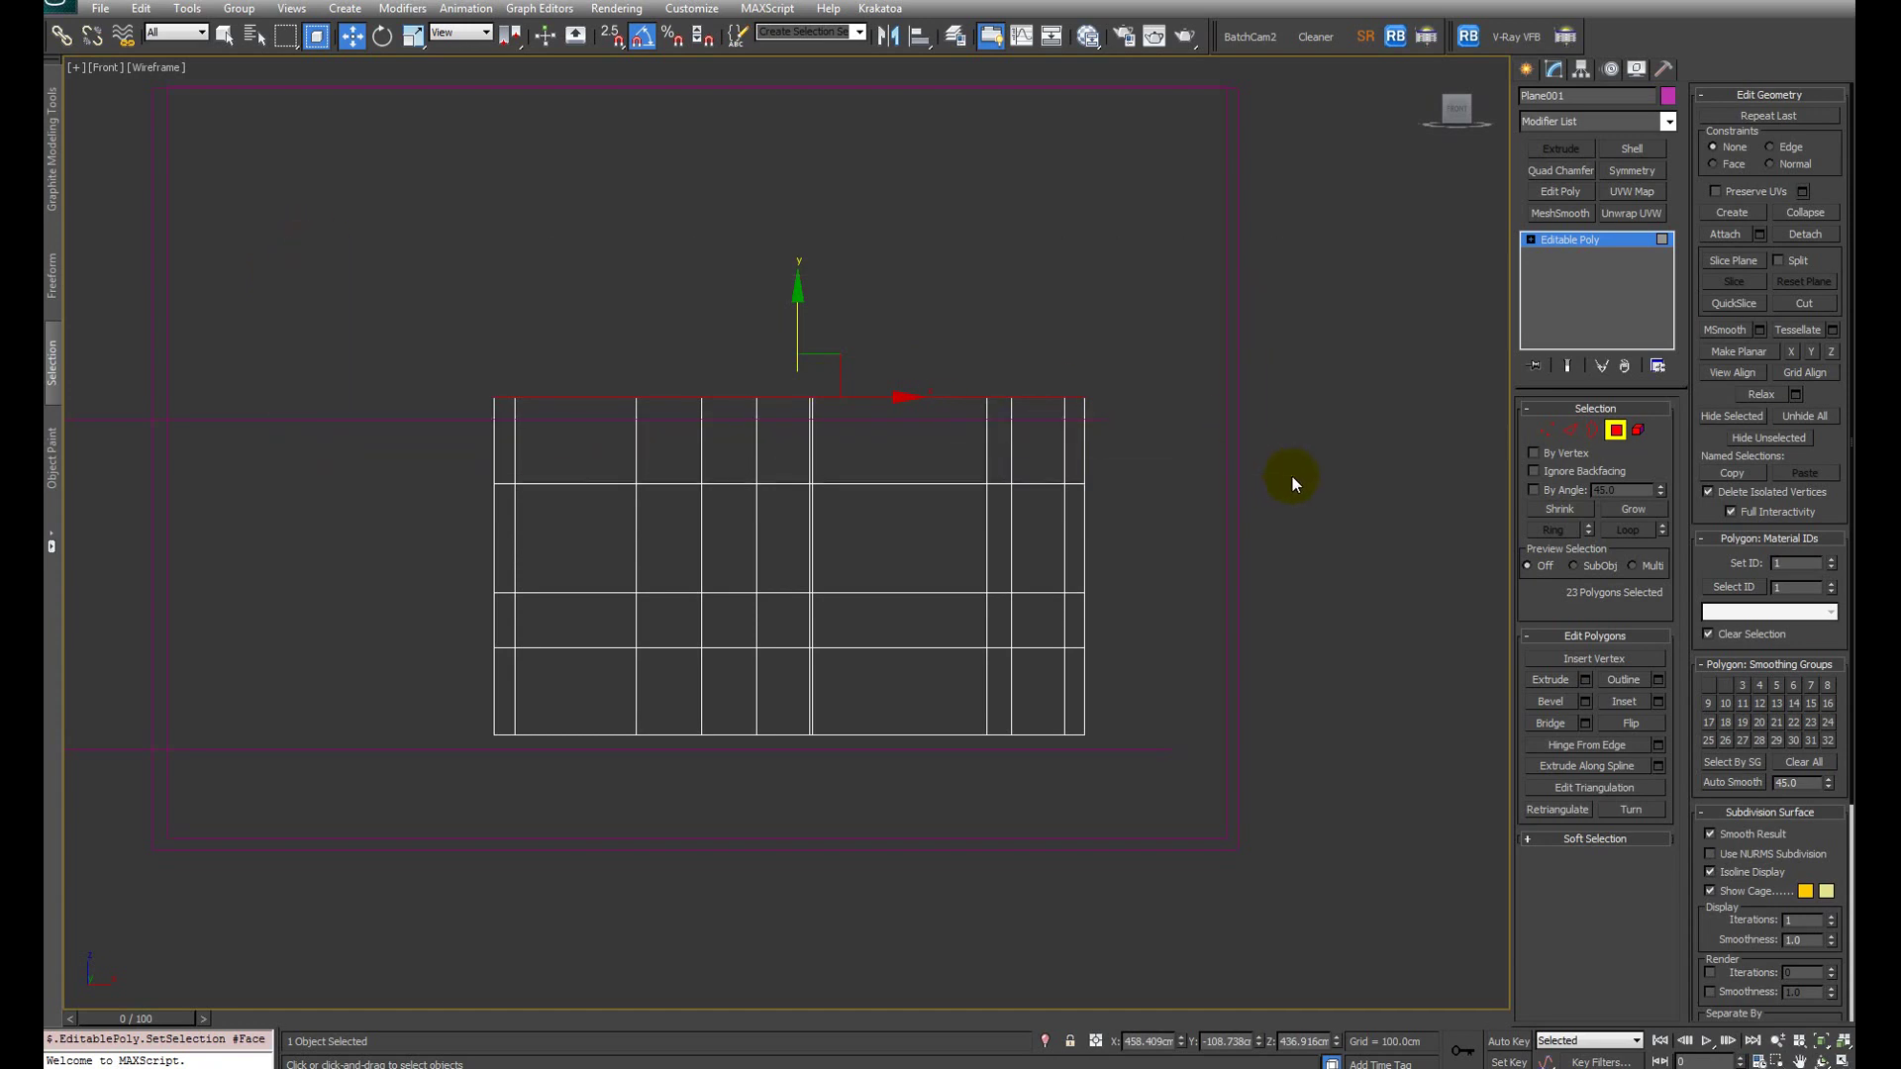
Step: Extrude the selected uppermost wall polygons upward by 112.345 cm
{"action": "left_click_drag", "start_coordinate": [420, 295], "coordinate": [1170, 431]}
{"action": "mouse_move", "coordinate": [1170, 431]}
{"action": "middle_mouse_down", "text": "alt"}
{"action": "mouse_move", "coordinate": [1131, 469]}
{"action": "mouse_move", "coordinate": [1102, 259]}
{"action": "middle_mouse_up", "text": "alt"}
{"action": "key", "text": "F3"}
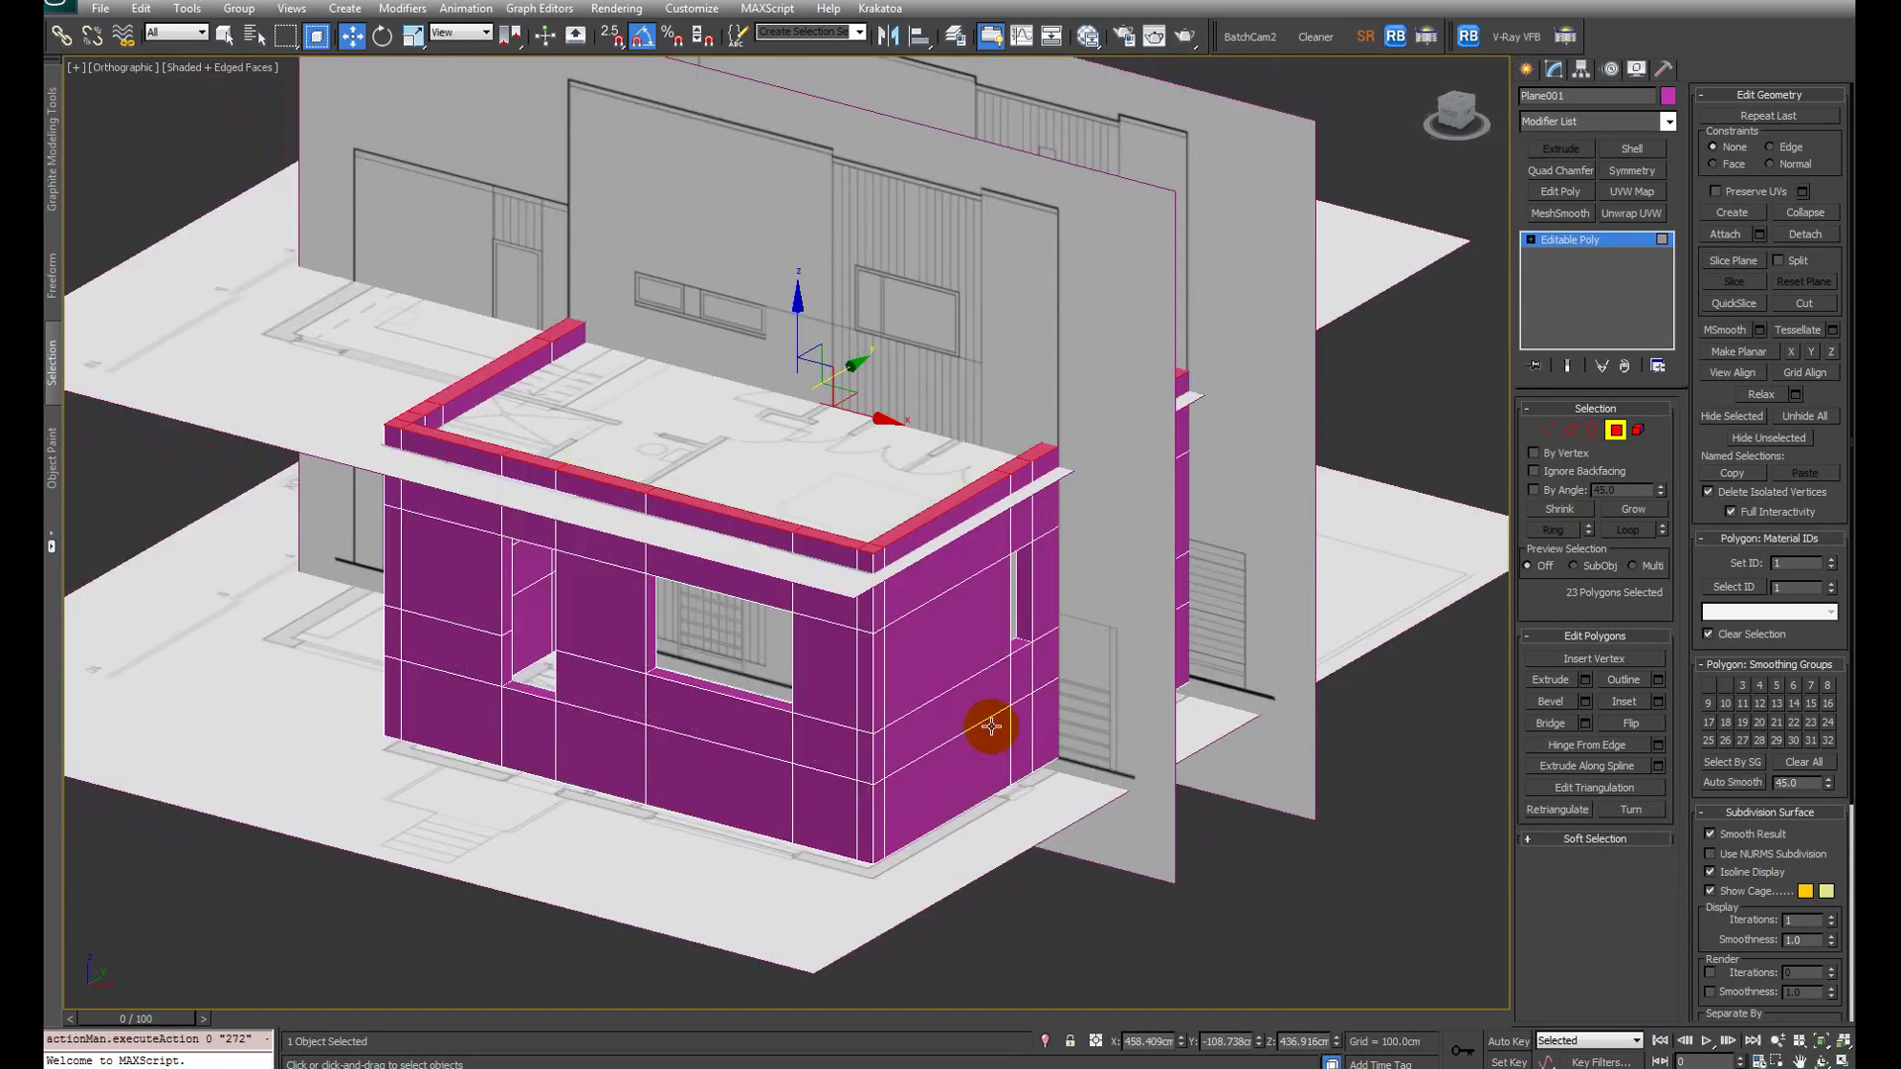
{"action": "middle_click_drag", "start_coordinate": [604, 407], "coordinate": [926, 480], "text": "alt"}
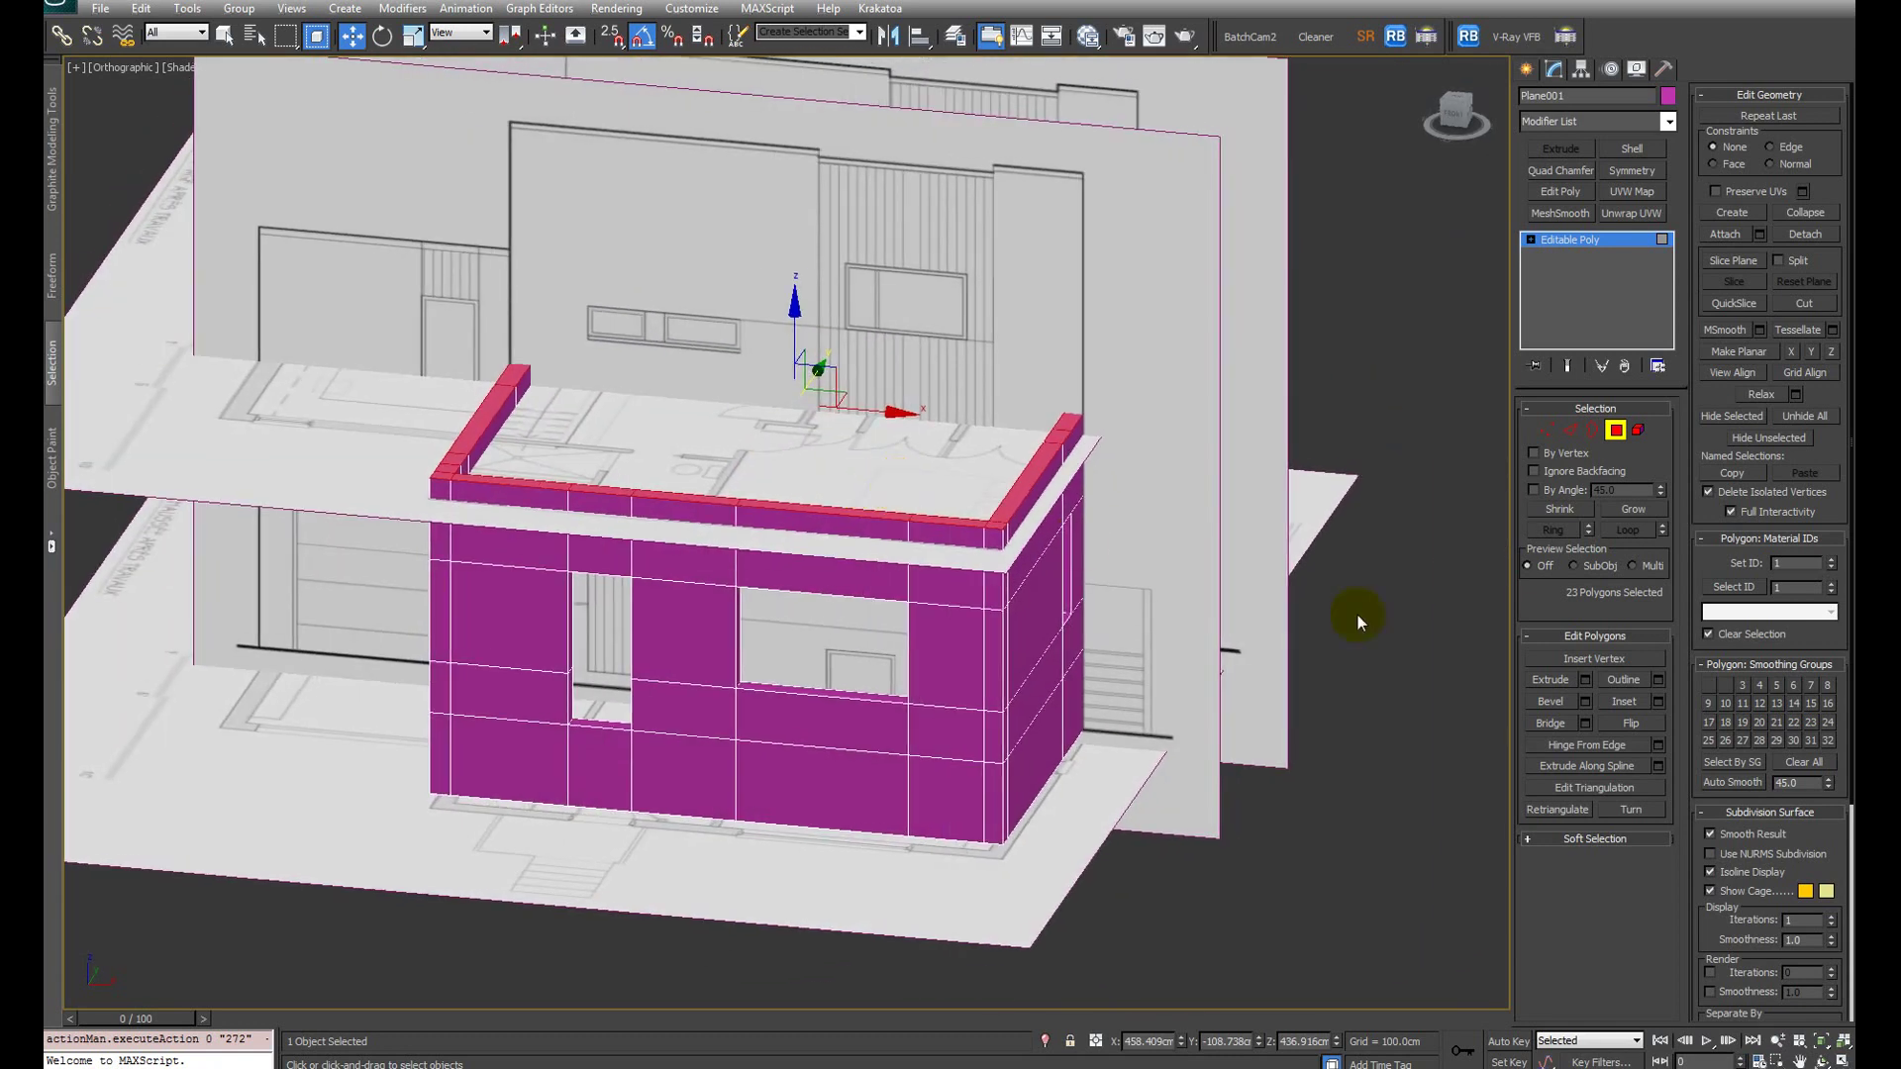
{"action": "left_click", "coordinate": [1584, 679]}
{"action": "middle_click_drag", "start_coordinate": [1035, 539], "coordinate": [984, 560], "text": "alt"}
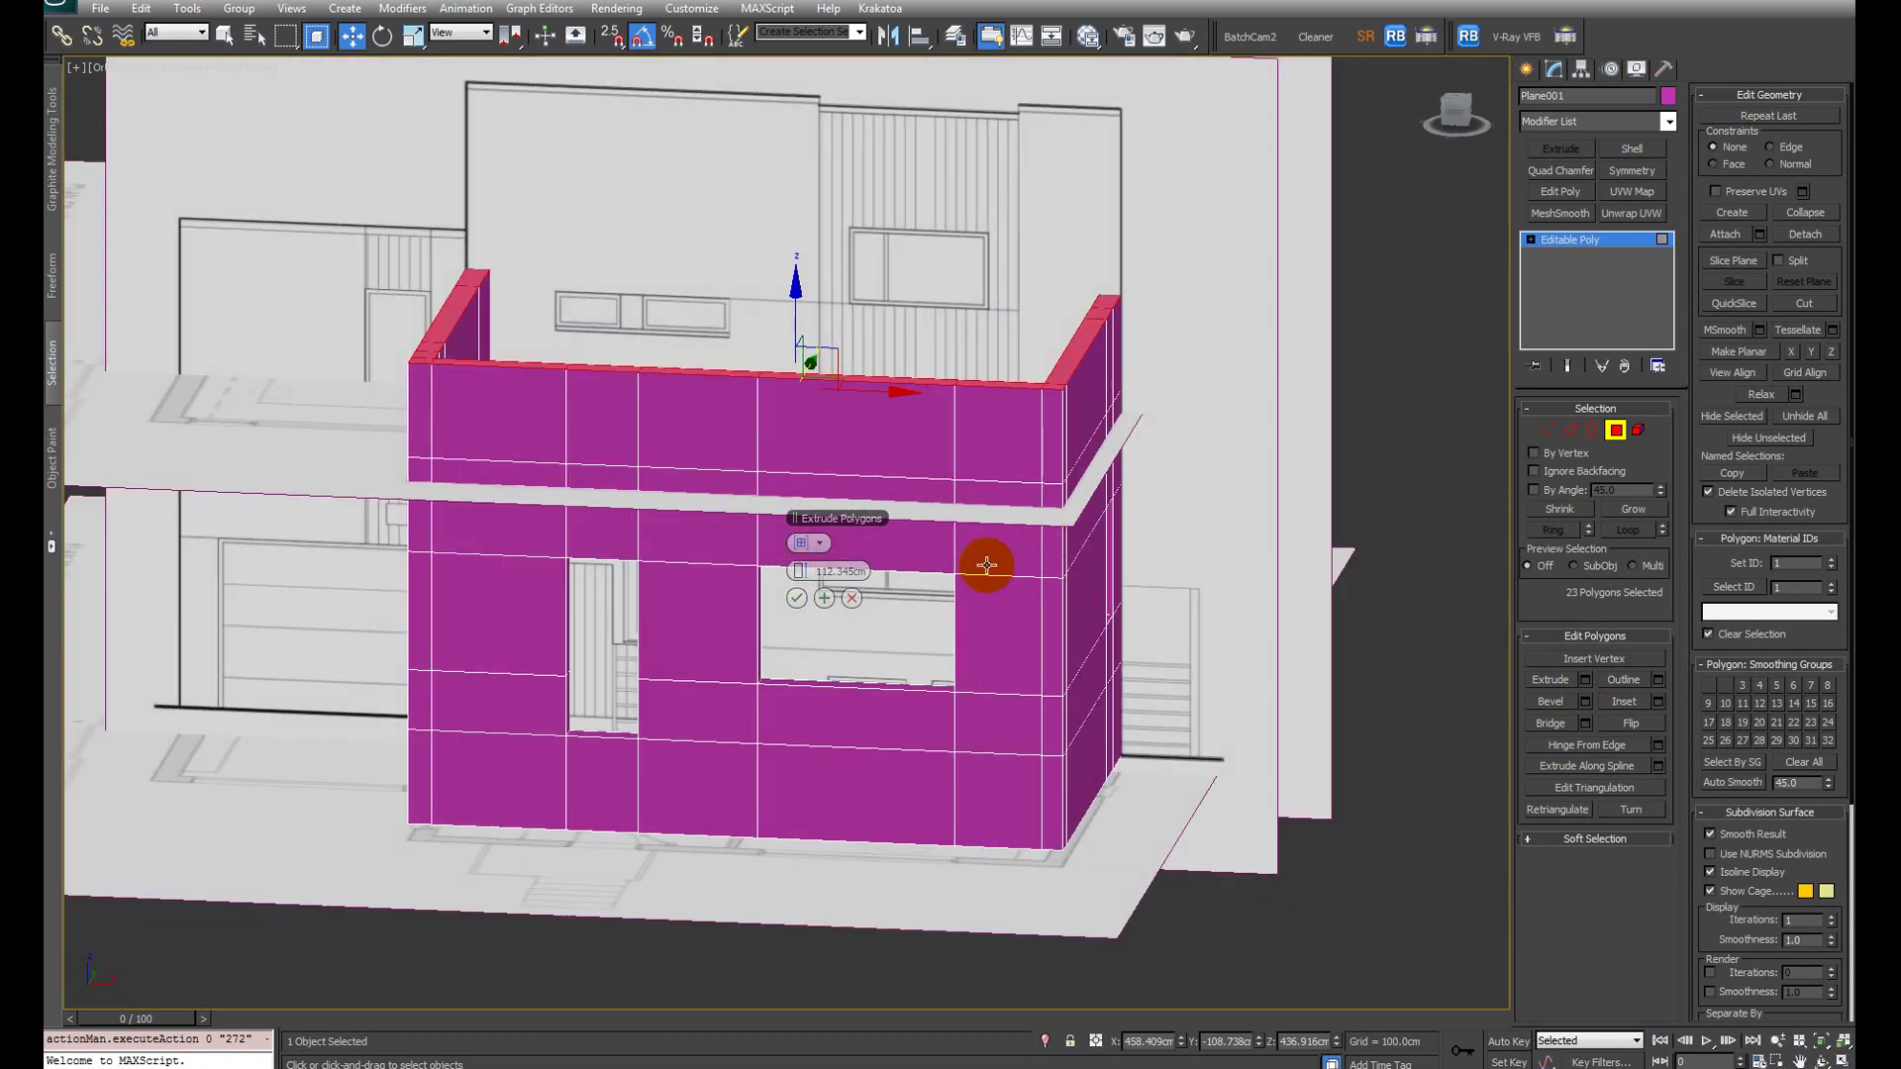
{"action": "left_click", "coordinate": [795, 598]}
Step: Compare the extruded walls with the front elevation drawing, in both wireframe and shaded display
{"action": "mouse_move", "coordinate": [967, 360]}
{"action": "middle_mouse_down", "text": "alt"}
{"action": "mouse_move", "coordinate": [997, 372]}
{"action": "mouse_move", "coordinate": [989, 352]}
{"action": "middle_mouse_up", "text": "alt"}
{"action": "key", "text": "f"}
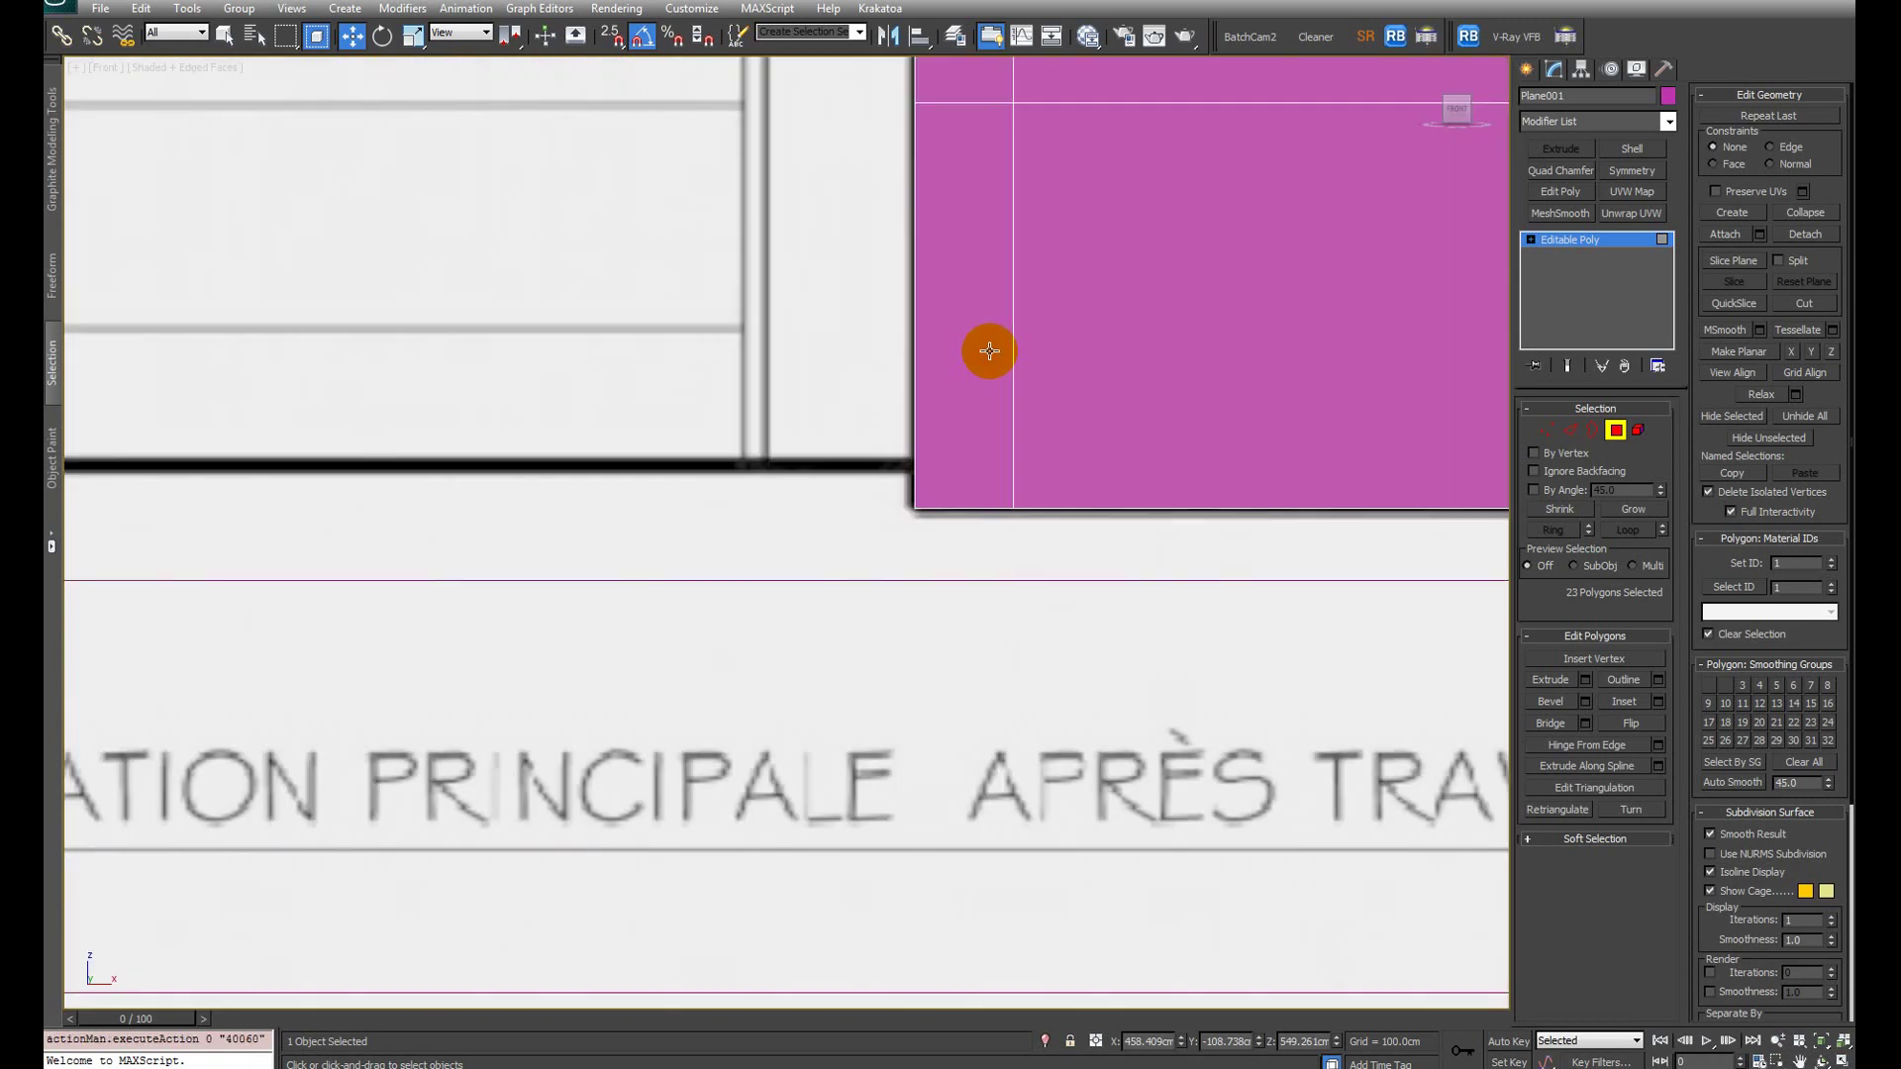
{"action": "key", "text": "z"}
{"action": "scroll", "coordinate": [993, 349], "scroll_direction": "down", "scroll_amount": 2}
{"action": "key", "text": "F3"}
{"action": "key", "text": "F3"}
{"action": "mouse_move", "coordinate": [1052, 445]}
{"action": "middle_mouse_down"}
{"action": "mouse_move", "coordinate": [1040, 372]}
{"action": "mouse_move", "coordinate": [1001, 364]}
{"action": "mouse_move", "coordinate": [995, 332]}
{"action": "middle_mouse_up"}
{"action": "mouse_move", "coordinate": [926, 393]}
{"action": "middle_mouse_down"}
{"action": "mouse_move", "coordinate": [910, 418]}
{"action": "mouse_move", "coordinate": [956, 501]}
{"action": "mouse_move", "coordinate": [1084, 459]}
{"action": "middle_mouse_up"}
{"action": "key", "text": "F3"}
{"action": "key", "text": "F3"}
{"action": "key", "text": "F3"}
{"action": "key", "text": "F3"}
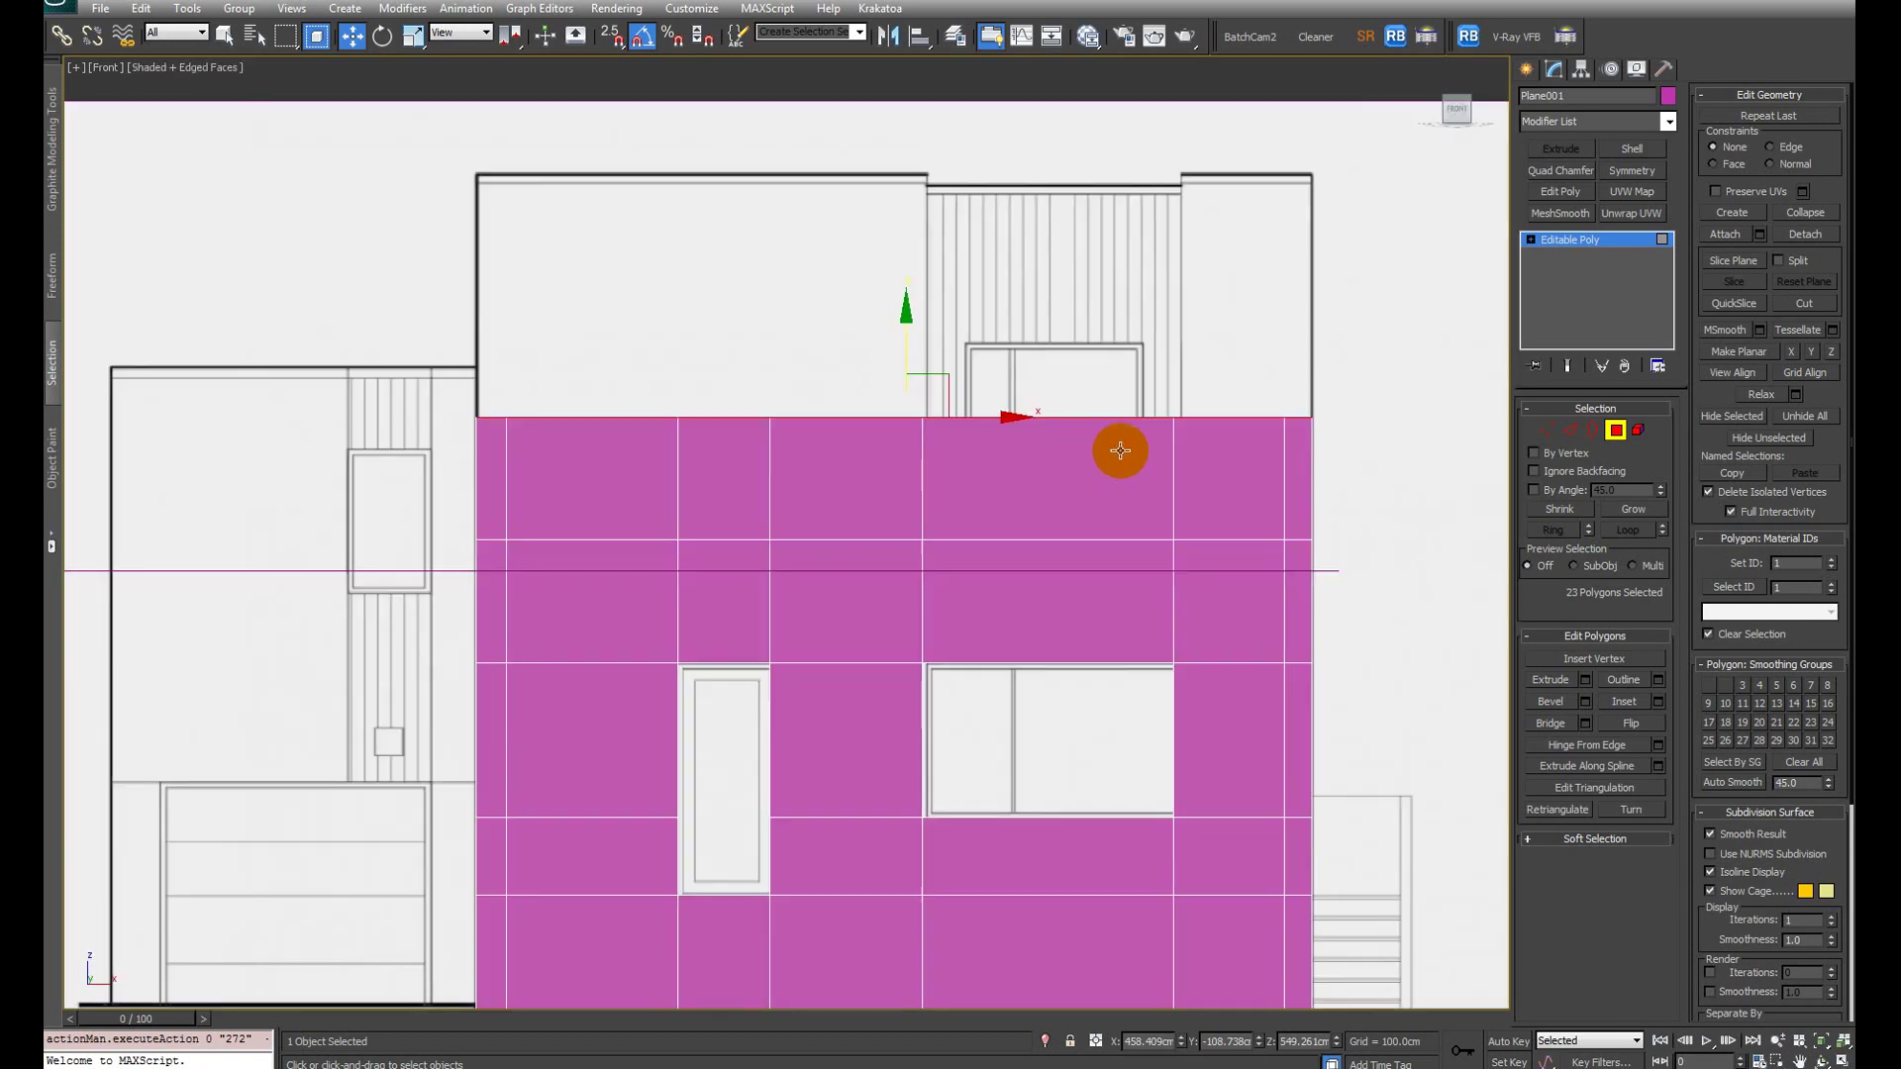
Step: Raise the walls' uppermost vertices to the upper storey's roofline on the front elevation
{"action": "key", "text": "1"}
{"action": "left_click_drag", "start_coordinate": [912, 366], "coordinate": [915, 109]}
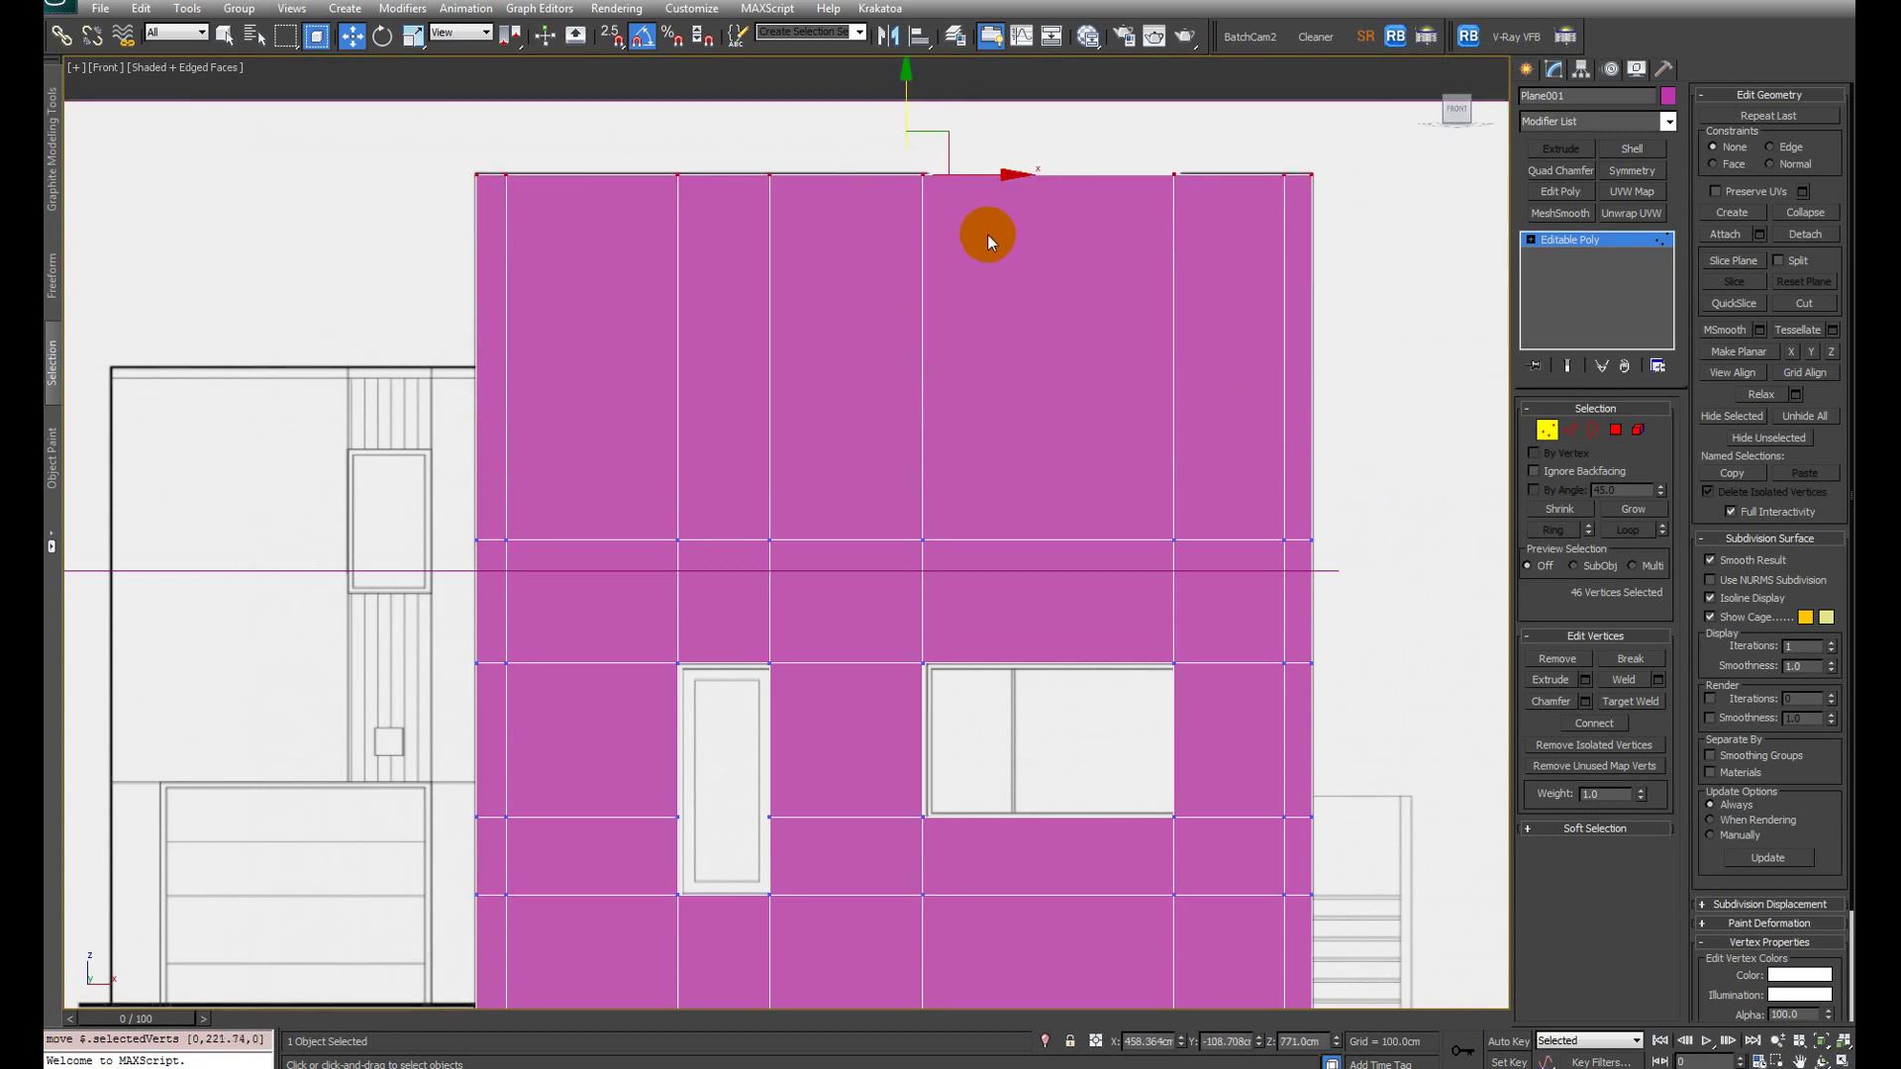
{"action": "scroll", "coordinate": [840, 301], "scroll_direction": "up", "scroll_amount": 3}
{"action": "middle_click_drag", "start_coordinate": [988, 235], "coordinate": [798, 628]}
{"action": "left_click_drag", "start_coordinate": [700, 216], "coordinate": [700, 214]}
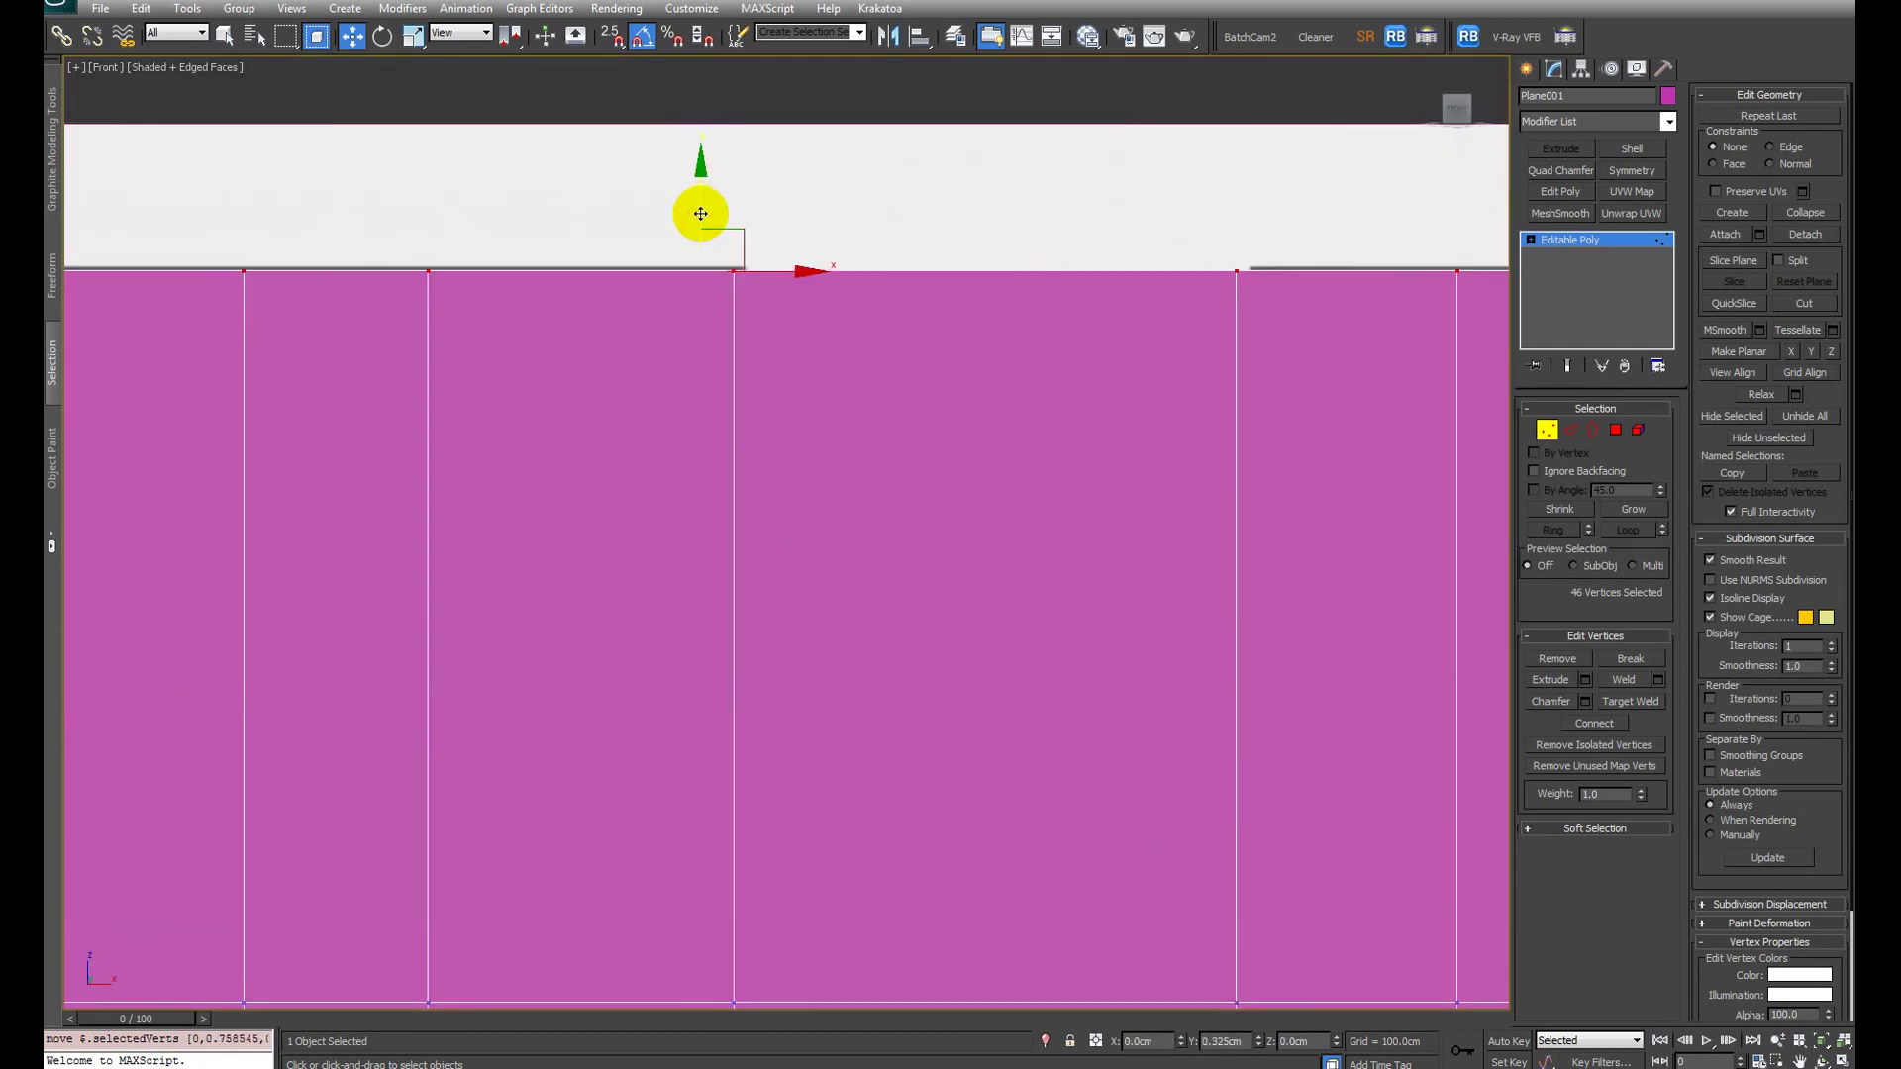
{"action": "scroll", "coordinate": [756, 388], "scroll_direction": "down", "scroll_amount": 4}
{"action": "scroll", "coordinate": [822, 566], "scroll_direction": "up", "scroll_amount": 1}
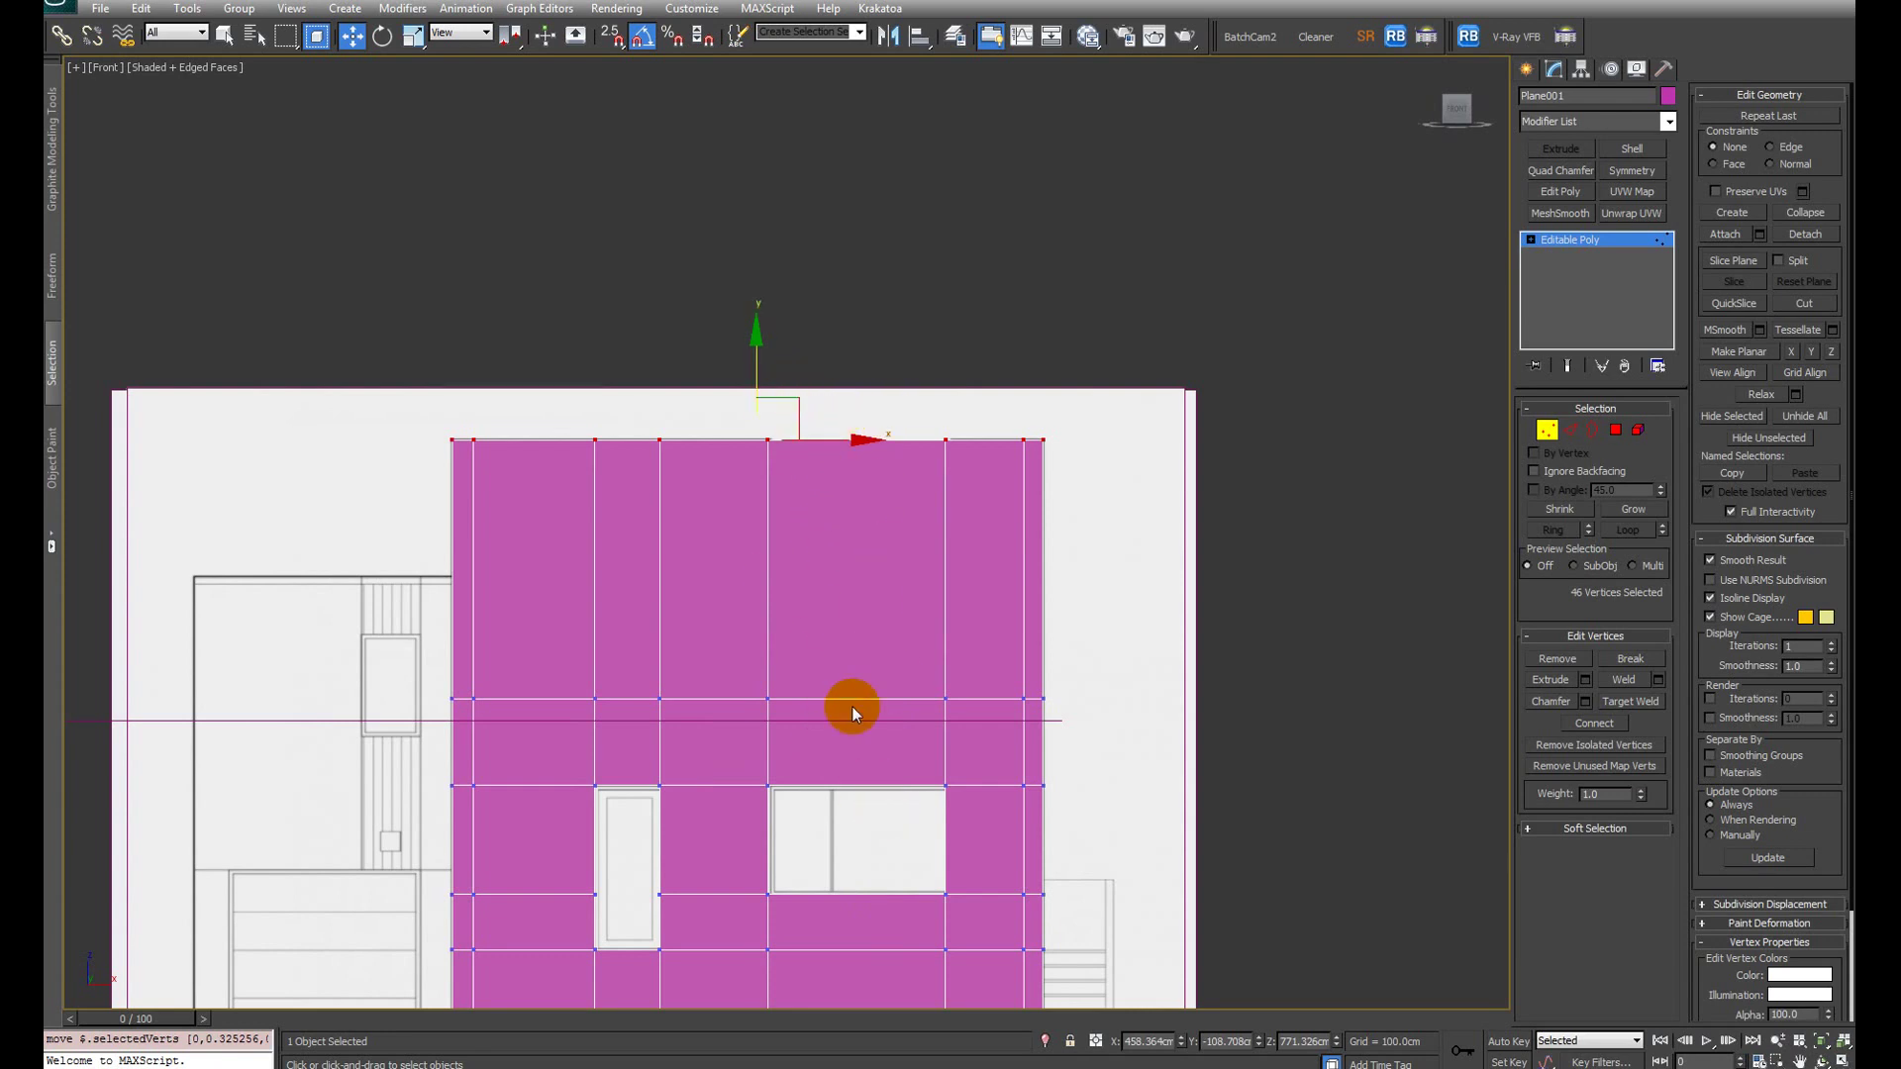
Step: Lower the top vertices clear of the drawn roofline and compare the roof edge with the house photo
{"action": "left_click_drag", "start_coordinate": [752, 409], "coordinate": [776, 459]}
{"action": "scroll", "coordinate": [776, 458], "scroll_direction": "up", "scroll_amount": 5}
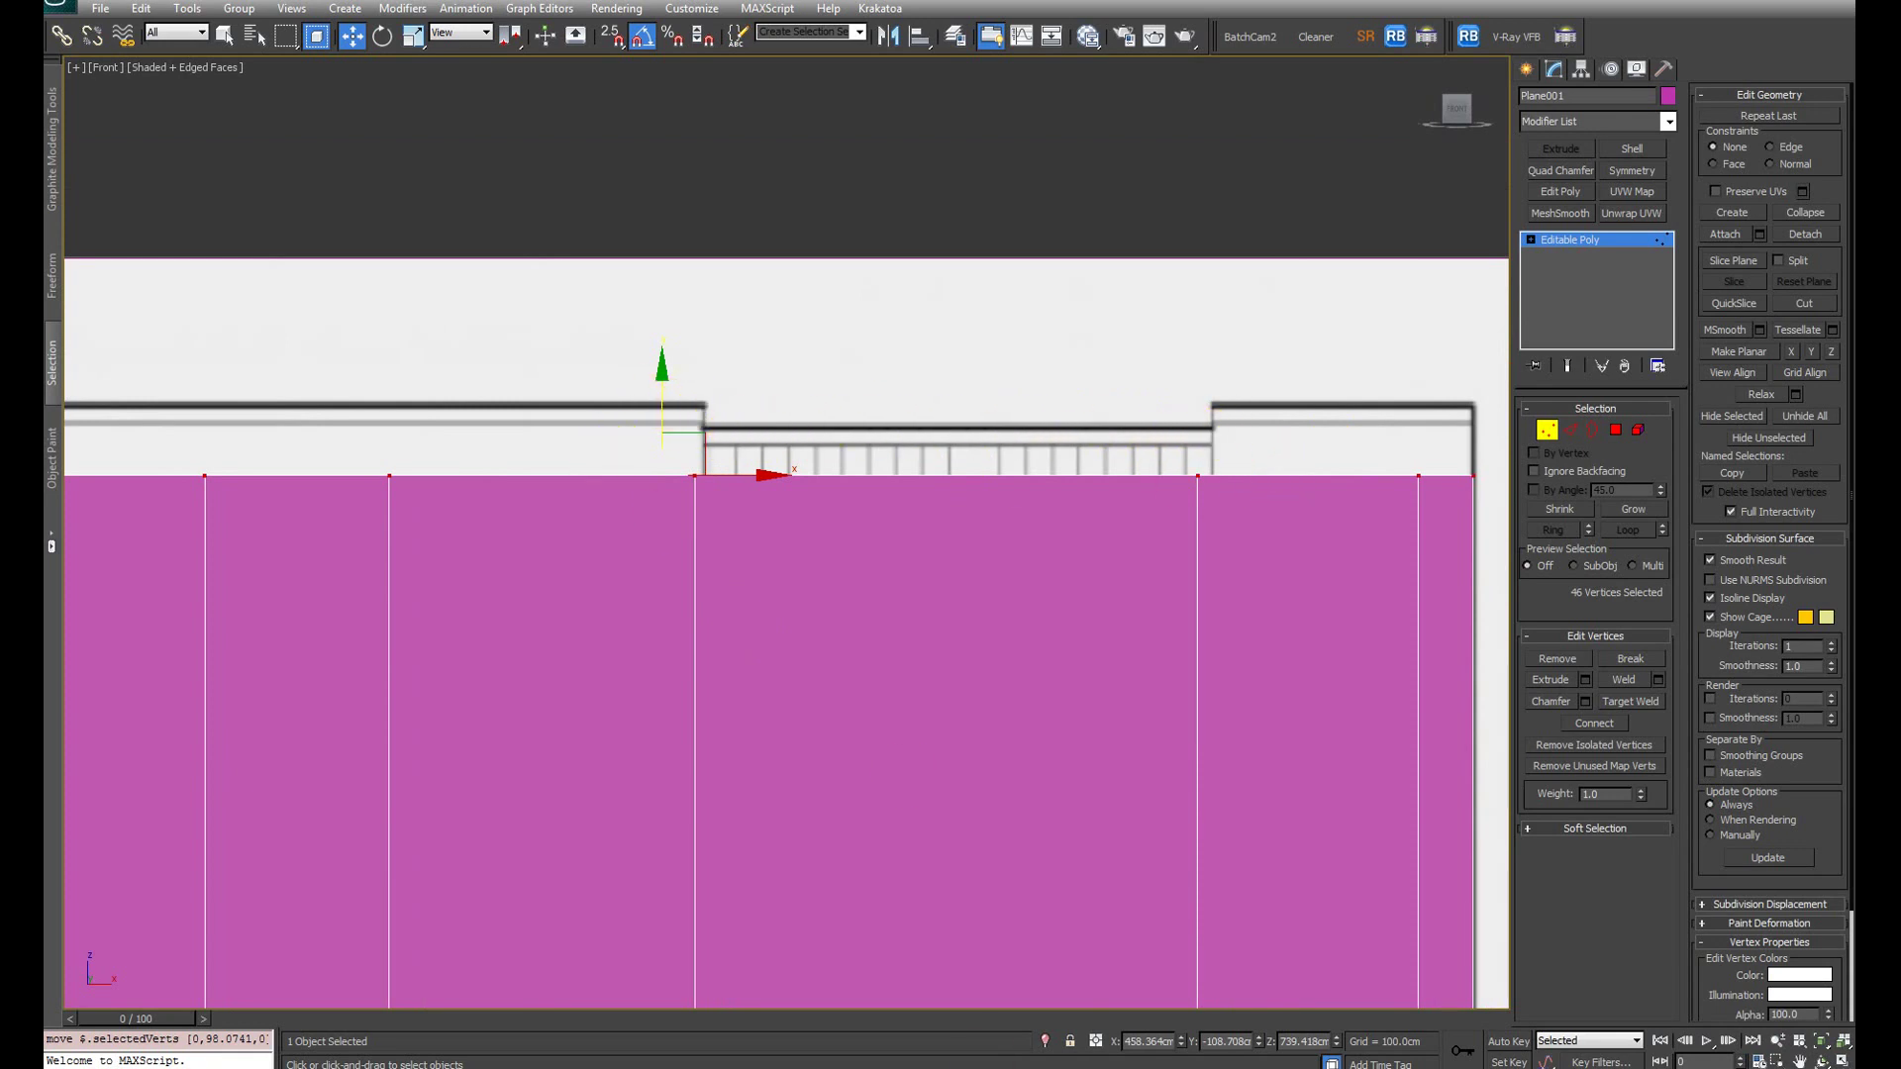
{"action": "left_click_drag", "start_coordinate": [46, 386], "coordinate": [772, 2]}
{"action": "scroll", "coordinate": [1085, 322], "scroll_direction": "up", "scroll_amount": 6}
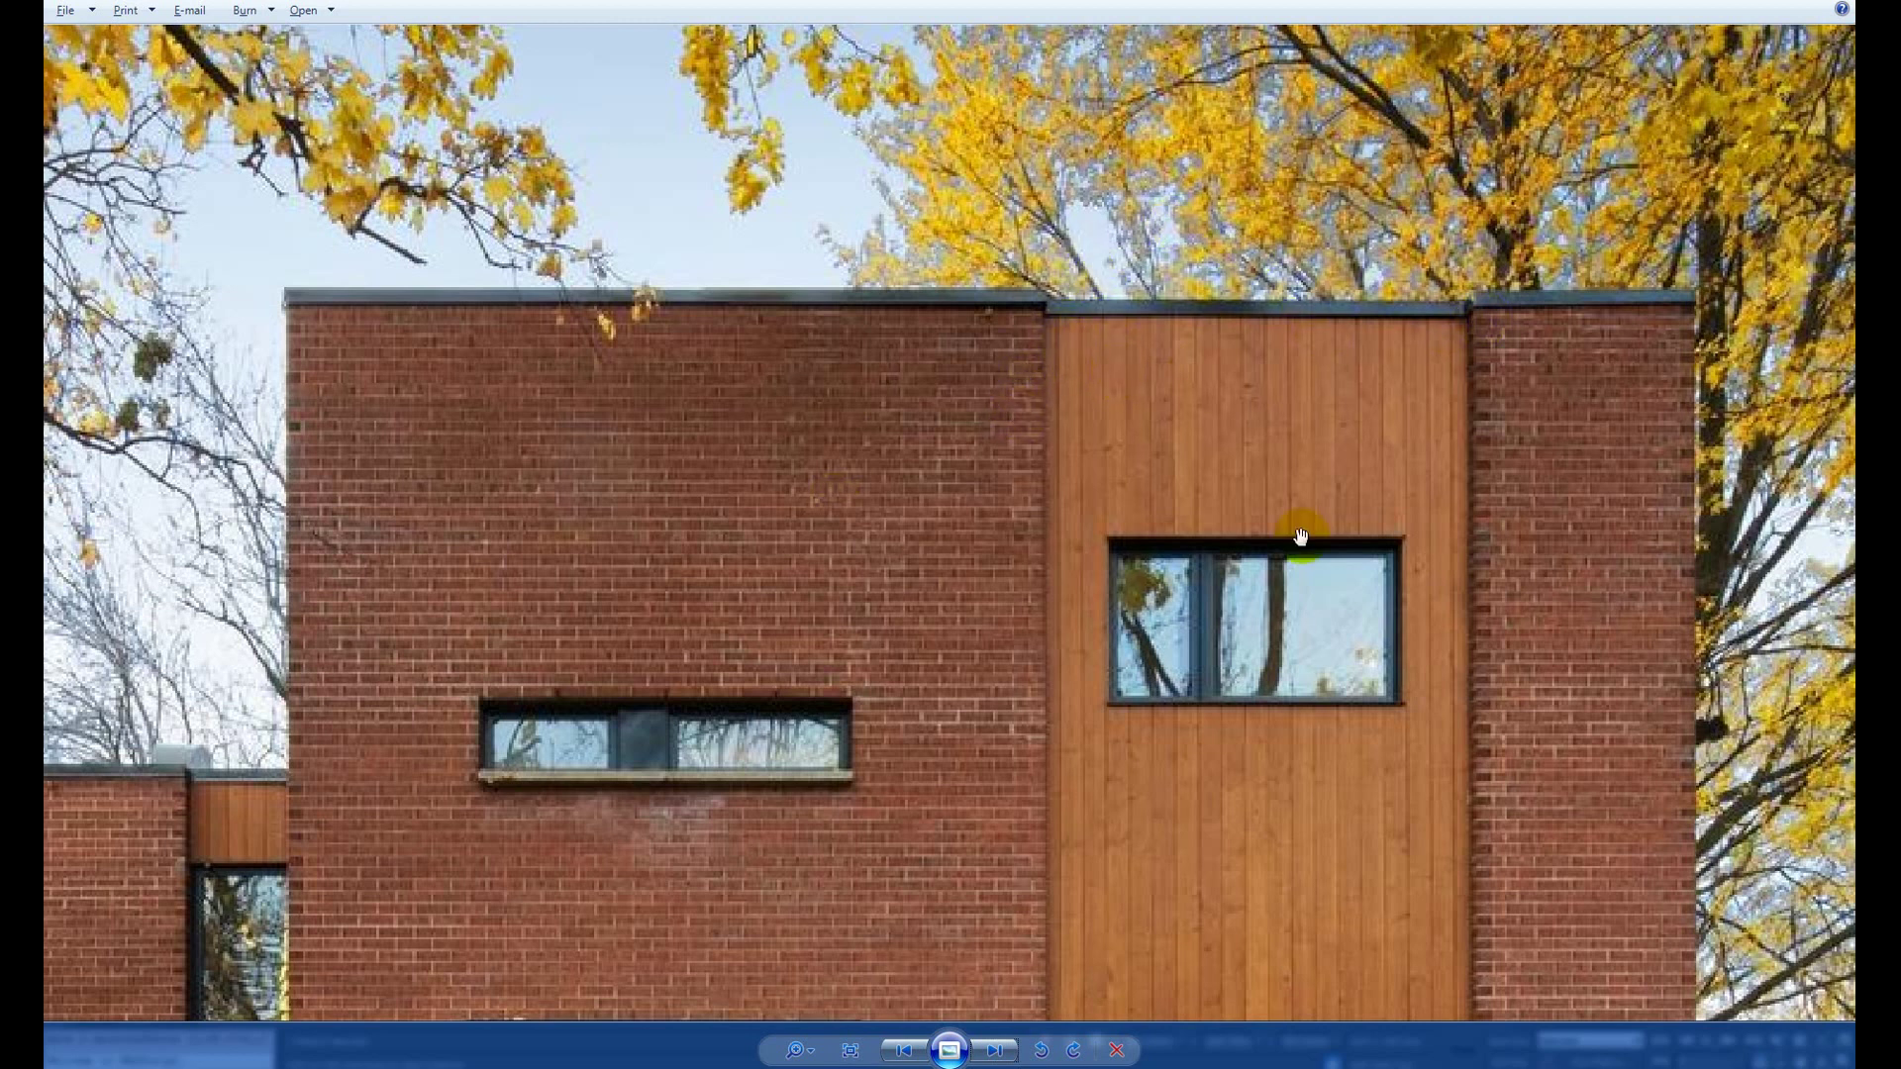
{"action": "scroll", "coordinate": [488, 412], "scroll_direction": "down", "scroll_amount": 2}
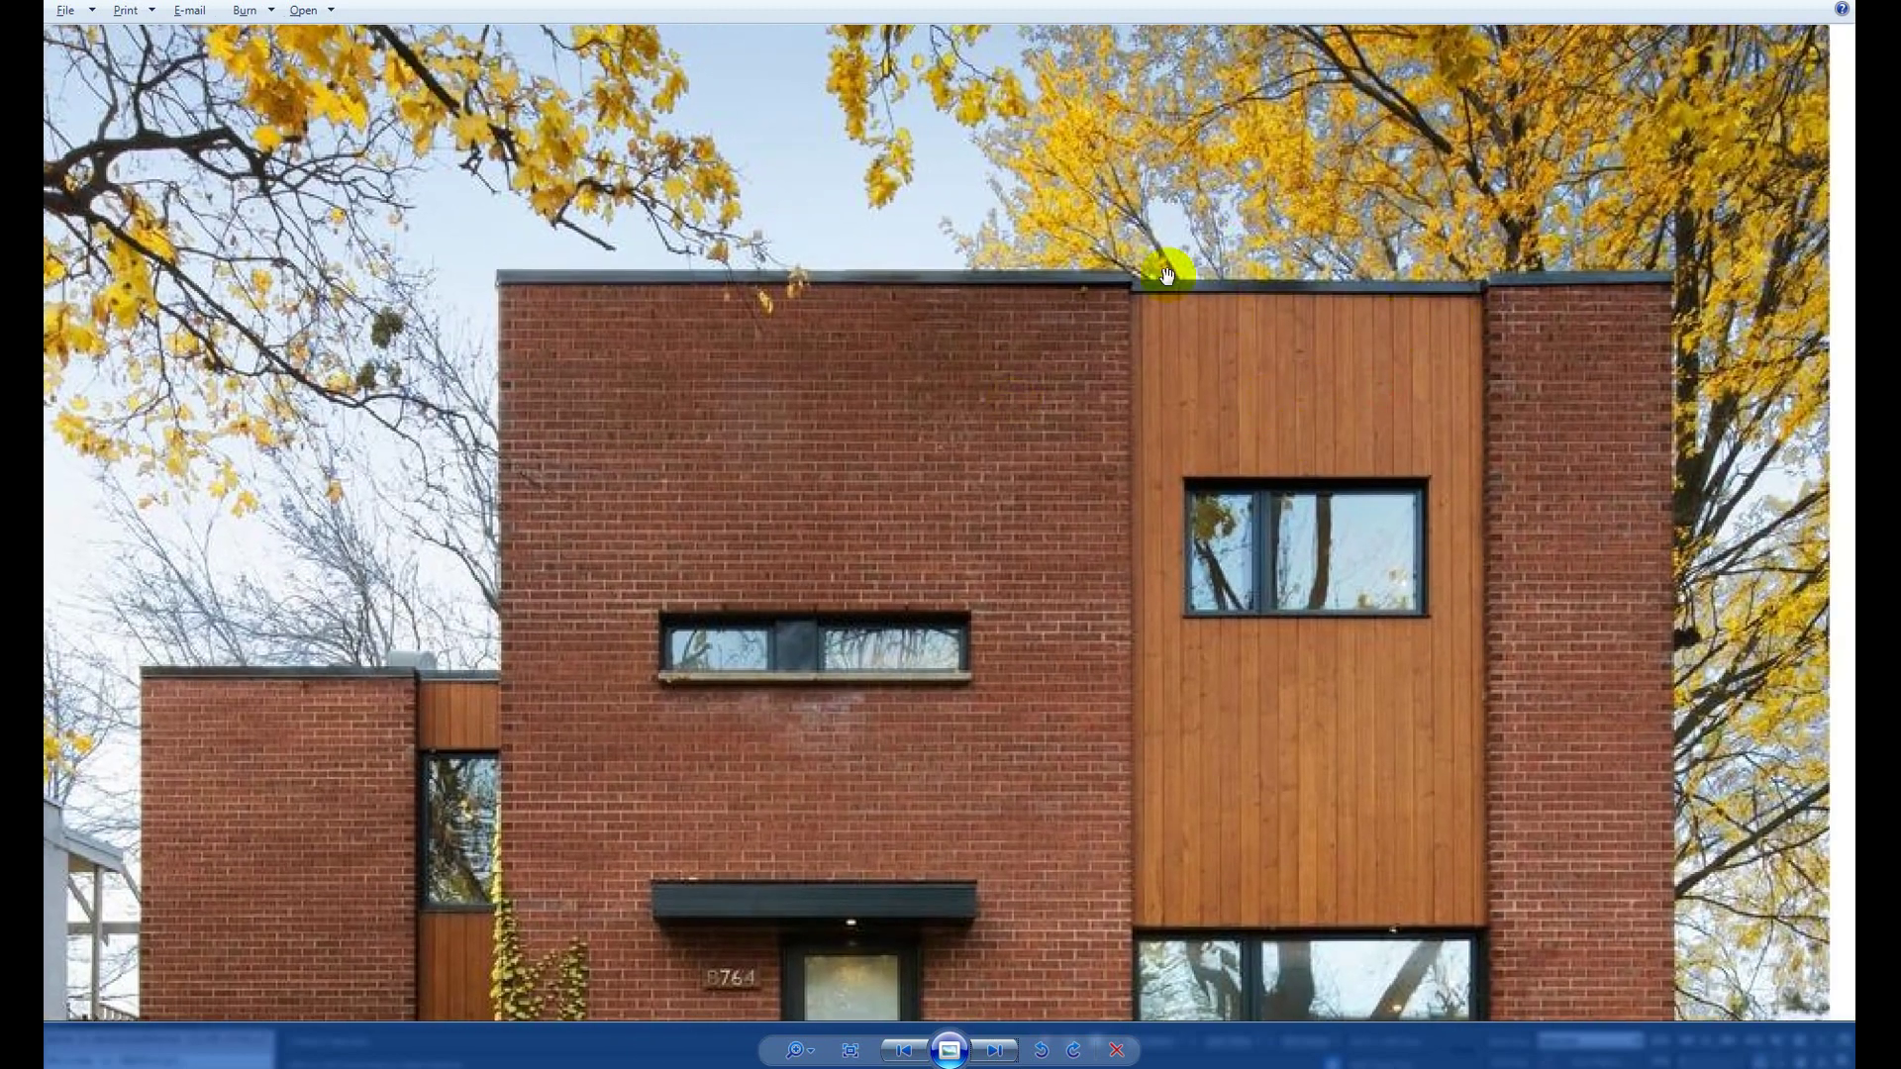
{"action": "key", "text": "super+Down"}
{"action": "key", "text": "super+Down"}
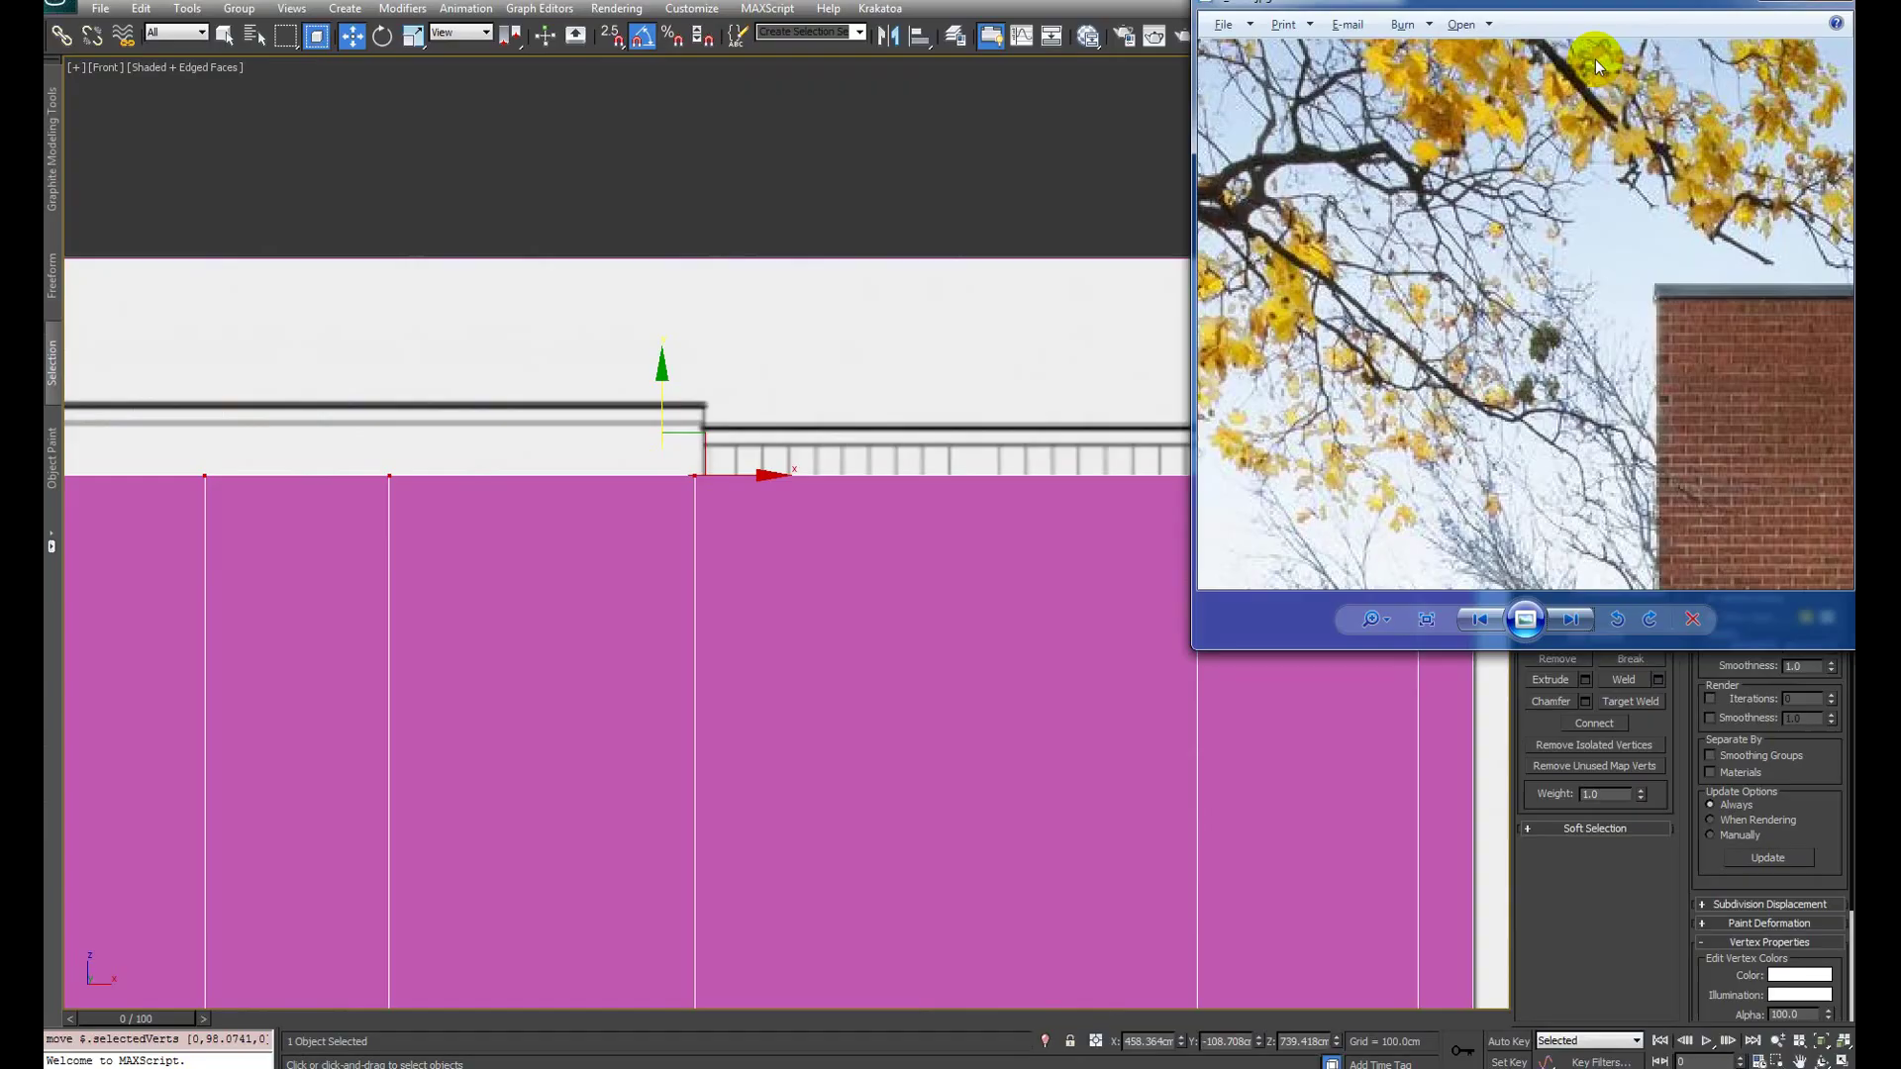
{"action": "middle_click_drag", "start_coordinate": [1054, 564], "coordinate": [1167, 574]}
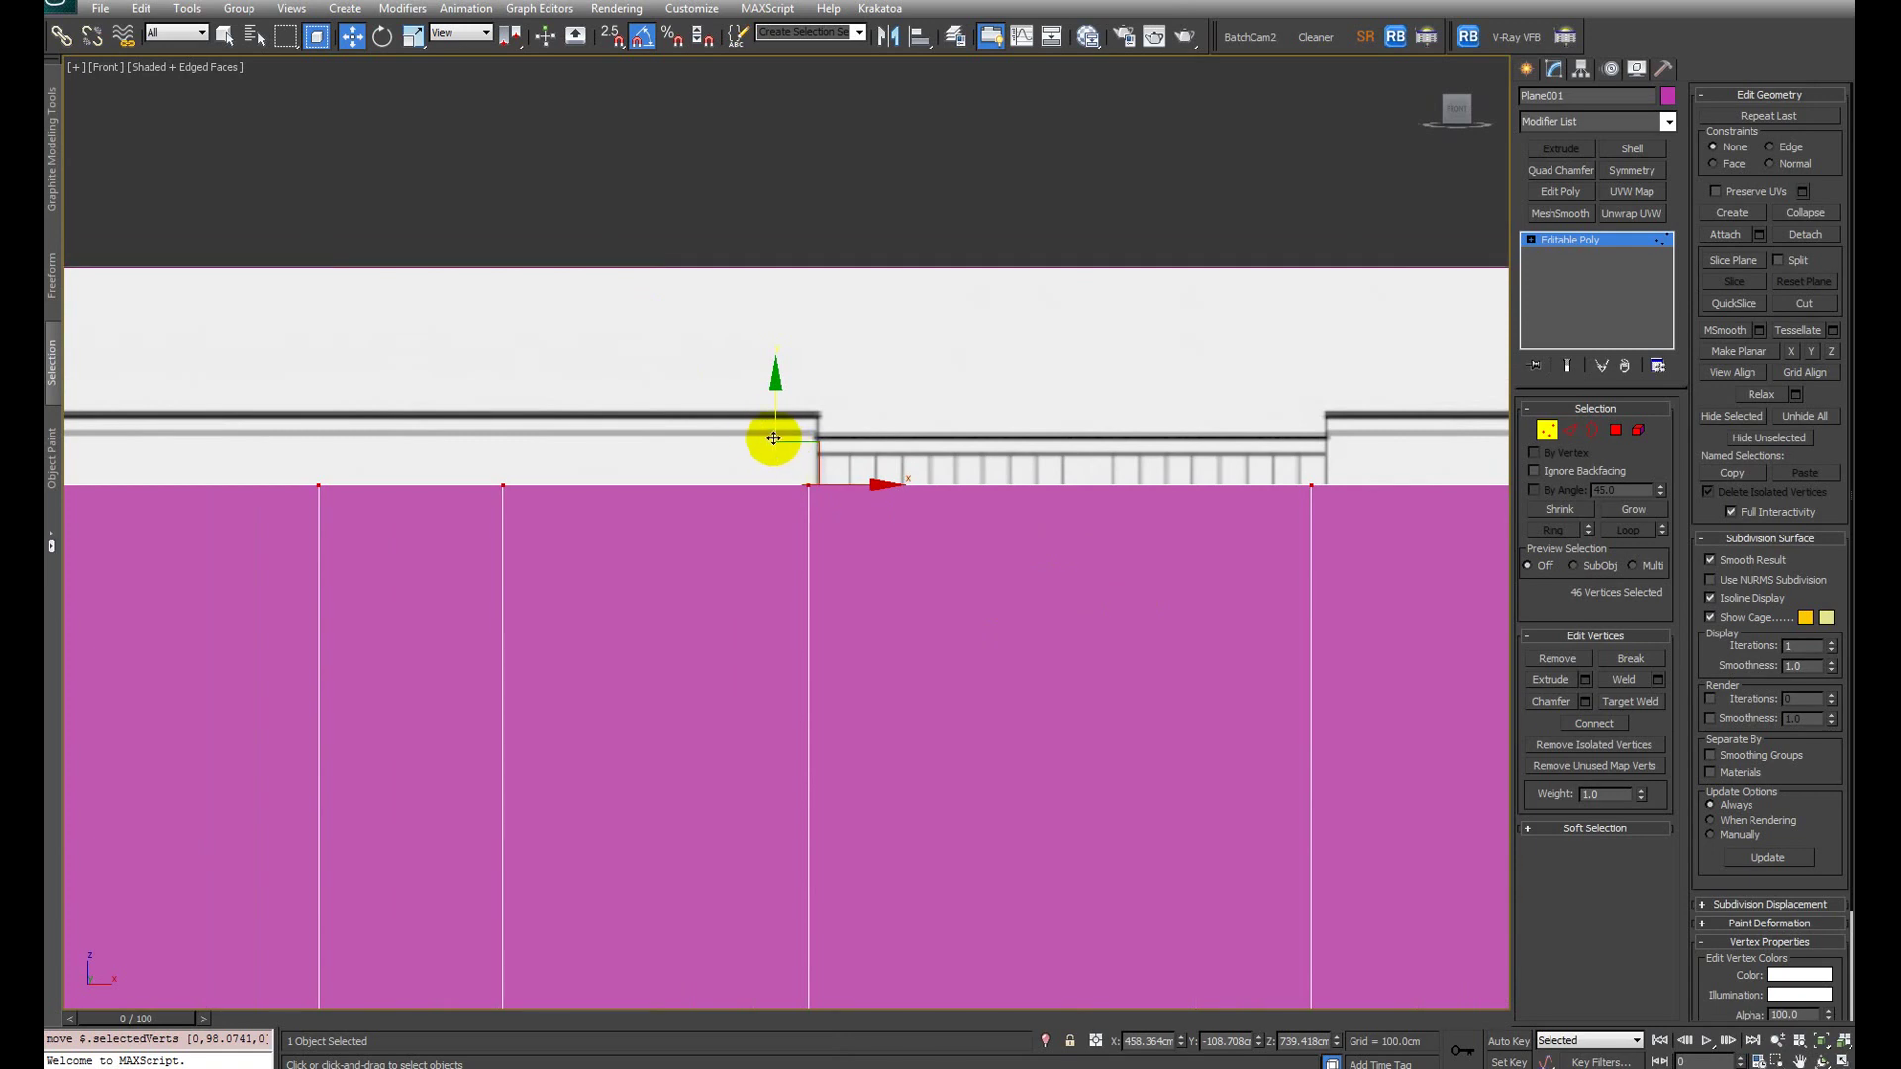
Step: Move the top vertices up about 33.35 cm to the highest parapet line of the front elevation
{"action": "left_click_drag", "start_coordinate": [773, 438], "coordinate": [781, 365]}
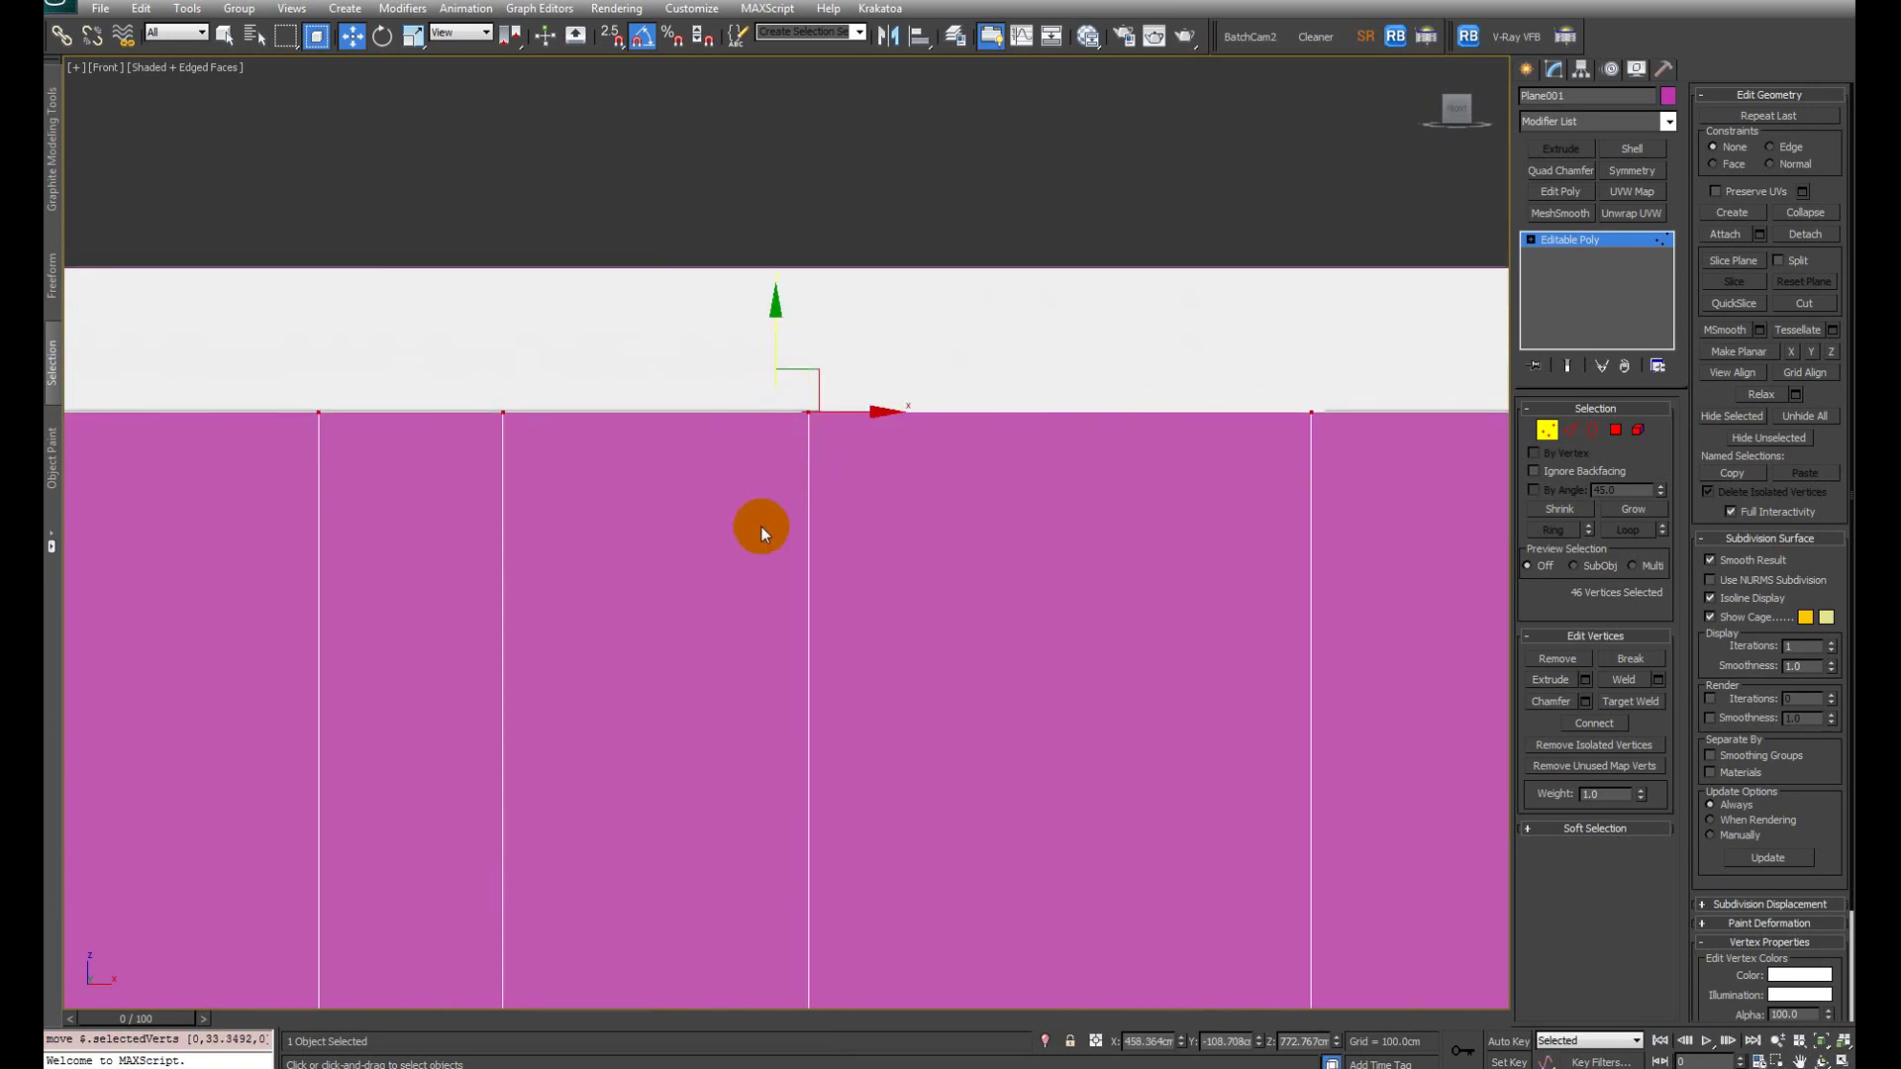
{"action": "scroll", "coordinate": [762, 527], "scroll_direction": "down", "scroll_amount": 5}
{"action": "middle_click_drag", "start_coordinate": [849, 609], "coordinate": [839, 526]}
{"action": "scroll", "coordinate": [839, 526], "scroll_direction": "up", "scroll_amount": 2}
{"action": "key", "text": "F3"}
{"action": "key", "text": "F3"}
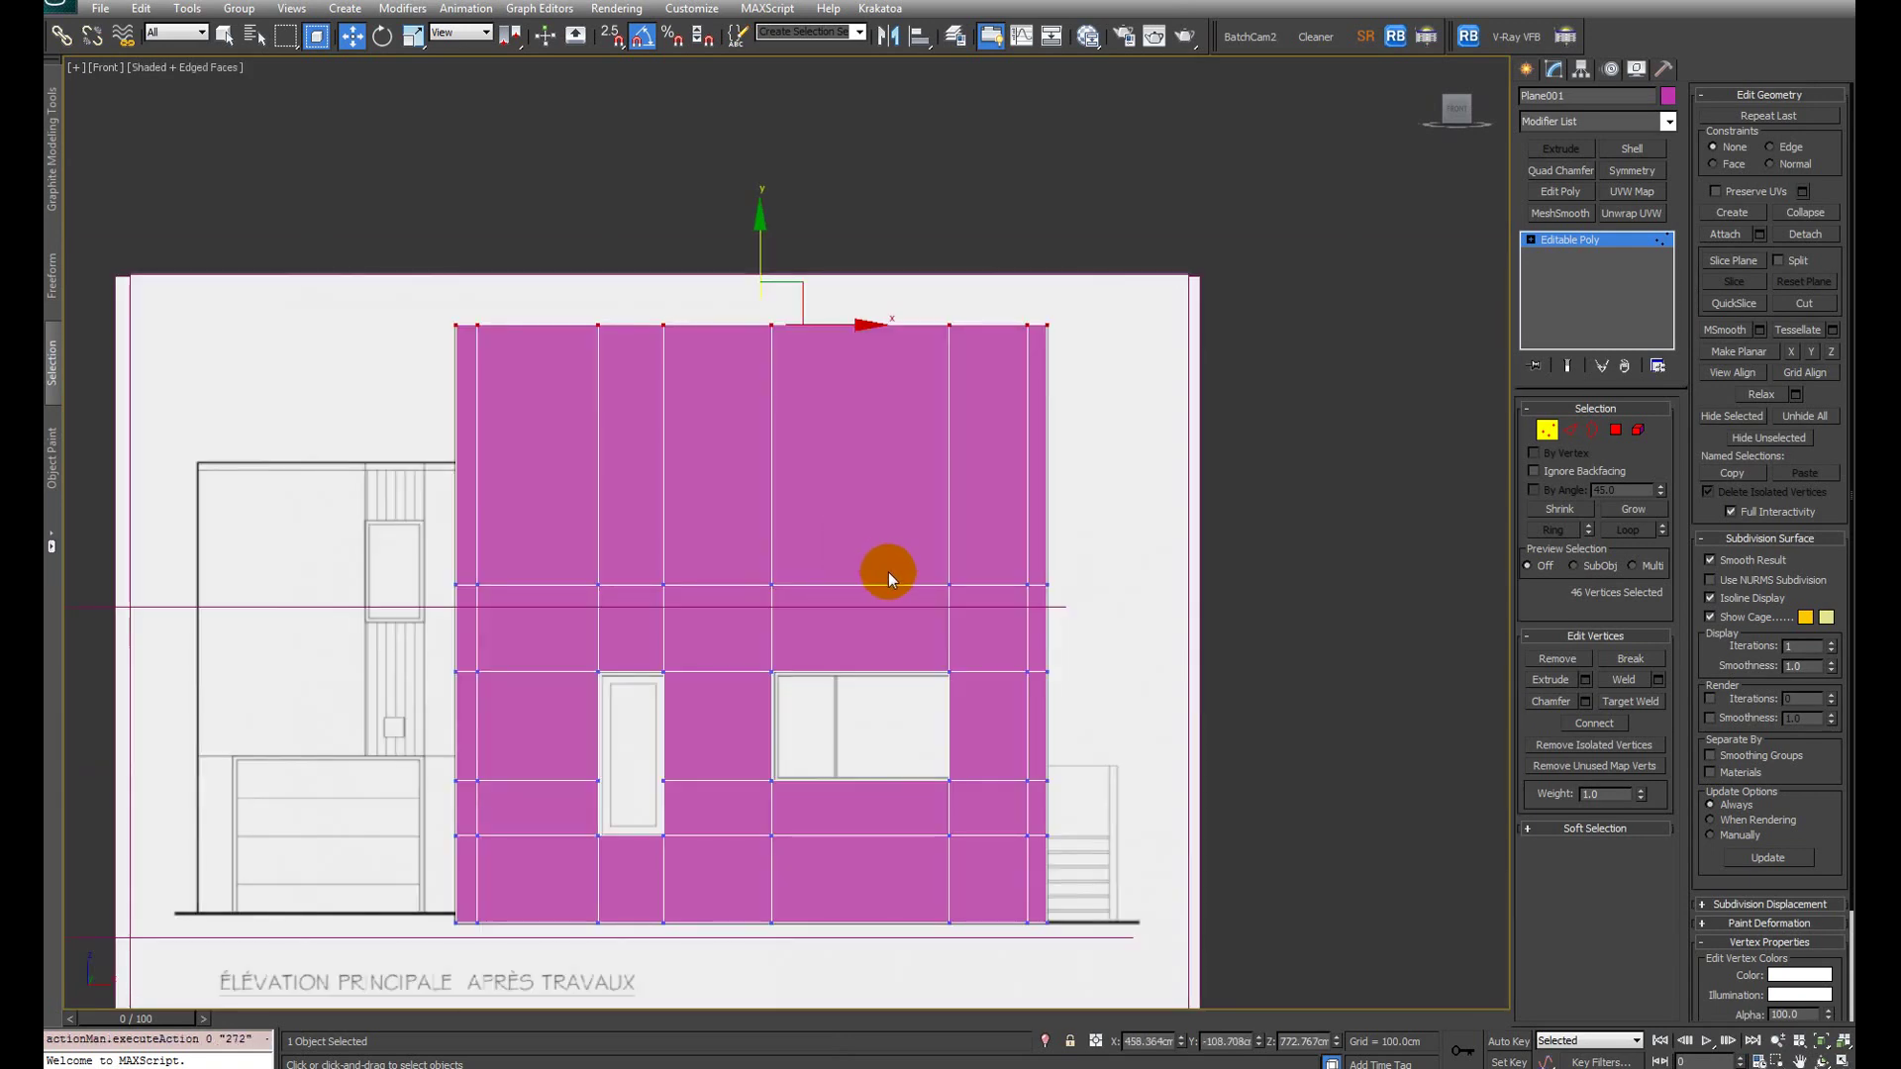
Step: Leave vertex editing and make the walls see-through over the front elevation drawing
{"action": "key", "text": "1"}
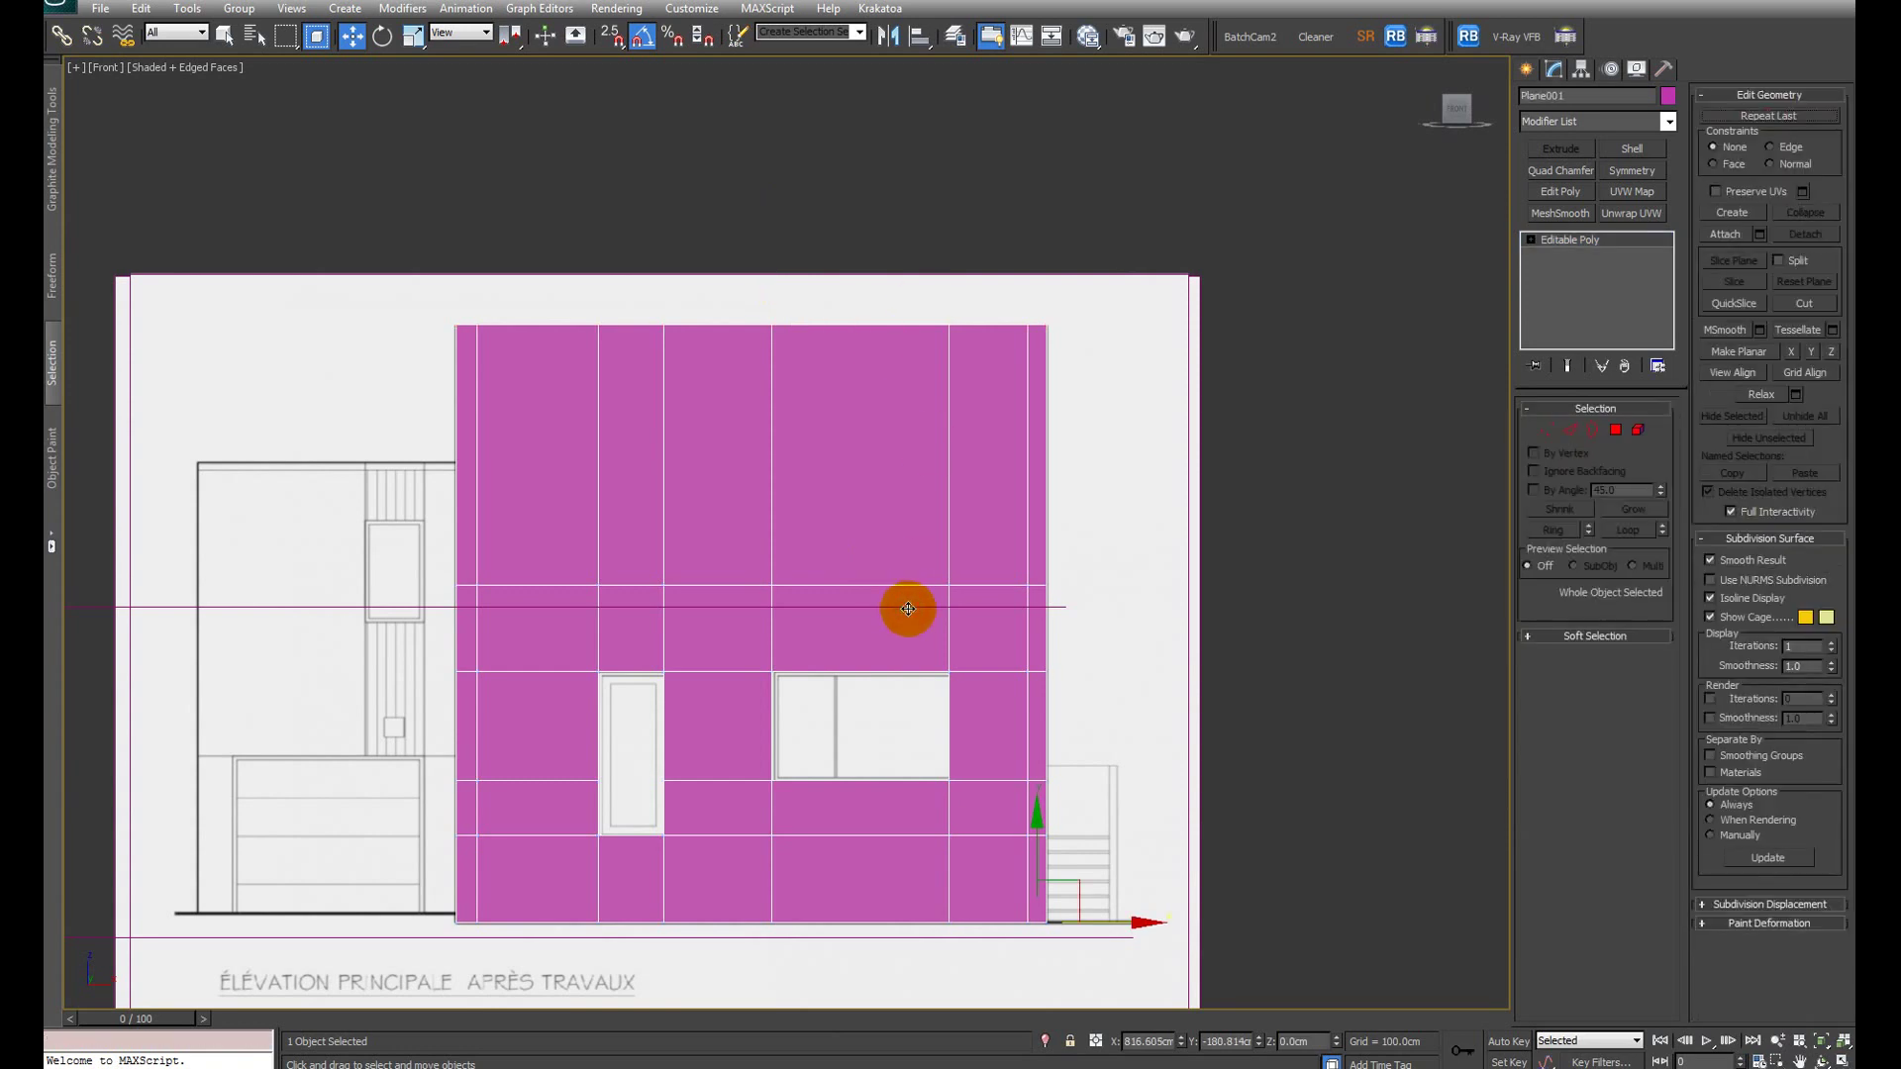
{"action": "key", "text": "alt+x"}
{"action": "middle_click_drag", "start_coordinate": [976, 558], "coordinate": [957, 551]}
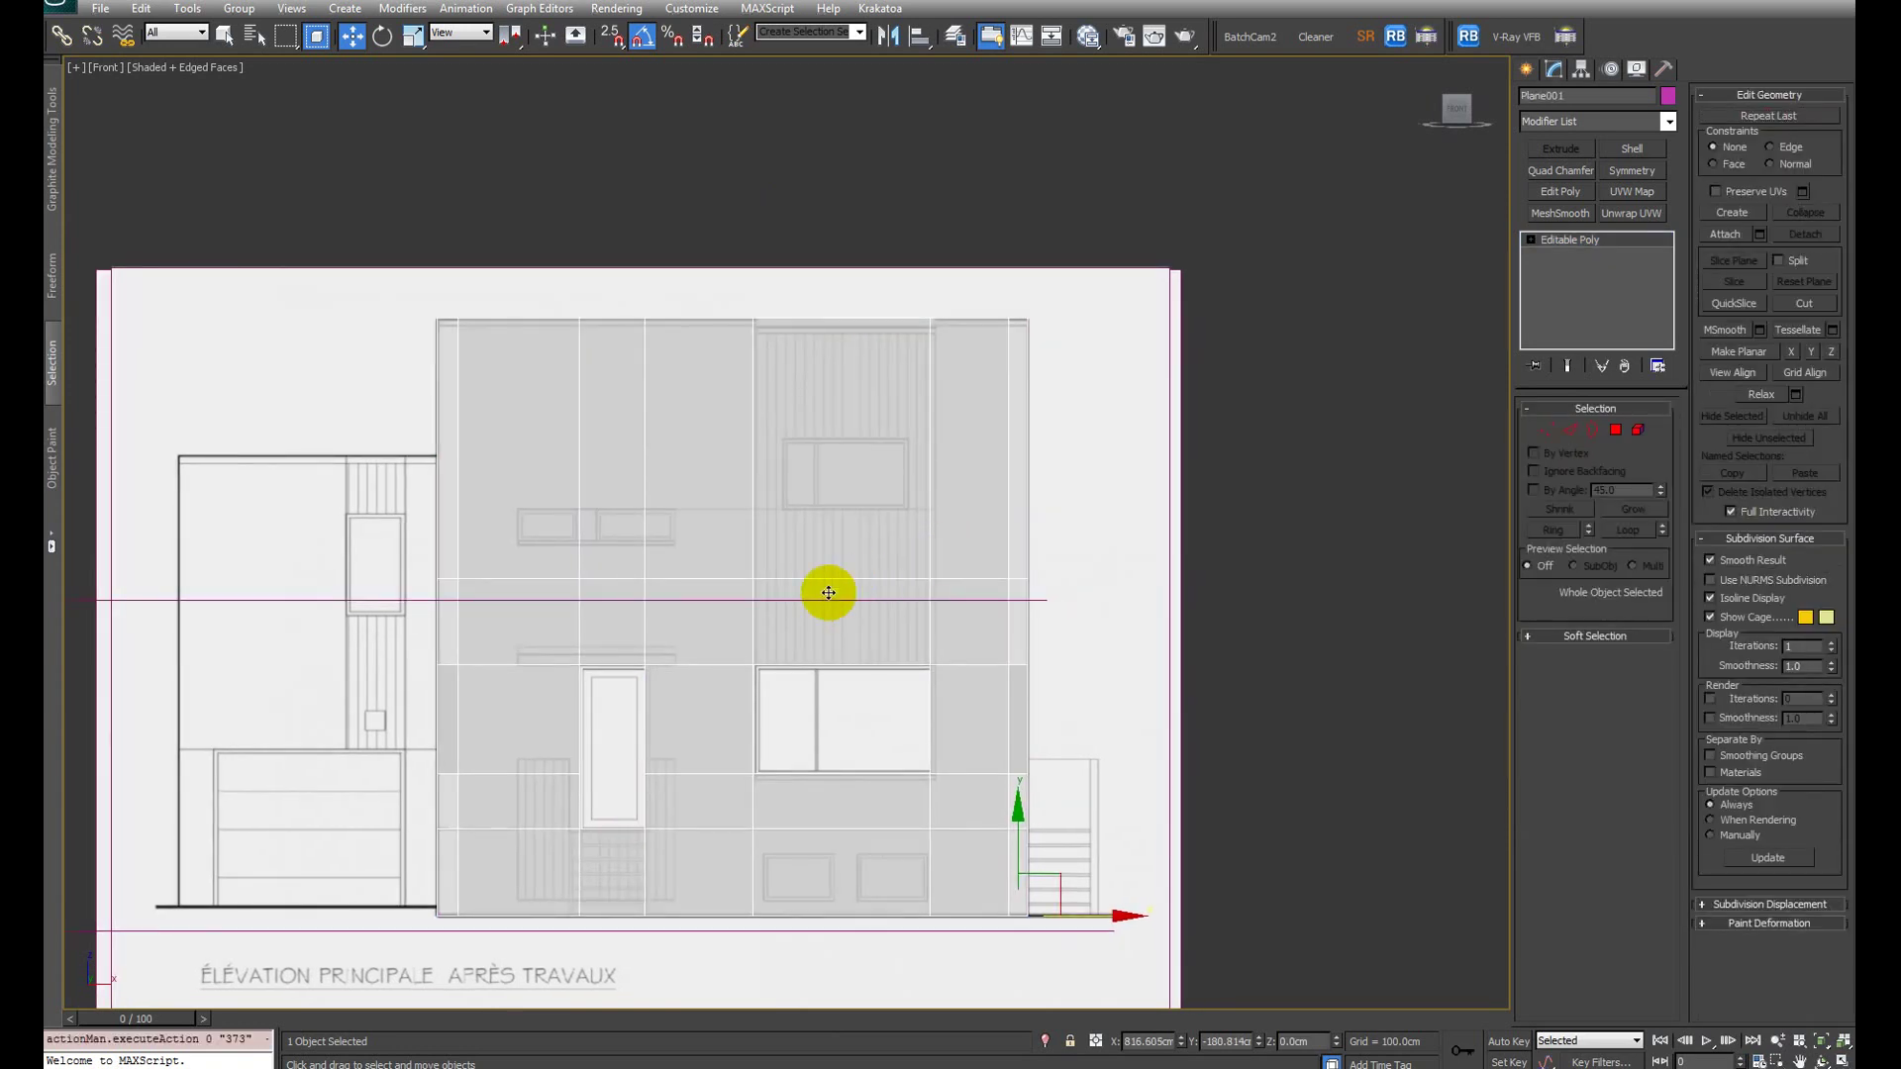
{"action": "scroll", "coordinate": [827, 596], "scroll_direction": "up", "scroll_amount": 2}
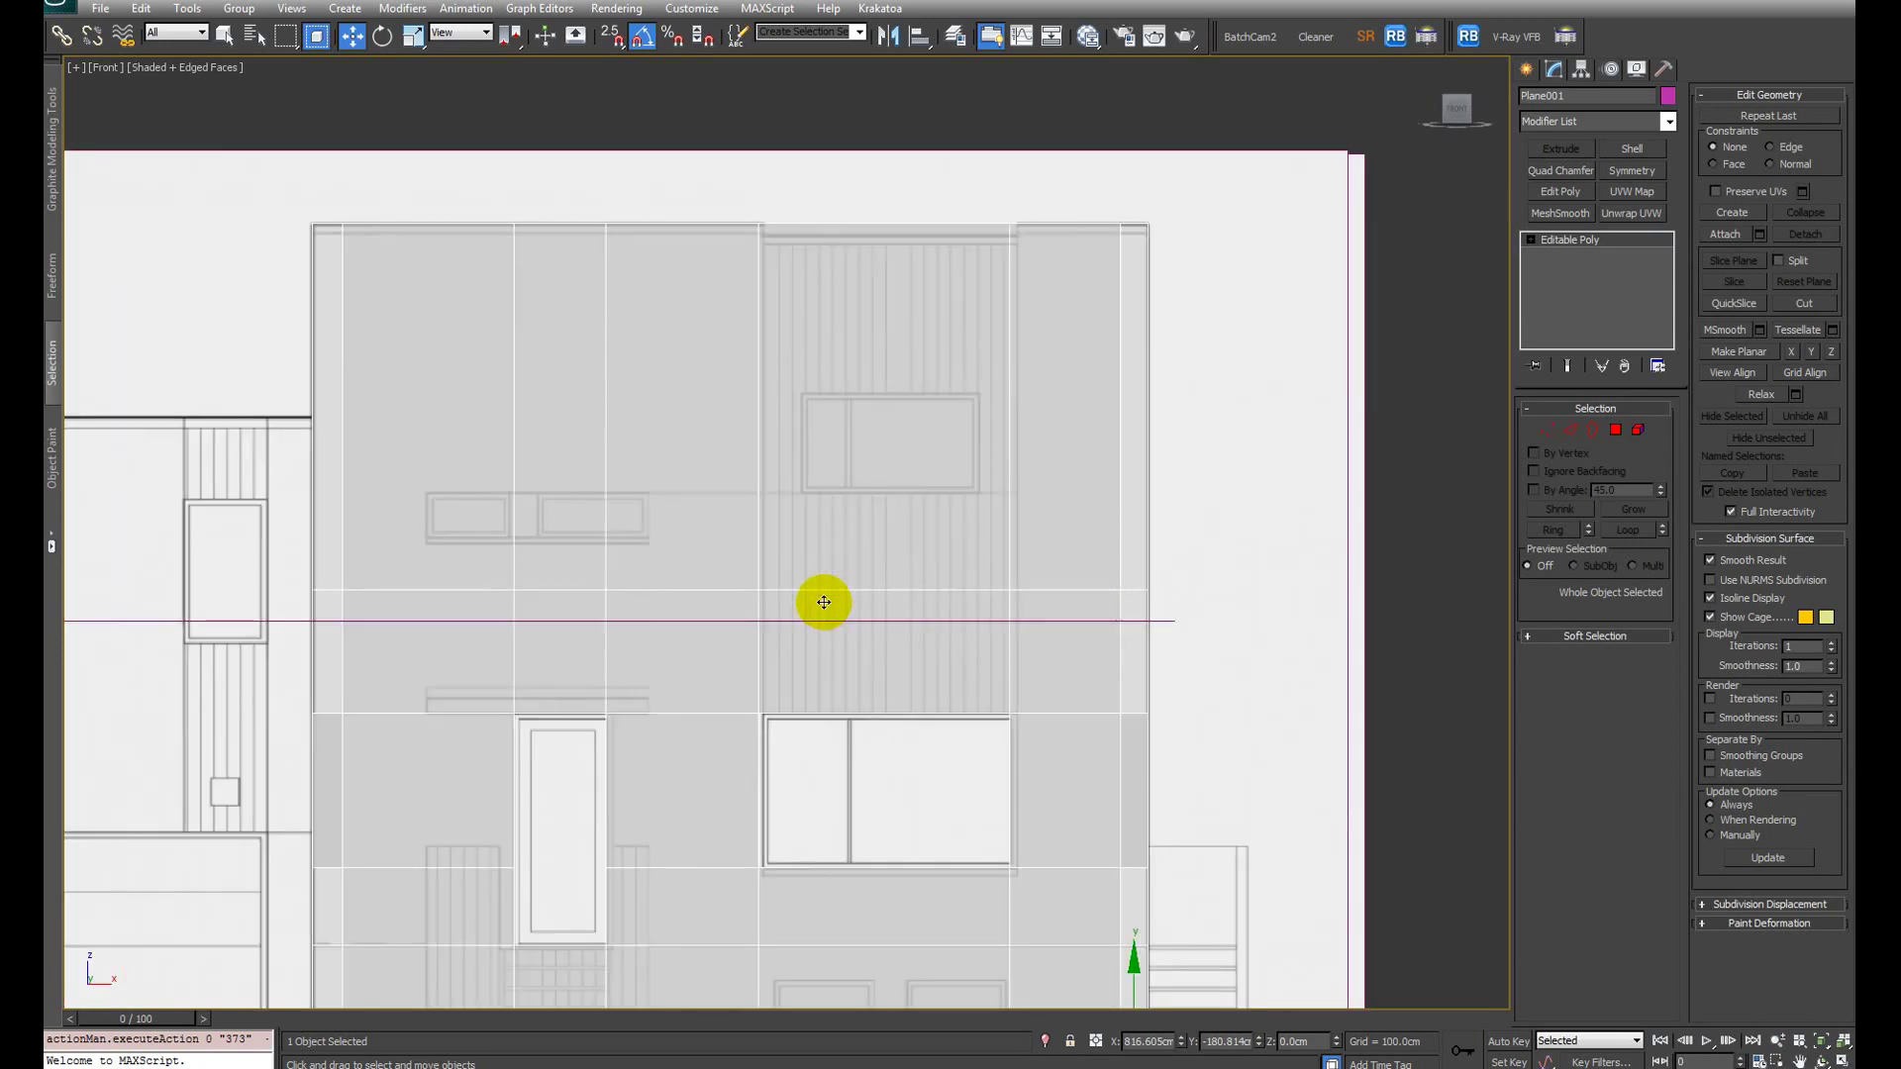
Step: Examine the basement windows and the entrance steps on the front elevation through the walls
{"action": "middle_click_drag", "start_coordinate": [834, 649], "coordinate": [776, 490]}
{"action": "middle_click_drag", "start_coordinate": [859, 618], "coordinate": [842, 550]}
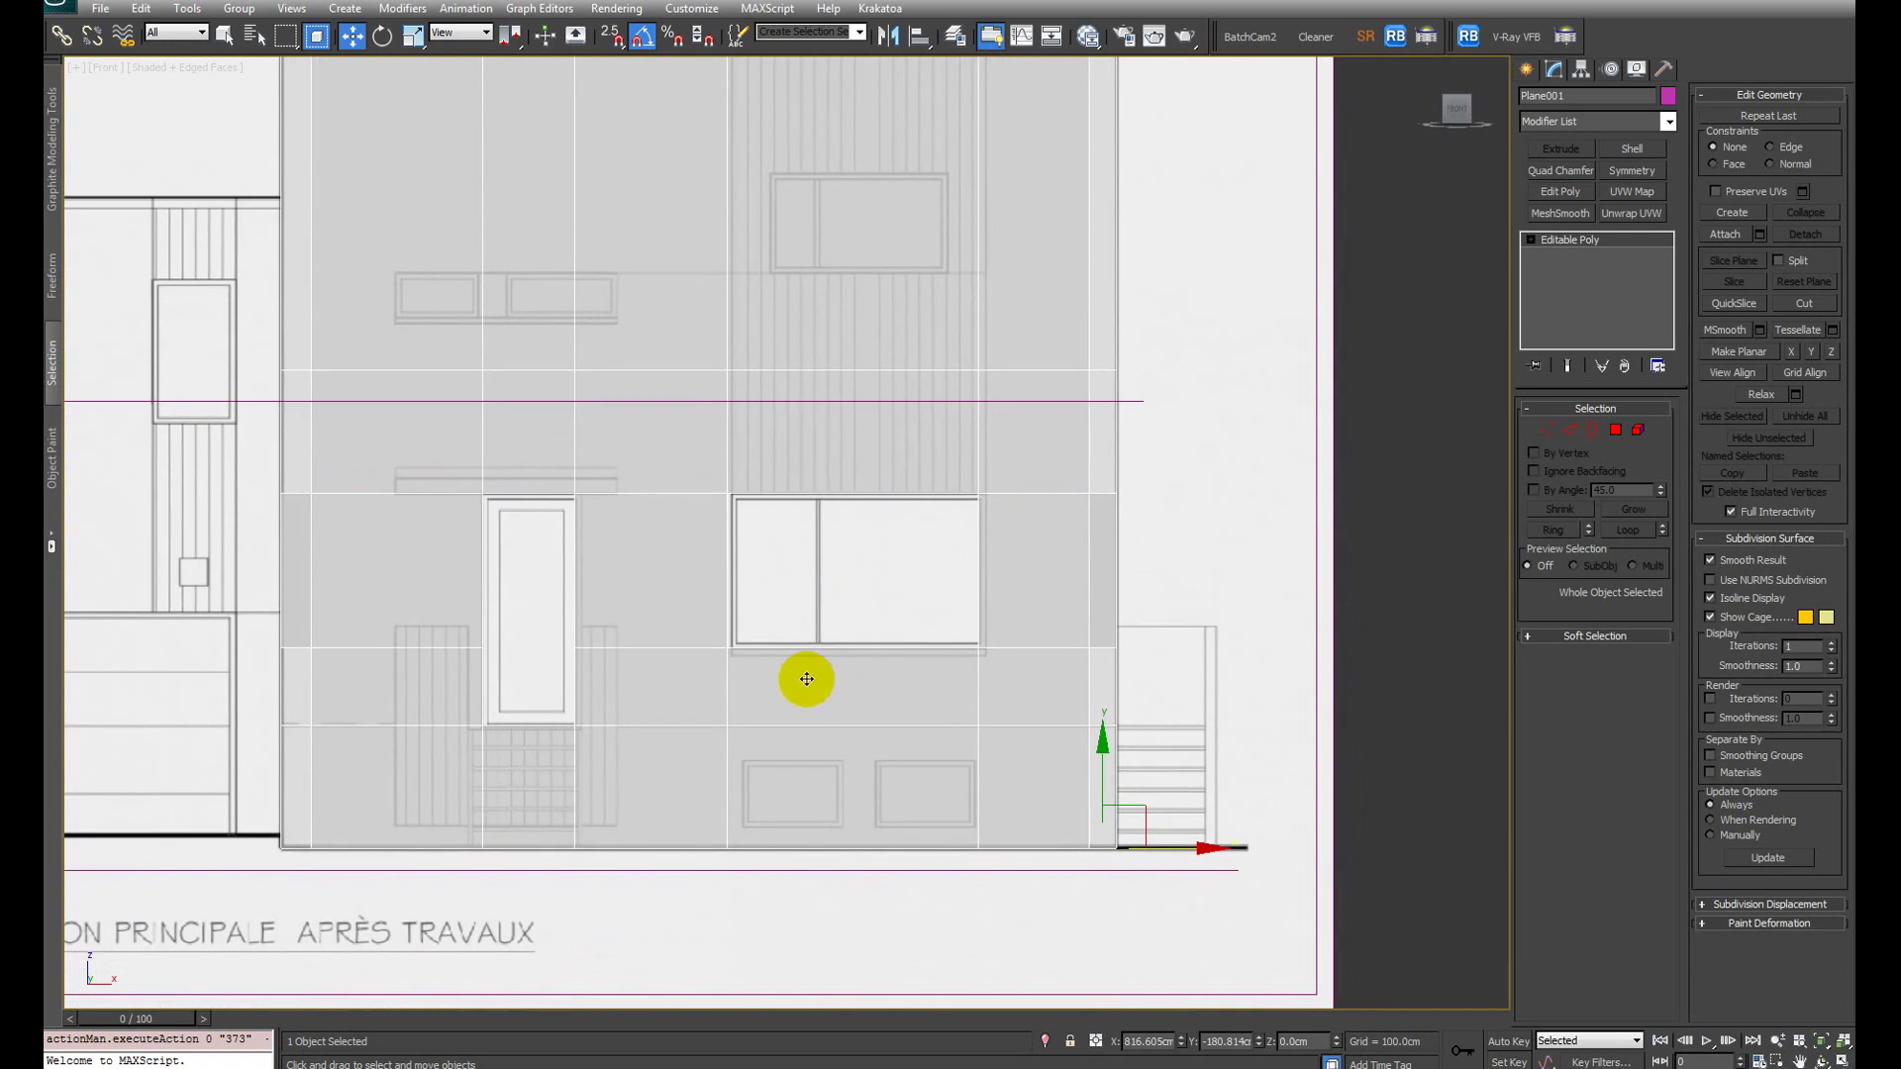
{"action": "scroll", "coordinate": [811, 744], "scroll_direction": "down", "scroll_amount": 3}
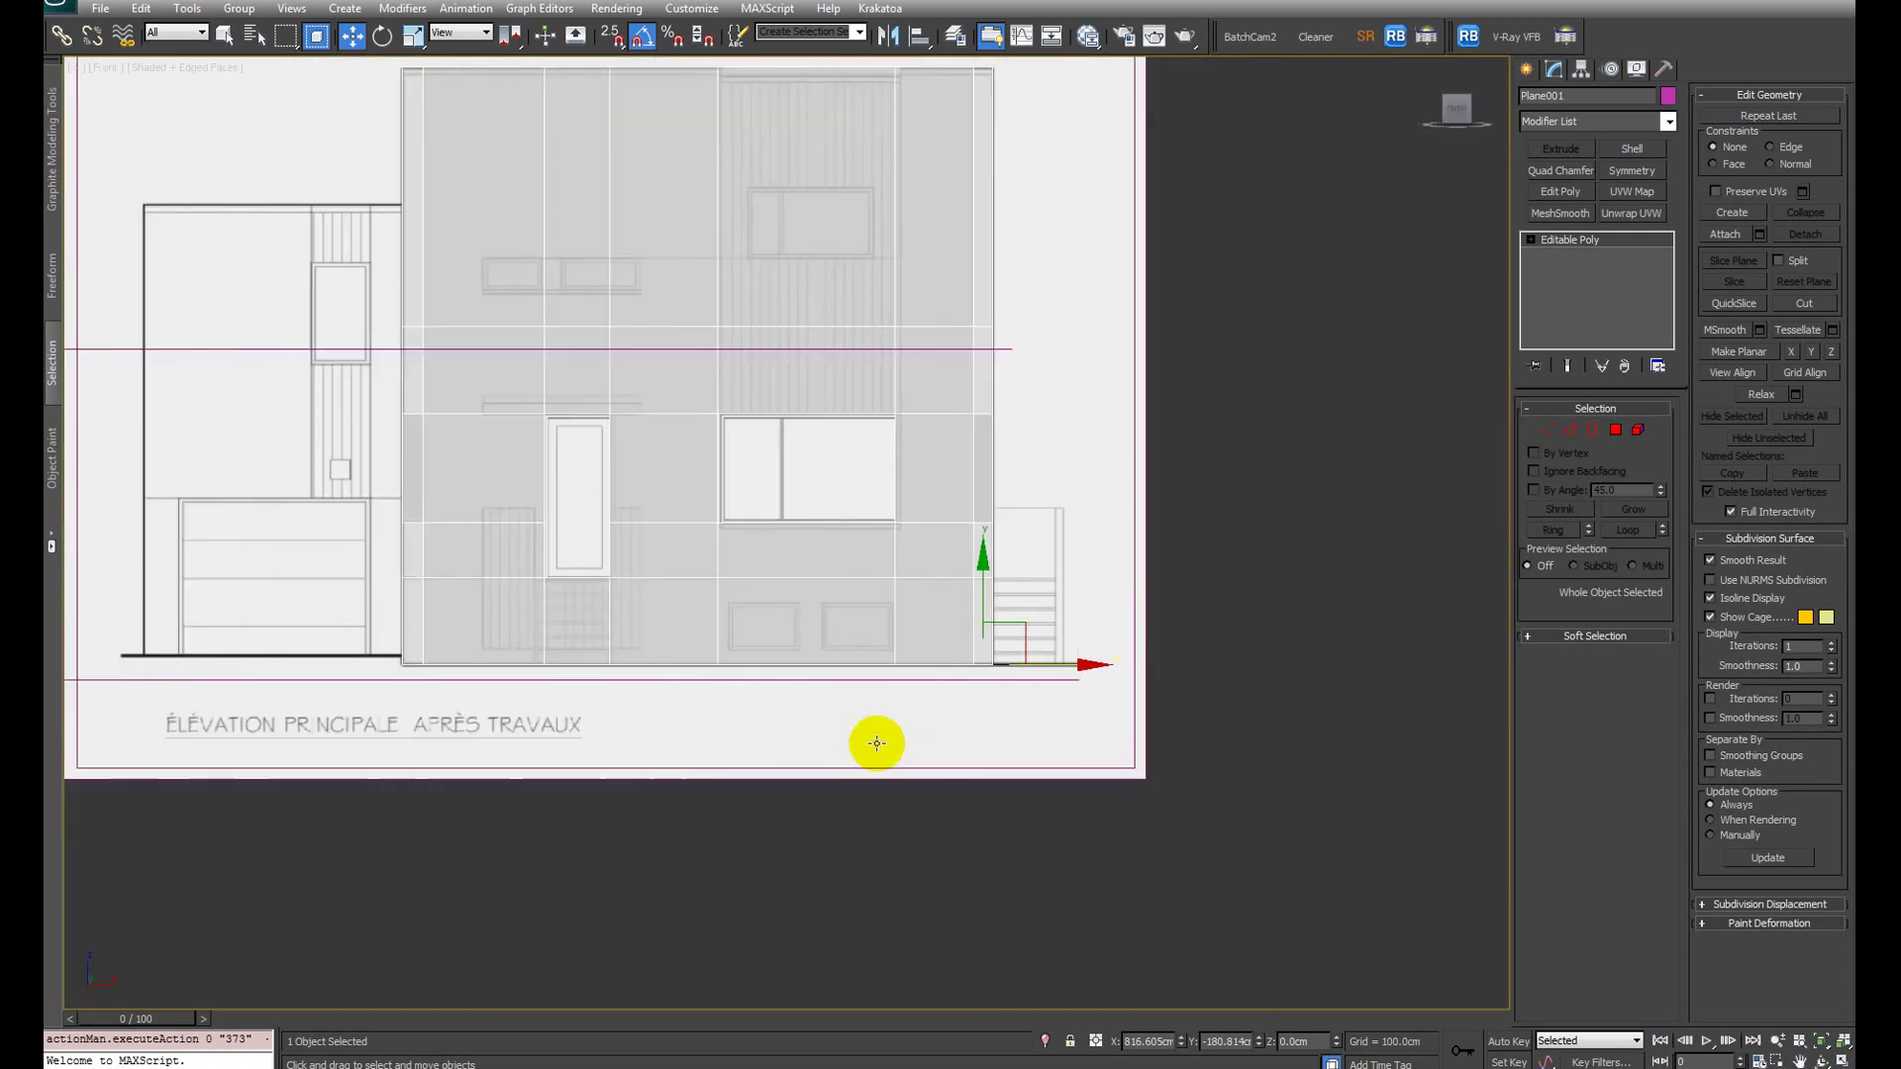
{"action": "scroll", "coordinate": [807, 636], "scroll_direction": "up", "scroll_amount": 4}
{"action": "scroll", "coordinate": [802, 633], "scroll_direction": "down", "scroll_amount": 2}
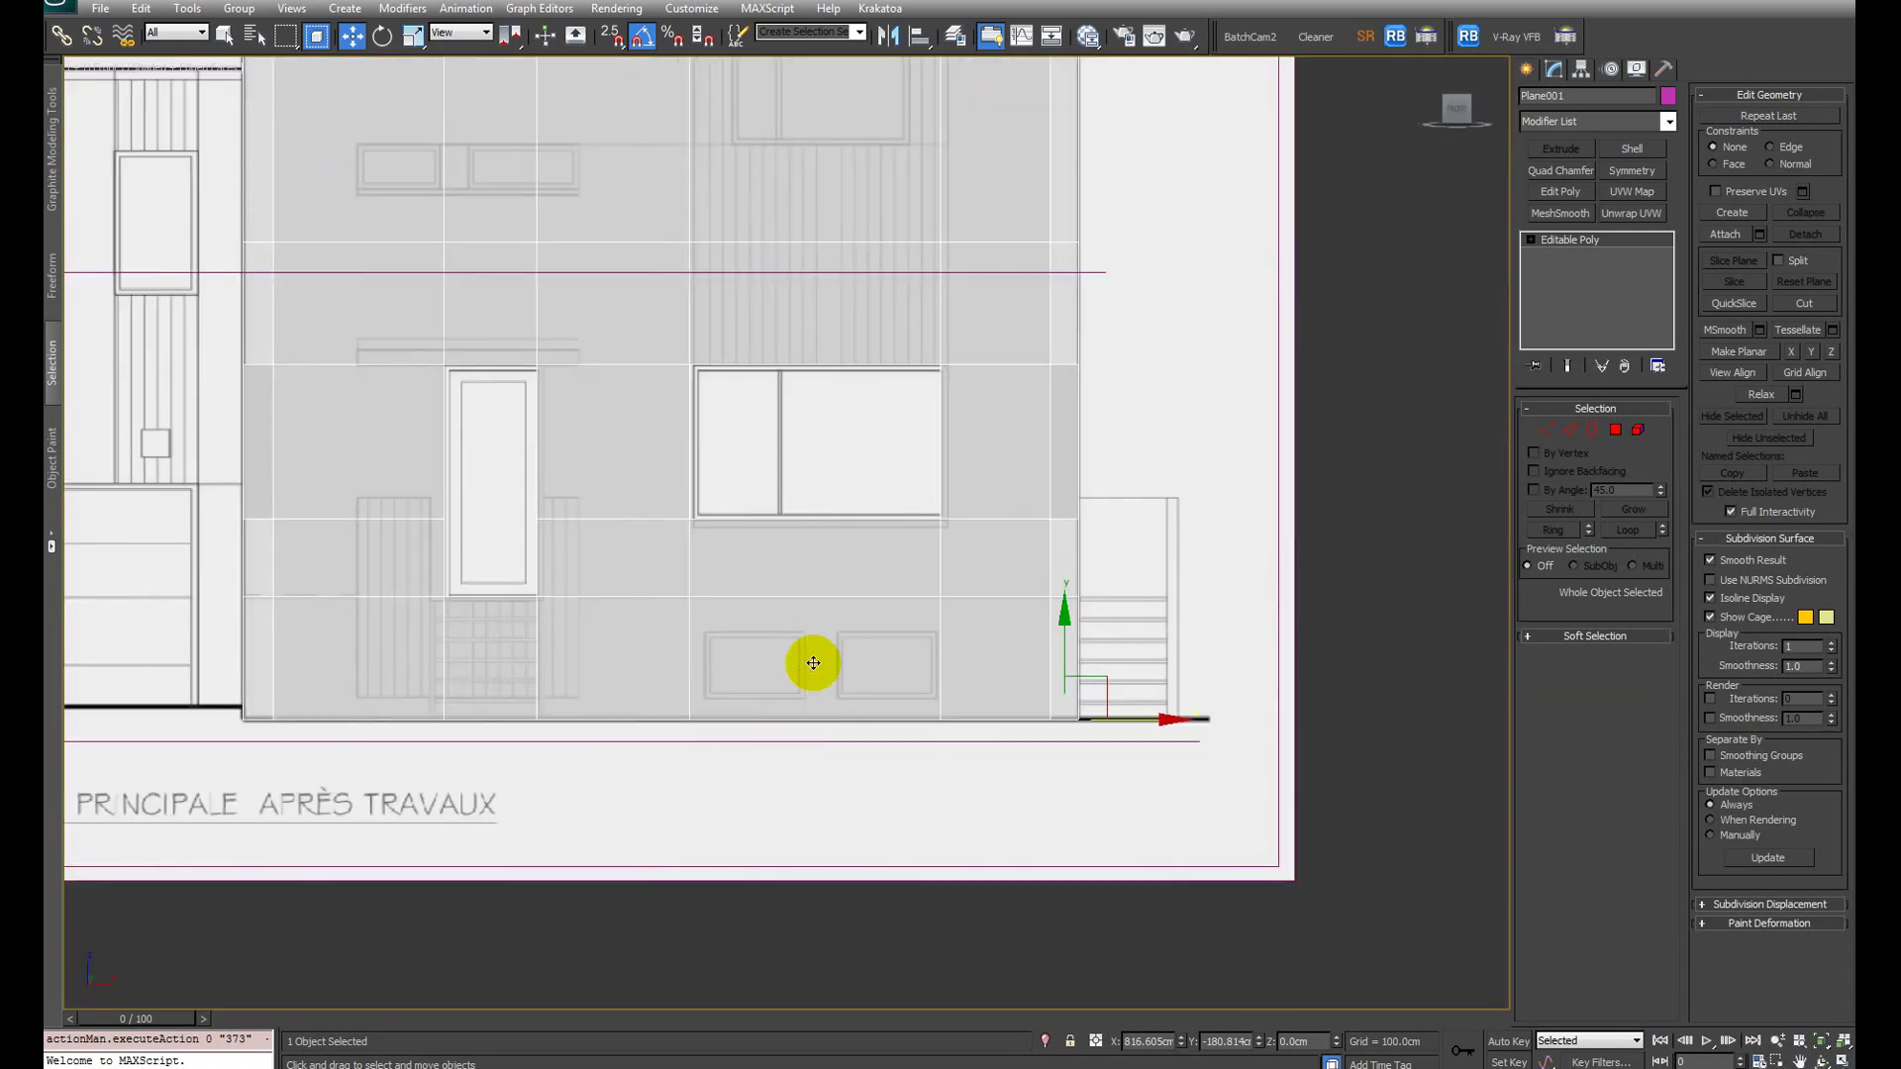
{"action": "scroll", "coordinate": [726, 645], "scroll_direction": "up", "scroll_amount": 3}
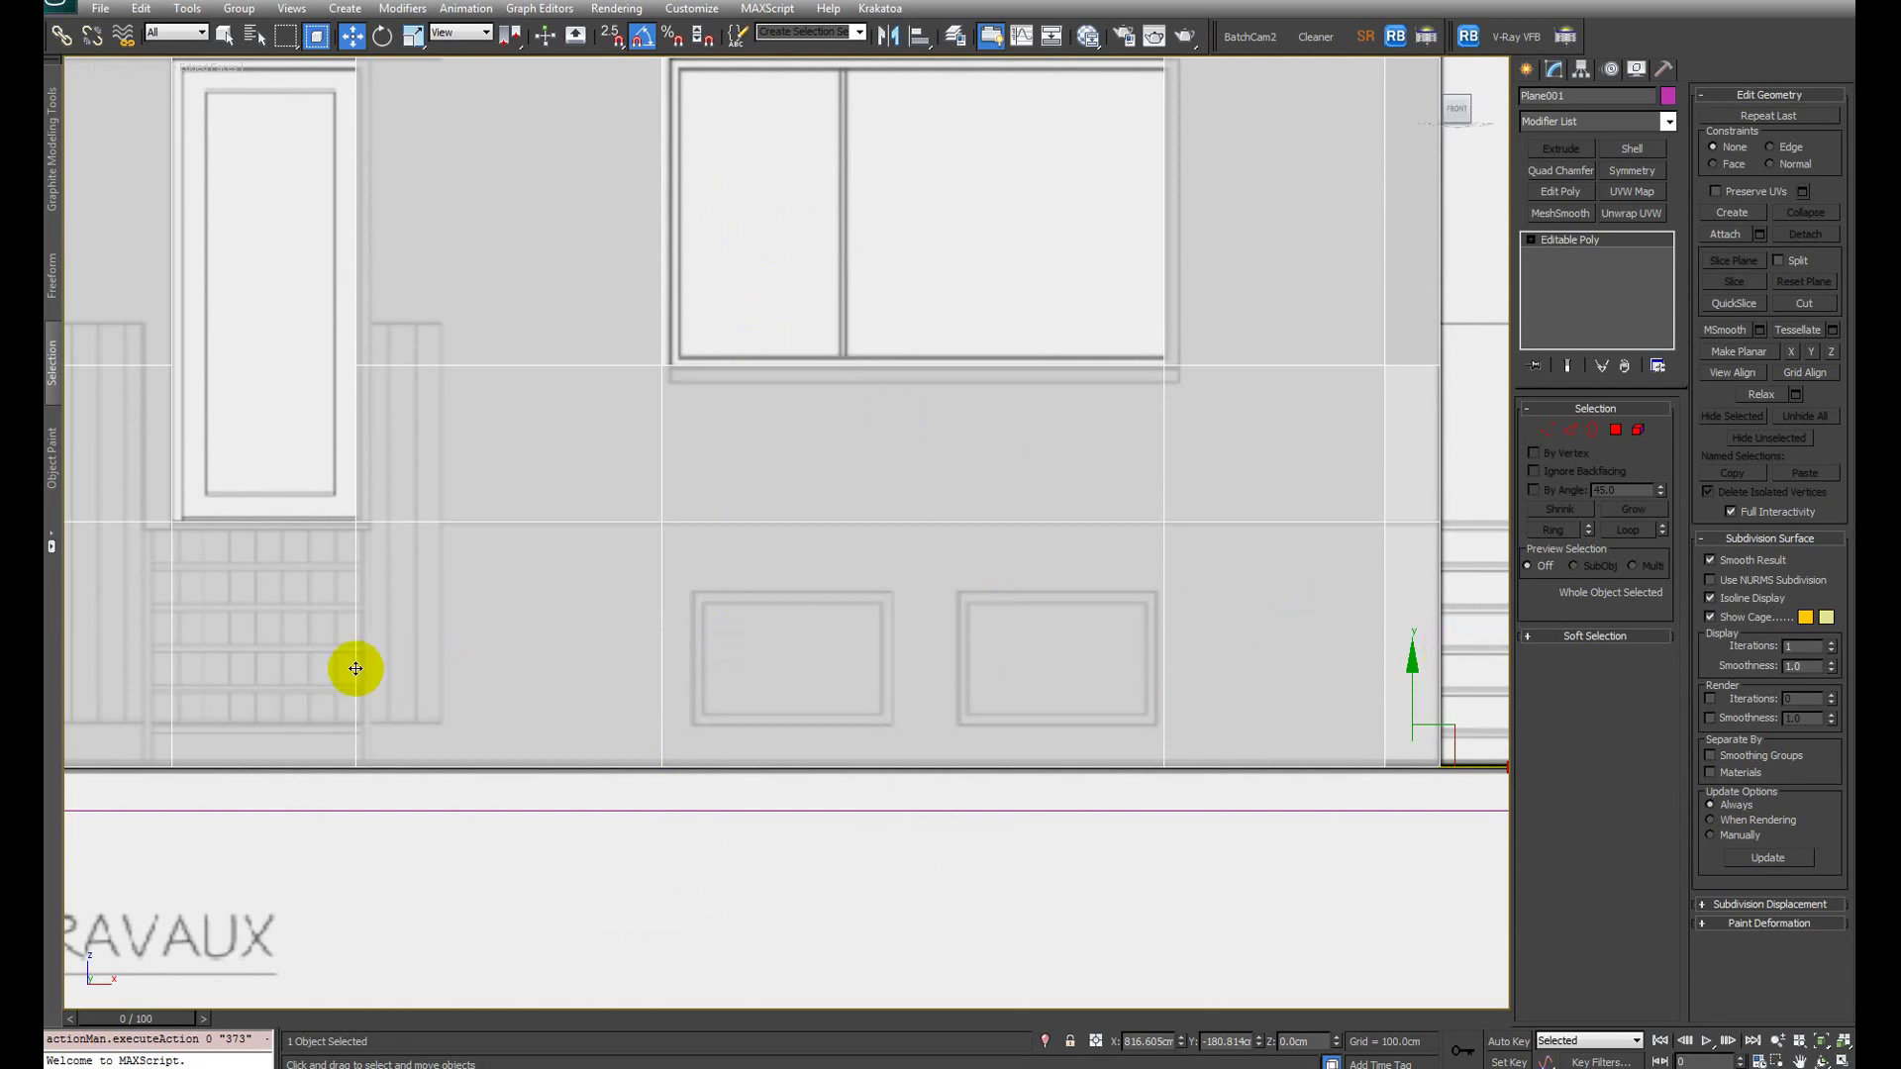
{"action": "scroll", "coordinate": [1021, 669], "scroll_direction": "down", "scroll_amount": 3}
Step: Select the six horizontal edges beneath the large front window and connect them with 4 segments
{"action": "middle_click_drag", "start_coordinate": [836, 584], "coordinate": [941, 891], "text": "alt"}
{"action": "key", "text": "2"}
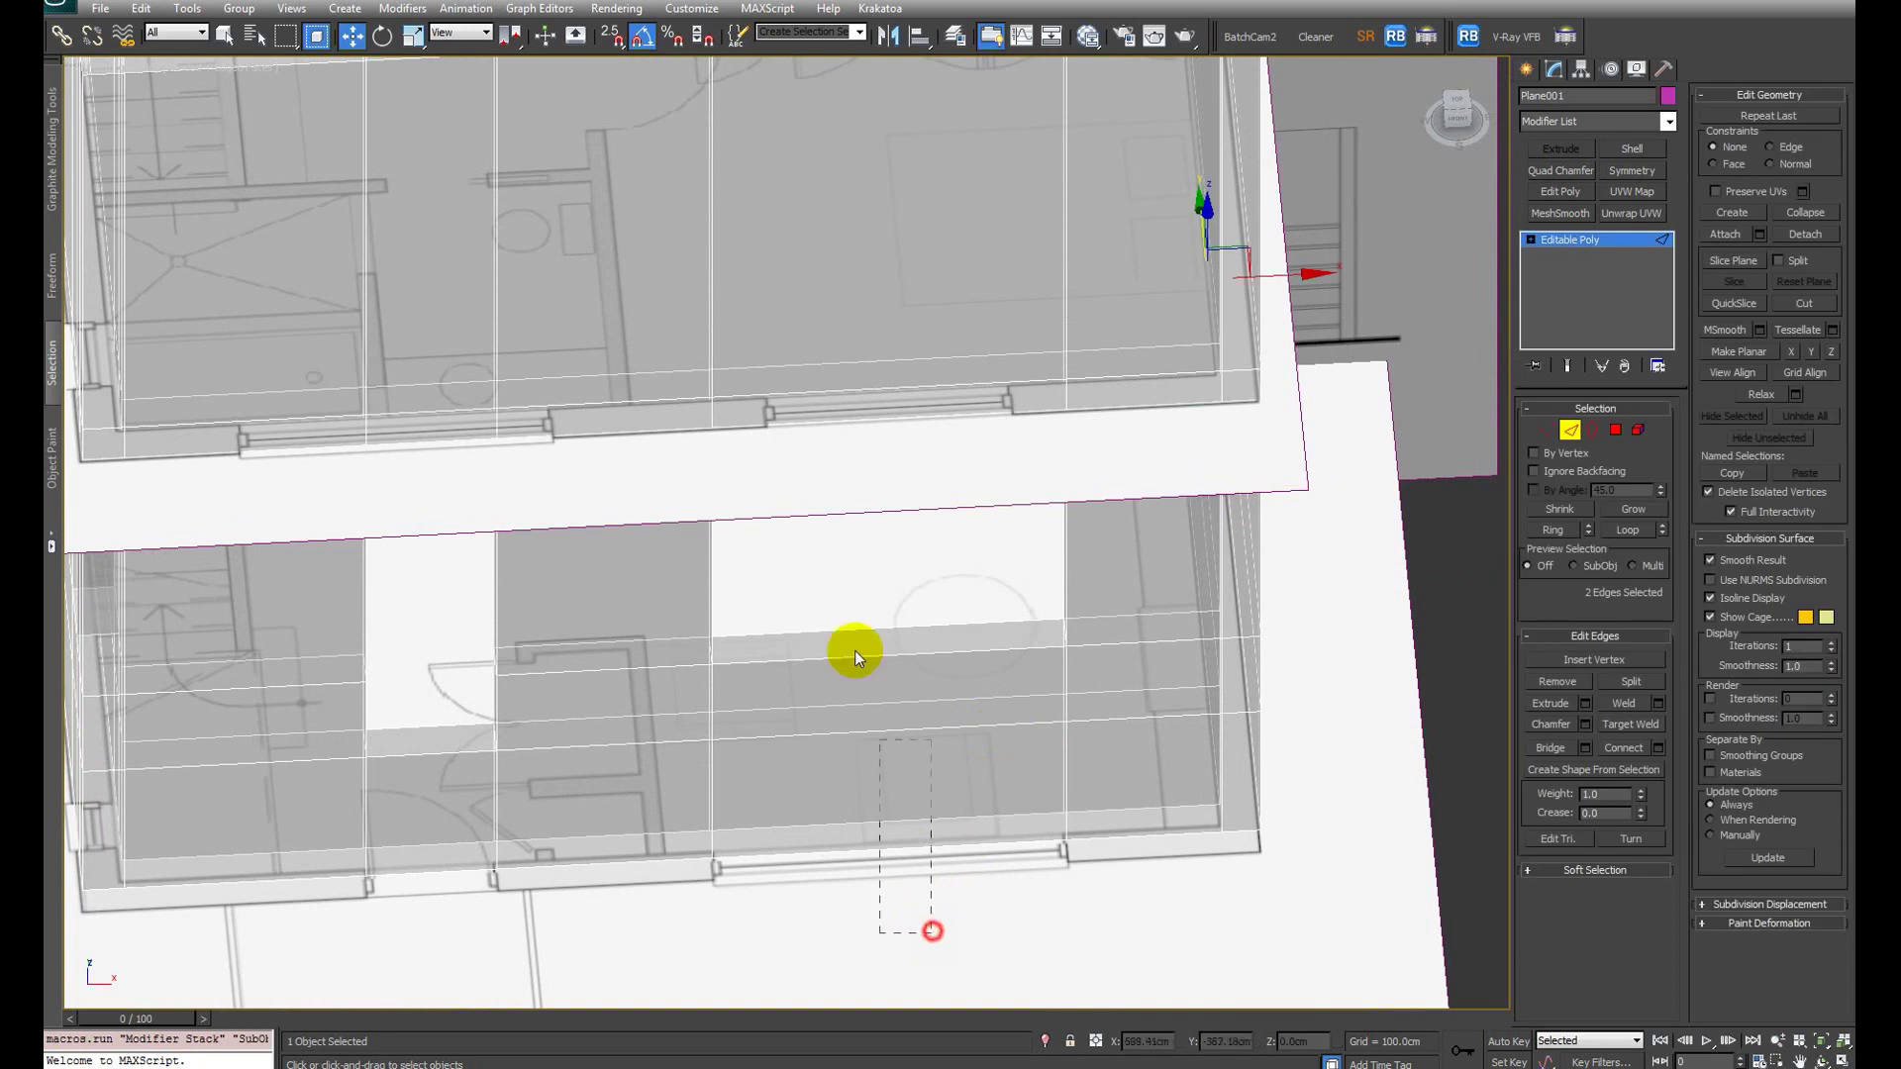
{"action": "left_click_drag", "start_coordinate": [844, 551], "coordinate": [842, 545]}
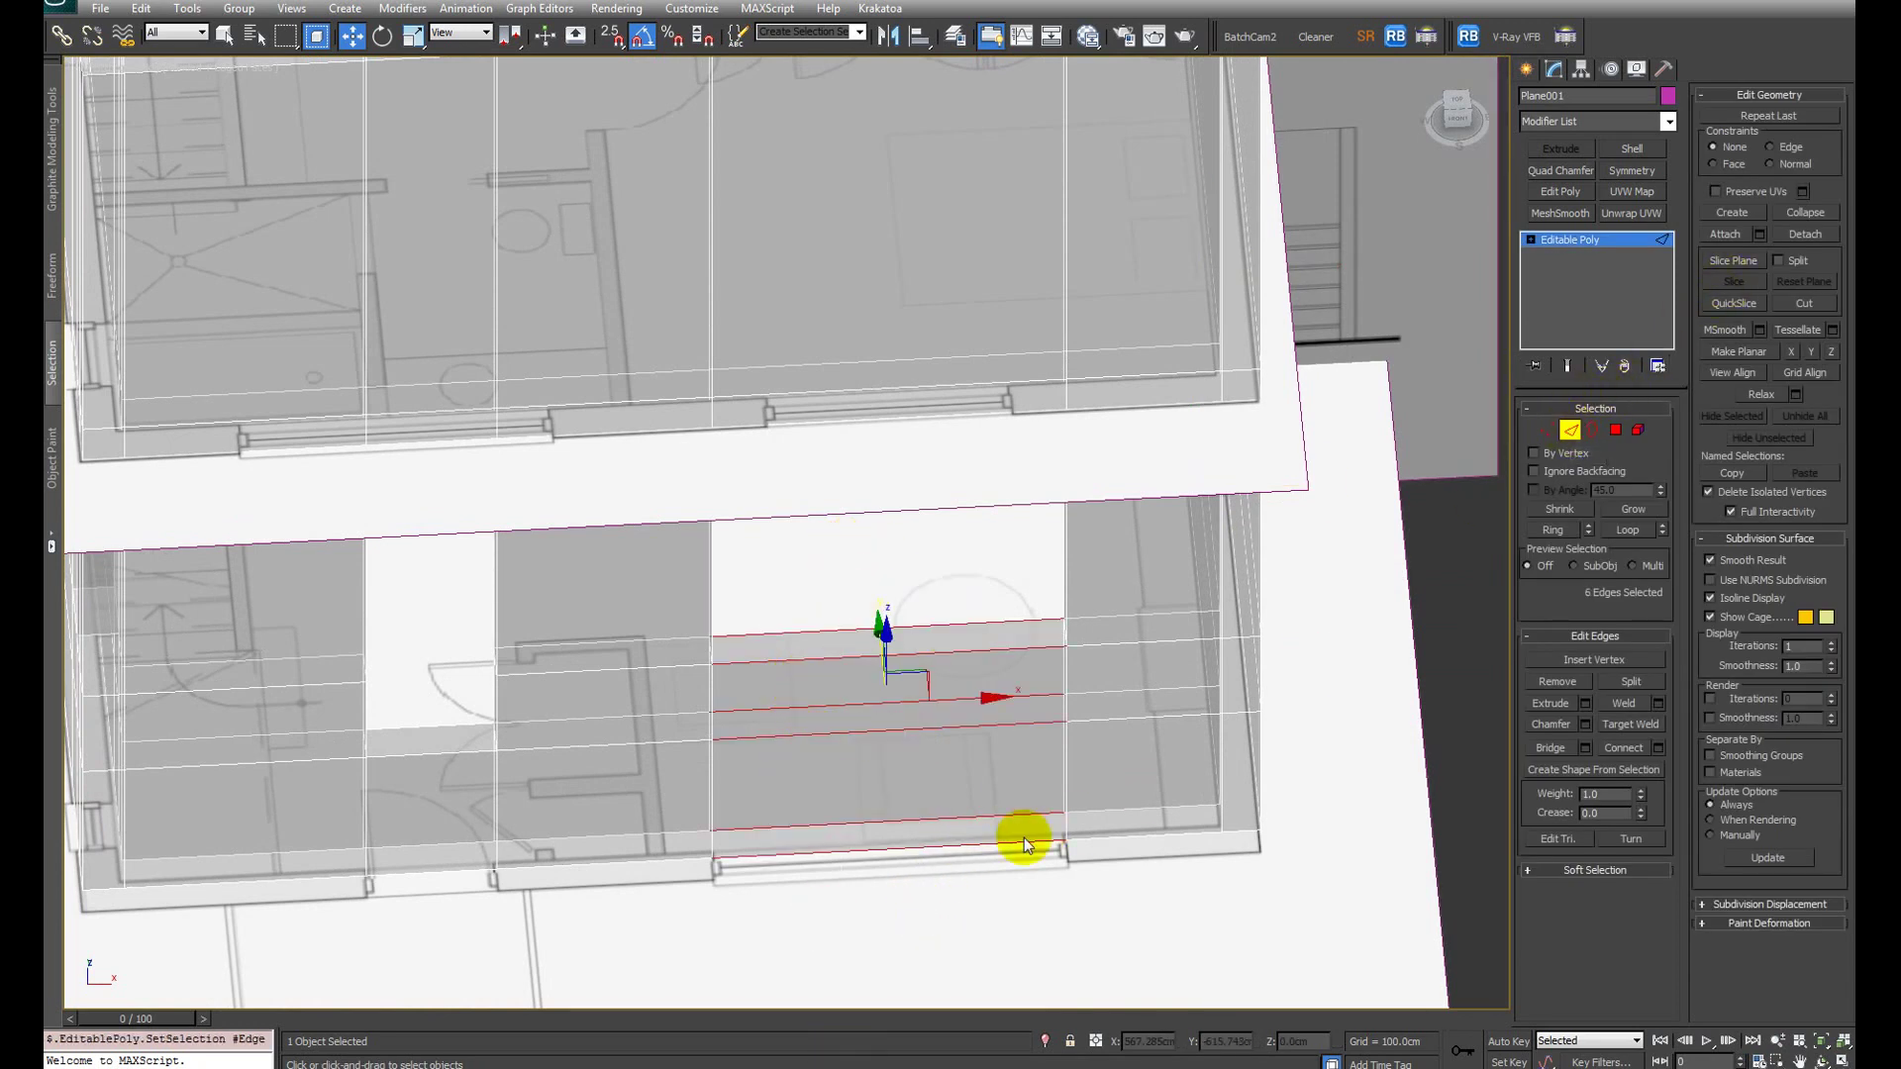
{"action": "left_click", "coordinate": [1657, 750]}
{"action": "left_click_drag", "start_coordinate": [807, 542], "coordinate": [804, 545]}
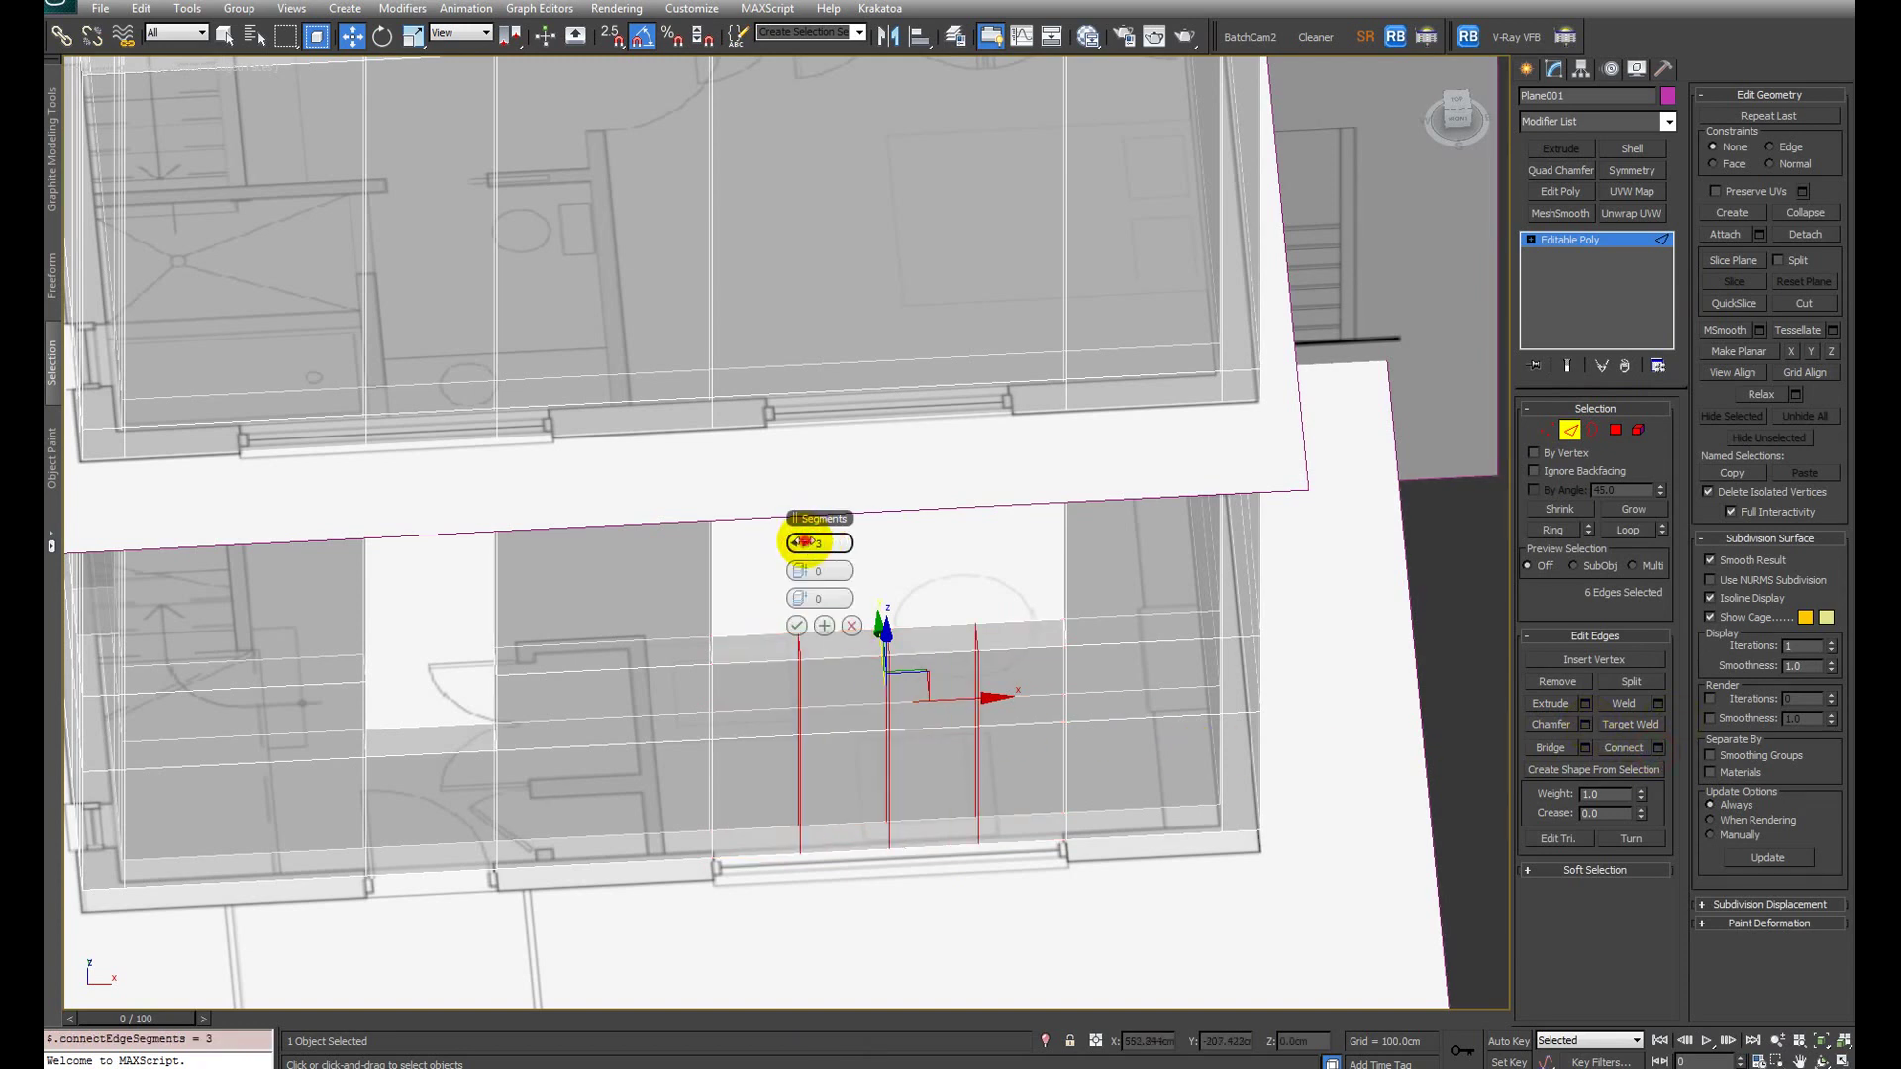
{"action": "left_click", "coordinate": [804, 541]}
{"action": "left_click", "coordinate": [798, 627]}
Step: In the front view, shift the new vertical edge lines to align the first two with the left basement window's sides
{"action": "middle_click_drag", "start_coordinate": [871, 639], "coordinate": [905, 690], "text": "alt"}
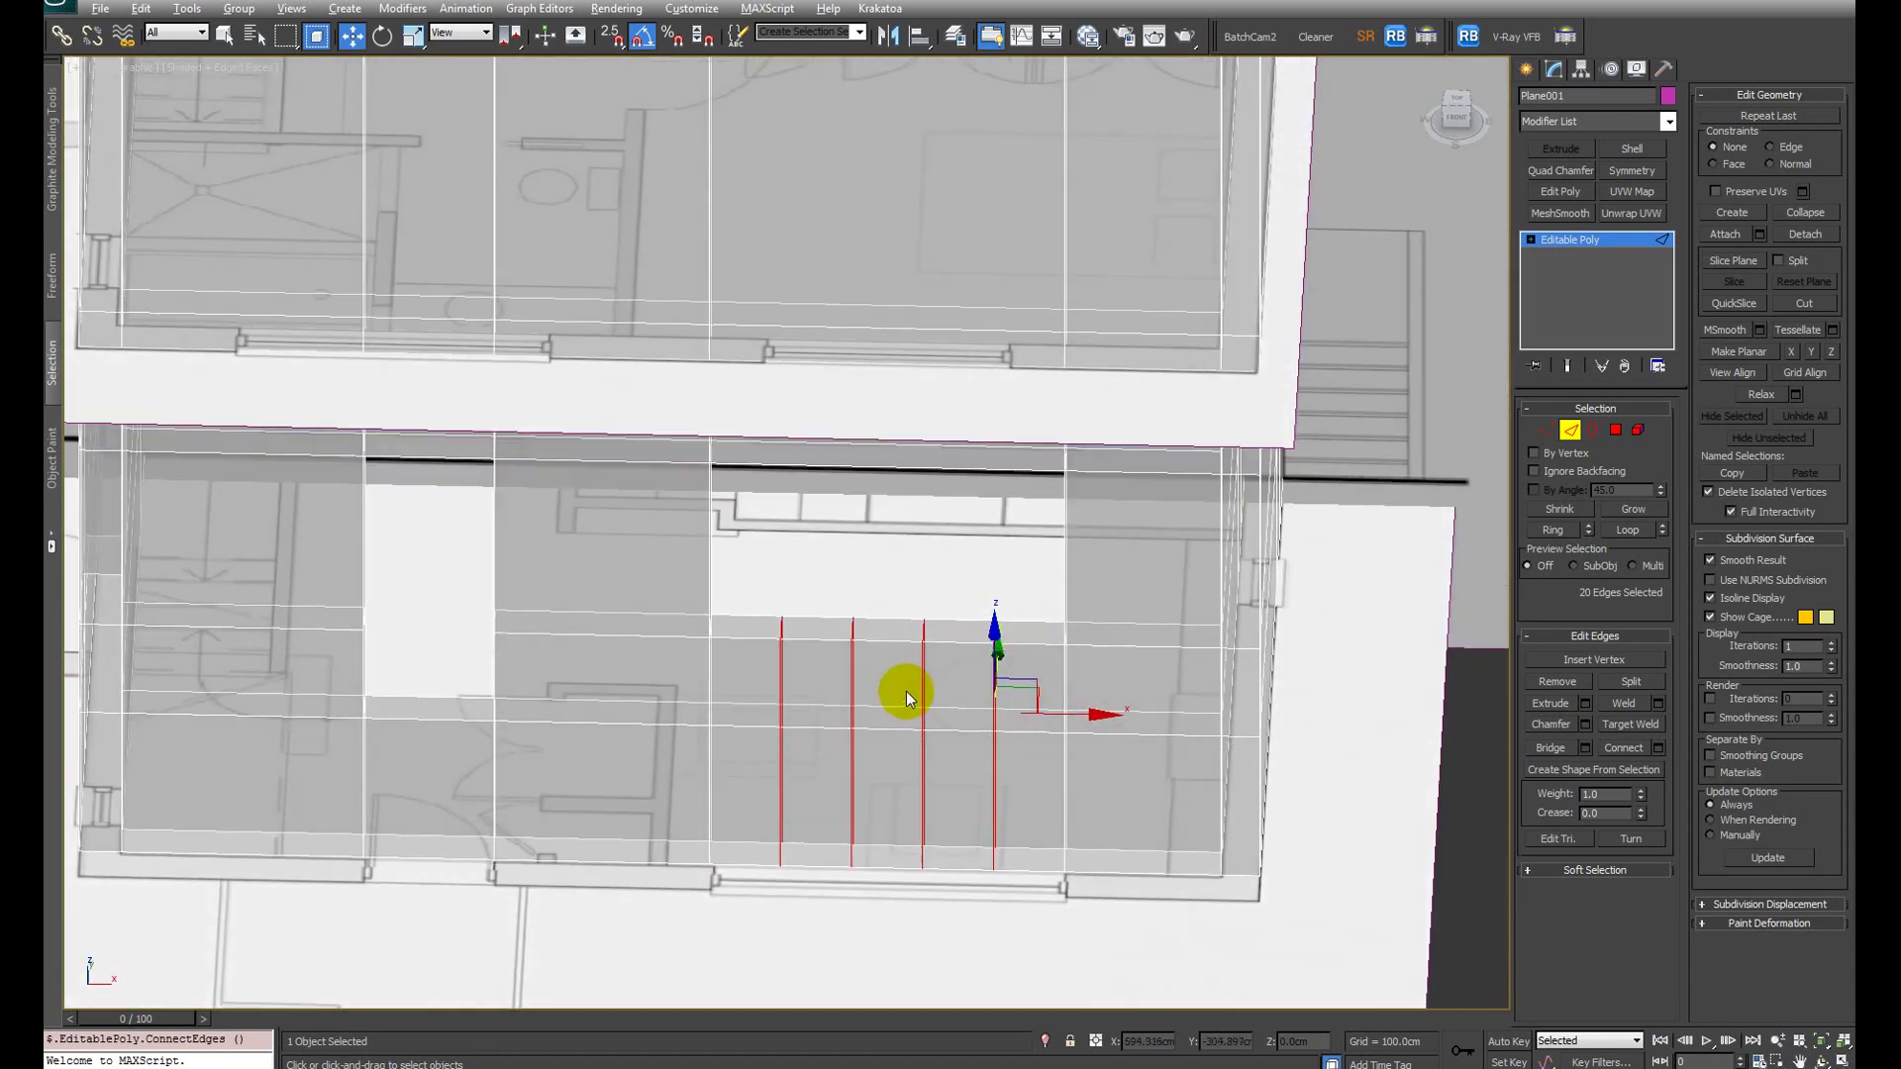
{"action": "key", "text": "f"}
{"action": "key", "text": "z"}
{"action": "scroll", "coordinate": [906, 687], "scroll_direction": "down", "scroll_amount": 4}
{"action": "middle_click_drag", "start_coordinate": [958, 534], "coordinate": [958, 596]}
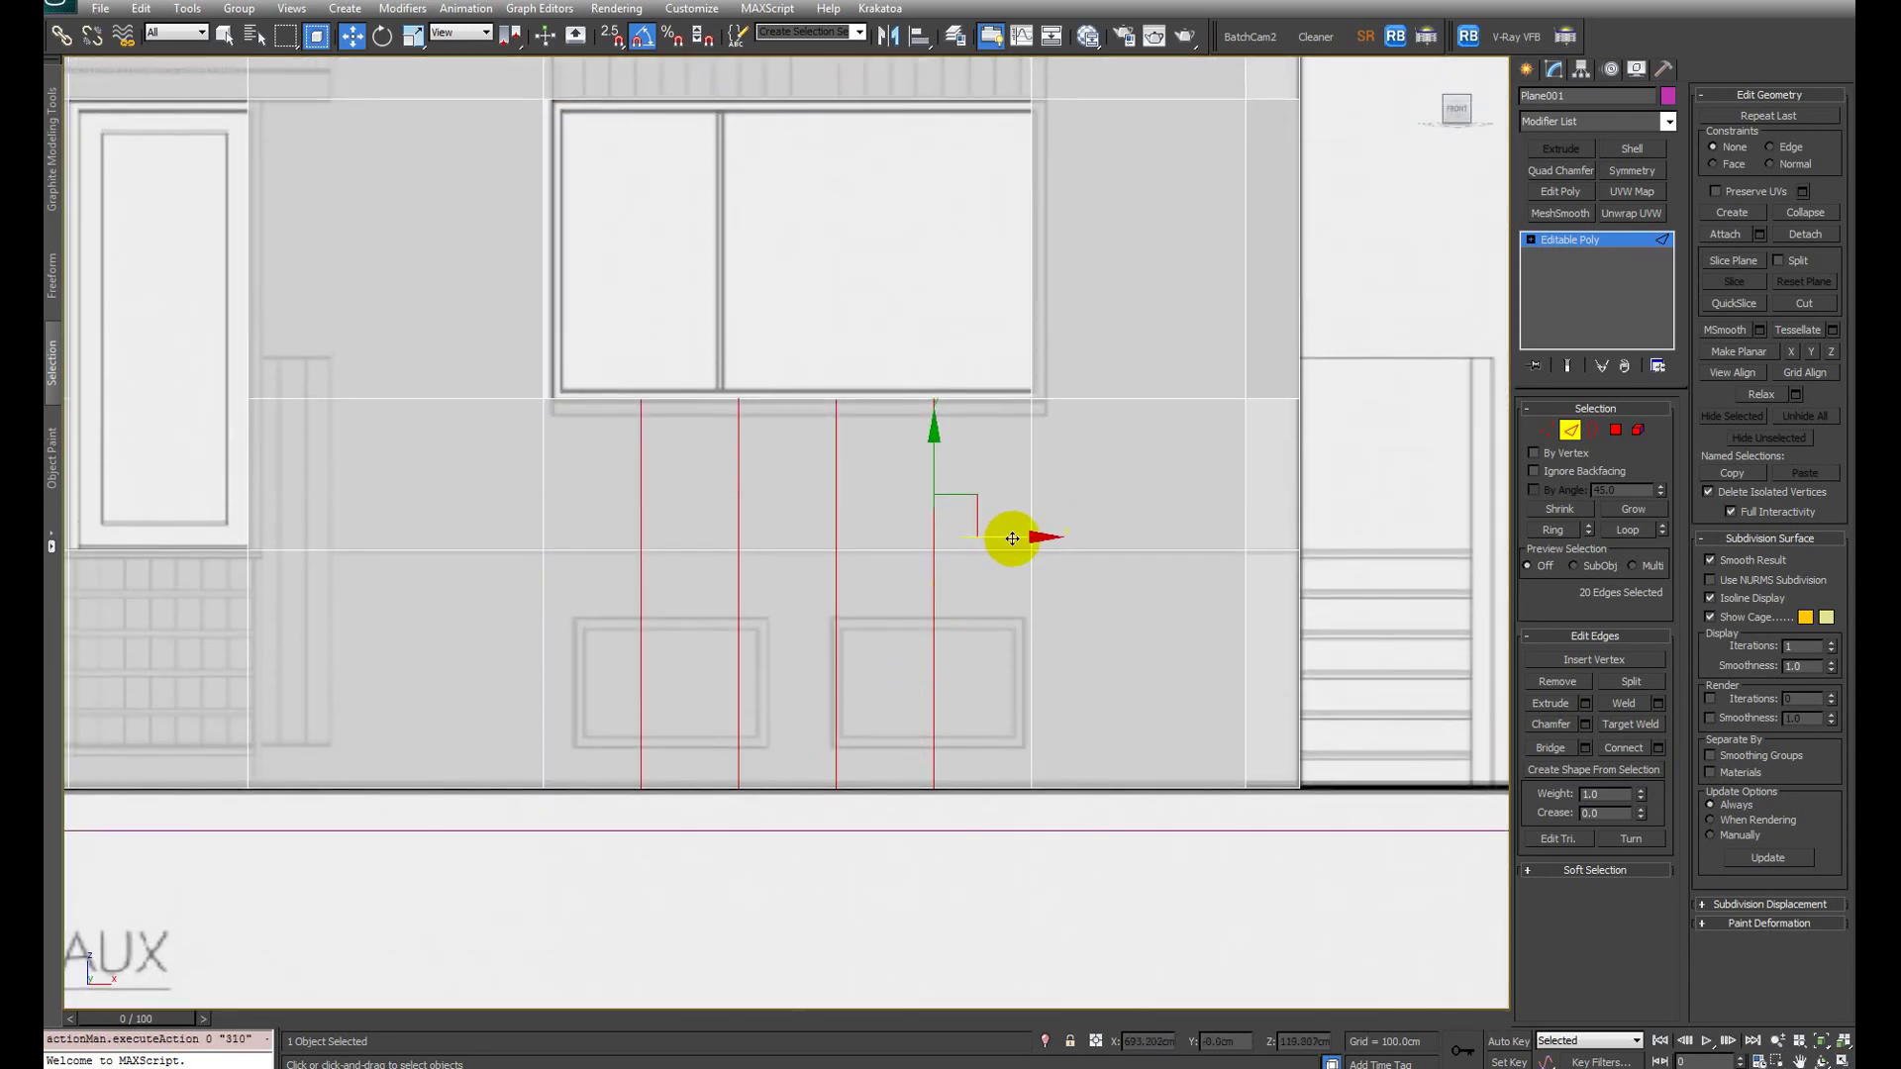
{"action": "left_click_drag", "start_coordinate": [1016, 539], "coordinate": [919, 551]}
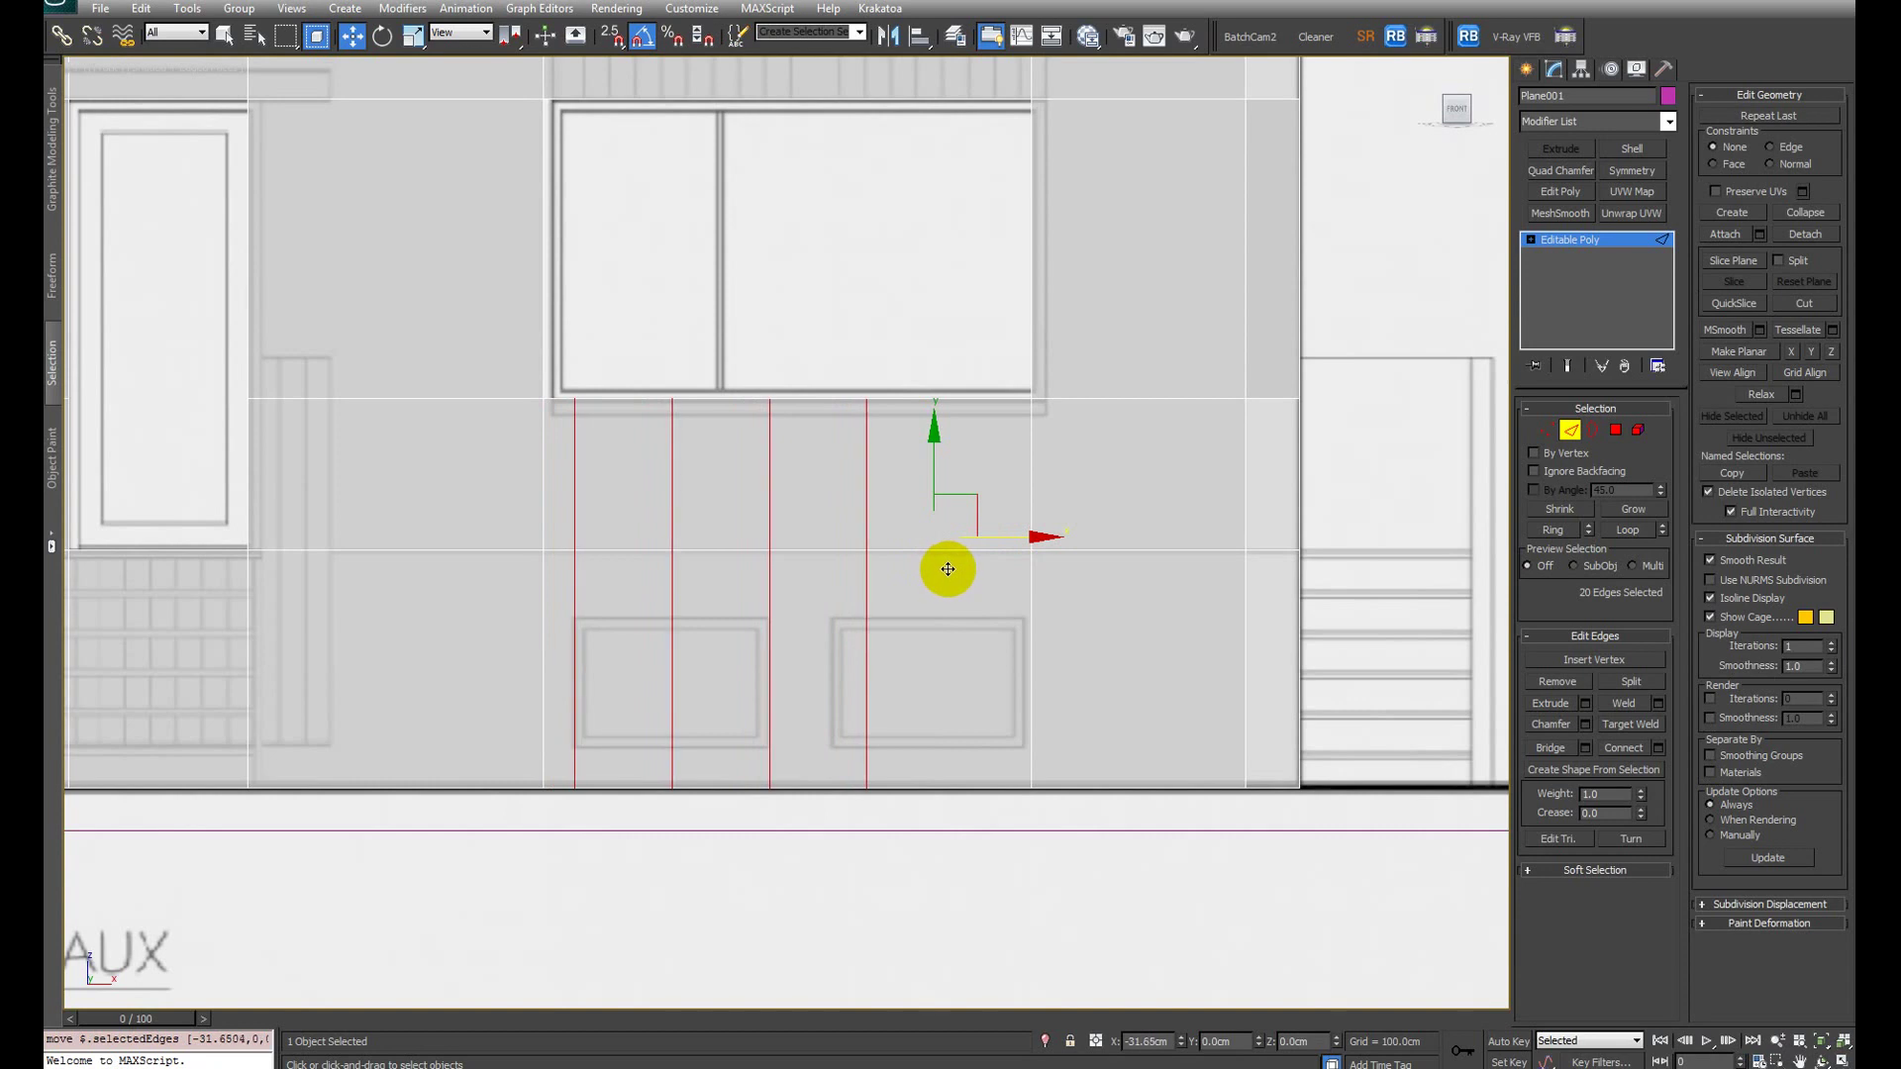
{"action": "left_click_drag", "start_coordinate": [471, 227], "coordinate": [471, 227], "text": "alt"}
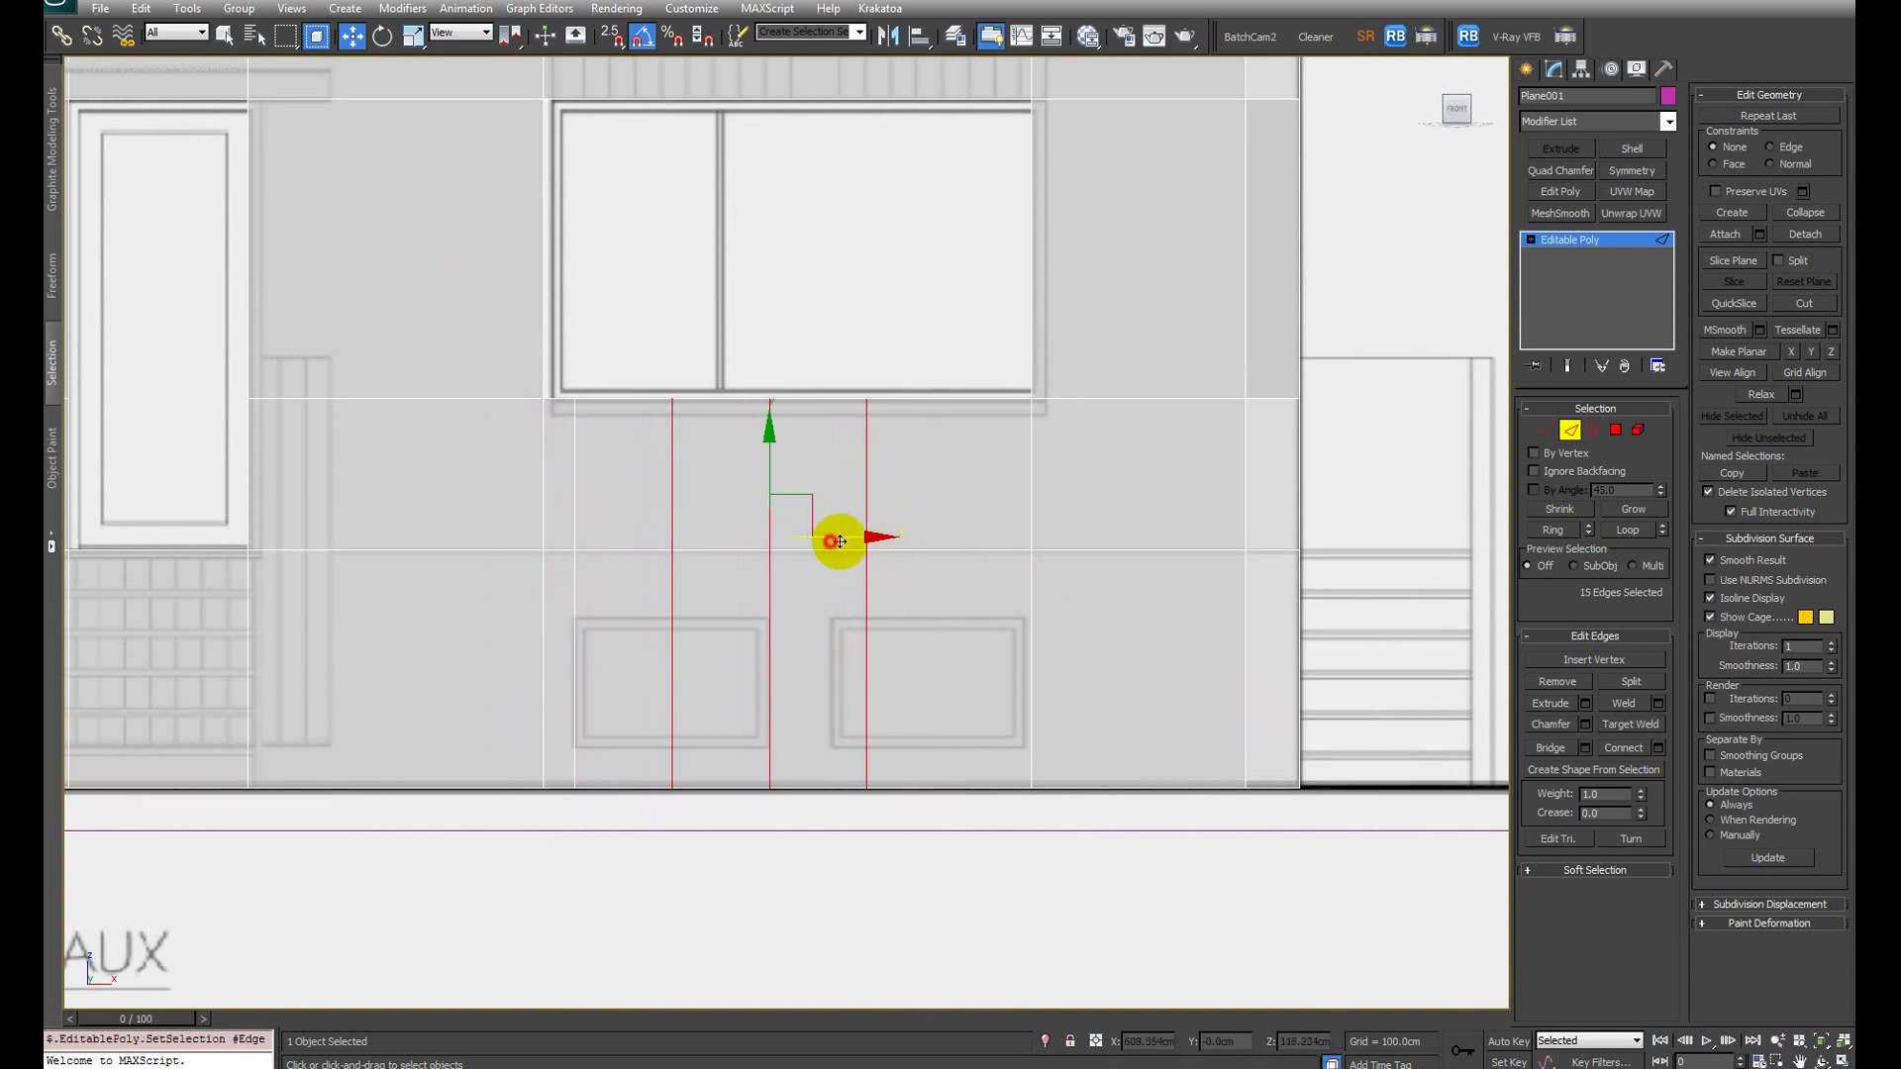
{"action": "left_click_drag", "start_coordinate": [836, 540], "coordinate": [923, 550]}
Step: Align the remaining two vertical edge lines with the sides of the right basement window
{"action": "left_click_drag", "start_coordinate": [819, 832], "coordinate": [607, 255], "text": "alt"}
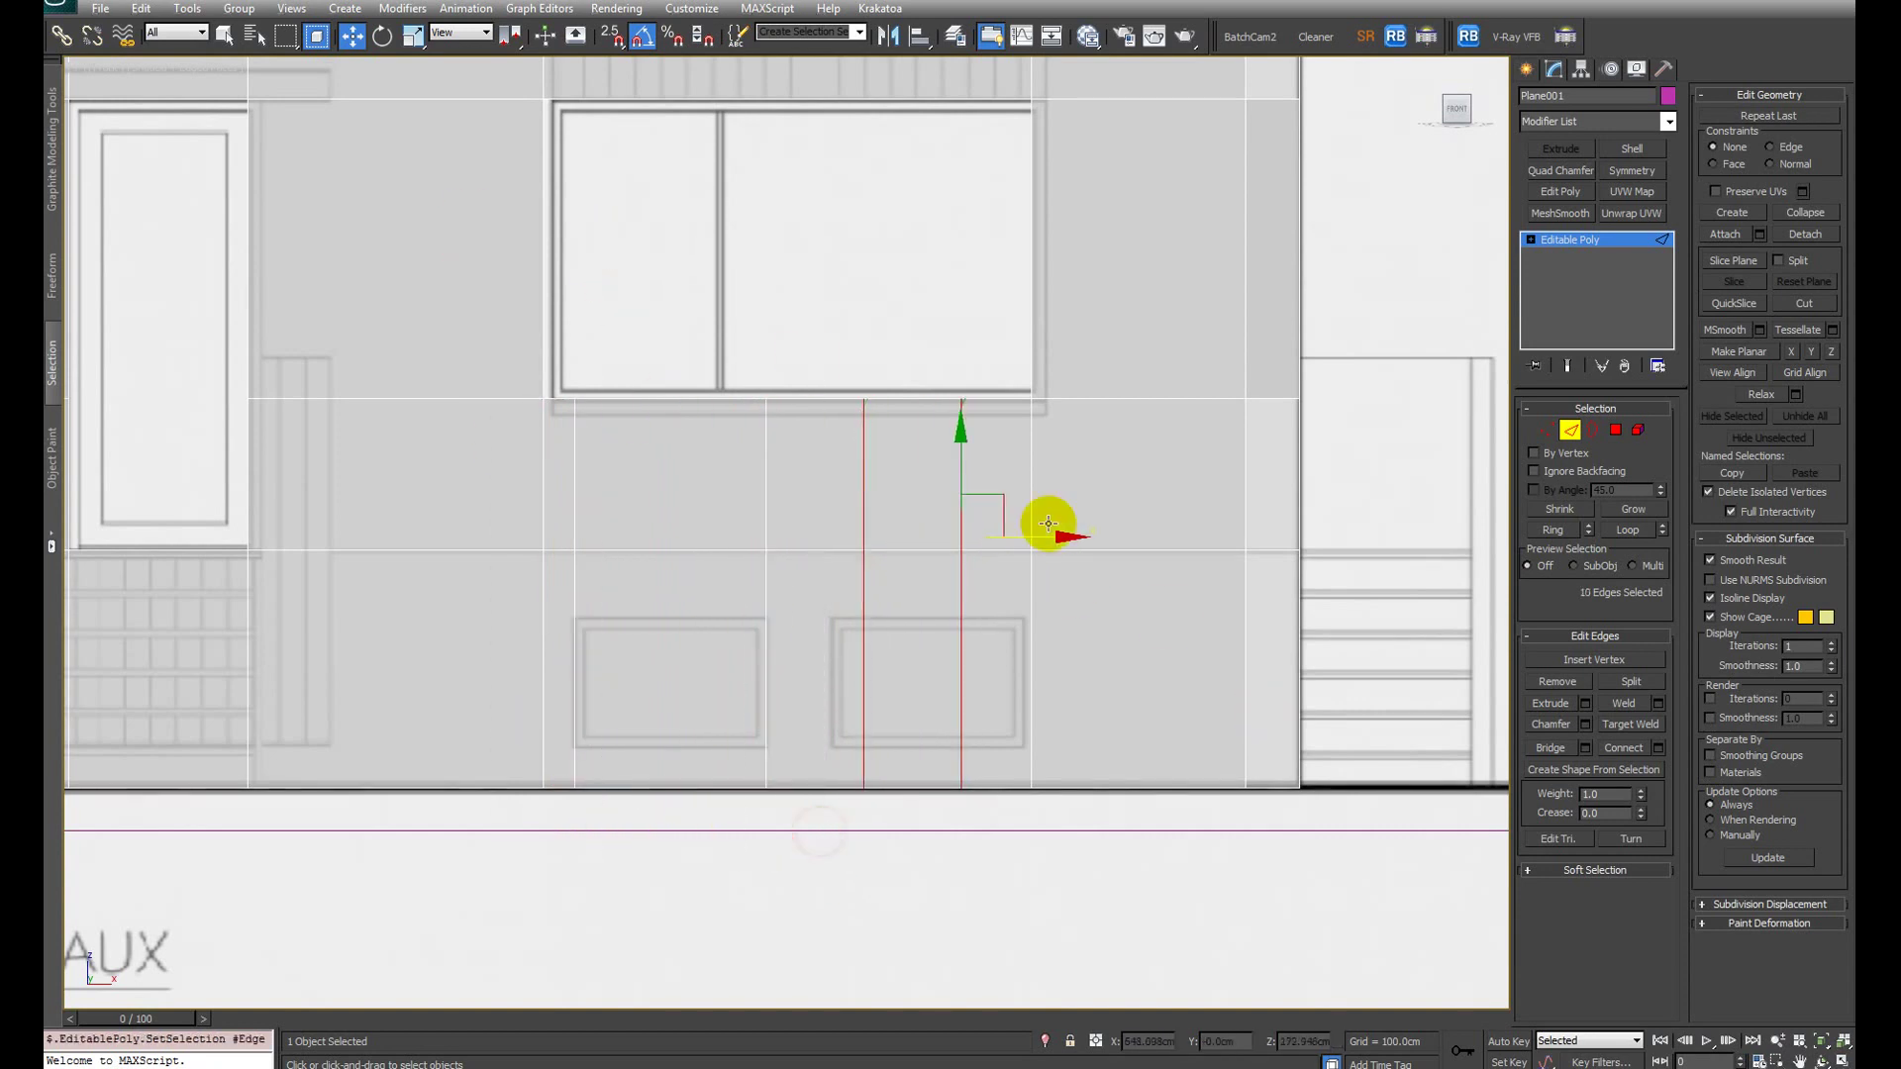
{"action": "left_click_drag", "start_coordinate": [1073, 546], "coordinate": [1027, 536]}
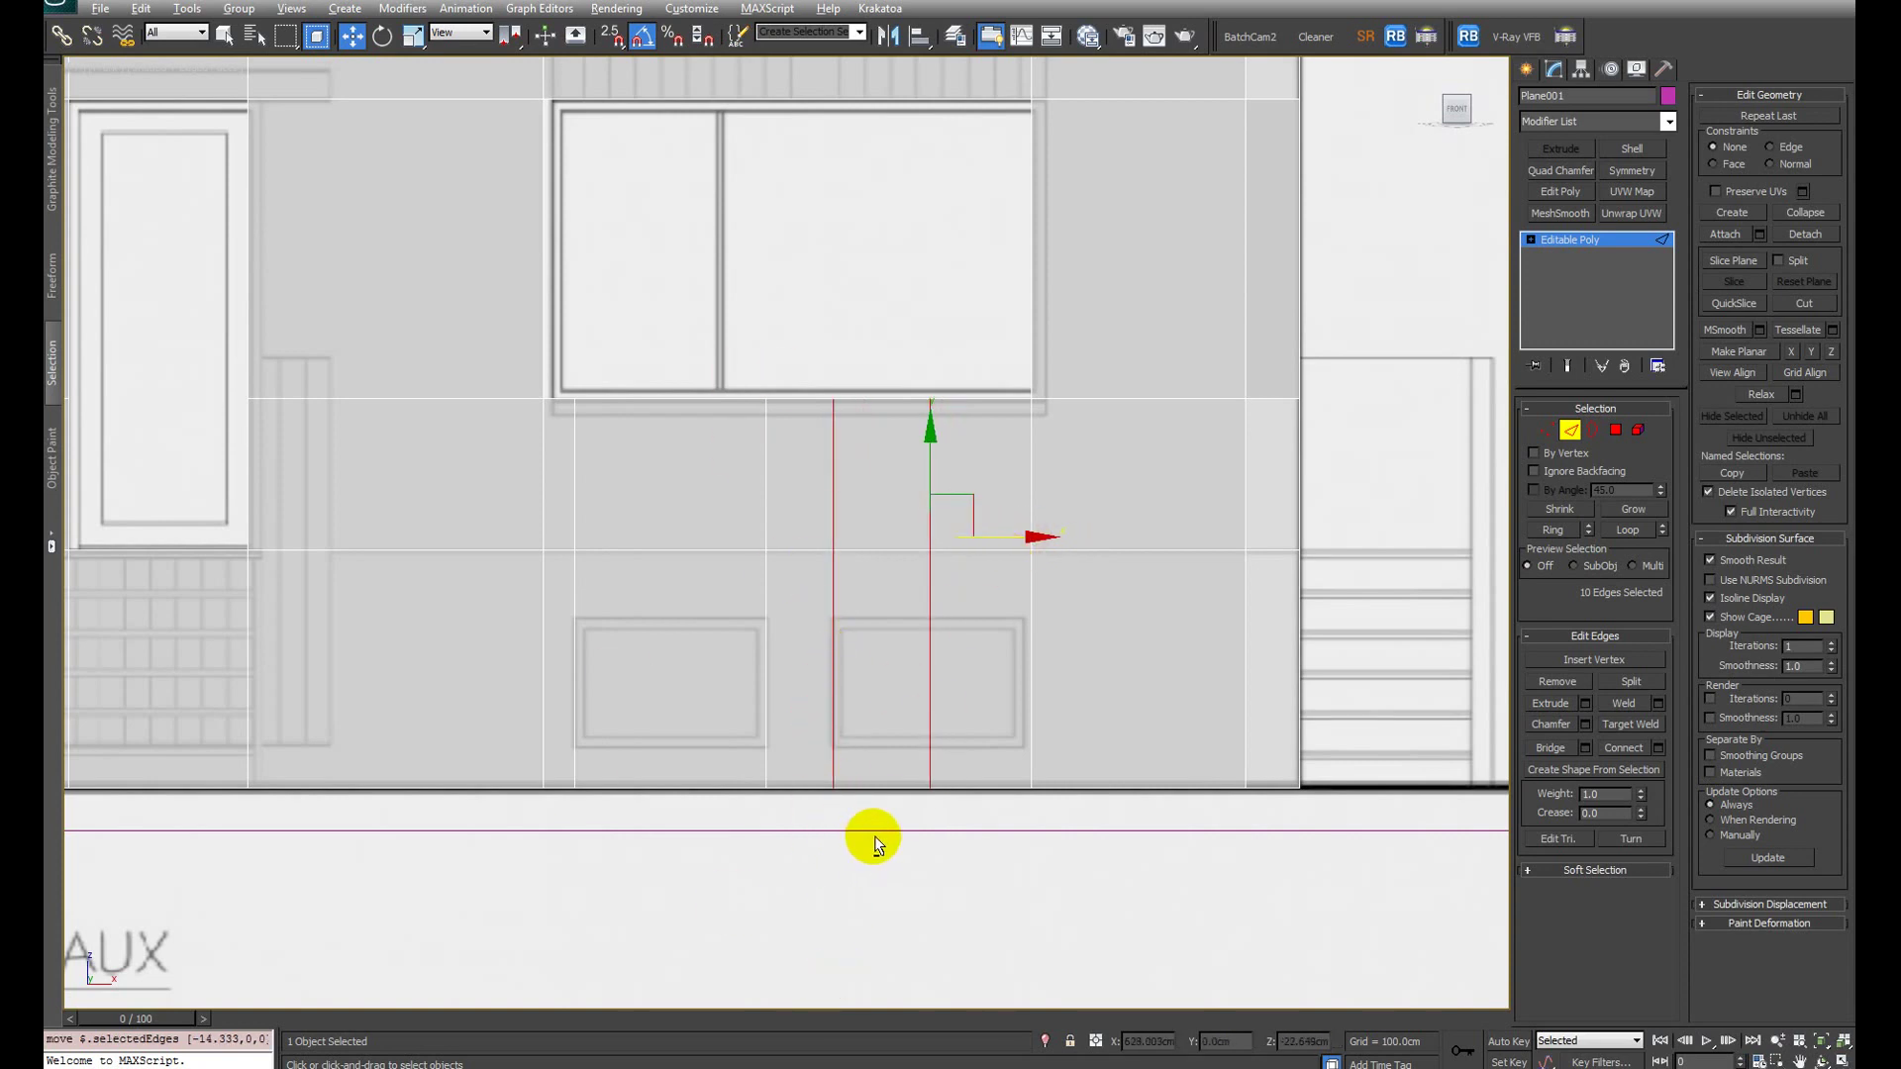
{"action": "left_click_drag", "start_coordinate": [868, 837], "coordinate": [570, 265], "text": "alt"}
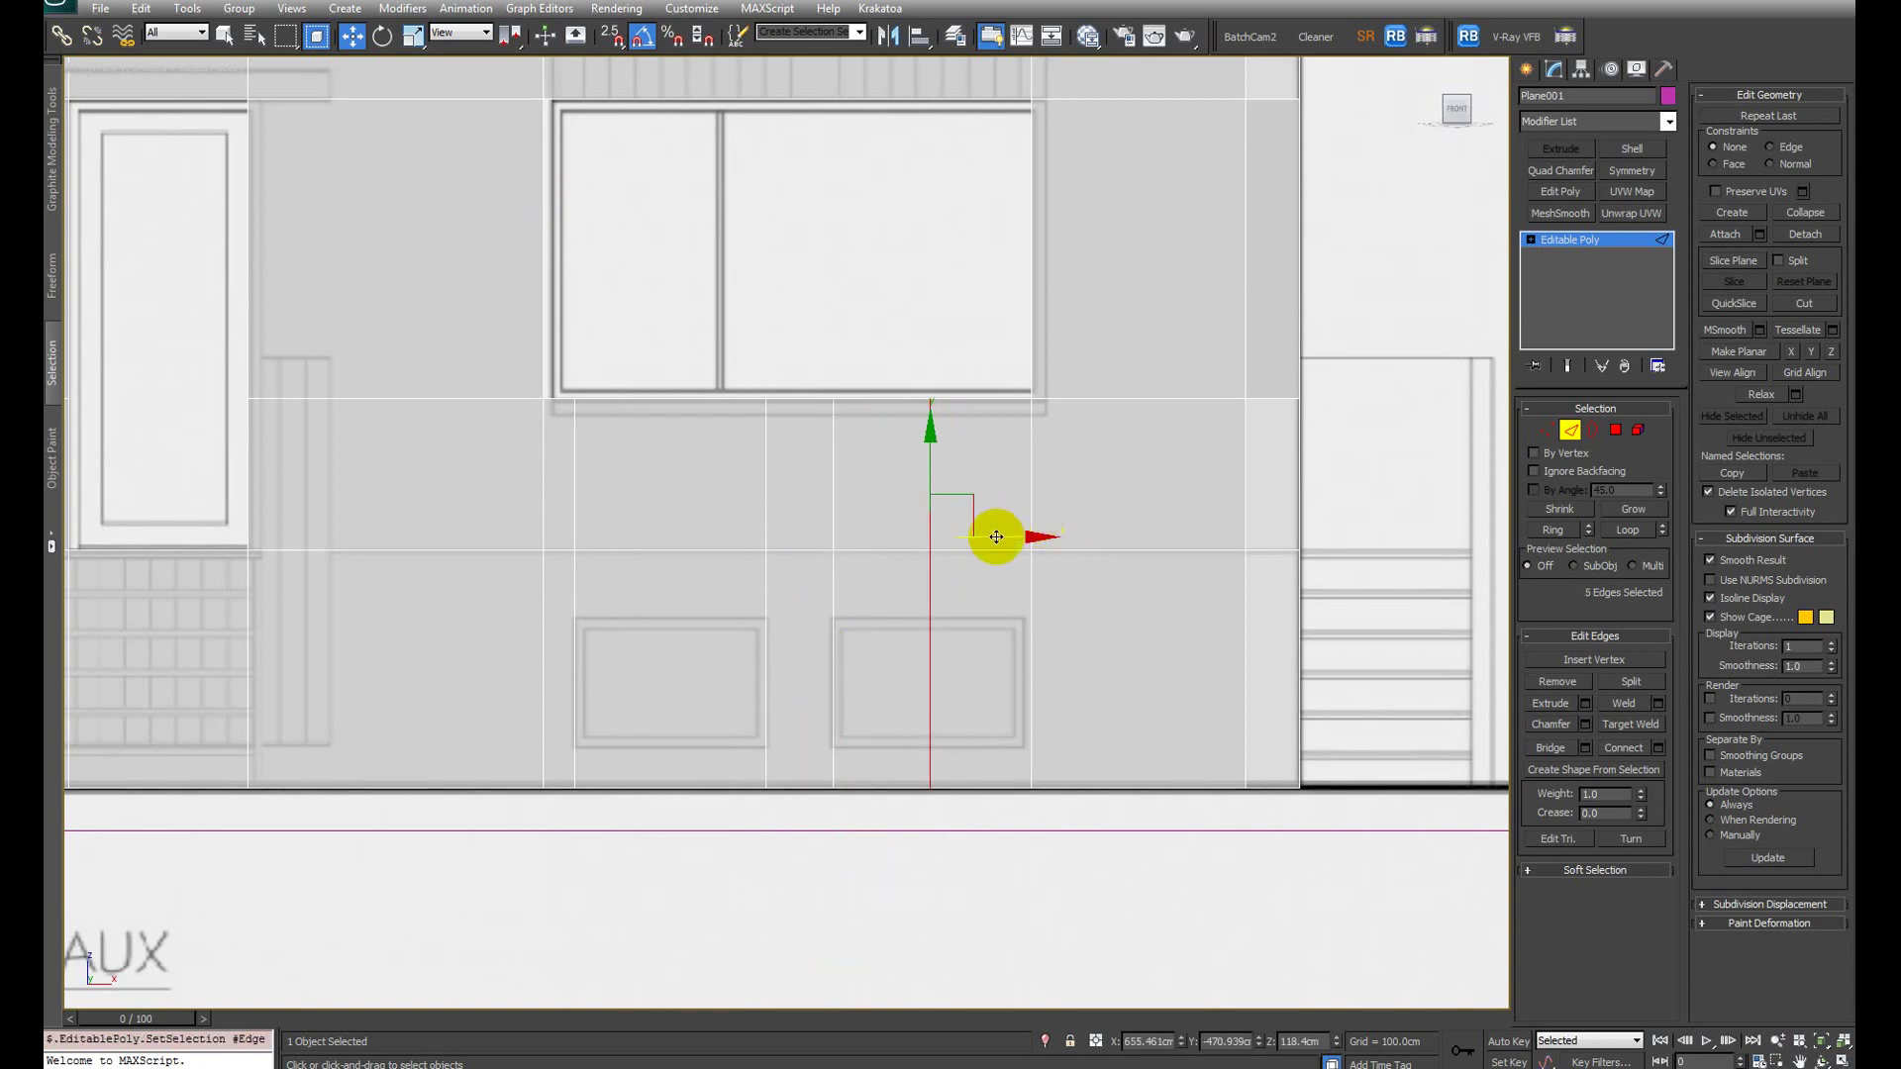
{"action": "left_click_drag", "start_coordinate": [996, 536], "coordinate": [1089, 562]}
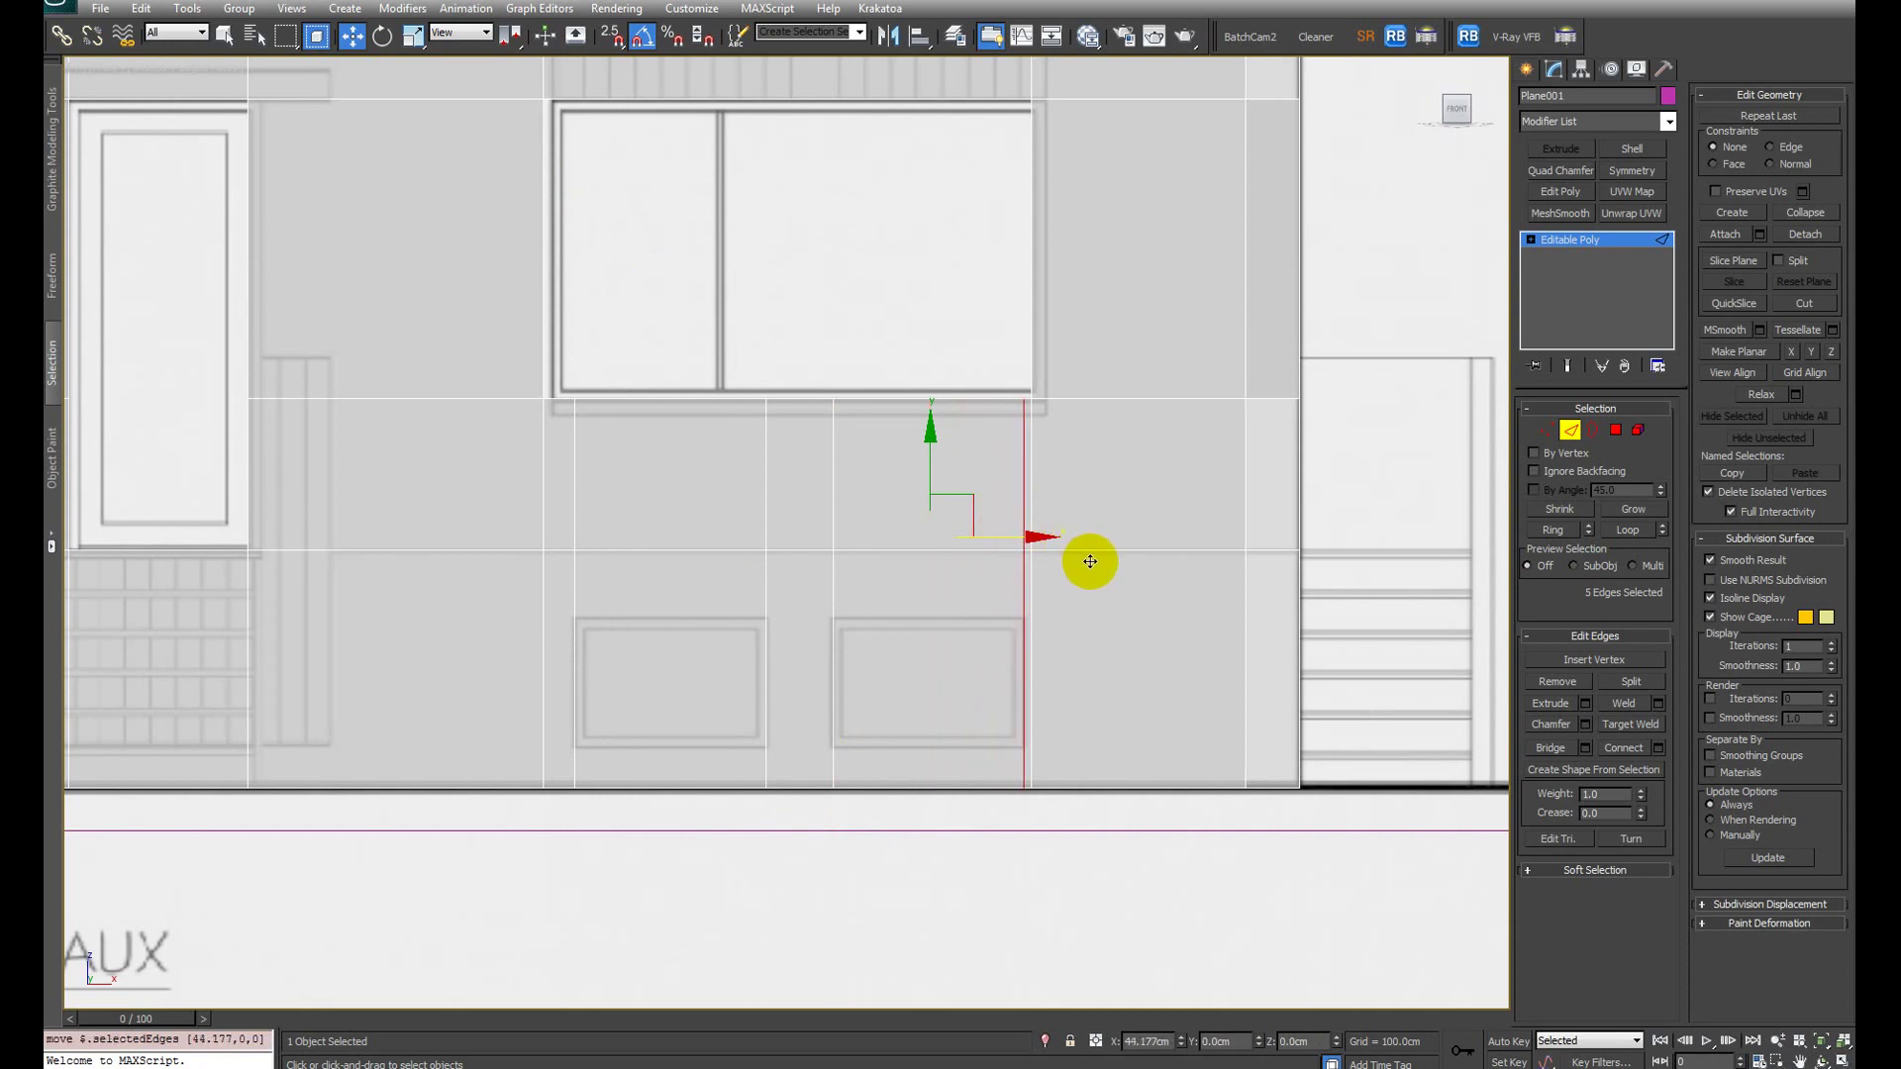
{"action": "scroll", "coordinate": [1078, 610], "scroll_direction": "down", "scroll_amount": 1}
{"action": "scroll", "coordinate": [1007, 557], "scroll_direction": "up", "scroll_amount": 1}
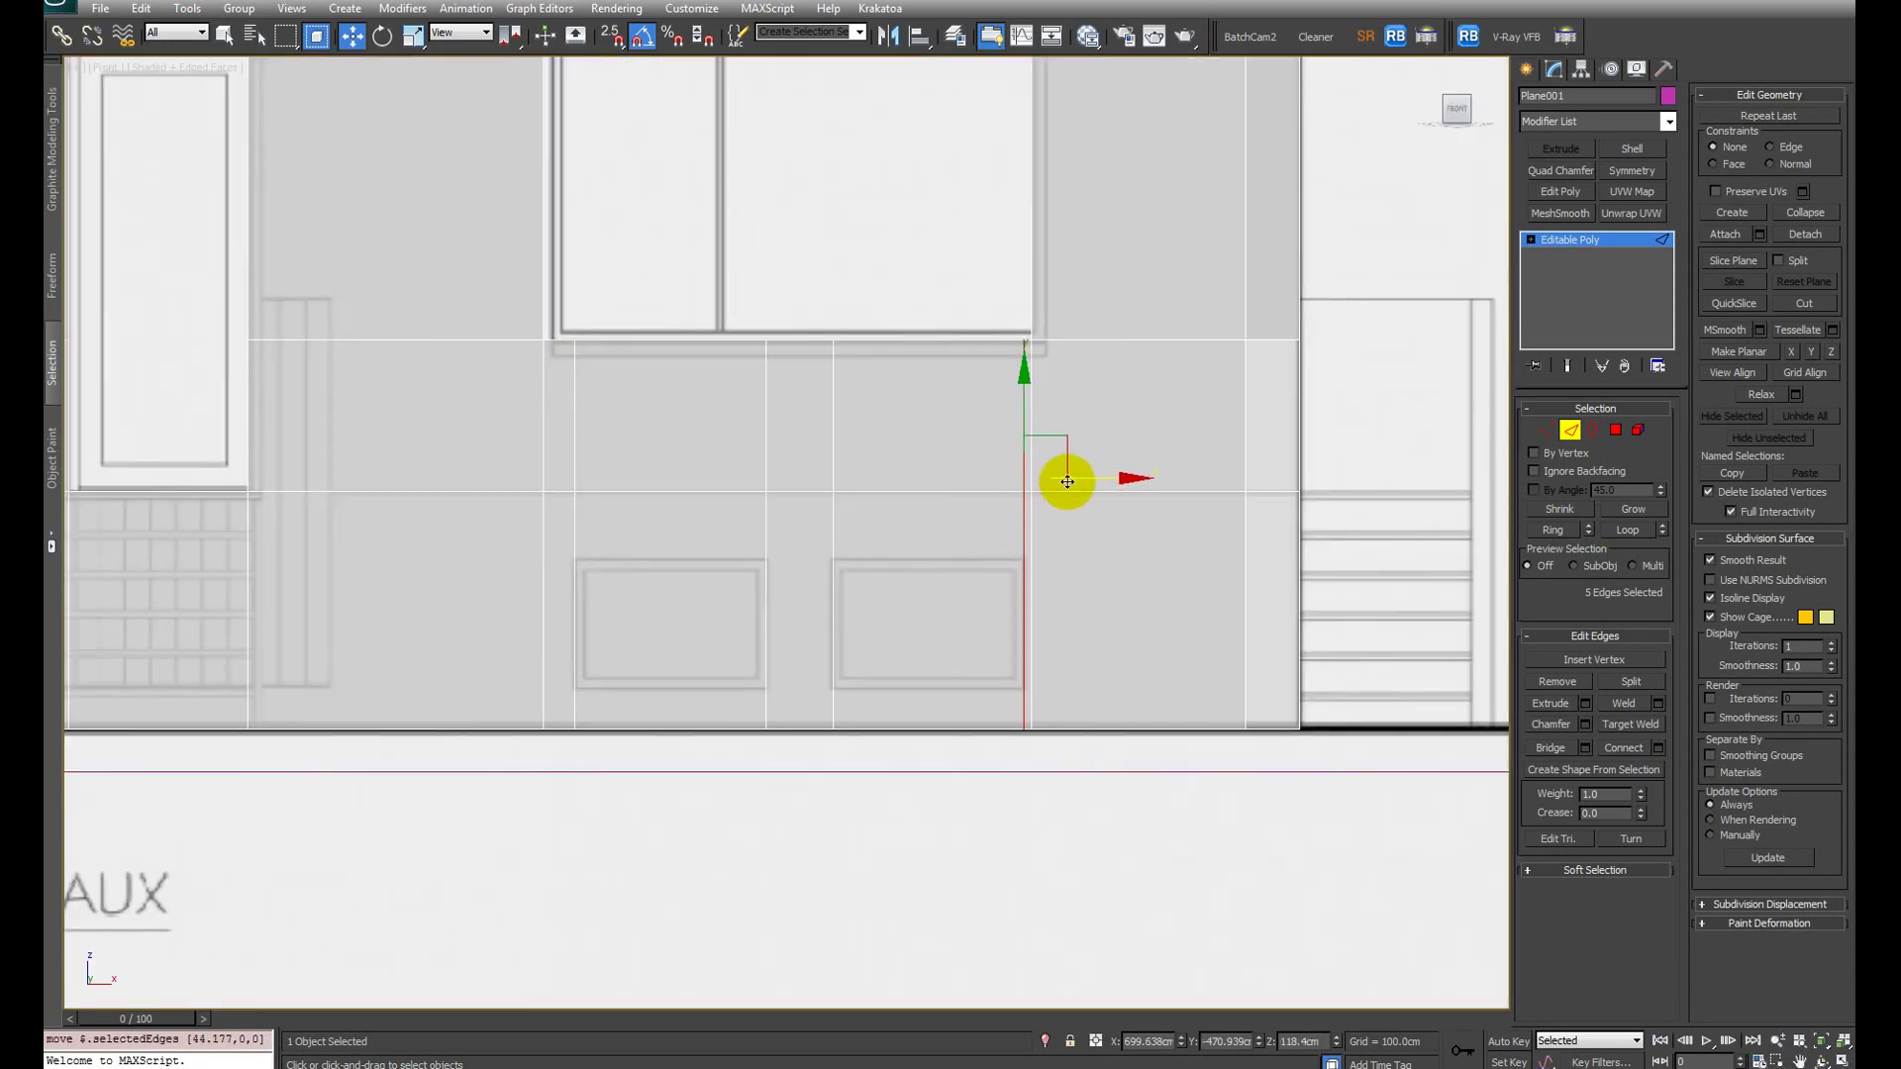
{"action": "left_click", "coordinate": [1031, 645]}
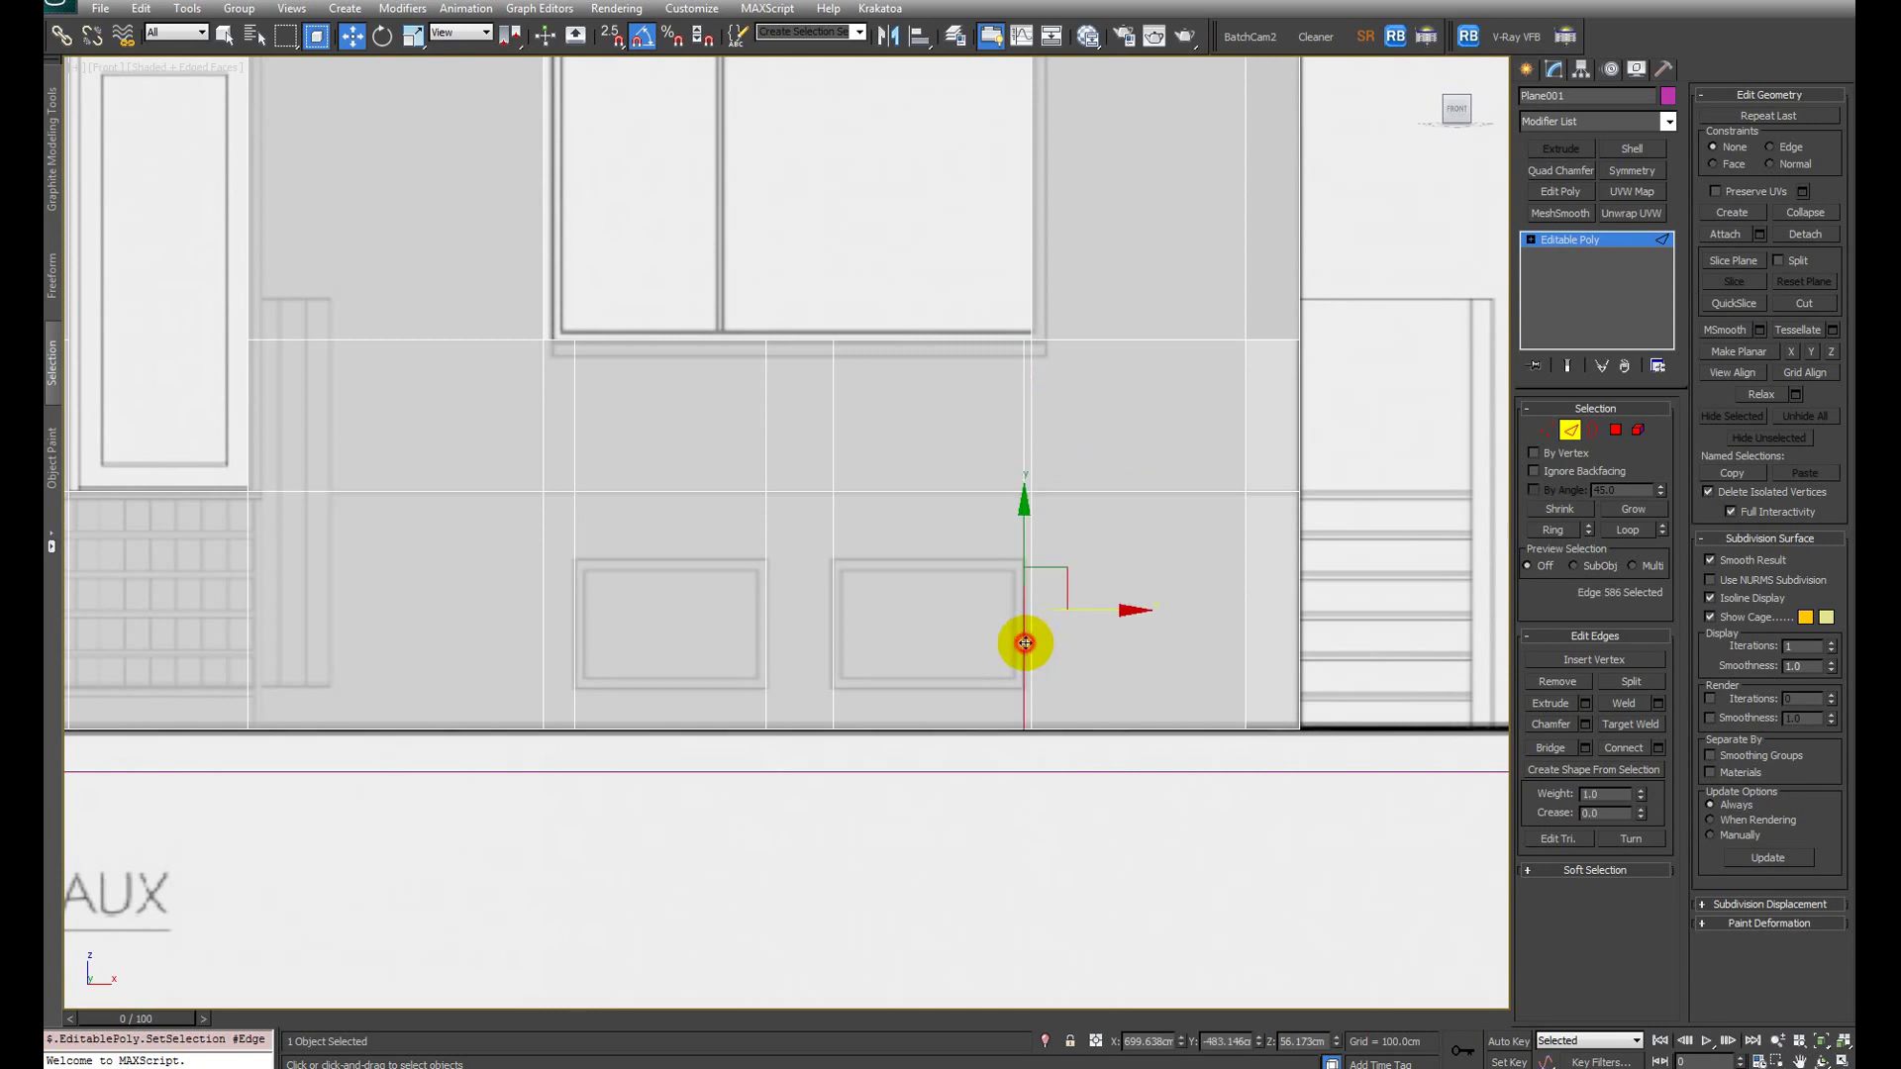
{"action": "key", "text": "alt+r"}
{"action": "key", "text": "ctrl+shift+e"}
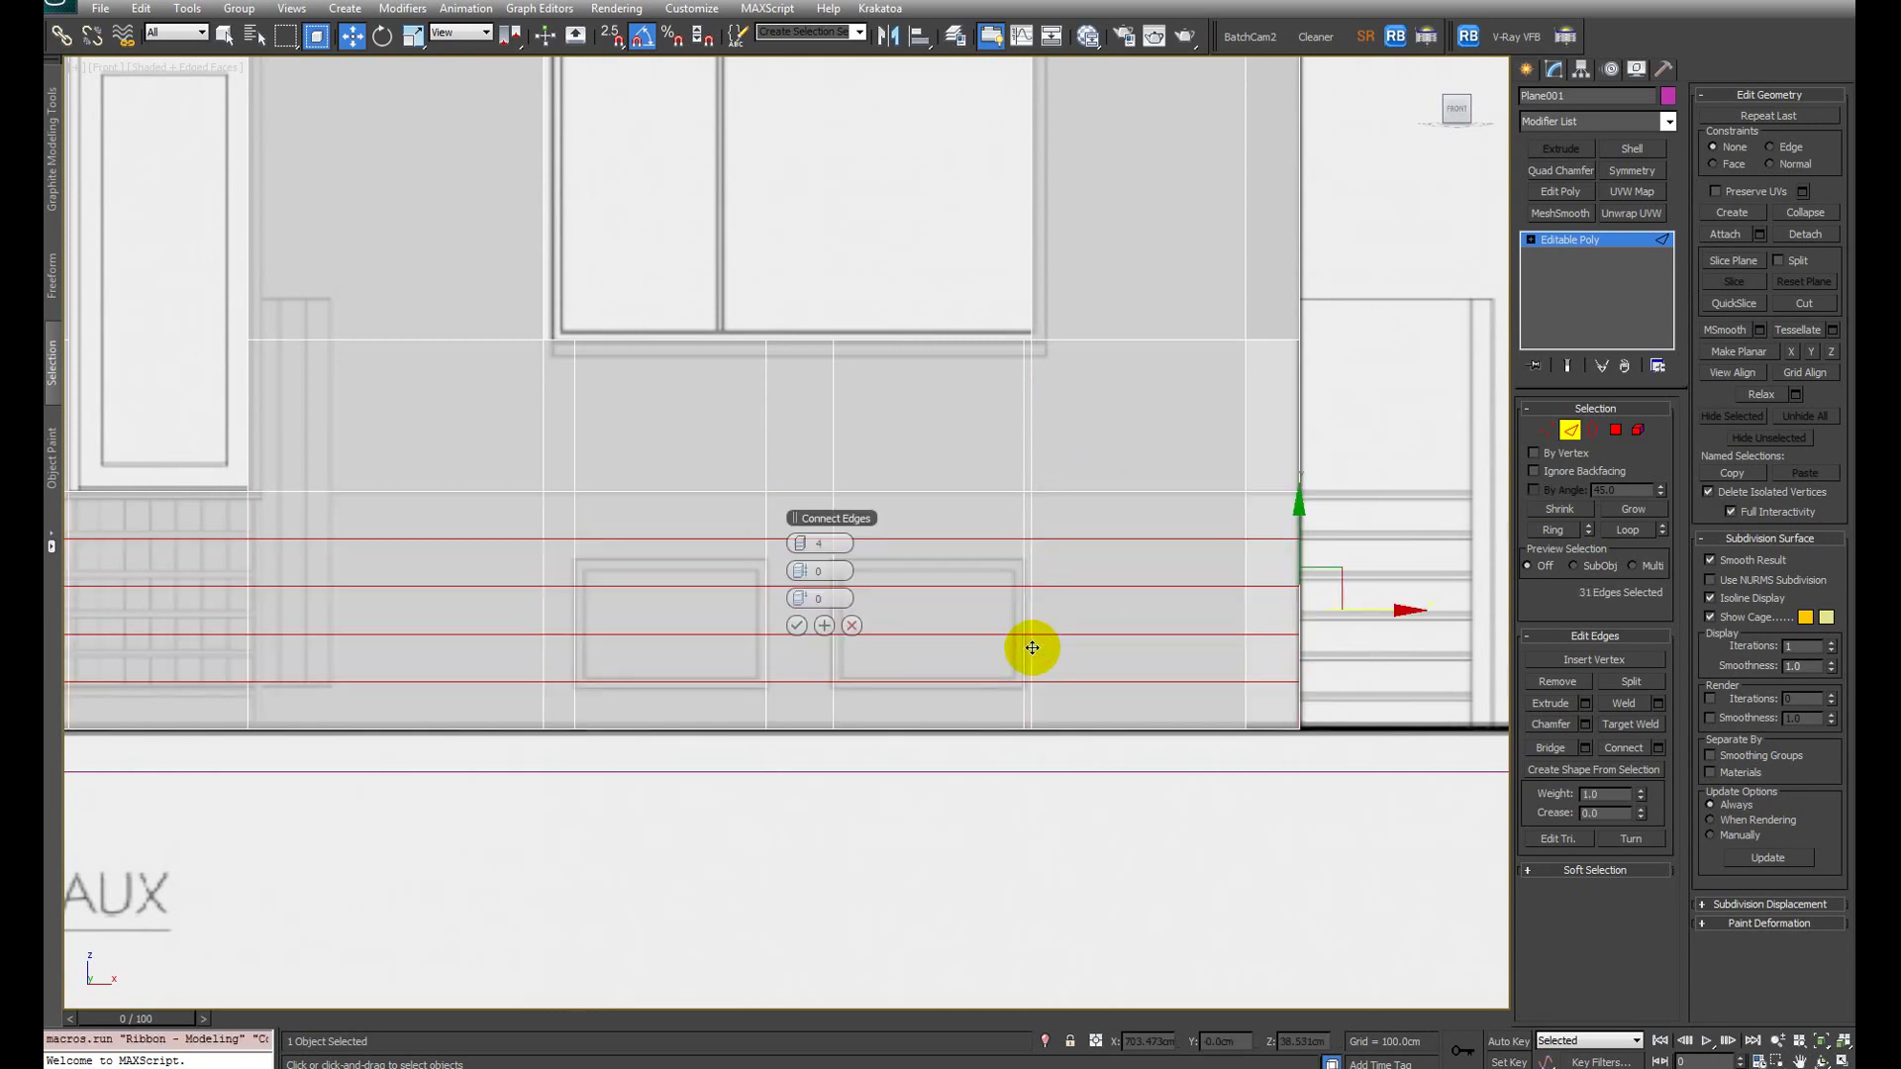
{"action": "right_click", "coordinate": [796, 547]}
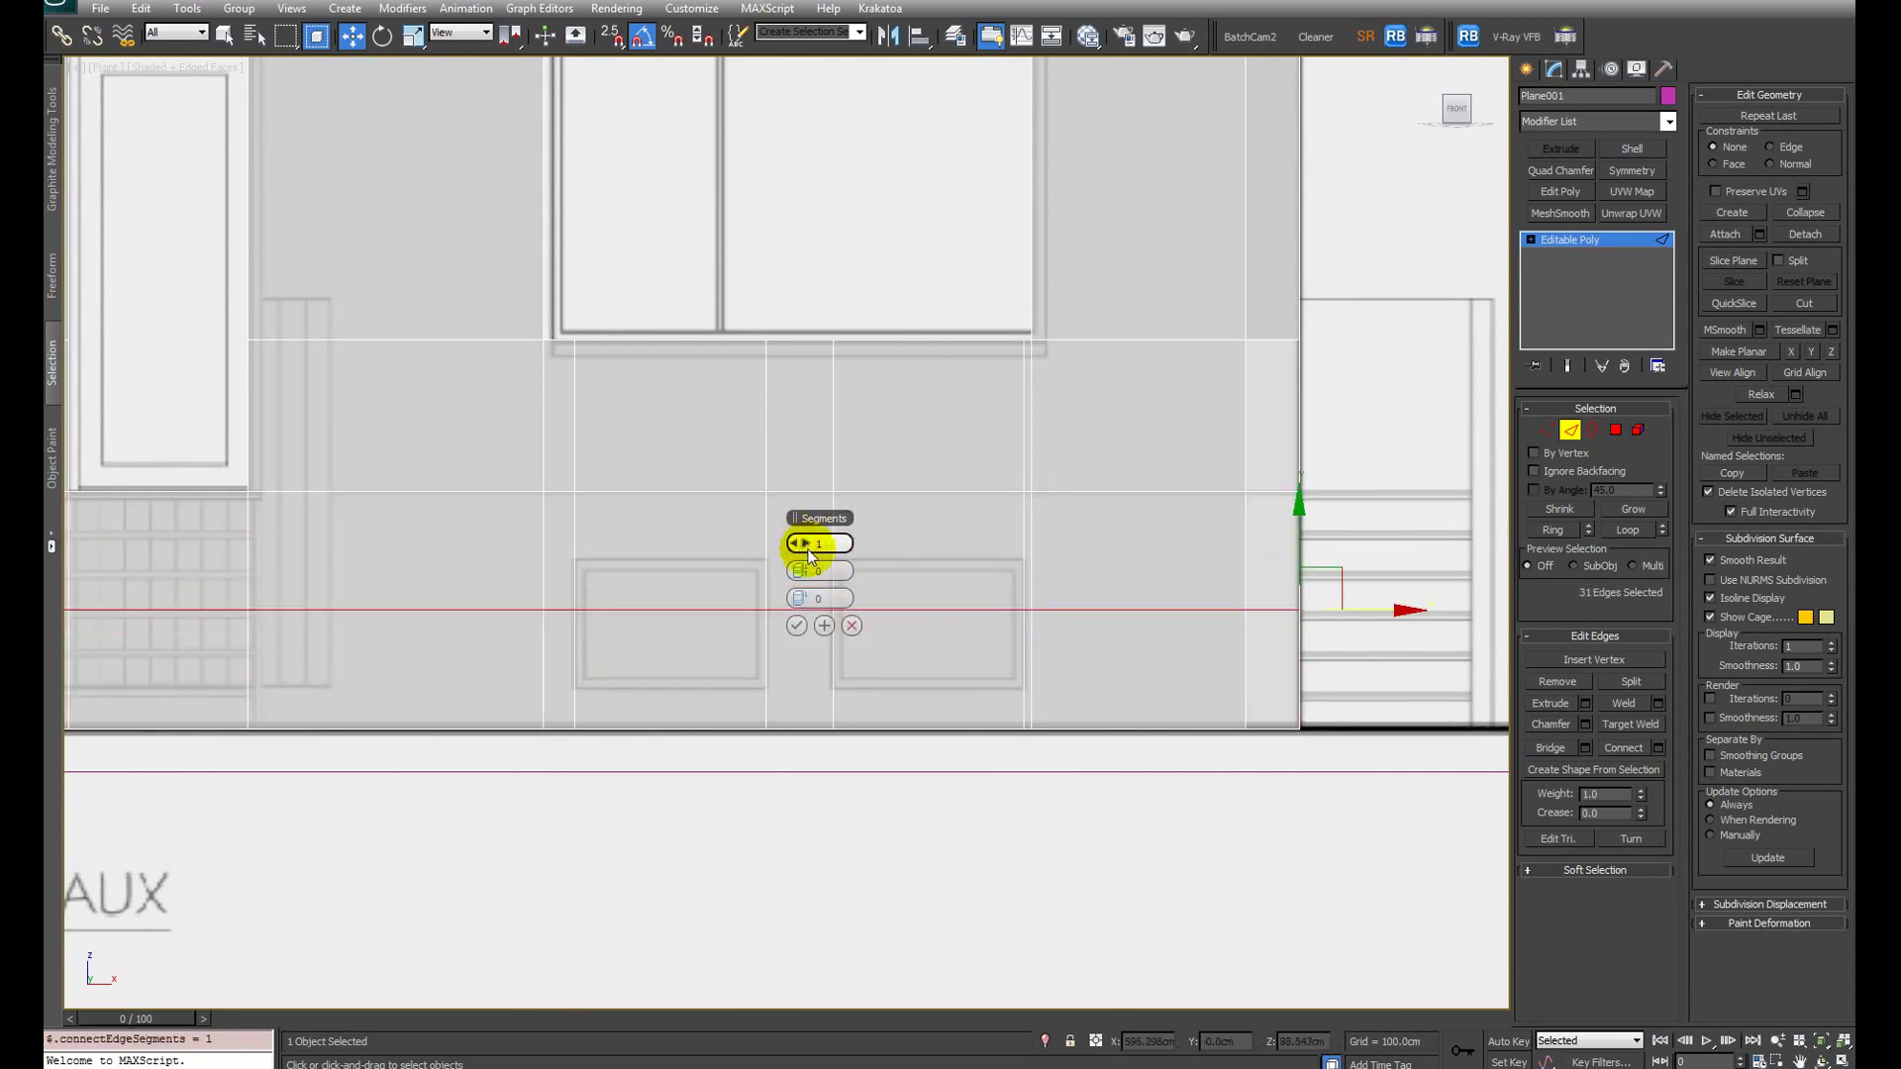
{"action": "left_click", "coordinate": [851, 626]}
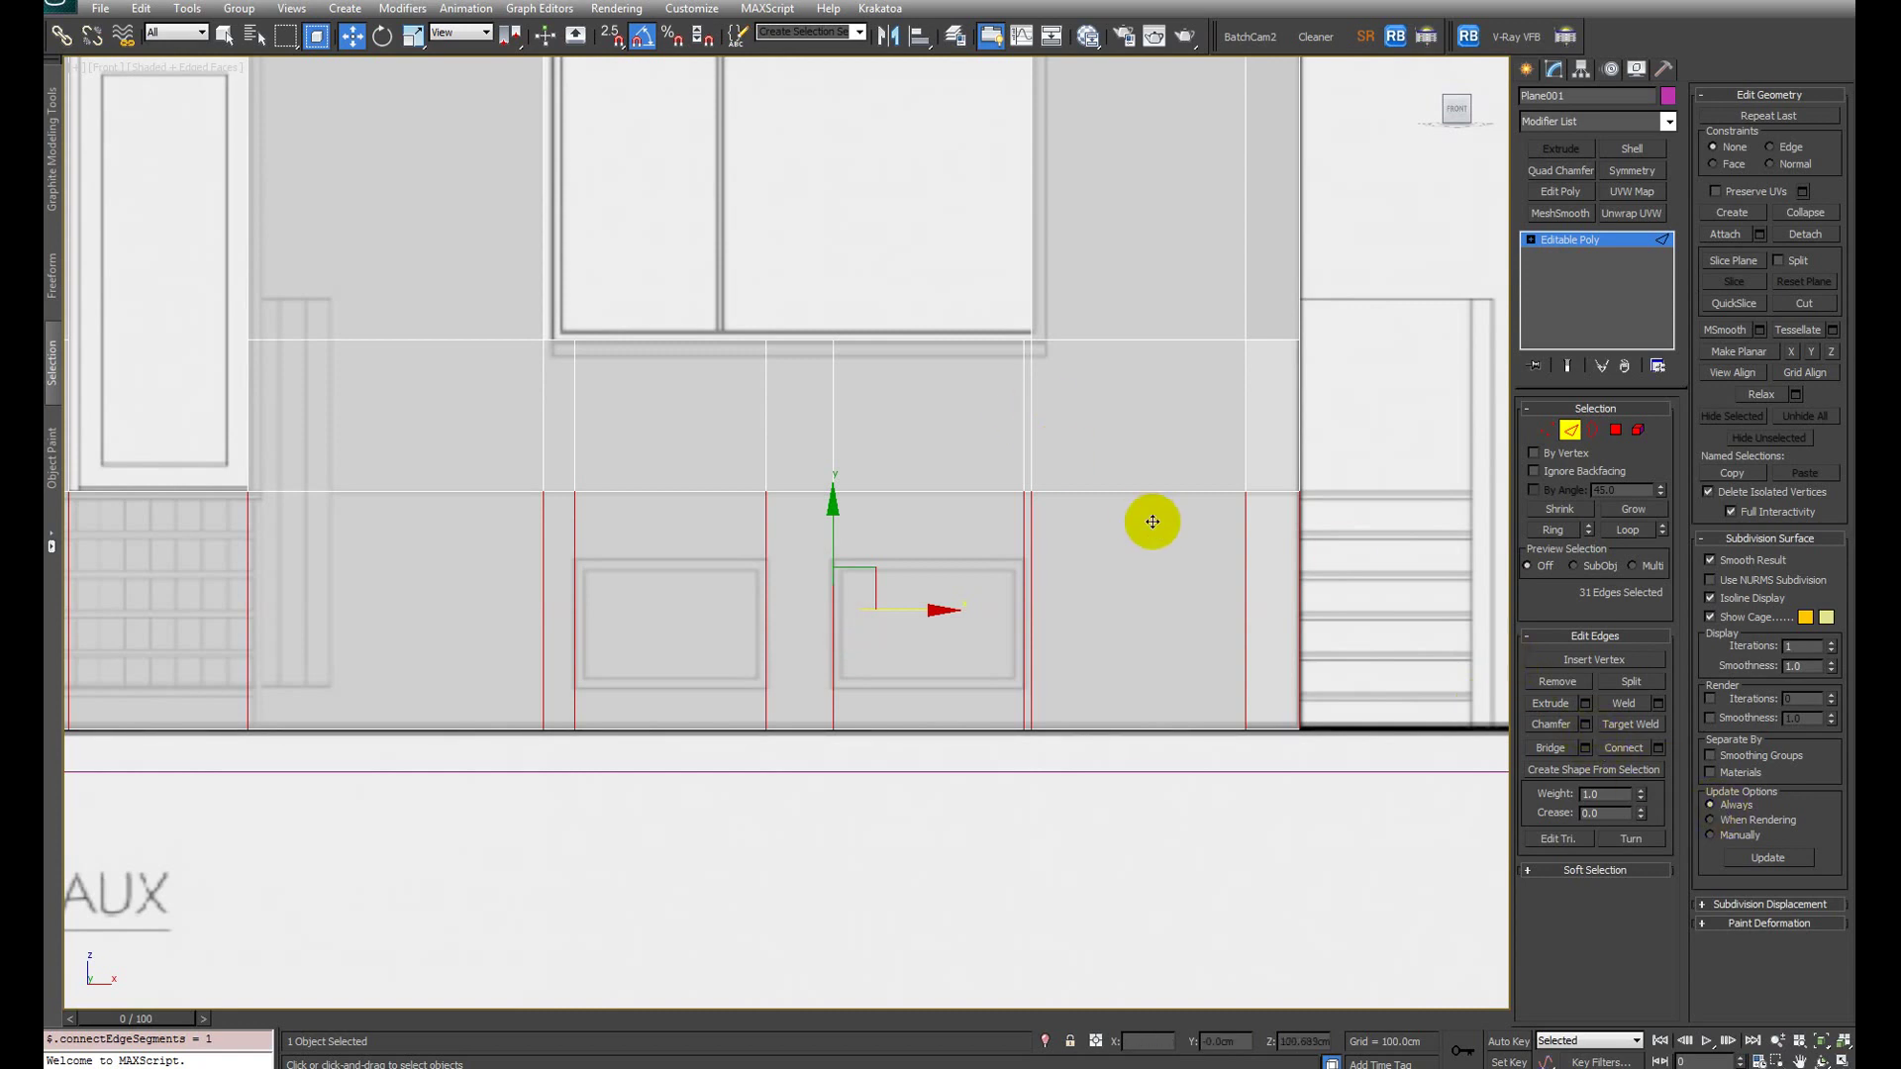
Step: Reselect the ring of vertical edges in the lowest wall band, starting from the edges beside the basement windows
{"action": "scroll", "coordinate": [1152, 522], "scroll_direction": "down", "scroll_amount": 4}
{"action": "left_click", "coordinate": [778, 573]}
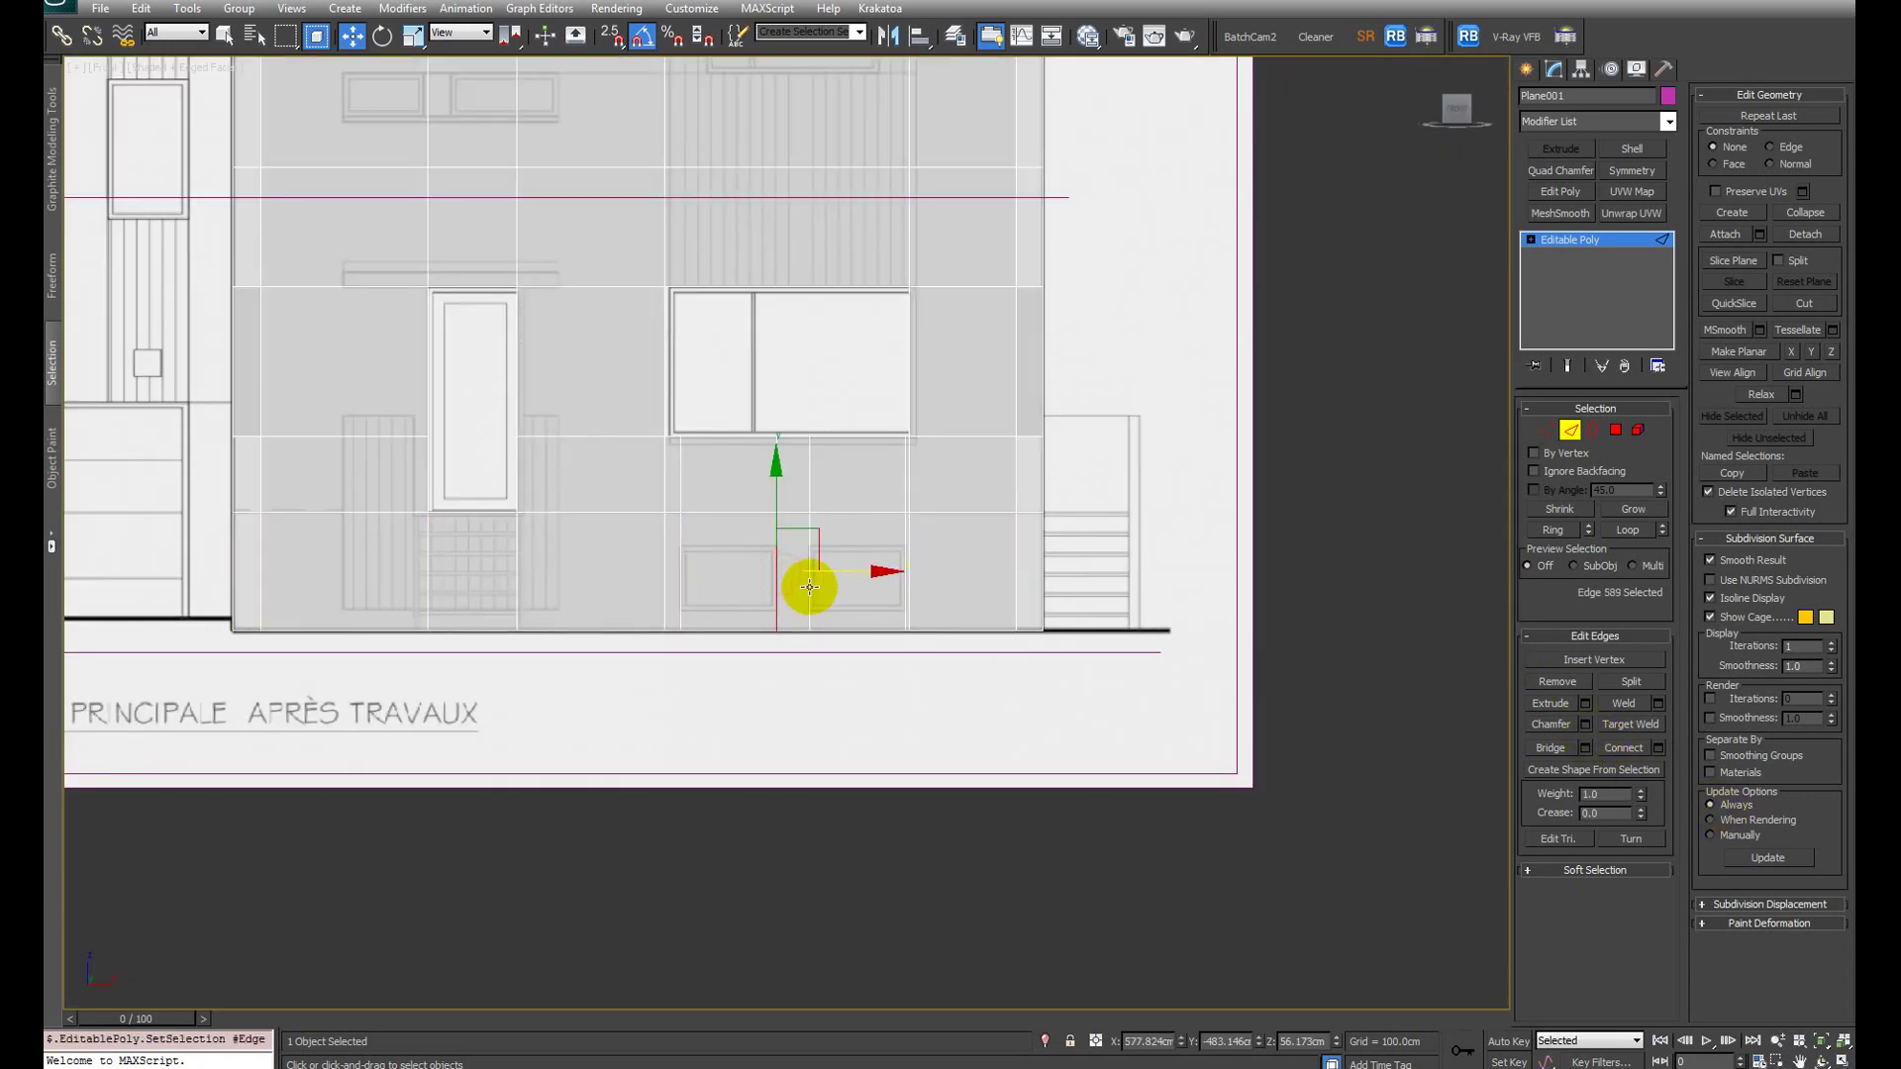
{"action": "left_click", "coordinate": [809, 591], "text": "shift"}
{"action": "left_click", "coordinate": [776, 593]}
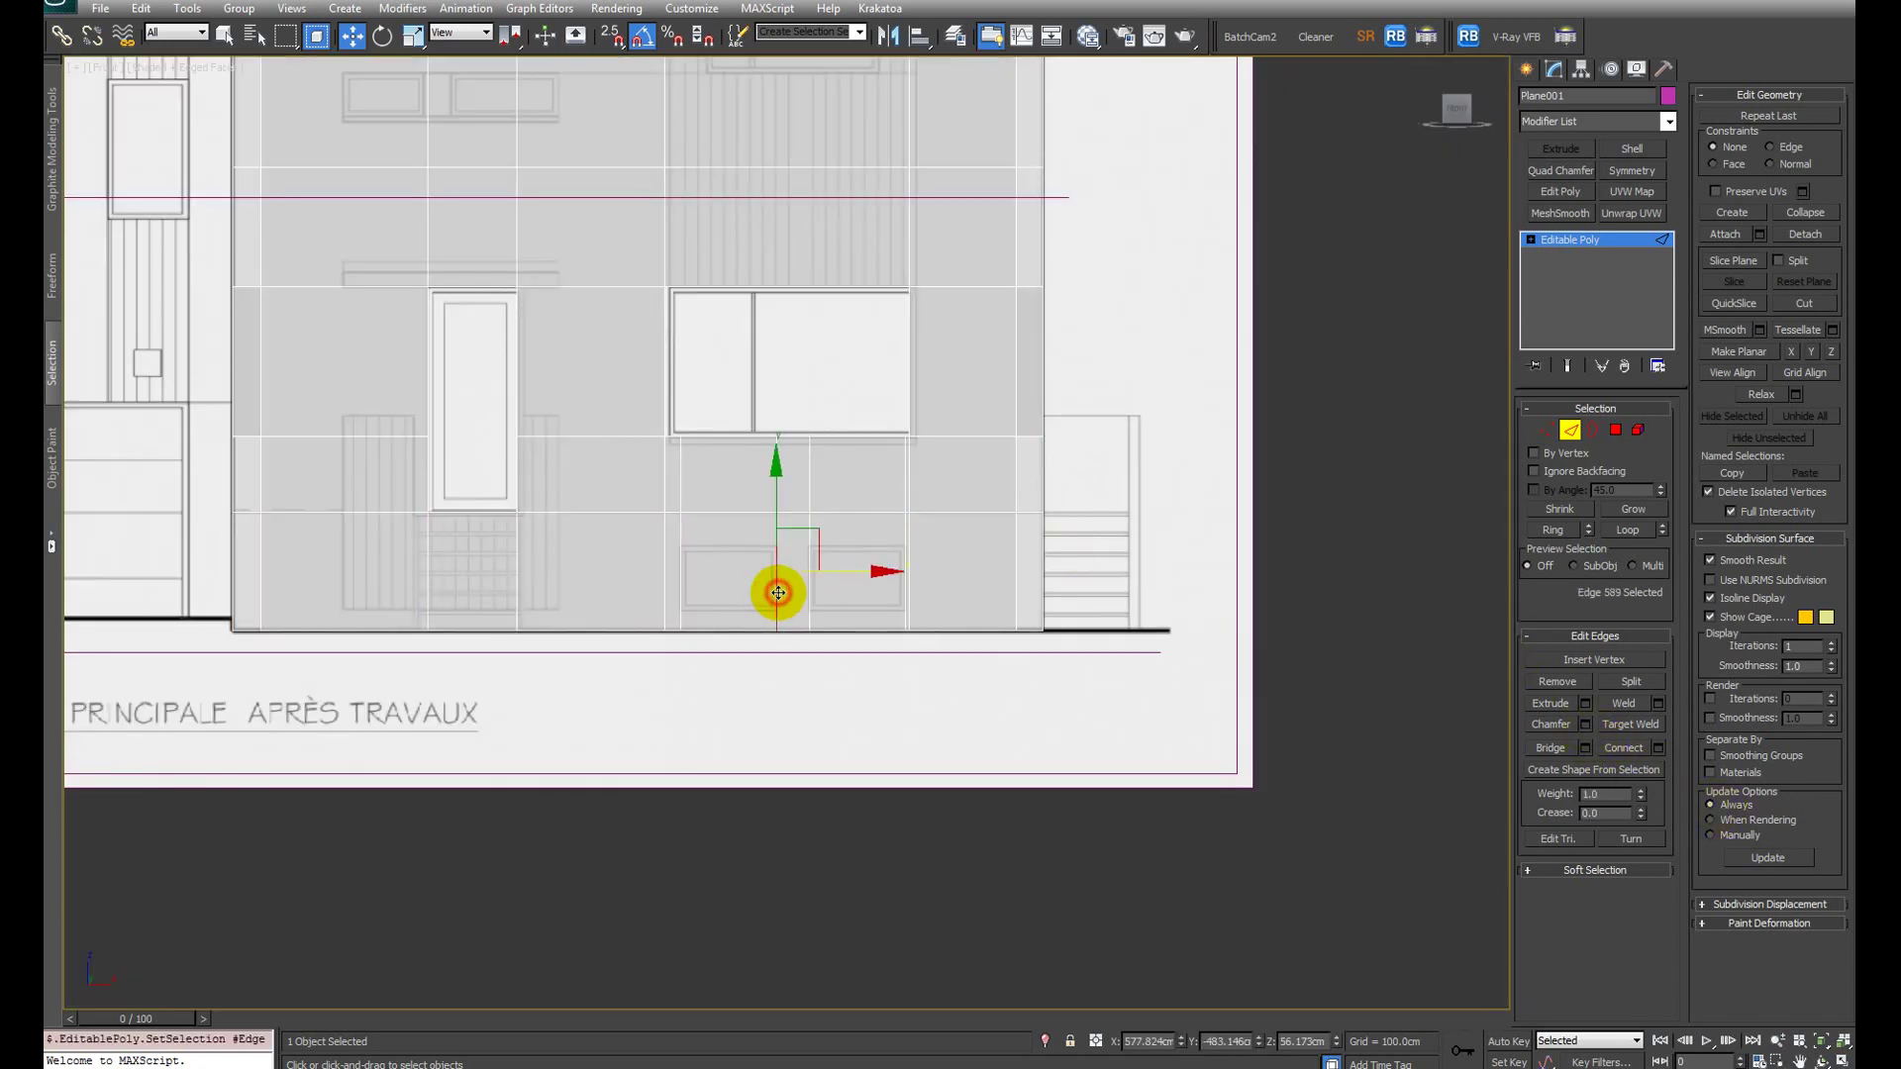
{"action": "left_click", "coordinate": [810, 601], "text": "shift"}
{"action": "middle_click_drag", "start_coordinate": [785, 566], "coordinate": [859, 574]}
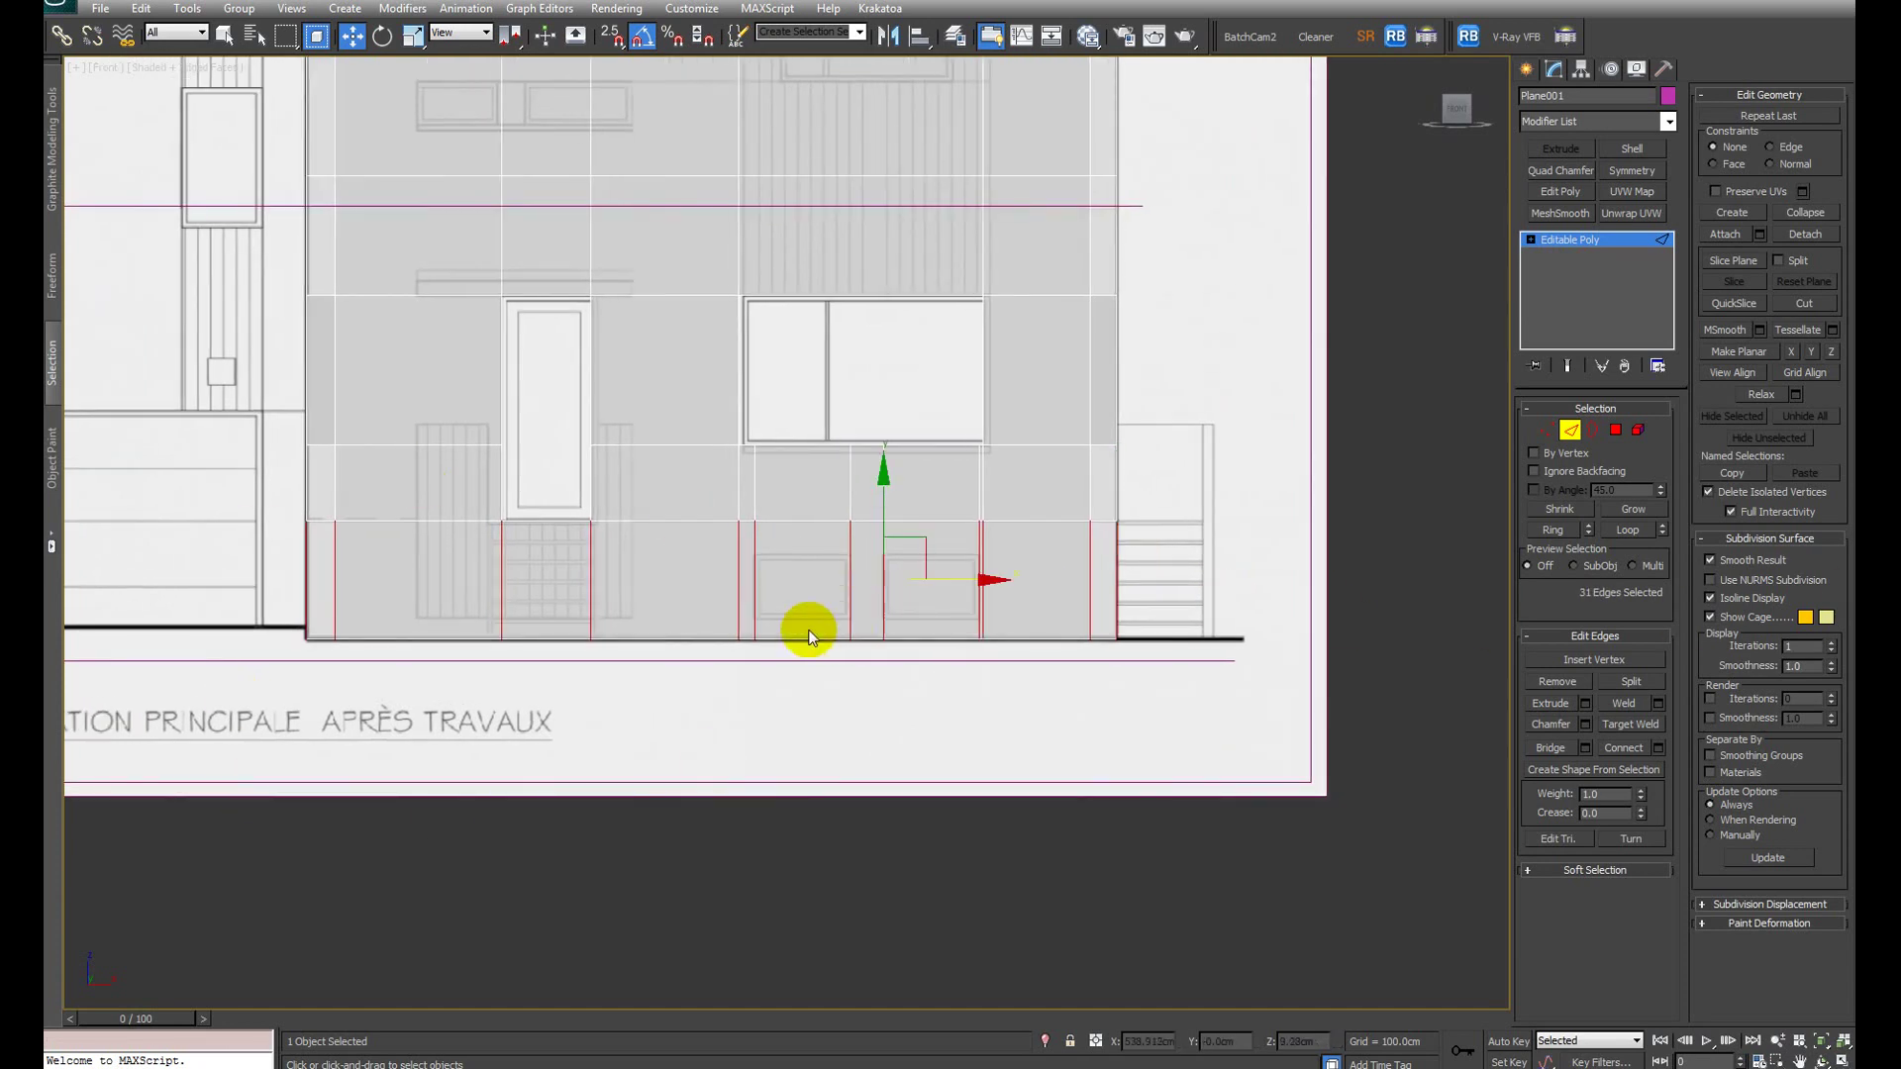
Step: Compare the ring-selected vertical edges of the lowest wall band in wireframe and shaded display from the front
{"action": "middle_click_drag", "start_coordinate": [808, 636], "coordinate": [860, 650], "text": "alt"}
{"action": "key", "text": "f"}
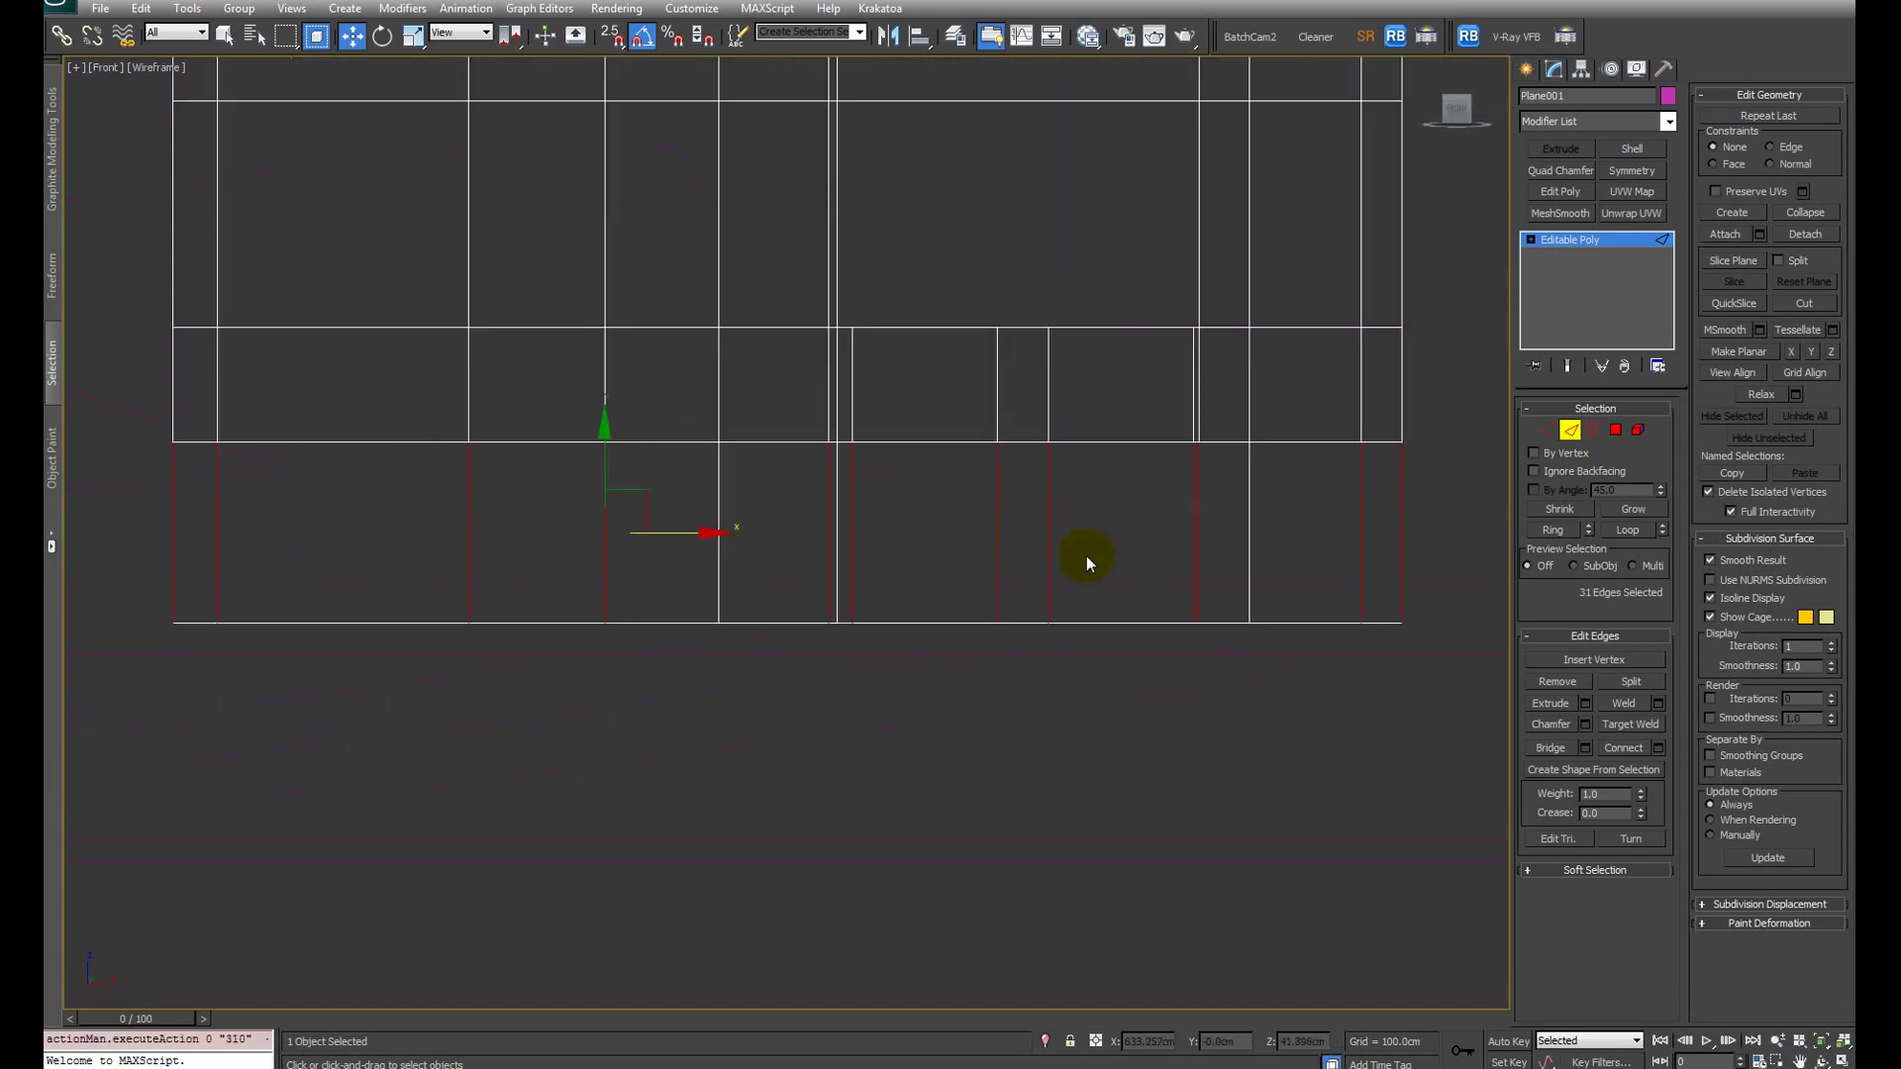
{"action": "key", "text": "F3"}
{"action": "middle_click_drag", "start_coordinate": [1026, 549], "coordinate": [818, 546]}
{"action": "key", "text": "F3"}
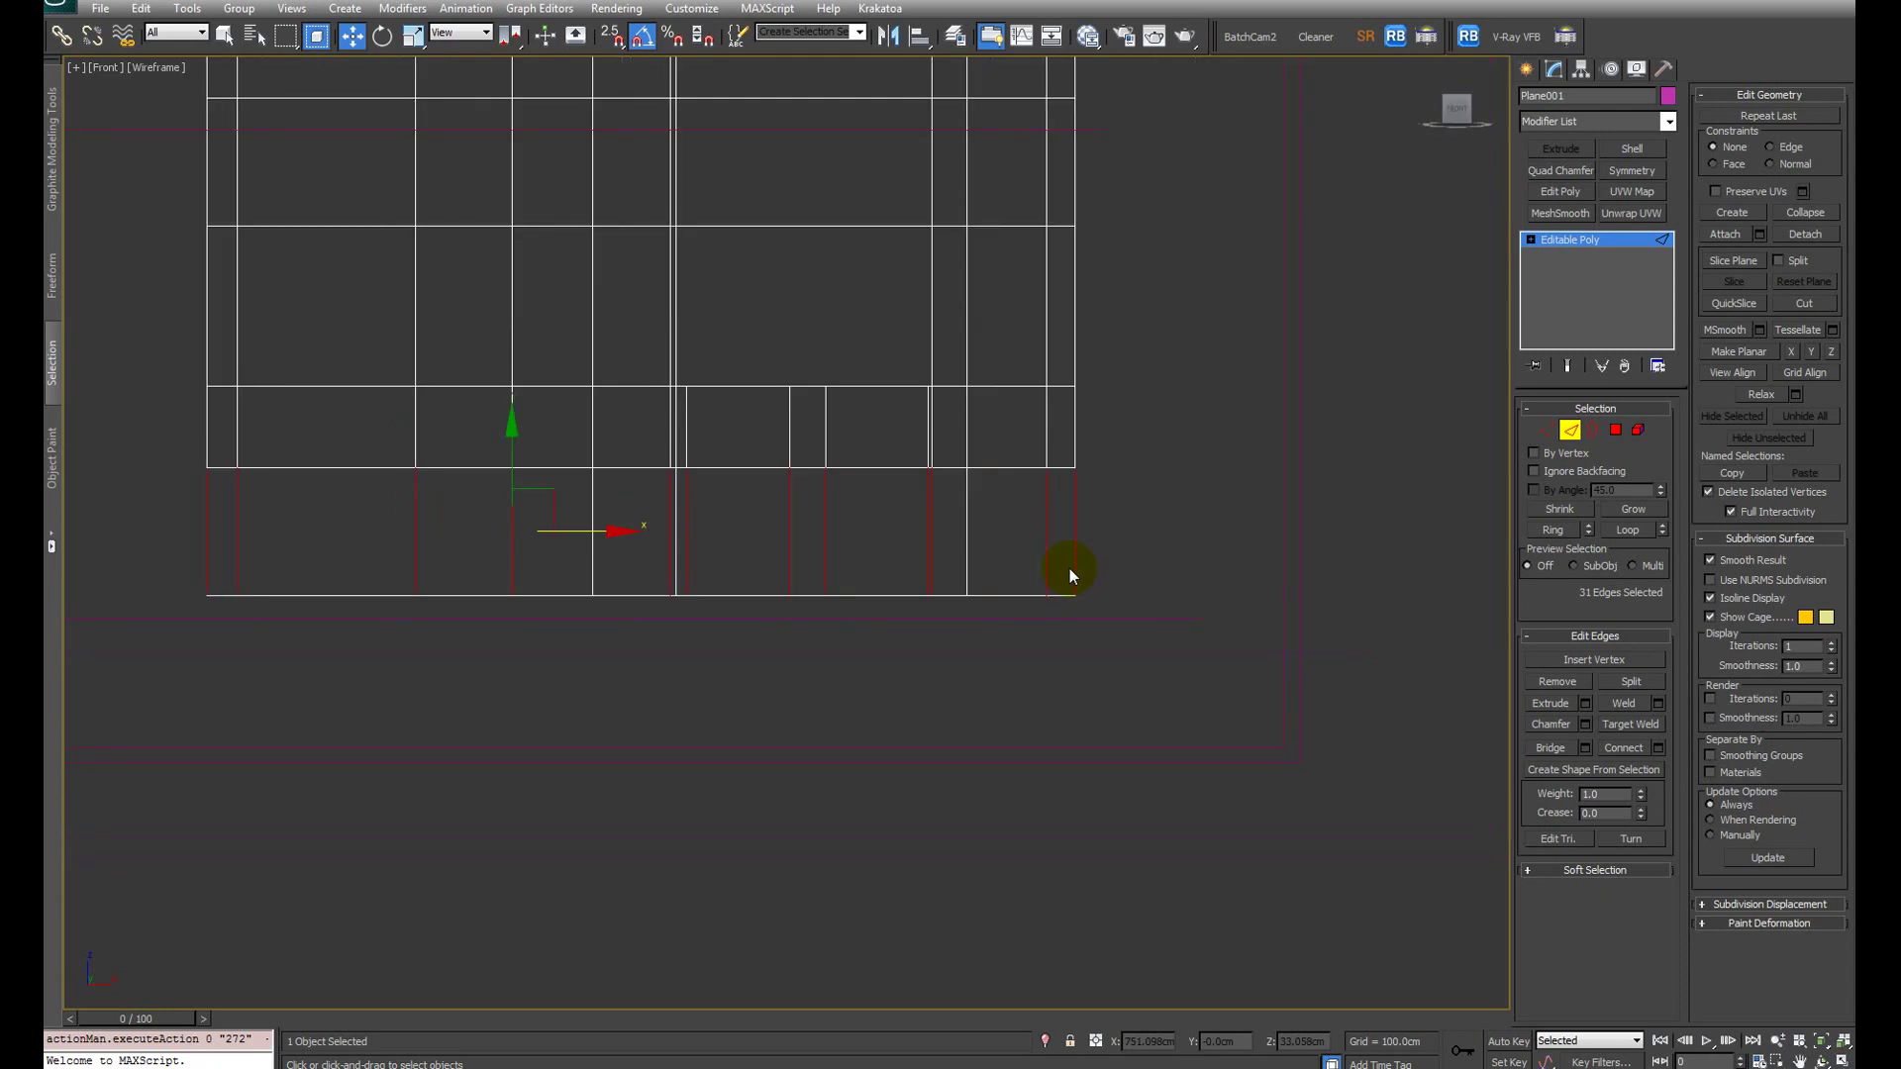
{"action": "key", "text": "F3"}
{"action": "scroll", "coordinate": [891, 550], "scroll_direction": "down", "scroll_amount": 2}
{"action": "key", "text": "F3"}
{"action": "key", "text": "F3"}
{"action": "key", "text": "F3"}
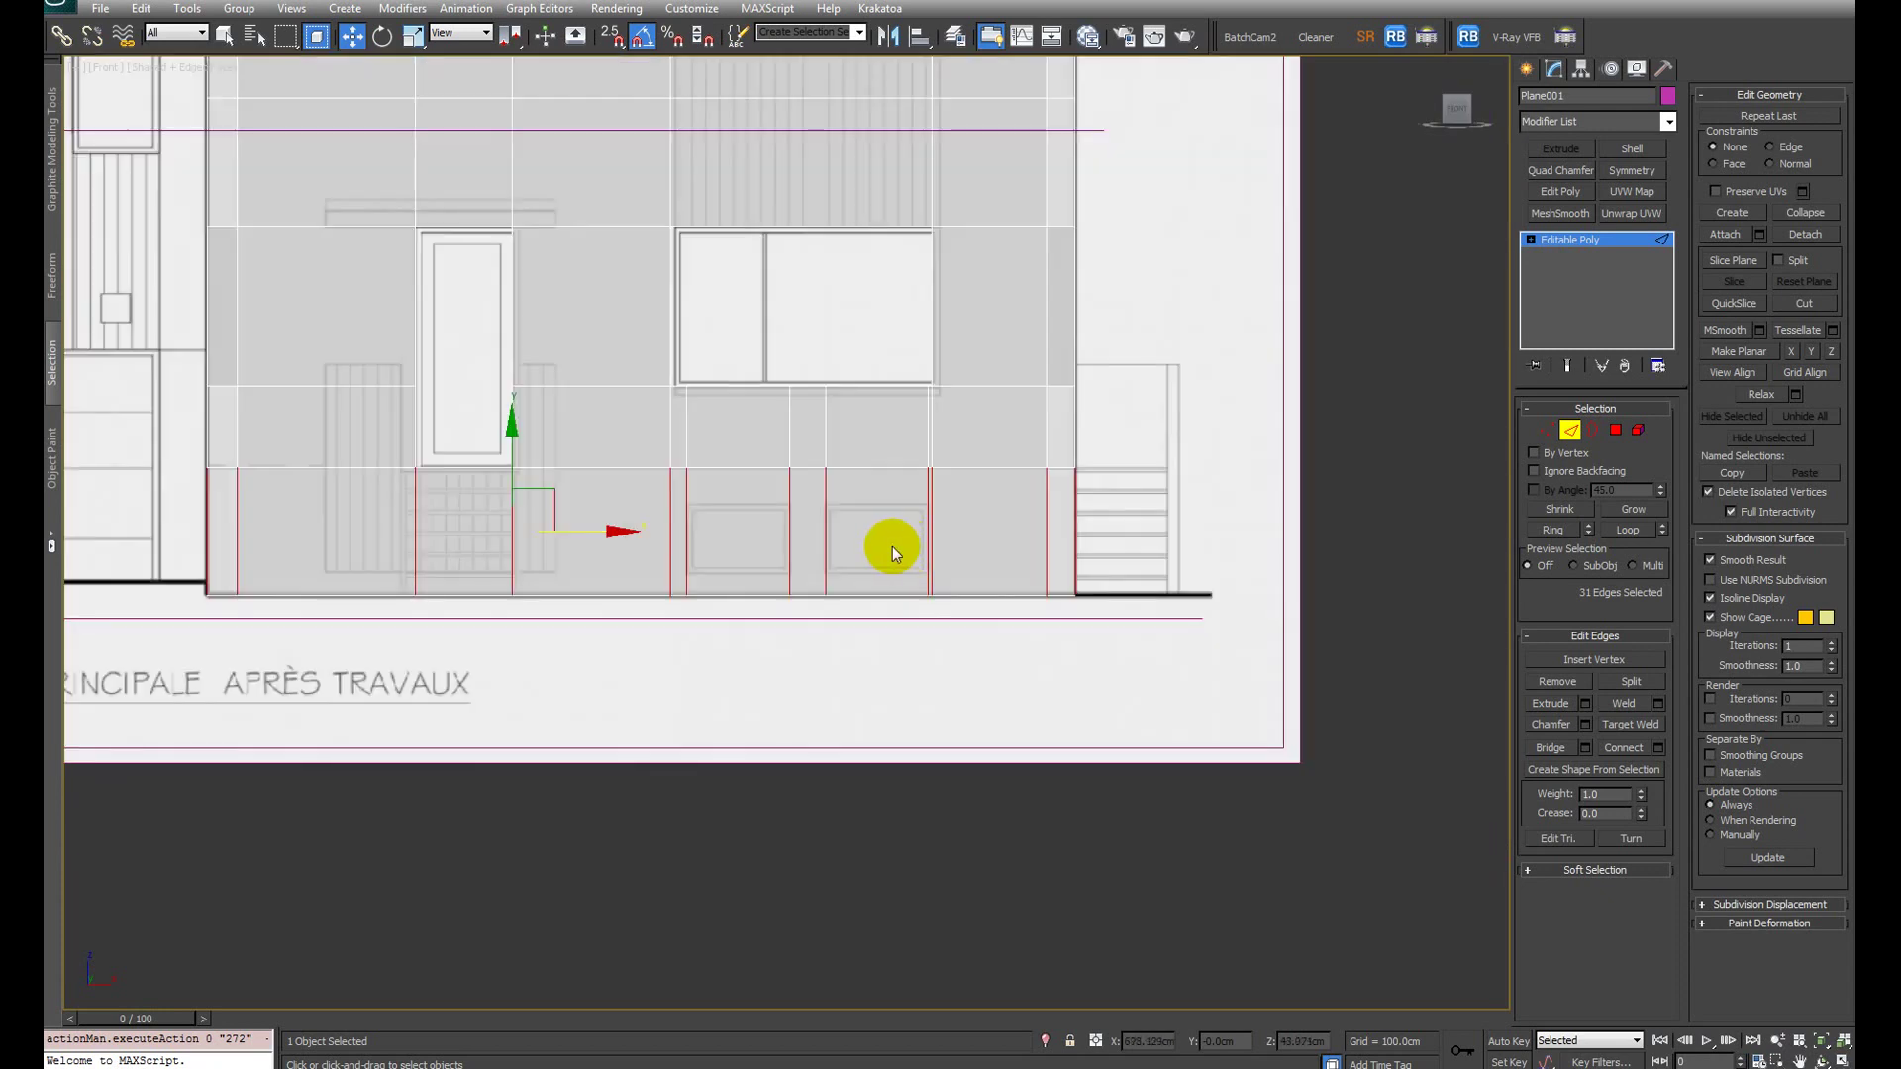
{"action": "middle_click_drag", "start_coordinate": [927, 550], "coordinate": [1119, 558]}
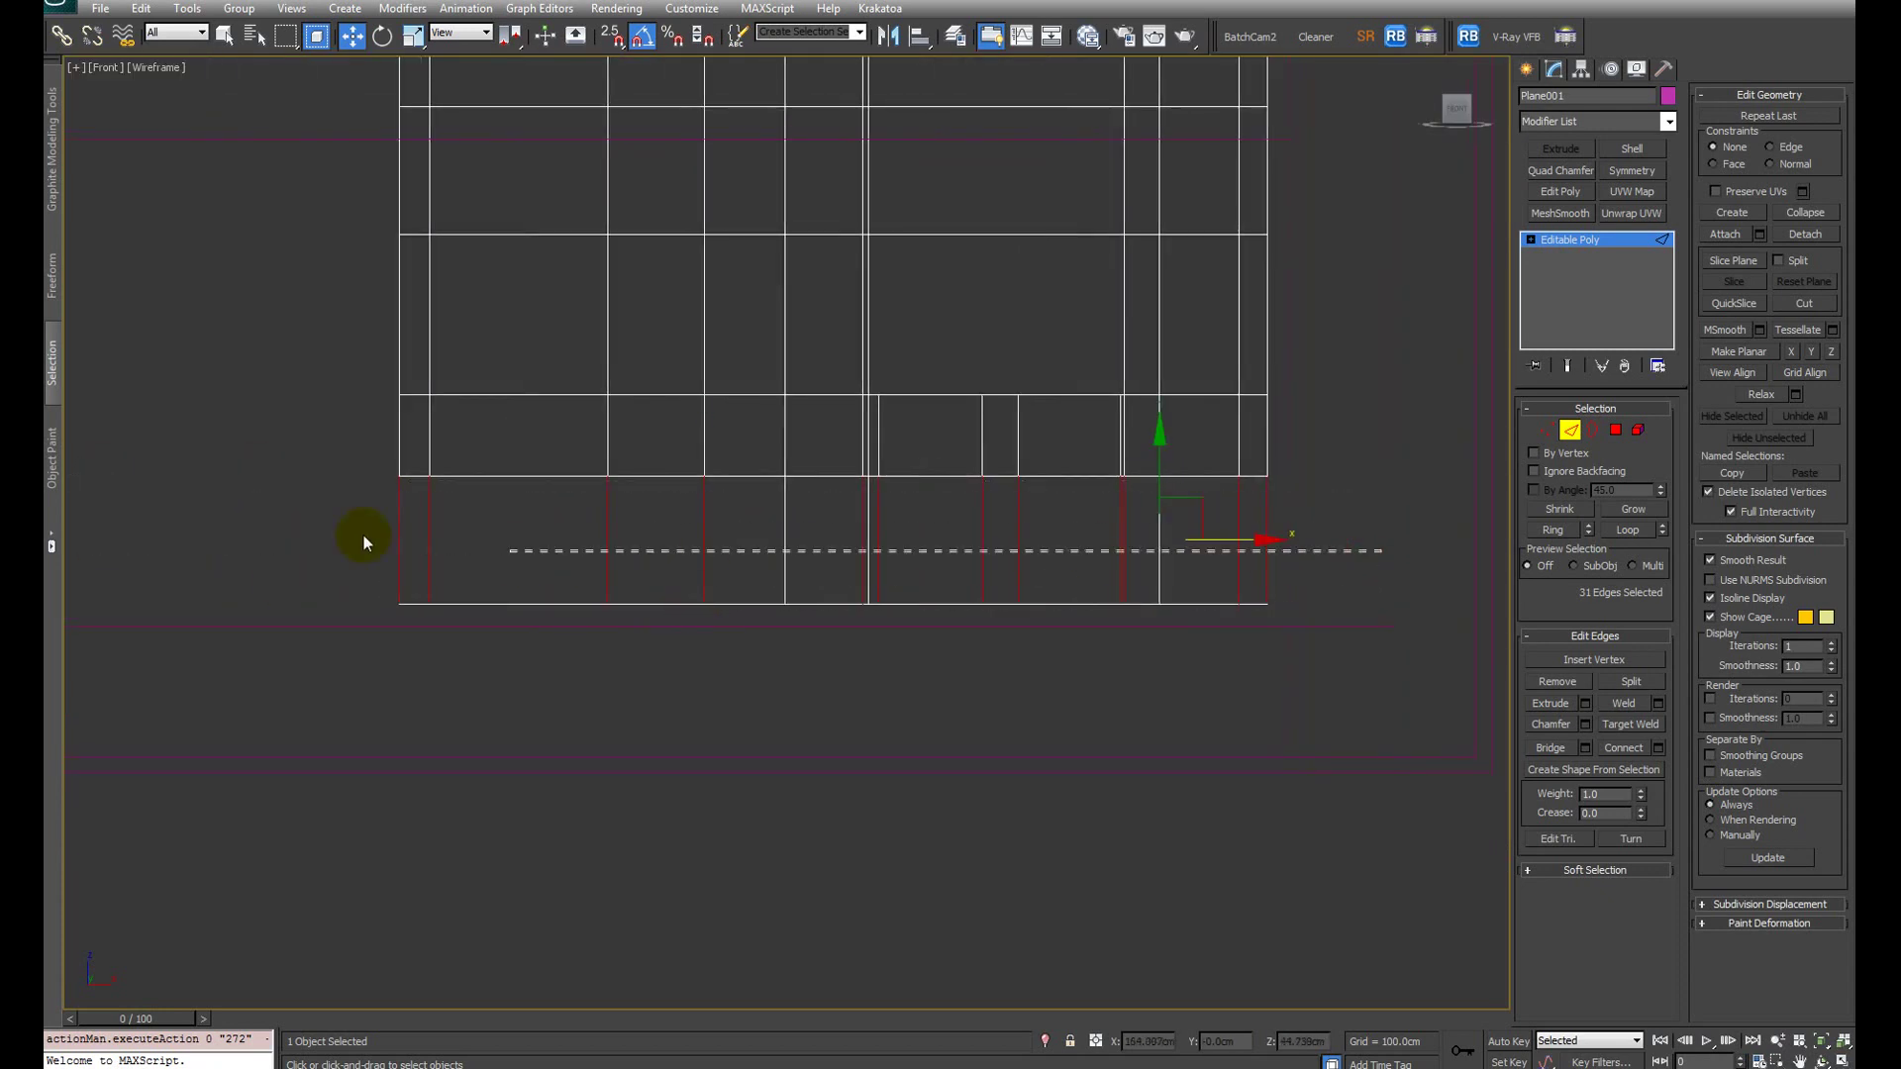
{"action": "left_click_drag", "start_coordinate": [364, 542], "coordinate": [364, 541]}
Step: Examine from several angles which vertical edges of the lowest wall band the ring selection covers
{"action": "middle_click_drag", "start_coordinate": [932, 540], "coordinate": [1072, 659], "text": "alt"}
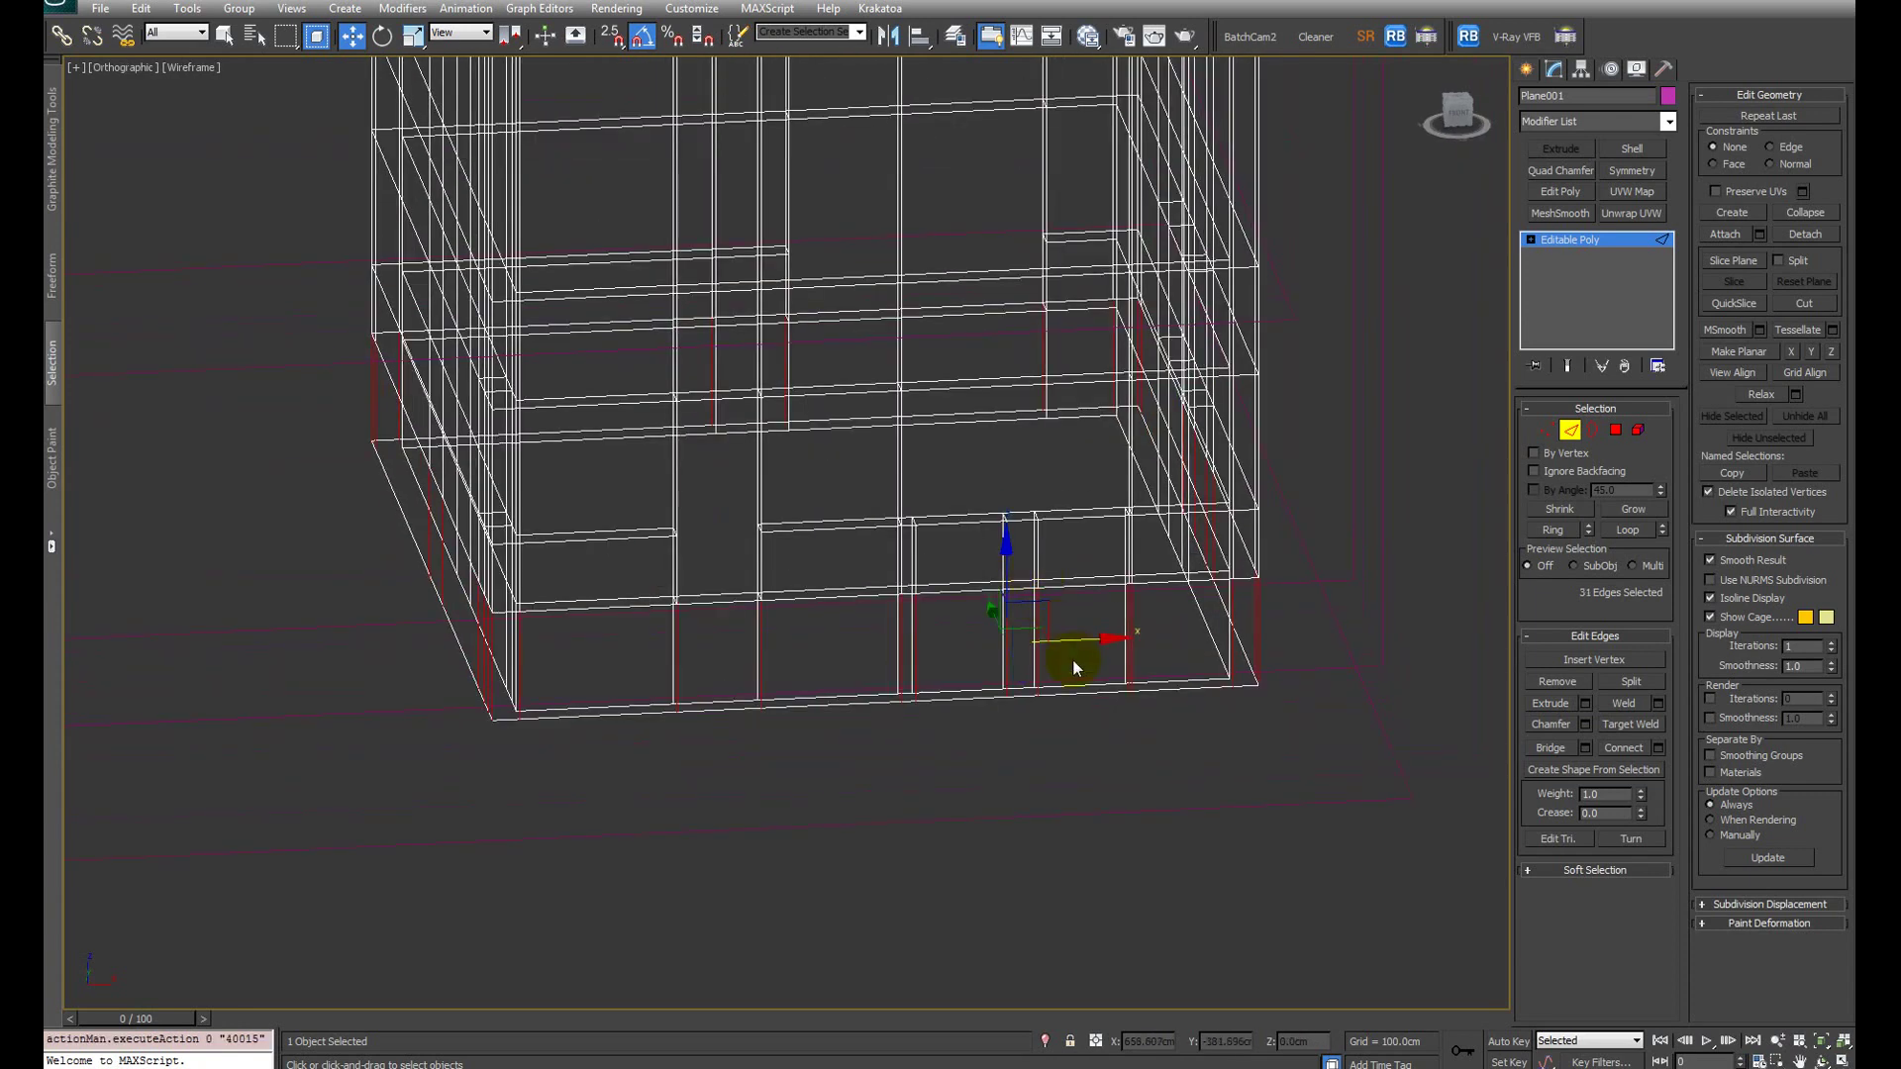
{"action": "key", "text": "F3"}
{"action": "left_click", "coordinate": [1033, 638]}
{"action": "left_click", "coordinate": [1133, 644], "text": "shift"}
{"action": "key", "text": "F3"}
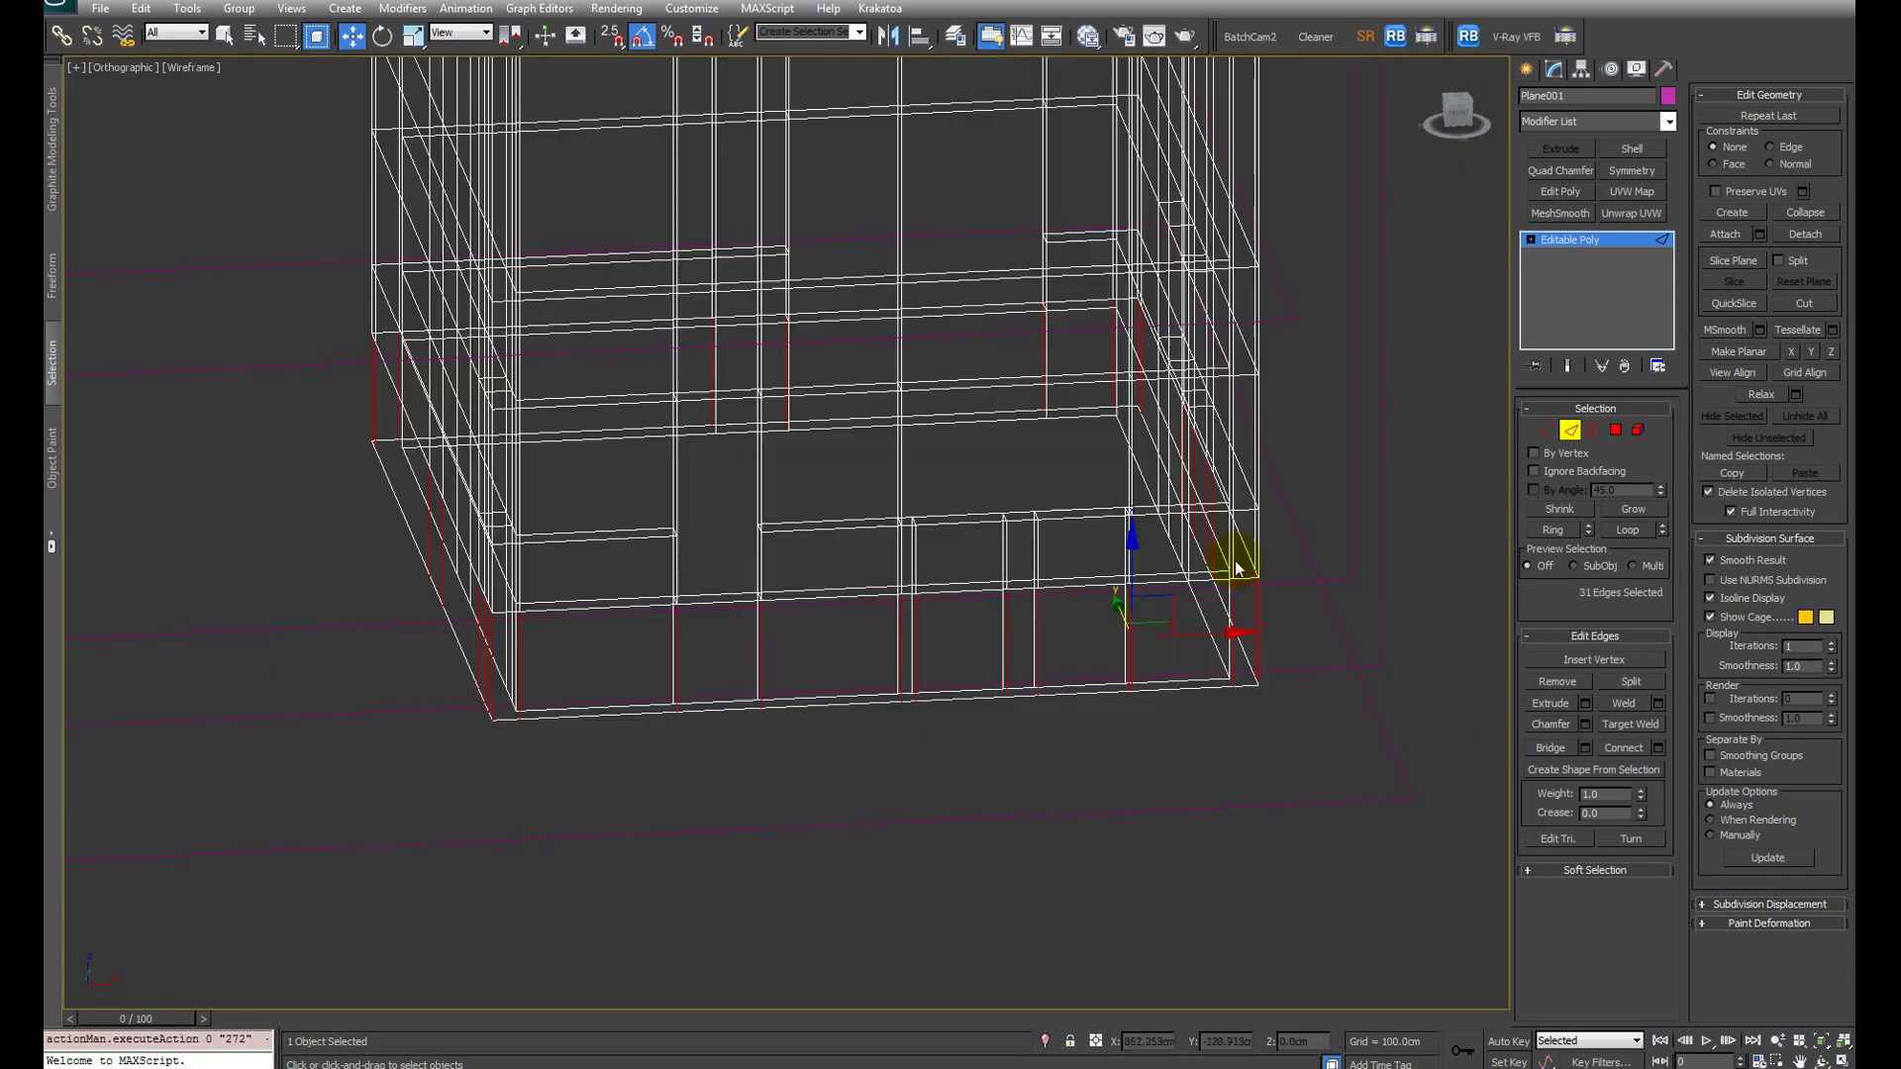
{"action": "middle_click_drag", "start_coordinate": [762, 552], "coordinate": [615, 586], "text": "alt"}
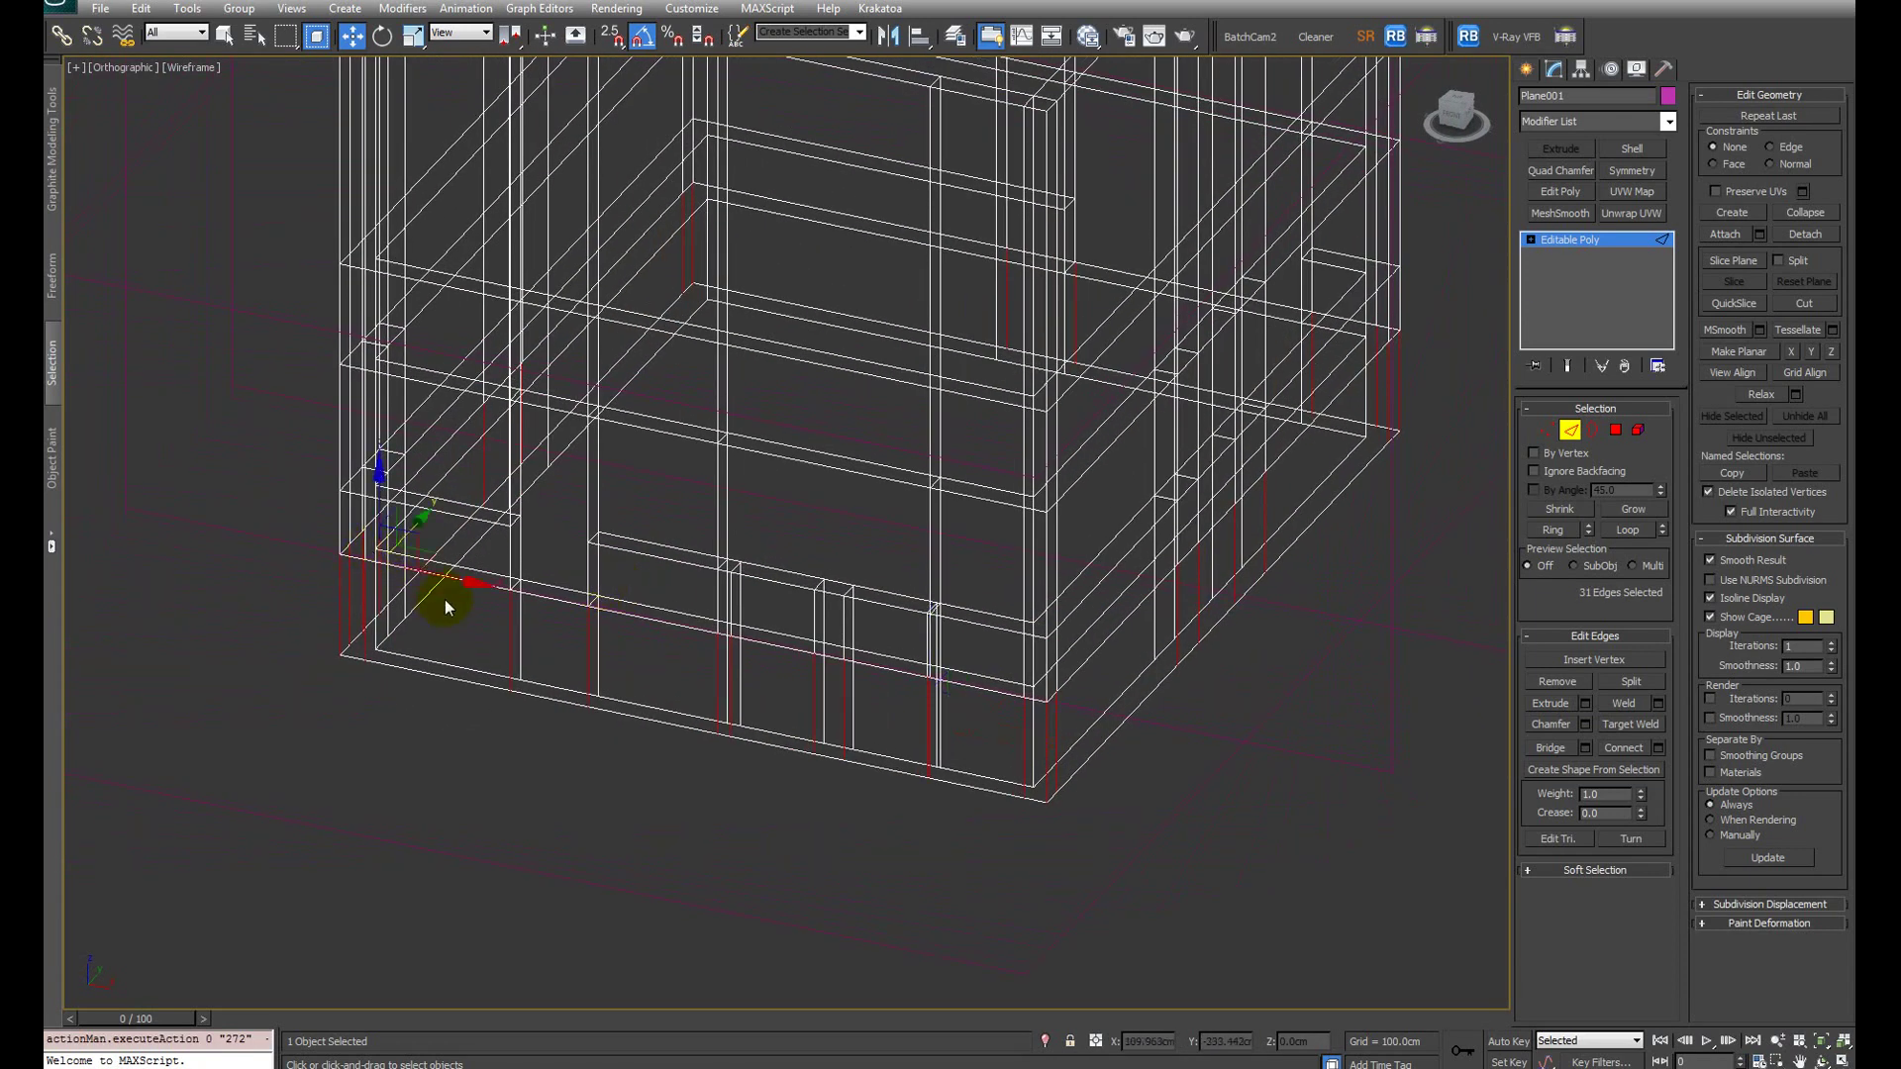
{"action": "key", "text": "F3"}
{"action": "scroll", "coordinate": [445, 584], "scroll_direction": "up", "scroll_amount": 6}
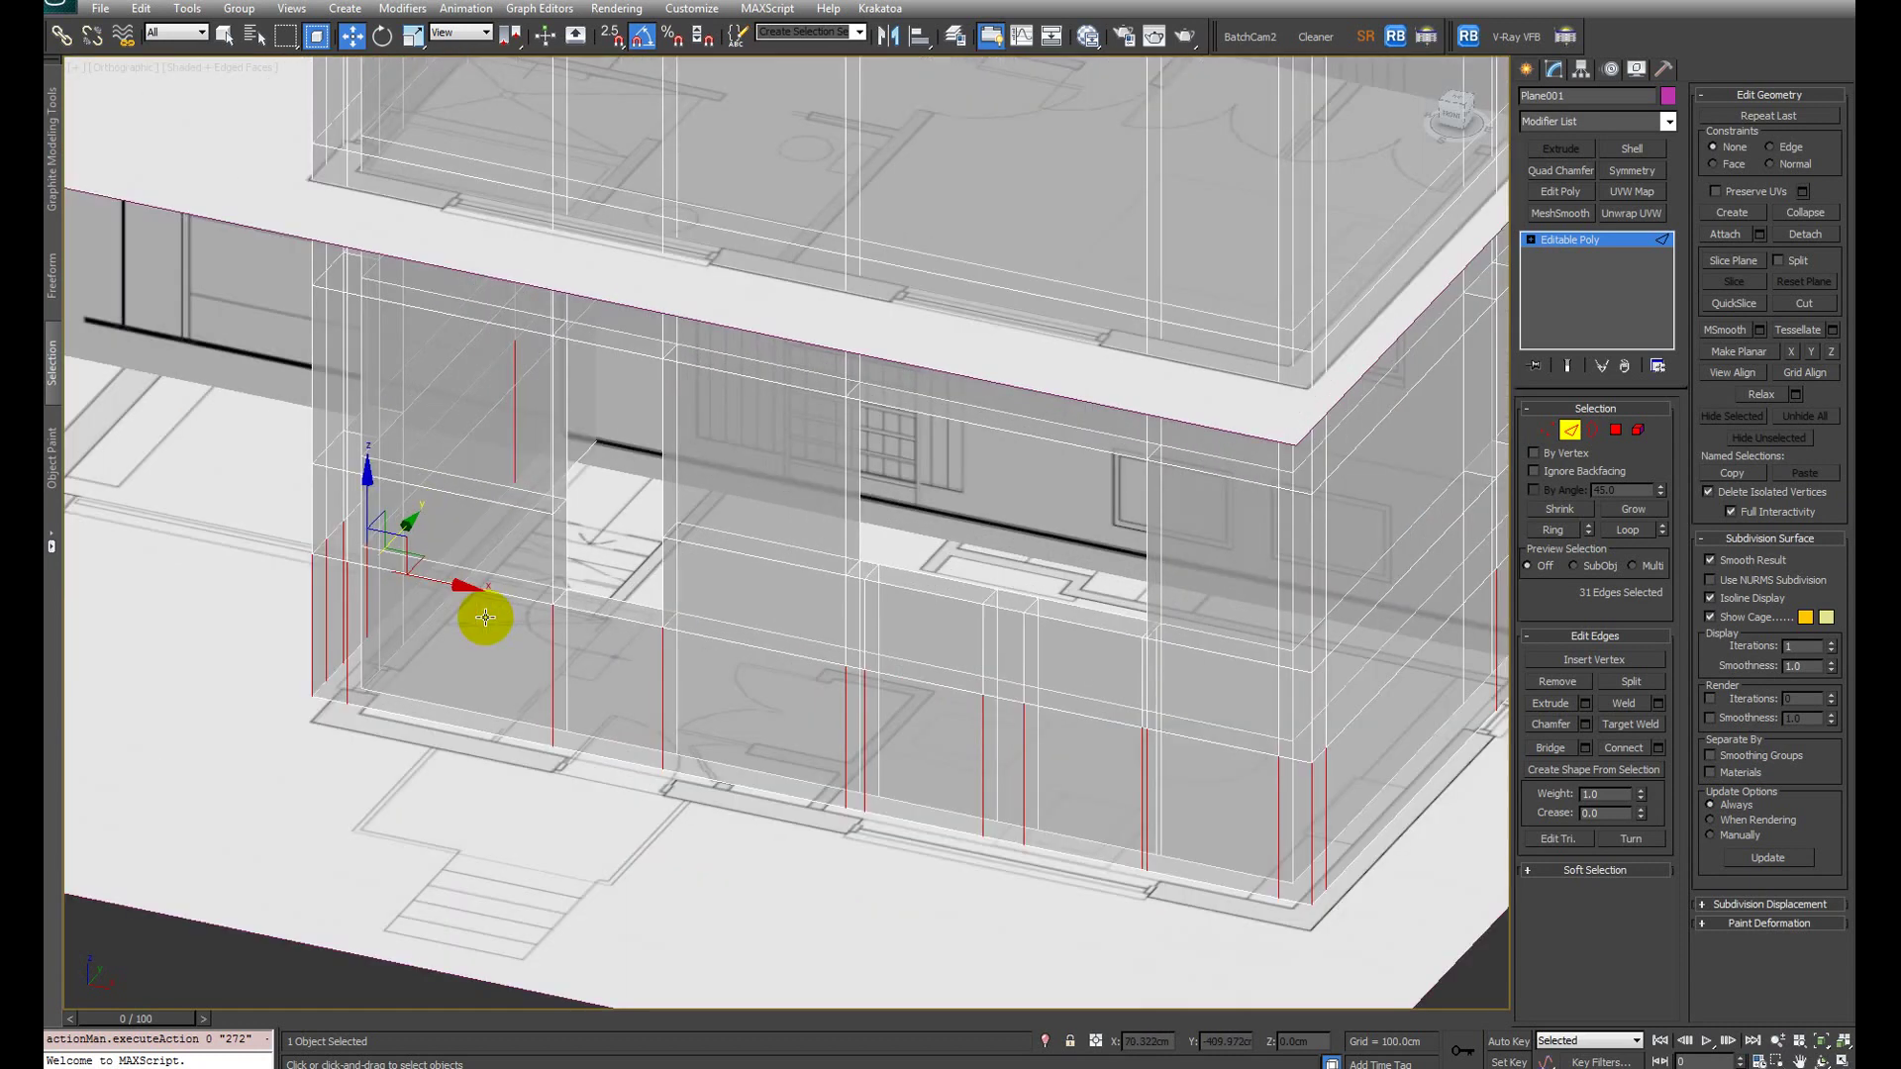
{"action": "scroll", "coordinate": [669, 906], "scroll_direction": "down", "scroll_amount": 6}
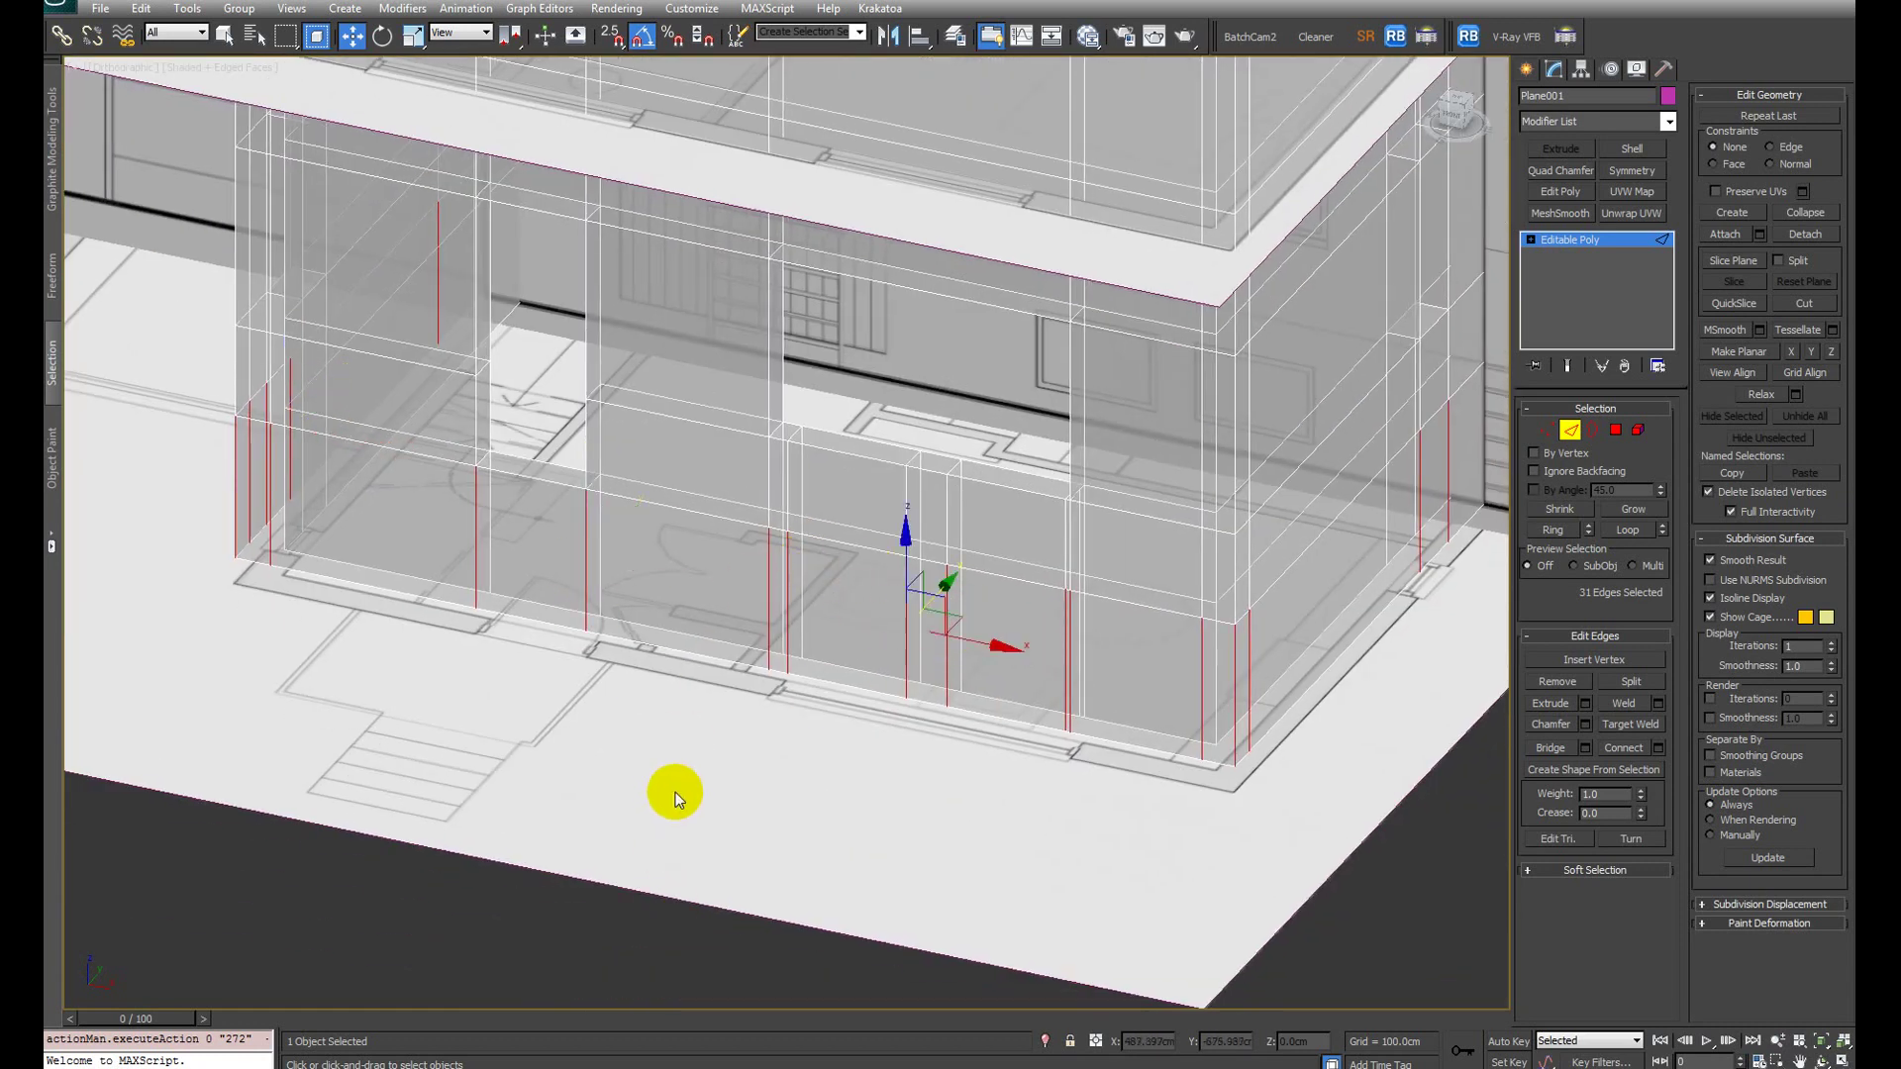
{"action": "scroll", "coordinate": [697, 681], "scroll_direction": "up", "scroll_amount": 5}
{"action": "key", "text": "F3"}
{"action": "key", "text": "f"}
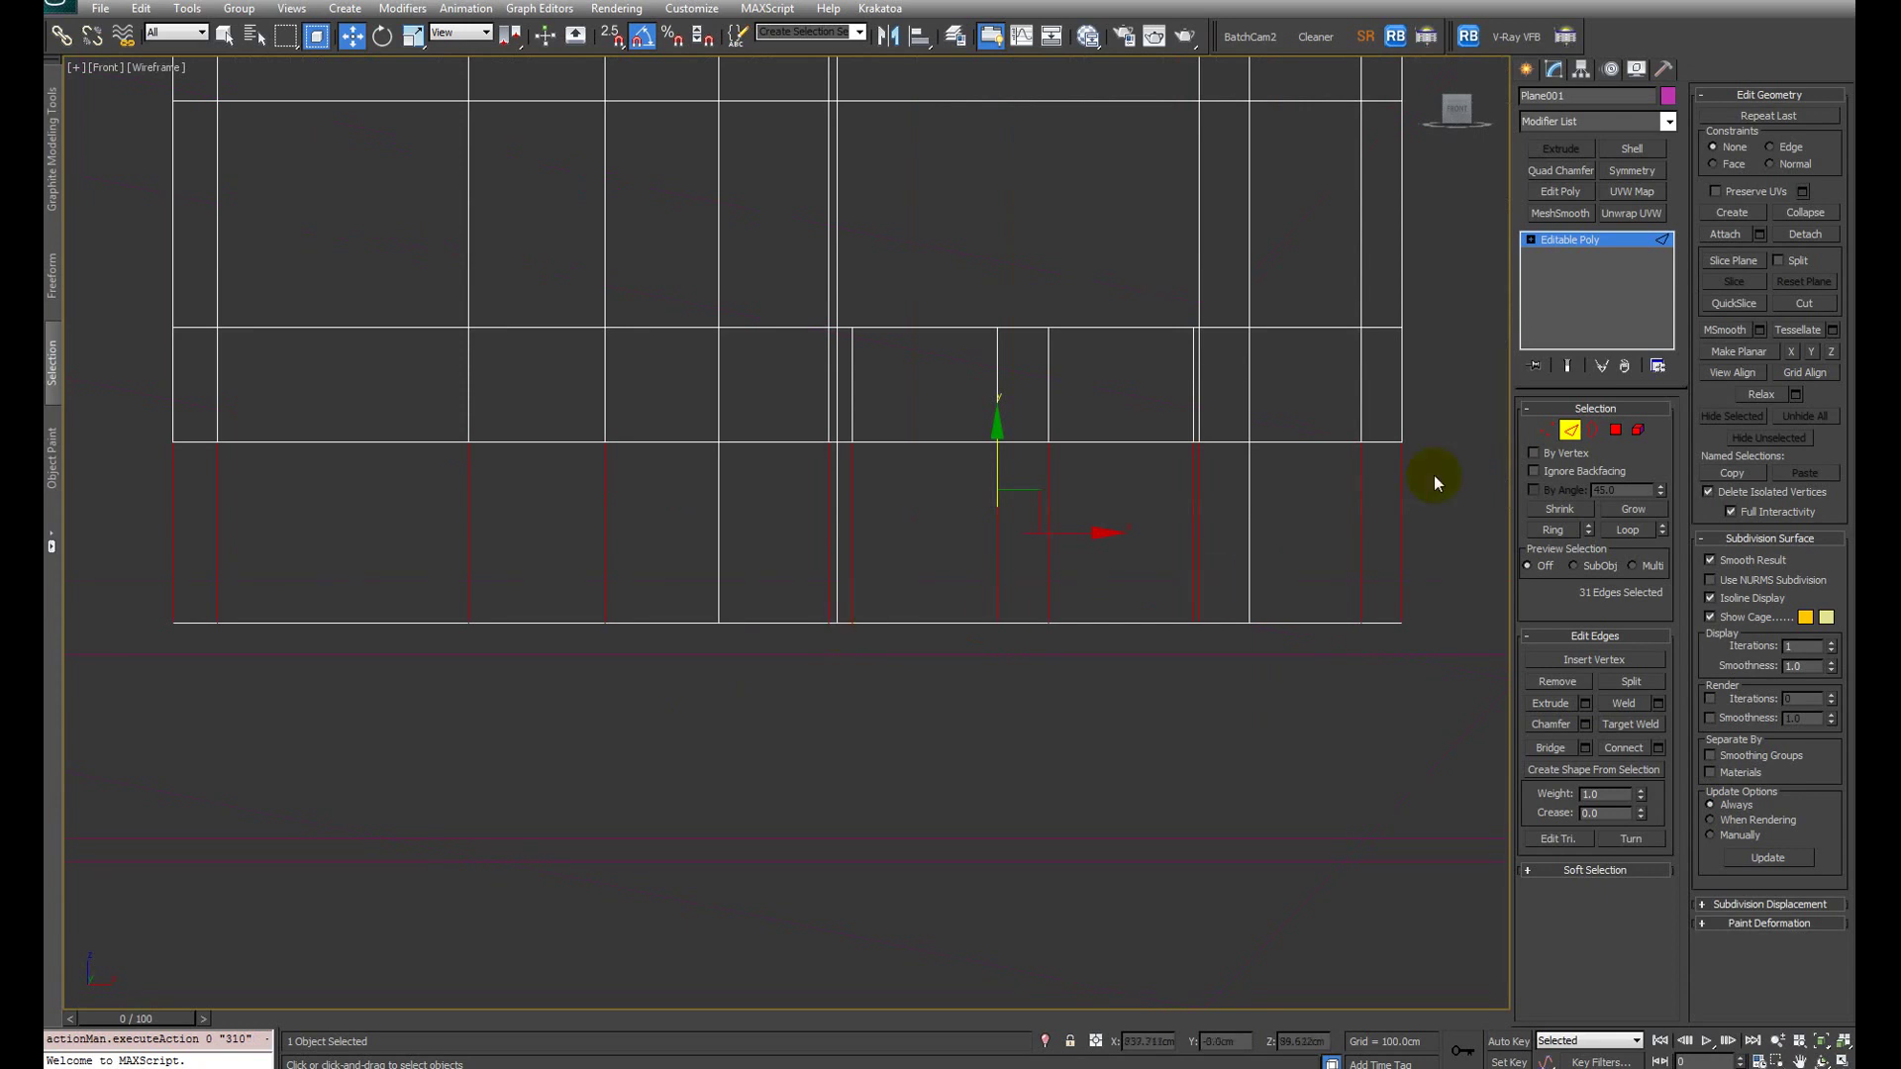
Step: Select all vertical edges of the lowest wall band in the front view and connect them with 2 segments
{"action": "left_click", "coordinate": [1459, 523]}
{"action": "left_click_drag", "start_coordinate": [1458, 556], "coordinate": [1458, 555]}
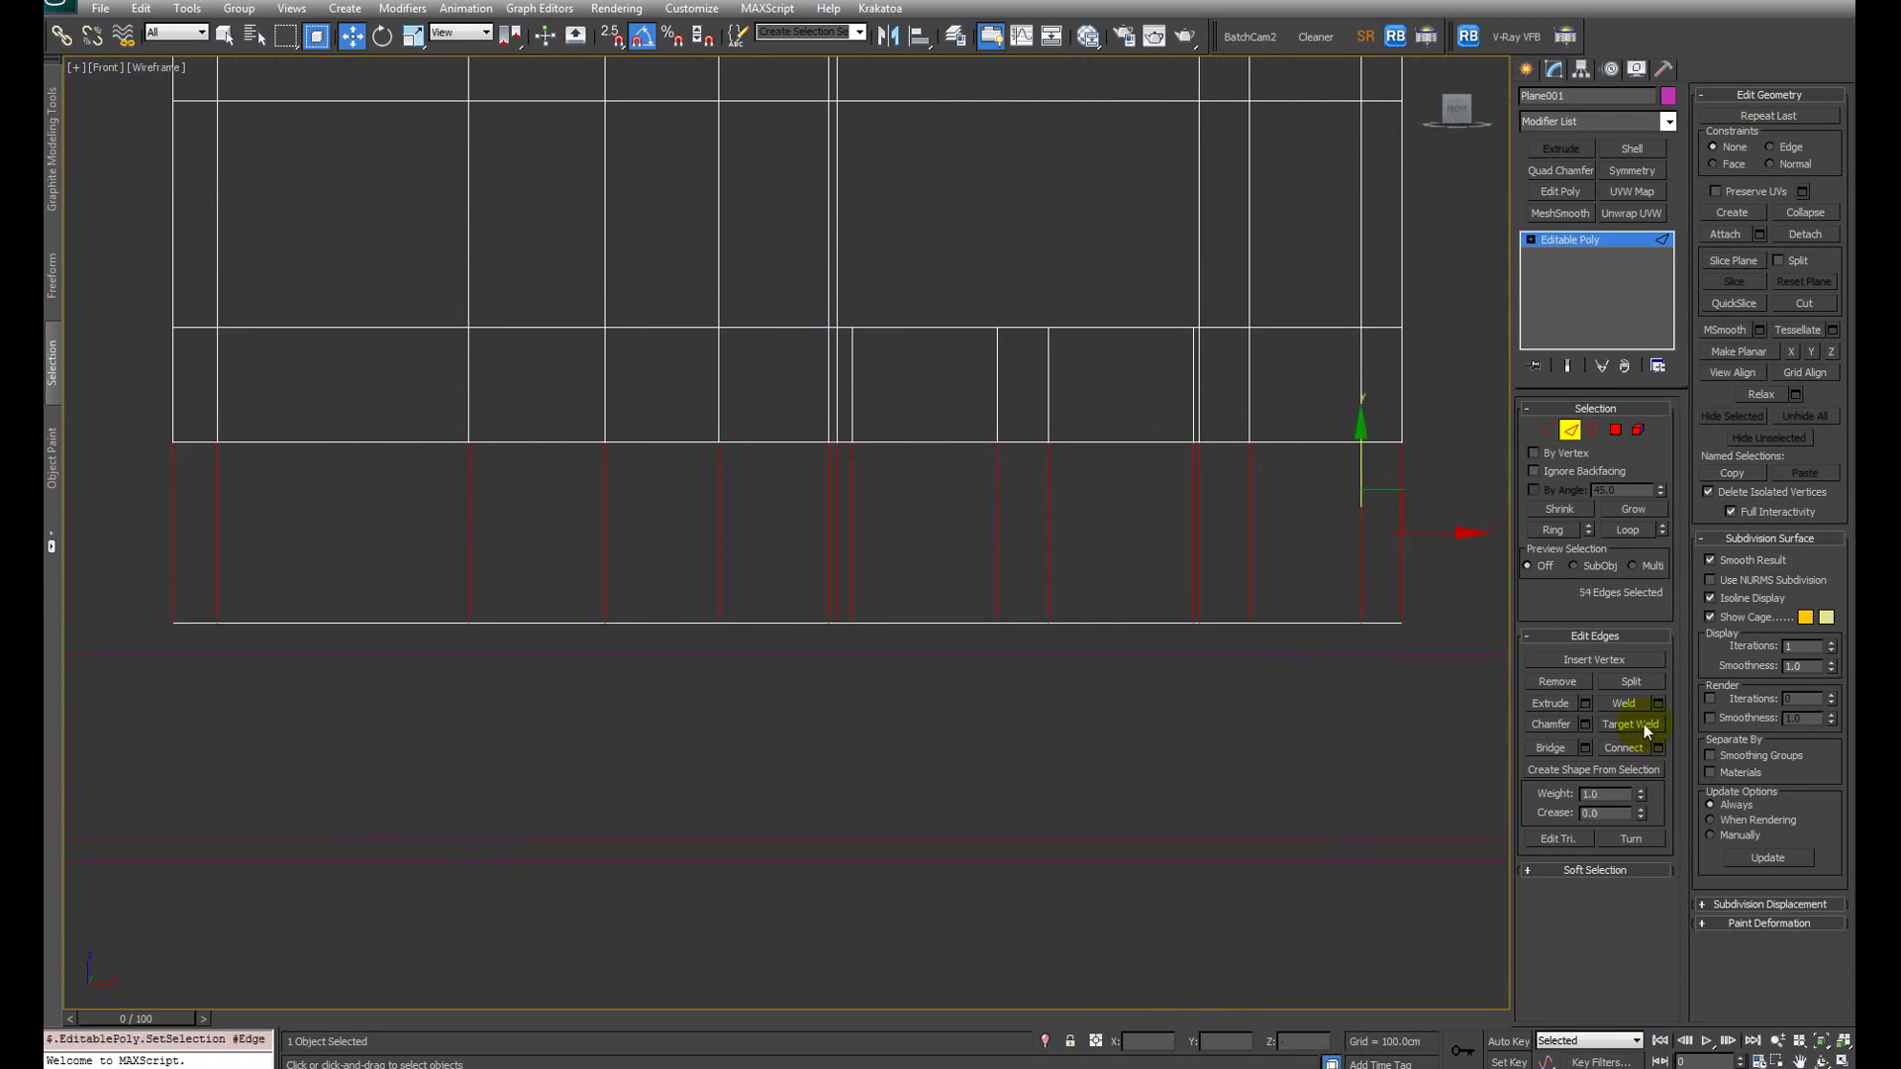
{"action": "left_click", "coordinate": [1658, 749]}
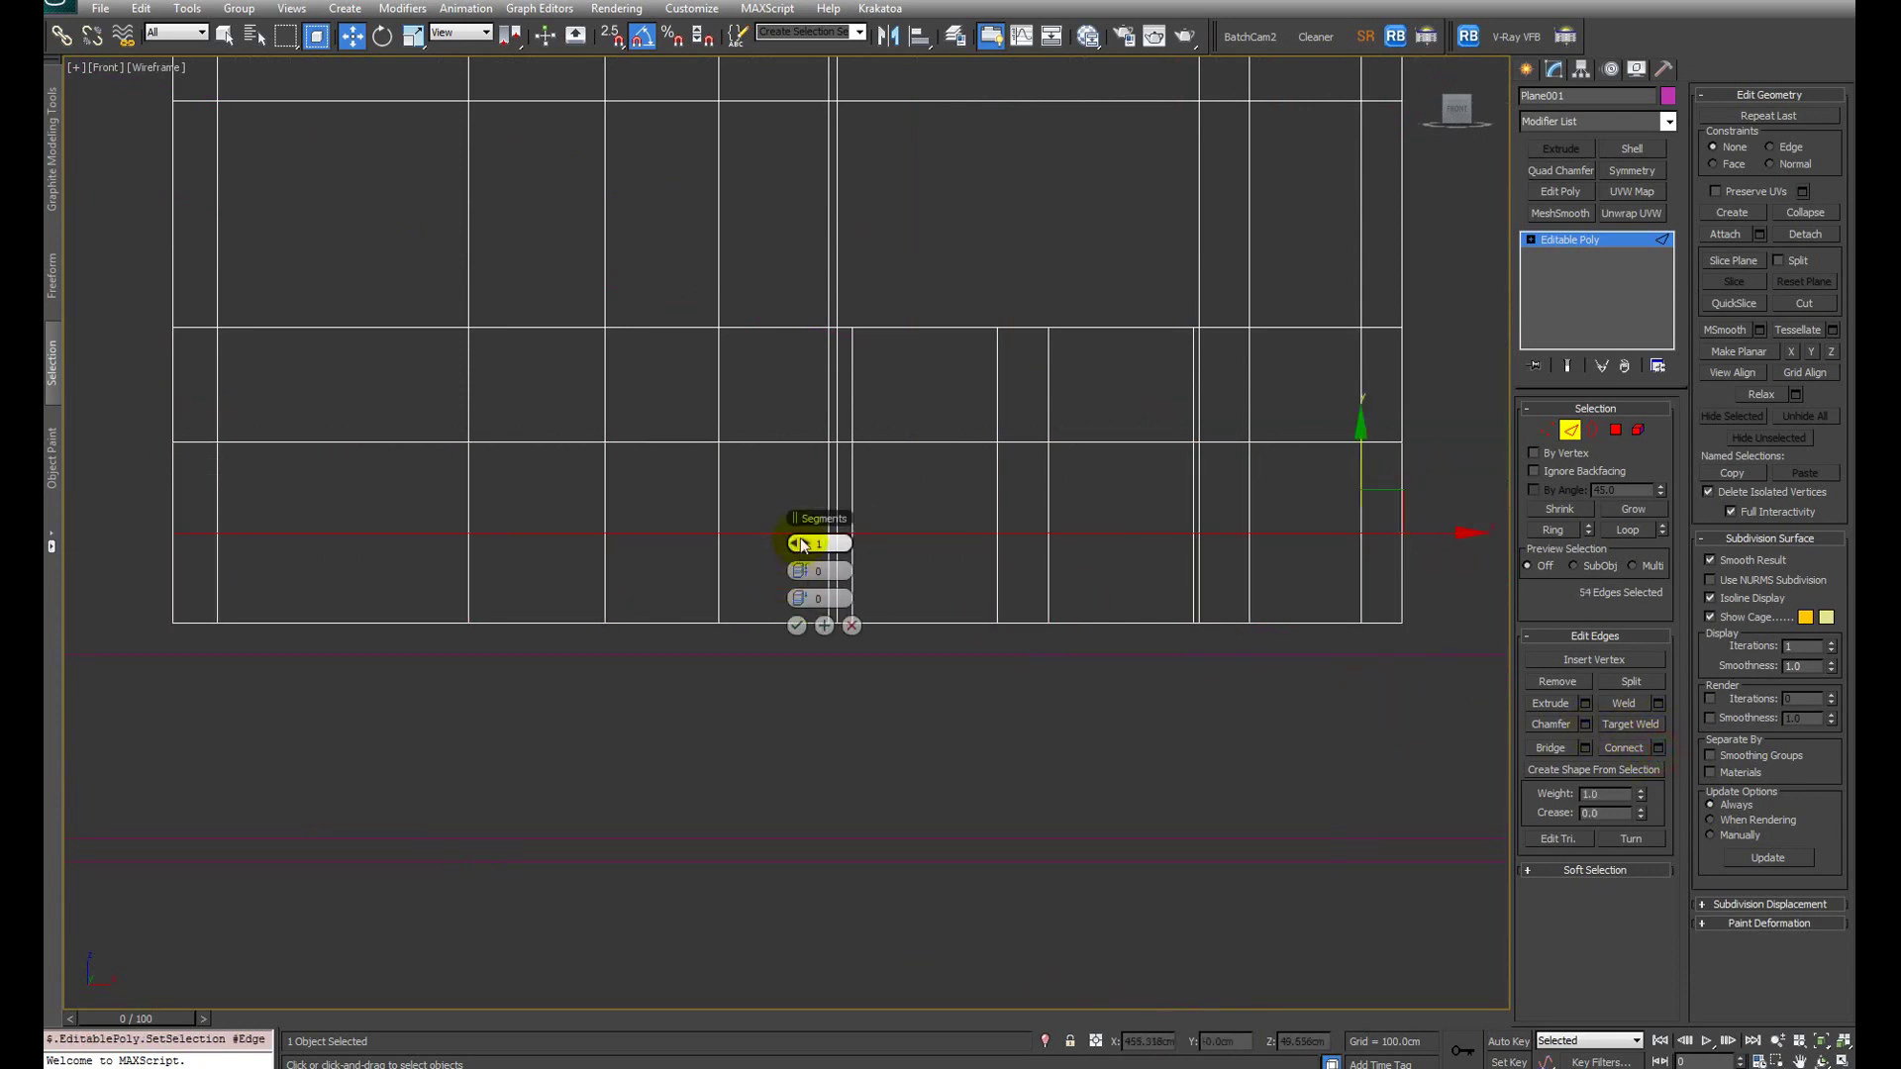
{"action": "left_click", "coordinate": [803, 543]}
{"action": "left_click", "coordinate": [798, 625]}
Step: Raise both new horizontal edge lines until the upper one meets the tops of the basement windows
{"action": "key", "text": "F3"}
{"action": "middle_click_drag", "start_coordinate": [1304, 548], "coordinate": [1034, 564]}
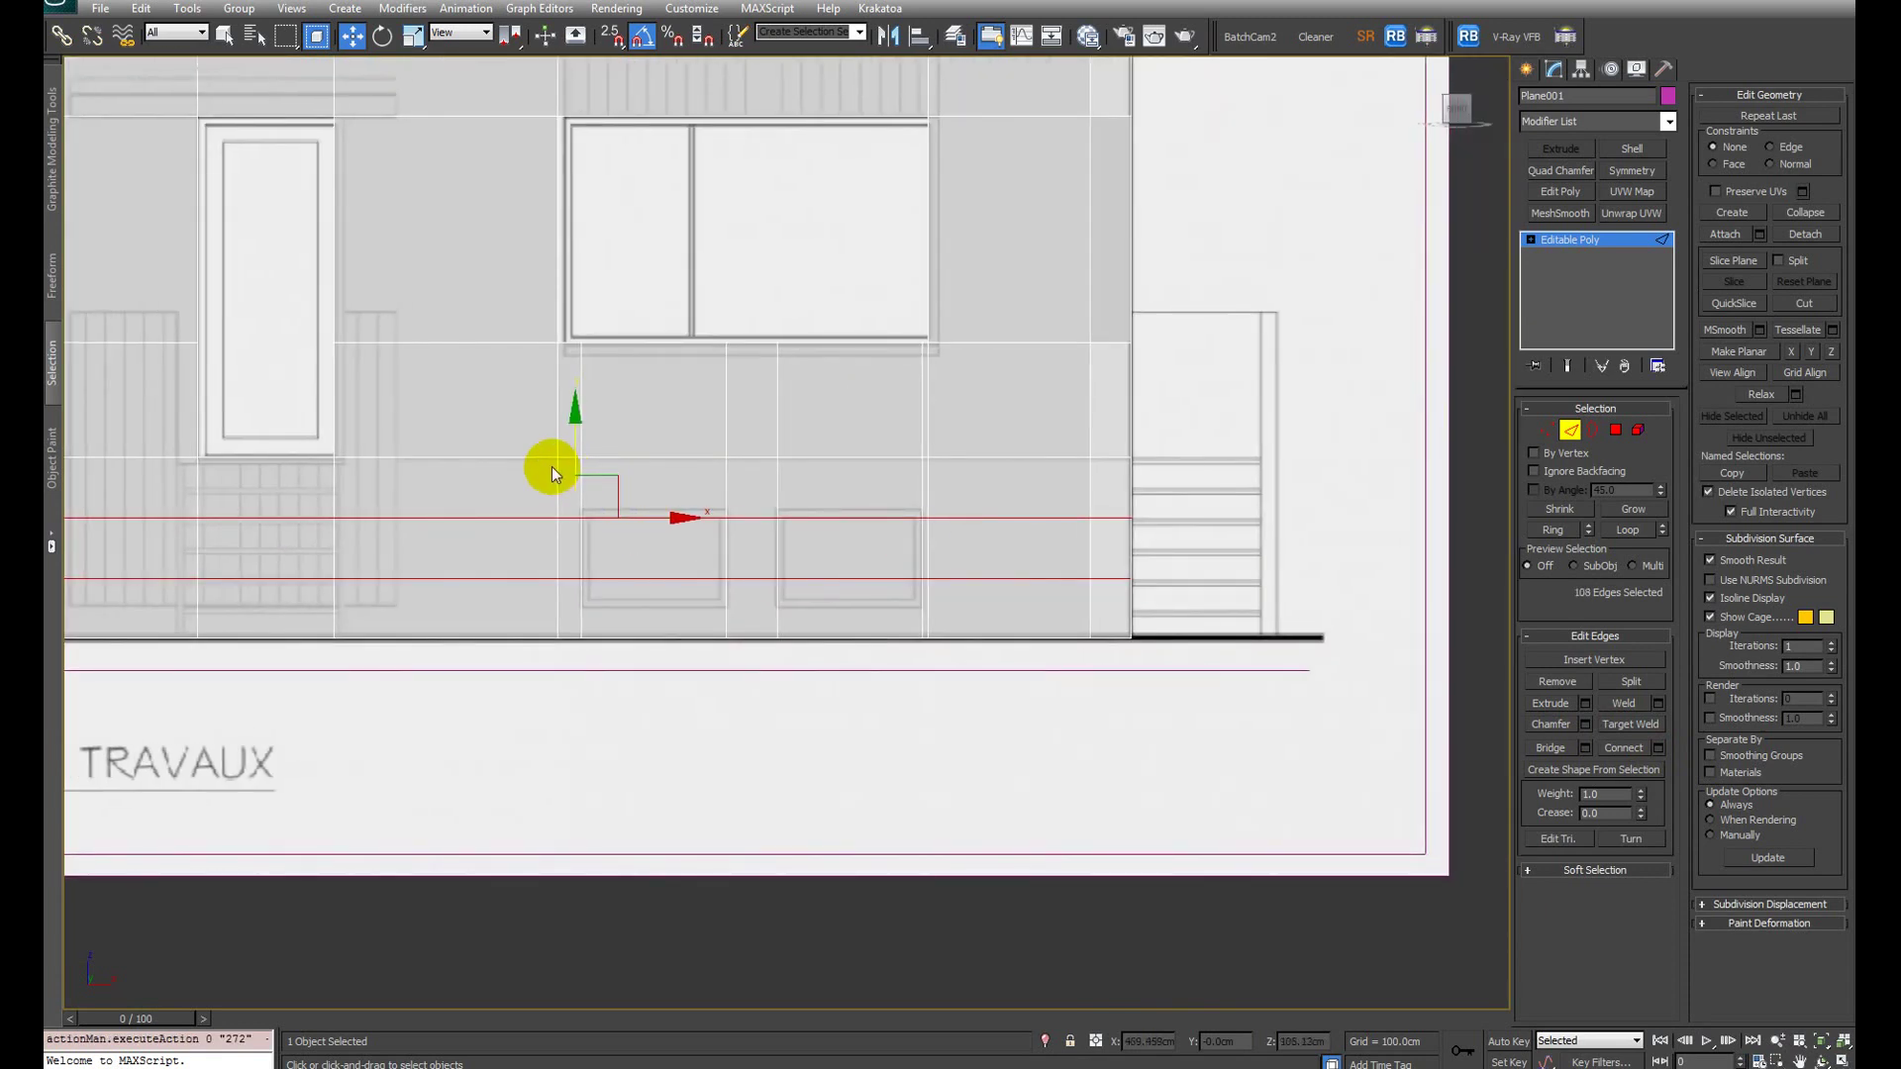
{"action": "left_click_drag", "start_coordinate": [578, 469], "coordinate": [578, 460]}
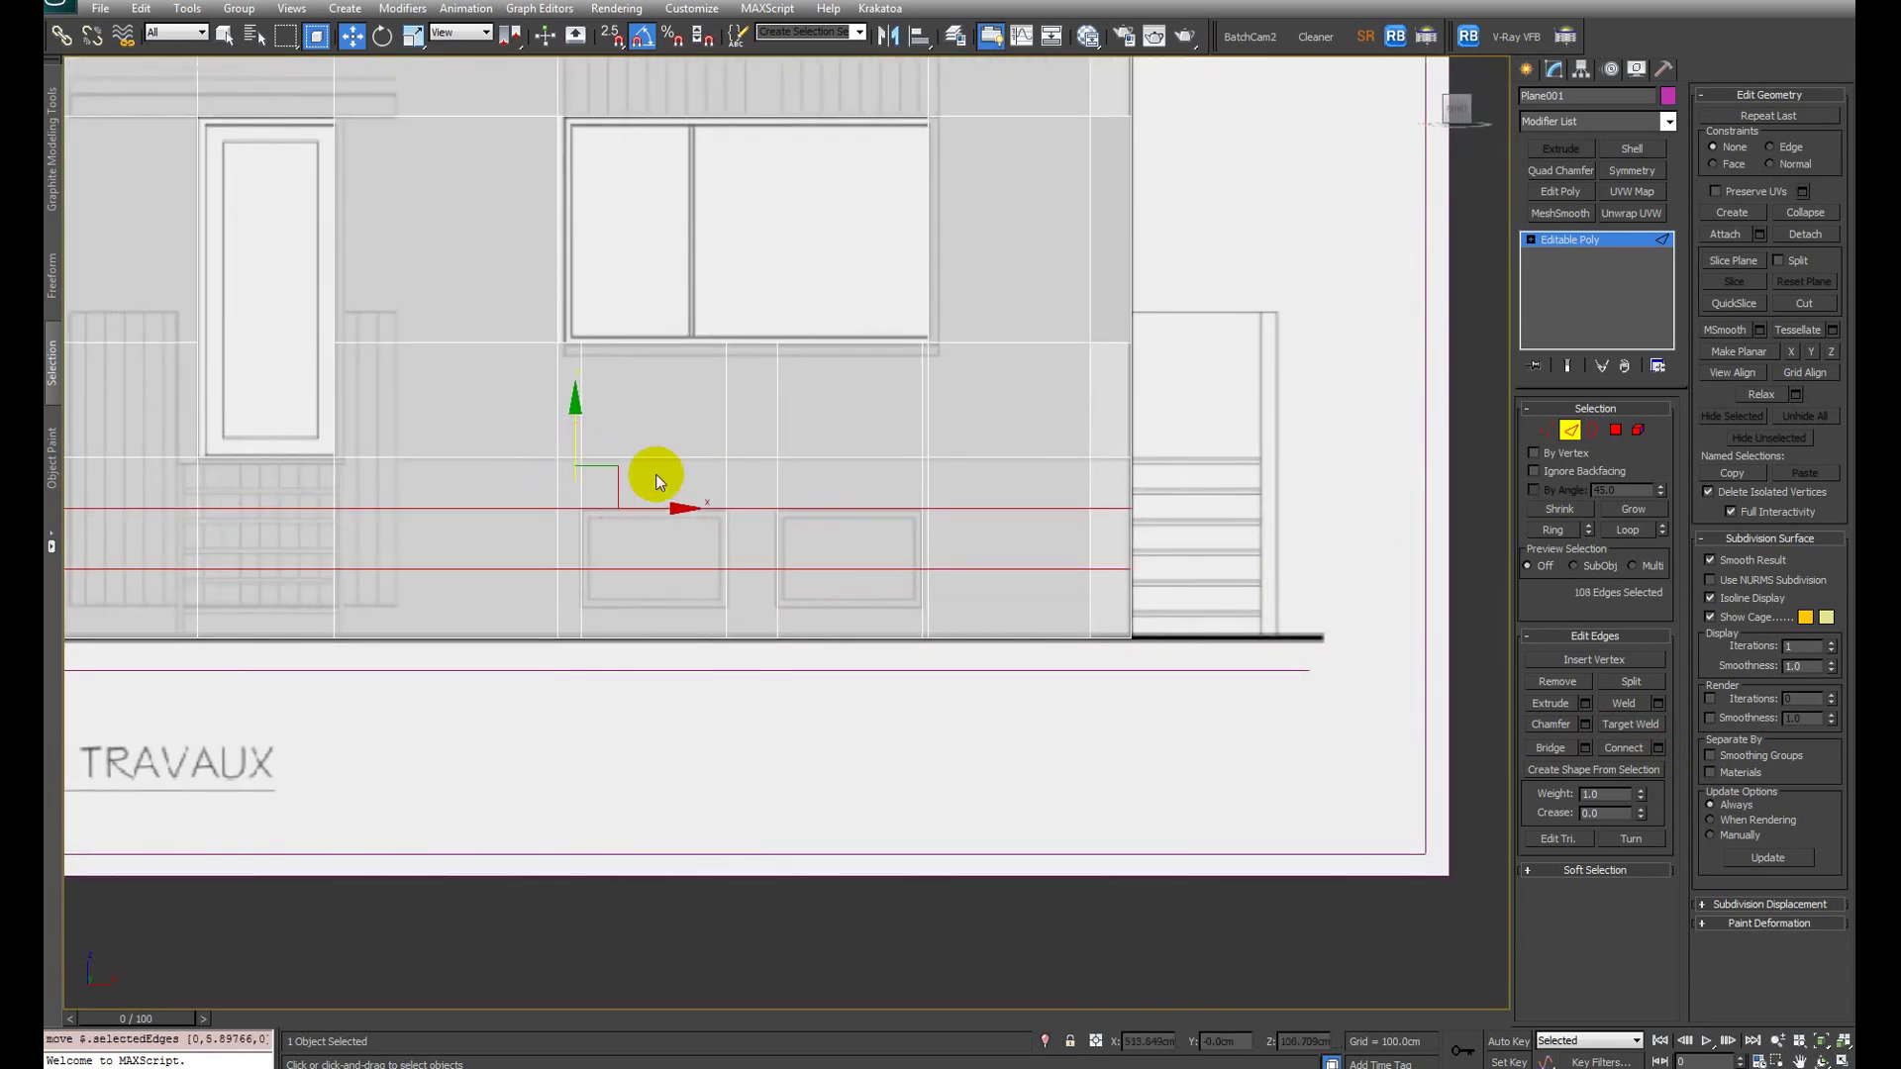
Step: Select only the lower new horizontal edge line and lower it about 24.7 cm to the bottom of the basement windows
{"action": "scroll", "coordinate": [721, 479], "scroll_direction": "down", "scroll_amount": 2}
{"action": "middle_click_drag", "start_coordinate": [726, 481], "coordinate": [910, 499]}
{"action": "left_click_drag", "start_coordinate": [1264, 547], "coordinate": [103, 389], "text": "alt"}
{"action": "scroll", "coordinate": [974, 586], "scroll_direction": "up", "scroll_amount": 2}
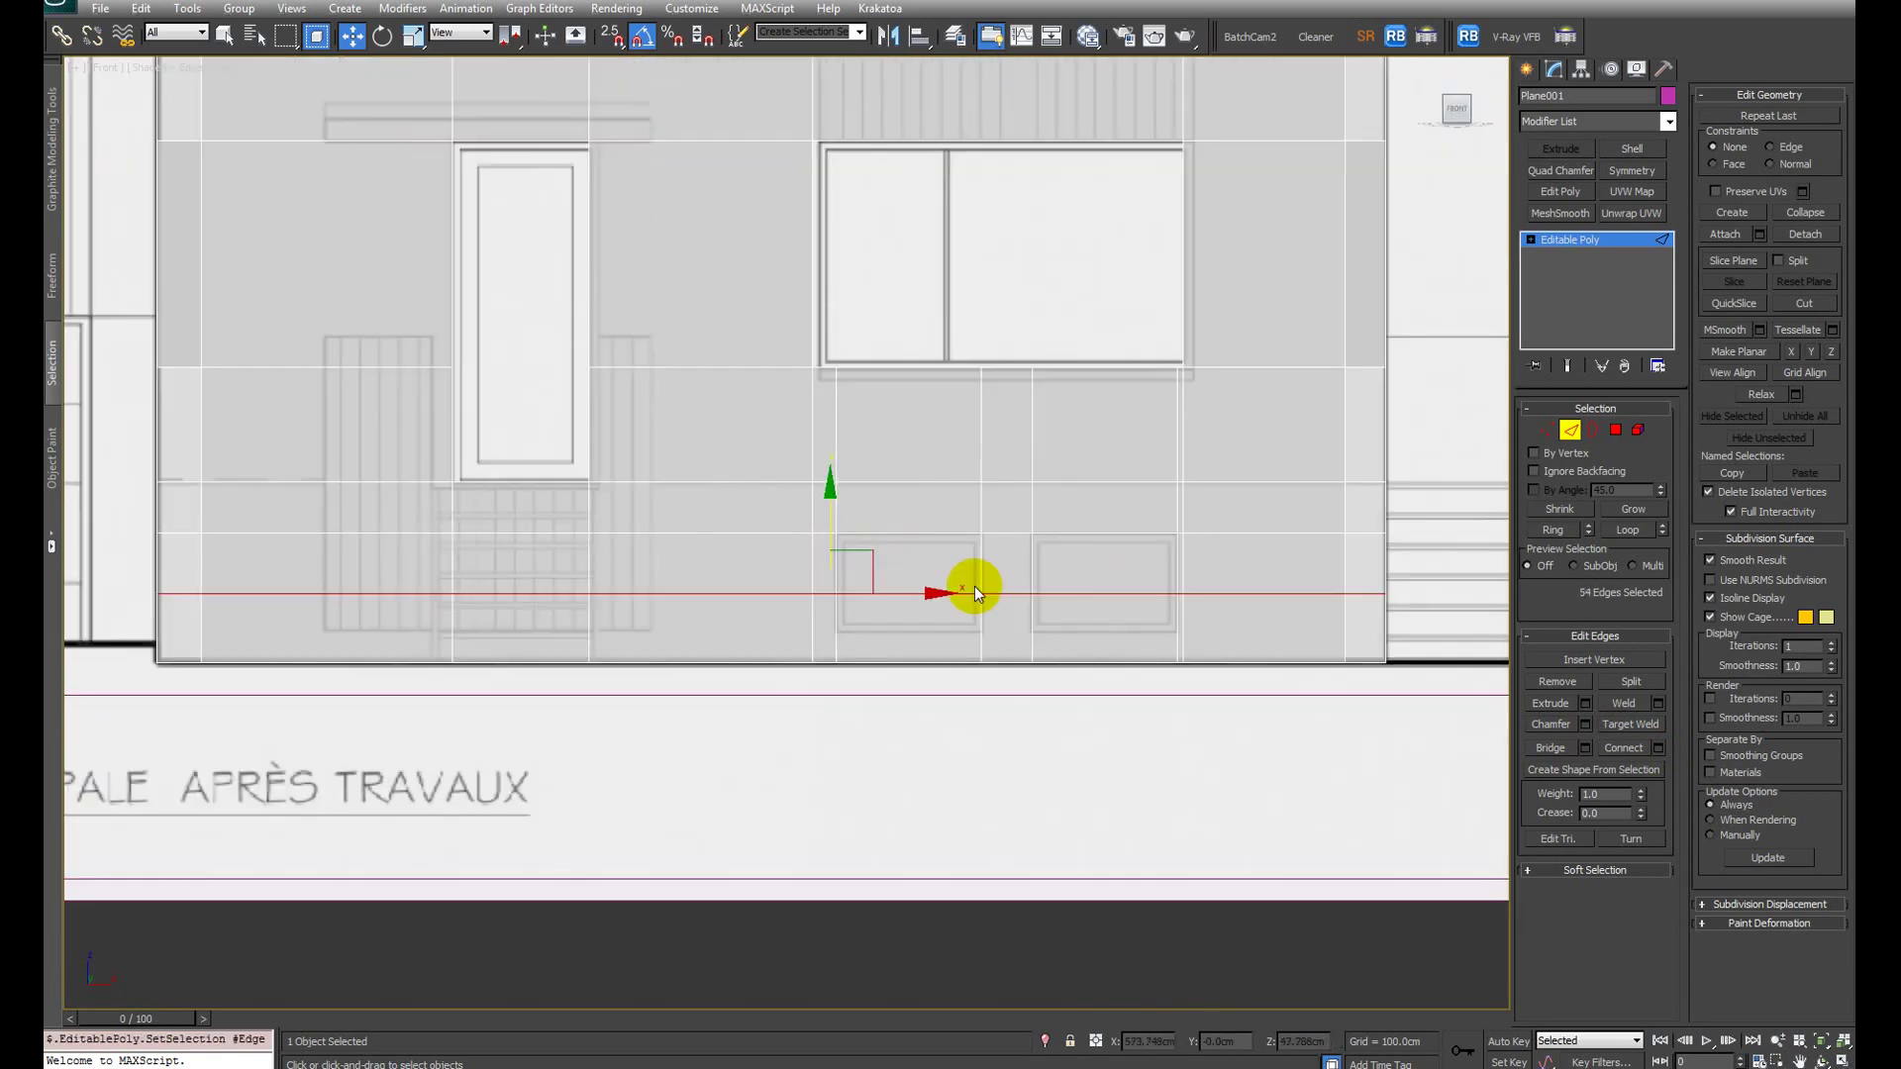
{"action": "left_click_drag", "start_coordinate": [832, 539], "coordinate": [831, 580]}
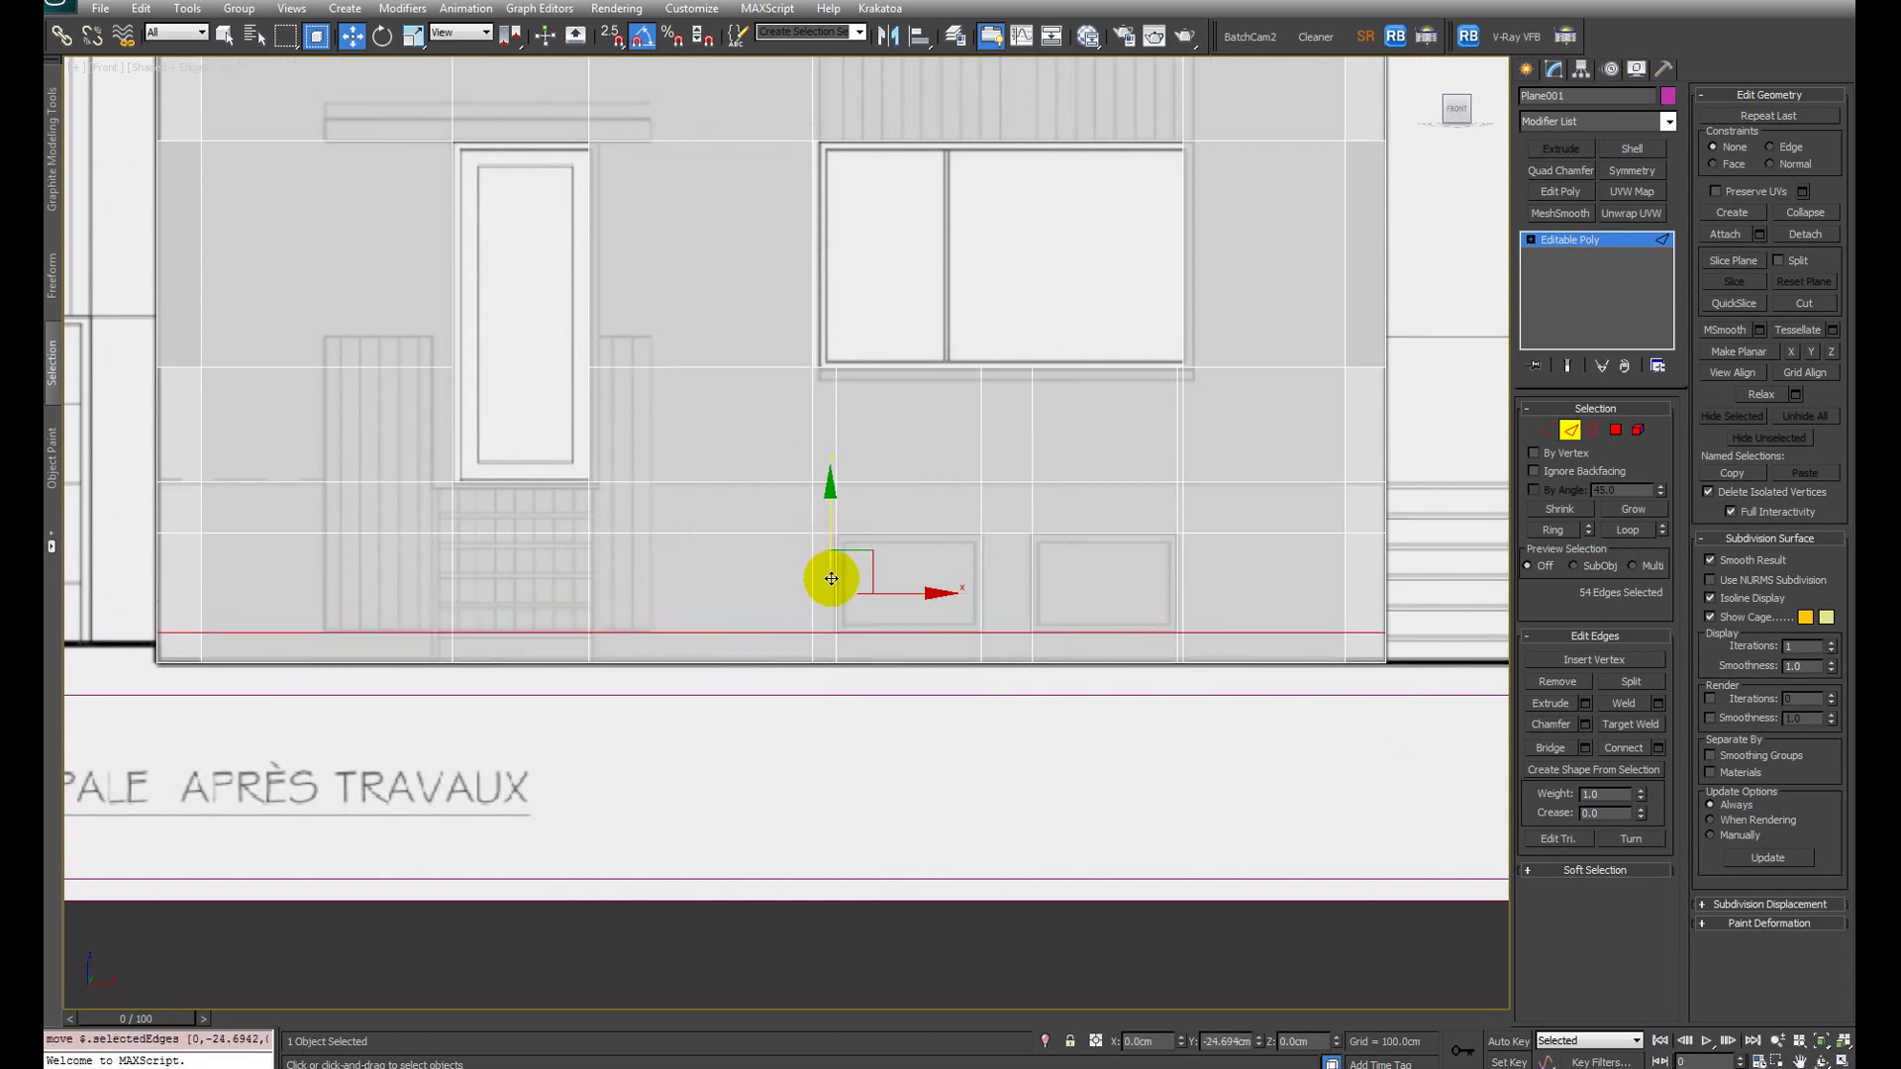
{"action": "scroll", "coordinate": [1188, 594], "scroll_direction": "up", "scroll_amount": 2}
Step: Select the outer and inner wall polygons at both basement windows and bridge them to cut the openings
{"action": "key", "text": "4"}
{"action": "middle_click_drag", "start_coordinate": [1251, 569], "coordinate": [1085, 534]}
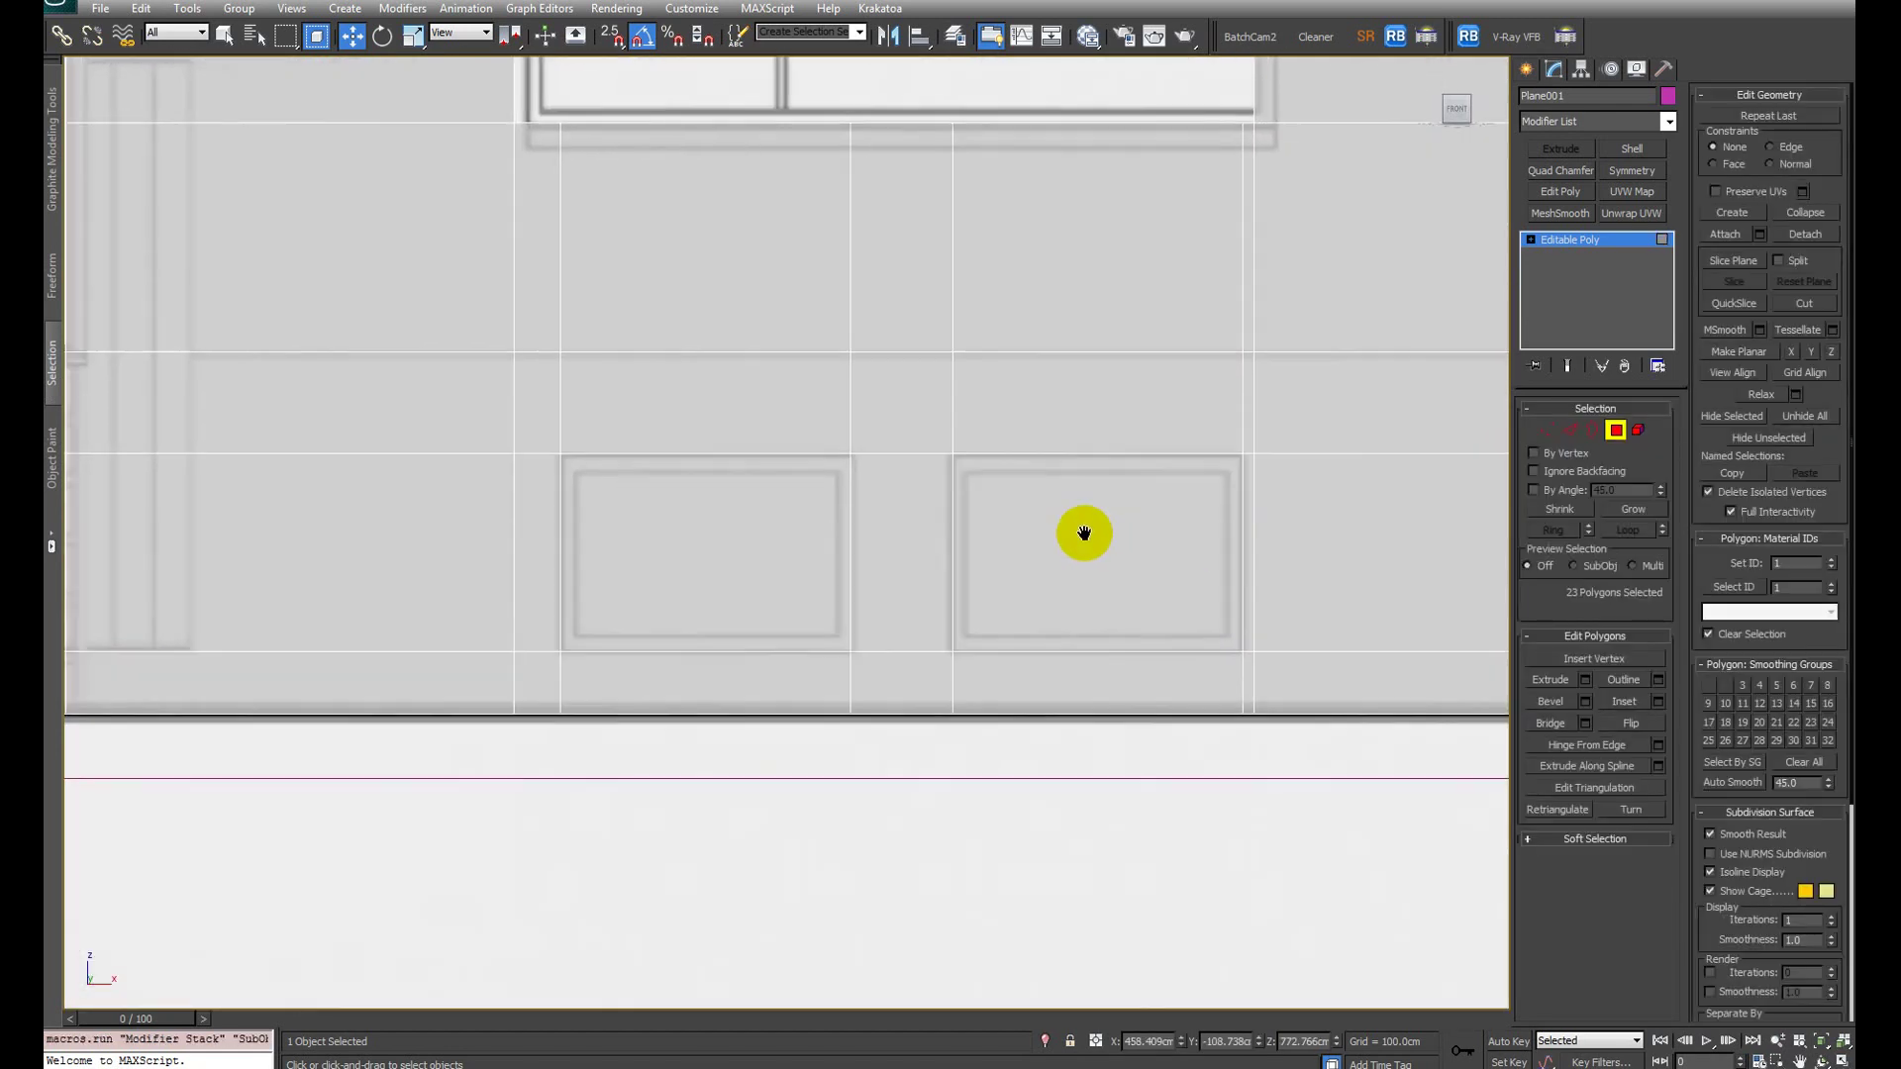
{"action": "key", "text": "q"}
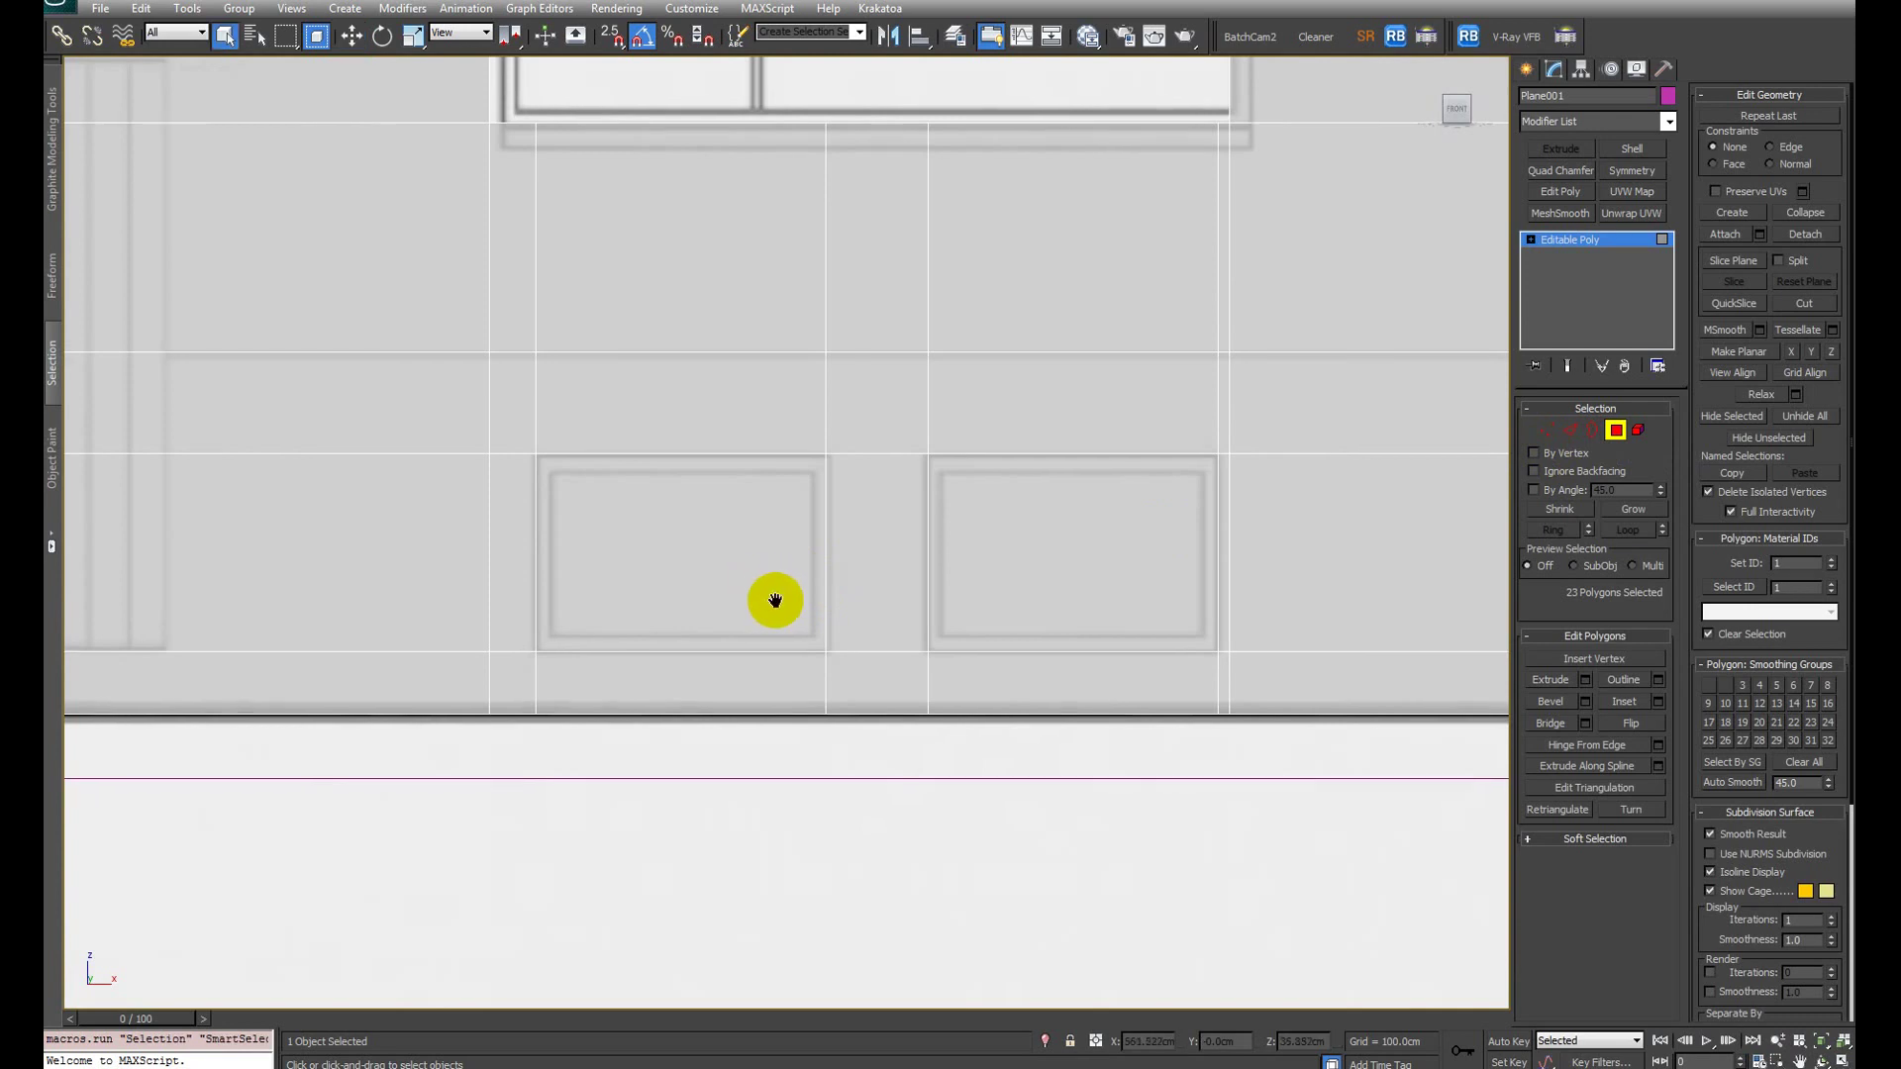
{"action": "middle_click_drag", "start_coordinate": [776, 598], "coordinate": [923, 665], "text": "alt"}
{"action": "key", "text": "F3"}
{"action": "left_click", "coordinate": [819, 604]}
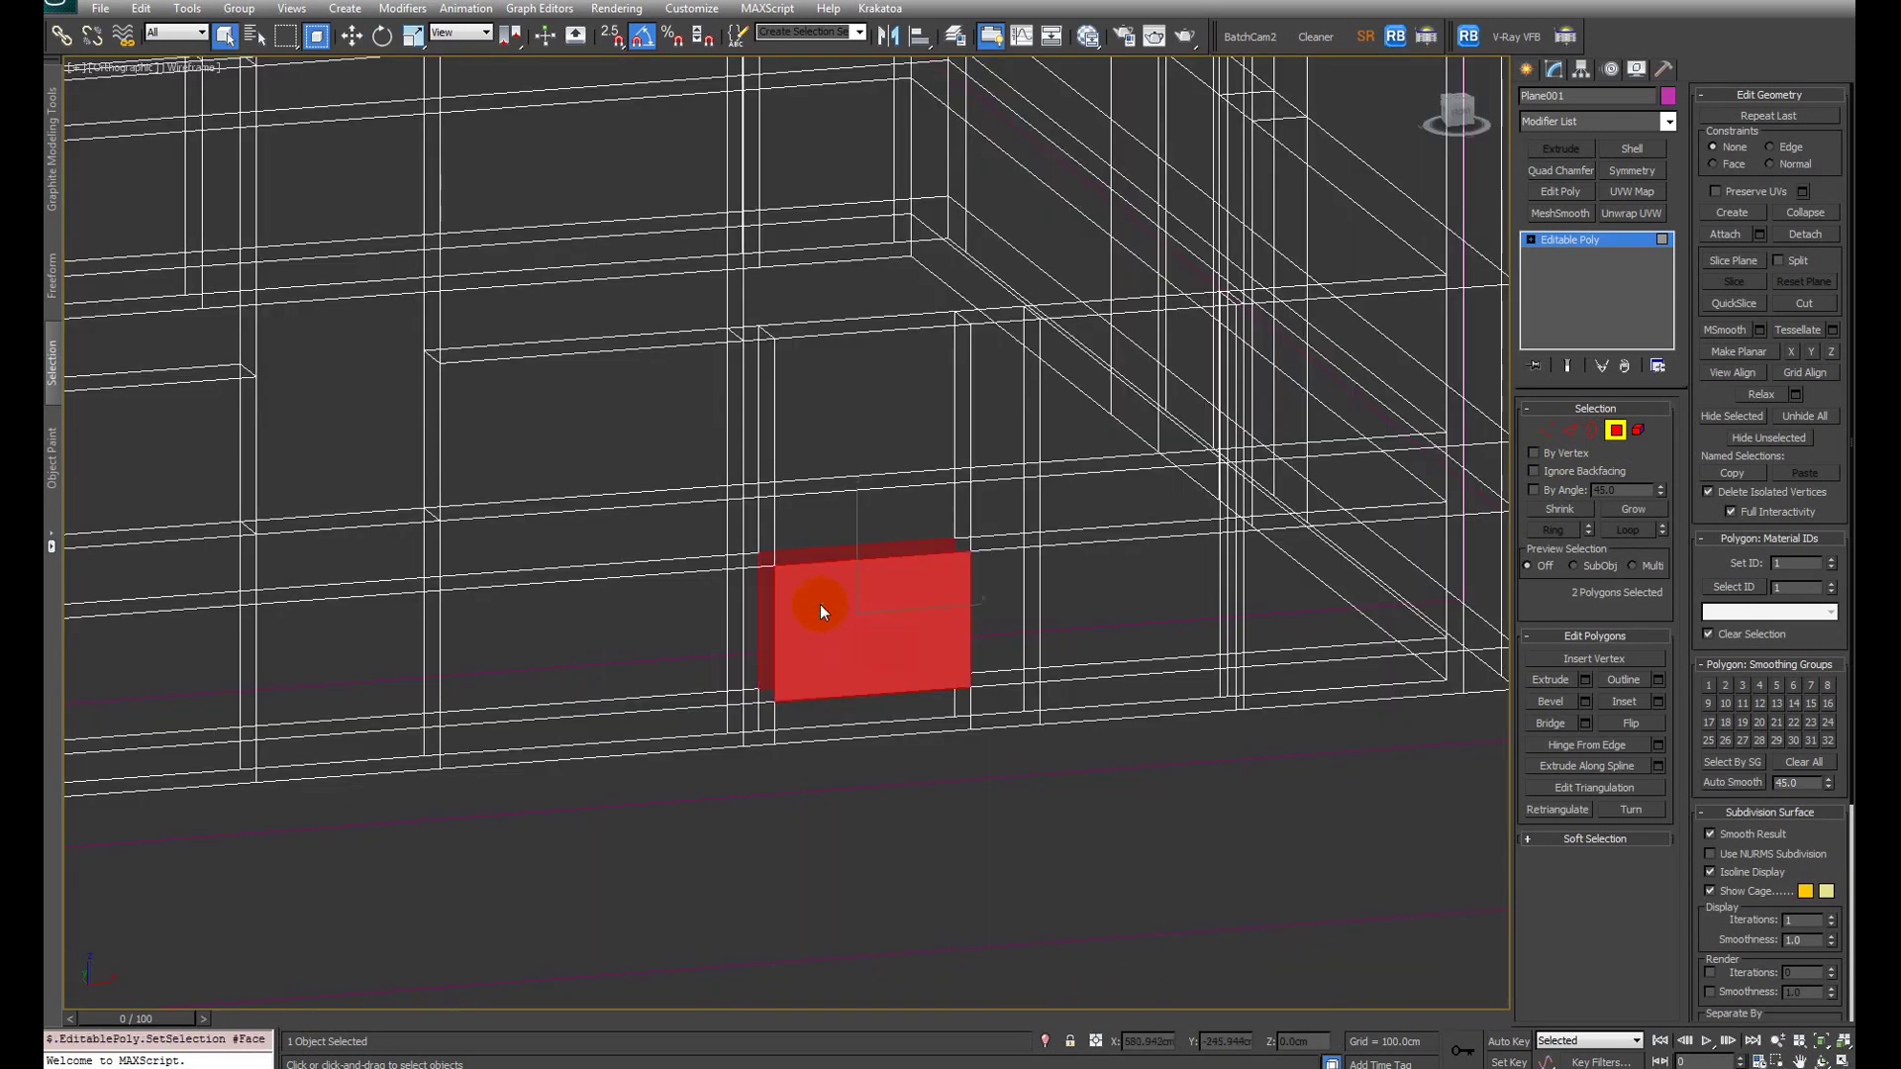
{"action": "key", "text": "F3"}
{"action": "left_click_drag", "start_coordinate": [1155, 631], "coordinate": [1095, 596], "text": "ctrl"}
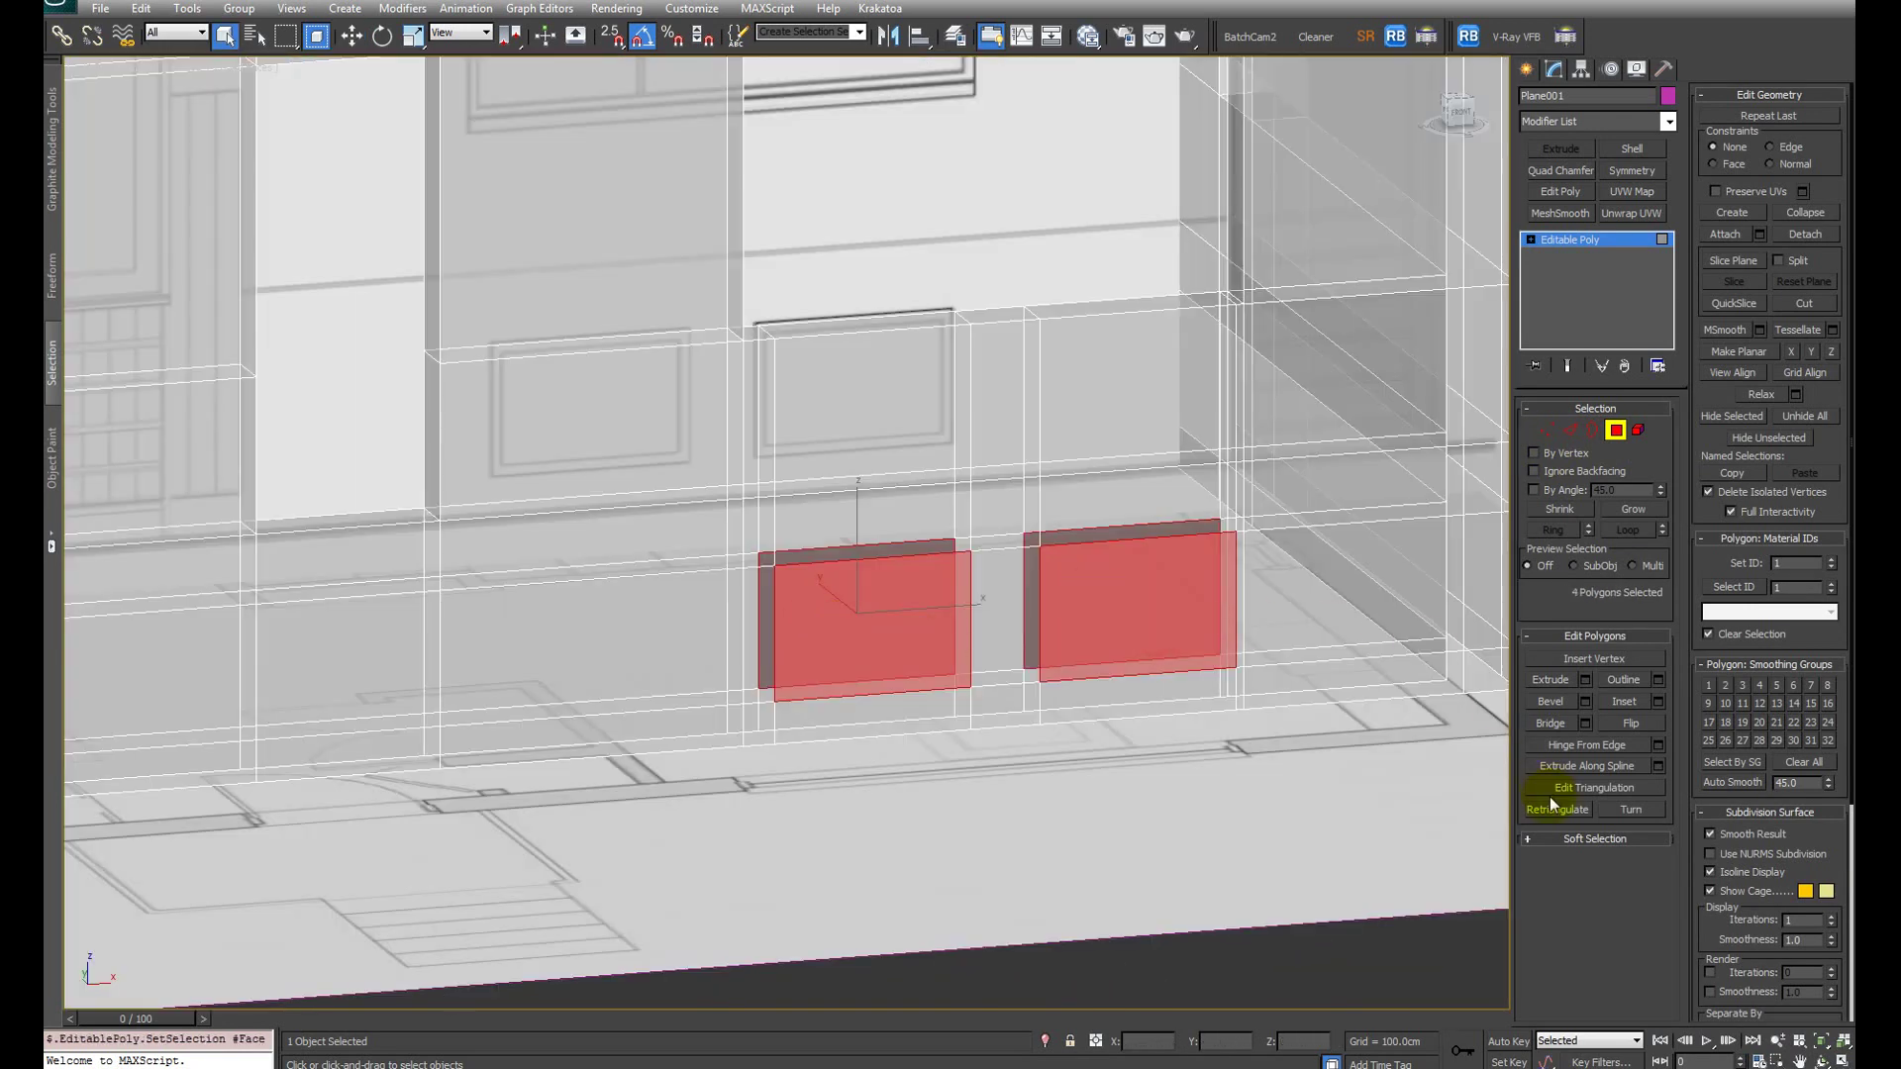
{"action": "left_click", "coordinate": [1548, 726]}
Step: Examine the bridged basement window openings and the remaining upper windows on the front elevation
{"action": "mouse_move", "coordinate": [1091, 647]}
{"action": "middle_mouse_down", "text": "alt"}
{"action": "mouse_move", "coordinate": [1052, 667]}
{"action": "mouse_move", "coordinate": [1052, 649]}
{"action": "mouse_move", "coordinate": [1090, 644]}
{"action": "mouse_move", "coordinate": [1060, 644]}
{"action": "mouse_move", "coordinate": [960, 769]}
{"action": "mouse_move", "coordinate": [917, 700]}
{"action": "mouse_move", "coordinate": [811, 692]}
{"action": "mouse_move", "coordinate": [1010, 699]}
{"action": "middle_mouse_up", "text": "alt"}
{"action": "key", "text": "F3"}
{"action": "key", "text": "F3"}
{"action": "scroll", "coordinate": [1061, 661], "scroll_direction": "down", "scroll_amount": 4}
{"action": "key", "text": "f"}
{"action": "key", "text": "z"}
{"action": "scroll", "coordinate": [951, 534], "scroll_direction": "down", "scroll_amount": 5}
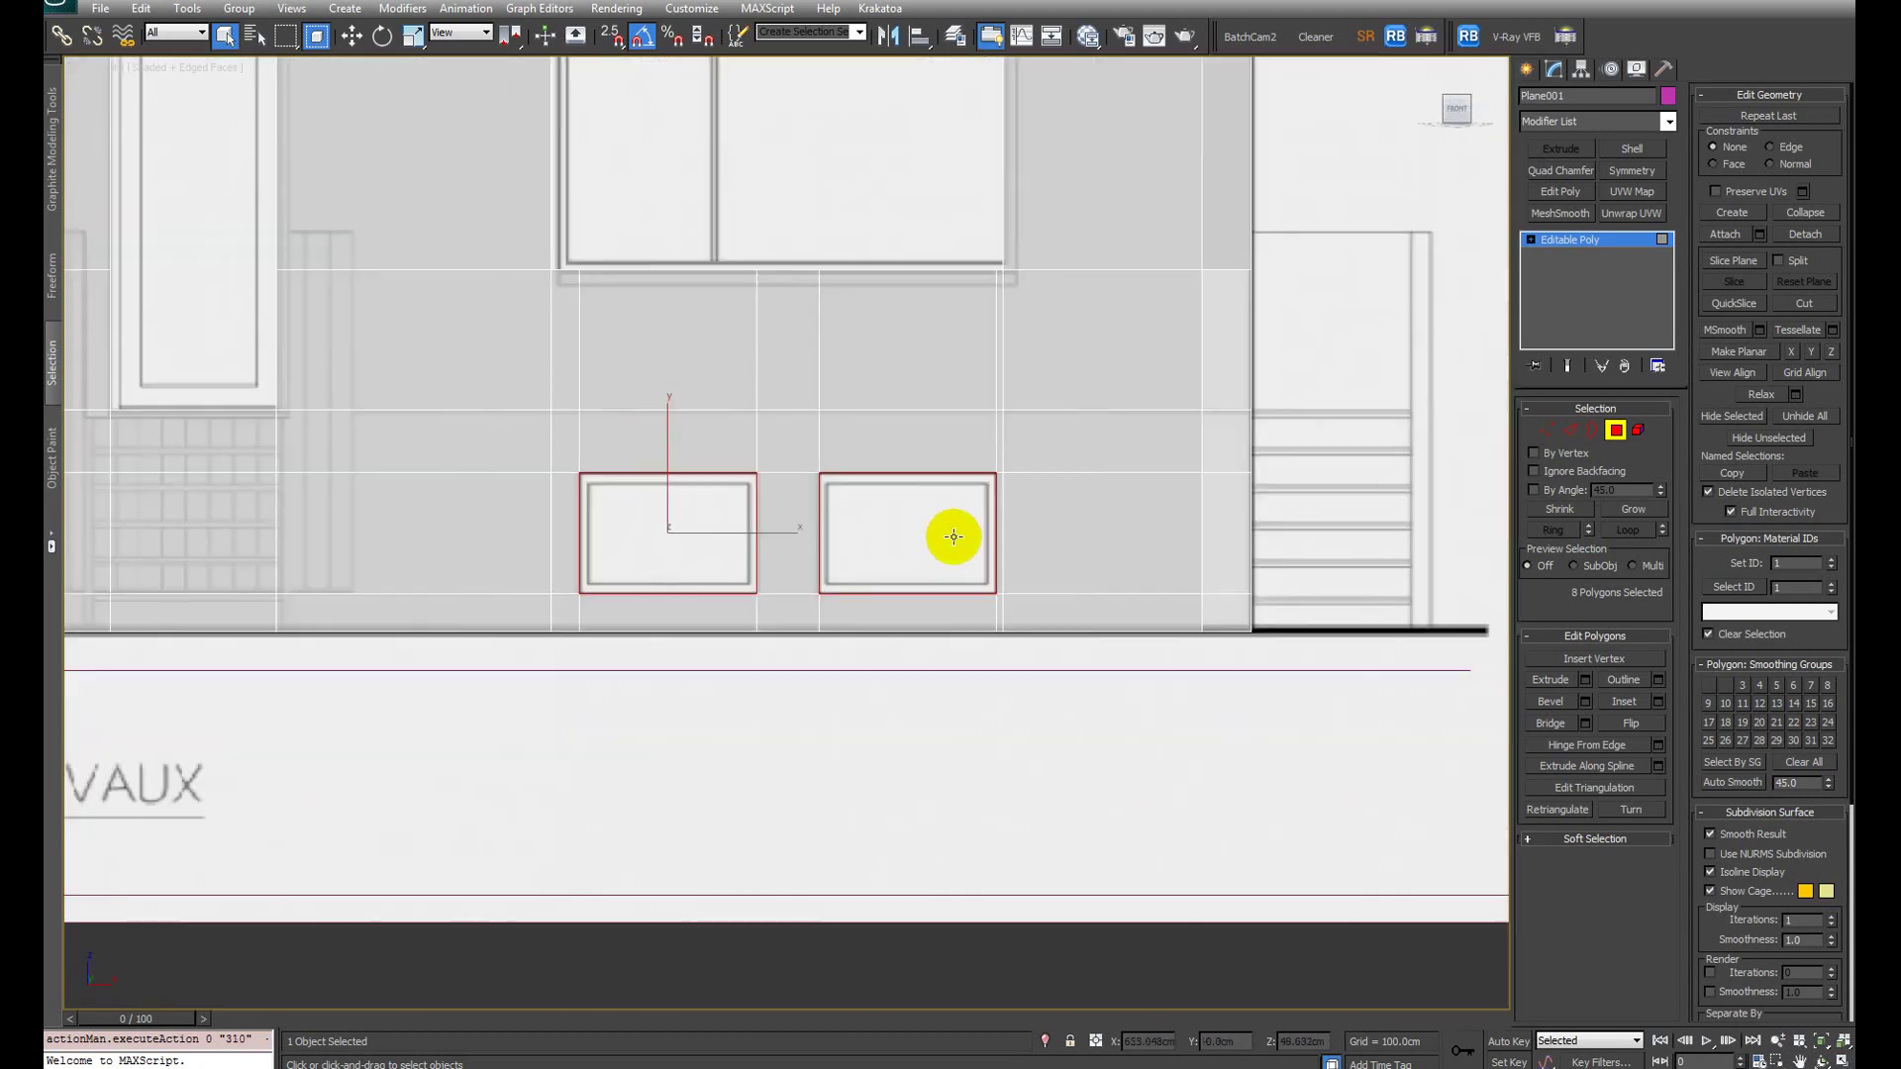
{"action": "scroll", "coordinate": [974, 651], "scroll_direction": "down", "scroll_amount": 2}
{"action": "middle_click_drag", "start_coordinate": [950, 534], "coordinate": [1019, 747]}
{"action": "scroll", "coordinate": [705, 384], "scroll_direction": "down", "scroll_amount": 2}
{"action": "middle_click_drag", "start_coordinate": [705, 384], "coordinate": [704, 484]}
{"action": "scroll", "coordinate": [692, 455], "scroll_direction": "up", "scroll_amount": 2}
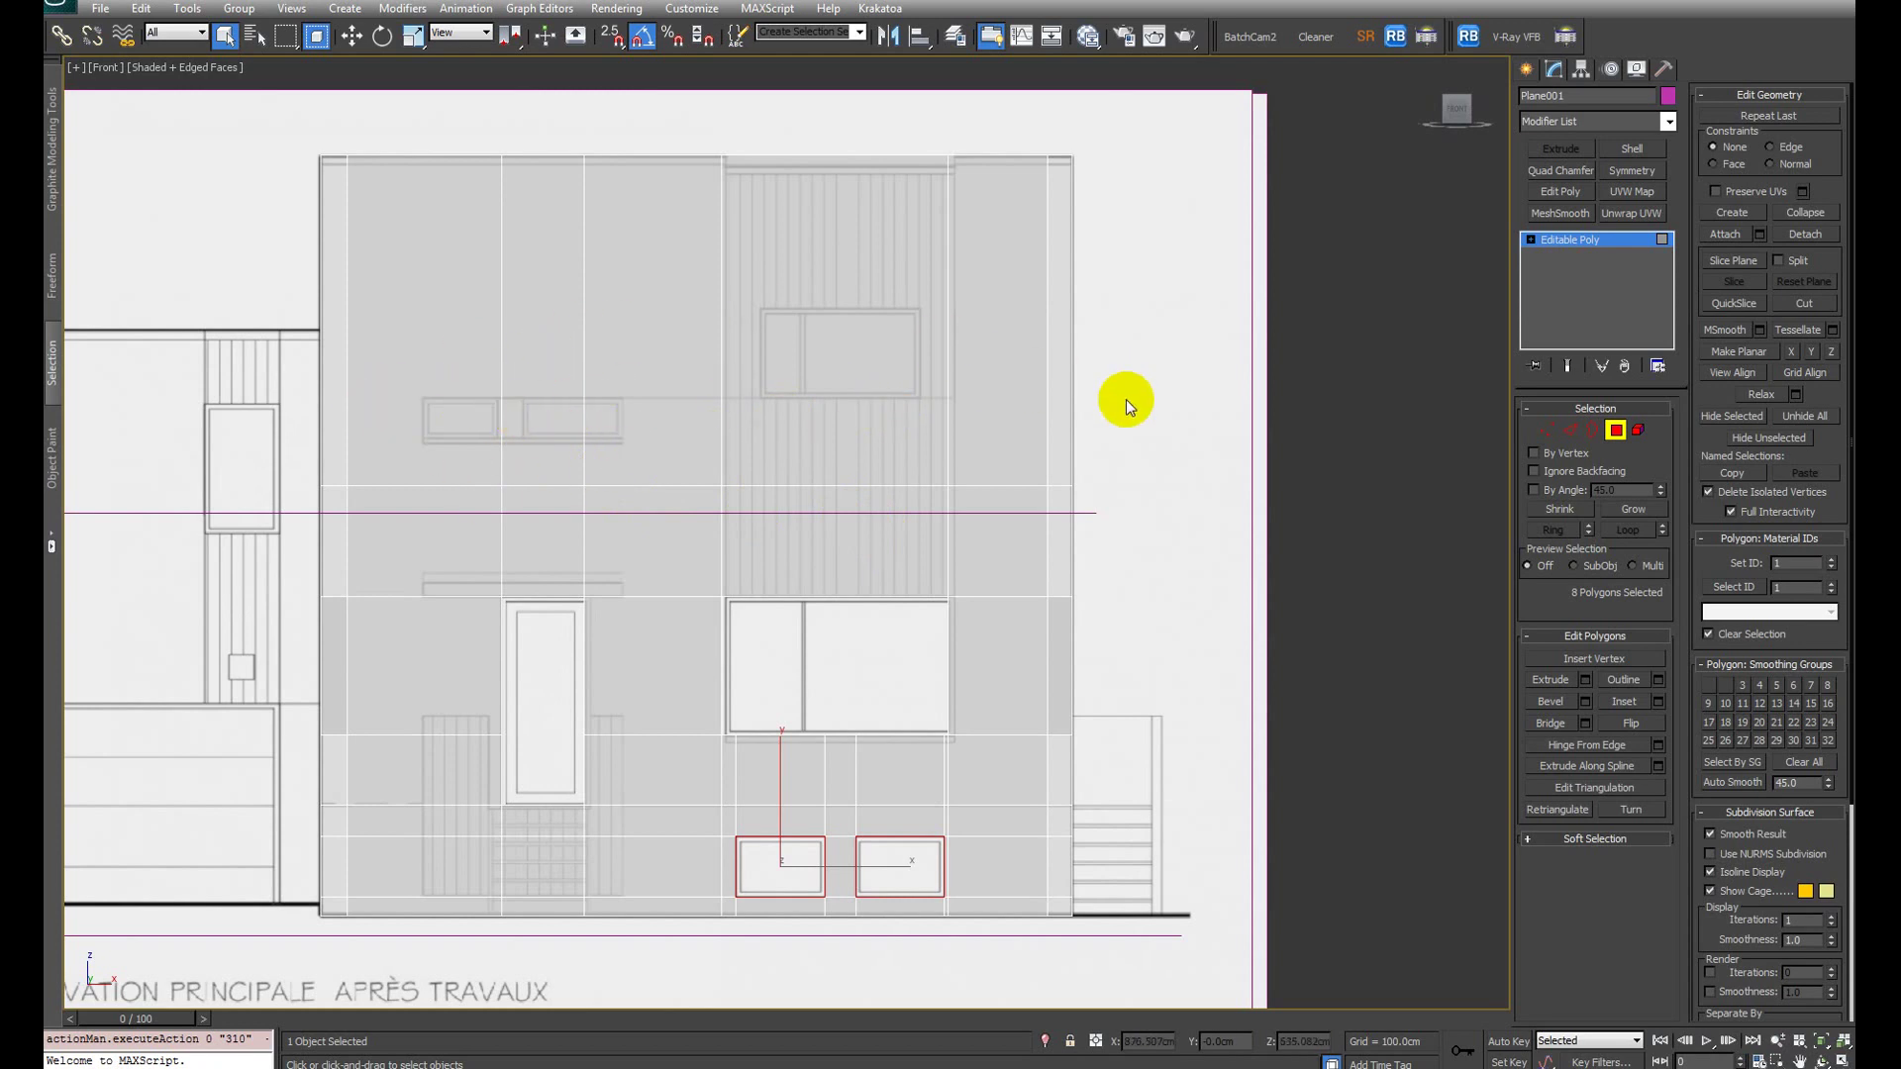
{"action": "left_click_drag", "start_coordinate": [47, 305], "coordinate": [64, 305]}
{"action": "key", "text": "2"}
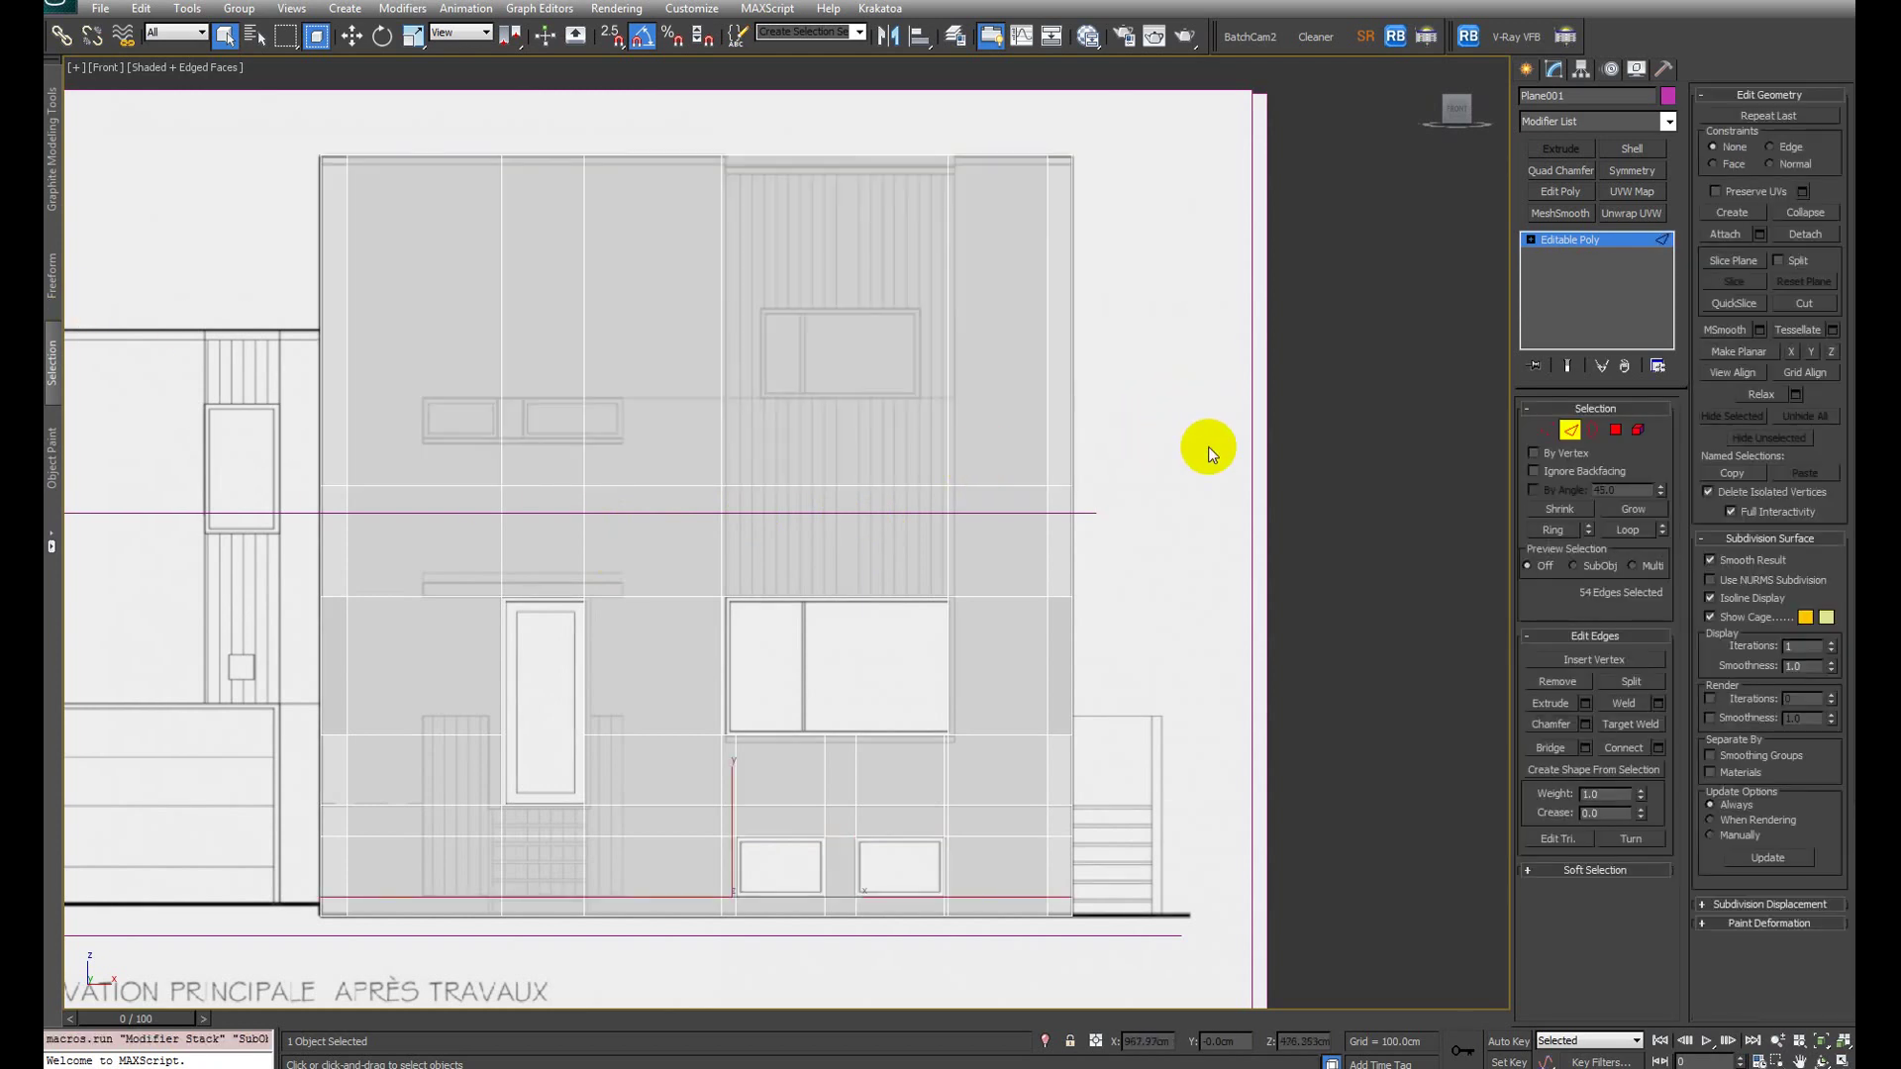
{"action": "left_click_drag", "start_coordinate": [1208, 446], "coordinate": [1158, 446]}
{"action": "middle_click_drag", "start_coordinate": [1033, 453], "coordinate": [905, 518], "text": "alt"}
{"action": "key", "text": "f"}
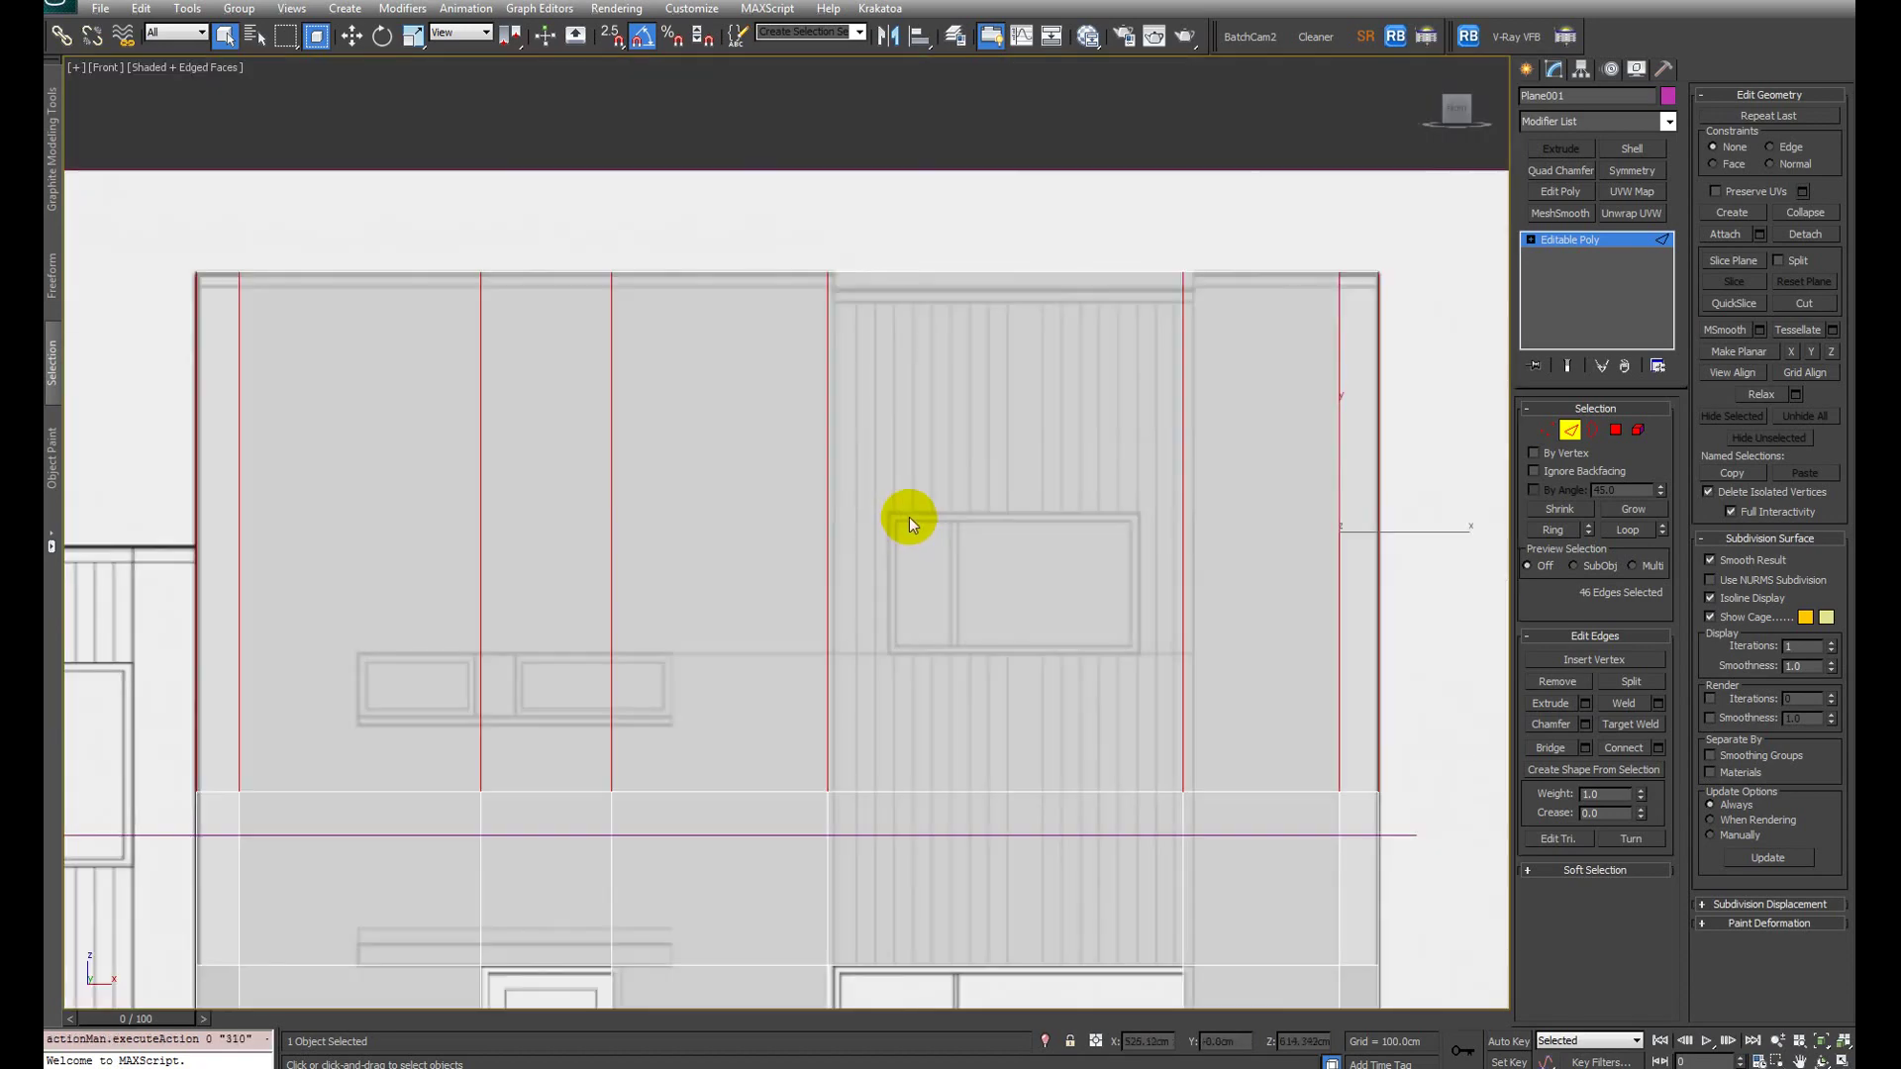
{"action": "key", "text": "z"}
Step: Select the vertex row at the base of the top wall band and raise it about 55.7 cm to the tops of the small upper windows
{"action": "key", "text": "1"}
{"action": "middle_click_drag", "start_coordinate": [680, 644], "coordinate": [835, 634], "text": "alt"}
{"action": "key", "text": "f"}
{"action": "key", "text": "z"}
{"action": "scroll", "coordinate": [863, 592], "scroll_direction": "down", "scroll_amount": 5}
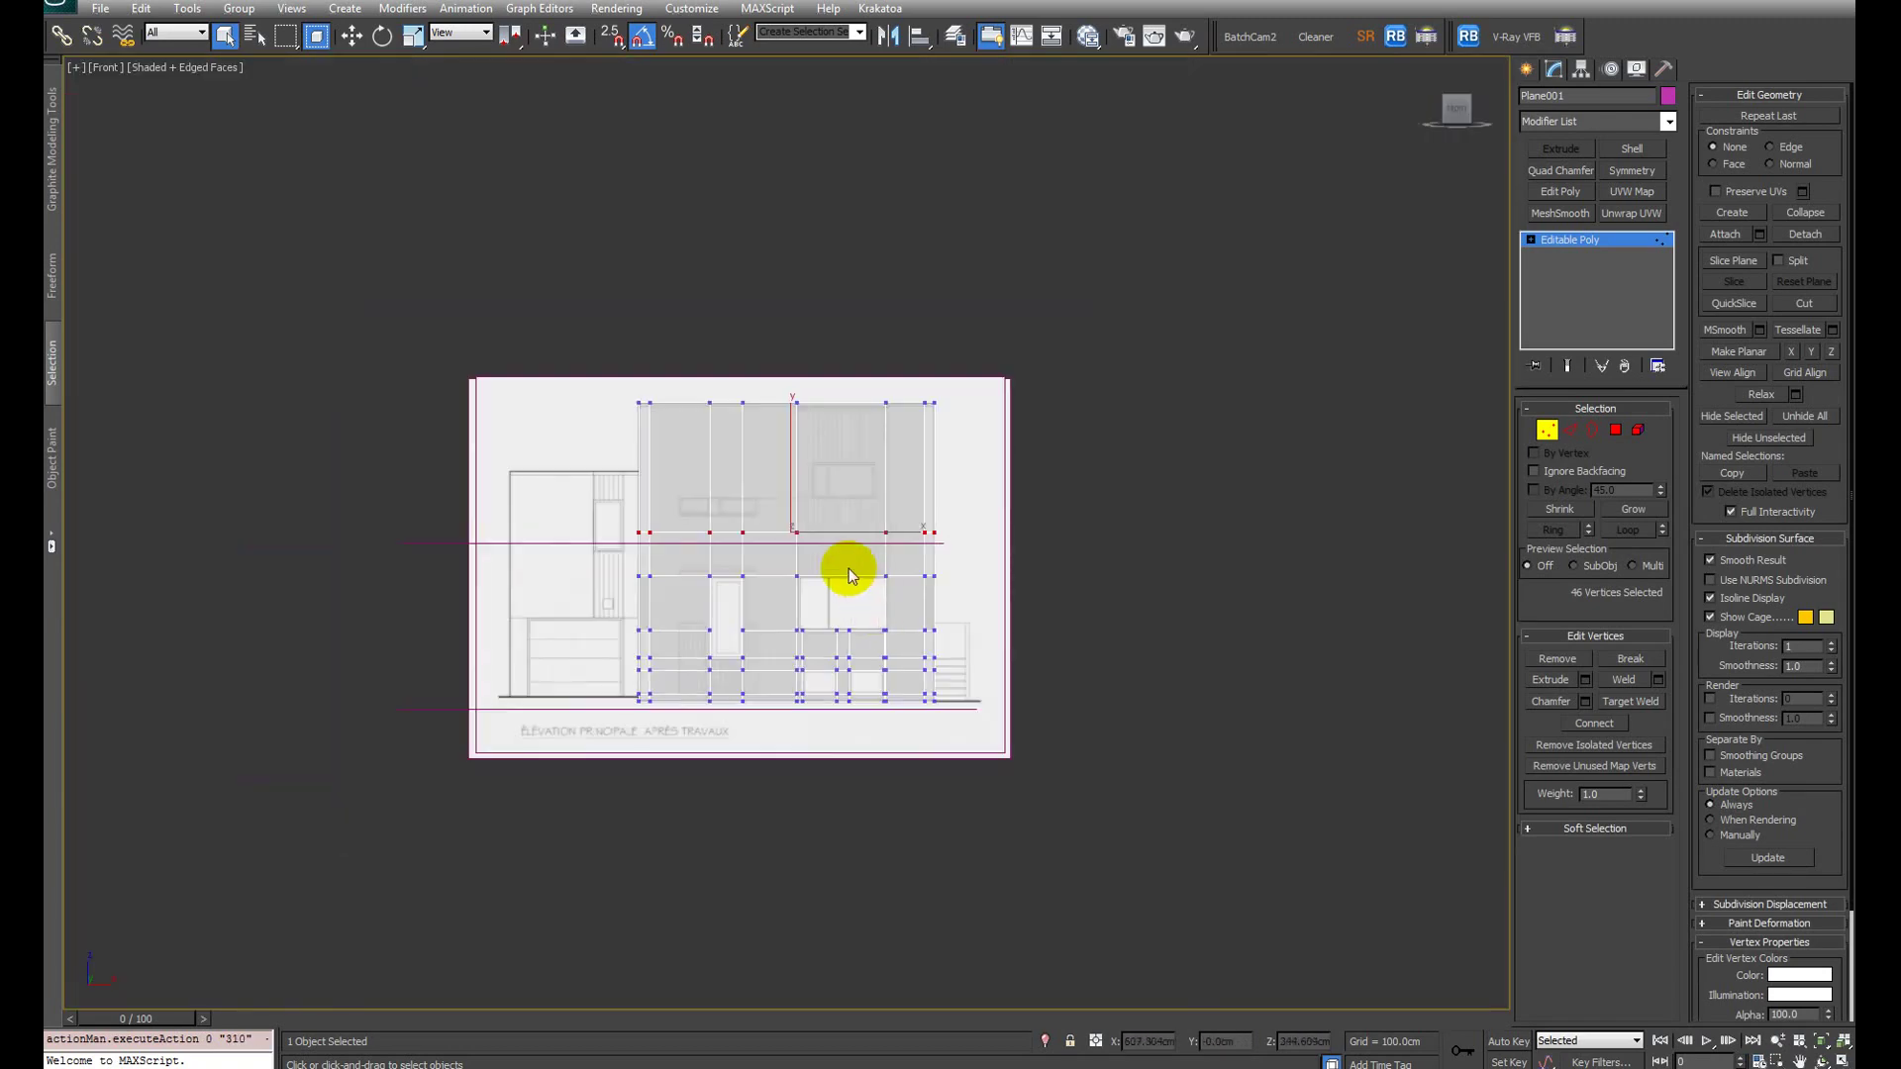
{"action": "scroll", "coordinate": [834, 565], "scroll_direction": "up", "scroll_amount": 3}
{"action": "key", "text": "w"}
{"action": "left_click_drag", "start_coordinate": [789, 488], "coordinate": [818, 349]}
{"action": "scroll", "coordinate": [782, 531], "scroll_direction": "up", "scroll_amount": 3}
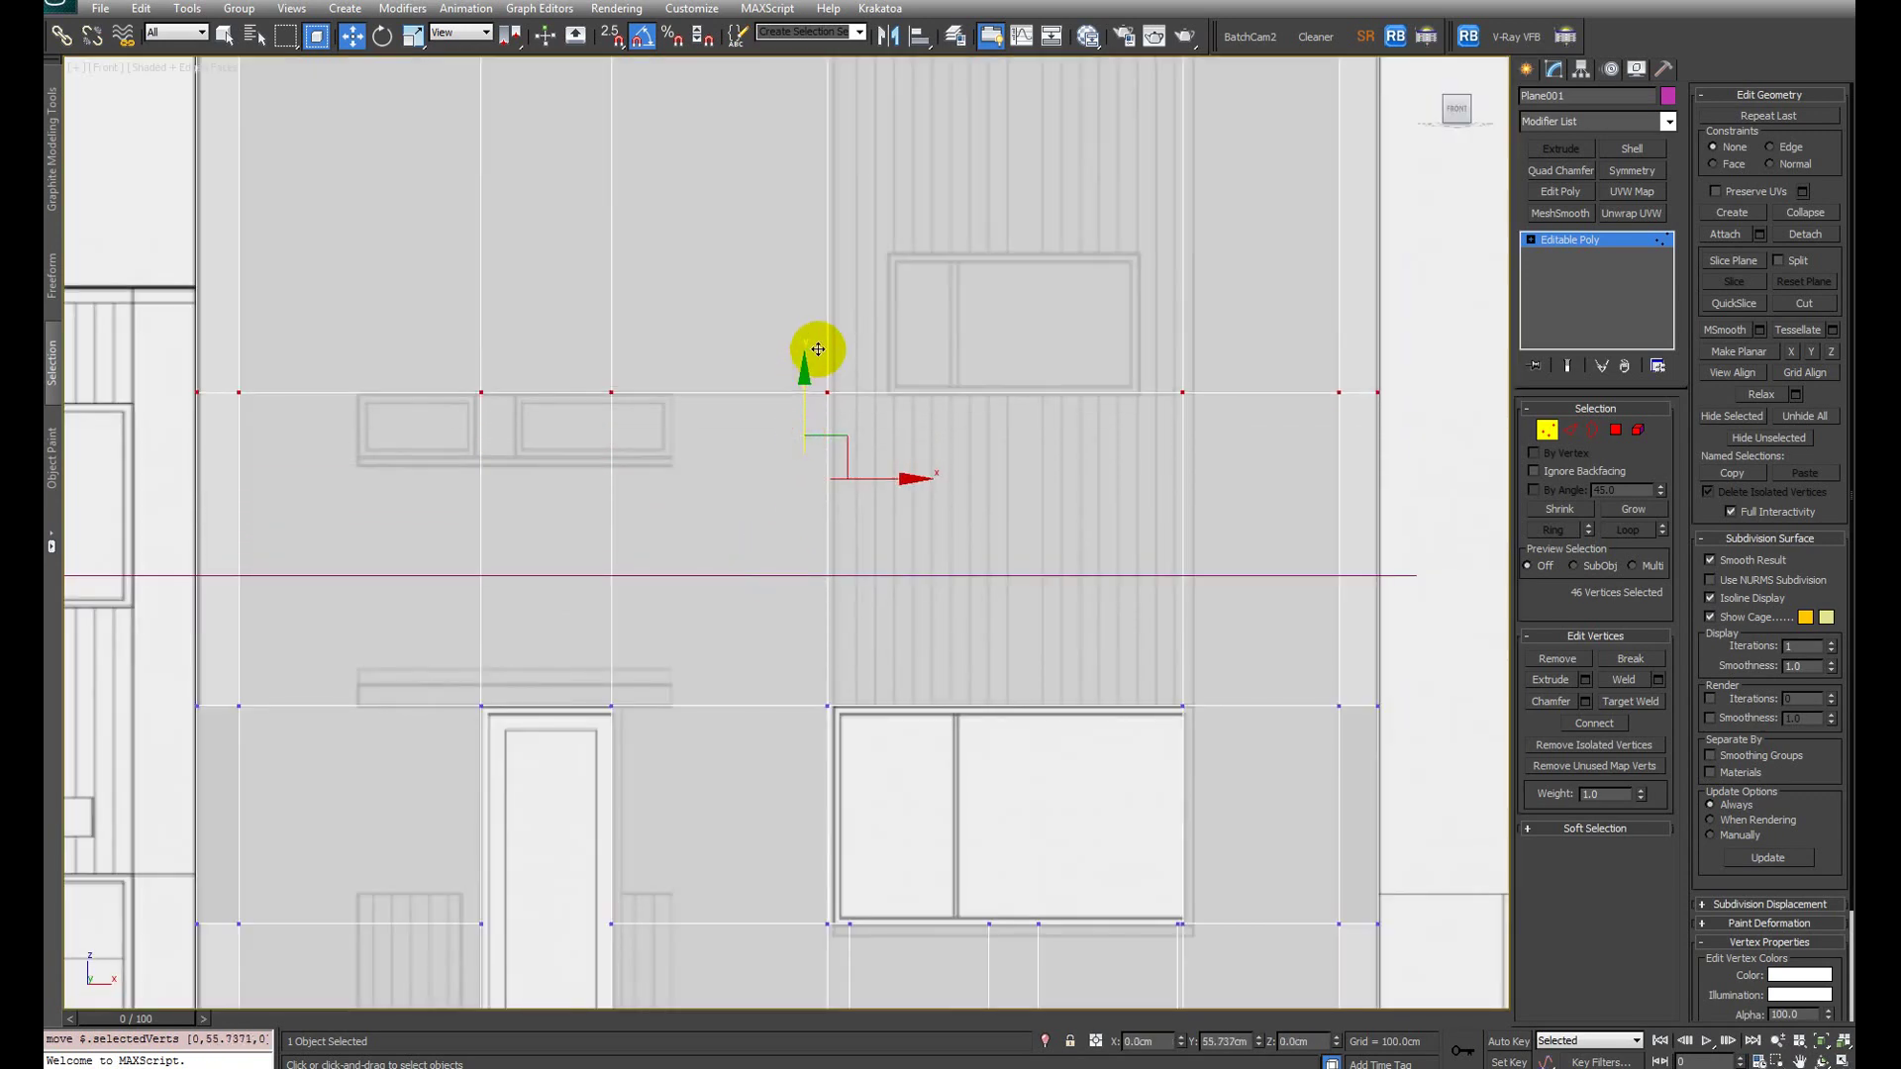
Step: Select the vertical edges between the door's top and the raised line and connect them with 1 segment
{"action": "key", "text": "2"}
{"action": "scroll", "coordinate": [953, 413], "scroll_direction": "down", "scroll_amount": 3}
{"action": "left_click_drag", "start_coordinate": [1209, 505], "coordinate": [227, 534]}
{"action": "key", "text": "ctrl+shift+e"}
{"action": "left_click", "coordinate": [798, 547]}
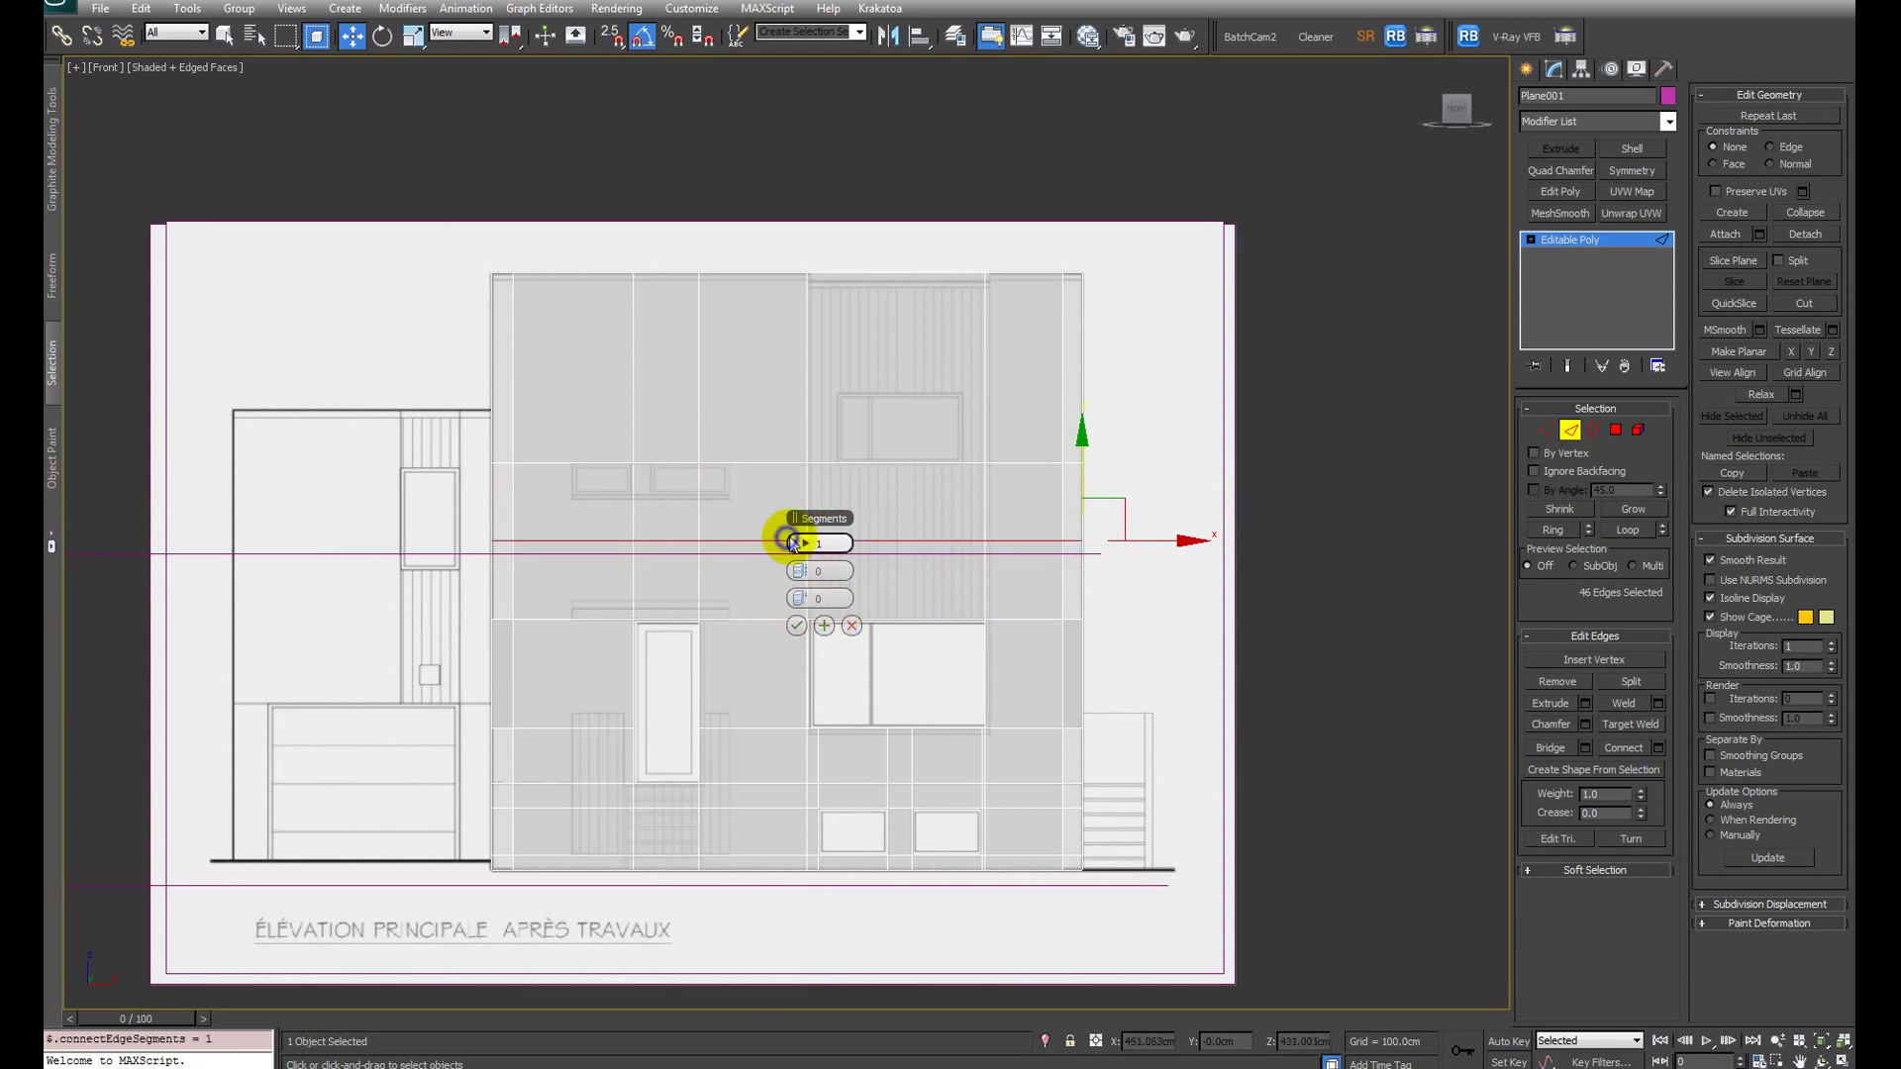
{"action": "left_click", "coordinate": [797, 626]}
Step: Raise the new horizontal edge line to the bottom of the small upper windows
{"action": "left_click_drag", "start_coordinate": [790, 483], "coordinate": [794, 386]}
{"action": "scroll", "coordinate": [817, 394], "scroll_direction": "up", "scroll_amount": 3}
{"action": "scroll", "coordinate": [719, 443], "scroll_direction": "down", "scroll_amount": 5}
{"action": "scroll", "coordinate": [719, 442], "scroll_direction": "up", "scroll_amount": 5}
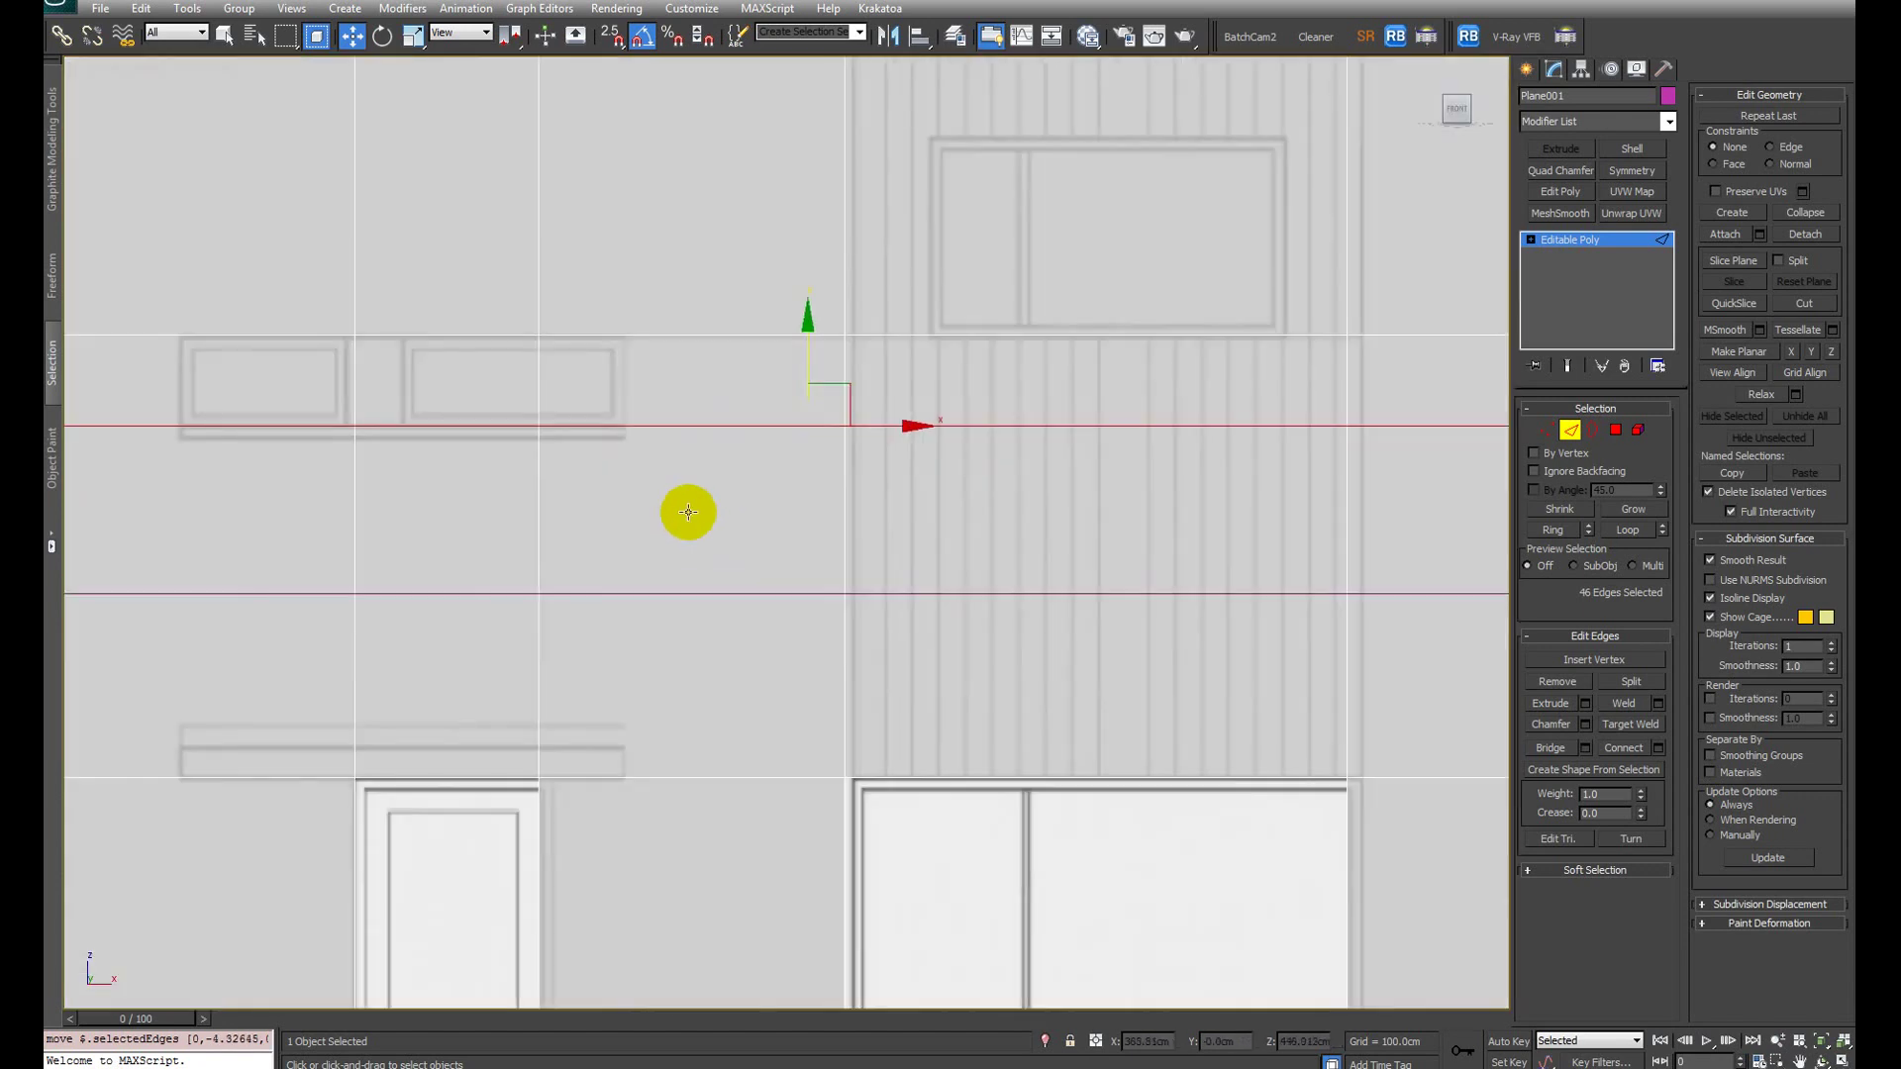
{"action": "key", "text": "4"}
{"action": "middle_click_drag", "start_coordinate": [644, 455], "coordinate": [861, 454]}
{"action": "left_click", "coordinate": [856, 454]}
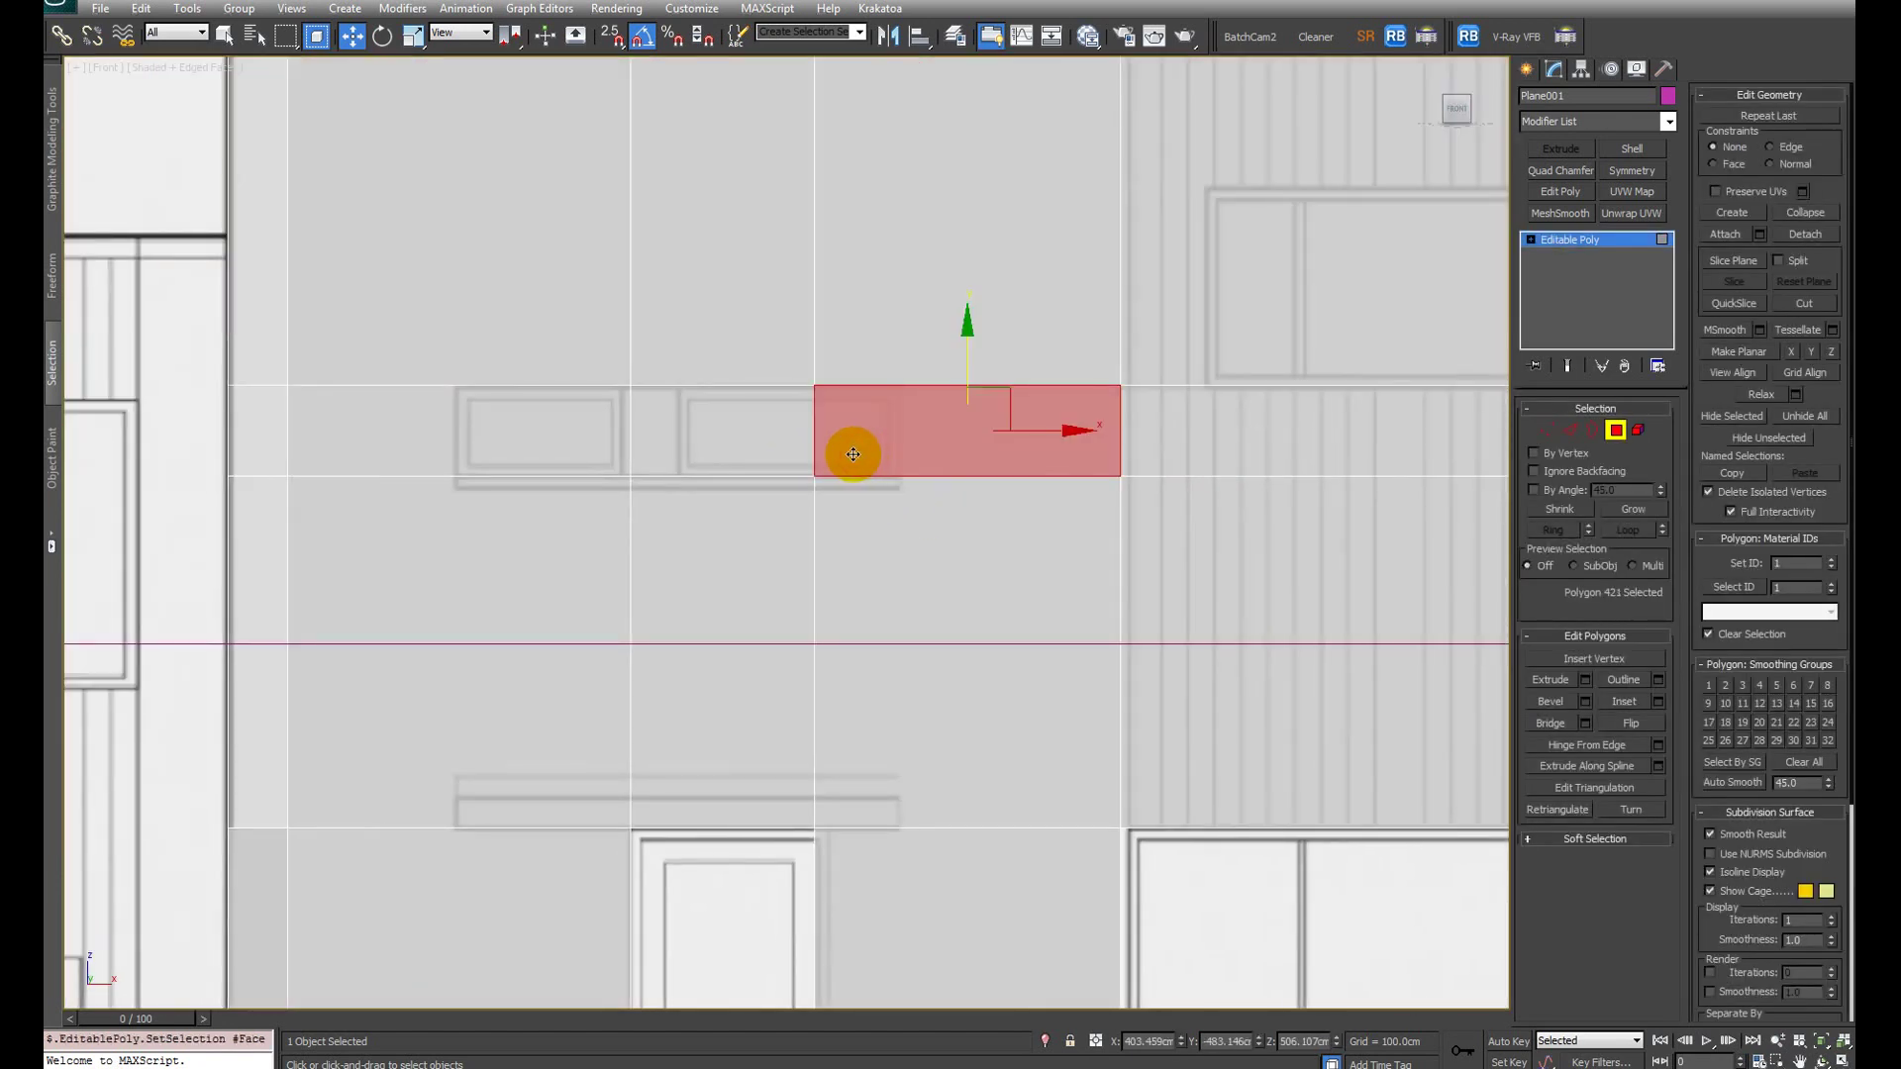
{"action": "scroll", "coordinate": [820, 469], "scroll_direction": "down", "scroll_amount": 4}
{"action": "scroll", "coordinate": [777, 493], "scroll_direction": "up", "scroll_amount": 2}
{"action": "left_click", "coordinate": [785, 485]}
{"action": "left_click", "coordinate": [876, 462]}
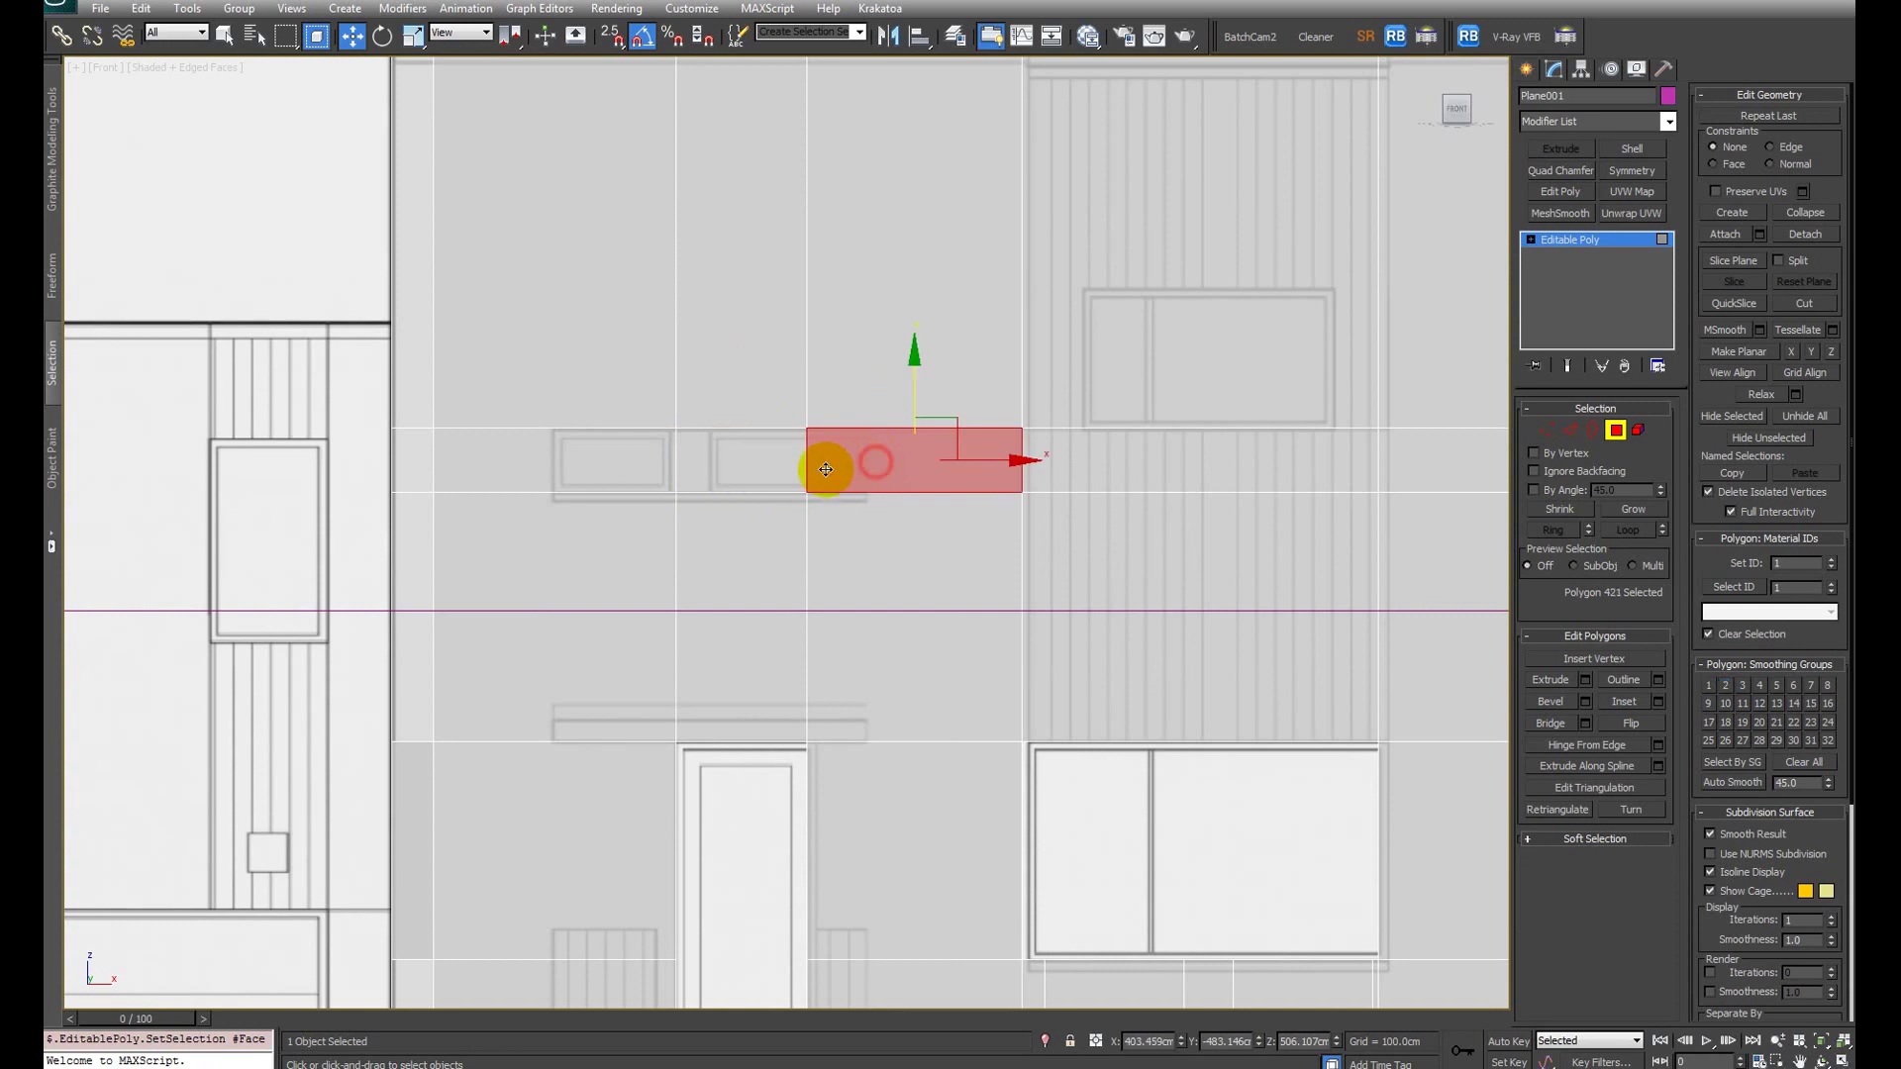
Step: Select the ring of horizontal edges around the wall section between the front door and the large window
{"action": "key", "text": "2"}
{"action": "left_click", "coordinate": [859, 492]}
{"action": "scroll", "coordinate": [889, 454], "scroll_direction": "down", "scroll_amount": 4}
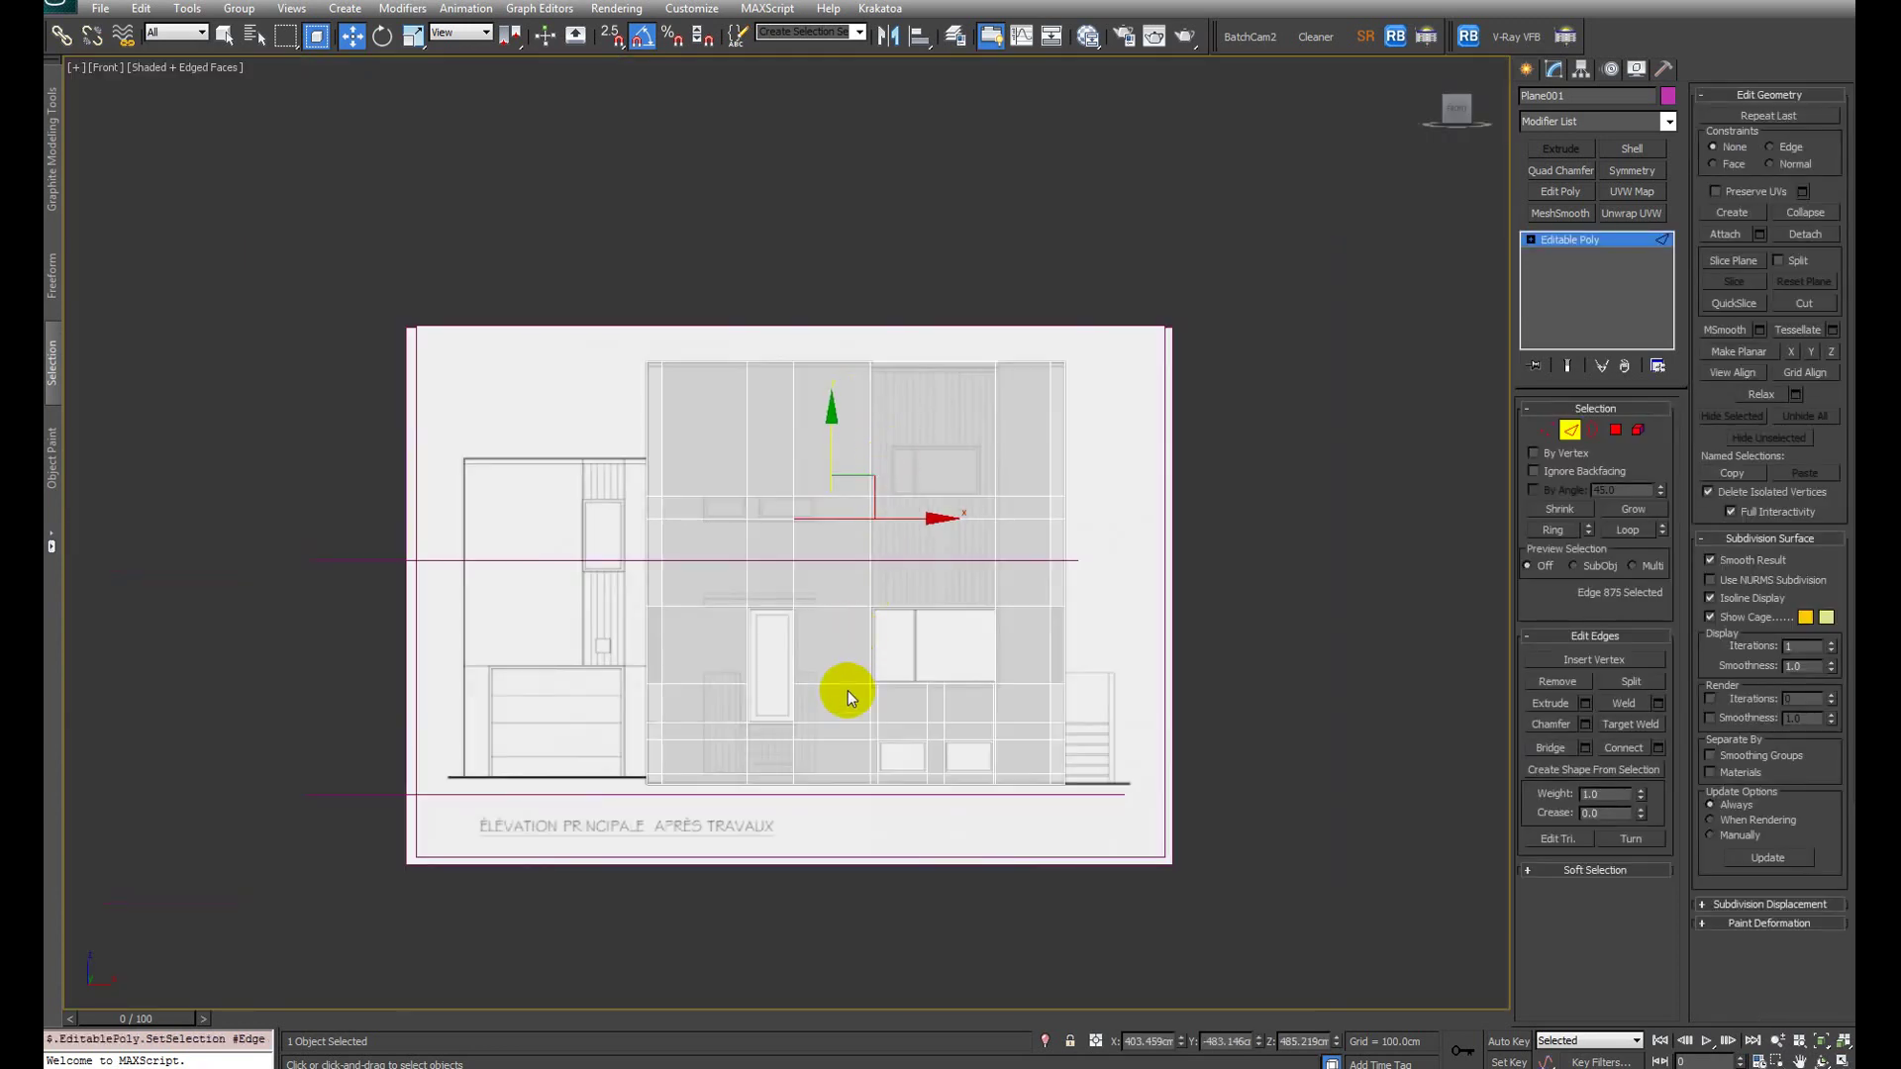
{"action": "middle_click_drag", "start_coordinate": [852, 643], "coordinate": [853, 802], "text": "alt"}
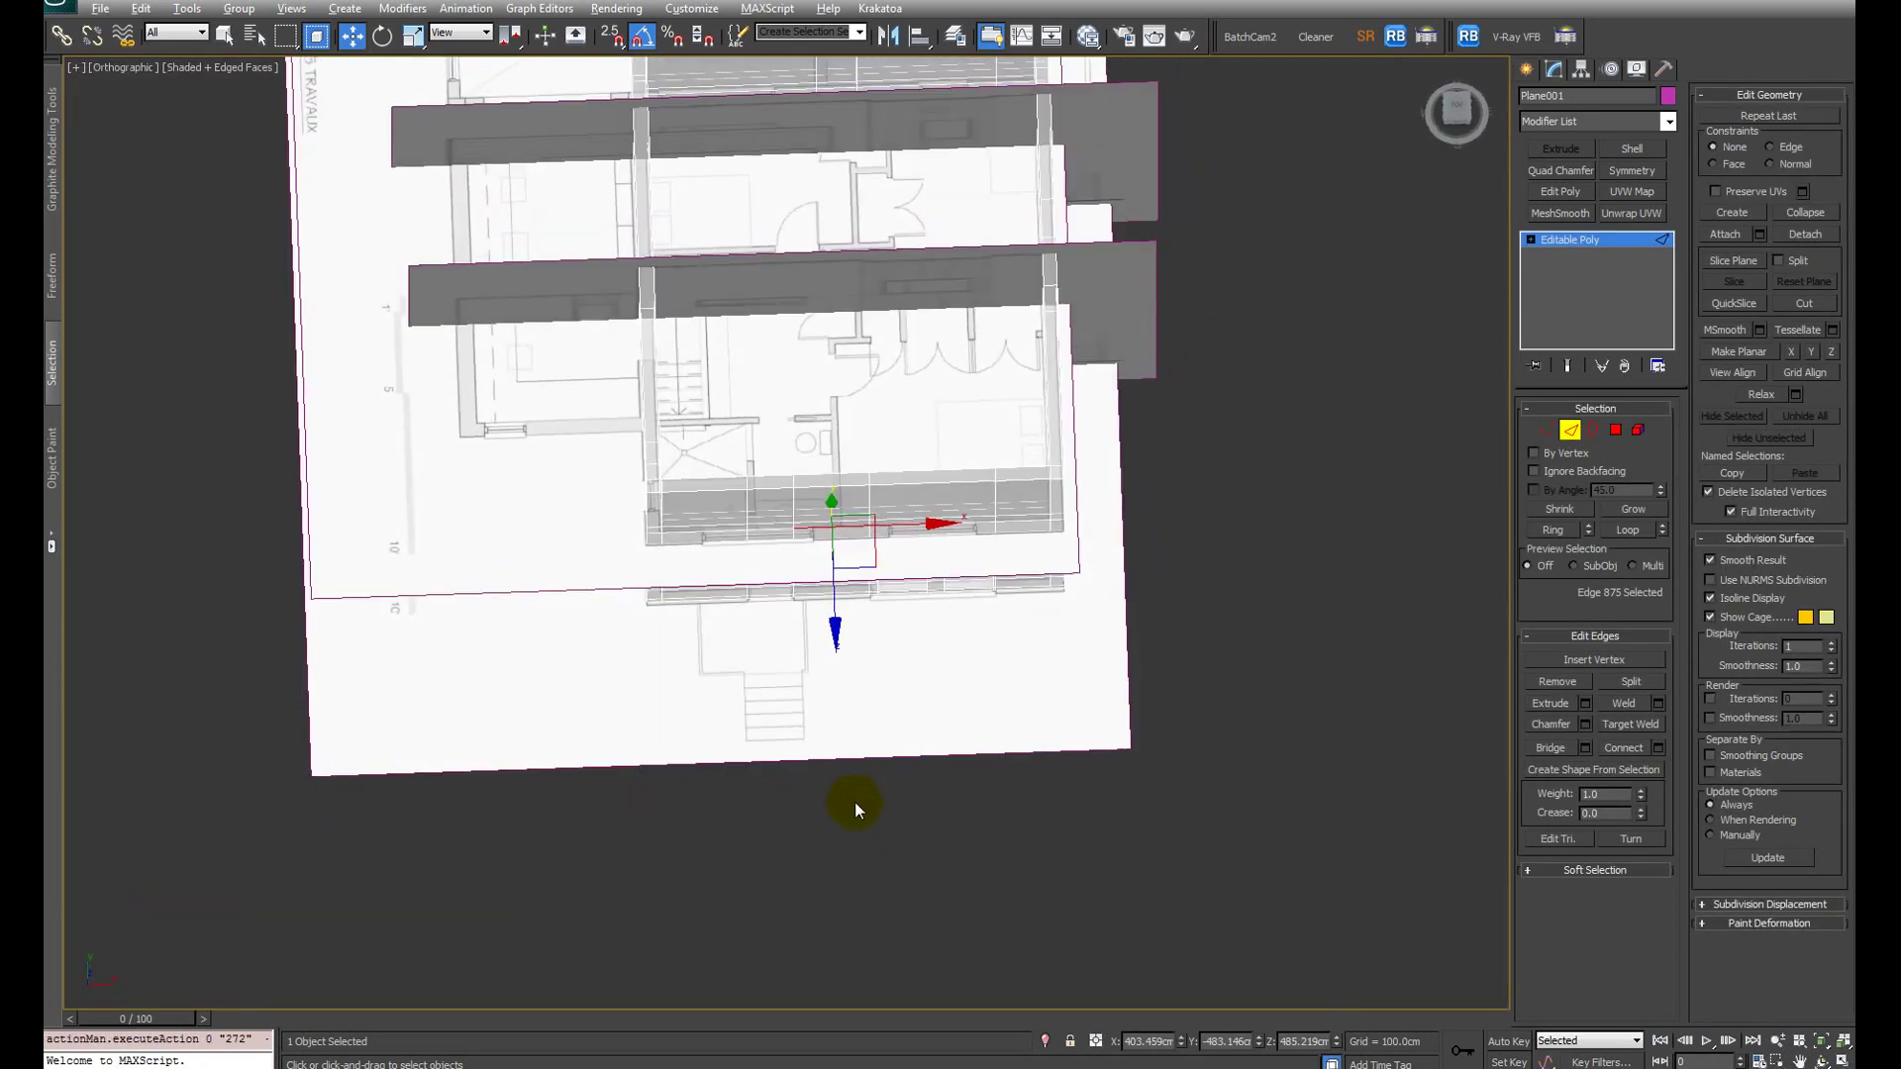
{"action": "left_click_drag", "start_coordinate": [816, 525], "coordinate": [828, 420]}
{"action": "key", "text": "ctrl+shift+e"}
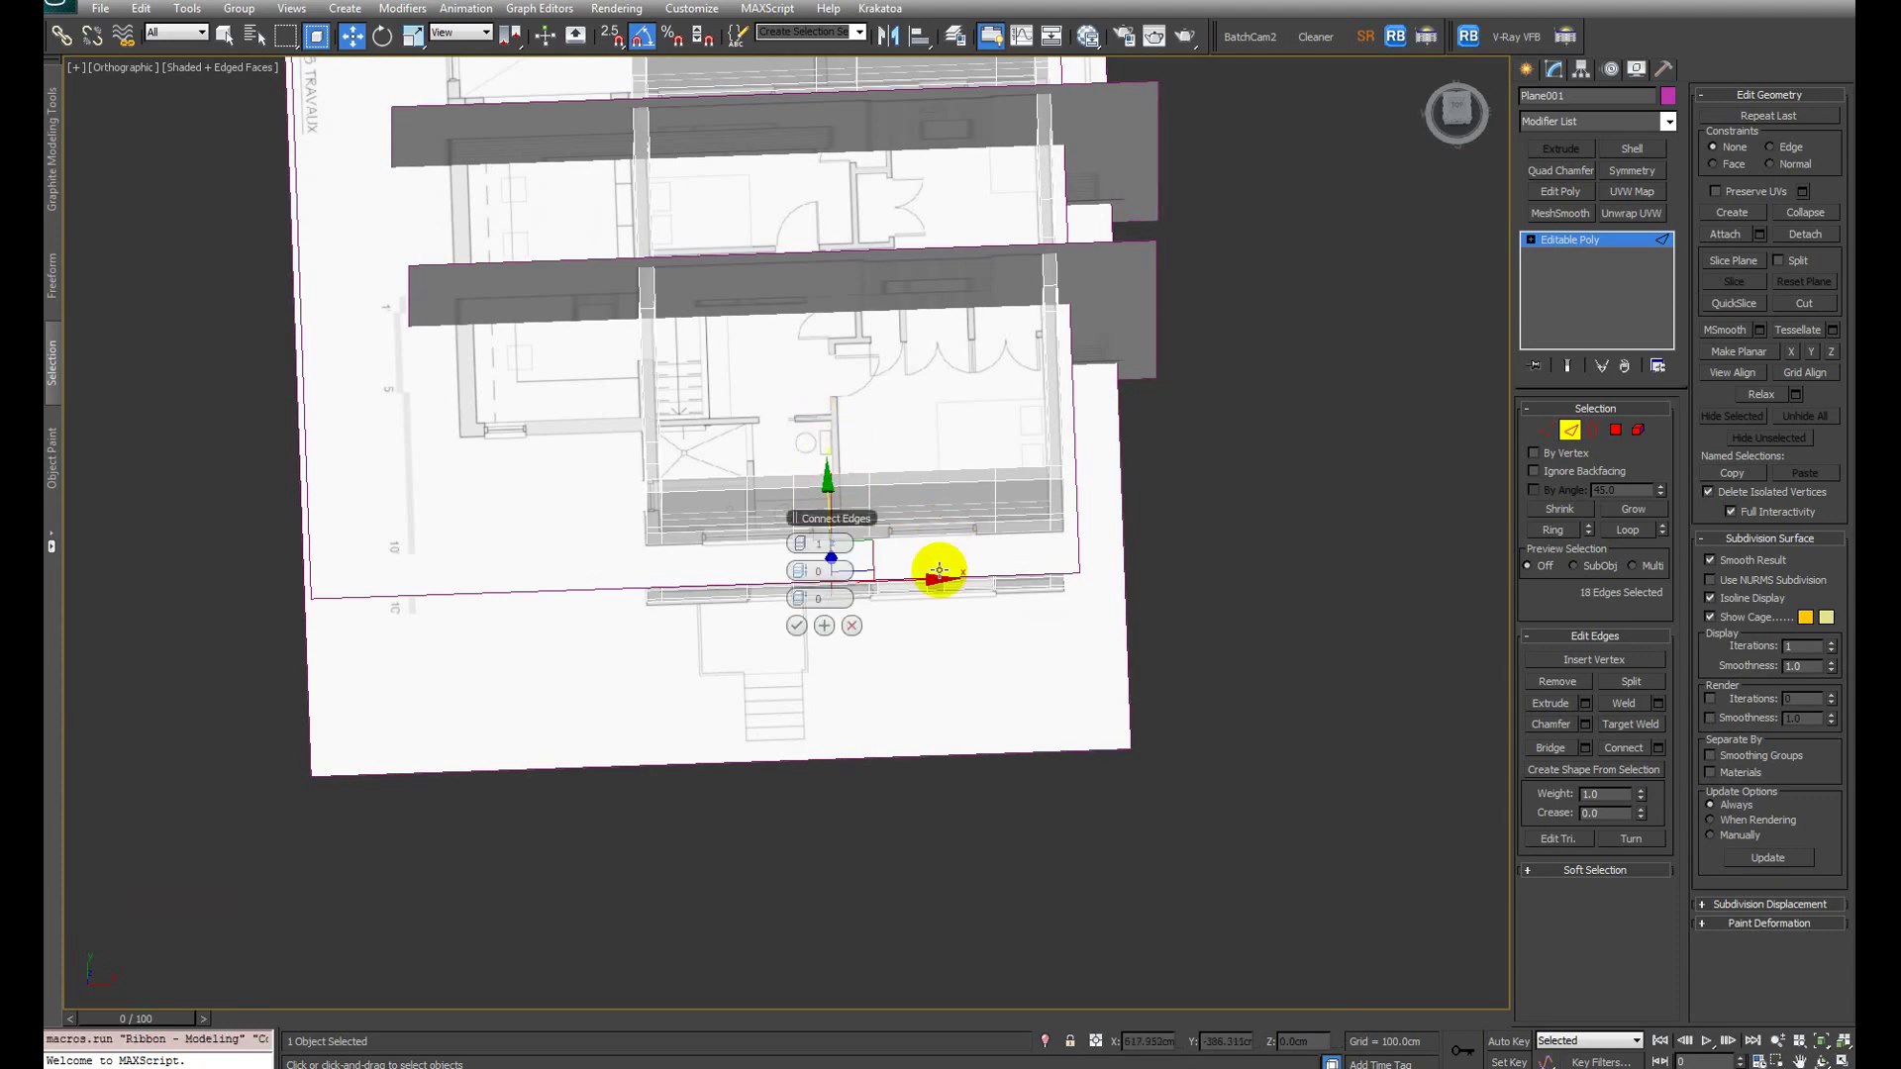
{"action": "middle_click_drag", "start_coordinate": [913, 634], "coordinate": [913, 513], "text": "alt"}
{"action": "scroll", "coordinate": [913, 579], "scroll_direction": "up", "scroll_amount": 5}
{"action": "middle_click_drag", "start_coordinate": [912, 579], "coordinate": [1301, 679], "text": "alt"}
{"action": "left_click", "coordinate": [849, 626]}
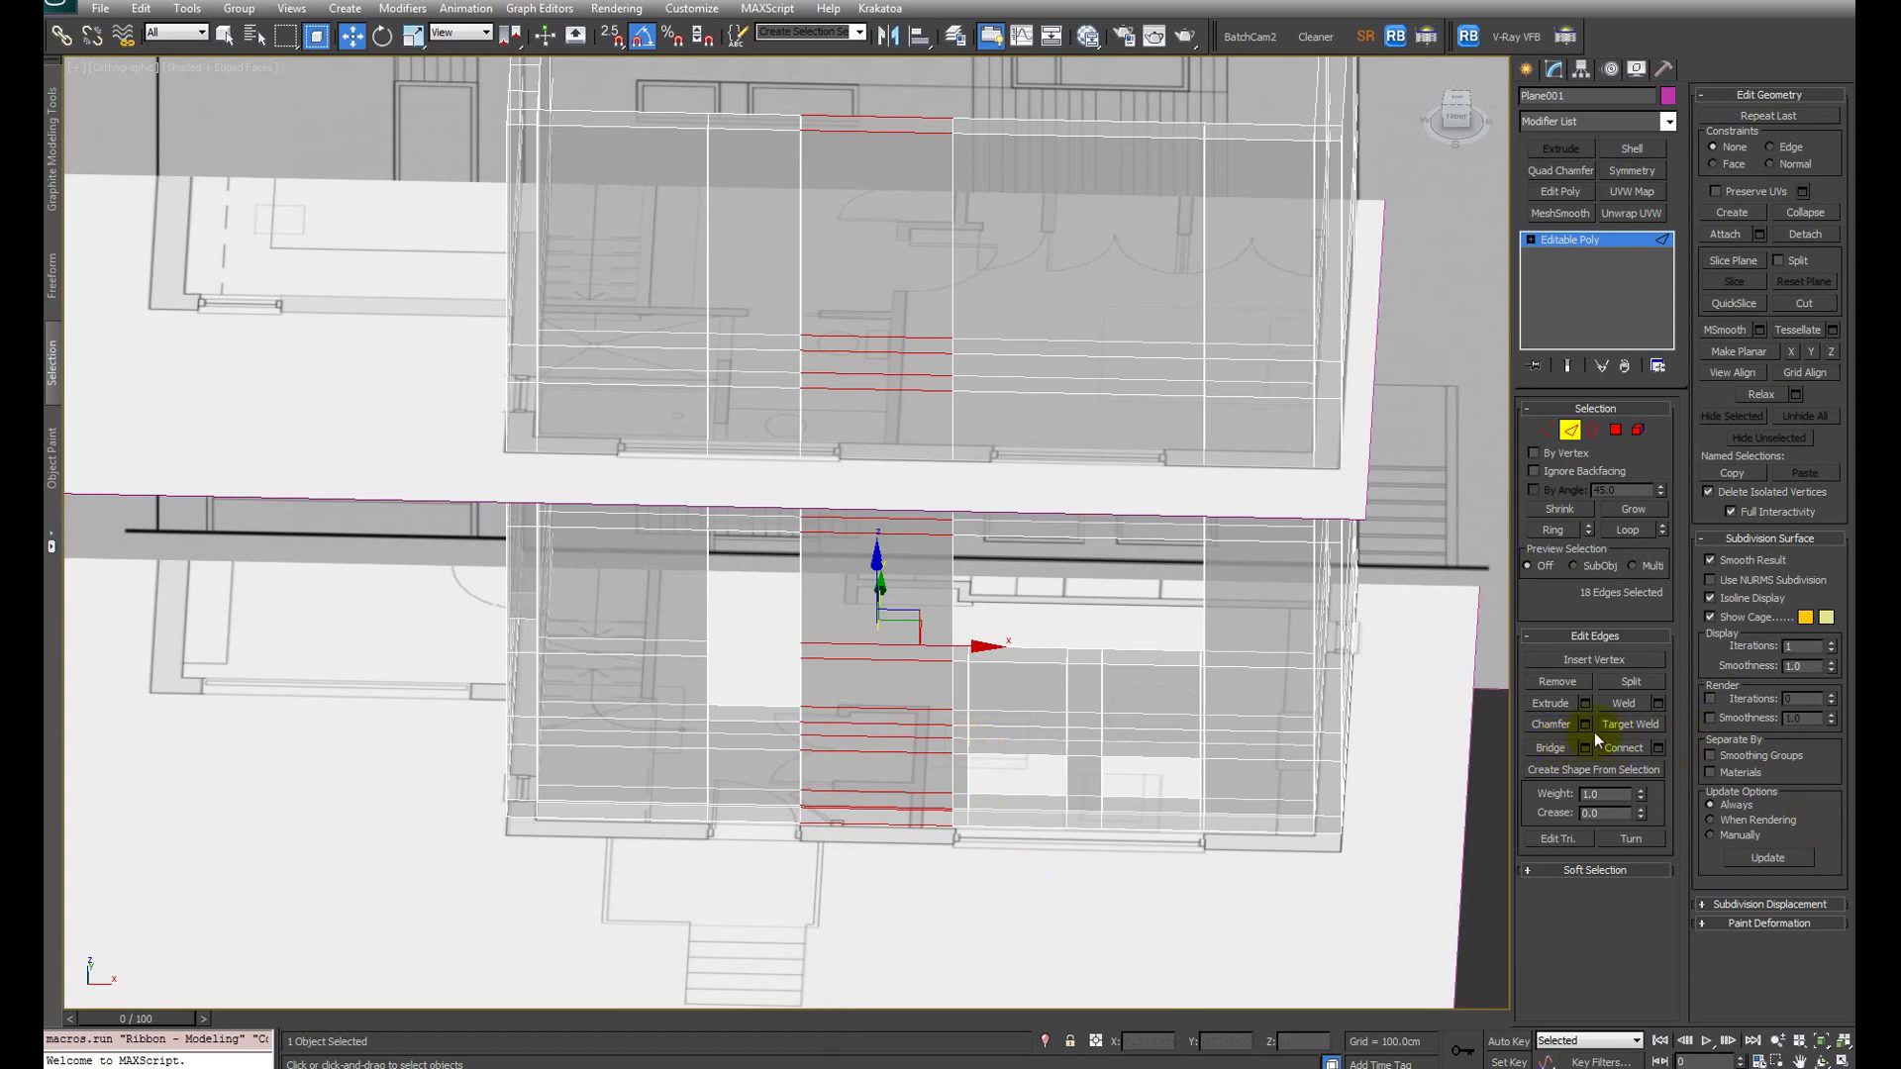
{"action": "left_click", "coordinate": [1658, 748]}
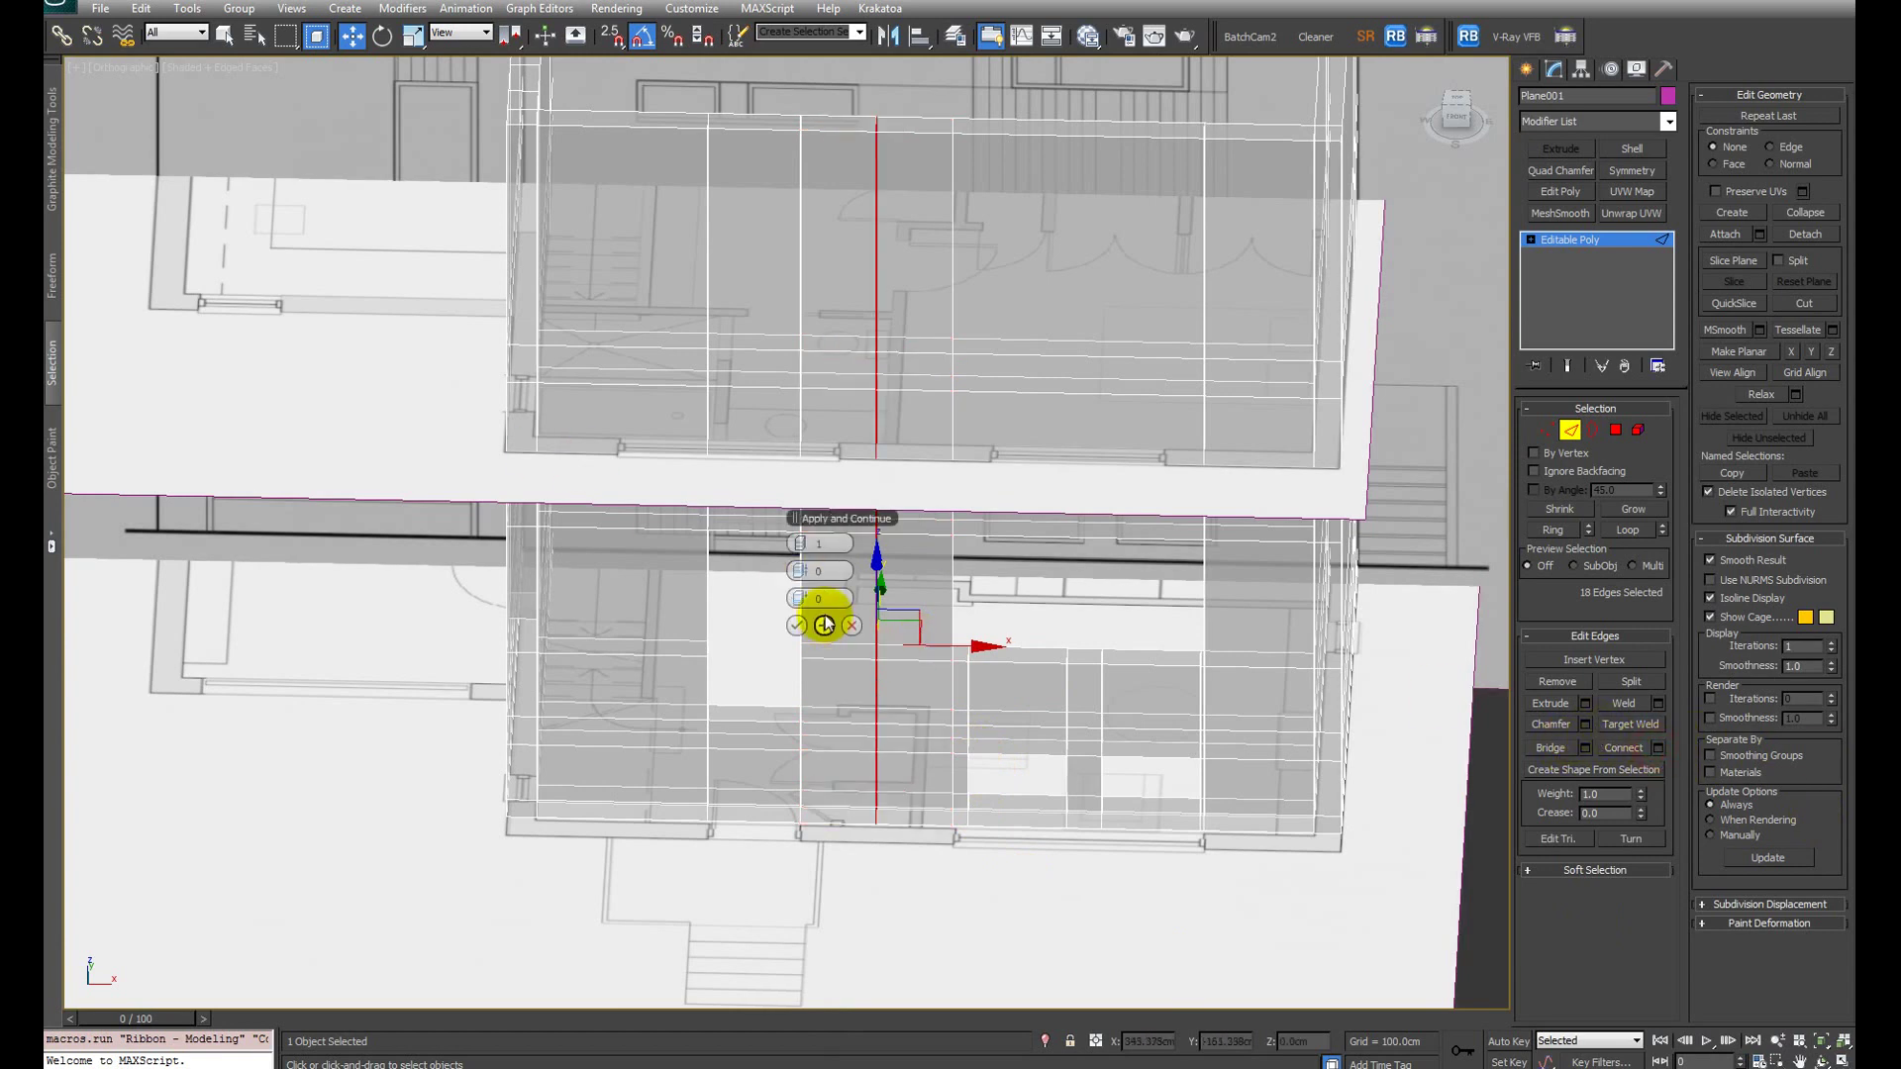
{"action": "left_click", "coordinate": [852, 625]}
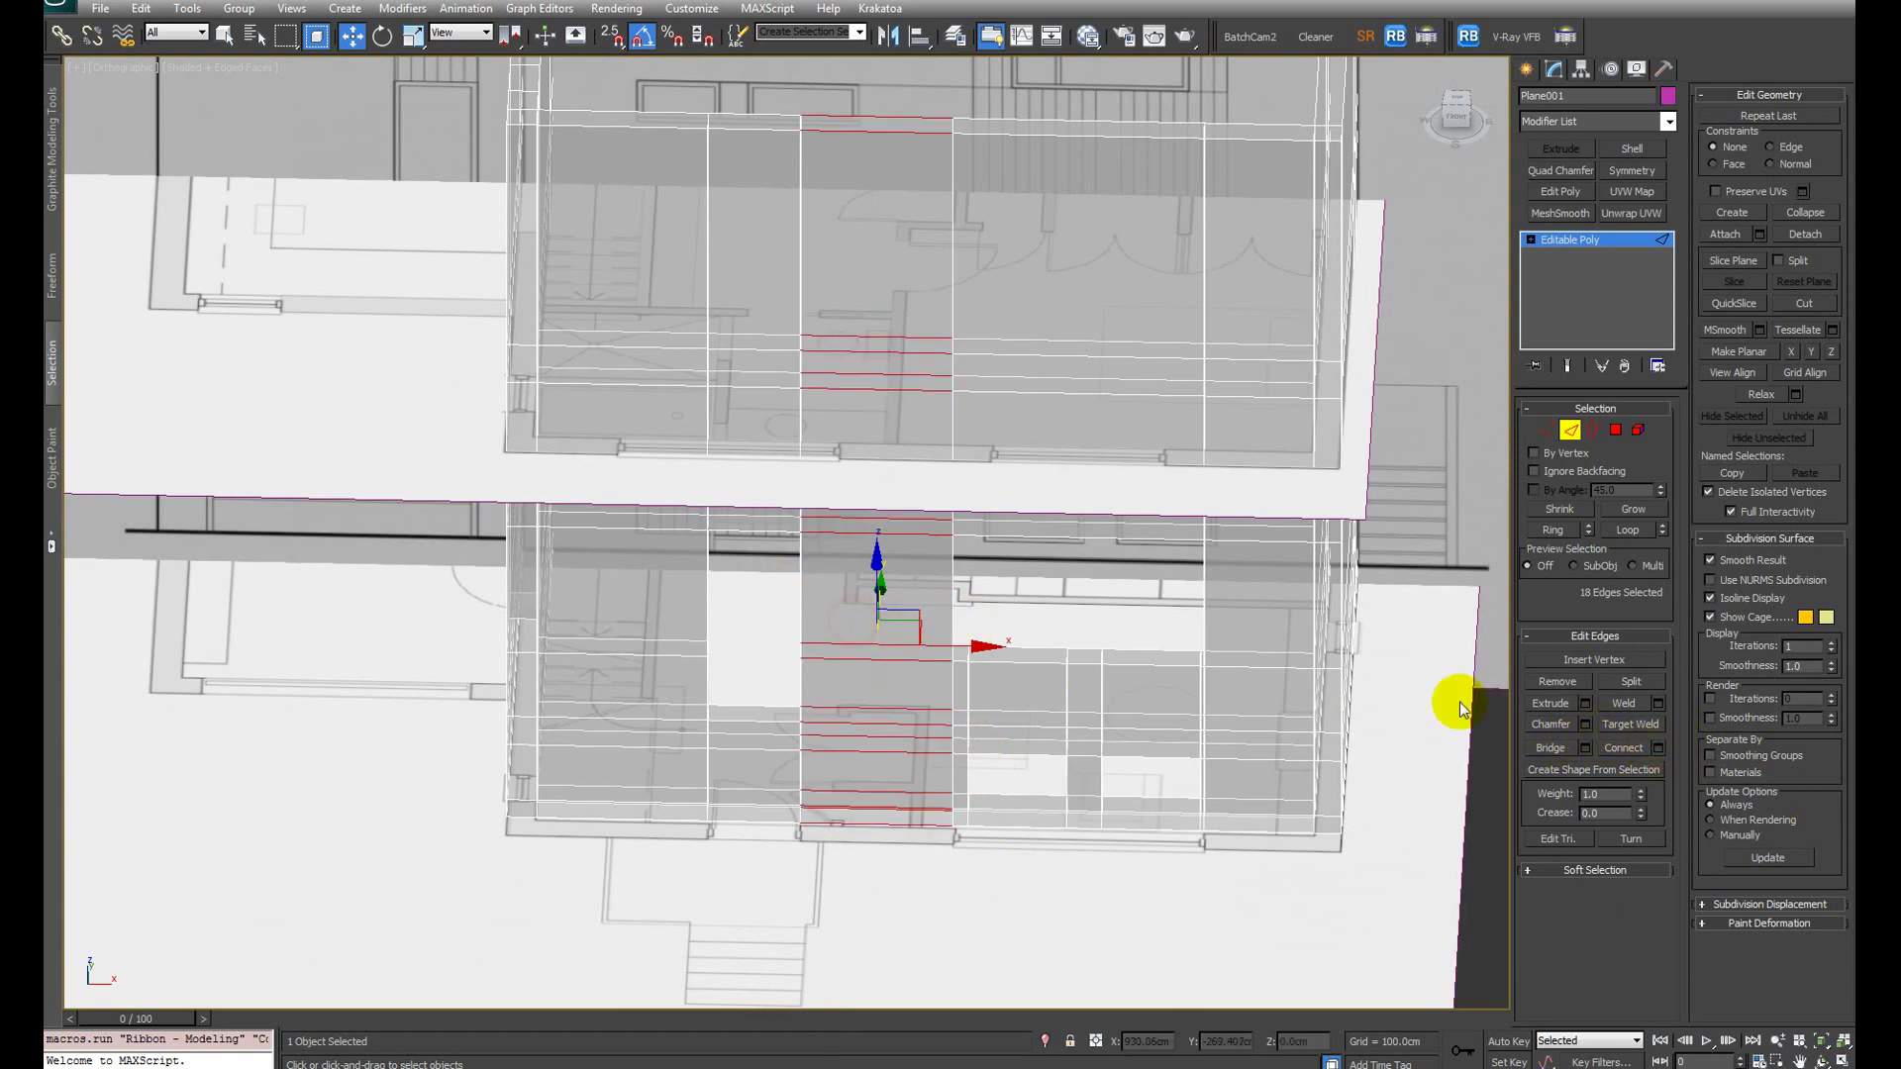
{"action": "left_click", "coordinate": [1659, 748]}
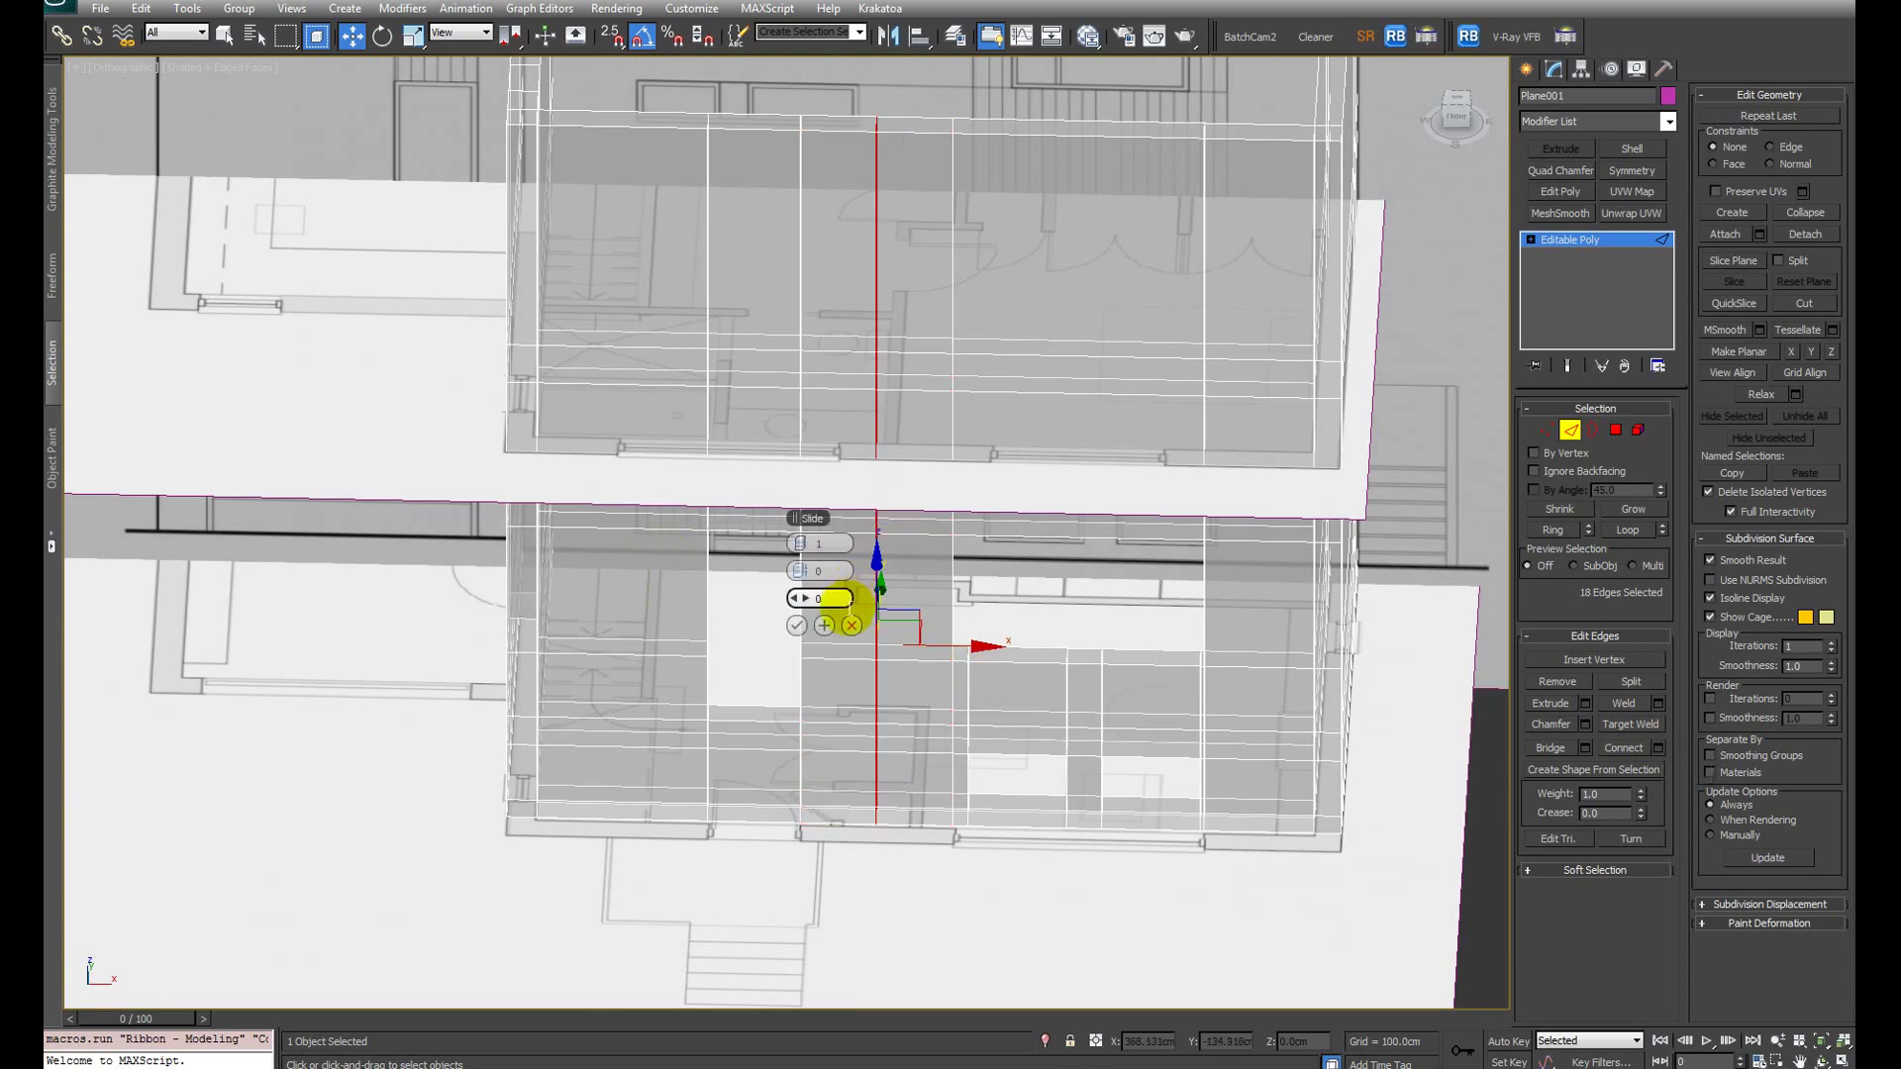
{"action": "left_click", "coordinate": [852, 625]}
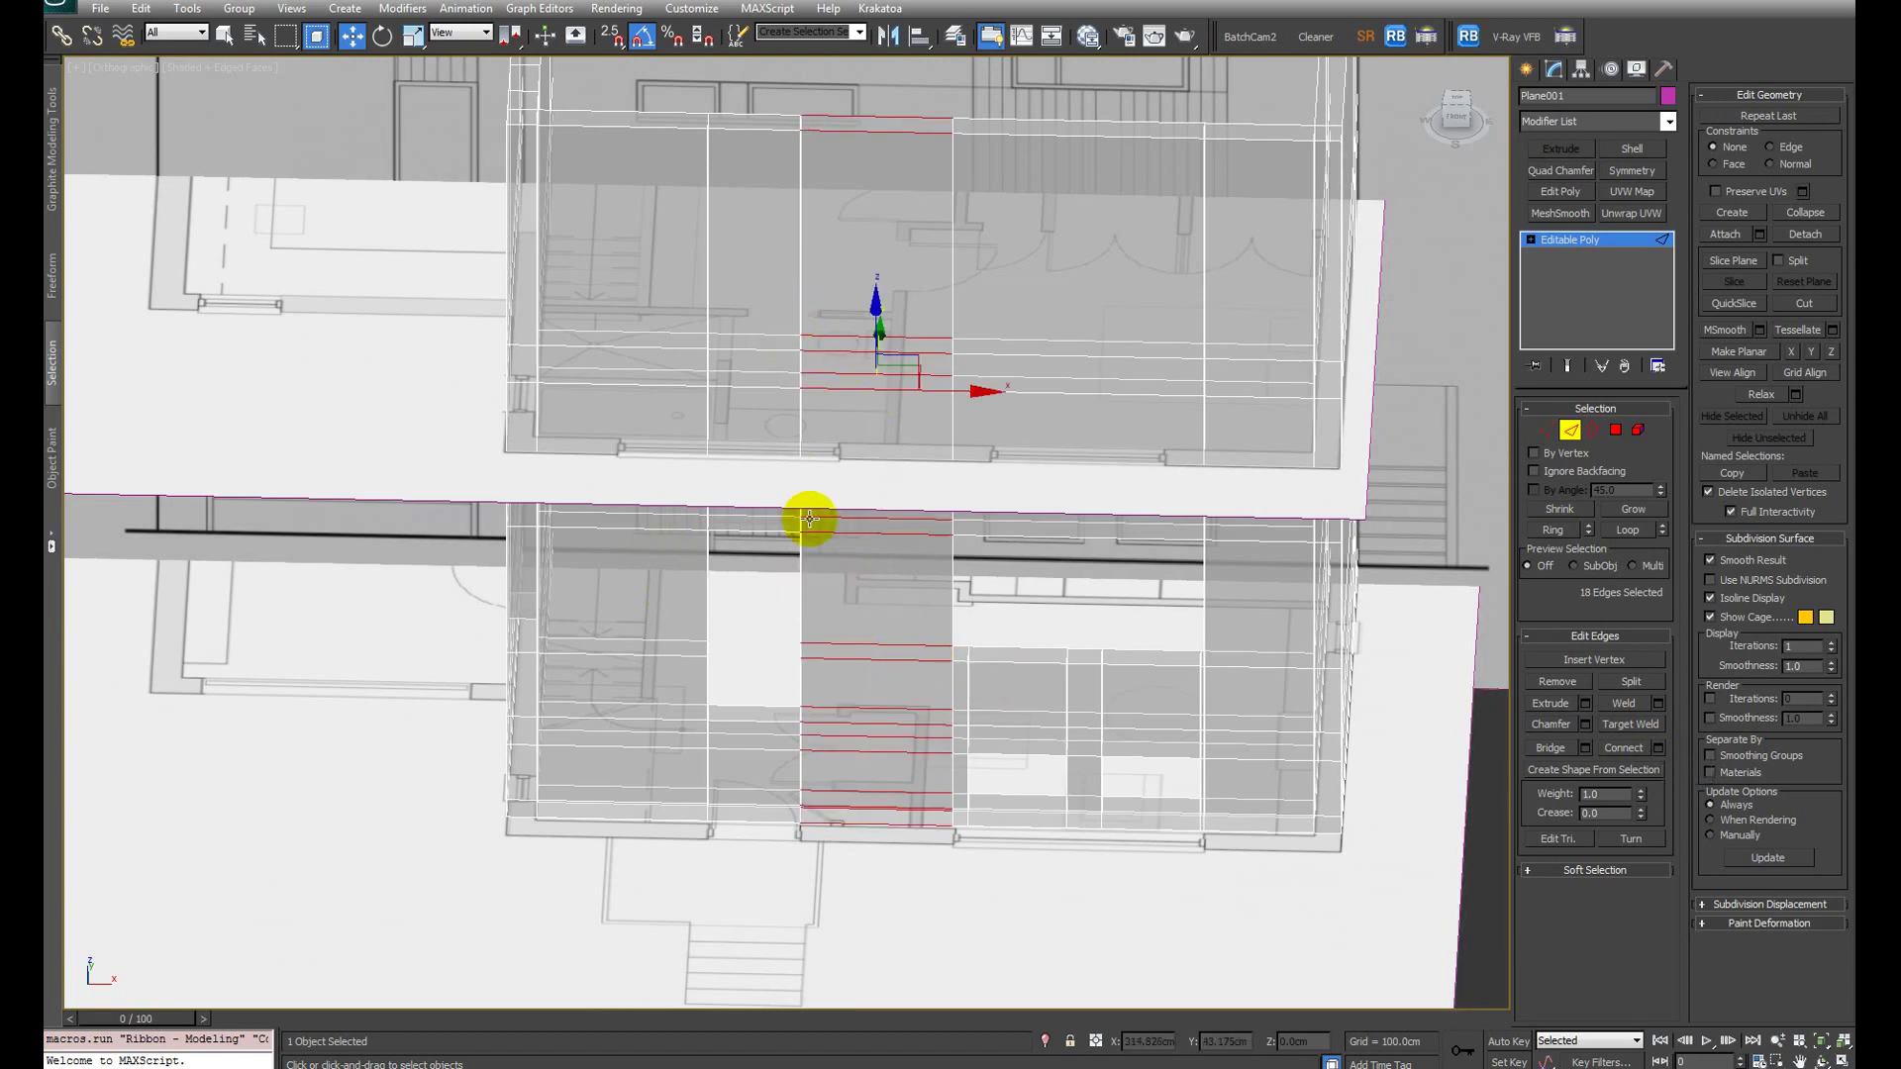
{"action": "middle_click_drag", "start_coordinate": [809, 519], "coordinate": [857, 555], "text": "alt"}
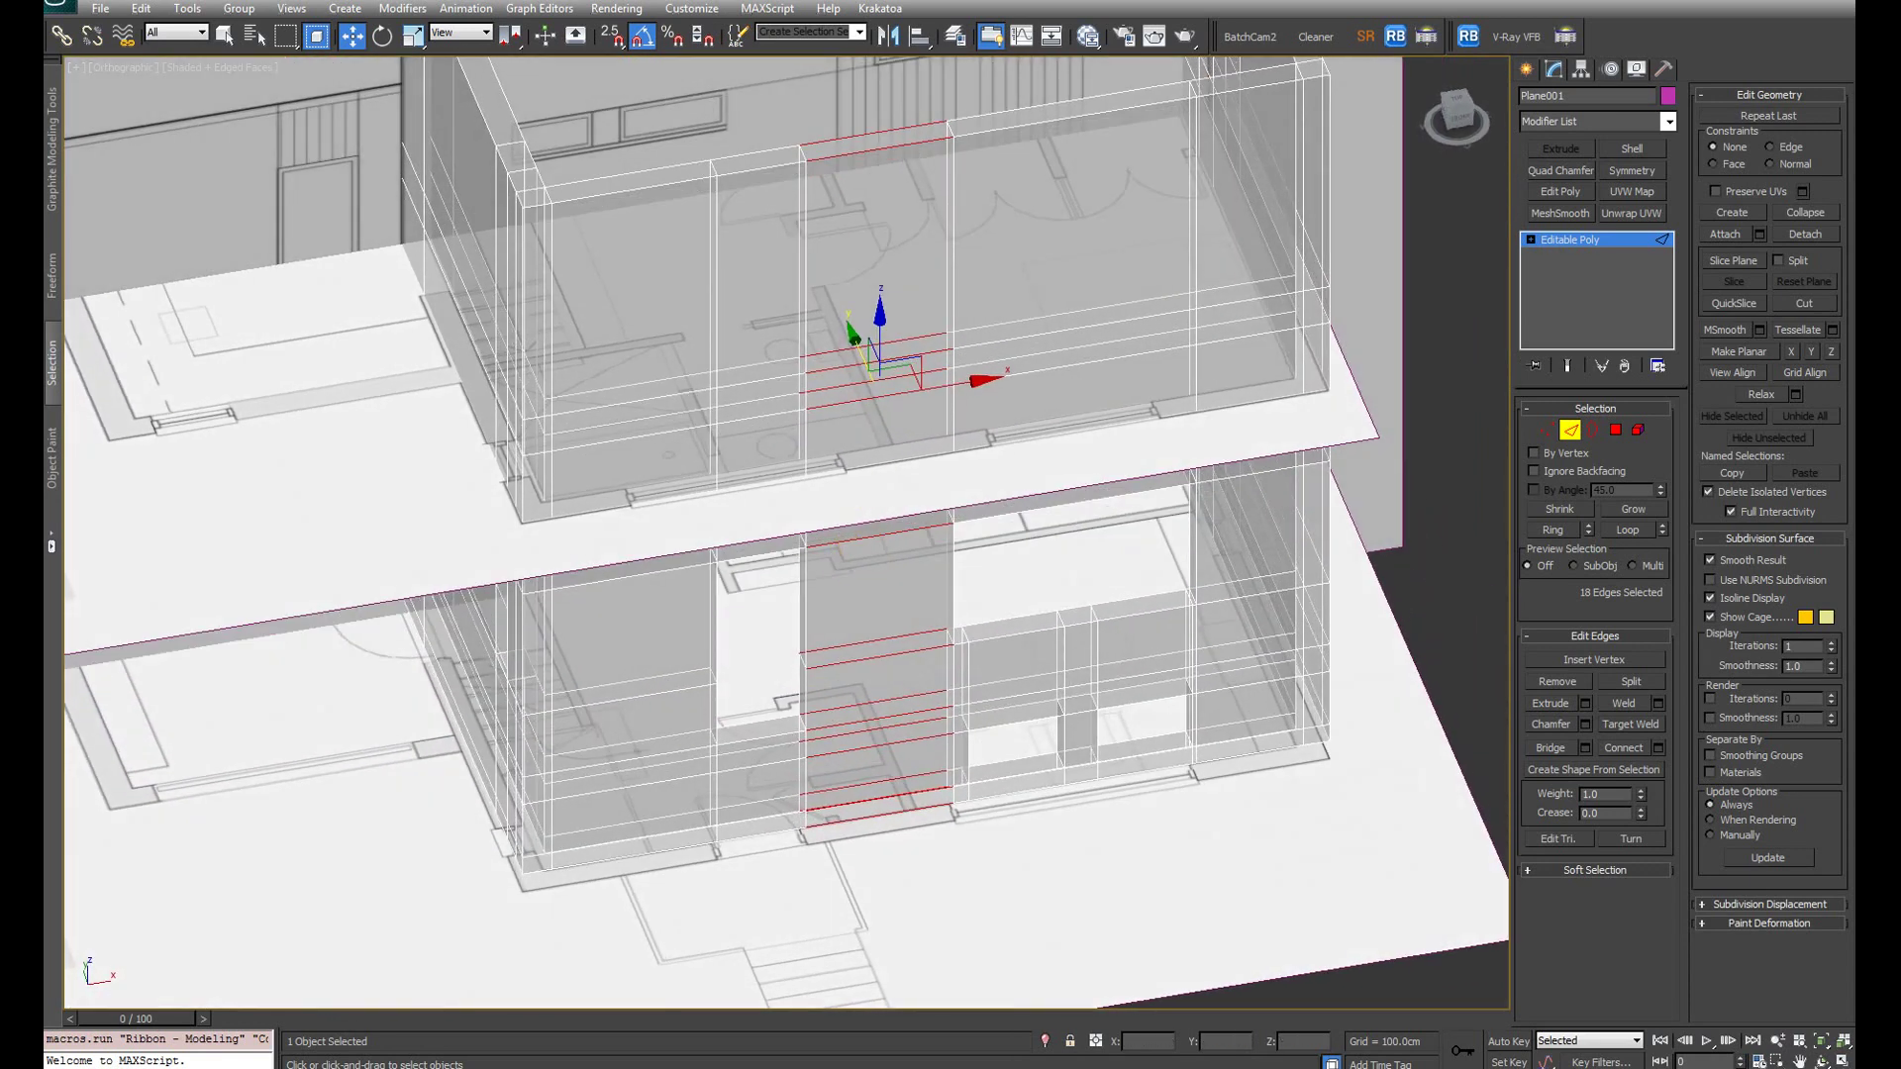
Step: Open the user interface customization for keyboard shortcuts and list all commands of the Main UI group
{"action": "left_click", "coordinate": [706, 12]}
{"action": "mouse_move", "coordinate": [767, 8]}
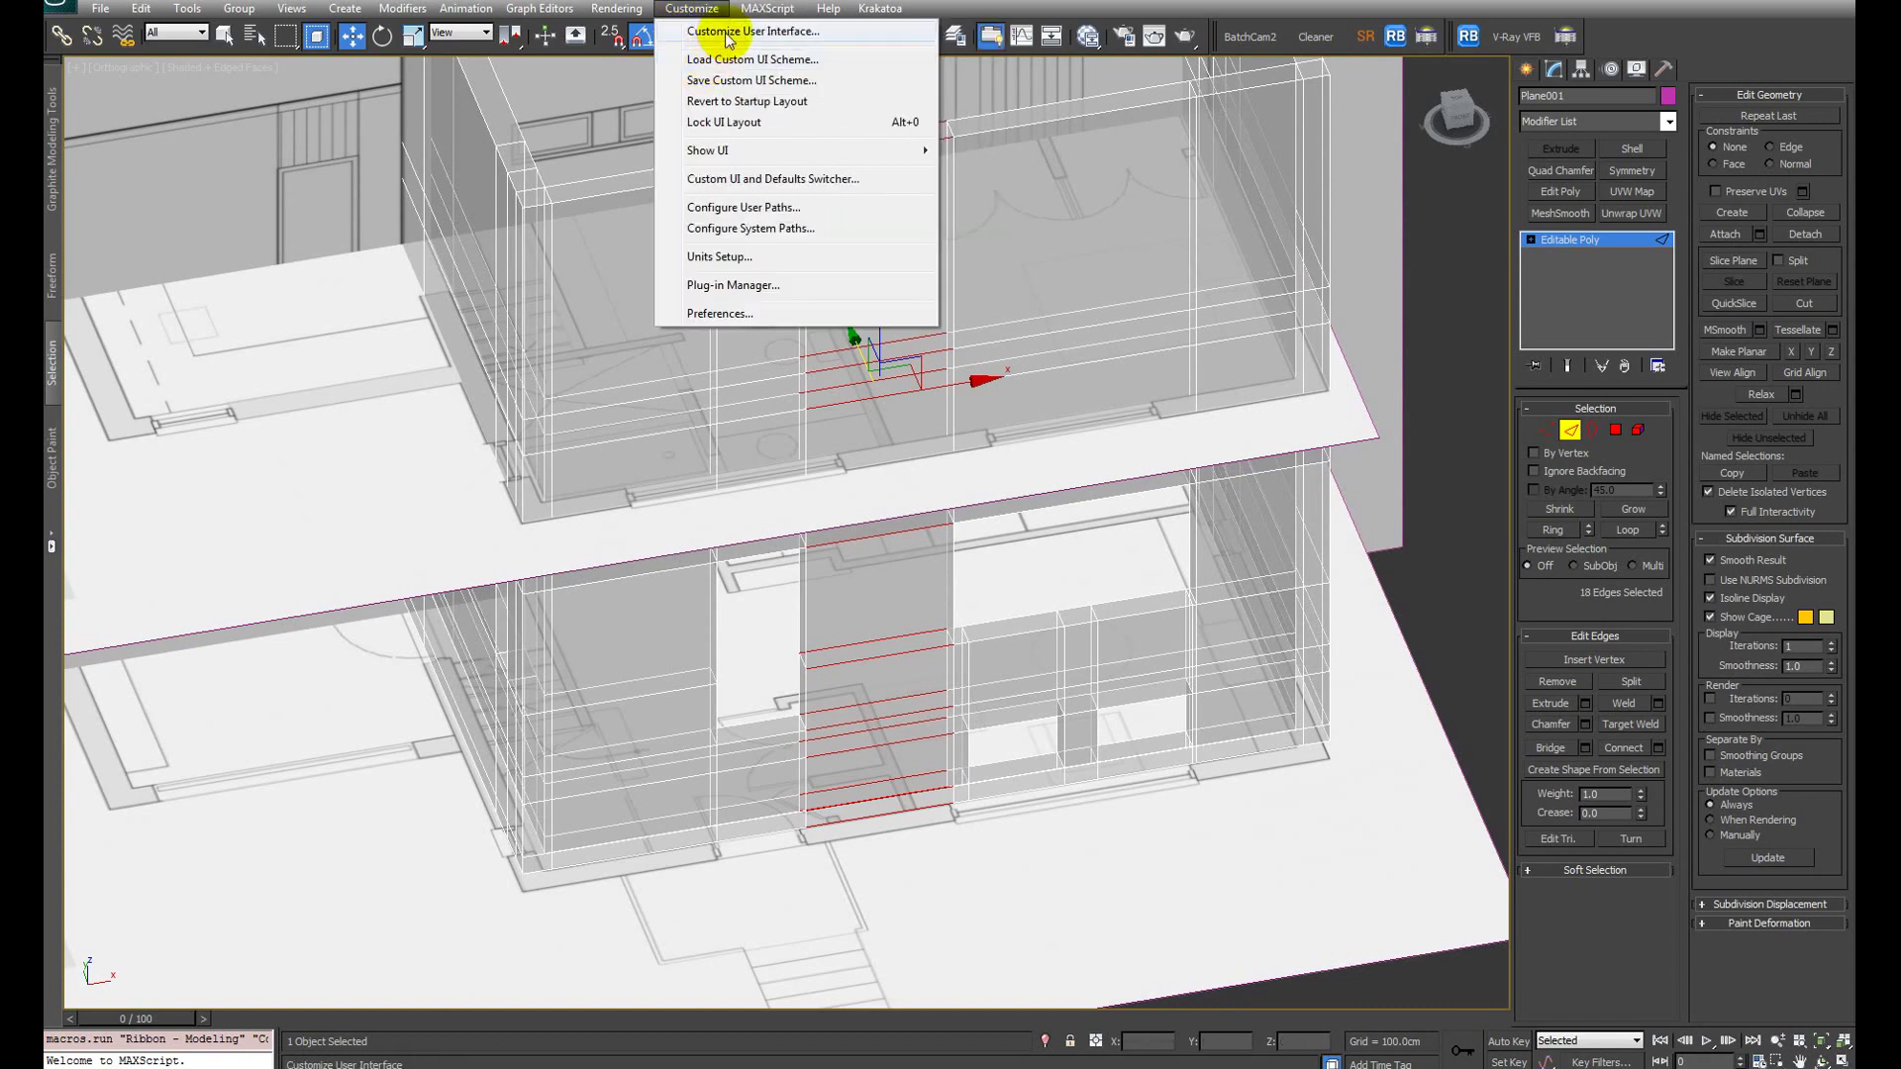
{"action": "left_click", "coordinate": [729, 32]}
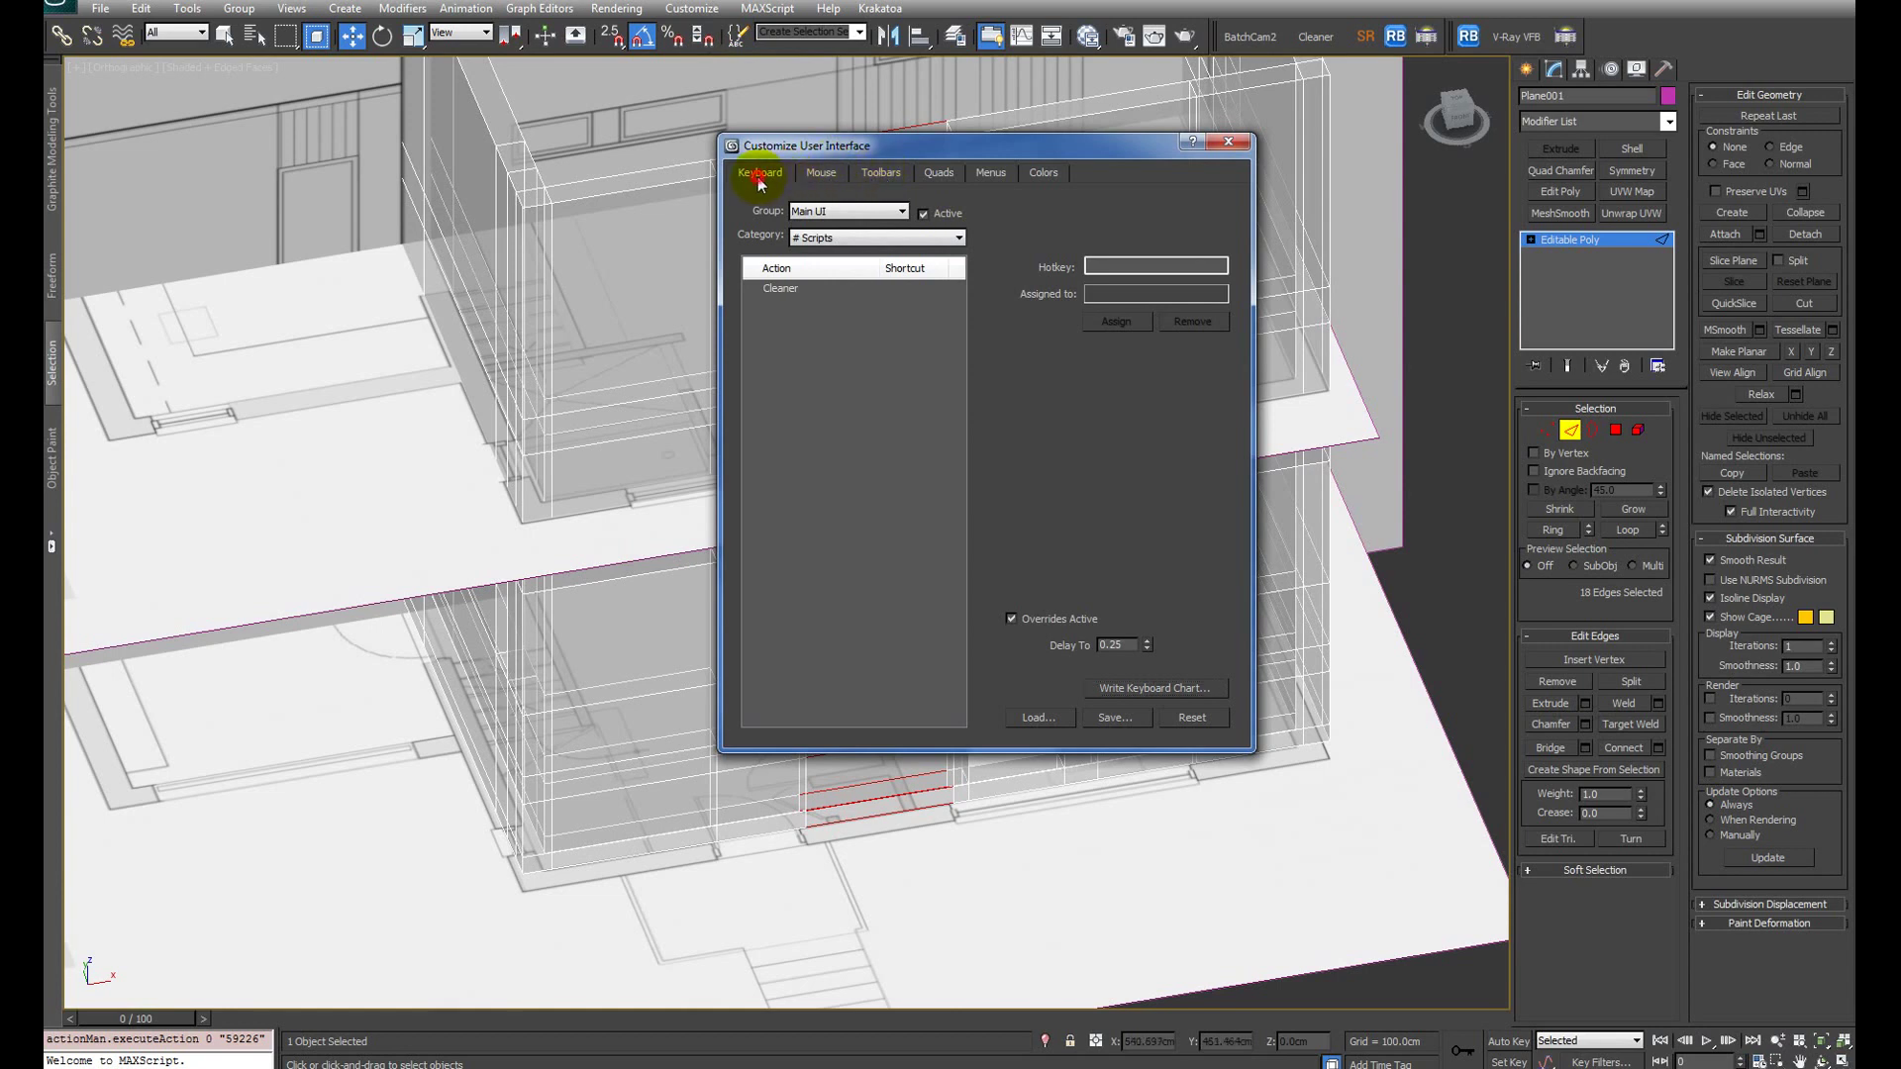
{"action": "left_click", "coordinate": [858, 237]}
{"action": "left_click", "coordinate": [856, 269]}
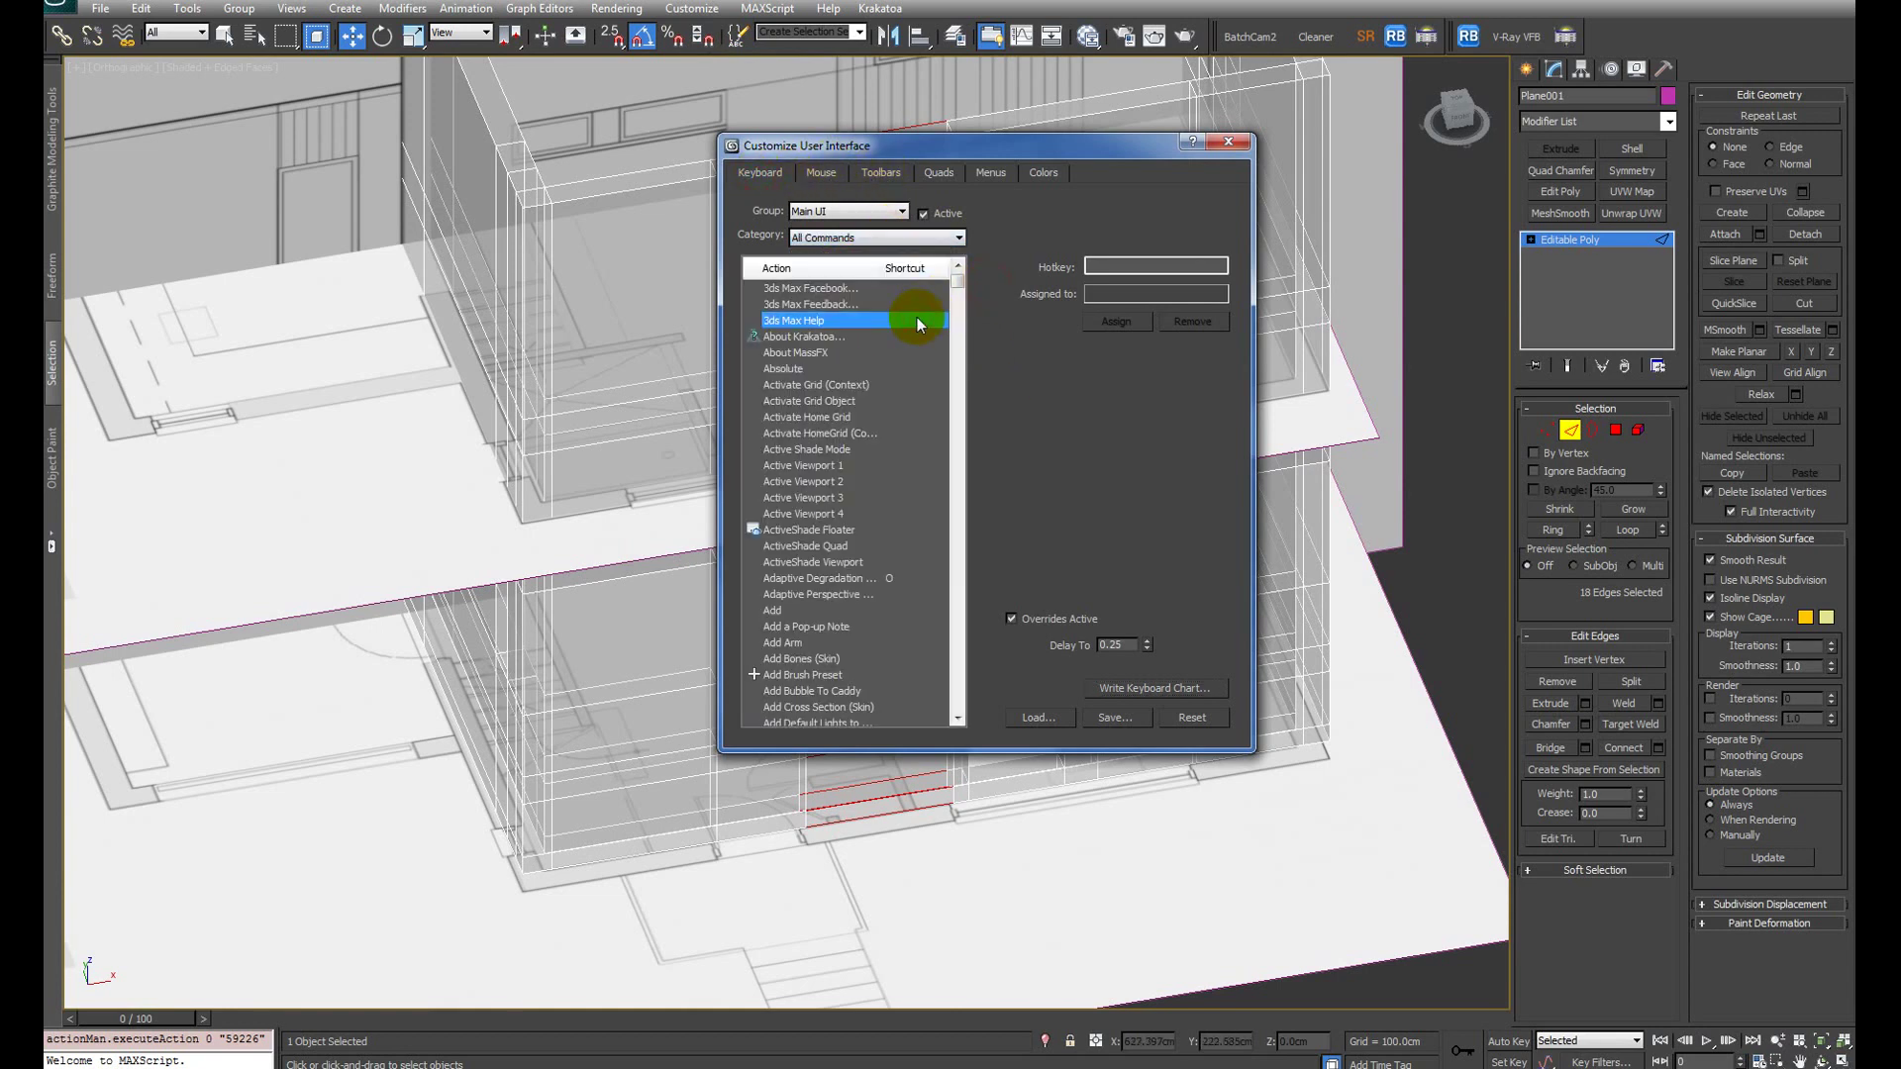
Step: Find the ConnectOptions action in the command list and check its keyboard shortcut
{"action": "key", "text": "c"}
{"action": "key", "text": "c"}
{"action": "key", "text": "c"}
{"action": "left_click", "coordinate": [804, 382]}
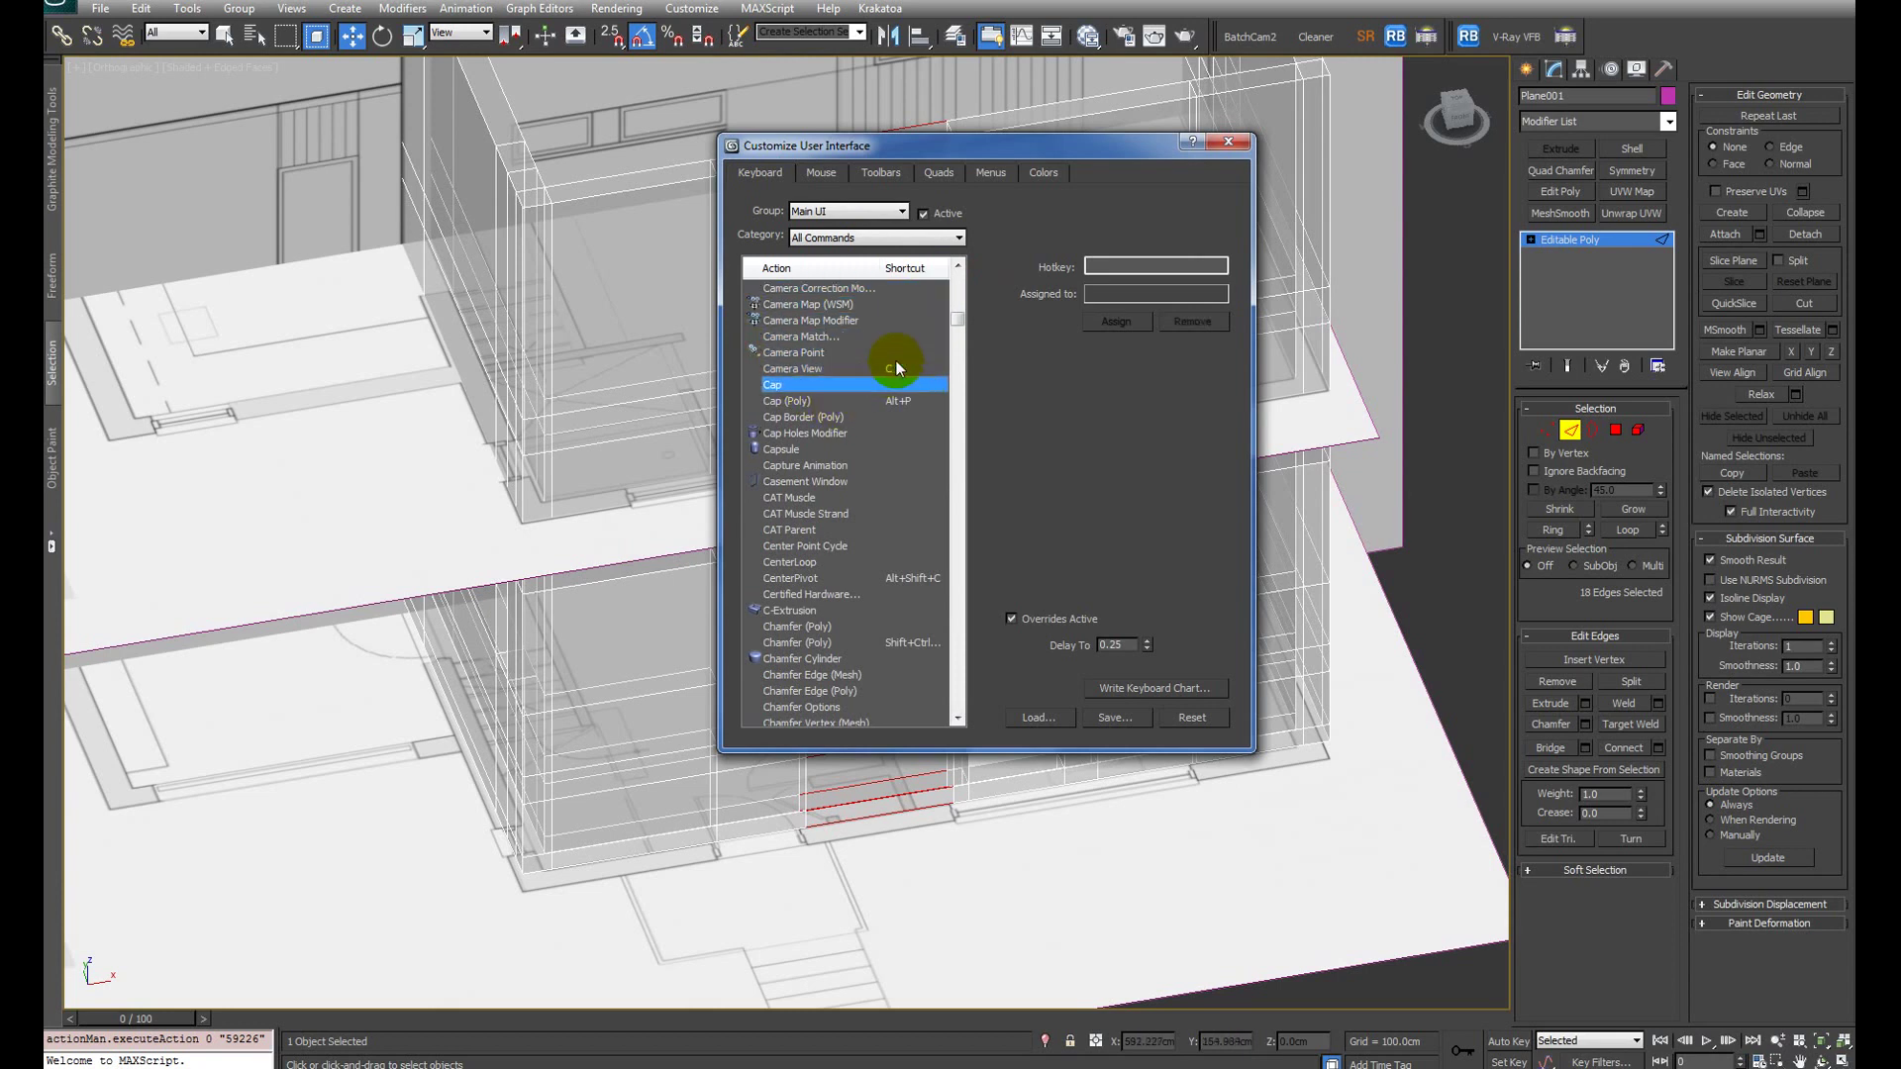
{"action": "key", "text": "e"}
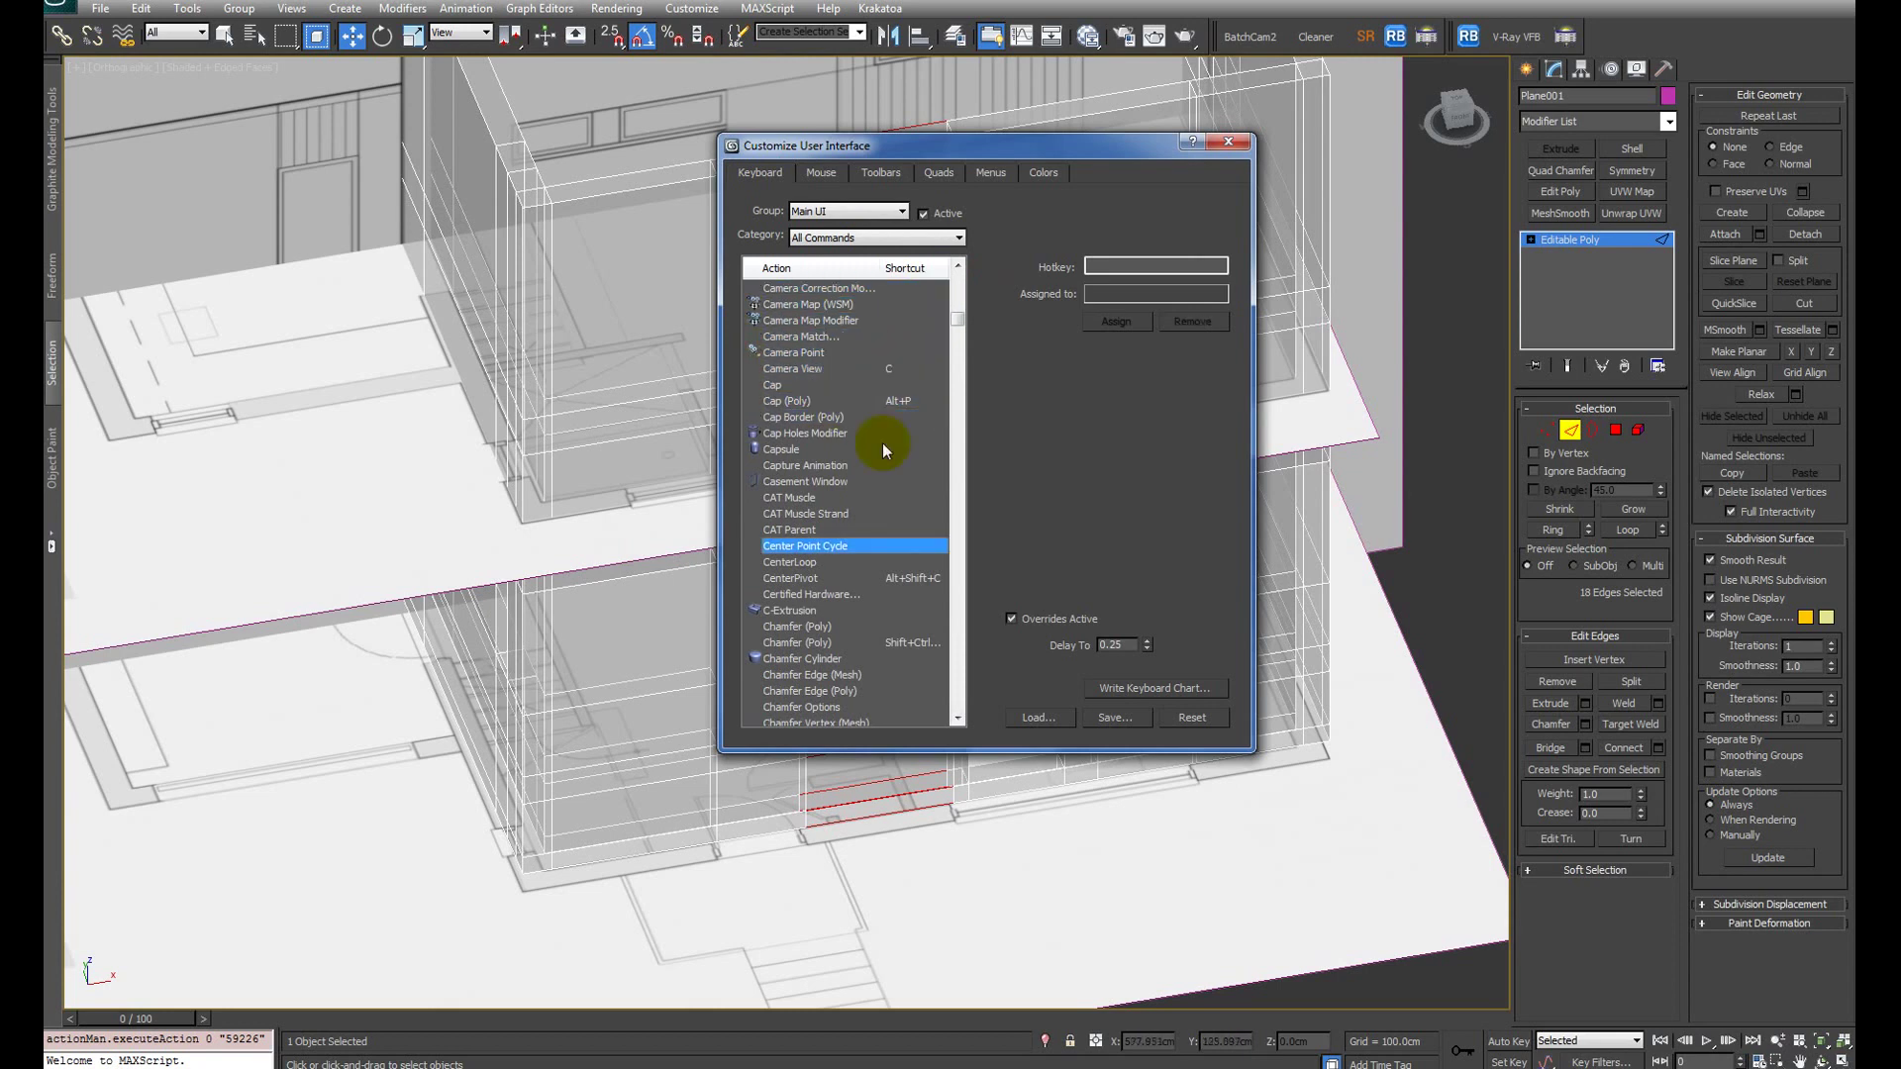
{"action": "scroll", "coordinate": [841, 534], "scroll_direction": "down", "scroll_amount": 20}
{"action": "scroll", "coordinate": [833, 572], "scroll_direction": "down", "scroll_amount": 2}
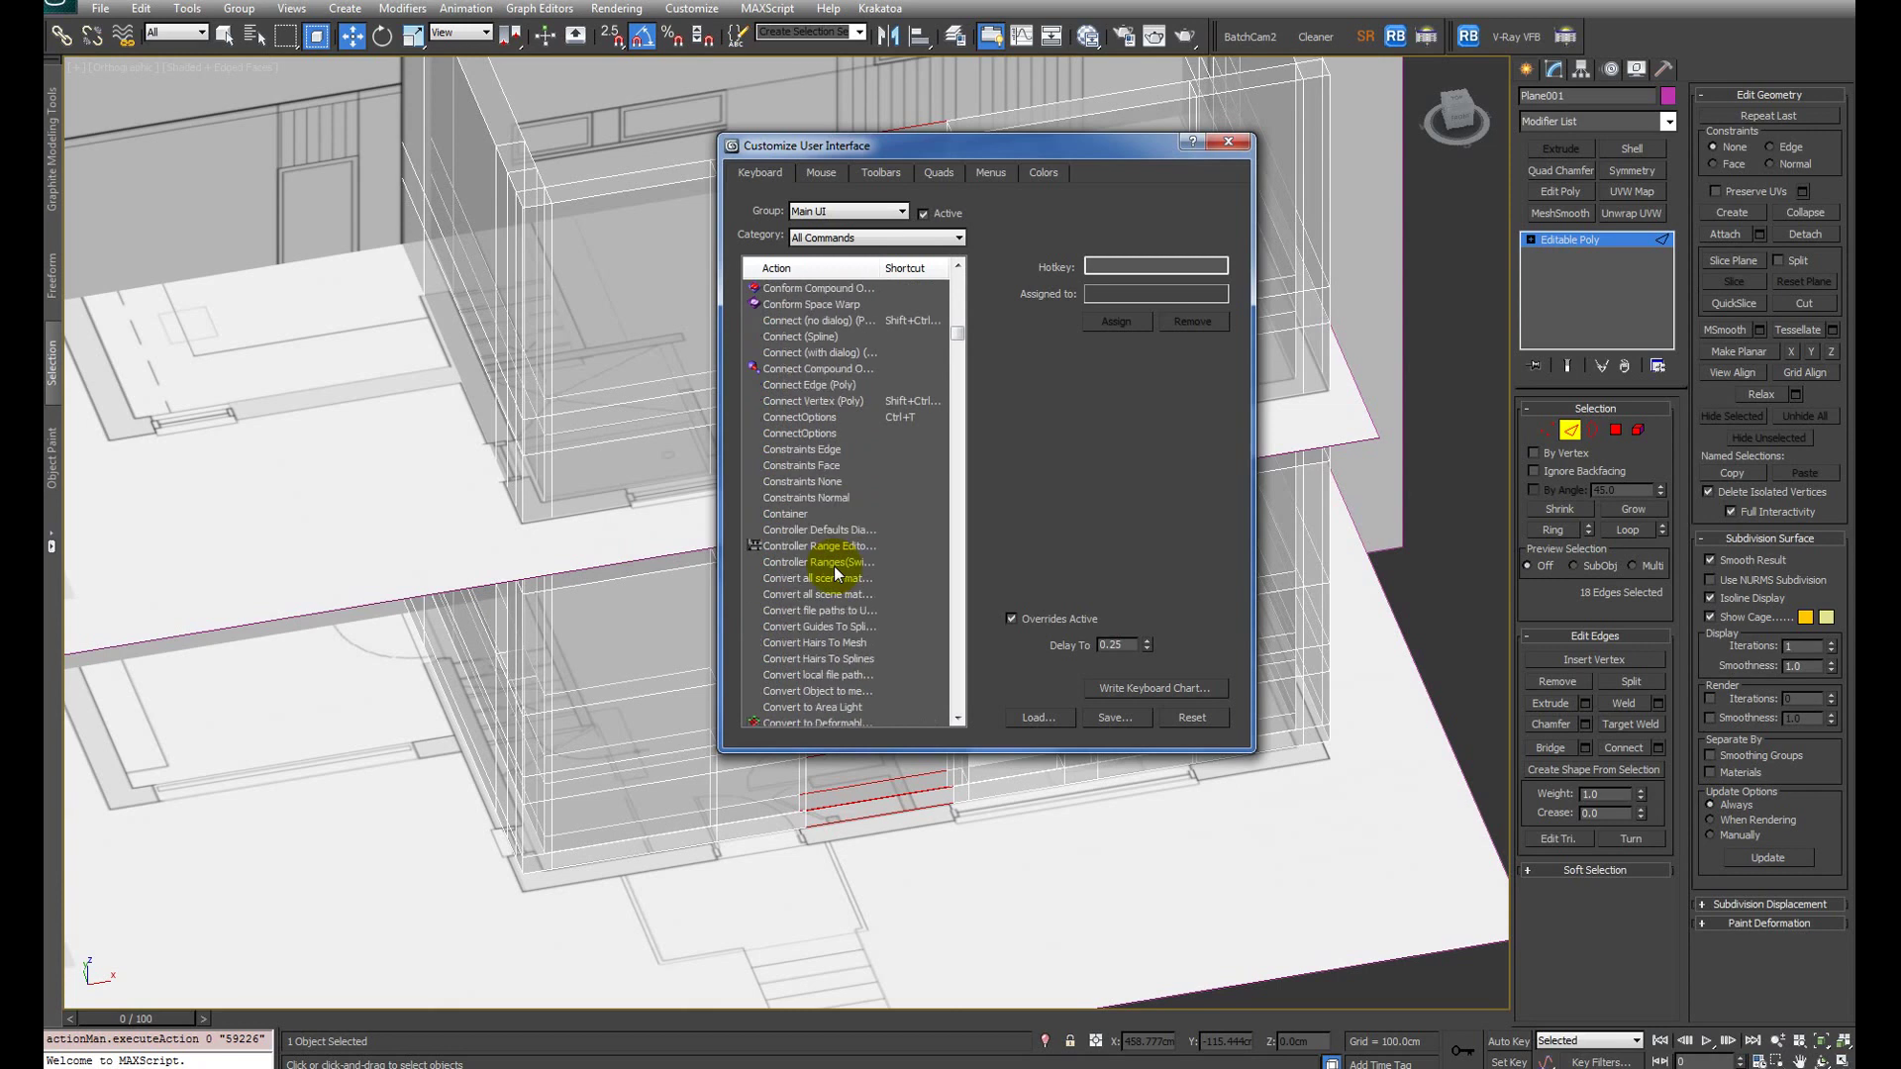
{"action": "left_click", "coordinate": [814, 417]}
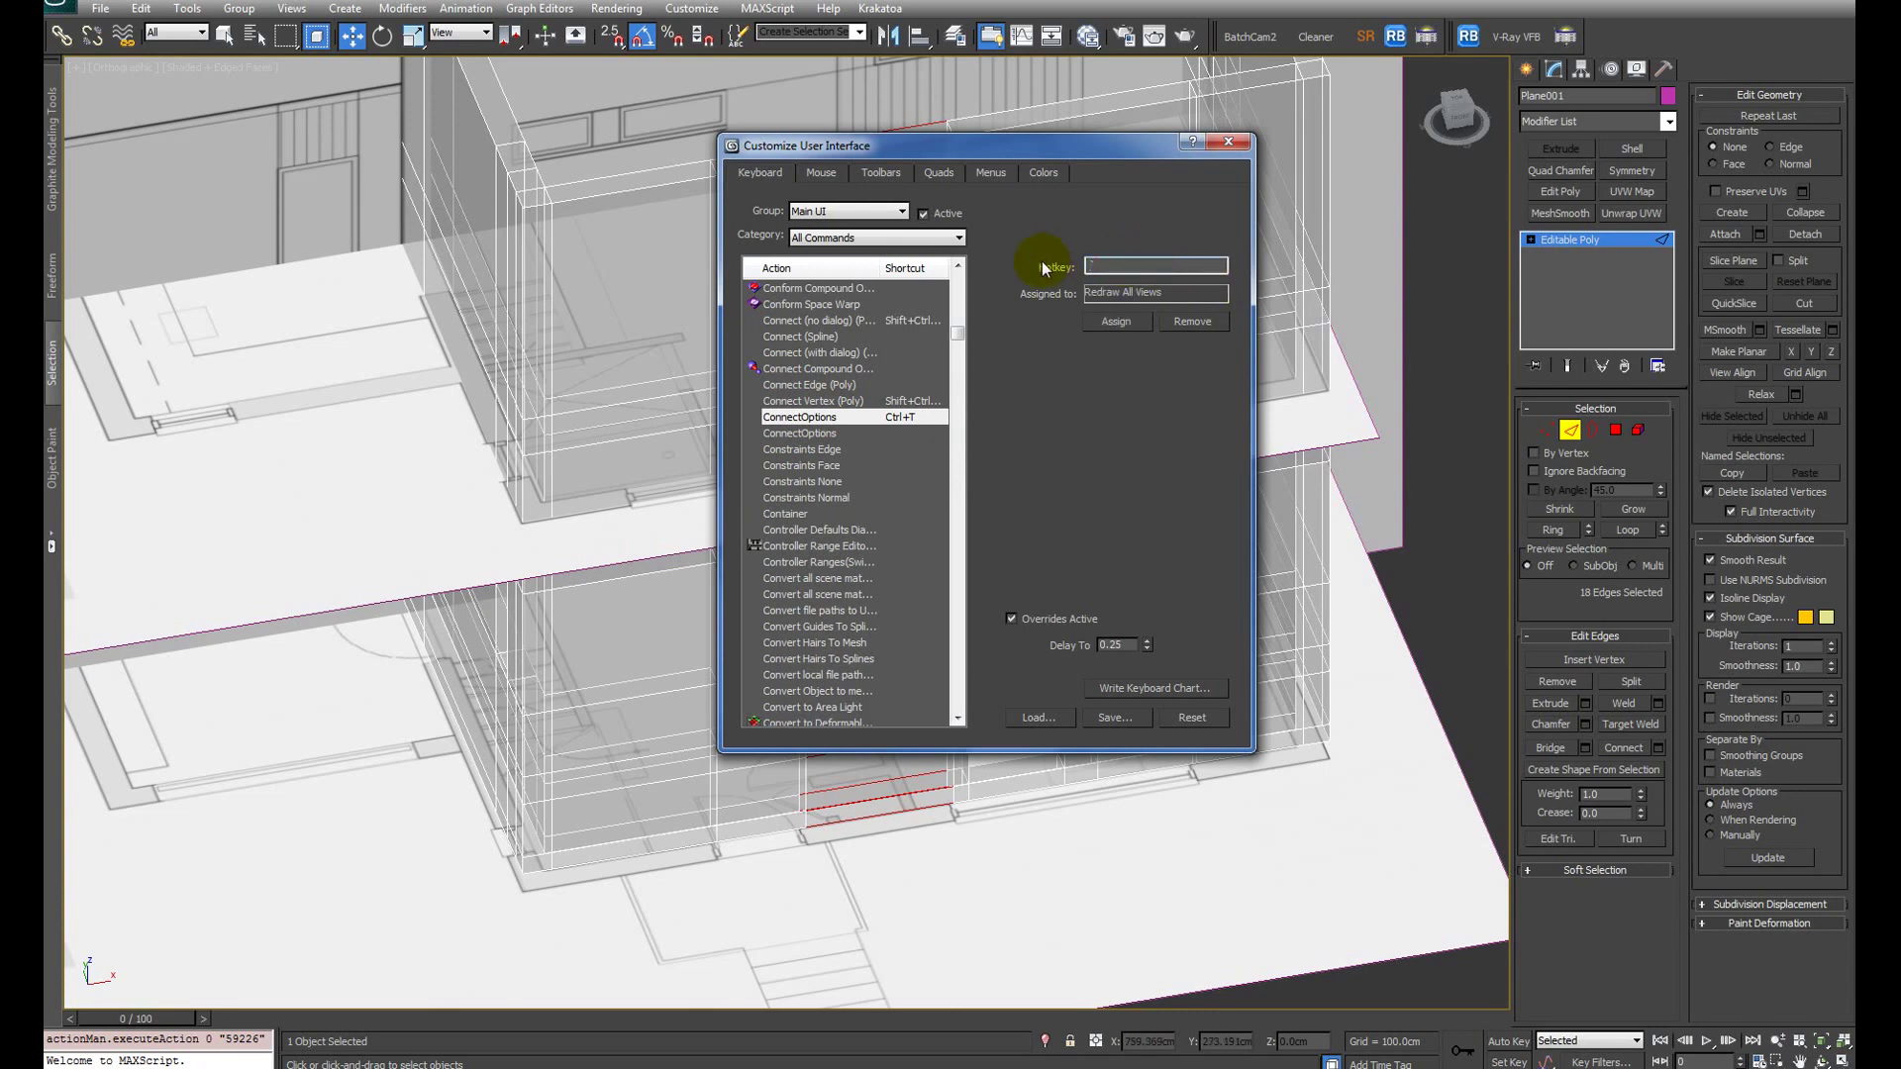
Step: Open the saving of the keyboard shortcut file, cancel it and close the interface customization
{"action": "left_click", "coordinate": [1114, 717]}
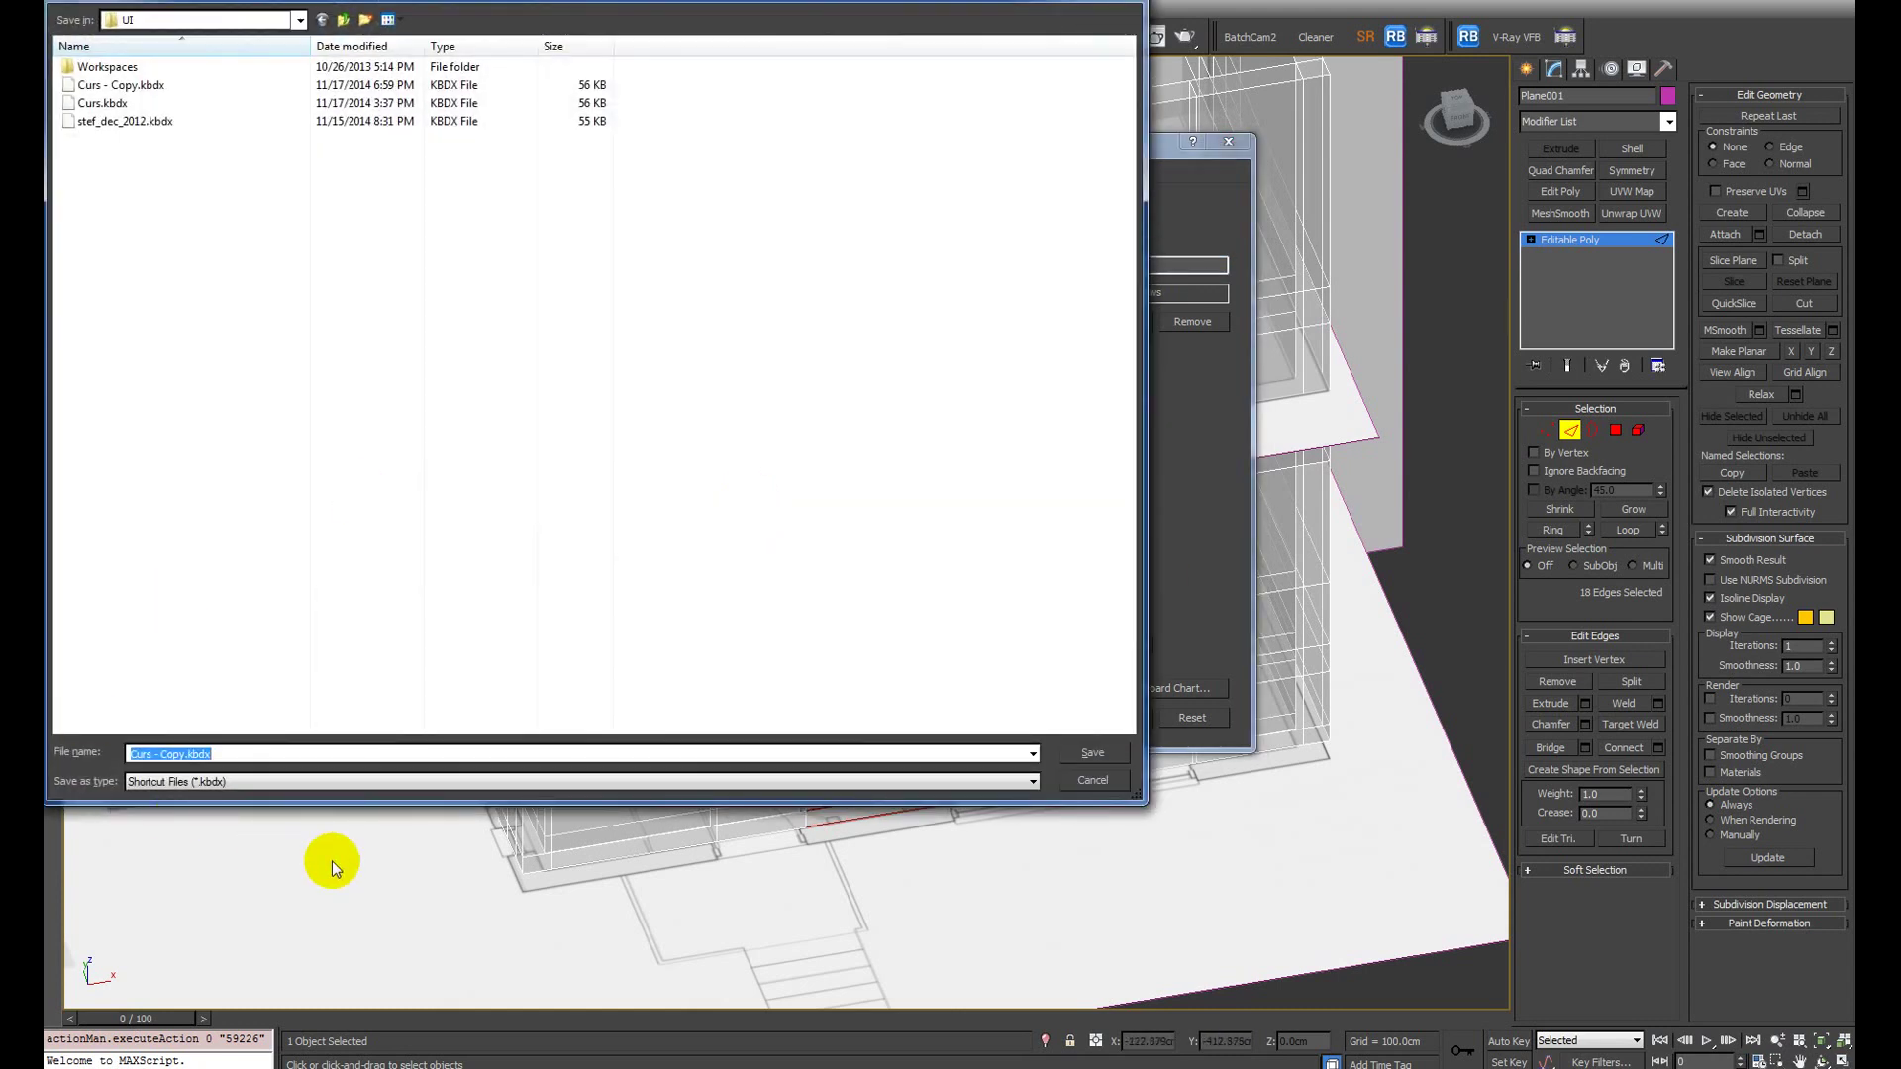
{"action": "left_click", "coordinate": [1099, 784]}
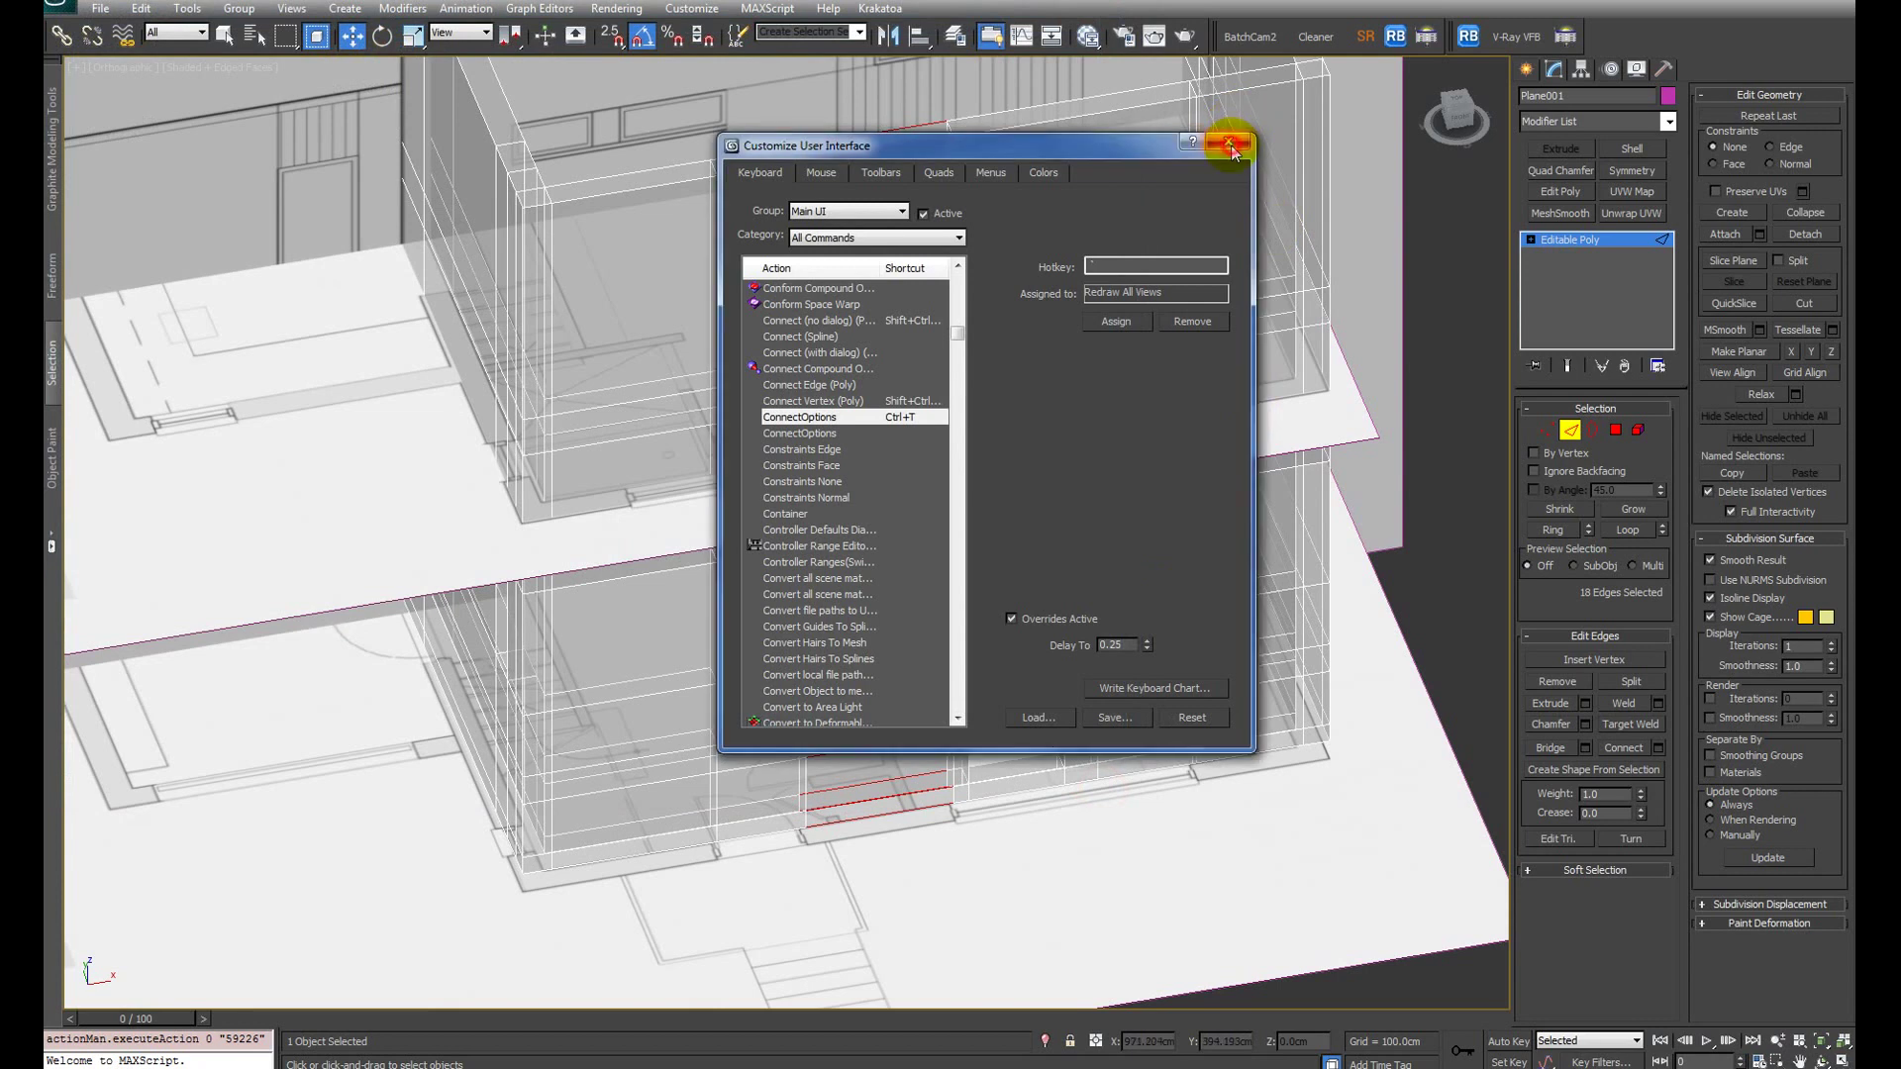
{"action": "left_click", "coordinate": [1229, 142]}
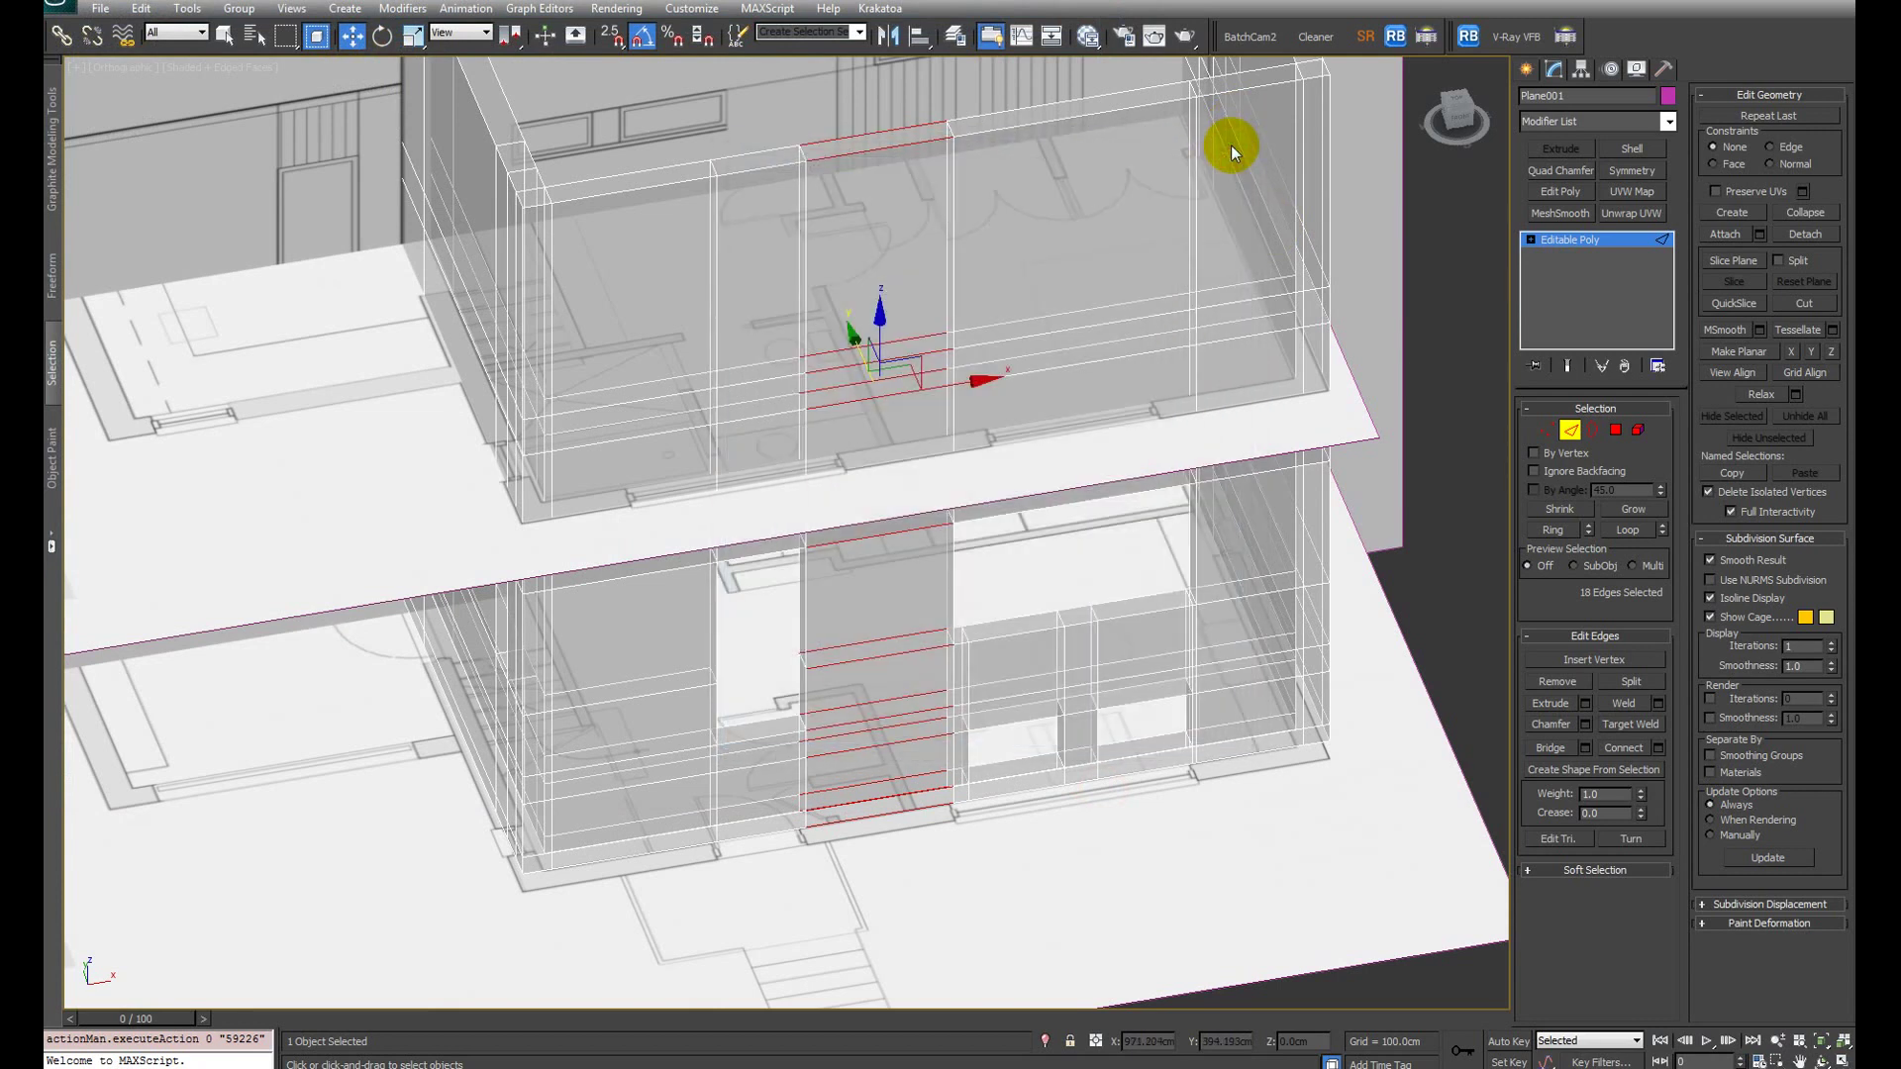
Step: Connect the selected edge ring with 1 segment and move the new vertical line to the right end of the small upper windows
{"action": "mouse_move", "coordinate": [966, 285]}
{"action": "middle_mouse_down", "text": "alt"}
{"action": "mouse_move", "coordinate": [903, 329]}
{"action": "mouse_move", "coordinate": [948, 307]}
{"action": "middle_mouse_up", "text": "alt"}
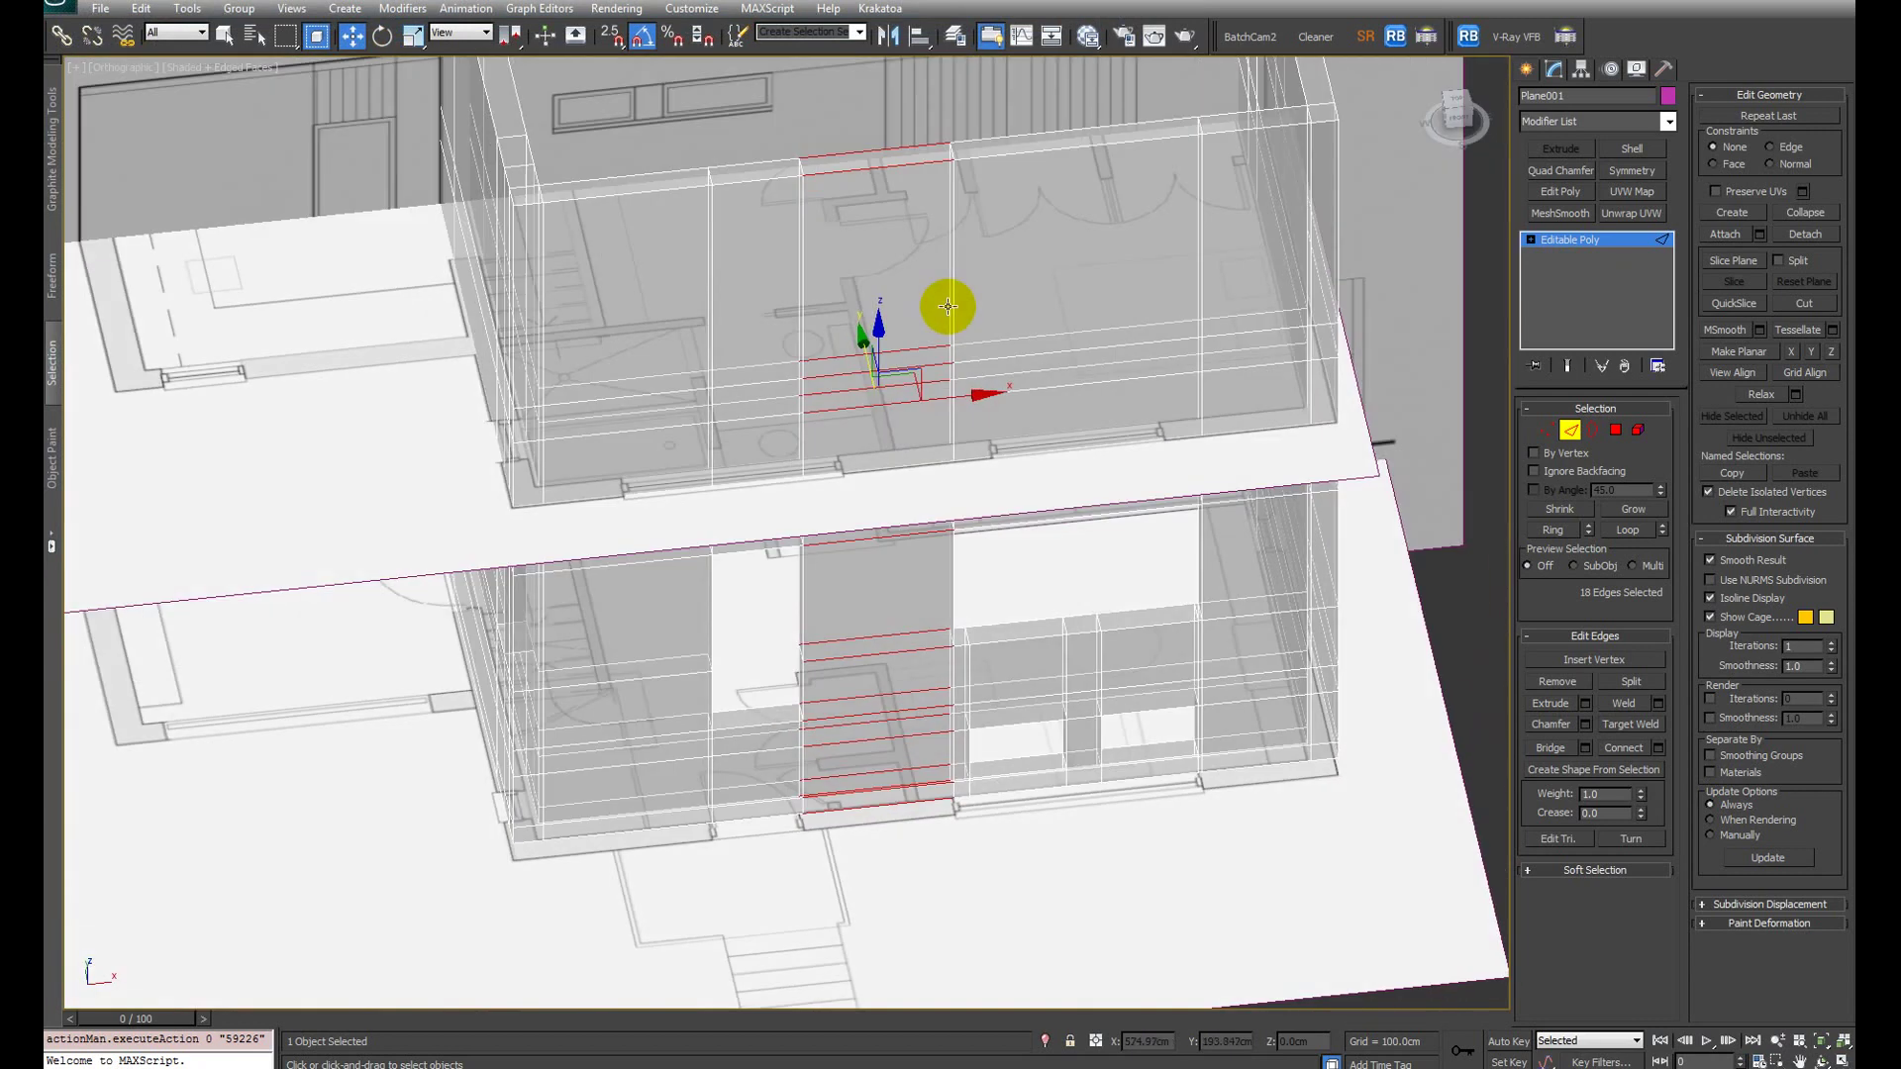
{"action": "key", "text": "ctrl+shift+e"}
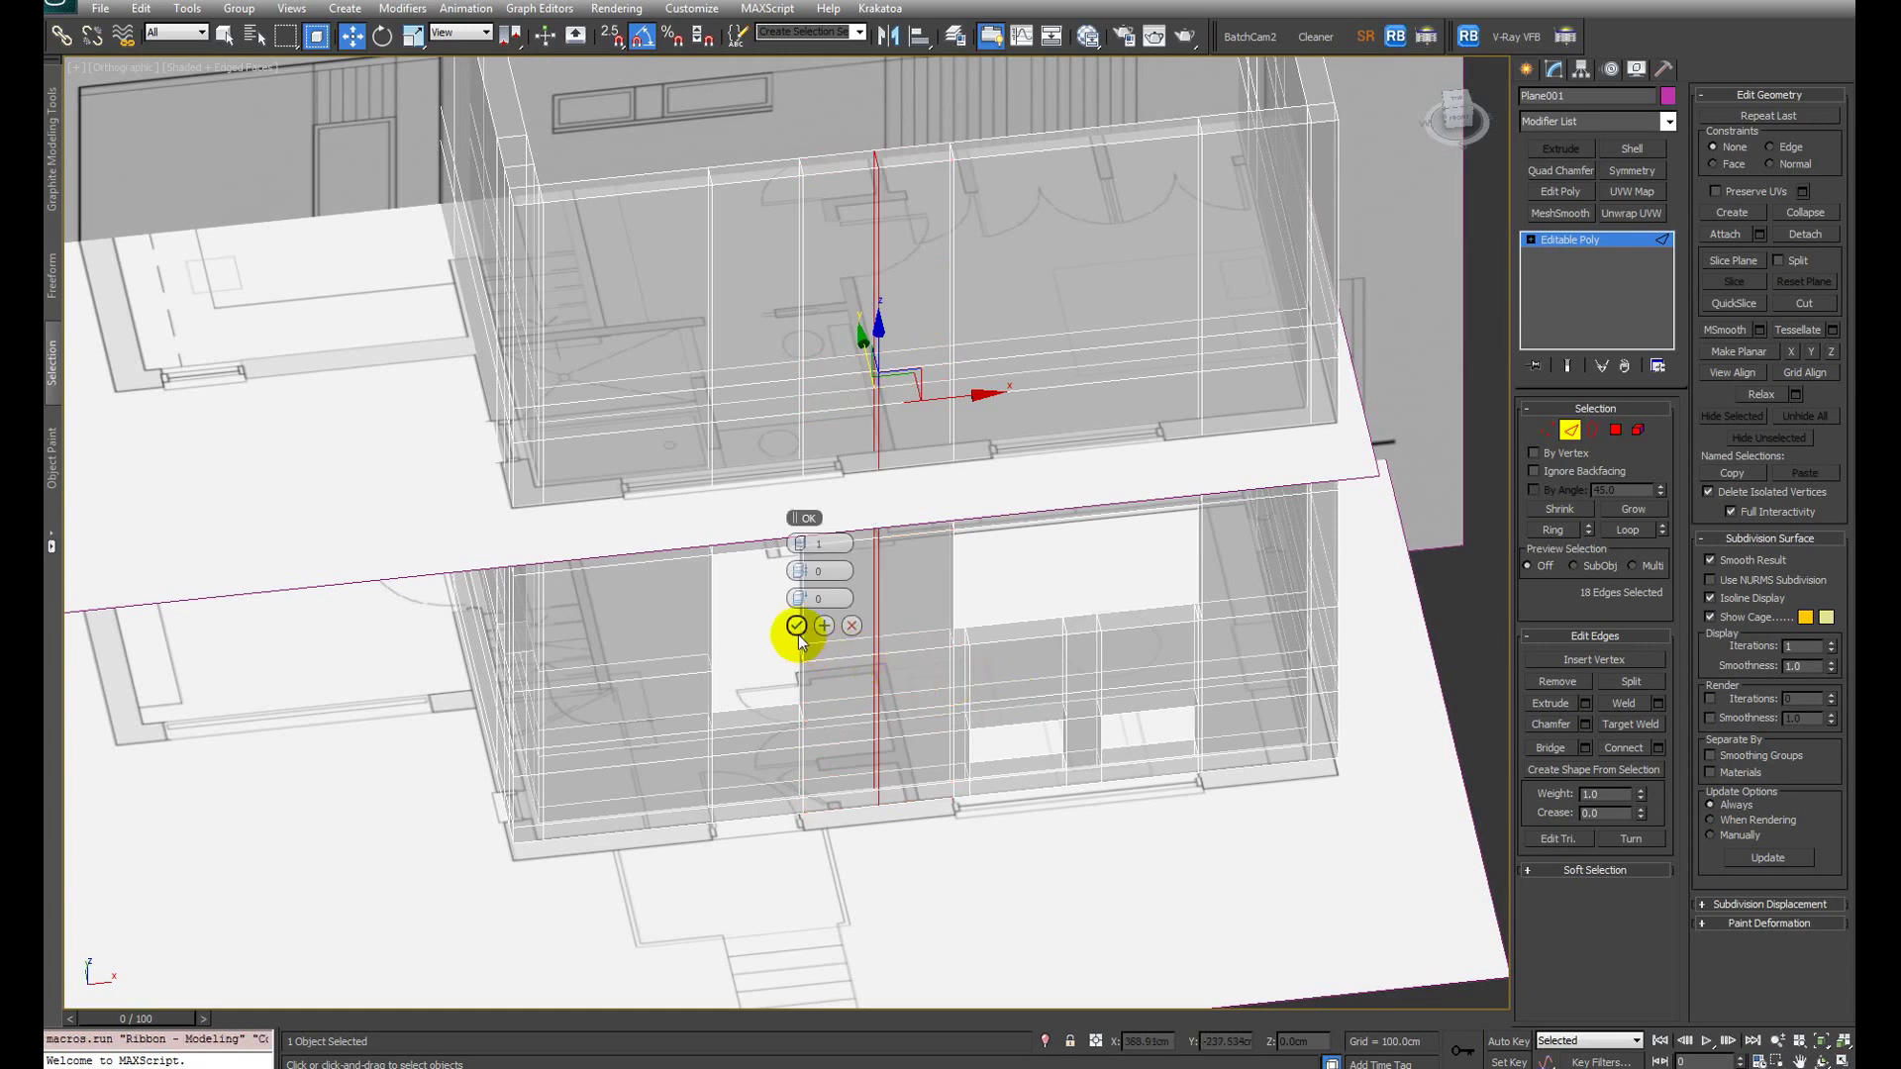
{"action": "left_click", "coordinate": [798, 634]}
{"action": "key", "text": "f"}
{"action": "key", "text": "z"}
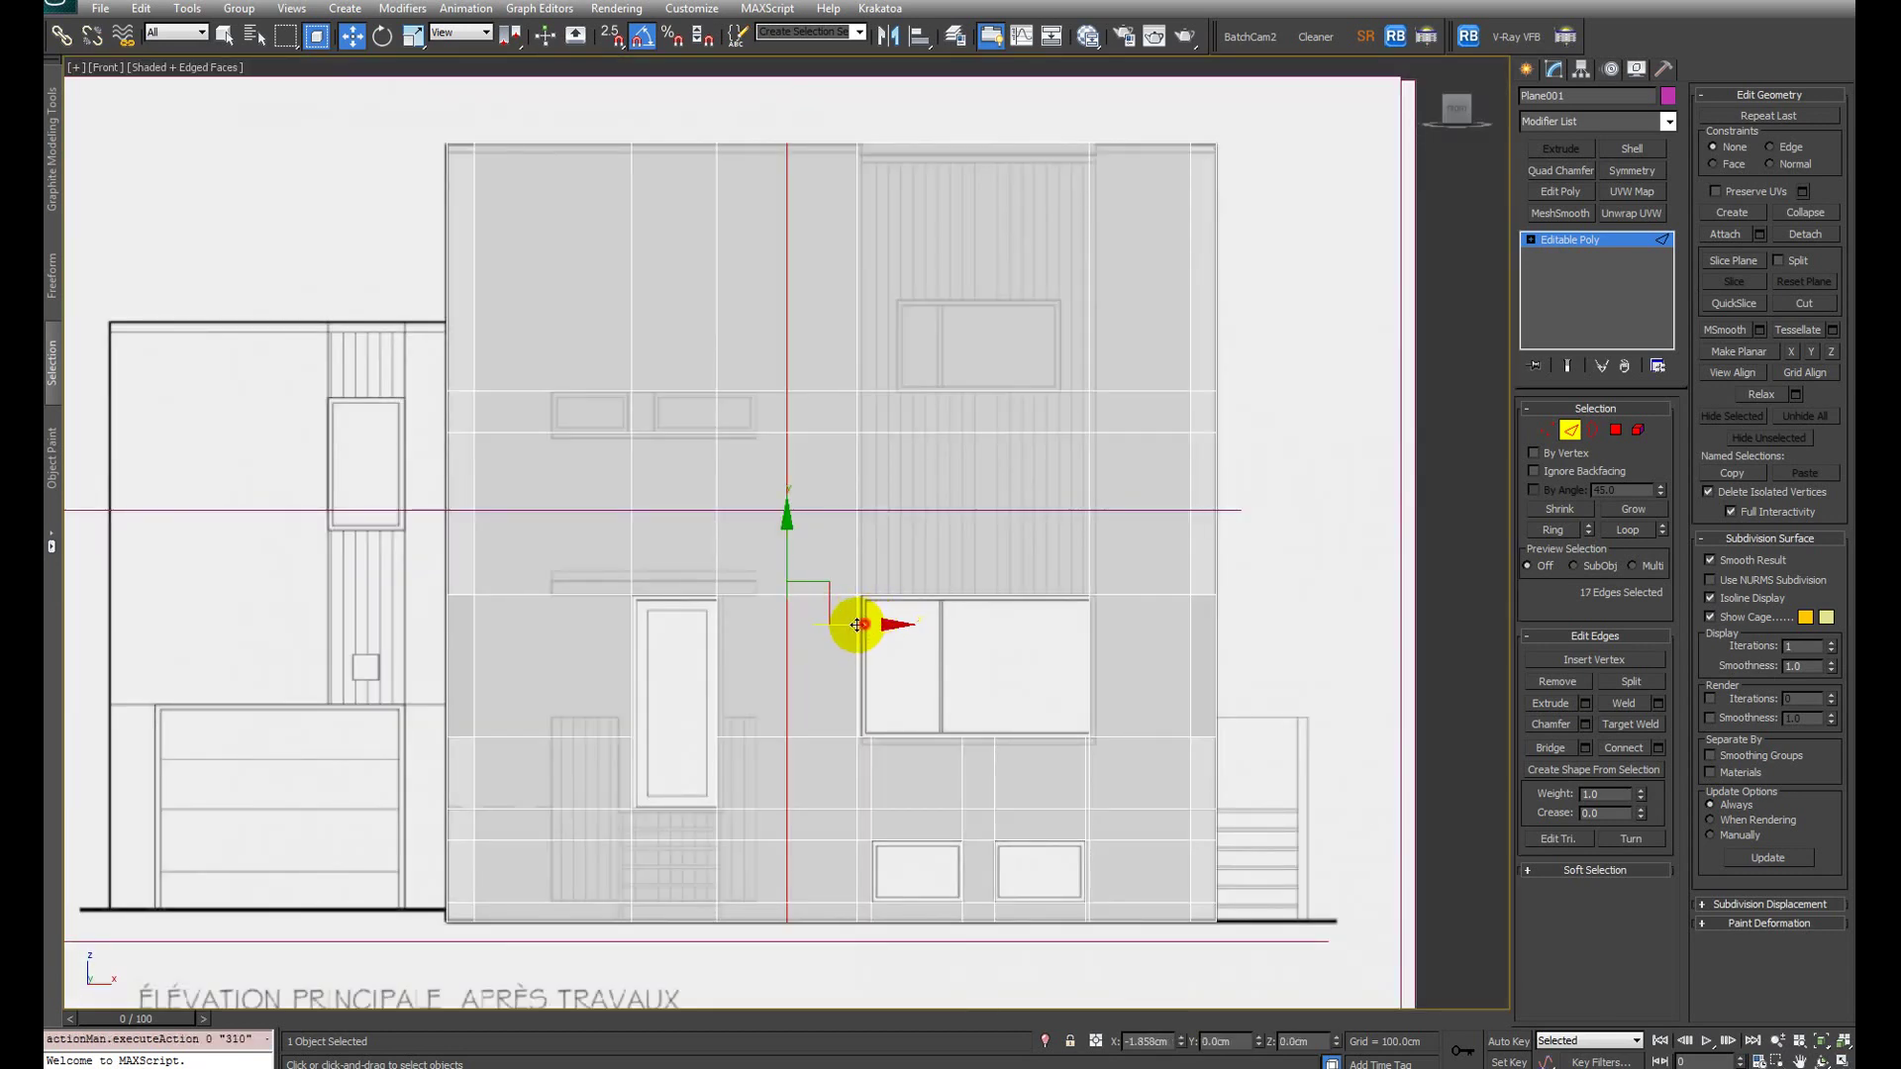
{"action": "left_click_drag", "start_coordinate": [857, 625], "coordinate": [831, 627]}
Step: Select the ring of horizontal edges in the wall section left of the door and connect it with 1 segment
{"action": "mouse_move", "coordinate": [832, 628]}
{"action": "middle_mouse_down", "text": "alt"}
{"action": "mouse_move", "coordinate": [997, 623]}
{"action": "mouse_move", "coordinate": [869, 823]}
{"action": "middle_mouse_up", "text": "alt"}
{"action": "key", "text": "F3"}
{"action": "left_click", "coordinate": [733, 666]}
{"action": "key", "text": "alt+r"}
{"action": "key", "text": "F3"}
{"action": "key", "text": "f"}
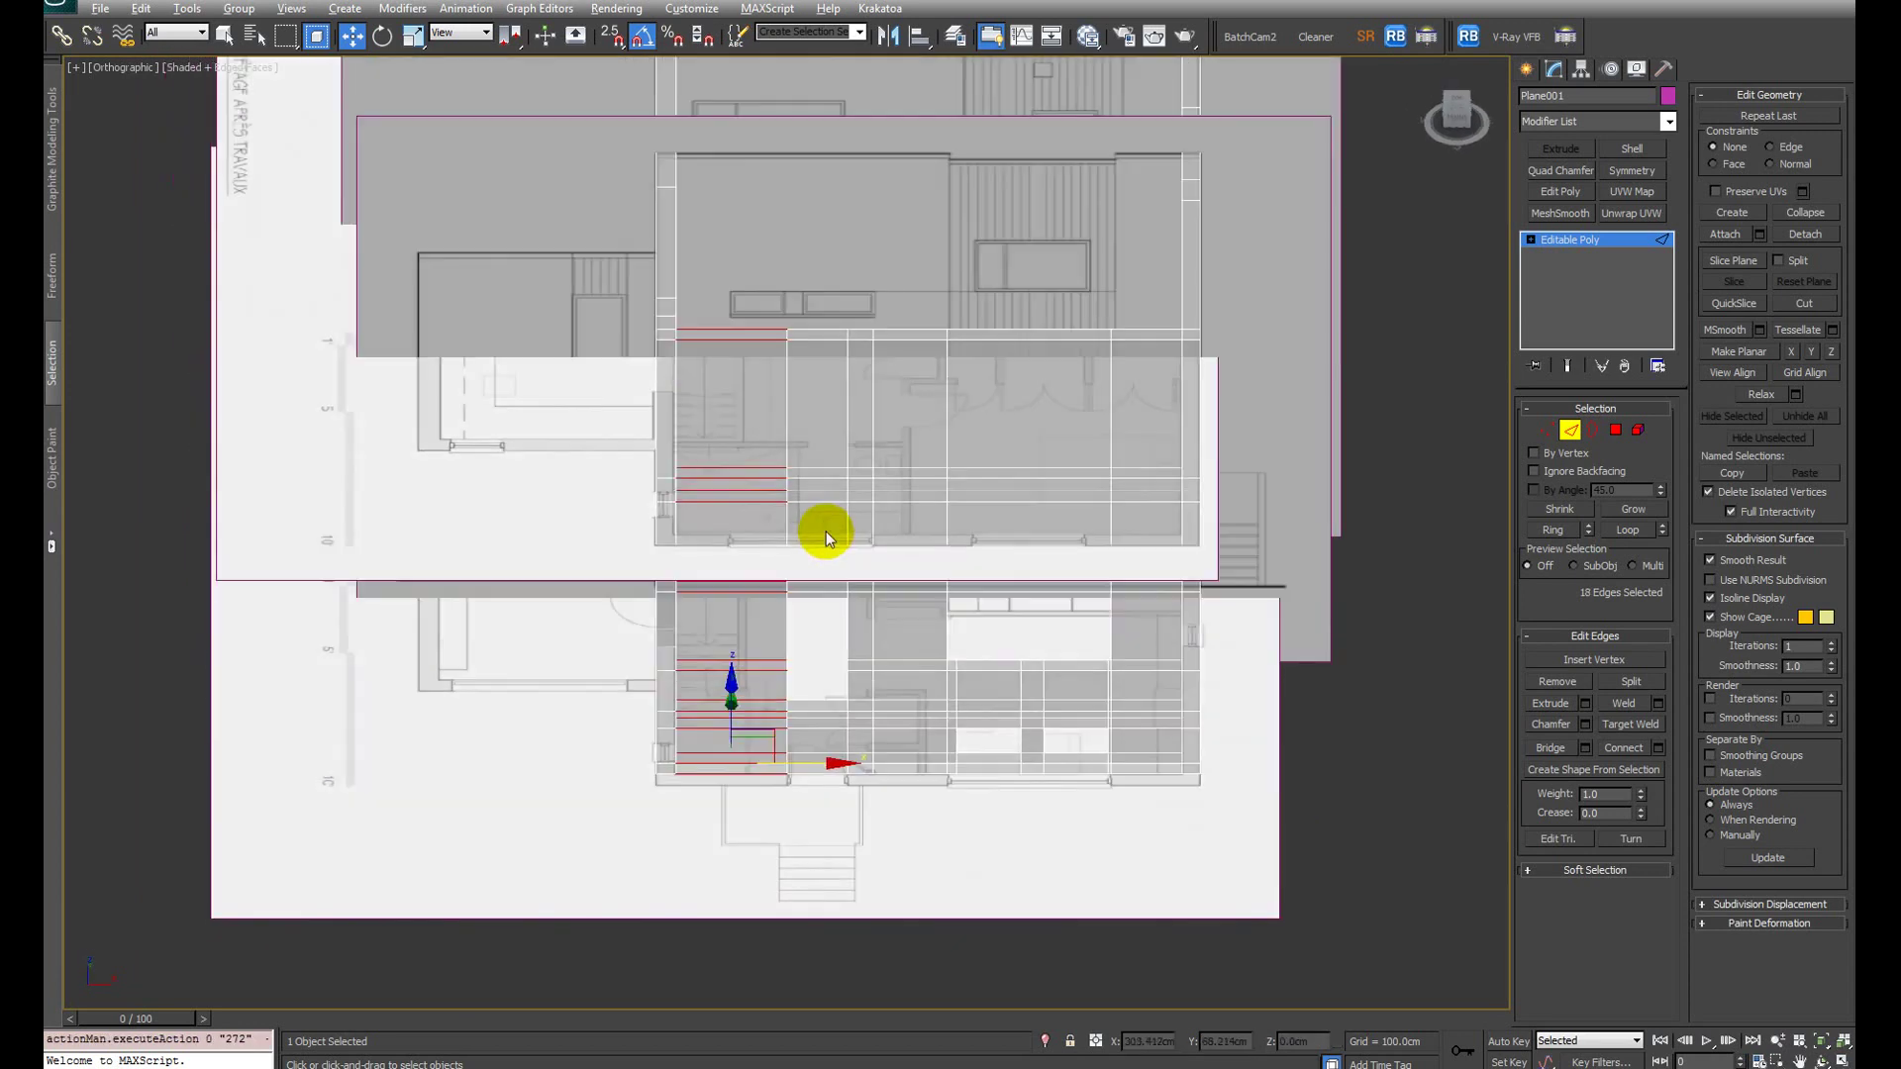
{"action": "key", "text": "ctrl+shift+e"}
{"action": "left_click", "coordinate": [794, 625]}
Step: Move the new vertical edge line to the left end of the small upper windows in the front view
{"action": "key", "text": "f"}
{"action": "key", "text": "z"}
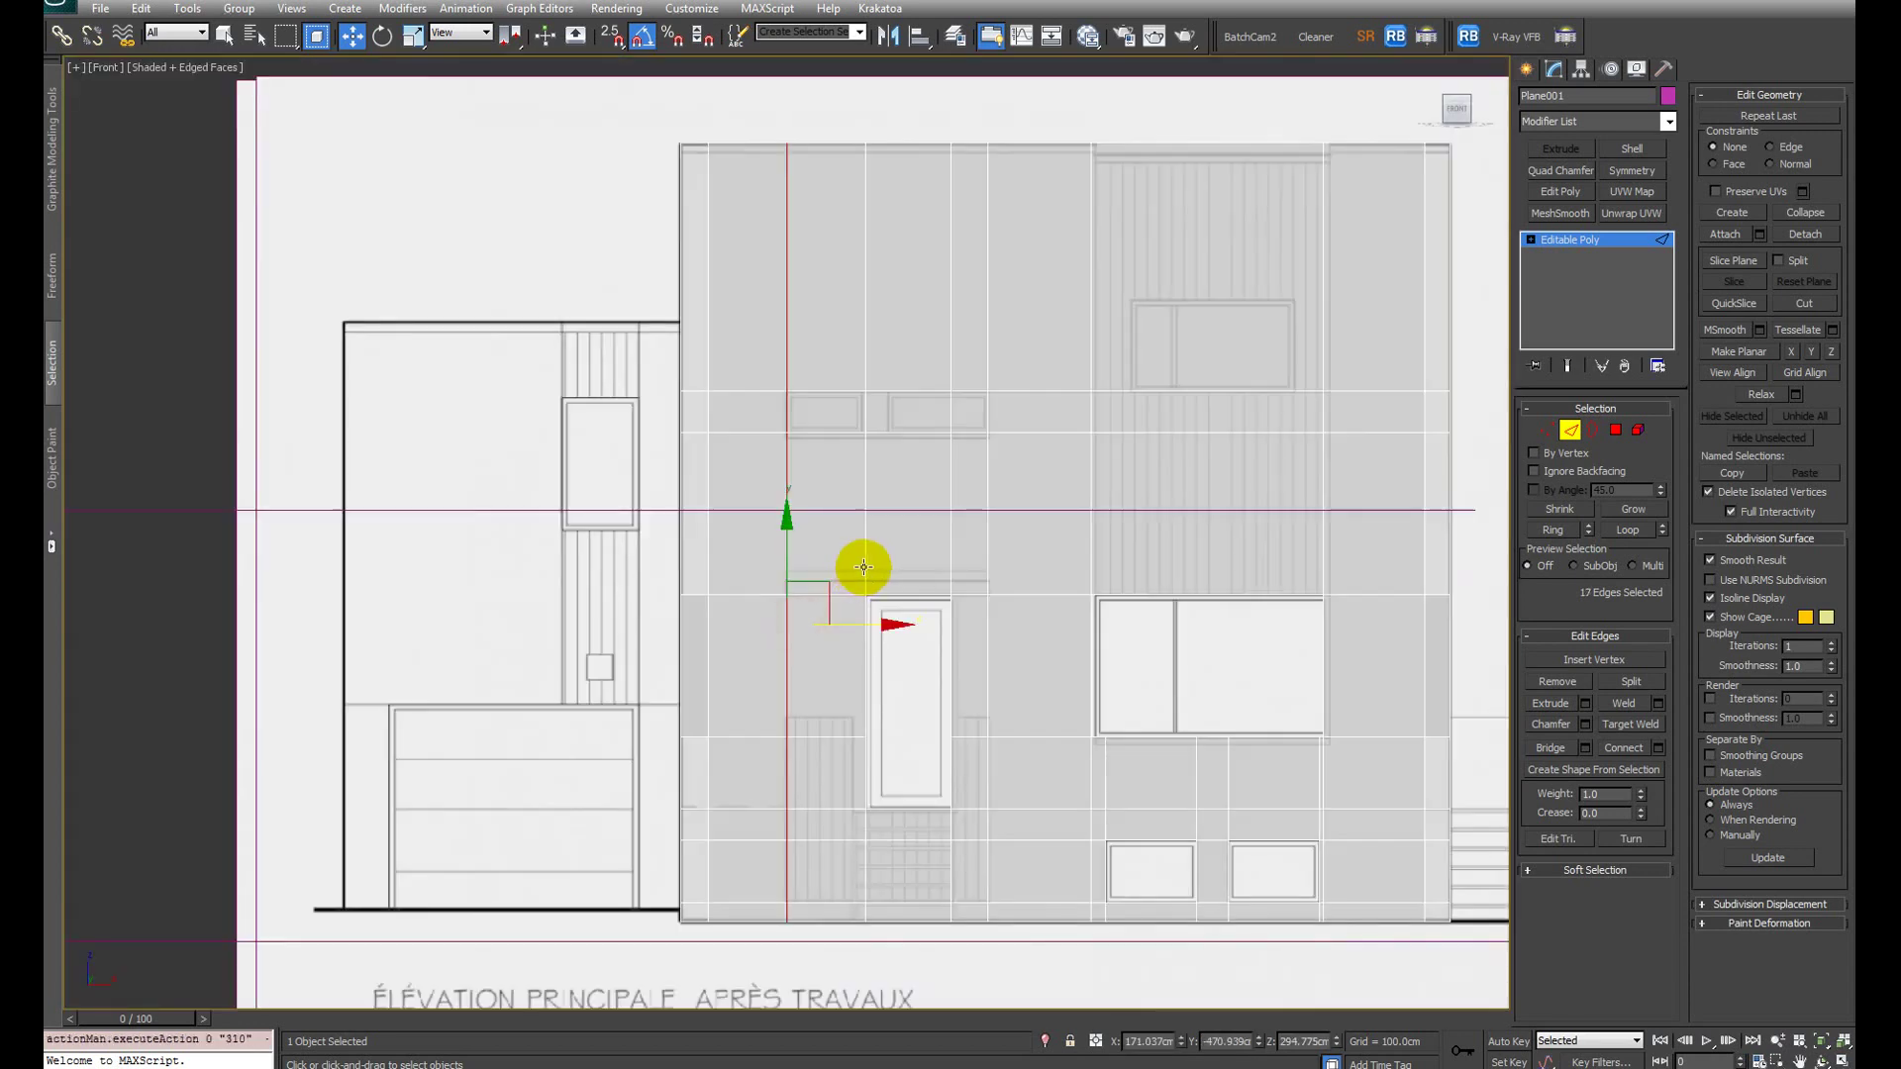
{"action": "left_click_drag", "start_coordinate": [844, 624], "coordinate": [856, 599]}
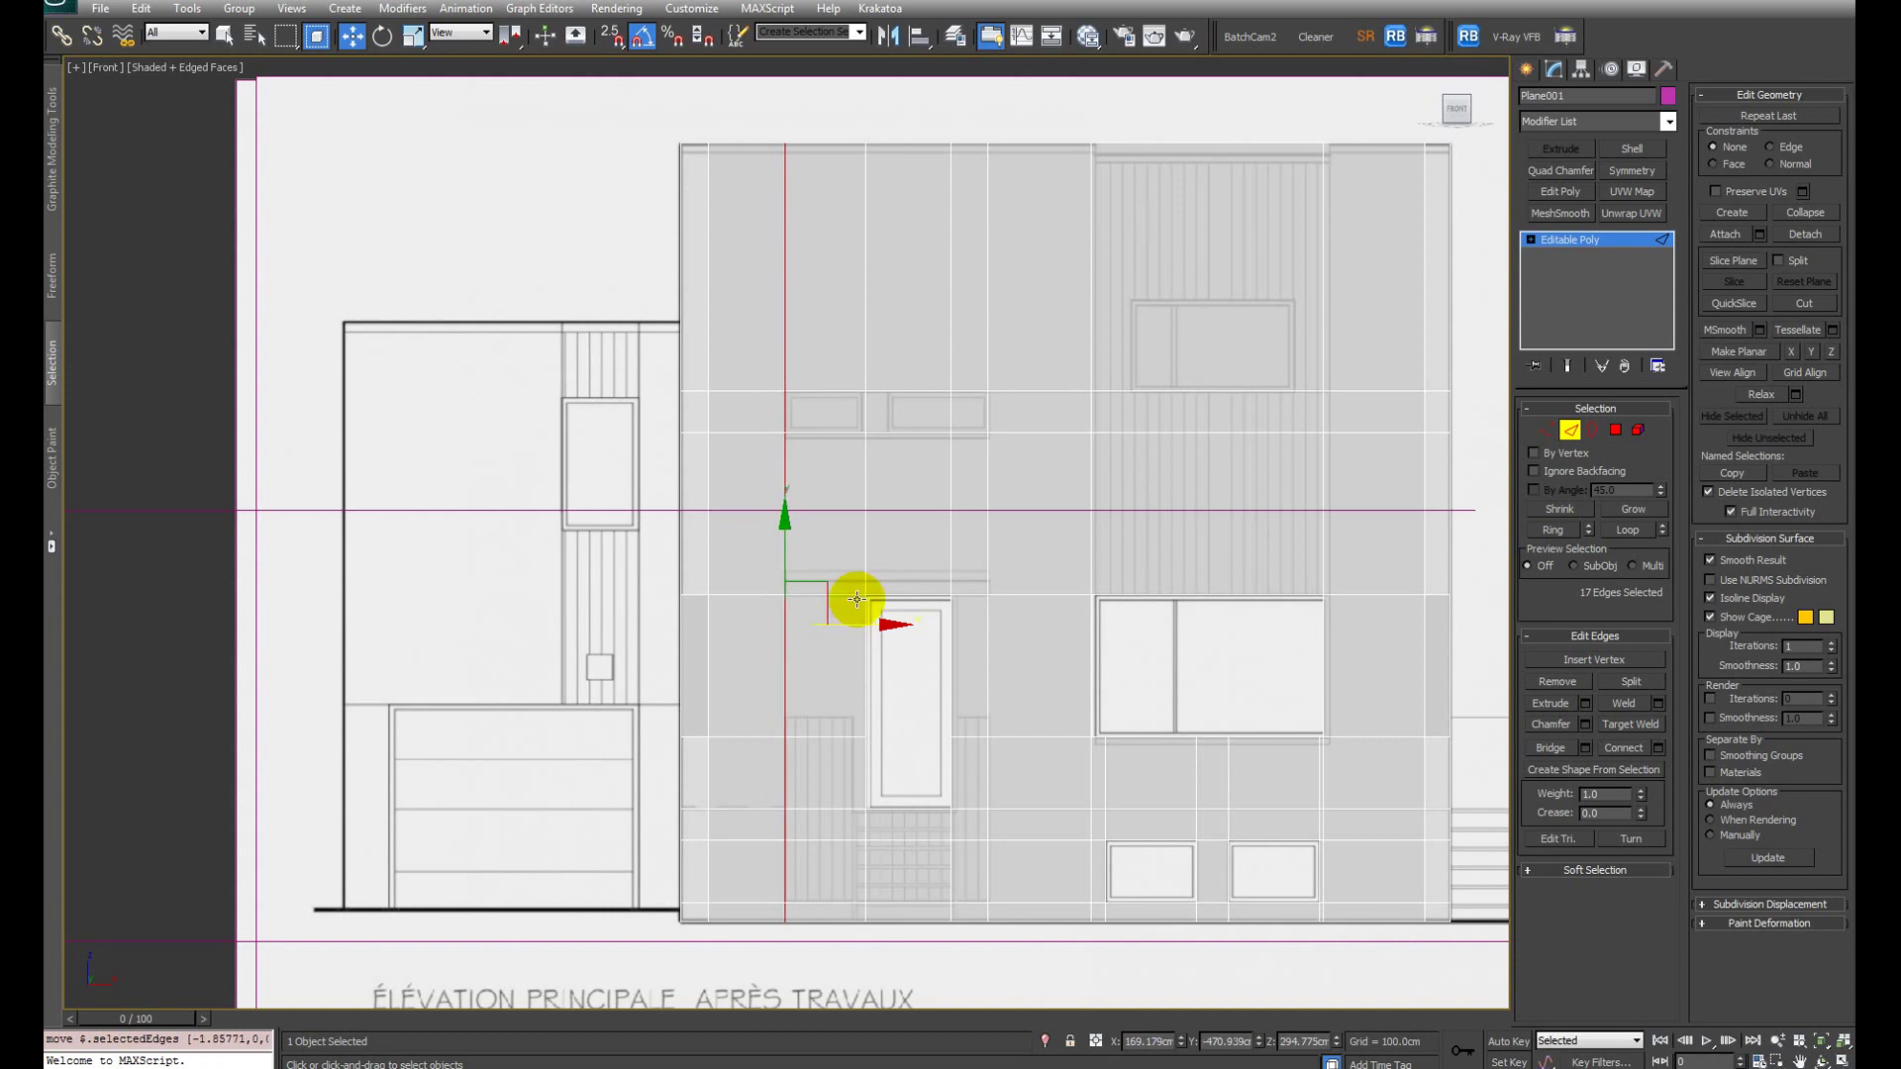
Step: Select the wall polygons across the band of the small upper windows, from the right end to the left end
{"action": "key", "text": "q"}
{"action": "key", "text": "r"}
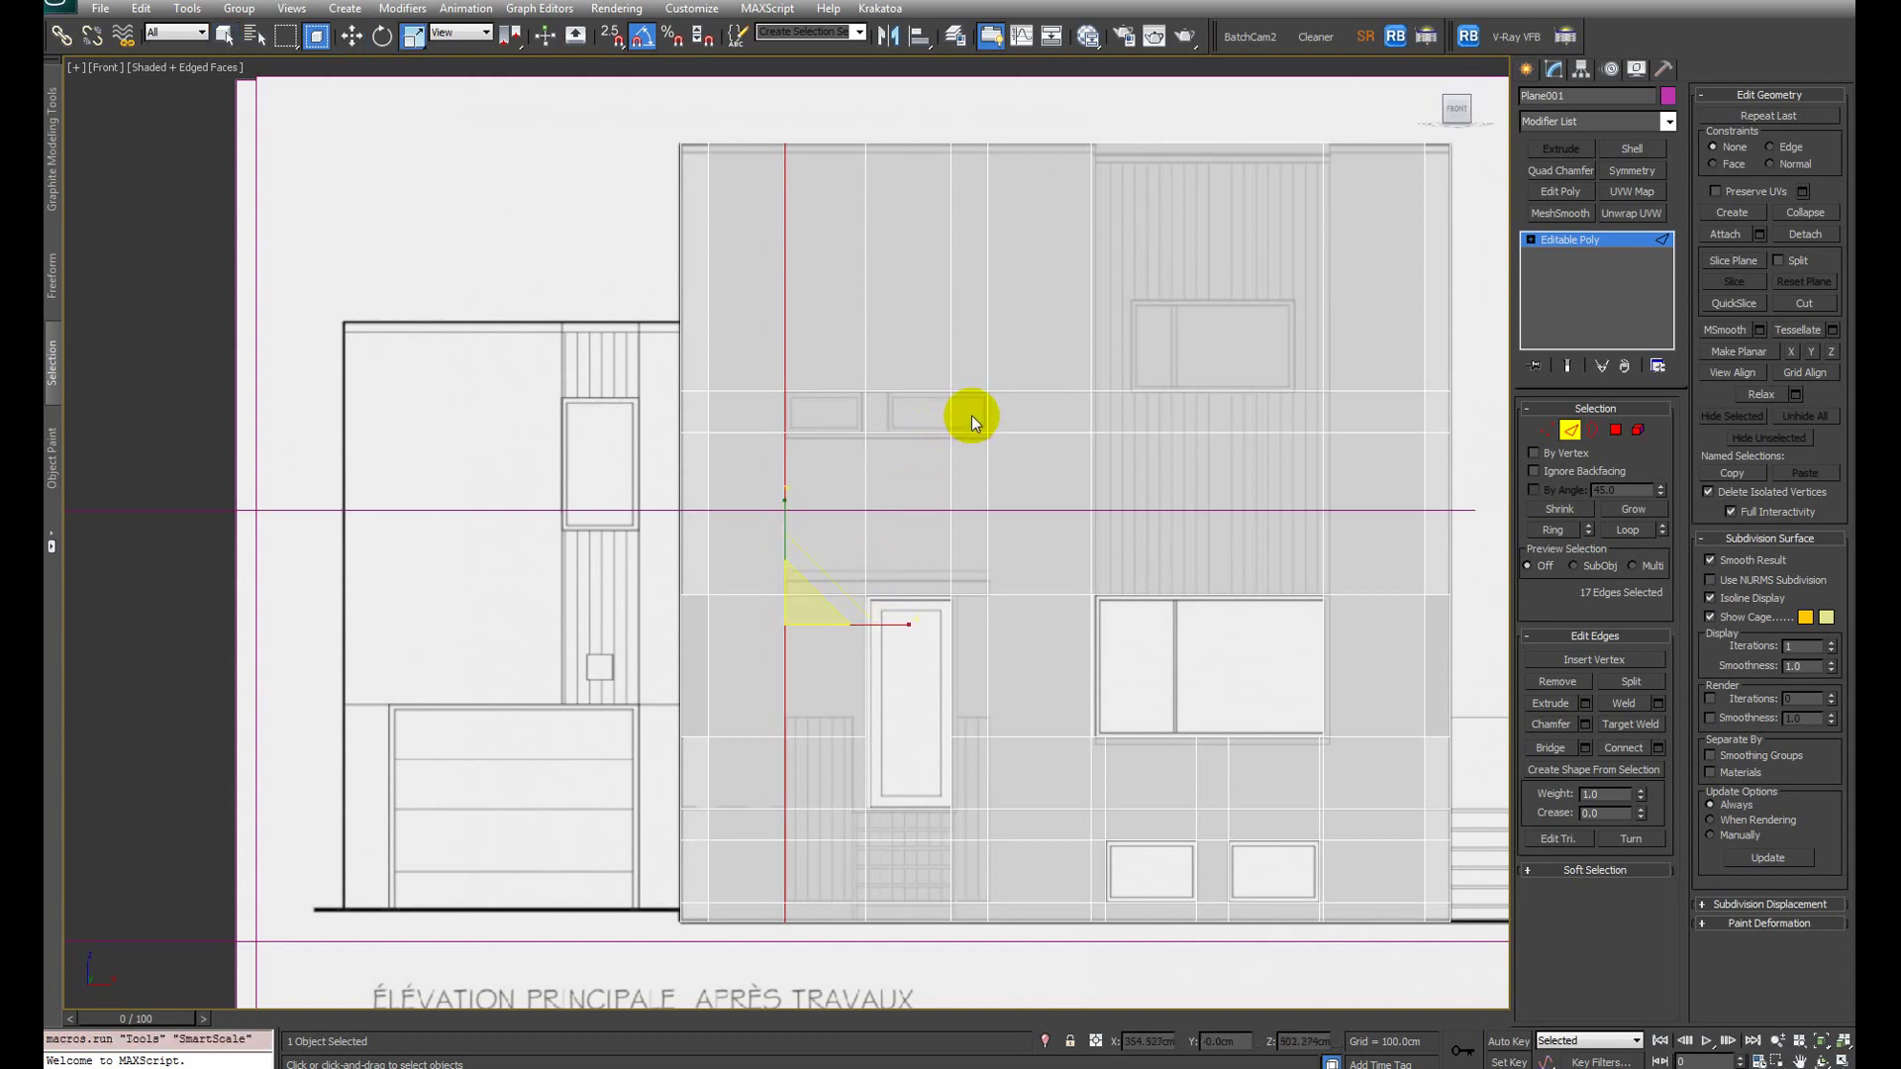
{"action": "key", "text": "4"}
{"action": "left_click", "coordinate": [971, 415]}
{"action": "key", "text": "q"}
{"action": "left_click", "coordinate": [971, 417]}
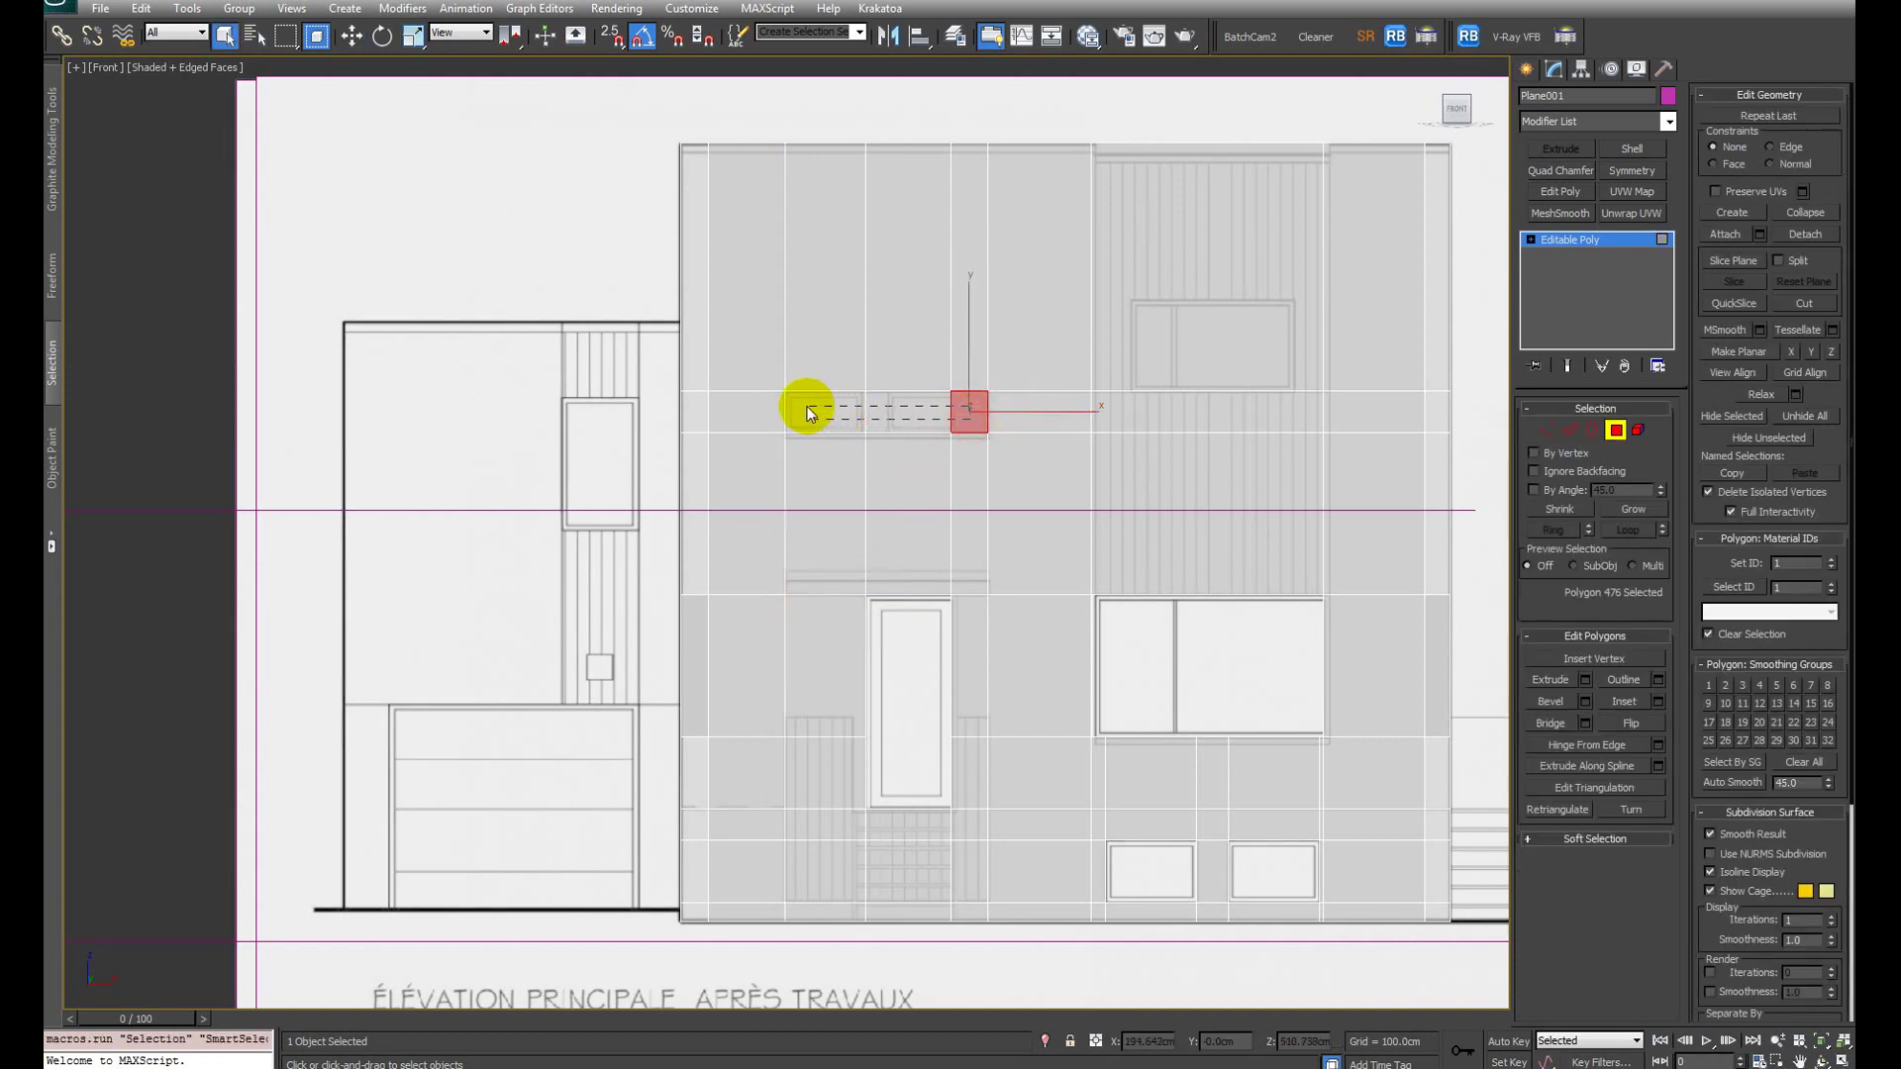
{"action": "left_click_drag", "start_coordinate": [807, 407], "coordinate": [806, 406]}
{"action": "mouse_move", "coordinate": [831, 425]}
{"action": "middle_mouse_down", "text": "alt"}
{"action": "mouse_move", "coordinate": [938, 533]}
{"action": "mouse_move", "coordinate": [929, 490]}
{"action": "middle_mouse_up", "text": "alt"}
{"action": "scroll", "coordinate": [938, 531], "scroll_direction": "down", "scroll_amount": 4}
{"action": "key", "text": "F3"}
Step: Reselect the polygons over the full width of the small upper window band in the front view
{"action": "key", "text": "F3"}
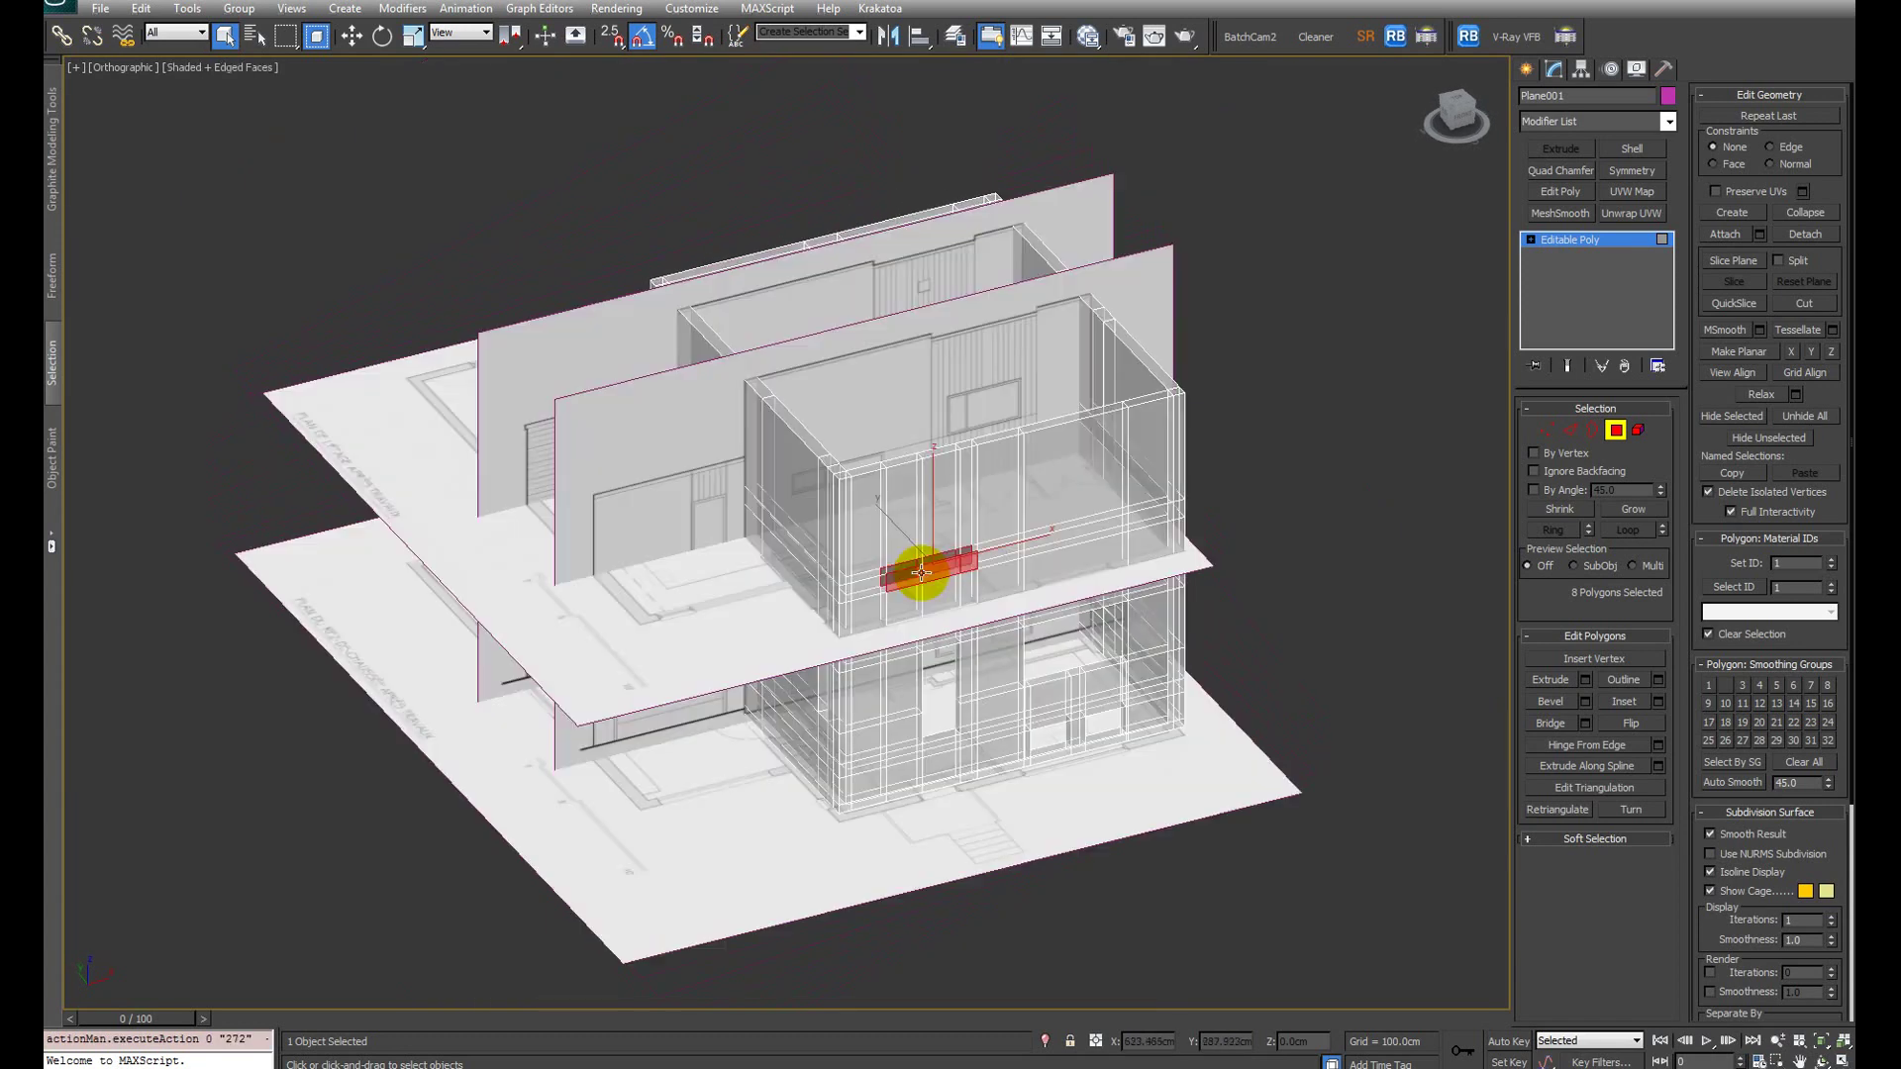
{"action": "key", "text": "f"}
{"action": "key", "text": "z"}
{"action": "key", "text": "F3"}
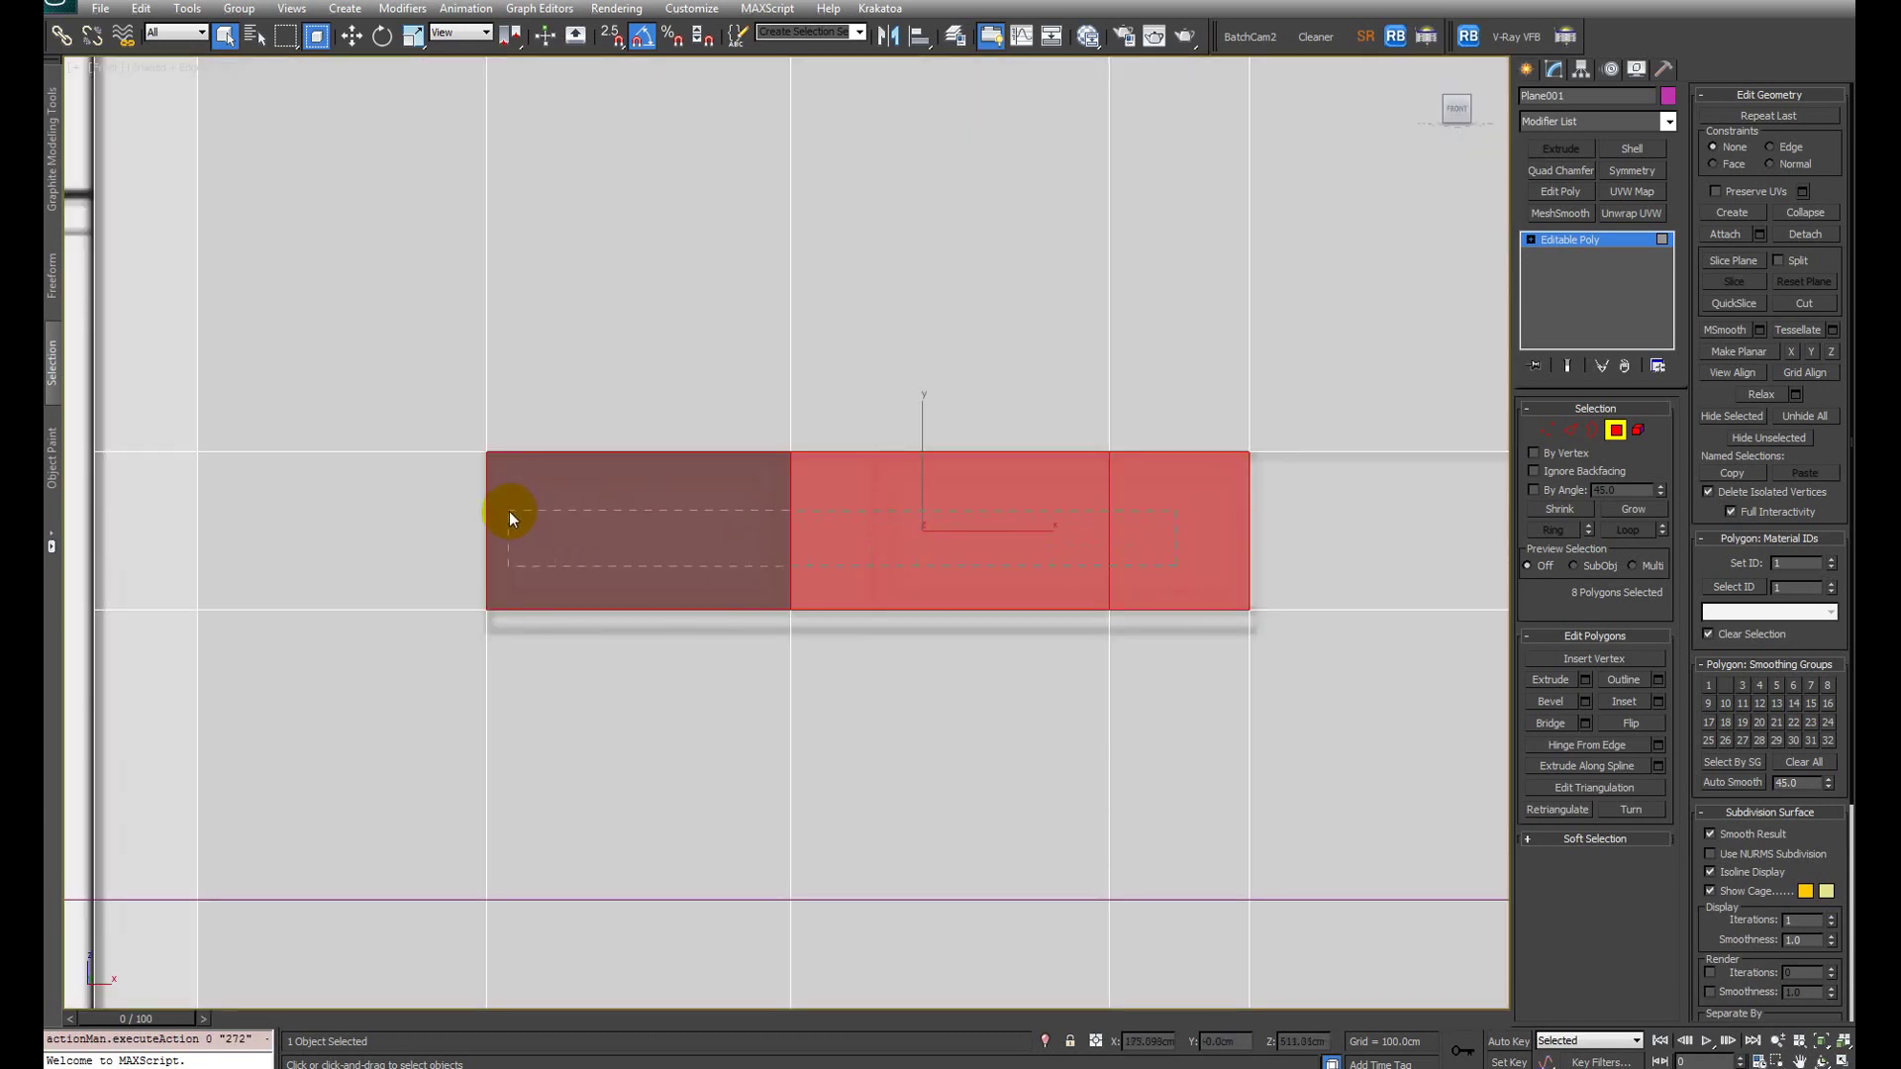
{"action": "left_click_drag", "start_coordinate": [509, 518], "coordinate": [1204, 561]}
{"action": "scroll", "coordinate": [845, 467], "scroll_direction": "down", "scroll_amount": 5}
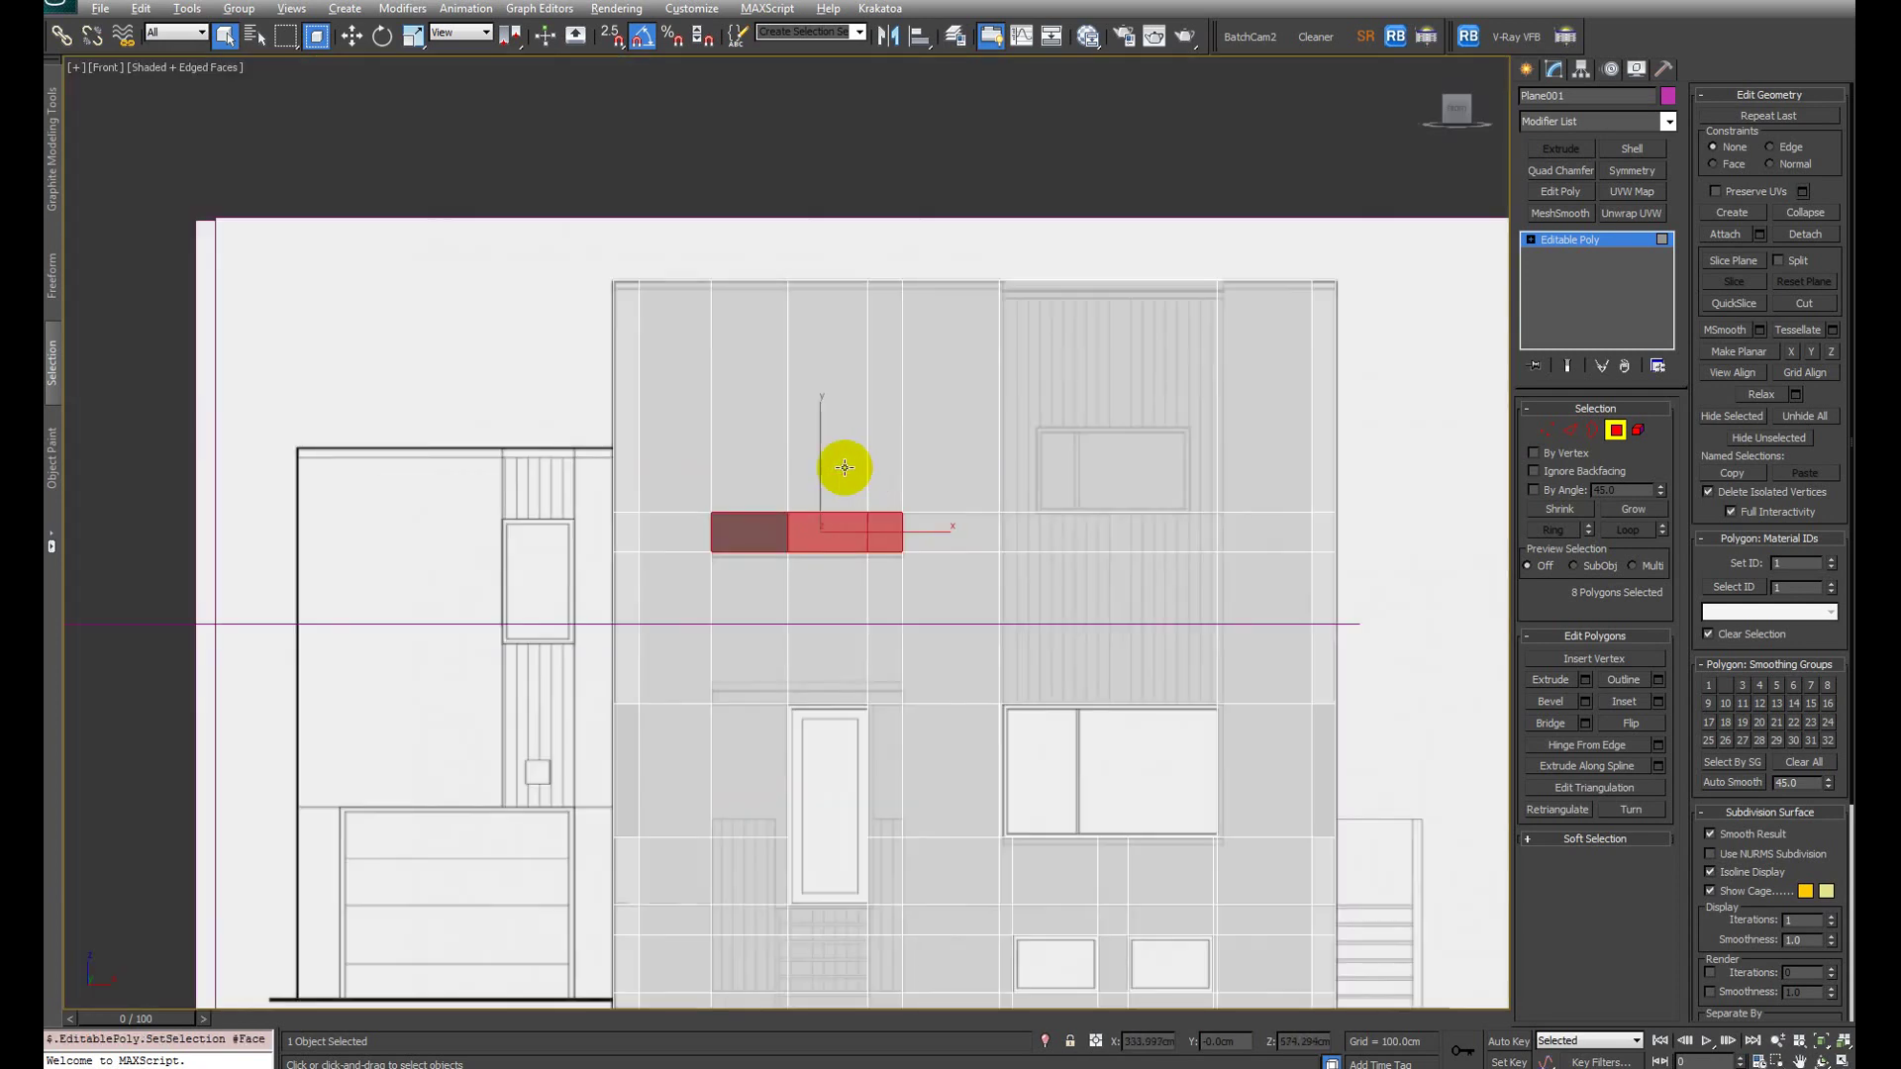
Step: Deselect the polygons on the rear wall so that only the front wall's window band stays selected
{"action": "key", "text": "u"}
{"action": "key", "text": "F3"}
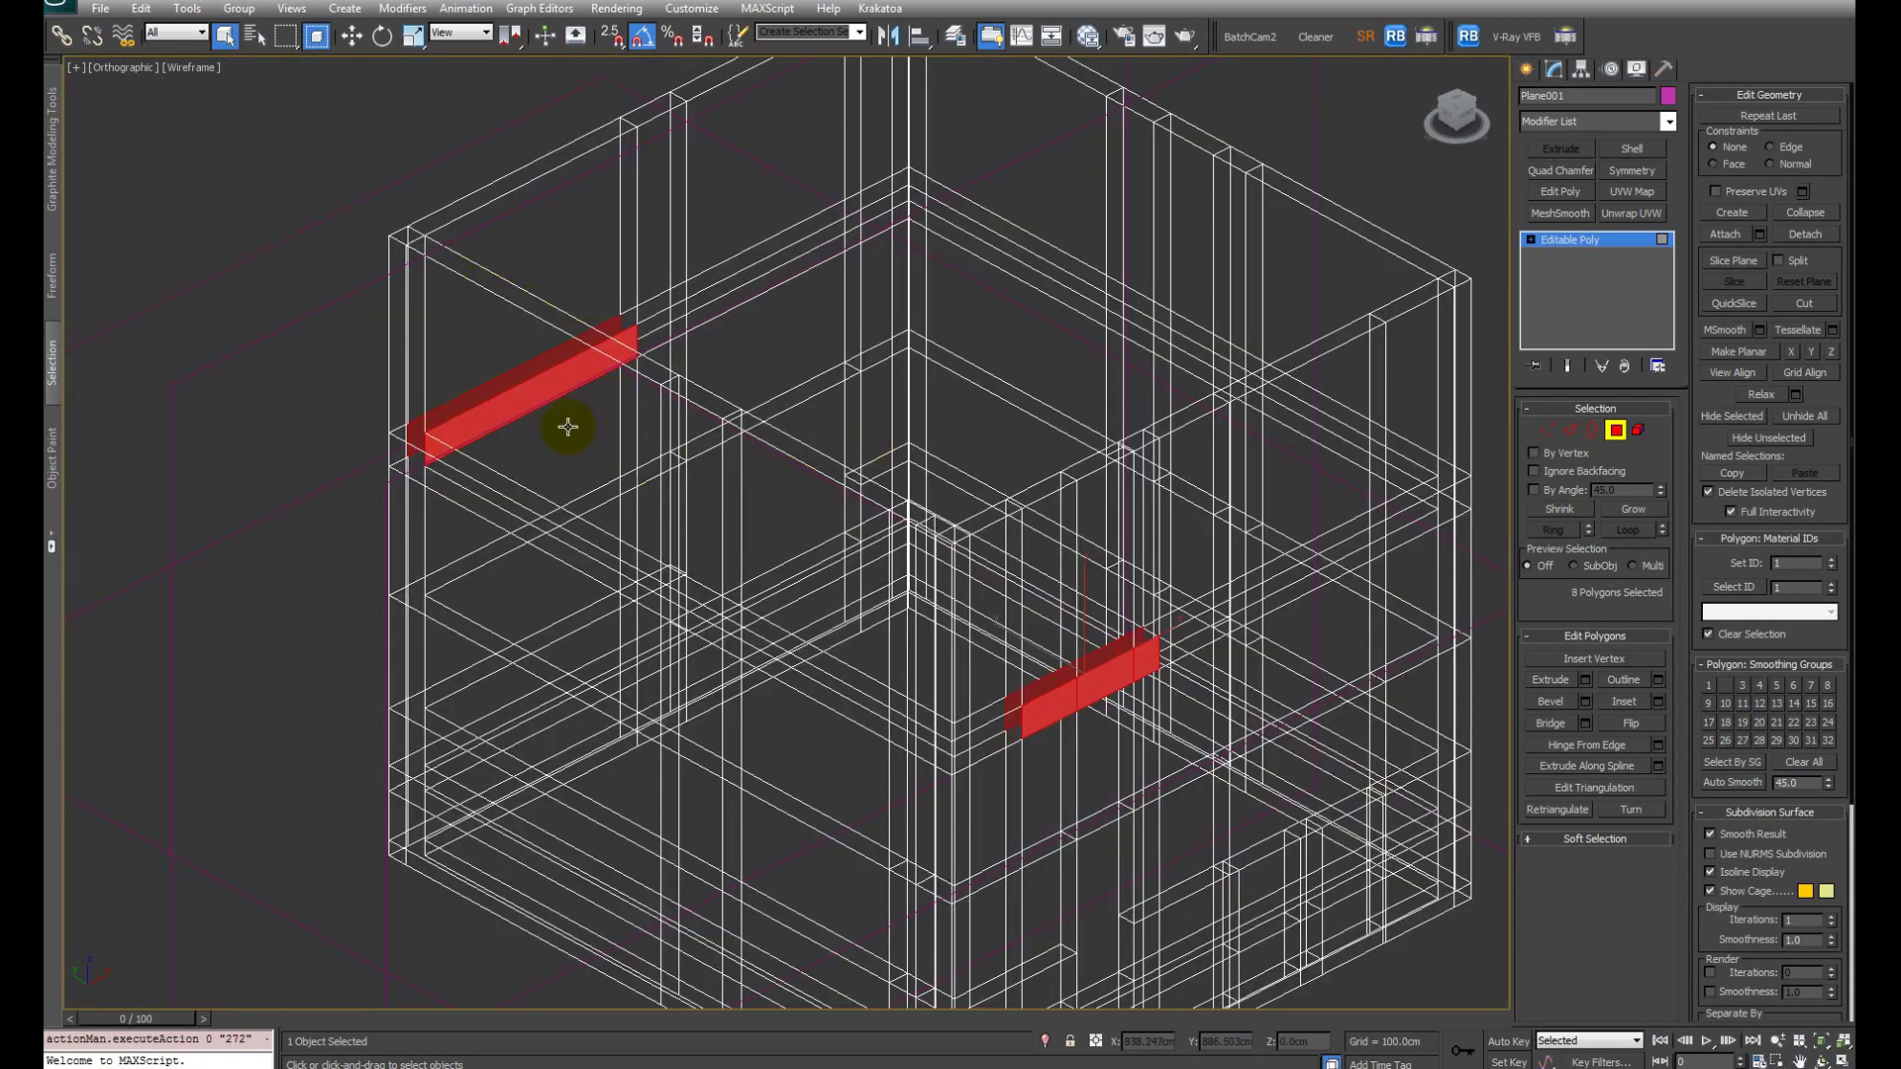
{"action": "left_click_drag", "start_coordinate": [761, 735], "coordinate": [140, 110], "text": "alt"}
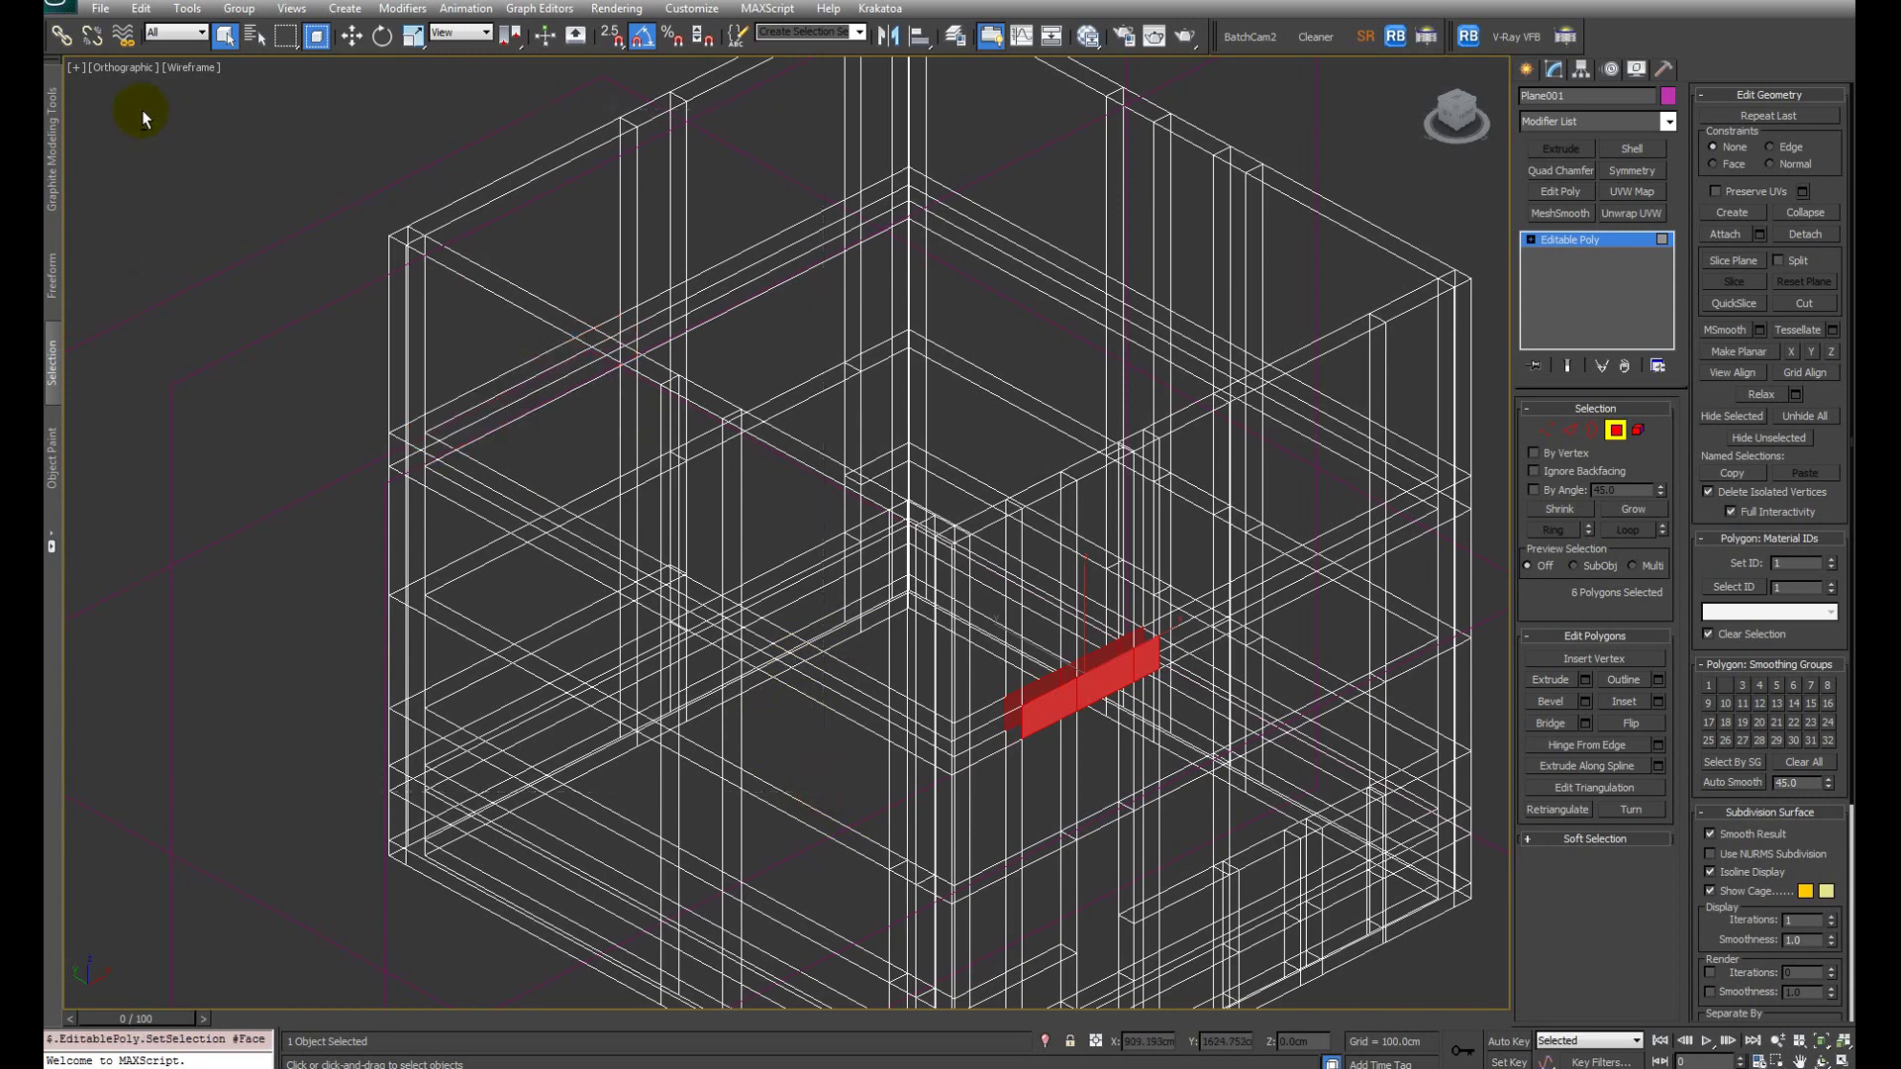
{"action": "key", "text": "F3"}
{"action": "mouse_move", "coordinate": [1018, 590]}
{"action": "middle_mouse_down", "text": "alt"}
{"action": "mouse_move", "coordinate": [1035, 742]}
{"action": "mouse_move", "coordinate": [627, 456]}
{"action": "middle_mouse_up", "text": "alt"}
{"action": "scroll", "coordinate": [627, 455], "scroll_direction": "up", "scroll_amount": 5}
{"action": "scroll", "coordinate": [1293, 574], "scroll_direction": "down", "scroll_amount": 3}
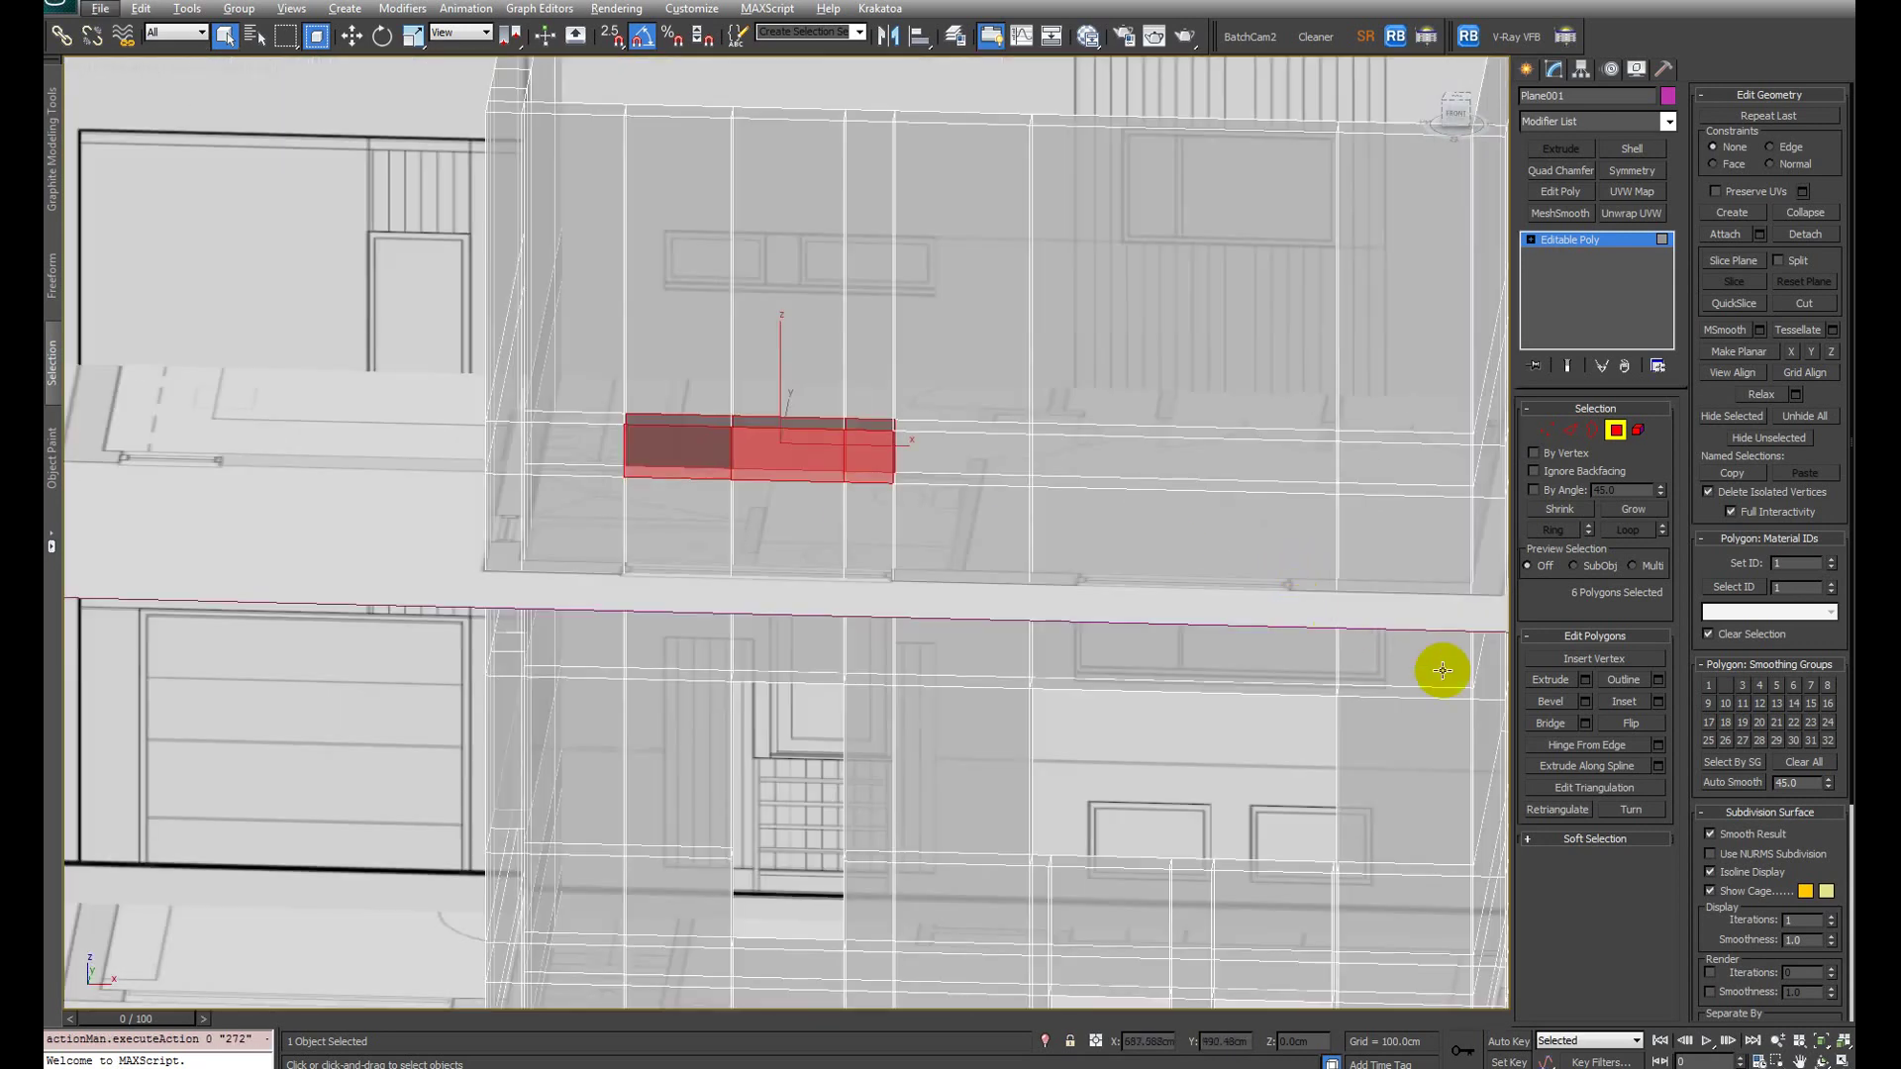
Step: Bridge the selected front wall polygons of the small upper window band to cut the opening through the wall
{"action": "left_click", "coordinate": [1550, 723]}
{"action": "middle_click_drag", "start_coordinate": [785, 479], "coordinate": [815, 350], "text": "alt"}
{"action": "scroll", "coordinate": [815, 351], "scroll_direction": "down", "scroll_amount": 3}
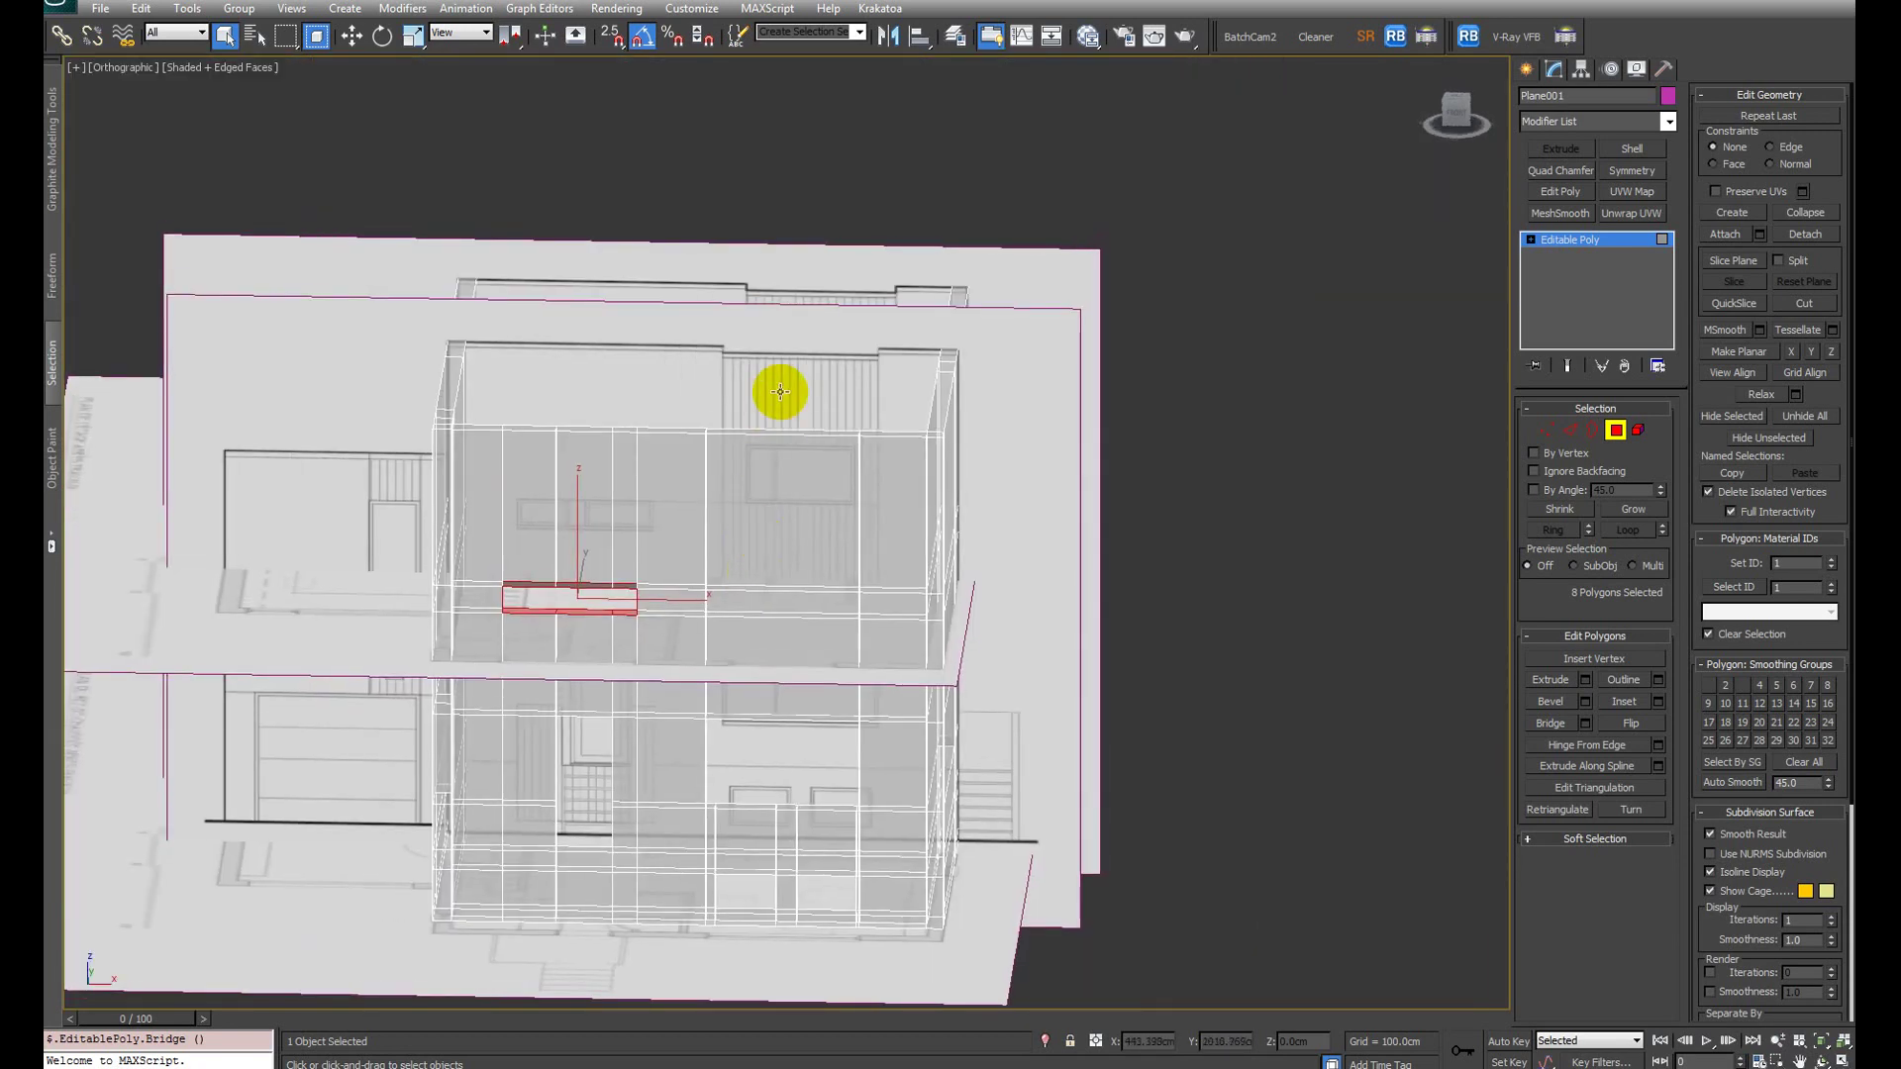
Step: Switch to the reference photo and examine the front facade's brick surfaces, the wood panel section and the window placement
{"action": "key", "text": "alt+Tab"}
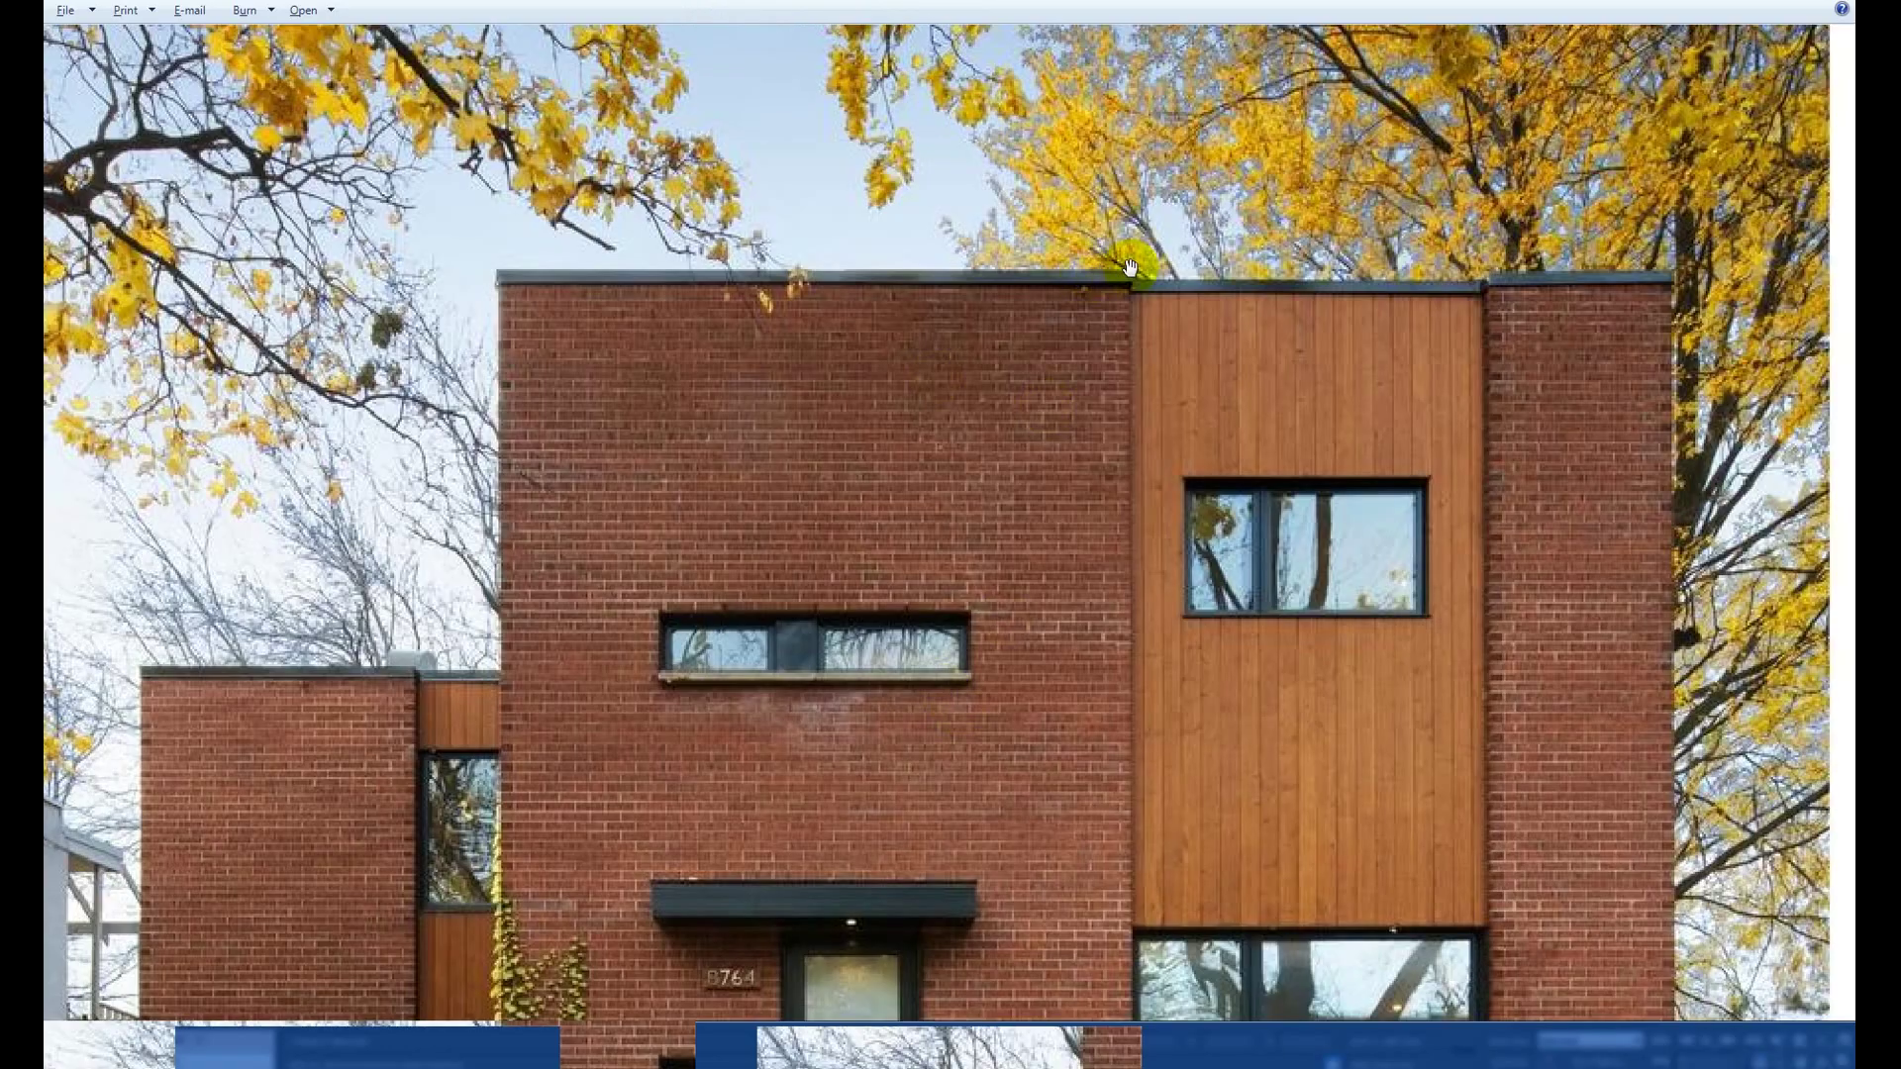
{"action": "scroll", "coordinate": [1129, 266], "scroll_direction": "down", "scroll_amount": 3}
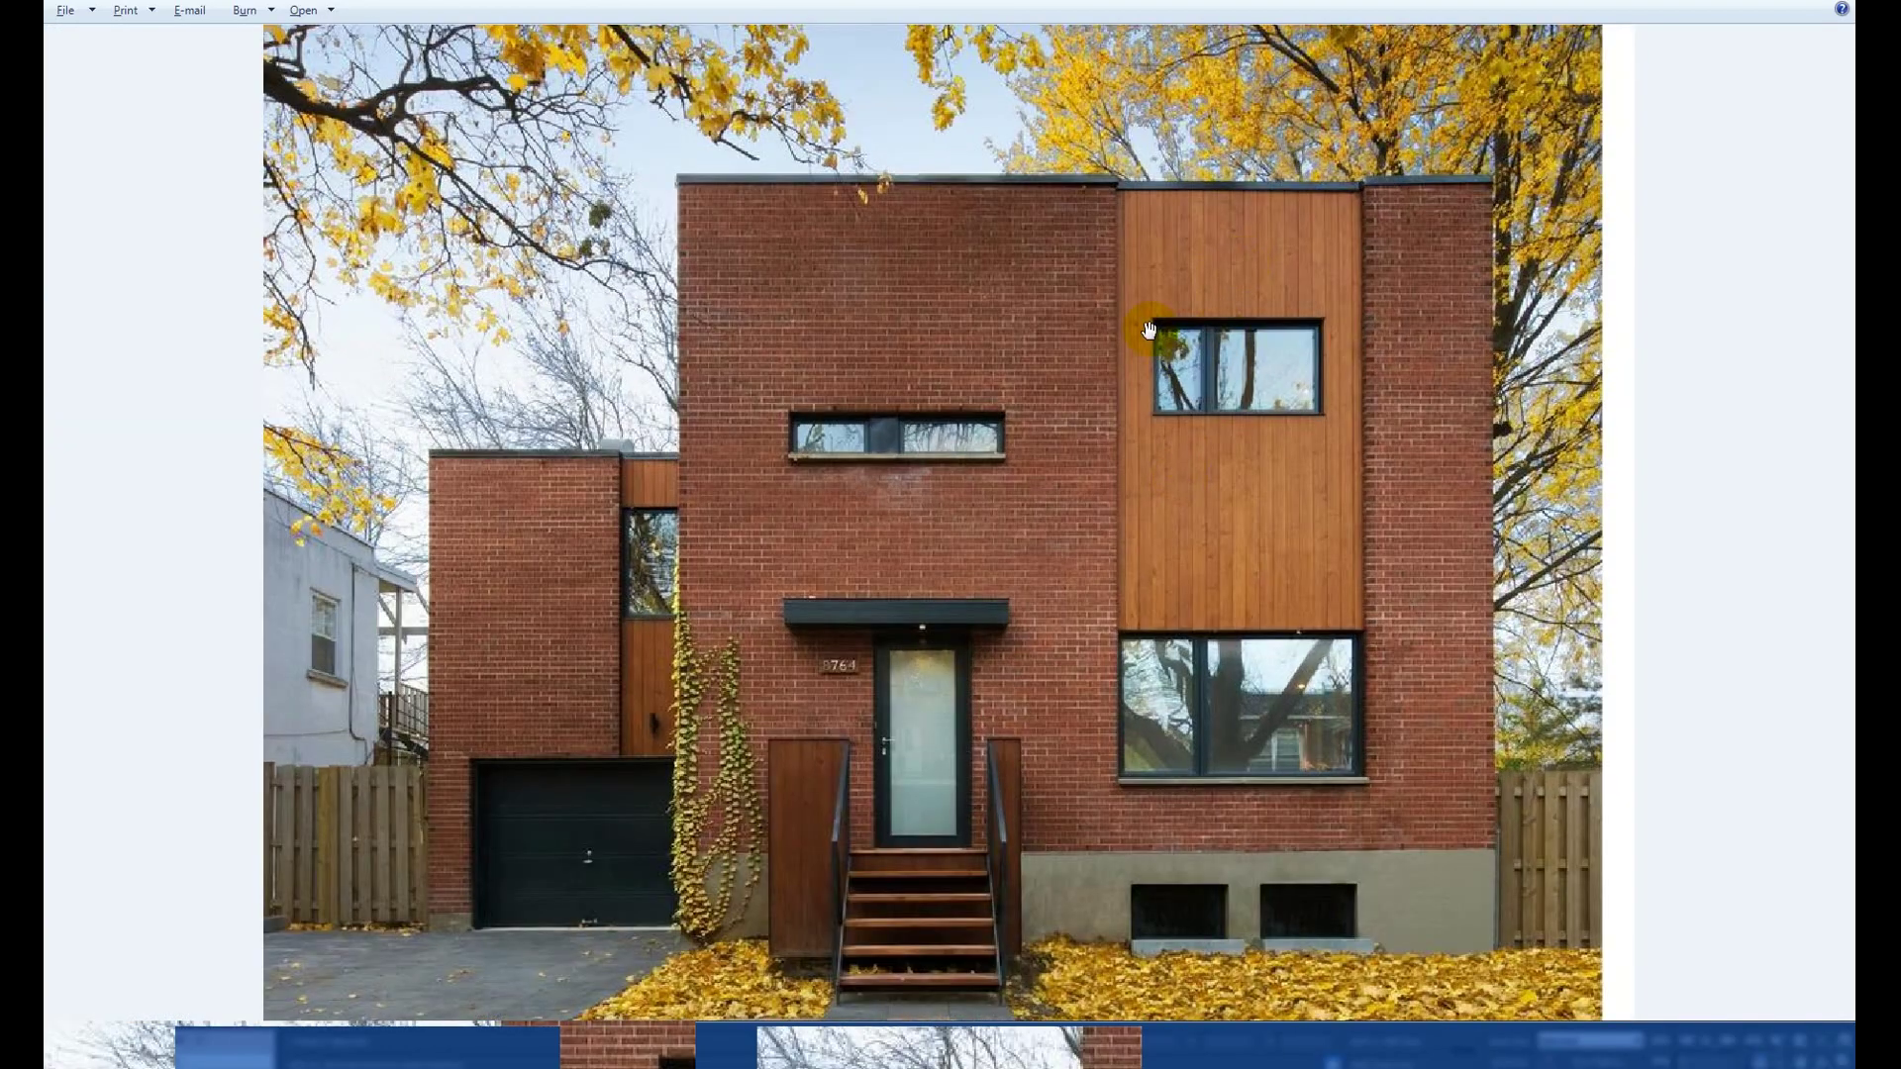
{"action": "left_click_drag", "start_coordinate": [1330, 559], "coordinate": [1343, 491]}
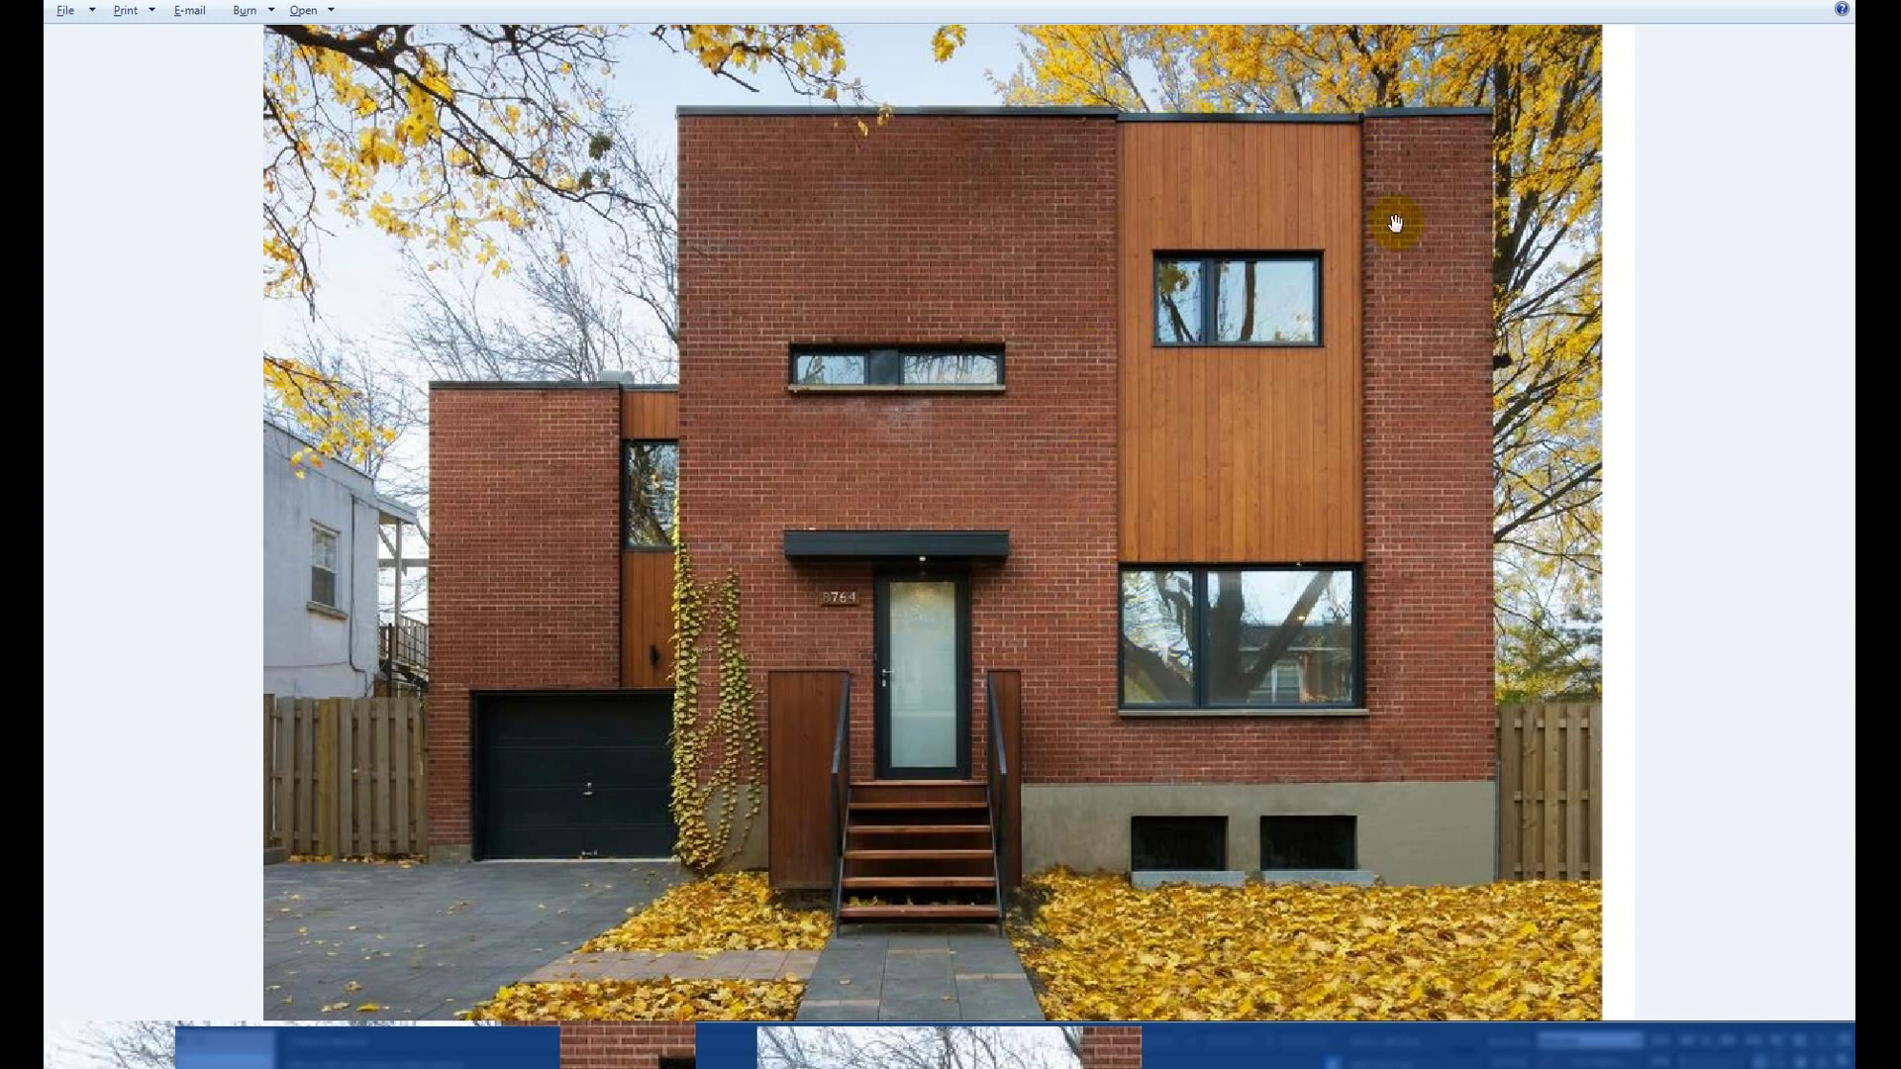
{"action": "scroll", "coordinate": [1135, 199], "scroll_direction": "up", "scroll_amount": 1}
{"action": "scroll", "coordinate": [1157, 371], "scroll_direction": "down", "scroll_amount": 1}
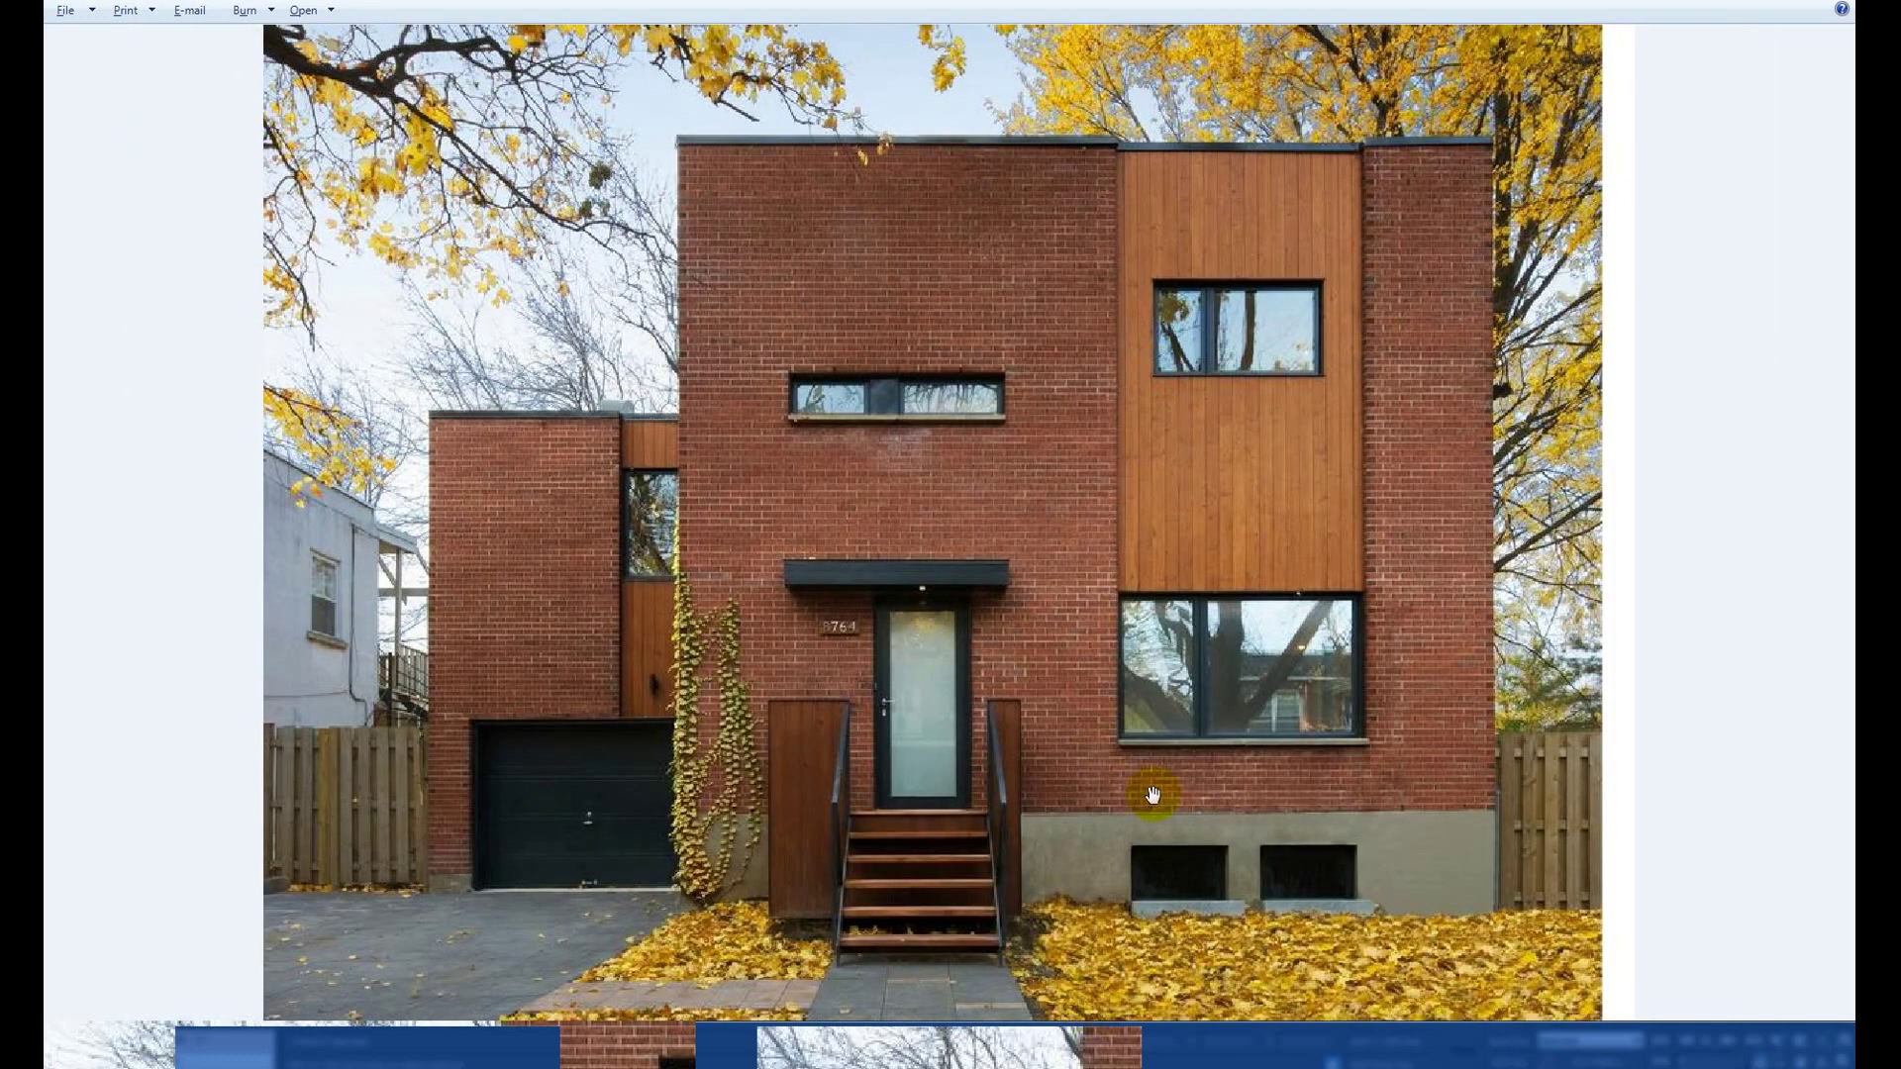
{"action": "scroll", "coordinate": [1694, 708], "scroll_direction": "up", "scroll_amount": 1}
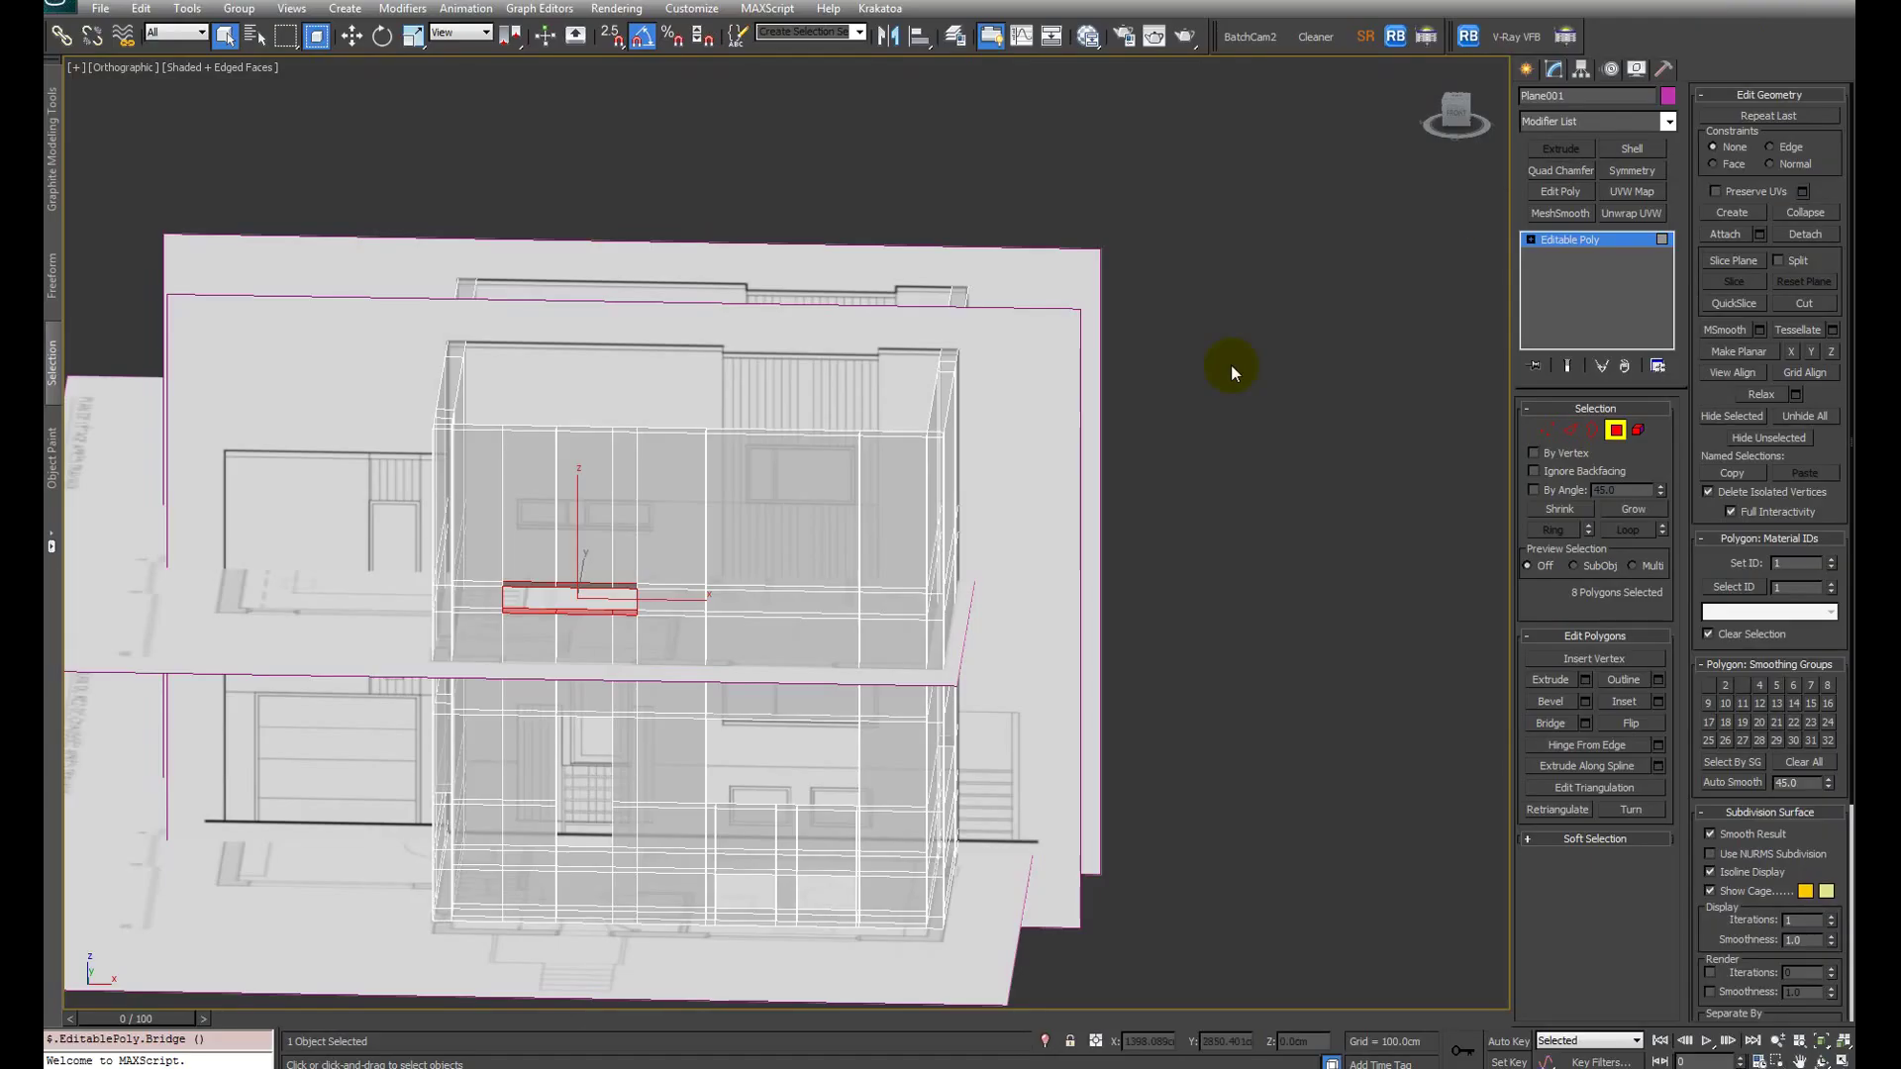
{"action": "middle_click_drag", "start_coordinate": [1231, 373], "coordinate": [807, 629], "text": "alt"}
Step: Select all outer polygons along the full width of the house's front wall from the top view
{"action": "key", "text": "t"}
{"action": "key", "text": "z"}
{"action": "scroll", "coordinate": [807, 629], "scroll_direction": "down", "scroll_amount": 7}
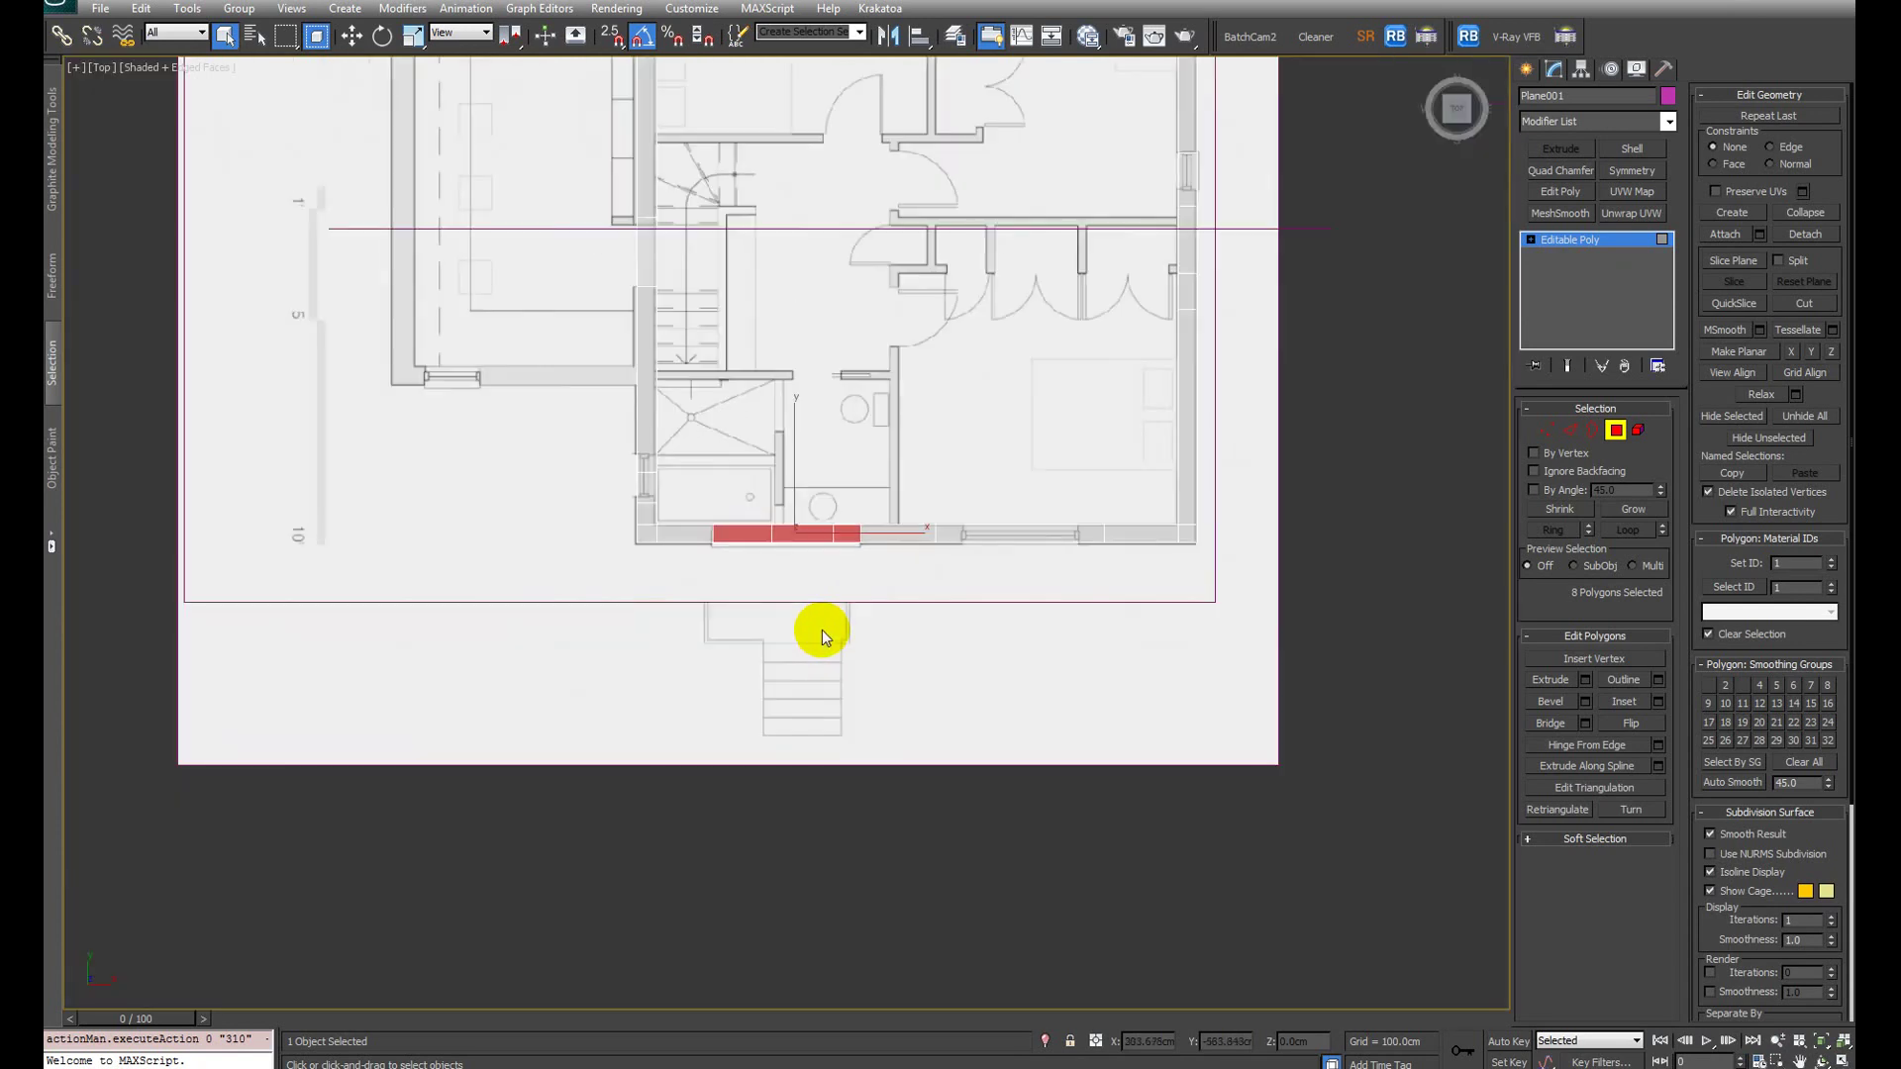
{"action": "left_click", "coordinate": [650, 572]}
{"action": "left_click_drag", "start_coordinate": [460, 657], "coordinate": [1332, 531]}
{"action": "middle_click_drag", "start_coordinate": [1179, 534], "coordinate": [1030, 157], "text": "alt"}
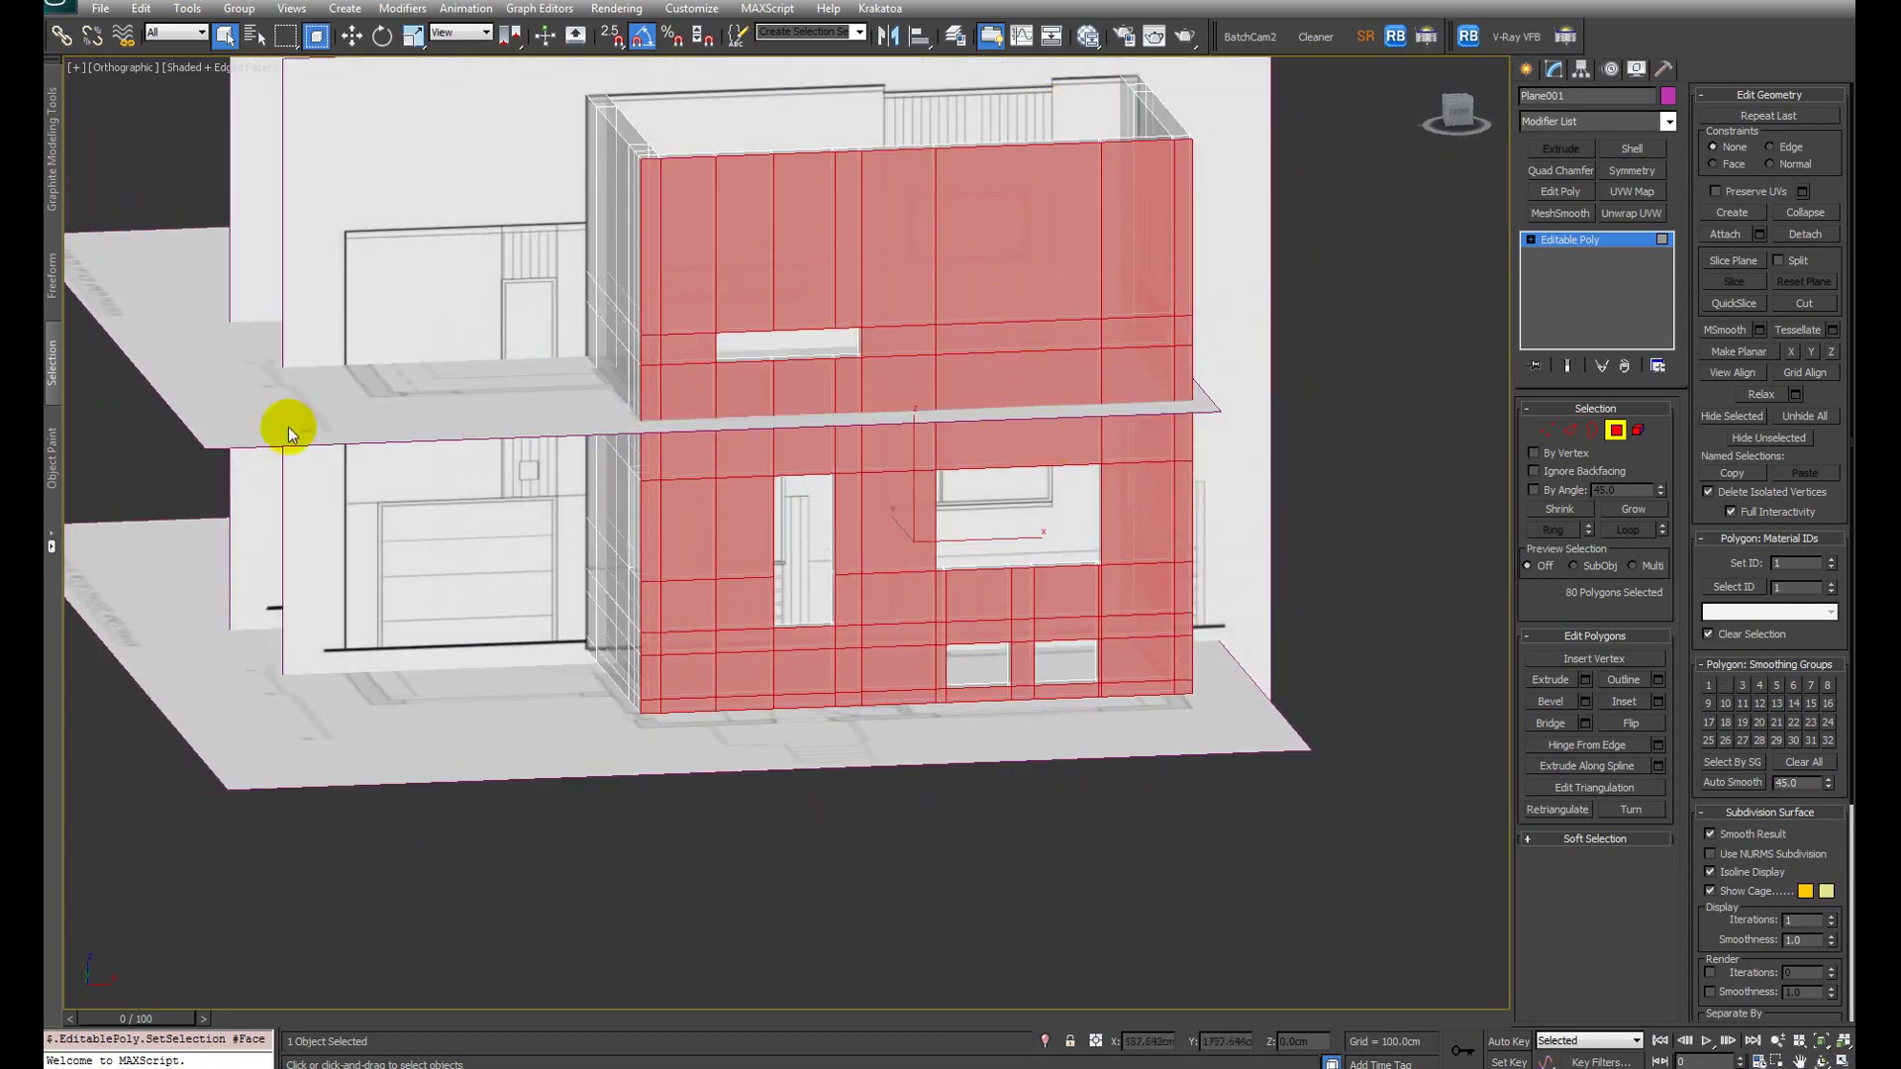
Step: Deselect the front wall polygons of the wood panel section above the large window, keeping the surrounding brick areas selected
{"action": "middle_click_drag", "start_coordinate": [908, 382], "coordinate": [841, 552], "text": "alt"}
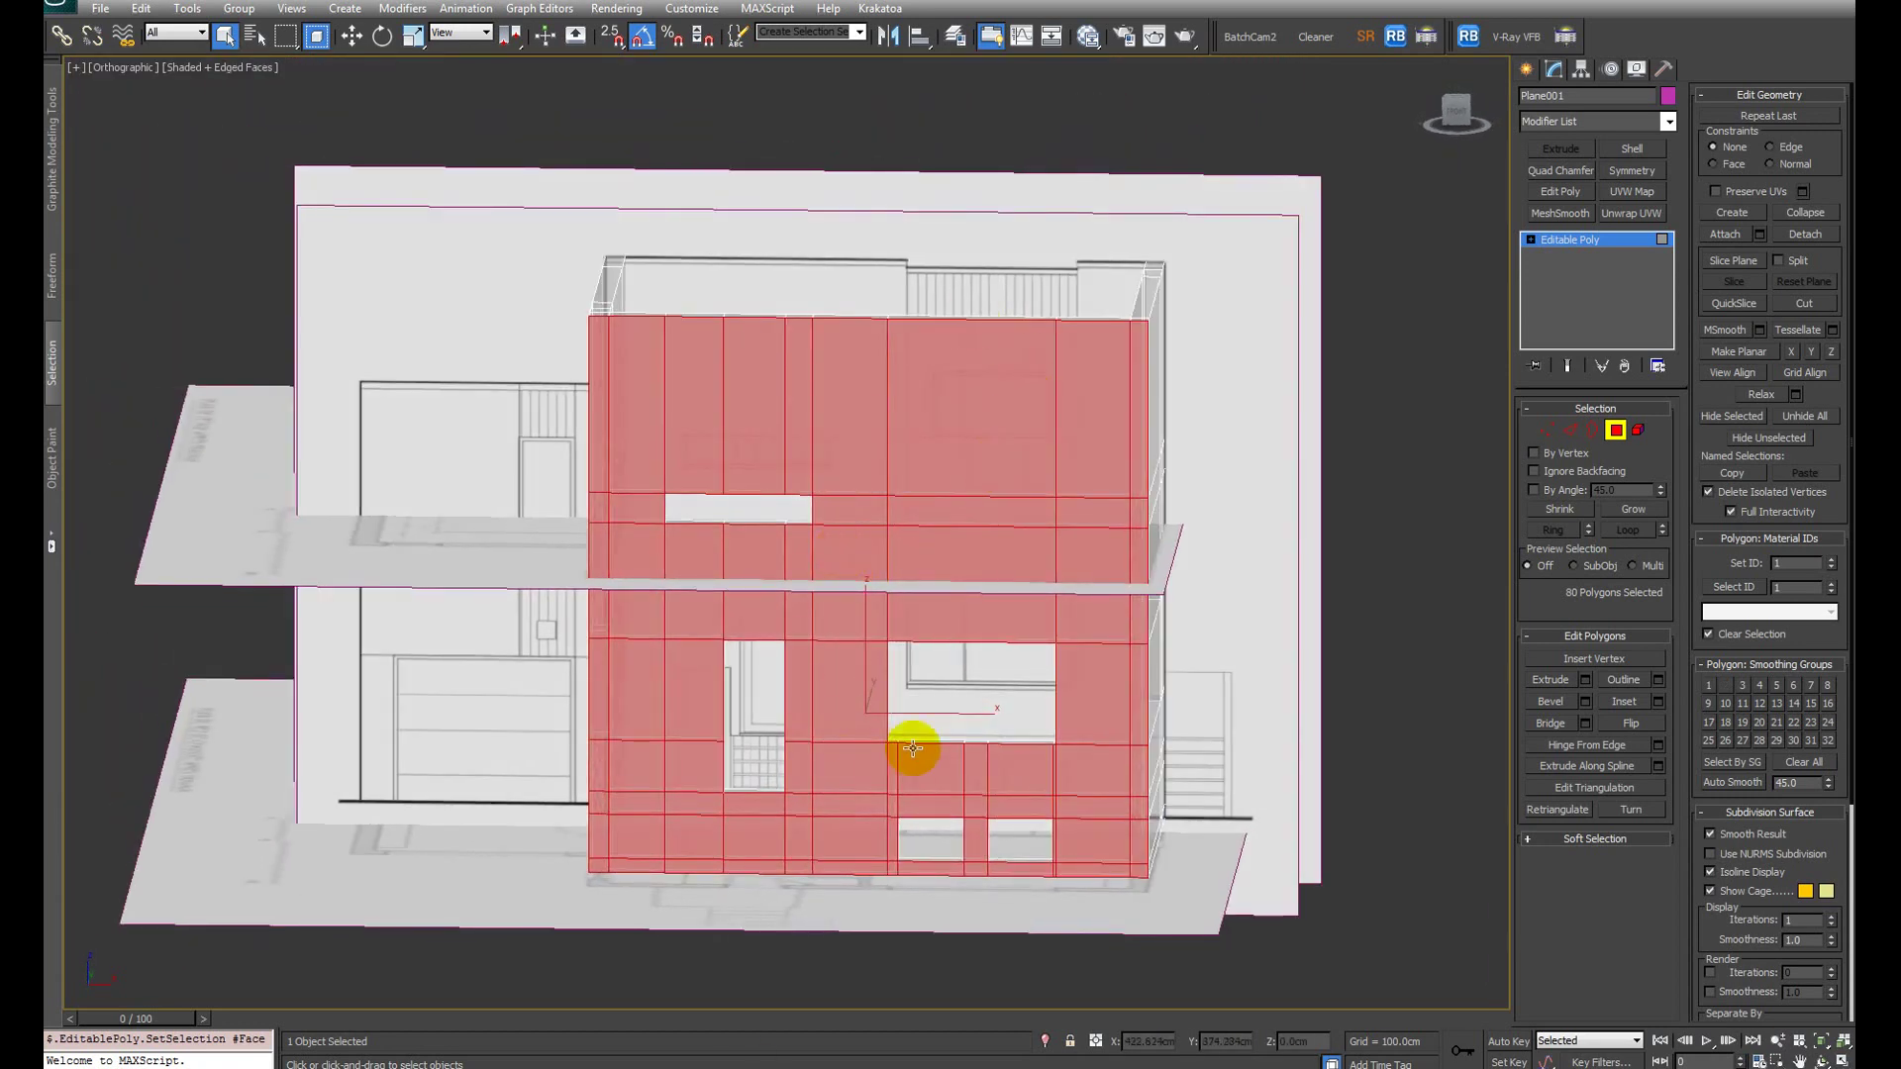
{"action": "middle_click_drag", "start_coordinate": [933, 590], "coordinate": [948, 626], "text": "alt"}
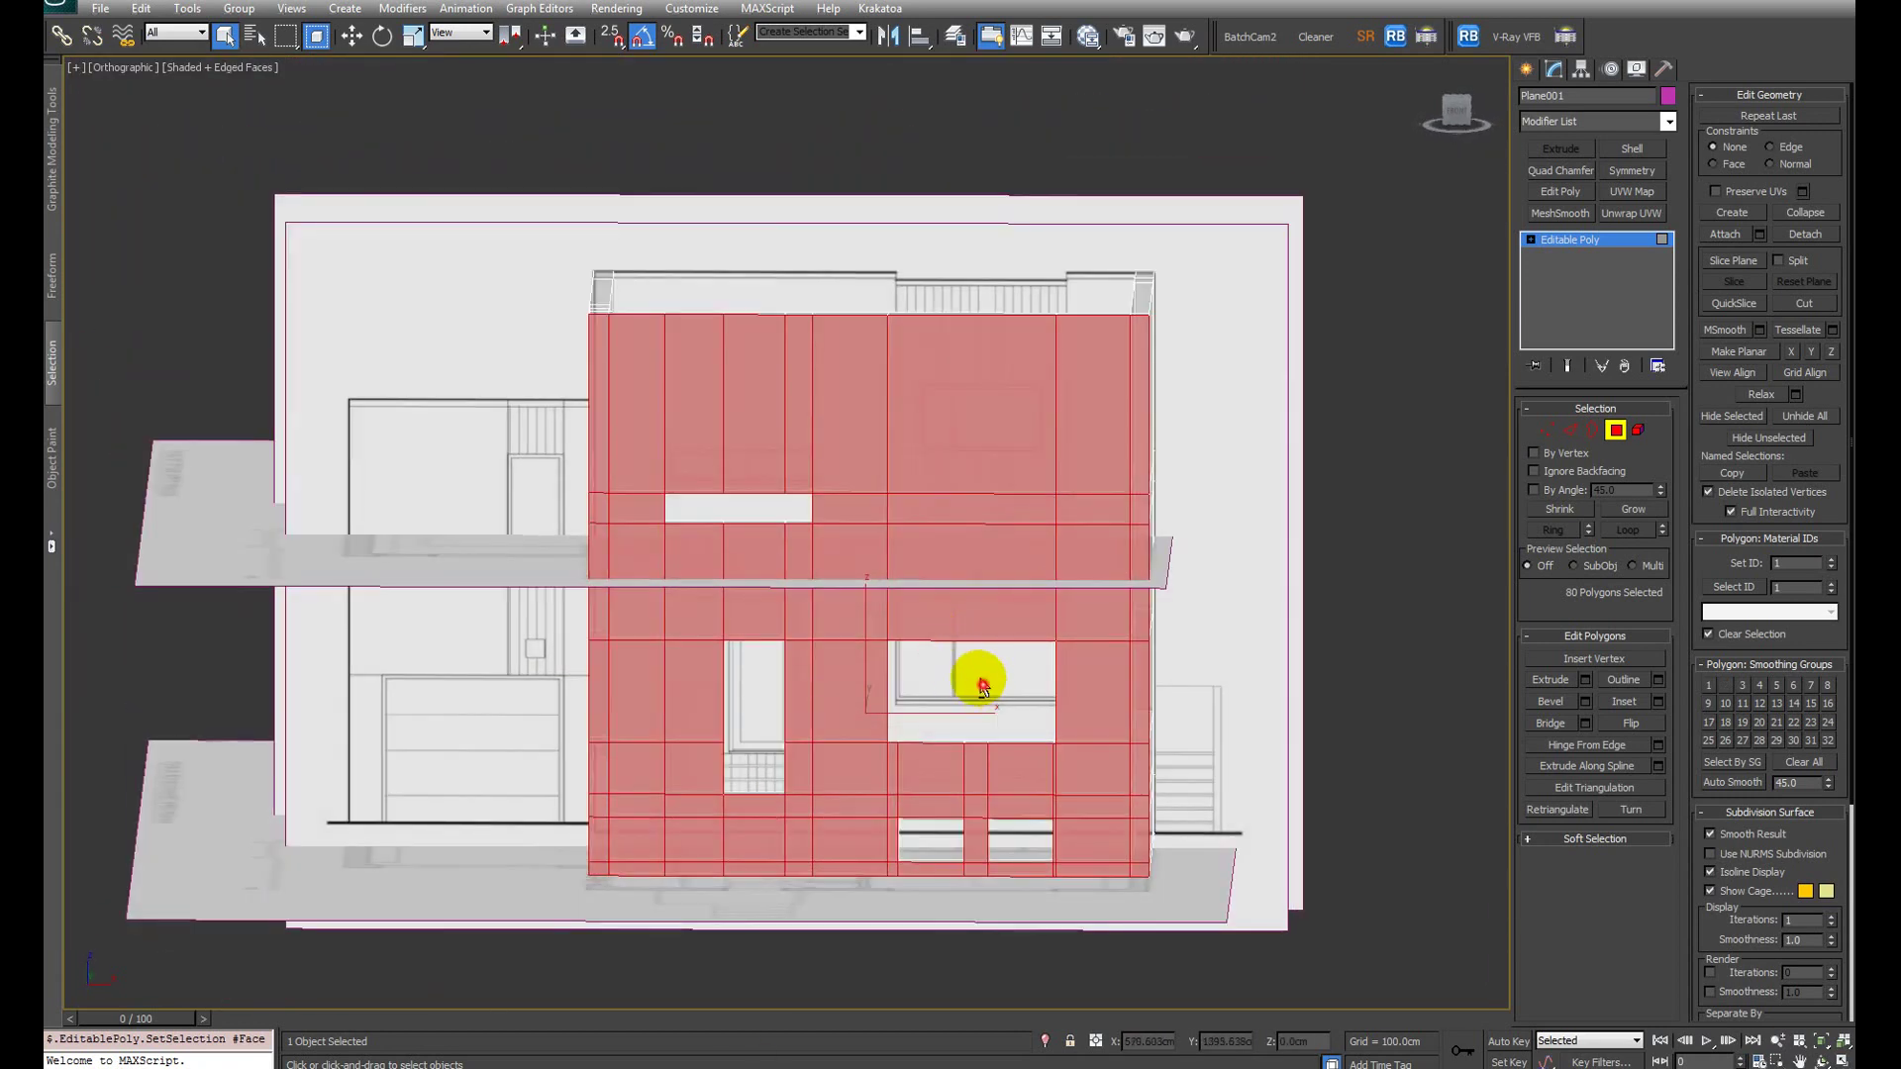
{"action": "left_click_drag", "start_coordinate": [979, 679], "coordinate": [946, 195], "text": "alt"}
{"action": "middle_click_drag", "start_coordinate": [1000, 569], "coordinate": [1051, 673], "text": "alt"}
{"action": "scroll", "coordinate": [946, 437], "scroll_direction": "up", "scroll_amount": 3}
{"action": "middle_click_drag", "start_coordinate": [917, 460], "coordinate": [1036, 559]}
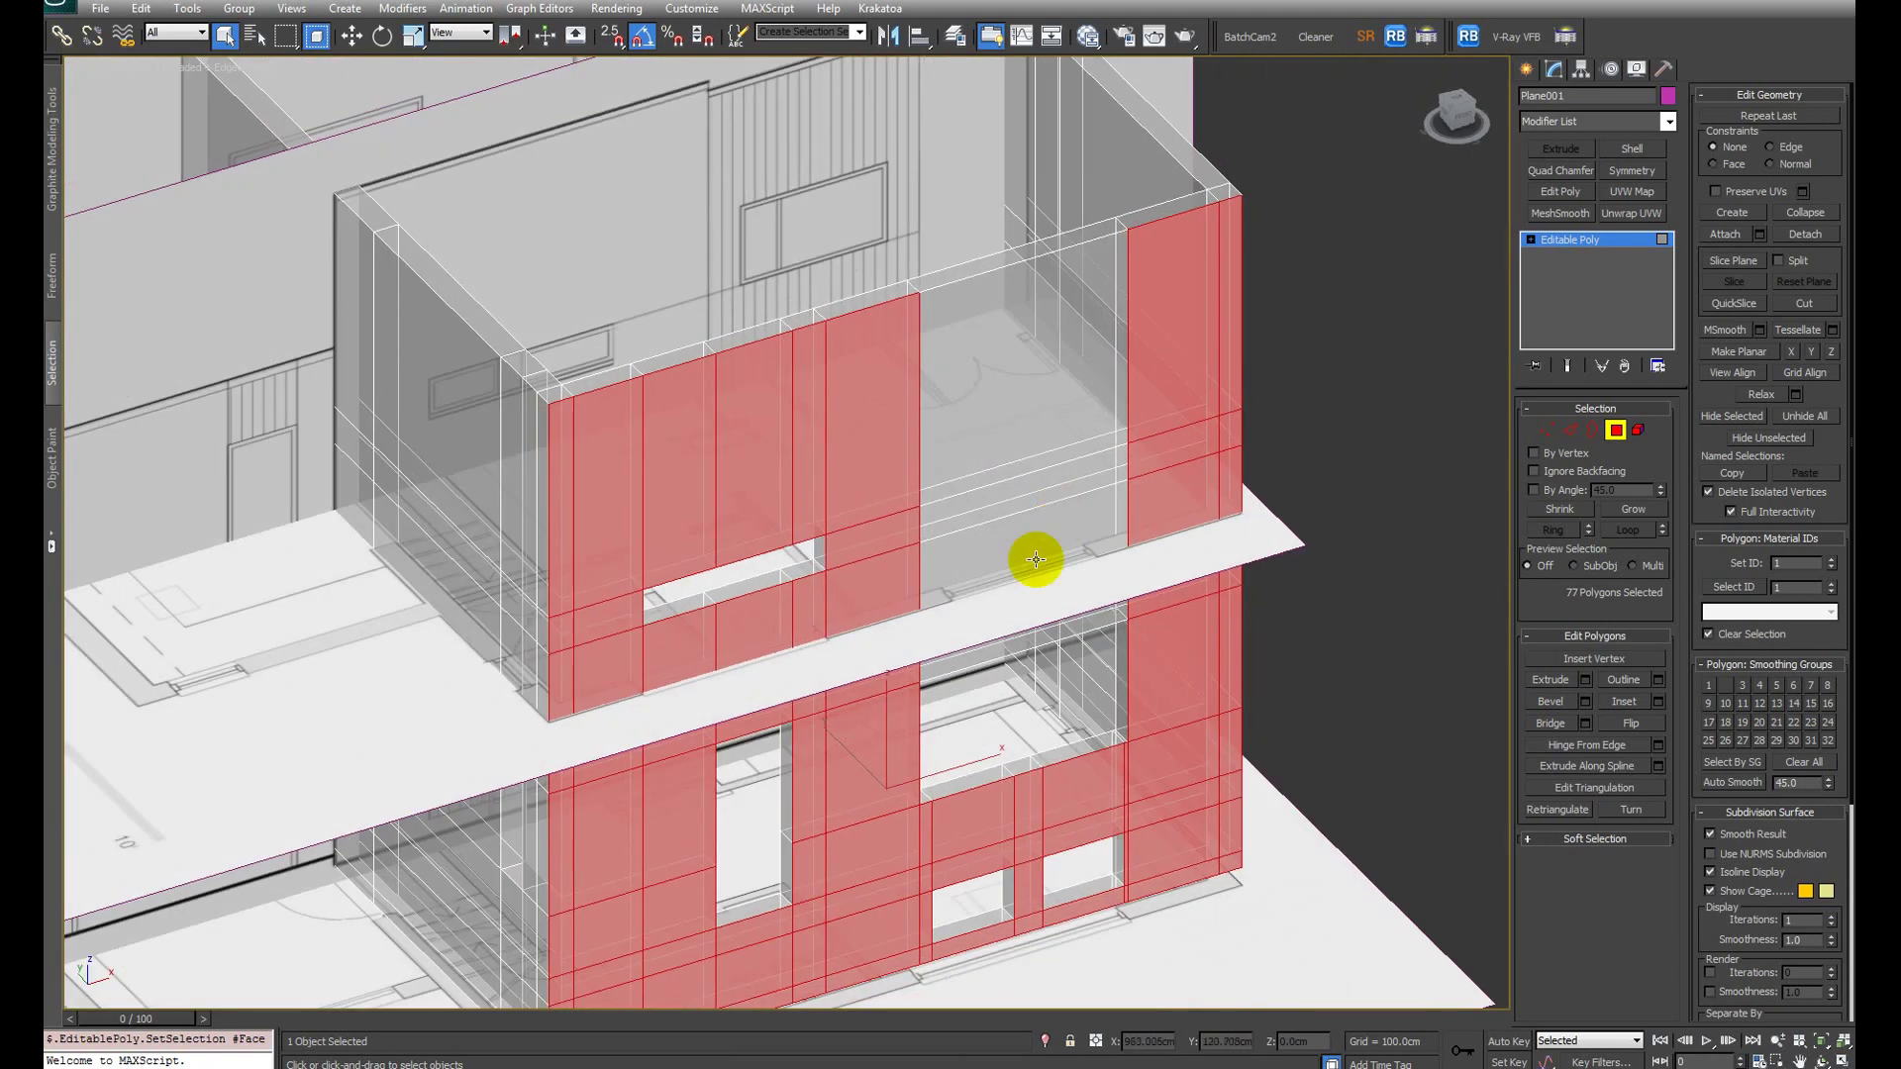
Step: Extrude the selected brick polygons outward from the front wall, leaving the wood panel section recessed
{"action": "key", "text": "shift+e"}
{"action": "left_click", "coordinate": [854, 601]}
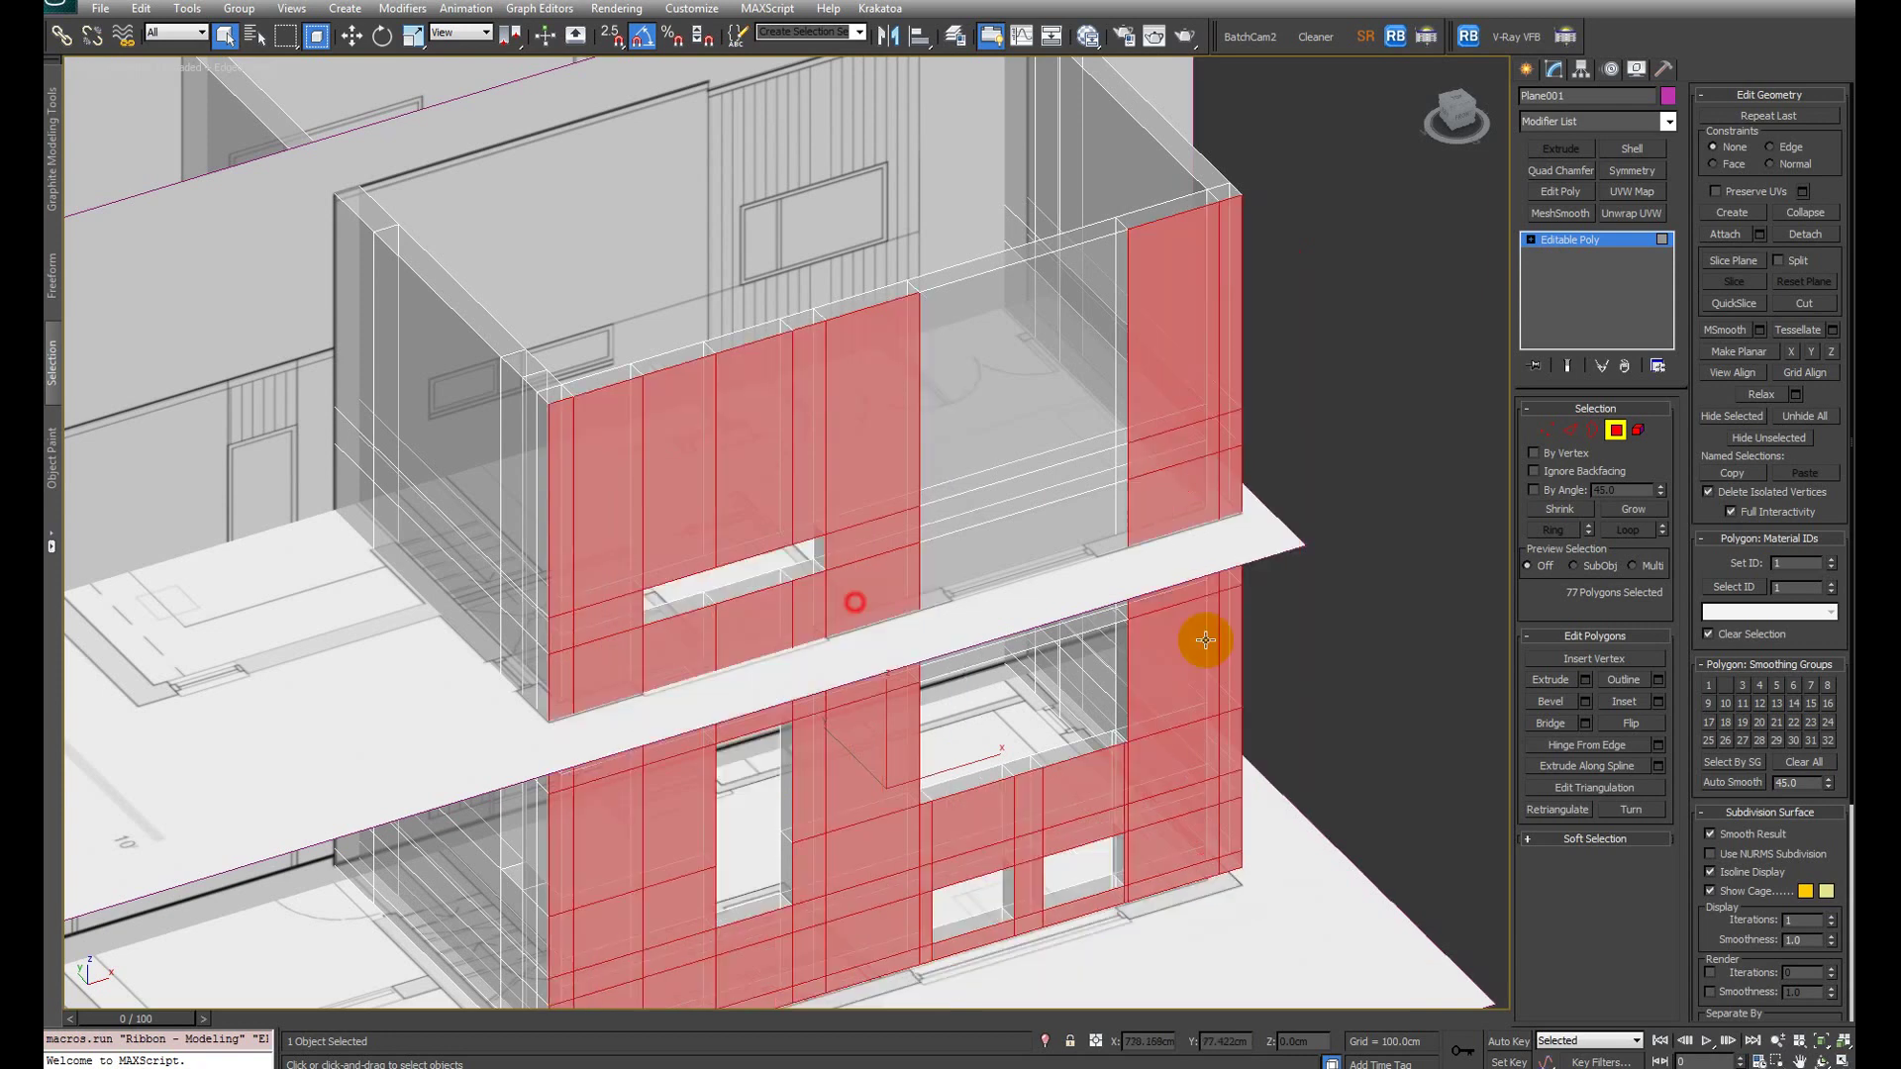
{"action": "left_click", "coordinate": [1585, 679]}
{"action": "left_click_drag", "start_coordinate": [793, 577], "coordinate": [976, 581]}
{"action": "left_click", "coordinate": [861, 598]}
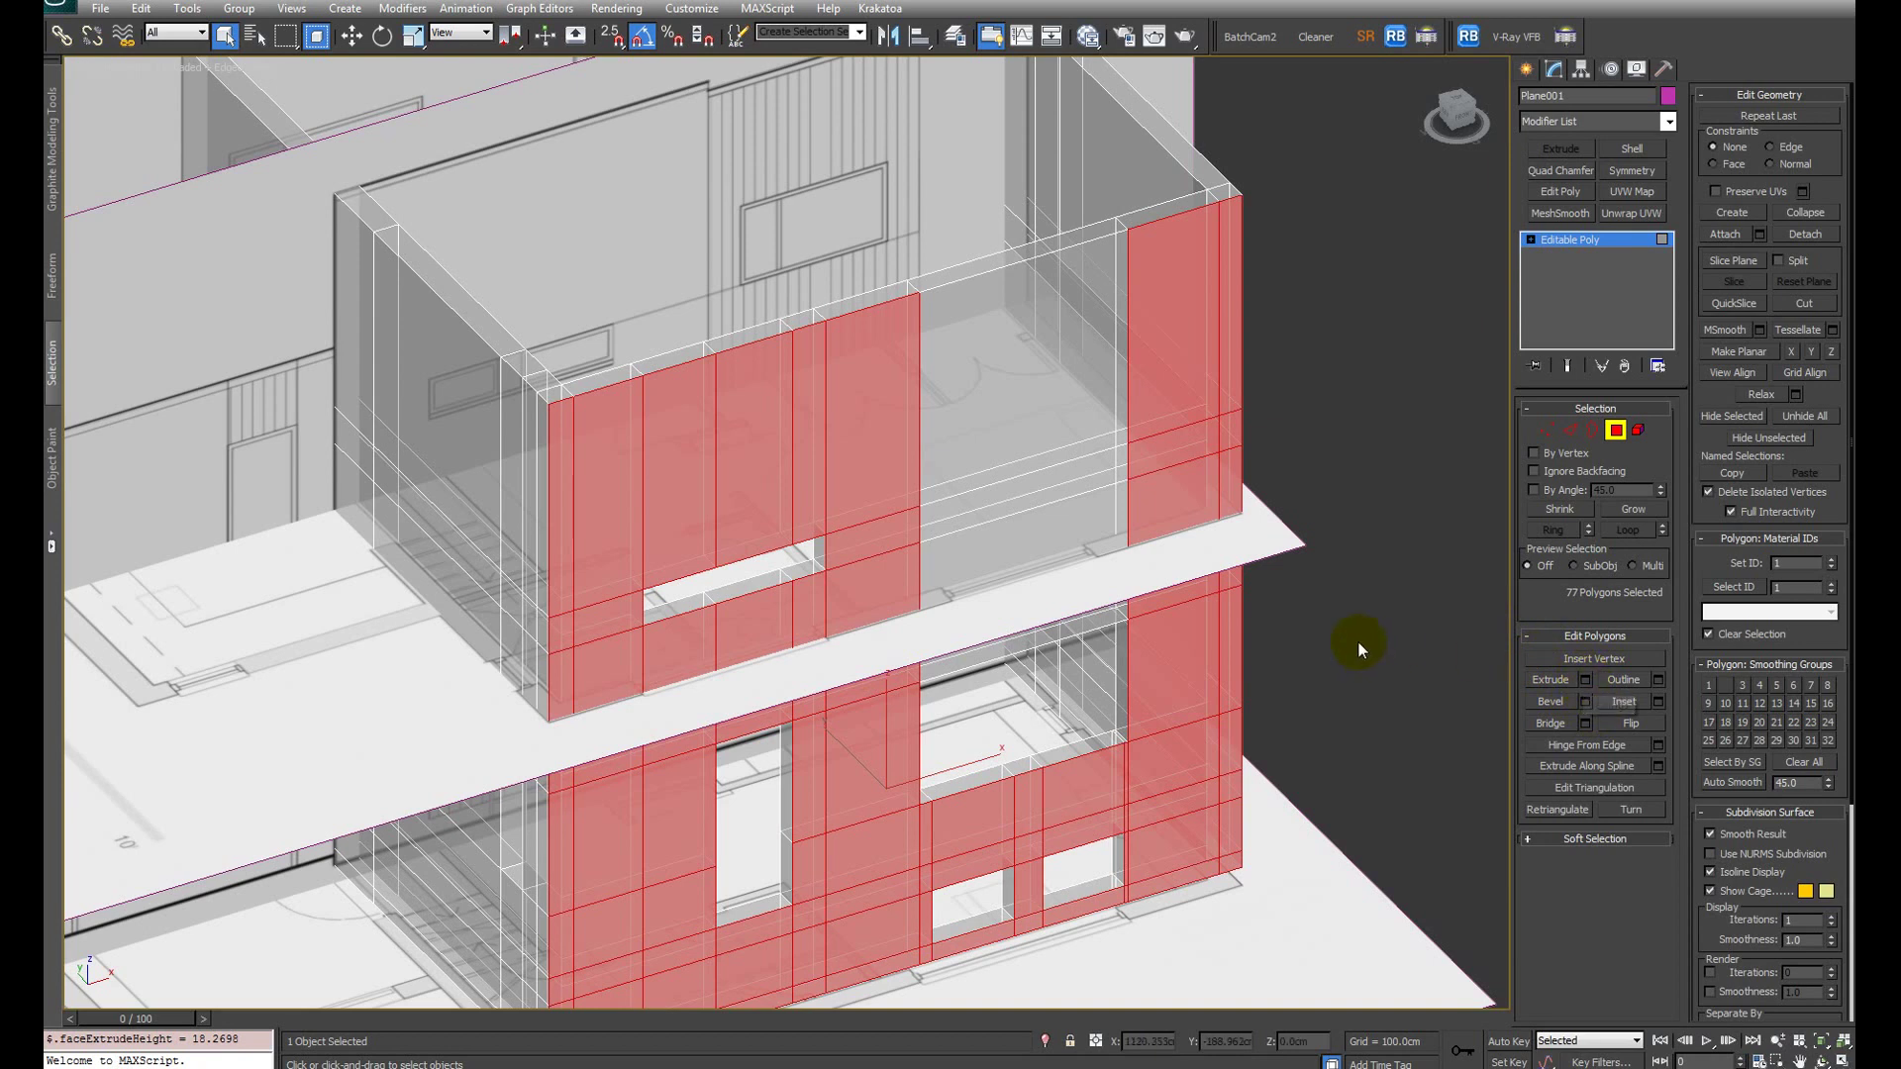
Step: Try extruding the selected brick polygons by 18.27 cm and shifting the new face back toward the plan's front wall line
{"action": "key", "text": "shift+e"}
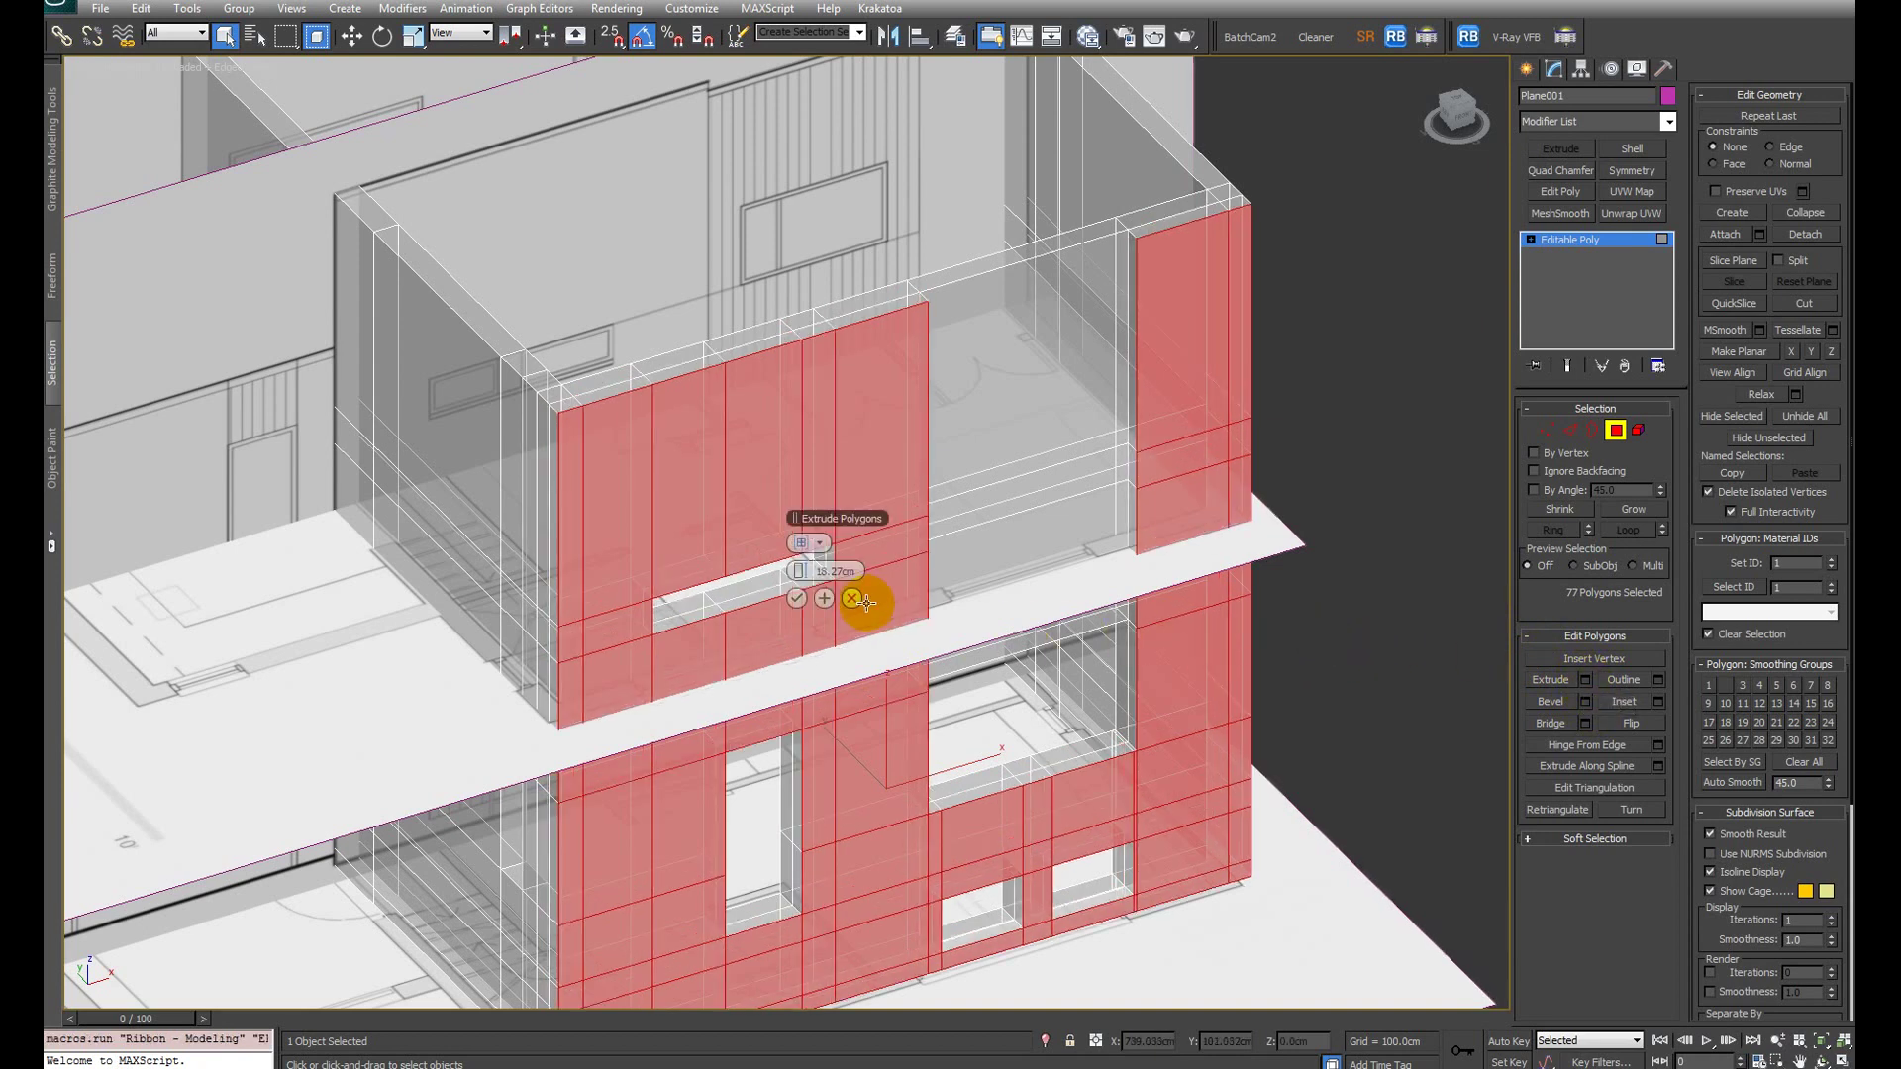
{"action": "left_click", "coordinate": [795, 598]}
{"action": "key", "text": "t"}
{"action": "key", "text": "z"}
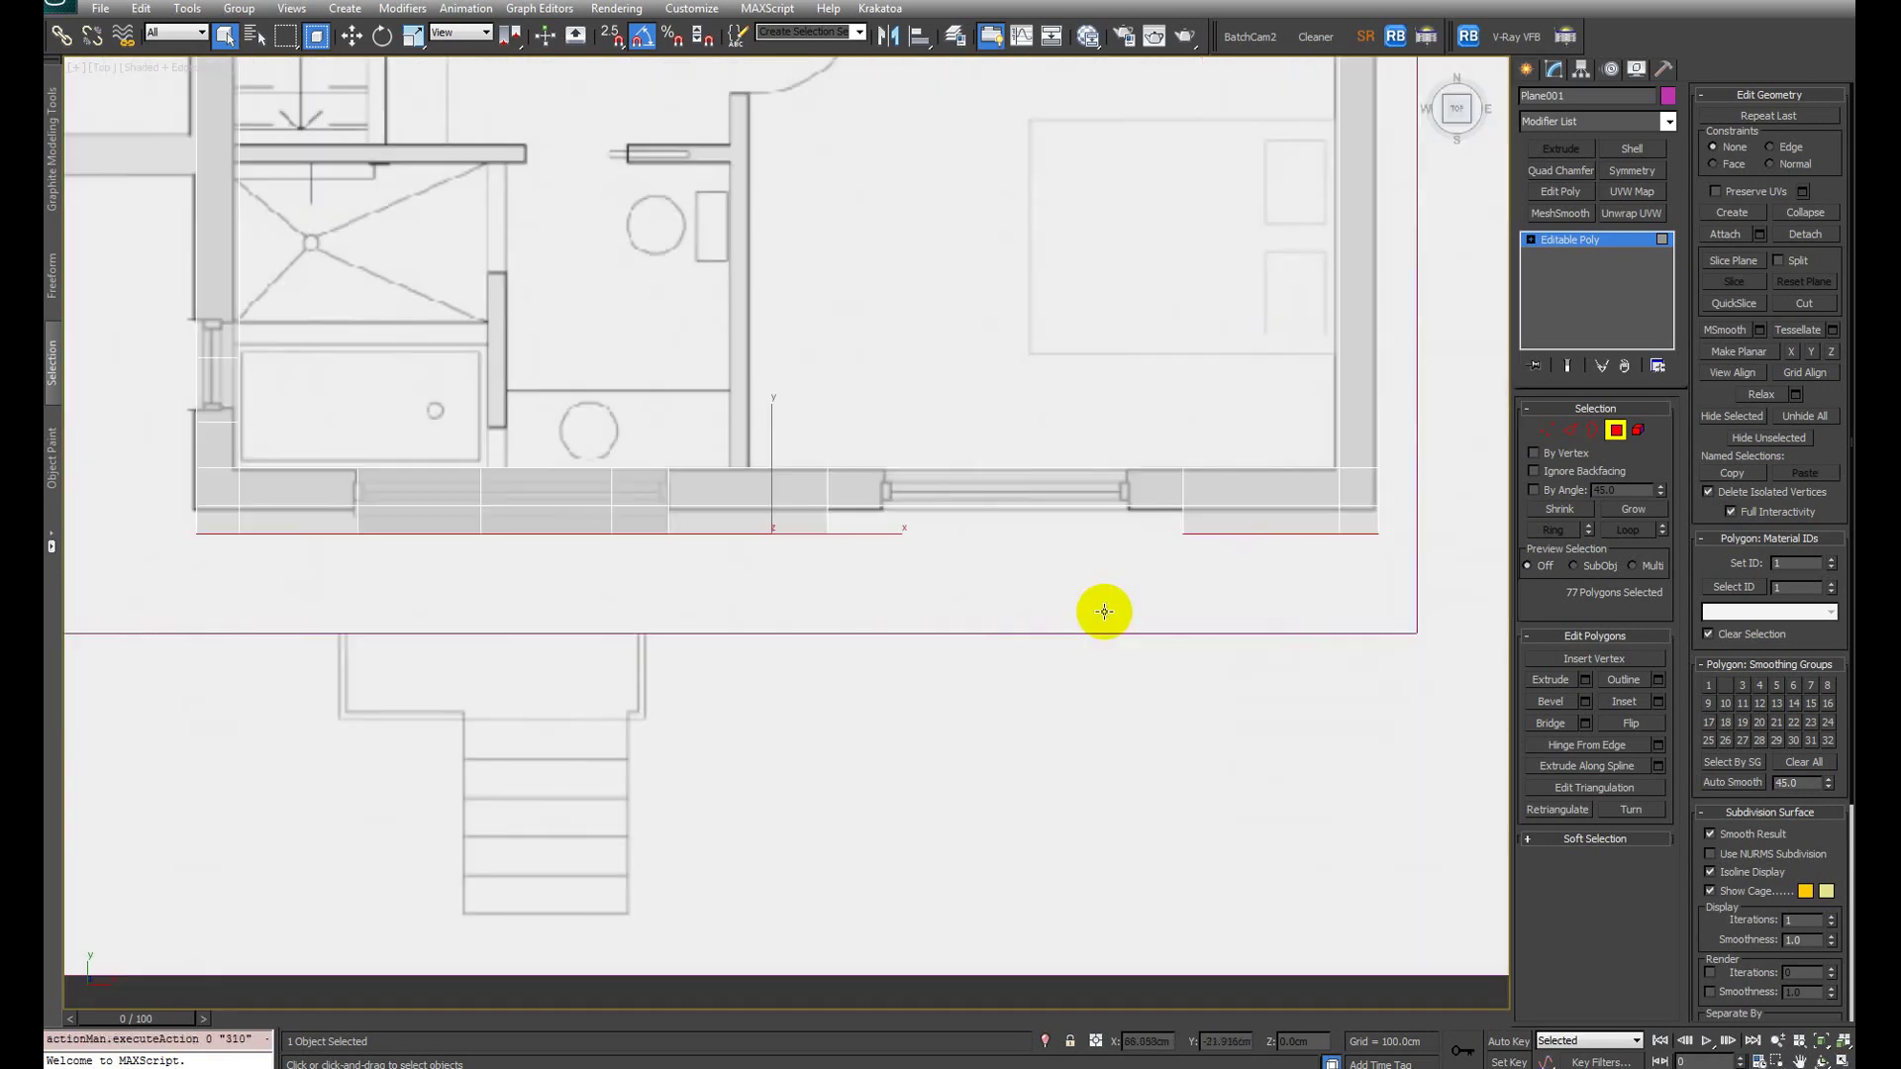
{"action": "key", "text": "w"}
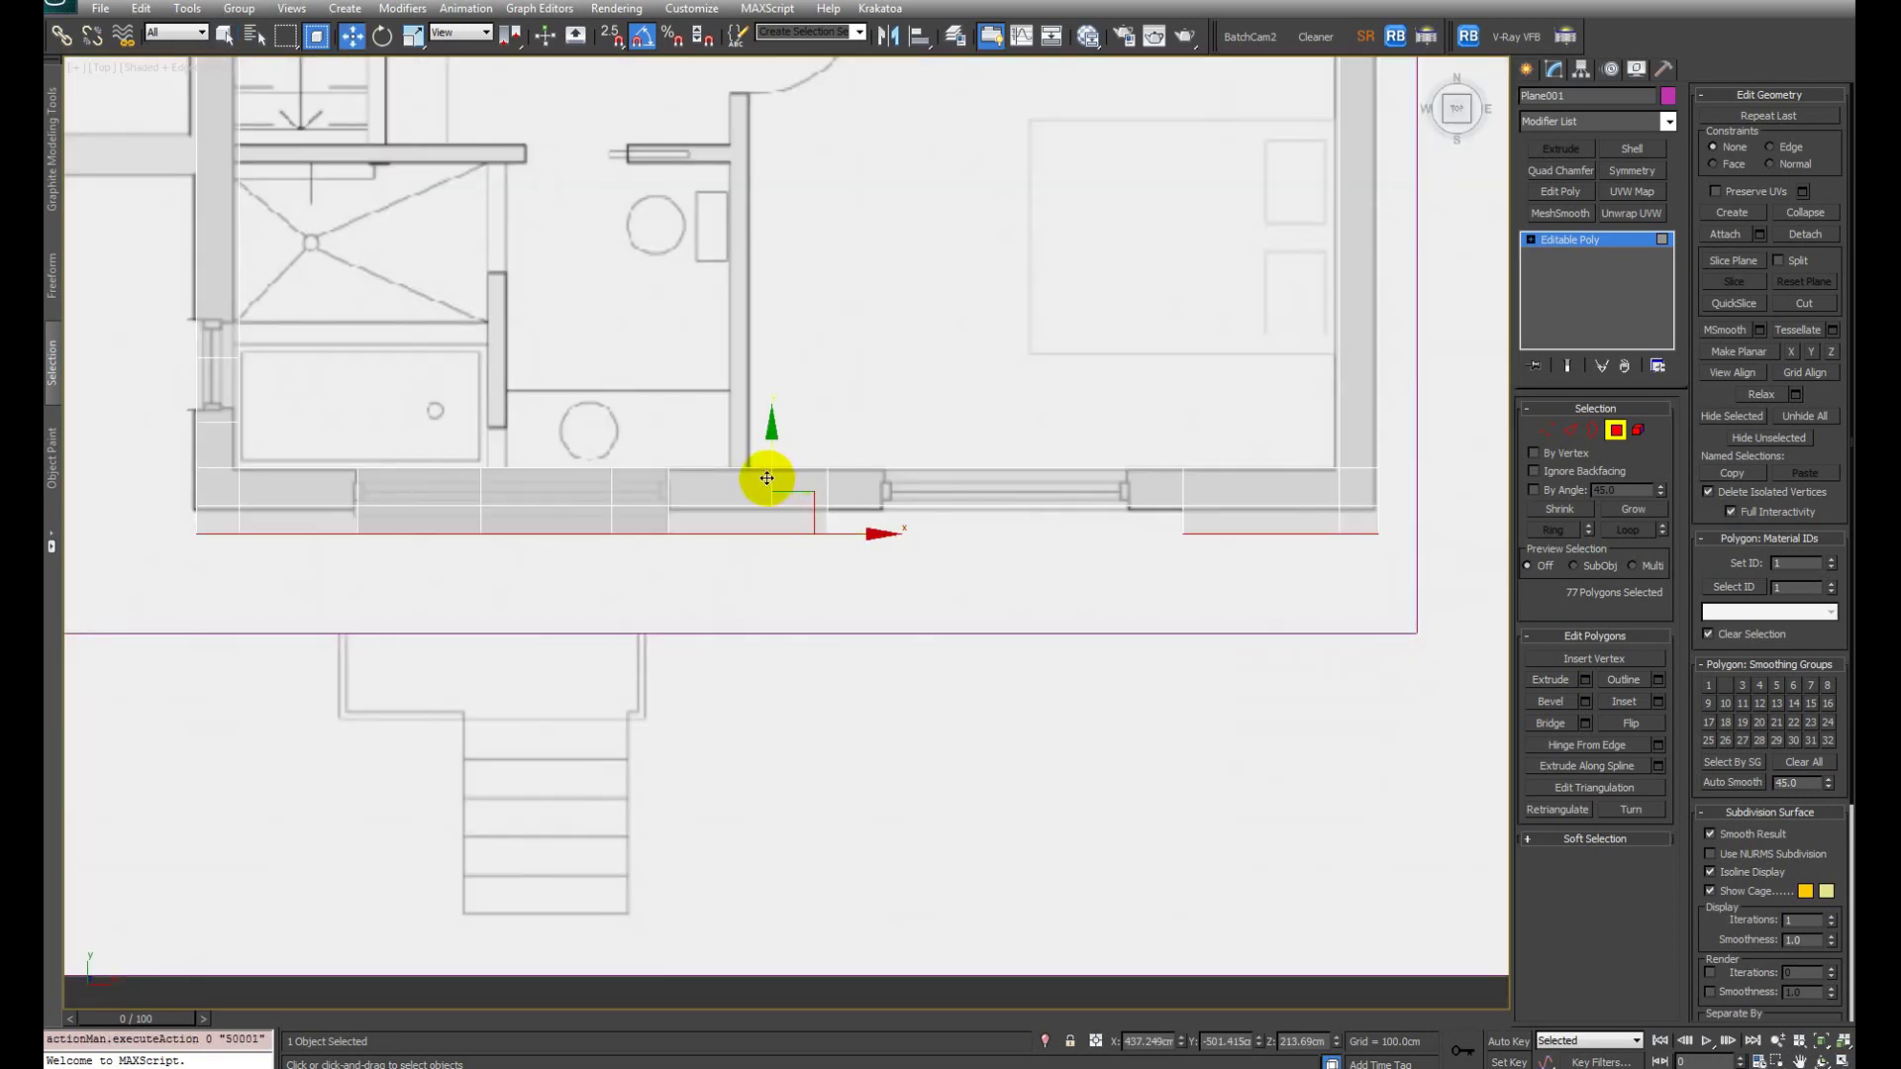
{"action": "left_click_drag", "start_coordinate": [767, 478], "coordinate": [768, 450]}
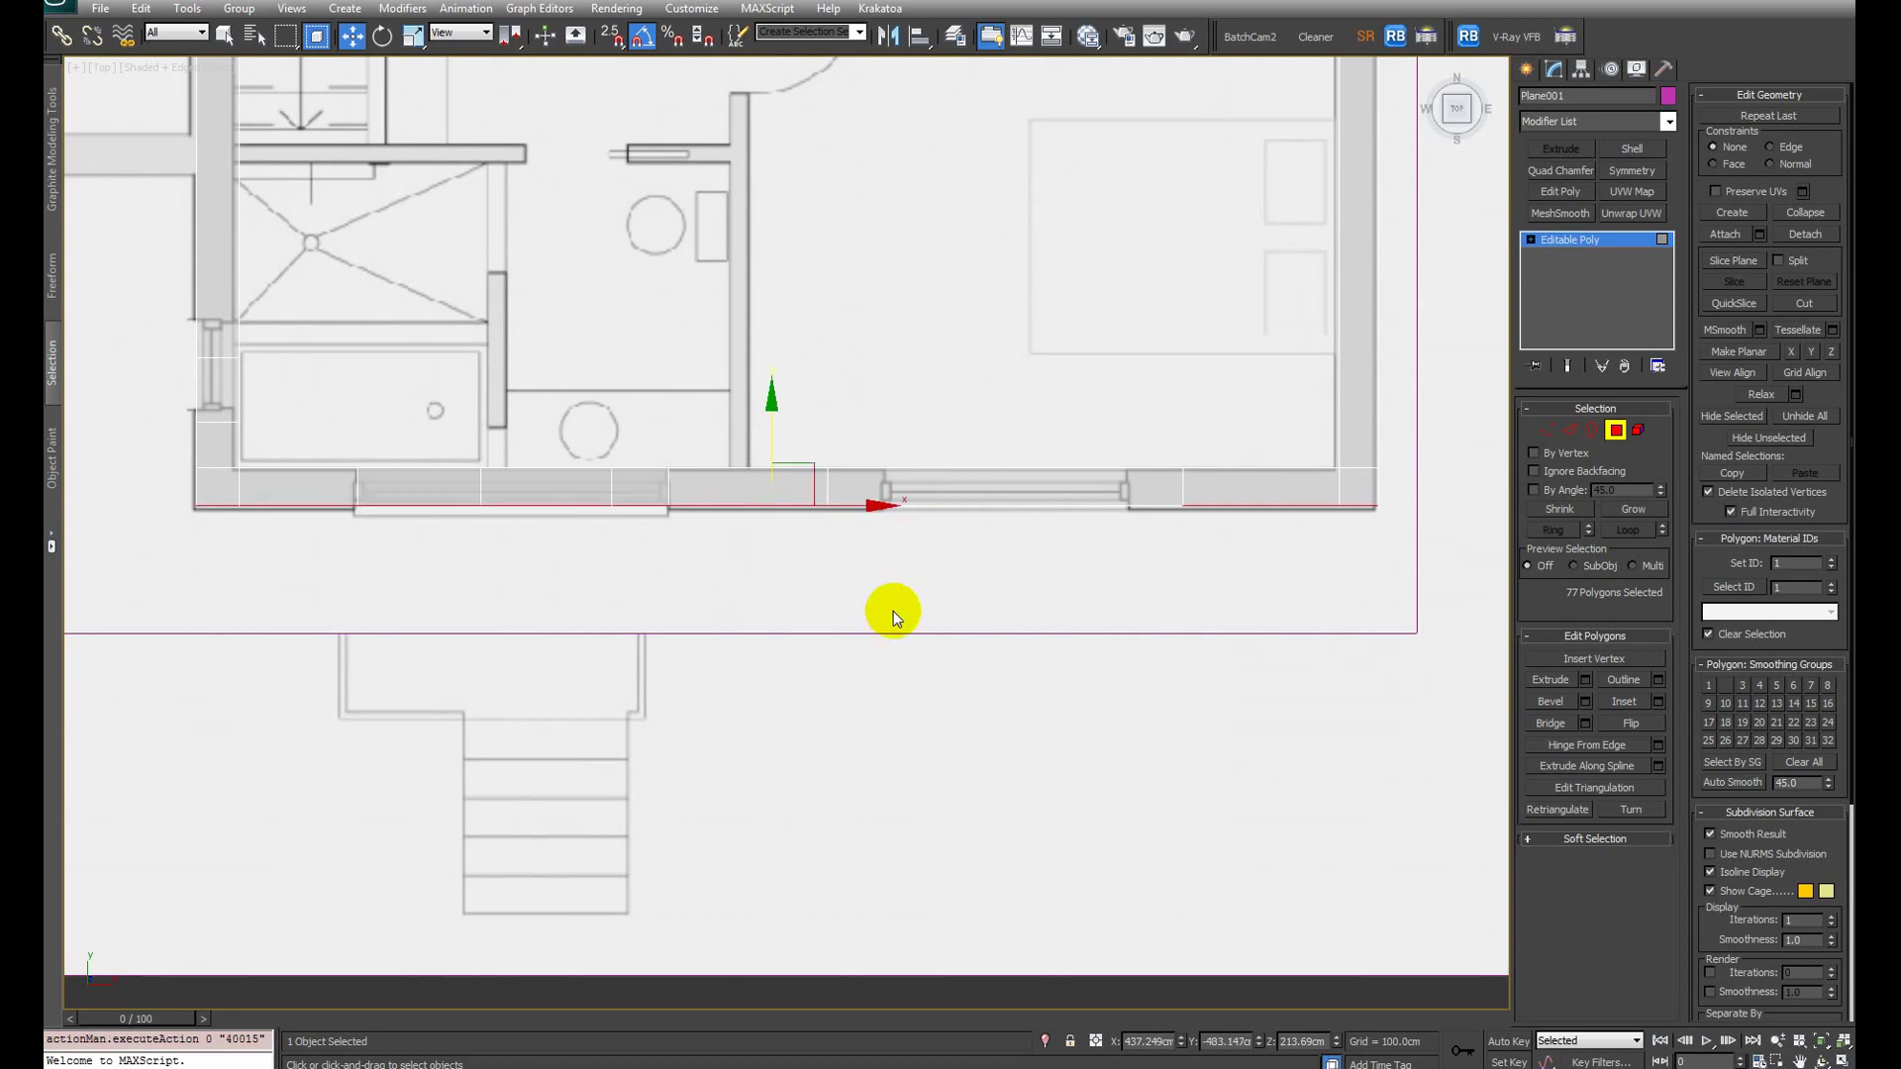
Step: Extrude the selected brick polygons of the front wall outward by 6.5 cm
{"action": "middle_click_drag", "start_coordinate": [893, 619], "coordinate": [942, 521], "text": "alt"}
{"action": "key", "text": "shift+e"}
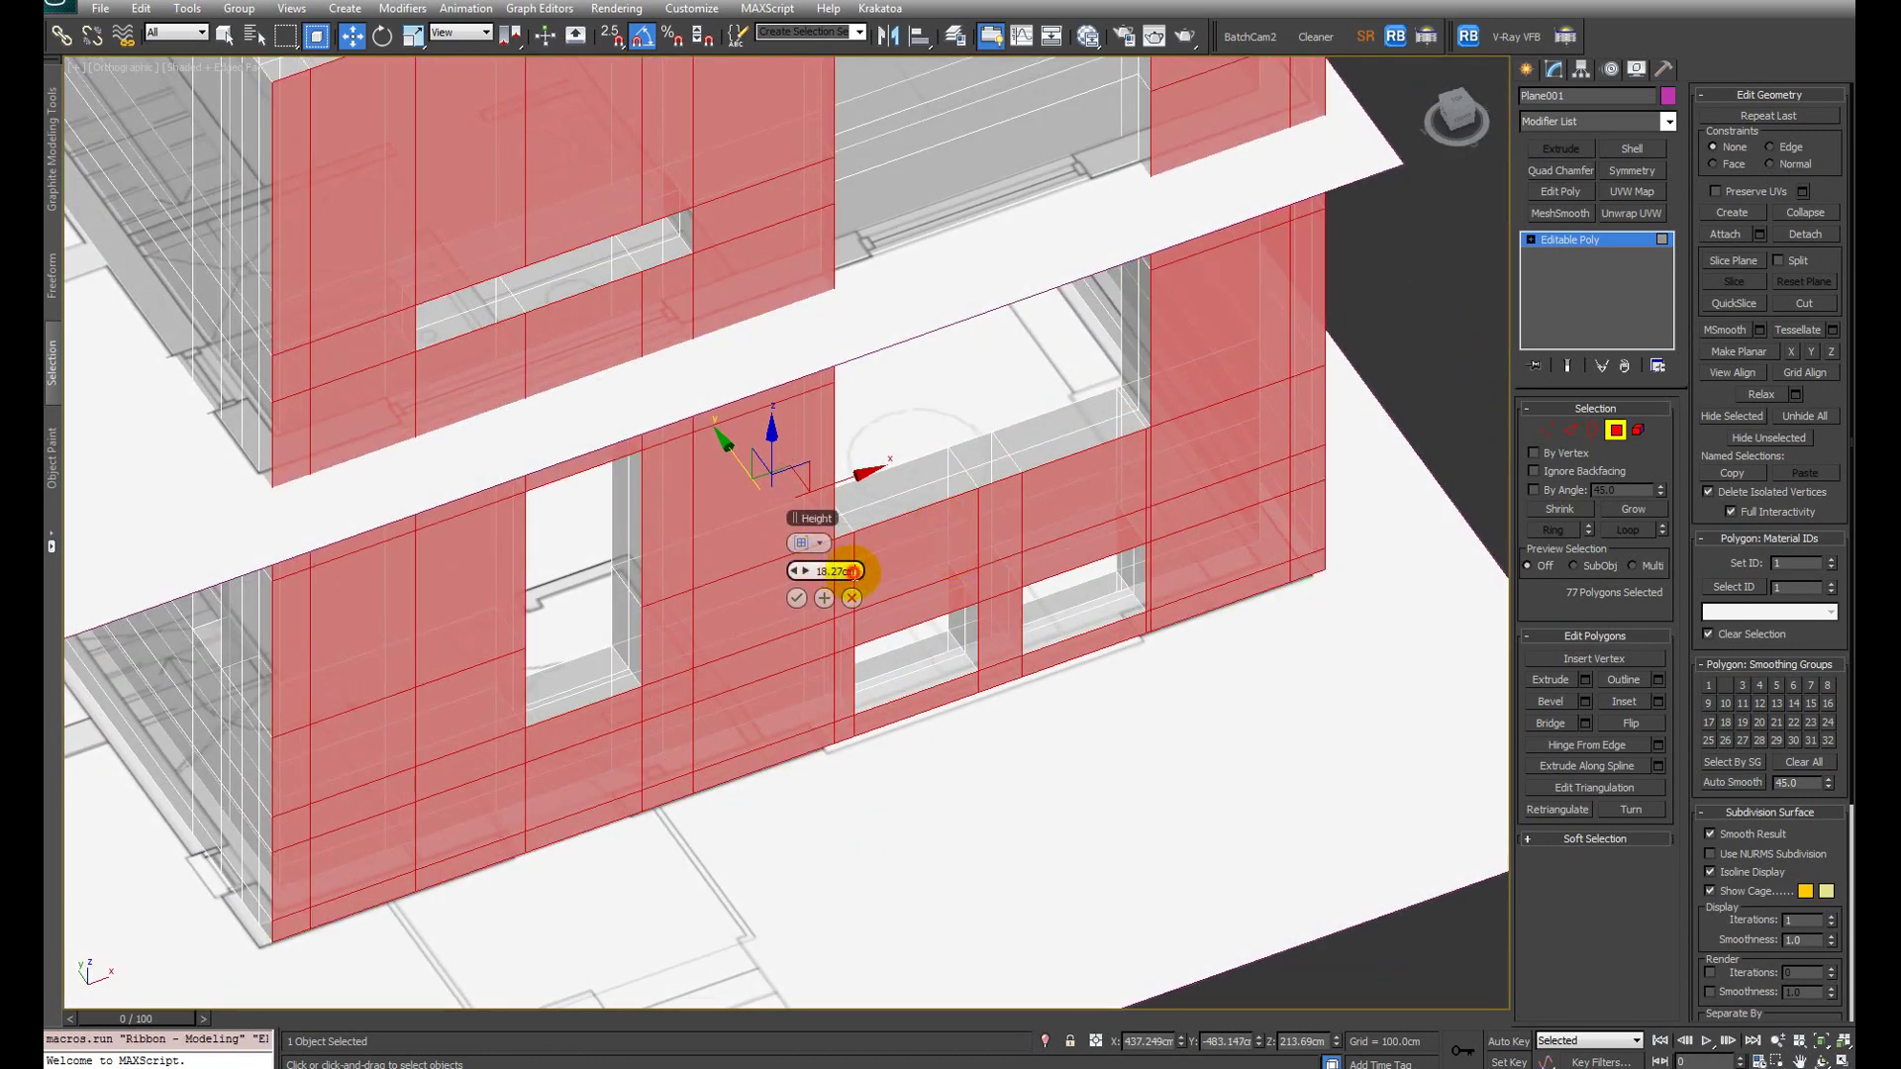
{"action": "type", "text": "6.5"}
{"action": "key", "text": "Return"}
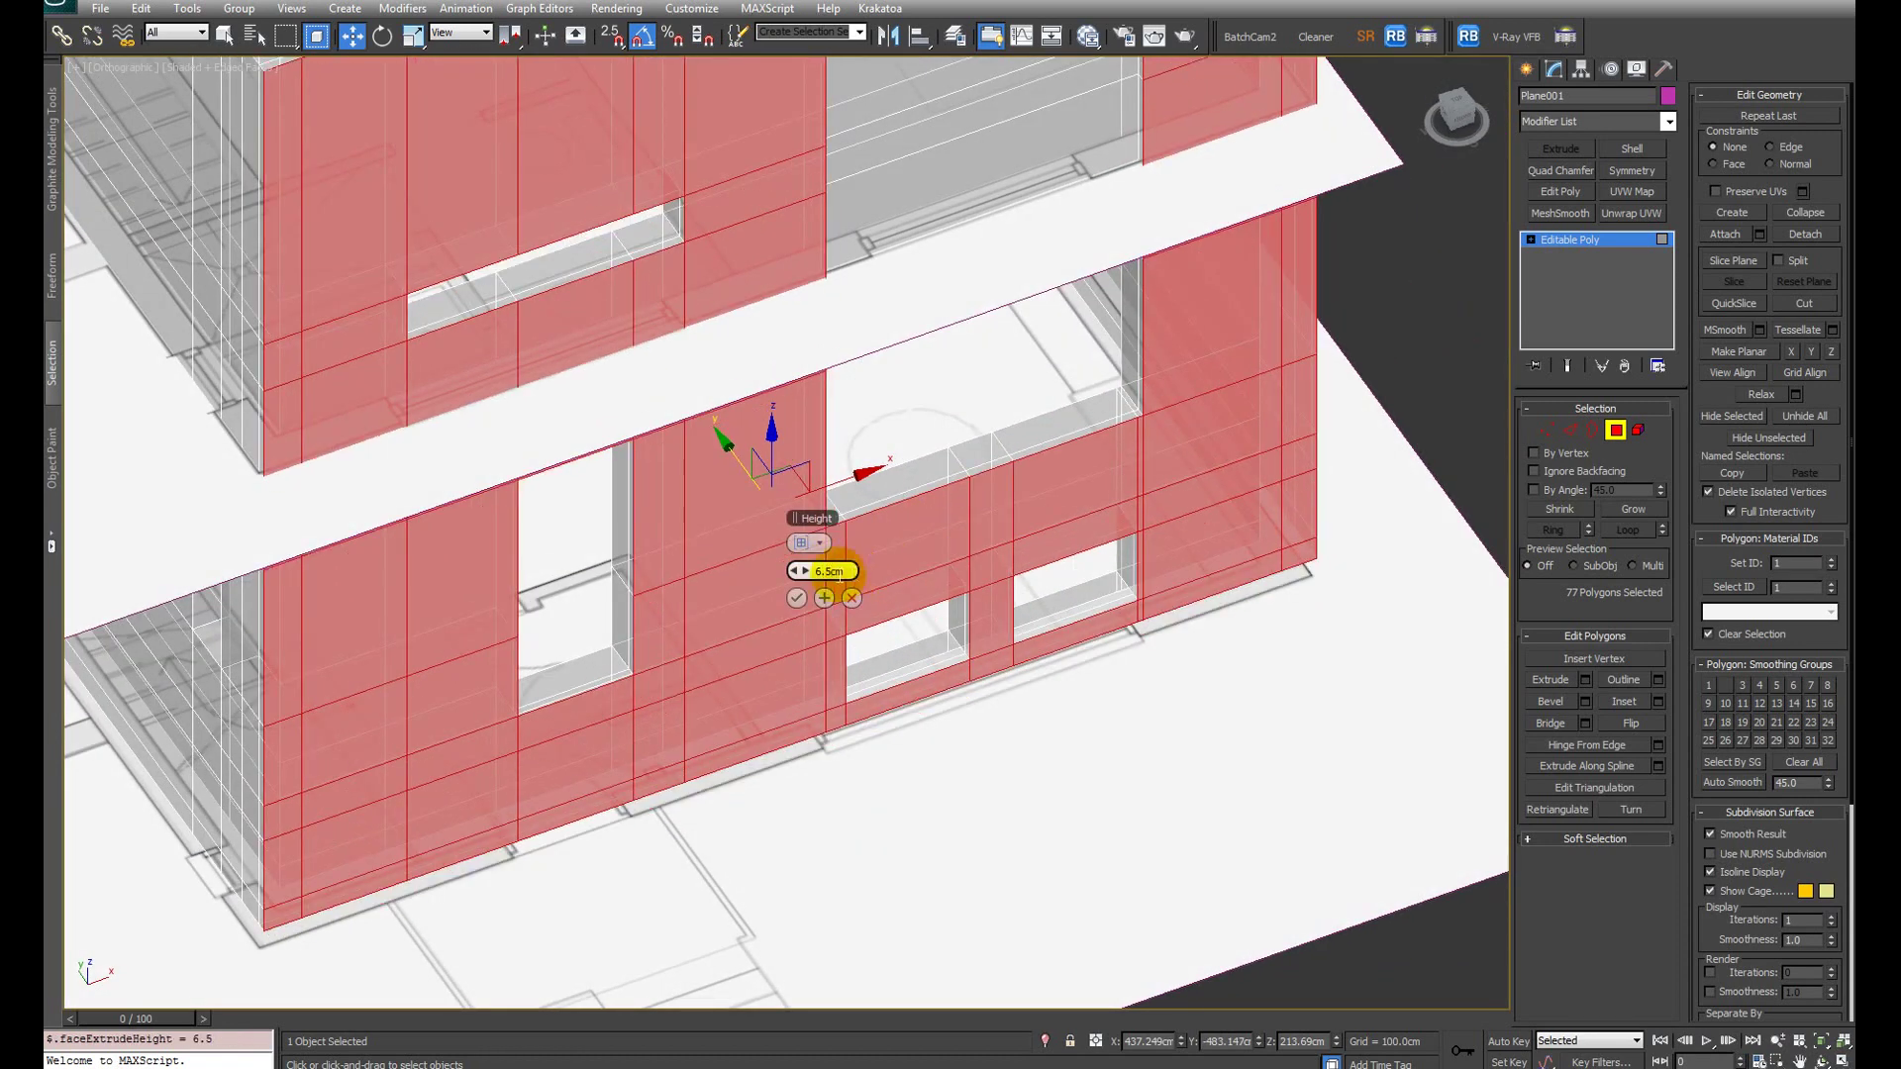
{"action": "left_click", "coordinate": [796, 600]}
Step: Check the foundation area on the reference photo and reduce the selection to the low band of polygons along the front wall's base
{"action": "key", "text": "f"}
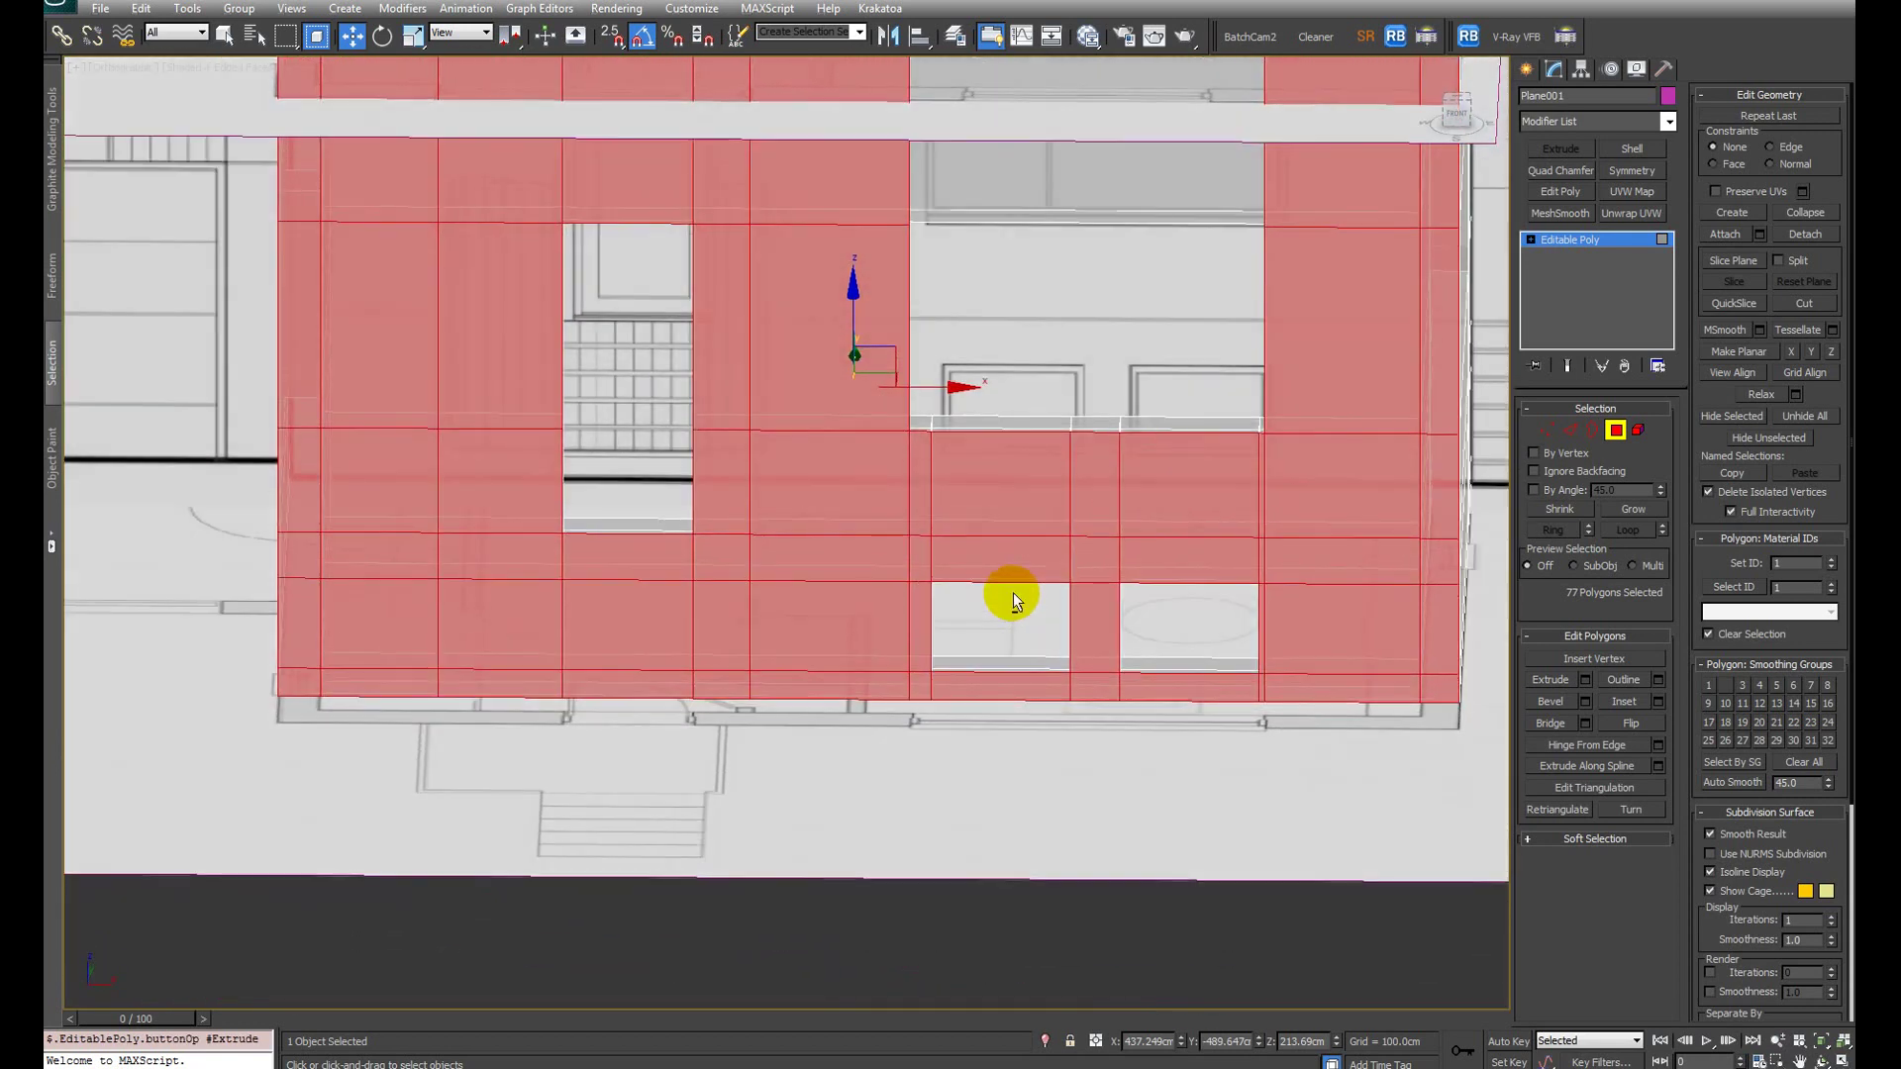
{"action": "key", "text": "z"}
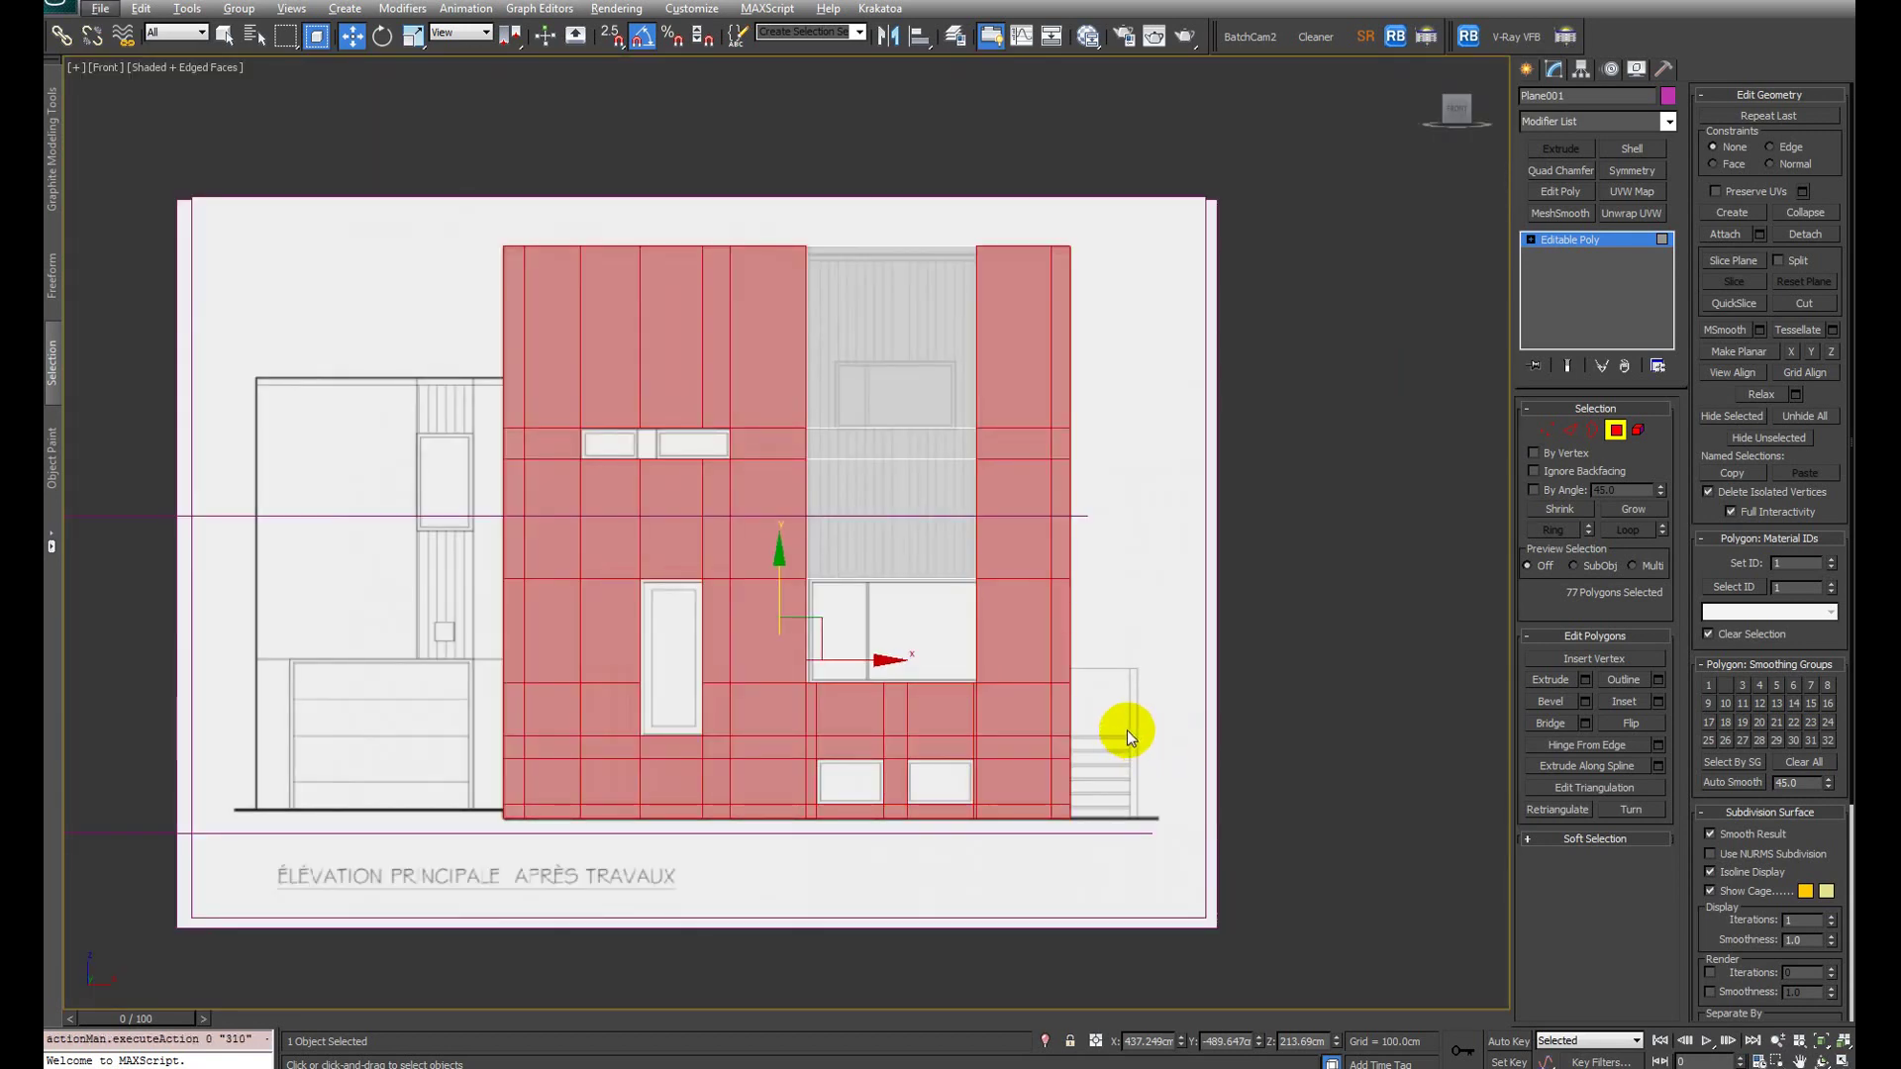
{"action": "key", "text": "alt+Tab"}
{"action": "key", "text": "alt+Tab"}
{"action": "key", "text": "alt+Tab"}
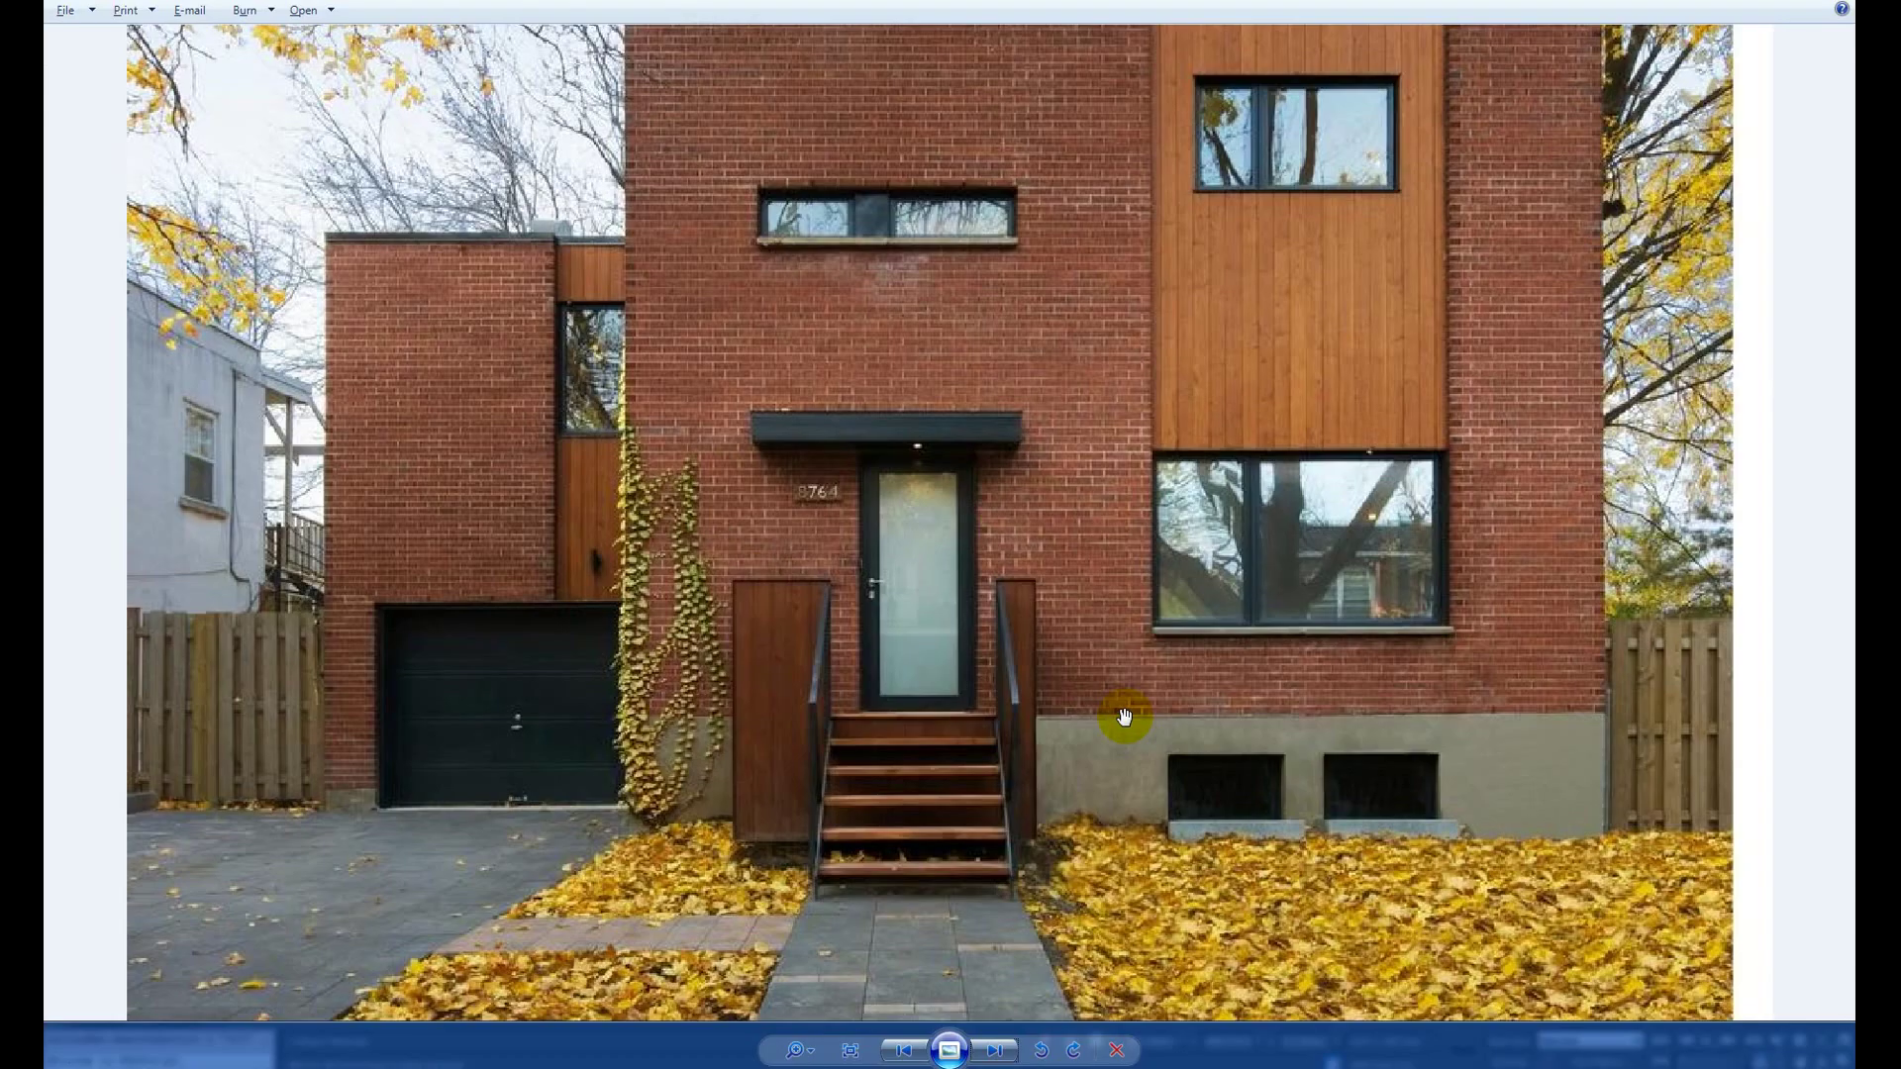
{"action": "key", "text": "alt+Tab"}
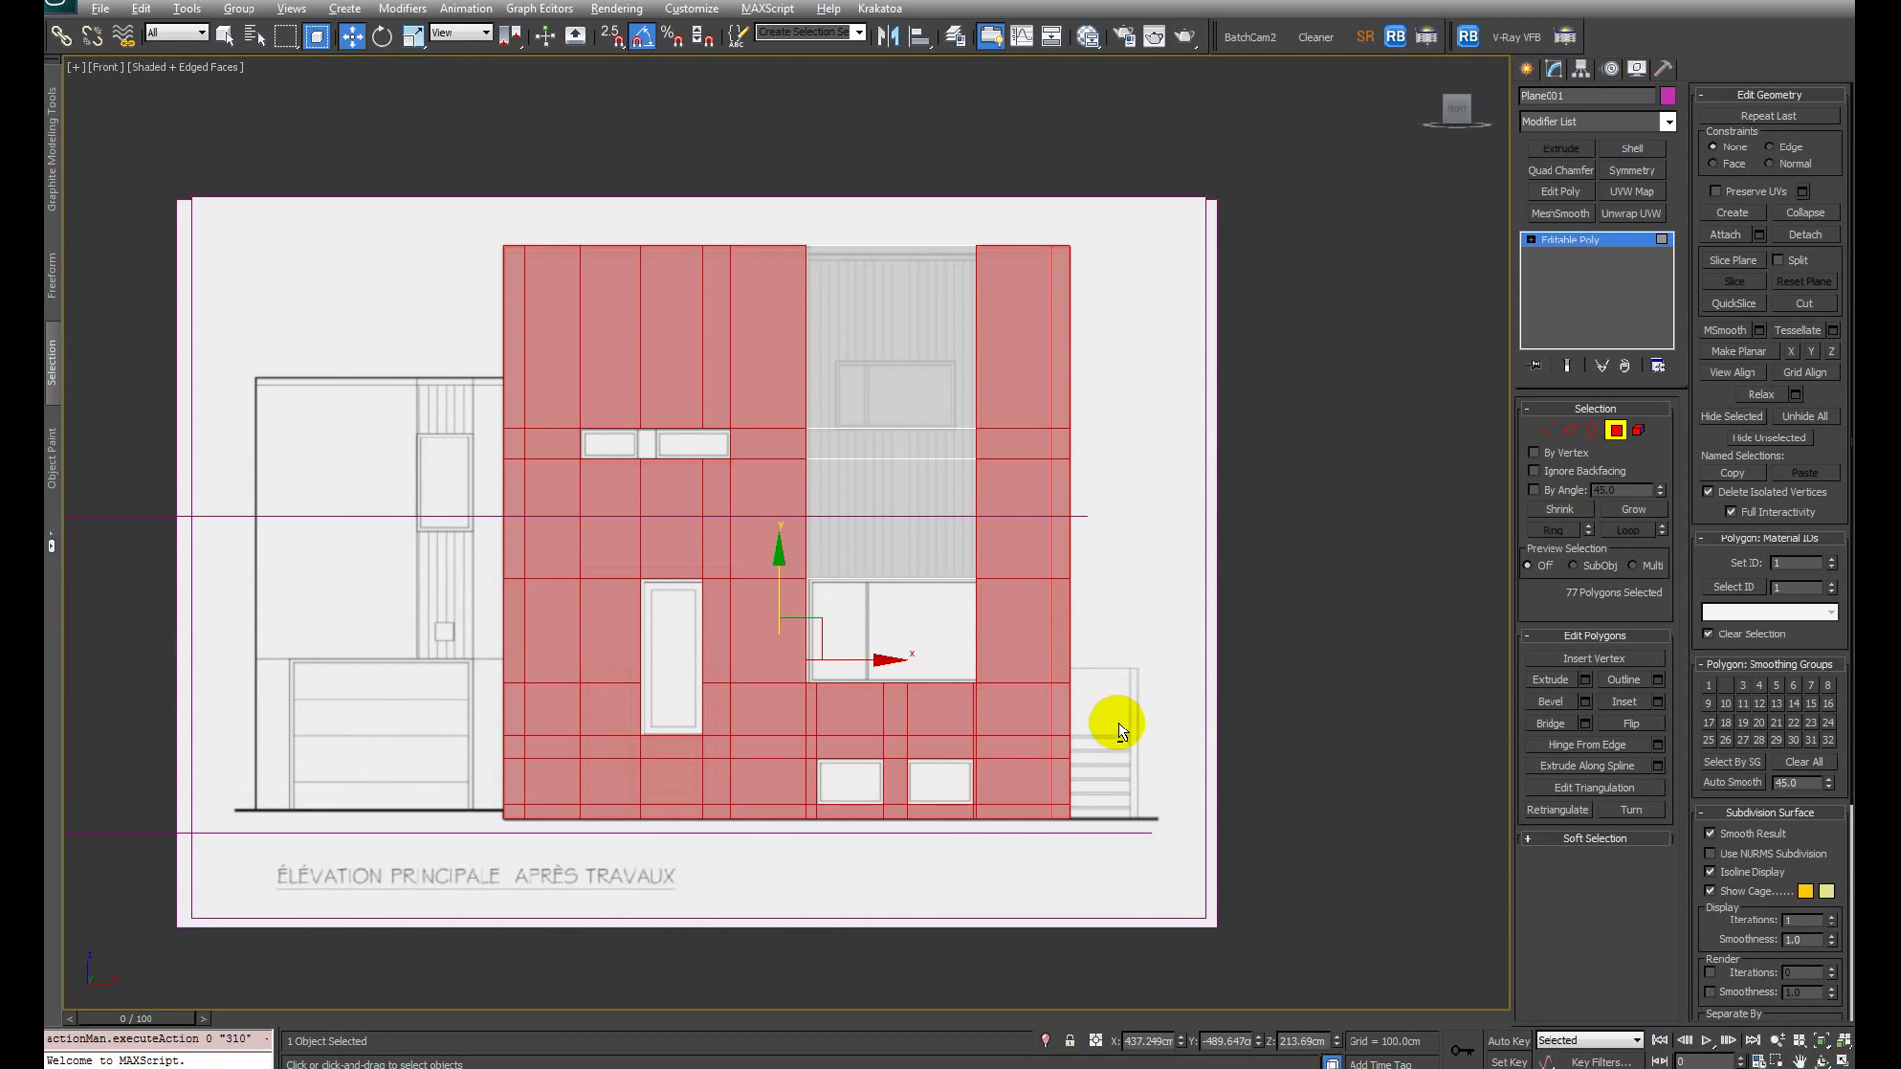
{"action": "left_click_drag", "start_coordinate": [1118, 721], "coordinate": [168, 45], "text": "alt"}
{"action": "middle_click_drag", "start_coordinate": [755, 492], "coordinate": [809, 555], "text": "alt"}
{"action": "scroll", "coordinate": [796, 748], "scroll_direction": "up", "scroll_amount": 3}
{"action": "mouse_move", "coordinate": [790, 752]}
{"action": "middle_mouse_down"}
{"action": "mouse_move", "coordinate": [795, 767]}
{"action": "mouse_move", "coordinate": [800, 735]}
{"action": "middle_mouse_up"}
{"action": "scroll", "coordinate": [800, 734], "scroll_direction": "up", "scroll_amount": 2}
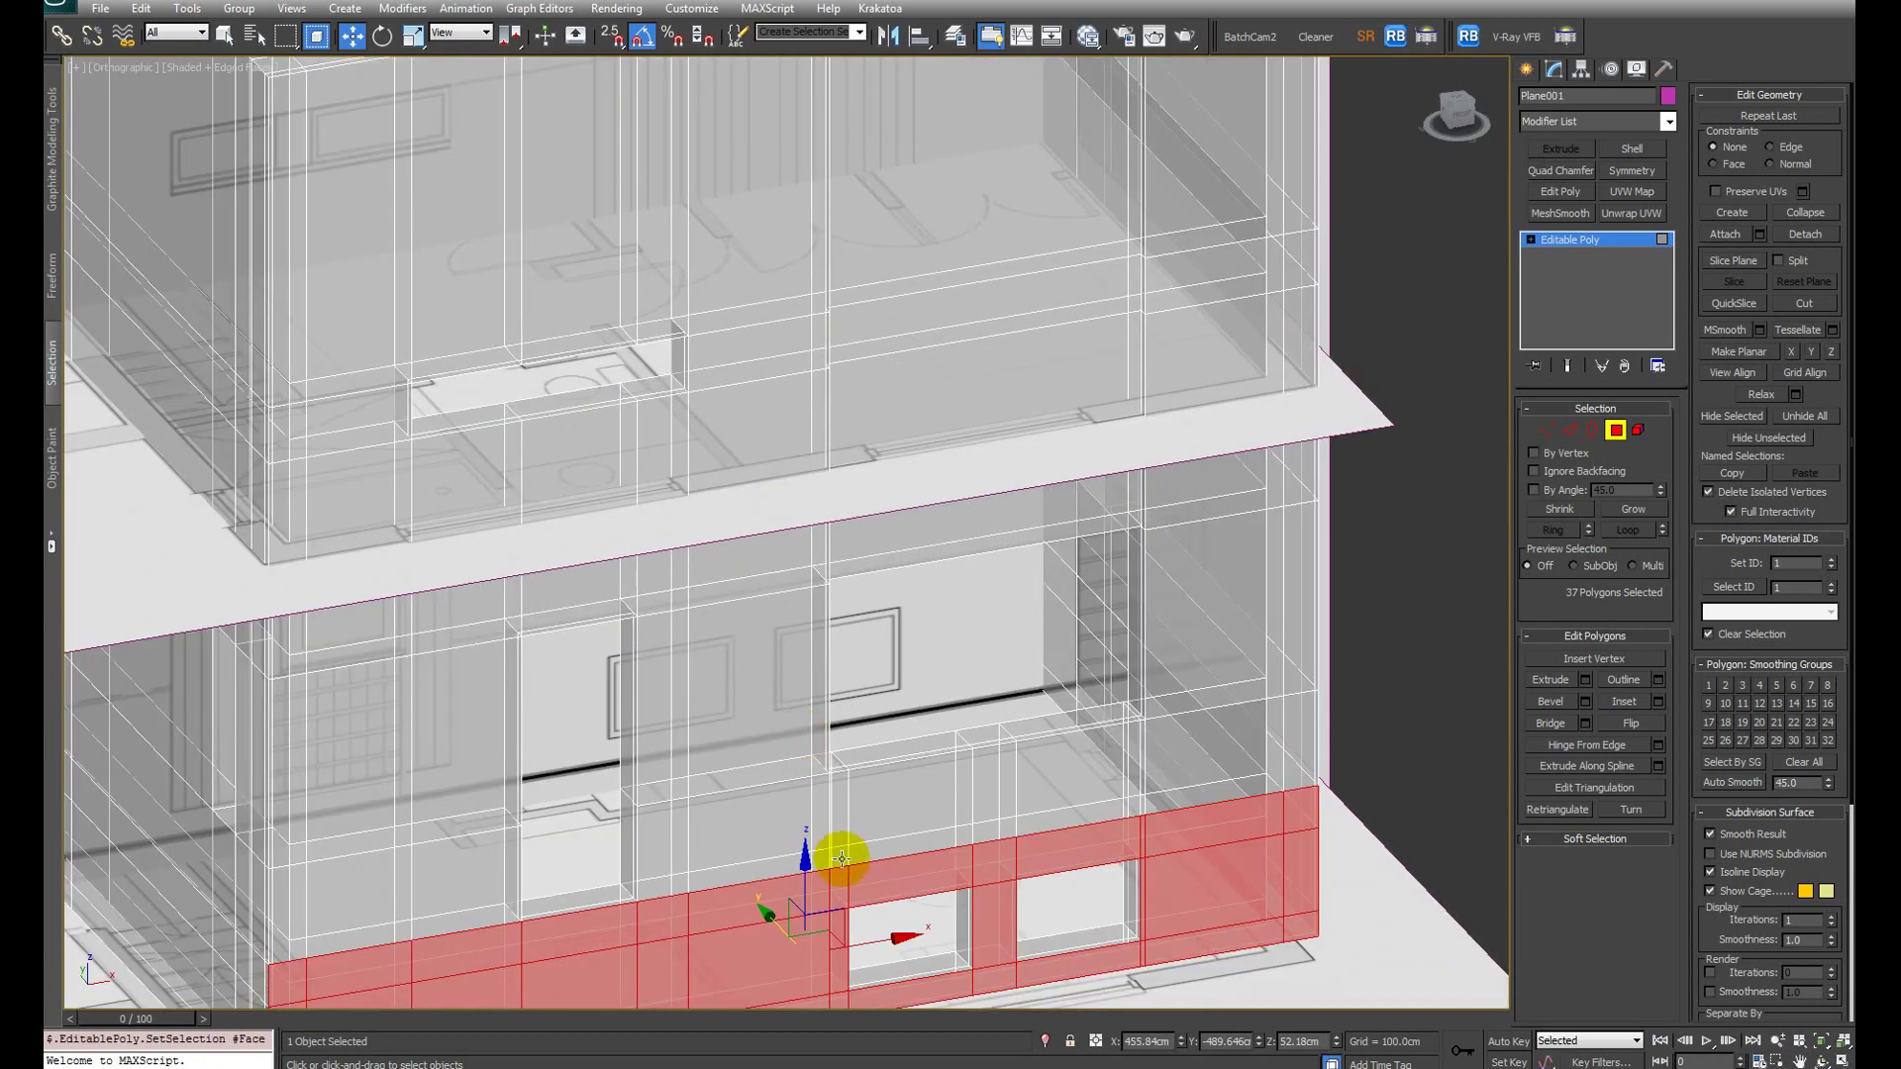
Step: Extrude the foundation band polygons outward by 2.5 cm
{"action": "key", "text": "shift+e"}
{"action": "middle_click_drag", "start_coordinate": [855, 812], "coordinate": [846, 611]}
{"action": "scroll", "coordinate": [847, 610], "scroll_direction": "up", "scroll_amount": 4}
{"action": "left_click", "coordinate": [840, 570]}
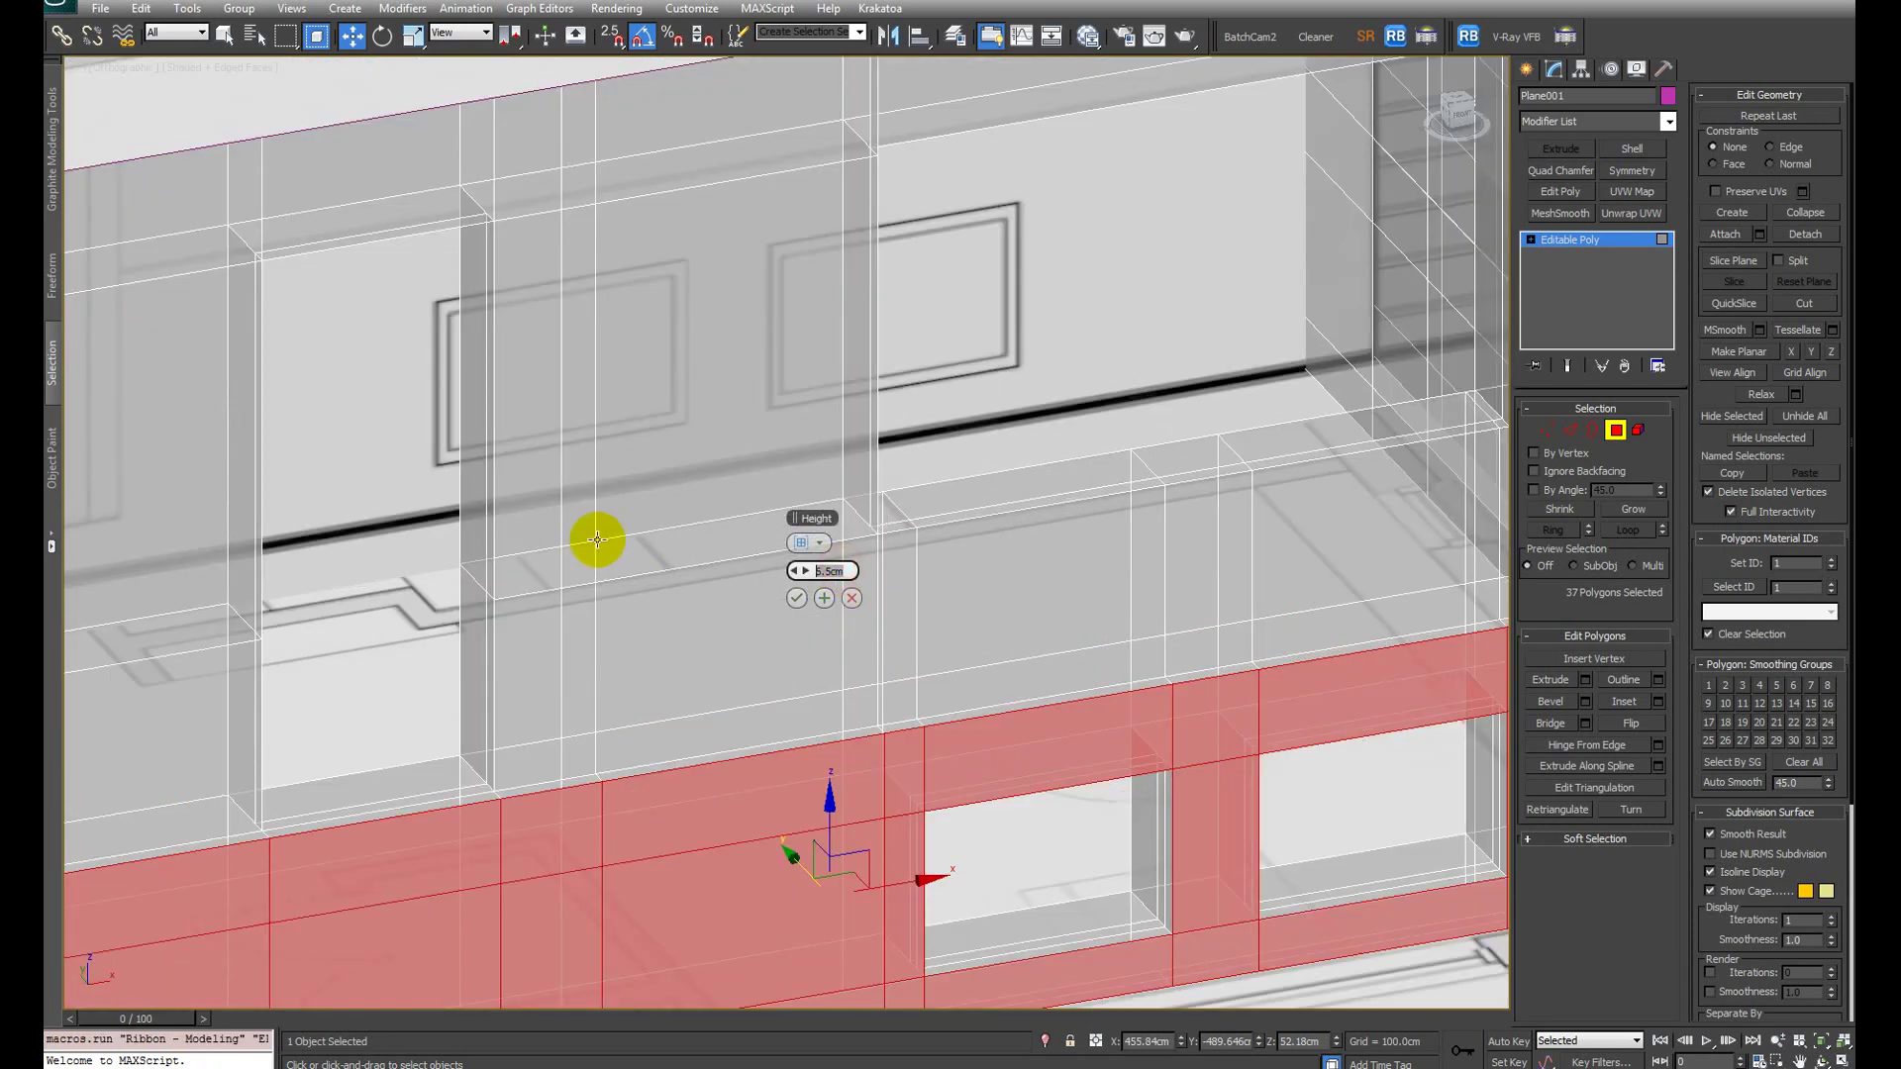
{"action": "type", "text": "1.5"}
{"action": "key", "text": "Return"}
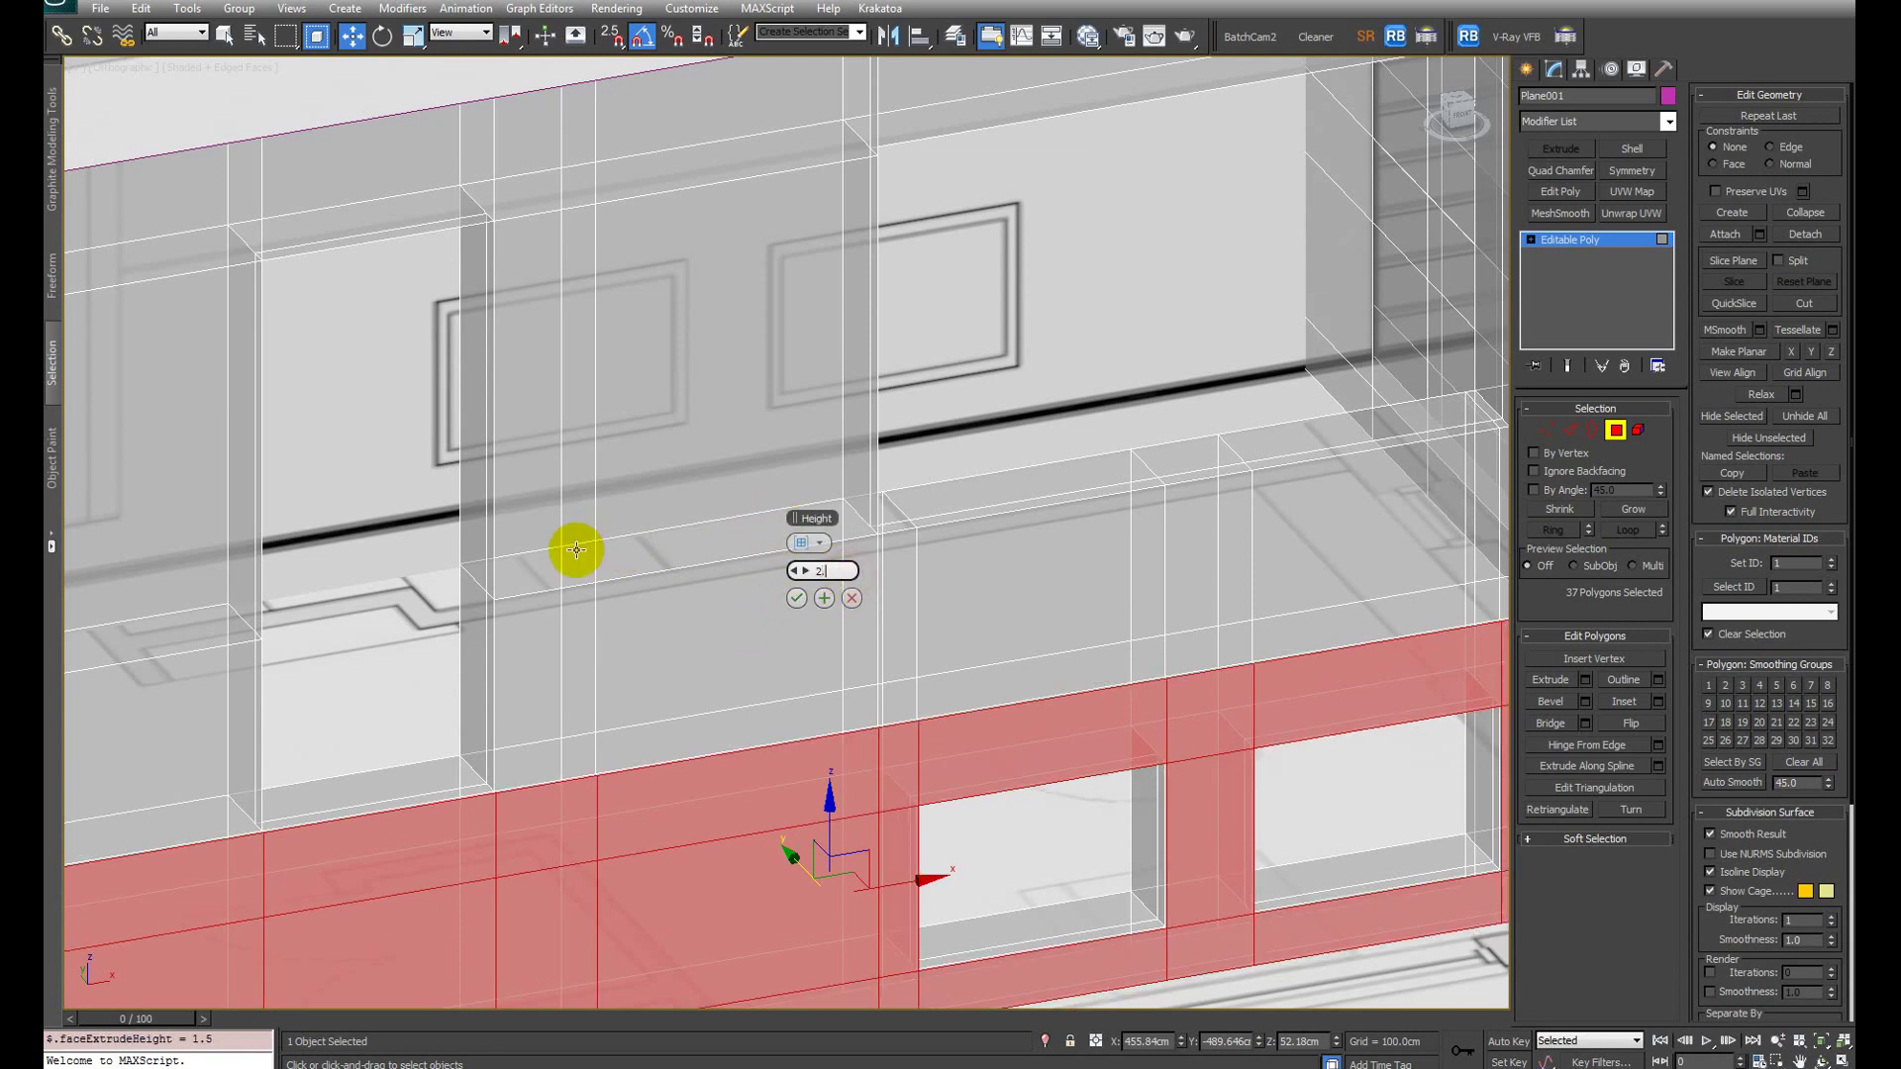
{"action": "type", "text": "2.5"}
{"action": "key", "text": "Return"}
{"action": "left_click", "coordinate": [797, 597]}
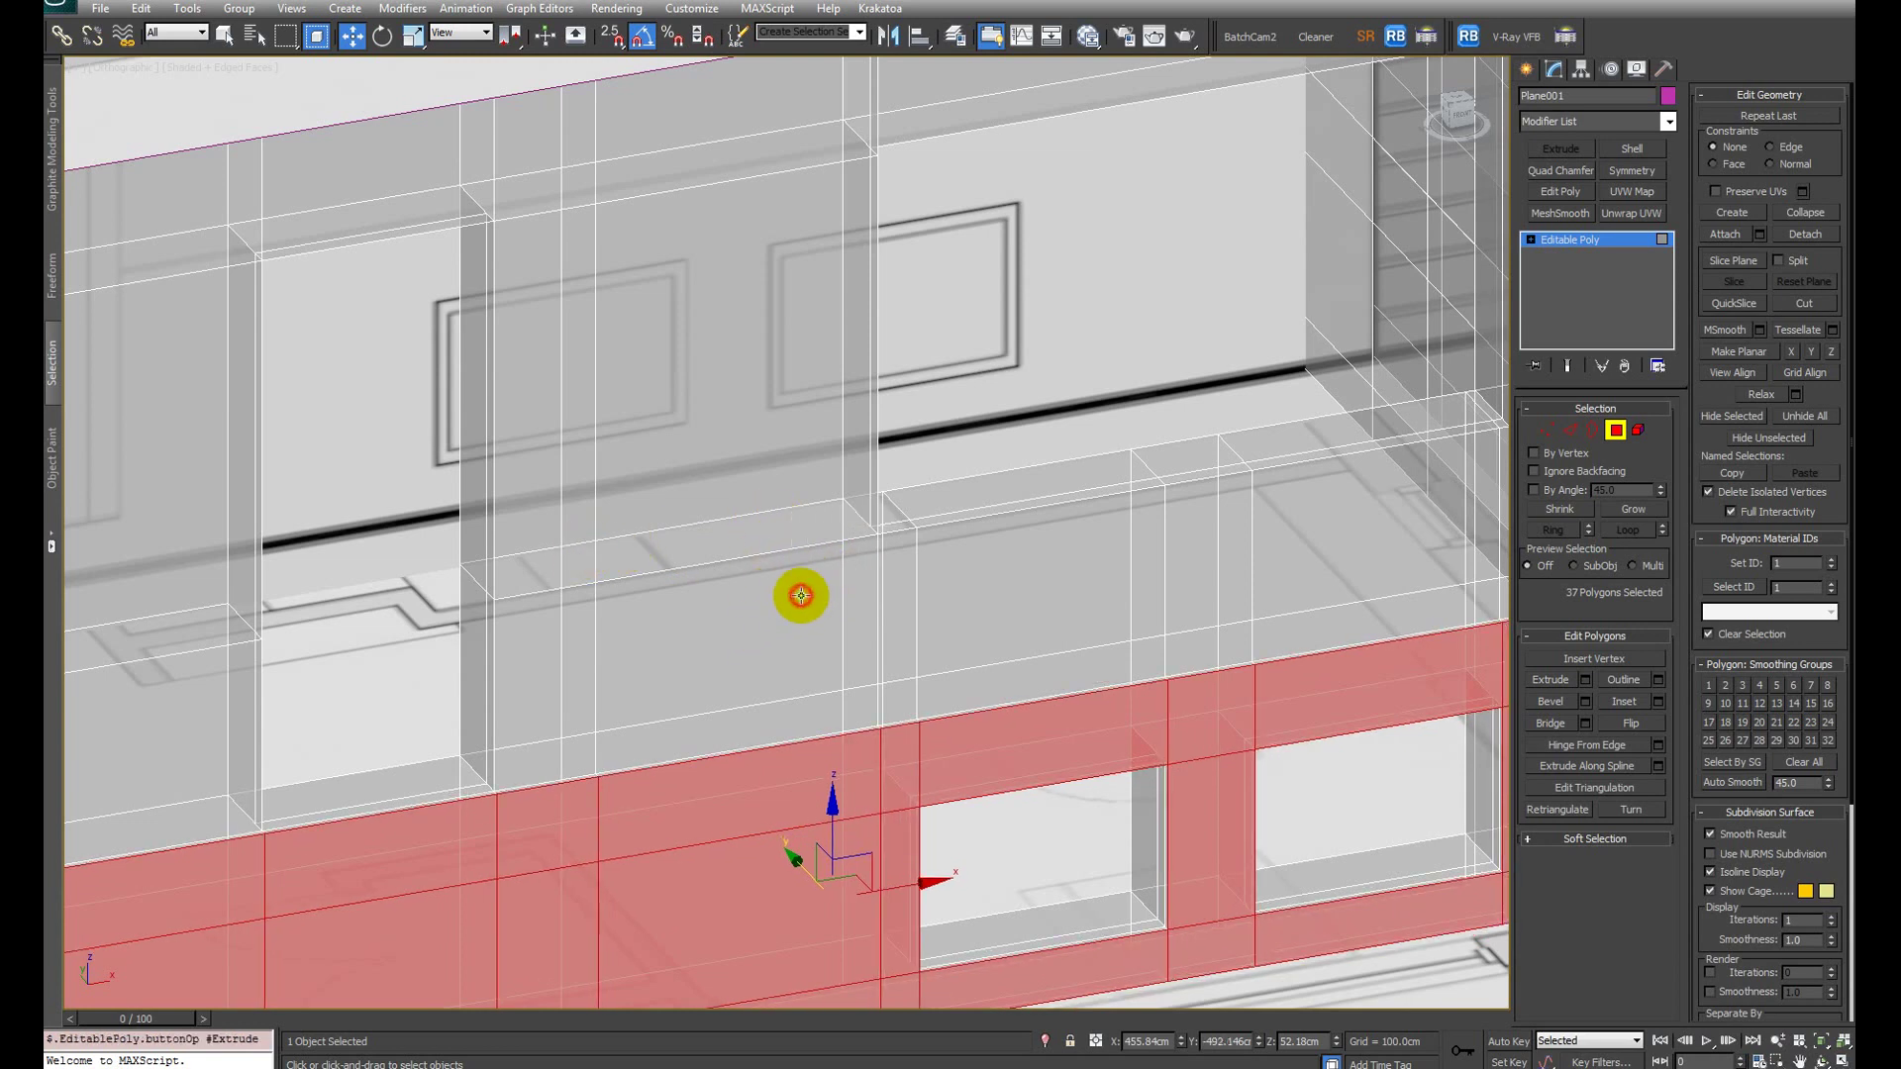
Step: Select the horizontal edges of the wood panel section above the large window and connect them with two vertical segments
{"action": "scroll", "coordinate": [798, 594], "scroll_direction": "down", "scroll_amount": 5}
{"action": "scroll", "coordinate": [782, 579], "scroll_direction": "up", "scroll_amount": 2}
{"action": "middle_click_drag", "start_coordinate": [930, 586], "coordinate": [919, 643], "text": "alt"}
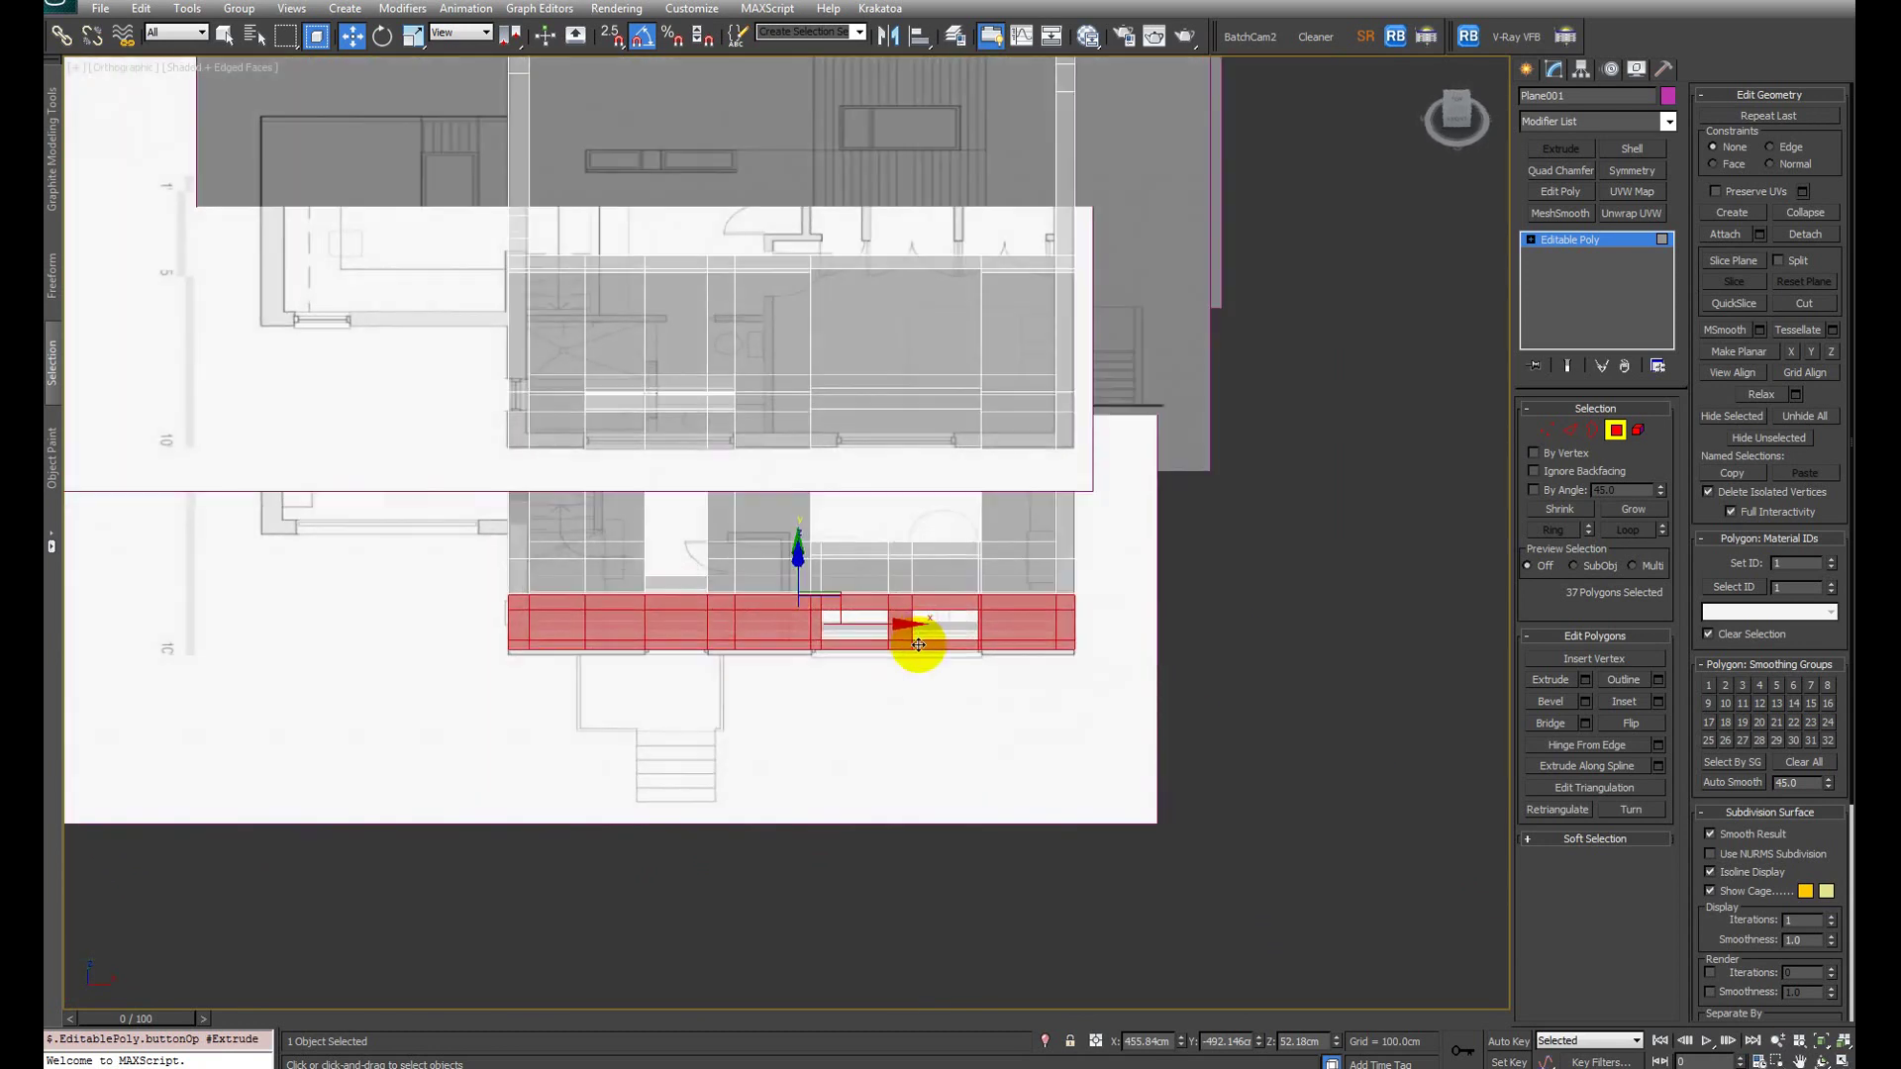
{"action": "scroll", "coordinate": [948, 128], "scroll_direction": "down", "scroll_amount": 2}
{"action": "middle_click_drag", "start_coordinate": [945, 149], "coordinate": [849, 390]}
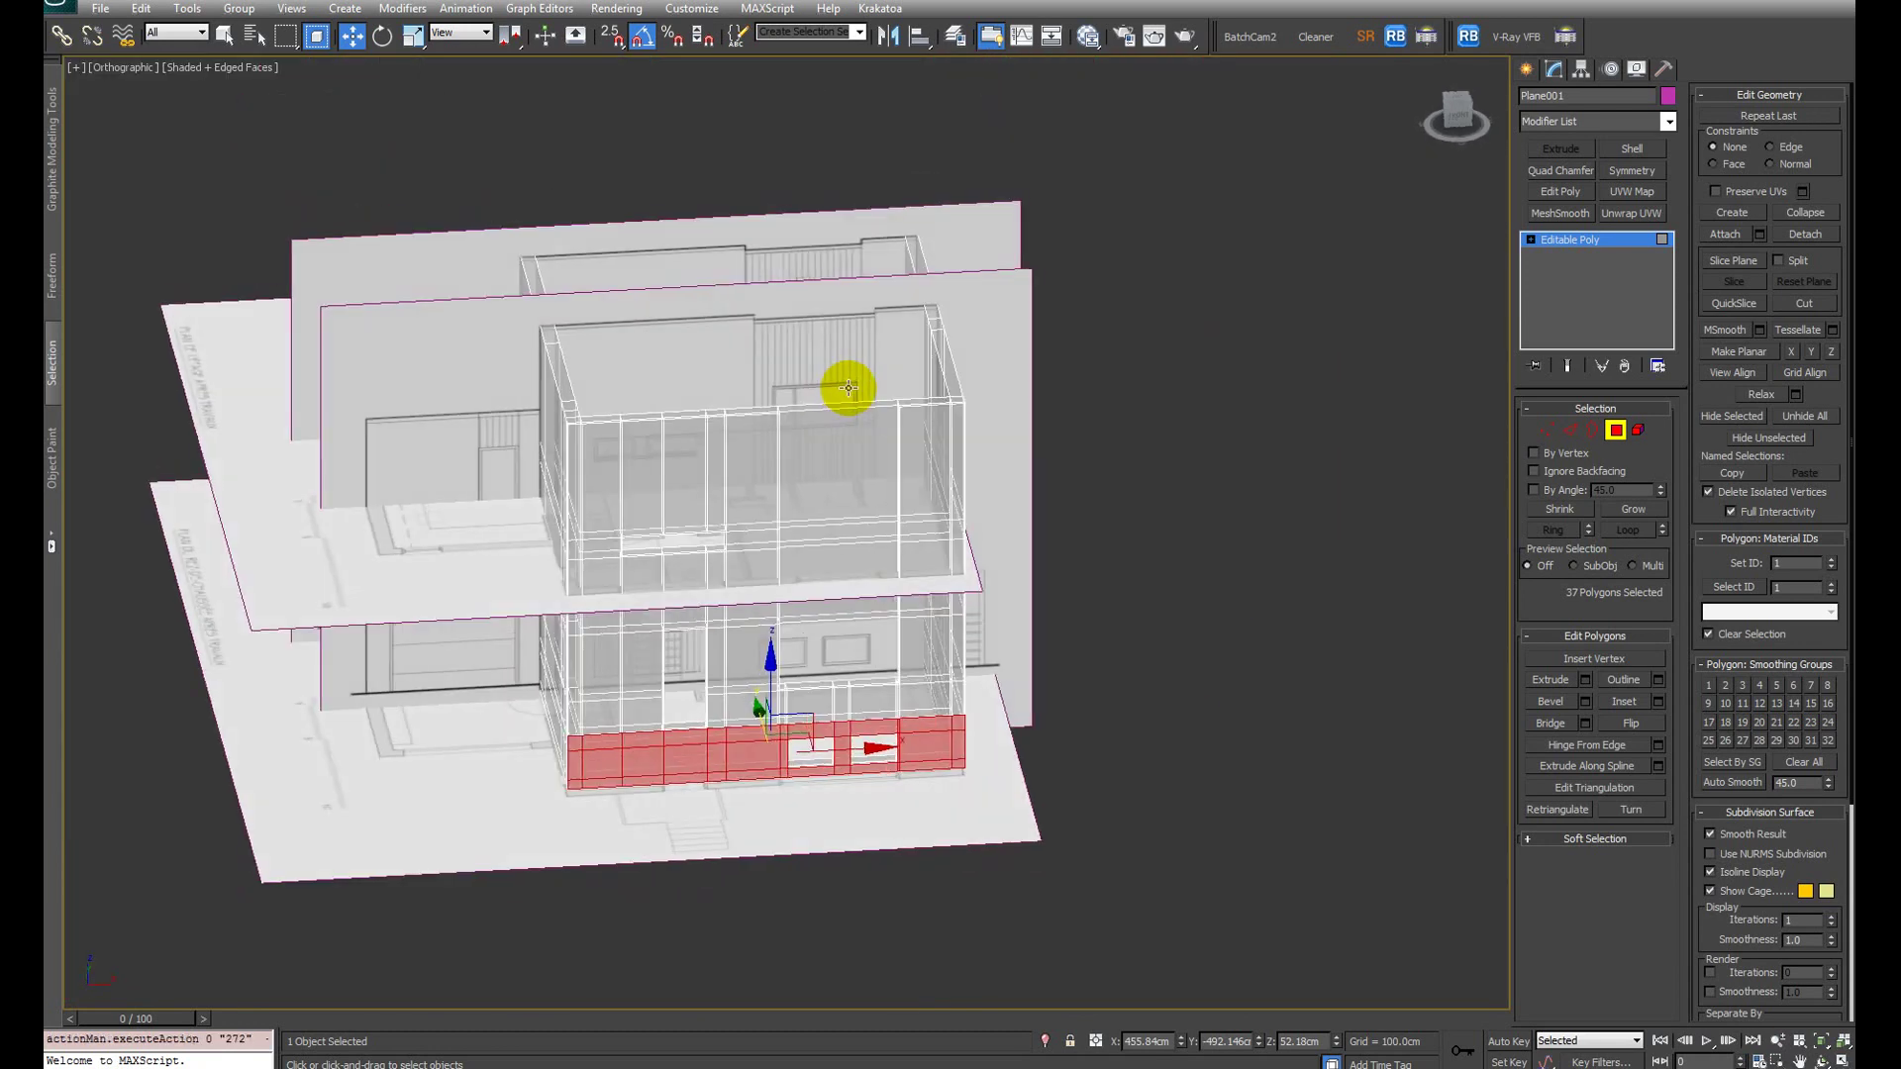
{"action": "middle_click_drag", "start_coordinate": [811, 454], "coordinate": [811, 607], "text": "alt"}
{"action": "key", "text": "2"}
{"action": "key", "text": "F3"}
{"action": "middle_click_drag", "start_coordinate": [851, 699], "coordinate": [845, 679], "text": "alt"}
{"action": "scroll", "coordinate": [849, 723], "scroll_direction": "up", "scroll_amount": 5}
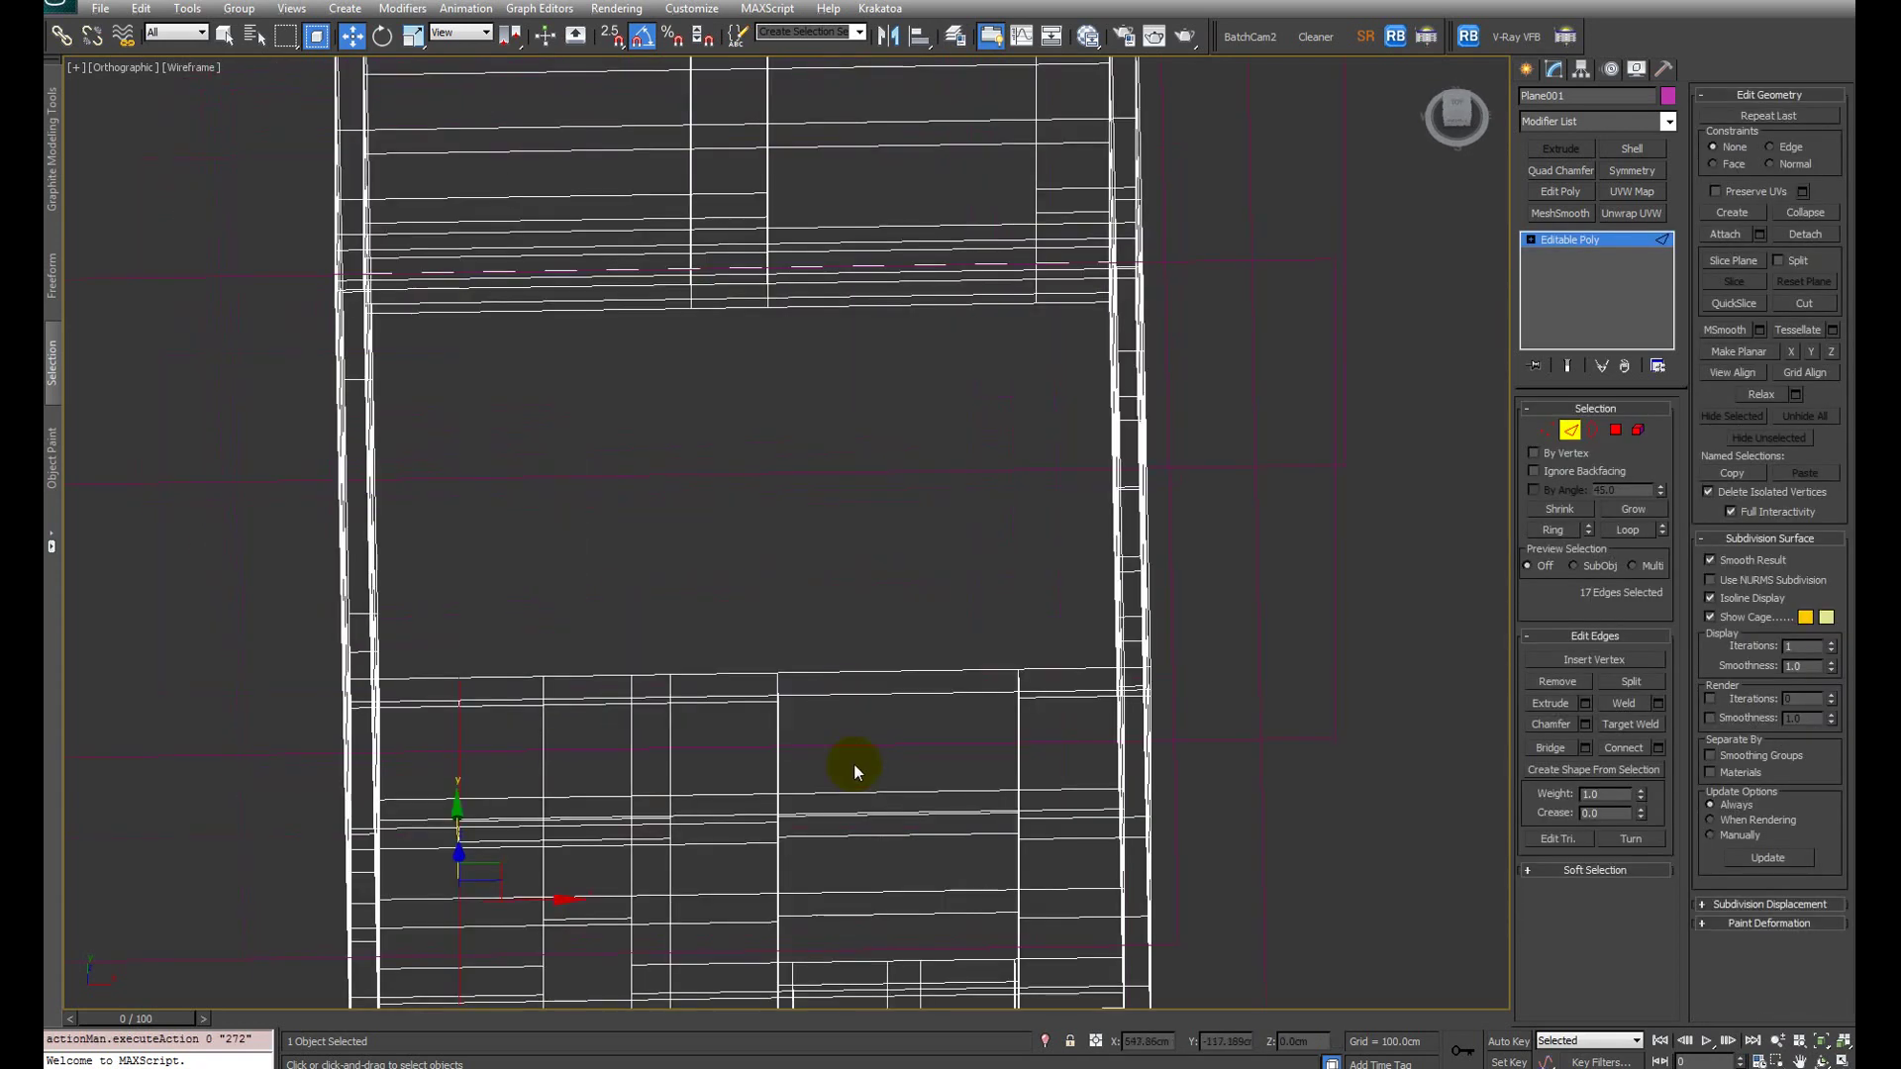
{"action": "key", "text": "F3"}
{"action": "key", "text": "F3"}
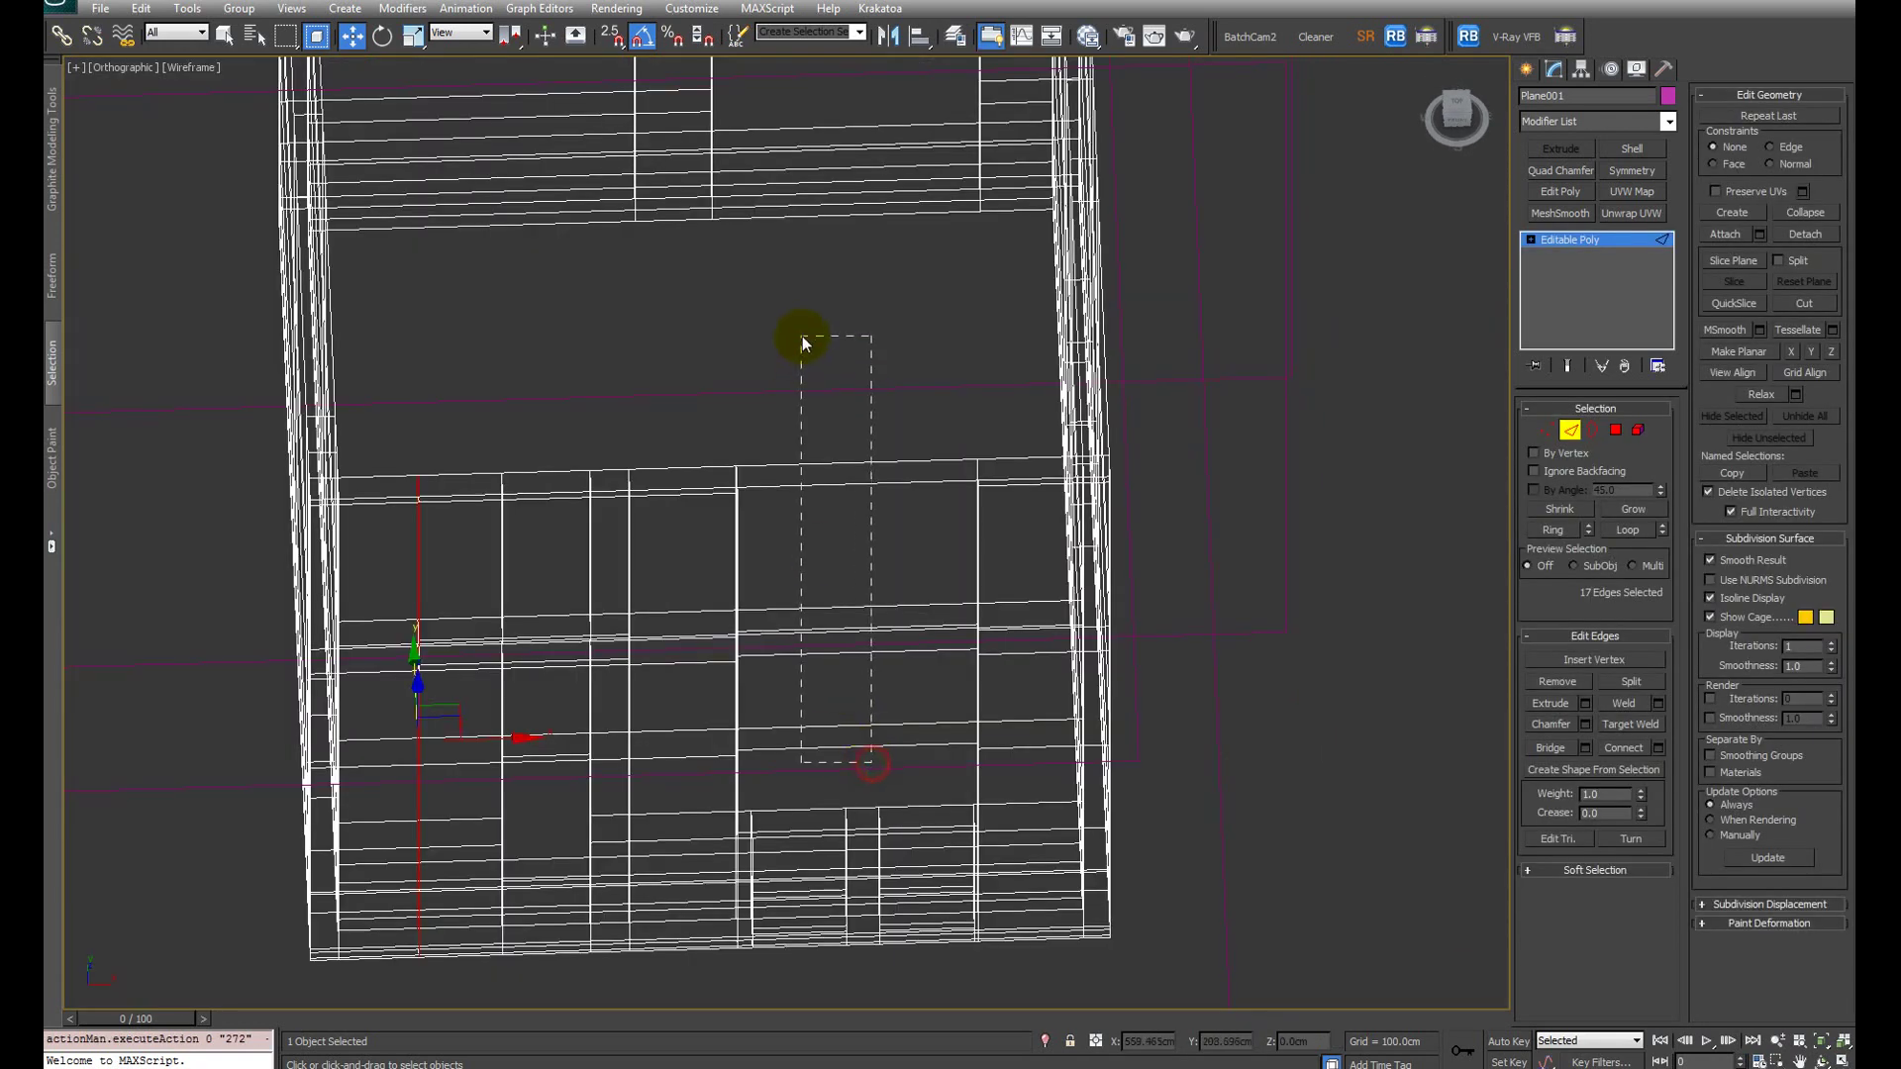
{"action": "left_click_drag", "start_coordinate": [802, 338], "coordinate": [801, 335]}
{"action": "key", "text": "F3"}
{"action": "middle_click_drag", "start_coordinate": [906, 594], "coordinate": [914, 484], "text": "alt"}
{"action": "key", "text": "ctrl+shift+e"}
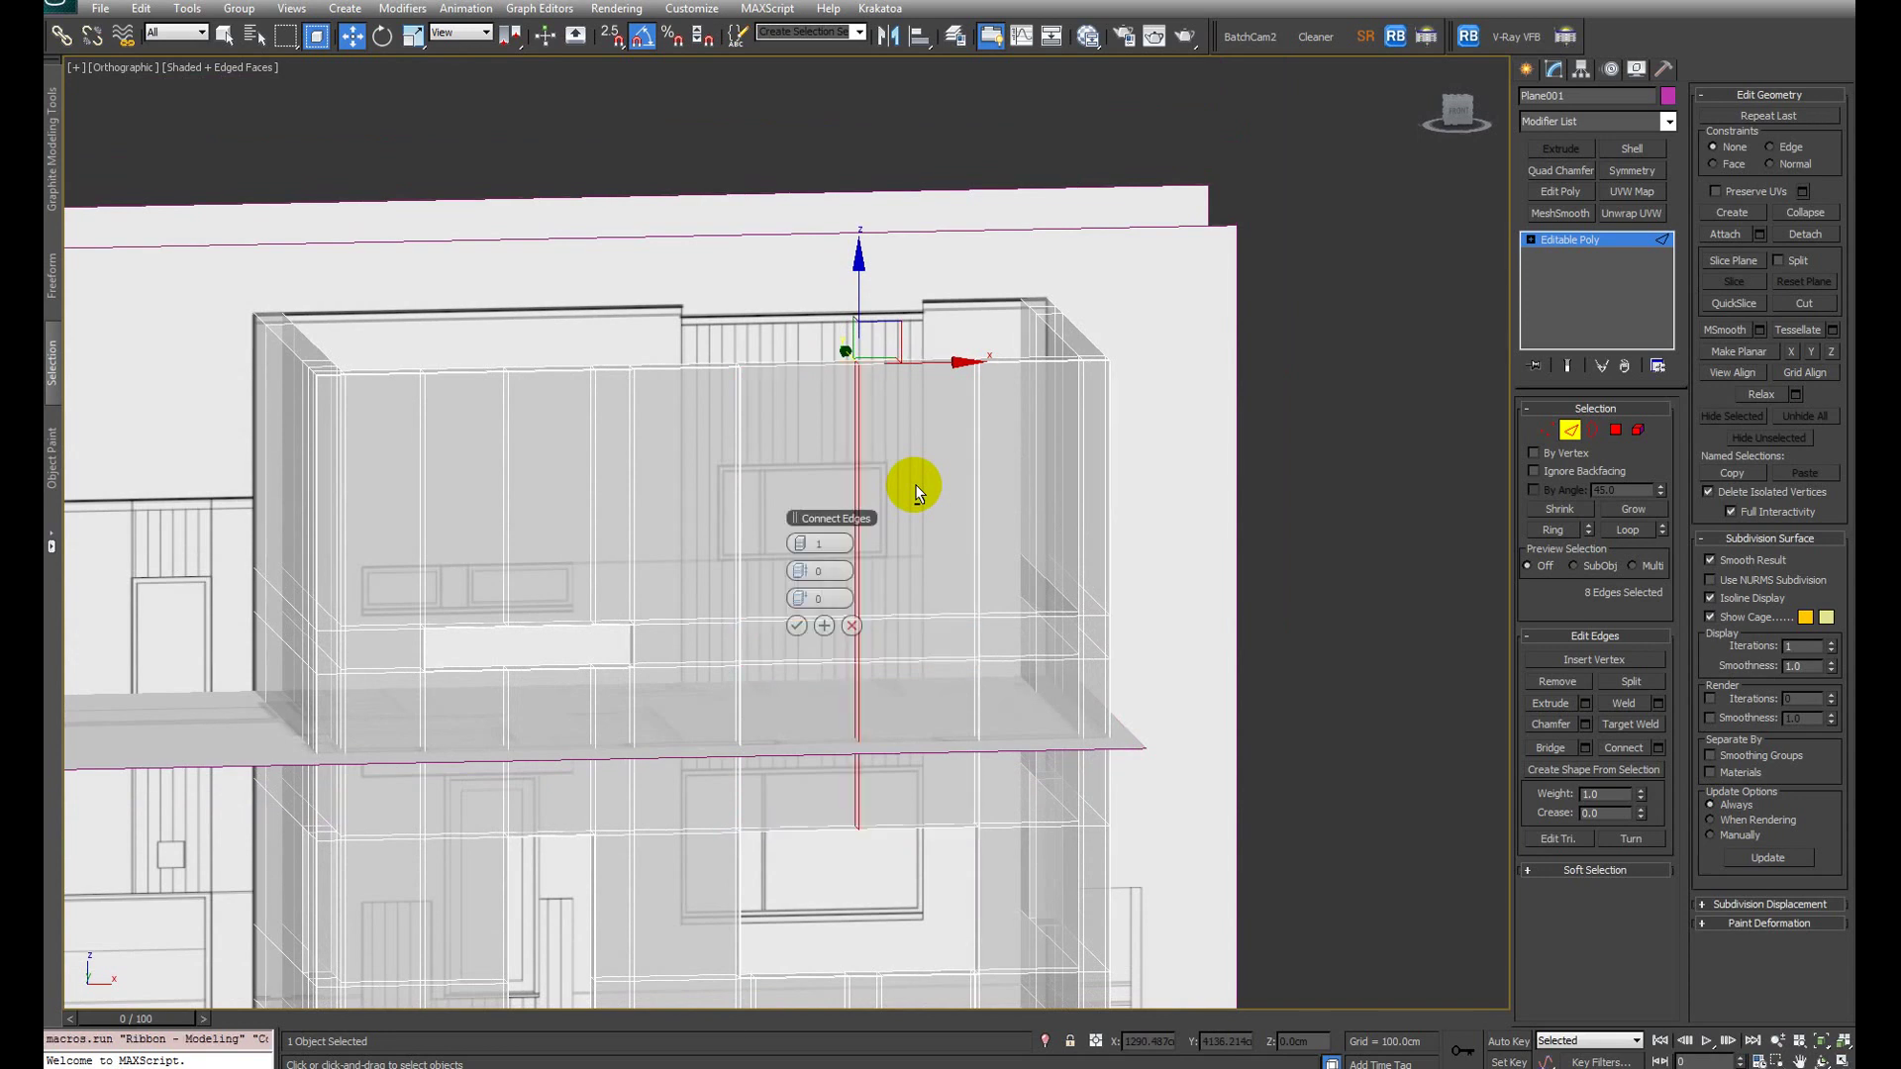
{"action": "left_click", "coordinate": [799, 540]}
{"action": "left_click", "coordinate": [796, 624]}
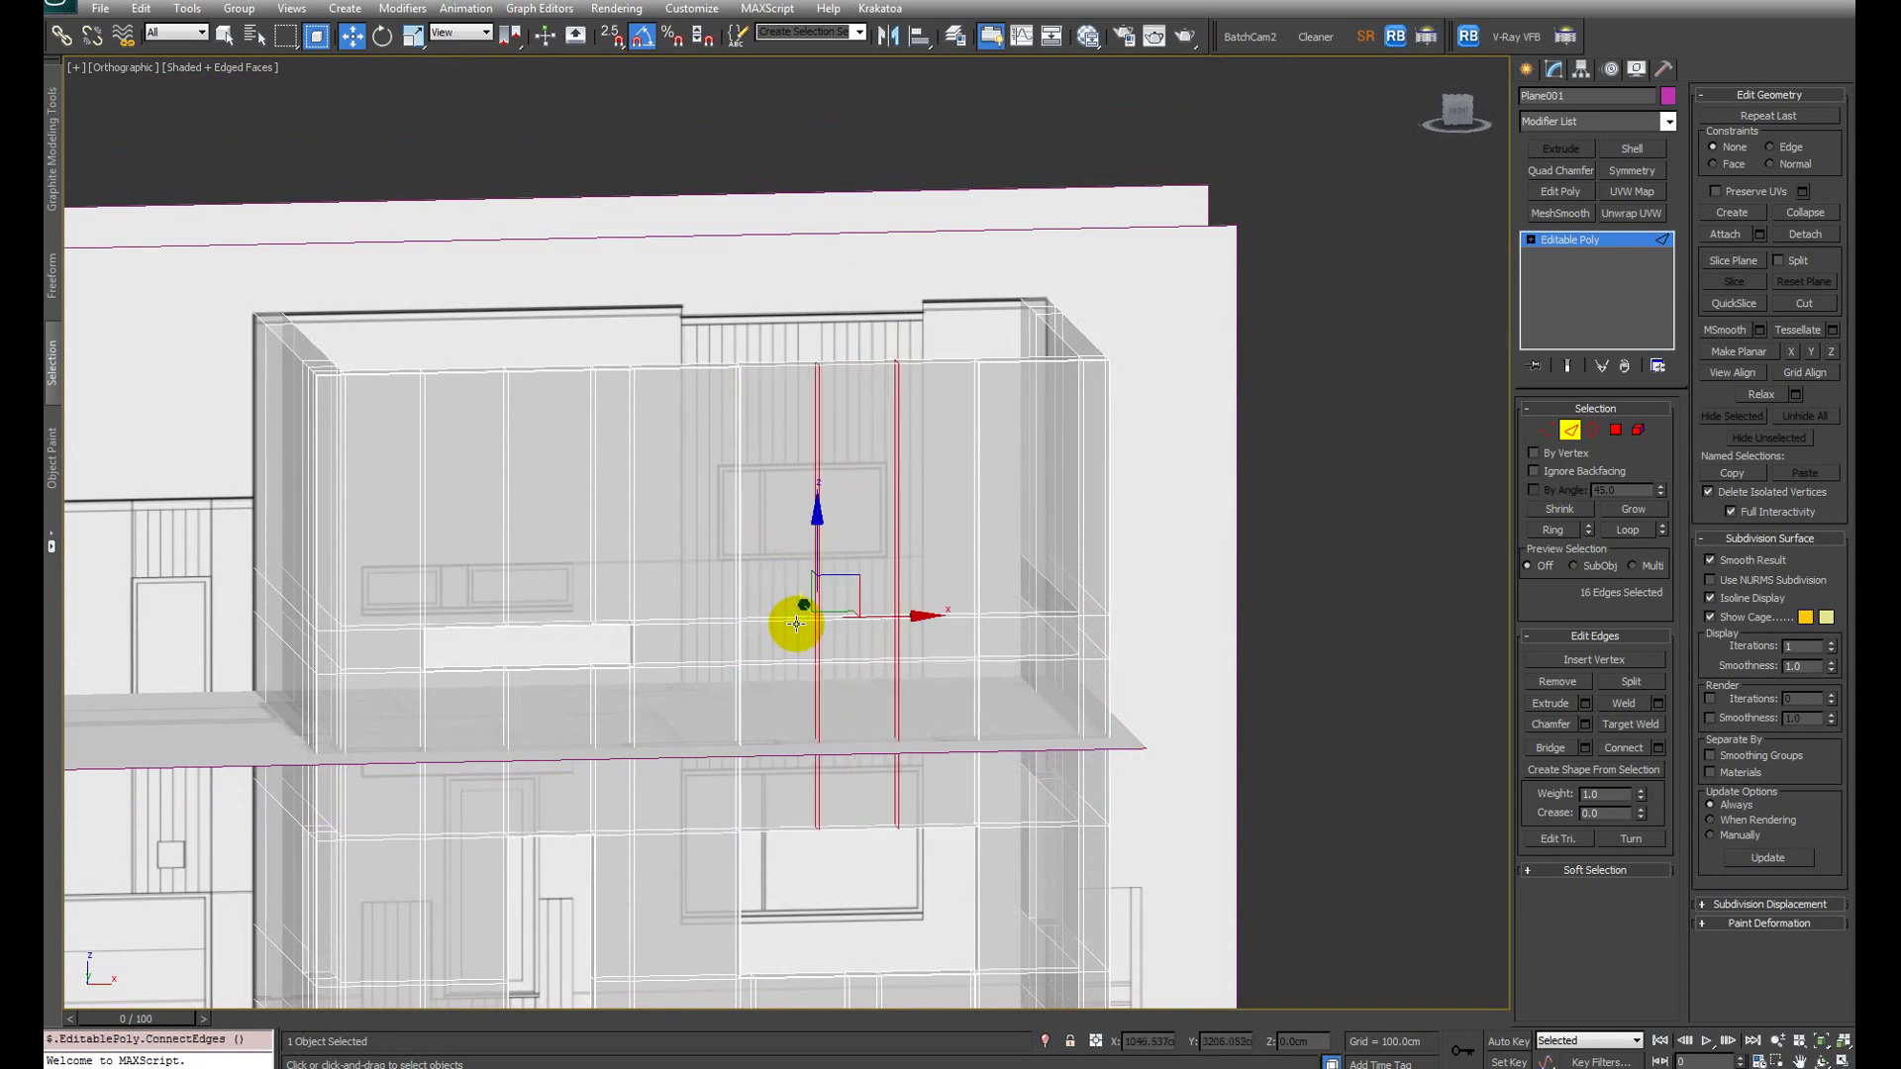
Step: Align the two new vertical edge loops with the left and right sides of the upper window on the front elevation
{"action": "key", "text": "f"}
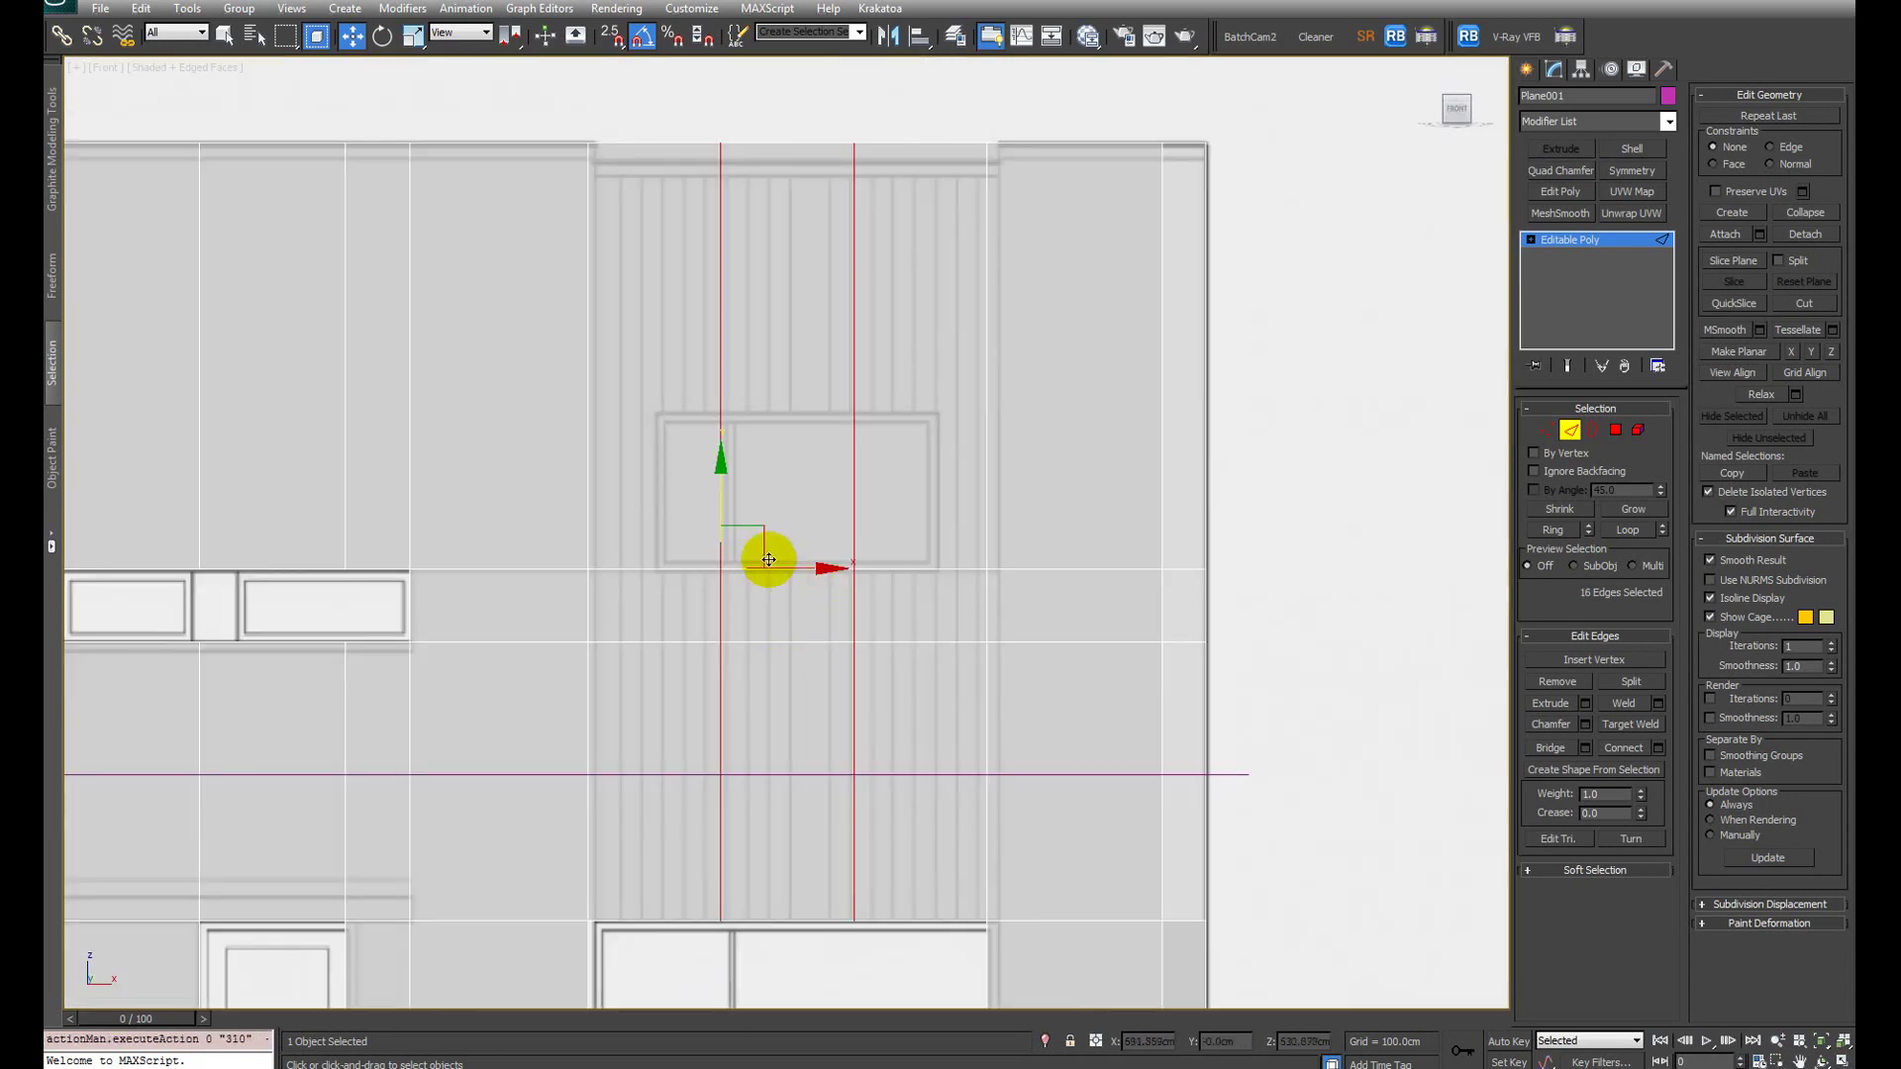
{"action": "left_click_drag", "start_coordinate": [754, 571], "coordinate": [698, 566]}
{"action": "left_click_drag", "start_coordinate": [716, 946], "coordinate": [668, 253], "text": "alt"}
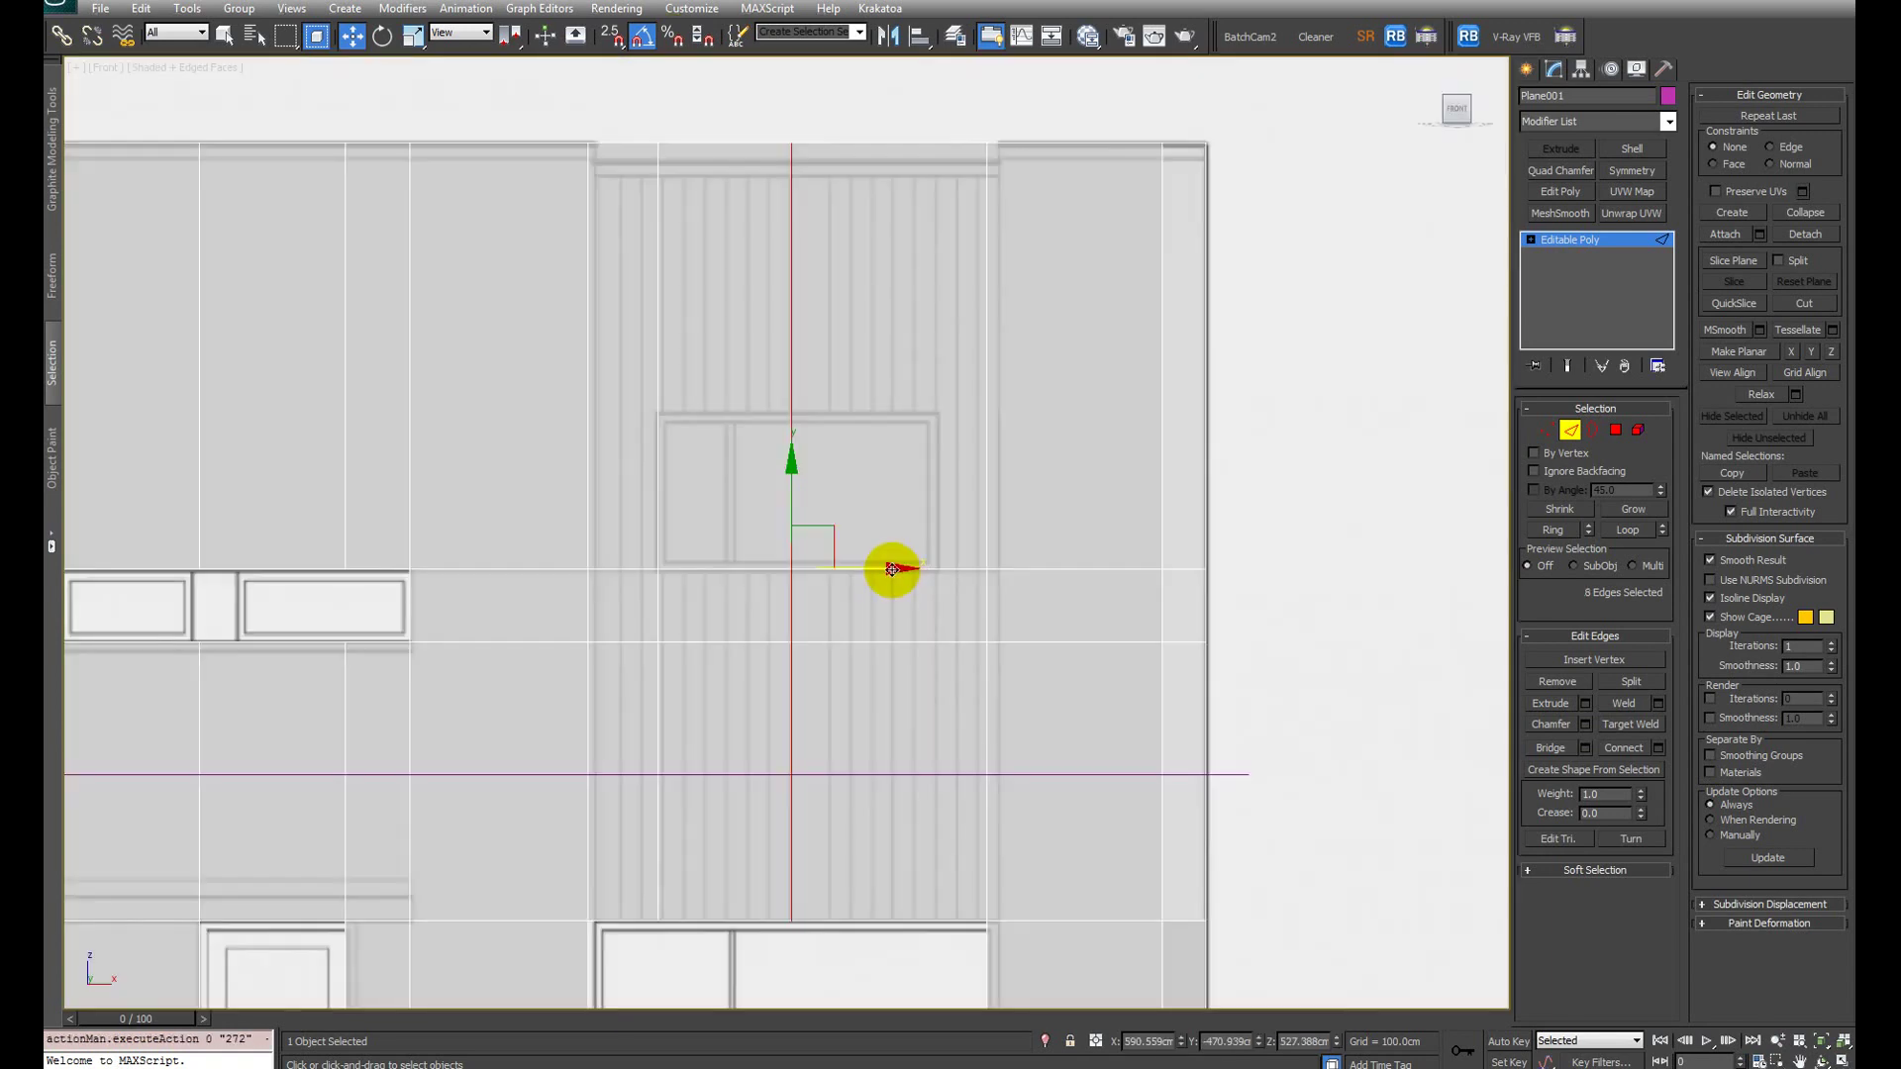
{"action": "left_click_drag", "start_coordinate": [884, 570], "coordinate": [1027, 588]}
Step: Examine how the front wall's existing horizontal edges line up with the upper window outline, comparing wireframe and shaded display
{"action": "key", "text": "4"}
{"action": "key", "text": "q"}
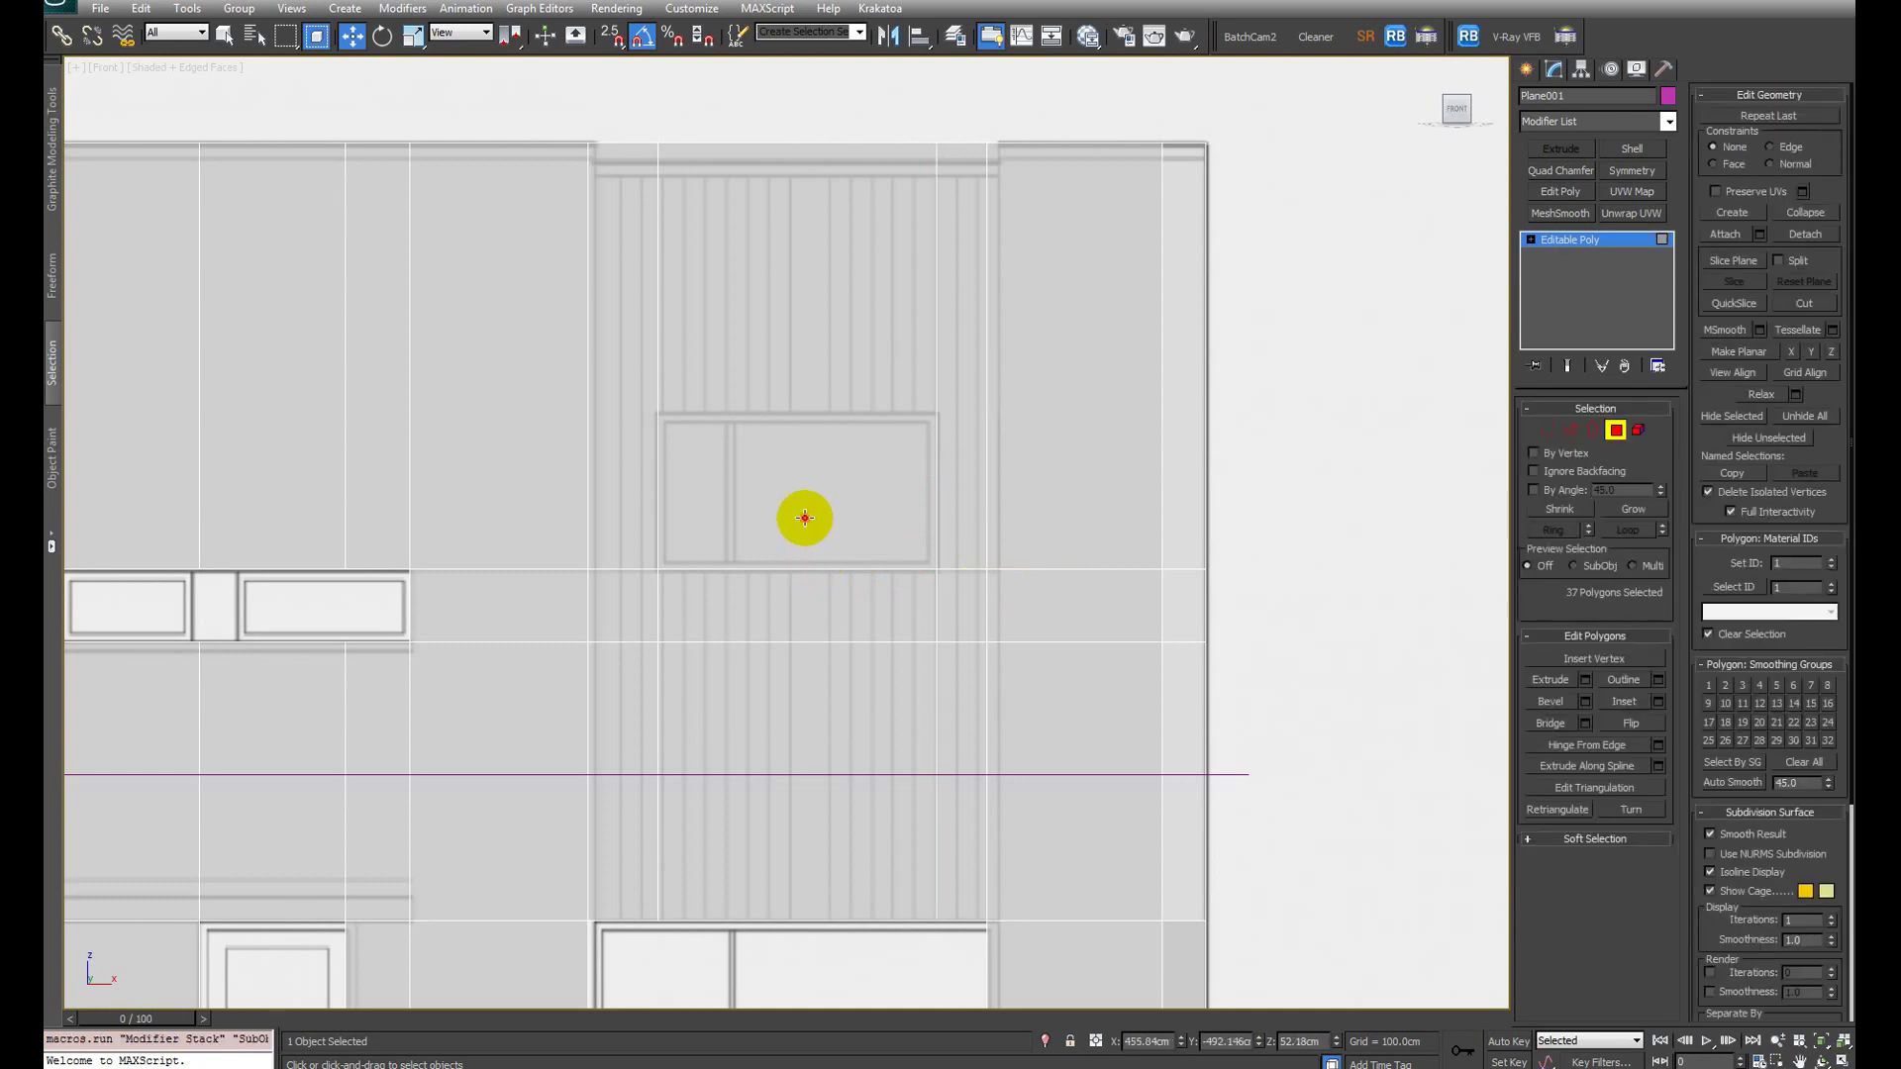
{"action": "left_click", "coordinate": [855, 526]}
{"action": "key", "text": "1"}
{"action": "key", "text": "F3"}
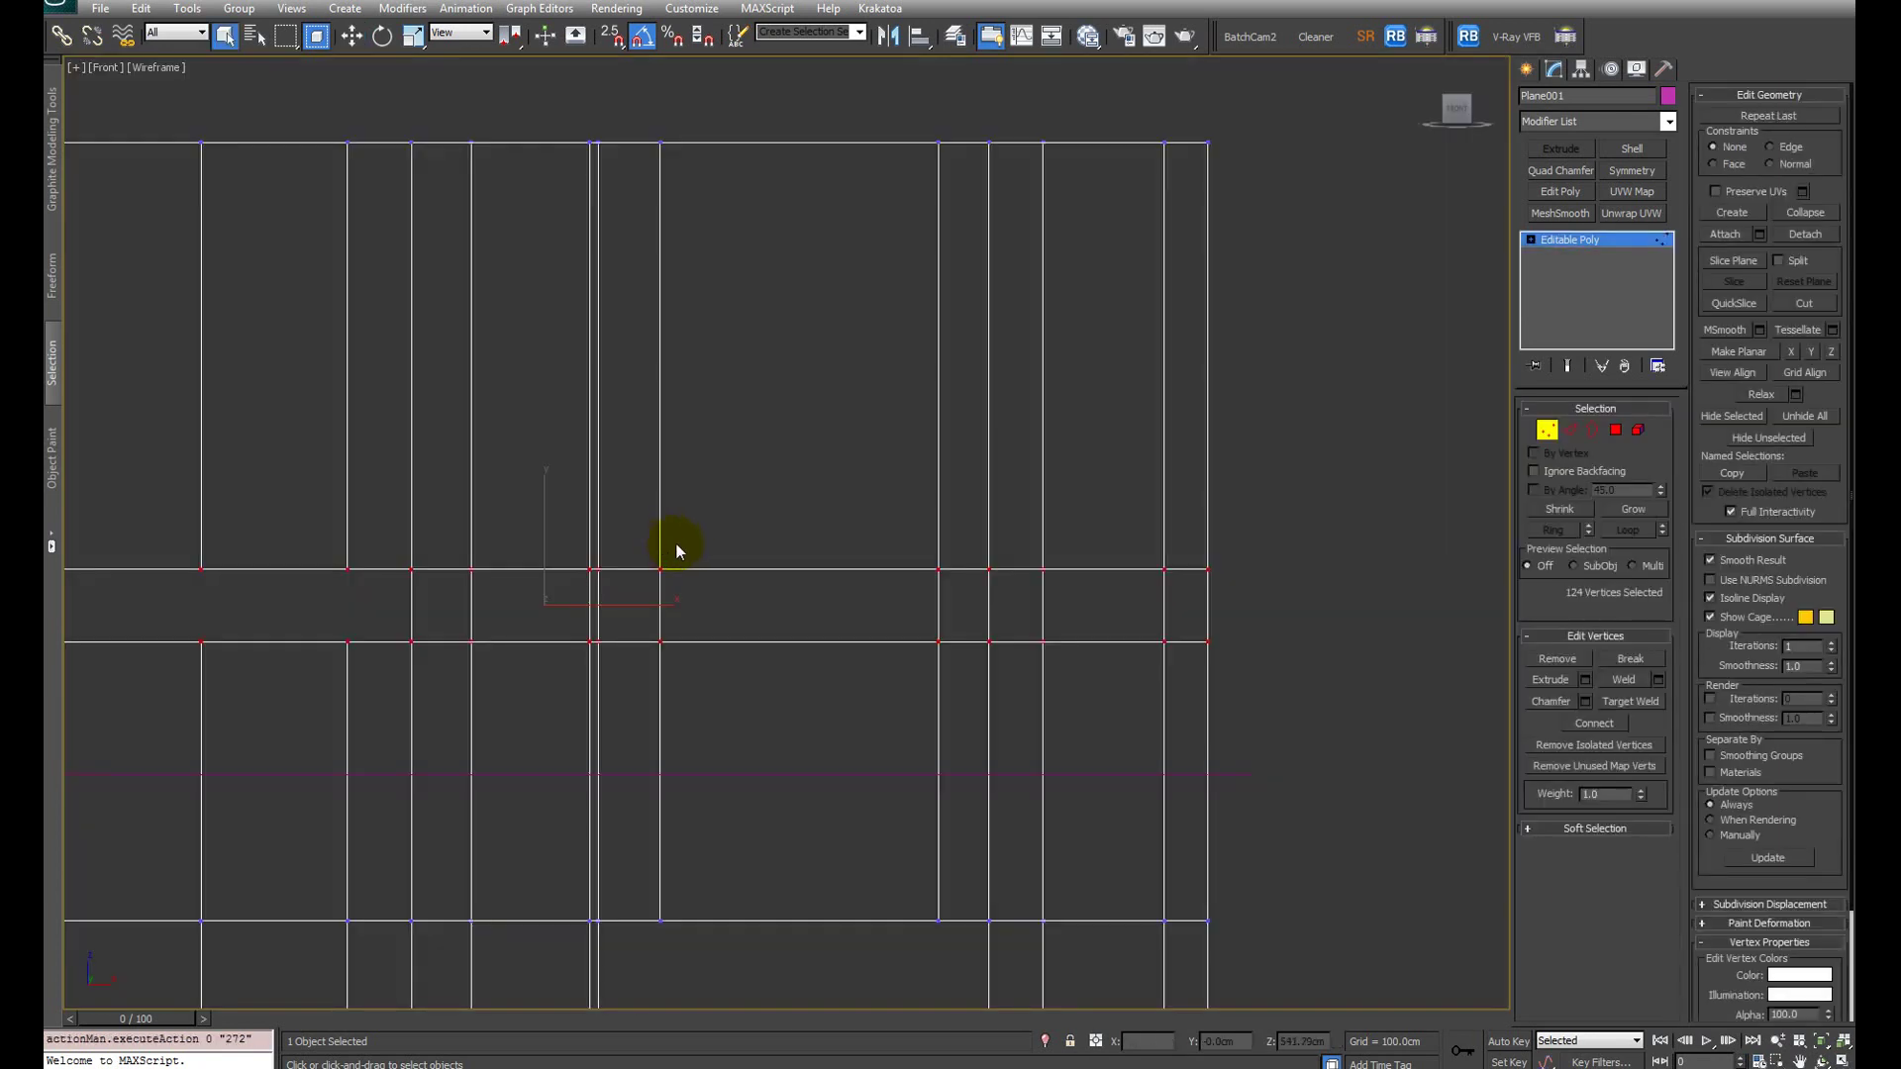
{"action": "key", "text": "F3"}
{"action": "key", "text": "F3"}
{"action": "mouse_move", "coordinate": [687, 551]}
{"action": "middle_mouse_down"}
{"action": "mouse_move", "coordinate": [1102, 581]}
{"action": "mouse_move", "coordinate": [897, 586]}
{"action": "middle_mouse_up"}
{"action": "key", "text": "F3"}
{"action": "scroll", "coordinate": [898, 587], "scroll_direction": "down", "scroll_amount": 2}
{"action": "middle_click_drag", "start_coordinate": [1093, 579], "coordinate": [1013, 579]}
{"action": "scroll", "coordinate": [929, 576], "scroll_direction": "up", "scroll_amount": 4}
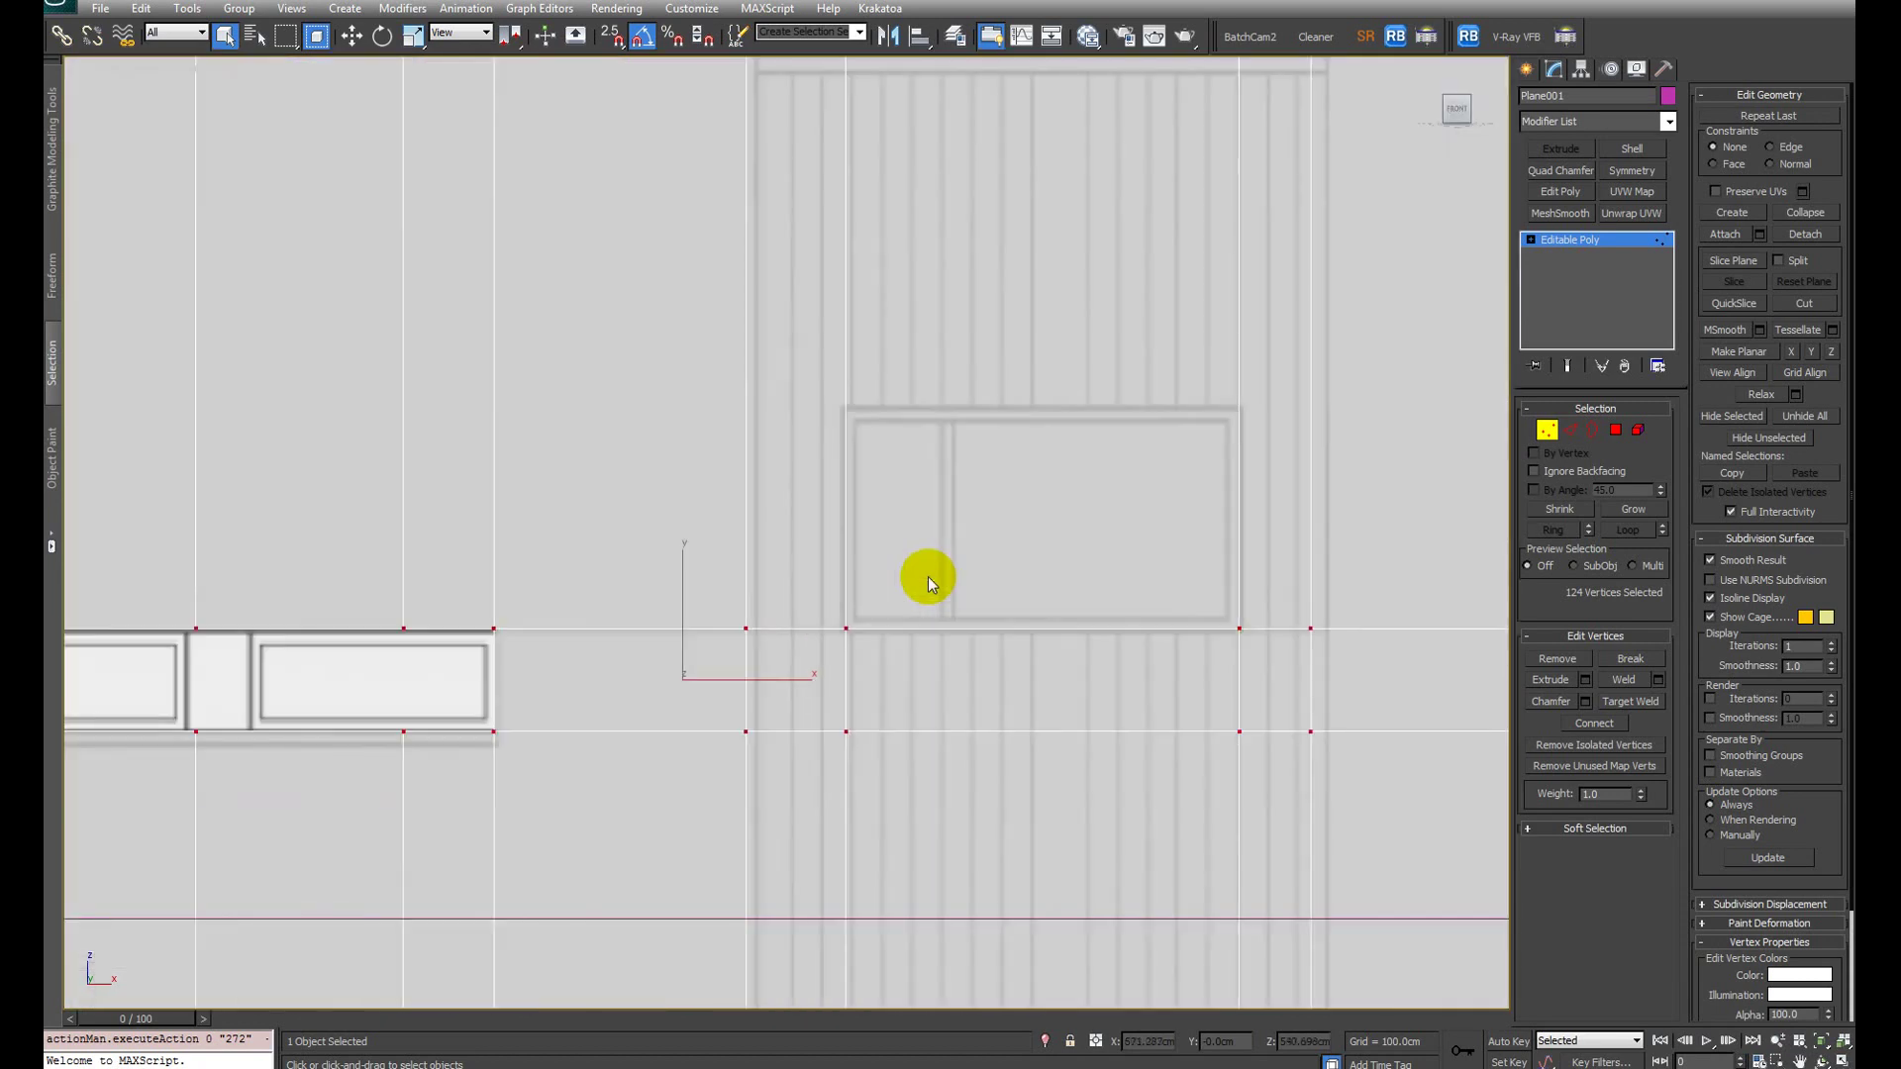
{"action": "scroll", "coordinate": [928, 576], "scroll_direction": "down", "scroll_amount": 6}
Step: Connect the vertical edges across the upper walls with one horizontal segment and align it with the top of the upper window
{"action": "key", "text": "2"}
{"action": "left_click_drag", "start_coordinate": [1222, 527], "coordinate": [59, 425]}
{"action": "key", "text": "ctrl+shift+e"}
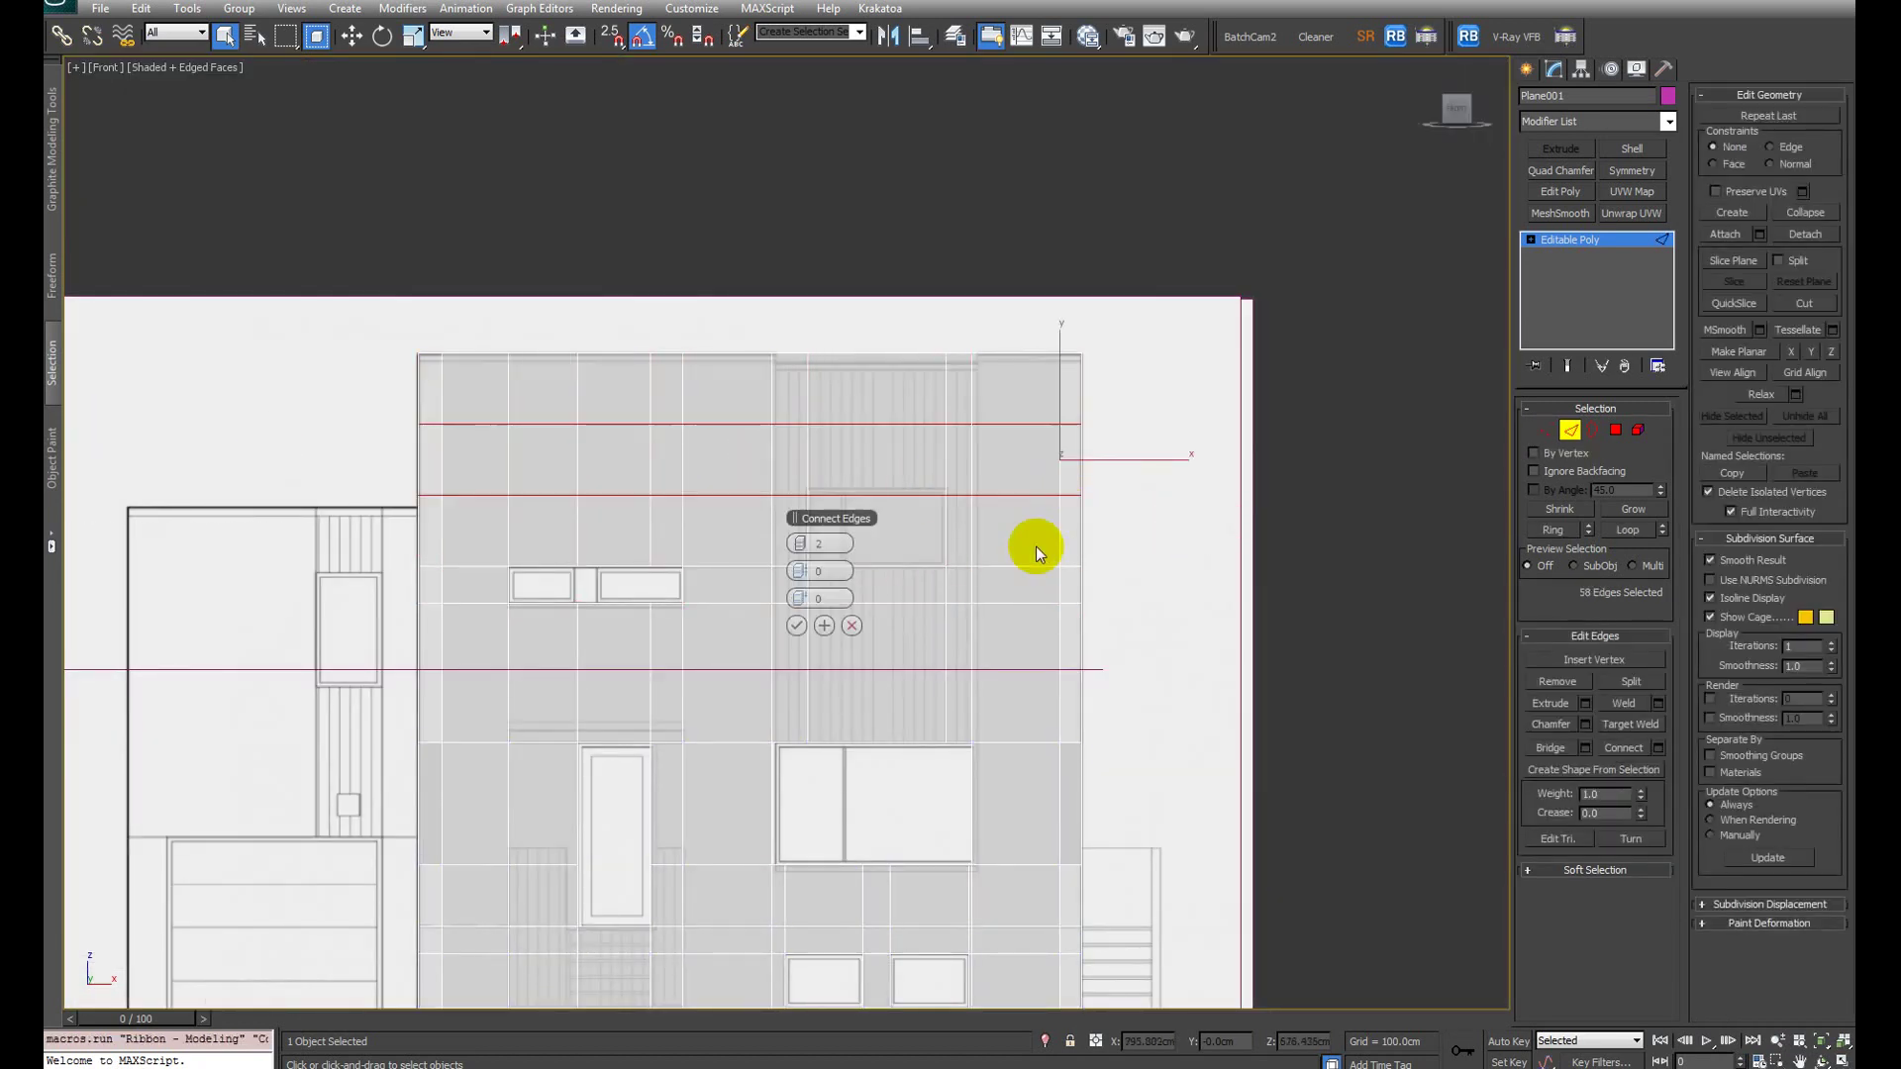
{"action": "left_click", "coordinate": [797, 547]}
{"action": "left_click", "coordinate": [798, 624]}
{"action": "key", "text": "w"}
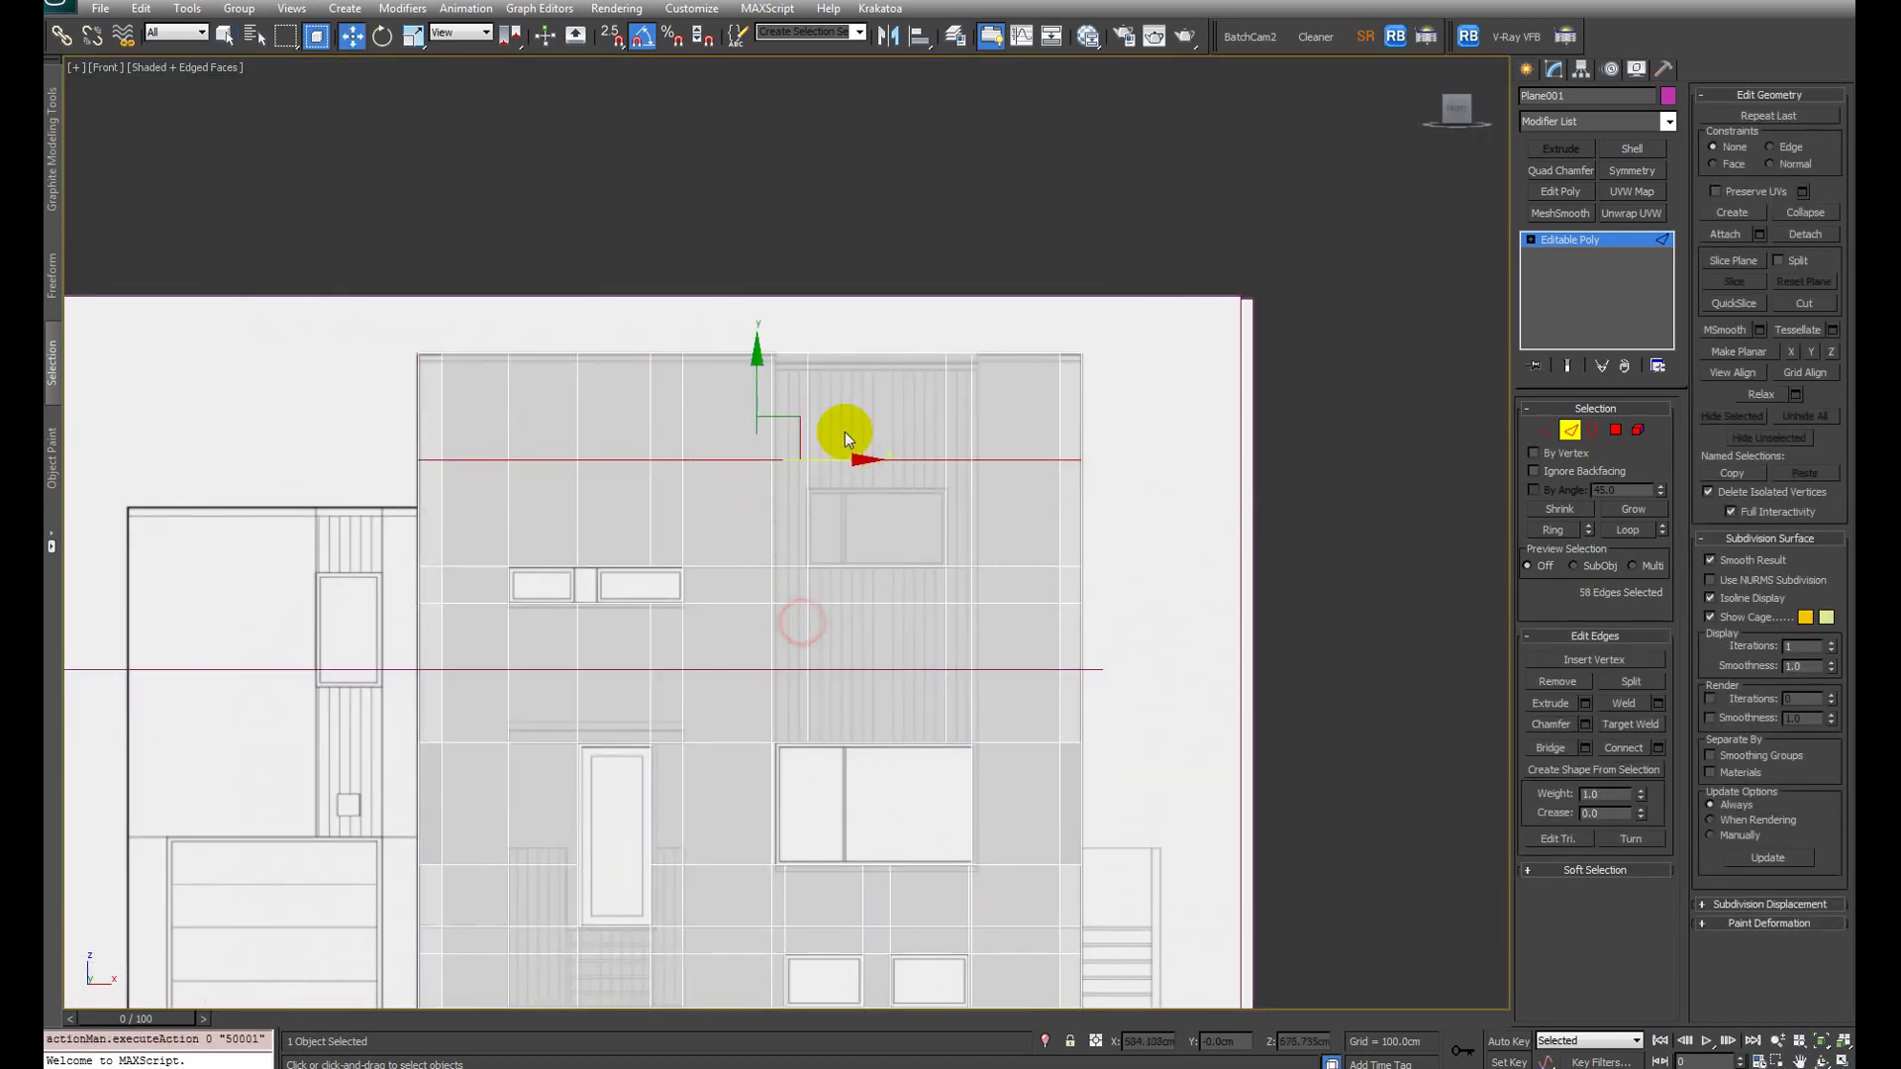
{"action": "left_click_drag", "start_coordinate": [755, 400], "coordinate": [751, 427]}
Step: Select the outer and inner front wall polygons within the upper window outline, leaving the polygons of the other walls deselected
{"action": "key", "text": "4"}
{"action": "key", "text": "q"}
{"action": "left_click", "coordinate": [917, 536]}
{"action": "left_click_drag", "start_coordinate": [912, 539], "coordinate": [938, 560]}
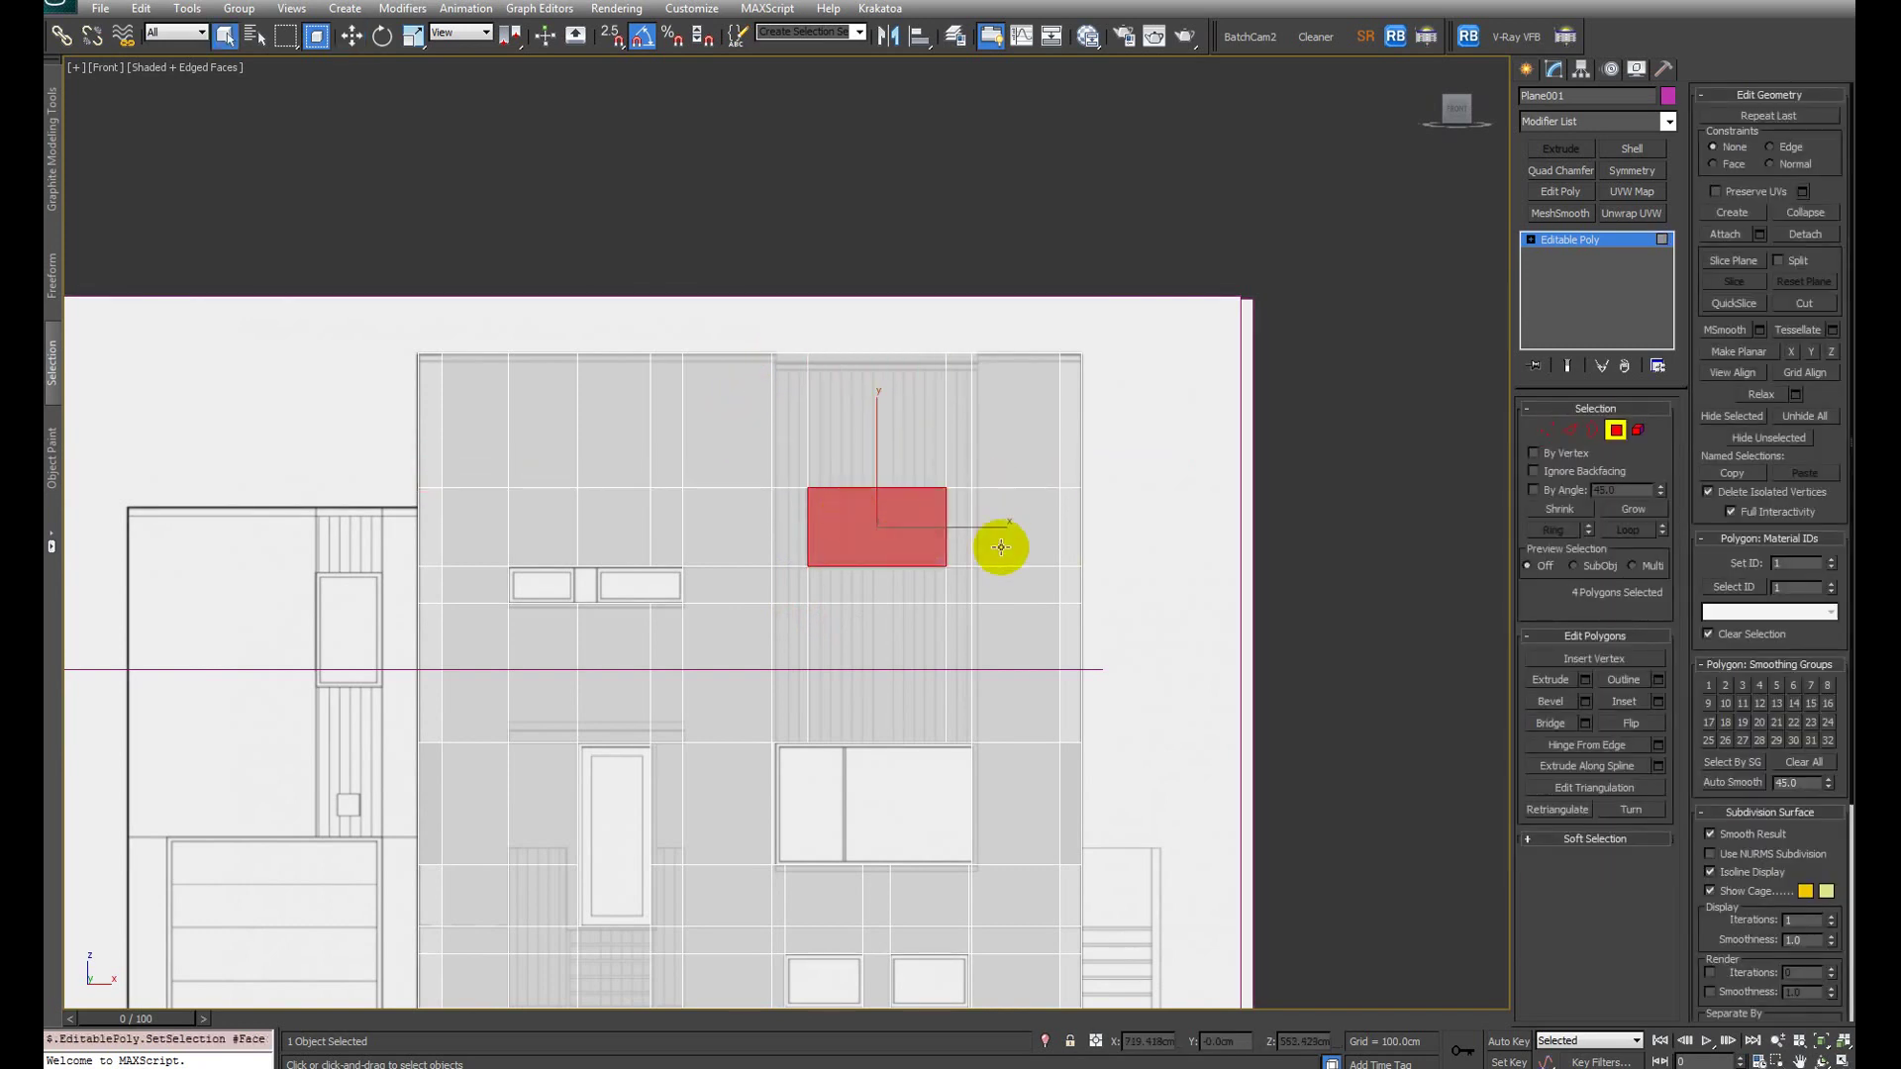
{"action": "middle_click_drag", "start_coordinate": [971, 510], "coordinate": [823, 513], "text": "alt"}
{"action": "key", "text": "F3"}
{"action": "left_click_drag", "start_coordinate": [866, 428], "coordinate": [721, 323], "text": "alt"}
{"action": "key", "text": "F3"}
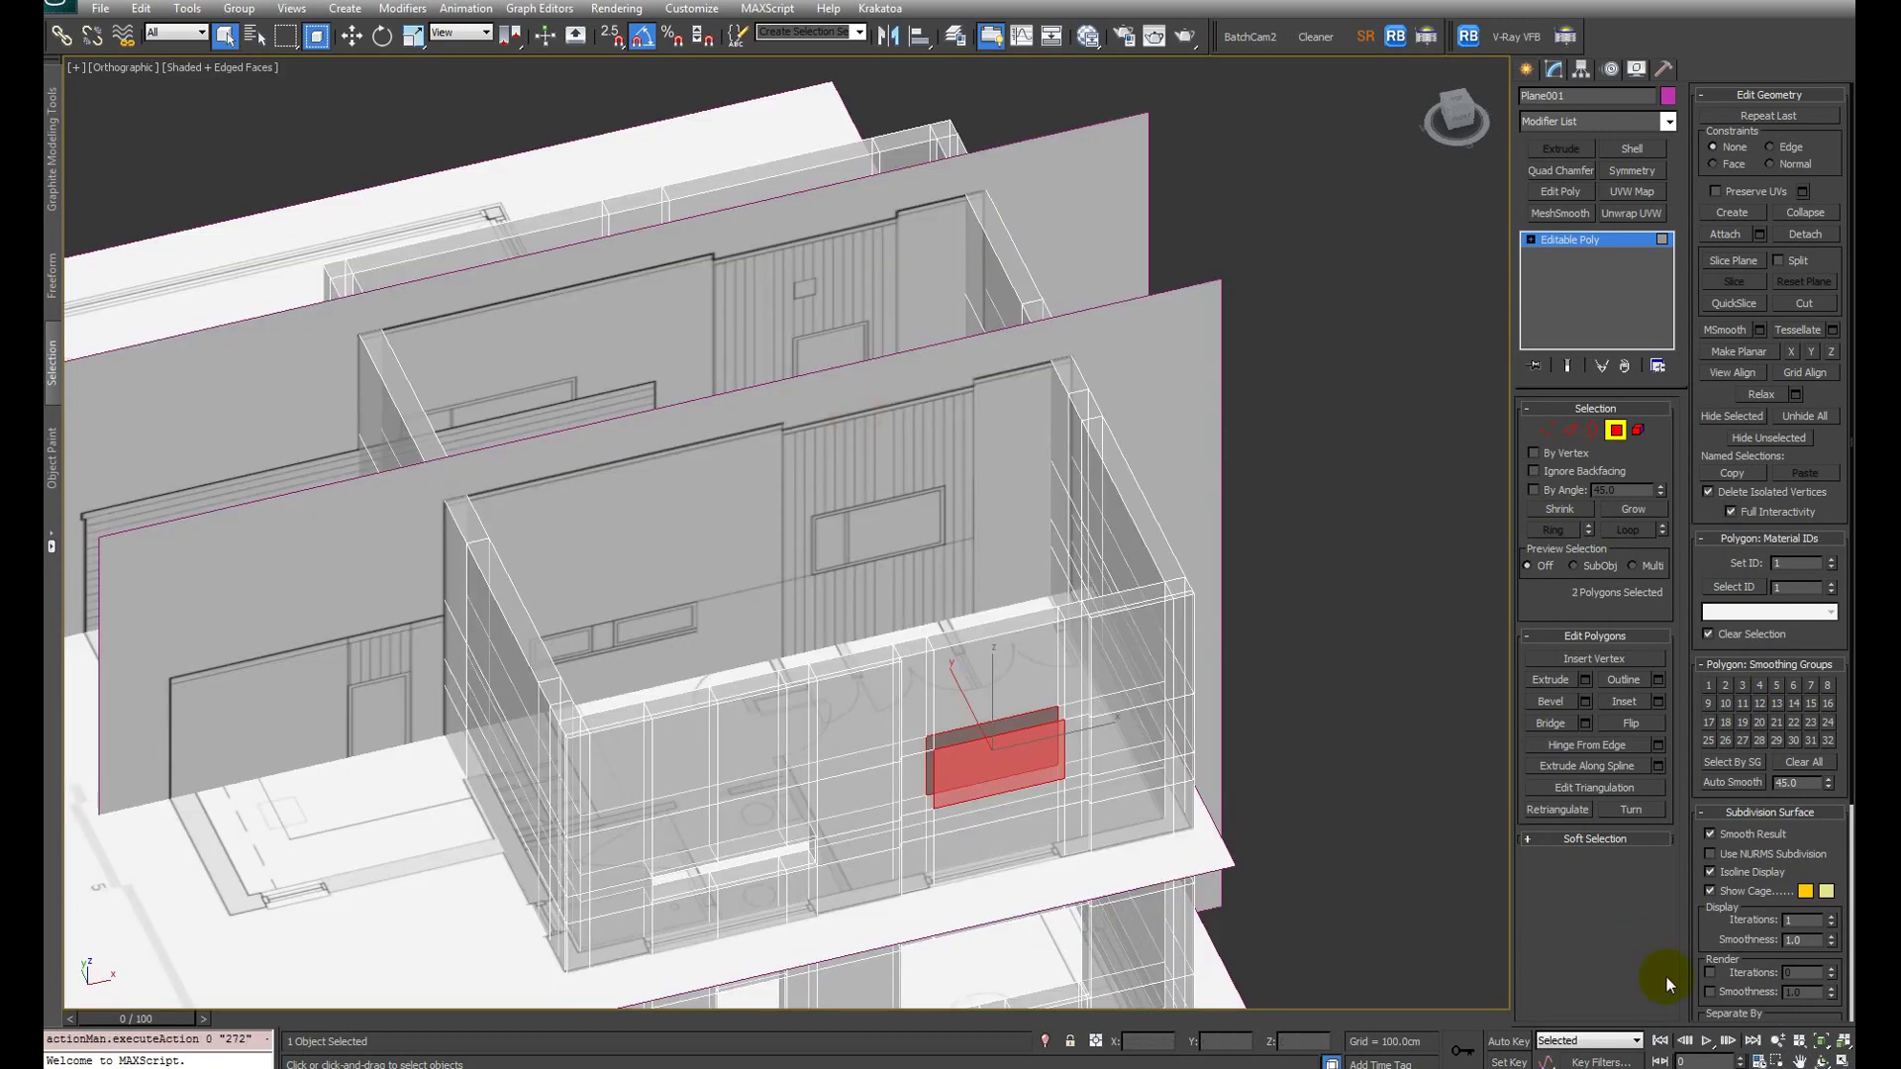
Step: Bridge the two selected polygons to cut the upper window opening through the front wall
{"action": "left_click", "coordinate": [1568, 723]}
{"action": "middle_click_drag", "start_coordinate": [742, 776], "coordinate": [1055, 762], "text": "alt"}
{"action": "scroll", "coordinate": [781, 579], "scroll_direction": "up", "scroll_amount": 4}
{"action": "scroll", "coordinate": [780, 579], "scroll_direction": "down", "scroll_amount": 4}
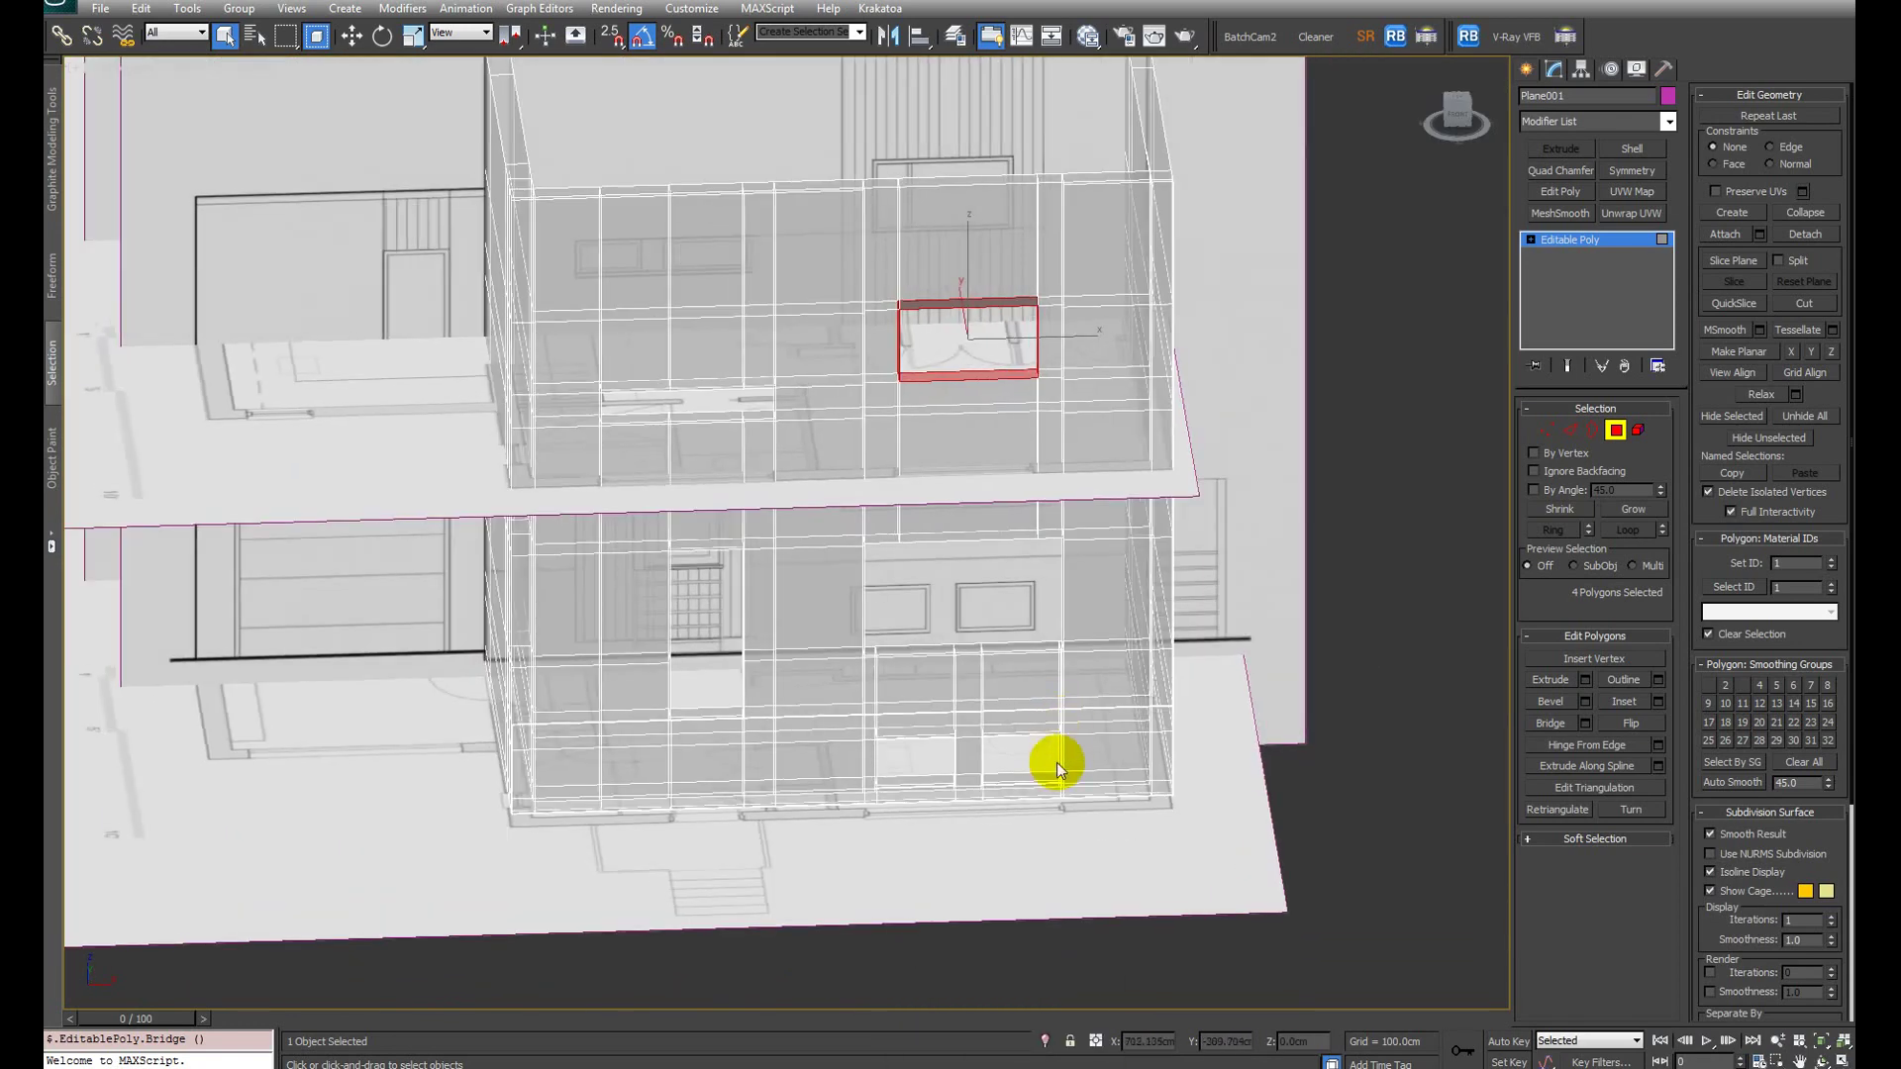
{"action": "key", "text": "alt+x"}
{"action": "middle_click_drag", "start_coordinate": [934, 658], "coordinate": [975, 708], "text": "alt"}
Step: Switch to the photo viewer and browse the facade, interior and rear photos through to the upper floor plan
{"action": "left_click", "coordinate": [959, 1067]}
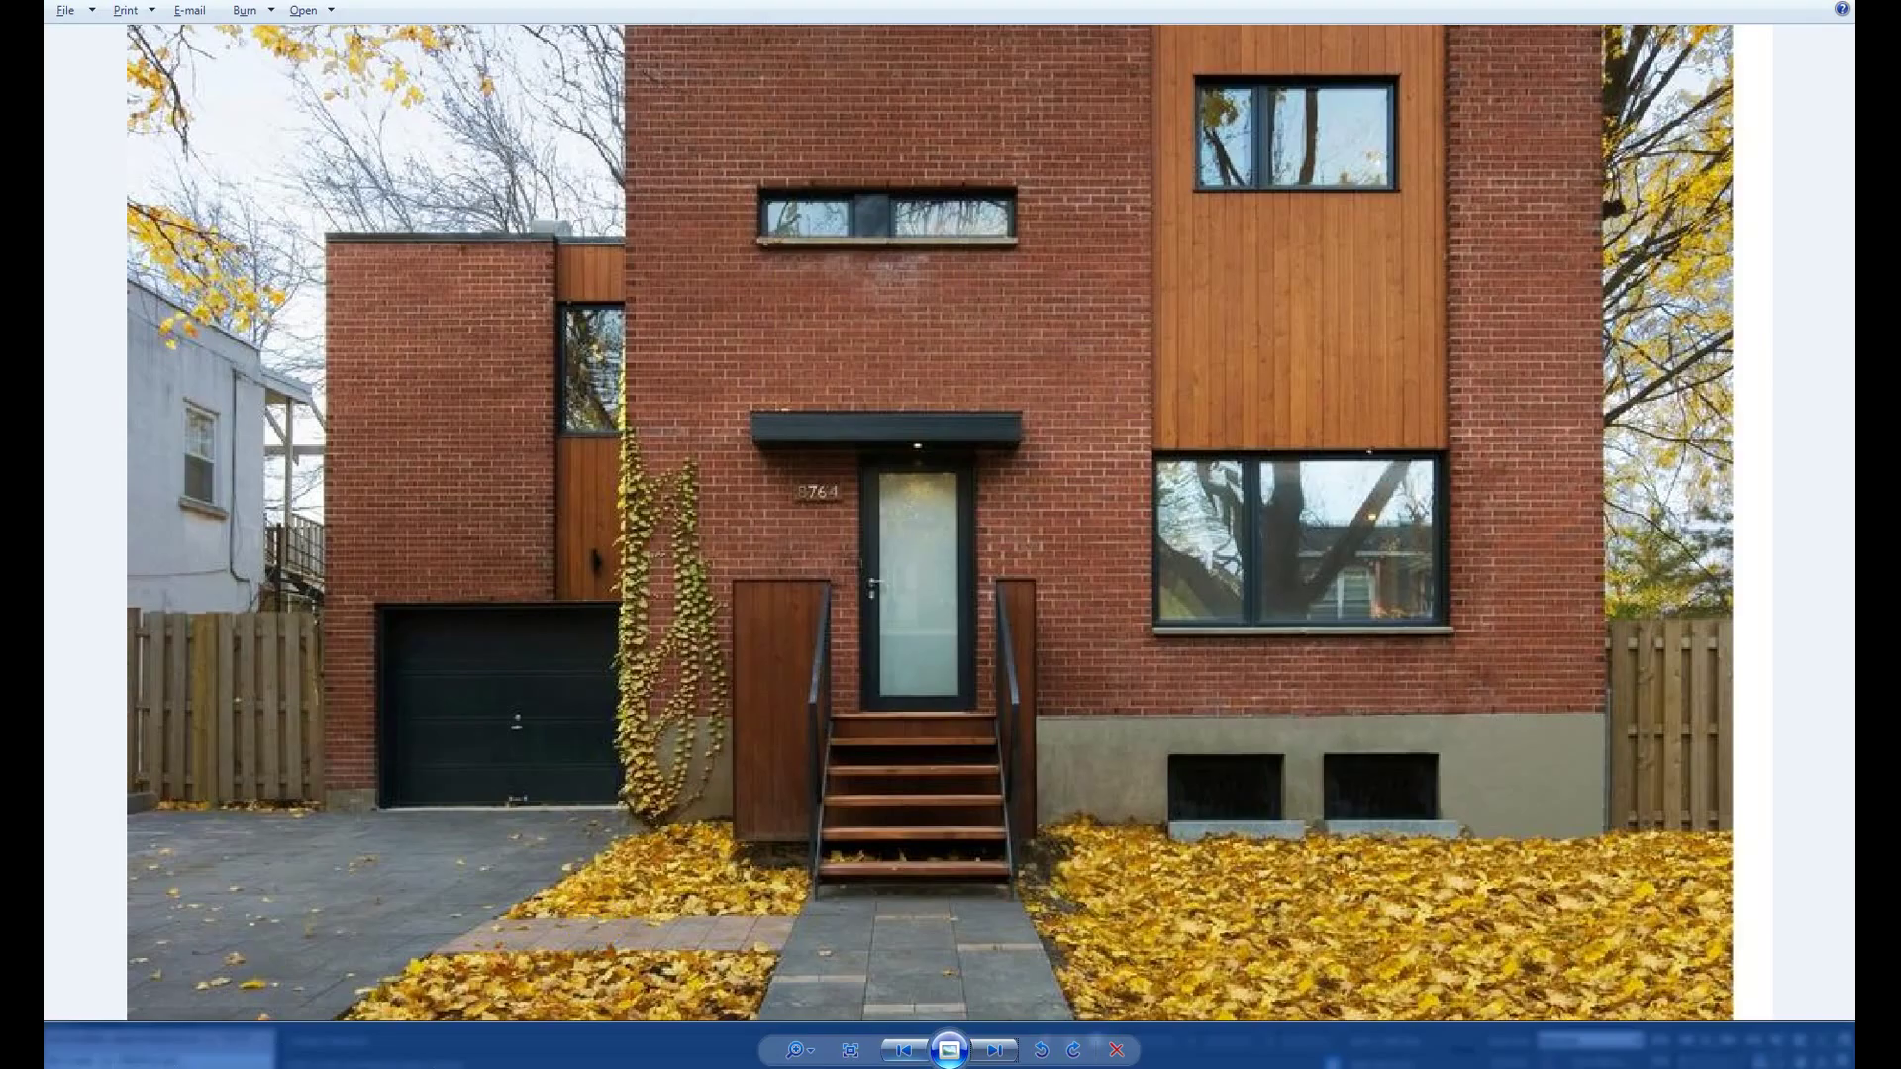
{"action": "scroll", "coordinate": [978, 469], "scroll_direction": "down", "scroll_amount": 5}
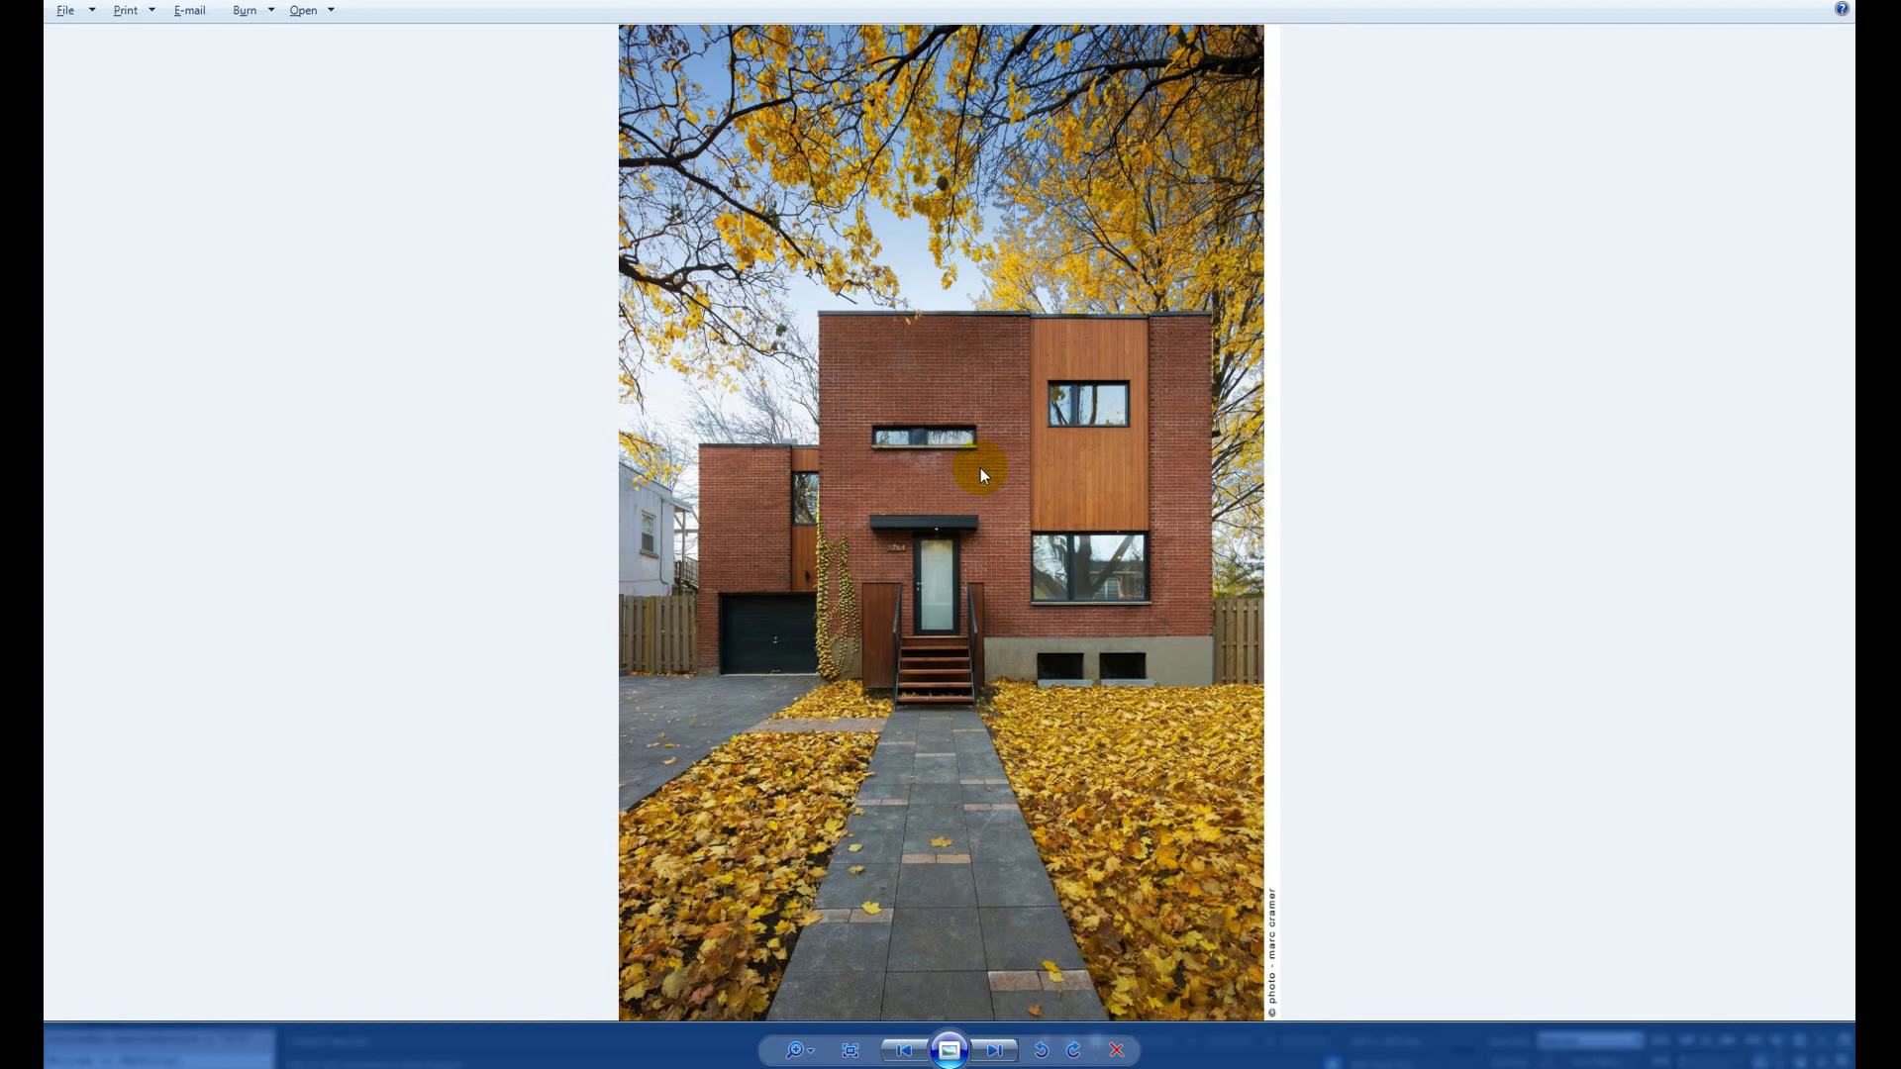
{"action": "key", "text": "Right"}
{"action": "key", "text": "Right"}
{"action": "key", "text": "Right"}
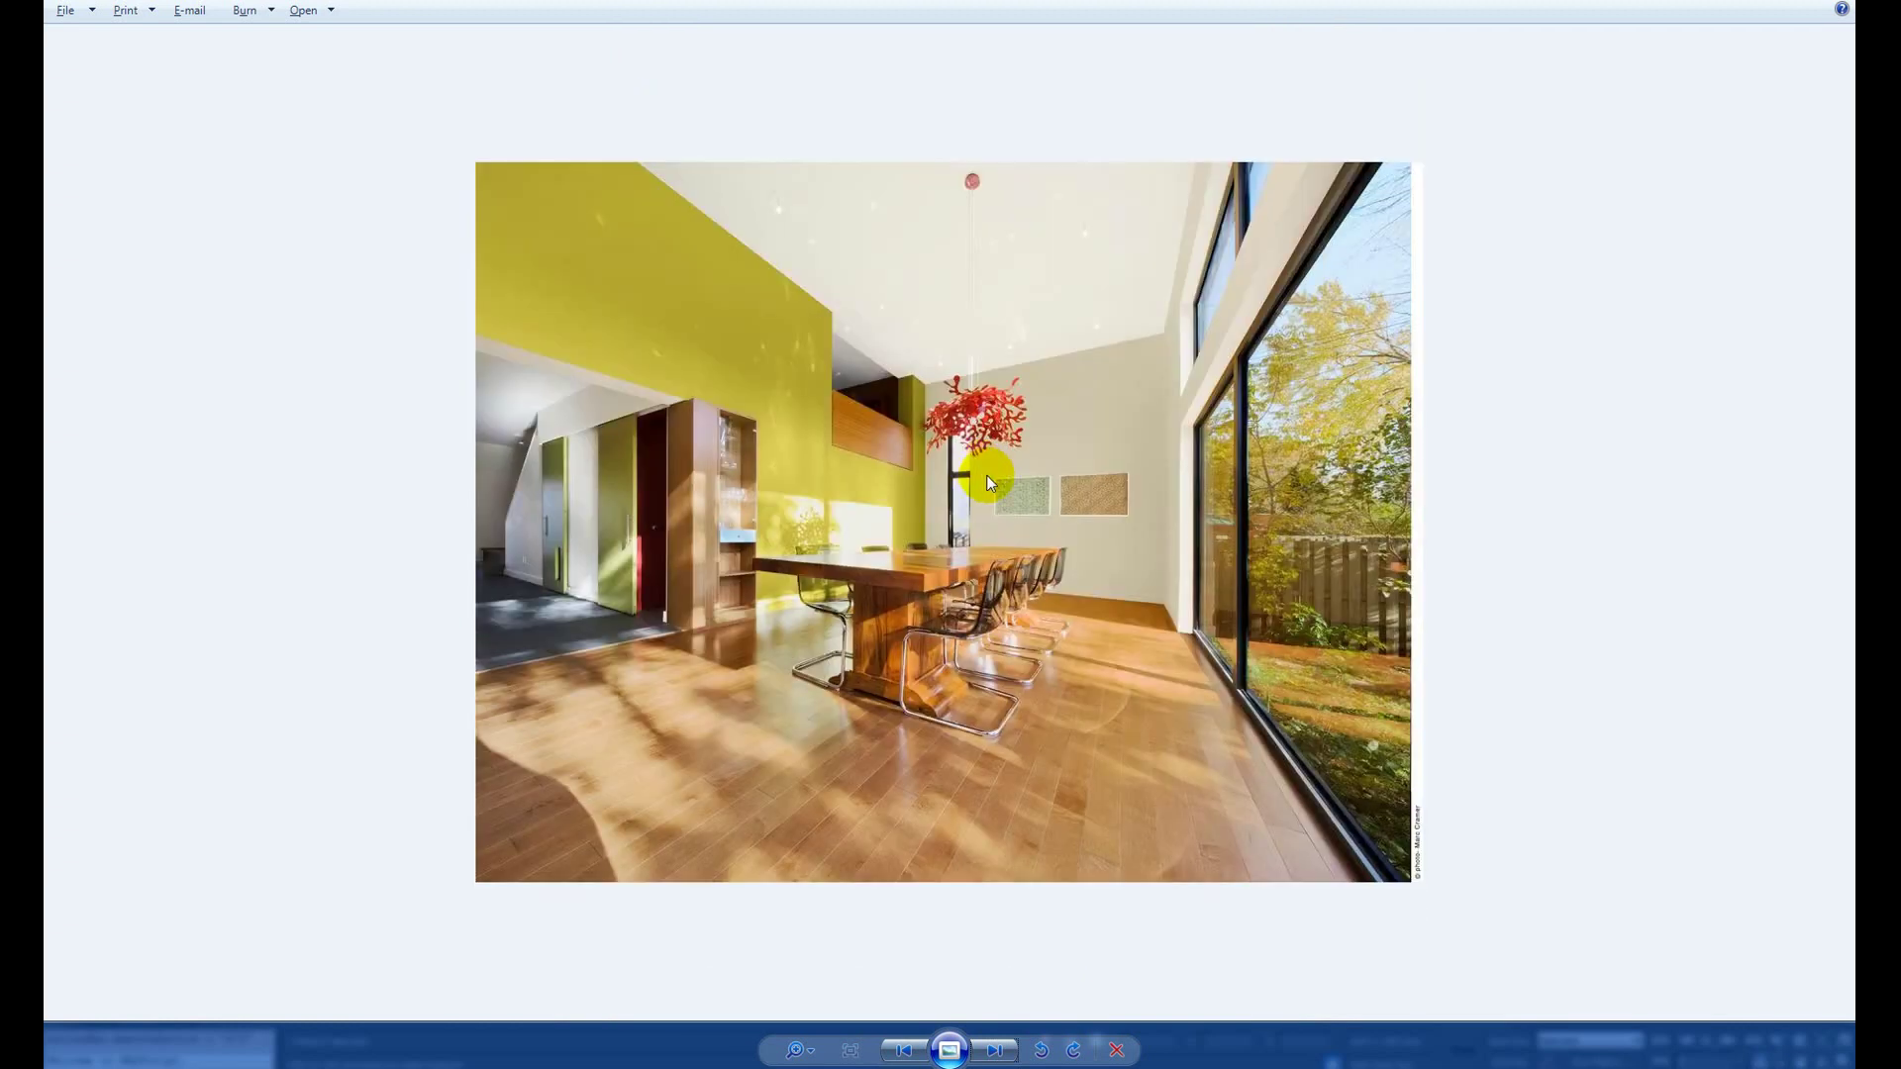
{"action": "key", "text": "Right"}
{"action": "key", "text": "Right"}
{"action": "key", "text": "Right"}
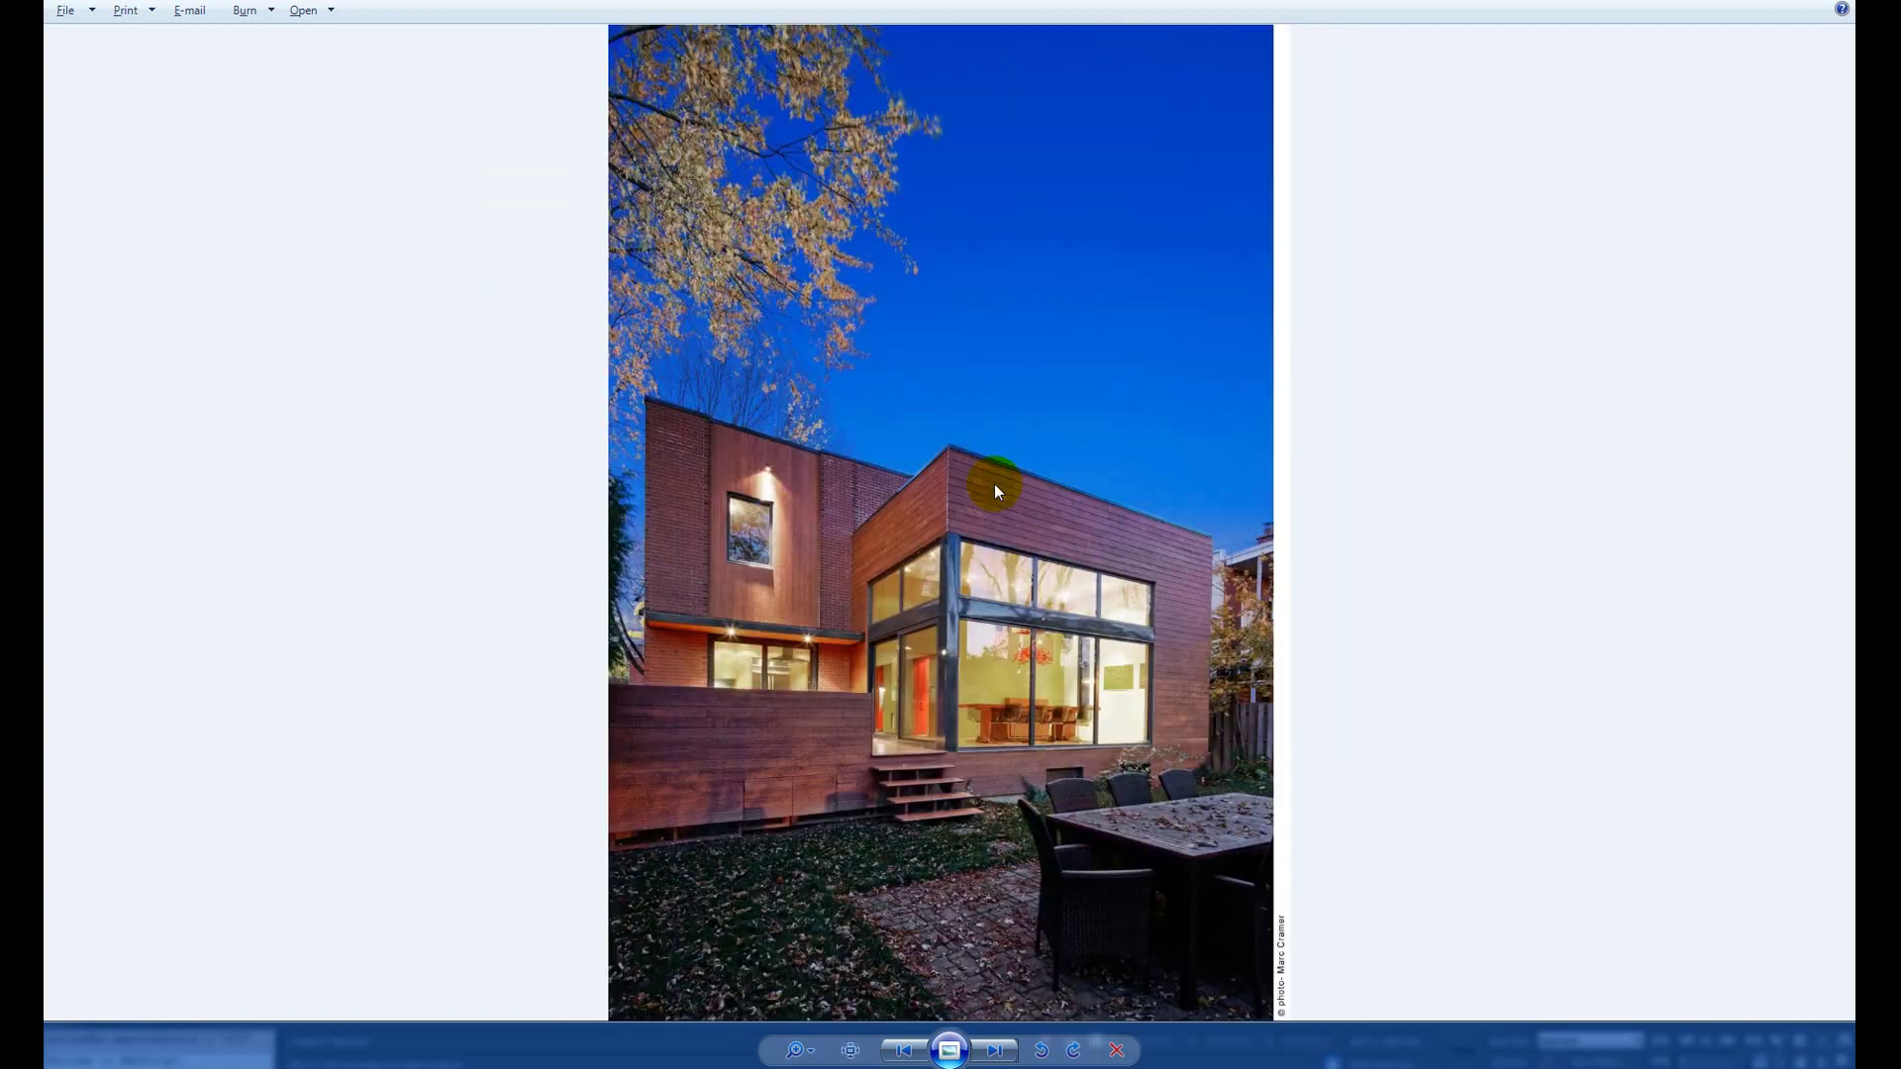
{"action": "key", "text": "Right"}
Step: Examine the kitchen interior photo, rear elevation, and front and rear facade photos, and close the photo viewer to return to 3ds Max
{"action": "key", "text": "Right"}
{"action": "key", "text": "Right"}
{"action": "key", "text": "Right"}
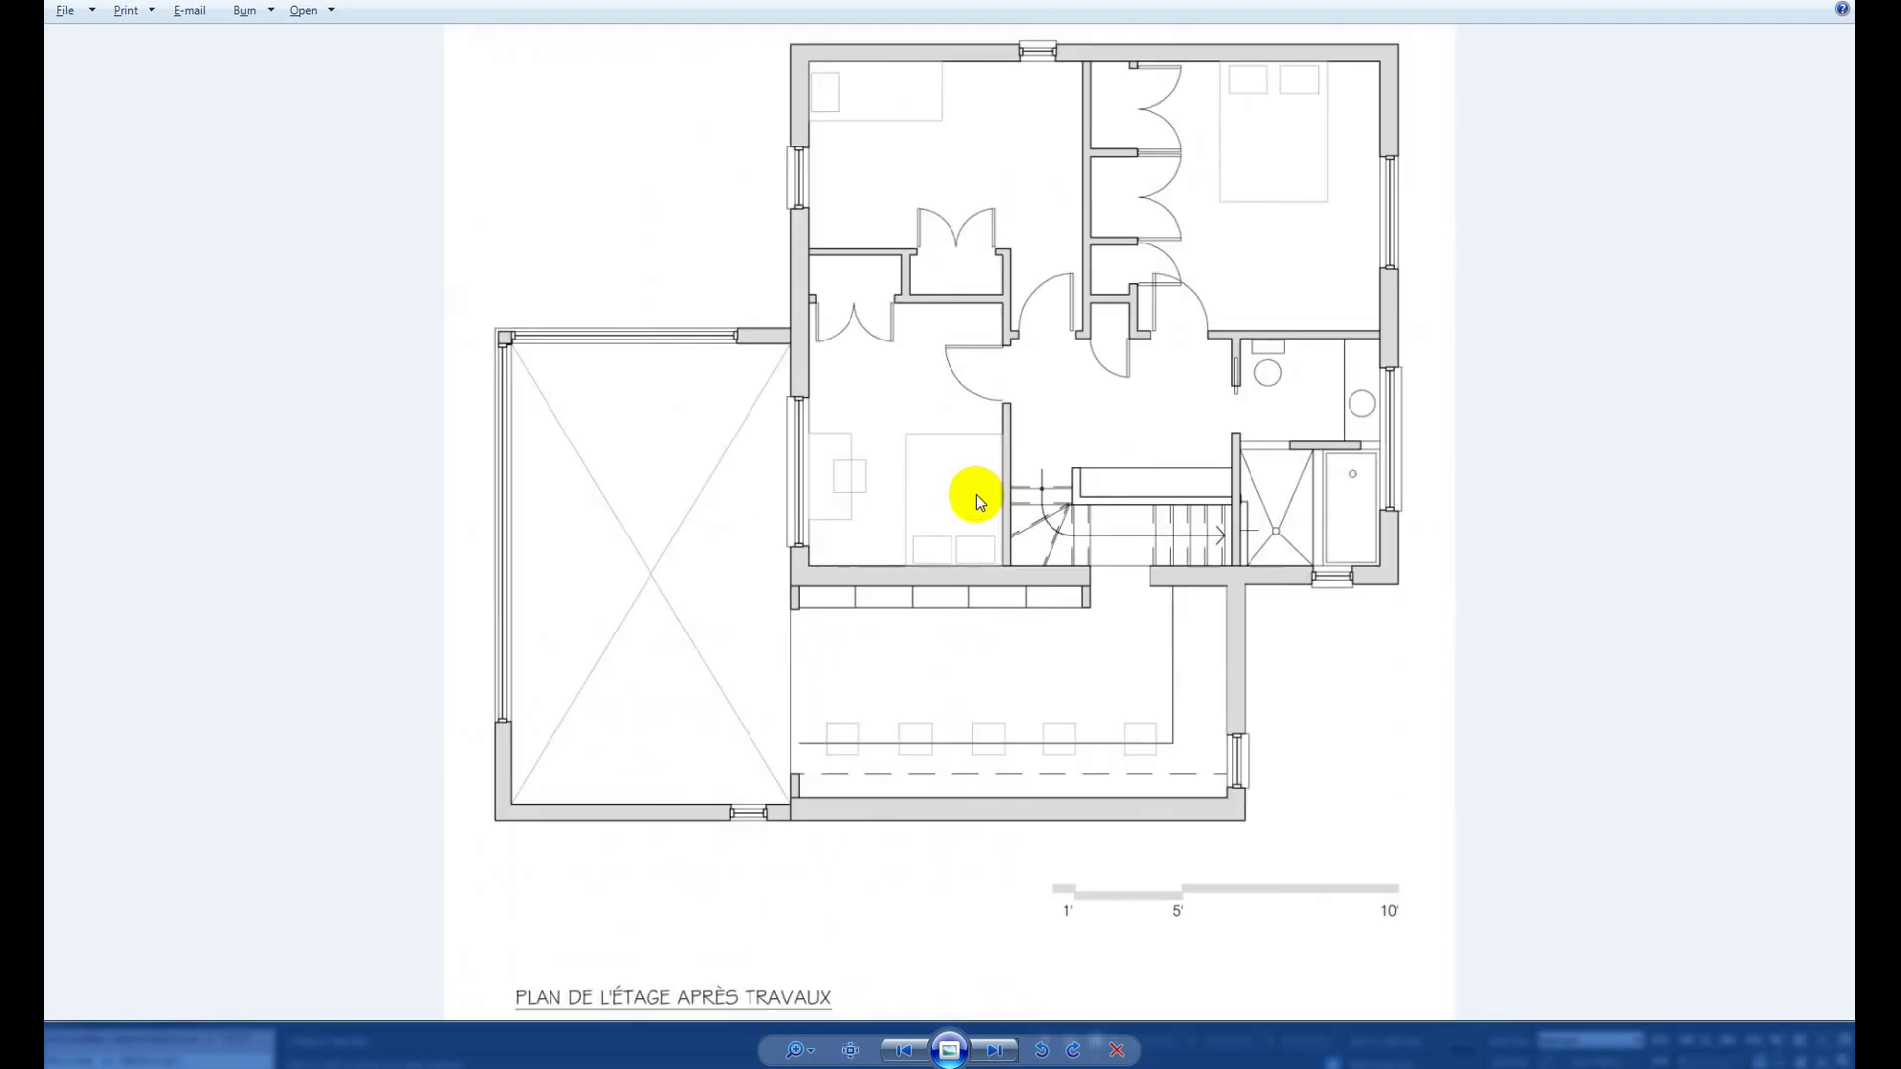
{"action": "key", "text": "Right"}
{"action": "key", "text": "Right"}
{"action": "key", "text": "Right"}
{"action": "key", "text": "Right"}
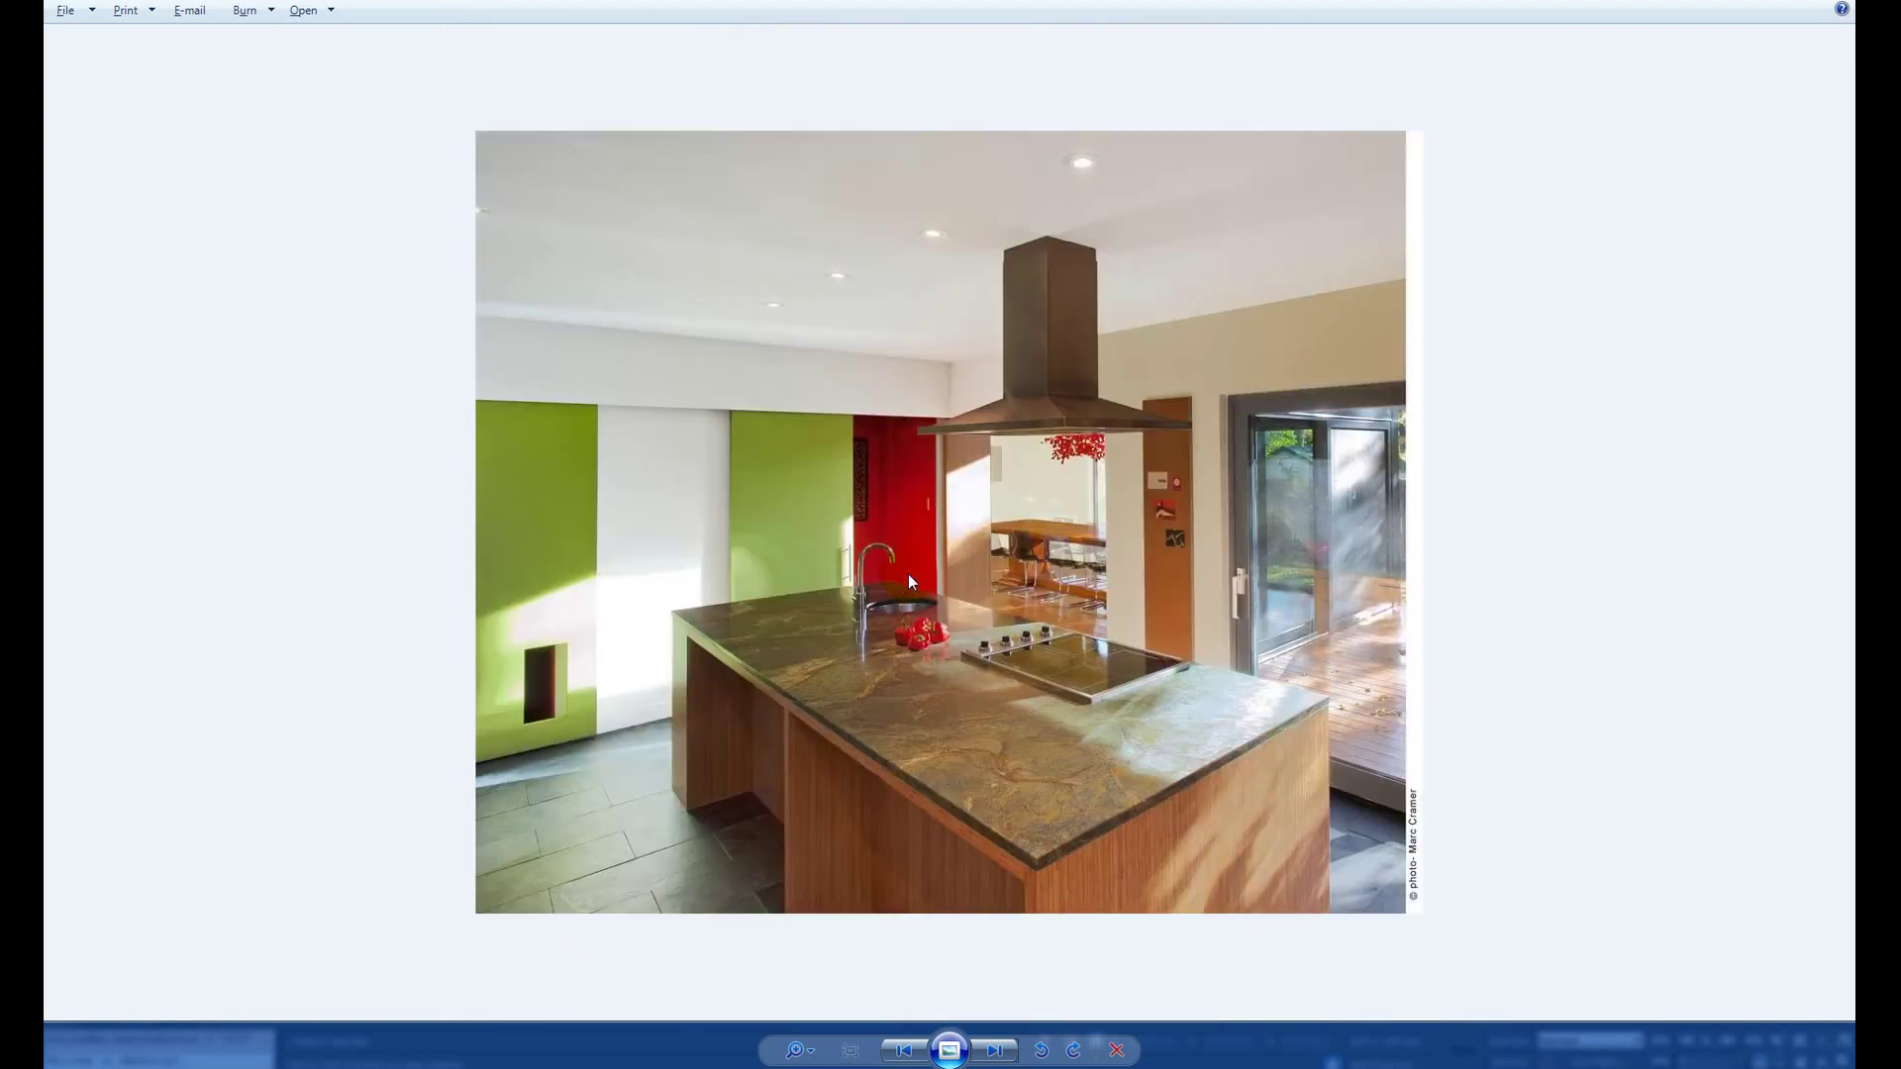
{"action": "key", "text": "Right"}
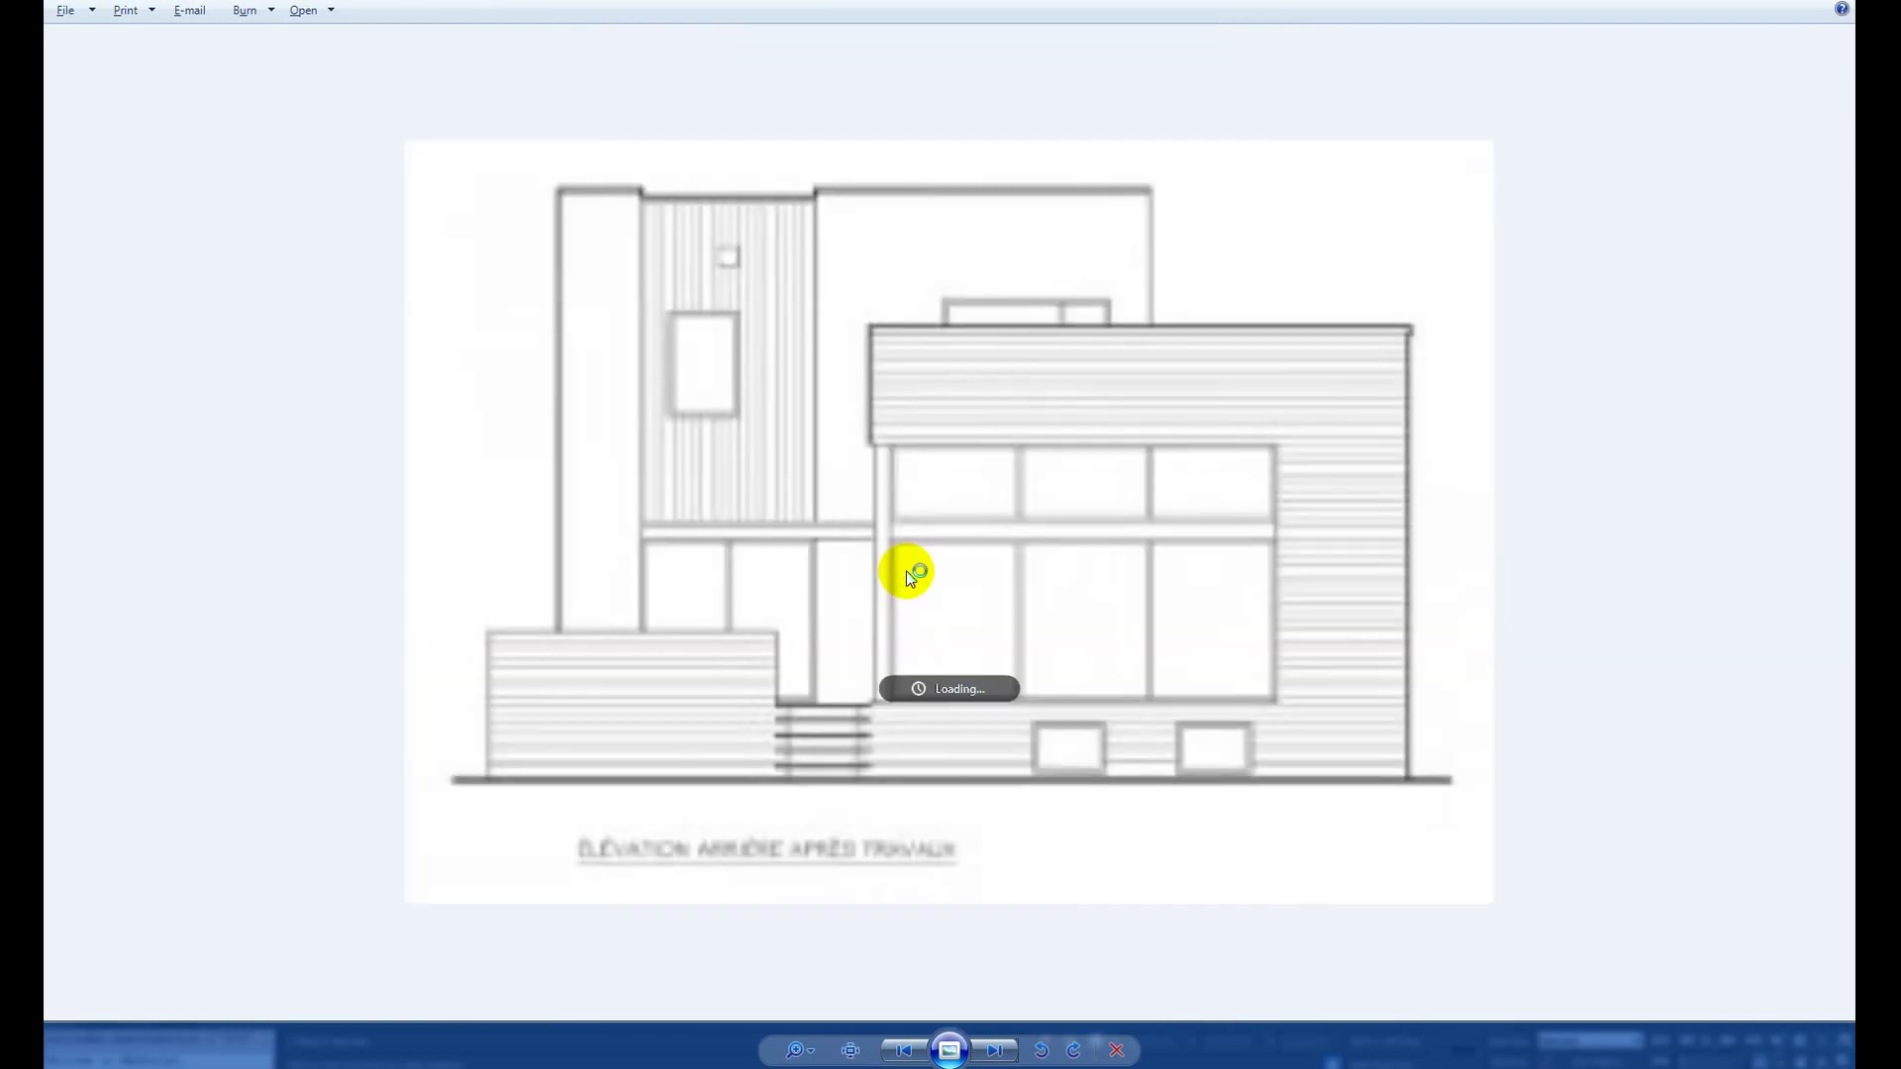
{"action": "key", "text": "Left"}
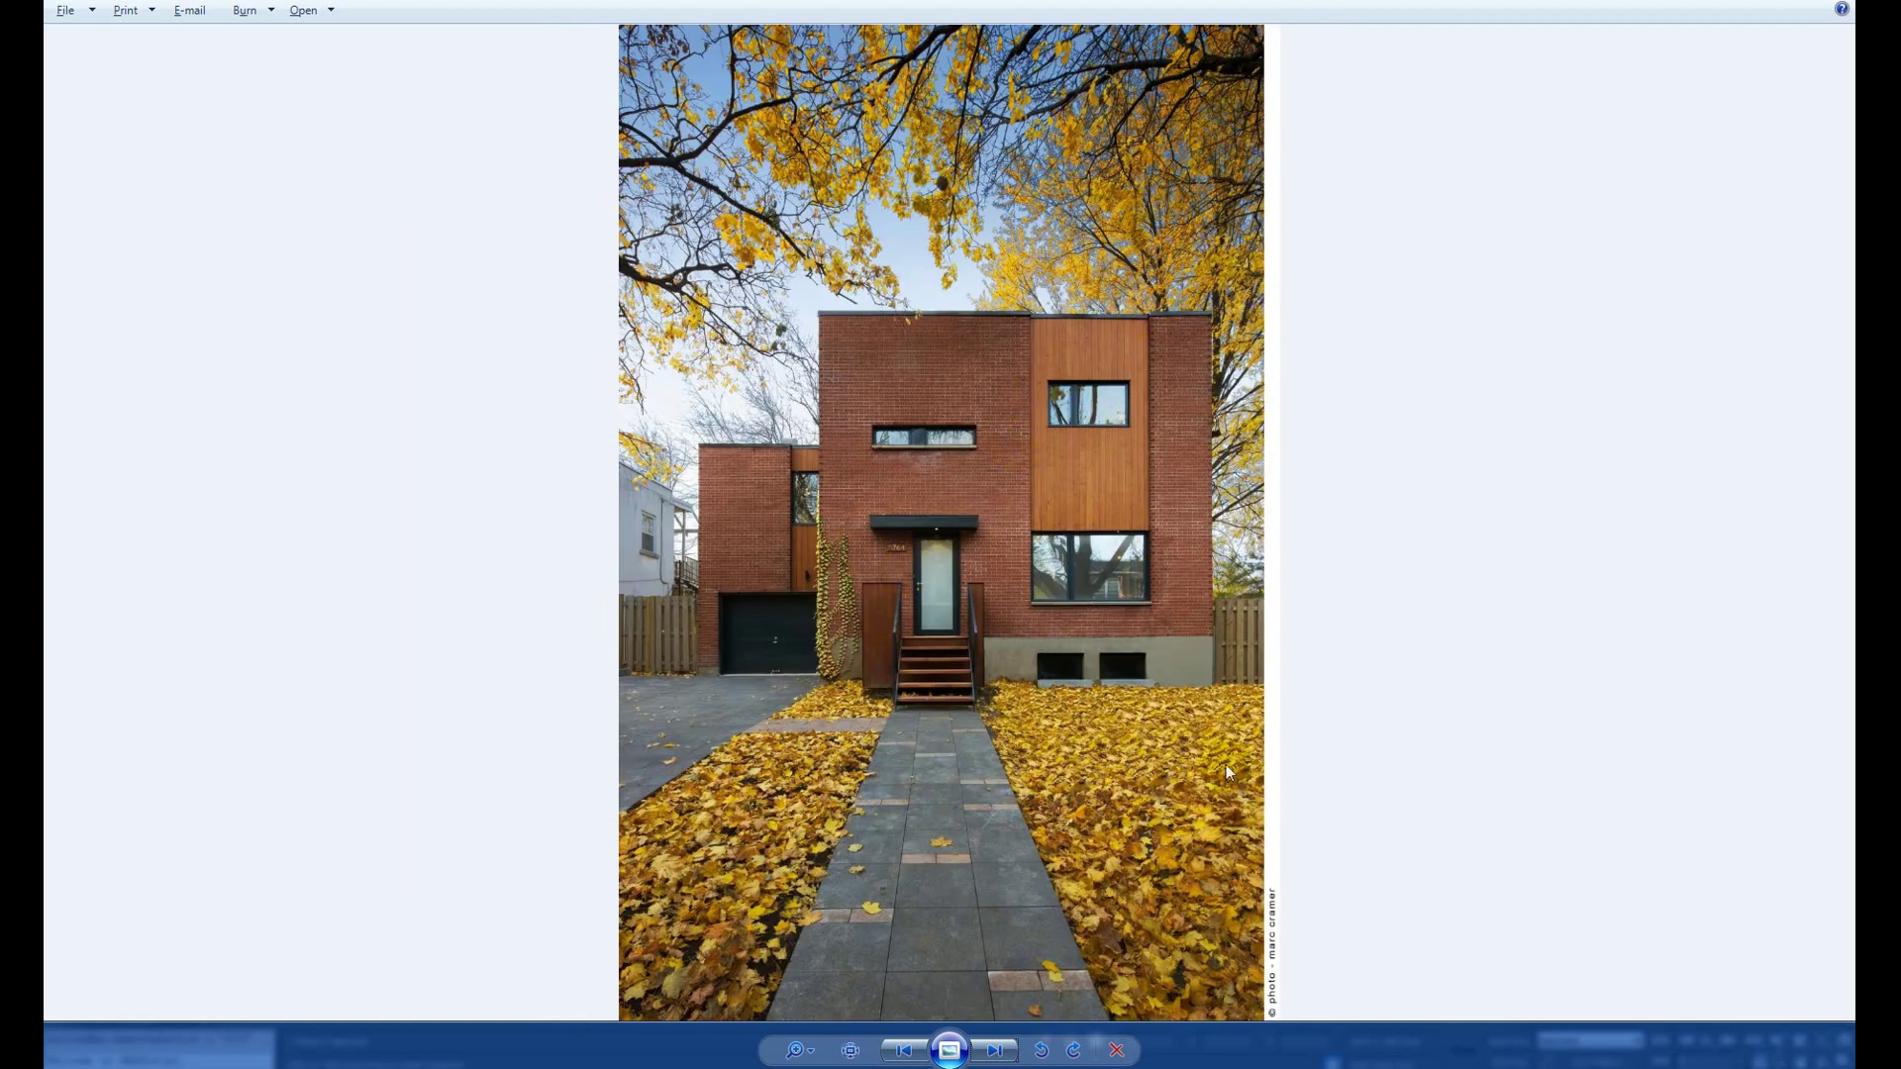
{"action": "key", "text": "Right"}
{"action": "key", "text": "Left"}
{"action": "key", "text": "Right"}
{"action": "key", "text": "Right"}
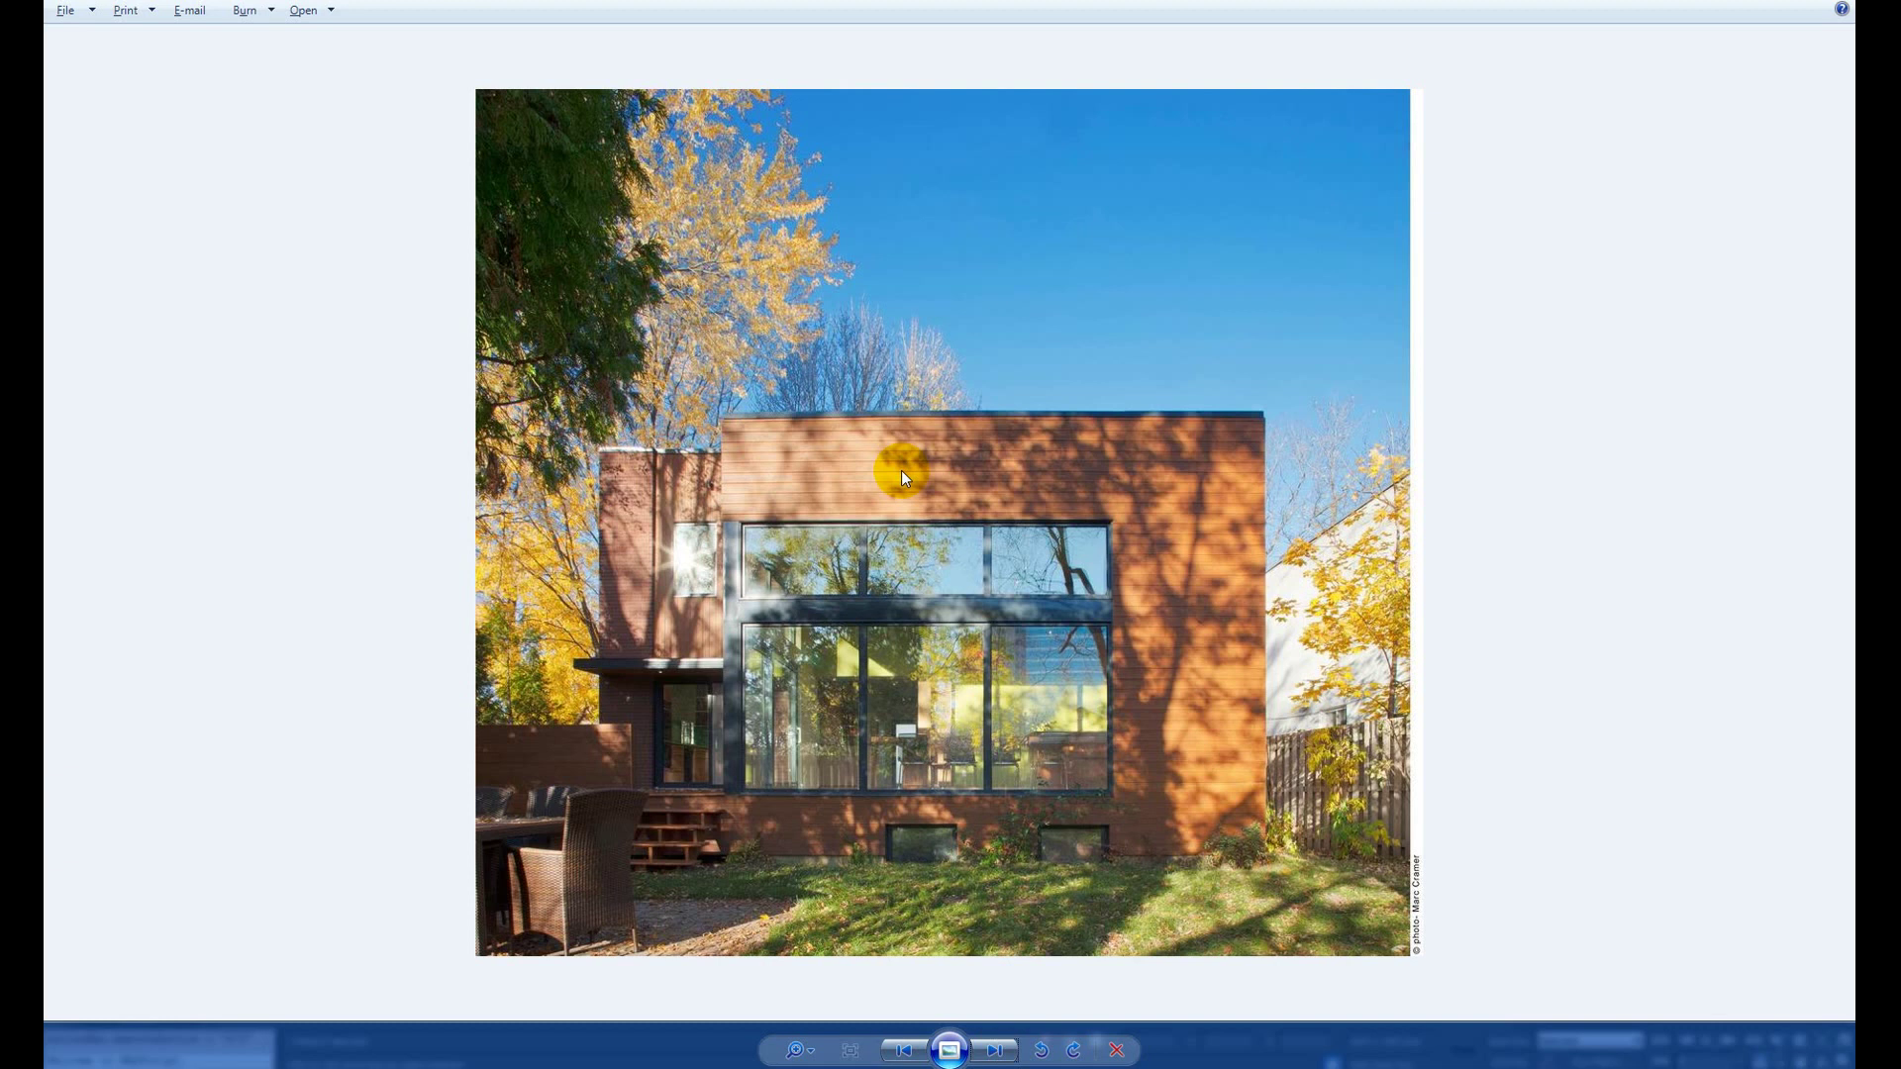
{"action": "key", "text": "Left"}
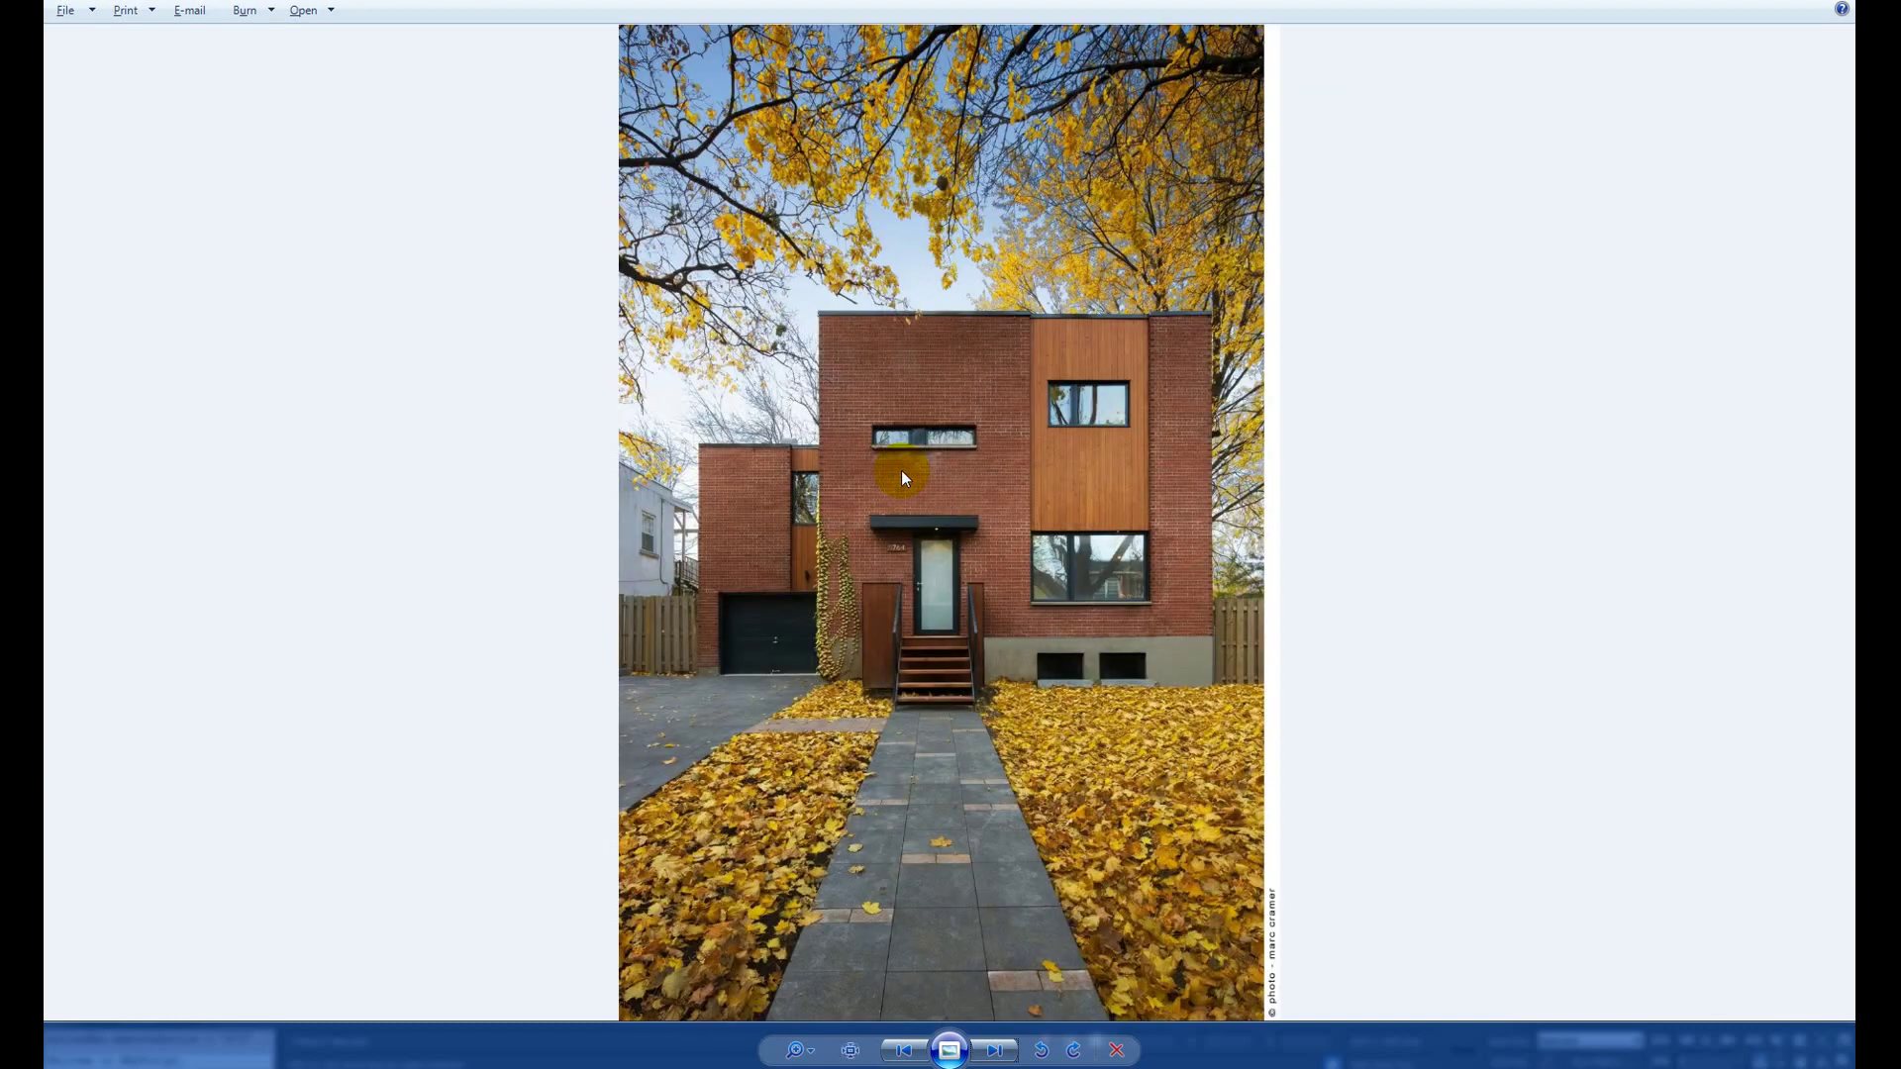
{"action": "key", "text": "Right"}
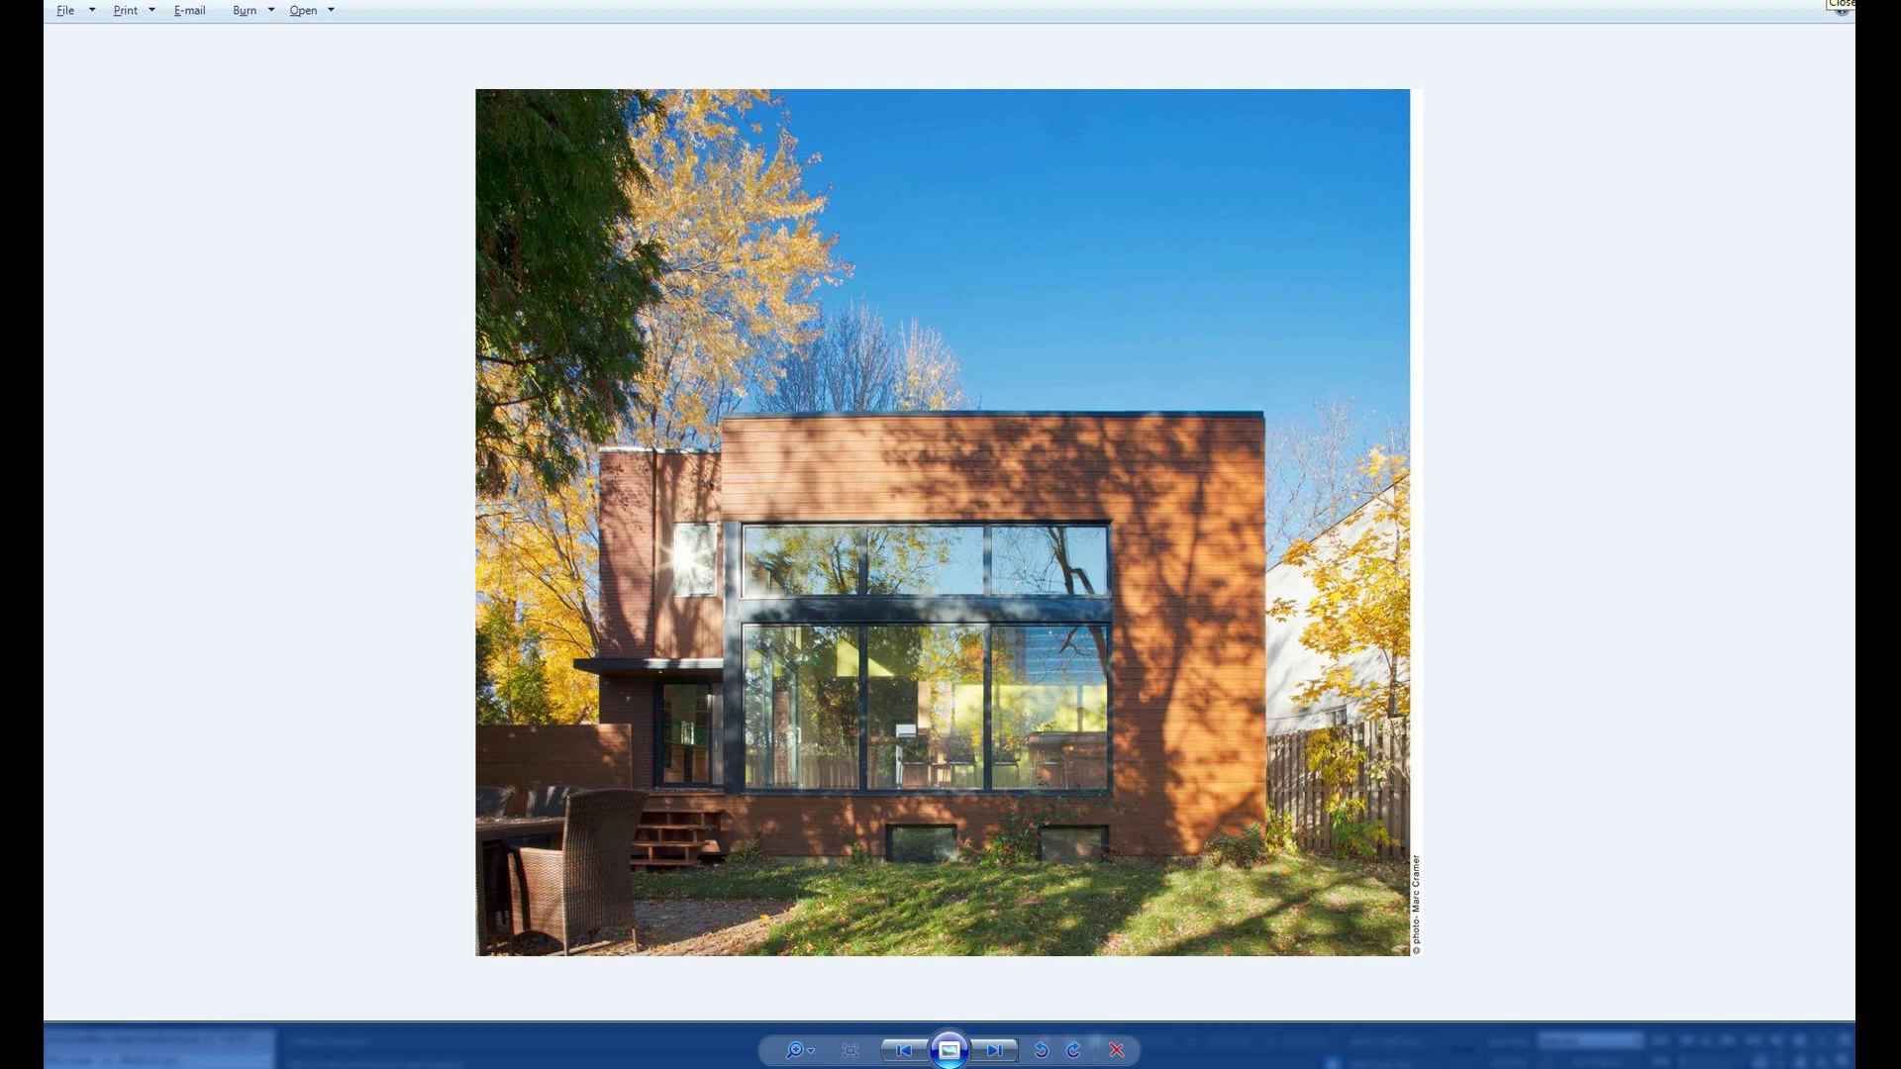
{"action": "left_click", "coordinate": [1839, 6]}
Step: Leave polygon editing on the house walls, select the ground floor plan plane and isolate it in the top view
{"action": "middle_click_drag", "start_coordinate": [838, 586], "coordinate": [947, 660], "text": "alt"}
{"action": "key", "text": "4"}
{"action": "middle_click_drag", "start_coordinate": [800, 751], "coordinate": [869, 606]}
{"action": "key", "text": "F3"}
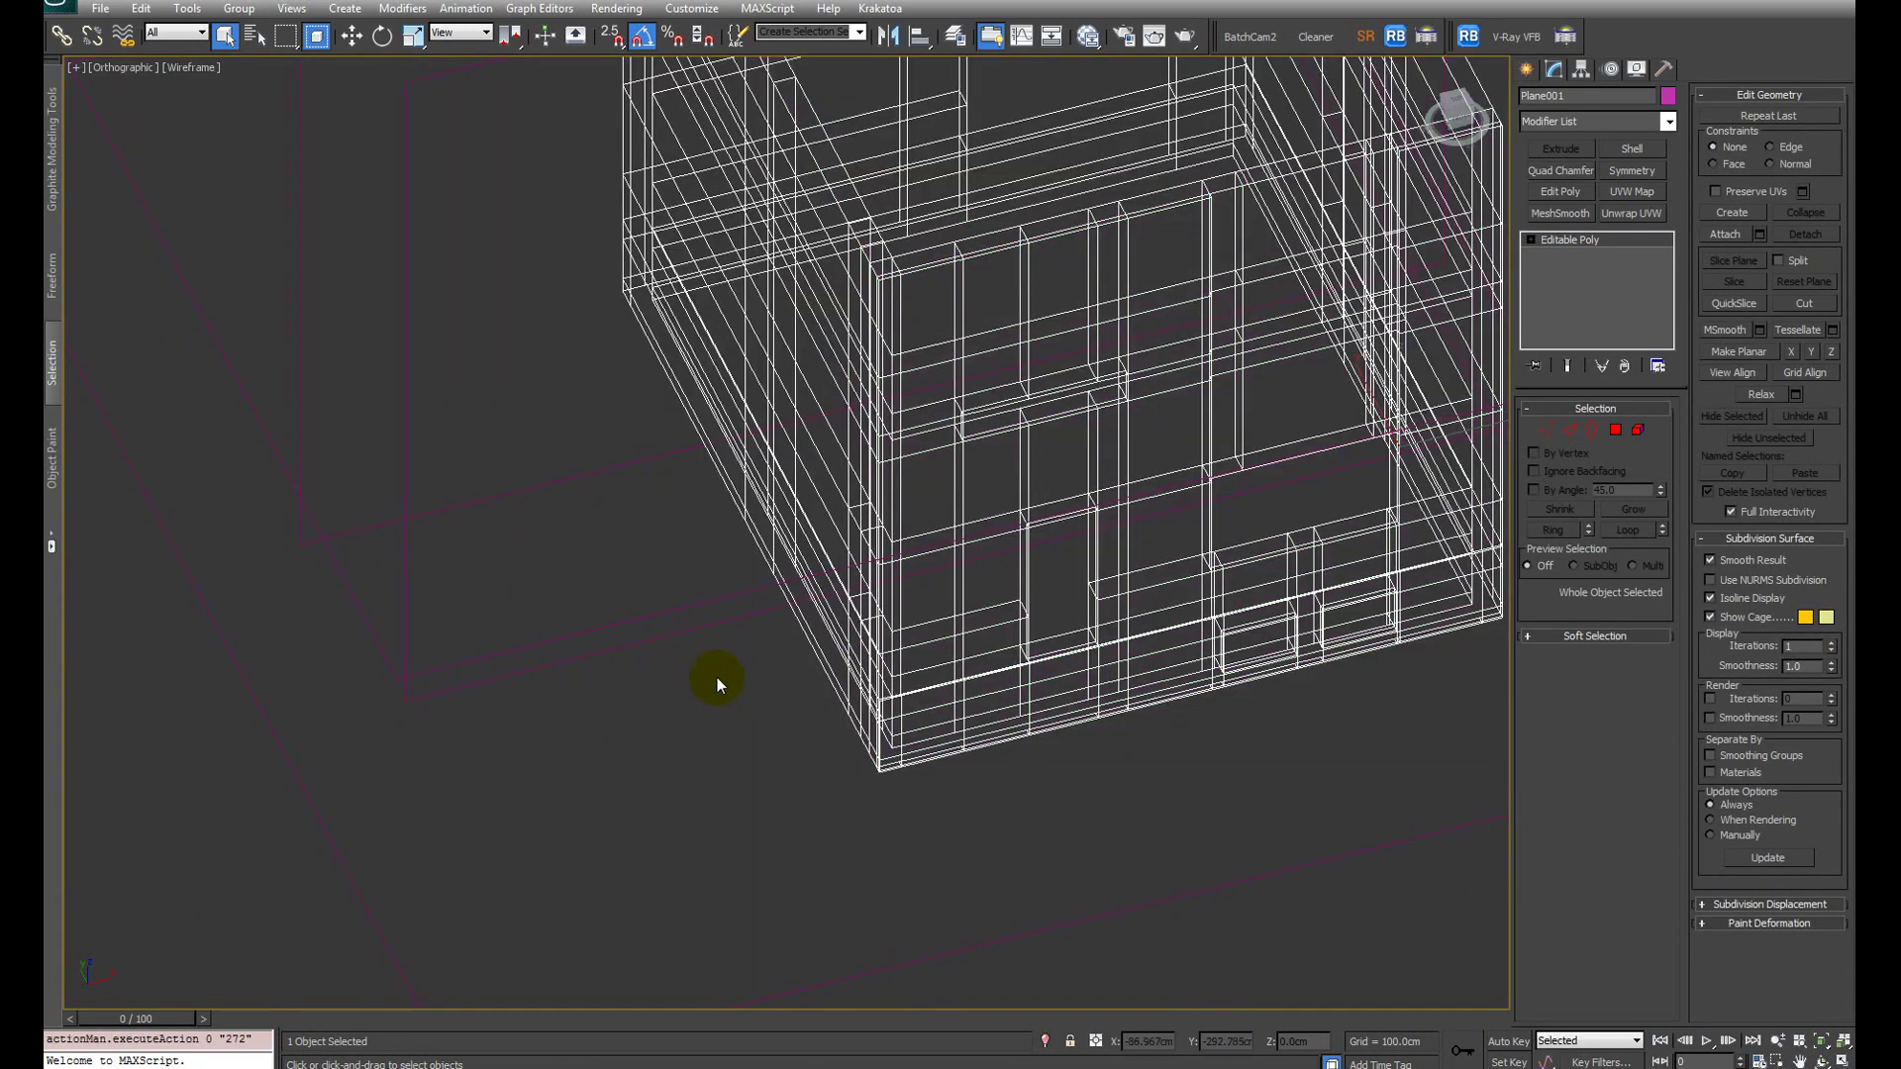
{"action": "key", "text": "F3"}
{"action": "scroll", "coordinate": [766, 594], "scroll_direction": "down", "scroll_amount": 5}
{"action": "left_click", "coordinate": [719, 631]}
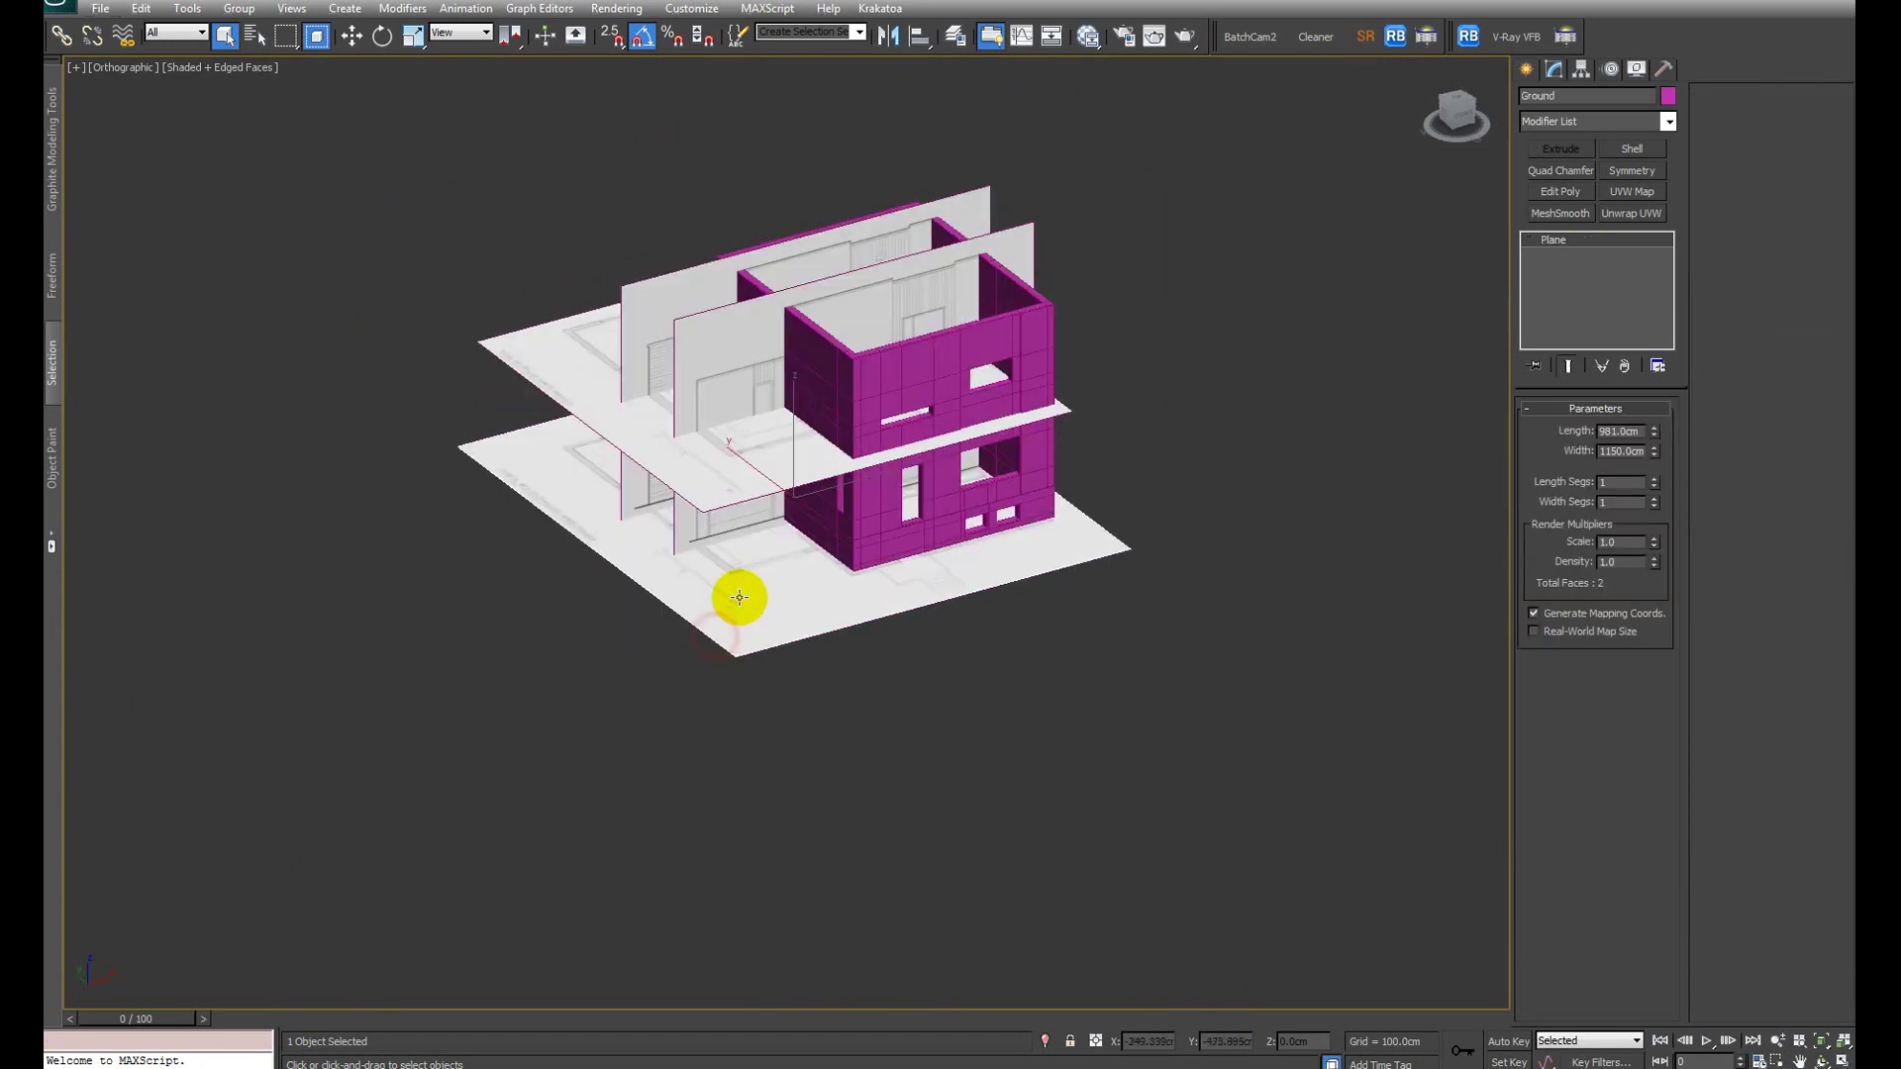
{"action": "scroll", "coordinate": [733, 574], "scroll_direction": "up", "scroll_amount": 8}
{"action": "middle_click_drag", "start_coordinate": [648, 342], "coordinate": [891, 446], "text": "alt"}
{"action": "middle_click_drag", "start_coordinate": [962, 588], "coordinate": [968, 614]}
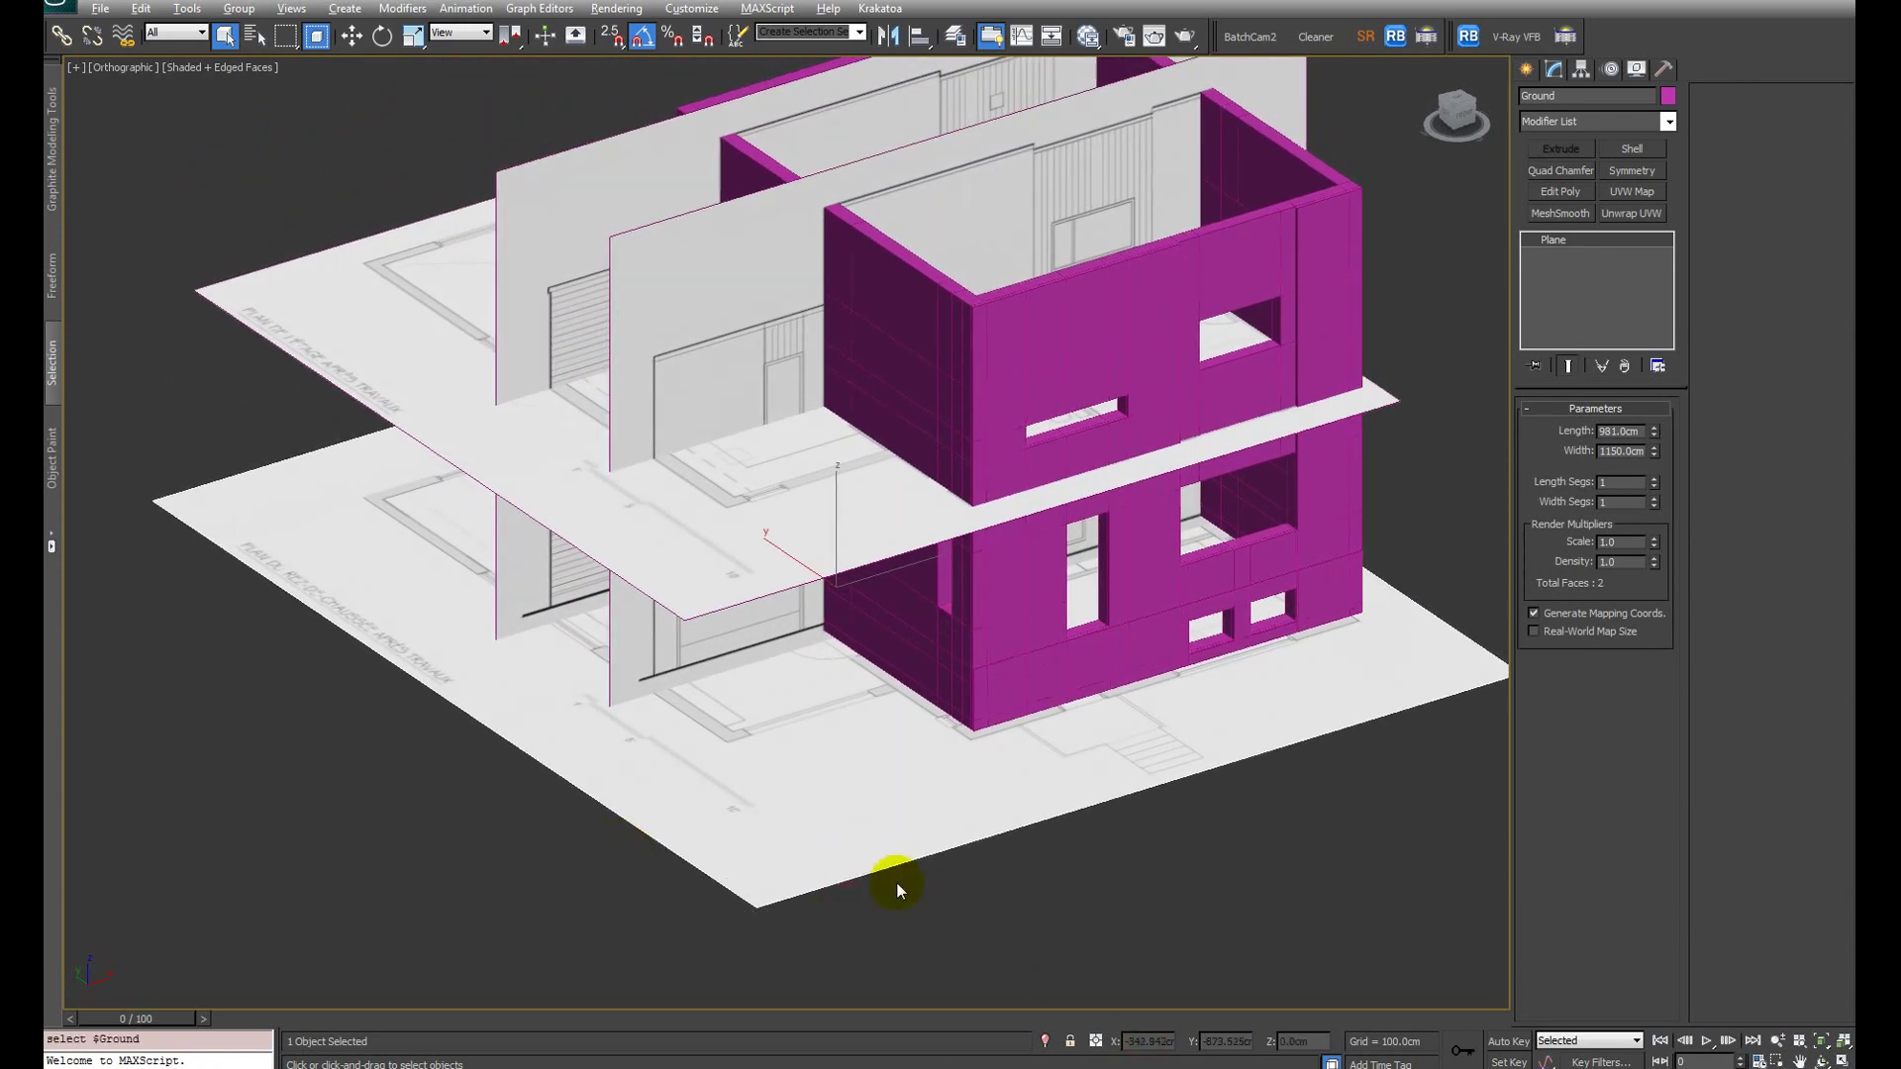
{"action": "key", "text": "alt+q"}
{"action": "key", "text": "t"}
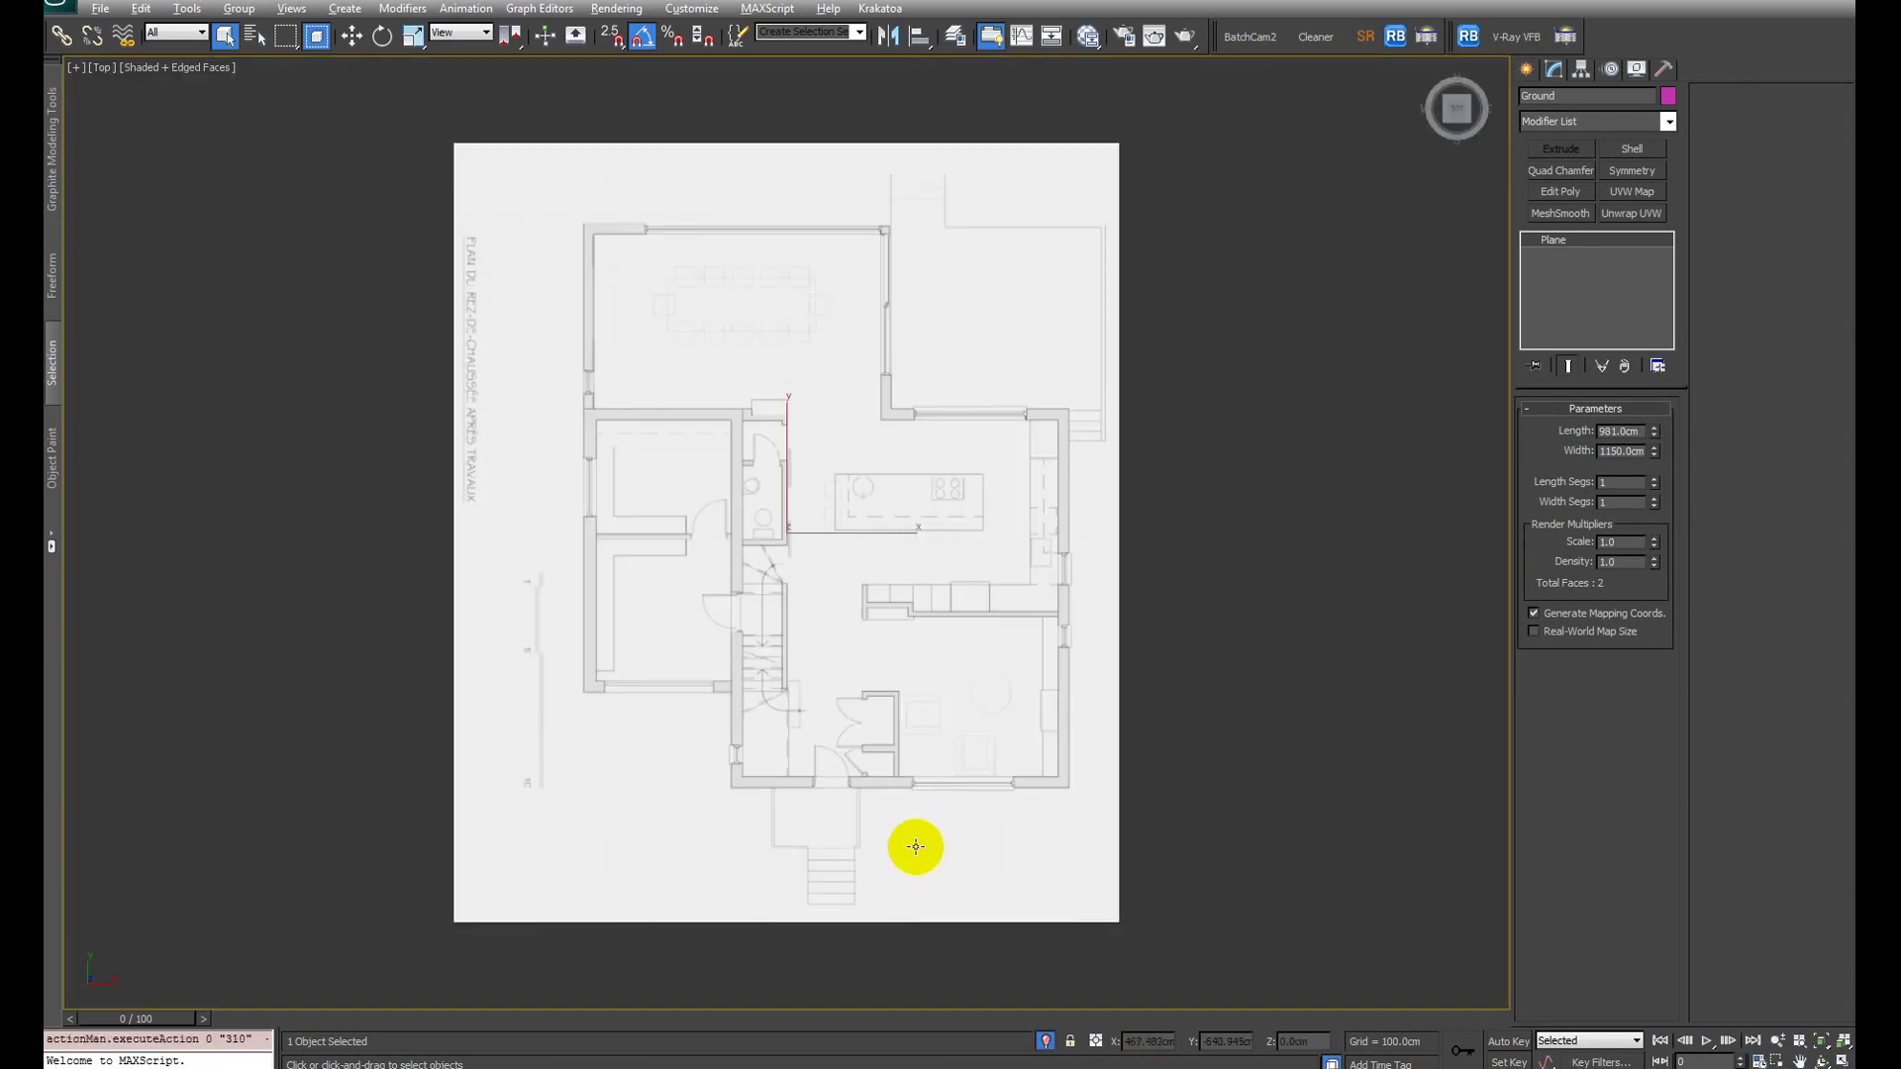
Step: Draw a plane about 26.5 by 39 cm over the garage front wall stub beside the main house and convert it to Editable Poly
{"action": "left_click", "coordinate": [1527, 72]}
{"action": "left_click", "coordinate": [1634, 270]}
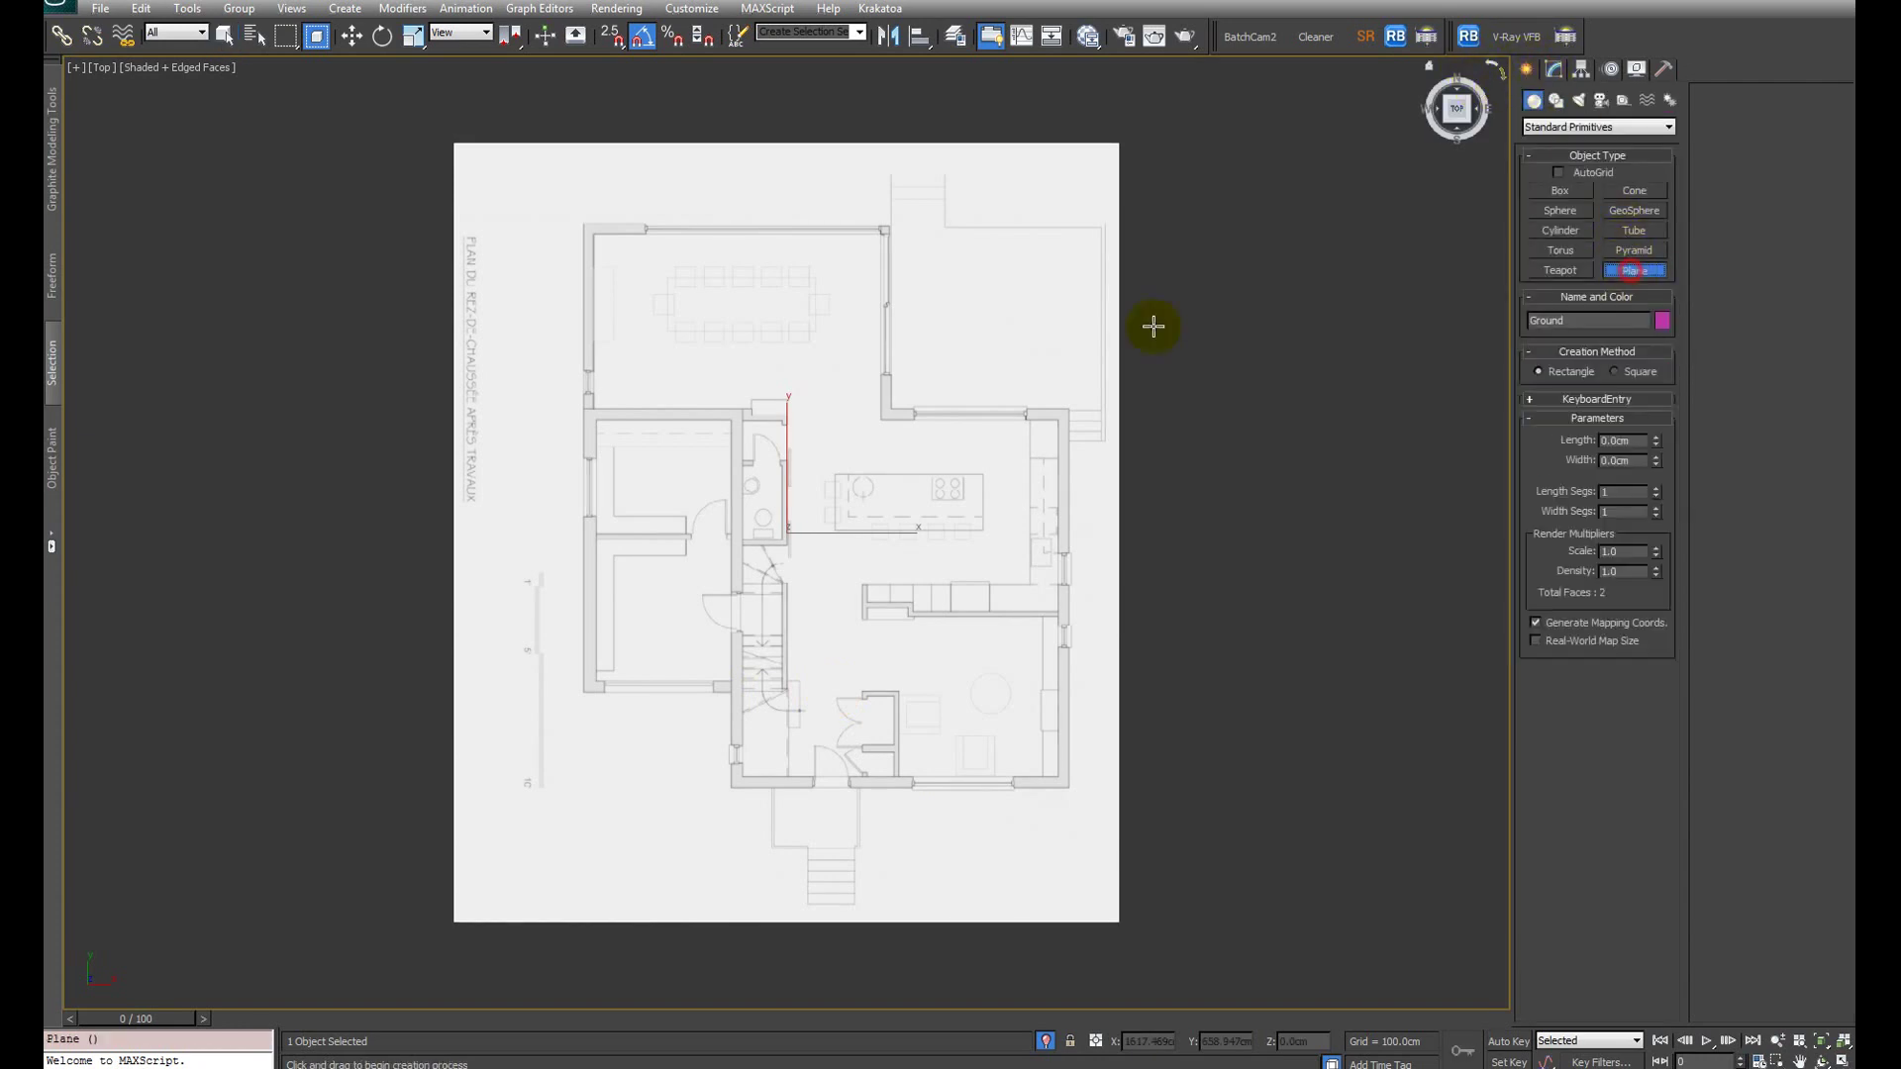
{"action": "scroll", "coordinate": [760, 636], "scroll_direction": "up", "scroll_amount": 8}
{"action": "middle_click_drag", "start_coordinate": [701, 777], "coordinate": [857, 482]}
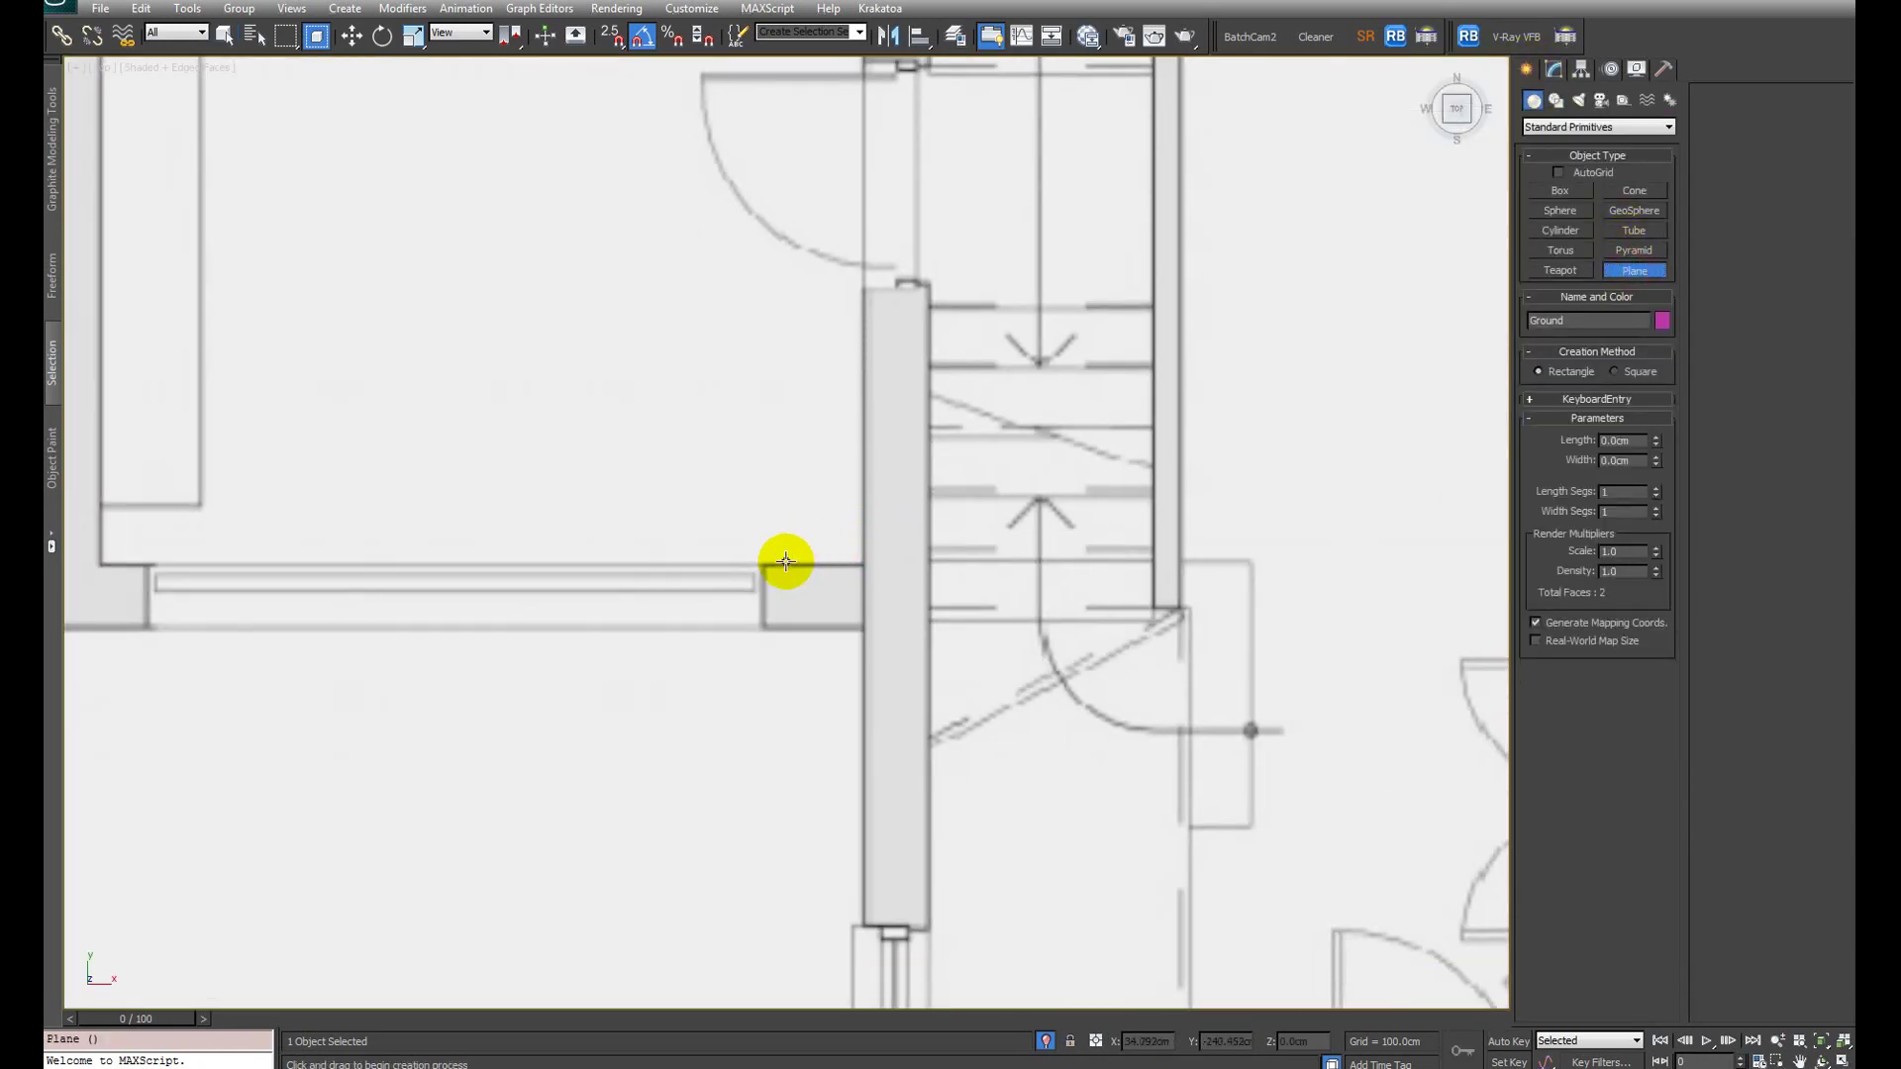
{"action": "left_click_drag", "start_coordinate": [763, 563], "coordinate": [857, 632]}
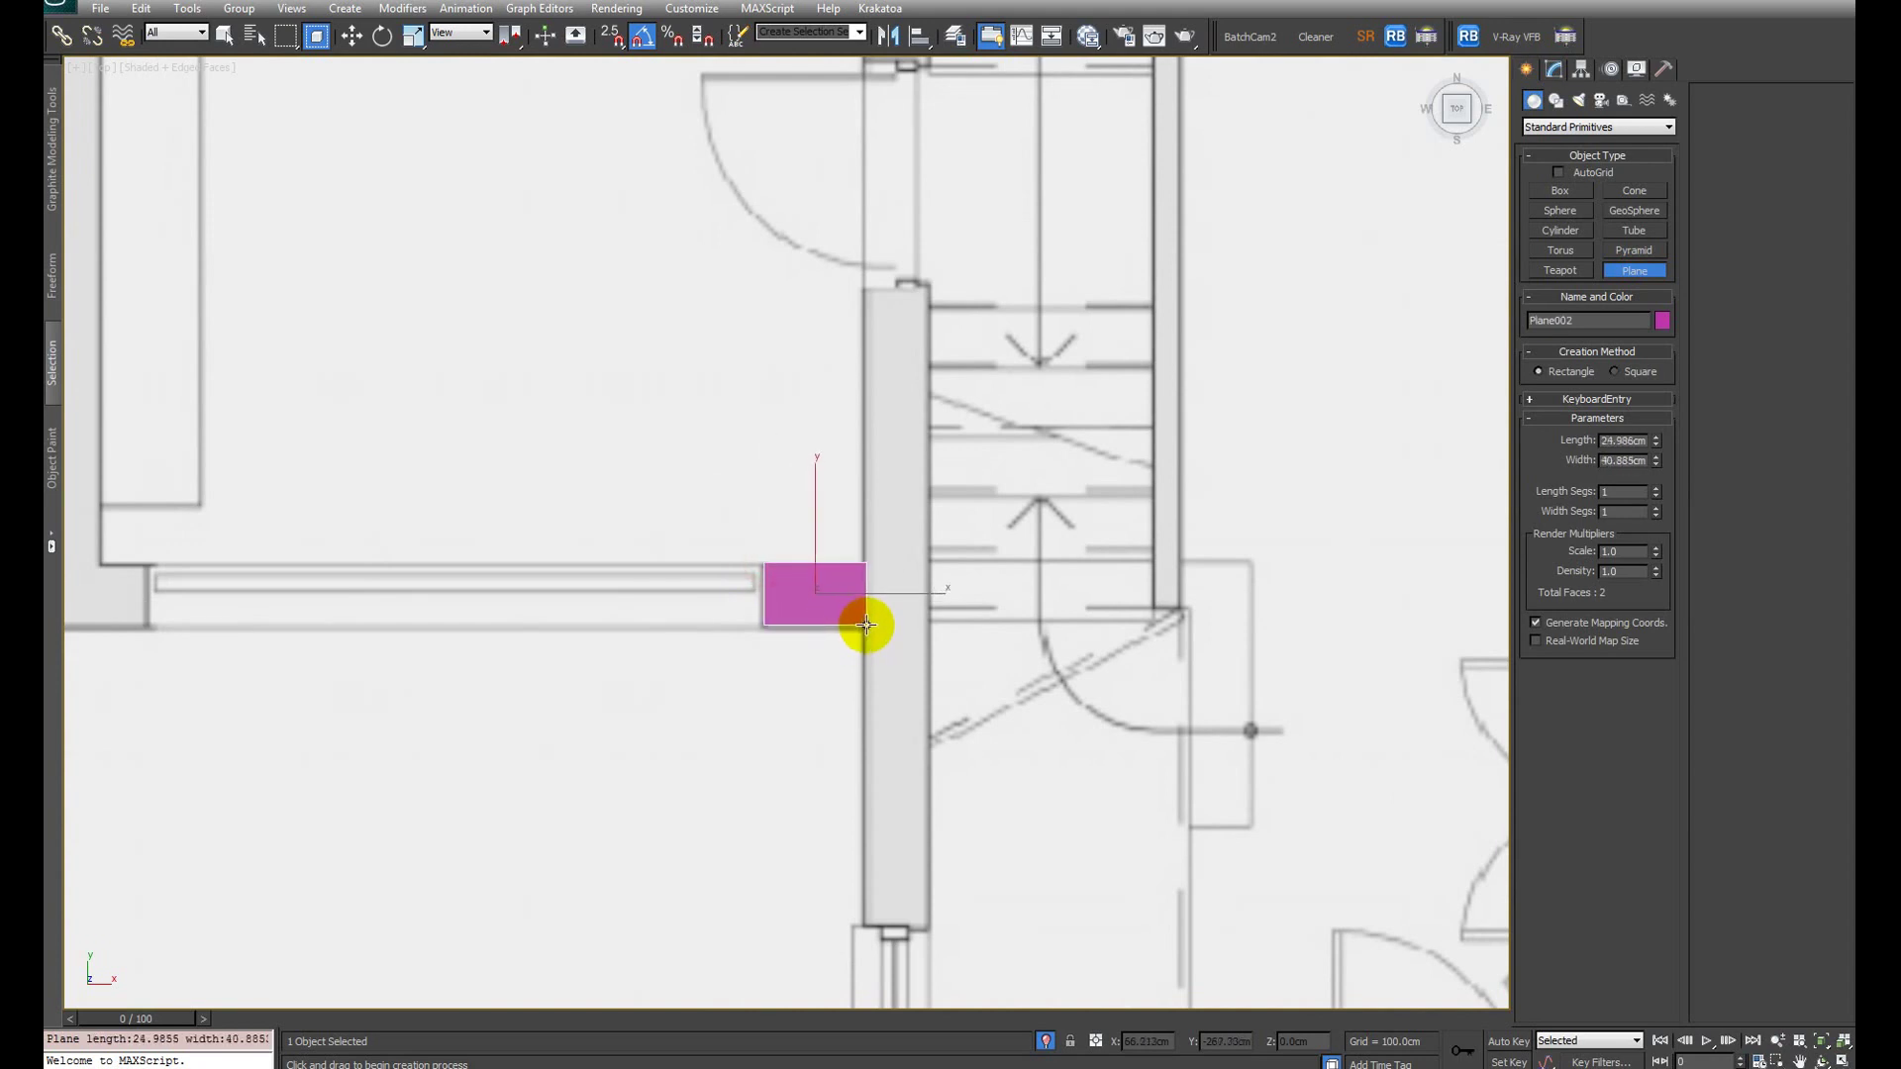
{"action": "right_click", "coordinate": [801, 468]}
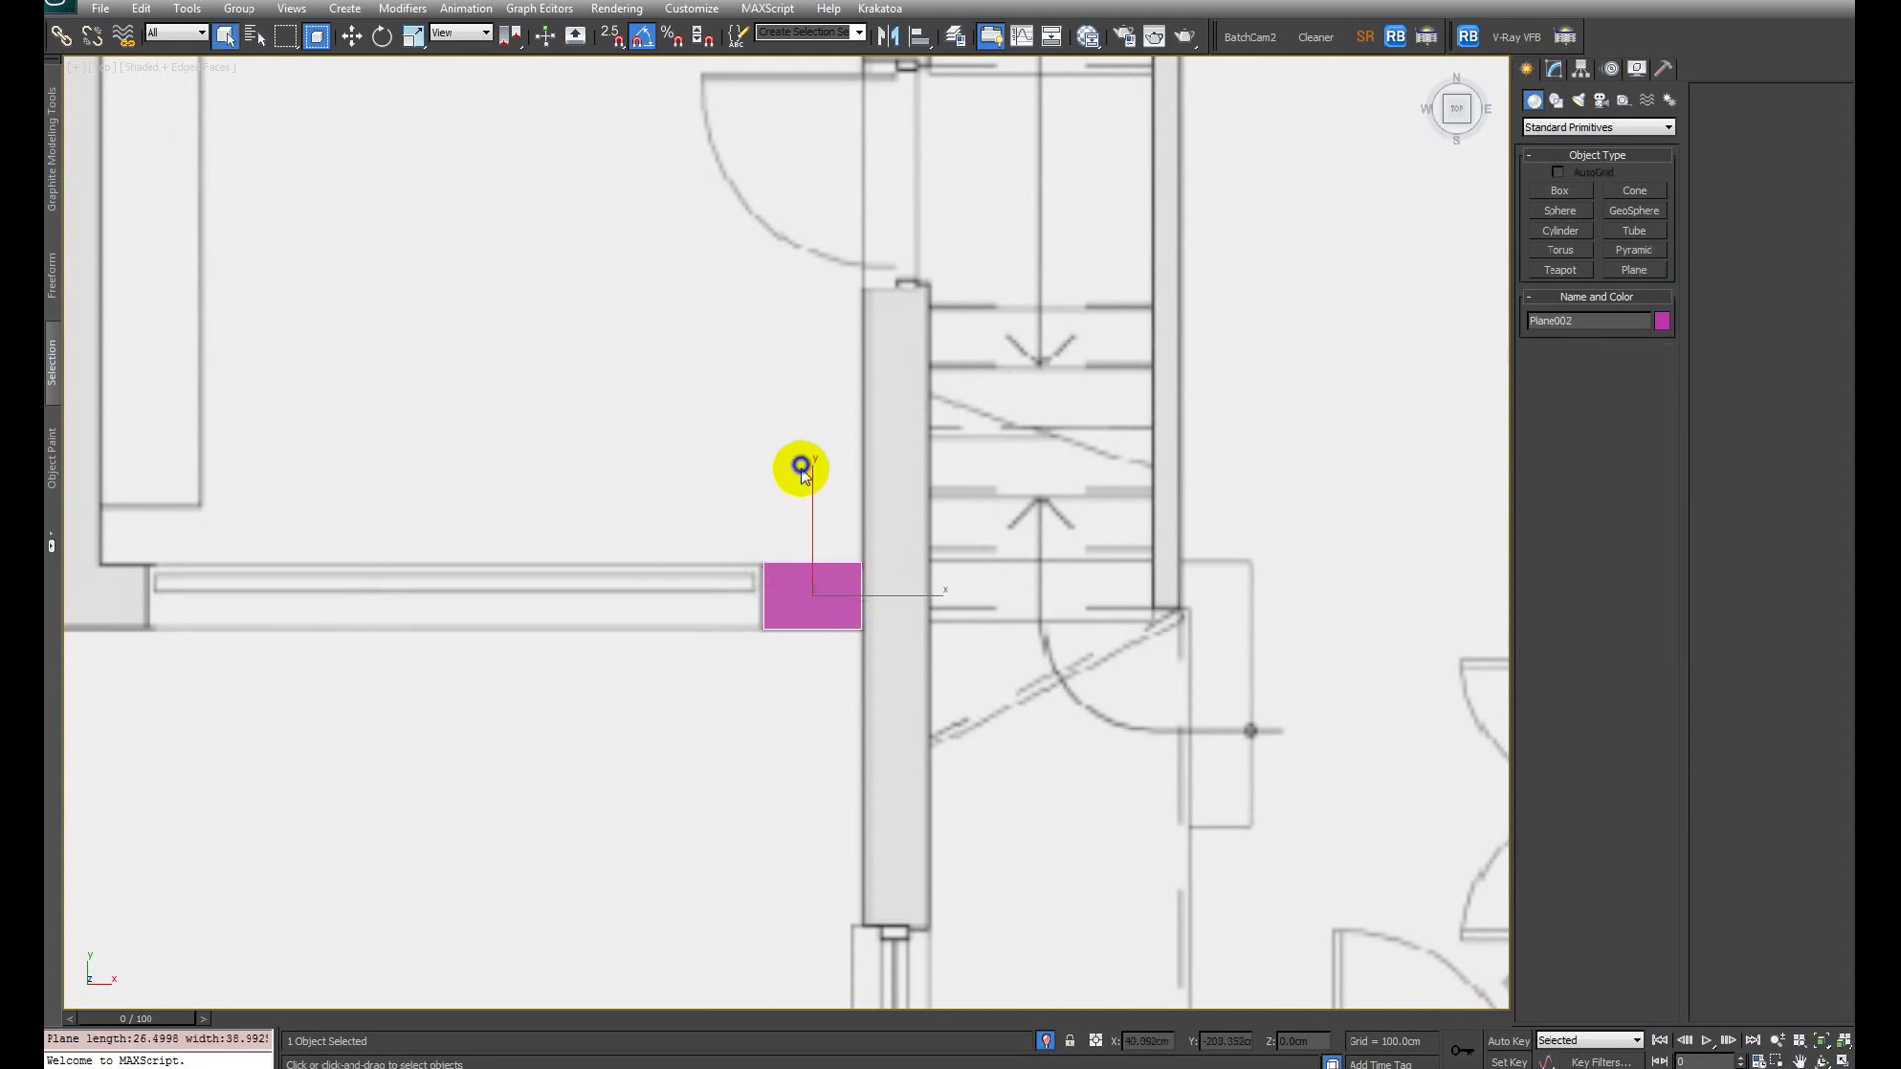
{"action": "right_click", "coordinate": [805, 588]}
{"action": "mouse_move", "coordinate": [901, 755]}
{"action": "left_click", "coordinate": [1037, 768]}
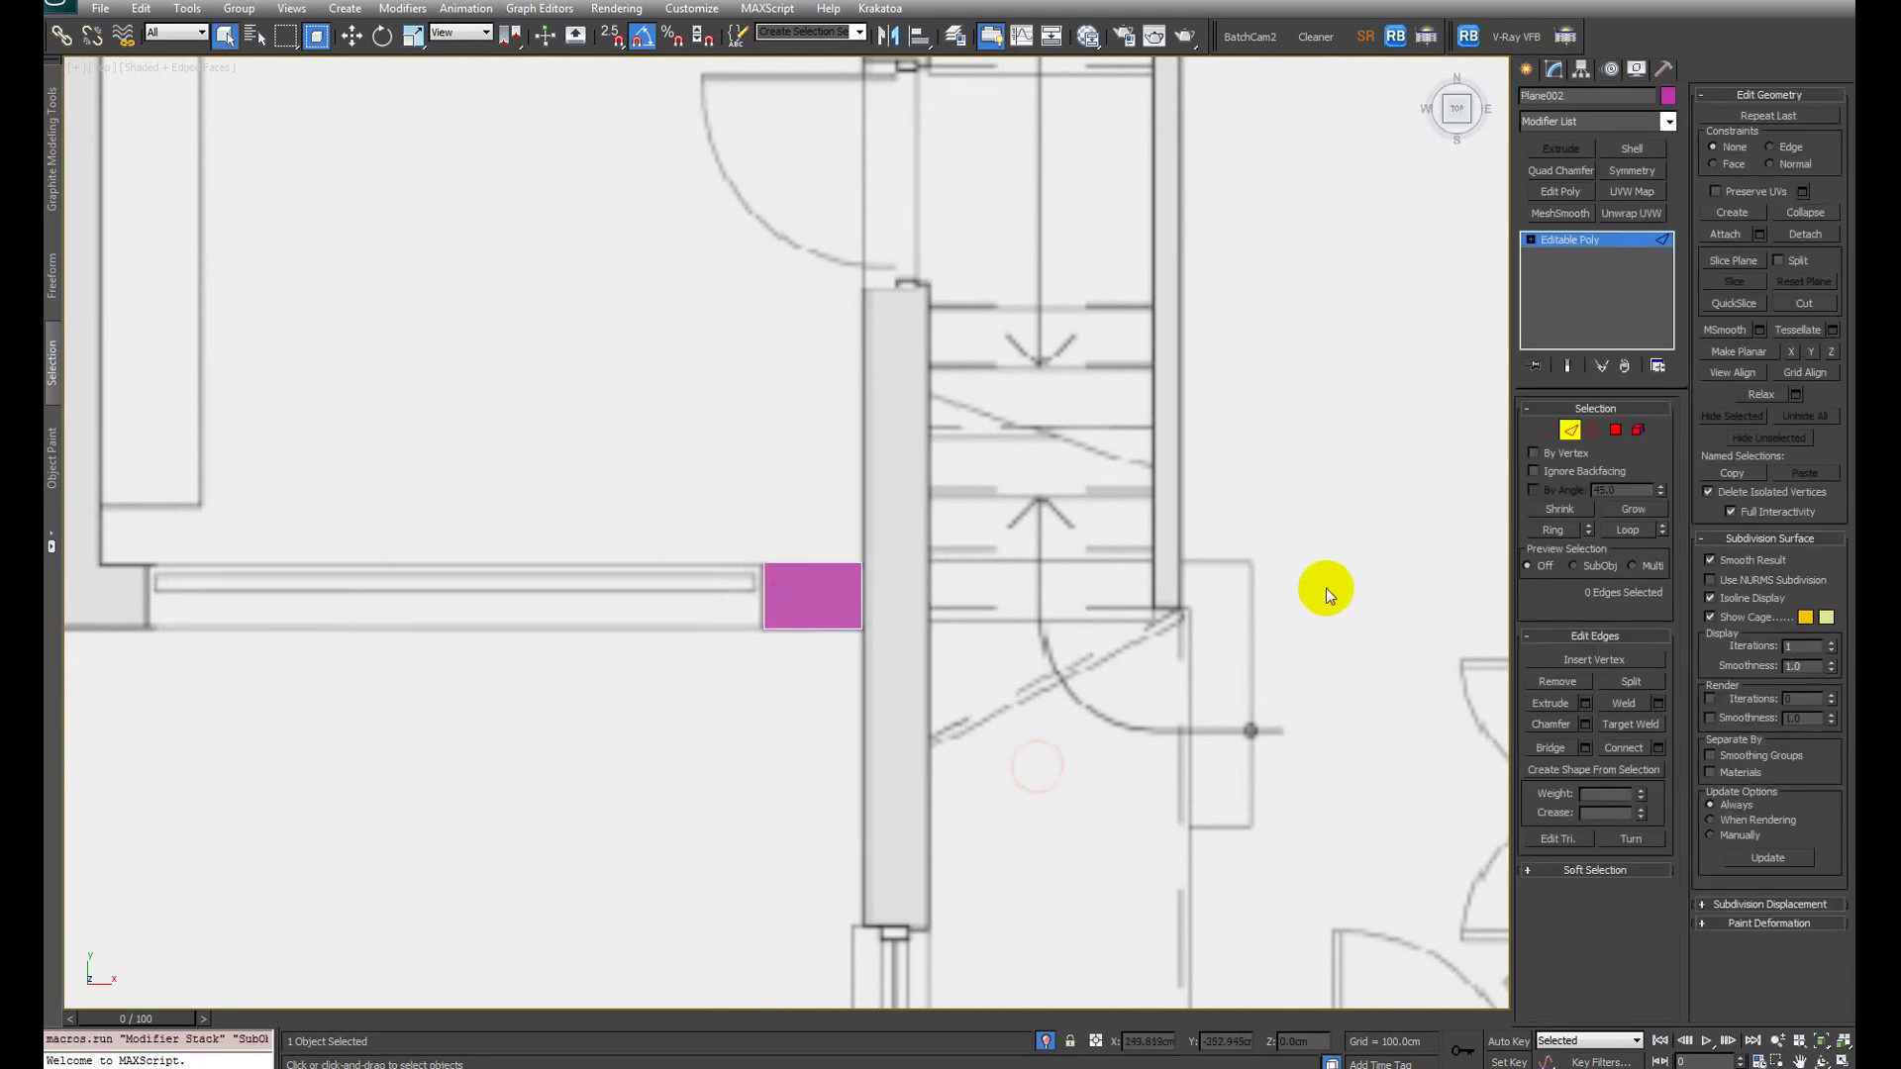
Step: Extend the plane's free end edge along the garage front wall to the outer corner, adding divisions at the garage opening and the side wall
{"action": "left_click_drag", "start_coordinate": [790, 681], "coordinate": [790, 681]}
{"action": "key", "text": "w"}
{"action": "middle_click_drag", "start_coordinate": [787, 658], "coordinate": [1118, 646]}
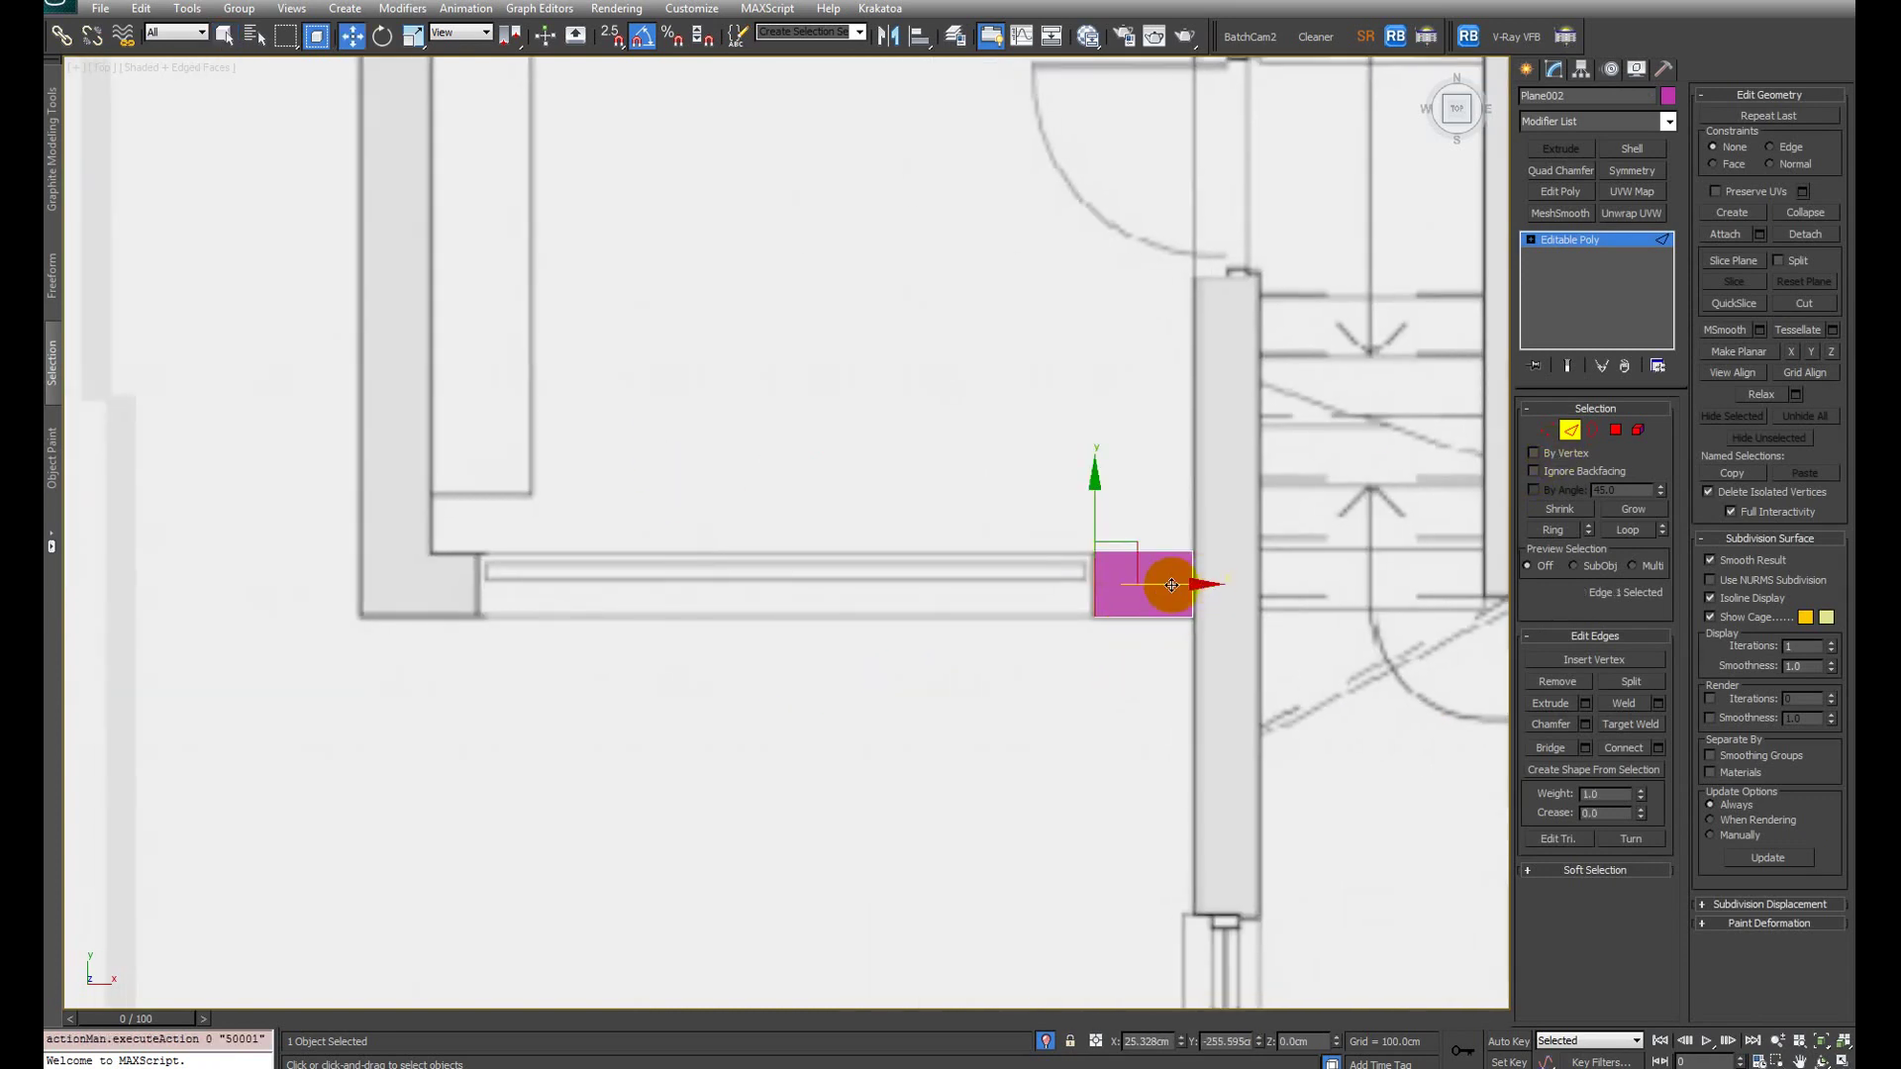
{"action": "left_click_drag", "start_coordinate": [1166, 584], "coordinate": [270, 478], "text": "shift"}
{"action": "left_click_drag", "start_coordinate": [444, 573], "coordinate": [444, 573]}
{"action": "scroll", "coordinate": [455, 574], "scroll_direction": "down", "scroll_amount": 3}
{"action": "middle_click_drag", "start_coordinate": [489, 545], "coordinate": [476, 696]}
{"action": "scroll", "coordinate": [634, 653], "scroll_direction": "down", "scroll_amount": 1}
{"action": "middle_click_drag", "start_coordinate": [718, 633], "coordinate": [715, 669]}
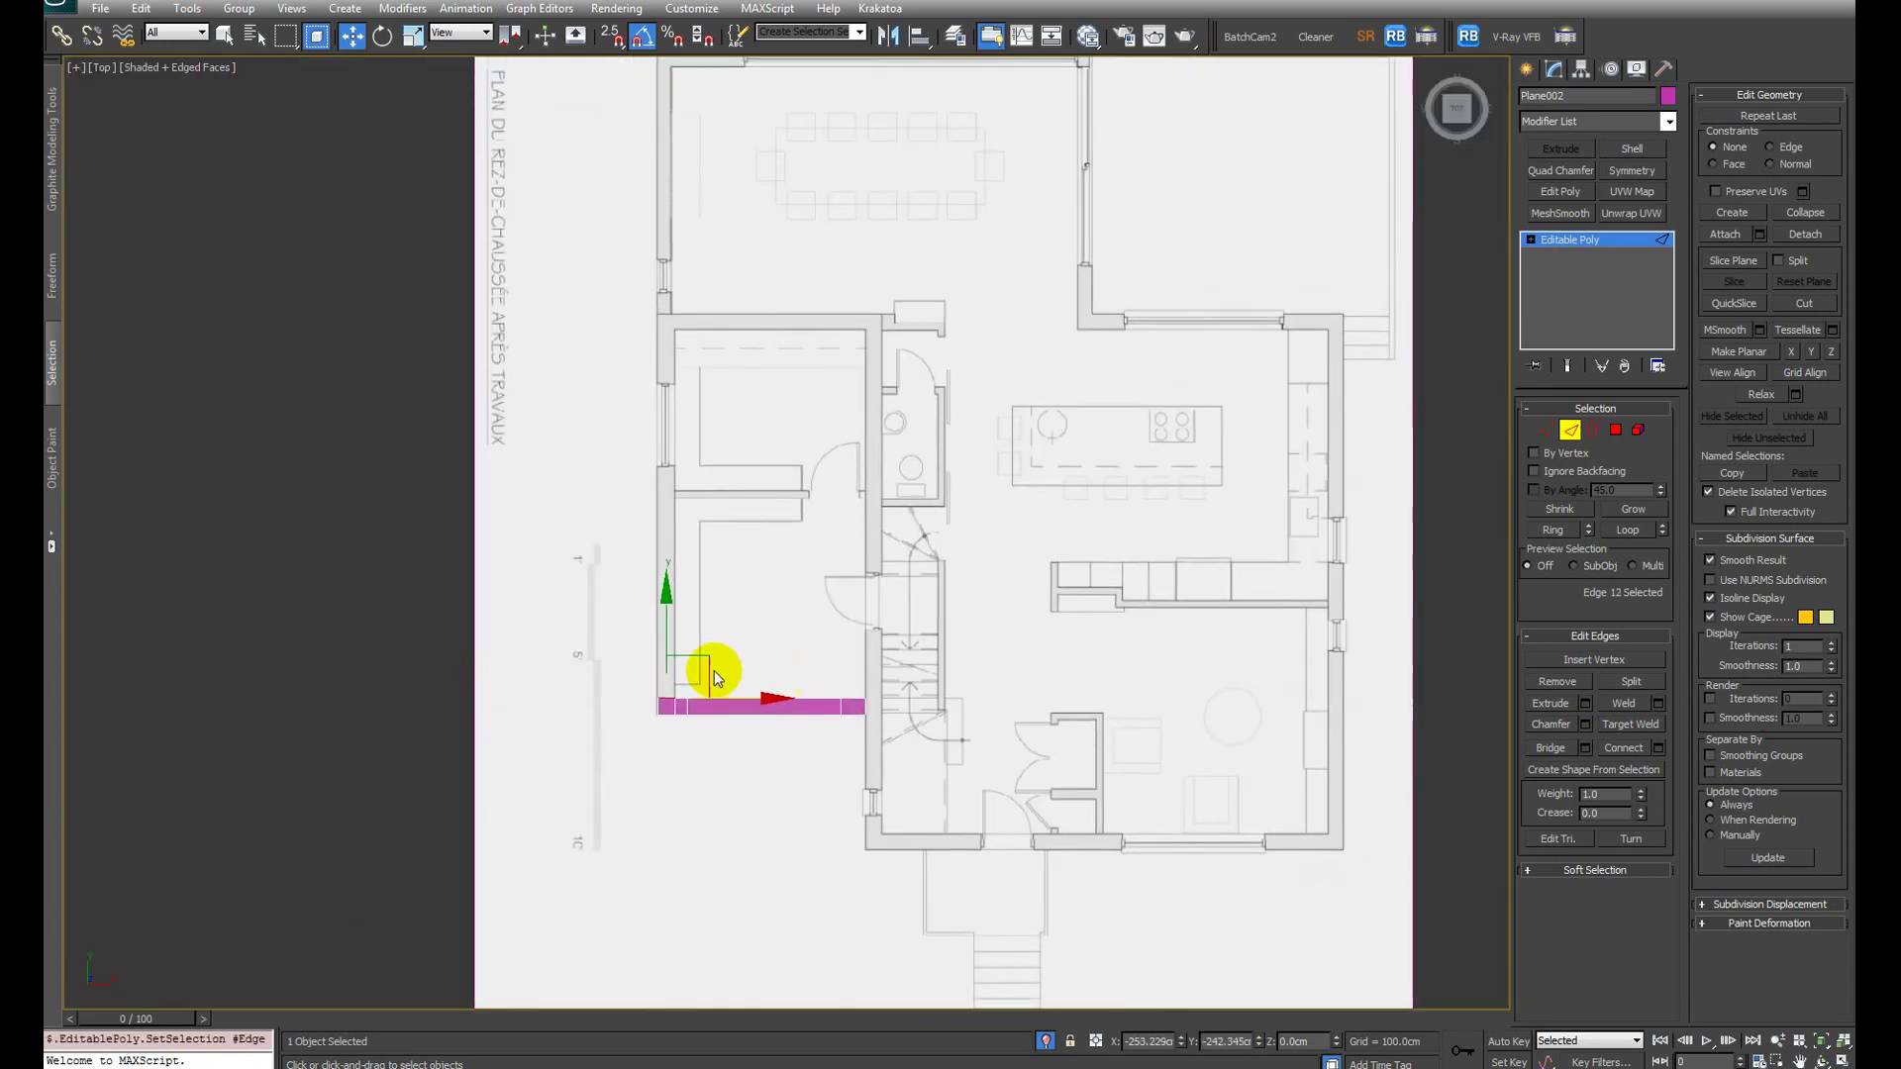
Step: Extend the strip from the garage corner along the outer side wall to the far end of the first side window, with a division at each window end
{"action": "scroll", "coordinate": [683, 683], "scroll_direction": "up", "scroll_amount": 1}
{"action": "left_click_drag", "start_coordinate": [615, 694], "coordinate": [650, 372], "text": "shift"}
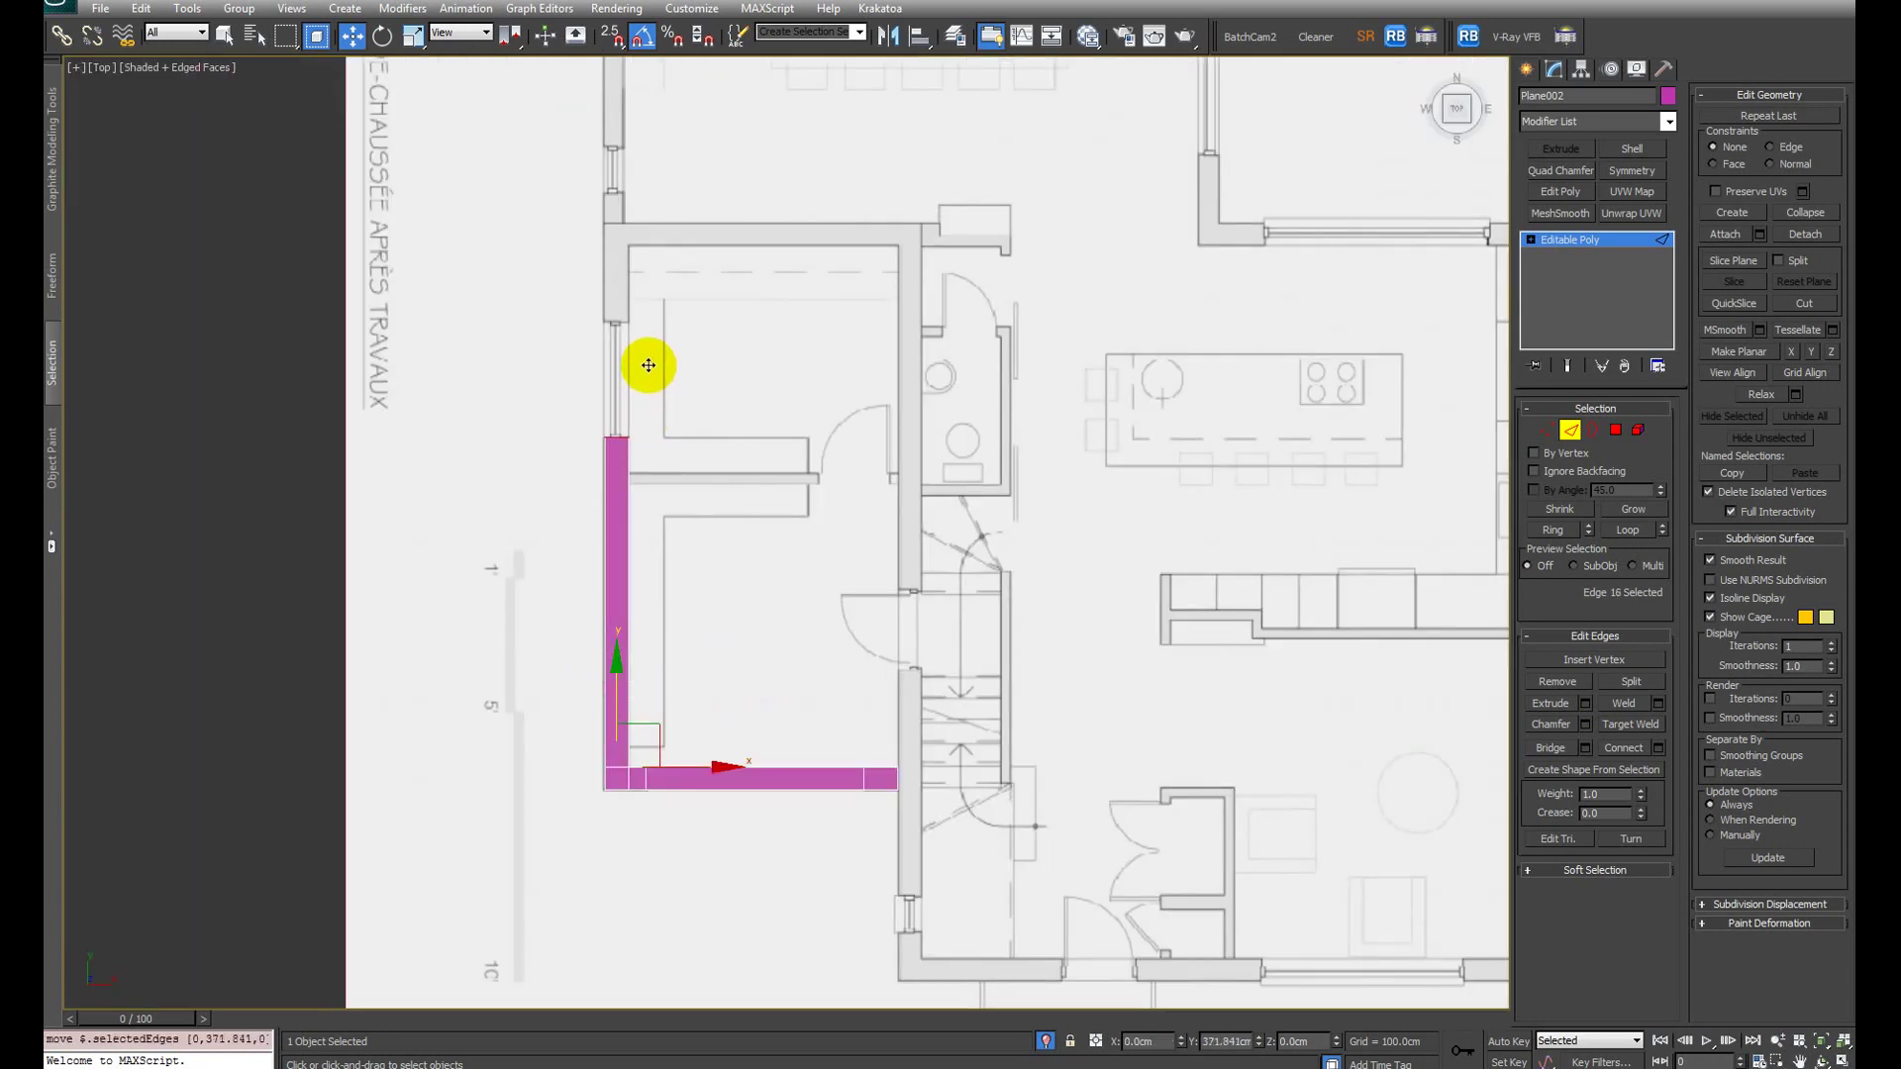
{"action": "middle_click_drag", "start_coordinate": [649, 365], "coordinate": [626, 644]}
{"action": "left_click_drag", "start_coordinate": [589, 646], "coordinate": [618, 528], "text": "shift"}
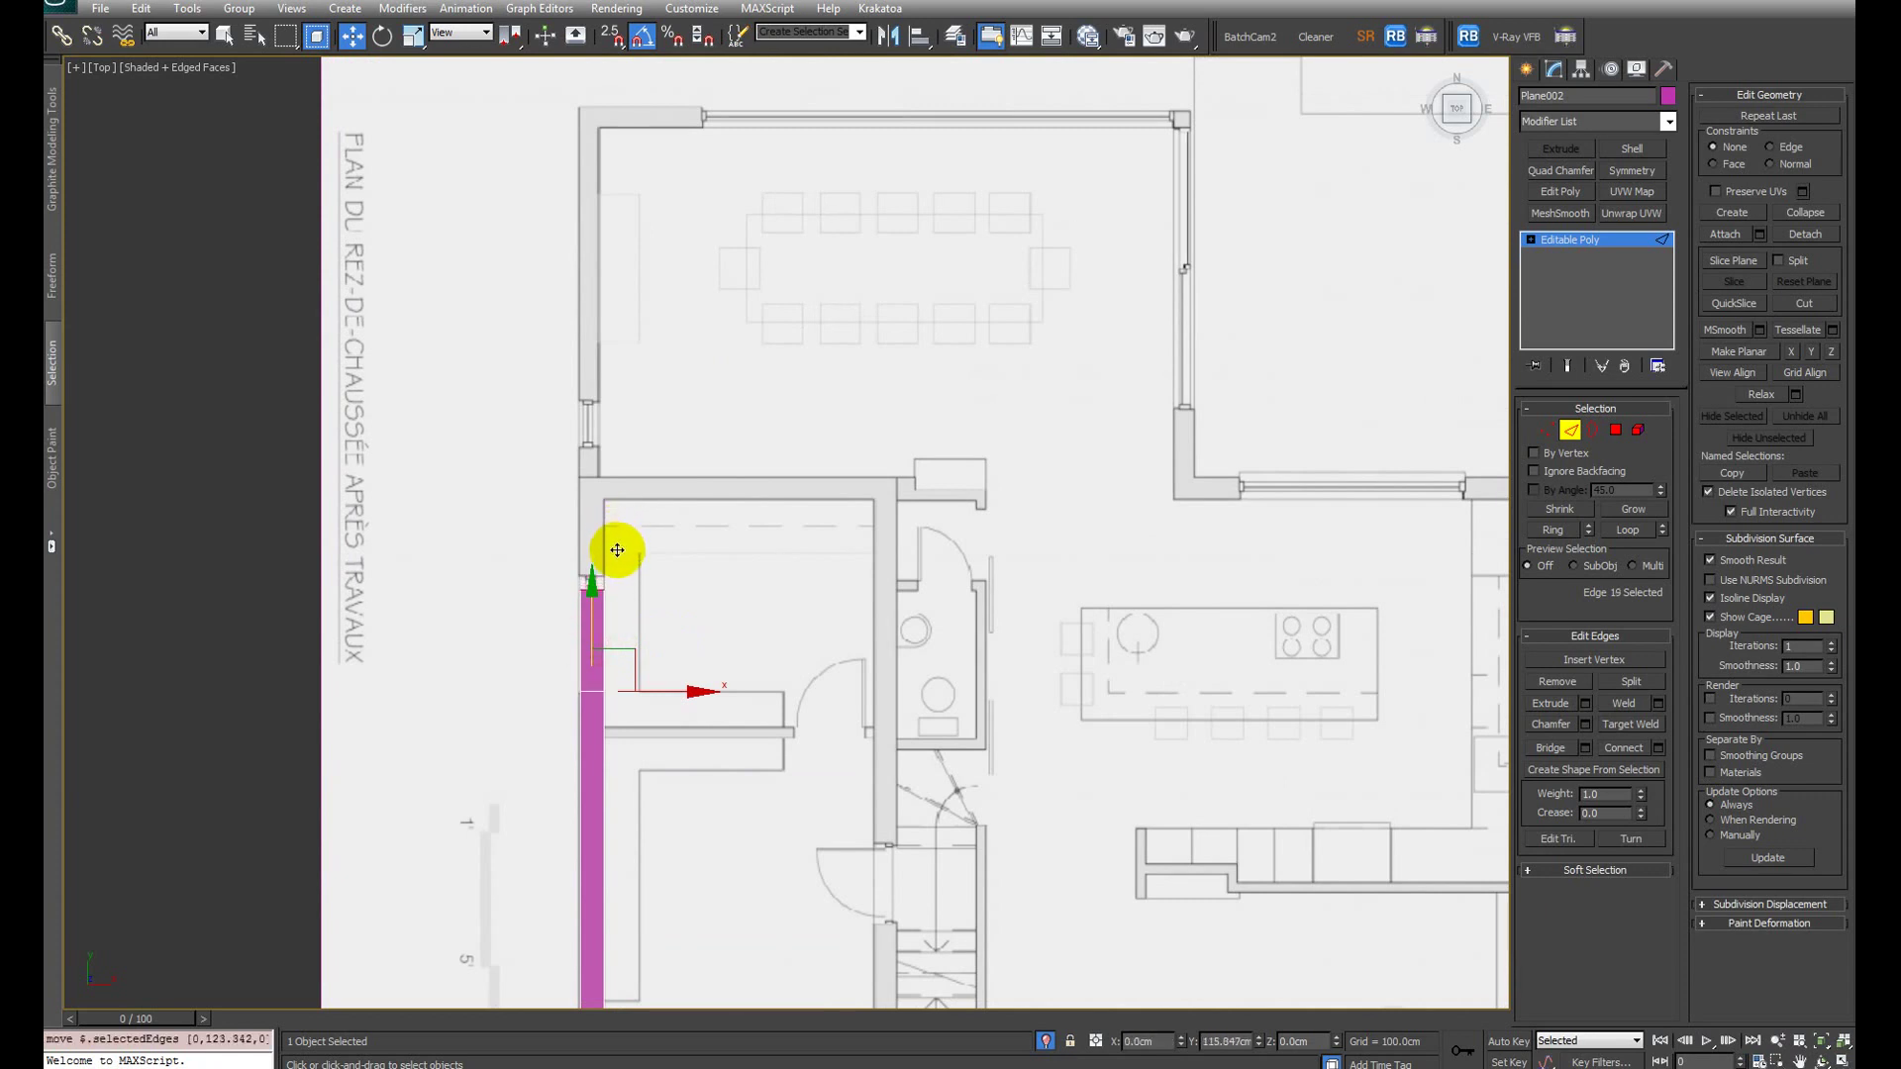
{"action": "left_click_drag", "start_coordinate": [614, 634], "coordinate": [627, 521], "text": "shift"}
{"action": "middle_click_drag", "start_coordinate": [628, 522], "coordinate": [616, 629]}
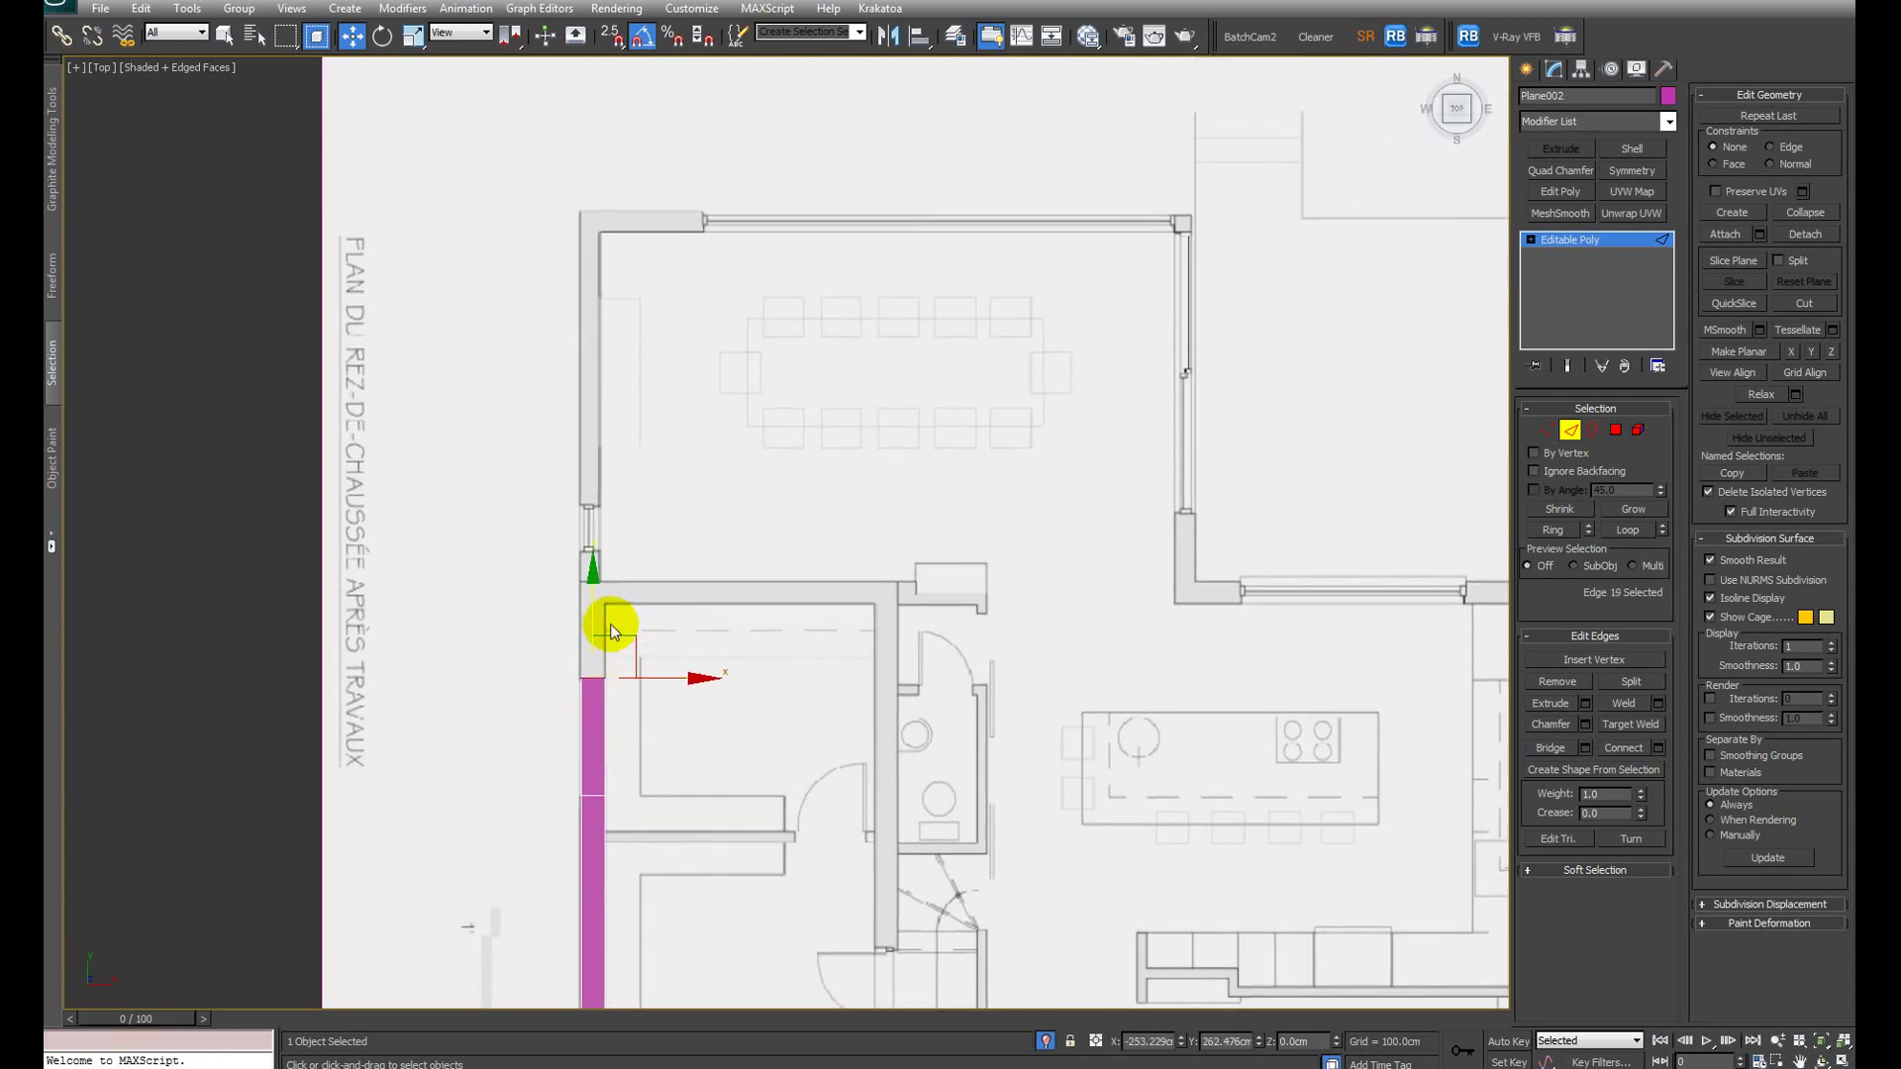
Step: Continue the side wall strip past the second window to the rear corner, dividing it at both window ends and the rear wall's inner face
{"action": "middle_click_drag", "start_coordinate": [613, 486], "coordinate": [624, 581]}
{"action": "left_click_drag", "start_coordinate": [624, 581], "coordinate": [588, 226], "text": "shift"}
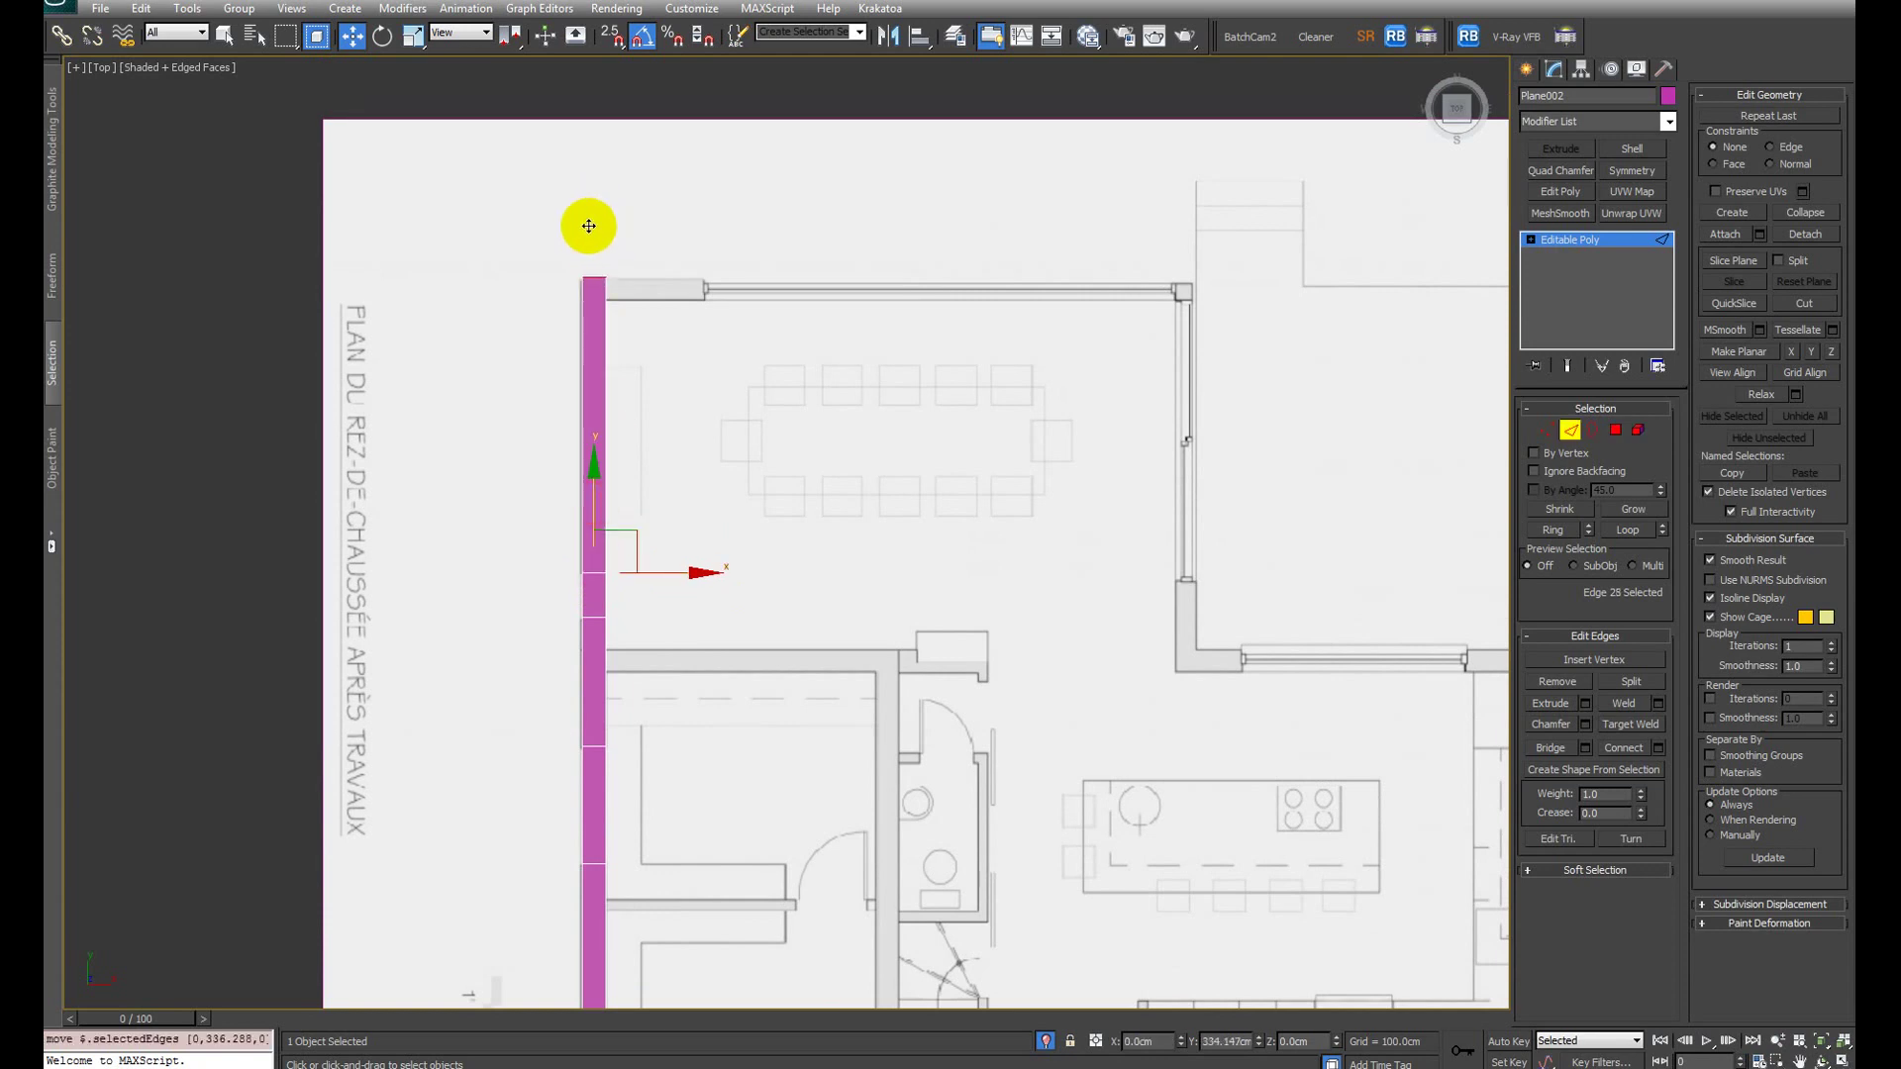
{"action": "middle_click_drag", "start_coordinate": [602, 306], "coordinate": [590, 526]}
{"action": "scroll", "coordinate": [585, 526], "scroll_direction": "up", "scroll_amount": 3}
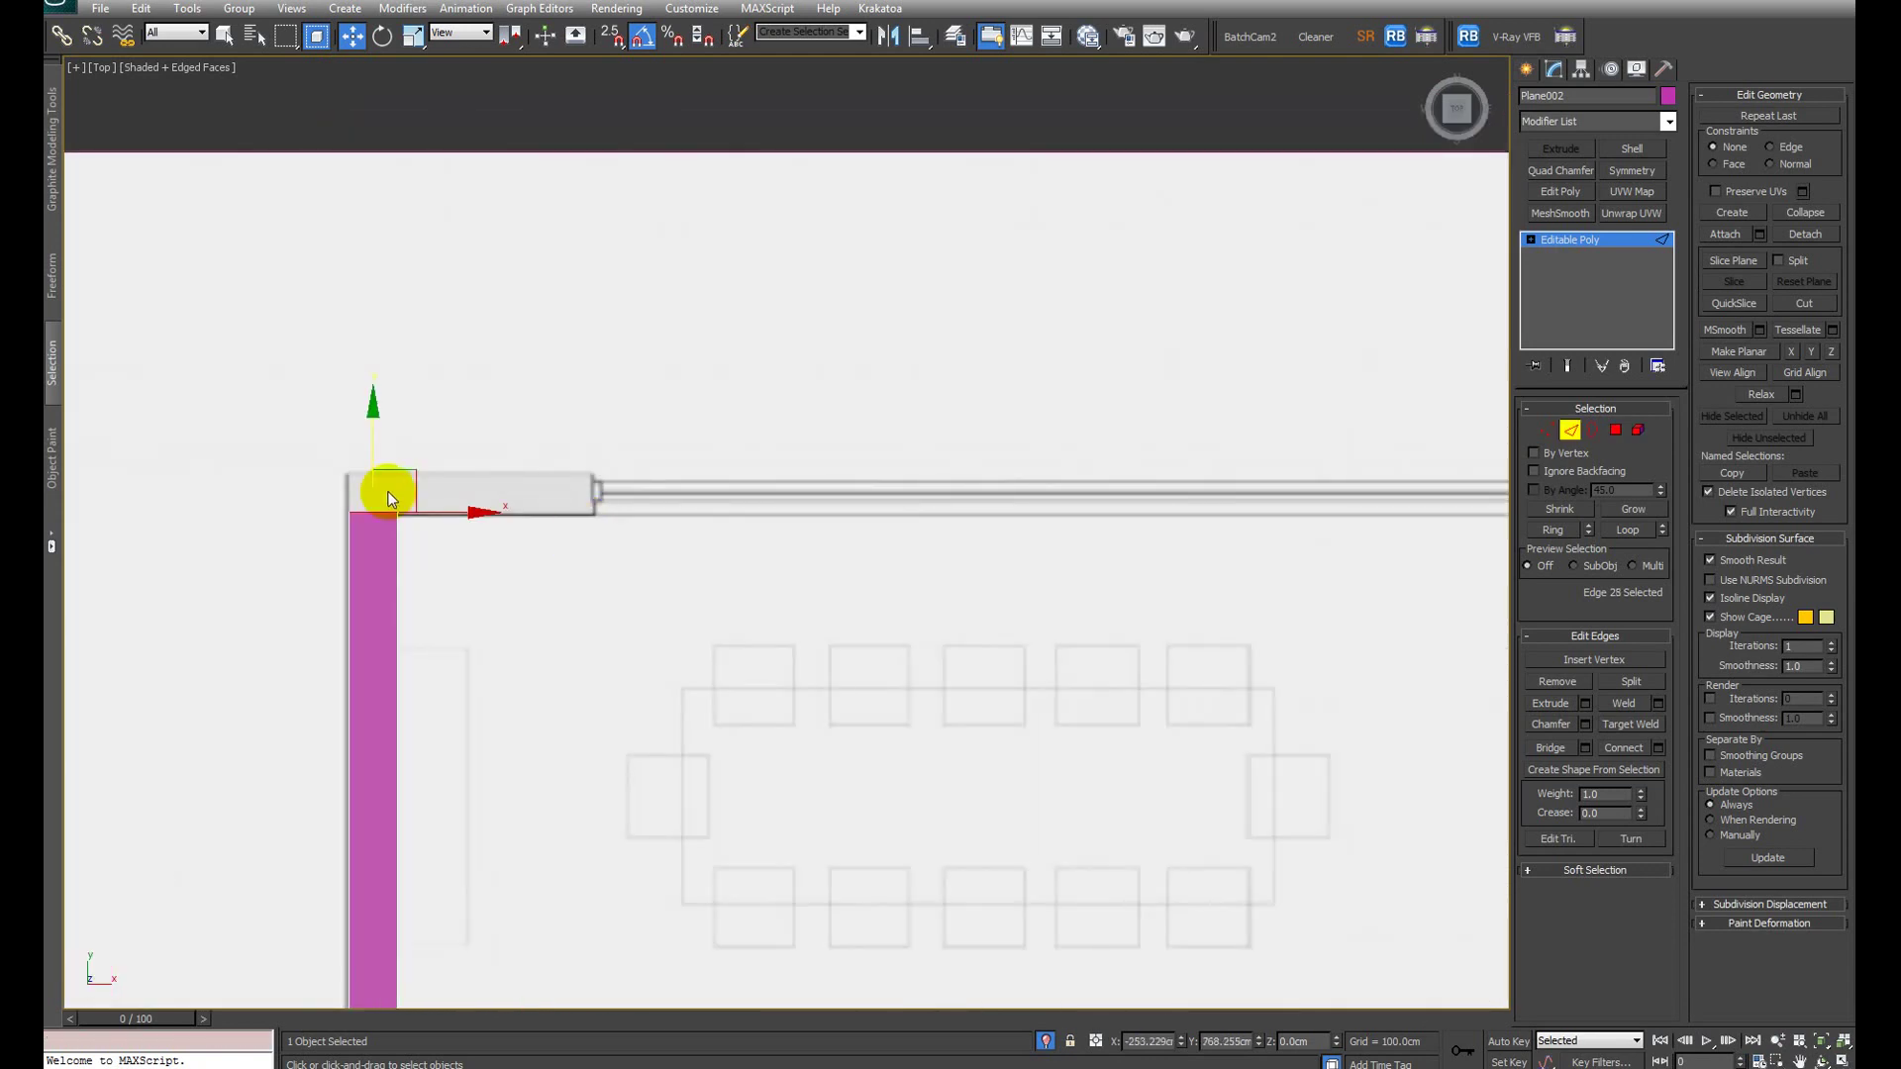
{"action": "left_click_drag", "start_coordinate": [374, 456], "coordinate": [374, 443], "text": "shift"}
{"action": "left_click", "coordinate": [398, 386]}
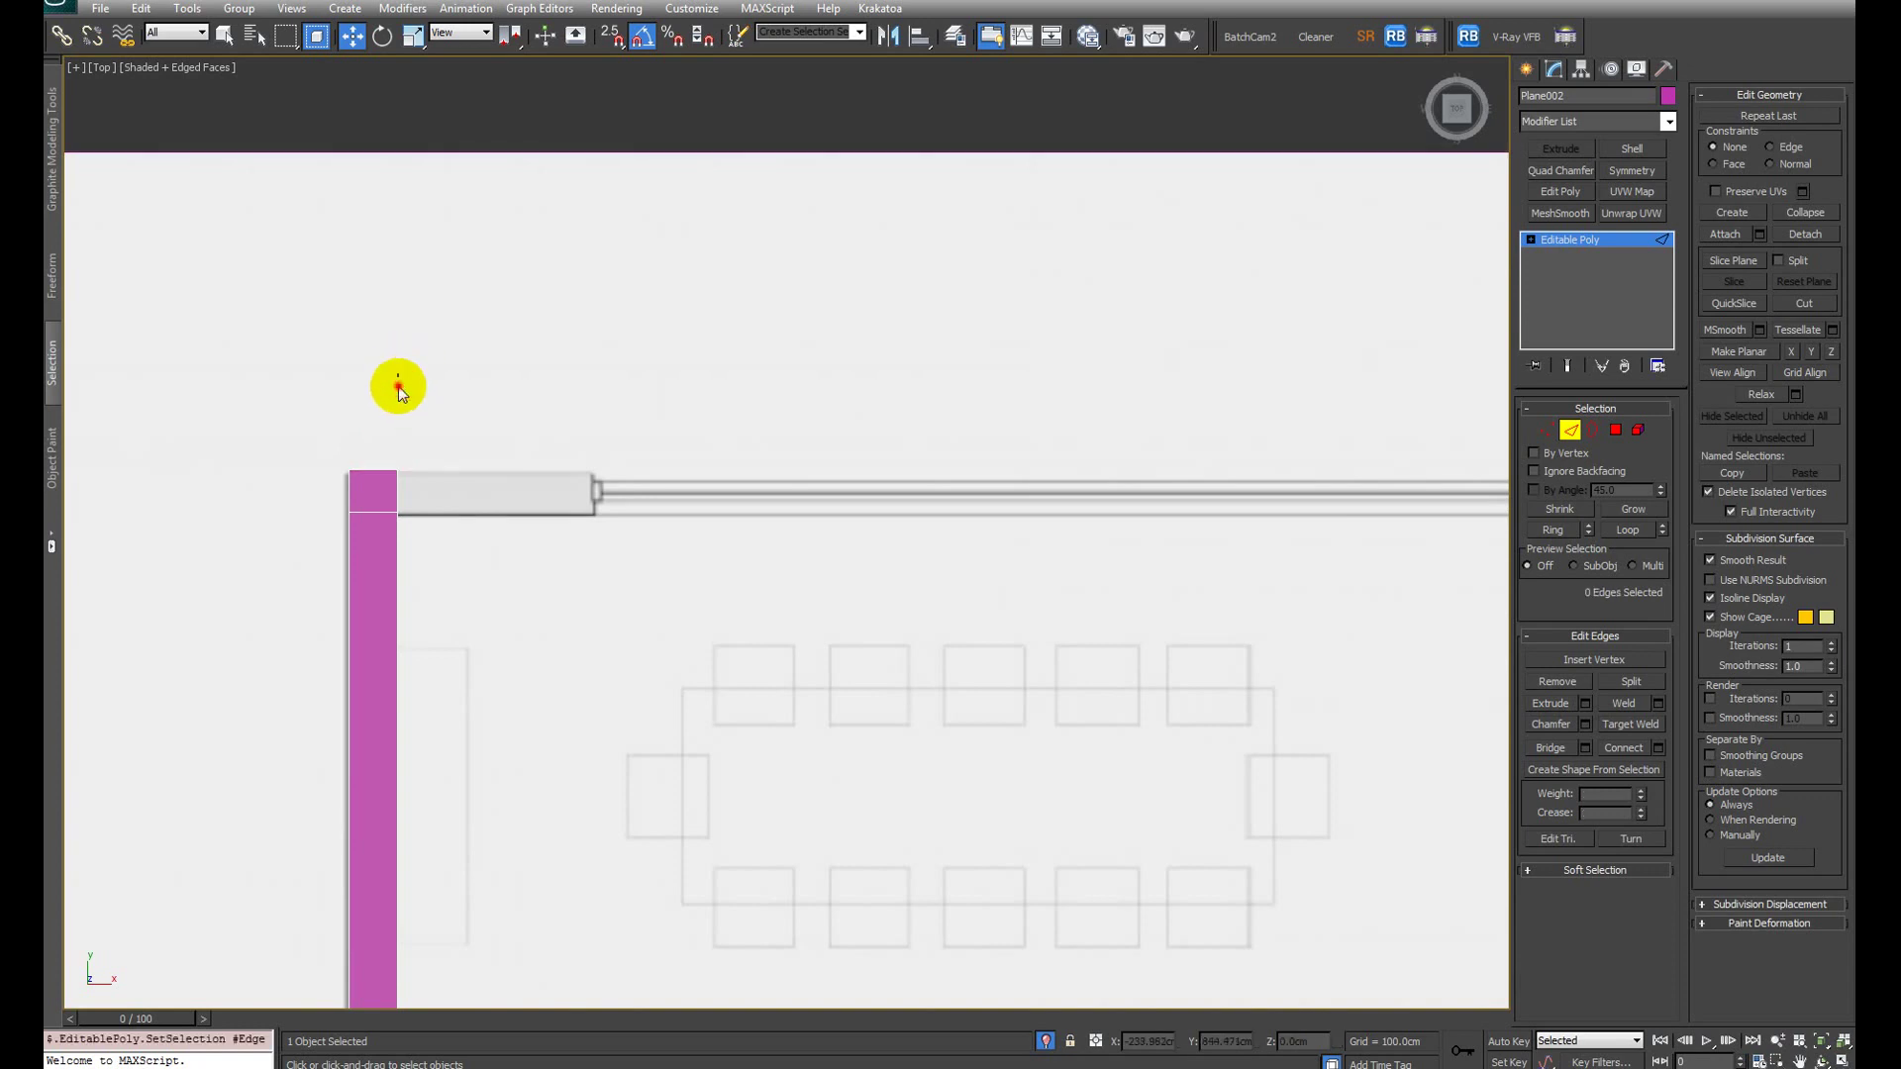
Step: Extend the strip from the rear corner along the dining room's rear wall, dividing it at the window ends and finishing at the terrace corner
{"action": "left_click", "coordinate": [398, 490]}
{"action": "left_click_drag", "start_coordinate": [437, 497], "coordinate": [1156, 533], "text": "shift"}
{"action": "scroll", "coordinate": [698, 525], "scroll_direction": "down", "scroll_amount": 3}
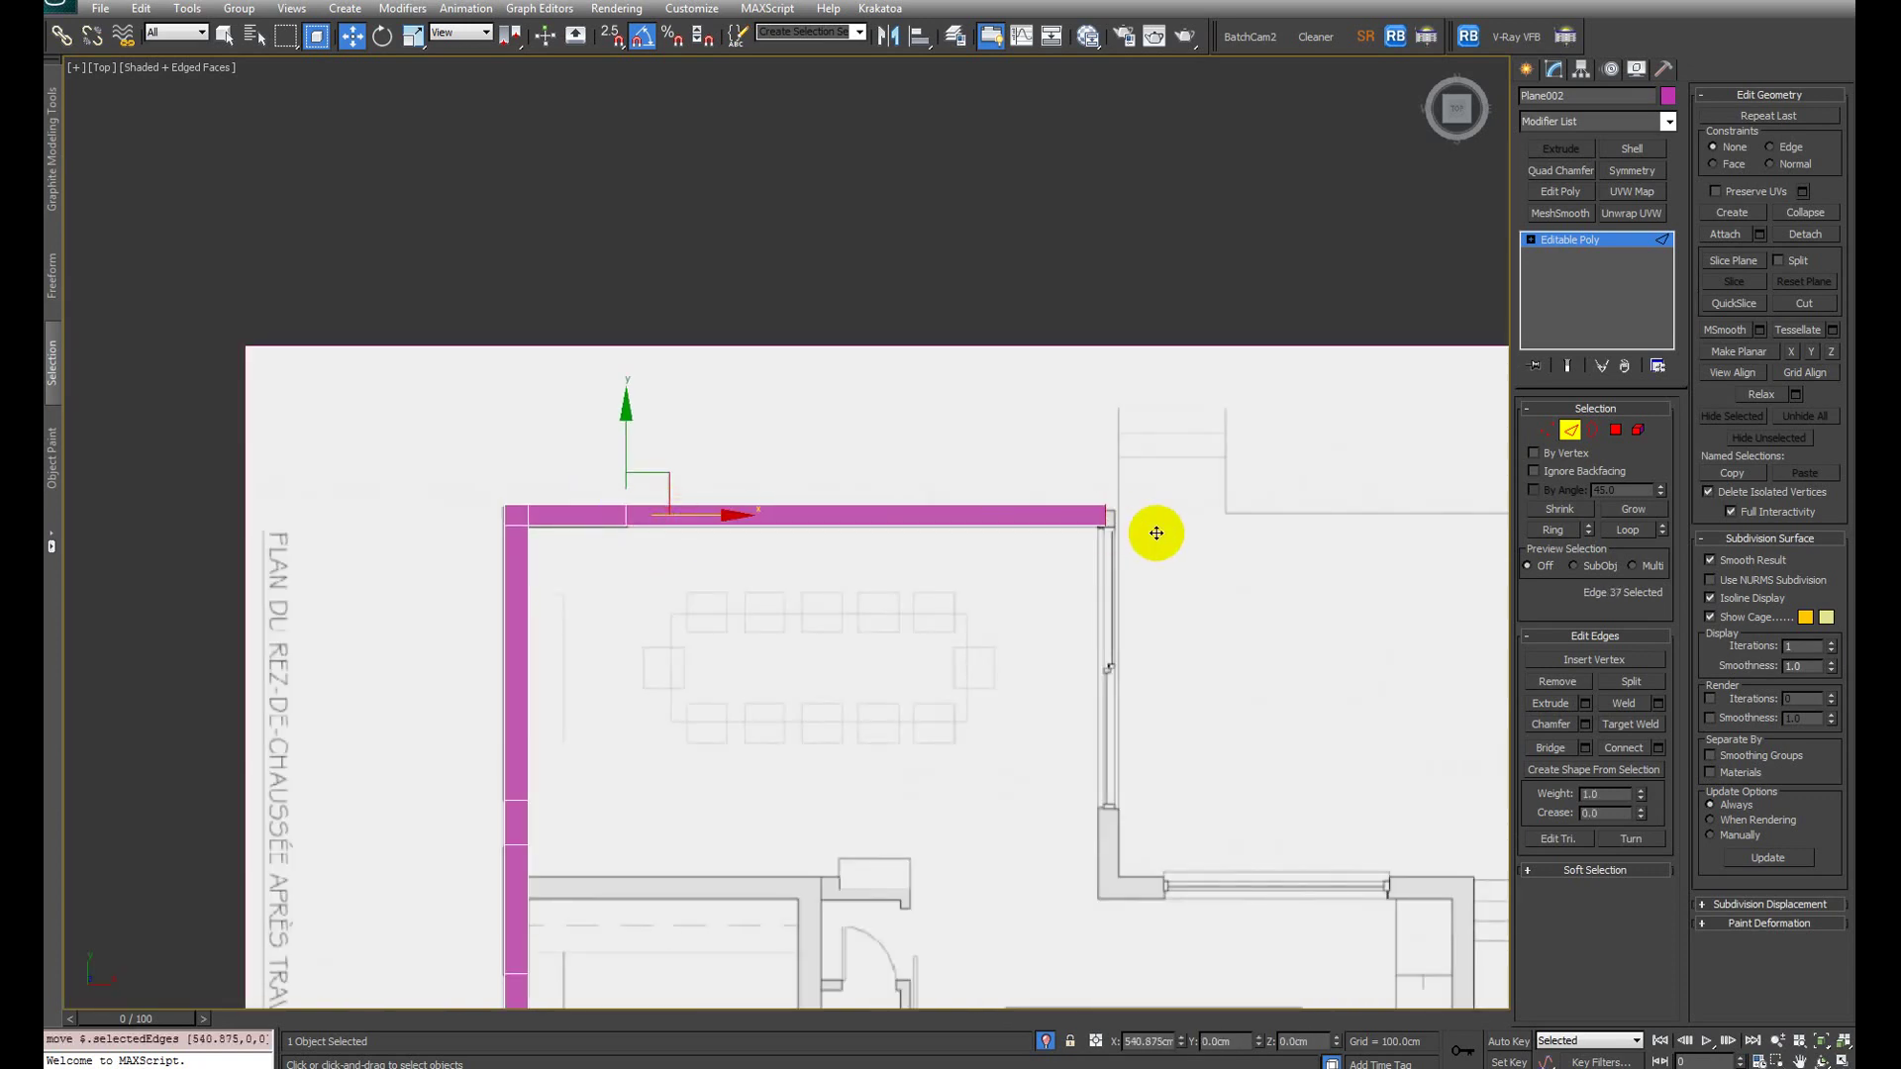
{"action": "middle_click_drag", "start_coordinate": [1149, 536], "coordinate": [889, 471]}
{"action": "scroll", "coordinate": [889, 472], "scroll_direction": "up", "scroll_amount": 4}
{"action": "left_click_drag", "start_coordinate": [926, 350], "coordinate": [947, 350], "text": "shift"}
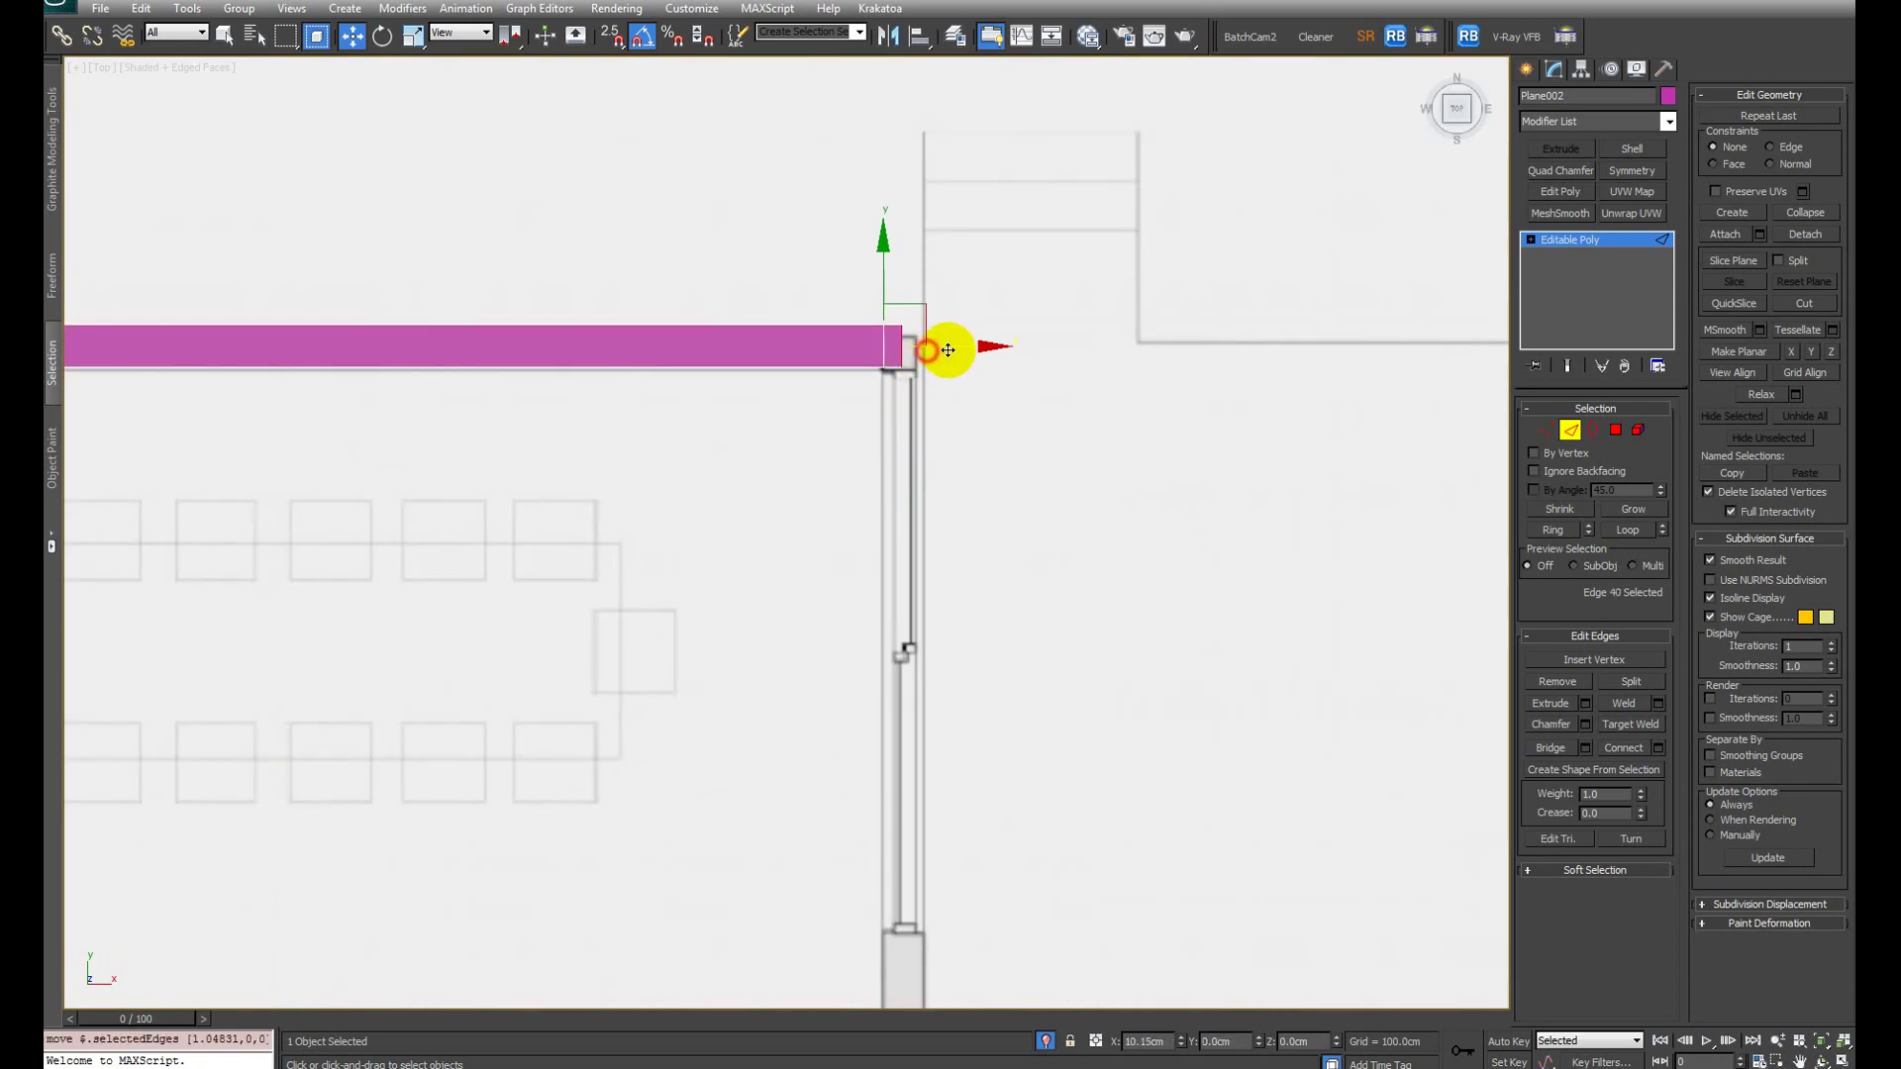
Step: Extend the strip along the dining room's terrace-side wall past the sliding door to the kitchen's rear wall, dividing it where the door ends
{"action": "left_click", "coordinate": [843, 434]}
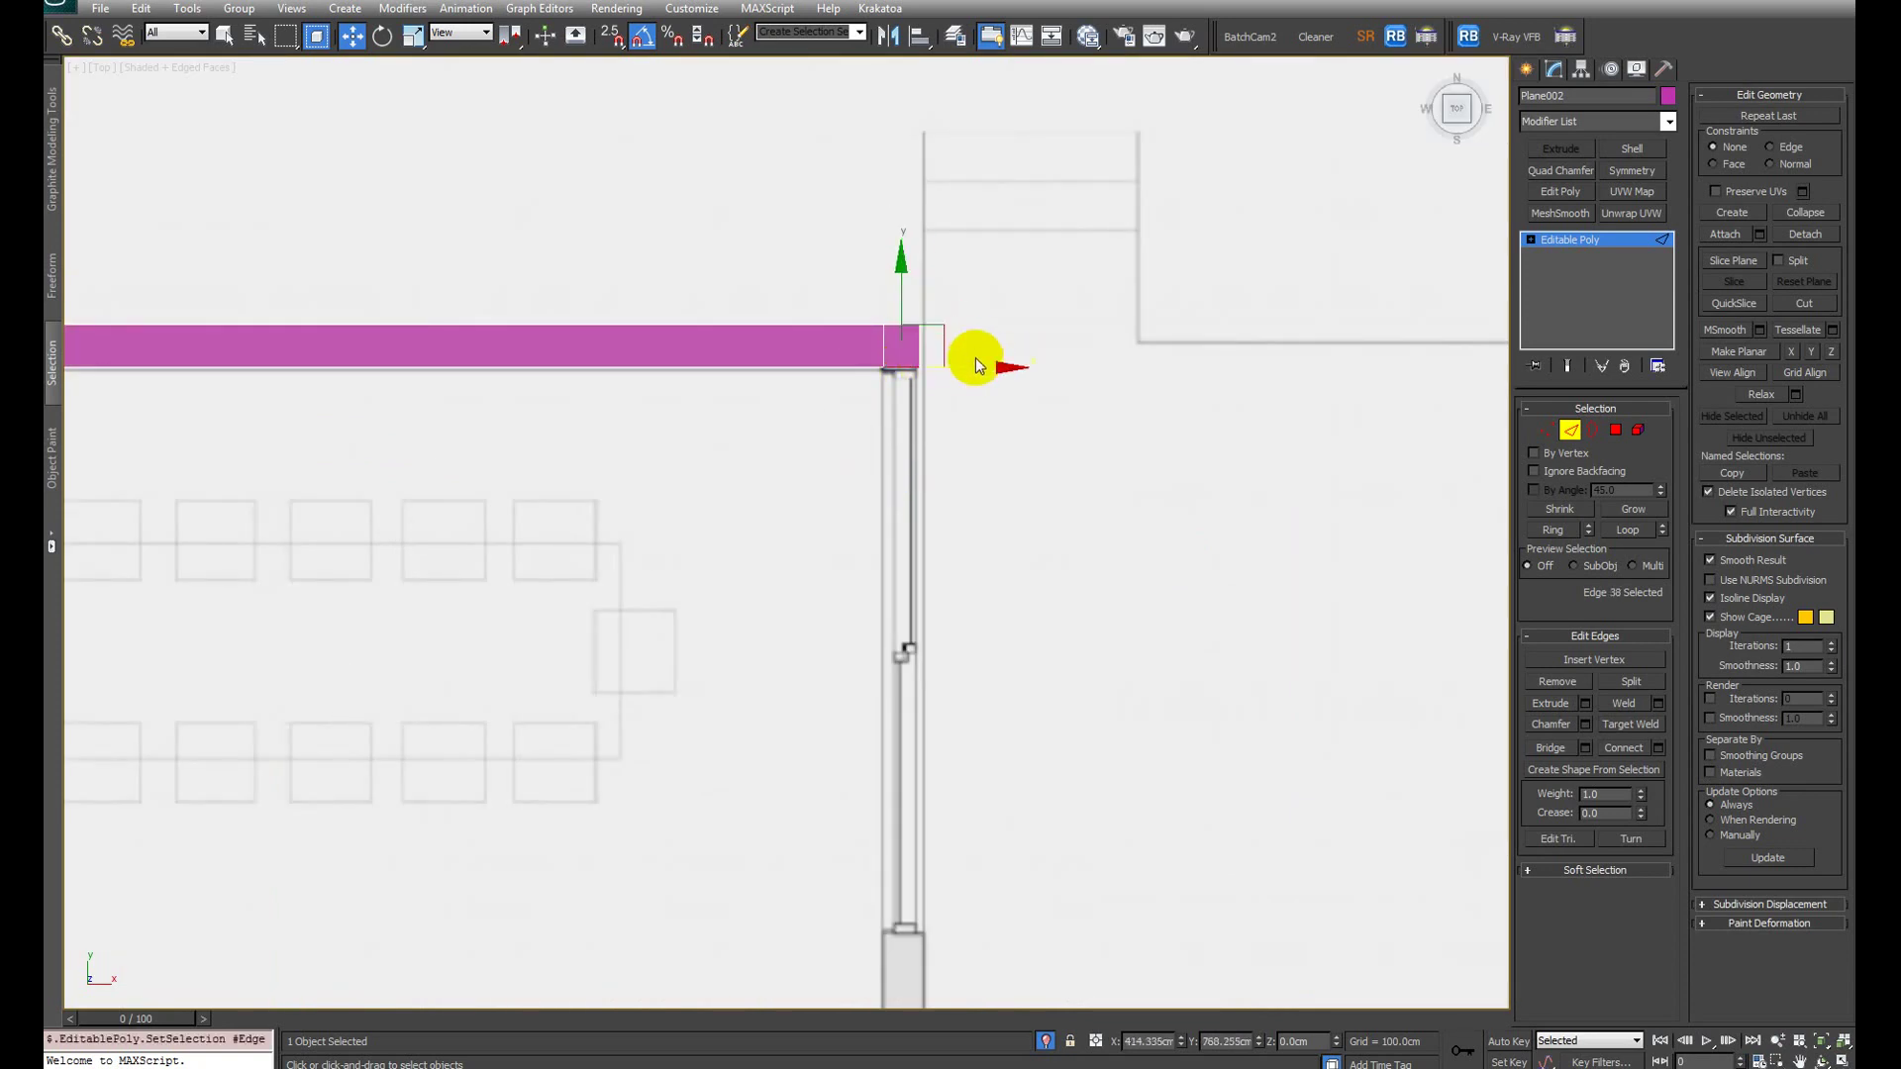
{"action": "scroll", "coordinate": [940, 317], "scroll_direction": "down", "scroll_amount": 3}
{"action": "left_click_drag", "start_coordinate": [859, 304], "coordinate": [848, 703], "text": "shift"}
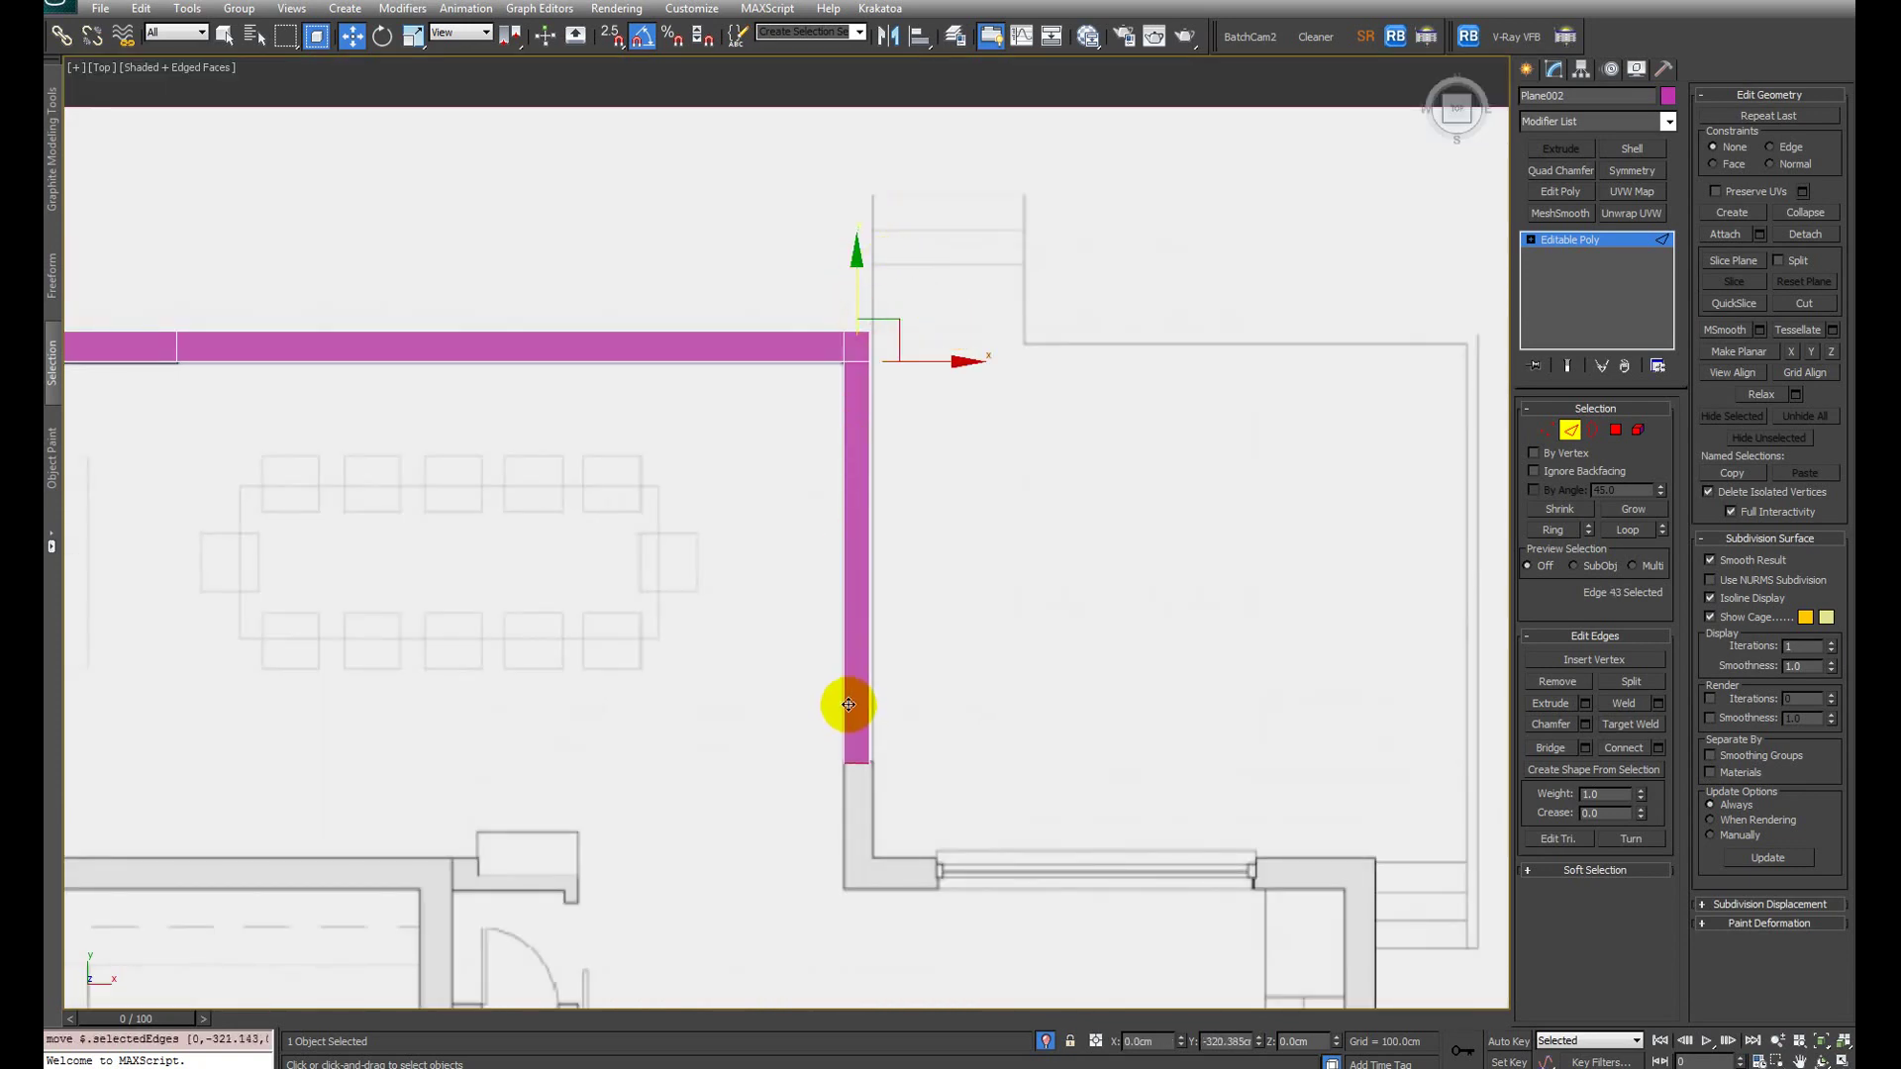
{"action": "scroll", "coordinate": [891, 643], "scroll_direction": "down", "scroll_amount": 2}
{"action": "scroll", "coordinate": [832, 525], "scroll_direction": "up", "scroll_amount": 4}
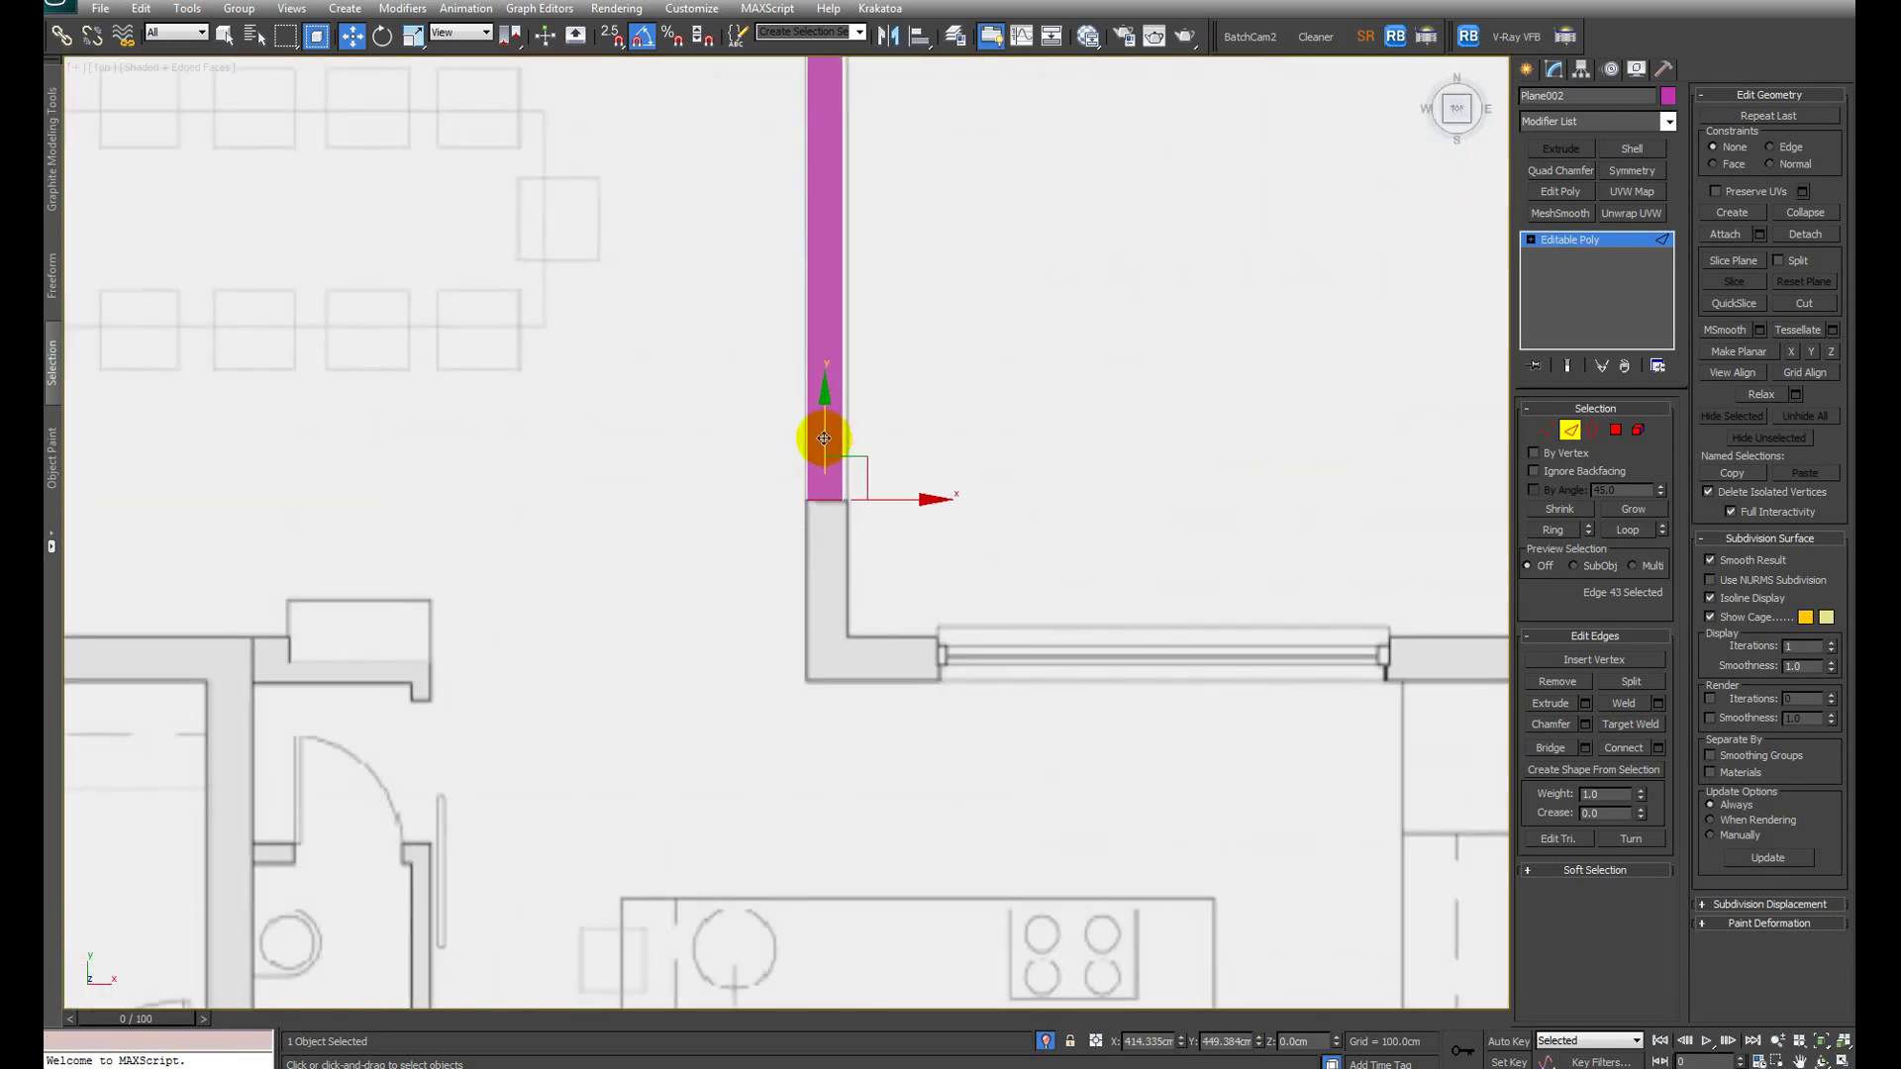
{"action": "left_click_drag", "start_coordinate": [824, 438], "coordinate": [818, 632], "text": "shift"}
Step: Leave edge editing on the extension wall strip and exit isolation so the whole model is shown in an orthographic view
{"action": "scroll", "coordinate": [782, 673], "scroll_direction": "down", "scroll_amount": 6}
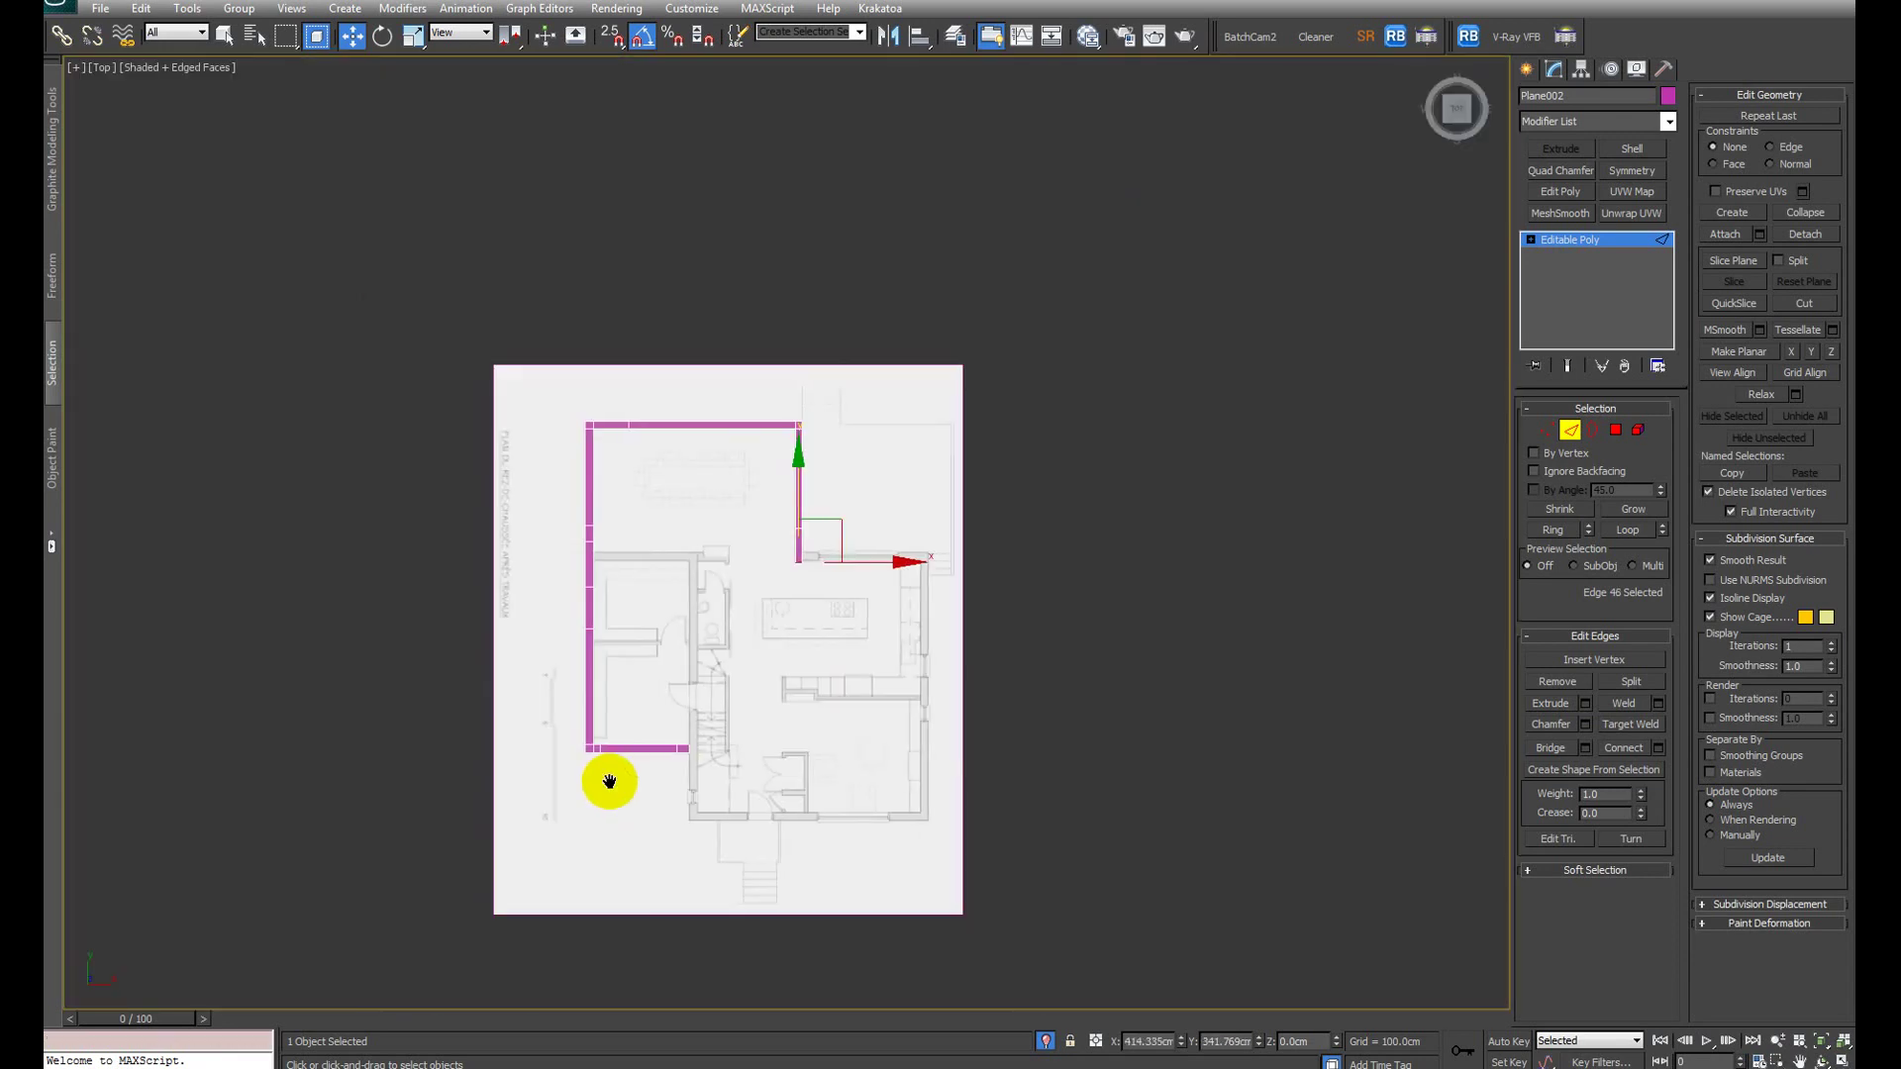
{"action": "middle_click_drag", "start_coordinate": [610, 782], "coordinate": [810, 560], "text": "alt"}
{"action": "scroll", "coordinate": [760, 687], "scroll_direction": "up", "scroll_amount": 4}
{"action": "scroll", "coordinate": [728, 681], "scroll_direction": "up", "scroll_amount": 2}
{"action": "key", "text": "2"}
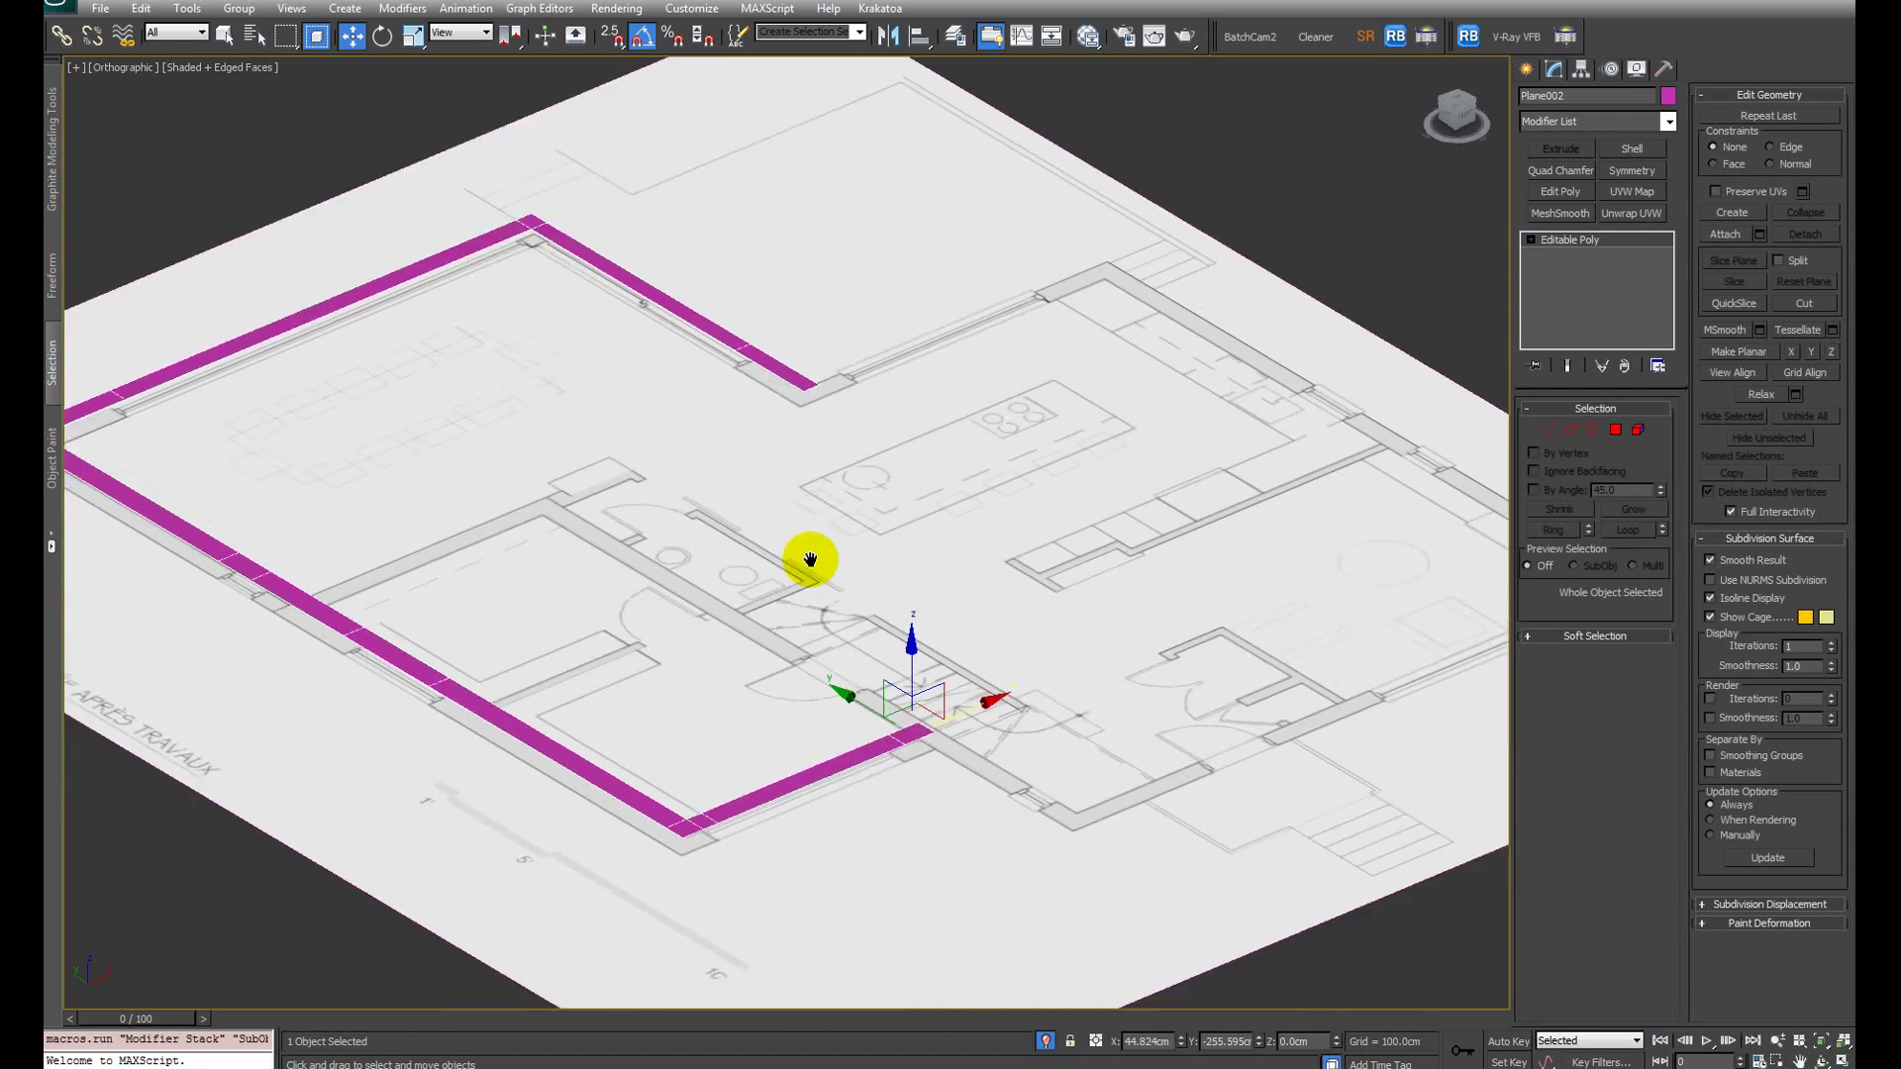
{"action": "scroll", "coordinate": [810, 560], "scroll_direction": "down", "scroll_amount": 6}
{"action": "right_click", "coordinate": [804, 538]}
{"action": "left_click", "coordinate": [857, 394]}
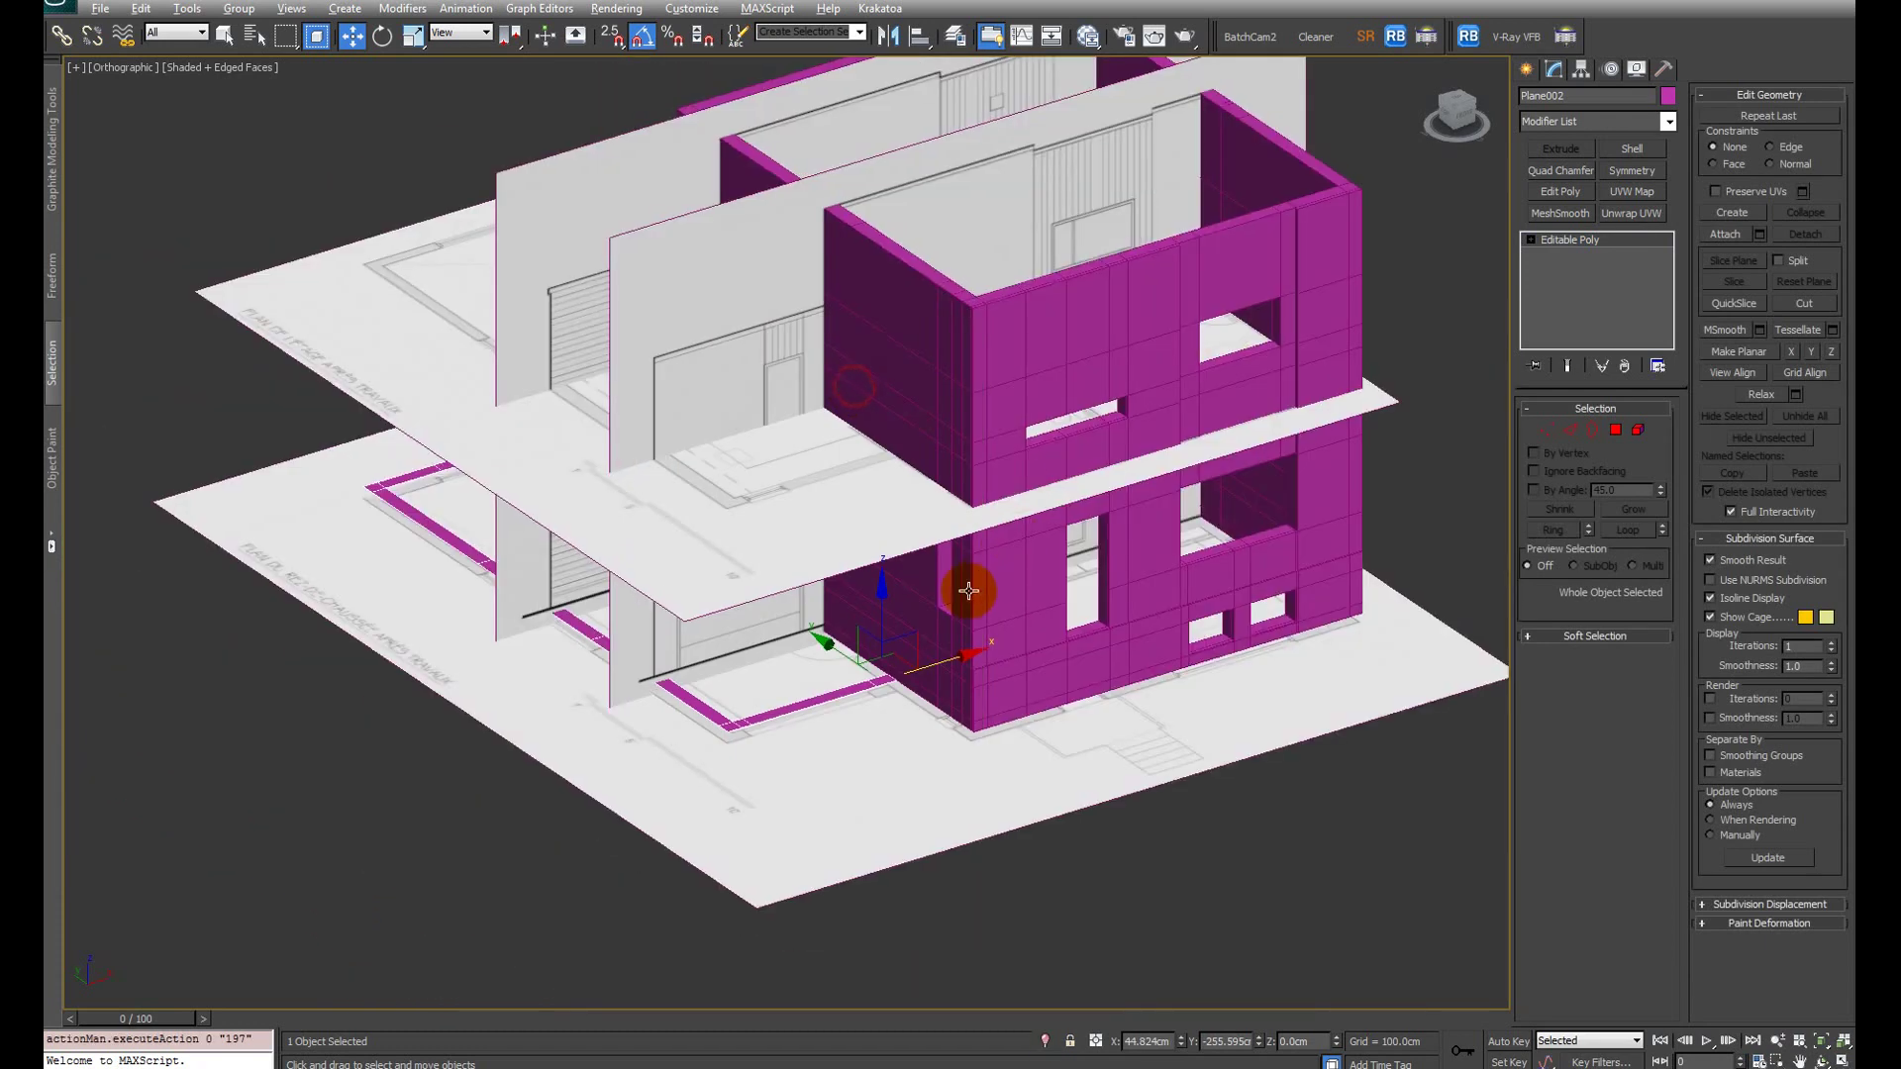
Step: Select the extension wall strip together with the front elevation plane and isolate both in the front view
{"action": "middle_click_drag", "start_coordinate": [967, 594], "coordinate": [616, 645], "text": "alt"}
{"action": "left_click", "coordinate": [620, 667]}
{"action": "key", "text": "F3"}
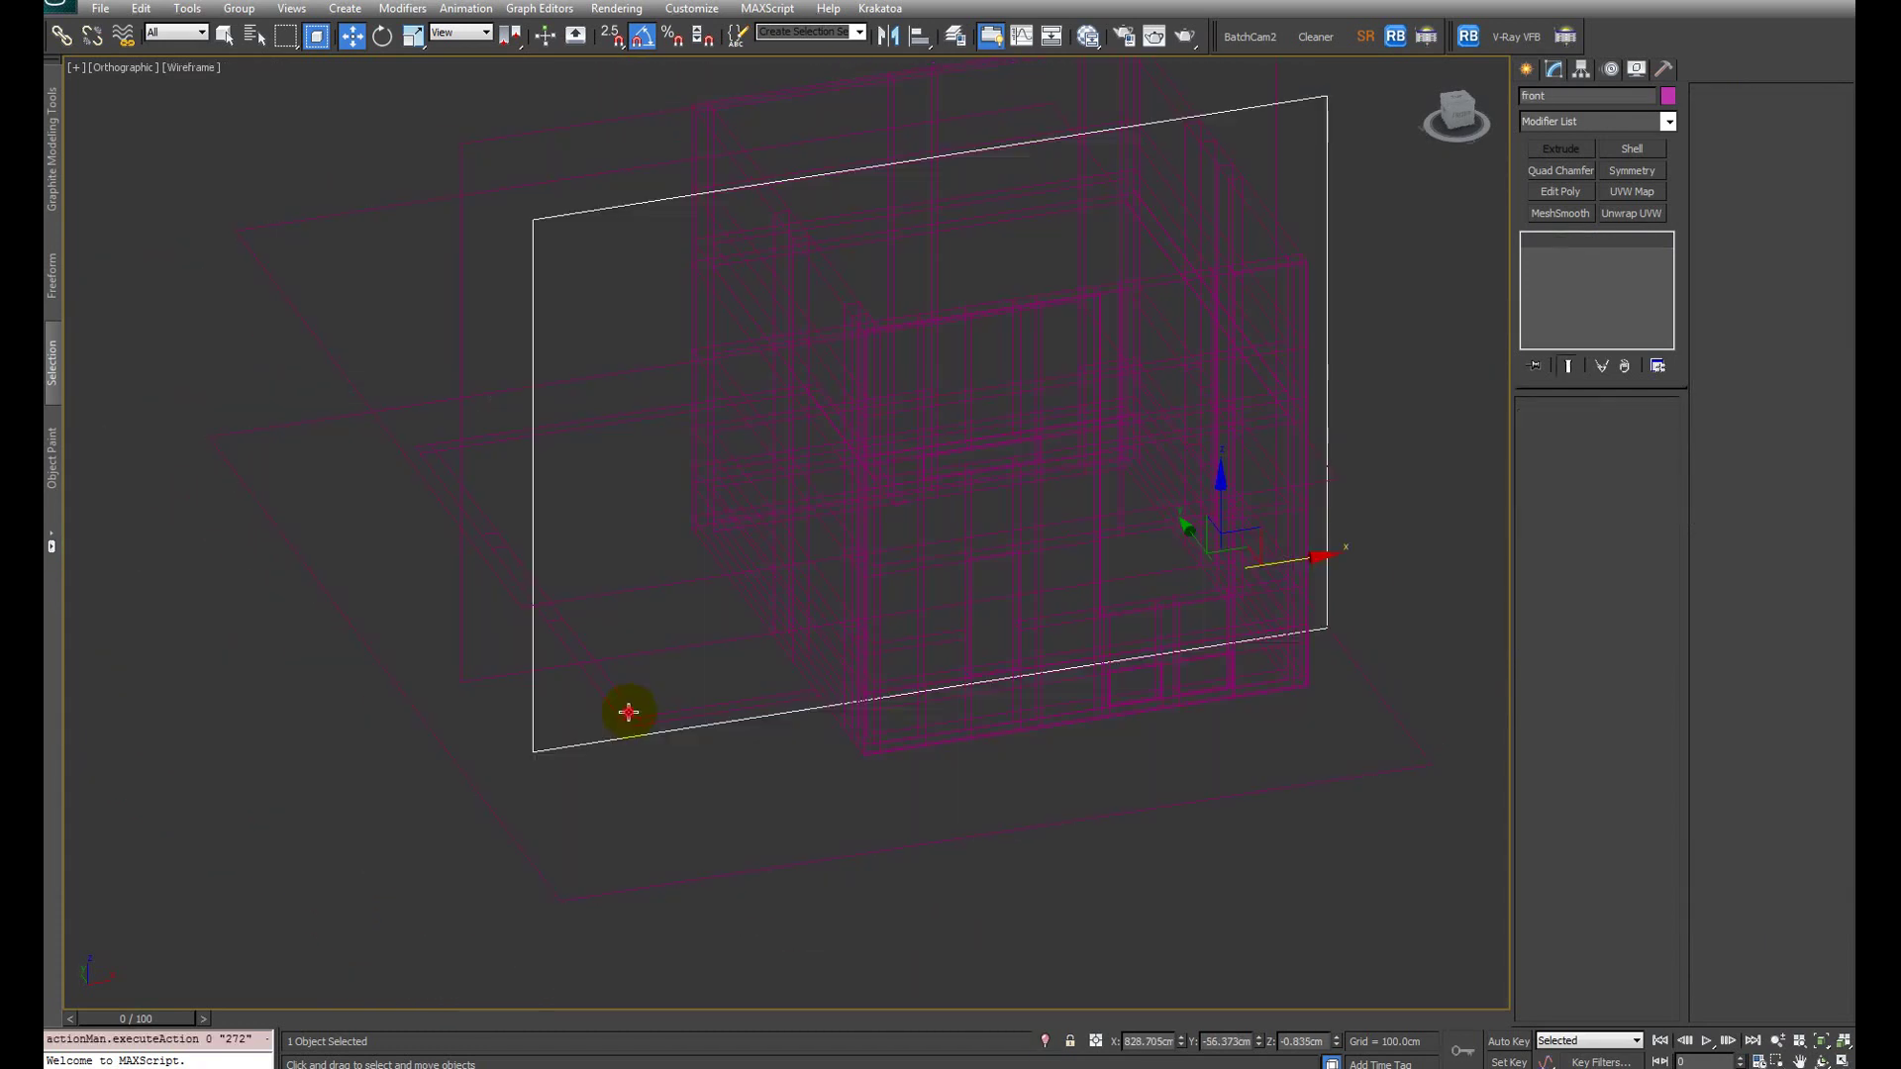
{"action": "left_click", "coordinate": [600, 641]}
{"action": "key", "text": "F3"}
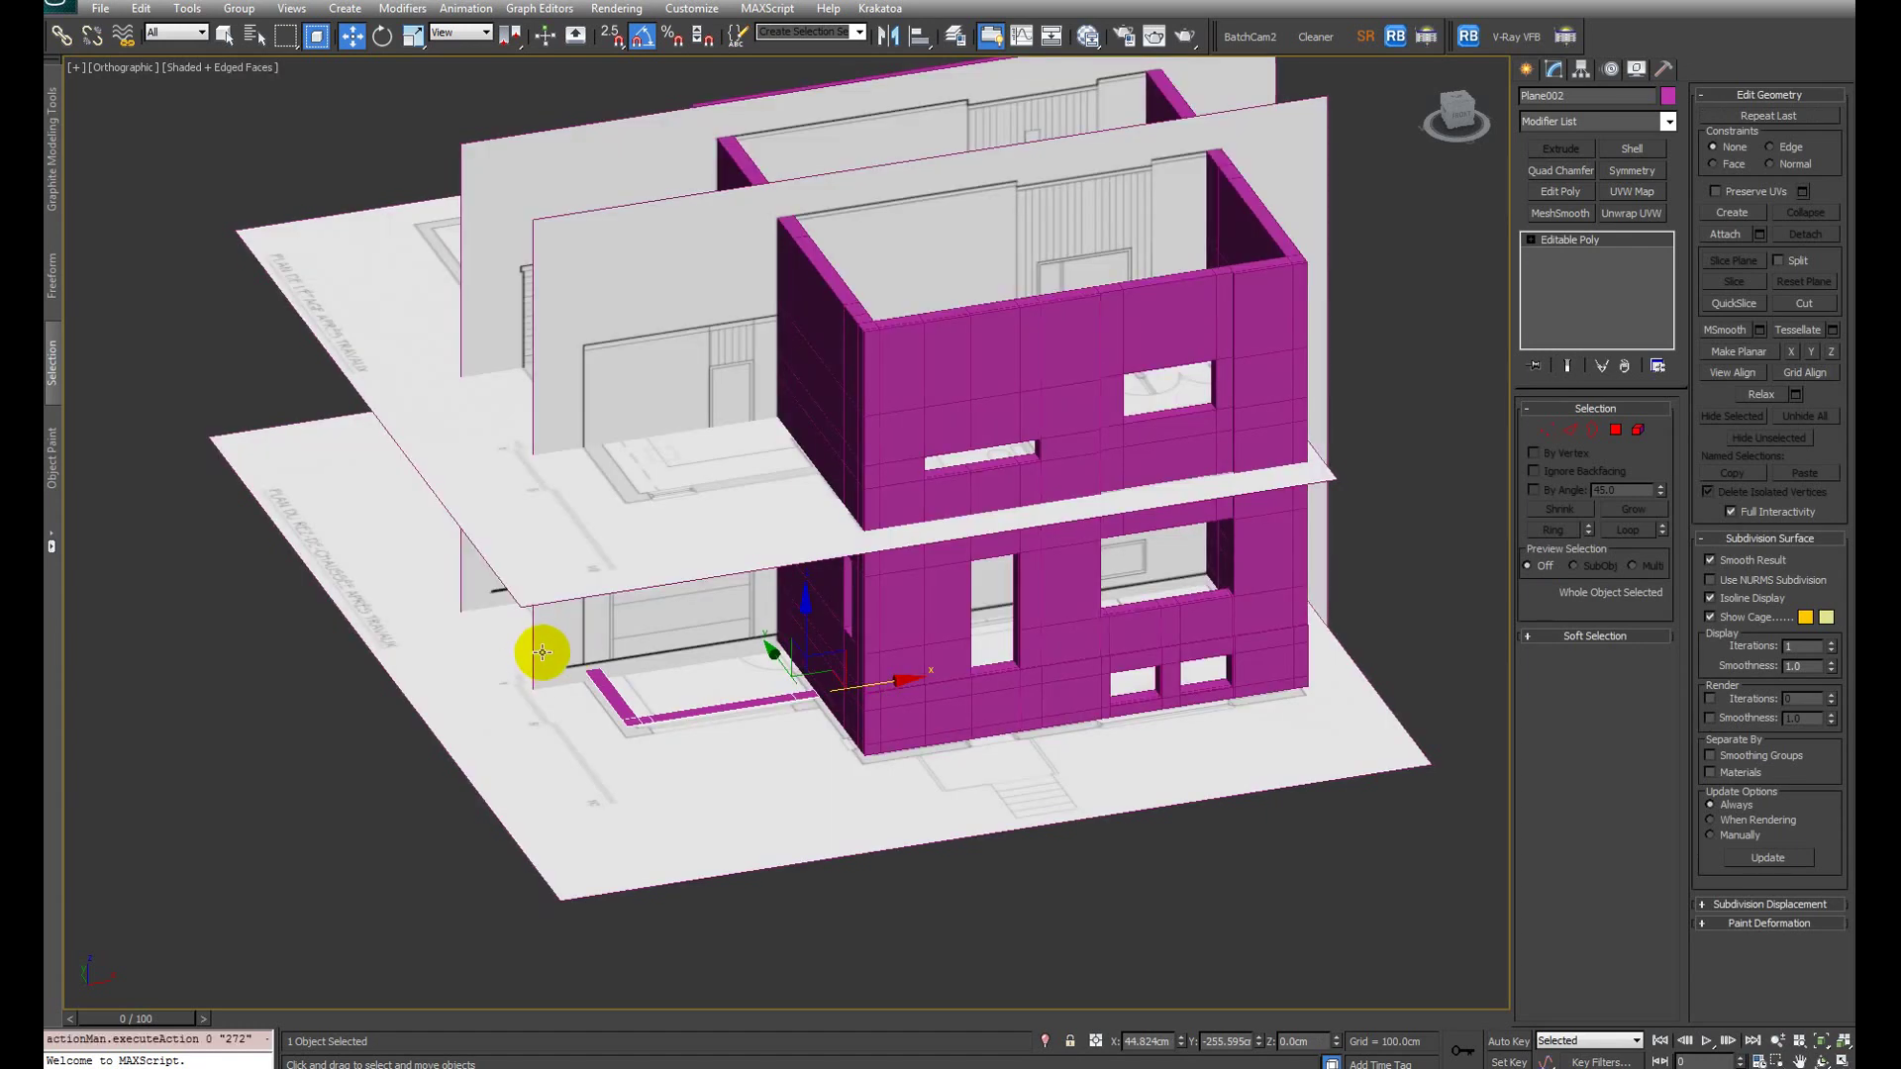
{"action": "left_click", "coordinate": [541, 651], "text": "ctrl"}
{"action": "middle_click_drag", "start_coordinate": [677, 616], "coordinate": [814, 601], "text": "alt"}
{"action": "key", "text": "f"}
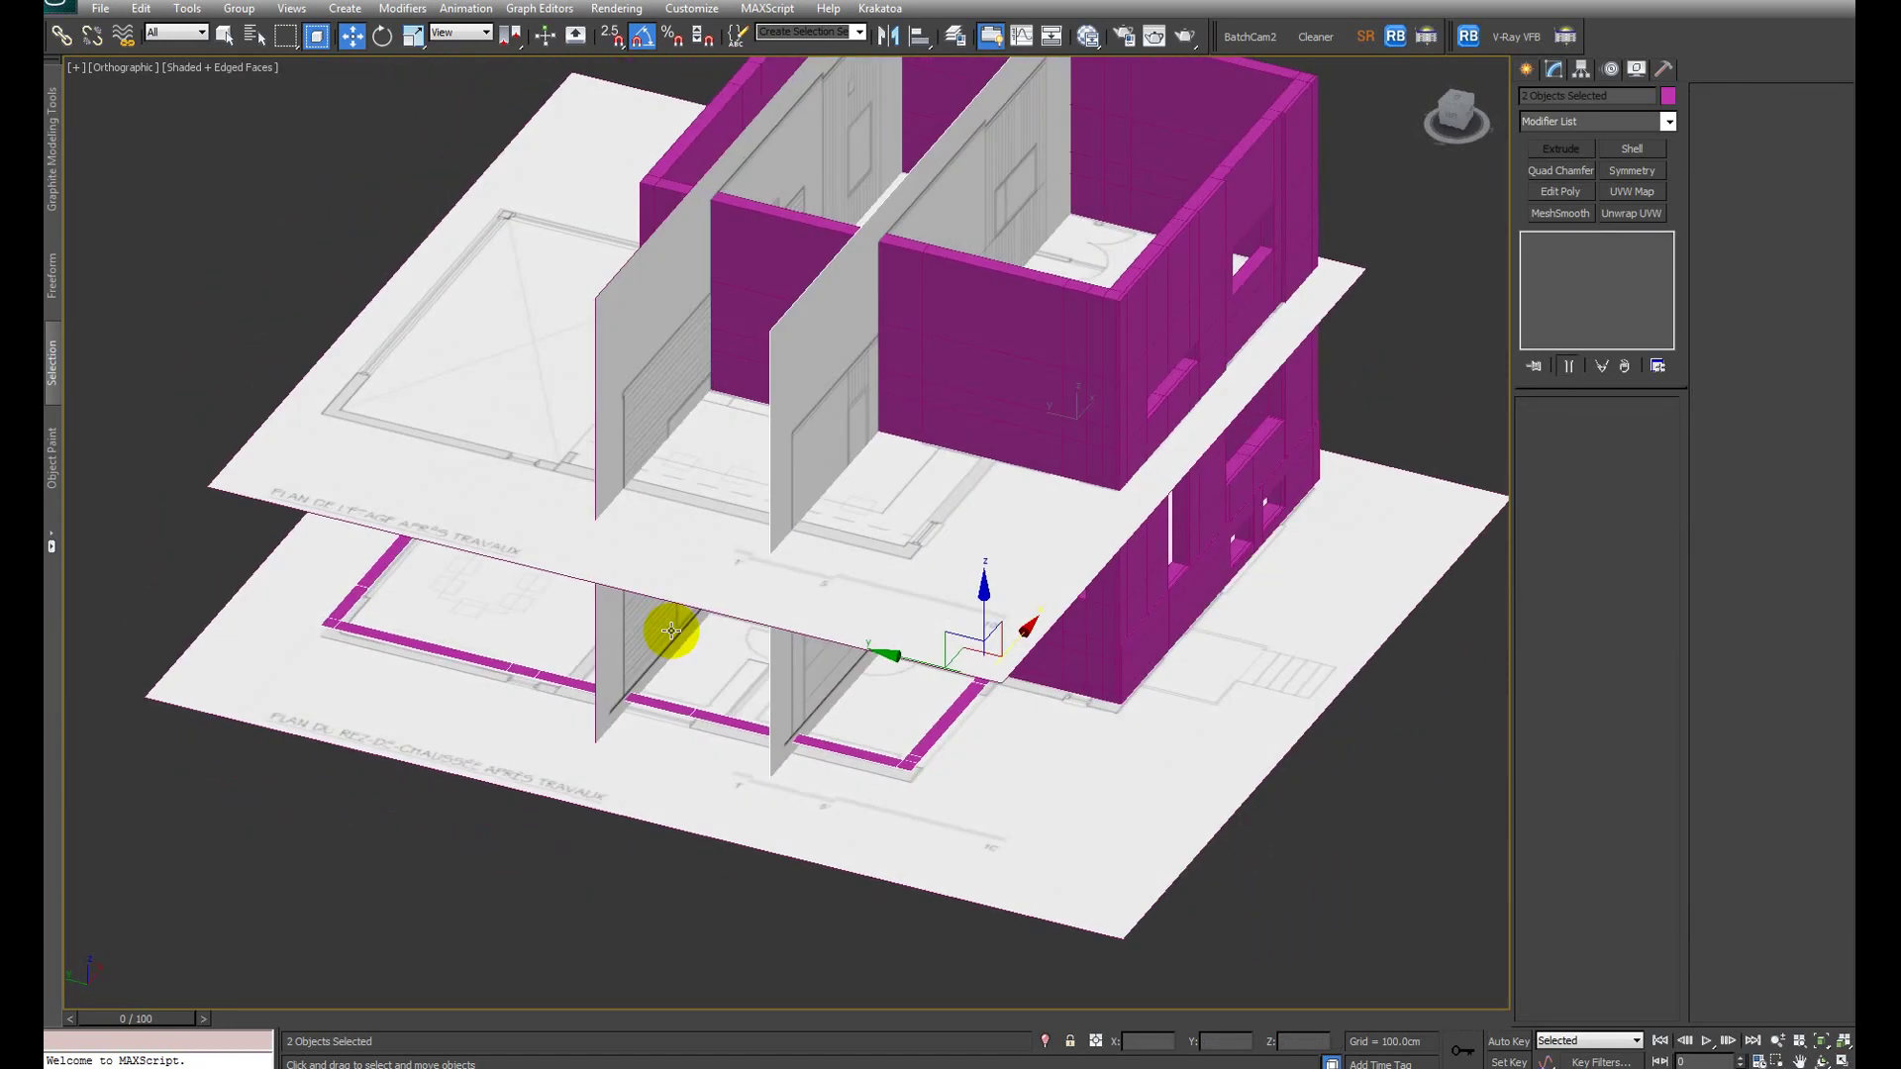
{"action": "key", "text": "F3"}
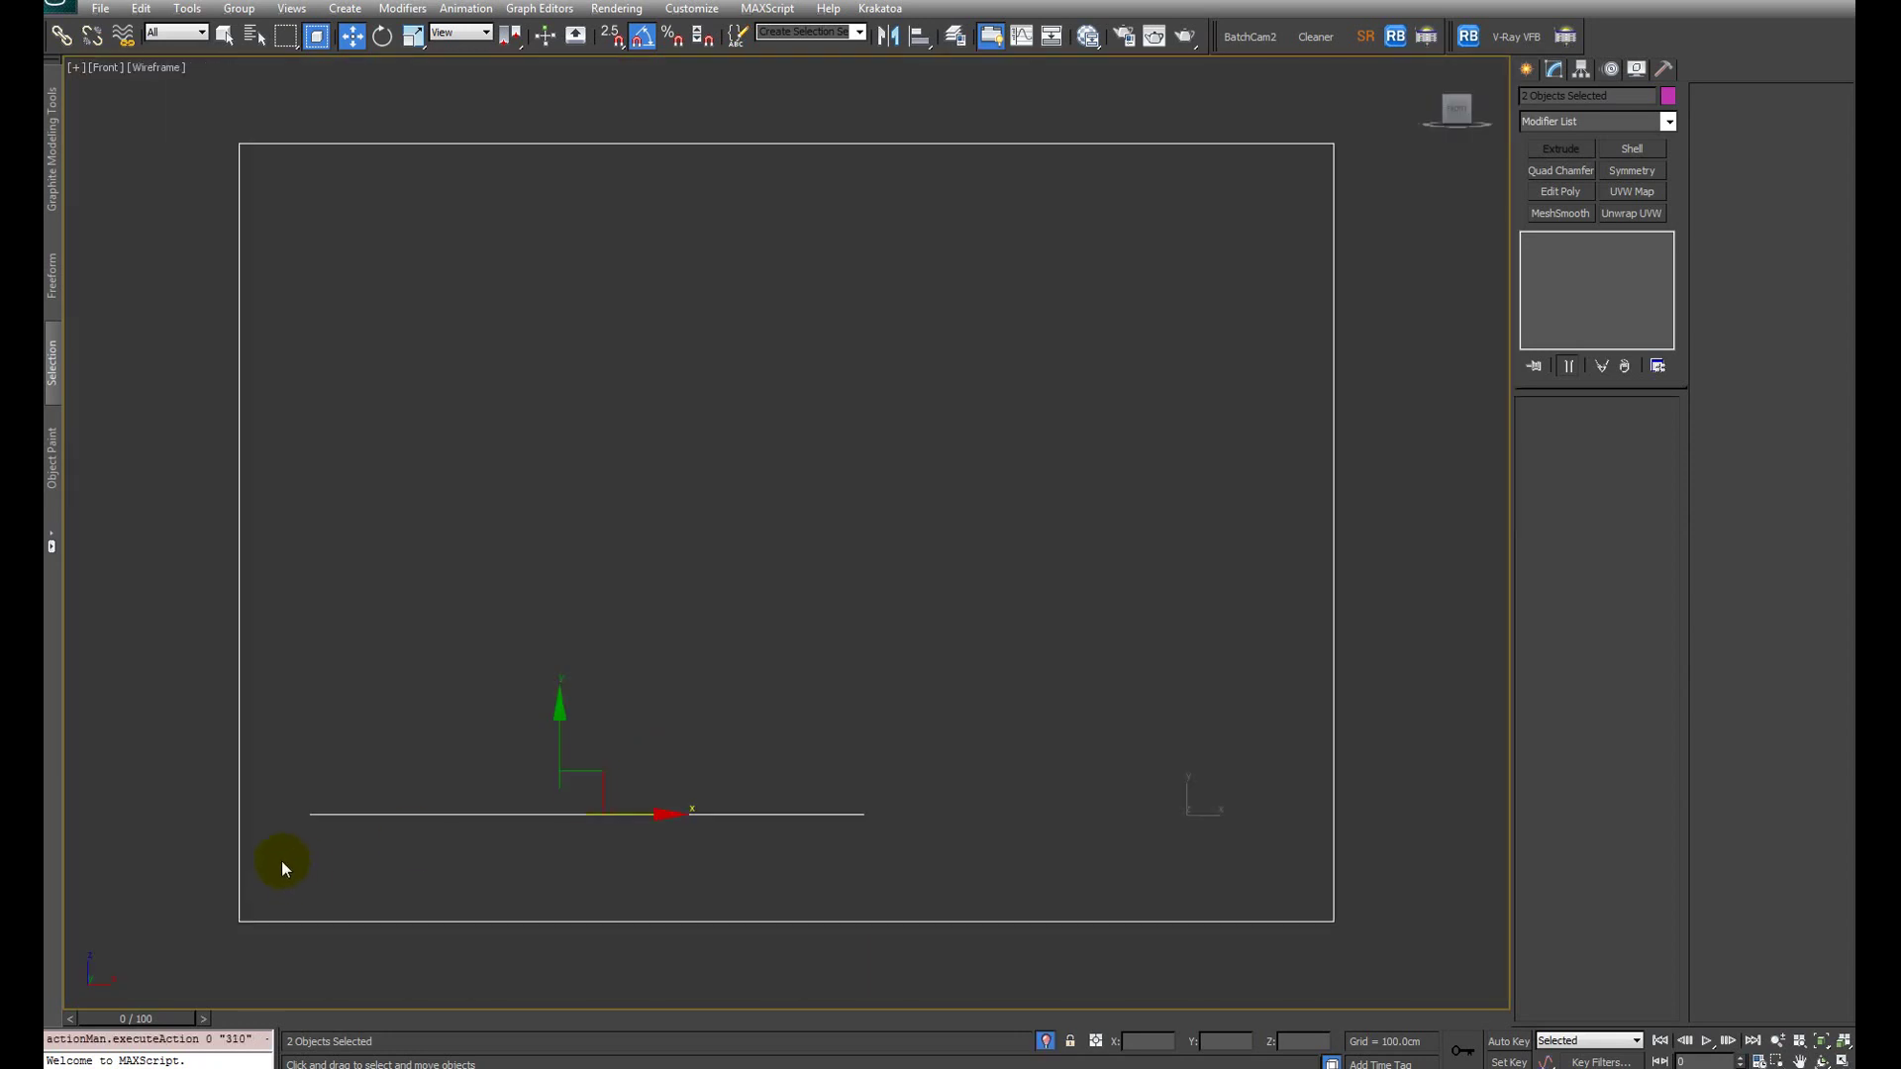
Step: Select the extension wall strip on its own and select all of its polygons
{"action": "left_click", "coordinate": [400, 828]}
{"action": "key", "text": "F3"}
{"action": "key", "text": "F3"}
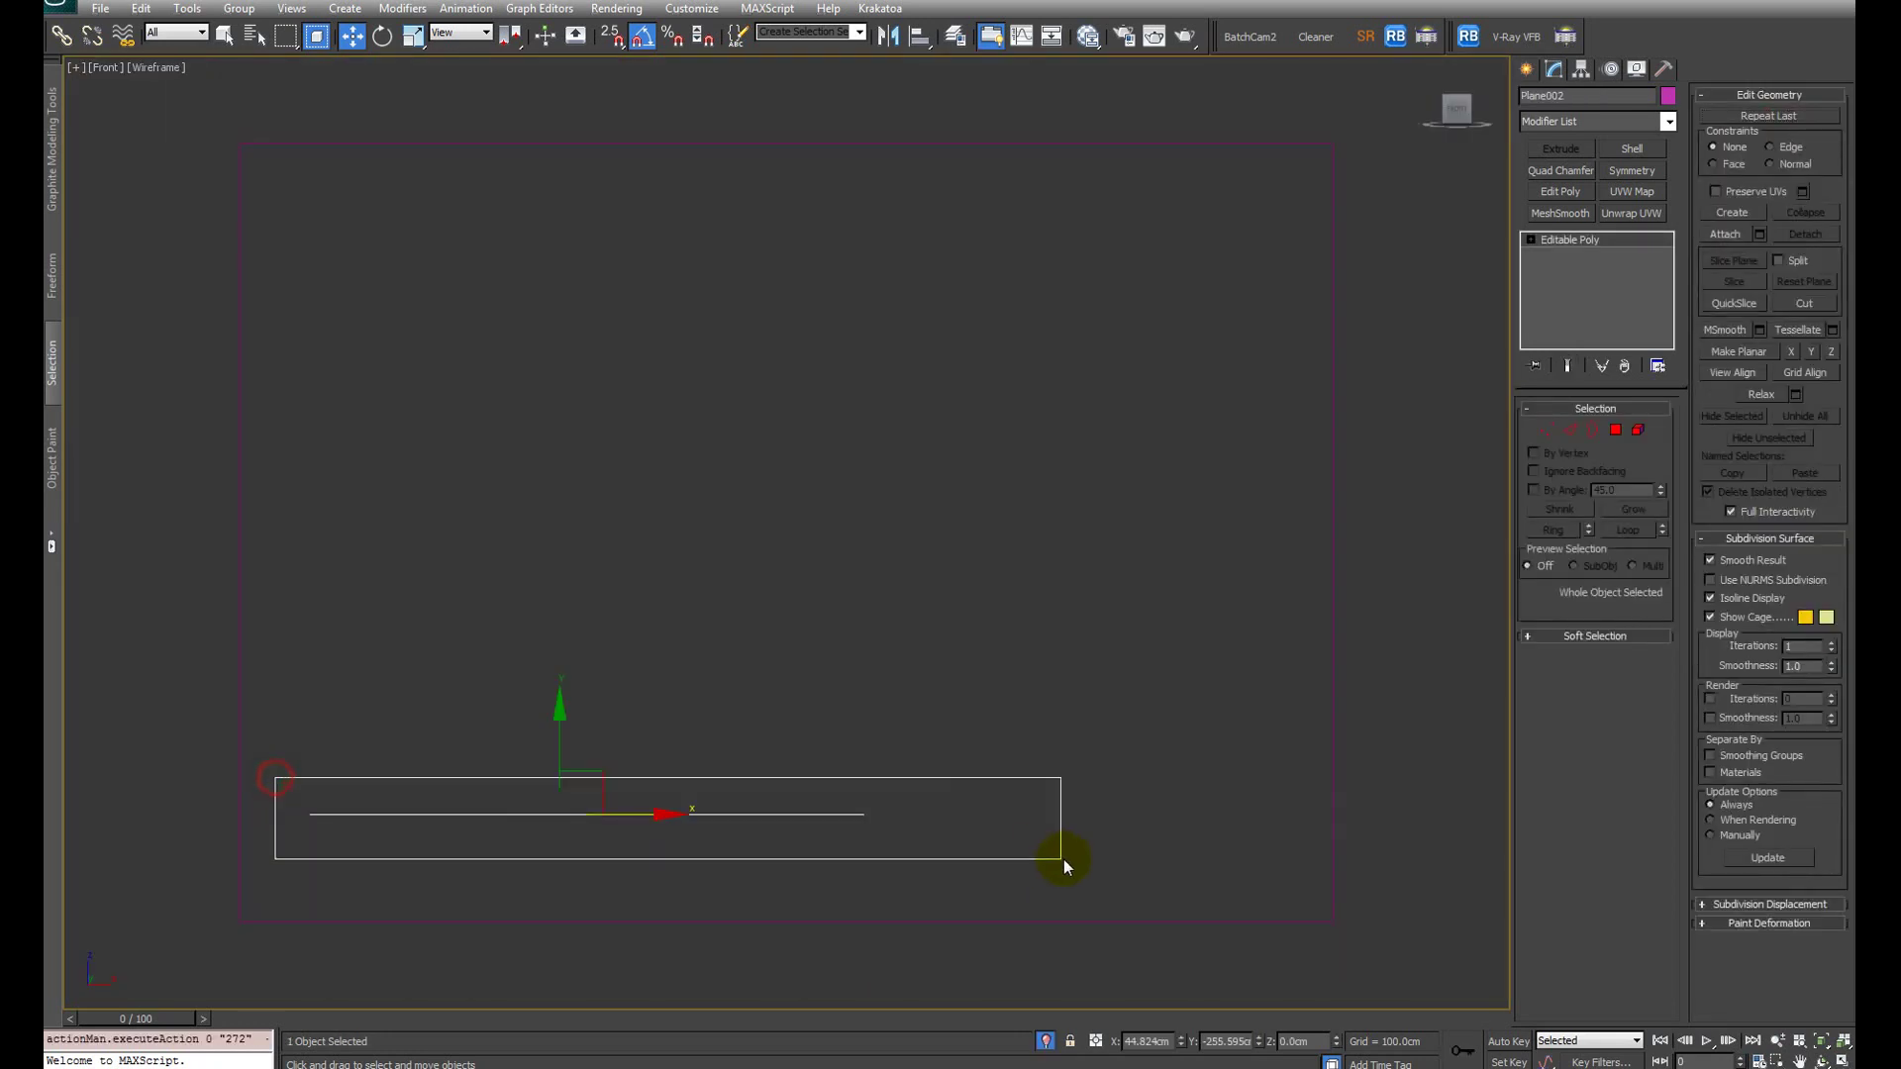
{"action": "key", "text": "F3"}
{"action": "mouse_move", "coordinate": [1052, 848]}
{"action": "middle_mouse_down", "text": "alt"}
{"action": "mouse_move", "coordinate": [624, 776]}
{"action": "mouse_move", "coordinate": [637, 819]}
{"action": "mouse_move", "coordinate": [649, 665]}
{"action": "middle_mouse_up", "text": "alt"}
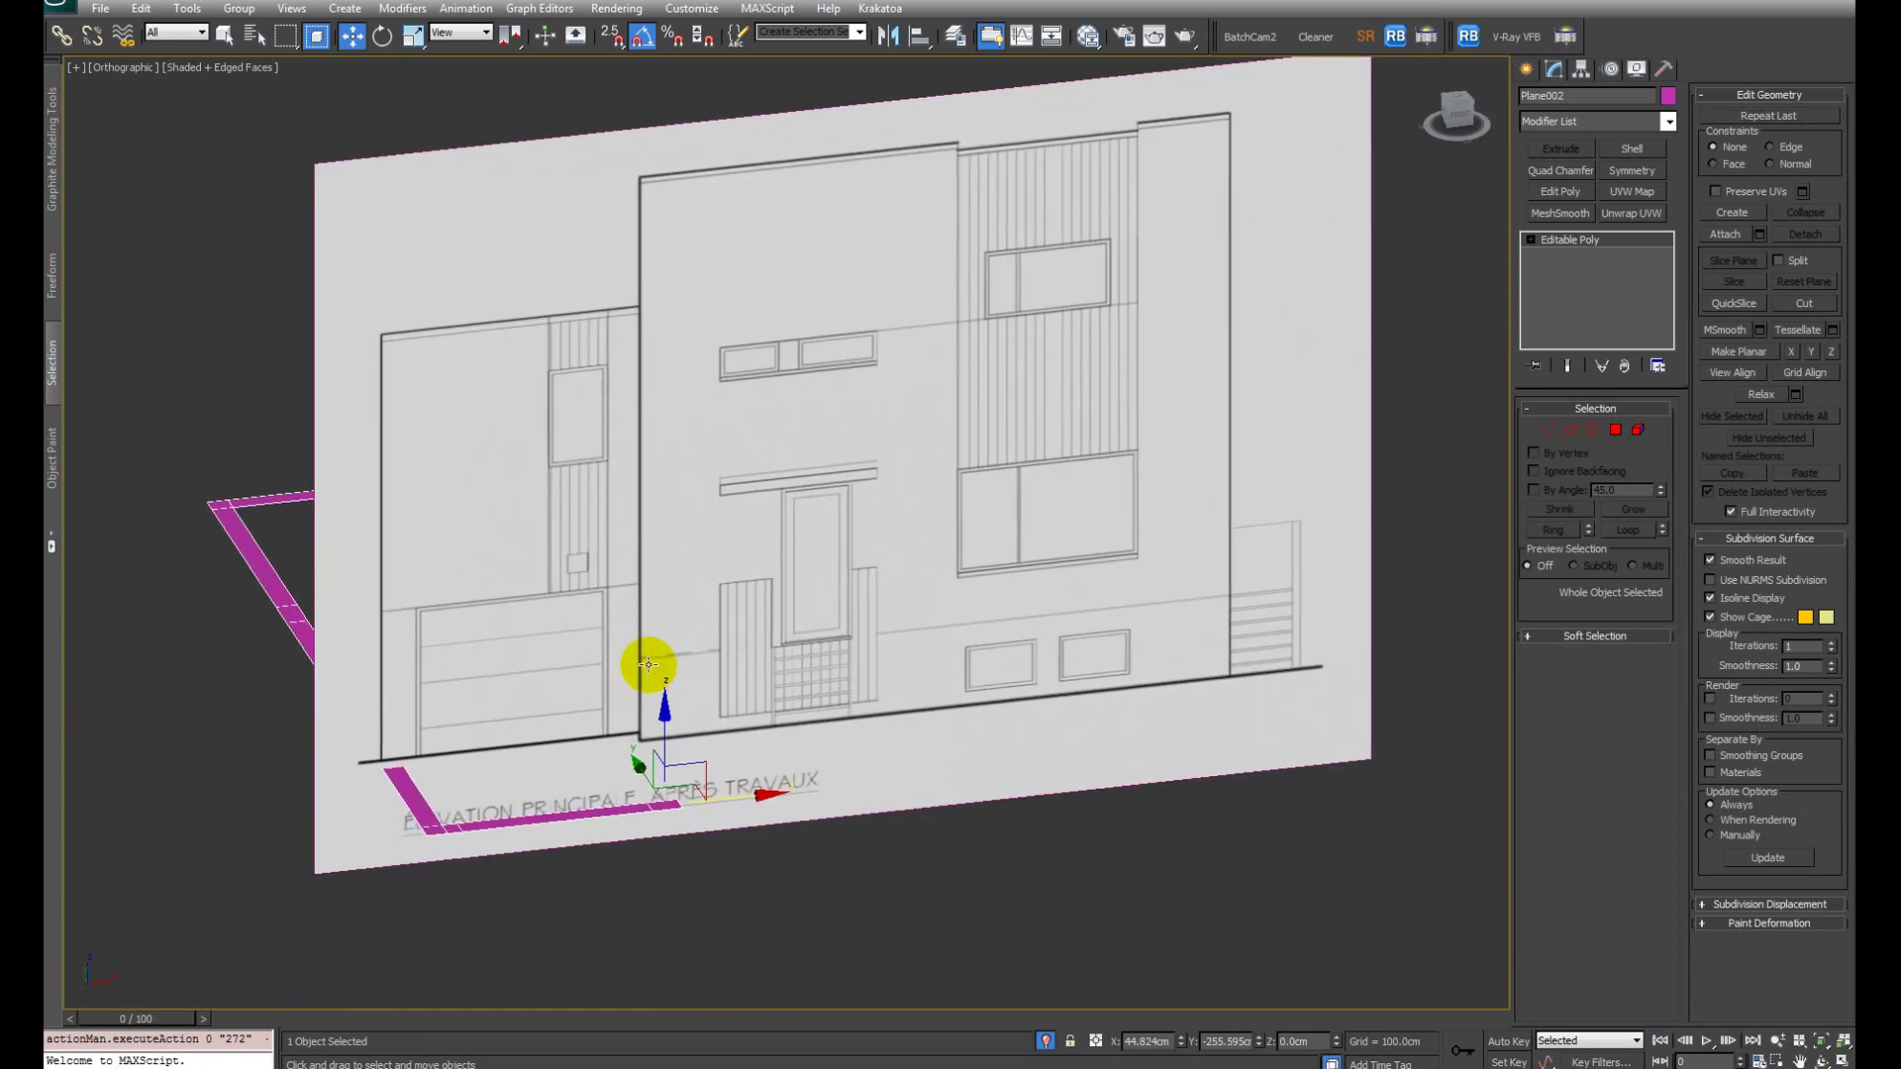
{"action": "key", "text": "4"}
{"action": "key", "text": "ctrl+a"}
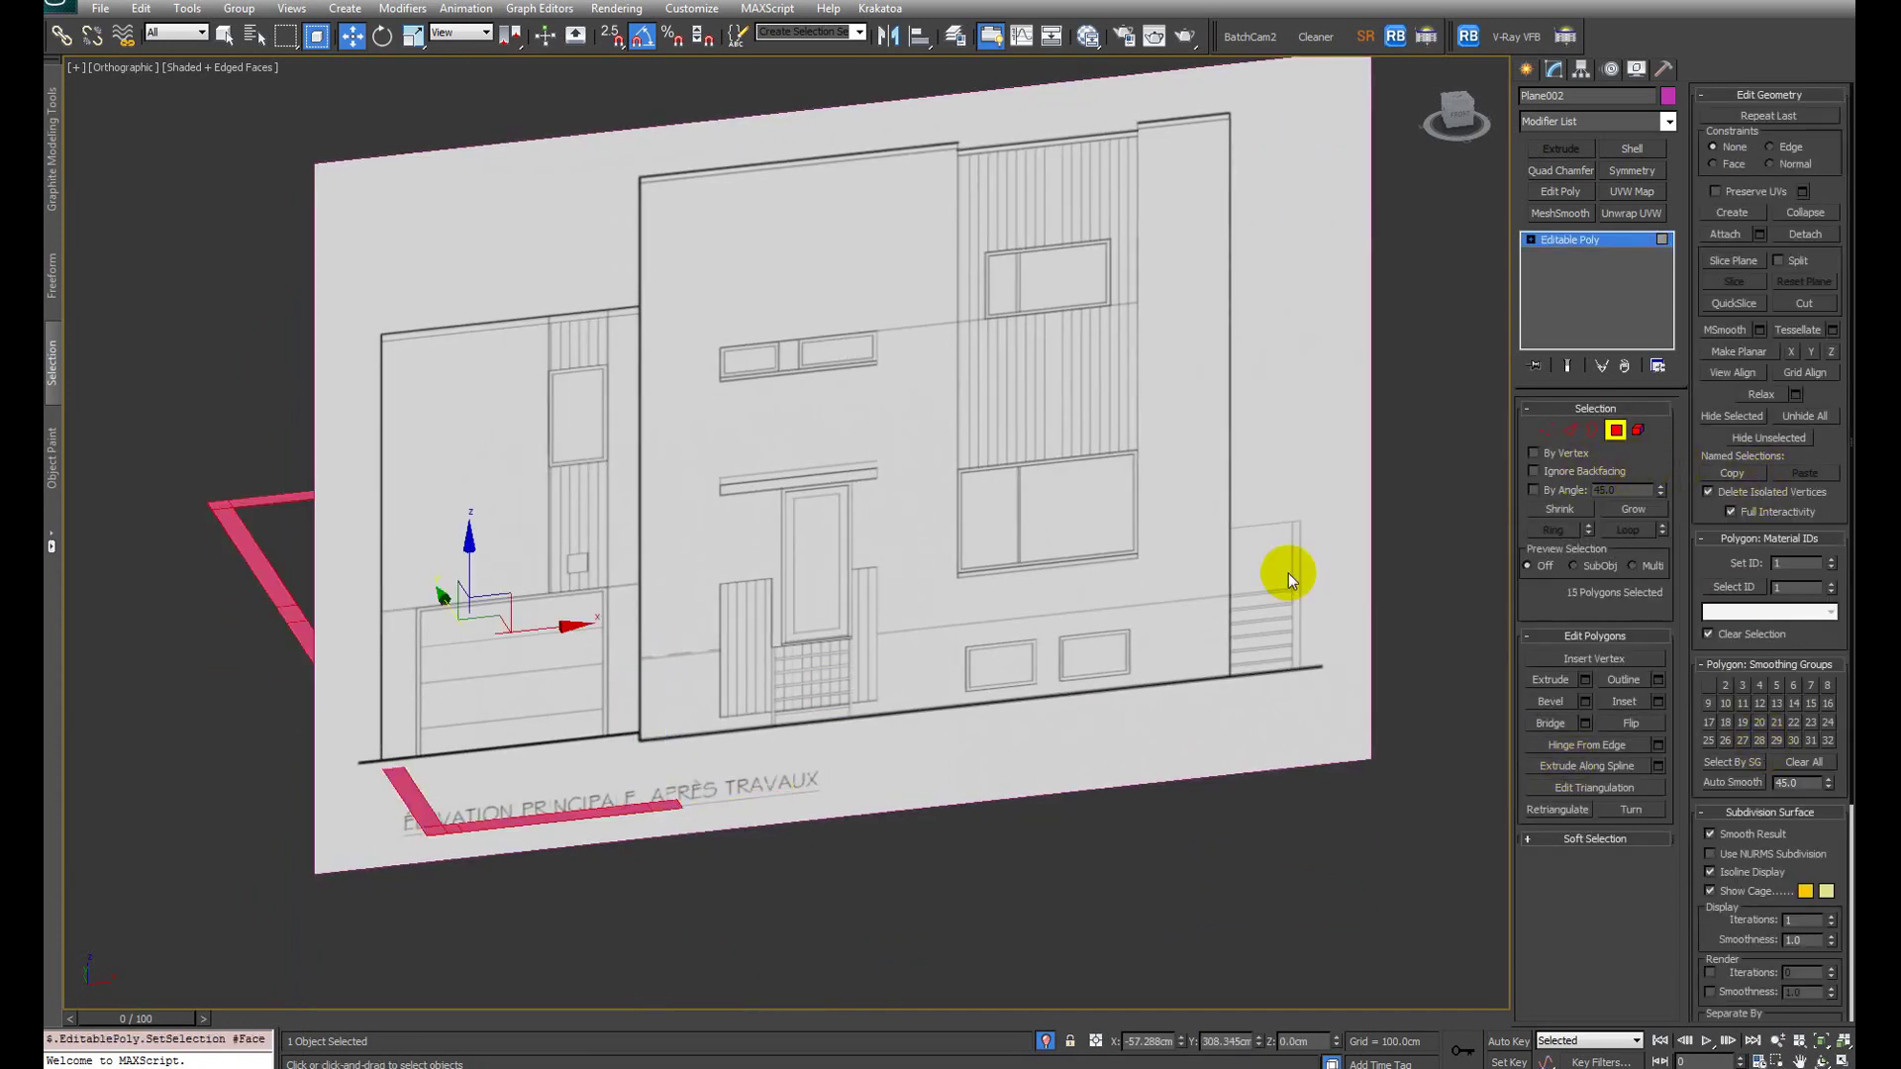
Step: Try to extrude all of the strip's polygons upward by 353.474 cm against the front elevation
{"action": "key", "text": "shift+e"}
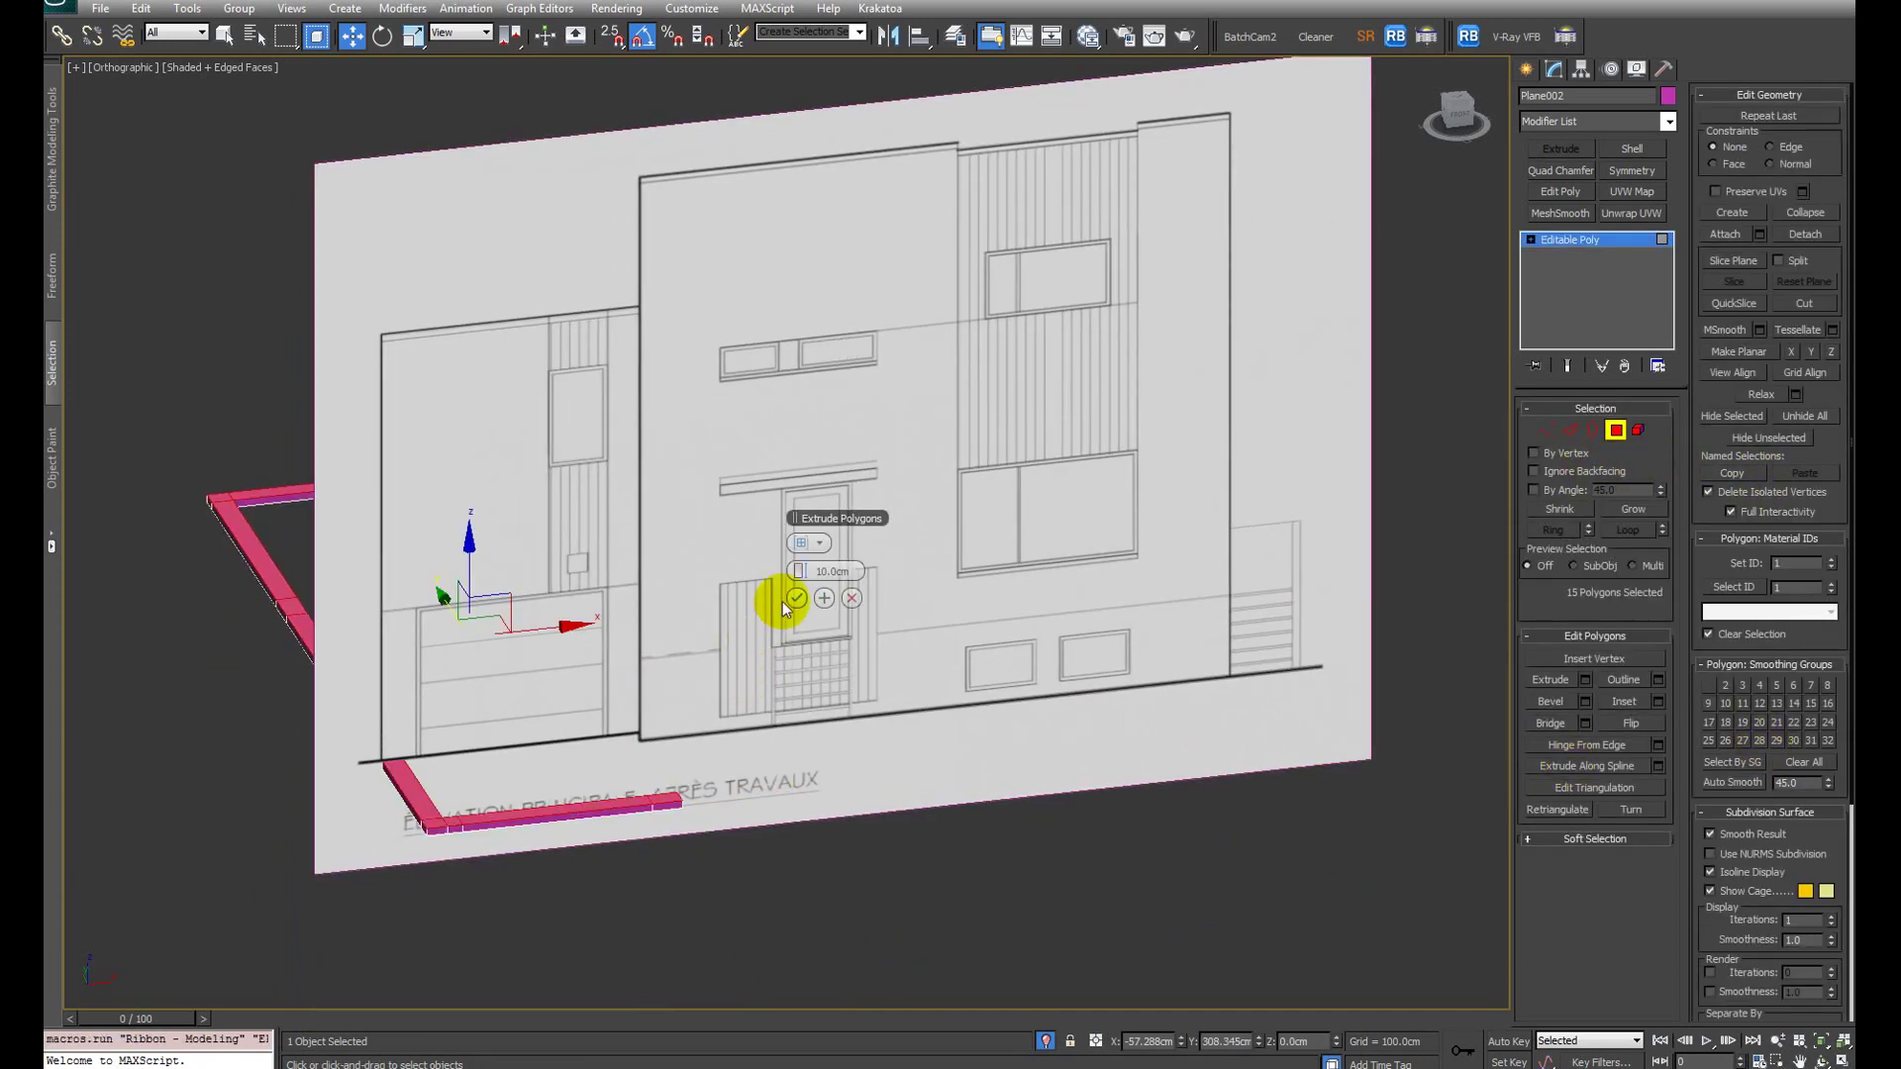
{"action": "mouse_move", "coordinate": [800, 571]}
{"action": "left_mouse_down"}
{"action": "mouse_move", "coordinate": [820, 563]}
{"action": "mouse_move", "coordinate": [831, 592]}
{"action": "left_mouse_up"}
{"action": "left_click", "coordinate": [795, 595]}
{"action": "key", "text": "f"}
{"action": "key", "text": "z"}
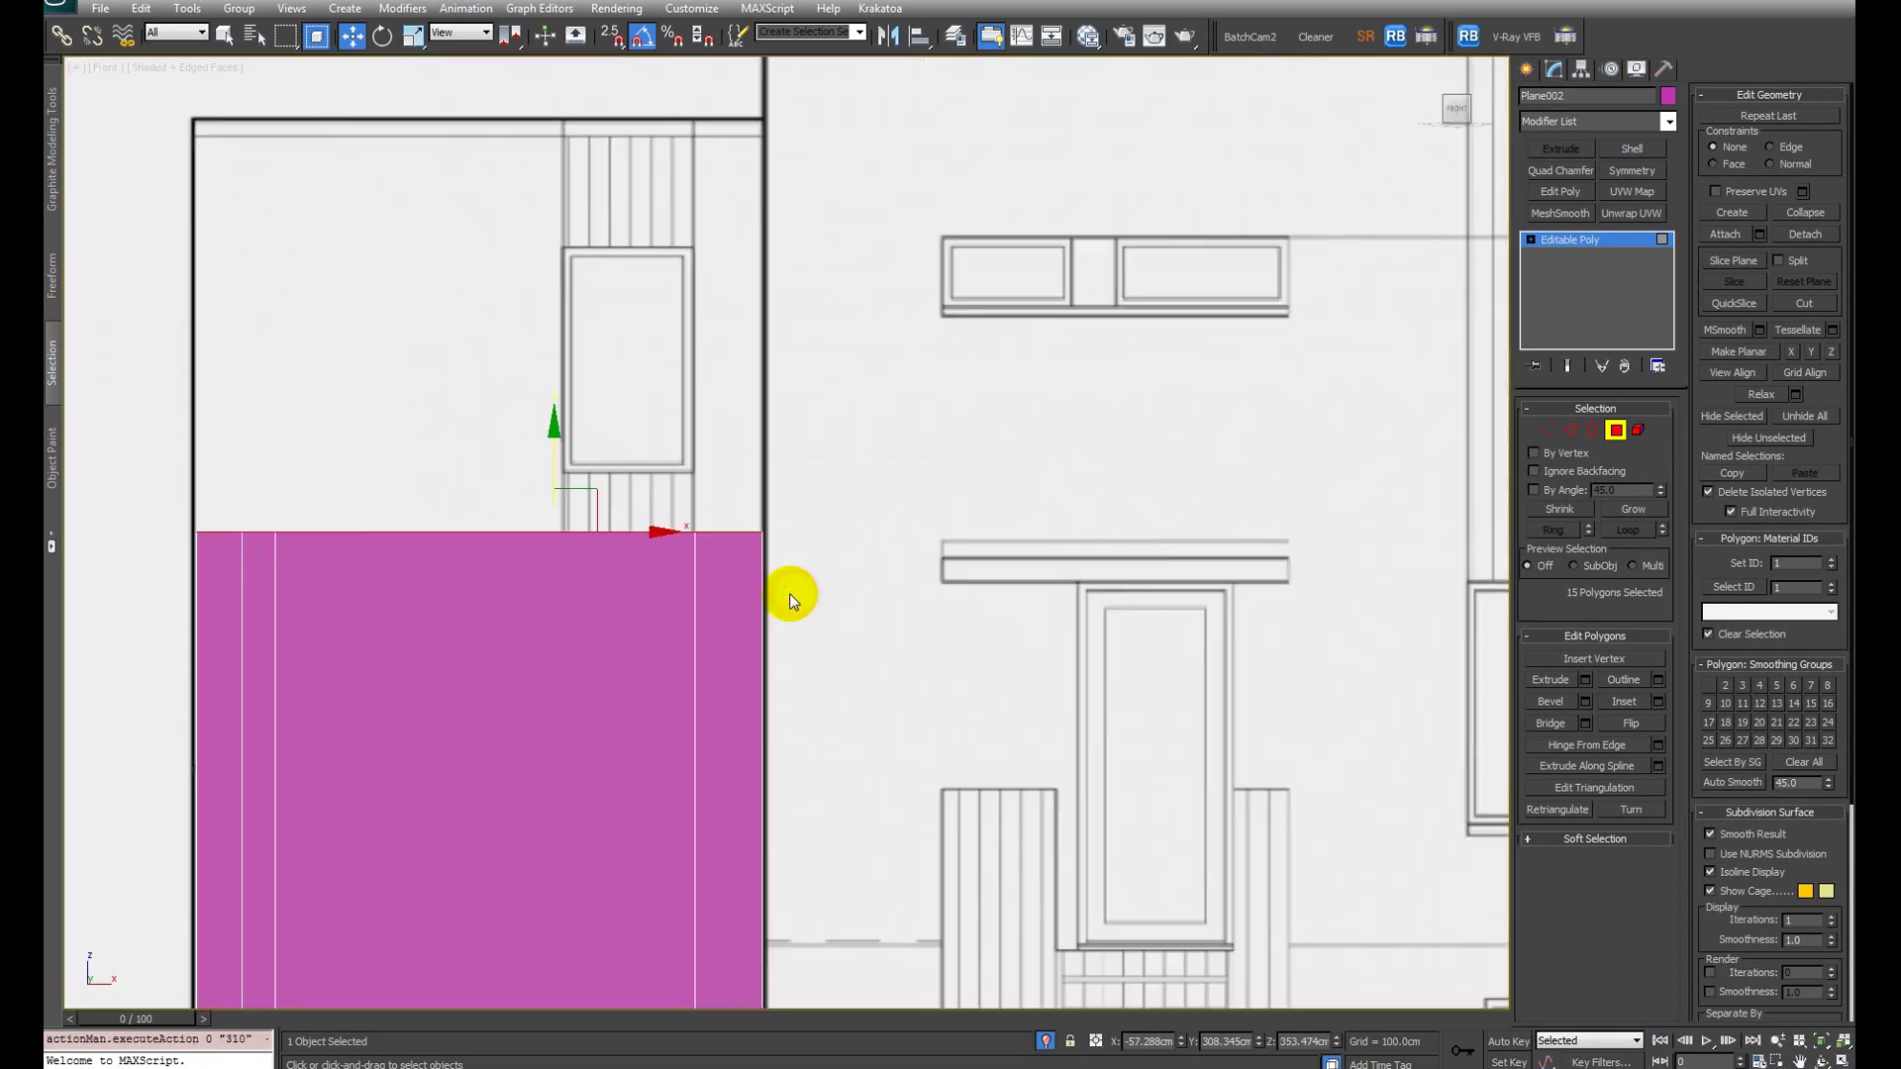
Step: Try to lower all top vertices of the extruded extension walls to a height of about 113 cm
{"action": "key", "text": "F3"}
{"action": "scroll", "coordinate": [789, 594], "scroll_direction": "down", "scroll_amount": 5}
{"action": "key", "text": "1"}
{"action": "key", "text": "F3"}
{"action": "left_click_drag", "start_coordinate": [679, 444], "coordinate": [1019, 515]}
{"action": "scroll", "coordinate": [799, 502], "scroll_direction": "up", "scroll_amount": 2}
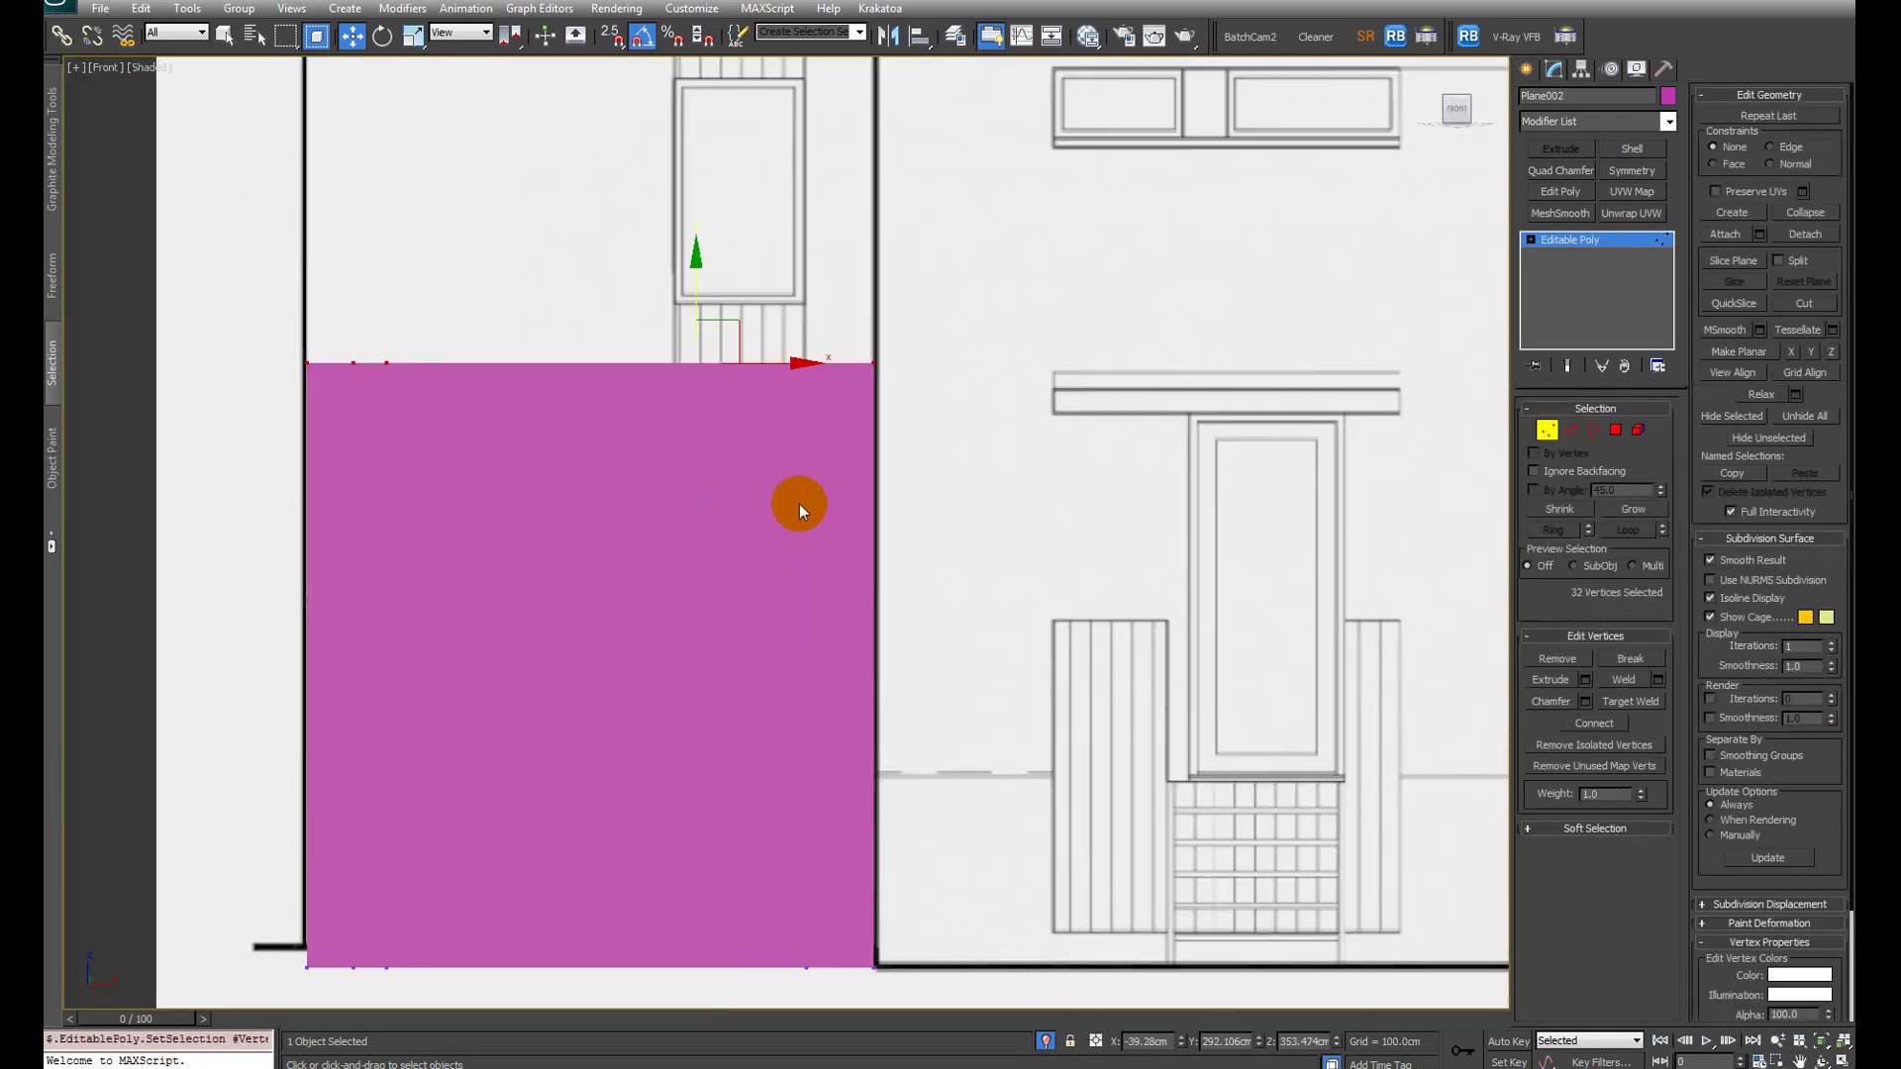
{"action": "scroll", "coordinate": [799, 503], "scroll_direction": "down", "scroll_amount": 1}
{"action": "key", "text": "F3"}
{"action": "left_click_drag", "start_coordinate": [1389, 555], "coordinate": [372, 333]}
{"action": "key", "text": "F3"}
{"action": "left_click_drag", "start_coordinate": [758, 358], "coordinate": [743, 581]}
{"action": "mouse_move", "coordinate": [742, 582]}
{"action": "middle_mouse_down", "text": "alt"}
{"action": "mouse_move", "coordinate": [750, 679]}
{"action": "mouse_move", "coordinate": [744, 560]}
{"action": "middle_mouse_up", "text": "alt"}
{"action": "key", "text": "z"}
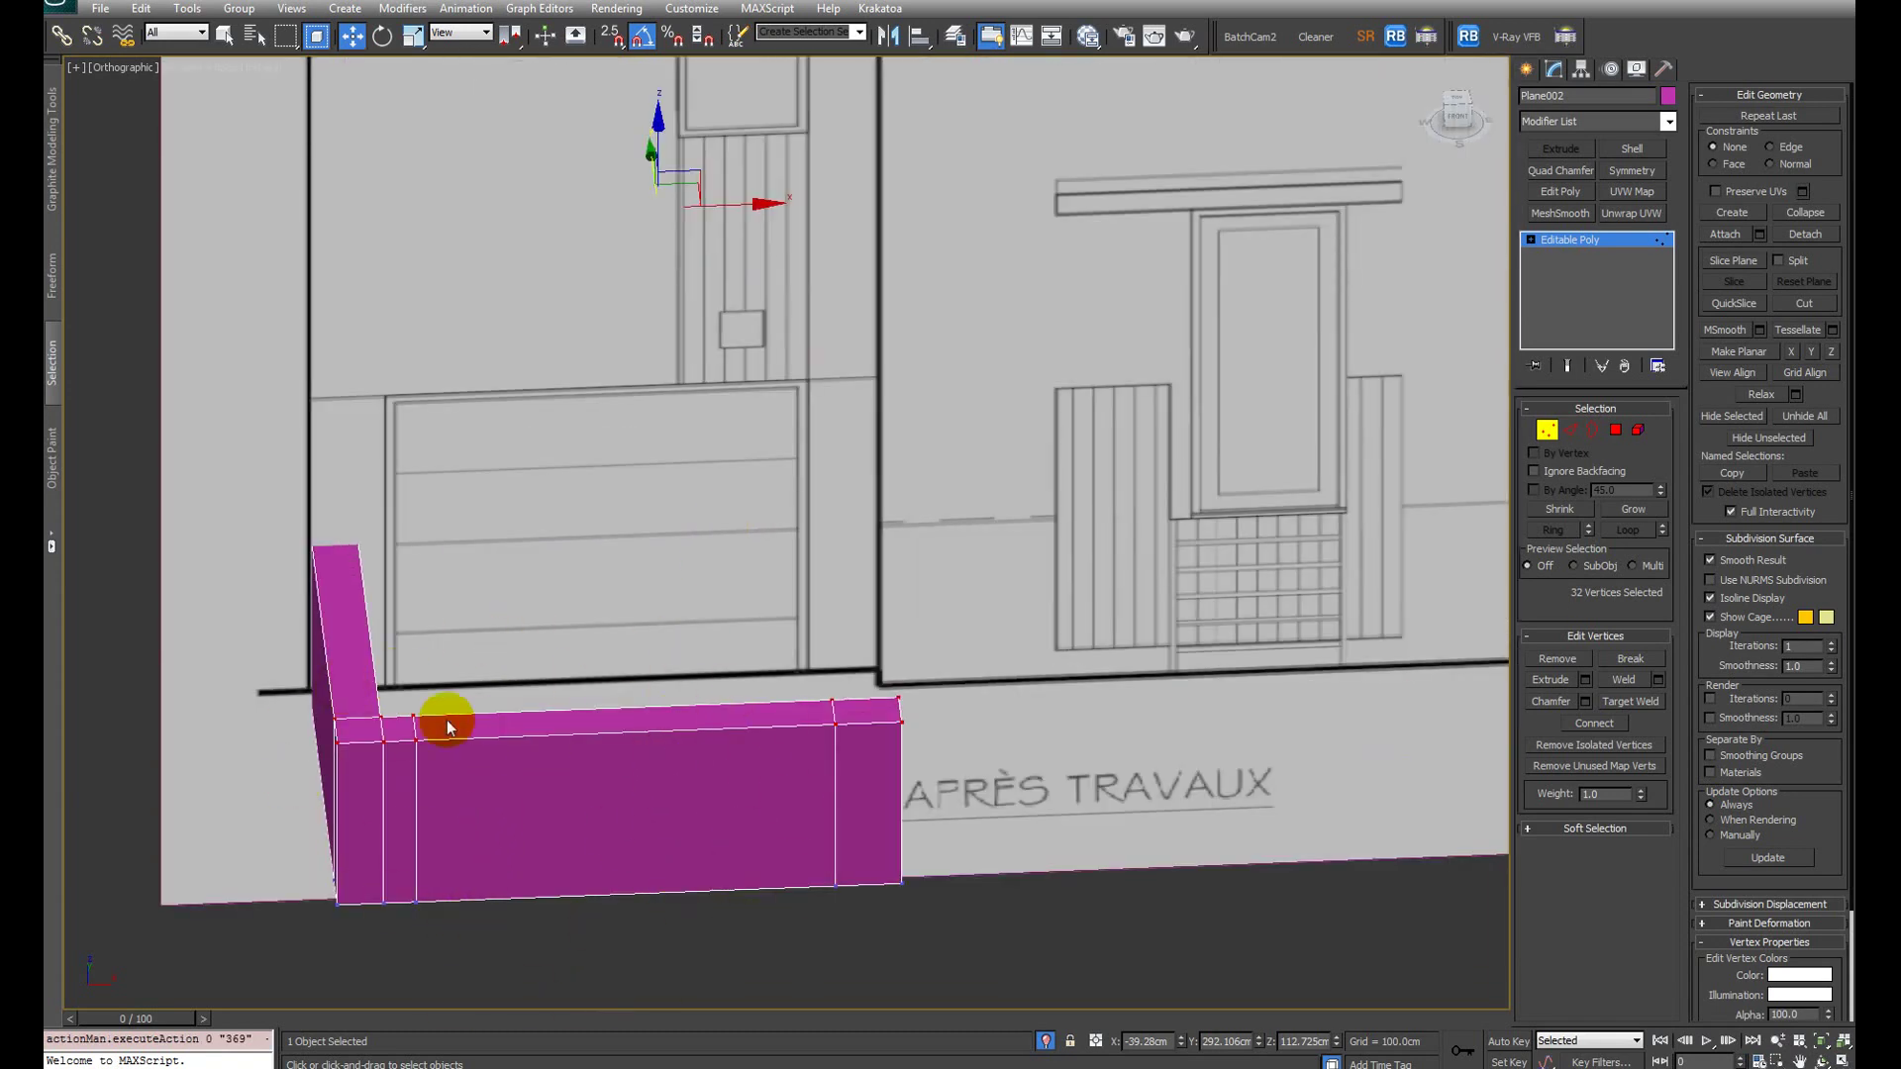
Step: Undo the vertex move and the extrusion of the whole strip
{"action": "key", "text": "ctrl+z"}
{"action": "key", "text": "ctrl+z"}
{"action": "key", "text": "ctrl+z"}
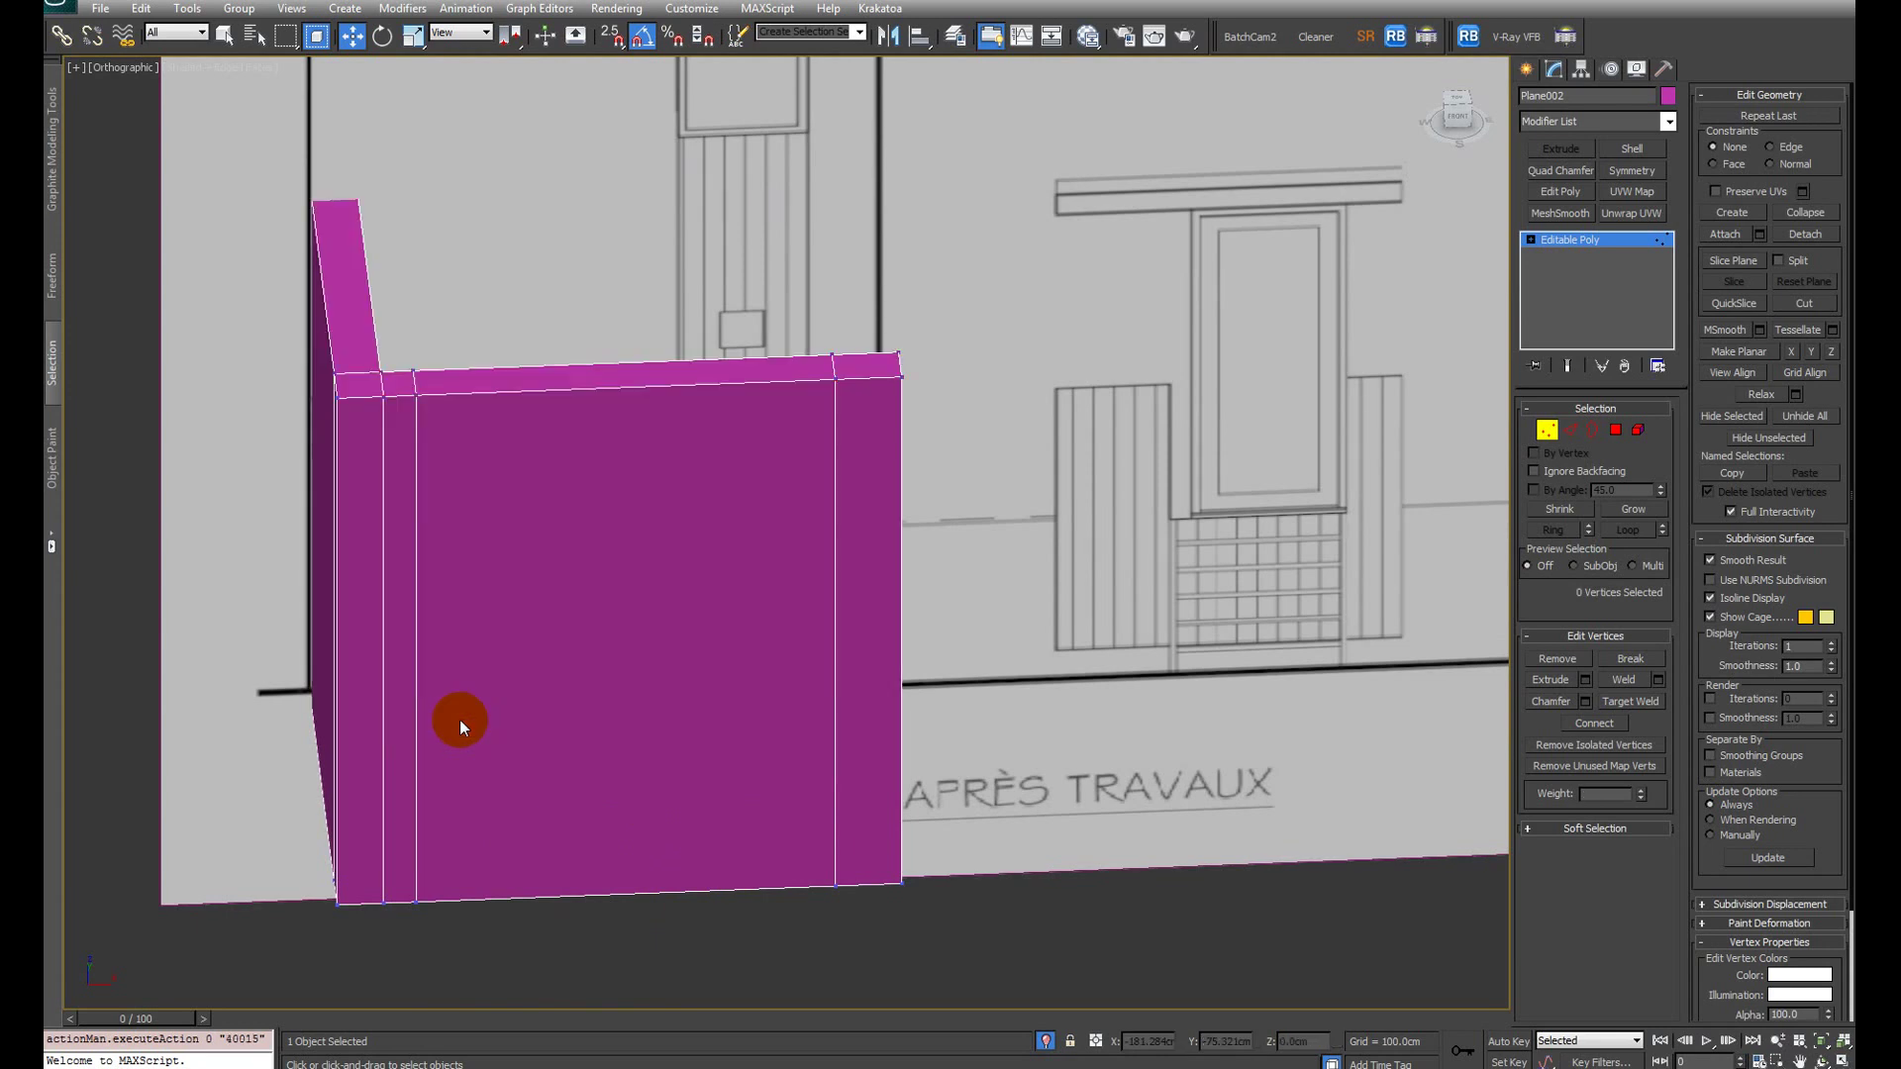
Step: Extrude the strip by 353.474 cm without the garage door segment, and lower its top vertices about 136 cm to the garage door's top line
{"action": "key", "text": "4"}
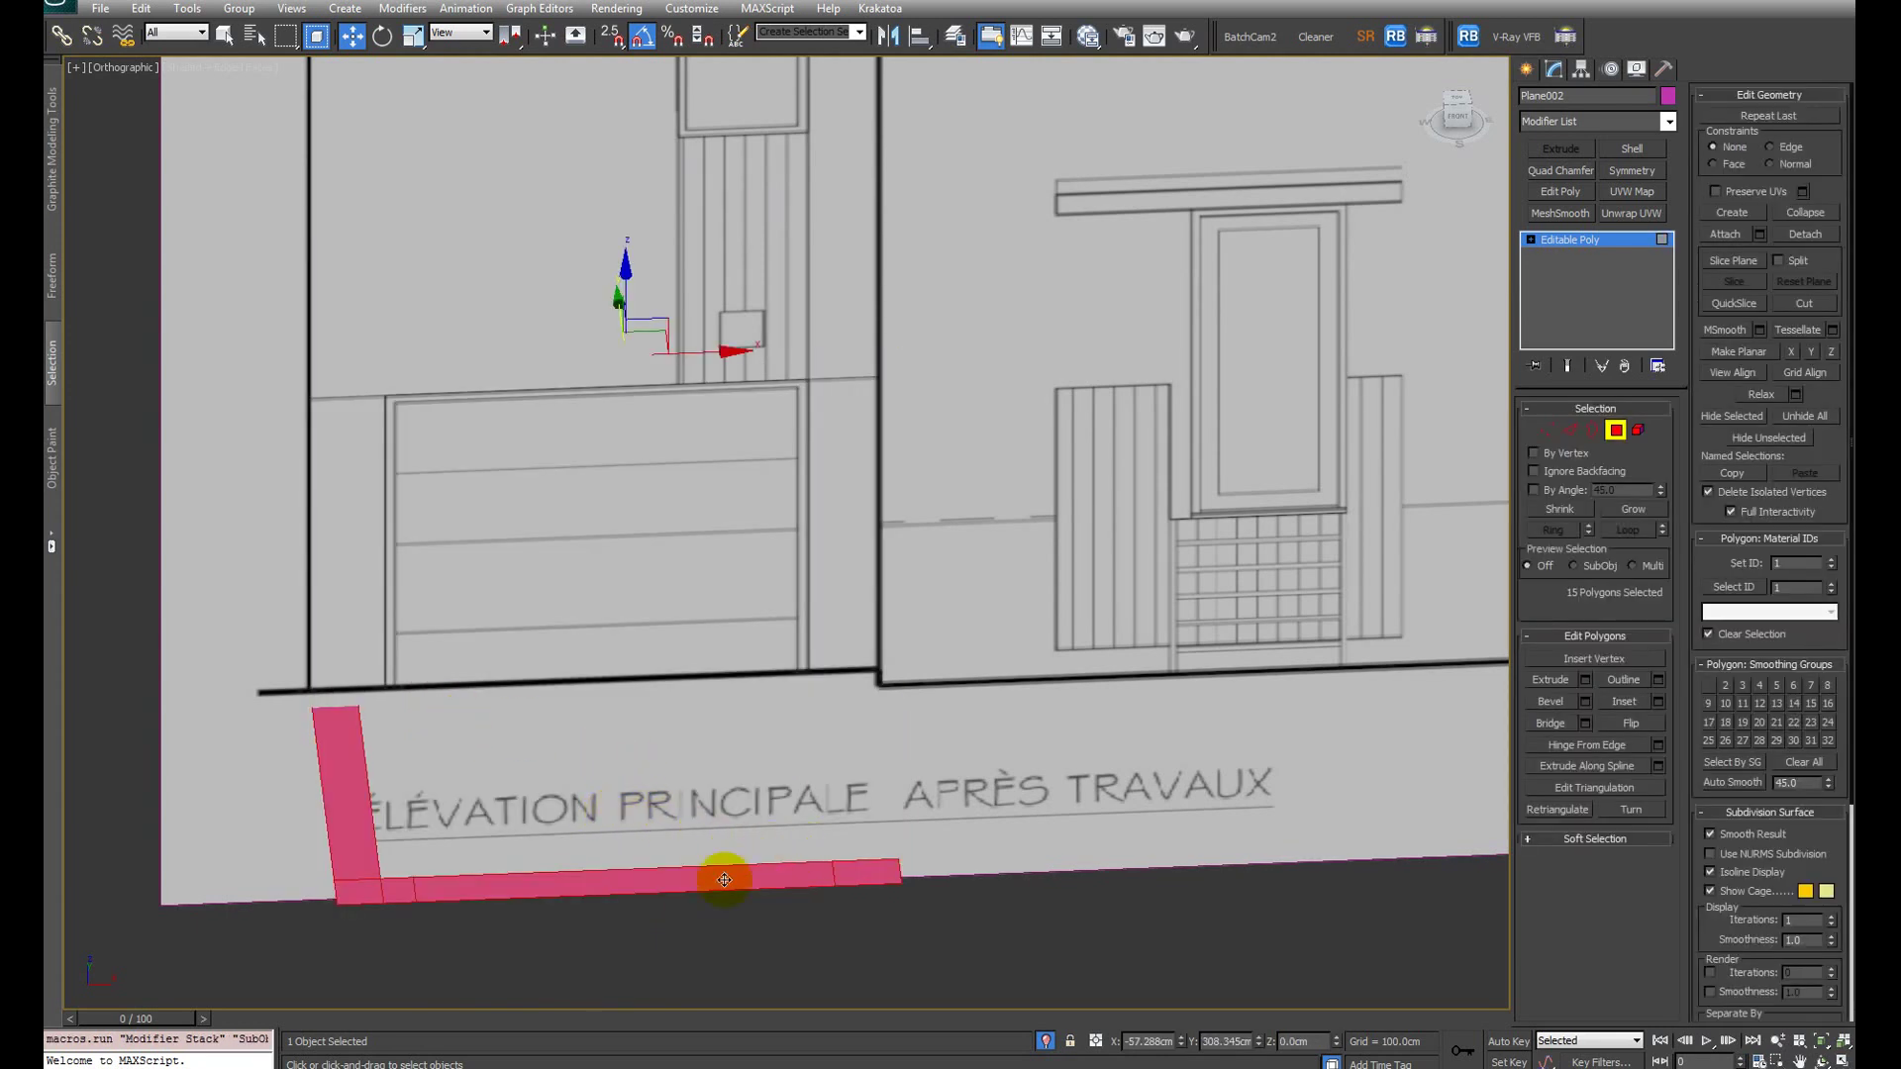
{"action": "left_click_drag", "start_coordinate": [687, 953], "coordinate": [619, 699], "text": "alt"}
{"action": "key", "text": "shift+e"}
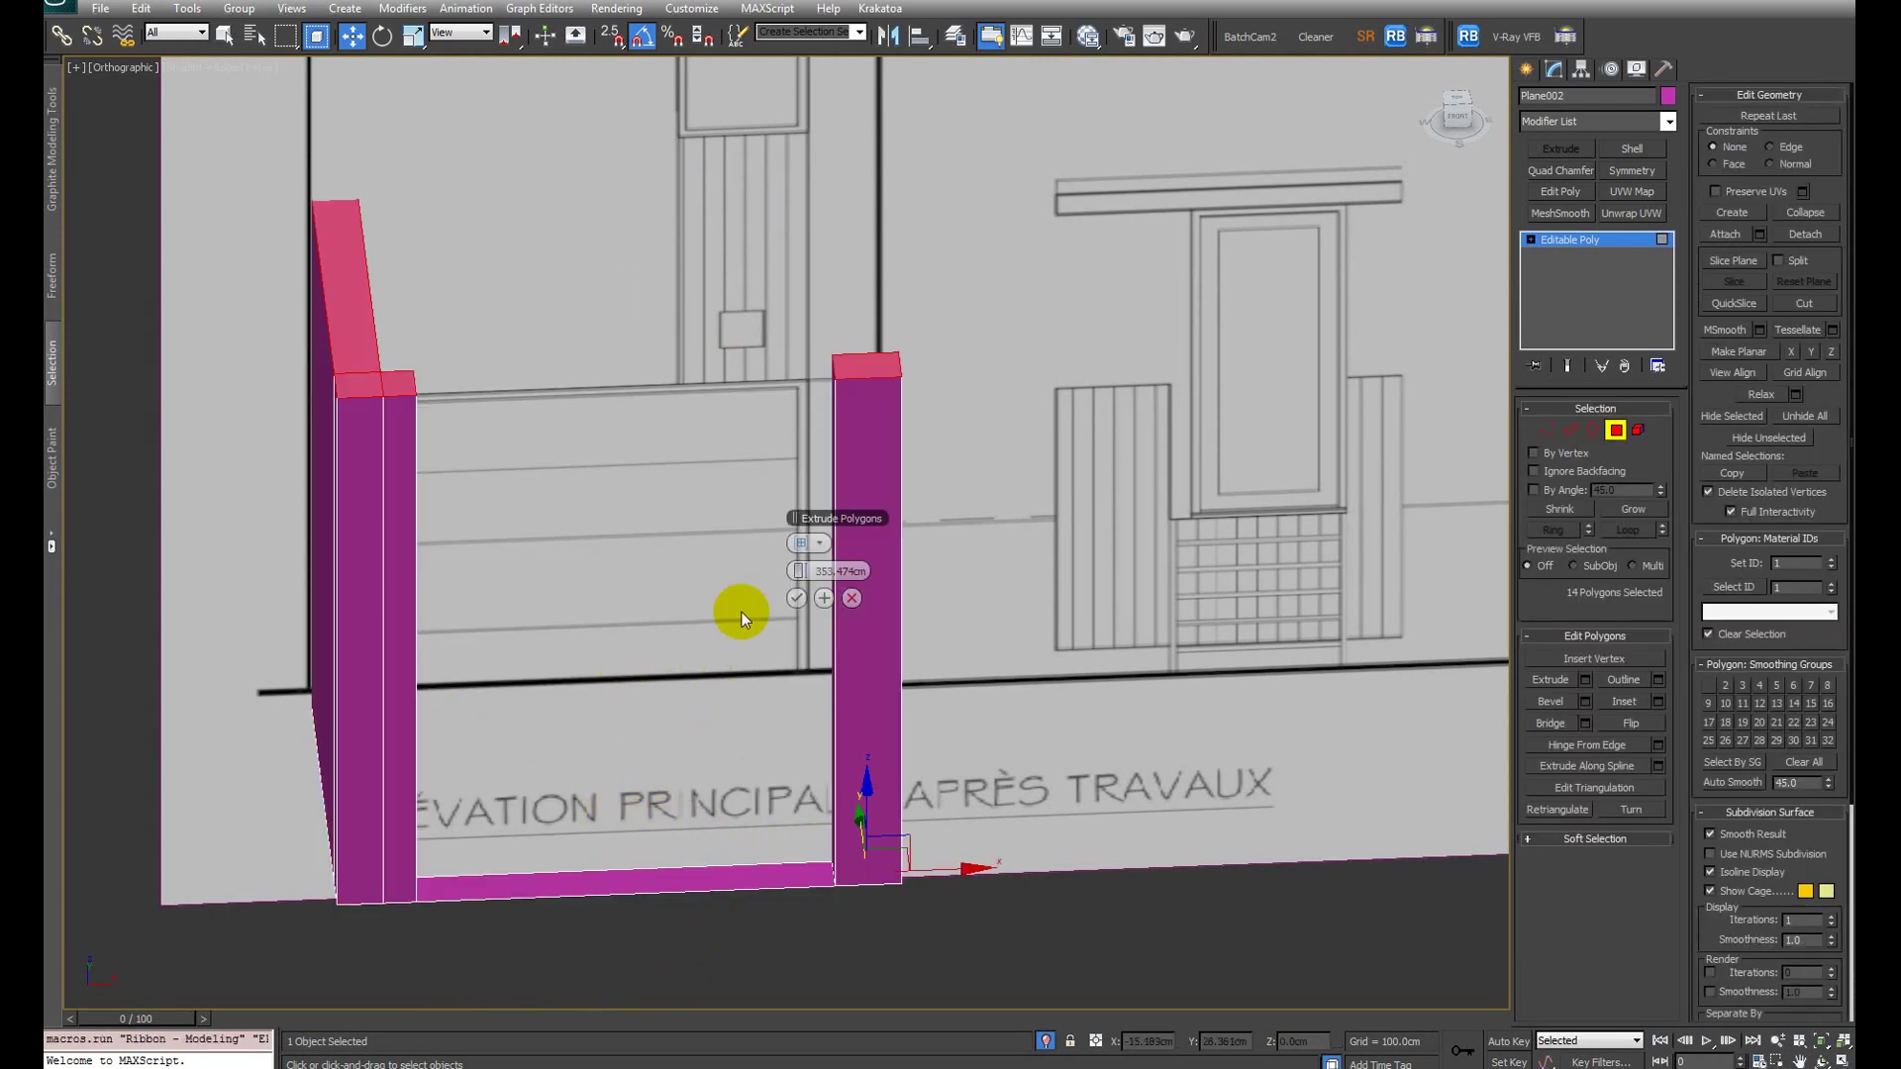
{"action": "left_click", "coordinate": [796, 598]}
{"action": "key", "text": "f"}
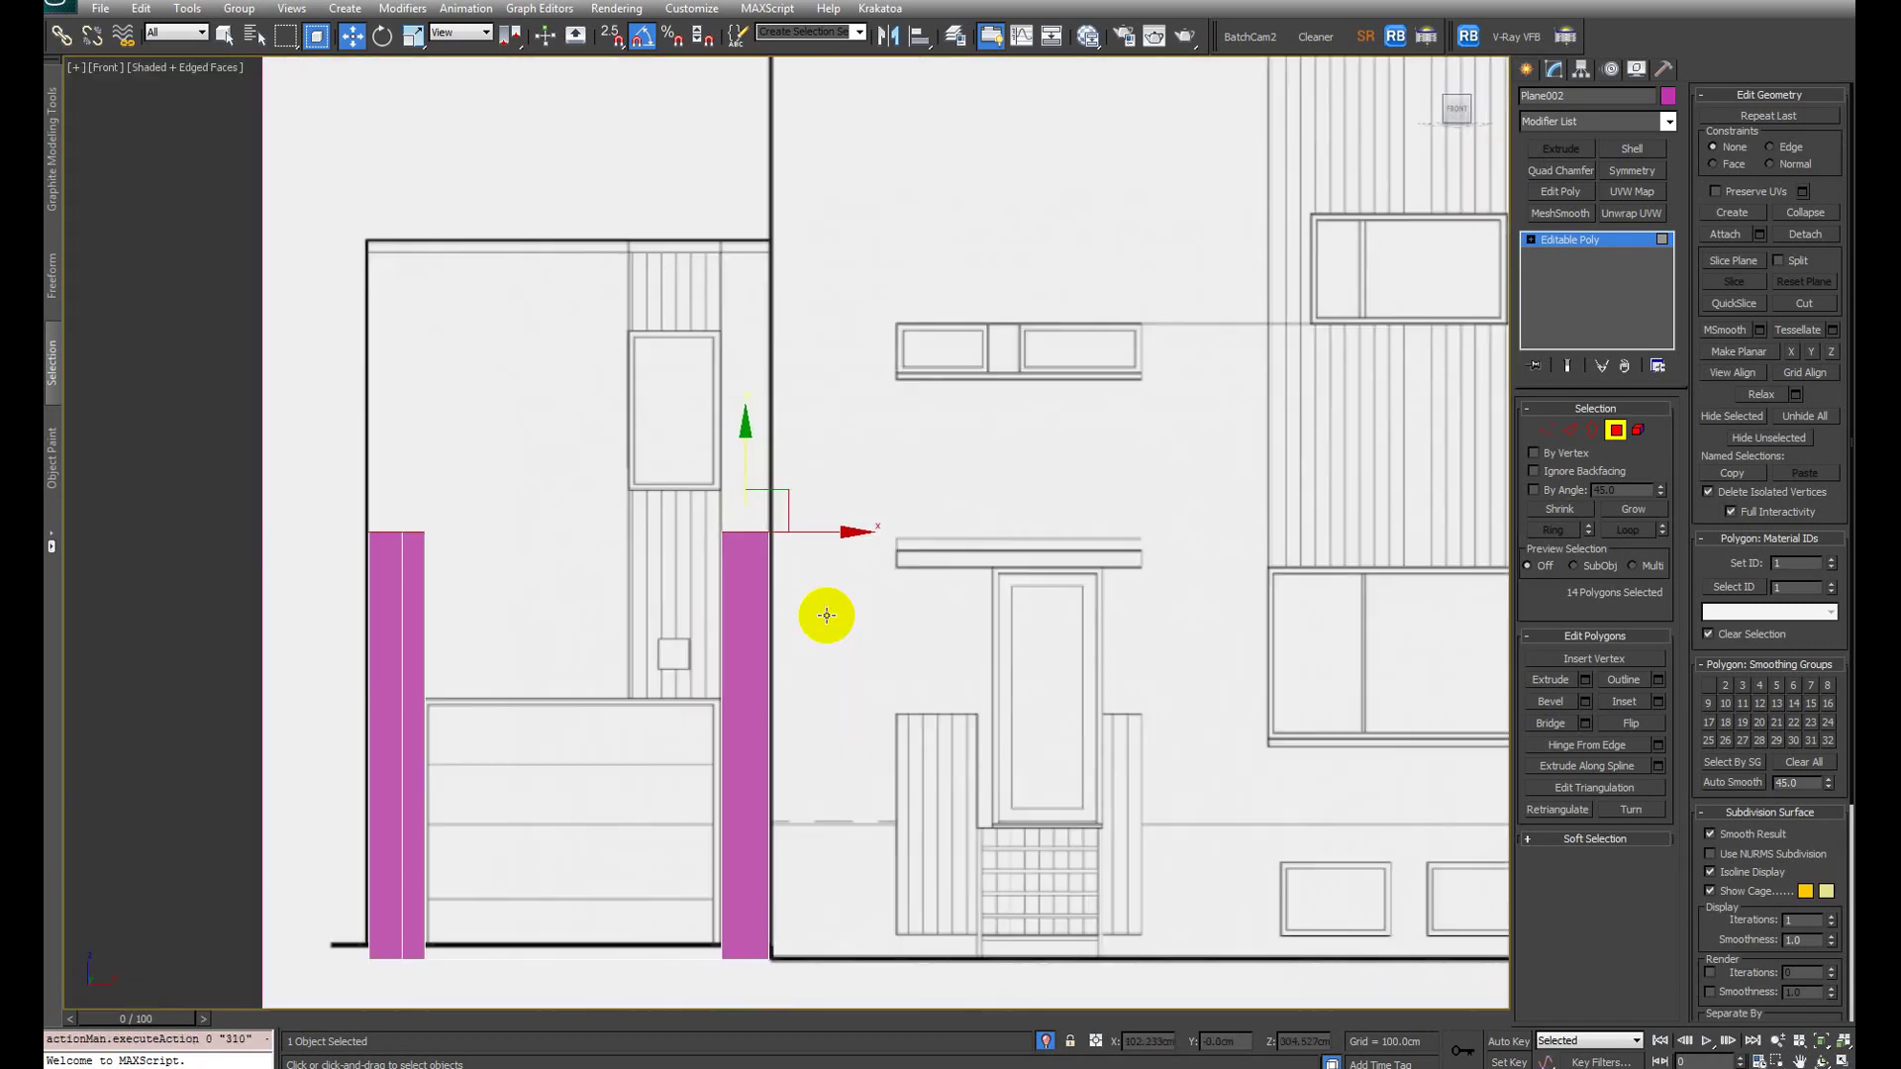
{"action": "key", "text": "1"}
{"action": "left_click_drag", "start_coordinate": [559, 462], "coordinate": [552, 572]}
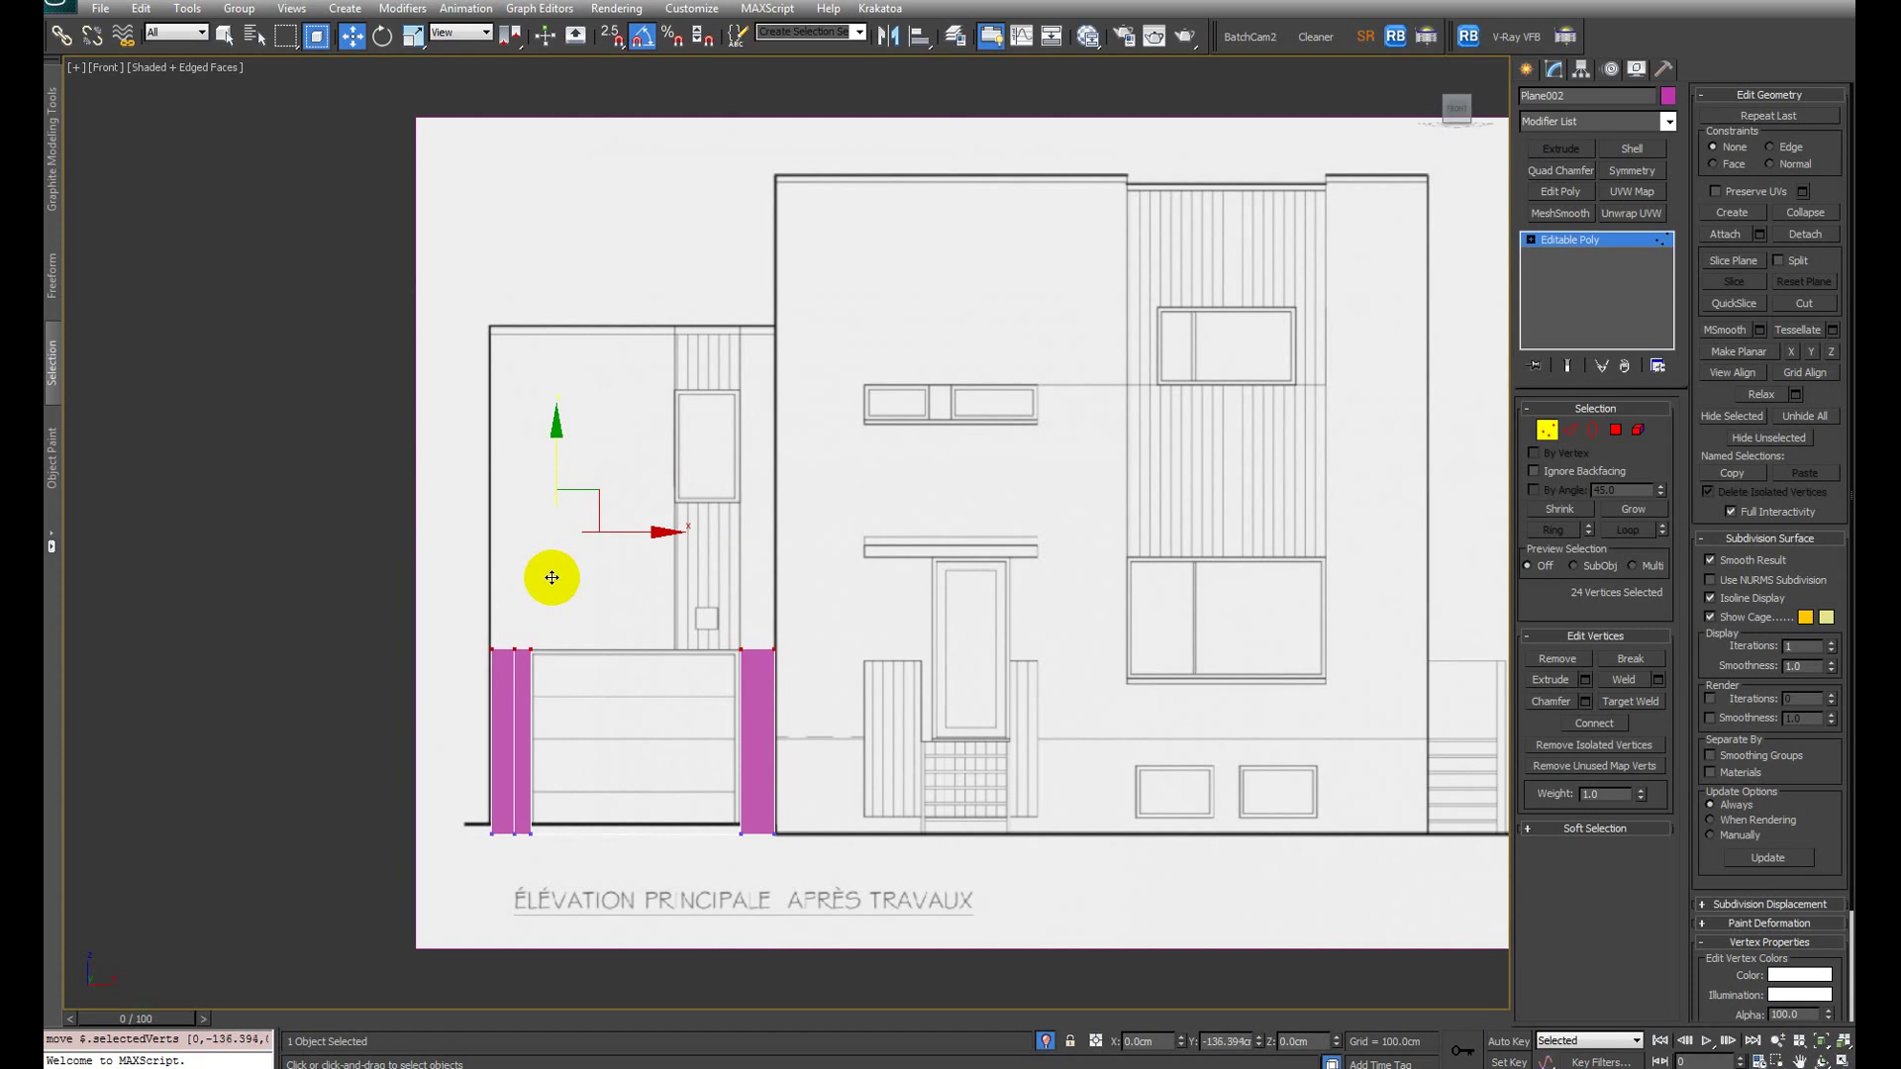
Step: Exit isolation and examine the extruded extension walls from several sides against the plans and the main volume
{"action": "key", "text": "4"}
{"action": "left_click_drag", "start_coordinate": [317, 548], "coordinate": [842, 716]}
{"action": "mouse_move", "coordinate": [1018, 689]}
{"action": "middle_mouse_down", "text": "alt"}
{"action": "mouse_move", "coordinate": [614, 713]}
{"action": "mouse_move", "coordinate": [665, 737]}
{"action": "mouse_move", "coordinate": [904, 691]}
{"action": "mouse_move", "coordinate": [878, 743]}
{"action": "mouse_move", "coordinate": [853, 722]}
{"action": "mouse_move", "coordinate": [953, 644]}
{"action": "mouse_move", "coordinate": [879, 643]}
{"action": "mouse_move", "coordinate": [862, 624]}
{"action": "middle_mouse_up", "text": "alt"}
{"action": "key", "text": "F3"}
{"action": "key", "text": "F3"}
{"action": "right_click", "coordinate": [862, 623]}
{"action": "left_click", "coordinate": [883, 485]}
{"action": "scroll", "coordinate": [881, 490], "scroll_direction": "down", "scroll_amount": 2}
{"action": "middle_click_drag", "start_coordinate": [881, 495], "coordinate": [700, 637], "text": "alt"}
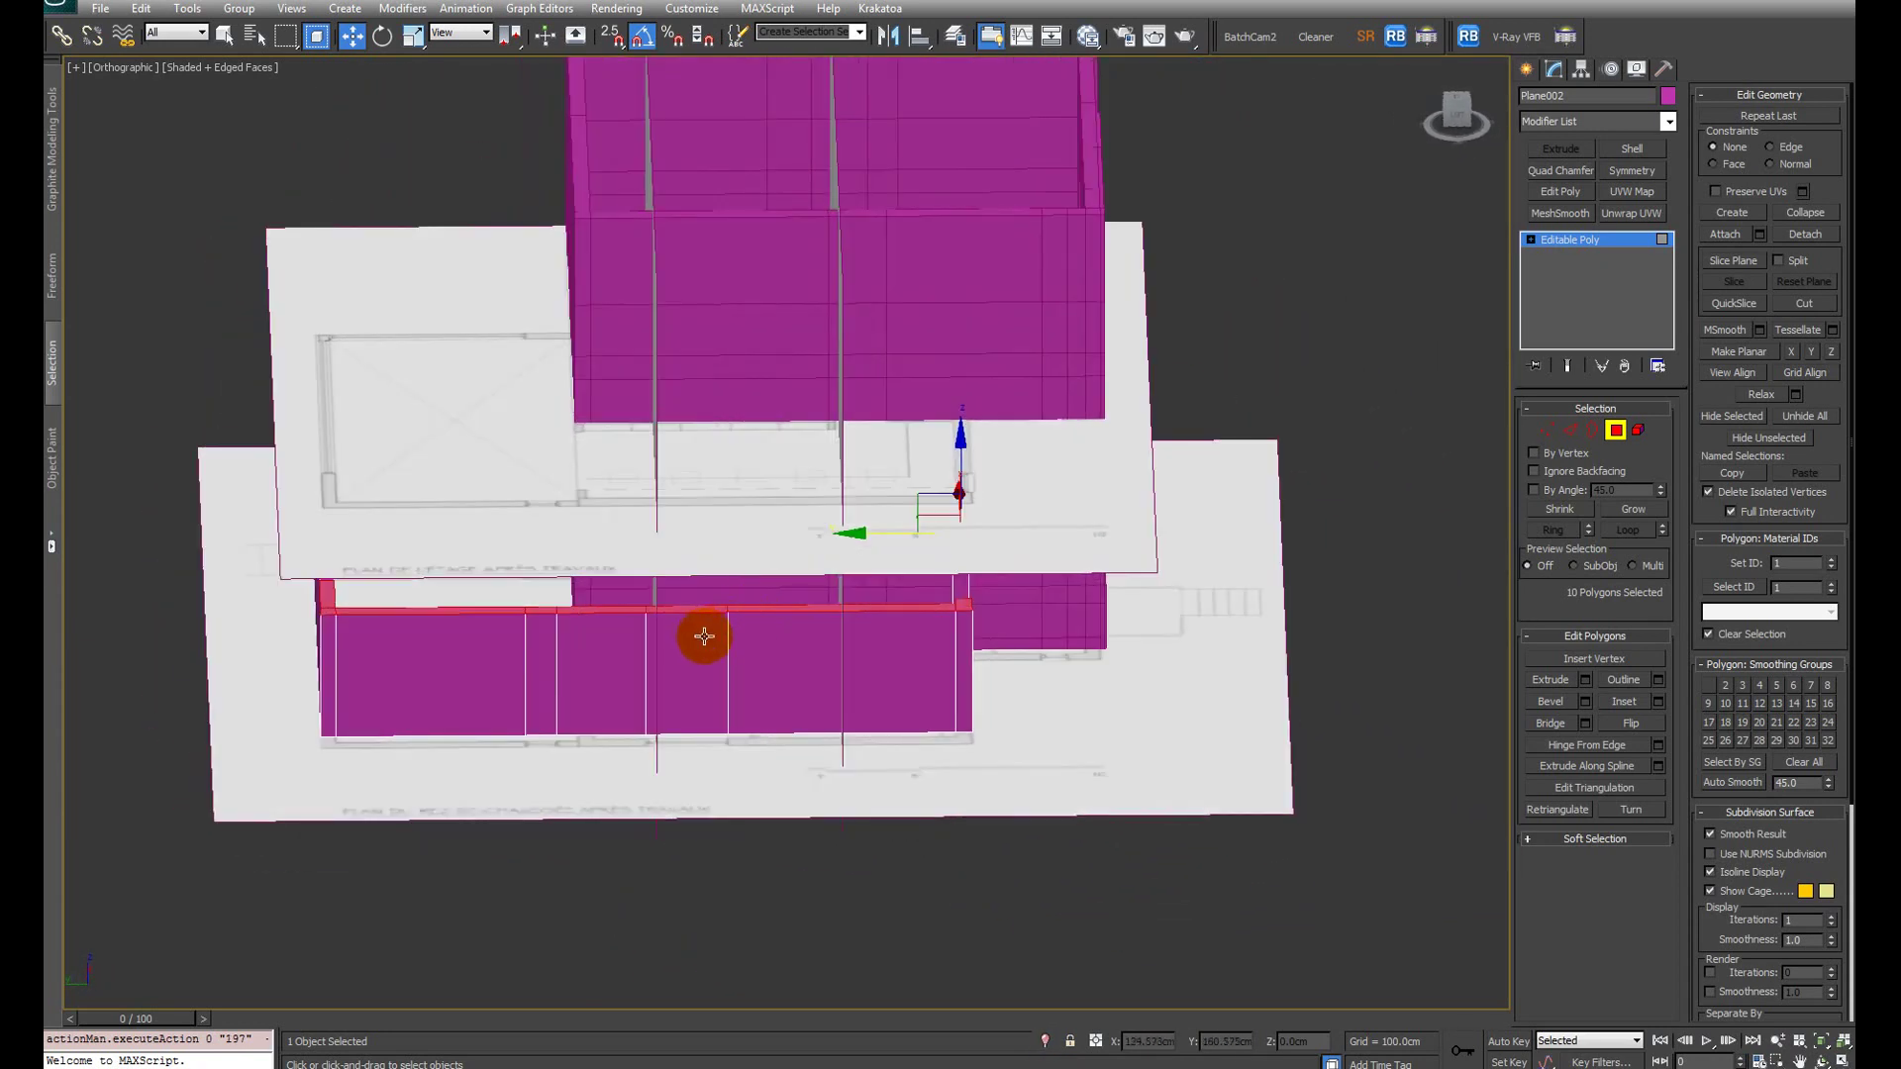
{"action": "scroll", "coordinate": [659, 648], "scroll_direction": "up", "scroll_amount": 2}
{"action": "left_click", "coordinate": [659, 647], "text": "alt"}
{"action": "middle_click_drag", "start_coordinate": [511, 648], "coordinate": [763, 592]}
{"action": "left_click", "coordinate": [810, 592], "text": "alt"}
{"action": "middle_click_drag", "start_coordinate": [644, 636], "coordinate": [835, 643], "text": "alt"}
Step: Select the raised top vertices at the terrace corner and kitchen end of the extension walls
{"action": "key", "text": "1"}
{"action": "key", "text": "F3"}
{"action": "key", "text": "F3"}
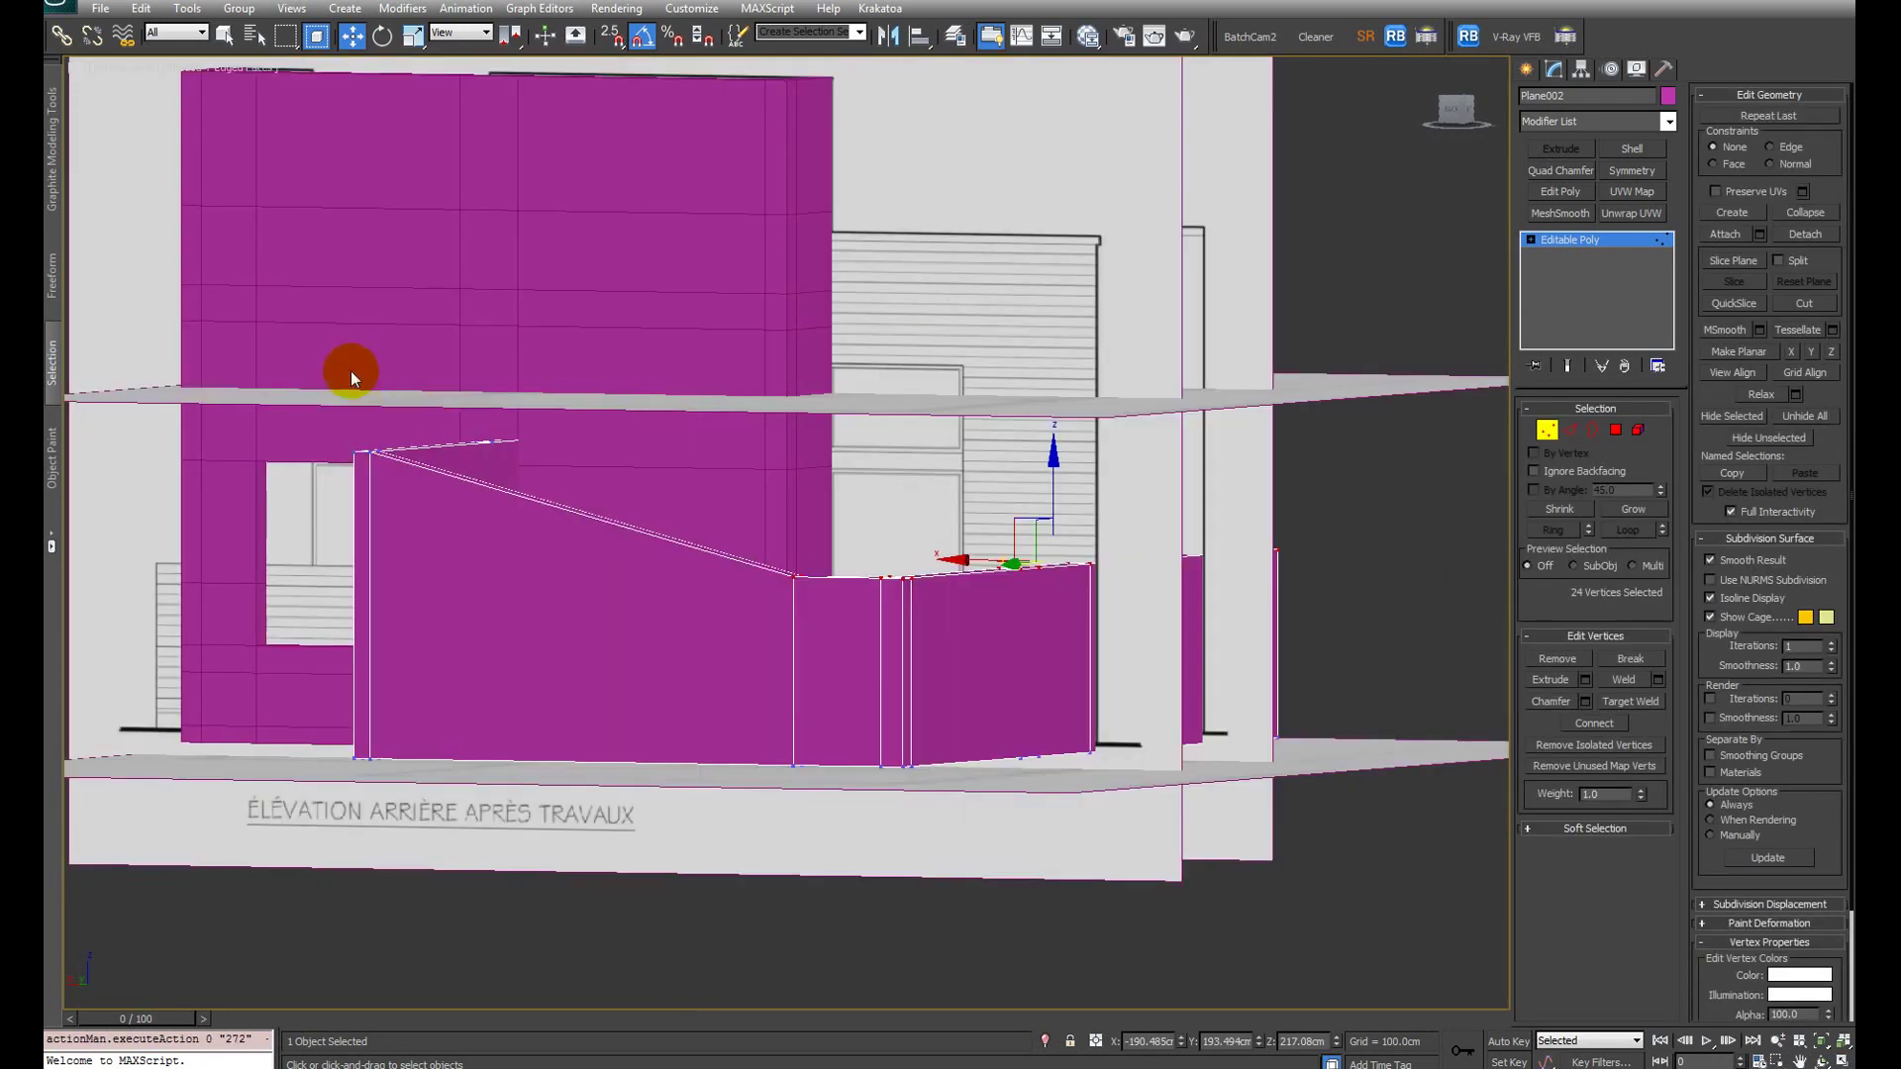
{"action": "key", "text": "F3"}
{"action": "left_click_drag", "start_coordinate": [176, 354], "coordinate": [665, 542]}
{"action": "key", "text": "F3"}
{"action": "scroll", "coordinate": [829, 550], "scroll_direction": "up", "scroll_amount": 5}
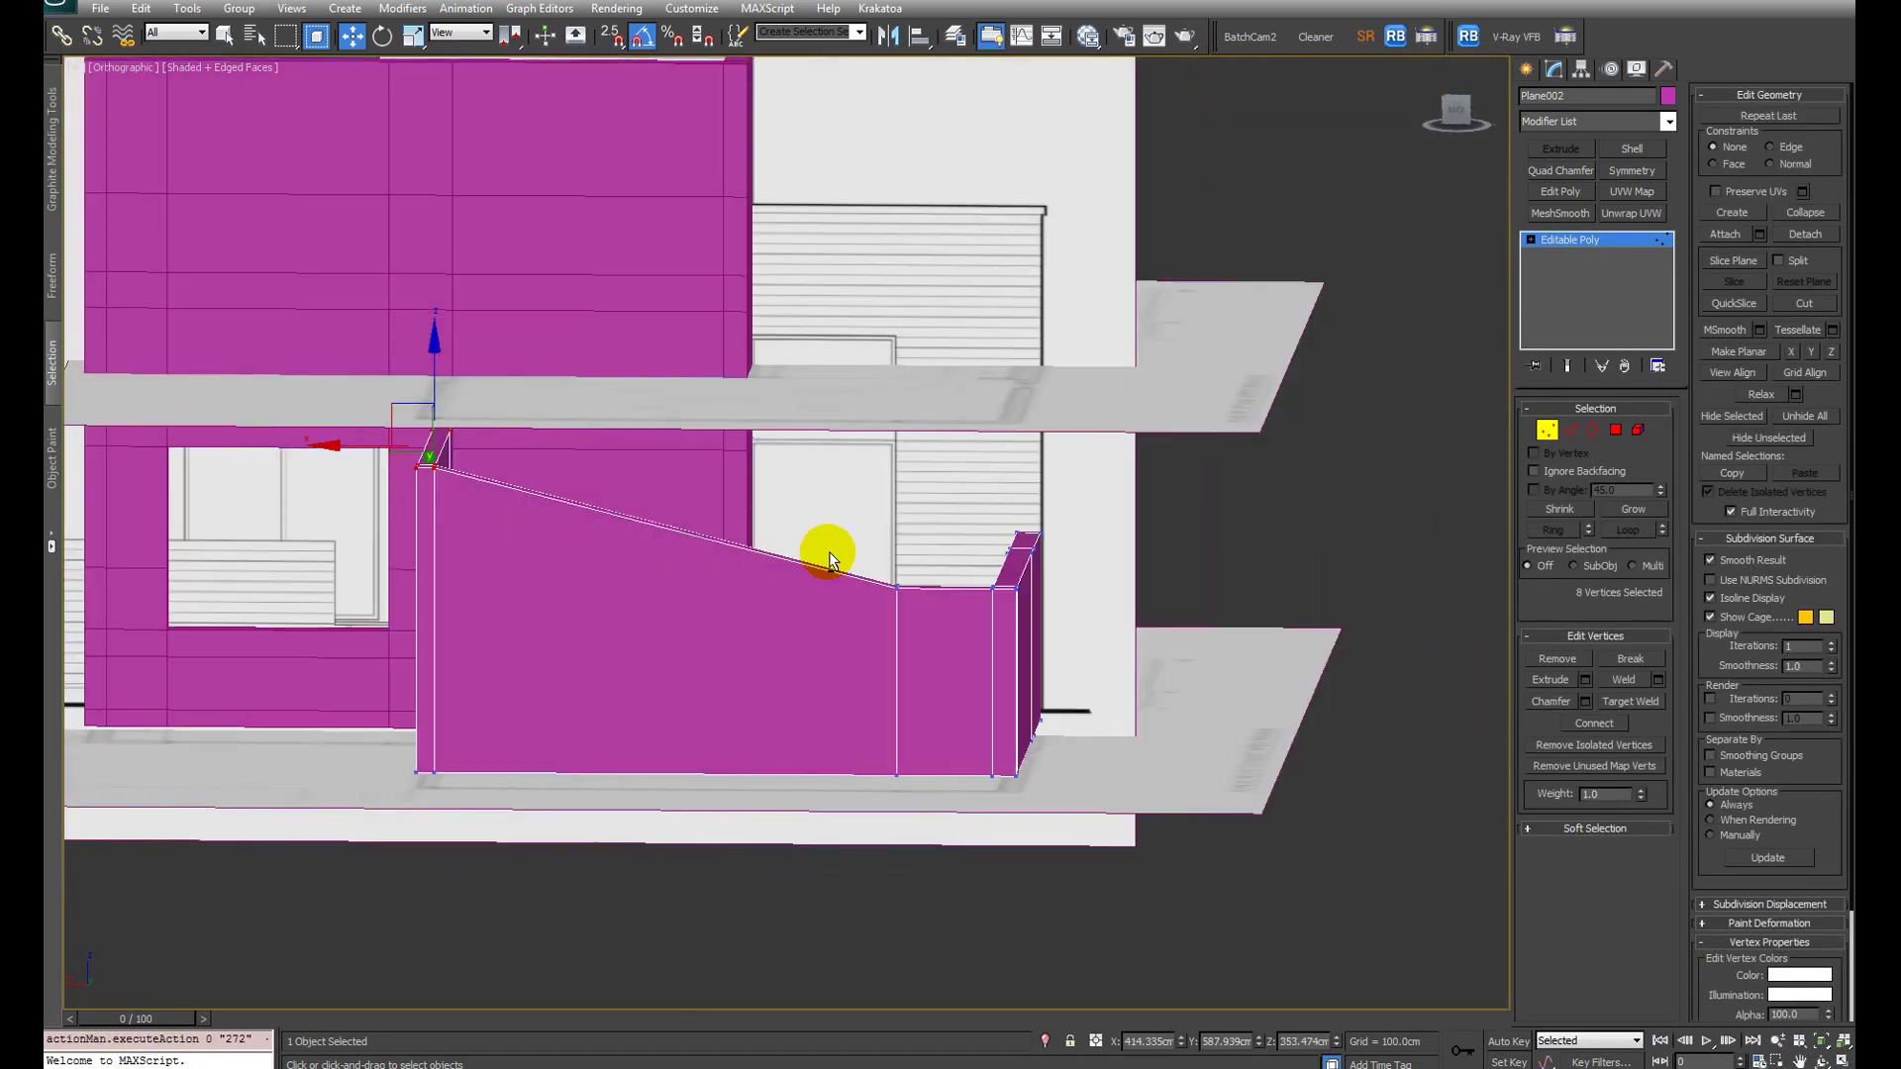
{"action": "middle_click_drag", "start_coordinate": [796, 519], "coordinate": [798, 561], "text": "alt"}
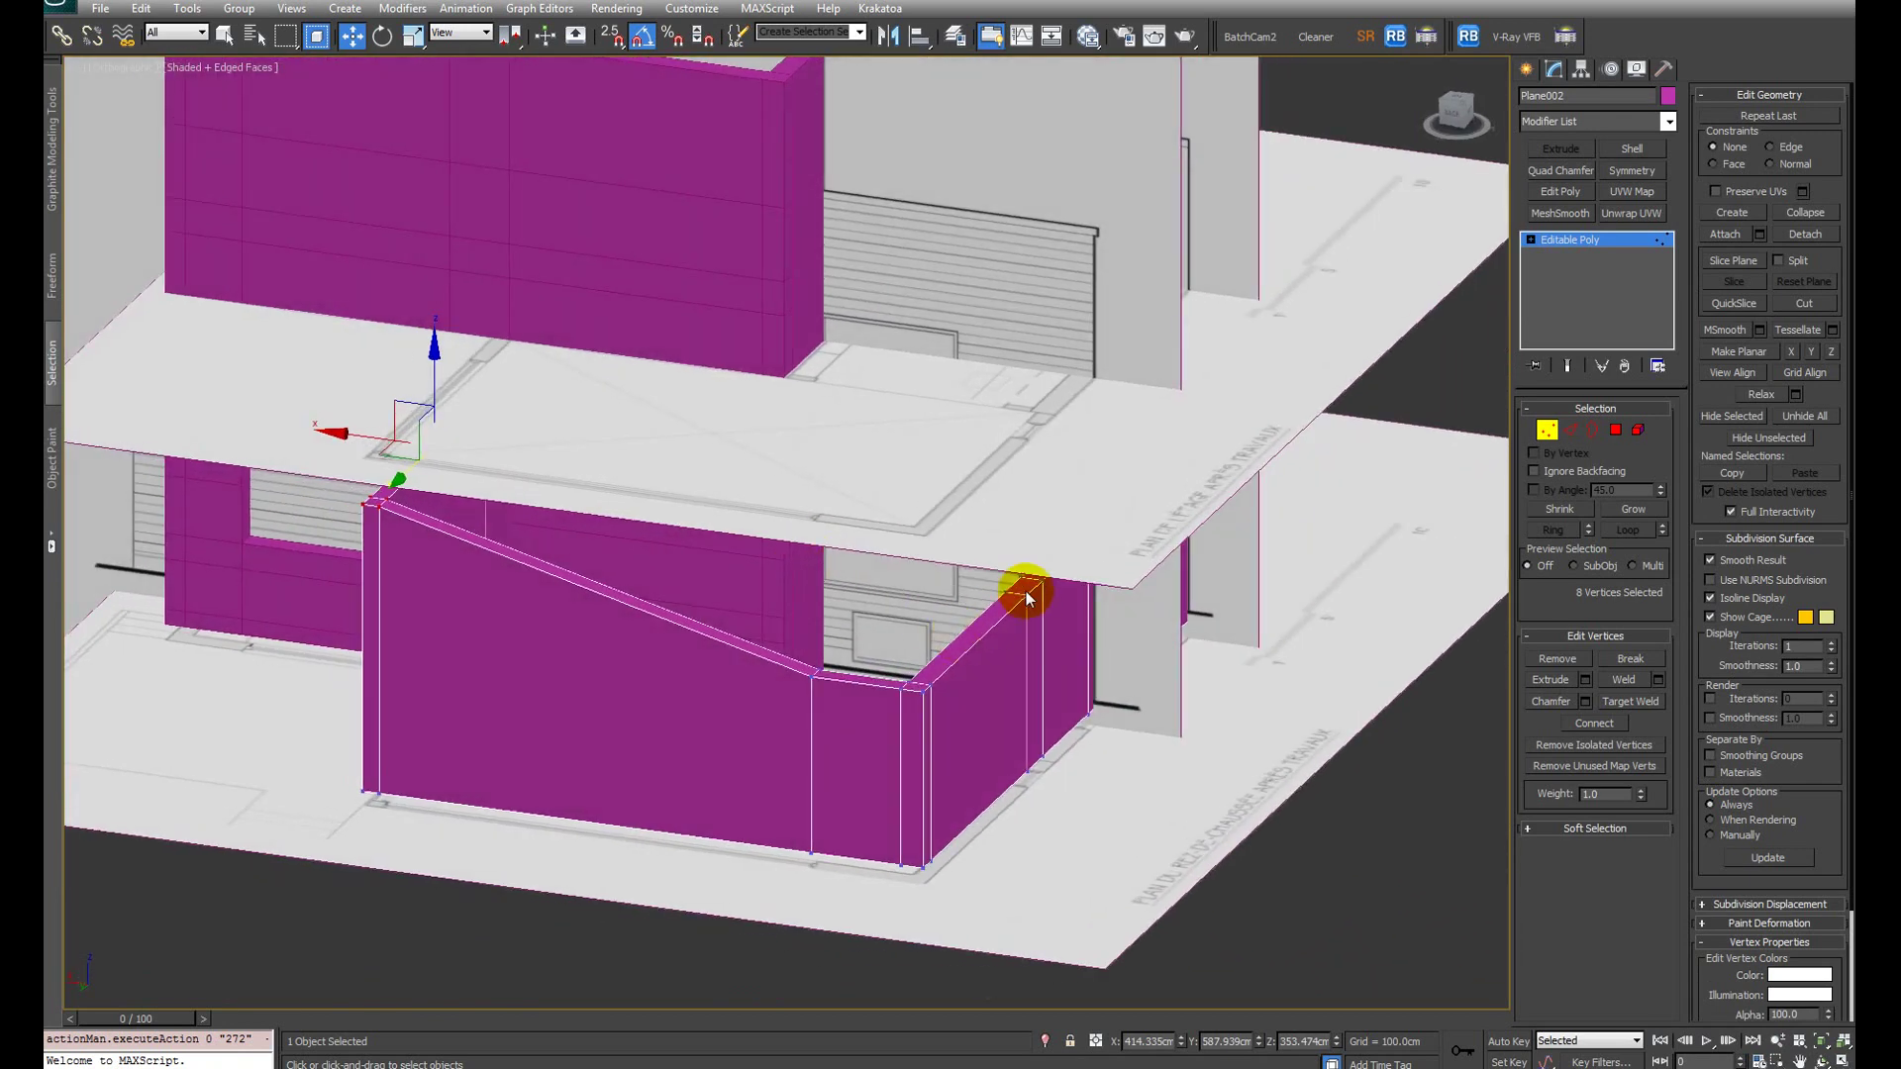
Step: Isolate the wall and lower the selected vertices with snapping to the other wall tops at 217.08 cm, and exit isolation
{"action": "key", "text": "alt+q"}
{"action": "key", "text": "f"}
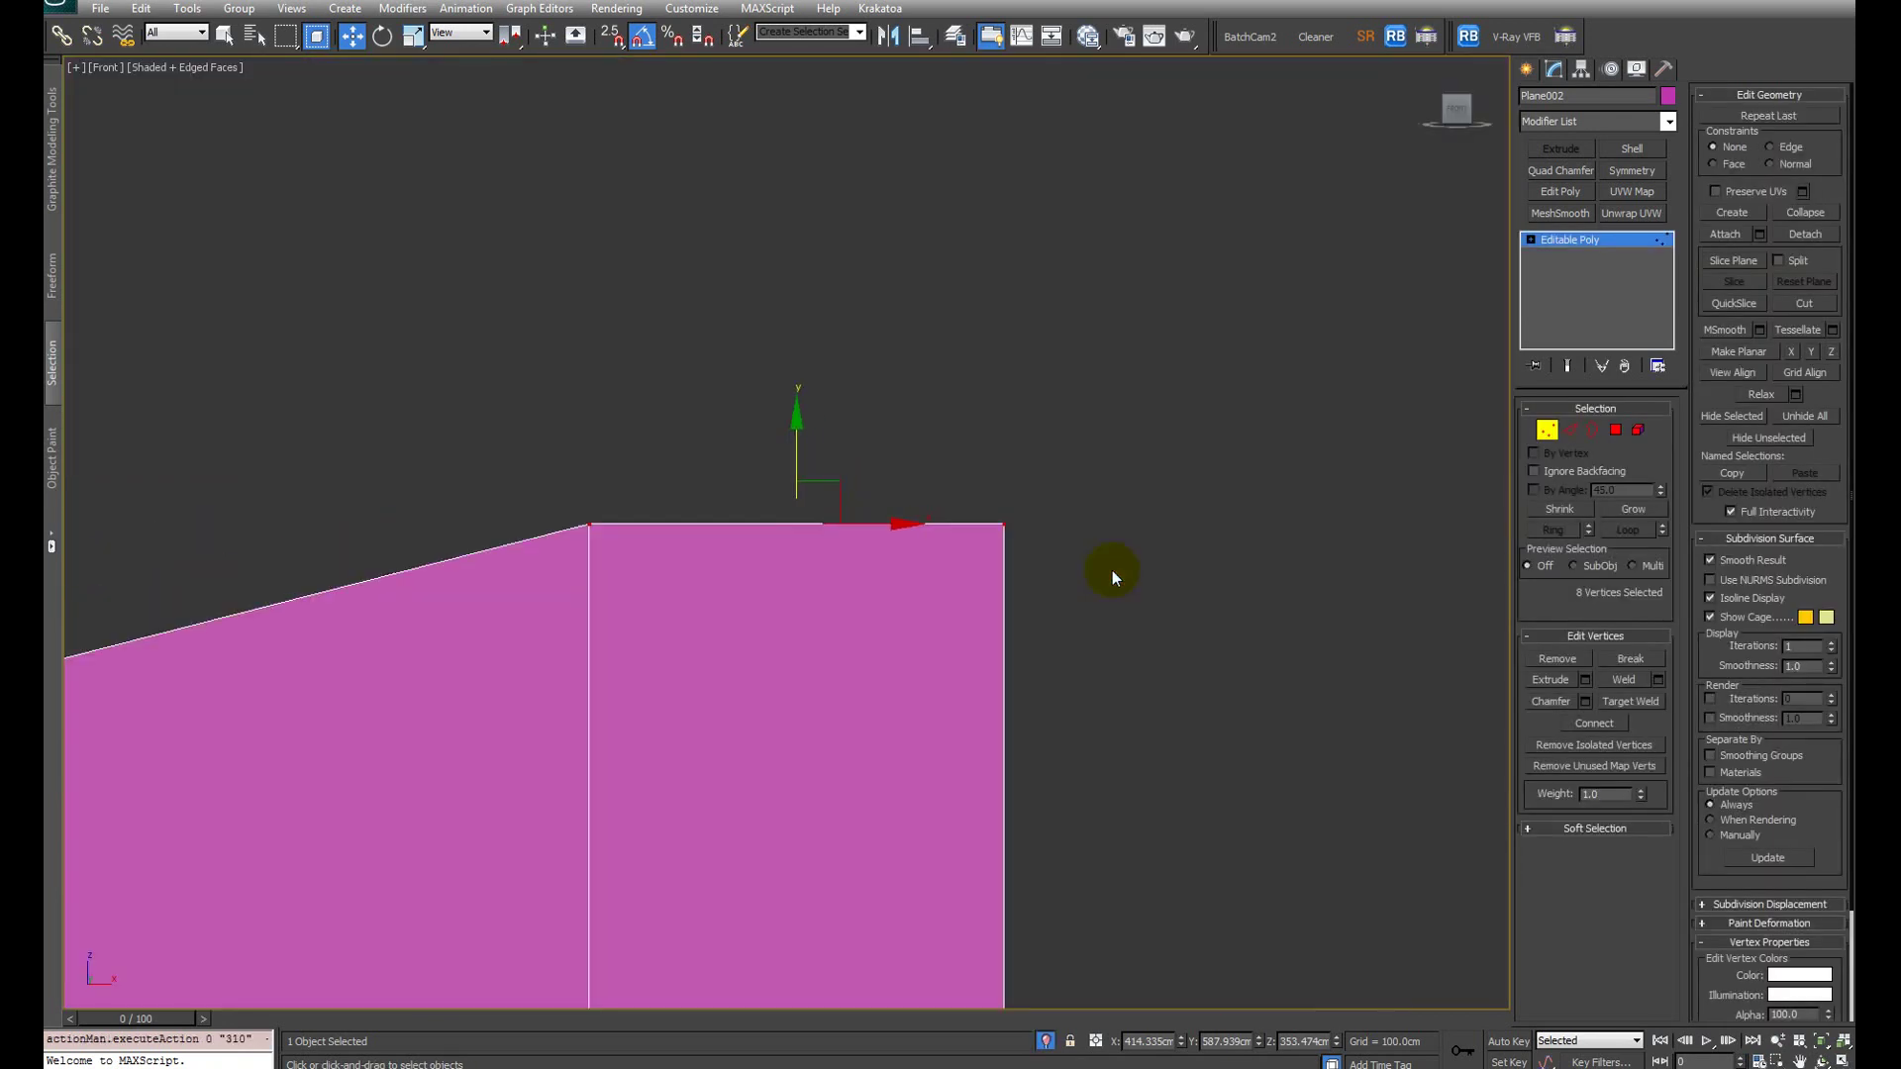
{"action": "scroll", "coordinate": [620, 432], "scroll_direction": "down", "scroll_amount": 4}
{"action": "middle_click_drag", "start_coordinate": [626, 519], "coordinate": [681, 508]}
{"action": "scroll", "coordinate": [978, 563], "scroll_direction": "up", "scroll_amount": 1}
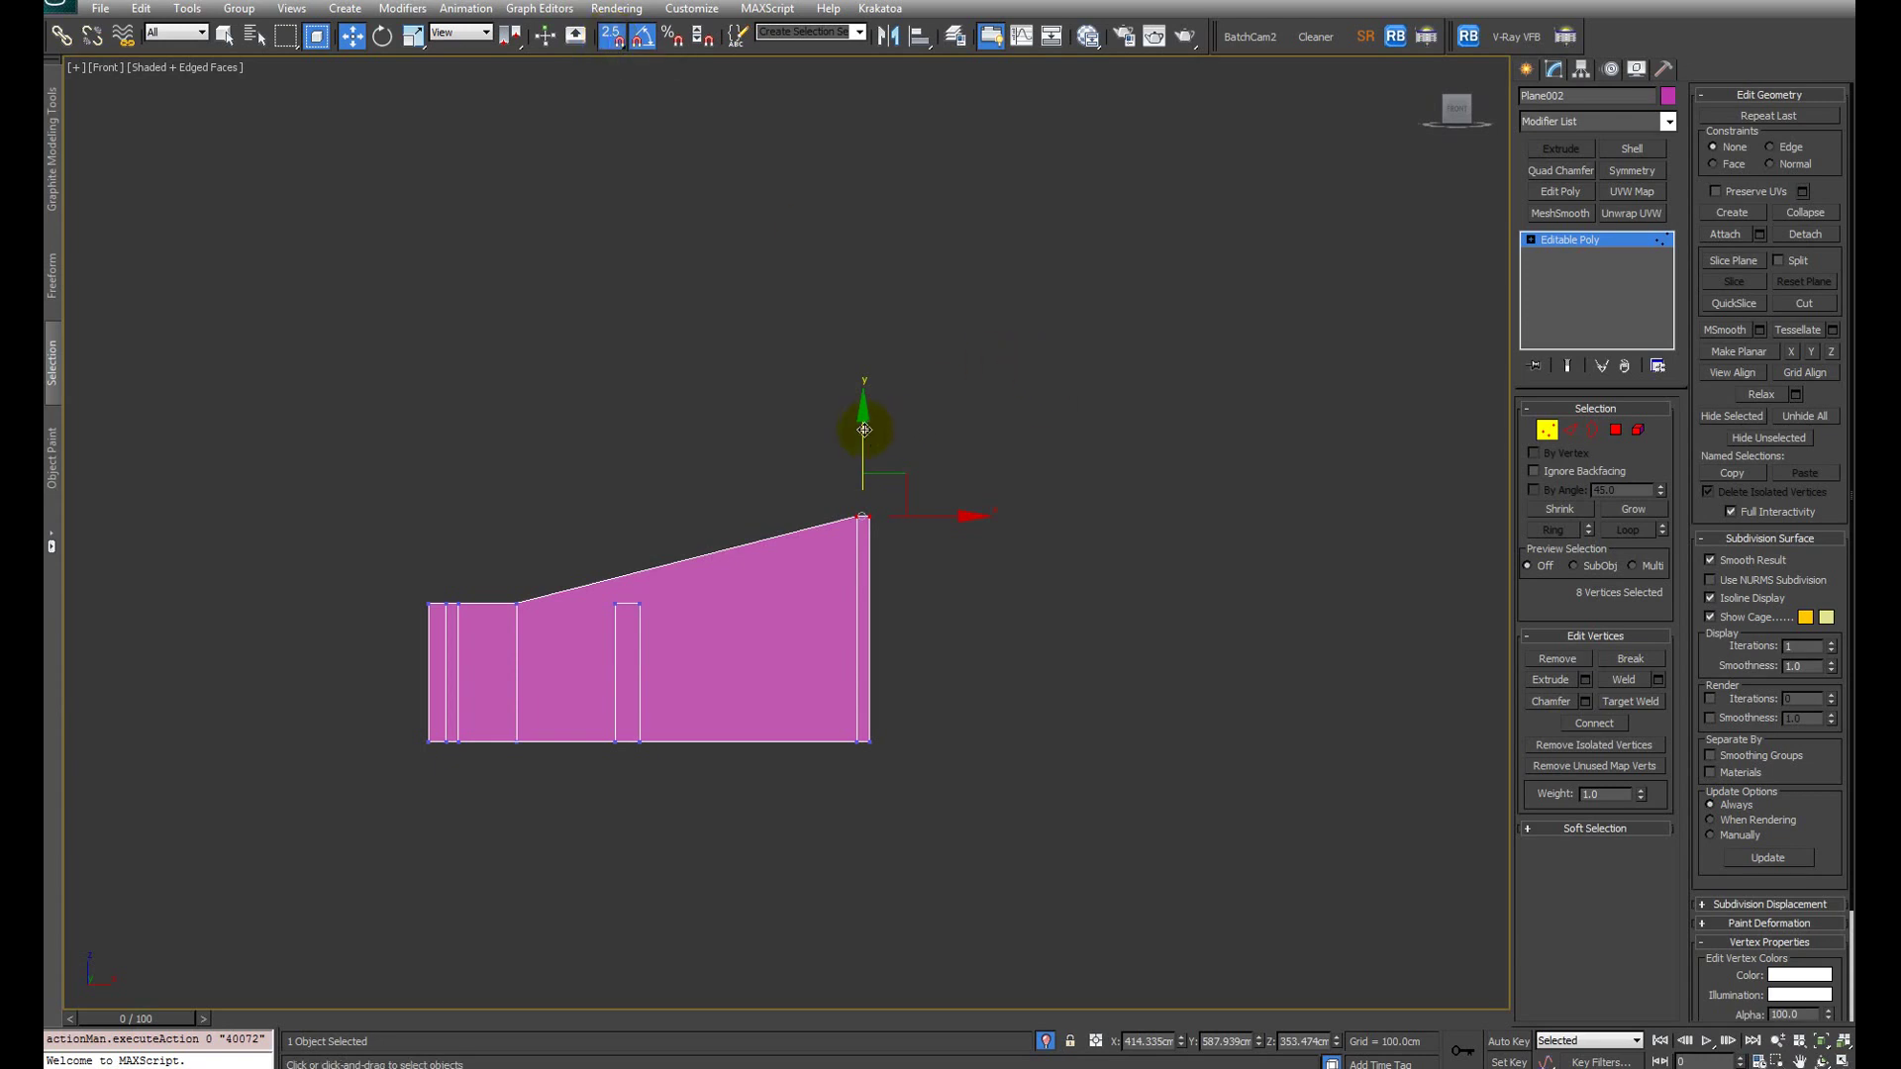
{"action": "left_click_drag", "start_coordinate": [864, 429], "coordinate": [640, 598]}
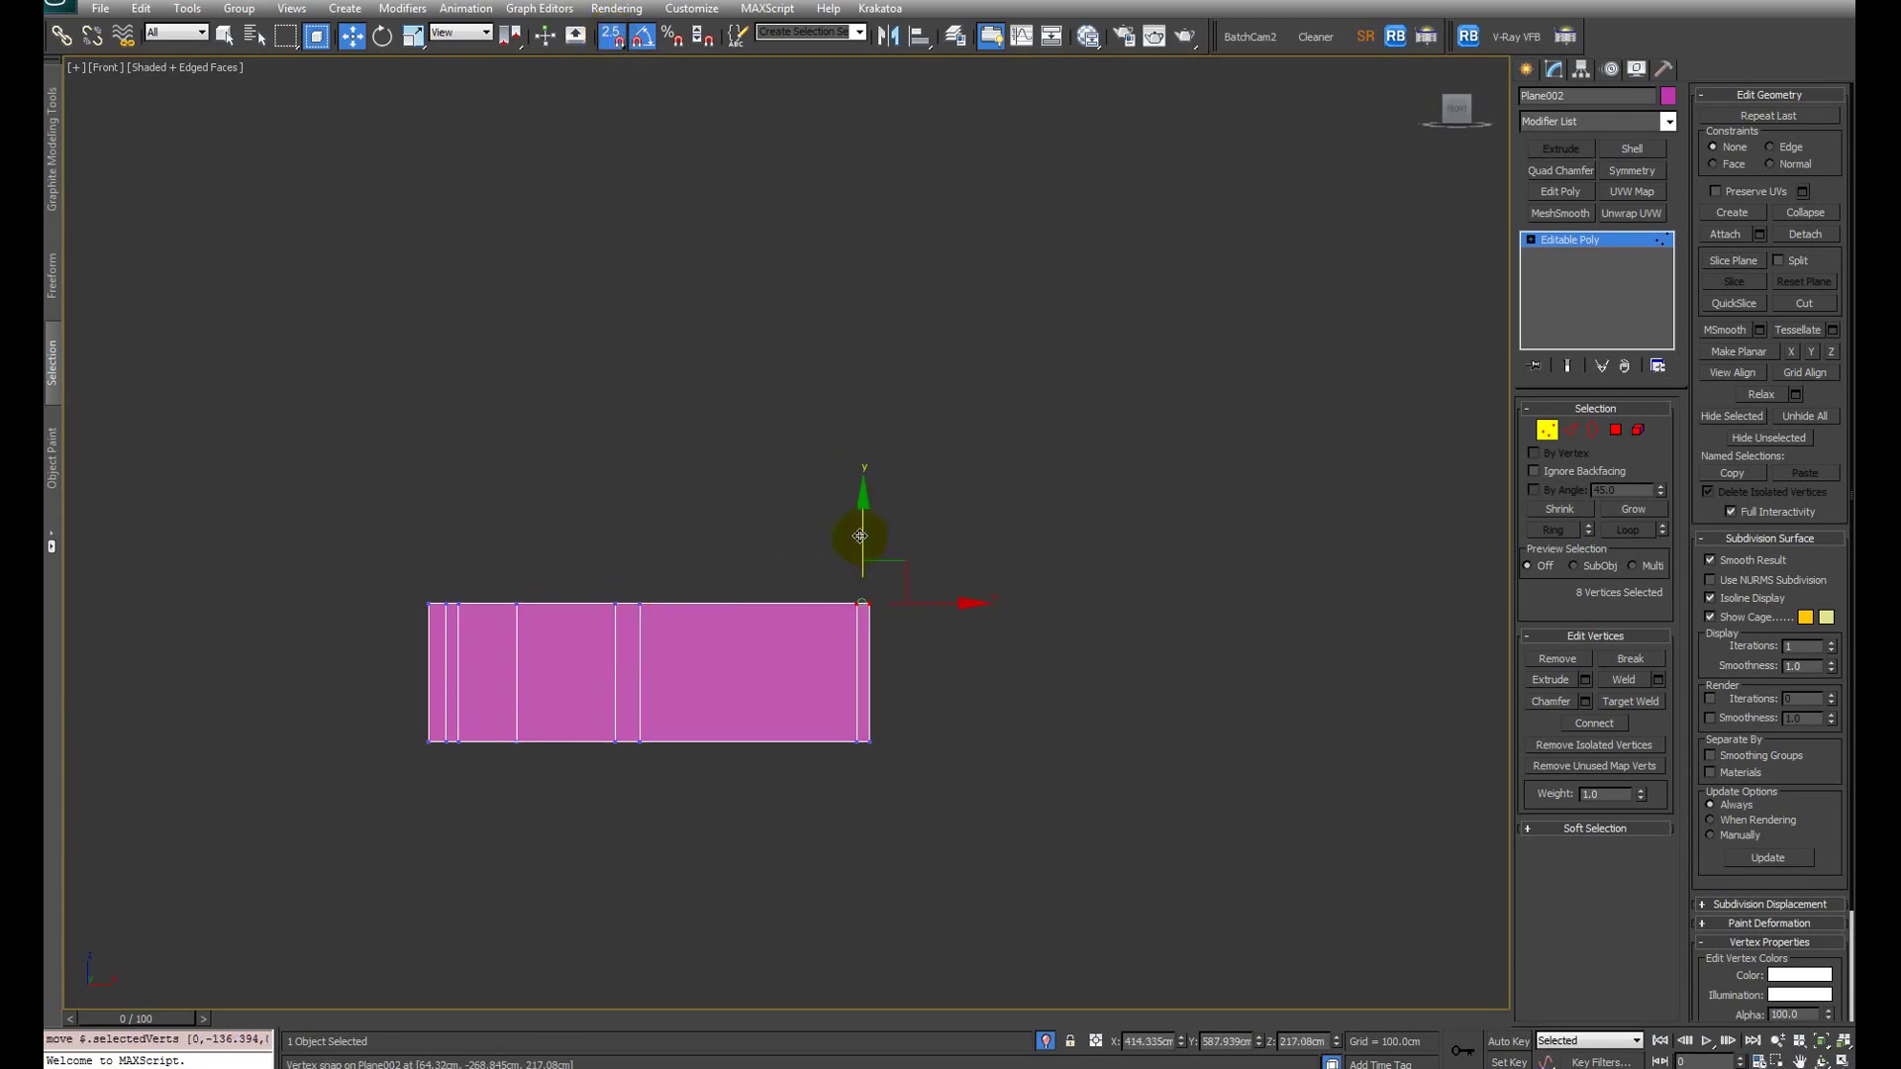
{"action": "middle_click_drag", "start_coordinate": [639, 478], "coordinate": [799, 514], "text": "alt"}
{"action": "right_click", "coordinate": [777, 514]}
{"action": "left_click", "coordinate": [829, 368]}
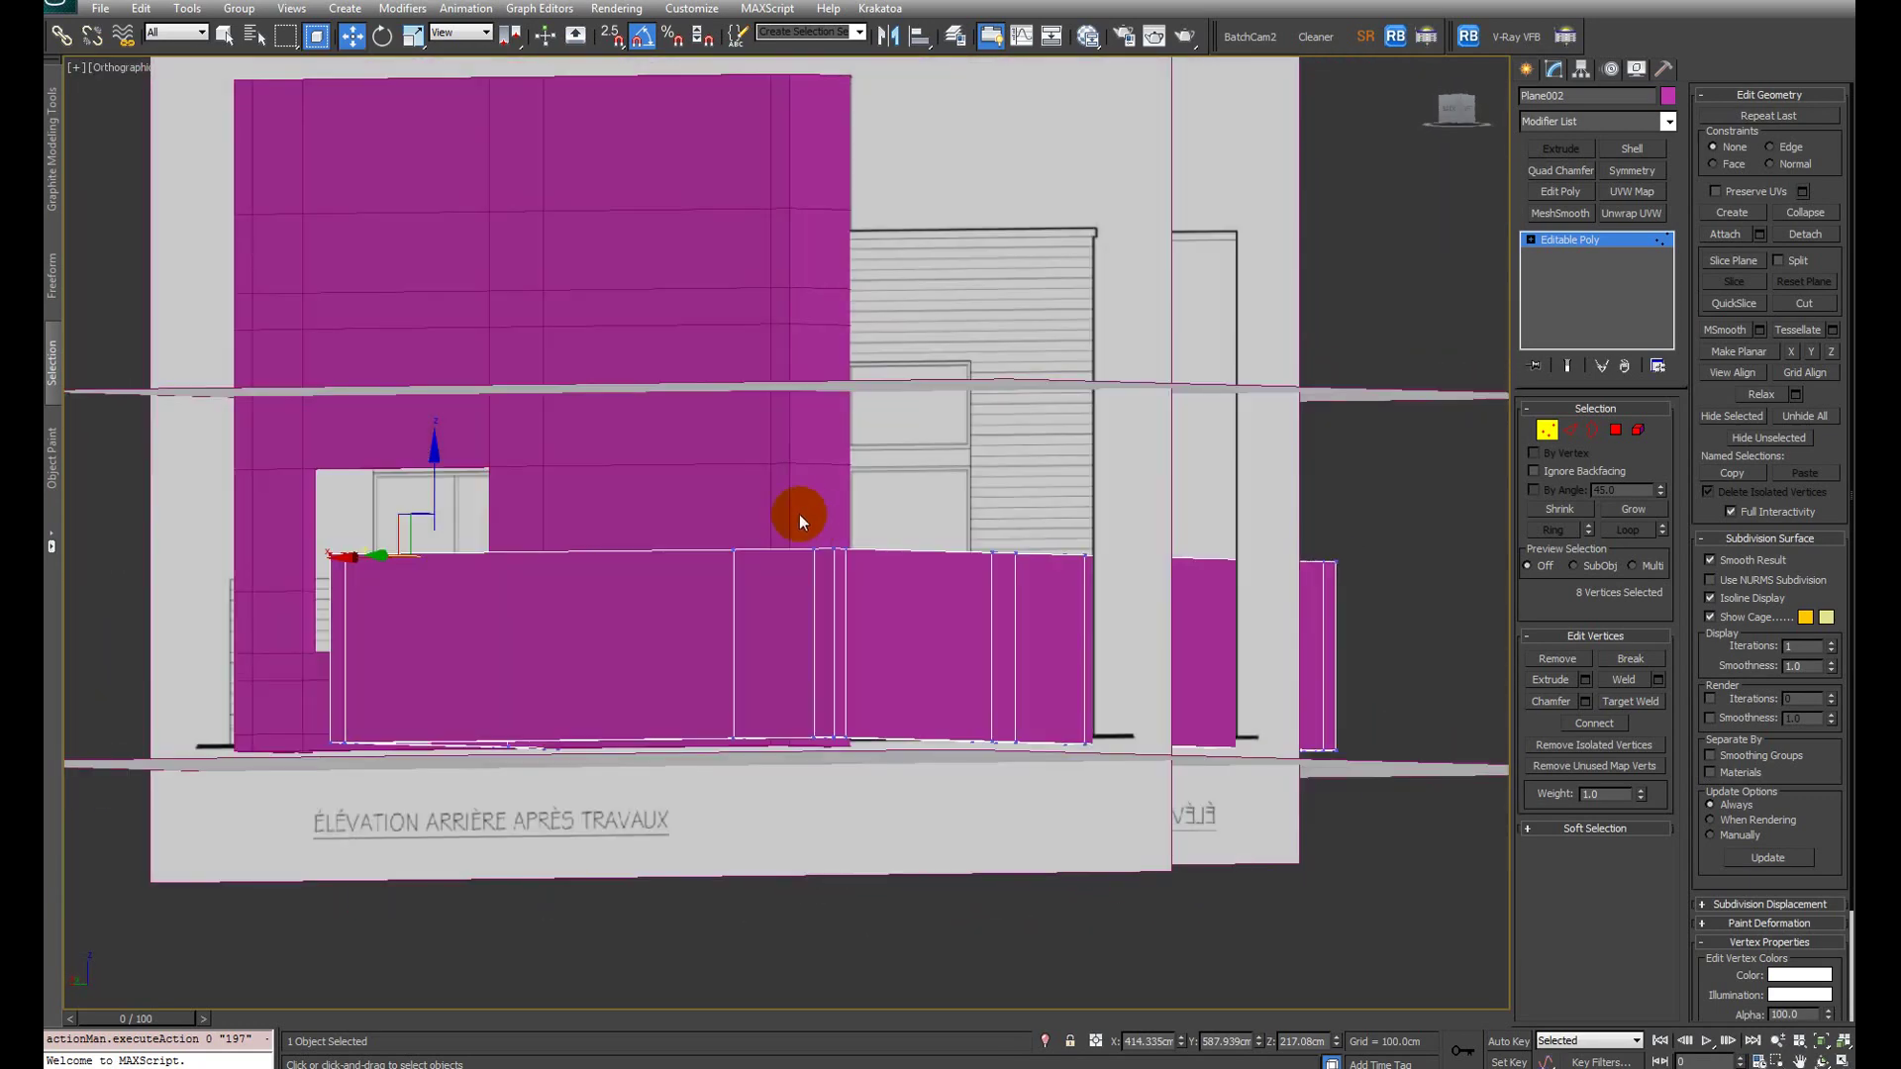
Step: Leave vertex editing and isolate the extension walls together with the rear elevation plane
{"action": "left_click_drag", "start_coordinate": [264, 387], "coordinate": [1402, 646]}
{"action": "middle_click_drag", "start_coordinate": [891, 520], "coordinate": [980, 540], "text": "alt"}
{"action": "key", "text": "1"}
{"action": "left_click", "coordinate": [1148, 575], "text": "ctrl"}
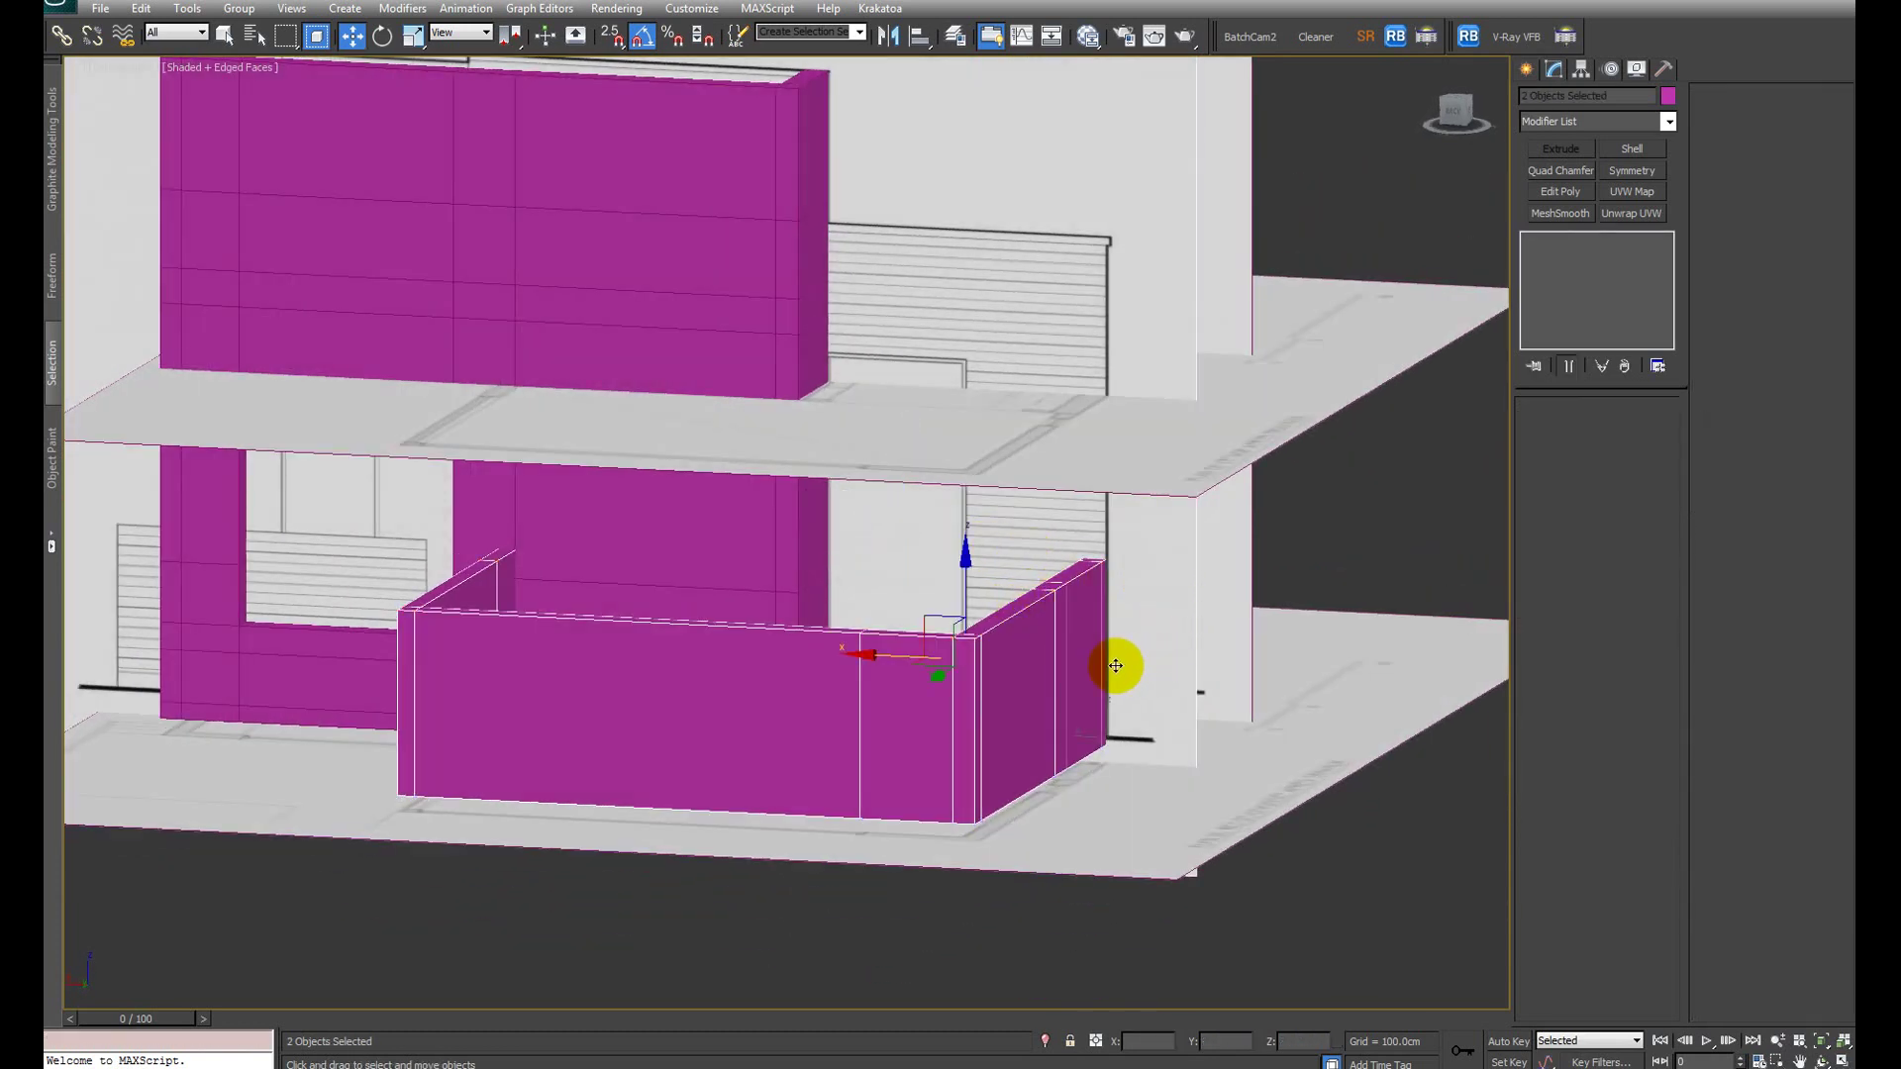
{"action": "middle_click_drag", "start_coordinate": [1115, 665], "coordinate": [1035, 677], "text": "alt"}
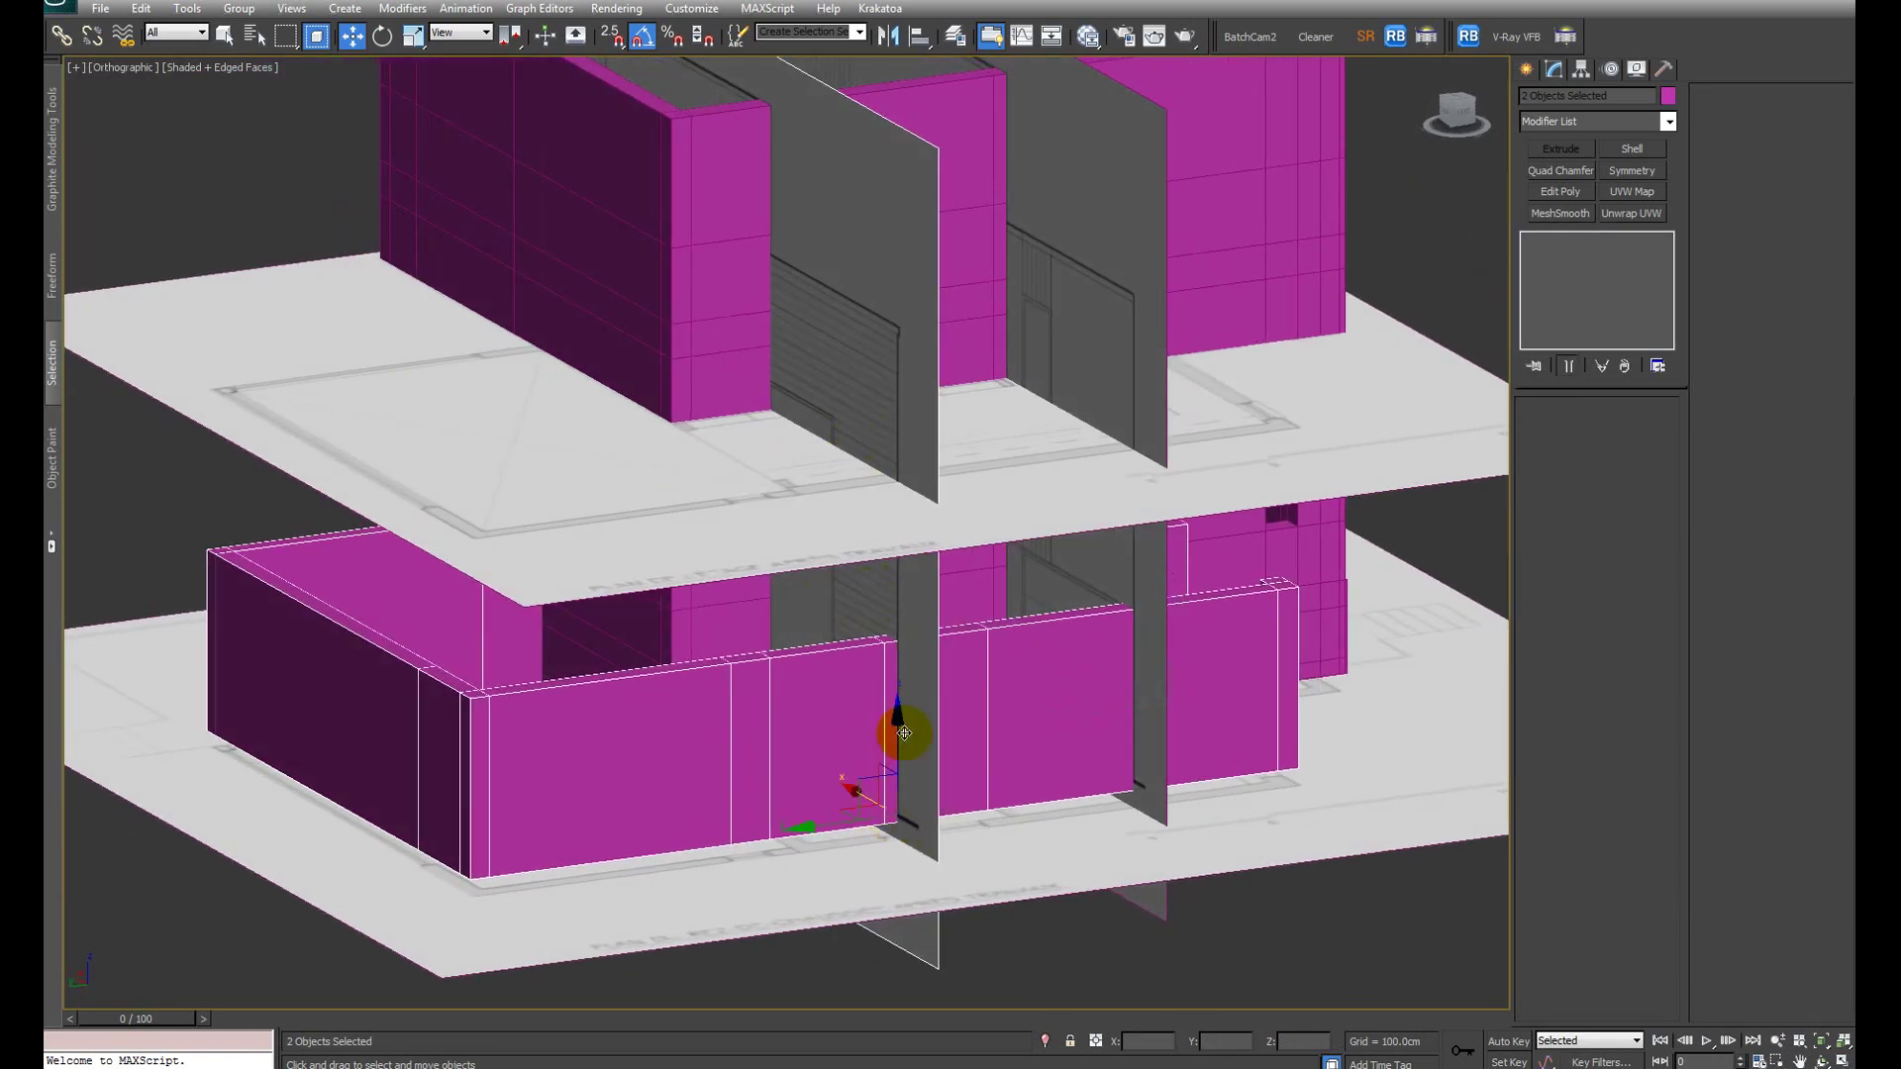
{"action": "middle_click_drag", "start_coordinate": [789, 629], "coordinate": [836, 645], "text": "alt"}
{"action": "key", "text": "alt+q"}
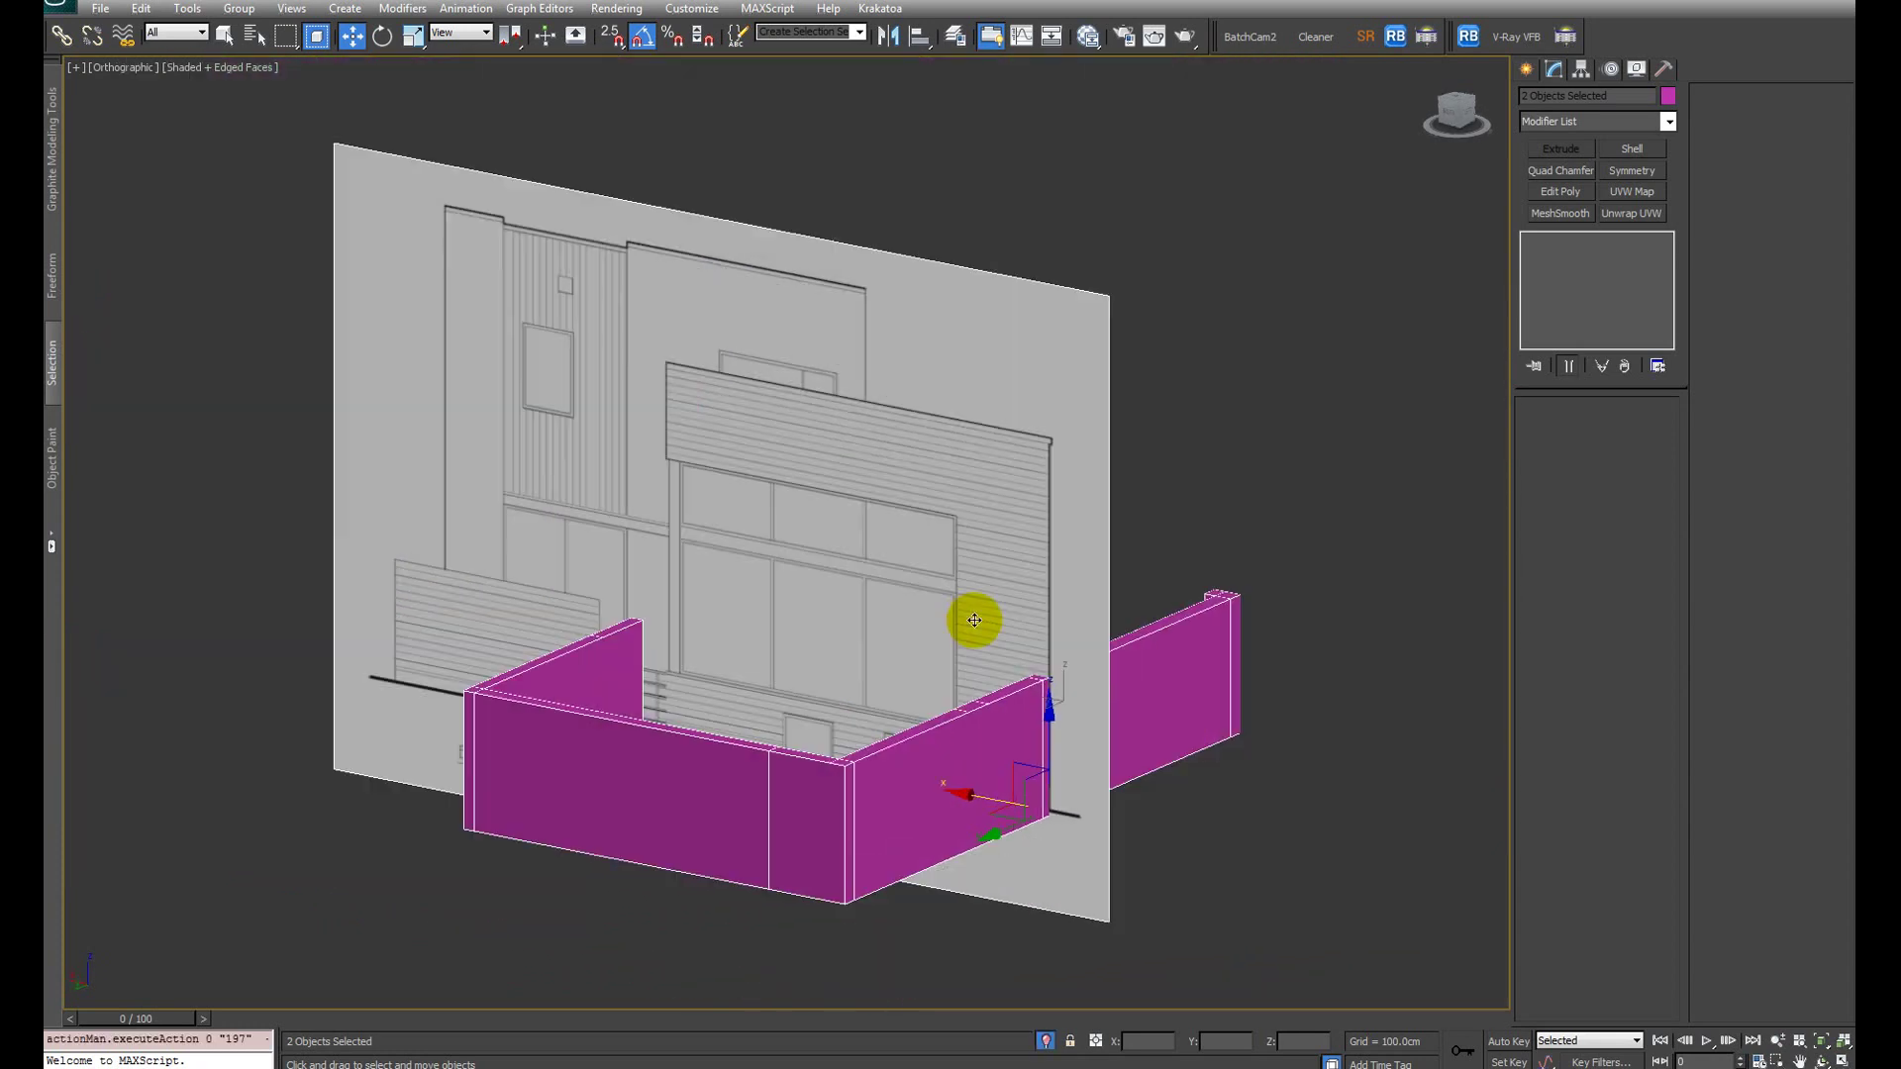
{"action": "middle_click_drag", "start_coordinate": [1037, 706], "coordinate": [1076, 662], "text": "alt"}
{"action": "middle_click_drag", "start_coordinate": [774, 664], "coordinate": [923, 706], "text": "alt"}
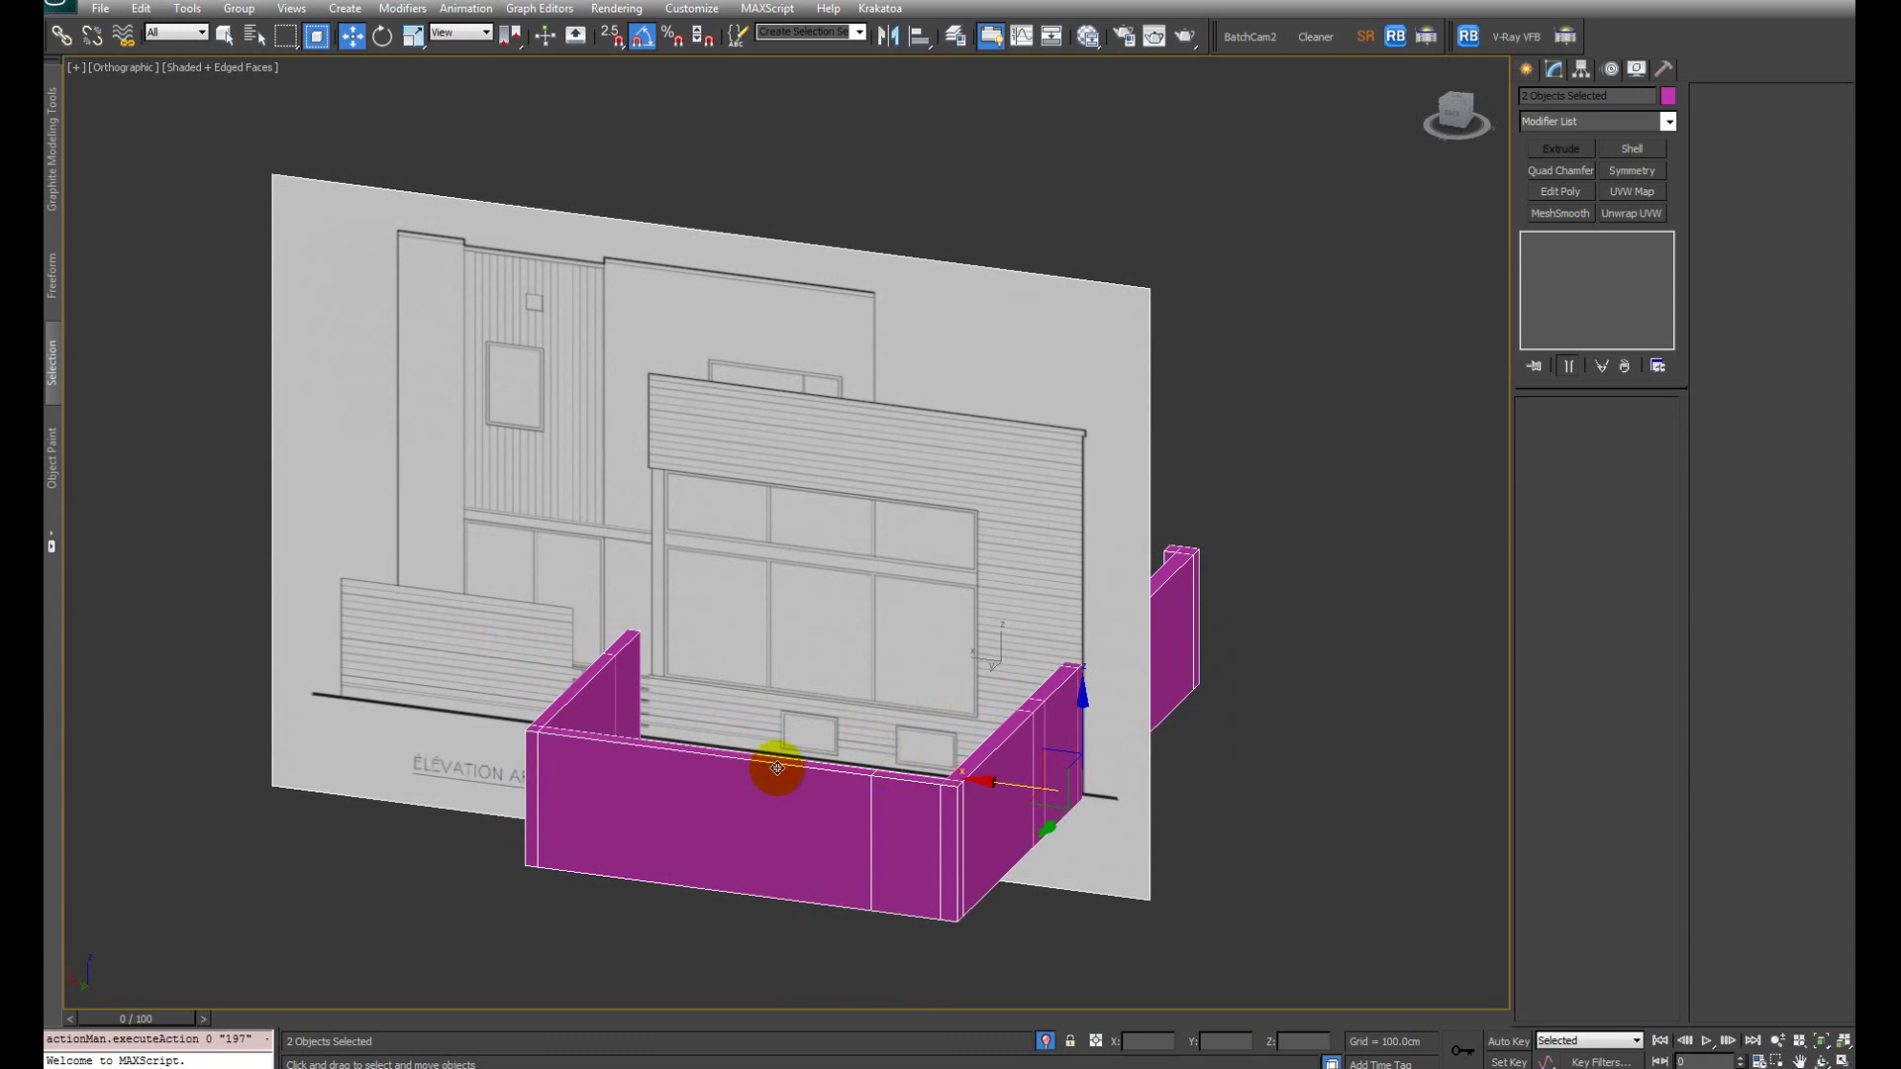
{"action": "middle_click_drag", "start_coordinate": [771, 754], "coordinate": [959, 734], "text": "alt"}
Step: Lower all top vertices of the extension walls about 107 cm to the large windows' lower edge on the rear elevation
{"action": "key", "text": "f"}
{"action": "key", "text": "F3"}
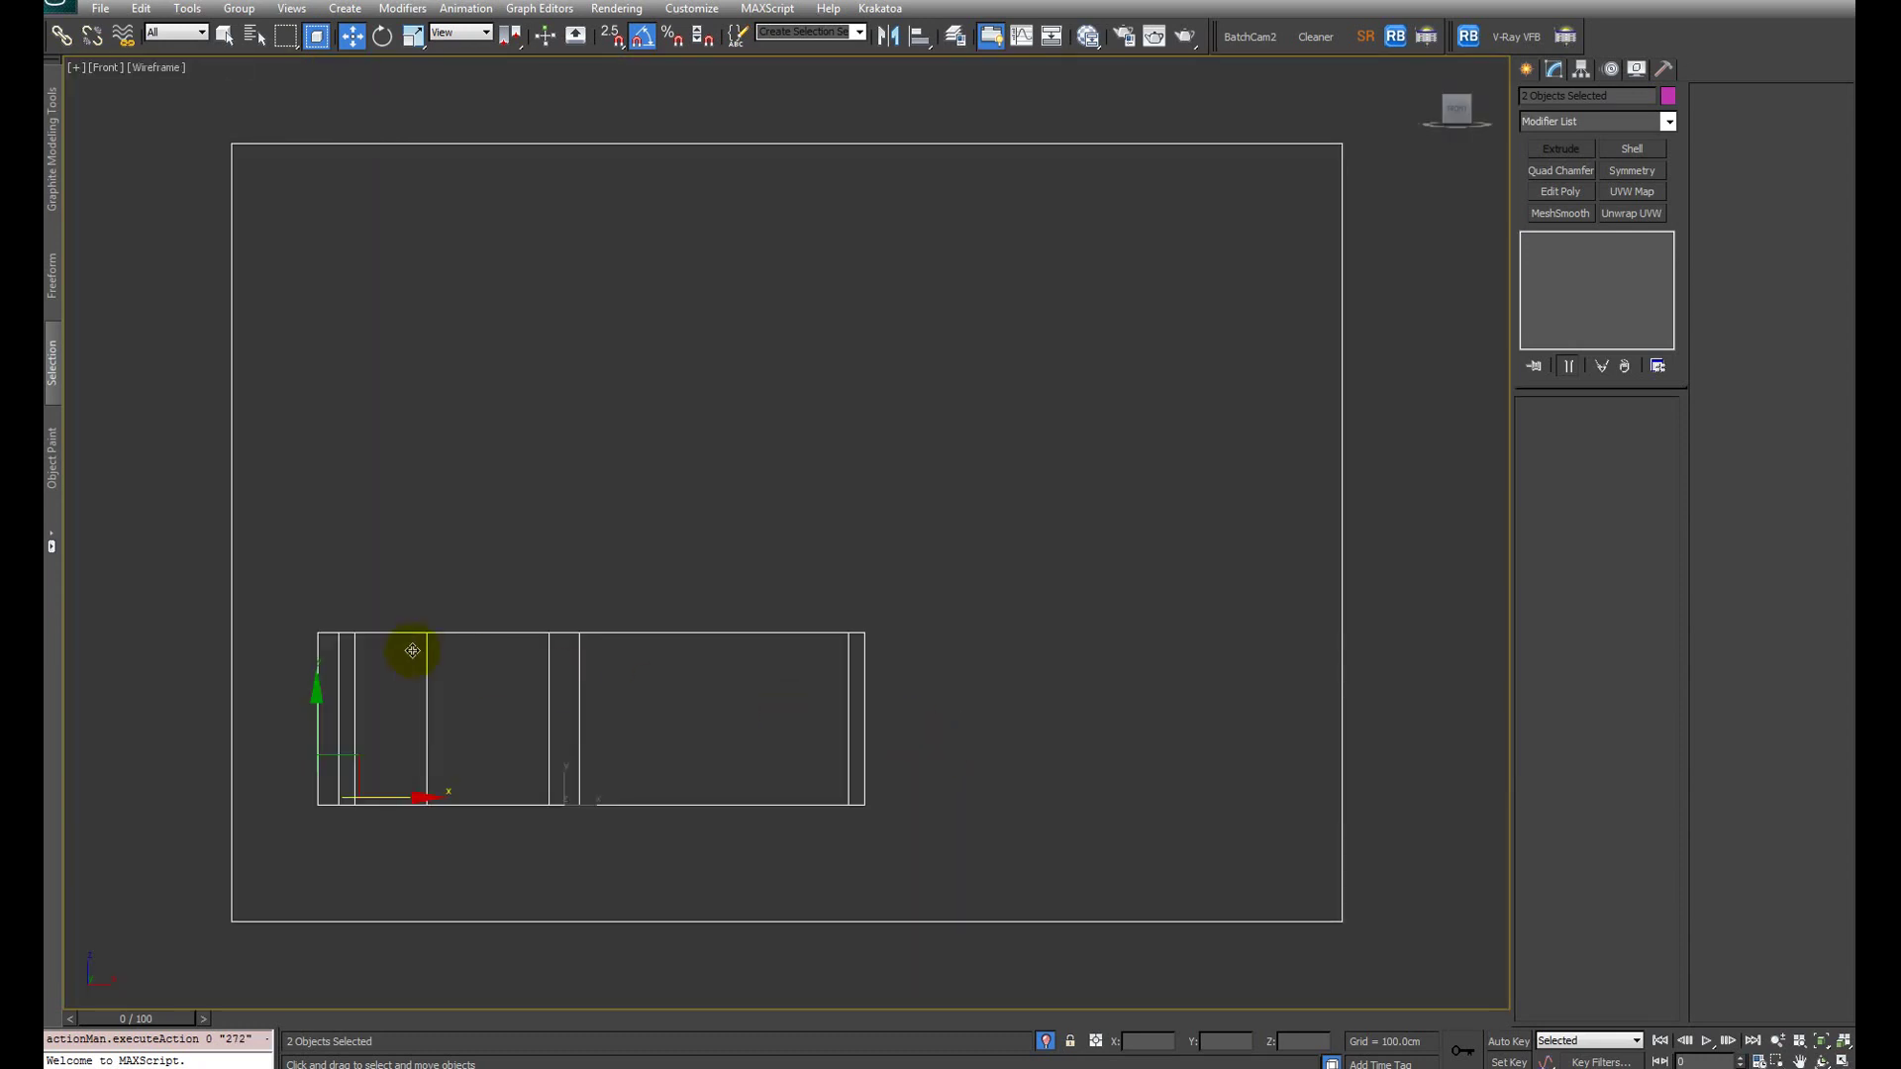
{"action": "key", "text": "F3"}
{"action": "left_click", "coordinate": [574, 664]}
{"action": "key", "text": "F3"}
{"action": "key", "text": "1"}
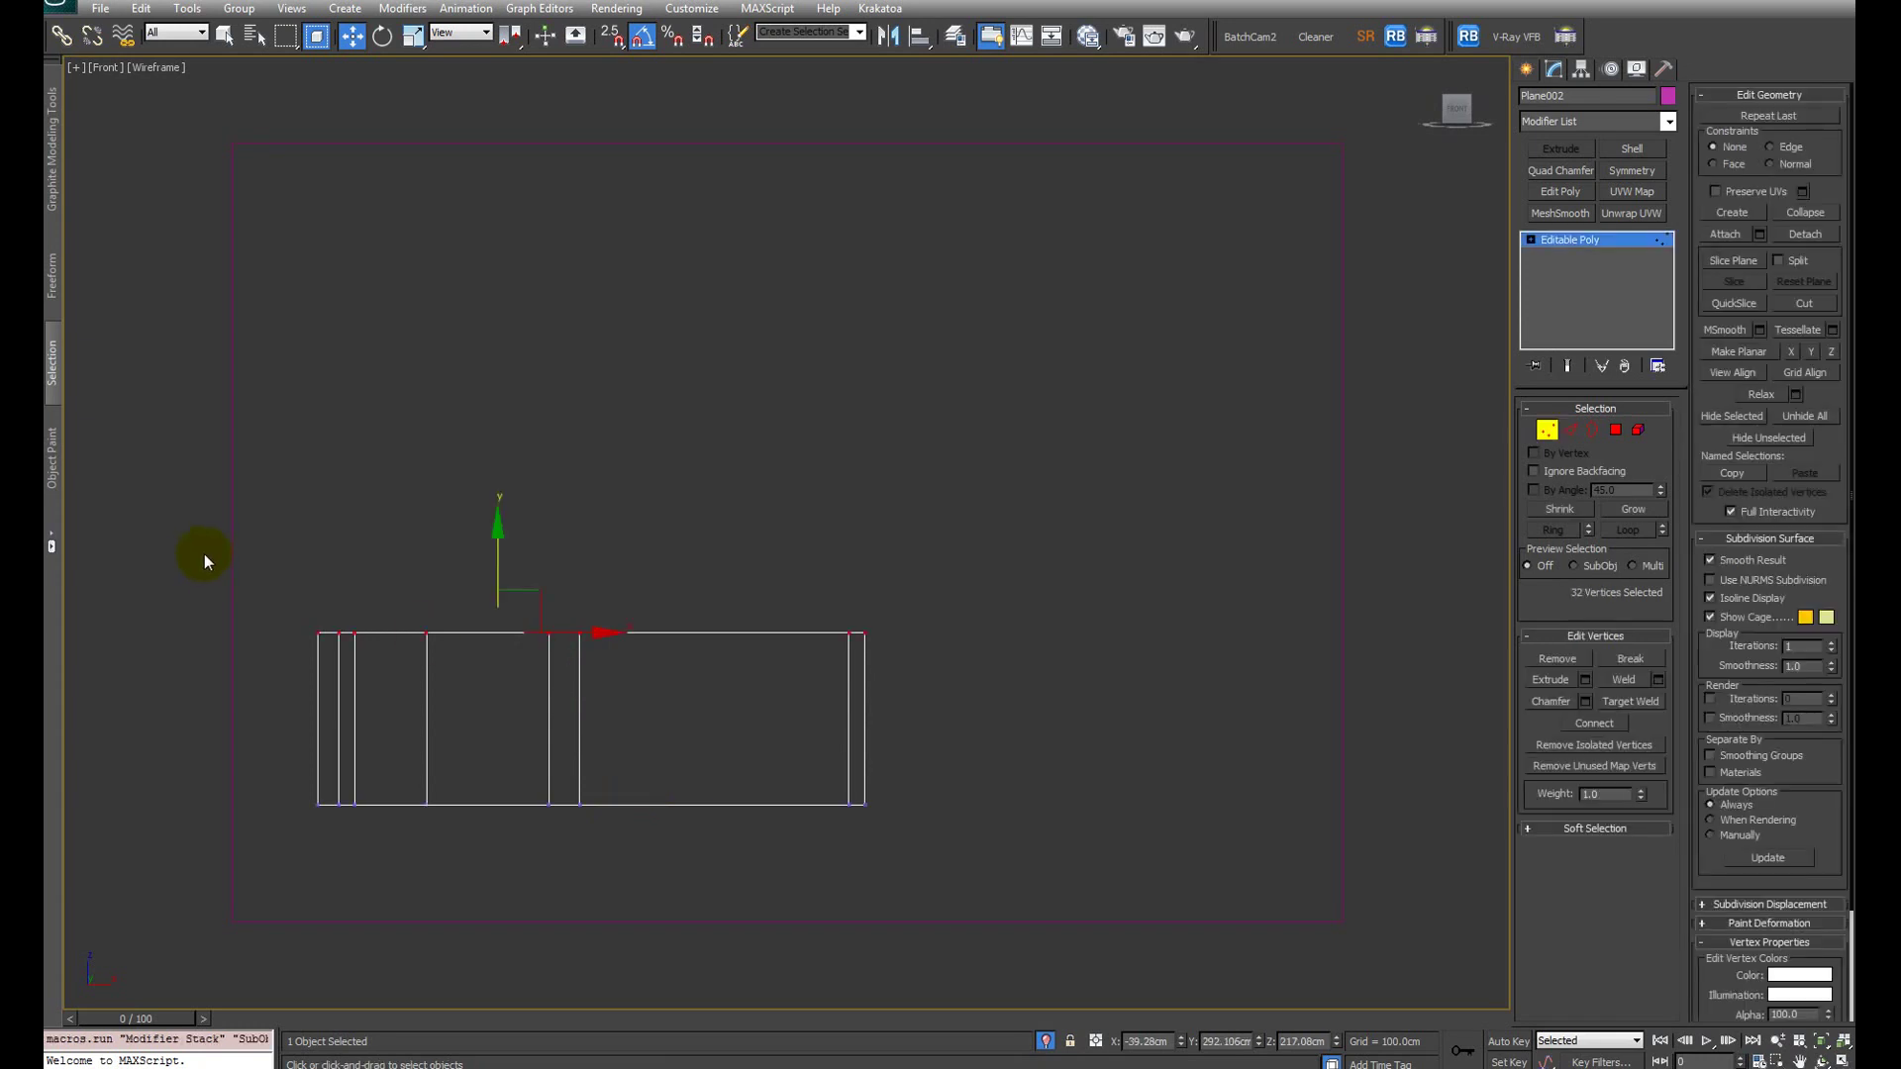
{"action": "left_click_drag", "start_coordinate": [184, 537], "coordinate": [1258, 680]}
{"action": "key", "text": "F3"}
{"action": "scroll", "coordinate": [548, 632], "scroll_direction": "up", "scroll_amount": 6}
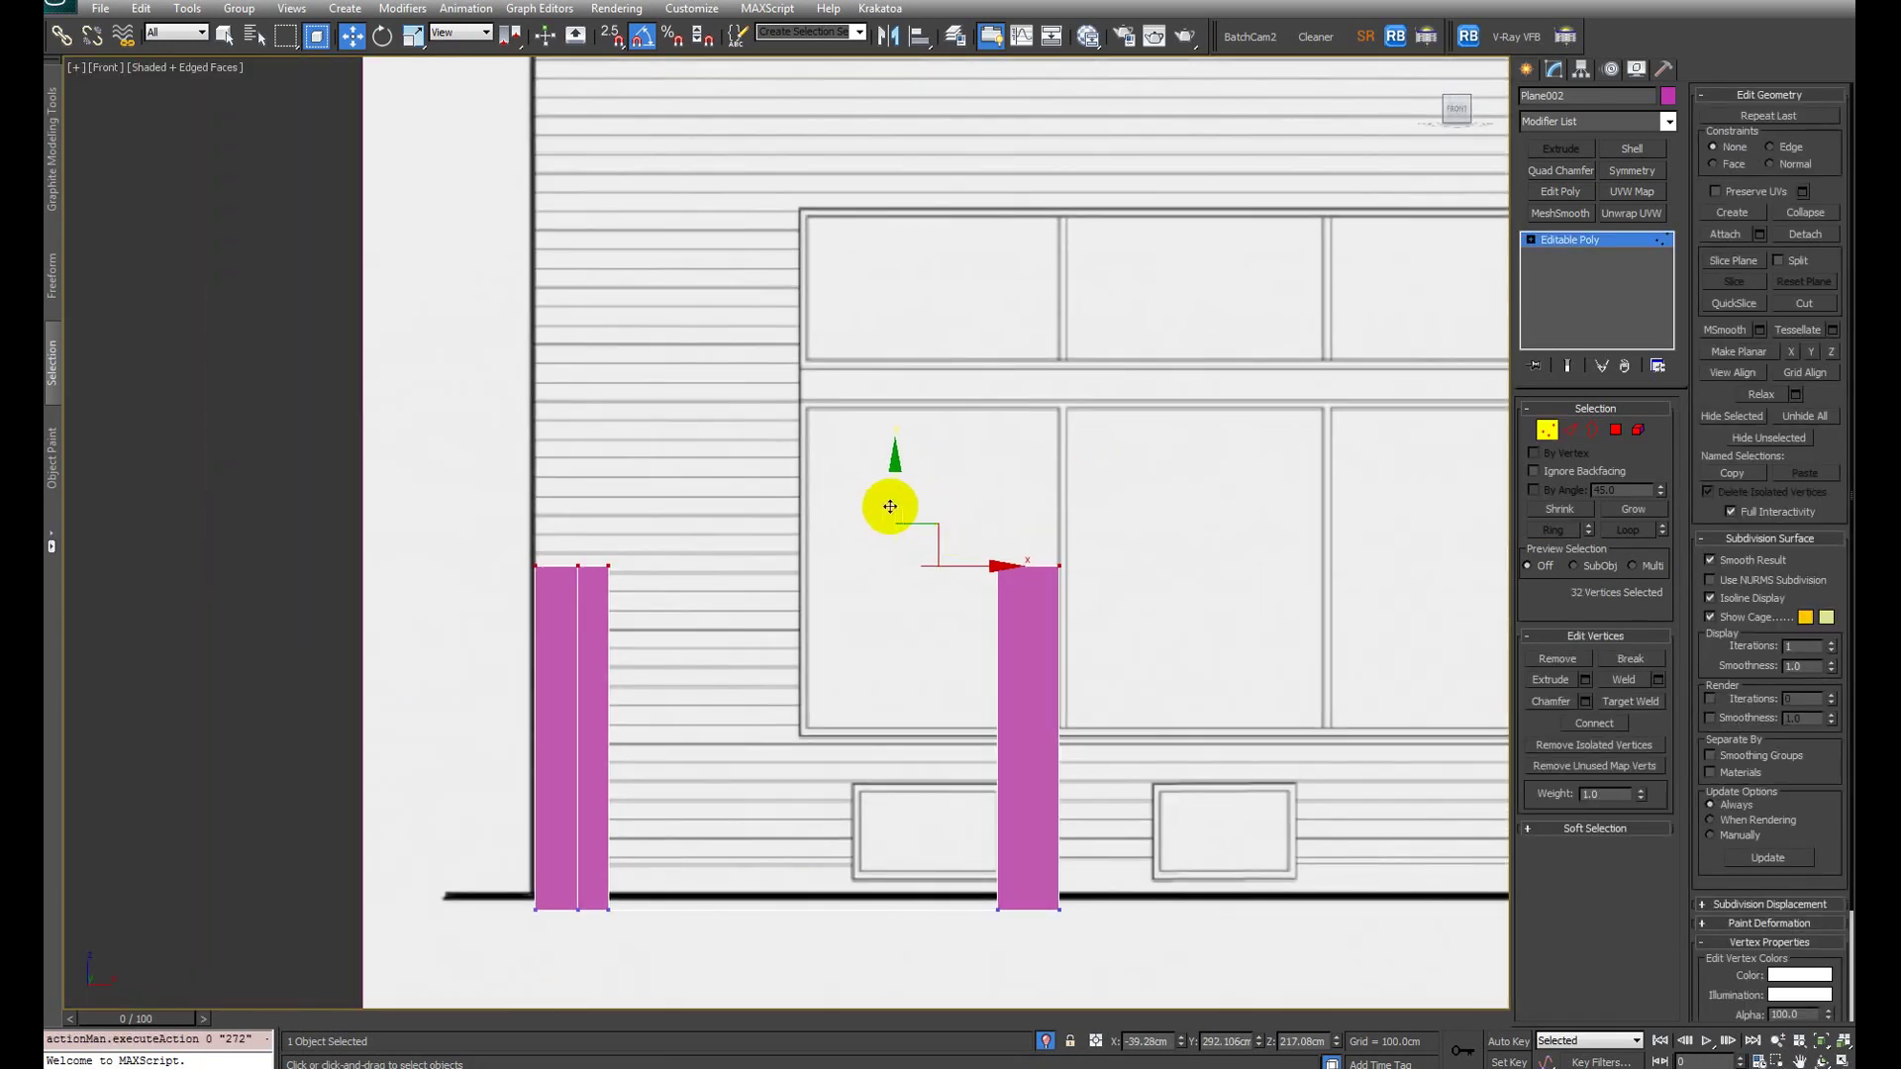
{"action": "left_click_drag", "start_coordinate": [894, 502], "coordinate": [897, 670]}
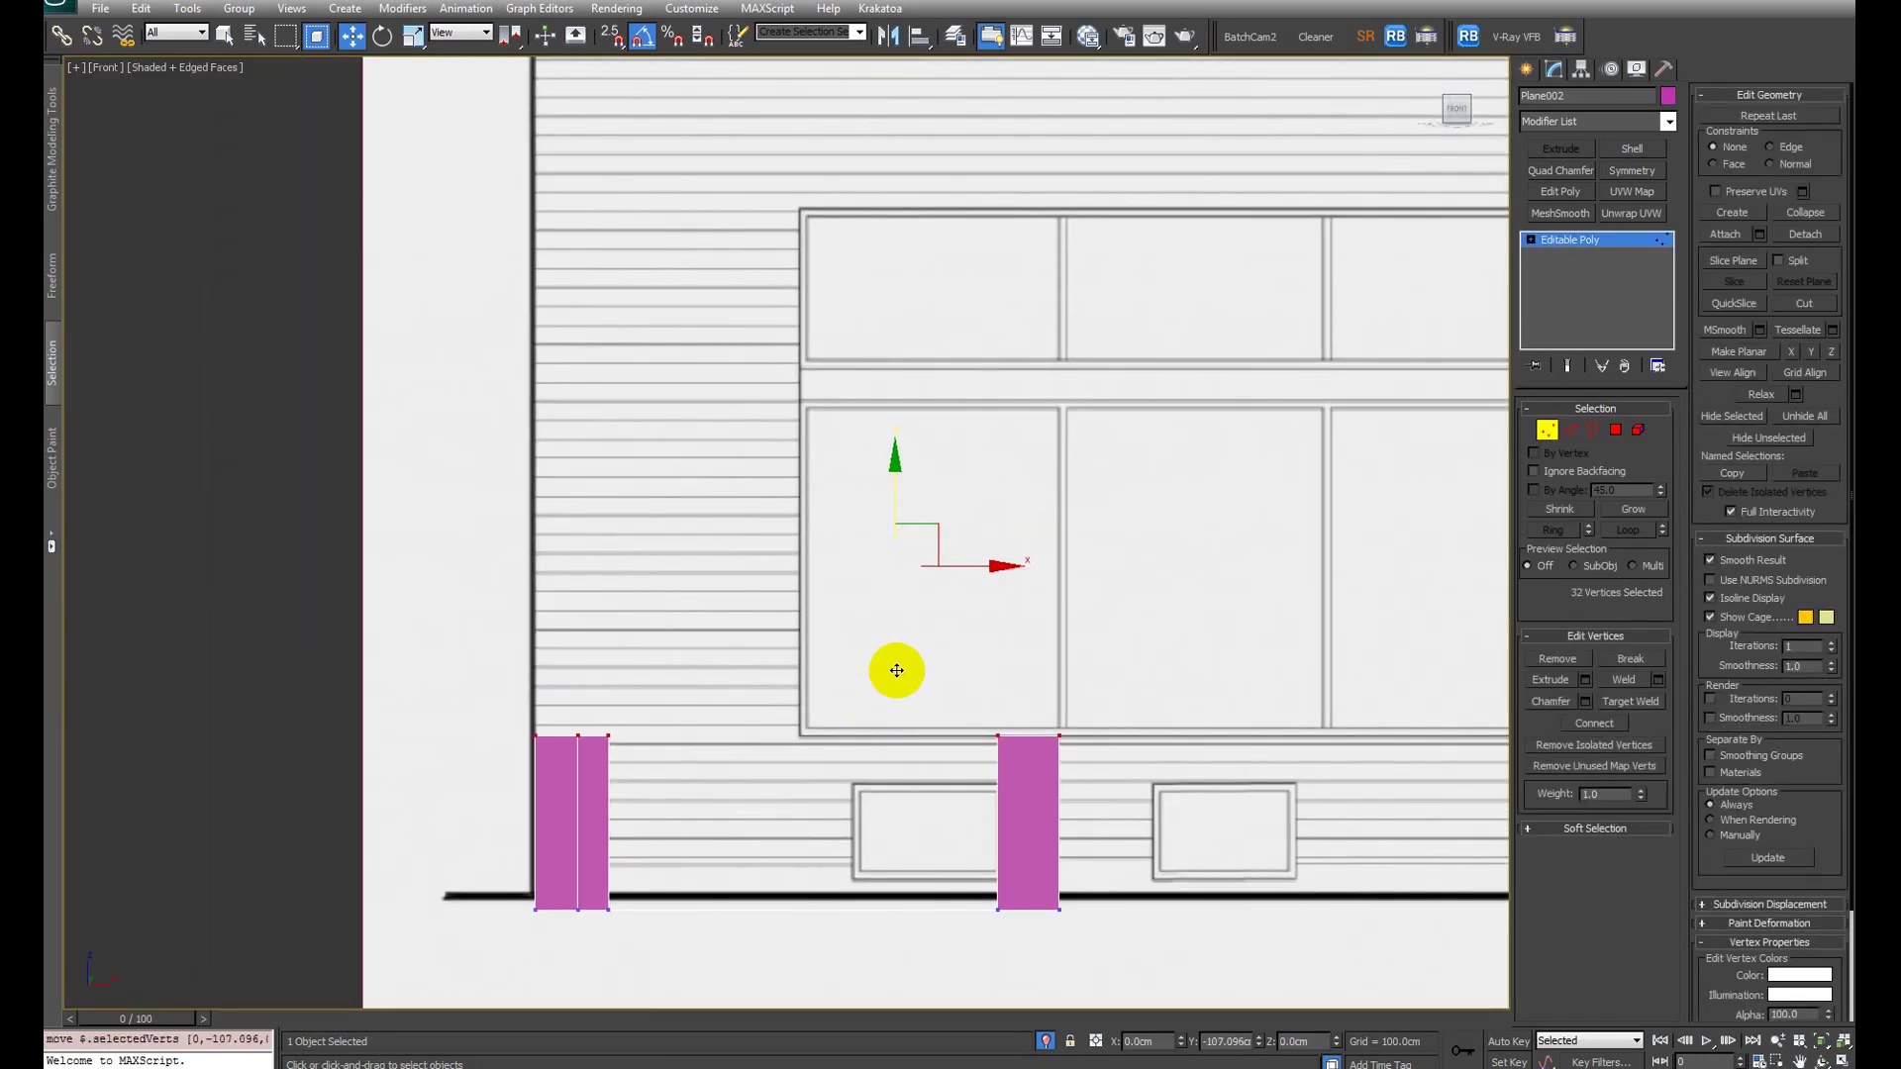
Step: Select the top polygons of the garage front, outer side wall and rear corners, skipping the door and window openings
{"action": "scroll", "coordinate": [1138, 708], "scroll_direction": "down", "scroll_amount": 4}
{"action": "mouse_move", "coordinate": [1198, 705]}
{"action": "middle_mouse_down"}
{"action": "mouse_move", "coordinate": [984, 667]}
{"action": "mouse_move", "coordinate": [925, 700]}
{"action": "mouse_move", "coordinate": [1020, 719]}
{"action": "mouse_move", "coordinate": [1097, 697]}
{"action": "middle_mouse_up"}
{"action": "key", "text": "F3"}
{"action": "key", "text": "F3"}
{"action": "key", "text": "4"}
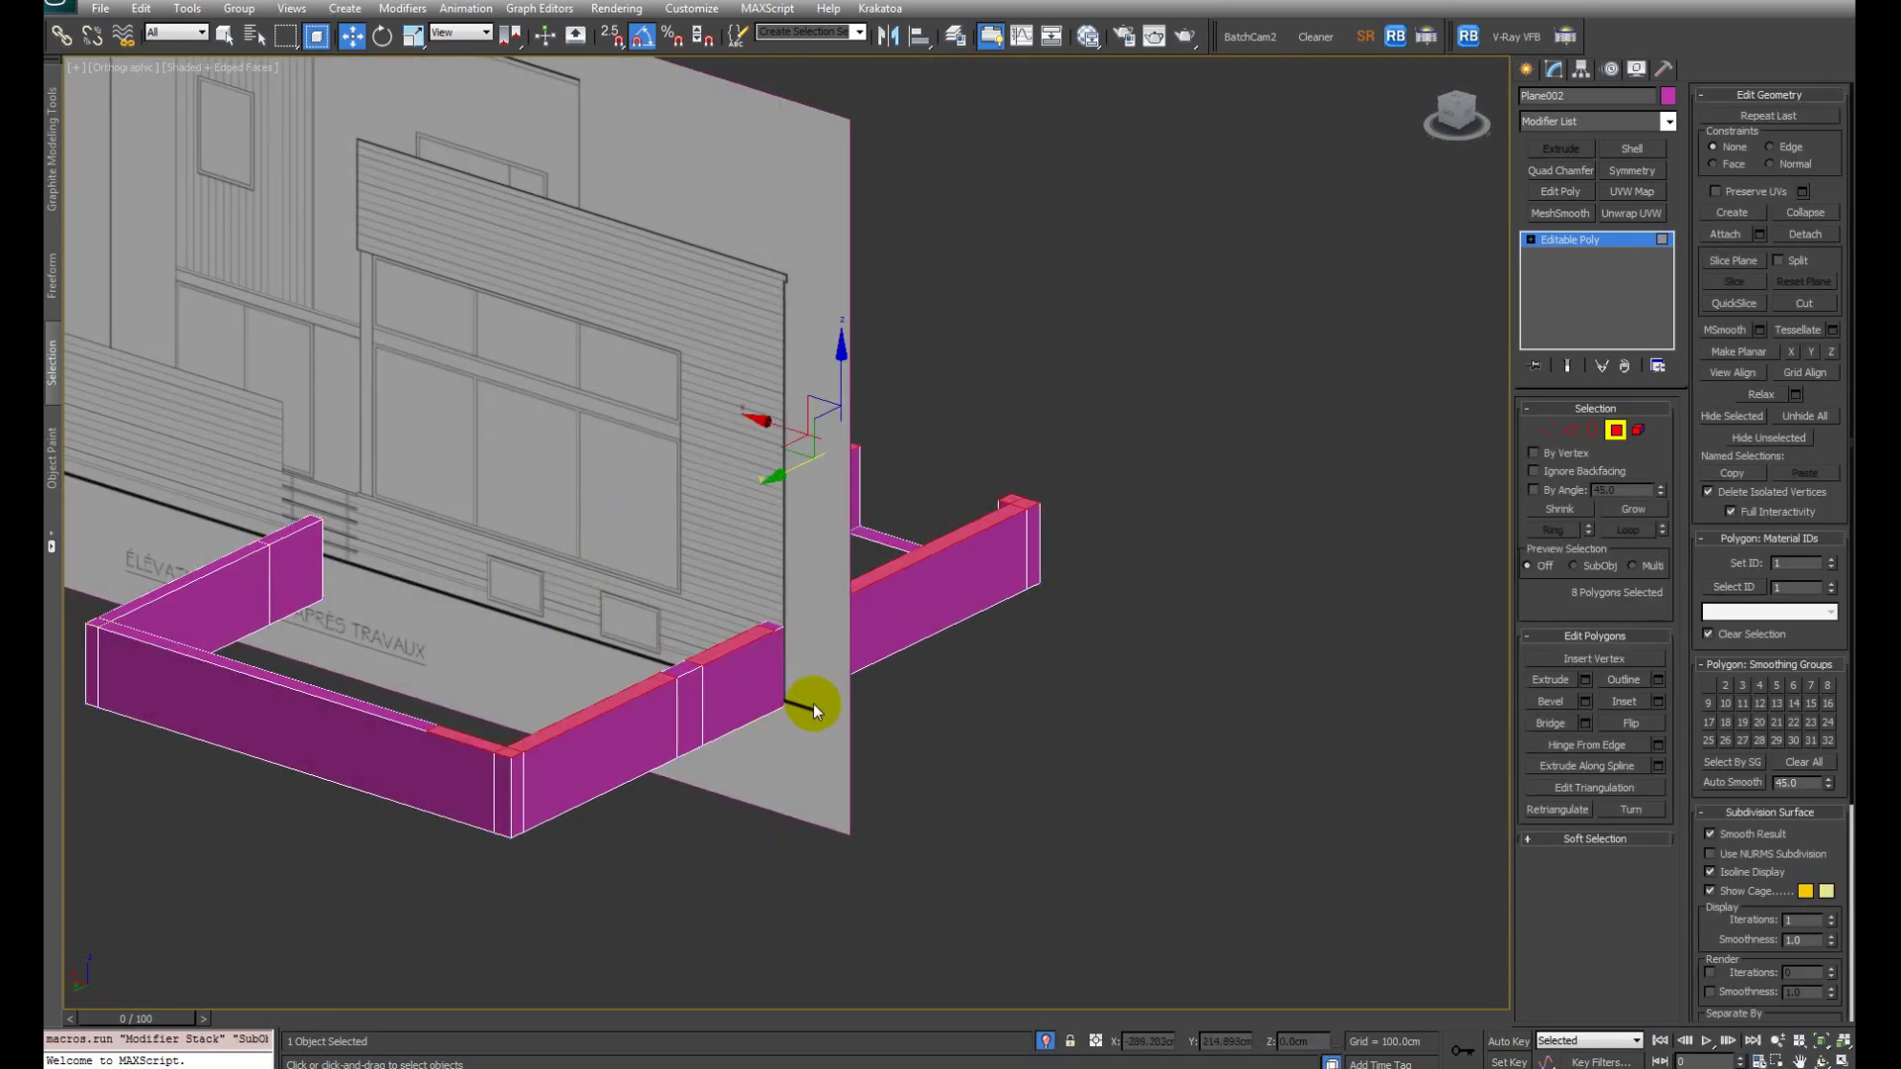
{"action": "middle_click_drag", "start_coordinate": [812, 703], "coordinate": [782, 759], "text": "alt"}
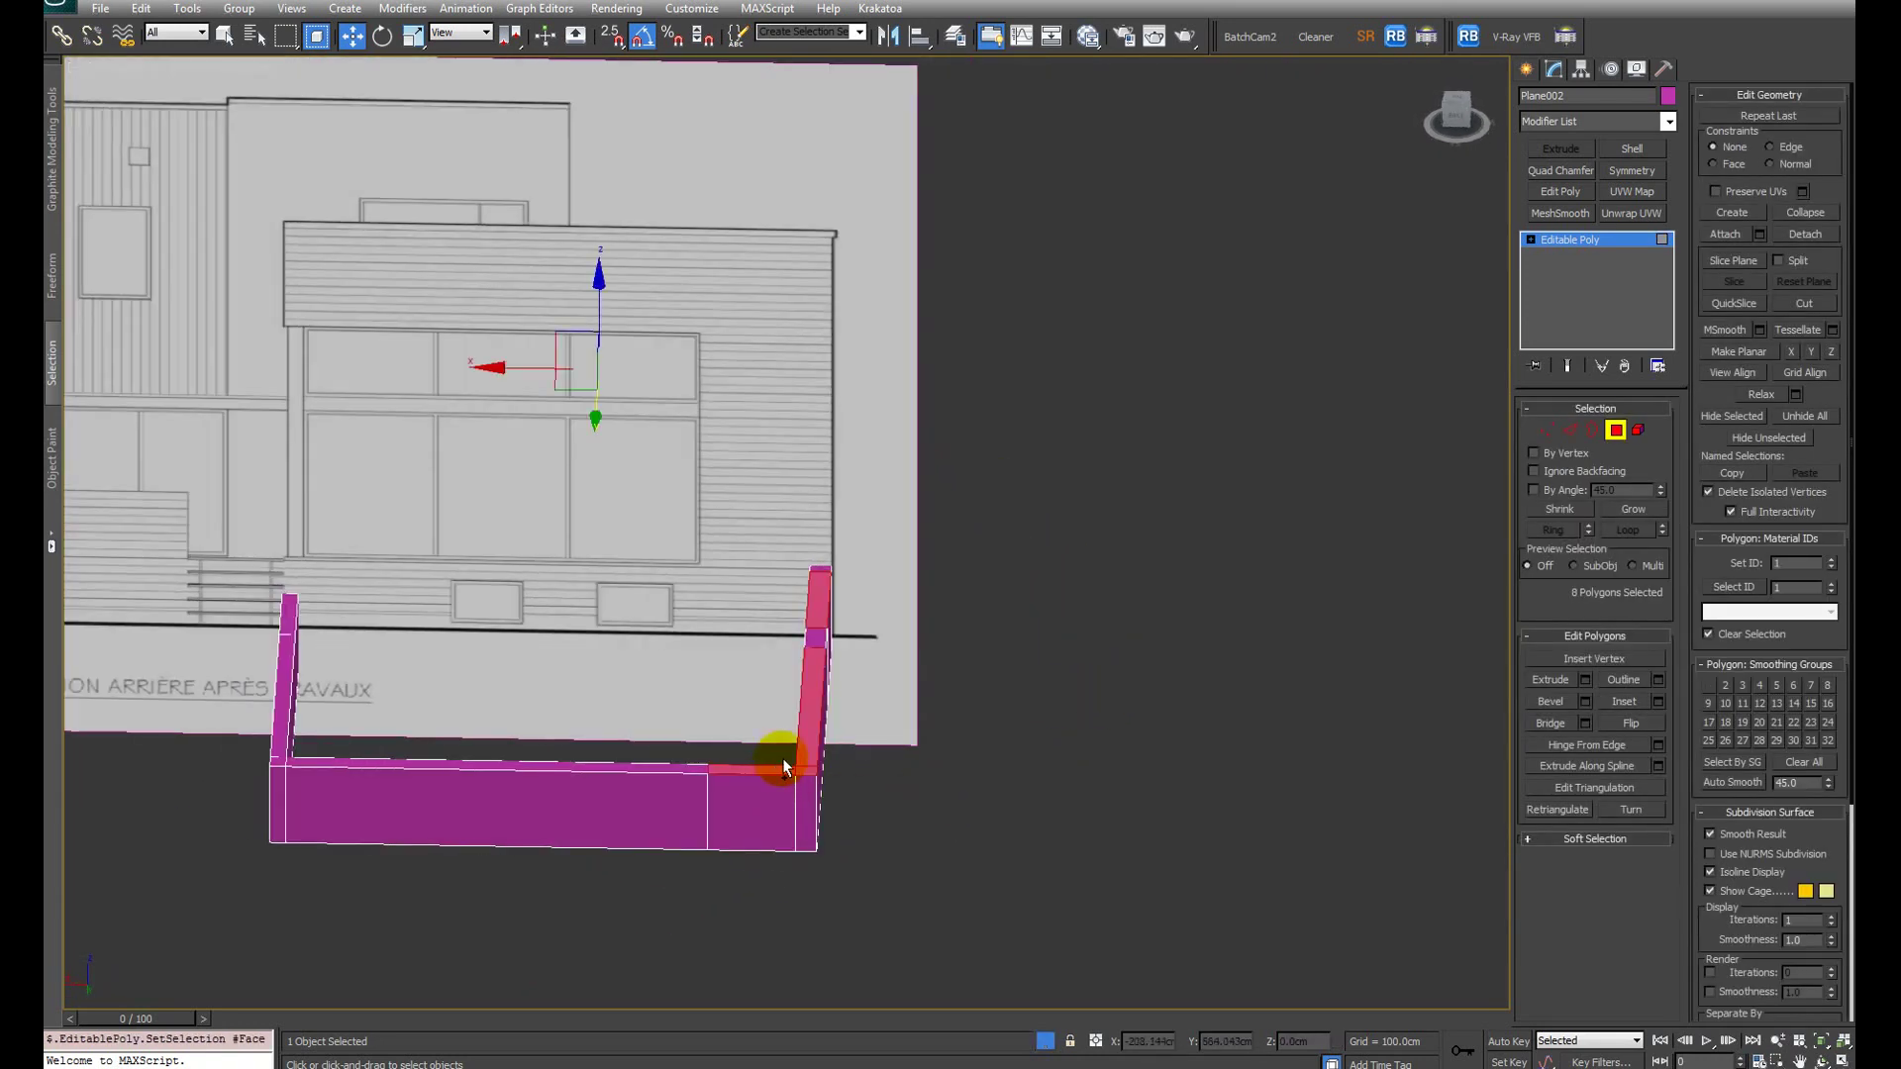
{"action": "key", "text": "ctrl+z"}
{"action": "middle_click_drag", "start_coordinate": [607, 760], "coordinate": [641, 752], "text": "alt"}
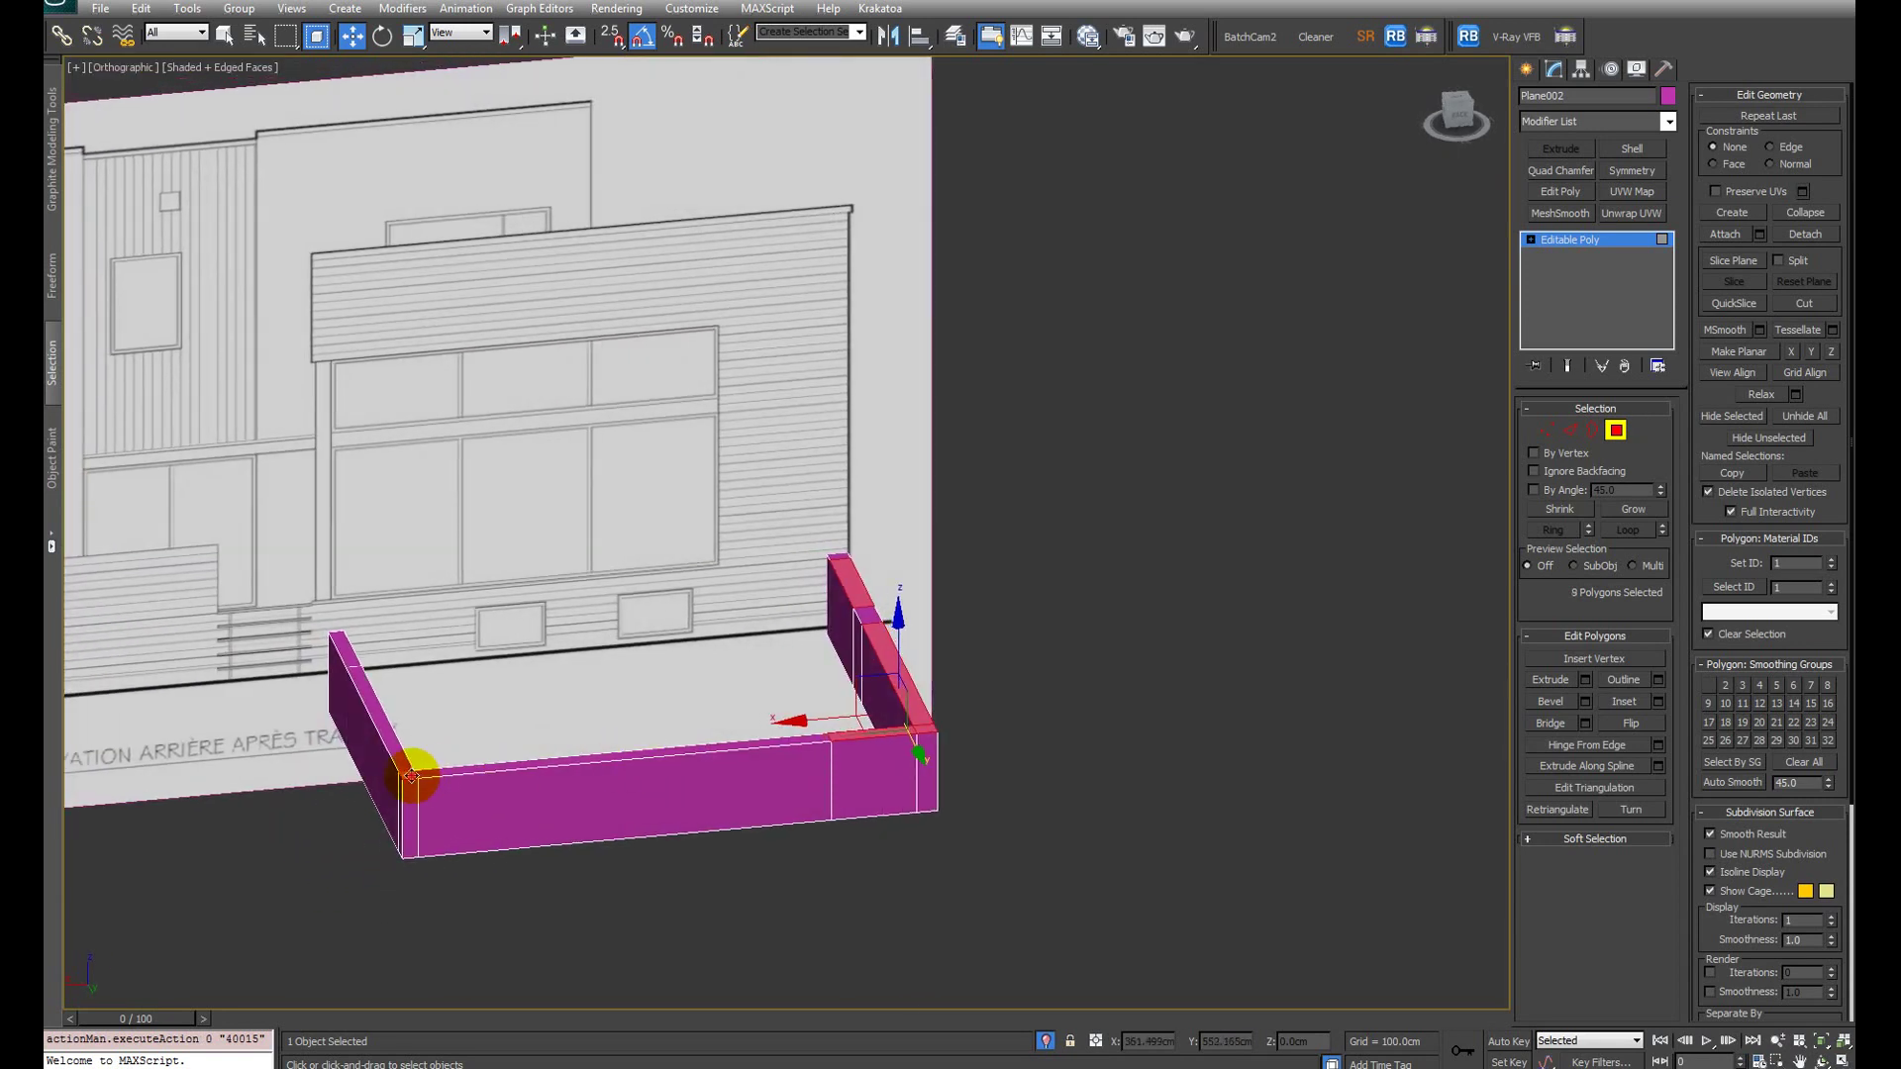
{"action": "mouse_move", "coordinate": [411, 777]}
{"action": "middle_mouse_down", "text": "alt"}
{"action": "mouse_move", "coordinate": [904, 772]}
{"action": "mouse_move", "coordinate": [878, 763]}
{"action": "mouse_move", "coordinate": [870, 645]}
{"action": "middle_mouse_up", "text": "alt"}
Step: Add the terrace-side wall's end segment near the kitchen to the top polygon selection
{"action": "key", "text": "F3"}
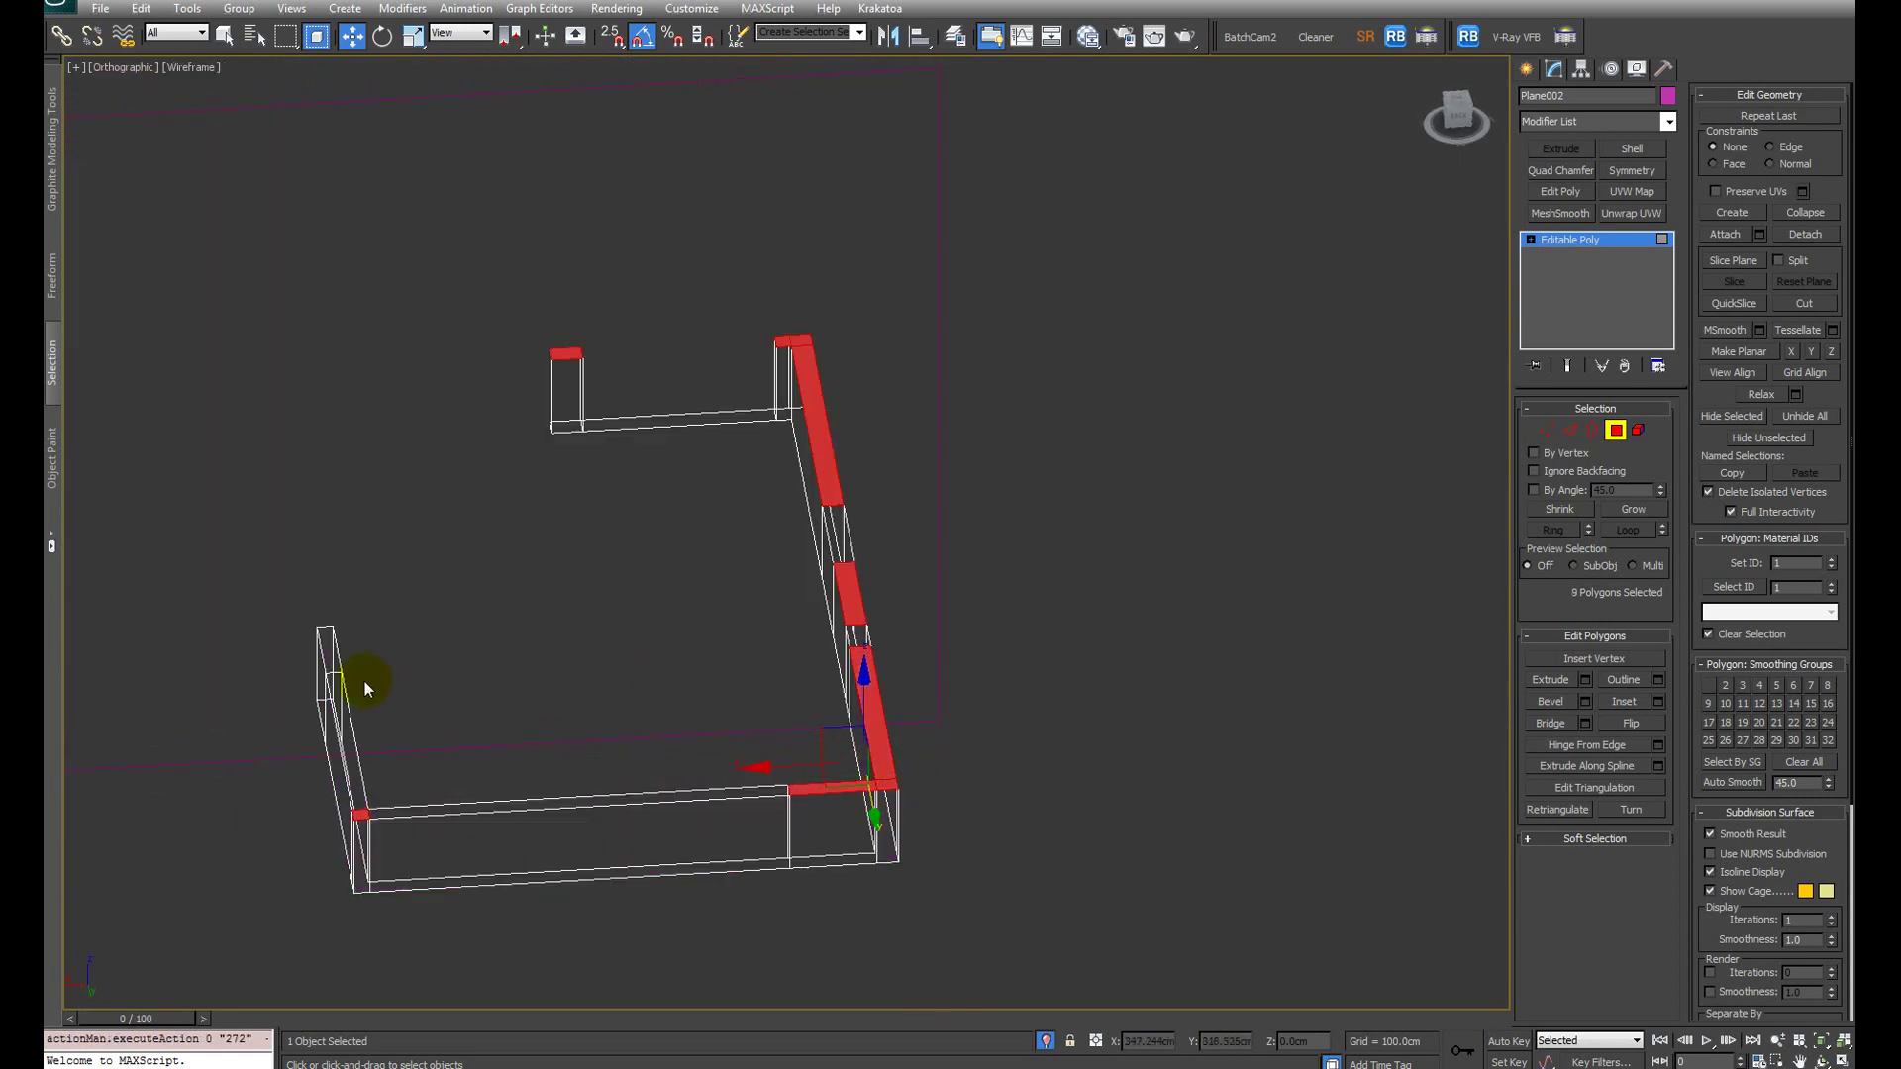
{"action": "key", "text": "F3"}
{"action": "left_click", "coordinate": [366, 681], "text": "ctrl"}
{"action": "mouse_move", "coordinate": [400, 670]}
{"action": "middle_mouse_down", "text": "alt"}
{"action": "mouse_move", "coordinate": [633, 698]}
{"action": "mouse_move", "coordinate": [573, 668]}
{"action": "mouse_move", "coordinate": [758, 909]}
{"action": "middle_mouse_up", "text": "alt"}
{"action": "middle_click_drag", "start_coordinate": [608, 895], "coordinate": [723, 712], "text": "alt"}
{"action": "key", "text": "F3"}
{"action": "key", "text": "F3"}
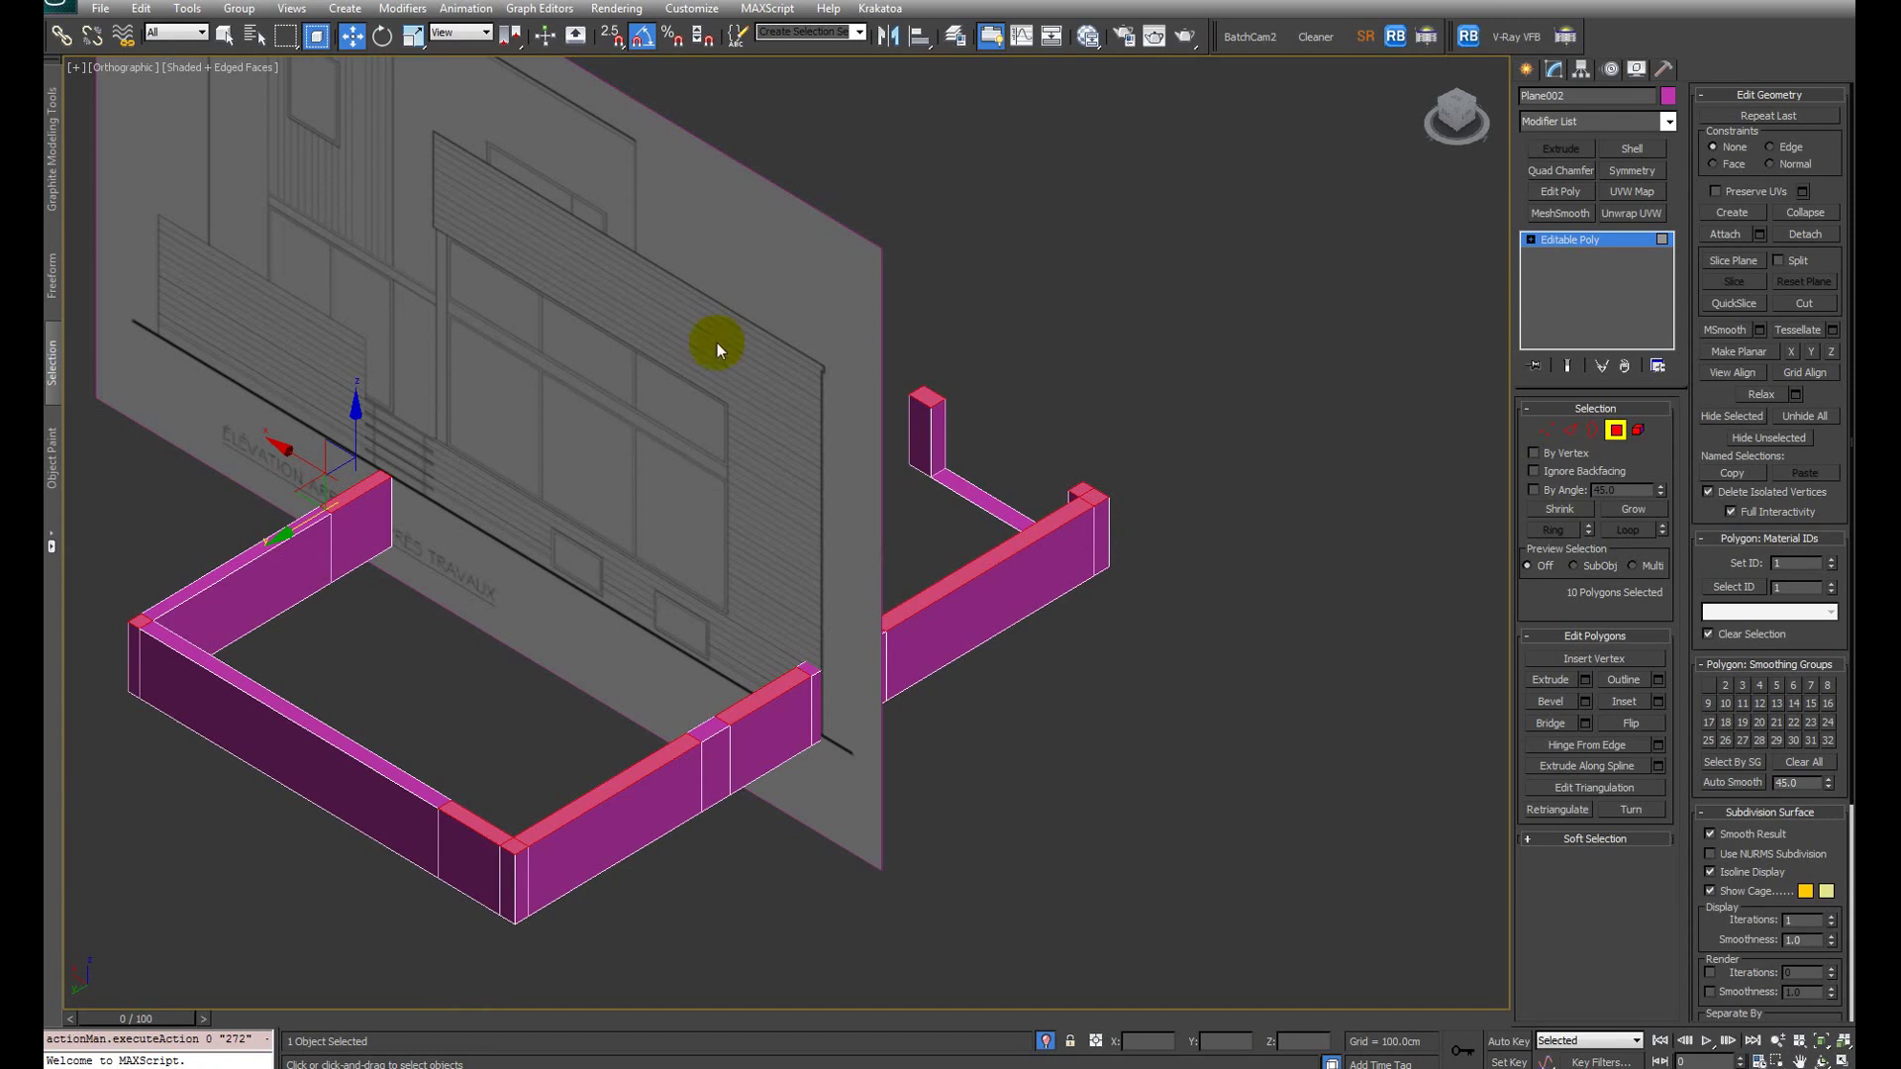
Step: Switch to the photo viewer and go through the reference images from the rear photo to the front elevation drawing
{"action": "key", "text": "alt+Tab"}
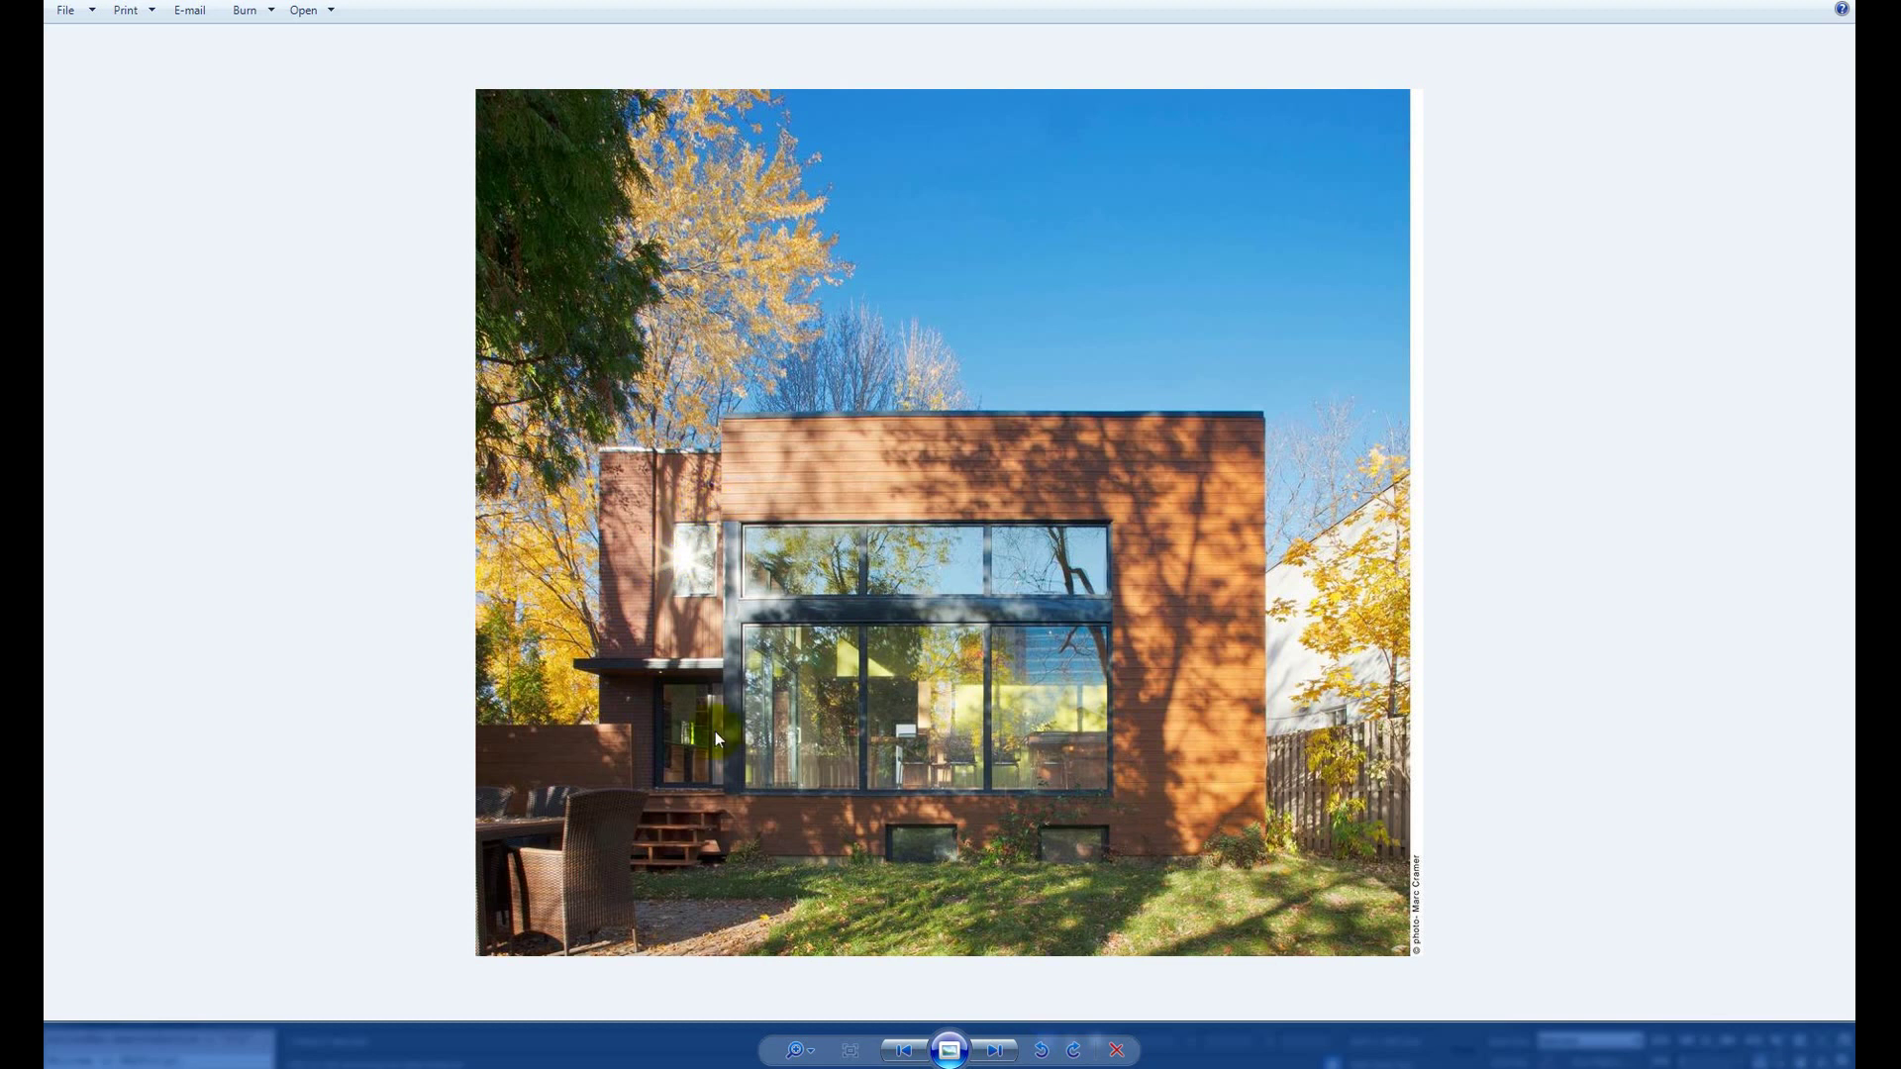
{"action": "key", "text": "Right"}
Step: Check the reference photos up to the dusk rear view and remove the glazed rear corner from the top polygon selection
{"action": "key", "text": "Right"}
{"action": "key", "text": "Right"}
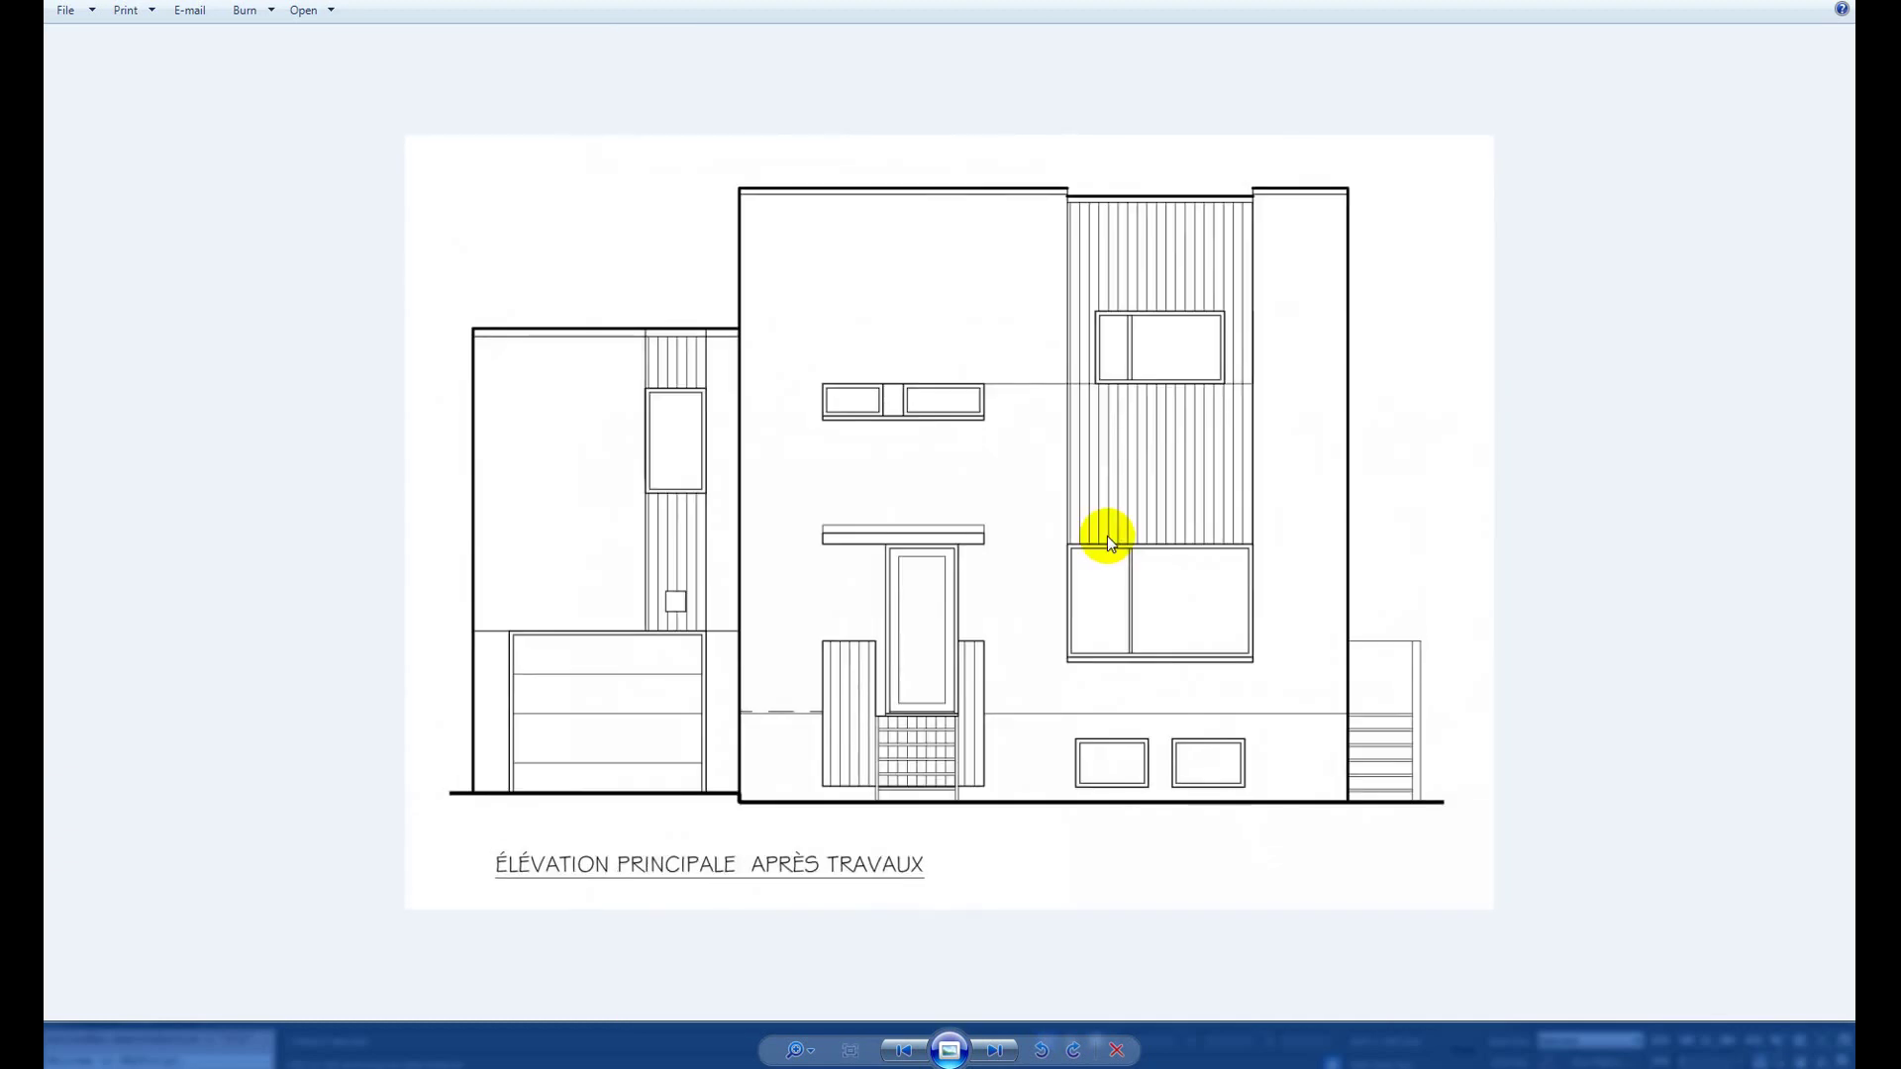
{"action": "key", "text": "Right"}
{"action": "key", "text": "Right"}
{"action": "key", "text": "Right"}
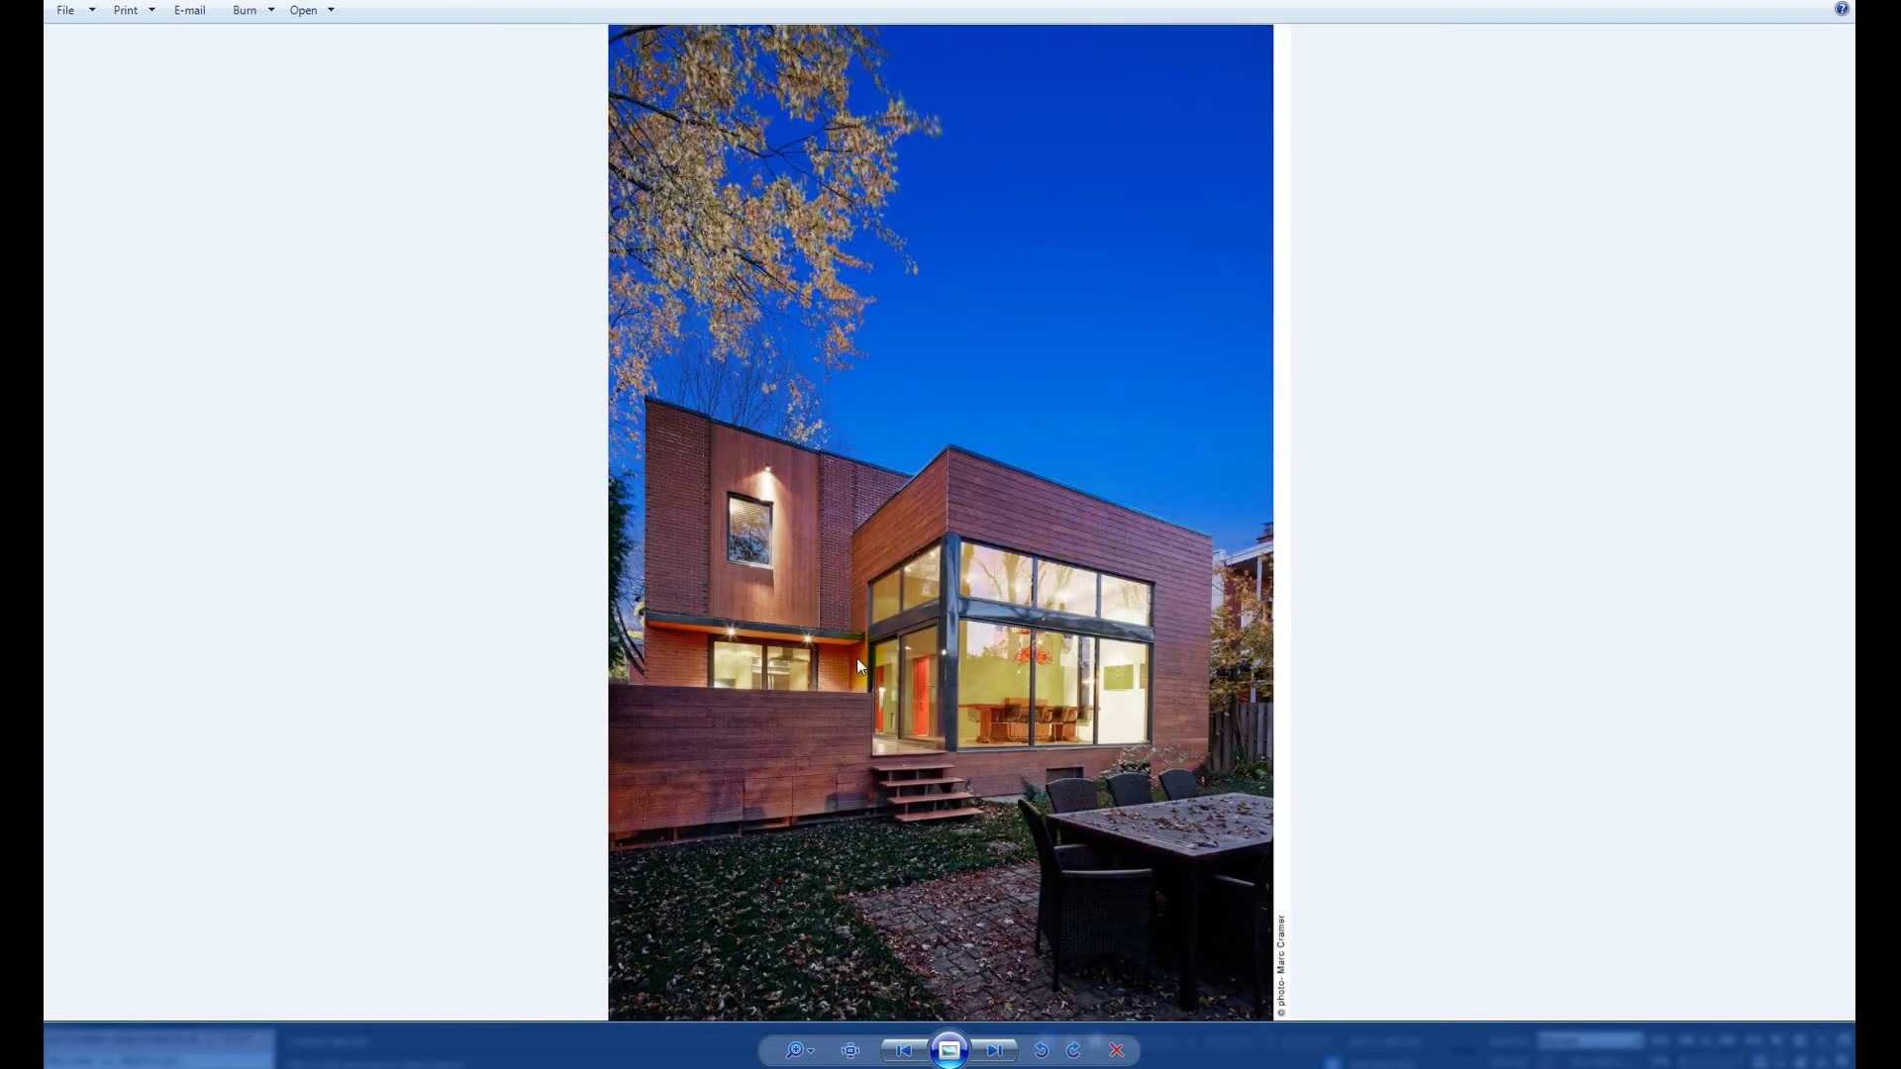
{"action": "key", "text": "super+Down"}
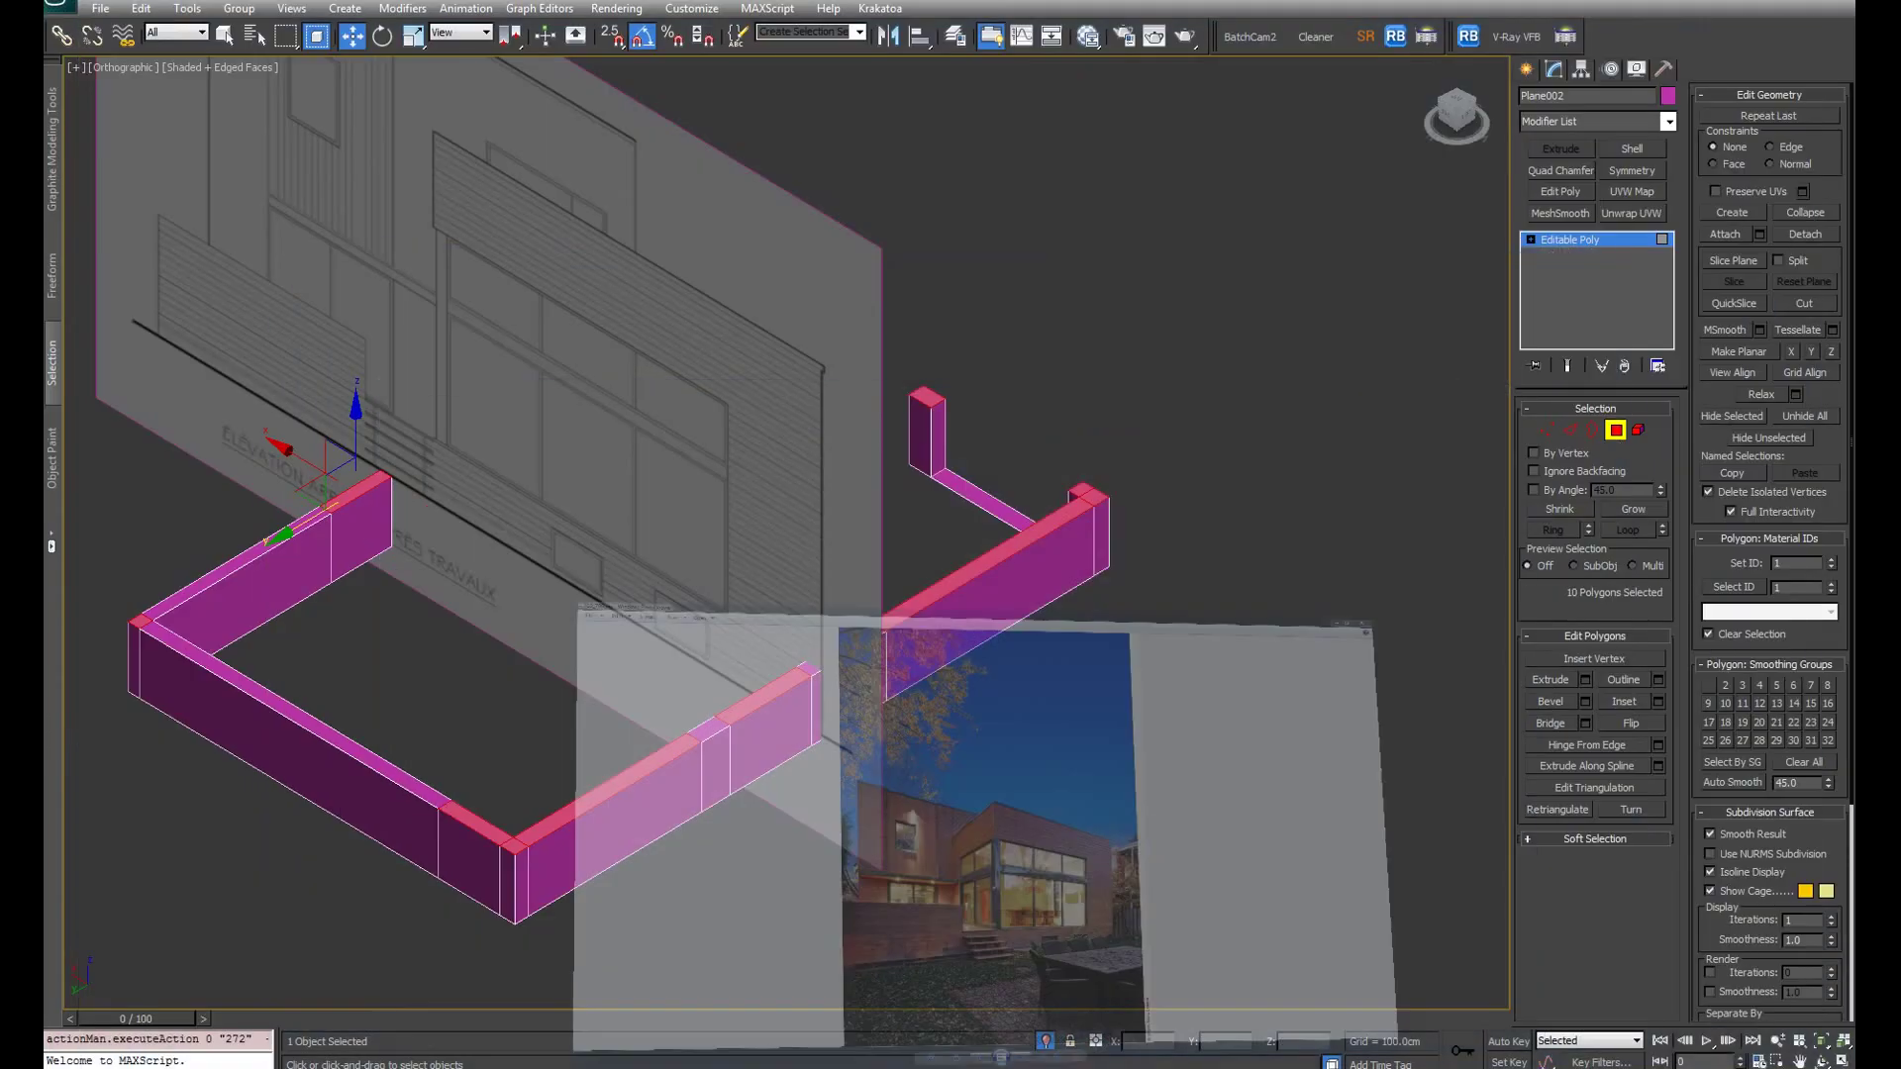
{"action": "mouse_move", "coordinate": [636, 637]}
{"action": "middle_mouse_down", "text": "alt"}
{"action": "mouse_move", "coordinate": [145, 692]}
{"action": "mouse_move", "coordinate": [305, 818]}
{"action": "mouse_move", "coordinate": [347, 943]}
{"action": "middle_mouse_up", "text": "alt"}
{"action": "key", "text": "F3"}
{"action": "key", "text": "F3"}
{"action": "mouse_move", "coordinate": [234, 825]}
{"action": "middle_mouse_down", "text": "alt"}
{"action": "mouse_move", "coordinate": [396, 786]}
{"action": "mouse_move", "coordinate": [483, 839]}
{"action": "middle_mouse_up", "text": "alt"}
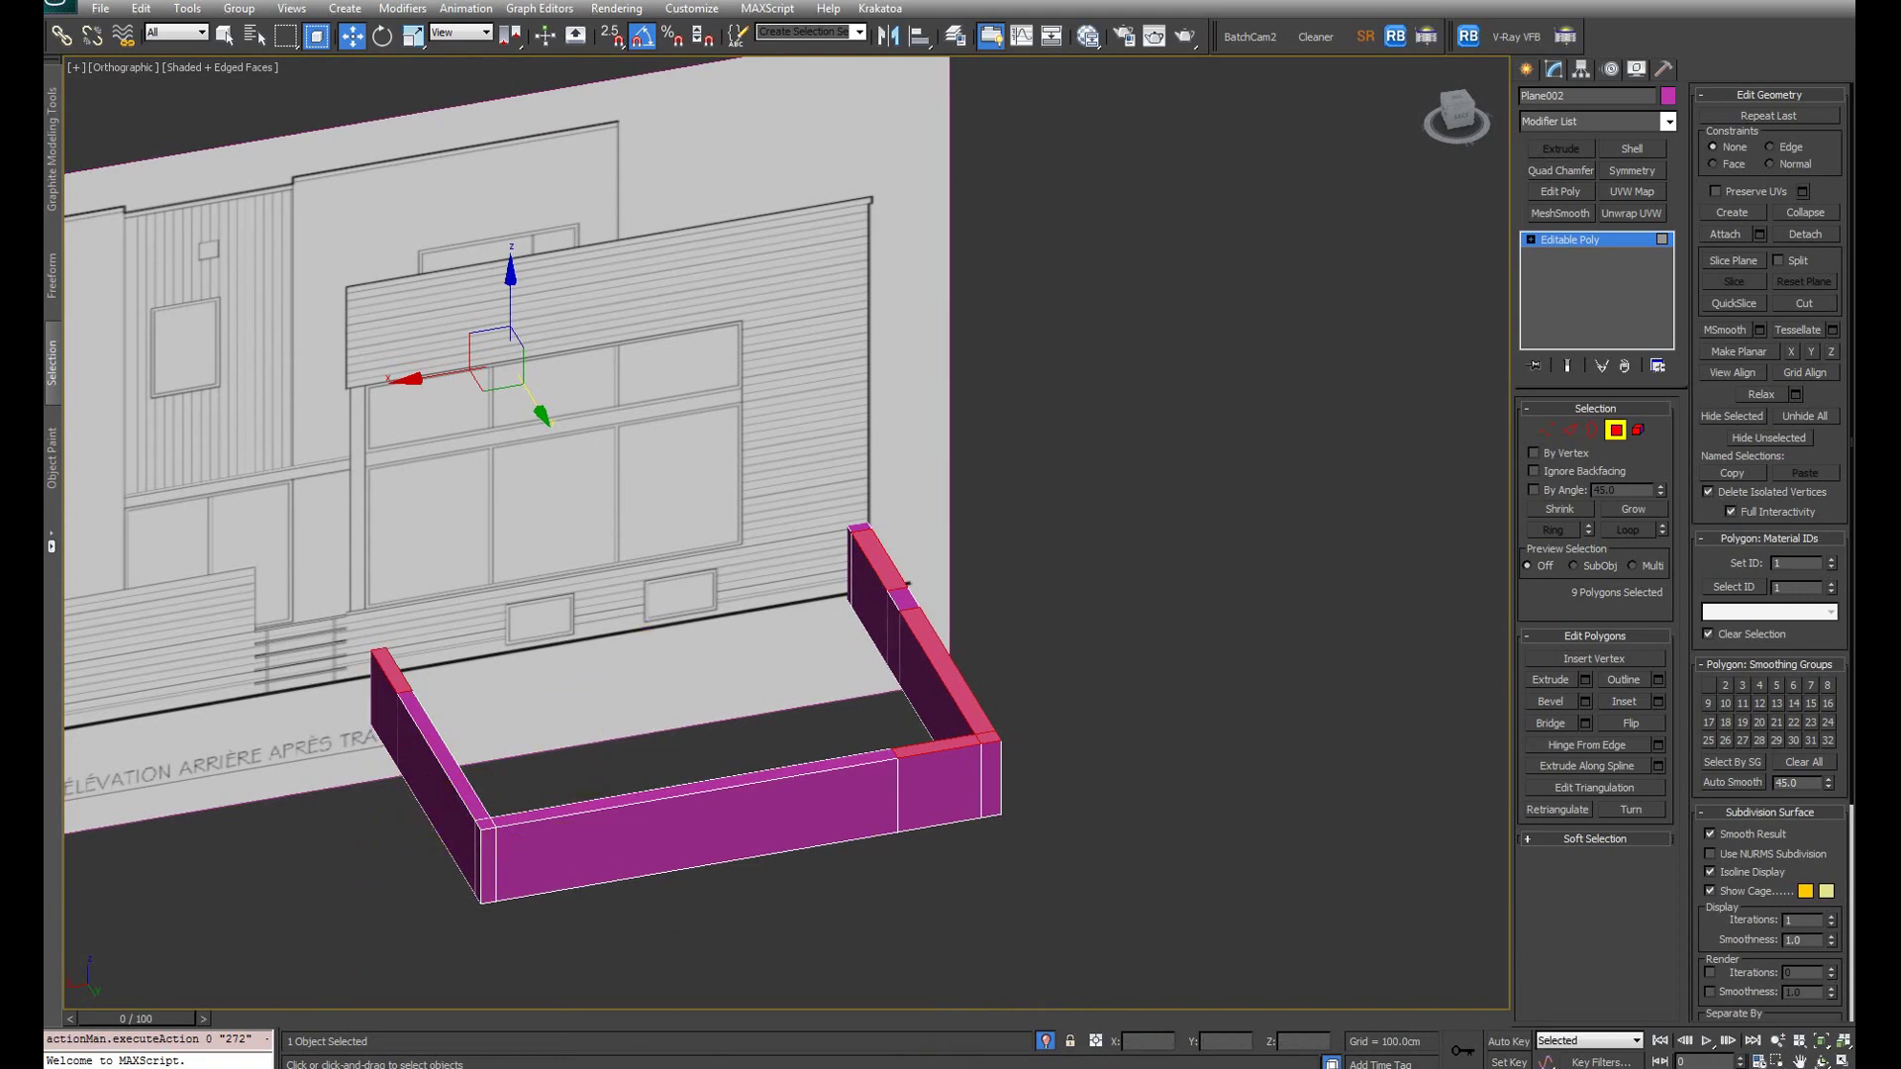
Step: Compare with the rear photo and extrude the selected top polygons of the extension walls upward 353.474 cm
{"action": "key", "text": "alt+Tab"}
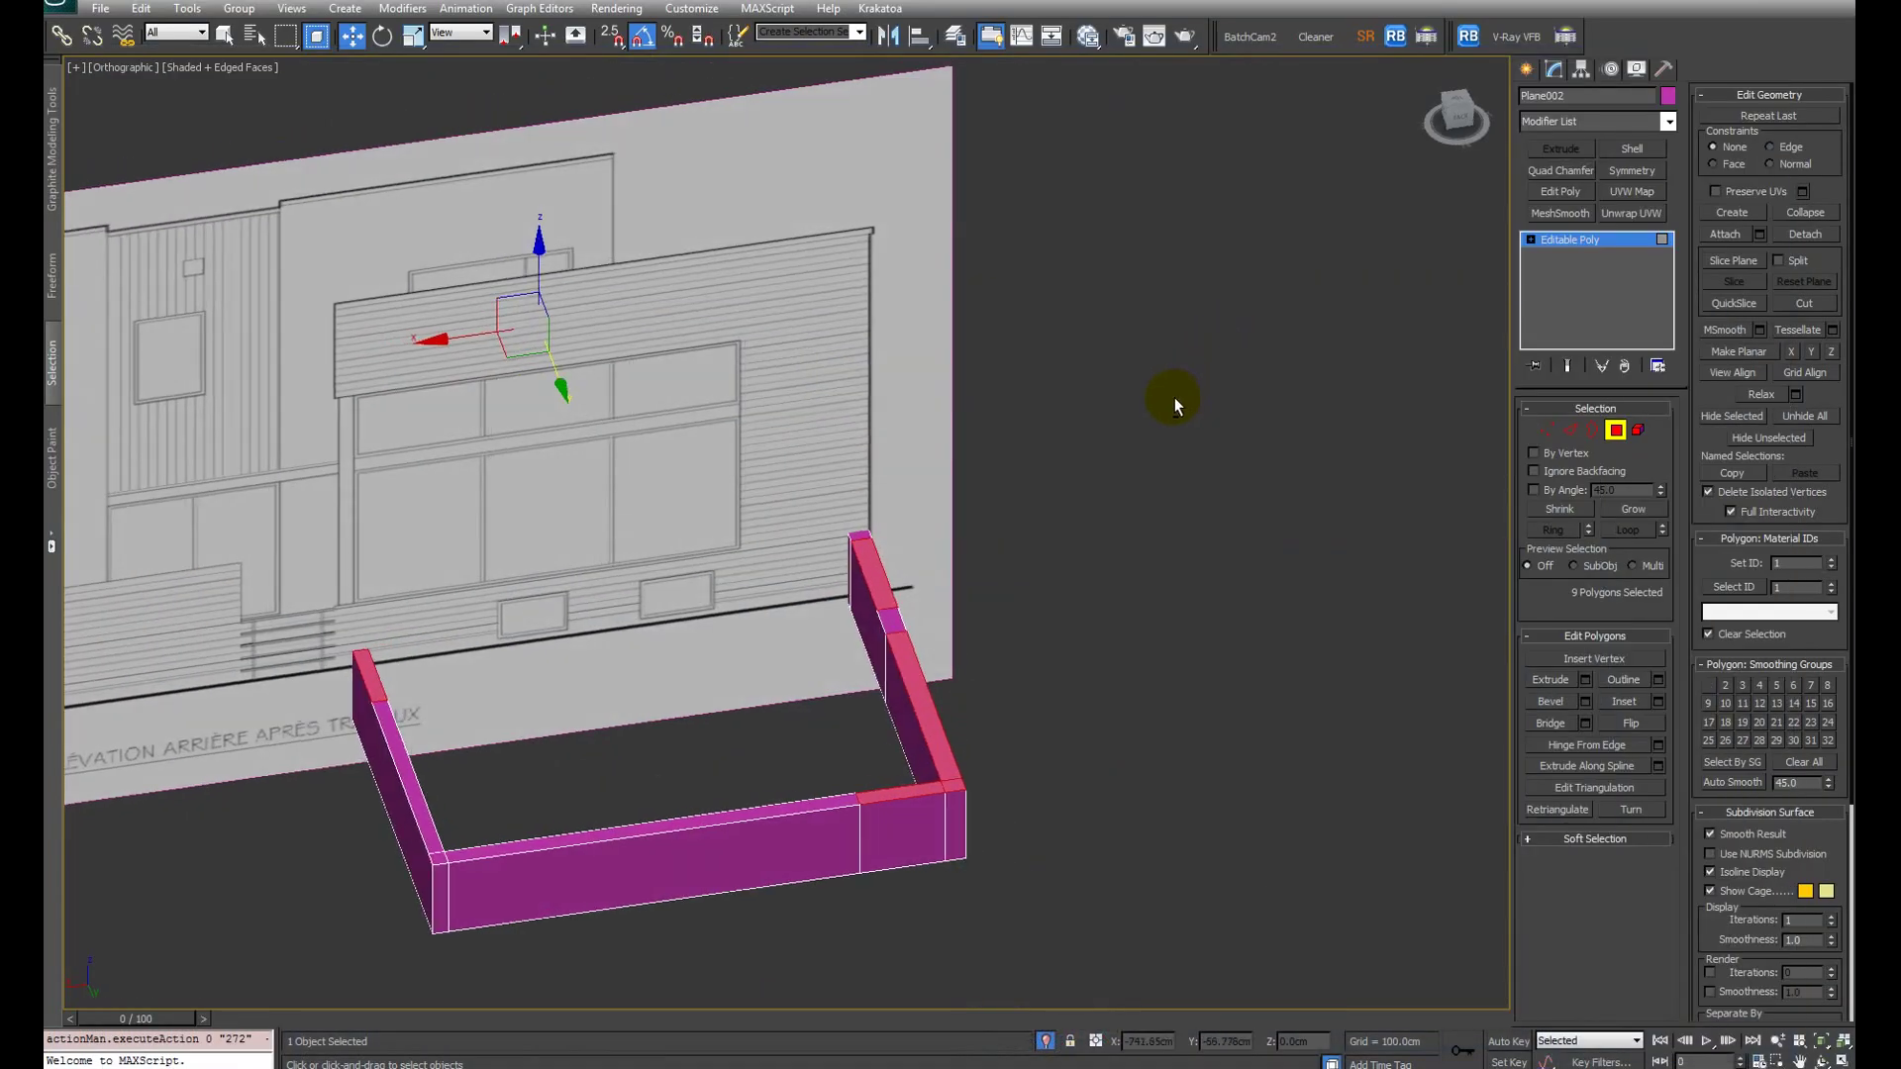
{"action": "middle_click_drag", "start_coordinate": [1171, 399], "coordinate": [1005, 552], "text": "alt"}
{"action": "scroll", "coordinate": [970, 663], "scroll_direction": "up", "scroll_amount": 2}
{"action": "middle_click_drag", "start_coordinate": [970, 663], "coordinate": [857, 623], "text": "alt"}
{"action": "key", "text": "shift+e"}
{"action": "middle_click_drag", "start_coordinate": [1043, 667], "coordinate": [777, 676], "text": "alt"}
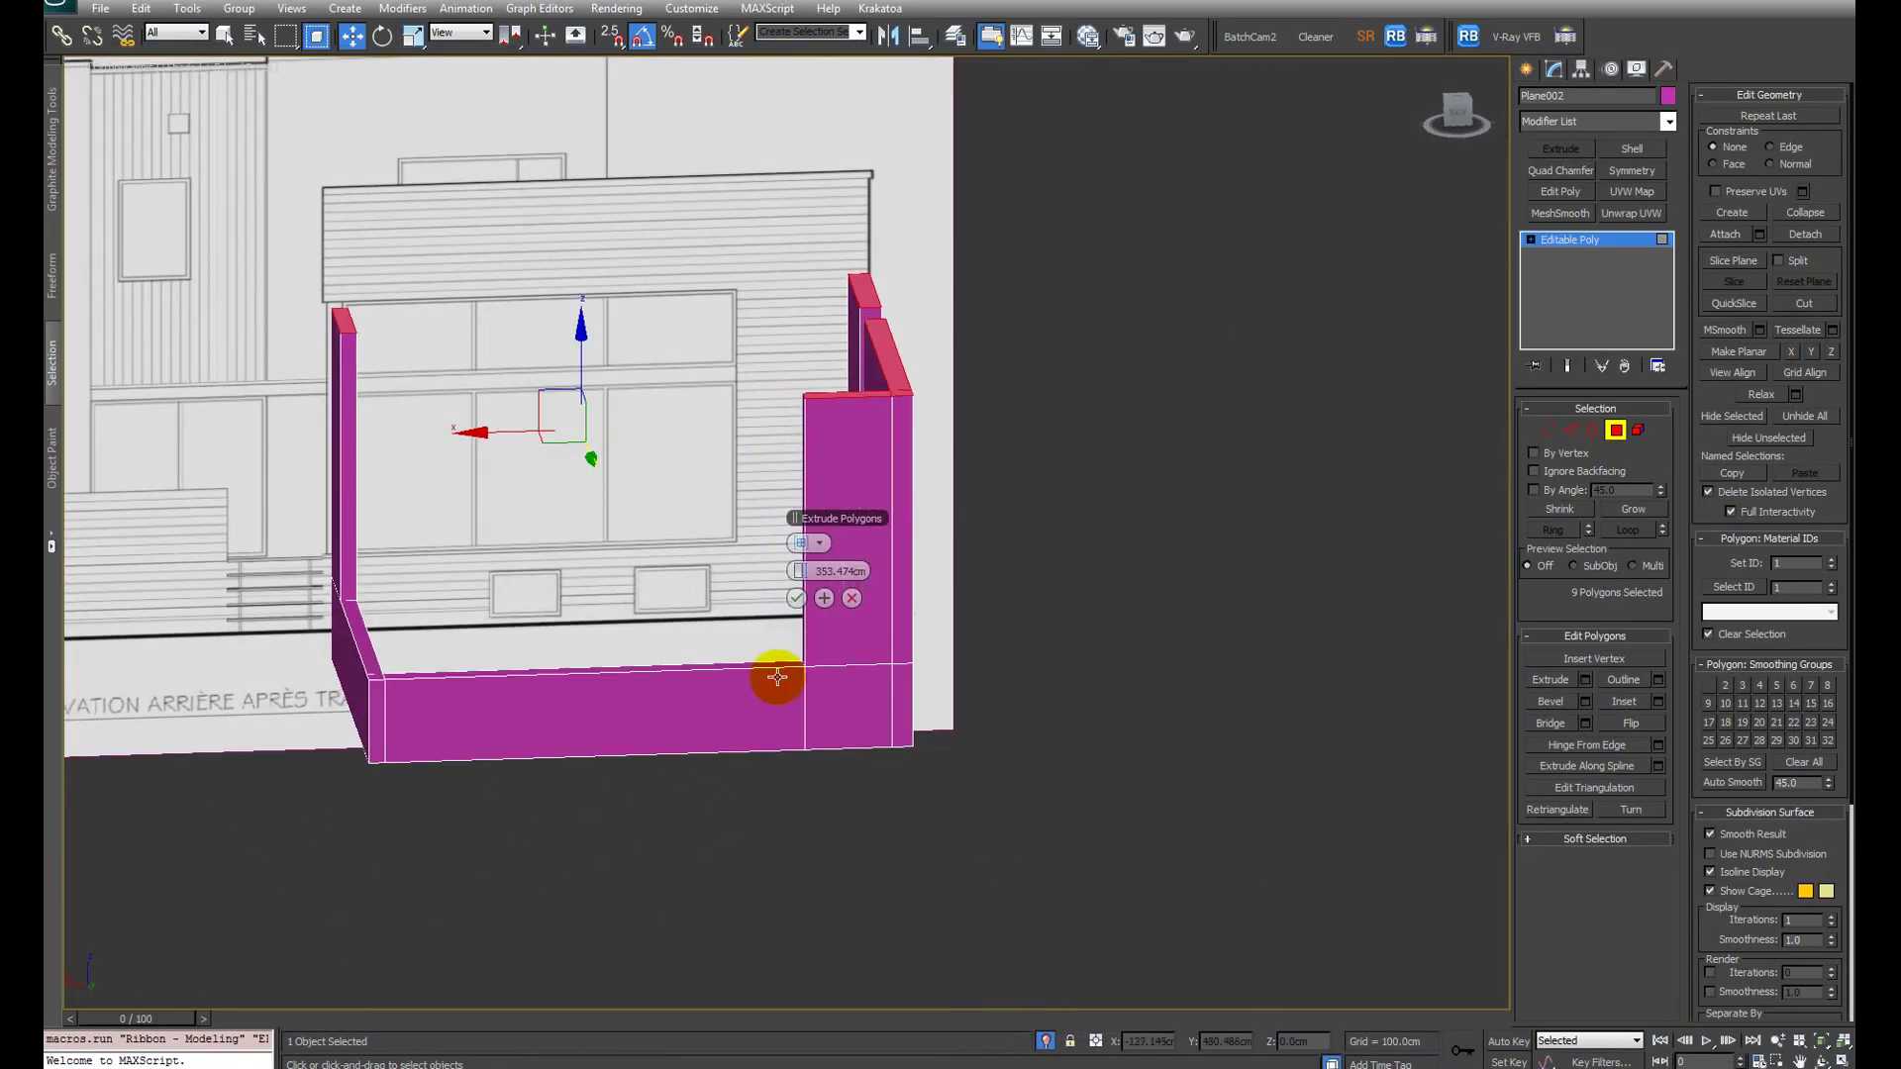
{"action": "left_click", "coordinate": [796, 599]}
Step: Lower the selected top polygons to the head height of the door and window openings in the outer side wall
{"action": "key", "text": "alt+Tab"}
{"action": "middle_click_drag", "start_coordinate": [792, 574], "coordinate": [984, 183], "text": "alt"}
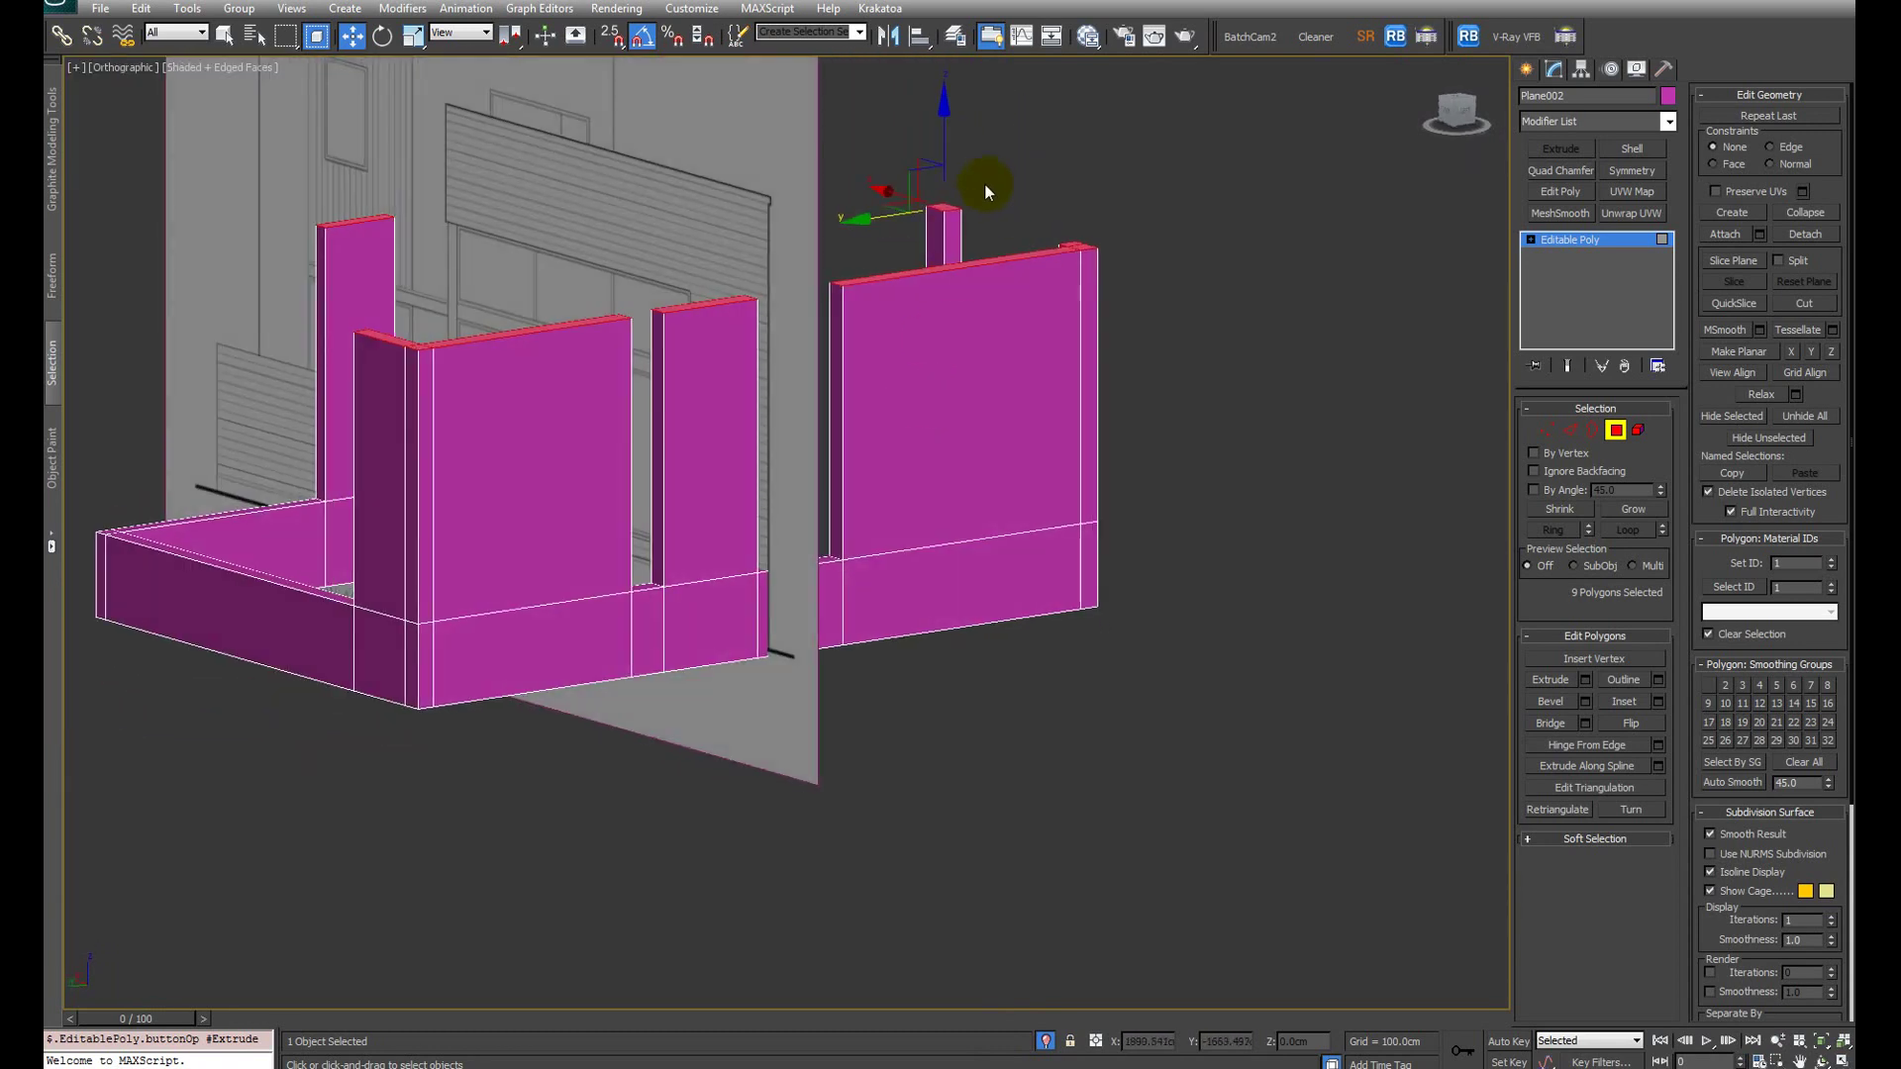
{"action": "left_click_drag", "start_coordinate": [945, 144], "coordinate": [941, 306]}
{"action": "middle_click_drag", "start_coordinate": [942, 306], "coordinate": [811, 552], "text": "alt"}
Step: Extrude the selected top polygons upward about 221 cm to add the wall section above the opening heads
{"action": "key", "text": "shift+e"}
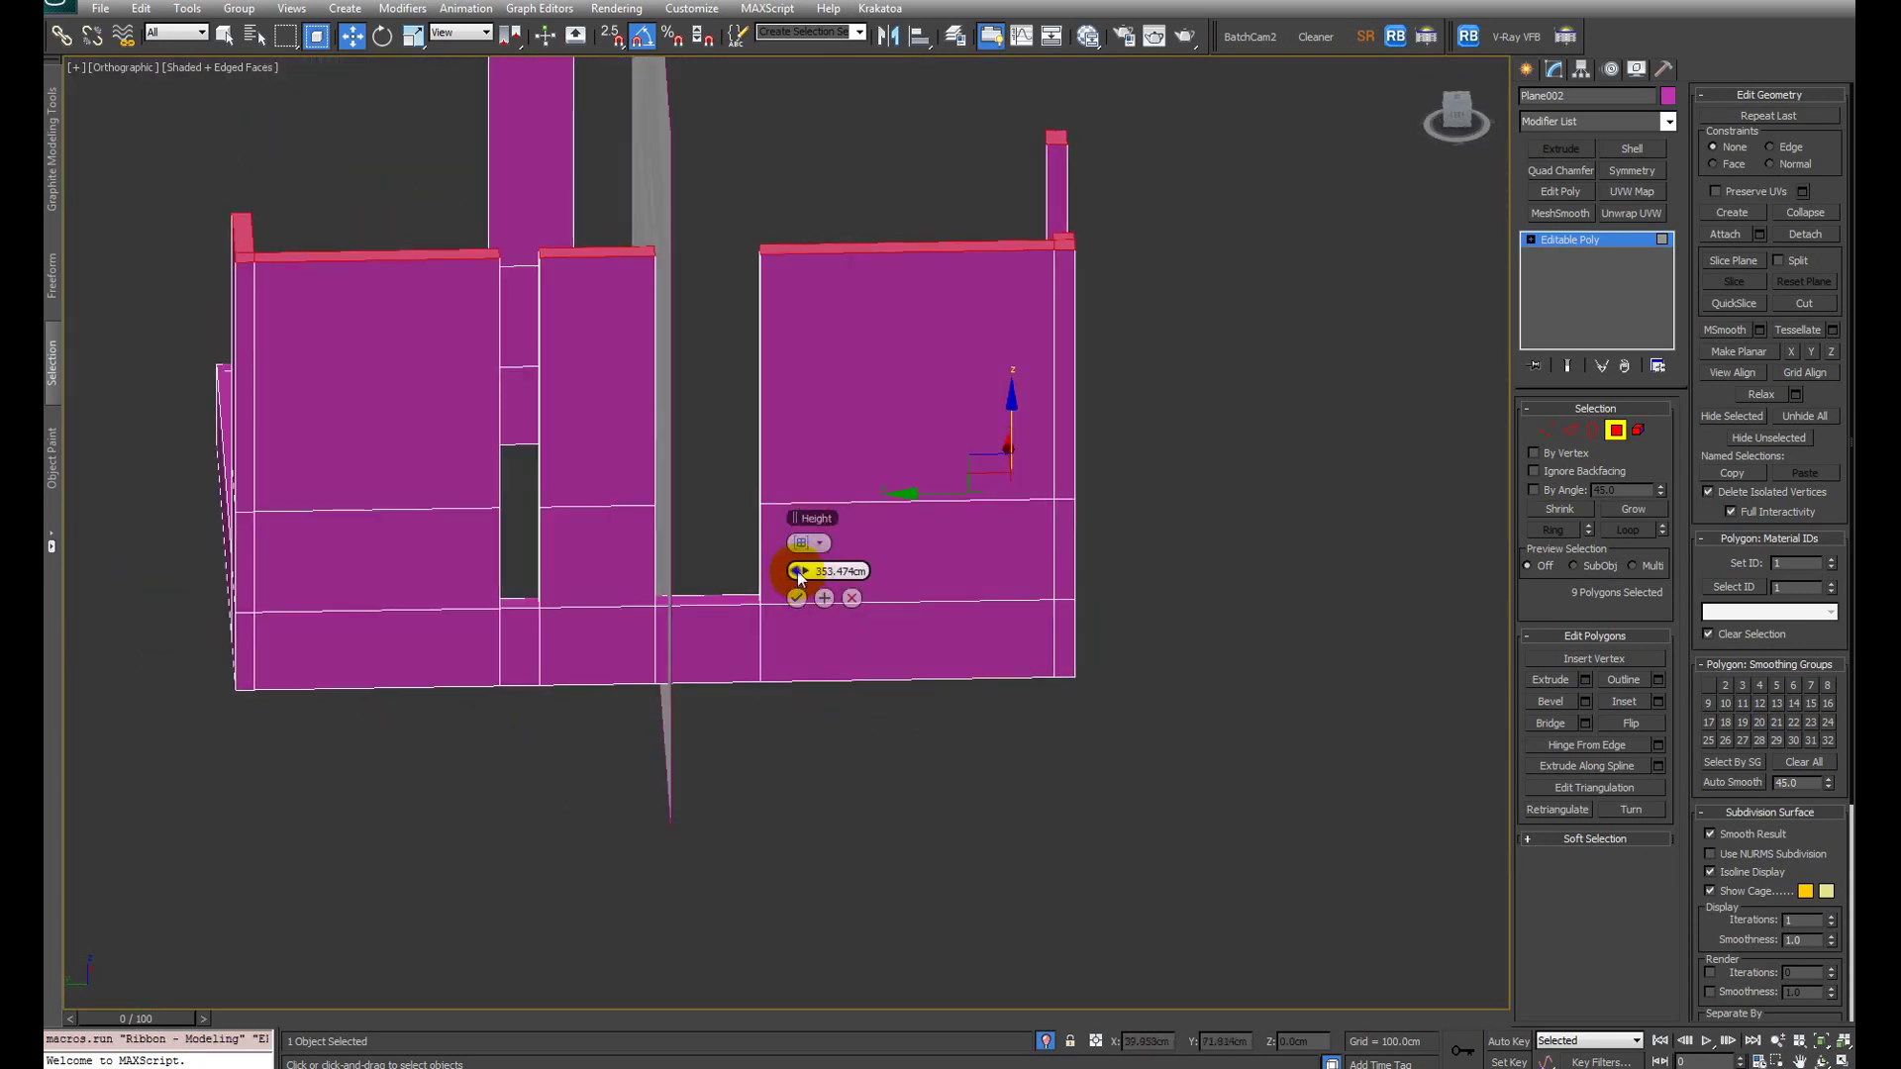
{"action": "left_click_drag", "start_coordinate": [800, 576], "coordinate": [976, 551]}
{"action": "left_click", "coordinate": [796, 598]}
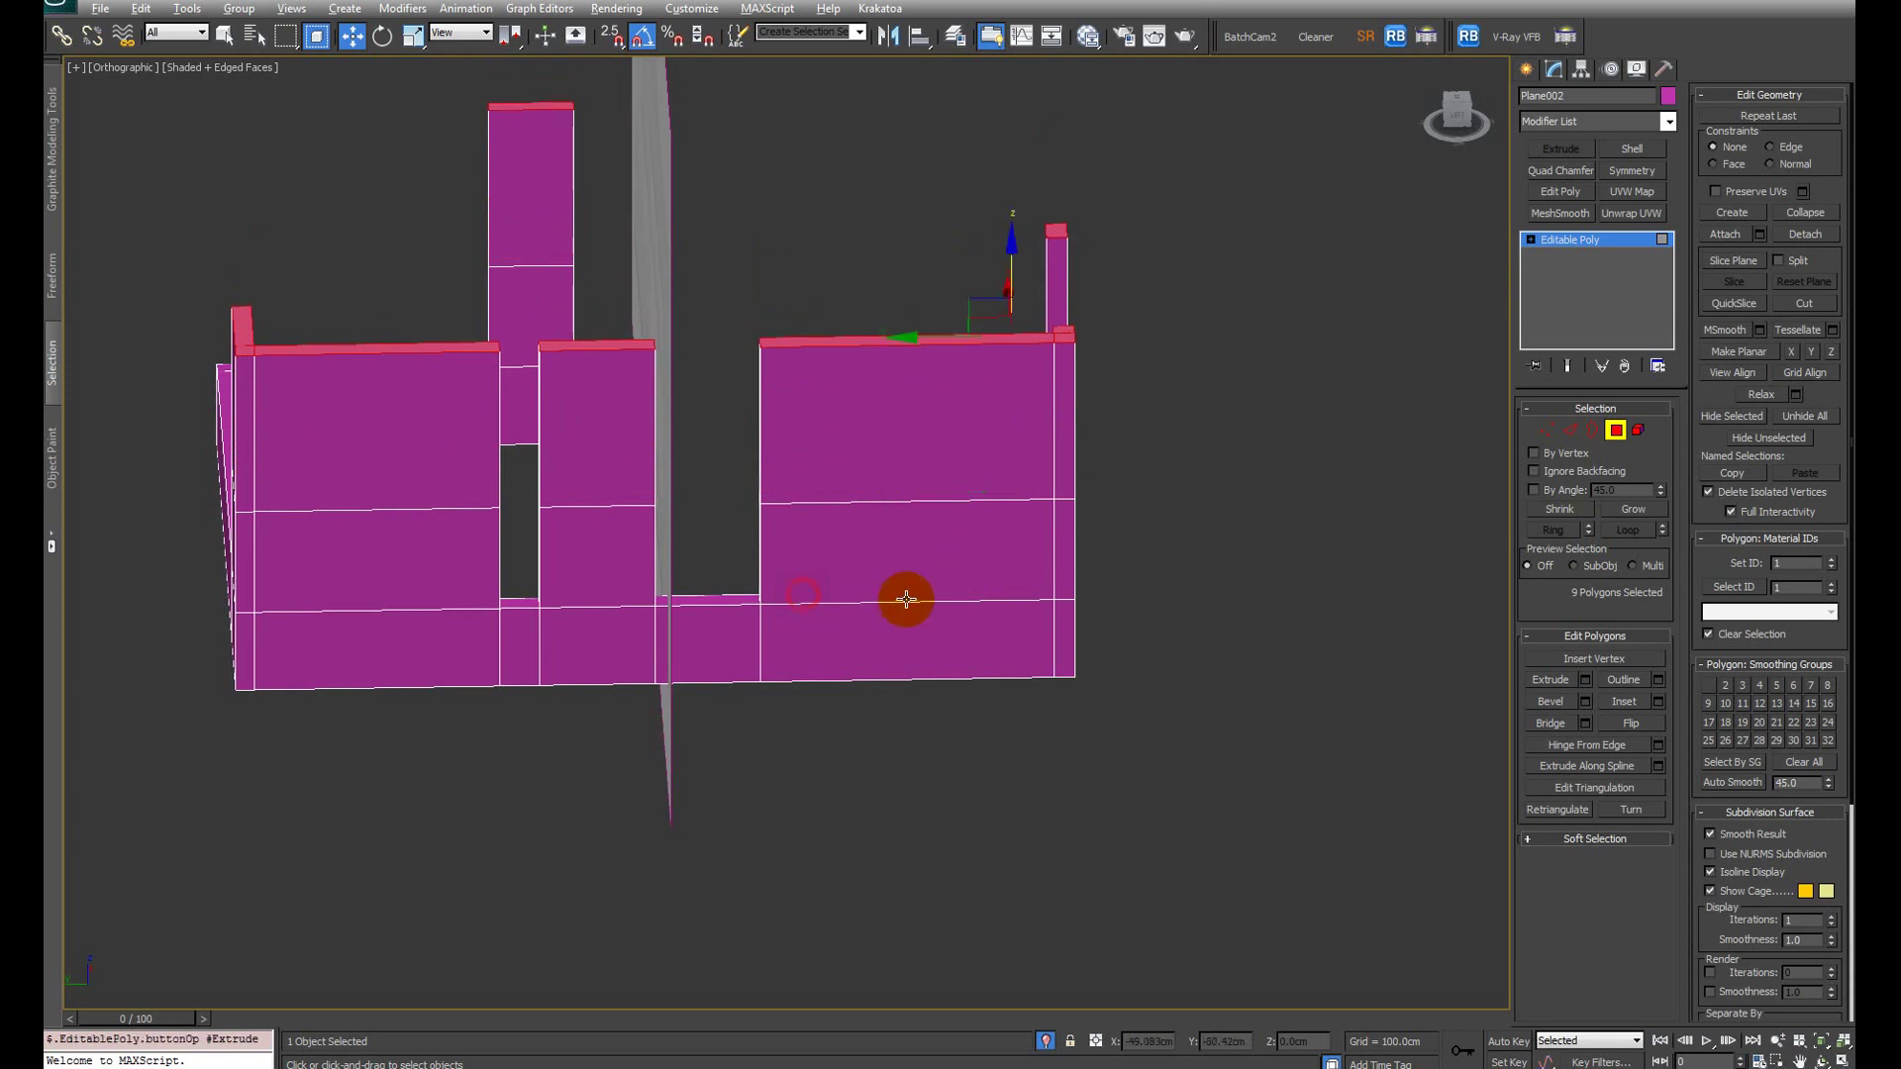
Step: Bridge the facing polygons above the outer side wall's wider opening, nearest the garage front
{"action": "mouse_move", "coordinate": [906, 599]}
{"action": "middle_mouse_down", "text": "alt"}
{"action": "mouse_move", "coordinate": [840, 449]}
{"action": "mouse_move", "coordinate": [717, 340]}
{"action": "middle_mouse_up", "text": "alt"}
{"action": "scroll", "coordinate": [841, 449], "scroll_direction": "up", "scroll_amount": 3}
{"action": "left_click", "coordinate": [871, 401]}
{"action": "key", "text": "F3"}
{"action": "key", "text": "F3"}
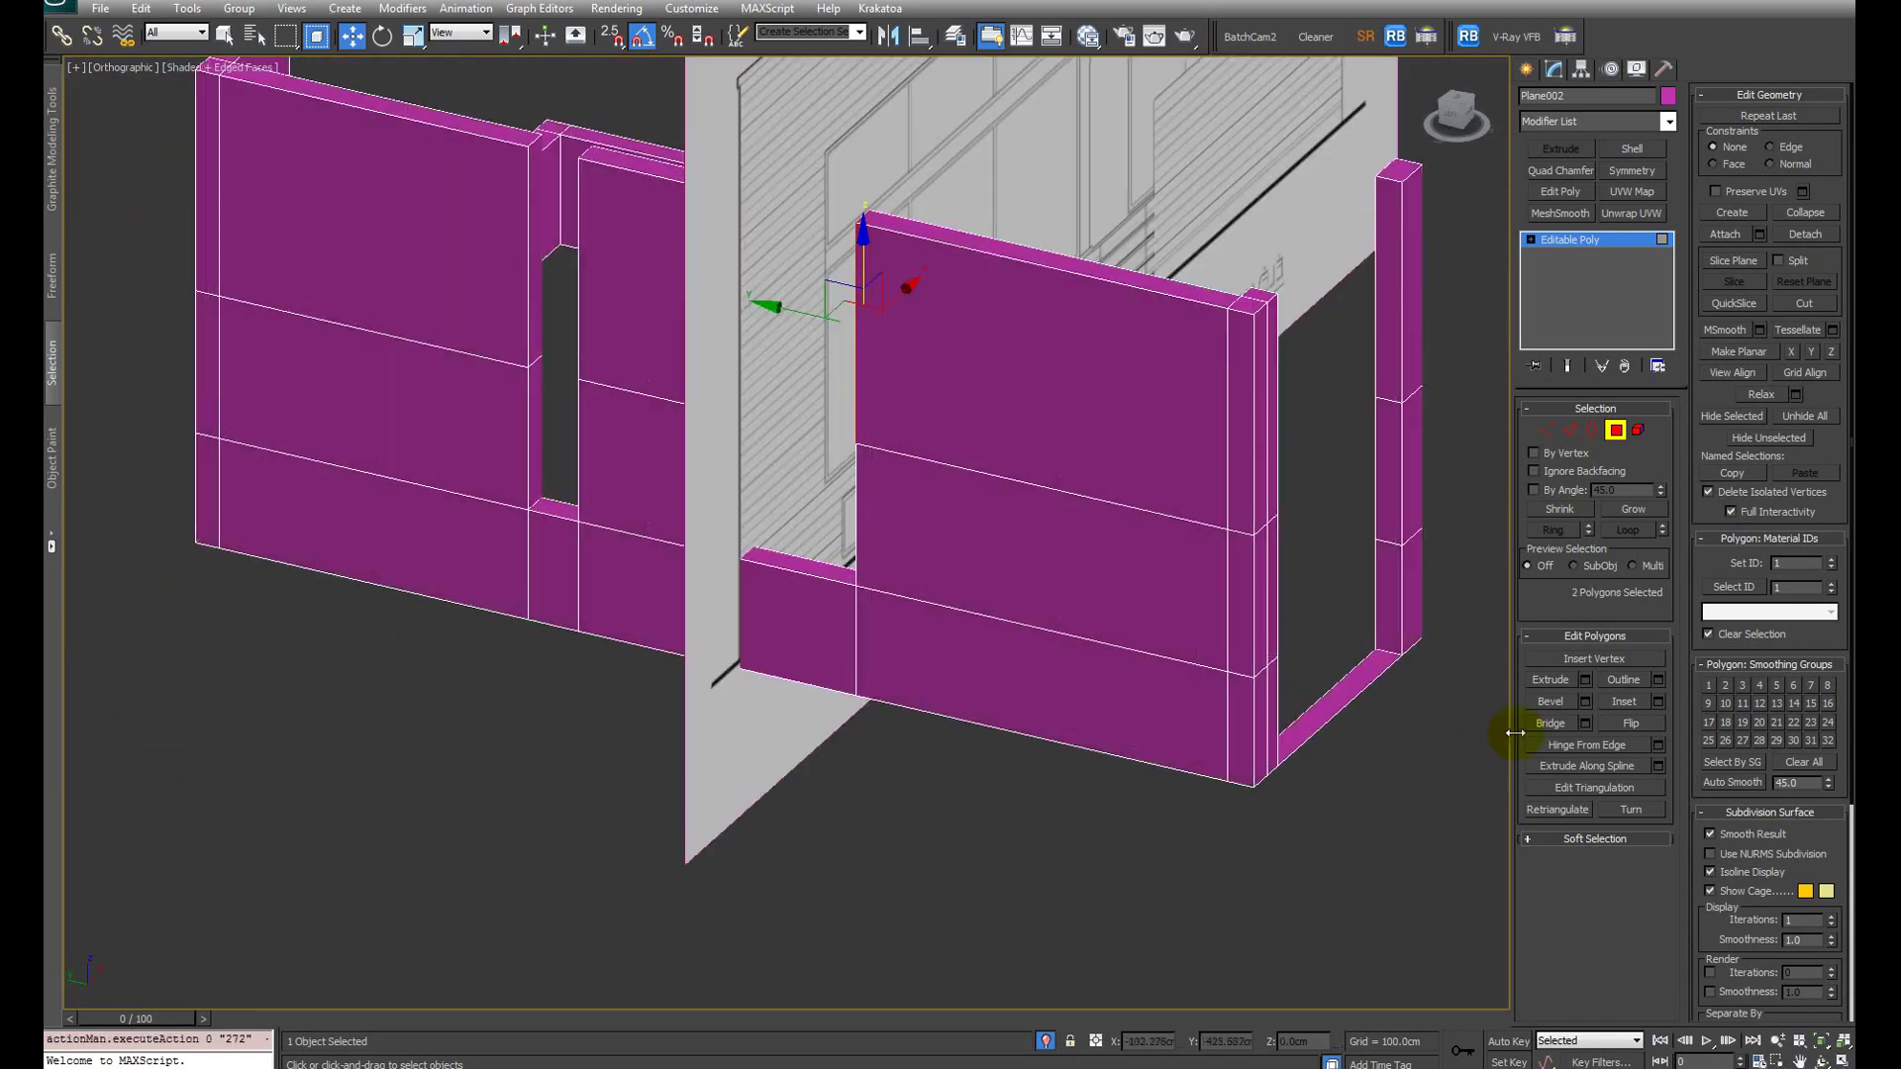
{"action": "left_click", "coordinate": [1550, 723]}
Step: Bridge the facing polygons above the narrow opening in the outer side wall
{"action": "scroll", "coordinate": [752, 450], "scroll_direction": "up", "scroll_amount": 3}
{"action": "left_click", "coordinate": [576, 394]}
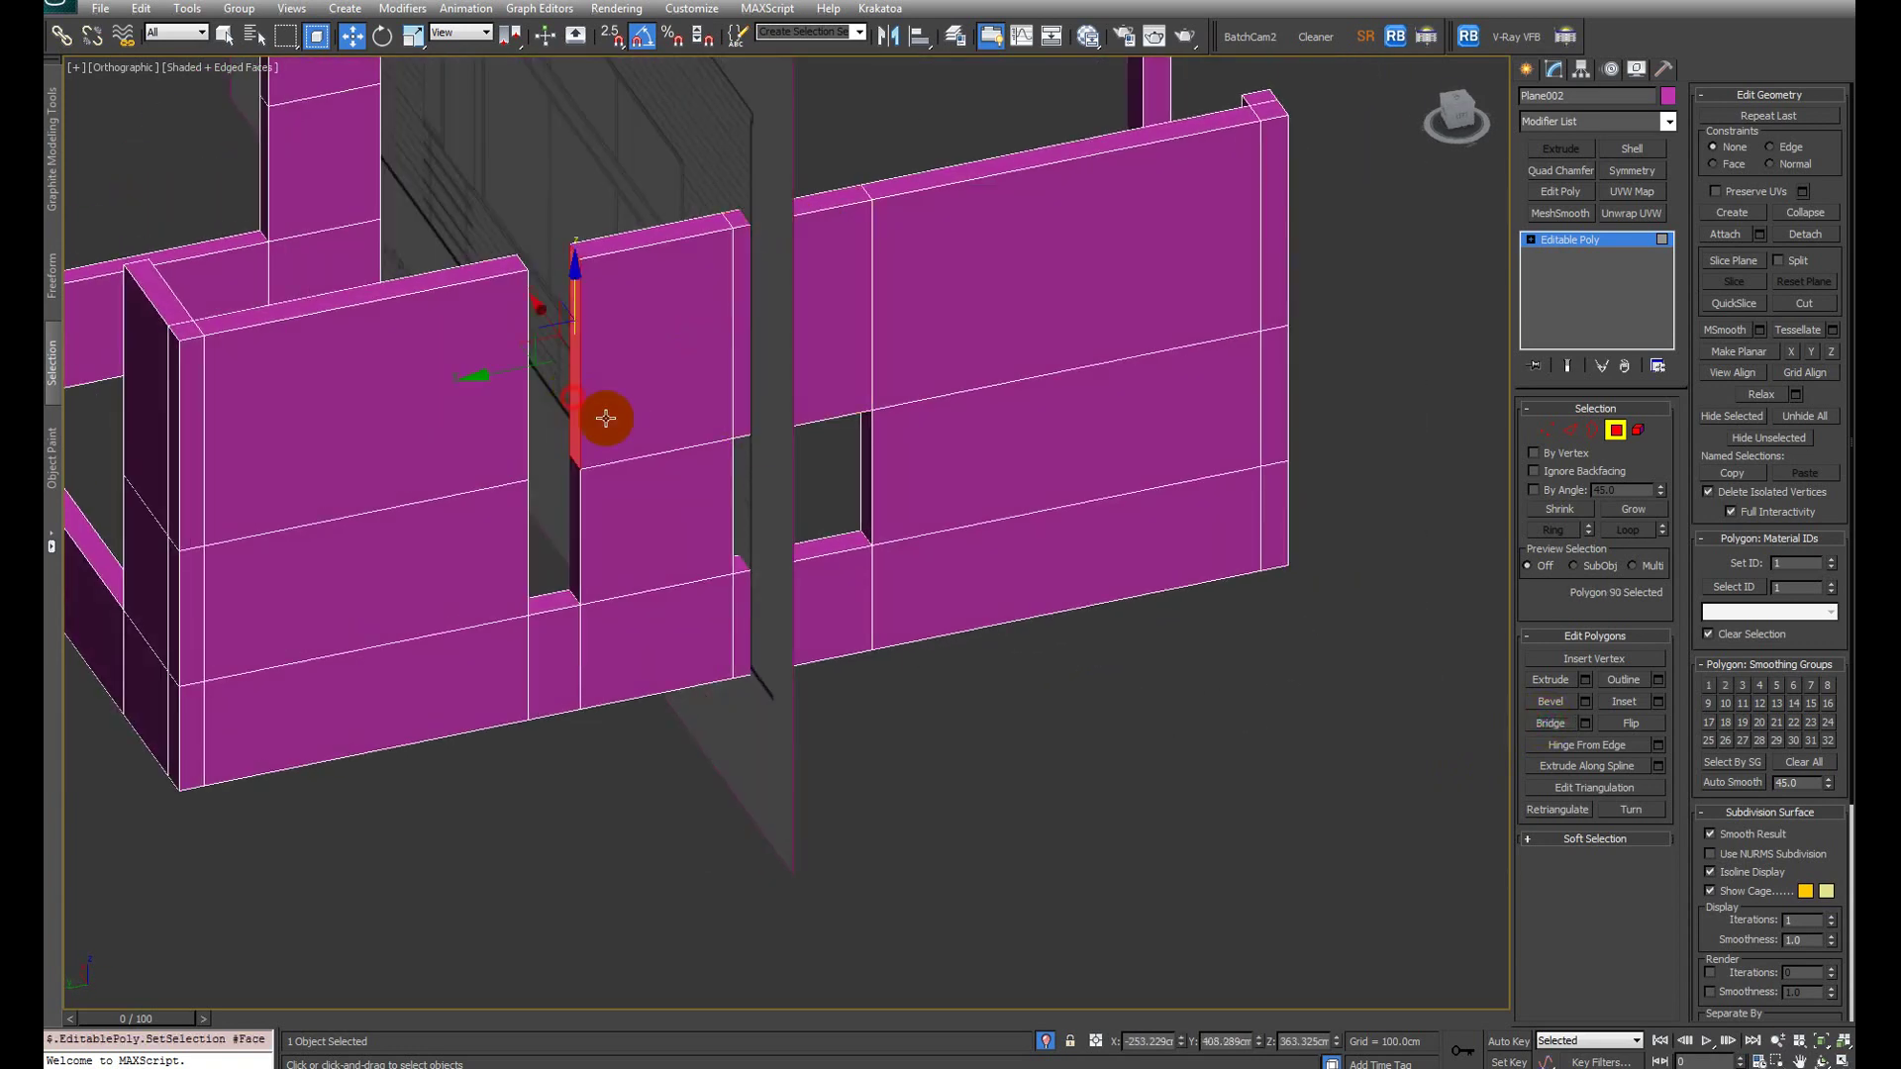
{"action": "middle_click_drag", "start_coordinate": [606, 416], "coordinate": [490, 385], "text": "alt"}
{"action": "left_click", "coordinate": [522, 378], "text": "ctrl"}
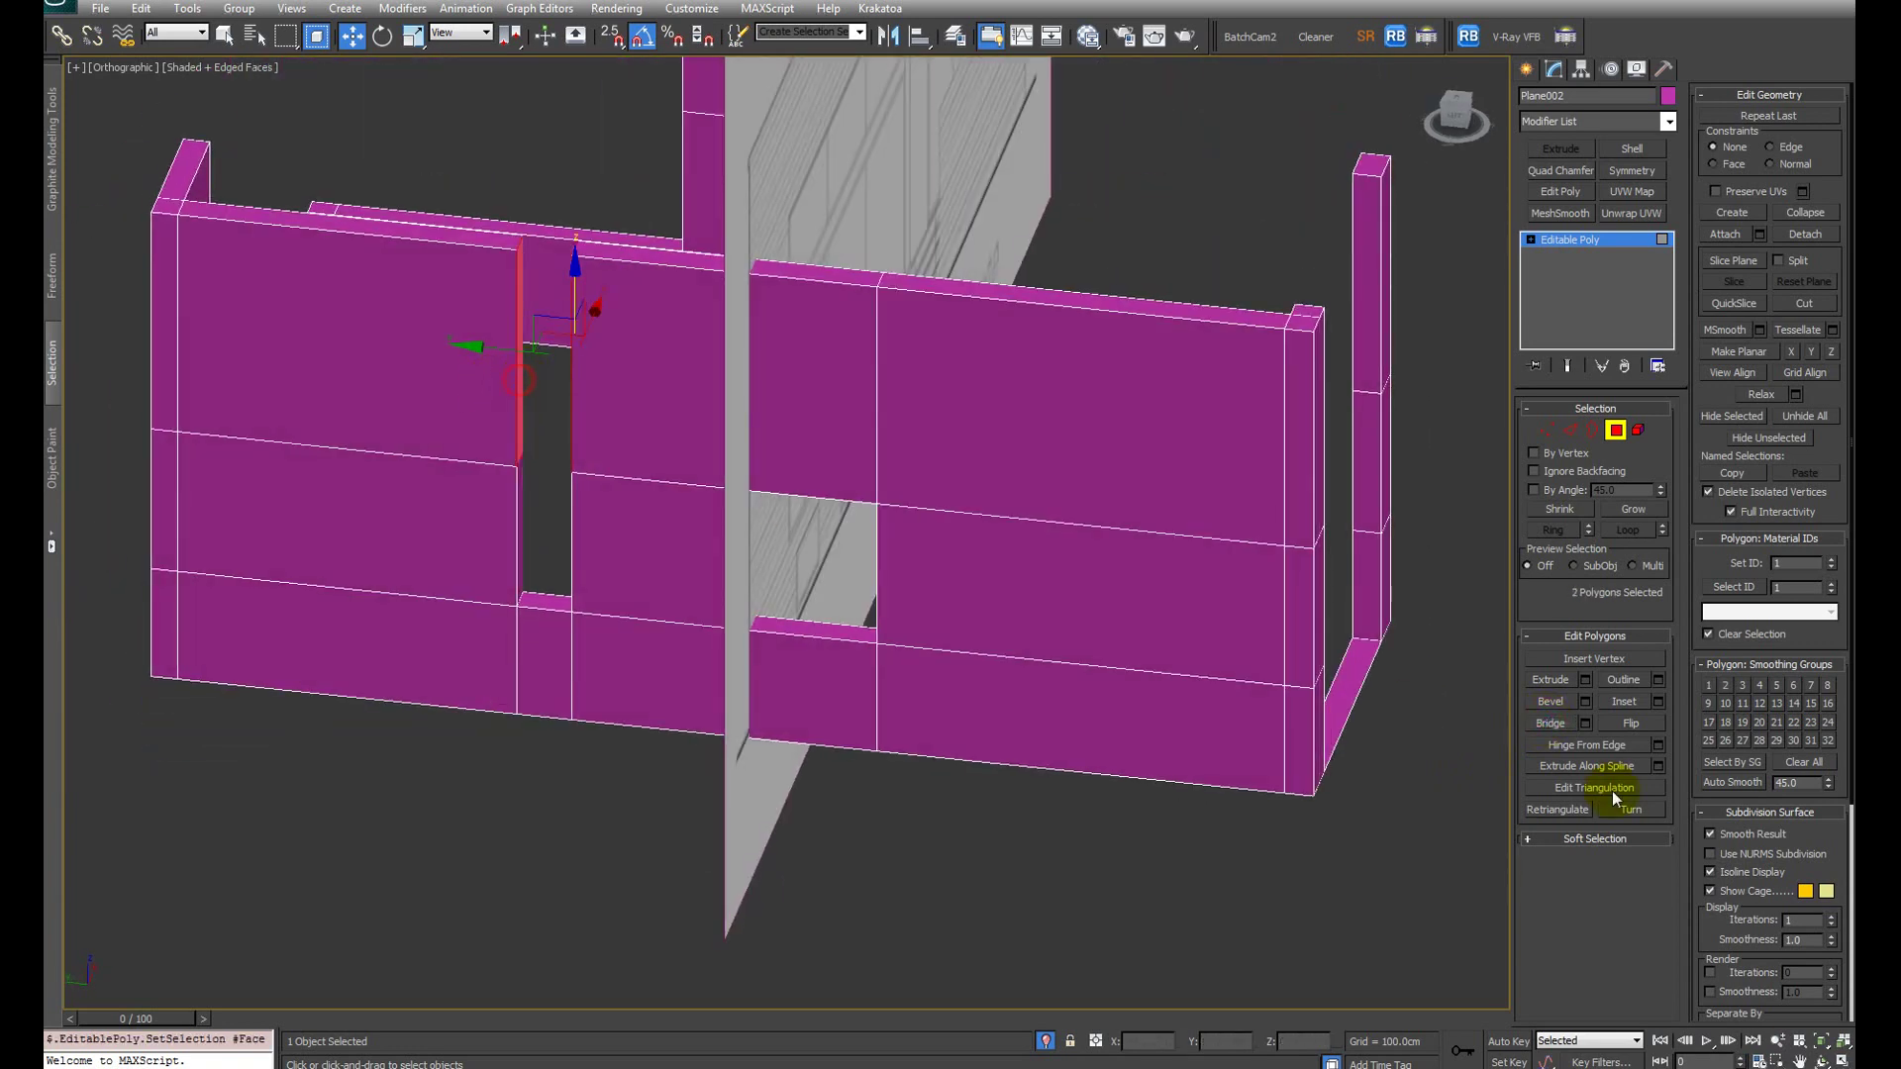
{"action": "left_click", "coordinate": [1550, 726]}
{"action": "middle_click_drag", "start_coordinate": [319, 663], "coordinate": [613, 678], "text": "alt"}
{"action": "middle_click_drag", "start_coordinate": [254, 664], "coordinate": [931, 634]}
{"action": "middle_click_drag", "start_coordinate": [841, 367], "coordinate": [828, 511]}
{"action": "middle_click_drag", "start_coordinate": [787, 525], "coordinate": [598, 566], "text": "alt"}
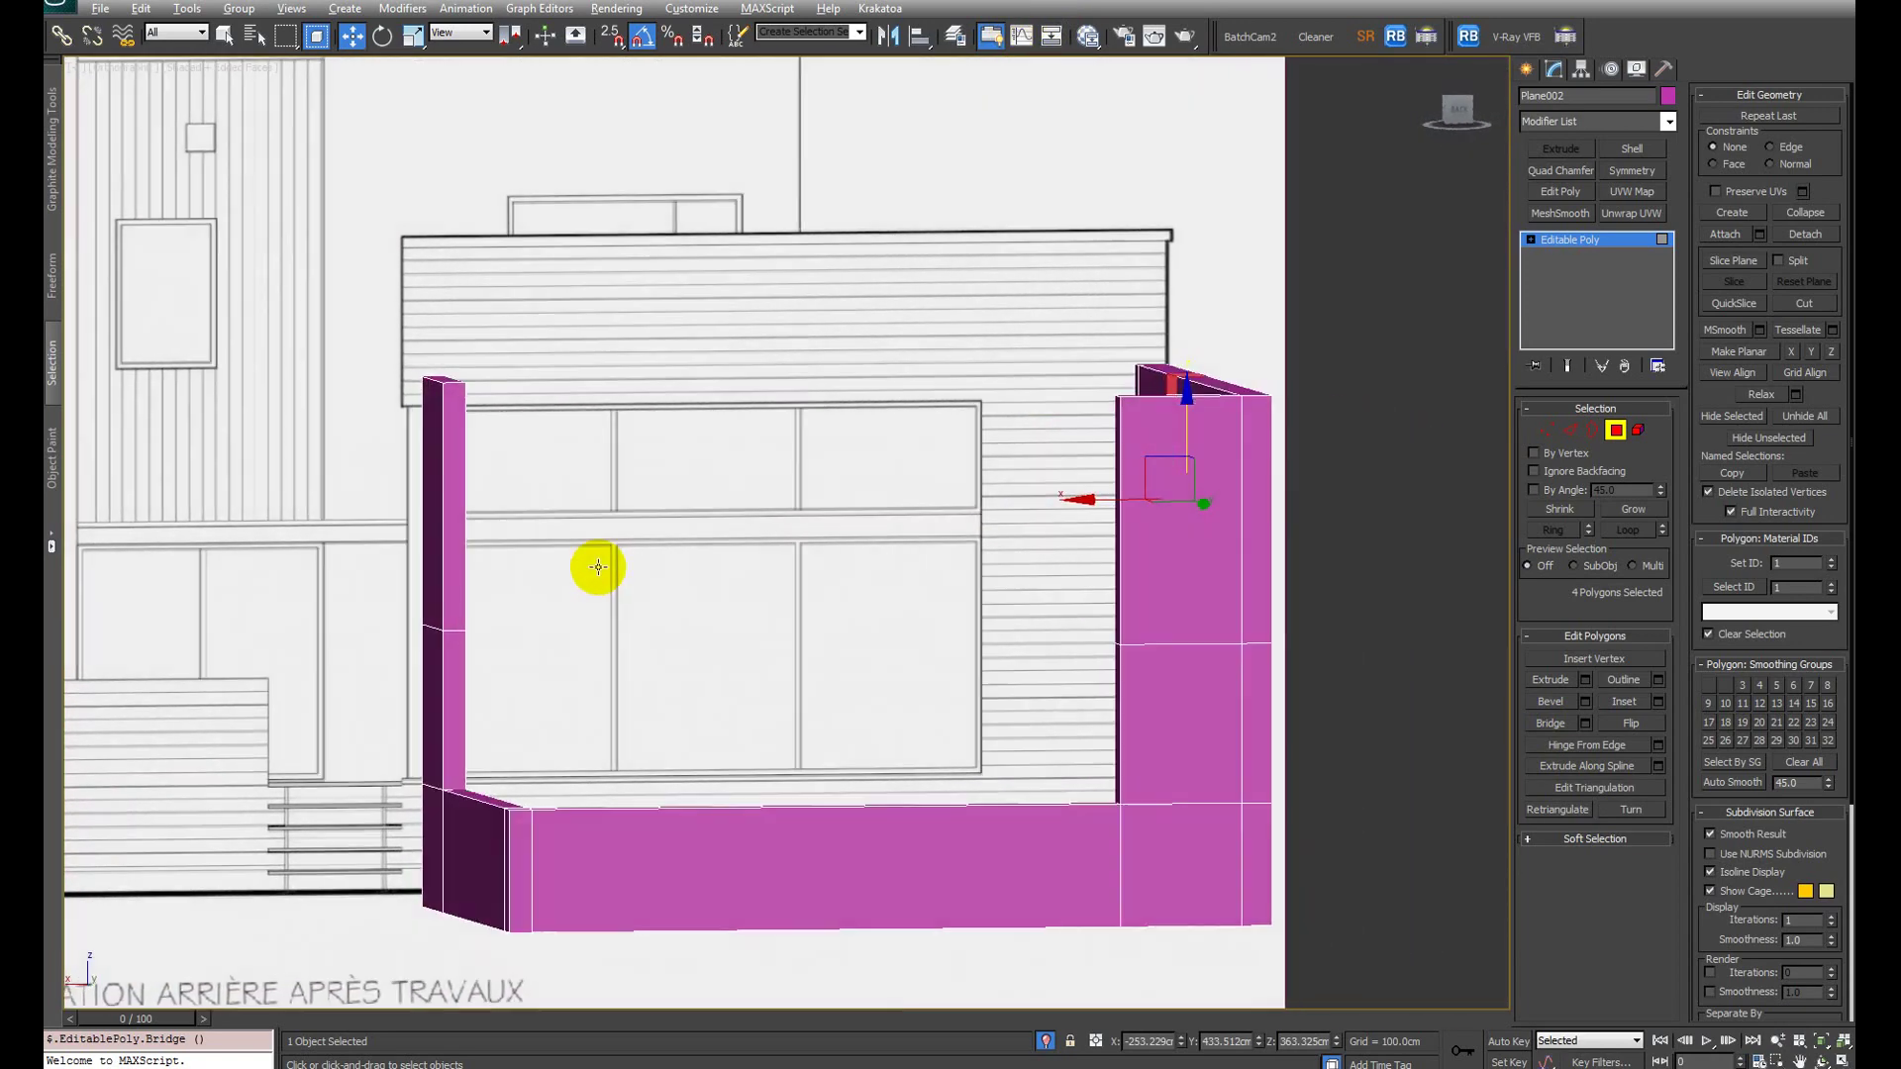
{"action": "key", "text": "1"}
{"action": "key", "text": "F3"}
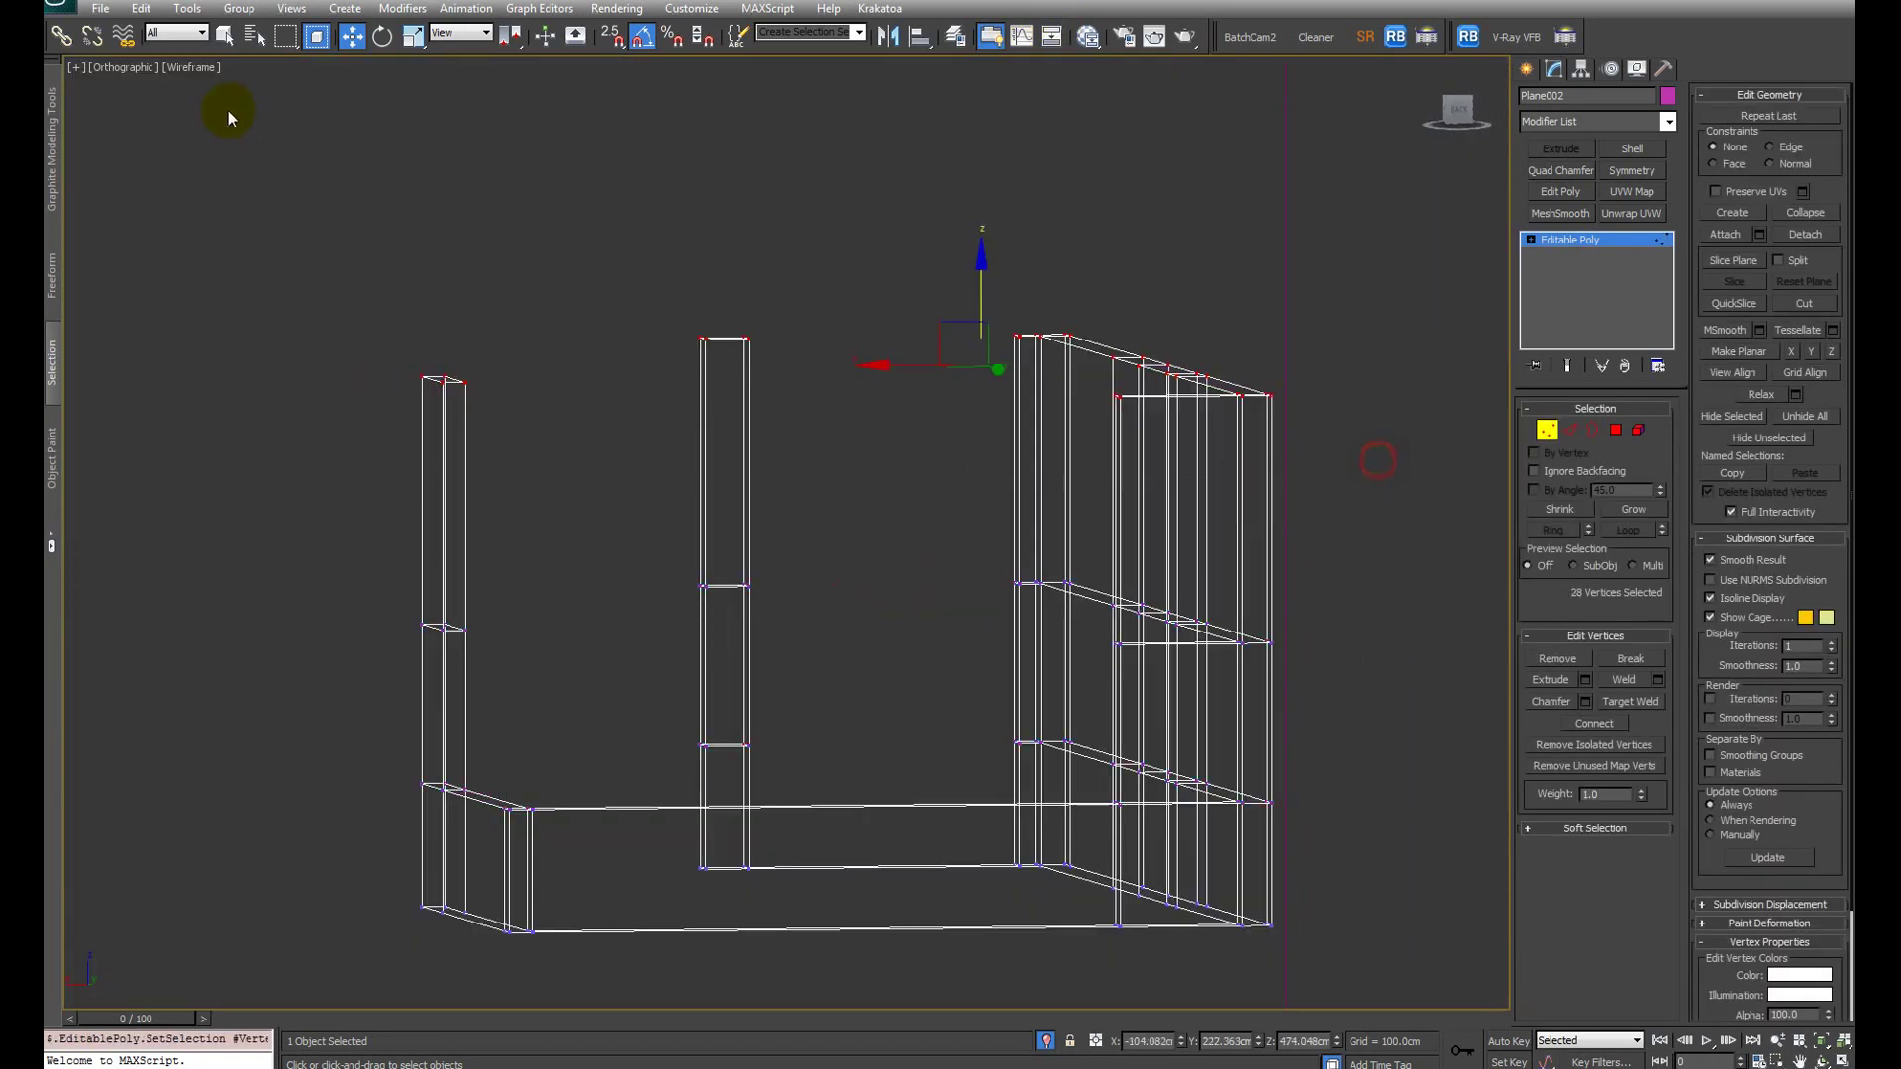
{"action": "key", "text": "F3"}
{"action": "mouse_move", "coordinate": [1163, 510]}
{"action": "middle_mouse_down", "text": "alt"}
{"action": "mouse_move", "coordinate": [948, 600]}
{"action": "mouse_move", "coordinate": [883, 588]}
{"action": "middle_mouse_up", "text": "alt"}
{"action": "scroll", "coordinate": [948, 600], "scroll_direction": "down", "scroll_amount": 2}
{"action": "scroll", "coordinate": [989, 604], "scroll_direction": "up", "scroll_amount": 2}
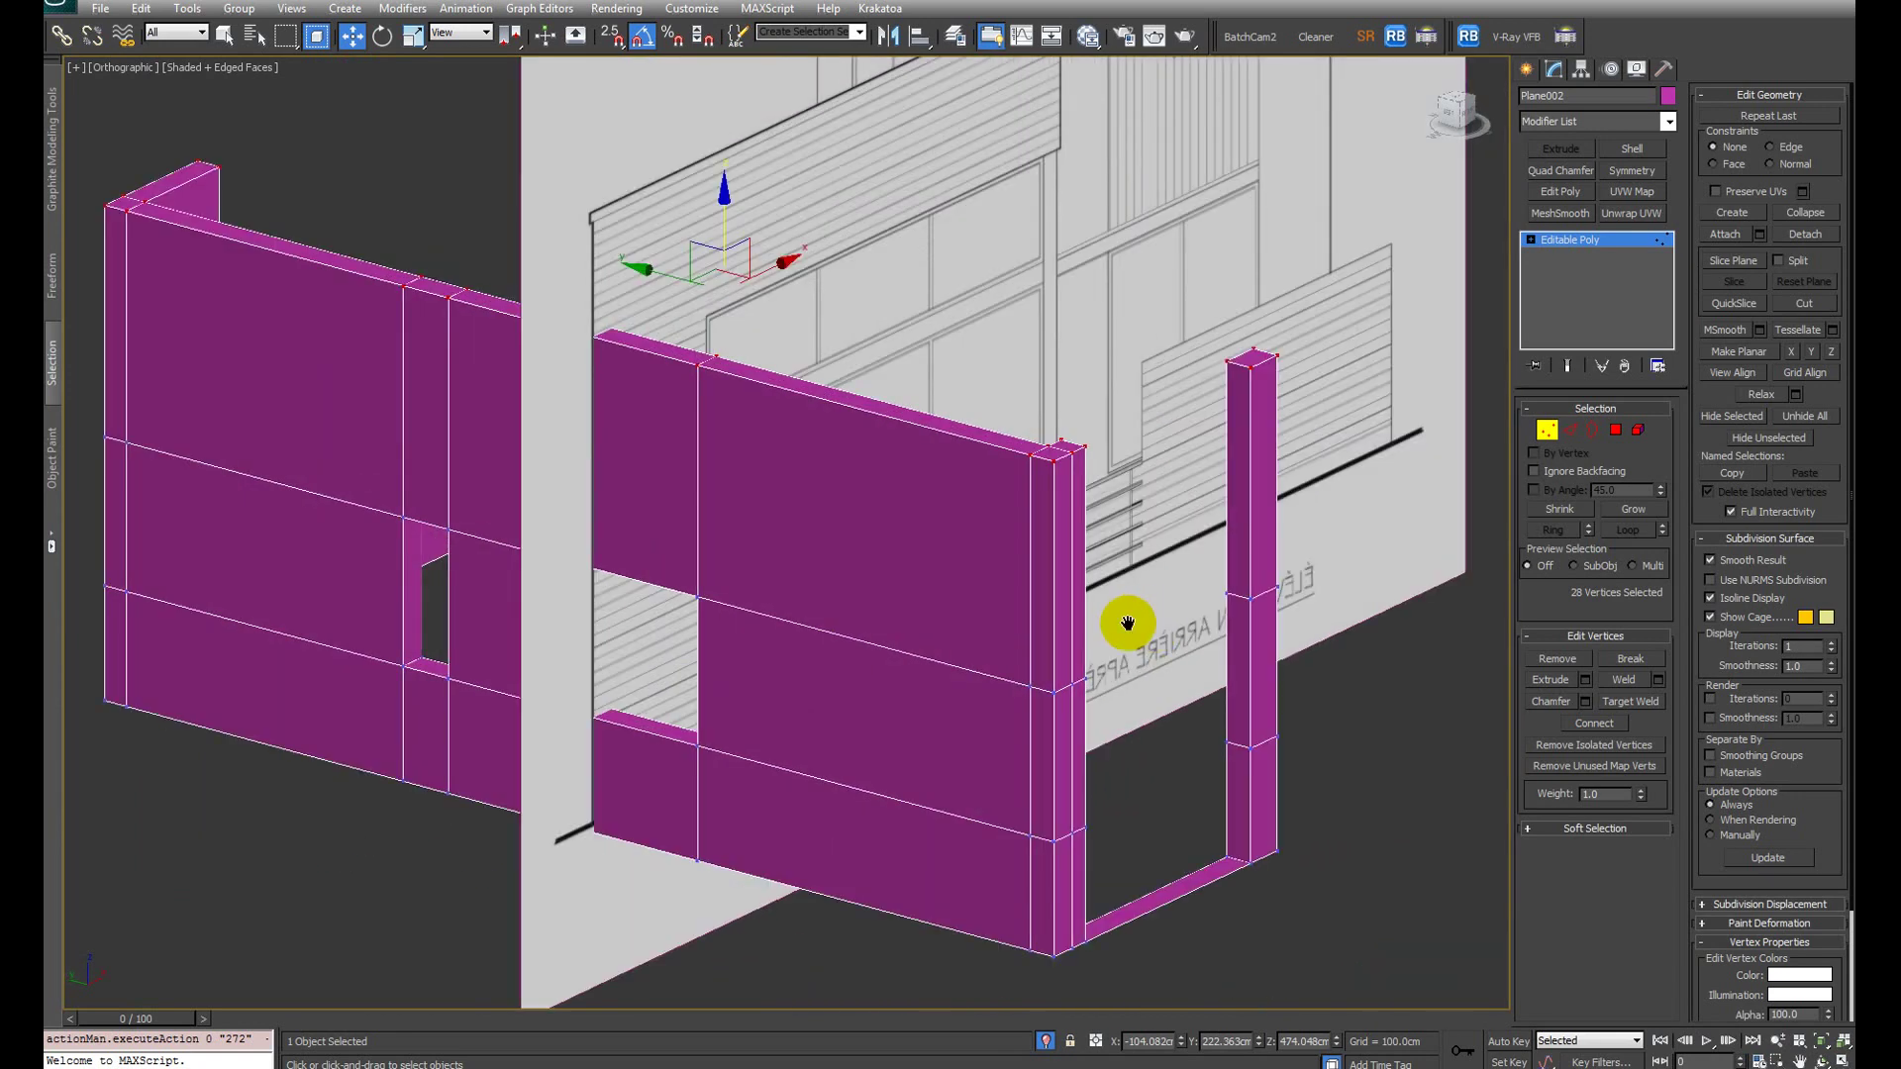
Step: Bridge the facing upper polygons of the two front piers to close the wall above the garage door opening
{"action": "middle_click_drag", "start_coordinate": [1127, 622], "coordinate": [687, 560], "text": "alt"}
{"action": "key", "text": "4"}
{"action": "left_click", "coordinate": [903, 646]}
{"action": "left_click", "coordinate": [692, 564], "text": "ctrl"}
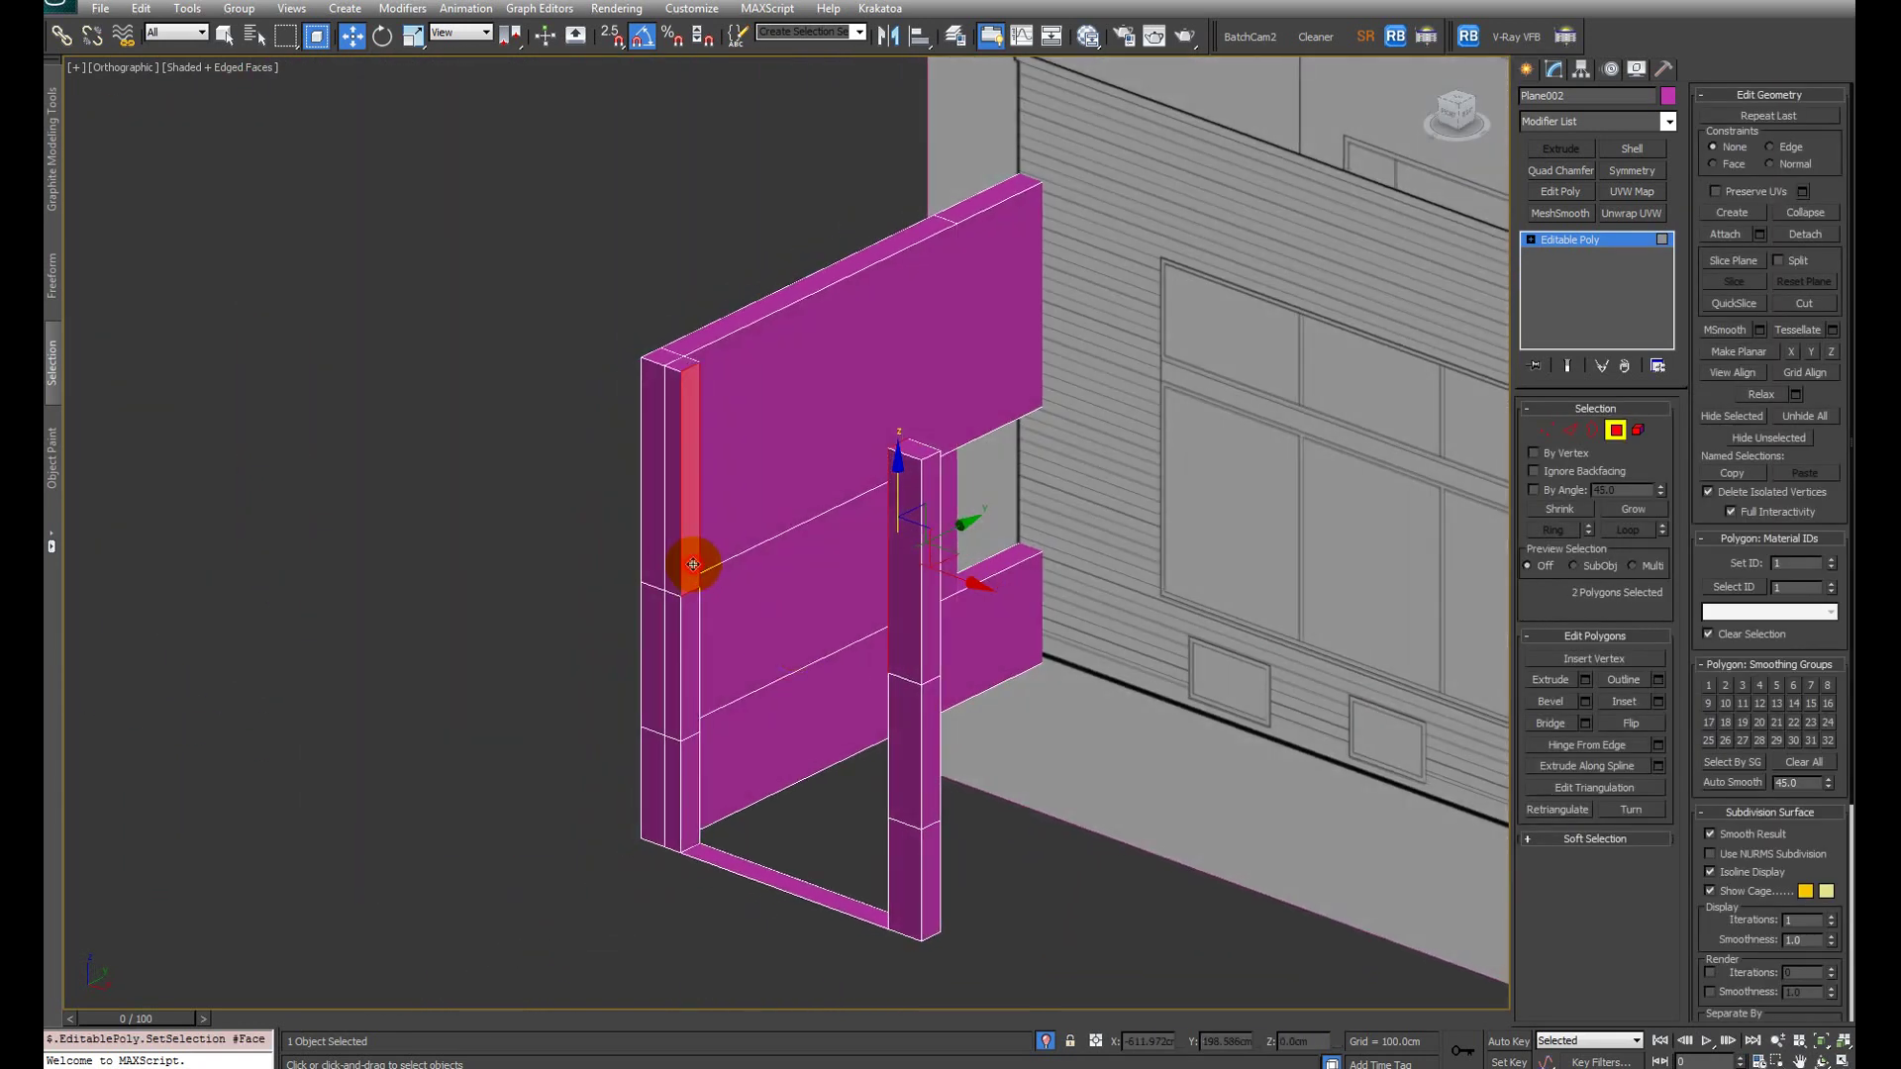
{"action": "left_click", "coordinate": [1552, 722]}
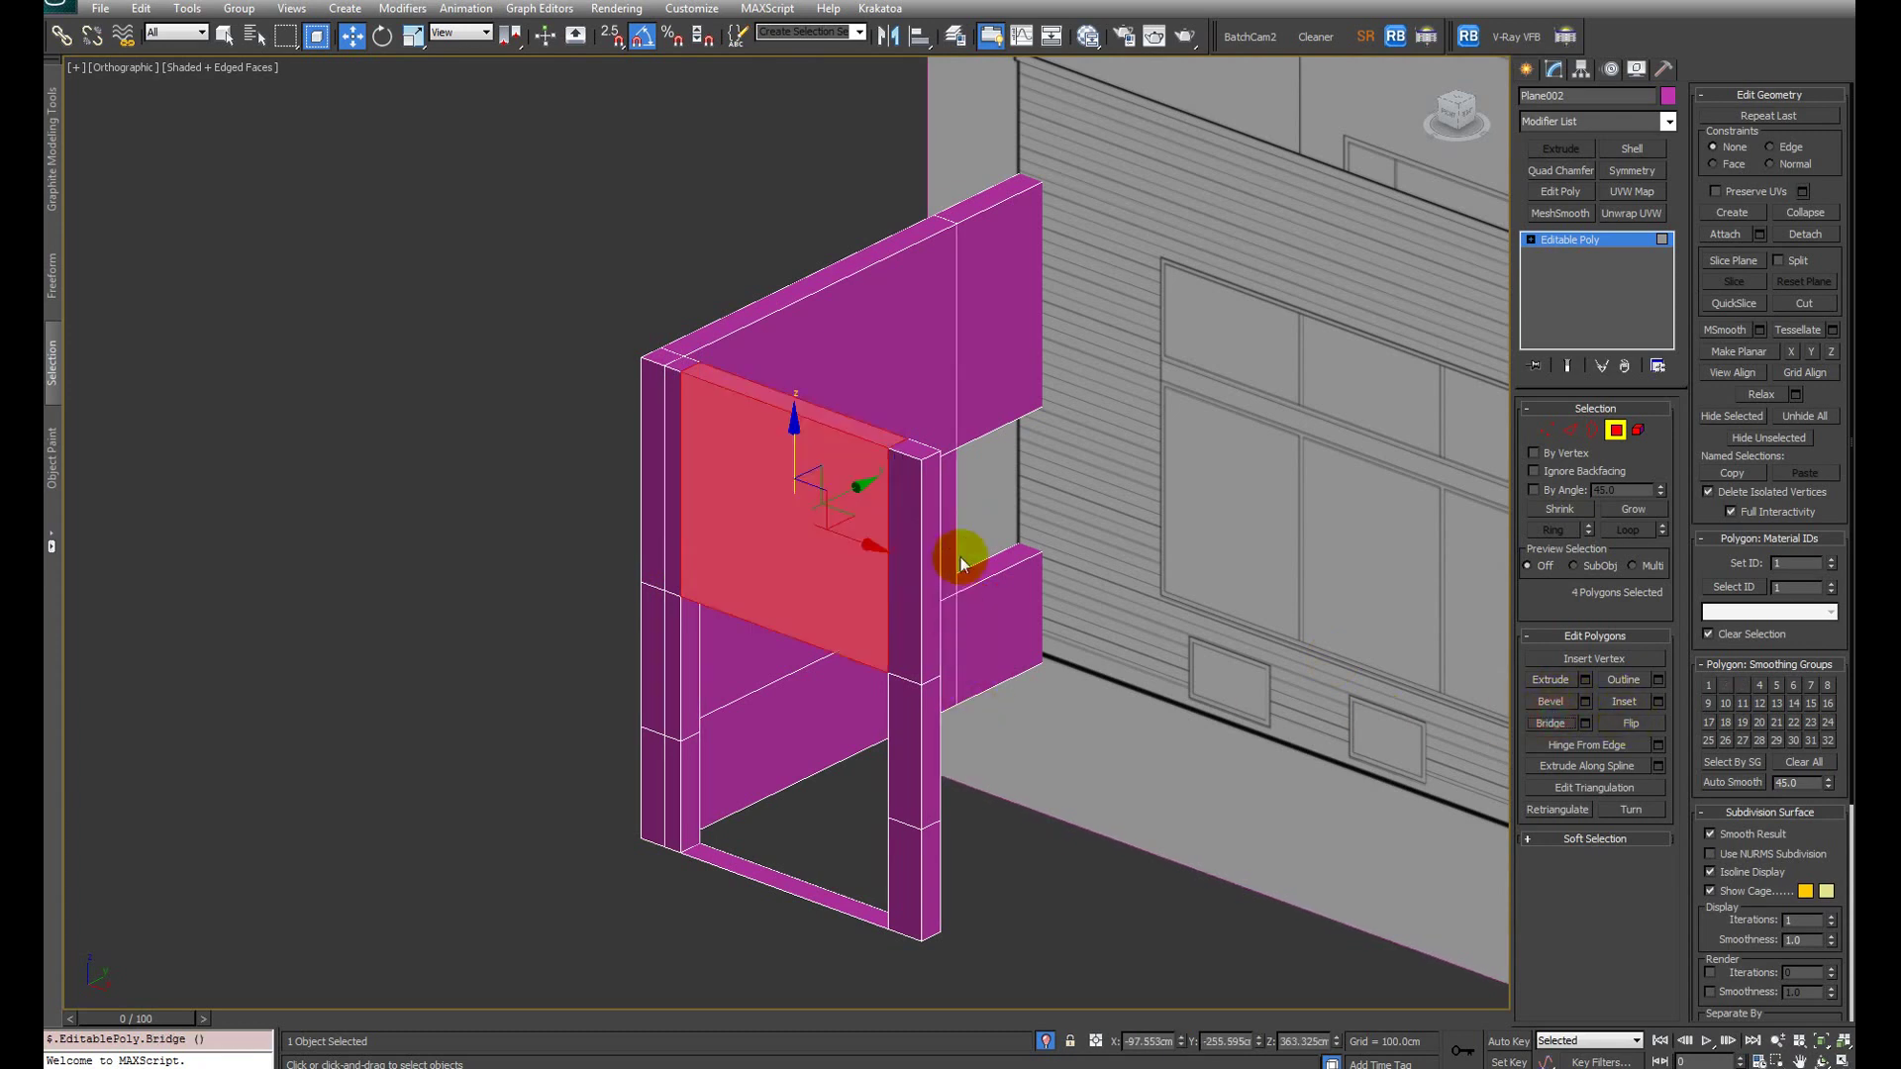
{"action": "middle_click_drag", "start_coordinate": [920, 345], "coordinate": [711, 621], "text": "alt"}
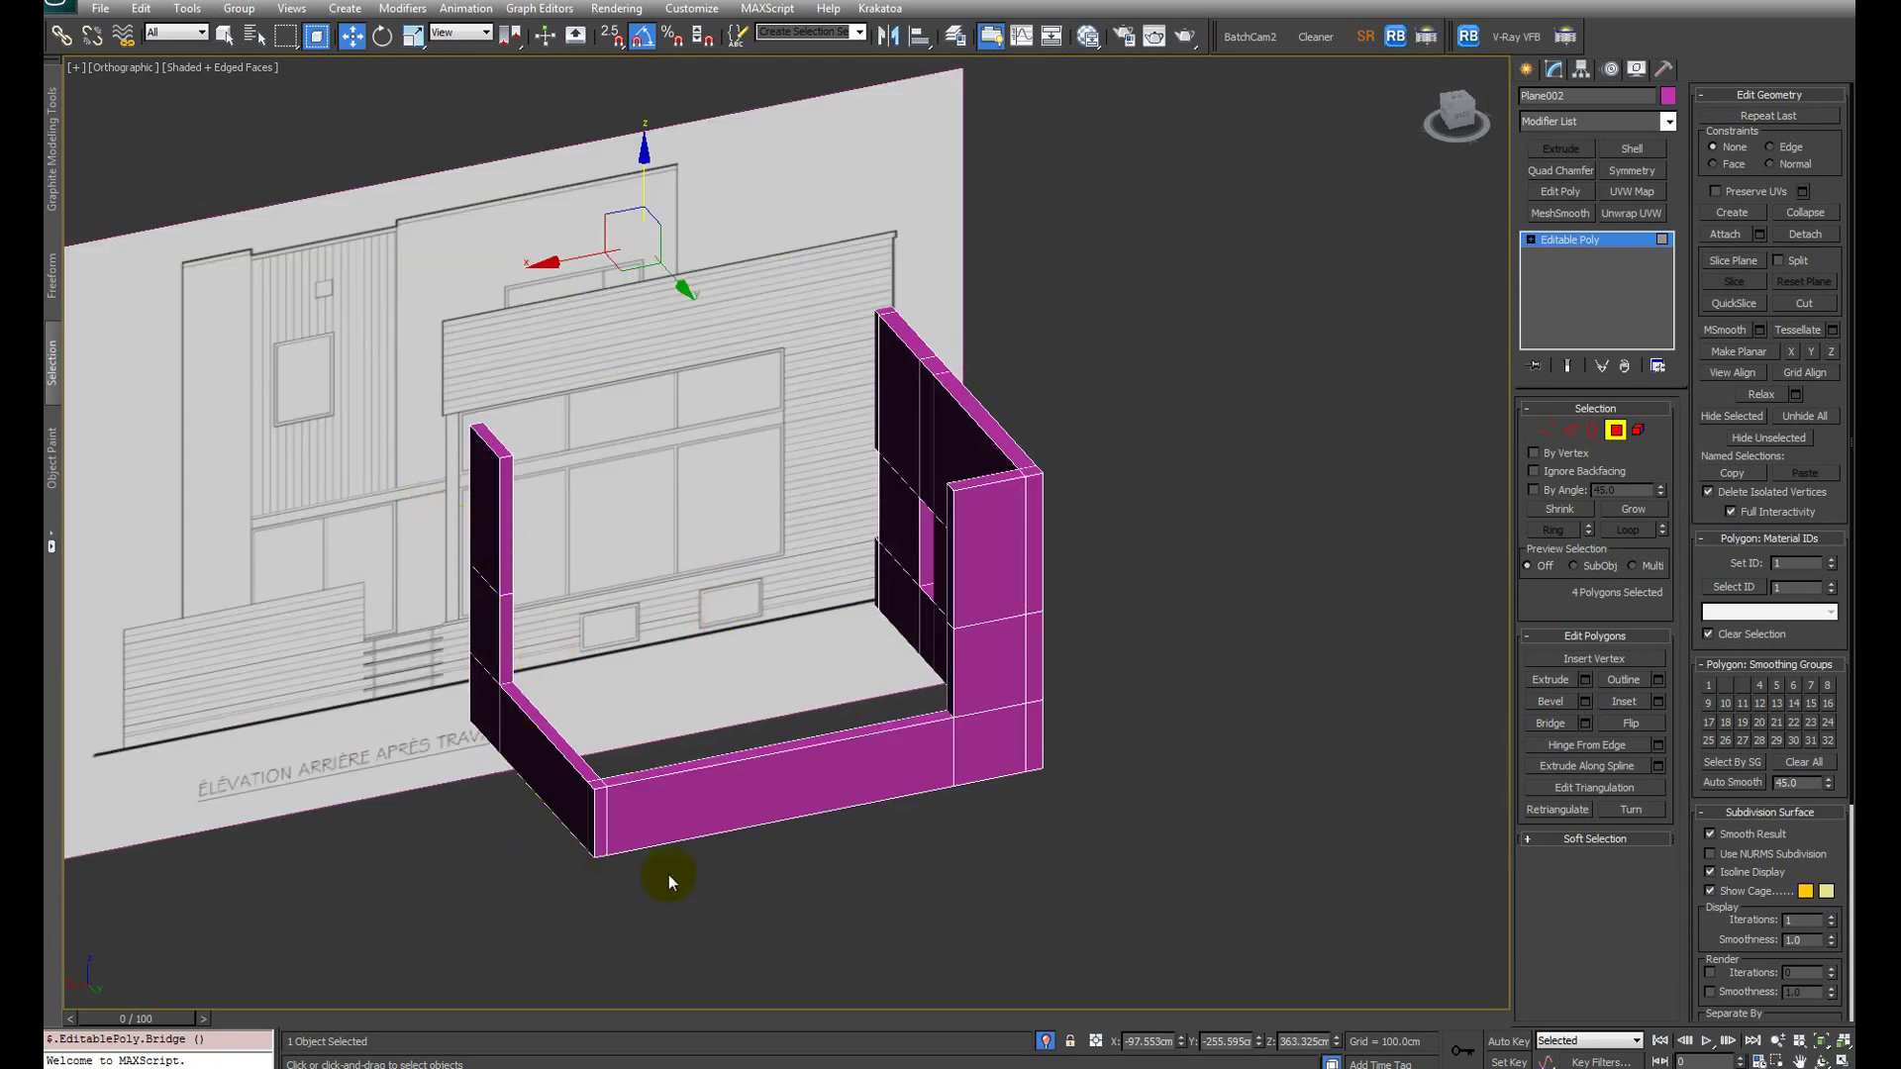
{"action": "middle_click_drag", "start_coordinate": [529, 570], "coordinate": [654, 536], "text": "alt"}
{"action": "key", "text": "2"}
{"action": "left_click", "coordinate": [1191, 346]}
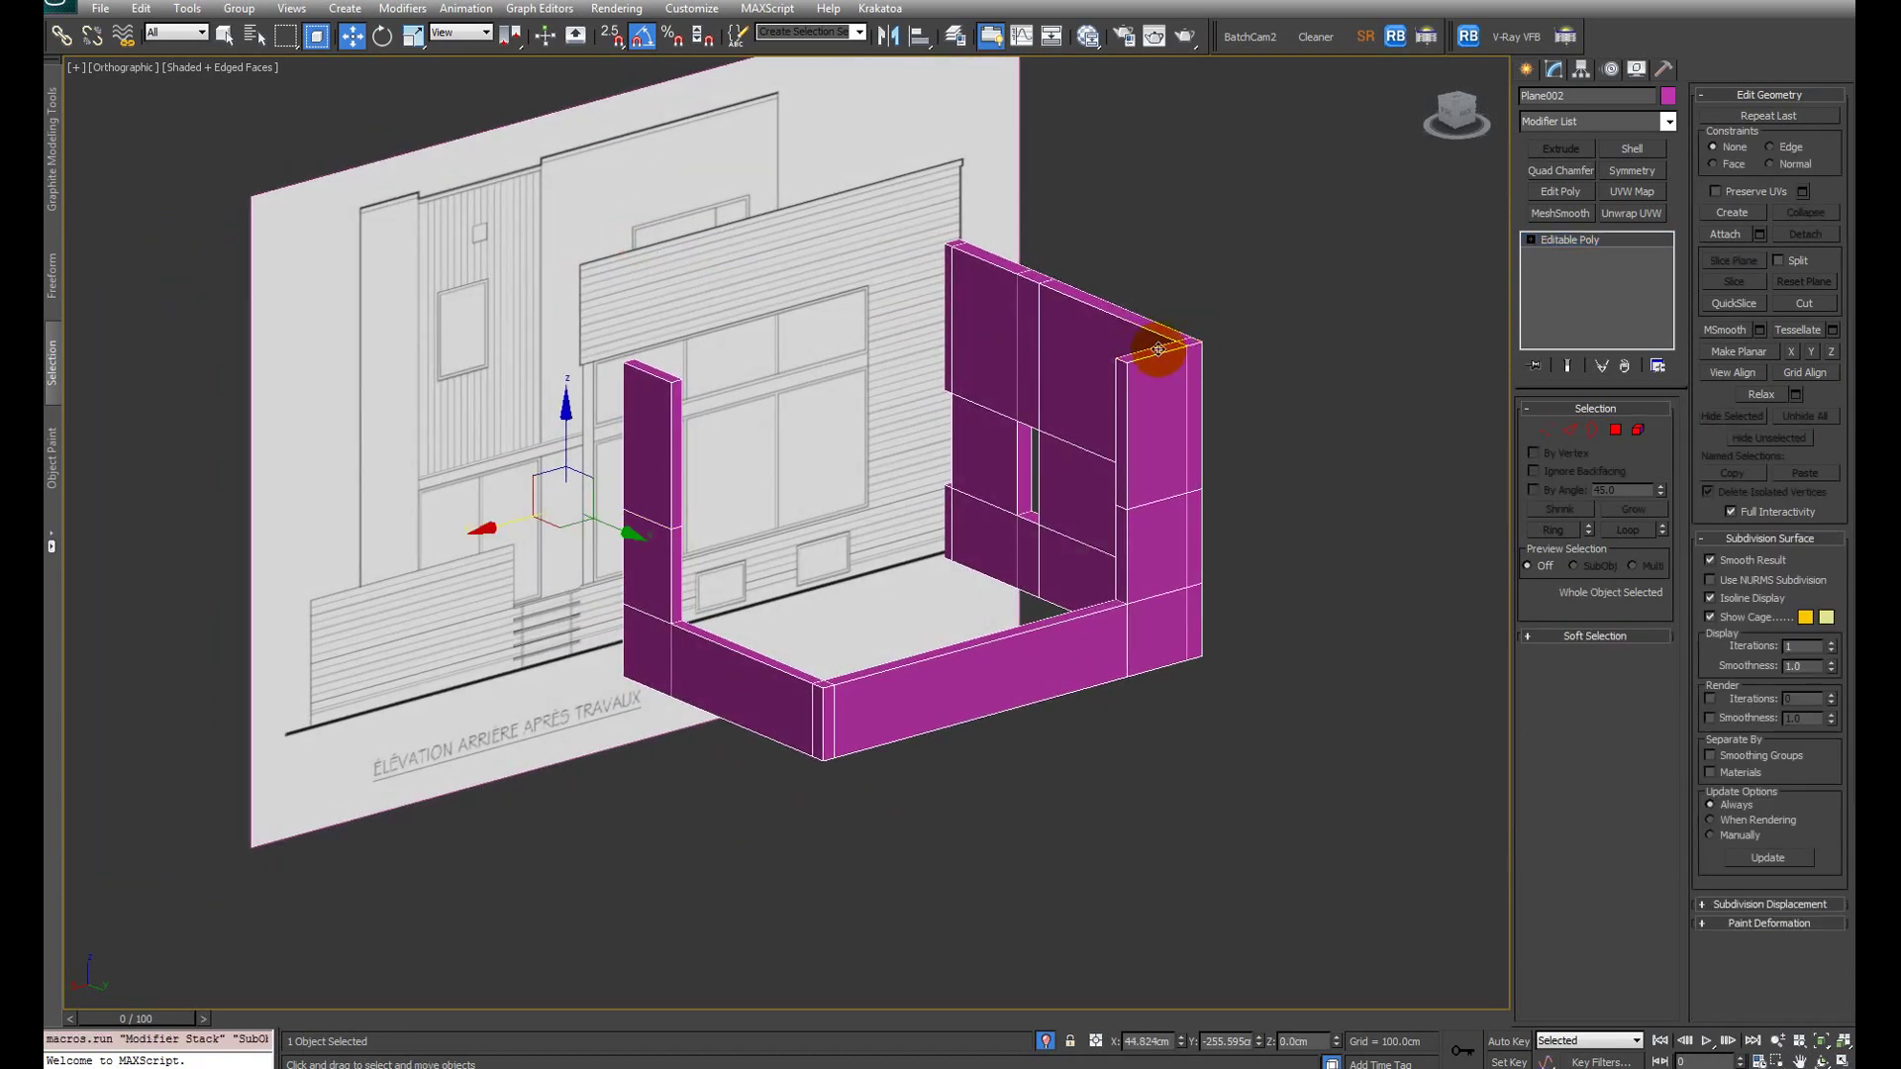
{"action": "left_click", "coordinate": [1156, 352]}
Step: Select all top polygons of the raised walls in the front view and extrude them upward about 221 cm
{"action": "key", "text": "4"}
{"action": "key", "text": "F3"}
{"action": "left_click", "coordinate": [1143, 354]}
{"action": "key", "text": "f"}
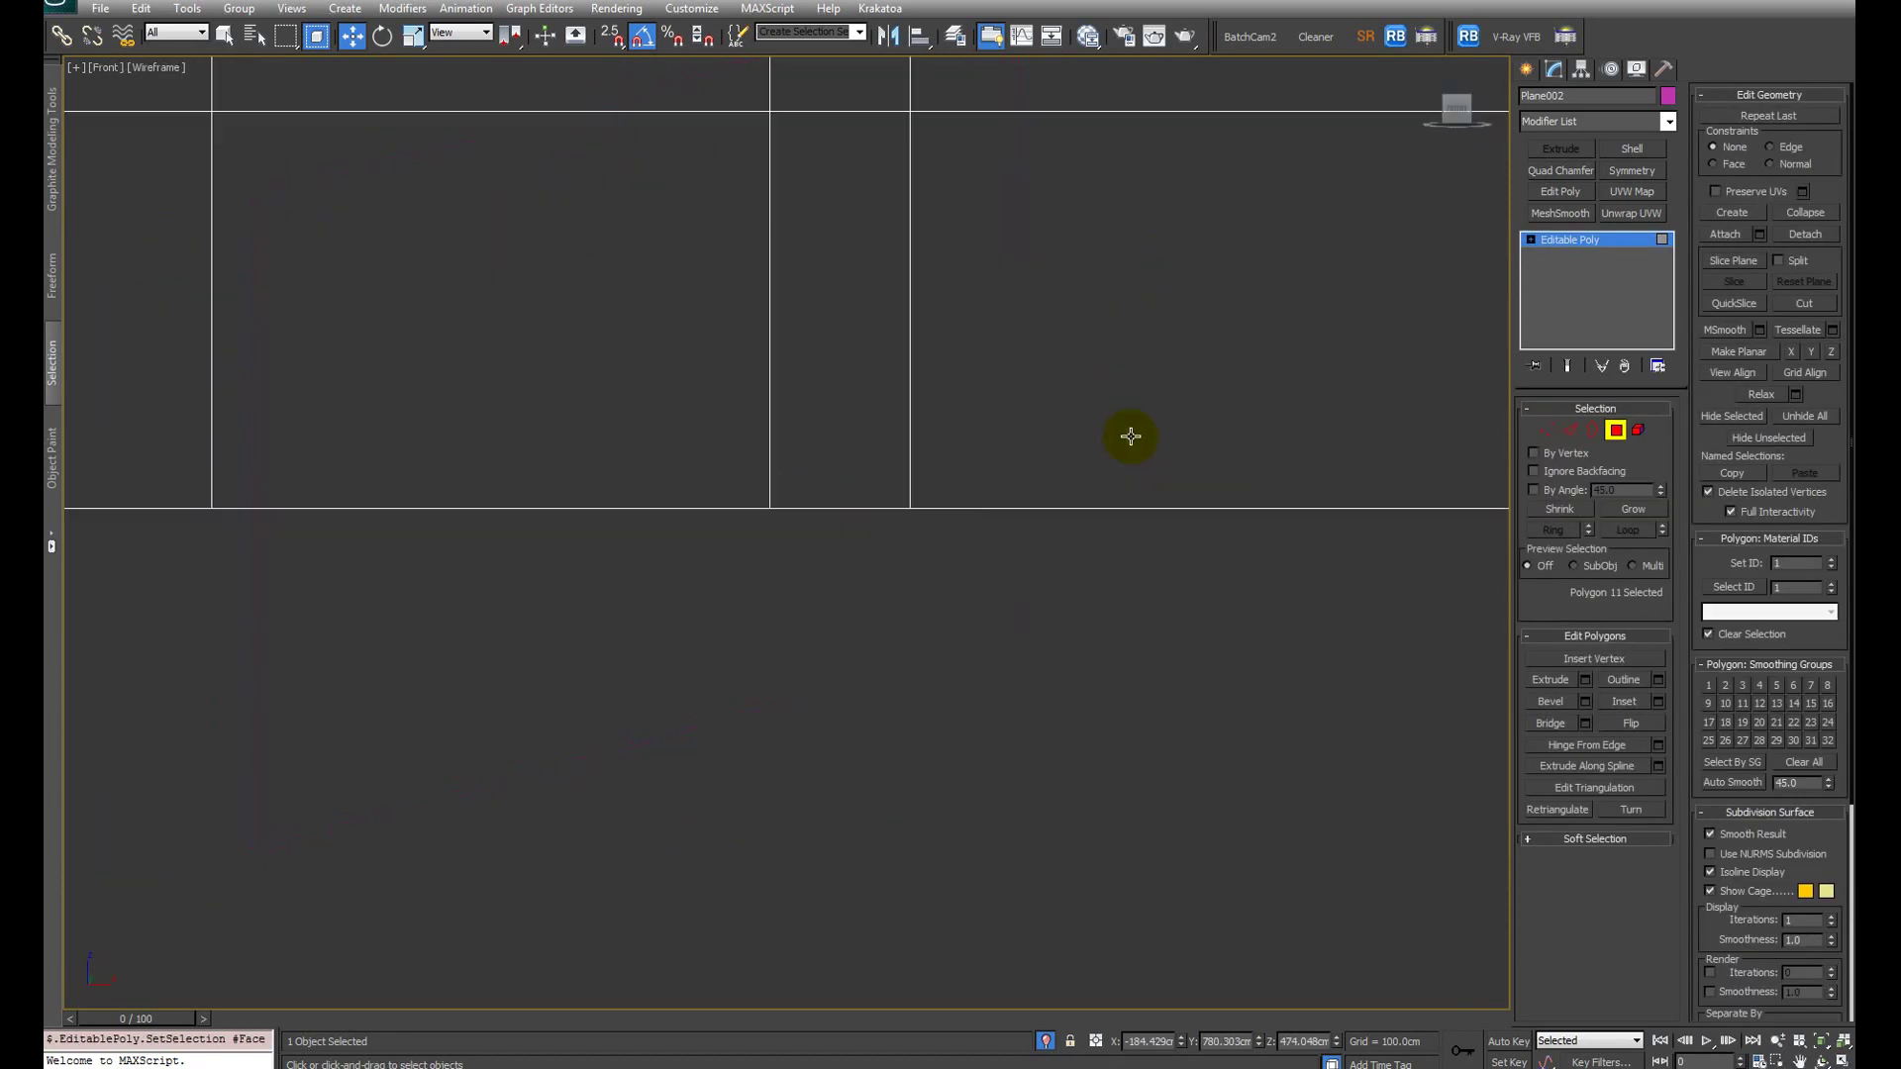
{"action": "scroll", "coordinate": [1085, 471], "scroll_direction": "down", "scroll_amount": 6}
{"action": "left_click_drag", "start_coordinate": [499, 350], "coordinate": [1286, 578]}
{"action": "key", "text": "F3"}
{"action": "mouse_move", "coordinate": [1005, 520]}
{"action": "middle_mouse_down", "text": "alt"}
{"action": "mouse_move", "coordinate": [959, 580]}
{"action": "mouse_move", "coordinate": [1069, 585]}
{"action": "middle_mouse_up", "text": "alt"}
{"action": "scroll", "coordinate": [960, 580], "scroll_direction": "up", "scroll_amount": 4}
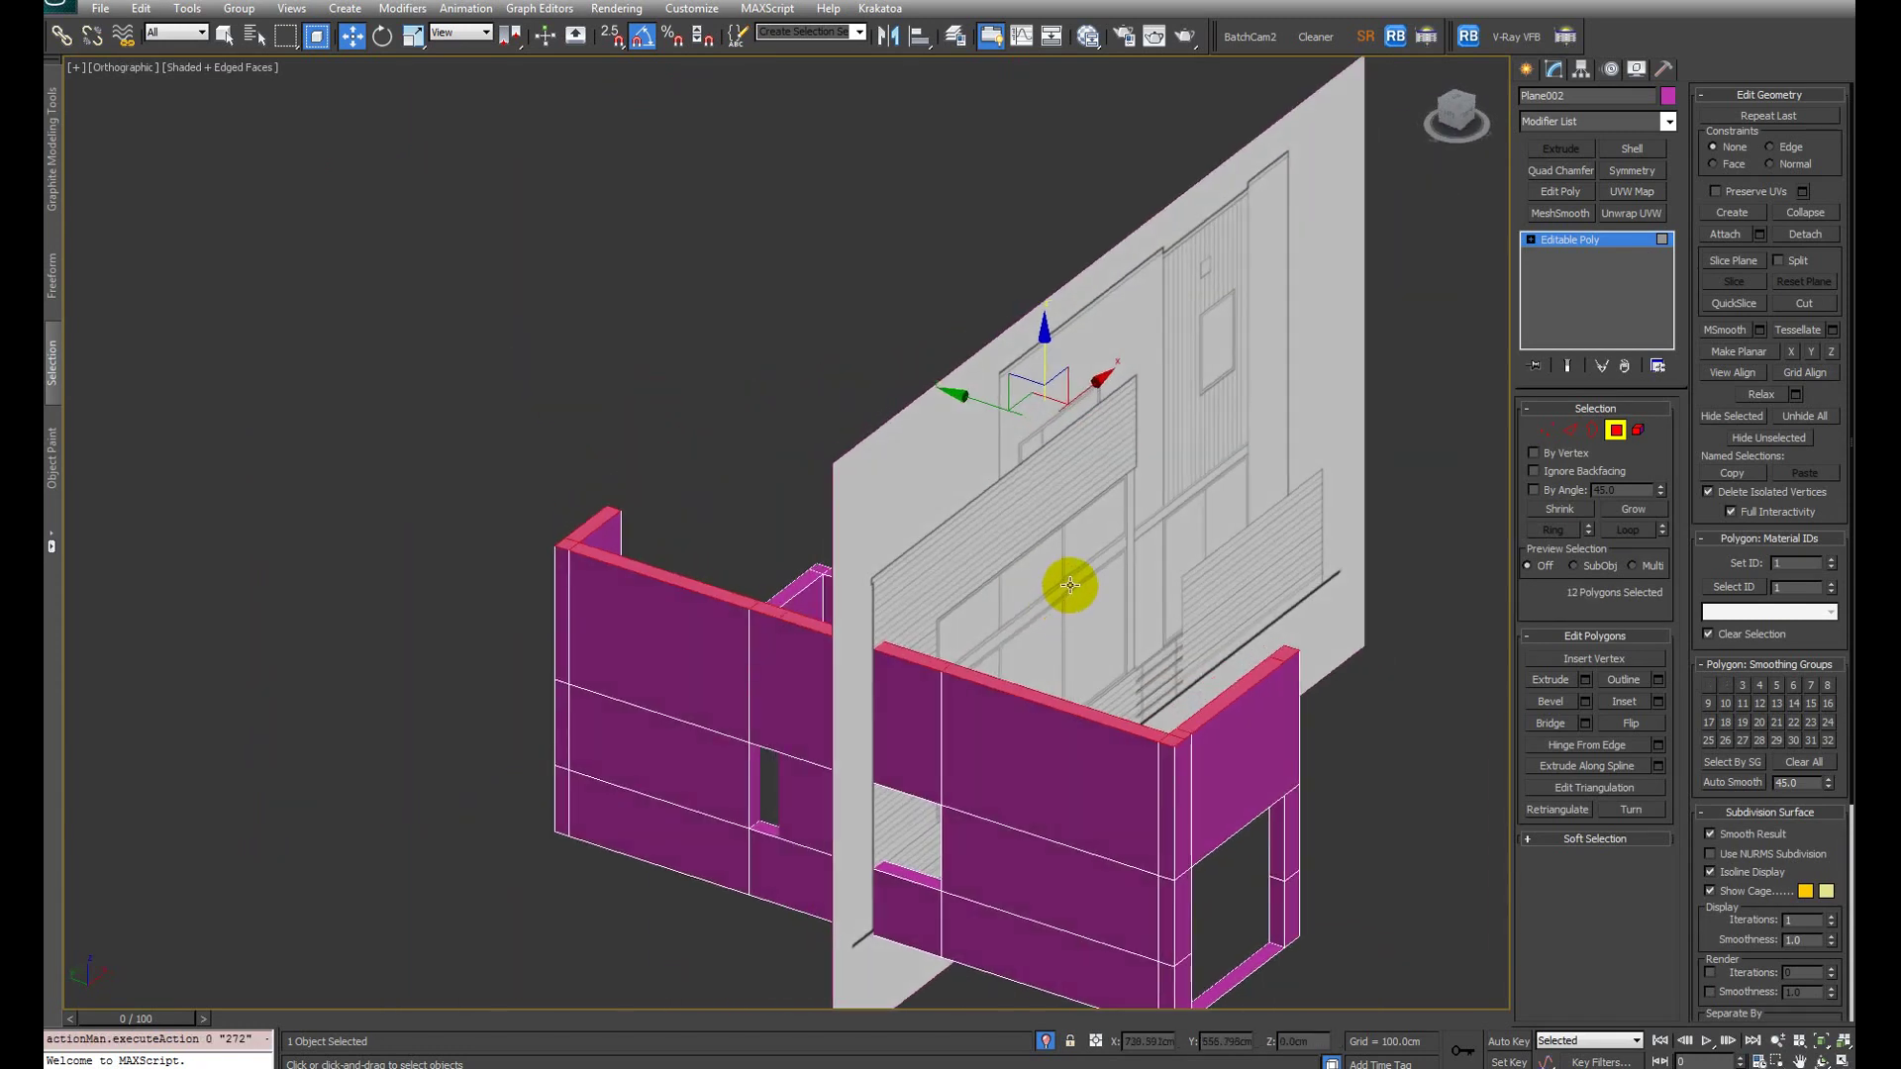
{"action": "key", "text": "shift+e"}
{"action": "middle_click_drag", "start_coordinate": [1251, 574], "coordinate": [1160, 586], "text": "alt"}
{"action": "left_click", "coordinate": [797, 598]}
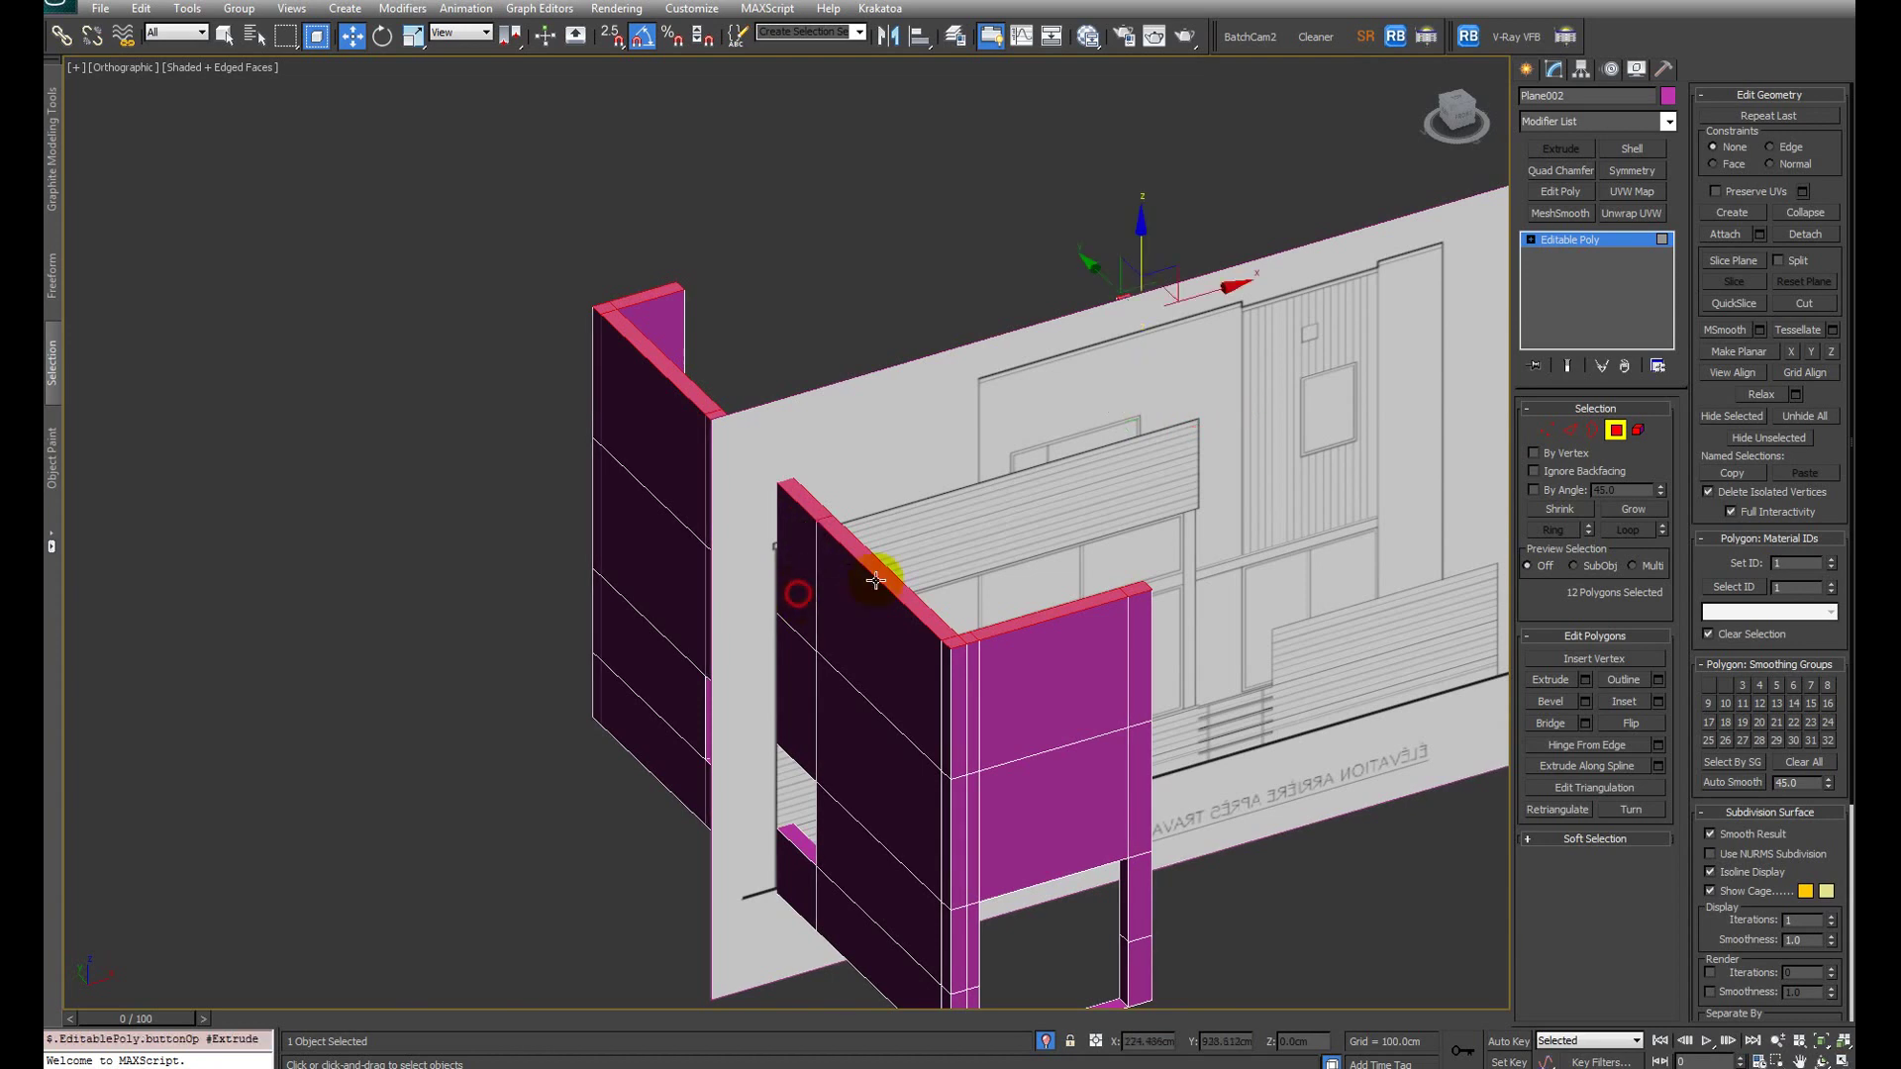
Step: Lower the selected top polygons about 98.8 cm to the extension's roof line on the rear elevation
{"action": "key", "text": "f"}
{"action": "key", "text": "z"}
{"action": "key", "text": "F3"}
{"action": "scroll", "coordinate": [906, 567], "scroll_direction": "down", "scroll_amount": 5}
{"action": "key", "text": "F3"}
{"action": "scroll", "coordinate": [875, 527], "scroll_direction": "up", "scroll_amount": 1}
{"action": "scroll", "coordinate": [876, 534], "scroll_direction": "up", "scroll_amount": 3}
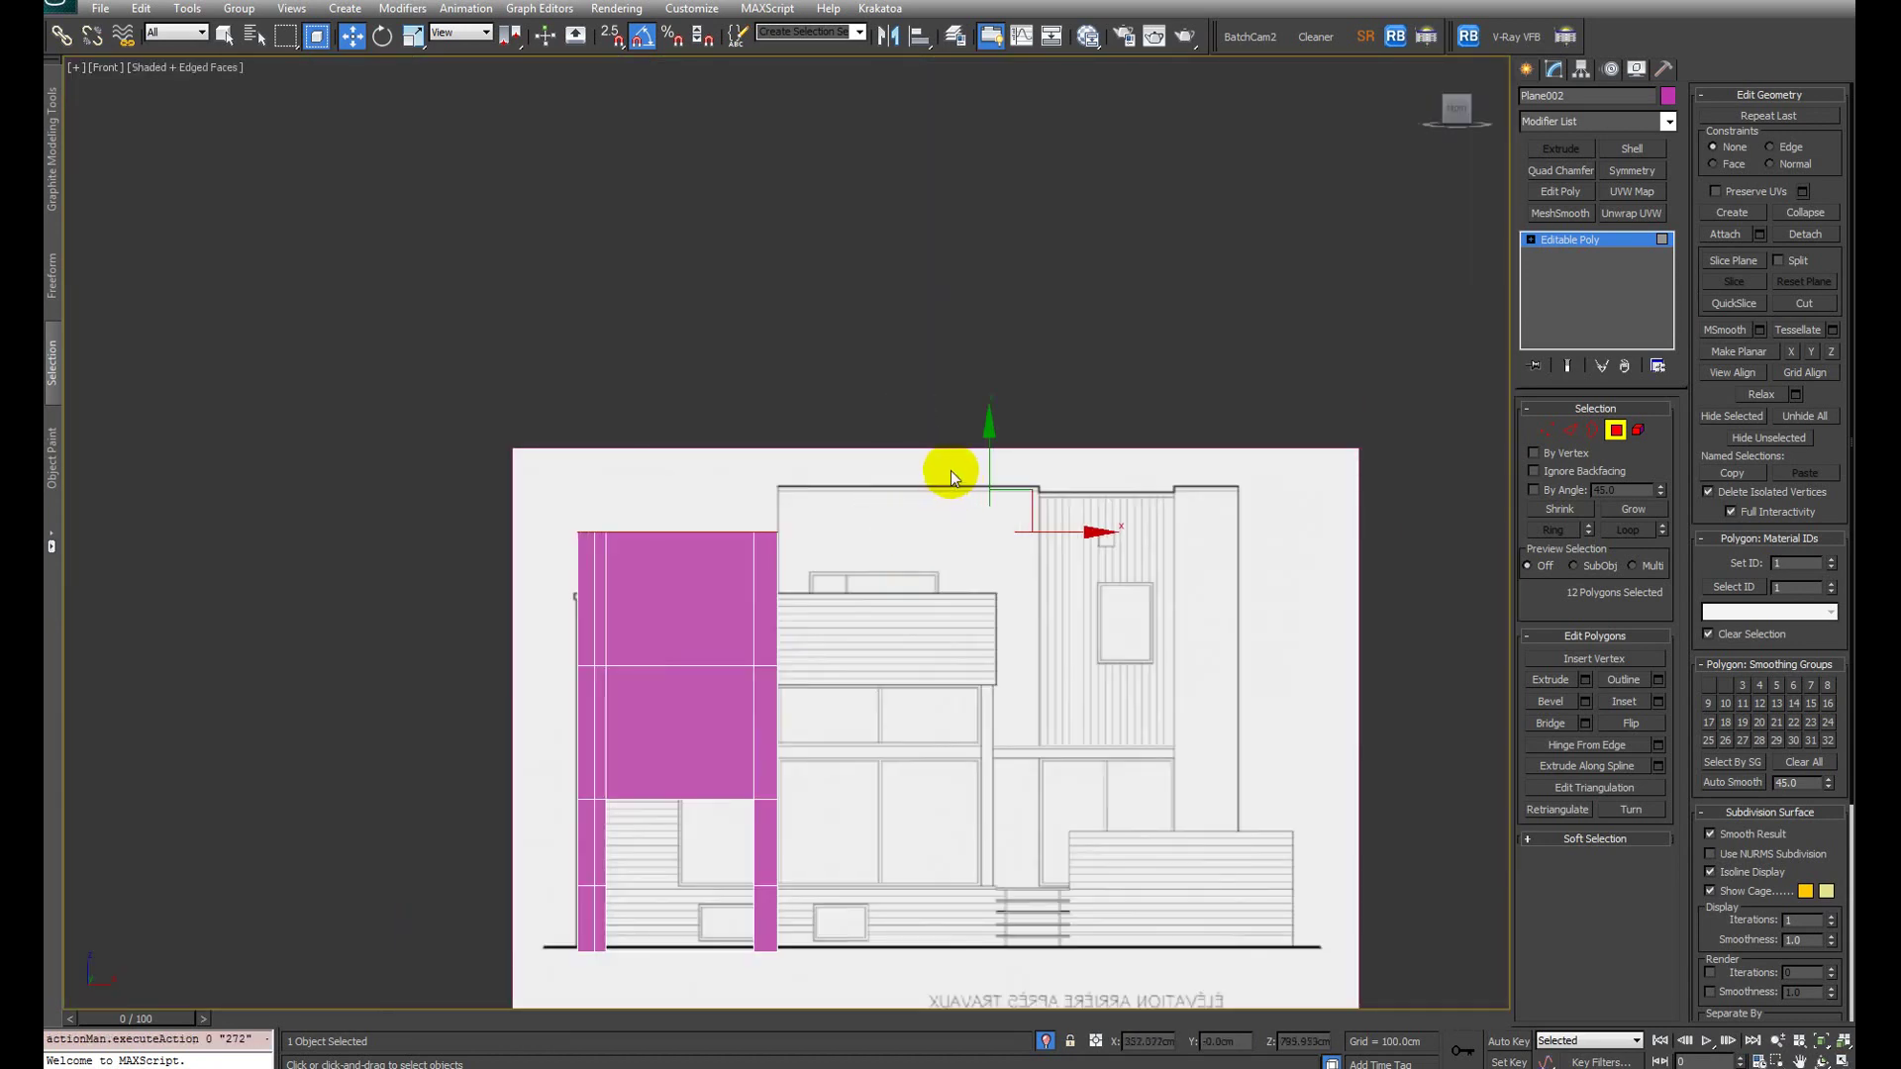
{"action": "left_click_drag", "start_coordinate": [989, 466], "coordinate": [982, 530]}
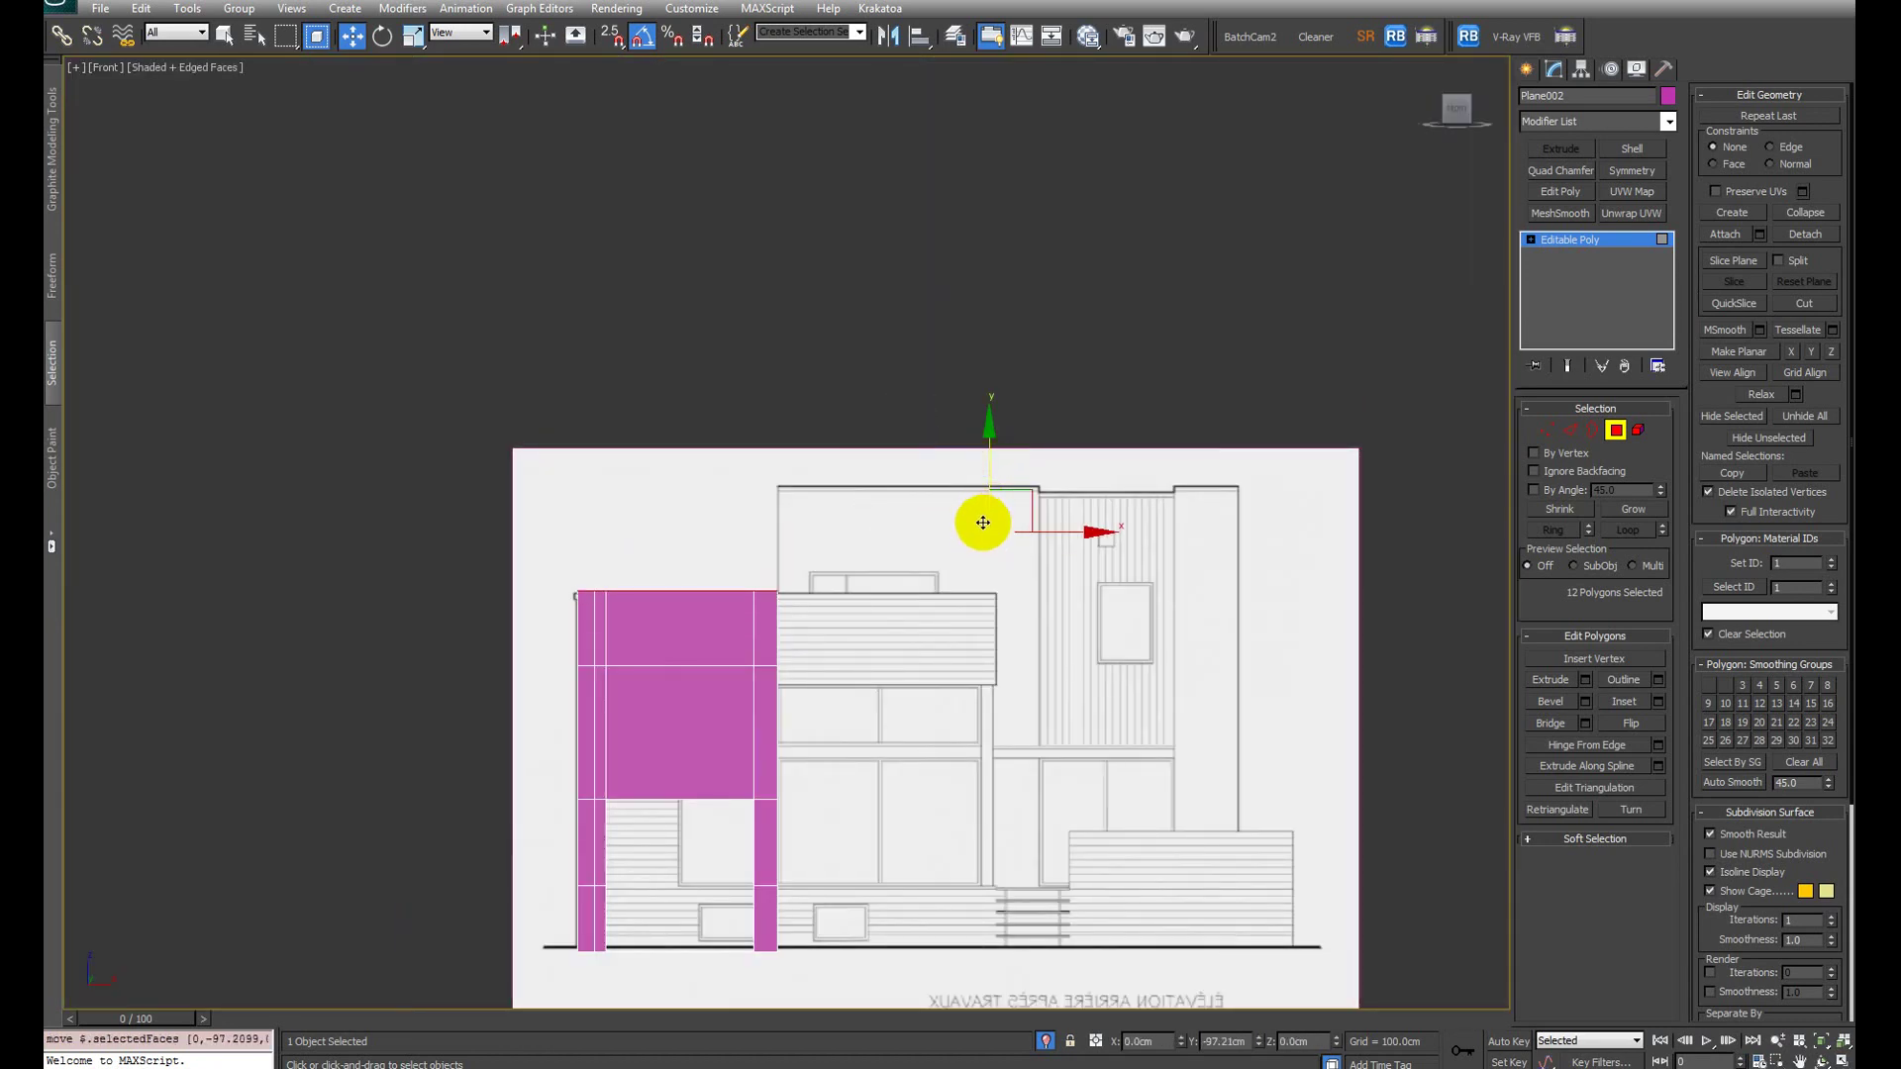
{"action": "scroll", "coordinate": [891, 441], "scroll_direction": "down", "scroll_amount": 4}
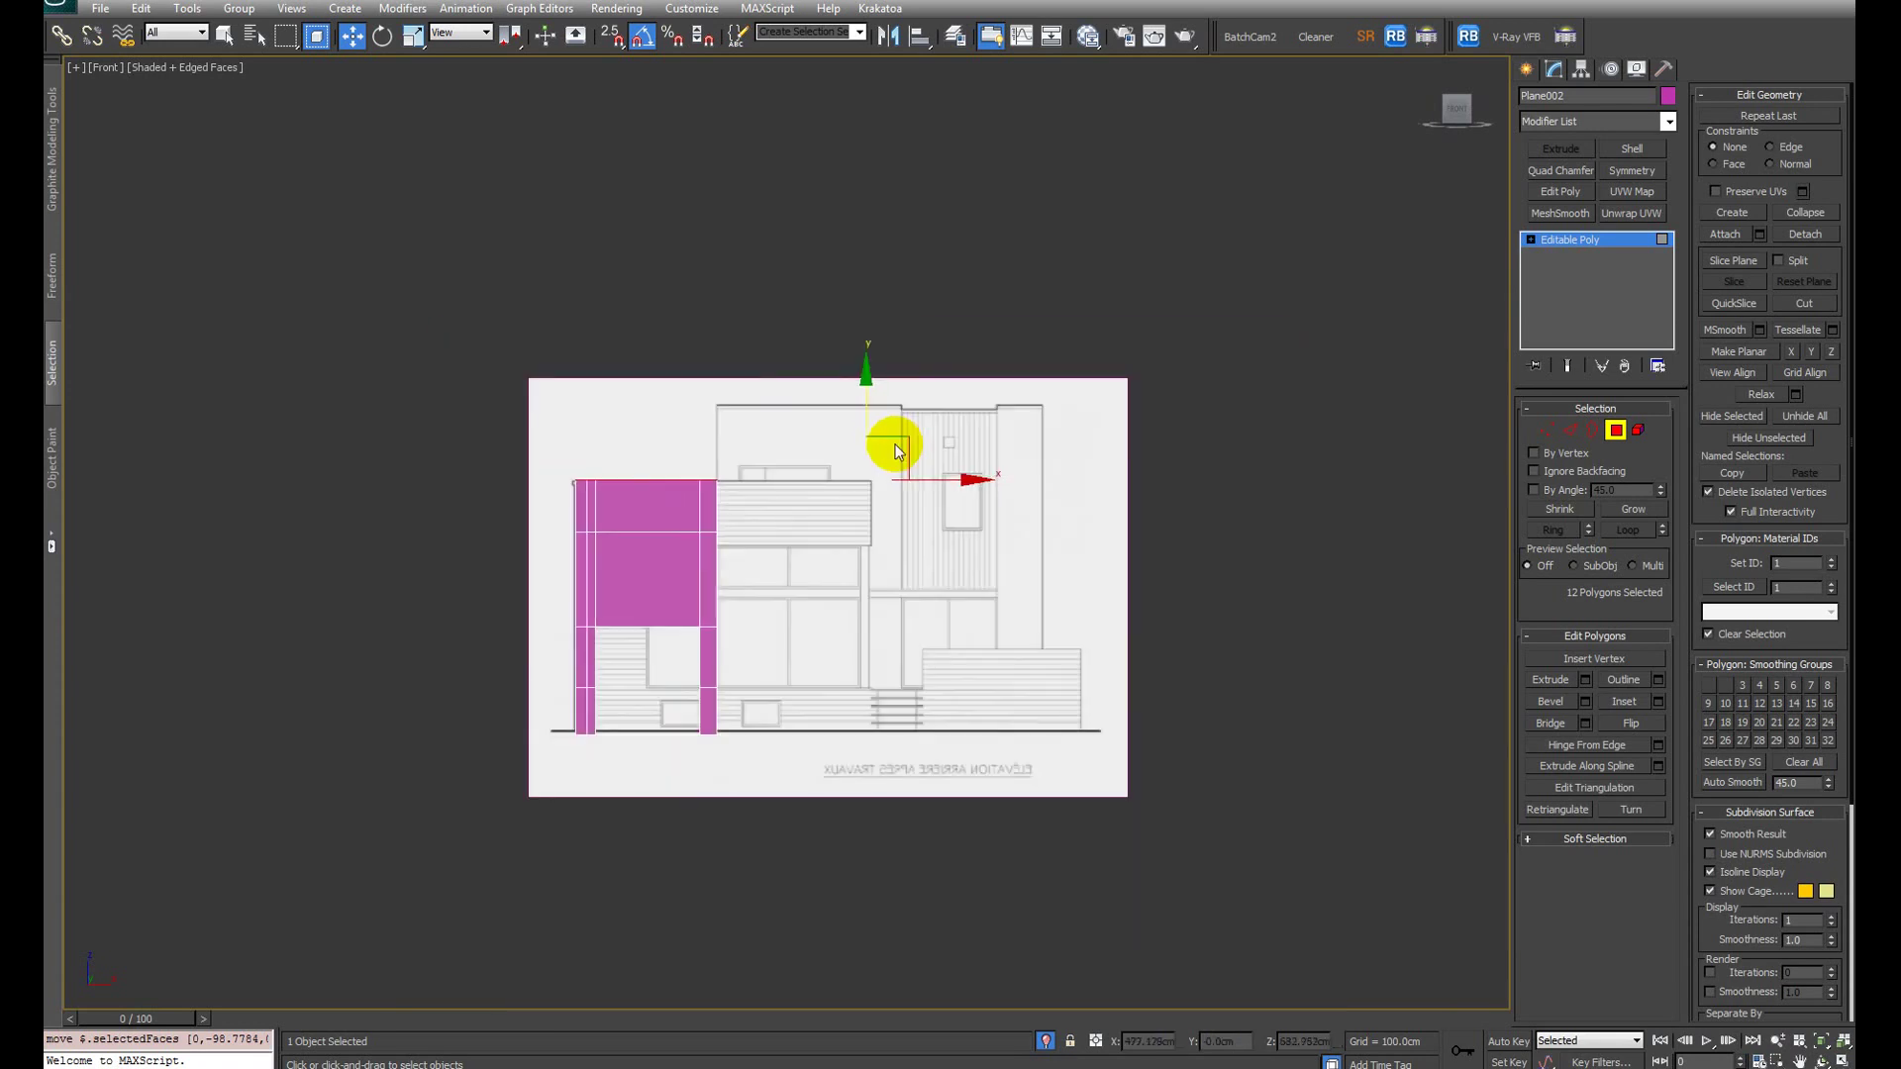
Step: Extrude the uppermost end polygon of the rear wall pier 221.446 cm across the large window opening
{"action": "middle_click_drag", "start_coordinate": [891, 441], "coordinate": [1286, 465], "text": "alt"}
{"action": "scroll", "coordinate": [1095, 564], "scroll_direction": "up", "scroll_amount": 4}
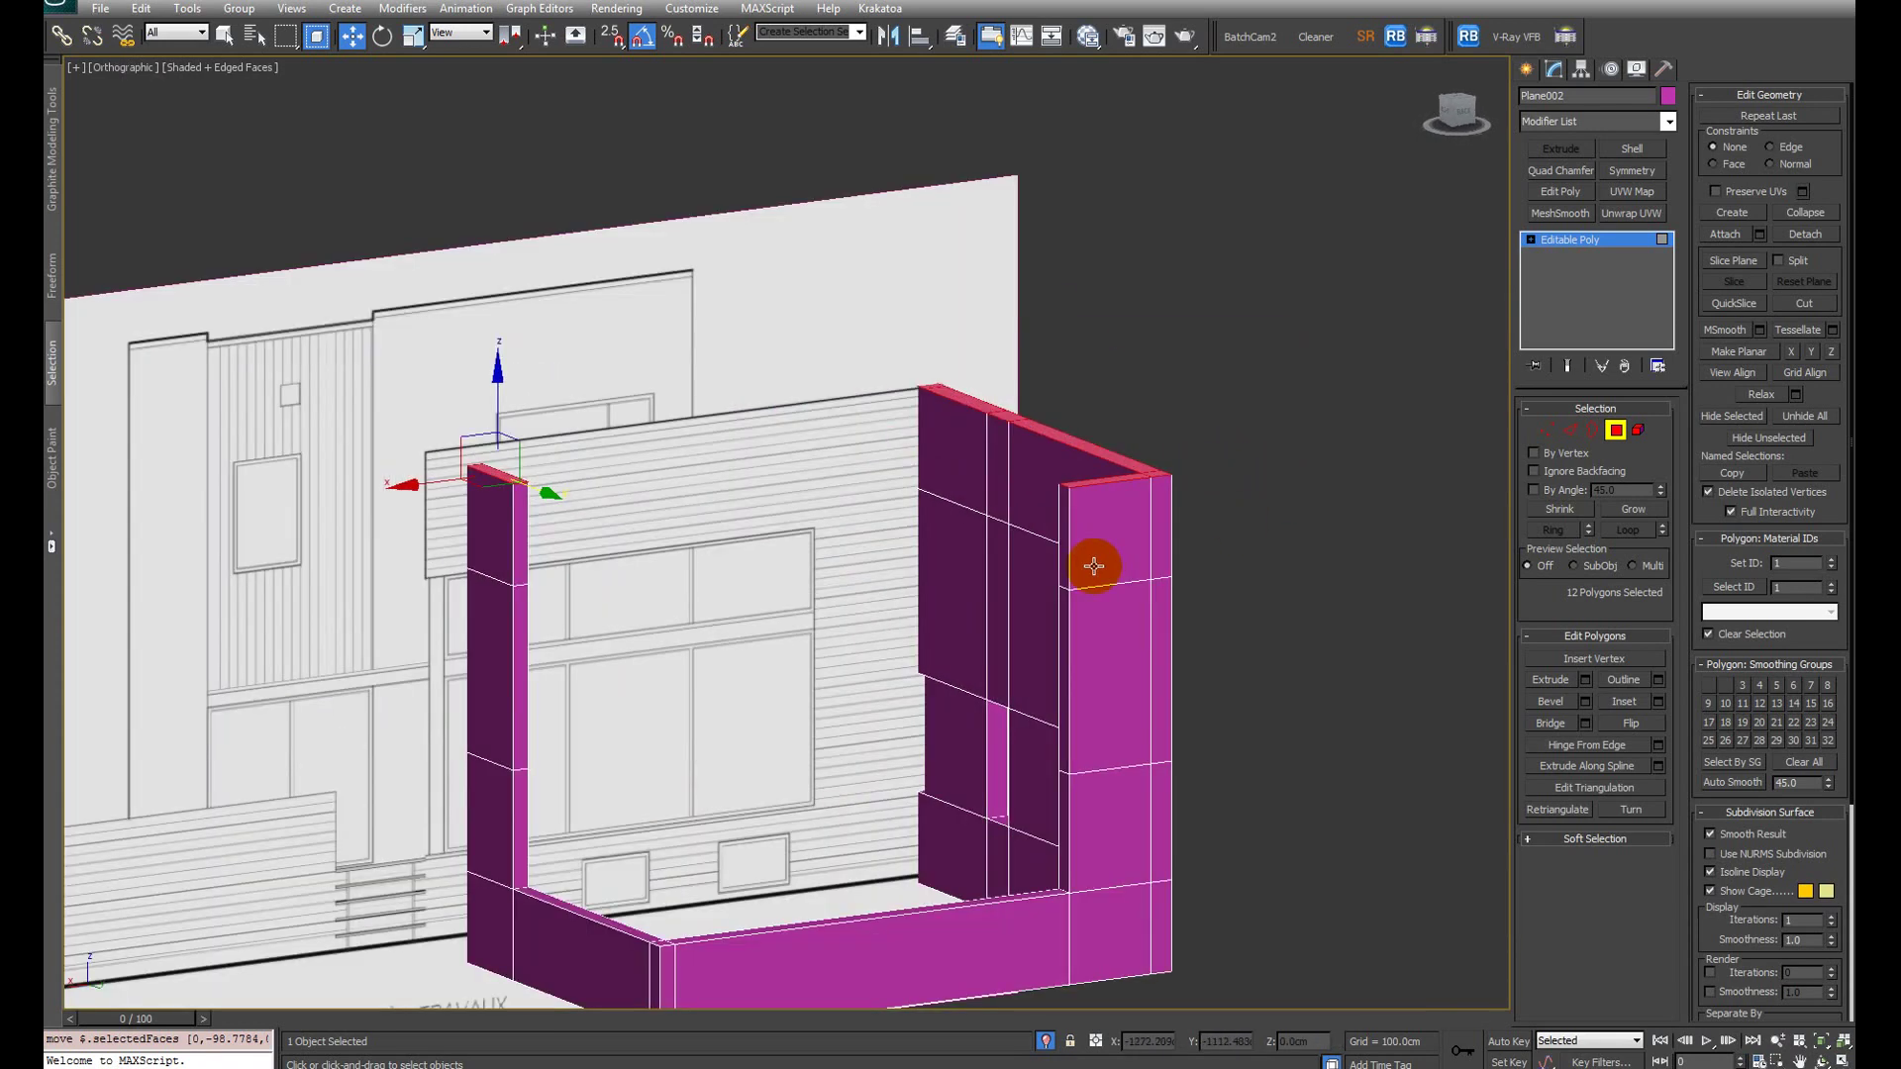
{"action": "middle_click_drag", "start_coordinate": [960, 607], "coordinate": [946, 422]}
{"action": "left_click", "coordinate": [1048, 367]}
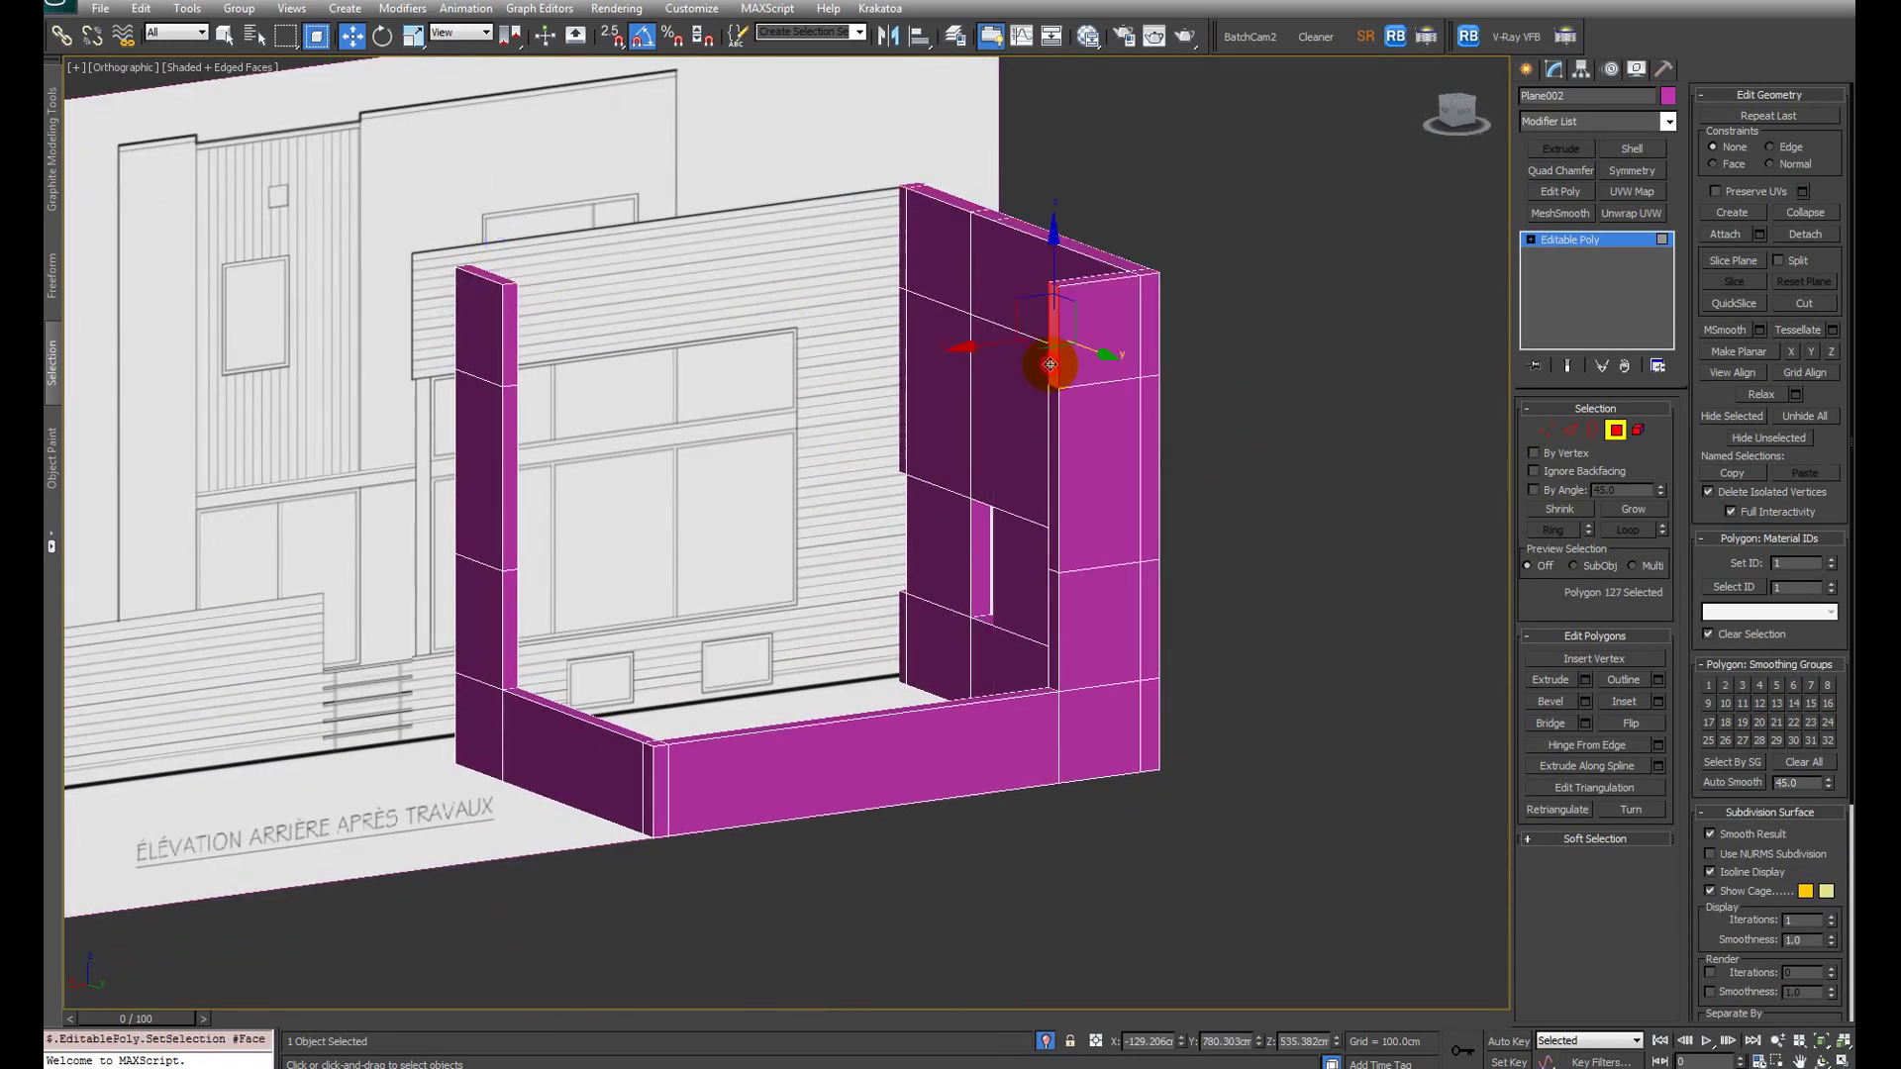
{"action": "left_click", "coordinate": [508, 323]}
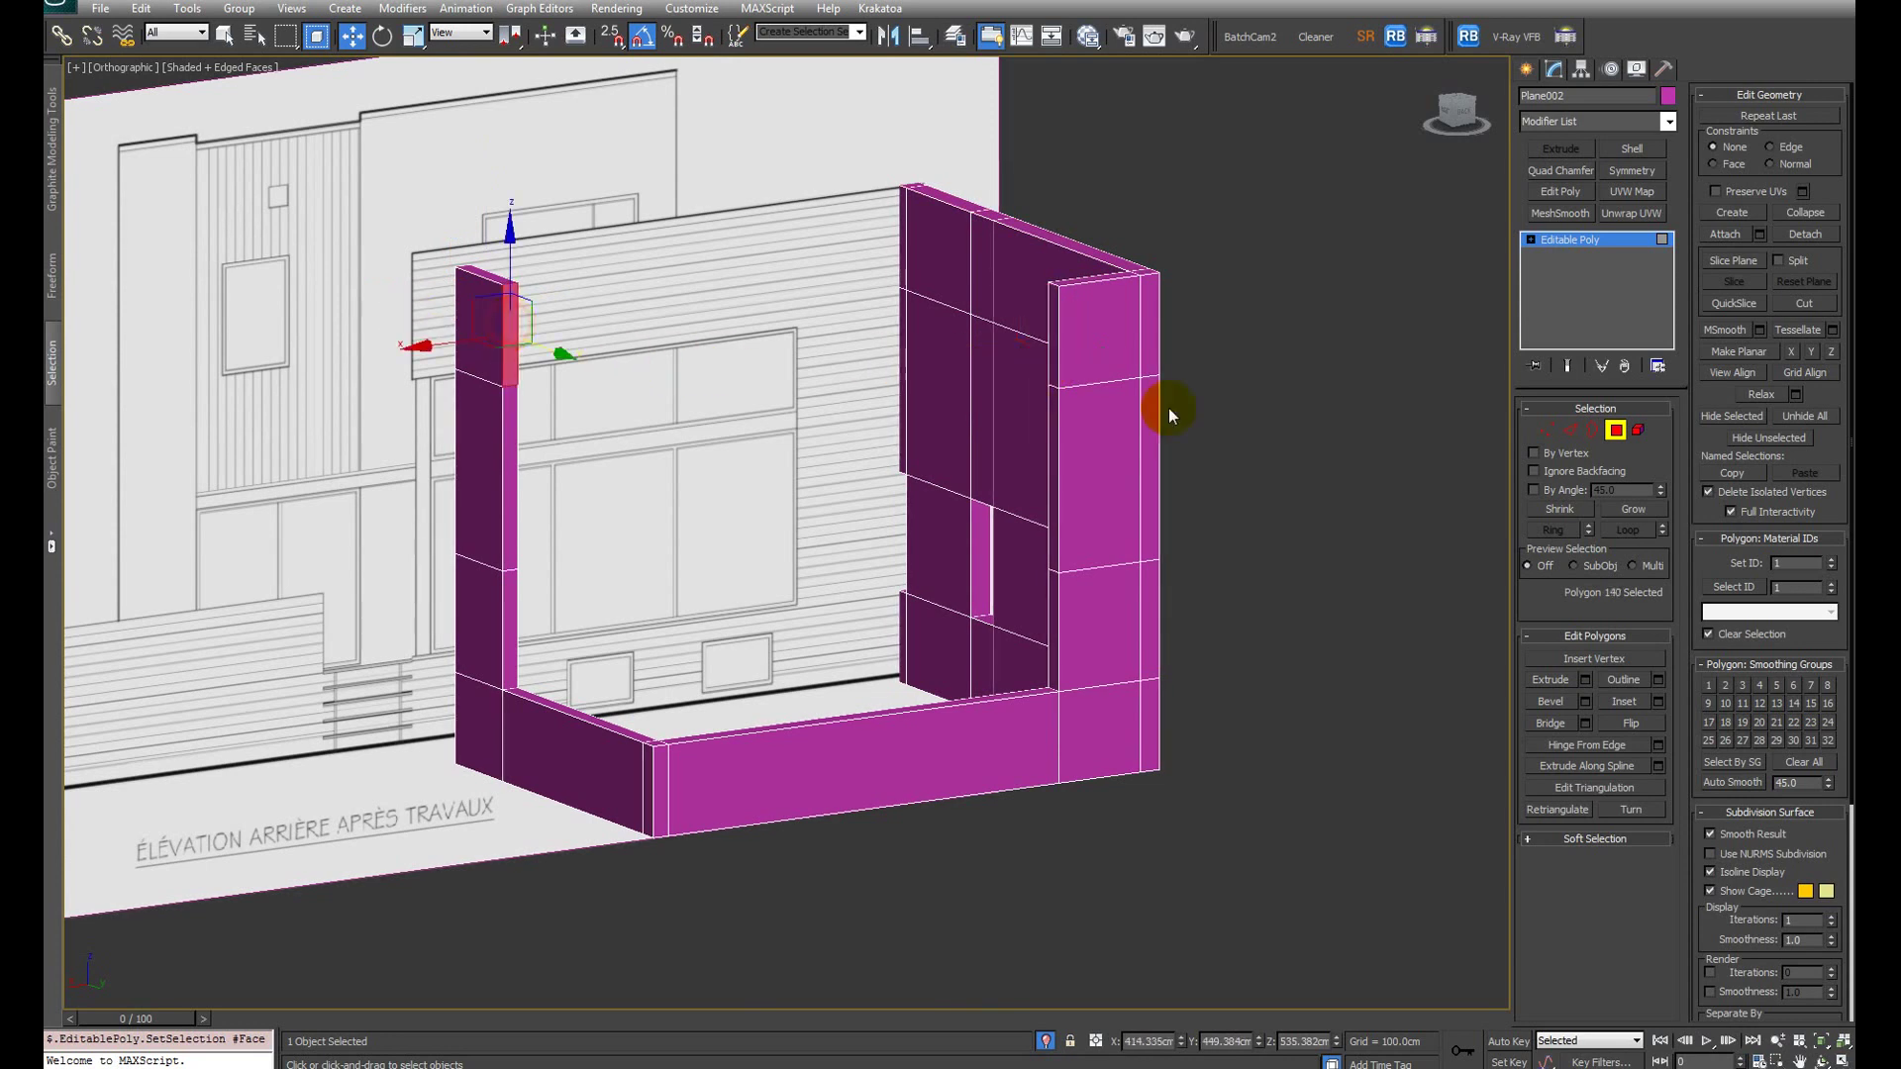
{"action": "left_click", "coordinate": [1061, 350]}
{"action": "left_click", "coordinate": [1055, 348]}
{"action": "middle_click_drag", "start_coordinate": [1073, 386], "coordinate": [1083, 405], "text": "alt"}
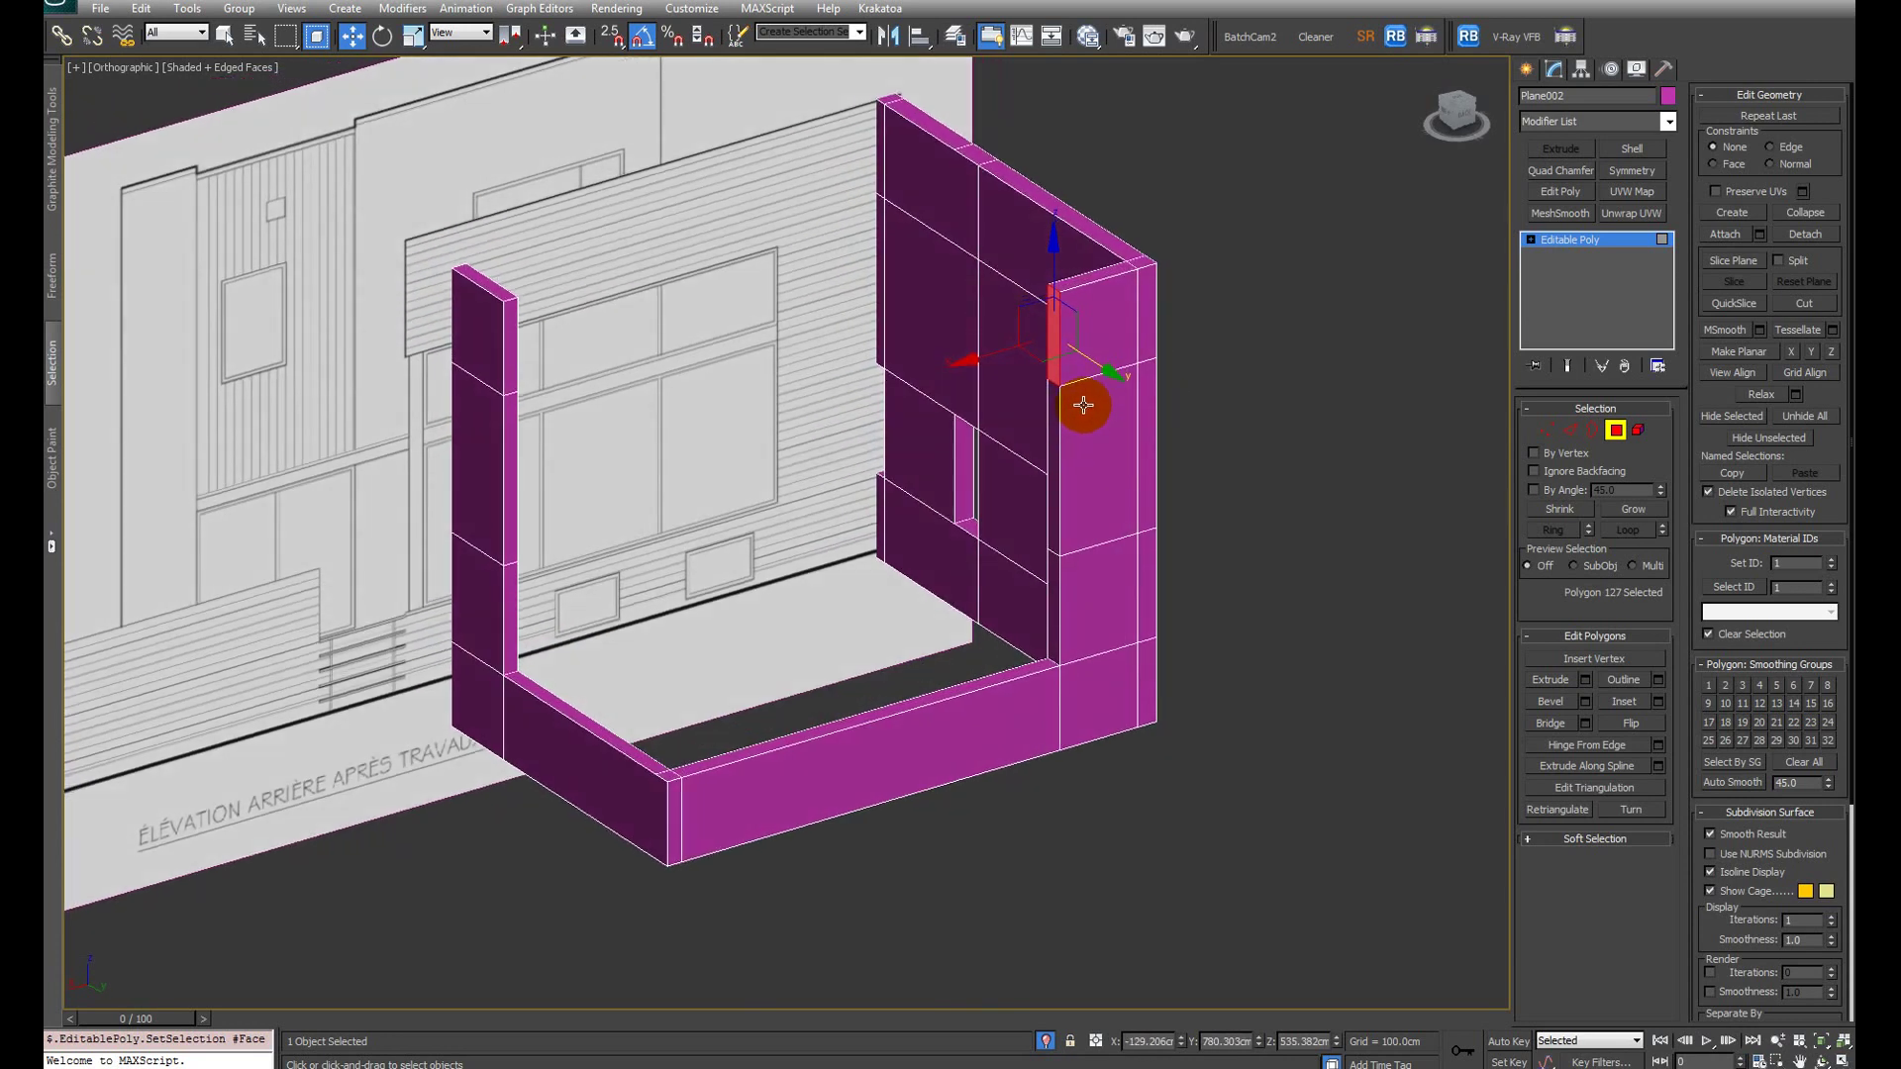
{"action": "key", "text": "shift+e"}
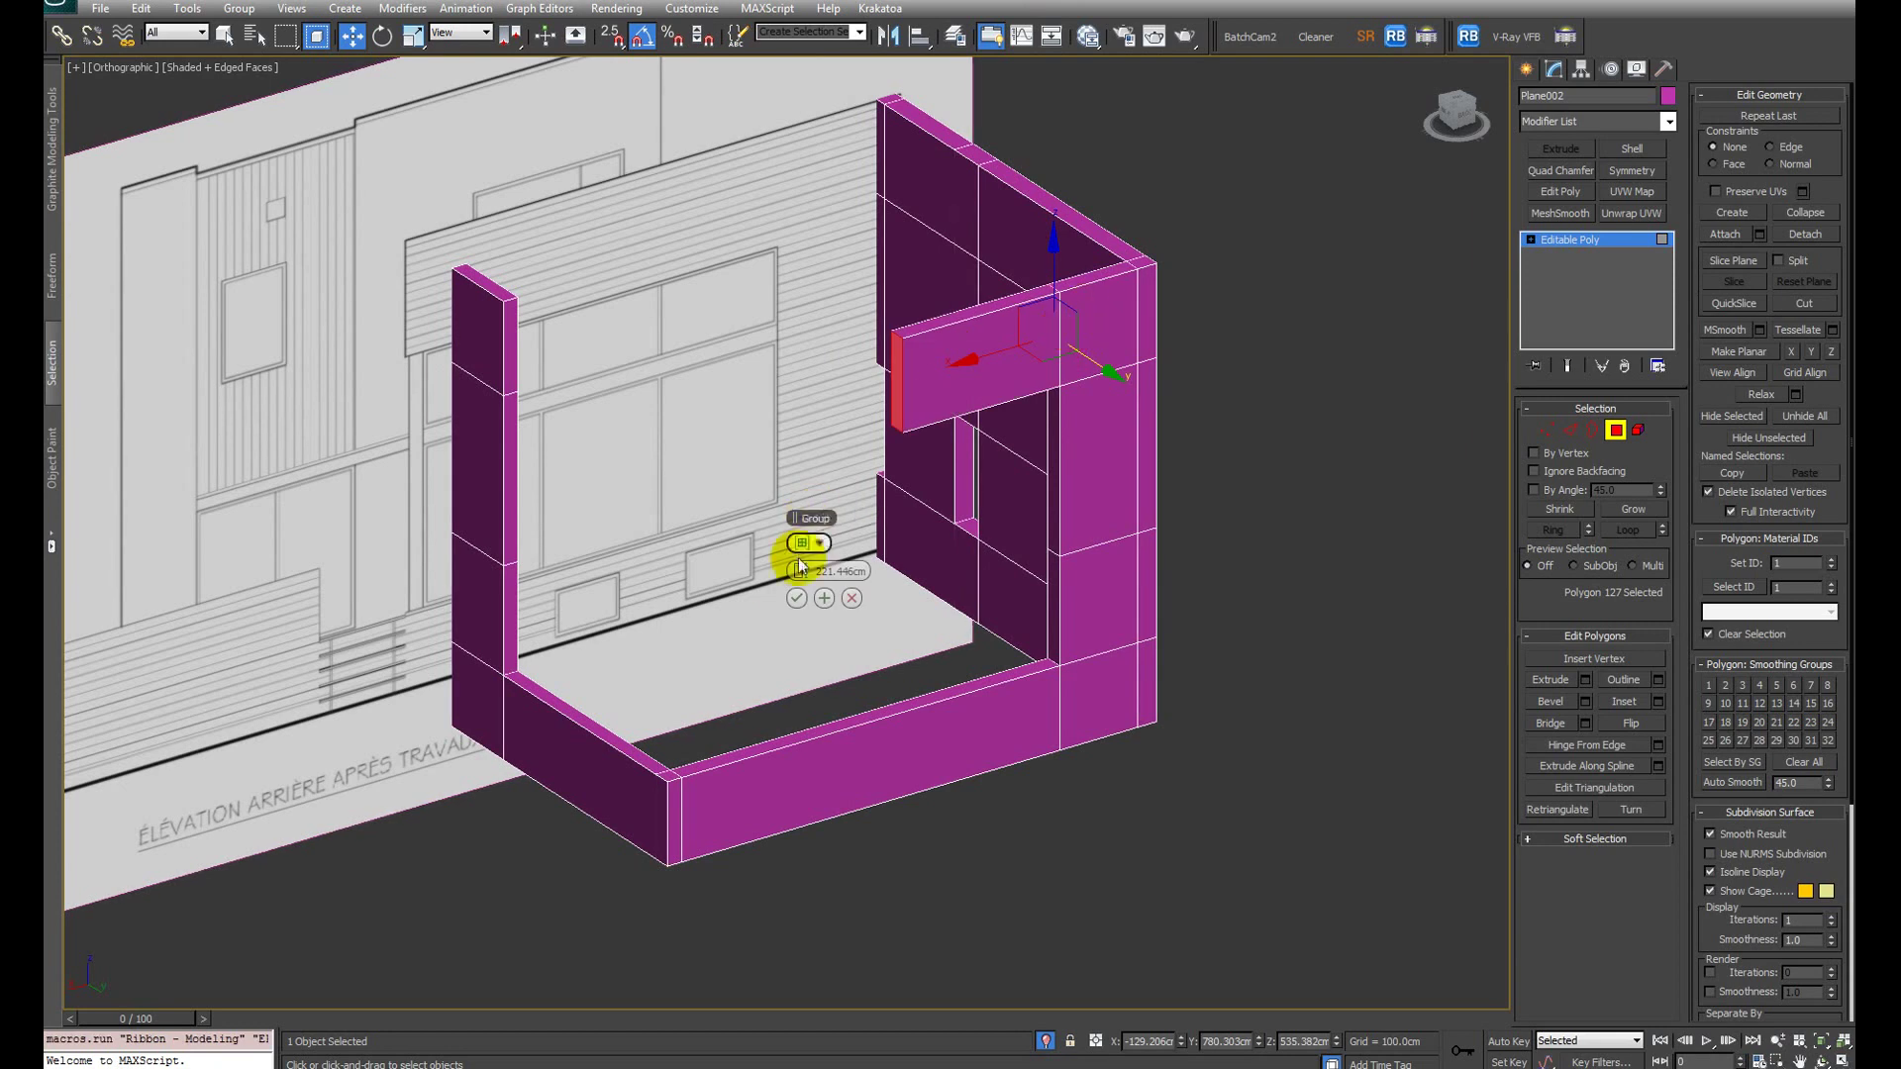
{"action": "left_click", "coordinate": [796, 598]}
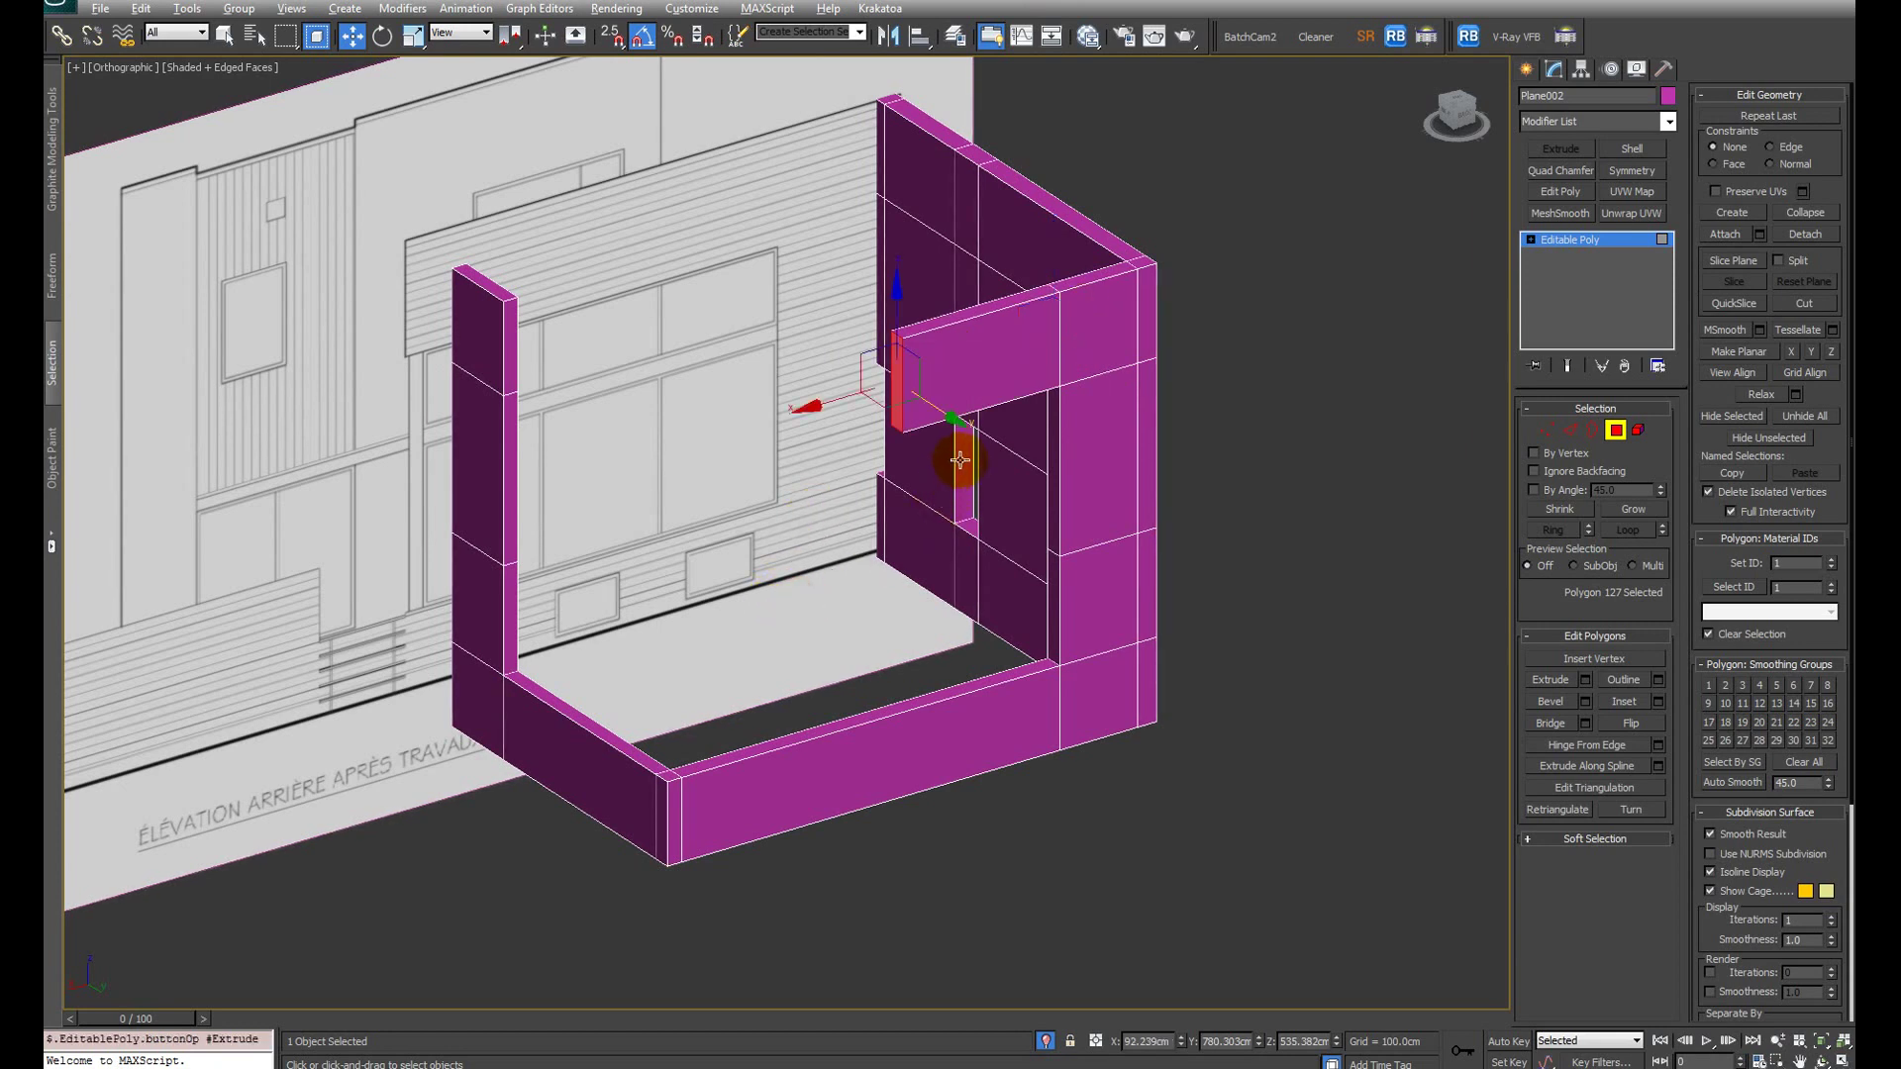
Step: Move the extruded beam's end face about 312 cm along X, snapping it to the terrace-side wall's inner face in plan
{"action": "key", "text": "t"}
{"action": "key", "text": "z"}
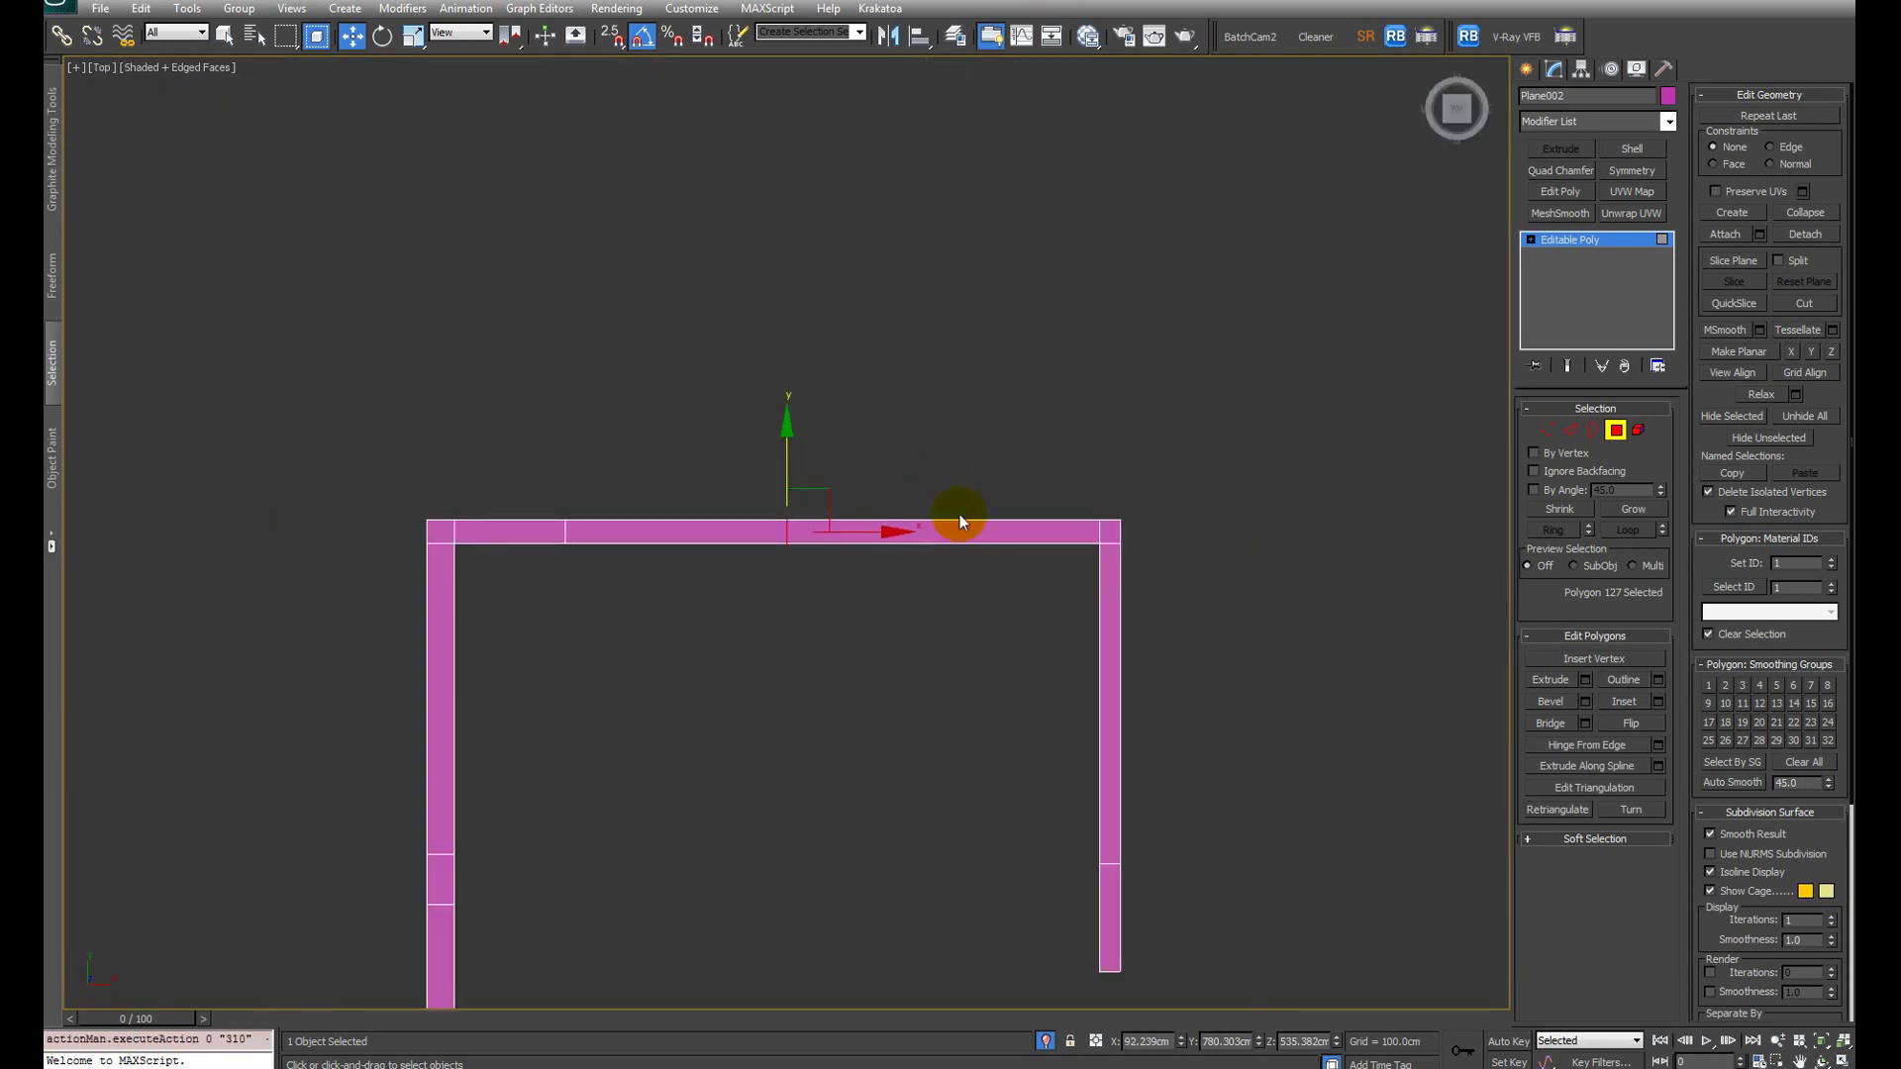
{"action": "scroll", "coordinate": [960, 514], "scroll_direction": "up", "scroll_amount": 2}
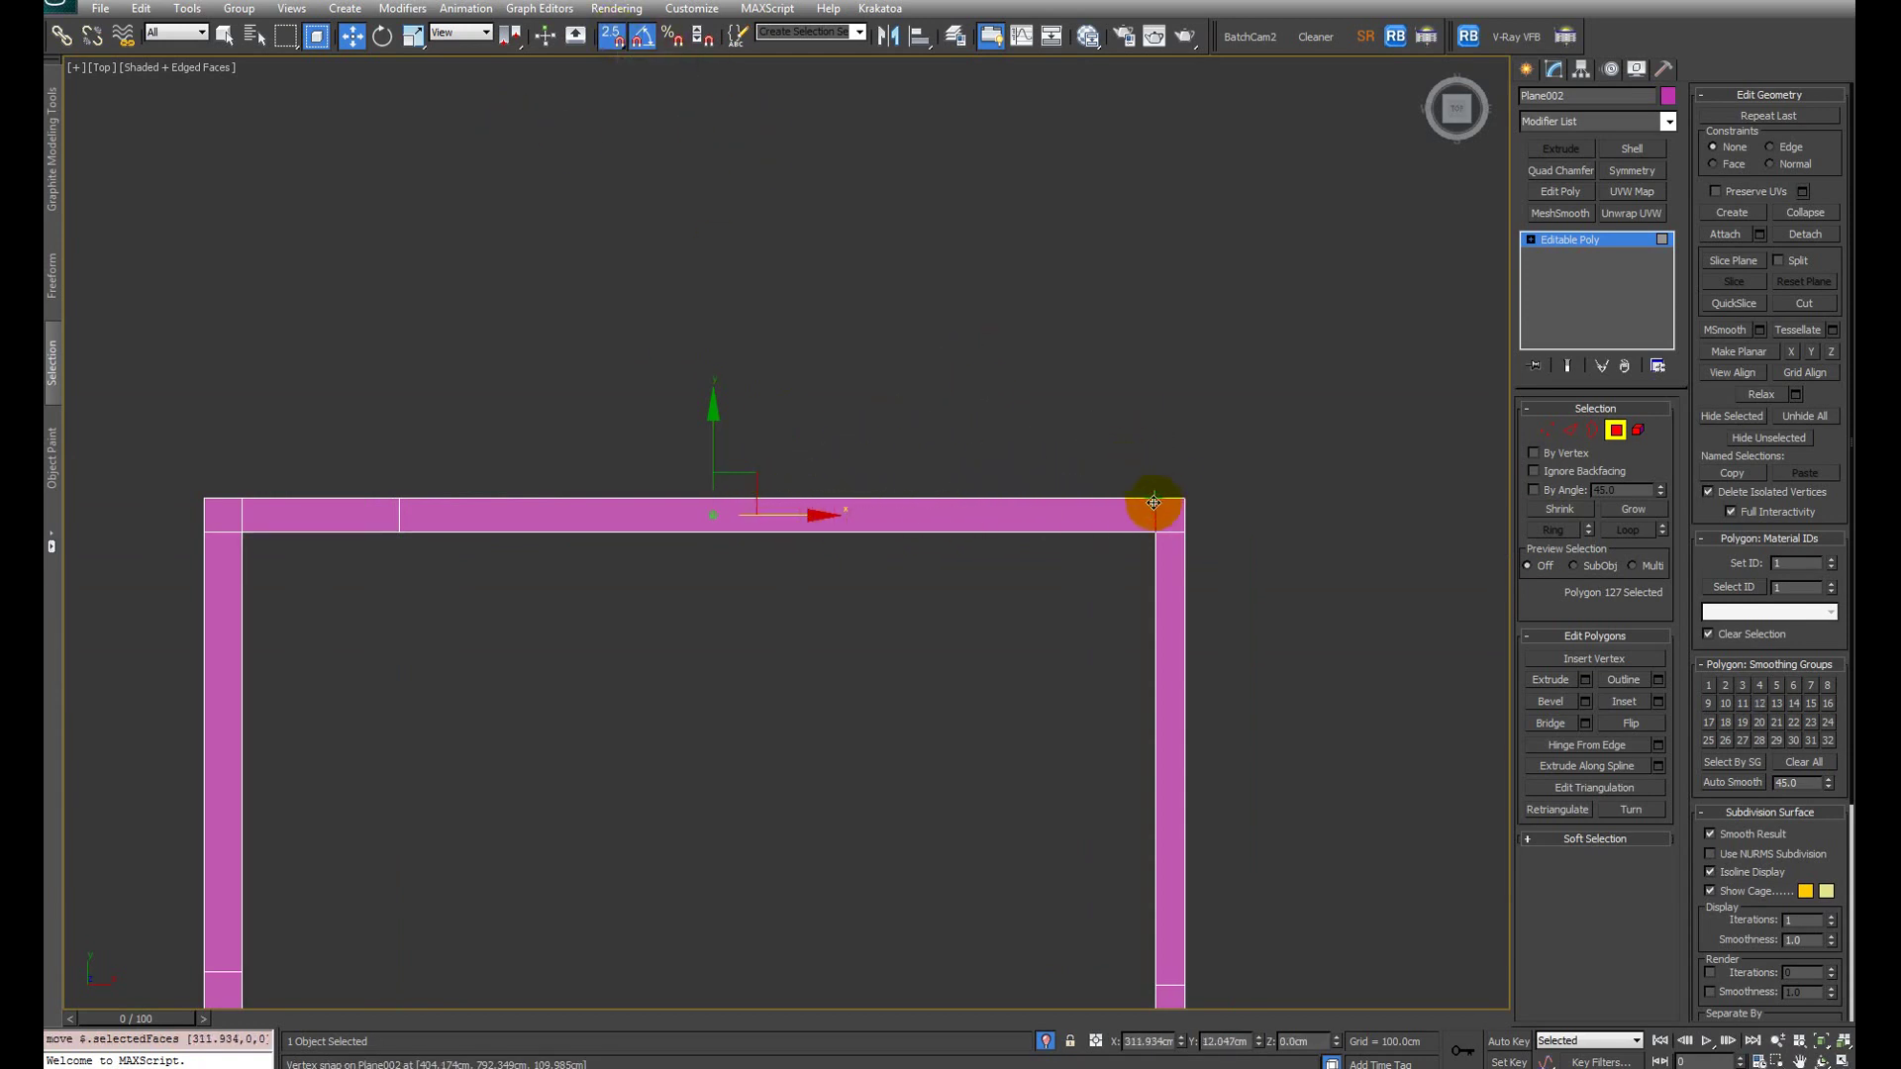
{"action": "left_click_drag", "start_coordinate": [1153, 503], "coordinate": [1154, 503]}
{"action": "scroll", "coordinate": [1155, 569], "scroll_direction": "up", "scroll_amount": 3}
{"action": "middle_click_drag", "start_coordinate": [1155, 576], "coordinate": [836, 548]}
Step: Extrude the beam's end face another 221.446 cm and snap it back about 201 cm to the terrace-side wall's outer corner
{"action": "key", "text": "shift+e"}
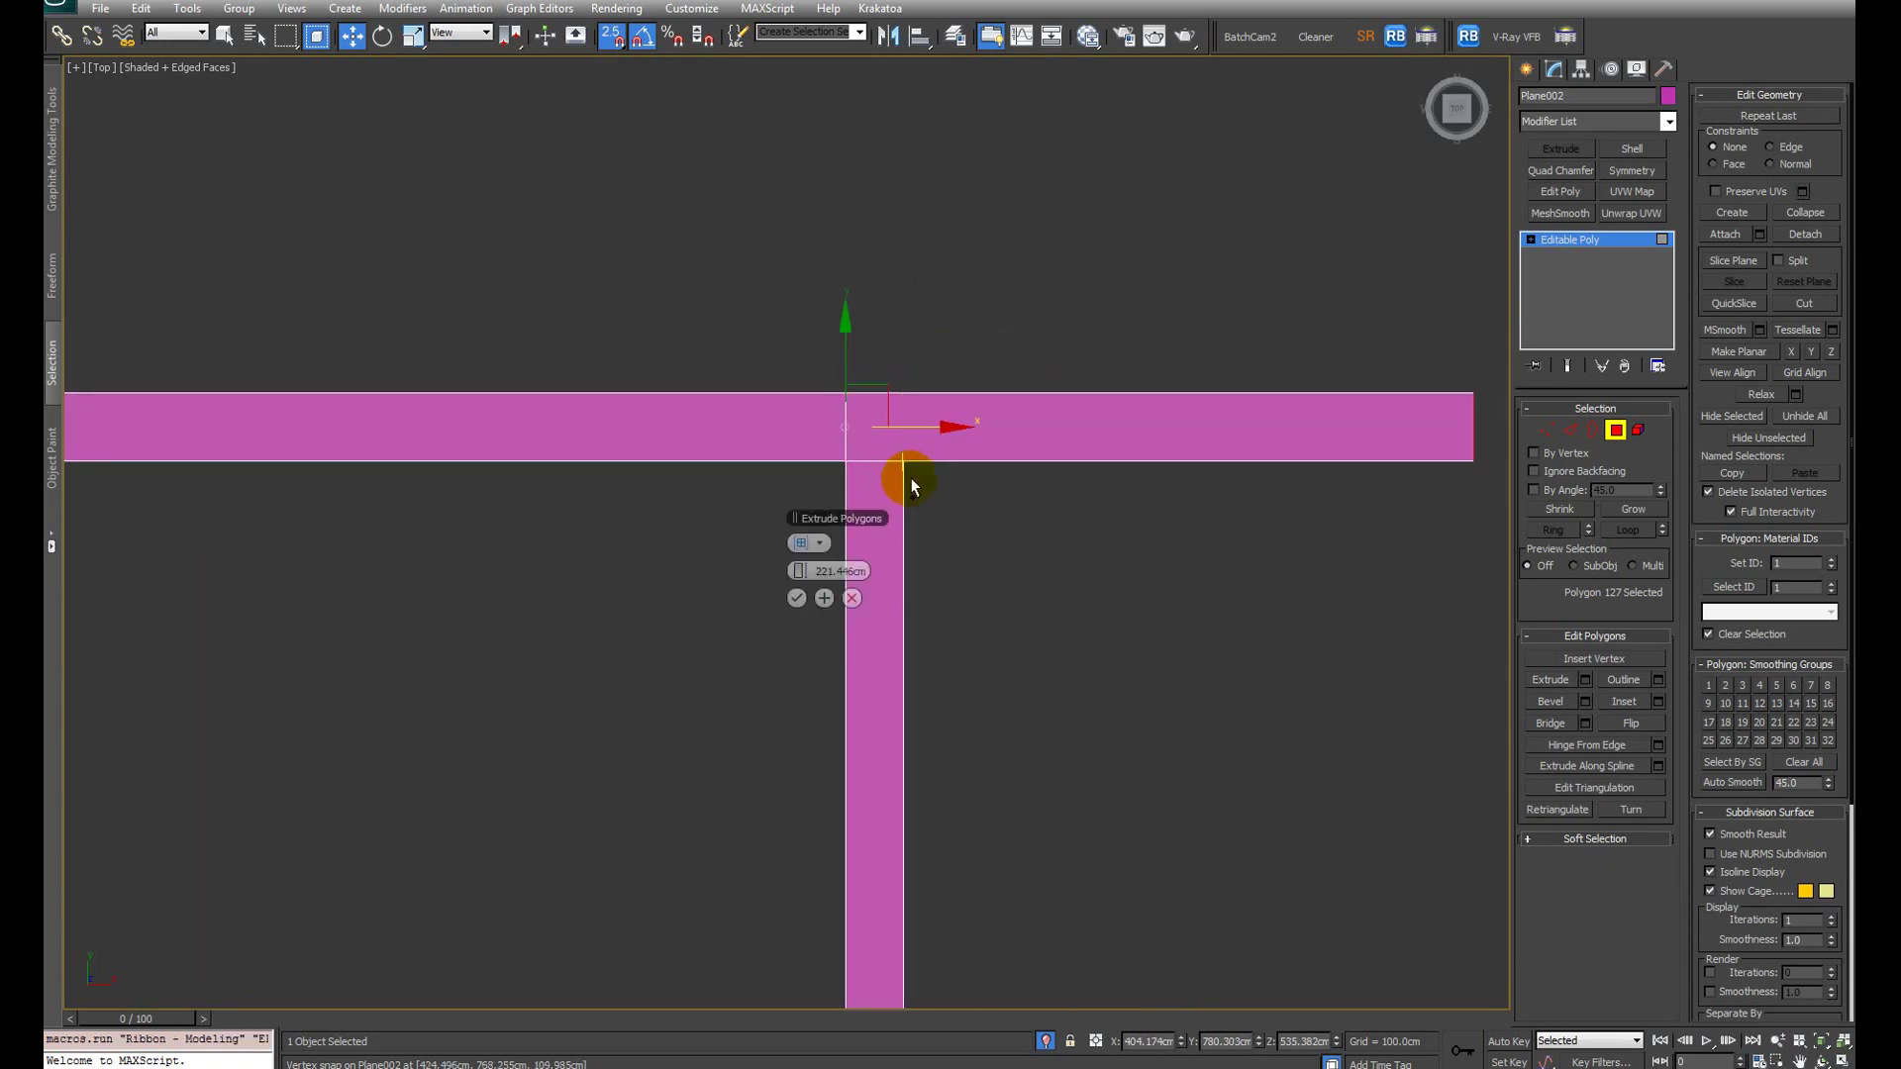
{"action": "left_click", "coordinate": [789, 597]}
{"action": "scroll", "coordinate": [1093, 577], "scroll_direction": "down", "scroll_amount": 2}
{"action": "middle_click_drag", "start_coordinate": [1093, 576], "coordinate": [757, 522]}
{"action": "left_click_drag", "start_coordinate": [1079, 417], "coordinate": [611, 385]}
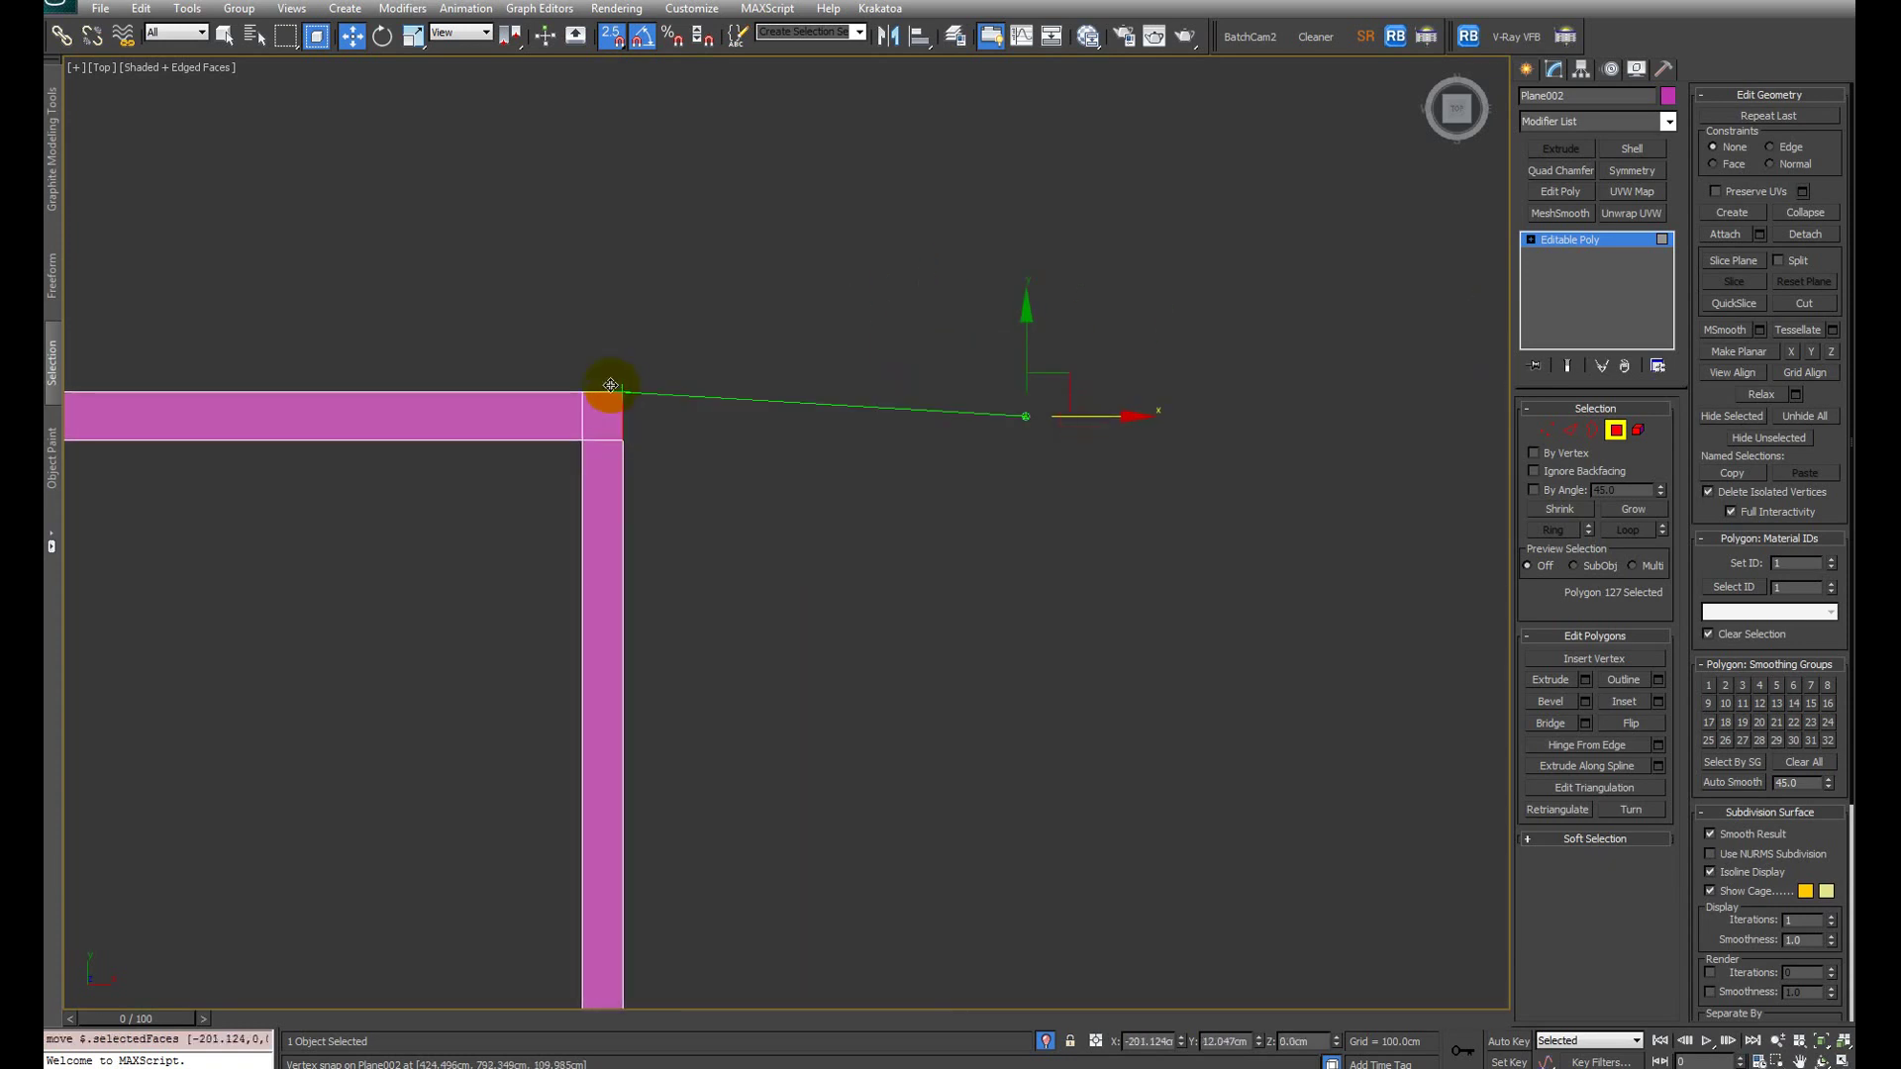
{"action": "middle_click_drag", "start_coordinate": [968, 541], "coordinate": [638, 485], "text": "alt"}
{"action": "scroll", "coordinate": [741, 451], "scroll_direction": "down", "scroll_amount": 2}
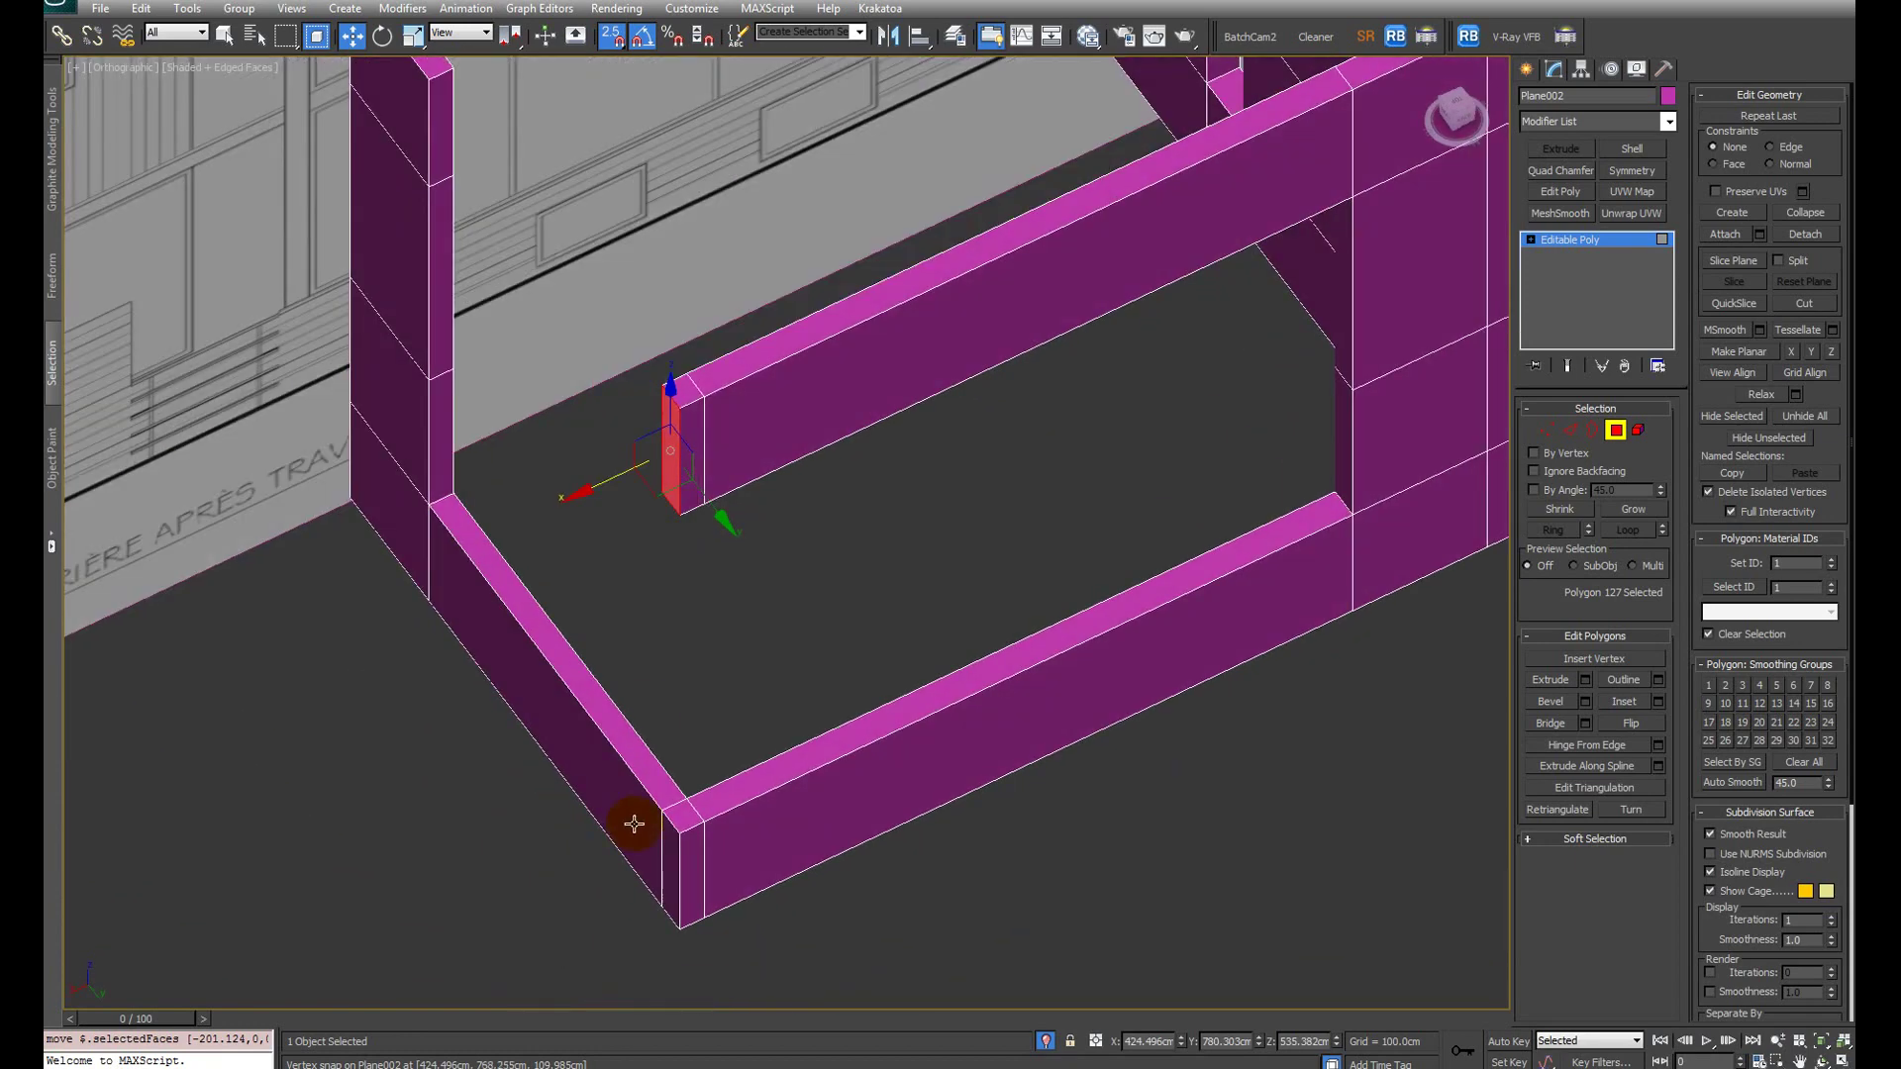
Step: Bridge the beam's corner side face to the facing top polygon of the opposite wall to close the extension's upper edge
{"action": "middle_click_drag", "start_coordinate": [725, 600], "coordinate": [875, 596]}
{"action": "middle_click_drag", "start_coordinate": [875, 596], "coordinate": [1005, 582], "text": "alt"}
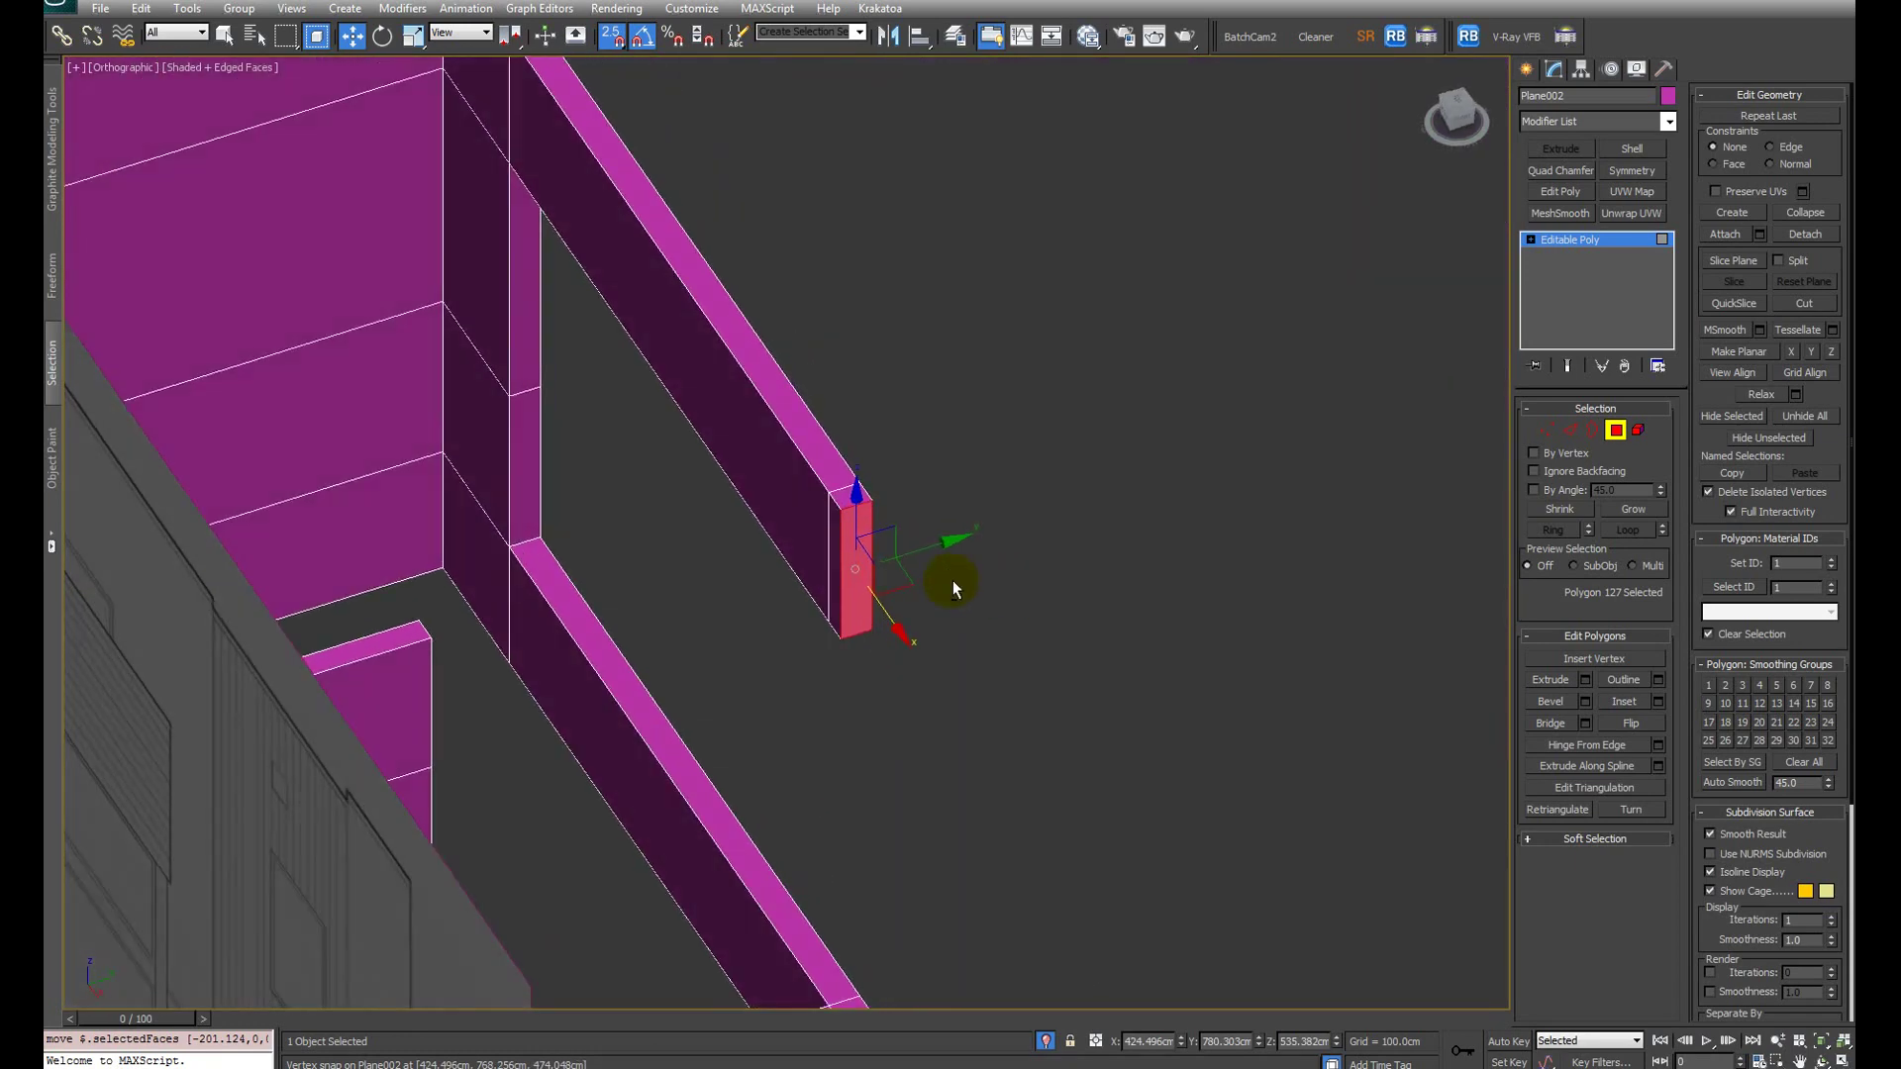
{"action": "left_click", "coordinate": [834, 564]}
{"action": "middle_click_drag", "start_coordinate": [840, 569], "coordinate": [745, 560], "text": "alt"}
{"action": "left_click", "coordinate": [617, 356], "text": "ctrl"}
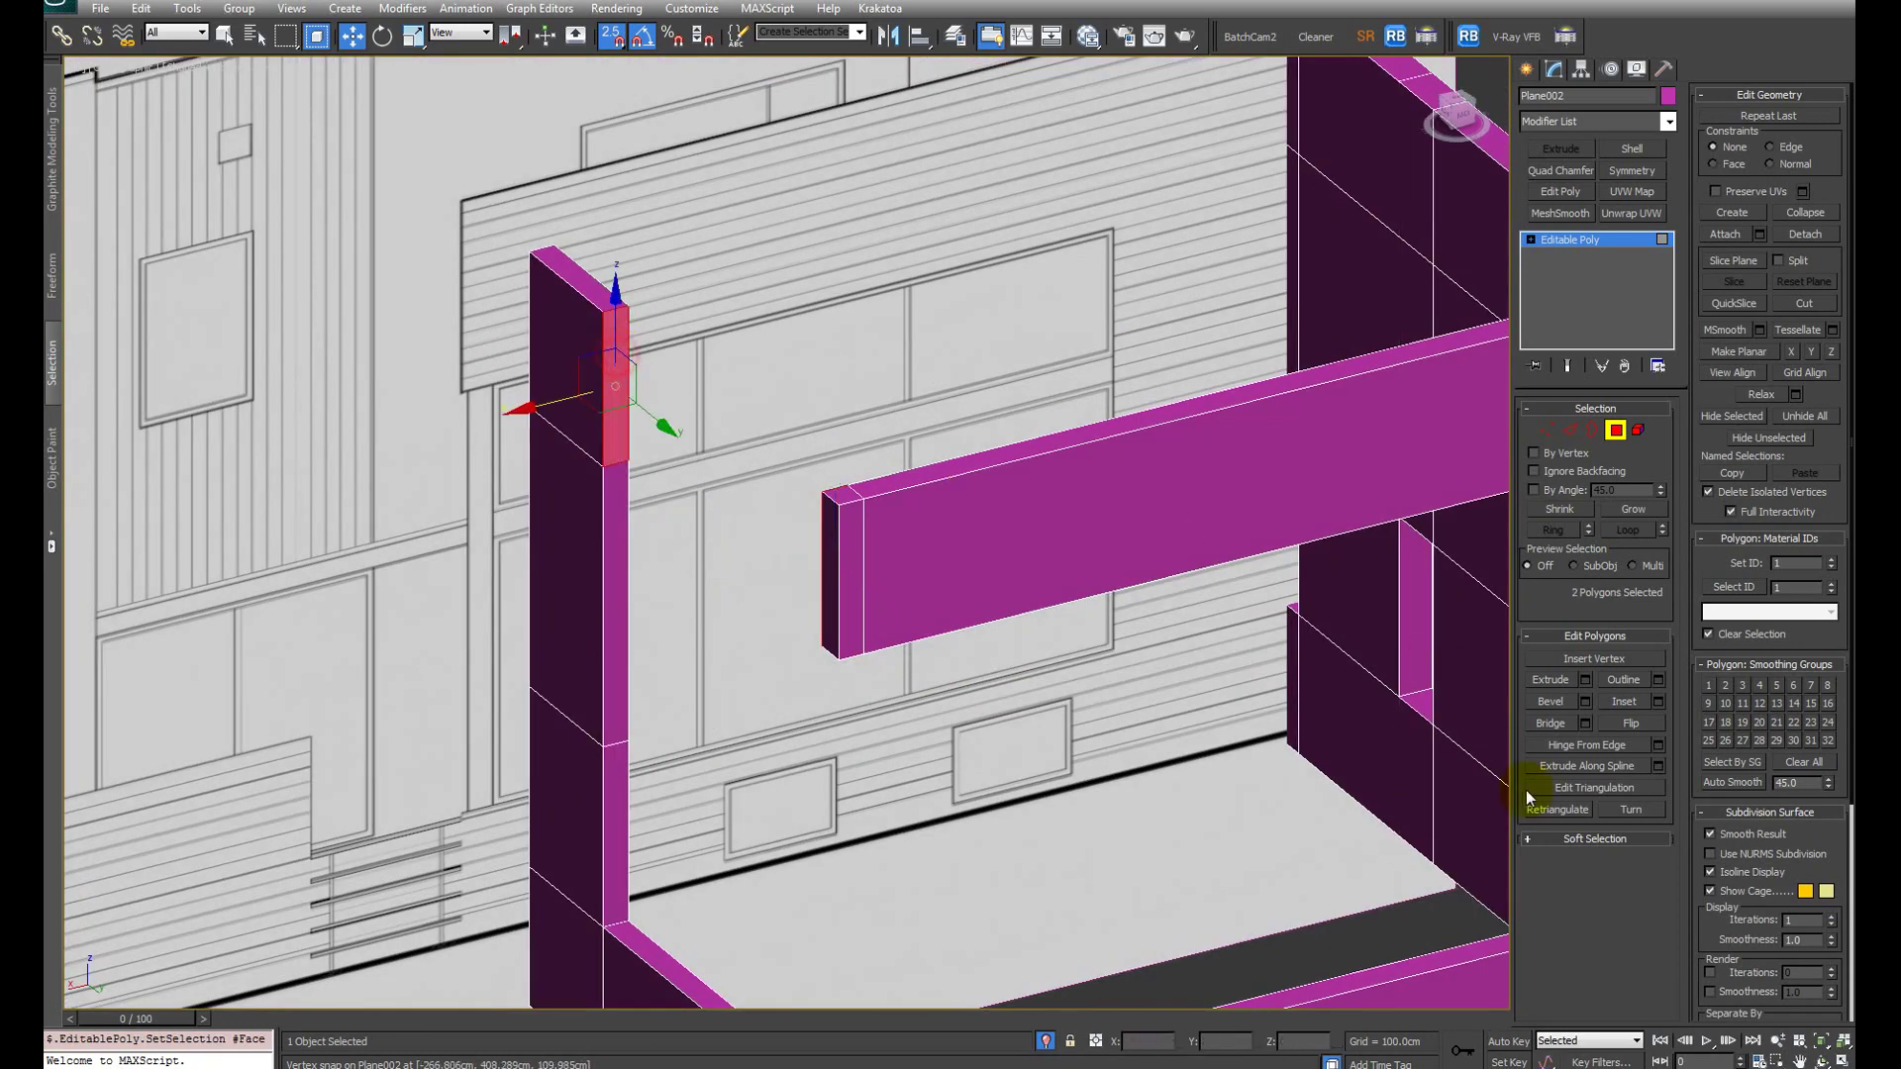
{"action": "left_click", "coordinate": [1551, 723]}
{"action": "scroll", "coordinate": [1002, 639], "scroll_direction": "down", "scroll_amount": 10}
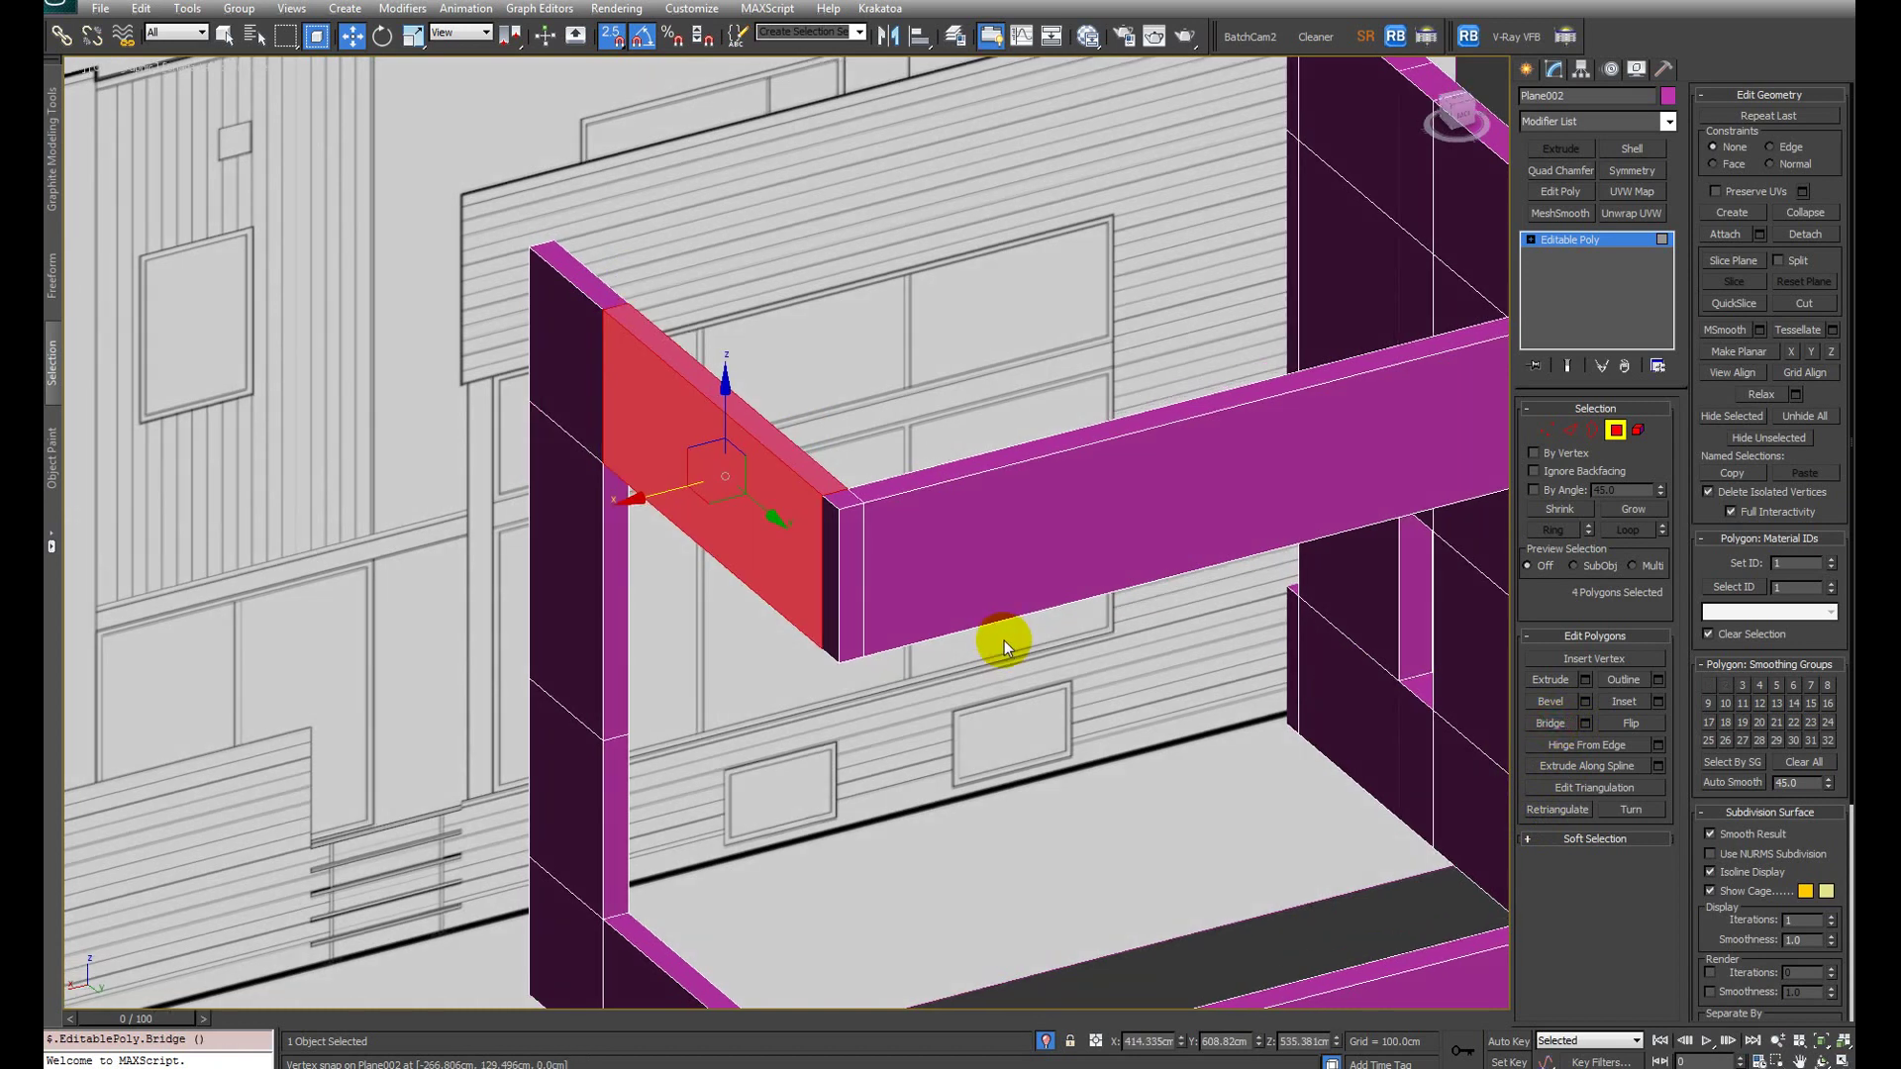
{"action": "middle_click_drag", "start_coordinate": [989, 640], "coordinate": [742, 645], "text": "alt"}
{"action": "scroll", "coordinate": [831, 647], "scroll_direction": "up", "scroll_amount": 3}
{"action": "key", "text": "4"}
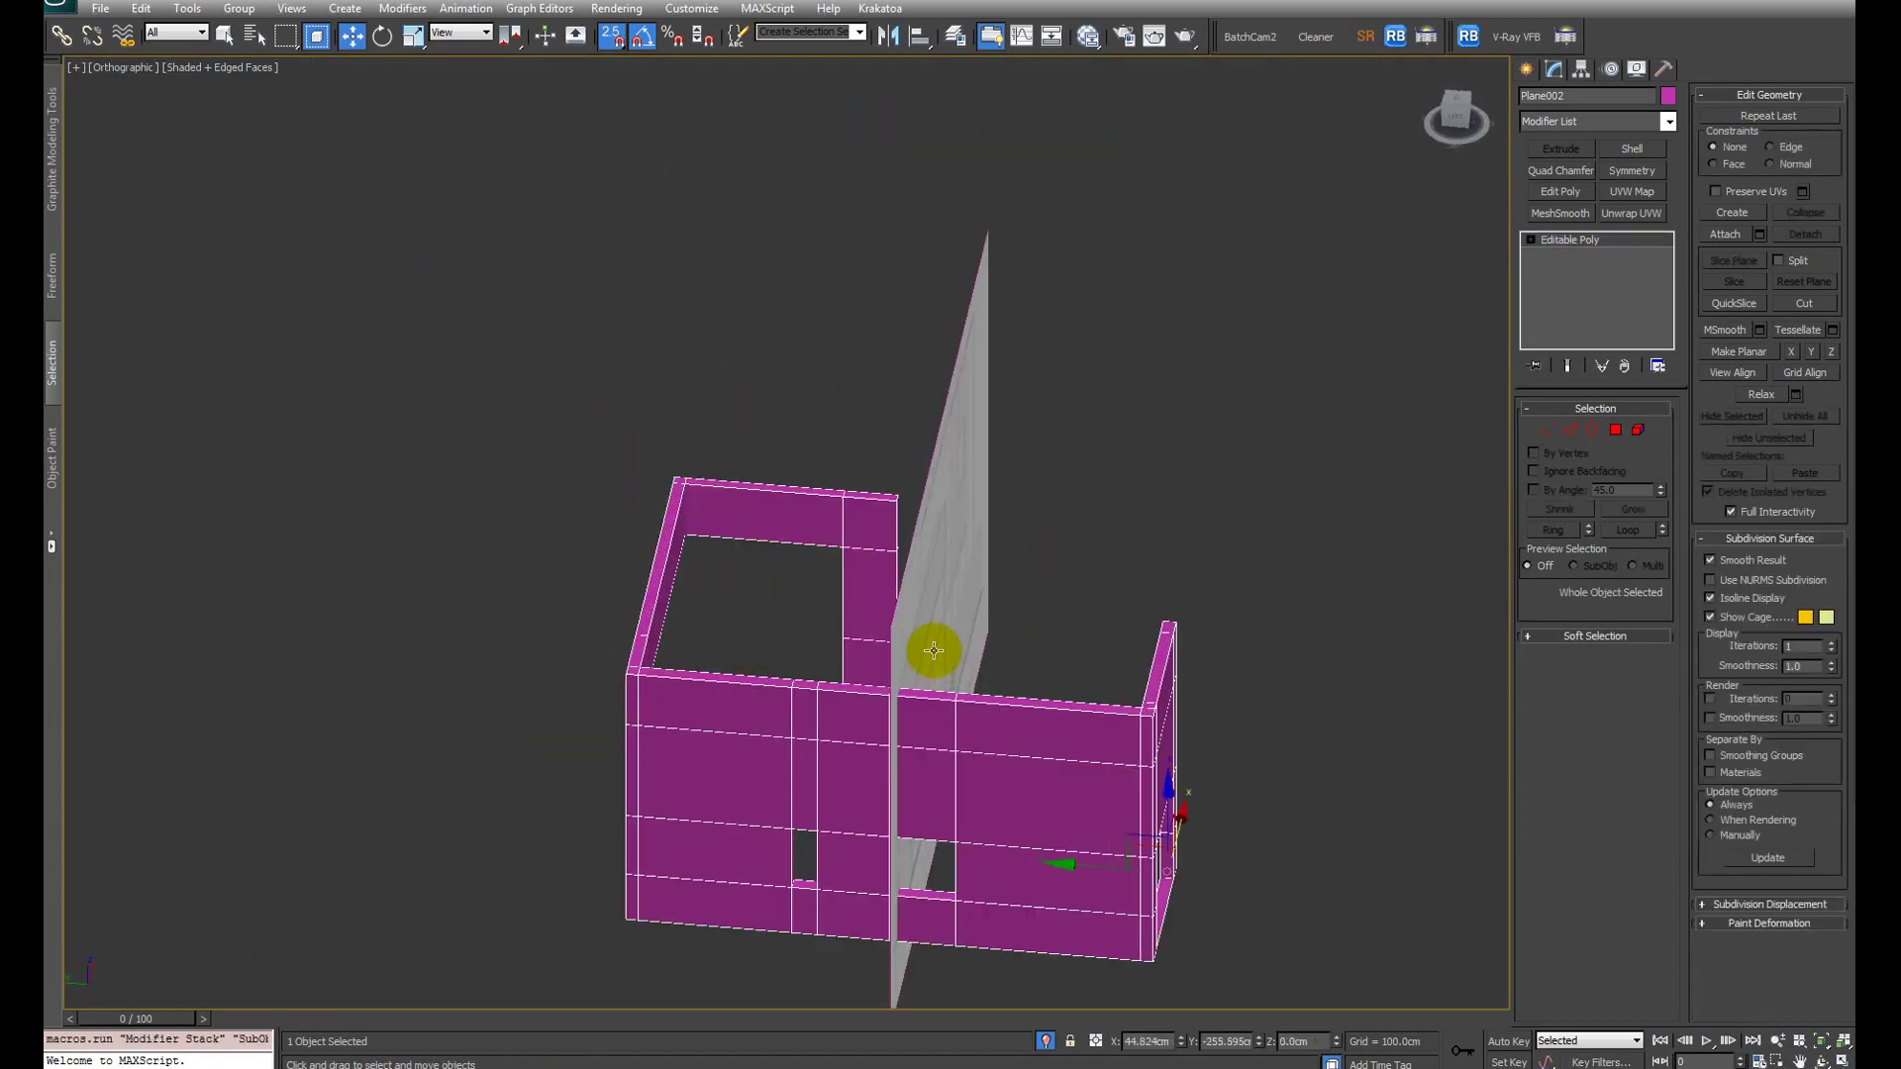
Step: Exit isolation to bring back the whole house with its reference plans, clear the selection and hide the mesh edges
{"action": "middle_click_drag", "start_coordinate": [933, 650], "coordinate": [878, 640], "text": "alt"}
{"action": "middle_click_drag", "start_coordinate": [958, 792], "coordinate": [848, 565]}
{"action": "scroll", "coordinate": [849, 566], "scroll_direction": "up", "scroll_amount": 3}
{"action": "middle_click_drag", "start_coordinate": [921, 629], "coordinate": [730, 564], "text": "alt"}
{"action": "right_click", "coordinate": [730, 565]}
{"action": "left_click", "coordinate": [785, 422]}
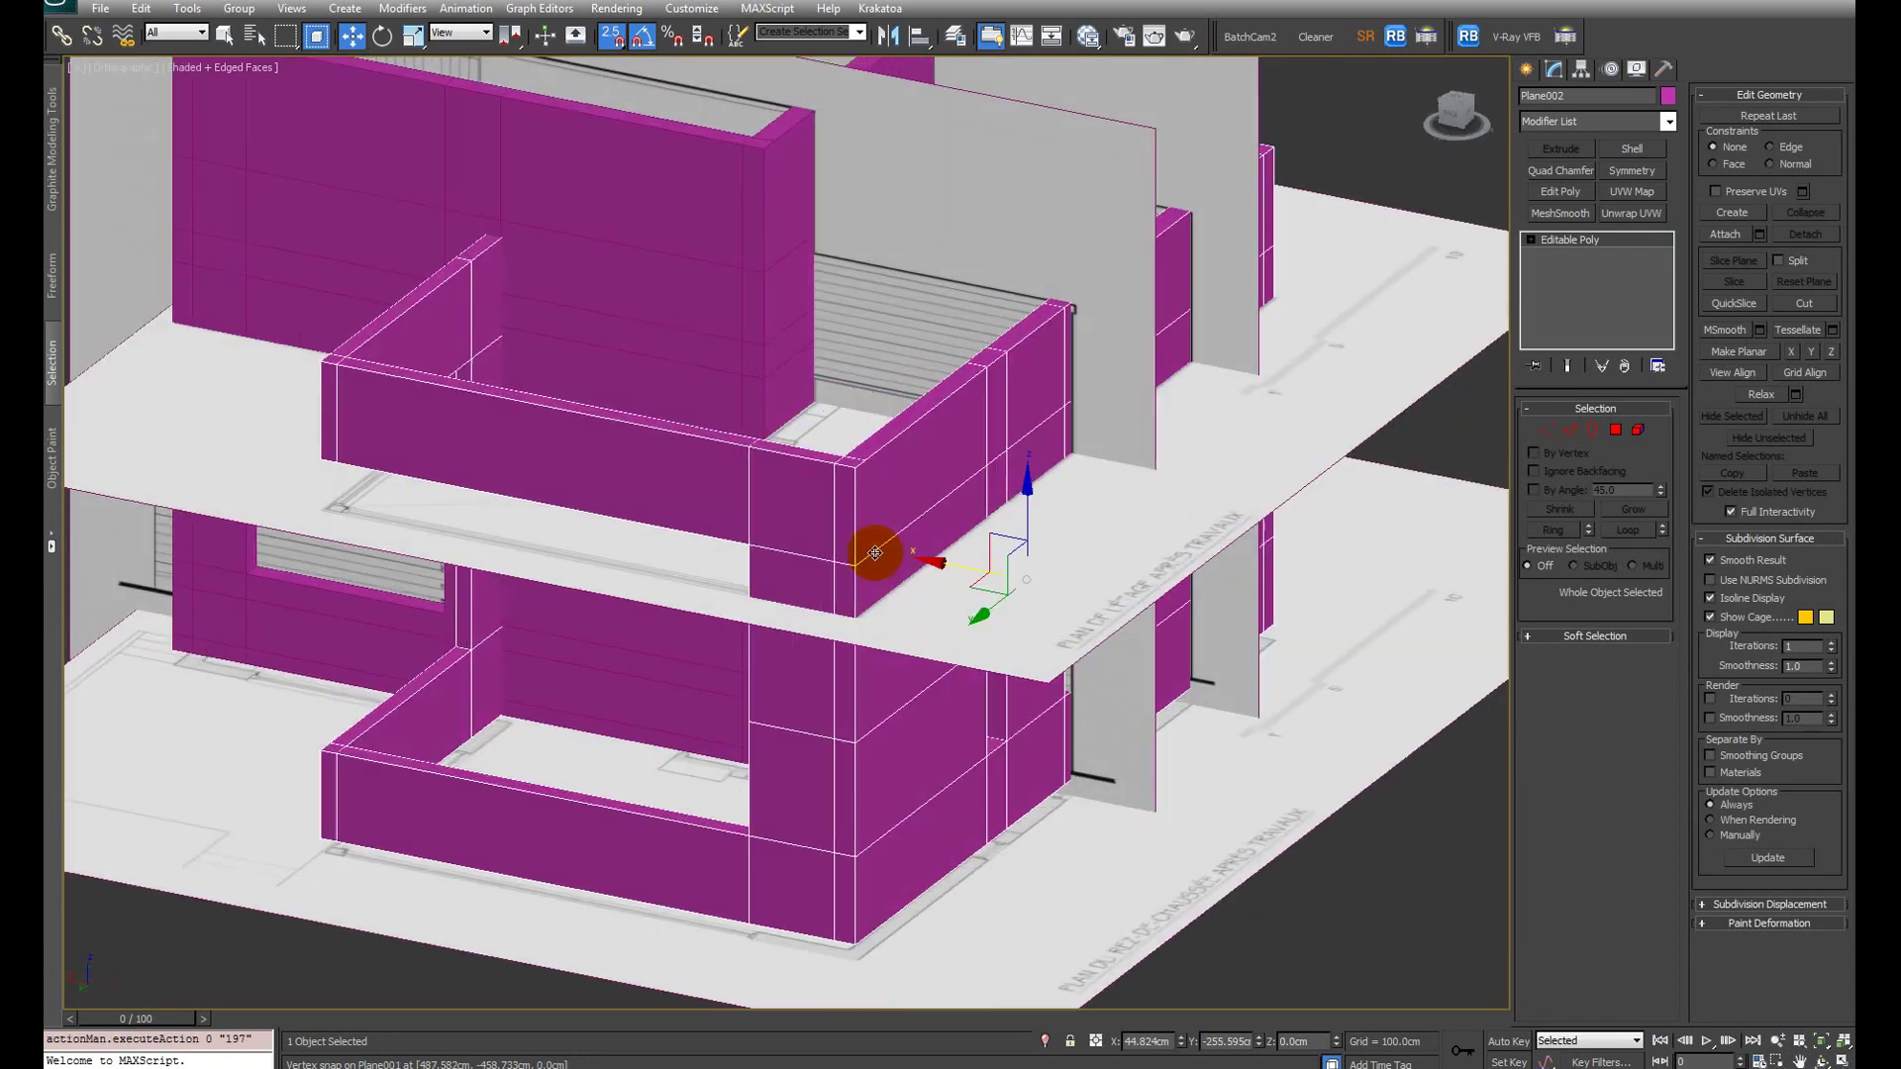
{"action": "middle_click_drag", "start_coordinate": [870, 552], "coordinate": [484, 535], "text": "alt"}
{"action": "left_click", "coordinate": [542, 316]}
{"action": "mouse_move", "coordinate": [677, 381]}
{"action": "middle_mouse_down"}
{"action": "mouse_move", "coordinate": [739, 433]}
{"action": "mouse_move", "coordinate": [860, 479]}
{"action": "middle_mouse_up"}
{"action": "key", "text": "F3"}
{"action": "left_click", "coordinate": [561, 355]}
{"action": "key", "text": "F3"}
{"action": "scroll", "coordinate": [562, 354], "scroll_direction": "down", "scroll_amount": 3}
{"action": "middle_click_drag", "start_coordinate": [1012, 559], "coordinate": [709, 520], "text": "alt"}
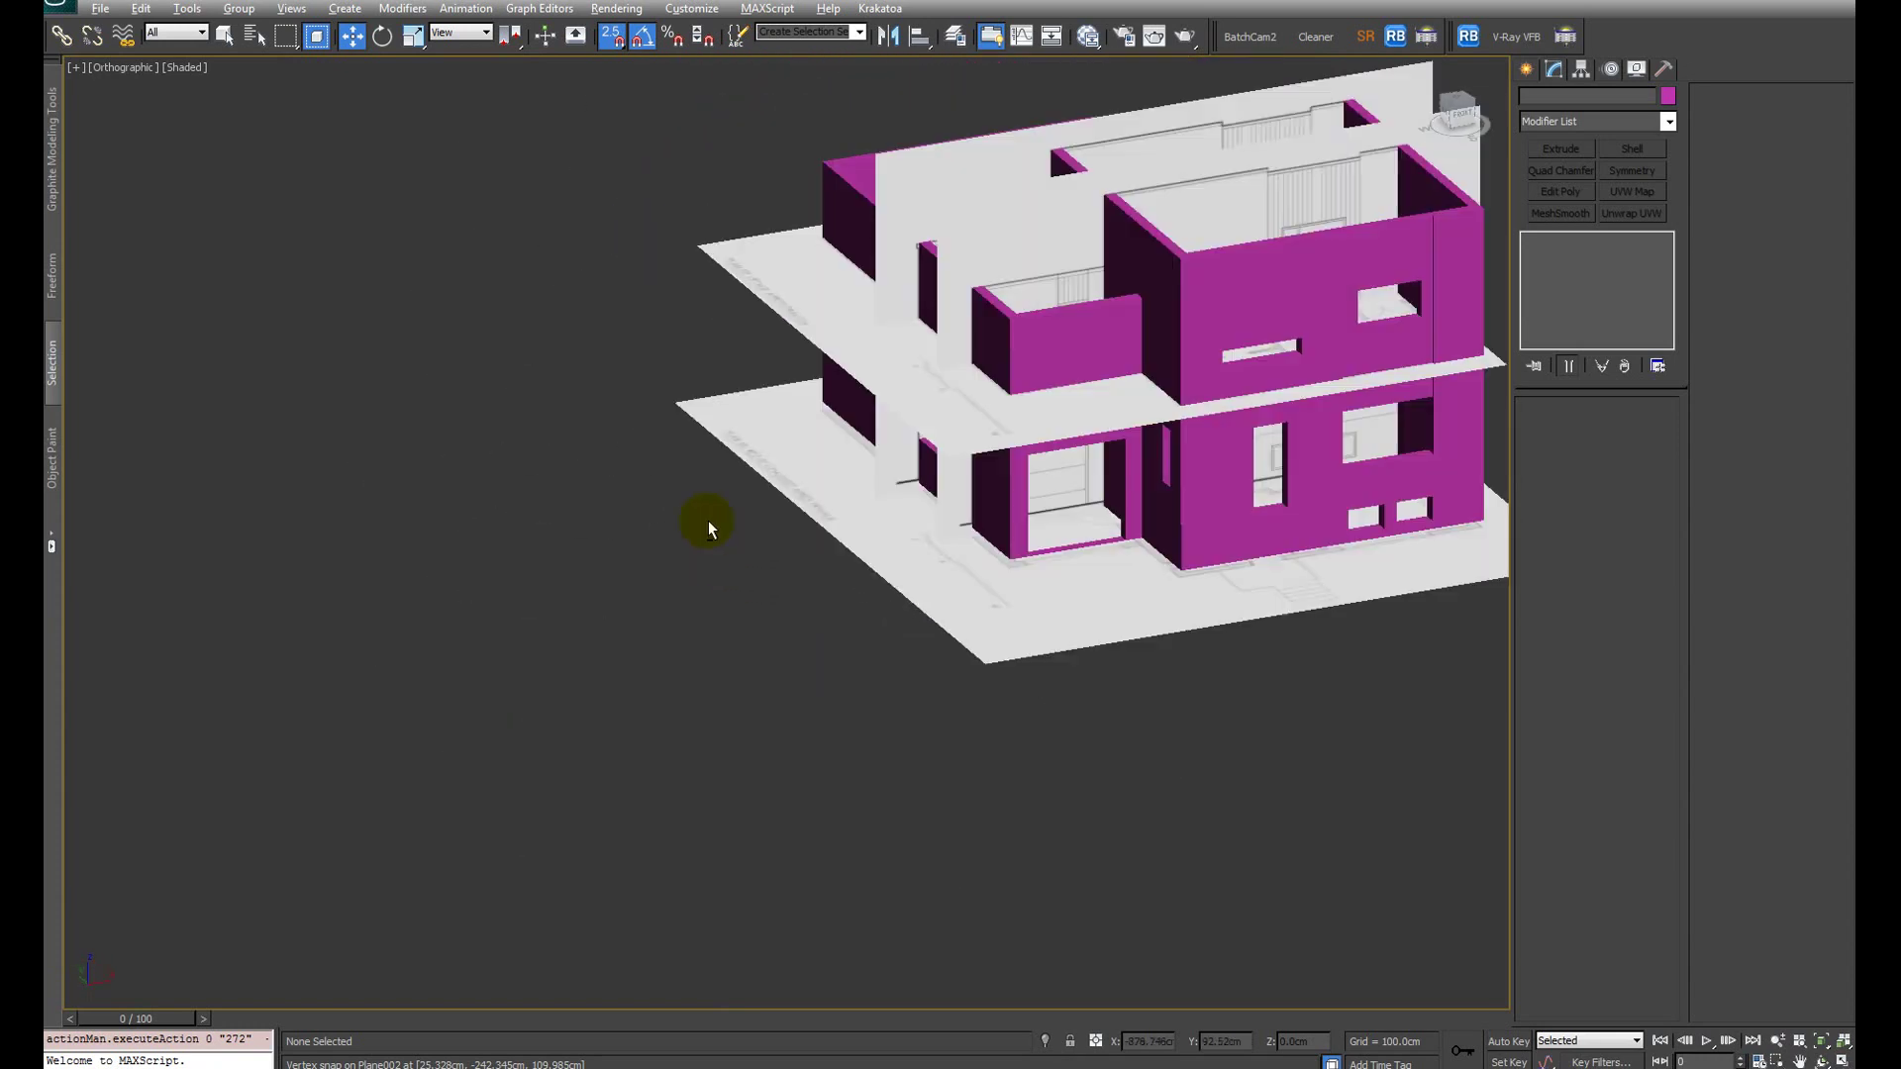
Step: Show edged faces again and isolate the extension walls with the main elevation plane, framed in the front view
{"action": "middle_click_drag", "start_coordinate": [990, 458], "coordinate": [806, 539]}
{"action": "scroll", "coordinate": [806, 538], "scroll_direction": "up", "scroll_amount": 3}
{"action": "left_click", "coordinate": [954, 356]}
{"action": "mouse_move", "coordinate": [954, 356]}
{"action": "middle_mouse_down", "text": "alt"}
{"action": "mouse_move", "coordinate": [941, 472]}
{"action": "mouse_move", "coordinate": [963, 344]}
{"action": "mouse_move", "coordinate": [904, 347]}
{"action": "mouse_move", "coordinate": [924, 411]}
{"action": "middle_mouse_up", "text": "alt"}
{"action": "key", "text": "F4"}
{"action": "key", "text": "q"}
{"action": "left_click", "coordinate": [874, 250], "text": "ctrl"}
{"action": "mouse_move", "coordinate": [912, 306]}
{"action": "middle_mouse_down", "text": "alt"}
{"action": "mouse_move", "coordinate": [926, 348]}
{"action": "mouse_move", "coordinate": [927, 313]}
{"action": "middle_mouse_up", "text": "alt"}
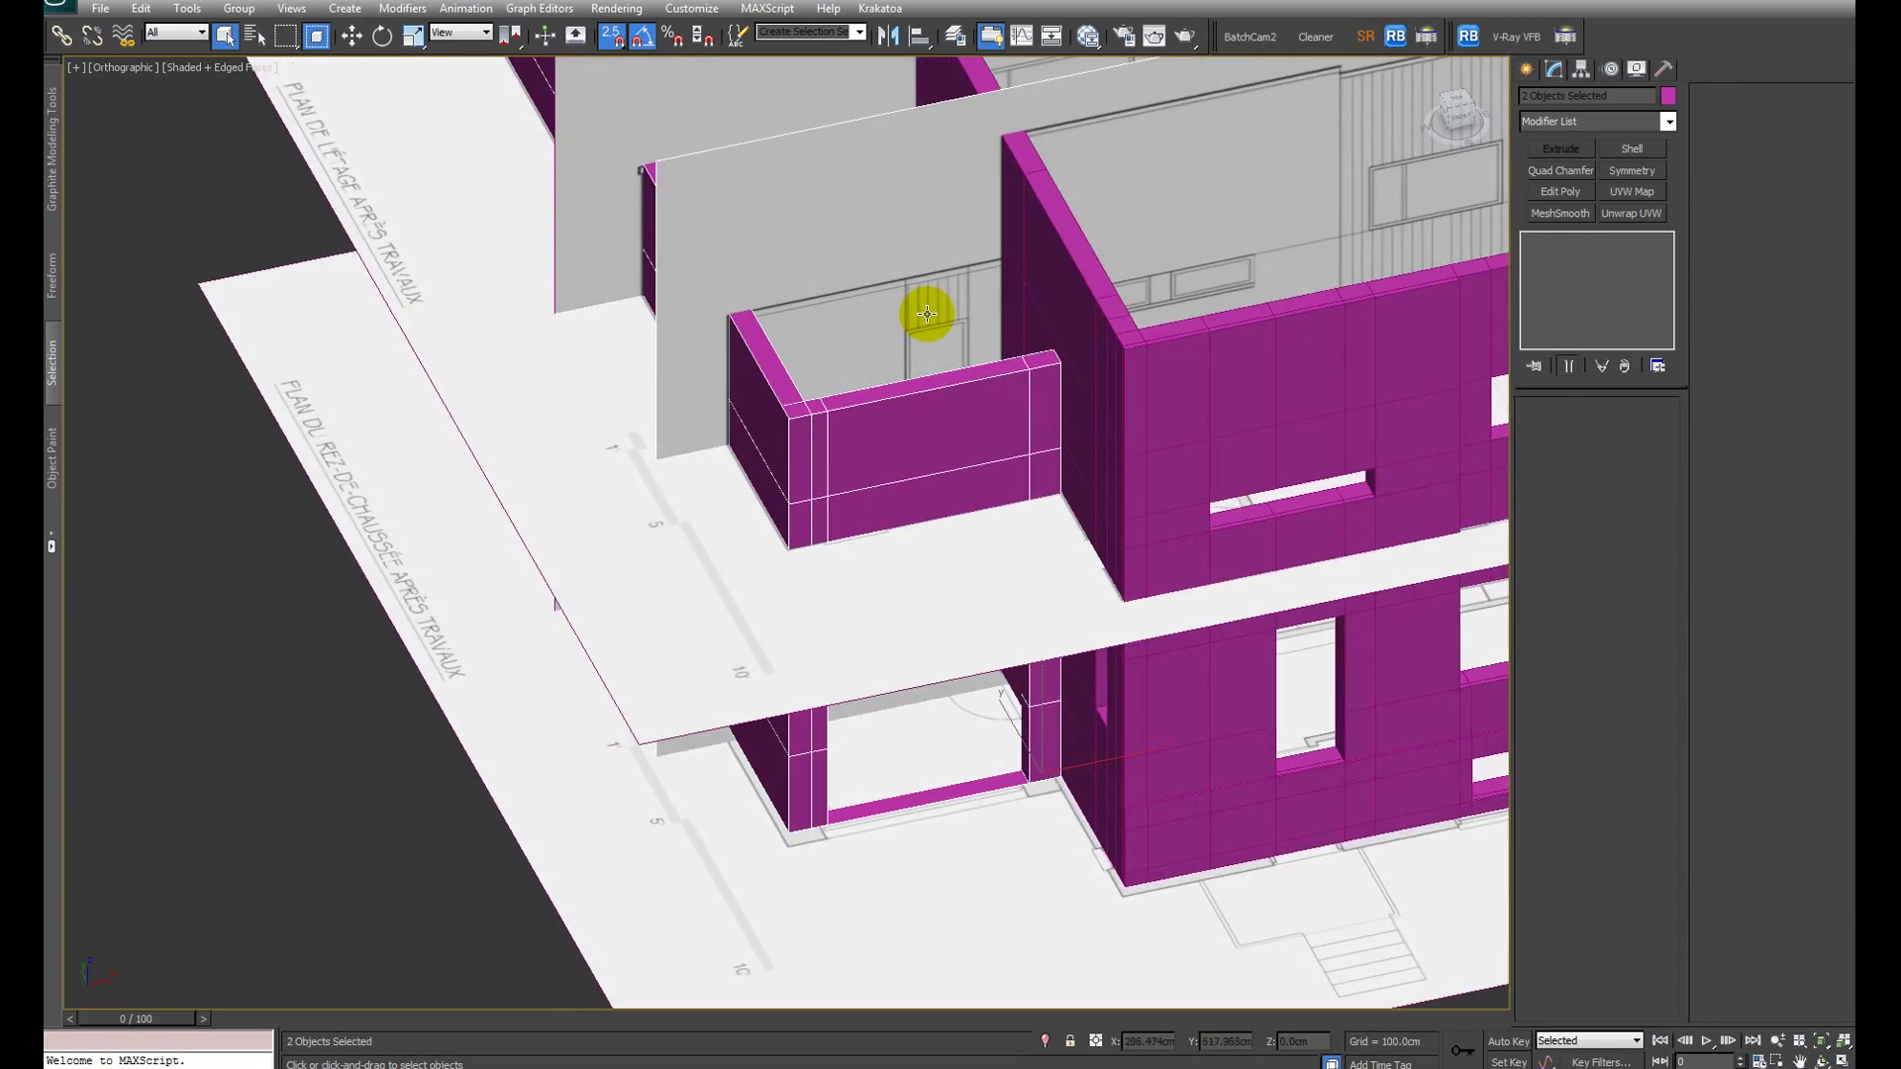
{"action": "middle_click_drag", "start_coordinate": [857, 424], "coordinate": [857, 280], "text": "alt"}
{"action": "left_click", "coordinate": [868, 328]}
{"action": "middle_click_drag", "start_coordinate": [982, 358], "coordinate": [839, 466]}
{"action": "left_click", "coordinate": [789, 182], "text": "ctrl"}
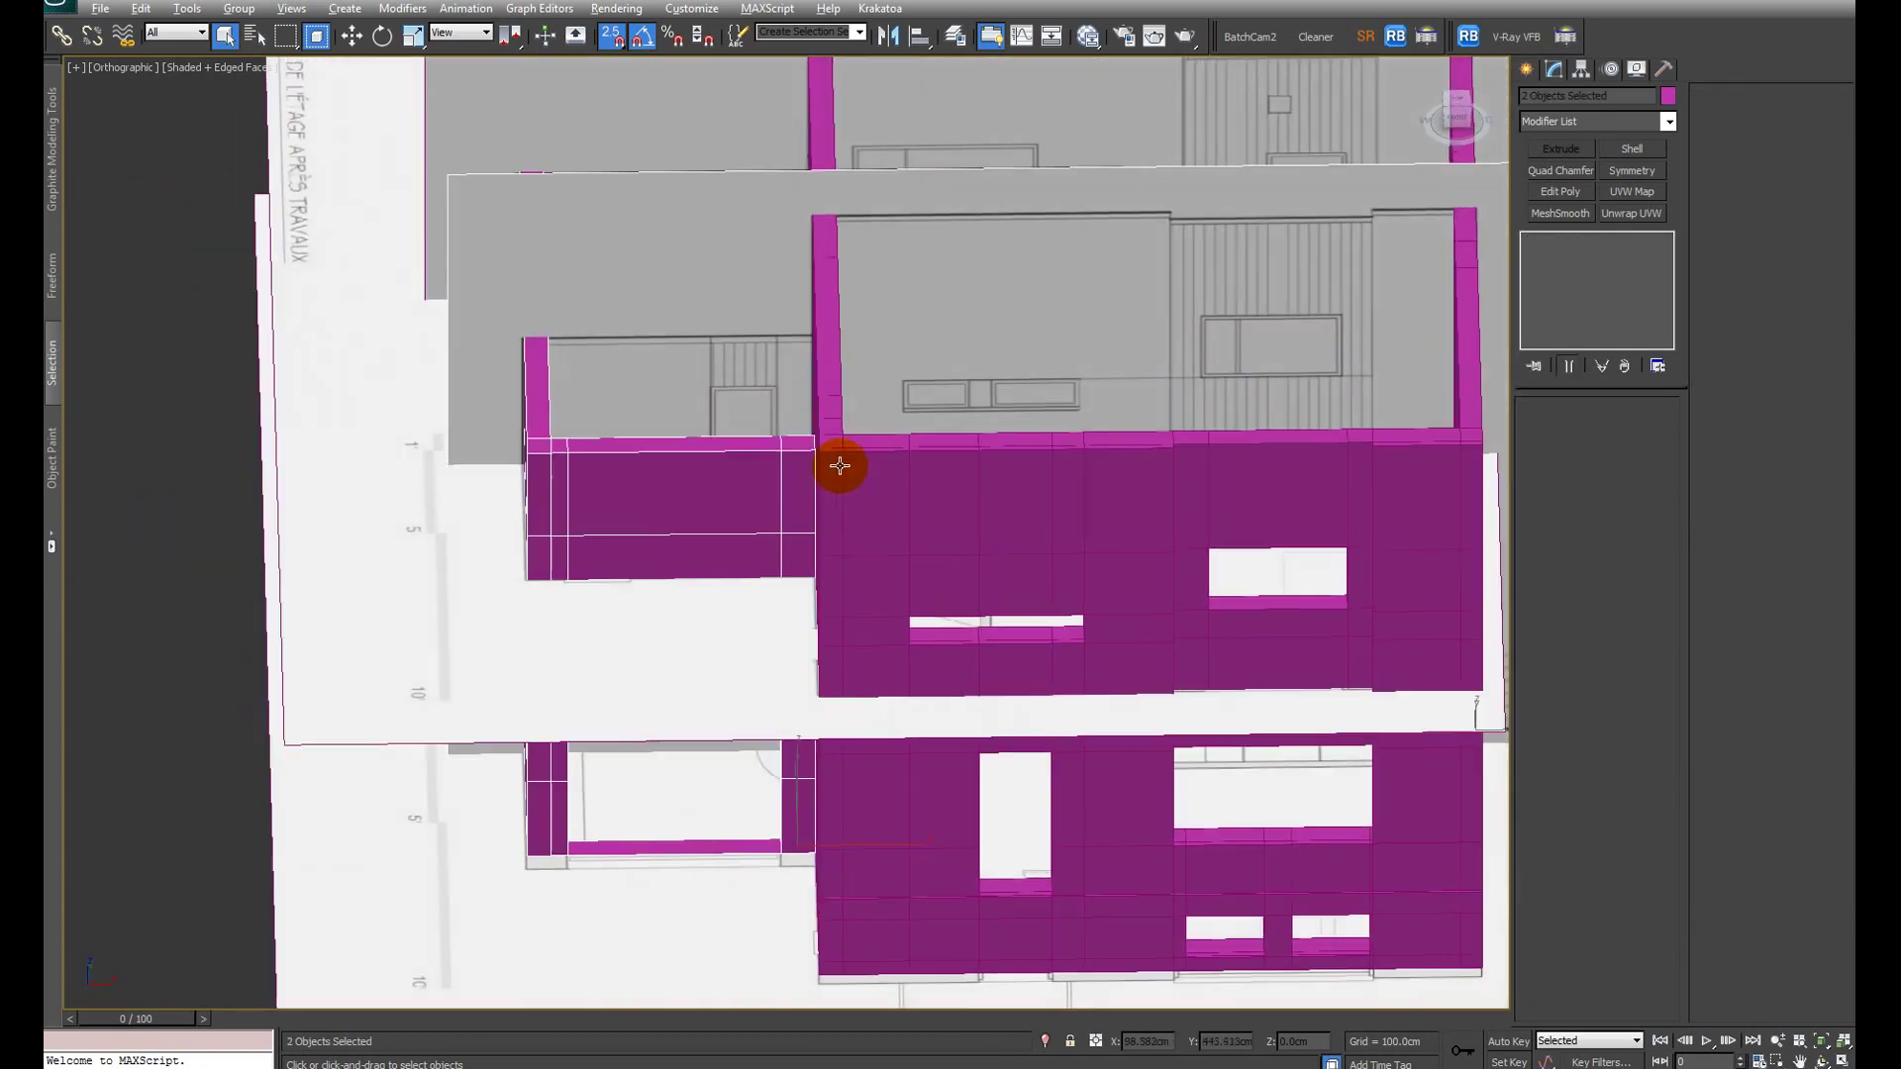
{"action": "key", "text": "f"}
{"action": "key", "text": "z"}
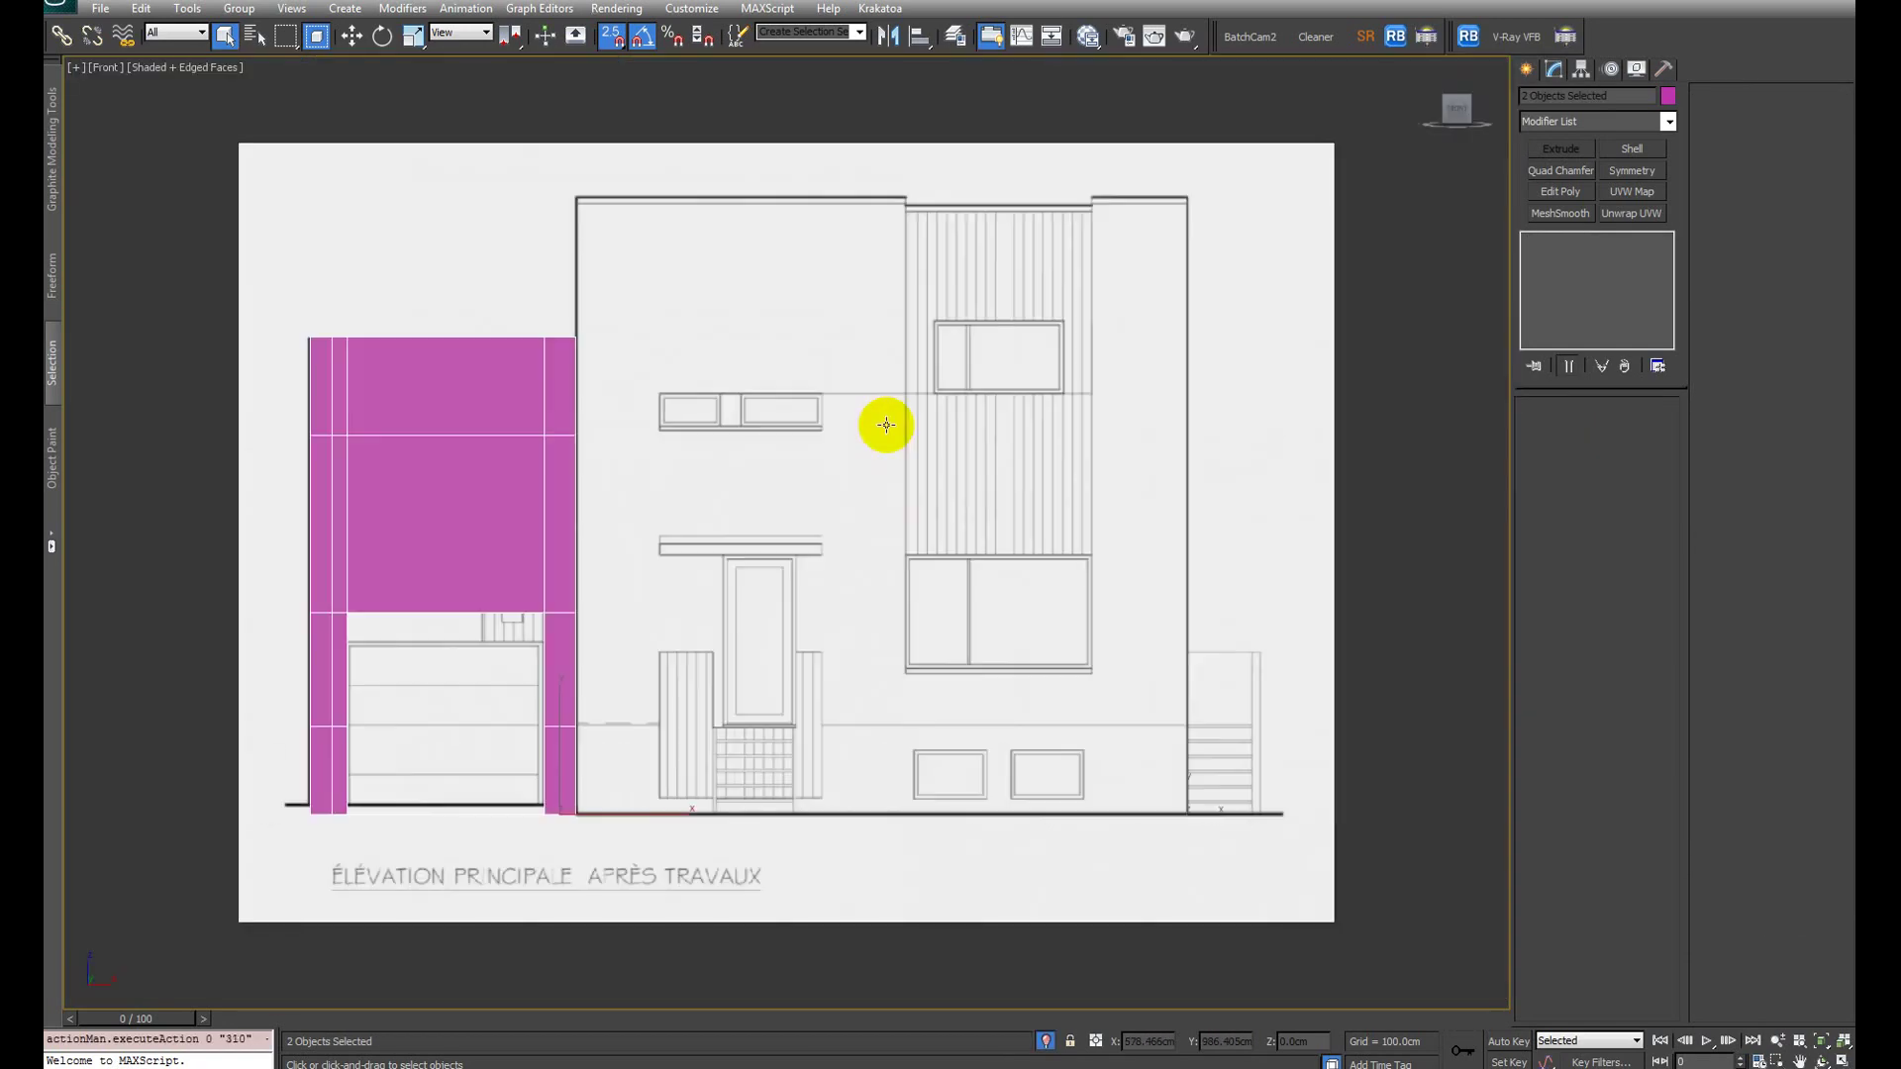
{"action": "middle_click_drag", "start_coordinate": [644, 464], "coordinate": [811, 467]}
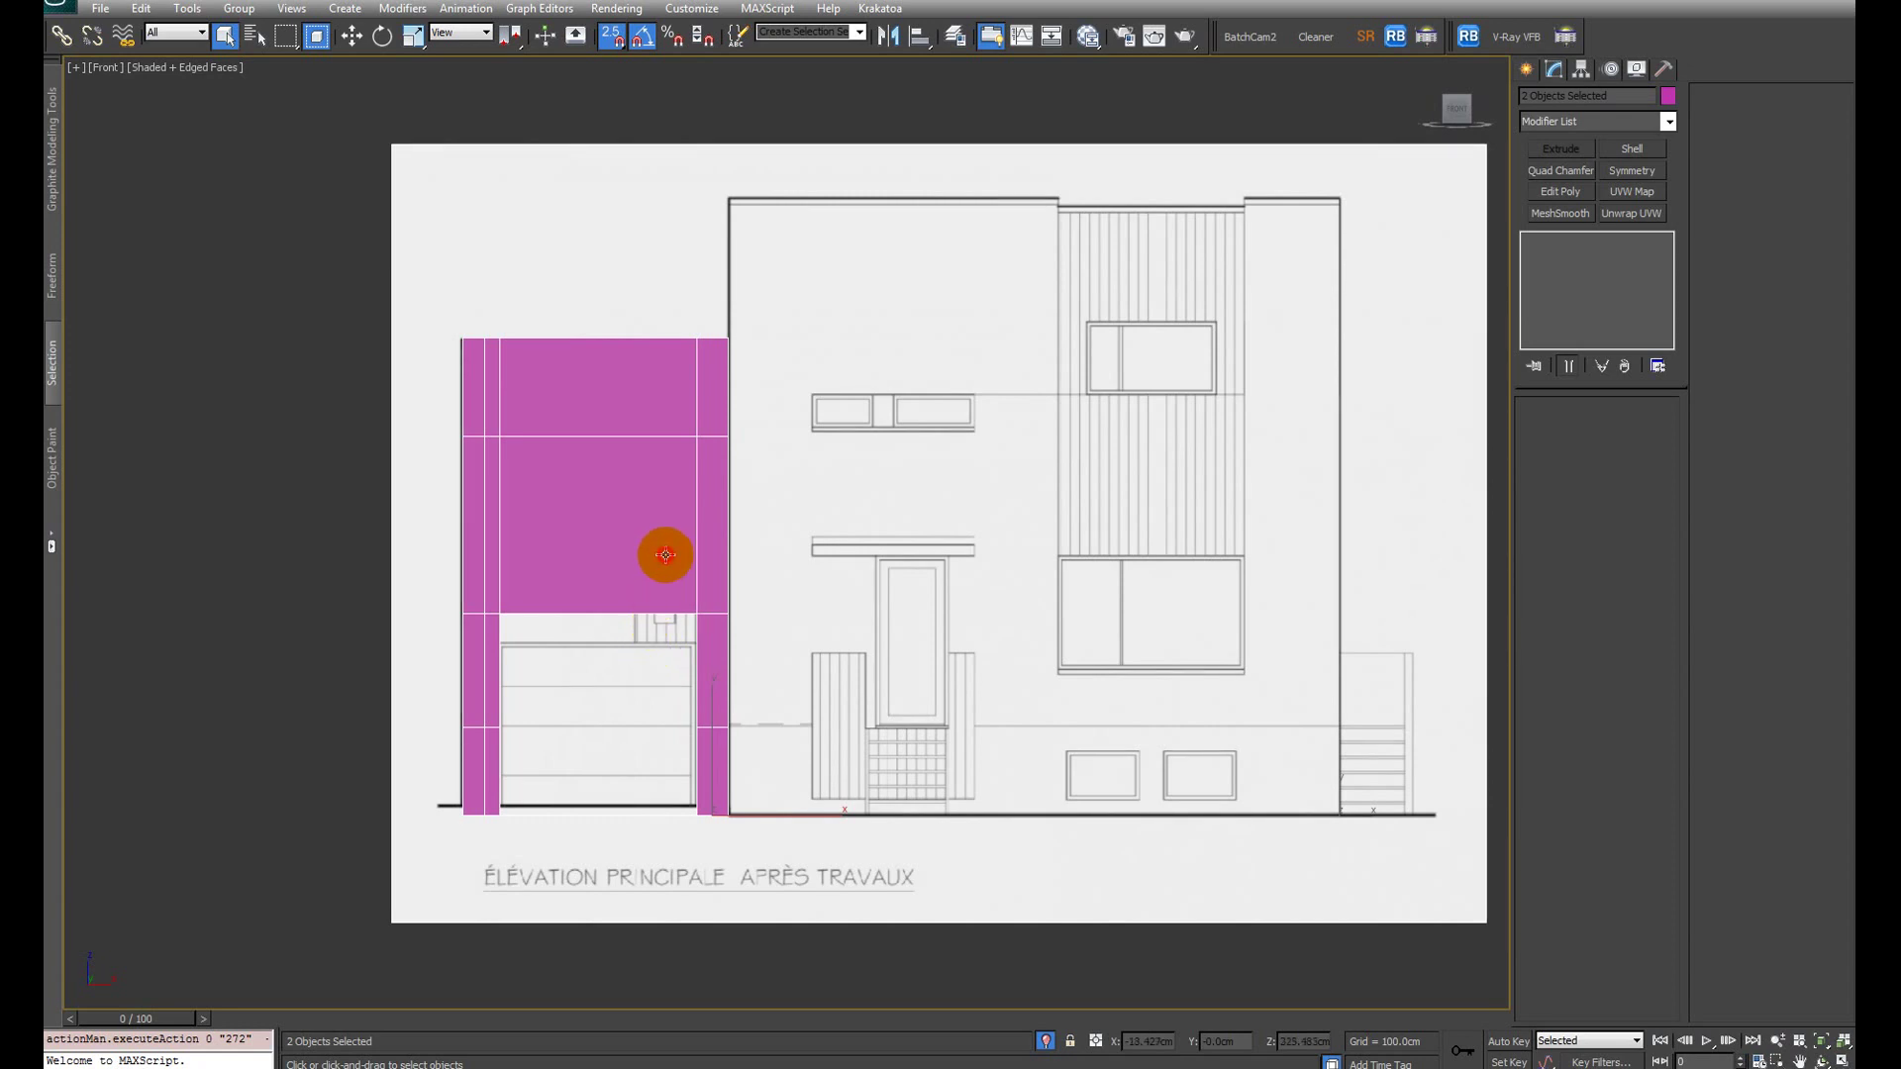
Step: Make the extension wall object see-through over the main elevation and start editing its vertices
{"action": "left_click", "coordinate": [666, 555]}
{"action": "key", "text": "alt+x"}
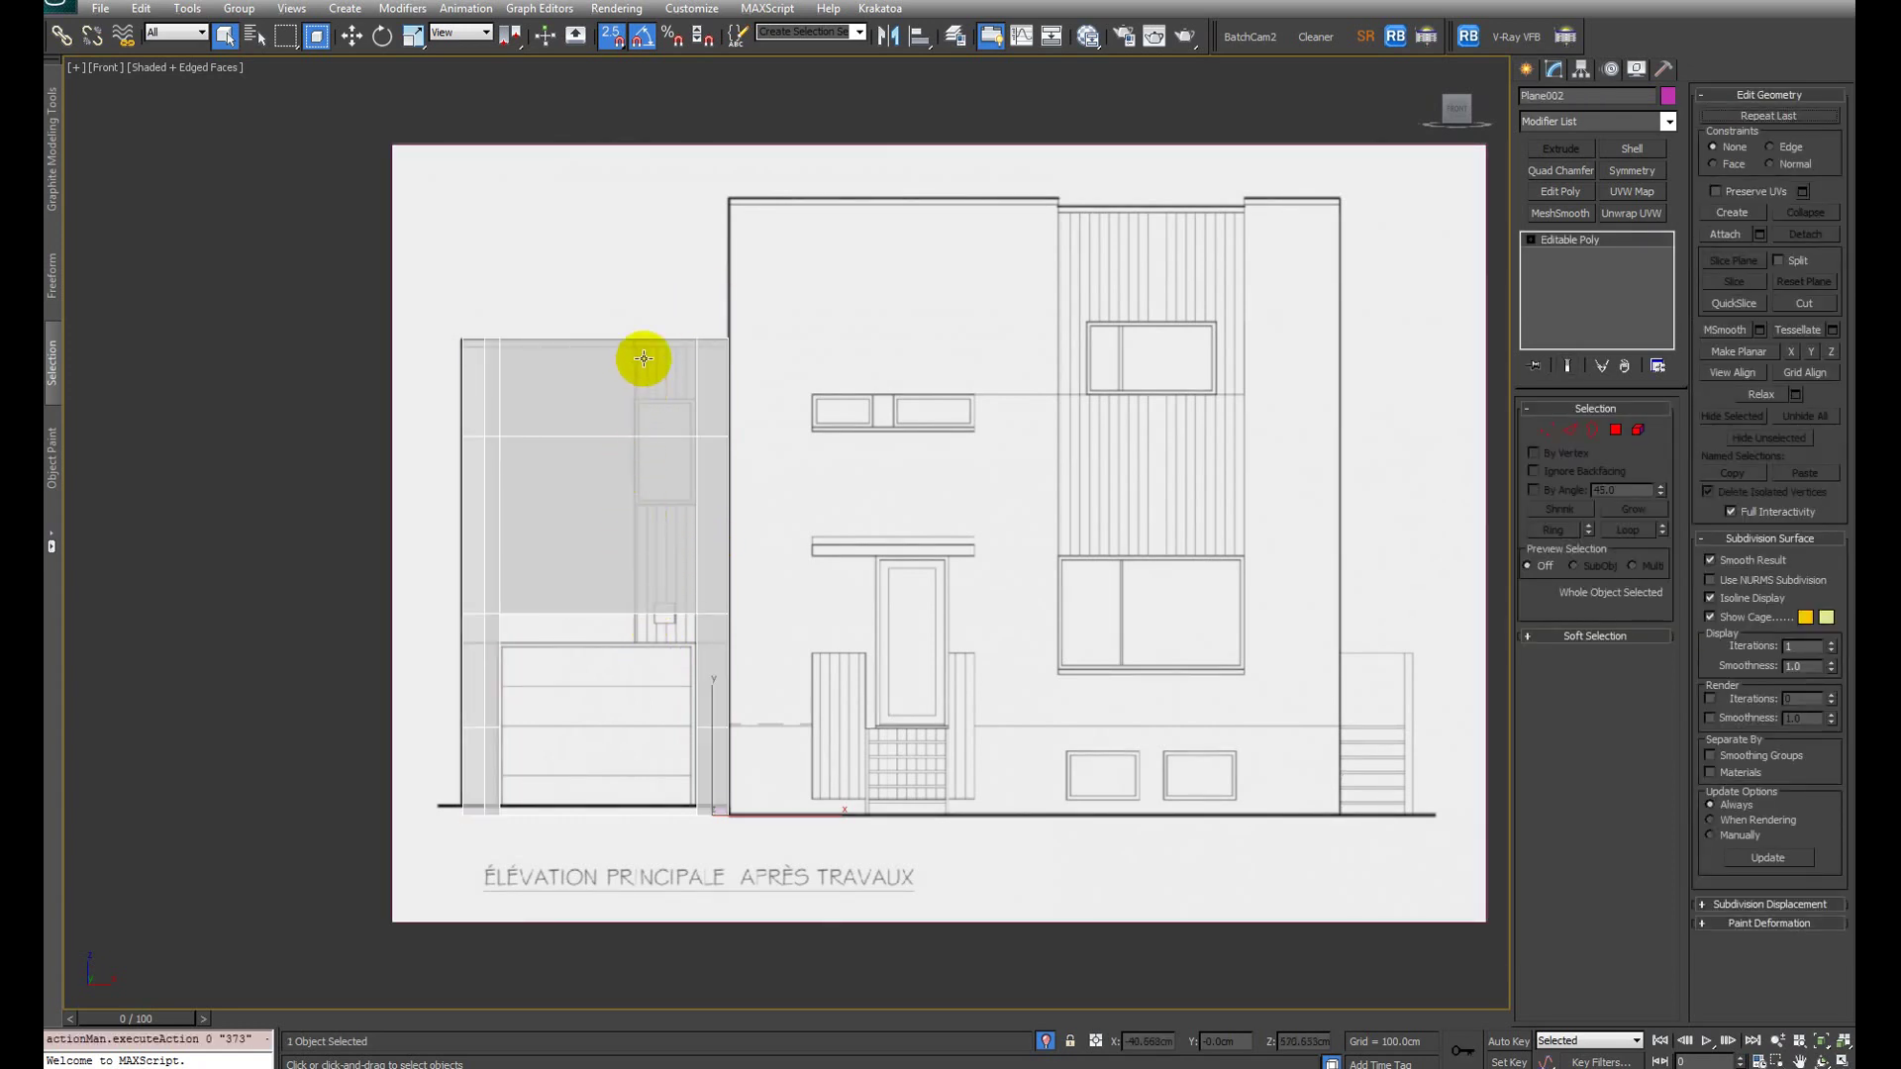
{"action": "key", "text": "1"}
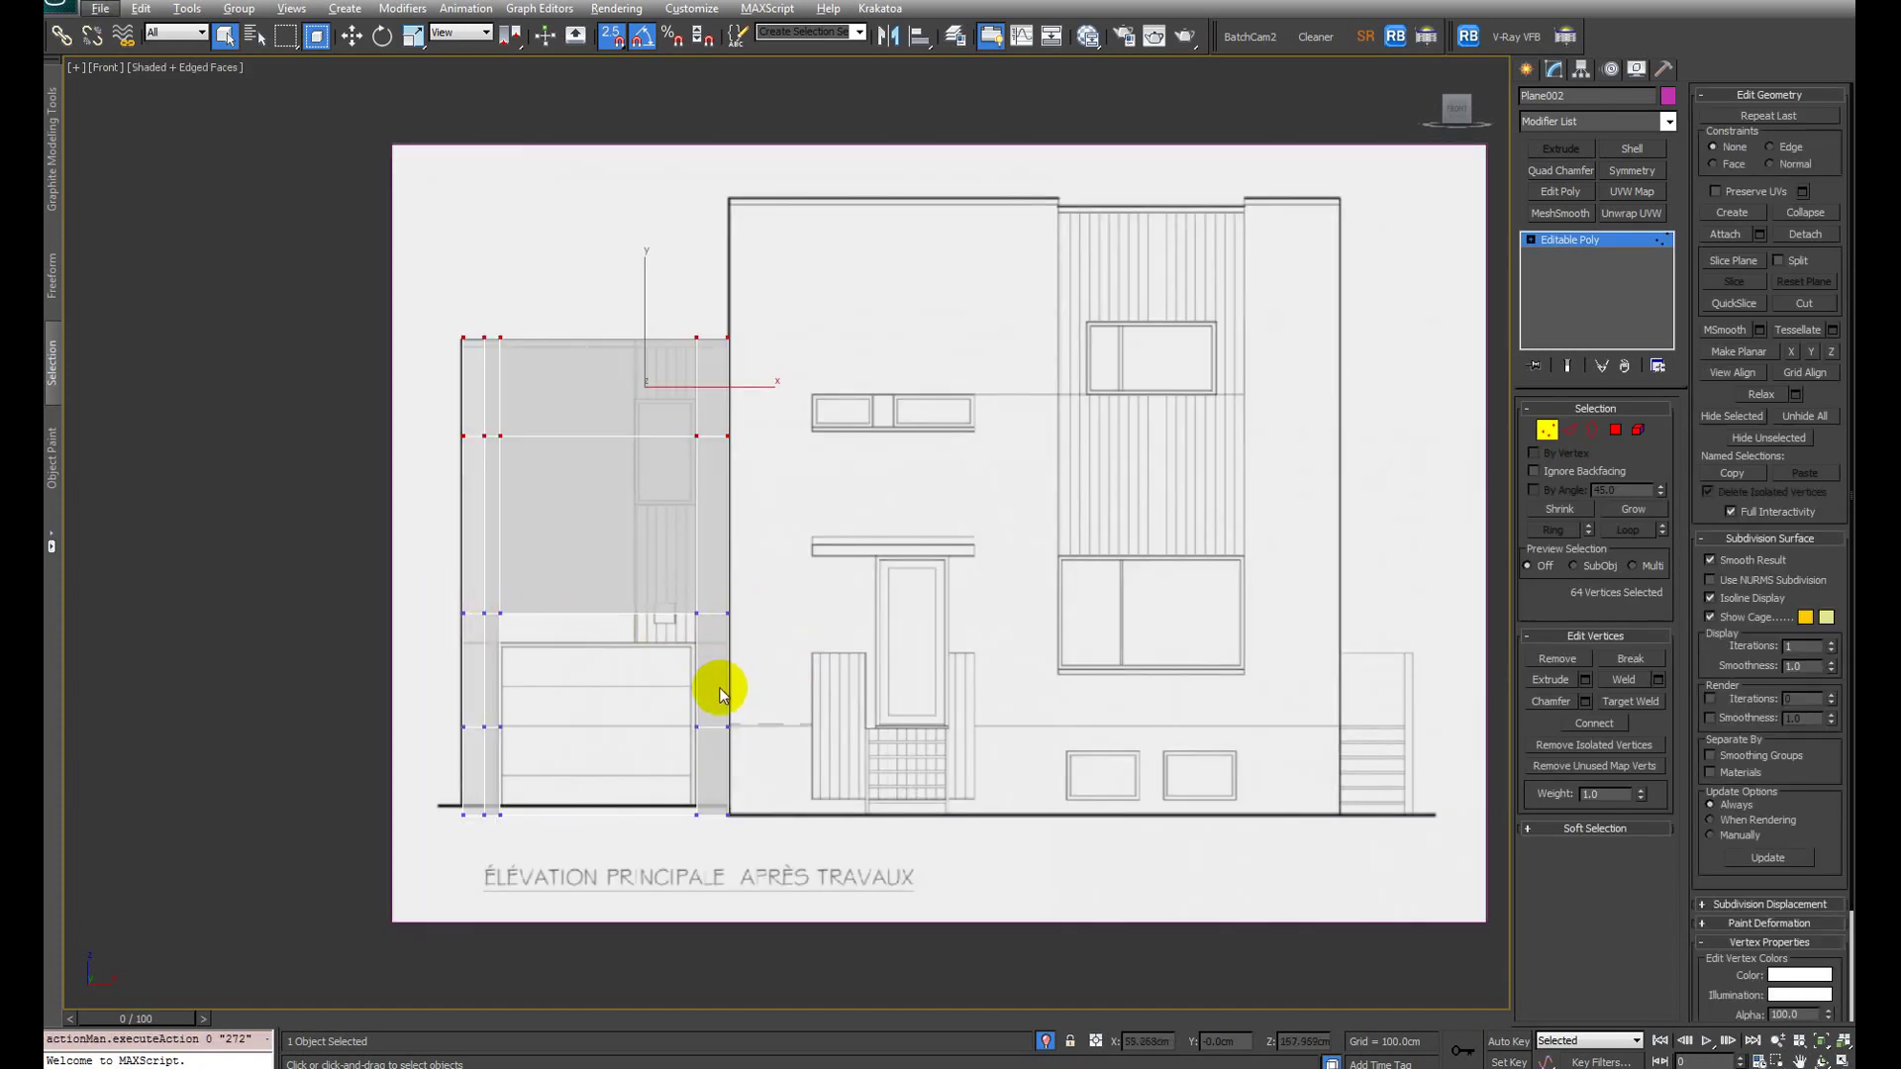
Step: Lower the vertices above the garage opening in the front wall about 36 cm to the garage door head on the elevation
{"action": "middle_click_drag", "start_coordinate": [720, 693], "coordinate": [964, 666], "text": "alt"}
{"action": "key", "text": "F3"}
{"action": "mouse_move", "coordinate": [1110, 663]}
{"action": "left_mouse_down"}
{"action": "mouse_move", "coordinate": [753, 574]}
{"action": "mouse_move", "coordinate": [782, 623]}
{"action": "left_mouse_up"}
{"action": "key", "text": "F3"}
{"action": "middle_click_drag", "start_coordinate": [1047, 642], "coordinate": [1066, 641], "text": "alt"}
{"action": "scroll", "coordinate": [928, 705], "scroll_direction": "up", "scroll_amount": 3}
{"action": "mouse_move", "coordinate": [913, 679]}
{"action": "middle_mouse_down", "text": "alt"}
{"action": "mouse_move", "coordinate": [889, 688]}
{"action": "mouse_move", "coordinate": [887, 732]}
{"action": "mouse_move", "coordinate": [929, 695]}
{"action": "middle_mouse_up", "text": "alt"}
{"action": "key", "text": "f"}
{"action": "key", "text": "z"}
{"action": "key", "text": "F3"}
{"action": "key", "text": "w"}
{"action": "key", "text": "F3"}
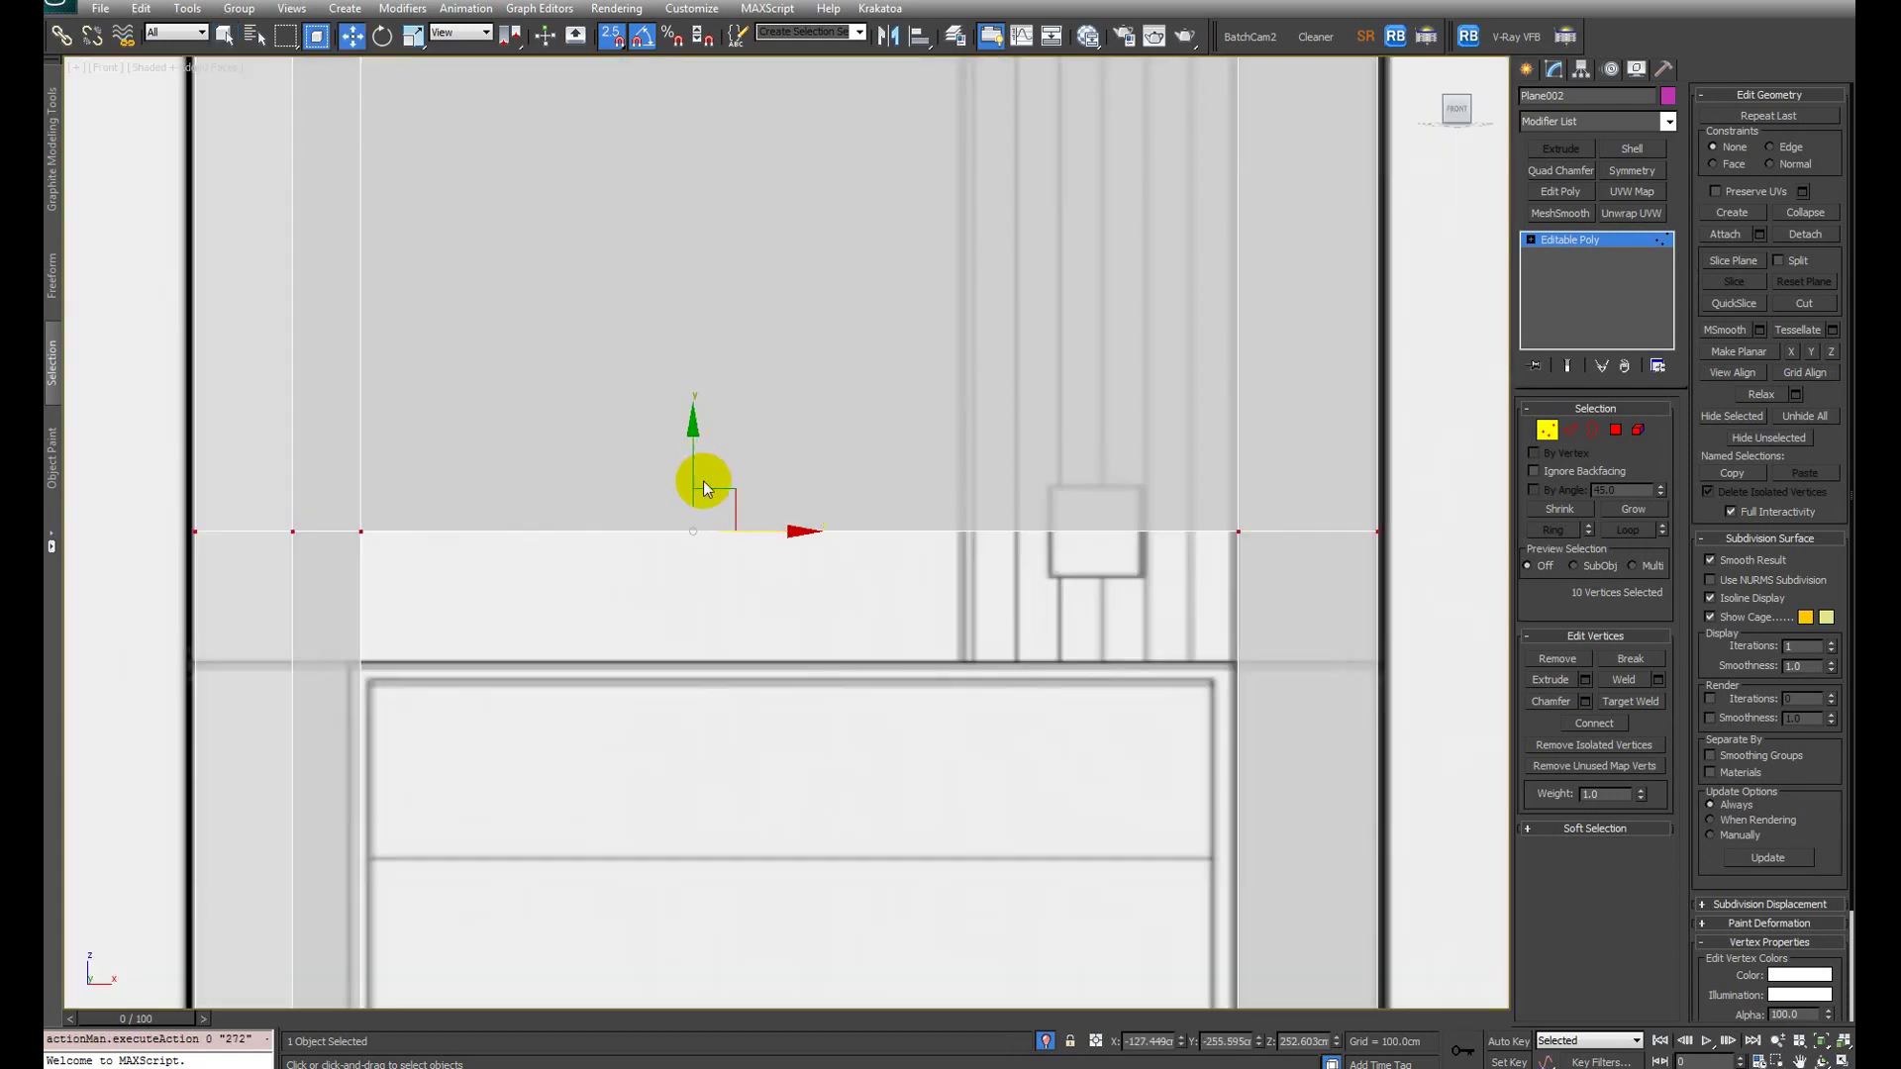
{"action": "scroll", "coordinate": [705, 484], "scroll_direction": "down", "scroll_amount": 4}
{"action": "scroll", "coordinate": [725, 463], "scroll_direction": "up", "scroll_amount": 1}
{"action": "key", "text": "F3"}
{"action": "key", "text": "F3"}
{"action": "left_click_drag", "start_coordinate": [753, 467], "coordinate": [754, 511]}
{"action": "scroll", "coordinate": [1052, 518], "scroll_direction": "down", "scroll_amount": 2}
Step: Connect the horizontal edges of the wall above the garage opening with one vertical segment
{"action": "middle_click_drag", "start_coordinate": [1052, 518], "coordinate": [1049, 586], "text": "alt"}
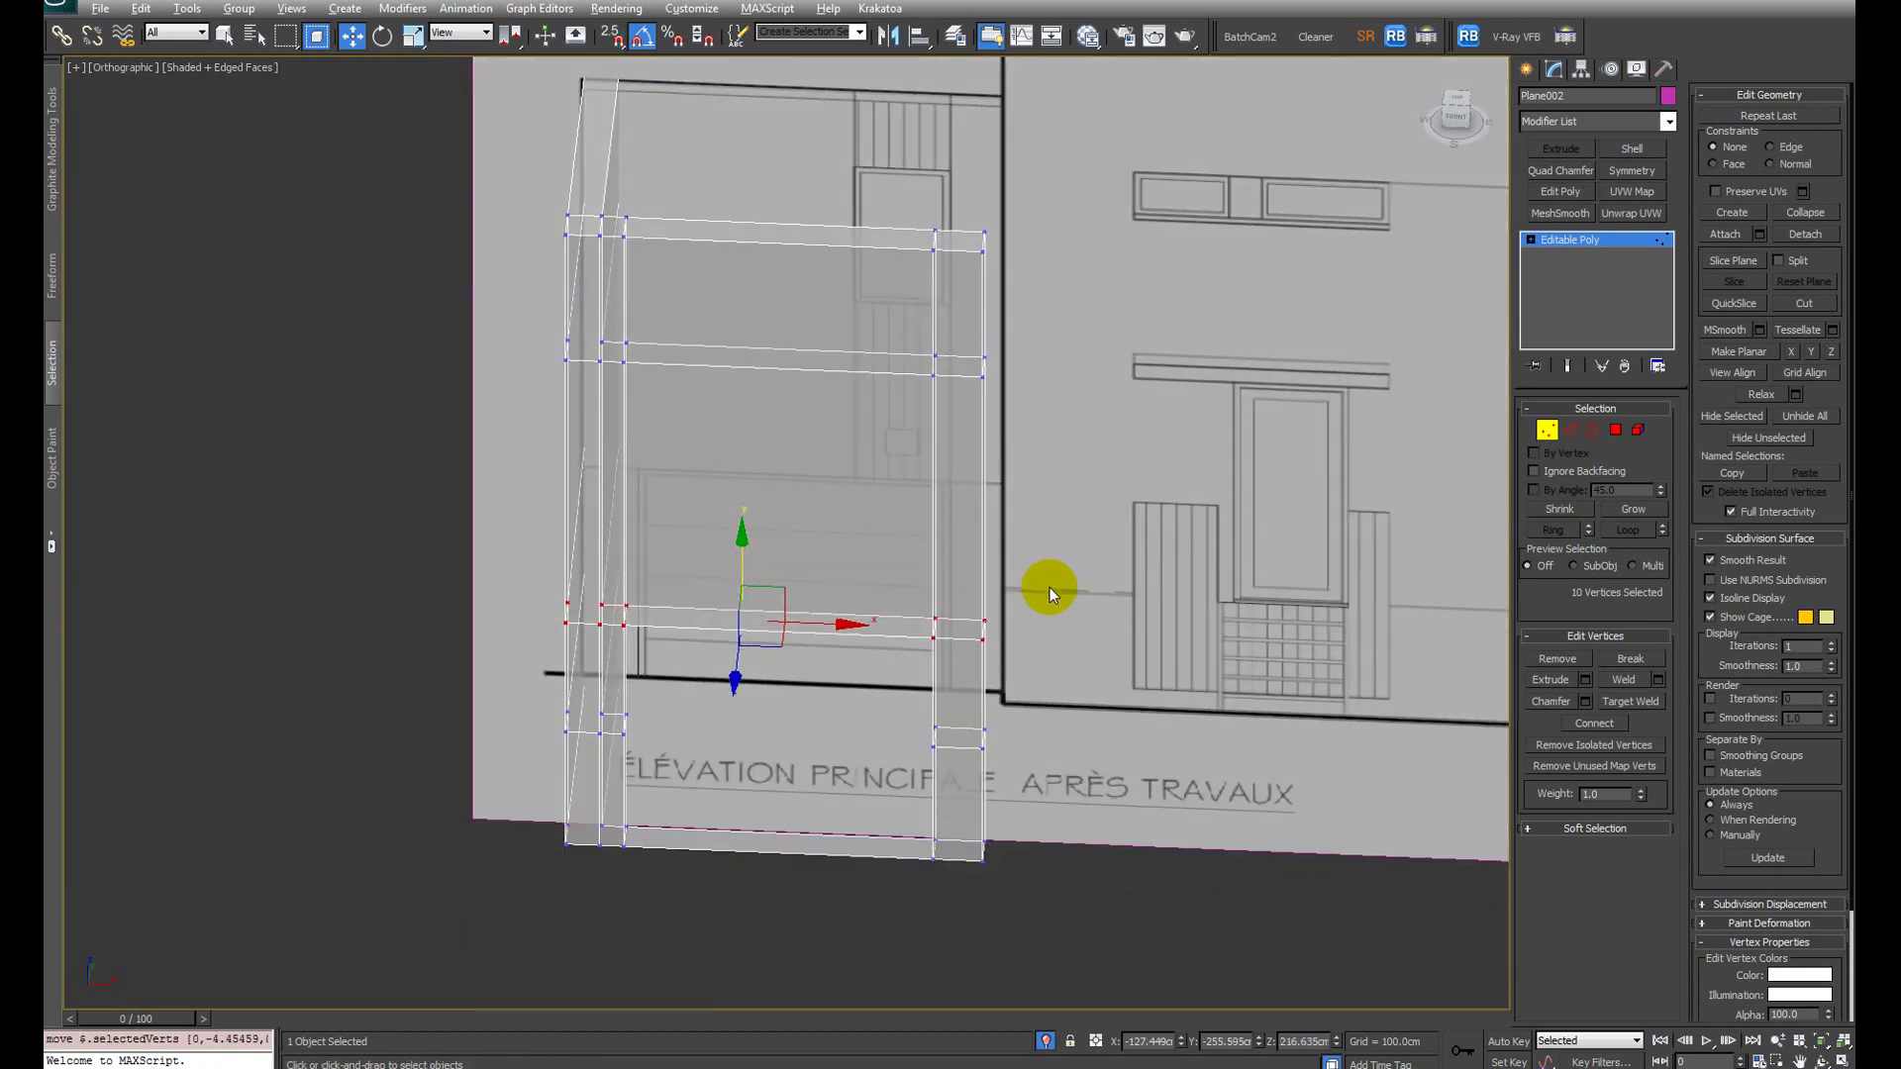
{"action": "key", "text": "2"}
{"action": "middle_click_drag", "start_coordinate": [738, 547], "coordinate": [765, 626], "text": "alt"}
{"action": "scroll", "coordinate": [764, 627], "scroll_direction": "down", "scroll_amount": 1}
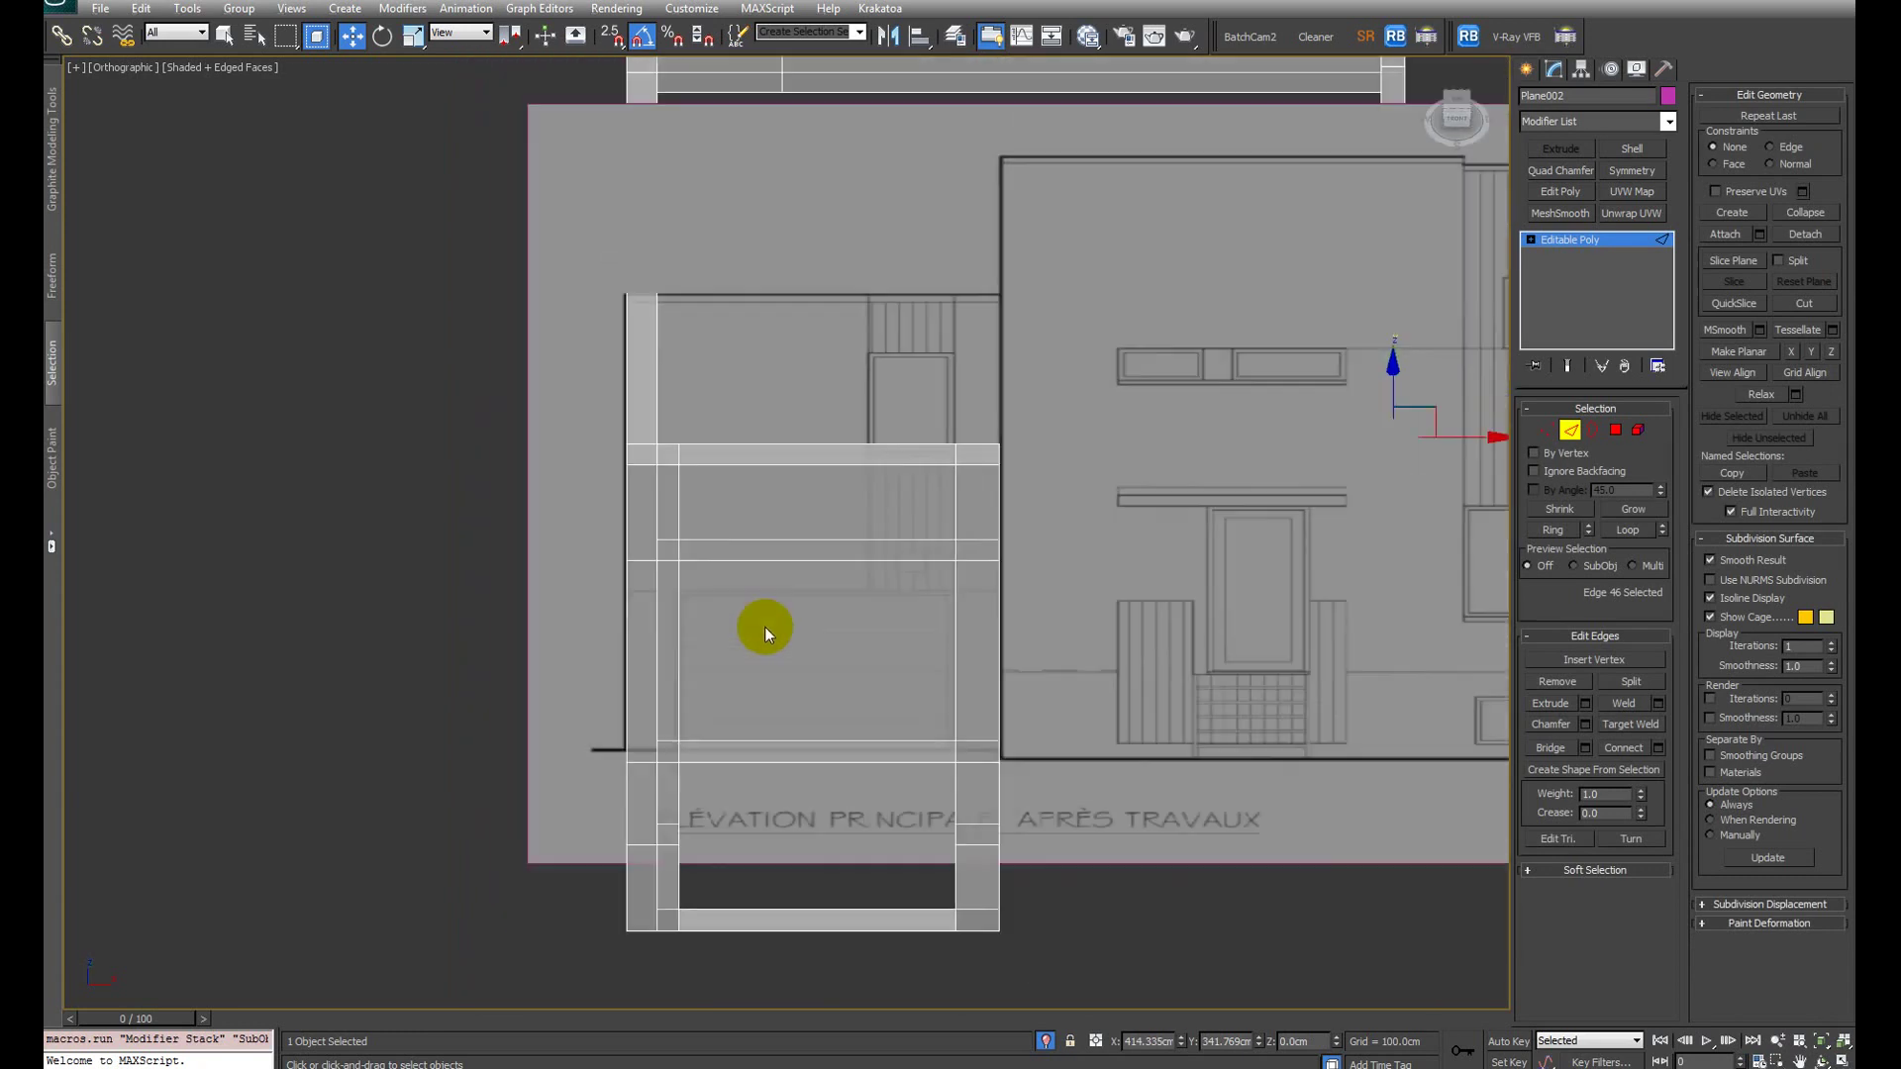
{"action": "key", "text": "F3"}
{"action": "left_click_drag", "start_coordinate": [885, 824], "coordinate": [772, 345]}
{"action": "key", "text": "ctrl+shift+e"}
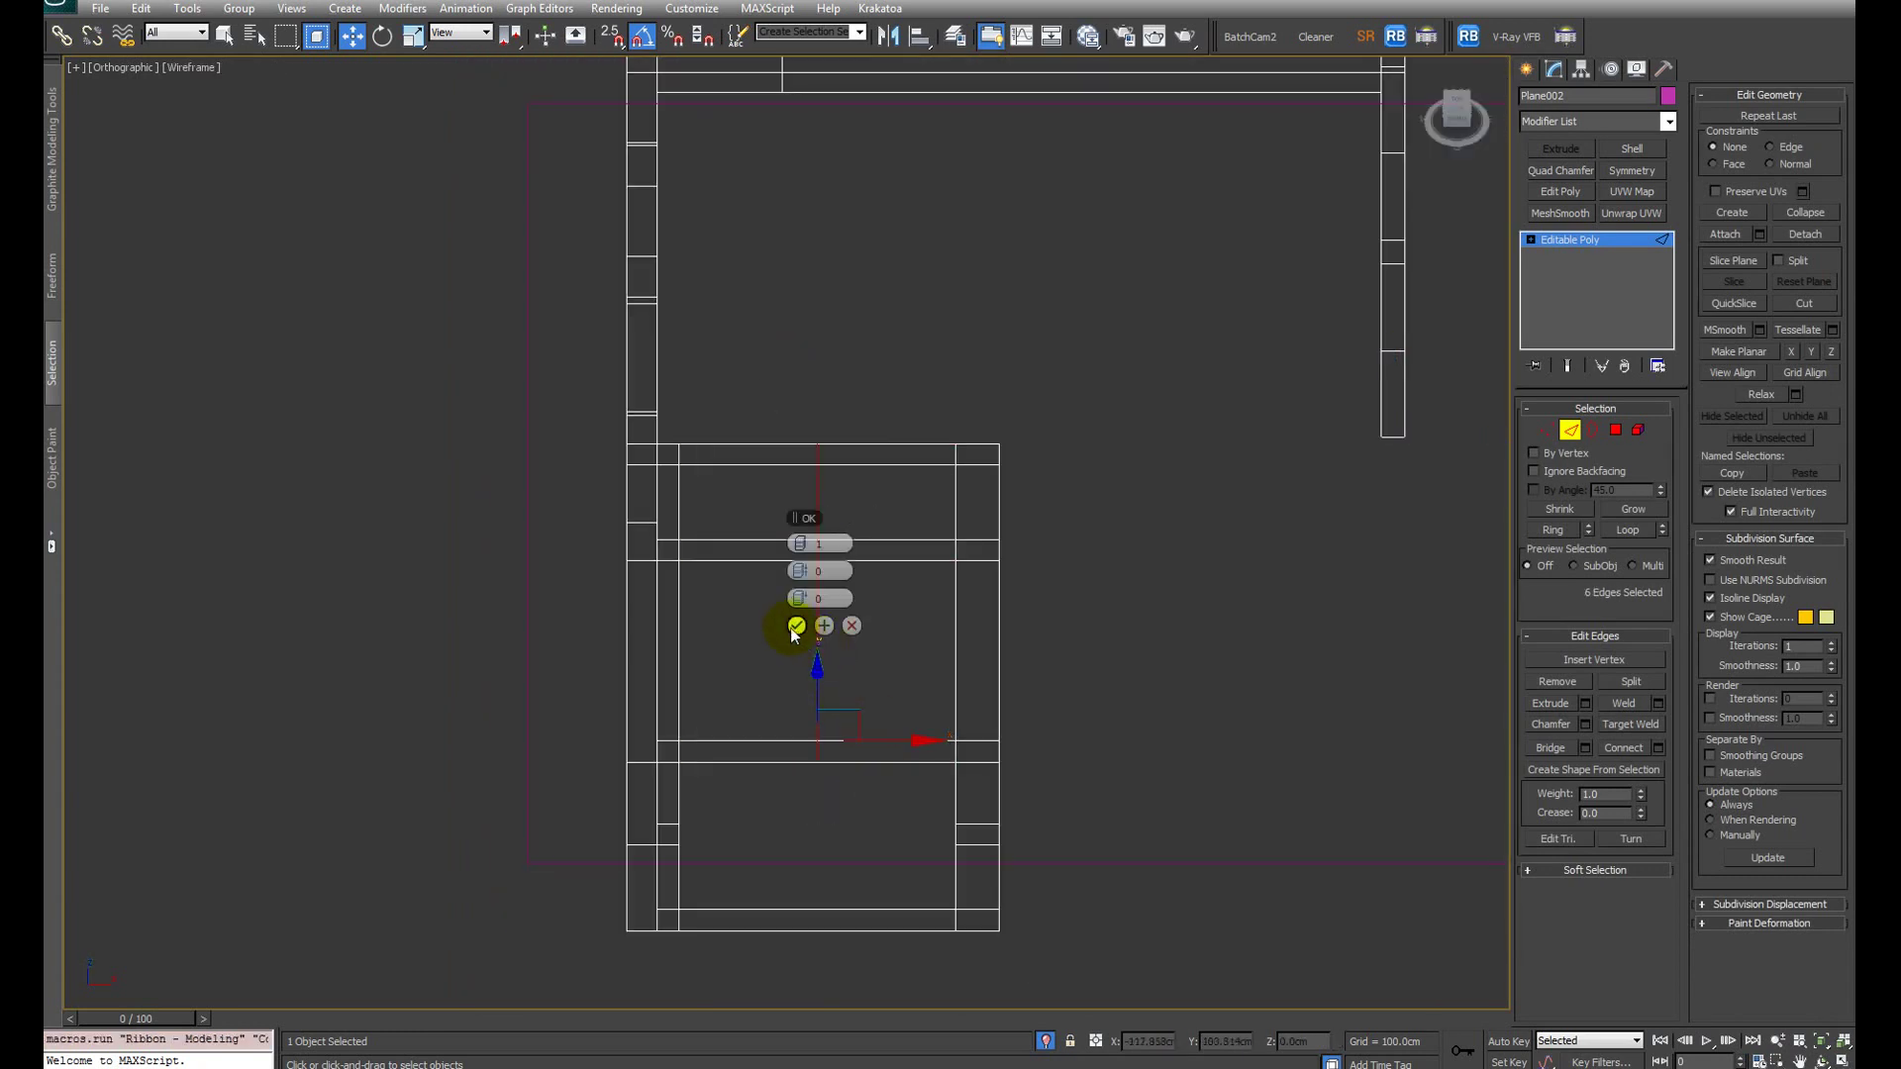
{"action": "key", "text": "F3"}
Step: Move the new vertical edges about 45.4 cm along X to the near side of the window above the garage
{"action": "key", "text": "f"}
{"action": "key", "text": "a"}
{"action": "key", "text": "z"}
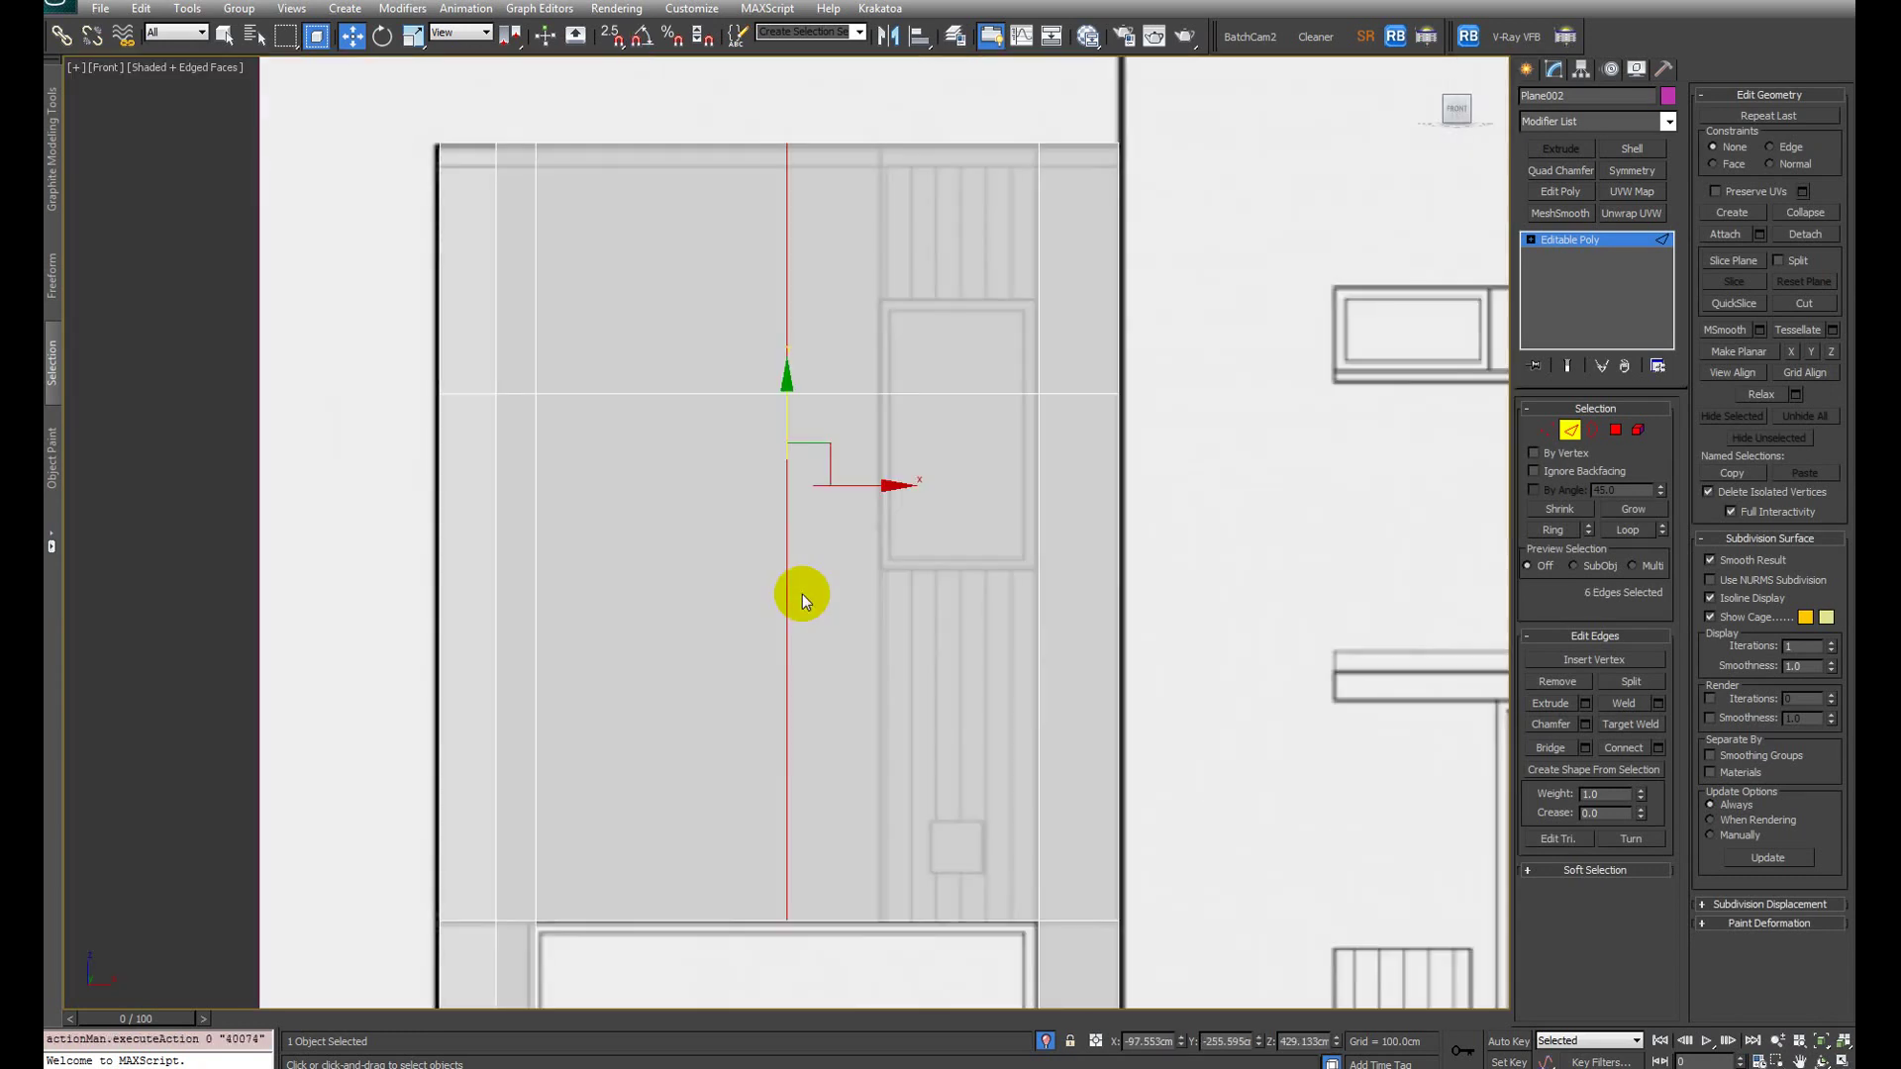
{"action": "left_click_drag", "start_coordinate": [848, 488], "coordinate": [941, 498]}
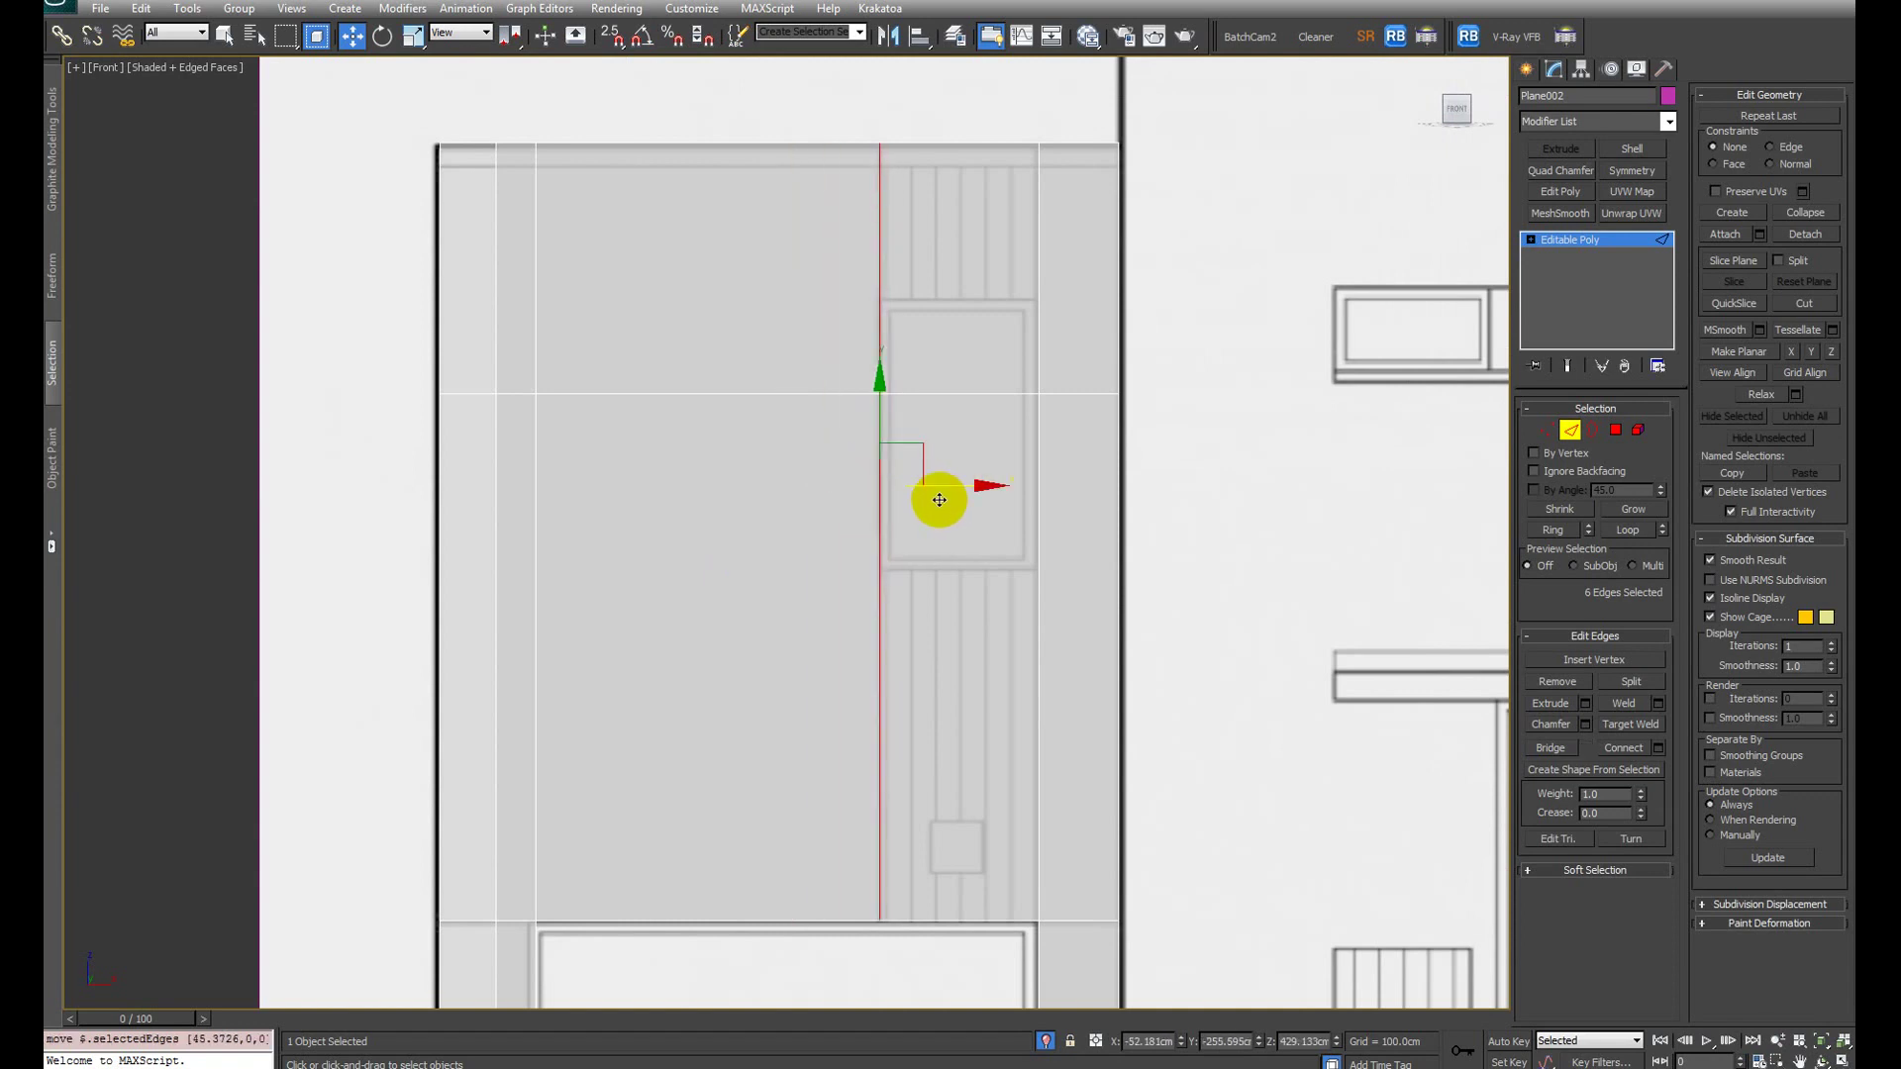
{"action": "left_click", "coordinate": [833, 188]}
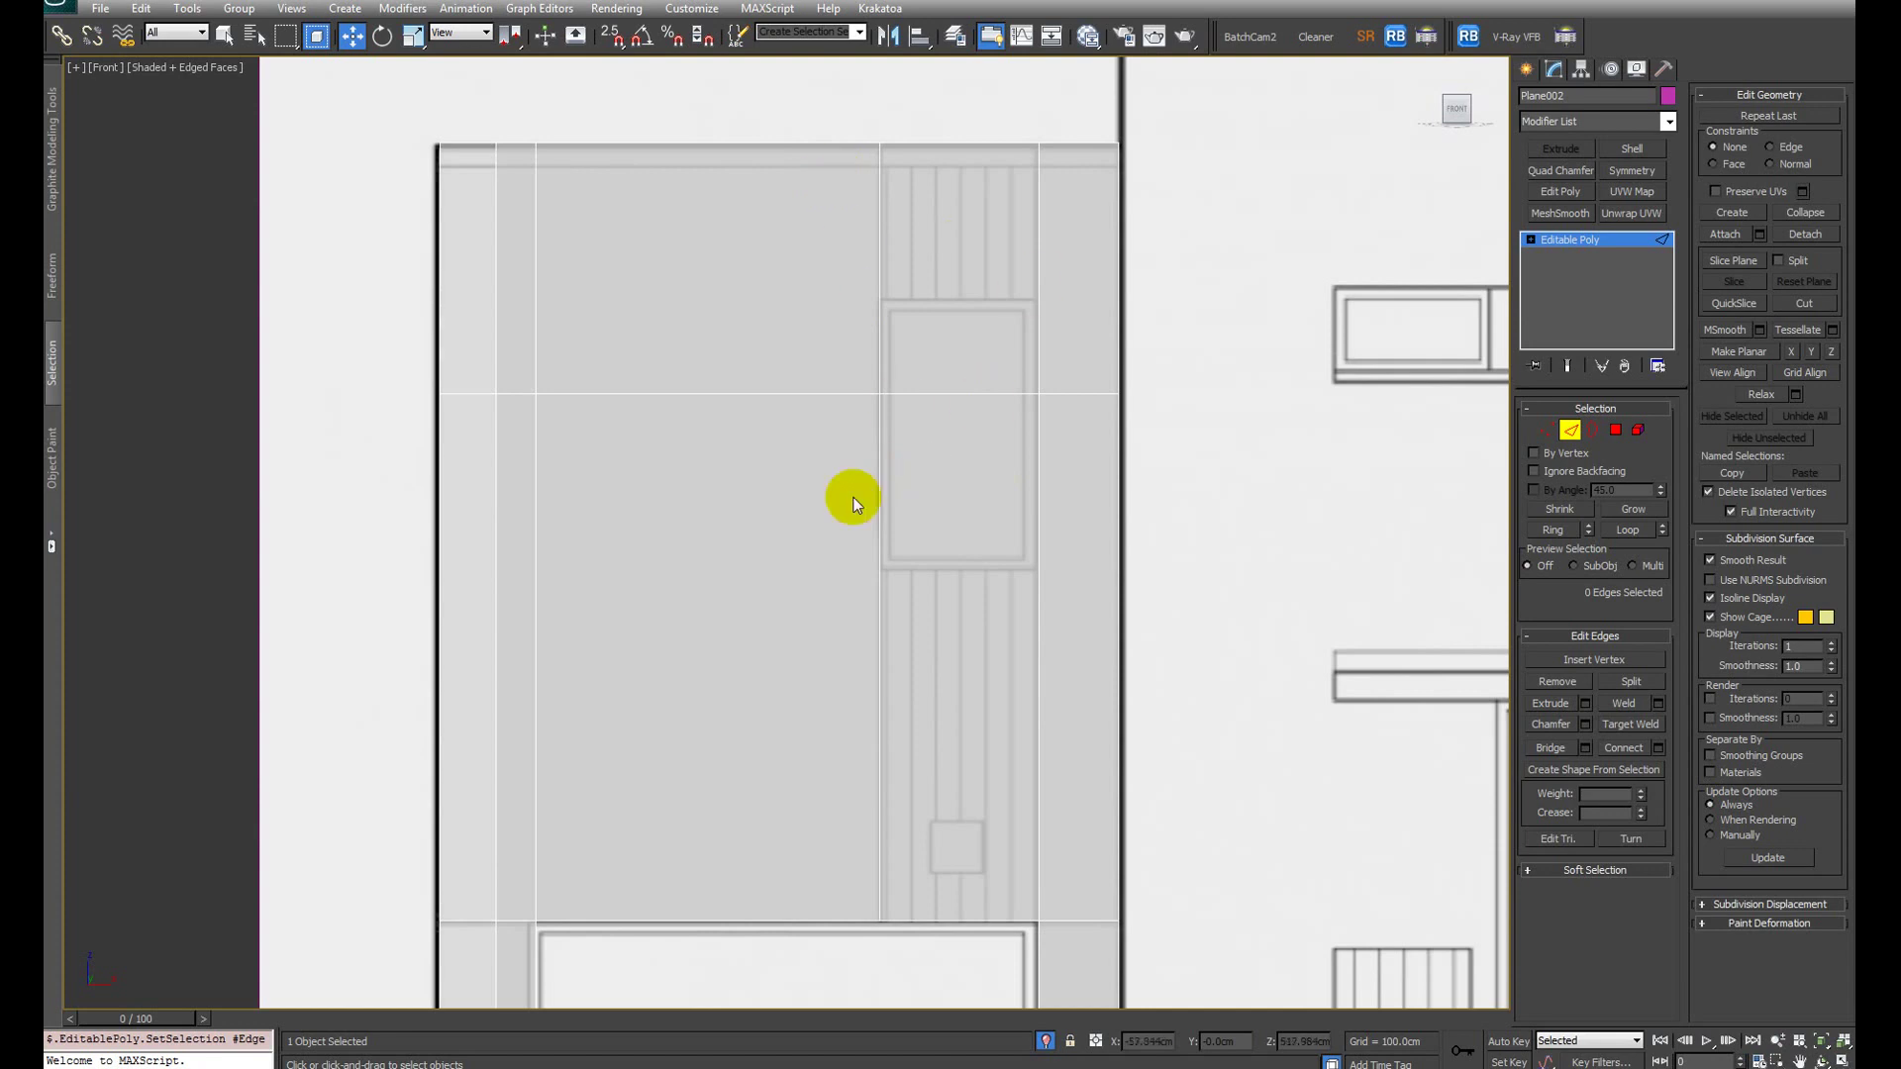
Step: Connect the uppermost row of vertical edges around the extension walls with one horizontal segment
{"action": "scroll", "coordinate": [854, 497], "scroll_direction": "down", "scroll_amount": 5}
{"action": "middle_click_drag", "start_coordinate": [990, 841], "coordinate": [1094, 726], "text": "alt"}
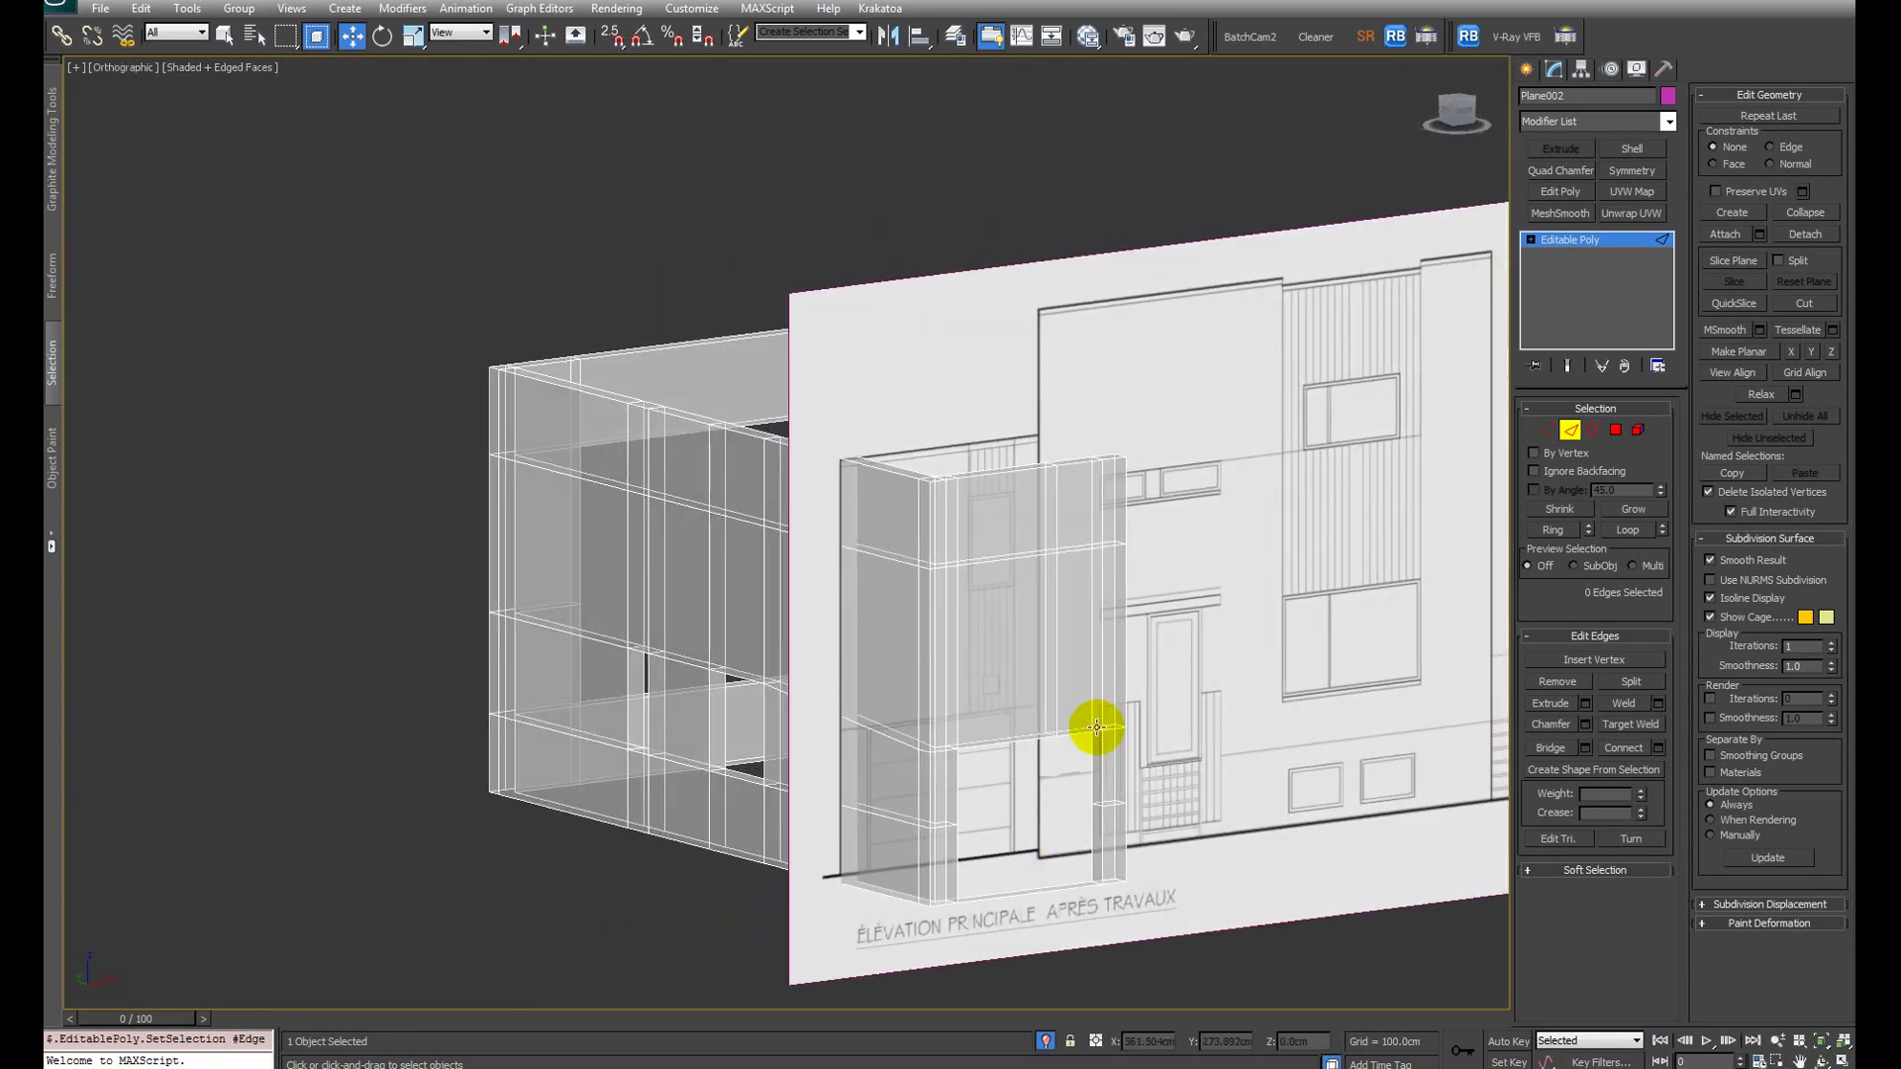
{"action": "left_click", "coordinate": [927, 613]}
{"action": "mouse_move", "coordinate": [1175, 598]}
{"action": "middle_mouse_down", "text": "alt"}
{"action": "mouse_move", "coordinate": [1154, 581]}
{"action": "mouse_move", "coordinate": [1212, 588]}
{"action": "mouse_move", "coordinate": [1141, 561]}
{"action": "middle_mouse_up", "text": "alt"}
{"action": "key", "text": "F3"}
{"action": "key", "text": "F3"}
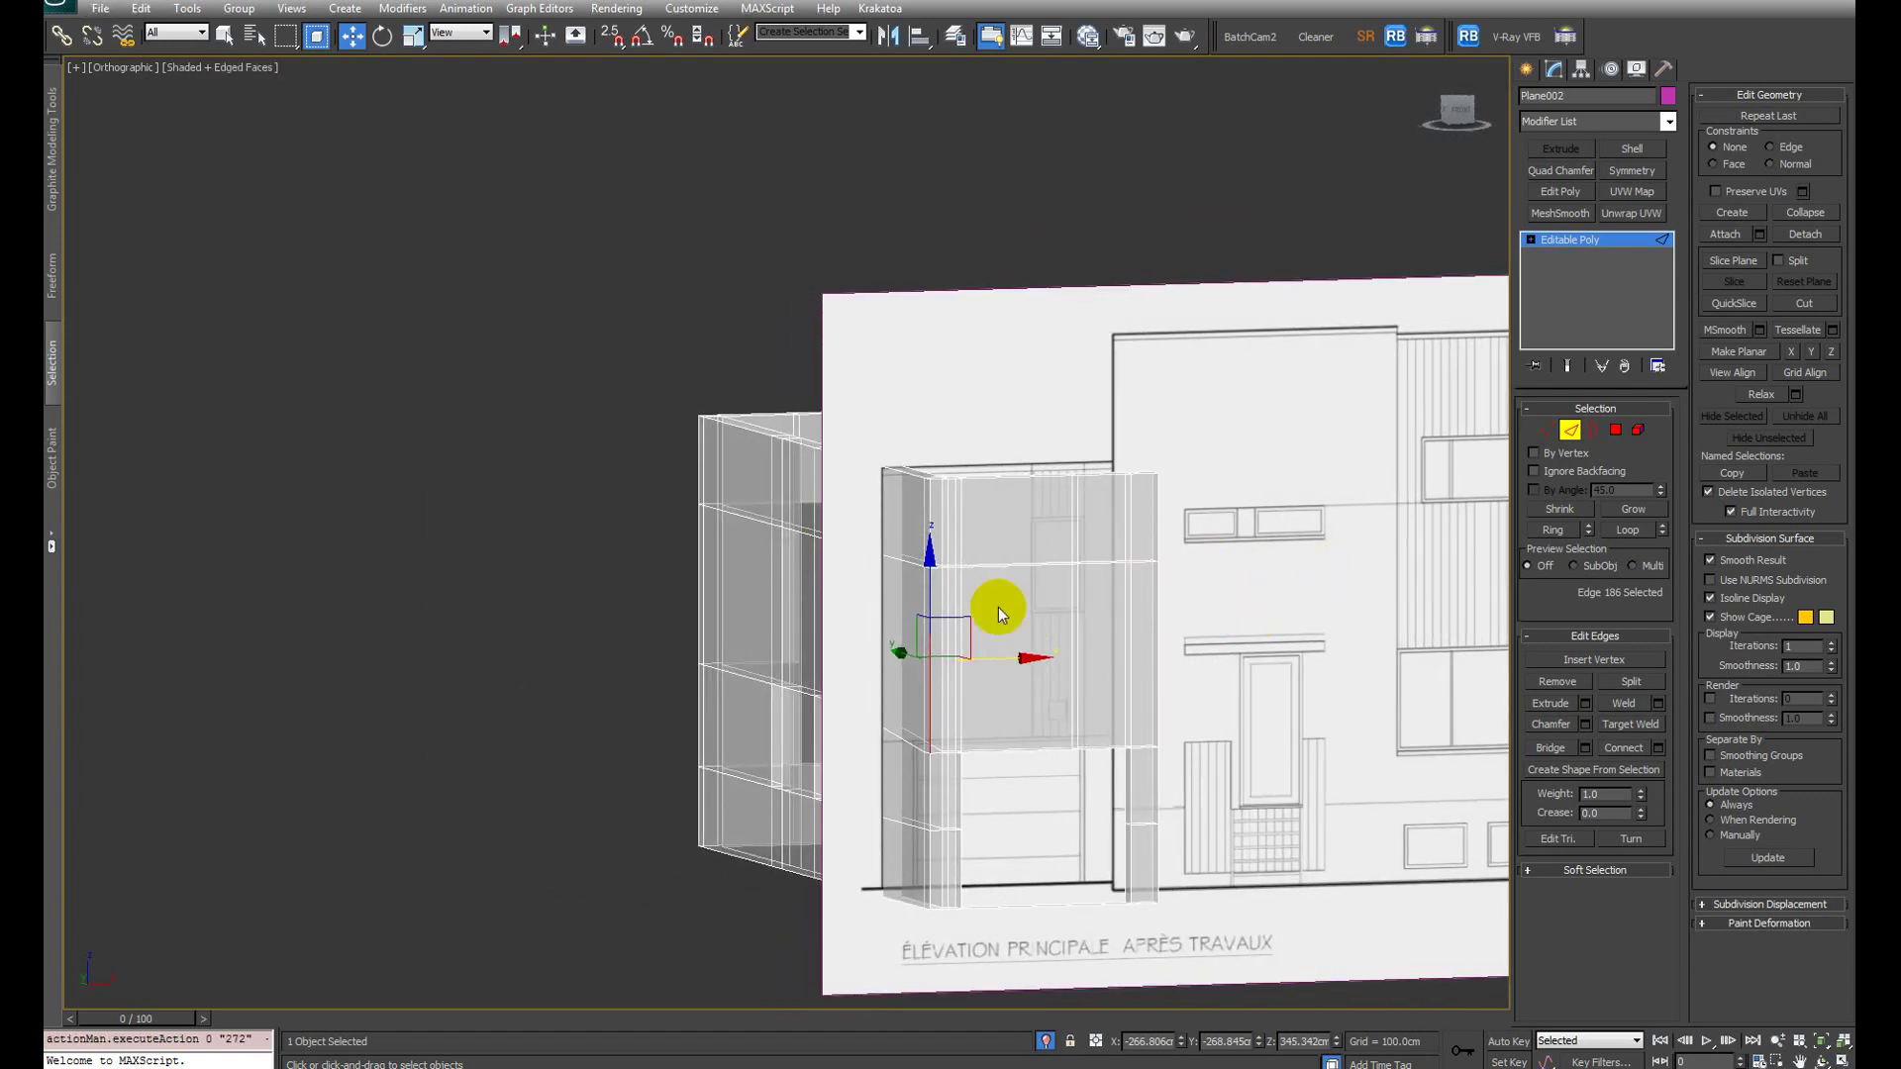
{"action": "left_click", "coordinate": [1078, 519]}
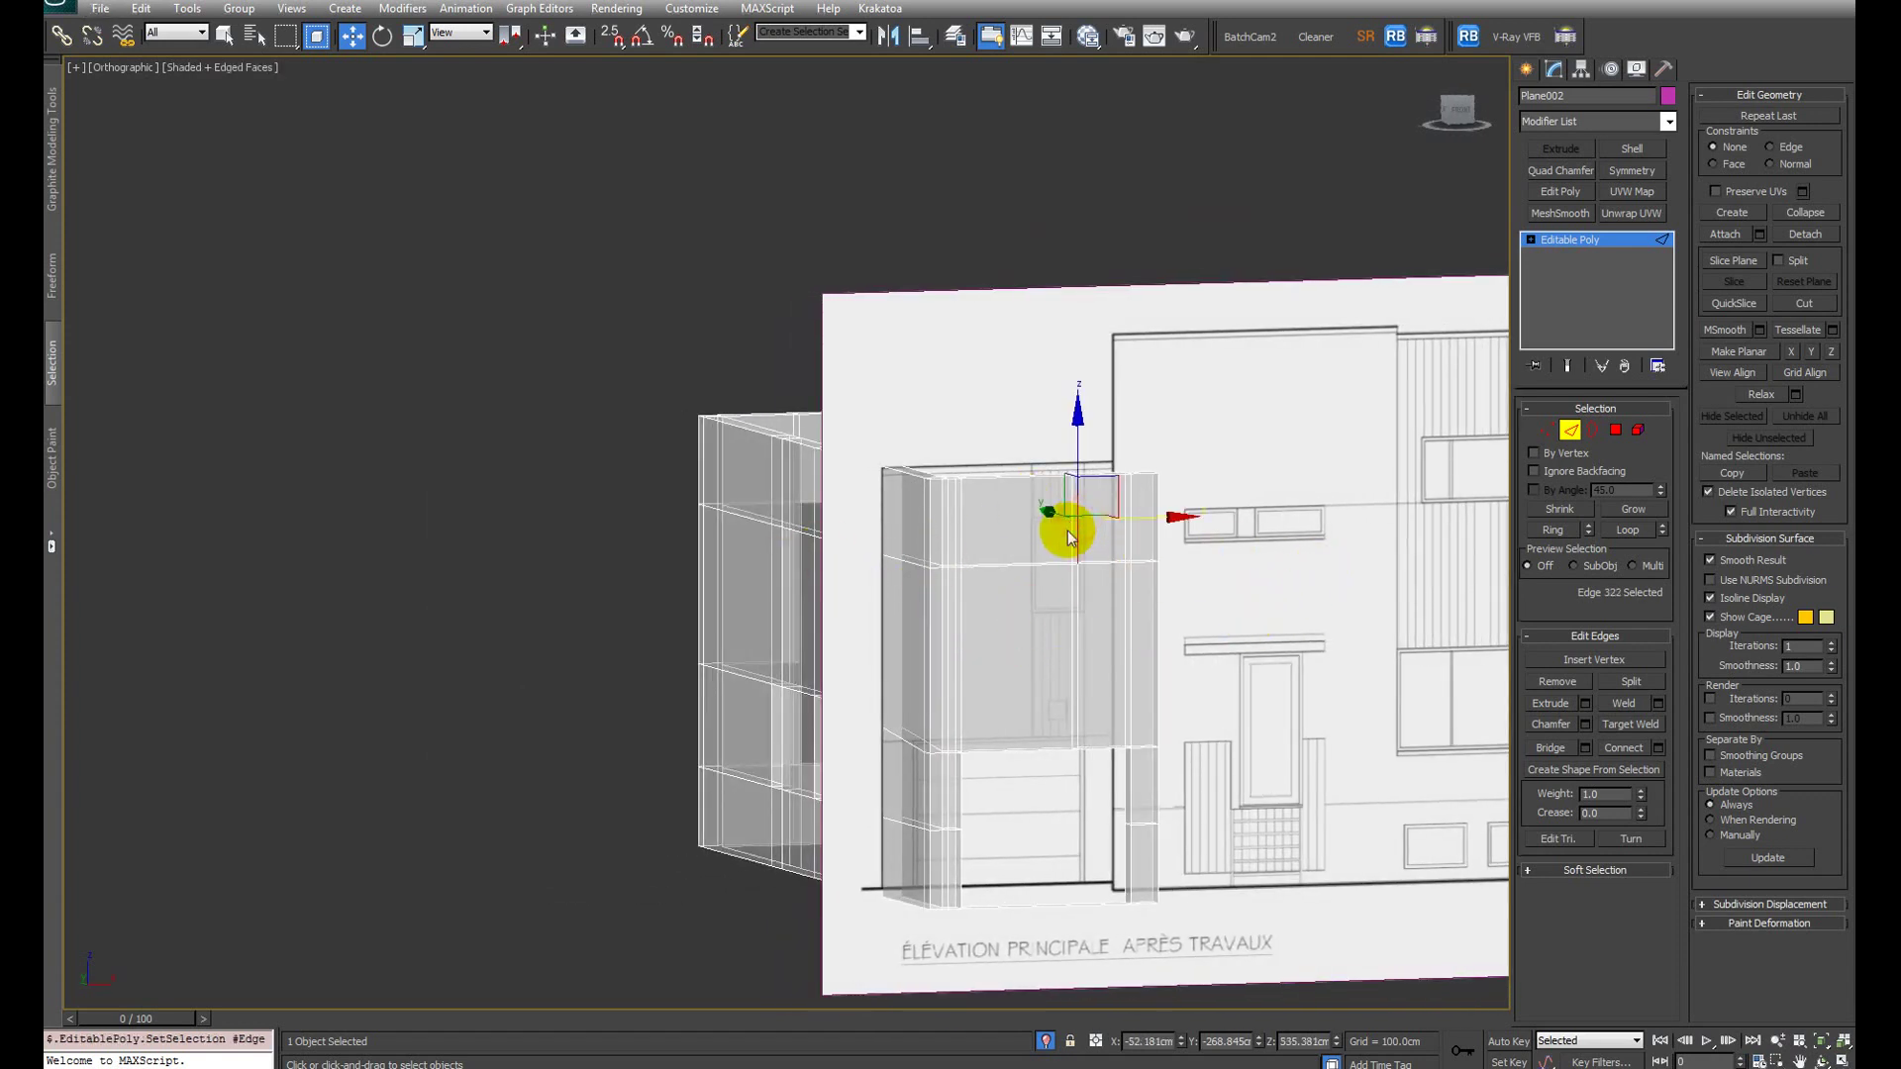
{"action": "key", "text": "f"}
{"action": "key", "text": "F3"}
{"action": "mouse_move", "coordinate": [1294, 539]}
{"action": "left_mouse_down"}
{"action": "mouse_move", "coordinate": [355, 462]}
{"action": "mouse_move", "coordinate": [325, 497]}
{"action": "left_mouse_up"}
{"action": "key", "text": "ctrl+shift+e"}
{"action": "left_click", "coordinate": [797, 626]}
{"action": "key", "text": "F3"}
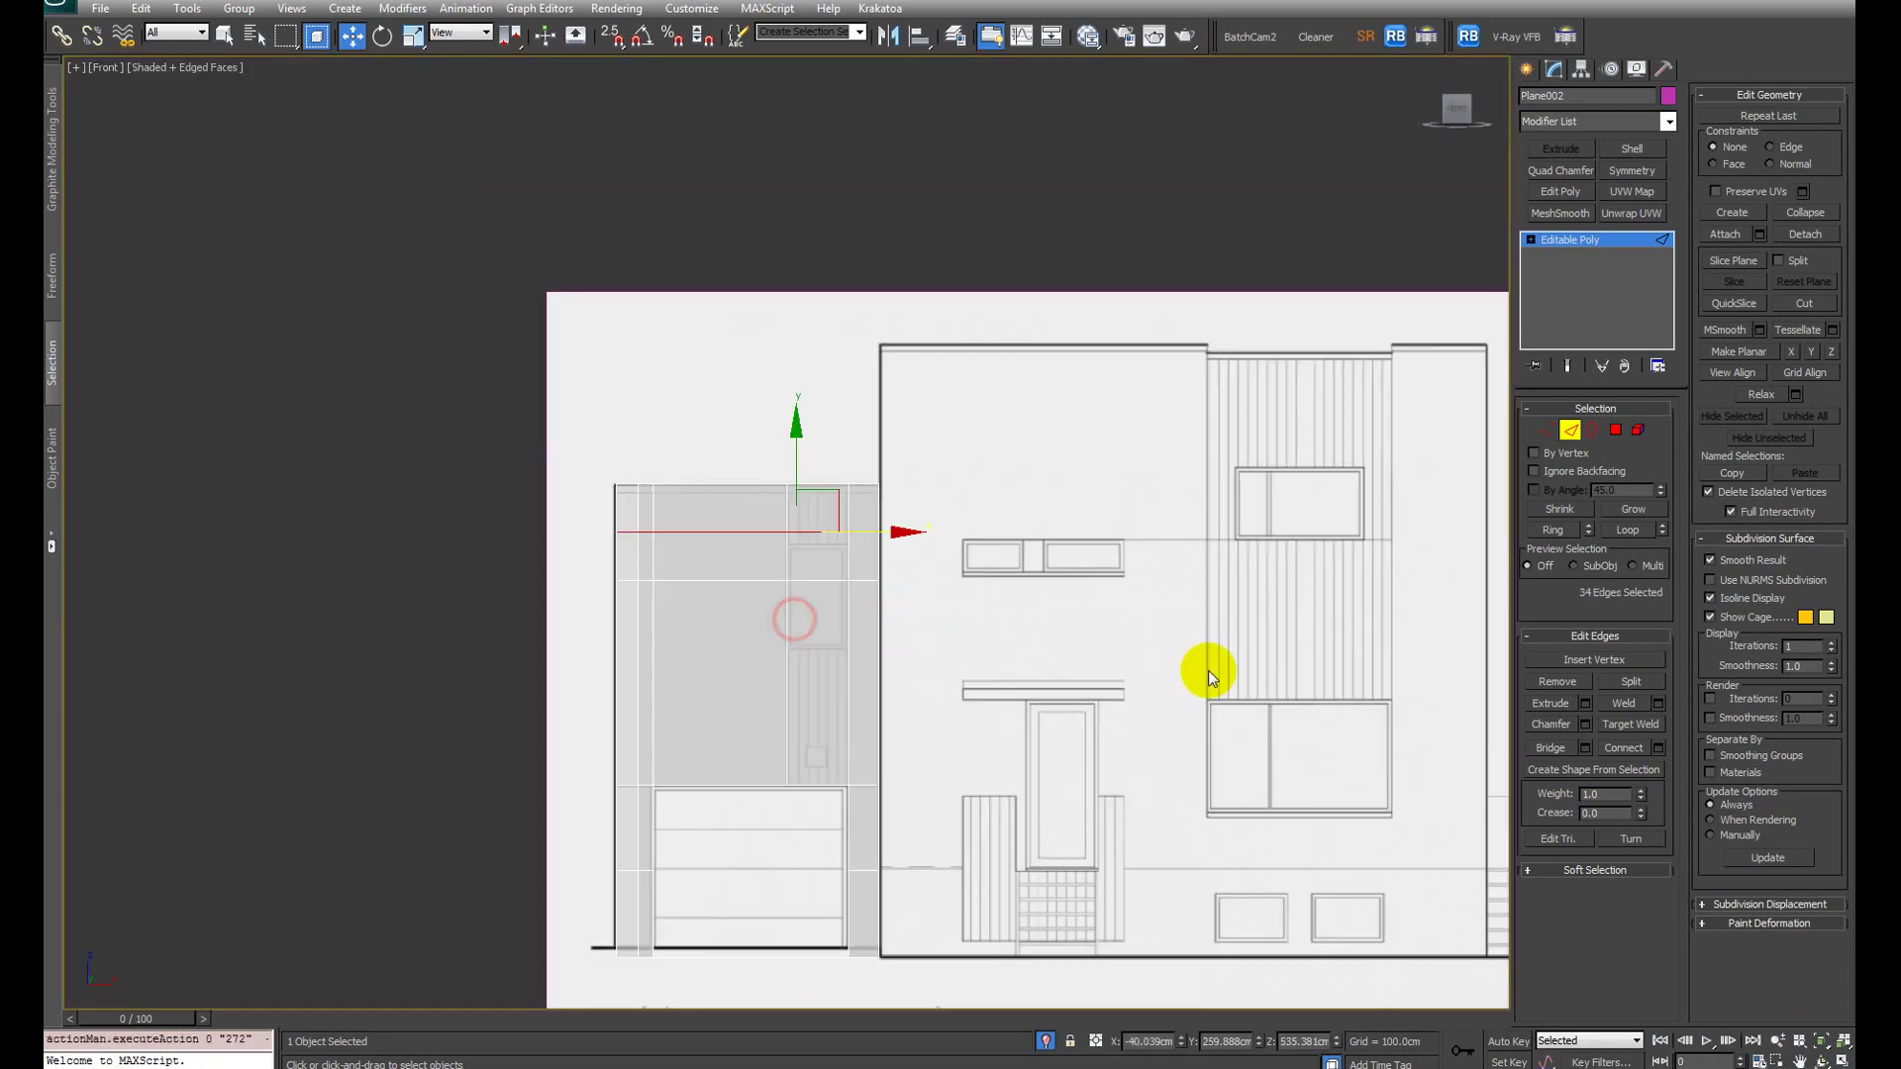
Step: Connect the row of vertical edges just above the garage door head around the extension walls with one horizontal segment
{"action": "key", "text": "F3"}
{"action": "left_click_drag", "start_coordinate": [1260, 680], "coordinate": [346, 631]}
{"action": "key", "text": "F3"}
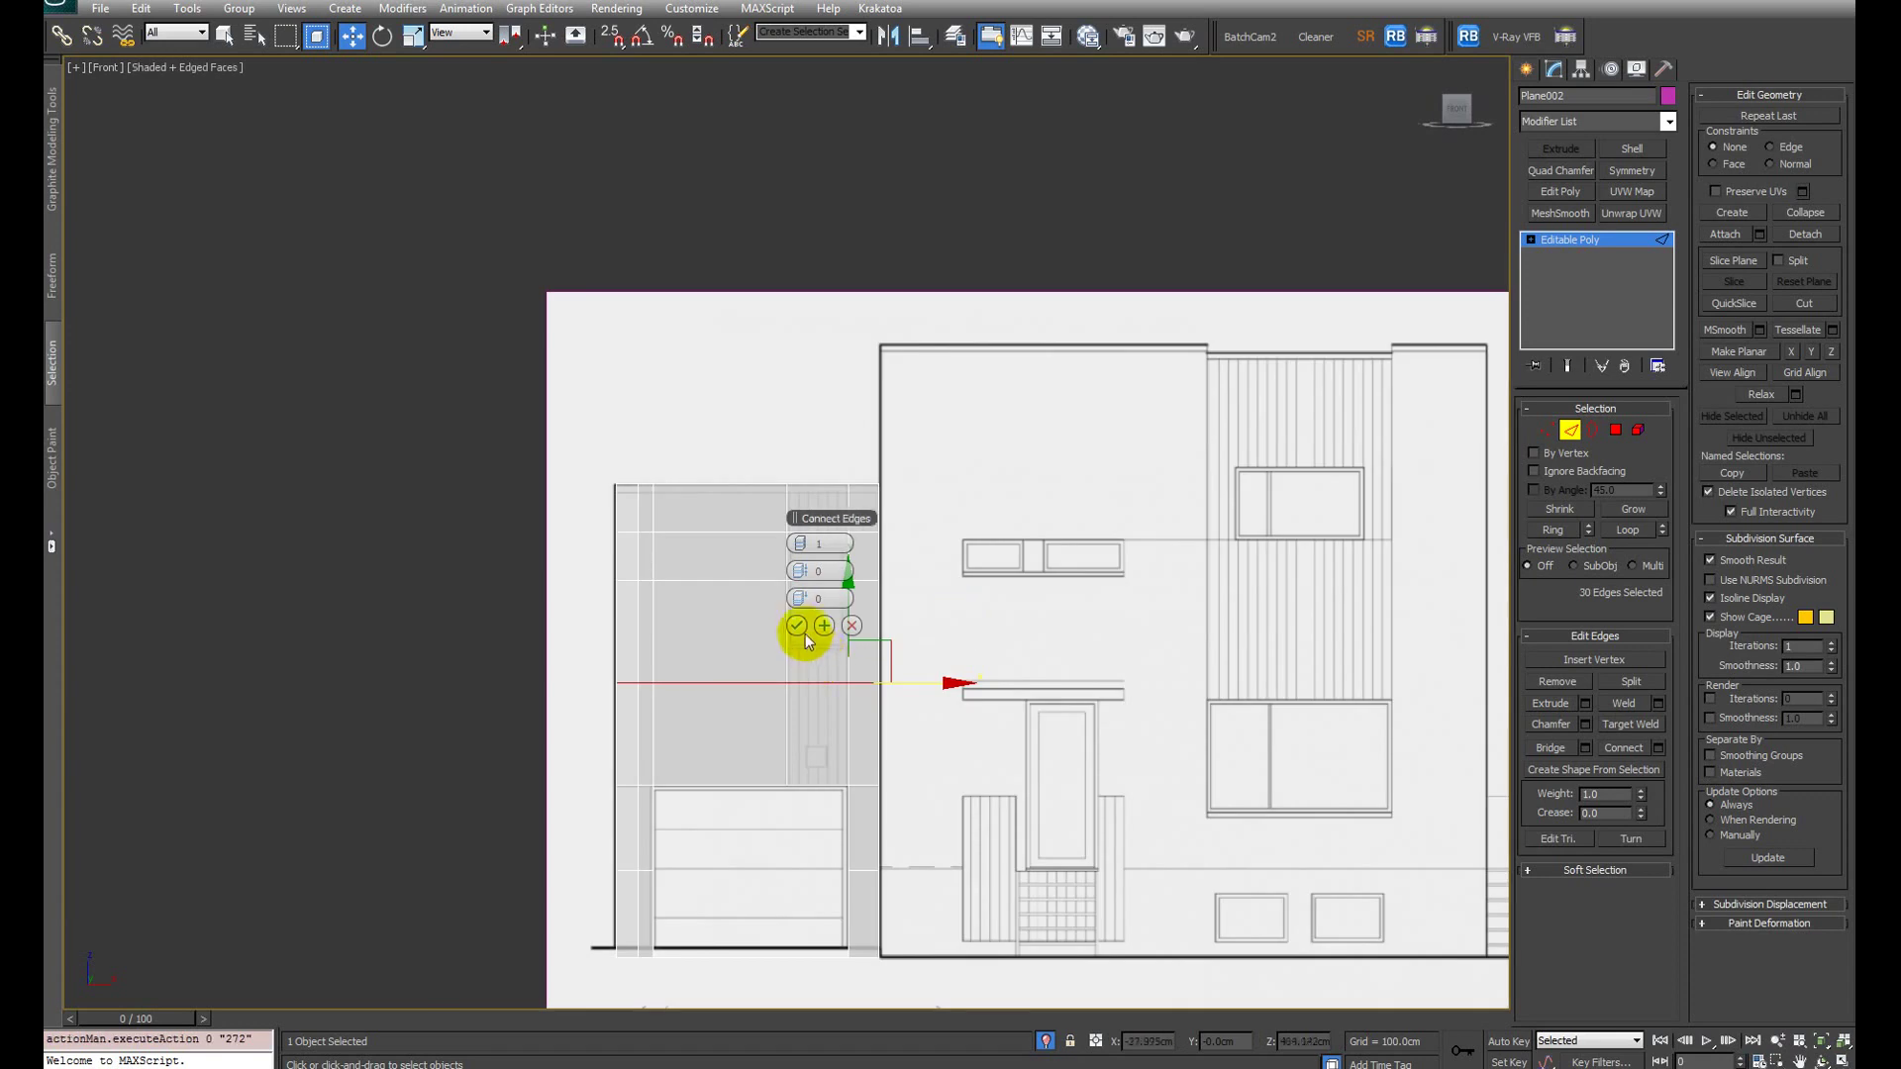
{"action": "left_click", "coordinate": [797, 625]}
Step: Remove the unneeded upper edge loop around the rear wall pier beside the large opening, keeping its faces
{"action": "mouse_move", "coordinate": [729, 657]}
{"action": "middle_mouse_down", "text": "alt"}
{"action": "mouse_move", "coordinate": [878, 671]}
{"action": "mouse_move", "coordinate": [798, 627]}
{"action": "mouse_move", "coordinate": [852, 651]}
{"action": "mouse_move", "coordinate": [901, 641]}
{"action": "mouse_move", "coordinate": [875, 650]}
{"action": "mouse_move", "coordinate": [871, 696]}
{"action": "mouse_move", "coordinate": [870, 615]}
{"action": "middle_mouse_up", "text": "alt"}
{"action": "left_click", "coordinate": [730, 459]}
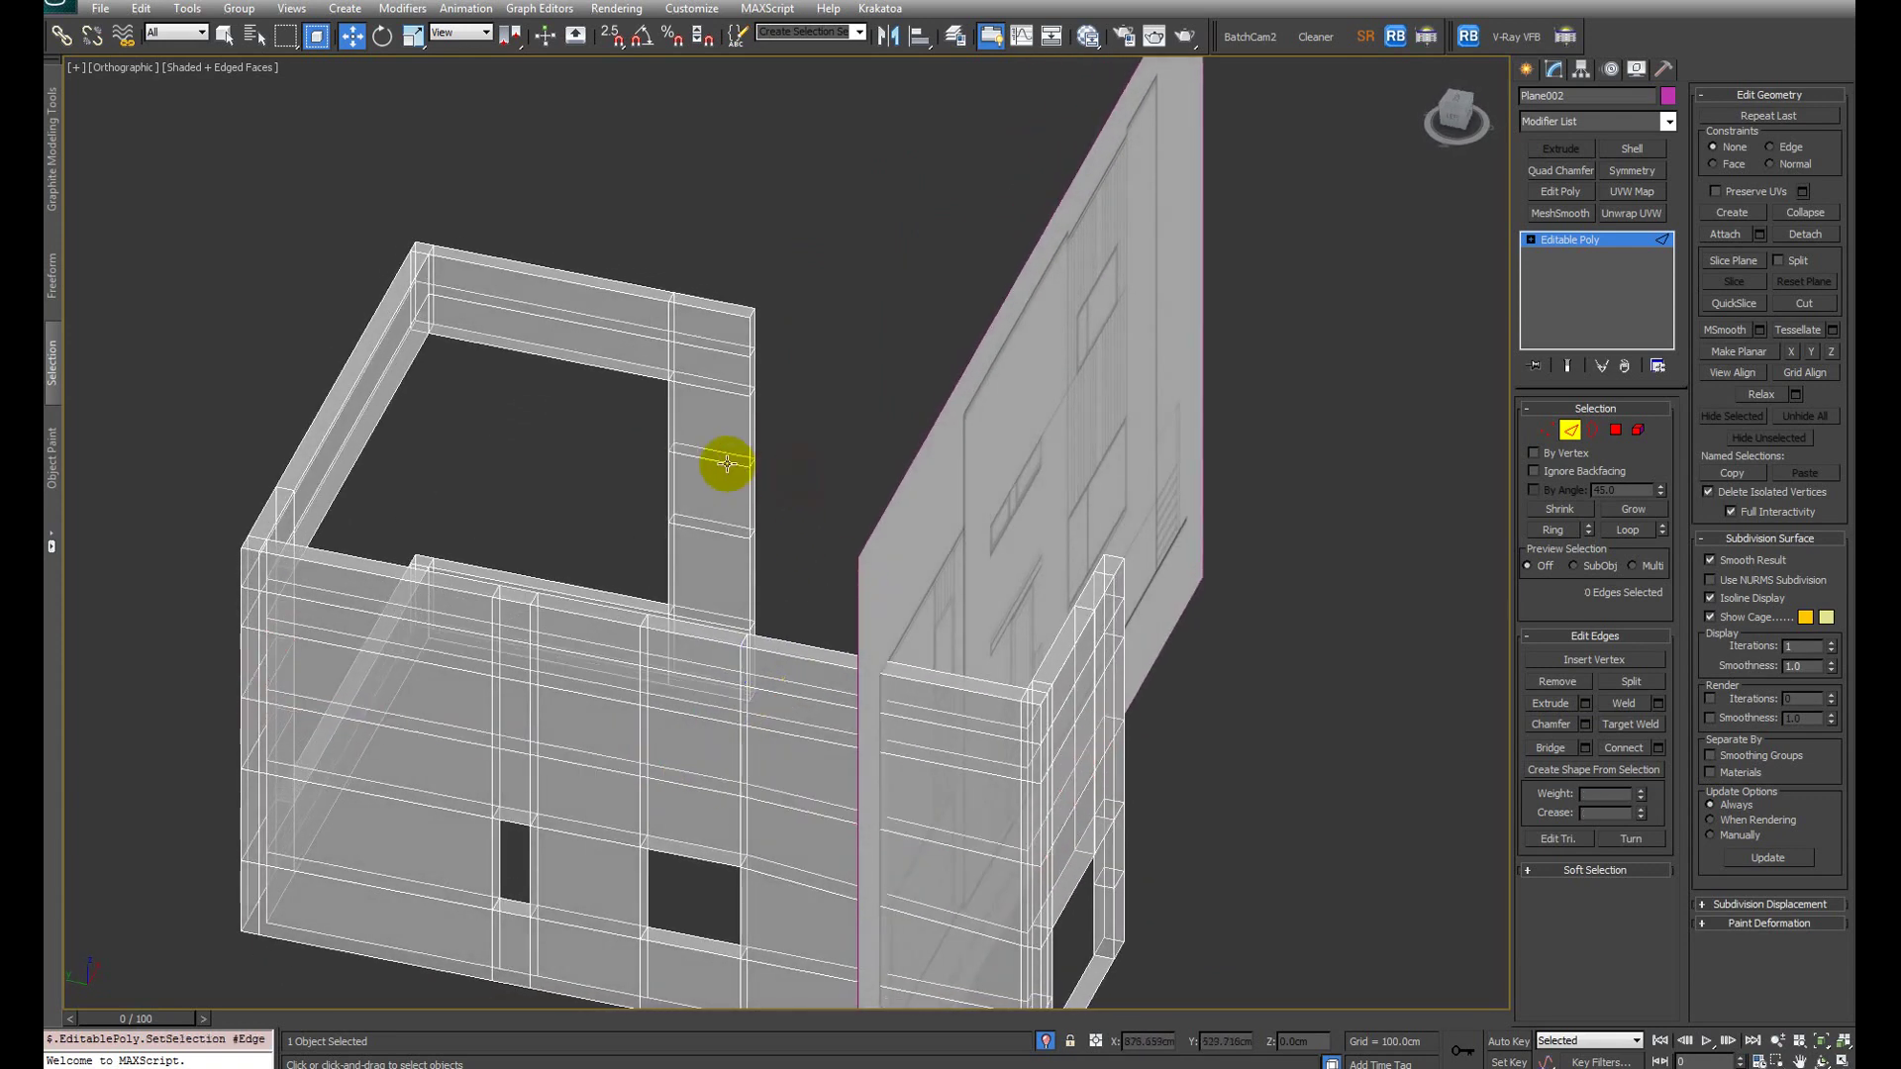
{"action": "scroll", "coordinate": [720, 473], "scroll_direction": "up", "scroll_amount": 5}
{"action": "middle_click_drag", "start_coordinate": [705, 486], "coordinate": [742, 425], "text": "alt"}
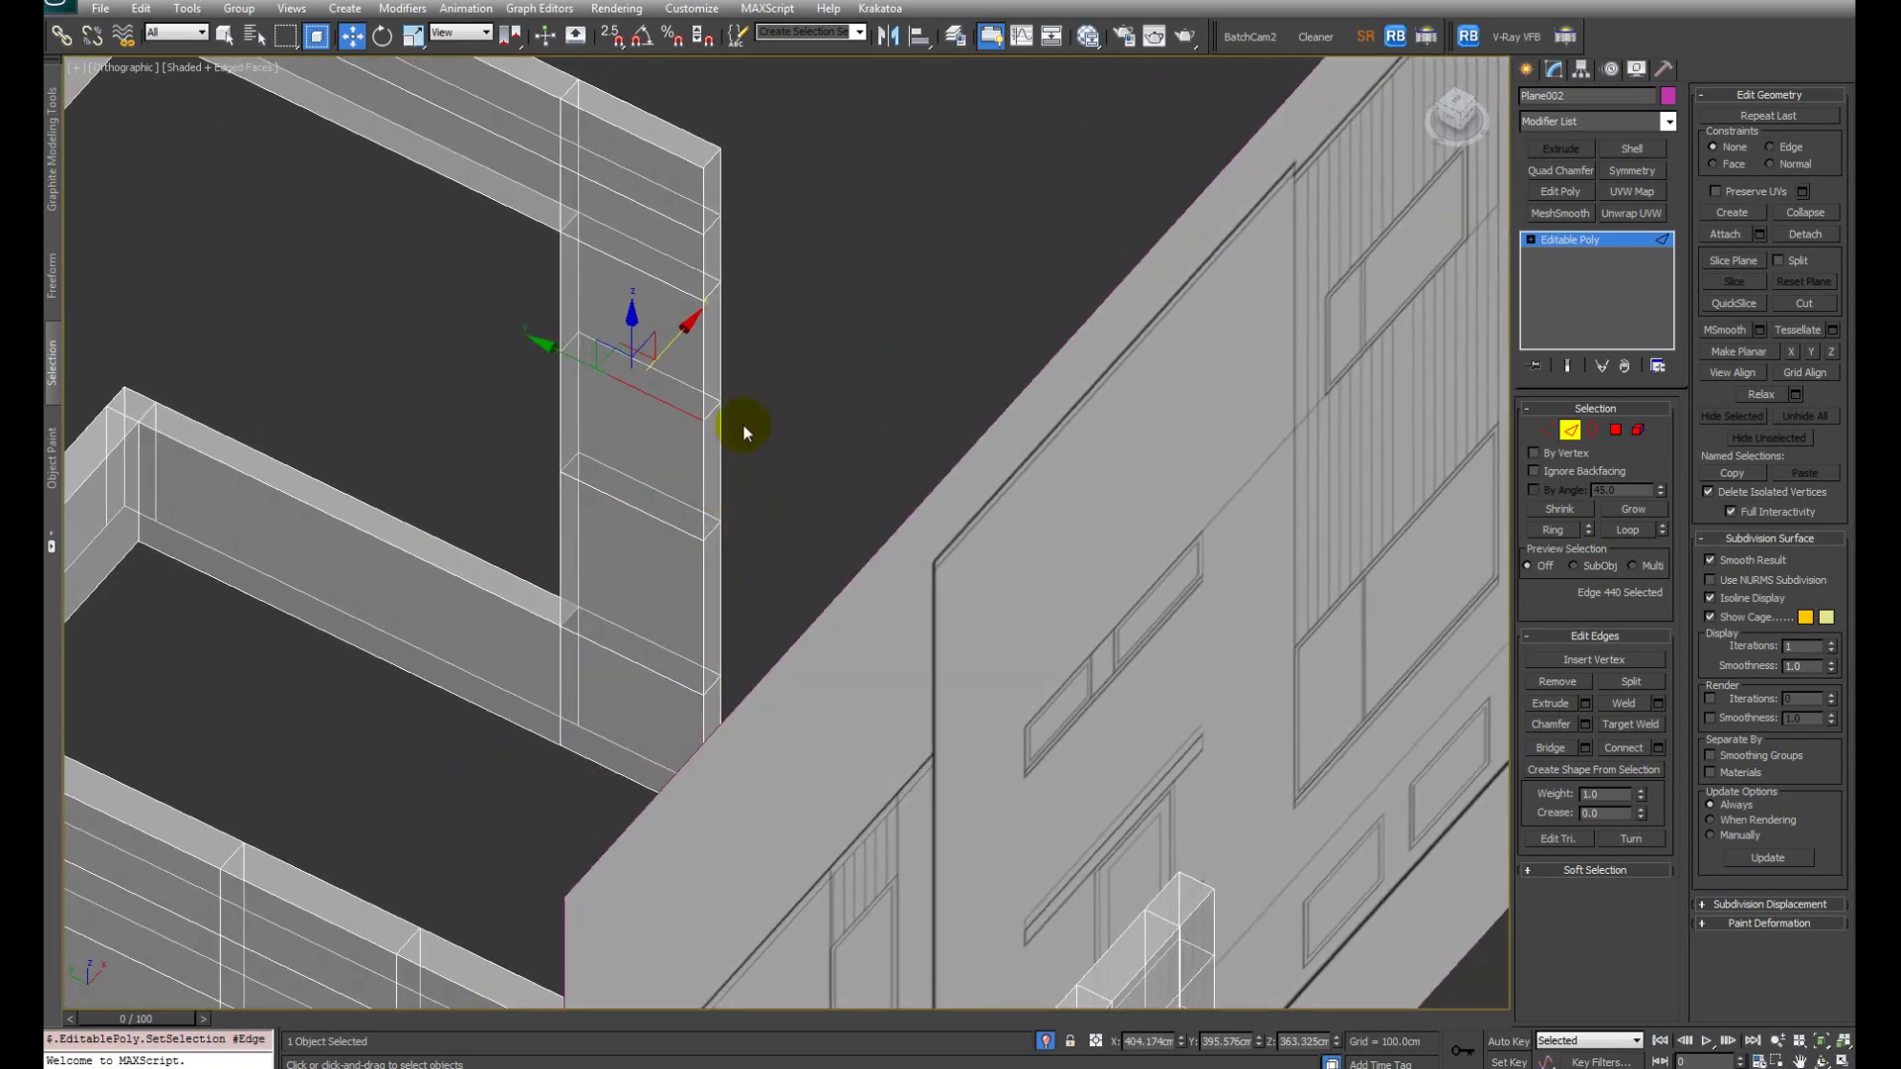
{"action": "left_click", "coordinate": [769, 382]}
{"action": "double_click", "coordinate": [665, 402]}
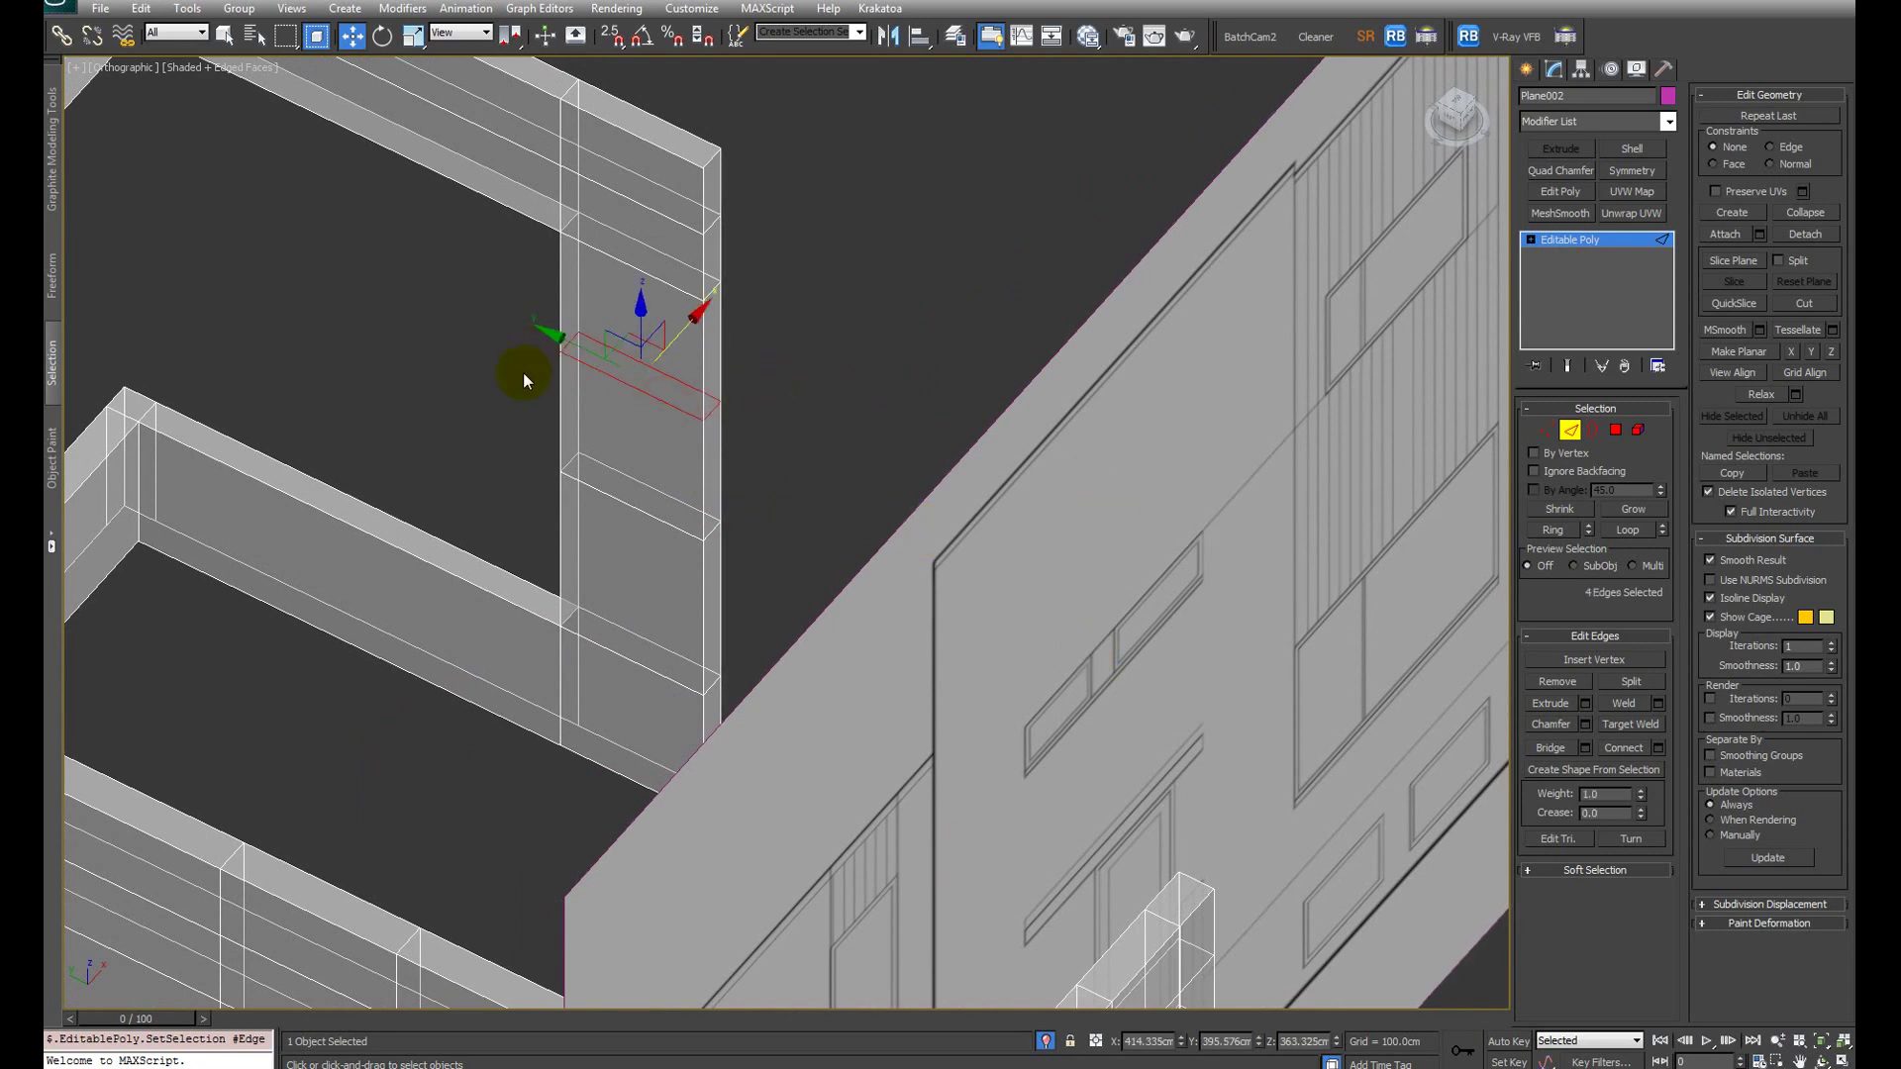
{"action": "key", "text": "BackSpace"}
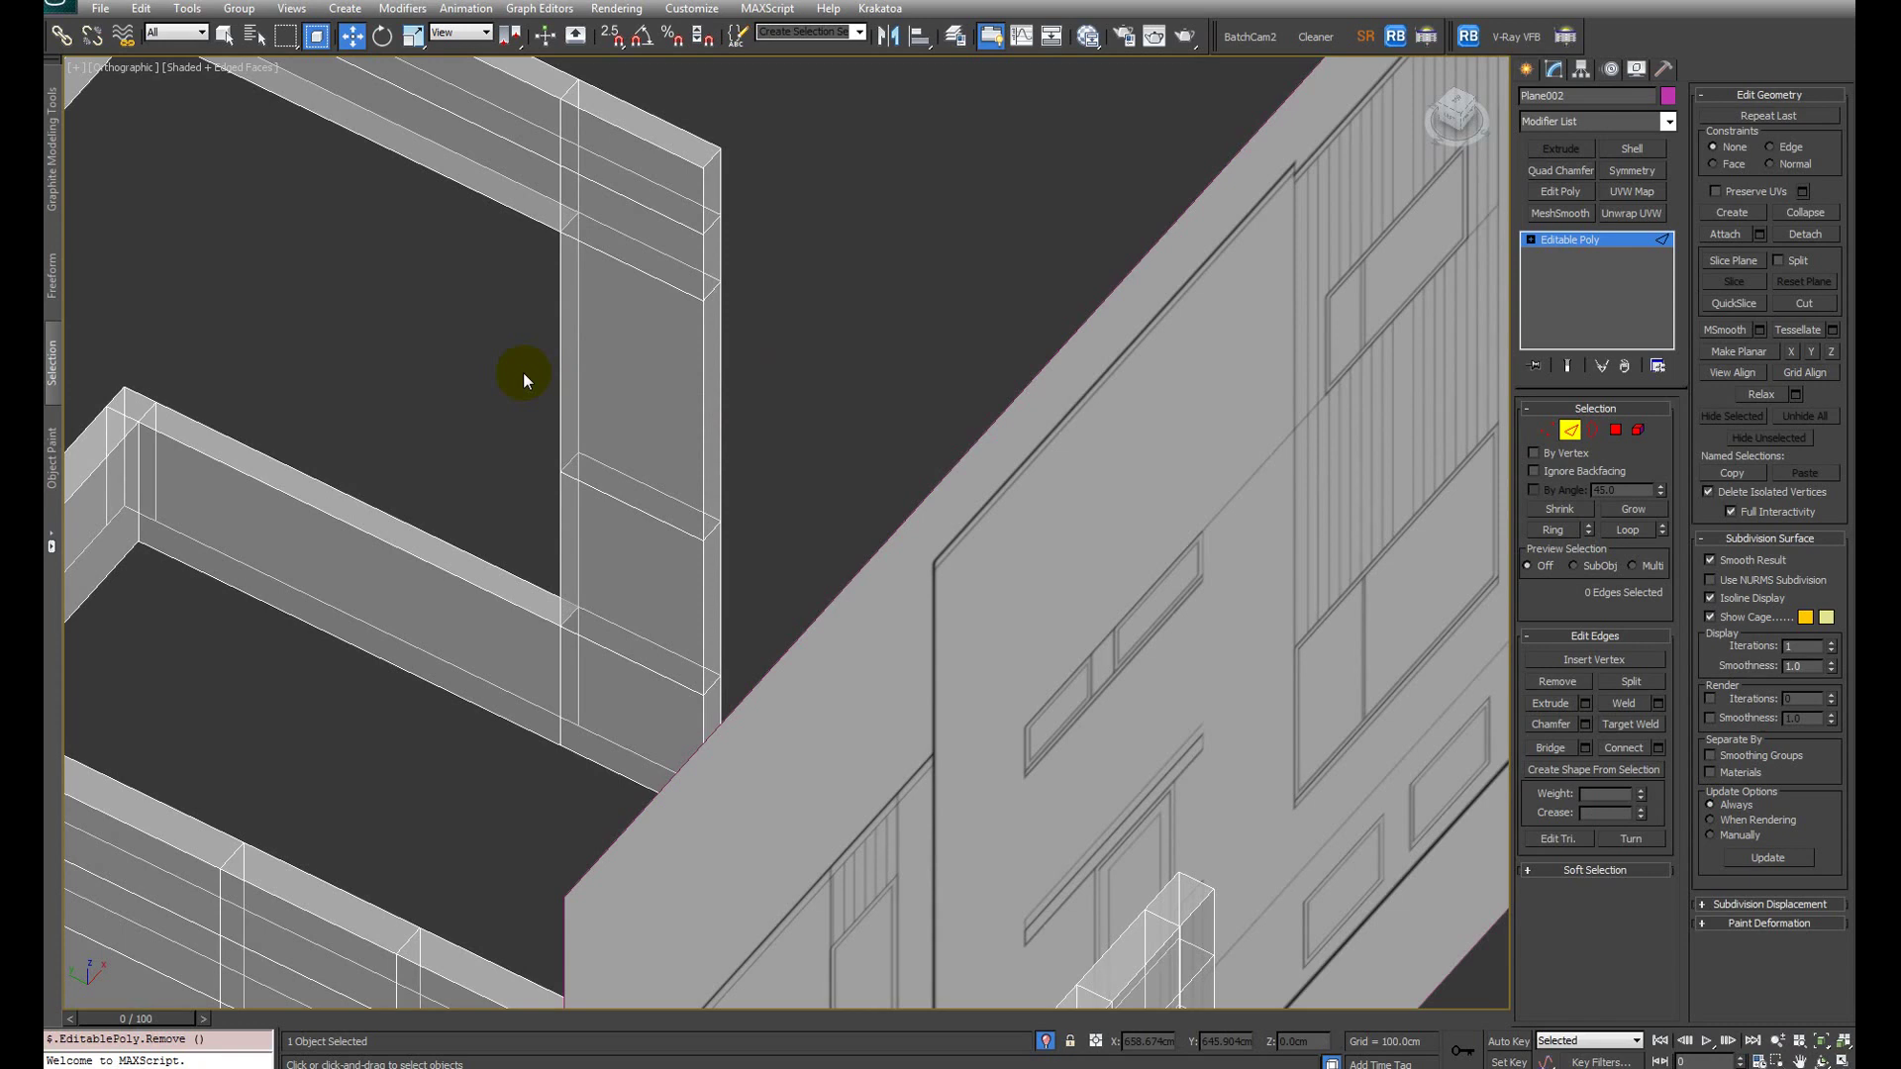
Step: Undo the removal and try deleting the pier's edge loop outright, restoring it and removing only its edges again
{"action": "key", "text": "ctrl+z"}
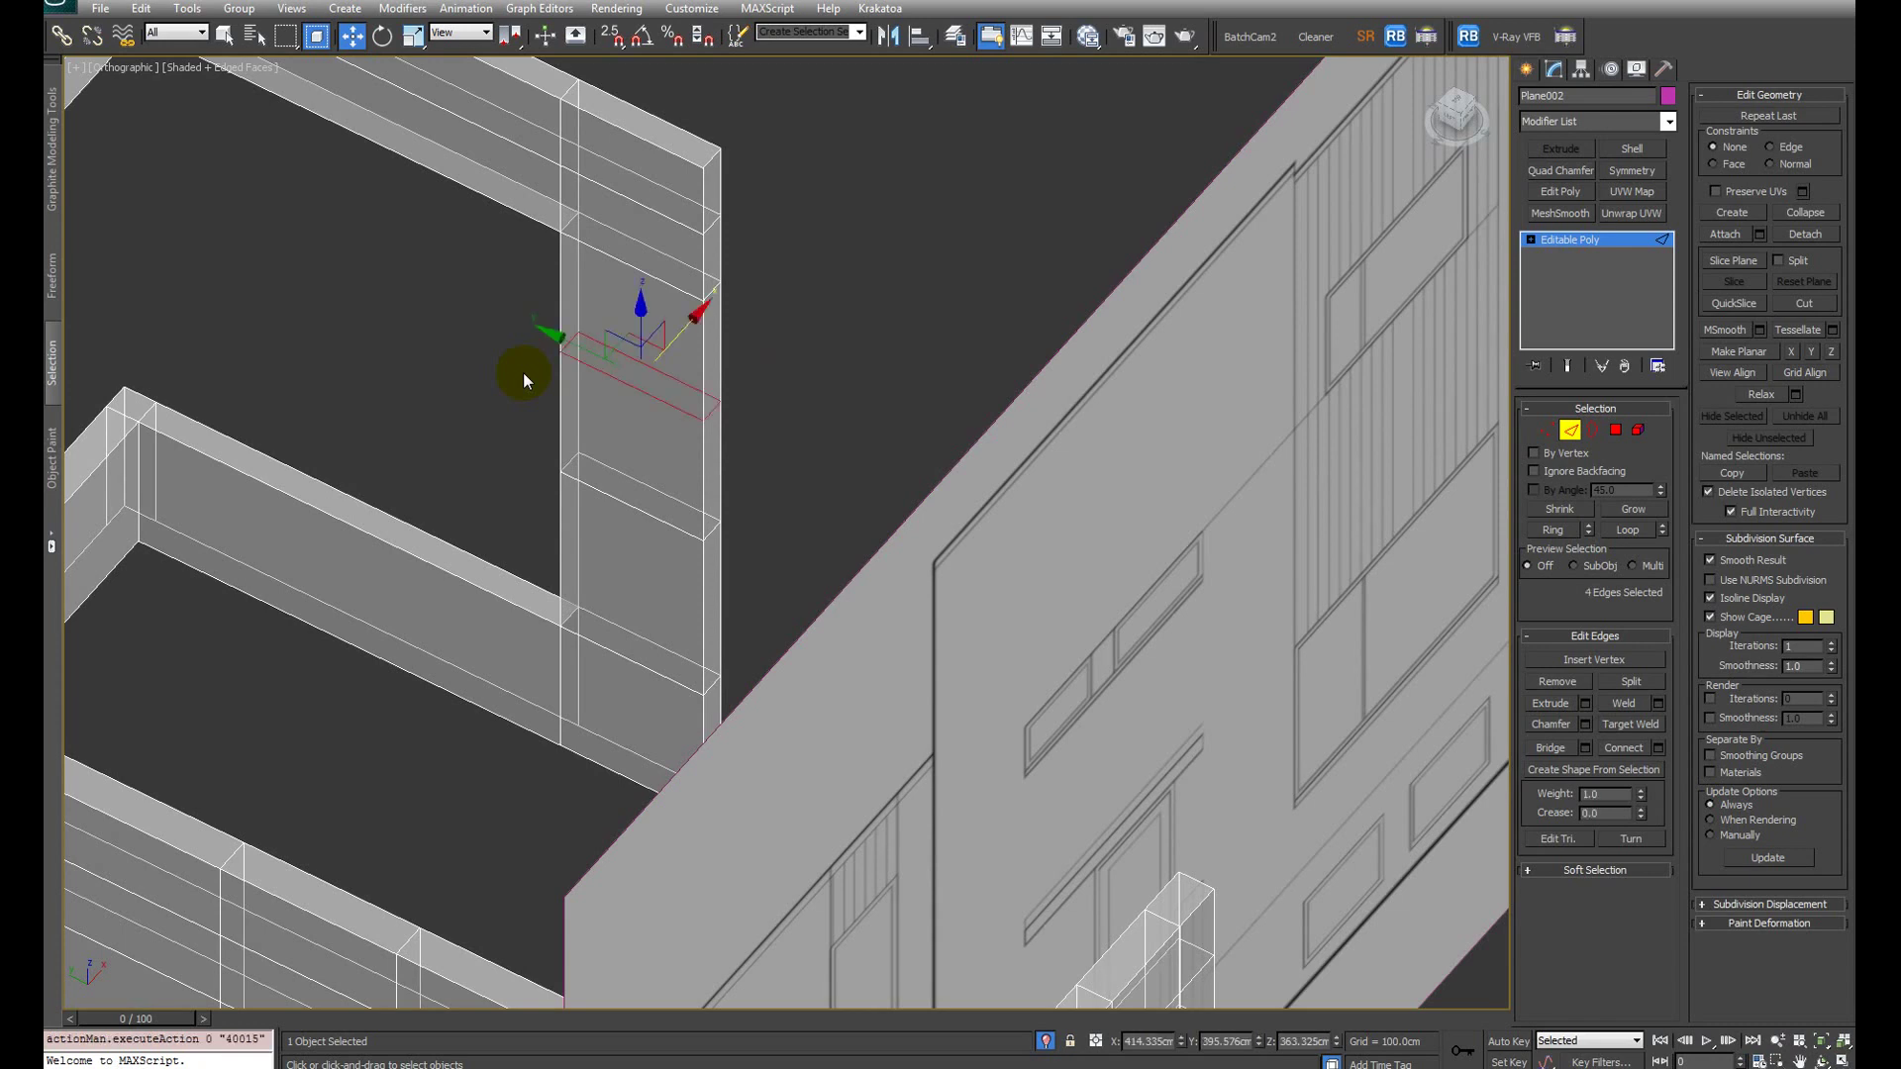
{"action": "key", "text": "Delete"}
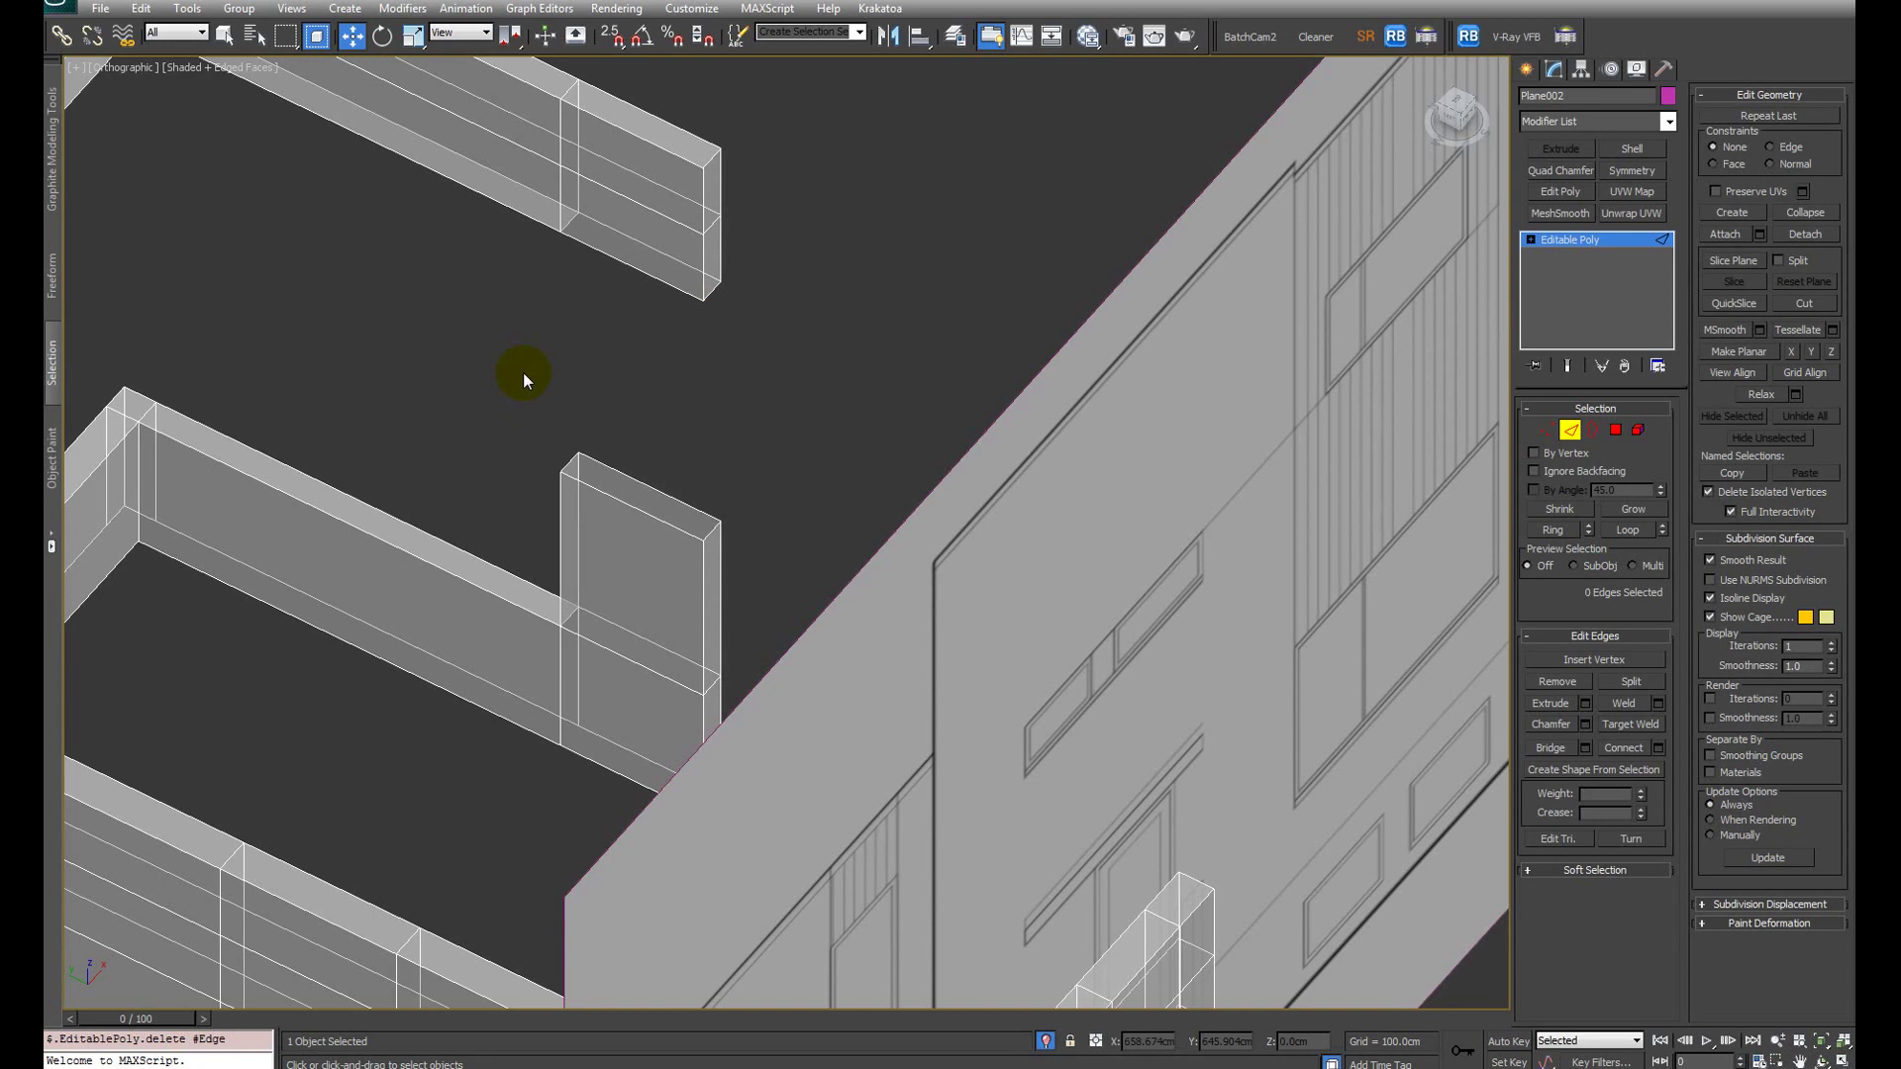
{"action": "key", "text": "ctrl+z"}
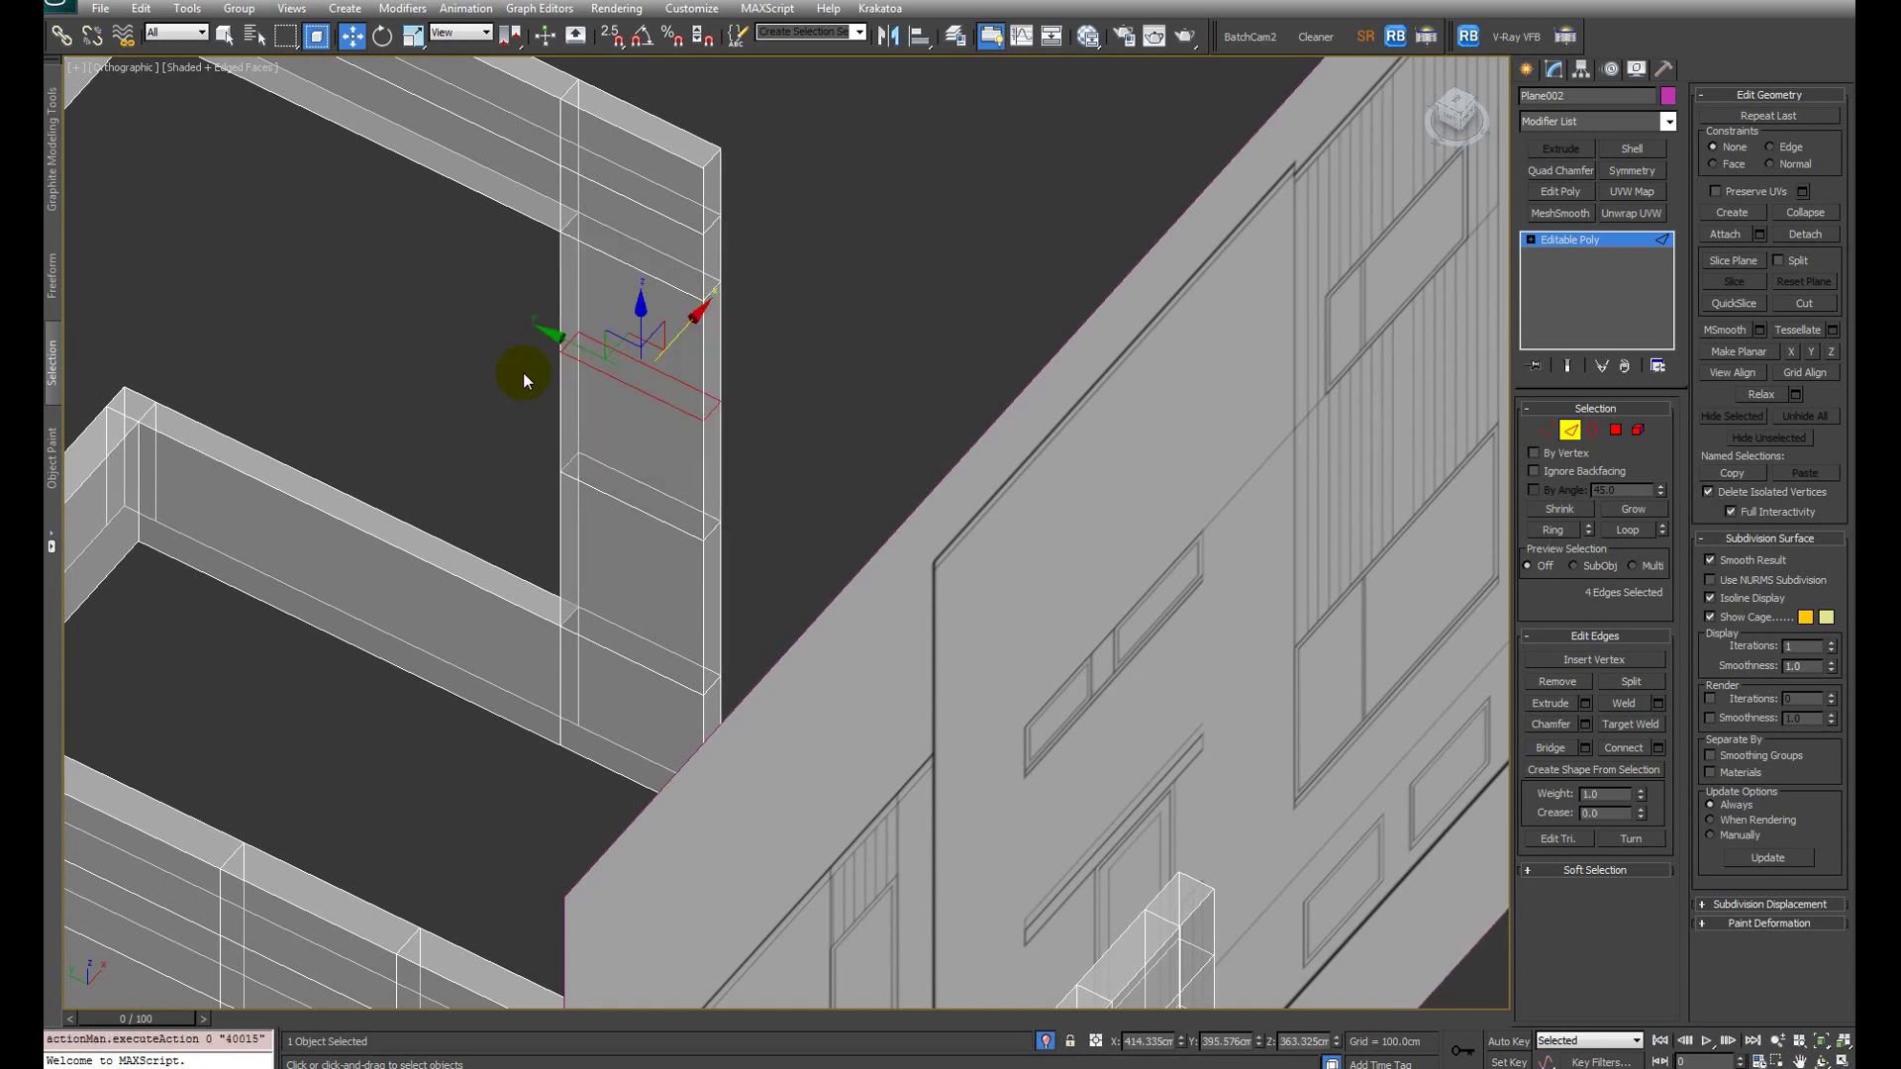
{"action": "key", "text": "BackSpace"}
Step: Select the slightly sloping horizontal edge loop around the extension walls below the garage window and make it planar in Z
{"action": "scroll", "coordinate": [680, 417], "scroll_direction": "down", "scroll_amount": 10}
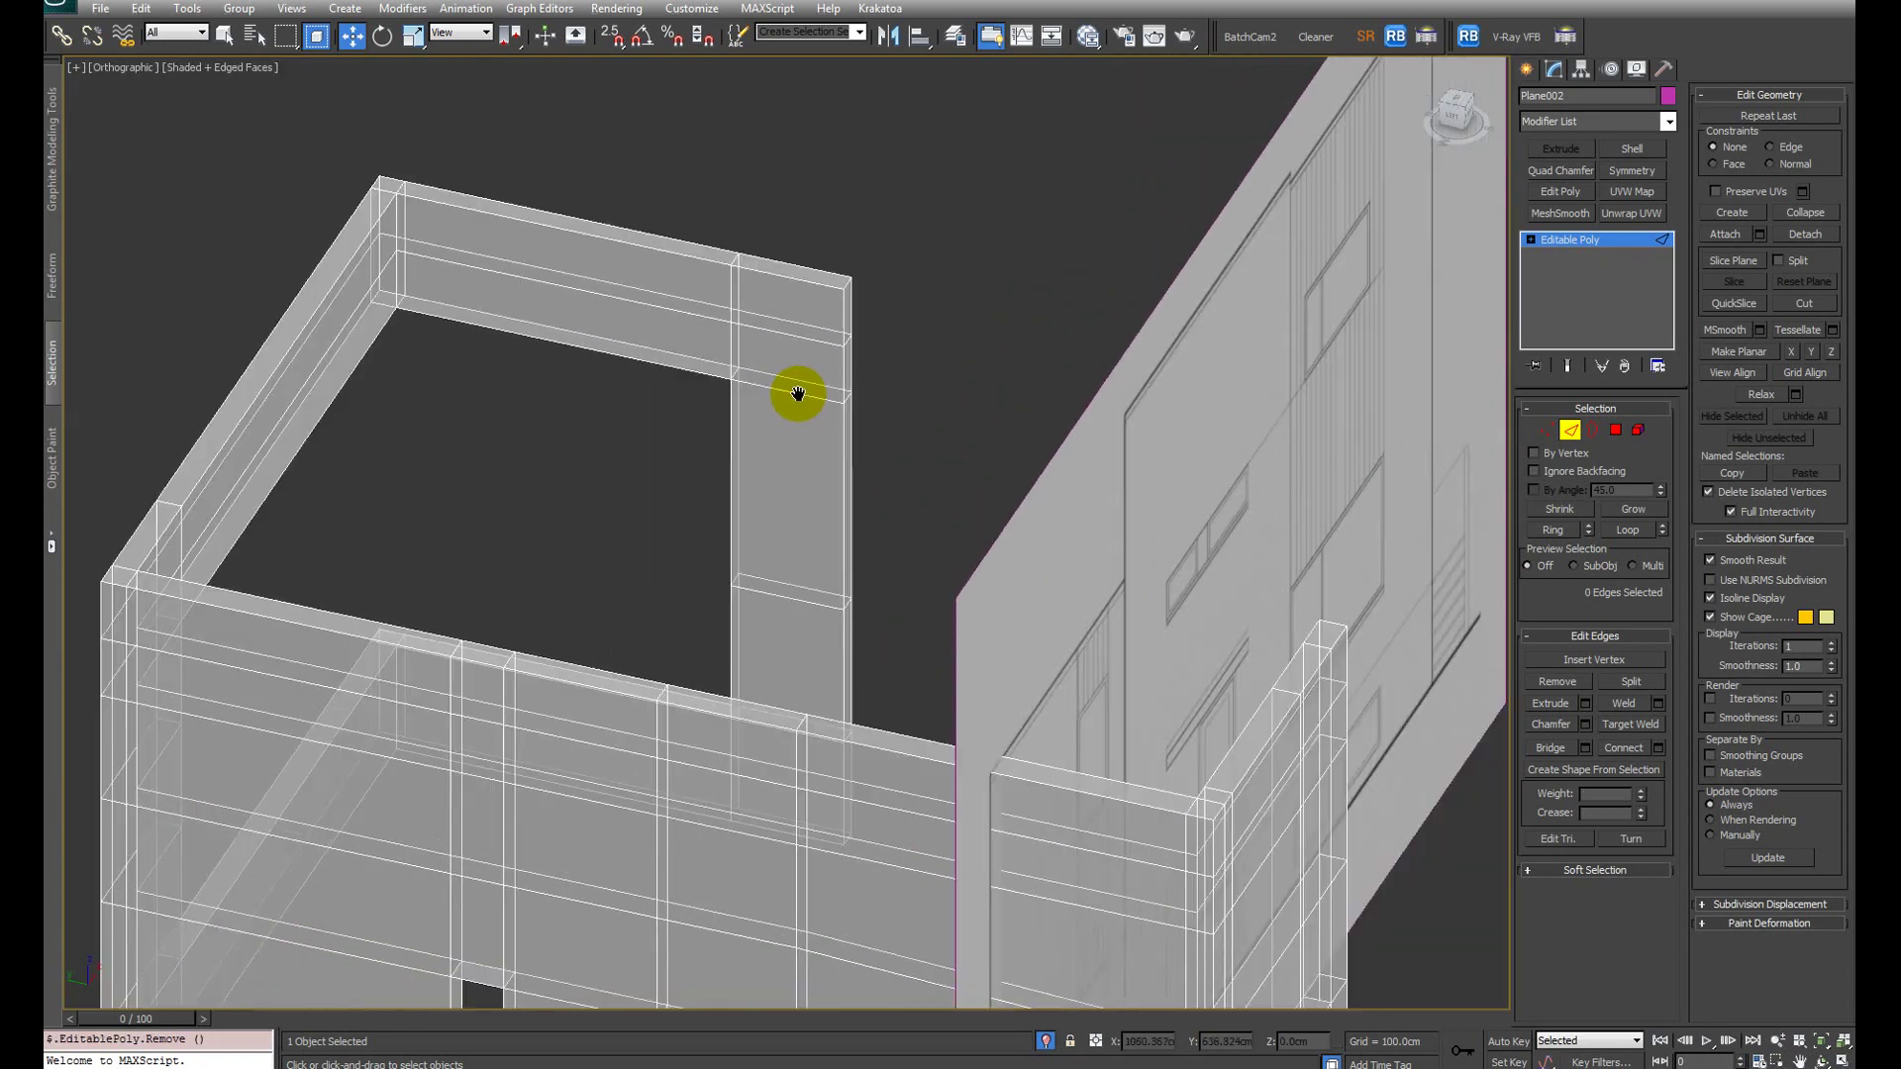
{"action": "middle_click_drag", "start_coordinate": [789, 390], "coordinate": [1075, 520]}
{"action": "key", "text": "2"}
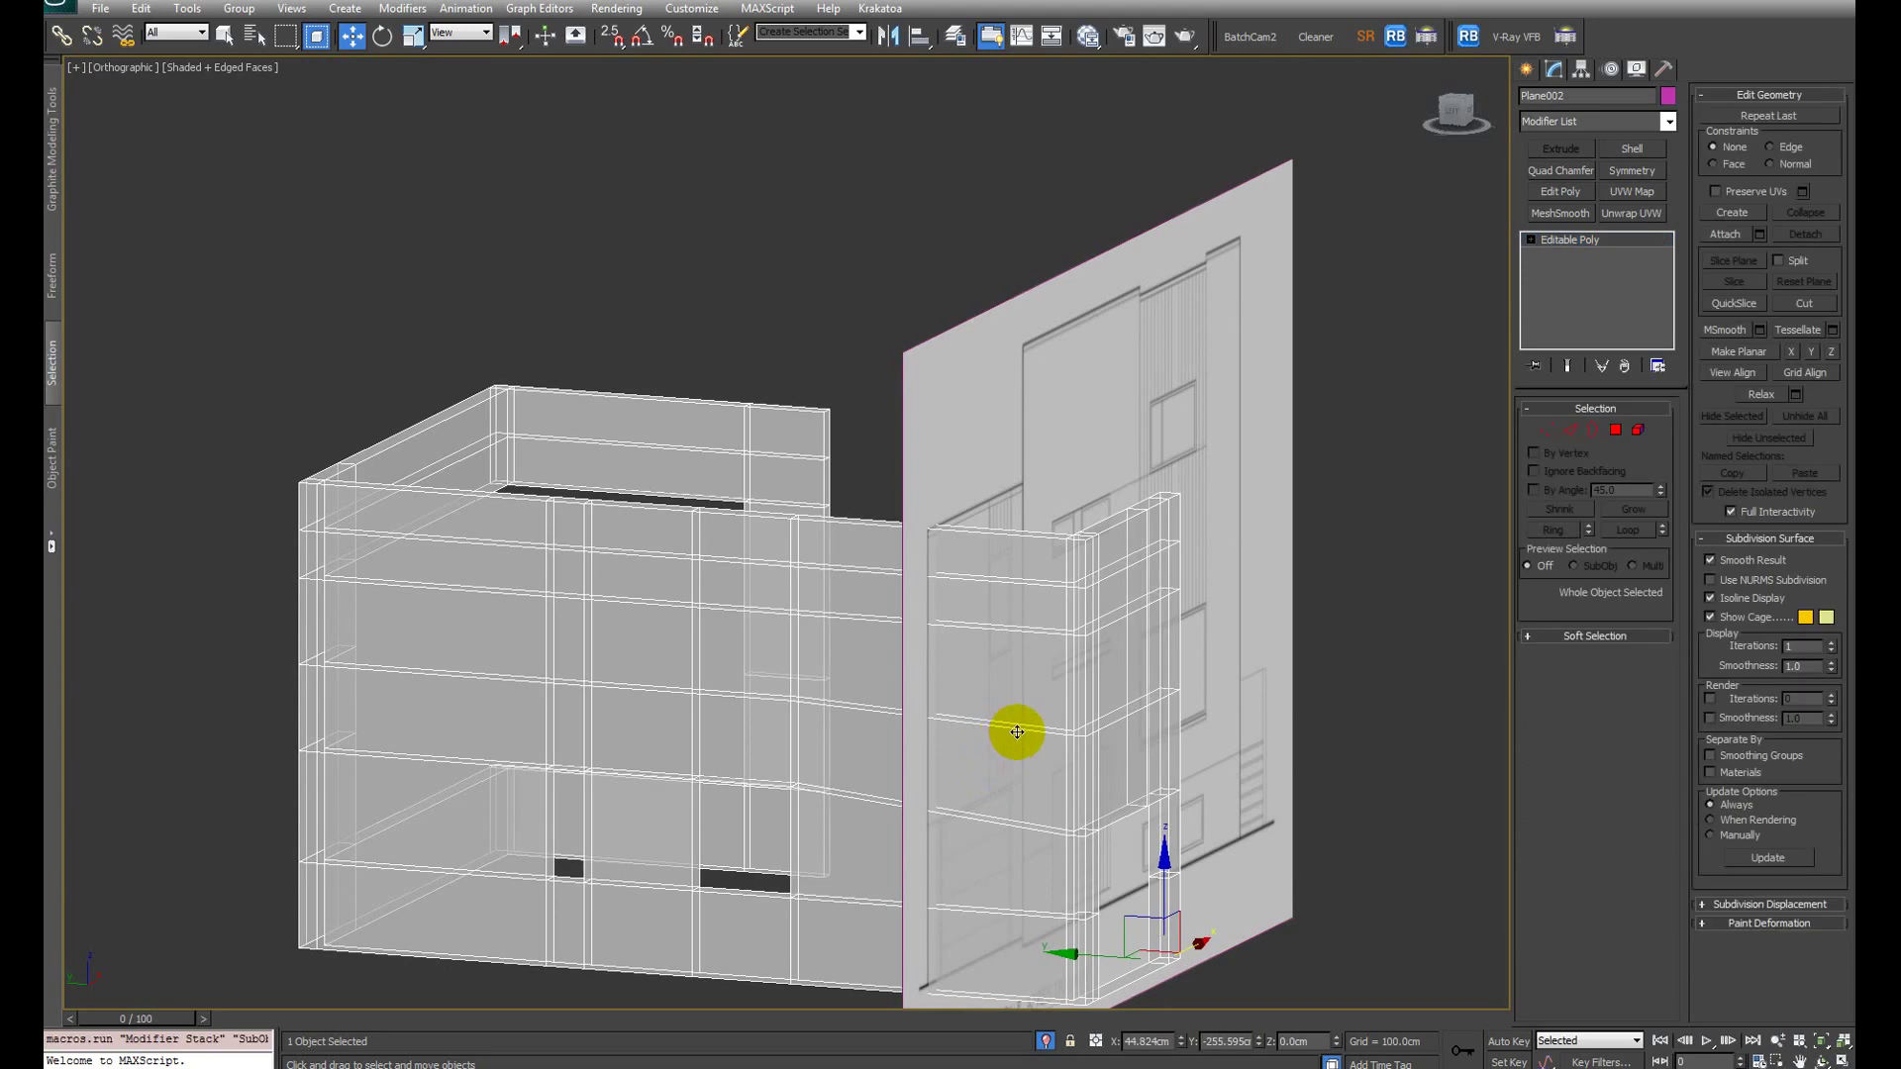
{"action": "key", "text": "2"}
{"action": "double_click", "coordinate": [1005, 726]}
{"action": "middle_click_drag", "start_coordinate": [1004, 726], "coordinate": [1093, 724], "text": "alt"}
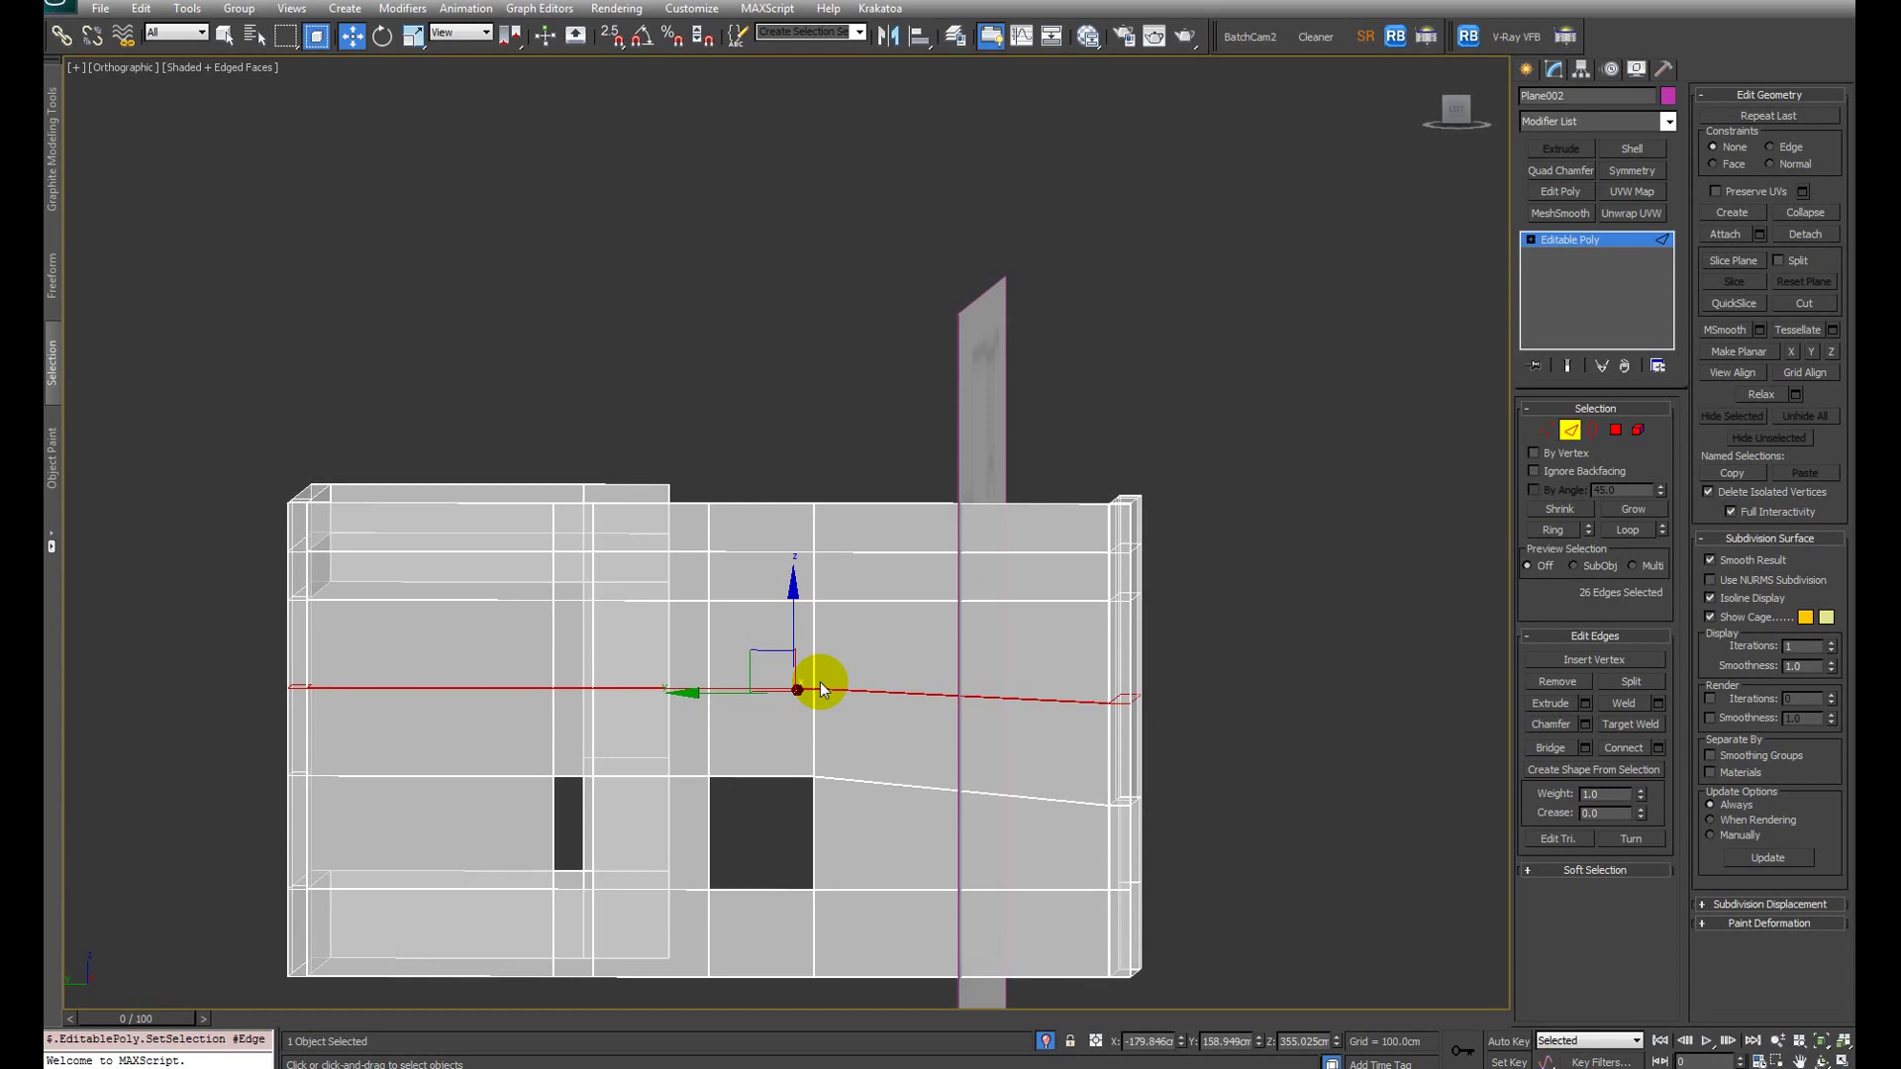
{"action": "mouse_move", "coordinate": [819, 681]}
{"action": "middle_mouse_down", "text": "alt"}
{"action": "mouse_move", "coordinate": [751, 713]}
{"action": "mouse_move", "coordinate": [836, 707]}
{"action": "middle_mouse_up", "text": "alt"}
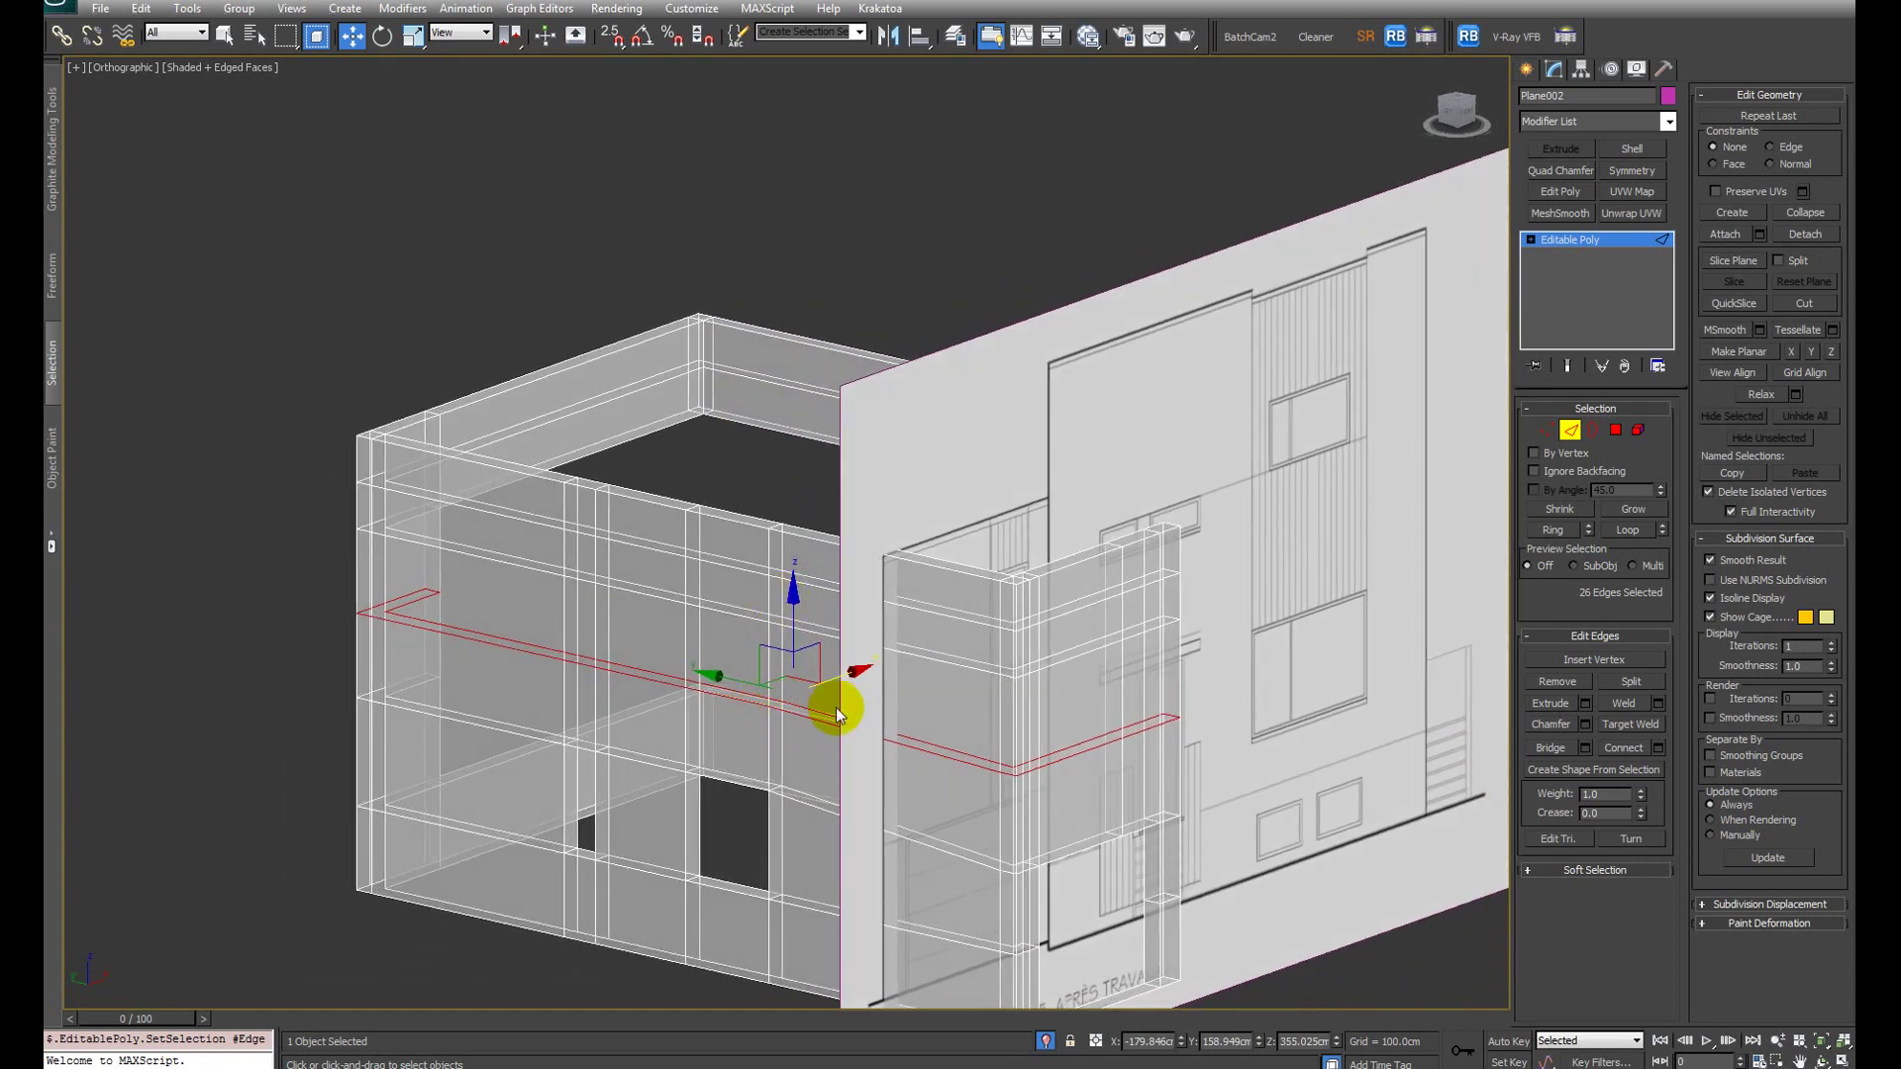
{"action": "left_click", "coordinate": [1829, 352]}
Step: Raise the flattened edge loop about 33.8 cm to the sill line of the window above the garage in the front elevation
{"action": "middle_click_drag", "start_coordinate": [882, 764], "coordinate": [1210, 698], "text": "alt"}
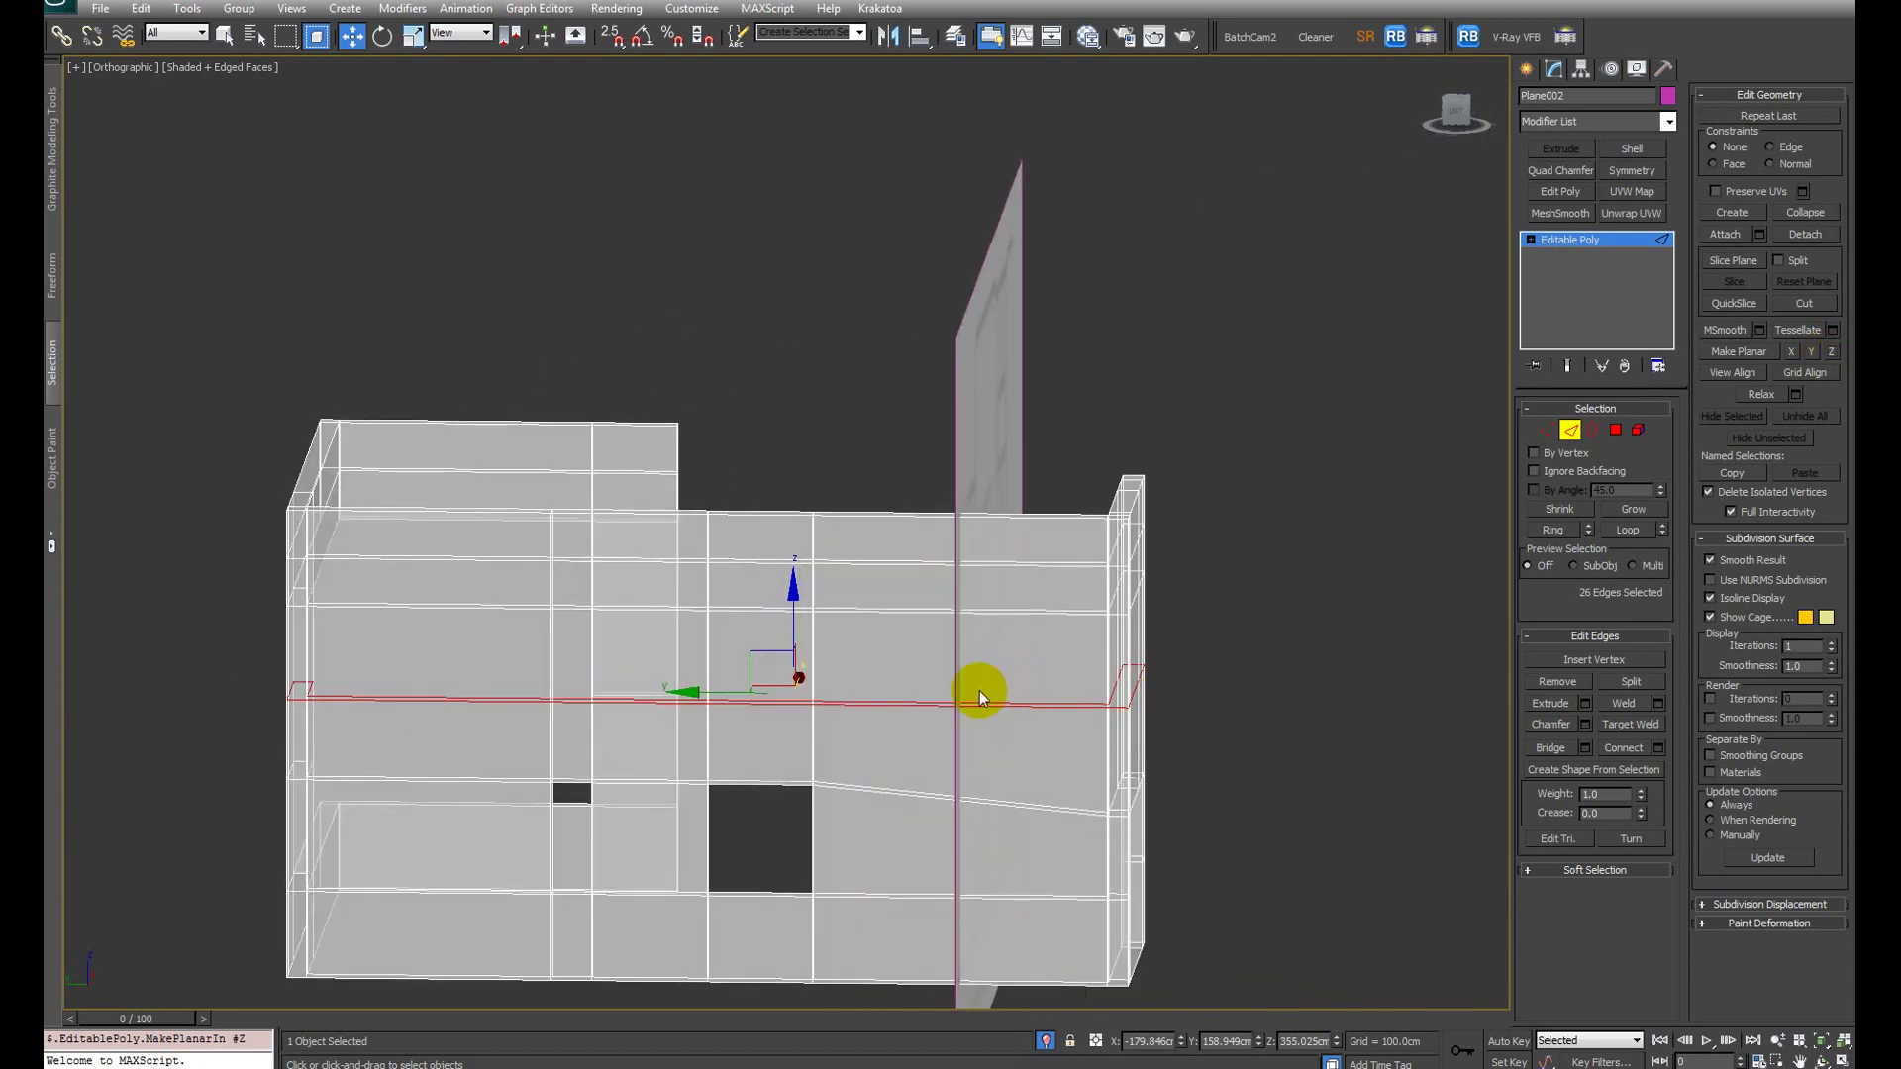
{"action": "key", "text": "f"}
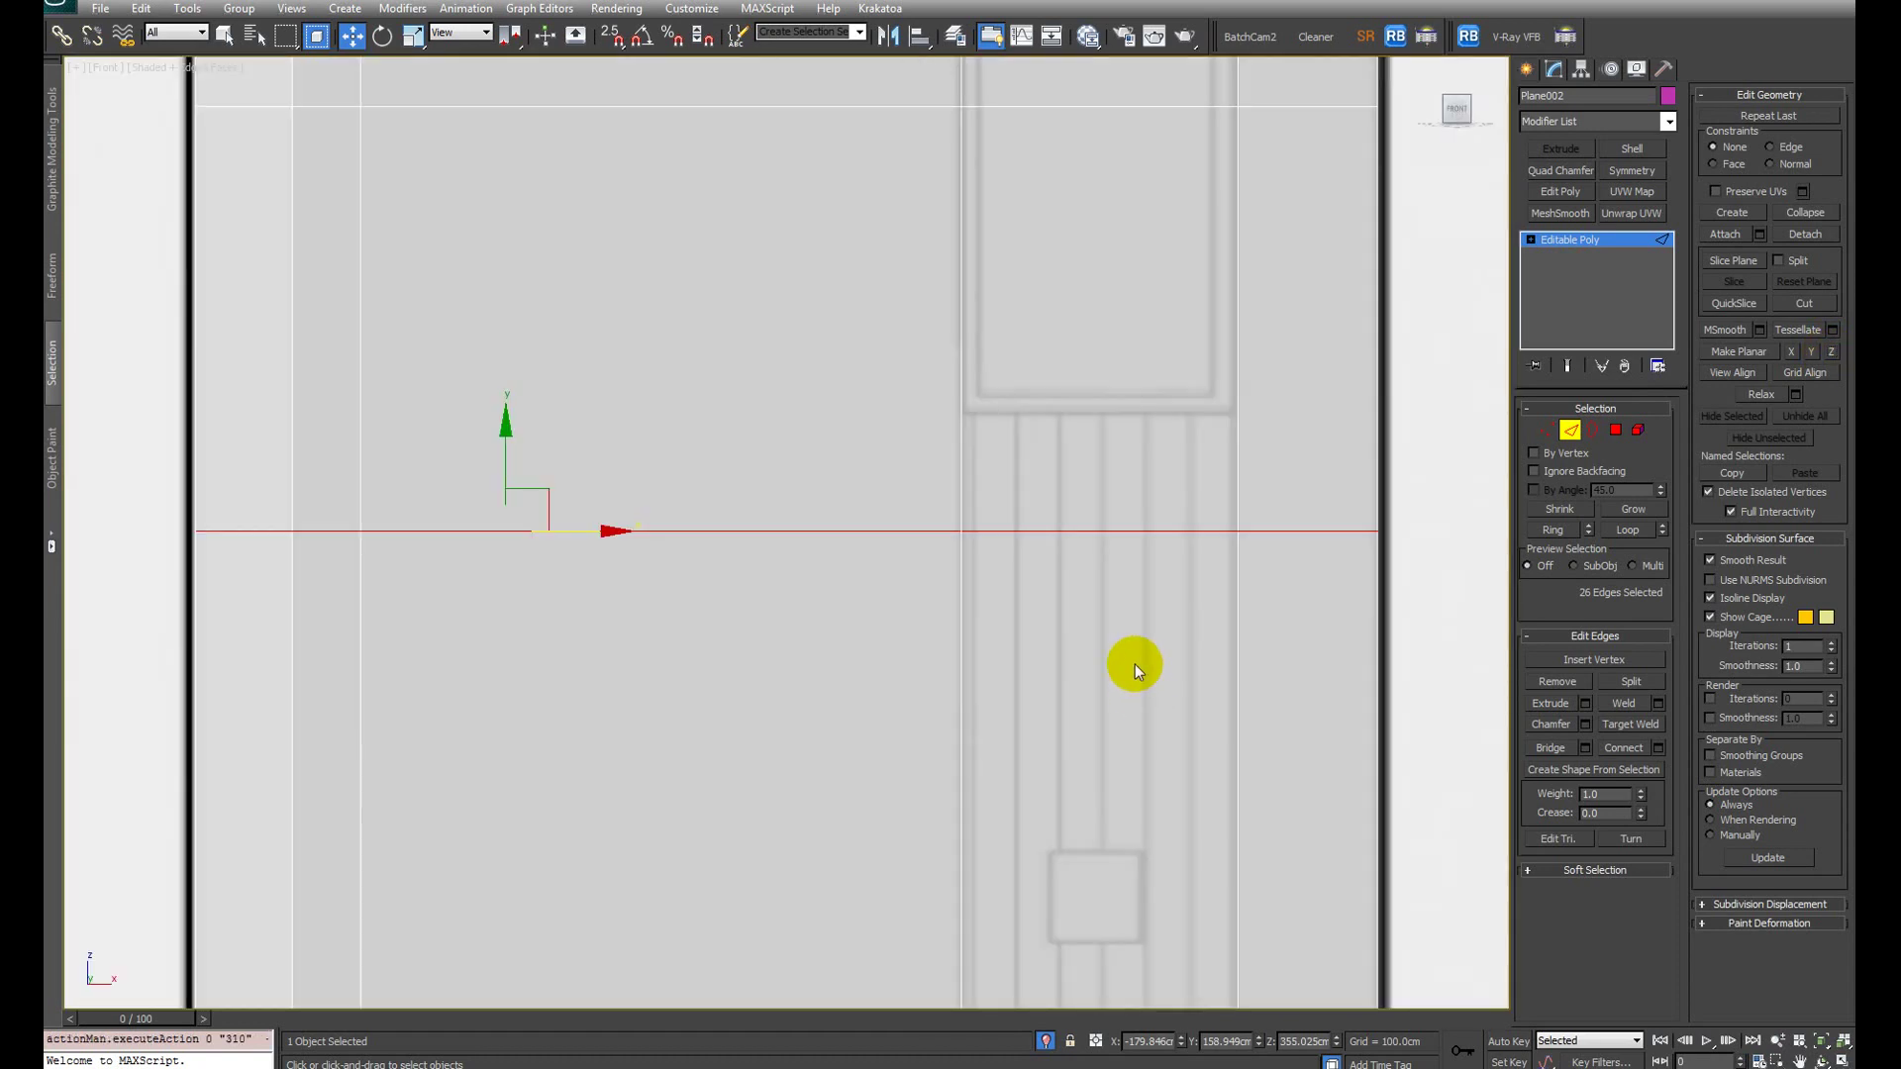
{"action": "key", "text": "z"}
{"action": "scroll", "coordinate": [733, 525], "scroll_direction": "up", "scroll_amount": 2}
{"action": "left_click_drag", "start_coordinate": [679, 466], "coordinate": [711, 432]}
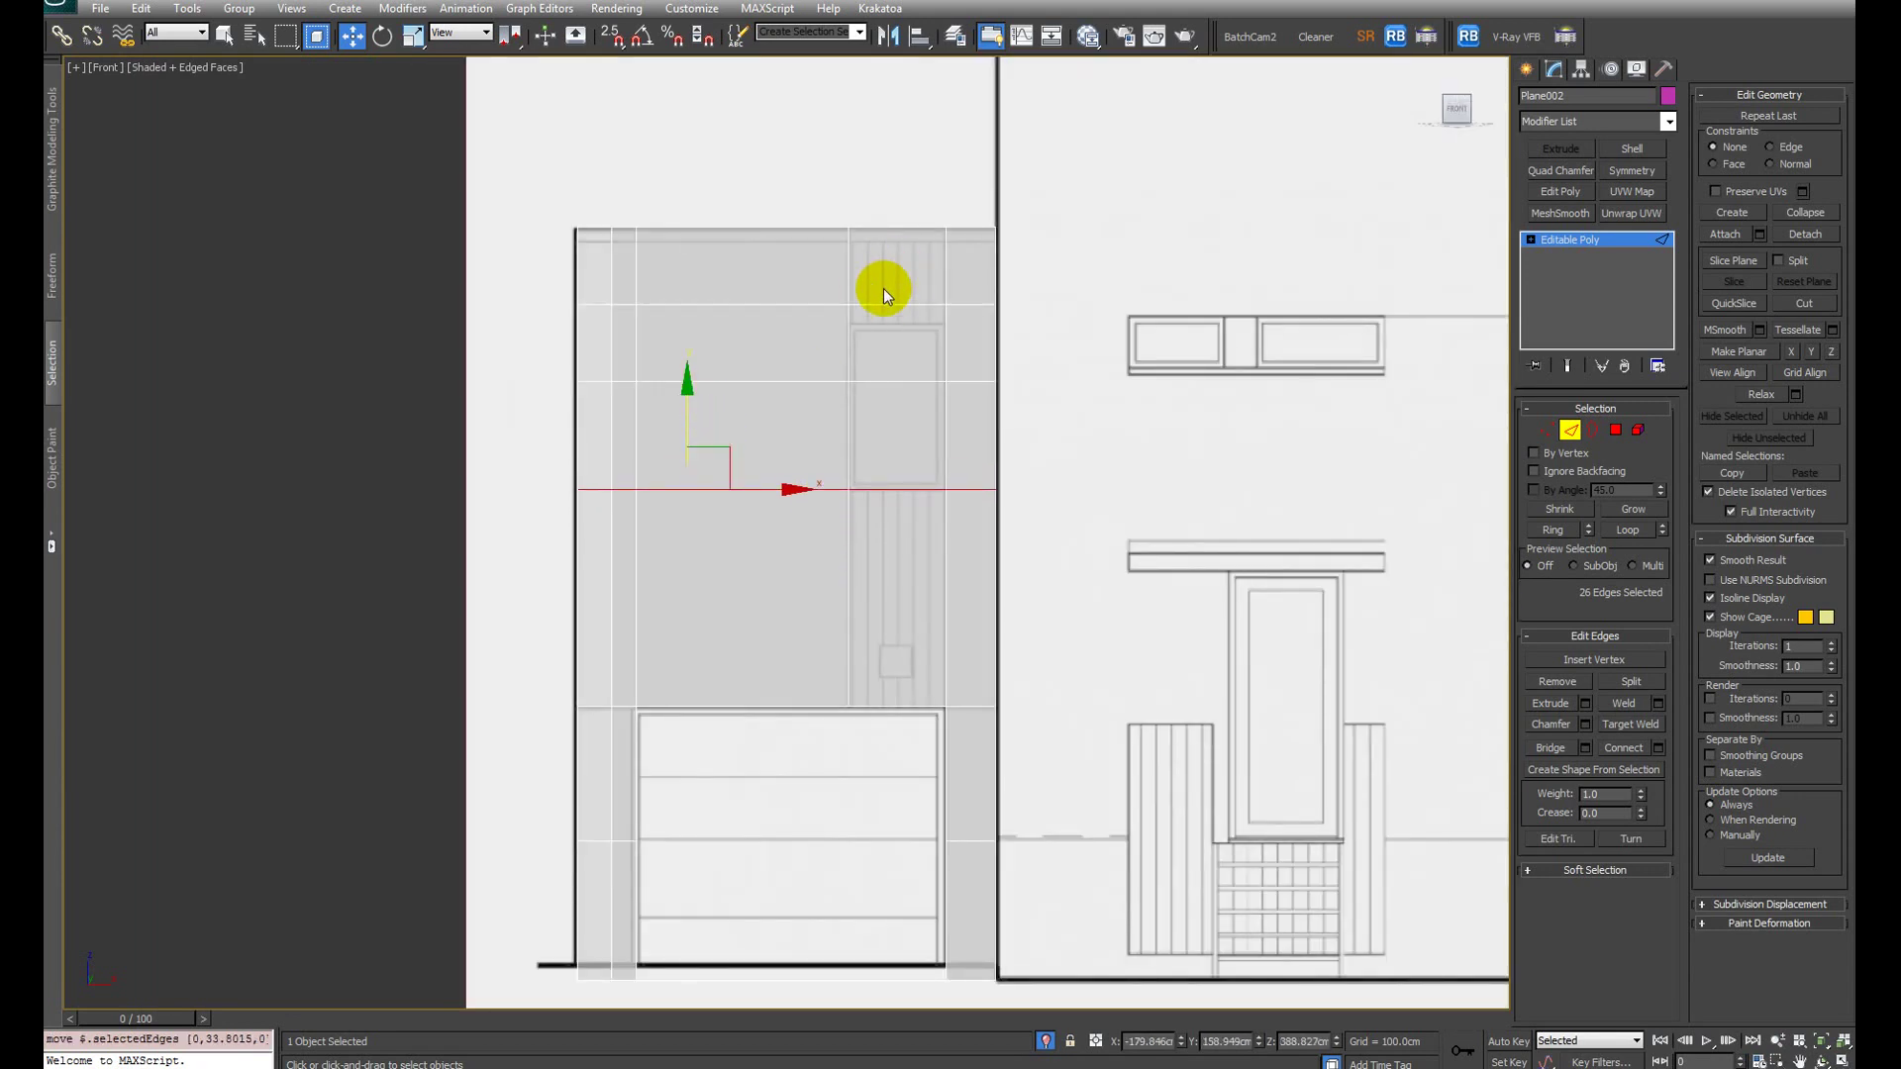
Step: Select the uppermost inner horizontal edge loop of the extension and lower it about 16 cm to the window's head line
{"action": "double_click", "coordinate": [882, 305]}
{"action": "key", "text": "F3"}
{"action": "middle_click_drag", "start_coordinate": [882, 305], "coordinate": [940, 365], "text": "alt"}
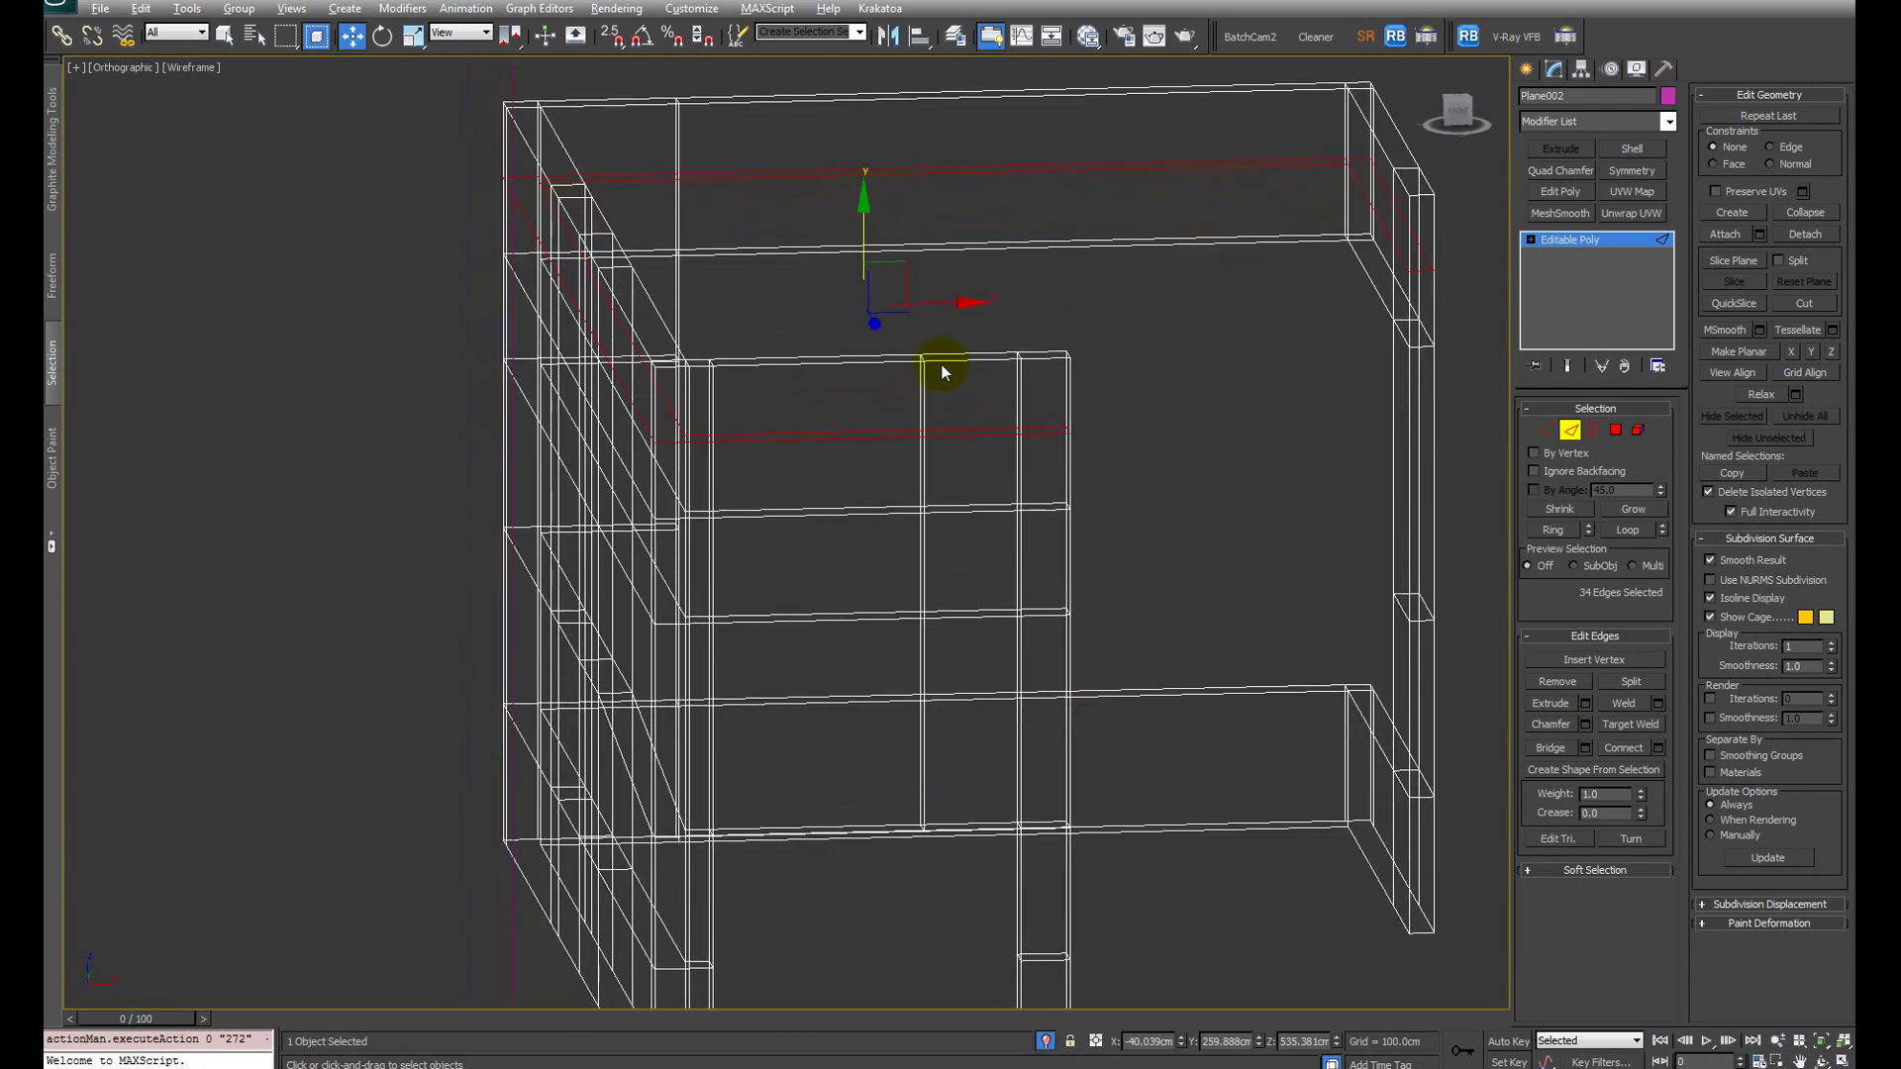
{"action": "key", "text": "f"}
{"action": "key", "text": "F3"}
{"action": "scroll", "coordinate": [668, 618], "scroll_direction": "down", "scroll_amount": 3}
{"action": "scroll", "coordinate": [677, 462], "scroll_direction": "up", "scroll_amount": 2}
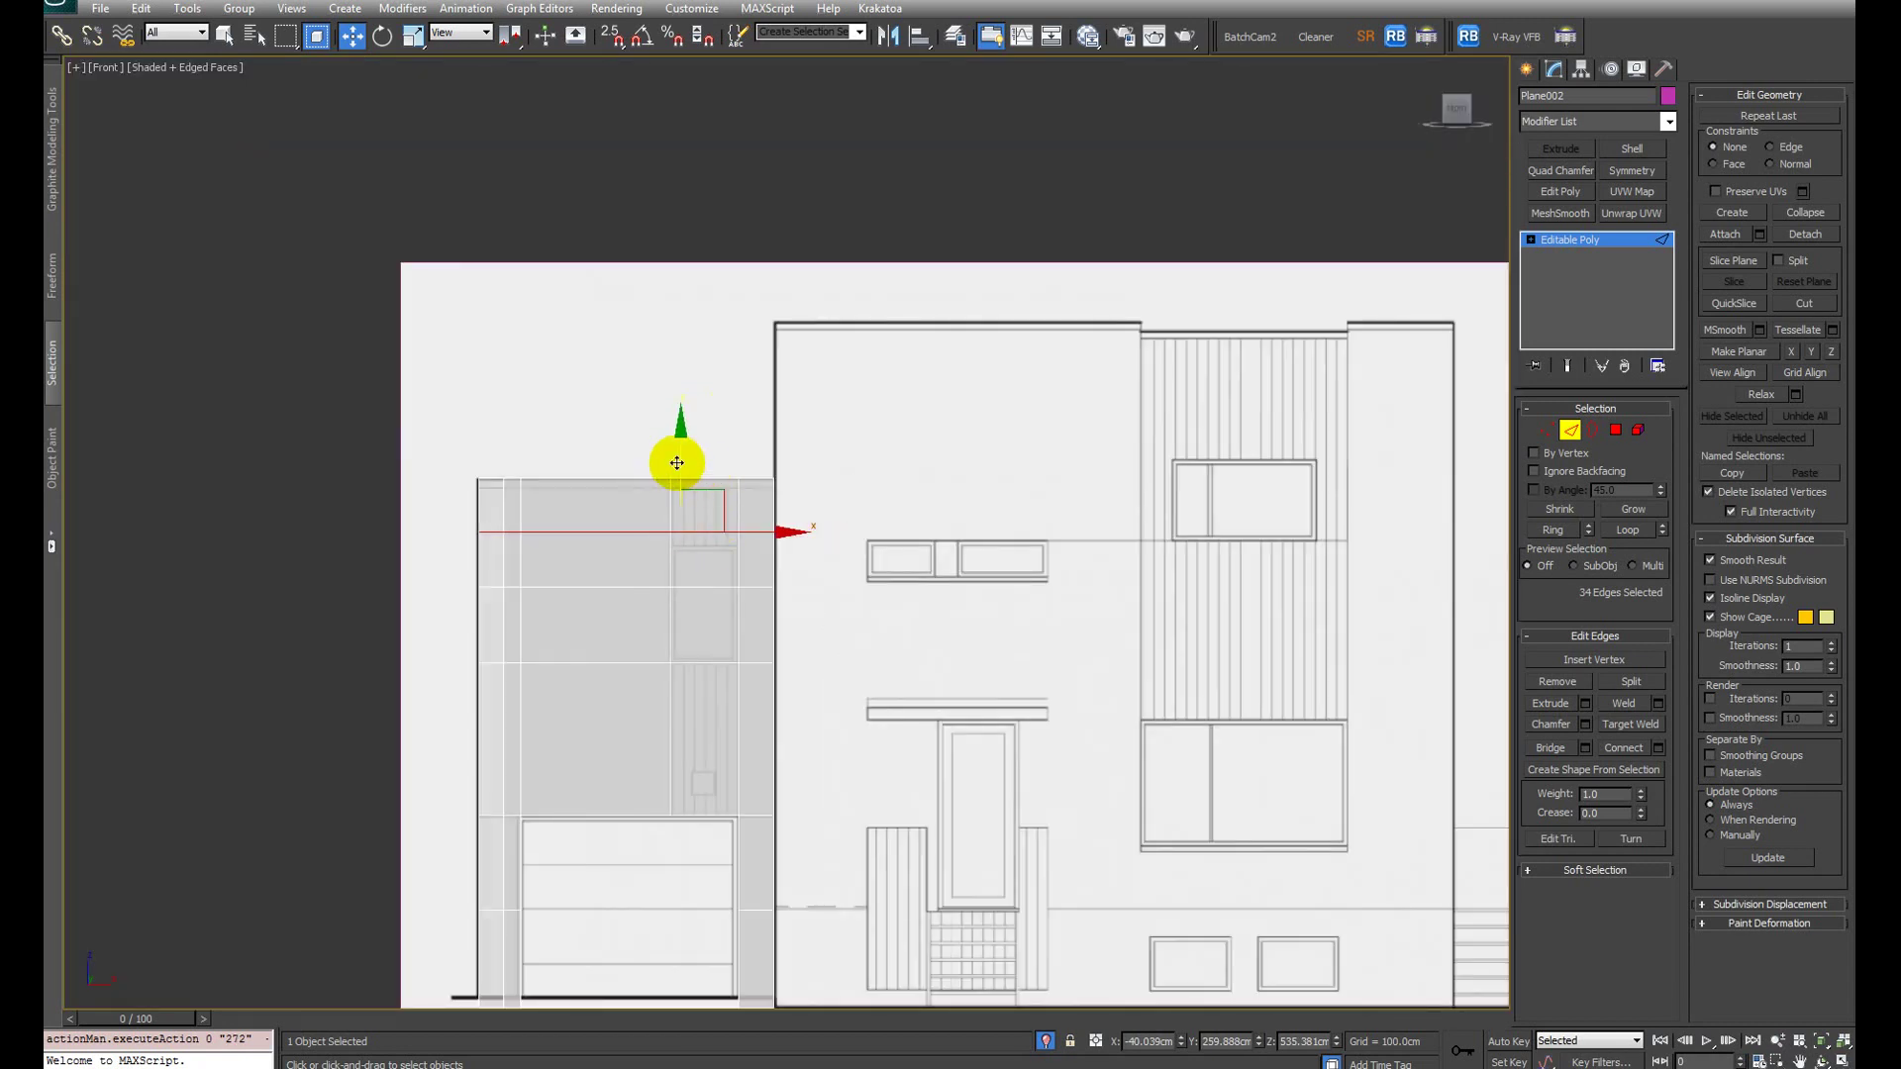
{"action": "left_click_drag", "start_coordinate": [675, 462], "coordinate": [670, 477]}
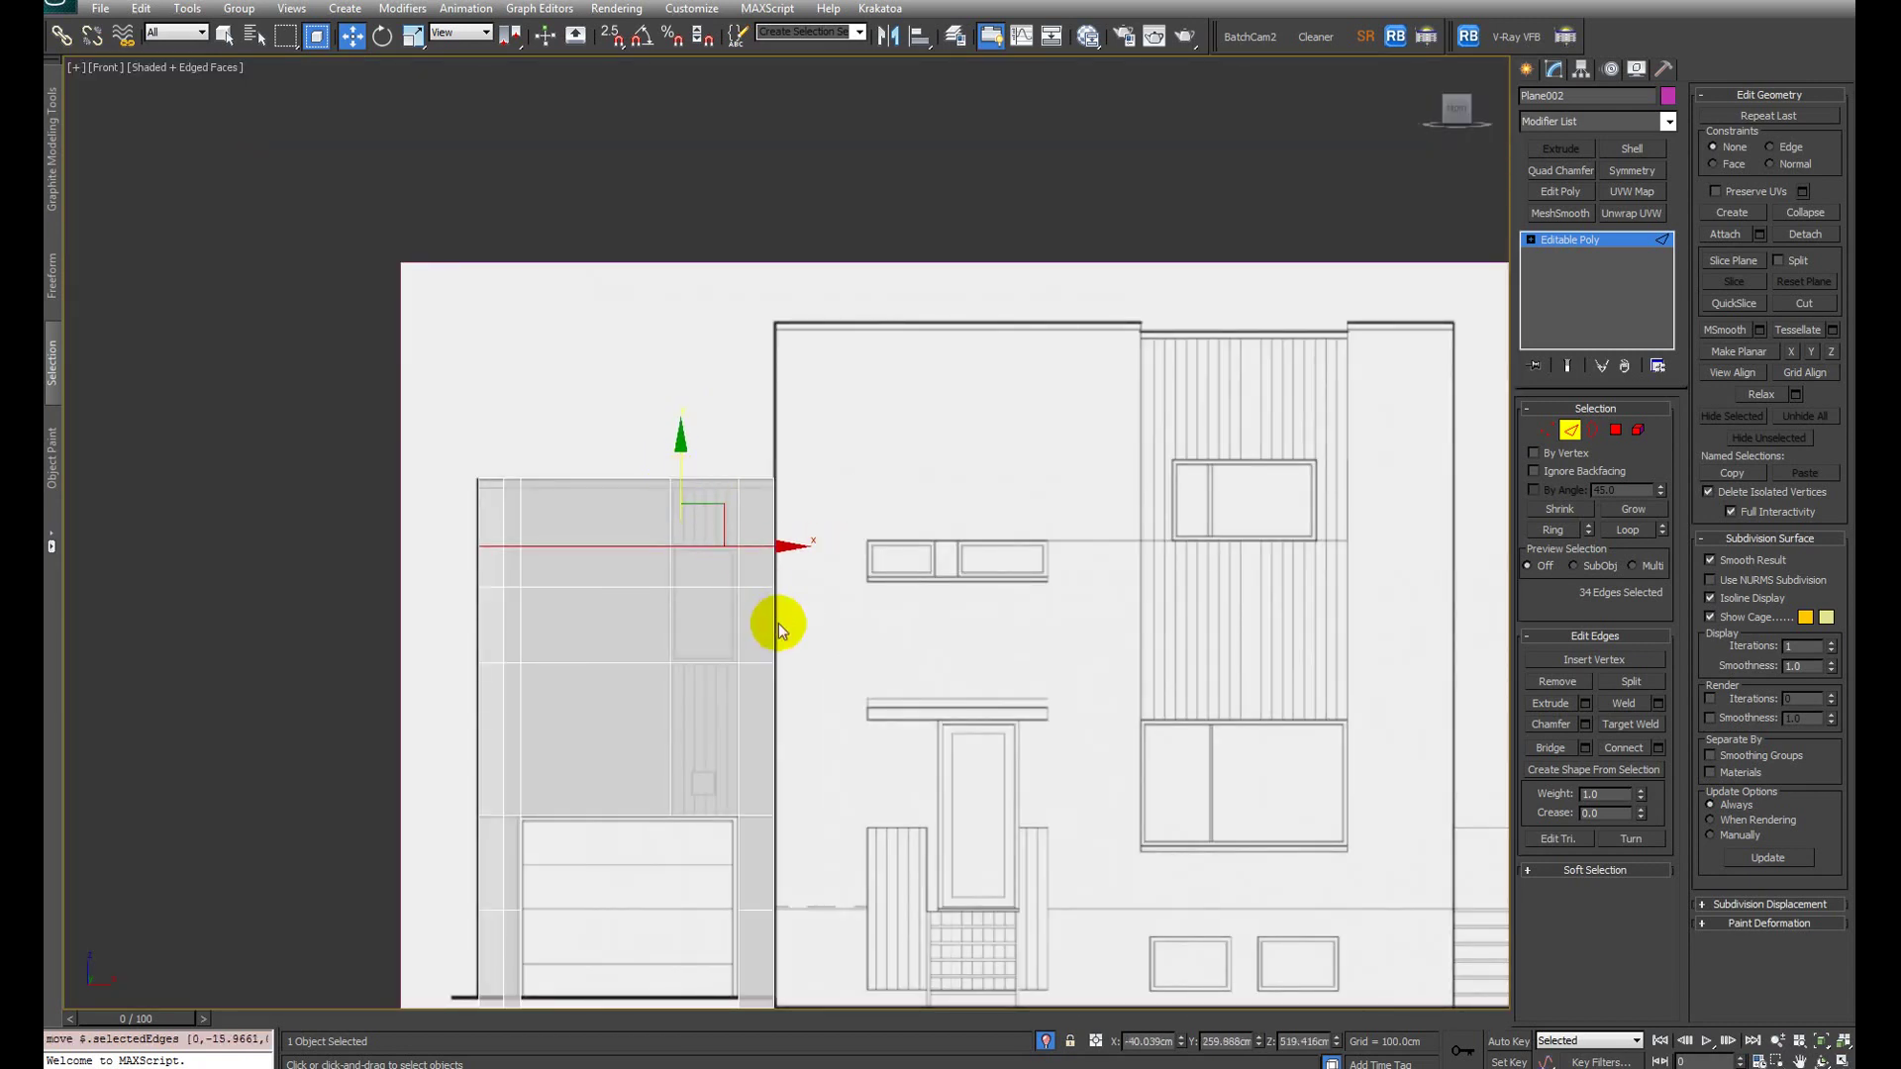
Step: Select all outward-facing polygons on the front of the garage wall from the top view and frame them in perspective
{"action": "middle_click_drag", "start_coordinate": [776, 624], "coordinate": [717, 650], "text": "alt"}
{"action": "scroll", "coordinate": [789, 555], "scroll_direction": "up", "scroll_amount": 5}
{"action": "middle_click_drag", "start_coordinate": [789, 556], "coordinate": [798, 478]}
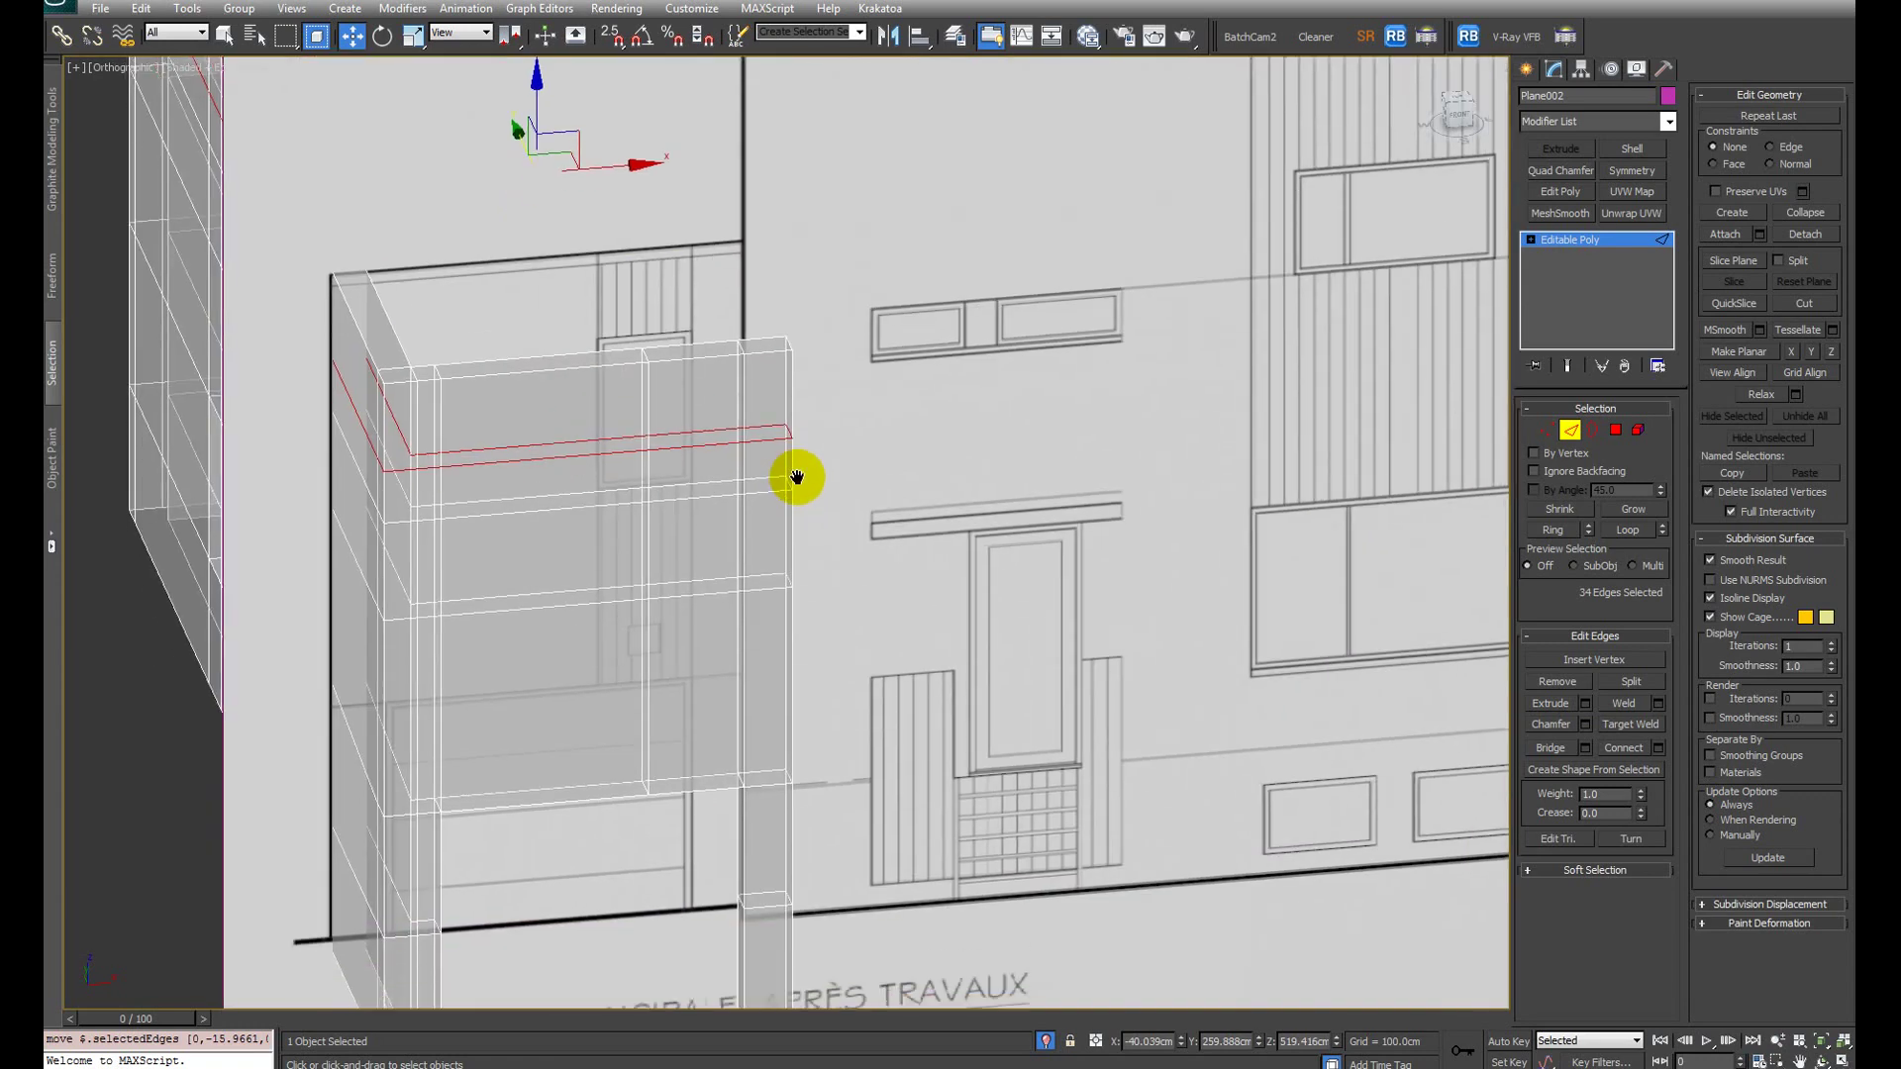
{"action": "scroll", "coordinate": [797, 477], "scroll_direction": "down", "scroll_amount": 2}
{"action": "key", "text": "t"}
{"action": "scroll", "coordinate": [746, 554], "scroll_direction": "down", "scroll_amount": 4}
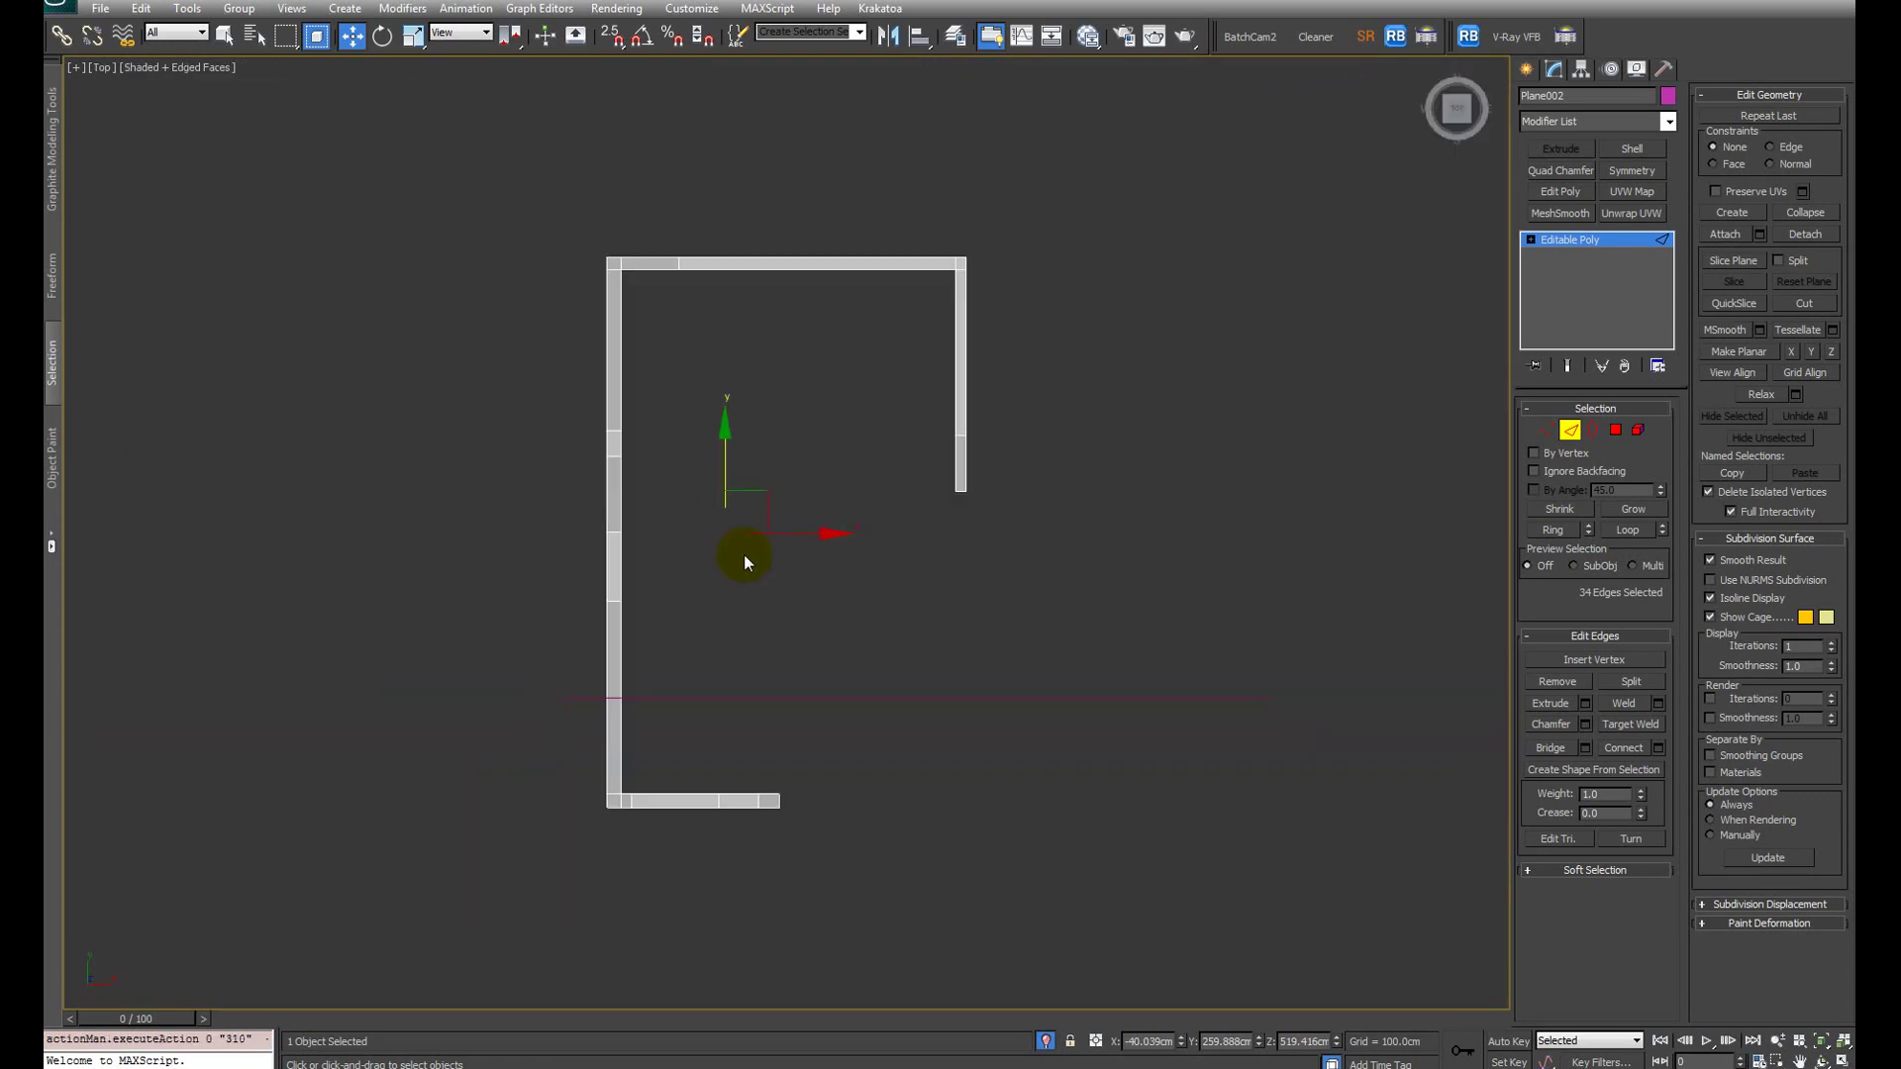
{"action": "scroll", "coordinate": [740, 572], "scroll_direction": "up", "scroll_amount": 3}
{"action": "key", "text": "4"}
{"action": "left_click_drag", "start_coordinate": [577, 803], "coordinate": [939, 899]}
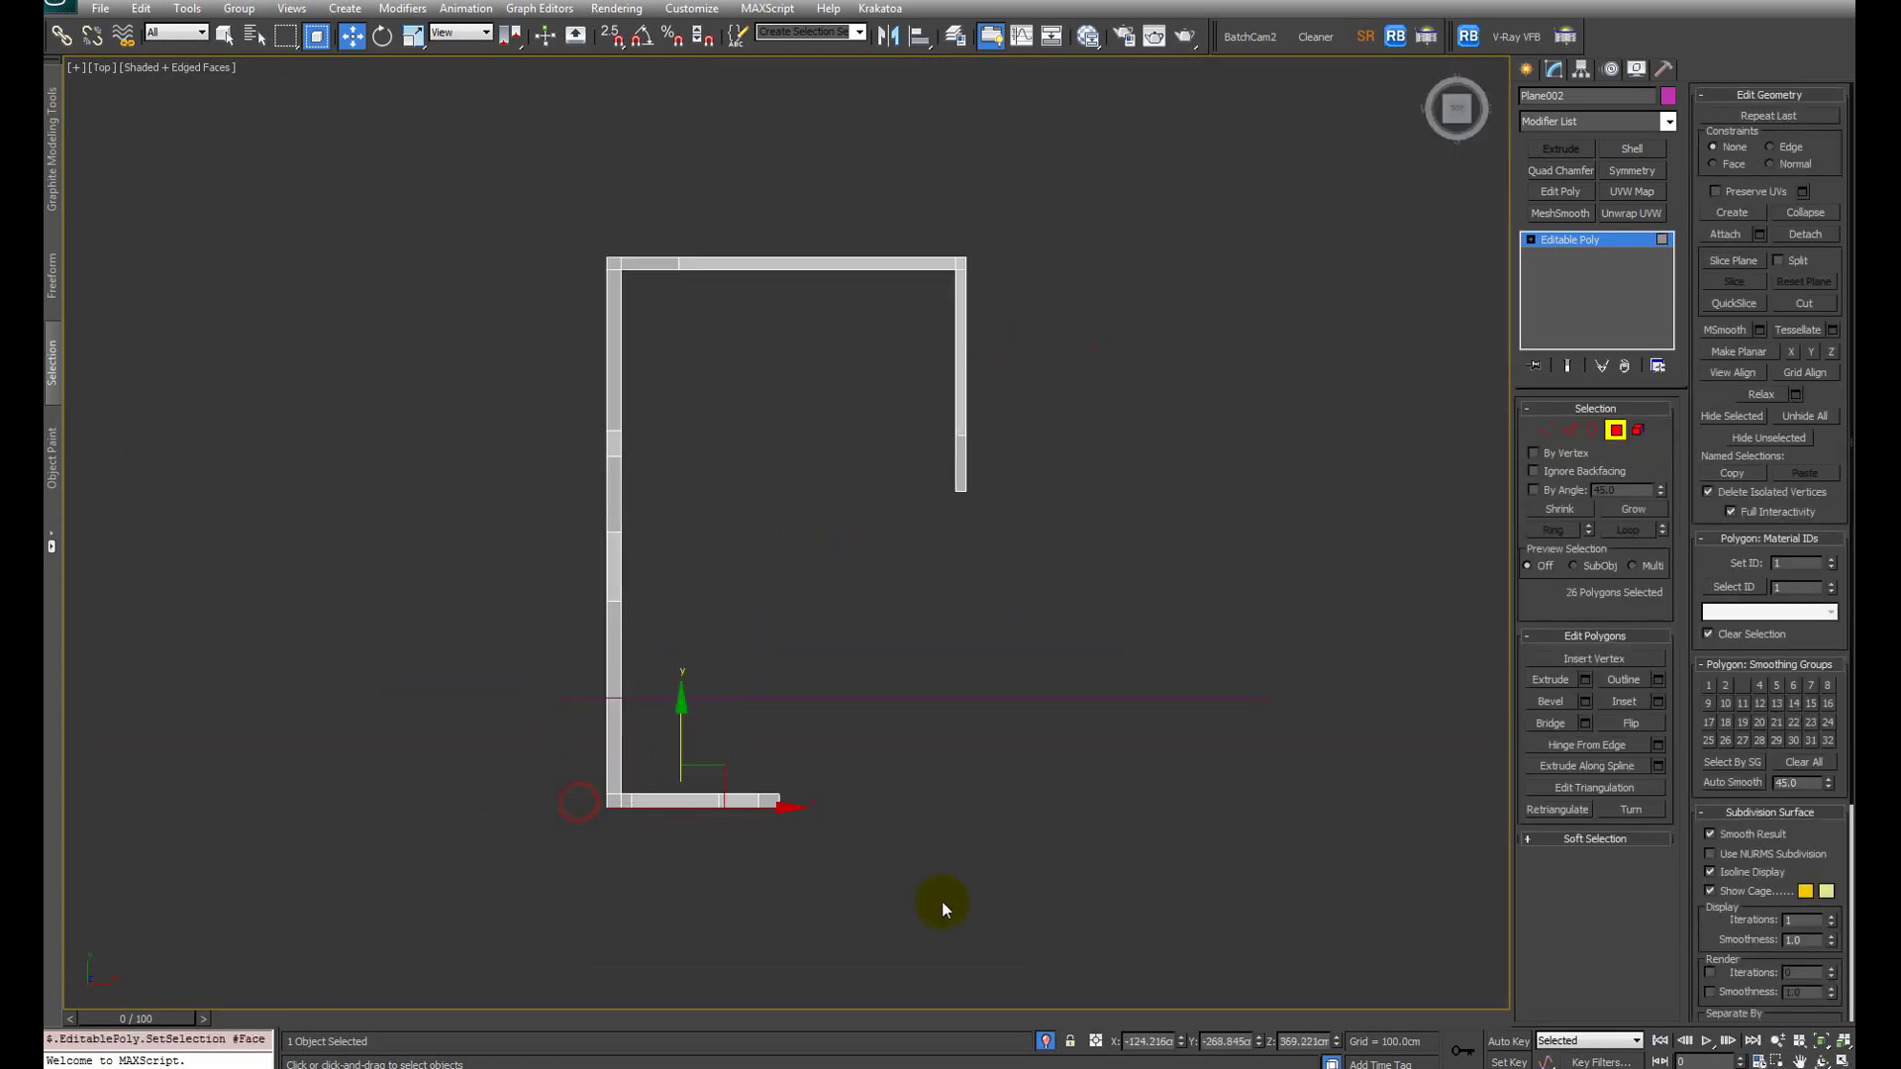
{"action": "middle_click_drag", "start_coordinate": [941, 900], "coordinate": [822, 546], "text": "alt"}
{"action": "scroll", "coordinate": [834, 485], "scroll_direction": "up", "scroll_amount": 3}
{"action": "key", "text": "p"}
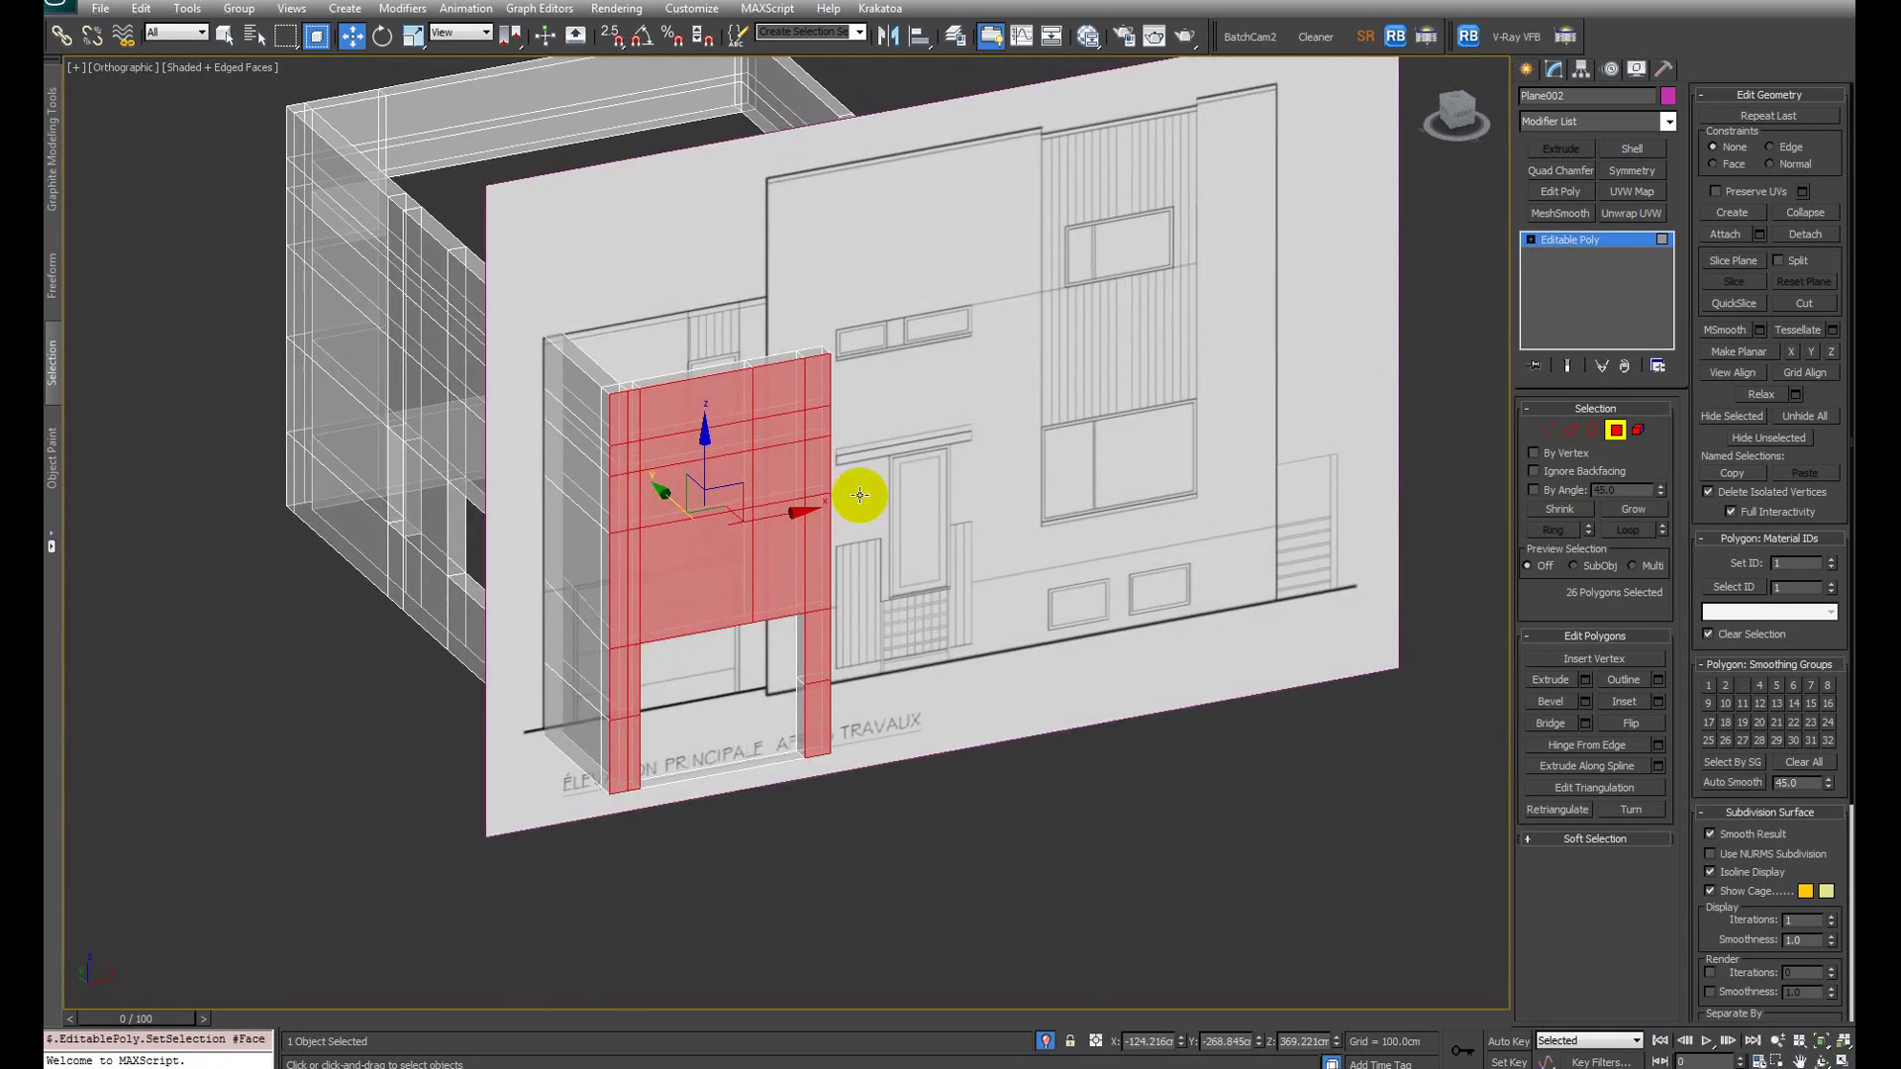
{"action": "key", "text": "z"}
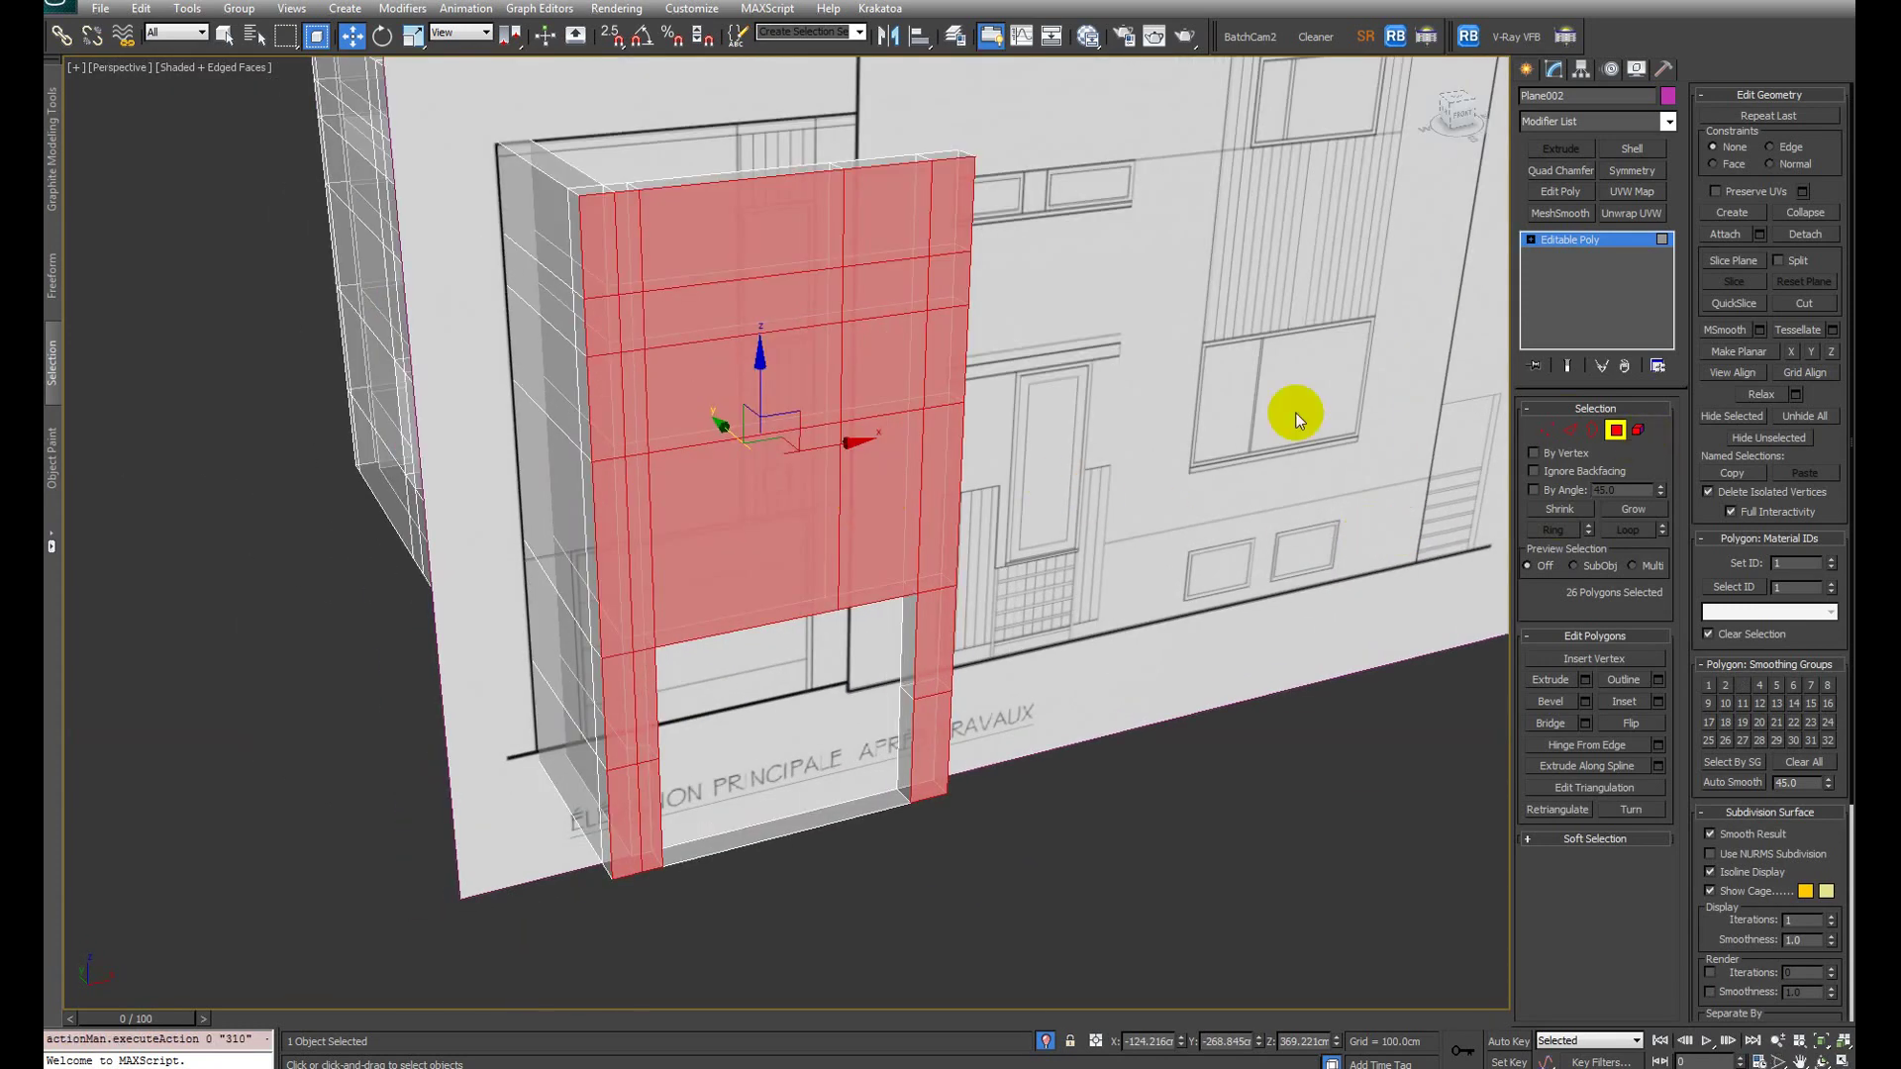
Step: Exclude the two polygons of the window above the garage from the front wall selection
{"action": "middle_click_drag", "start_coordinate": [1298, 414], "coordinate": [959, 425], "text": "alt"}
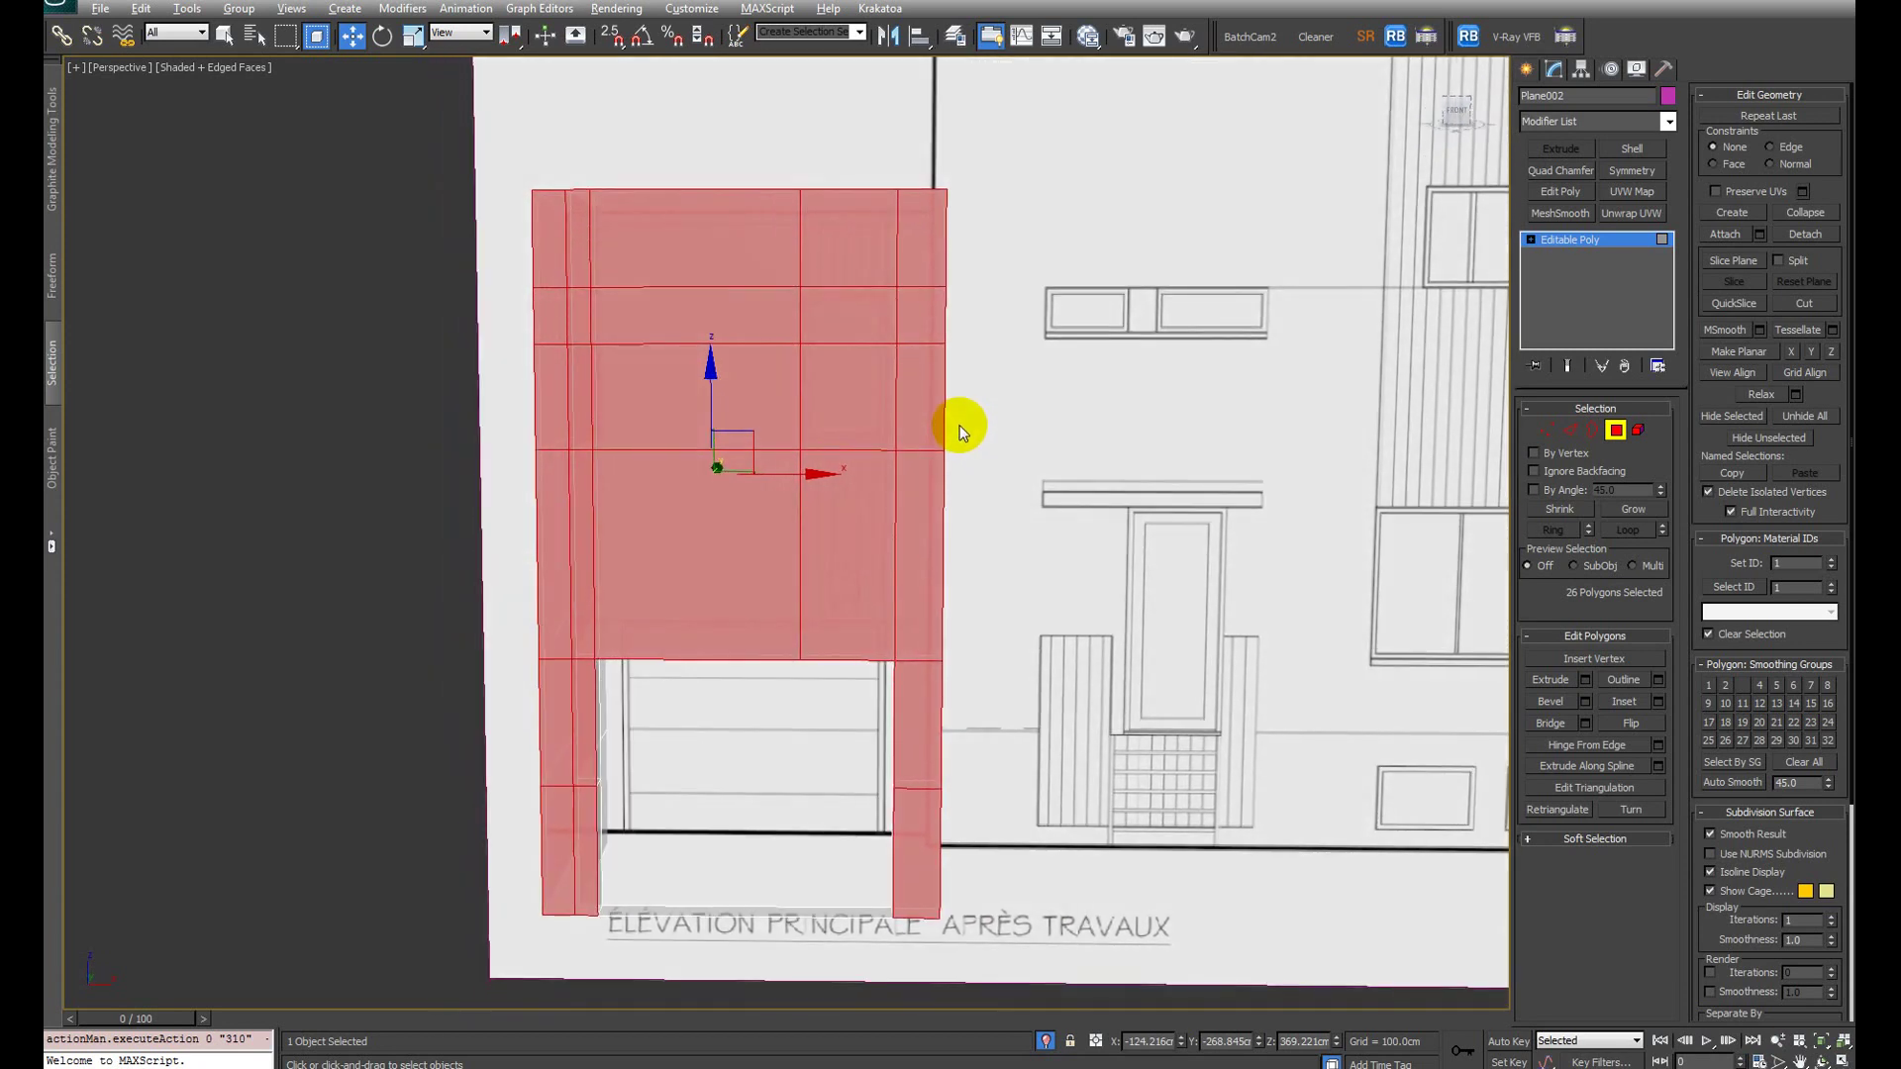
{"action": "middle_click_drag", "start_coordinate": [855, 395], "coordinate": [956, 495], "text": "alt"}
{"action": "left_click", "coordinate": [846, 412], "text": "alt"}
{"action": "left_click", "coordinate": [841, 319], "text": "alt"}
Step: Extrude the selected front wall polygons 6.5 cm, comparing the garage wall with the front facade photo in the image viewer before accepting
{"action": "key", "text": "shift+e"}
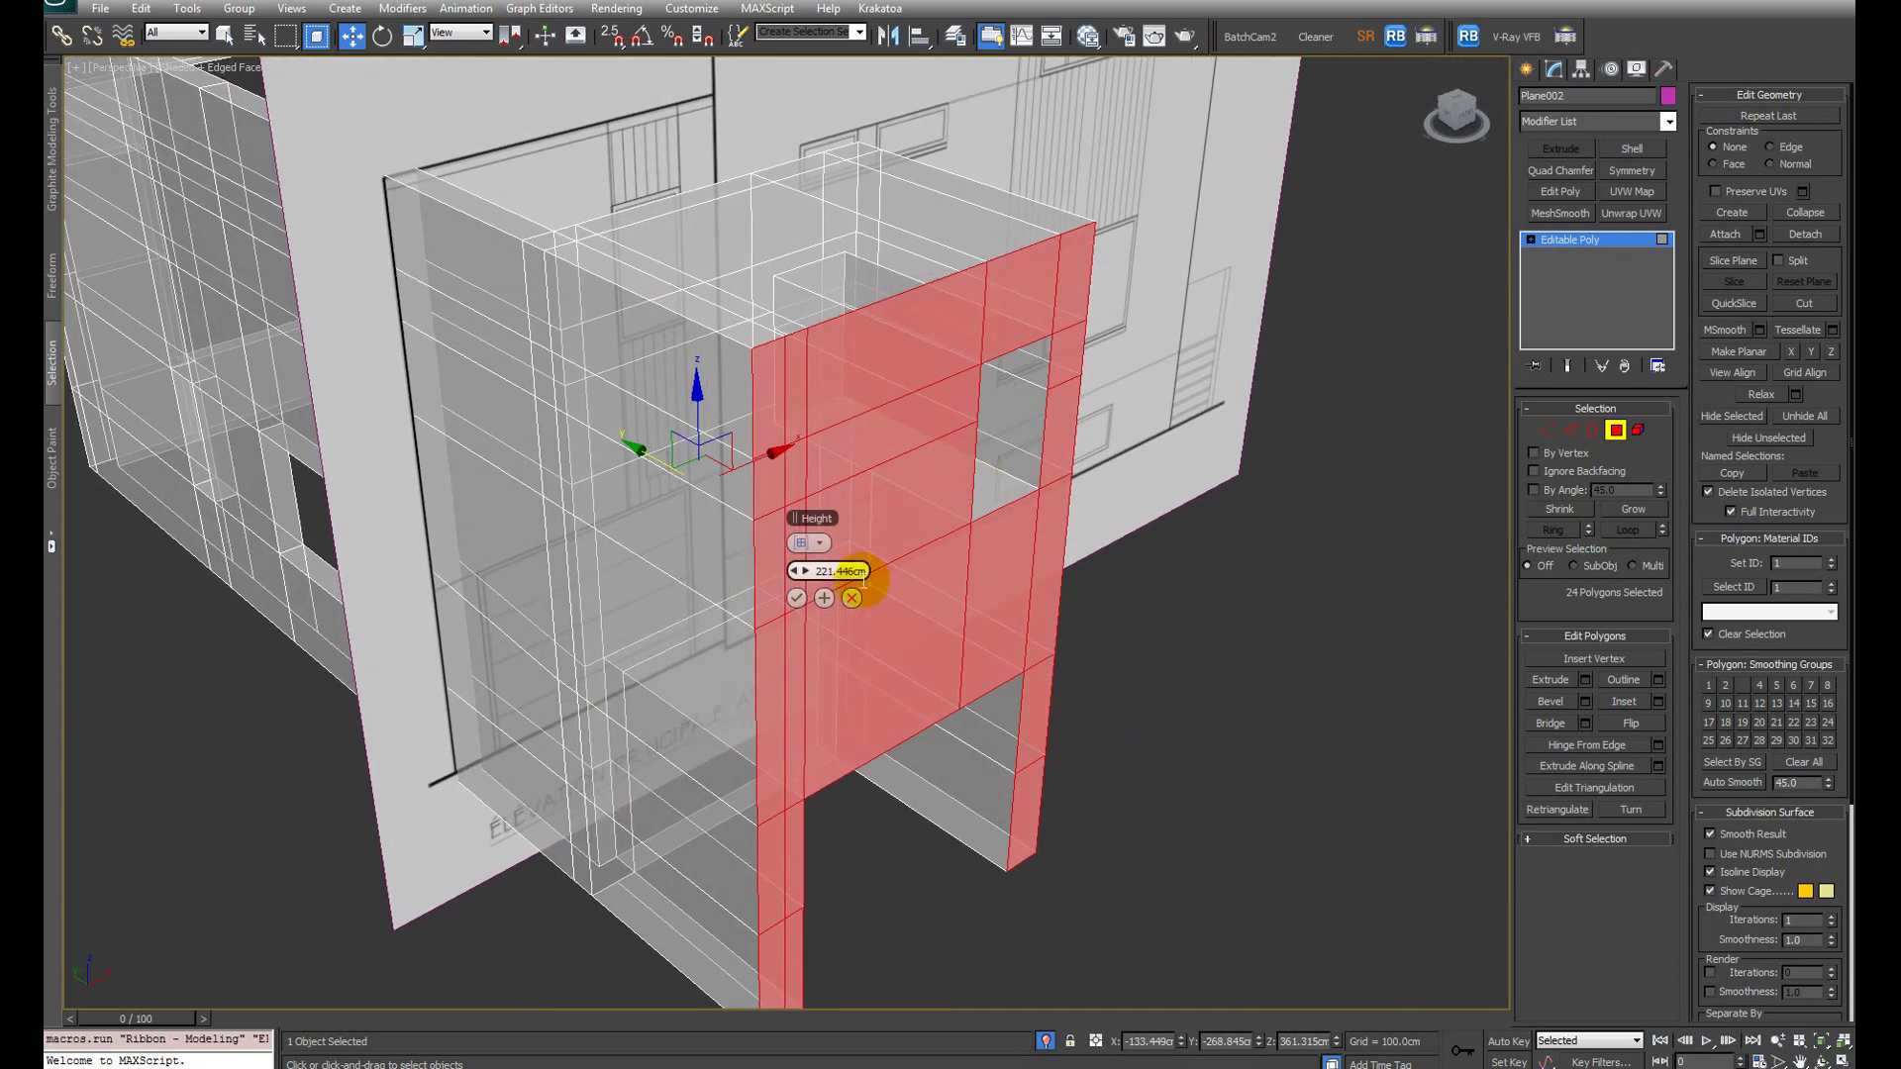
{"action": "type", "text": "6."}
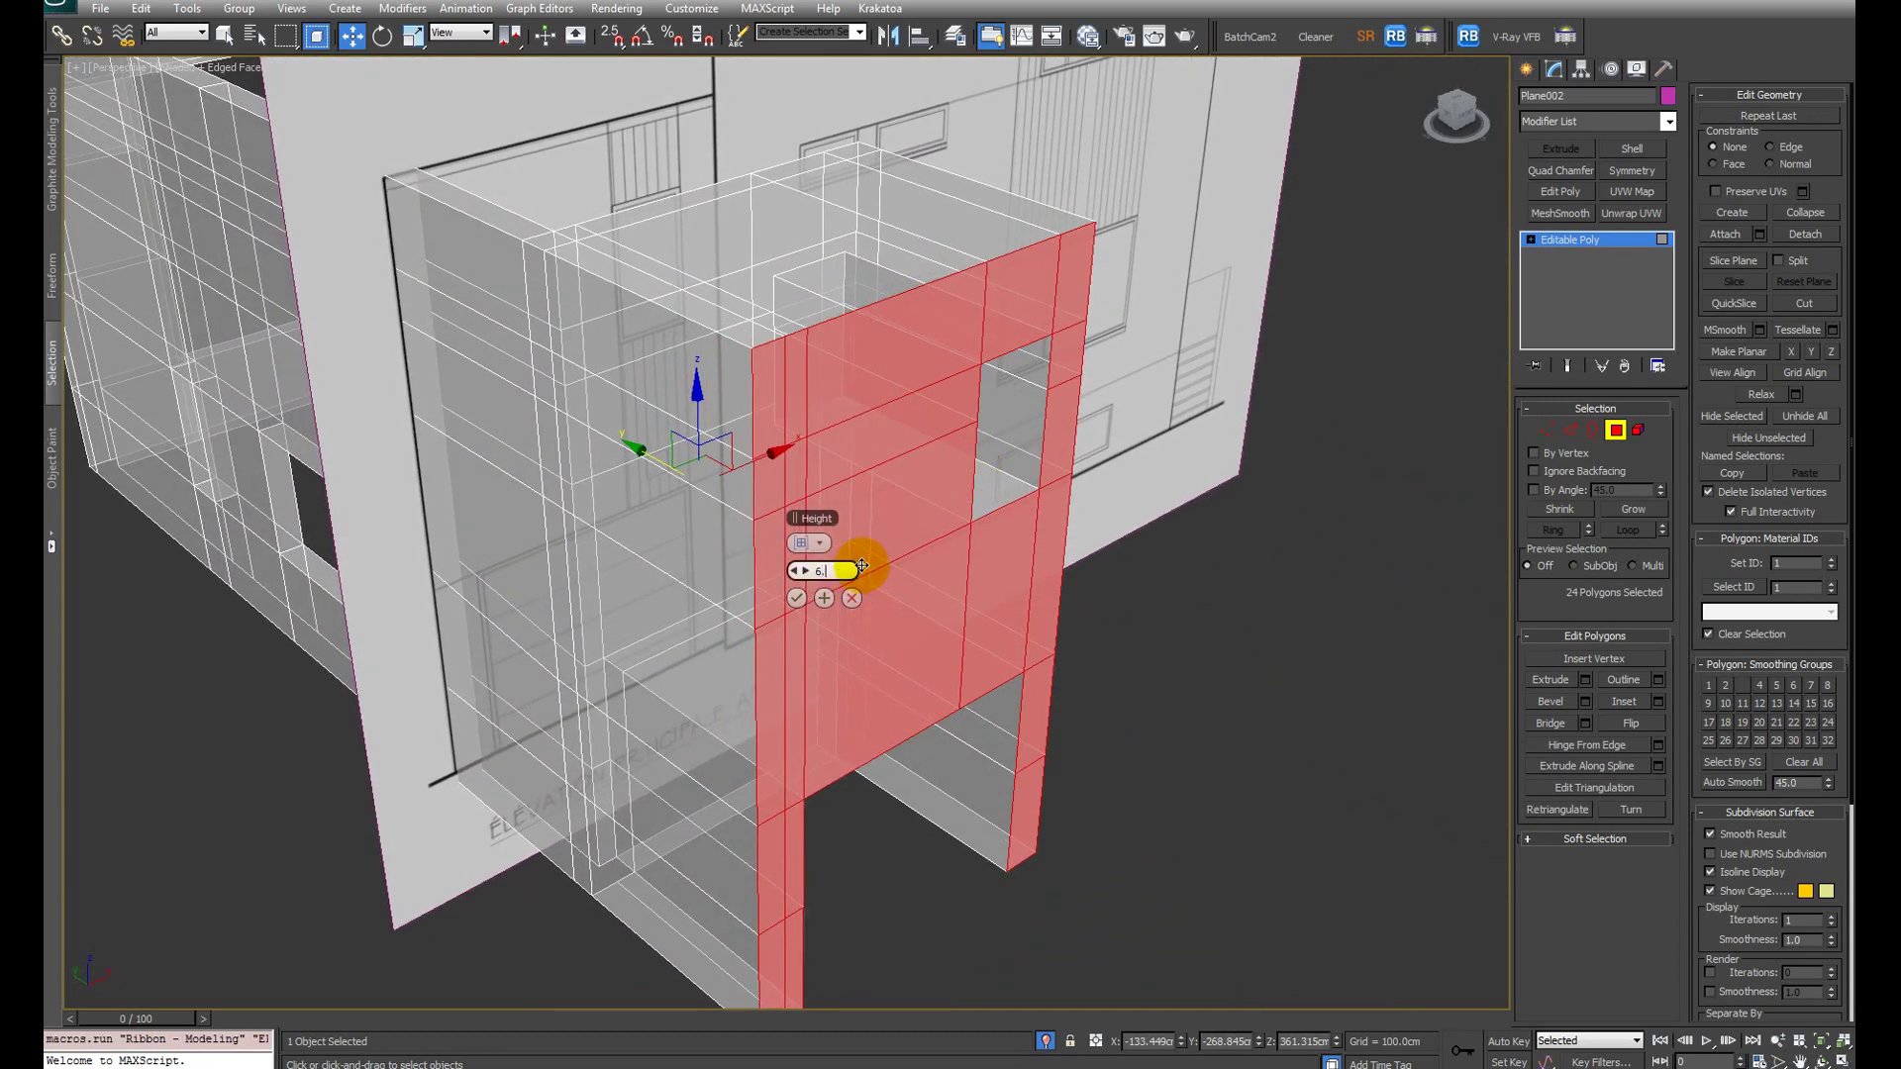
{"action": "type", "text": "5"}
{"action": "key", "text": "Return"}
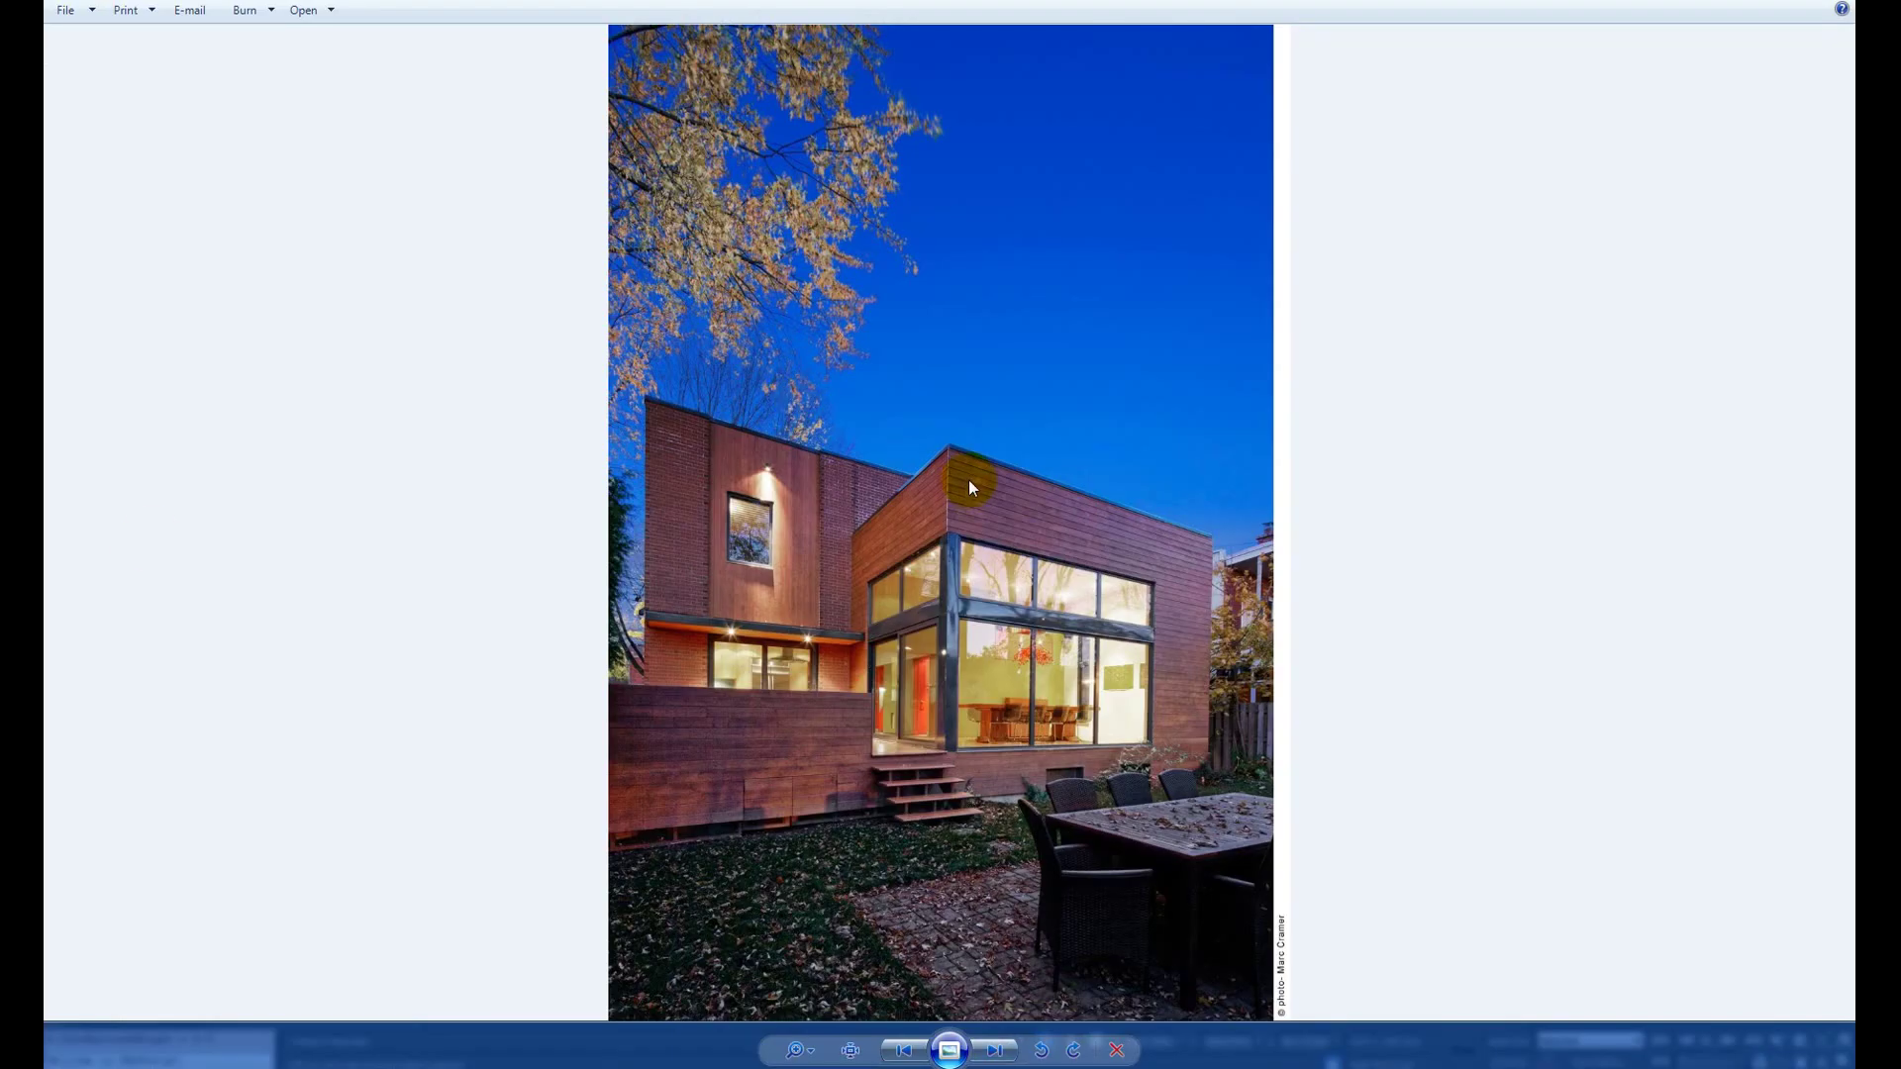
{"action": "key", "text": "Right"}
{"action": "key", "text": "Right"}
{"action": "key", "text": "Right"}
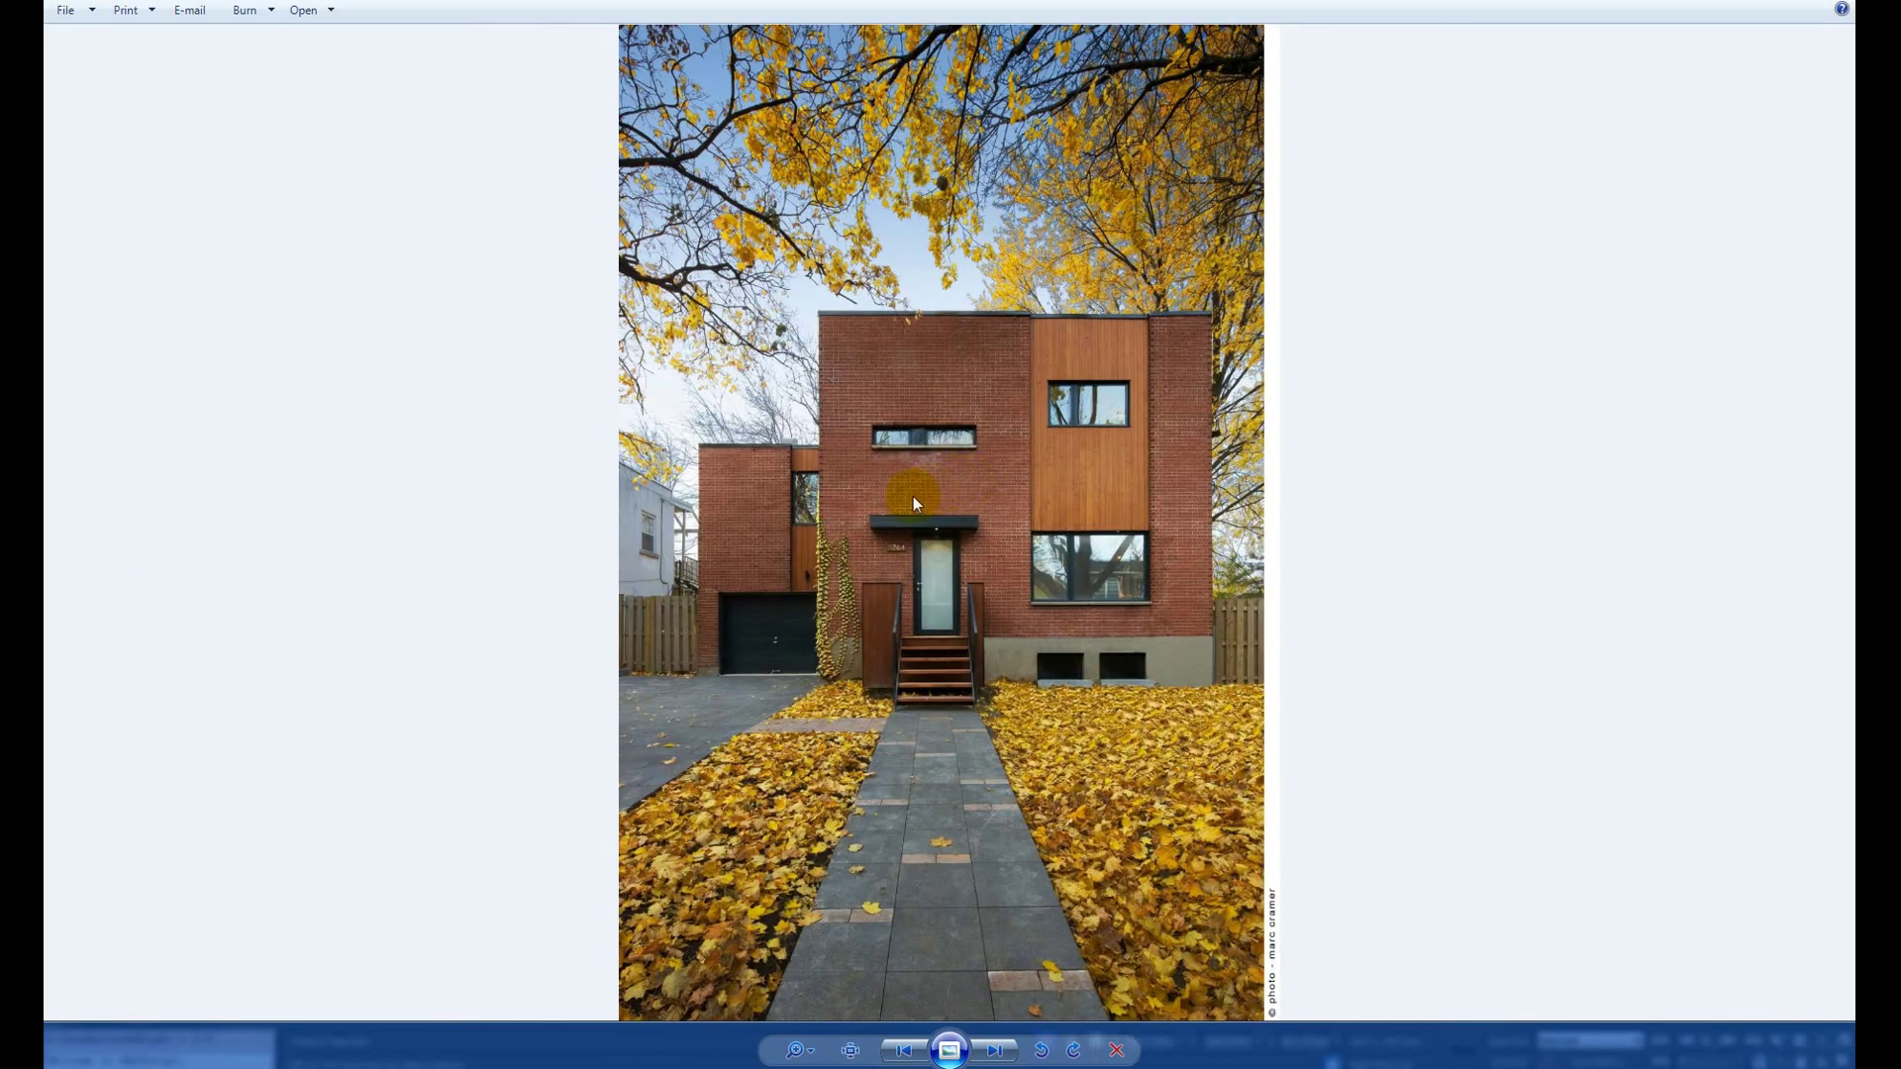
{"action": "scroll", "coordinate": [906, 498], "scroll_direction": "up", "scroll_amount": 4}
{"action": "left_click_drag", "start_coordinate": [866, 511], "coordinate": [797, 474]}
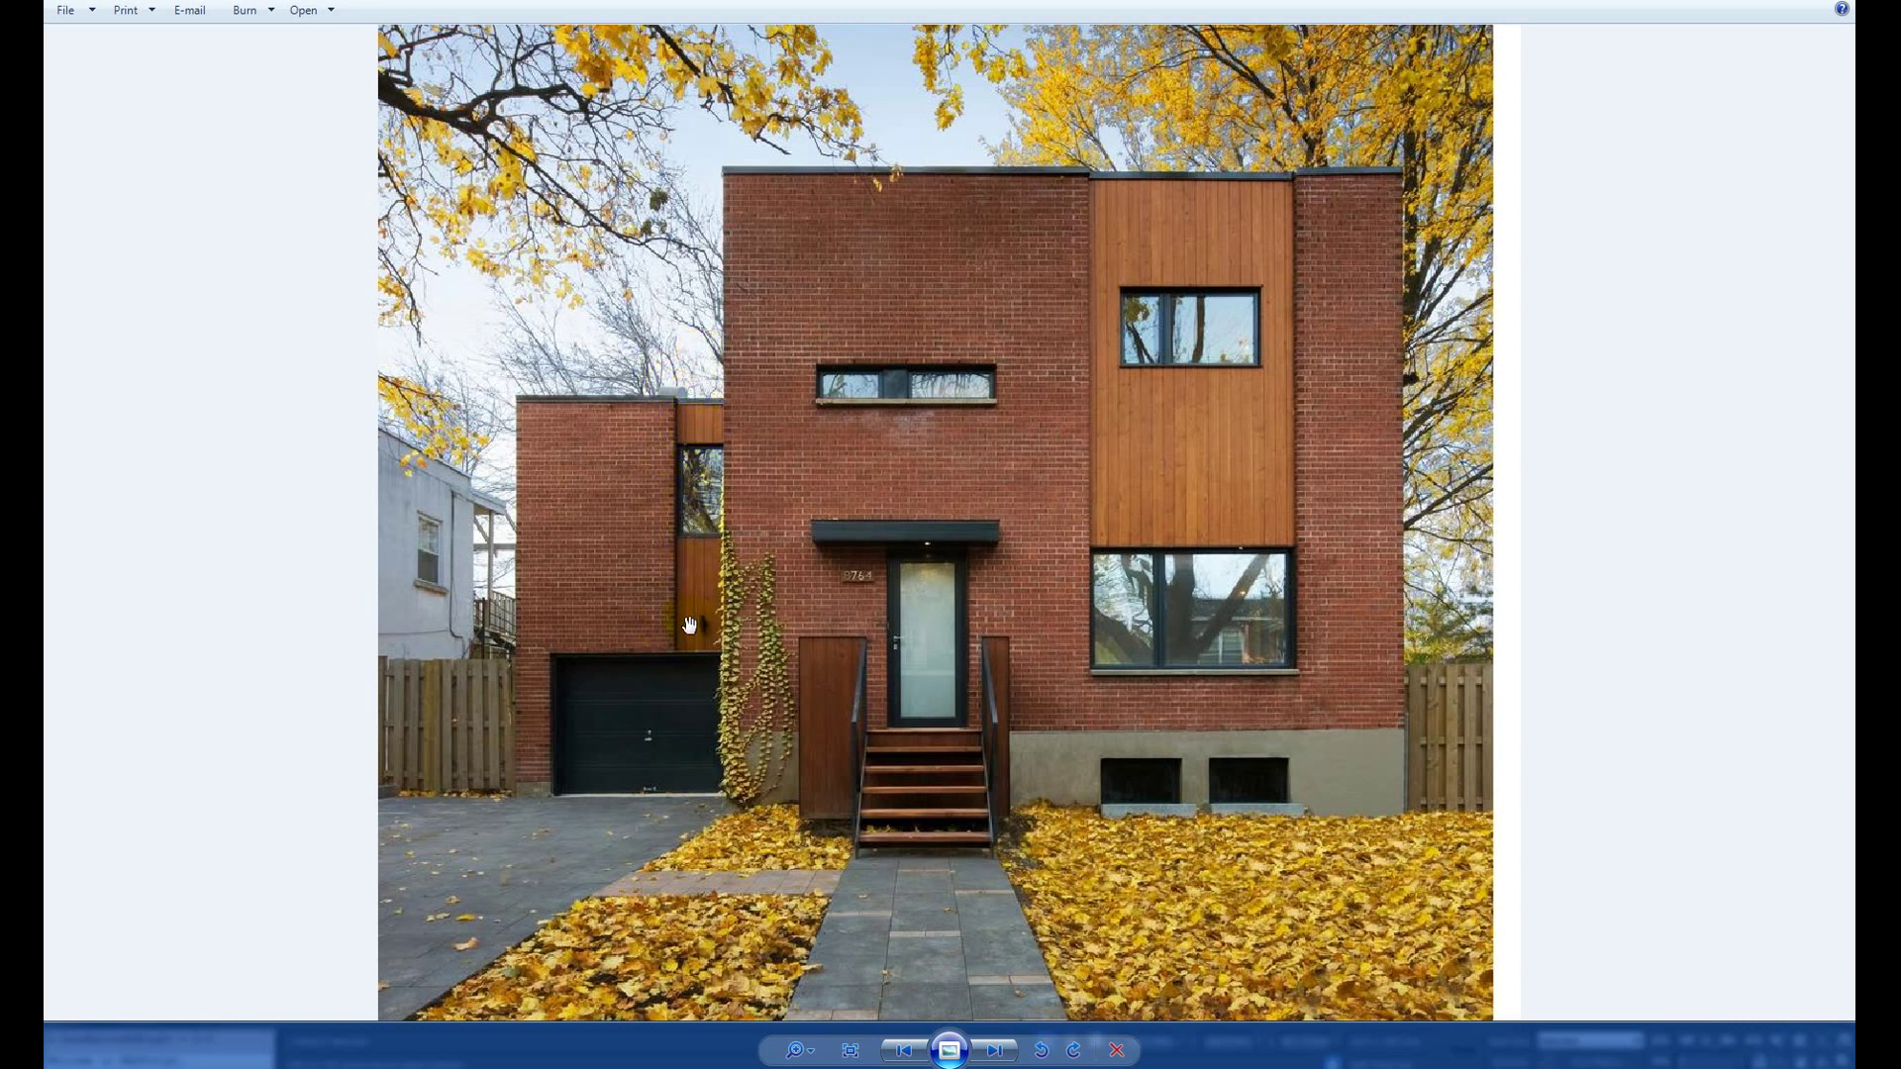
{"action": "key", "text": "alt+Tab"}
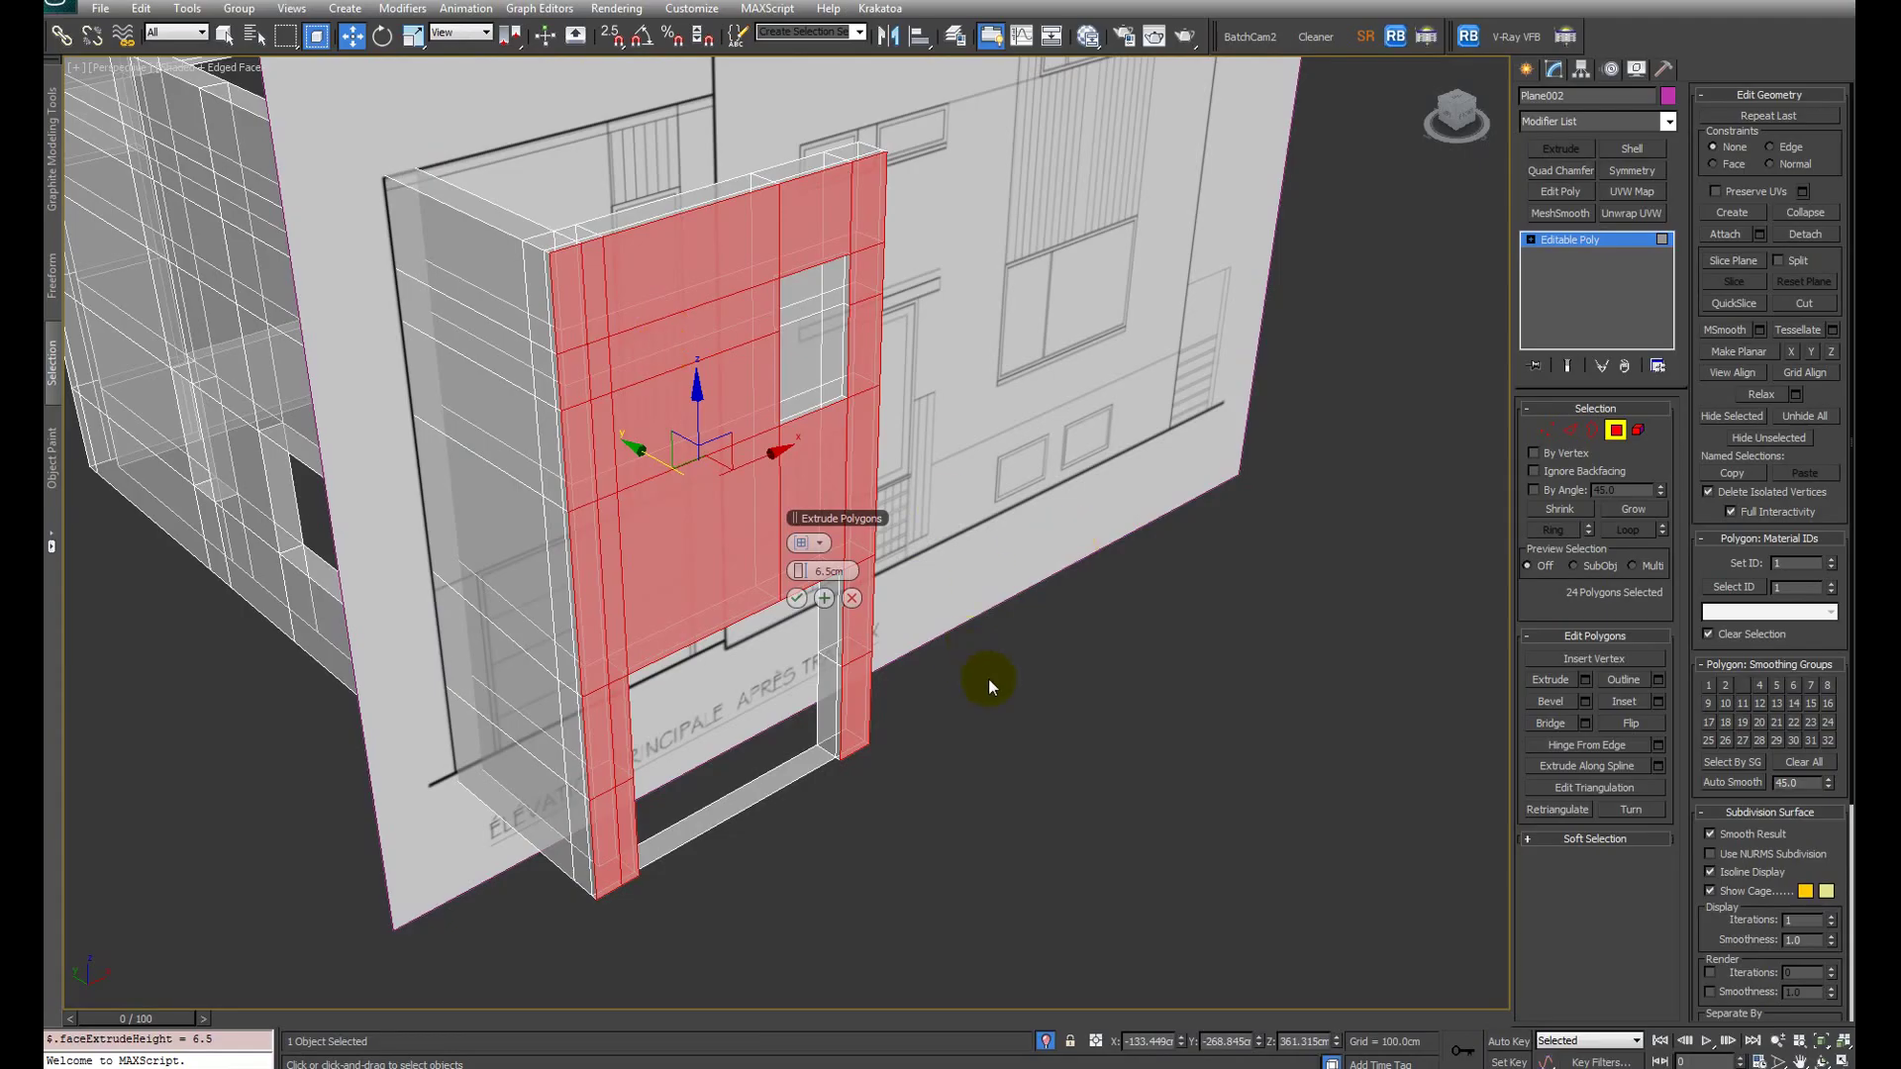
{"action": "middle_click_drag", "start_coordinate": [988, 680], "coordinate": [858, 661], "text": "alt"}
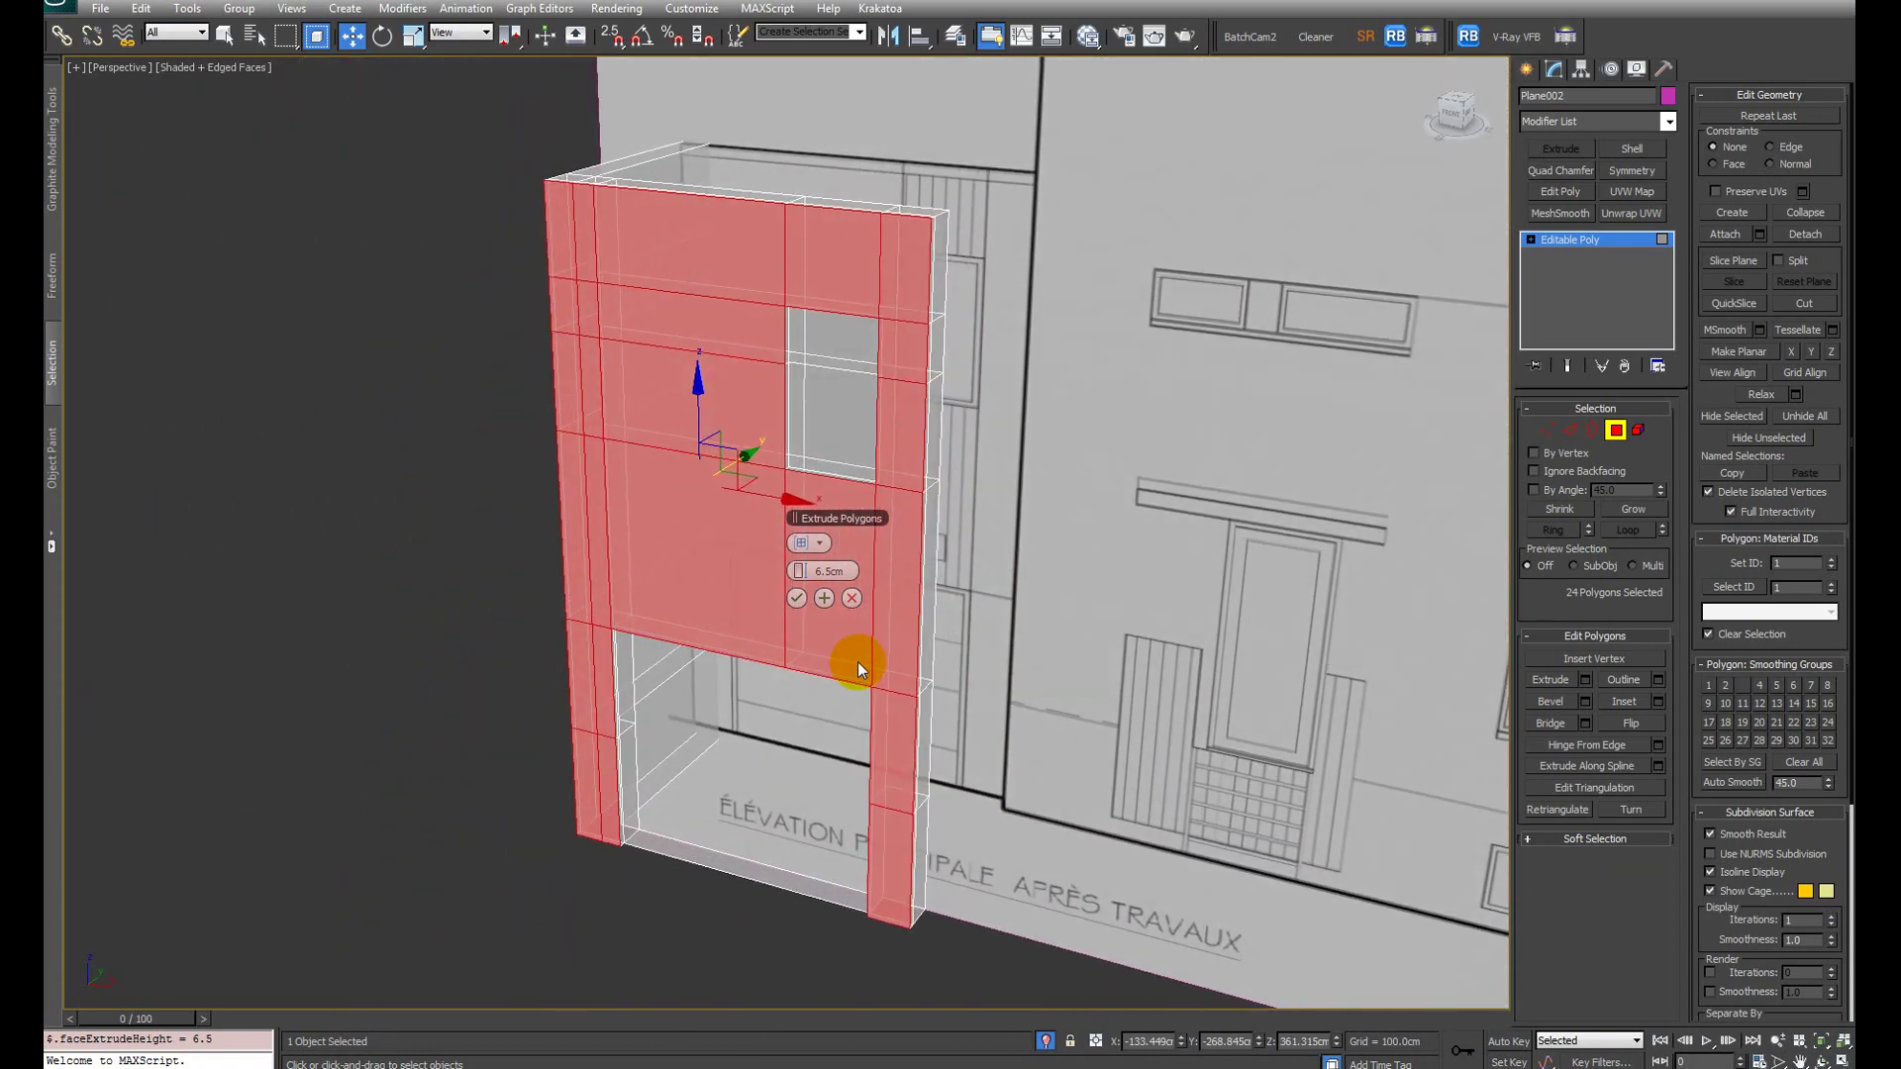
{"action": "left_click", "coordinate": [793, 600]}
Step: Select the window's polygons on both the outer and inner wall faces and bridge them to cut the opening above the garage
{"action": "key", "text": "F3"}
{"action": "key", "text": "F3"}
{"action": "middle_click_drag", "start_coordinate": [860, 478], "coordinate": [896, 480], "text": "alt"}
{"action": "key", "text": "F3"}
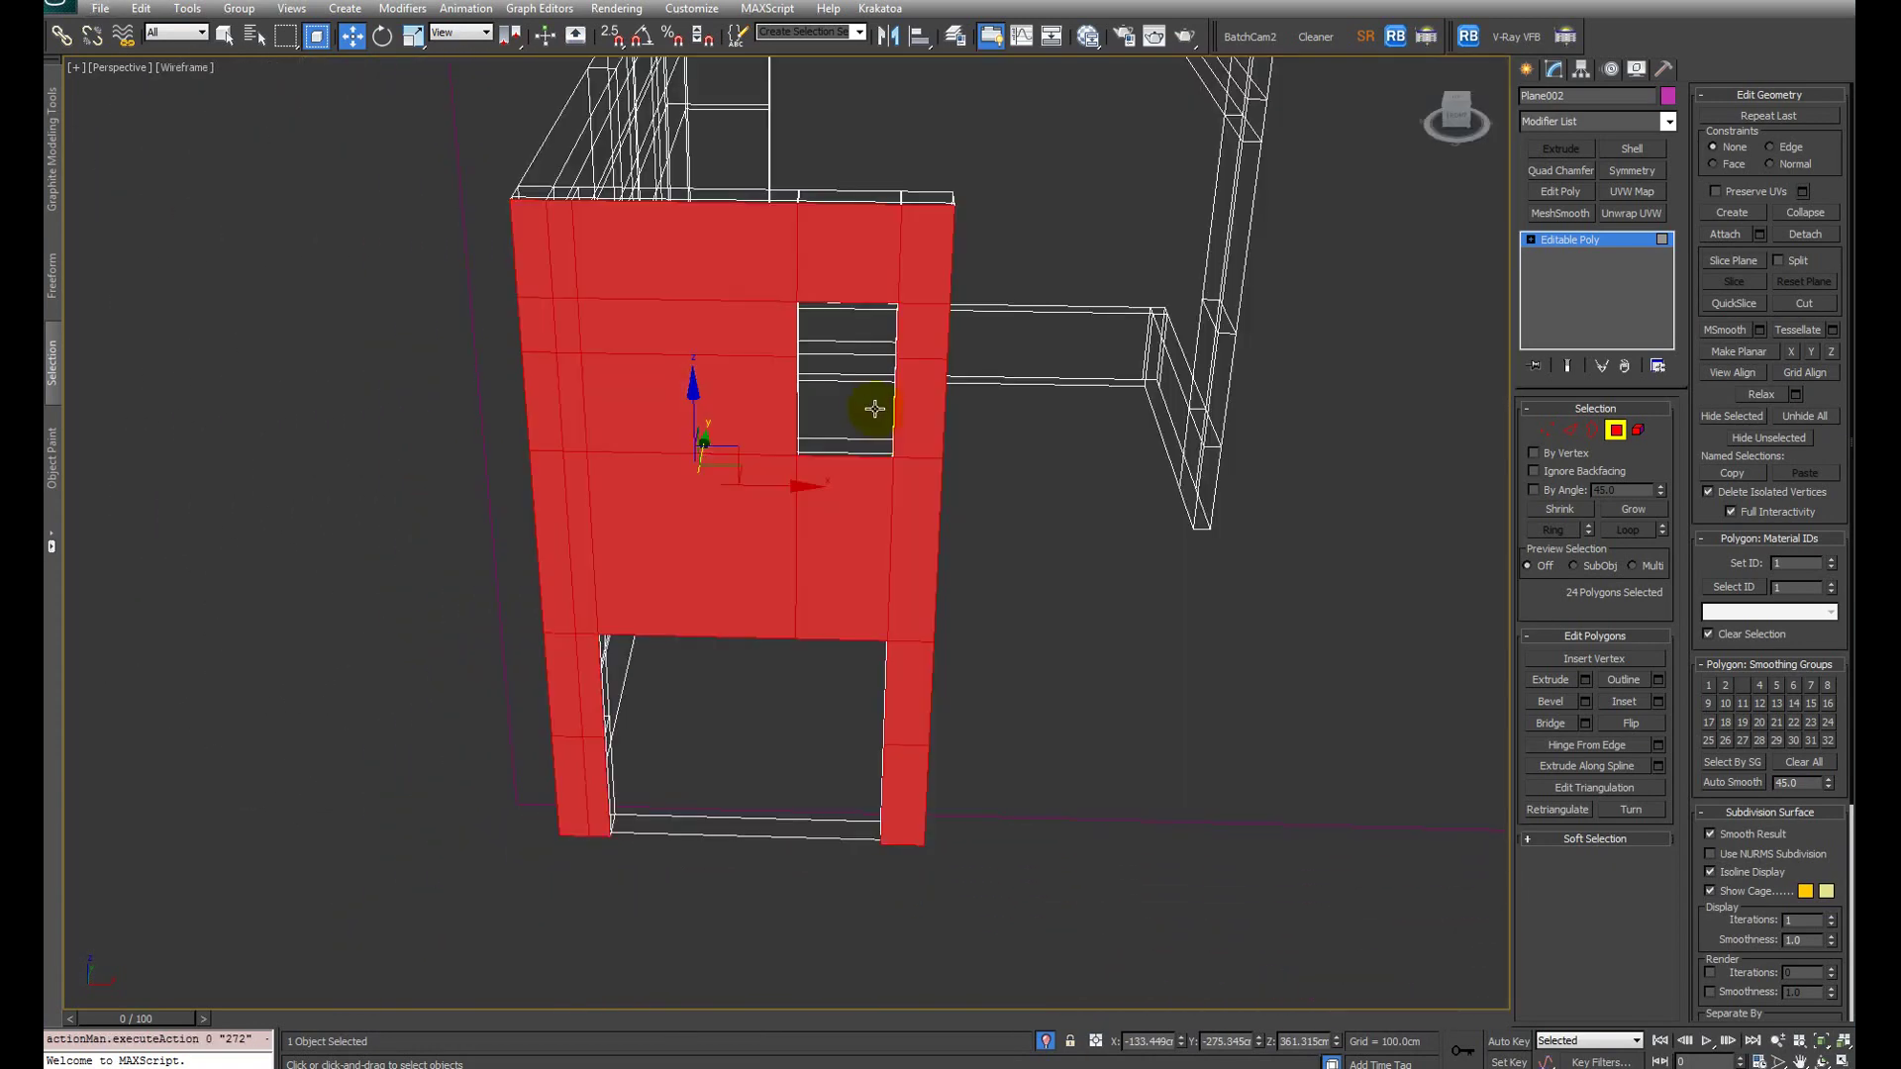
{"action": "key", "text": "q"}
{"action": "mouse_move", "coordinate": [863, 412]}
{"action": "middle_mouse_down", "text": "alt"}
{"action": "mouse_move", "coordinate": [873, 376]}
{"action": "mouse_move", "coordinate": [768, 373]}
{"action": "mouse_move", "coordinate": [966, 412]}
{"action": "mouse_move", "coordinate": [1529, 776]}
{"action": "middle_mouse_up", "text": "alt"}
{"action": "left_click", "coordinate": [863, 403]}
{"action": "key", "text": "F3"}
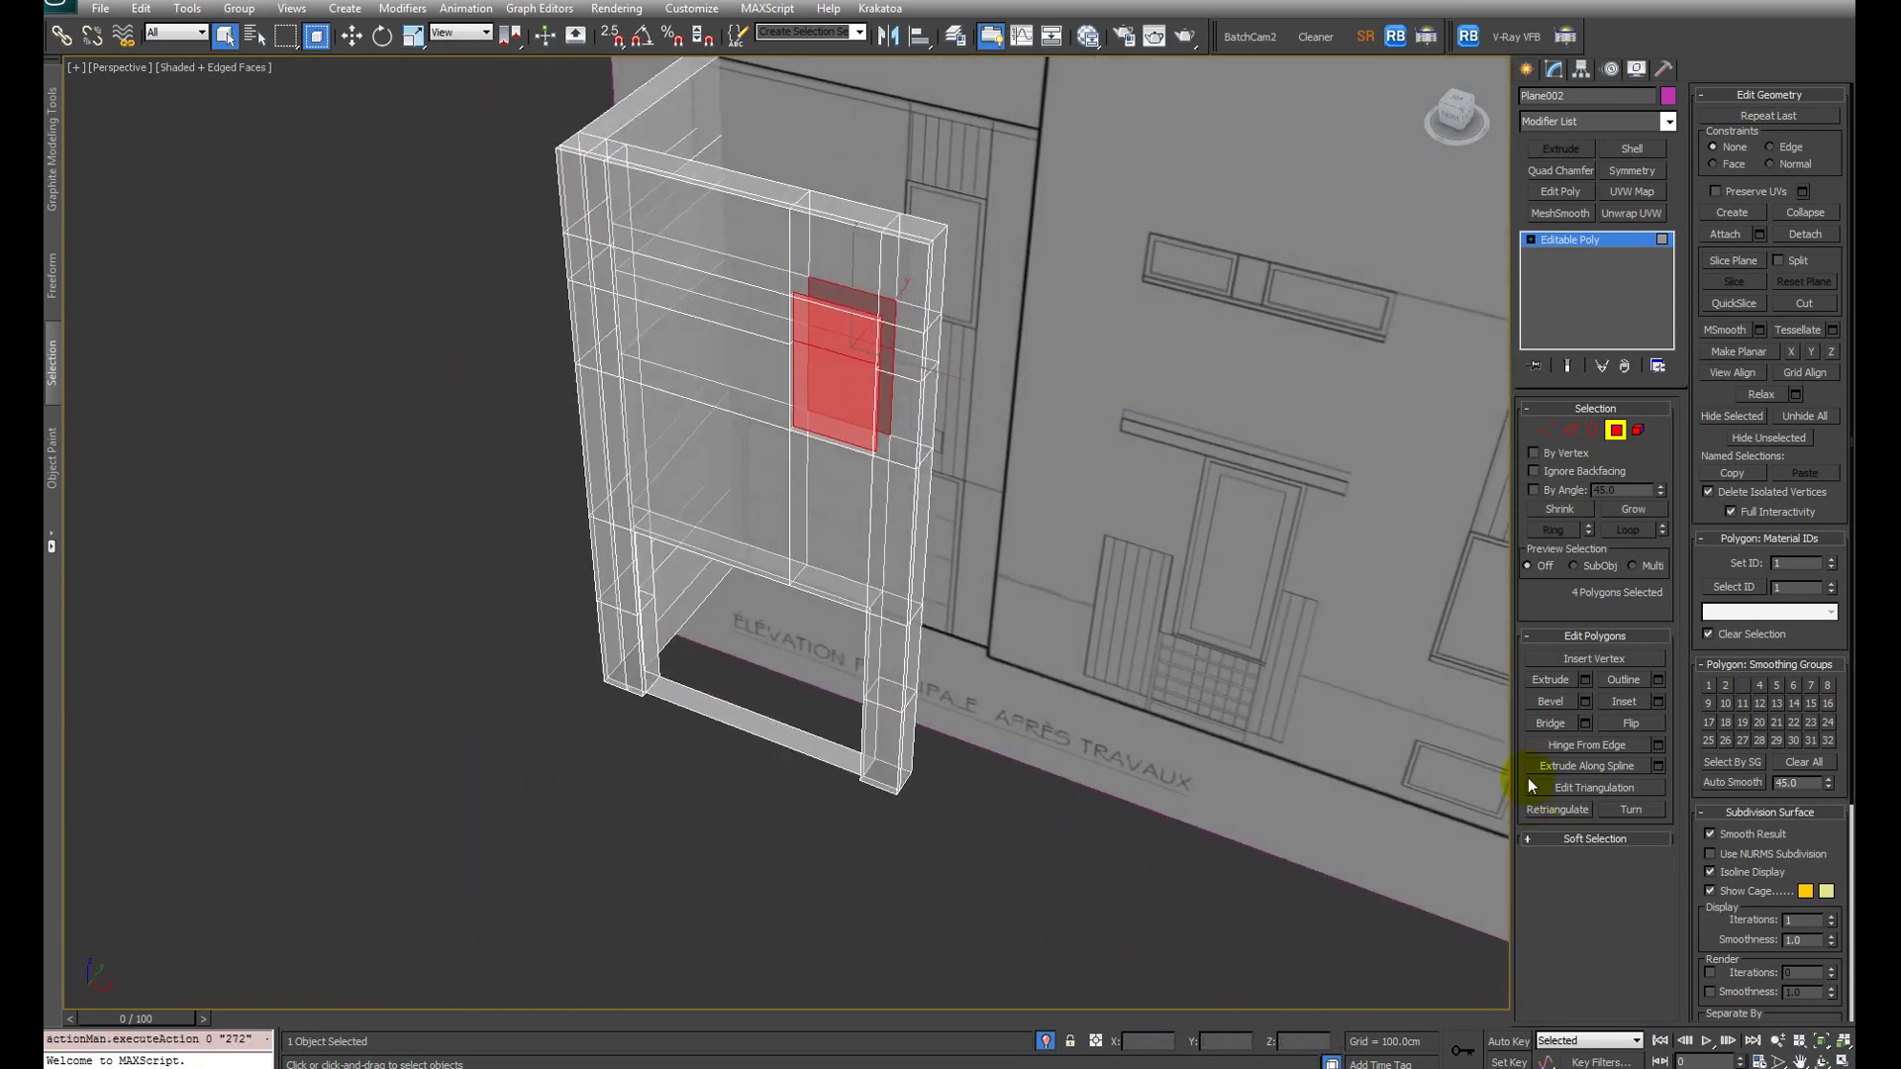
{"action": "left_click", "coordinate": [1549, 724]}
Step: Inspect the window opening and garage piers, and end isolation mode to bring back the rest of the house and plans
{"action": "middle_click_drag", "start_coordinate": [800, 614], "coordinate": [709, 729], "text": "alt"}
{"action": "scroll", "coordinate": [952, 598], "scroll_direction": "down", "scroll_amount": 3}
{"action": "key", "text": "f"}
{"action": "key", "text": "z"}
{"action": "scroll", "coordinate": [928, 589], "scroll_direction": "down", "scroll_amount": 7}
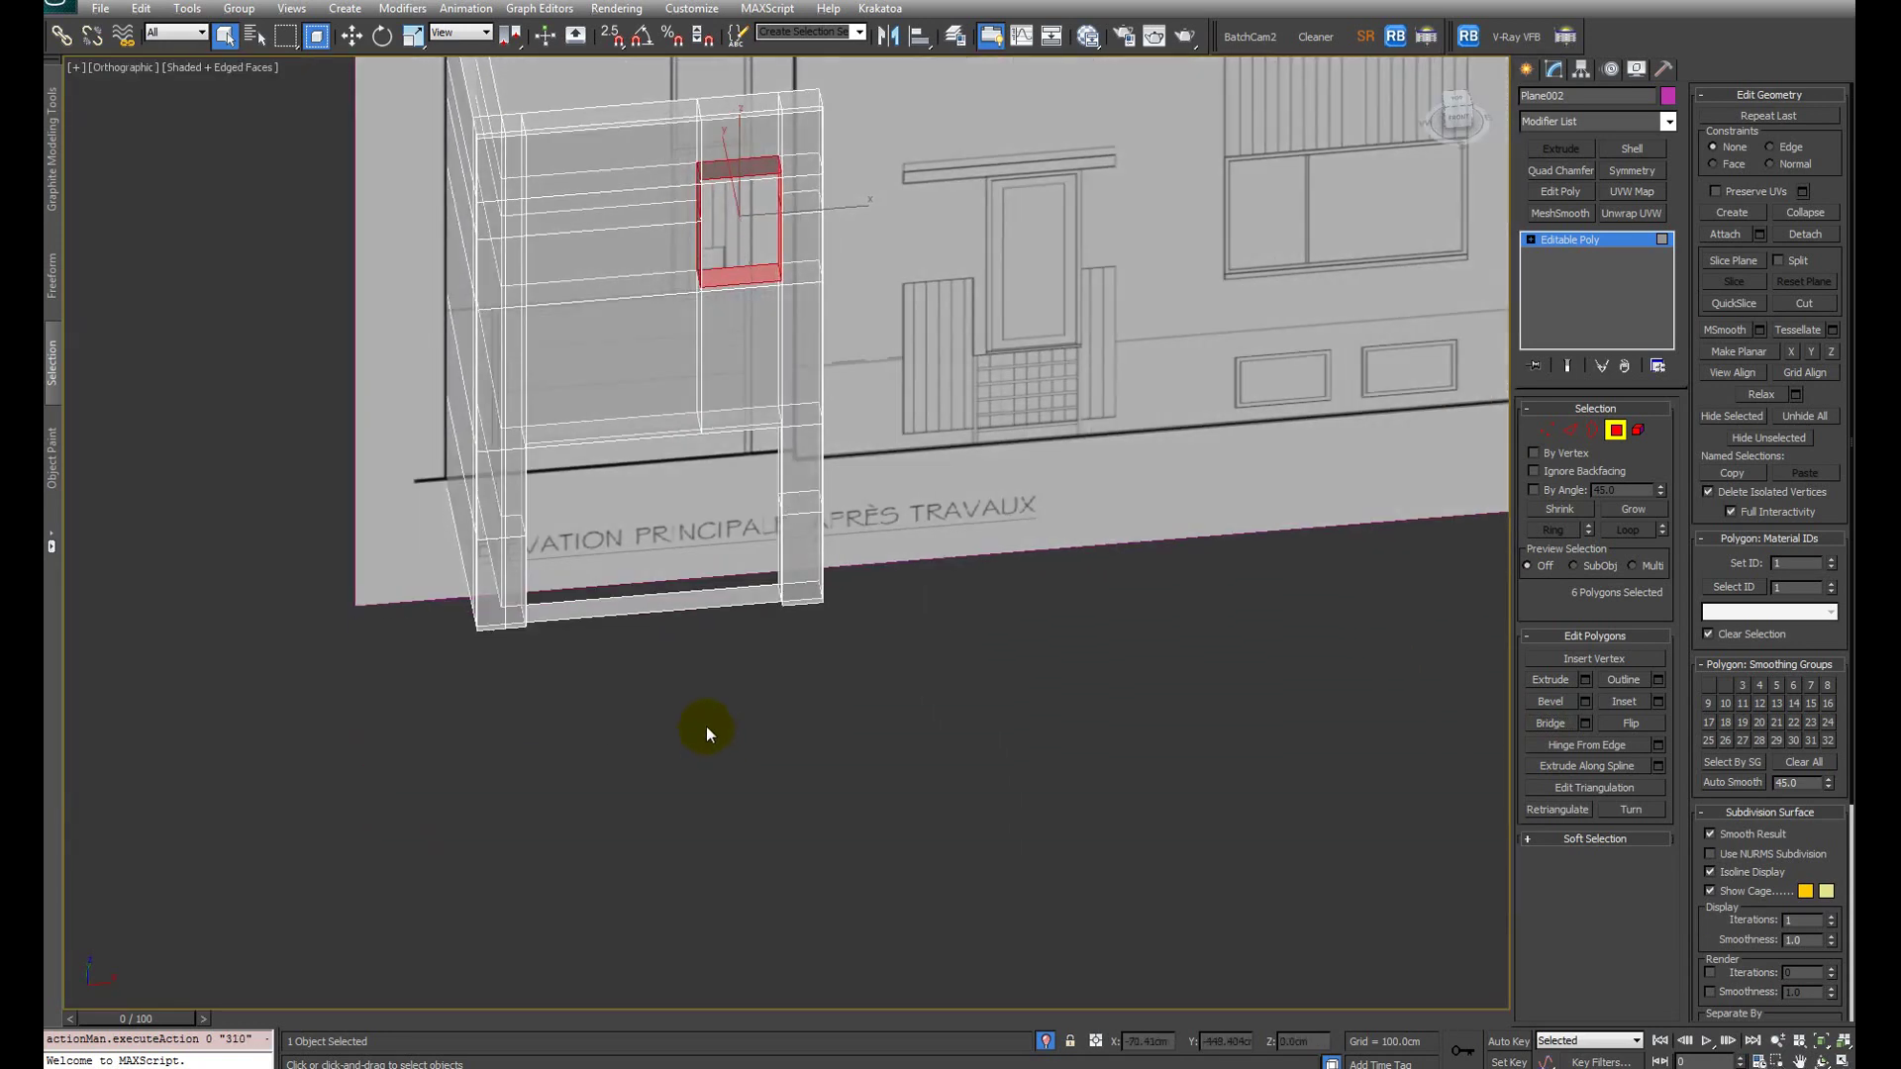
{"action": "left_click", "coordinate": [616, 546]}
{"action": "left_click", "coordinate": [719, 652]}
{"action": "middle_click_drag", "start_coordinate": [675, 580], "coordinate": [951, 551], "text": "alt"}
{"action": "left_click", "coordinate": [1099, 580]}
{"action": "scroll", "coordinate": [1103, 611], "scroll_direction": "down", "scroll_amount": 5}
{"action": "right_click", "coordinate": [894, 539]}
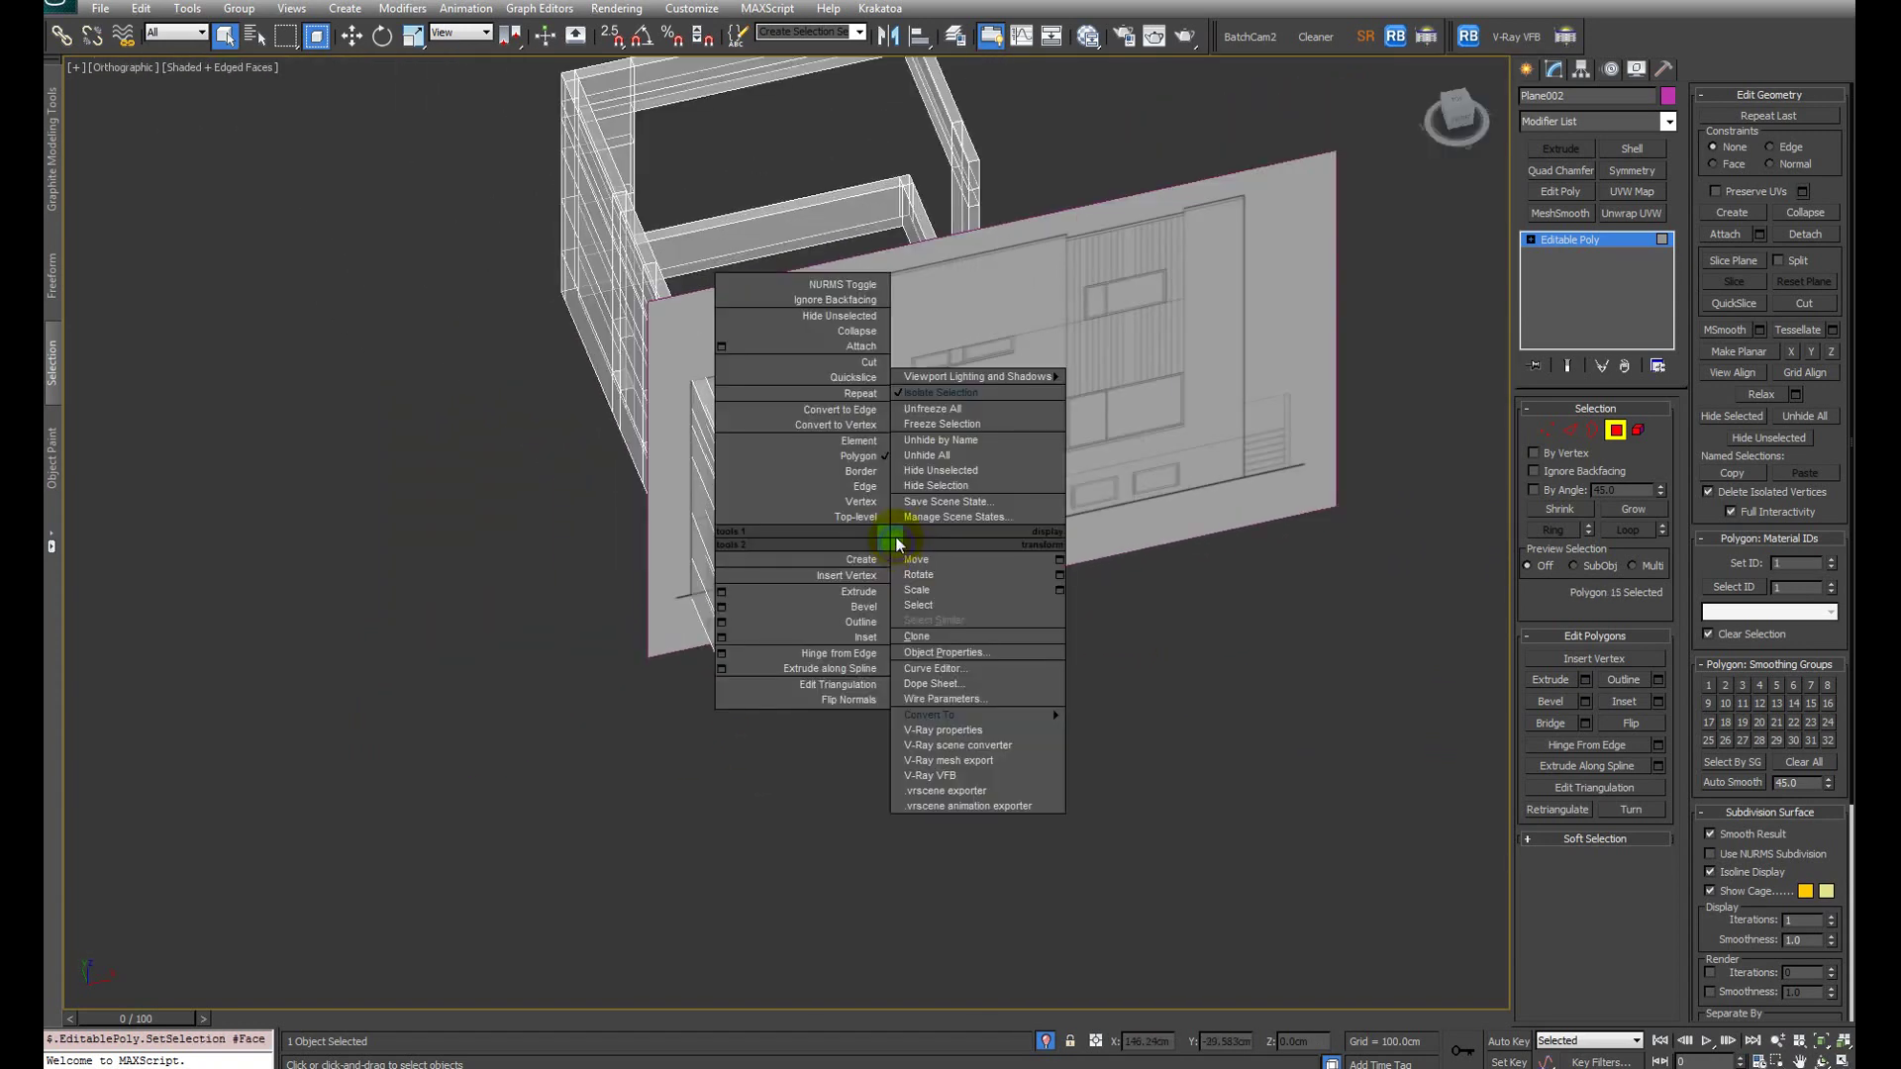
{"action": "left_click", "coordinate": [934, 395]}
{"action": "middle_click_drag", "start_coordinate": [1028, 633], "coordinate": [904, 602], "text": "alt"}
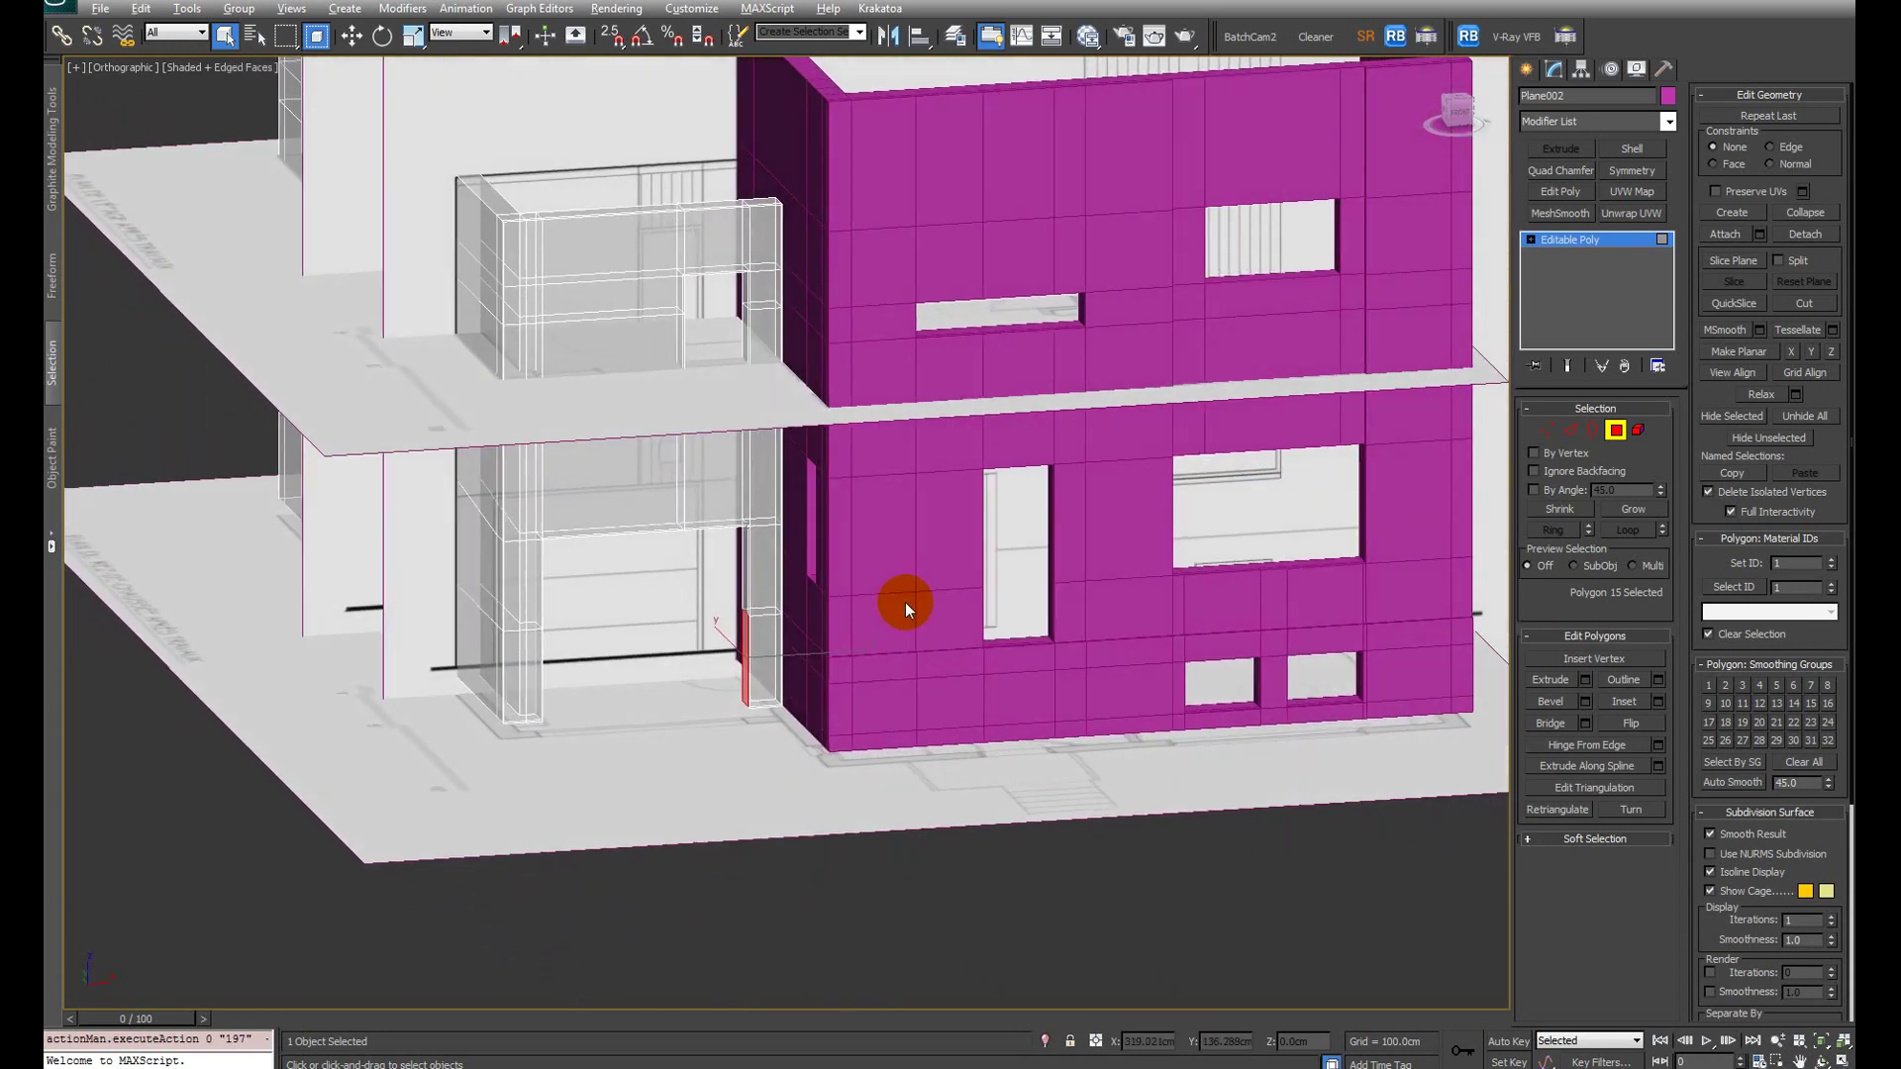
Step: Compare the base of the extension and main house walls in the front view with the facade photo in the image viewer
{"action": "key", "text": "f"}
{"action": "key", "text": "z"}
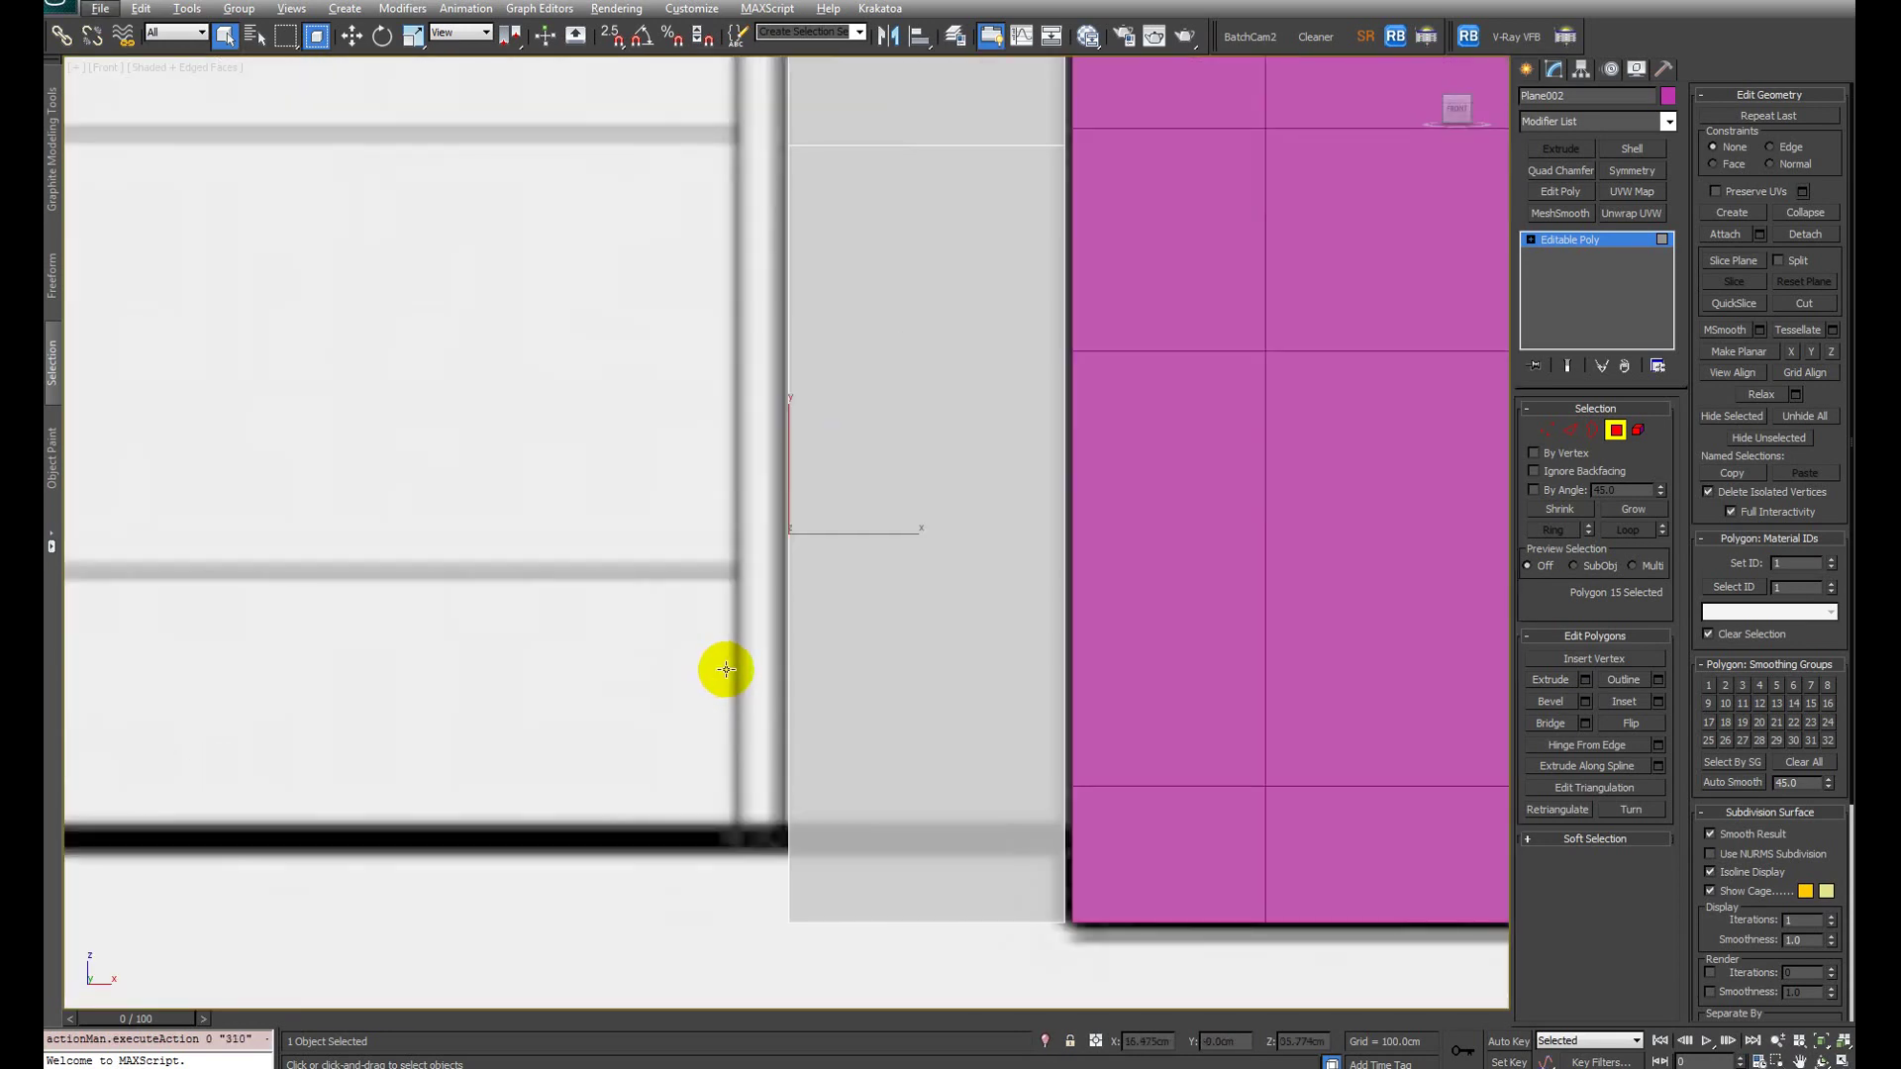
{"action": "key", "text": "F3"}
{"action": "scroll", "coordinate": [738, 665], "scroll_direction": "down", "scroll_amount": 7}
{"action": "key", "text": "2"}
{"action": "key", "text": "F3"}
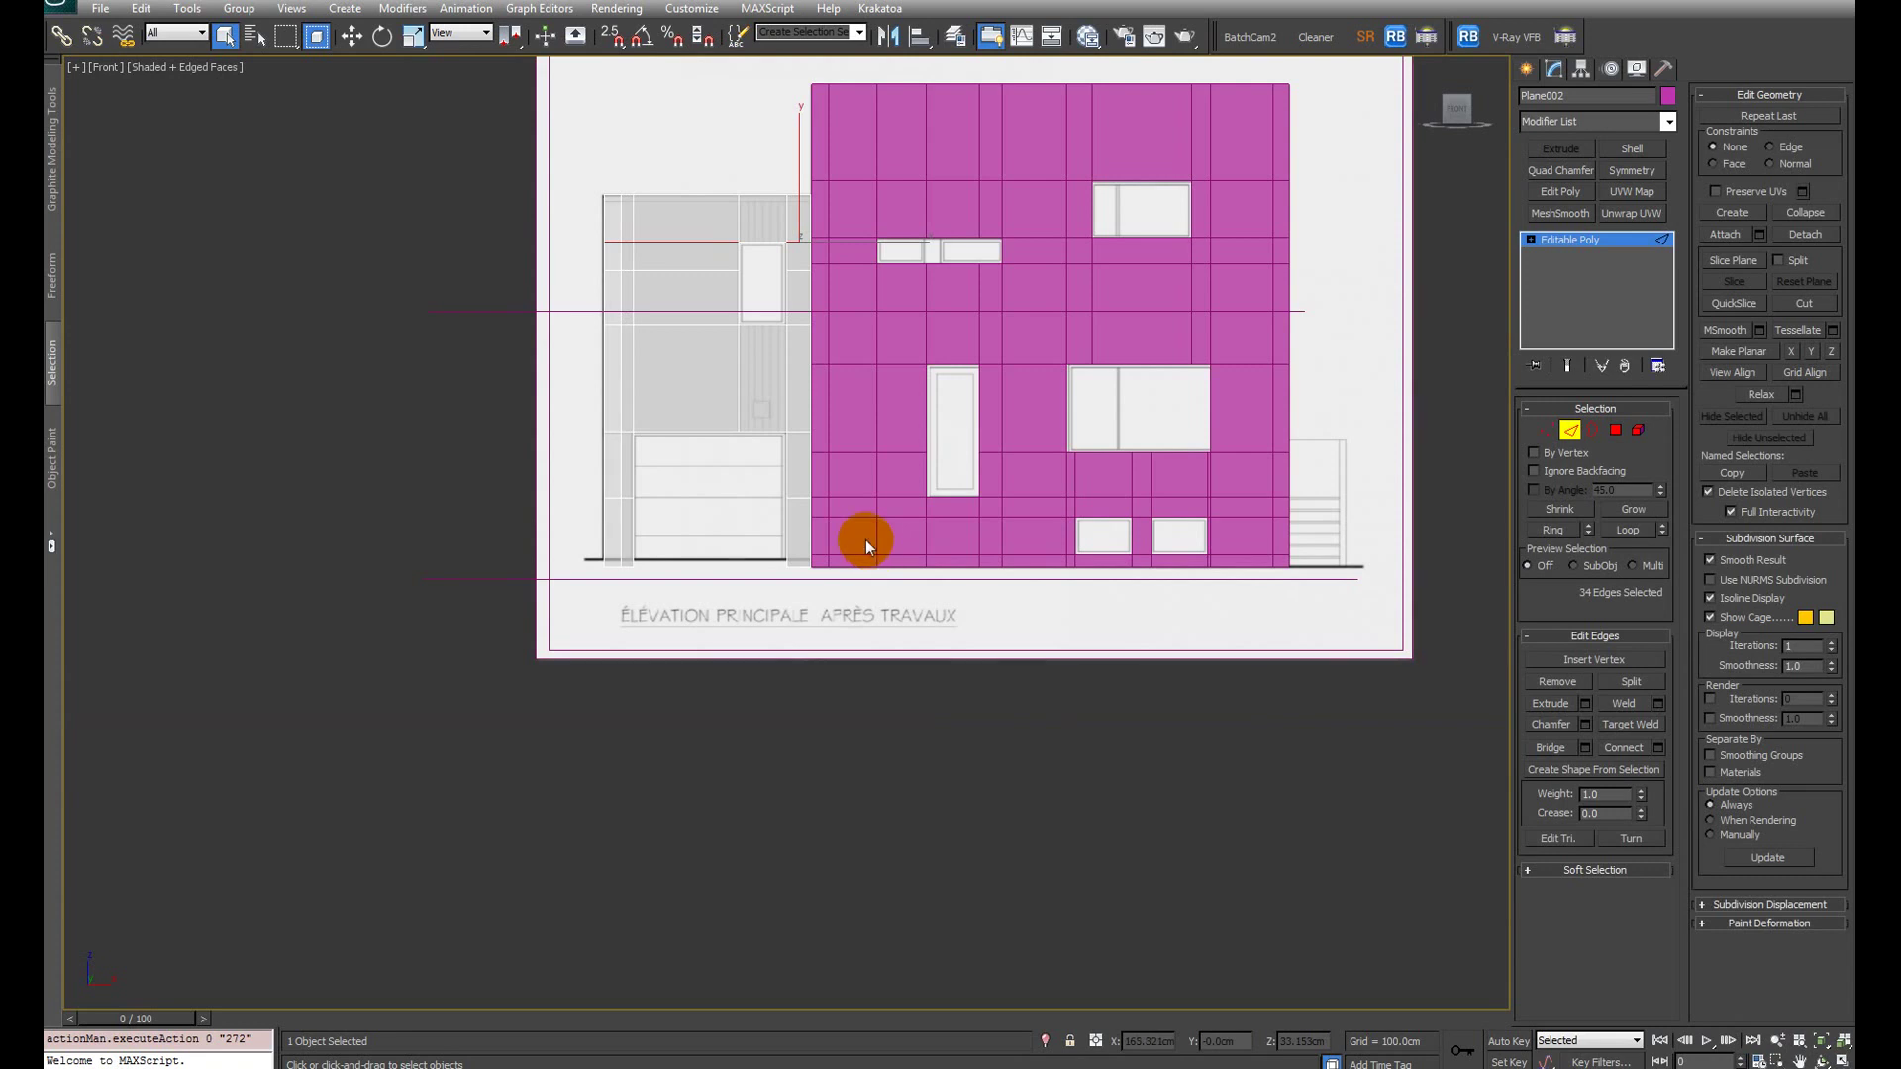
{"action": "key", "text": "F3"}
{"action": "key", "text": "F3"}
{"action": "key", "text": "alt+Tab"}
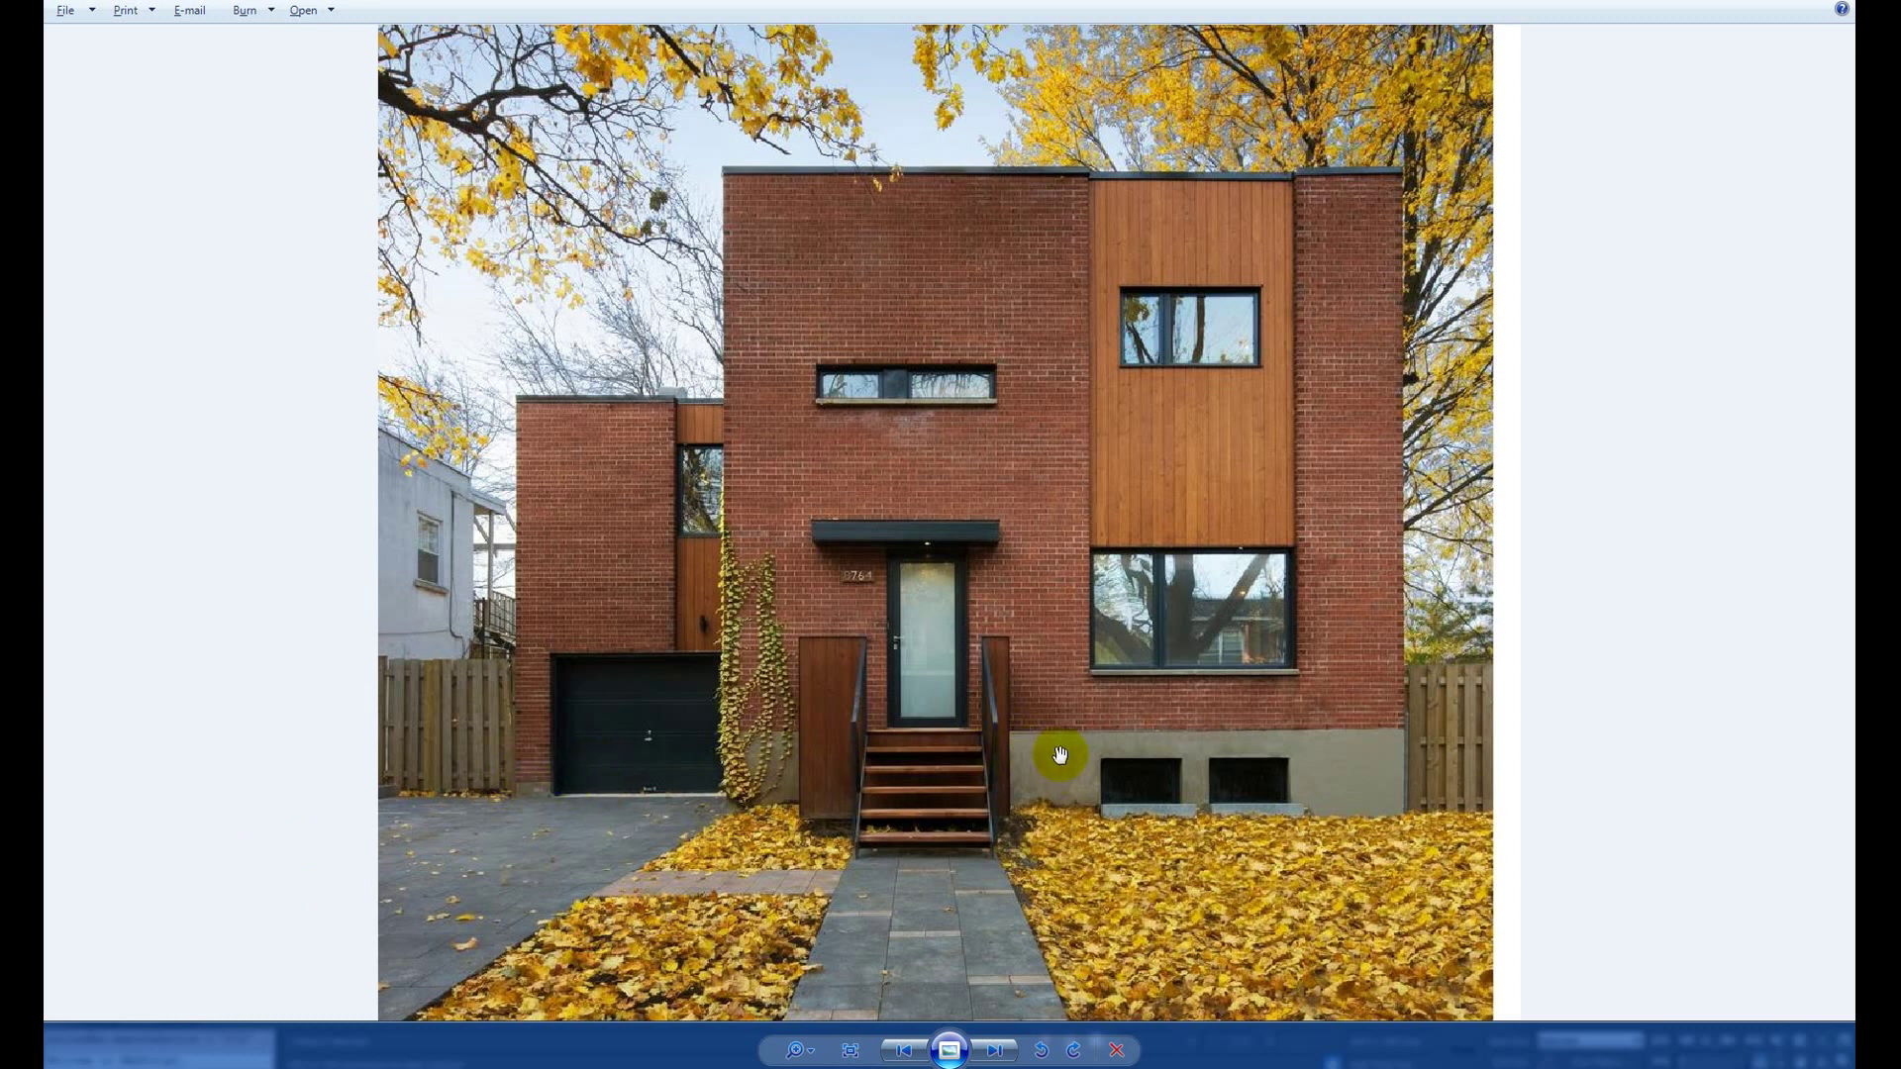
{"action": "key", "text": "alt+Tab"}
{"action": "left_click", "coordinate": [885, 533]}
{"action": "key", "text": "F3"}
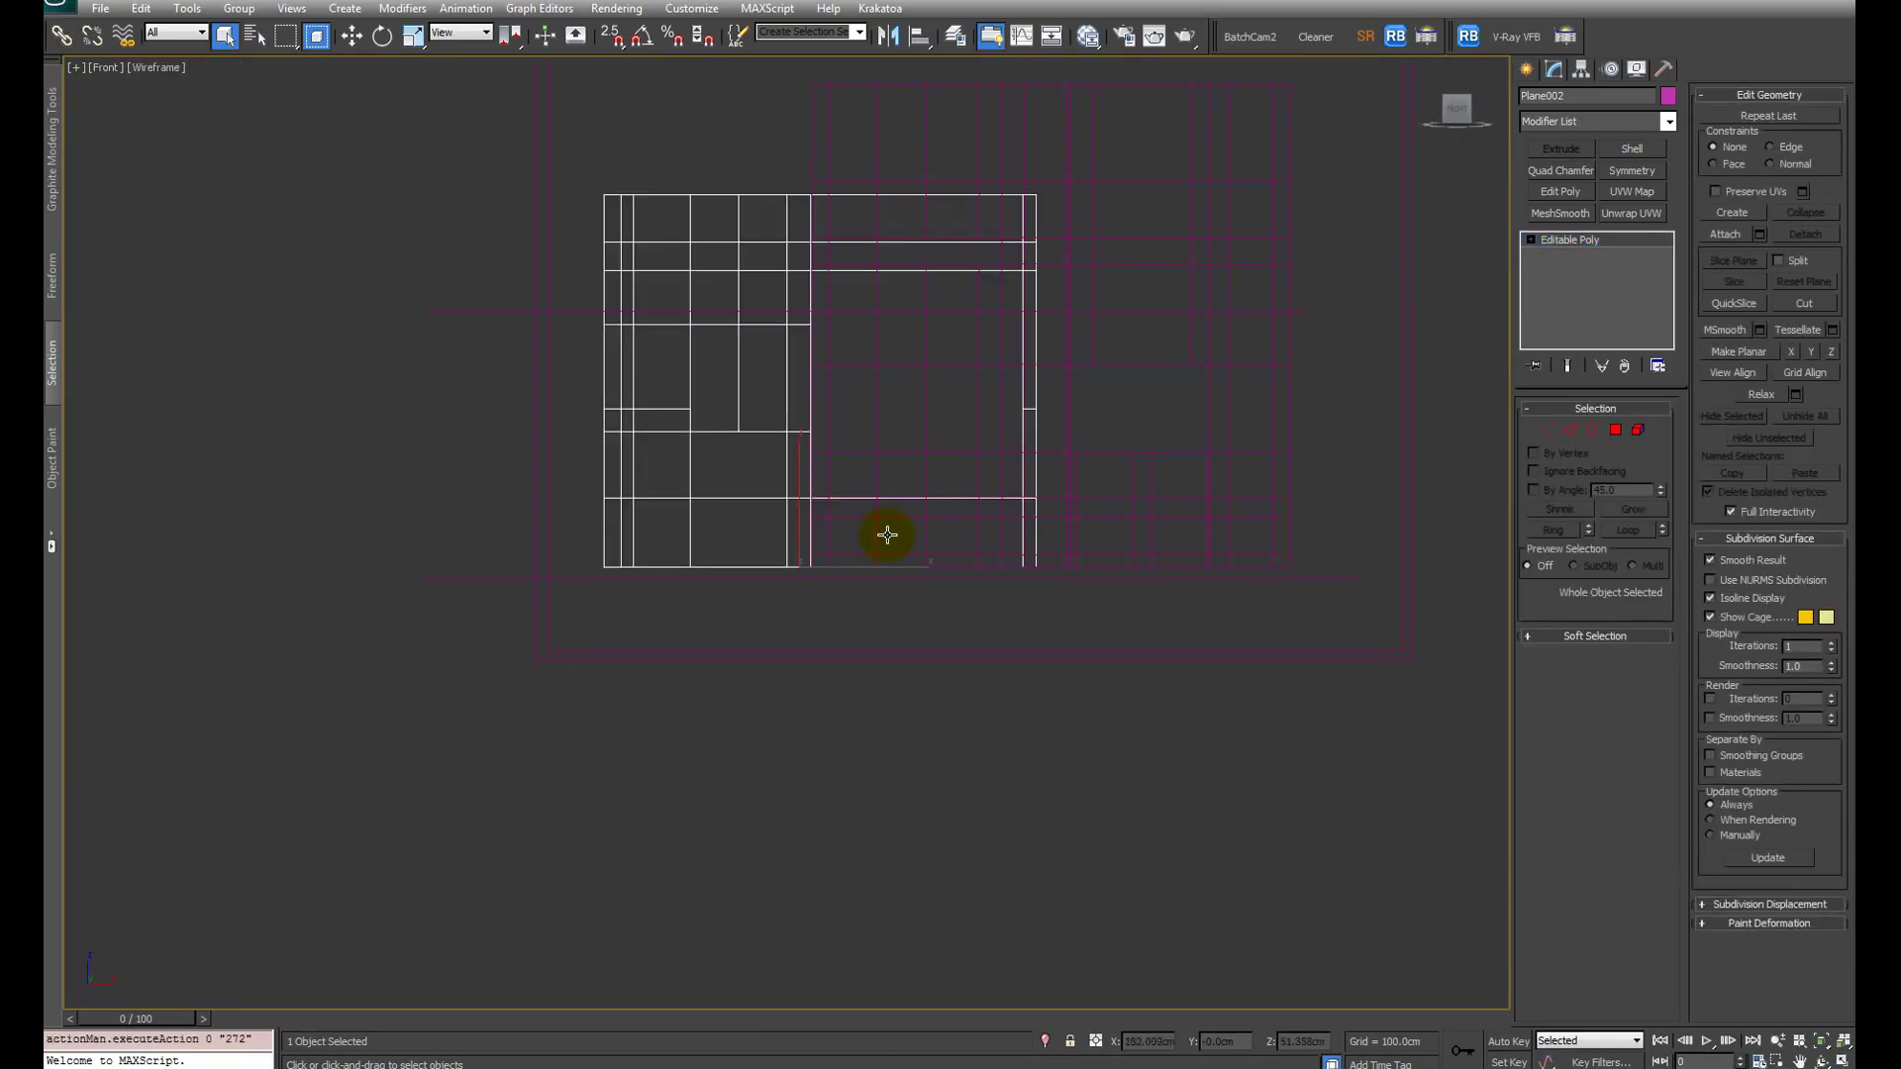
{"action": "left_click_drag", "start_coordinate": [634, 532], "coordinate": [463, 518]}
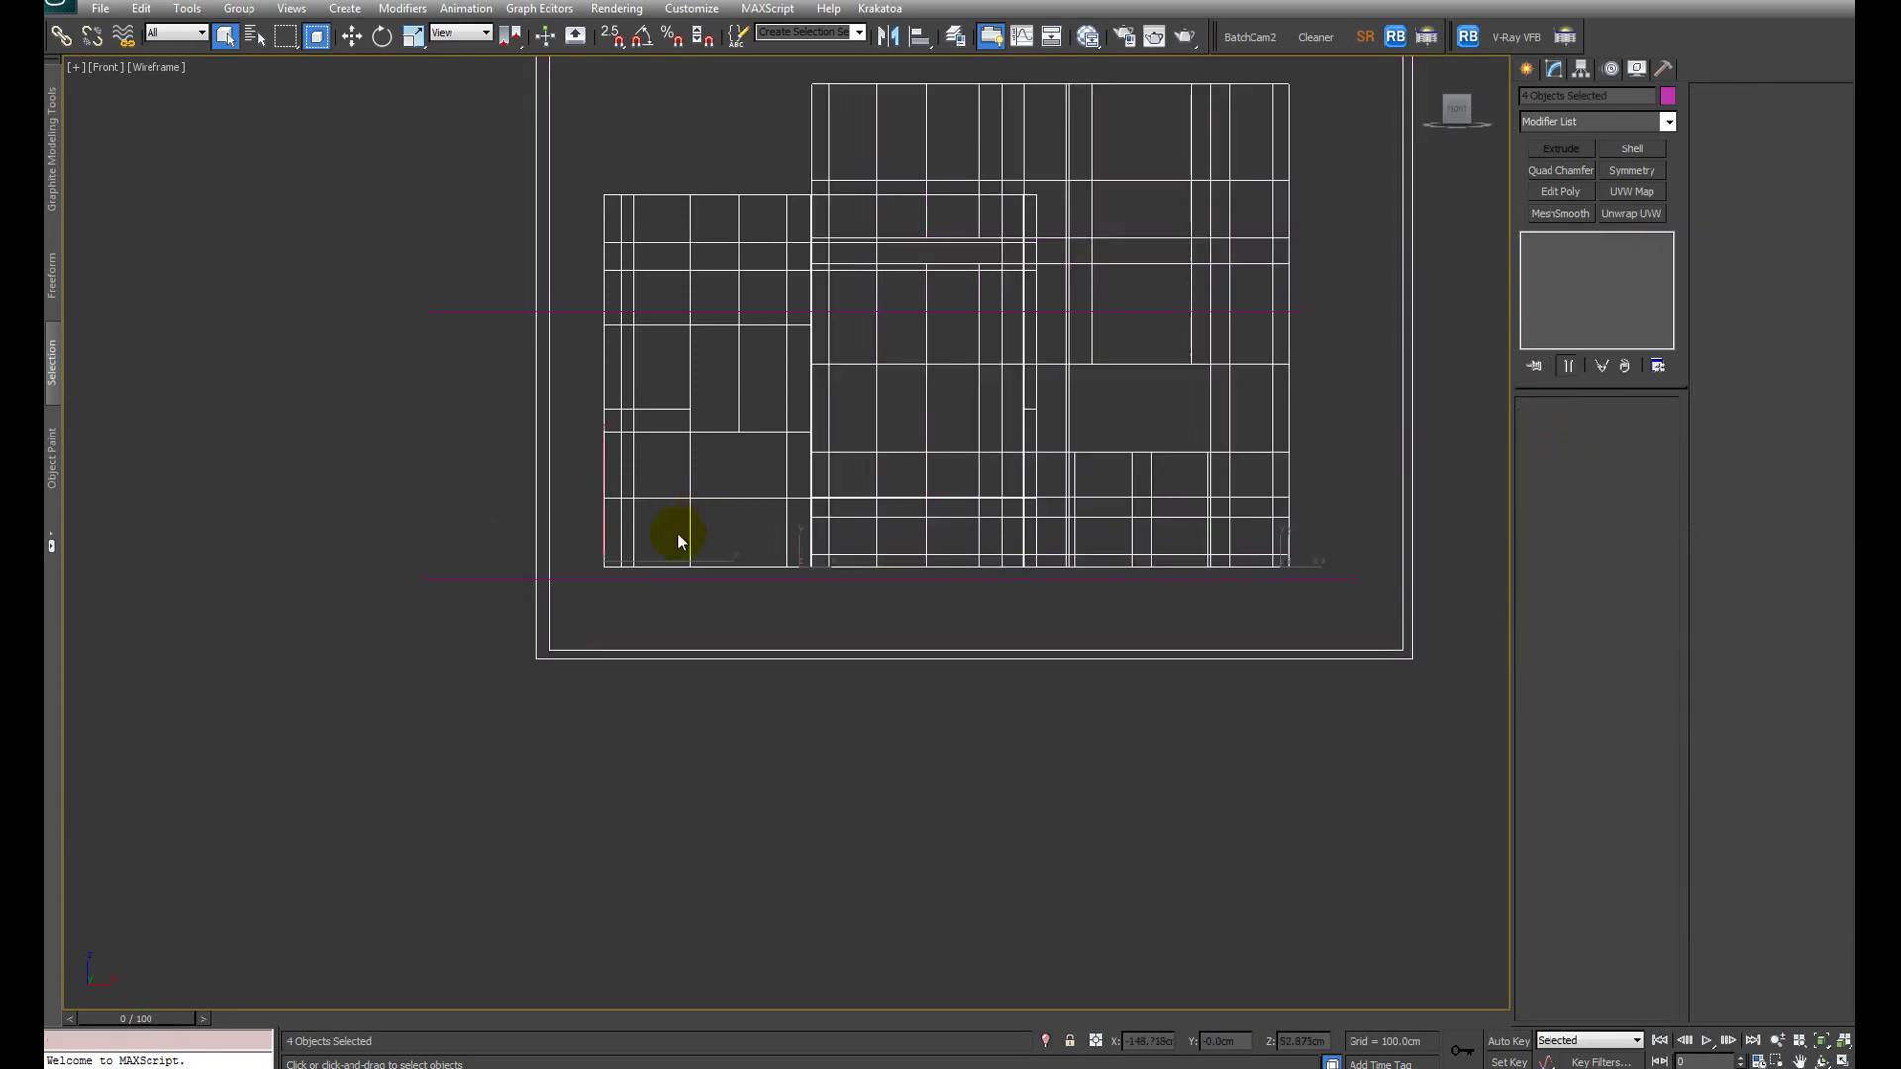
{"action": "key", "text": "F3"}
{"action": "left_click", "coordinate": [619, 499]}
Step: Connect the vertical edges at the extension's base with a new edge loop and lower that loop about 32 cm toward the ground
{"action": "key", "text": "F3"}
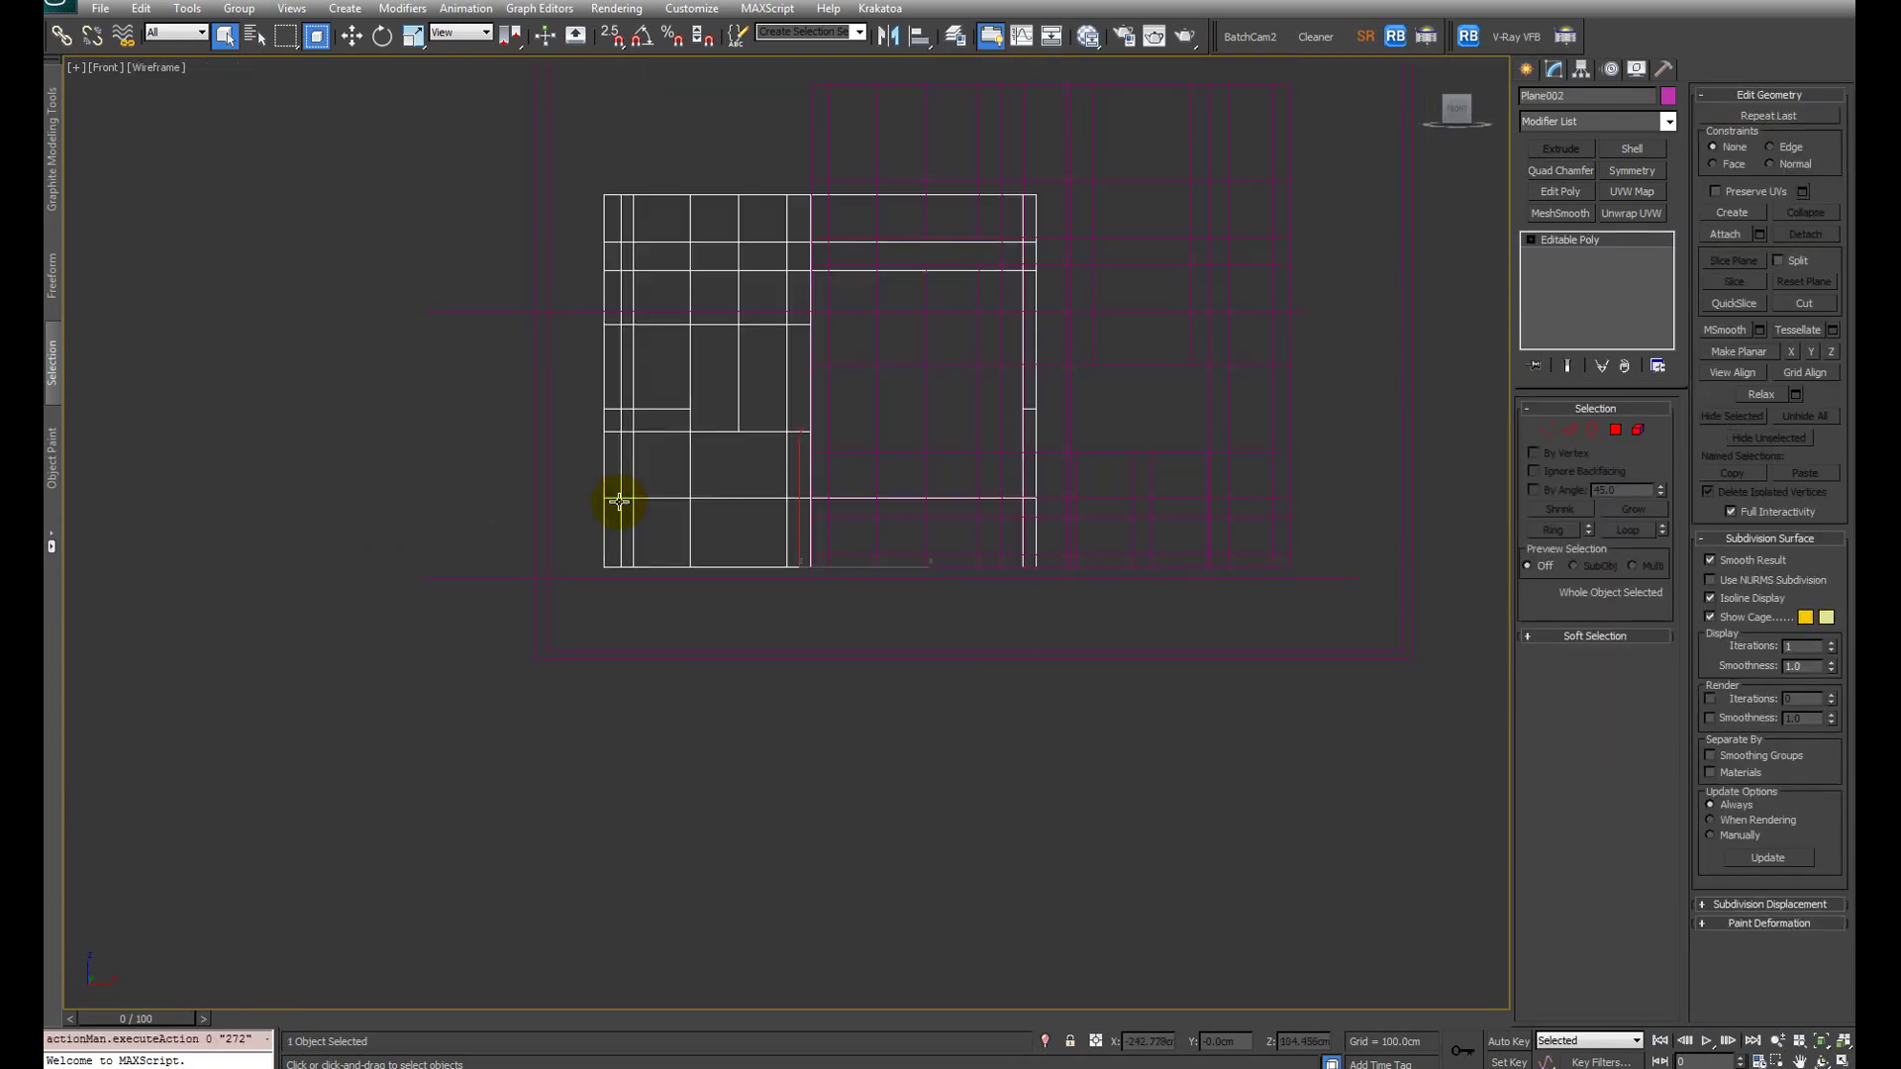
{"action": "key", "text": "2"}
{"action": "left_click_drag", "start_coordinate": [1003, 553], "coordinate": [592, 510]}
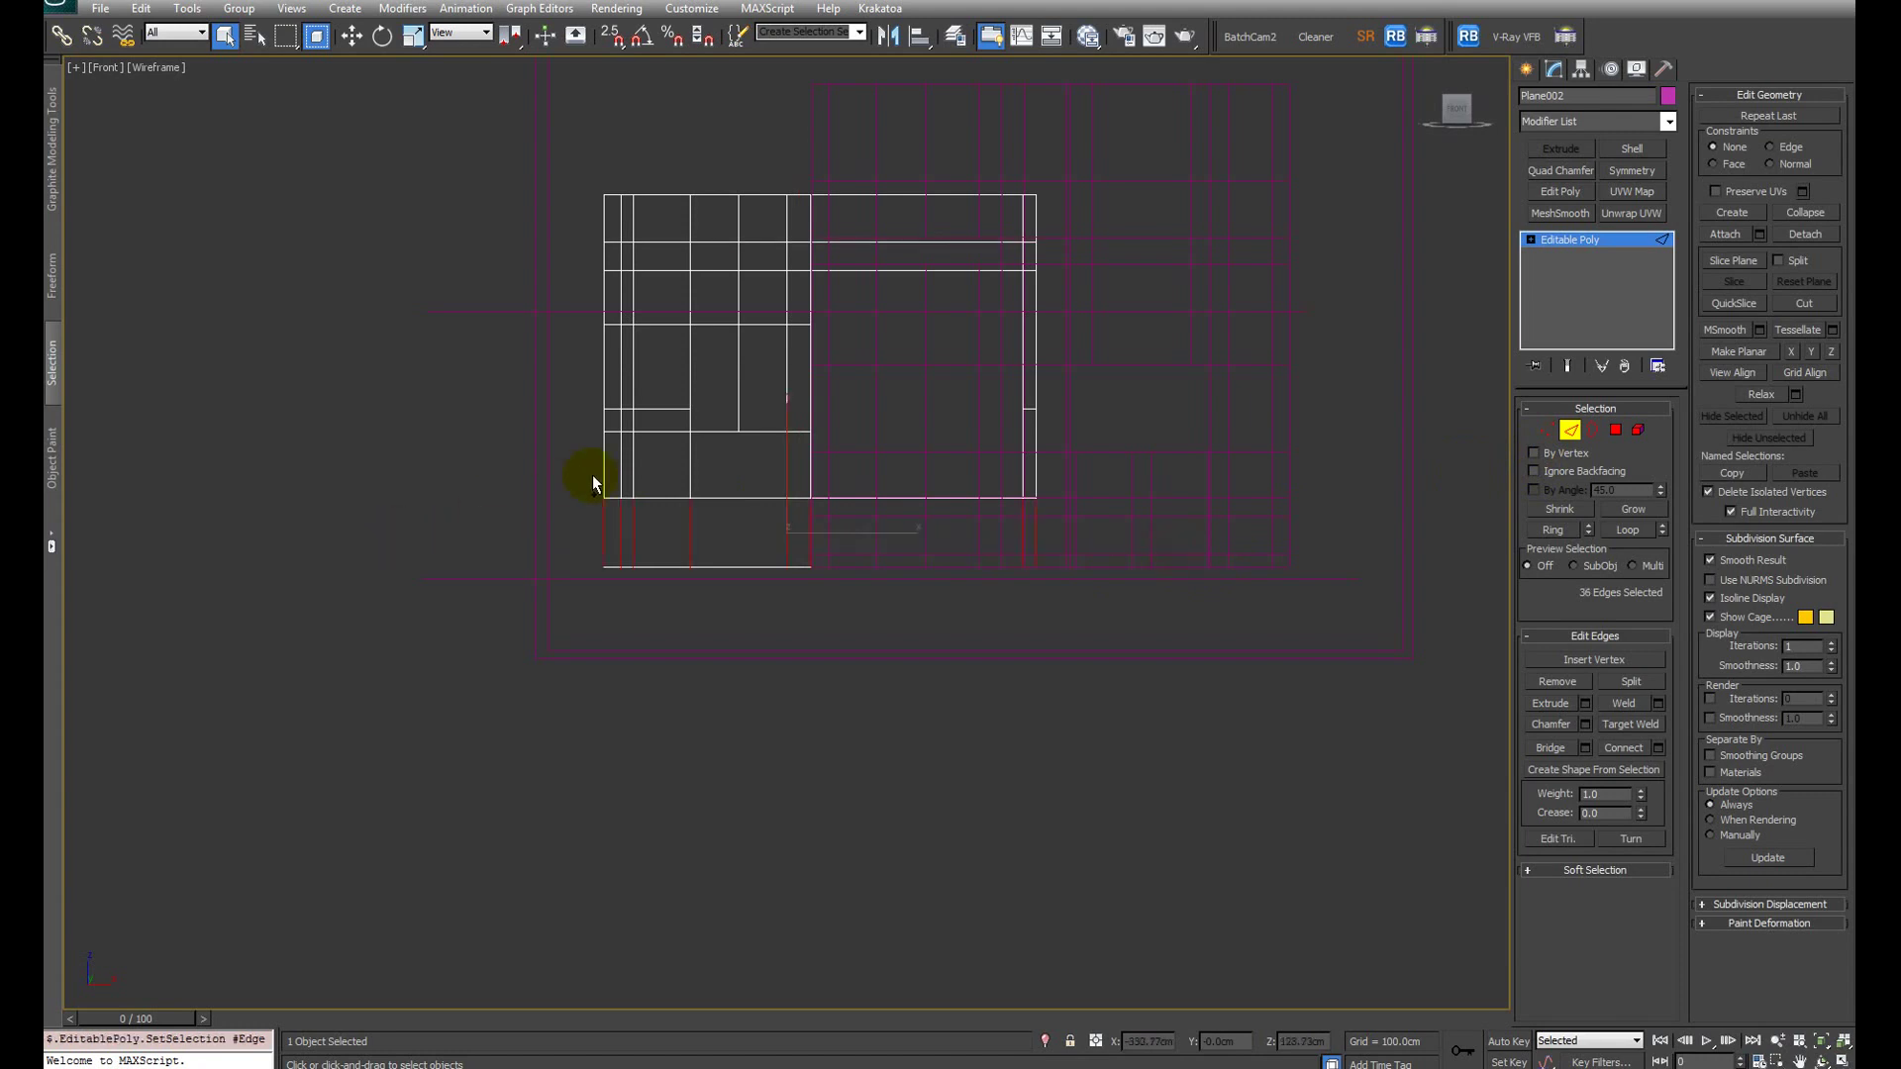
{"action": "key", "text": "ctrl+shift+e"}
{"action": "left_click", "coordinate": [797, 627]}
{"action": "key", "text": "F3"}
{"action": "scroll", "coordinate": [782, 544], "scroll_direction": "up", "scroll_amount": 5}
{"action": "key", "text": "w"}
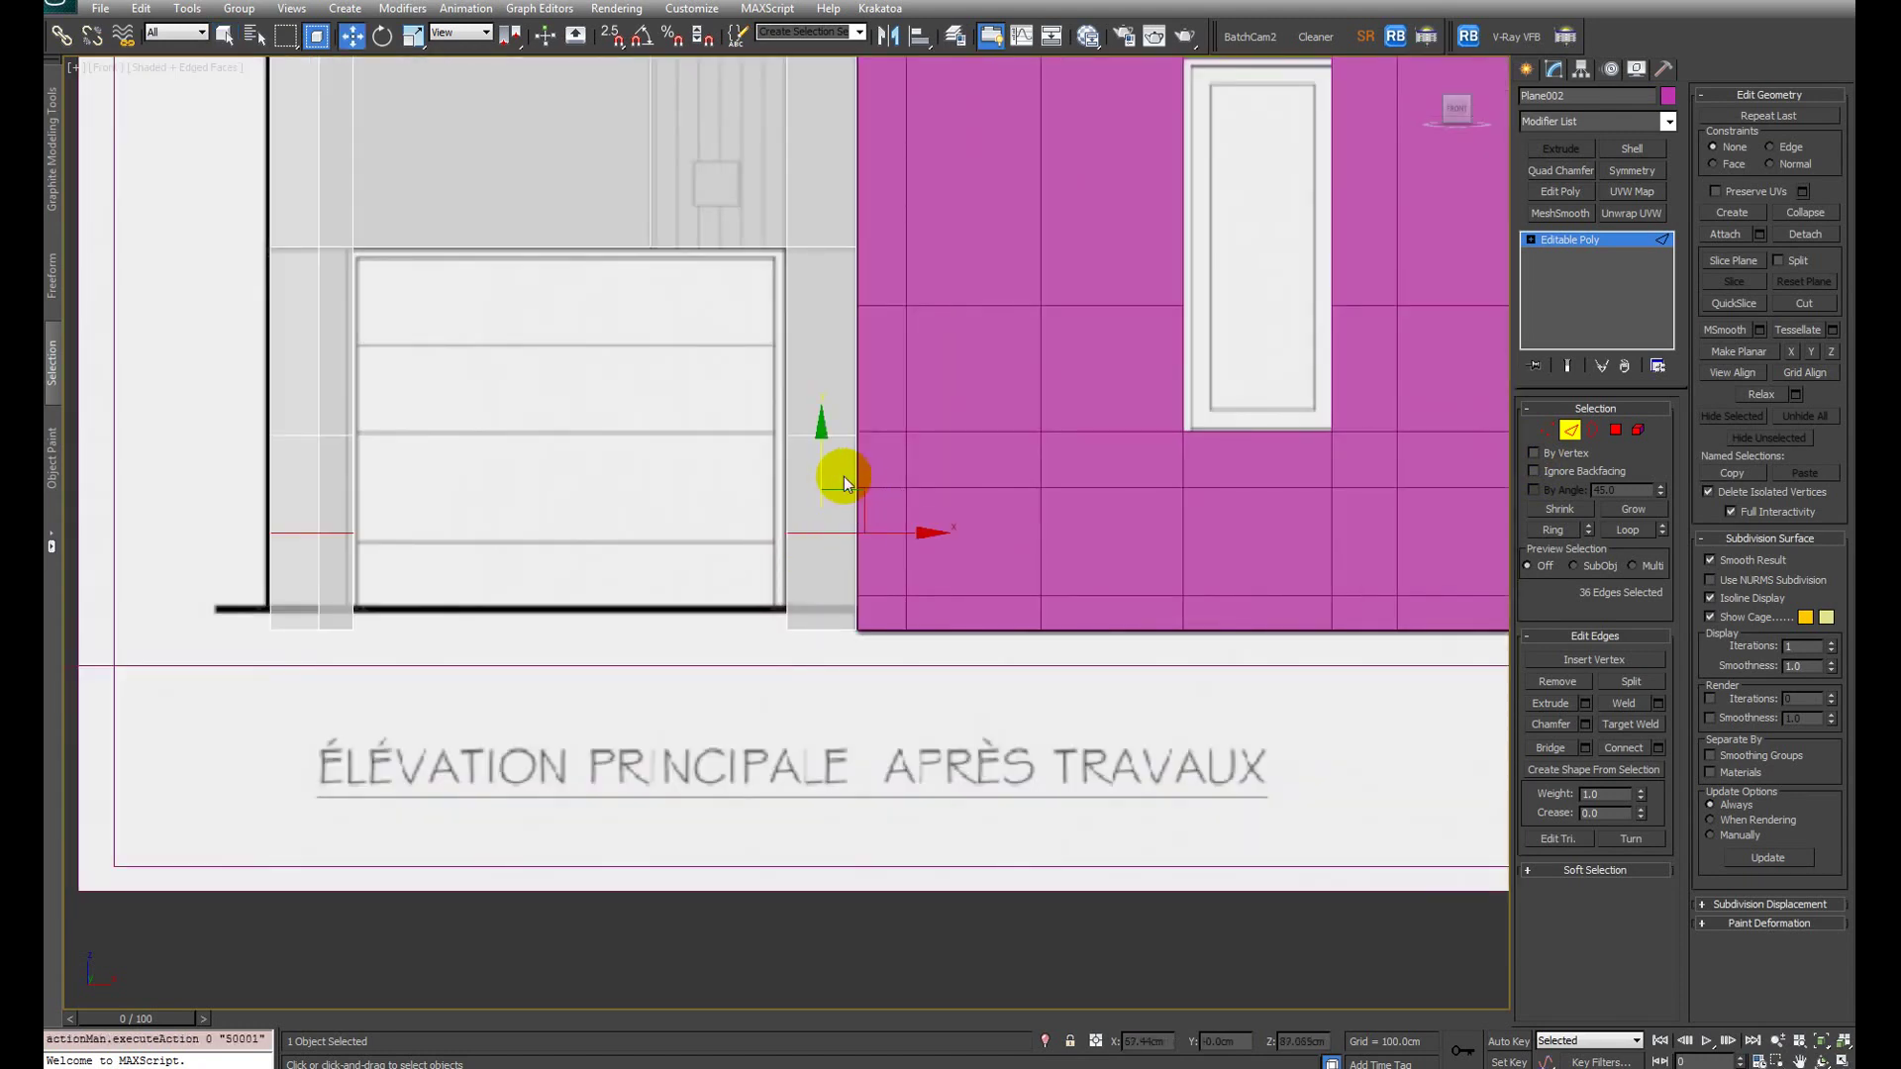
{"action": "left_click_drag", "start_coordinate": [823, 470], "coordinate": [808, 531]}
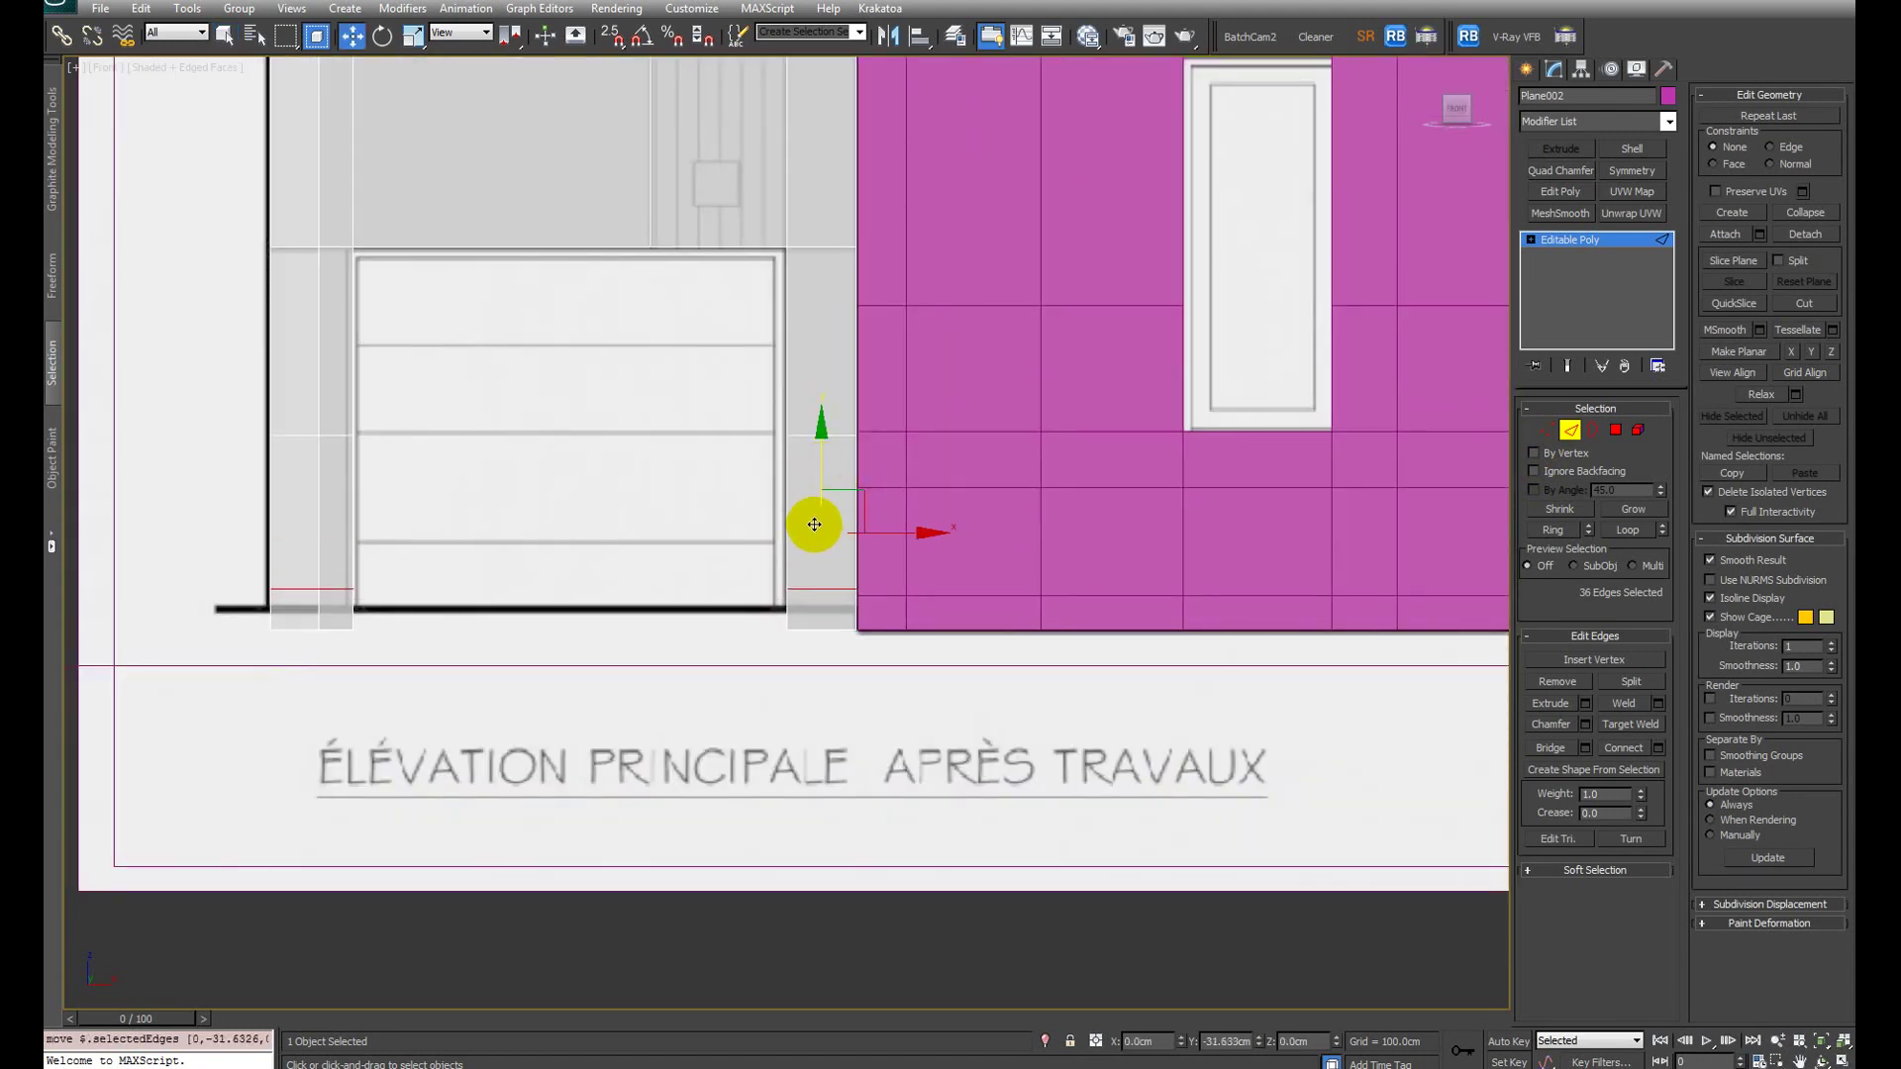
Step: Select the narrow base-strip polygons on the front of both garage piers and around the extension's outer front corner
{"action": "middle_click_drag", "start_coordinate": [737, 514], "coordinate": [797, 624], "text": "alt"}
{"action": "key", "text": "4"}
{"action": "left_click", "coordinate": [1030, 761]}
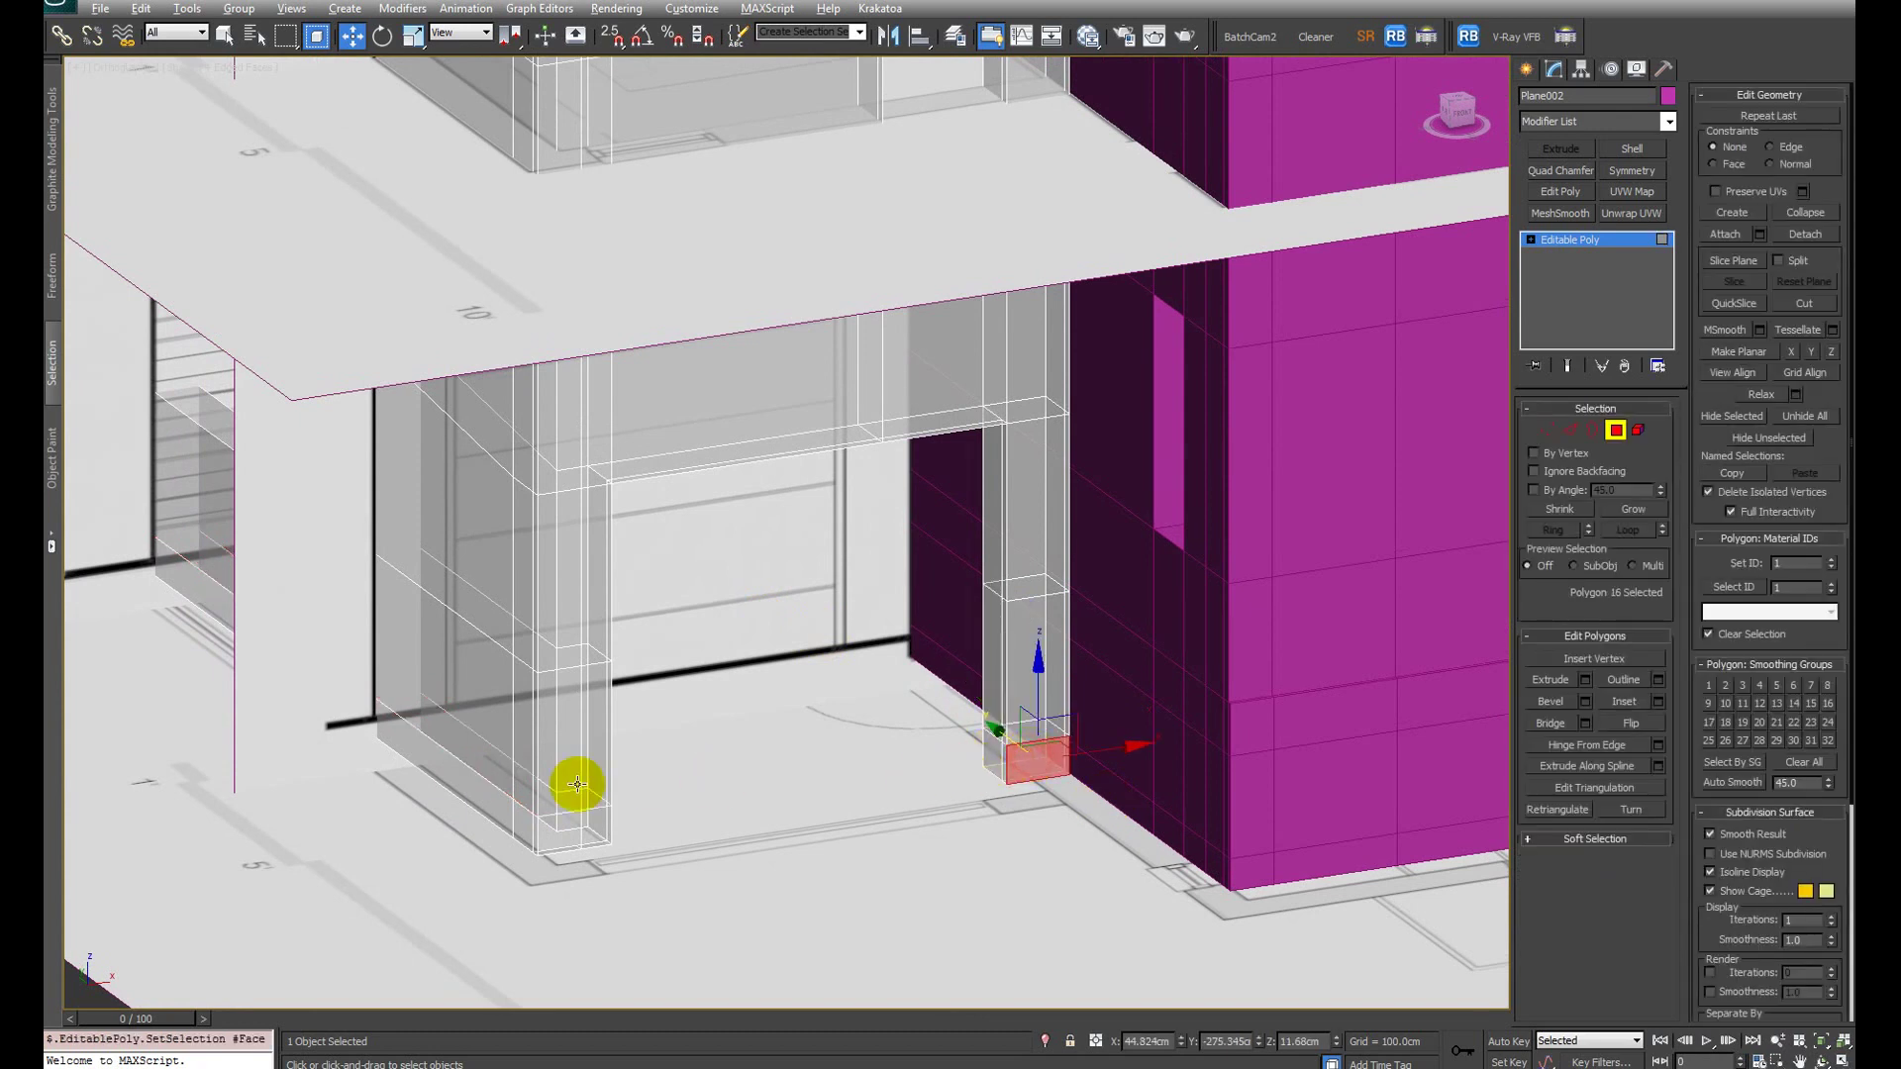
{"action": "left_click", "coordinate": [594, 819], "text": "ctrl"}
{"action": "left_click", "coordinate": [533, 840], "text": "ctrl"}
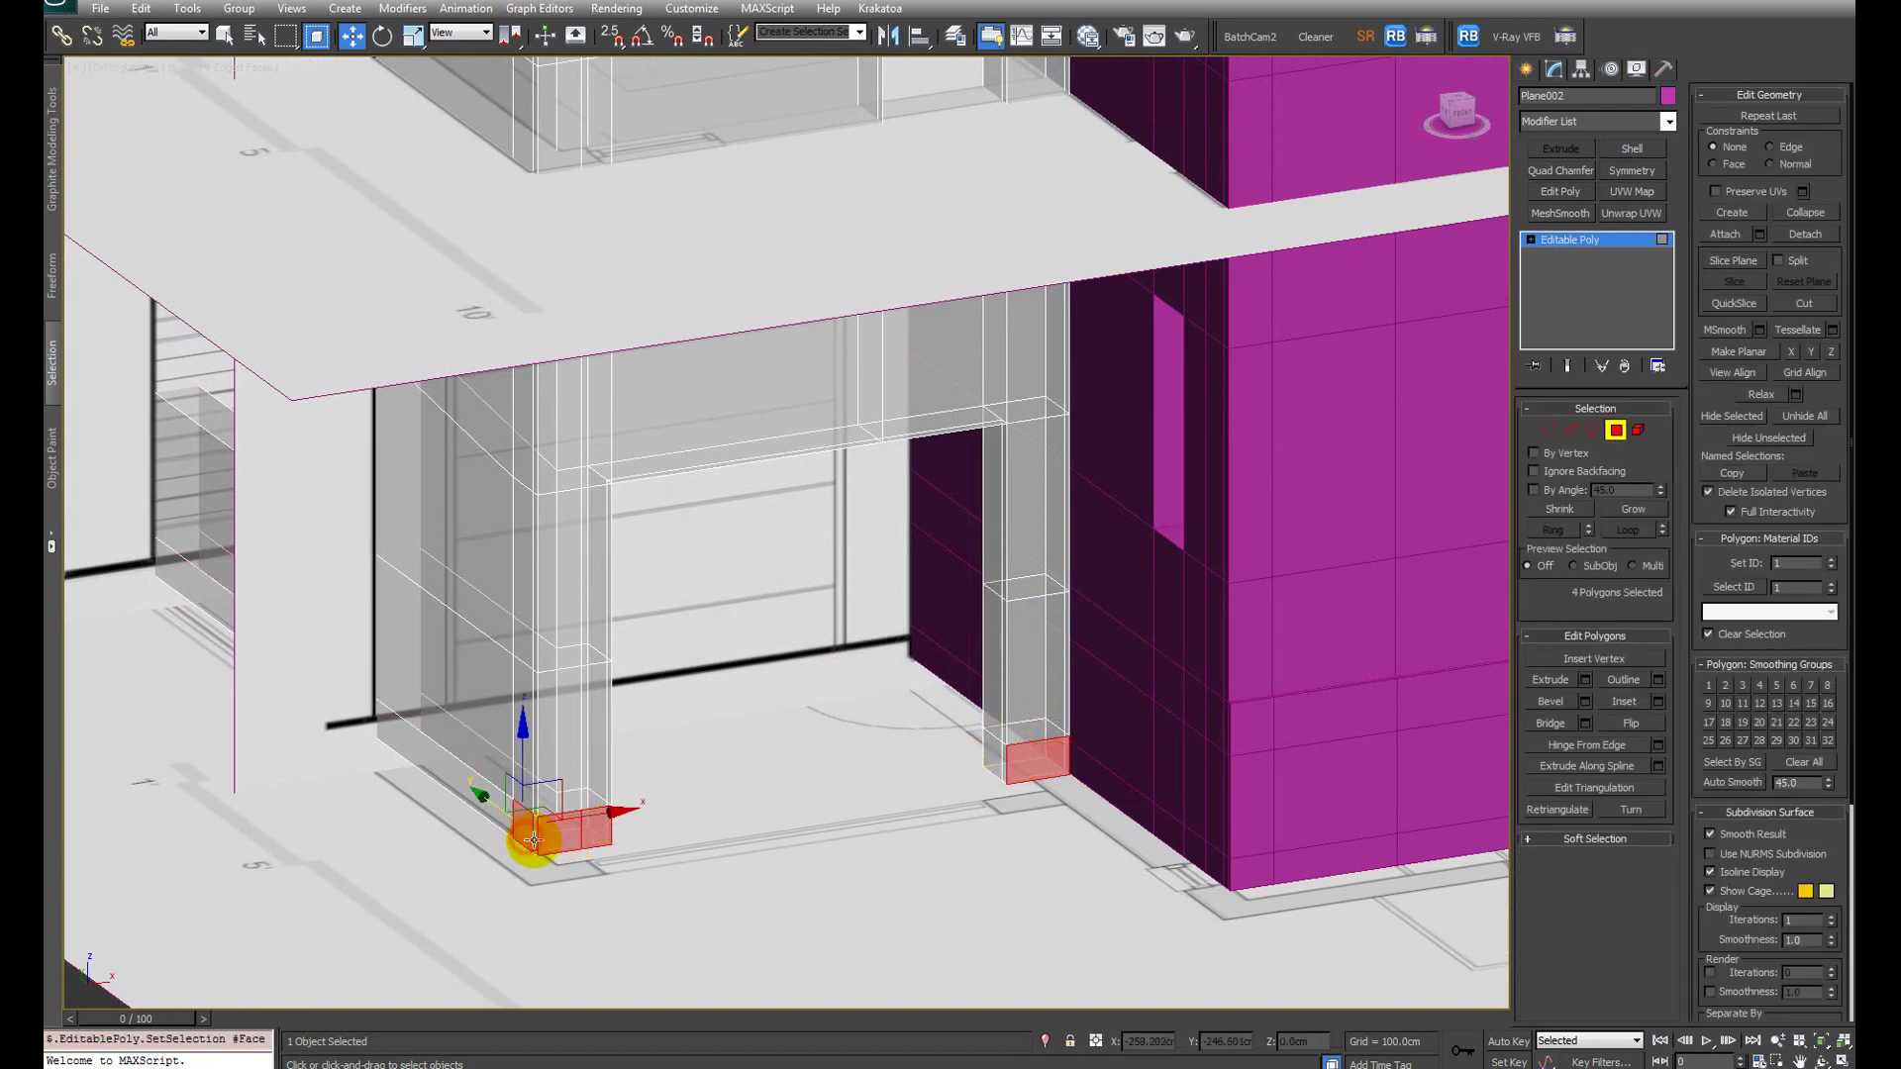
{"action": "left_click", "coordinate": [535, 840], "text": "ctrl"}
{"action": "left_click", "coordinate": [497, 826], "text": "ctrl"}
Step: Add the base-strip polygons along the extension's long side wall to the selection, checking the reference photos in the image viewer
{"action": "scroll", "coordinate": [442, 774], "scroll_direction": "down", "scroll_amount": 5}
{"action": "middle_click_drag", "start_coordinate": [554, 779], "coordinate": [790, 790], "text": "alt"}
{"action": "left_click", "coordinate": [518, 702], "text": "ctrl"}
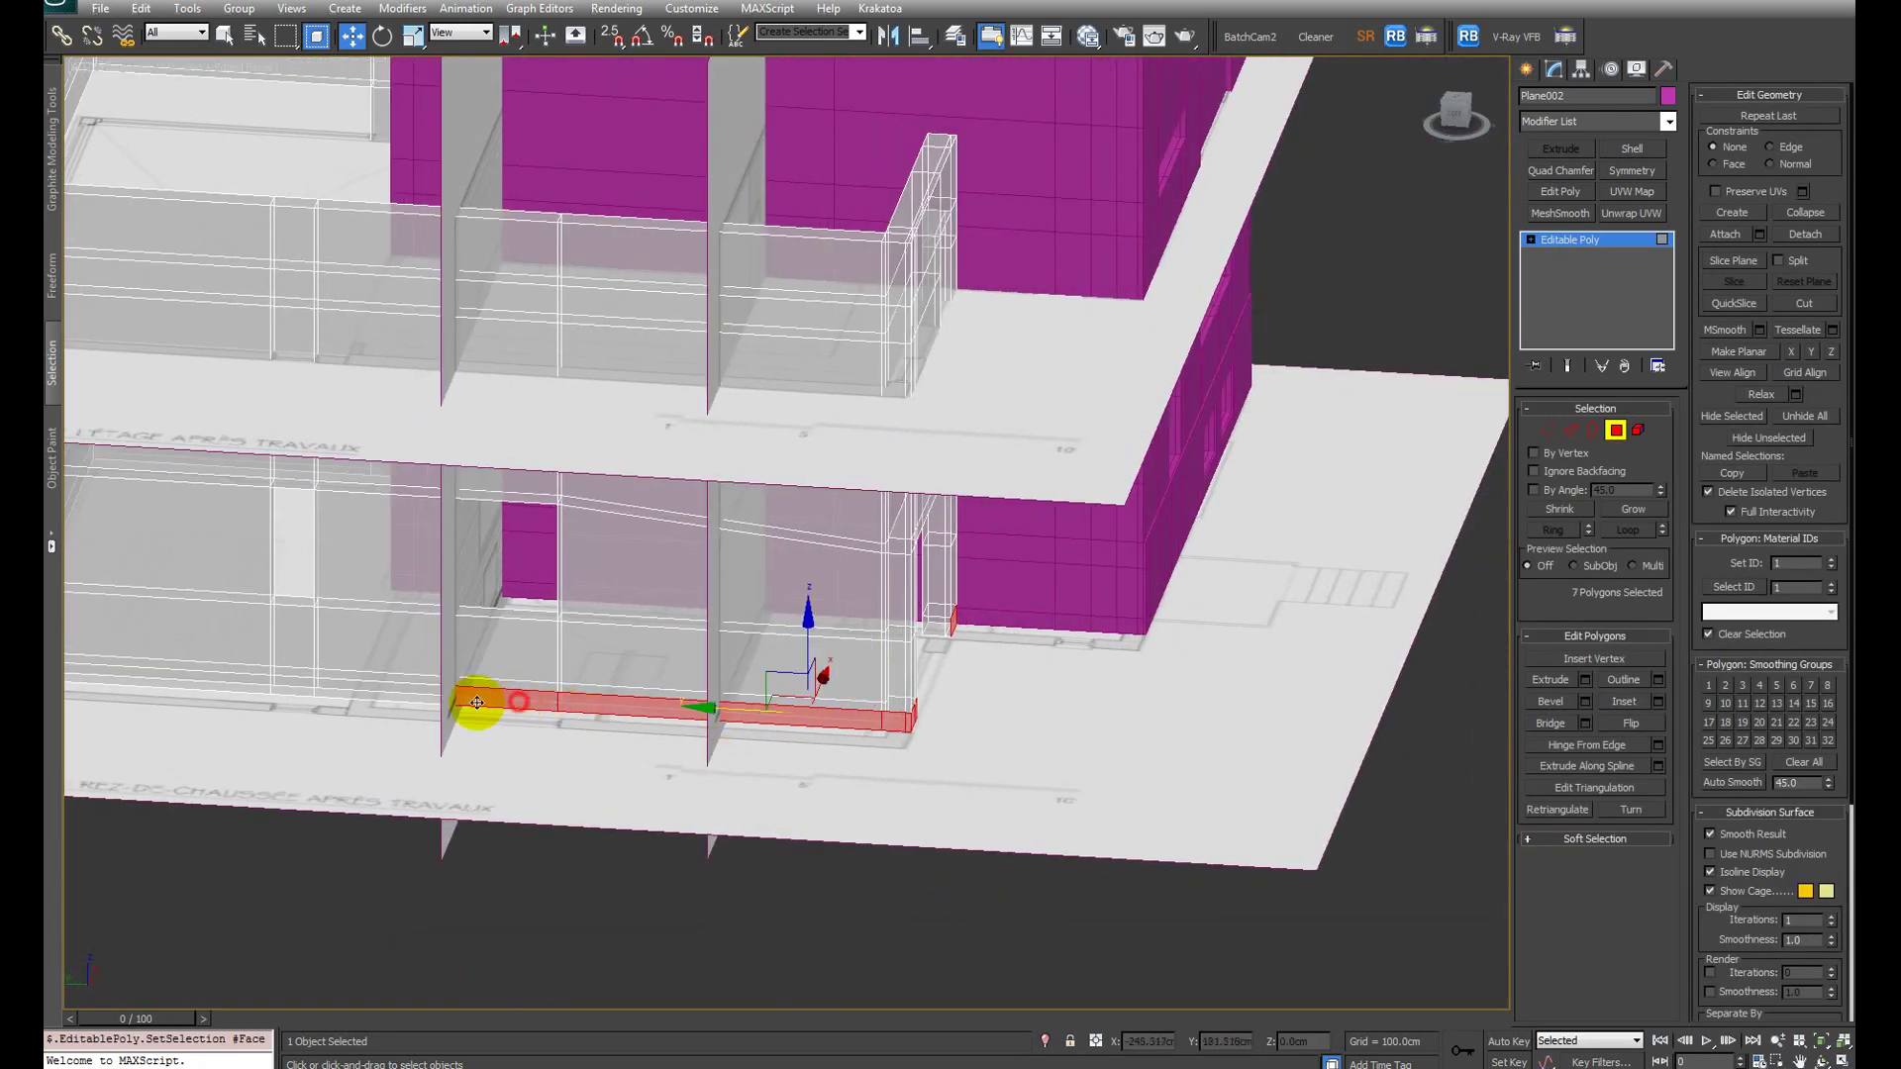
{"action": "left_click", "coordinate": [340, 691], "text": "ctrl"}
{"action": "left_click", "coordinate": [280, 687], "text": "ctrl"}
{"action": "left_click", "coordinate": [217, 687], "text": "ctrl"}
{"action": "middle_click_drag", "start_coordinate": [217, 687], "coordinate": [835, 733]}
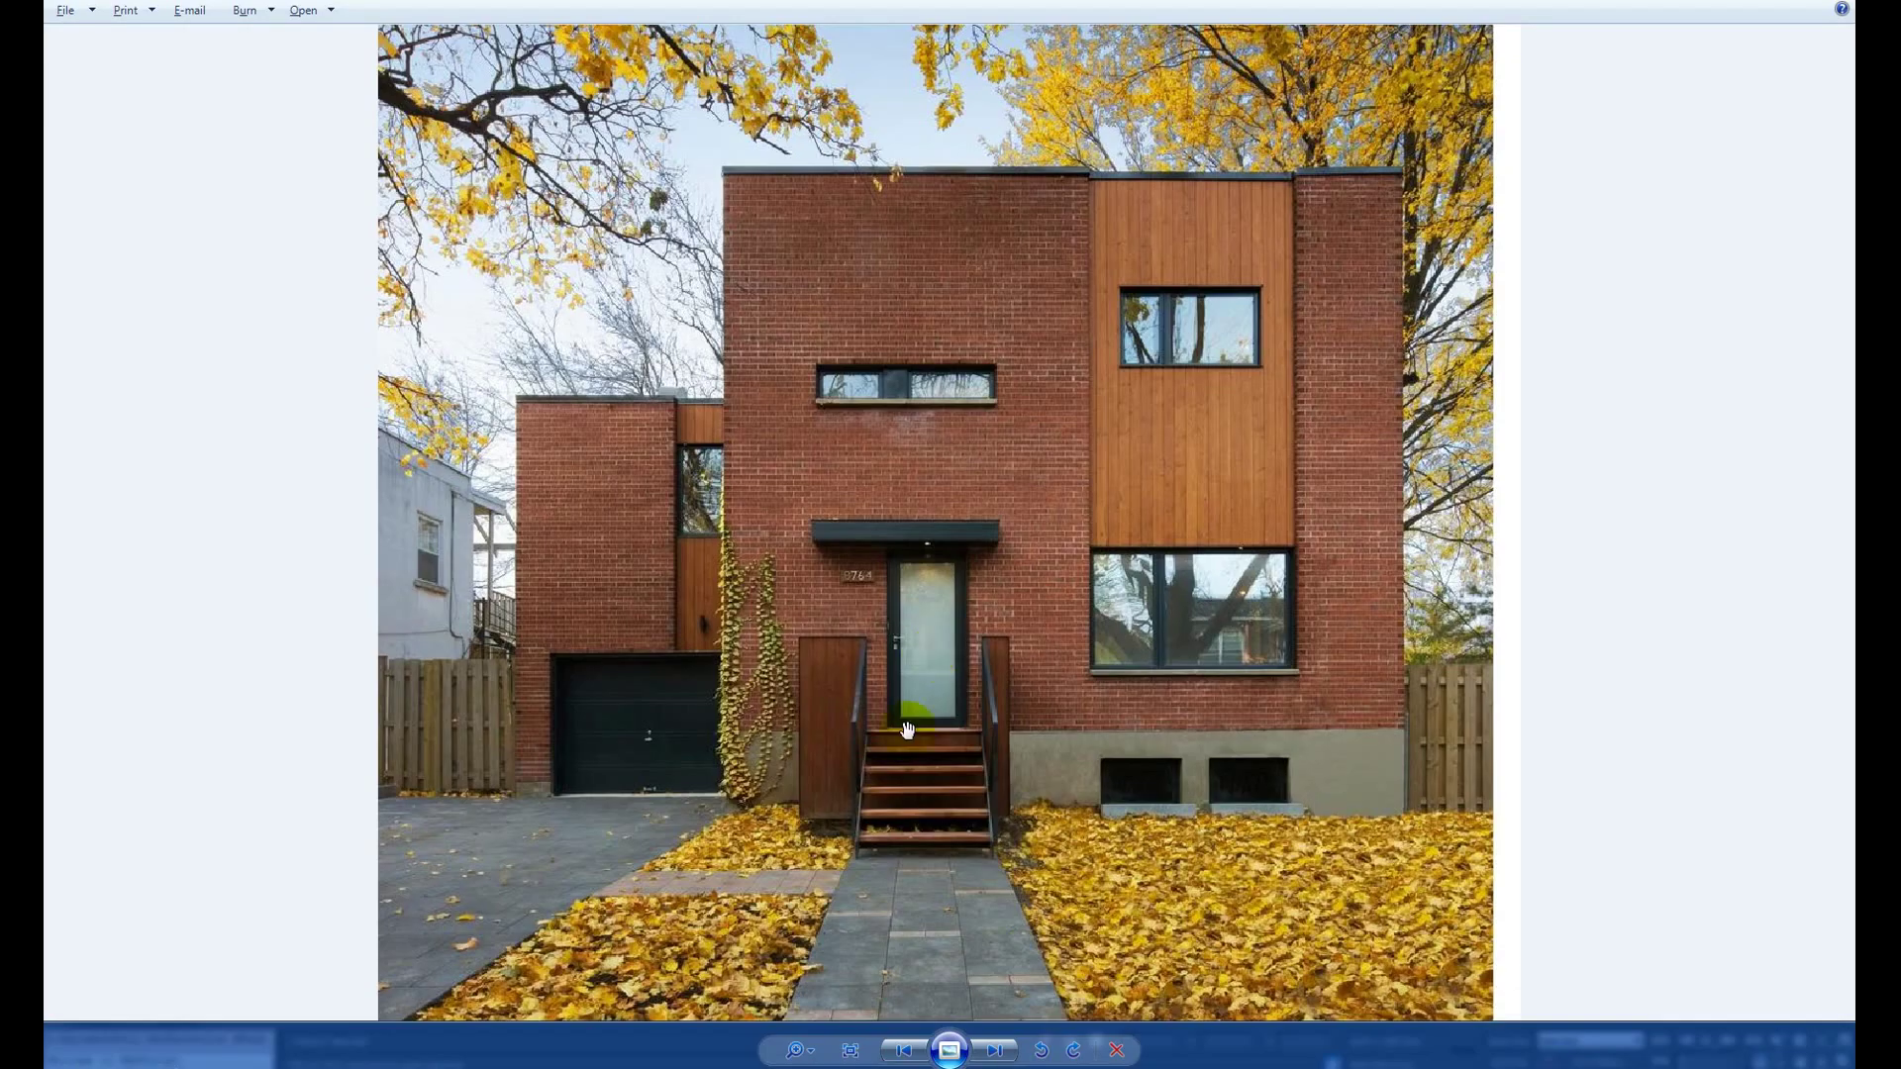
{"action": "key", "text": "Right"}
{"action": "key", "text": "Right"}
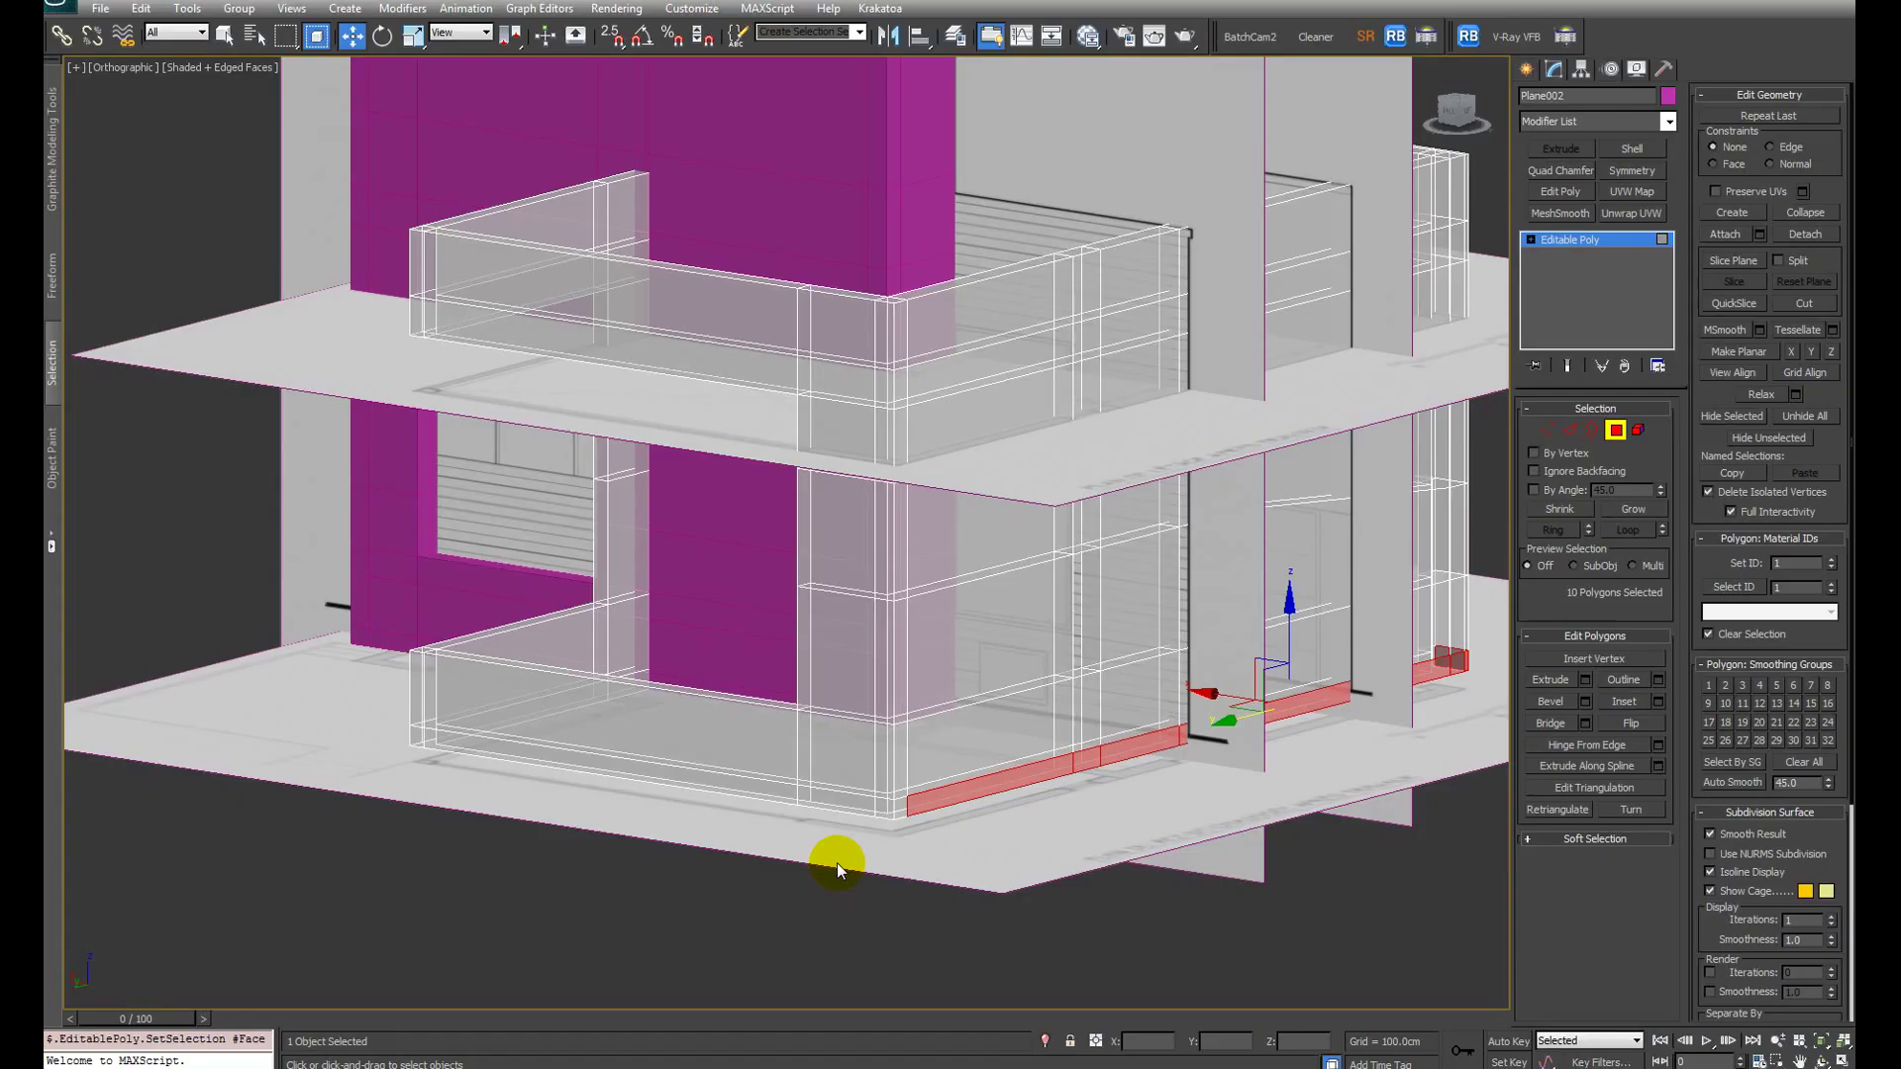
{"action": "middle_click_drag", "start_coordinate": [835, 861], "coordinate": [1026, 772], "text": "alt"}
{"action": "middle_click_drag", "start_coordinate": [1256, 713], "coordinate": [1287, 735], "text": "alt"}
{"action": "middle_click_drag", "start_coordinate": [1287, 735], "coordinate": [1141, 697]}
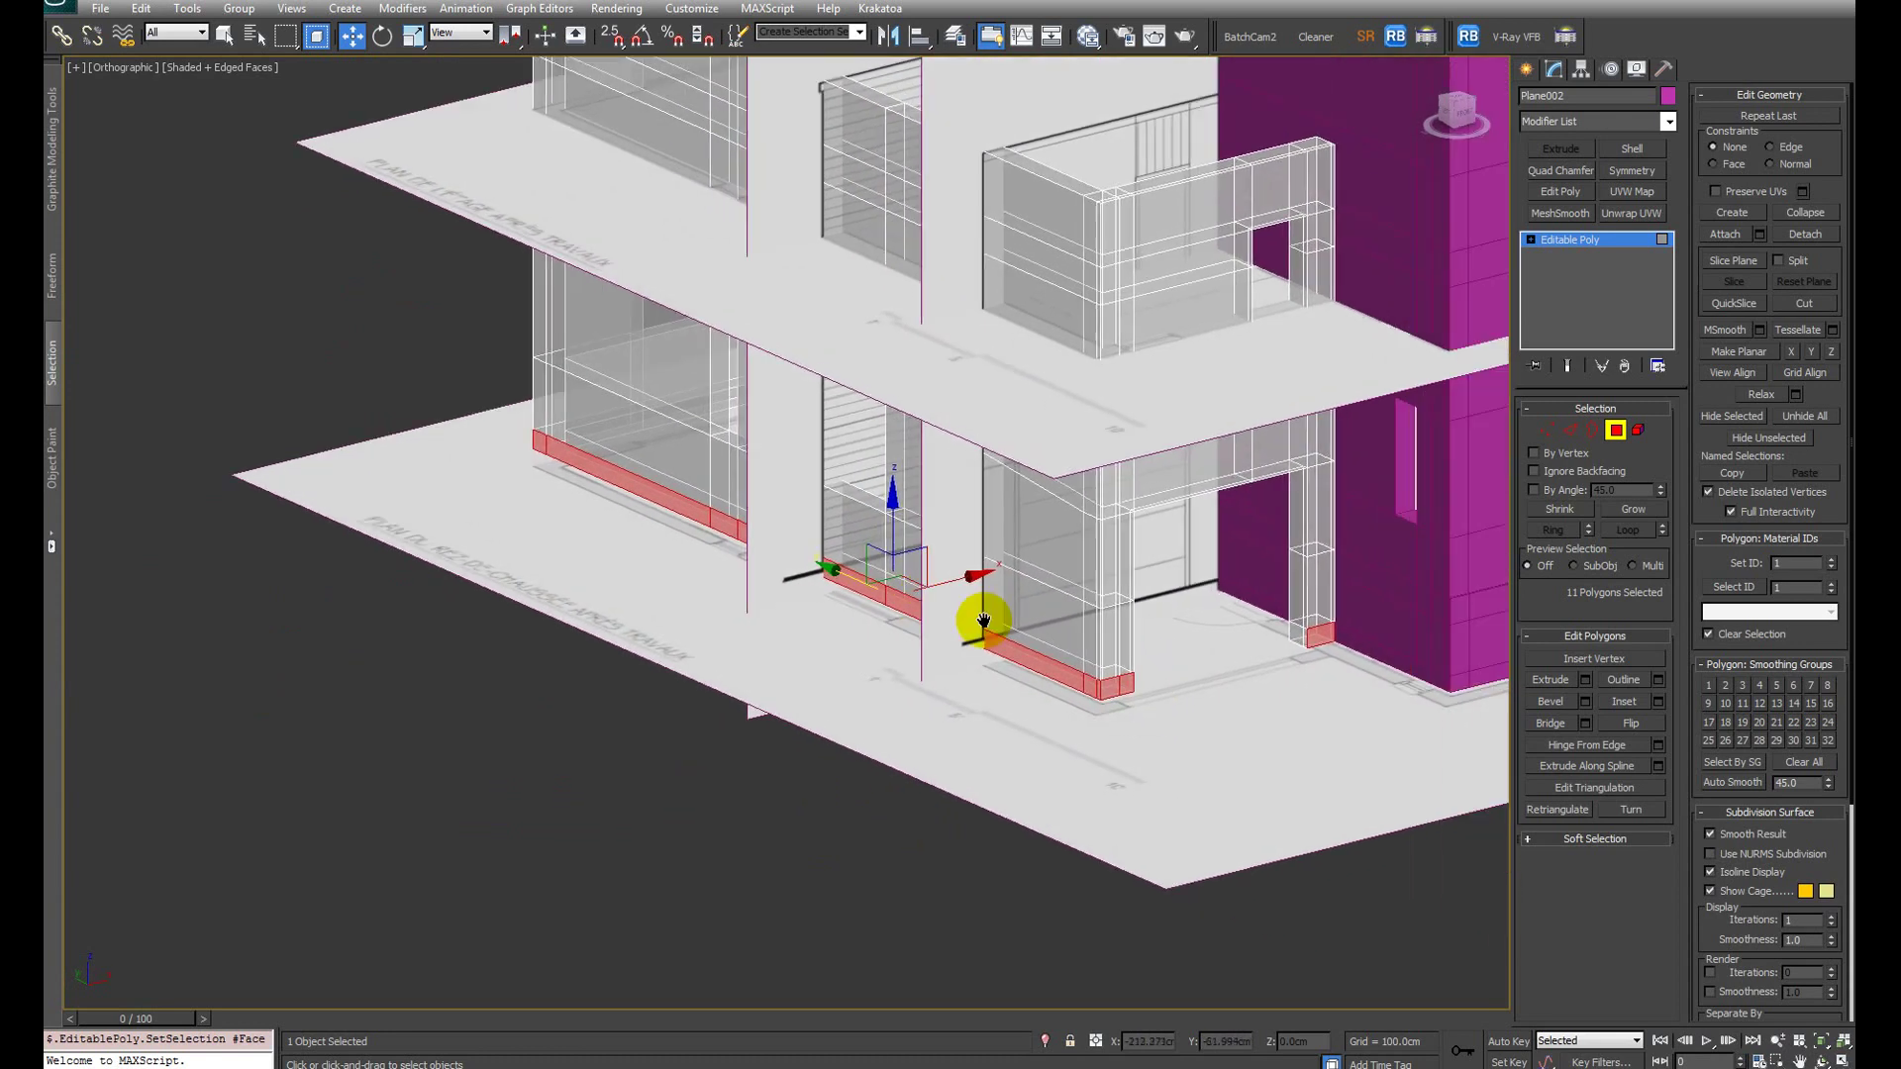
Step: Start extruding the selected base-strip polygons and exaggerate the height to 273.079 cm to preview the extrusion direction
{"action": "scroll", "coordinate": [984, 623], "scroll_direction": "up", "scroll_amount": 3}
{"action": "key", "text": "shift+e"}
{"action": "middle_click_drag", "start_coordinate": [1256, 727], "coordinate": [1058, 704]}
{"action": "scroll", "coordinate": [1057, 704], "scroll_direction": "up", "scroll_amount": 2}
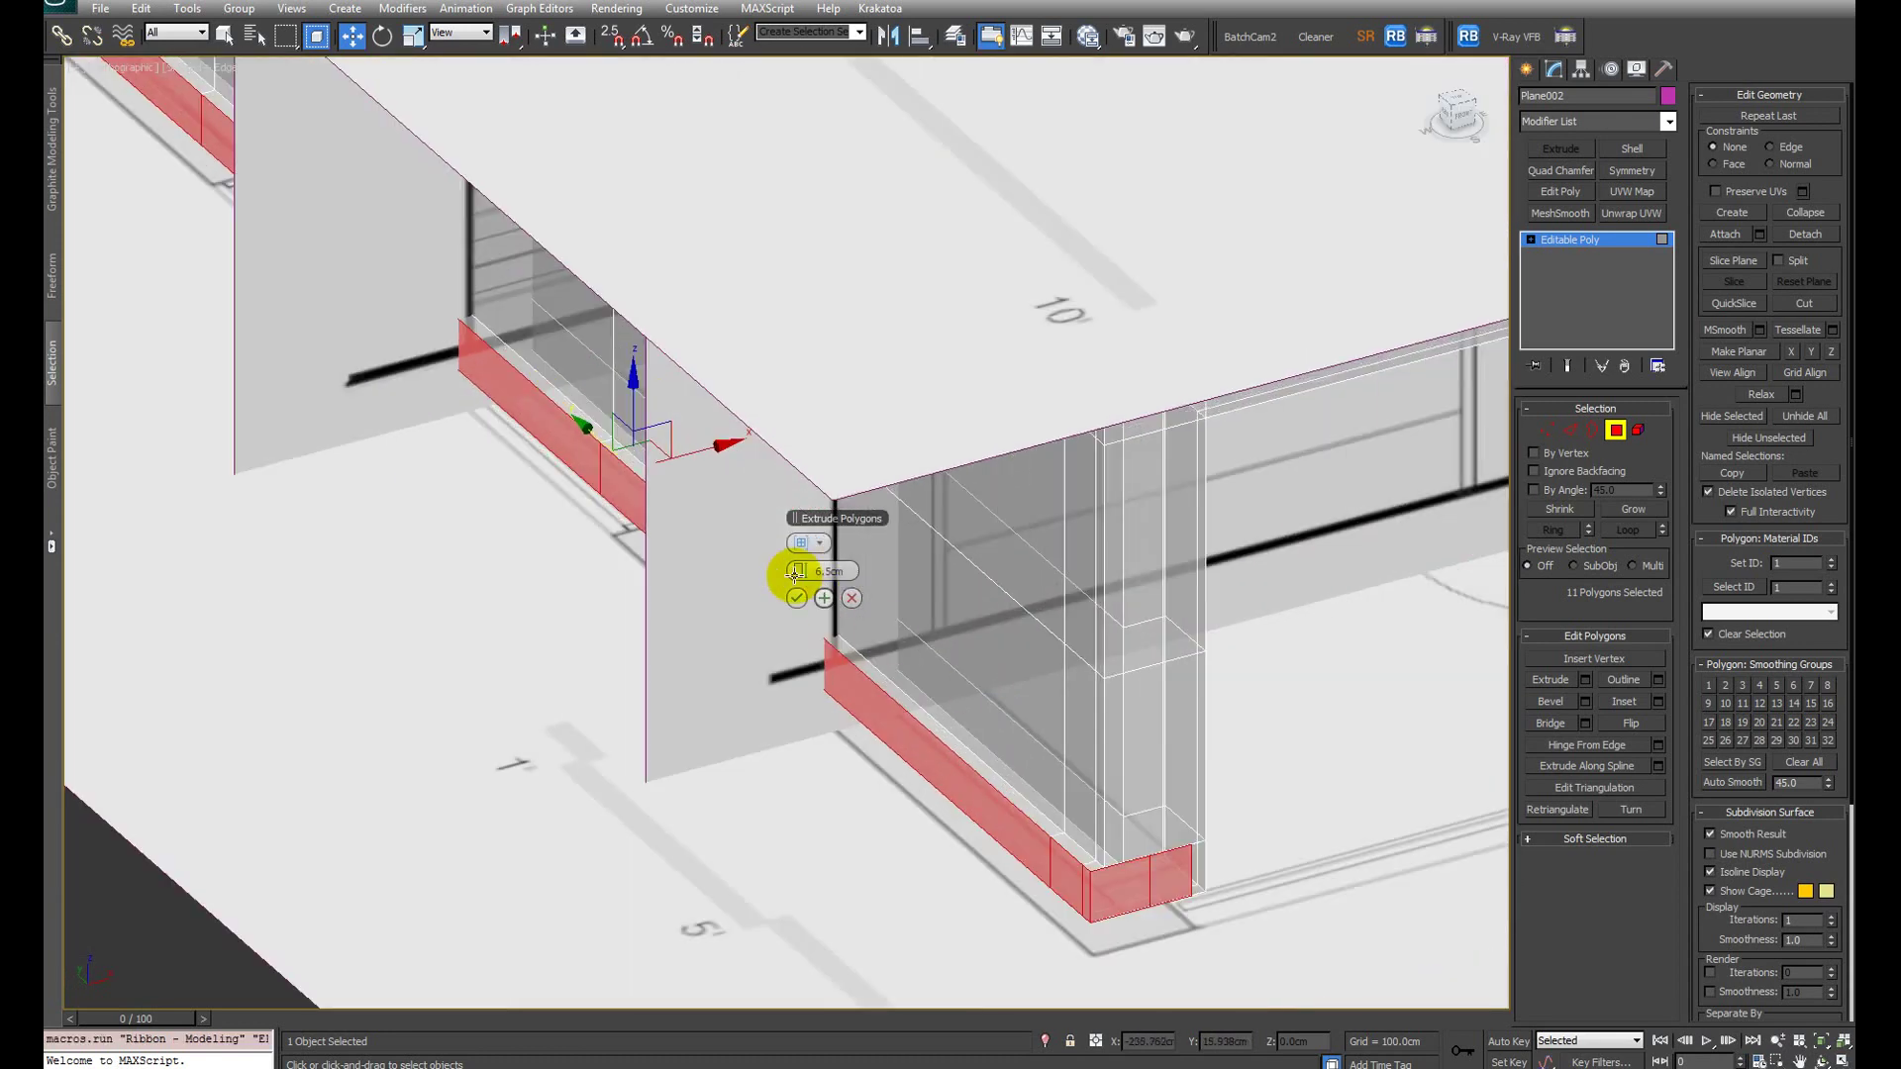
{"action": "scroll", "coordinate": [804, 572], "scroll_direction": "down", "scroll_amount": 1}
{"action": "left_click_drag", "start_coordinate": [799, 571], "coordinate": [1219, 533]}
{"action": "middle_click_drag", "start_coordinate": [1172, 594], "coordinate": [1139, 591]}
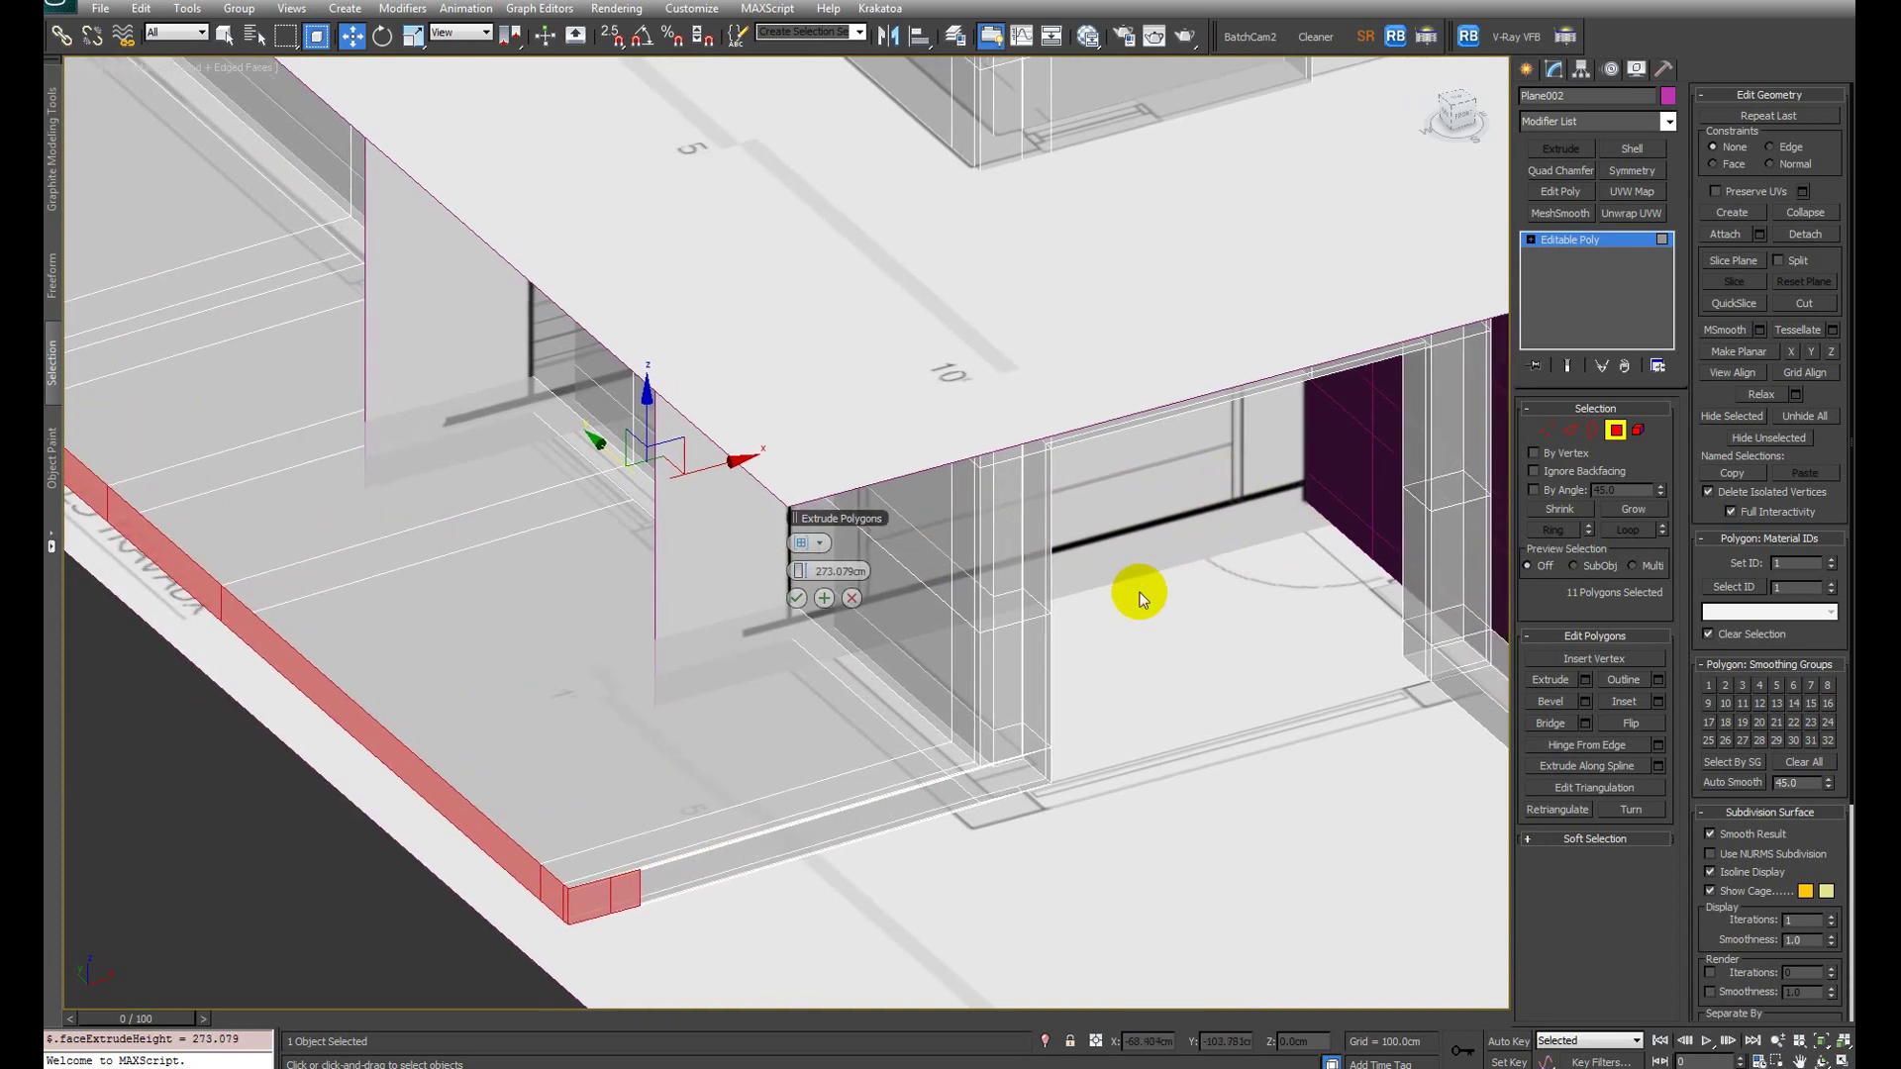
{"action": "scroll", "coordinate": [814, 755], "scroll_direction": "down", "scroll_amount": 3}
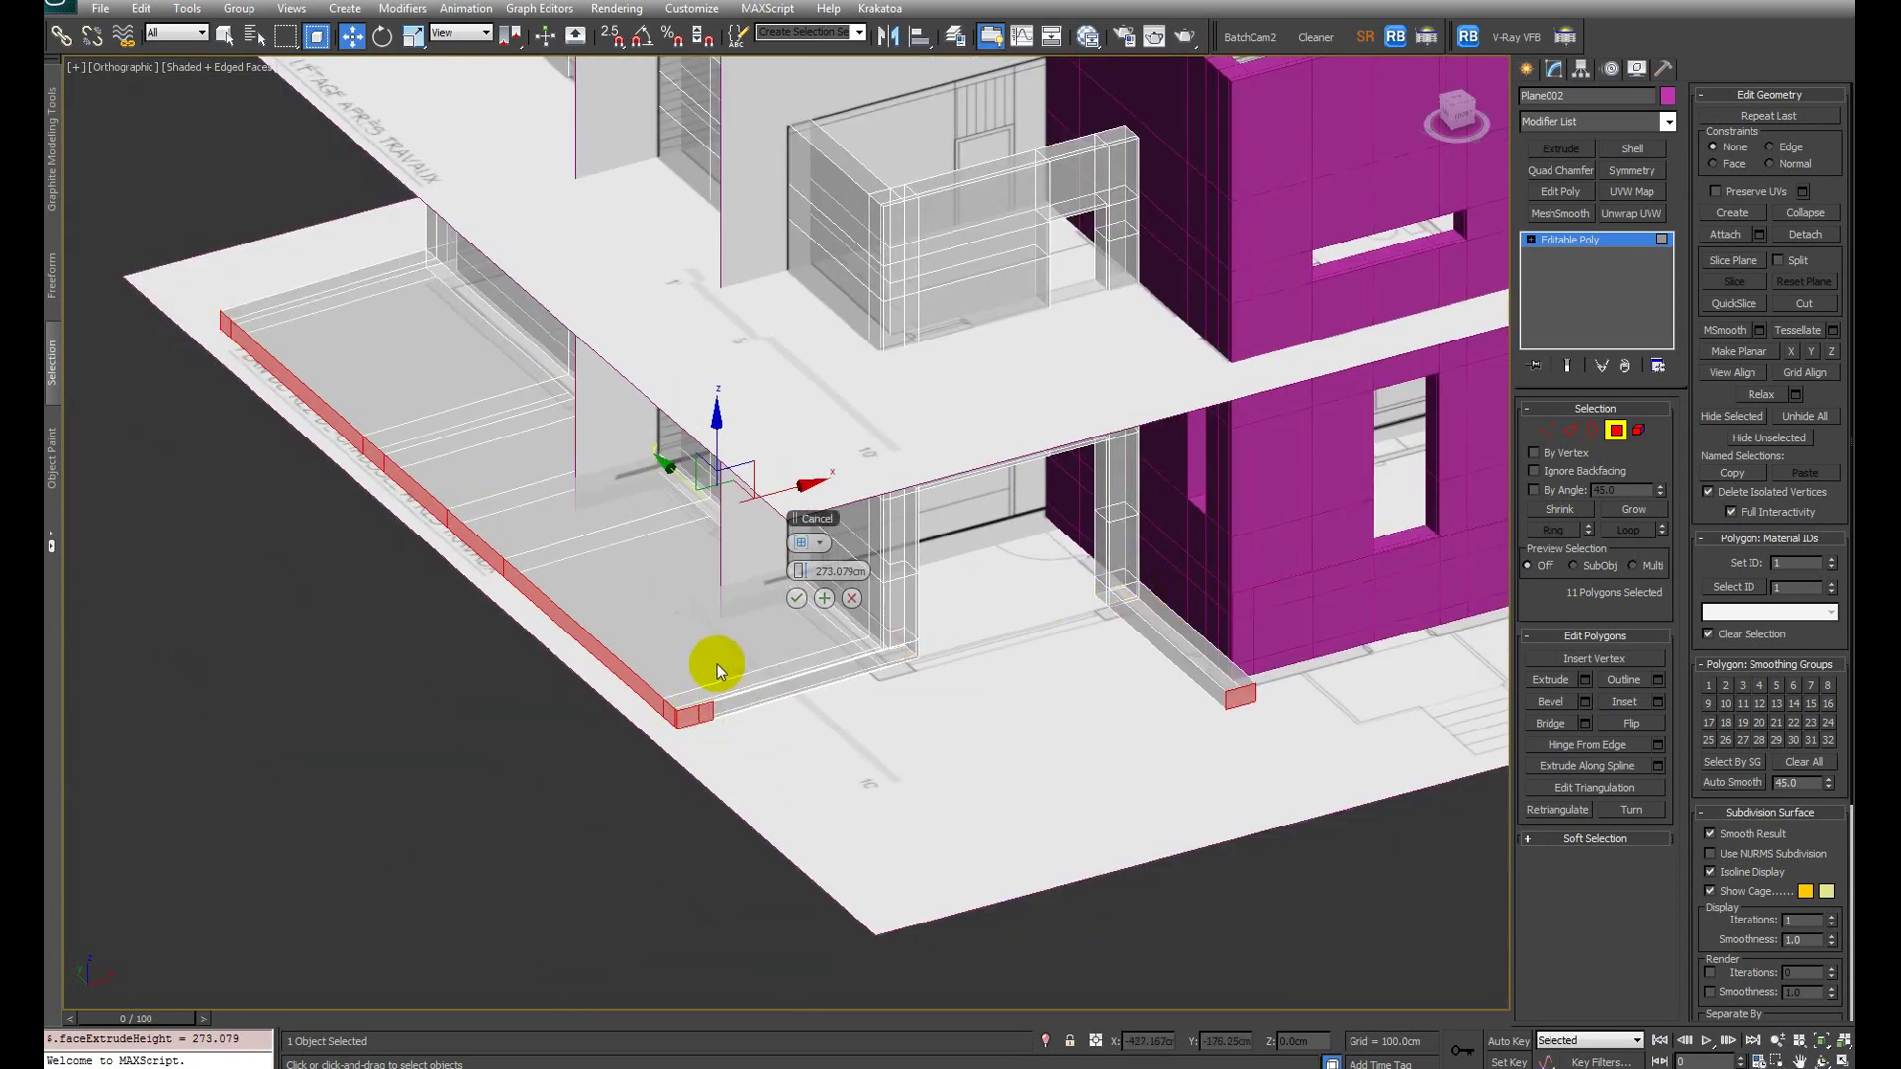
Step: Preview the extrusion with the Local Normal type, and switch the type to By Polygon
{"action": "left_click", "coordinate": [814, 551]}
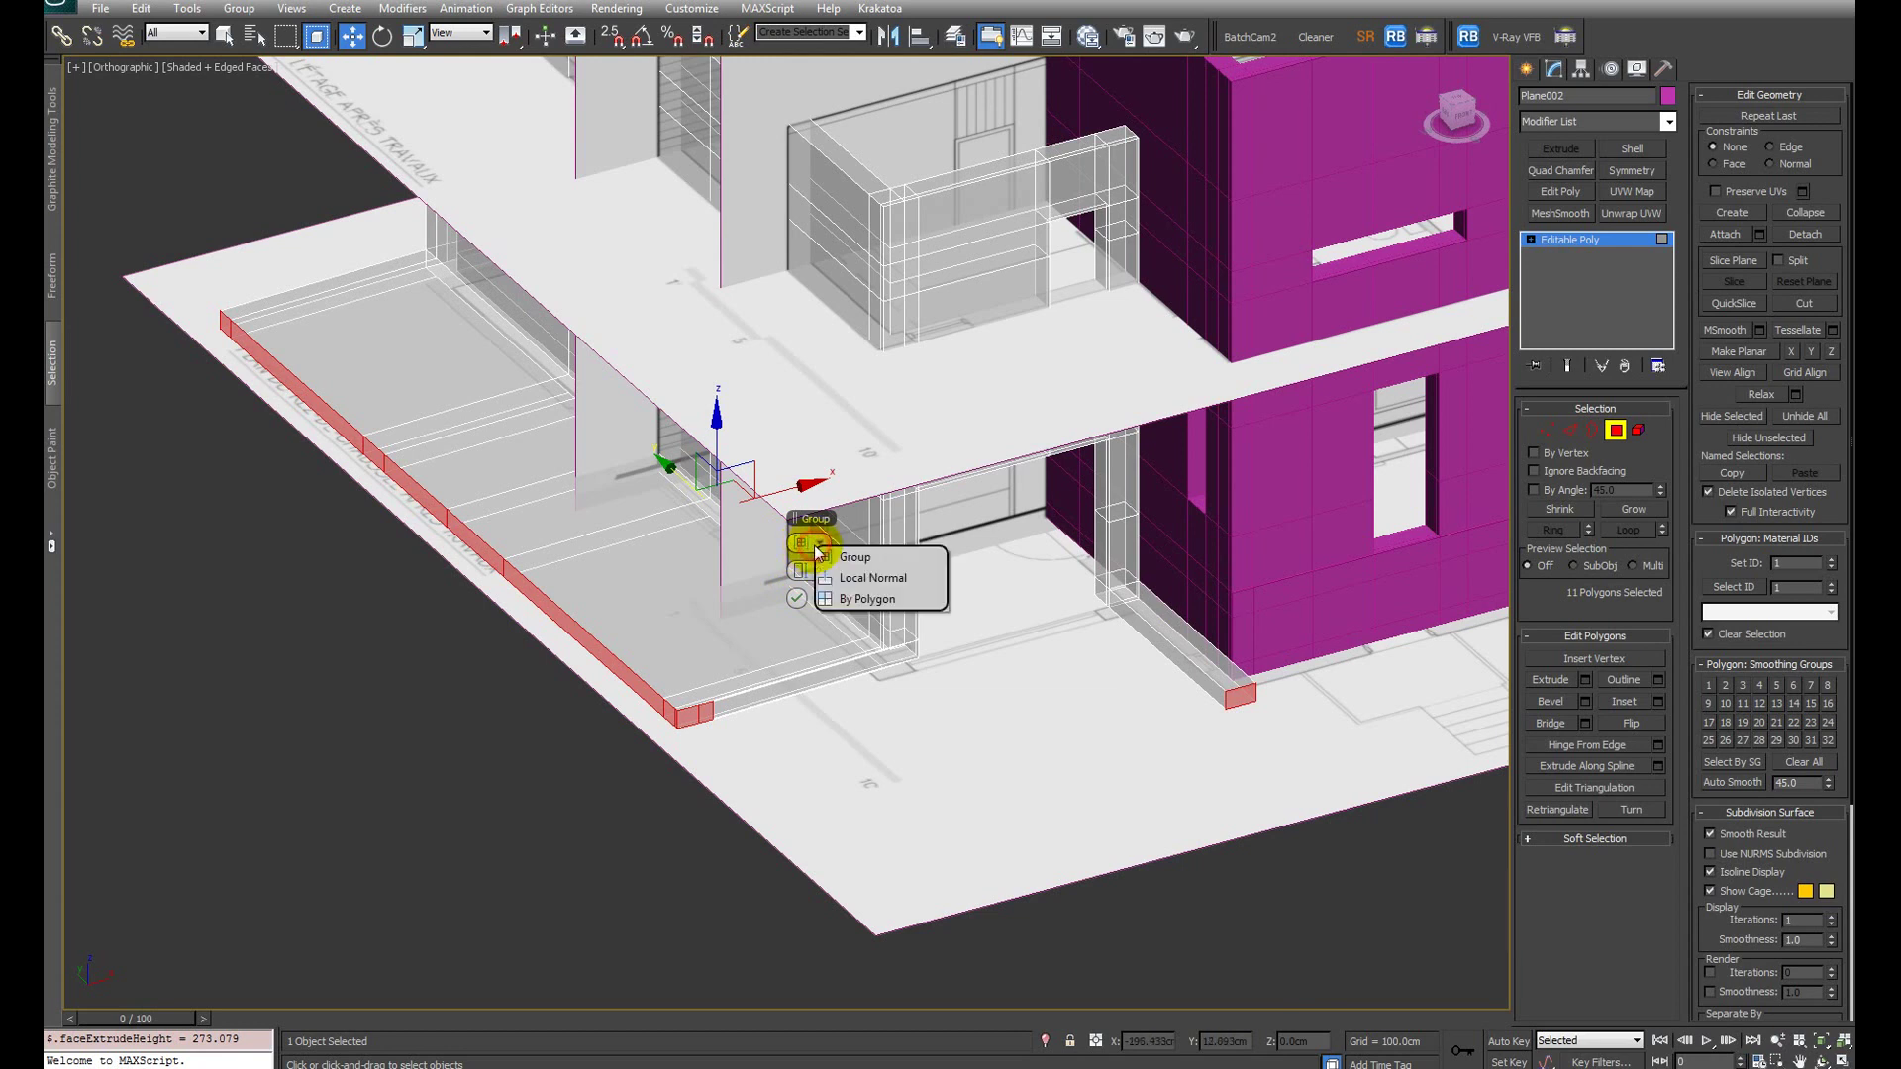
{"action": "left_click", "coordinate": [886, 576]}
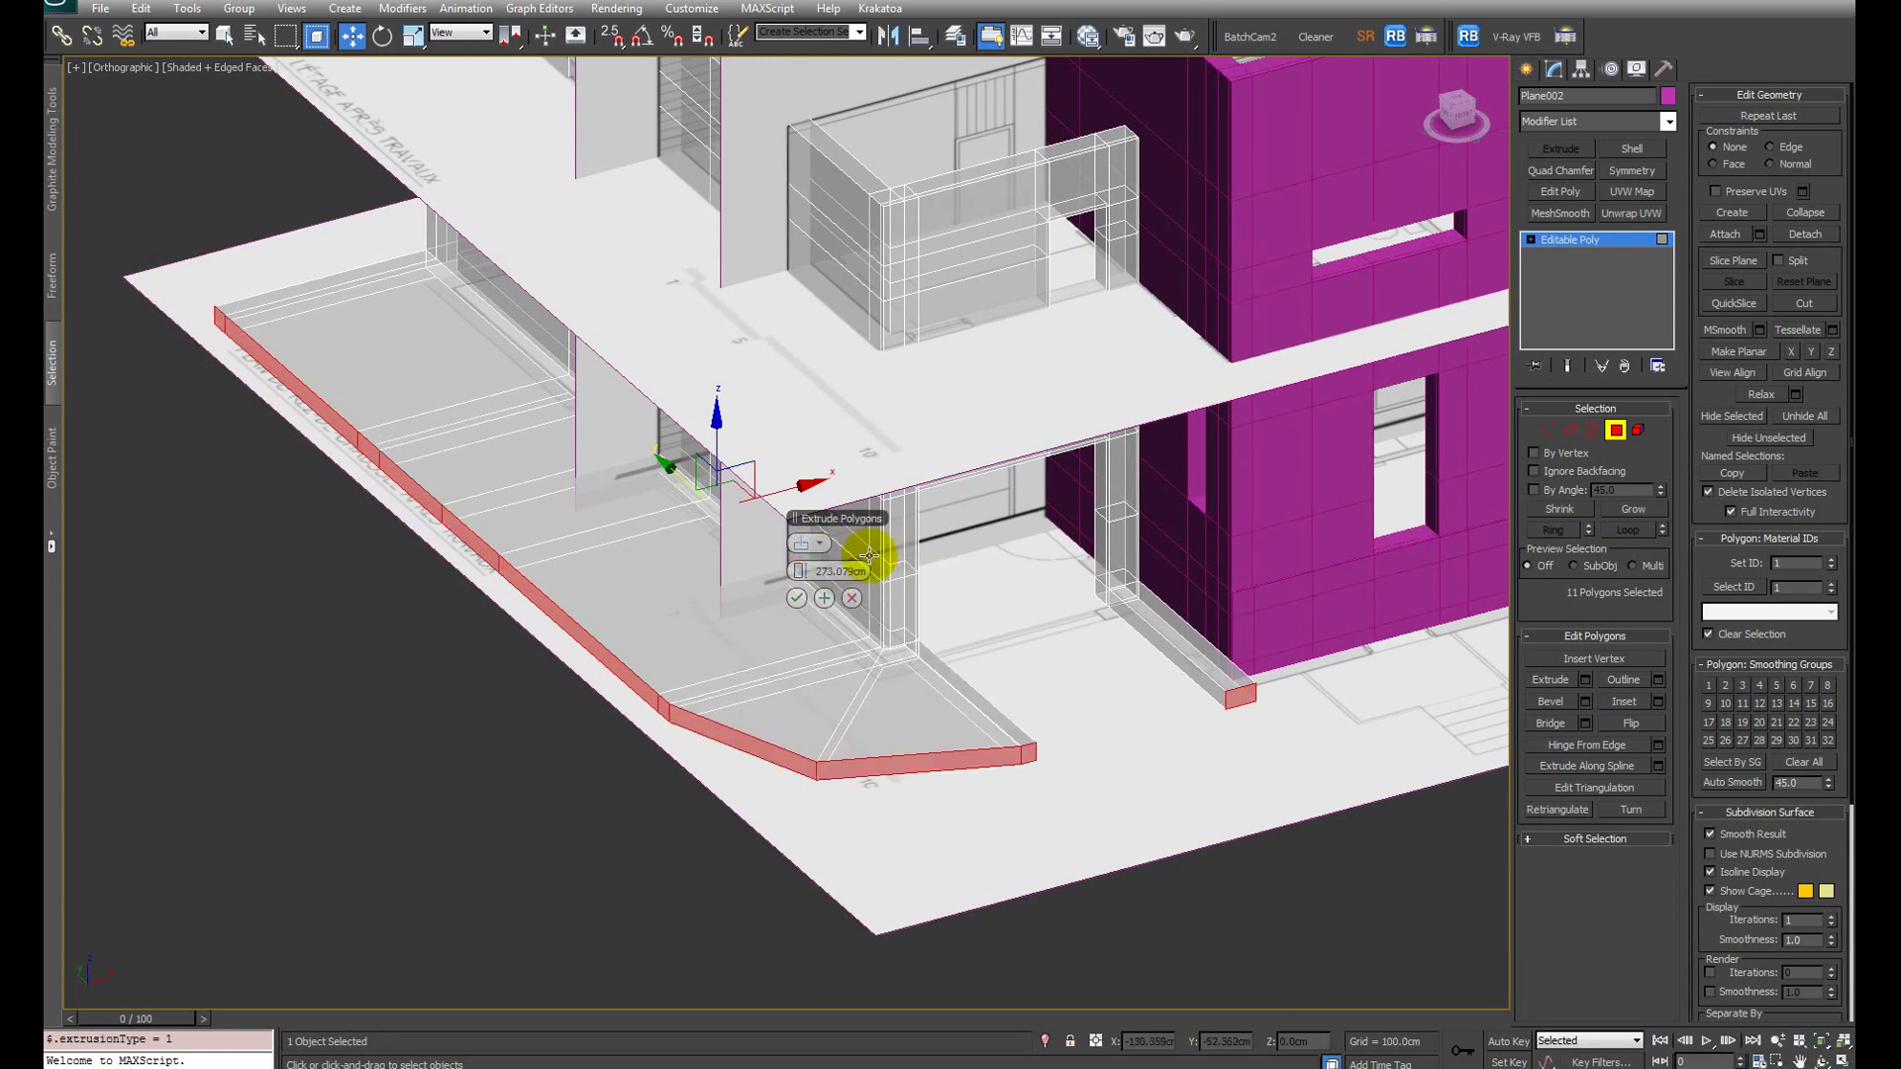
{"action": "left_click", "coordinate": [814, 544]}
{"action": "left_click", "coordinate": [871, 598]}
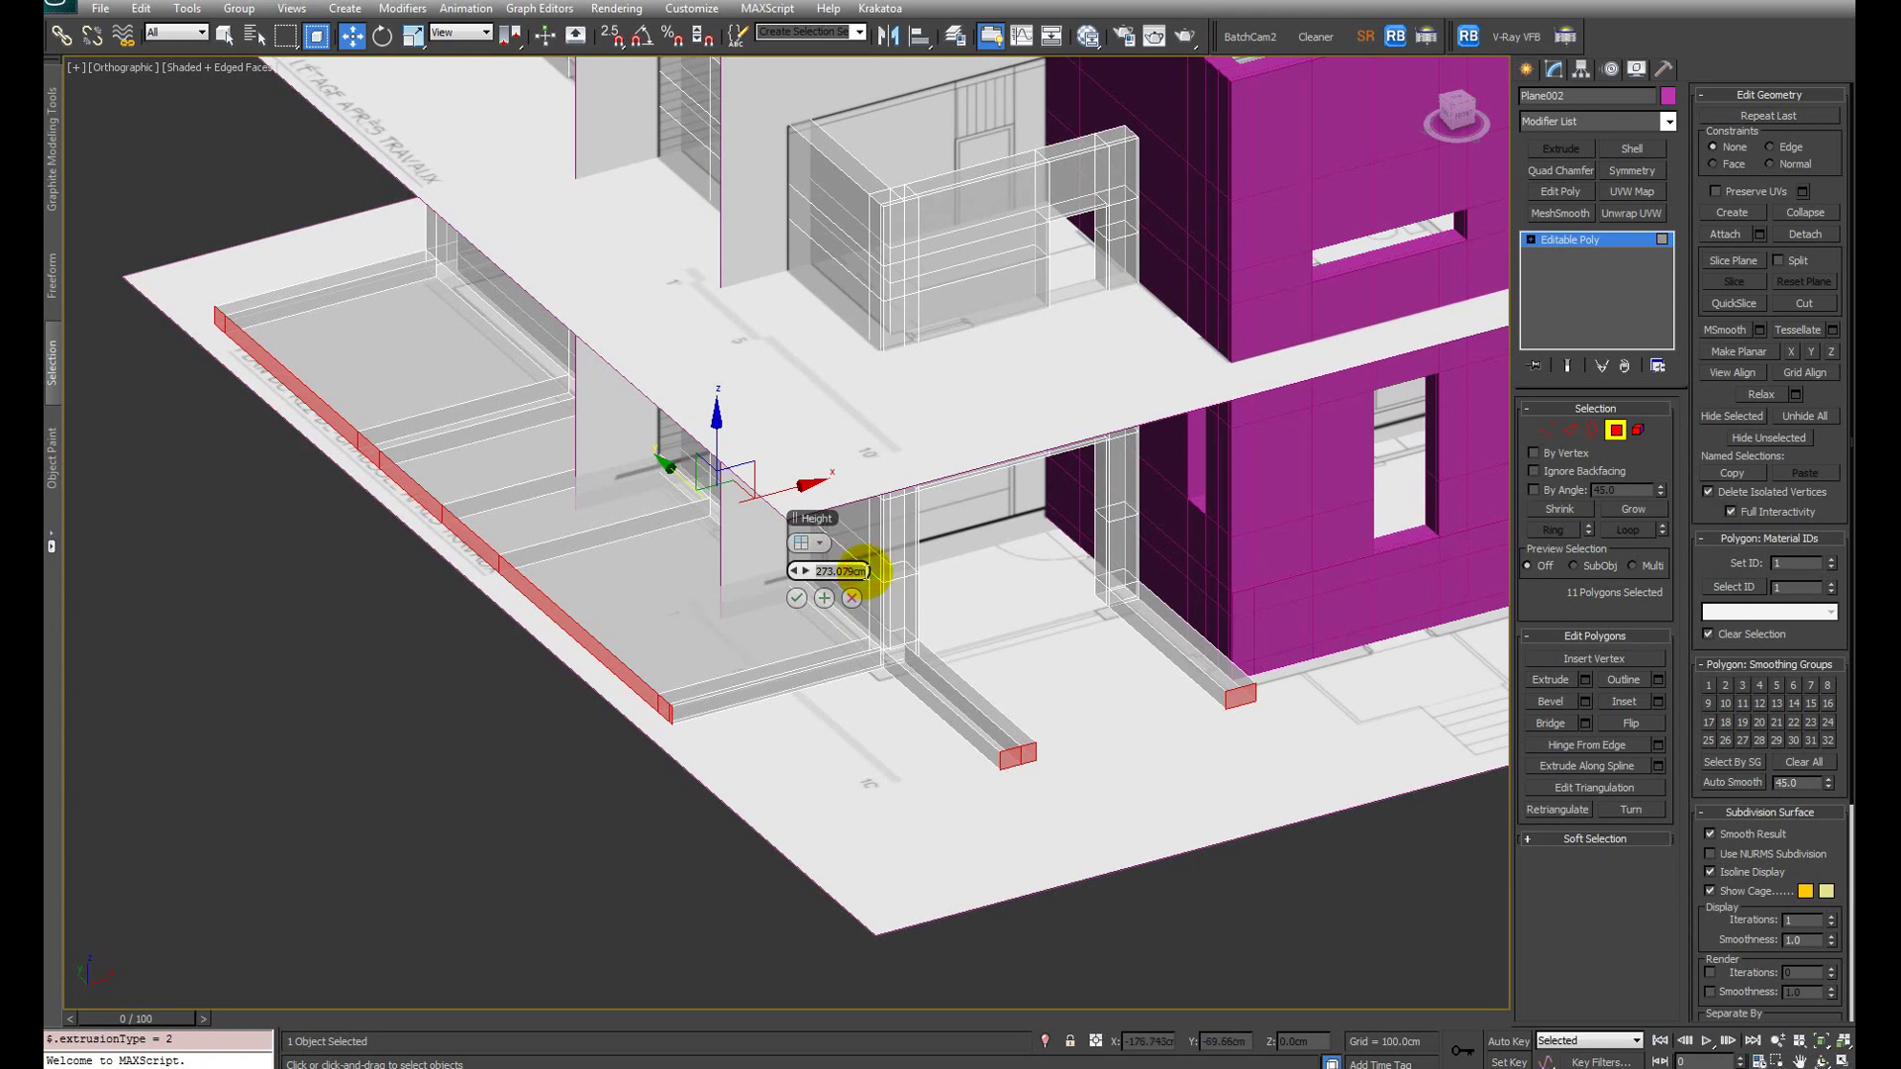
Step: Set the By Polygon extrusion height to 2.5 cm and accept the extrusion of the base strip
{"action": "left_click", "coordinate": [817, 546]}
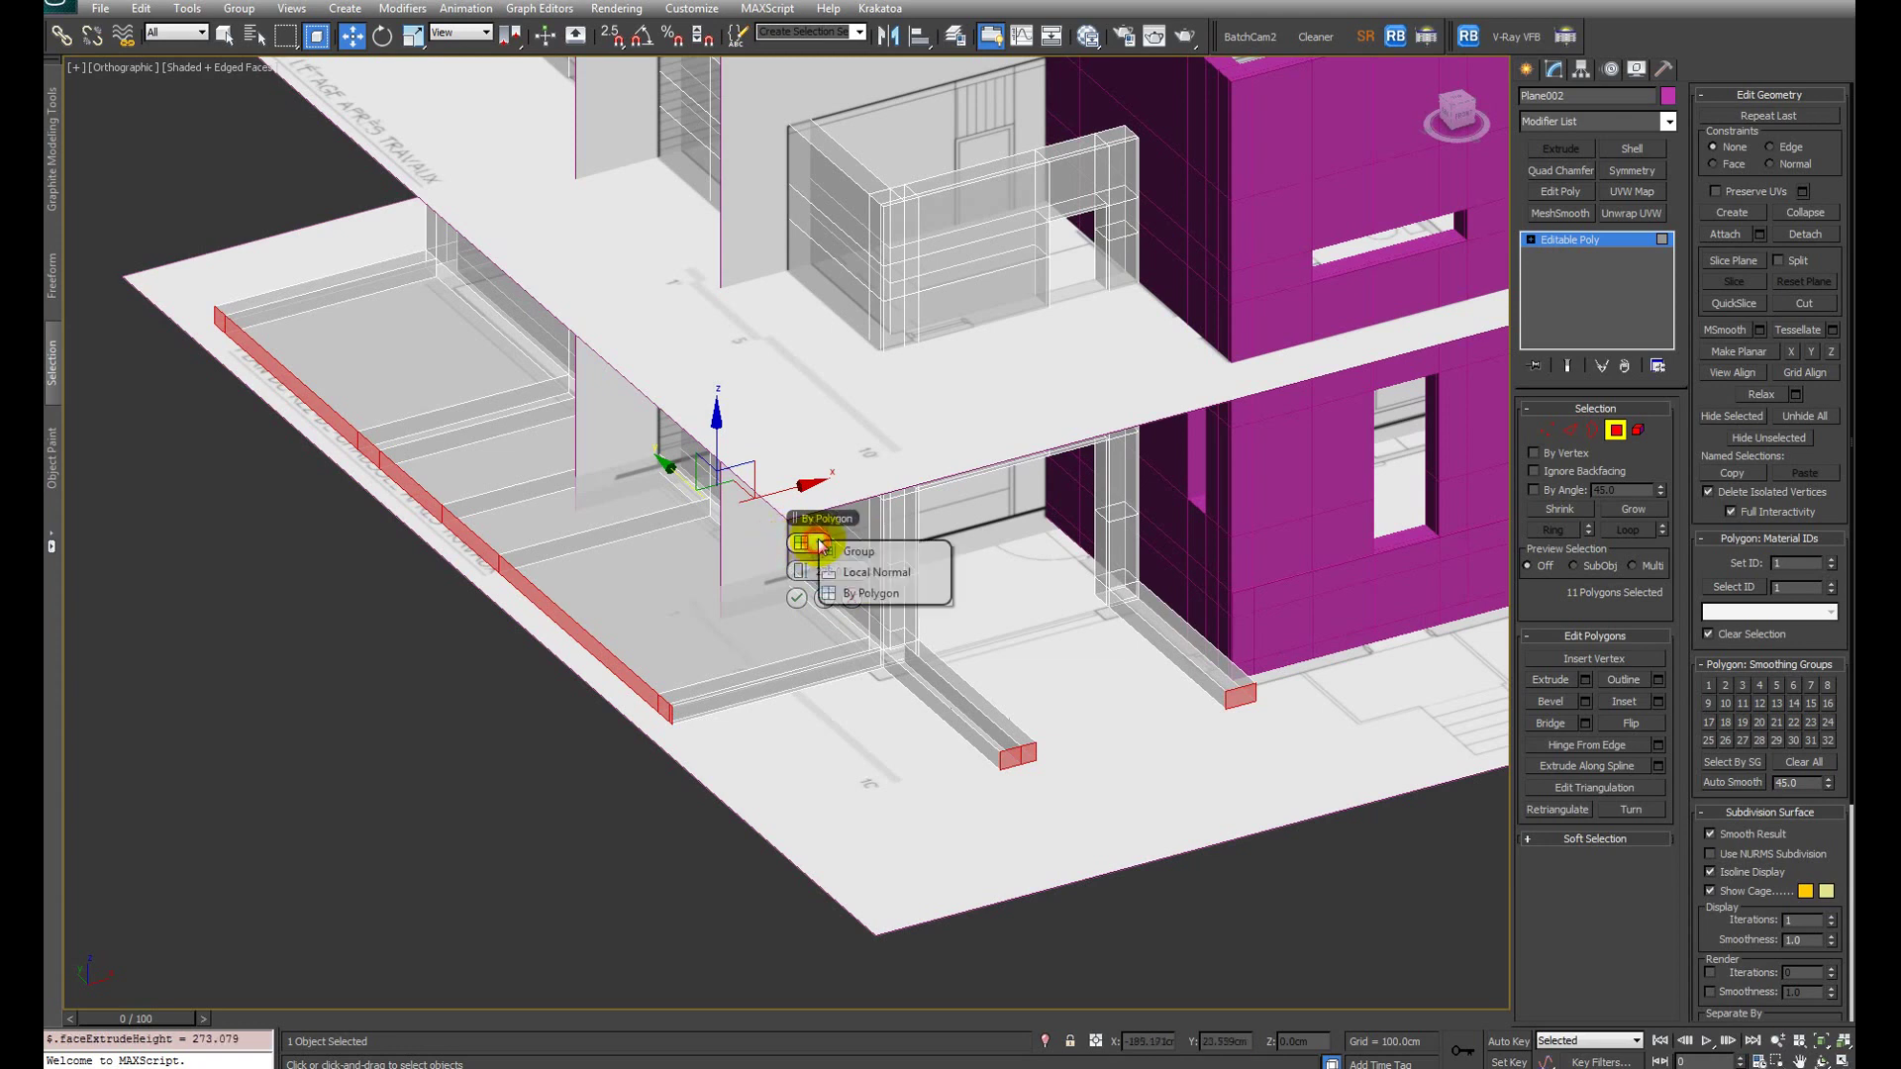
{"action": "left_click", "coordinate": [860, 594]}
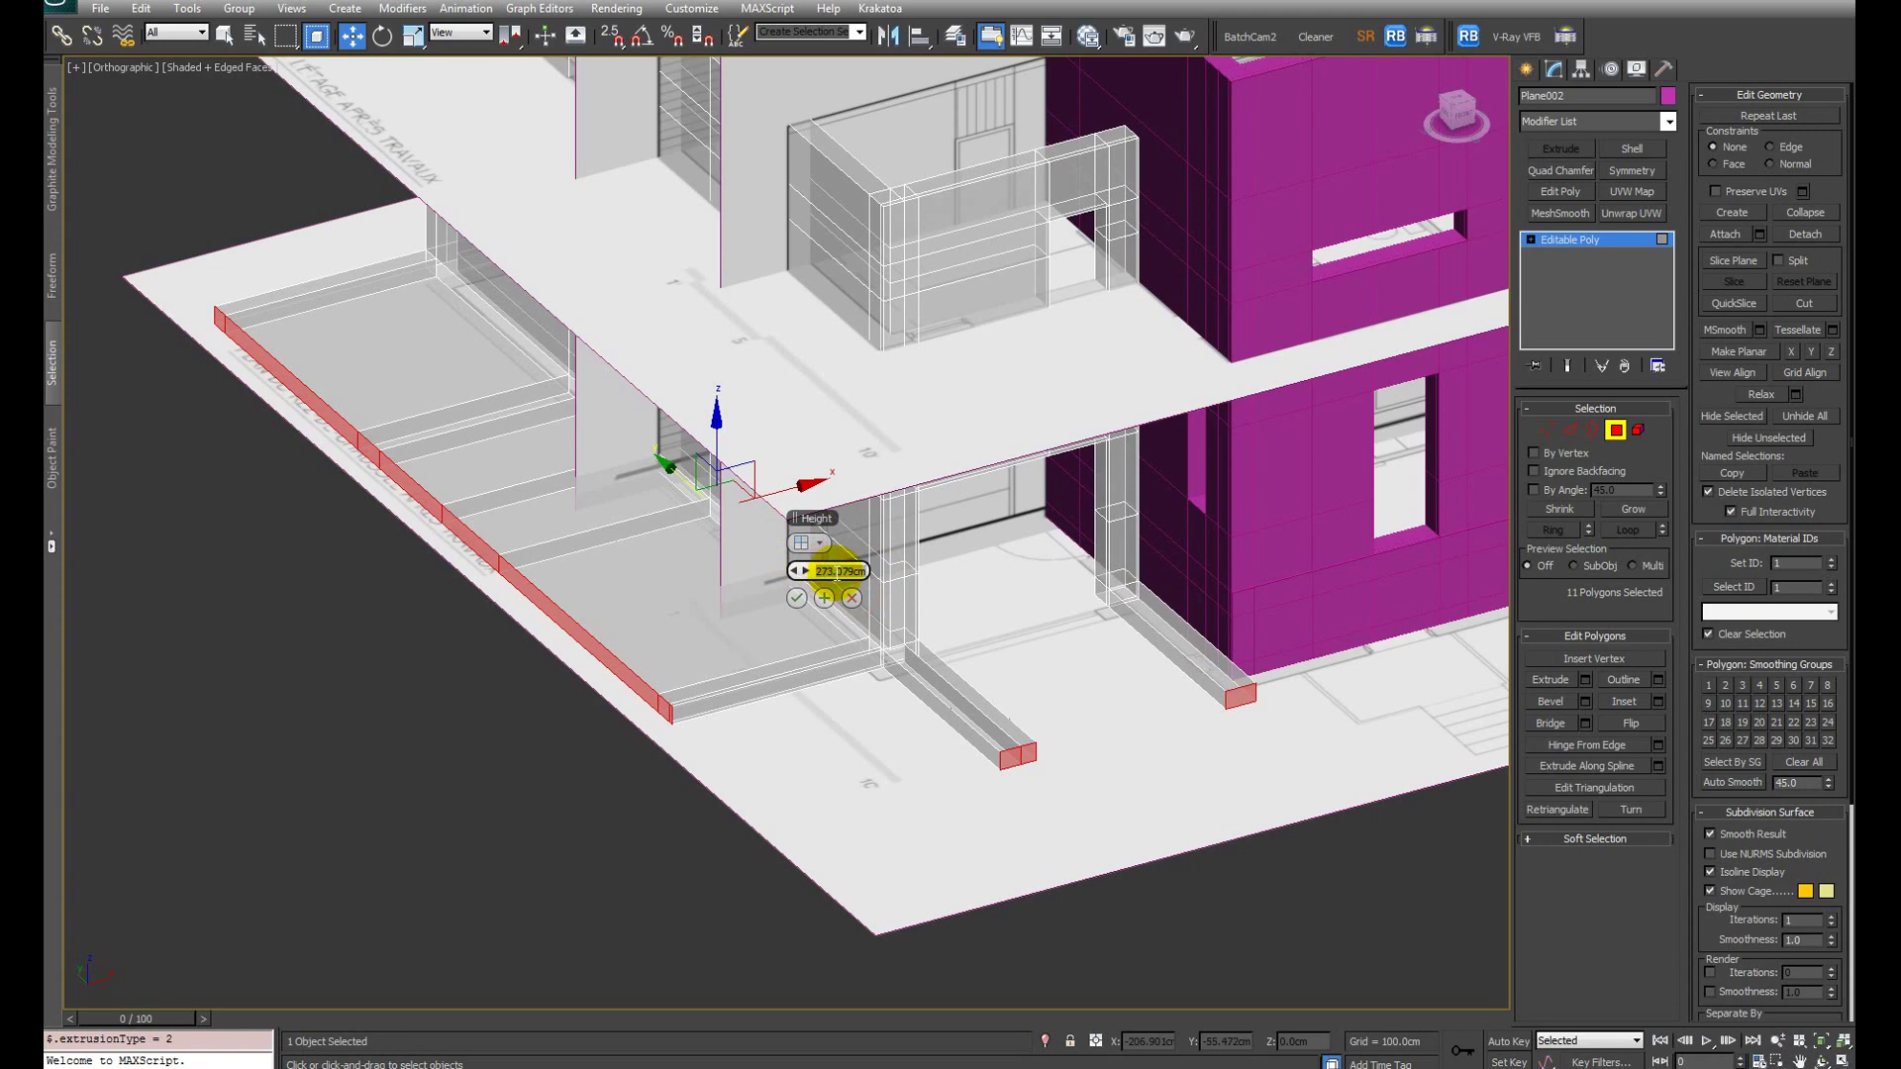
{"action": "key", "text": "Return"}
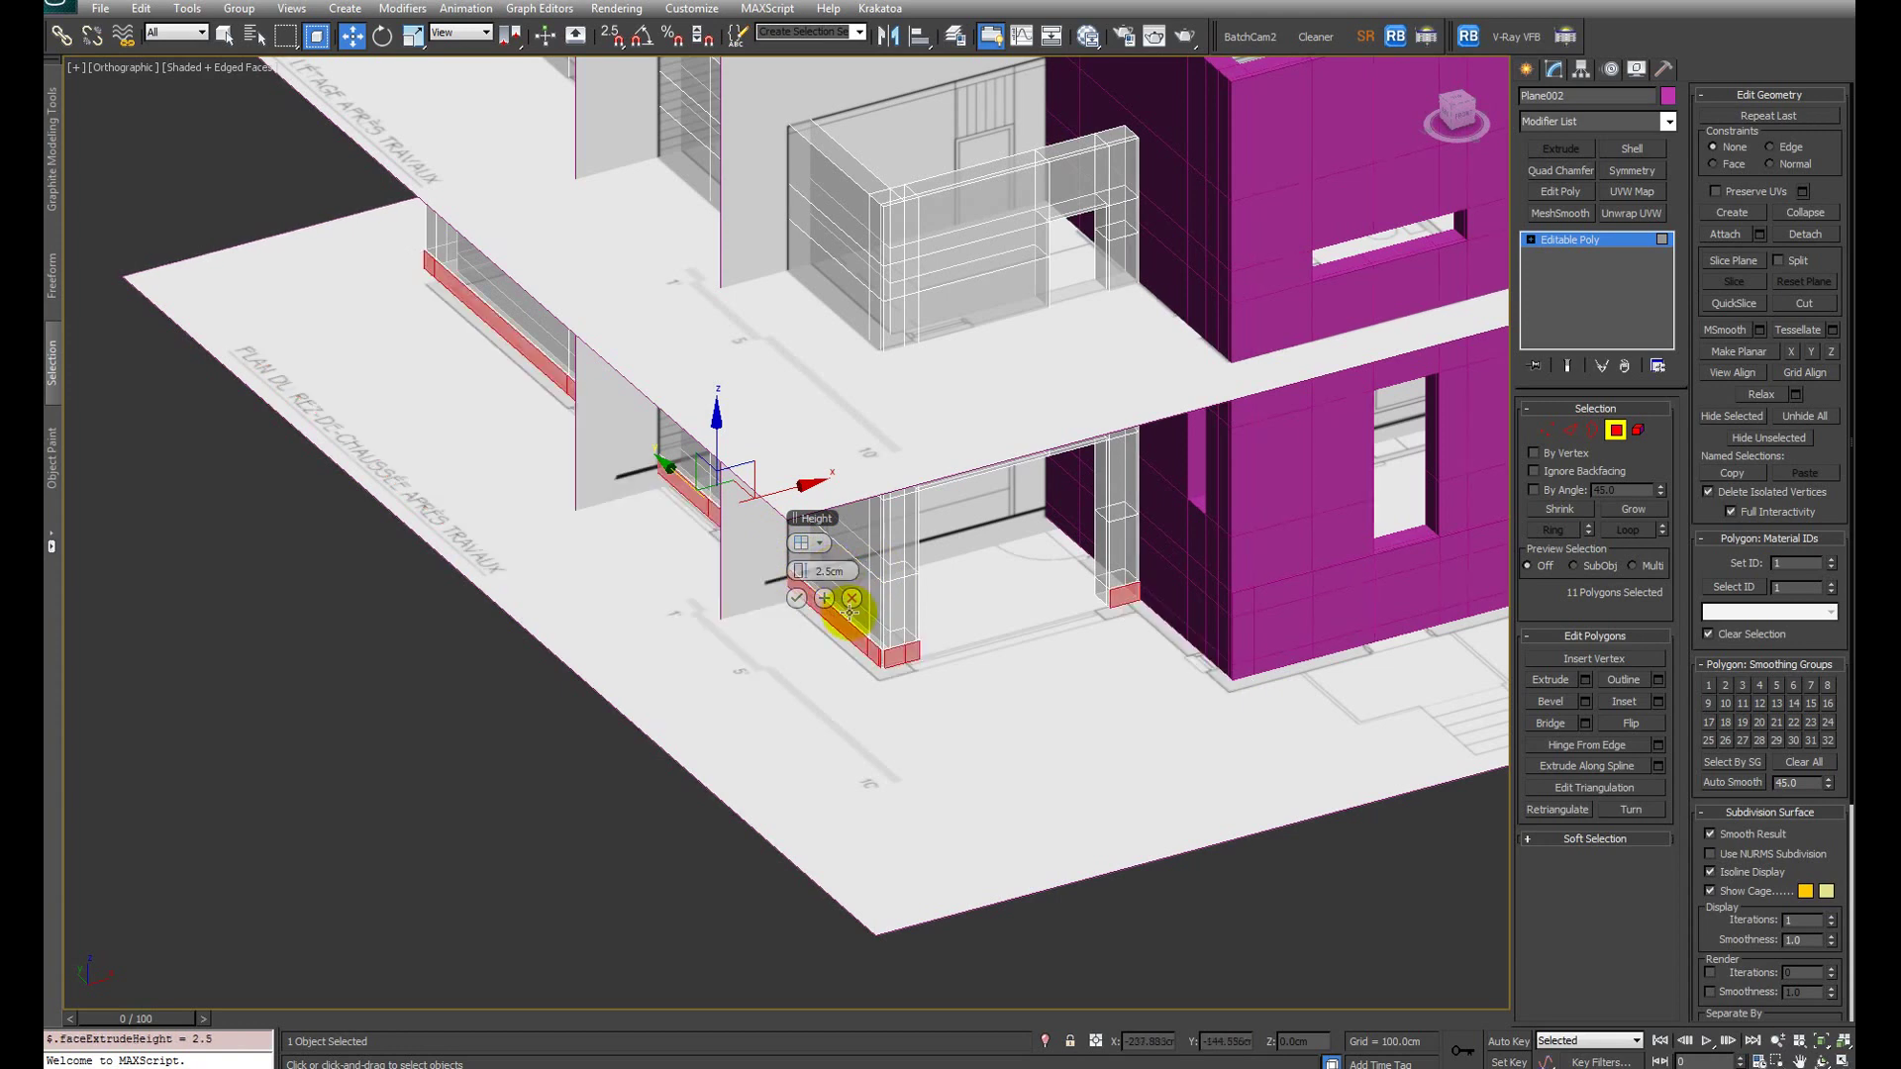
{"action": "left_click", "coordinate": [796, 598]}
Step: Turn off see-through display and delete the two narrow polygons facing each other in the gap at the base strip's outer corner
{"action": "scroll", "coordinate": [952, 691], "scroll_direction": "up", "scroll_amount": 3}
{"action": "middle_click_drag", "start_coordinate": [1004, 844], "coordinate": [828, 565]}
{"action": "scroll", "coordinate": [1048, 741], "scroll_direction": "up", "scroll_amount": 2}
{"action": "middle_click_drag", "start_coordinate": [1050, 742], "coordinate": [1026, 721]}
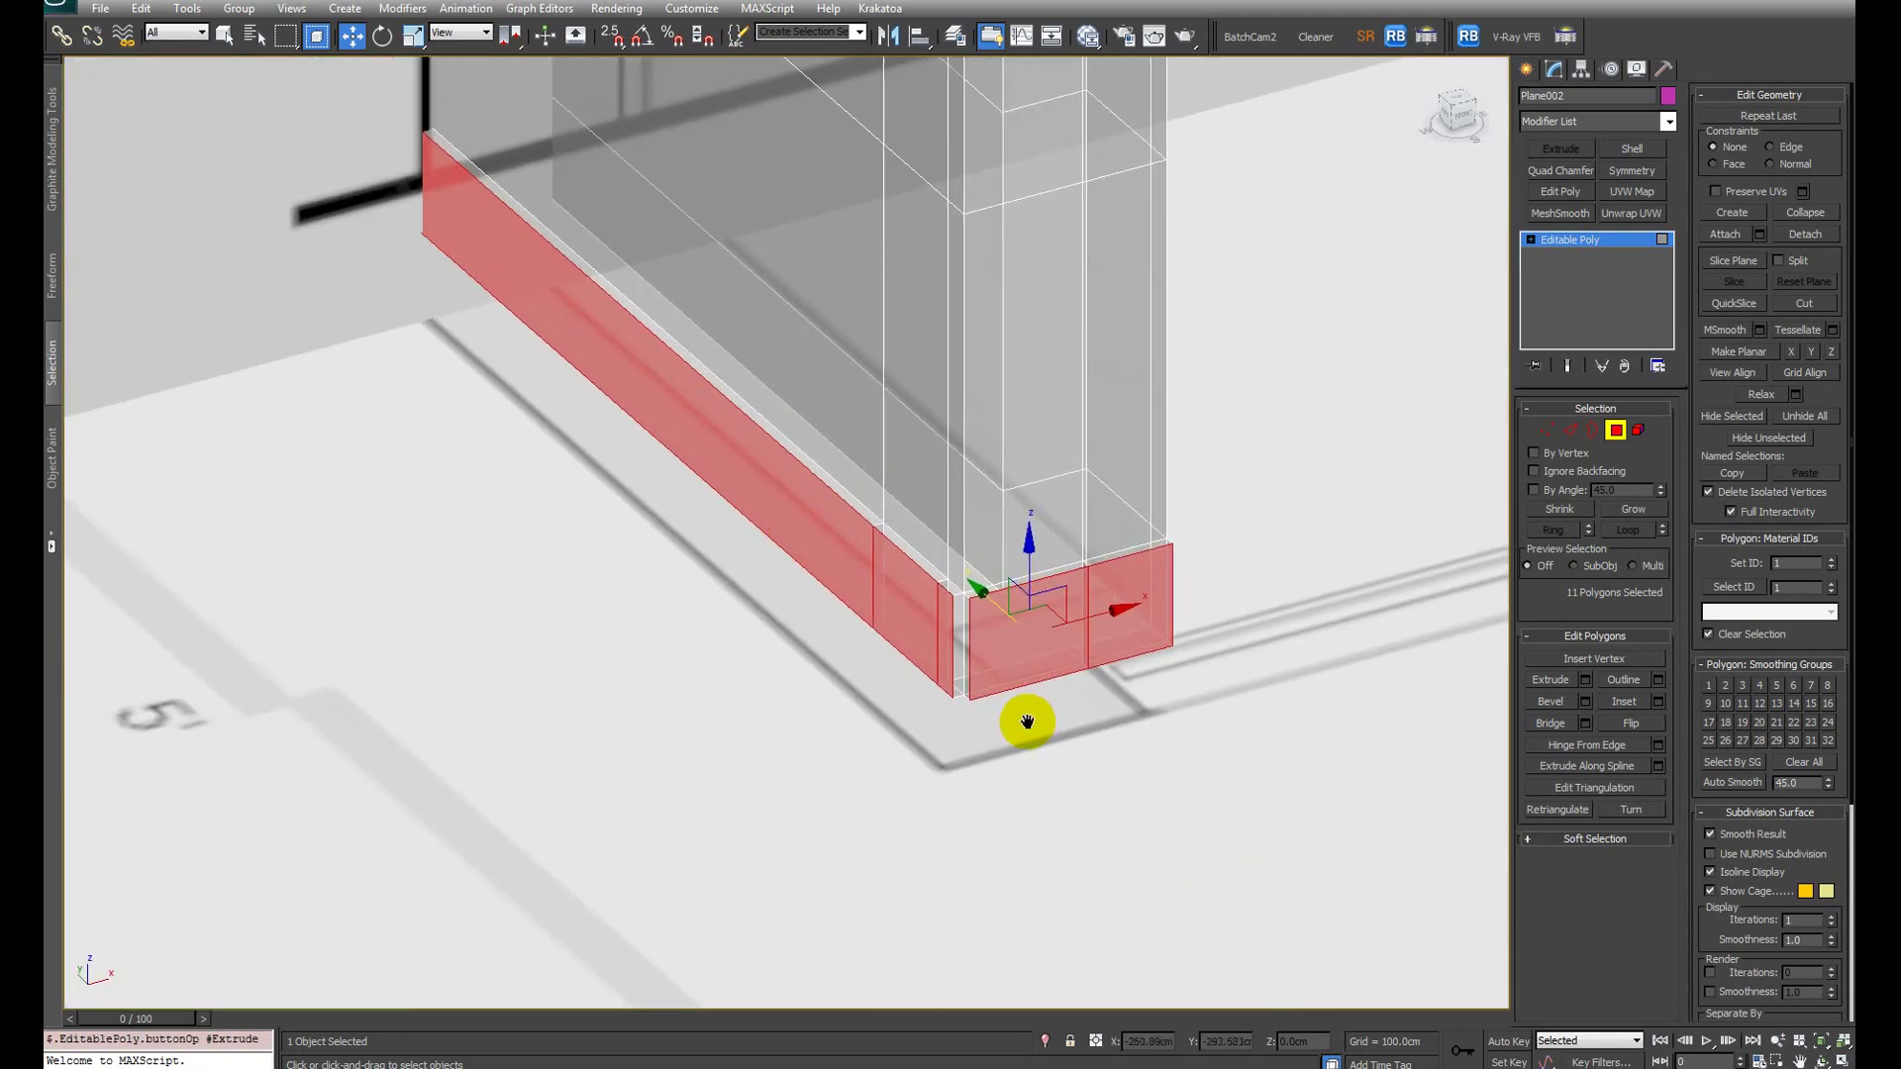
{"action": "scroll", "coordinate": [1026, 721], "scroll_direction": "up", "scroll_amount": 4}
{"action": "key", "text": "alt+x"}
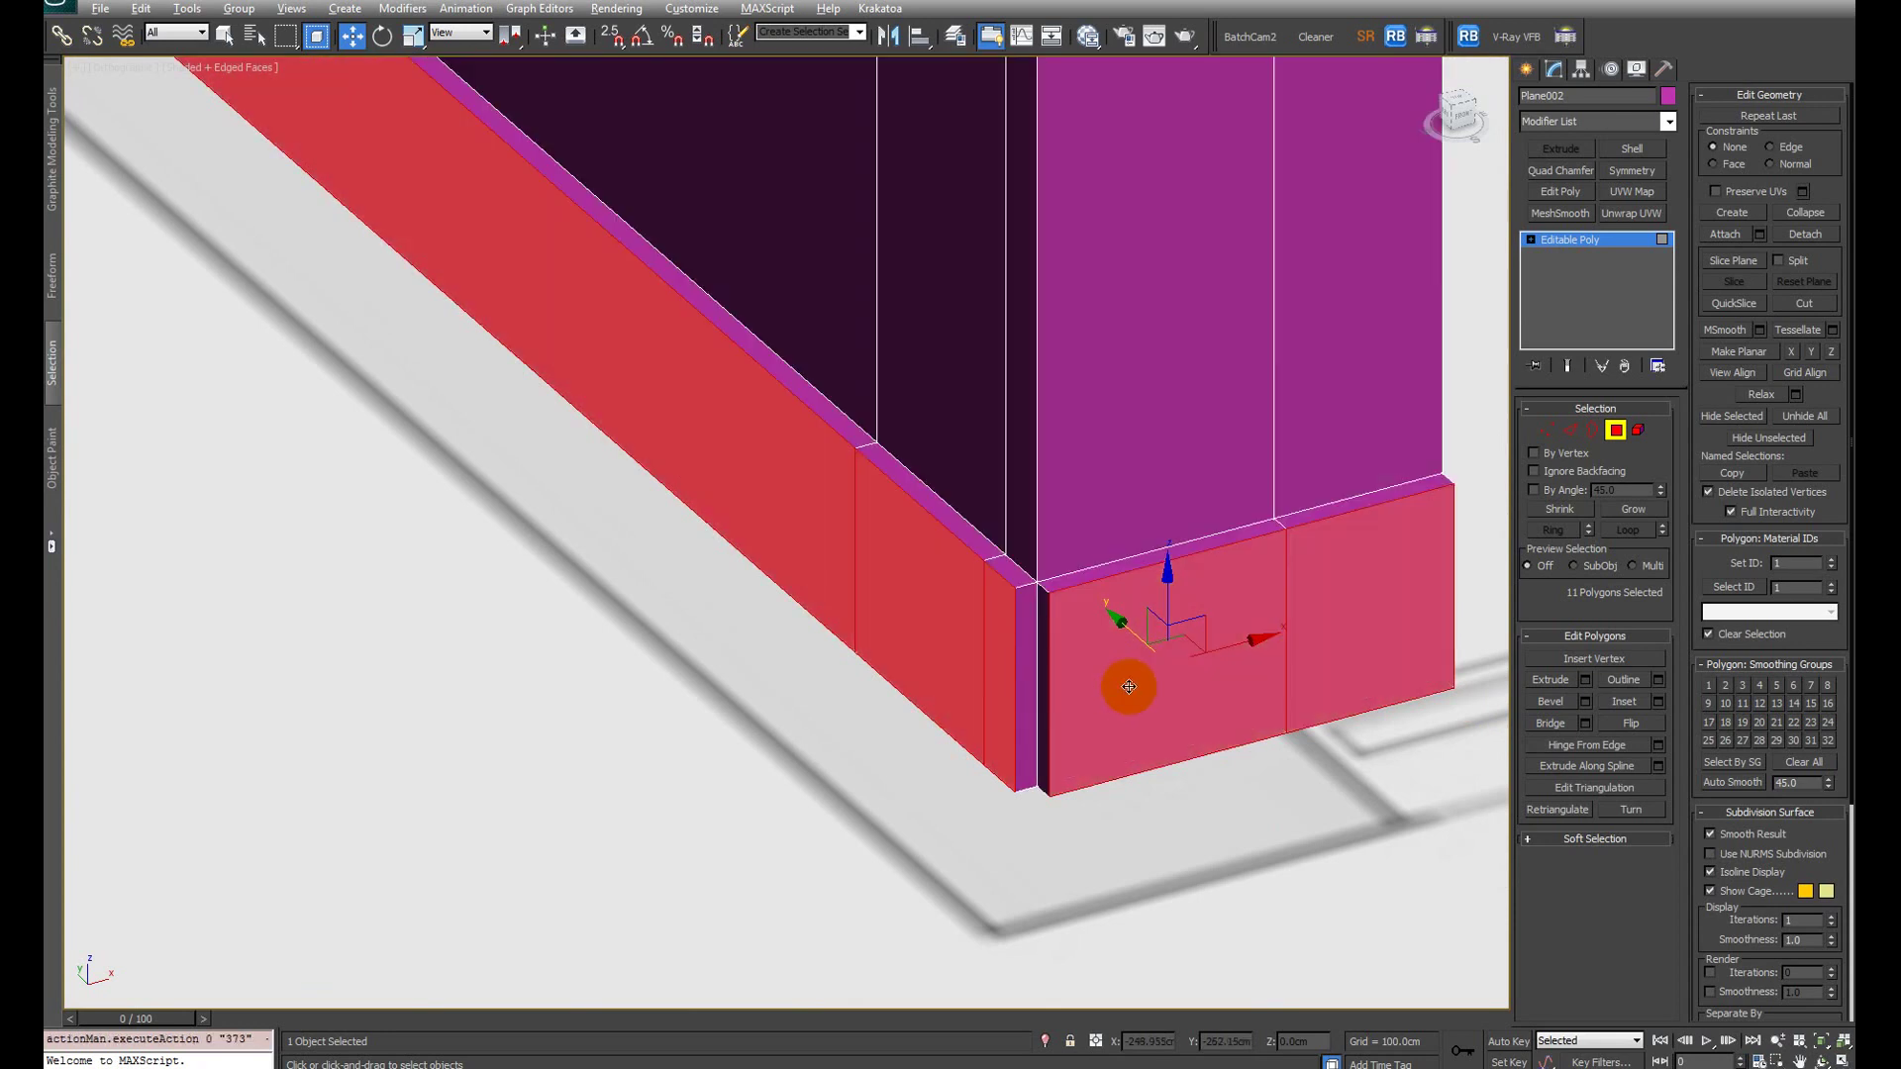
{"action": "middle_click_drag", "start_coordinate": [1124, 679], "coordinate": [841, 537]}
{"action": "left_click", "coordinate": [823, 545]}
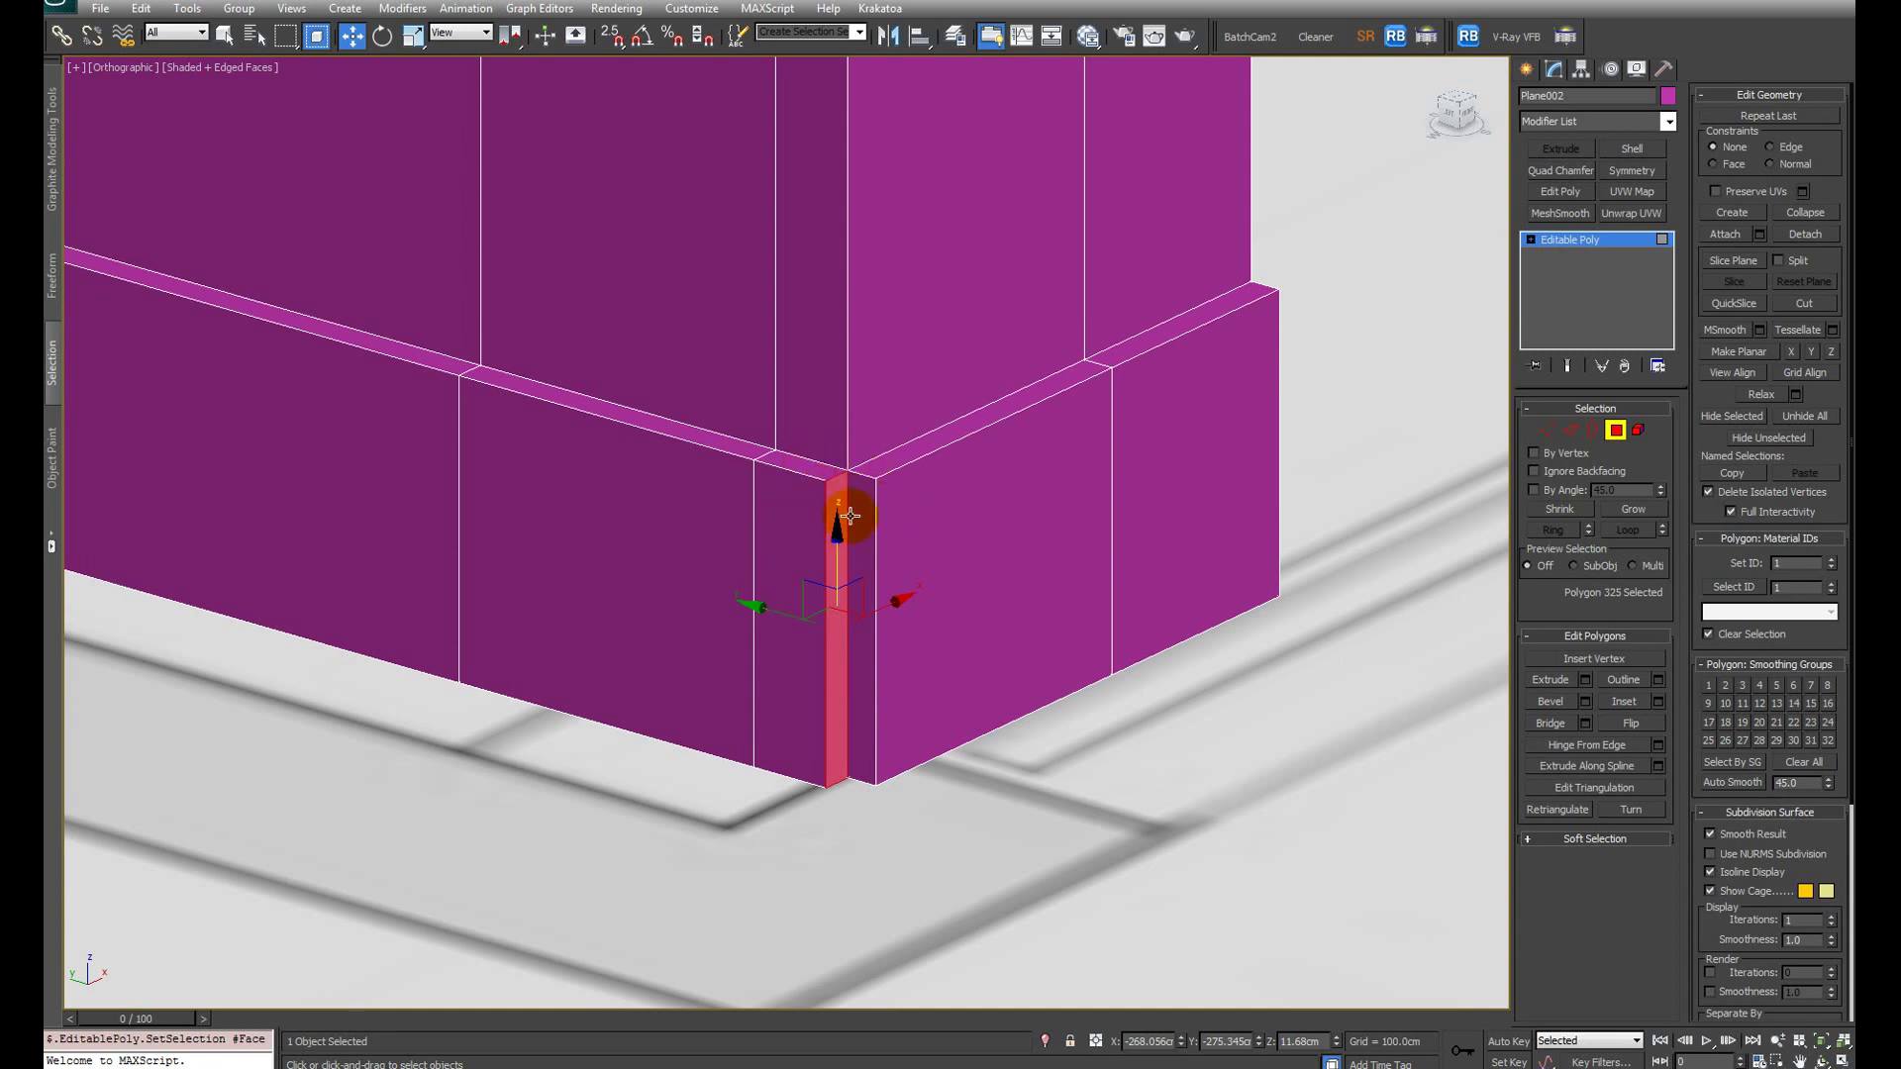
{"action": "key", "text": "Delete"}
{"action": "left_click", "coordinate": [864, 498]}
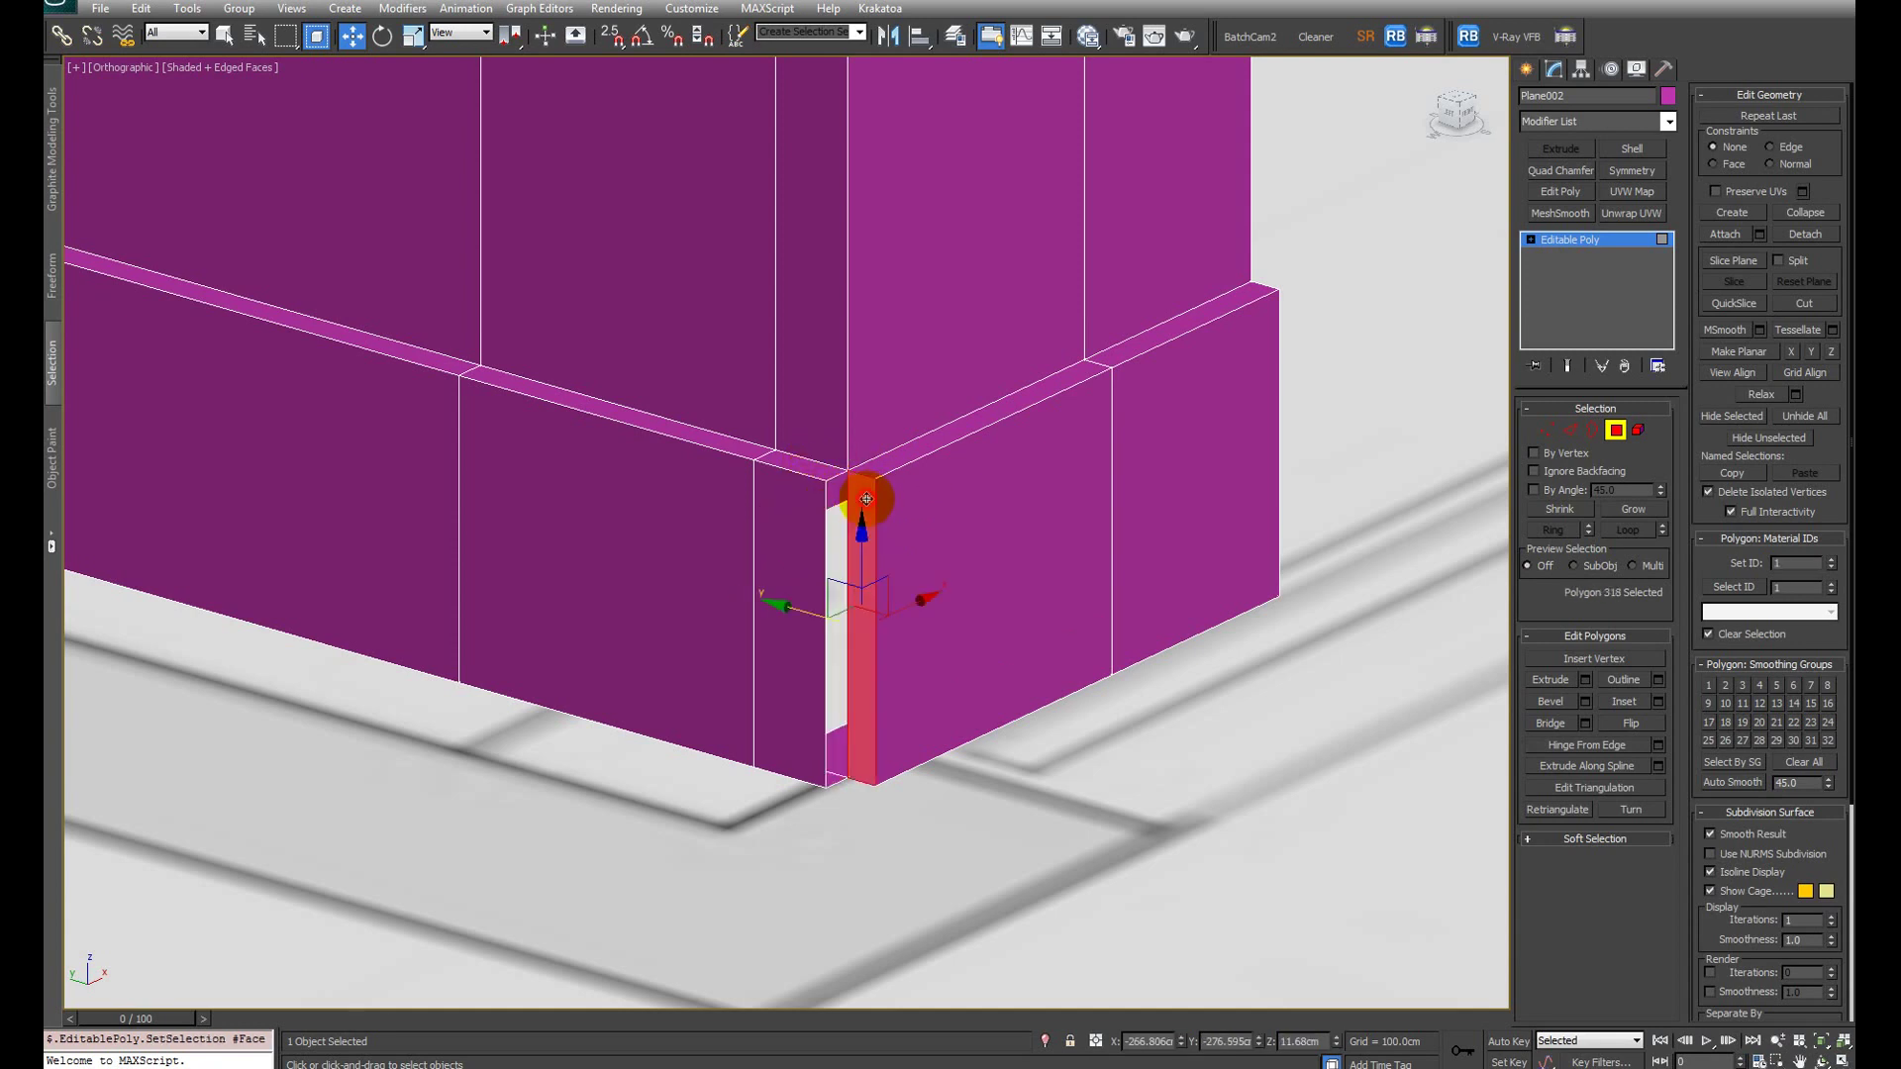
{"action": "key", "text": "Delete"}
Step: Select the three open edges at the side strip's end and extend them as new faces toward the base corner
{"action": "middle_click_drag", "start_coordinate": [861, 721], "coordinate": [880, 571], "text": "alt"}
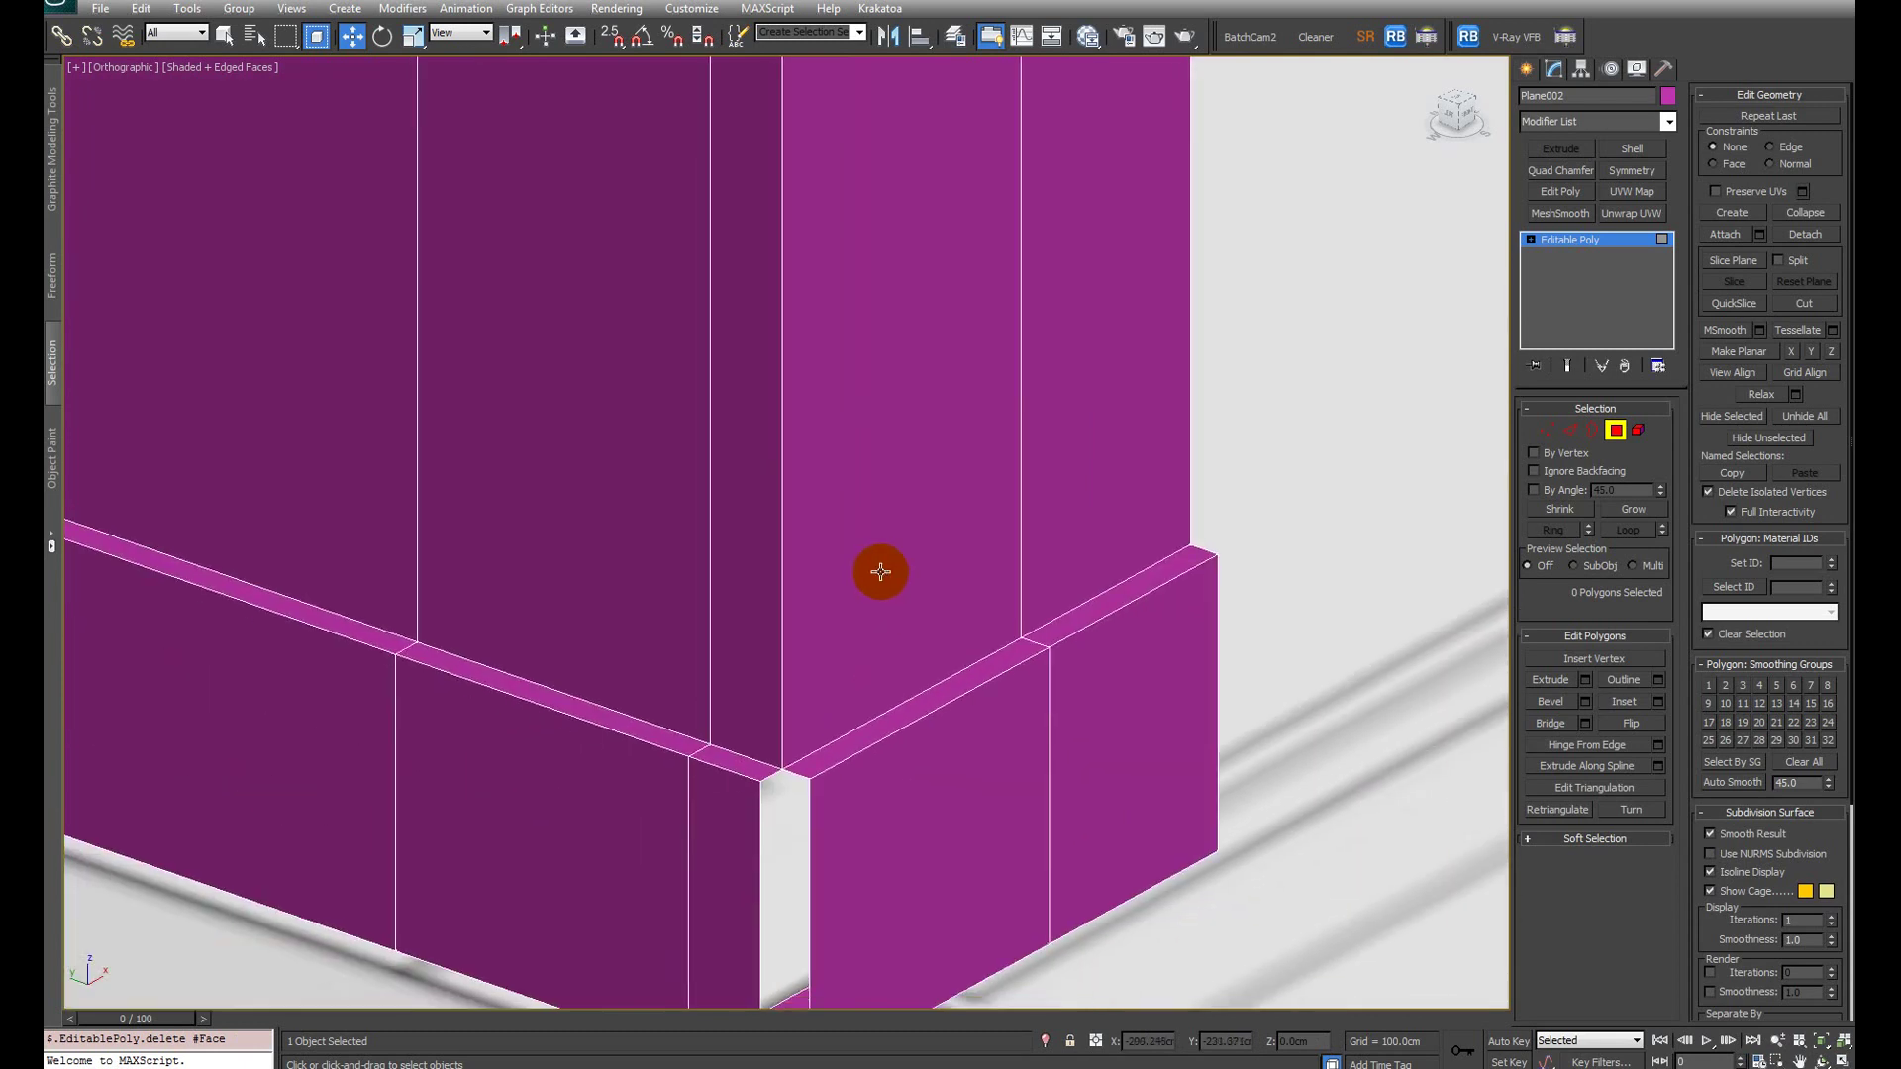
{"action": "key", "text": "2"}
{"action": "left_click", "coordinate": [768, 778]}
{"action": "middle_click_drag", "start_coordinate": [769, 779], "coordinate": [755, 472], "text": "alt"}
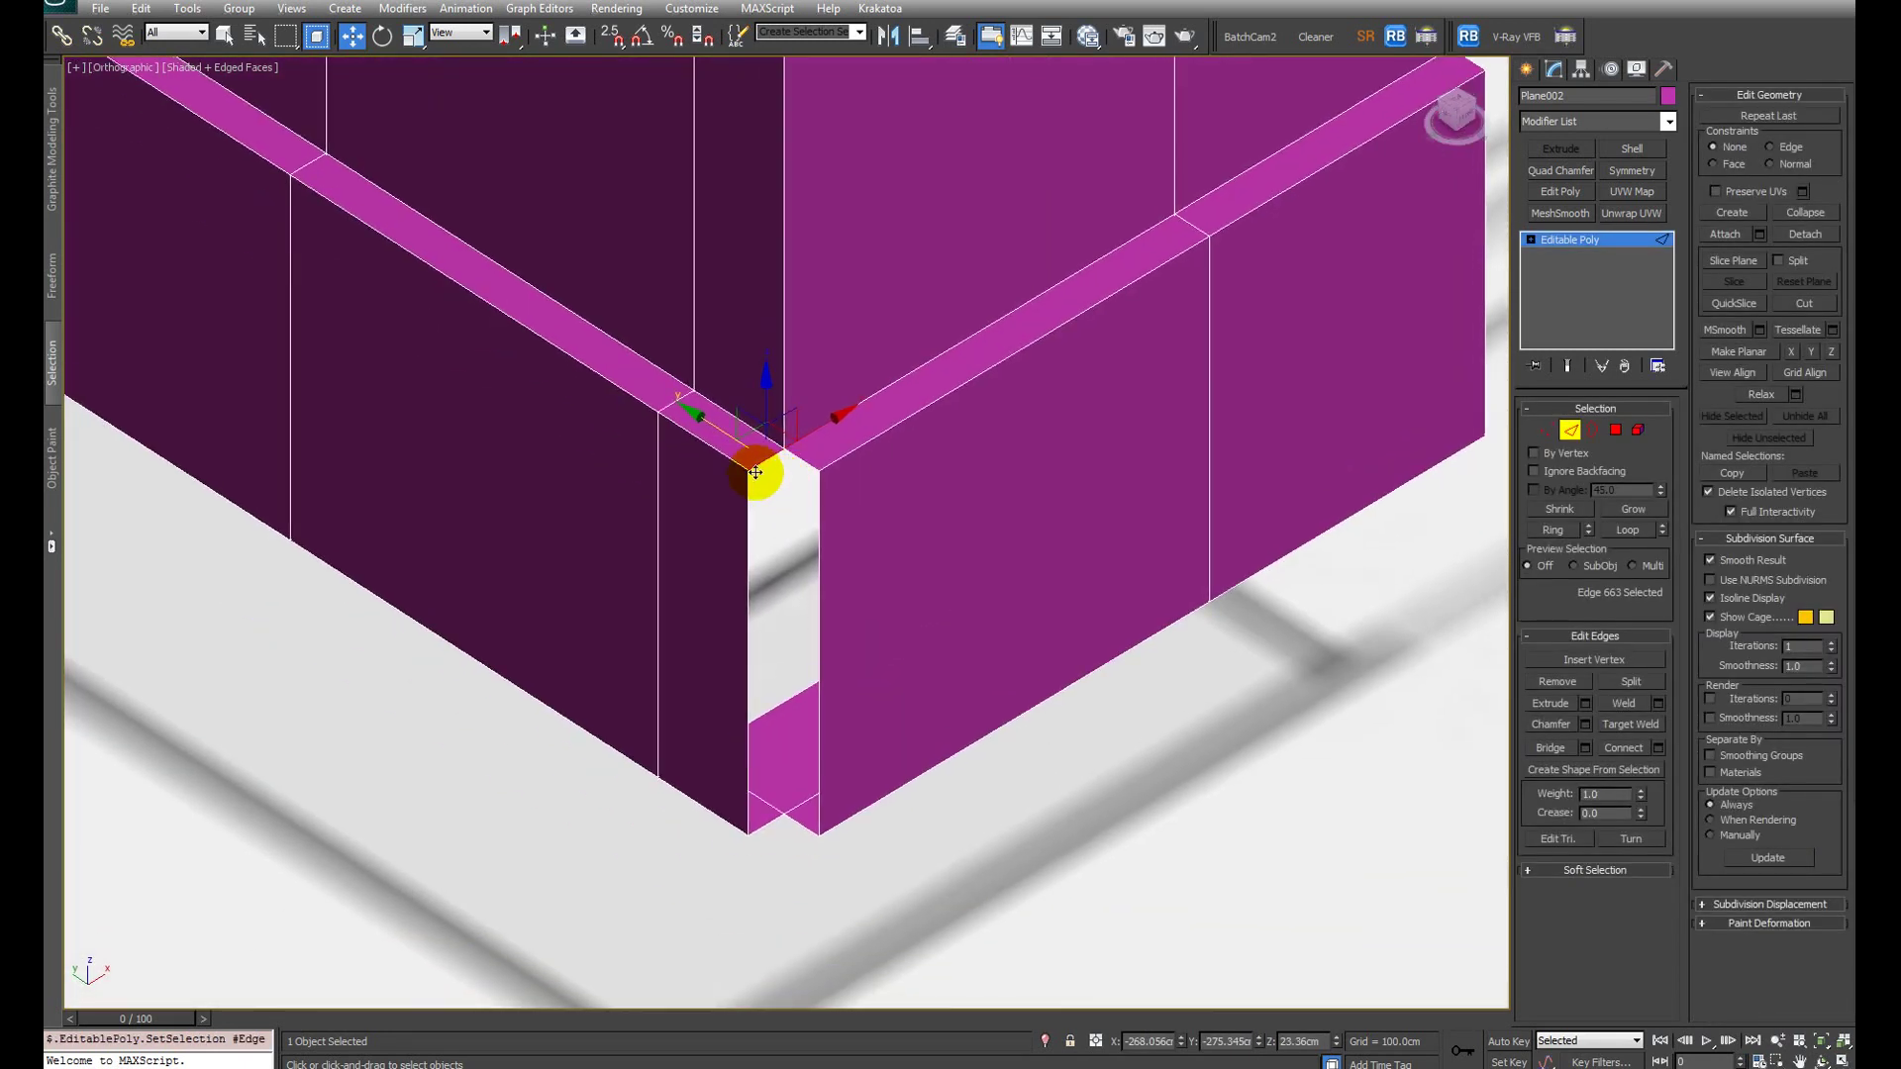
{"action": "left_click", "coordinate": [748, 559], "text": "ctrl"}
{"action": "left_click", "coordinate": [768, 776], "text": "ctrl"}
{"action": "key", "text": "F3"}
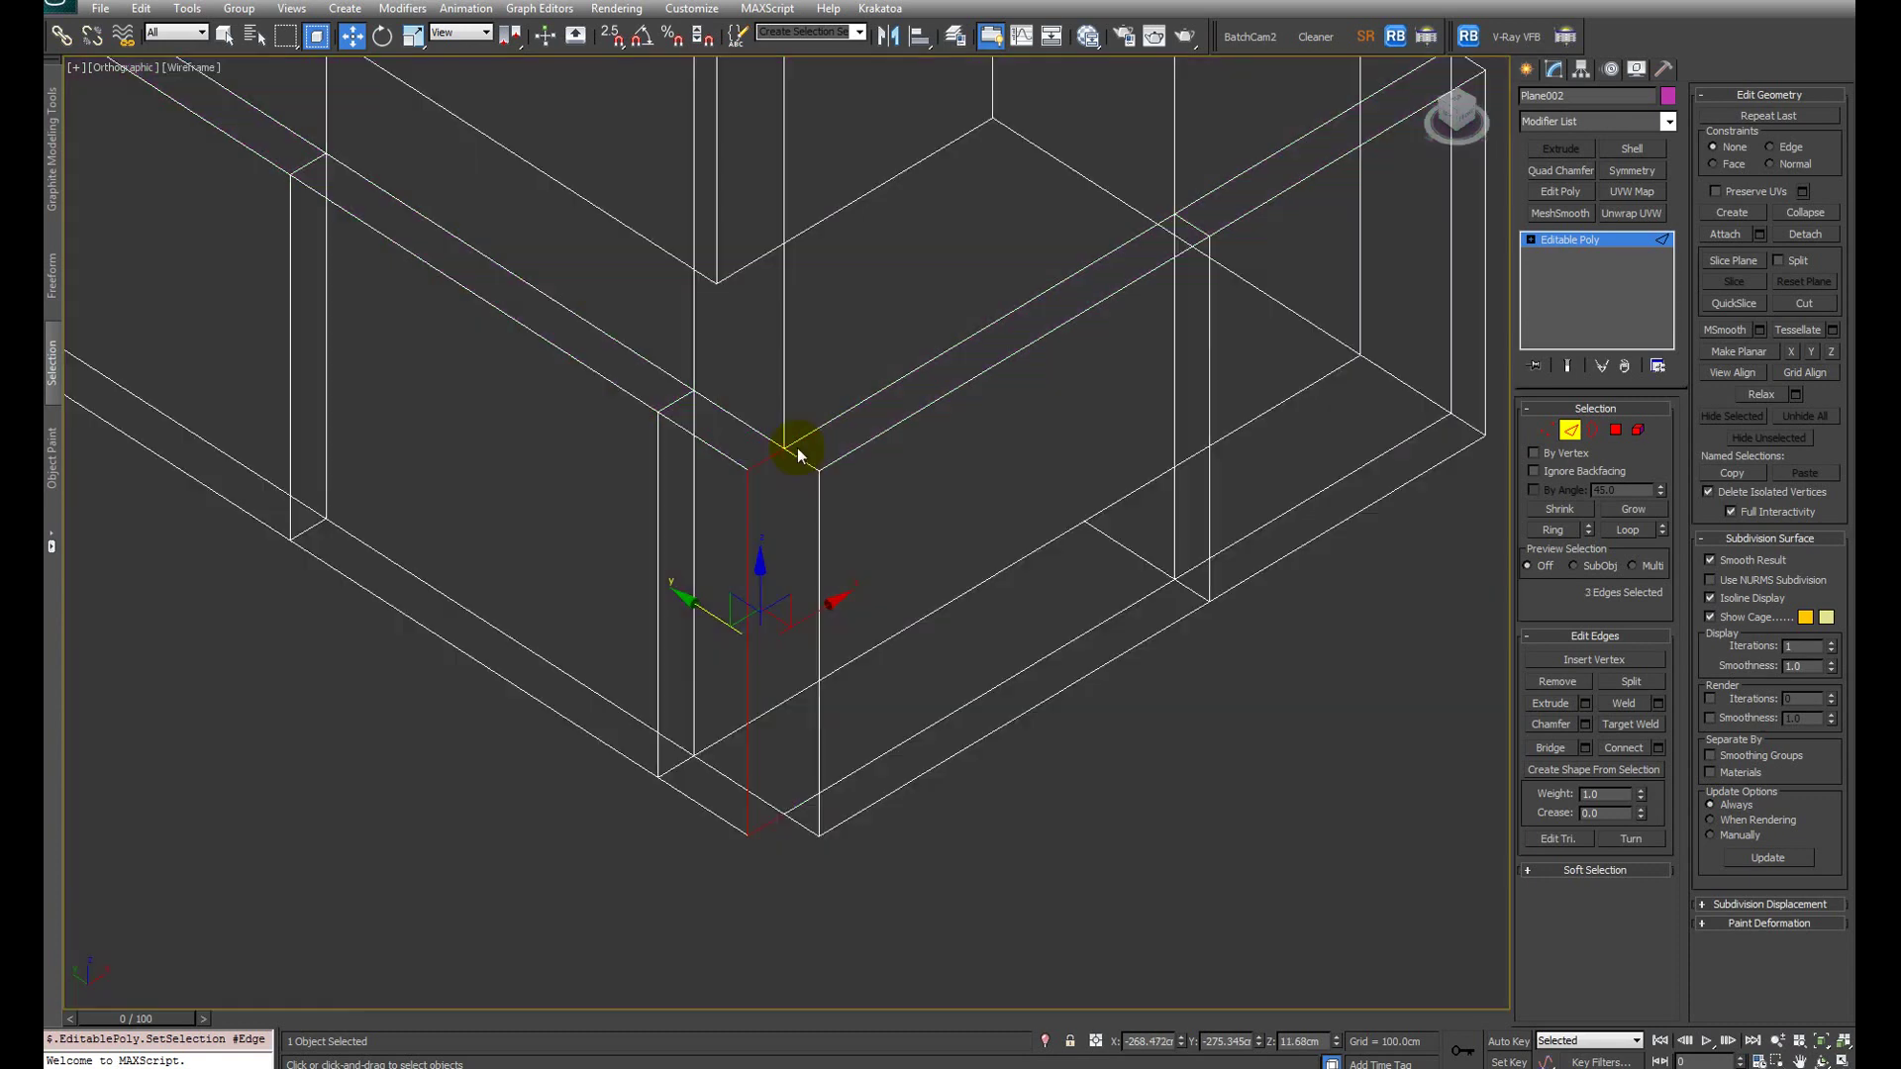
{"action": "key", "text": "F3"}
{"action": "left_click_drag", "start_coordinate": [725, 627], "coordinate": [754, 640]}
{"action": "middle_click_drag", "start_coordinate": [754, 640], "coordinate": [803, 540], "text": "alt"}
{"action": "scroll", "coordinate": [803, 541], "scroll_direction": "up", "scroll_amount": 3}
Step: Target-weld the extended strip's inner top and bottom vertices to the neighbouring vertices of the front base strip
{"action": "key", "text": "1"}
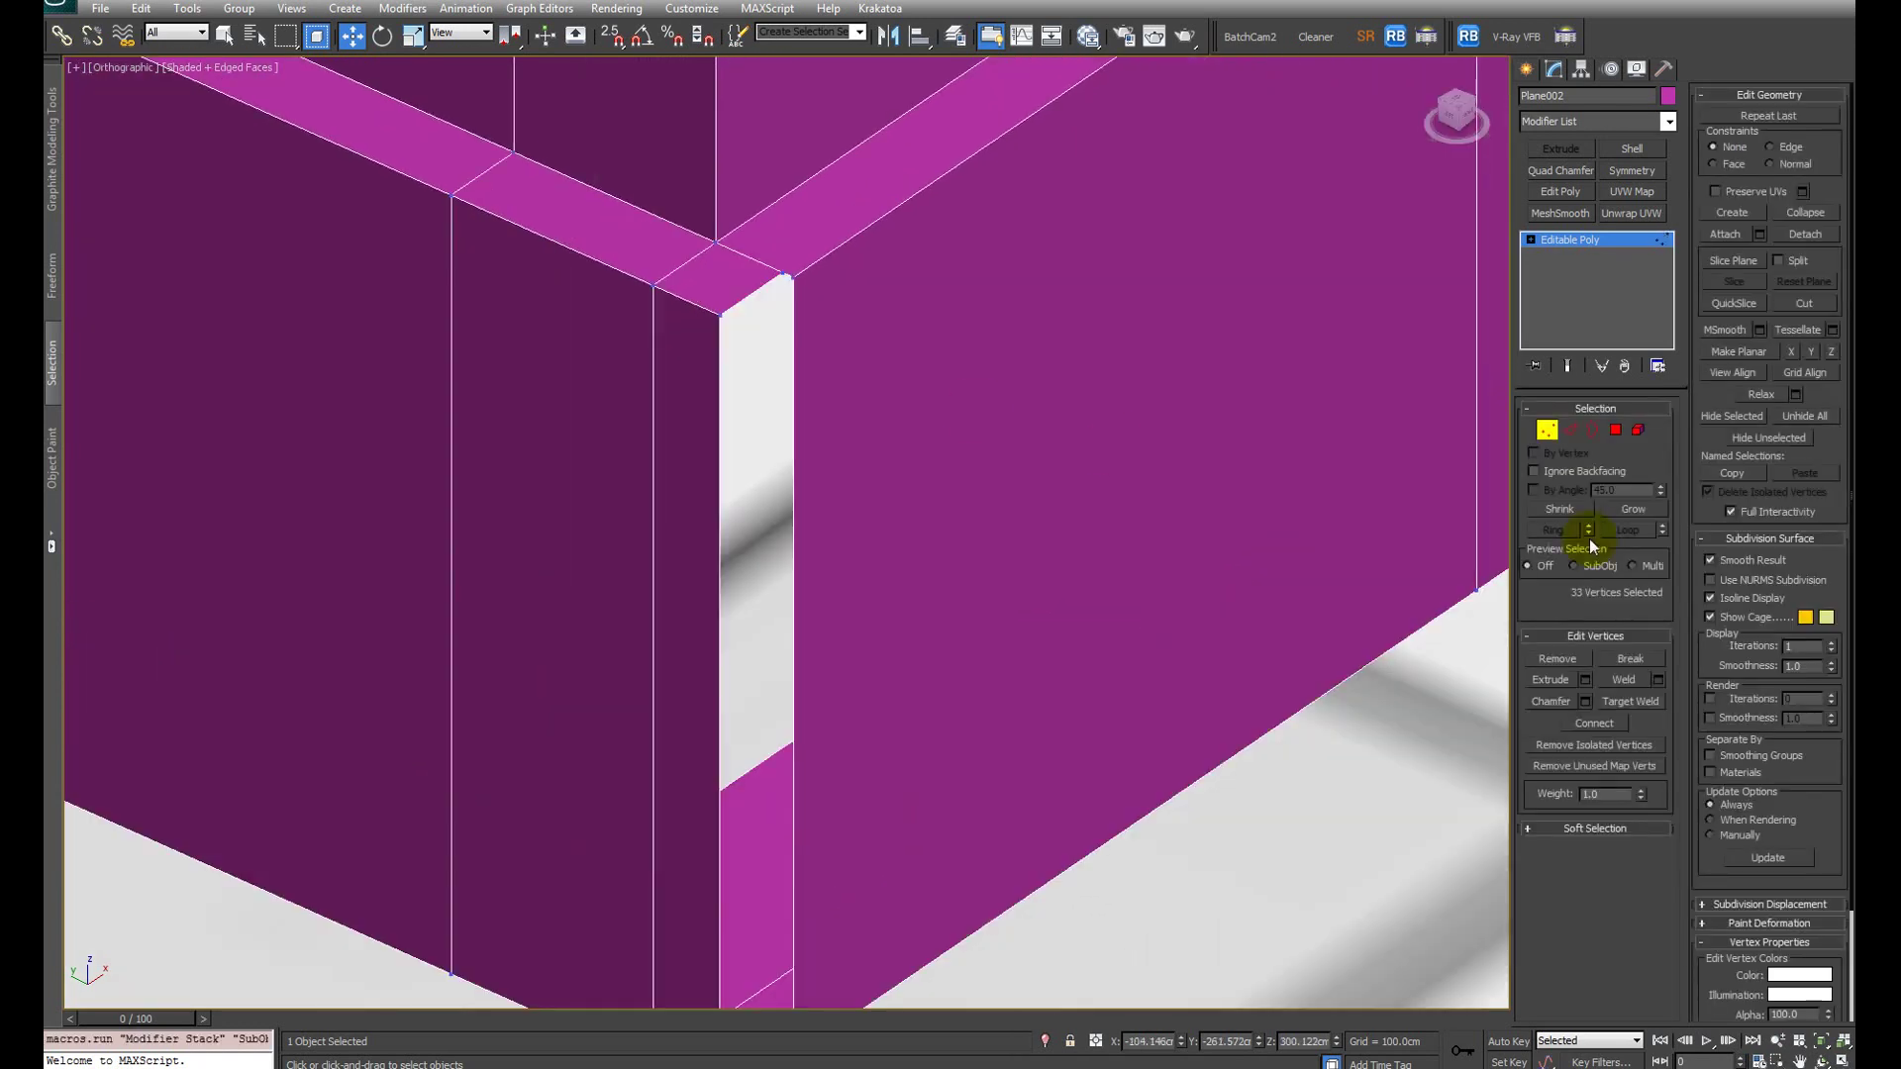
{"action": "right_click", "coordinate": [782, 297]}
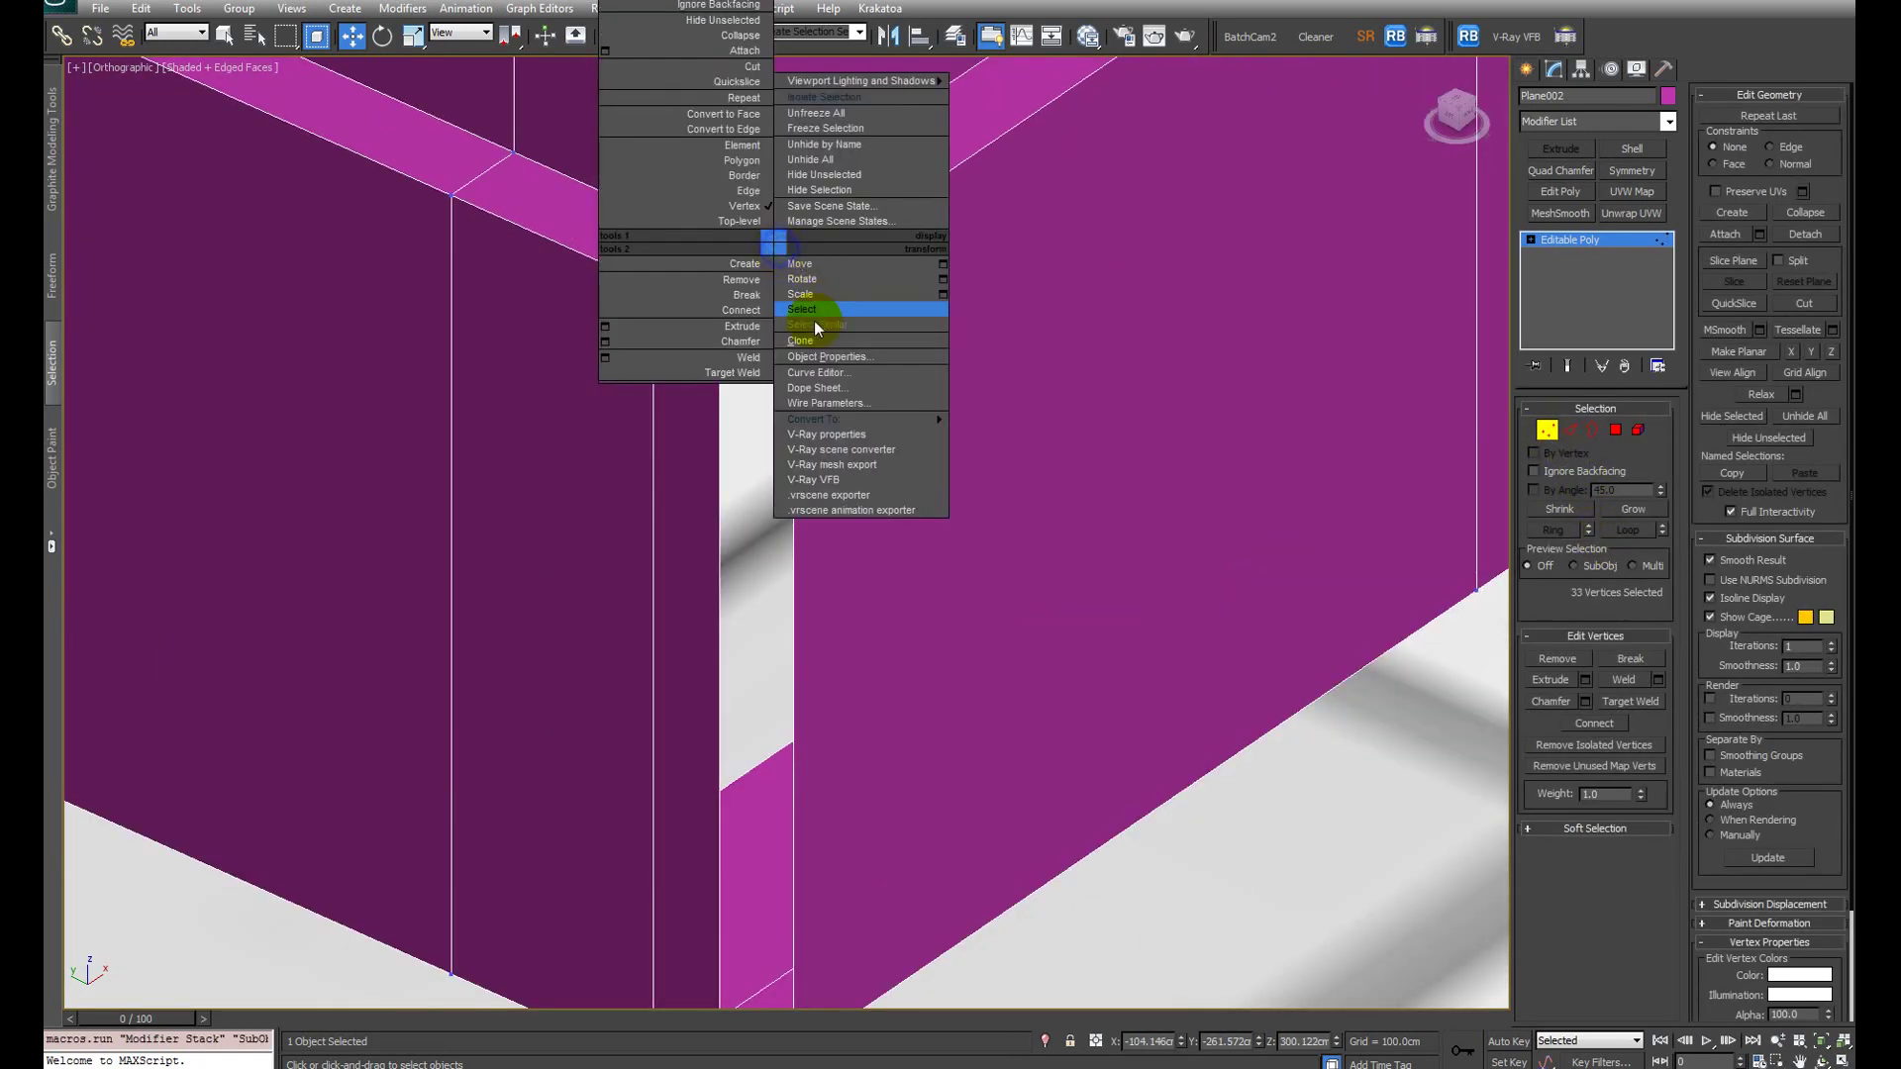
{"action": "left_click", "coordinate": [813, 314]}
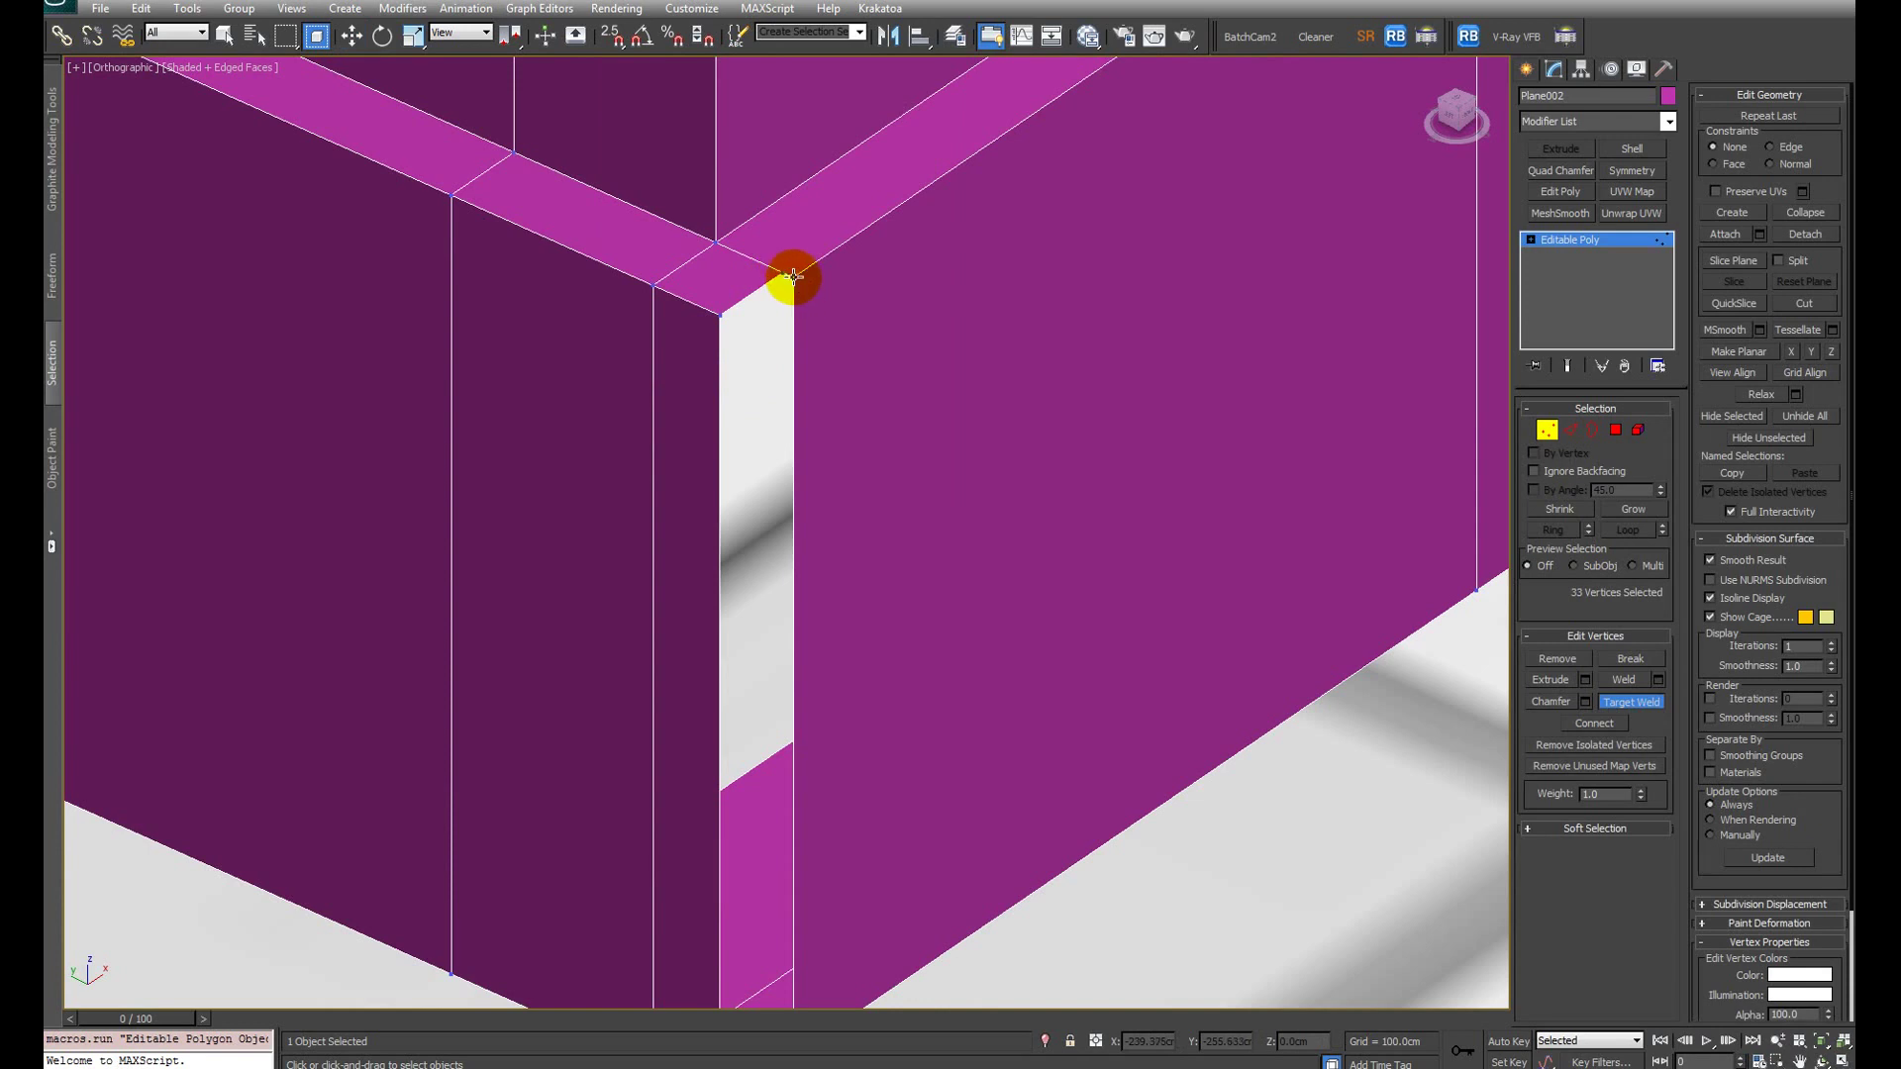
{"action": "middle_click_drag", "start_coordinate": [898, 431], "coordinate": [904, 341]}
{"action": "scroll", "coordinate": [766, 854], "scroll_direction": "up", "scroll_amount": 2}
{"action": "middle_click_drag", "start_coordinate": [790, 734], "coordinate": [793, 449]}
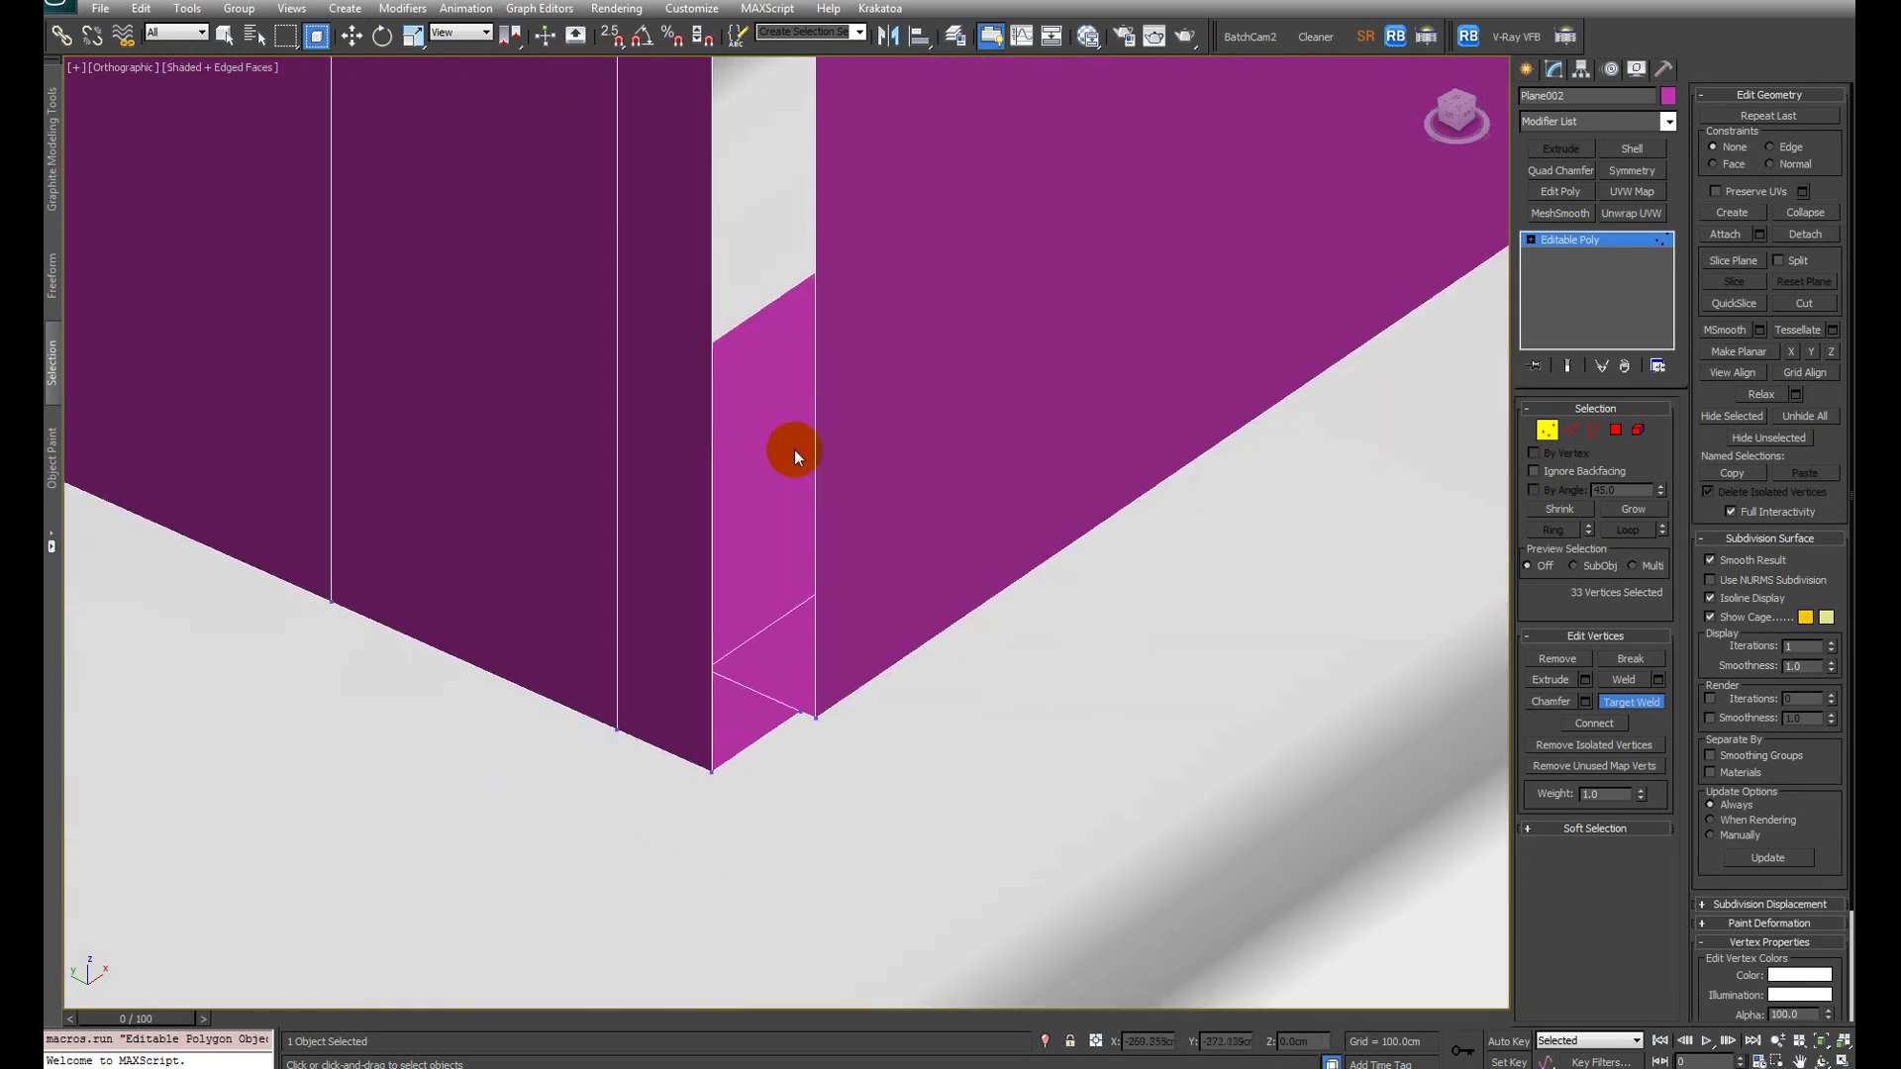
{"action": "right_click", "coordinate": [867, 671]}
{"action": "scroll", "coordinate": [955, 600], "scroll_direction": "down", "scroll_amount": 5}
{"action": "middle_click_drag", "start_coordinate": [956, 598], "coordinate": [965, 638], "text": "alt"}
{"action": "middle_click_drag", "start_coordinate": [947, 338], "coordinate": [909, 735]}
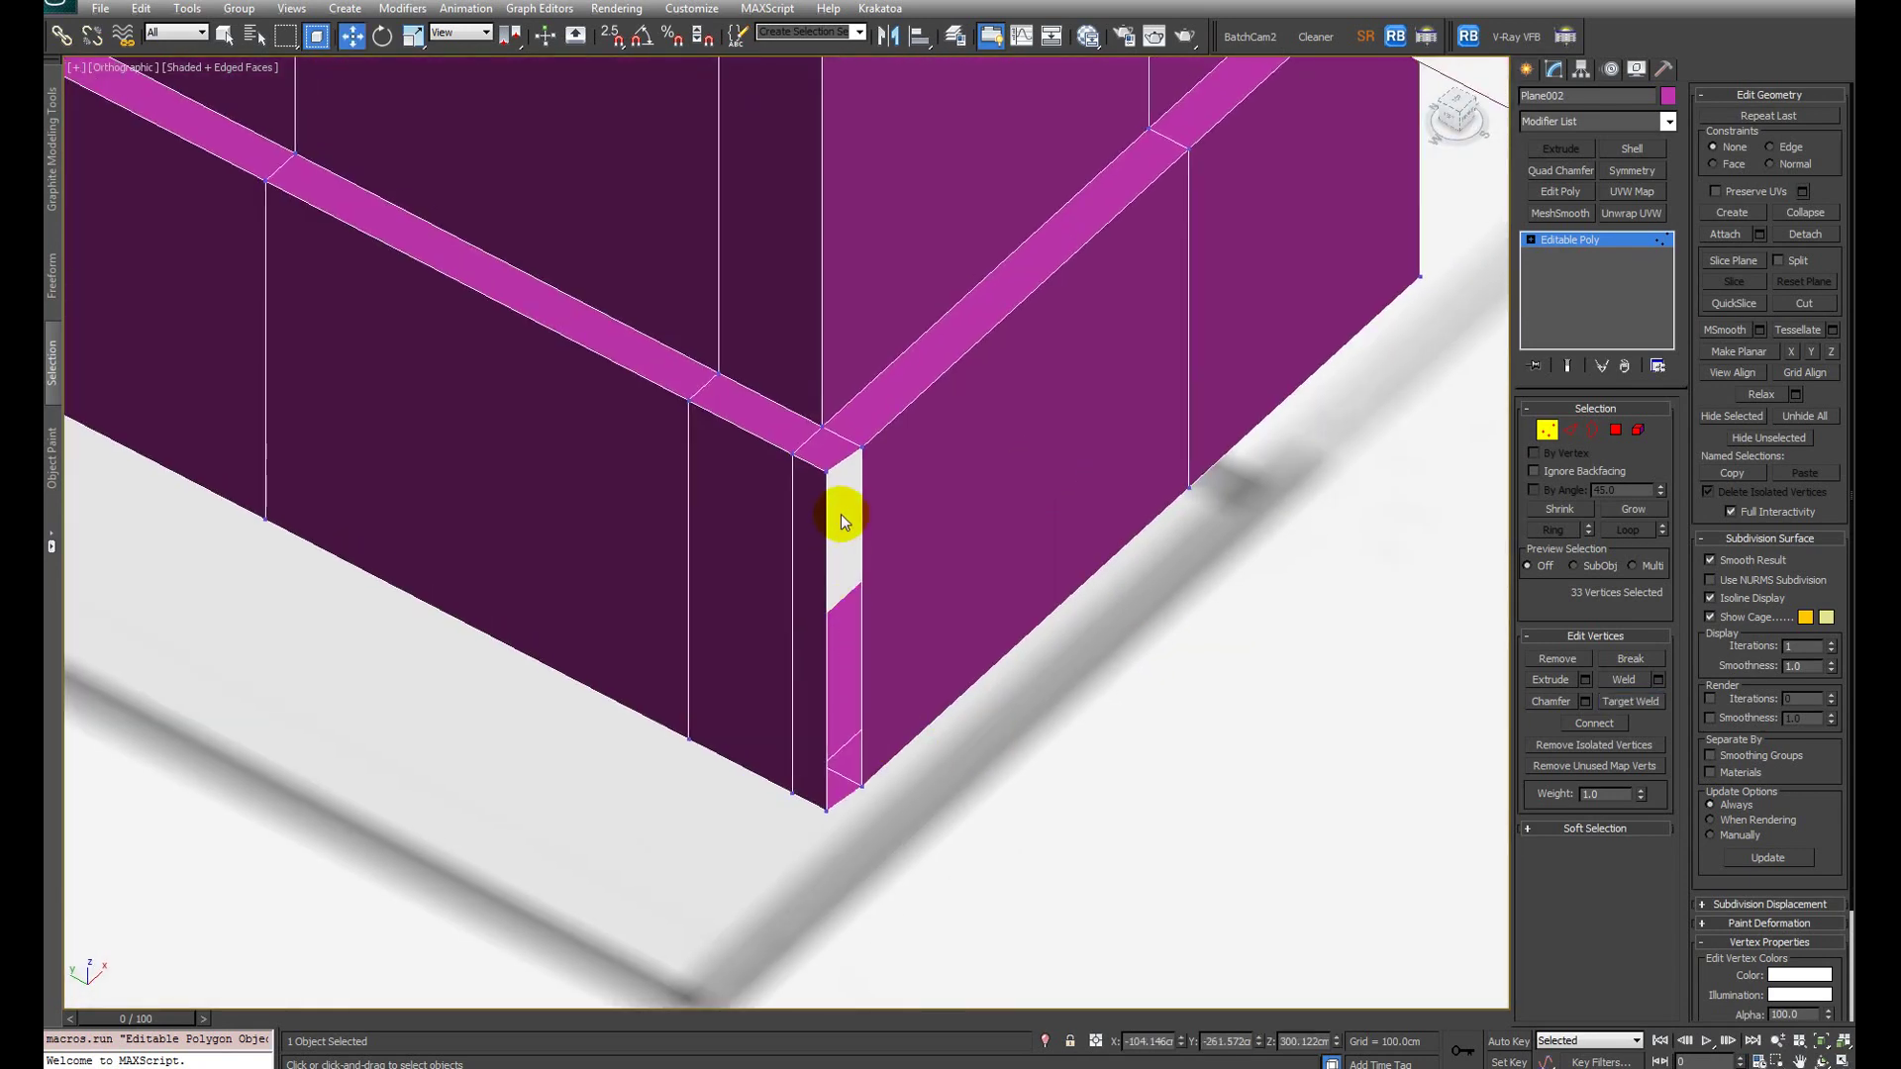
Step: Move the extended strip's outer vertical edge in the top view, snapping it in line with the front base face
{"action": "key", "text": "2"}
{"action": "key", "text": "t"}
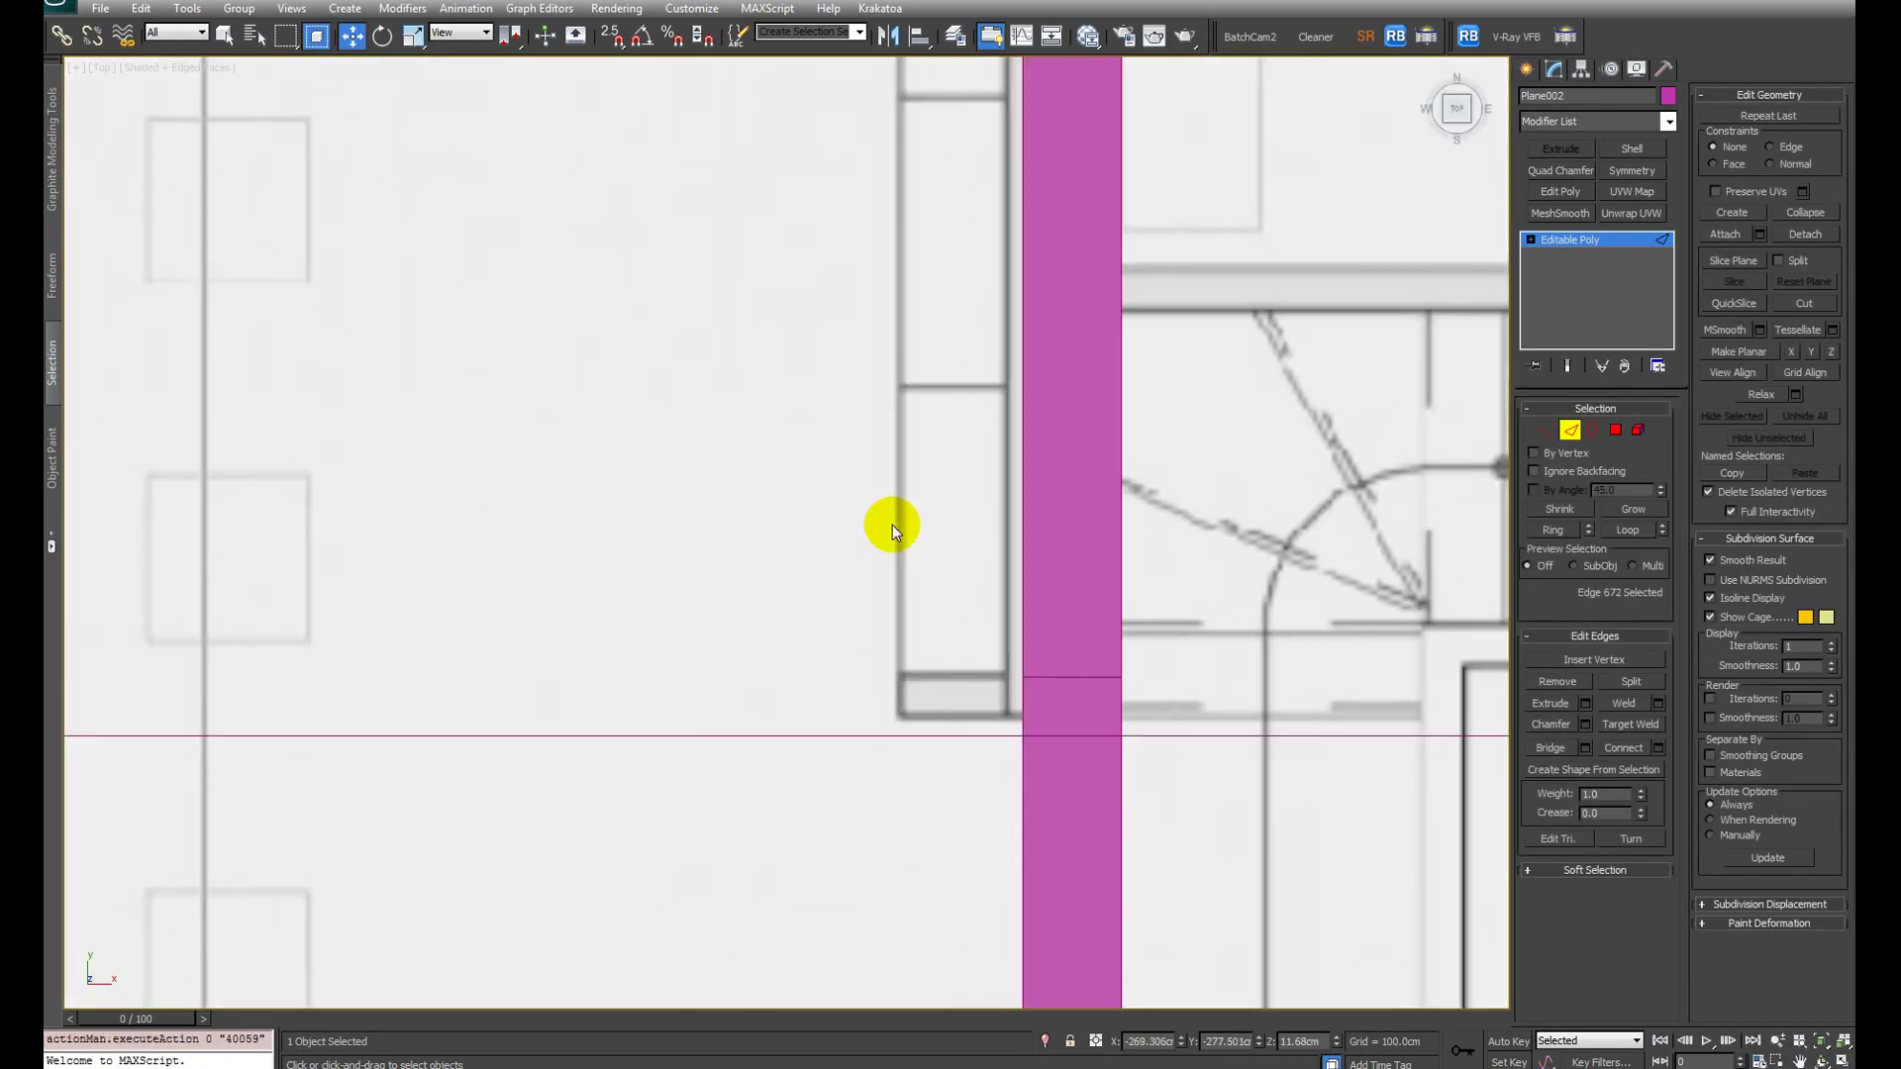
{"action": "key", "text": "z"}
{"action": "key", "text": "F3"}
{"action": "scroll", "coordinate": [814, 536], "scroll_direction": "up", "scroll_amount": 10}
{"action": "key", "text": "s"}
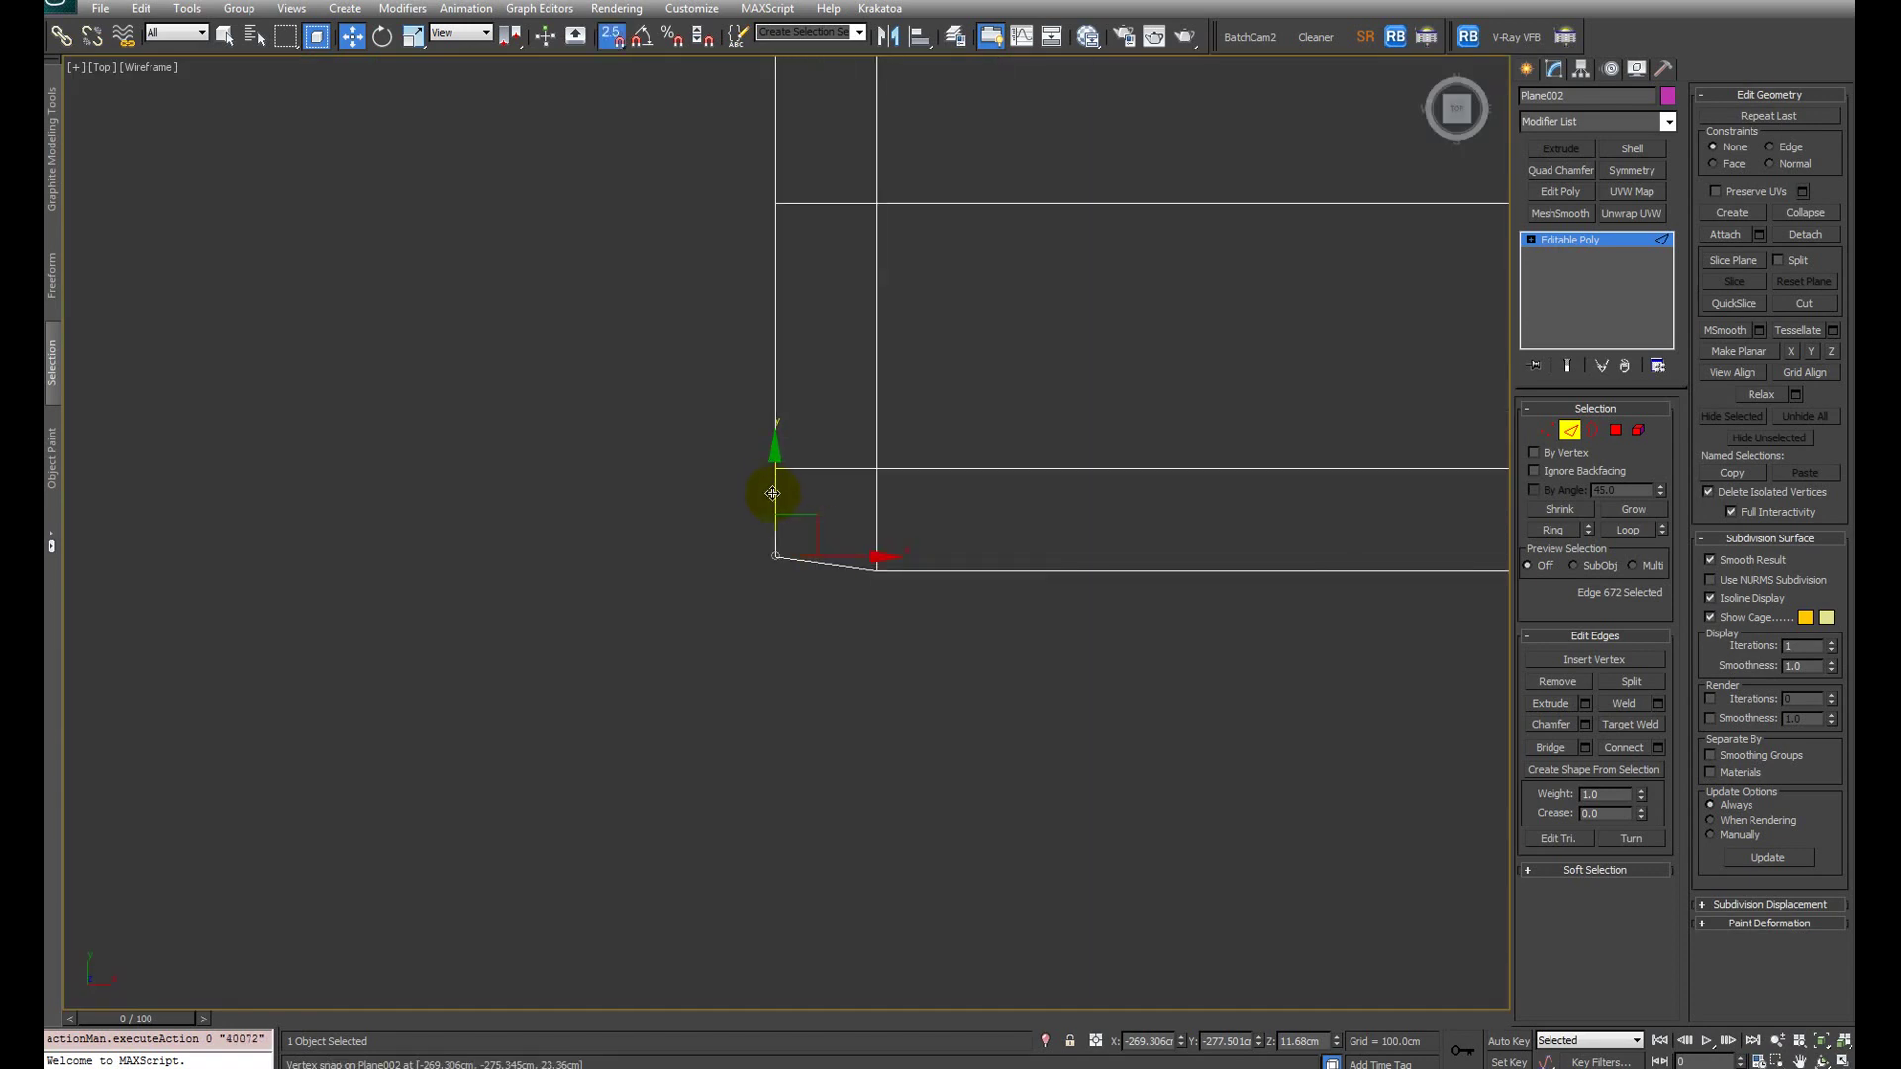
{"action": "left_click_drag", "start_coordinate": [776, 497], "coordinate": [883, 586]}
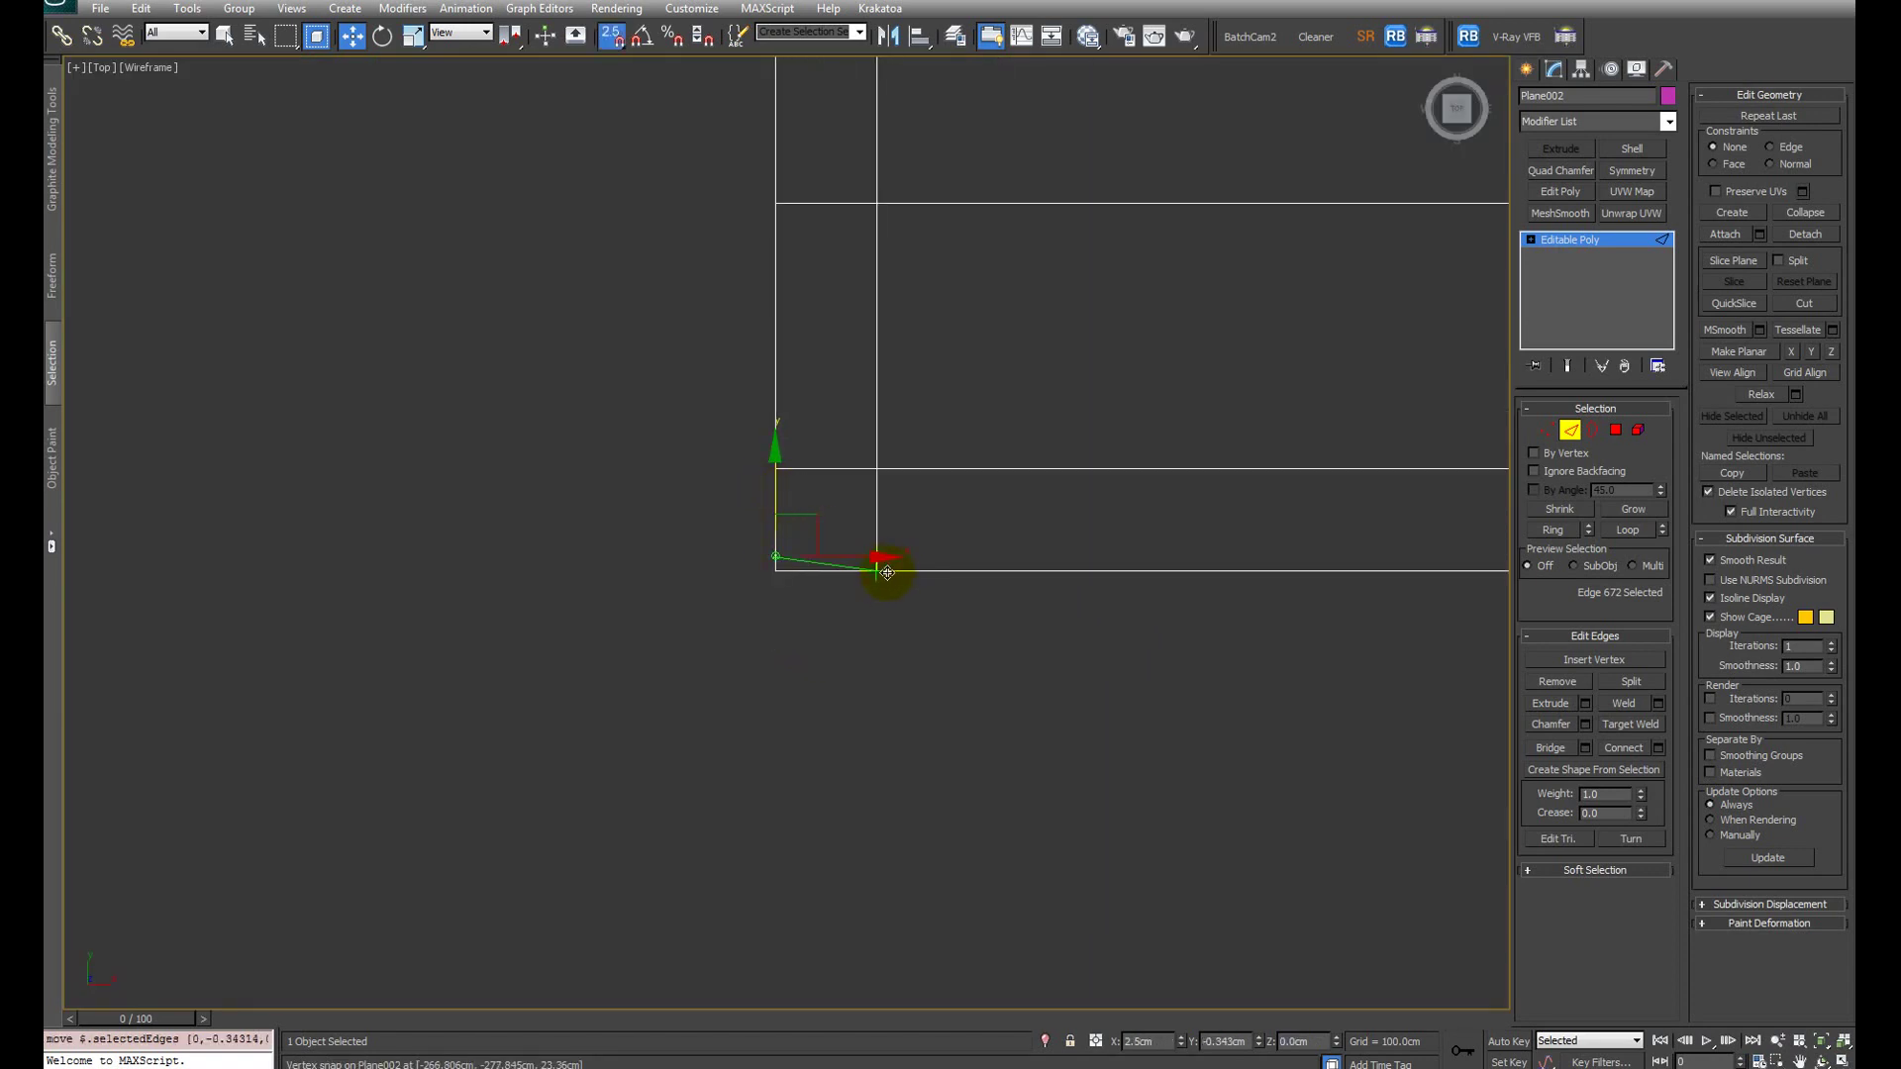
{"action": "mouse_move", "coordinate": [870, 613]}
{"action": "middle_mouse_down", "text": "alt"}
{"action": "mouse_move", "coordinate": [936, 528]}
{"action": "mouse_move", "coordinate": [917, 518]}
{"action": "mouse_move", "coordinate": [912, 419]}
{"action": "mouse_move", "coordinate": [869, 394]}
{"action": "mouse_move", "coordinate": [776, 195]}
{"action": "middle_mouse_up", "text": "alt"}
Step: Select the open border of the gap at the extension base strip's outer corner and cap it with a new face
{"action": "key", "text": "F3"}
{"action": "scroll", "coordinate": [917, 518], "scroll_direction": "down", "scroll_amount": 3}
{"action": "key", "text": "3"}
{"action": "left_click", "coordinate": [791, 409]}
{"action": "key", "text": "p"}
{"action": "key", "text": "z"}
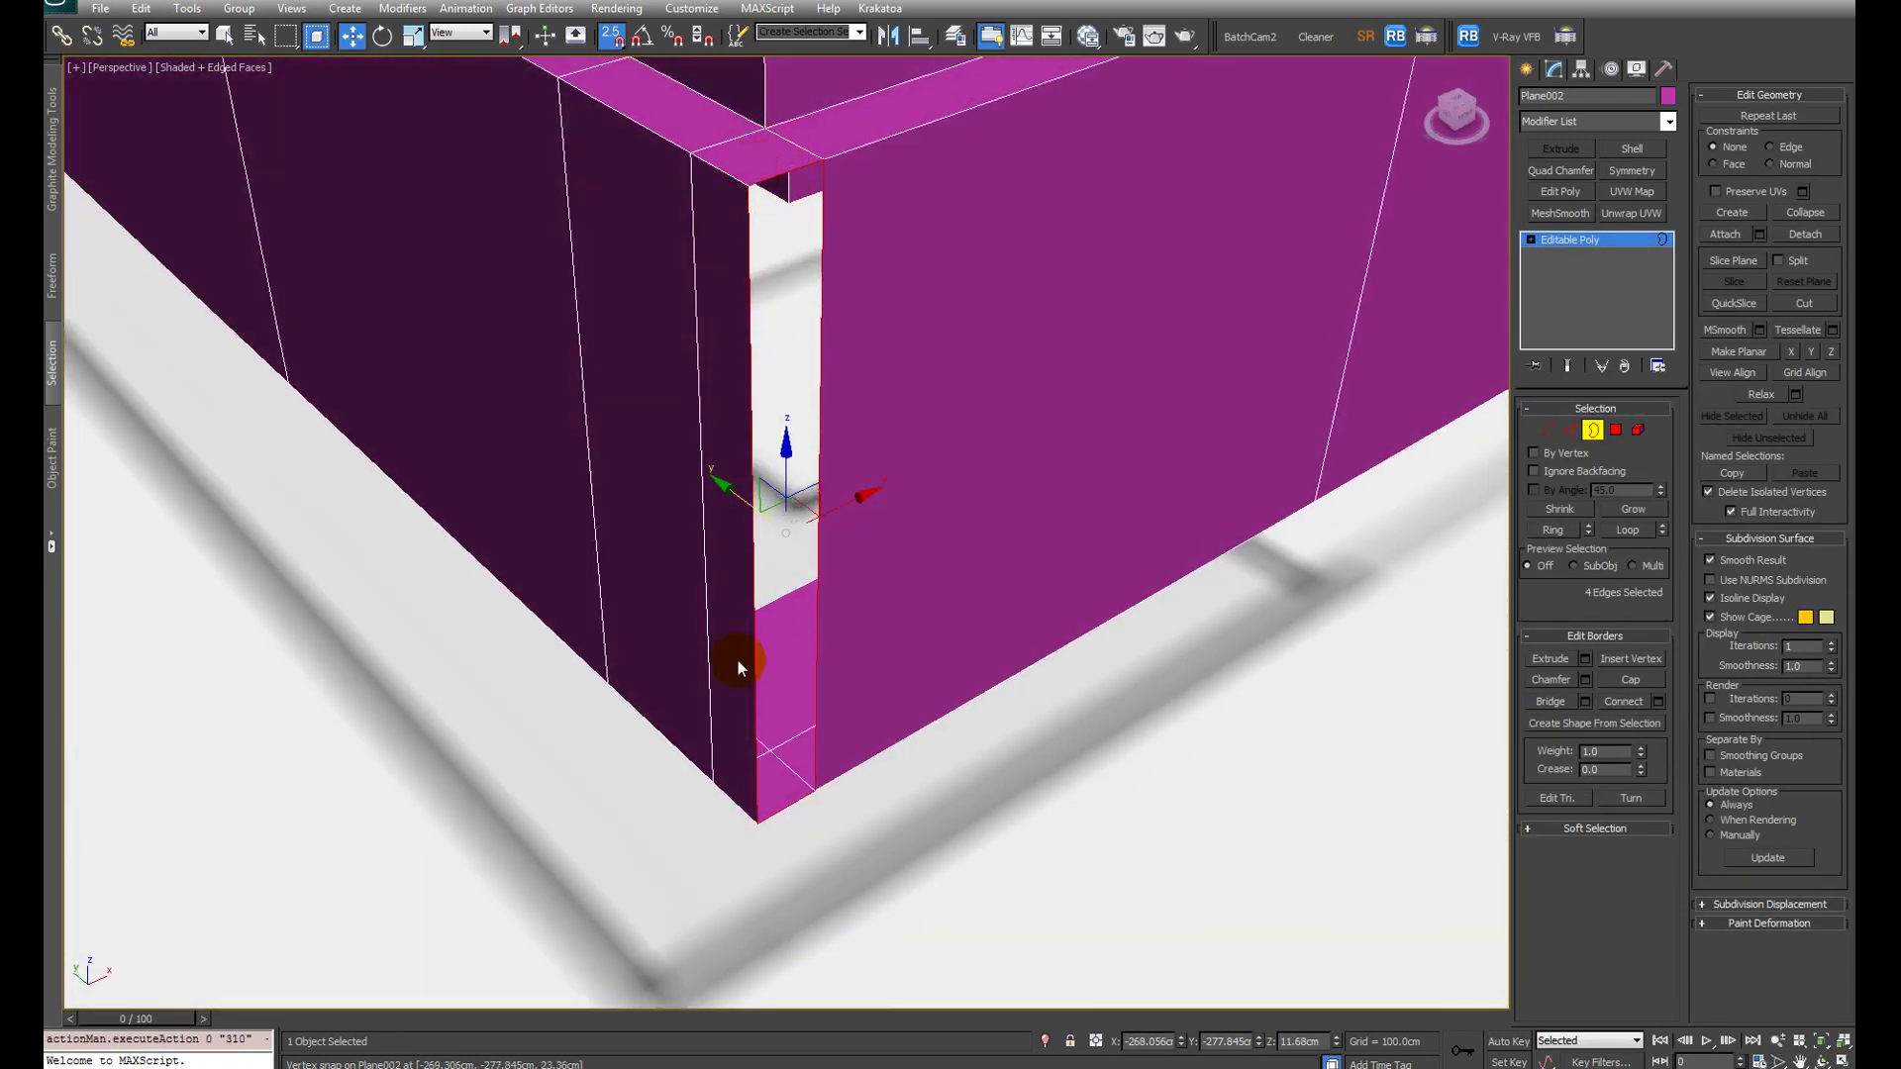
{"action": "left_click", "coordinate": [752, 184]}
{"action": "key", "text": "F3"}
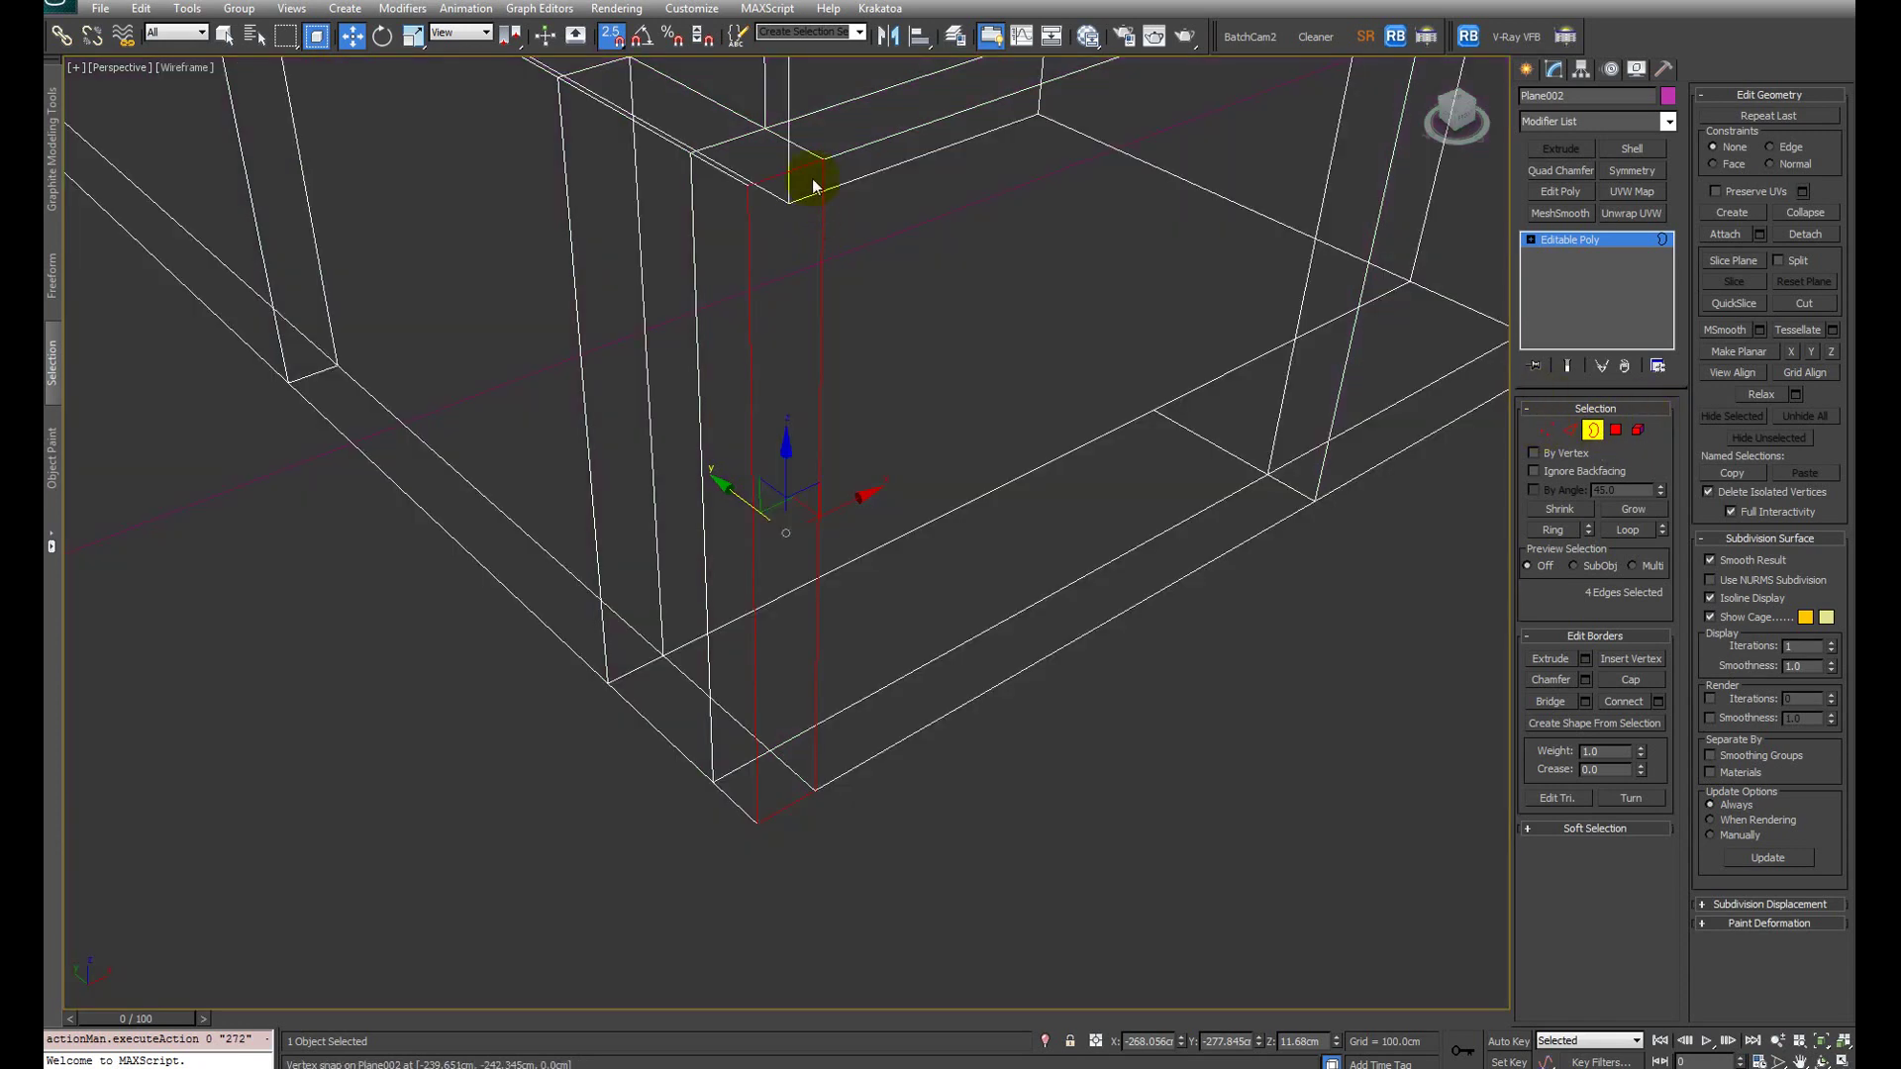
{"action": "key", "text": "F3"}
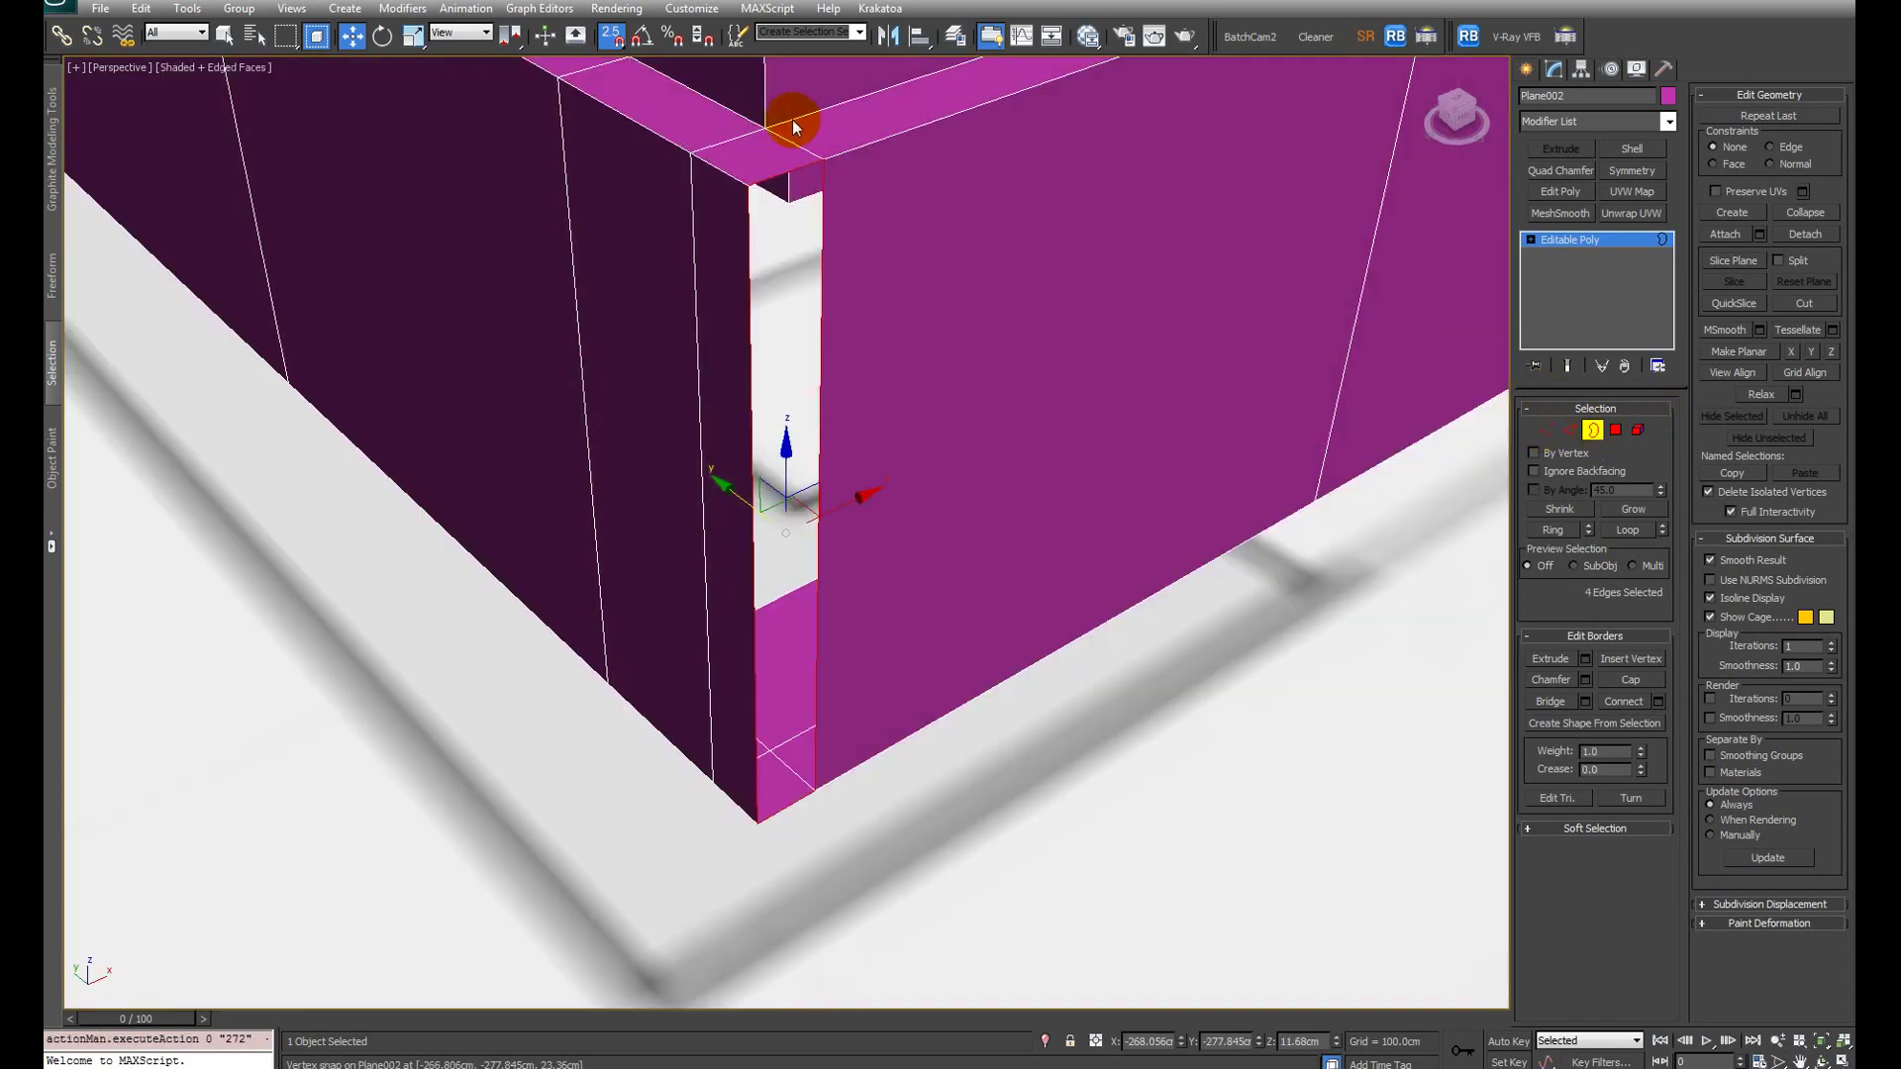
{"action": "left_click", "coordinate": [1625, 685]}
Step: Exit edge editing, select both the main house walls and the extension walls, and isolate them from the plan and elevation planes
{"action": "scroll", "coordinate": [961, 483], "scroll_direction": "down", "scroll_amount": 5}
{"action": "mouse_move", "coordinate": [960, 483]}
{"action": "middle_mouse_down", "text": "alt"}
{"action": "mouse_move", "coordinate": [856, 514]}
{"action": "mouse_move", "coordinate": [955, 466]}
{"action": "mouse_move", "coordinate": [946, 505]}
{"action": "middle_mouse_up", "text": "alt"}
{"action": "scroll", "coordinate": [943, 495], "scroll_direction": "down", "scroll_amount": 6}
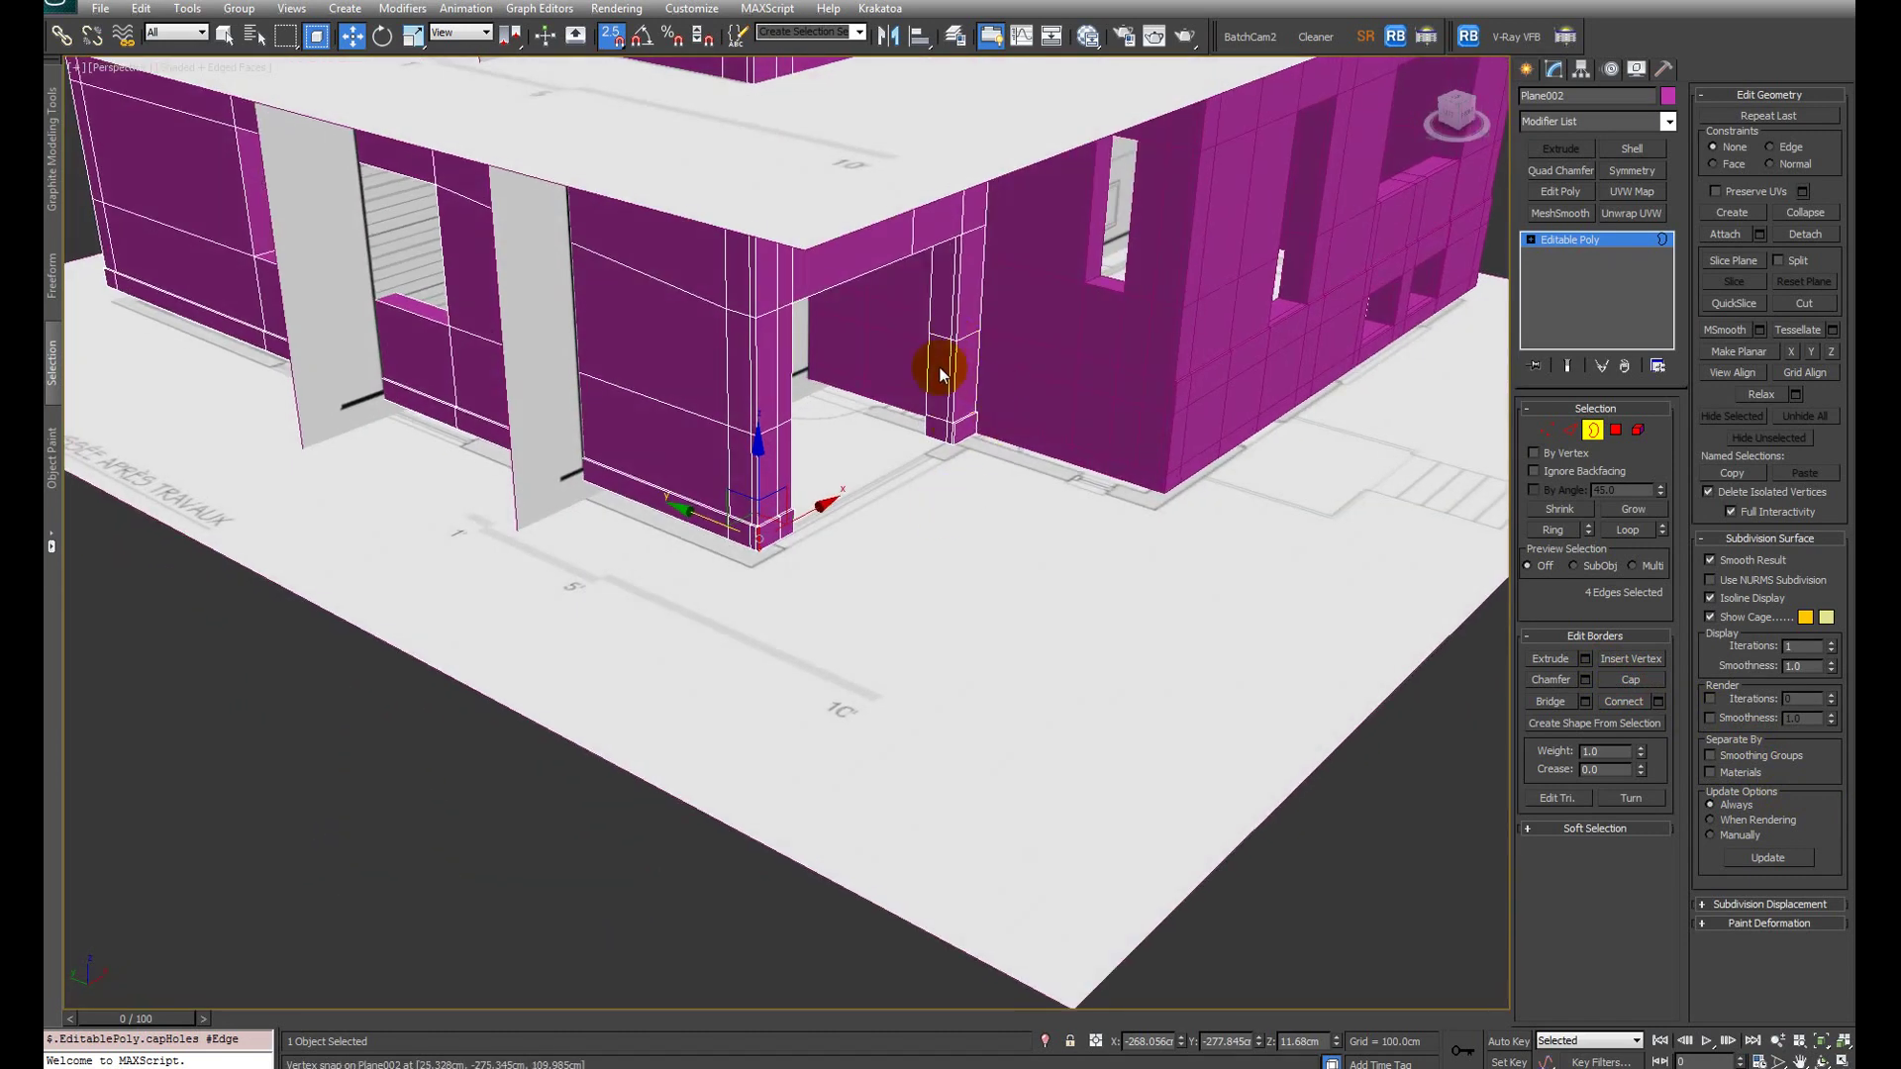
{"action": "scroll", "coordinate": [977, 377], "scroll_direction": "up", "scroll_amount": 5}
{"action": "middle_click_drag", "start_coordinate": [977, 376], "coordinate": [863, 331], "text": "alt"}
{"action": "scroll", "coordinate": [863, 330], "scroll_direction": "down", "scroll_amount": 6}
{"action": "middle_click_drag", "start_coordinate": [769, 558], "coordinate": [798, 545], "text": "alt"}
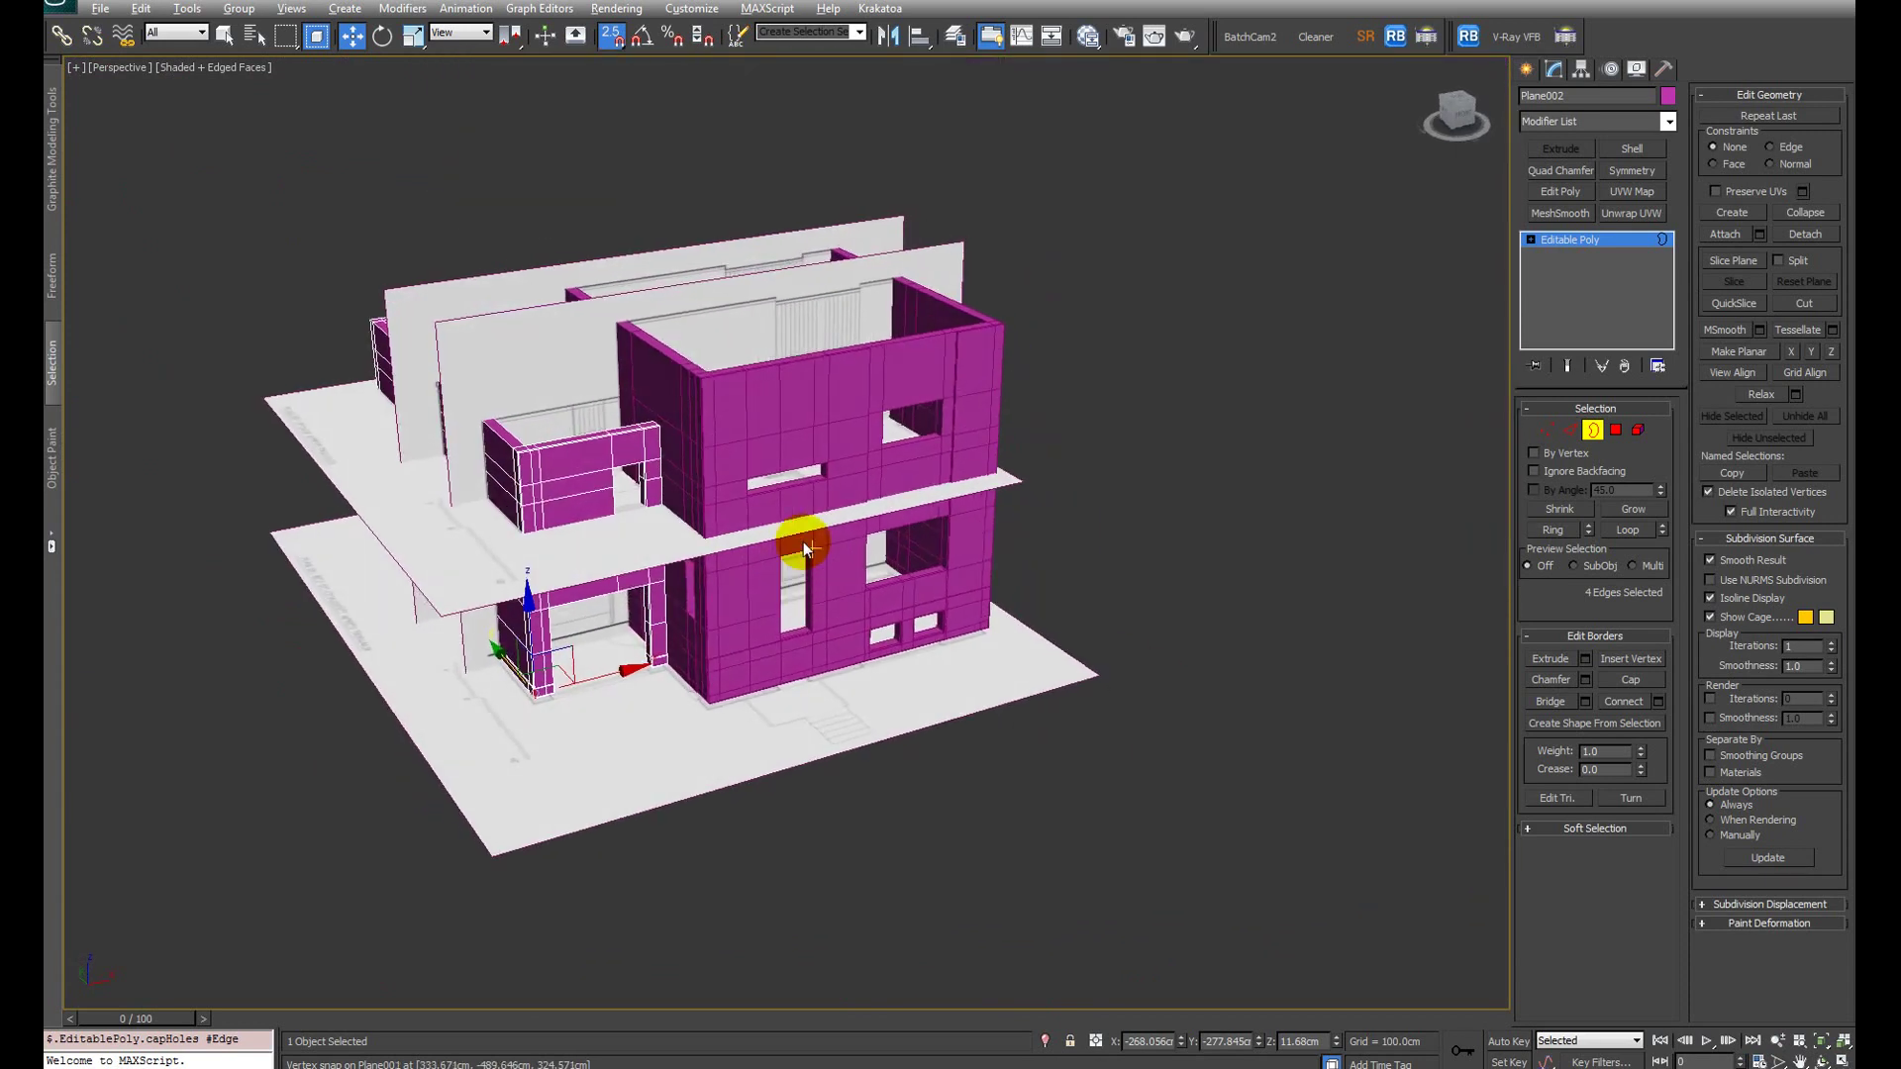
{"action": "key", "text": "2"}
{"action": "left_click", "coordinate": [1213, 426]}
{"action": "left_click", "coordinate": [806, 412]}
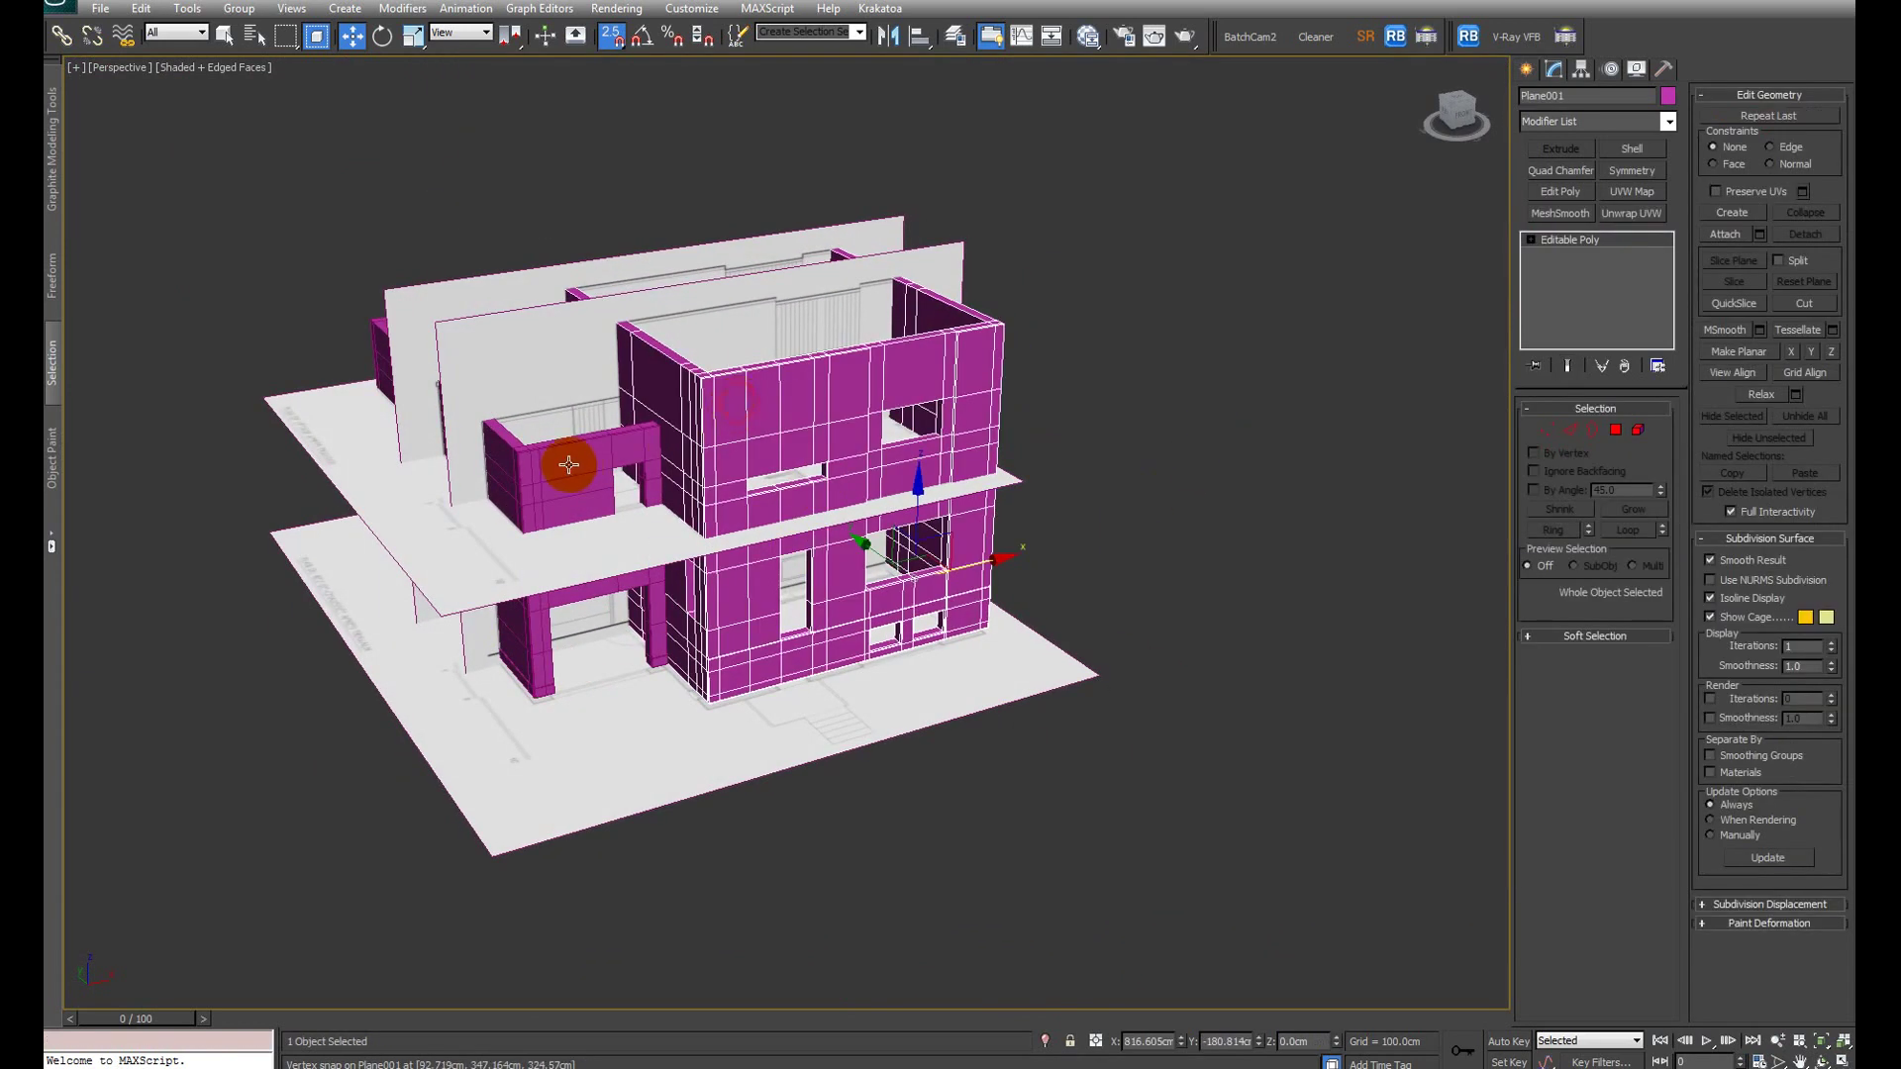
{"action": "left_click", "coordinate": [569, 464], "text": "ctrl"}
{"action": "key", "text": "alt+q"}
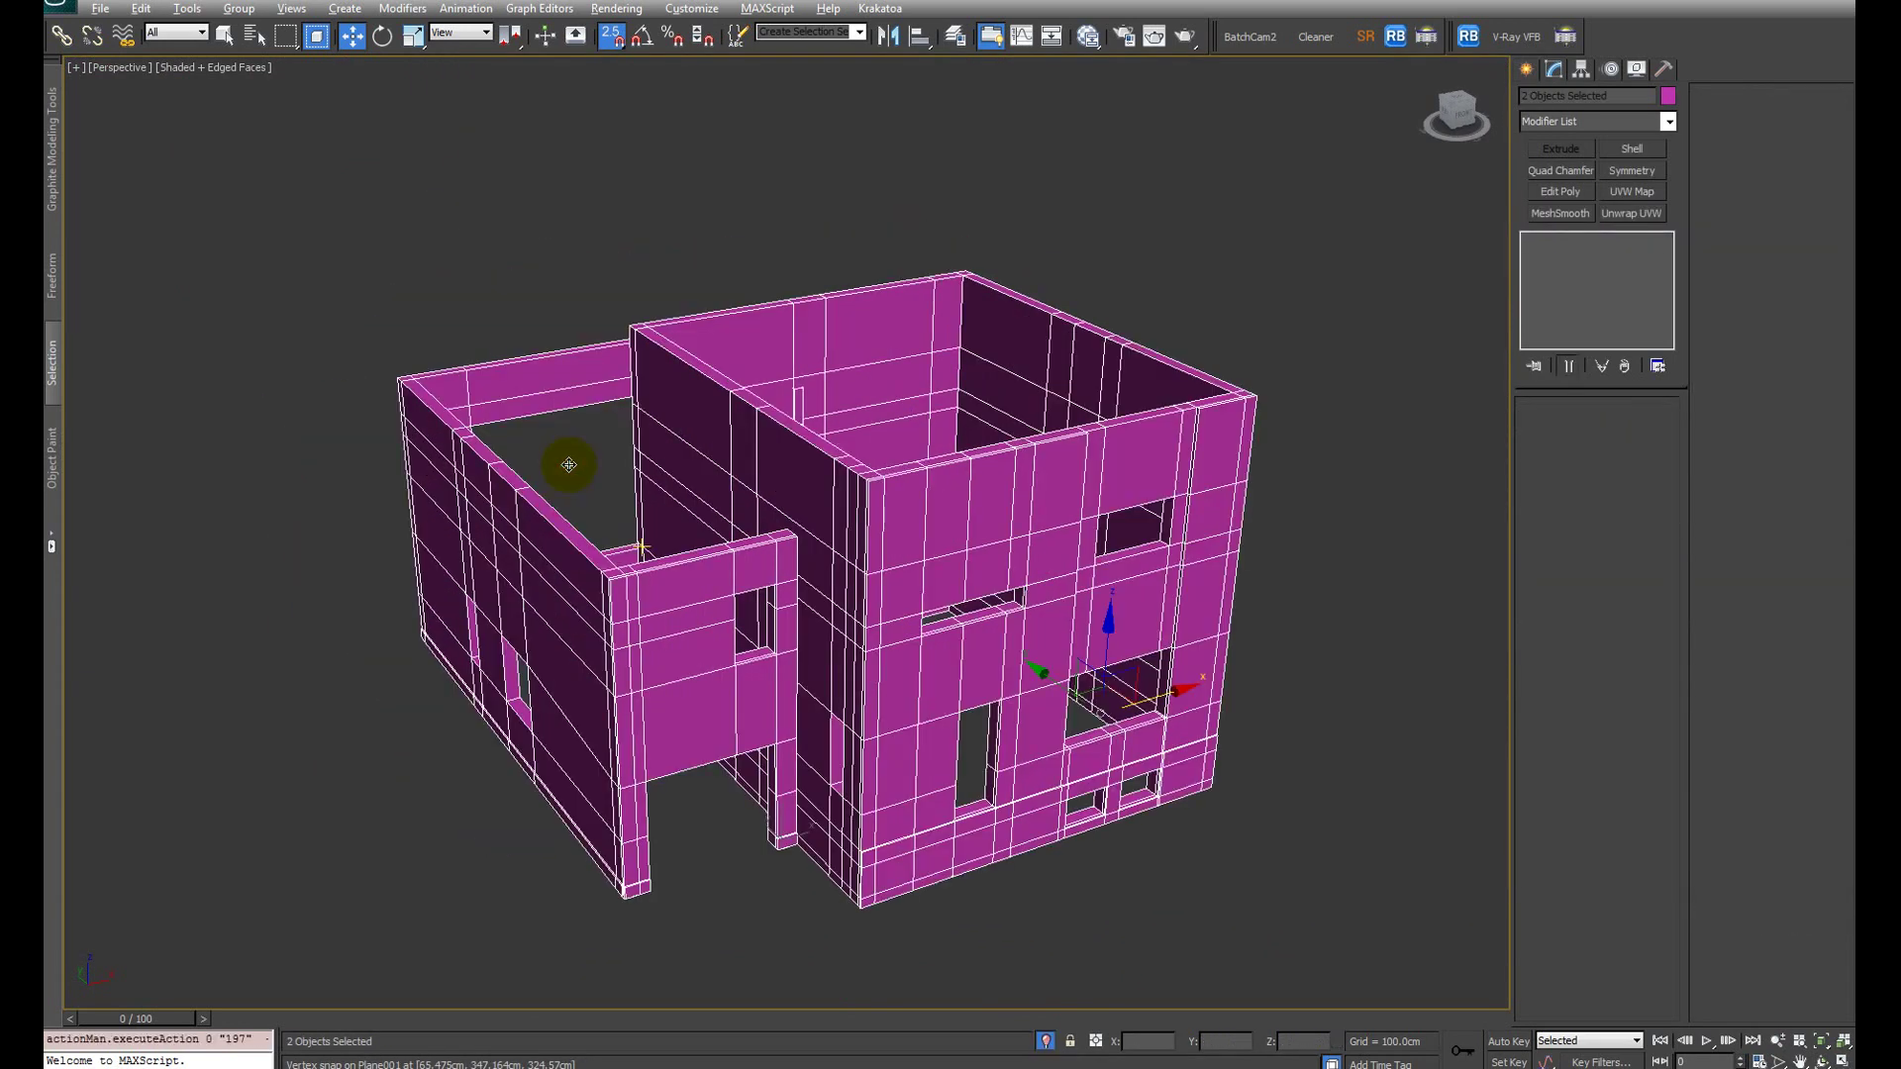
Step: Give both wall objects a light grey object color and check the shaded model with and without edges
{"action": "middle_click_drag", "start_coordinate": [1195, 718], "coordinate": [1063, 691], "text": "alt"}
{"action": "left_click", "coordinate": [1303, 700]}
{"action": "left_click_drag", "start_coordinate": [1263, 855], "coordinate": [488, 334]}
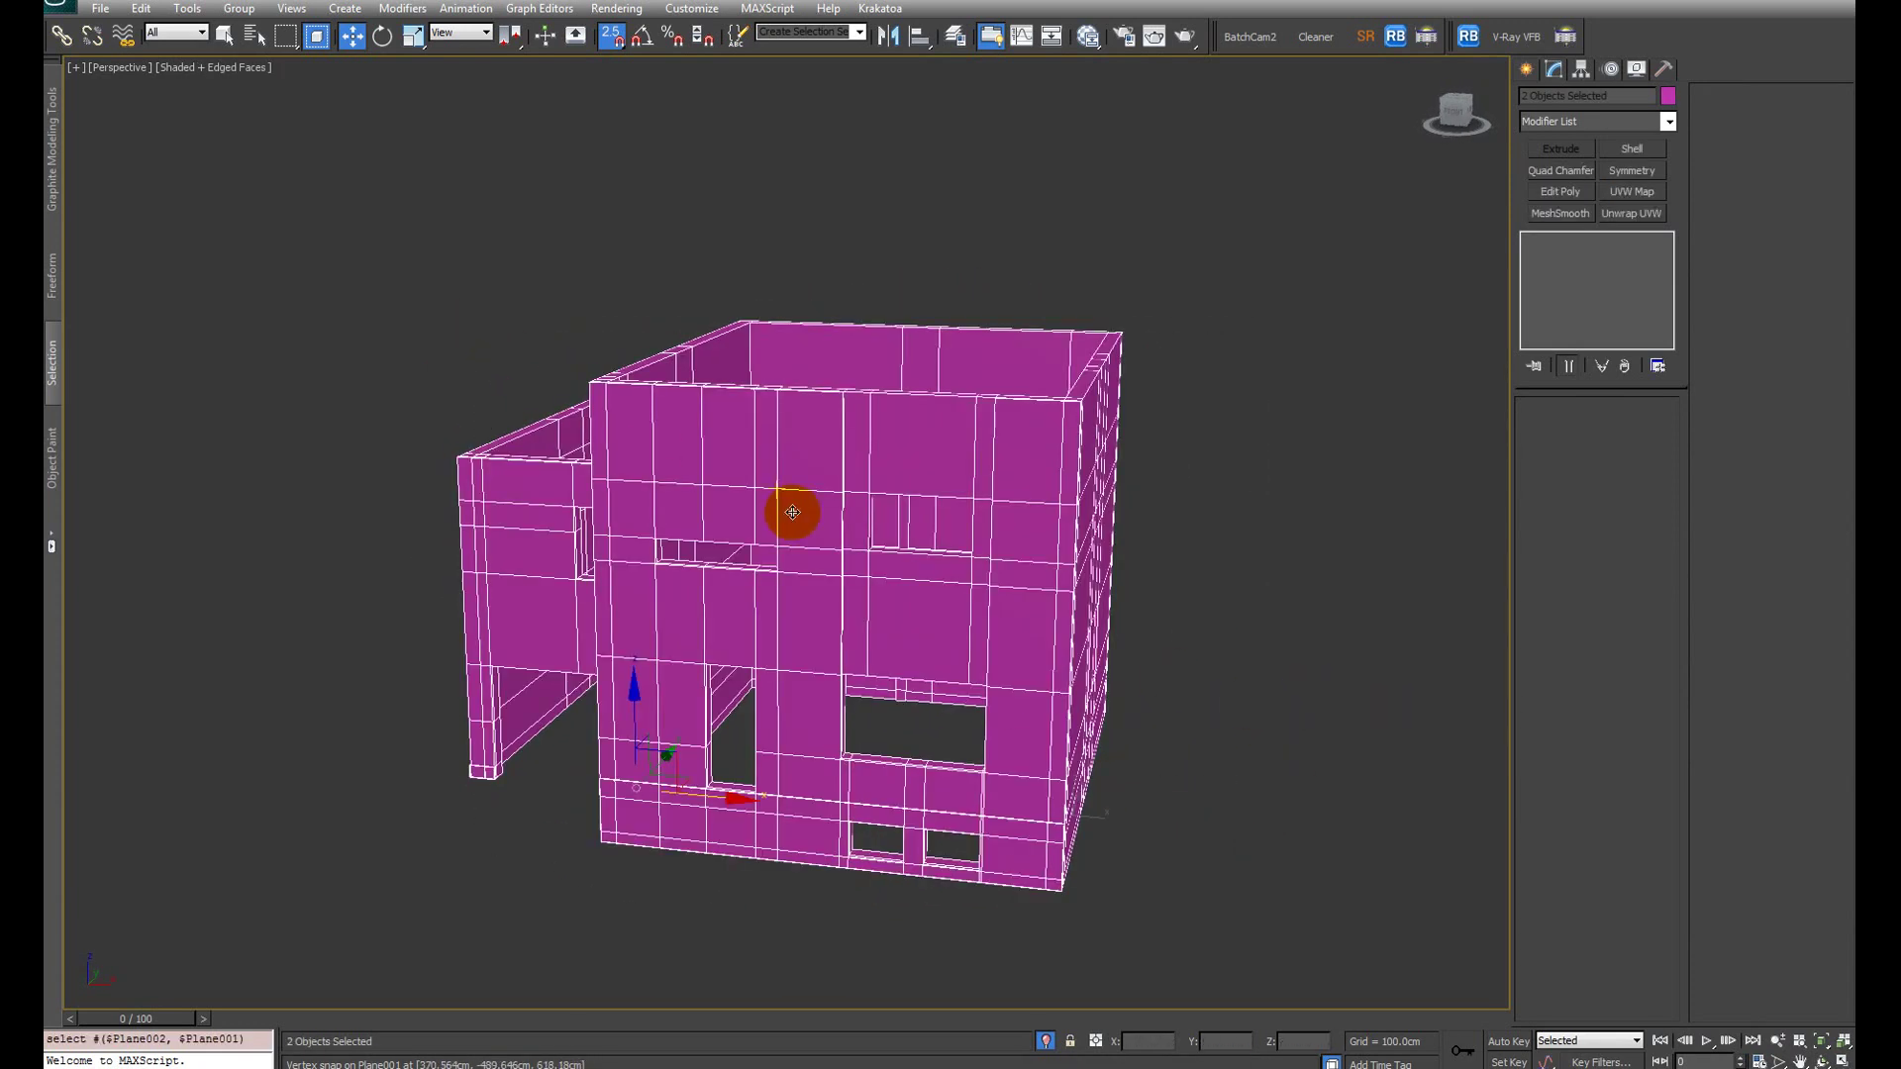
{"action": "middle_click_drag", "start_coordinate": [793, 513], "coordinate": [915, 468], "text": "alt"}
{"action": "left_click", "coordinate": [1667, 96]}
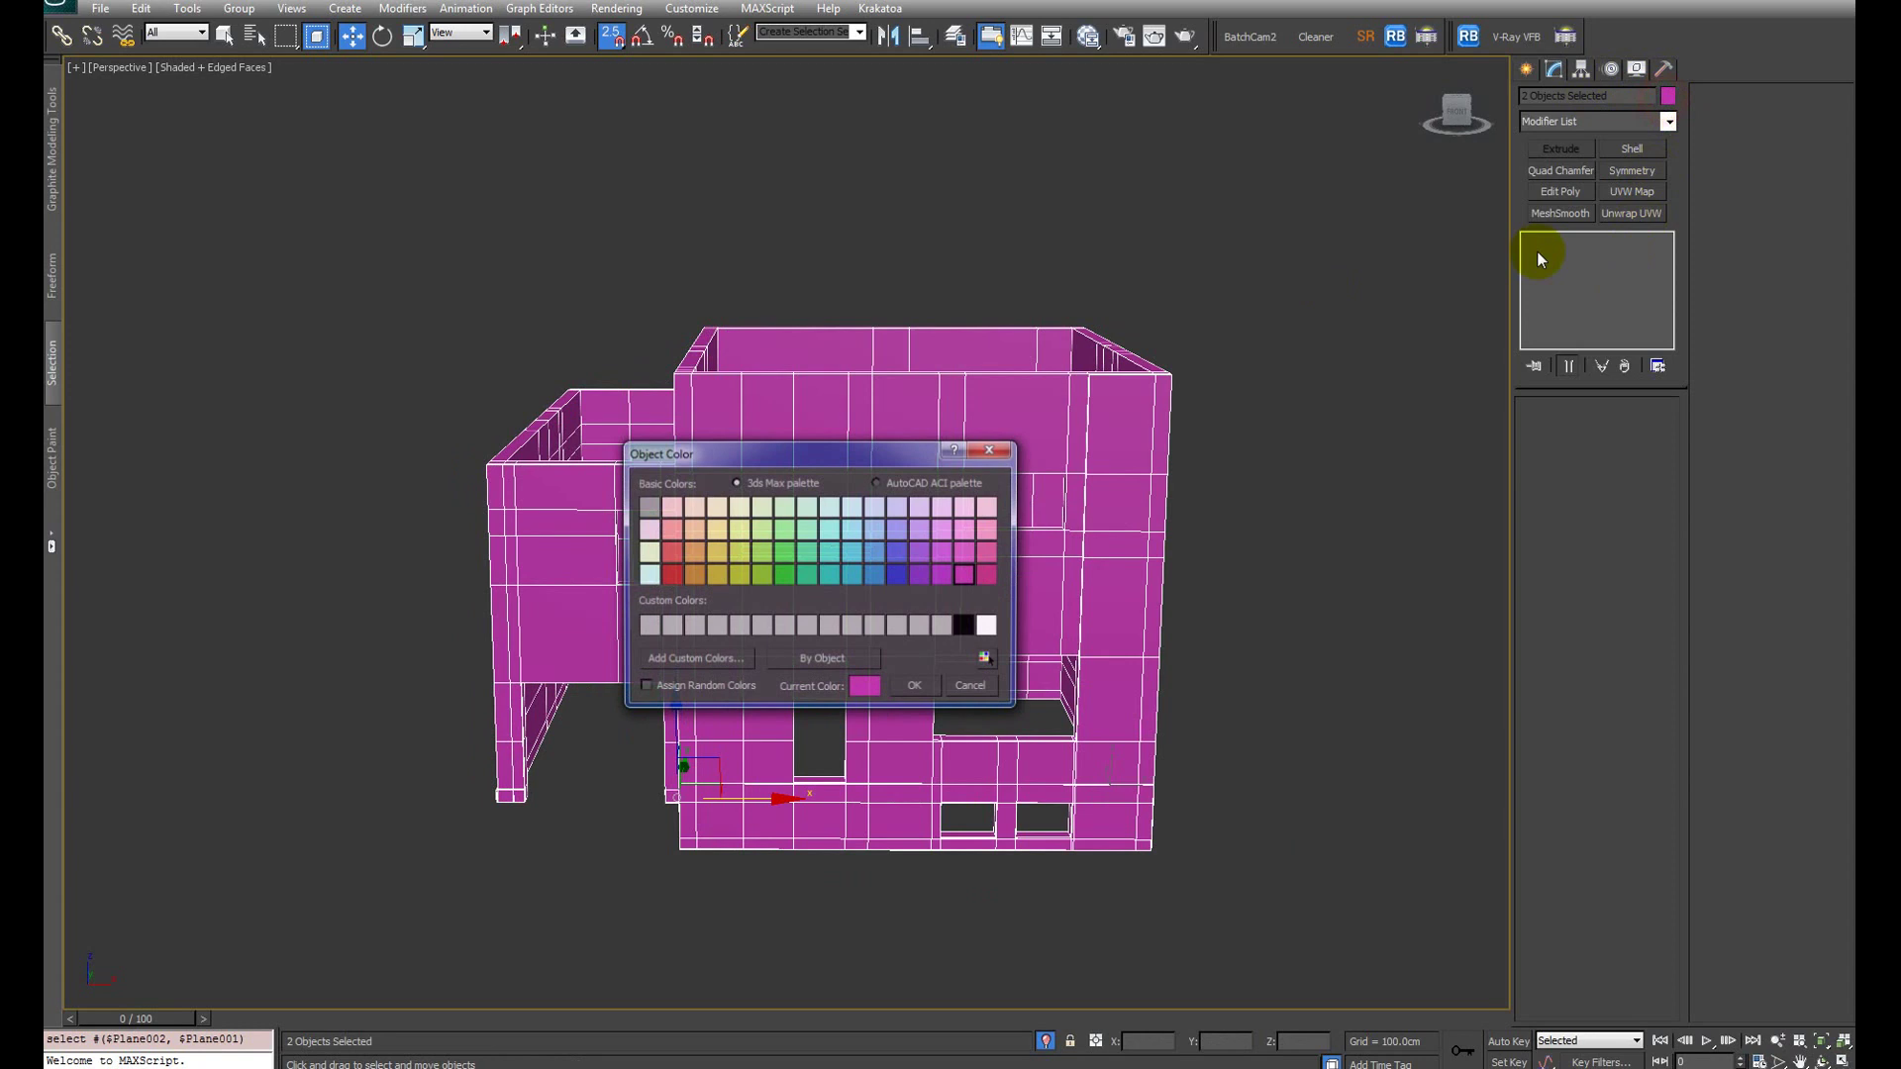
{"action": "left_click", "coordinate": [942, 626]}
{"action": "left_click", "coordinate": [916, 685]}
{"action": "left_click", "coordinate": [1226, 645]}
{"action": "mouse_move", "coordinate": [1227, 646]}
{"action": "middle_mouse_down", "text": "alt"}
{"action": "mouse_move", "coordinate": [1061, 679]}
{"action": "mouse_move", "coordinate": [1048, 606]}
{"action": "mouse_move", "coordinate": [955, 619]}
{"action": "mouse_move", "coordinate": [1013, 578]}
{"action": "middle_mouse_up", "text": "alt"}
{"action": "key", "text": "F4"}
{"action": "key", "text": "F4"}
{"action": "left_click", "coordinate": [968, 645]}
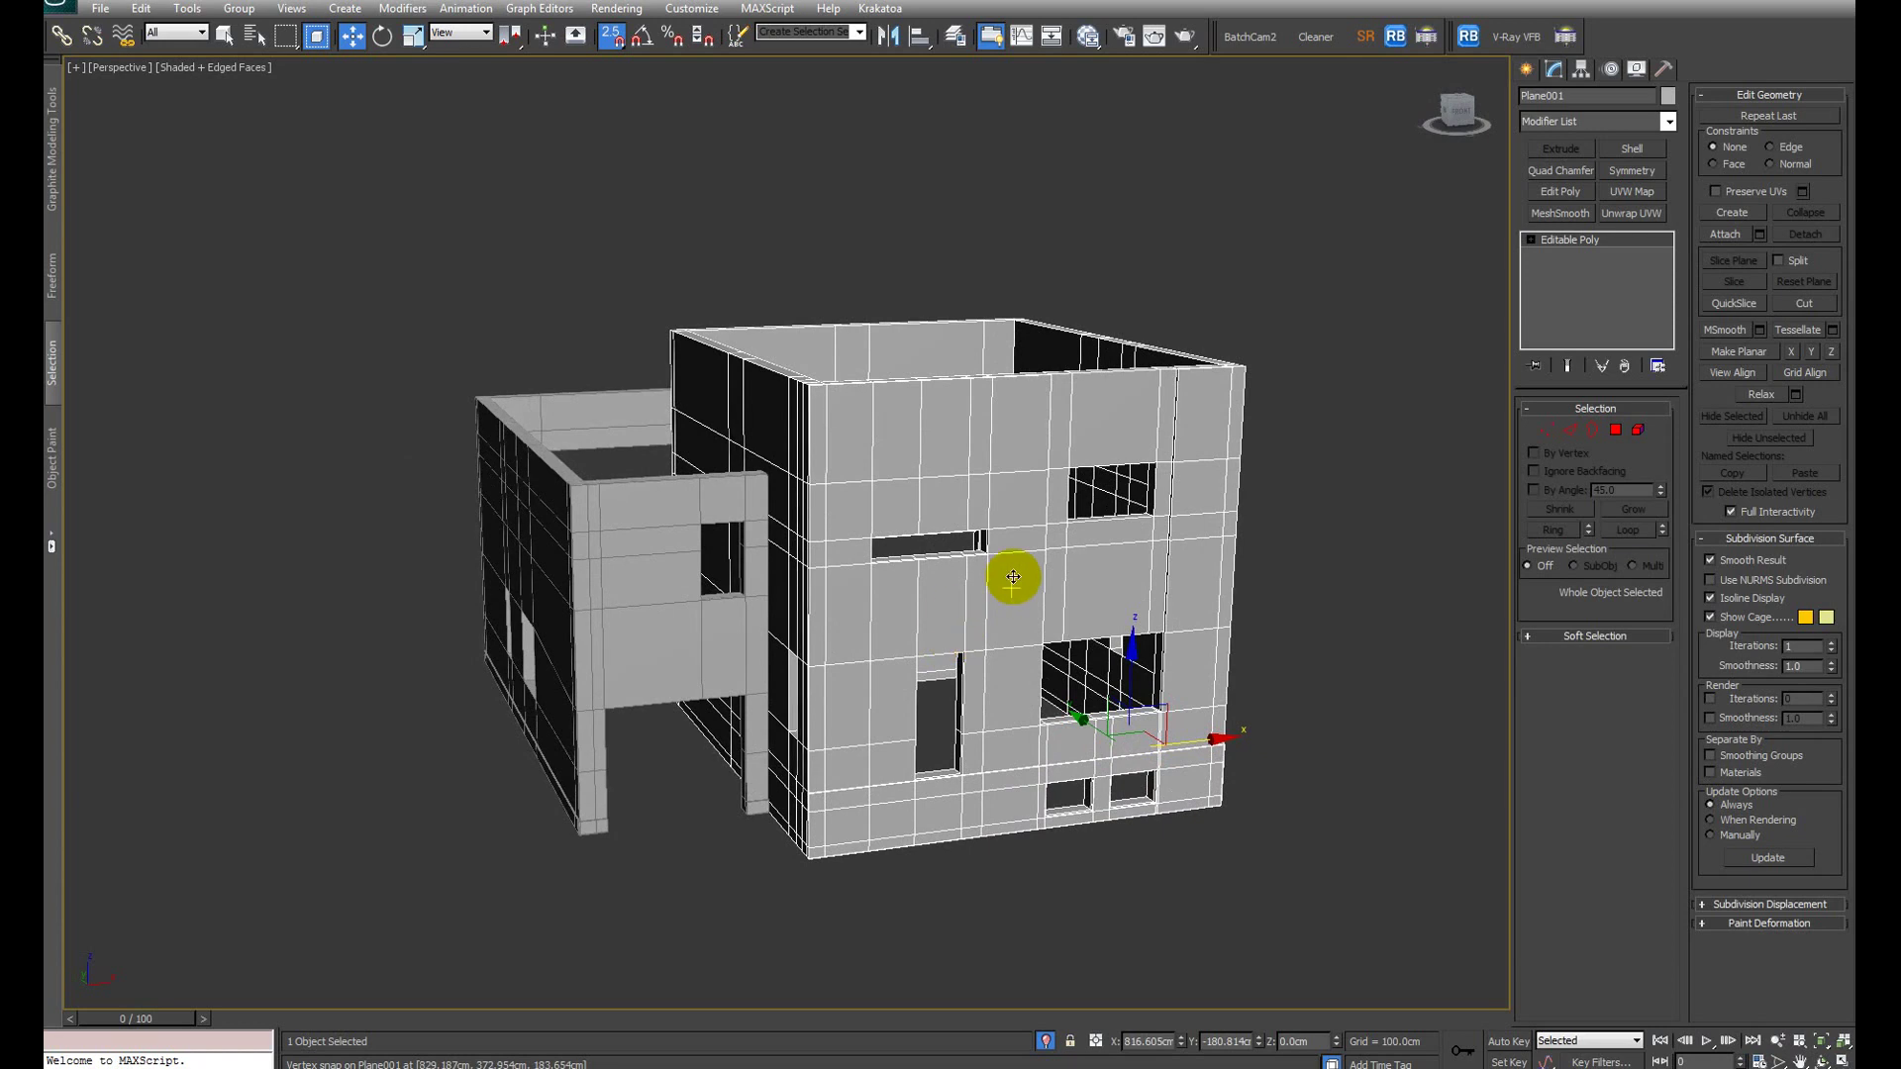
{"action": "left_click", "coordinate": [1339, 643]}
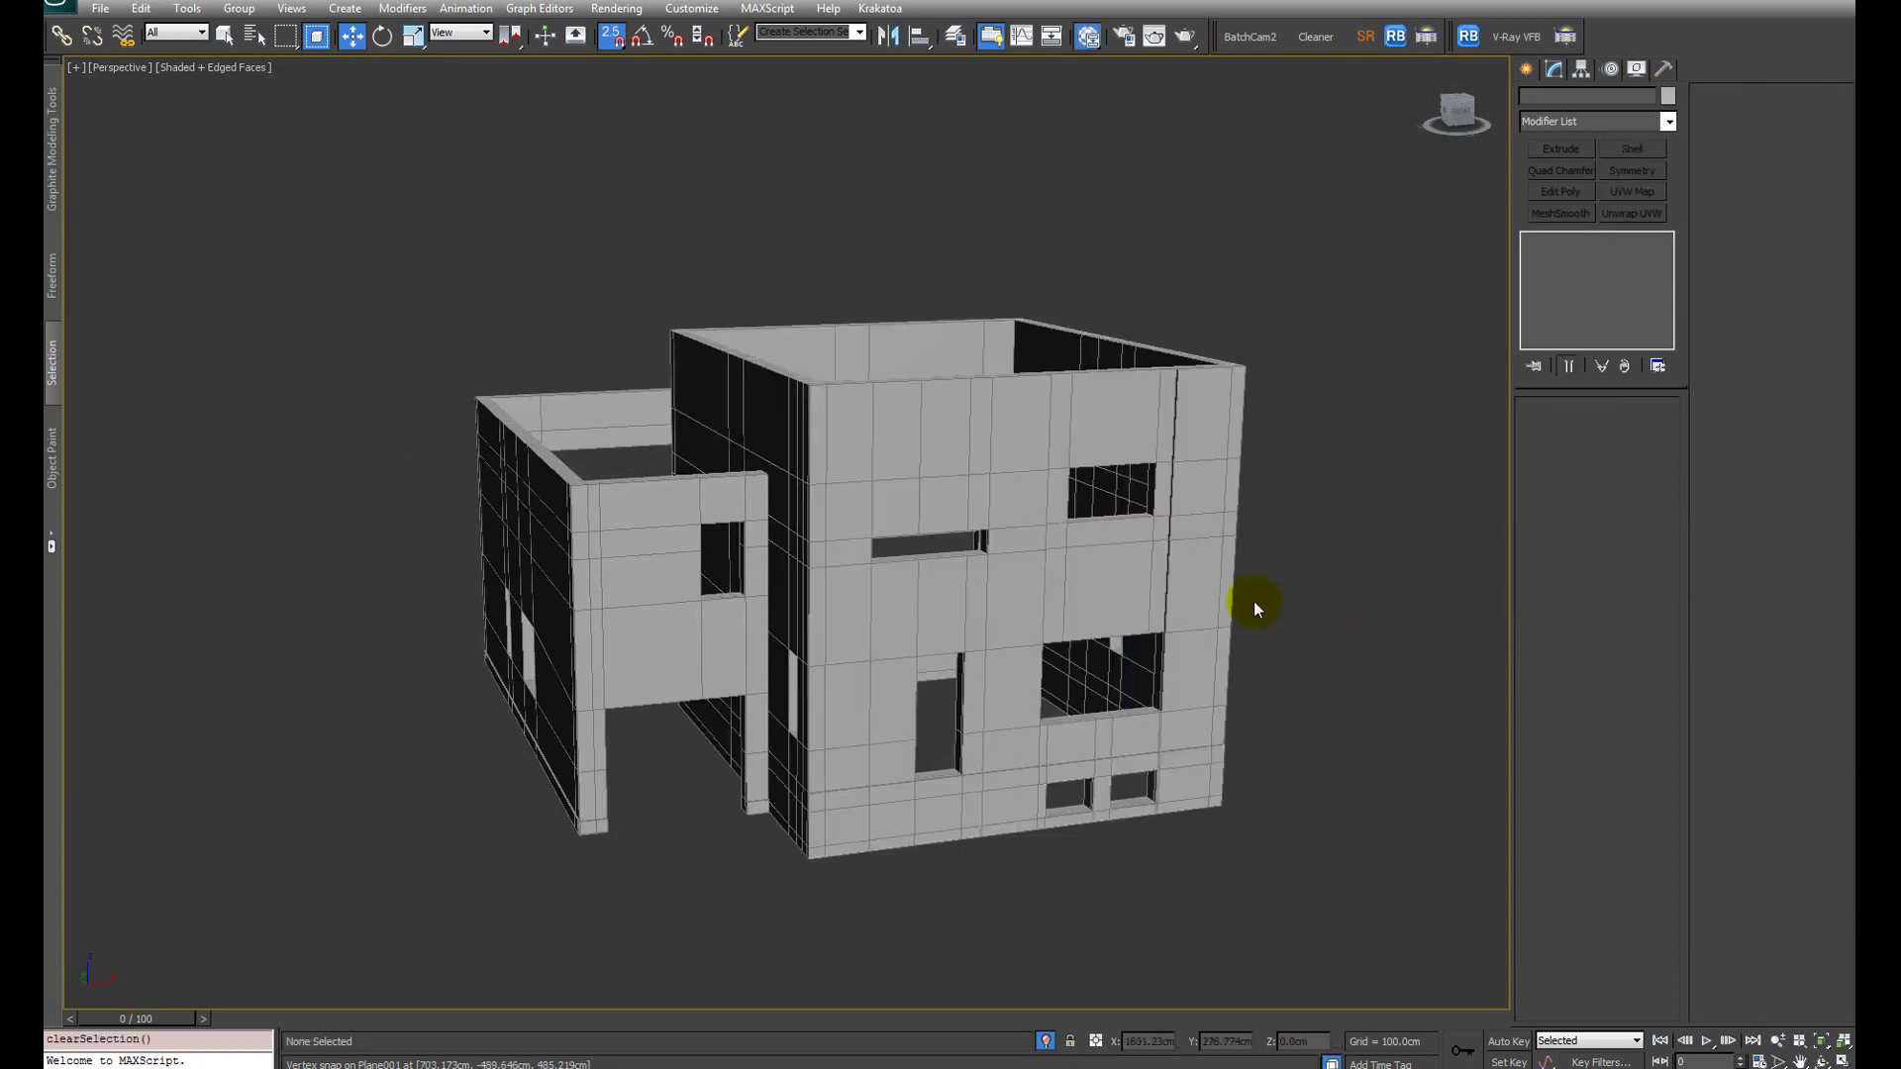
Step: Create a new VRayMtl material node in the Slate Material Editor and collapse its map slots
{"action": "key", "text": "m"}
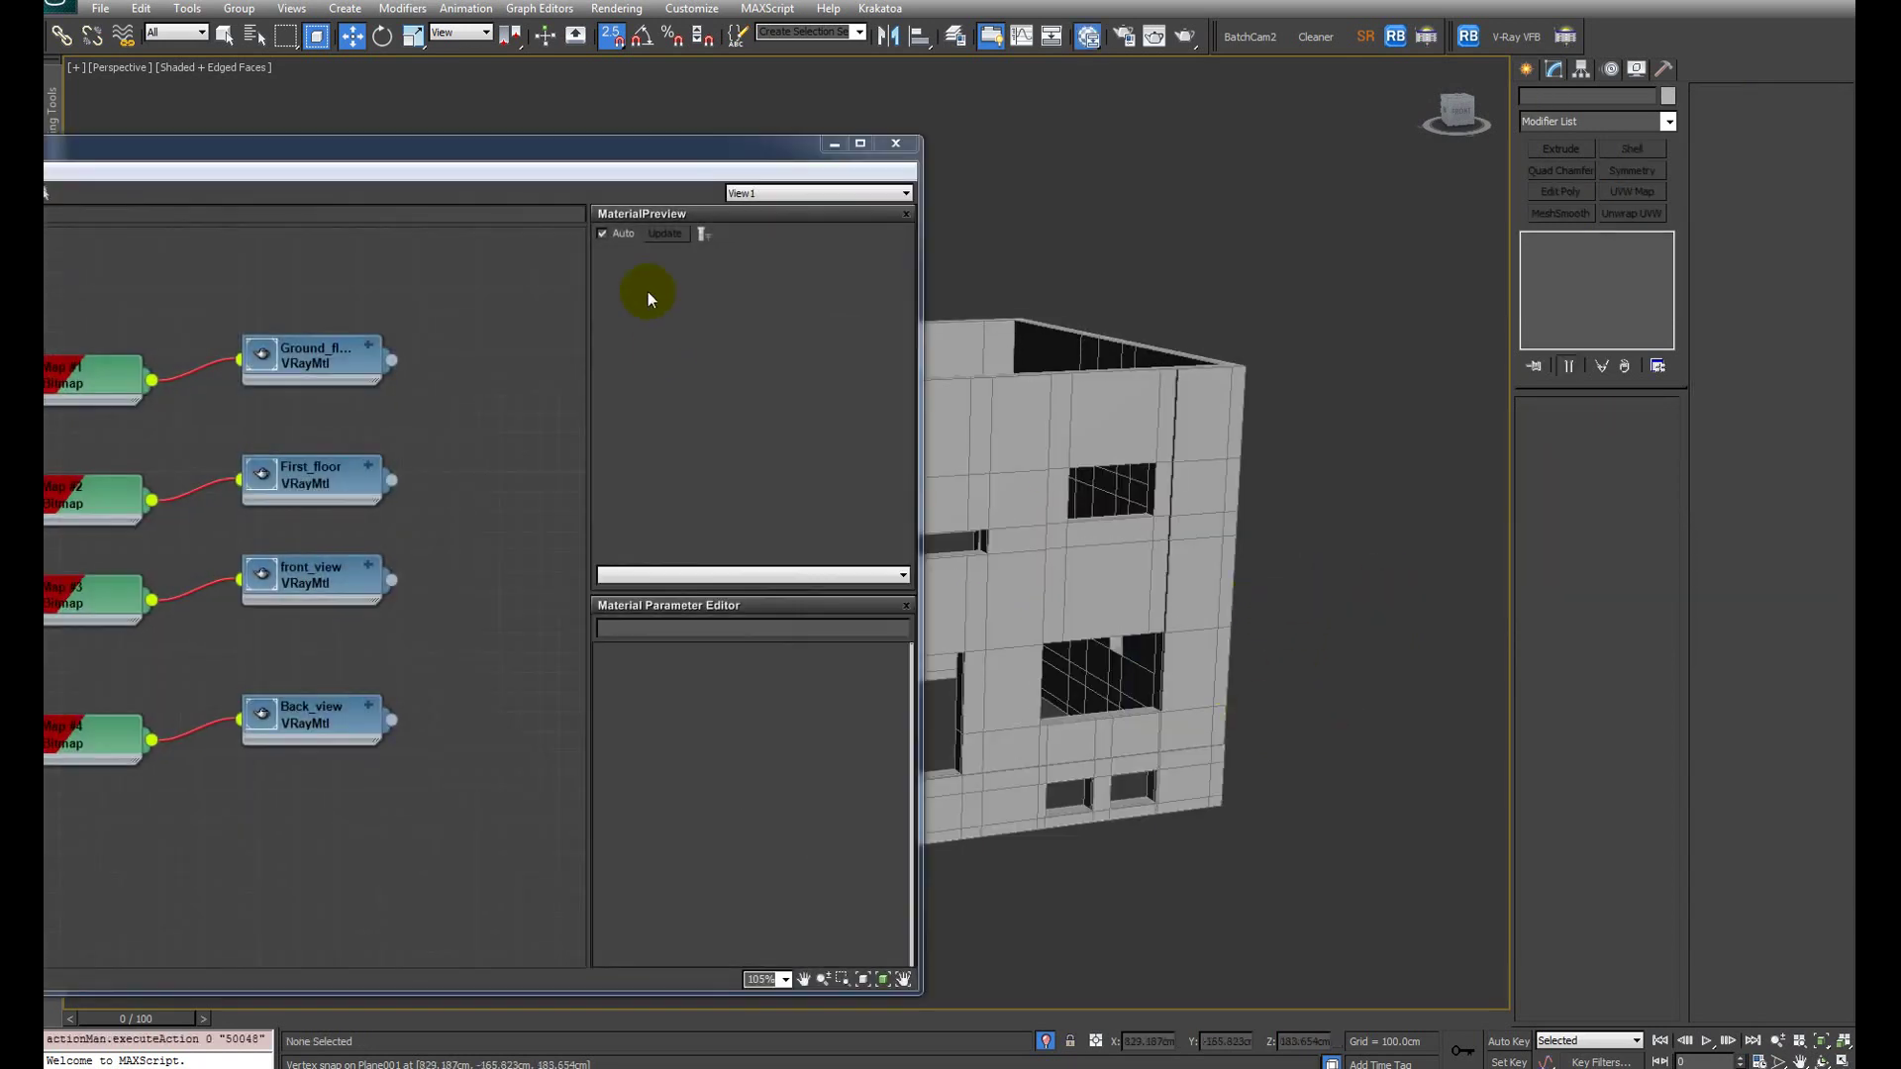
{"action": "left_click_drag", "start_coordinate": [631, 153], "coordinate": [1058, 86]}
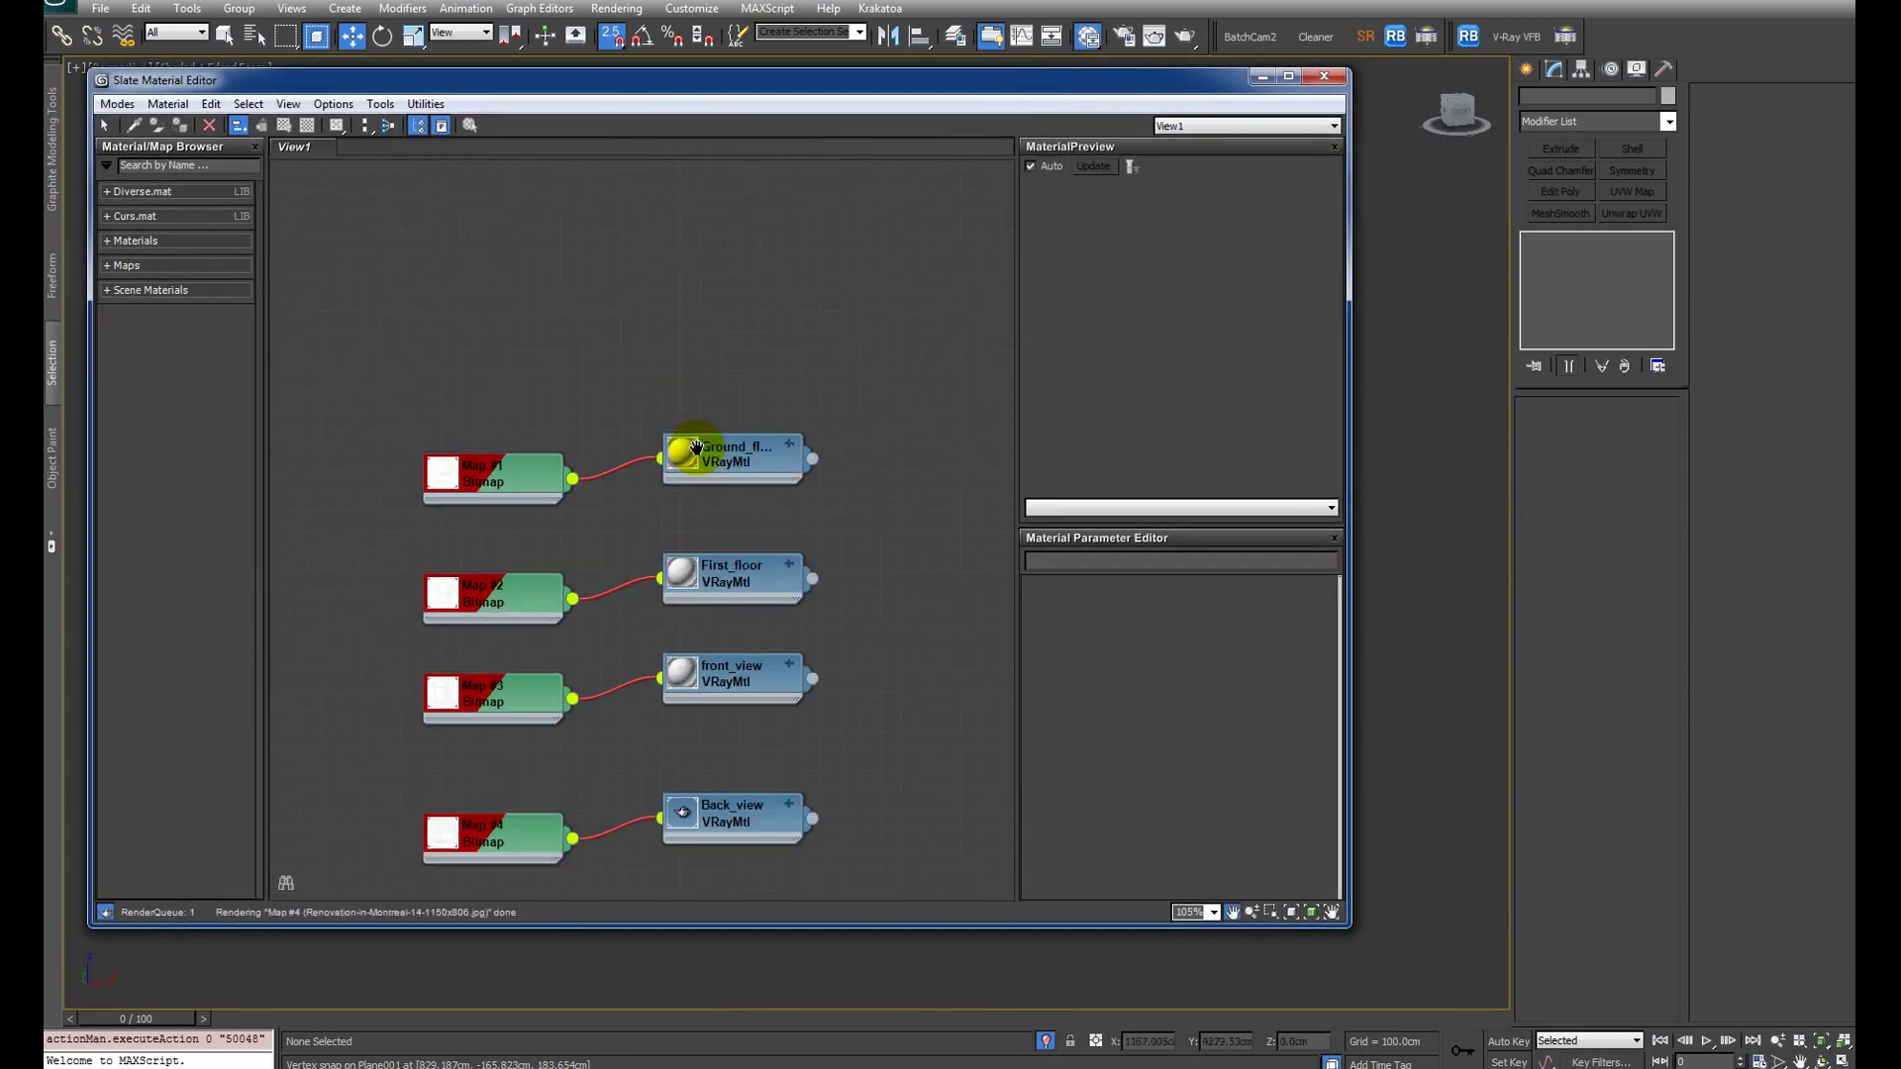
{"action": "right_click", "coordinate": [682, 245]}
{"action": "left_click", "coordinate": [789, 299]}
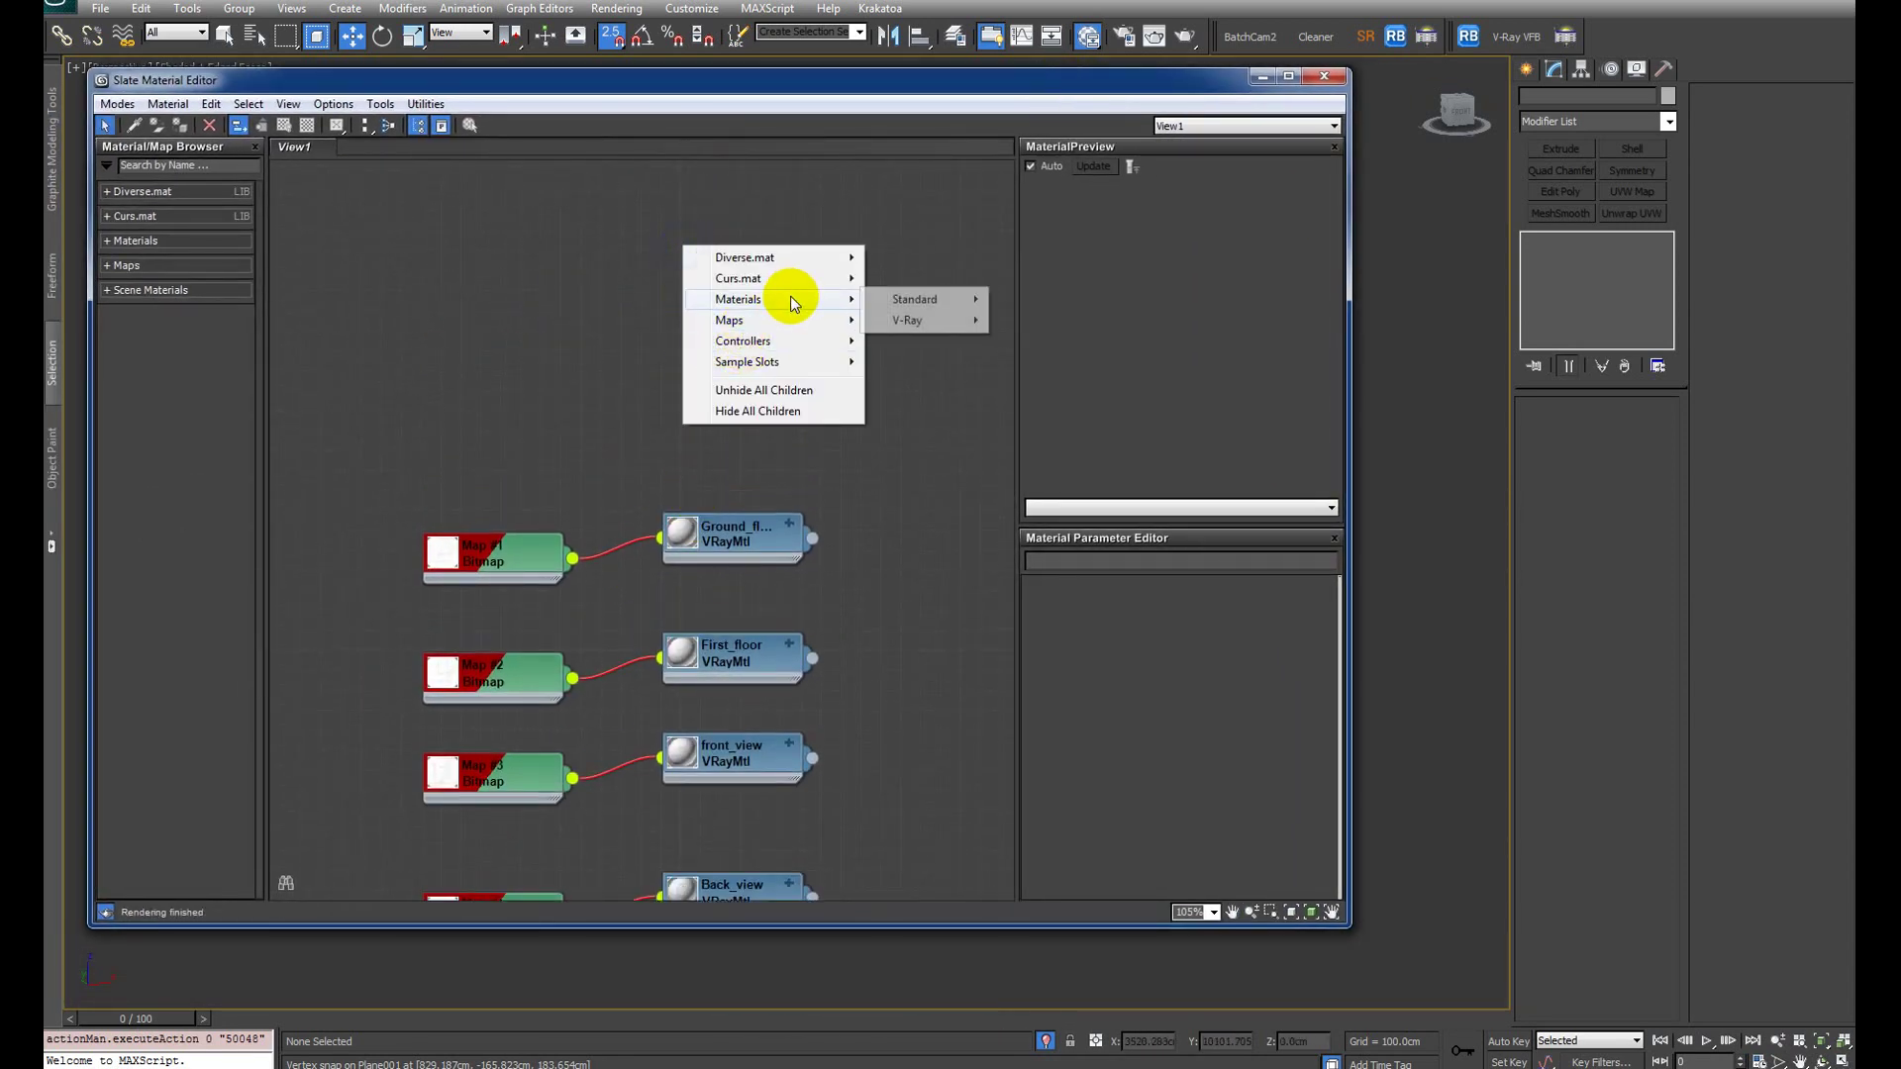
{"action": "left_click", "coordinate": [908, 319]}
{"action": "left_click", "coordinate": [1073, 489]}
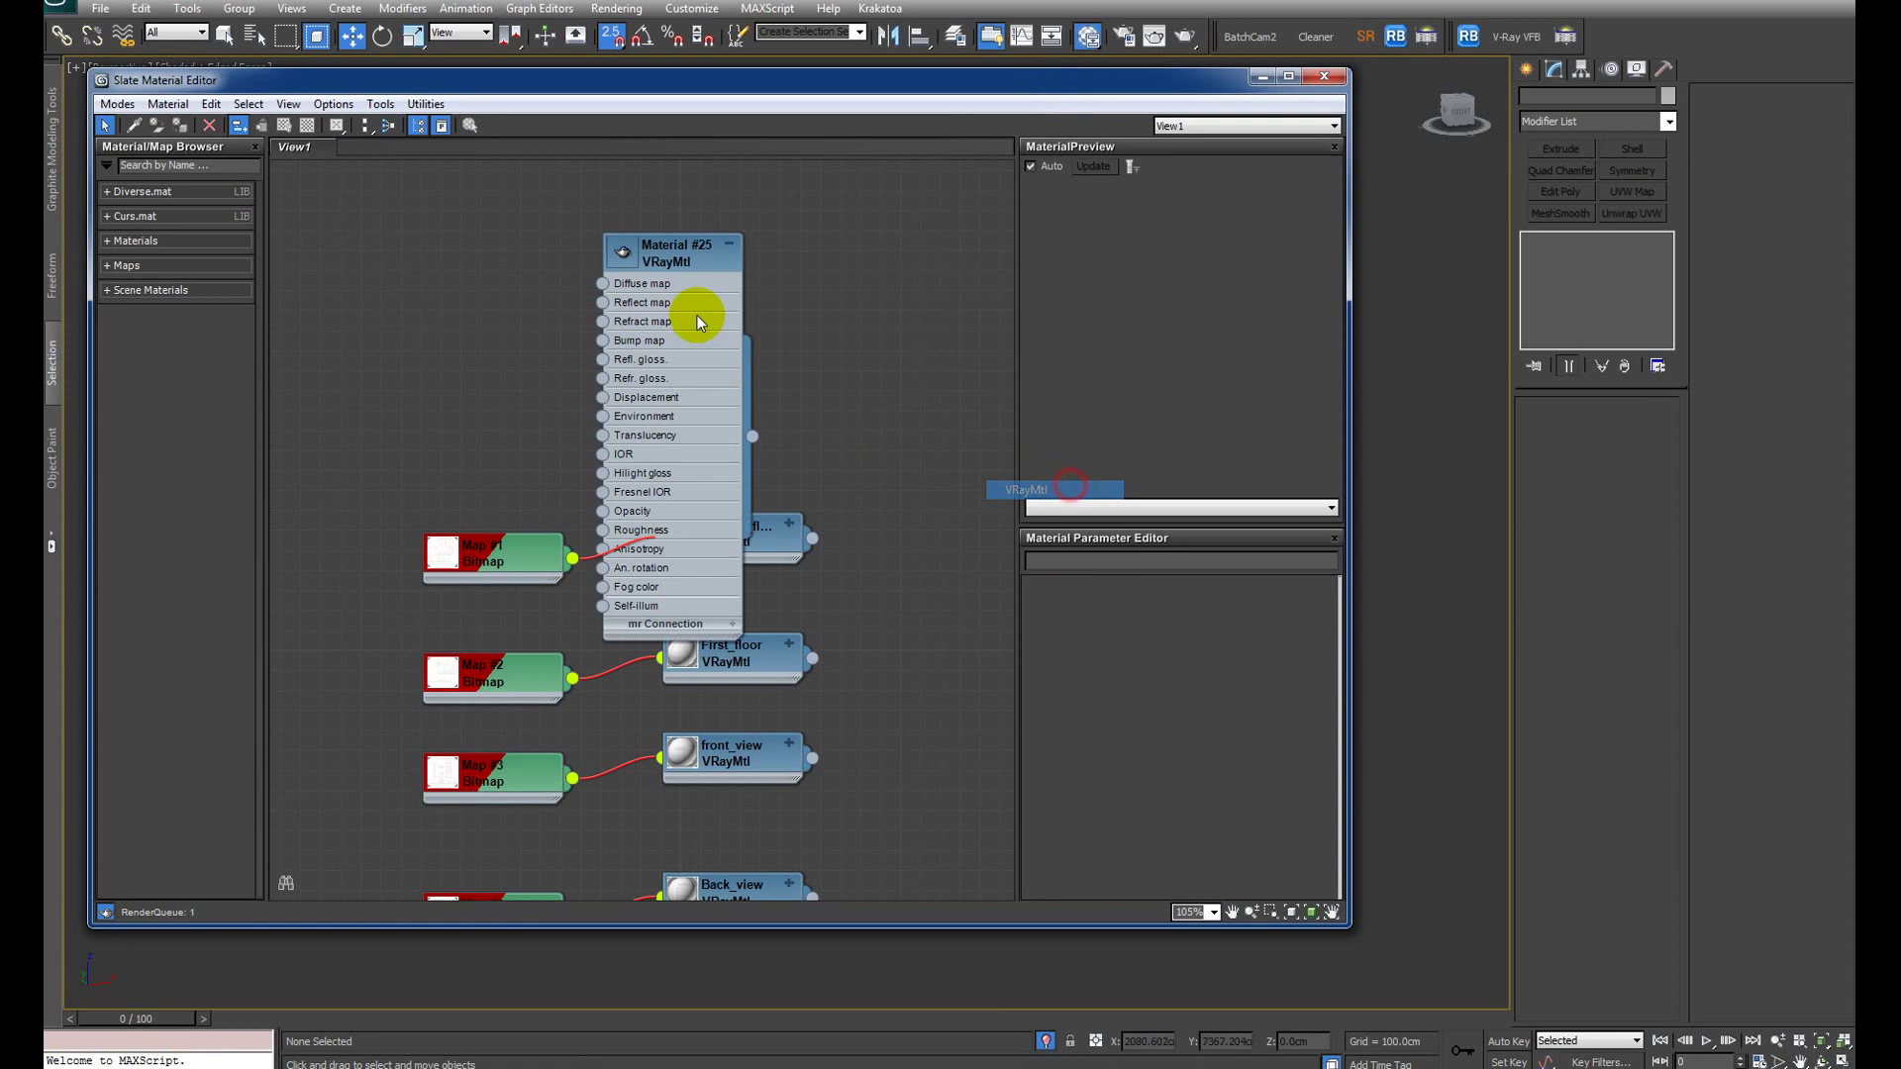
{"action": "left_click", "coordinate": [729, 244]}
Step: Set the new V-Ray material's diffuse color to a light grey with a value of 225
{"action": "double_click", "coordinate": [690, 263]}
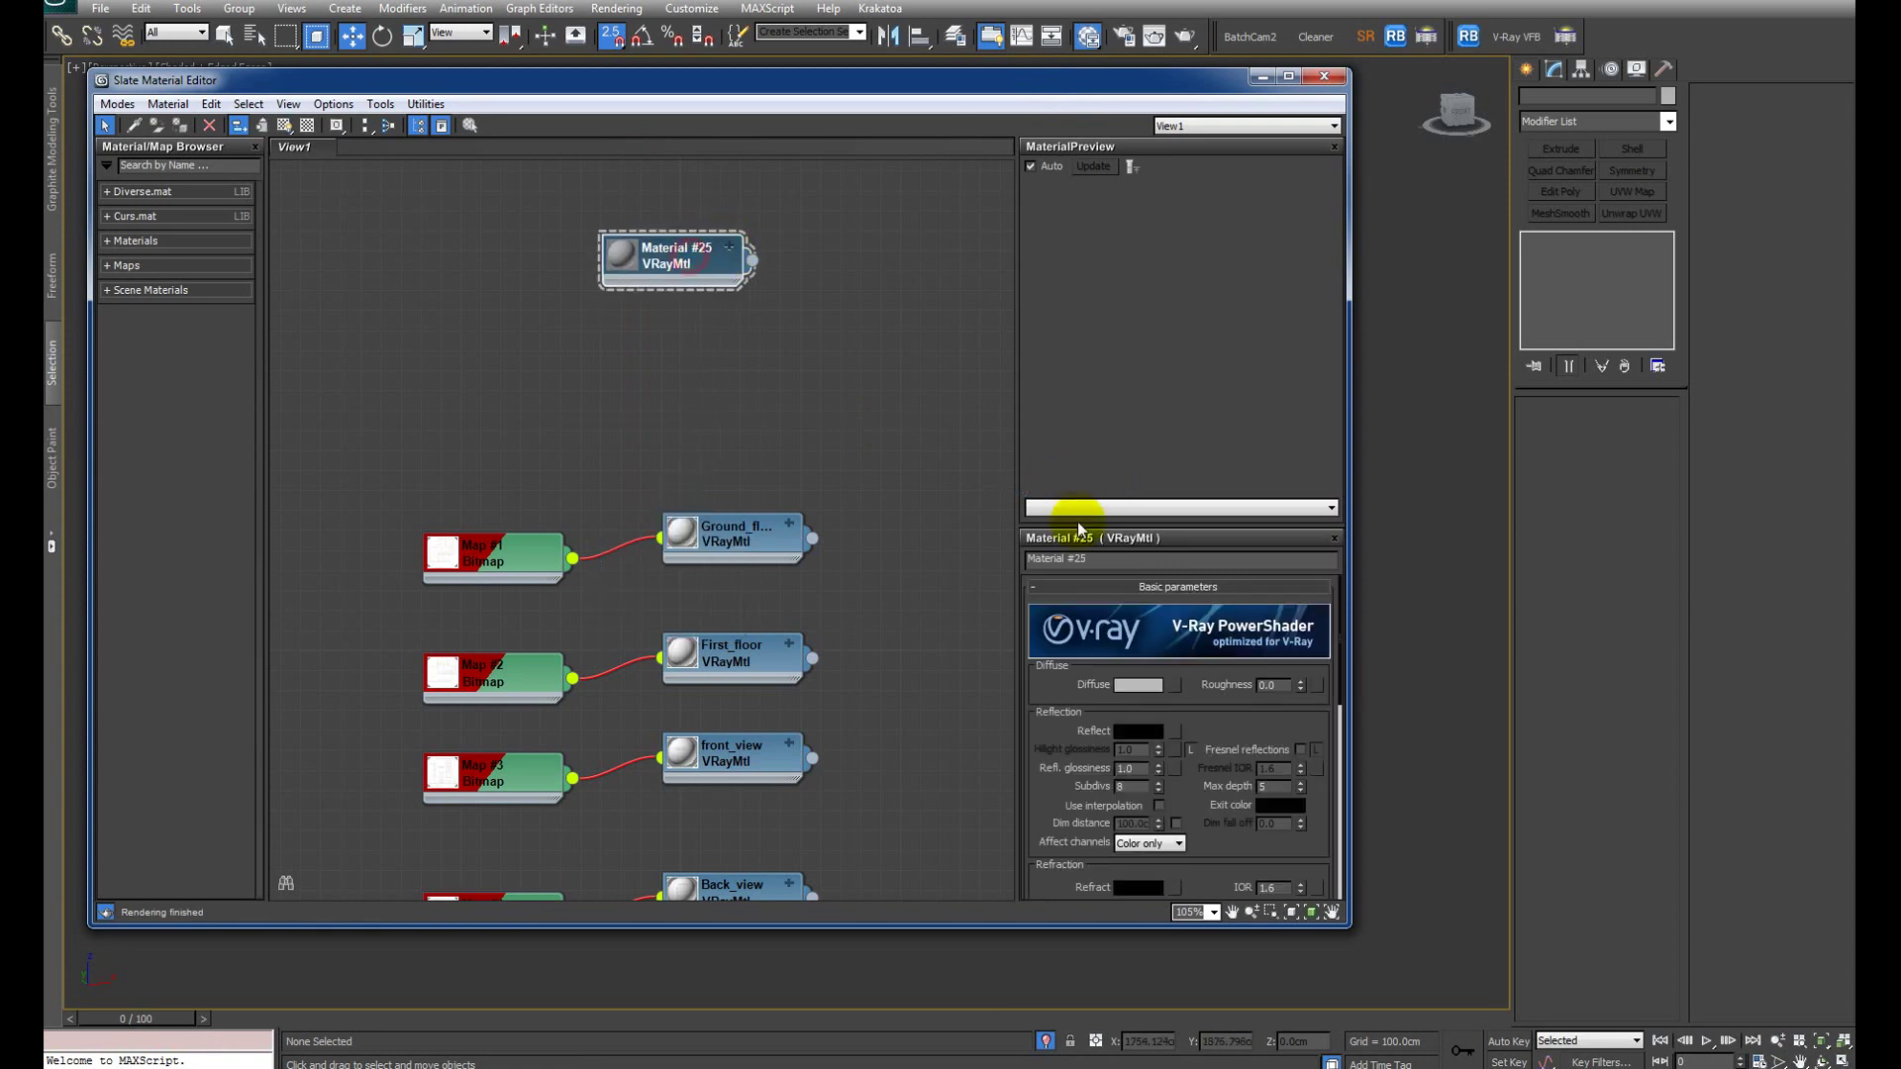
{"action": "left_click", "coordinate": [1135, 692]}
{"action": "left_click_drag", "start_coordinate": [734, 191], "coordinate": [754, 191]}
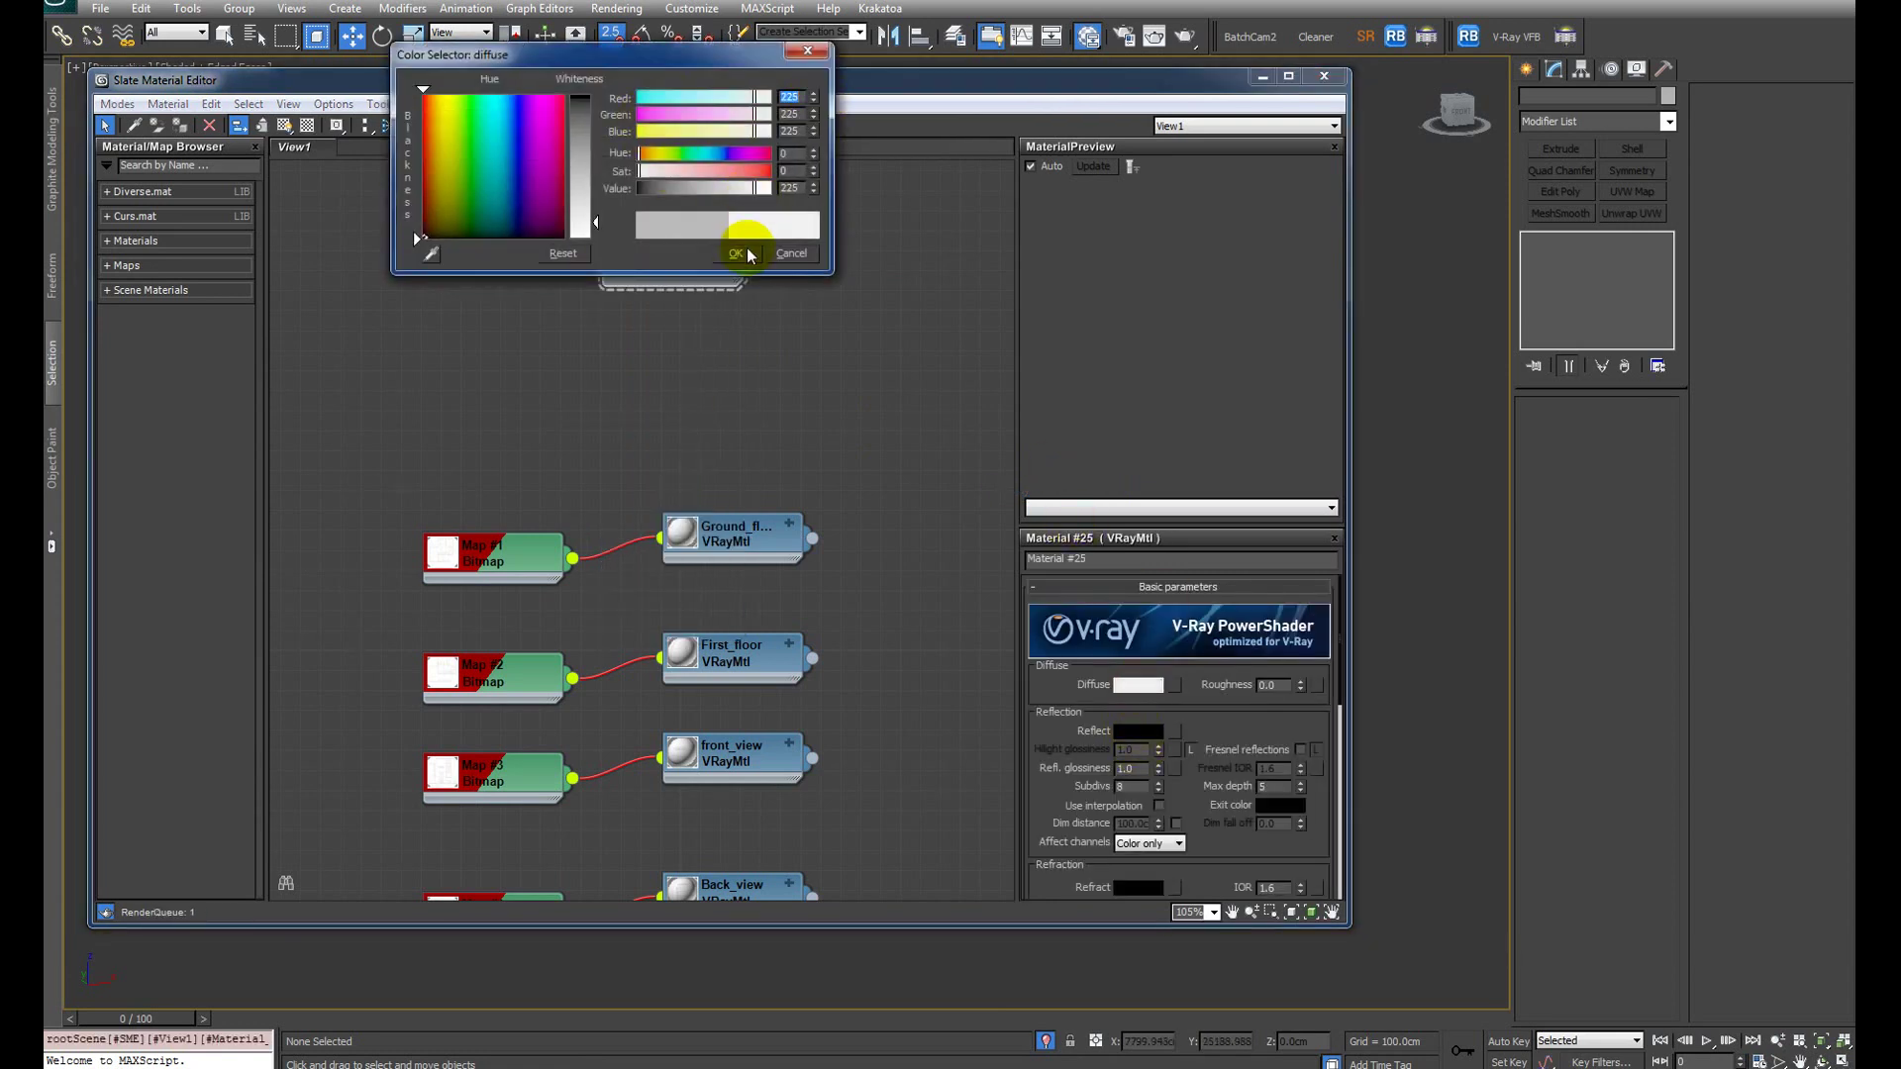
{"action": "left_click", "coordinate": [749, 255]}
{"action": "scroll", "coordinate": [890, 475], "scroll_direction": "down", "scroll_amount": 1}
{"action": "middle_click_drag", "start_coordinate": [886, 635], "coordinate": [852, 430]}
{"action": "left_click_drag", "start_coordinate": [914, 752], "coordinate": [337, 218]}
{"action": "middle_click_drag", "start_coordinate": [683, 311], "coordinate": [699, 439]}
{"action": "scroll", "coordinate": [699, 438], "scroll_direction": "down", "scroll_amount": 1}
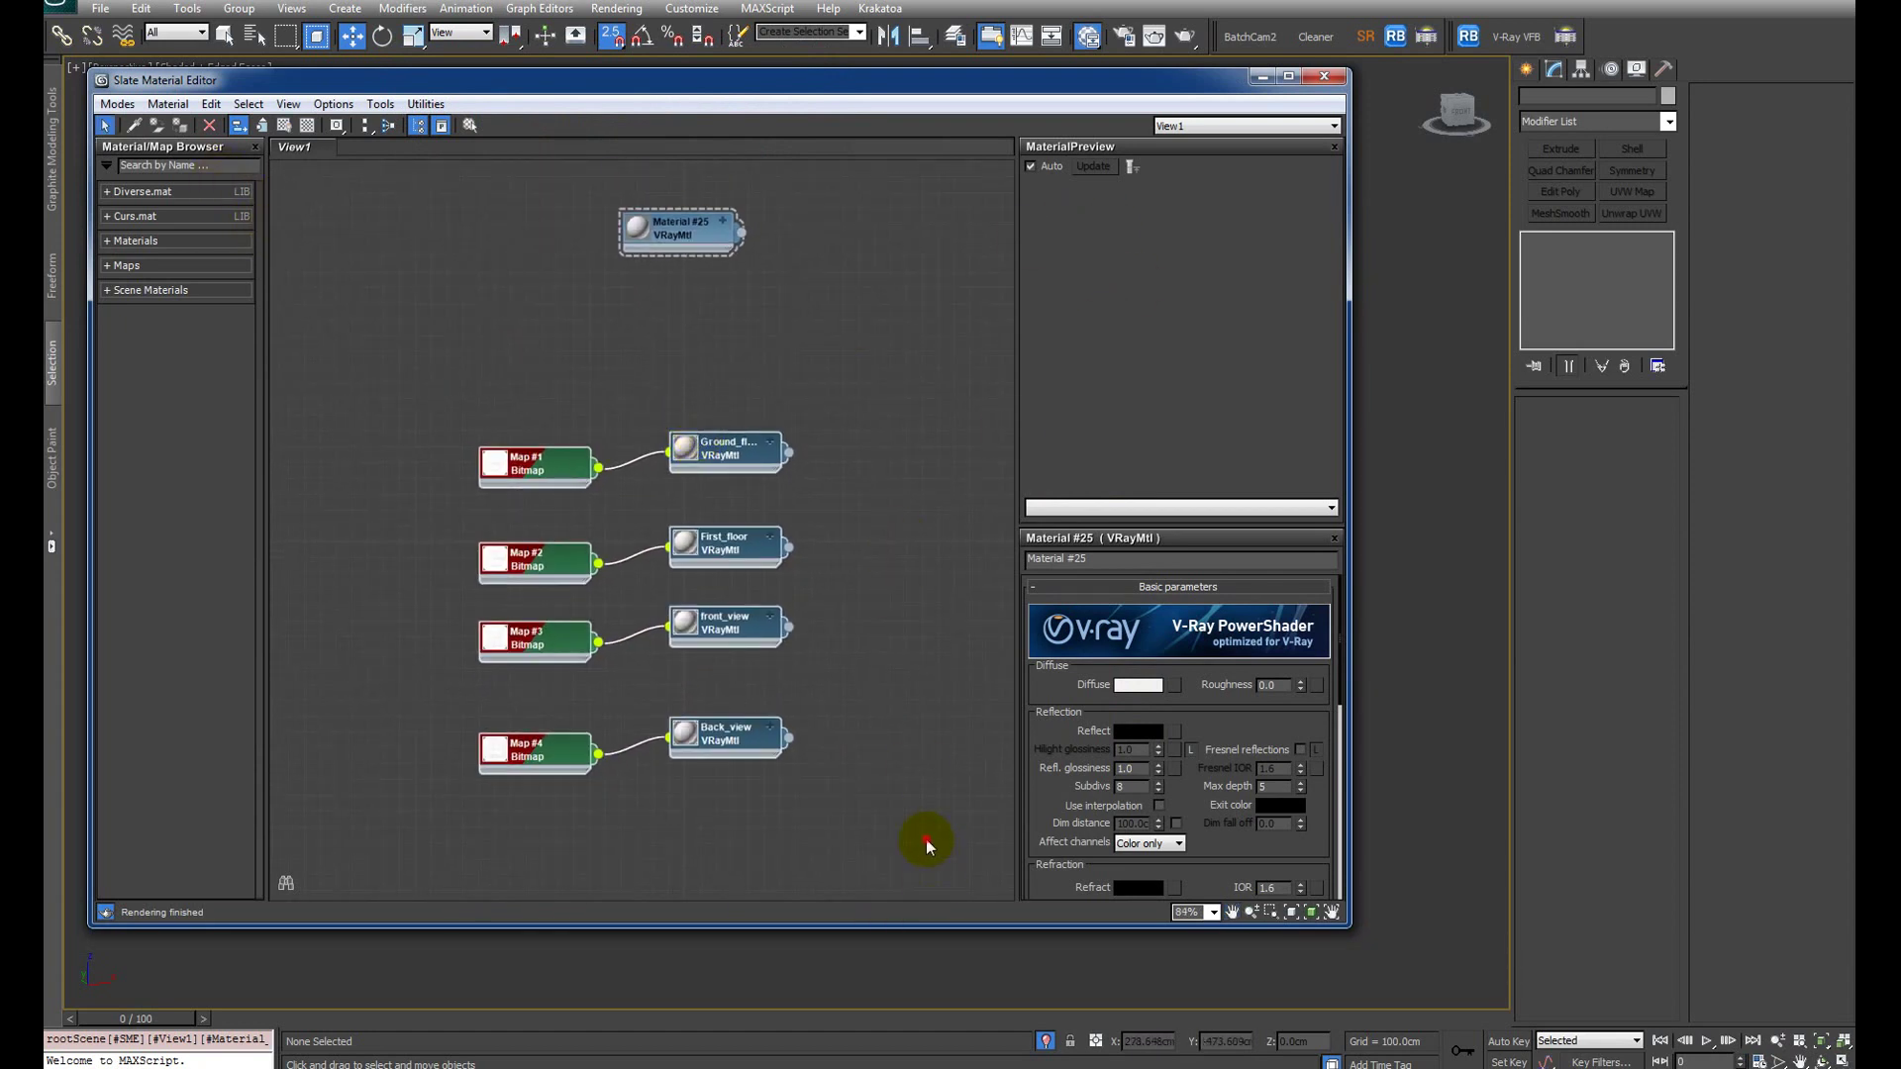
{"action": "left_click_drag", "start_coordinate": [925, 839], "coordinate": [293, 347]}
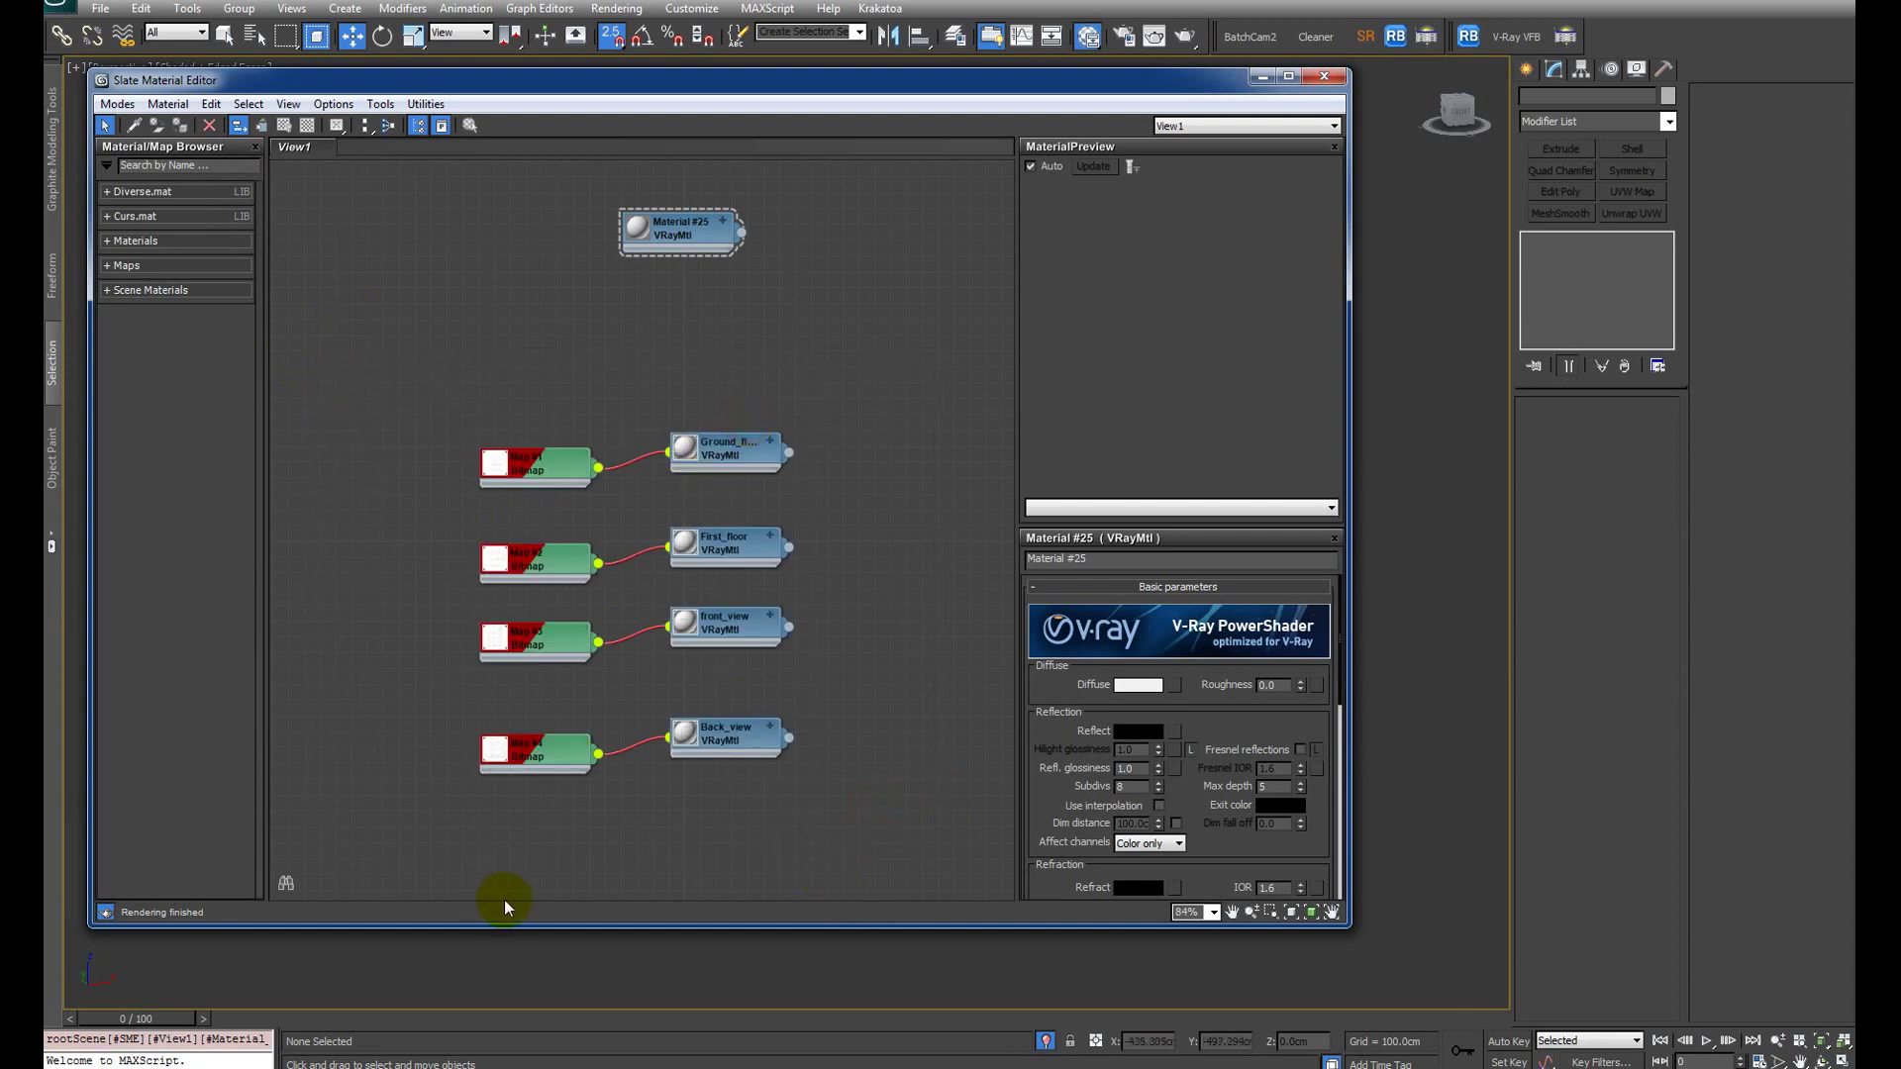
{"action": "left_click_drag", "start_coordinate": [608, 872], "coordinate": [334, 349]}
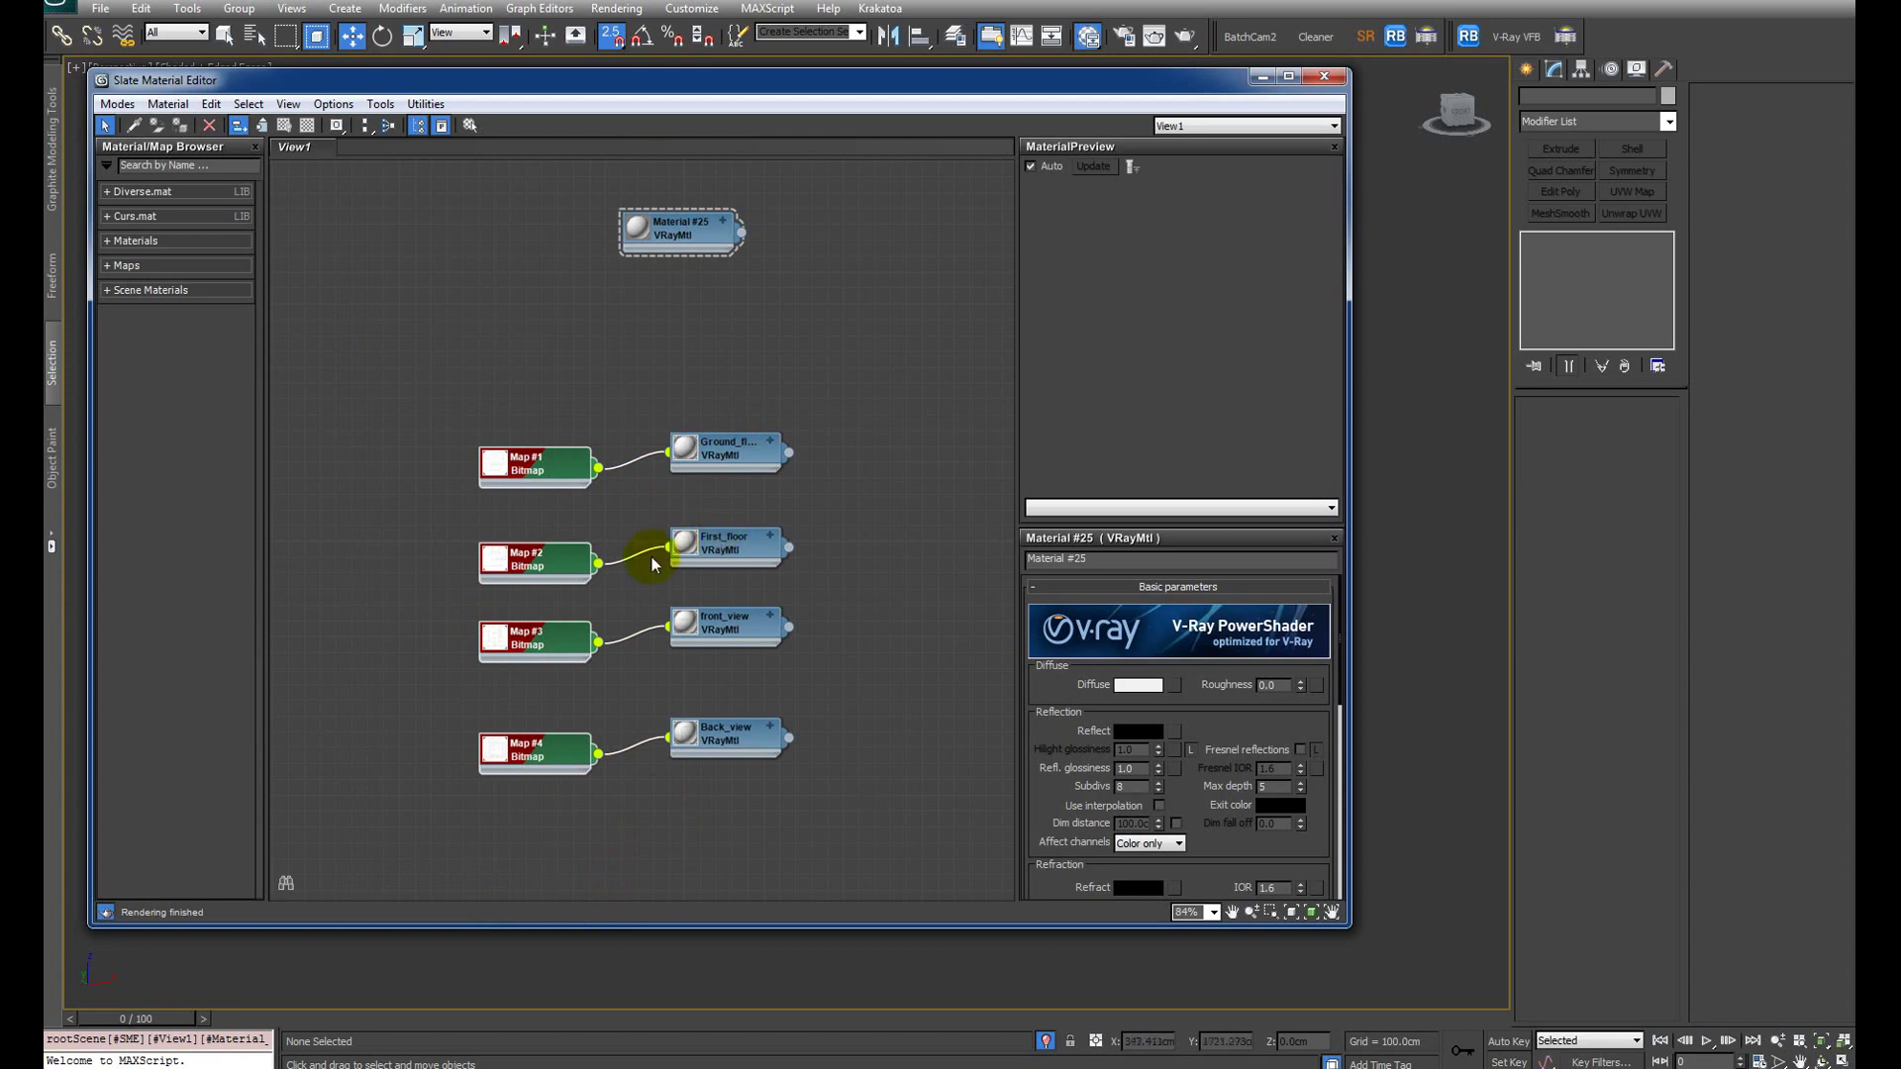
{"action": "key", "text": "Delete"}
{"action": "key", "text": "ctrl+z"}
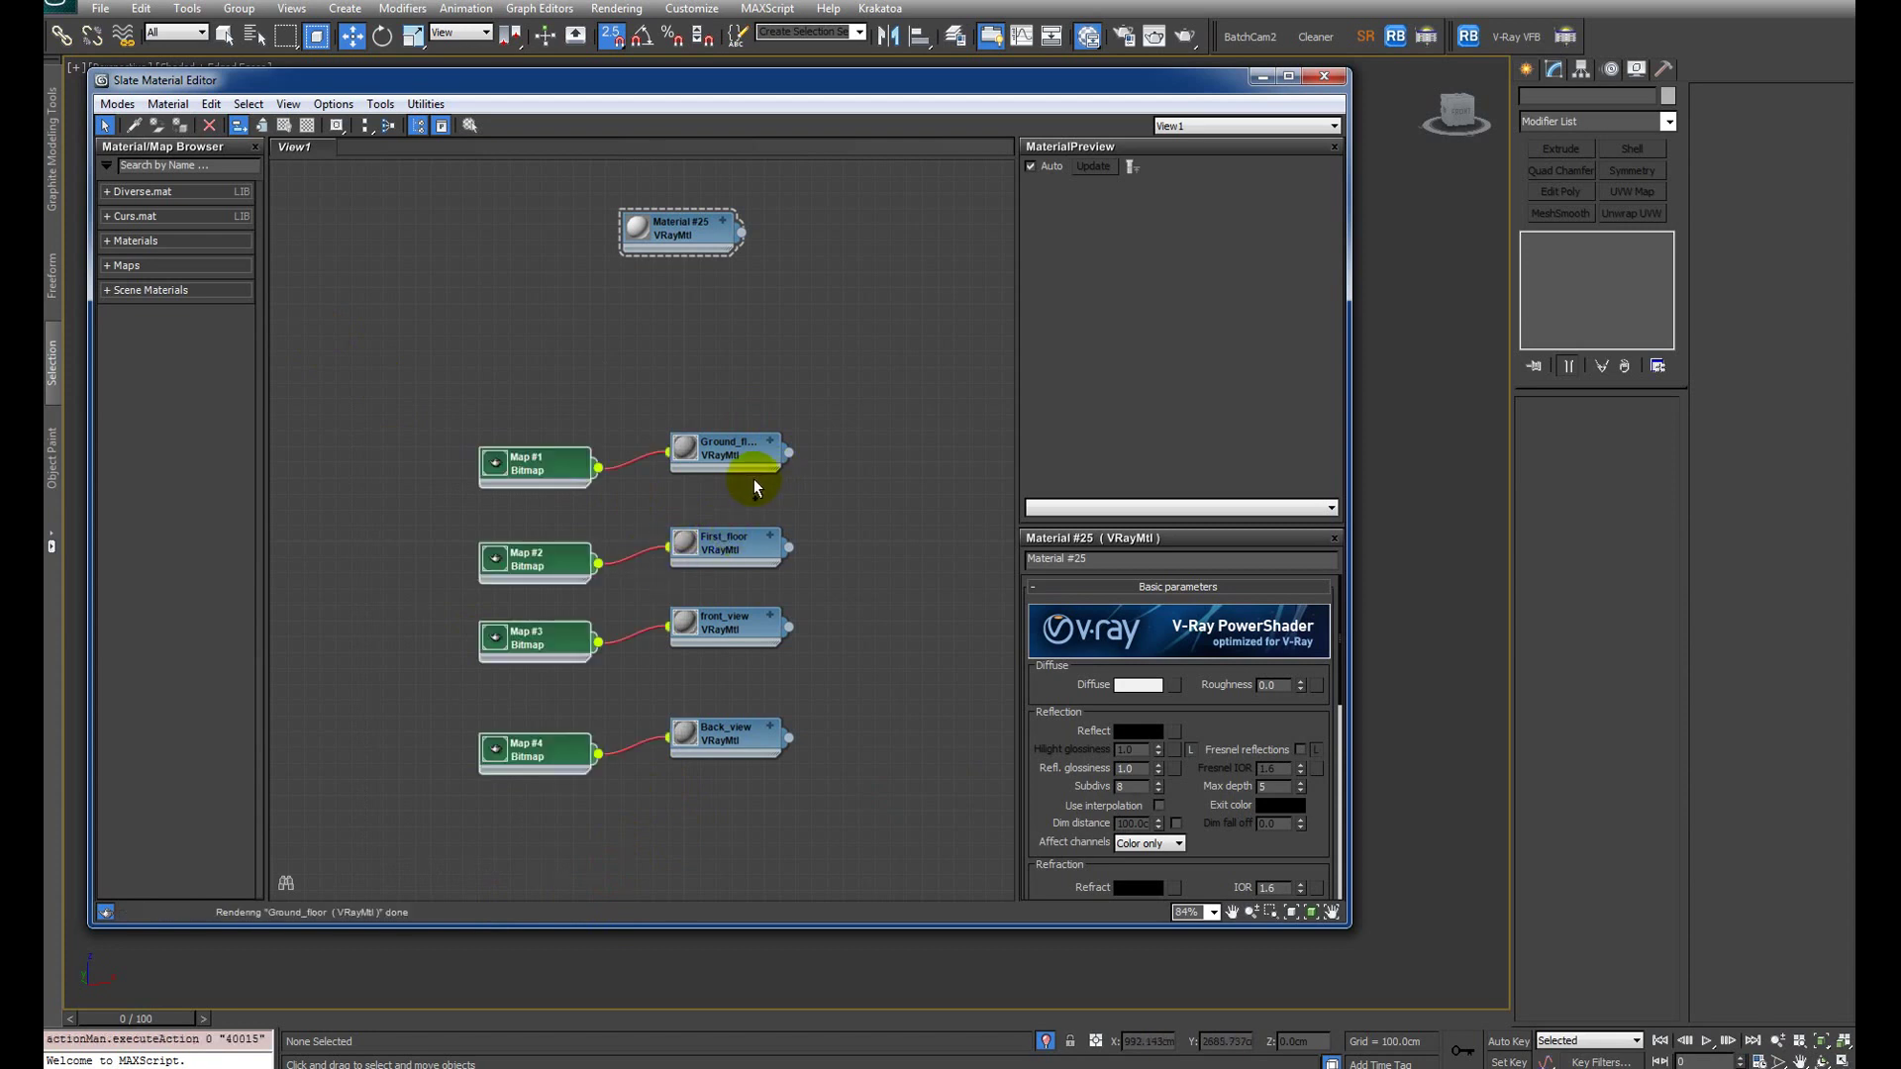
Step: Delete the four bitmap nodes and the Ground_floor, First_floor, front_view and Back_view material nodes from the material view
{"action": "left_click_drag", "start_coordinate": [806, 806], "coordinate": [456, 265]}
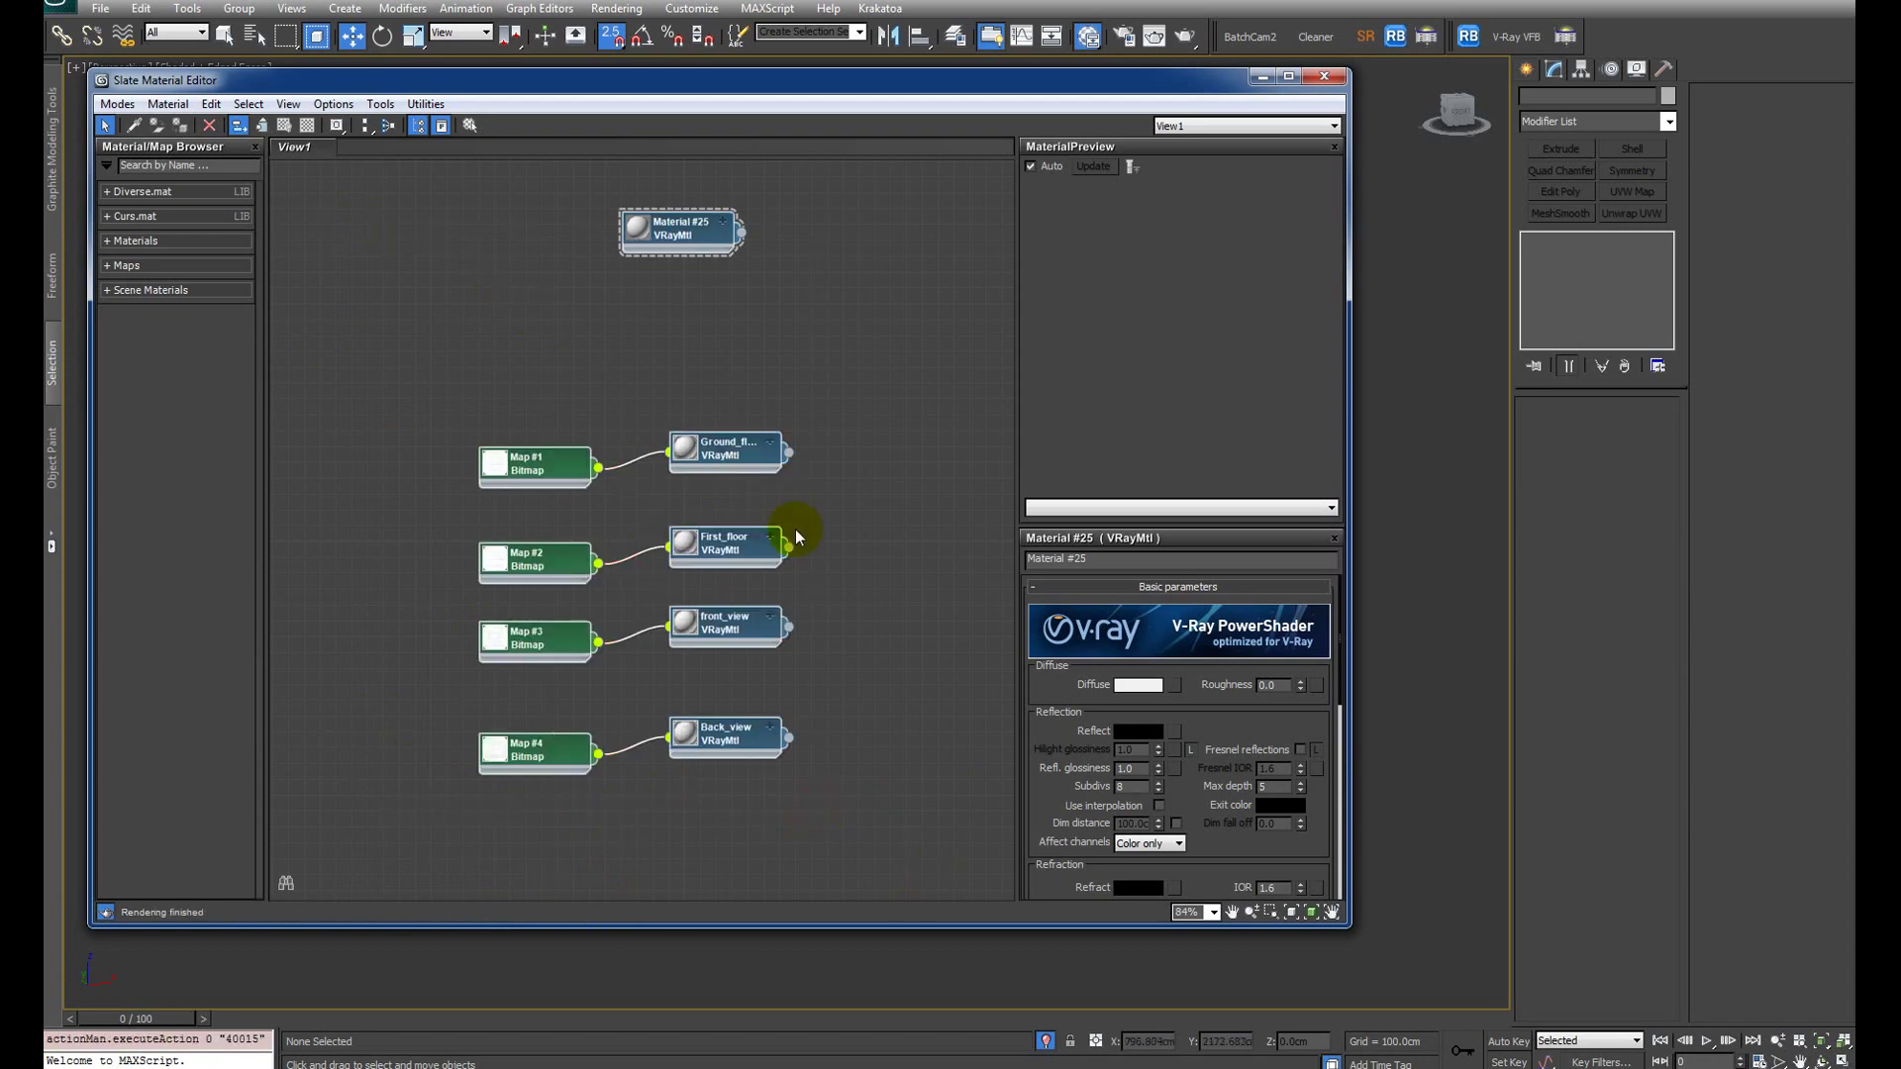
{"action": "left_click_drag", "start_coordinate": [912, 878], "coordinate": [391, 458]}
{"action": "key", "text": "Delete"}
Step: Rename the new light grey V-Ray material as Override
{"action": "left_click", "coordinate": [706, 241]}
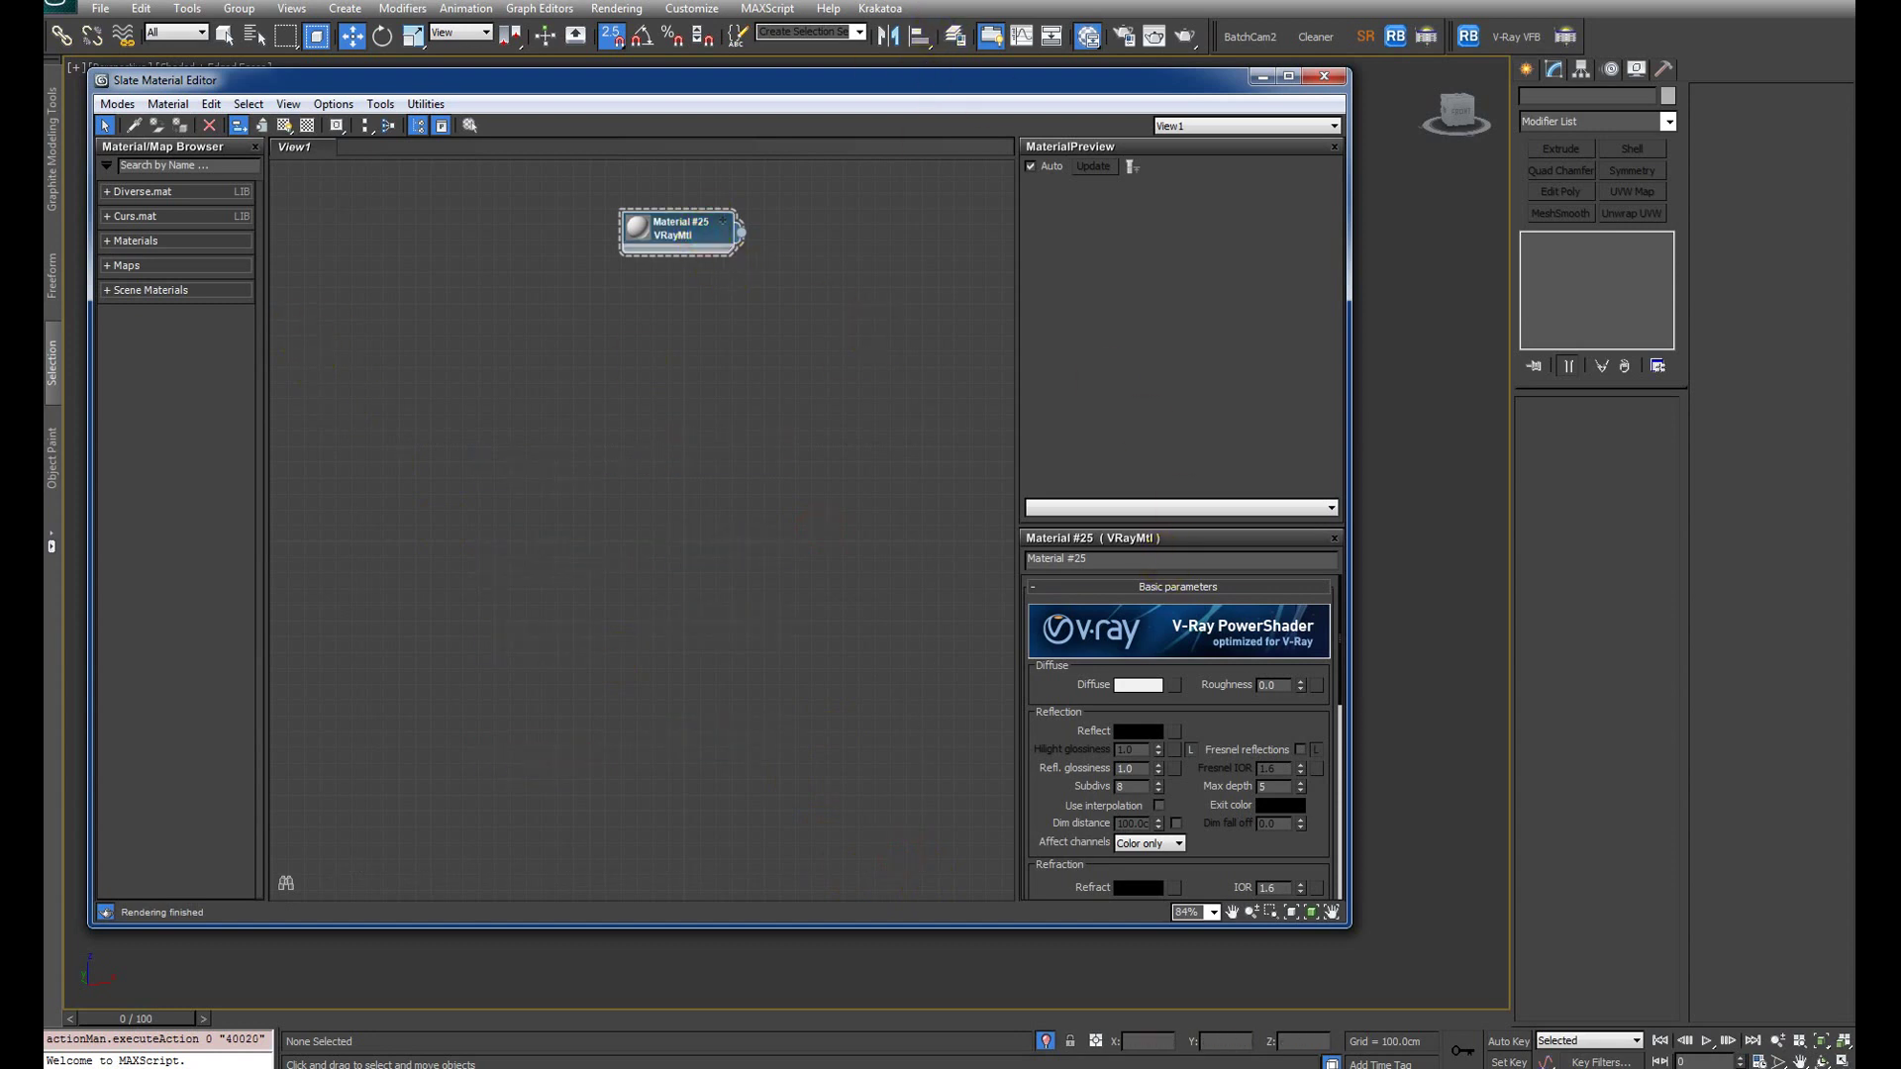
{"action": "left_click", "coordinate": [1127, 561]}
{"action": "type", "text": "Override"}
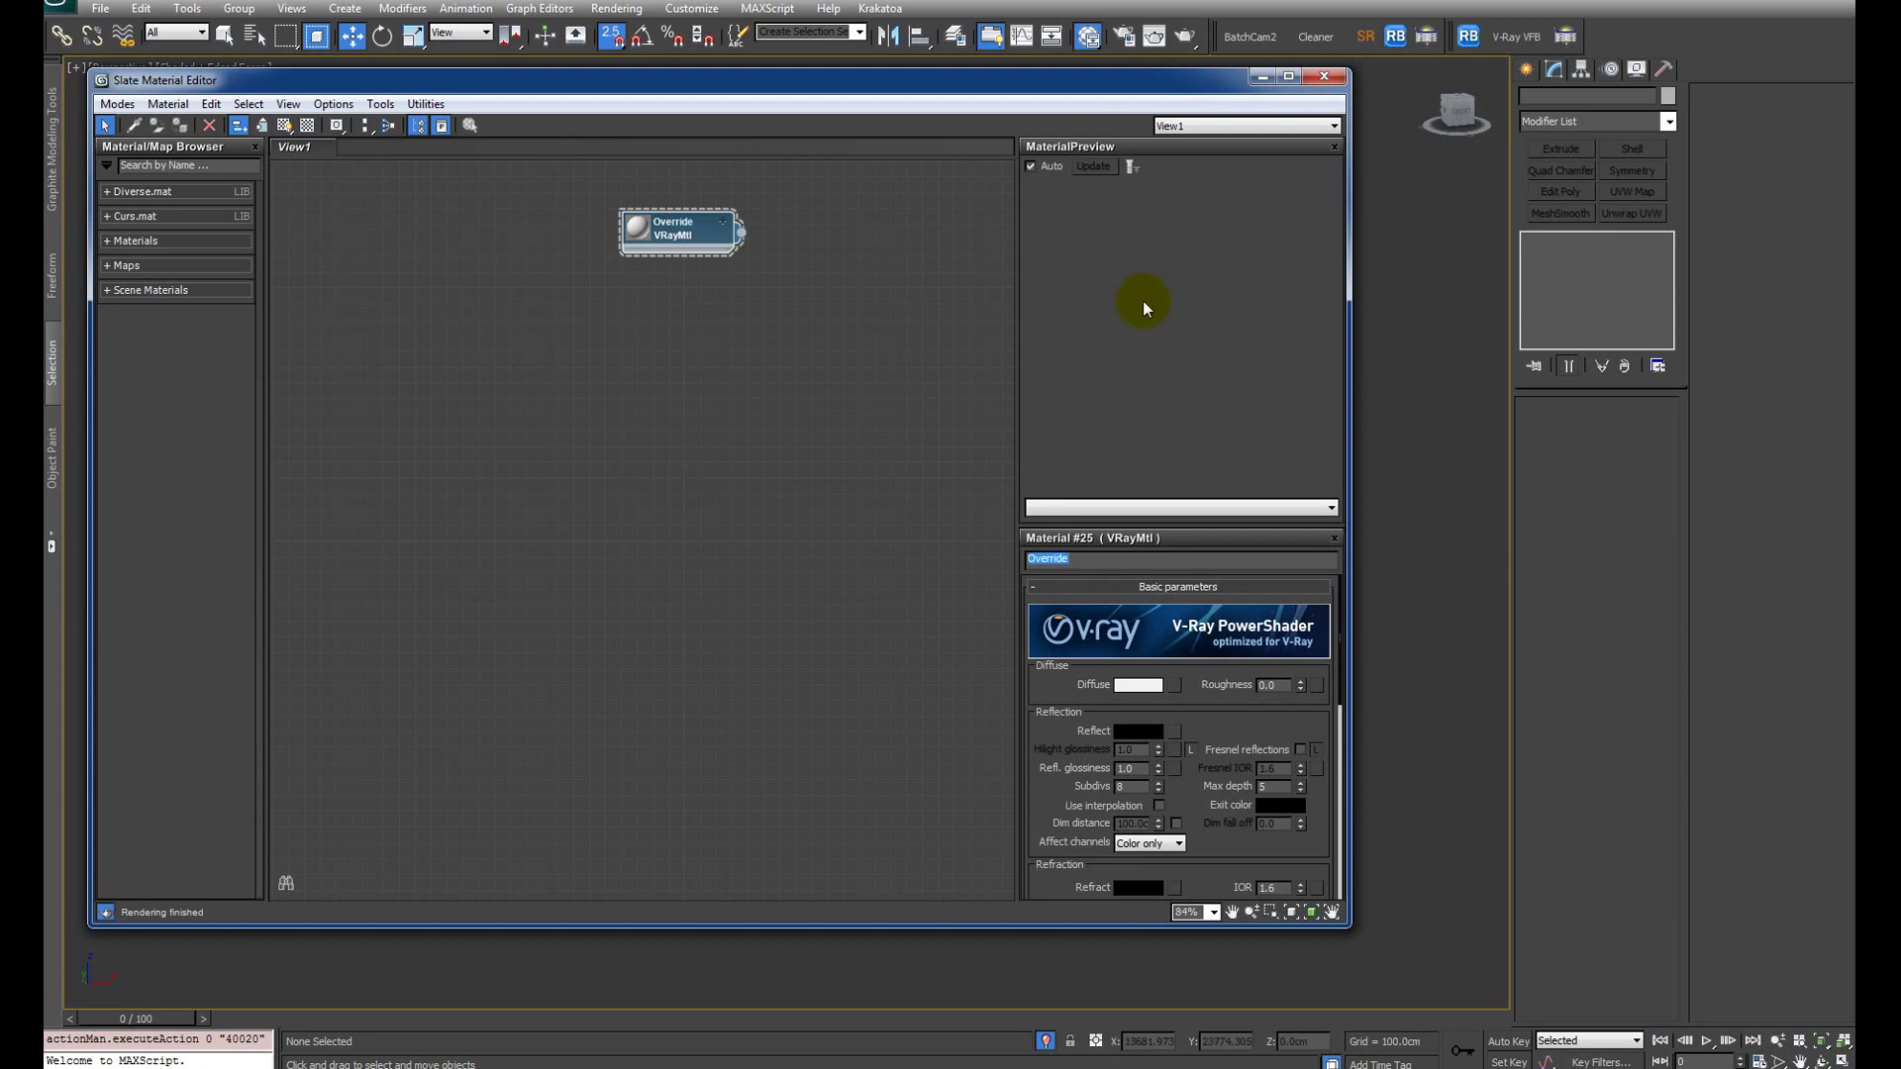
Step: Select both wall objects, assign the Override material to them, and minimize the material editor
{"action": "left_click_drag", "start_coordinate": [1201, 80], "coordinate": [637, 212]}
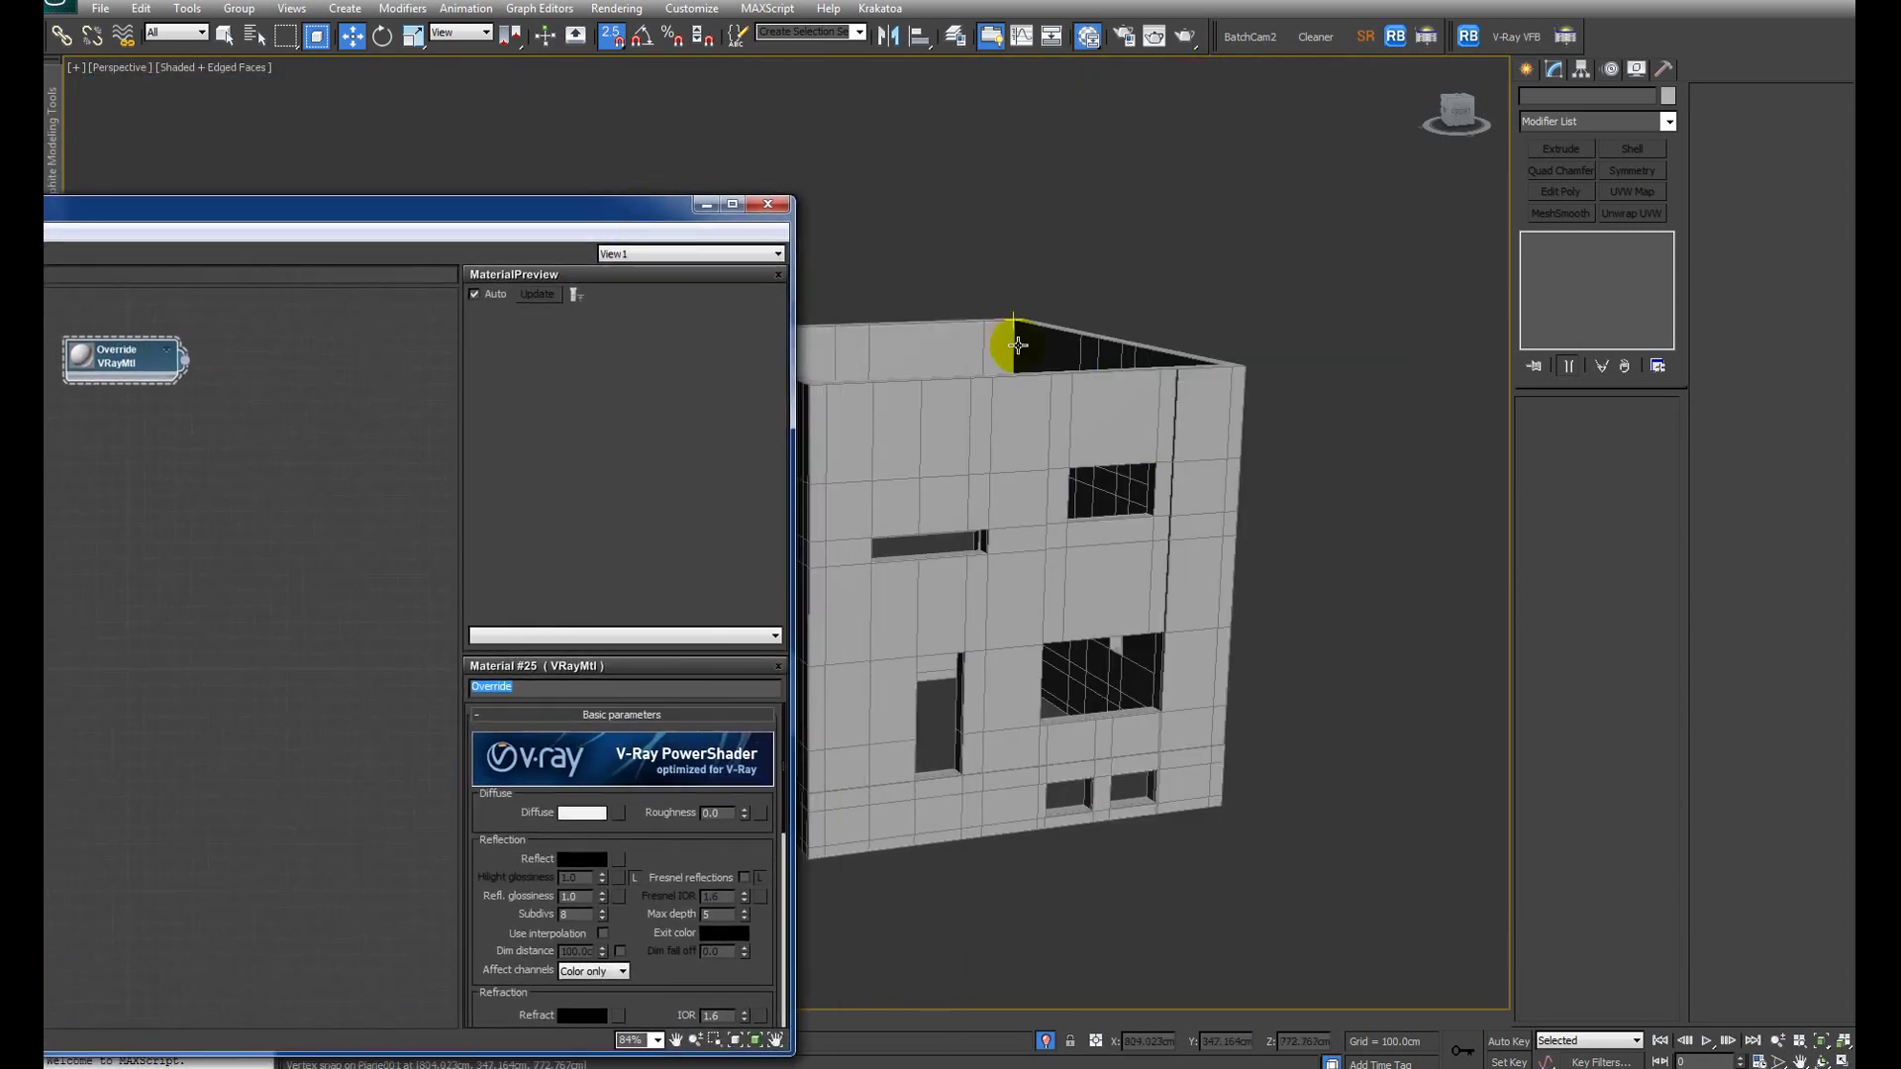
{"action": "scroll", "coordinate": [1109, 540], "scroll_direction": "down", "scroll_amount": 5}
{"action": "key", "text": "ctrl+a"}
{"action": "left_click", "coordinate": [126, 360]}
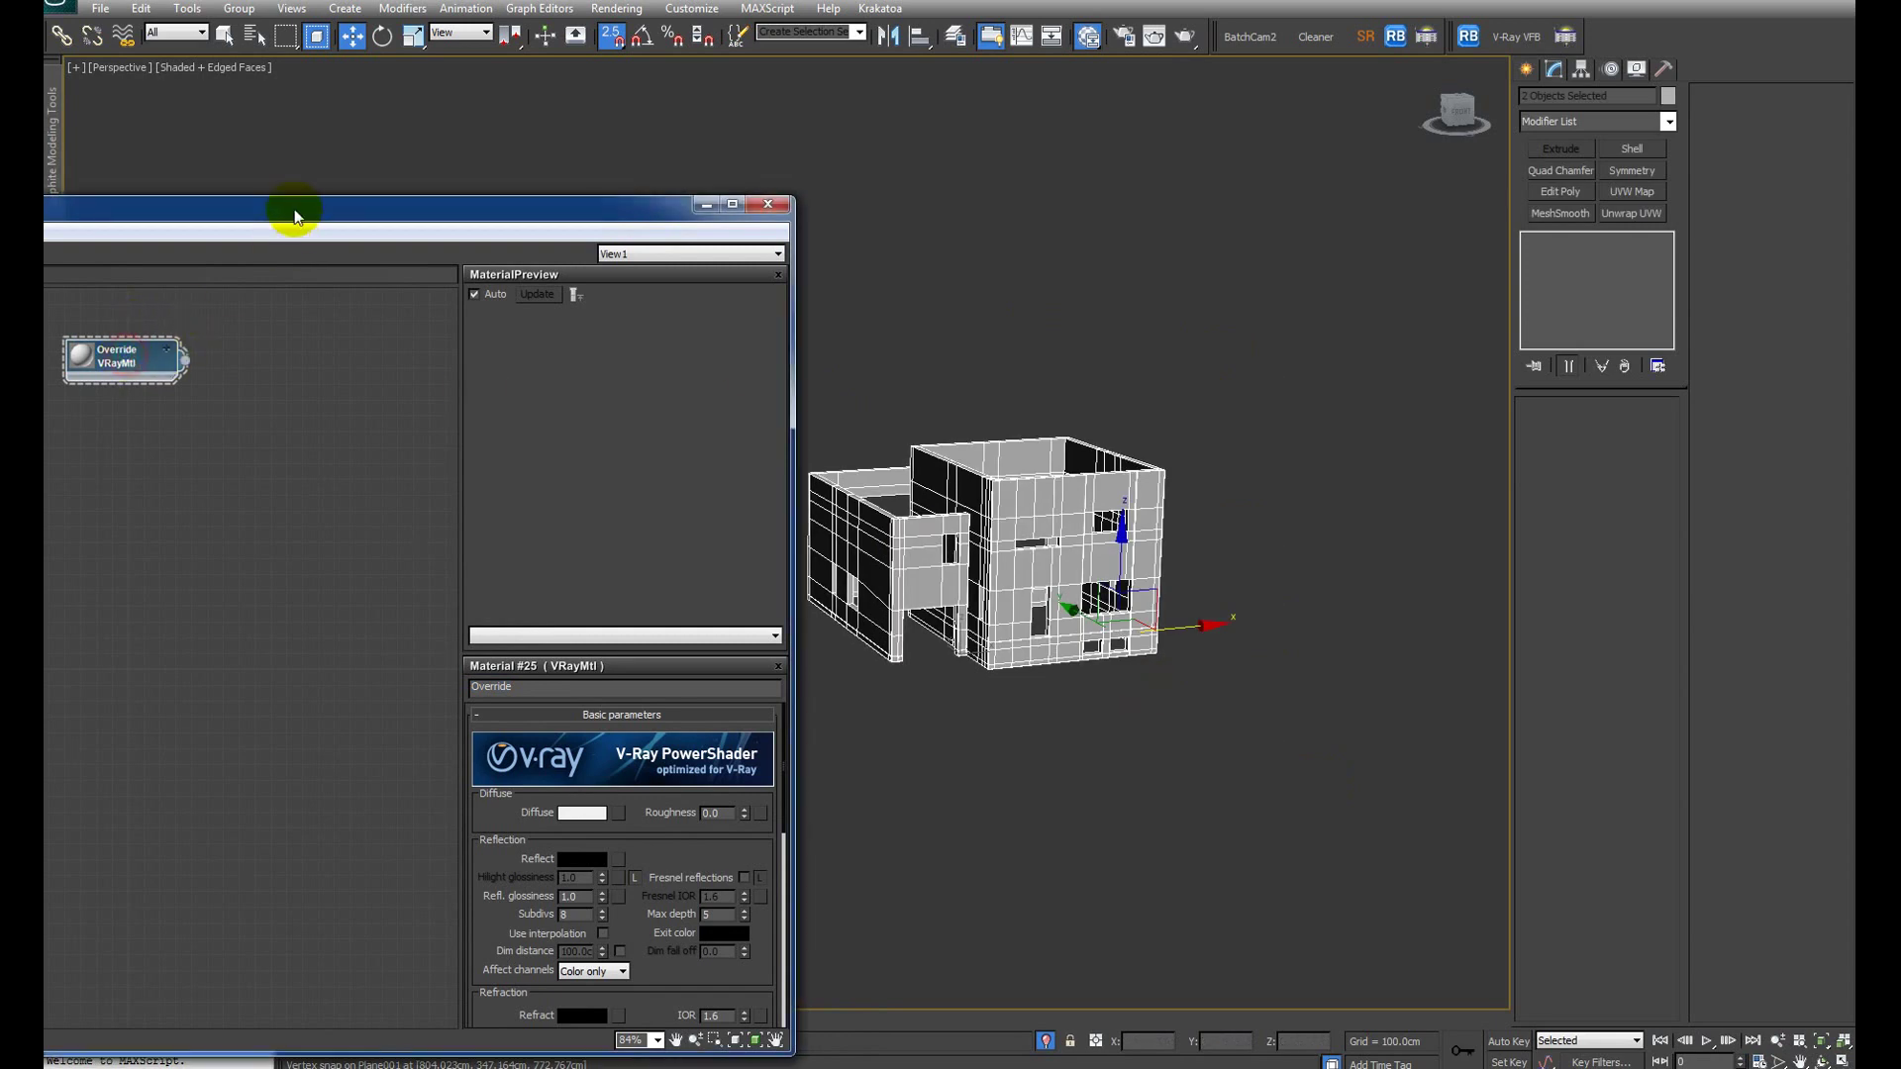
{"action": "left_click_drag", "start_coordinate": [294, 216], "coordinate": [896, 183]}
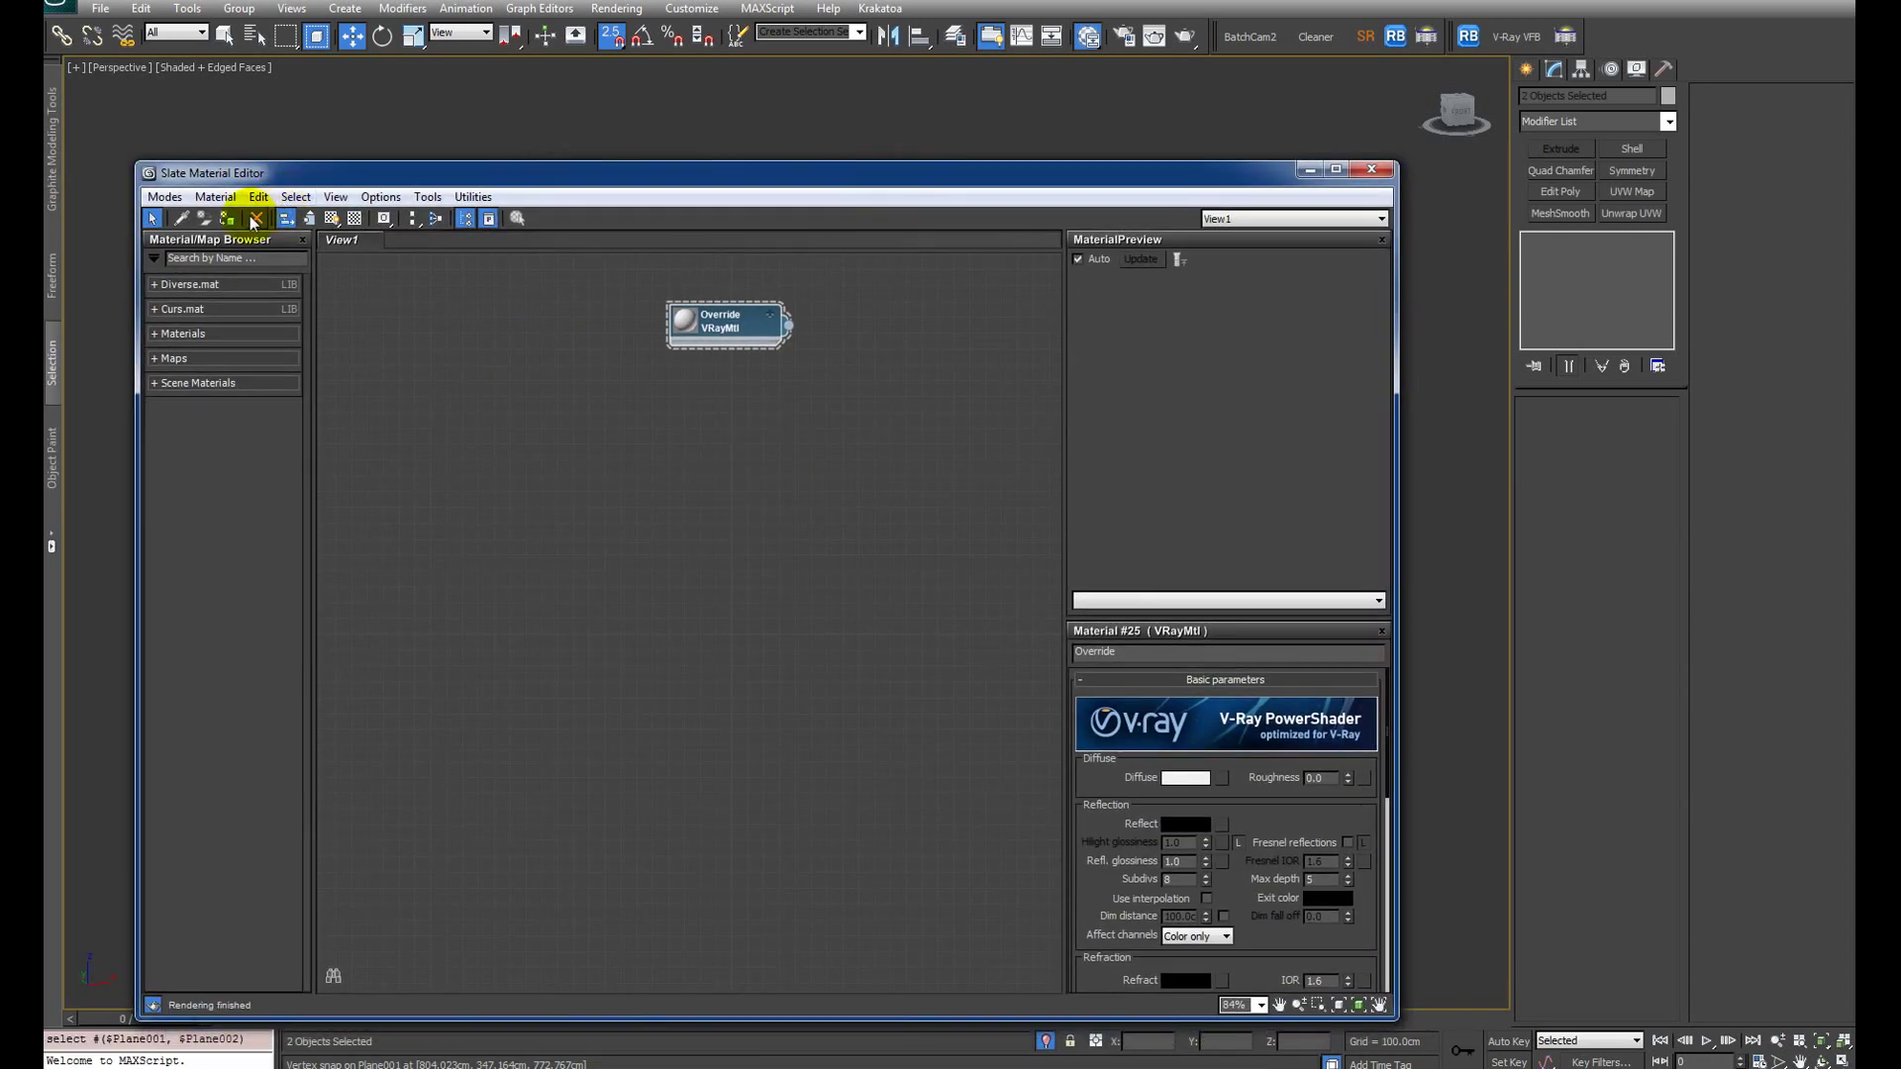
{"action": "left_click", "coordinate": [1308, 175]}
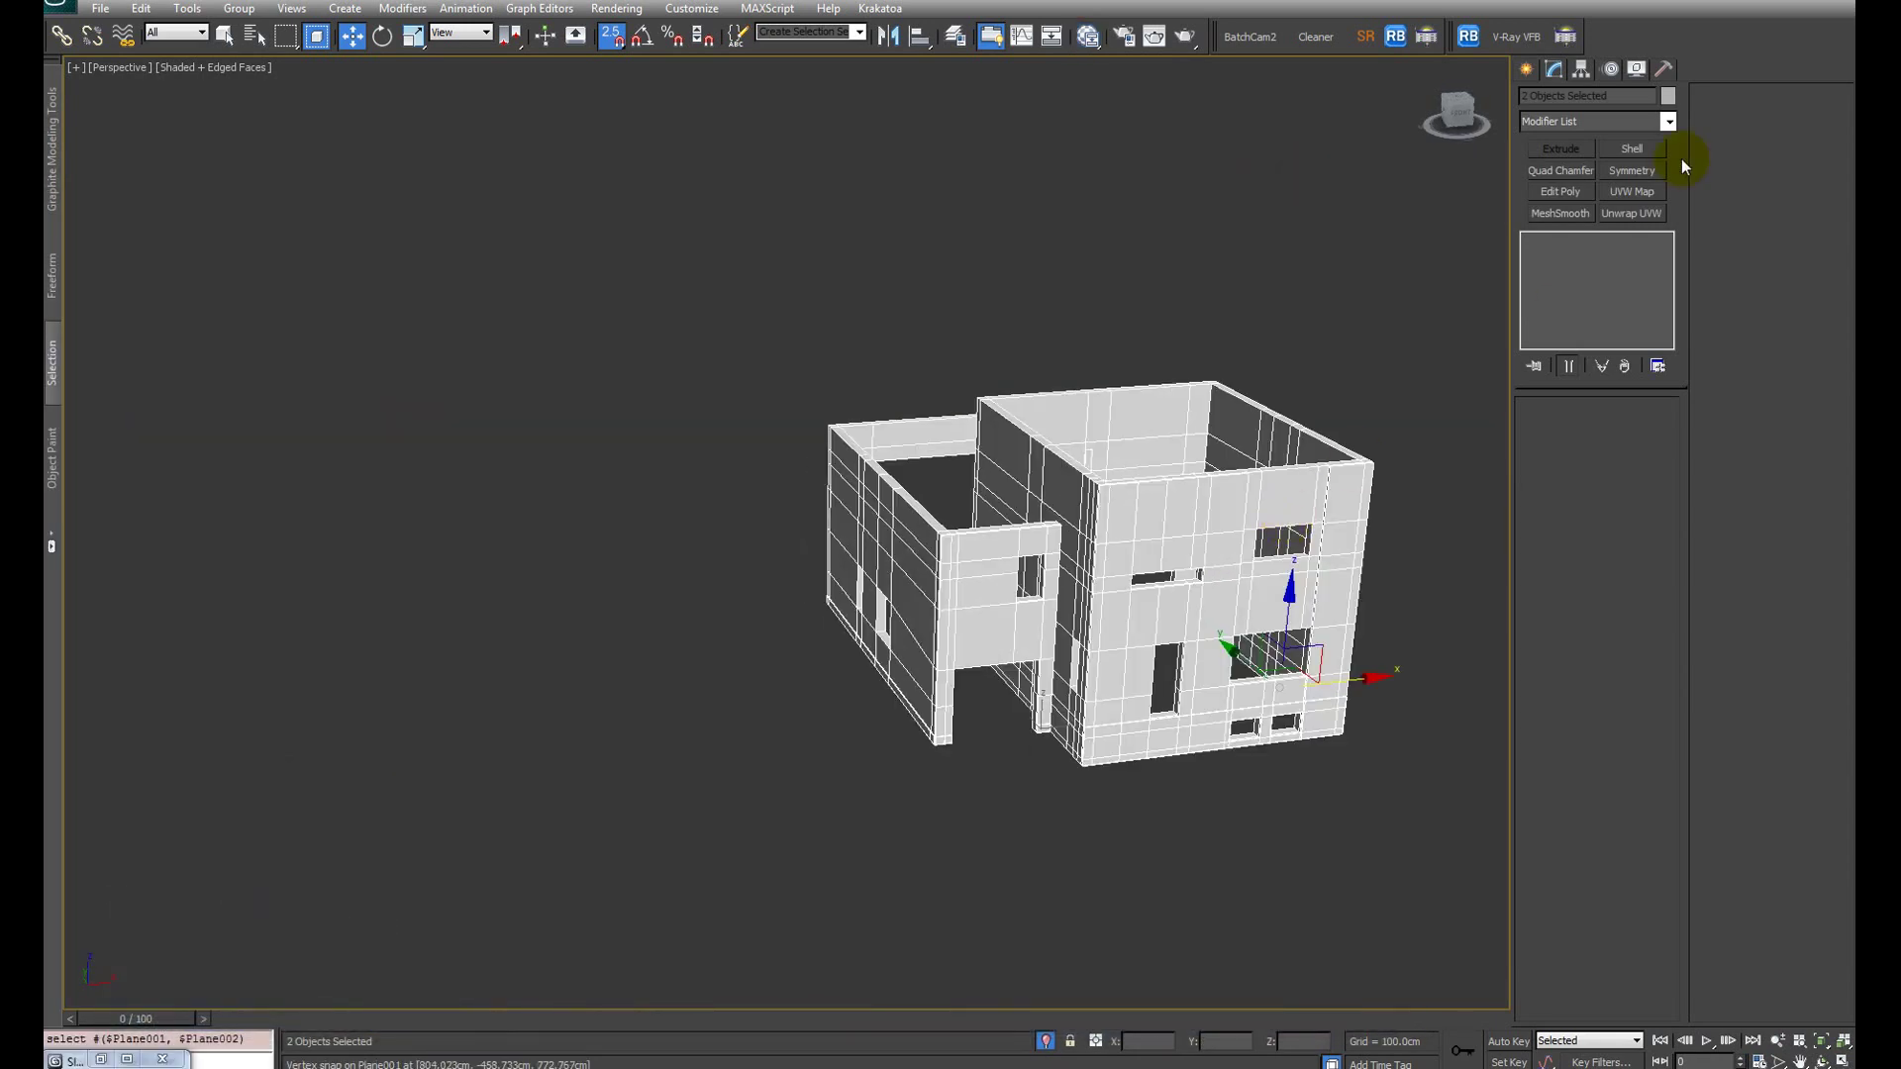
Step: Set the object color of both wall objects to black and deselect them
{"action": "left_click", "coordinate": [1668, 96]}
{"action": "left_click", "coordinate": [952, 637]}
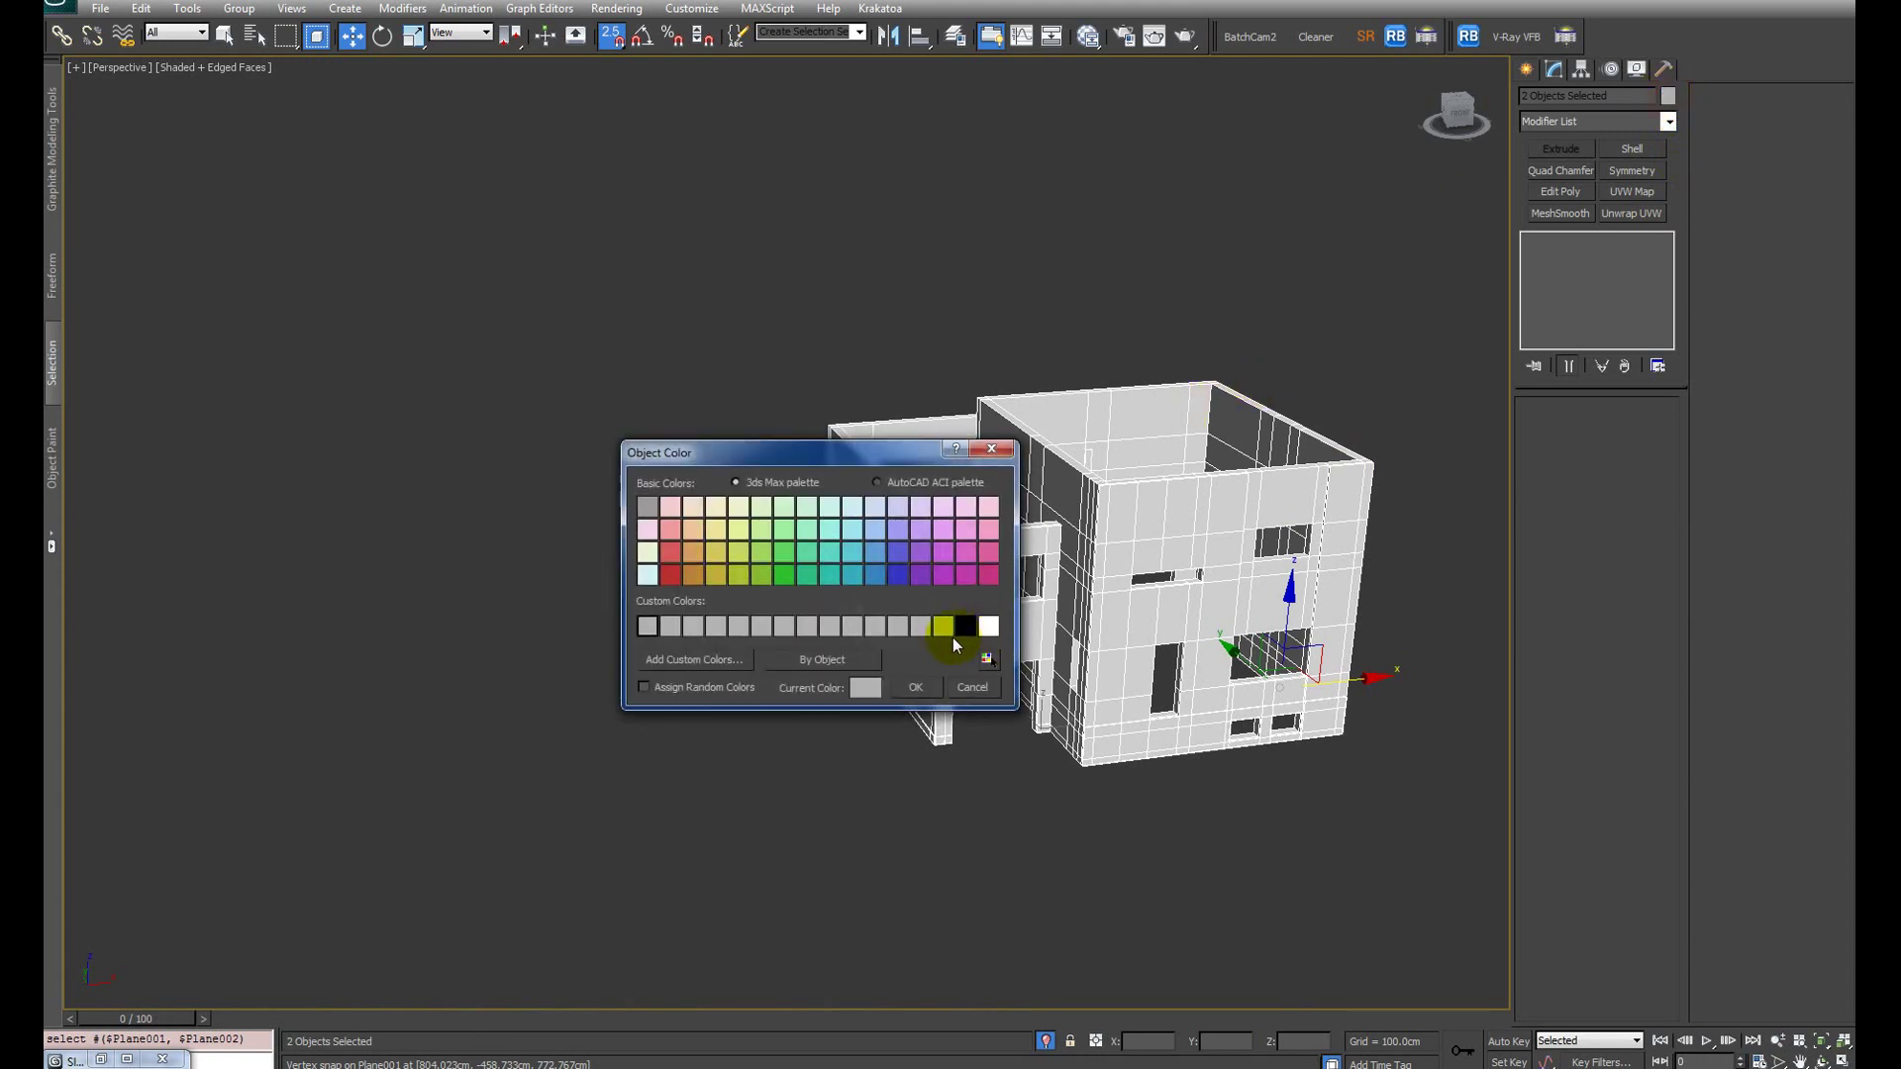
{"action": "left_click", "coordinate": [911, 680]}
{"action": "left_click", "coordinate": [1250, 810]}
{"action": "middle_click_drag", "start_coordinate": [1250, 809], "coordinate": [955, 707]}
{"action": "scroll", "coordinate": [904, 658], "scroll_direction": "up", "scroll_amount": 6}
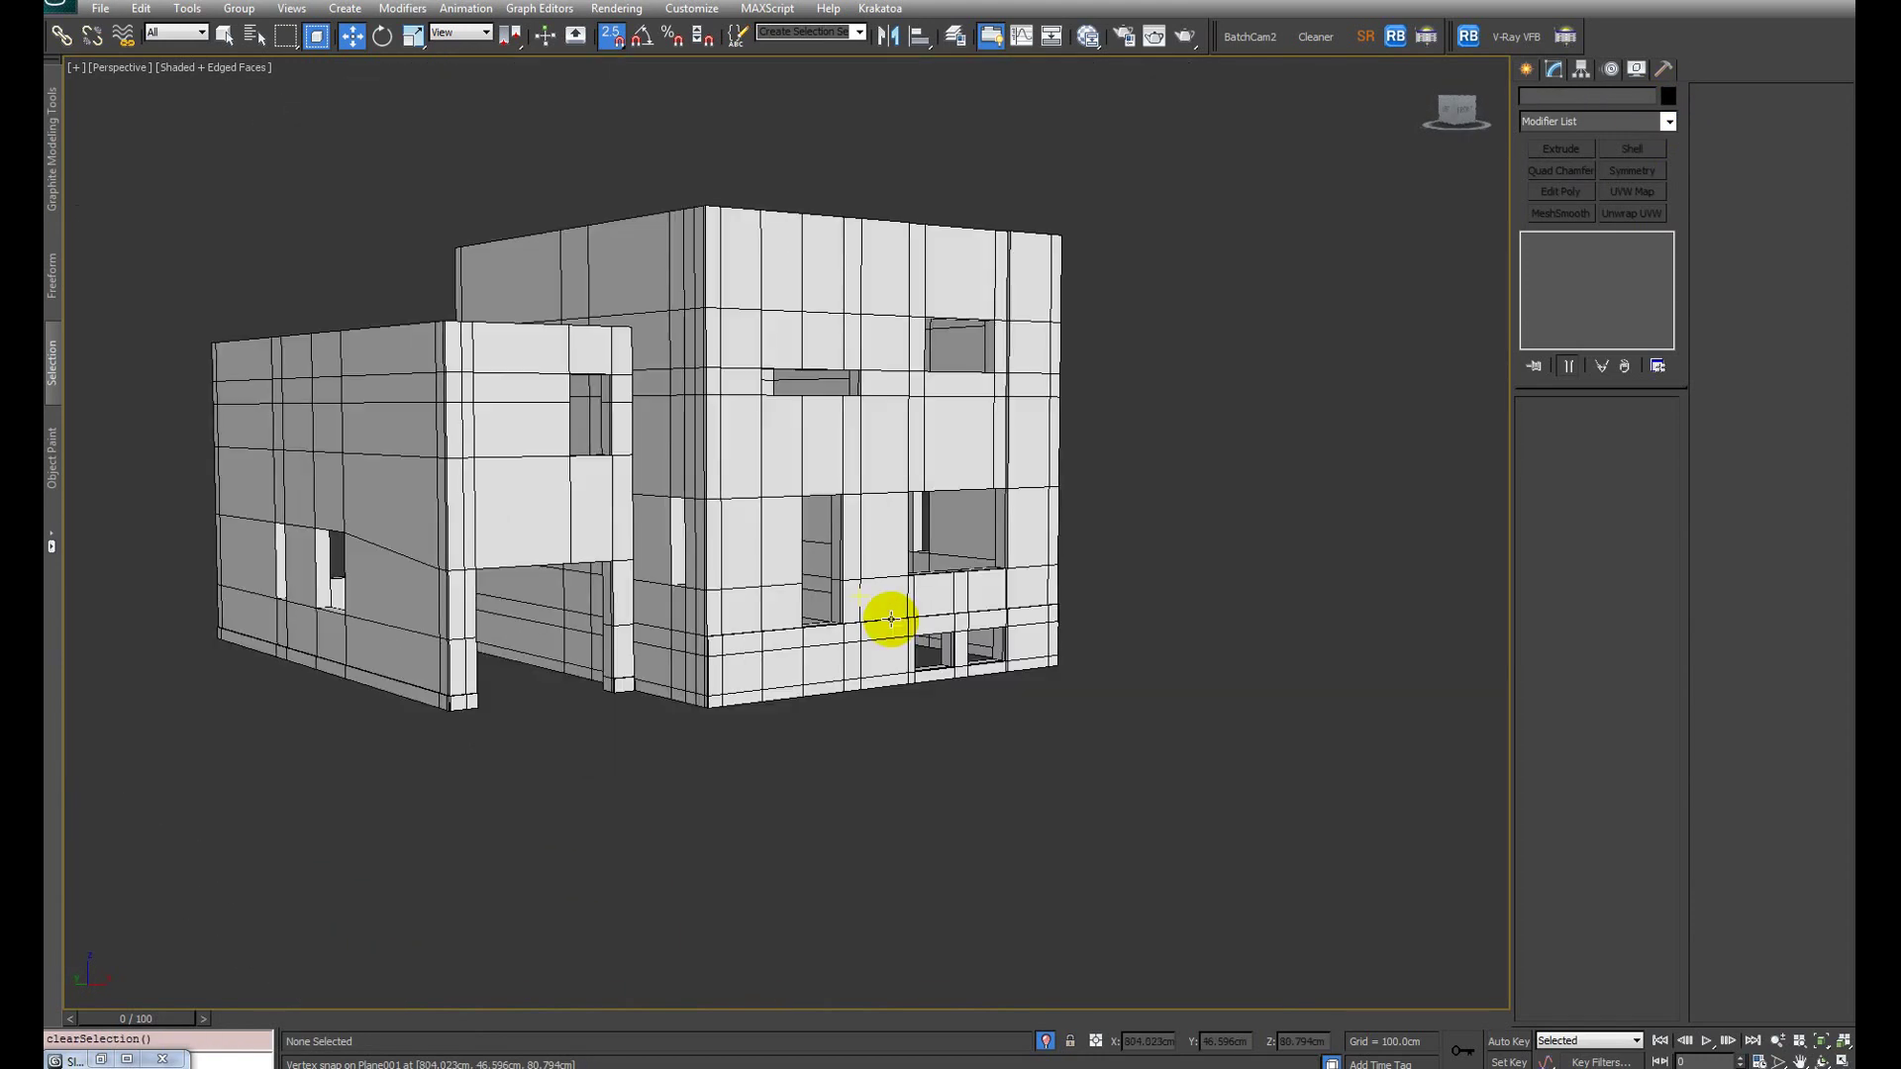
{"action": "middle_click_drag", "start_coordinate": [891, 618], "coordinate": [891, 687], "text": "alt"}
Step: Turn off snapping, select the main wall object and enter polygon editing at its front base corner
{"action": "key", "text": "s"}
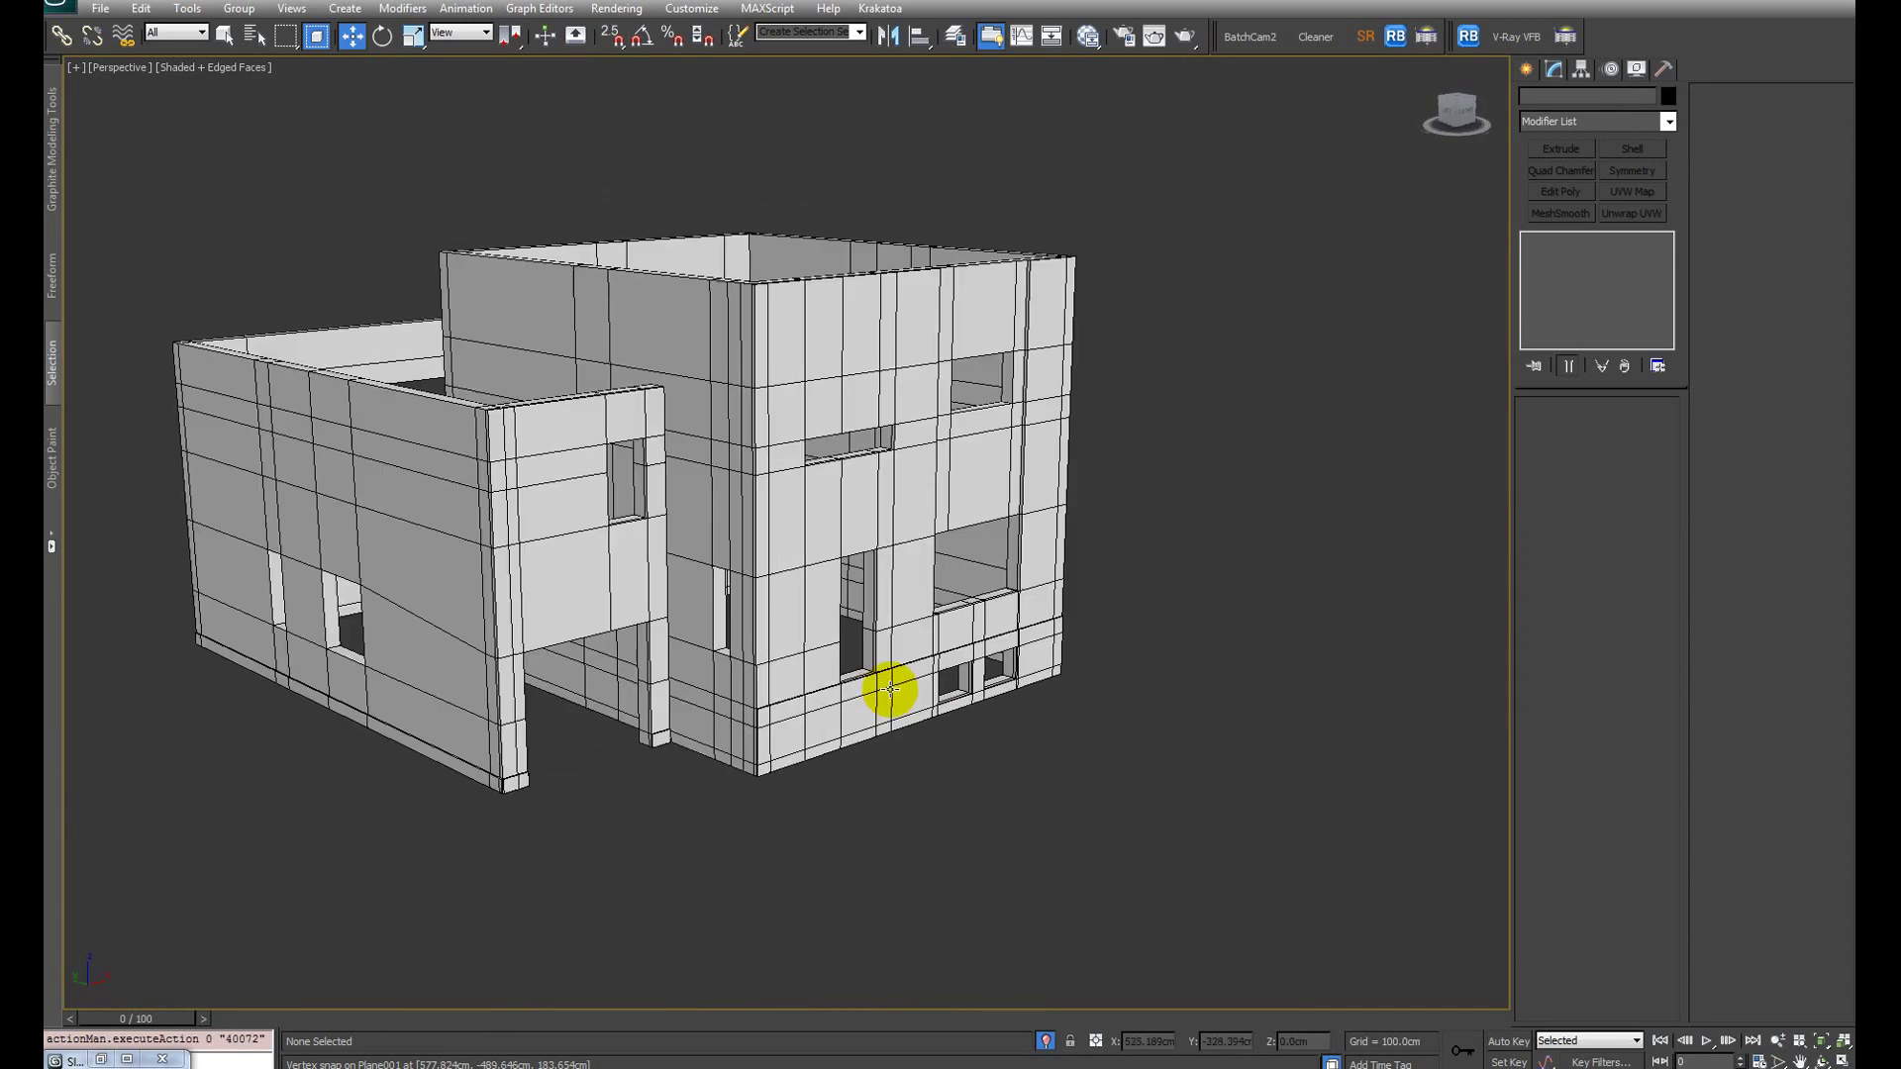
{"action": "scroll", "coordinate": [764, 767], "scroll_direction": "up", "scroll_amount": 5}
{"action": "scroll", "coordinate": [781, 513], "scroll_direction": "up", "scroll_amount": 3}
{"action": "middle_click_drag", "start_coordinate": [896, 792], "coordinate": [831, 529]}
{"action": "scroll", "coordinate": [776, 520], "scroll_direction": "up", "scroll_amount": 2}
{"action": "scroll", "coordinate": [768, 526], "scroll_direction": "down", "scroll_amount": 2}
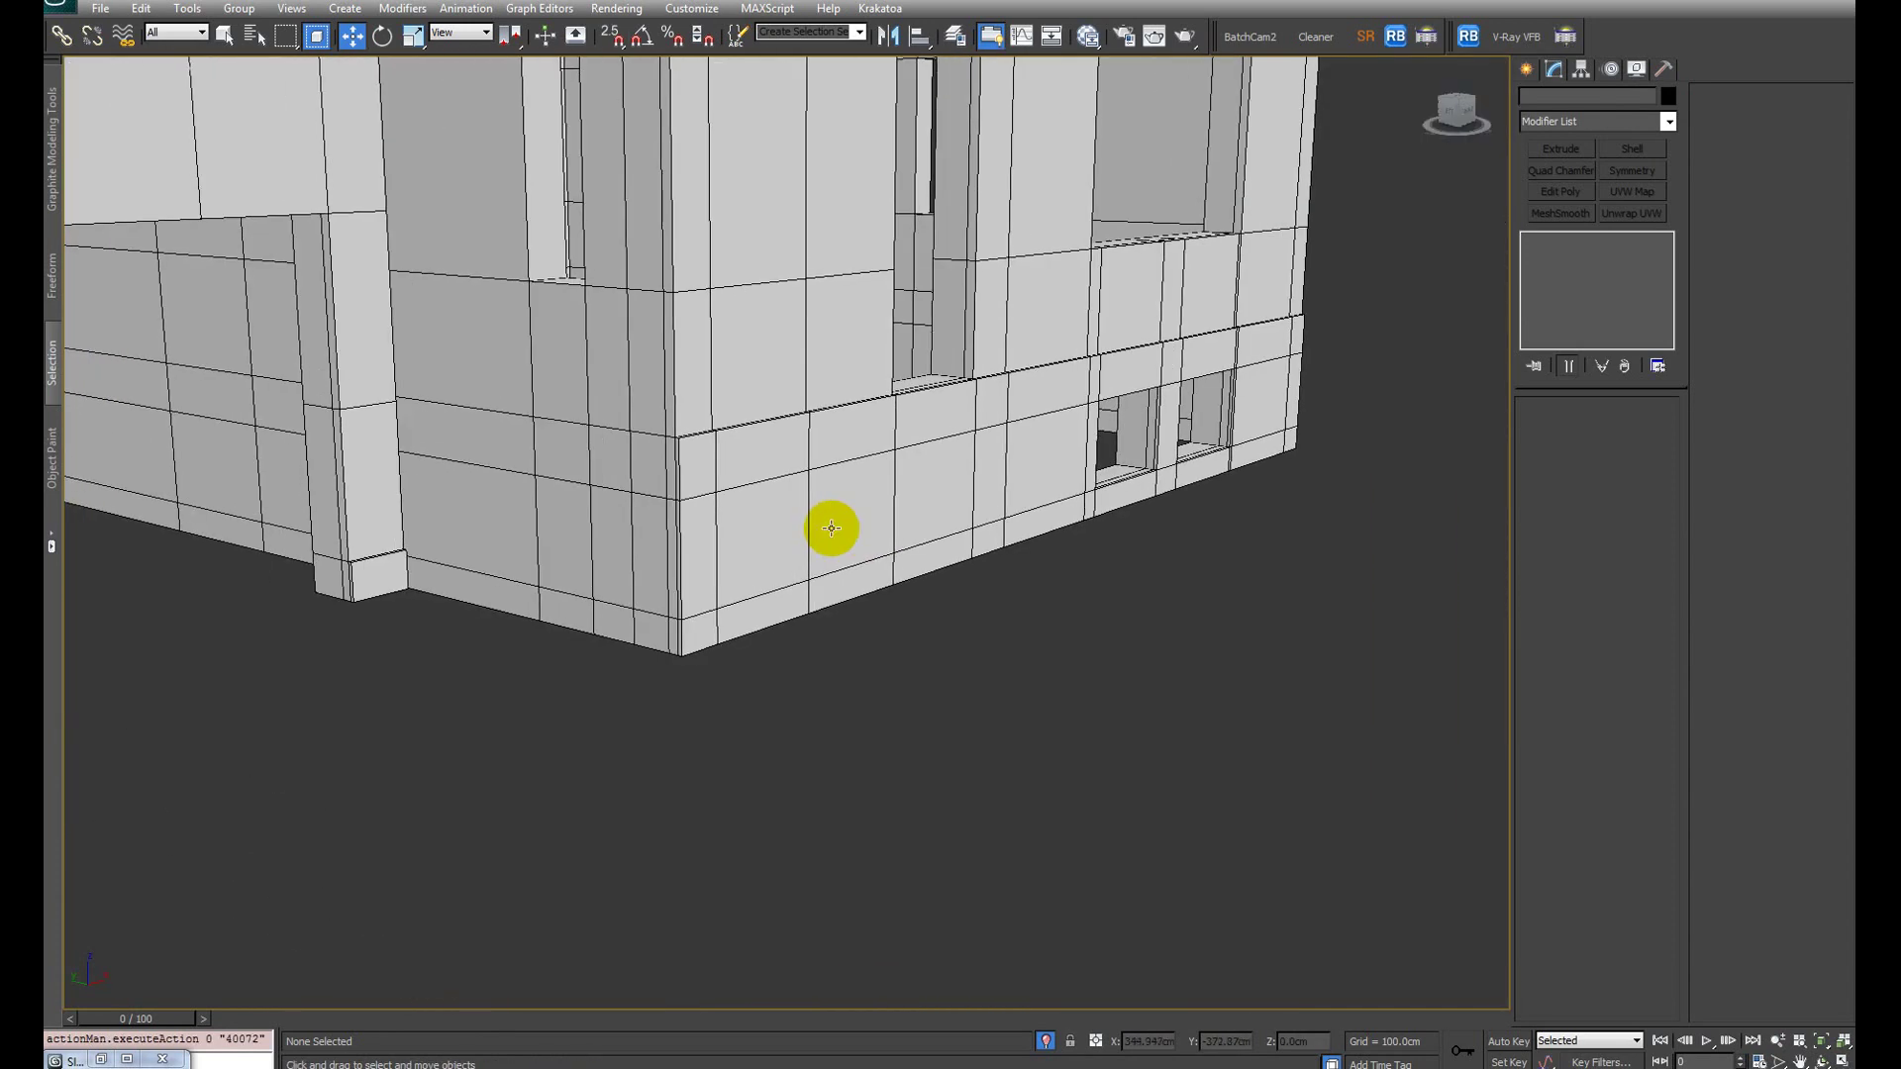
{"action": "left_click", "coordinate": [635, 471]}
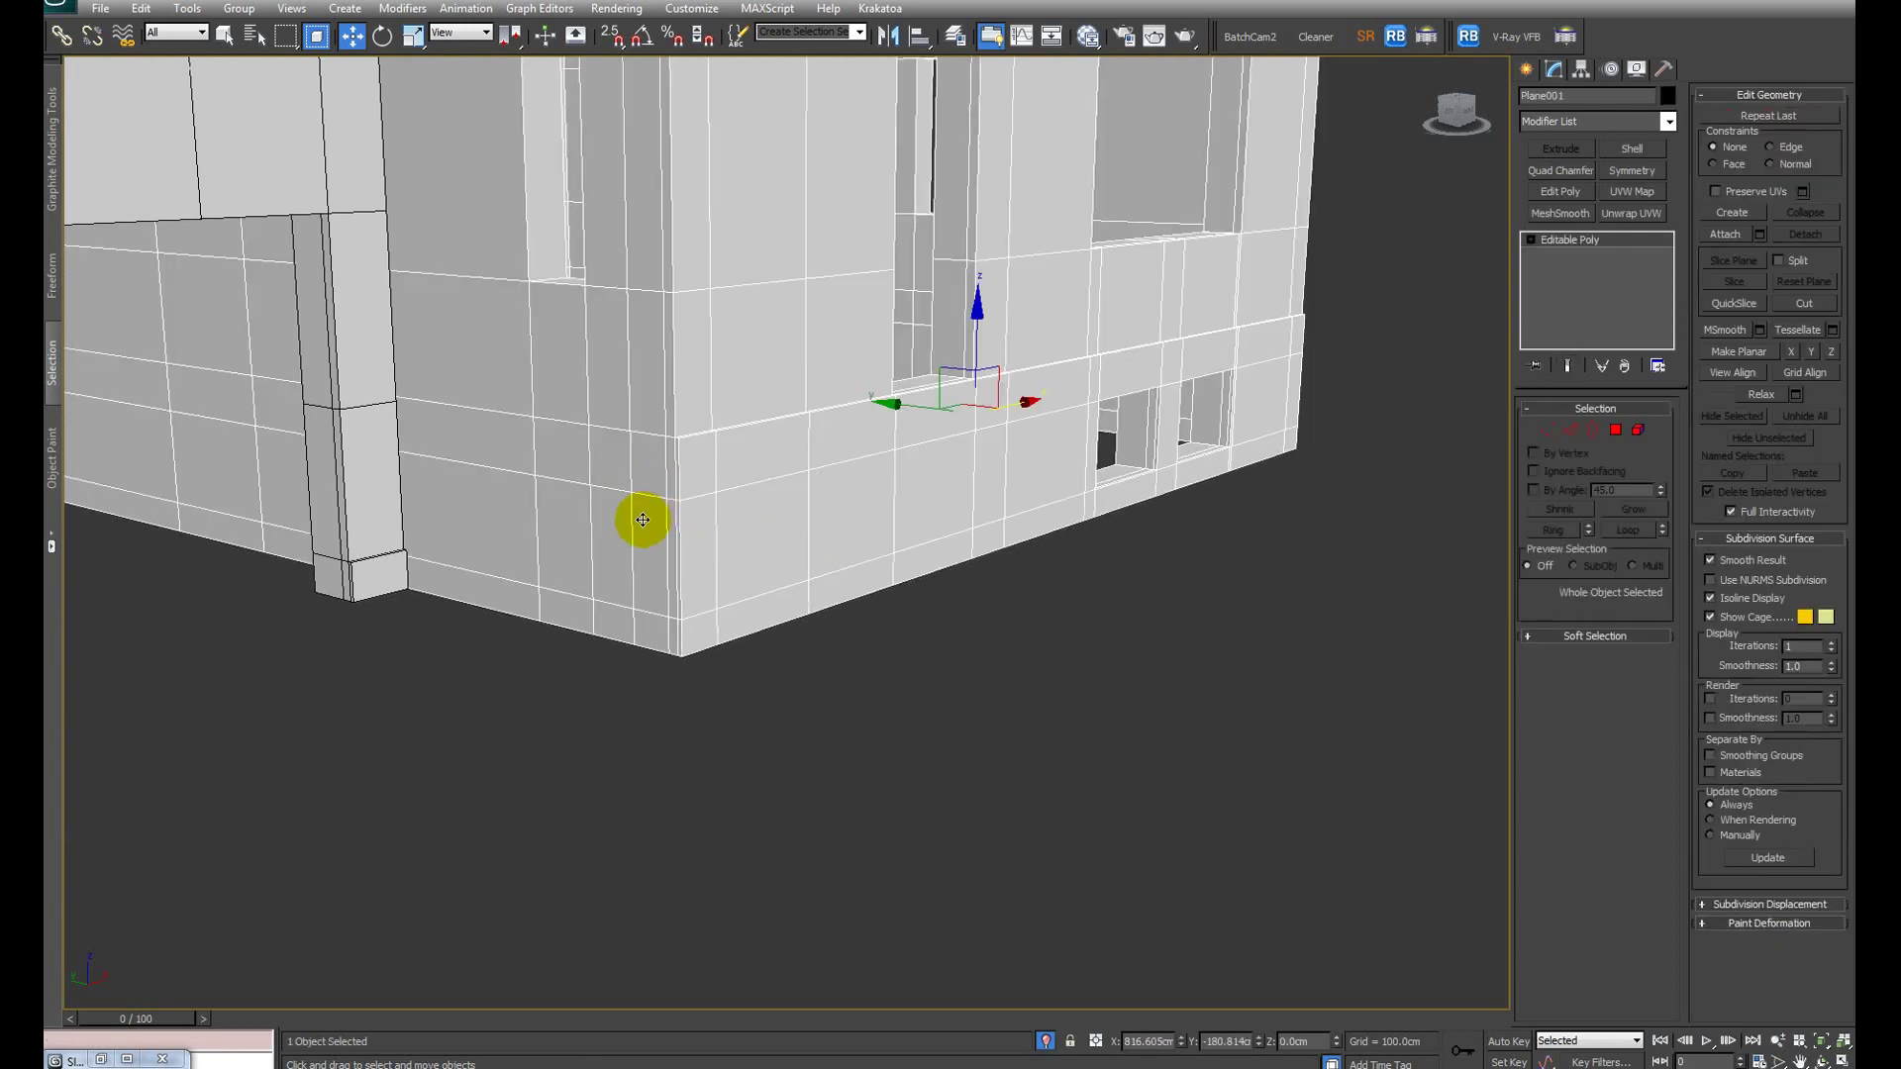
{"action": "scroll", "coordinate": [650, 531], "scroll_direction": "up", "scroll_amount": 4}
{"action": "middle_click_drag", "start_coordinate": [705, 520], "coordinate": [709, 522]}
{"action": "key", "text": "4"}
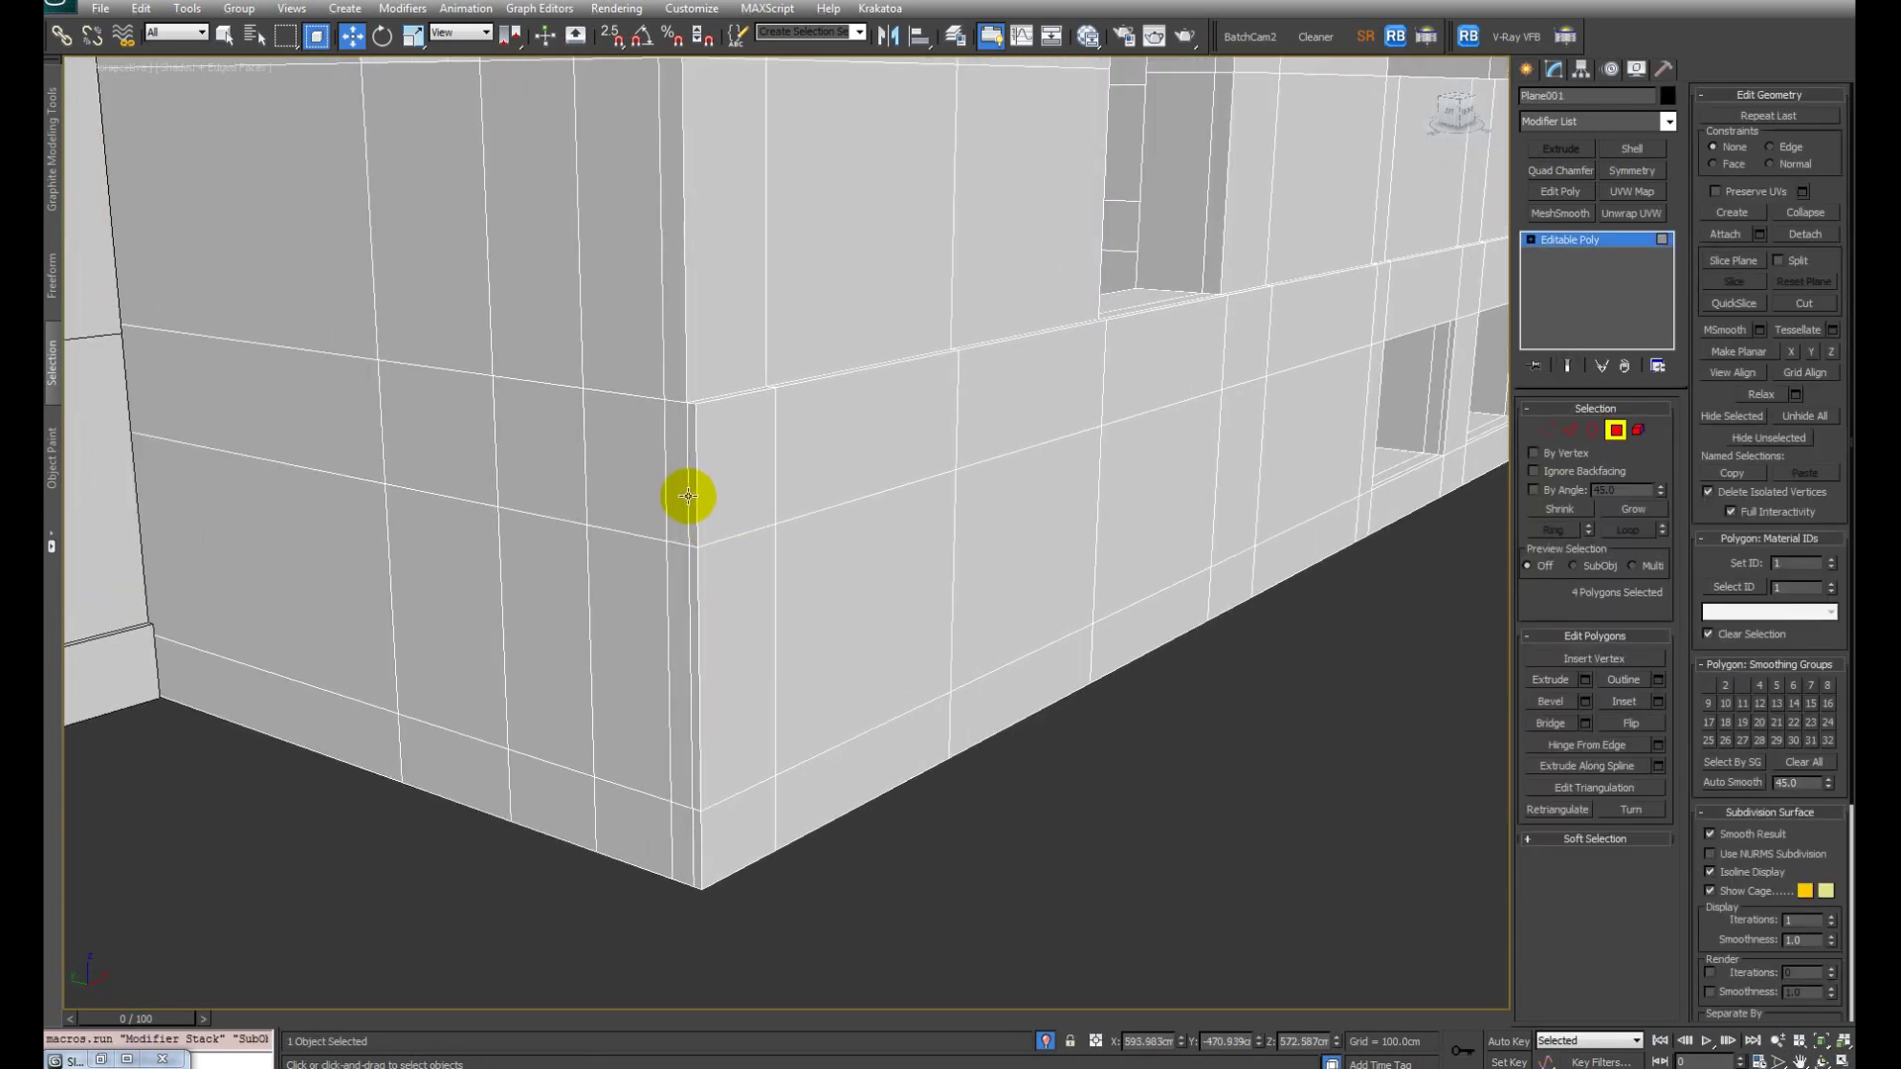
Step: Select the upper row of base polygons on the side wall, from the front corner toward the pillar
{"action": "left_click", "coordinate": [688, 500]}
{"action": "scroll", "coordinate": [473, 485], "scroll_direction": "down", "scroll_amount": 4}
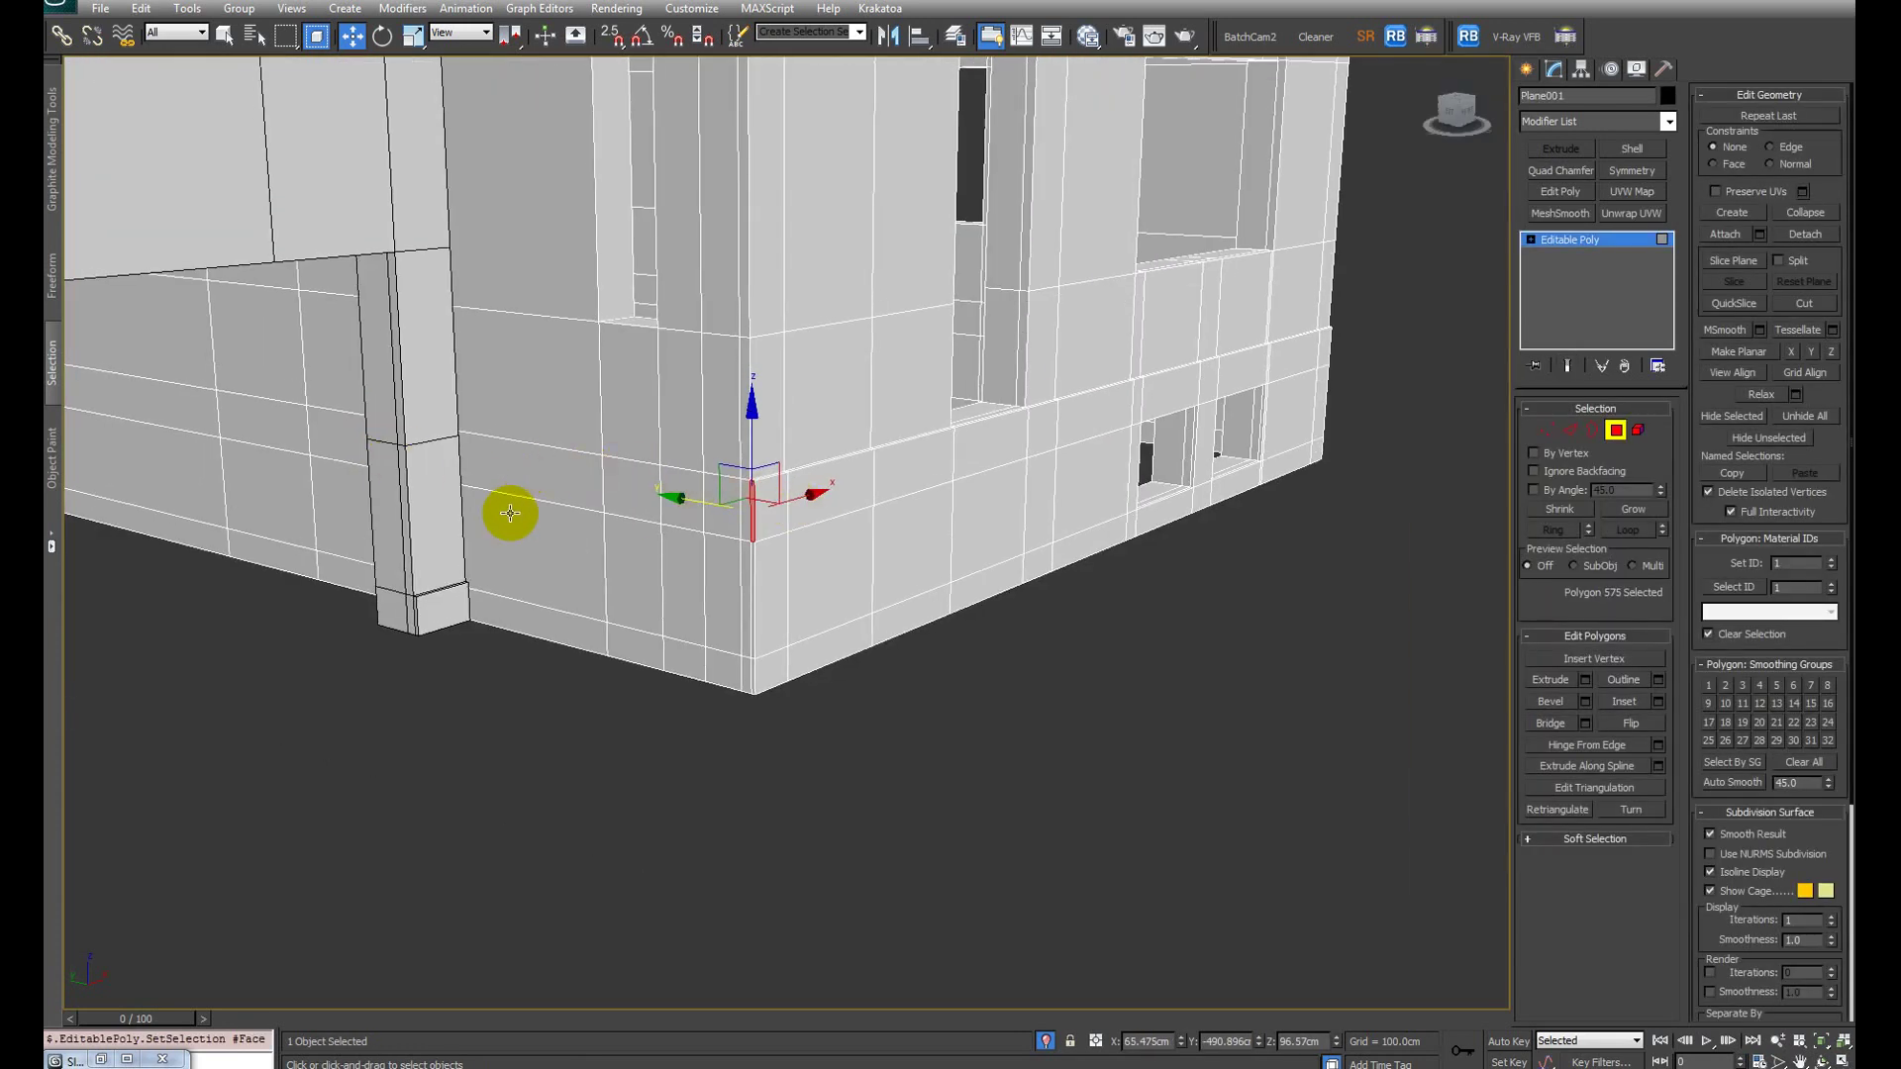
{"action": "scroll", "coordinate": [887, 598], "scroll_direction": "up", "scroll_amount": 1}
{"action": "middle_click_drag", "start_coordinate": [887, 595], "coordinate": [723, 503], "text": "alt"}
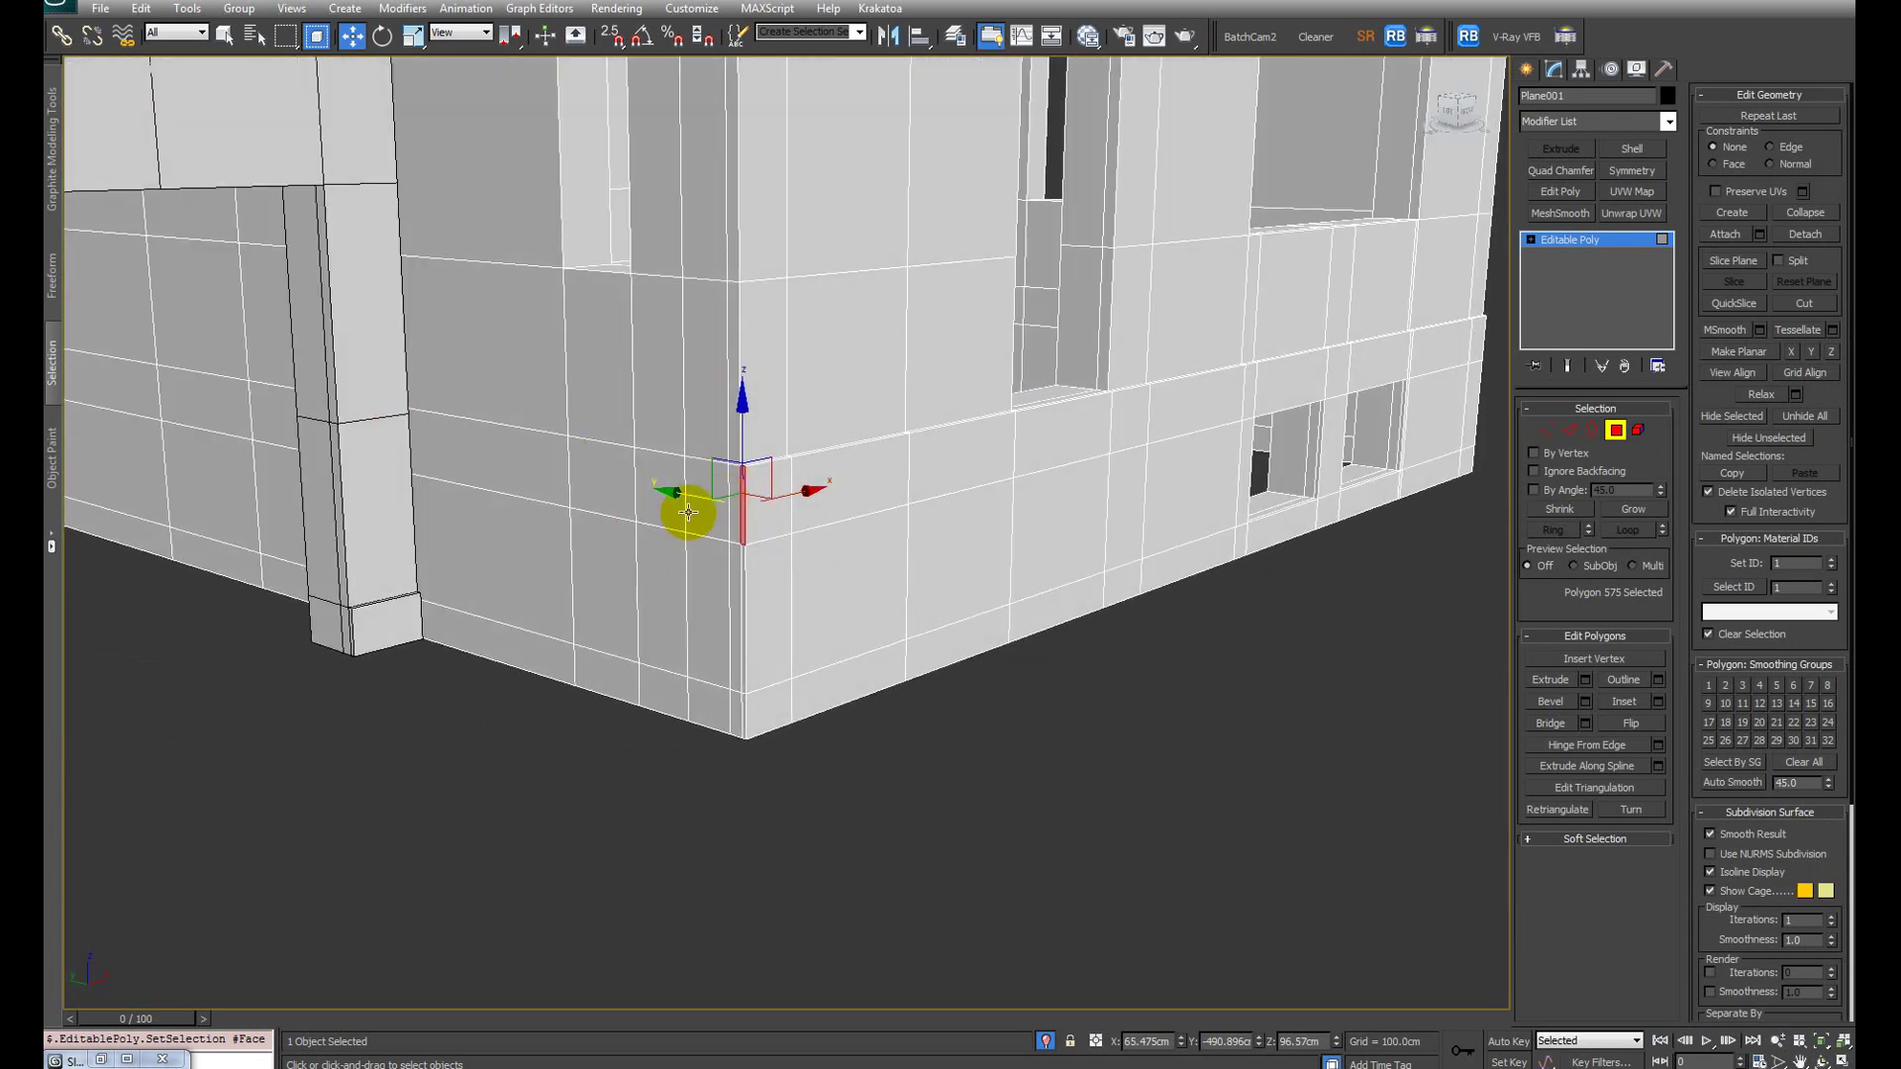
{"action": "key", "text": "q"}
{"action": "left_click", "coordinate": [718, 499], "text": "ctrl"}
{"action": "left_click", "coordinate": [735, 504], "text": "ctrl"}
{"action": "left_click", "coordinate": [668, 499], "text": "ctrl"}
{"action": "left_click", "coordinate": [617, 495], "text": "ctrl"}
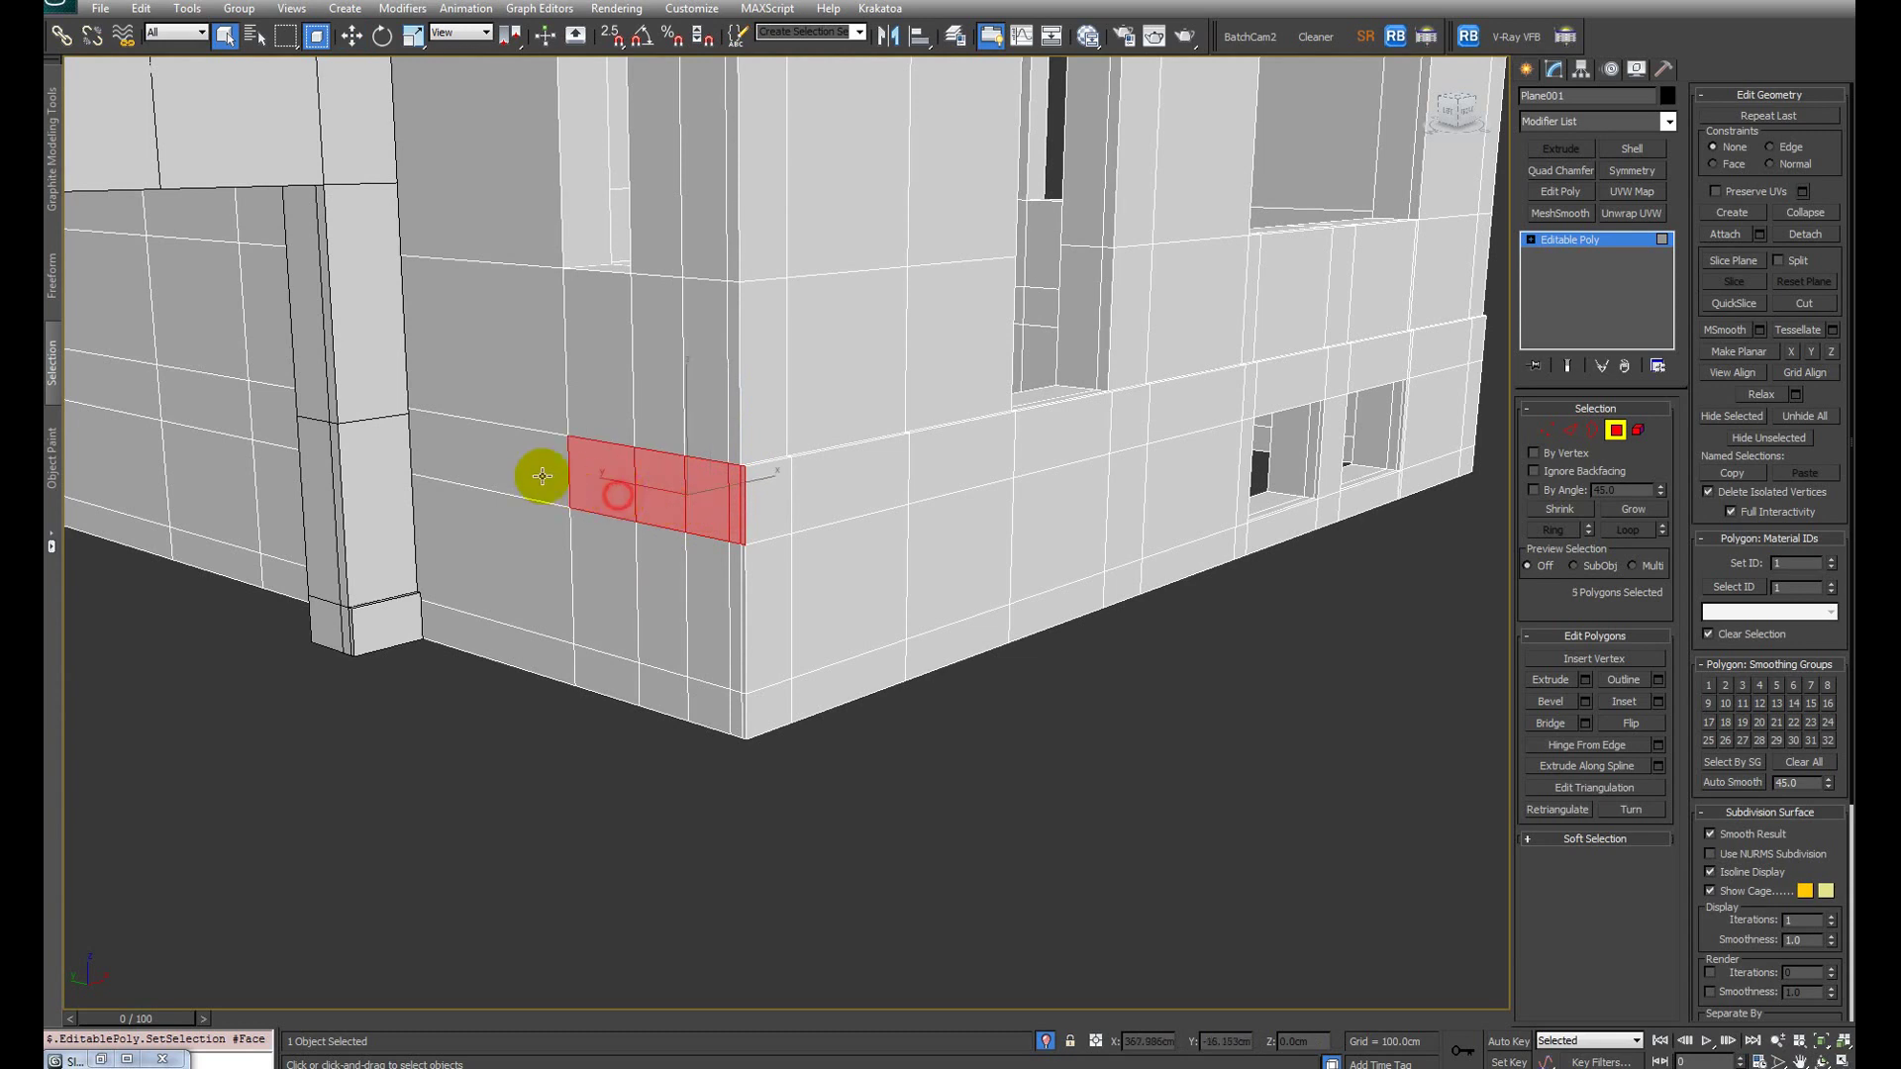
Step: Add the base polygons running behind the pillar and the lower base polygons beside it to the selection
{"action": "left_click", "coordinate": [541, 476], "text": "ctrl"}
{"action": "left_click", "coordinate": [531, 586], "text": "ctrl"}
{"action": "left_click", "coordinate": [534, 646], "text": "ctrl"}
{"action": "left_click", "coordinate": [594, 667], "text": "ctrl"}
{"action": "left_click", "coordinate": [616, 597], "text": "ctrl"}
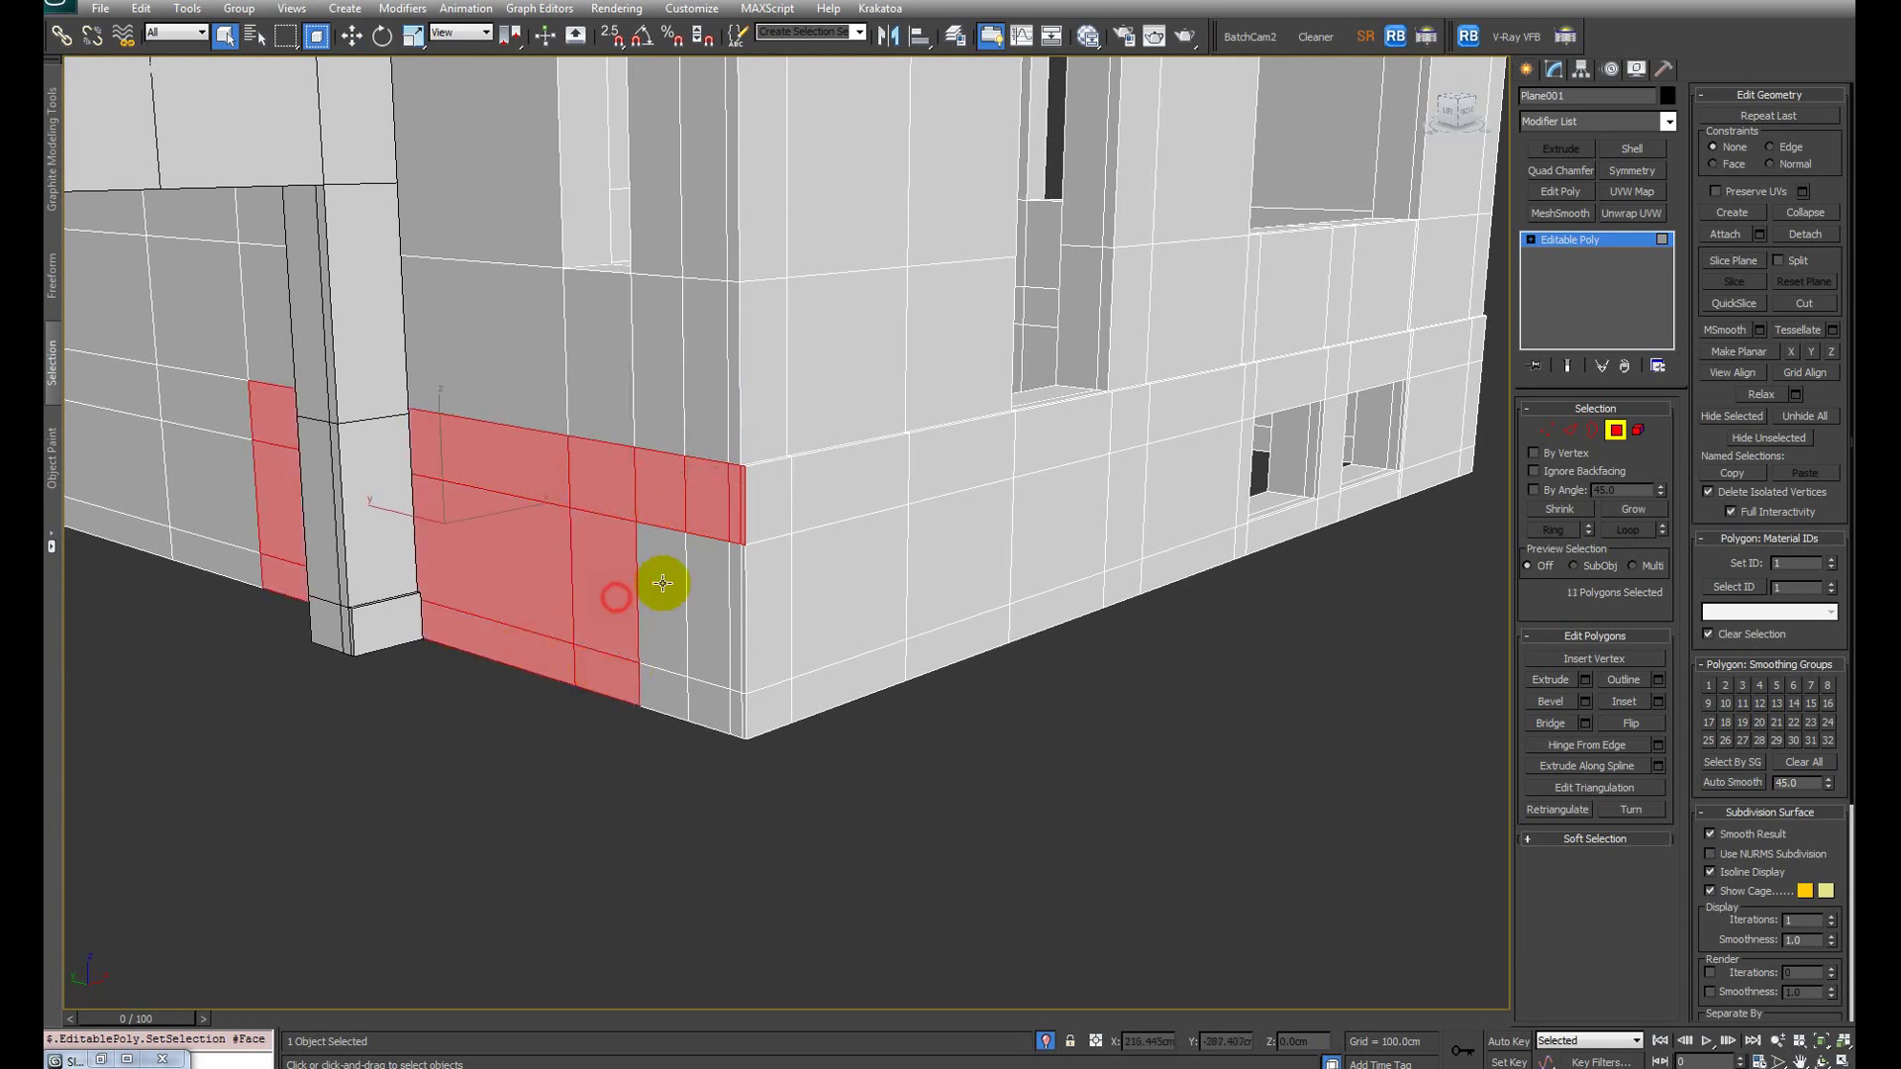
Step: Add the remaining lower base polygons of the side wall up to the front corner to the selection
{"action": "left_click", "coordinate": [662, 583], "text": "ctrl"}
{"action": "left_click", "coordinate": [657, 700], "text": "ctrl"}
{"action": "left_click", "coordinate": [709, 707], "text": "ctrl"}
{"action": "left_click", "coordinate": [708, 607], "text": "ctrl"}
{"action": "left_click", "coordinate": [735, 607], "text": "ctrl"}
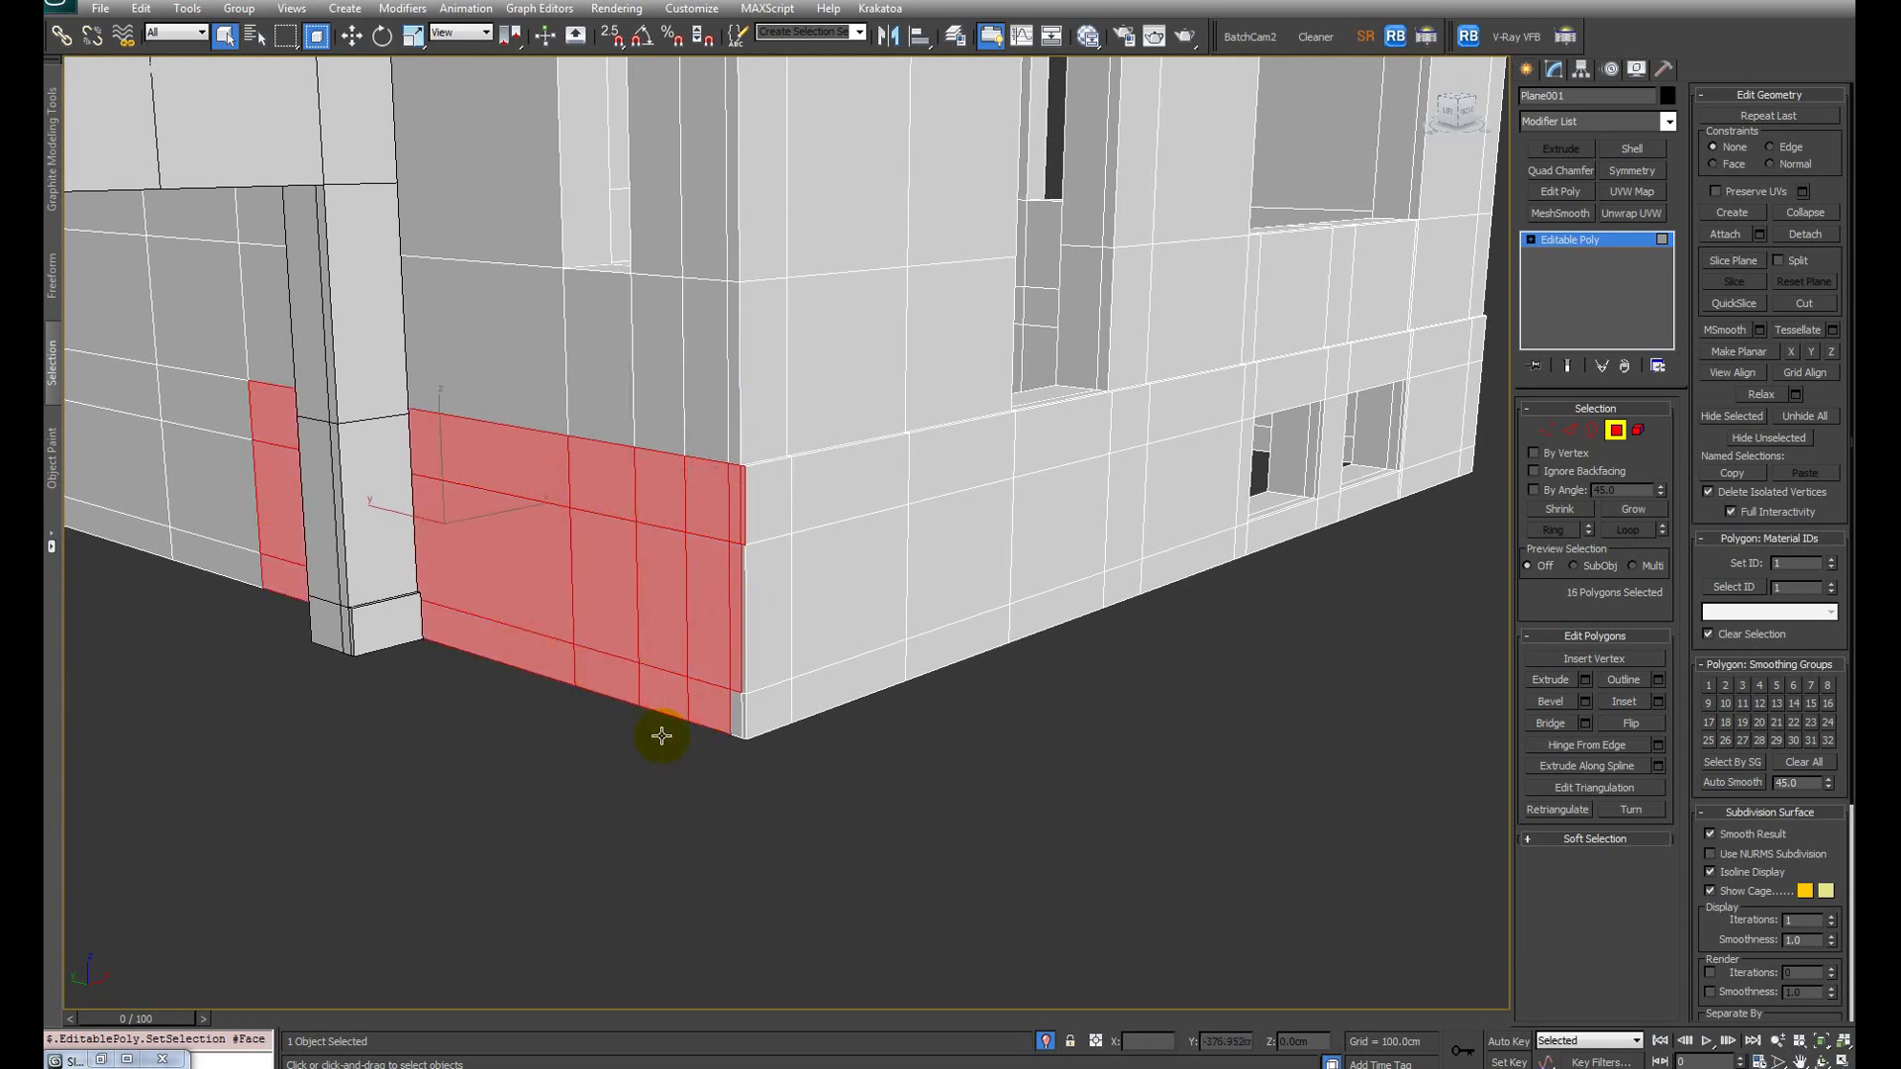
{"action": "left_click", "coordinate": [735, 719], "text": "ctrl"}
Step: Add the narrow polygons along the base's corner edge to the selection and check it in wireframe display
{"action": "key", "text": "F3"}
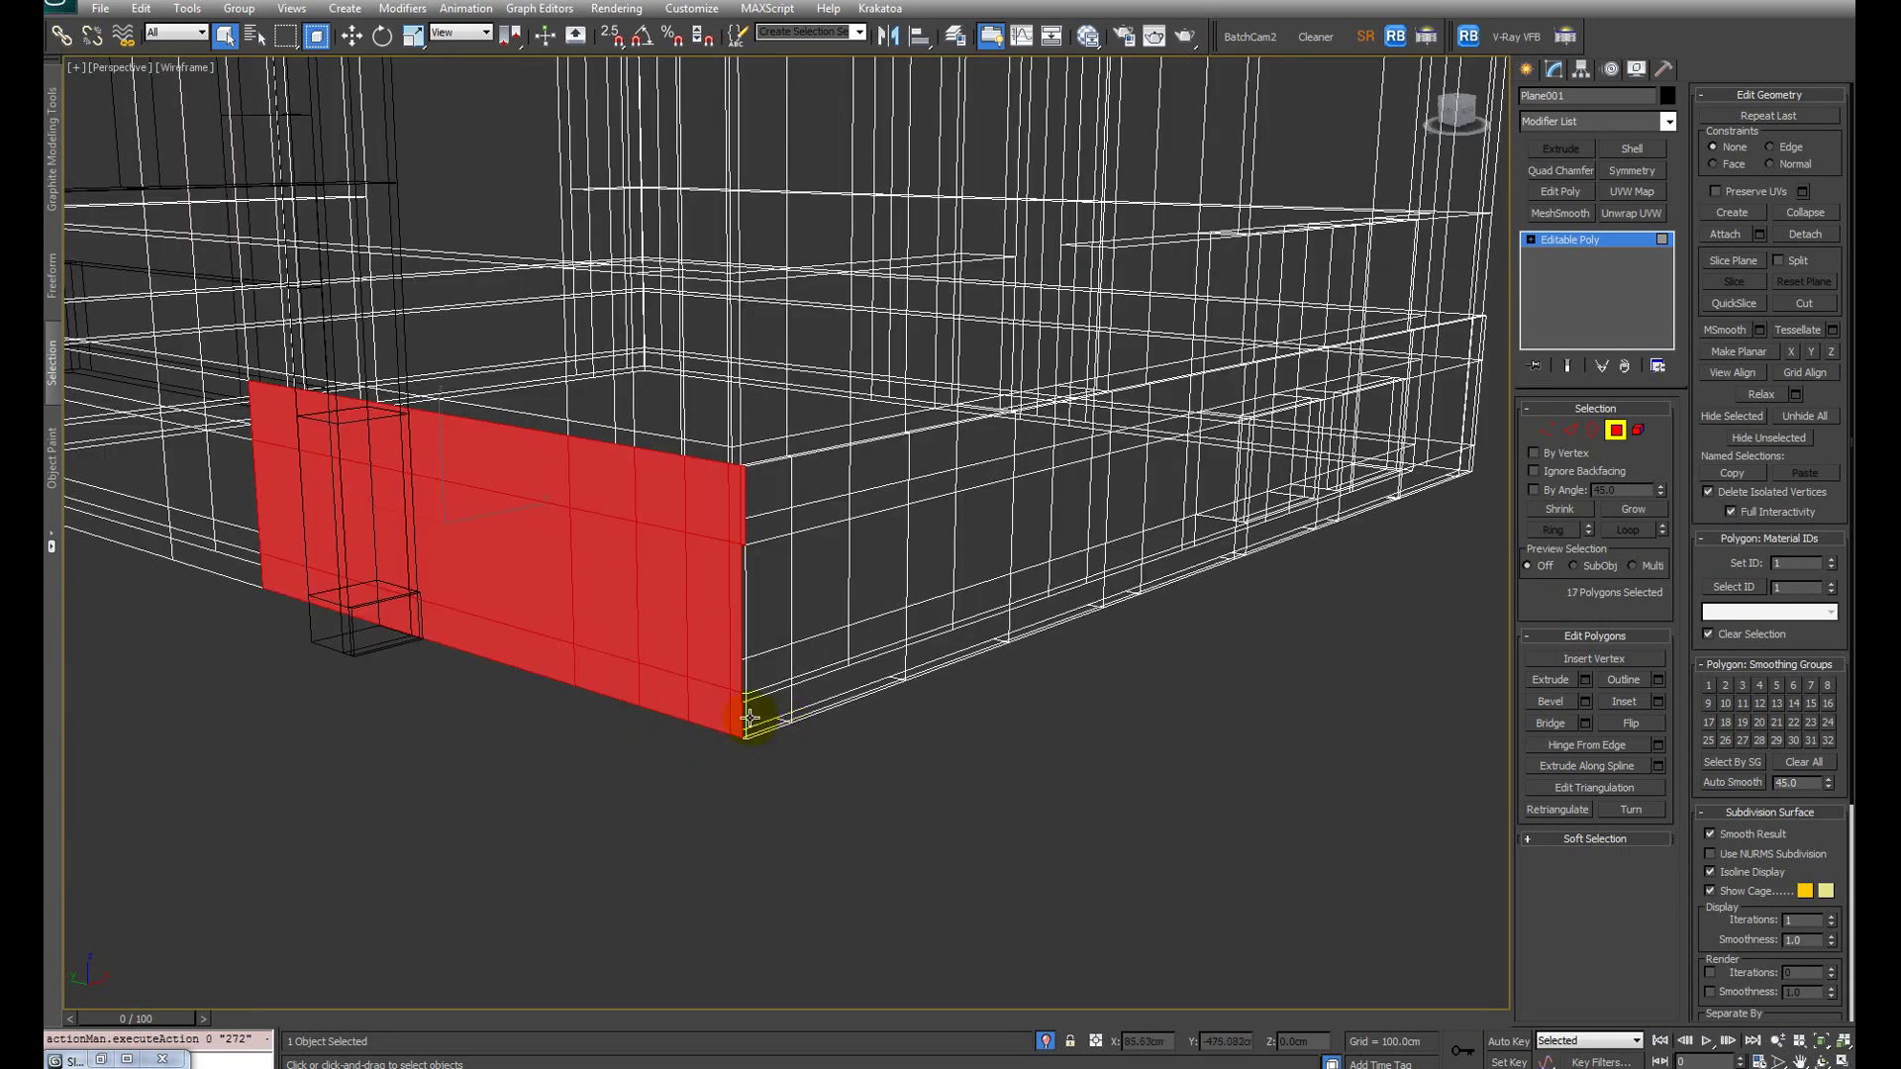
{"action": "scroll", "coordinate": [749, 720], "scroll_direction": "up", "scroll_amount": 8}
{"action": "key", "text": "F3"}
{"action": "left_click", "coordinate": [726, 526], "text": "ctrl"}
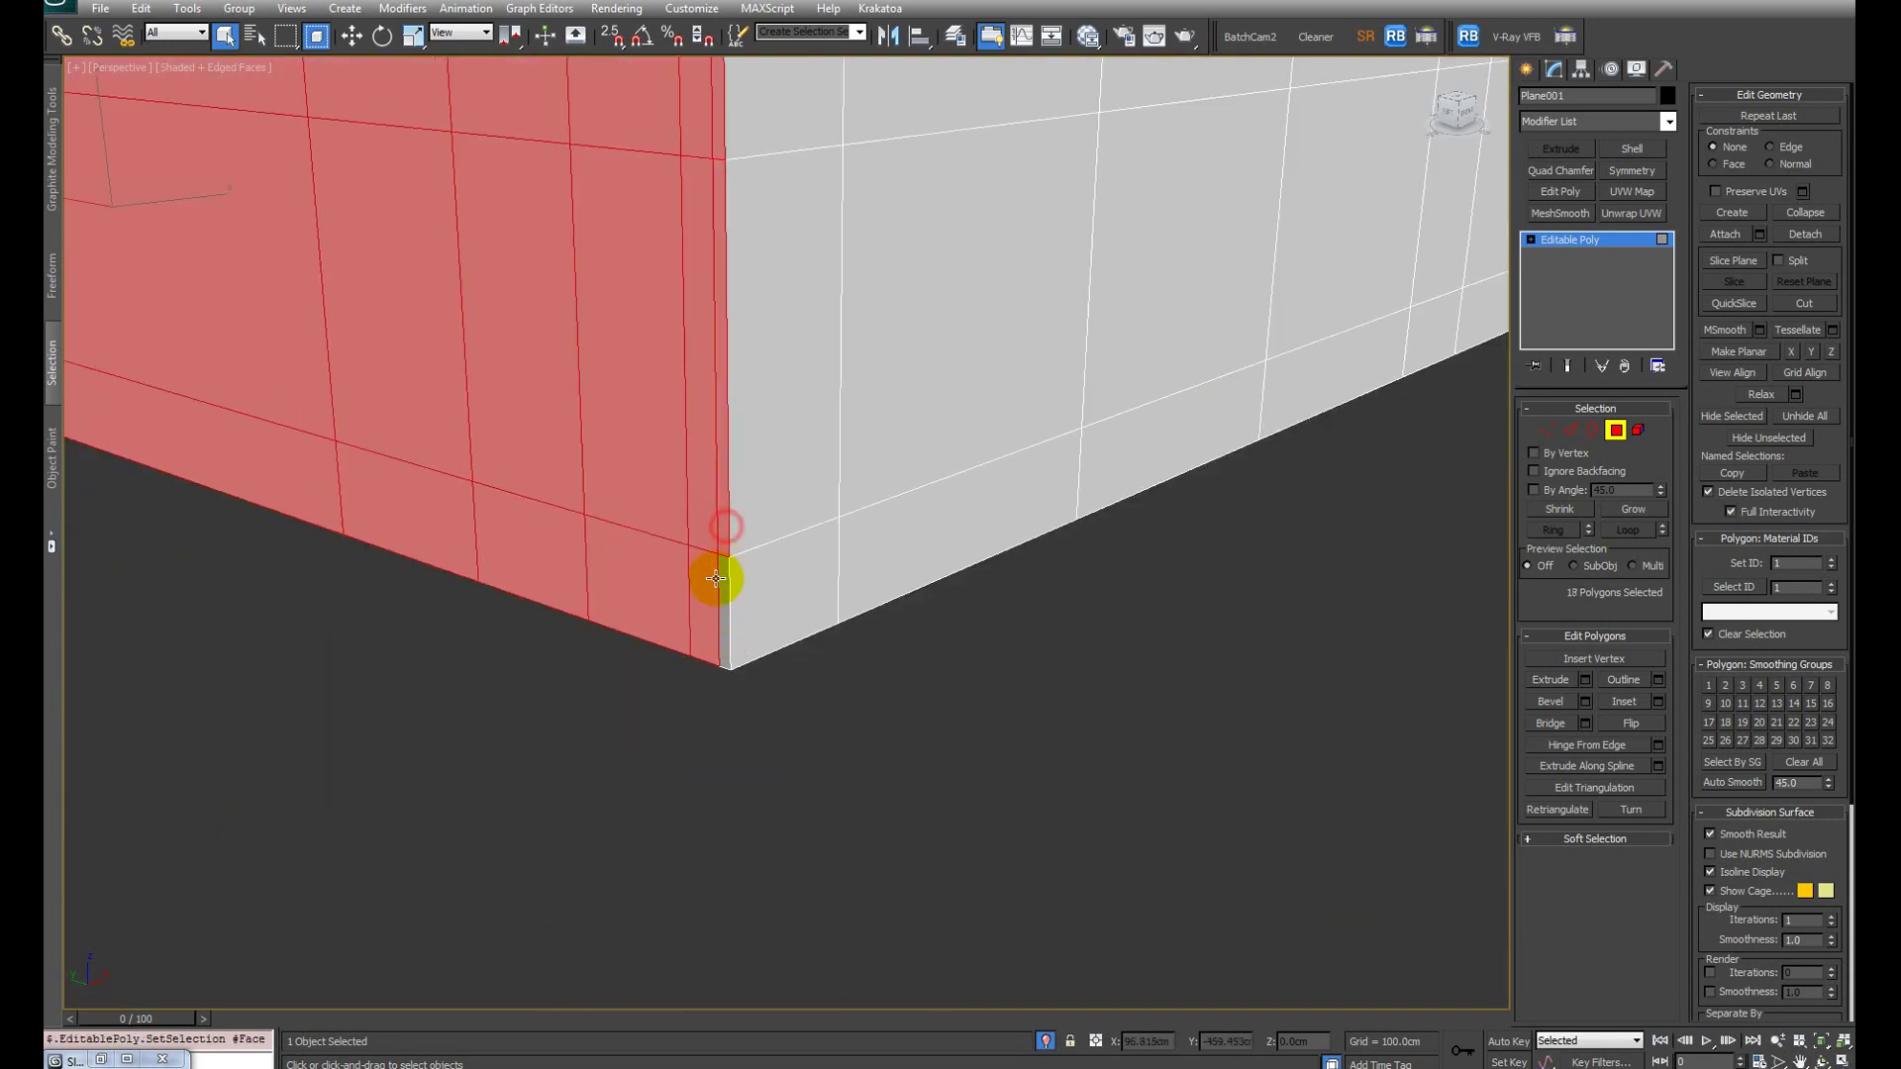
{"action": "scroll", "coordinate": [716, 578], "scroll_direction": "down", "scroll_amount": 6}
{"action": "middle_click_drag", "start_coordinate": [760, 559], "coordinate": [566, 215], "text": "alt"}
{"action": "key", "text": "F3"}
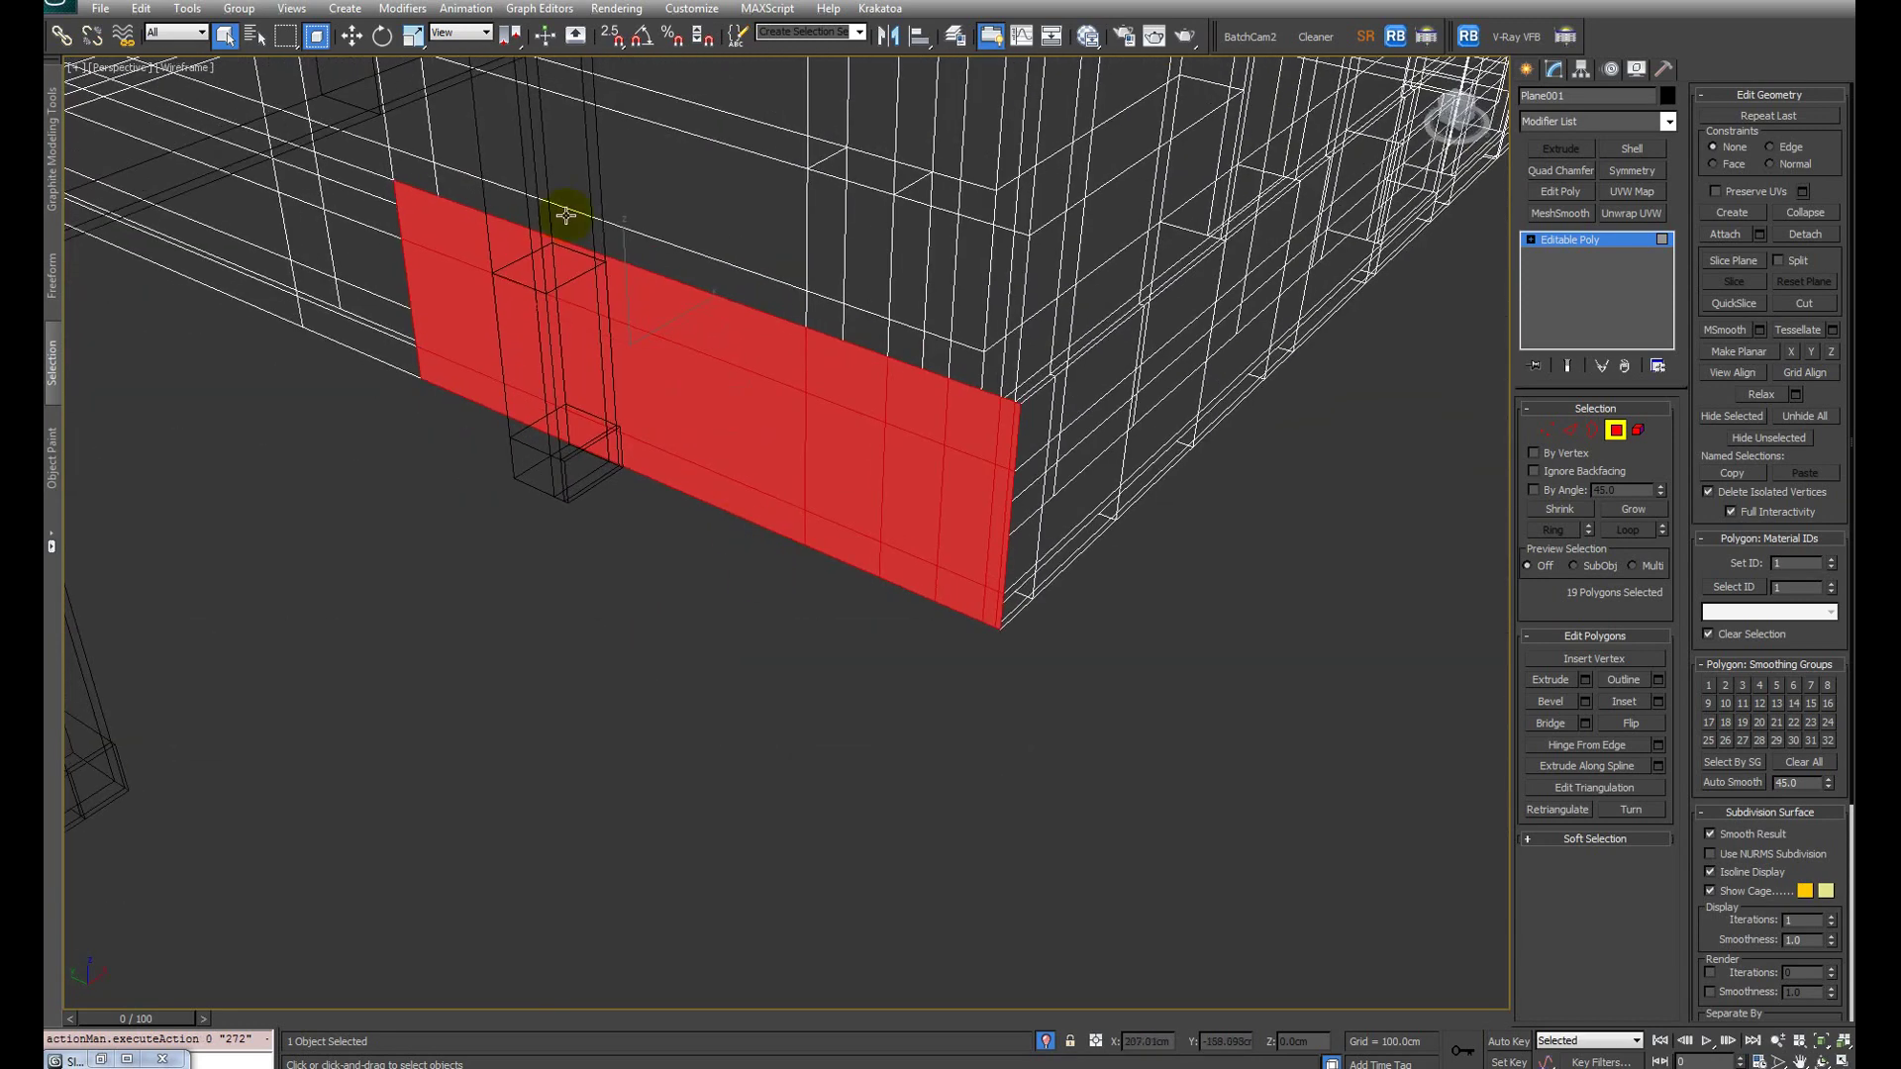
{"action": "middle_click_drag", "start_coordinate": [711, 385], "coordinate": [447, 437]}
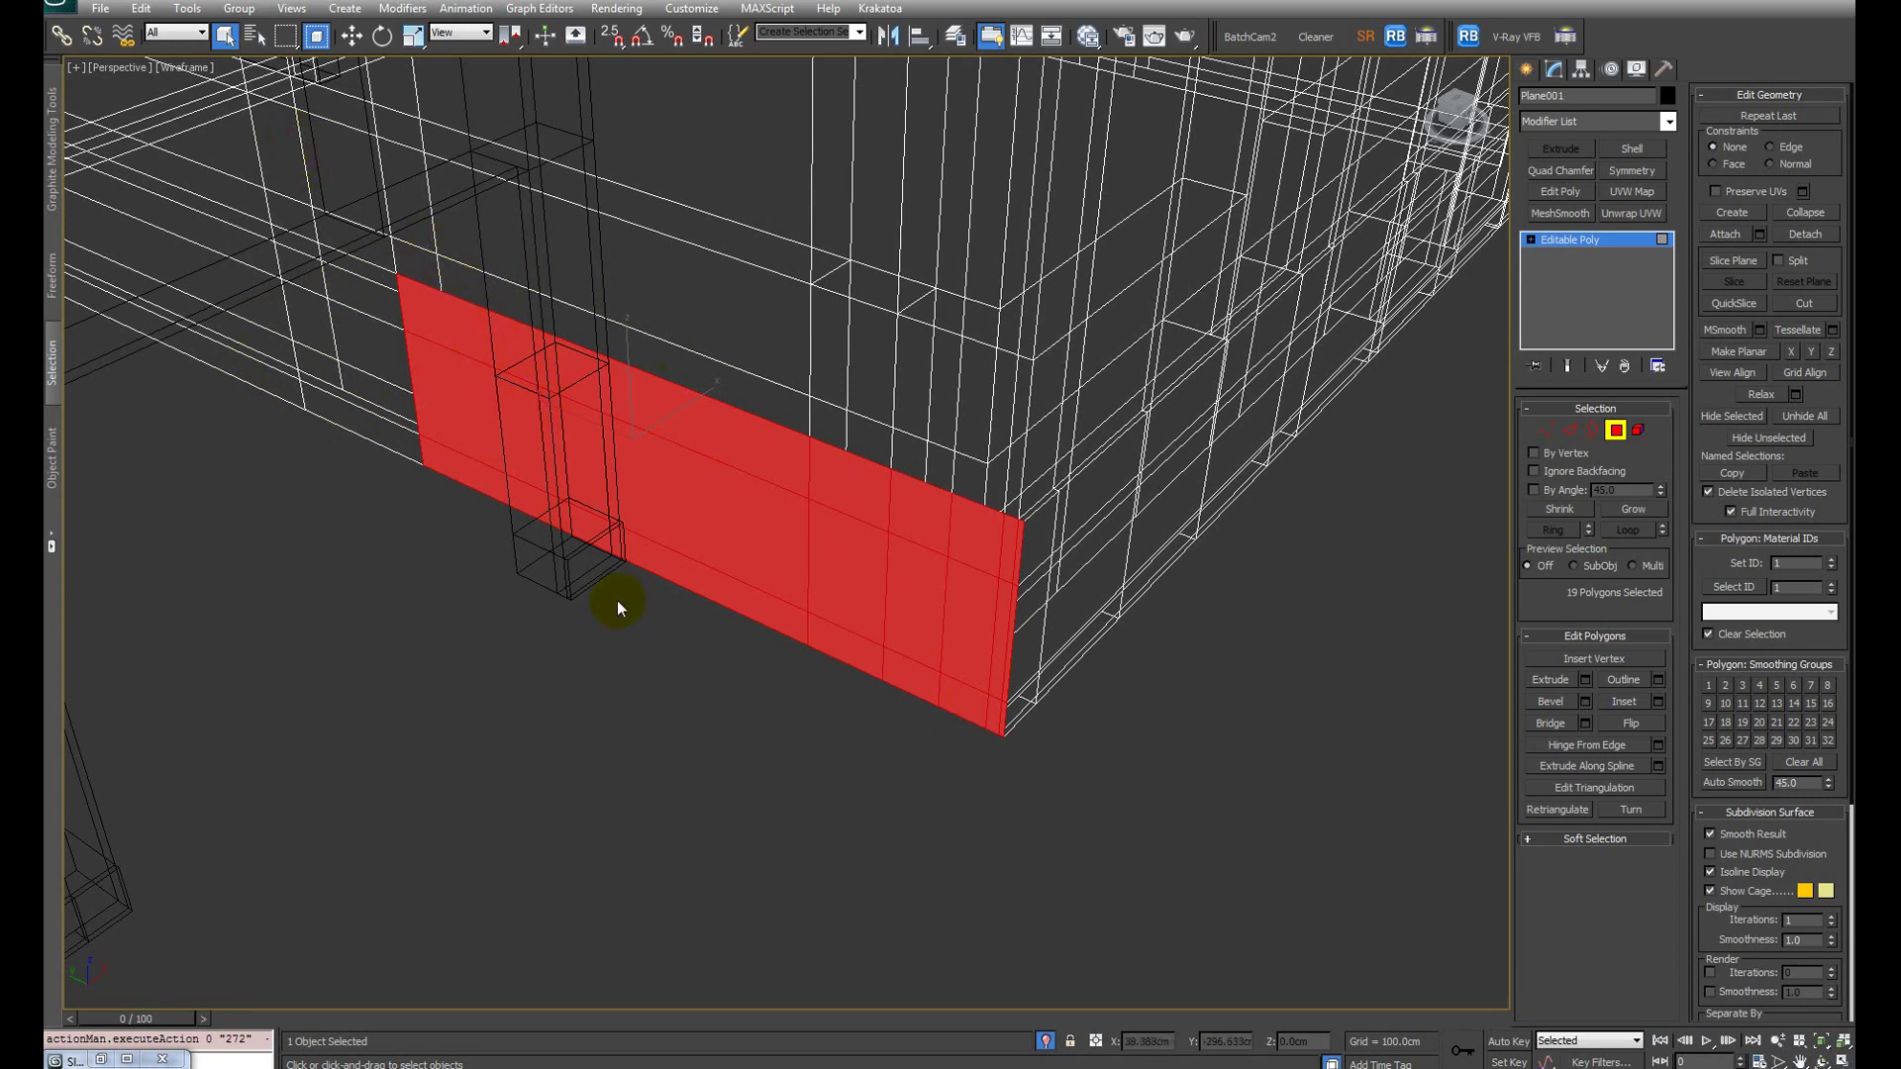
{"action": "middle_click_drag", "start_coordinate": [618, 607], "coordinate": [899, 588], "text": "alt"}
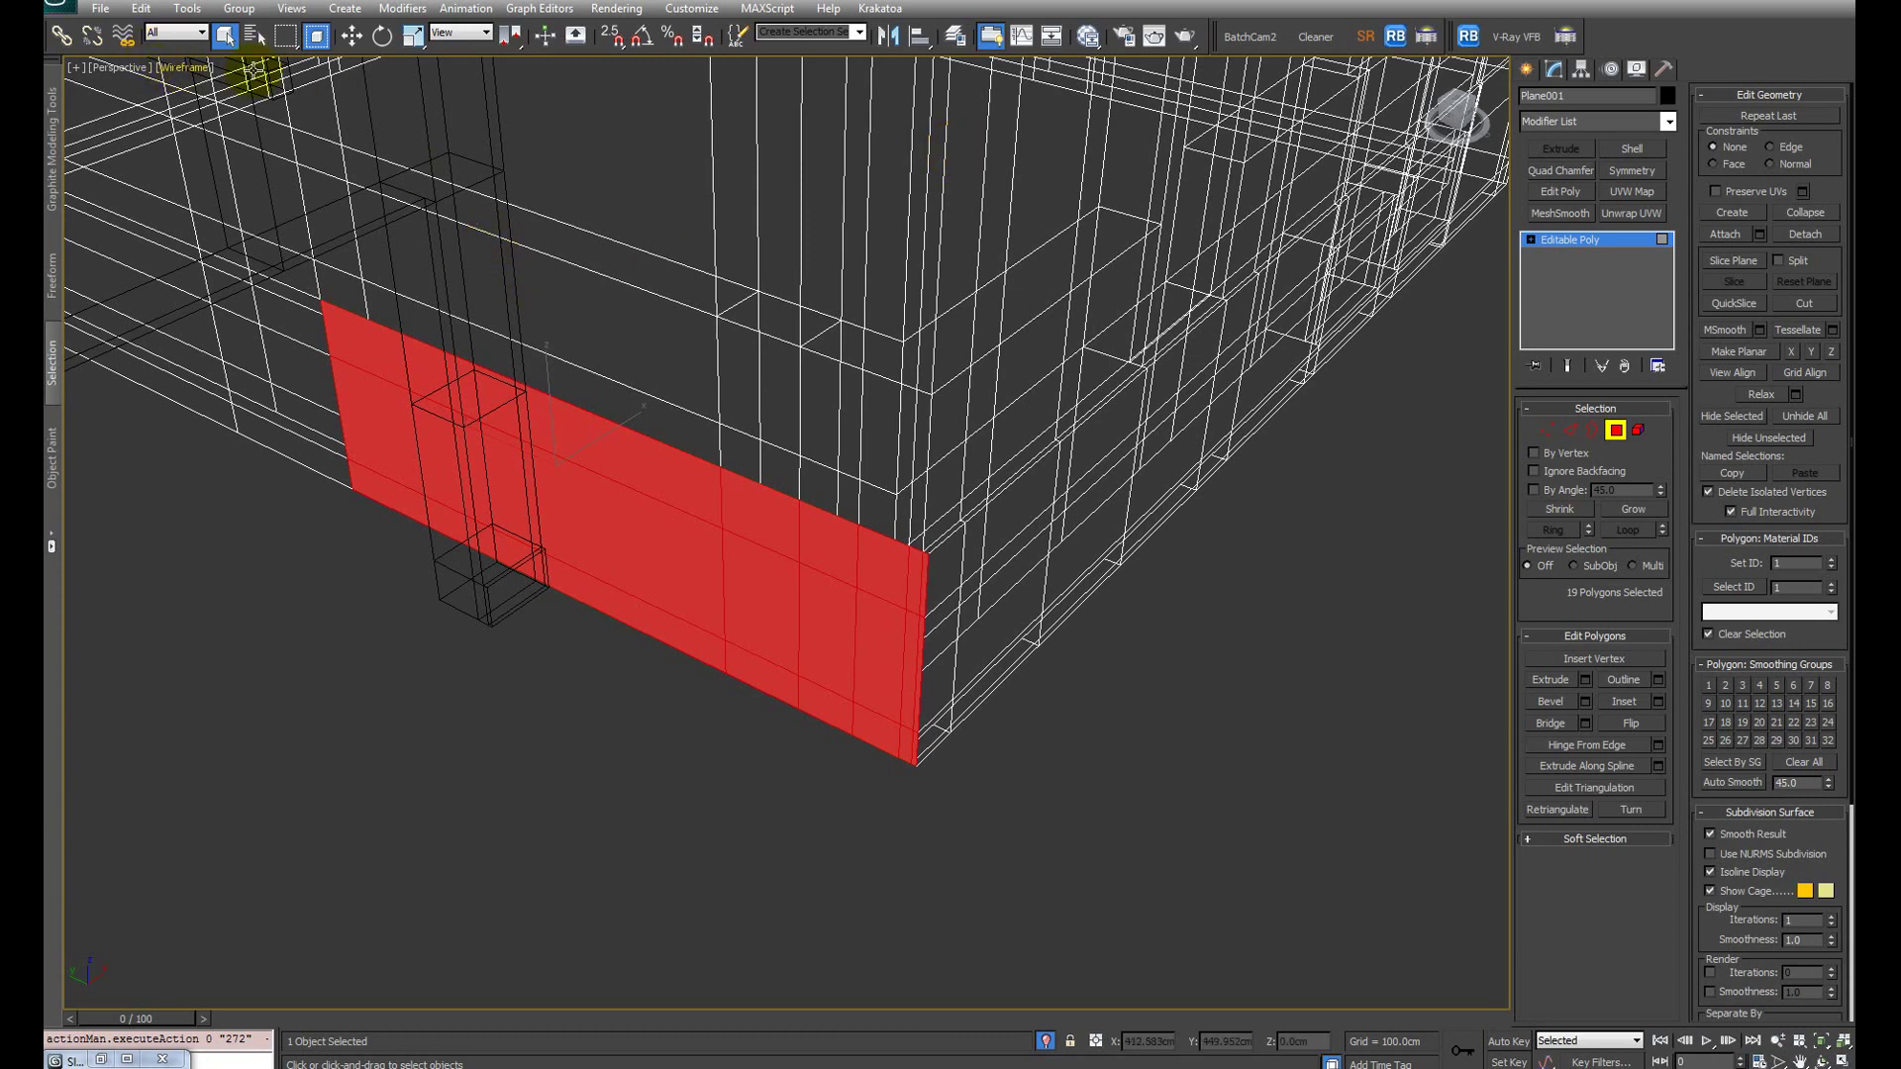
Step: Return to shaded display with edged faces and extrude the selected side wall base polygons 2.5 cm
{"action": "left_click", "coordinate": [182, 69]}
{"action": "left_click", "coordinate": [205, 111]}
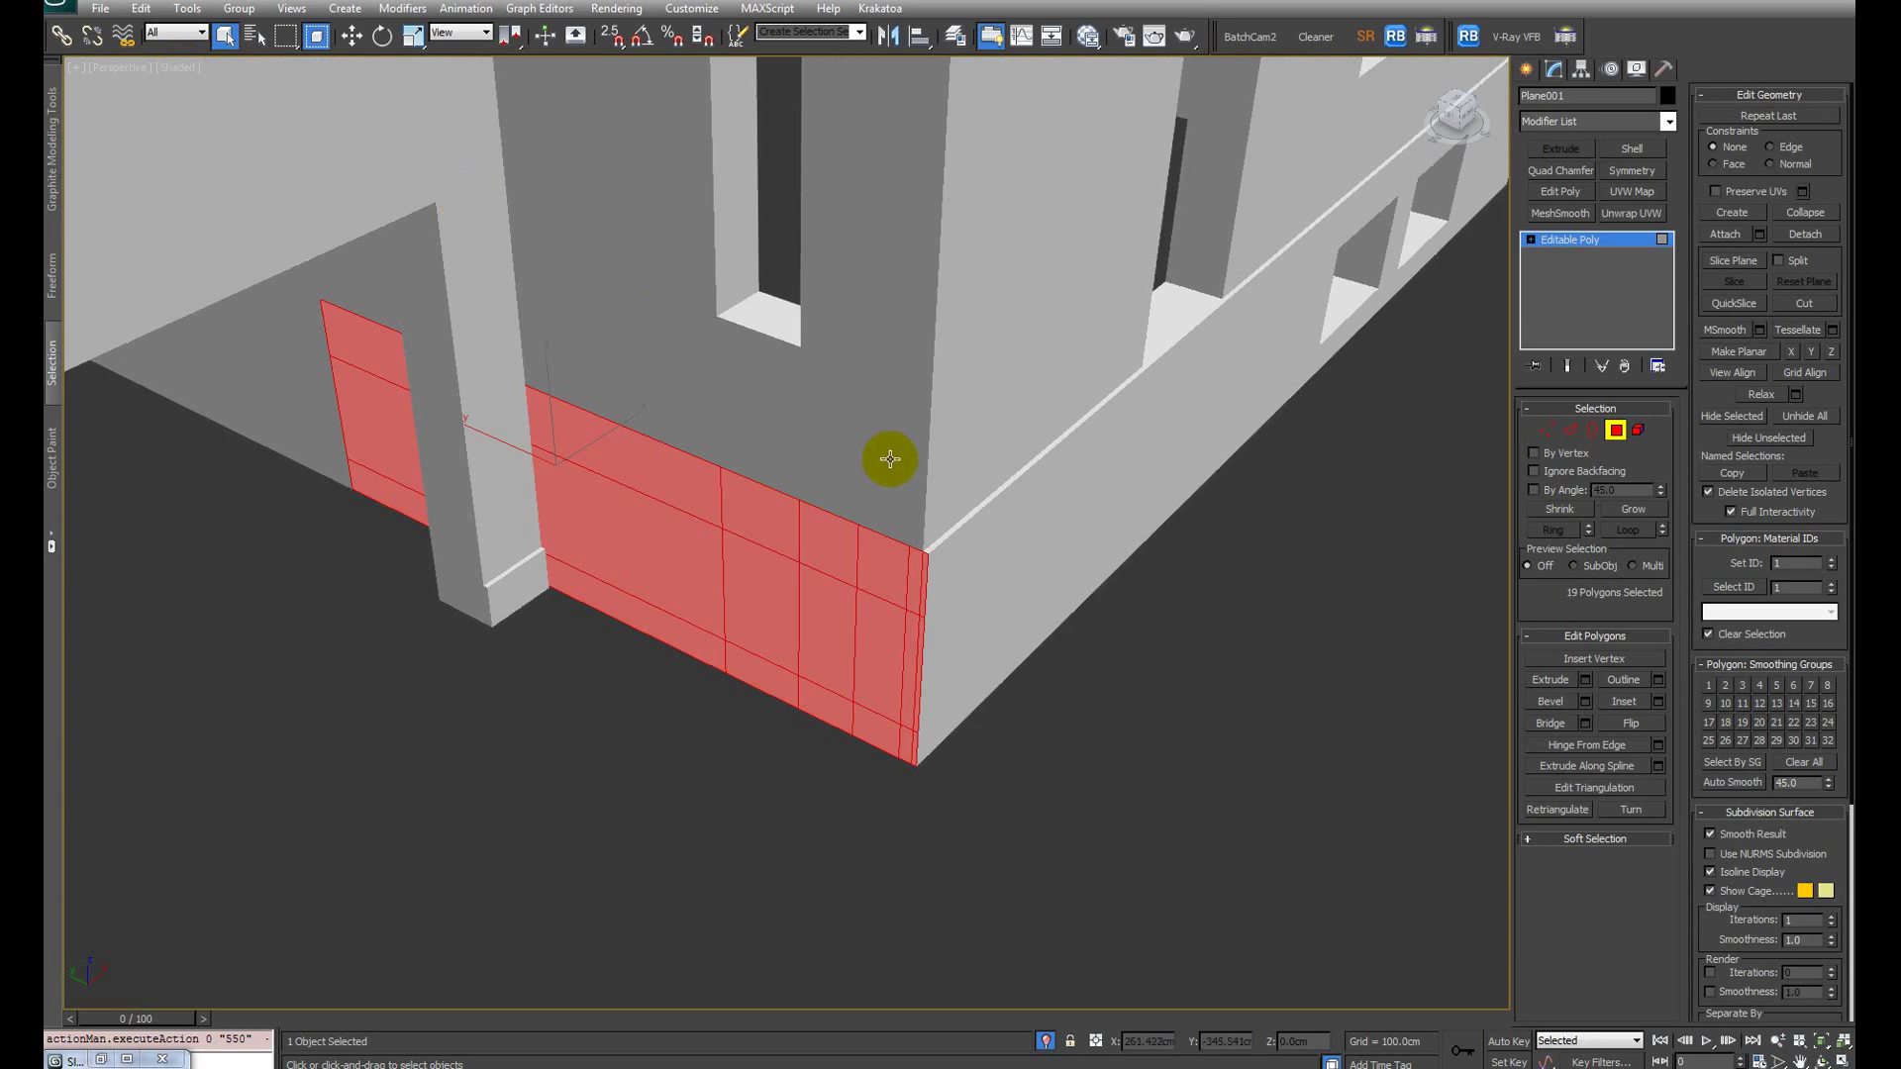
{"action": "key", "text": "F3"}
{"action": "key", "text": "F3"}
{"action": "mouse_move", "coordinate": [1144, 539]}
{"action": "middle_mouse_down", "text": "alt"}
{"action": "mouse_move", "coordinate": [1031, 556]}
{"action": "mouse_move", "coordinate": [1036, 517]}
{"action": "mouse_move", "coordinate": [920, 533]}
{"action": "middle_mouse_up", "text": "alt"}
{"action": "key", "text": "F4"}
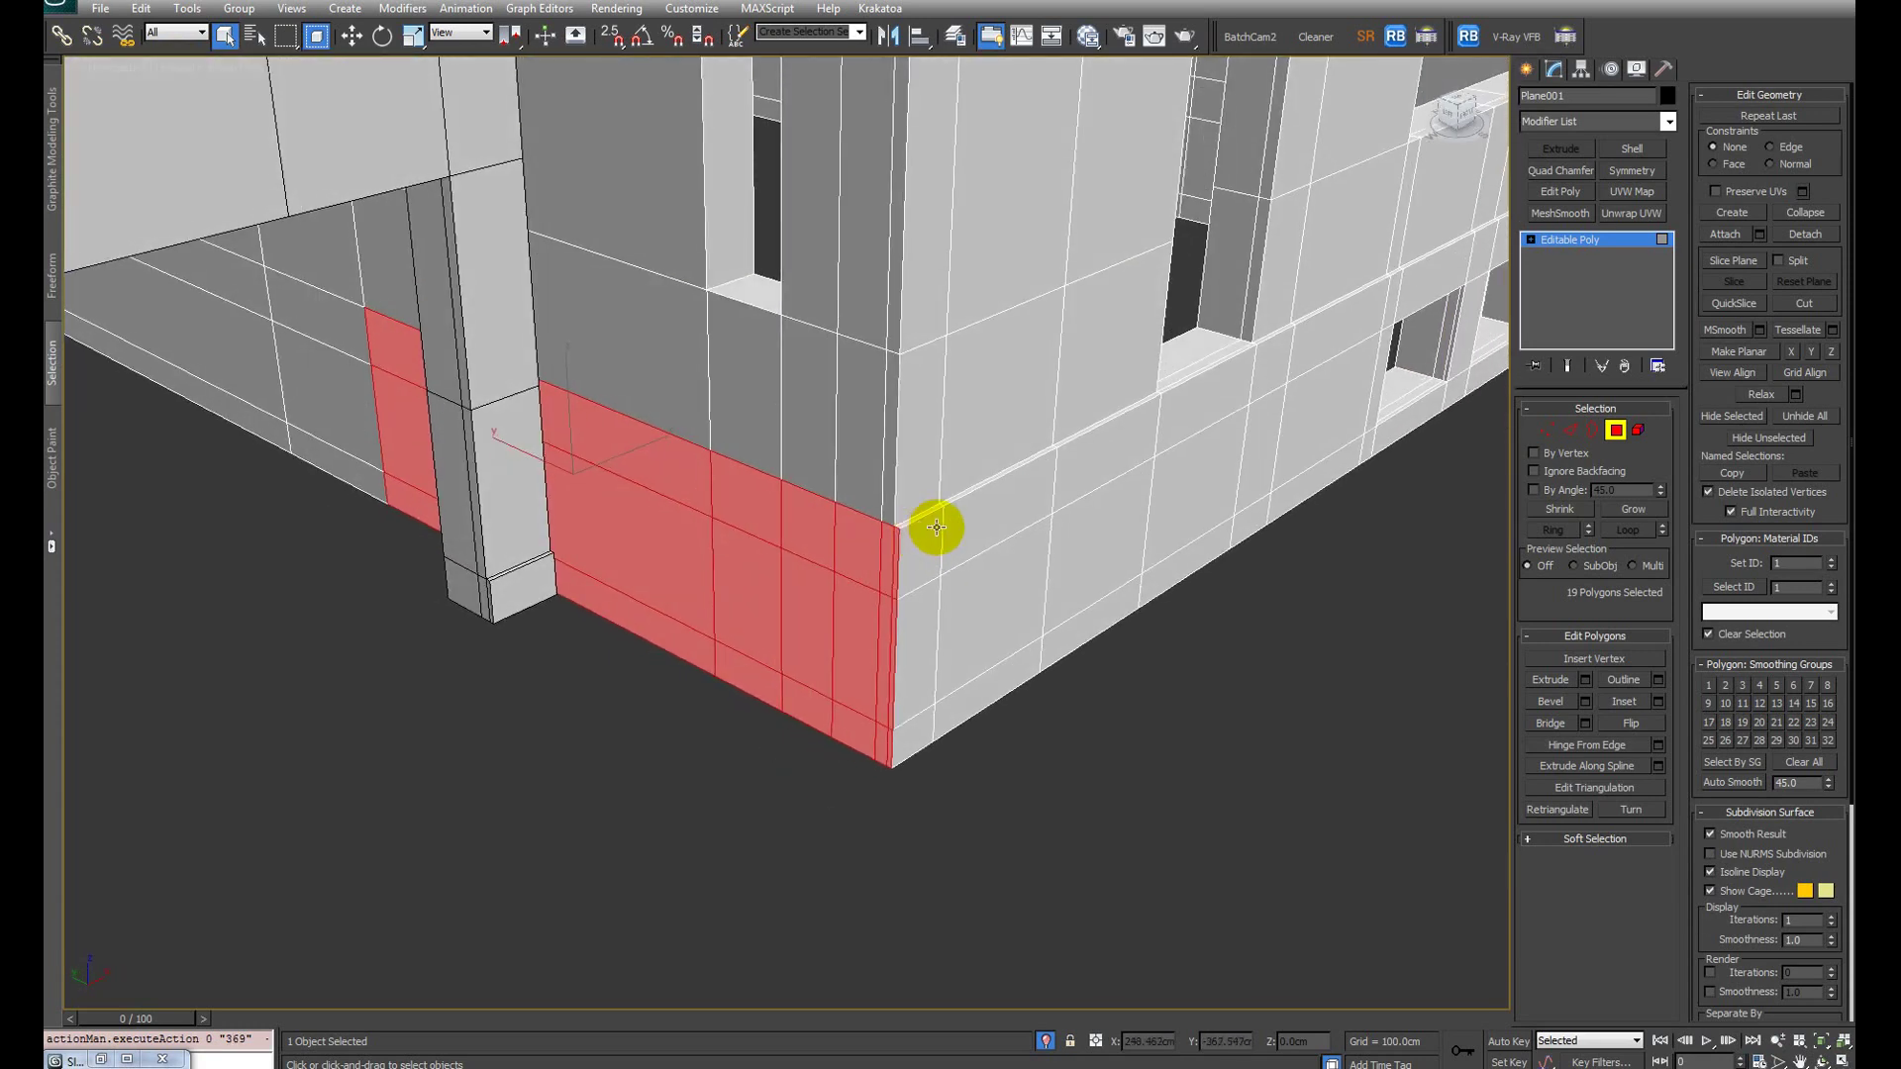
{"action": "key", "text": "shift+e"}
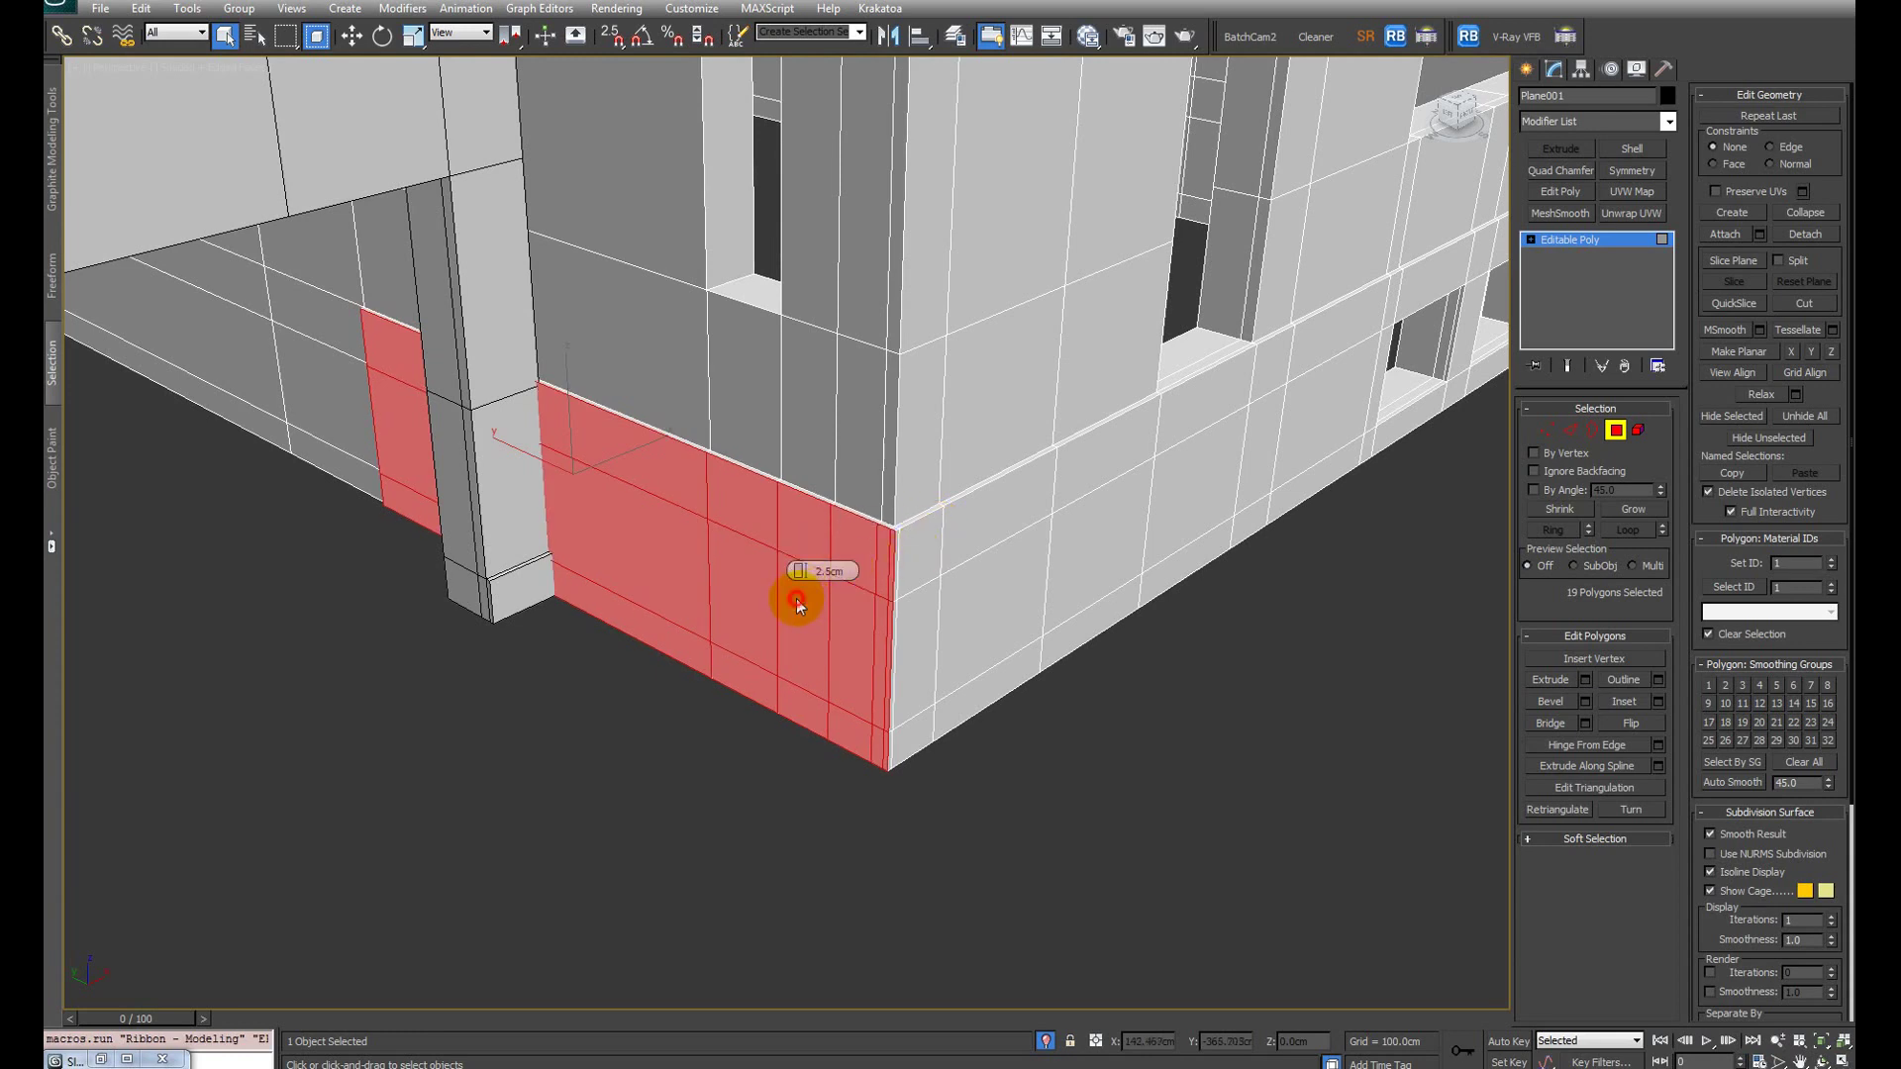
{"action": "left_click", "coordinate": [797, 602]}
Step: Select the narrow base polygons along the corner edge between the front facade and the opposite side wall
{"action": "scroll", "coordinate": [920, 533], "scroll_direction": "down", "scroll_amount": 5}
{"action": "middle_click_drag", "start_coordinate": [1138, 584], "coordinate": [771, 640], "text": "alt"}
{"action": "scroll", "coordinate": [776, 475], "scroll_direction": "up", "scroll_amount": 5}
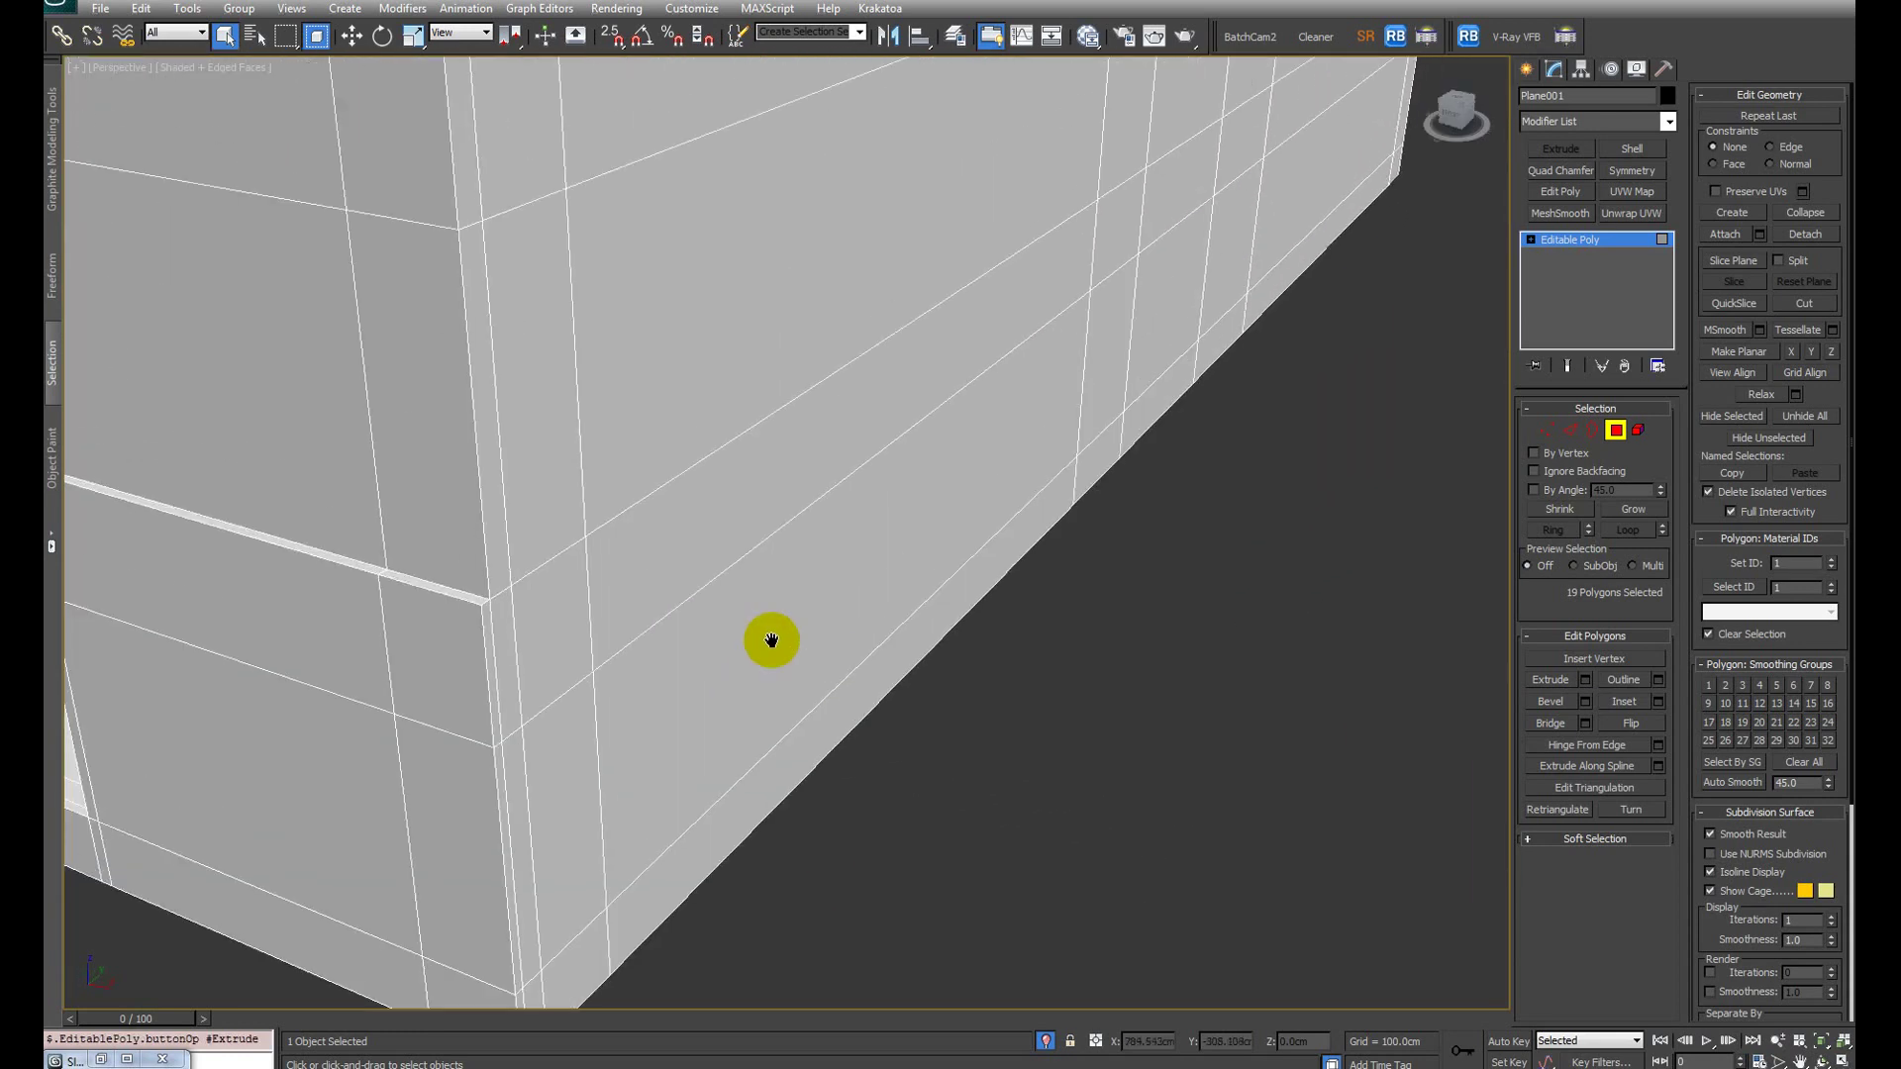
{"action": "scroll", "coordinate": [771, 641], "scroll_direction": "down", "scroll_amount": 4}
{"action": "scroll", "coordinate": [763, 636], "scroll_direction": "up", "scroll_amount": 4}
{"action": "left_click", "coordinate": [686, 584]}
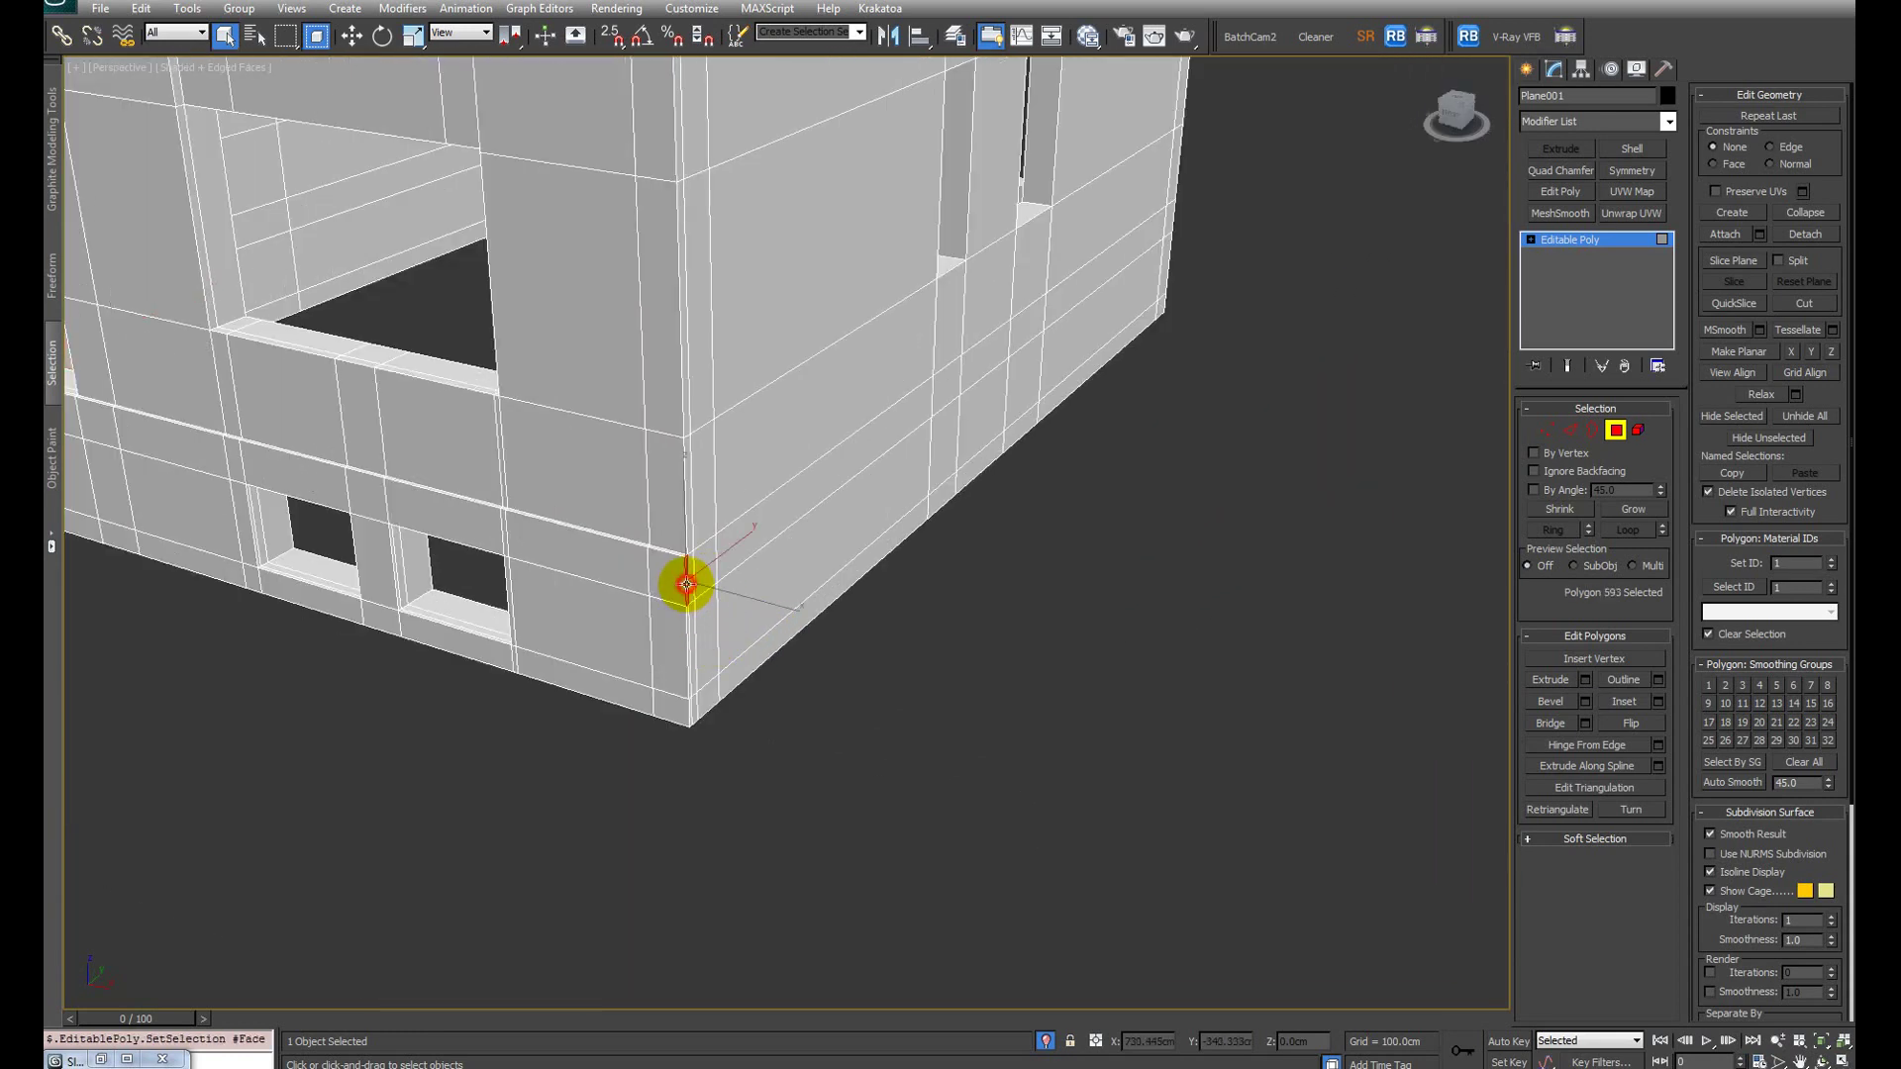
{"action": "scroll", "coordinate": [686, 585], "scroll_direction": "up", "scroll_amount": 4}
{"action": "scroll", "coordinate": [693, 579], "scroll_direction": "down", "scroll_amount": 4}
{"action": "scroll", "coordinate": [680, 581], "scroll_direction": "up", "scroll_amount": 4}
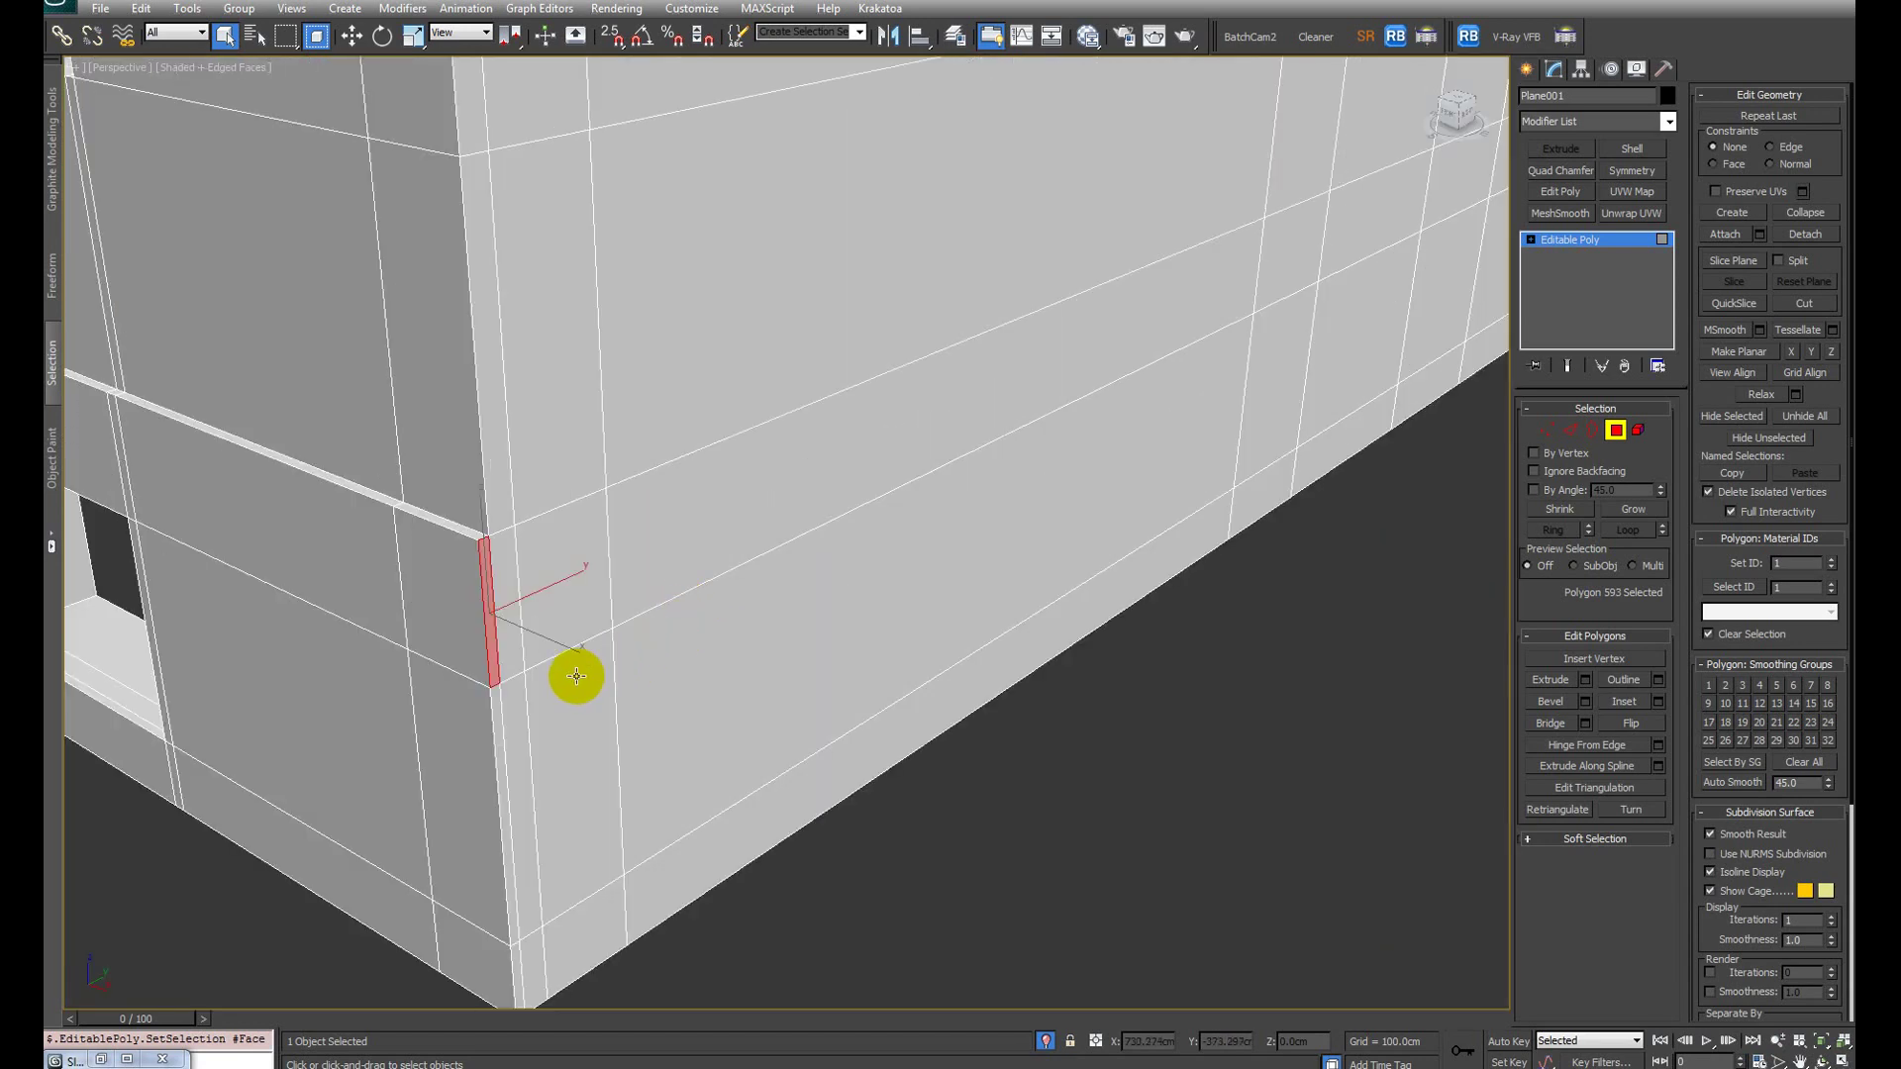
{"action": "left_click", "coordinate": [500, 708], "text": "ctrl"}
{"action": "left_click", "coordinate": [512, 975], "text": "ctrl"}
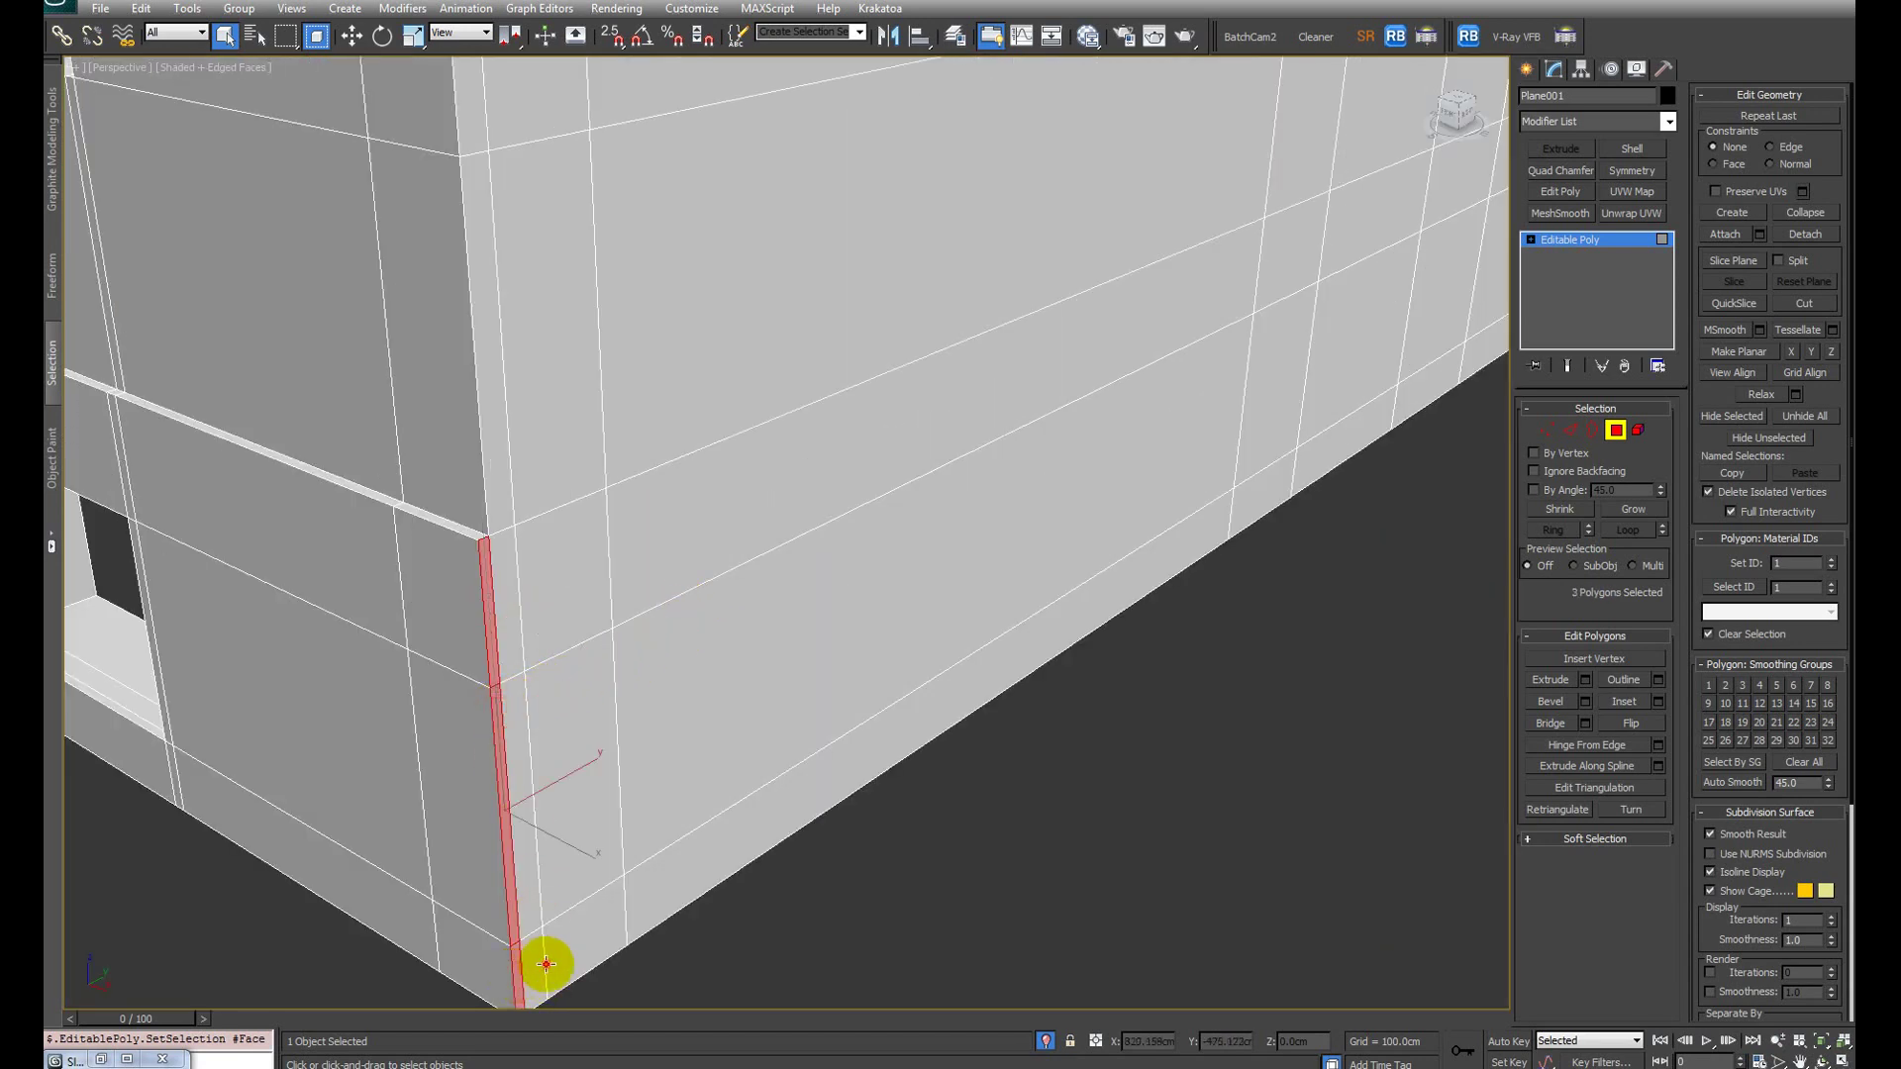
Step: Add the base polygons of the opposite side wall beside the corner, up to the first window, to the selection
{"action": "left_click", "coordinate": [546, 964], "text": "ctrl"}
{"action": "left_click", "coordinate": [530, 963], "text": "ctrl"}
{"action": "left_click", "coordinate": [536, 881], "text": "ctrl"}
{"action": "left_click", "coordinate": [581, 830], "text": "ctrl"}
{"action": "left_click", "coordinate": [503, 596], "text": "ctrl"}
{"action": "left_click", "coordinate": [541, 584], "text": "ctrl"}
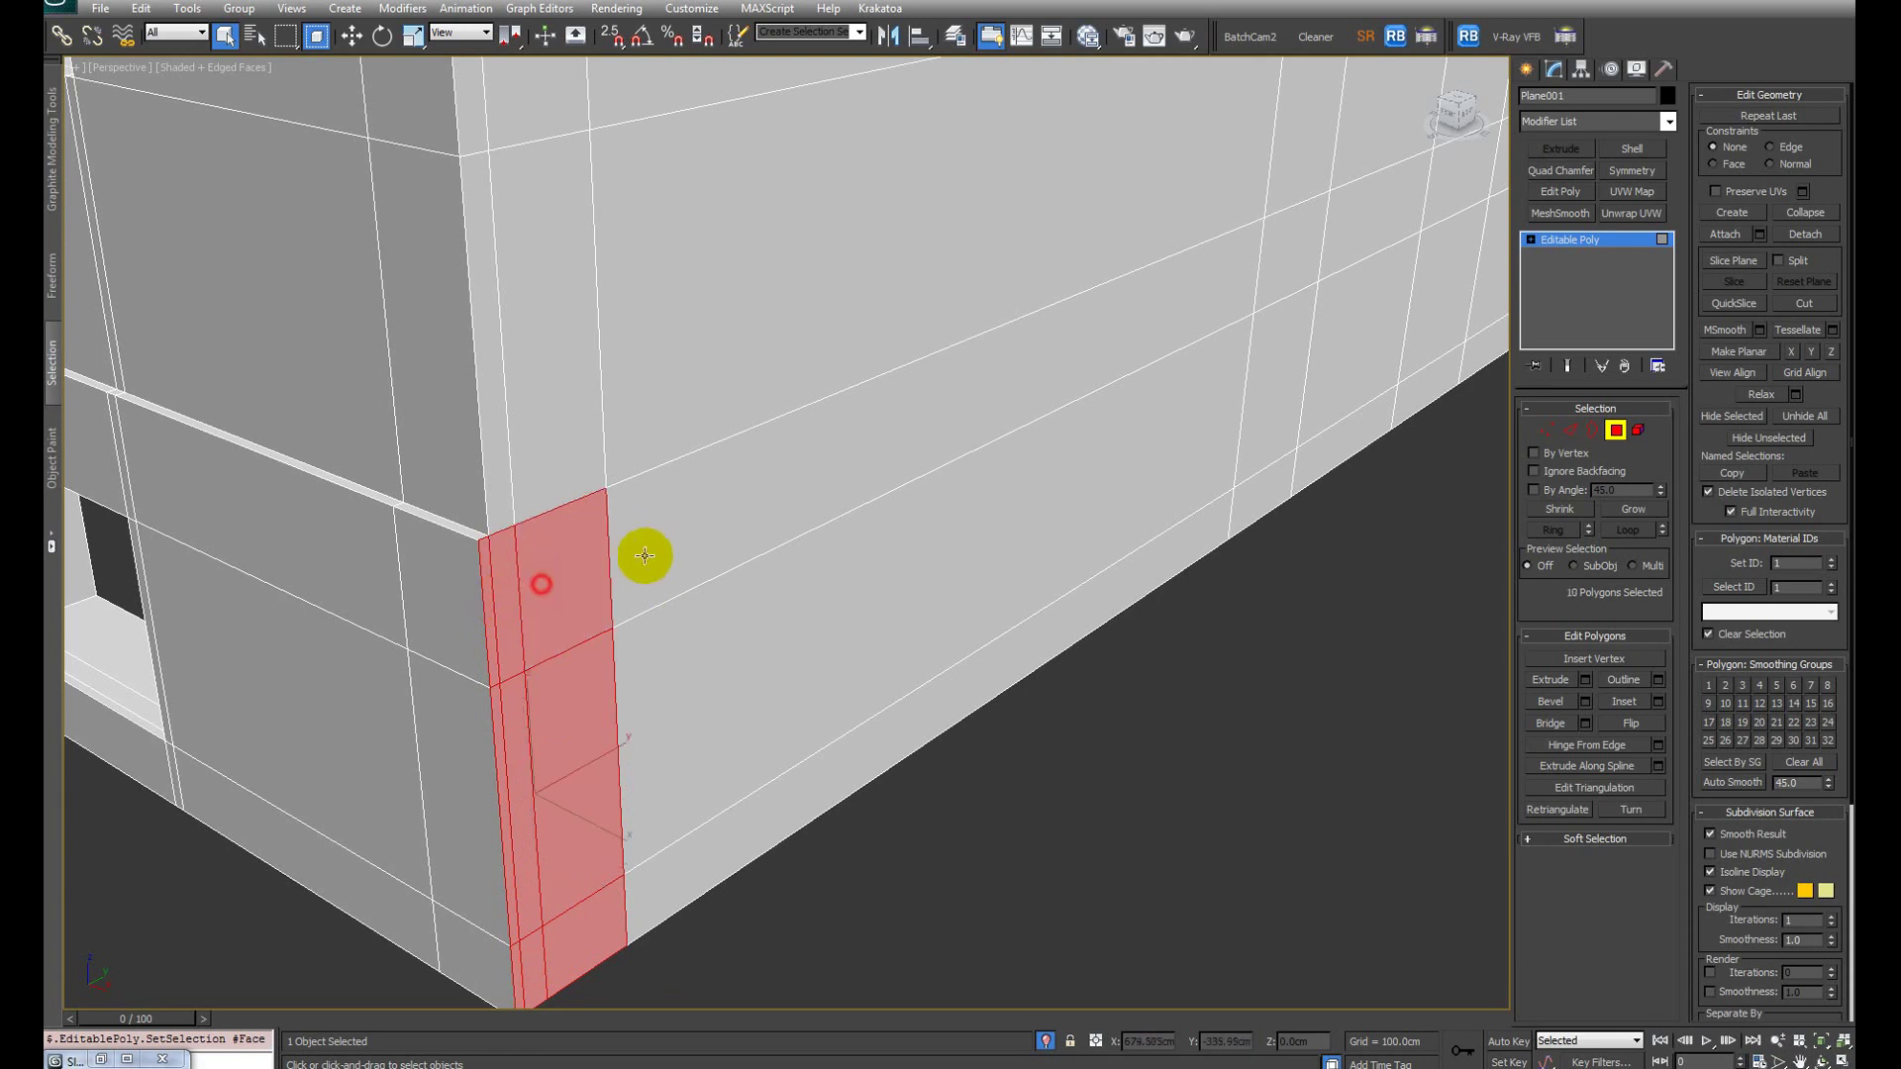
{"action": "left_click", "coordinate": [649, 552], "text": "ctrl"}
{"action": "left_click", "coordinate": [688, 890], "text": "ctrl"}
Step: Add all base polygons beneath and between the two windows of this side wall to the selection
{"action": "middle_click_drag", "start_coordinate": [1007, 708], "coordinate": [983, 561], "text": "alt"}
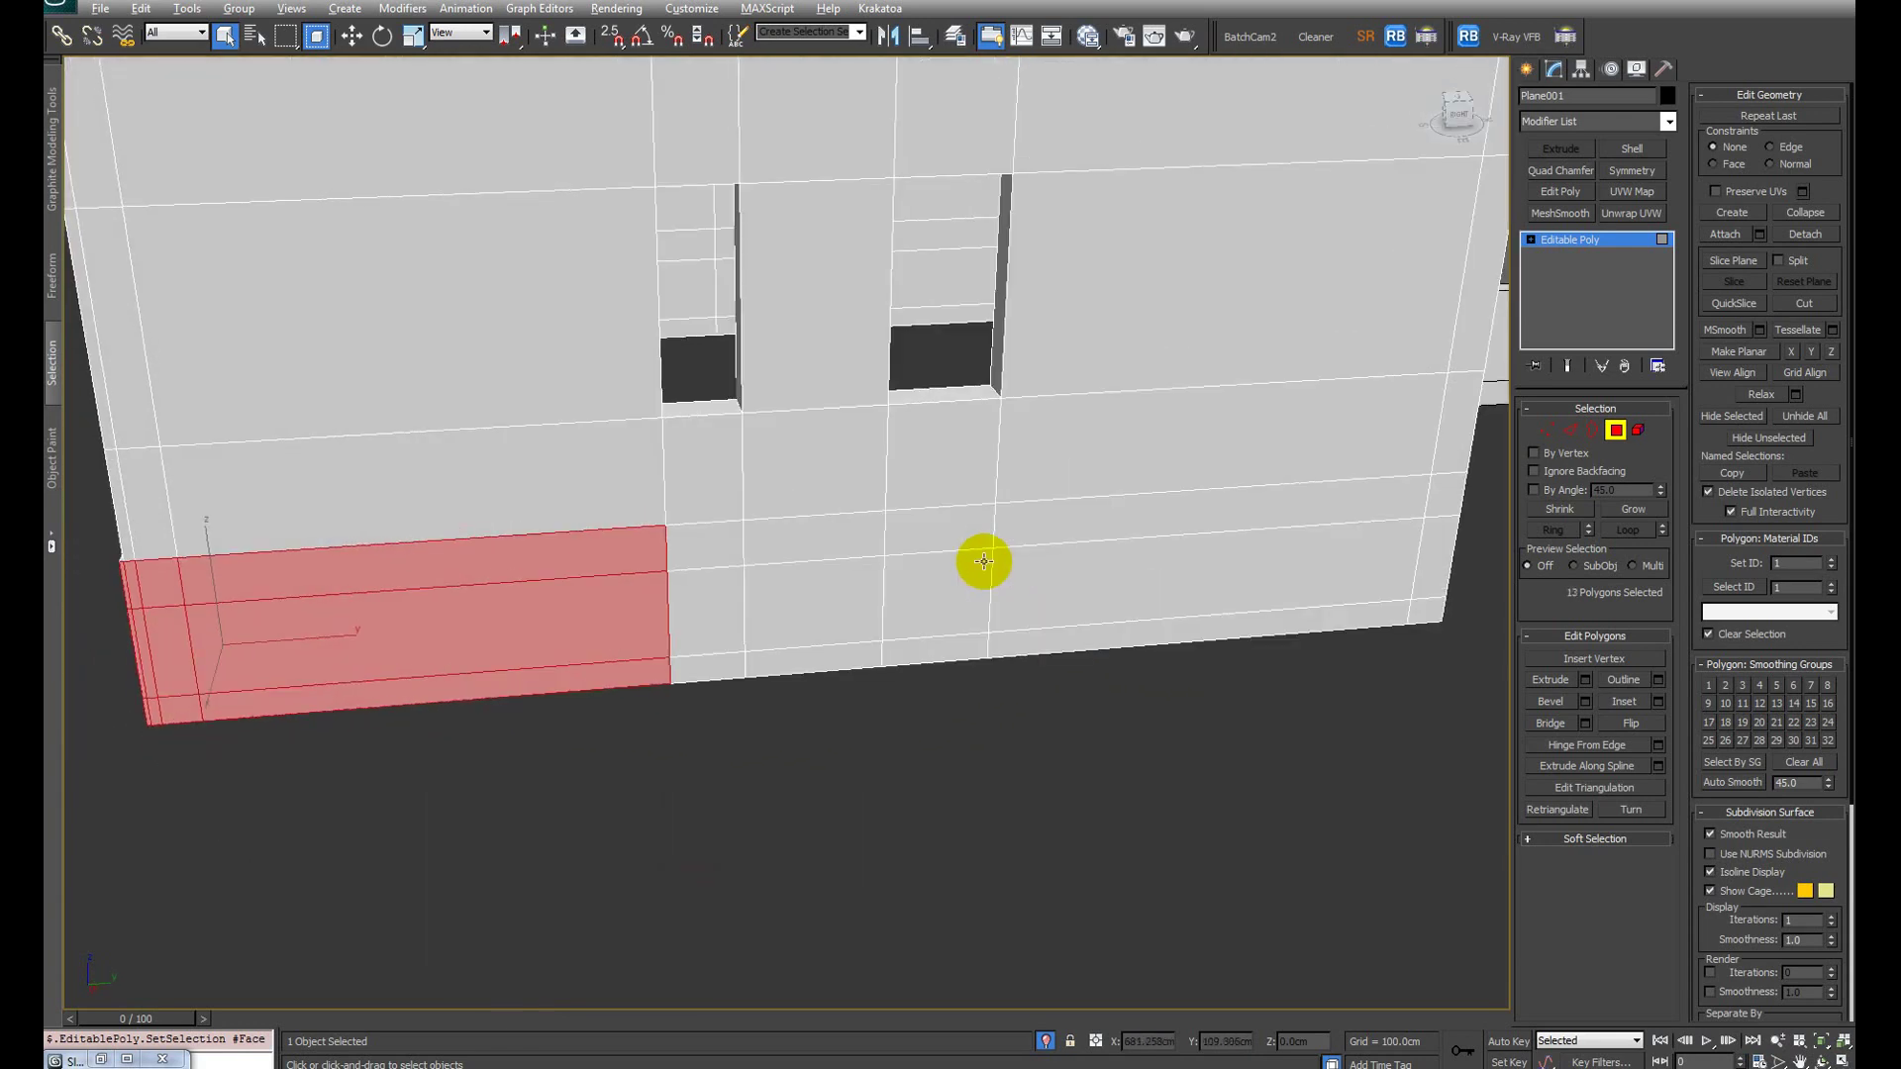
{"action": "left_click", "coordinate": [700, 544], "text": "ctrl"}
{"action": "left_click", "coordinate": [708, 606], "text": "ctrl"}
{"action": "left_click", "coordinate": [730, 670], "text": "ctrl"}
{"action": "left_click", "coordinate": [854, 653], "text": "ctrl"}
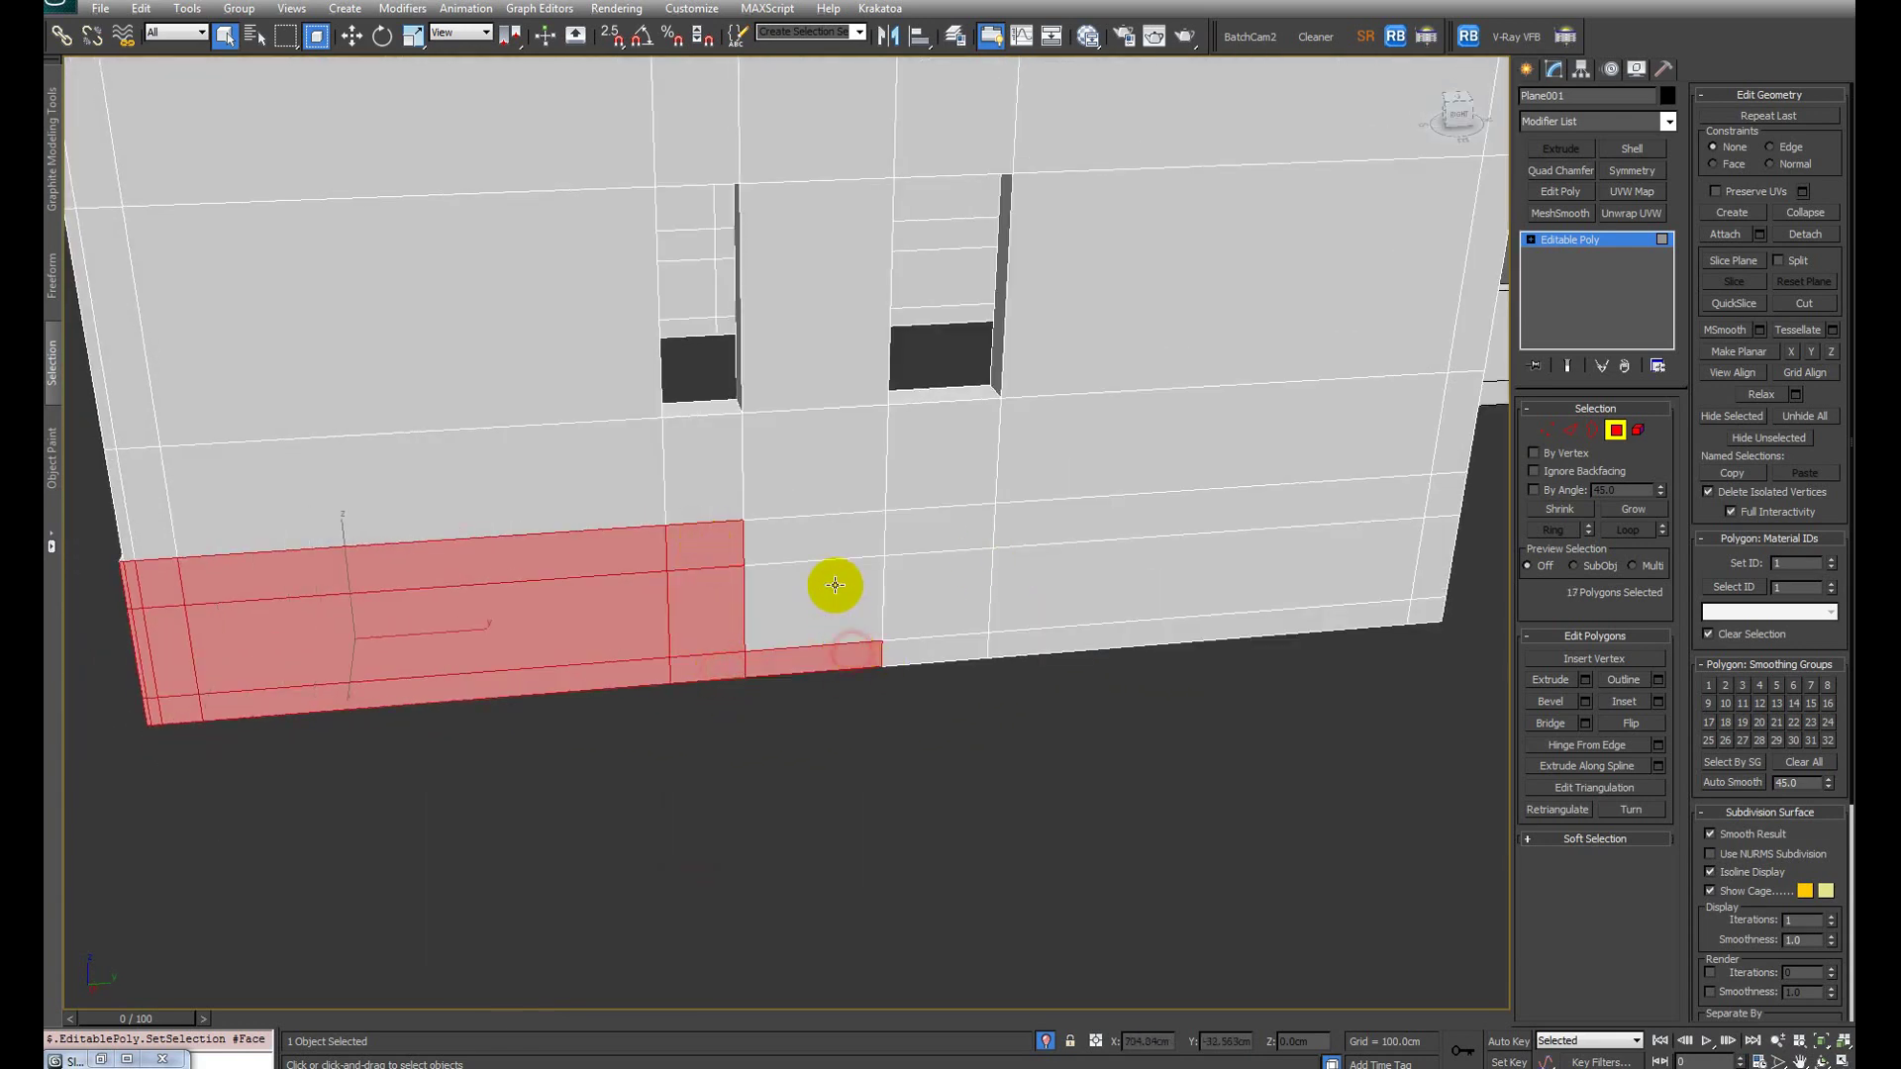
{"action": "left_click", "coordinate": [835, 584], "text": "ctrl"}
{"action": "left_click", "coordinate": [959, 538], "text": "ctrl"}
{"action": "left_click", "coordinate": [848, 542], "text": "ctrl"}
{"action": "left_click", "coordinate": [899, 578], "text": "ctrl"}
{"action": "left_click", "coordinate": [926, 651], "text": "ctrl"}
Step: Add the base polygons beyond the second window, then region-select the base edge in the front wireframe view to include the far corner polygons
{"action": "left_click", "coordinate": [1096, 626], "text": "ctrl"}
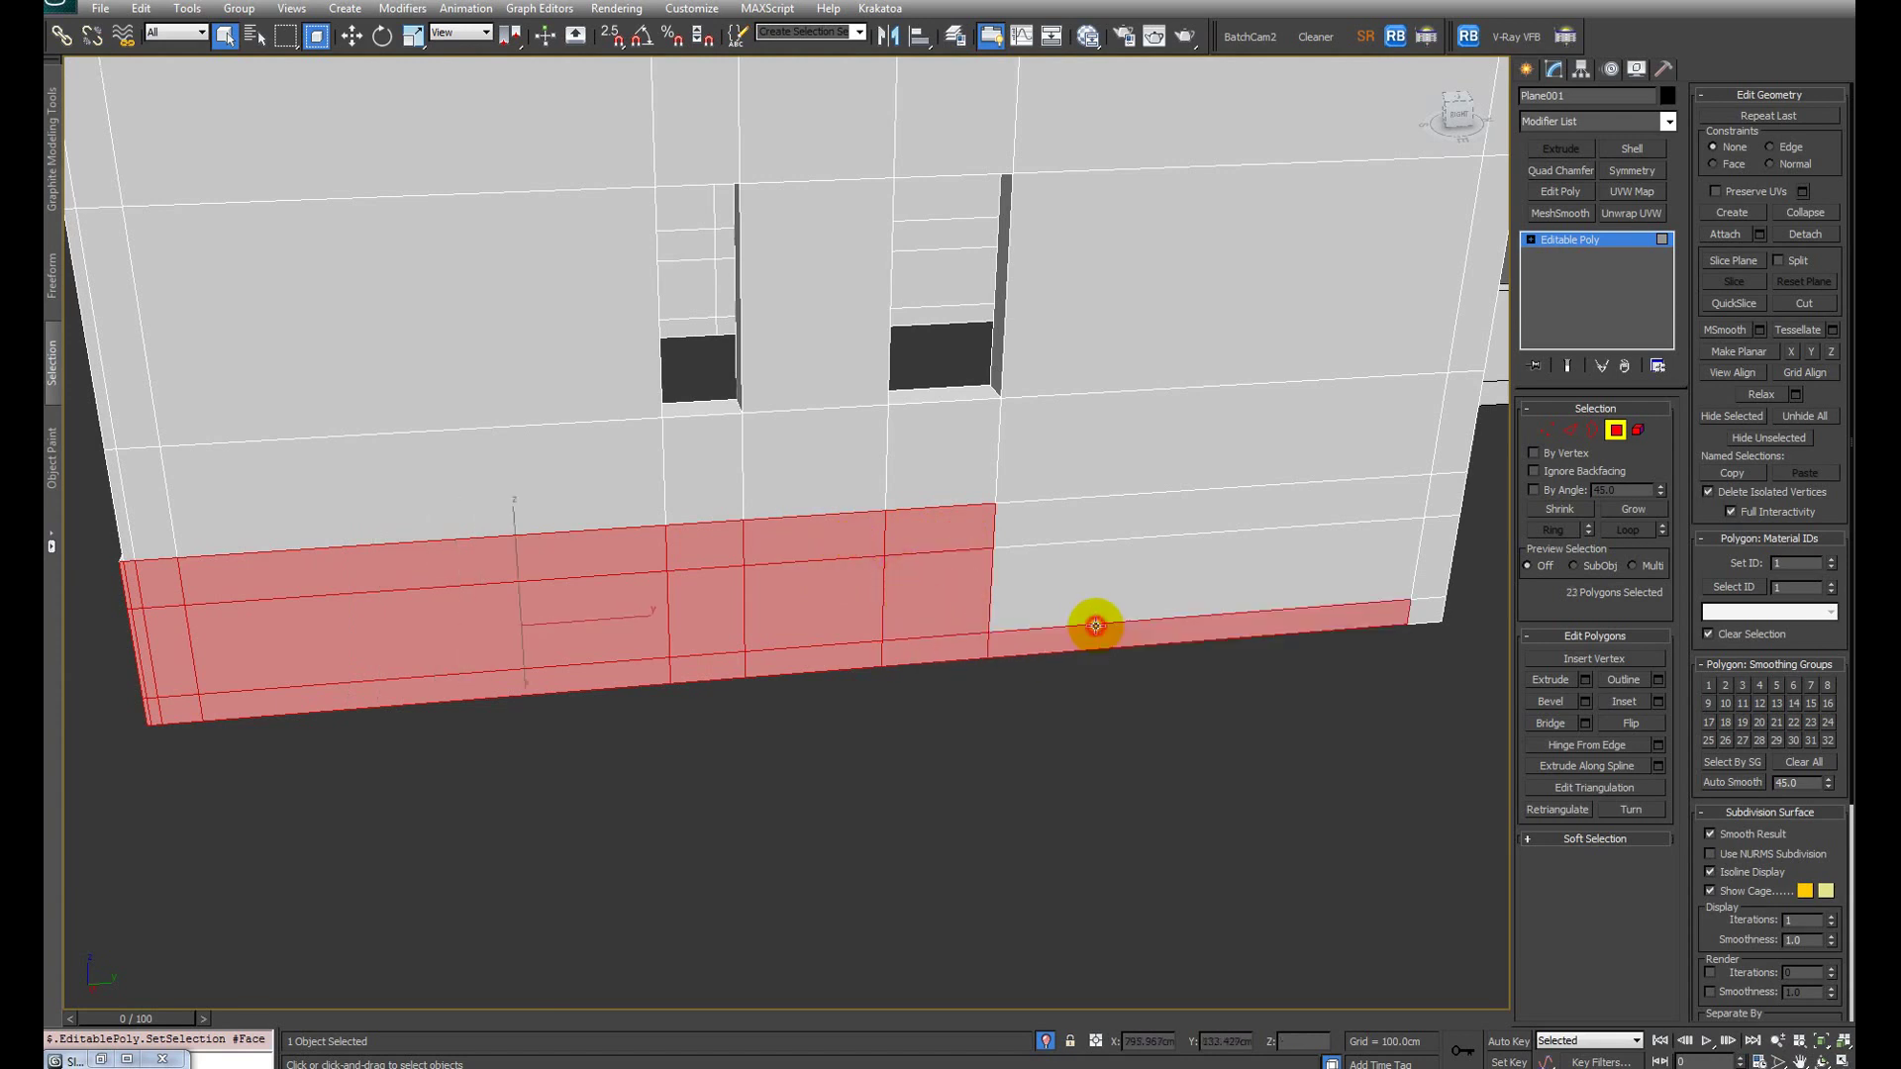
{"action": "left_click", "coordinate": [1143, 591], "text": "ctrl"}
{"action": "left_click", "coordinate": [1172, 518], "text": "ctrl"}
{"action": "middle_click_drag", "start_coordinate": [1305, 535], "coordinate": [735, 598], "text": "alt"}
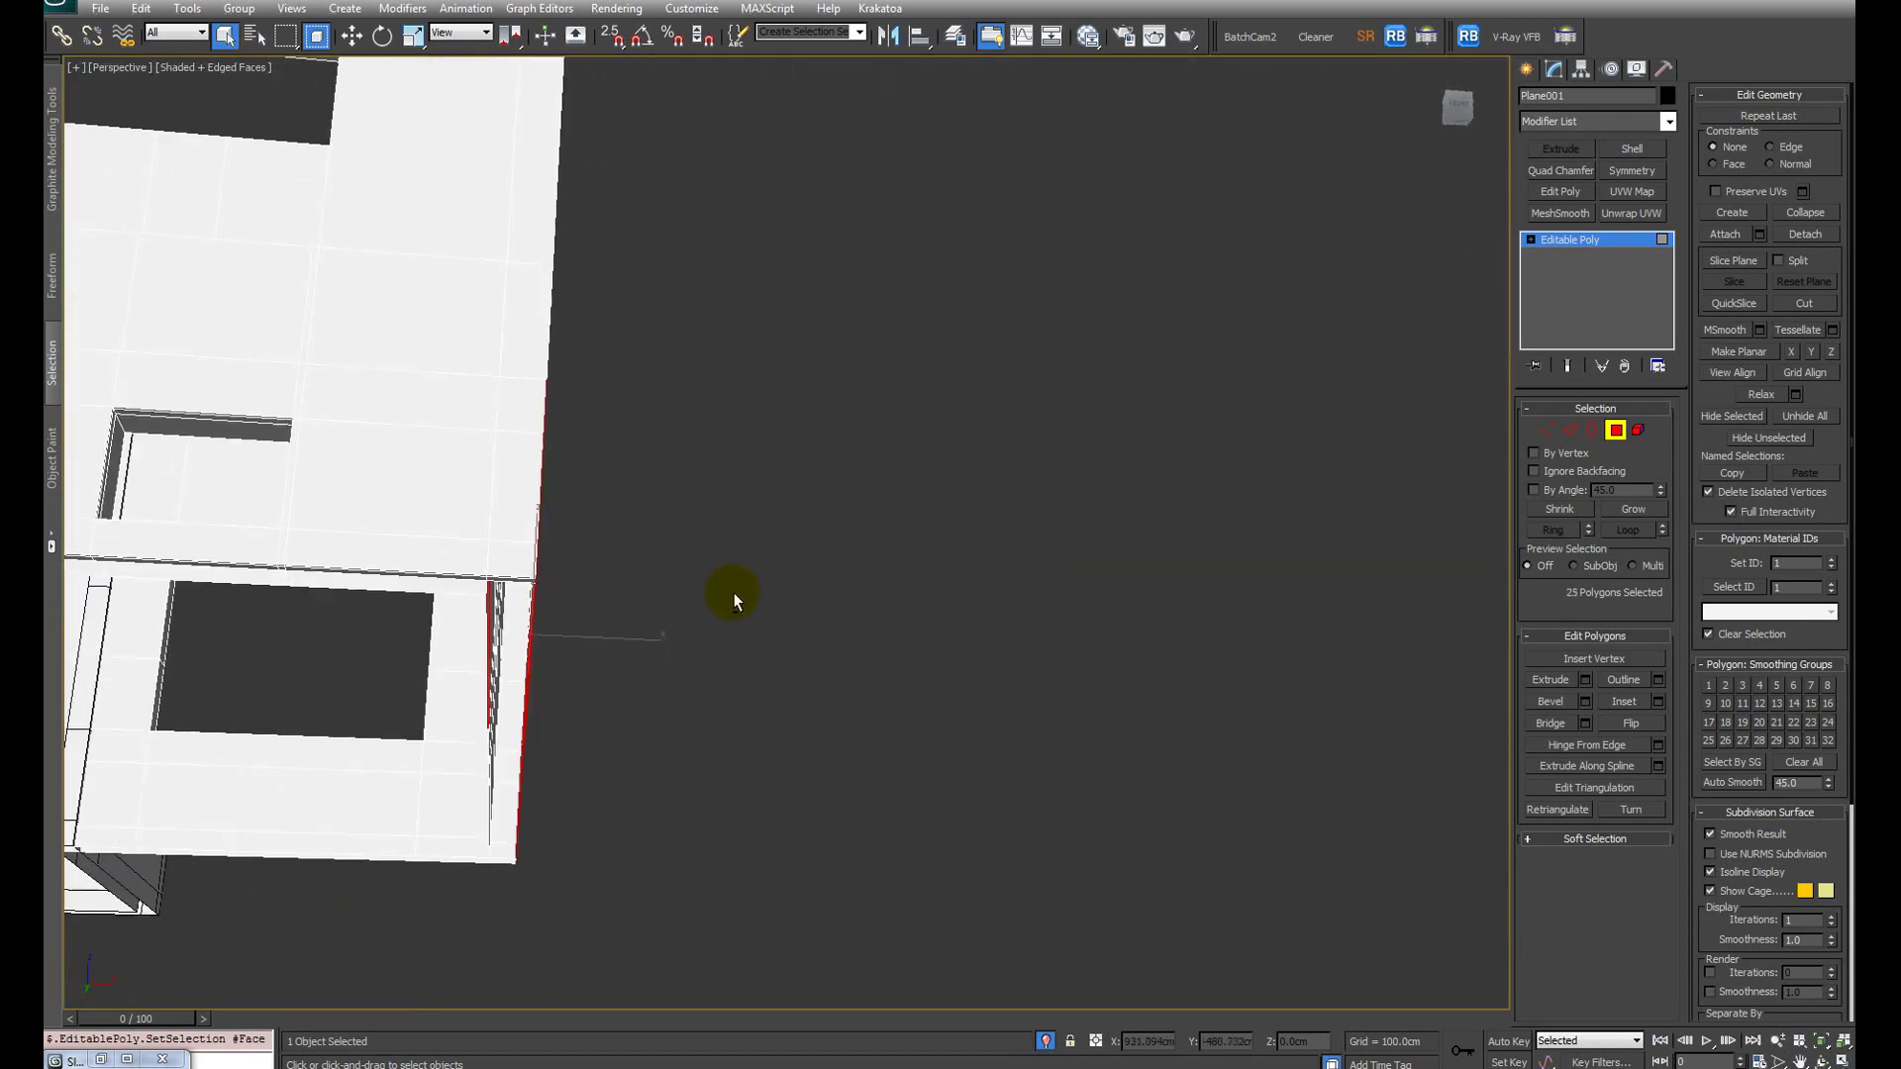
{"action": "key", "text": "f"}
{"action": "key", "text": "F3"}
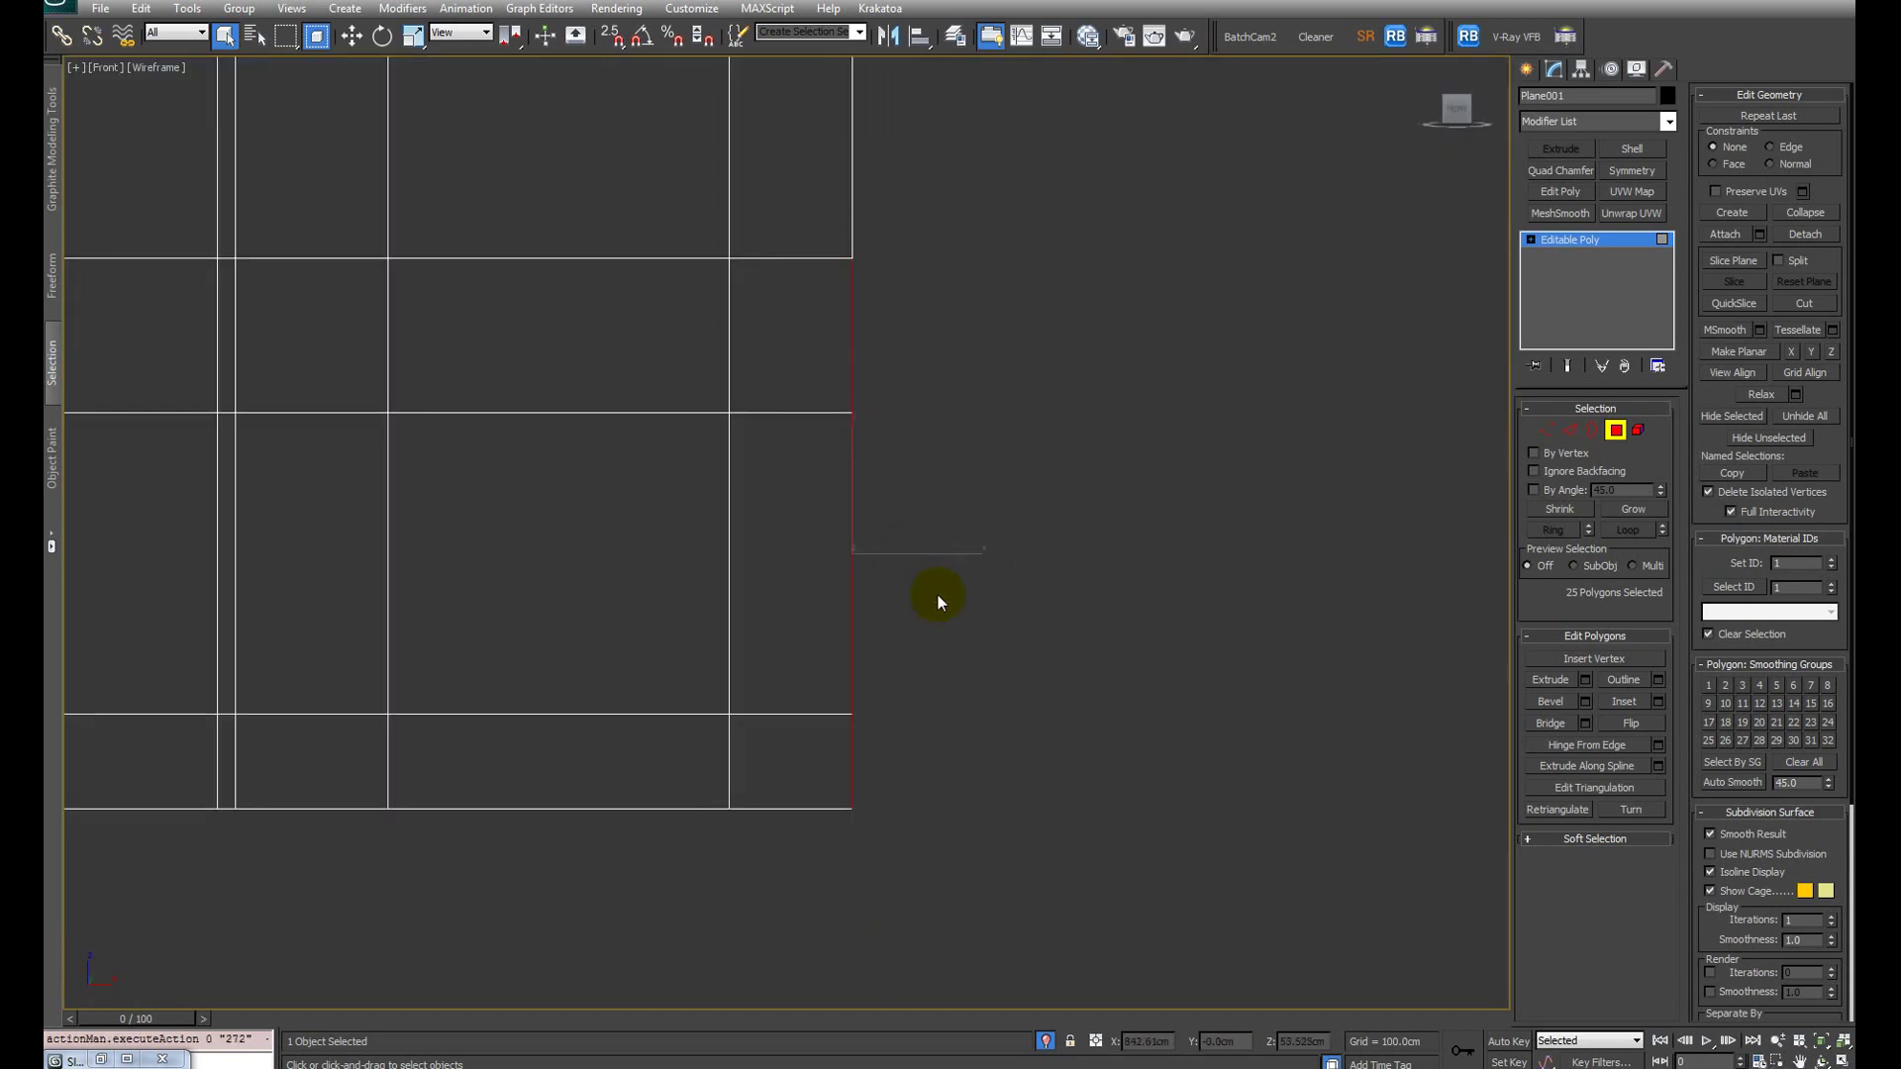
{"action": "left_click_drag", "start_coordinate": [781, 901], "coordinate": [1089, 132], "text": "ctrl"}
{"action": "left_click_drag", "start_coordinate": [781, 900], "coordinate": [1164, 155], "text": "ctrl"}
{"action": "key", "text": "p"}
{"action": "key", "text": "F3"}
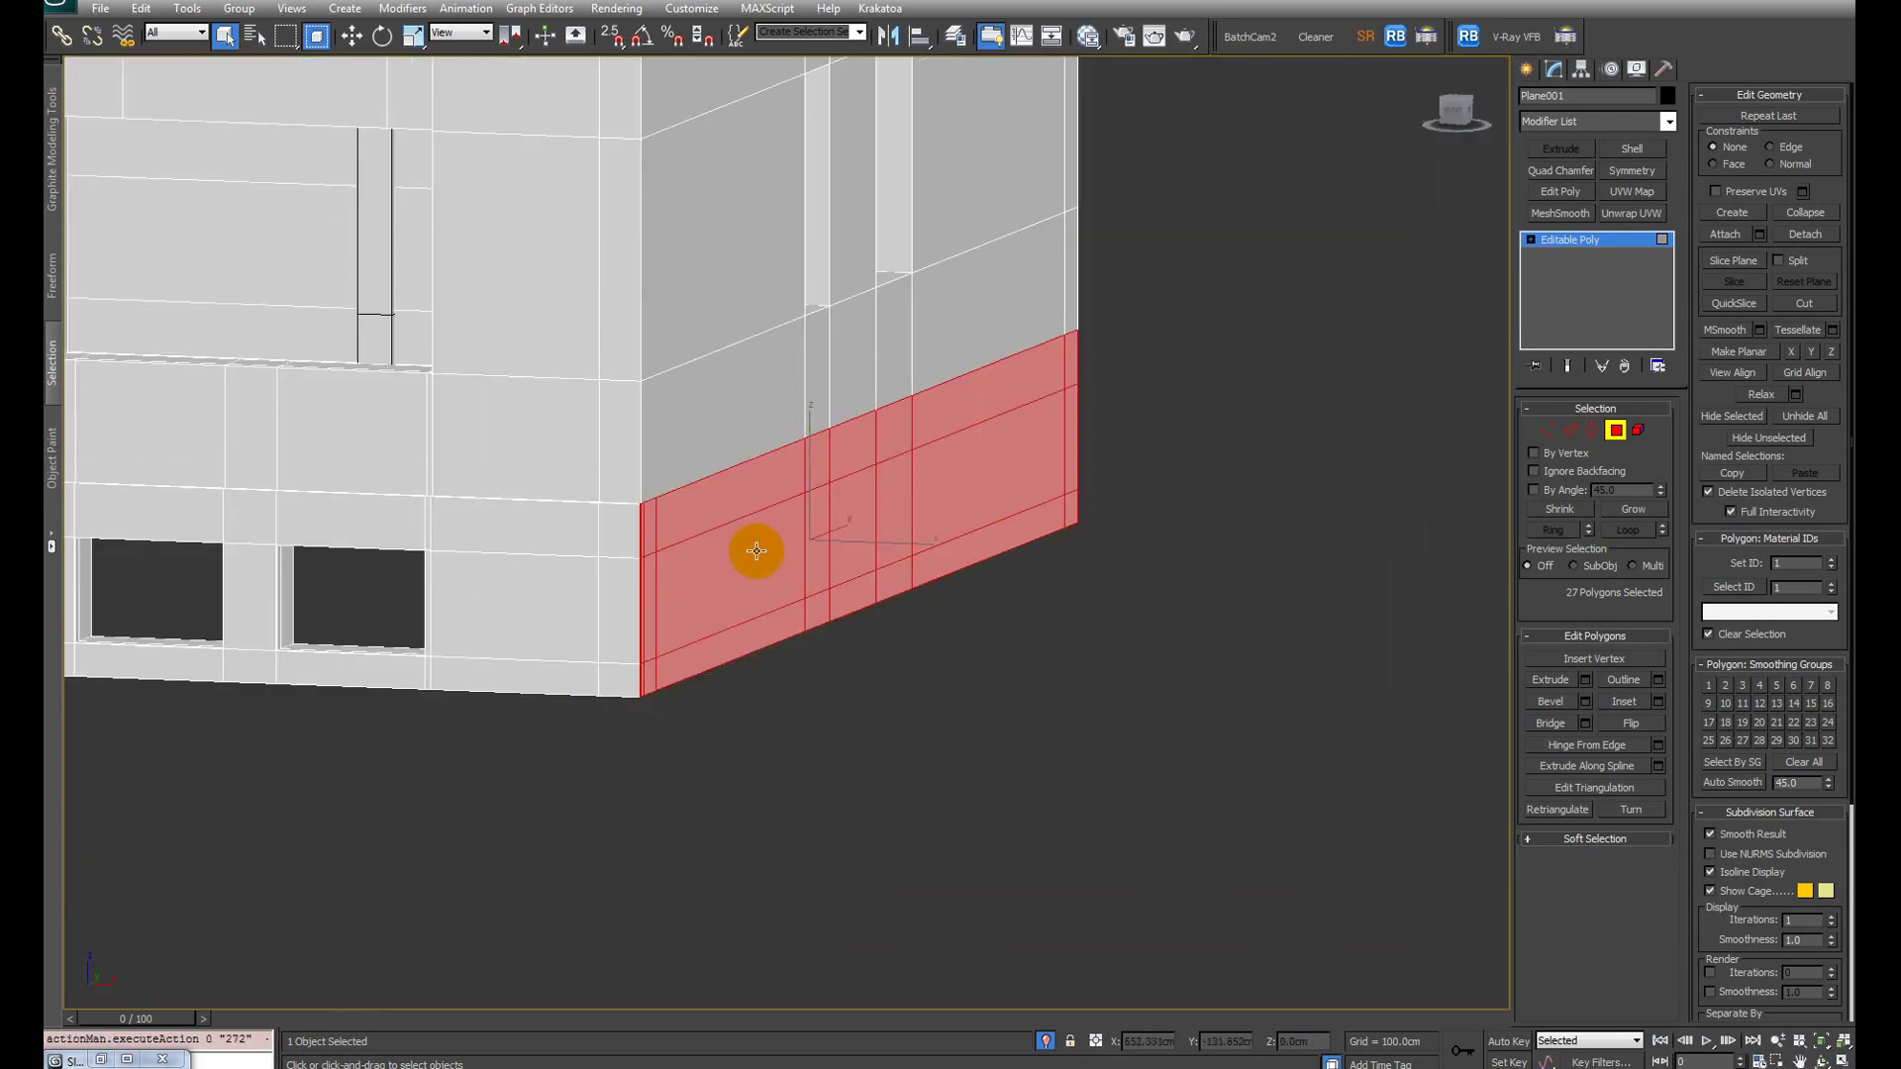
Step: Extrude the selected base polygons of the opposite side wall 2.5 cm
{"action": "middle_click_drag", "start_coordinate": [759, 407], "coordinate": [693, 434], "text": "alt"}
{"action": "key", "text": "shift+e"}
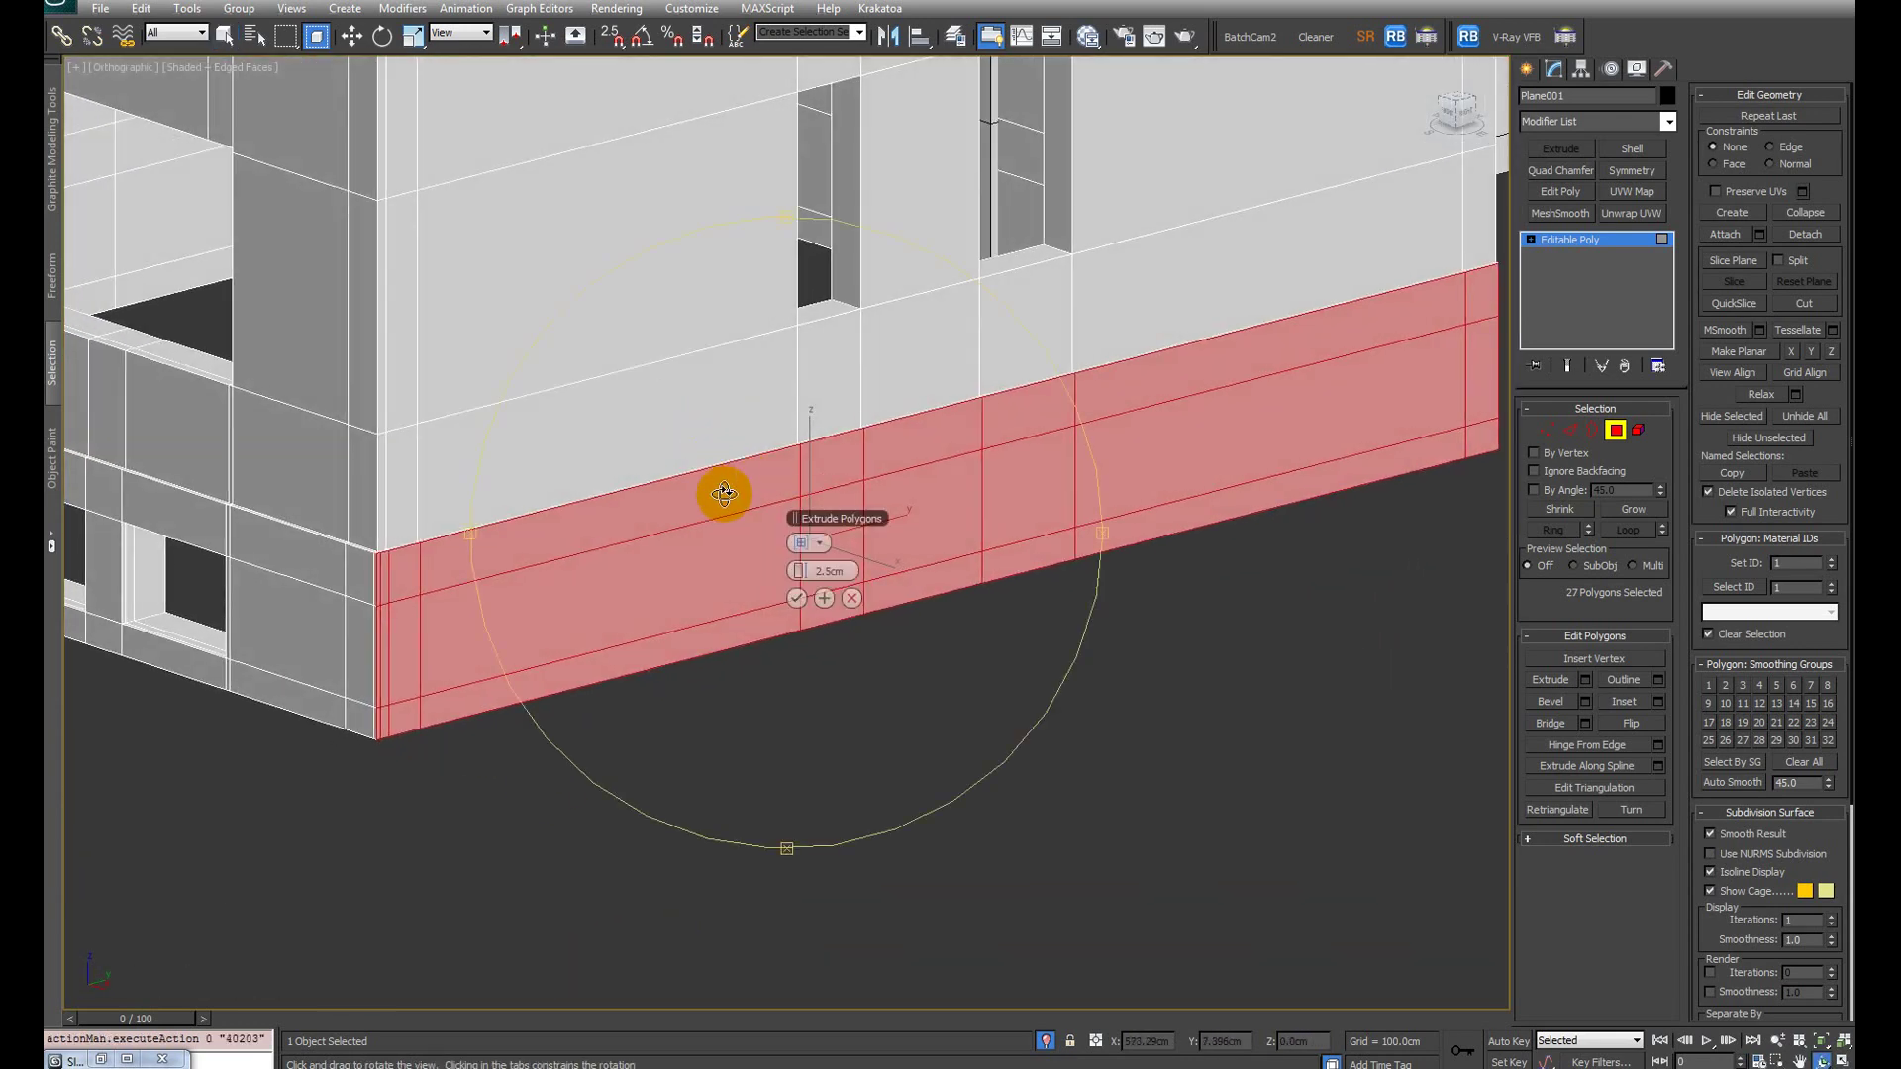
{"action": "left_click", "coordinate": [797, 598]}
Step: Unhide the reference image planes around the house and leave the walls' sub-object editing
{"action": "middle_click_drag", "start_coordinate": [743, 598], "coordinate": [636, 532], "text": "alt"}
{"action": "key", "text": "3"}
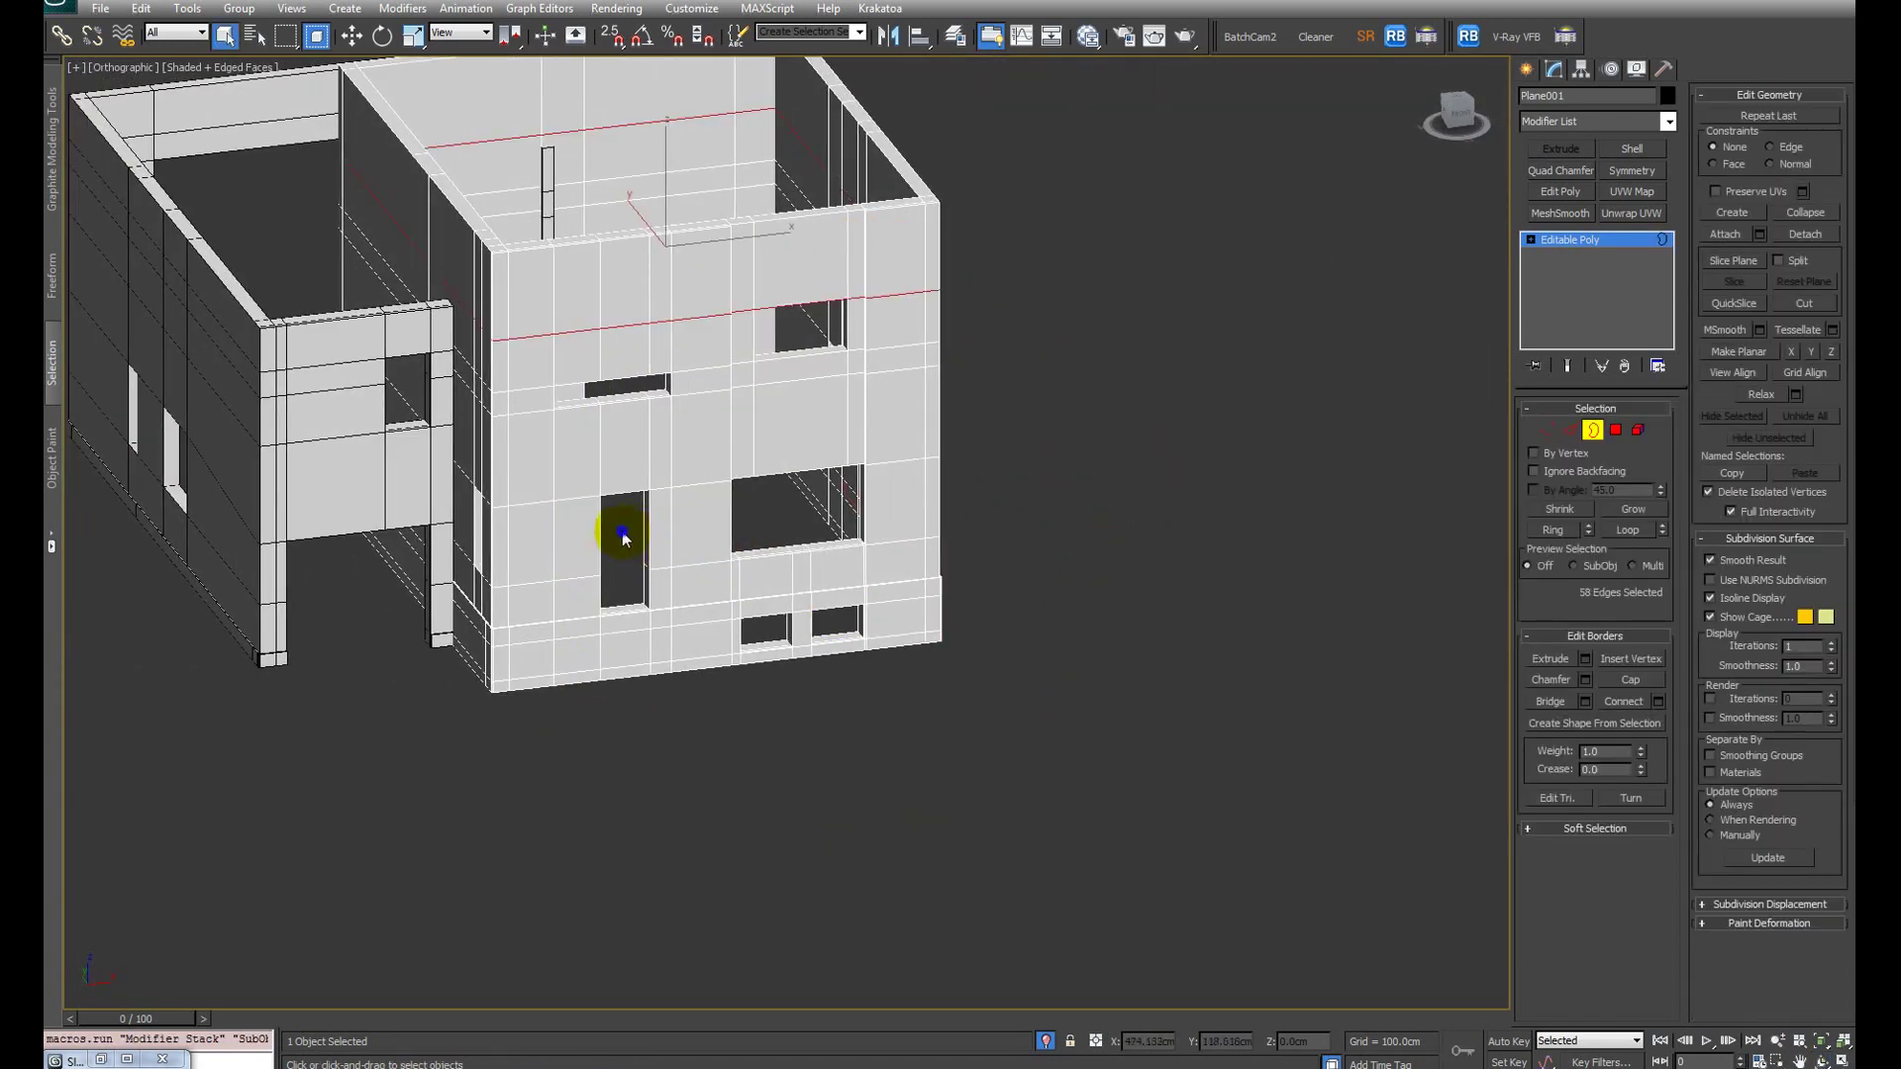
{"action": "right_click", "coordinate": [620, 533]}
{"action": "left_click", "coordinate": [658, 382]}
{"action": "middle_click_drag", "start_coordinate": [657, 382], "coordinate": [725, 567], "text": "alt"}
{"action": "key", "text": "3"}
{"action": "middle_click_drag", "start_coordinate": [929, 437], "coordinate": [875, 428], "text": "alt"}
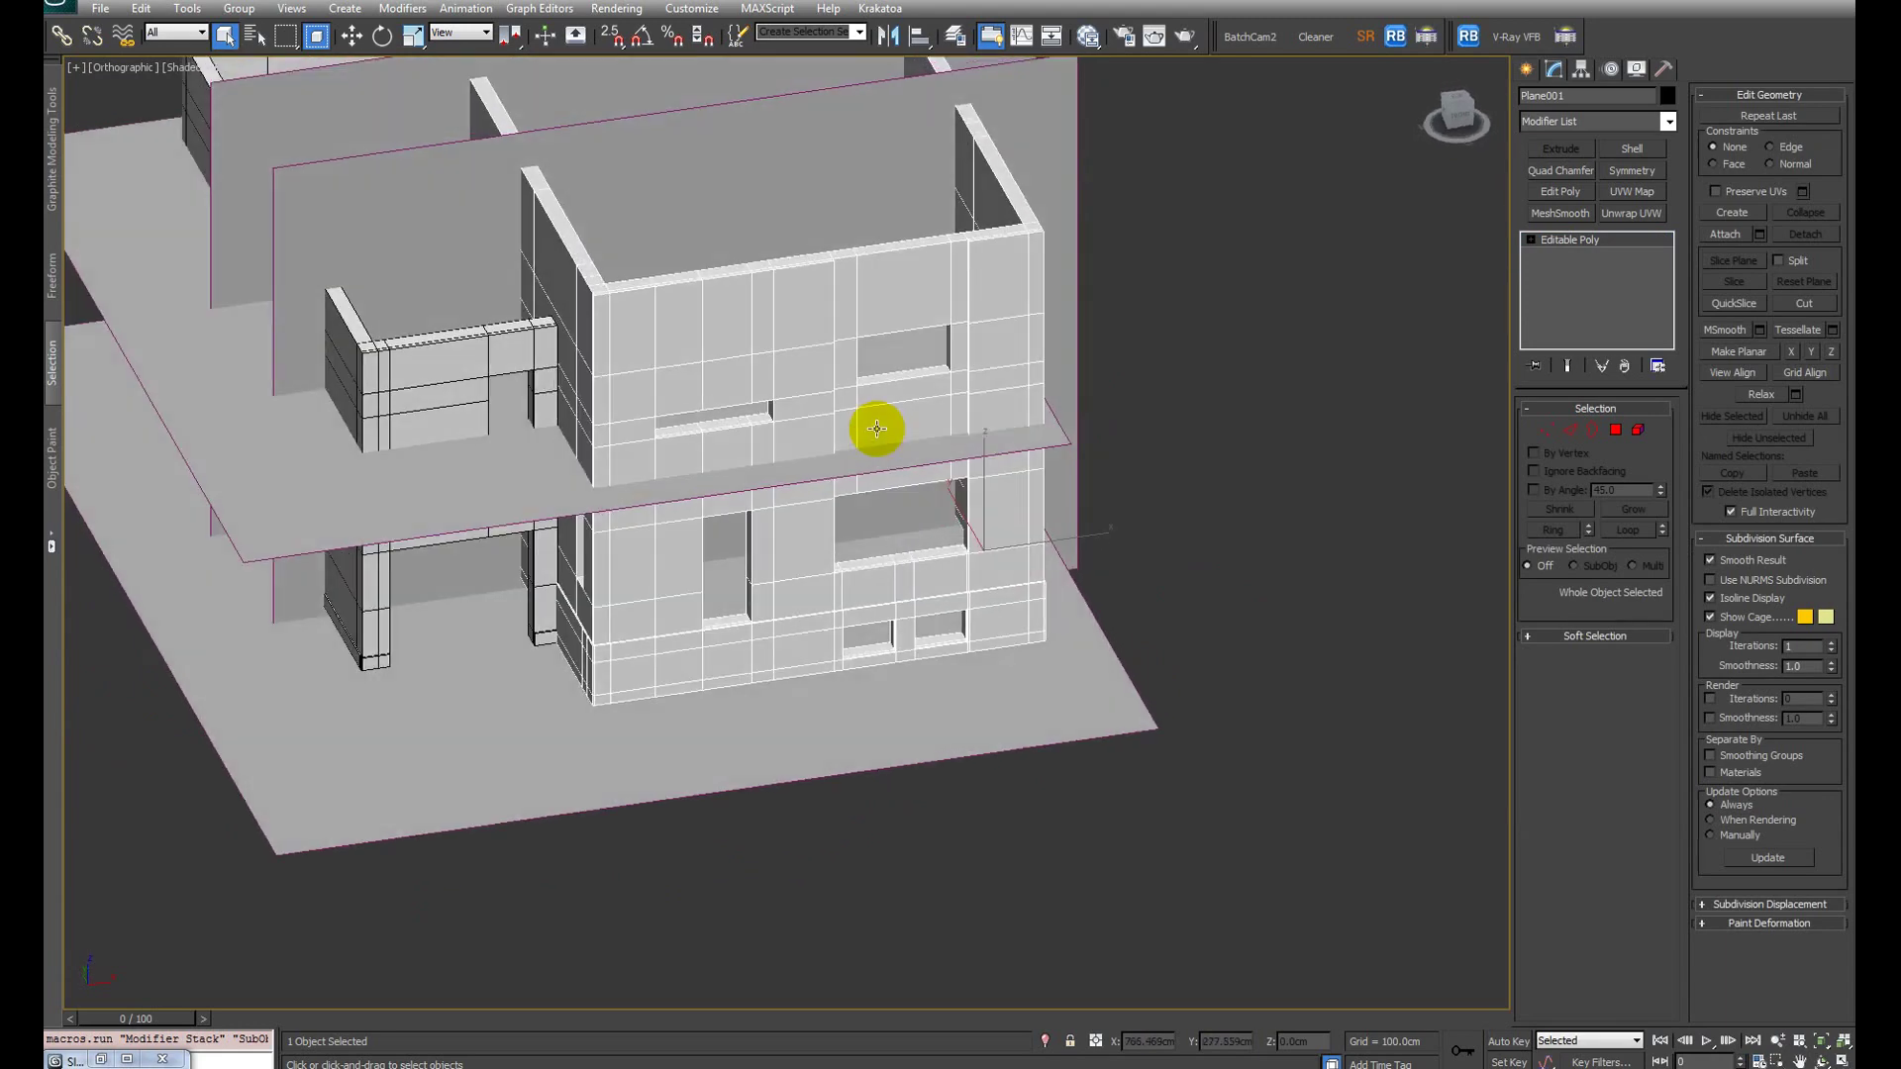
Step: Open the Slate Material Editor with the scene materials listed and select the front reference plane
{"action": "left_click", "coordinate": [423, 519]}
{"action": "middle_click_drag", "start_coordinate": [488, 539], "coordinate": [785, 475], "text": "alt"}
{"action": "key", "text": "m"}
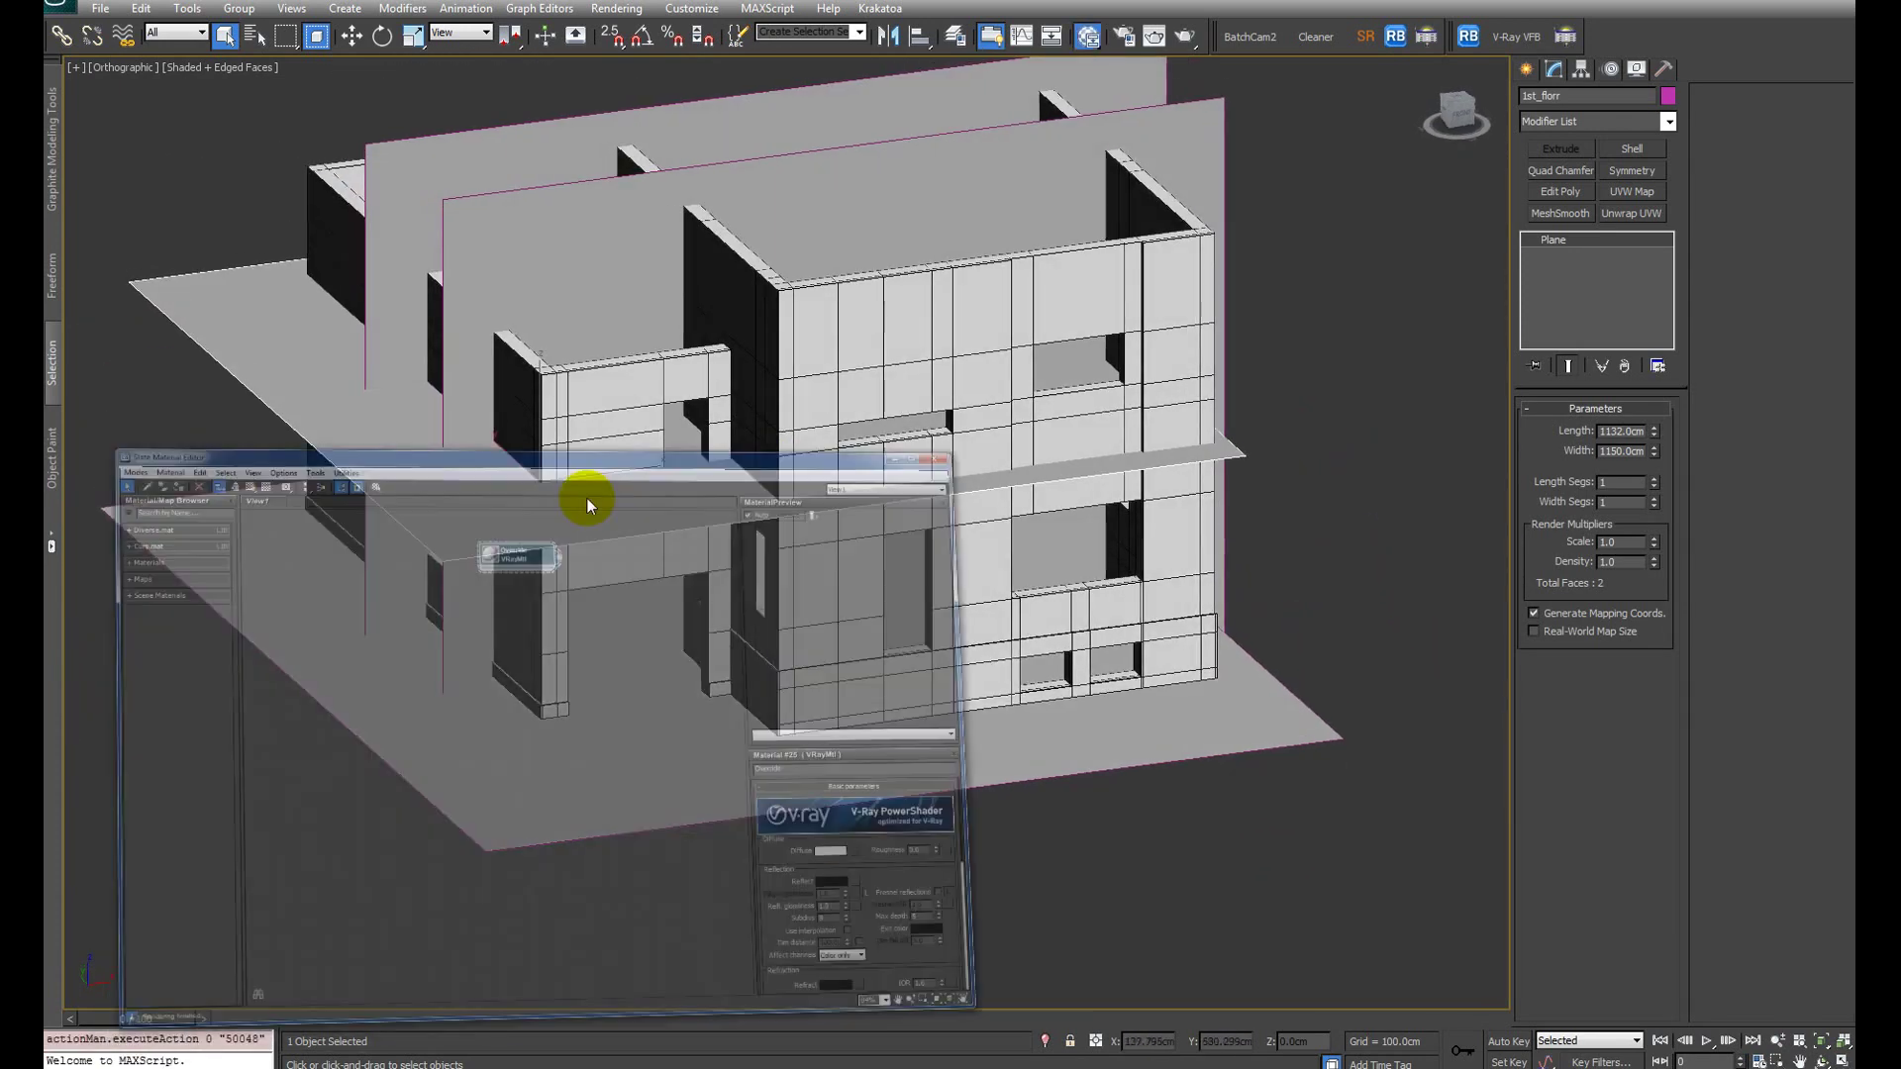
{"action": "left_click", "coordinate": [172, 385]}
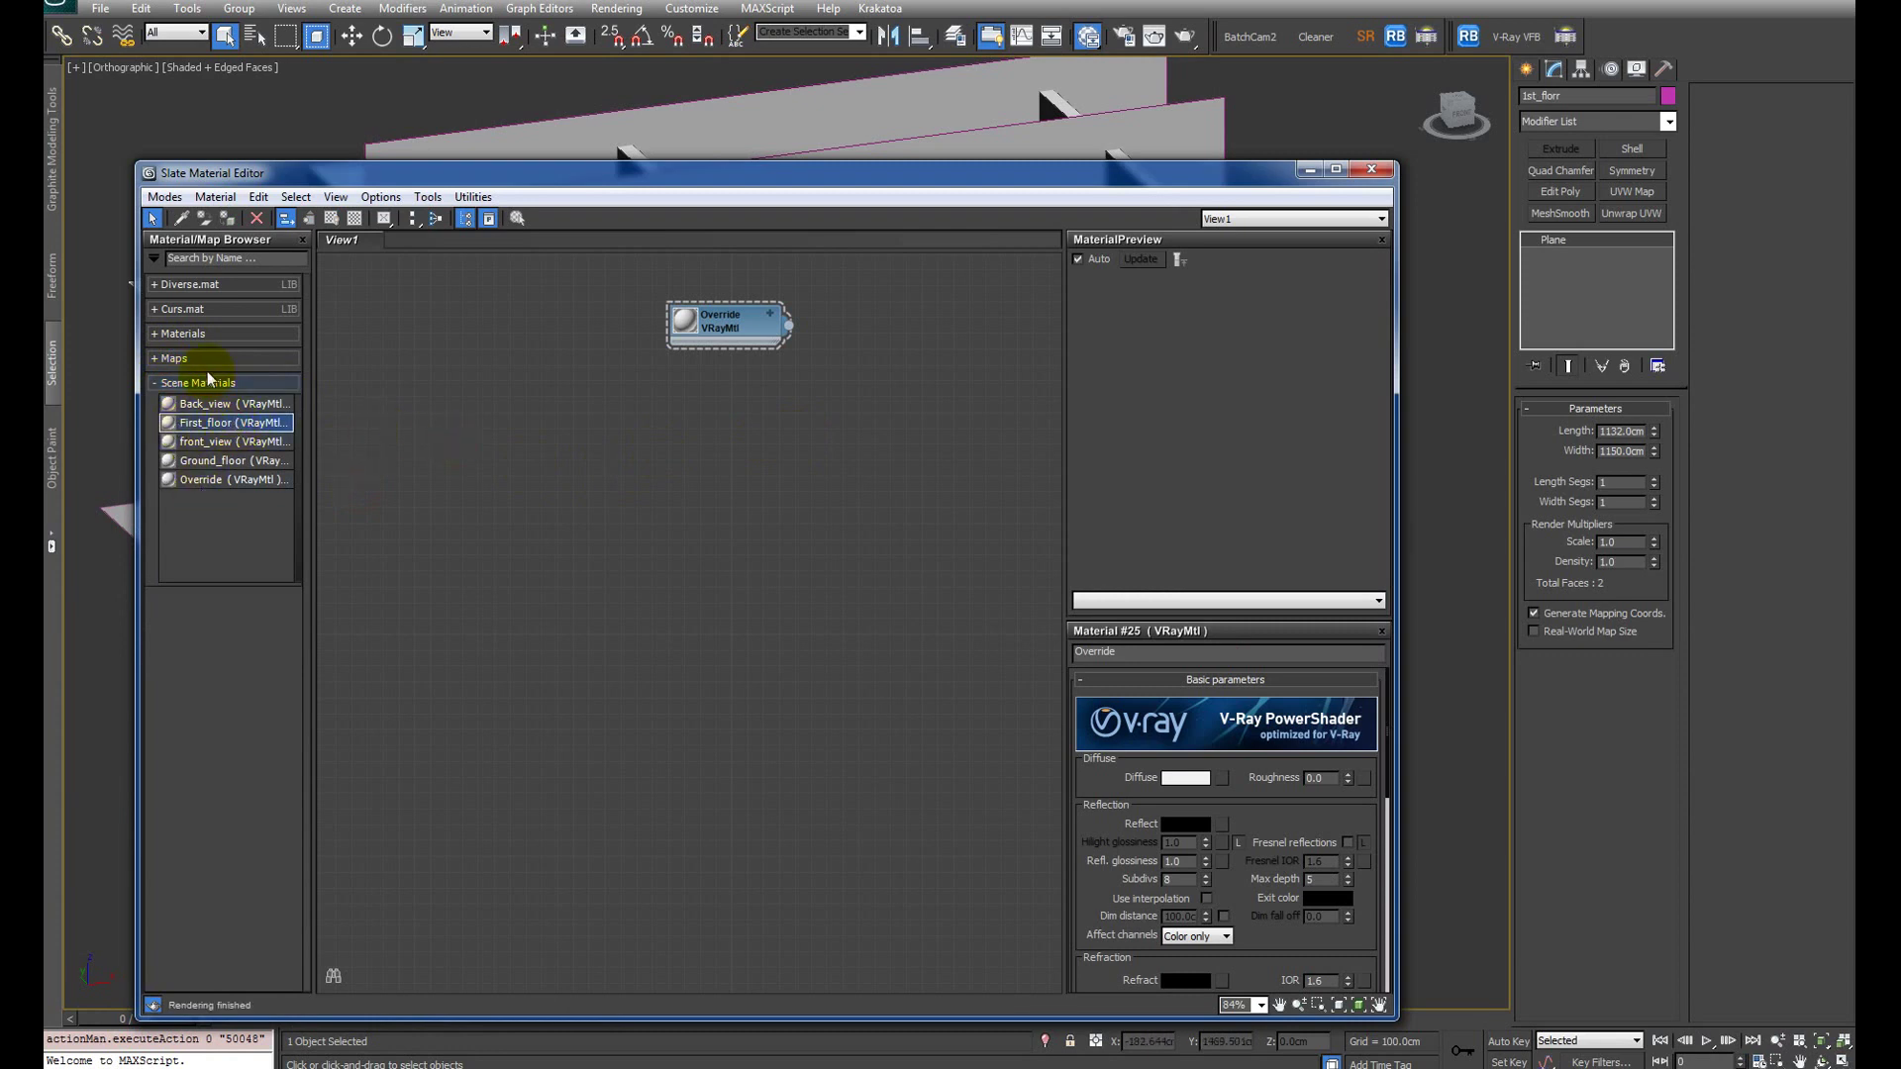
{"action": "left_click_drag", "start_coordinate": [752, 178], "coordinate": [607, 518]}
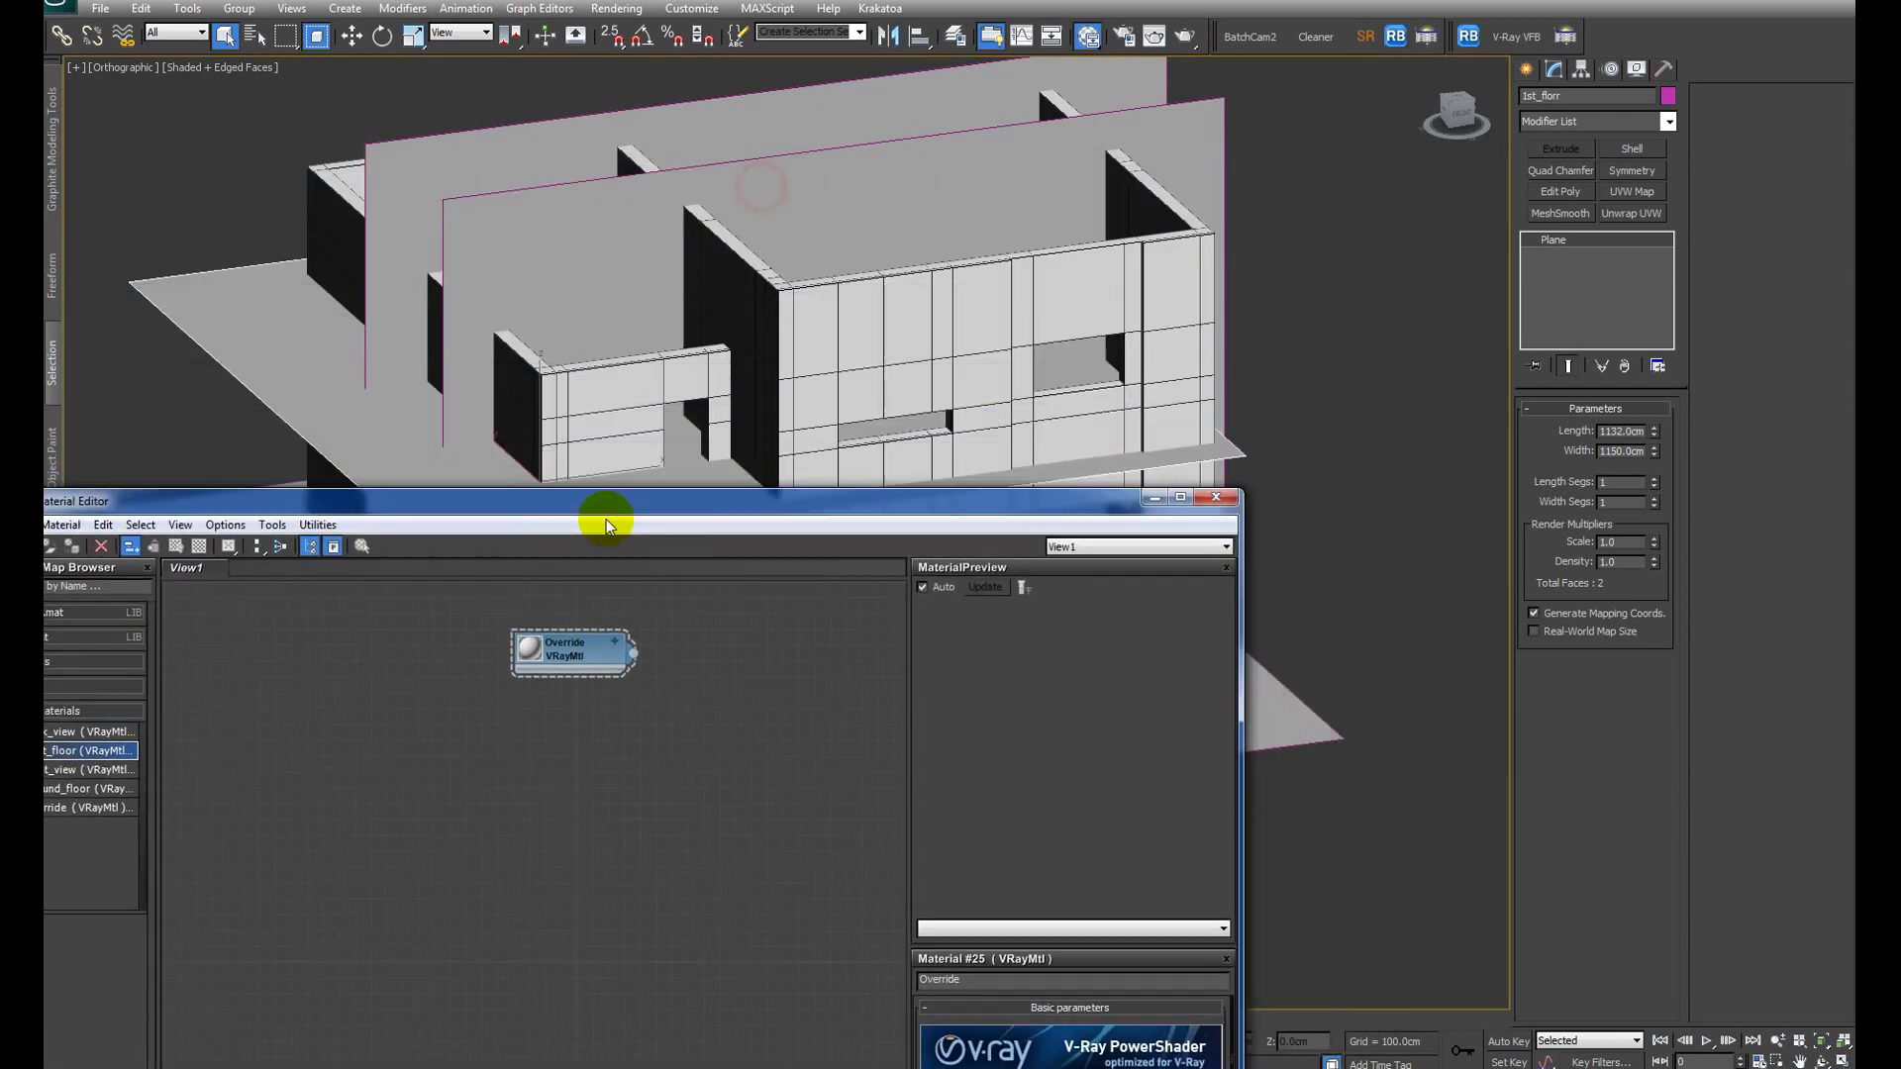
{"action": "left_click", "coordinate": [514, 212]}
{"action": "left_click_drag", "start_coordinate": [348, 502], "coordinate": [466, 259]}
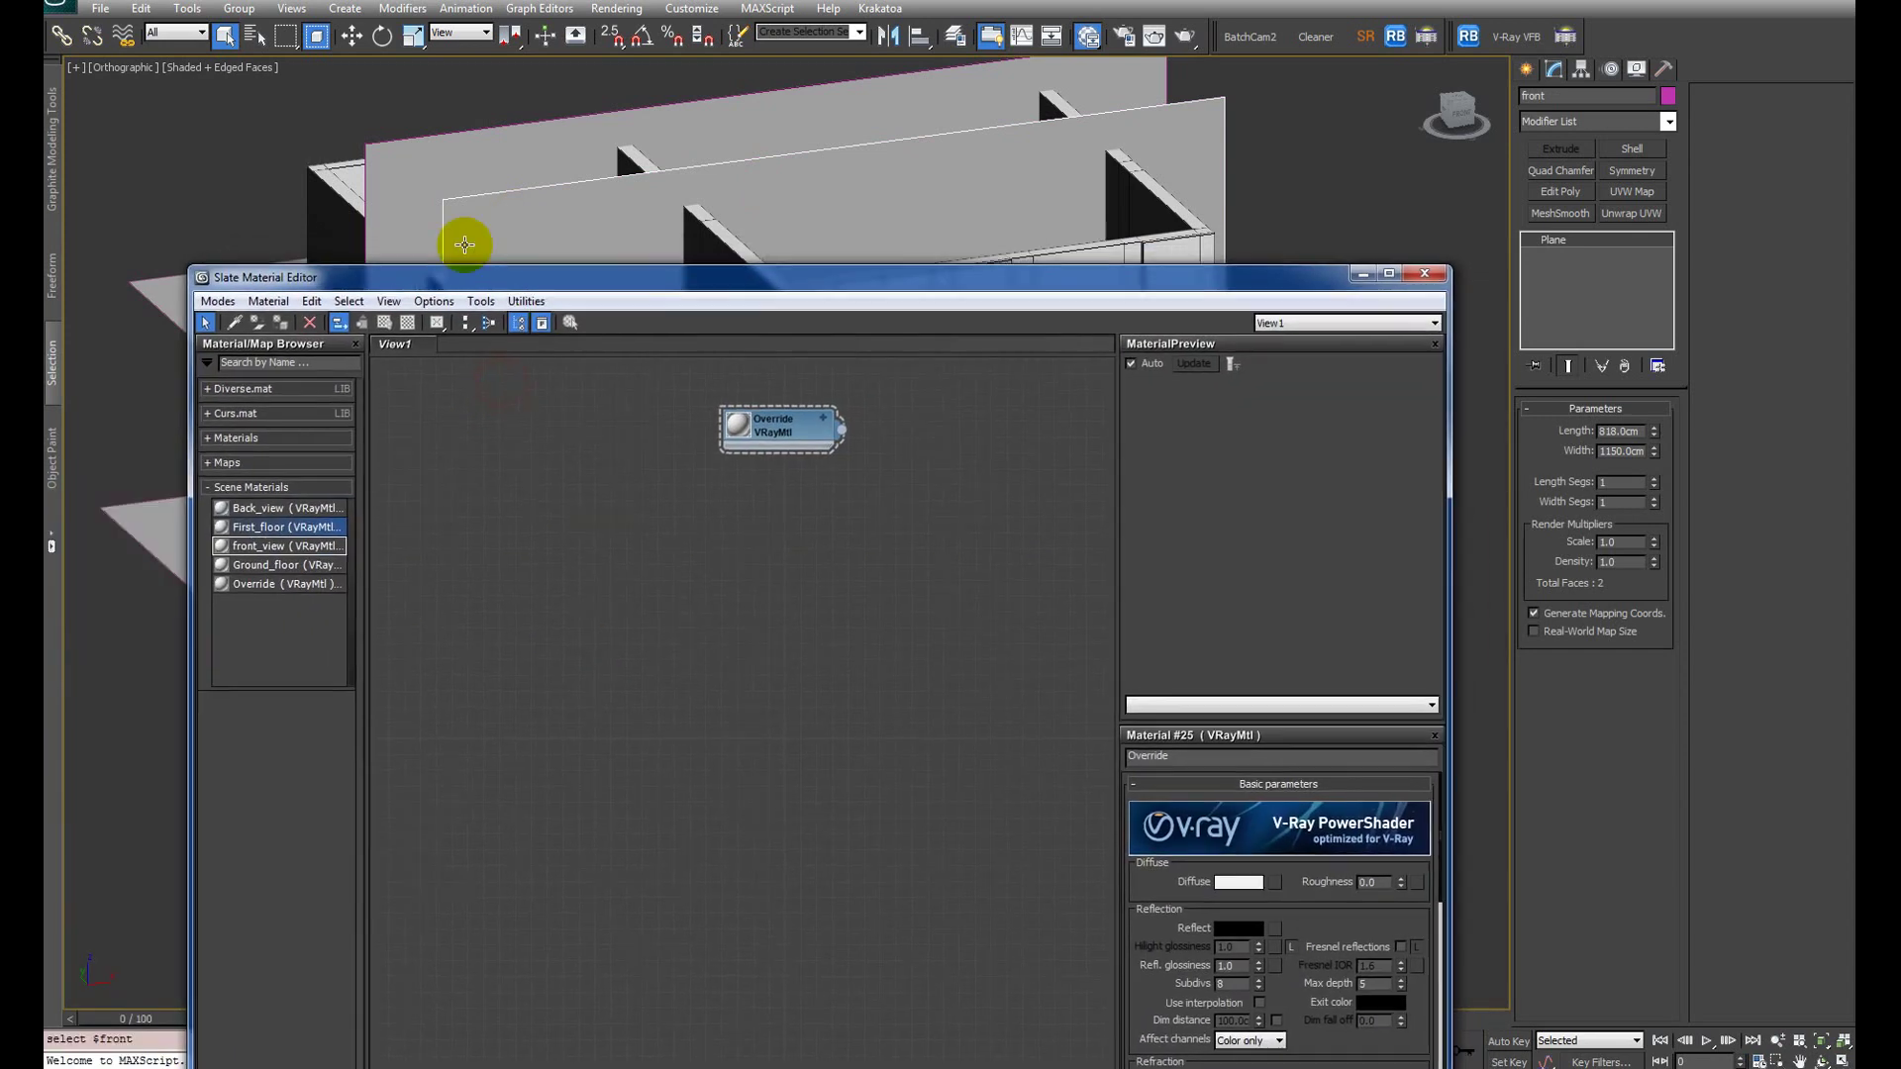
Step: Load the First_floor material into the node view as an instance, show its bitmap in the viewport and collapse its node
{"action": "left_click_drag", "start_coordinate": [289, 538], "coordinate": [692, 524]}
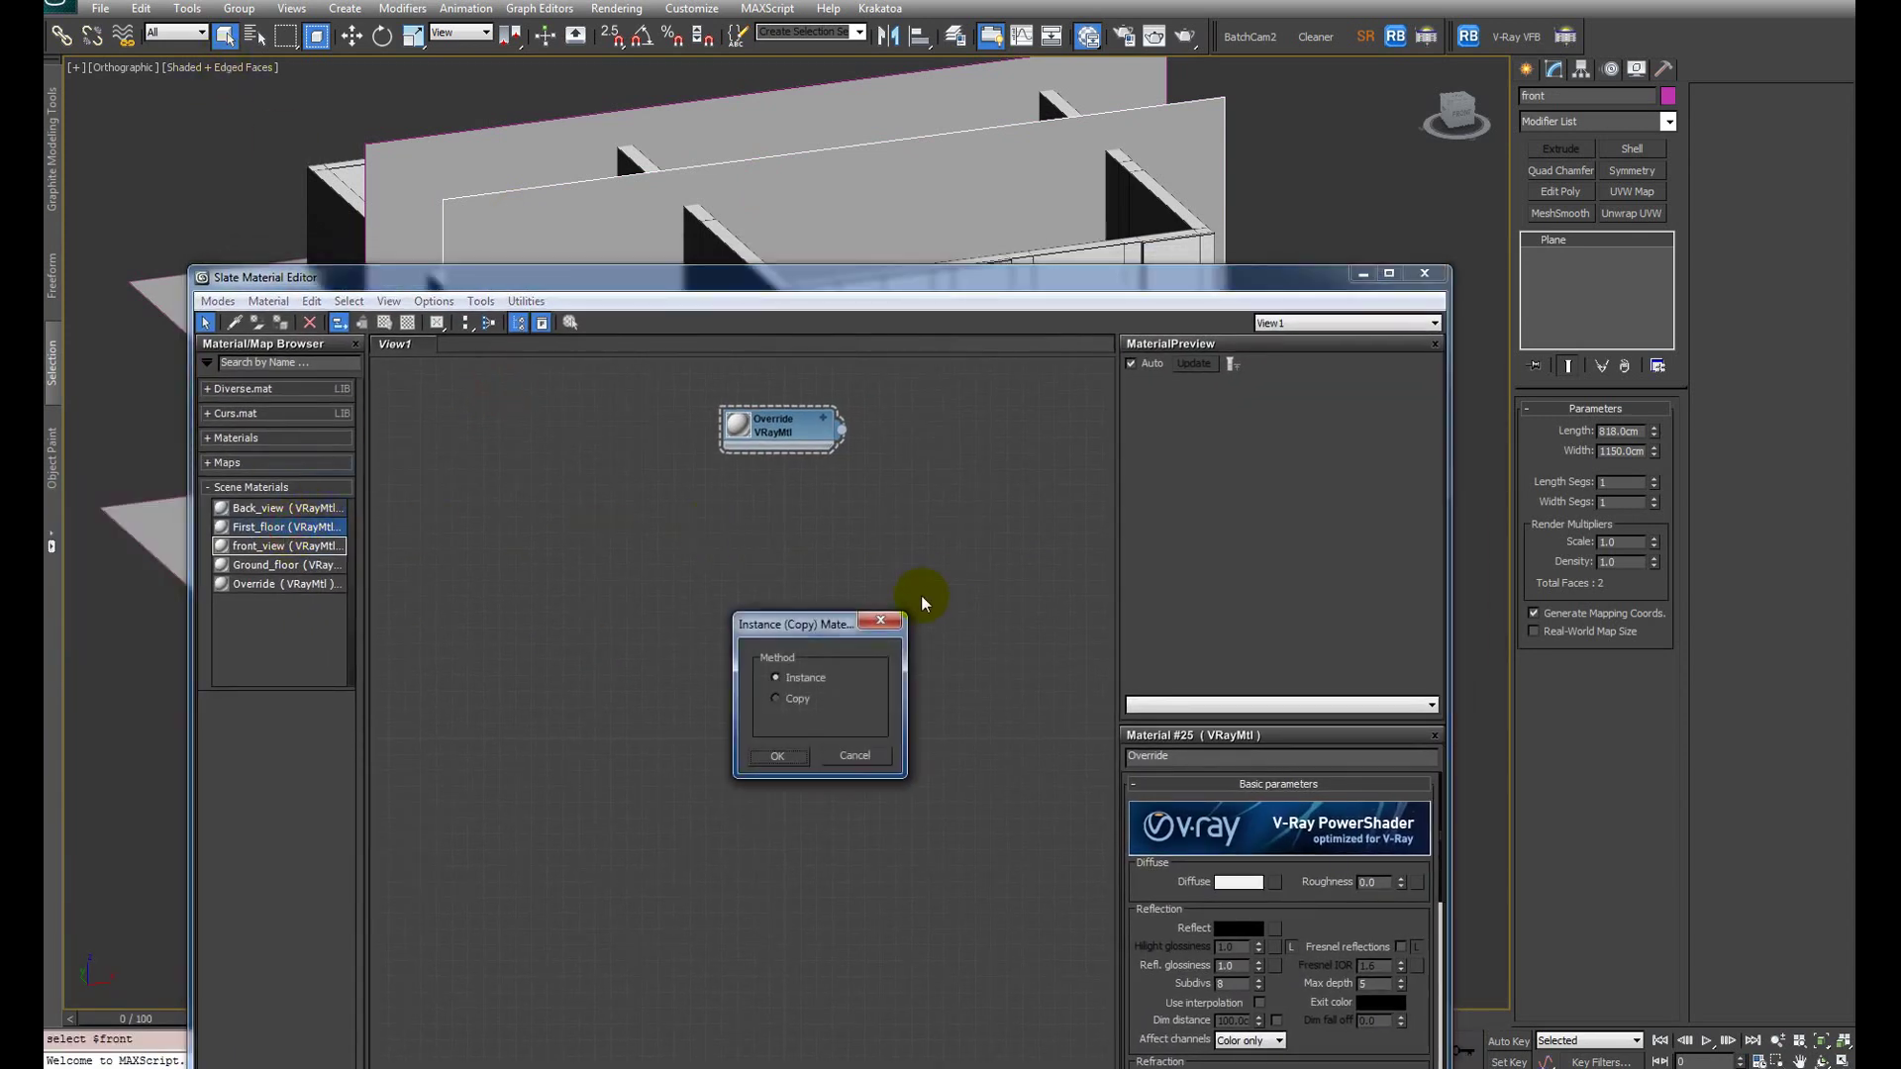
{"action": "left_click", "coordinate": [778, 750]}
{"action": "double_click", "coordinate": [487, 536]}
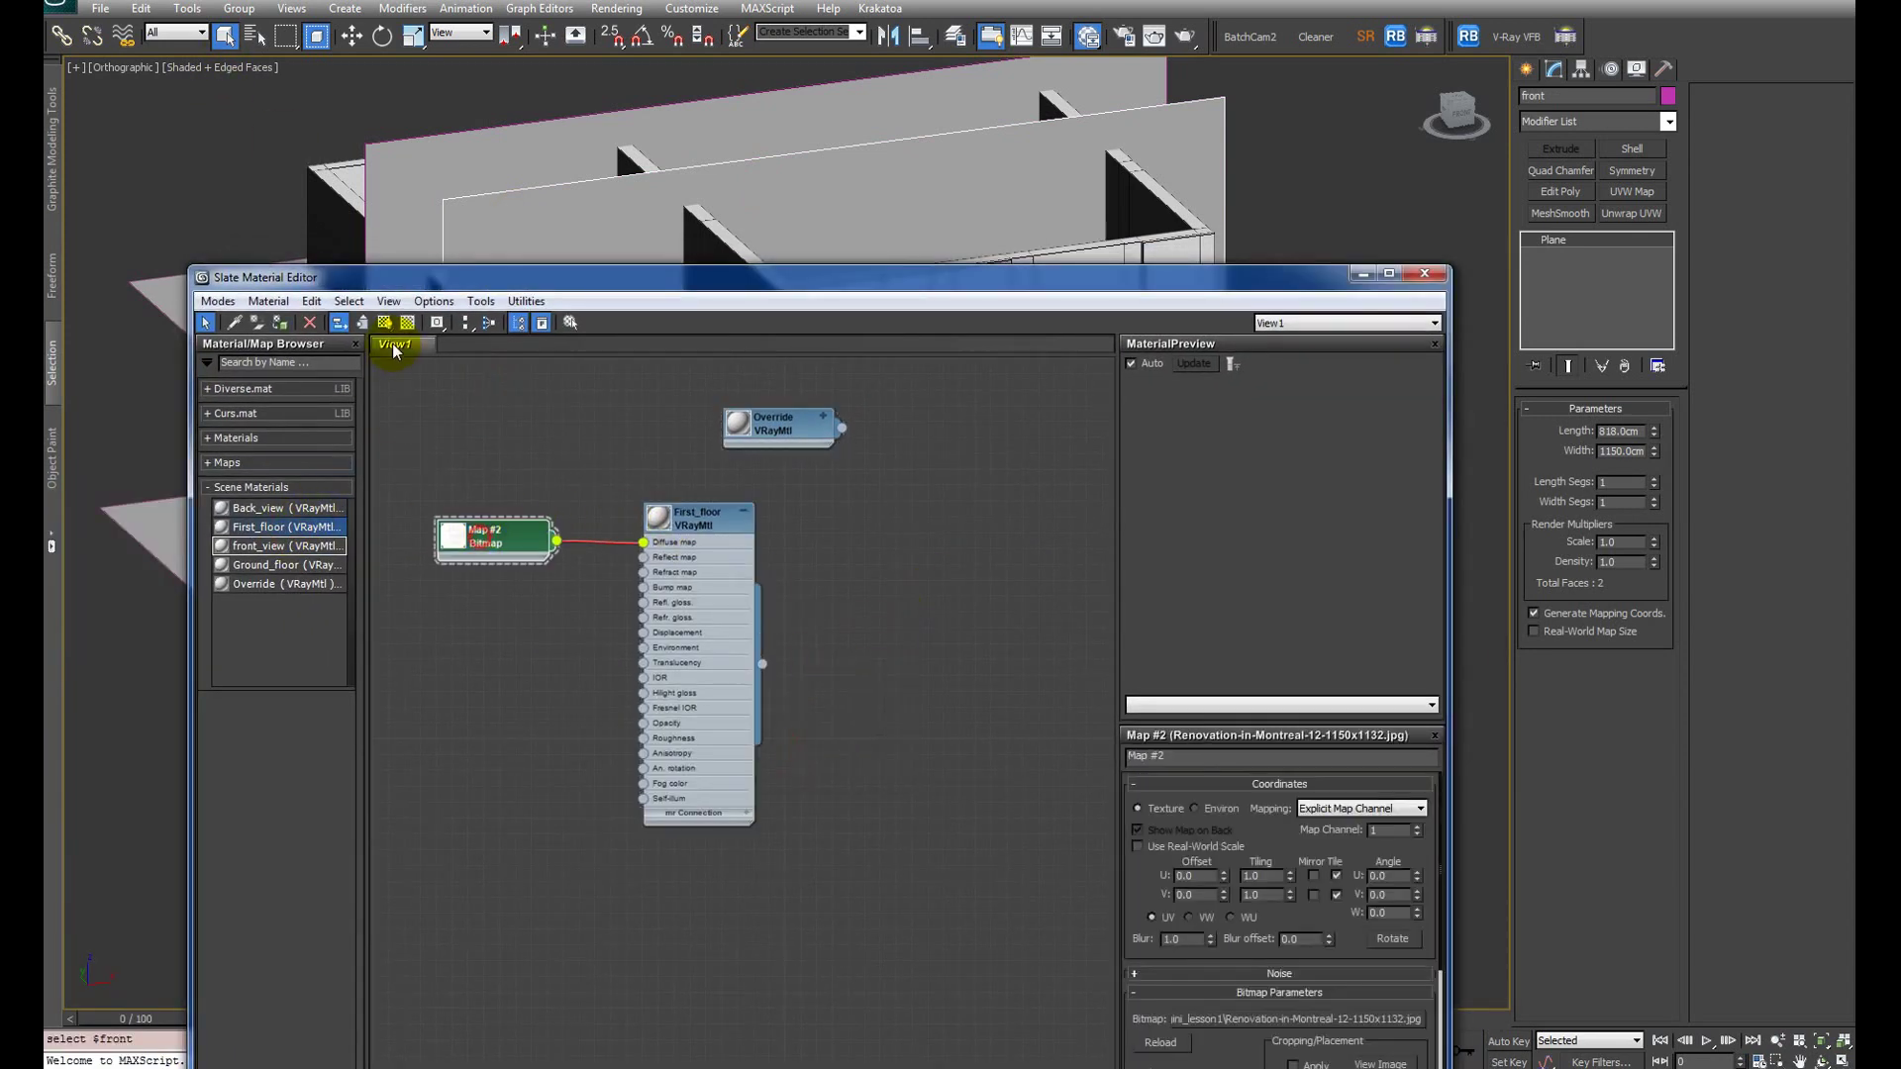
{"action": "left_click", "coordinate": [385, 322]}
{"action": "middle_click_drag", "start_coordinate": [683, 470], "coordinate": [672, 507]}
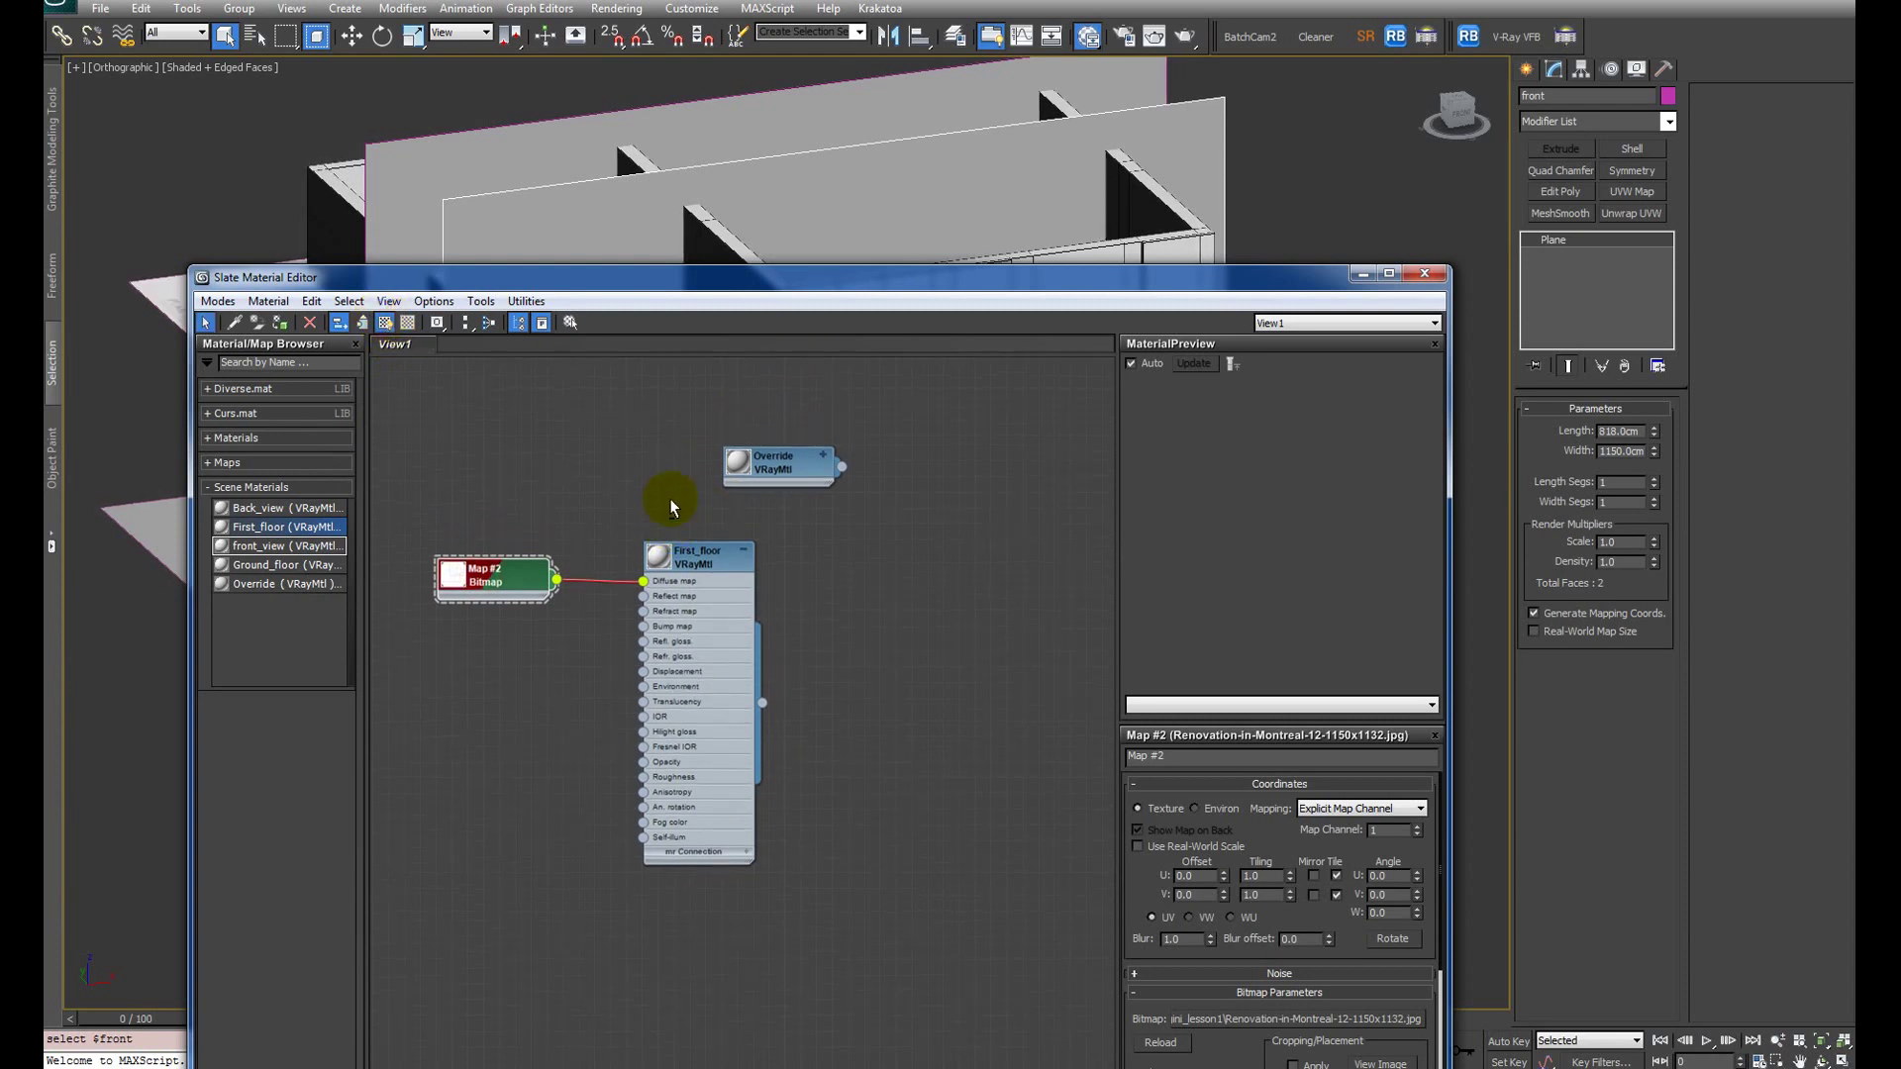
{"action": "left_click", "coordinate": [748, 558]}
{"action": "left_click_drag", "start_coordinate": [807, 279], "coordinate": [1409, 337]}
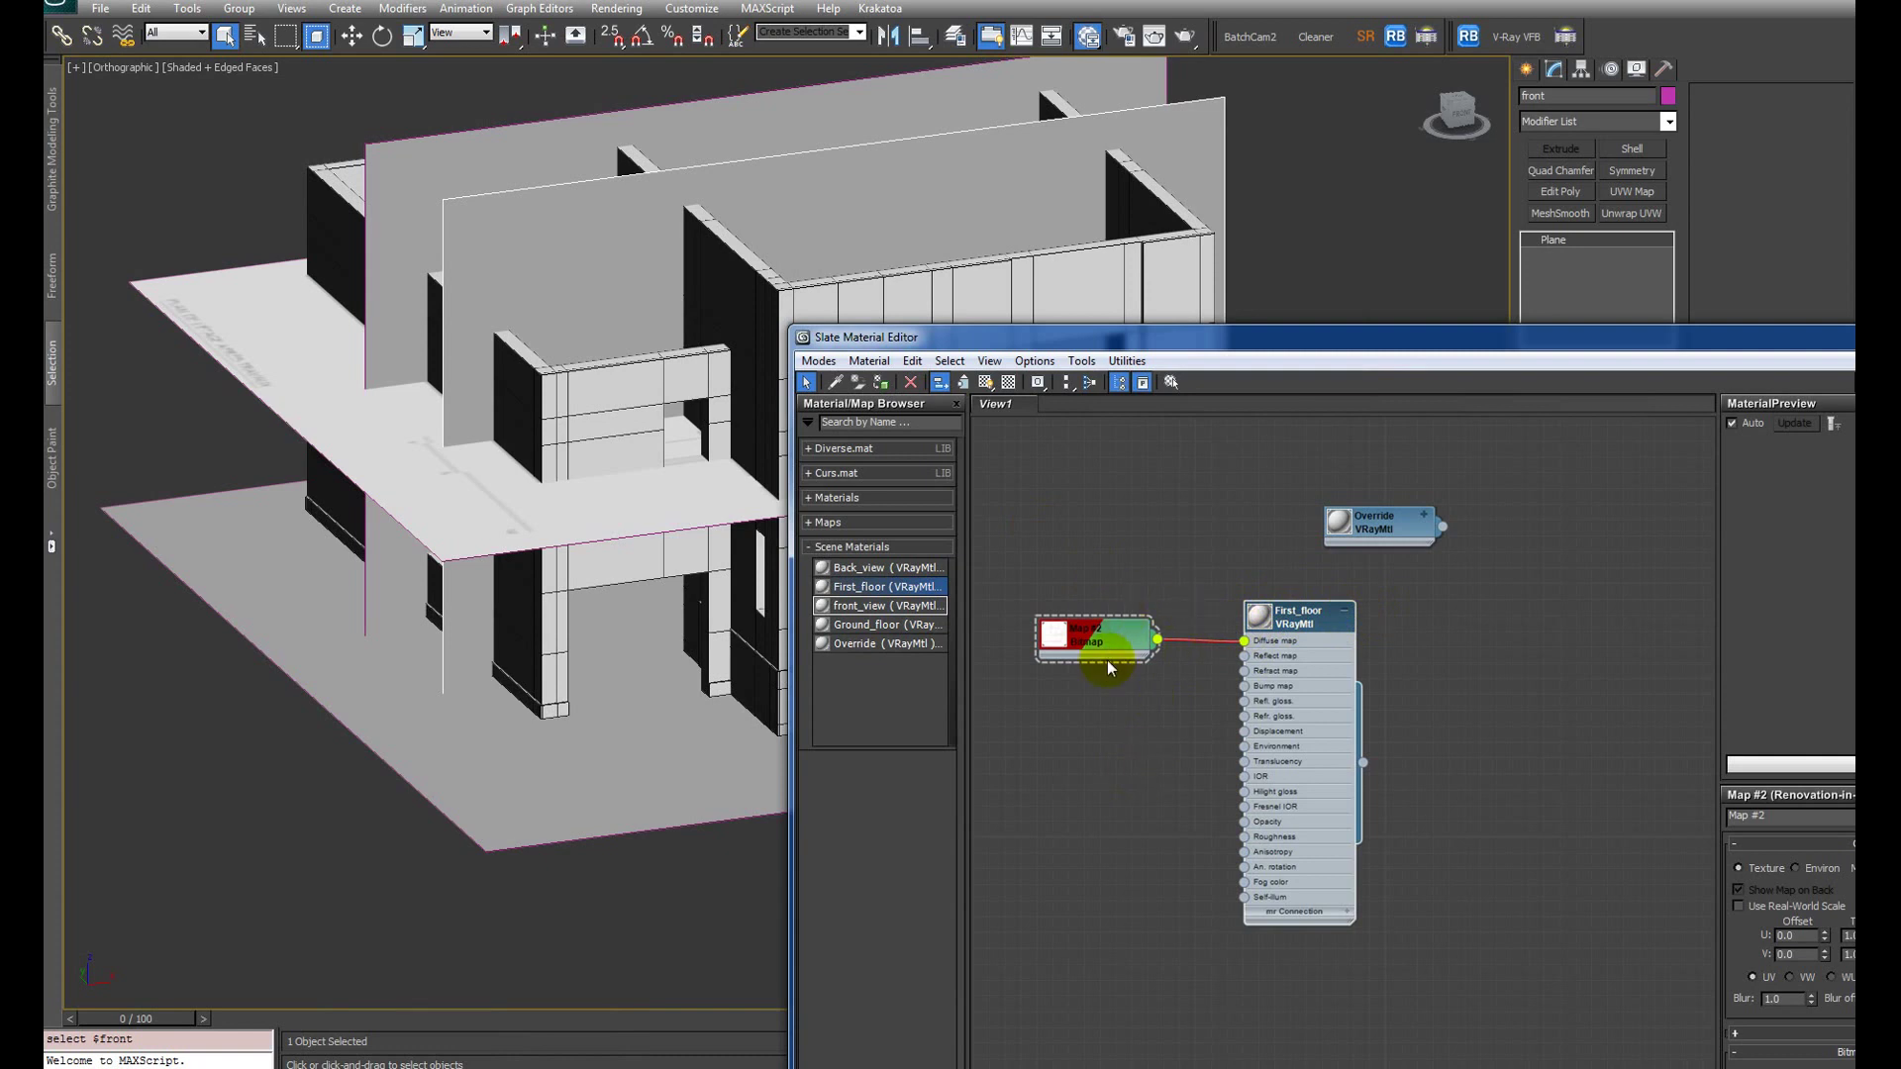
{"action": "left_click", "coordinate": [1344, 611]}
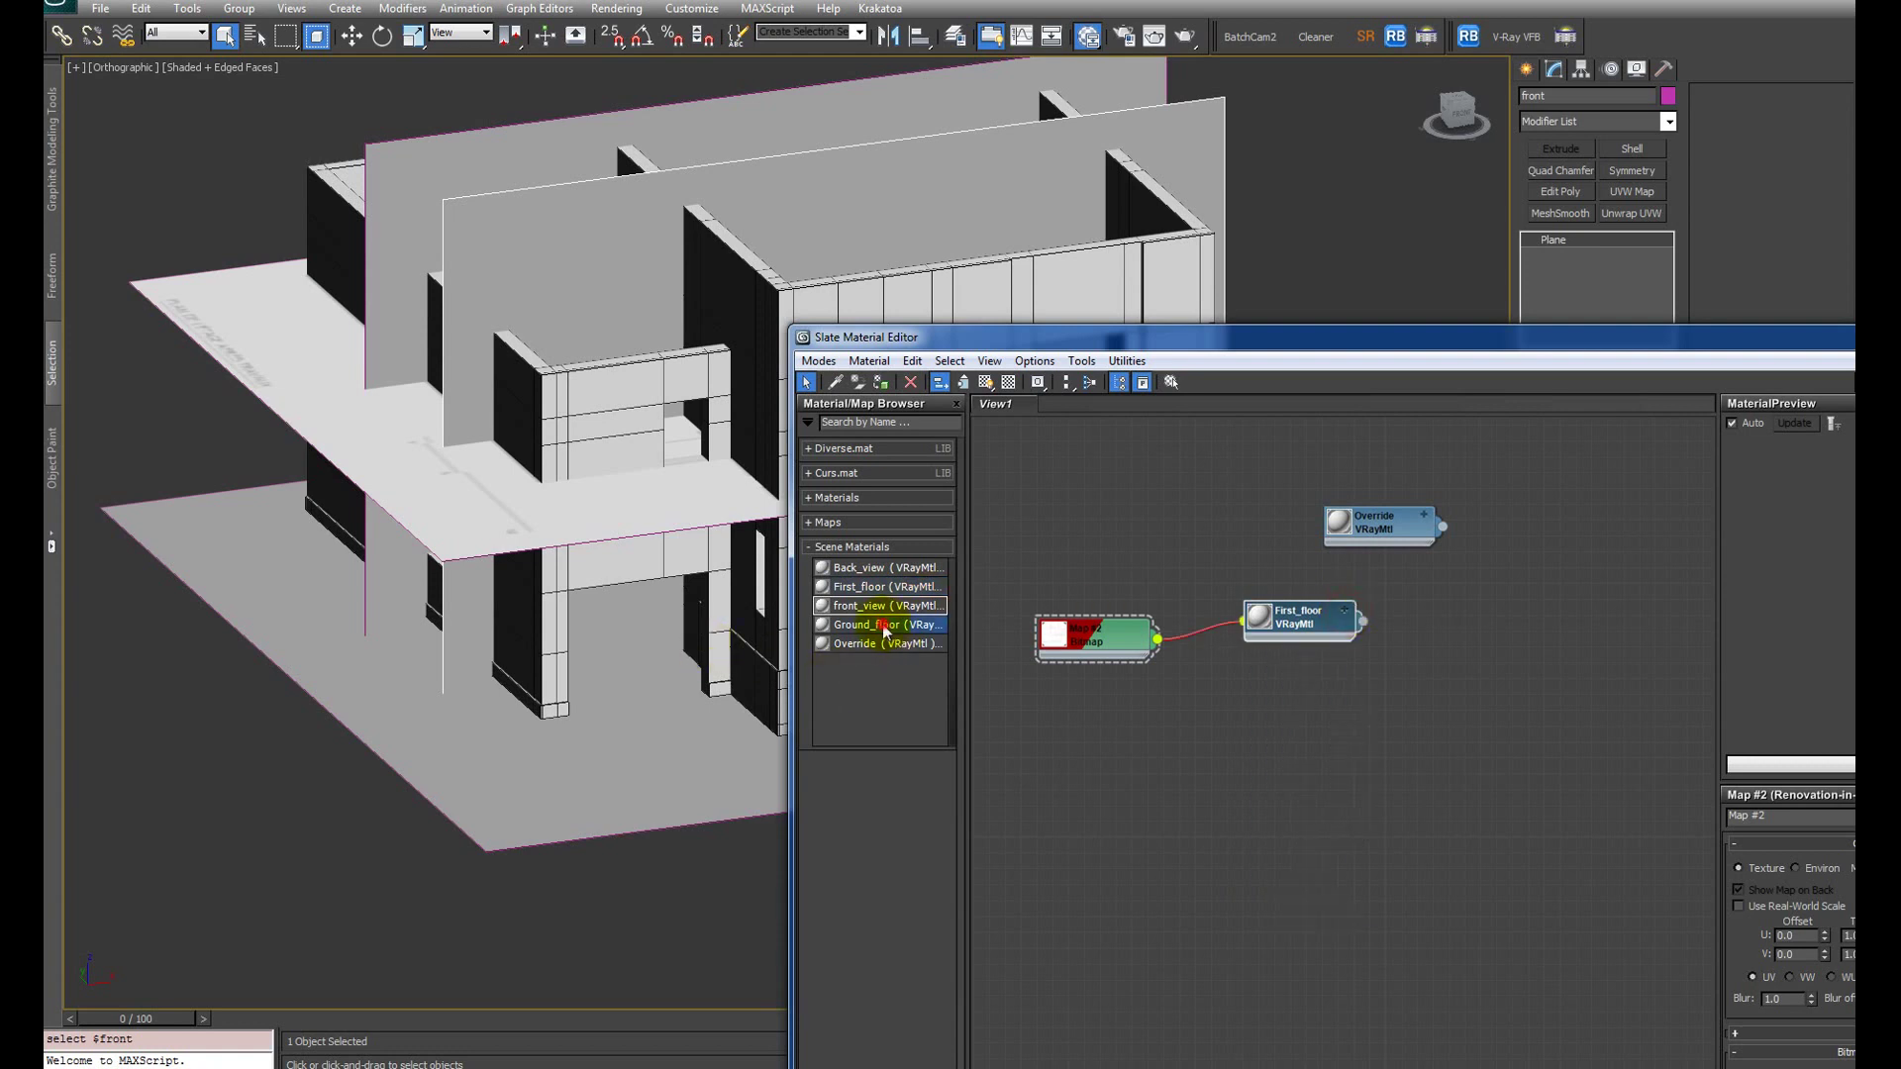
Step: Load the Ground_floor material into the node view as an instance, collapse its node and show its bitmap in the viewport
{"action": "left_click_drag", "start_coordinate": [1264, 716], "coordinate": [1267, 718]}
{"action": "left_click", "coordinate": [1395, 810]}
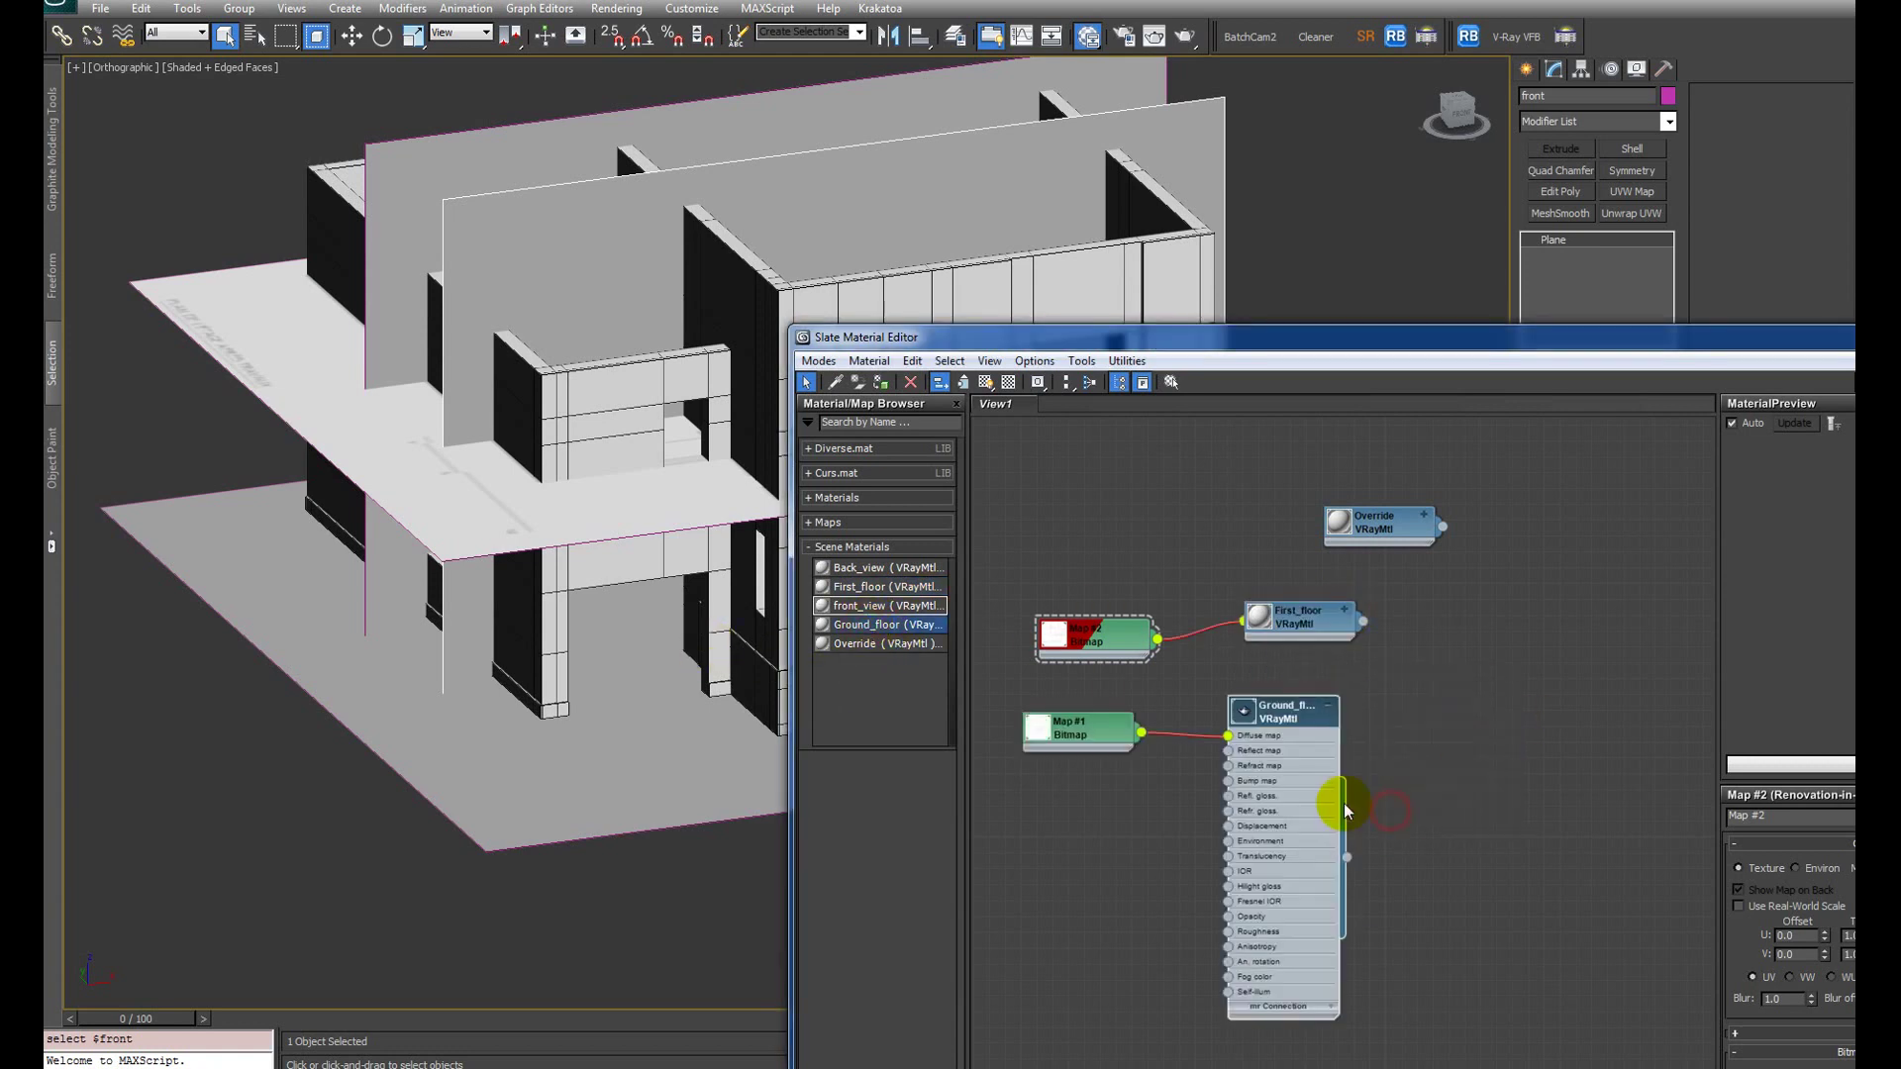
{"action": "left_click", "coordinate": [1331, 707]}
{"action": "left_click", "coordinate": [1079, 733]}
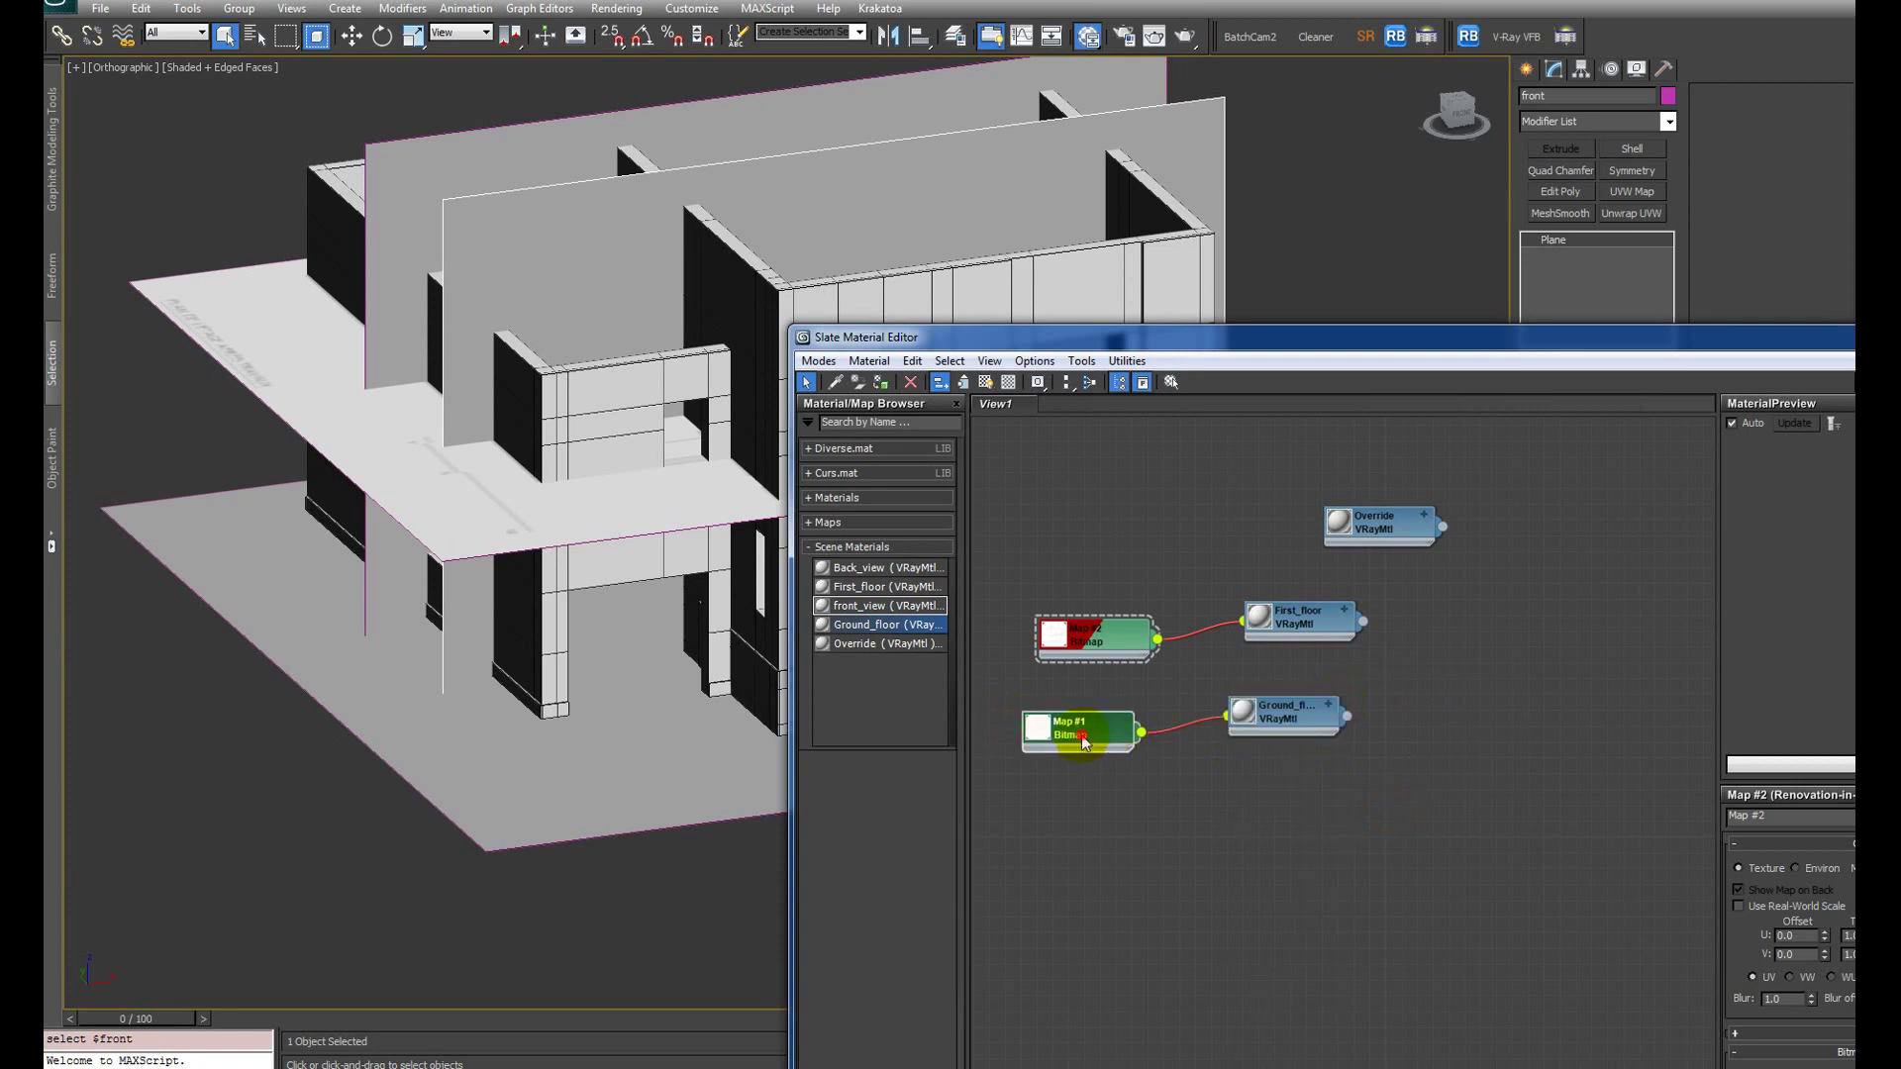
{"action": "left_click", "coordinate": [985, 383]}
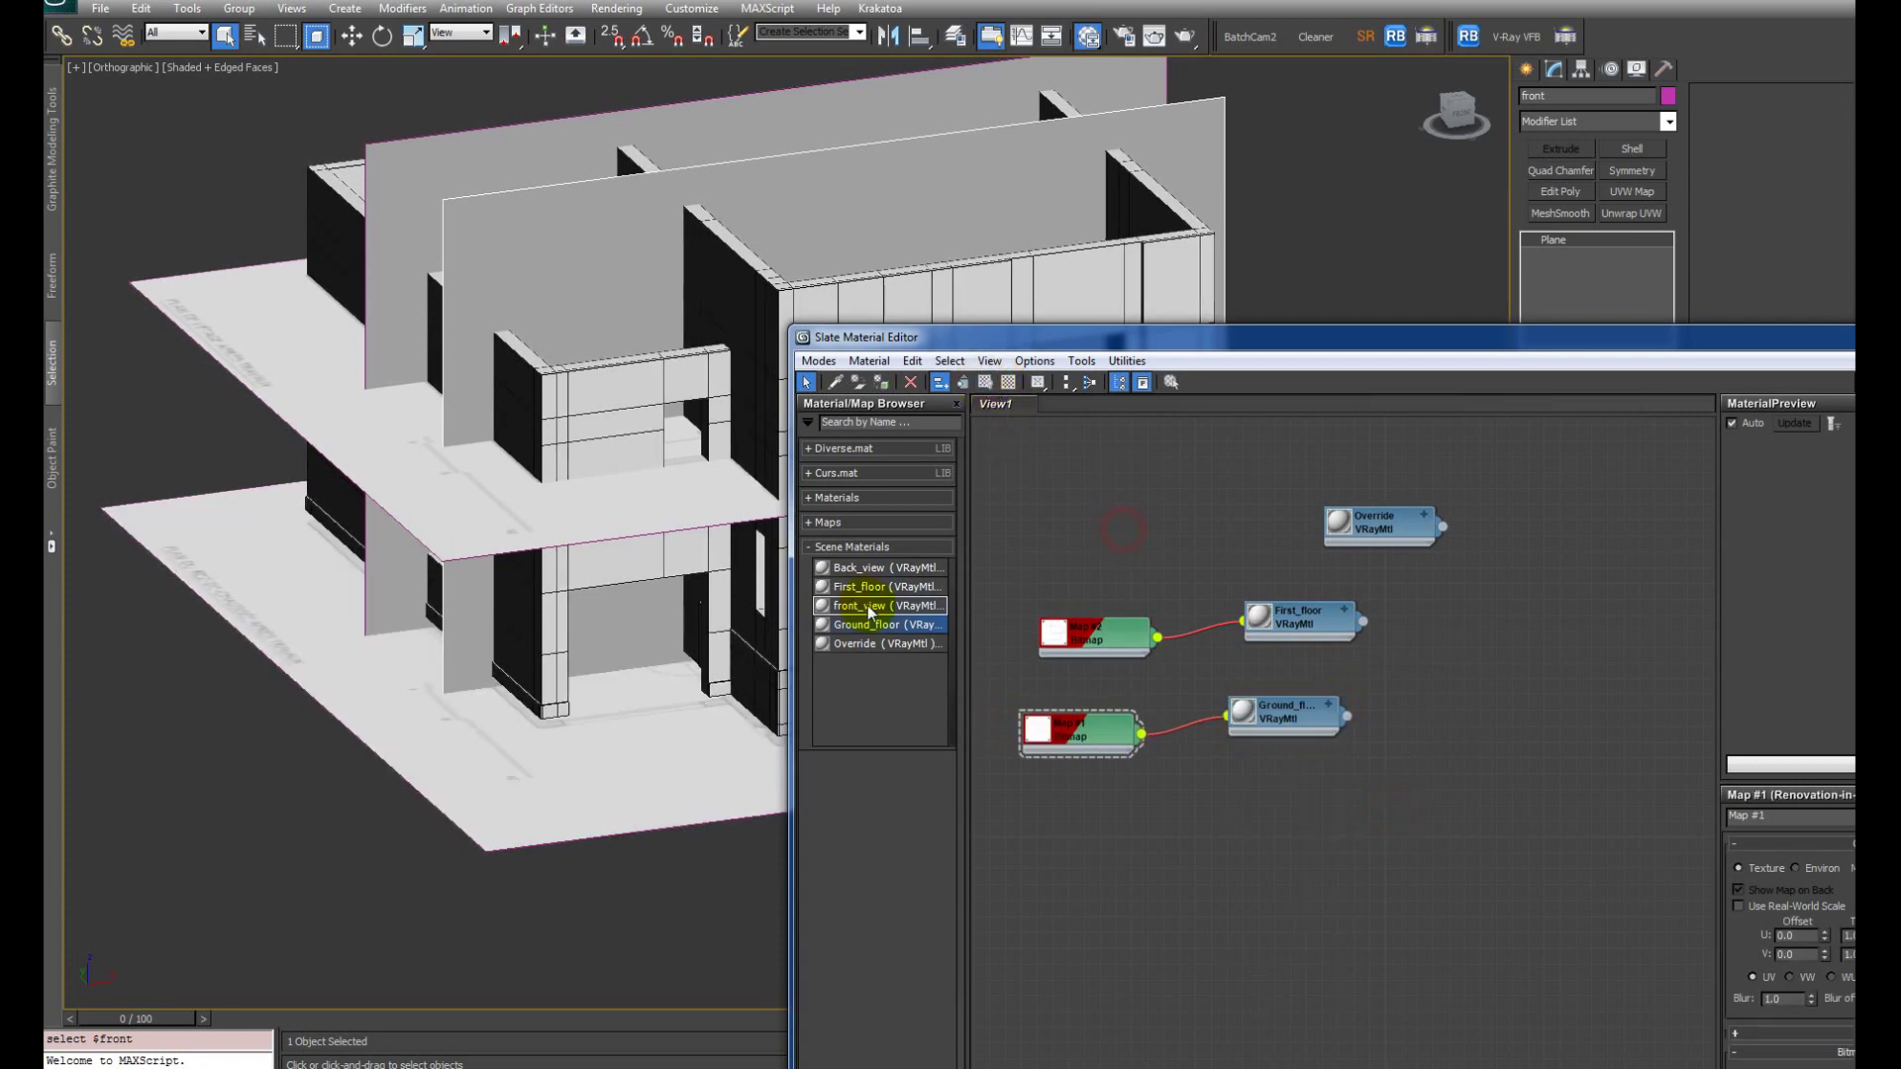
{"action": "scroll", "coordinate": [1230, 749], "scroll_direction": "down", "scroll_amount": 2}
{"action": "middle_click_drag", "start_coordinate": [1019, 738], "coordinate": [1013, 666]}
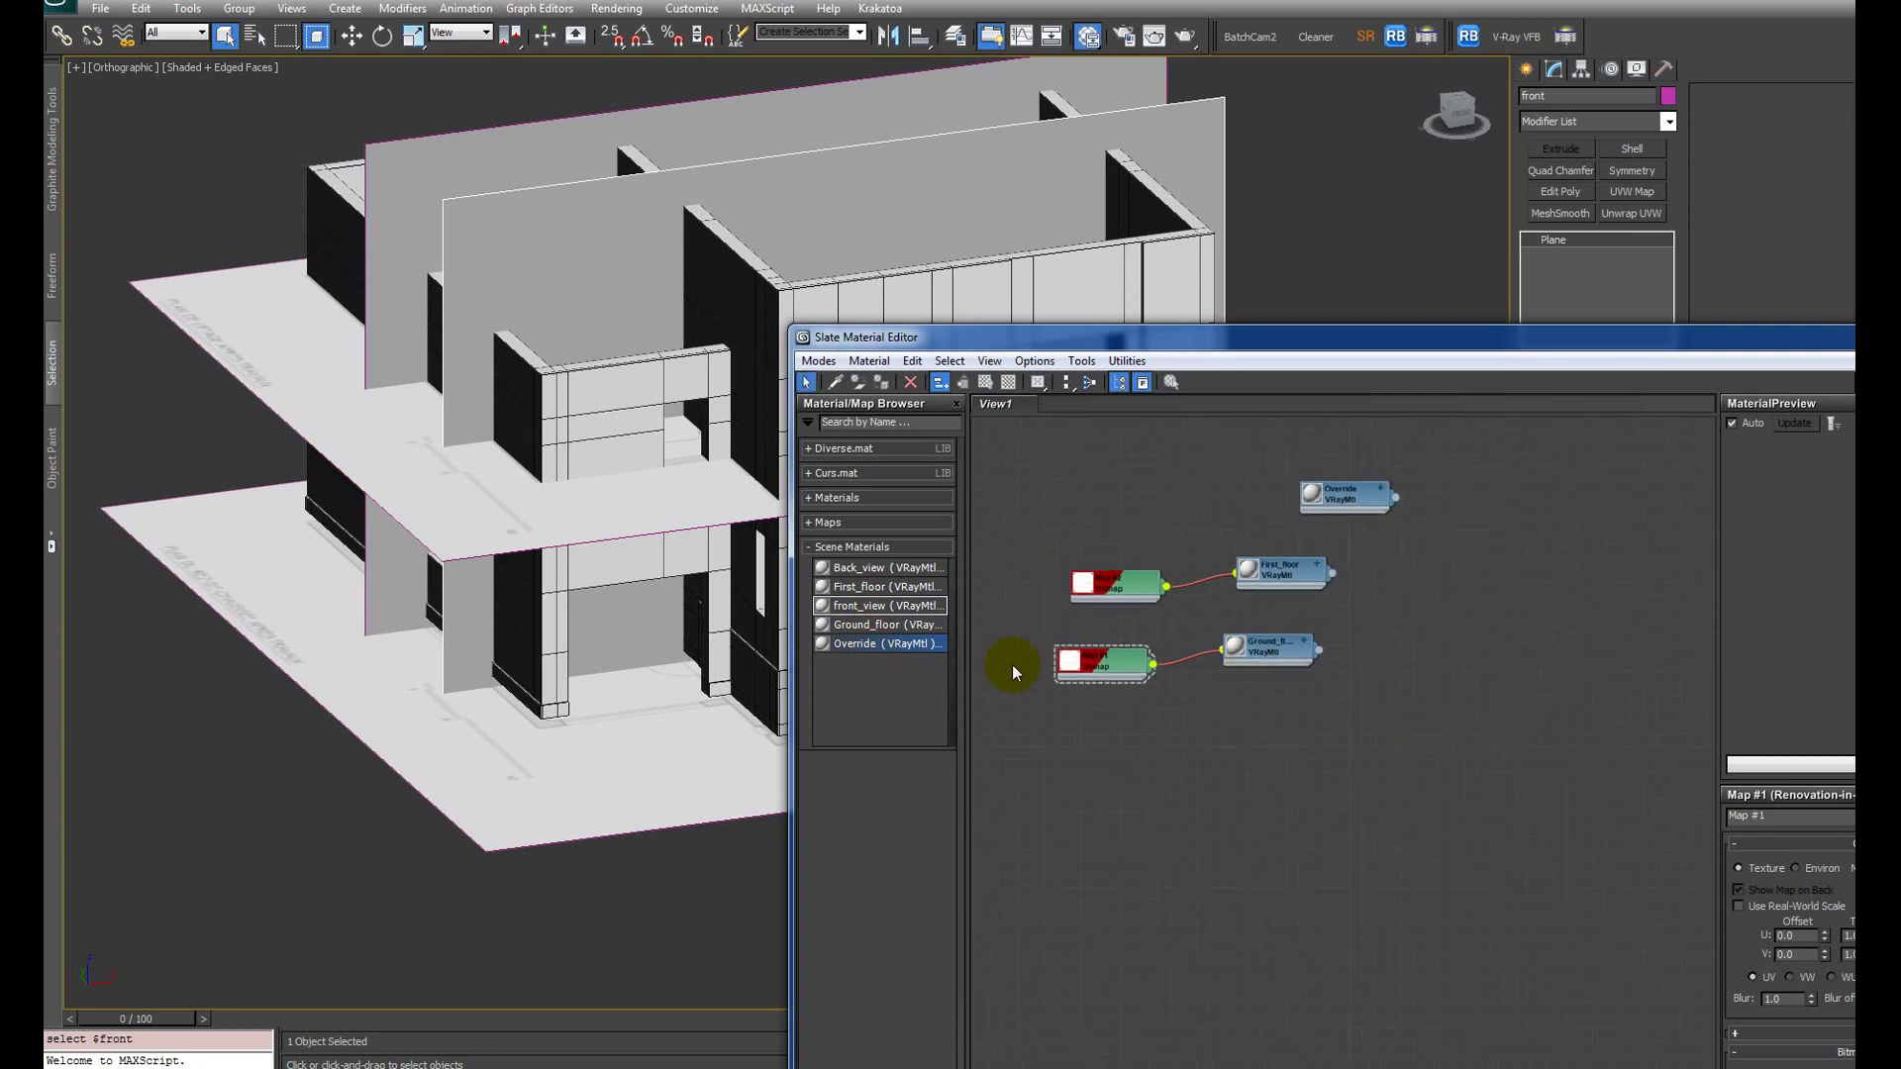
{"action": "left_click_drag", "start_coordinate": [861, 653], "coordinate": [1264, 768]}
{"action": "left_click", "coordinate": [1470, 822]}
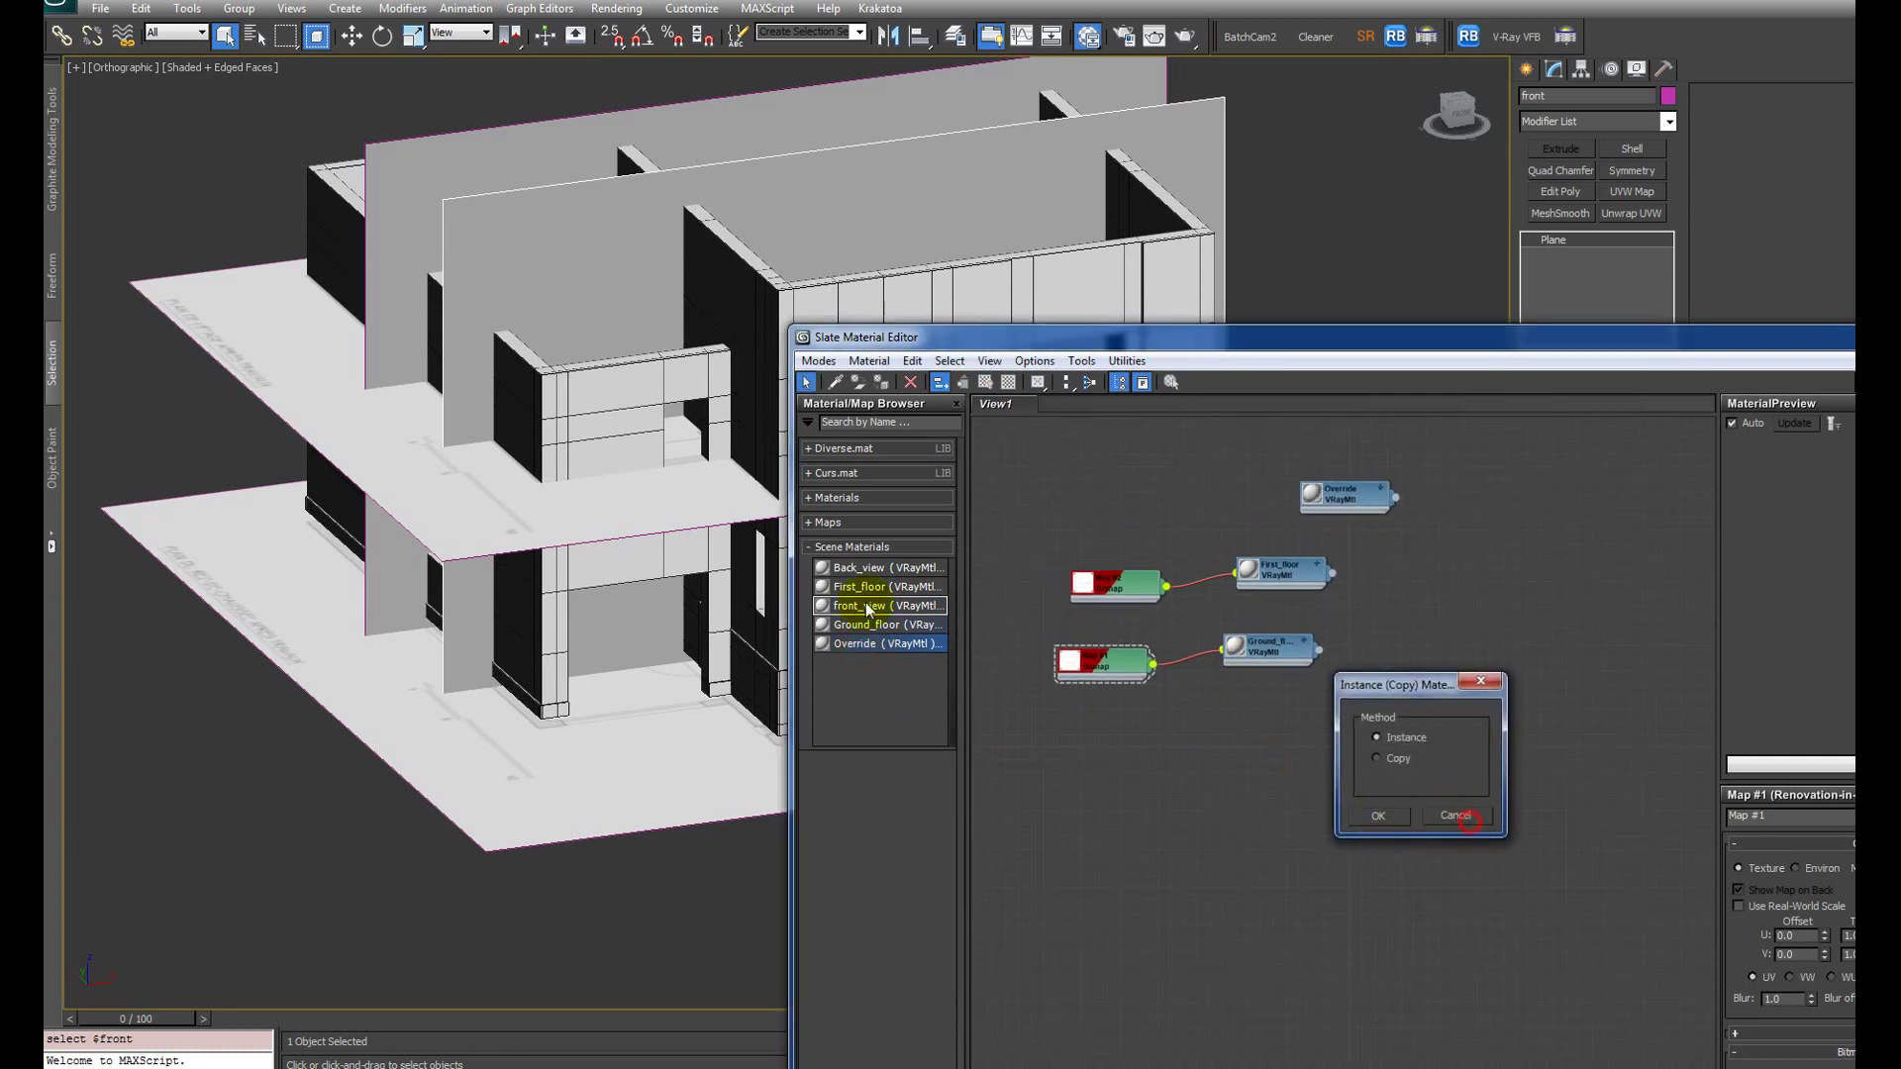
{"action": "left_click", "coordinate": [867, 587]}
Step: Load the Back_view material into the node view as an instance and collapse its node
{"action": "scroll", "coordinate": [1292, 591], "scroll_direction": "up", "scroll_amount": 2}
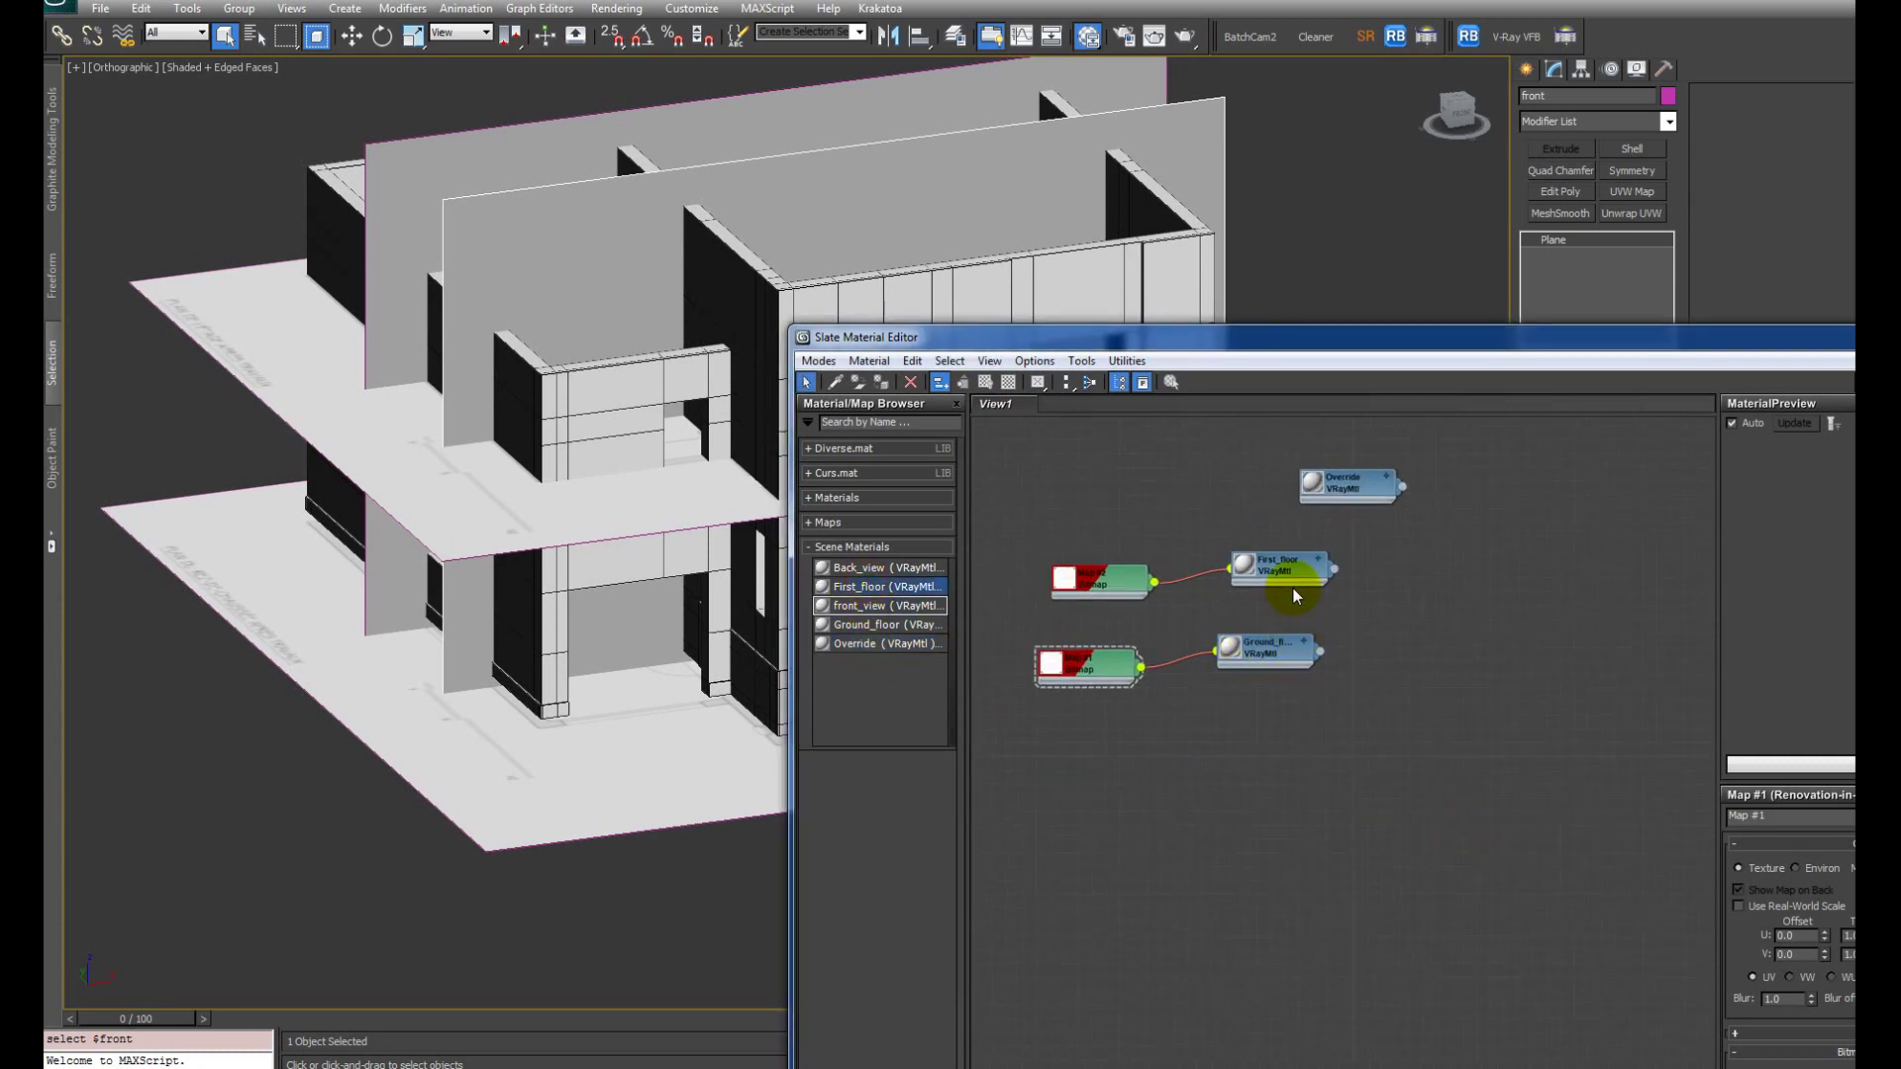
{"action": "middle_click_drag", "start_coordinate": [1292, 591], "coordinate": [1353, 589]}
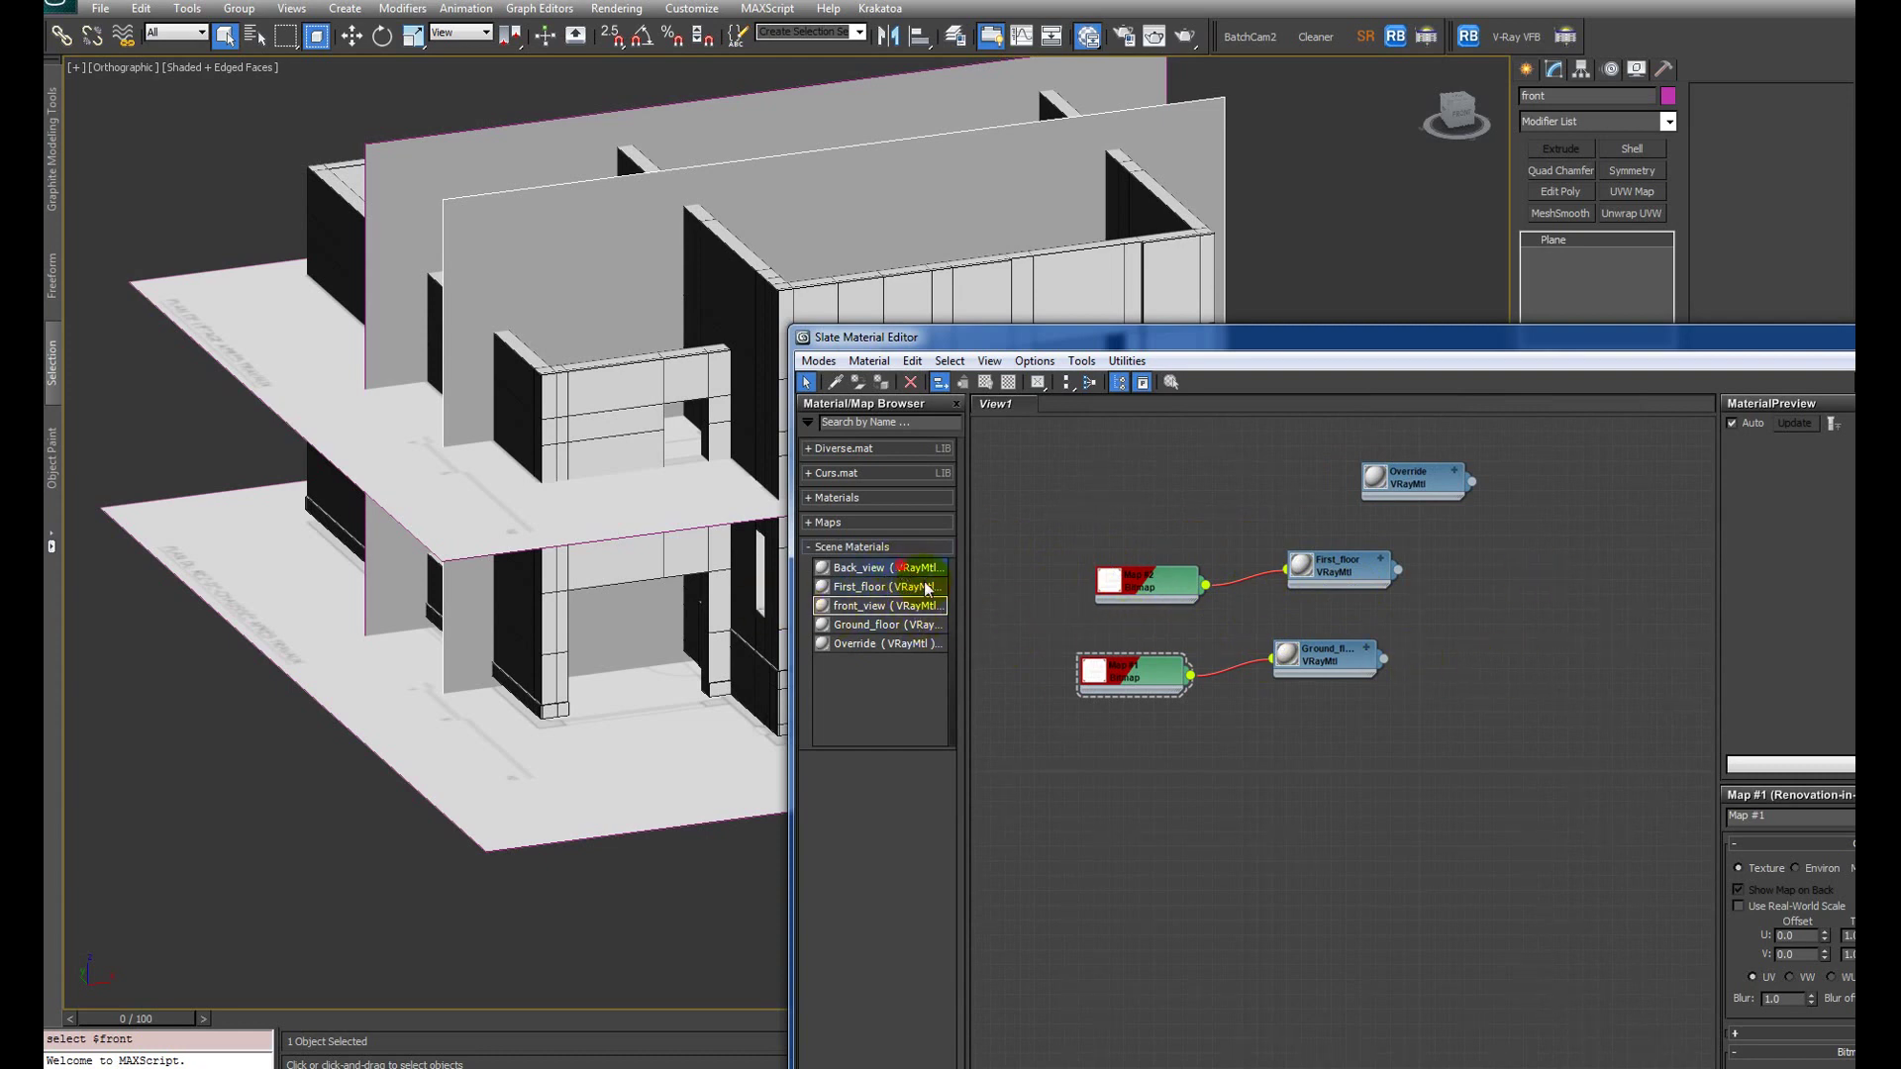
{"action": "left_click_drag", "start_coordinate": [926, 587], "coordinate": [1088, 673]}
{"action": "left_click", "coordinate": [1377, 816]}
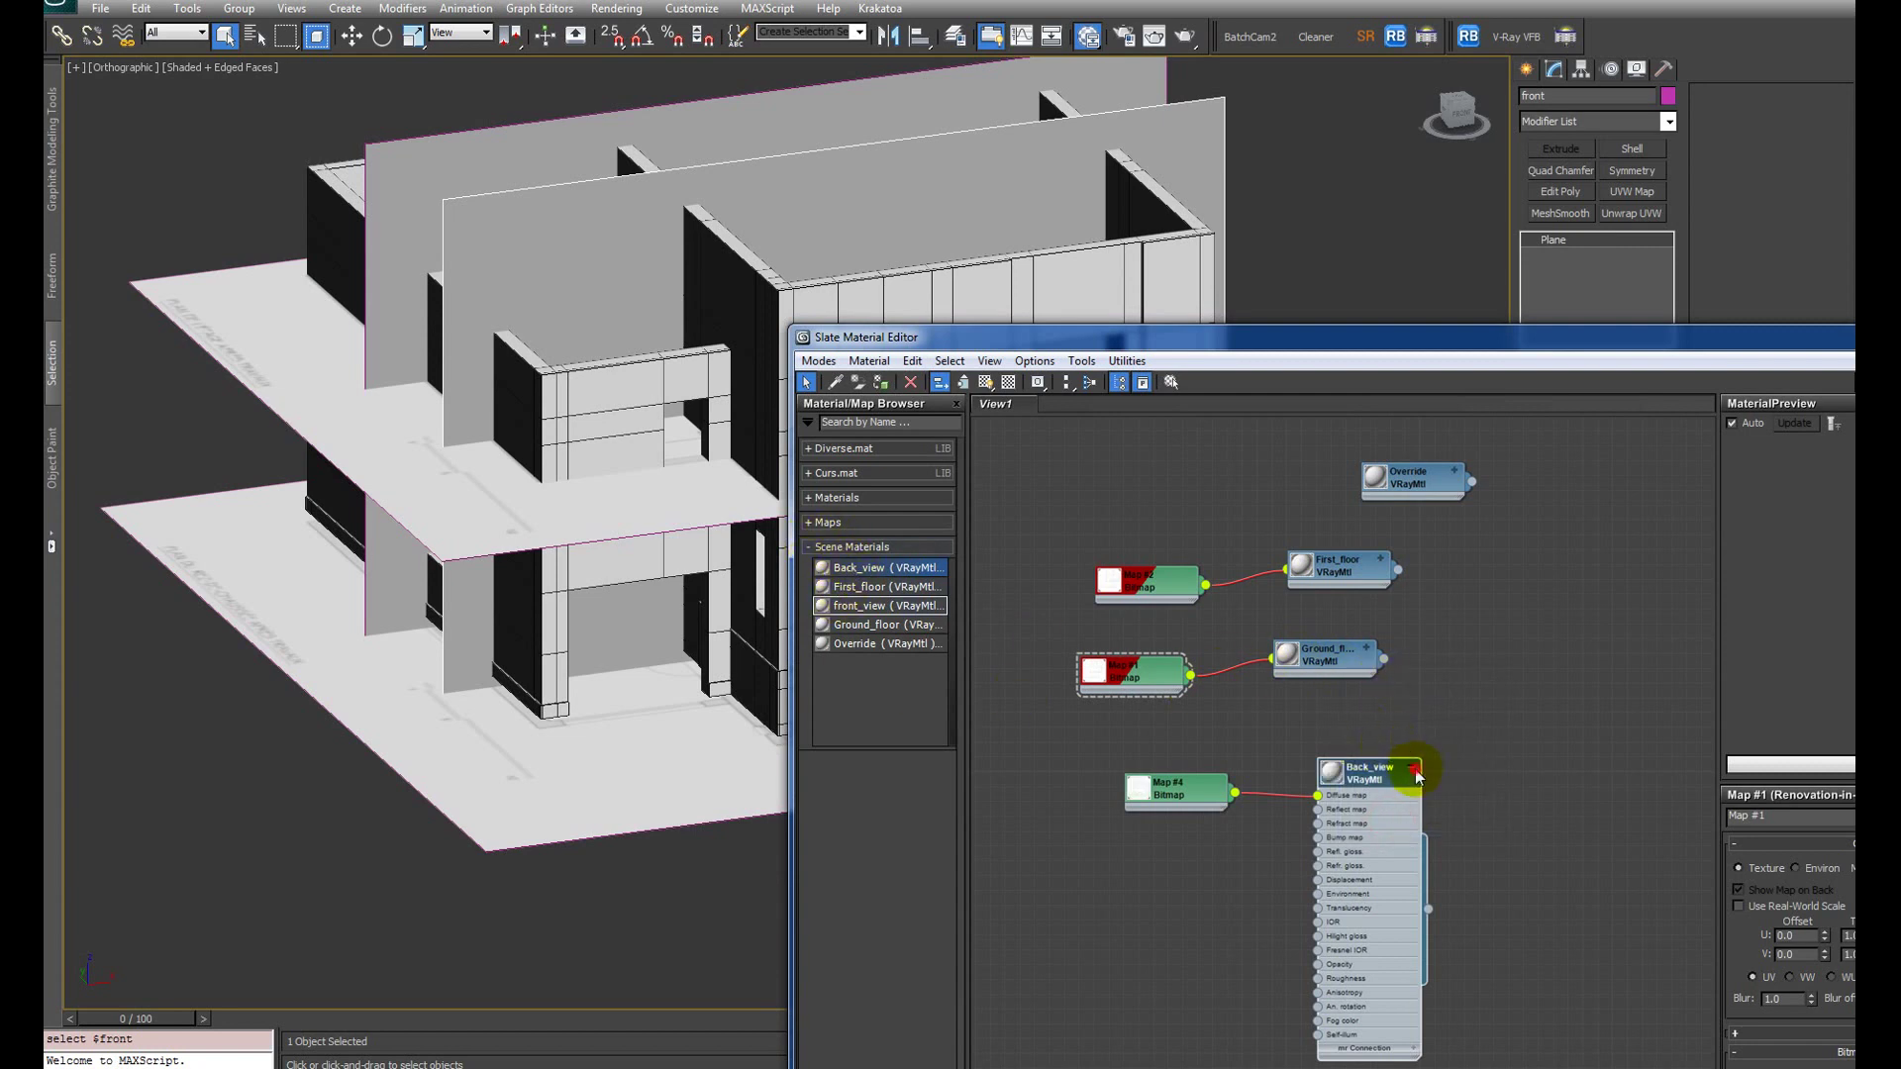
{"action": "left_click", "coordinate": [1415, 769]}
Step: Show the Back_view bitmap in the viewport and move its nodes up closer to the Ground_floor nodes
{"action": "left_click", "coordinate": [1196, 790]}
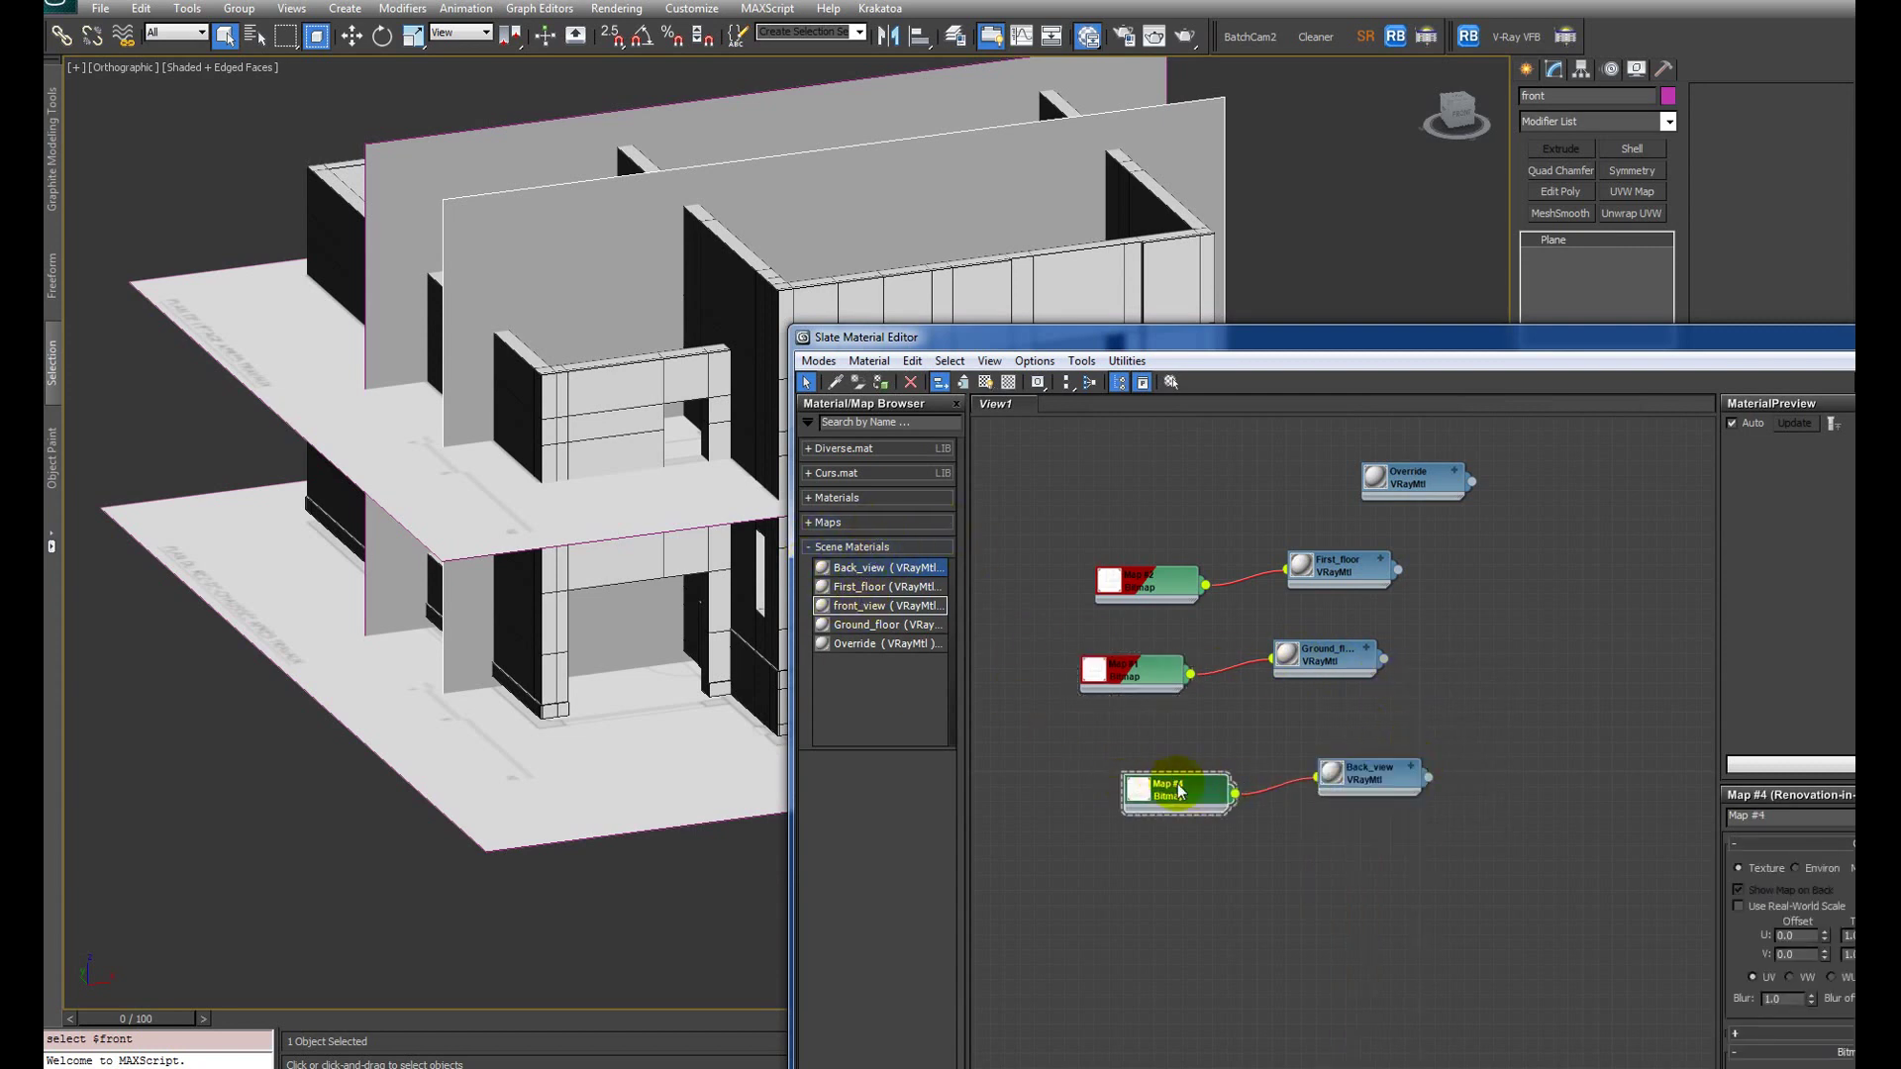
{"action": "left_click", "coordinate": [988, 384]}
{"action": "left_click_drag", "start_coordinate": [1366, 782], "coordinate": [1352, 737]}
{"action": "left_click", "coordinate": [1153, 738]}
{"action": "left_click", "coordinate": [985, 382]}
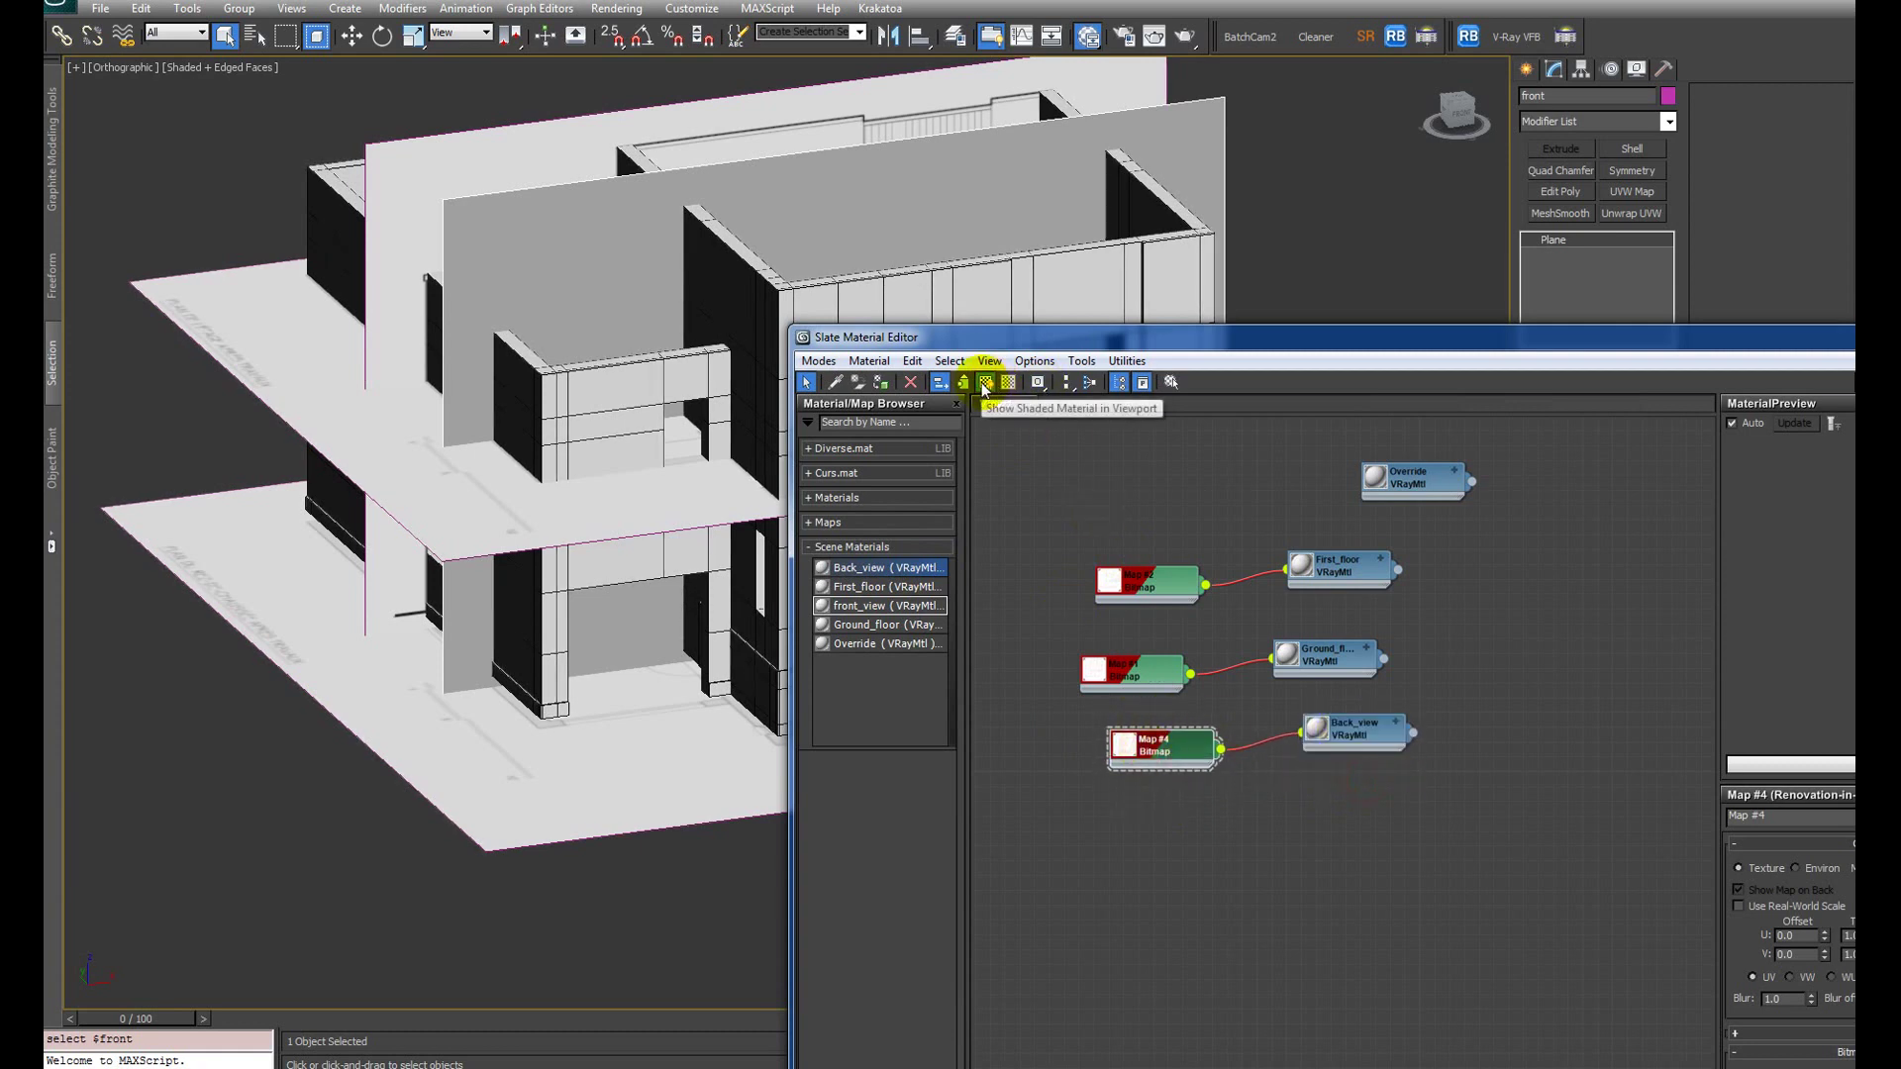
Step: Load the front_view material into the node view as an instance, collapse its node and show its bitmap in the viewport
{"action": "left_click", "coordinate": [884, 588]}
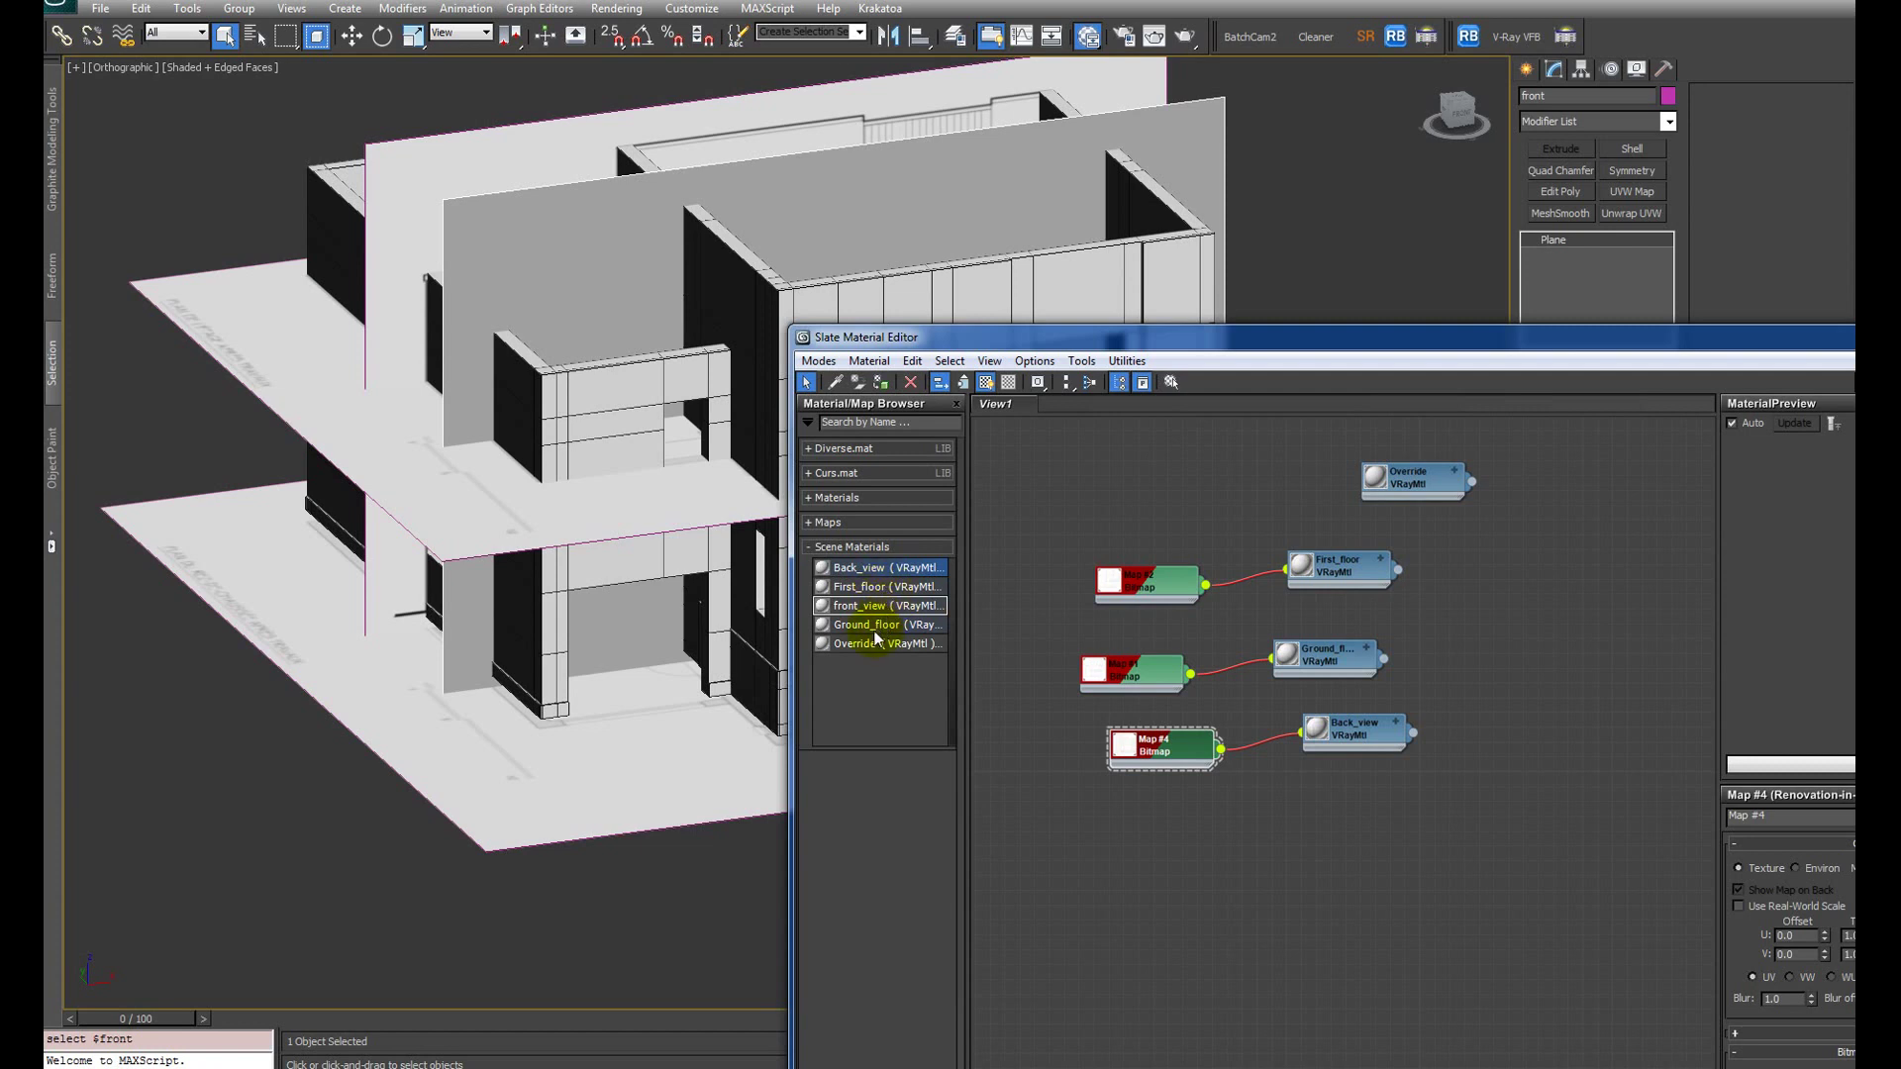
{"action": "left_click", "coordinate": [1338, 654]}
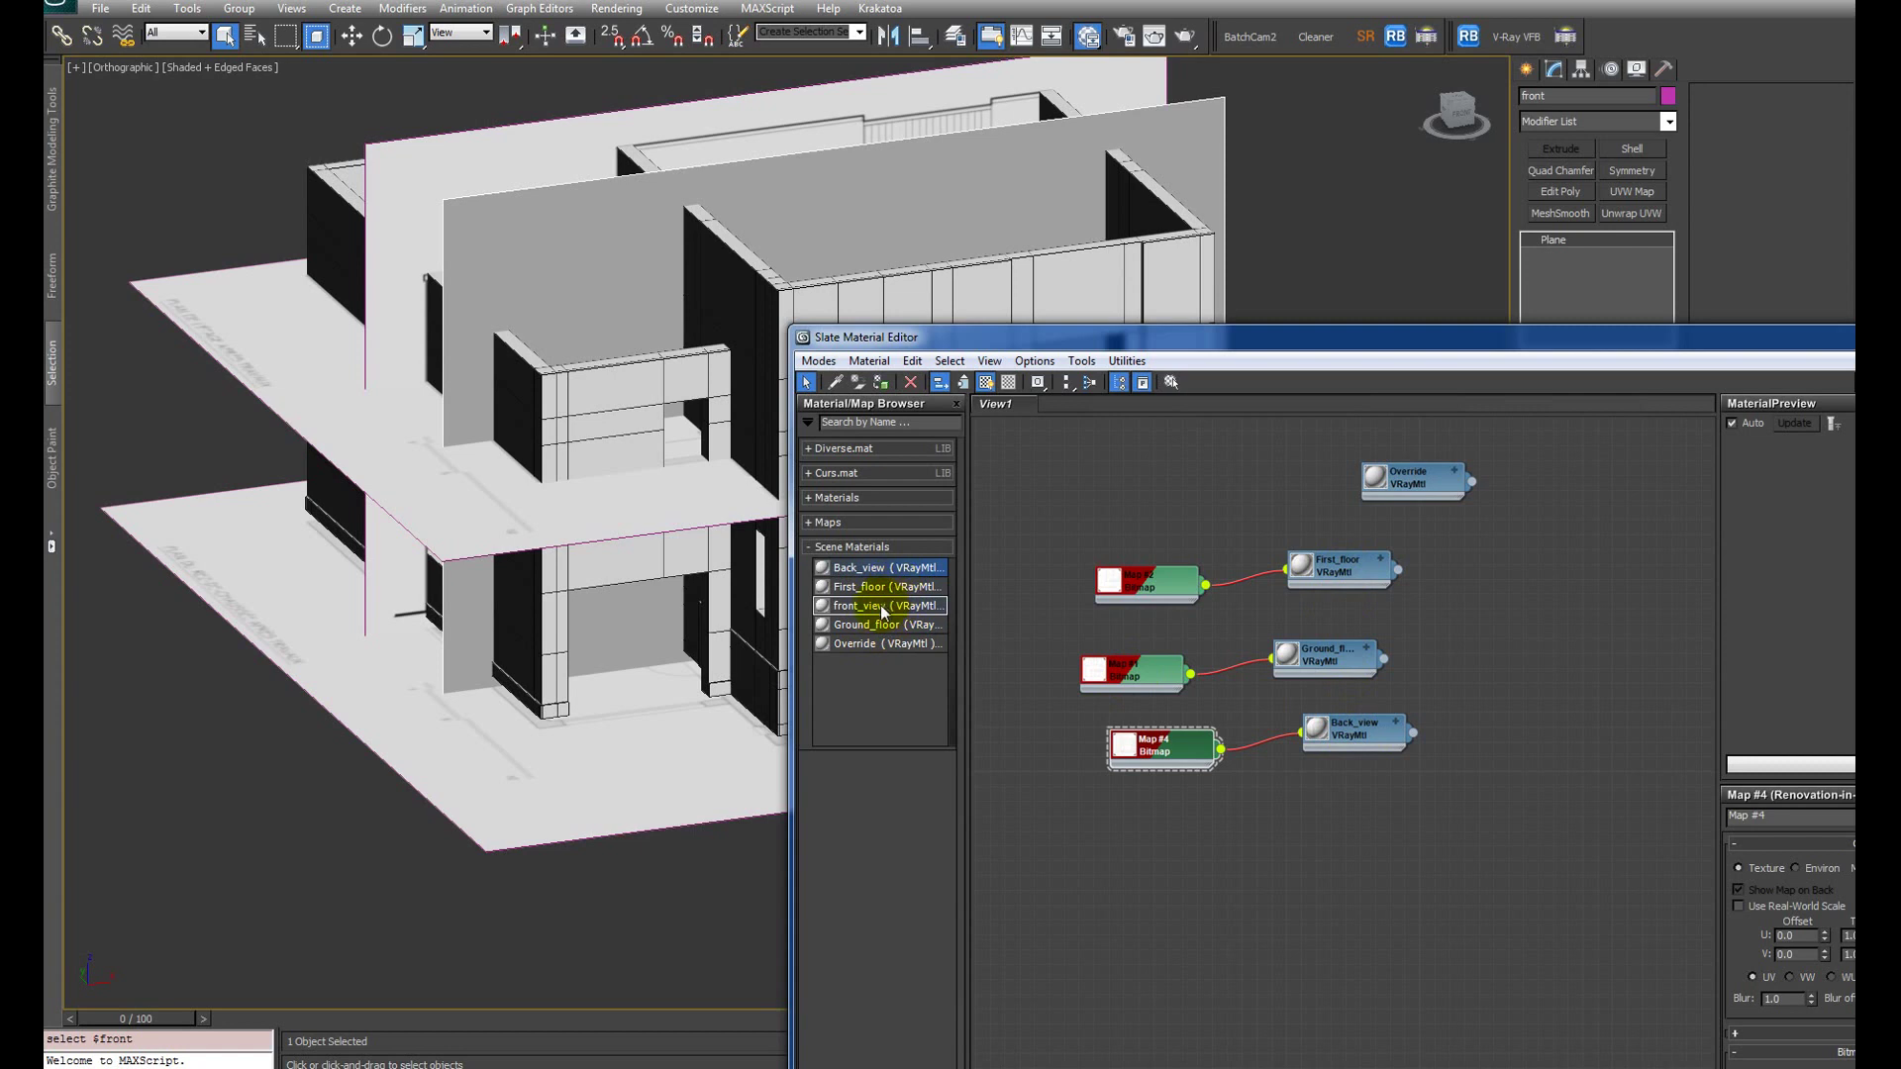
{"action": "left_click_drag", "start_coordinate": [884, 611], "coordinate": [1287, 797]}
{"action": "left_click", "coordinate": [1364, 826]}
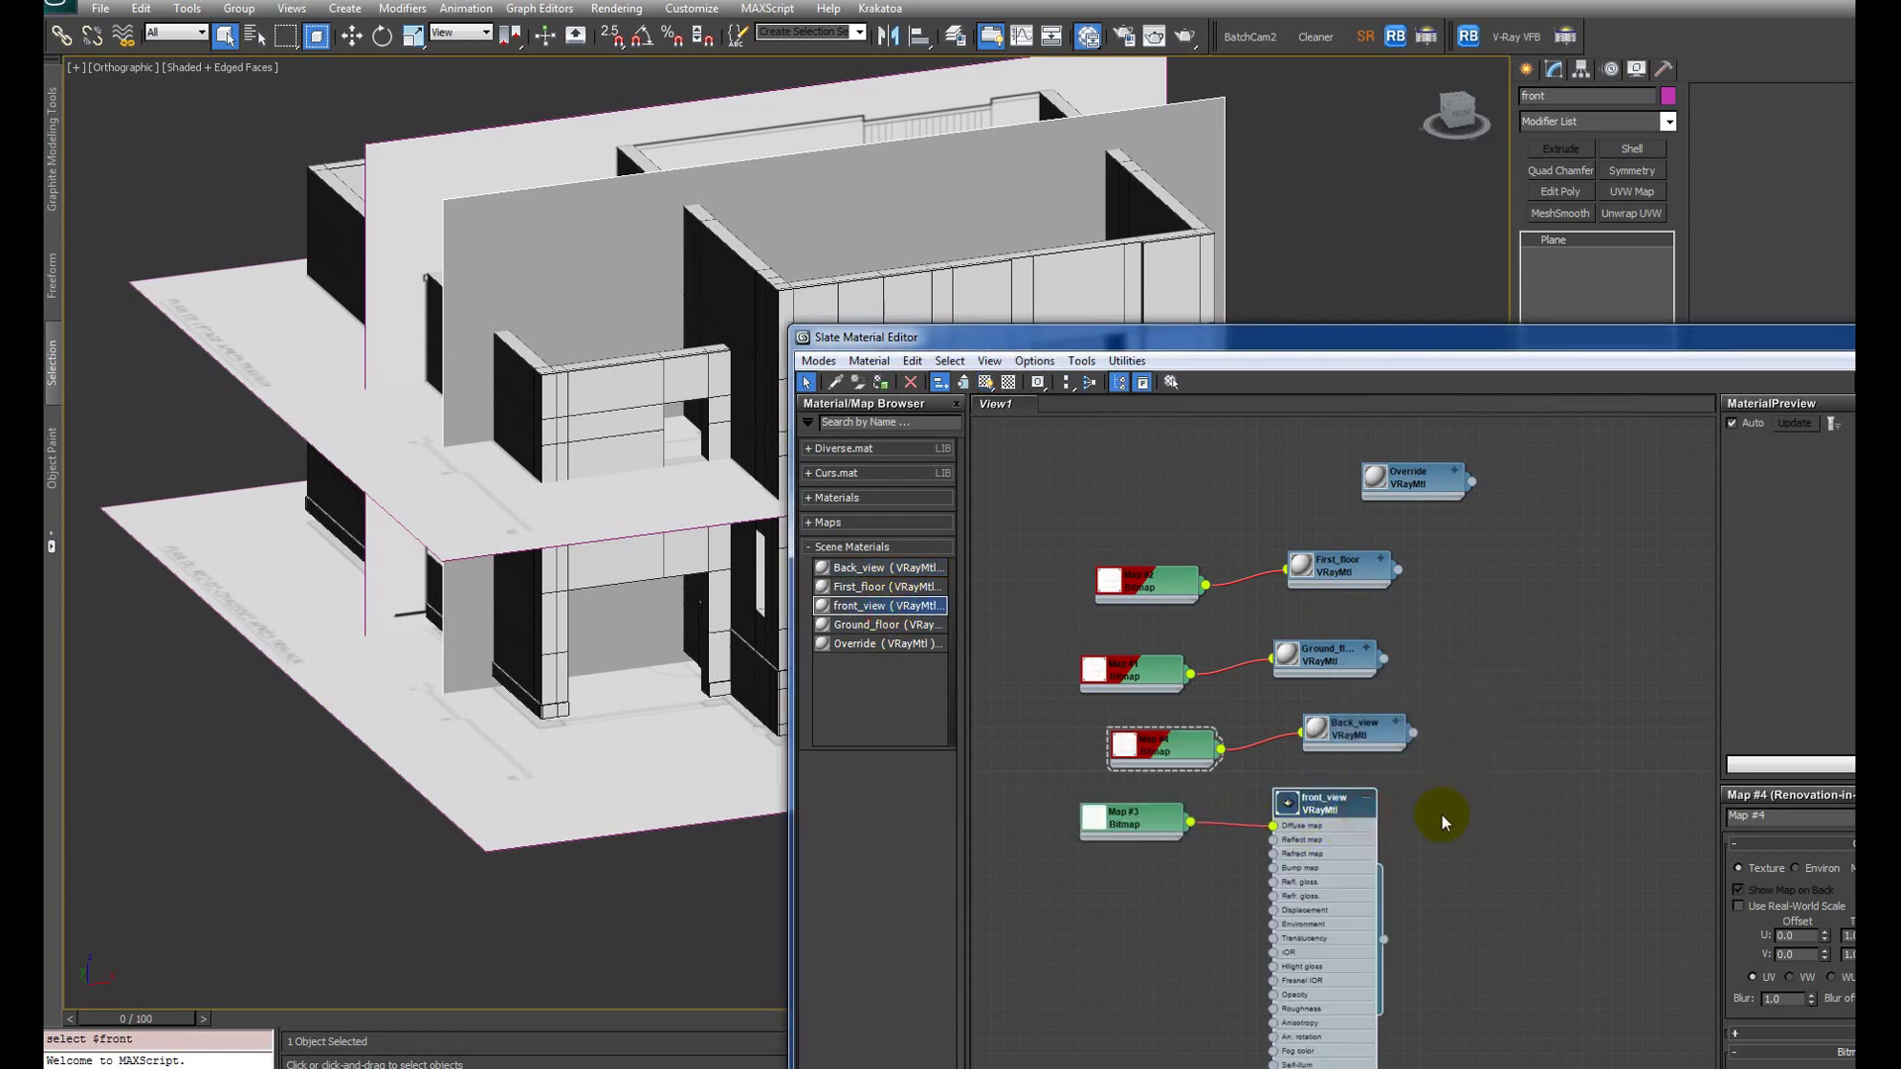
{"action": "left_click", "coordinate": [1367, 798]}
{"action": "left_click", "coordinate": [1173, 819]}
{"action": "left_click", "coordinate": [985, 382]}
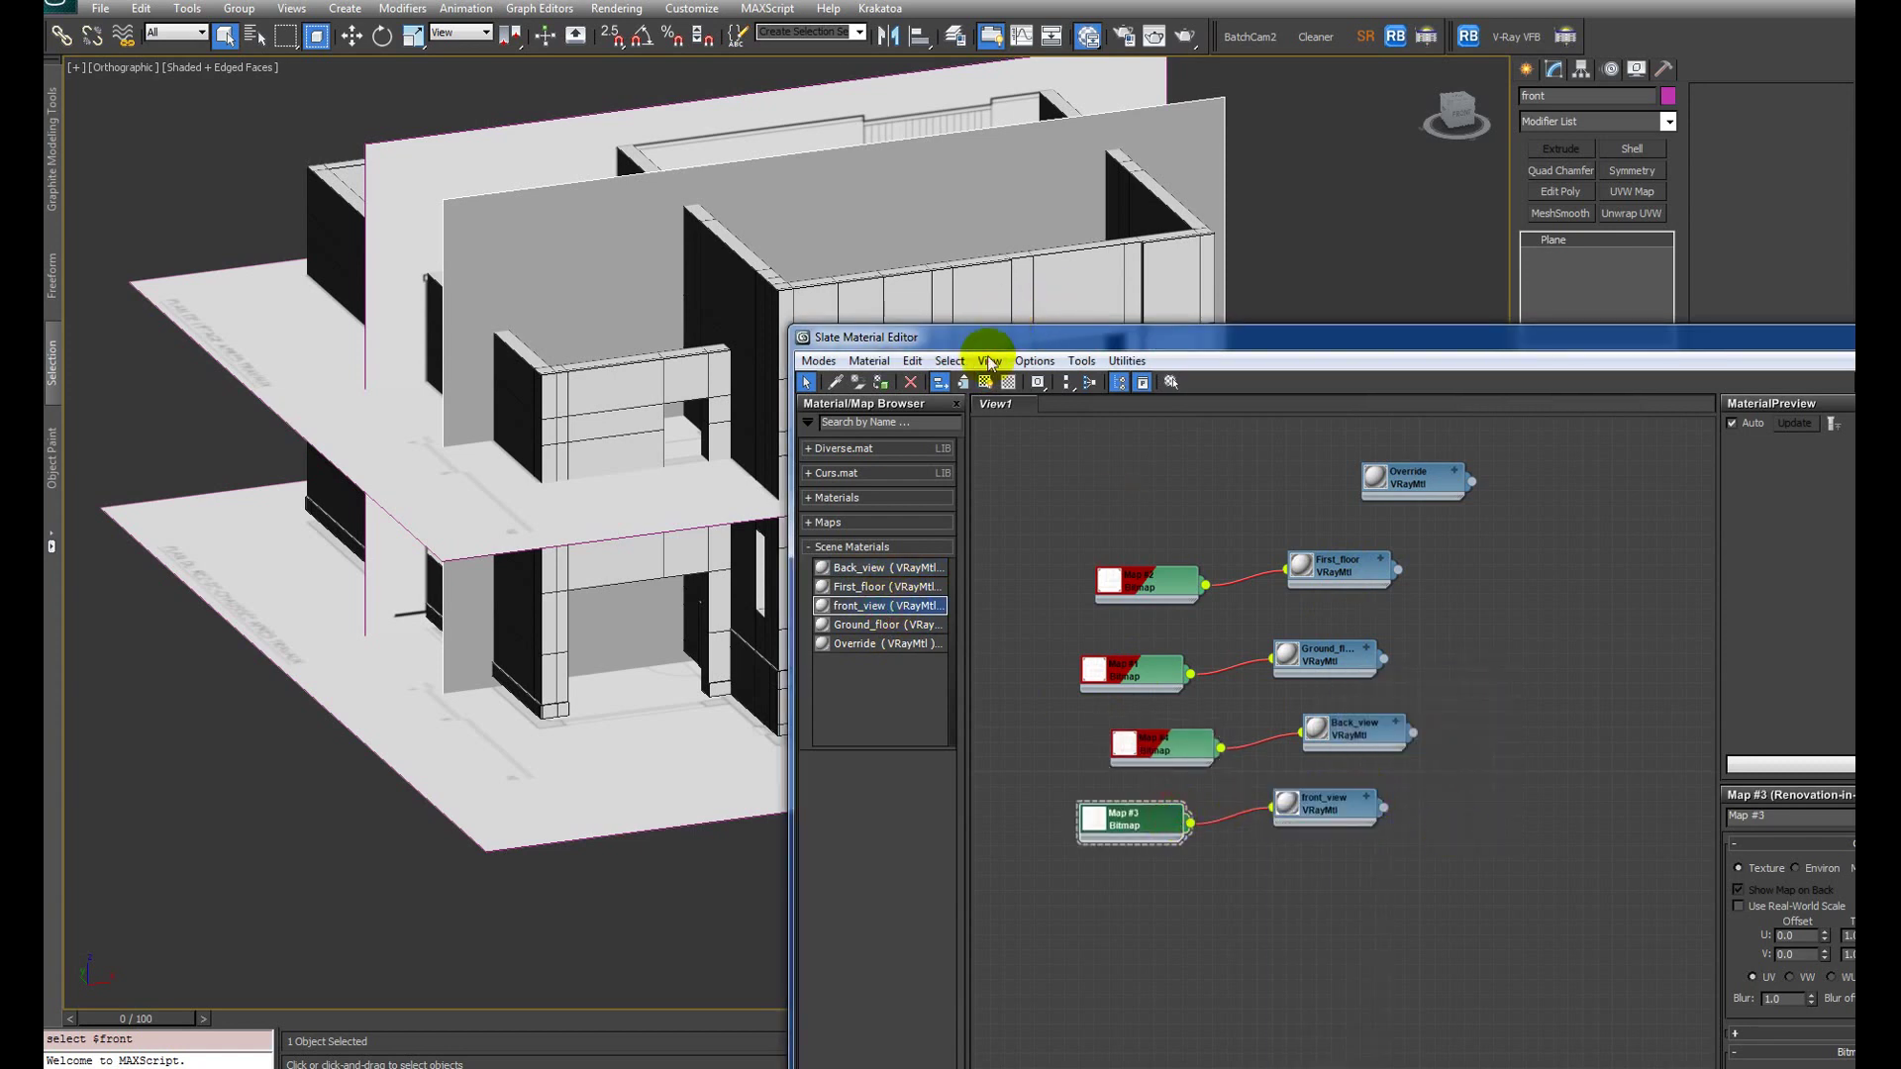
Step: Close the Slate Material Editor and save the scene
{"action": "left_click_drag", "start_coordinate": [1785, 345], "coordinate": [1257, 275]}
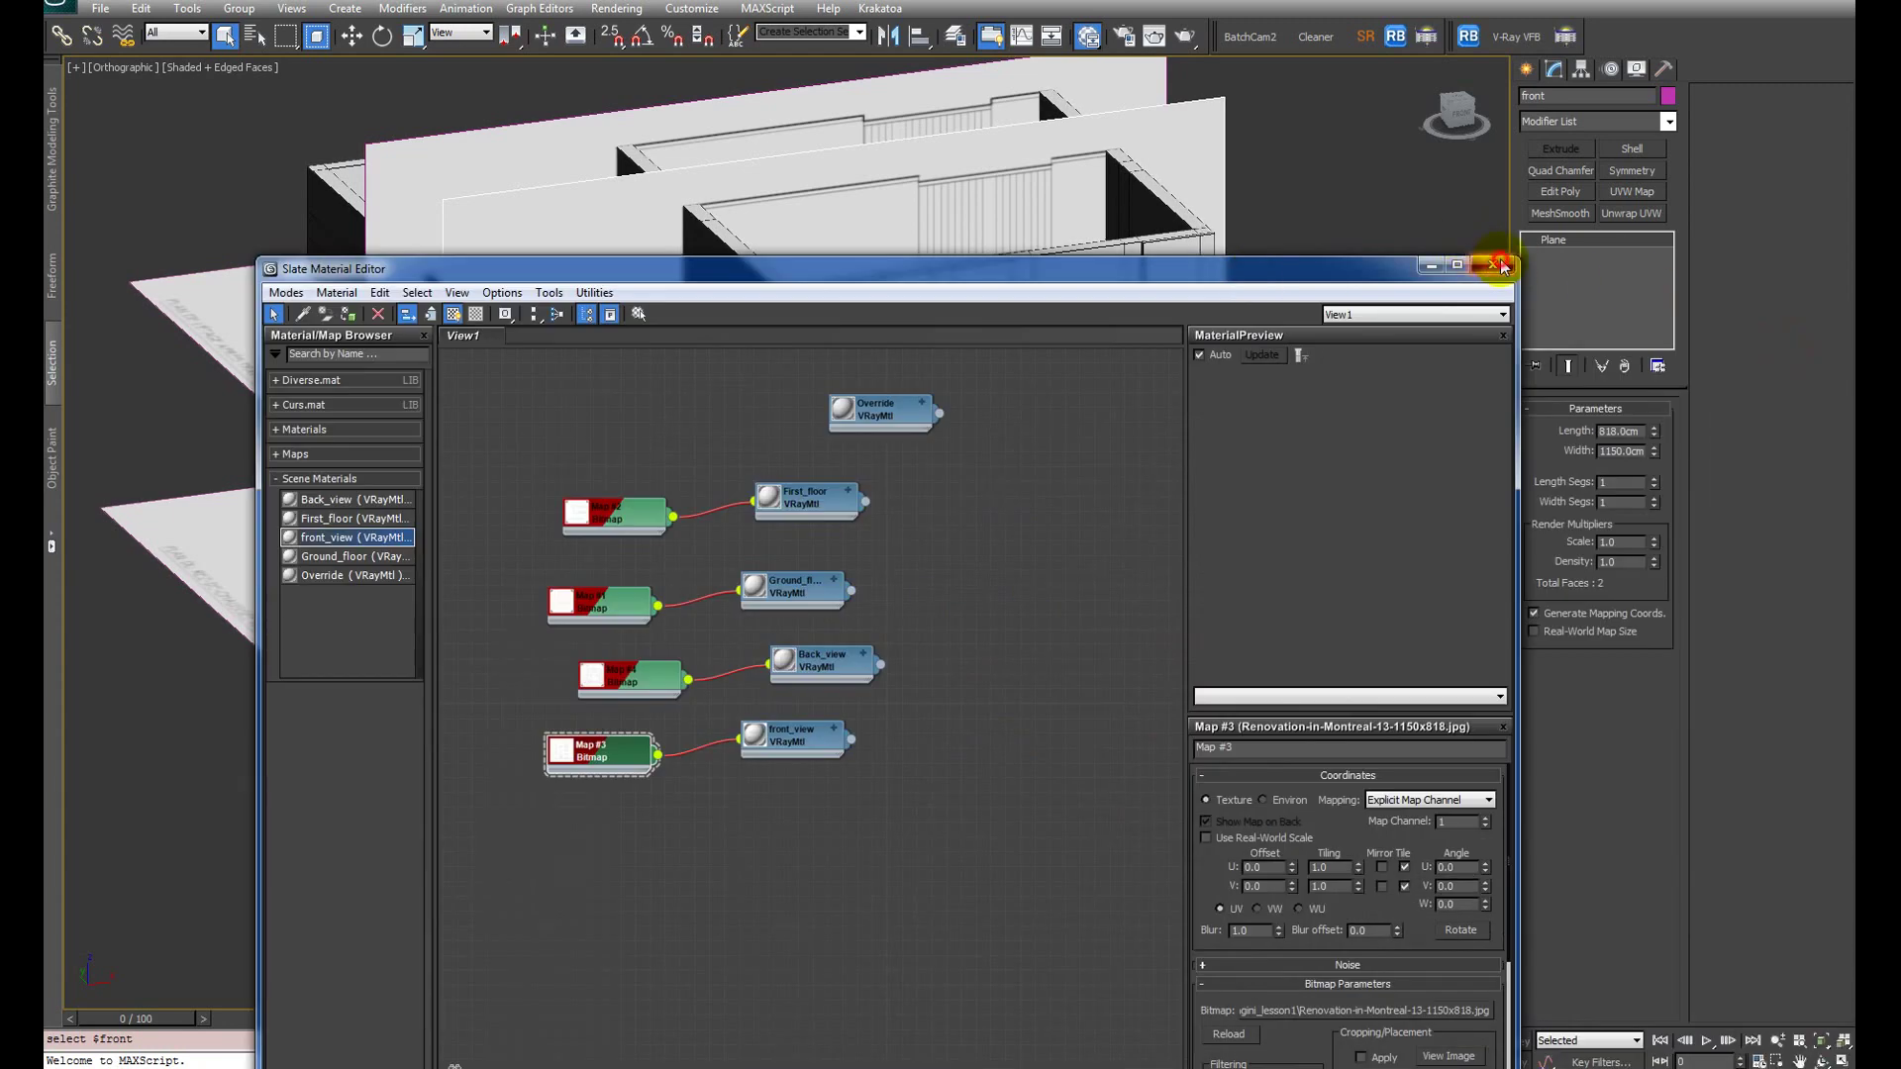
{"action": "left_click", "coordinate": [1500, 261]}
{"action": "middle_click_drag", "start_coordinate": [866, 458], "coordinate": [904, 485], "text": "alt"}
{"action": "key", "text": "ctrl+s"}
Step: Isolate the main house walls and the side wing walls from the reference planes, and clear the selection
{"action": "middle_click_drag", "start_coordinate": [1089, 704], "coordinate": [990, 549], "text": "alt"}
{"action": "left_click", "coordinate": [908, 594]}
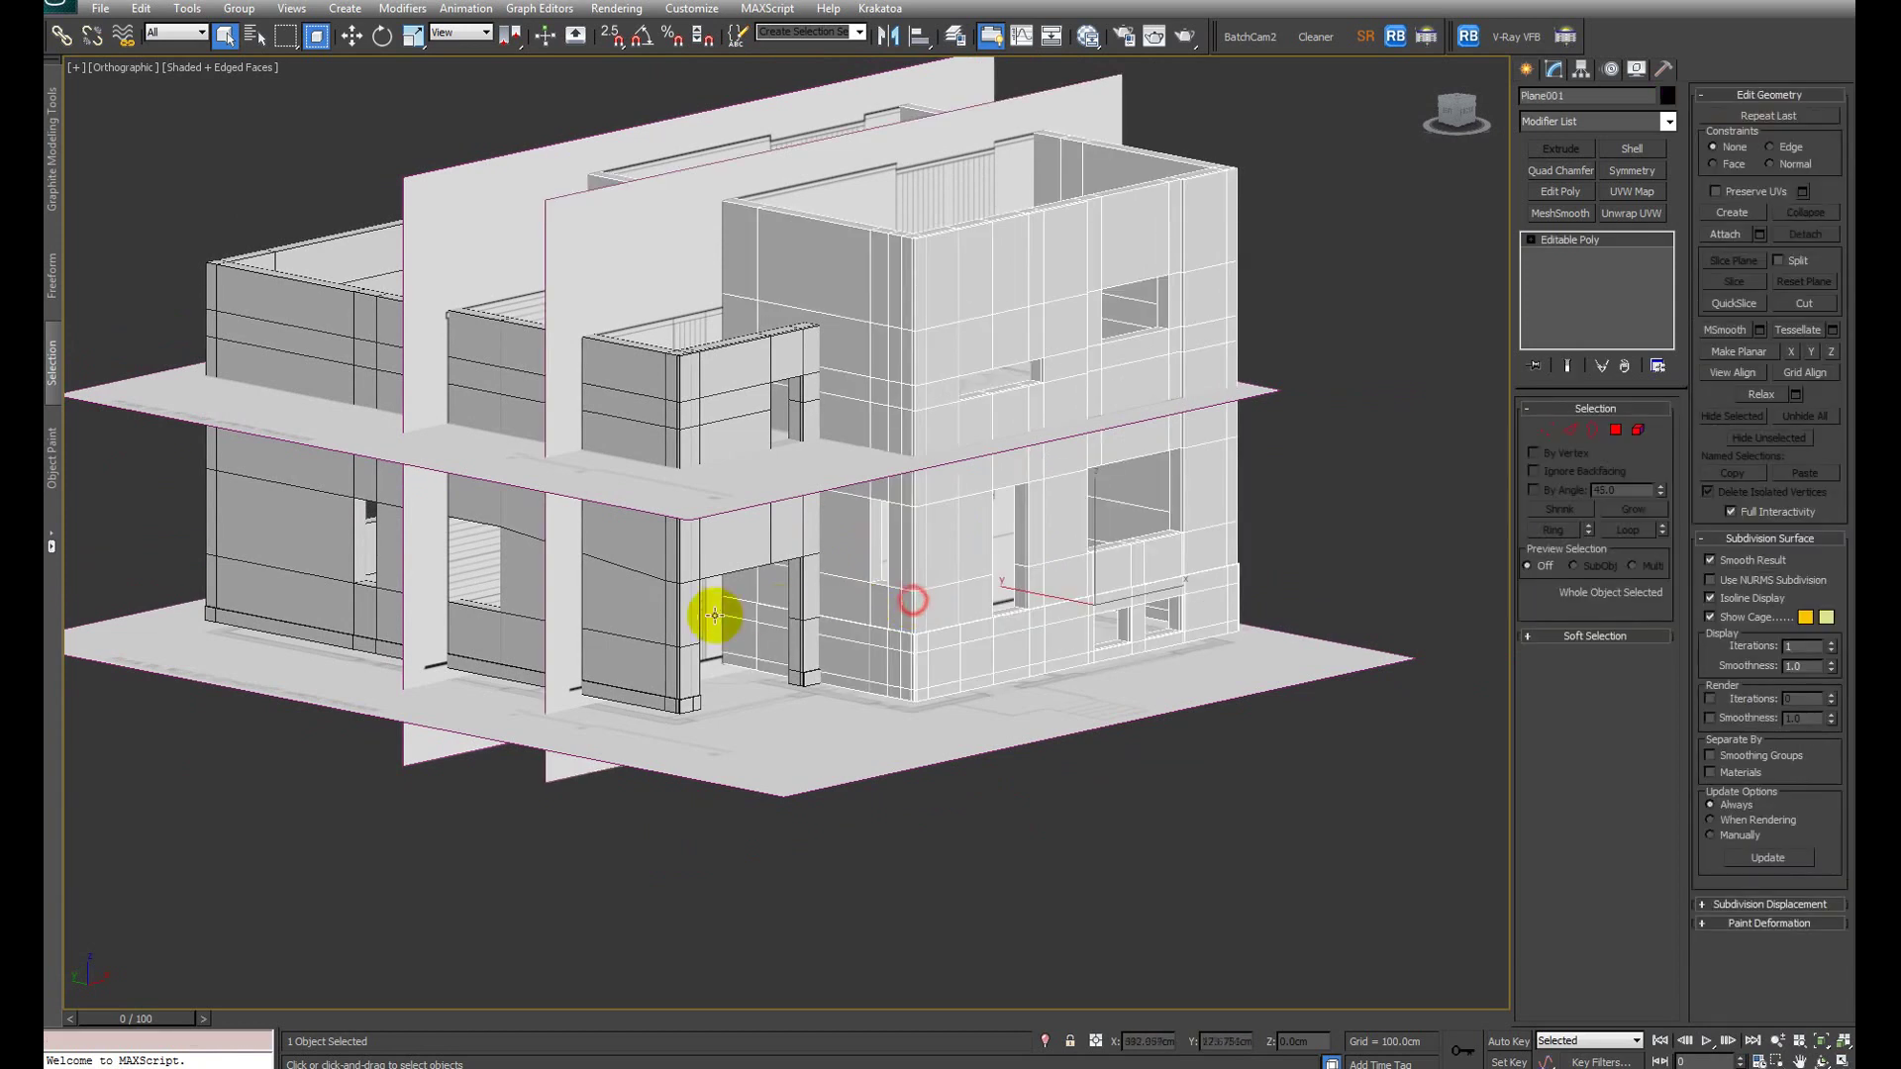
{"action": "left_click", "coordinate": [648, 611], "text": "ctrl"}
{"action": "key", "text": "alt+q"}
{"action": "middle_click_drag", "start_coordinate": [898, 604], "coordinate": [993, 773], "text": "alt"}
{"action": "left_click", "coordinate": [1283, 794]}
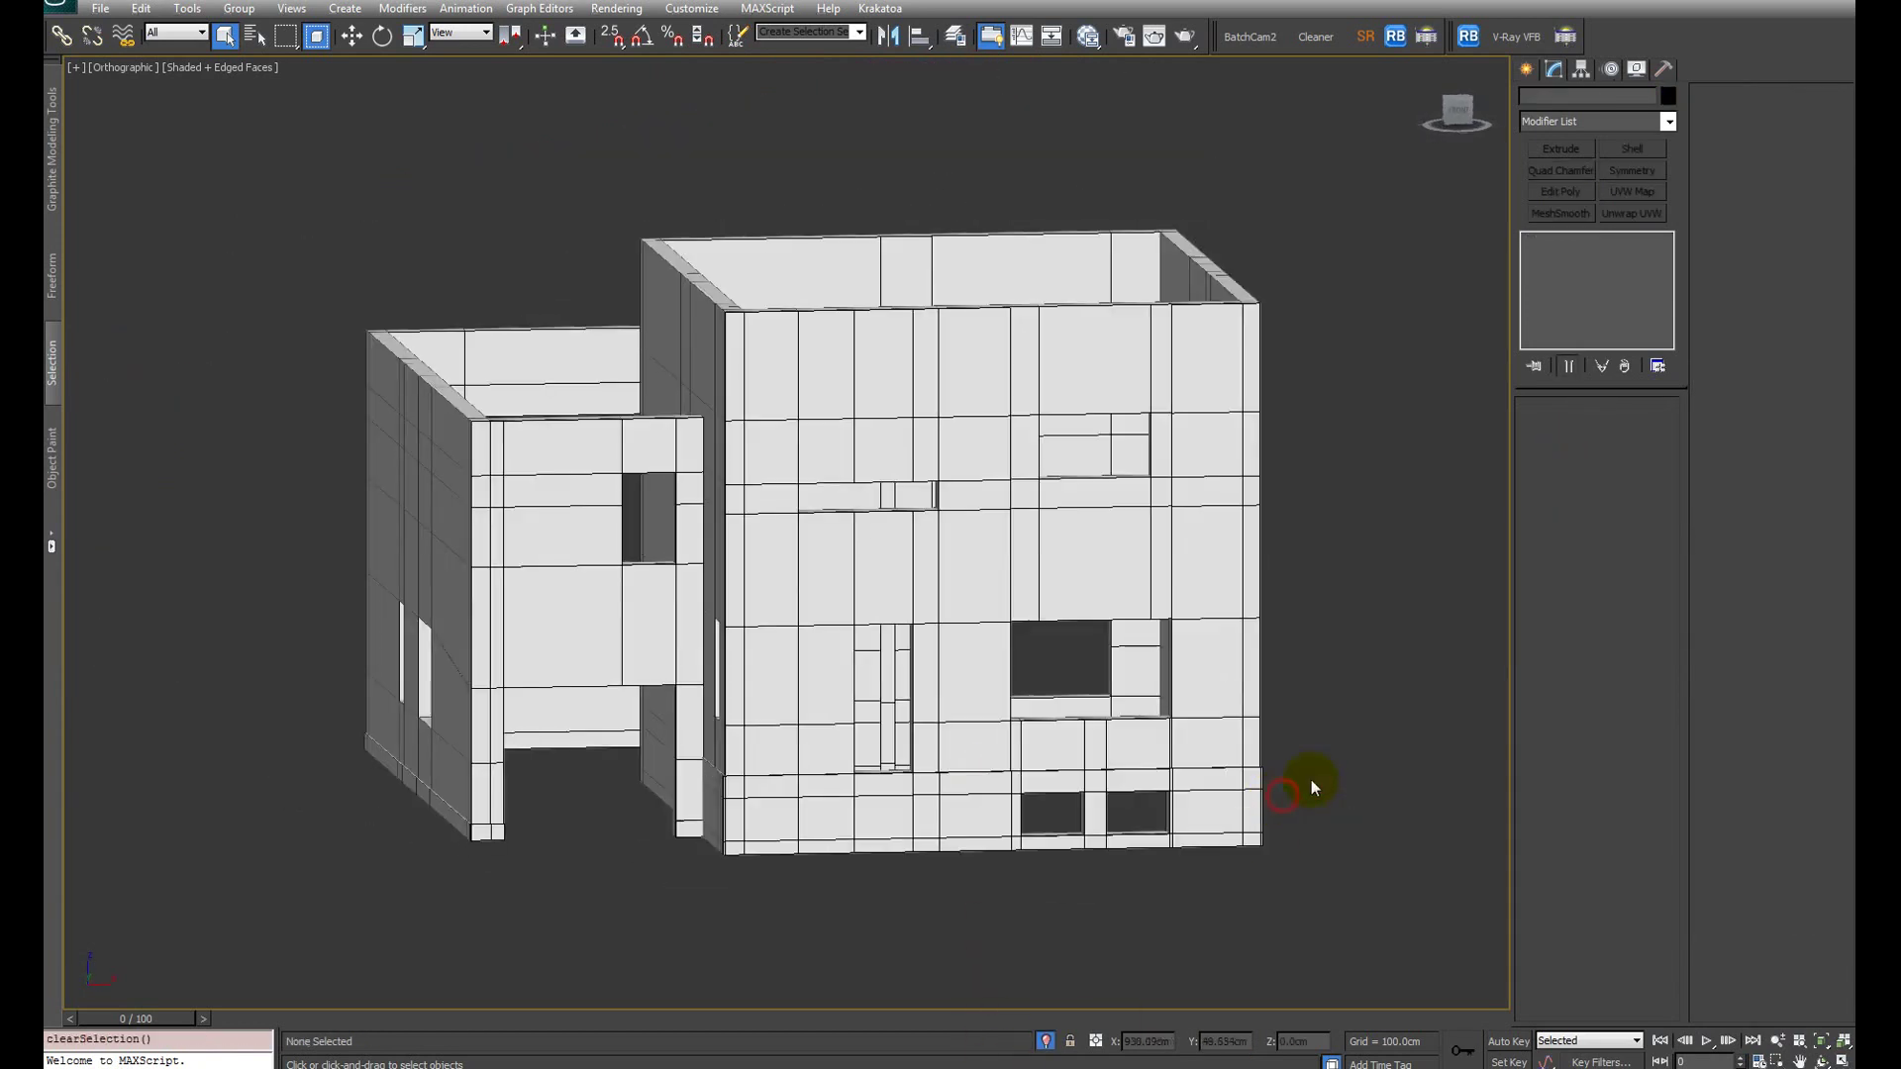
Step: Switch to Windows Photo Viewer and examine the reference photos, including the house's front facade
{"action": "key", "text": "alt+Tab"}
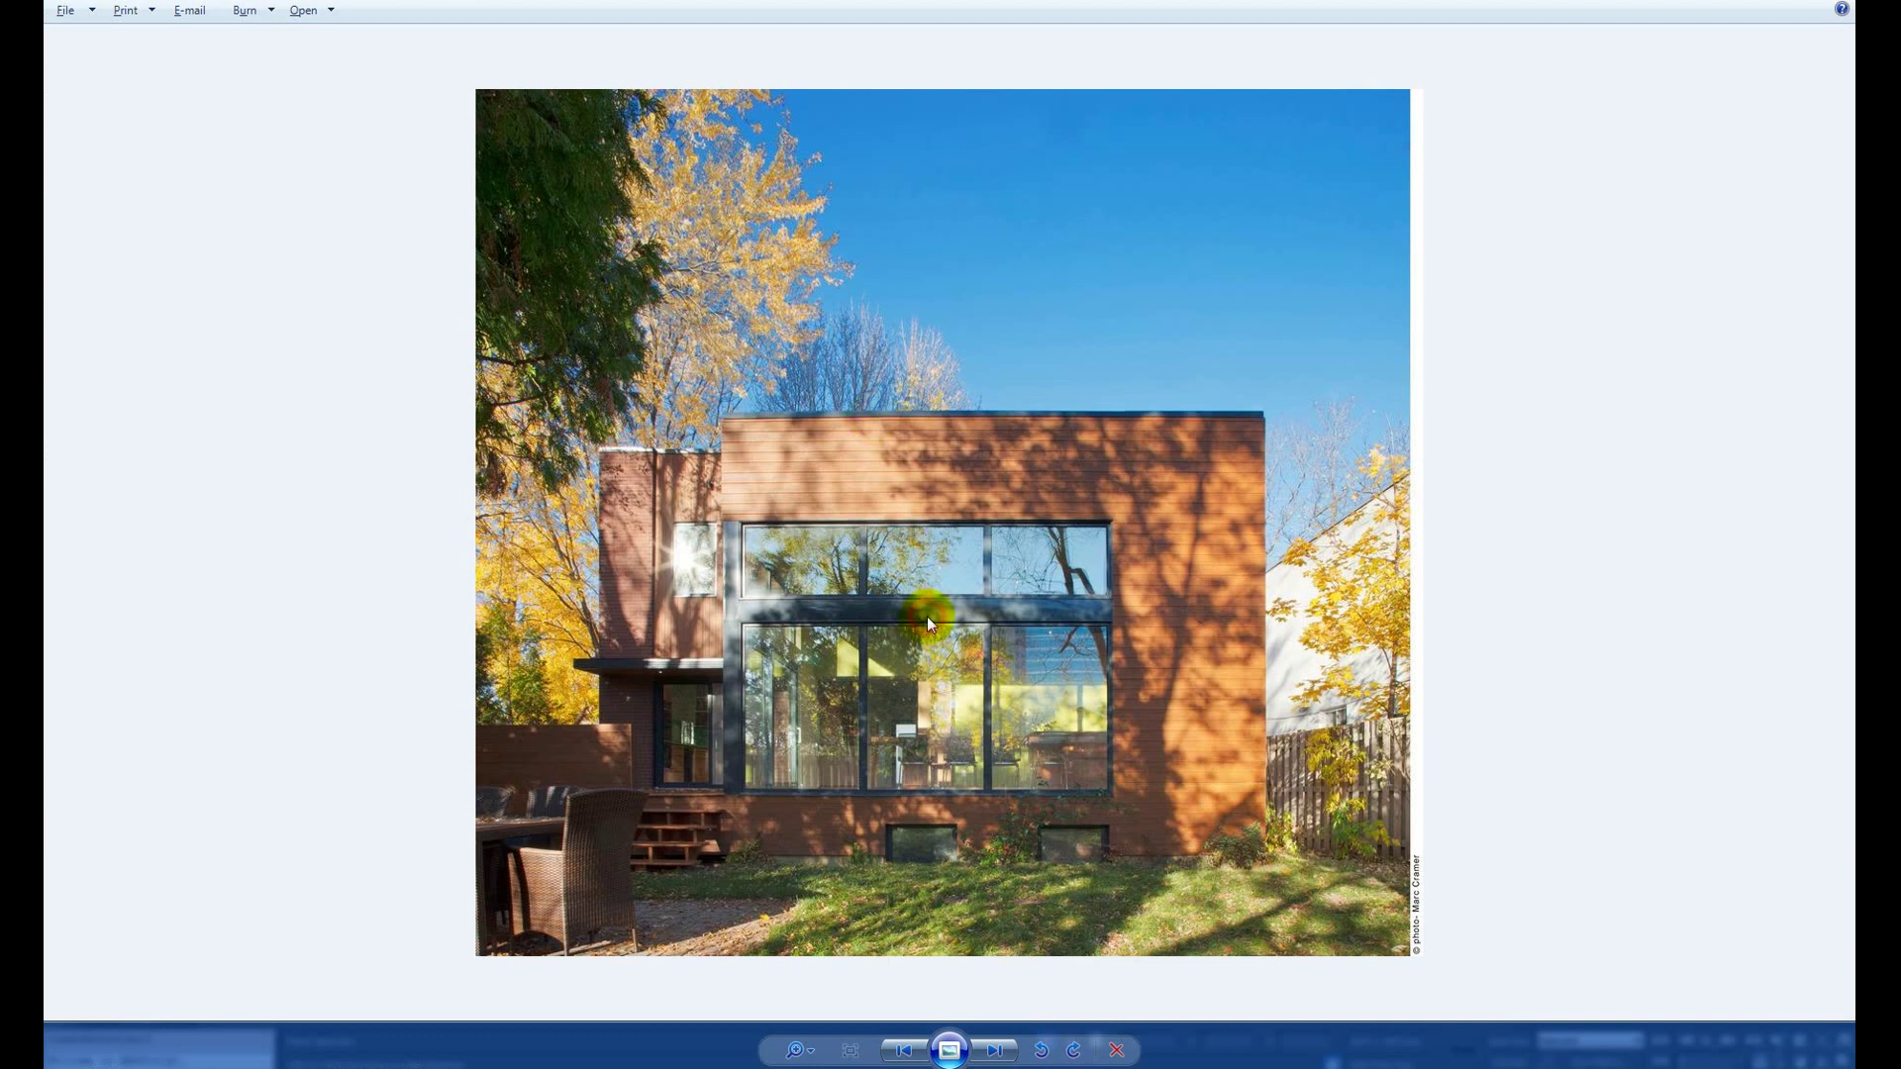
{"action": "key", "text": "Right"}
{"action": "key", "text": "Right"}
{"action": "key", "text": "Right"}
{"action": "key", "text": "Right"}
{"action": "scroll", "coordinate": [927, 614], "scroll_direction": "down", "scroll_amount": 3}
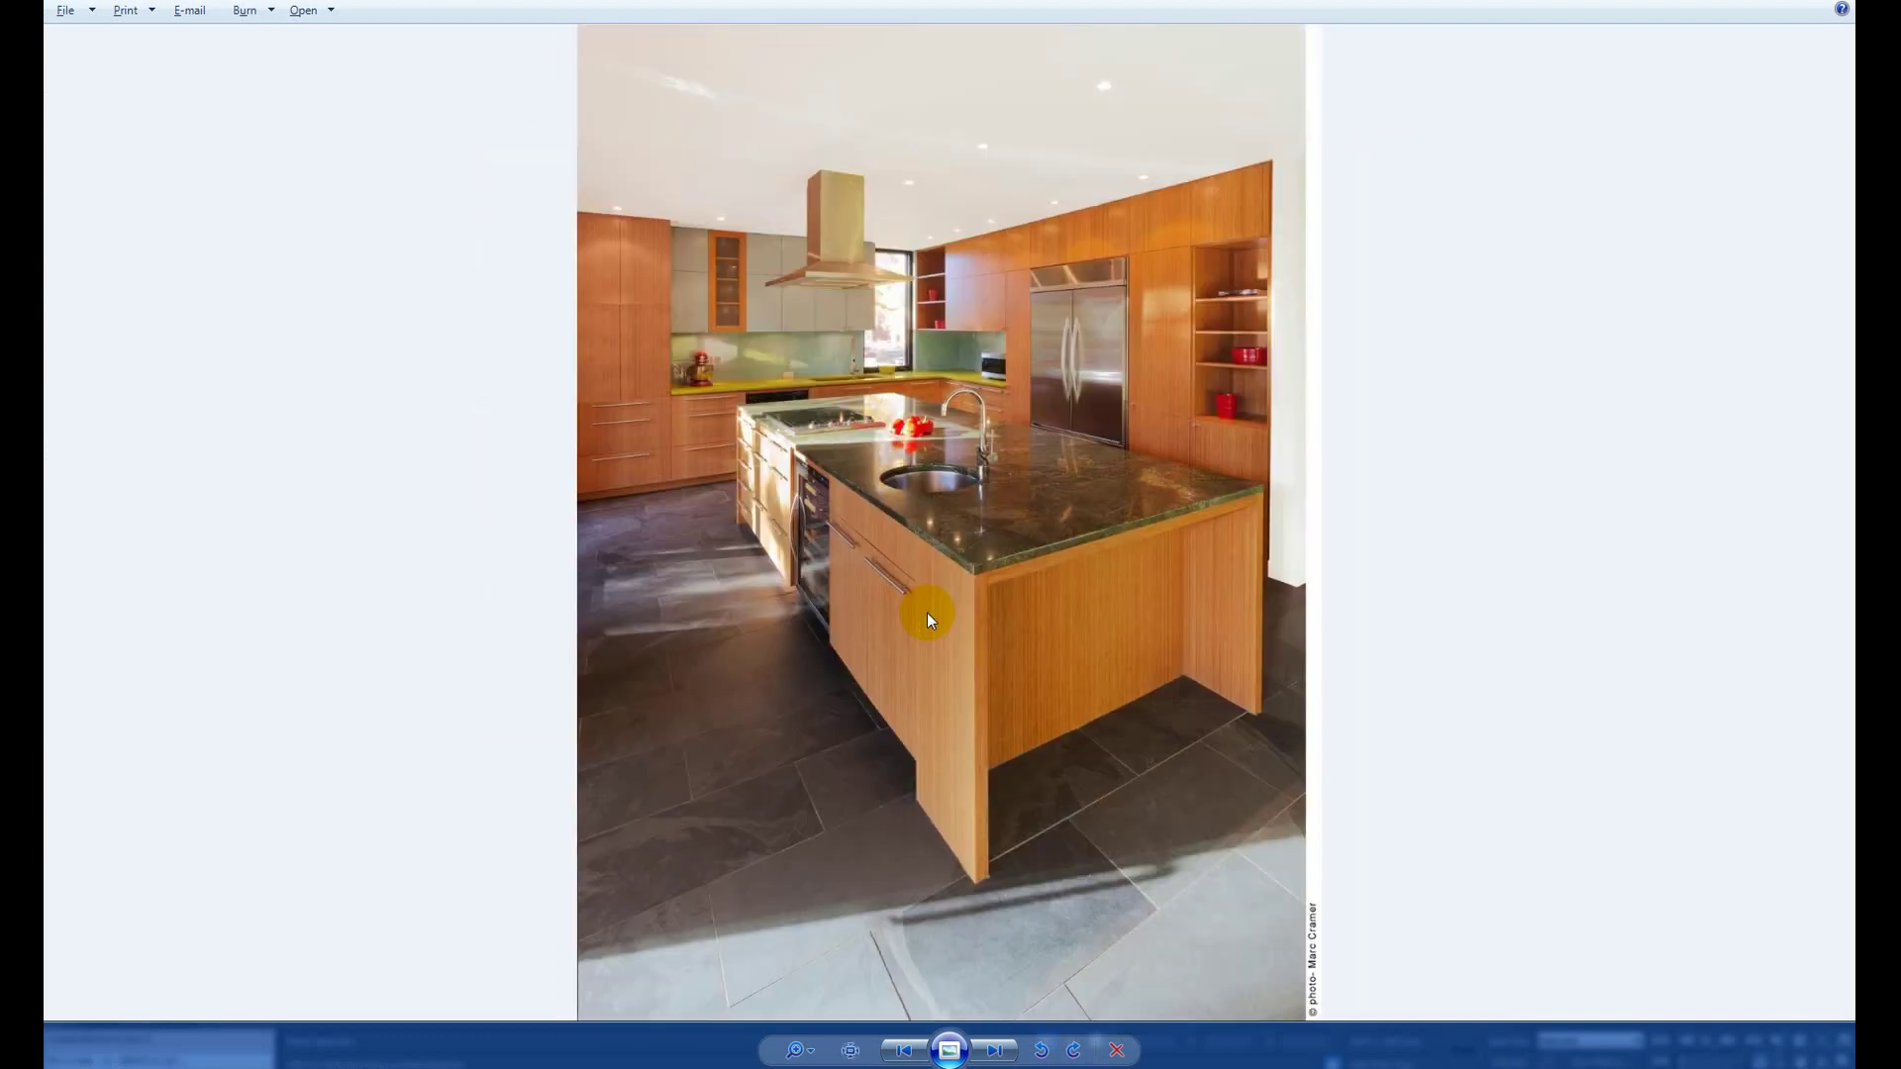
{"action": "scroll", "coordinate": [927, 614], "scroll_direction": "up", "scroll_amount": 1}
{"action": "scroll", "coordinate": [927, 616], "scroll_direction": "down", "scroll_amount": 2}
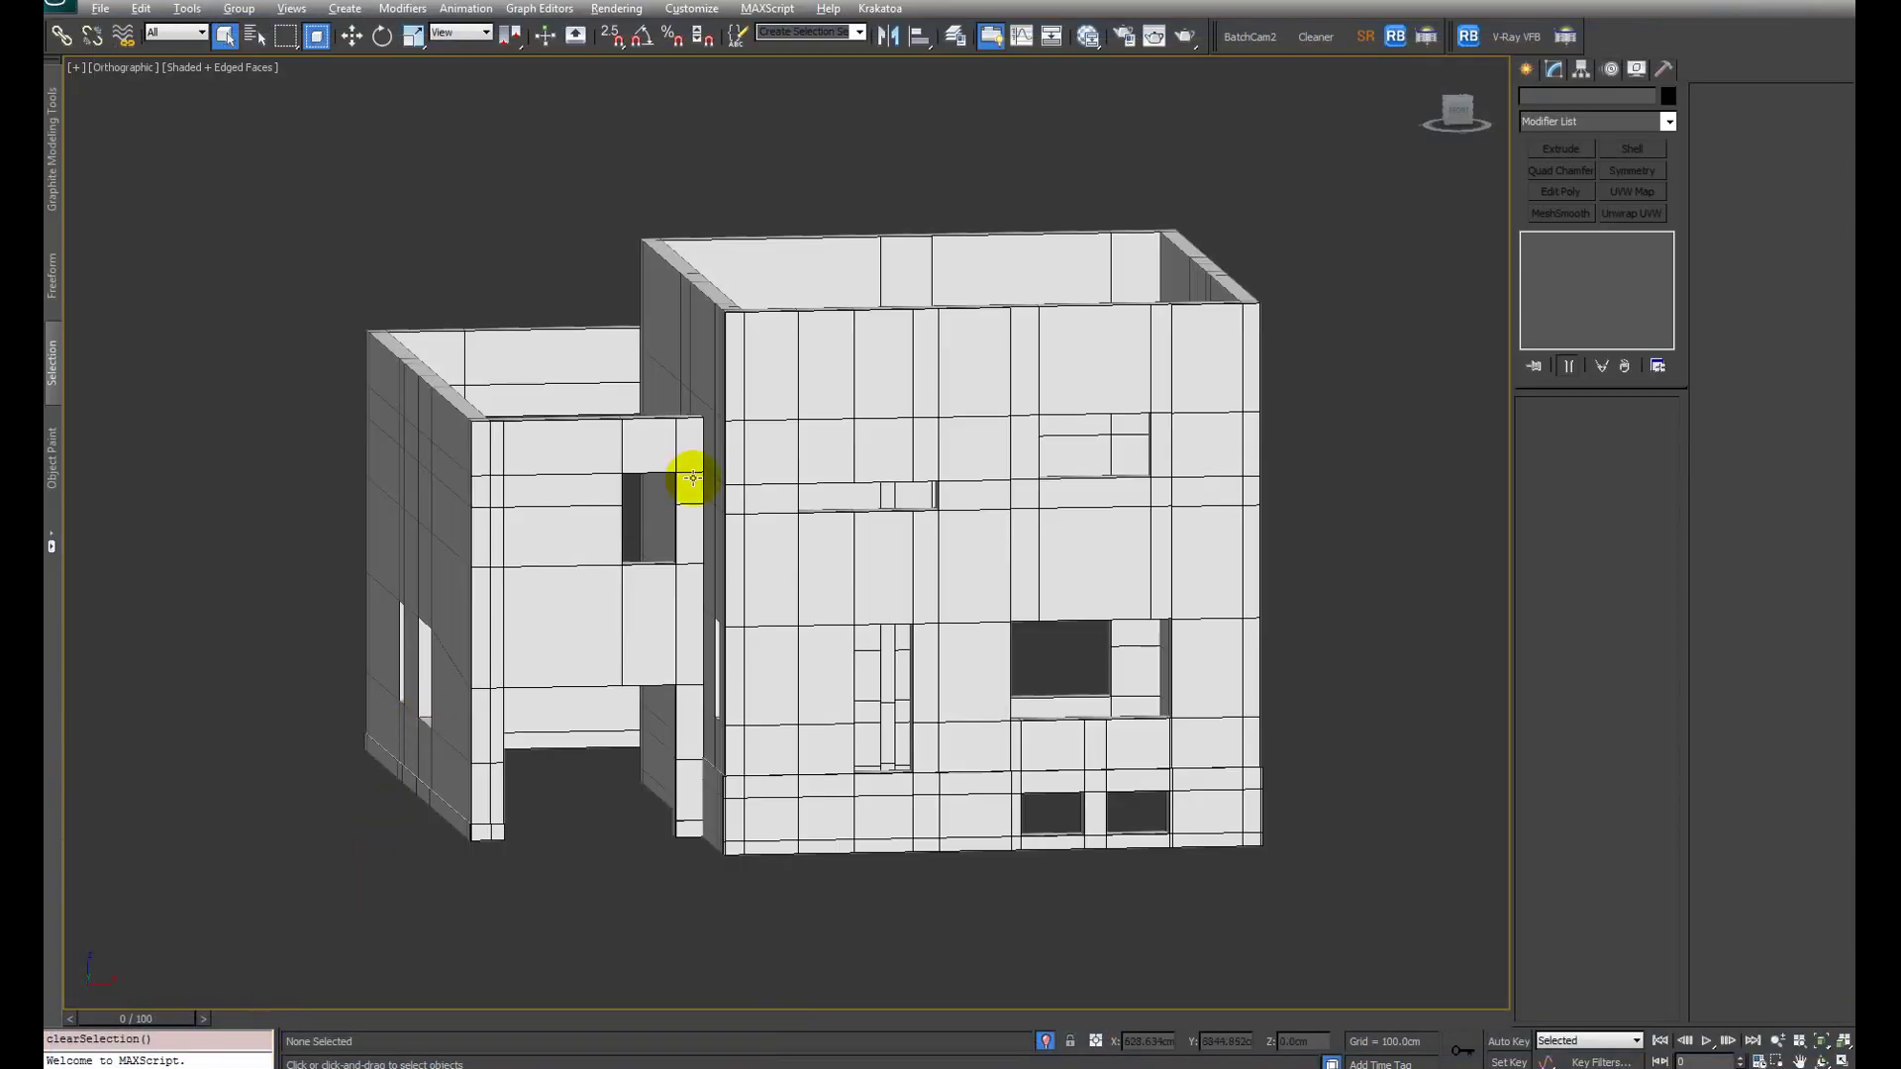
Step: Return to 3ds Max, select the main house walls and frame them in a Perspective view
{"action": "scroll", "coordinate": [683, 475], "scroll_direction": "up", "scroll_amount": 5}
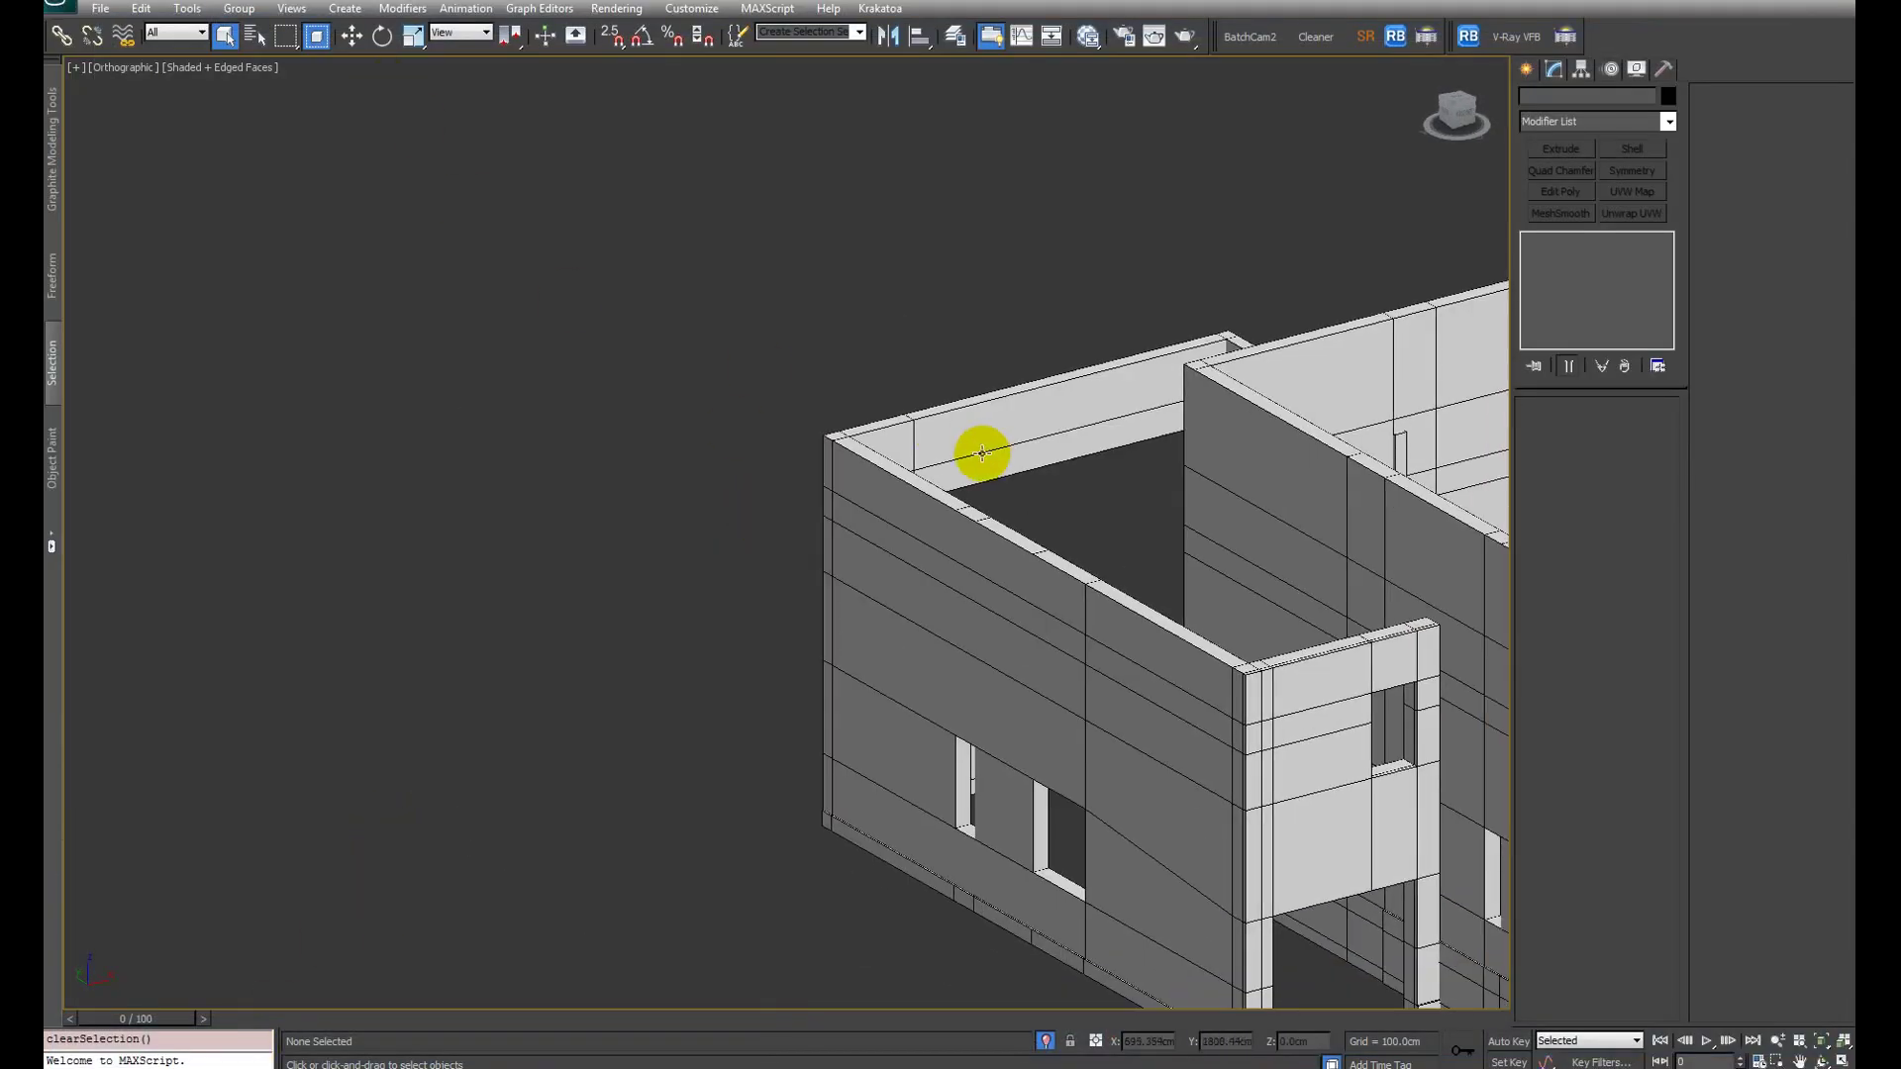
{"action": "scroll", "coordinate": [981, 453], "scroll_direction": "down", "scroll_amount": 5}
{"action": "left_click", "coordinate": [987, 495]}
{"action": "key", "text": "p"}
{"action": "key", "text": "z"}
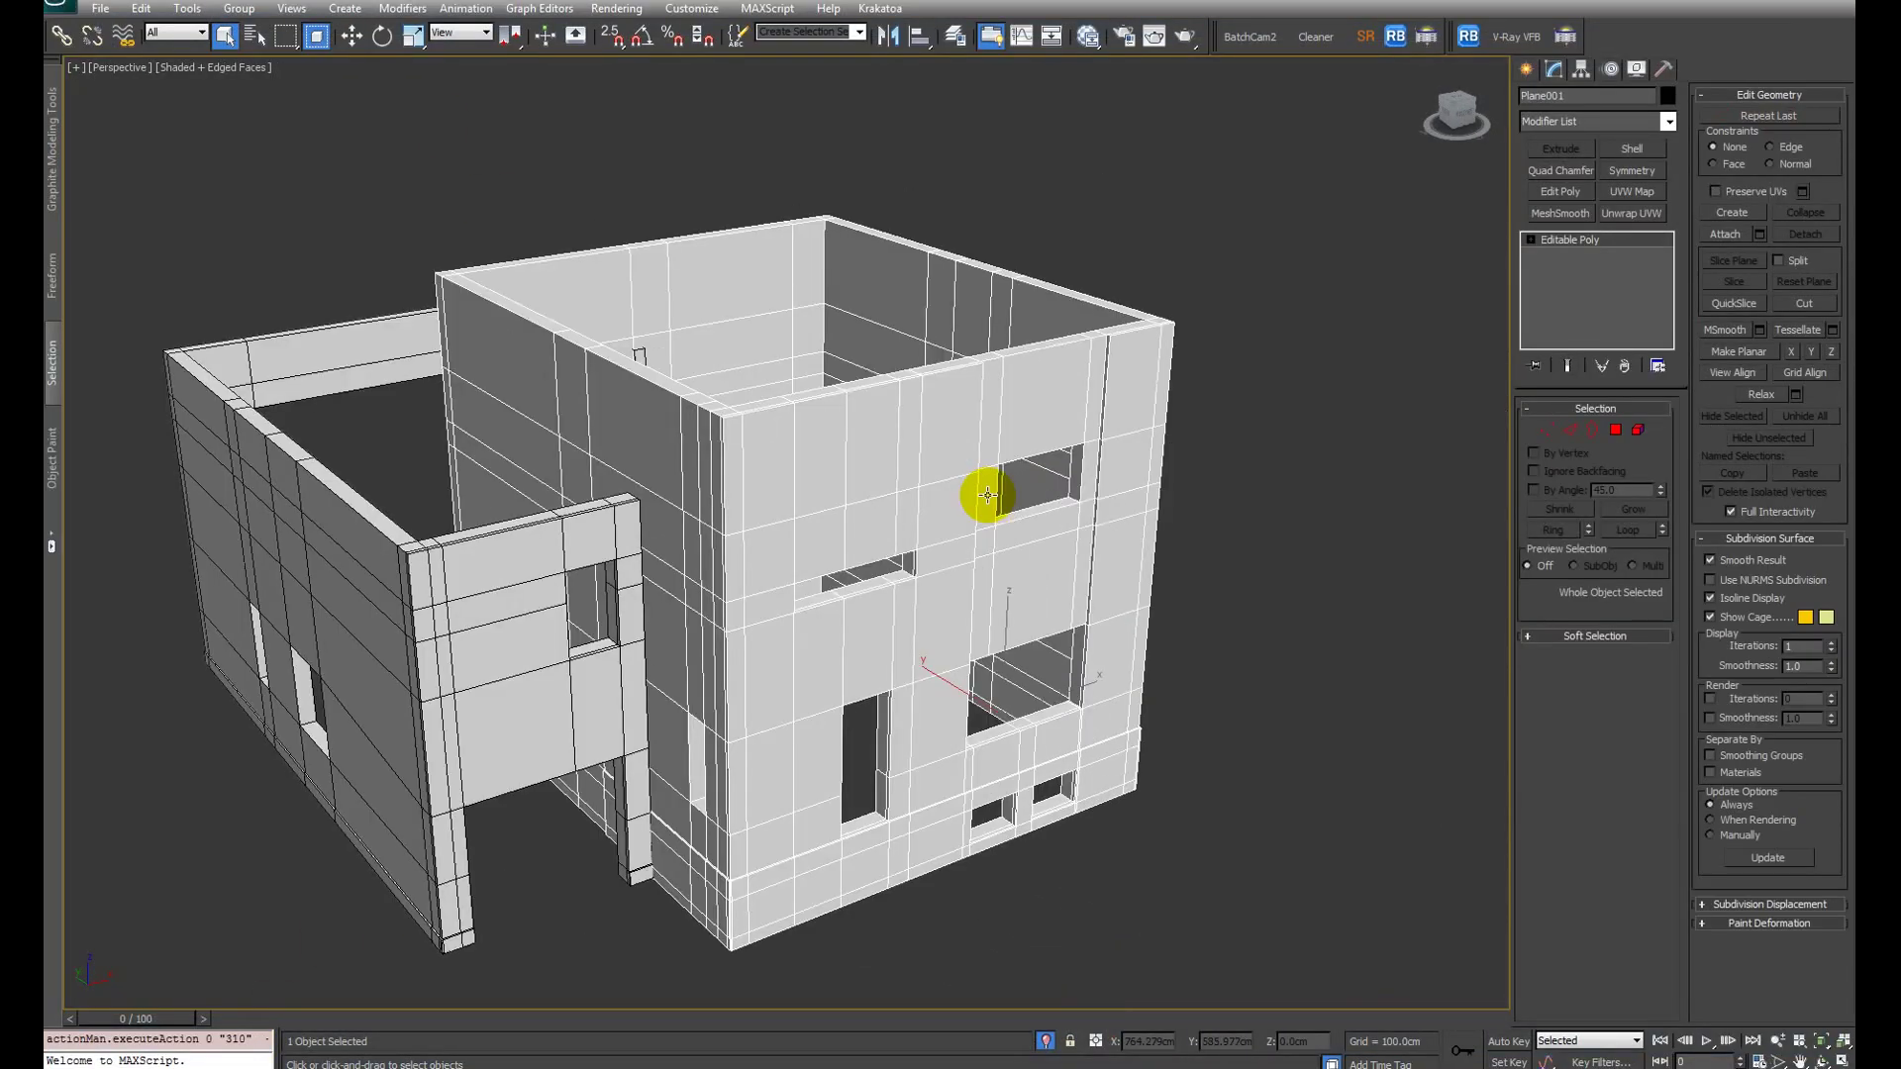
Step: Add the side wing walls to the selection together with the main house walls
{"action": "middle_click_drag", "start_coordinate": [922, 605], "coordinate": [785, 632], "text": "alt"}
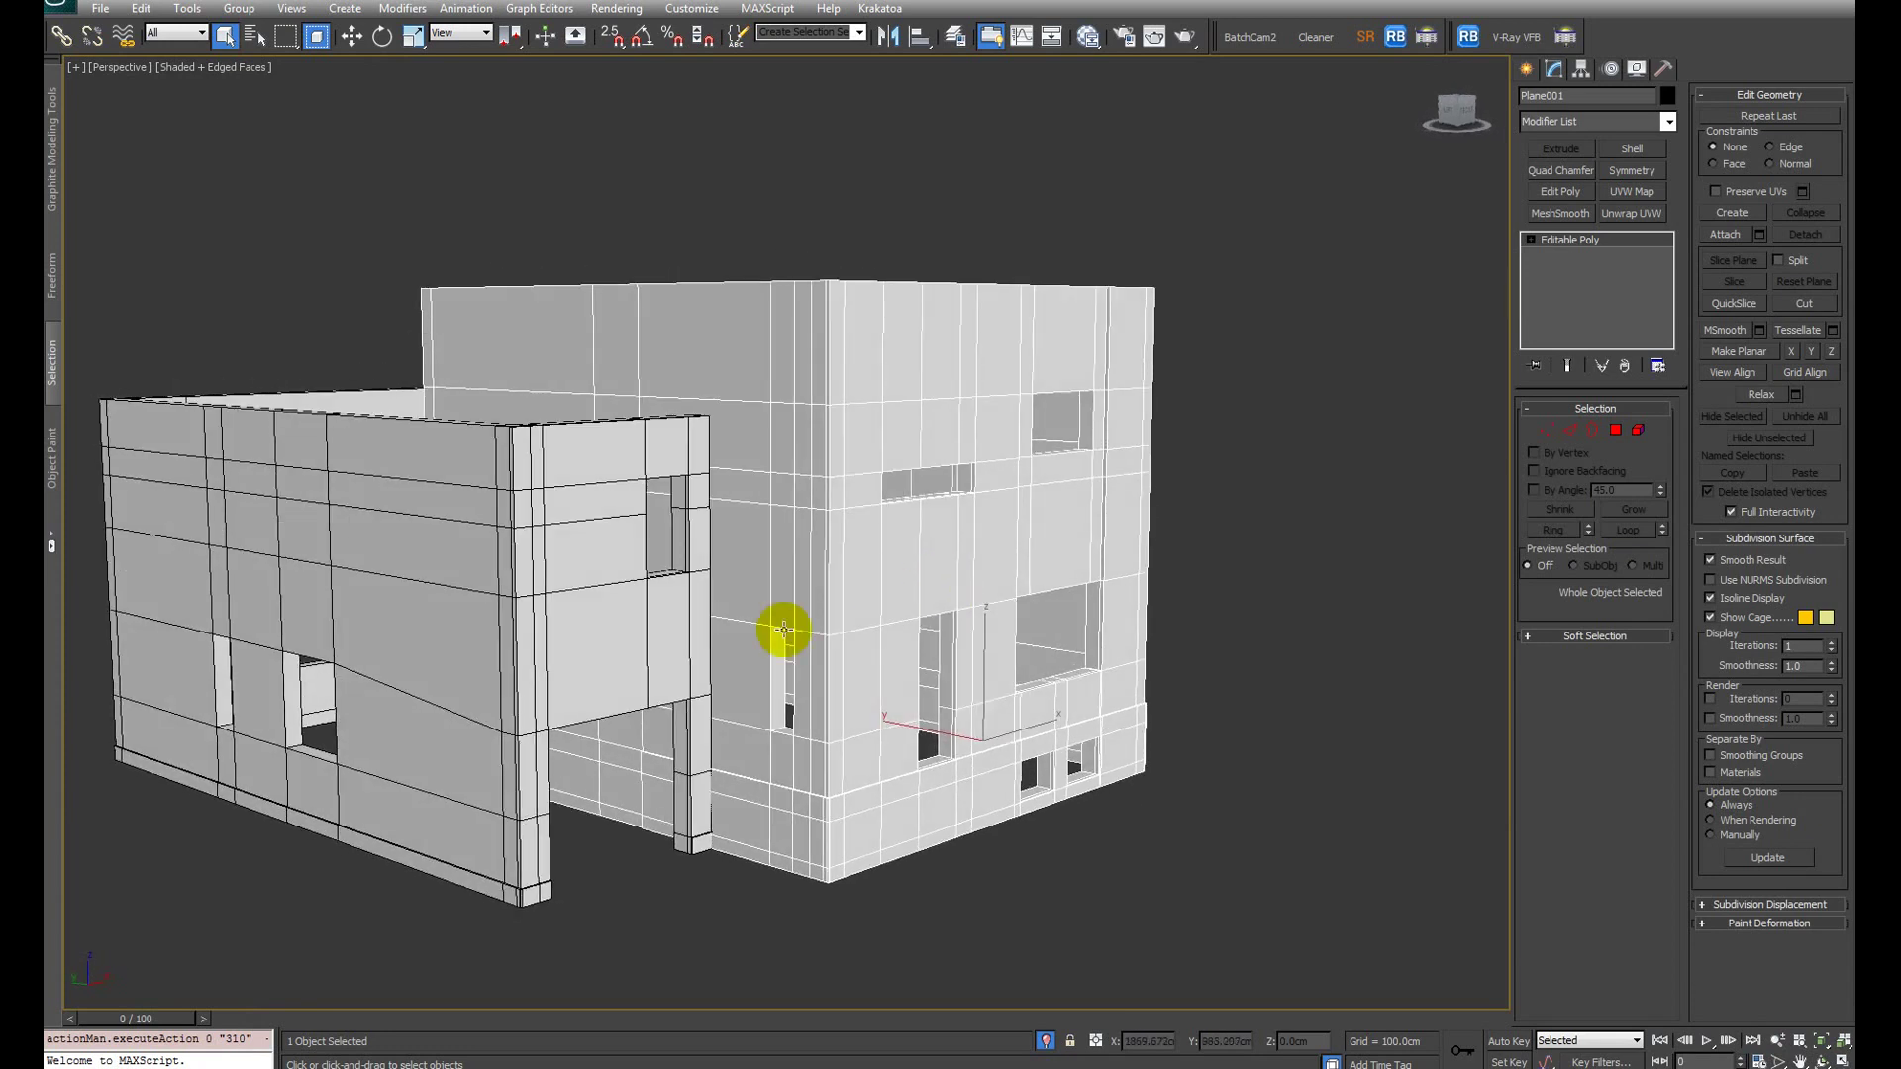
{"action": "left_click", "coordinate": [518, 653], "text": "ctrl"}
{"action": "middle_click_drag", "start_coordinate": [960, 641], "coordinate": [922, 639], "text": "alt"}
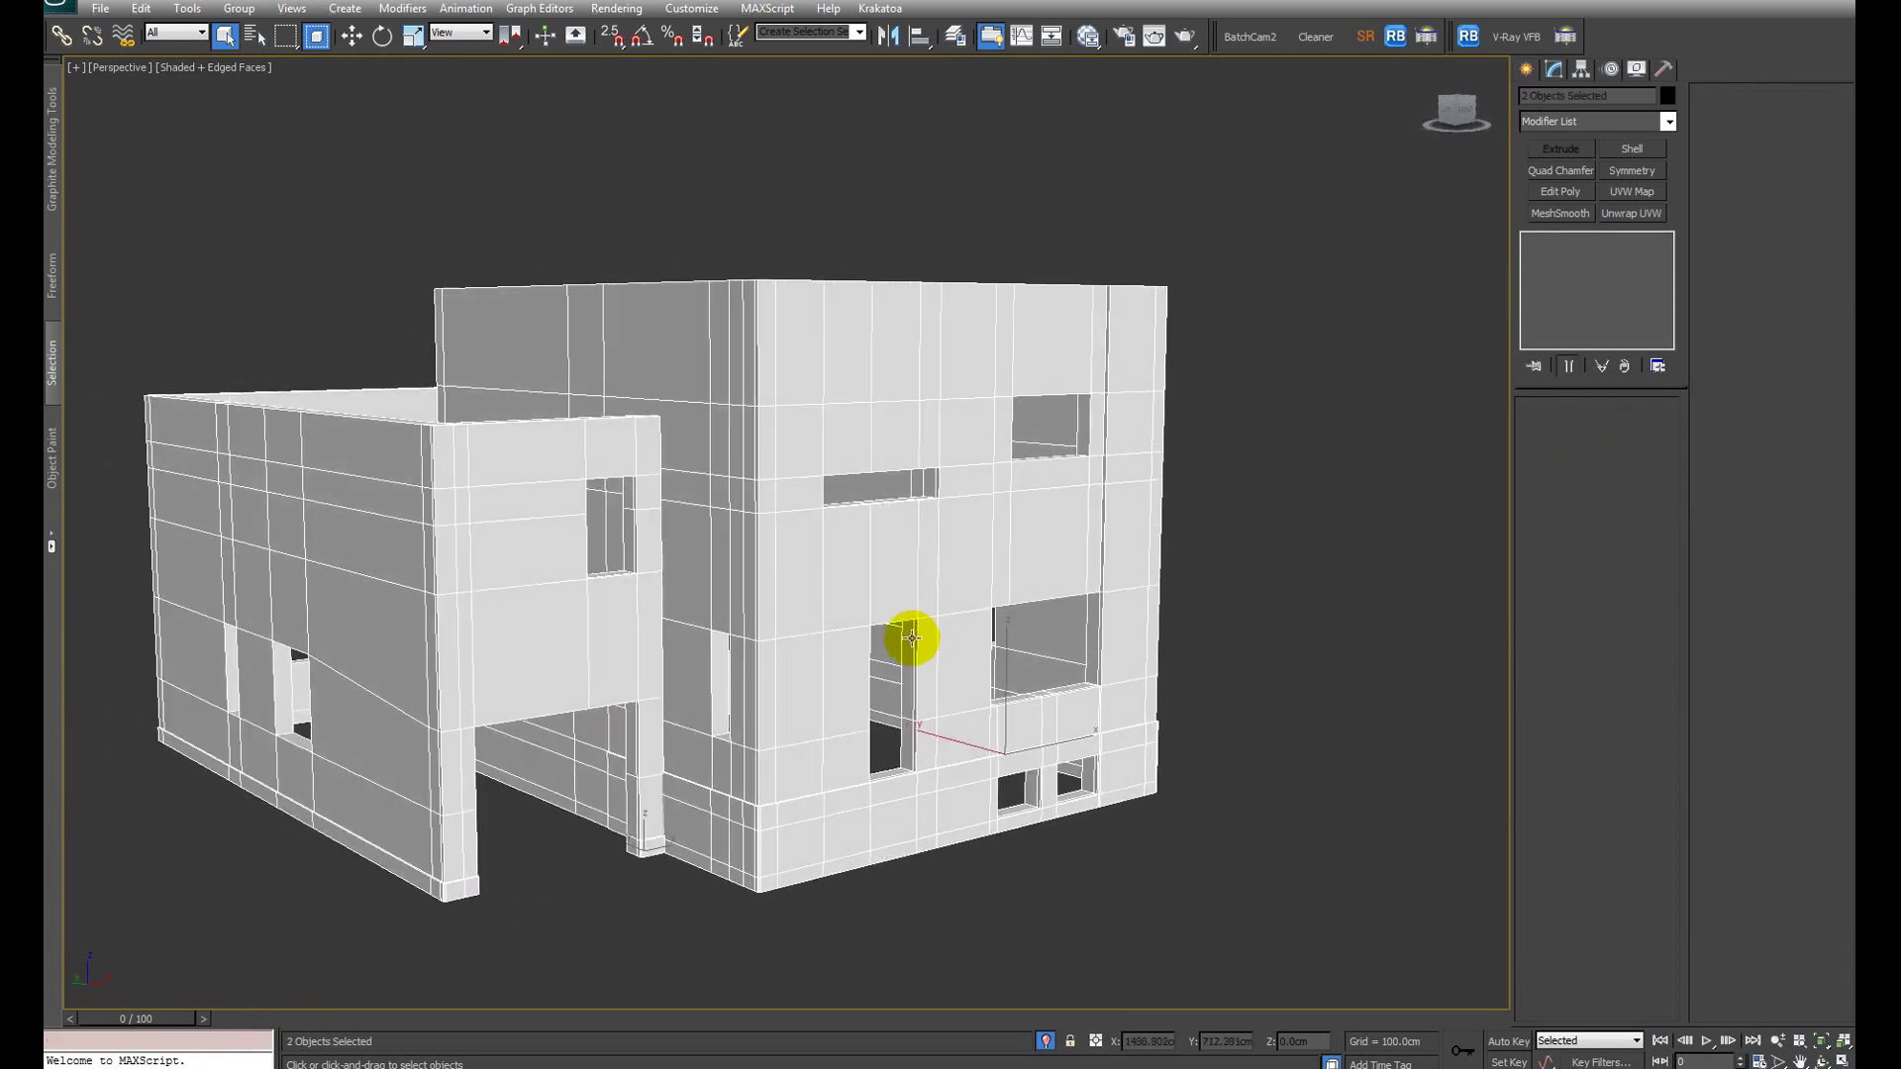